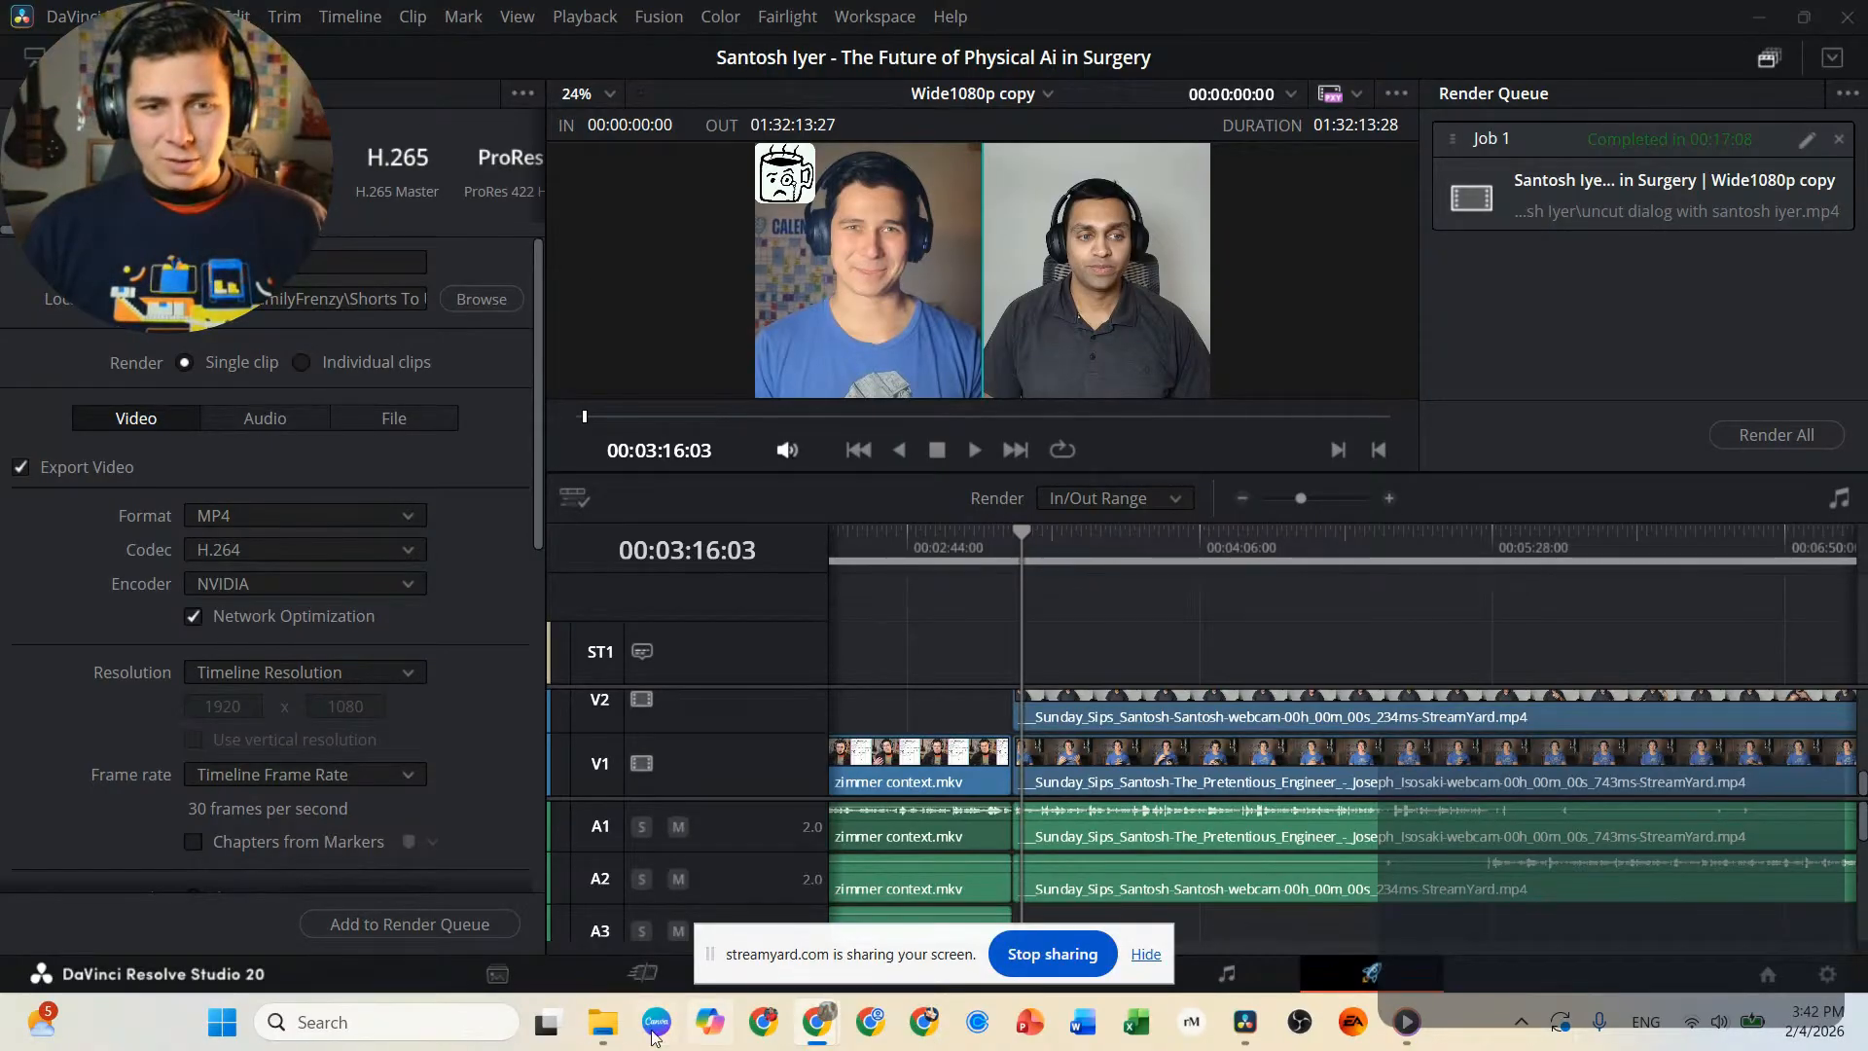
Open a new File Explorer window and go to the OBS Wide Recording folder on the aFamilyFren (E:) drive.
{"action": "mouse_move", "coordinate": [600, 1033]}
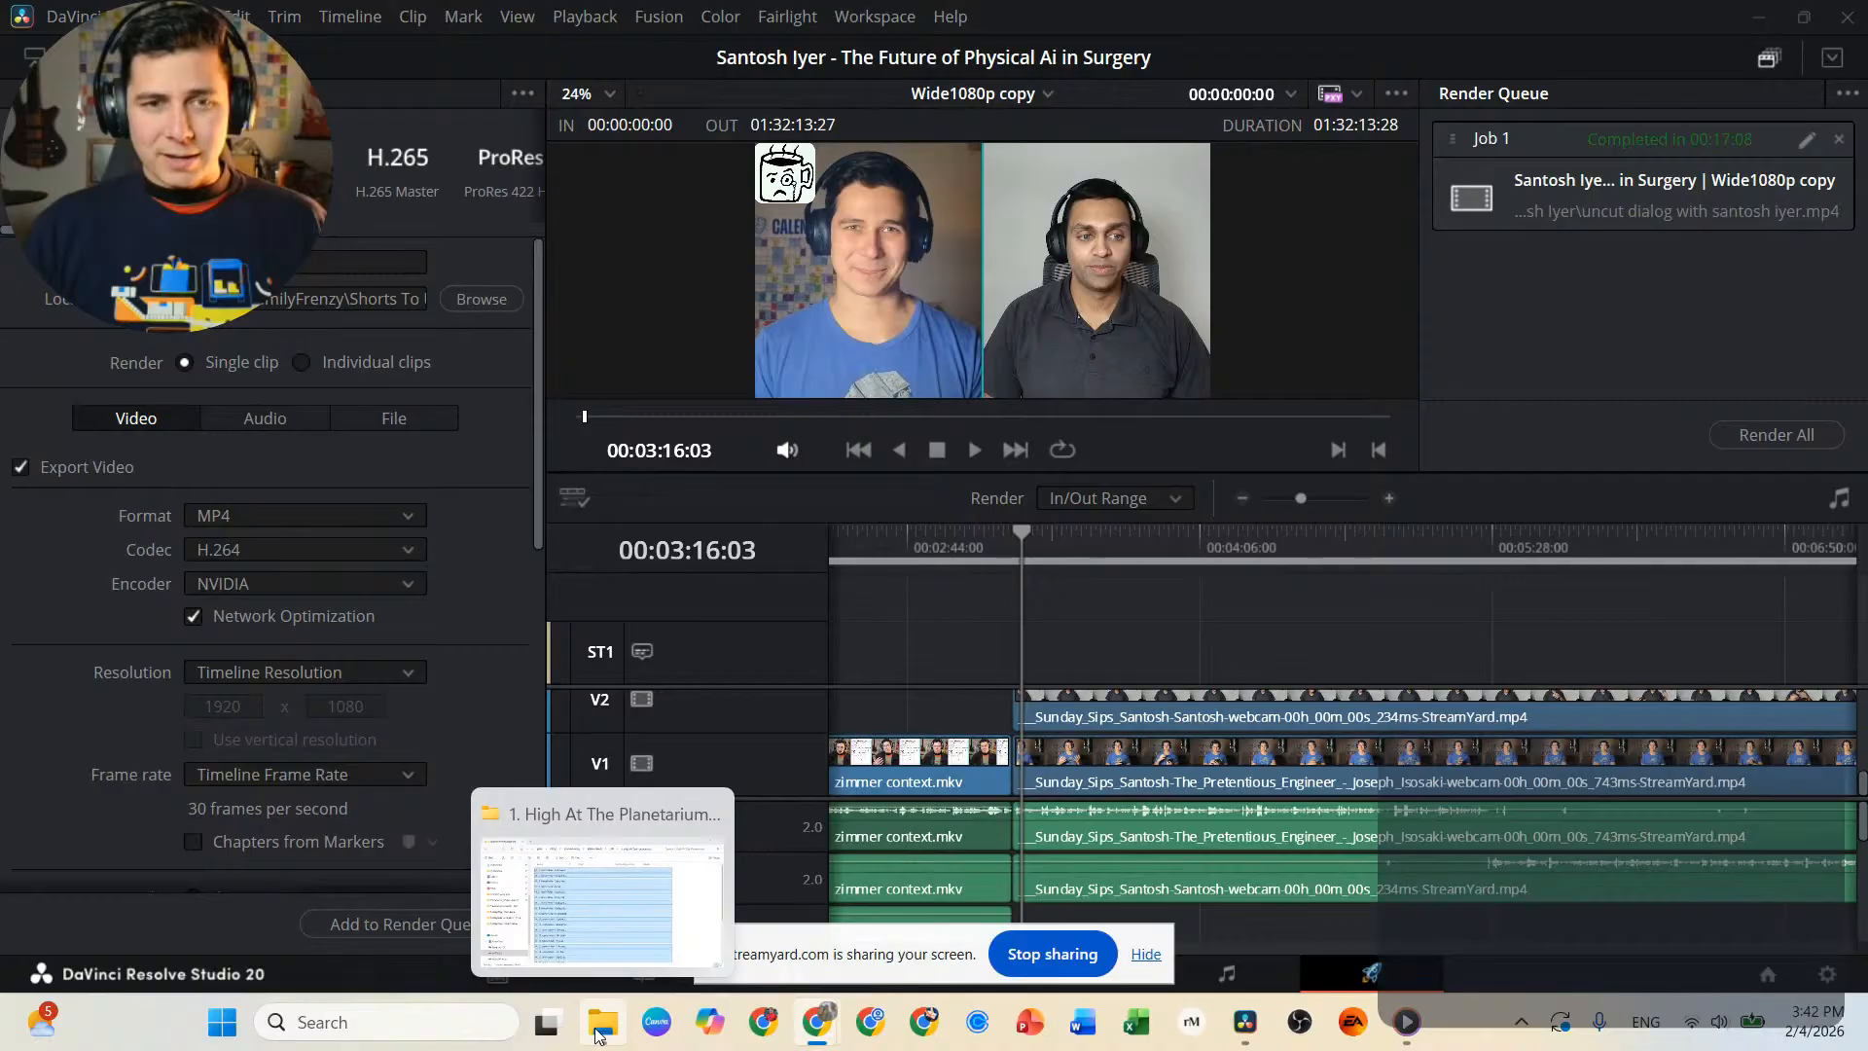
{"action": "left_click", "coordinate": [599, 1035]}
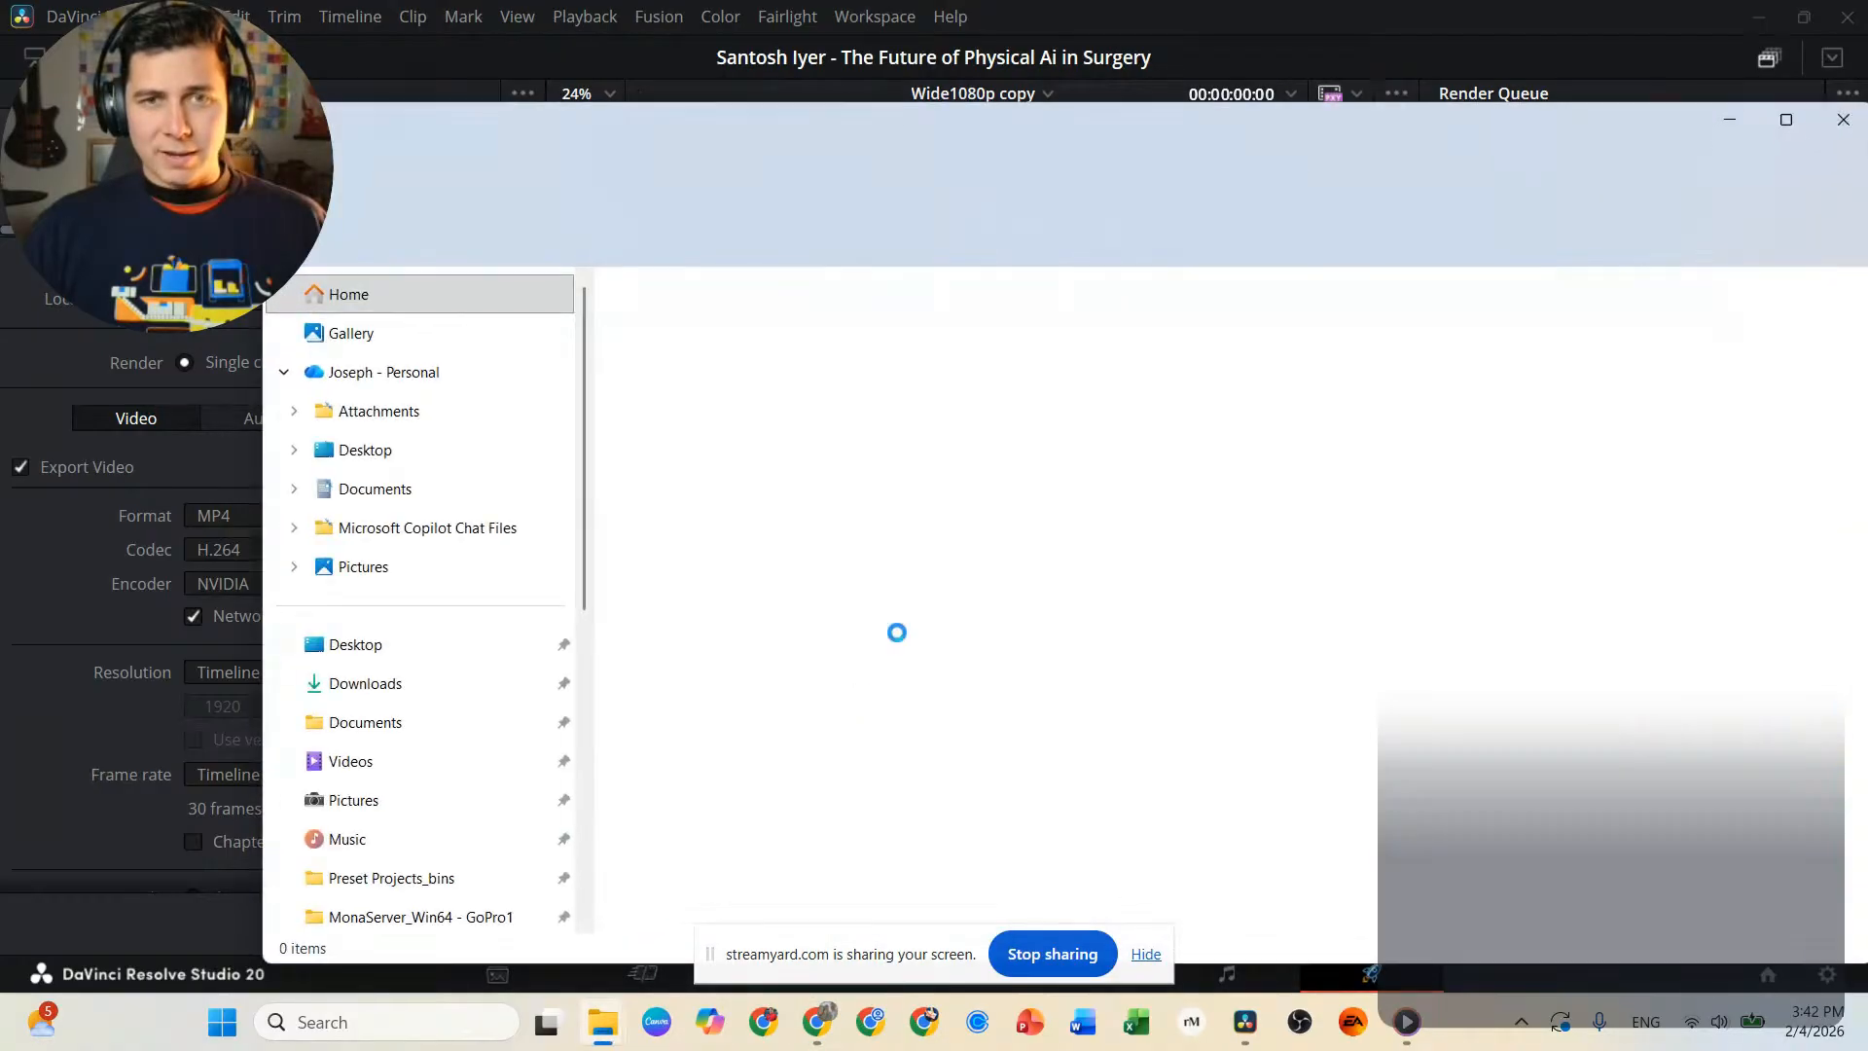
{"action": "left_click_drag", "start_coordinate": [1145, 136], "coordinate": [1090, 131]}
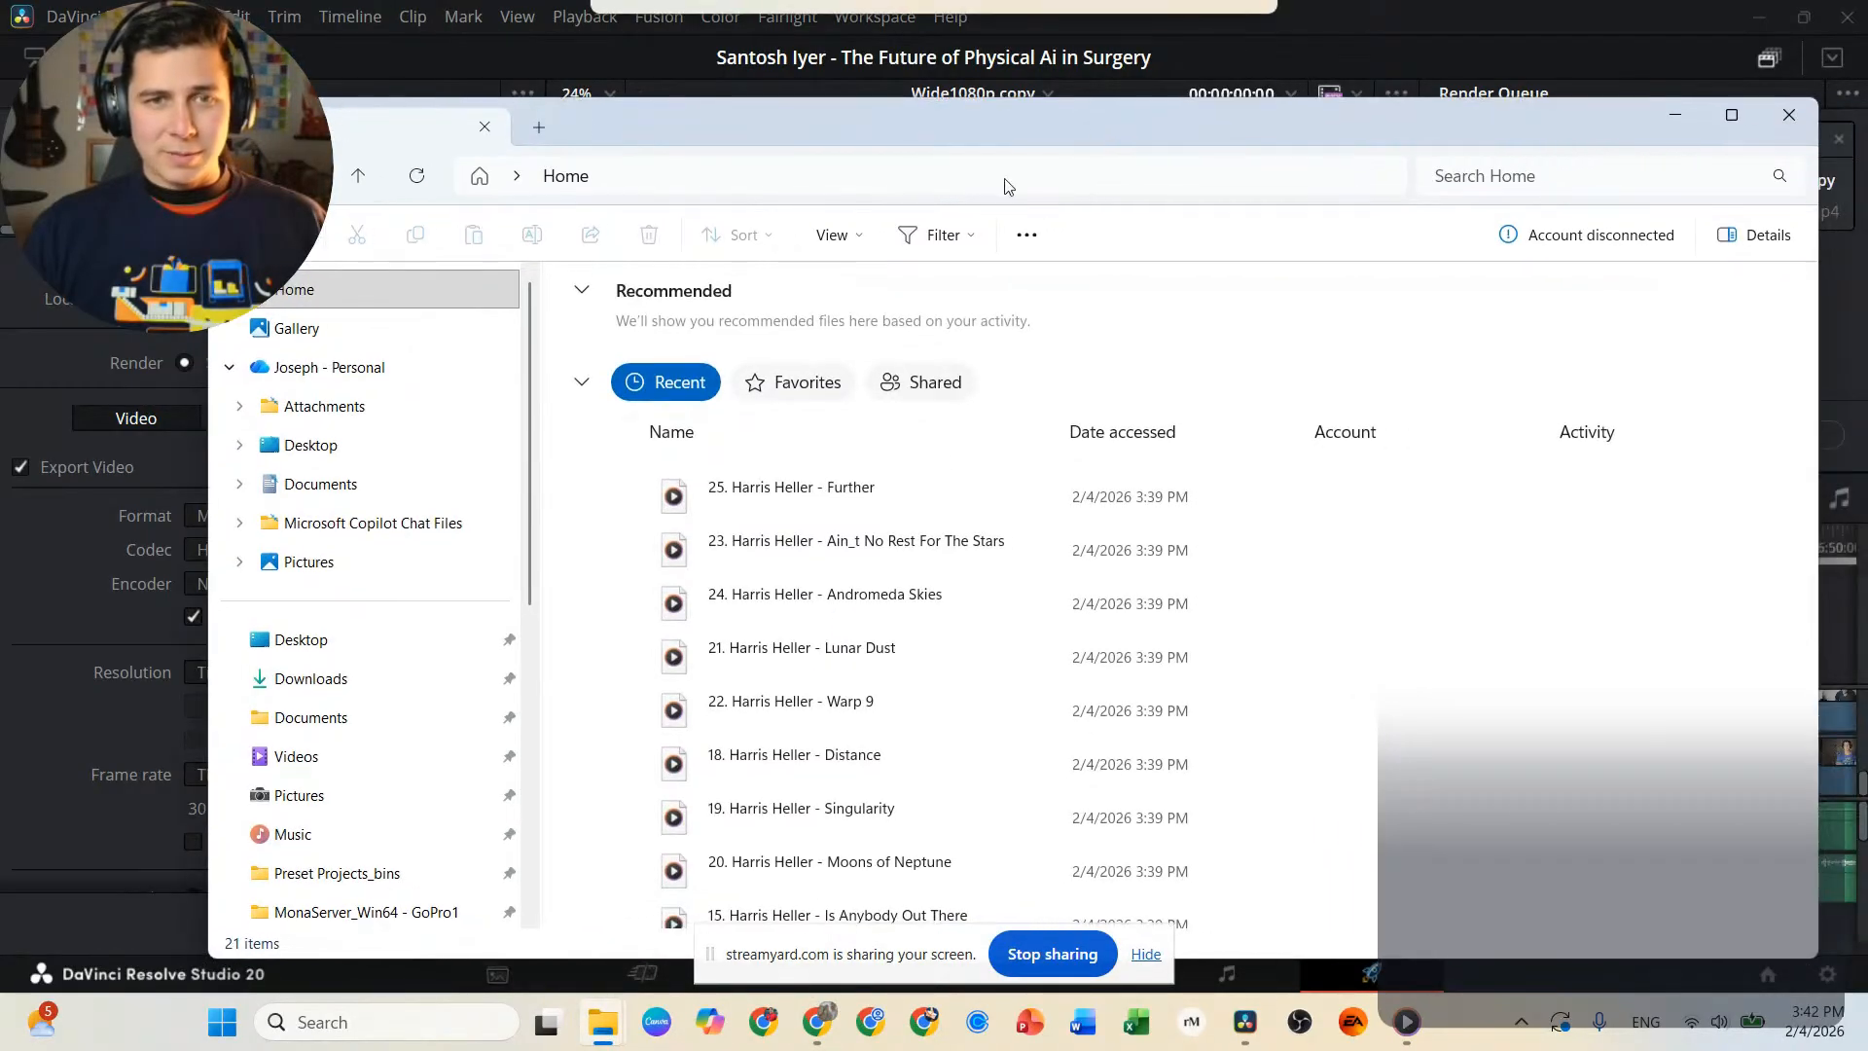
{"action": "scroll", "coordinate": [355, 750], "scroll_direction": "down", "scroll_amount": 5}
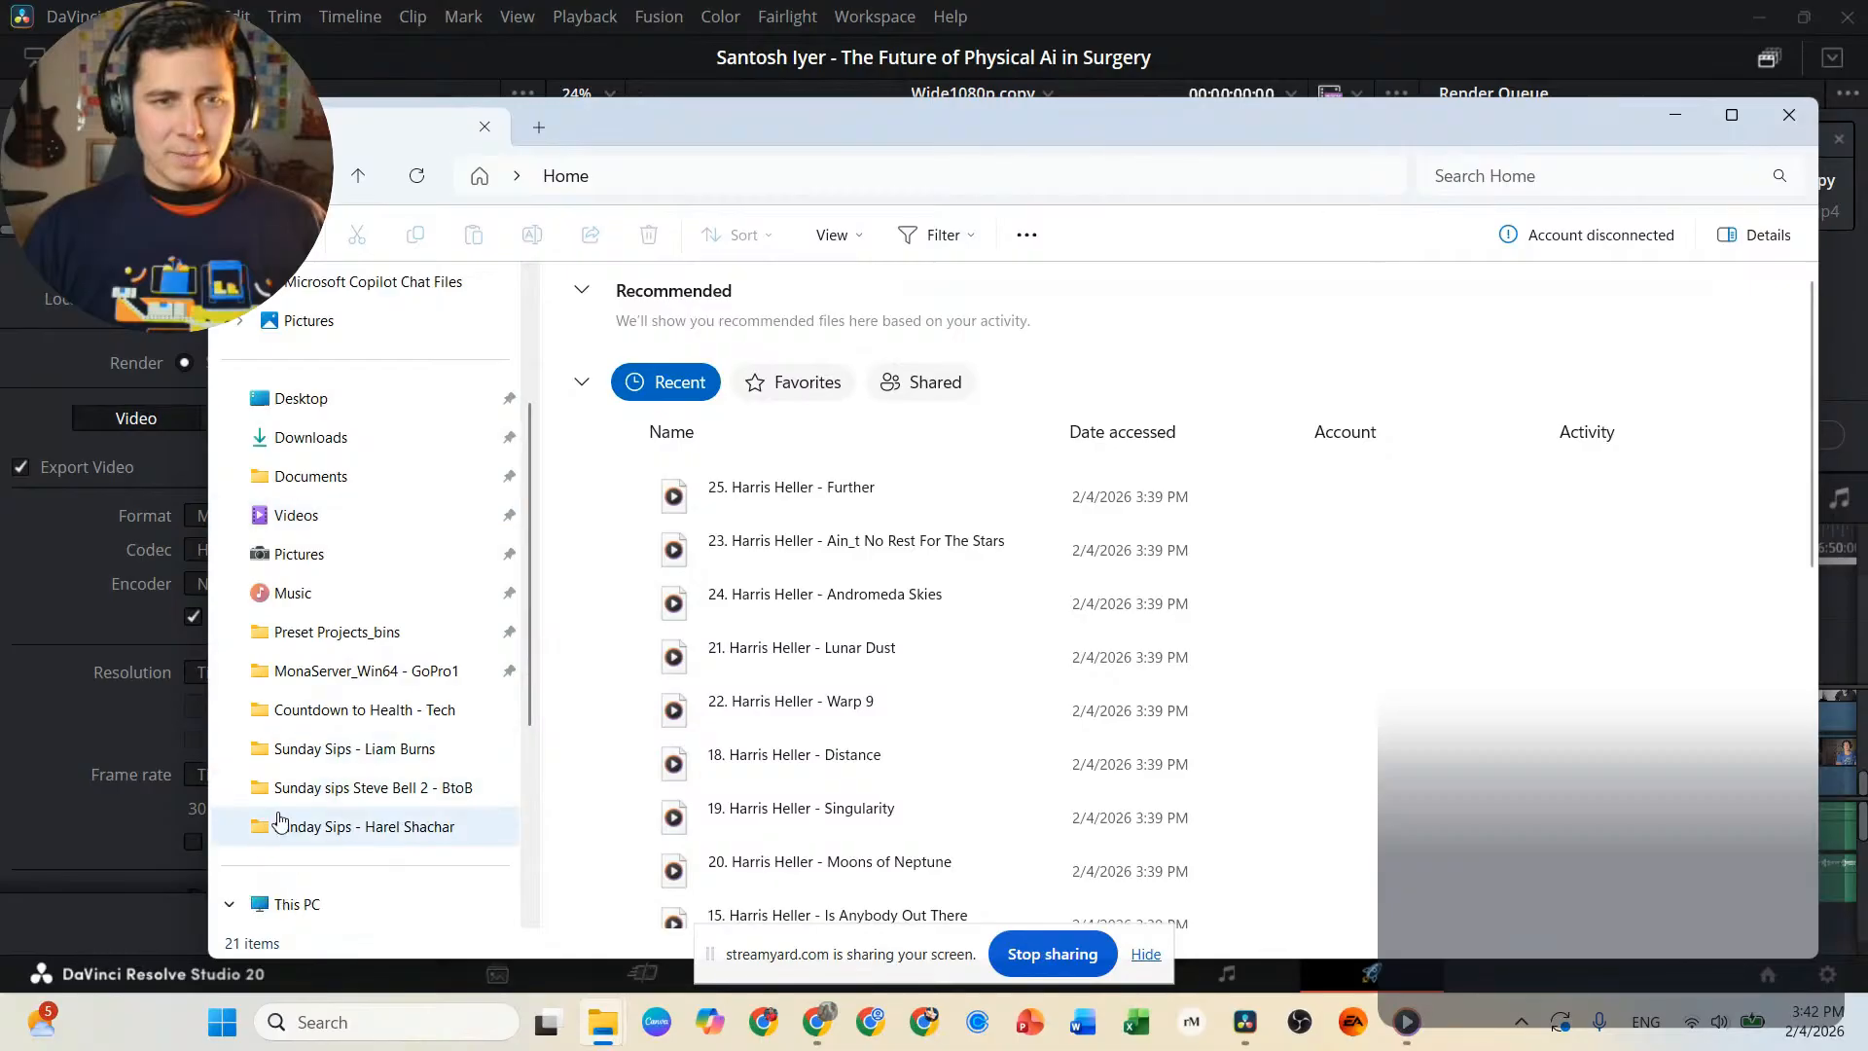
{"action": "left_click", "coordinate": [362, 717]}
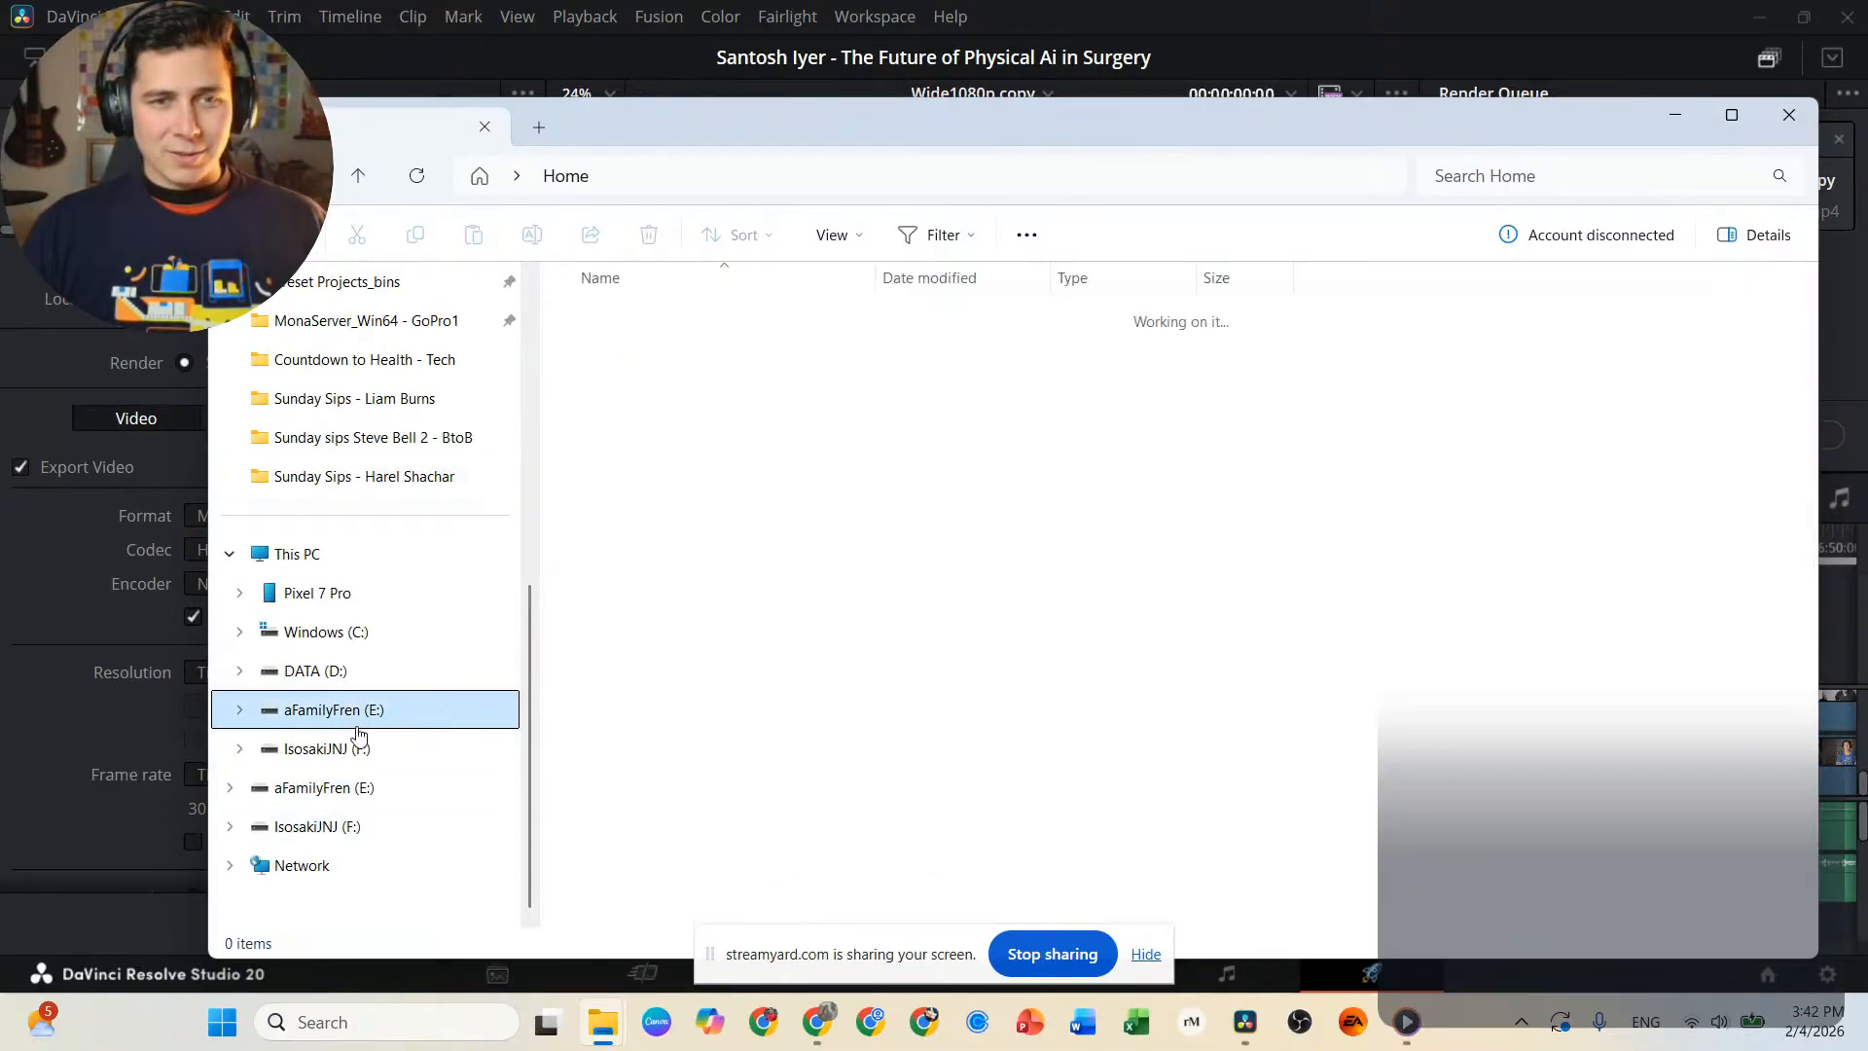
{"action": "double_click", "coordinate": [670, 391]}
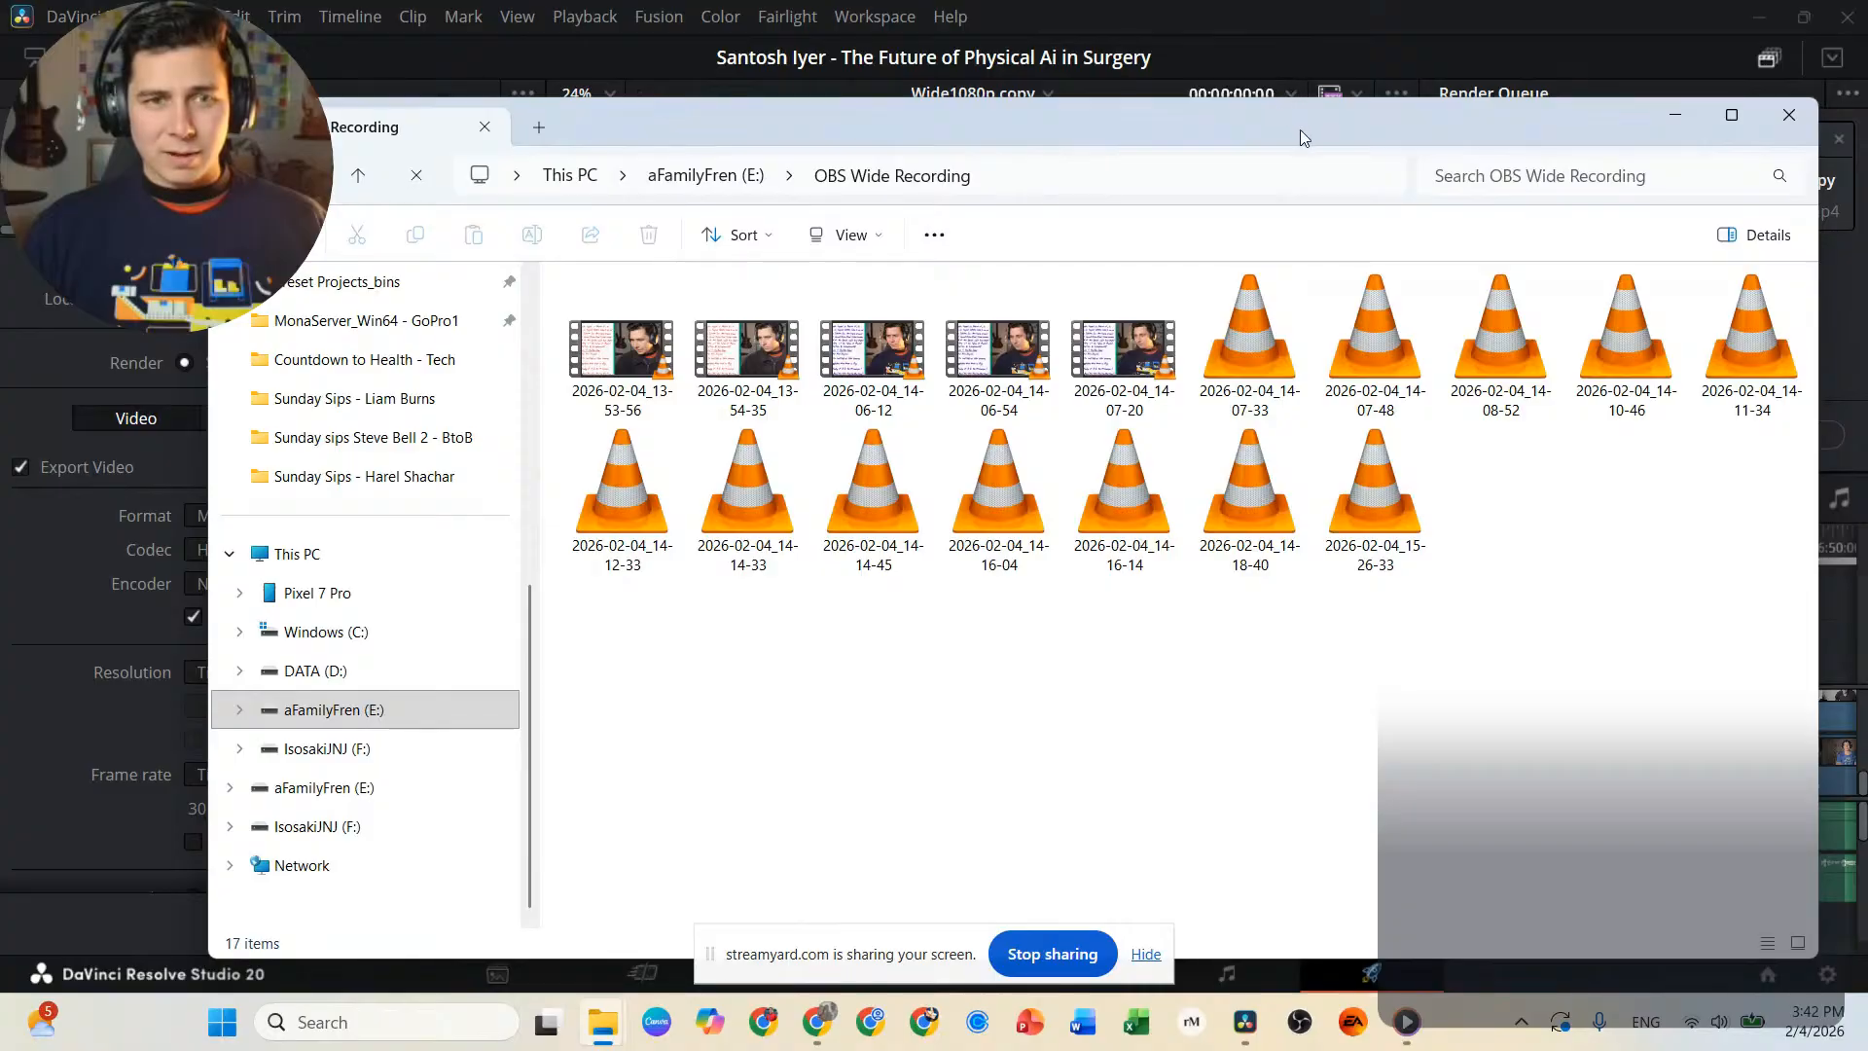
Shrink the OBS Wide Recording window to about half the screen width and place it along the left edge.
{"action": "left_click_drag", "start_coordinate": [1300, 130], "coordinate": [1158, 139]}
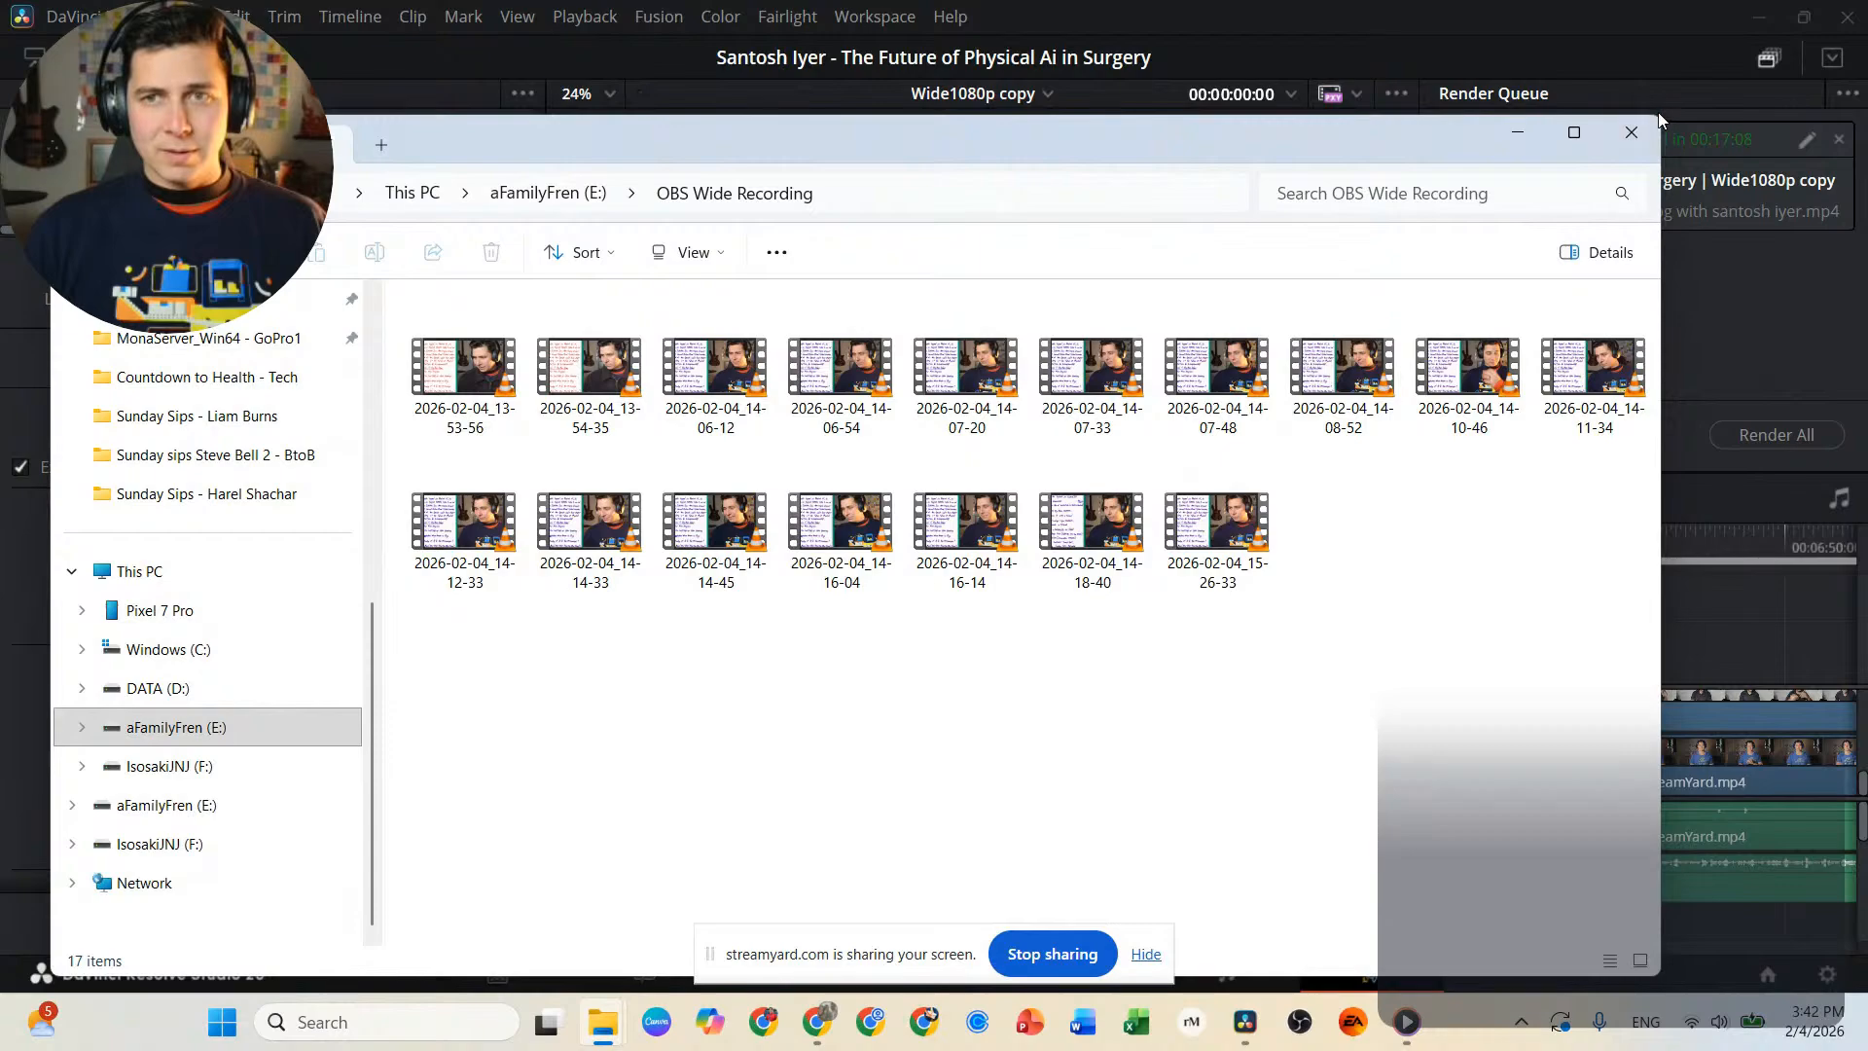
{"action": "left_click_drag", "start_coordinate": [1659, 112], "coordinate": [943, 187]}
{"action": "left_click_drag", "start_coordinate": [714, 222], "coordinate": [674, 150]}
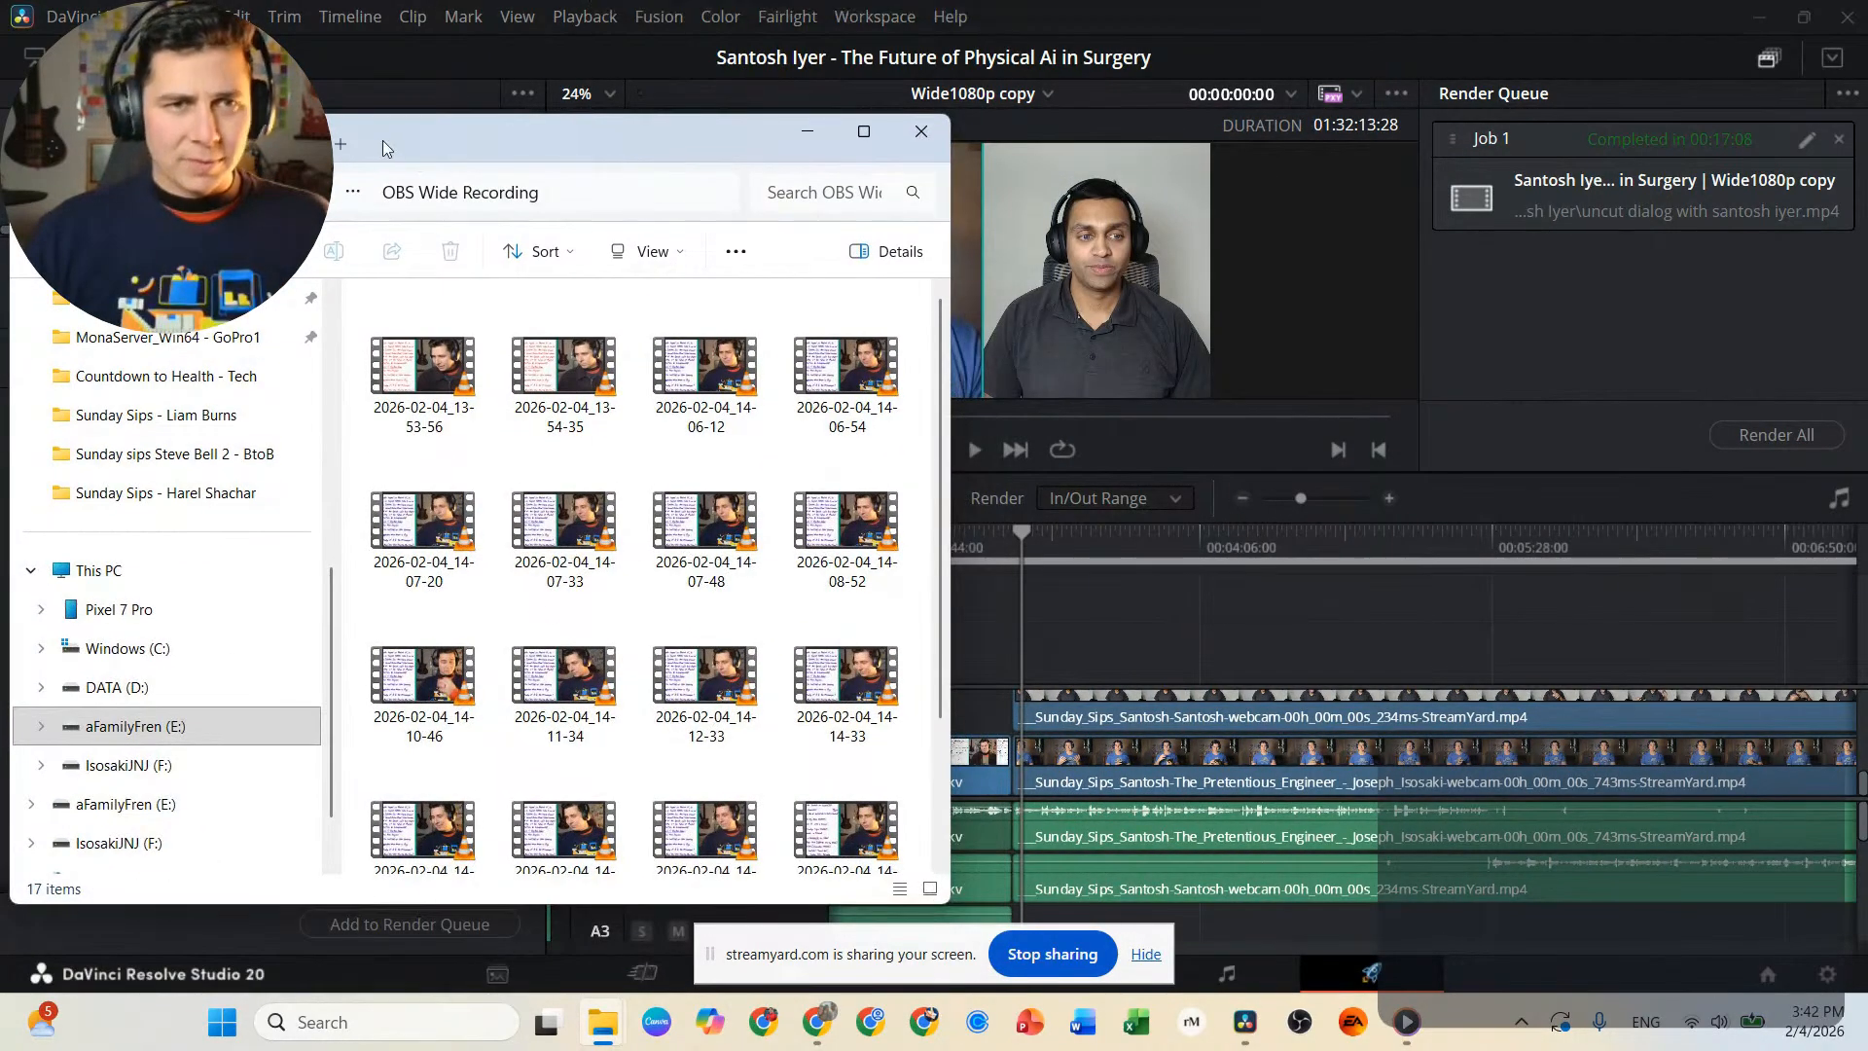
Open a second Explorer tab and detach it as a separate window beside the OBS Wide Recording window.
{"action": "left_click", "coordinate": [336, 143]}
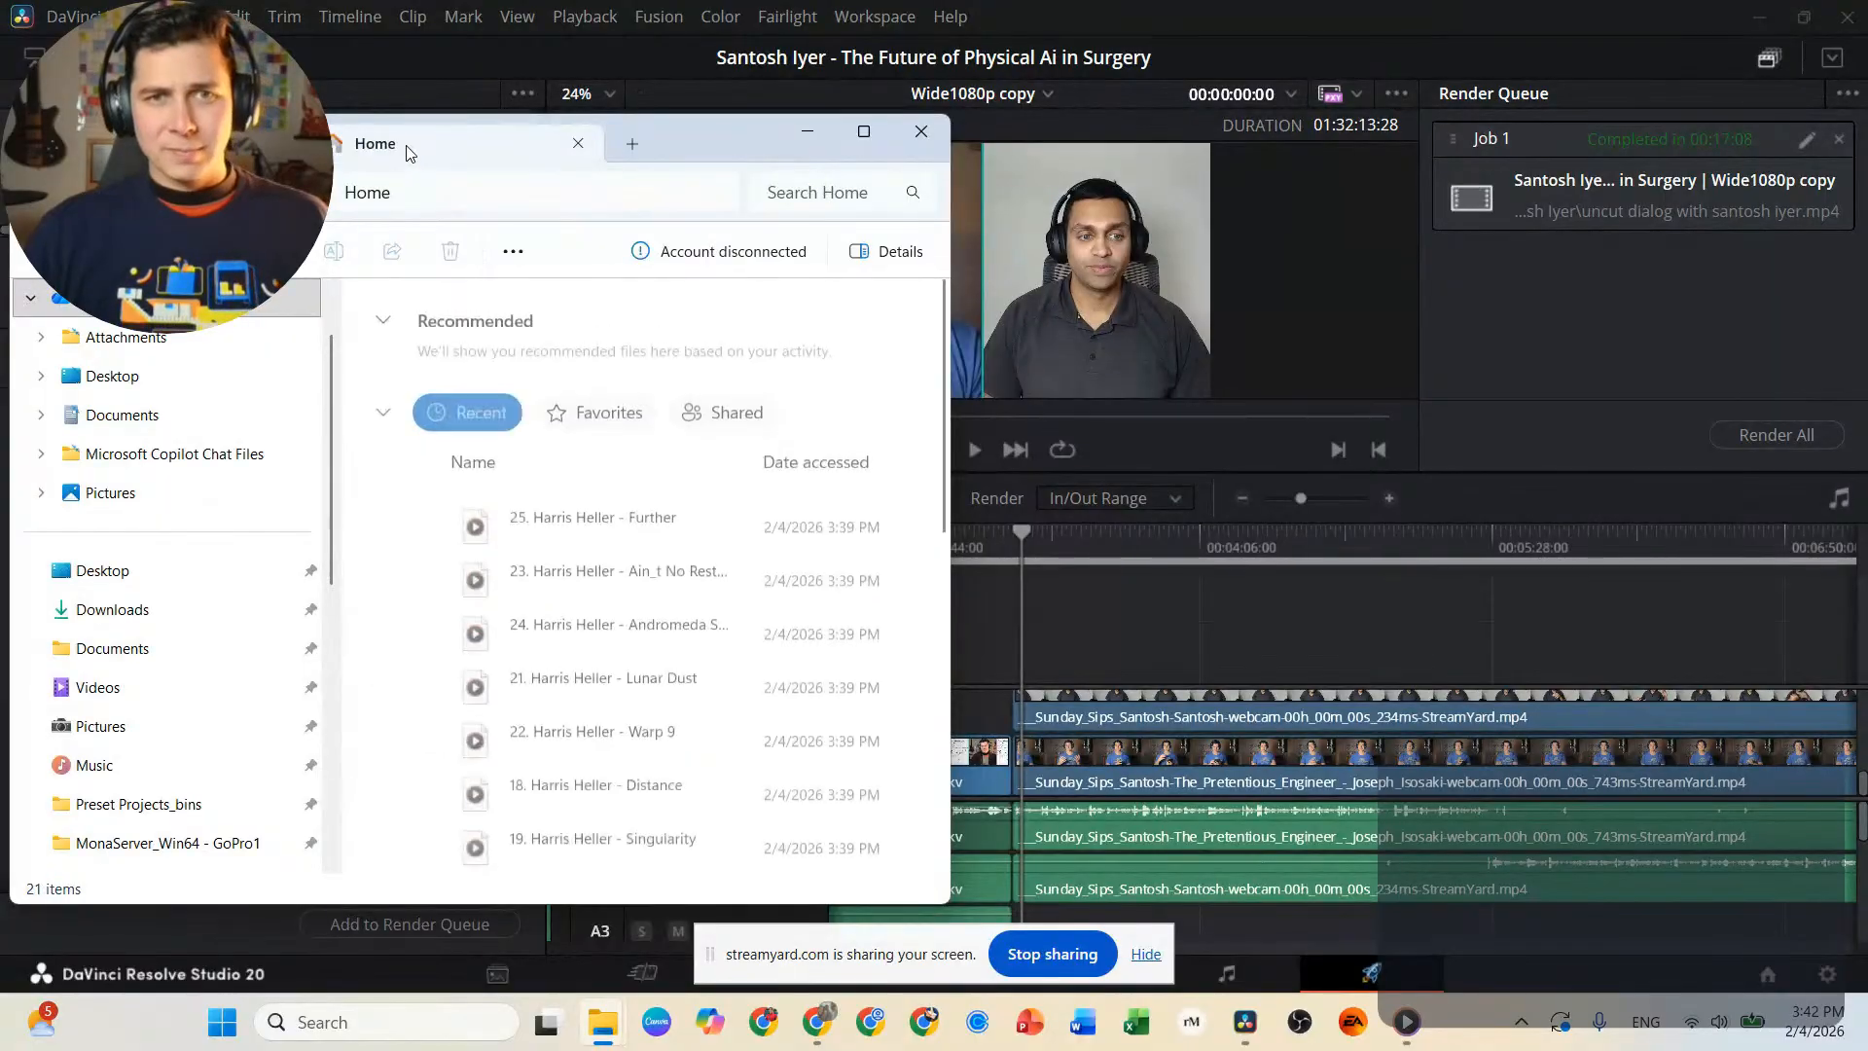
{"action": "left_click_drag", "start_coordinate": [435, 142], "coordinate": [1267, 272]}
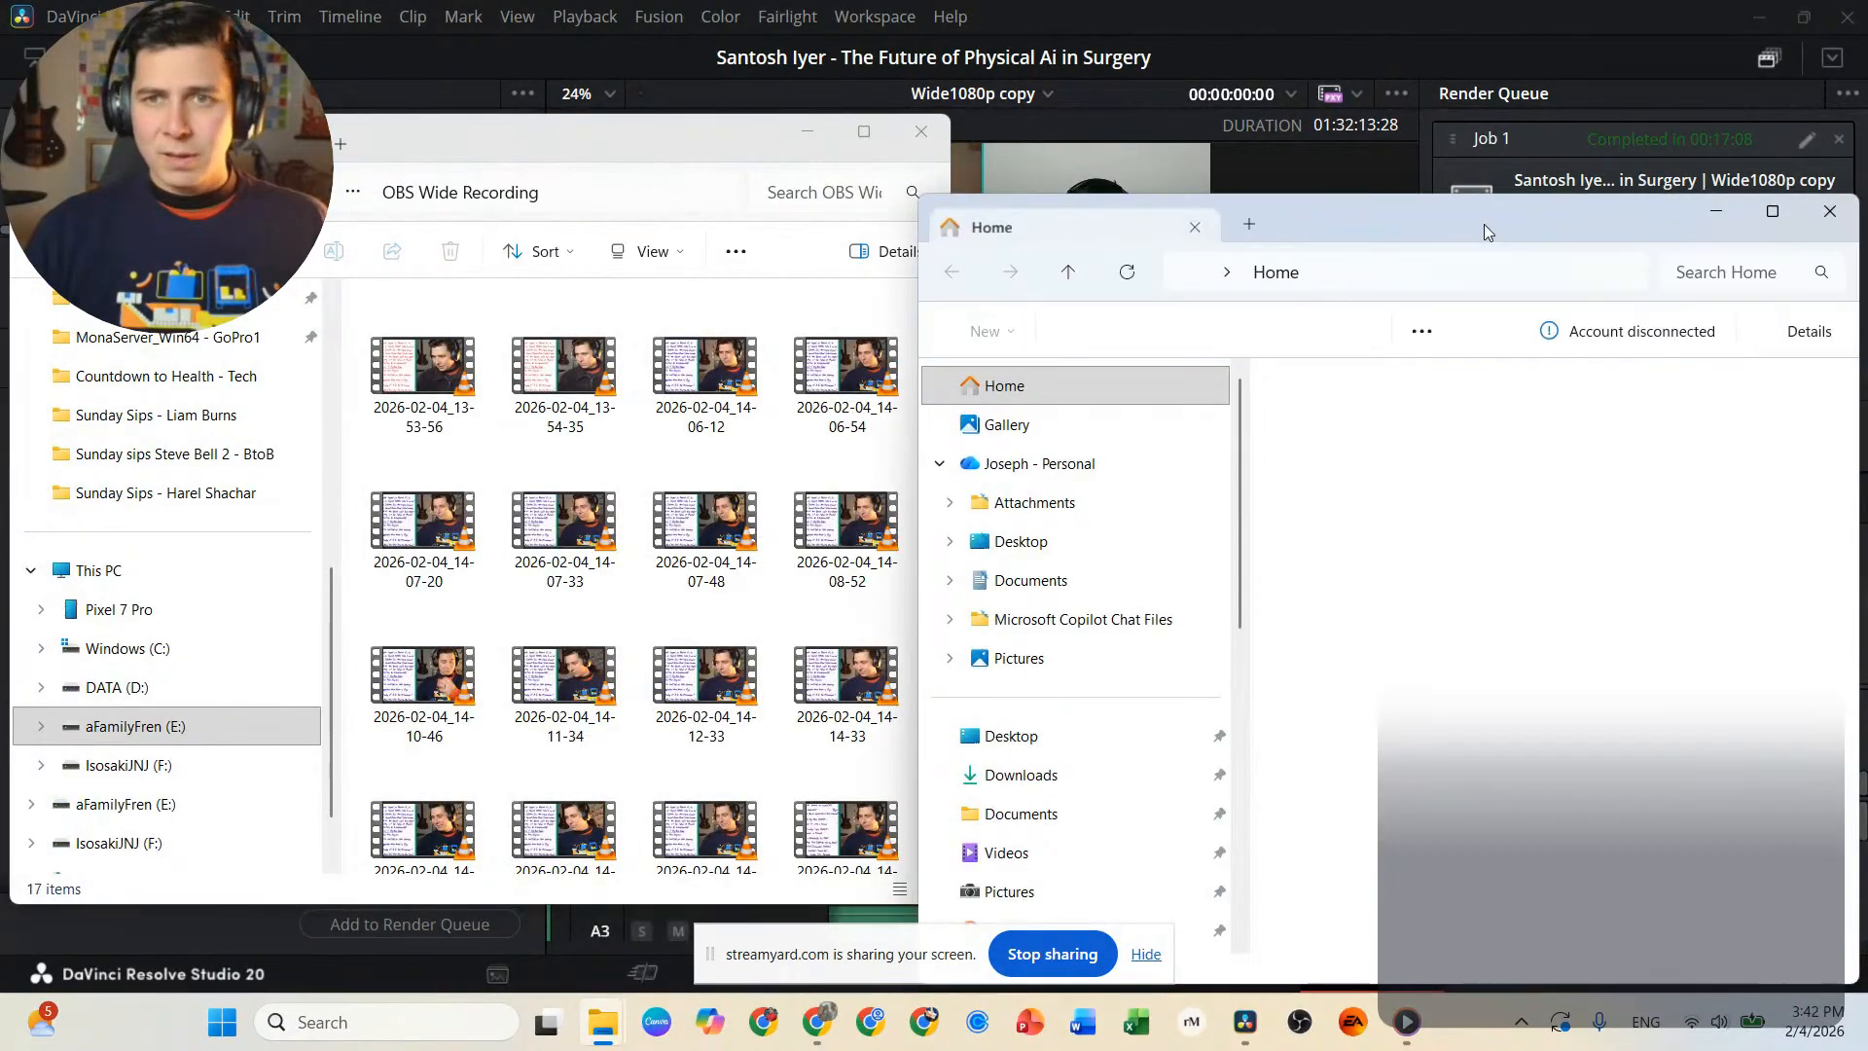
{"action": "left_click_drag", "start_coordinate": [1450, 197], "coordinate": [1438, 111]}
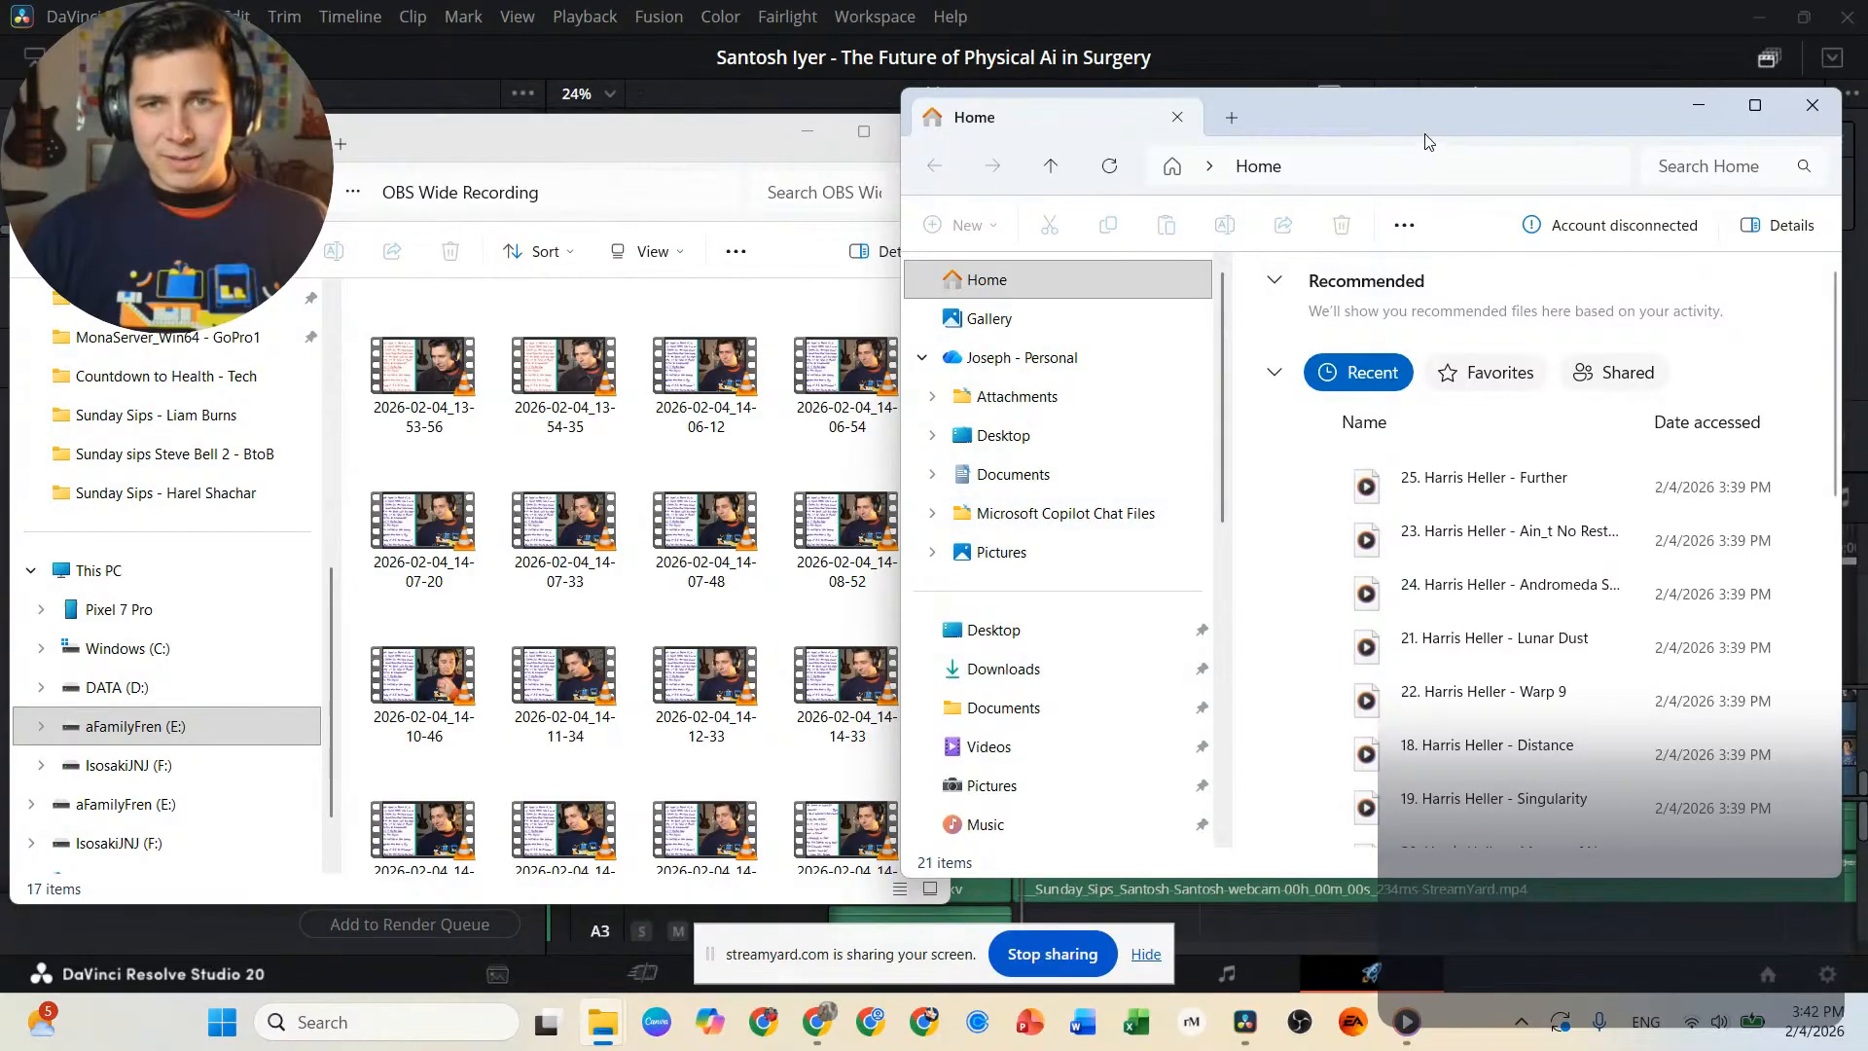
{"action": "left_click_drag", "start_coordinate": [1426, 142], "coordinate": [1326, 113]}
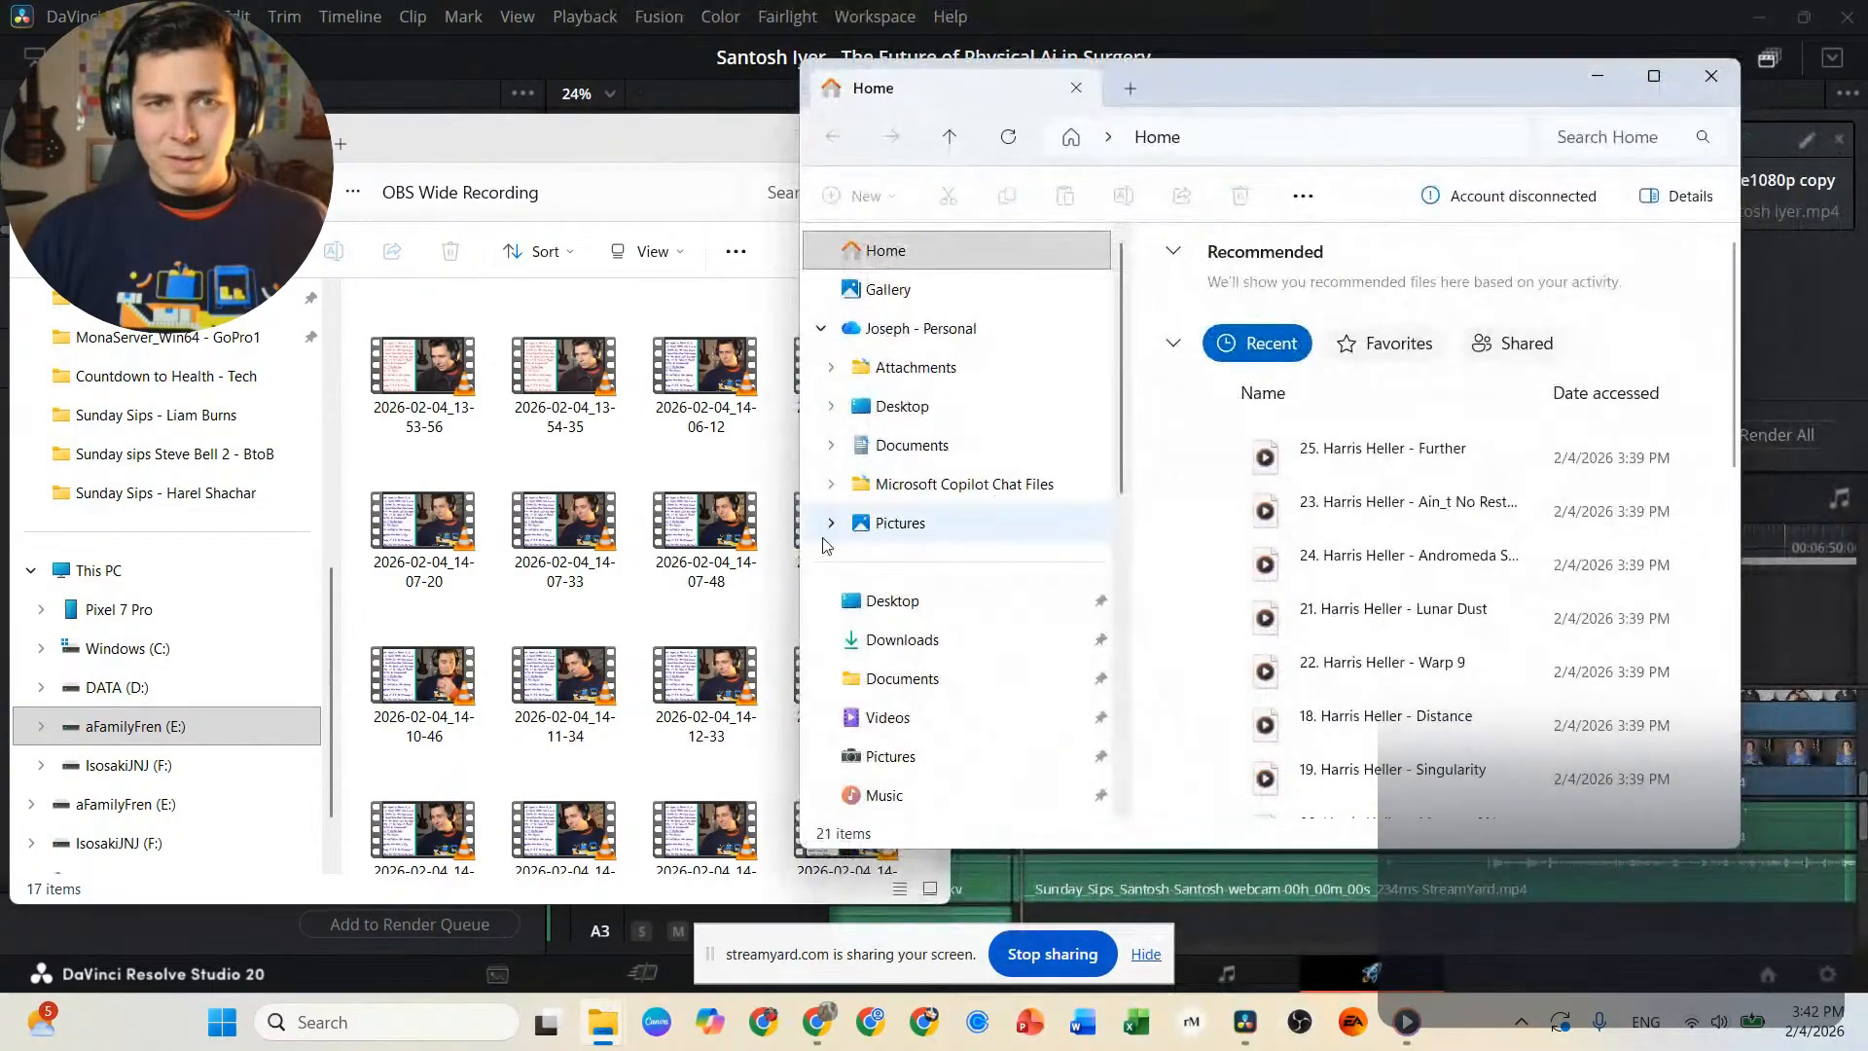
Preview a late portion of recording 2026-02-04_14-06-54 in VLC, close the player and delete the file.
{"action": "left_click", "coordinate": [430, 366]}
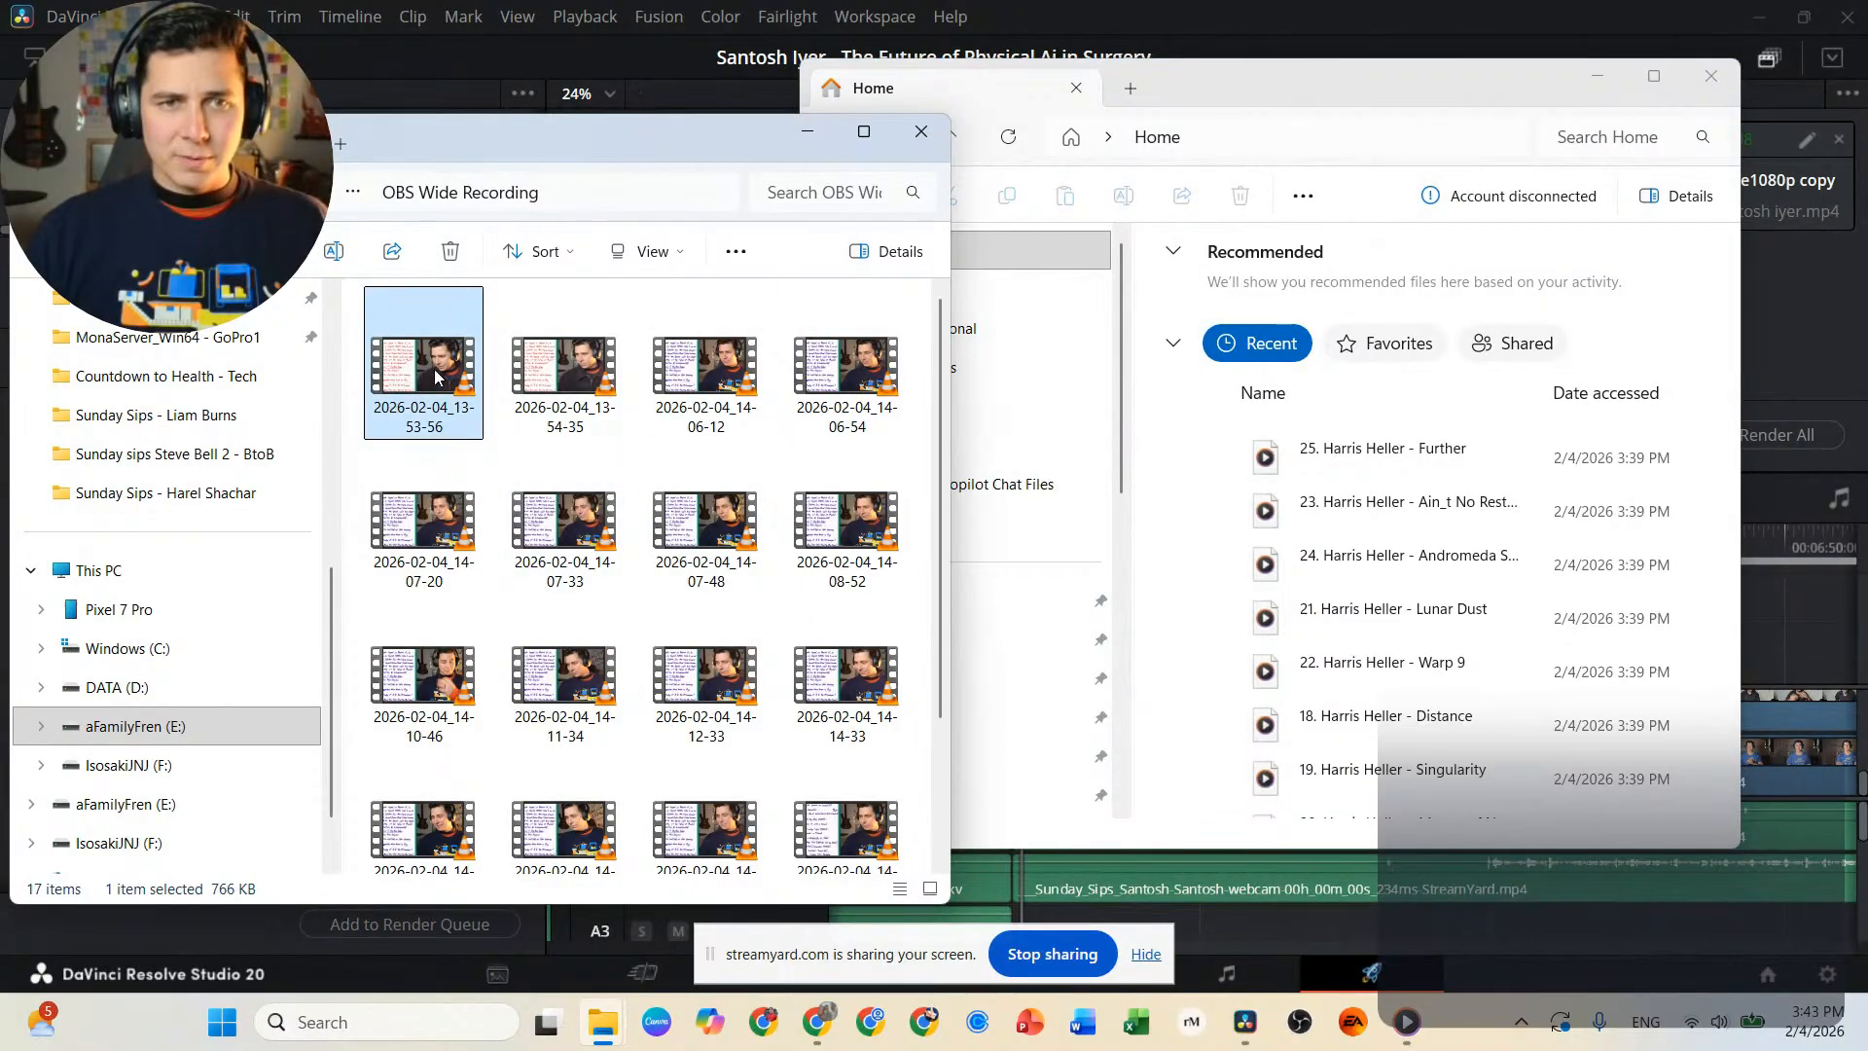
{"action": "left_click", "coordinate": [842, 384]}
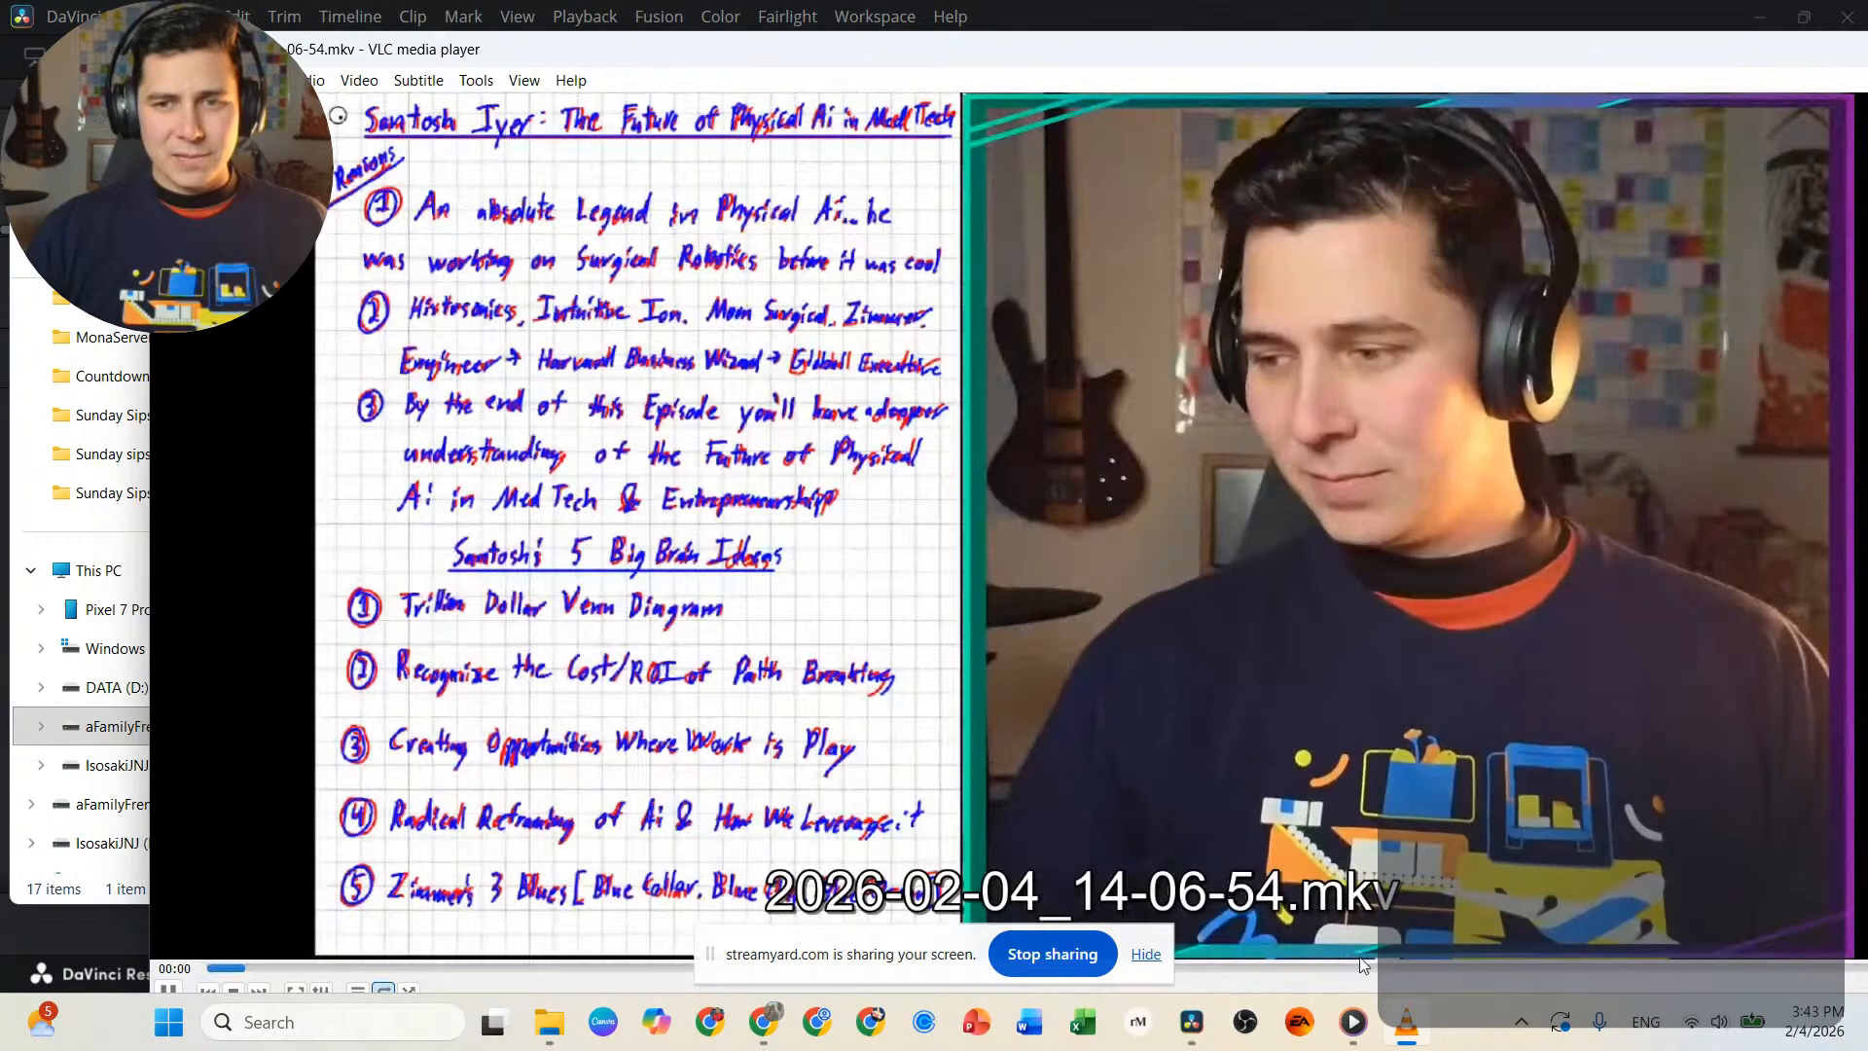
{"action": "left_click", "coordinate": [1515, 965]}
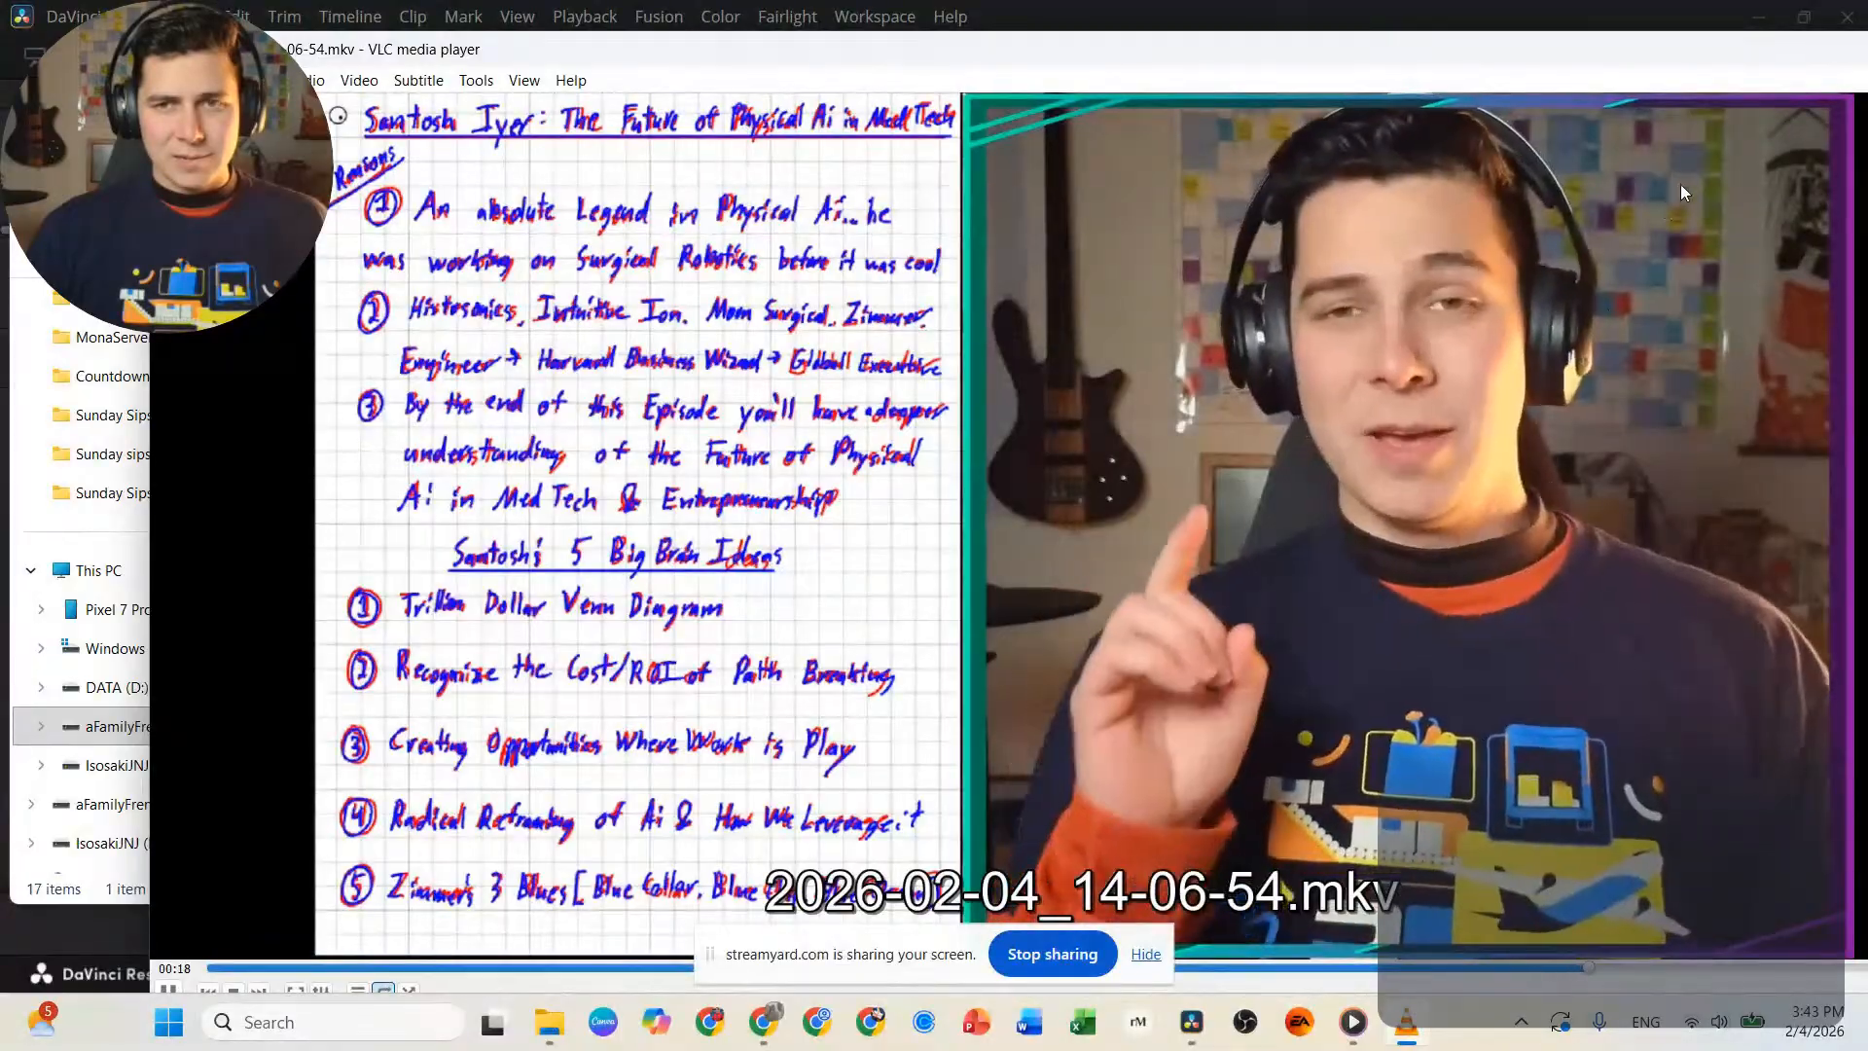
{"action": "left_click_drag", "start_coordinate": [1448, 65], "coordinate": [1228, 65]}
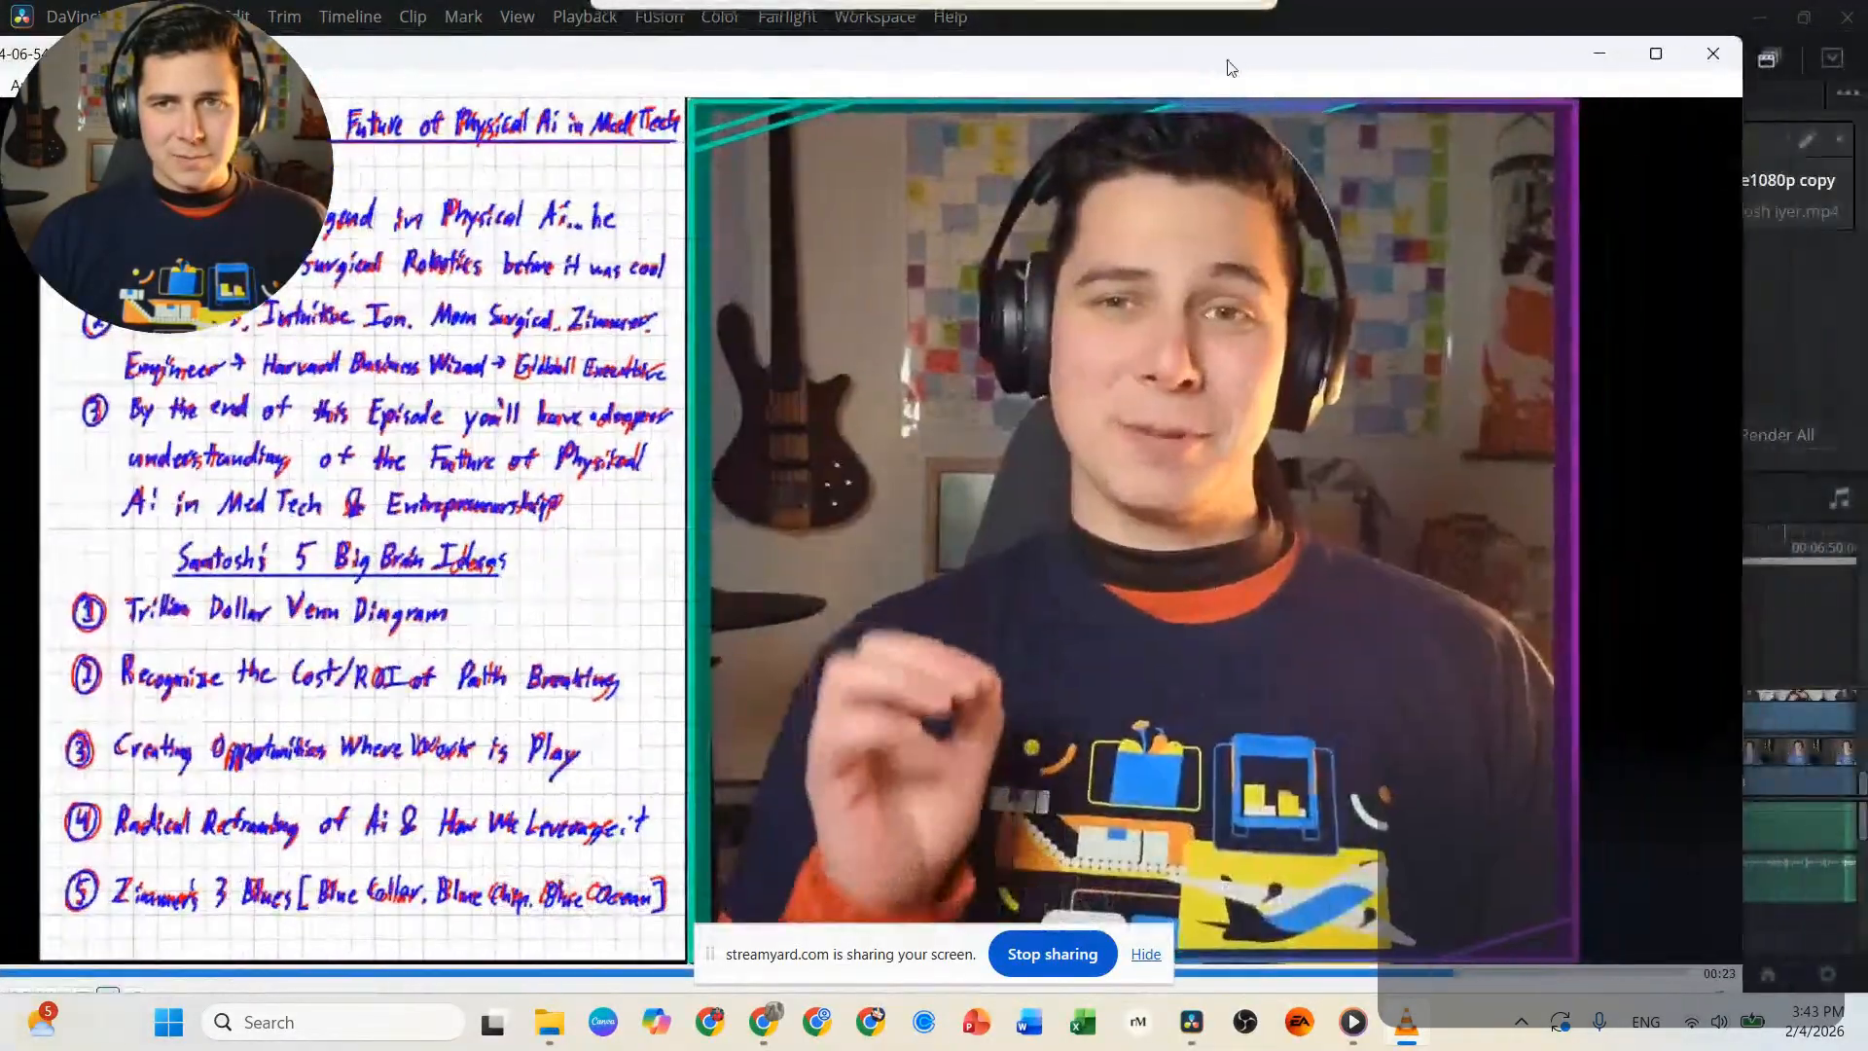
{"action": "left_click", "coordinate": [1711, 70]}
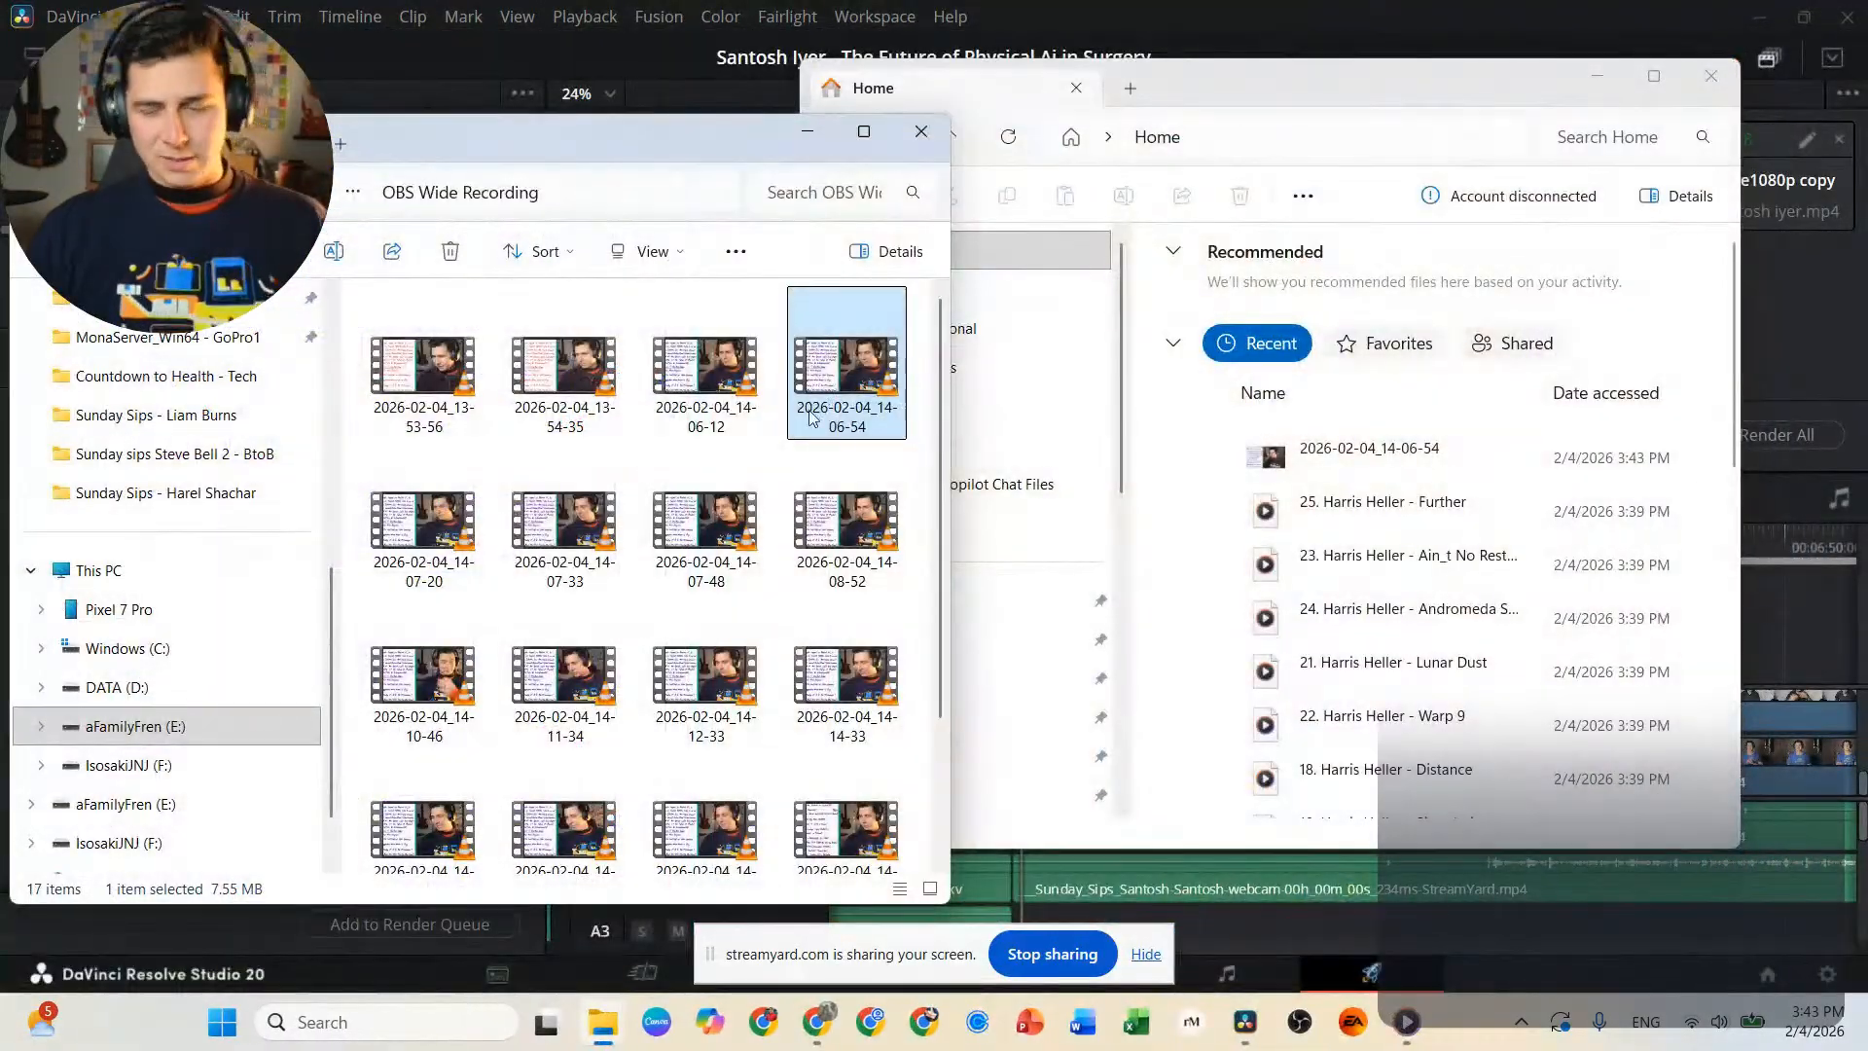
{"action": "key", "text": "Delete"}
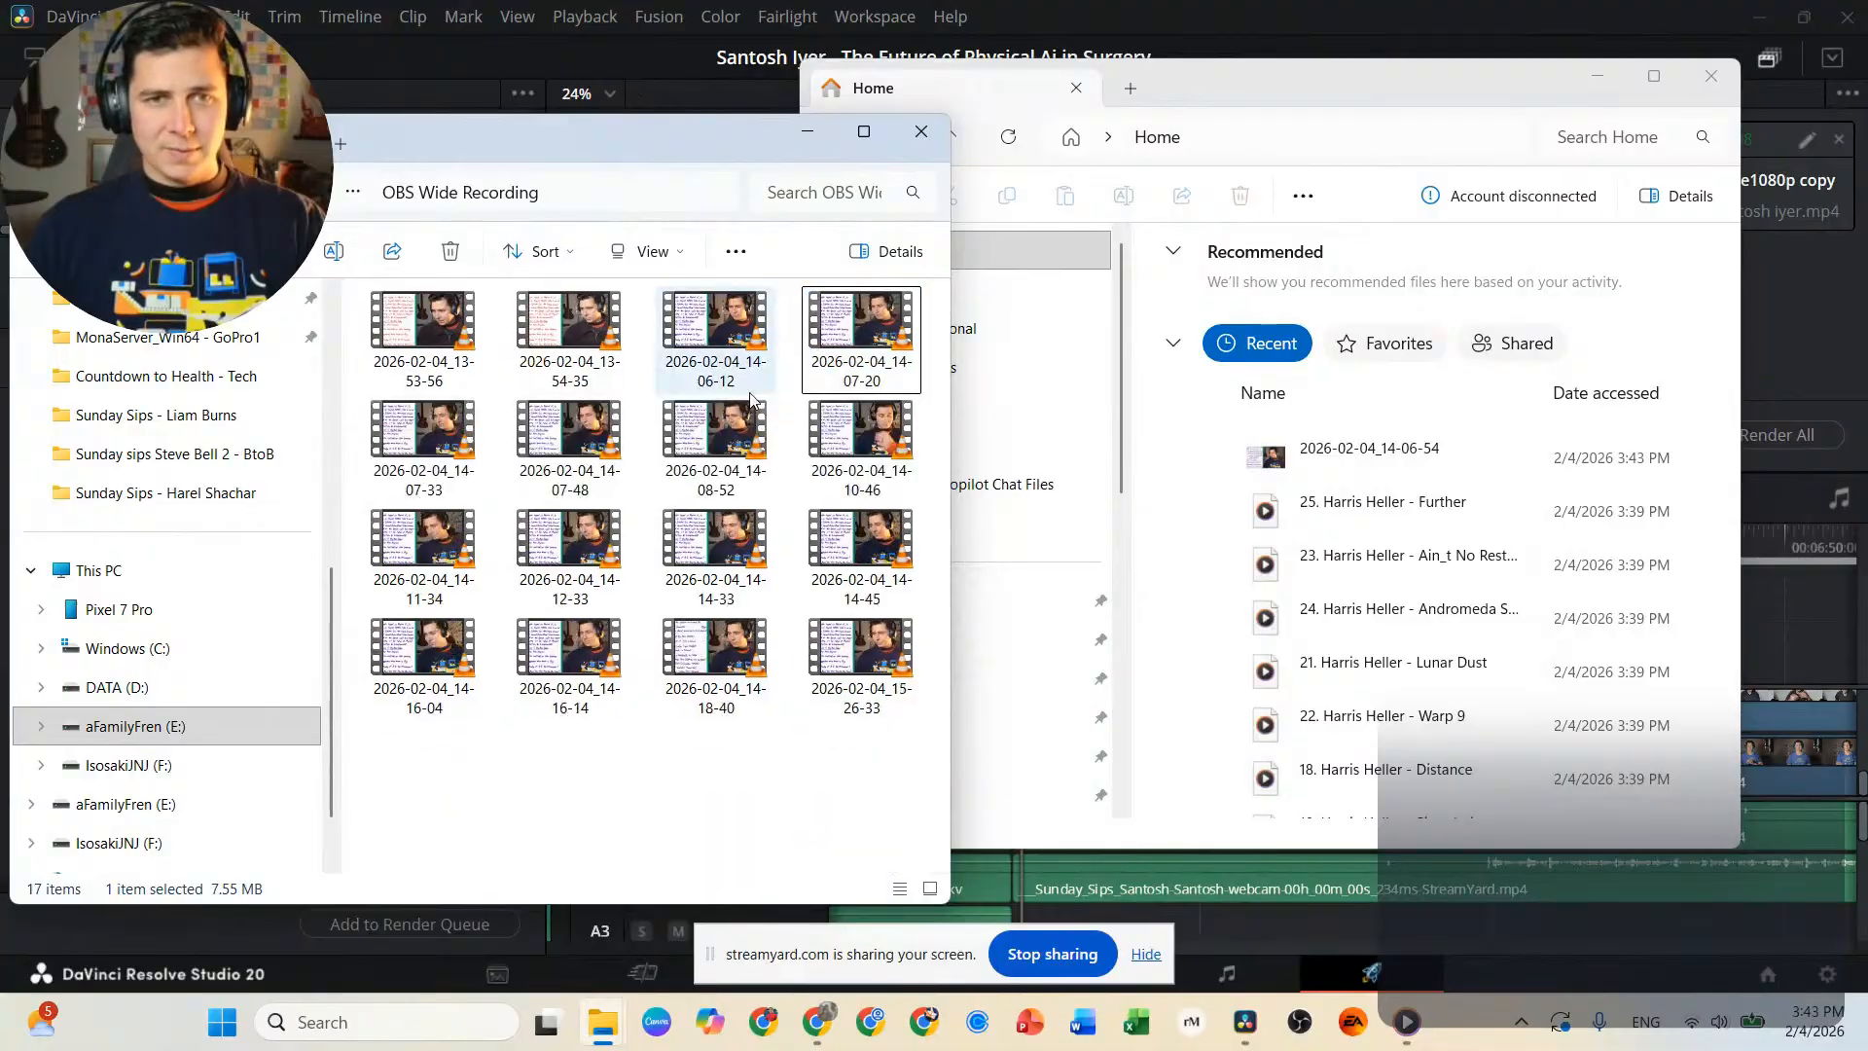
Preview a late portion of recording 2026-02-04_14-06-12, close the player and delete the file.
{"action": "left_click", "coordinate": [721, 356]}
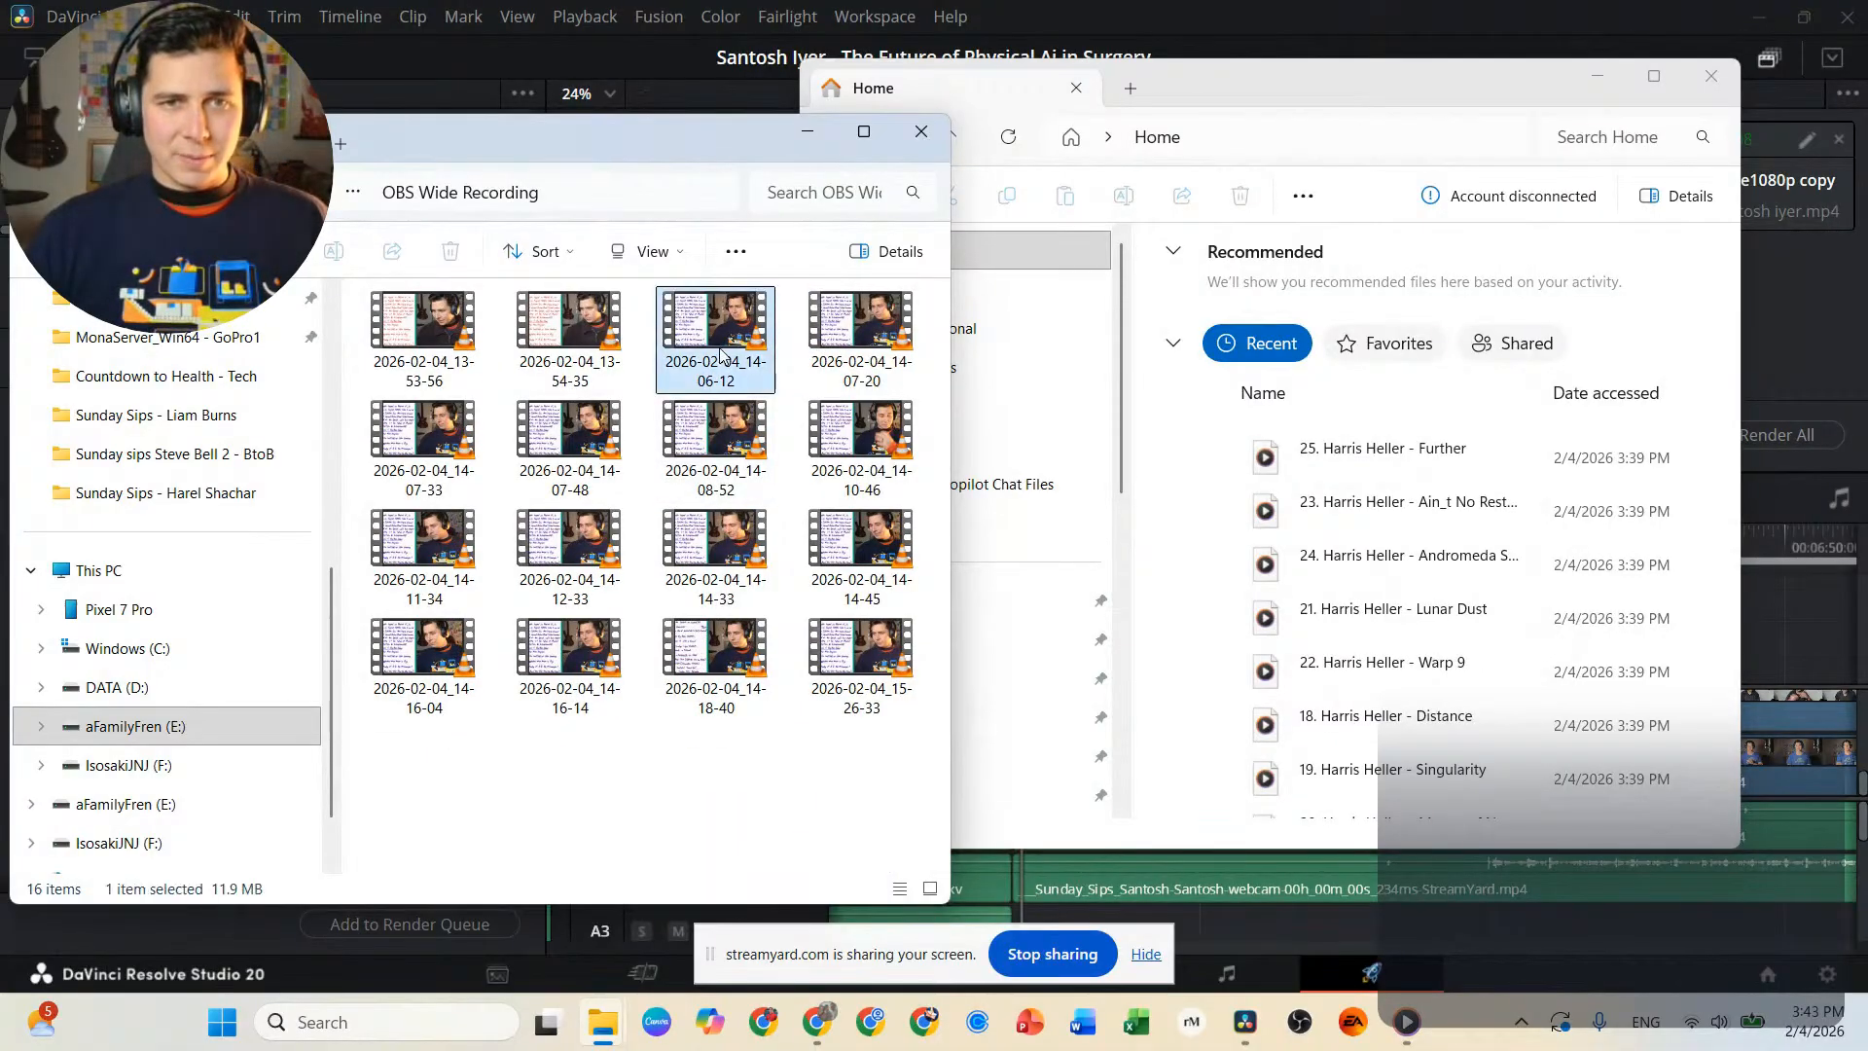
{"action": "double_click", "coordinate": [721, 356]}
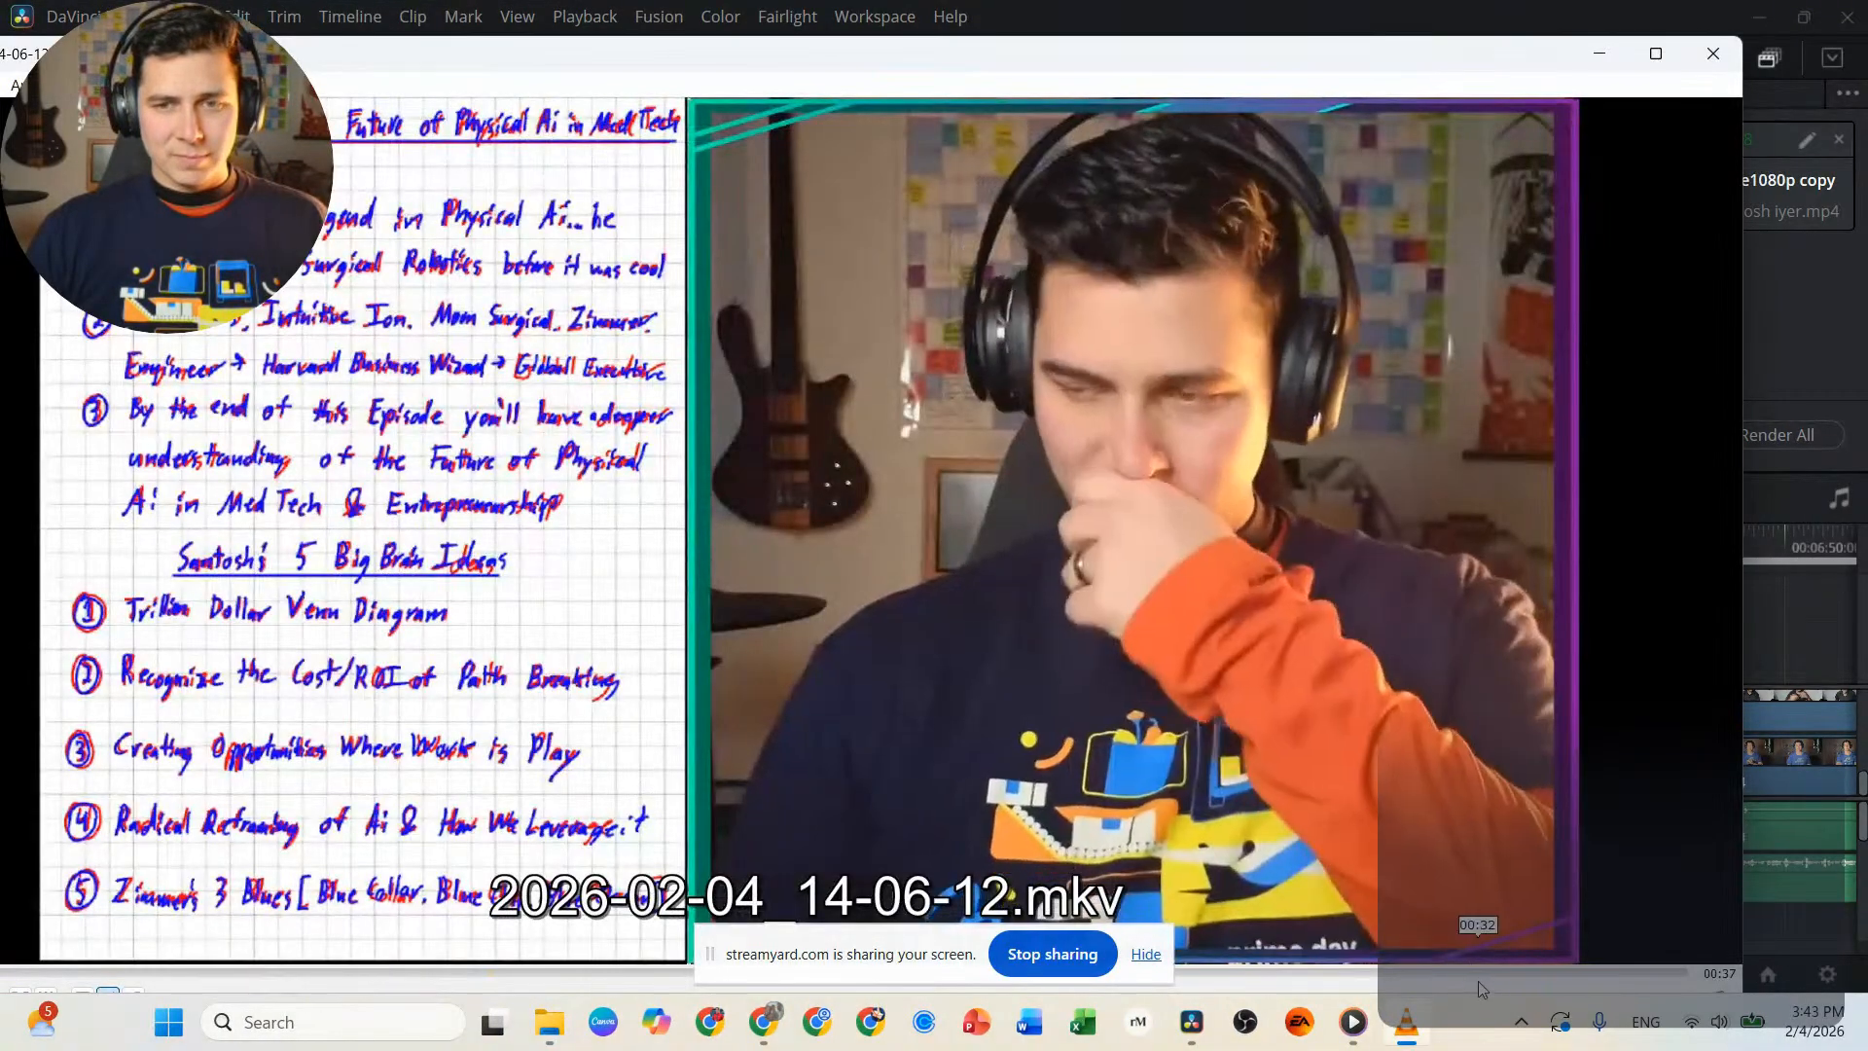
{"action": "left_click", "coordinate": [1481, 971]}
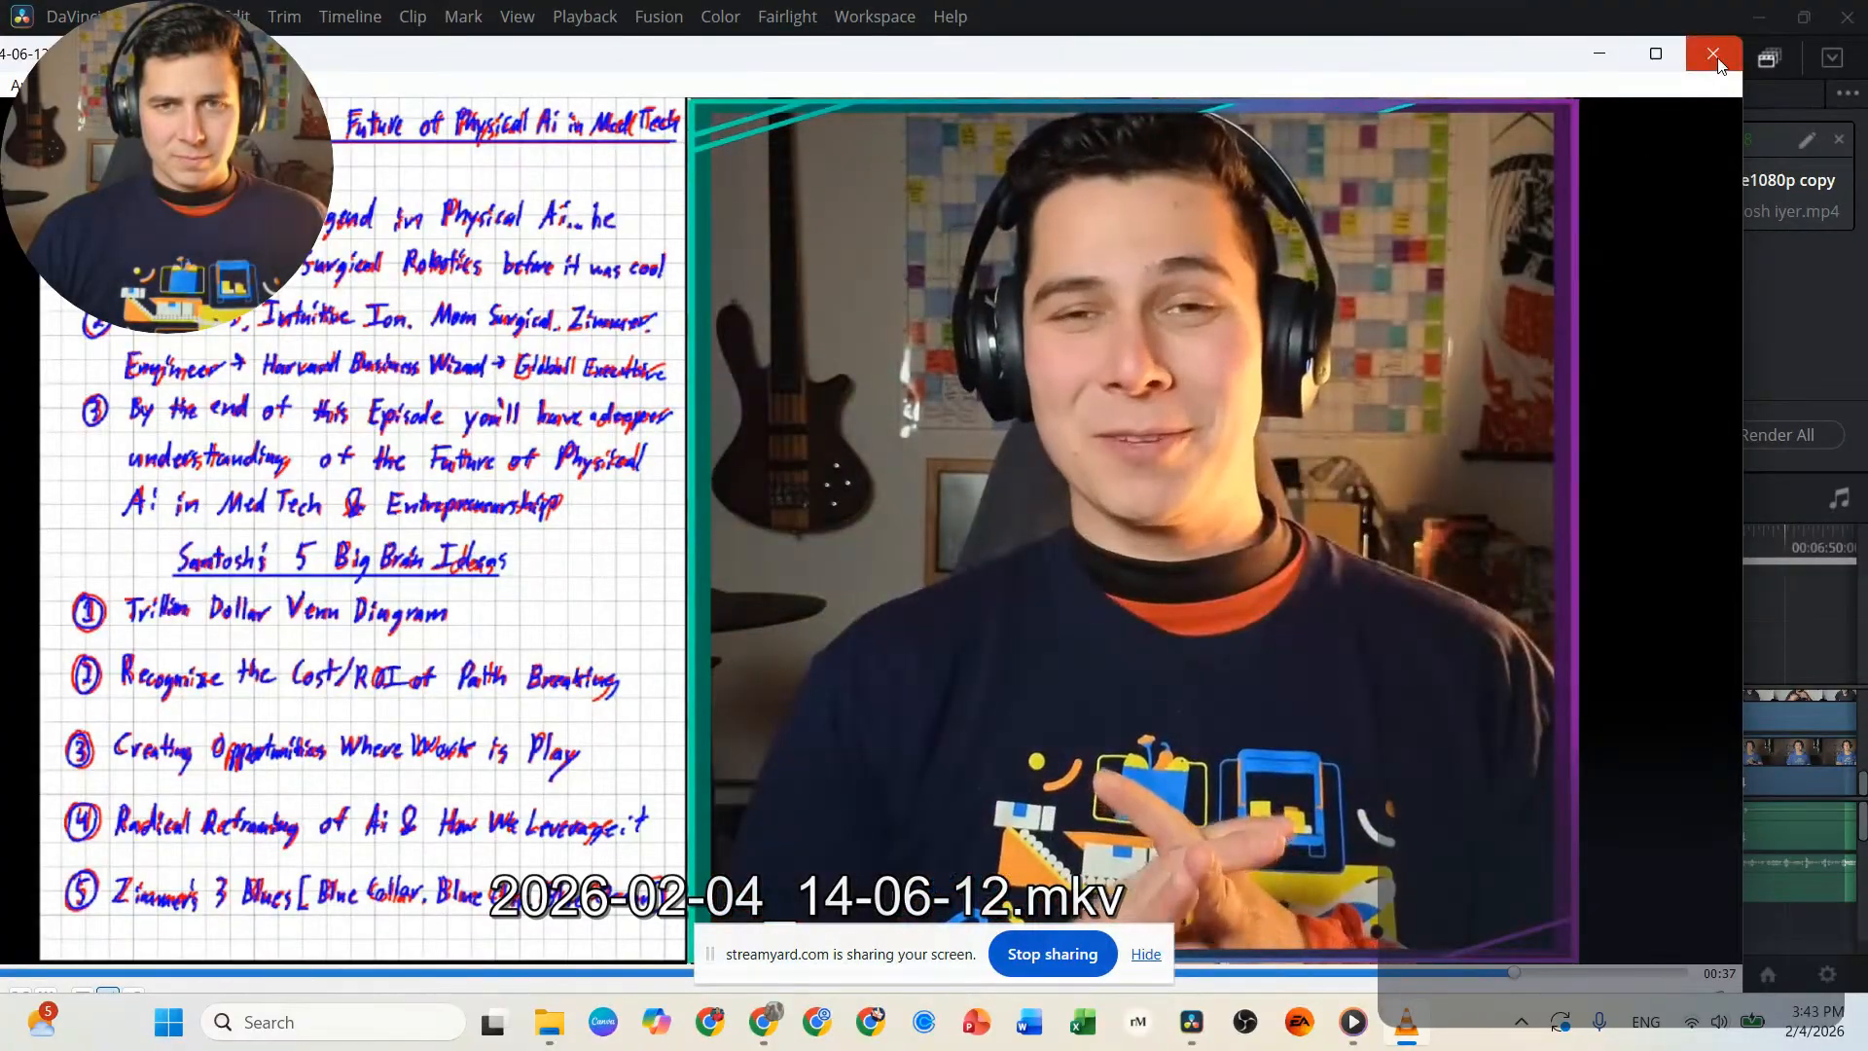
{"action": "left_click", "coordinate": [1717, 59]}
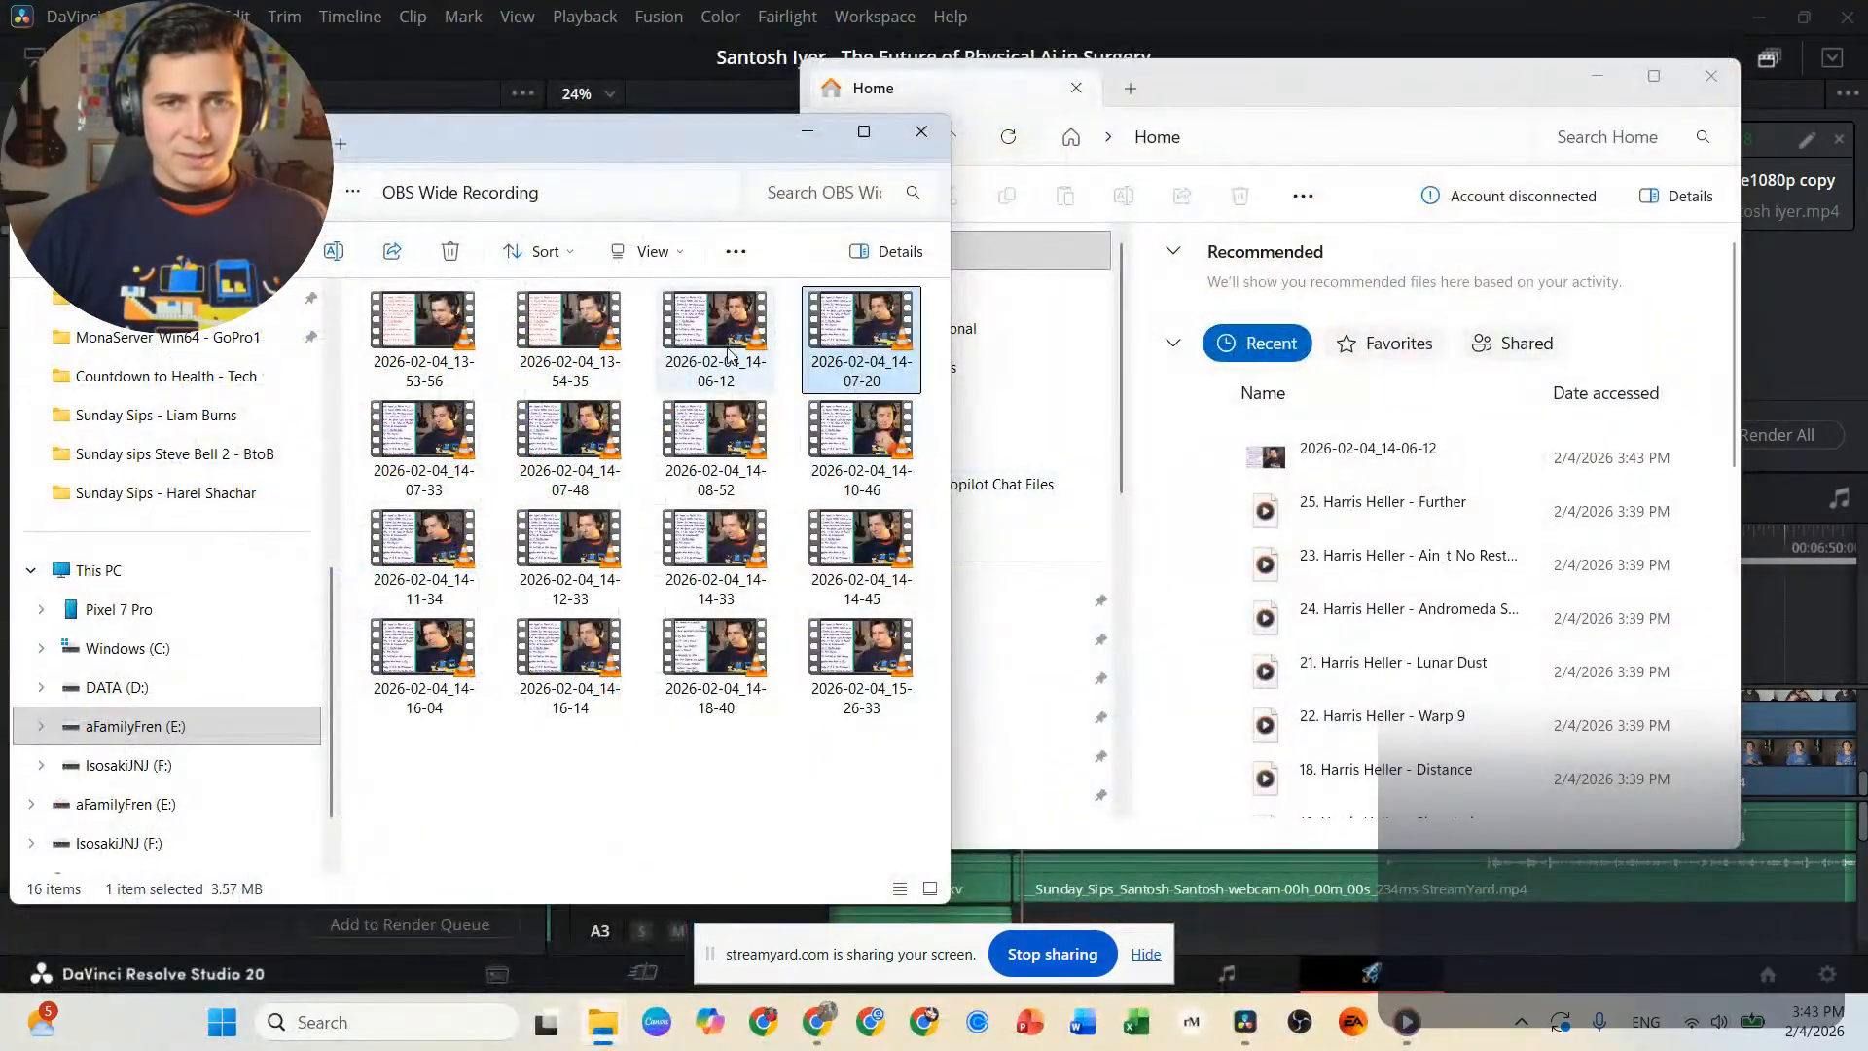
{"action": "key", "text": "Delete"}
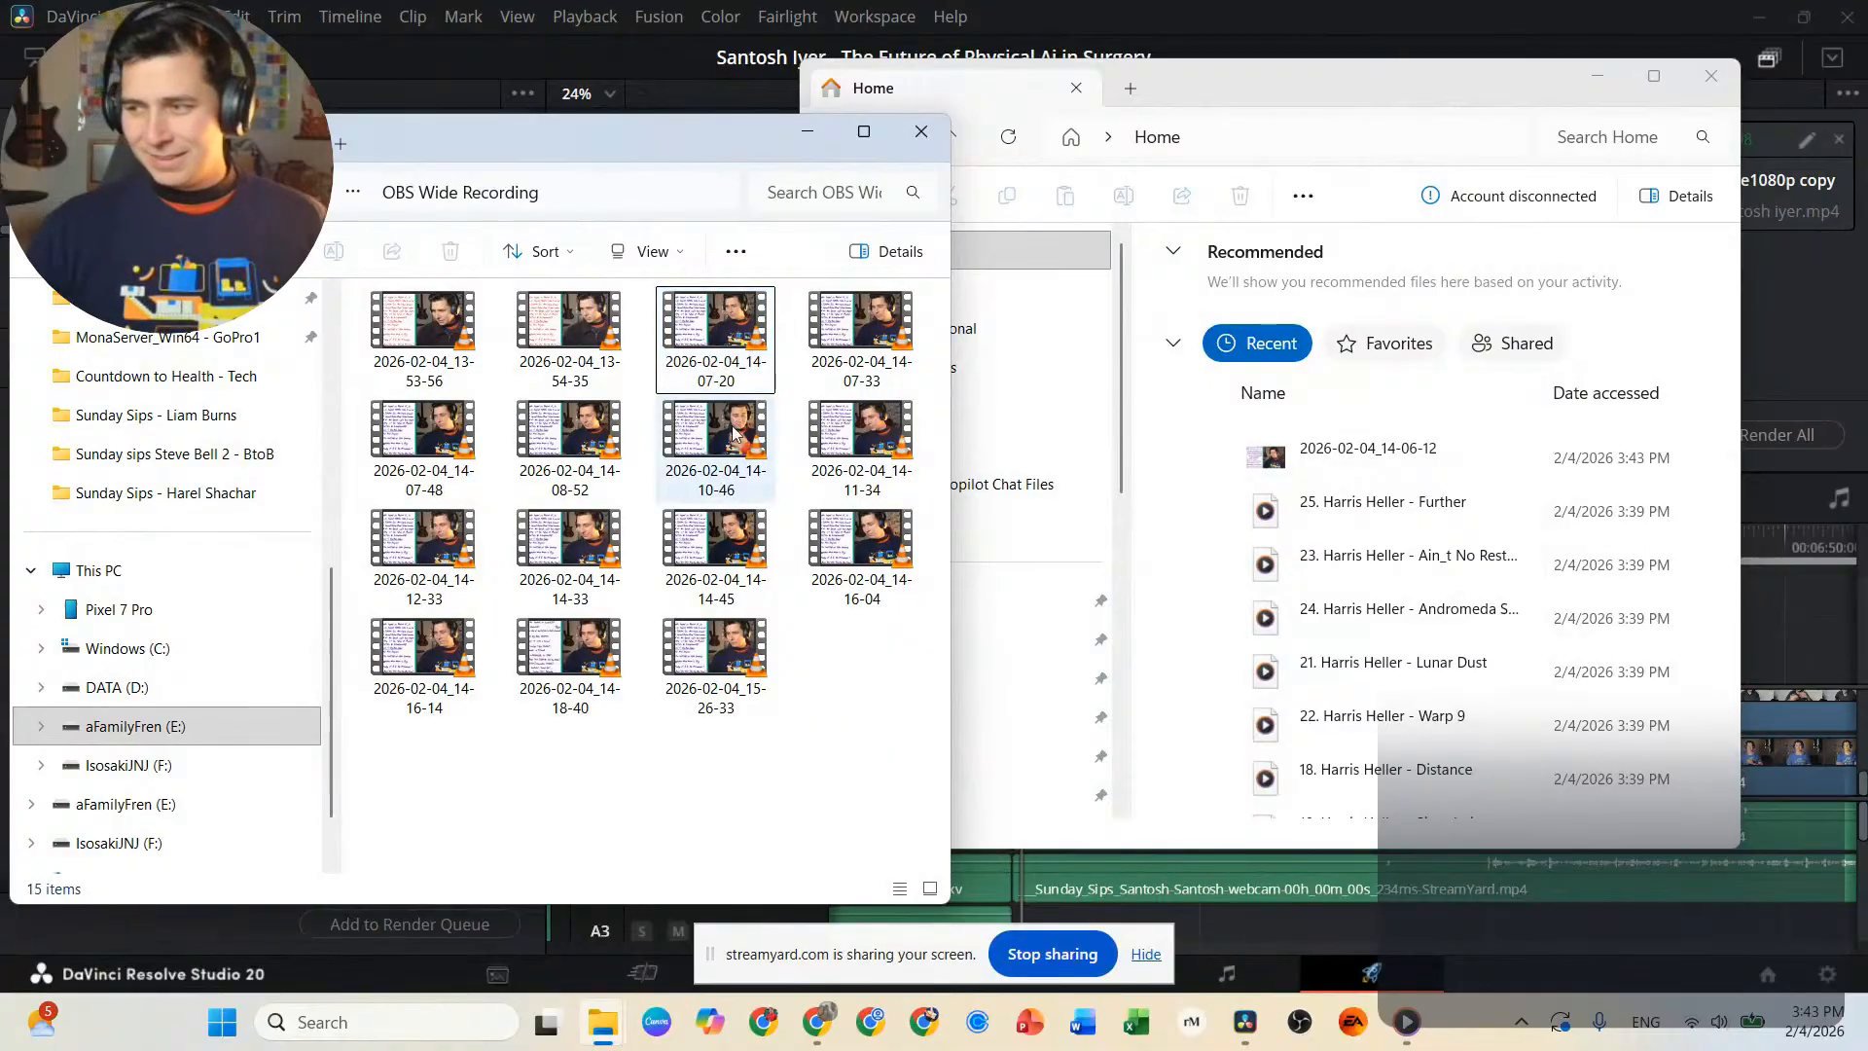
Play recording 2026-02-04_13-54-35, skip ahead to check its whiteboard content, and close the player.
{"action": "left_click", "coordinate": [585, 338]}
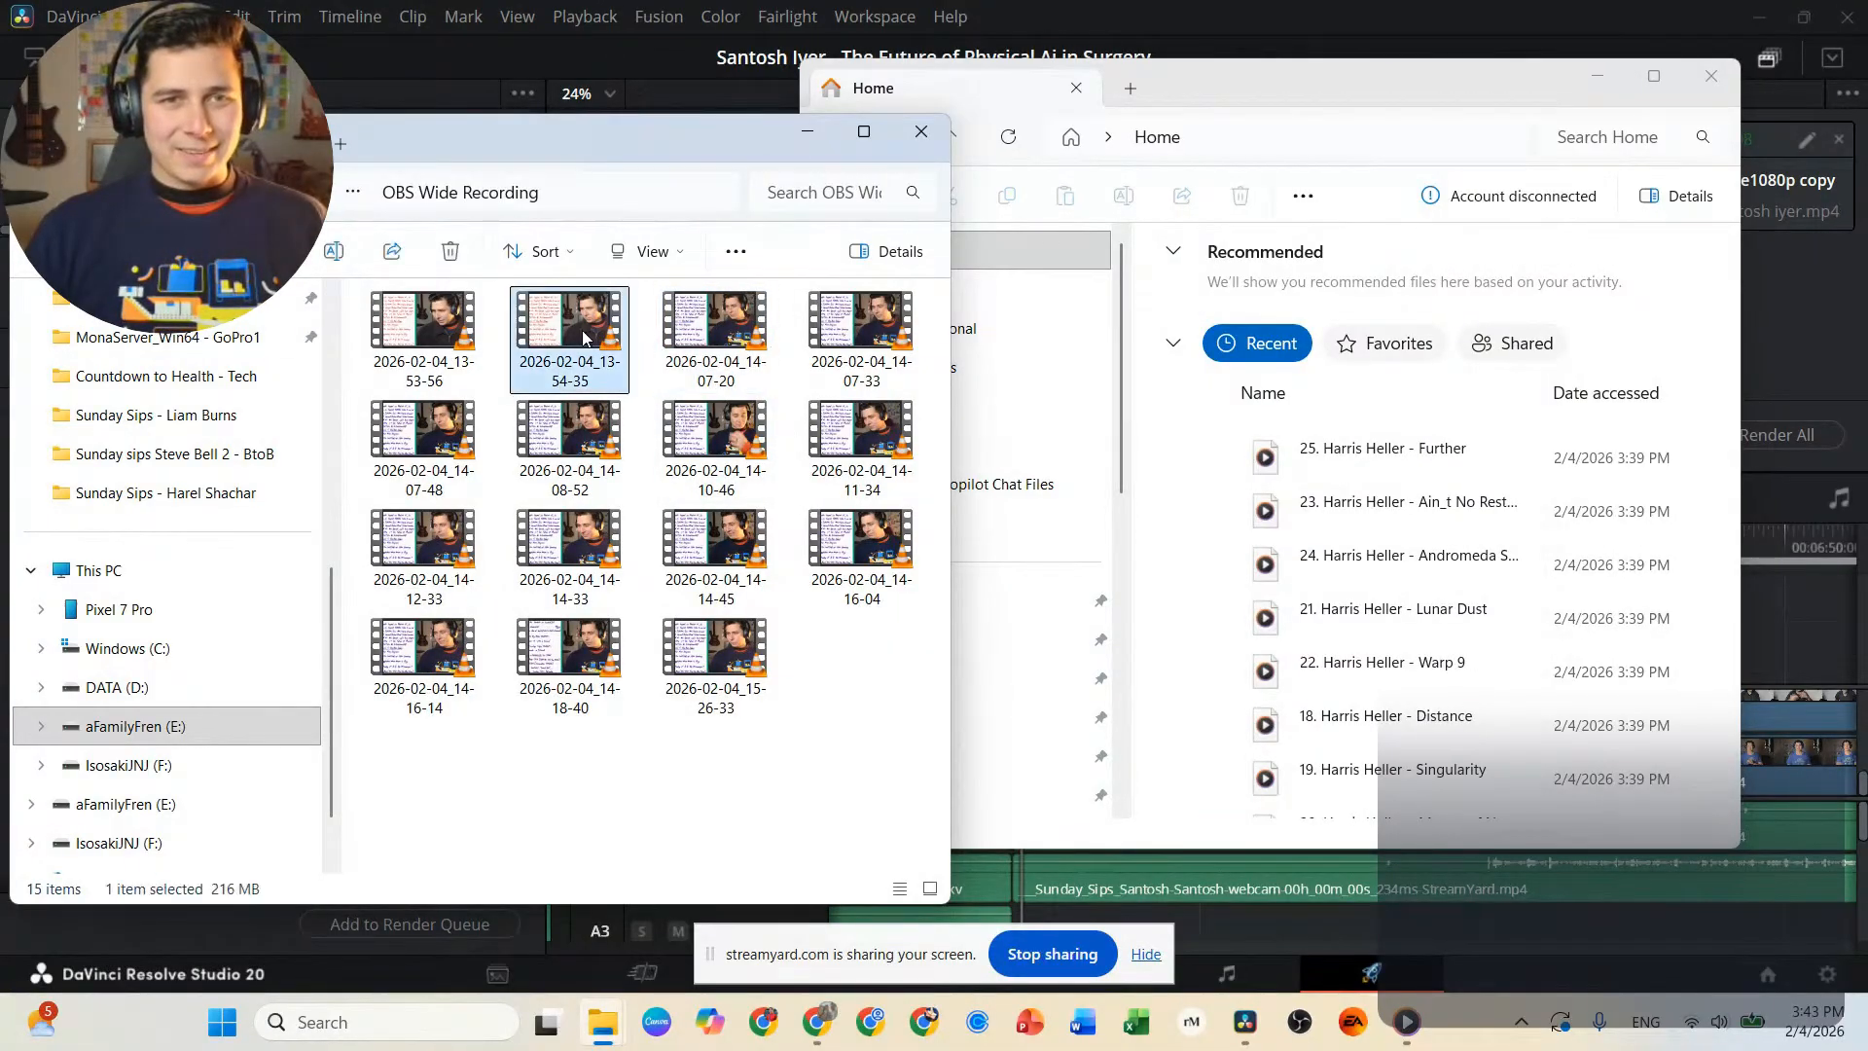
{"action": "double_click", "coordinate": [585, 338]}
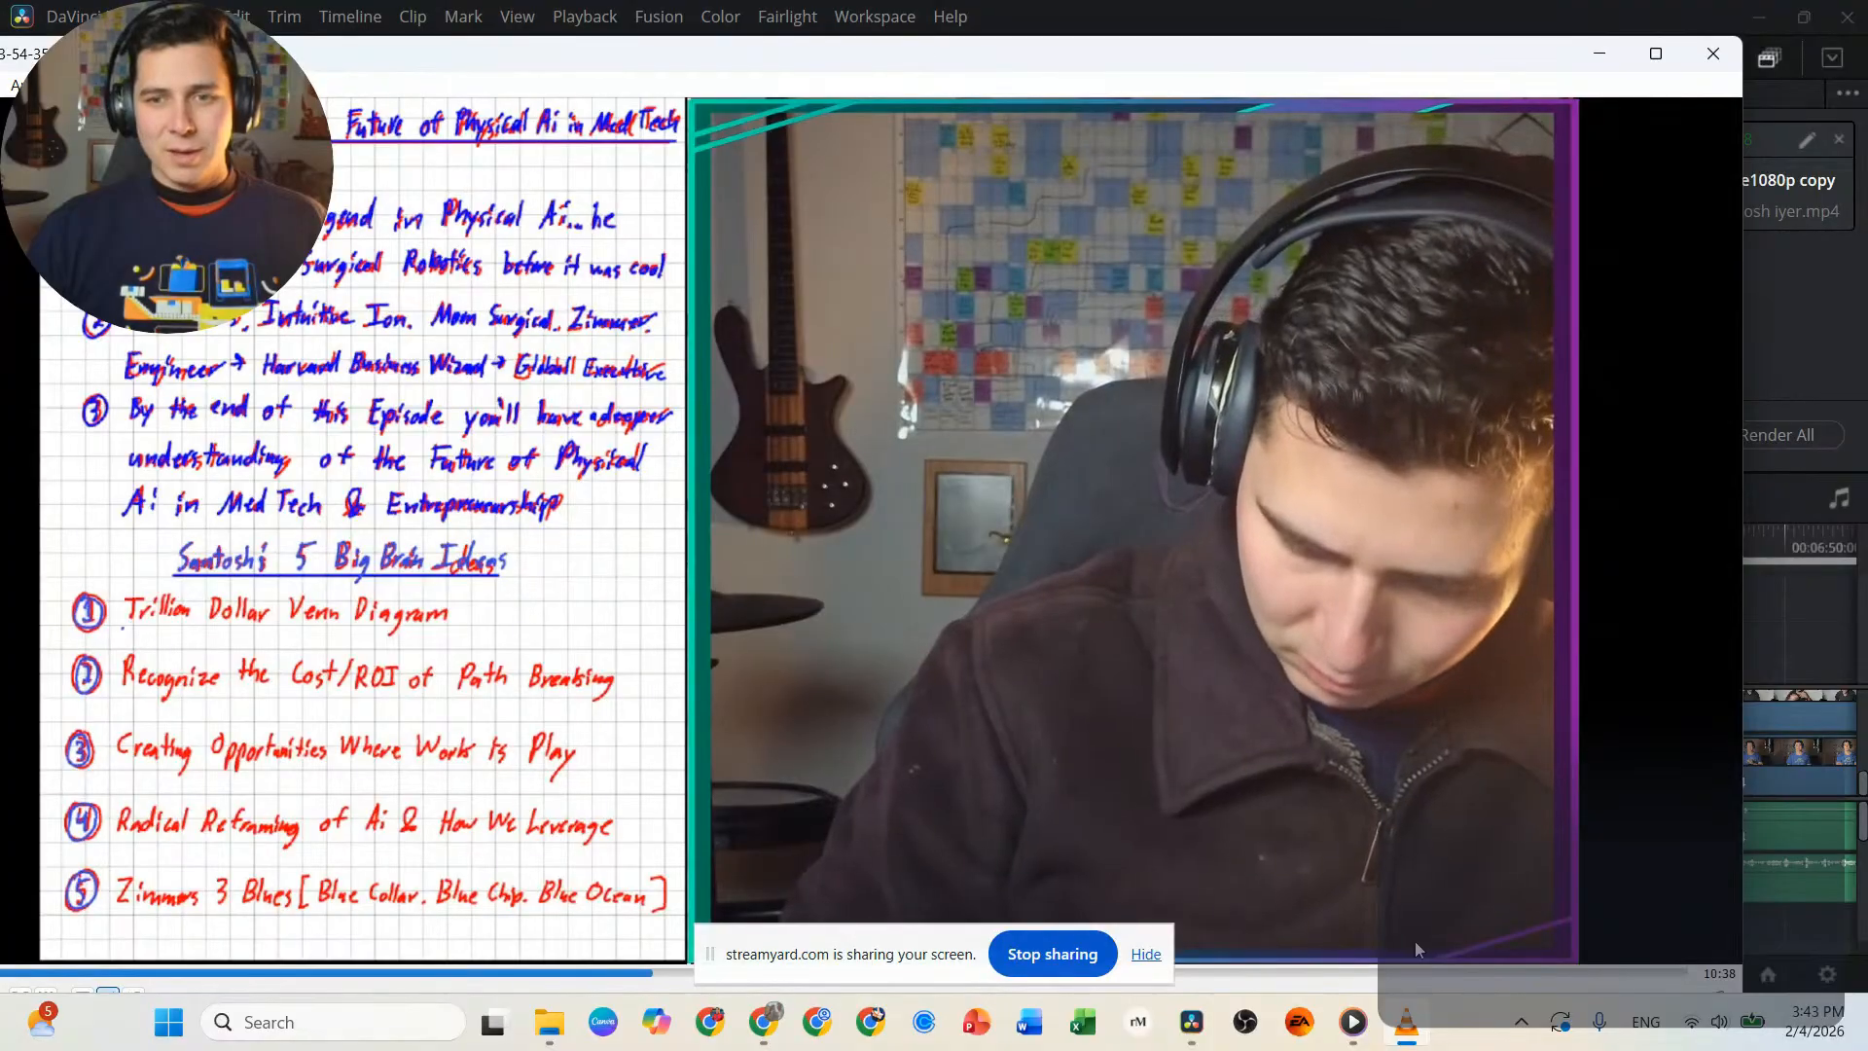
{"action": "left_click", "coordinate": [1525, 973]}
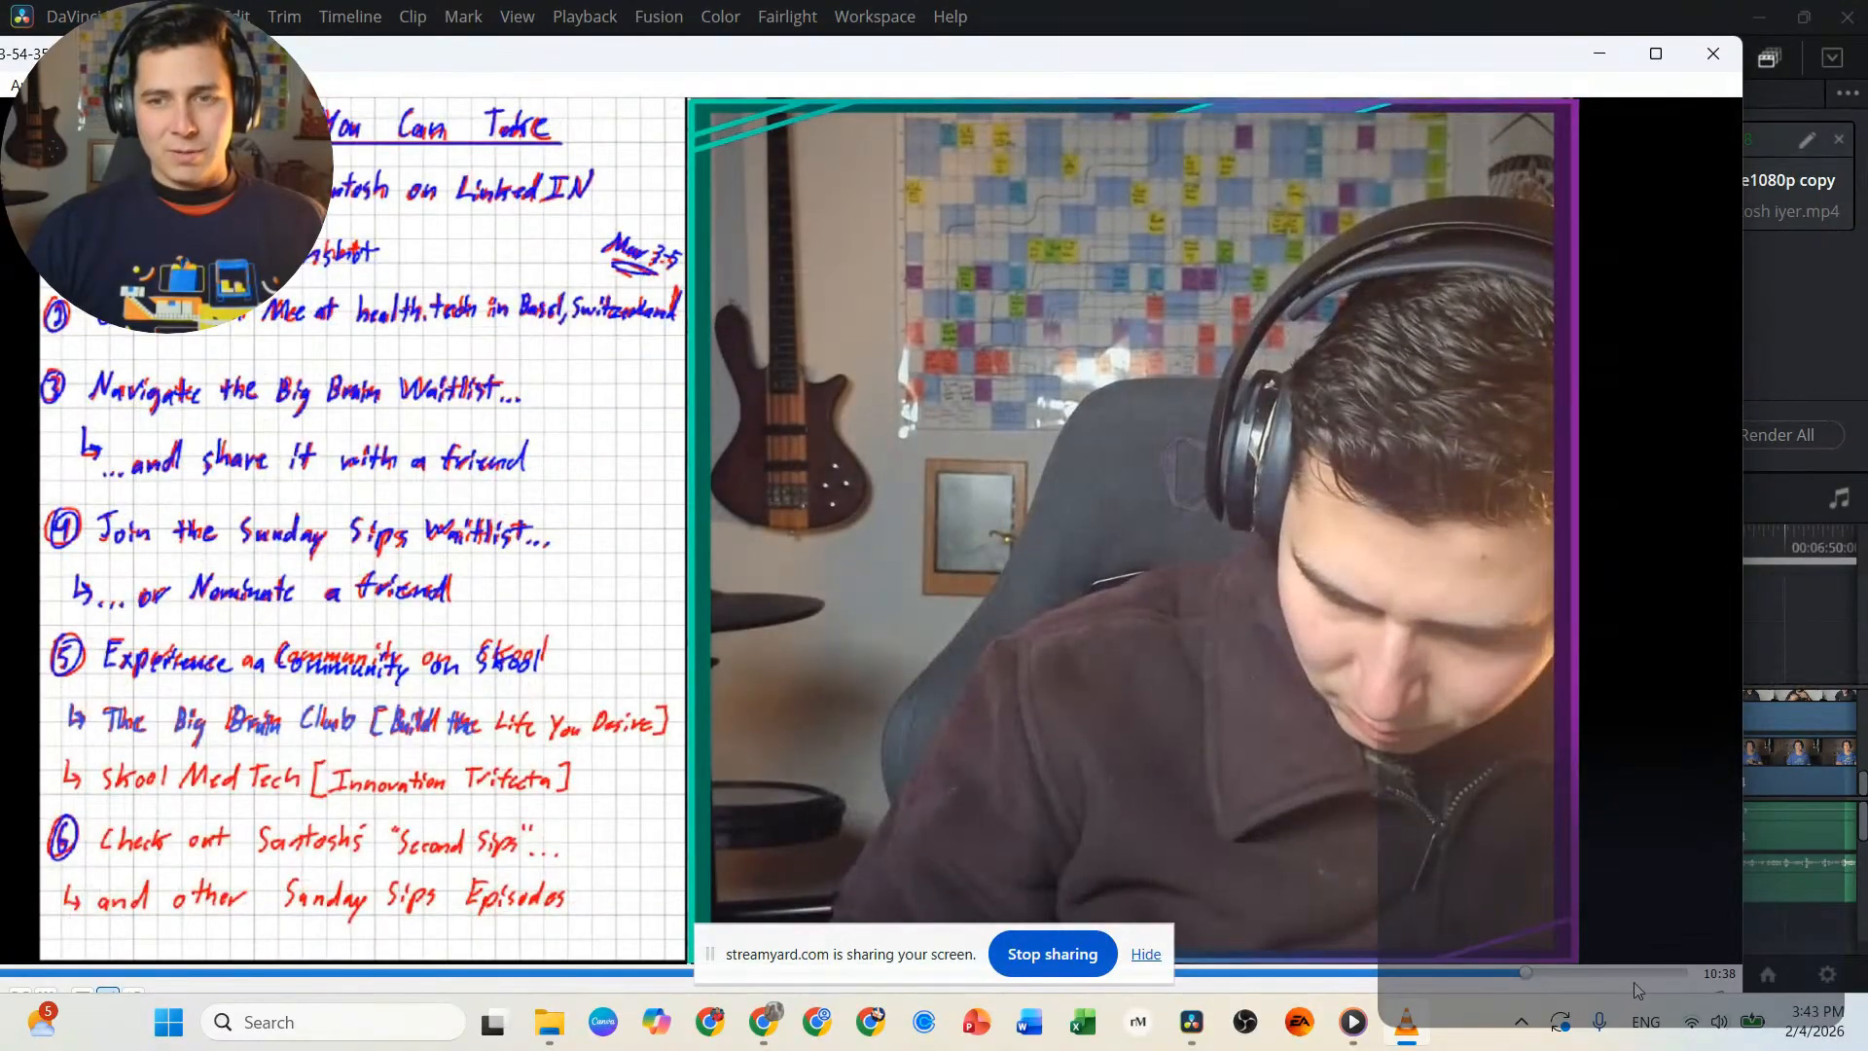
{"action": "left_click", "coordinate": [1714, 53]}
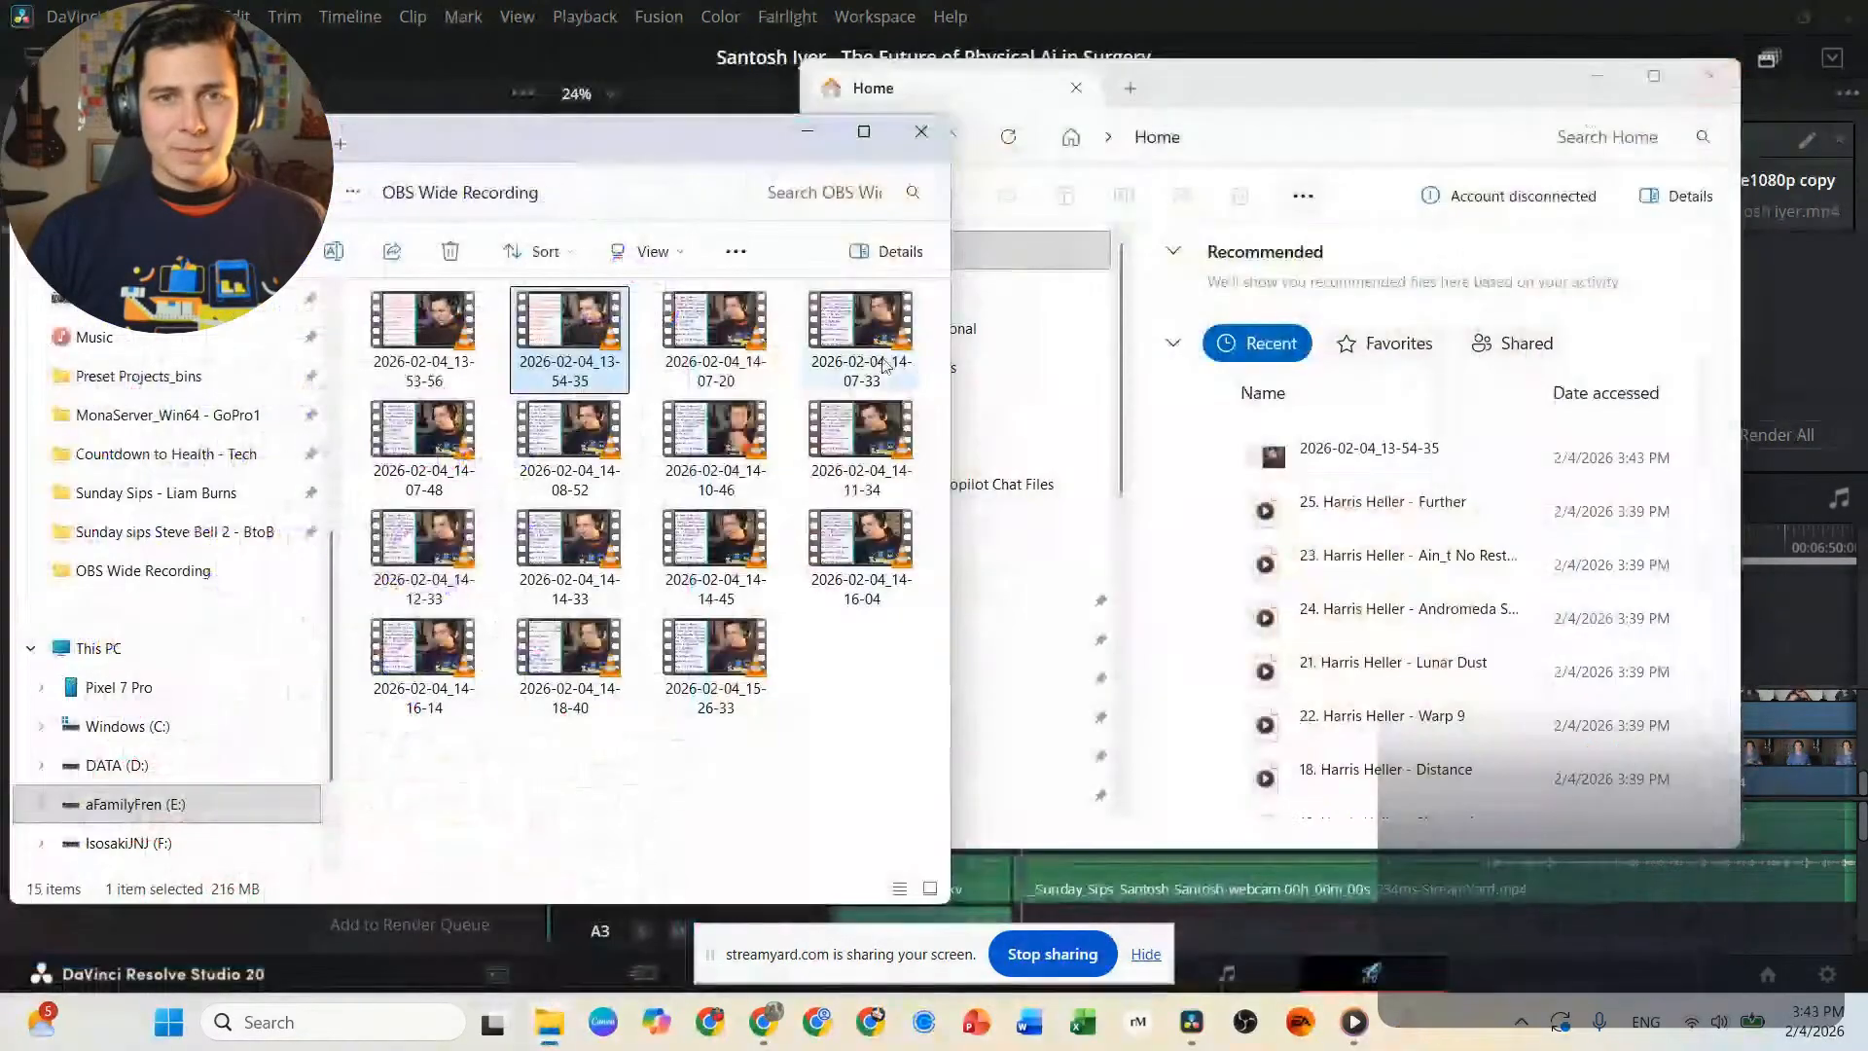
Delete recording 2026-02-04_13-53-56 and rename 2026-02-04_13-54-35 with the guest's first name followed by "White Board".
{"action": "left_click", "coordinate": [451, 352]}
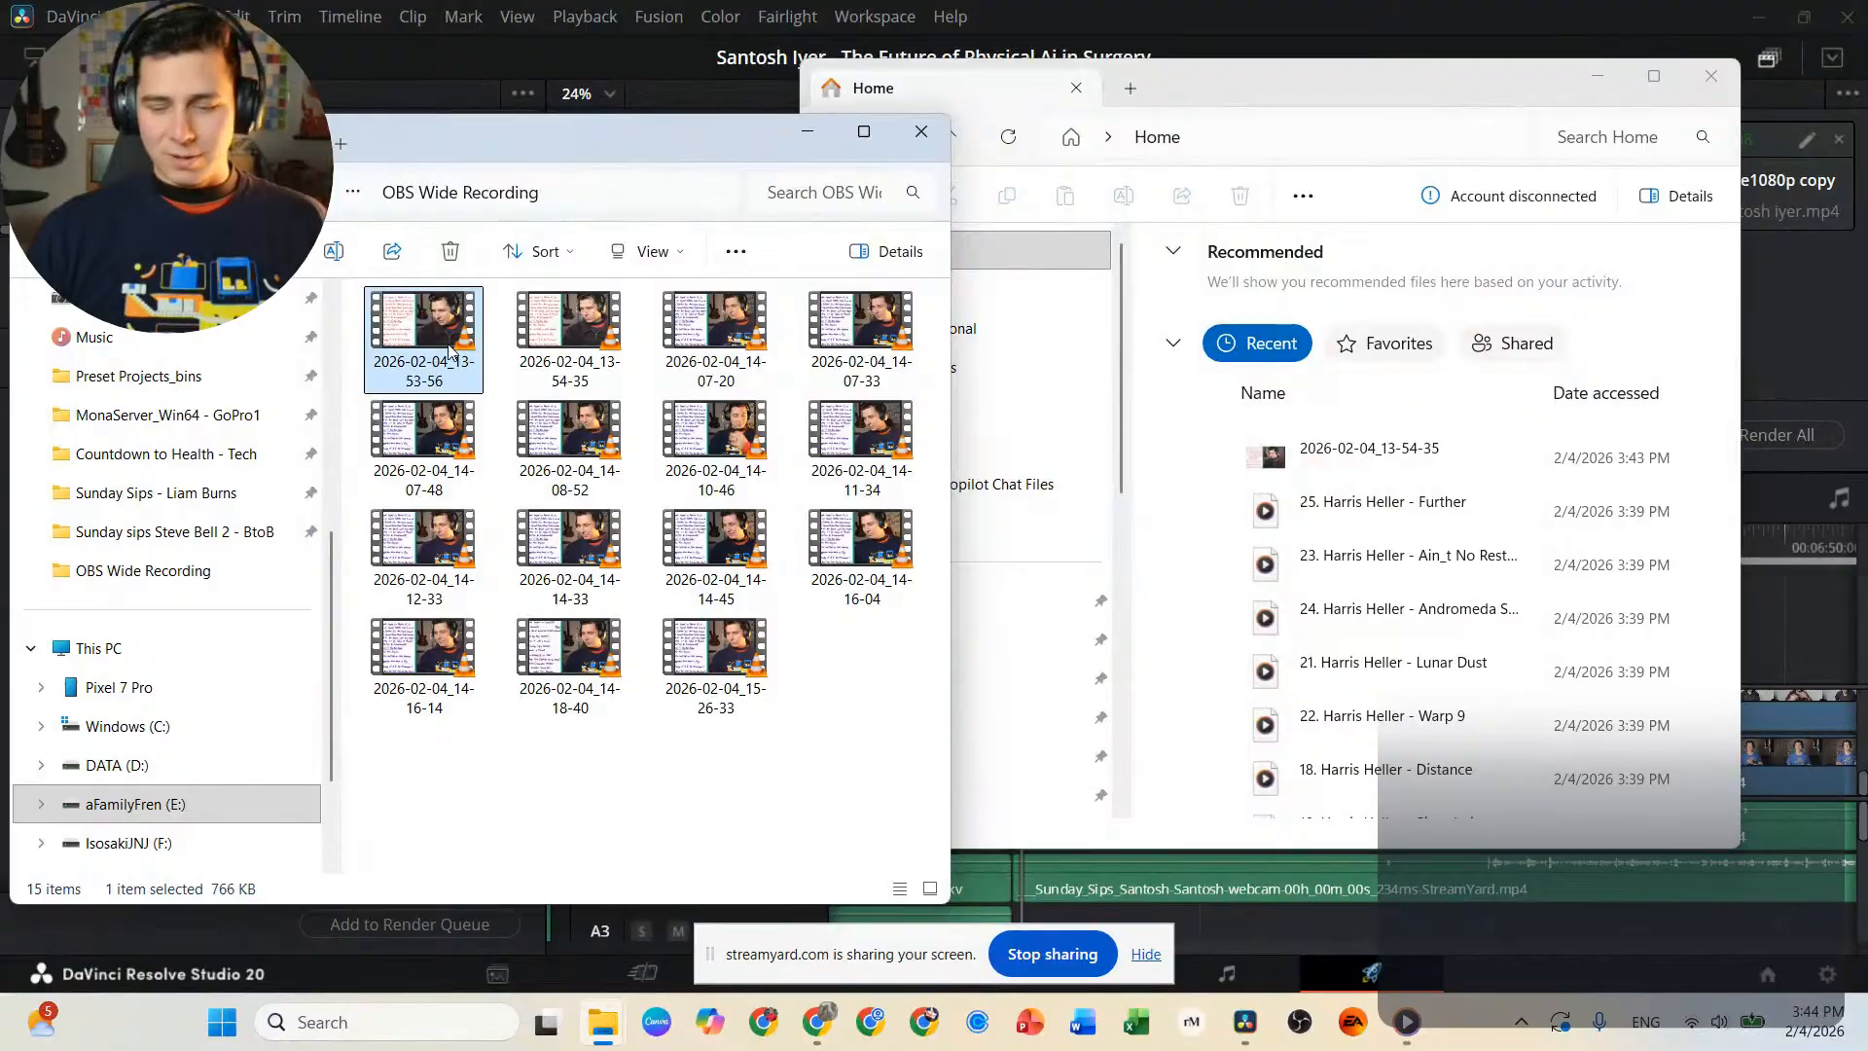
{"action": "key", "text": "Delete"}
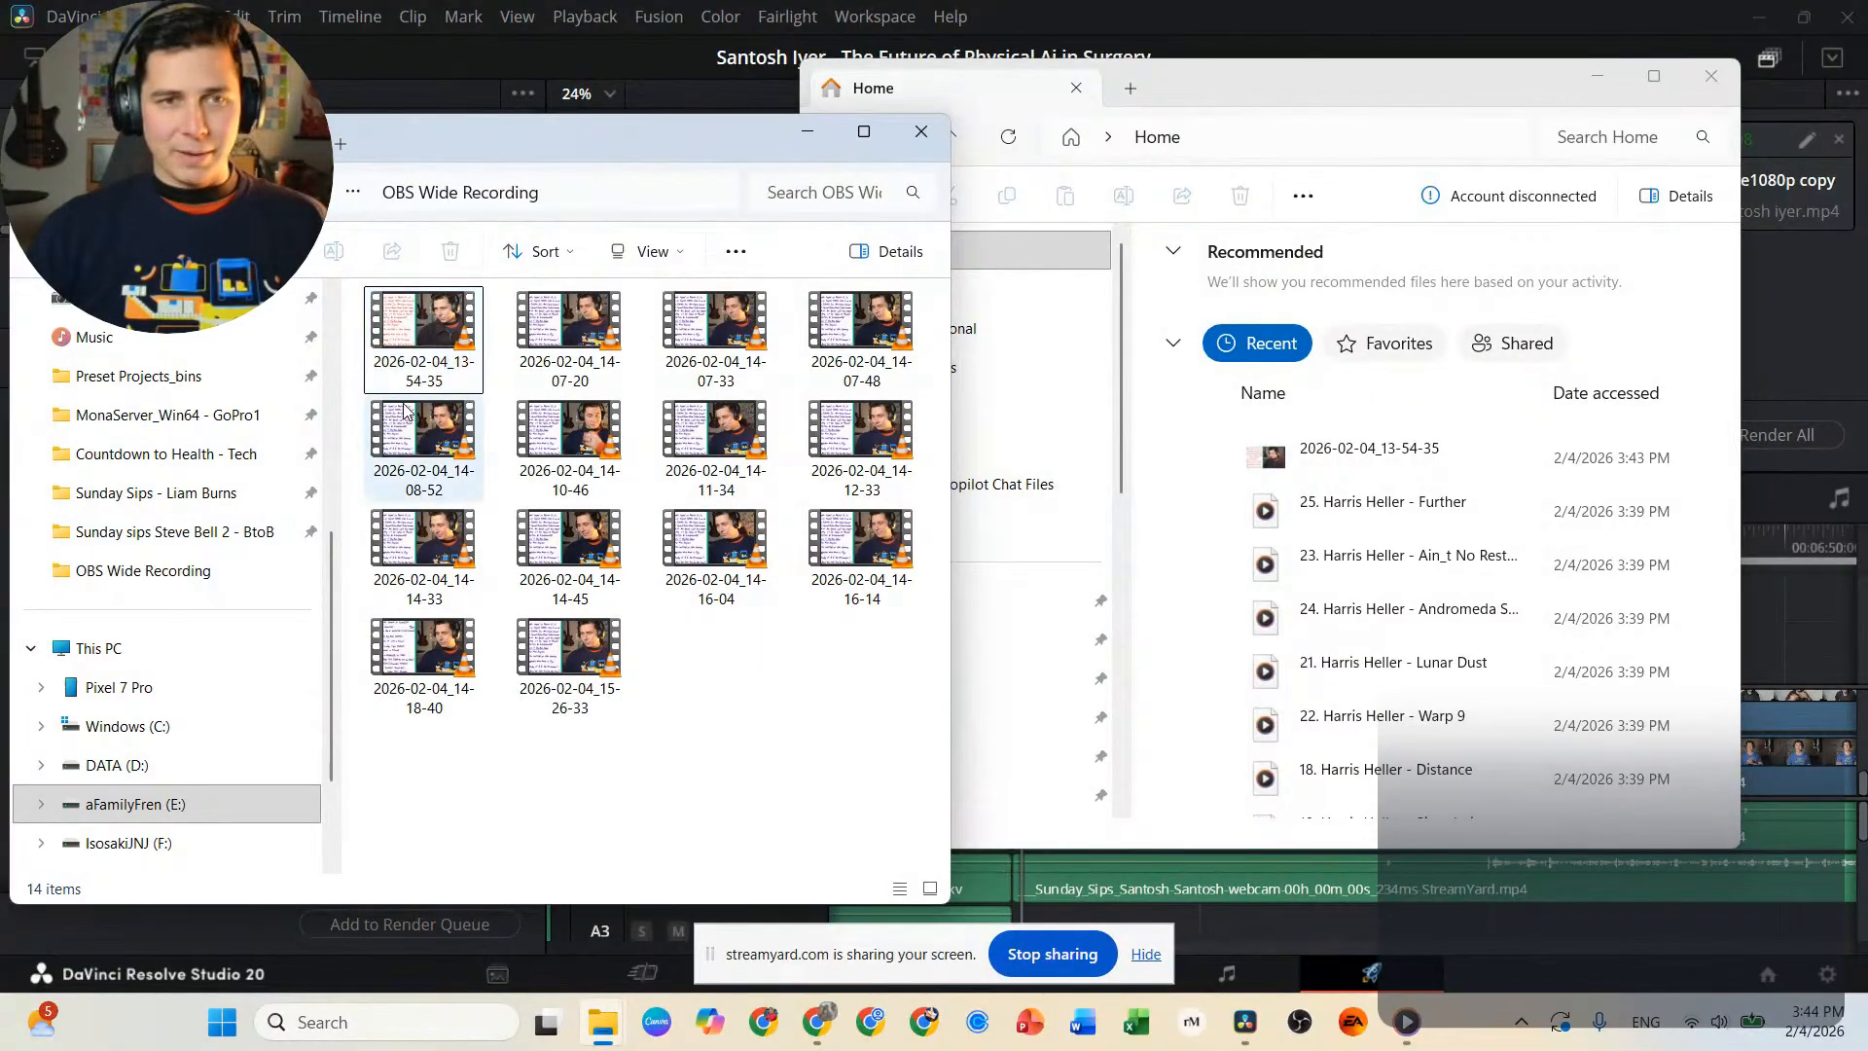
{"action": "left_click", "coordinate": [396, 384]}
{"action": "left_click", "coordinate": [415, 380]}
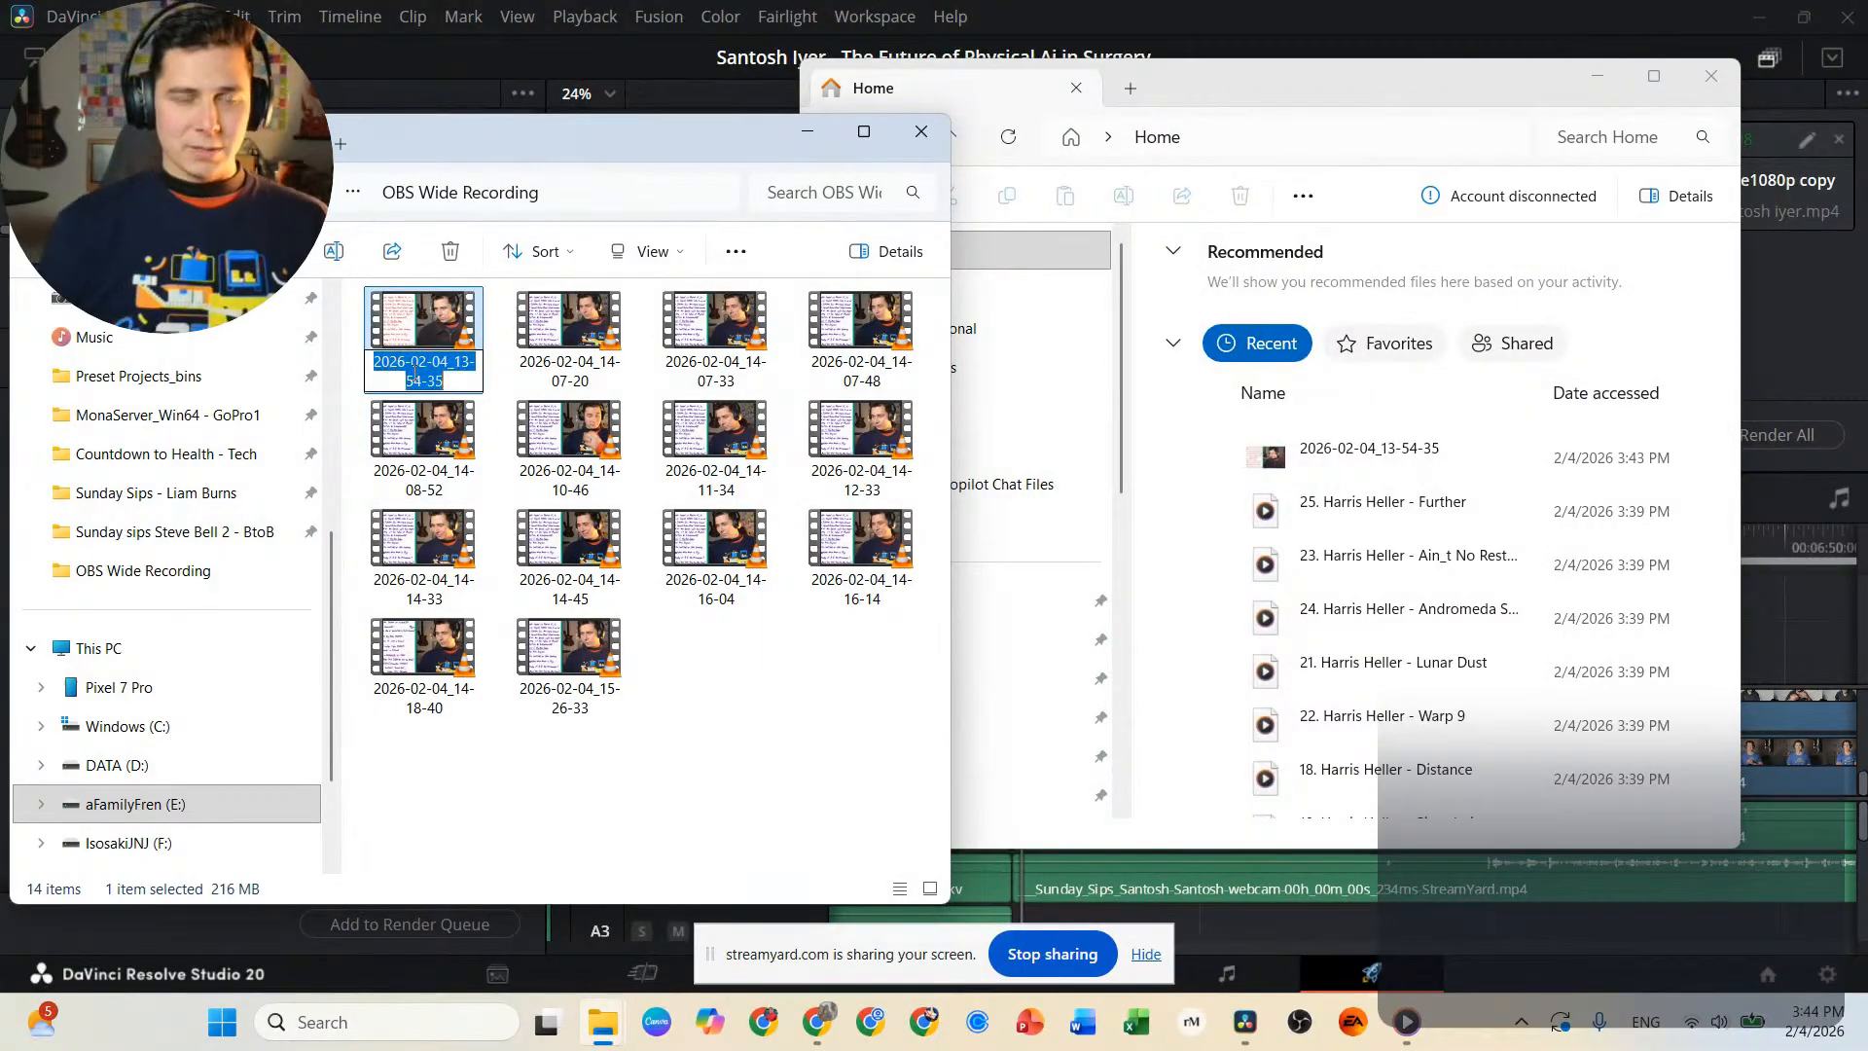
{"action": "key", "text": "BackSpace"}
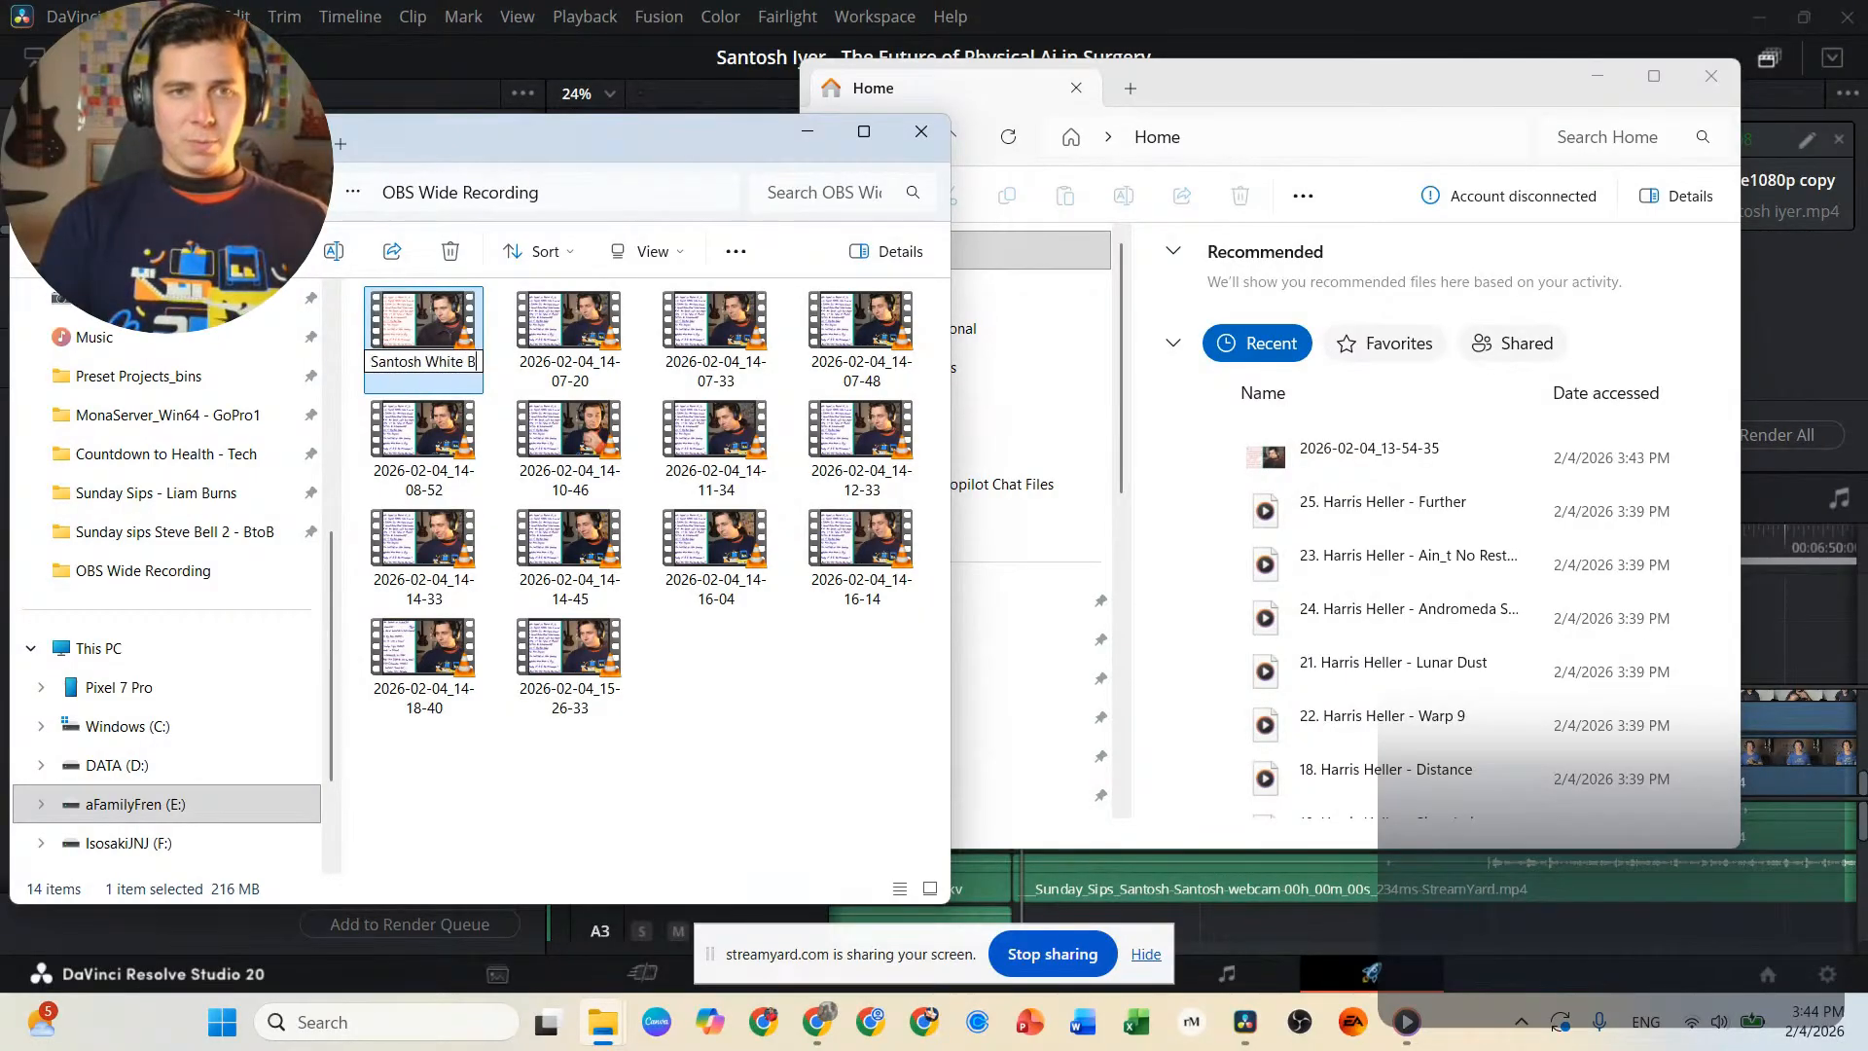
{"action": "key", "text": "Return"}
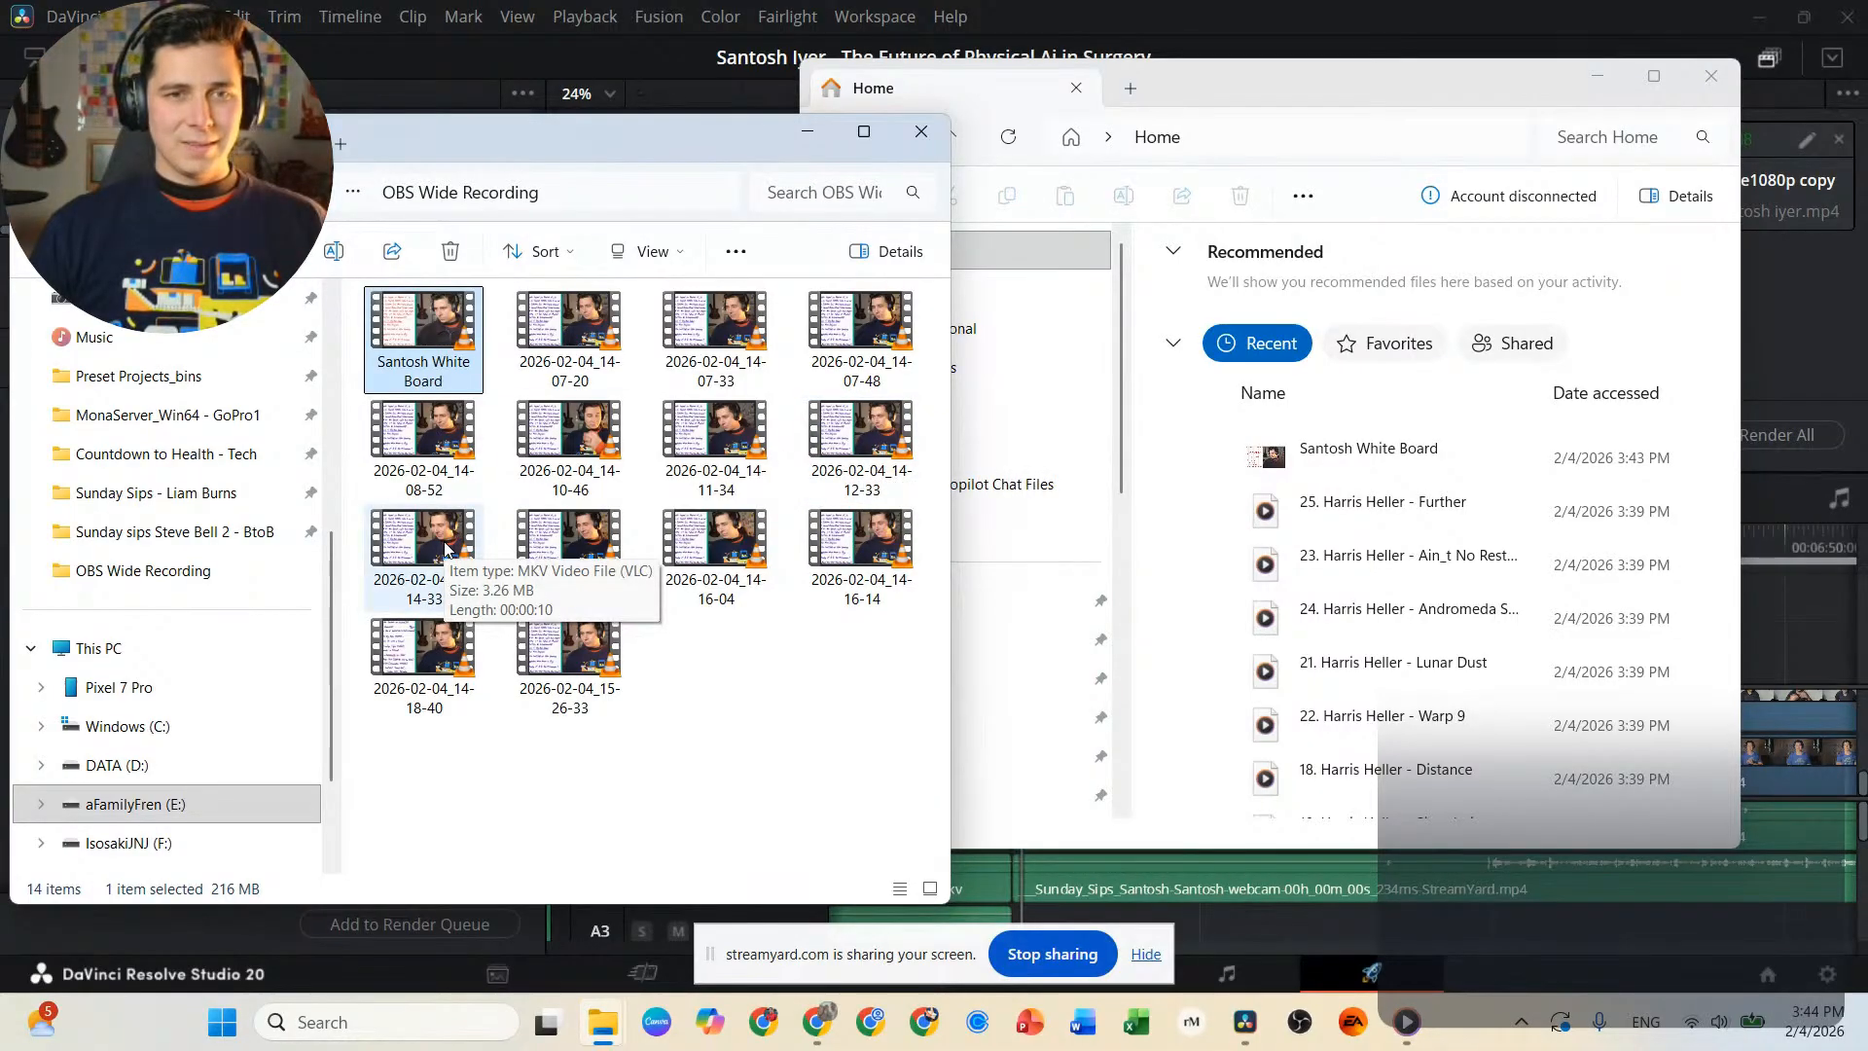
Play recording 2026-02-04_14-12-33, skip close to its end to check the take, and close the player.
{"action": "left_click", "coordinate": [856, 463]}
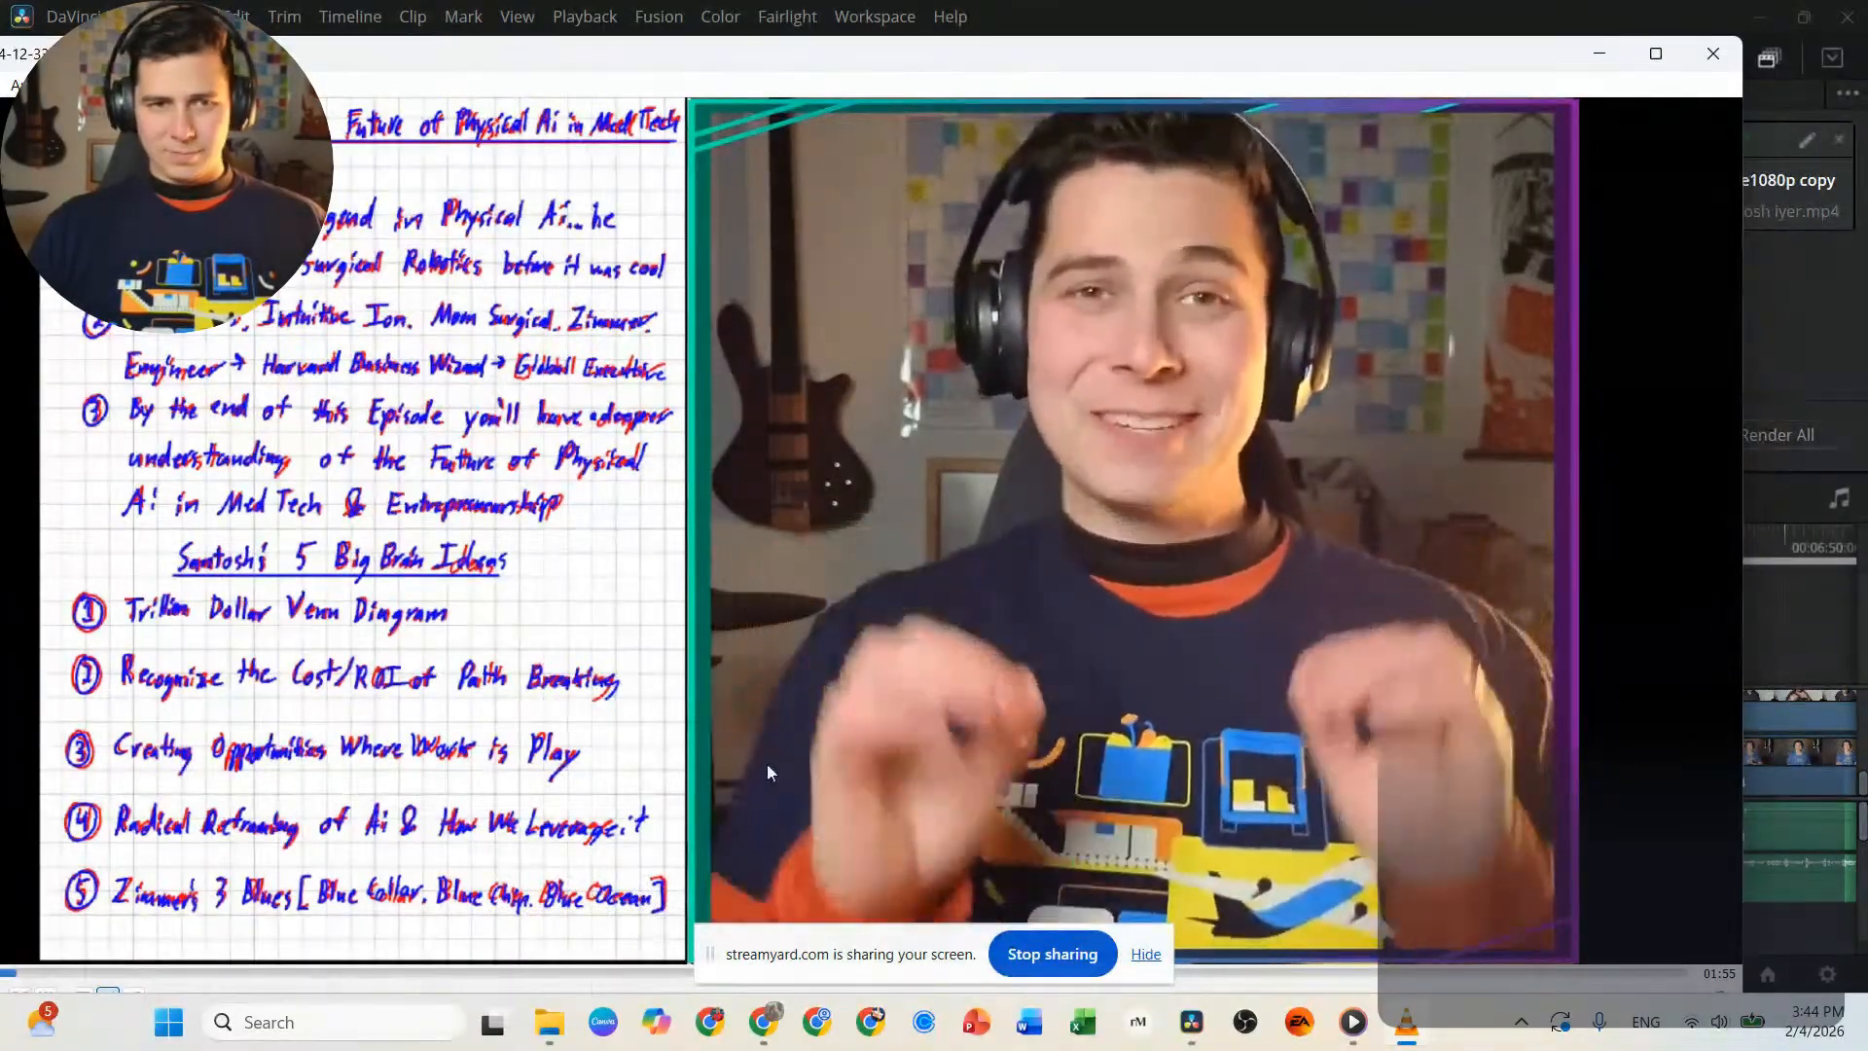
{"action": "left_click", "coordinate": [1544, 969]}
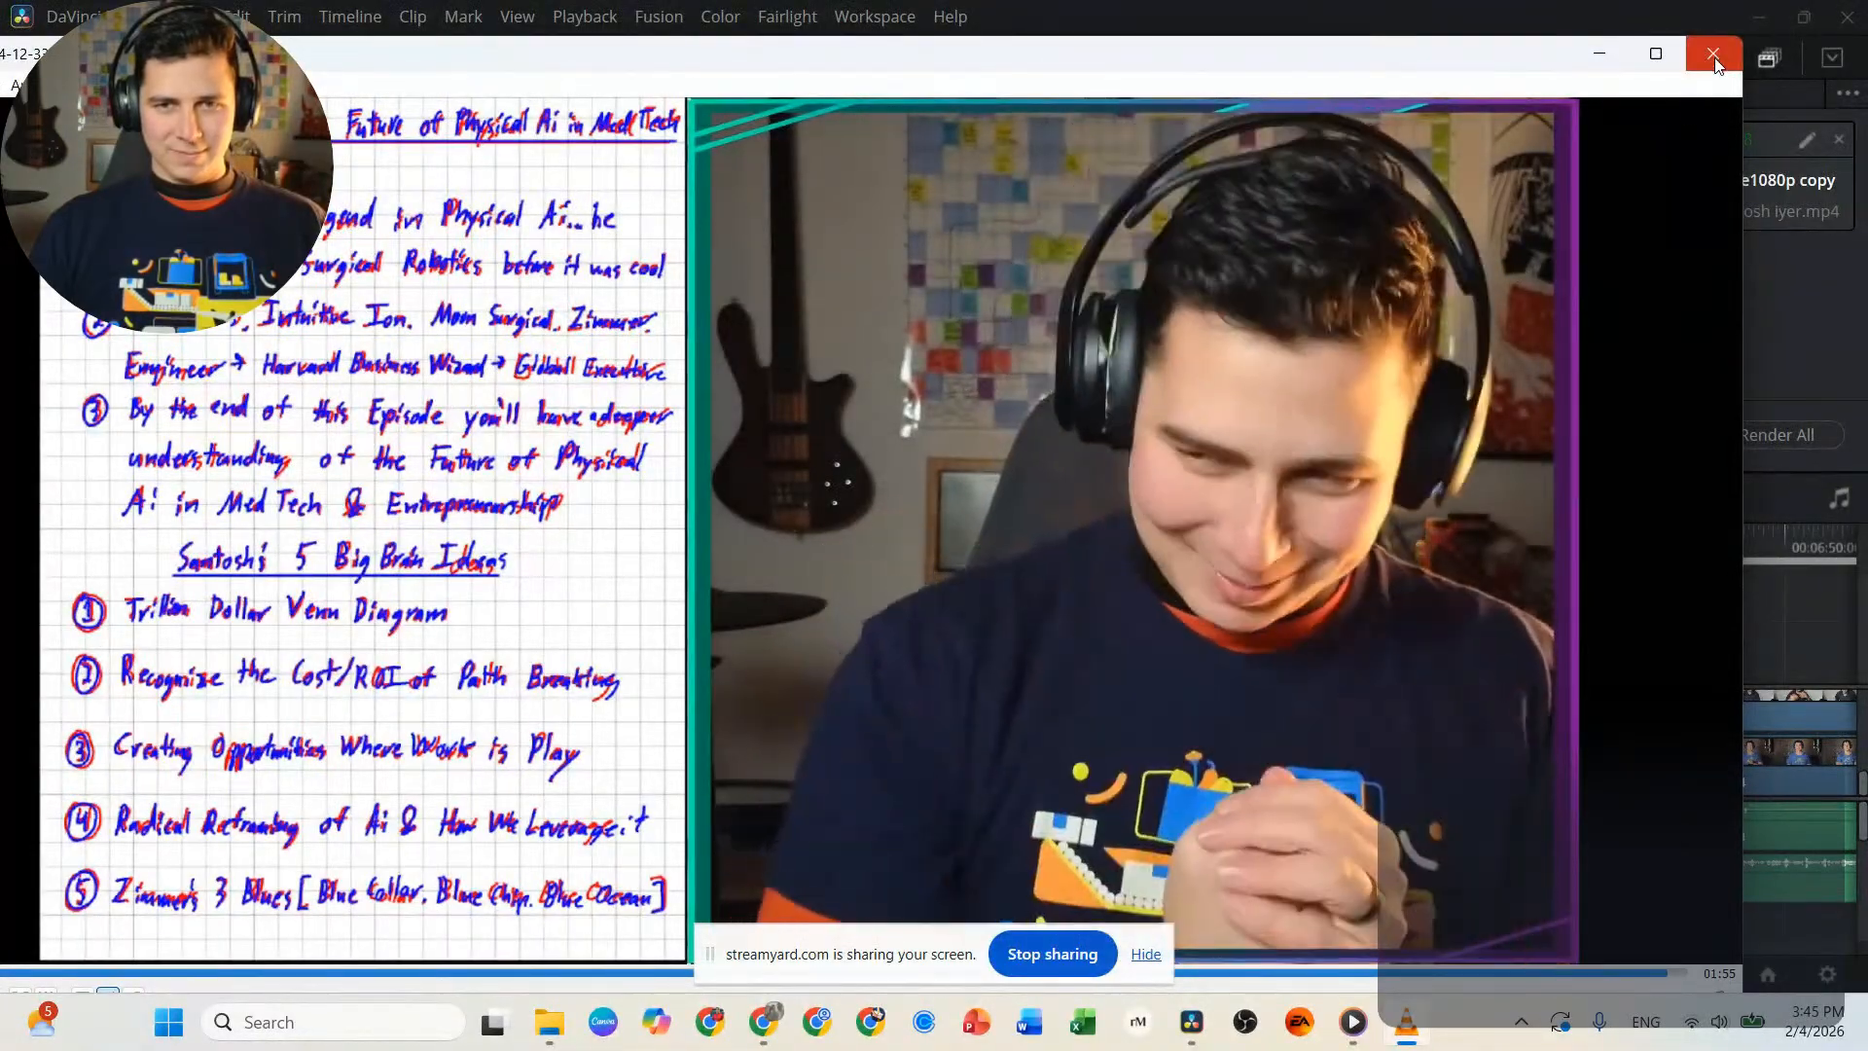
{"action": "left_click", "coordinate": [1720, 45]}
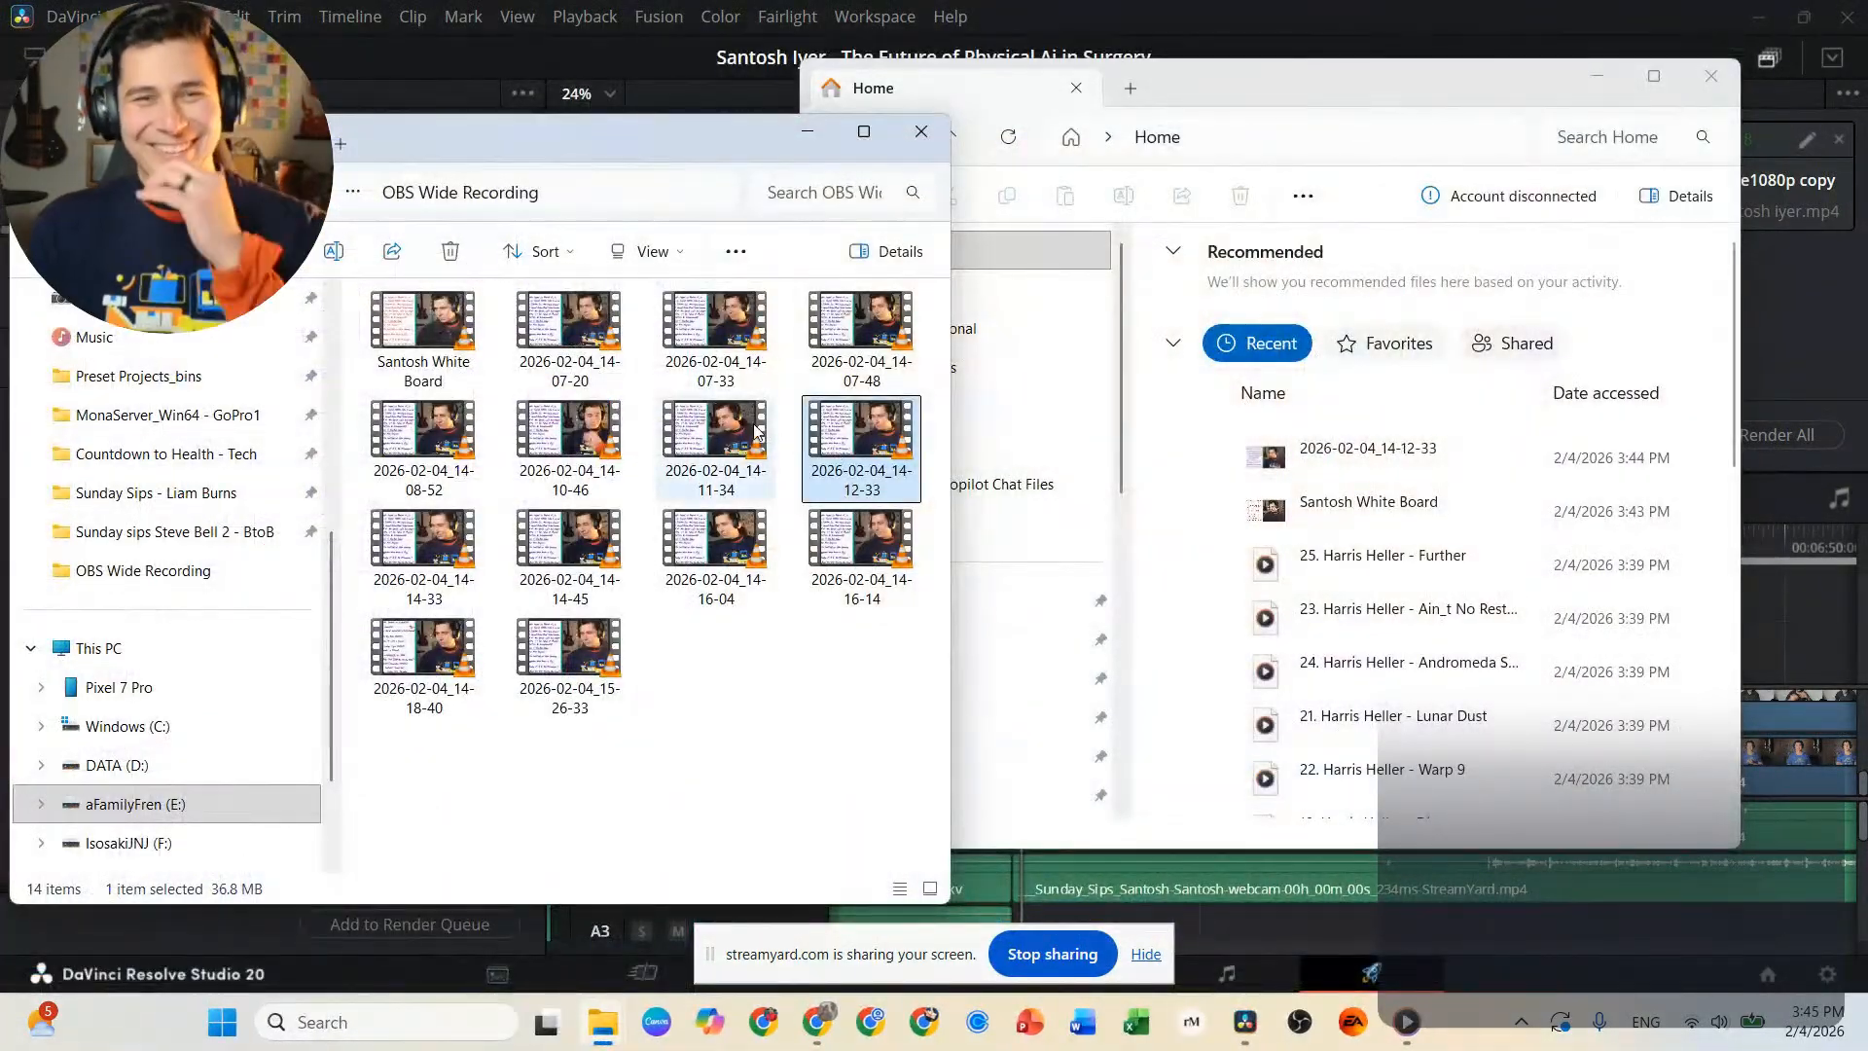
Delete the seven recordings from 2026-02-04_14-07-20 through 2026-02-04_14-12-33.
{"action": "left_click", "coordinate": [589, 342]}
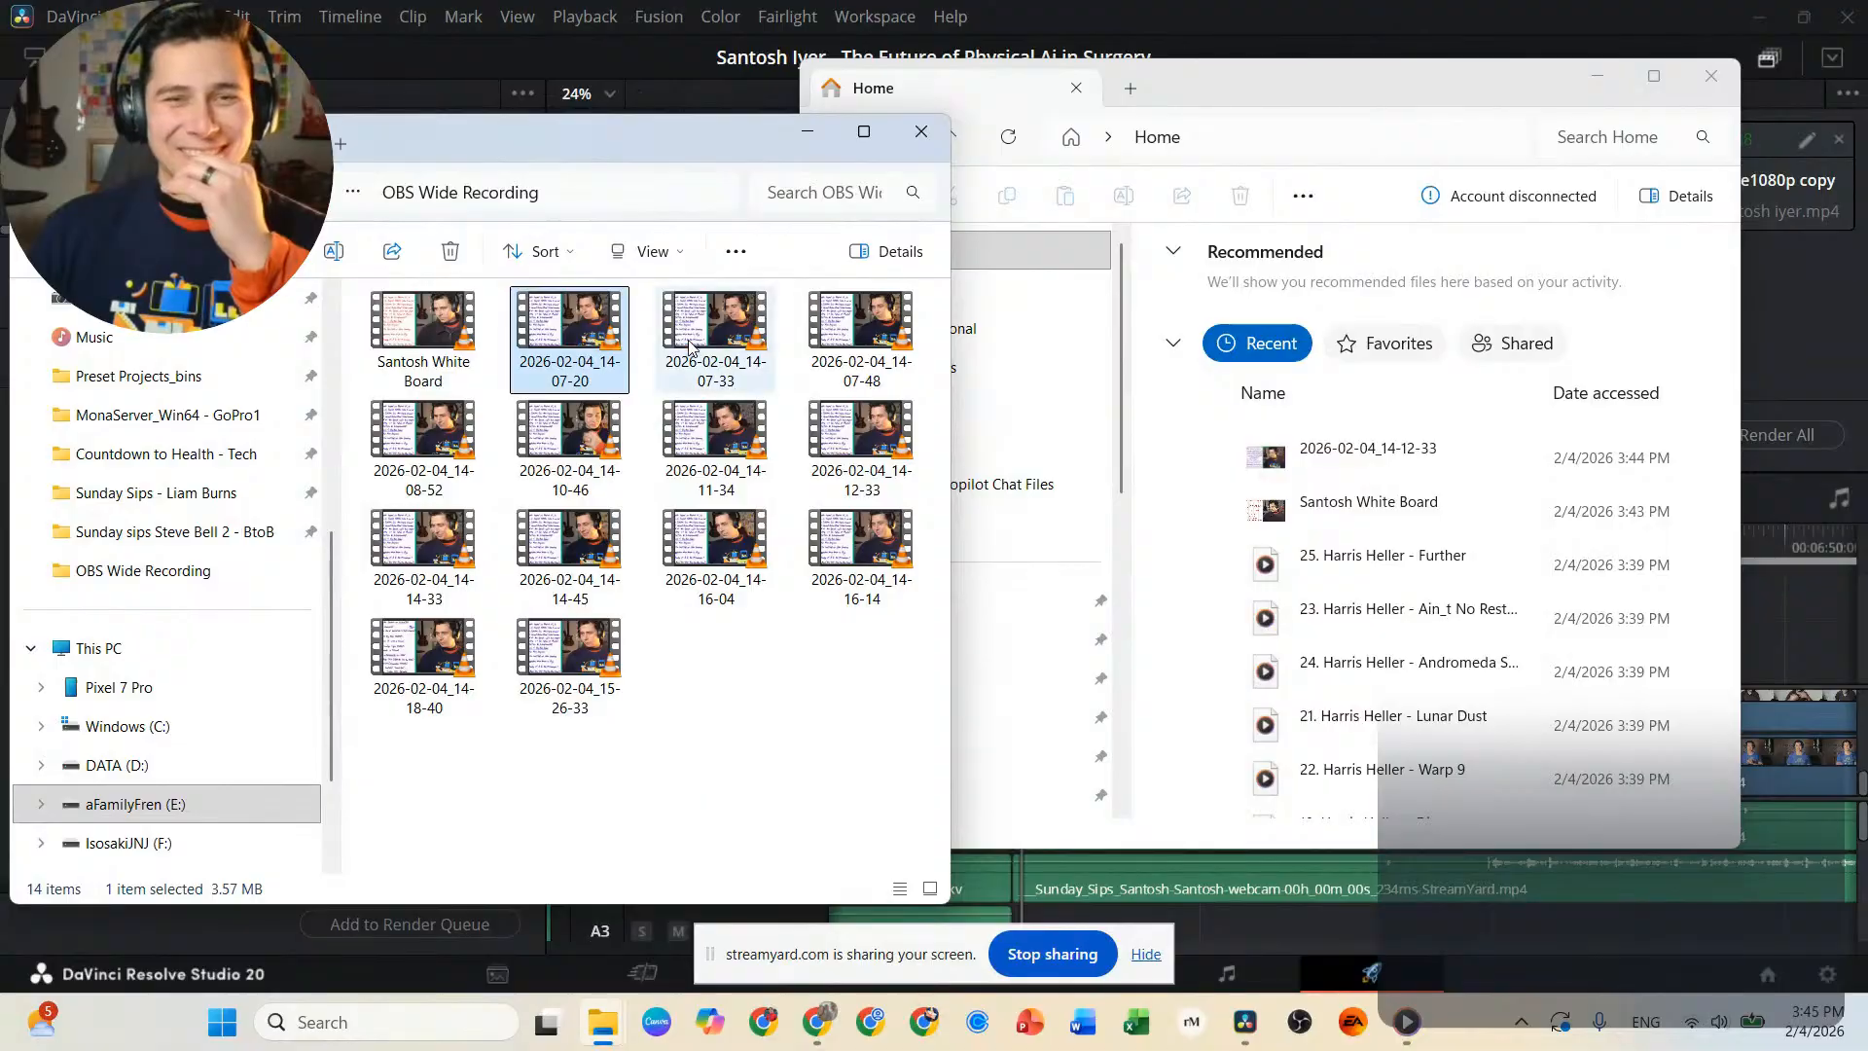
{"action": "key", "text": "shift+Down"}
{"action": "key", "text": "shift+Right"}
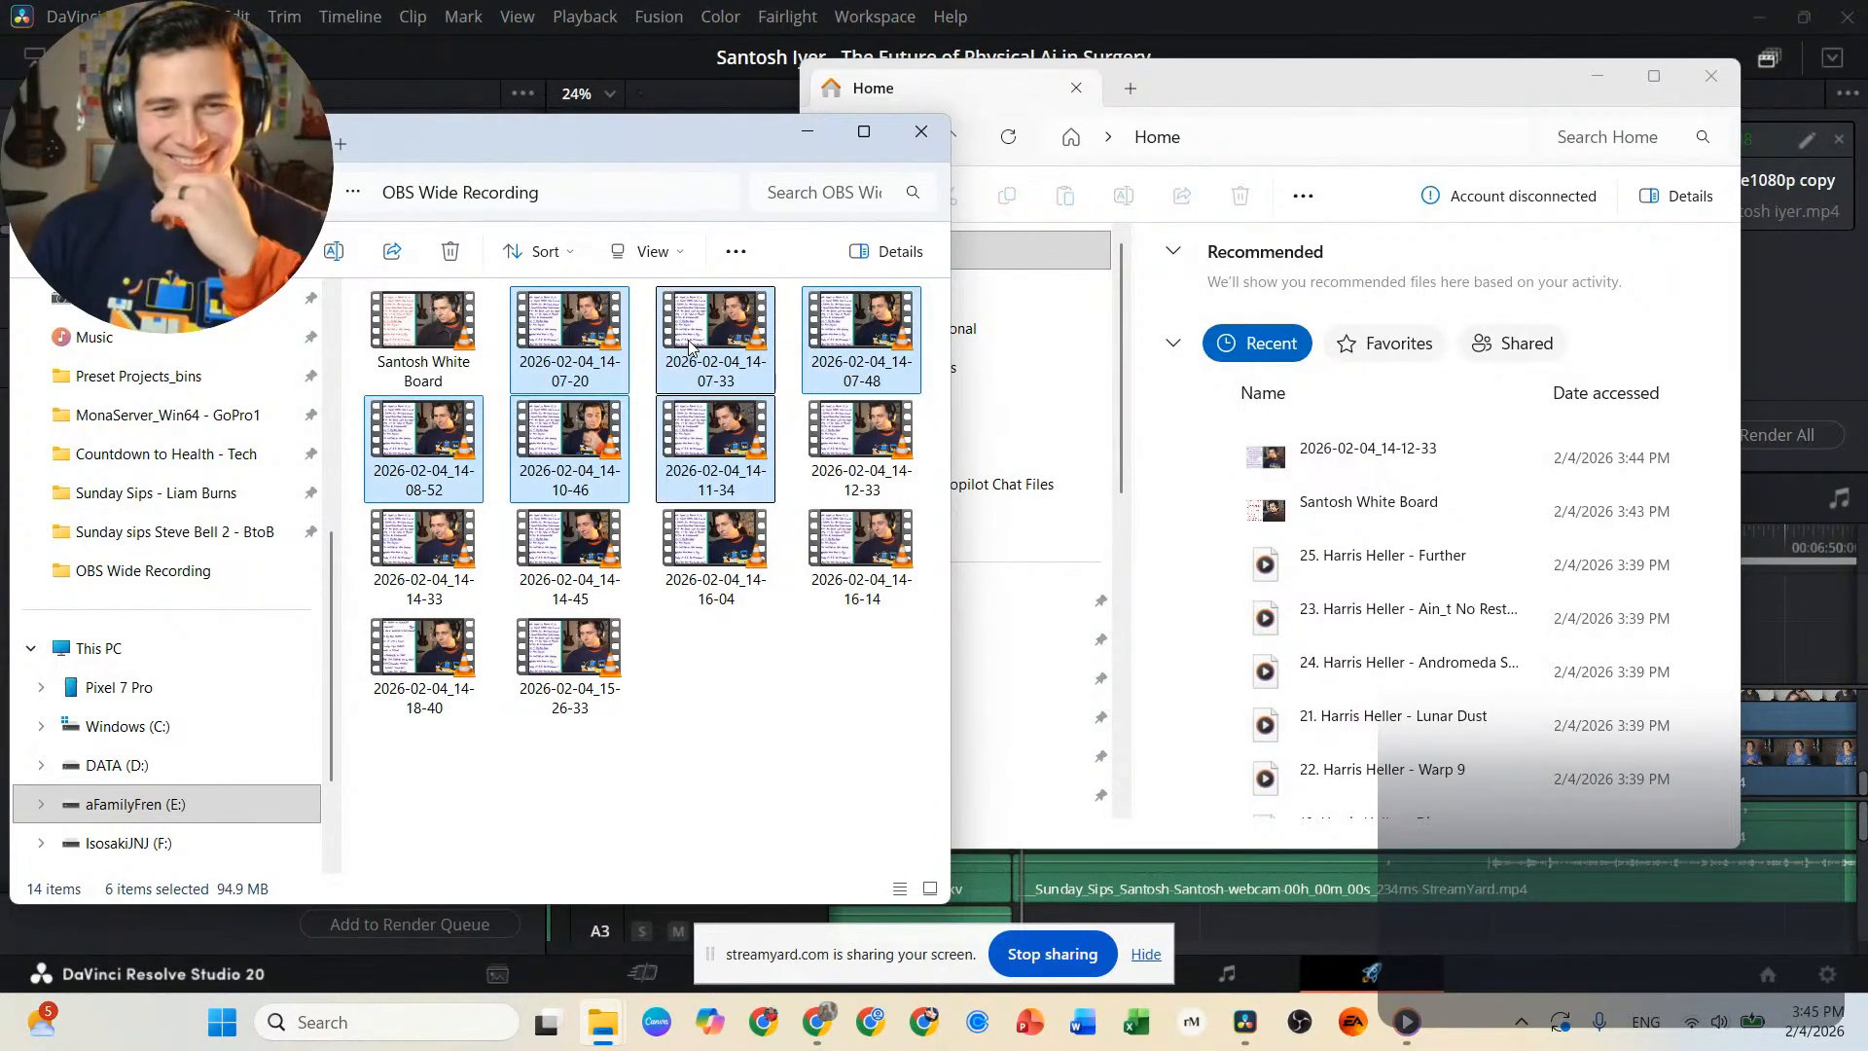
{"action": "key", "text": "shift+Right"}
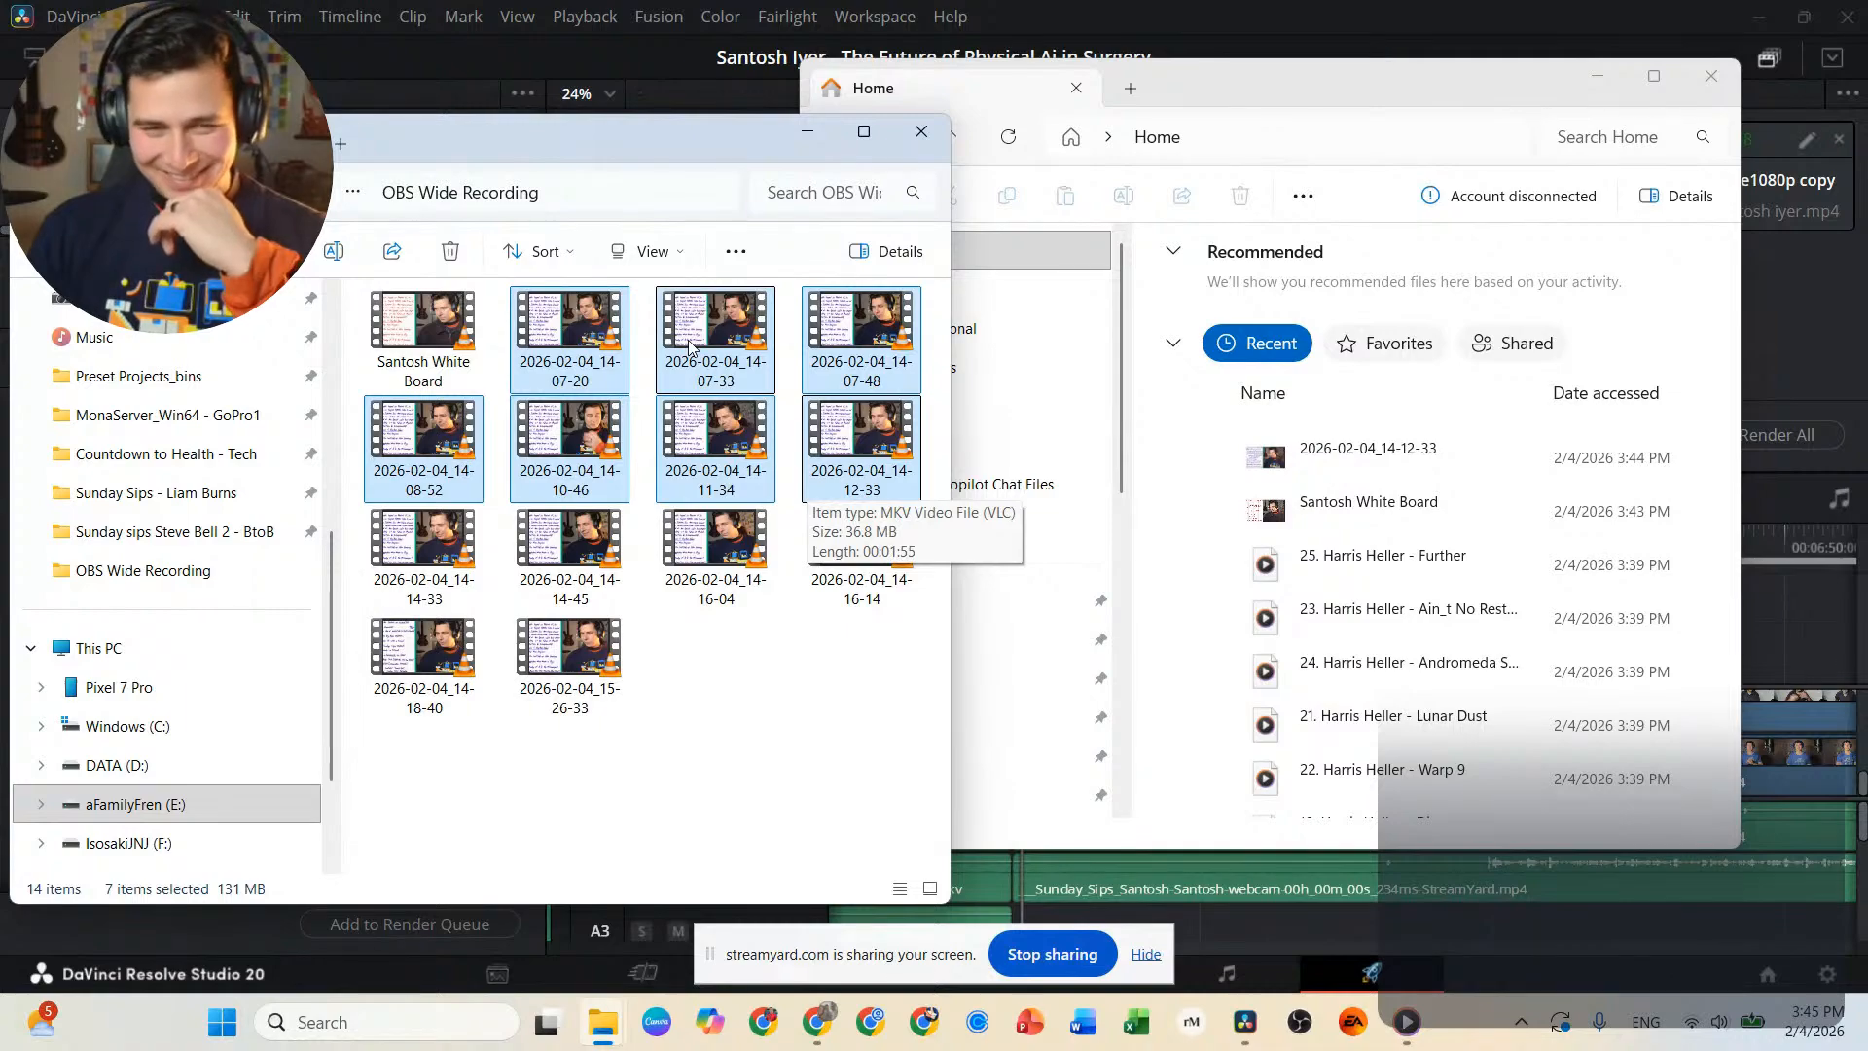
{"action": "key", "text": "Delete"}
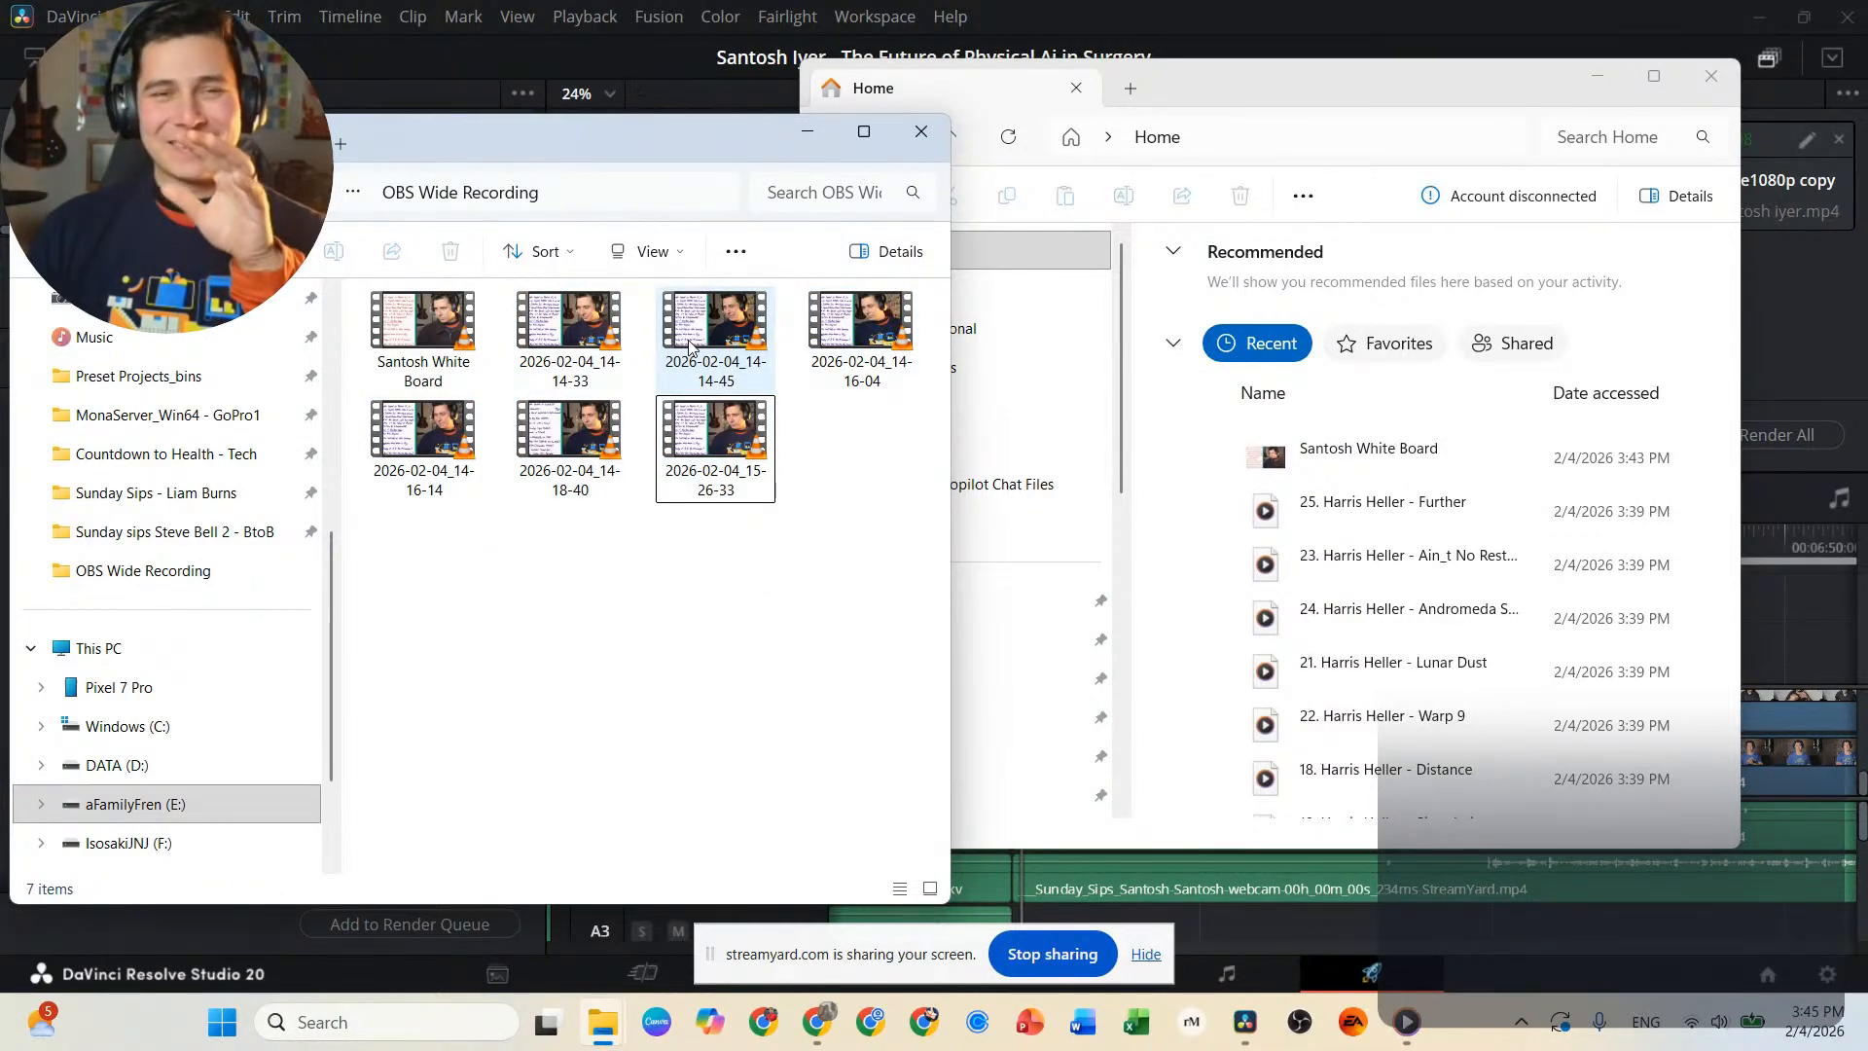
Check the short takes after the whiteboard file, play recording 2026-02-04_14-16-14 with a skip to another point, and close the player.
{"action": "left_click", "coordinate": [582, 338]}
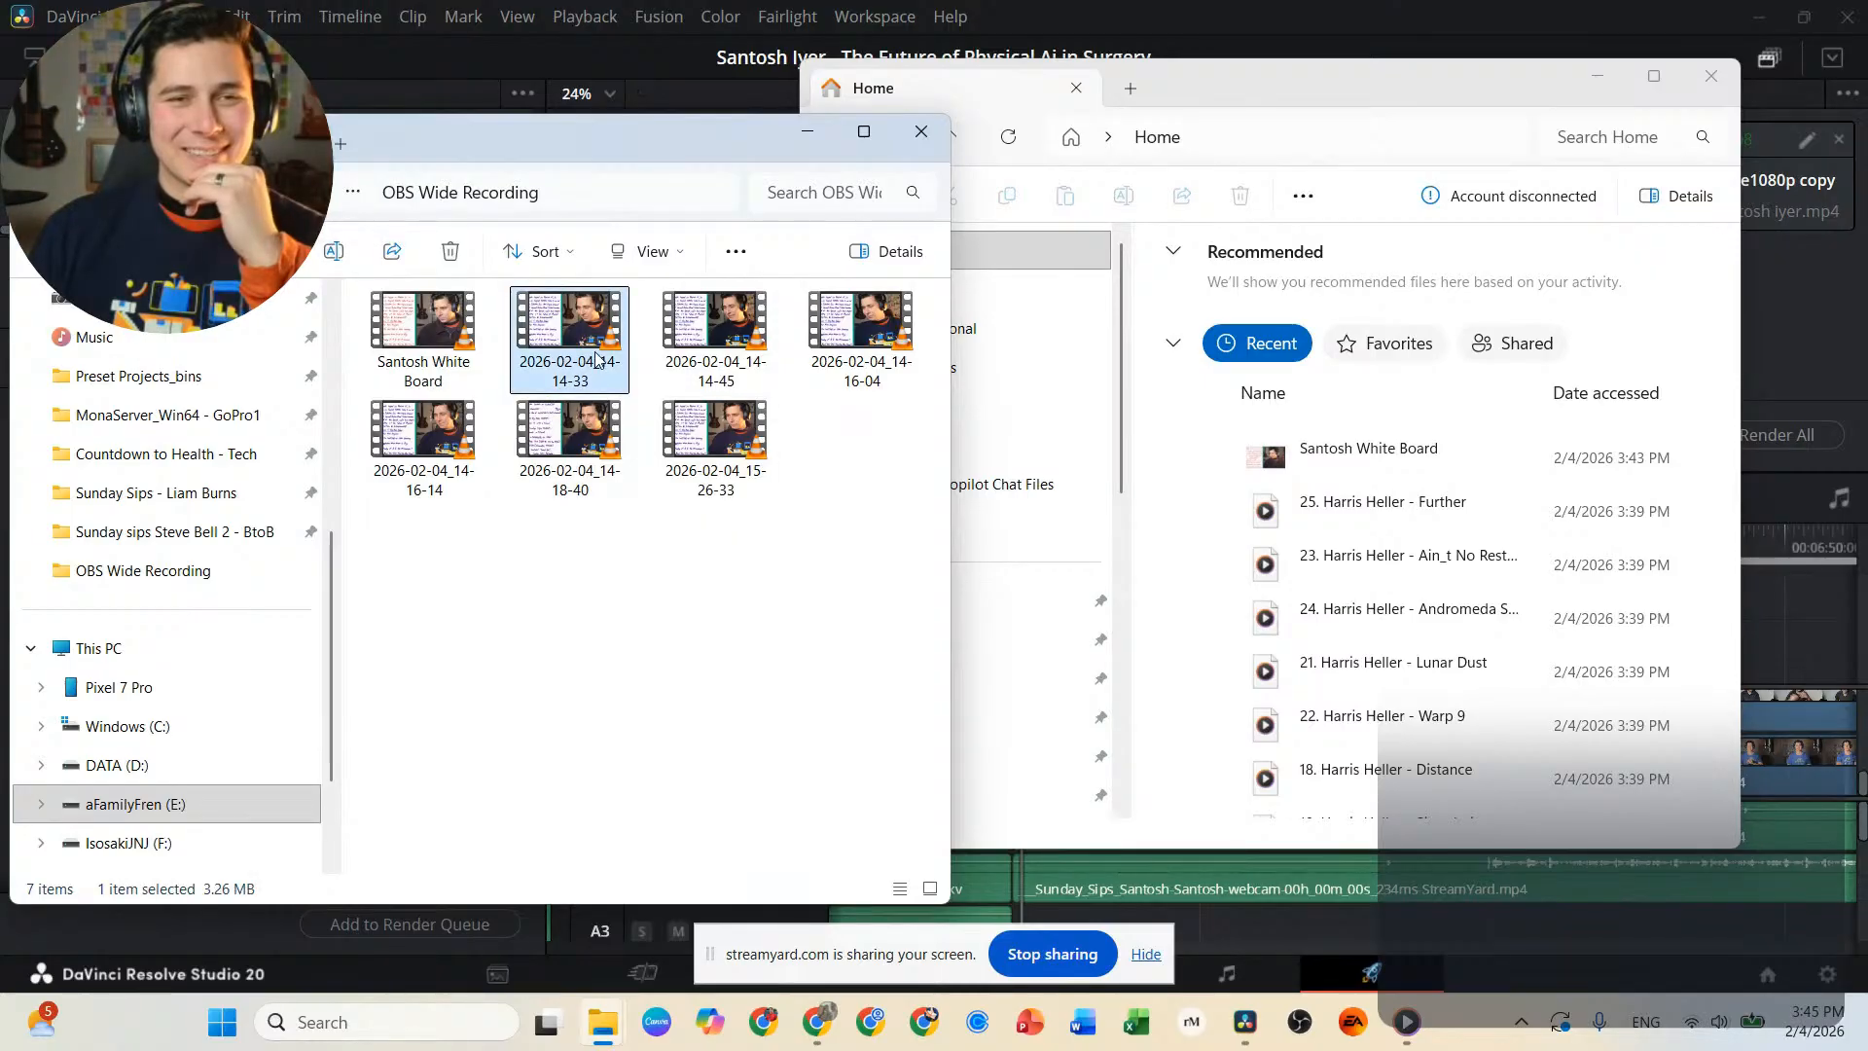
{"action": "left_click", "coordinate": [739, 355]}
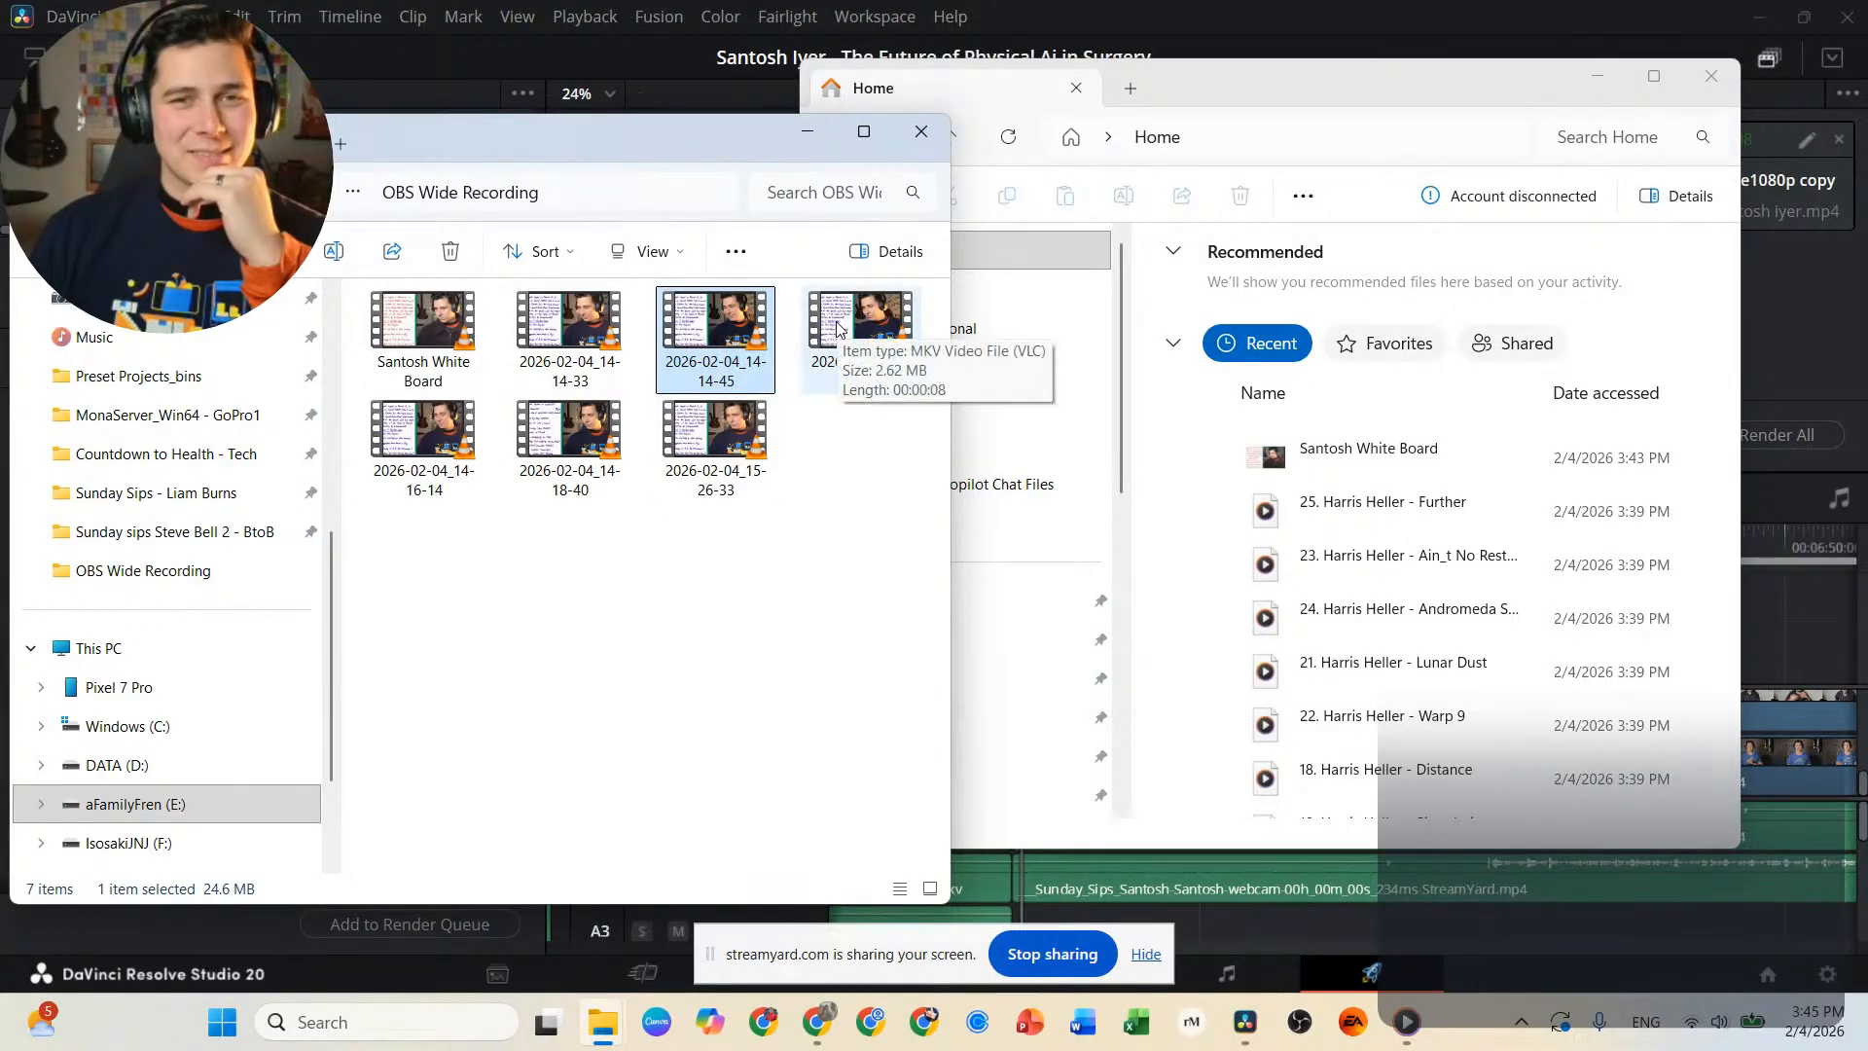
{"action": "mouse_move", "coordinate": [413, 431]}
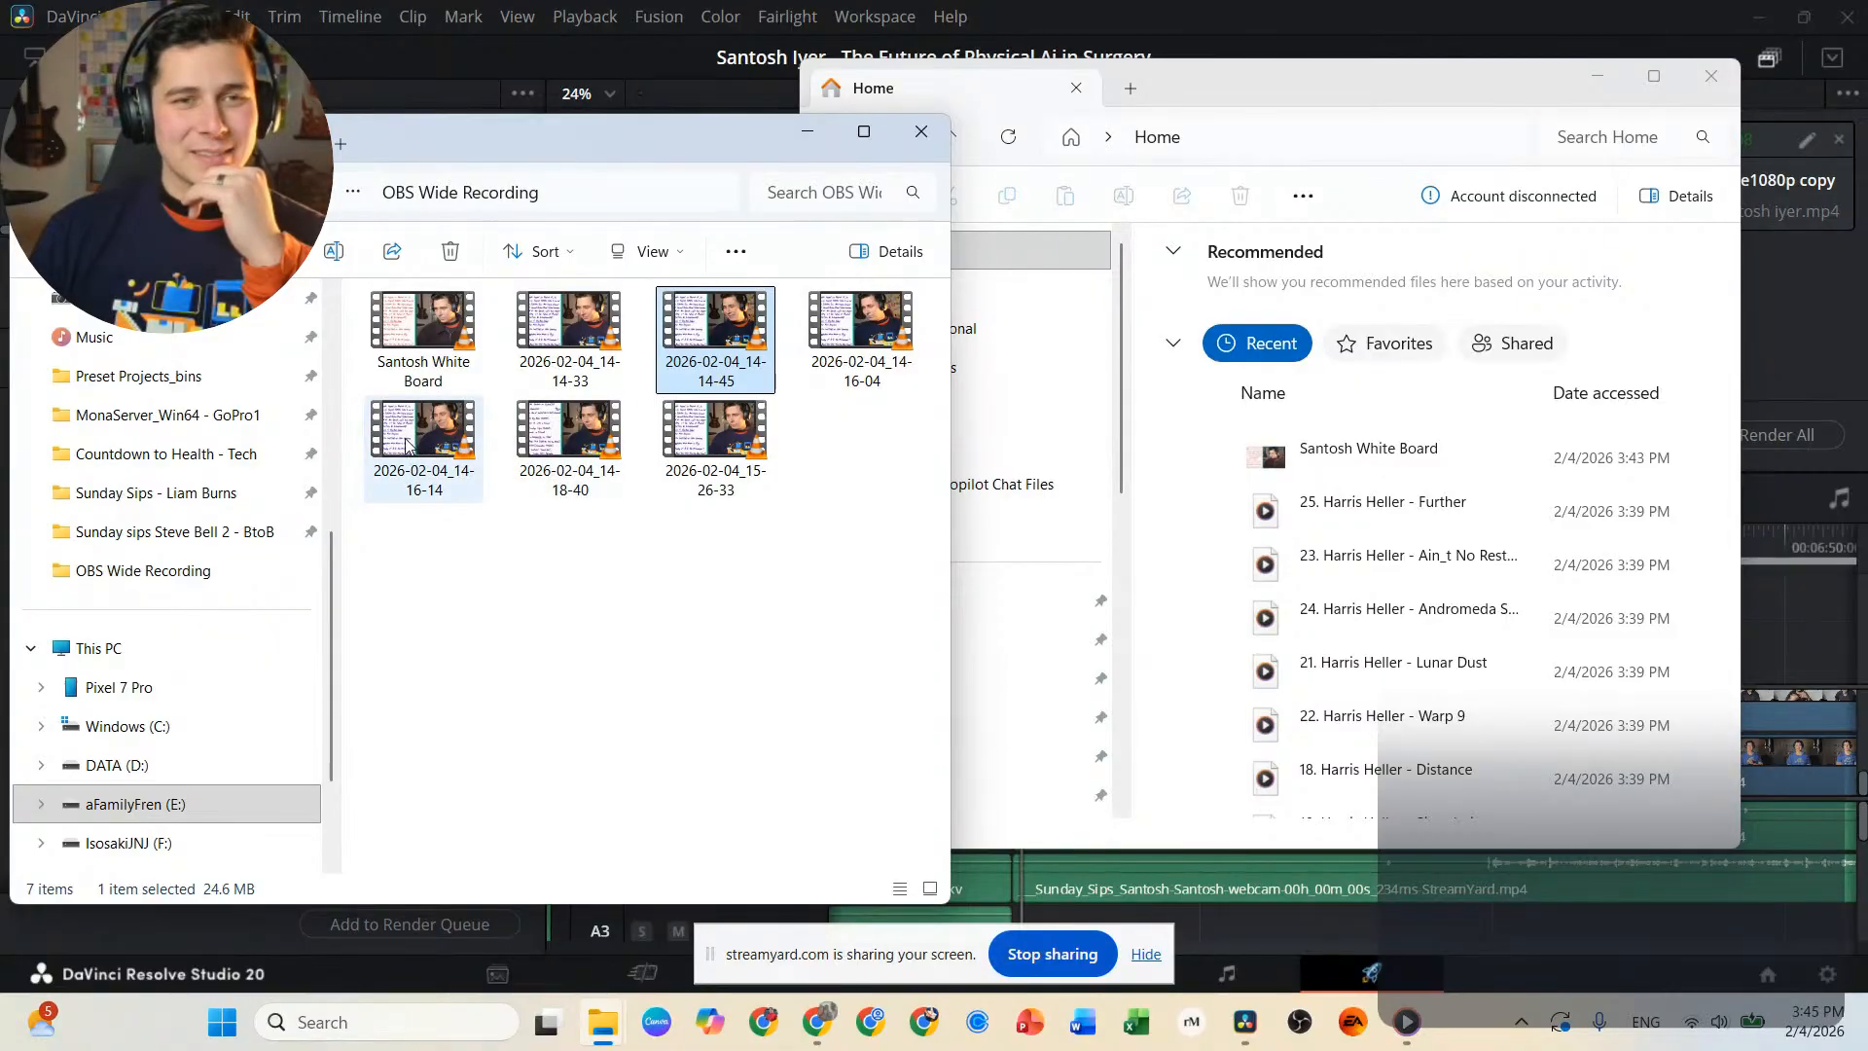
{"action": "left_click", "coordinate": [409, 445]}
{"action": "double_click", "coordinate": [404, 442]}
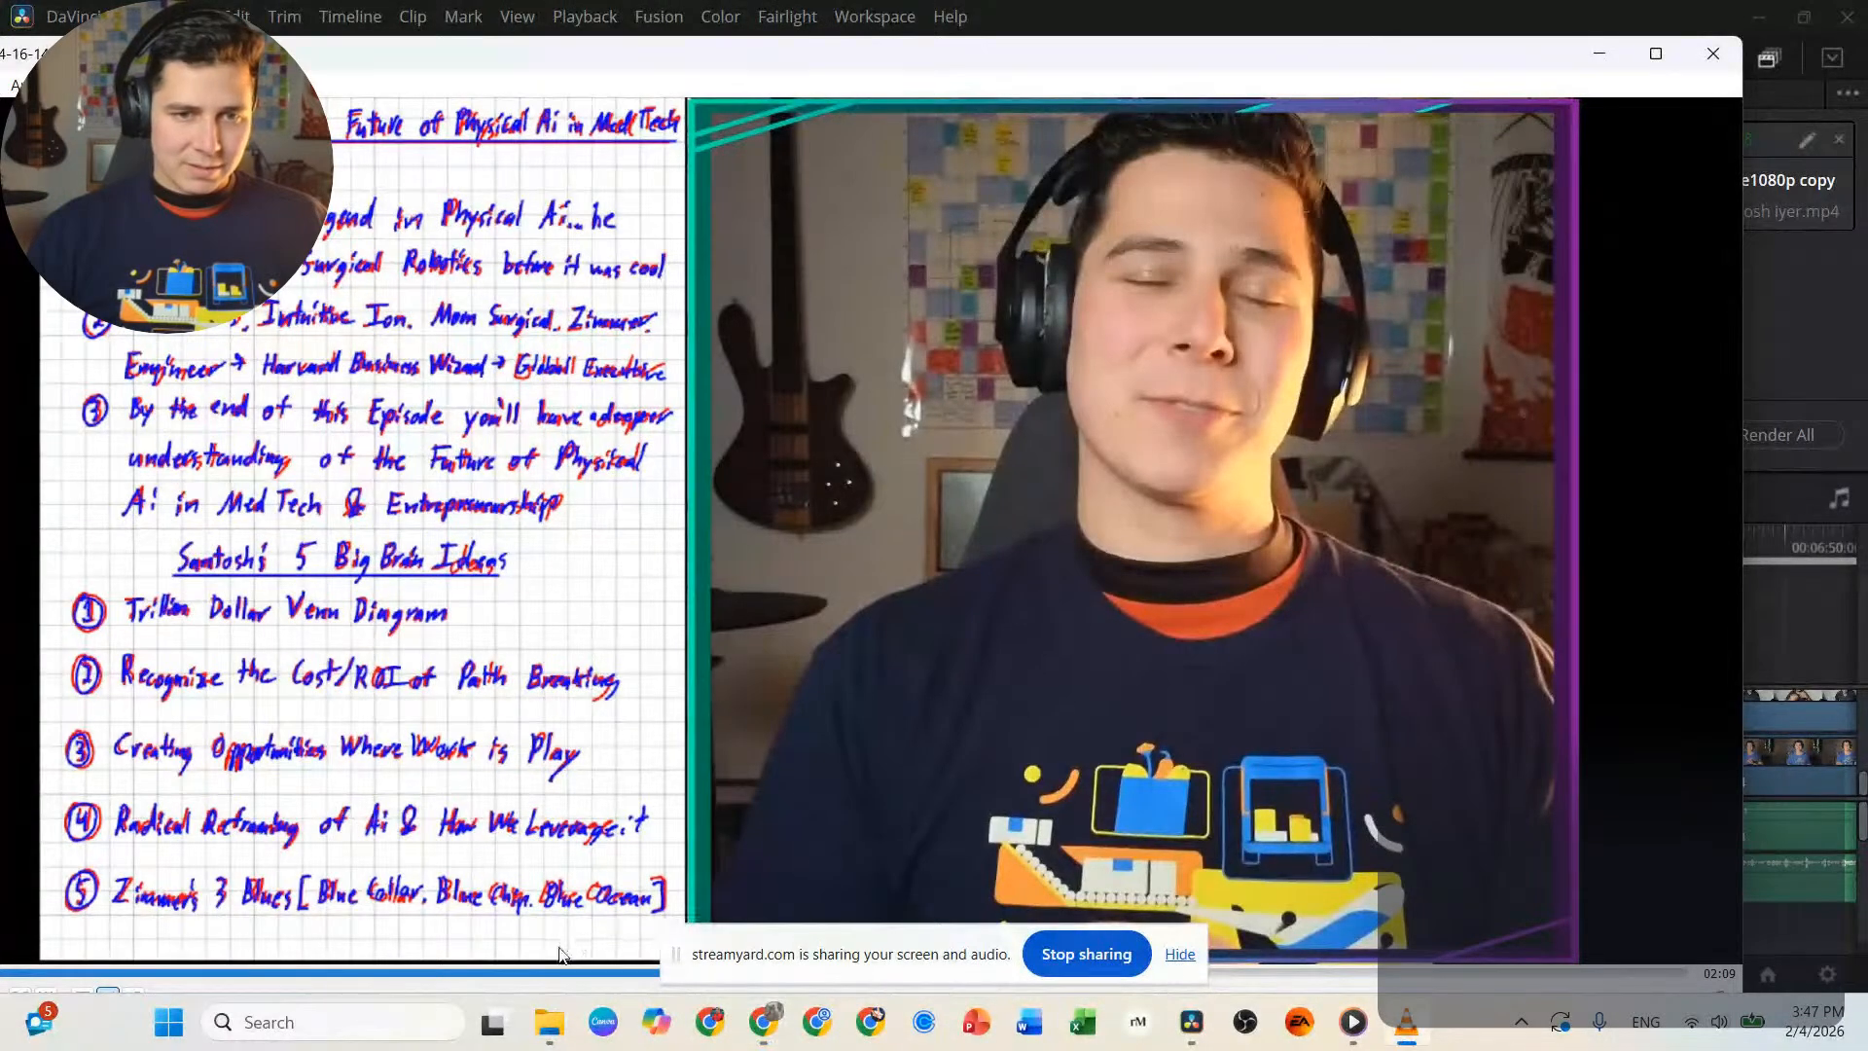
{"action": "left_click", "coordinate": [535, 974]}
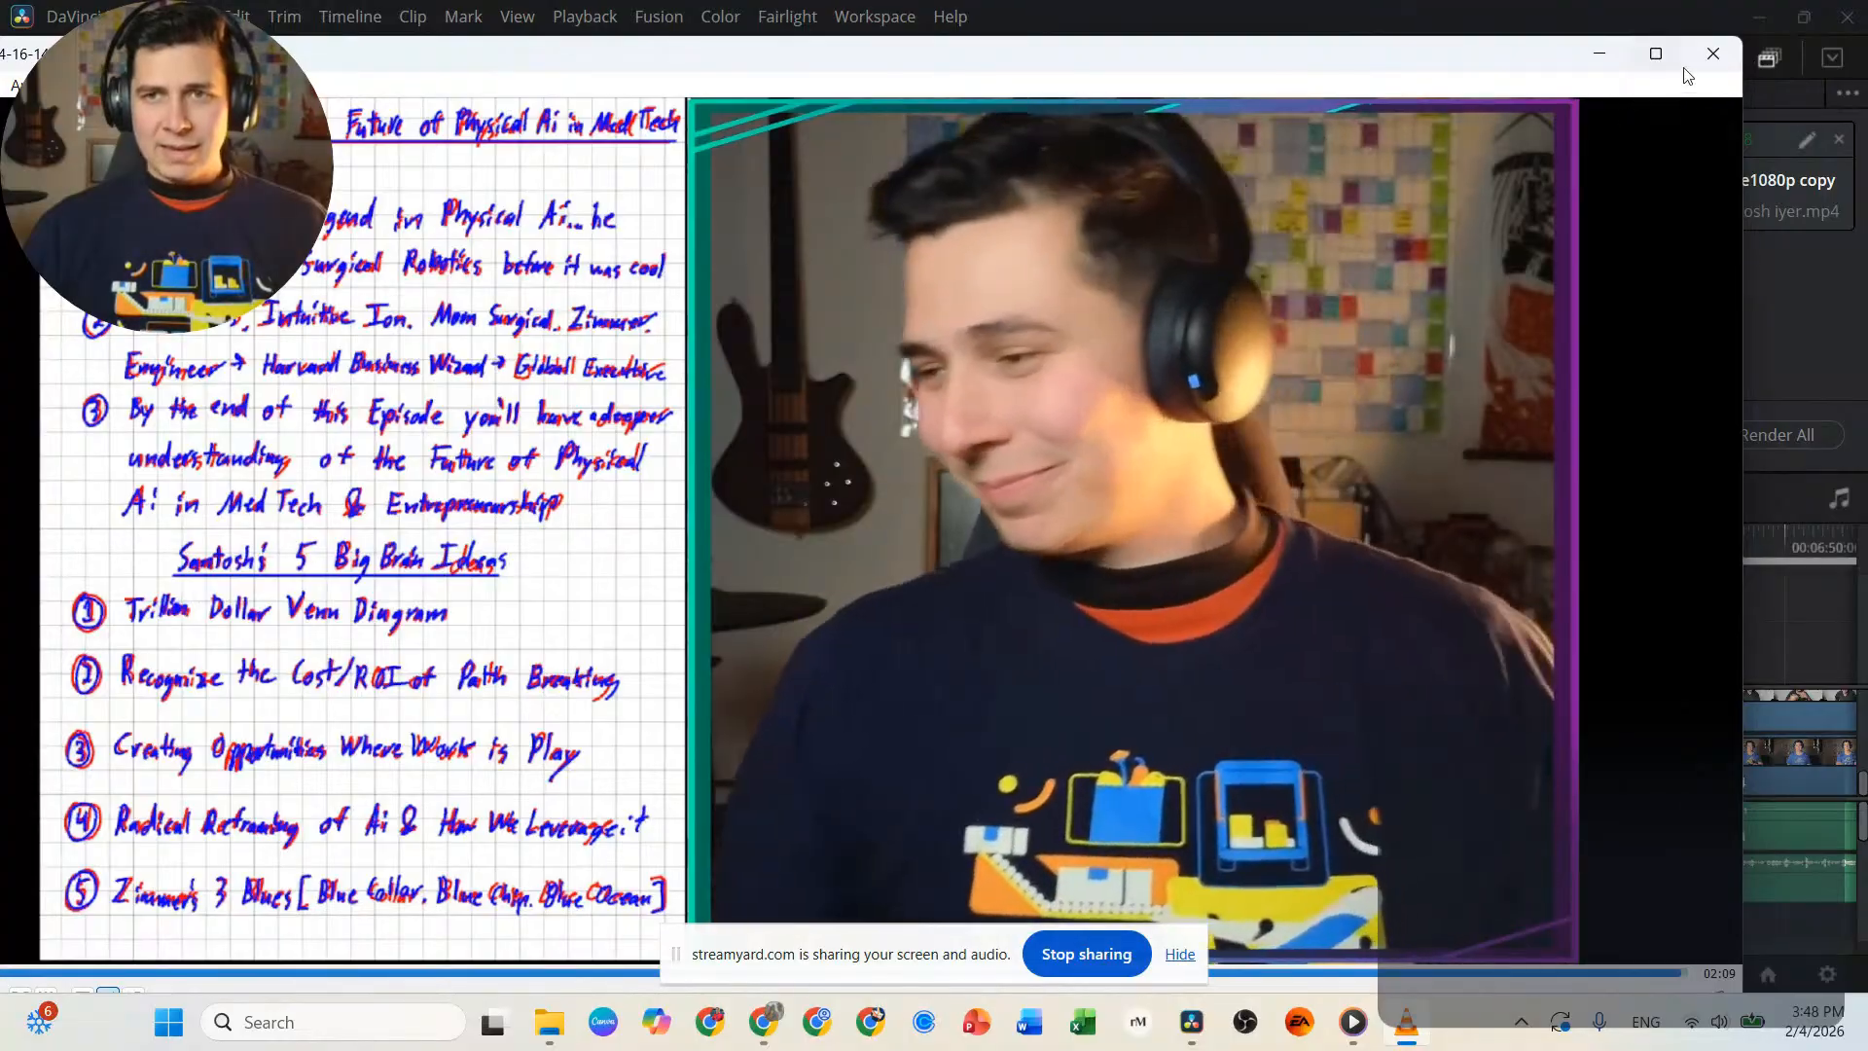
{"action": "left_click", "coordinate": [1713, 54]}
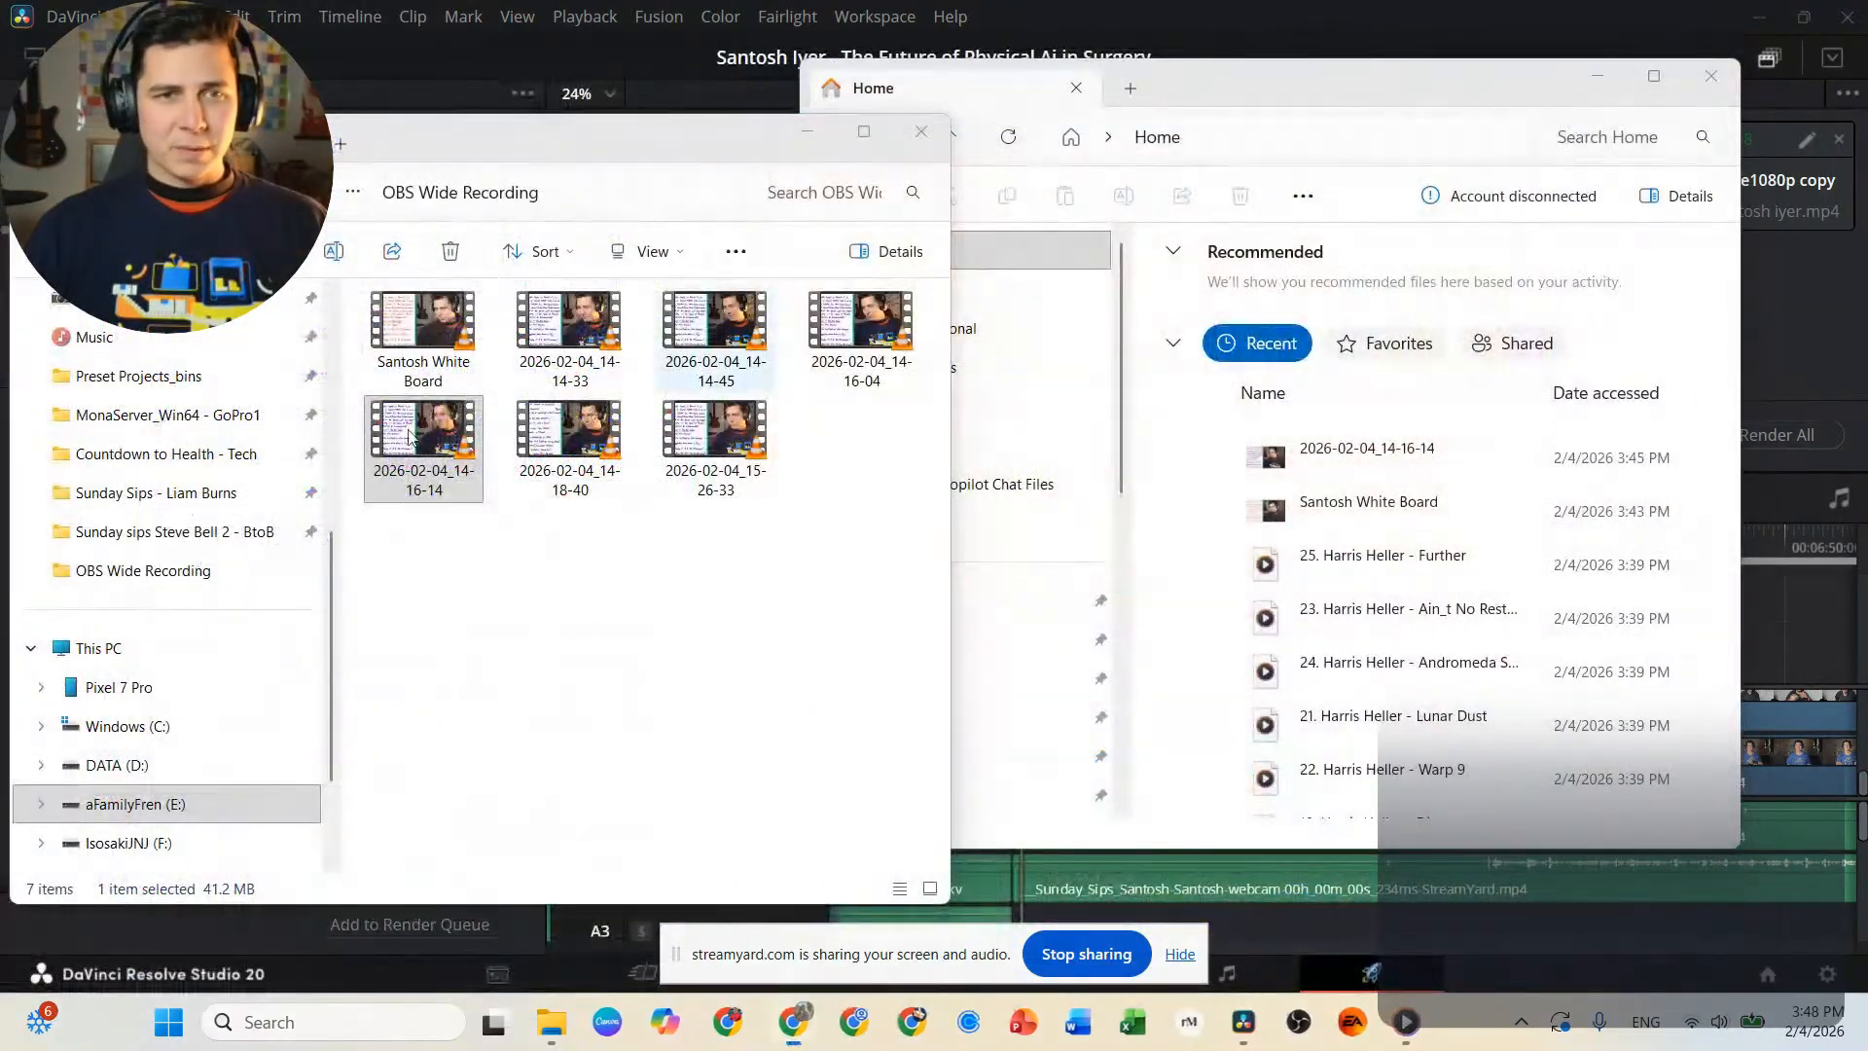
Rename recording 2026-02-04_14-16-14 as "Intro Clean" and delete 2026-02-04_14-14-33, 2026-02-04_14-14-45 and 2026-02-04_14-16-04.
{"action": "left_click", "coordinate": [417, 492]}
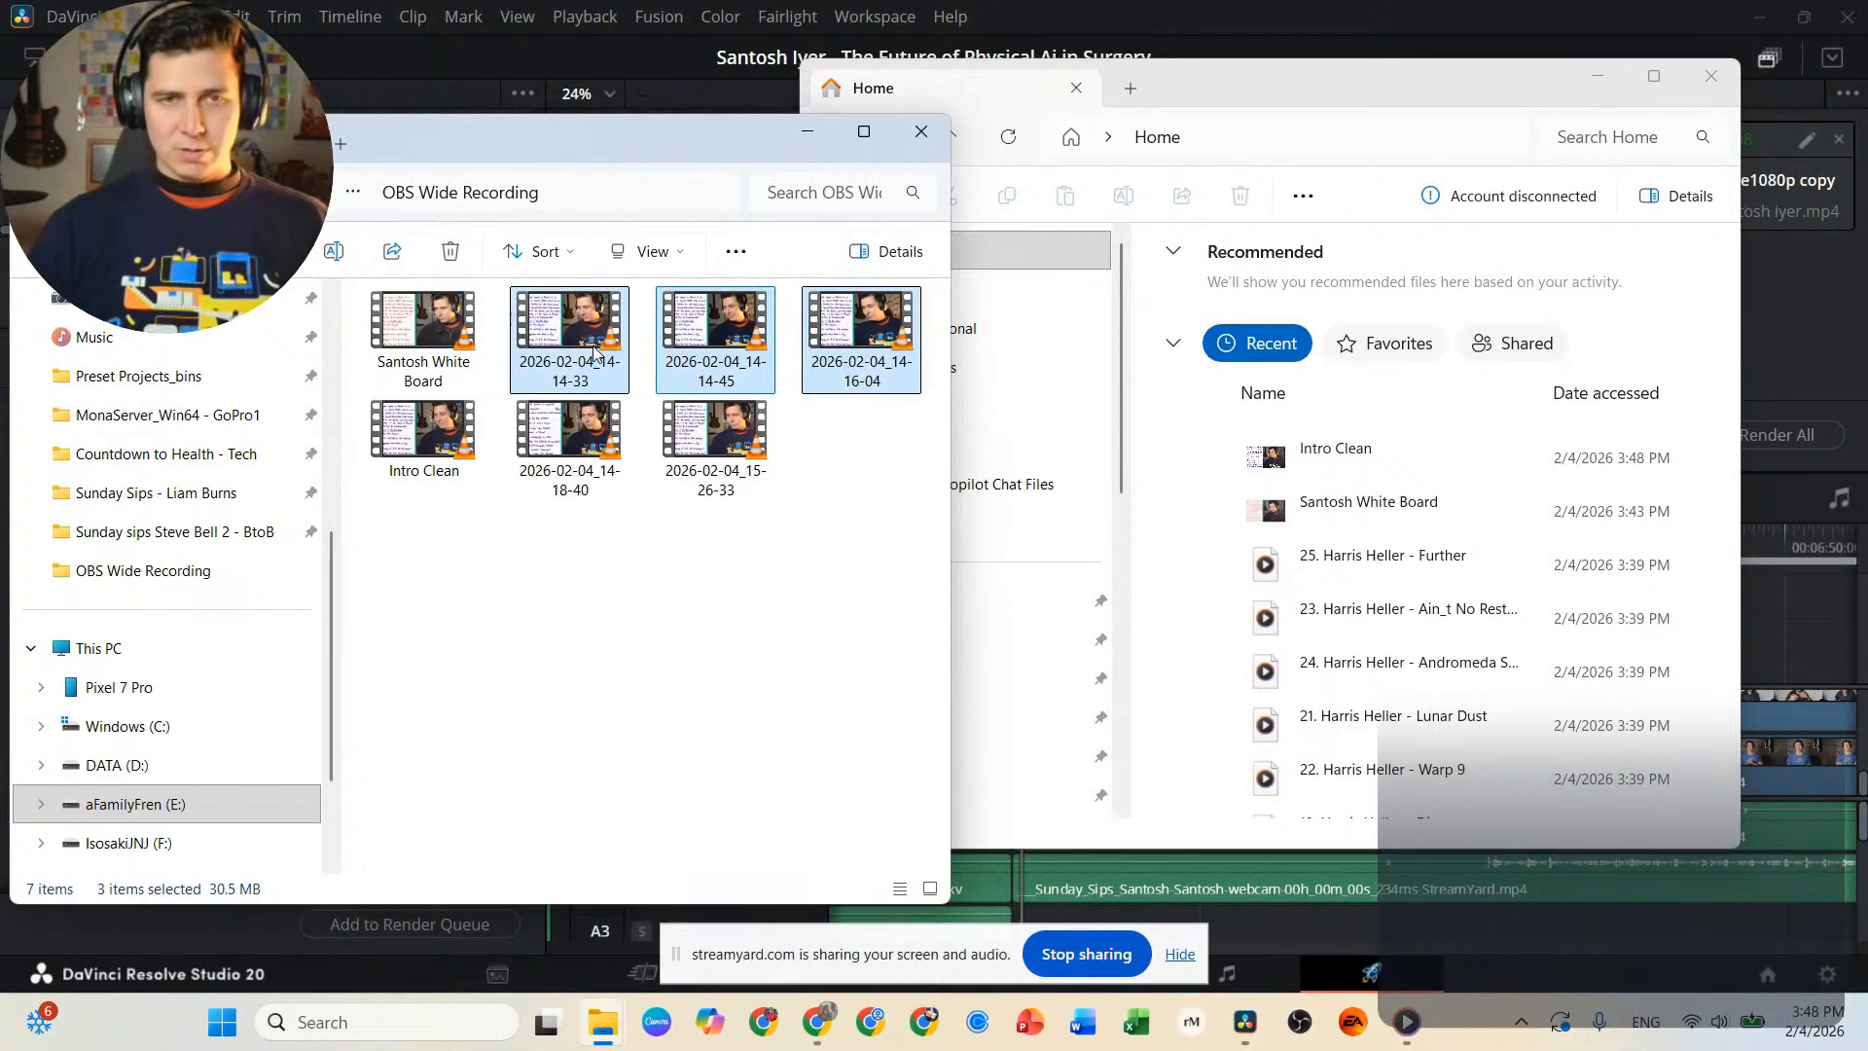
{"action": "key", "text": "Delete"}
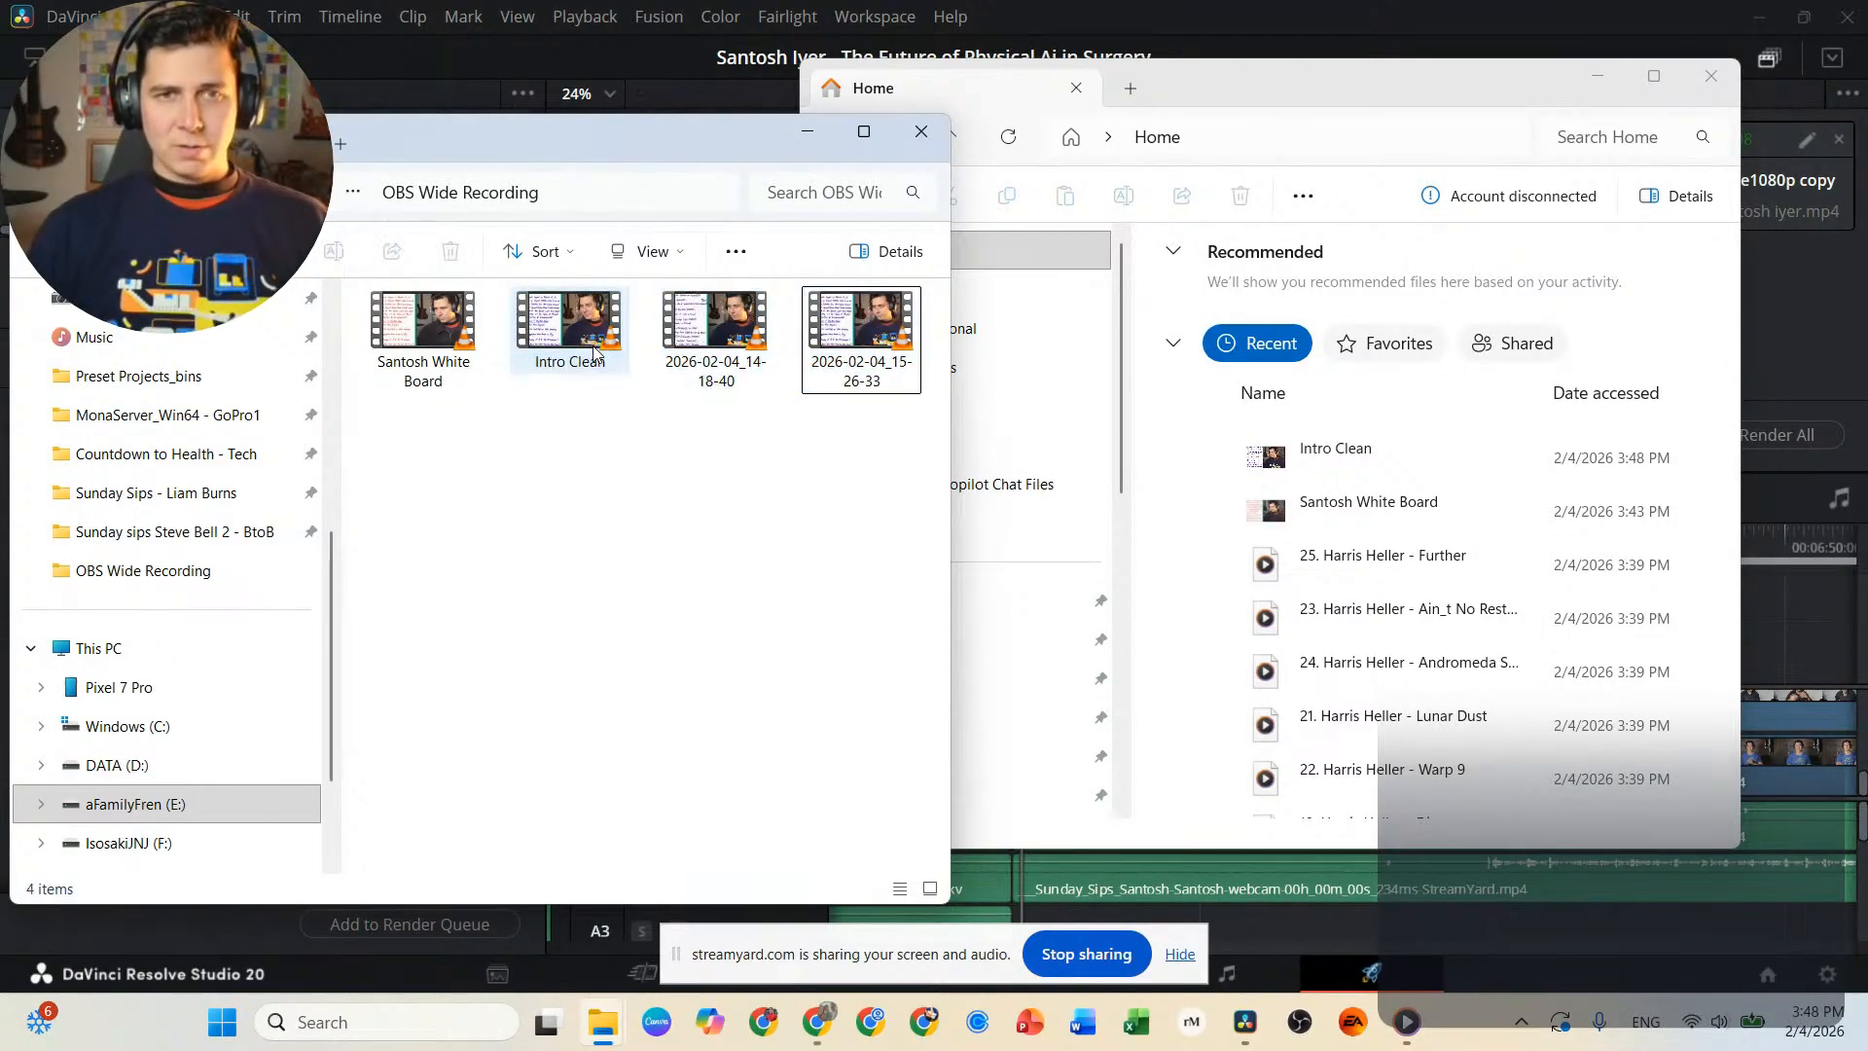
Play recording 2026-02-04_14-18-40, skip close to its end to check the take, and close the player.
{"action": "left_click", "coordinate": [736, 372]}
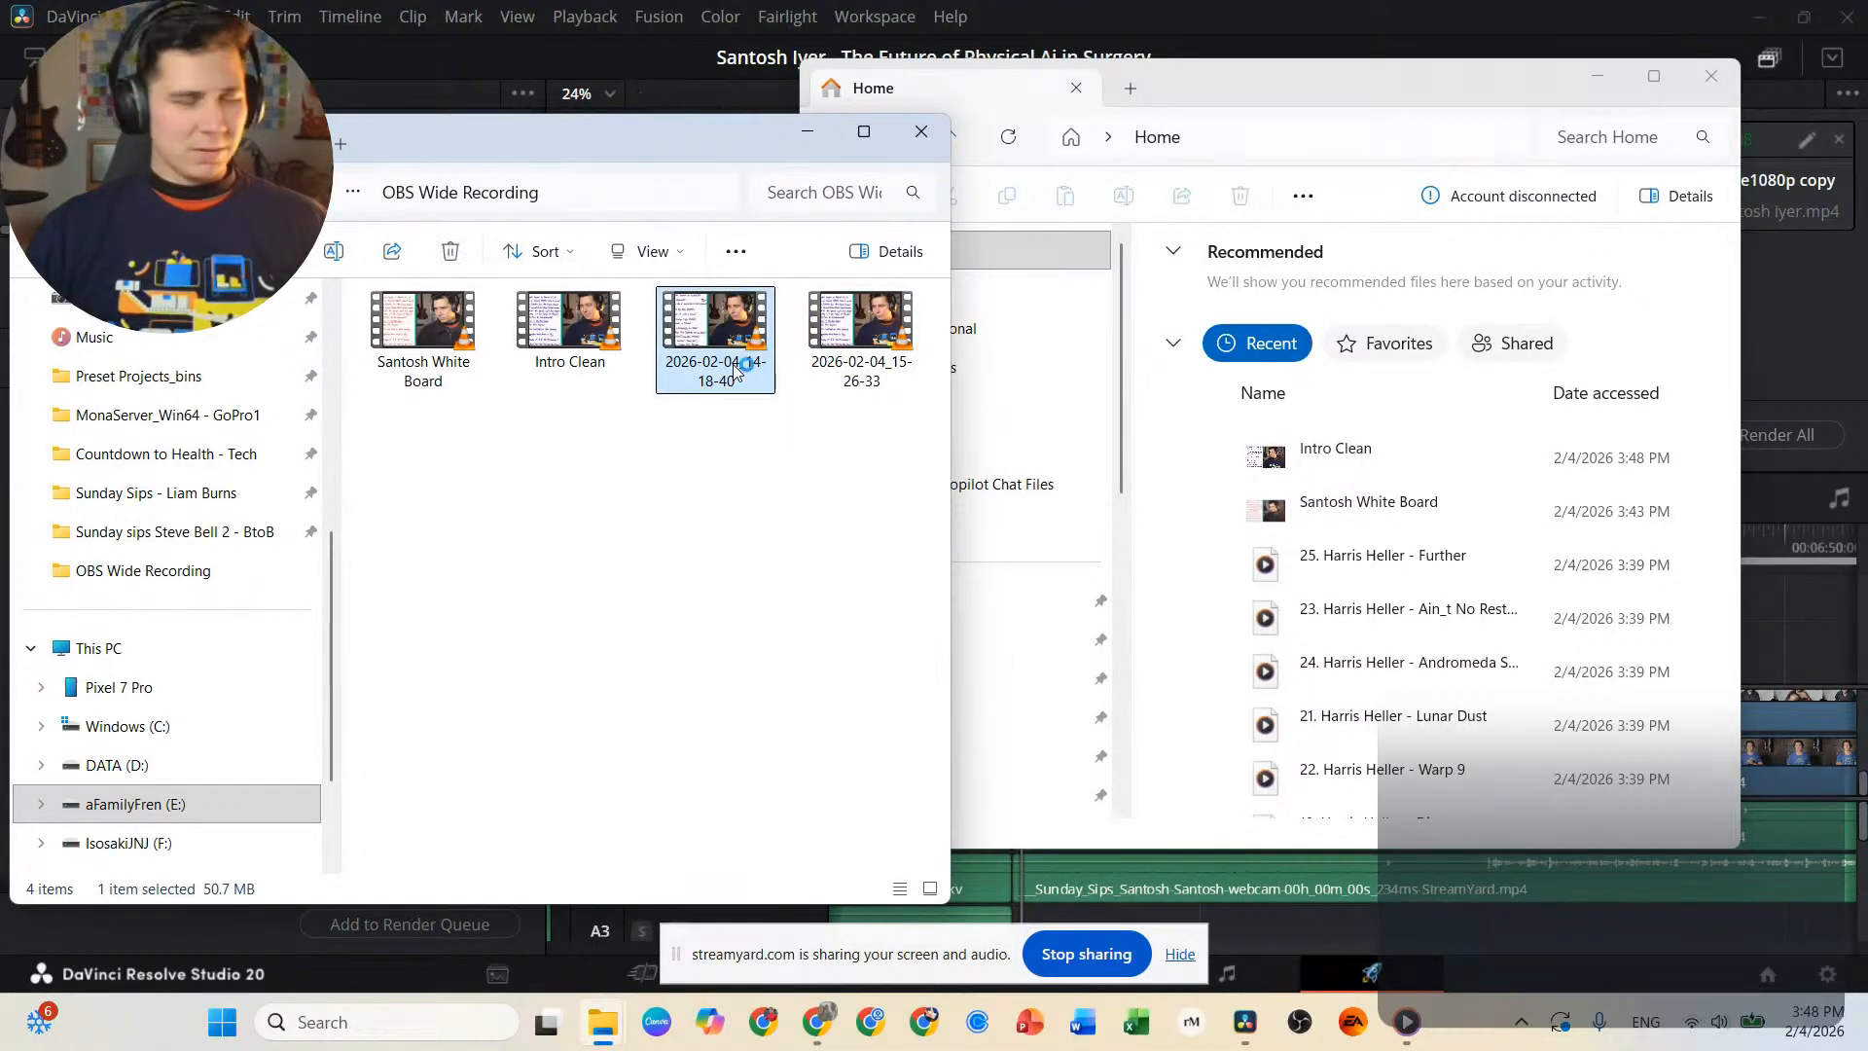
{"action": "double_click", "coordinate": [737, 370]}
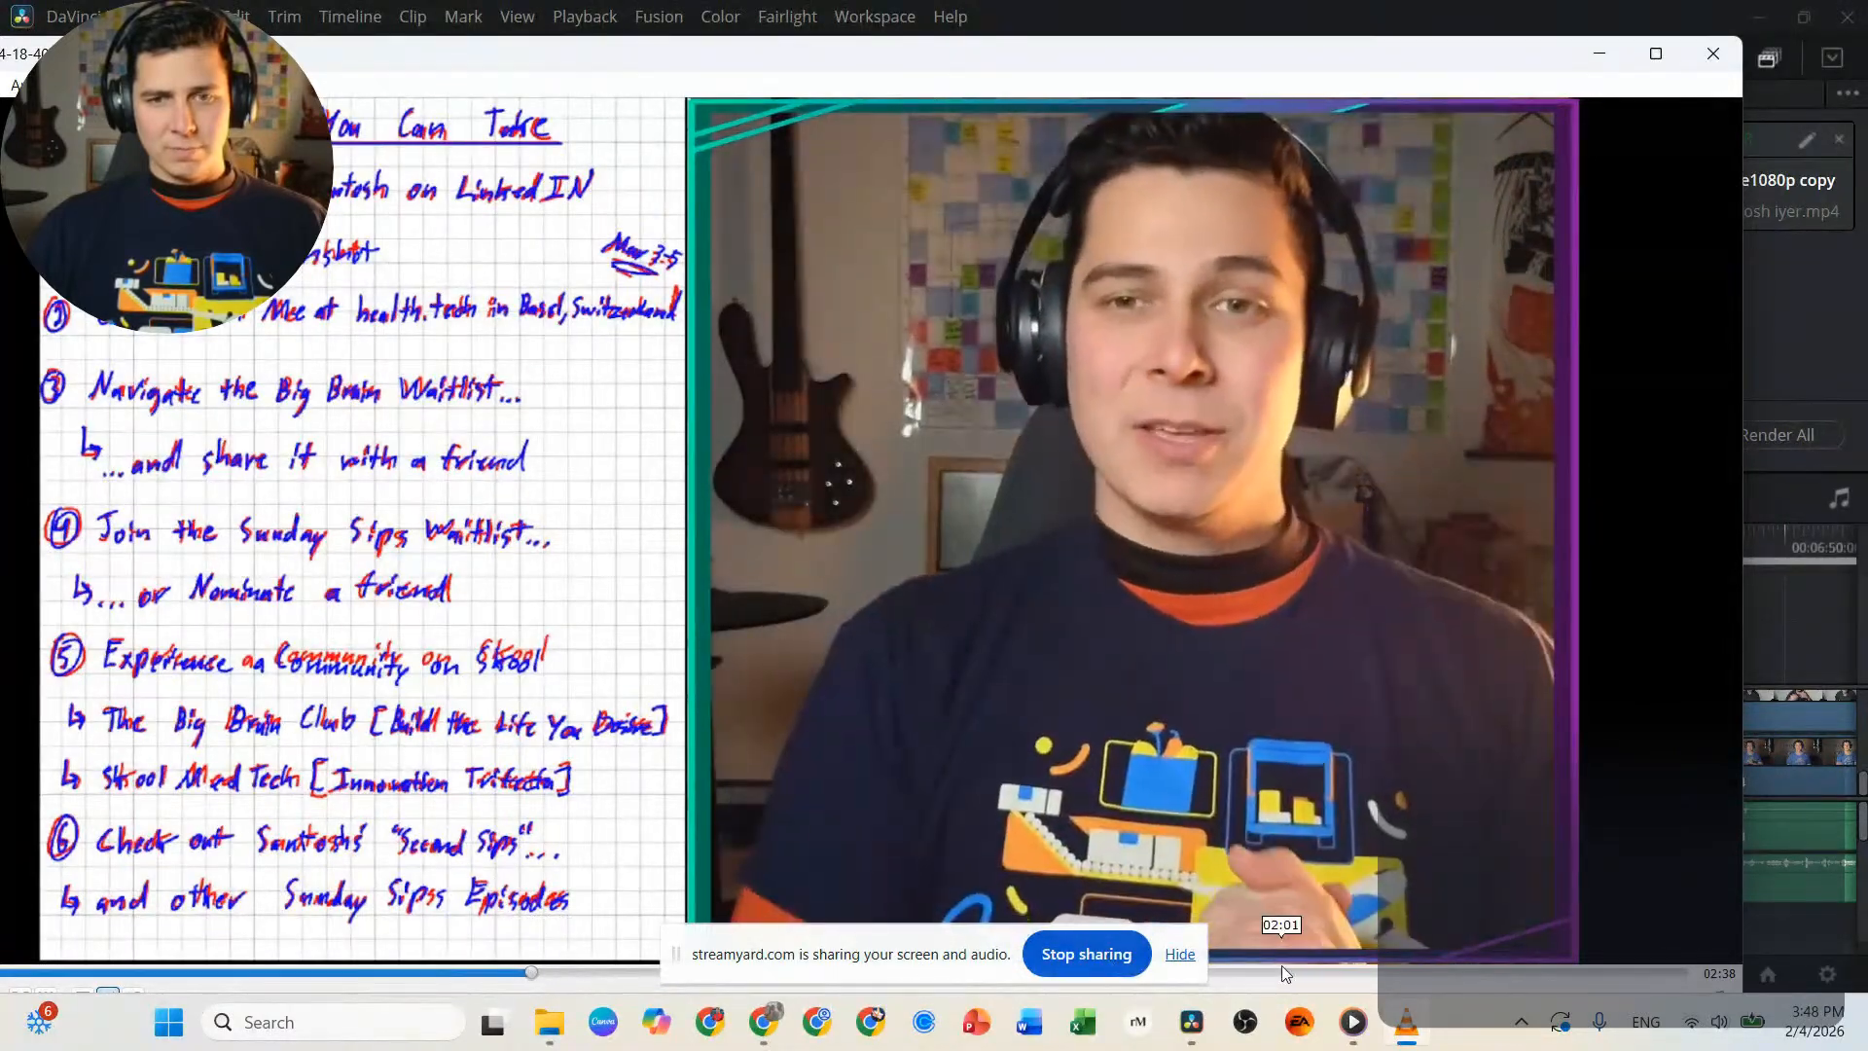
{"action": "left_click", "coordinate": [1603, 976]}
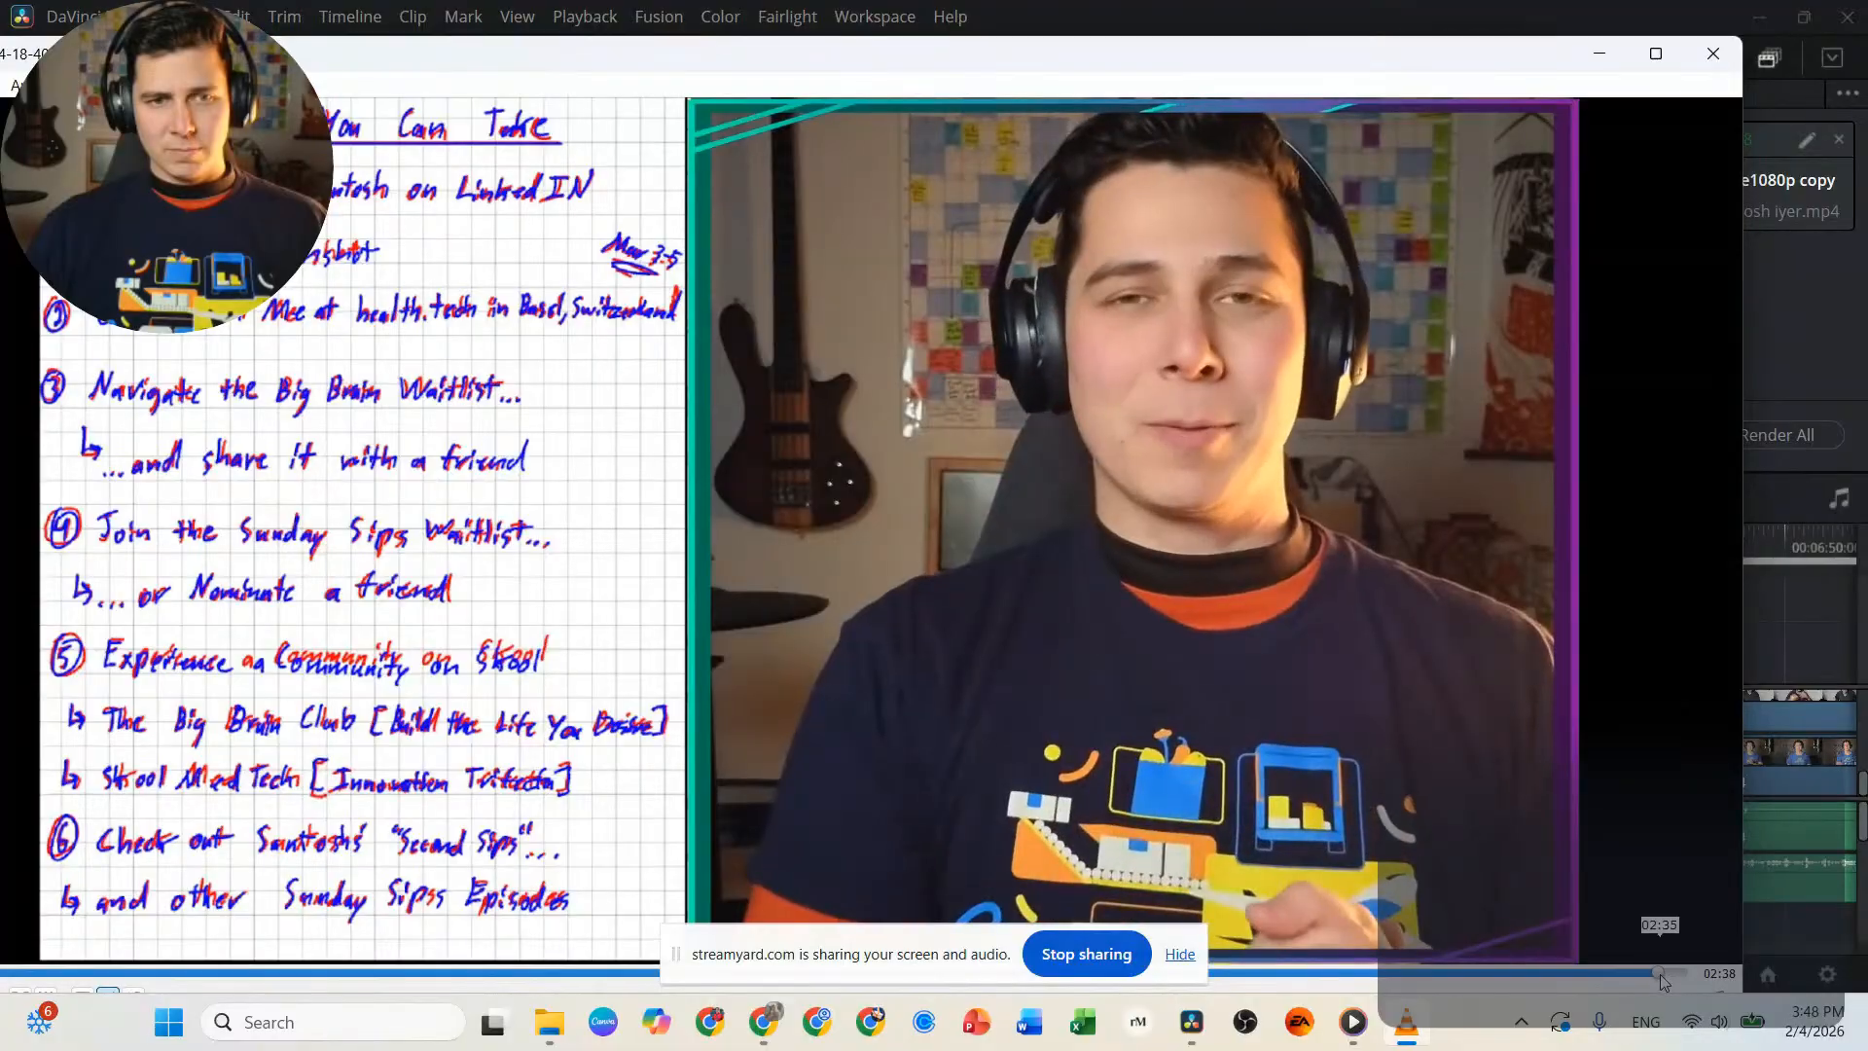
{"action": "left_click", "coordinate": [1660, 985]}
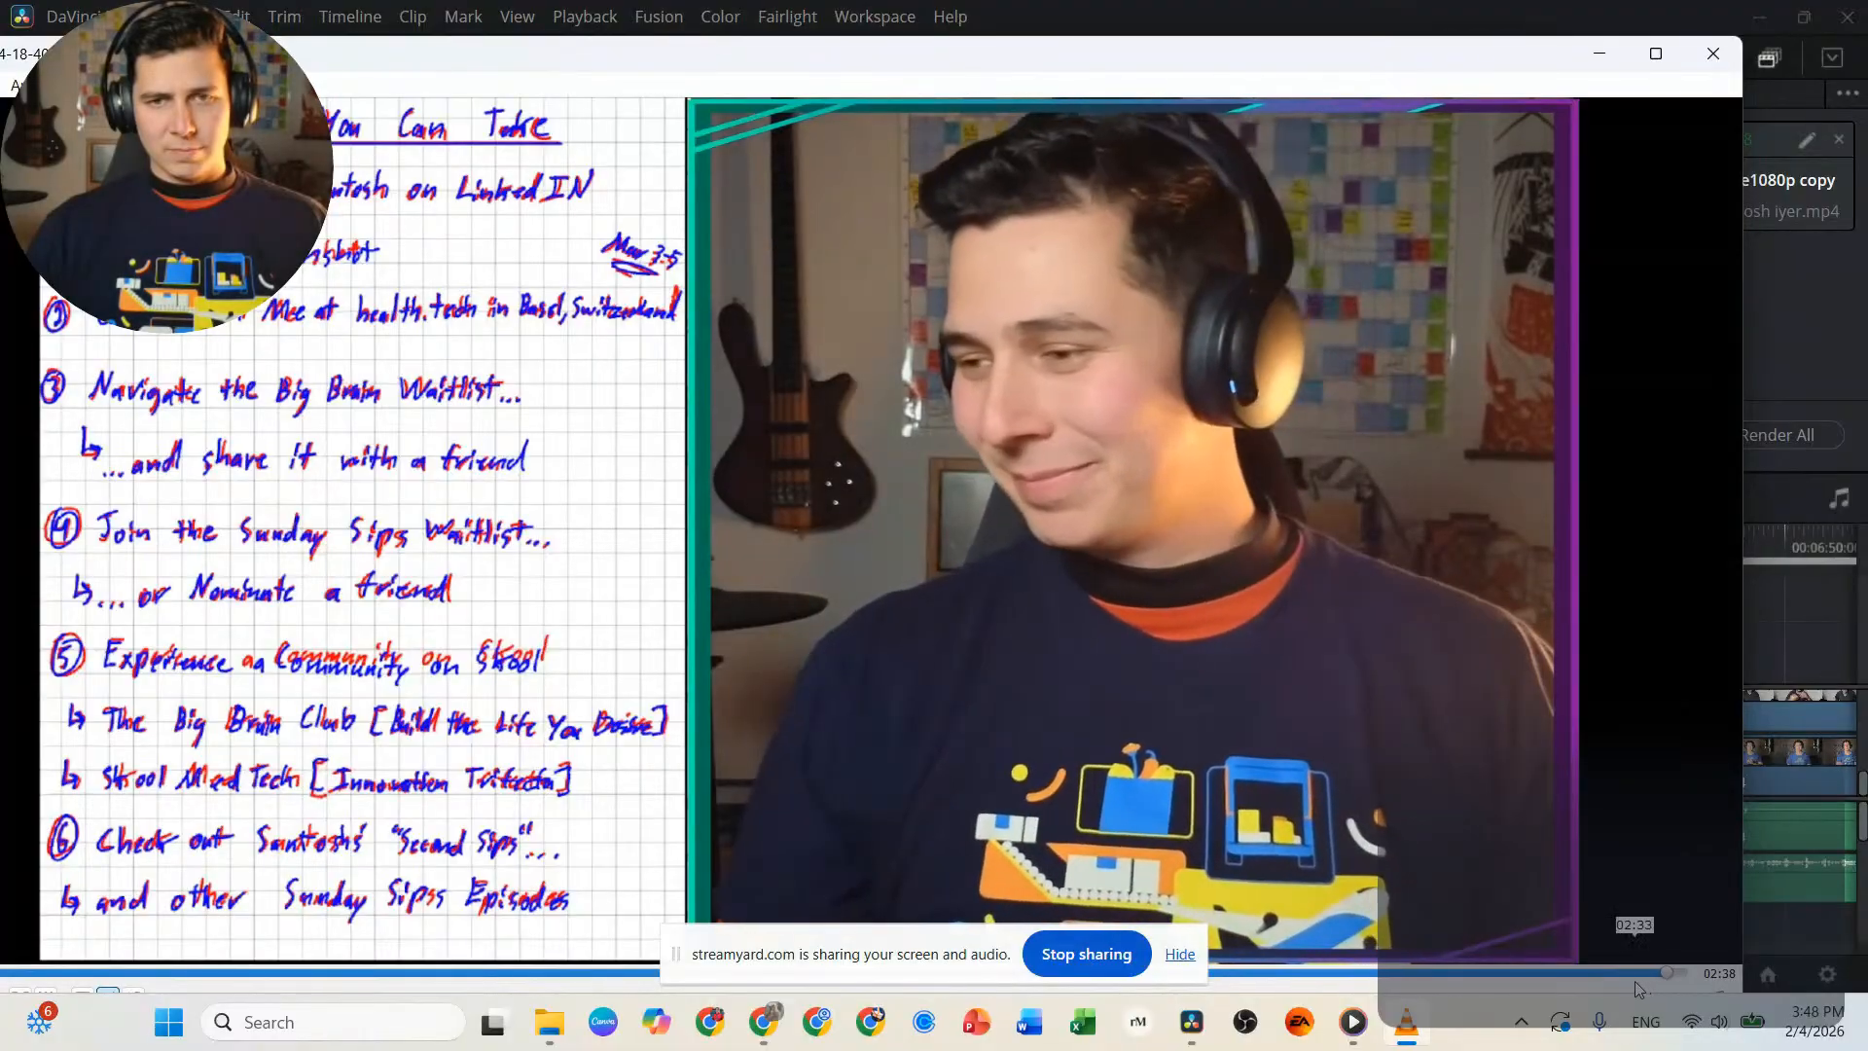
{"action": "left_click", "coordinate": [1620, 981]}
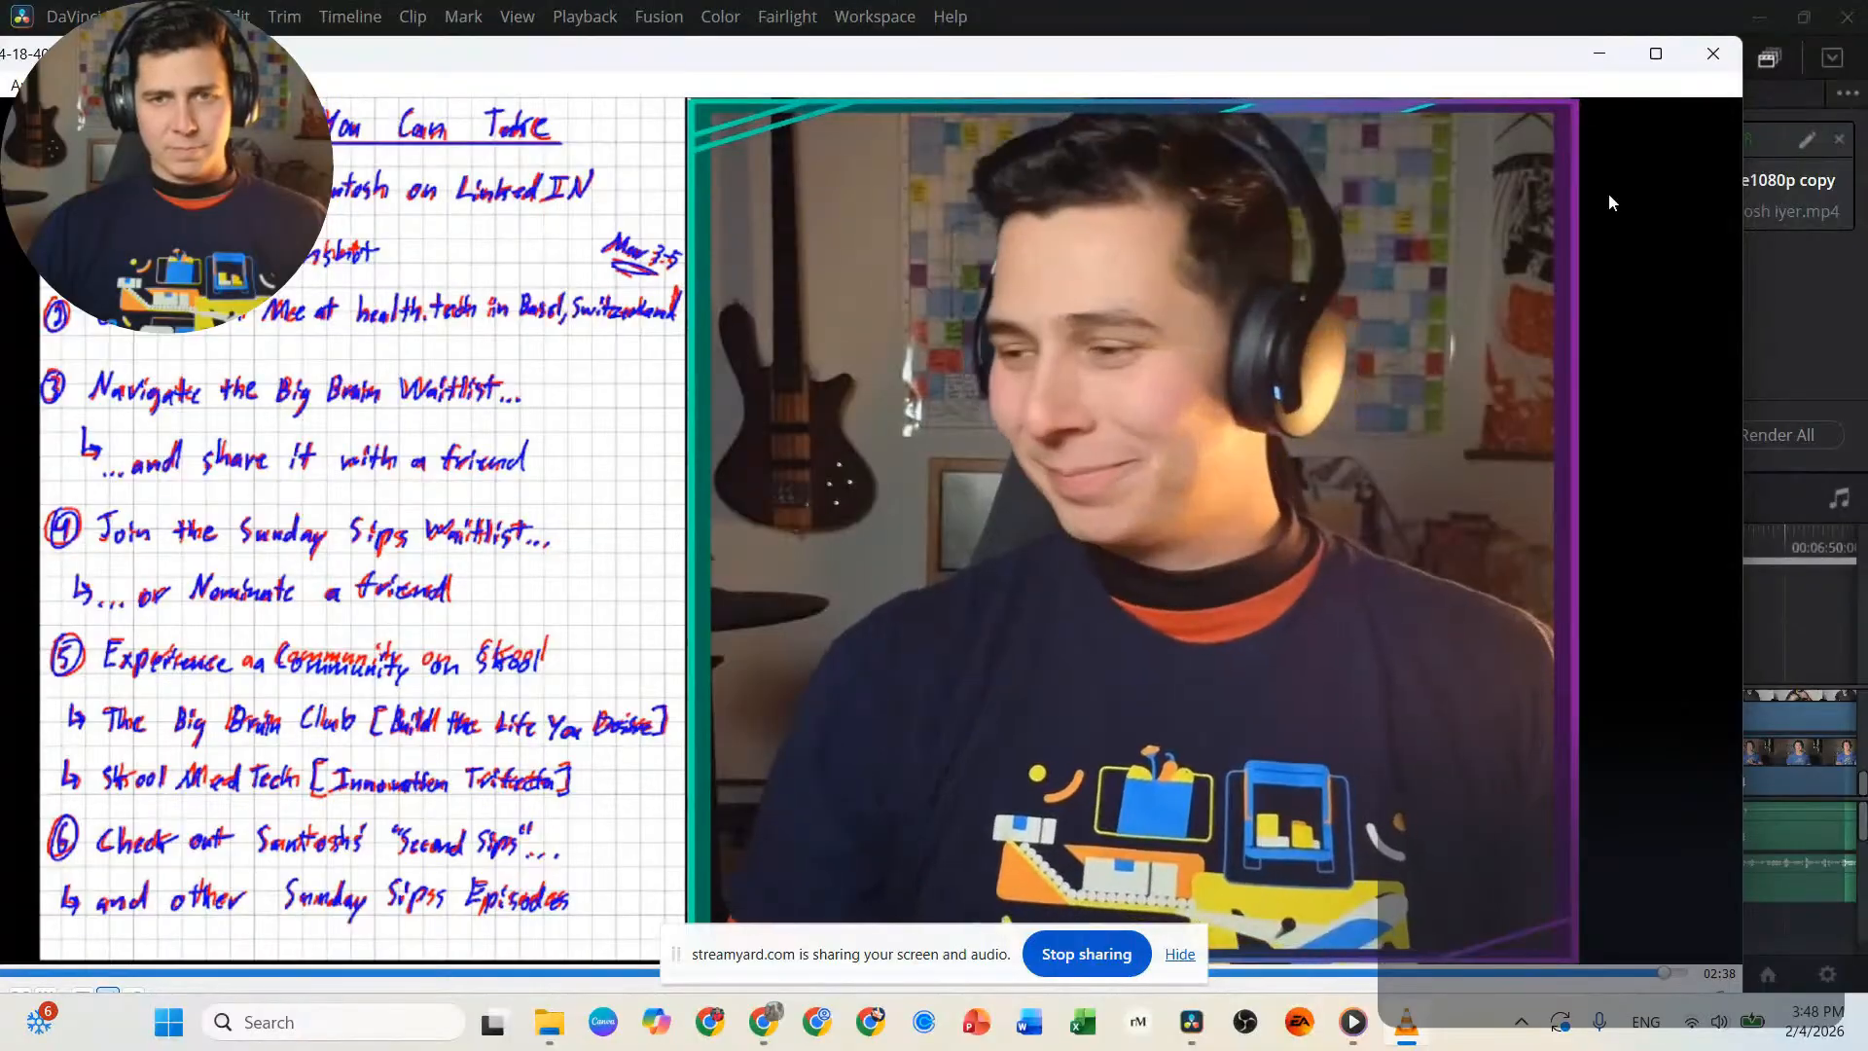
{"action": "left_click", "coordinate": [1713, 53]}
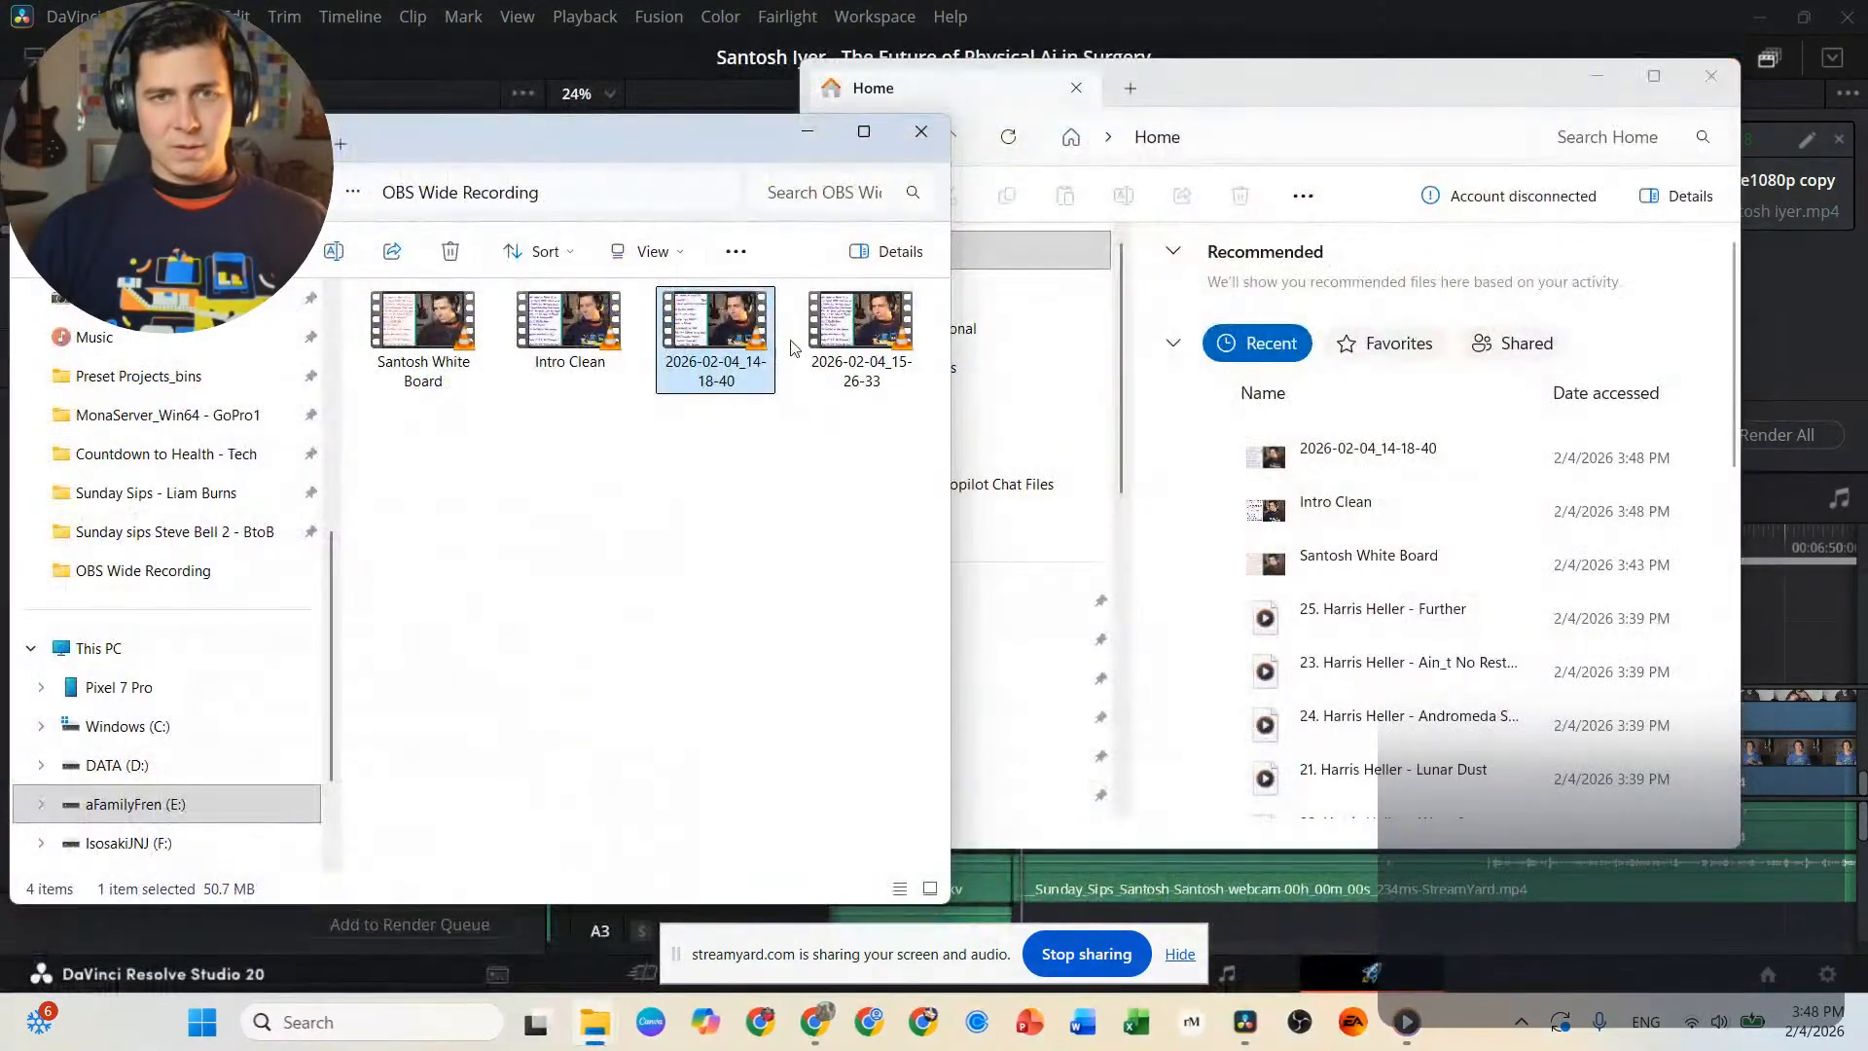
Rename recording 2026-02-04_14-18-40 as "Actions You Can take".
{"action": "type", "text": "A"}
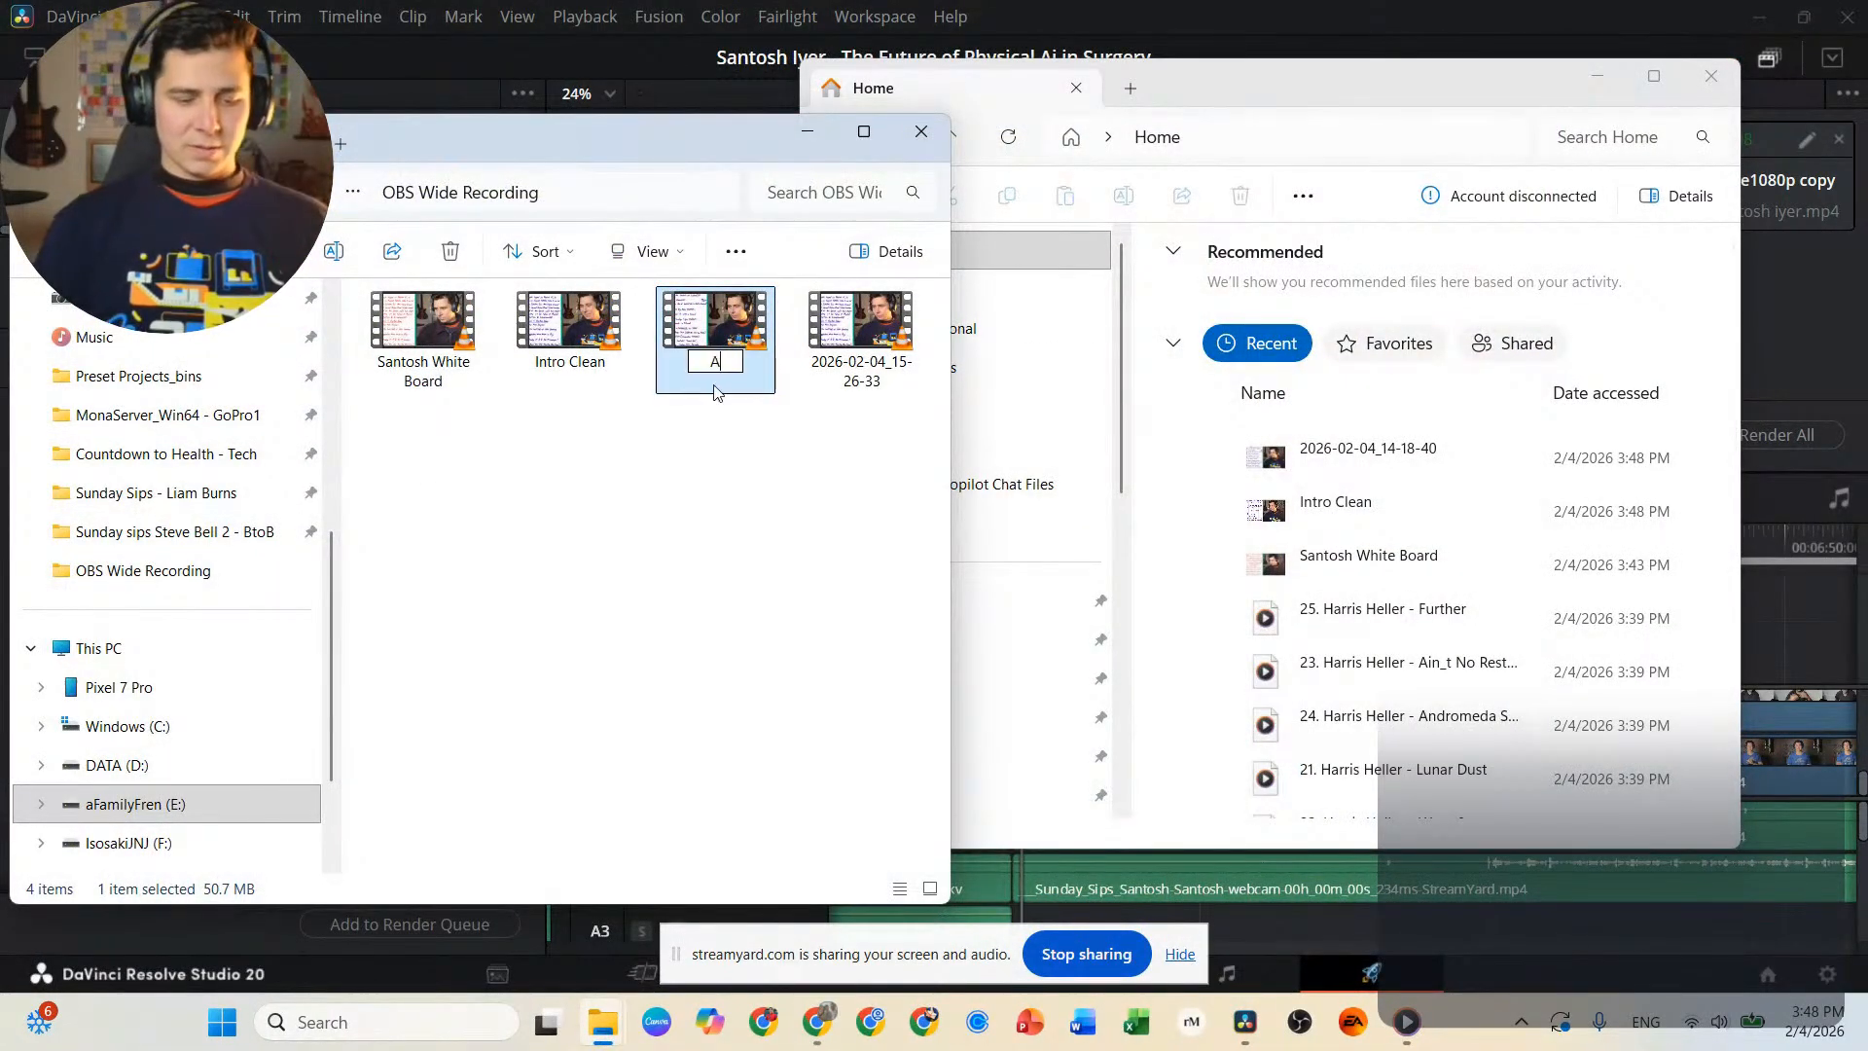
{"action": "type", "text": "ctions Y"}
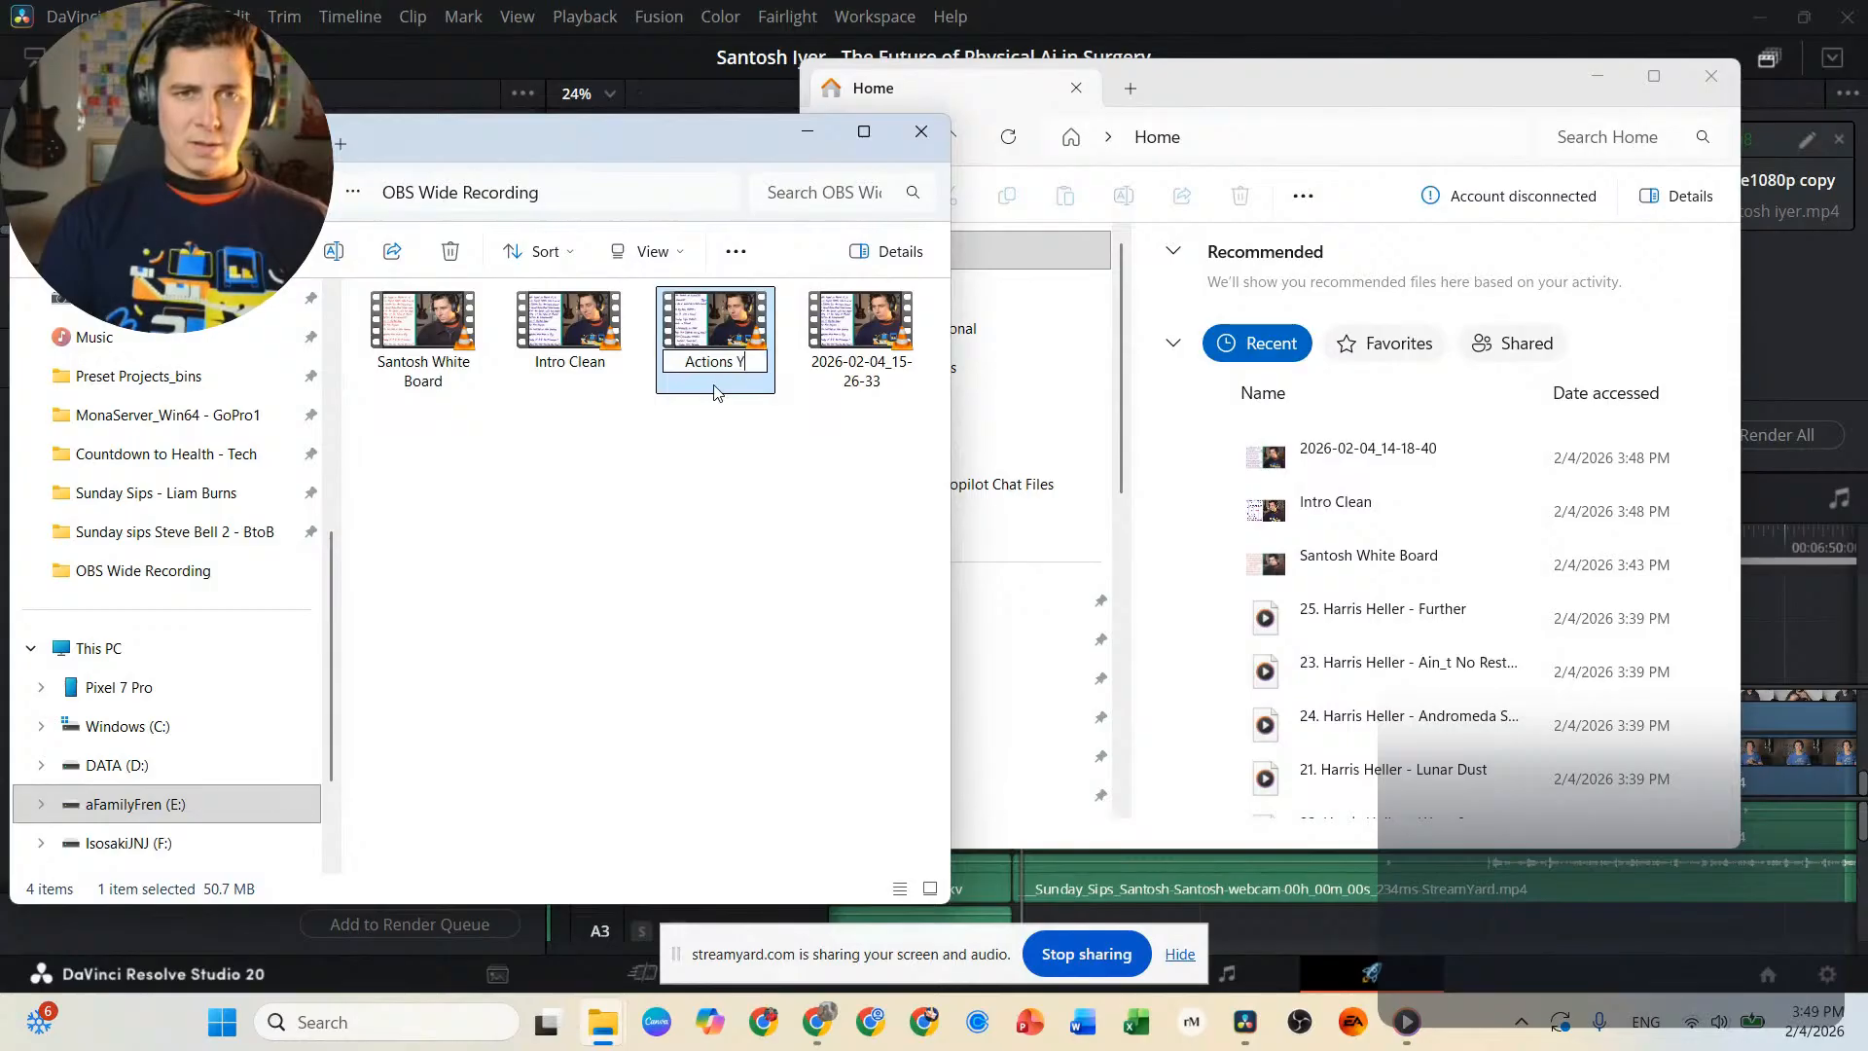
{"action": "type", "text": "ou Can take"}
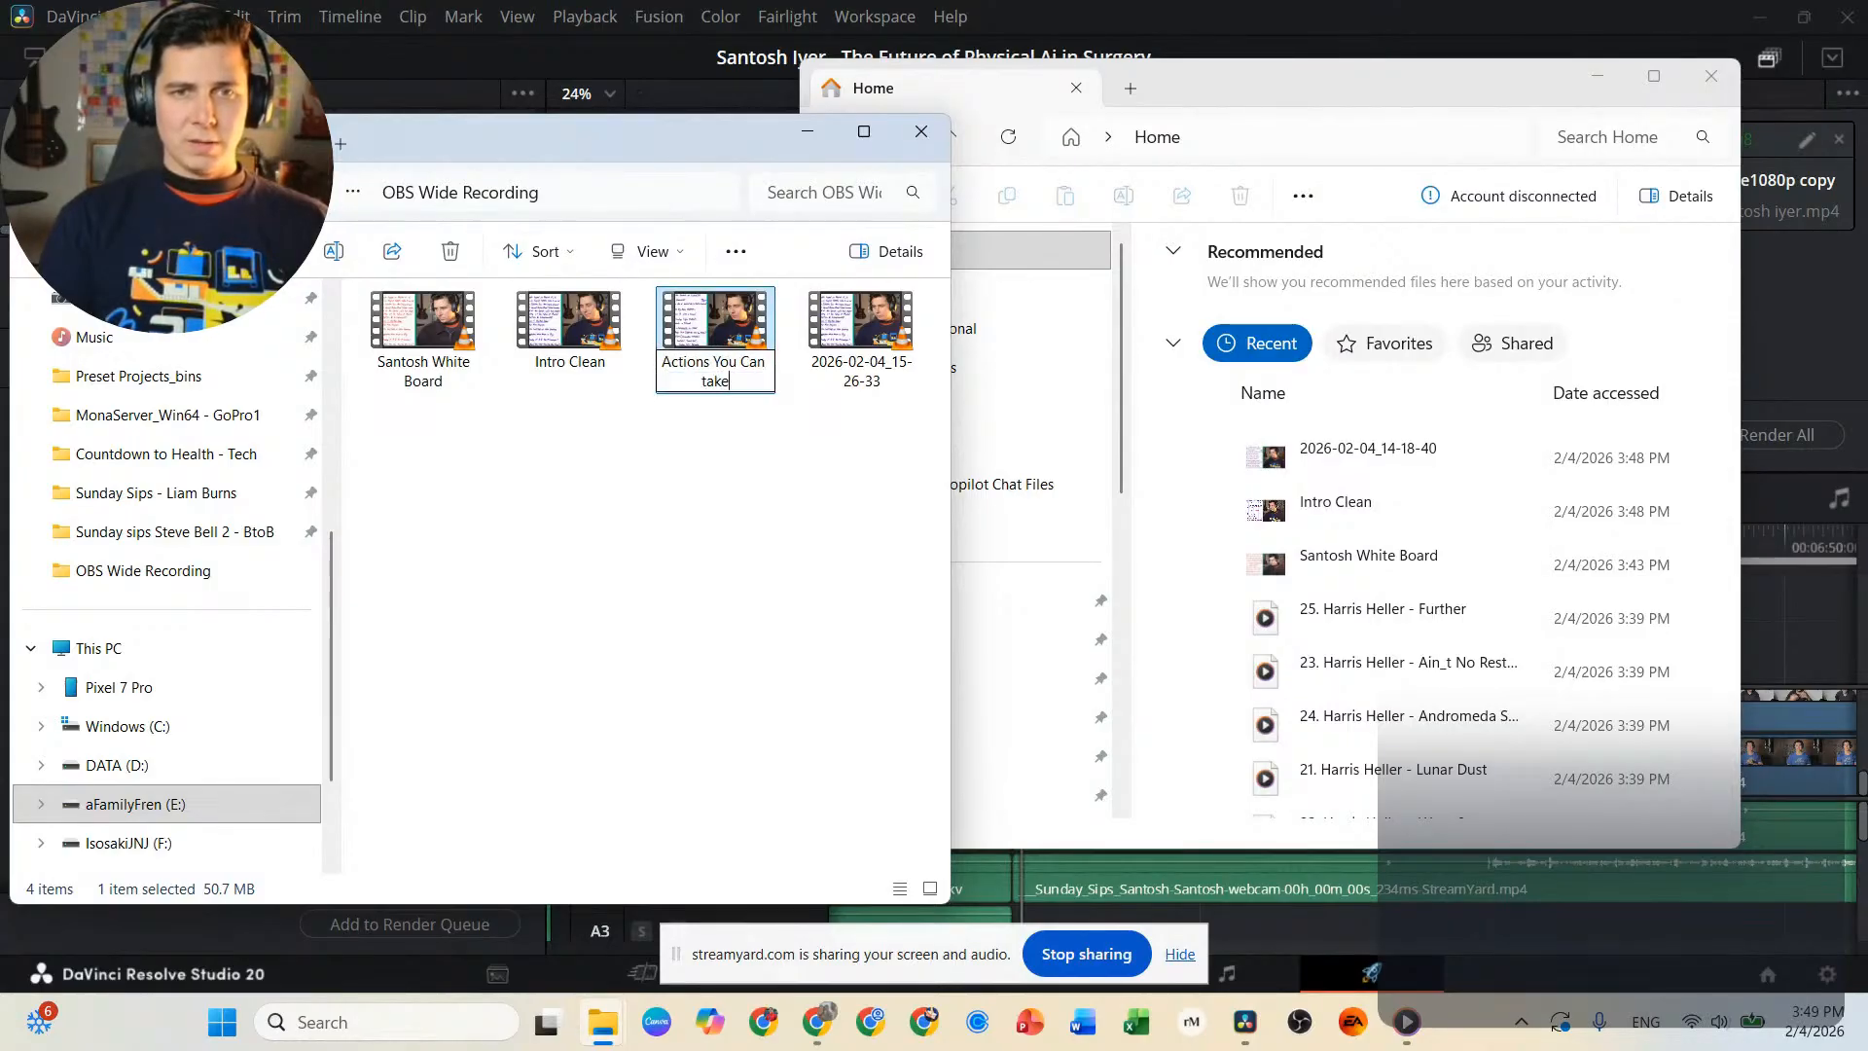
{"action": "key", "text": "Return"}
Play recording 2026-02-04_15-26-33, sample it at several points up to near its end, and close the player.
{"action": "left_click", "coordinate": [888, 323]}
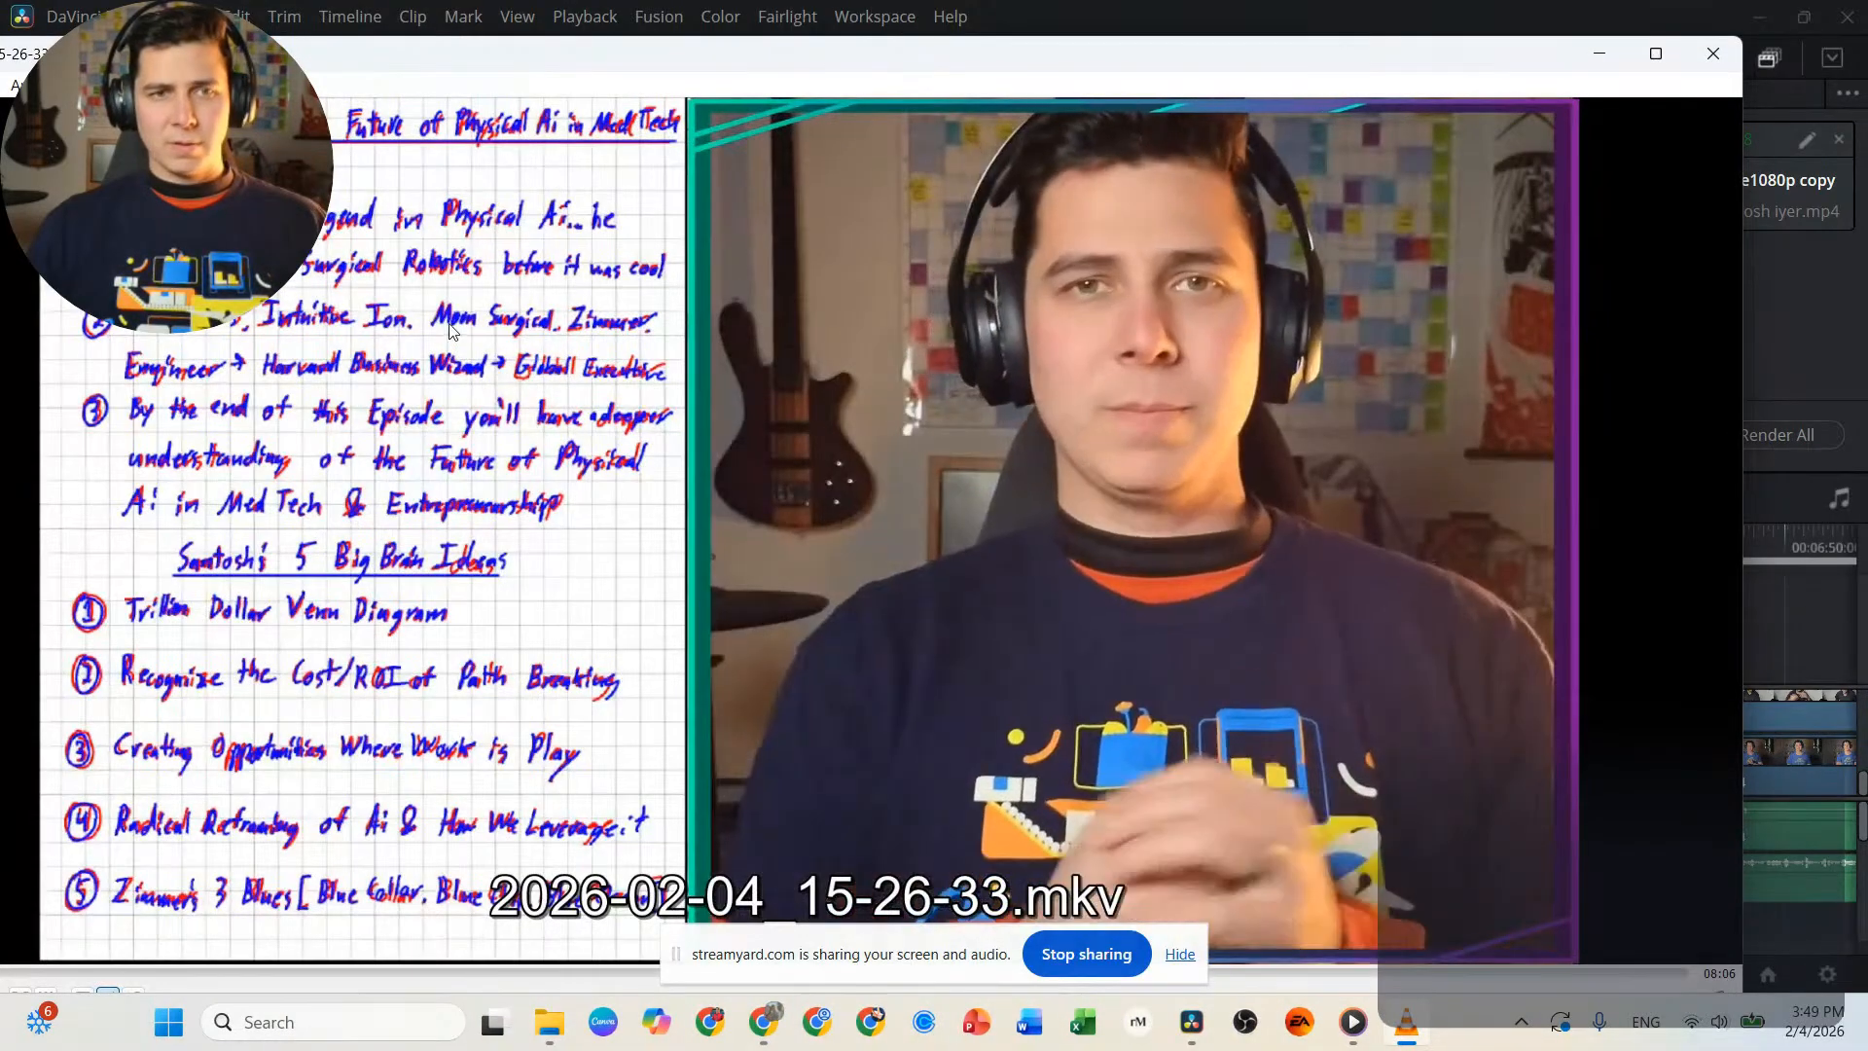
{"action": "left_click", "coordinate": [435, 973]}
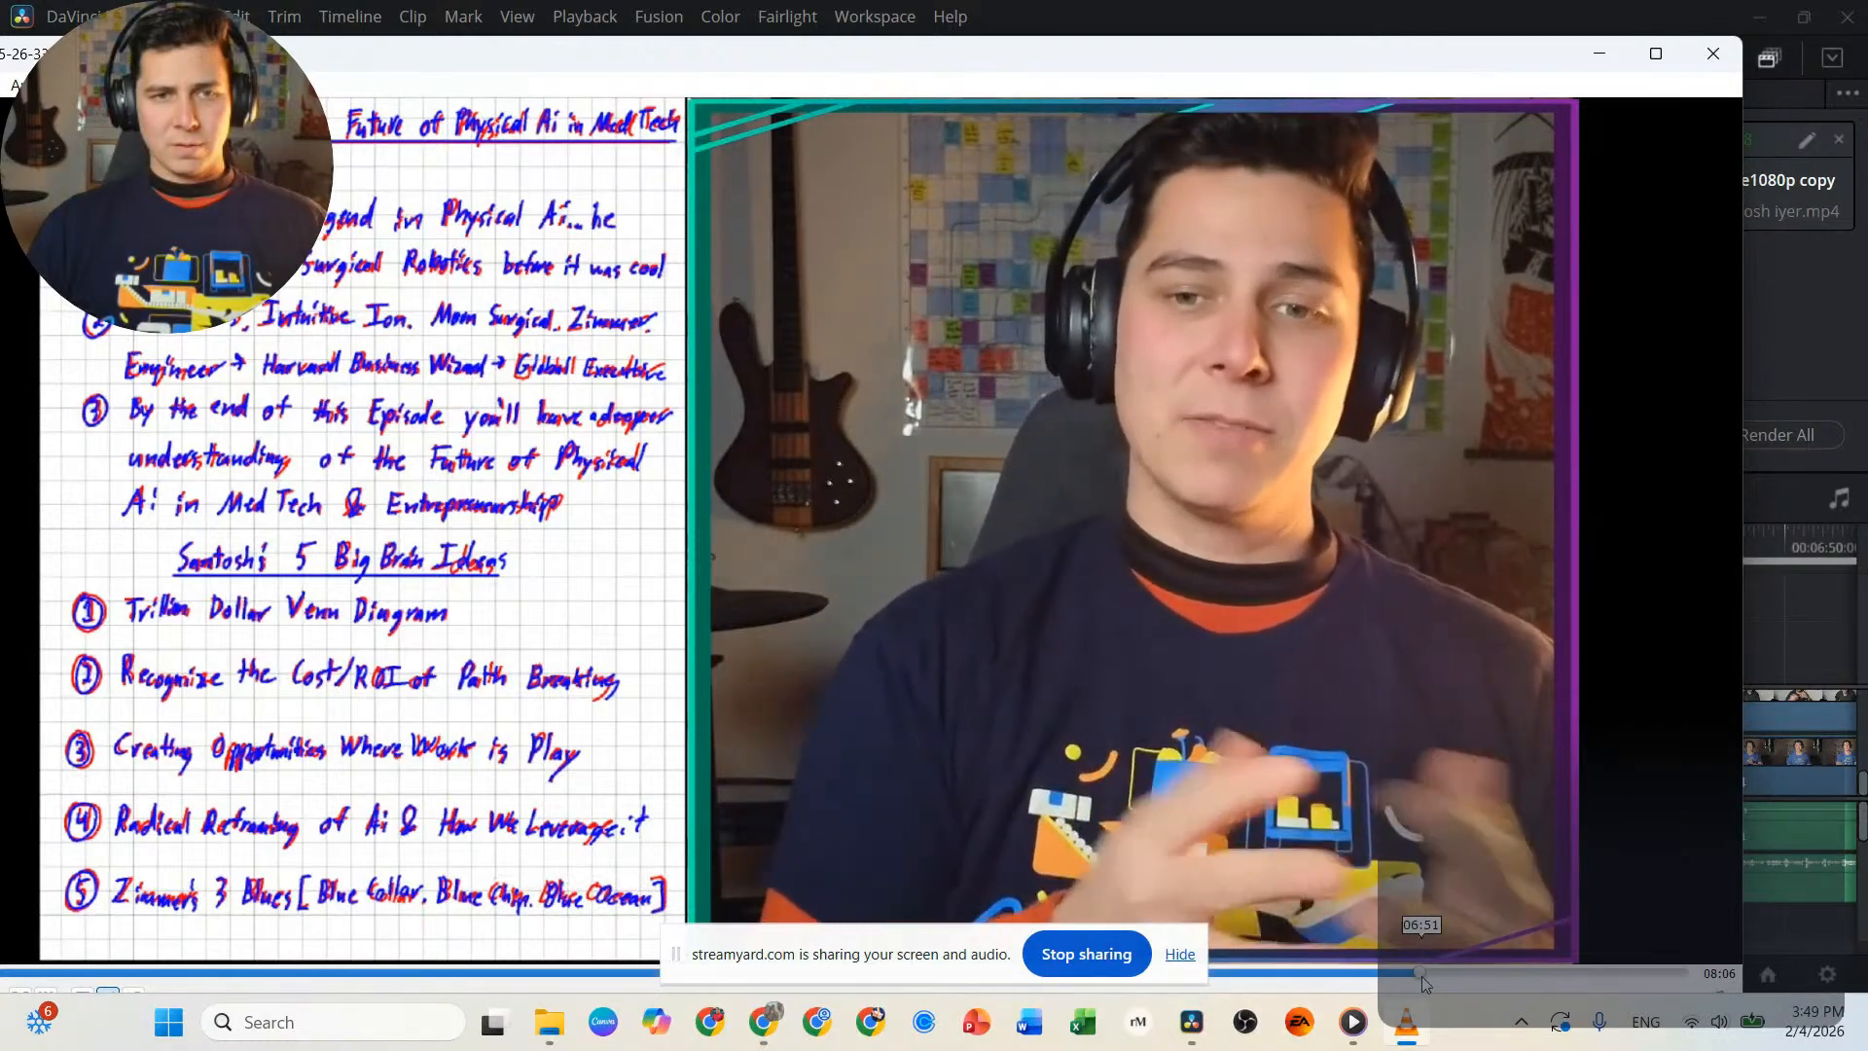
{"action": "left_click", "coordinate": [1419, 972]}
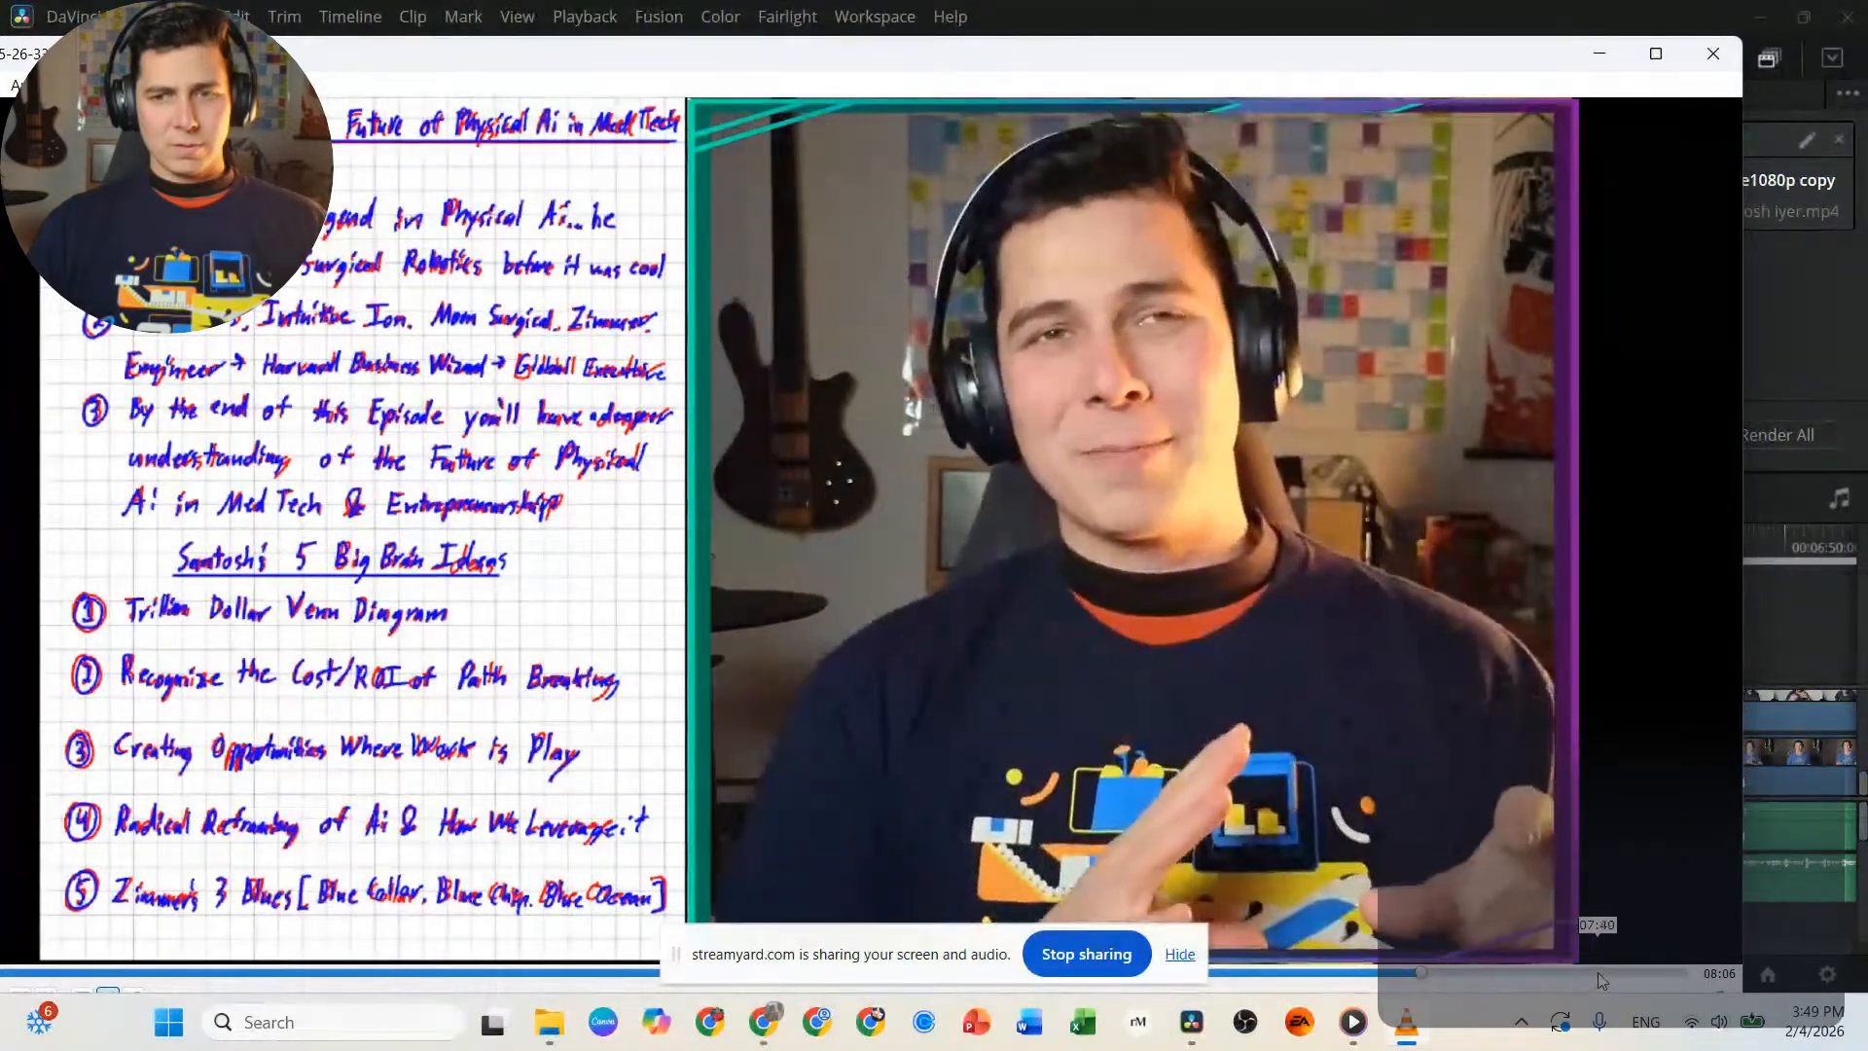
{"action": "left_click", "coordinate": [1618, 972]}
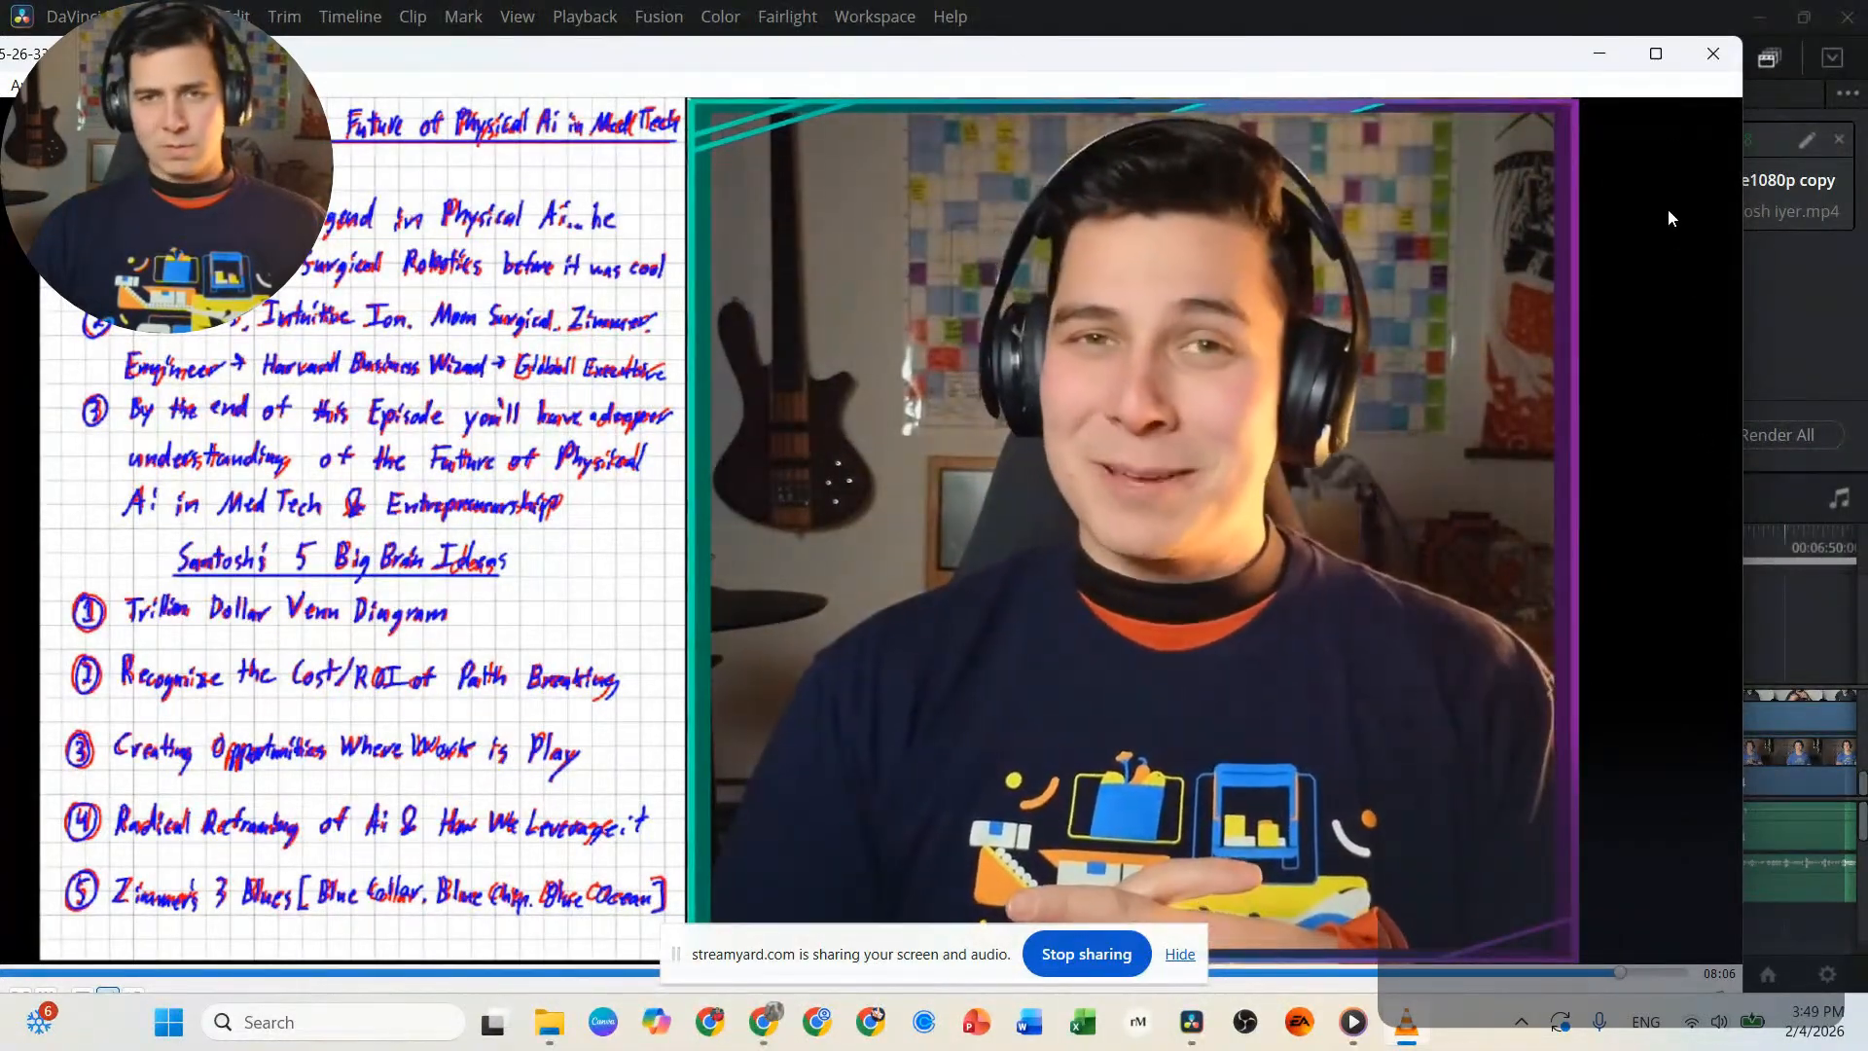
{"action": "left_click", "coordinate": [1713, 53]}
Rename recording 2026-02-04_15-26-33 as "5 Big Brain Ideas".
{"action": "left_click", "coordinate": [876, 368]}
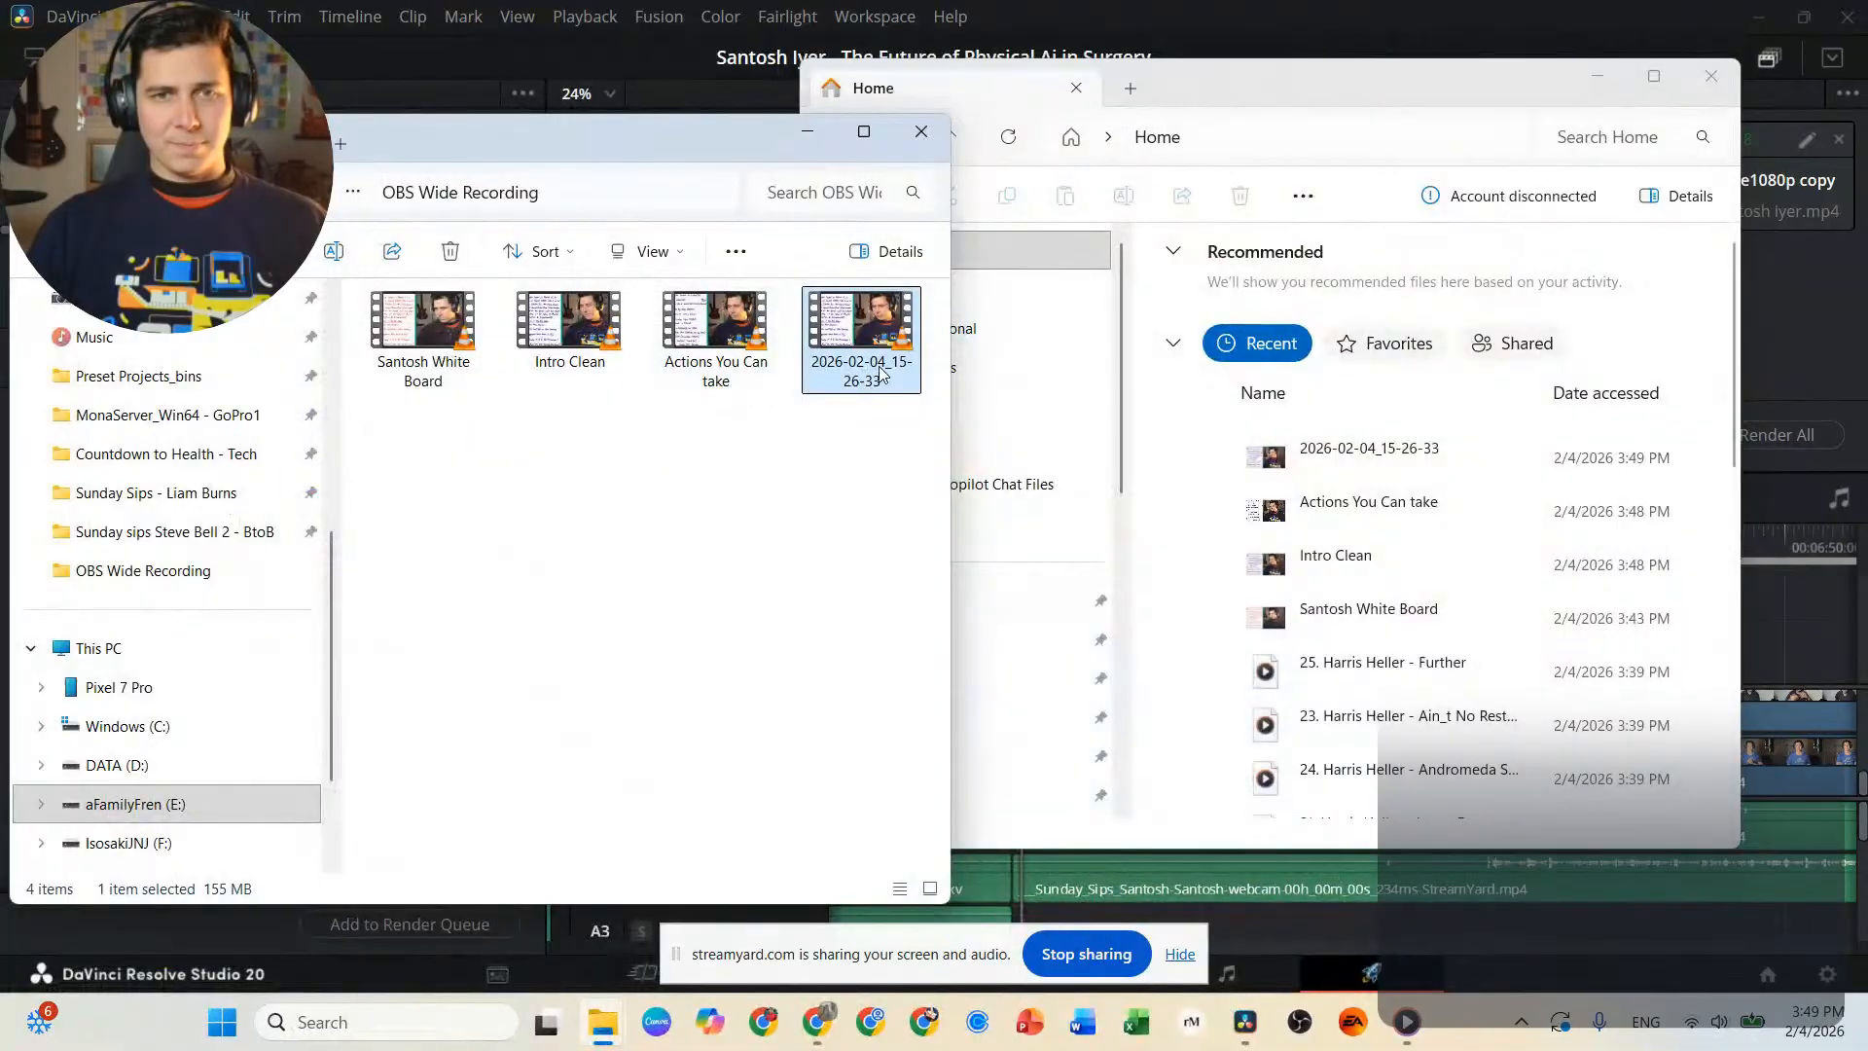
{"action": "type", "text": "54"}
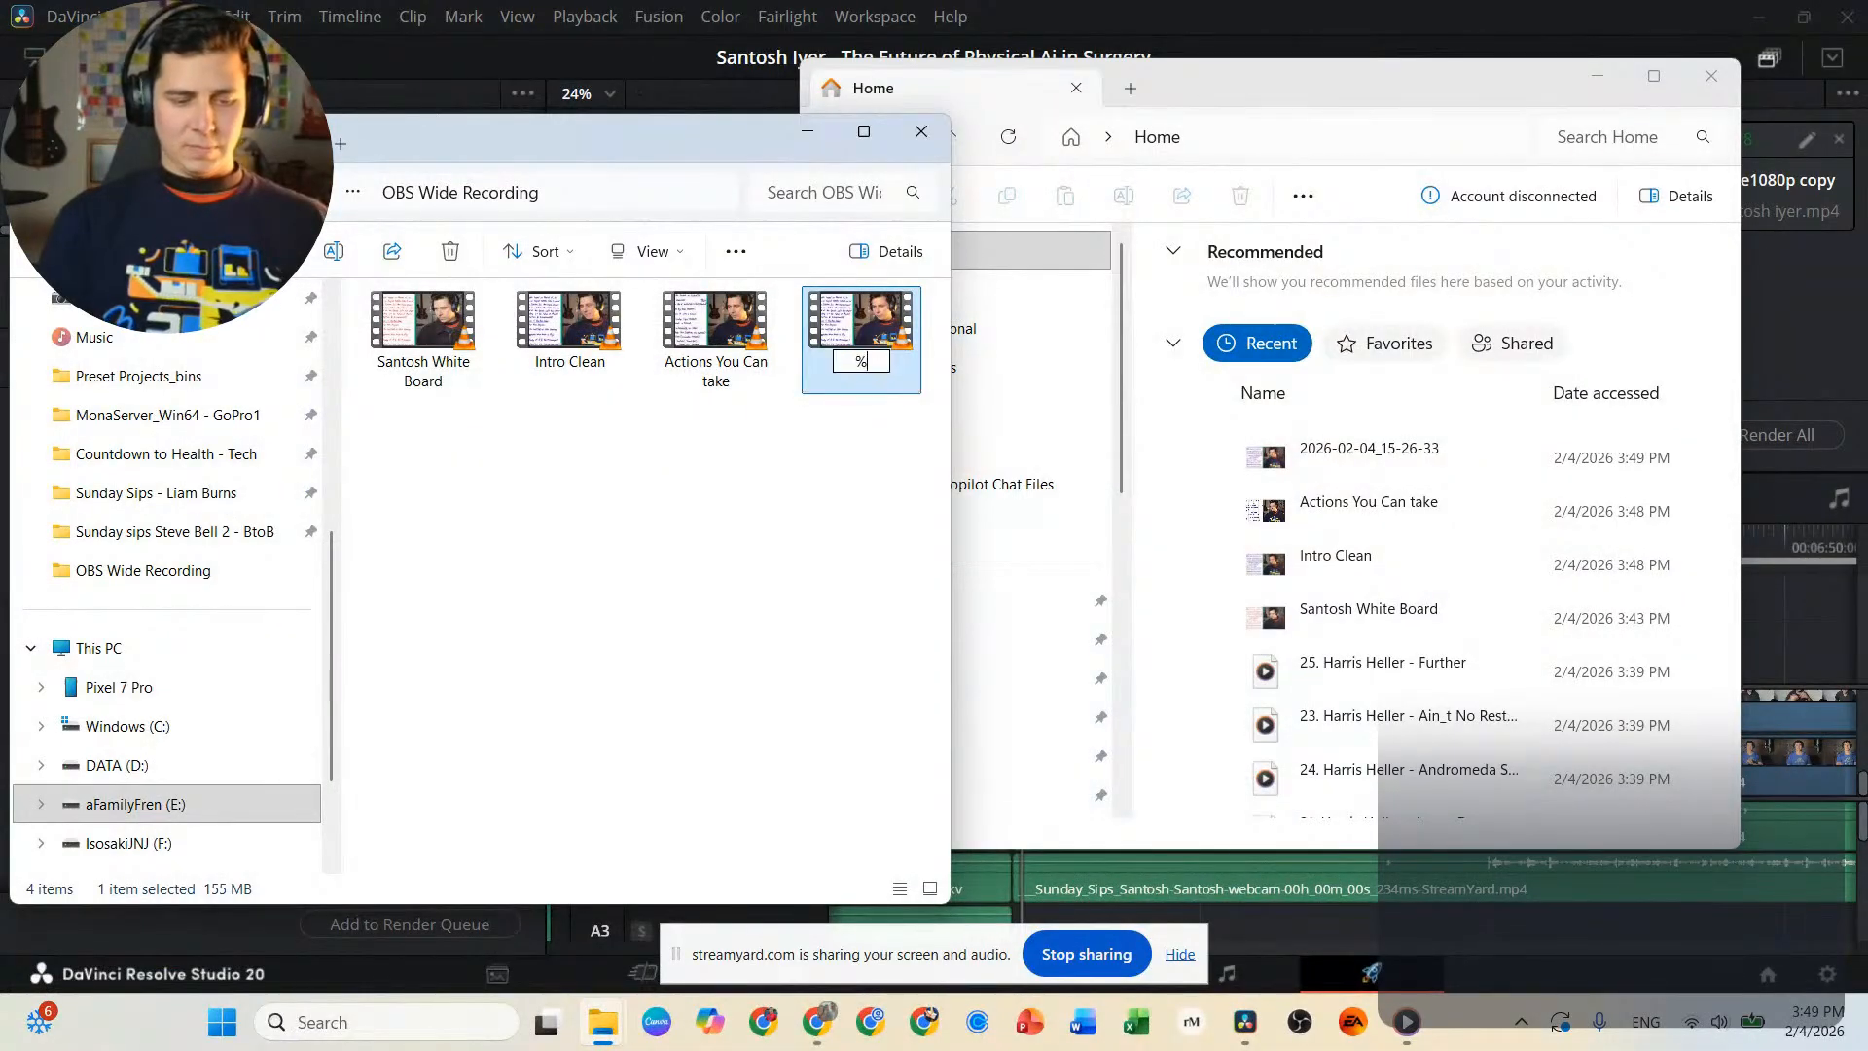
{"action": "key", "text": "BackSpace"}
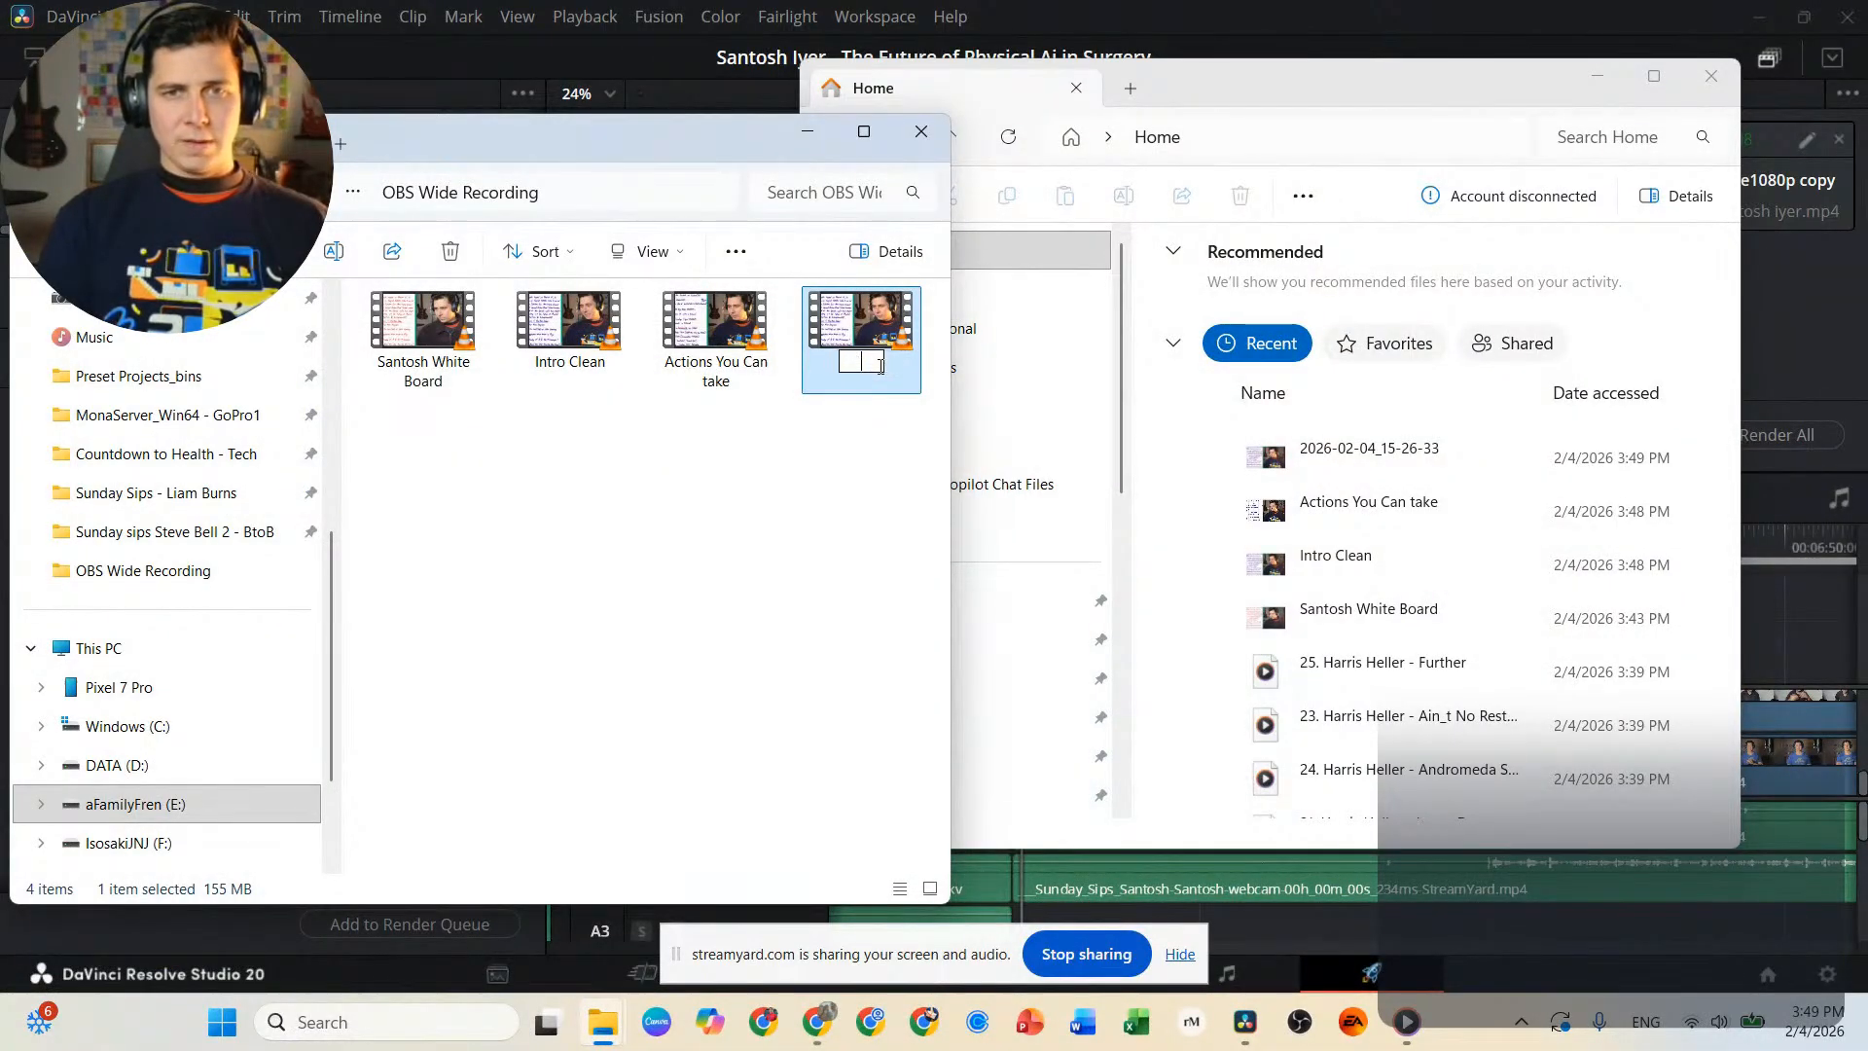
{"action": "type", "text": "Big BRain Idea"}
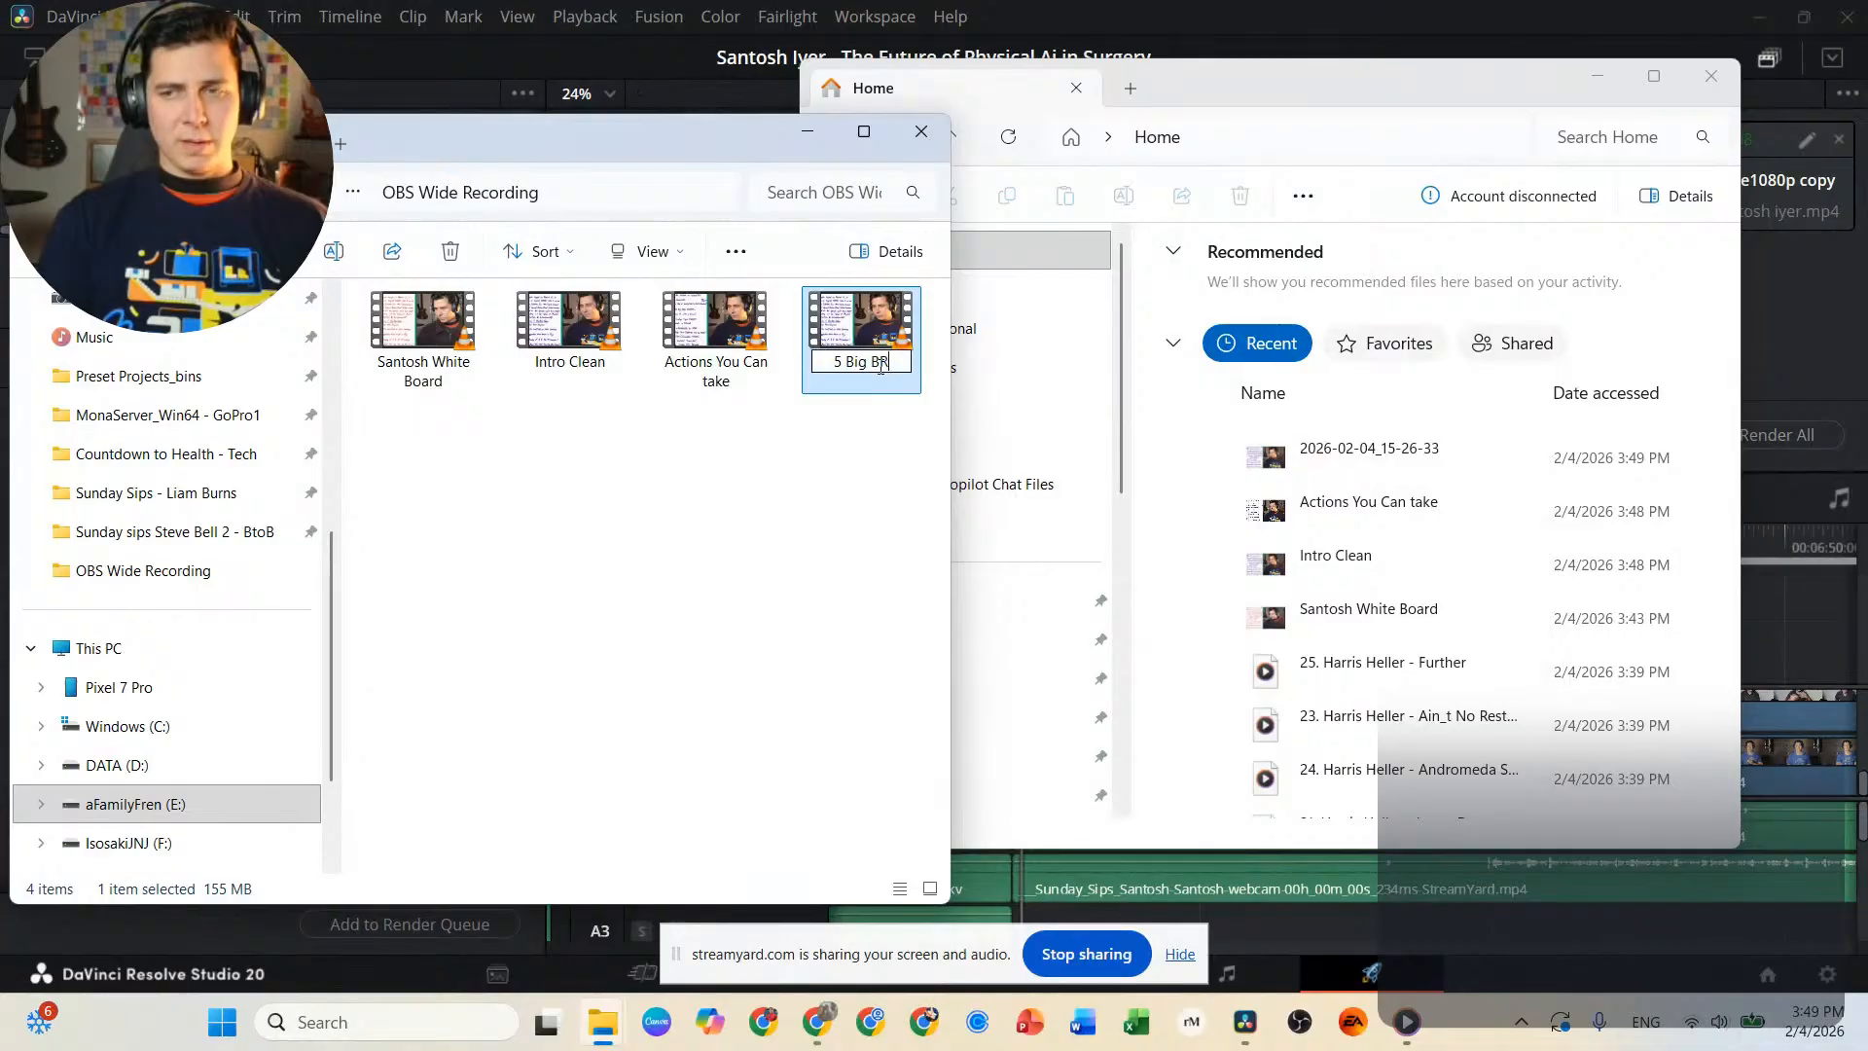
{"action": "key", "text": "BackSpace"}
{"action": "key", "text": "BackSpace"}
{"action": "key", "text": "BackSpace"}
{"action": "key", "text": "BackSpace"}
{"action": "key", "text": "BackSpace"}
{"action": "key", "text": "BackSpace"}
{"action": "key", "text": "BackSpace"}
{"action": "key", "text": "BackSpace"}
{"action": "key", "text": "BackSpace"}
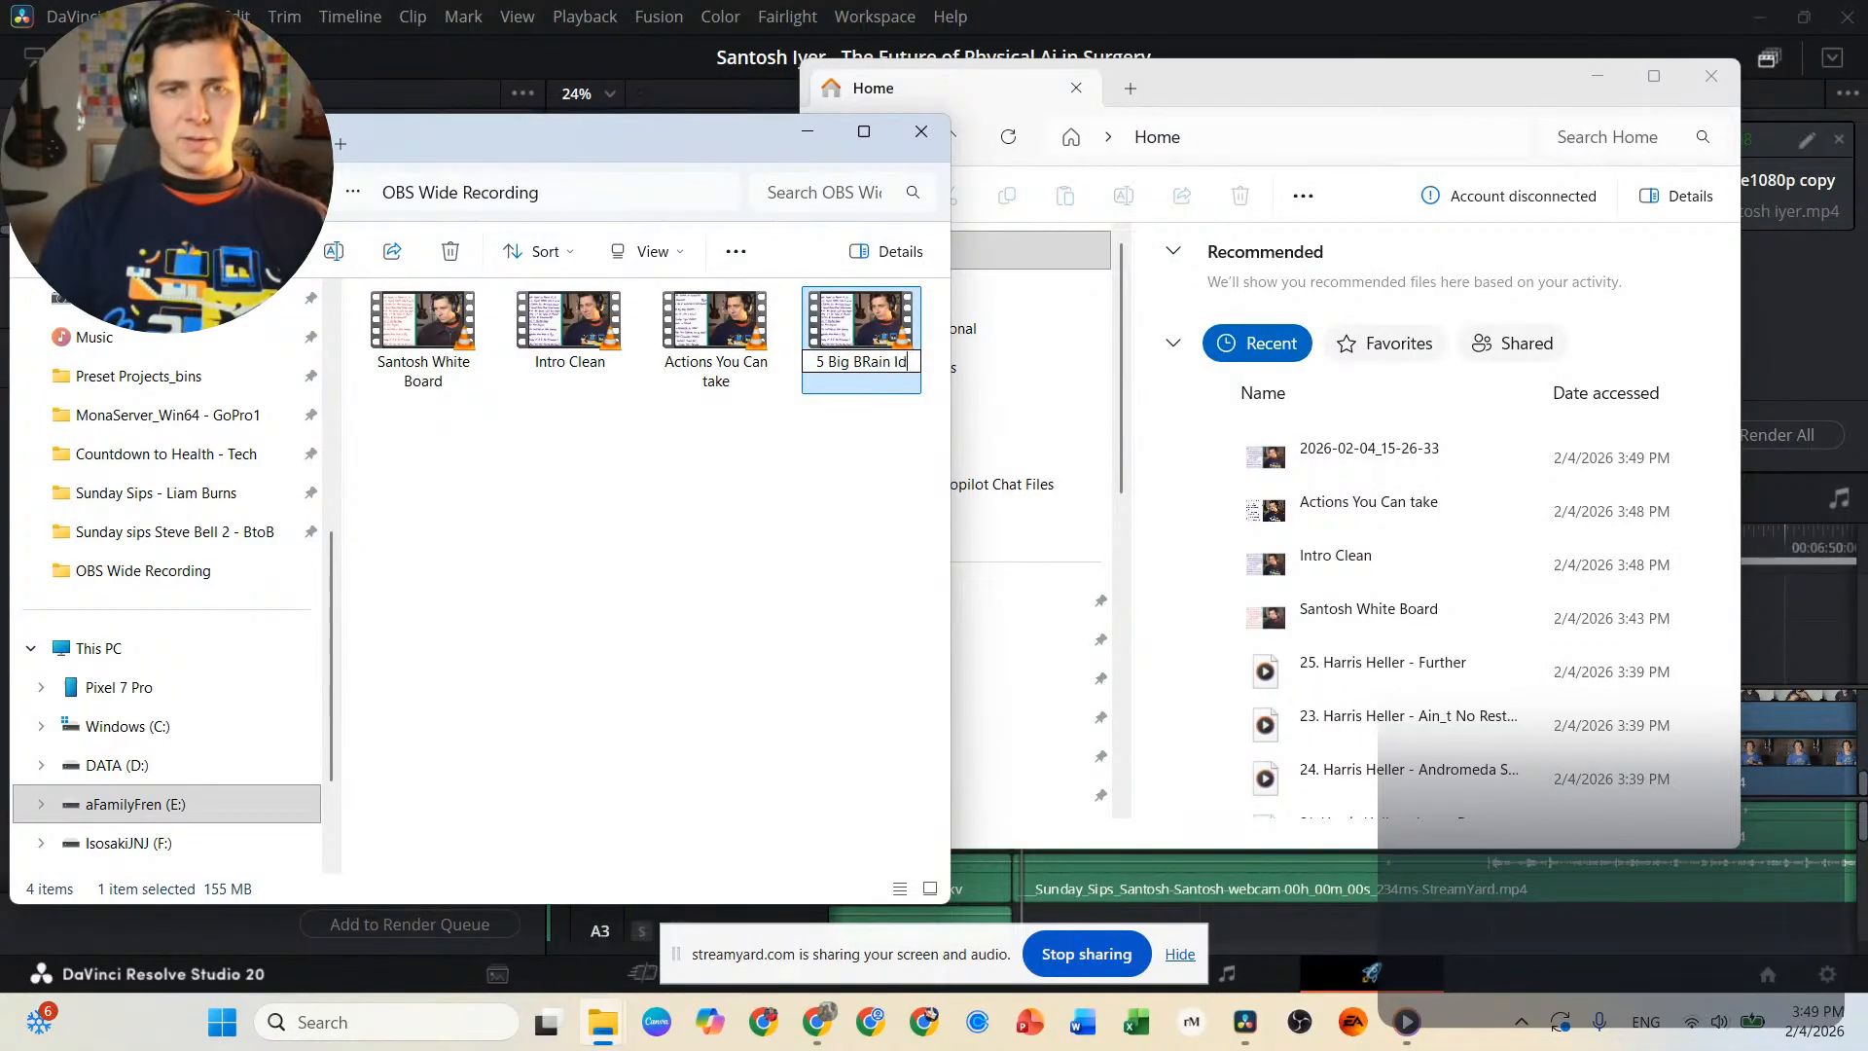
{"action": "type", "text": "rain Ideas"}
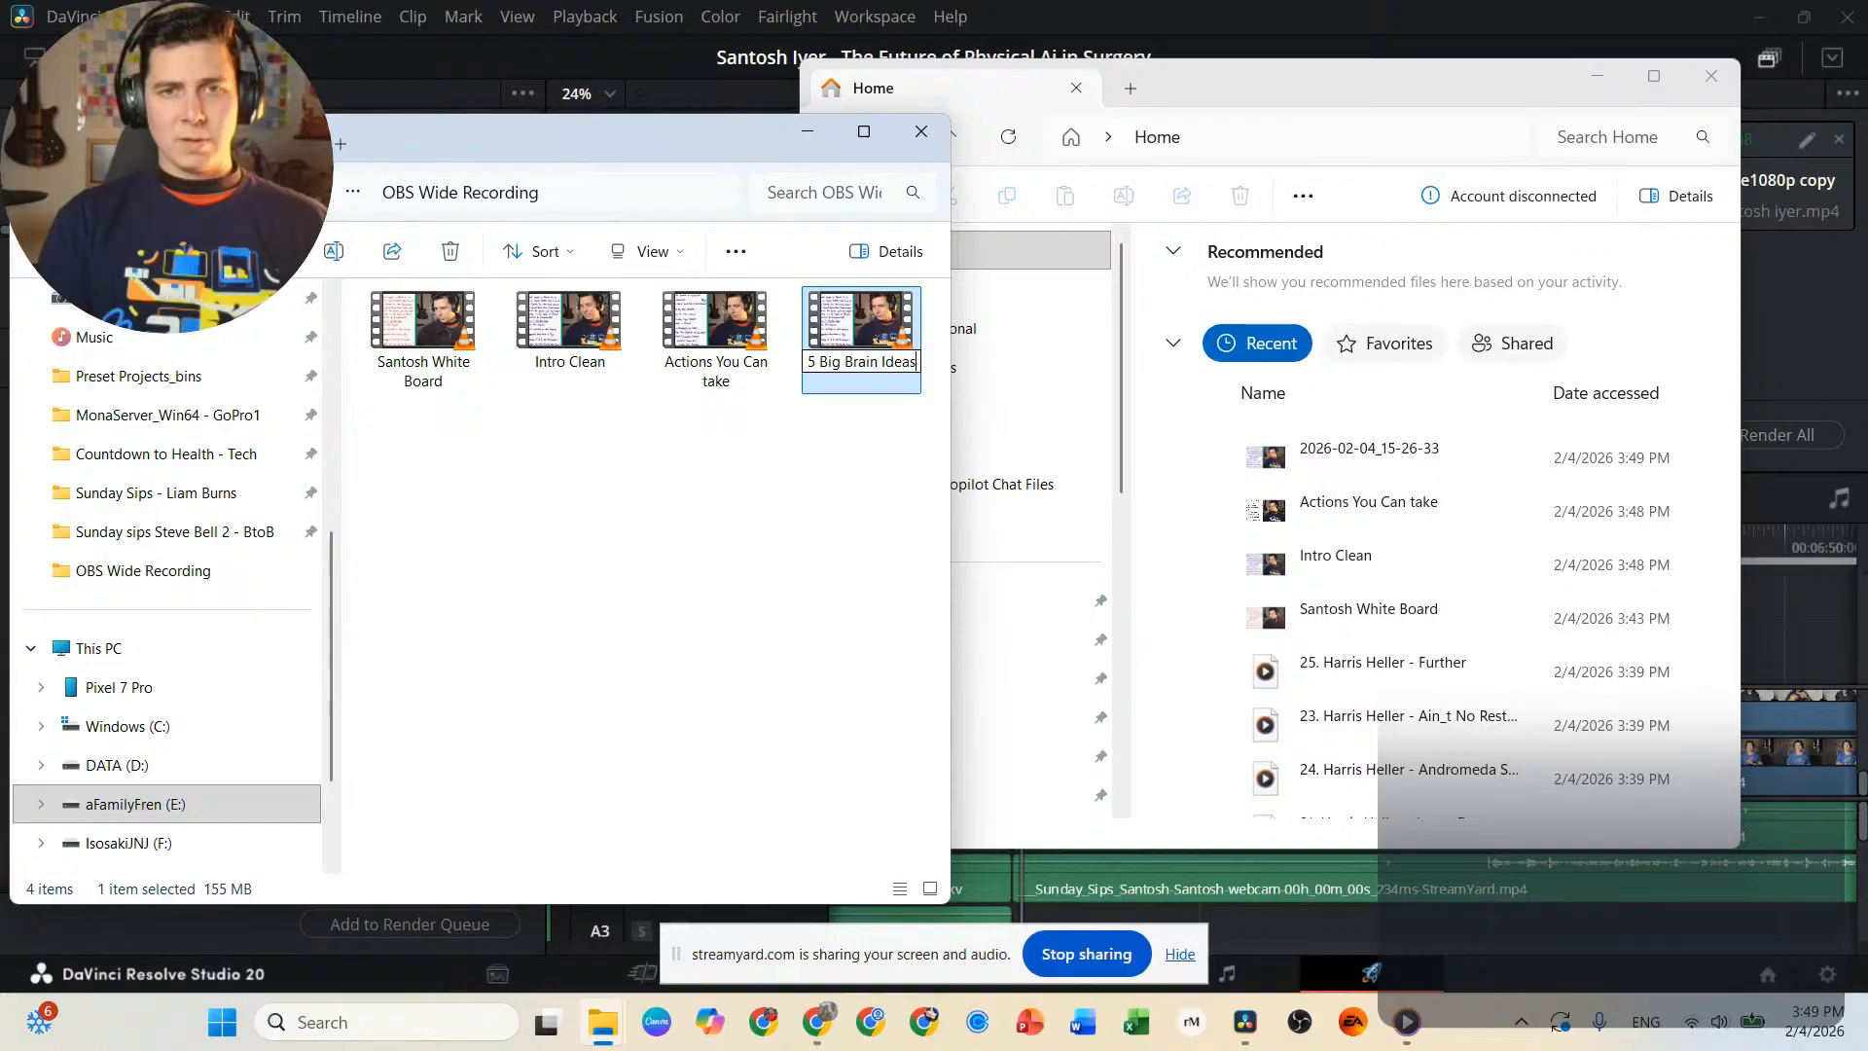
{"action": "key", "text": "Return"}
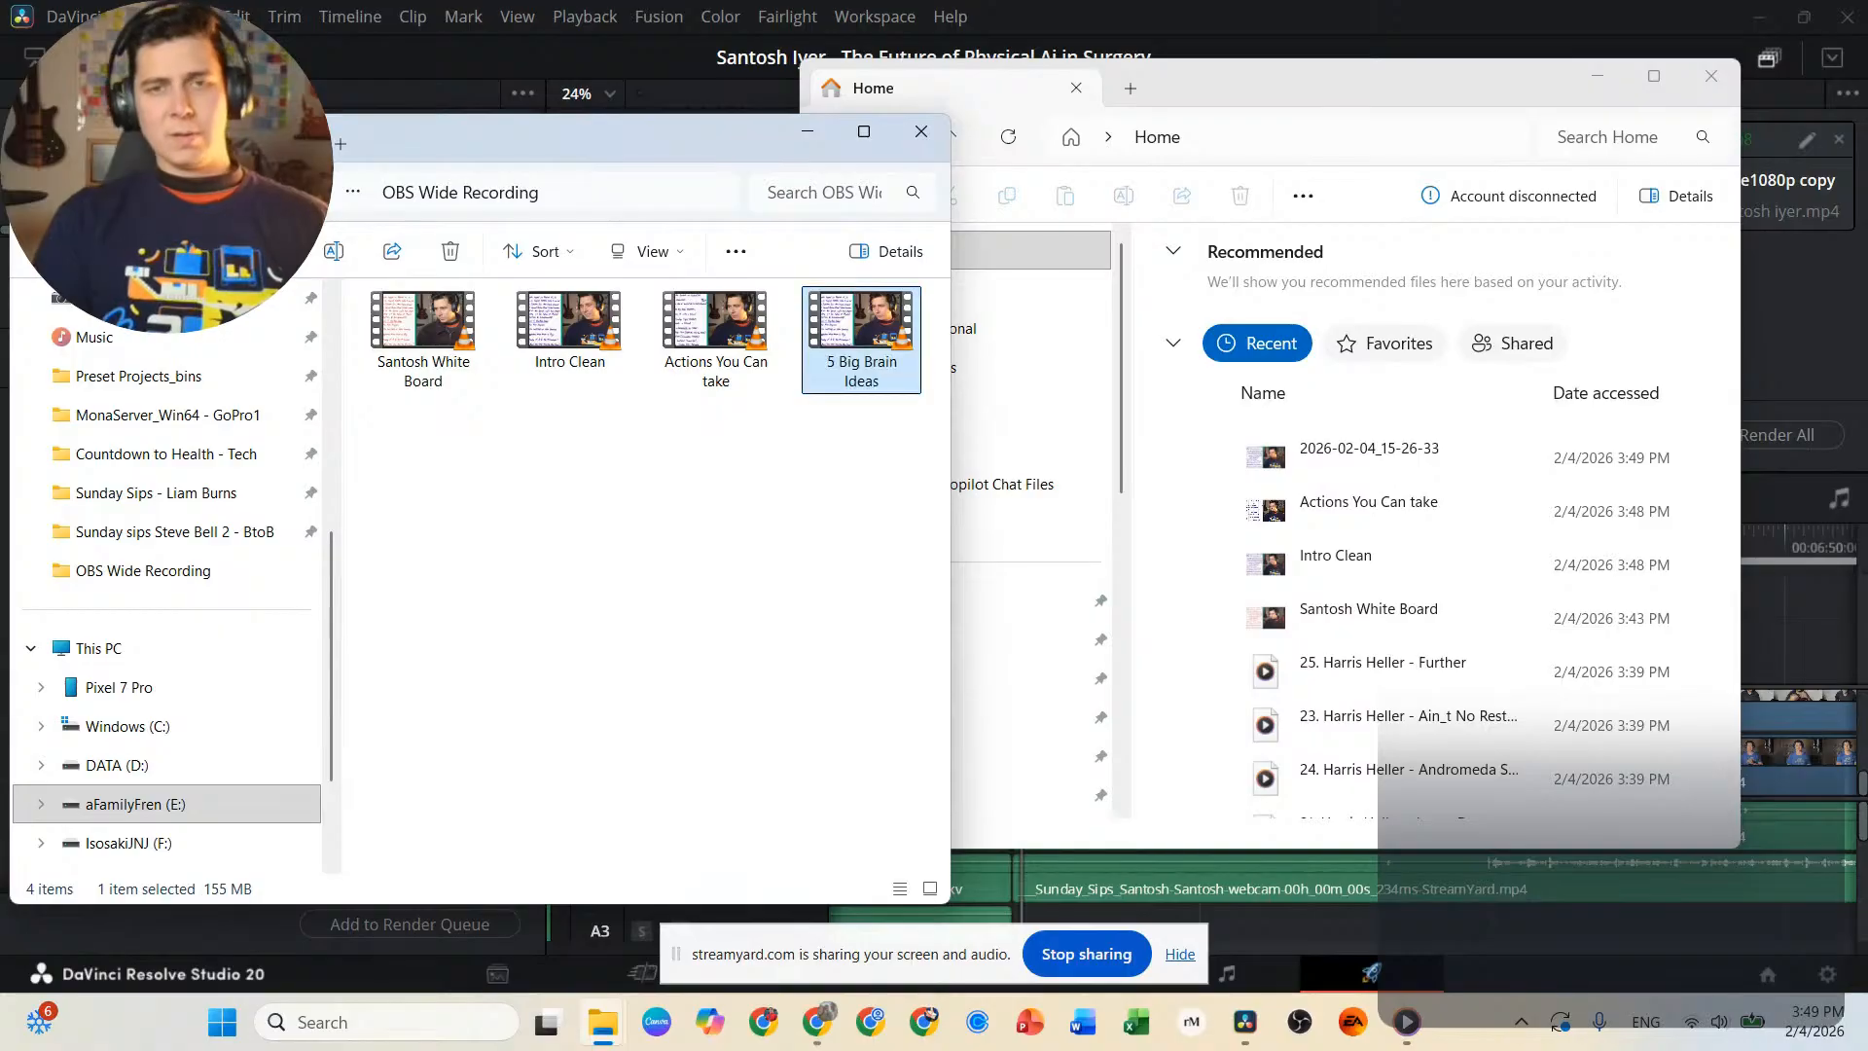
Move the four renamed recordings from OBS Wide Recording into the EP27 folder under Davinci Edits, Working Projects, Sunday Sips on drive E.
{"action": "left_click_drag", "start_coordinate": [853, 419], "coordinate": [418, 324]}
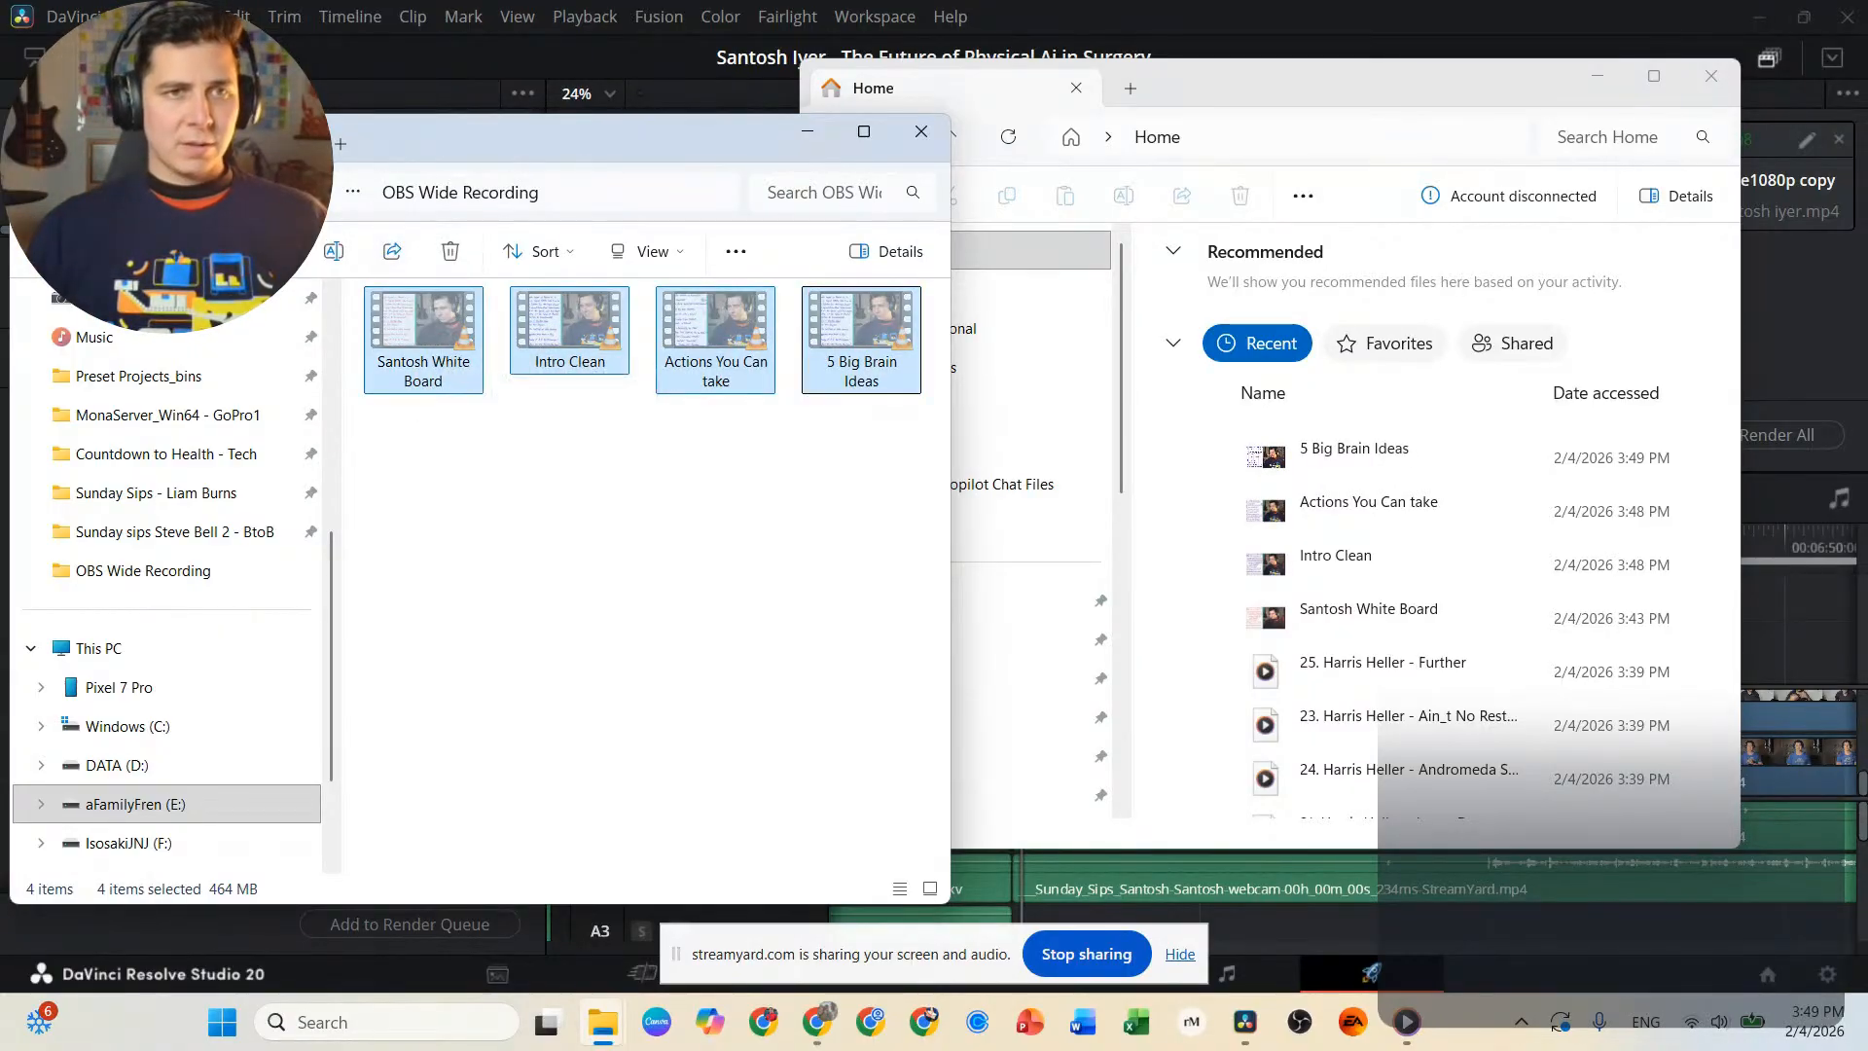
{"action": "left_click", "coordinate": [192, 817]}
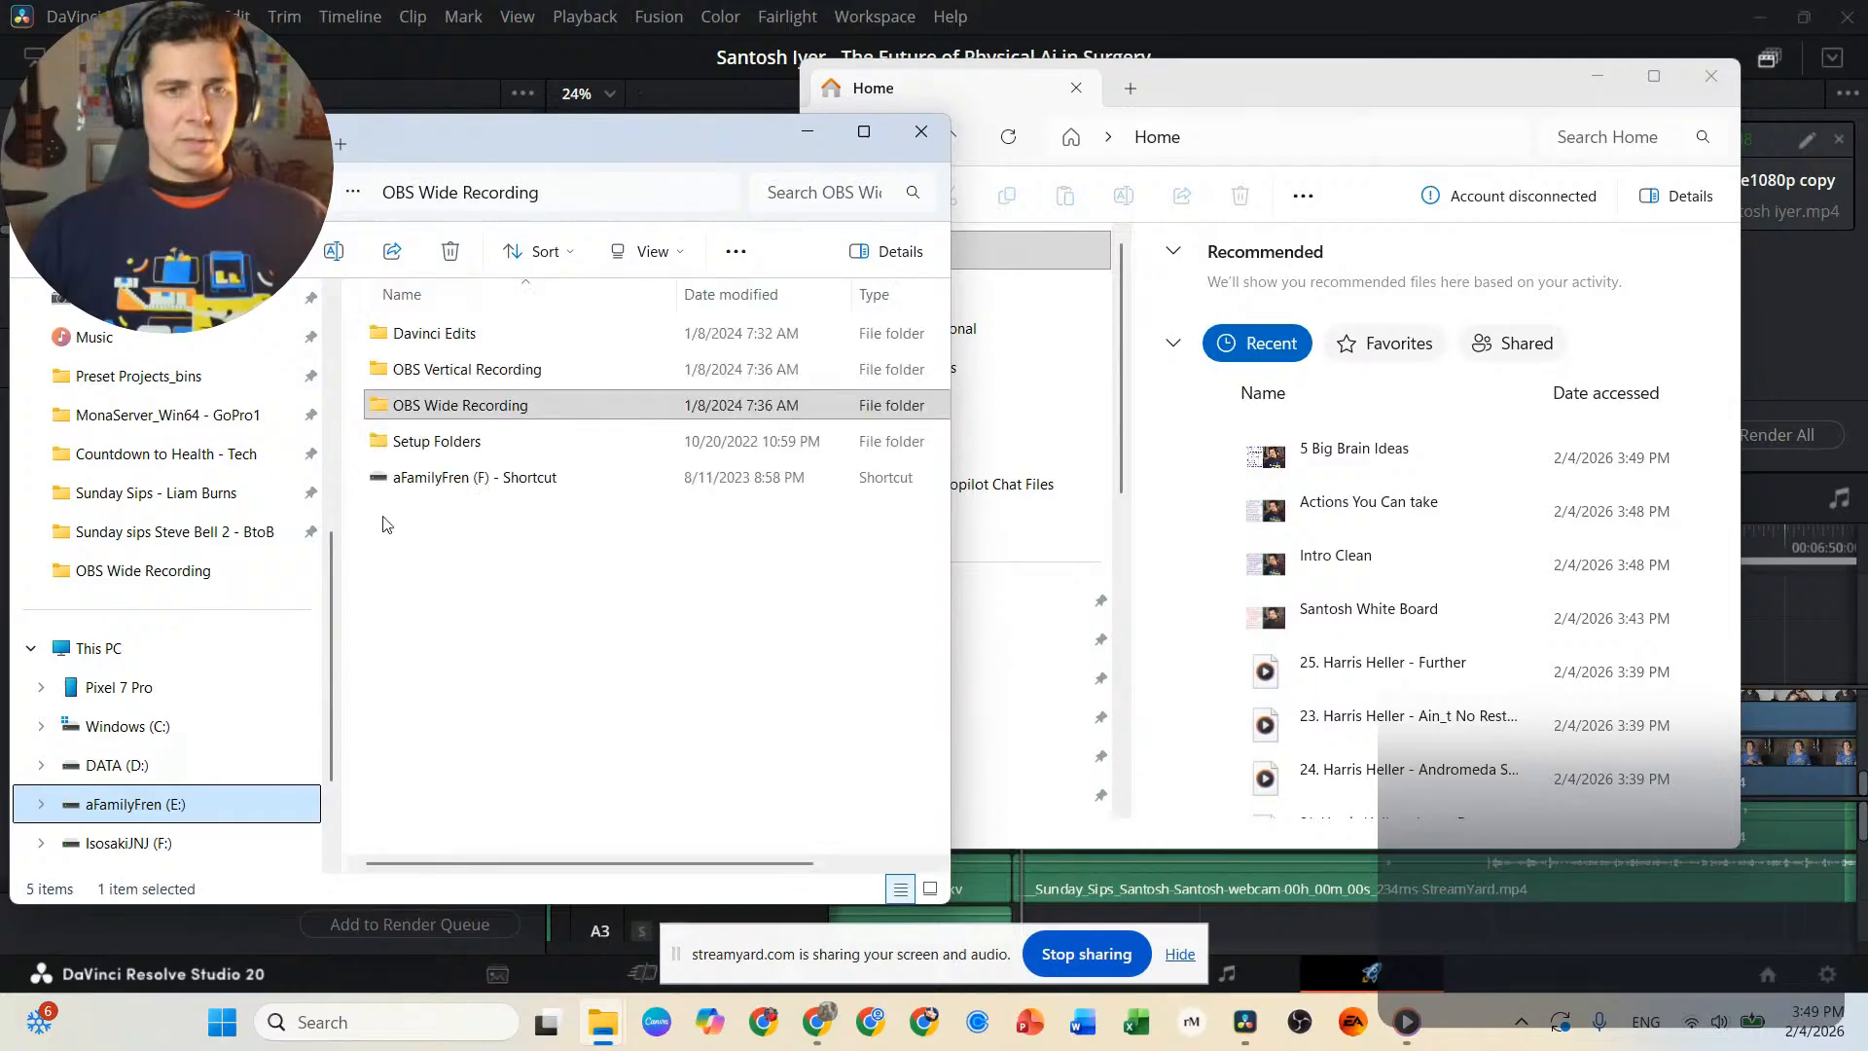
{"action": "double_click", "coordinate": [473, 336]}
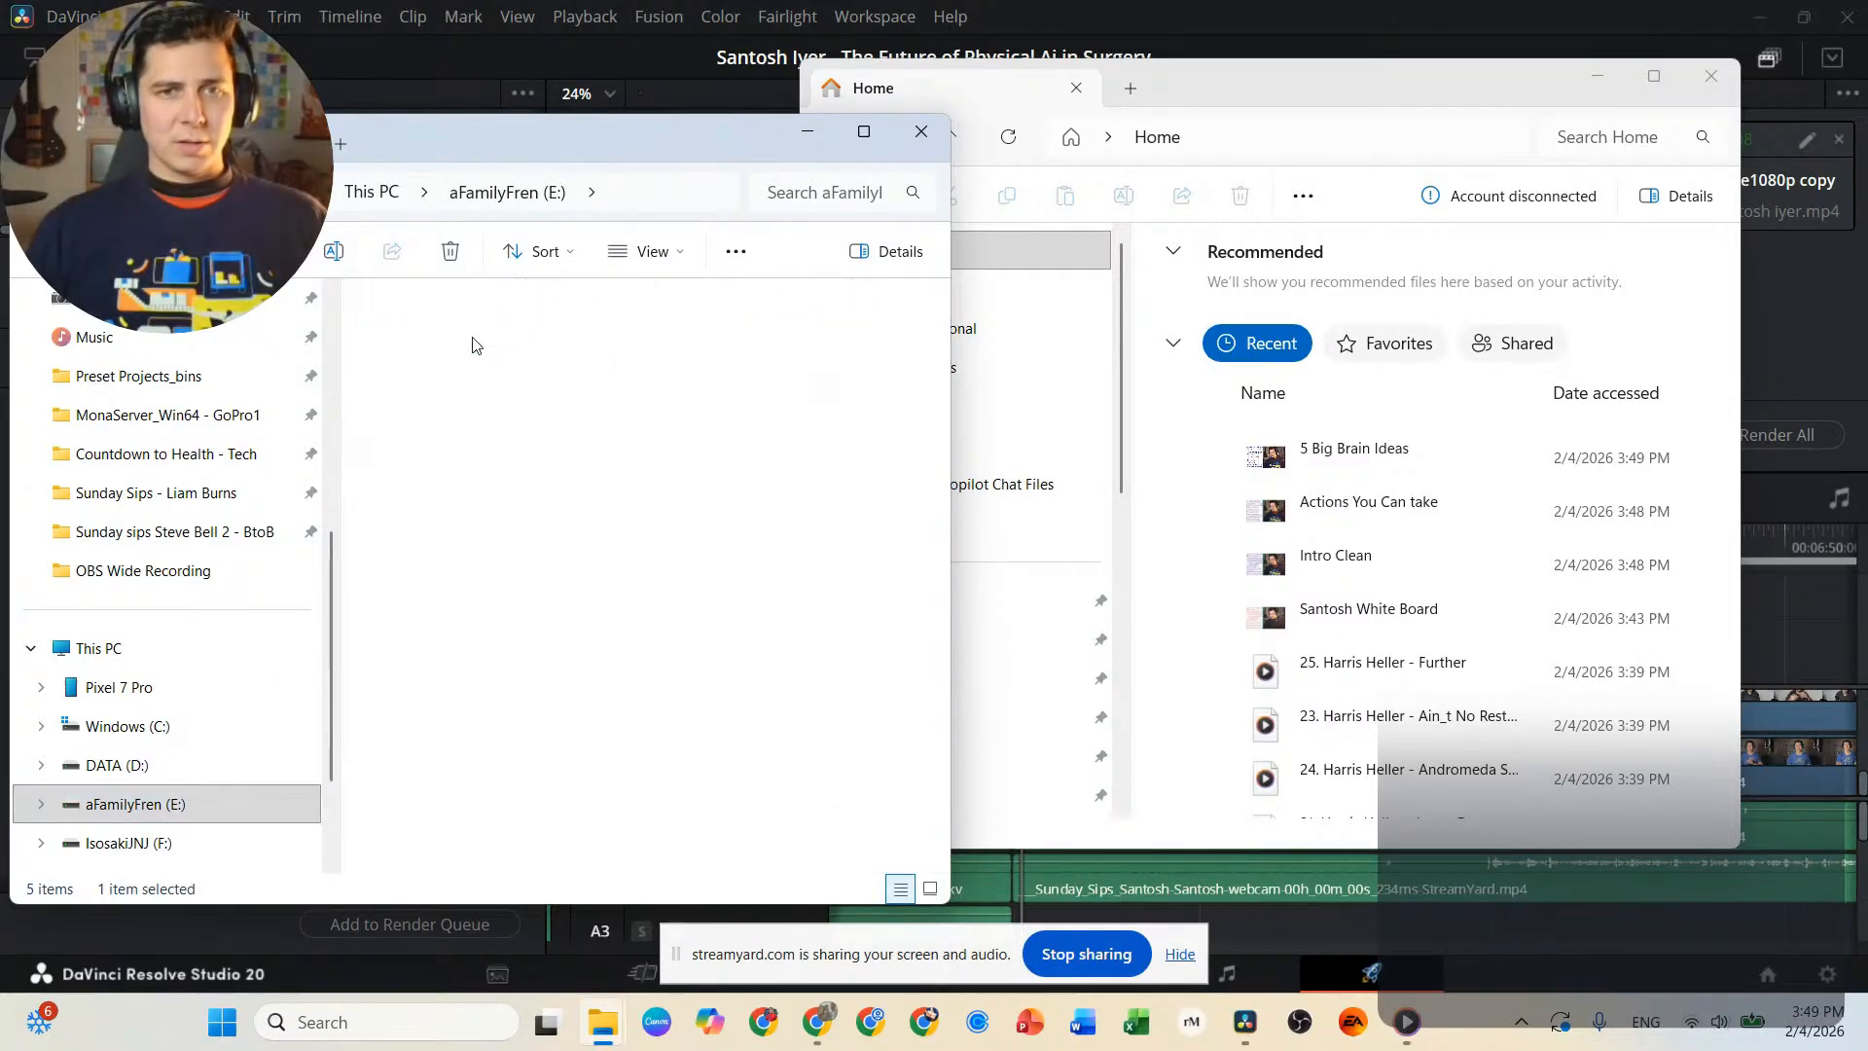
{"action": "double_click", "coordinate": [457, 370]}
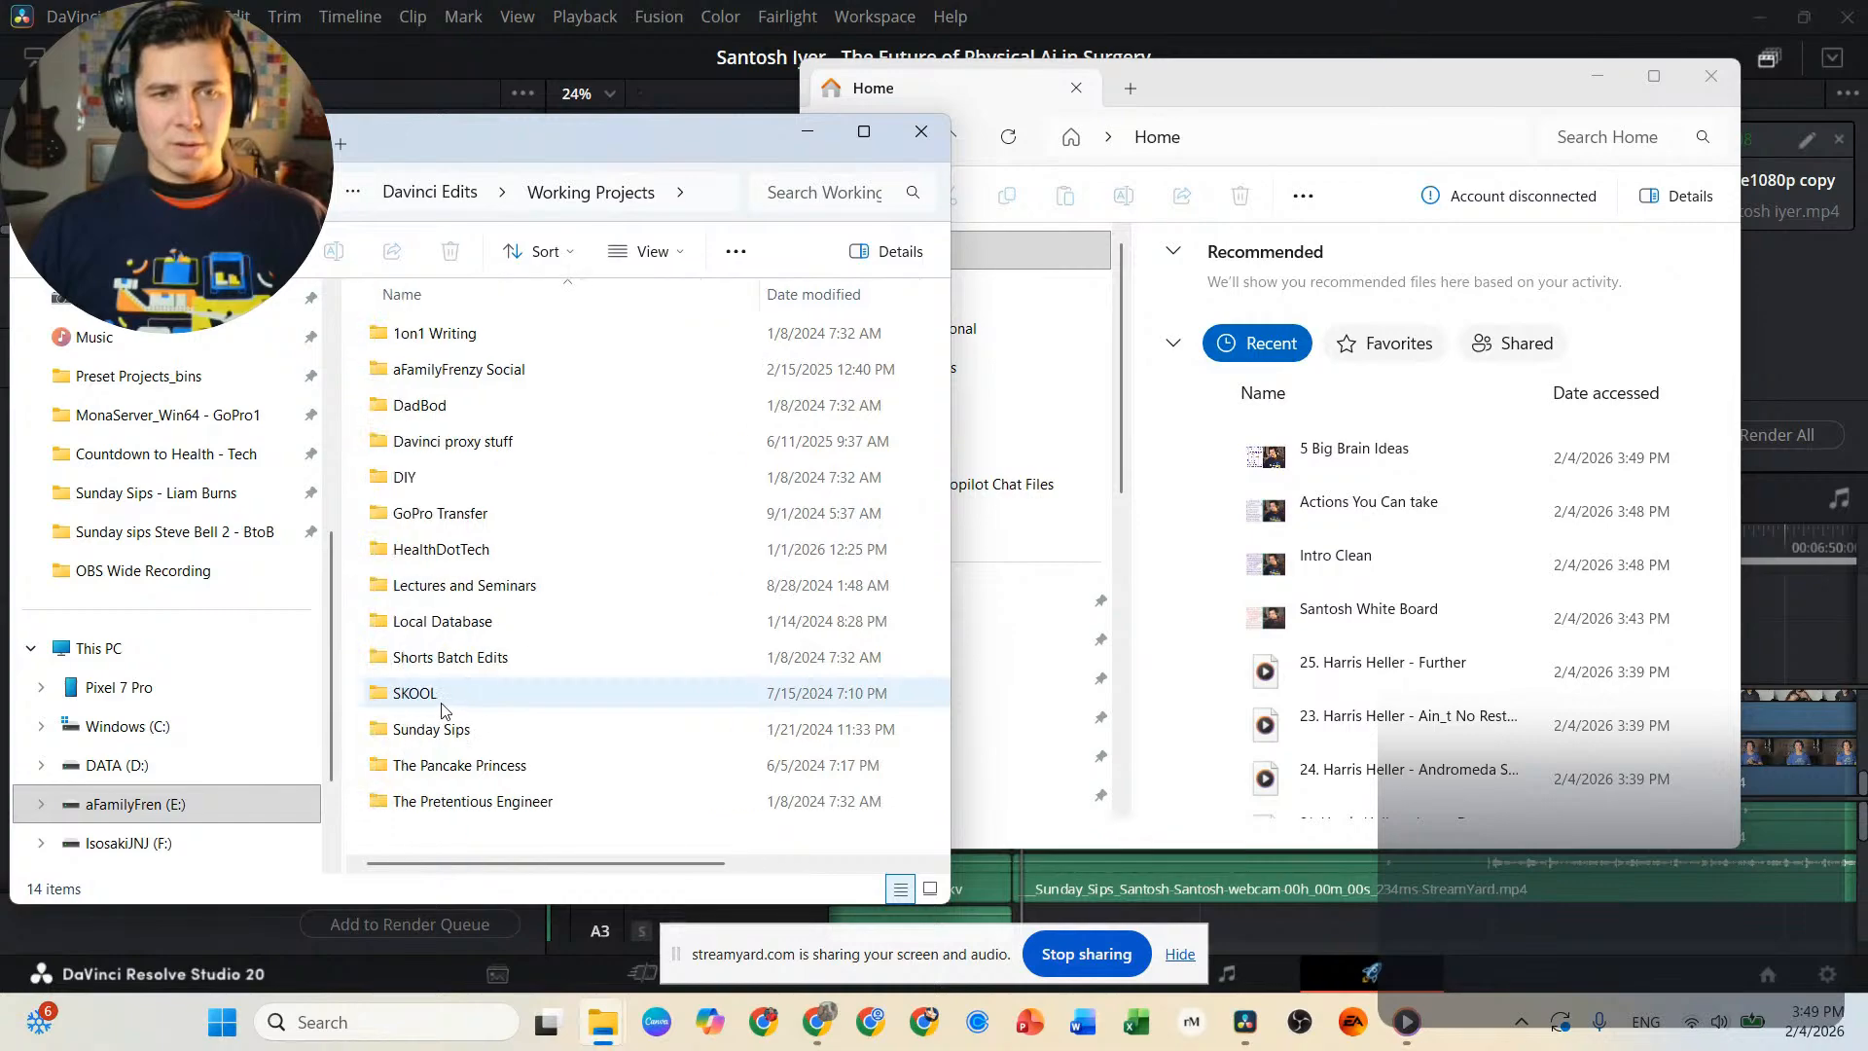
{"action": "double_click", "coordinate": [457, 730]}
{"action": "scroll", "coordinate": [477, 574], "scroll_direction": "down", "scroll_amount": 4}
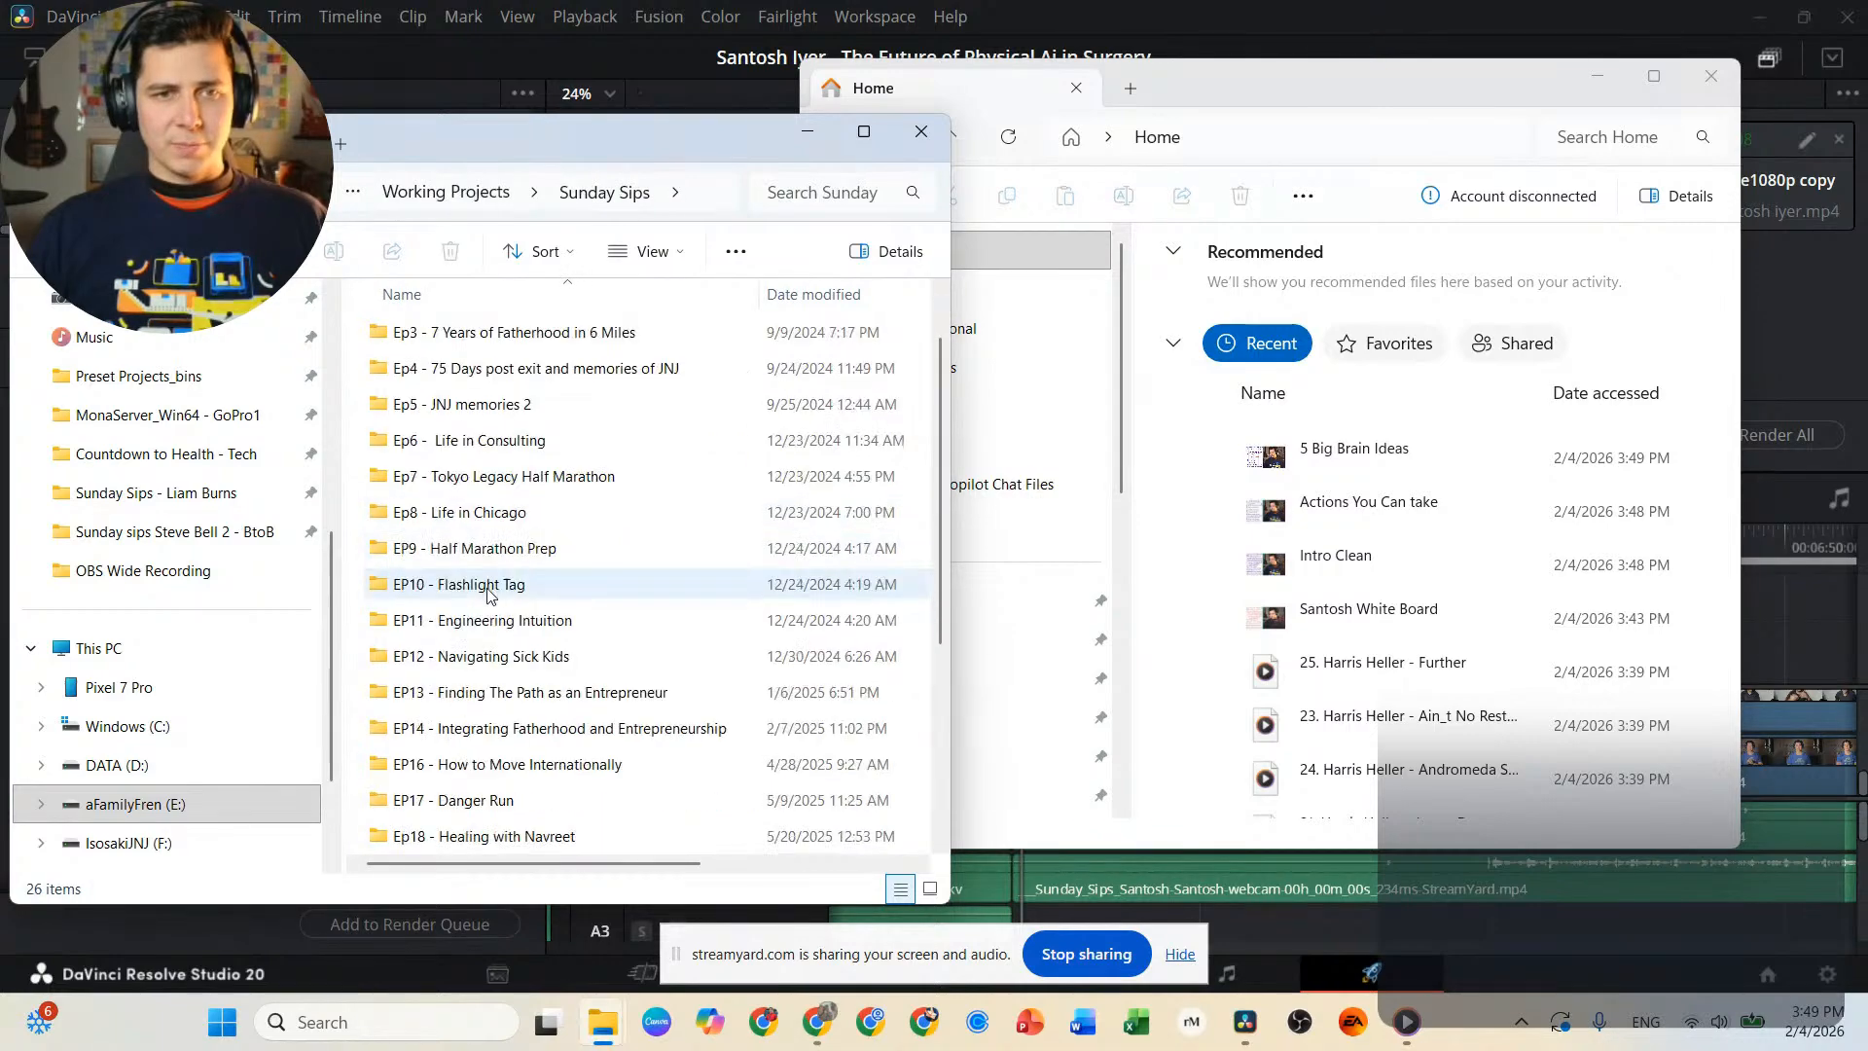
{"action": "double_click", "coordinate": [529, 839]}
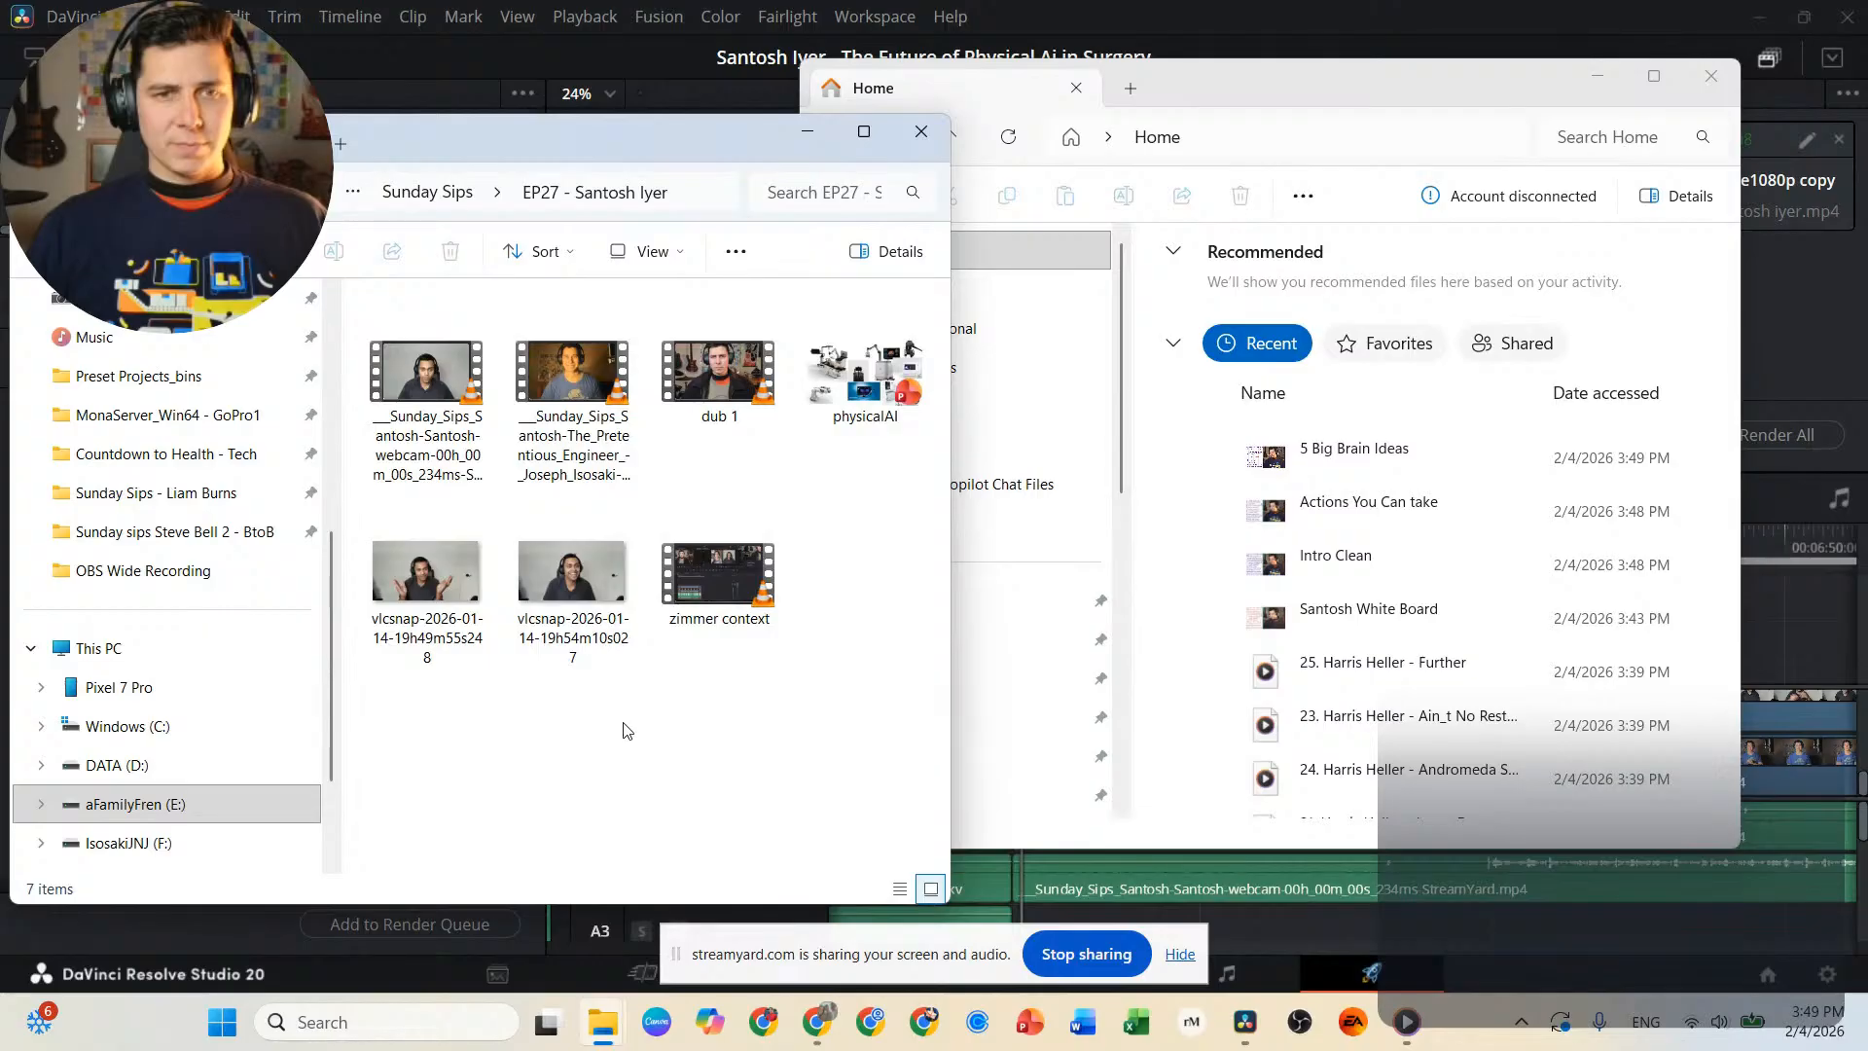
{"action": "key", "text": "ctrl+v"}
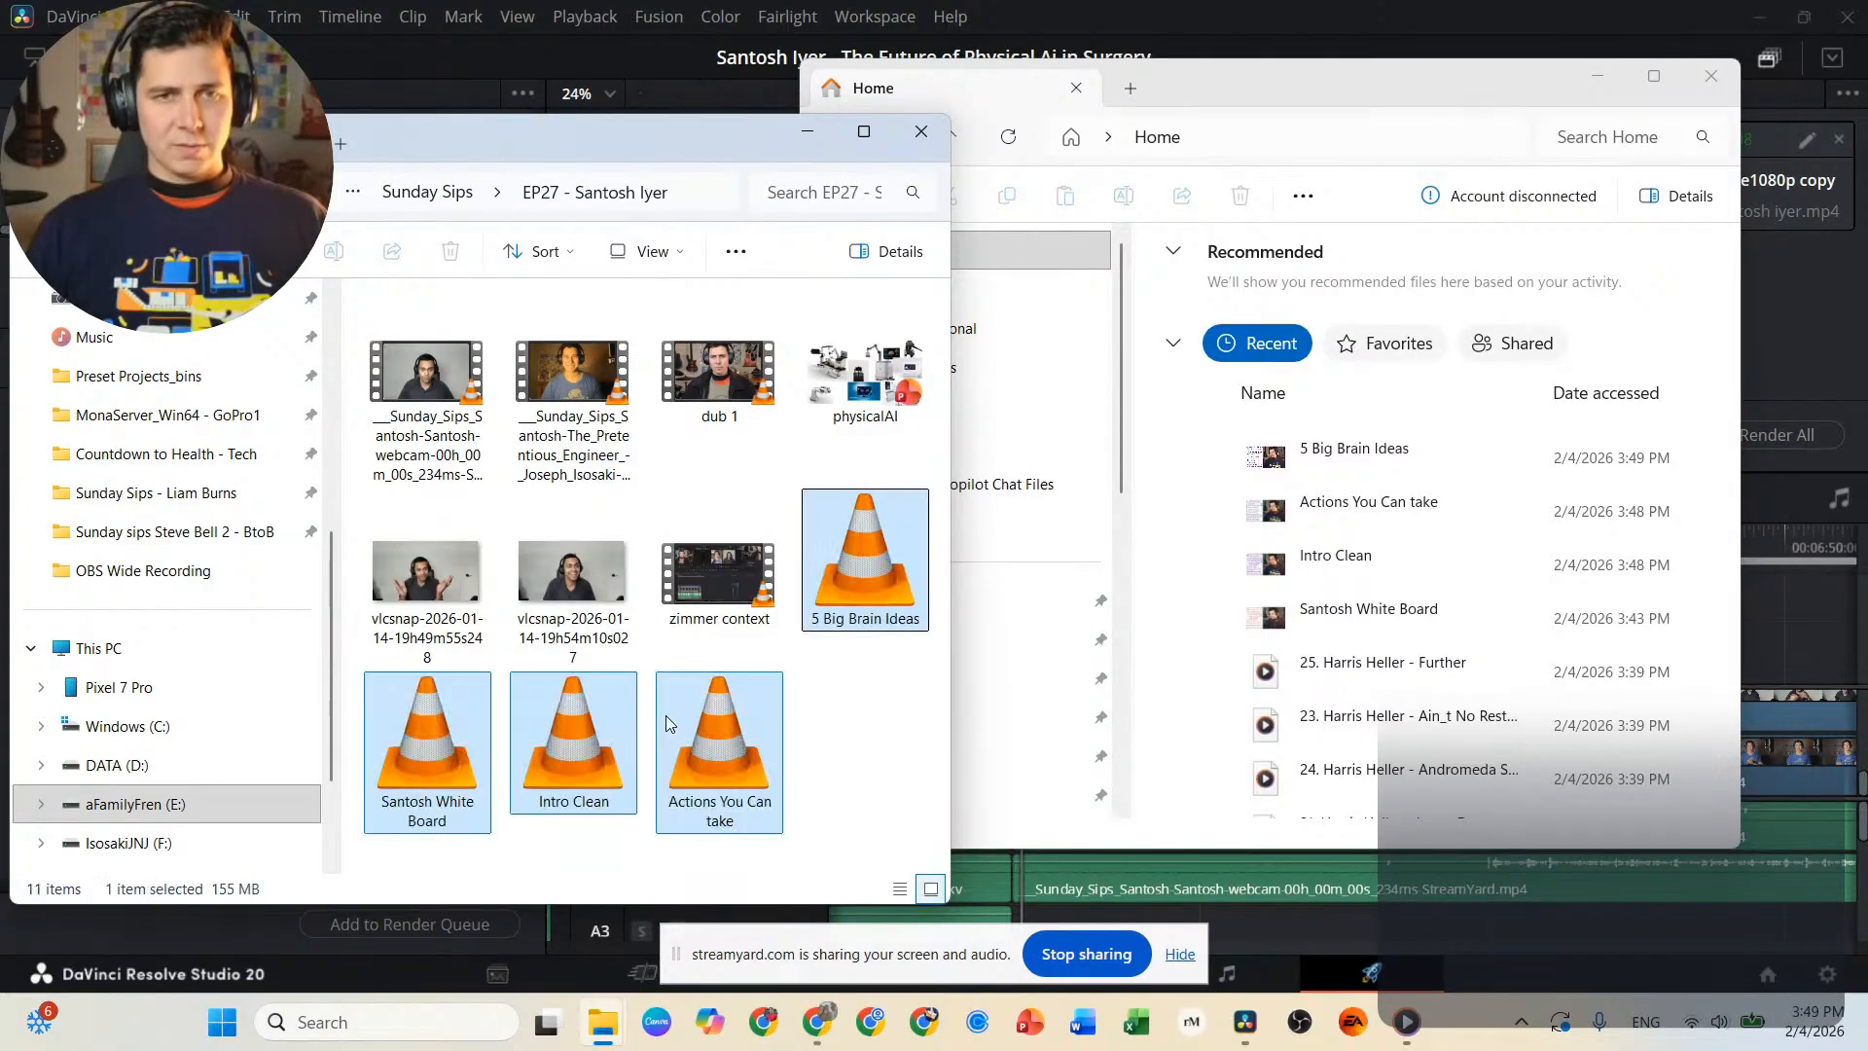
Switch to DaVinci Resolve's Edit page and import the four recordings from the EP27 folder into the Media Pool.
{"action": "left_click", "coordinate": [1622, 14]}
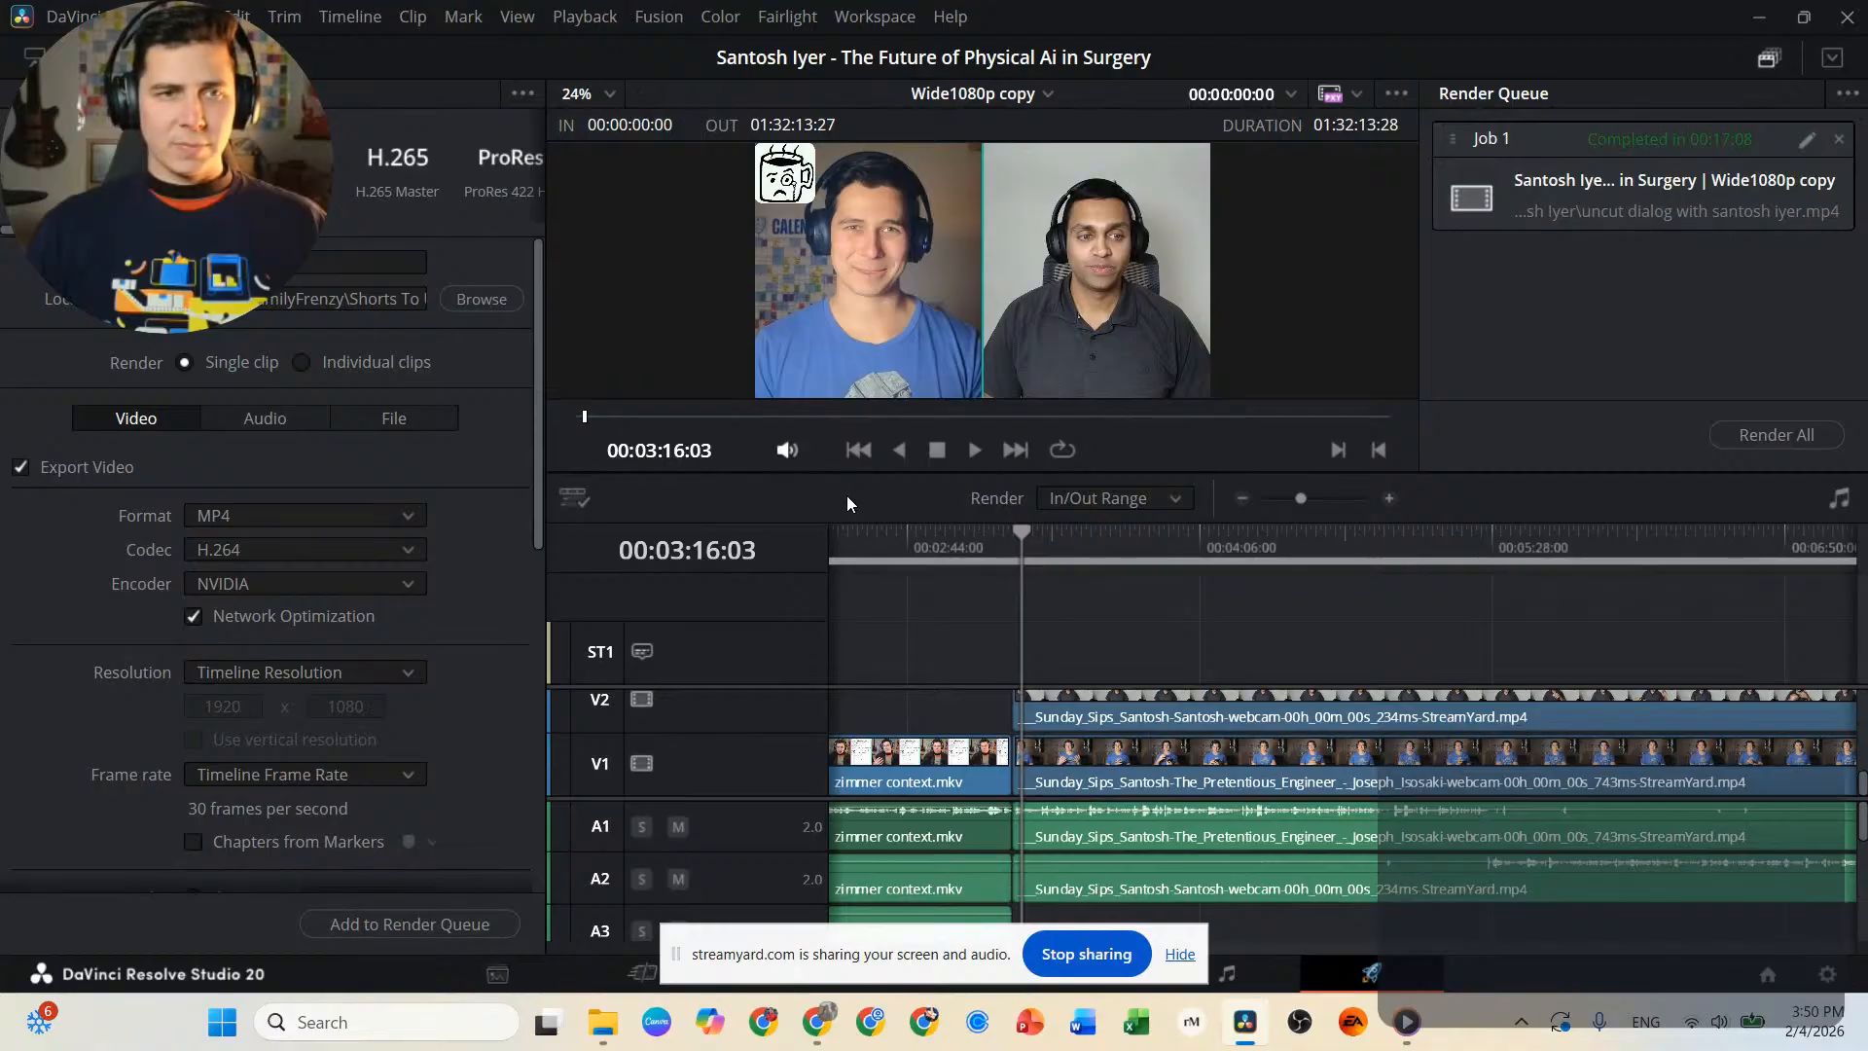
{"action": "key", "text": "shift+4"}
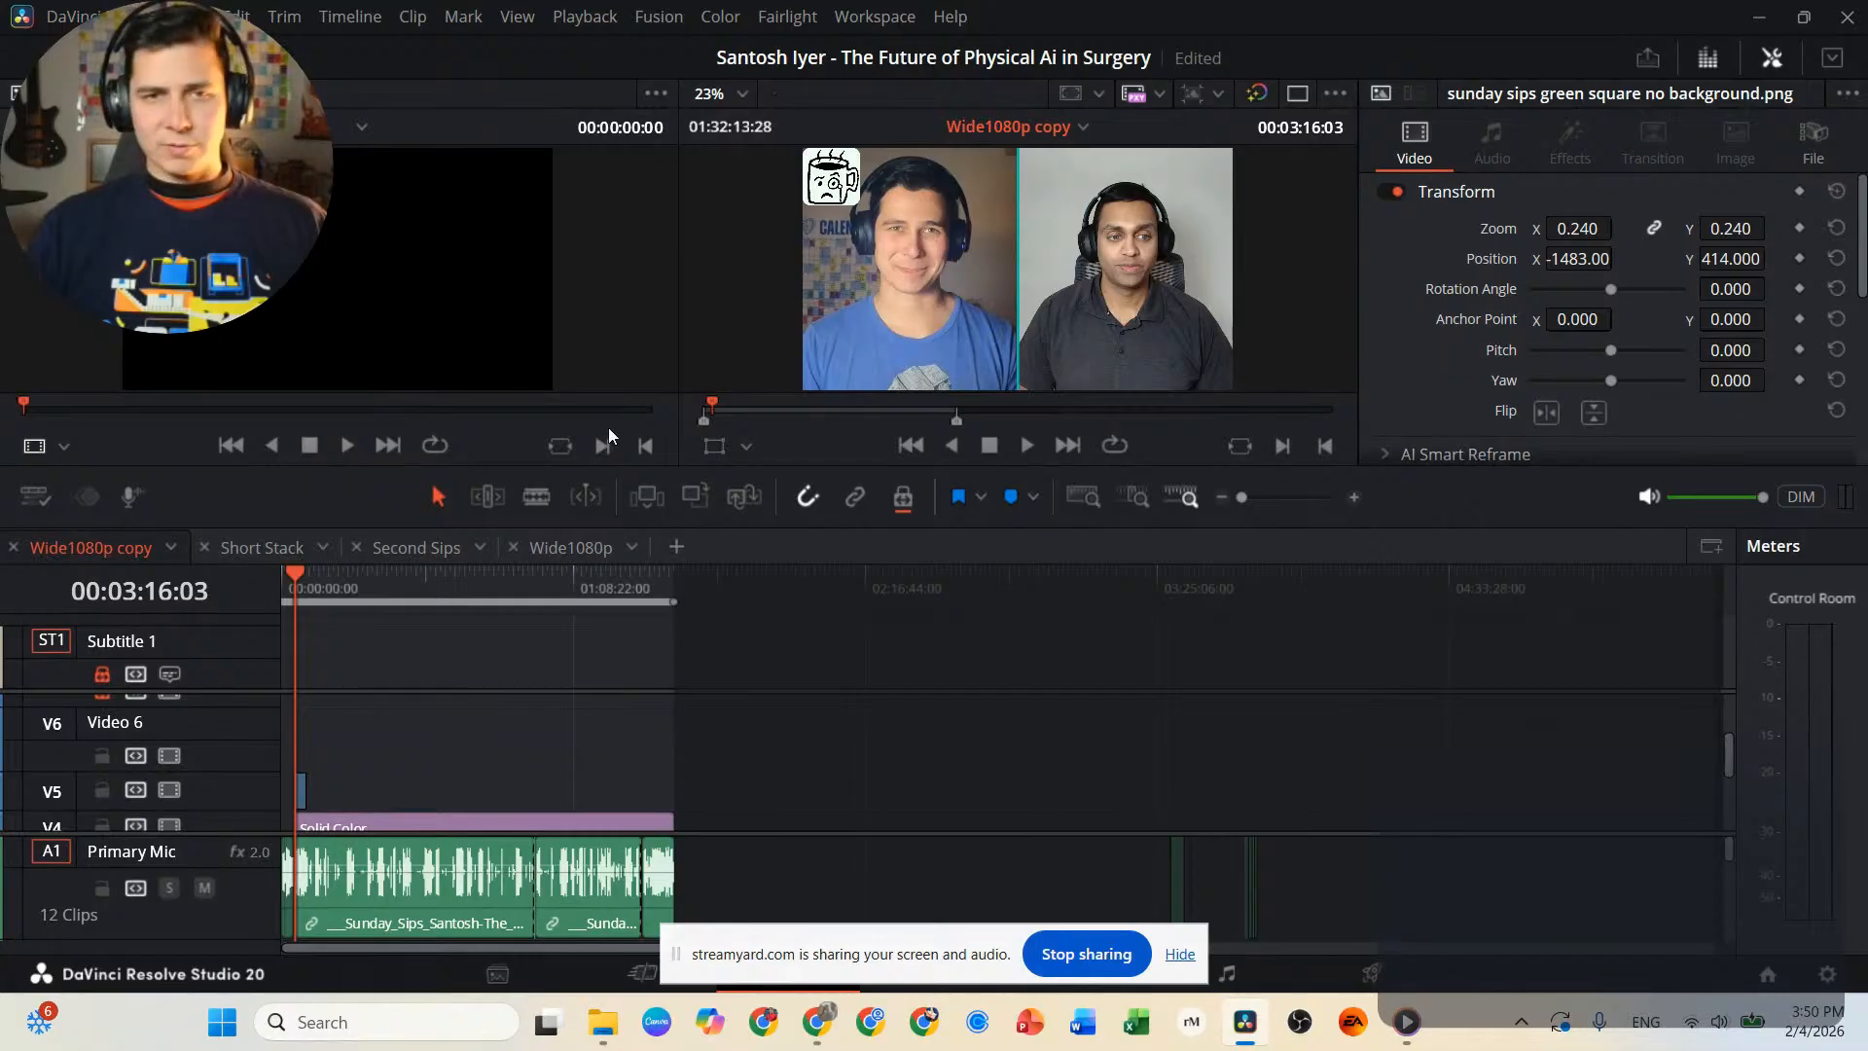
{"action": "mouse_move", "coordinate": [605, 1039]}
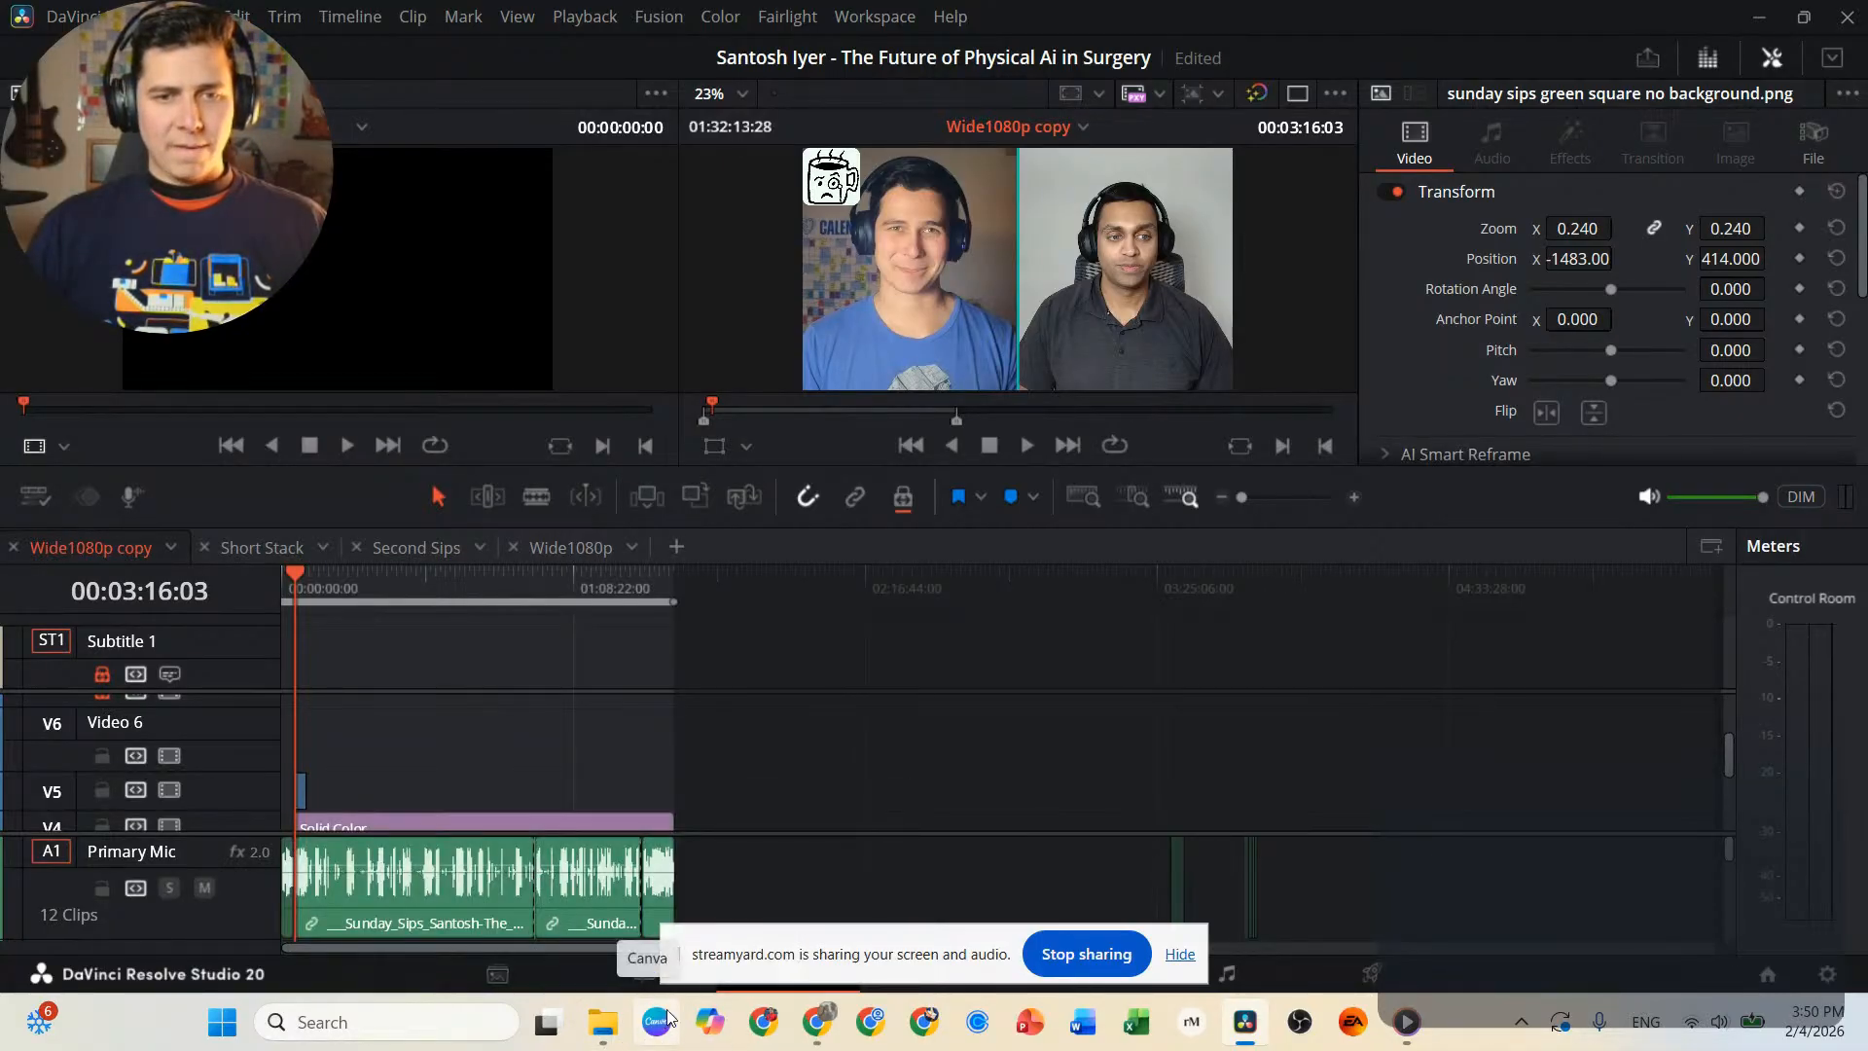
{"action": "mouse_move", "coordinate": [808, 890]}
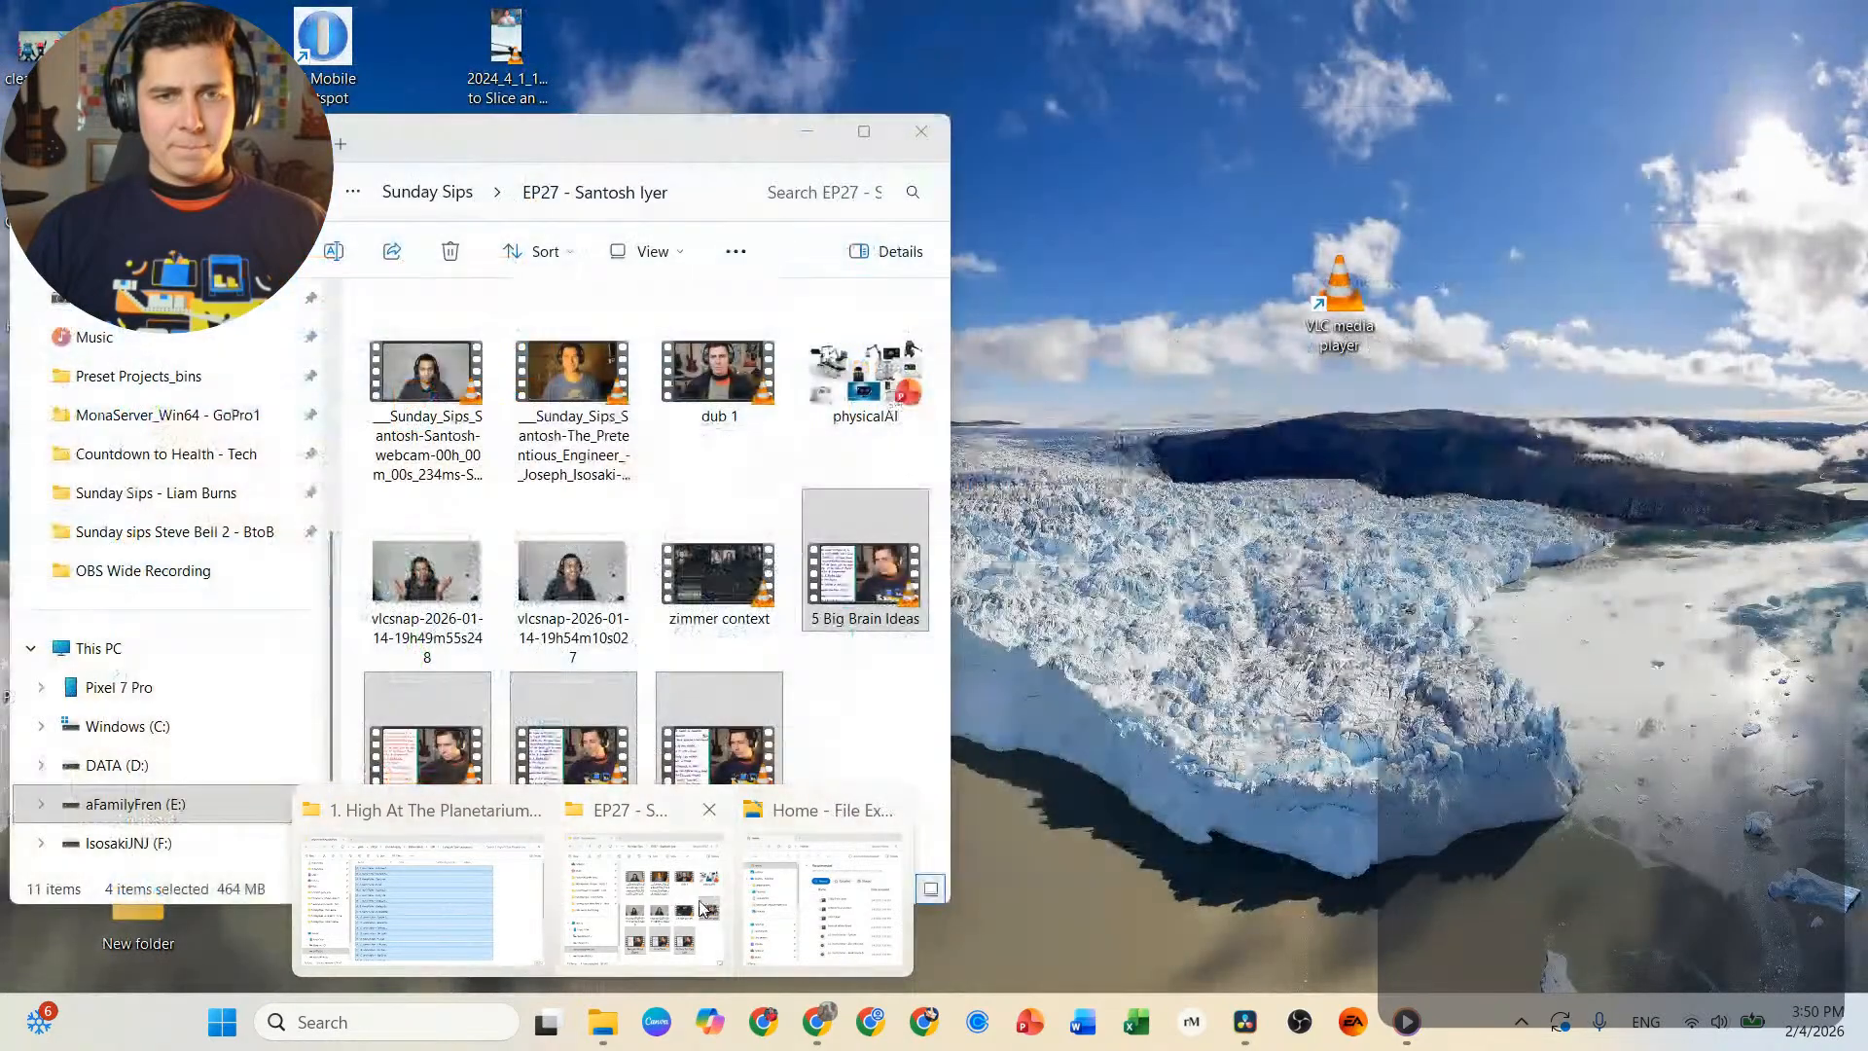
{"action": "left_click", "coordinate": [652, 900]}
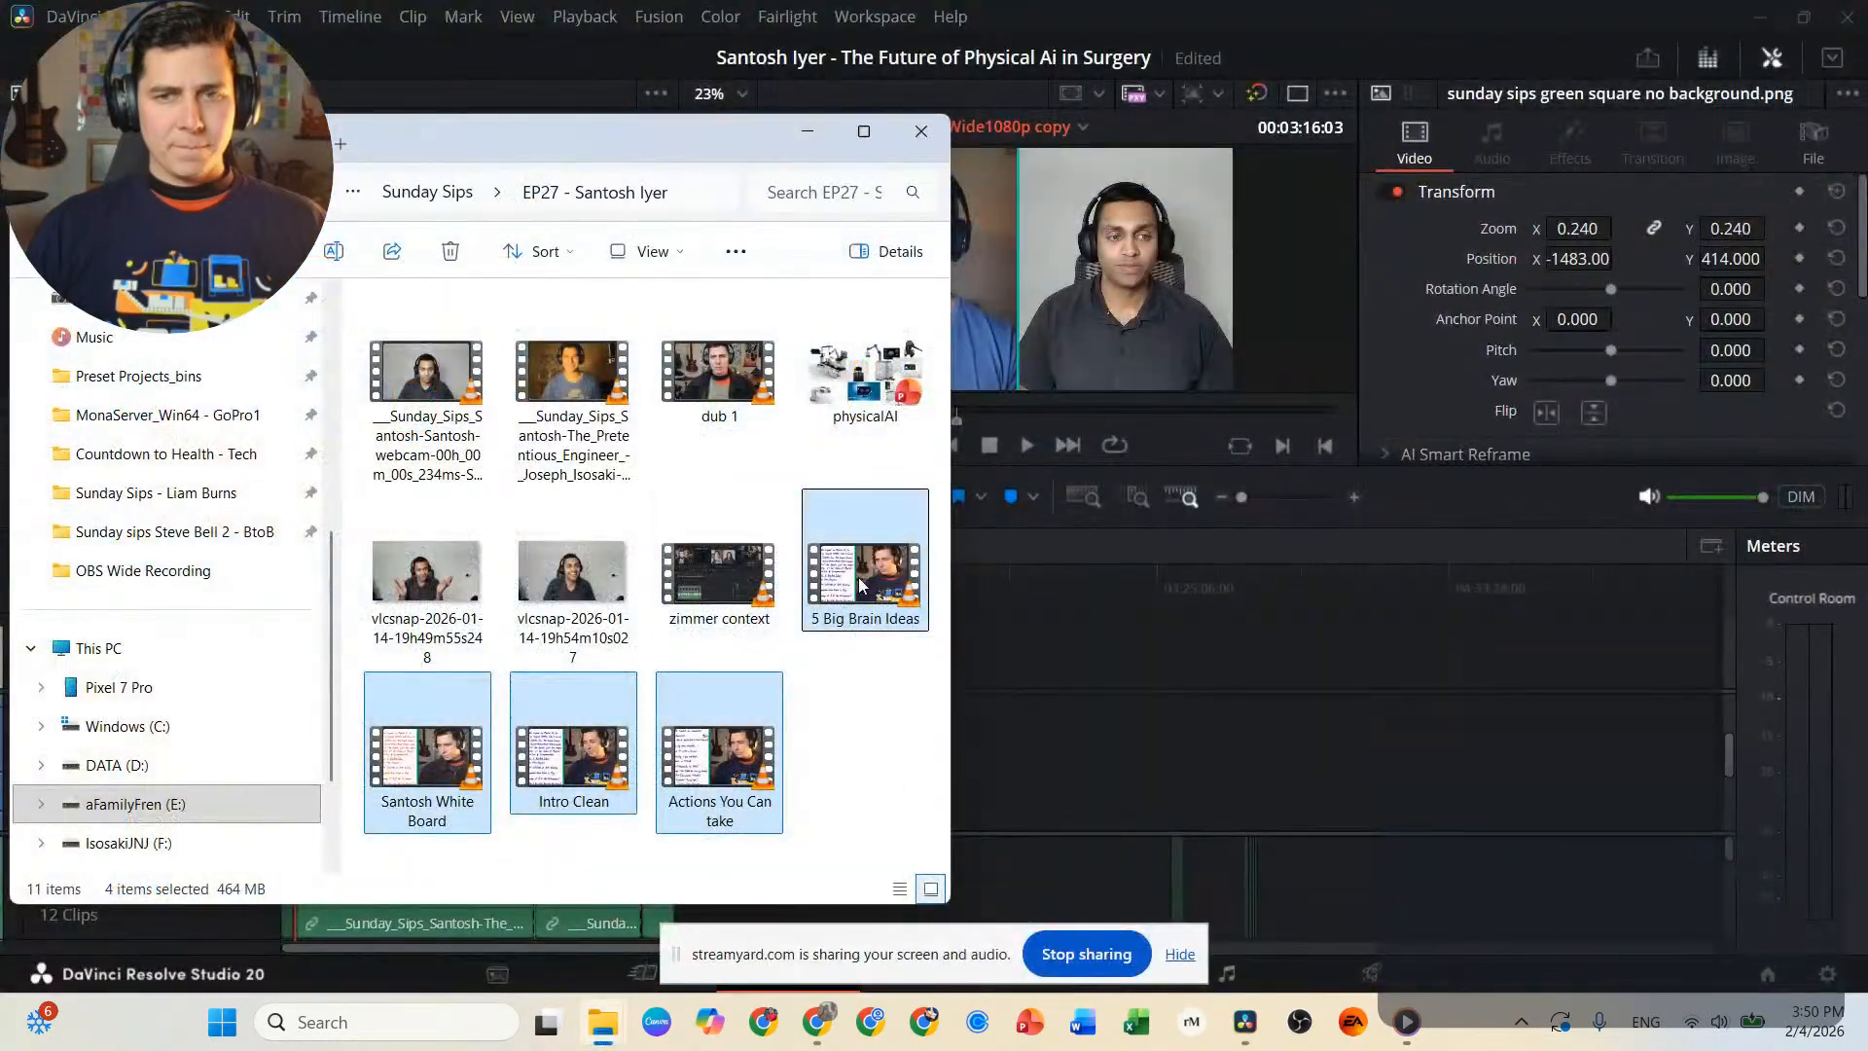
{"action": "left_click_drag", "start_coordinate": [866, 570], "coordinate": [1867, 769]}
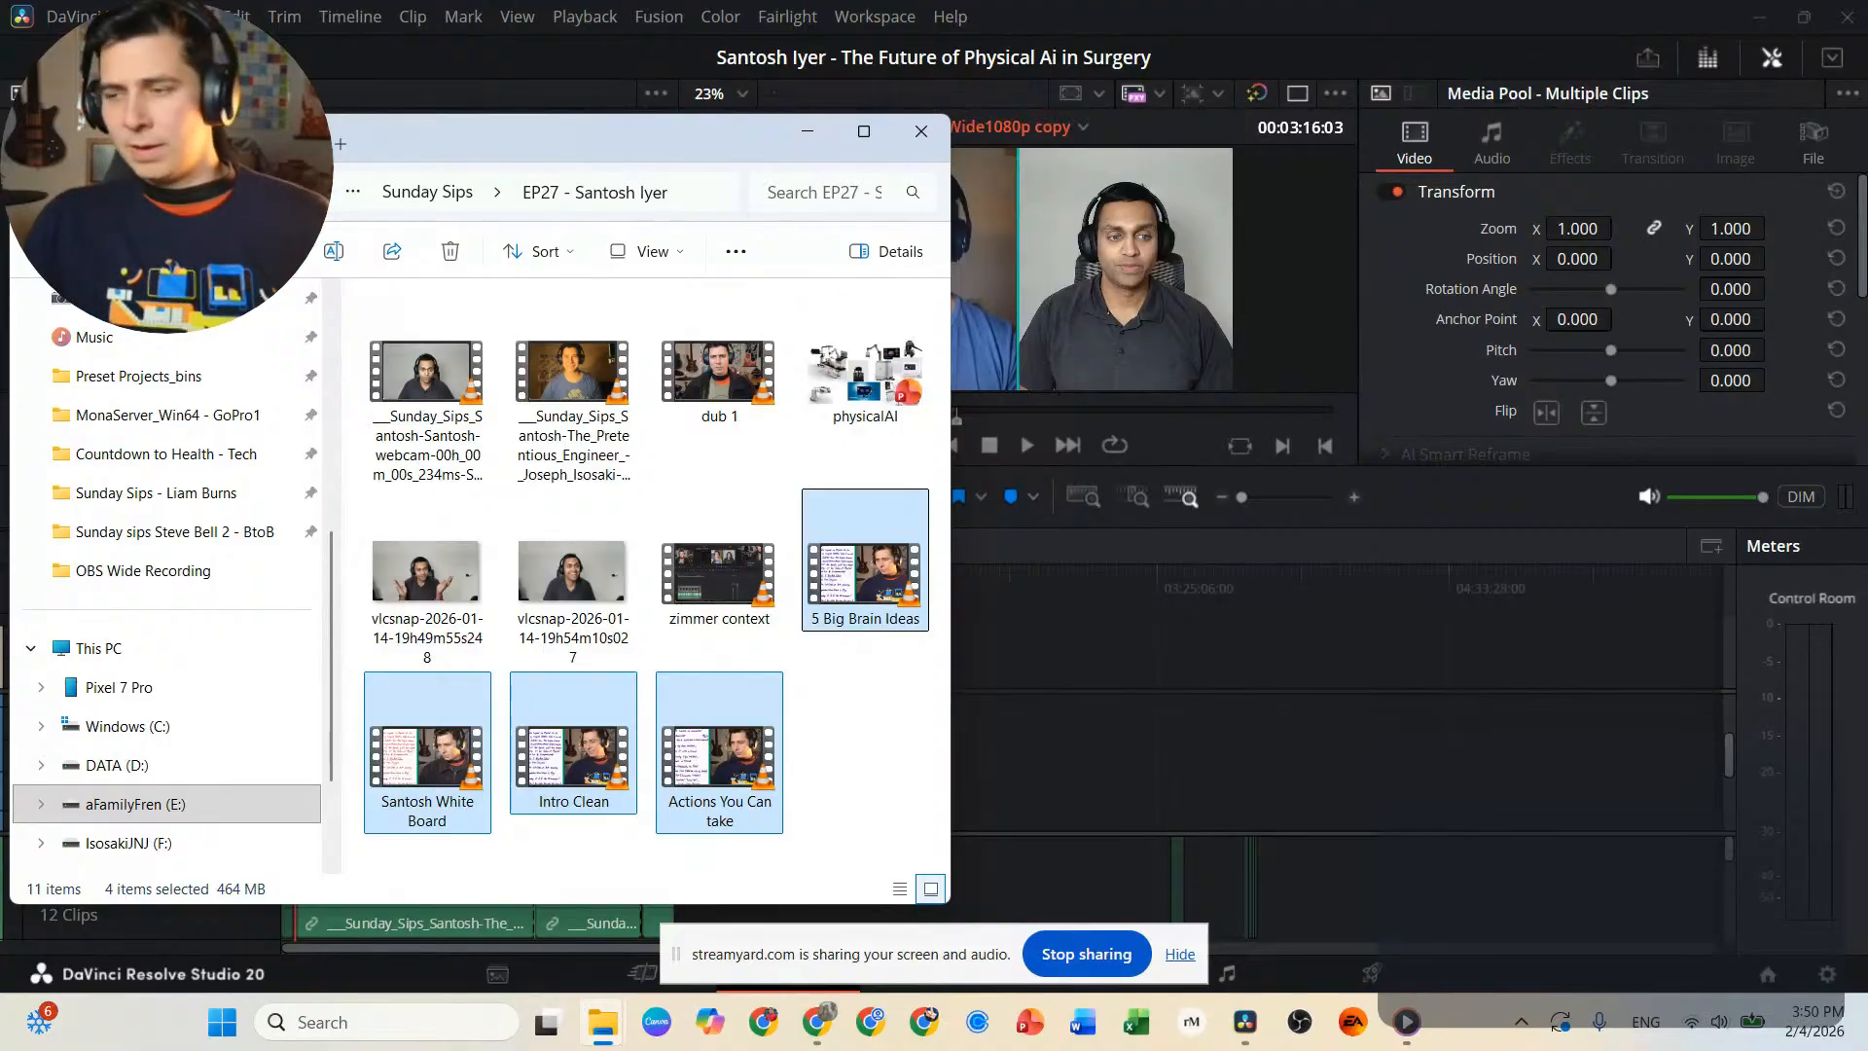
{"action": "left_click", "coordinate": [1039, 23]}
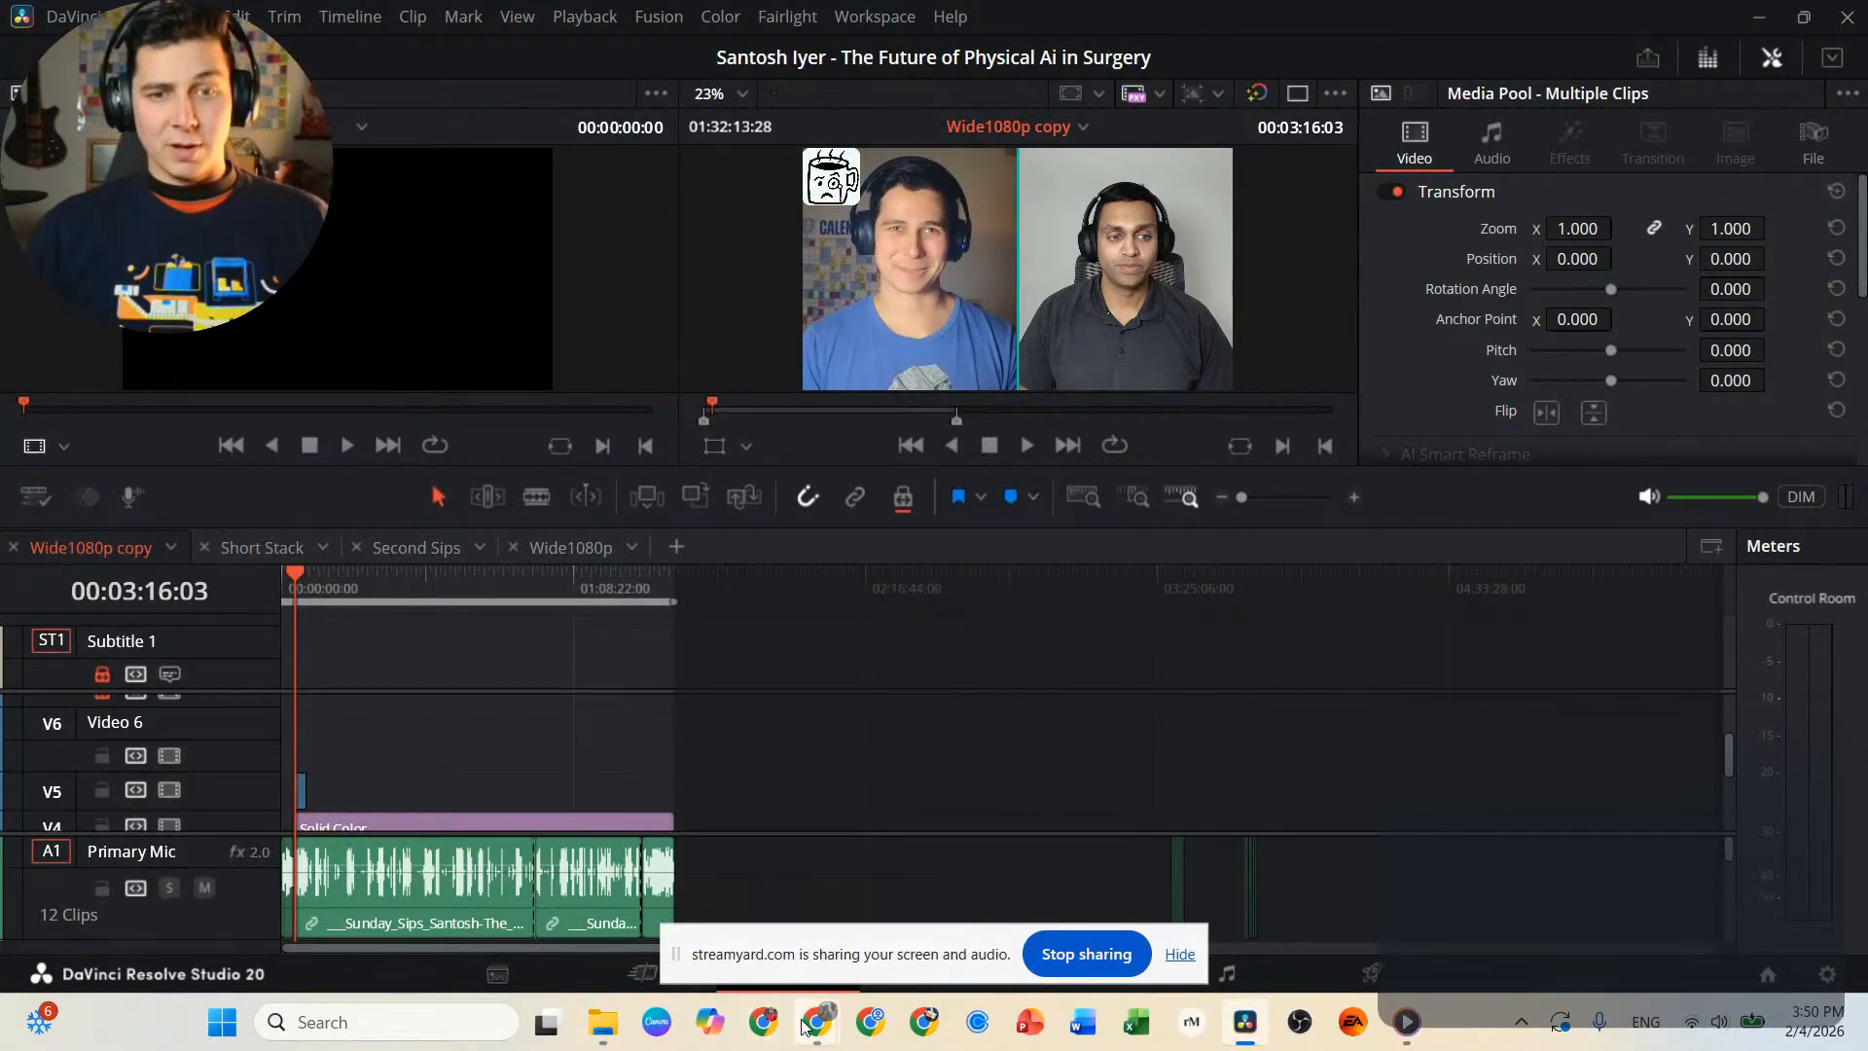
Bring the StreamYard studio window onto the main screen to check the live comments, and move it back off the screen.
{"action": "mouse_move", "coordinate": [817, 1021]}
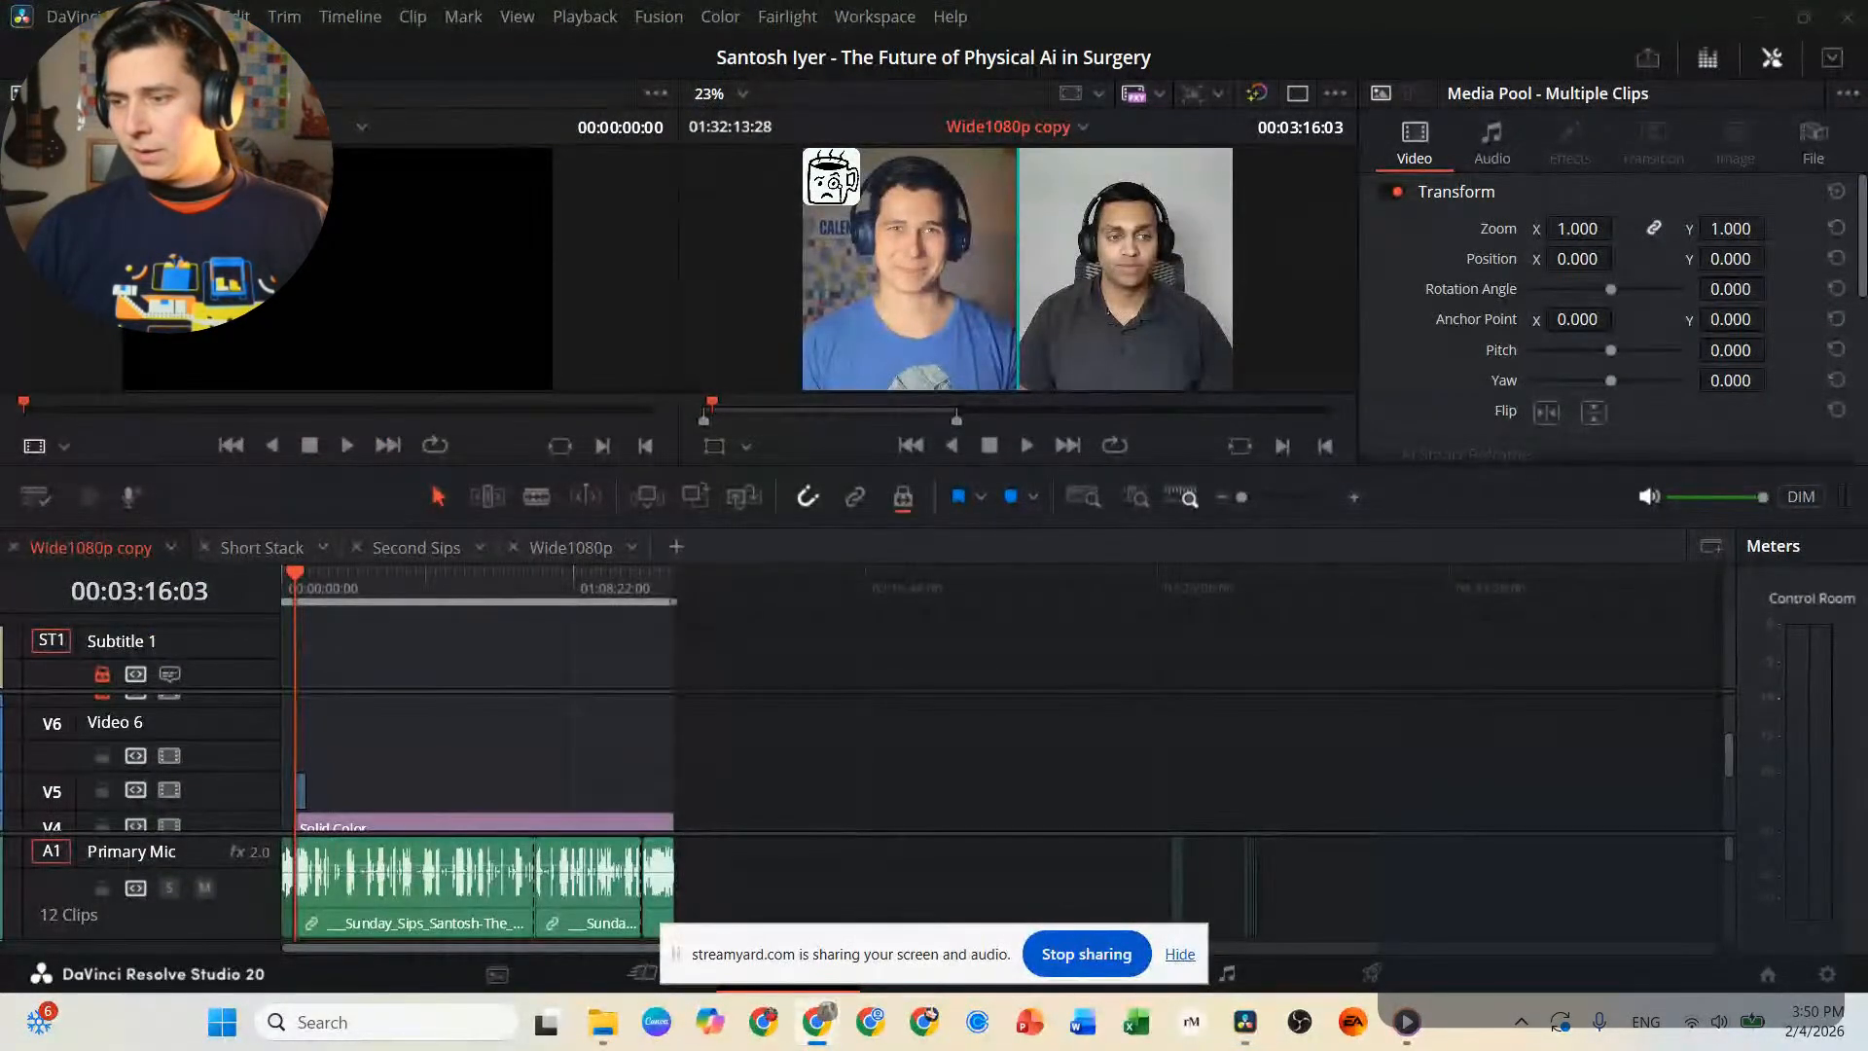
{"action": "left_click_drag", "start_coordinate": [1867, 194], "coordinate": [1284, 1]}
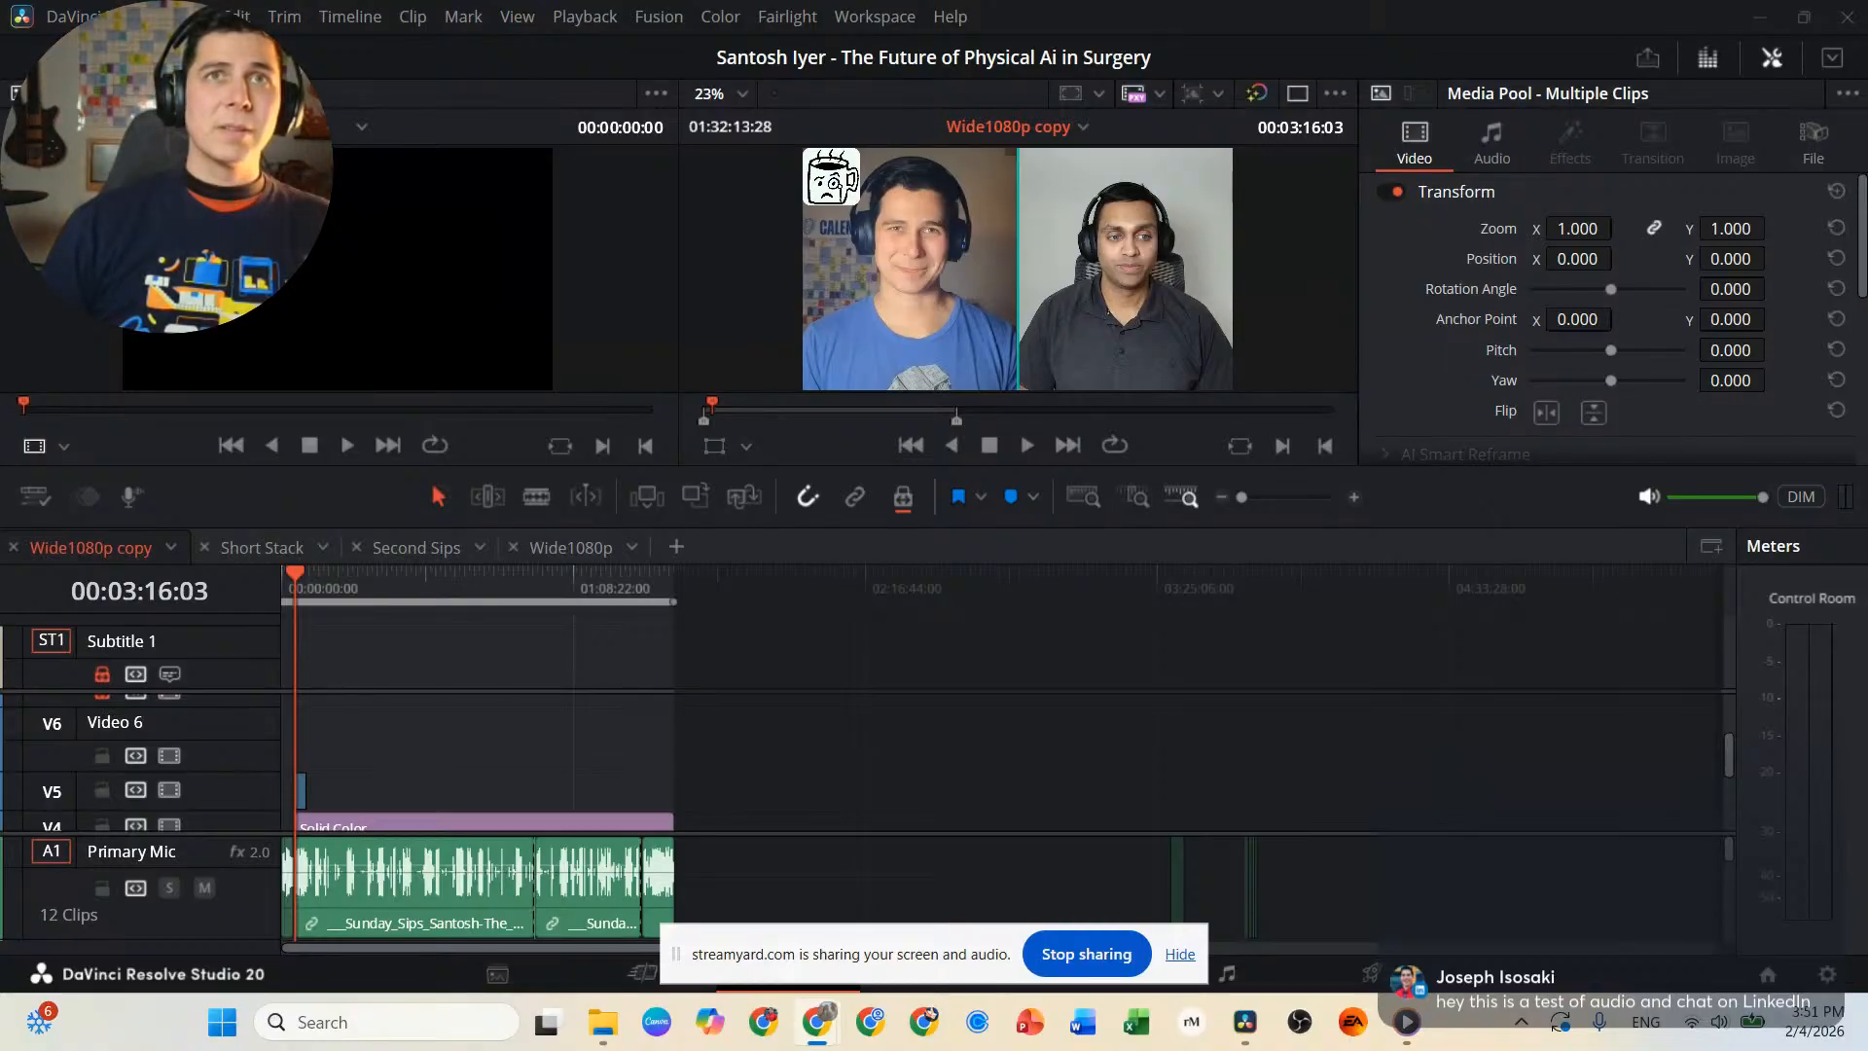
{"action": "left_click_drag", "start_coordinate": [1120, 0], "coordinate": [988, 195]}
{"action": "double_click", "coordinate": [1075, 179]}
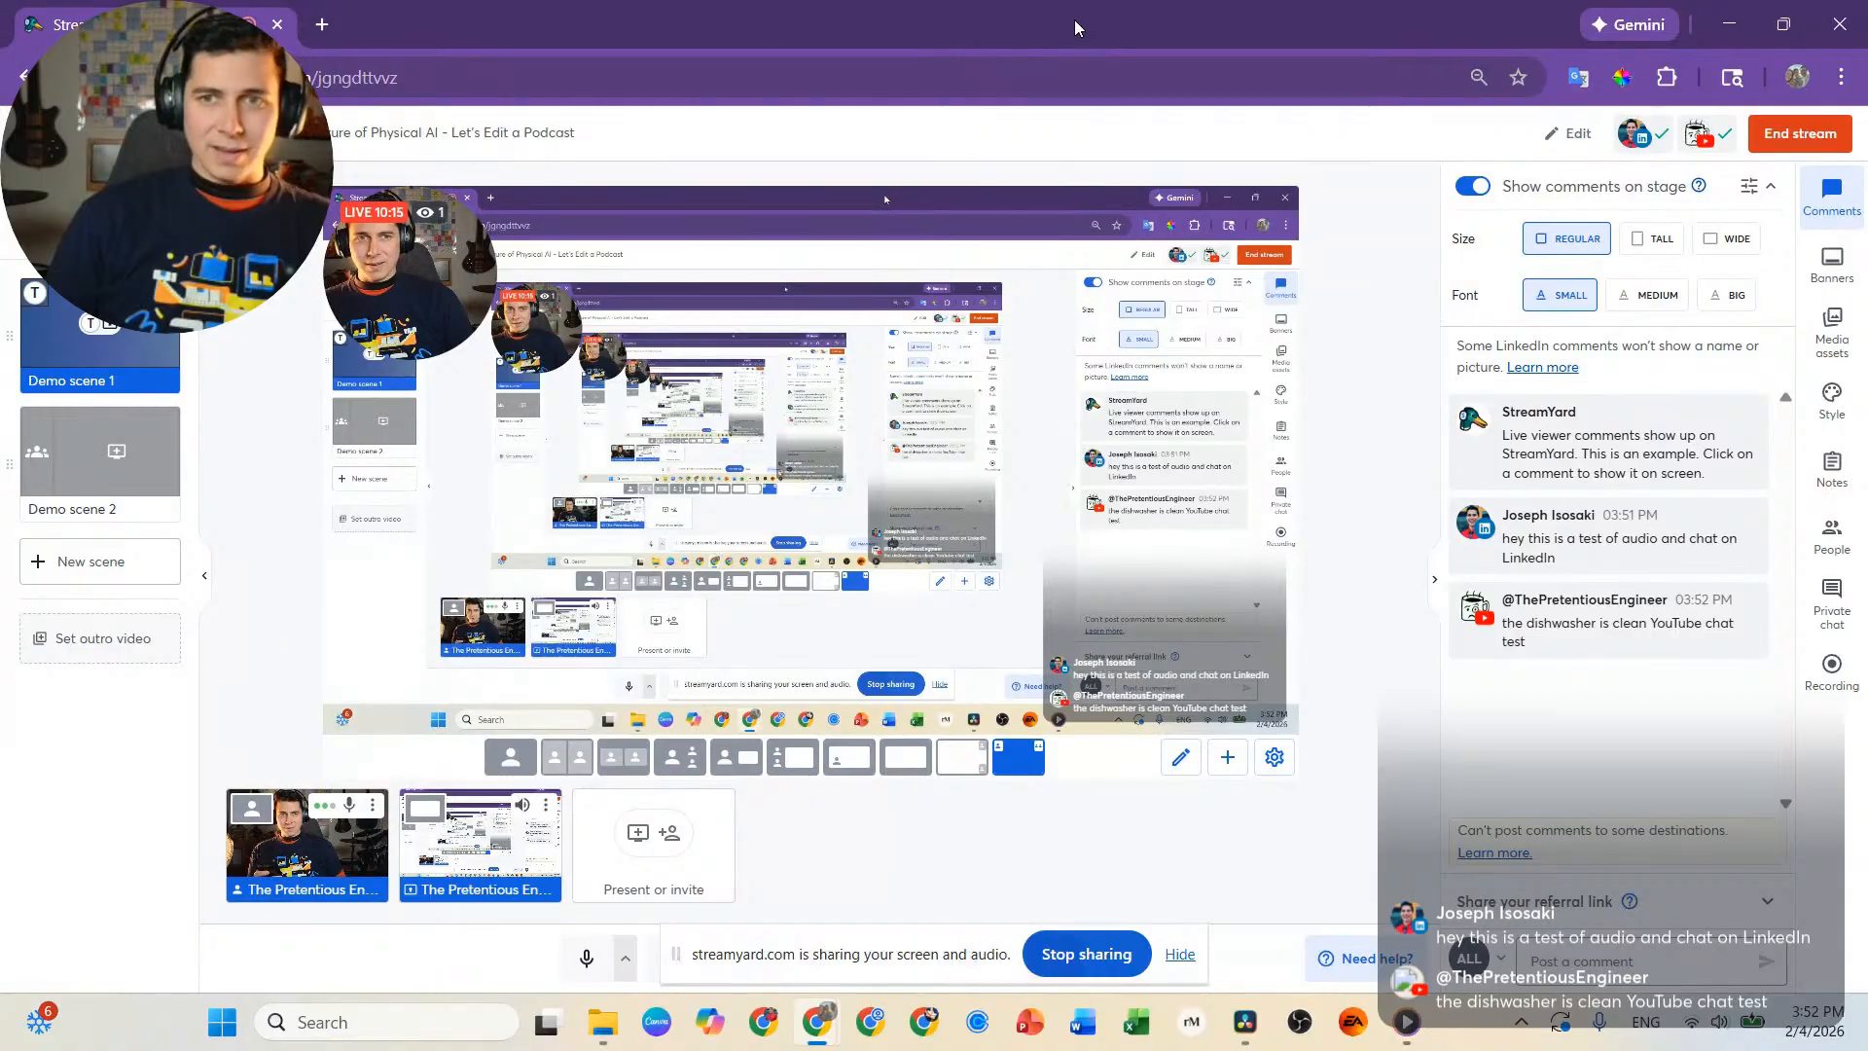
{"action": "left_click_drag", "start_coordinate": [1074, 25], "coordinate": [1022, 0]}
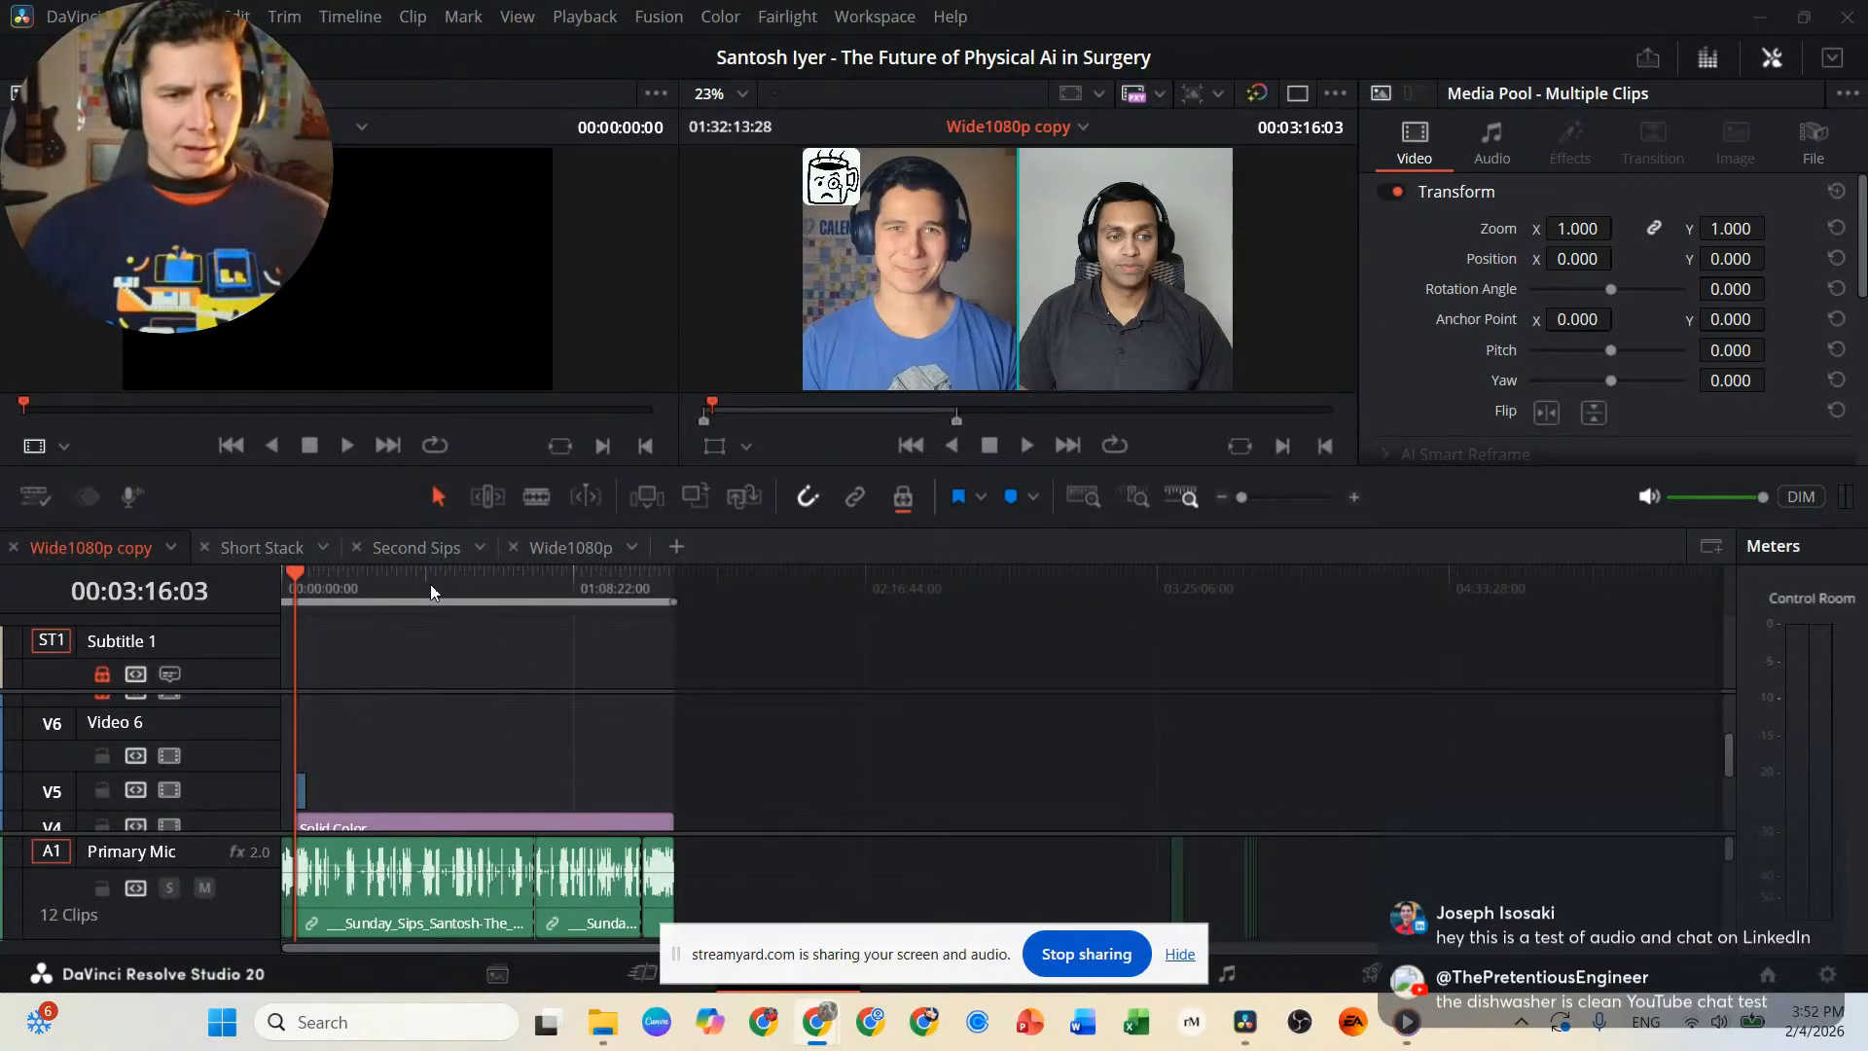
Return the playhead to the start of the Wide1080p copy timeline and briefly play the opening clip.
{"action": "scroll", "coordinate": [368, 623], "scroll_direction": "up", "scroll_amount": 5}
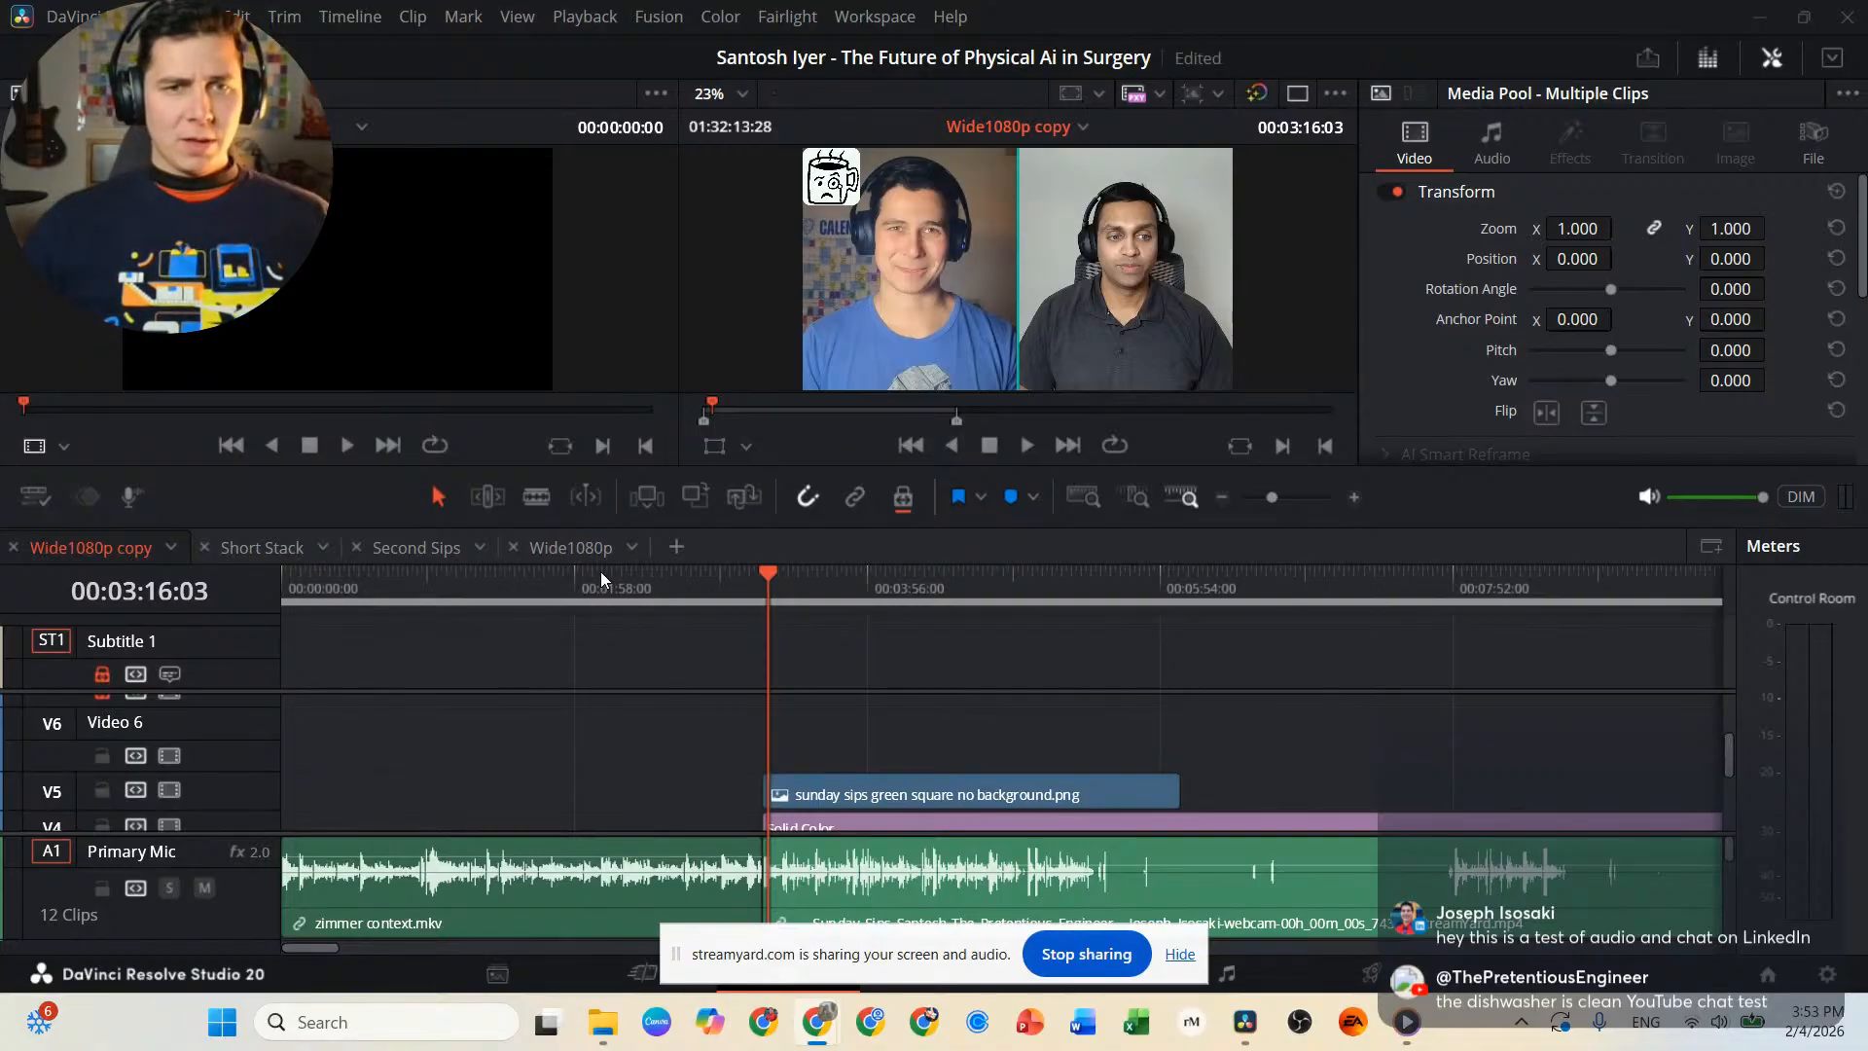
{"action": "left_click_drag", "start_coordinate": [595, 580], "coordinate": [255, 584]}
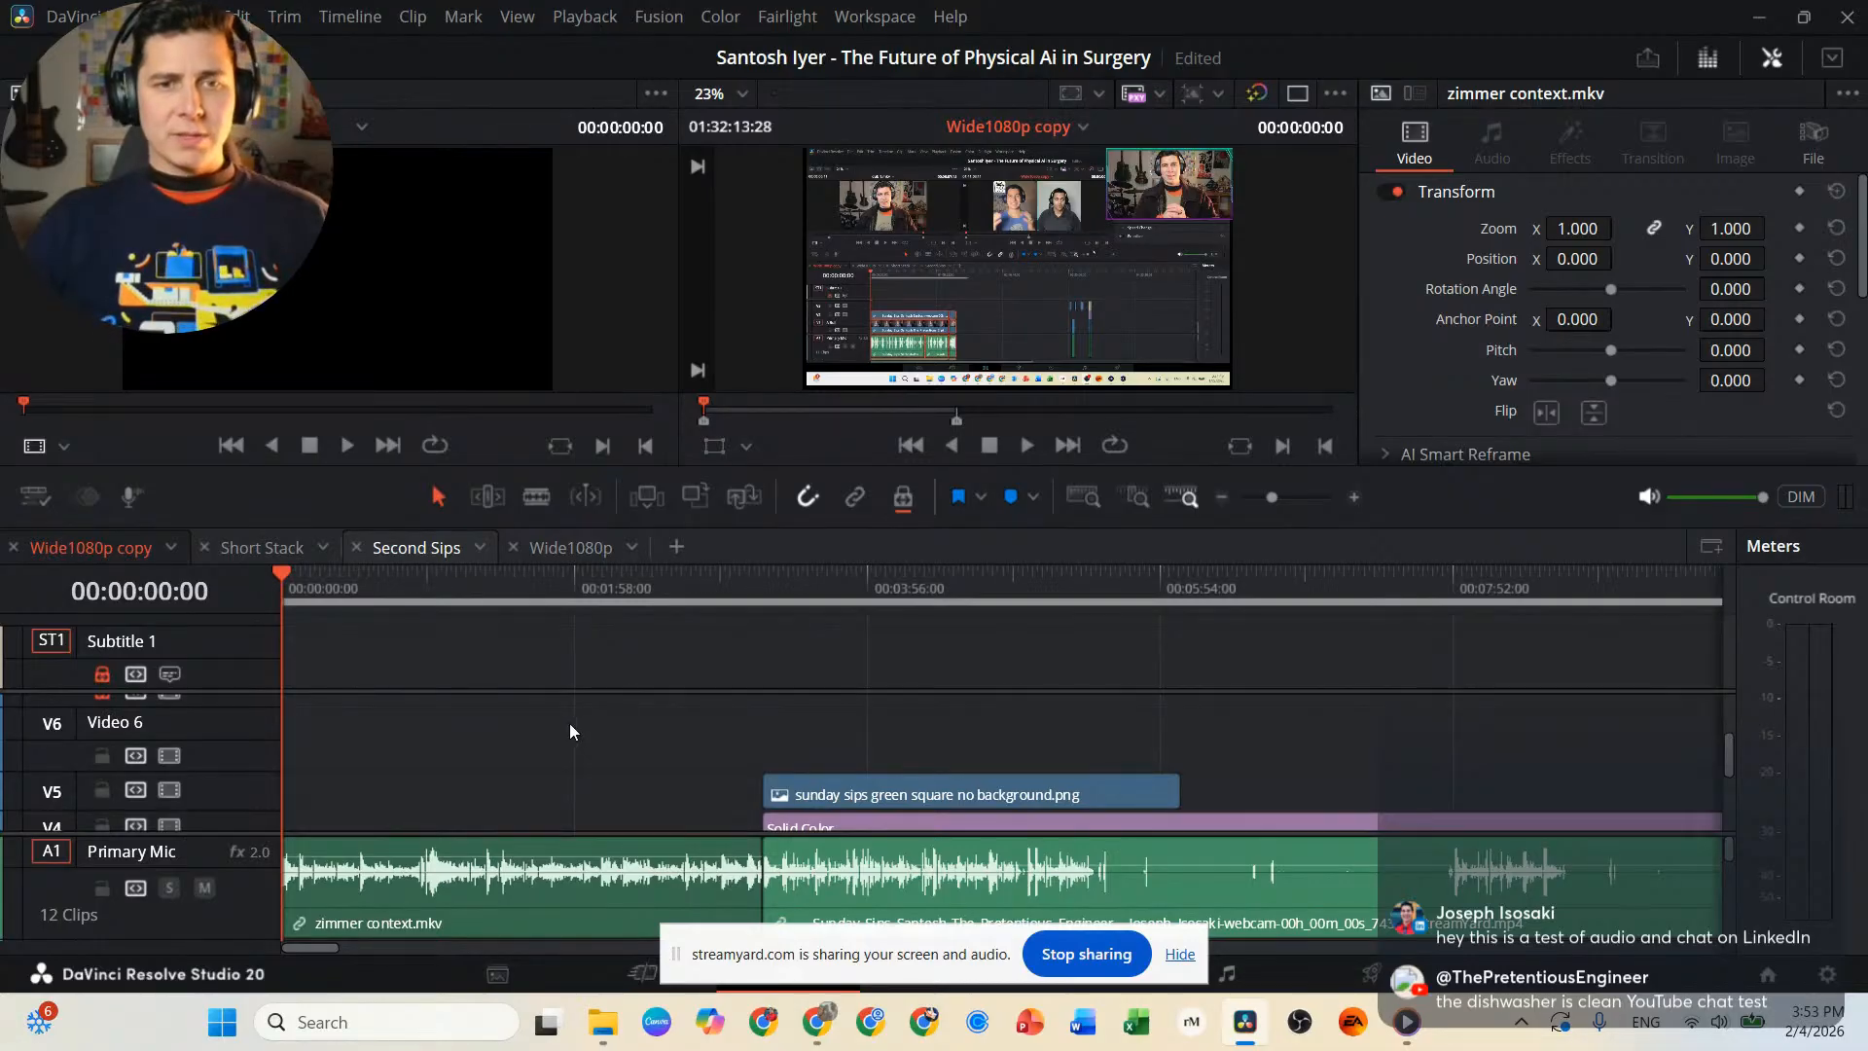
{"action": "key", "text": "space"}
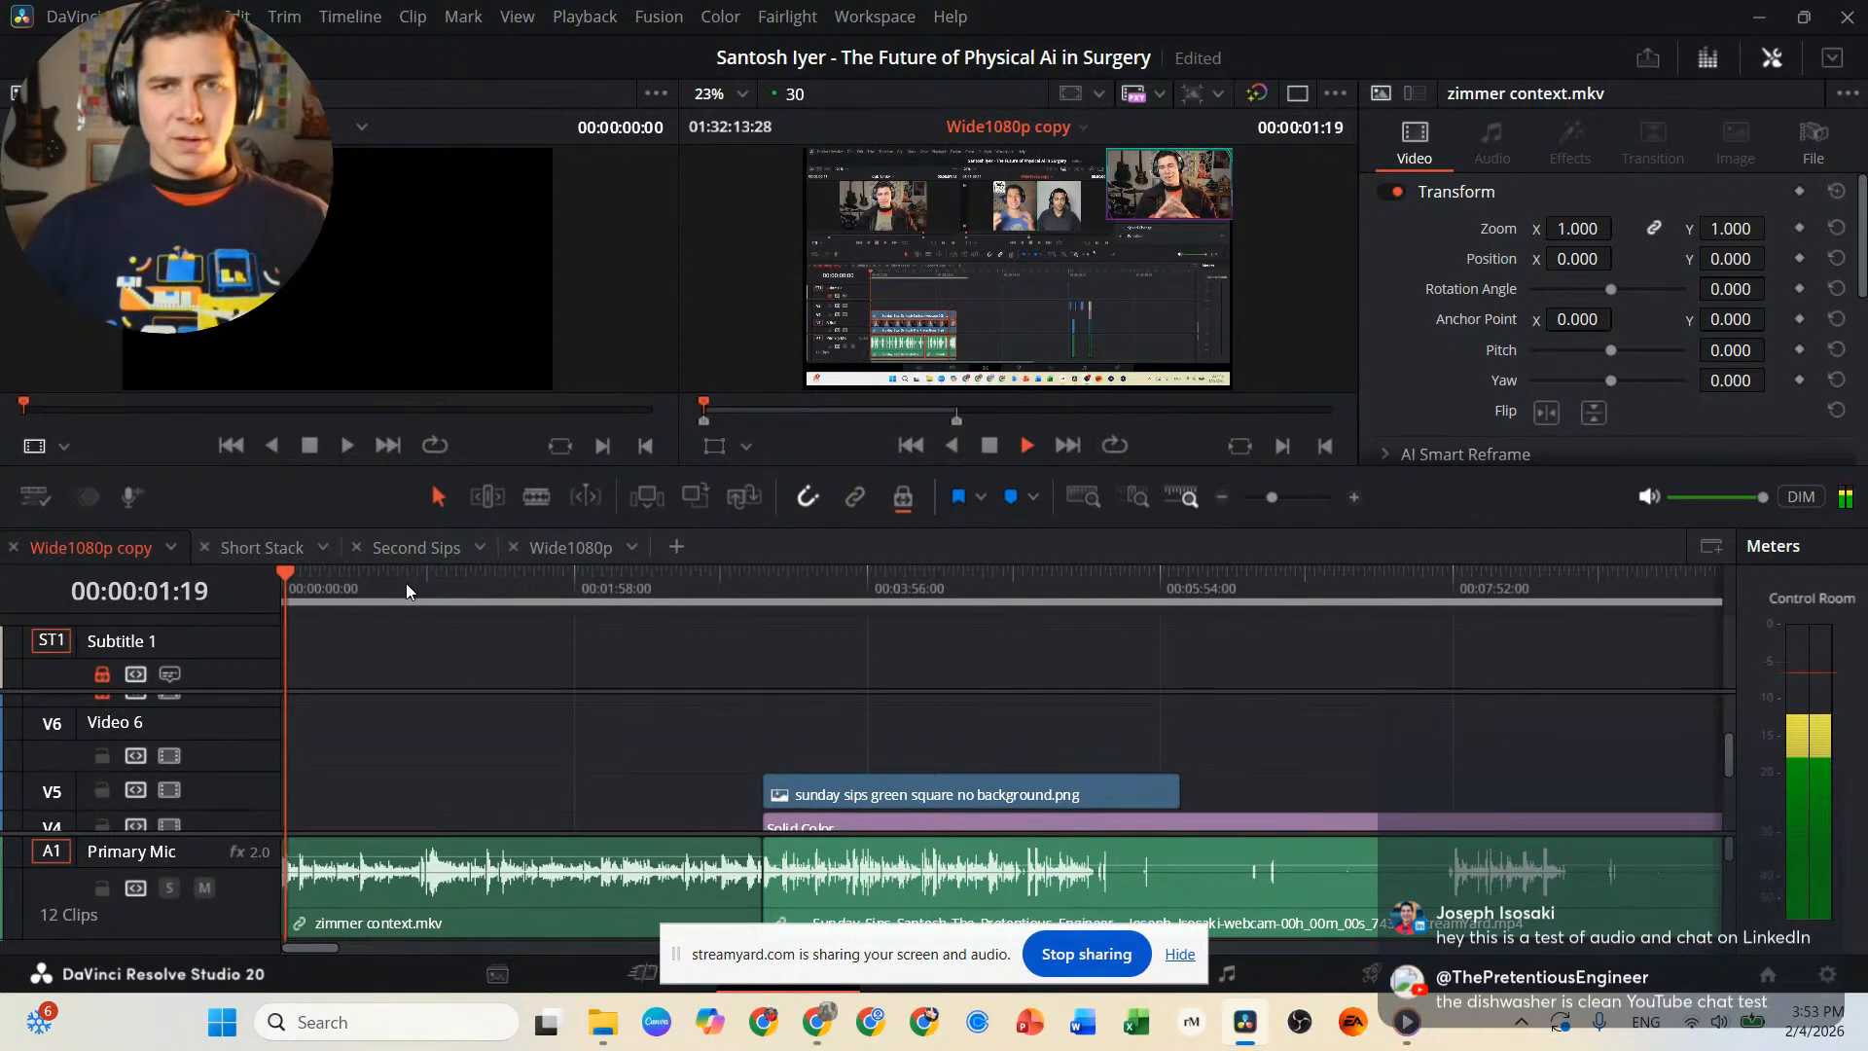
{"action": "key", "text": "space"}
Delete the zimmer context.mkv video and audio from the start of the timeline, closing the gap before the interview clips.
{"action": "left_click", "coordinate": [619, 887]}
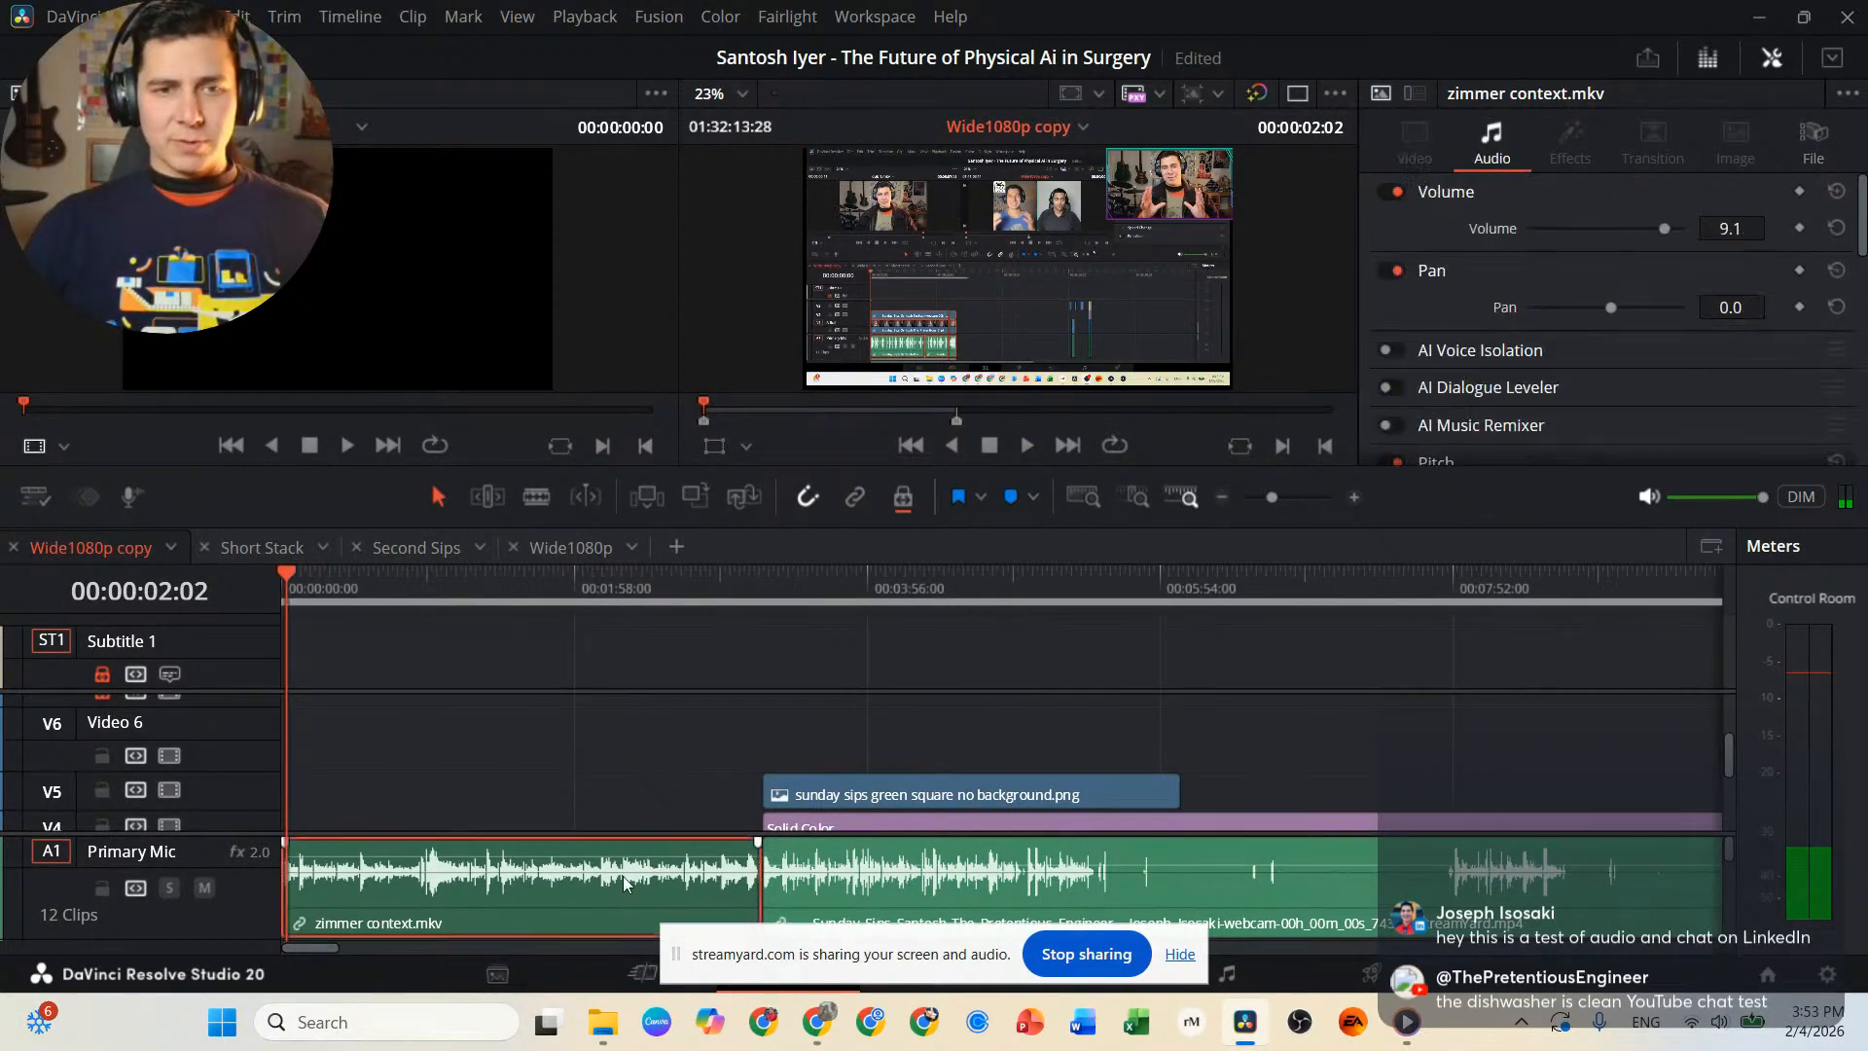
{"action": "left_click", "coordinate": [624, 827]}
{"action": "scroll", "coordinate": [614, 794], "scroll_direction": "down", "scroll_amount": 3}
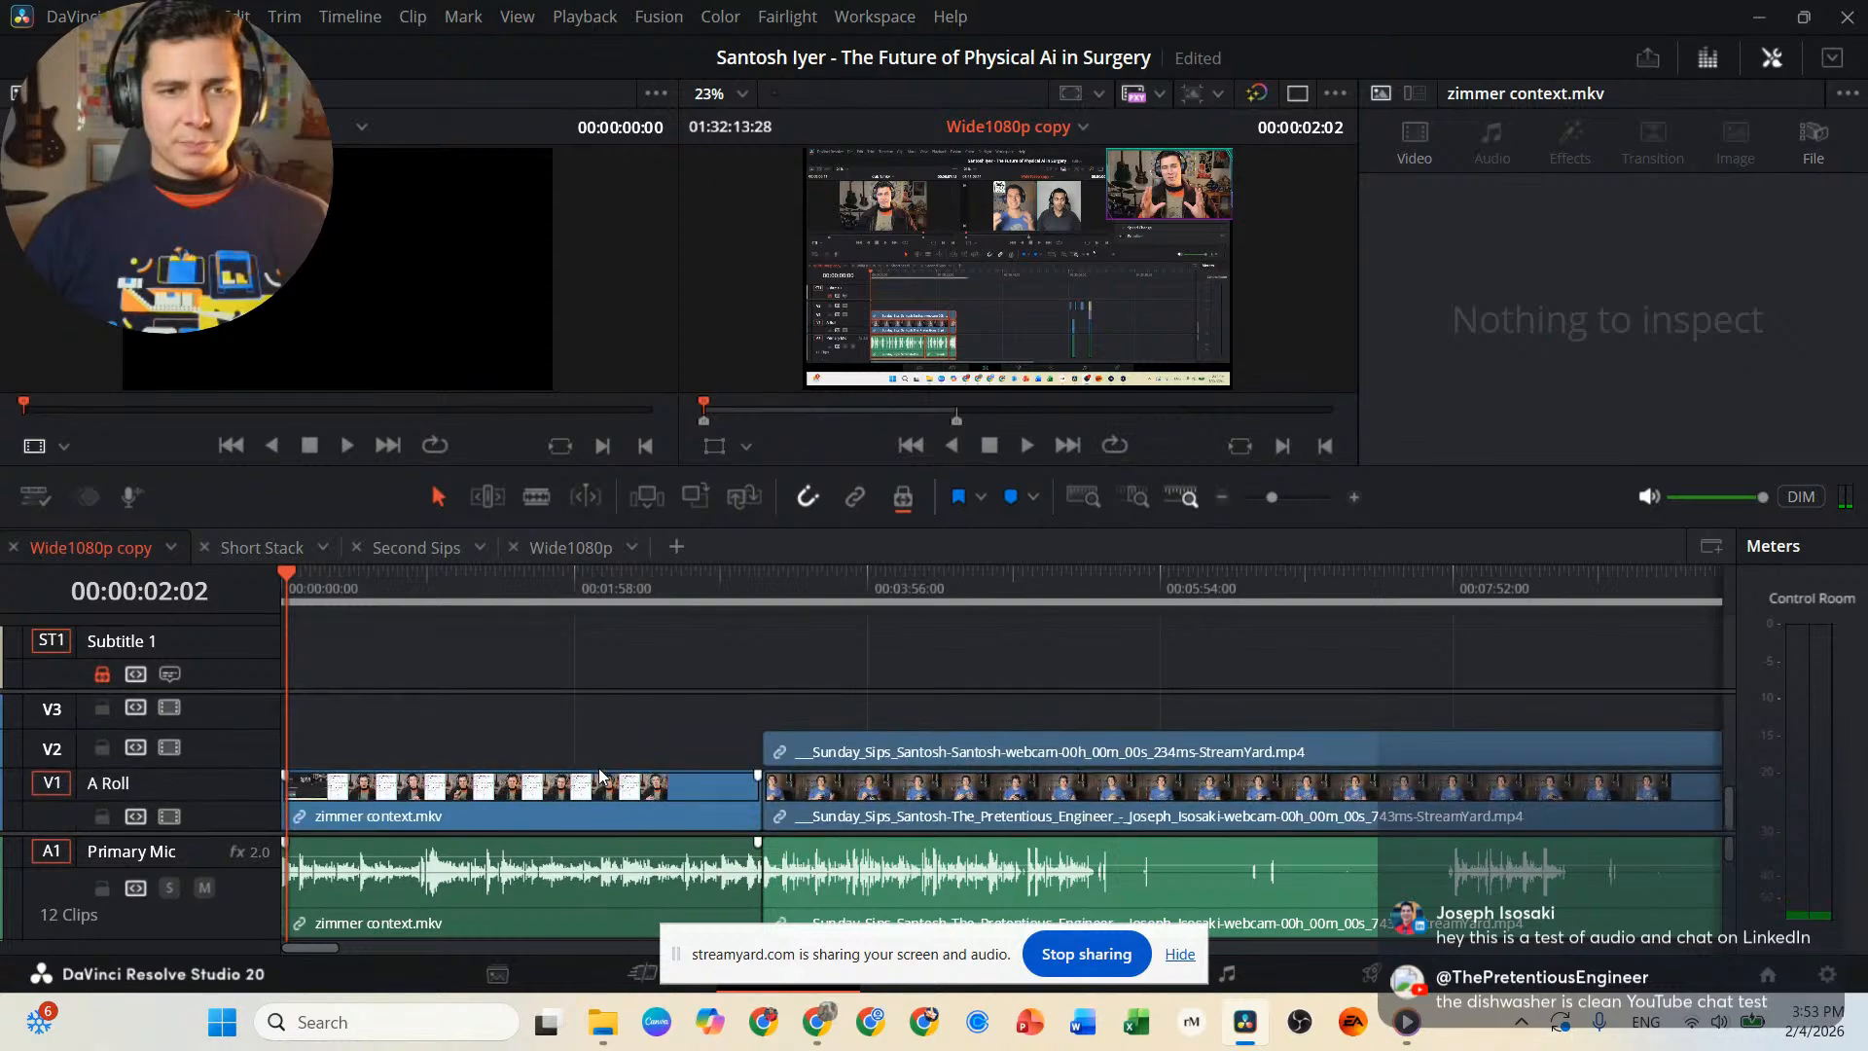
{"action": "left_click", "coordinate": [553, 816]}
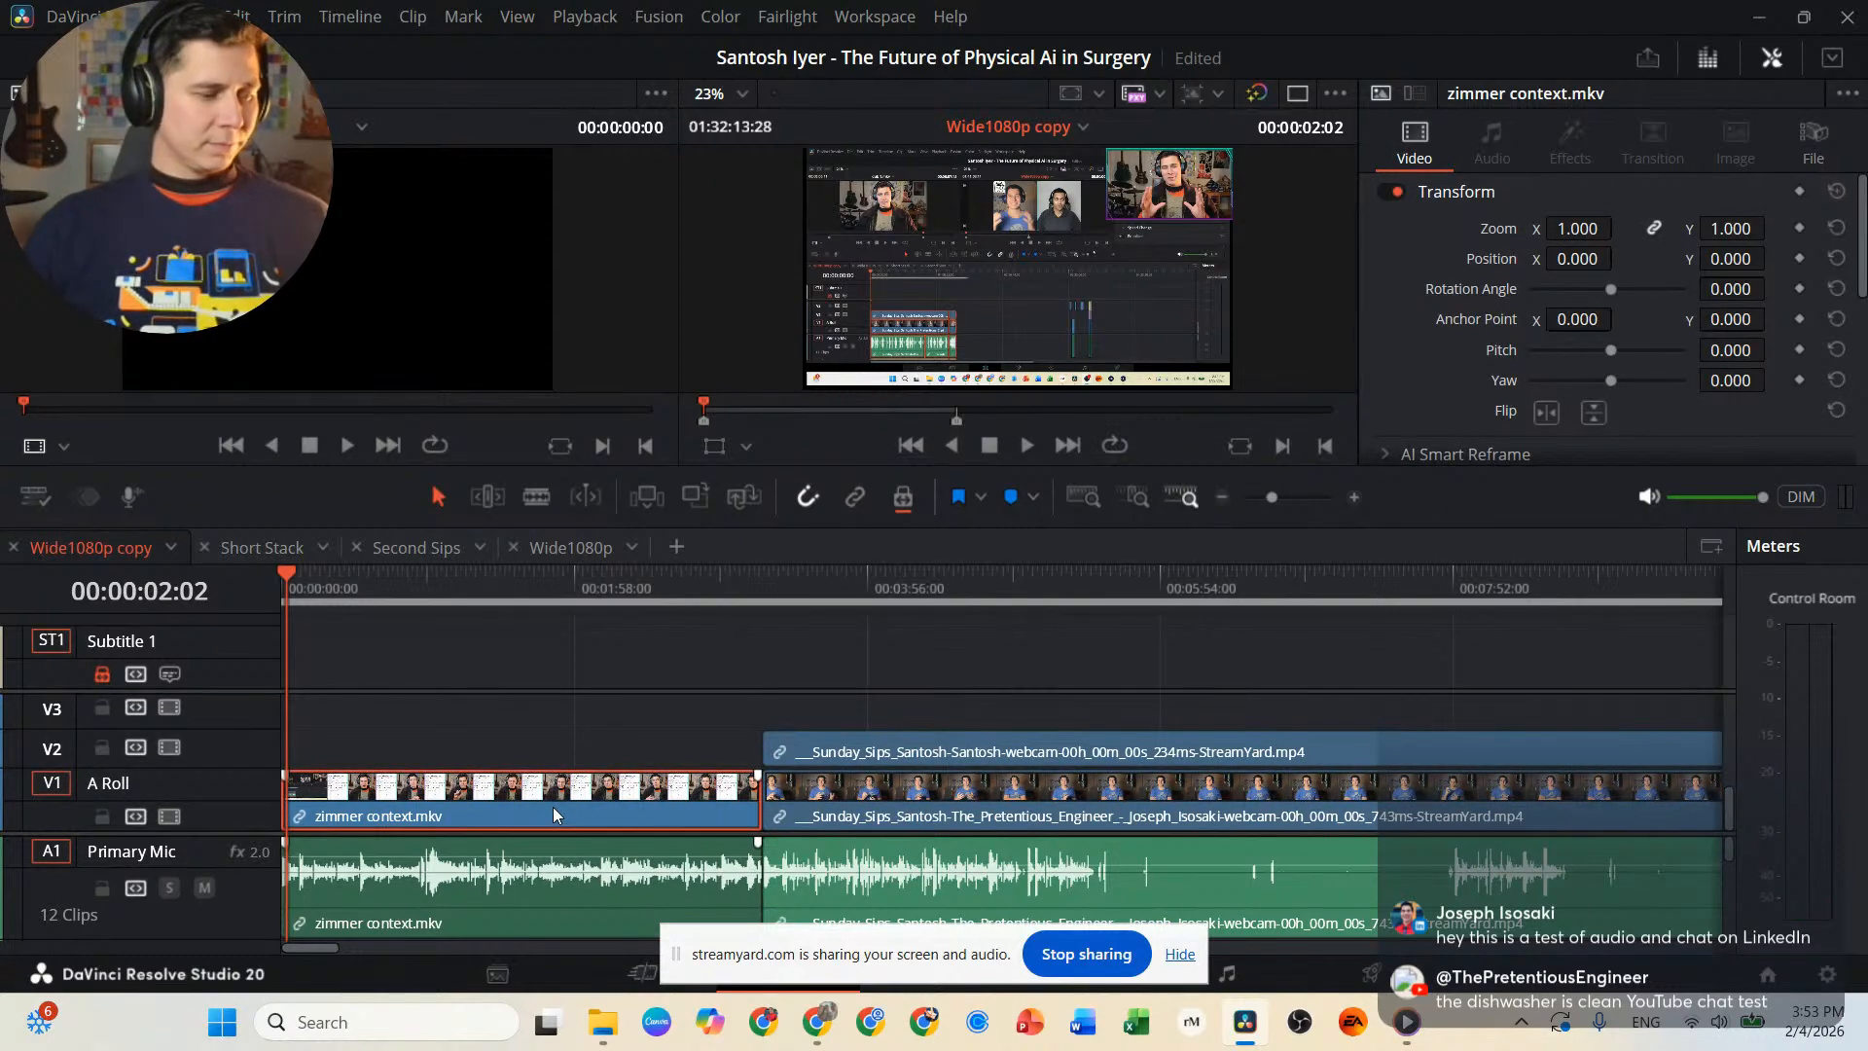
{"action": "key", "text": "Delete"}
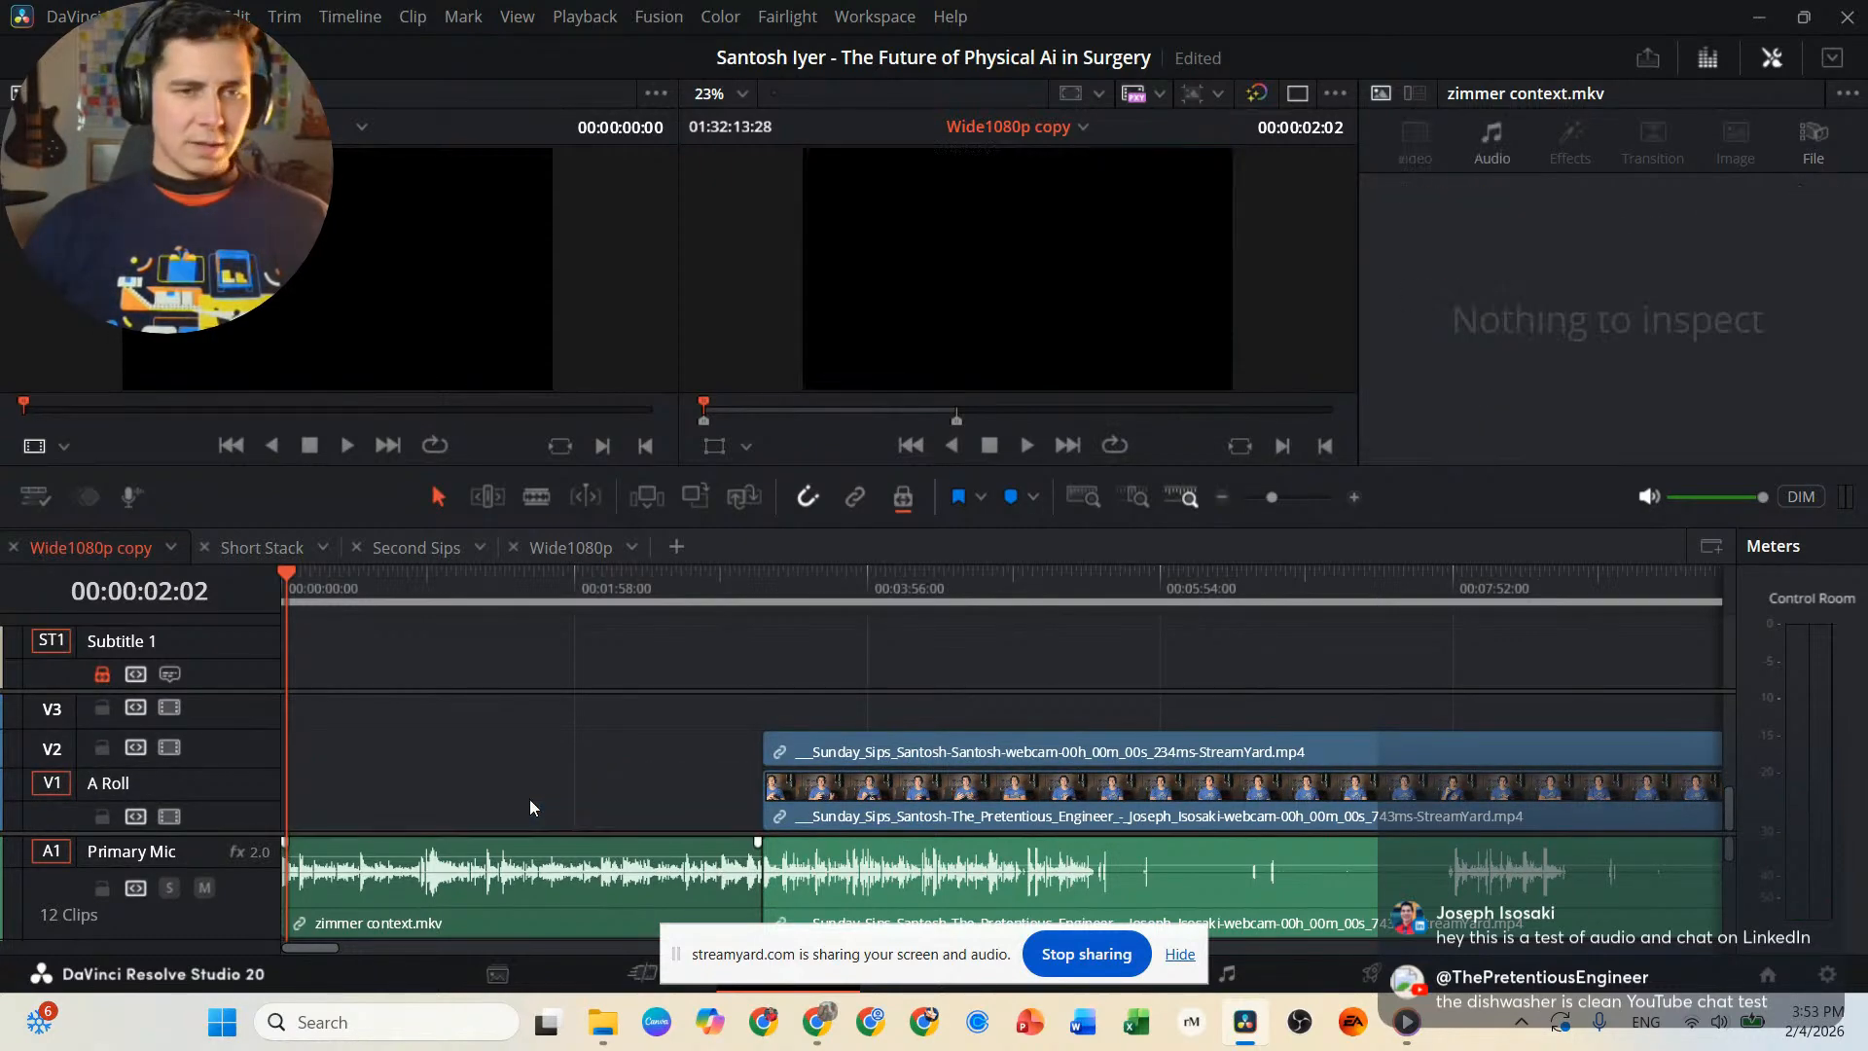
{"action": "left_click", "coordinate": [523, 901]}
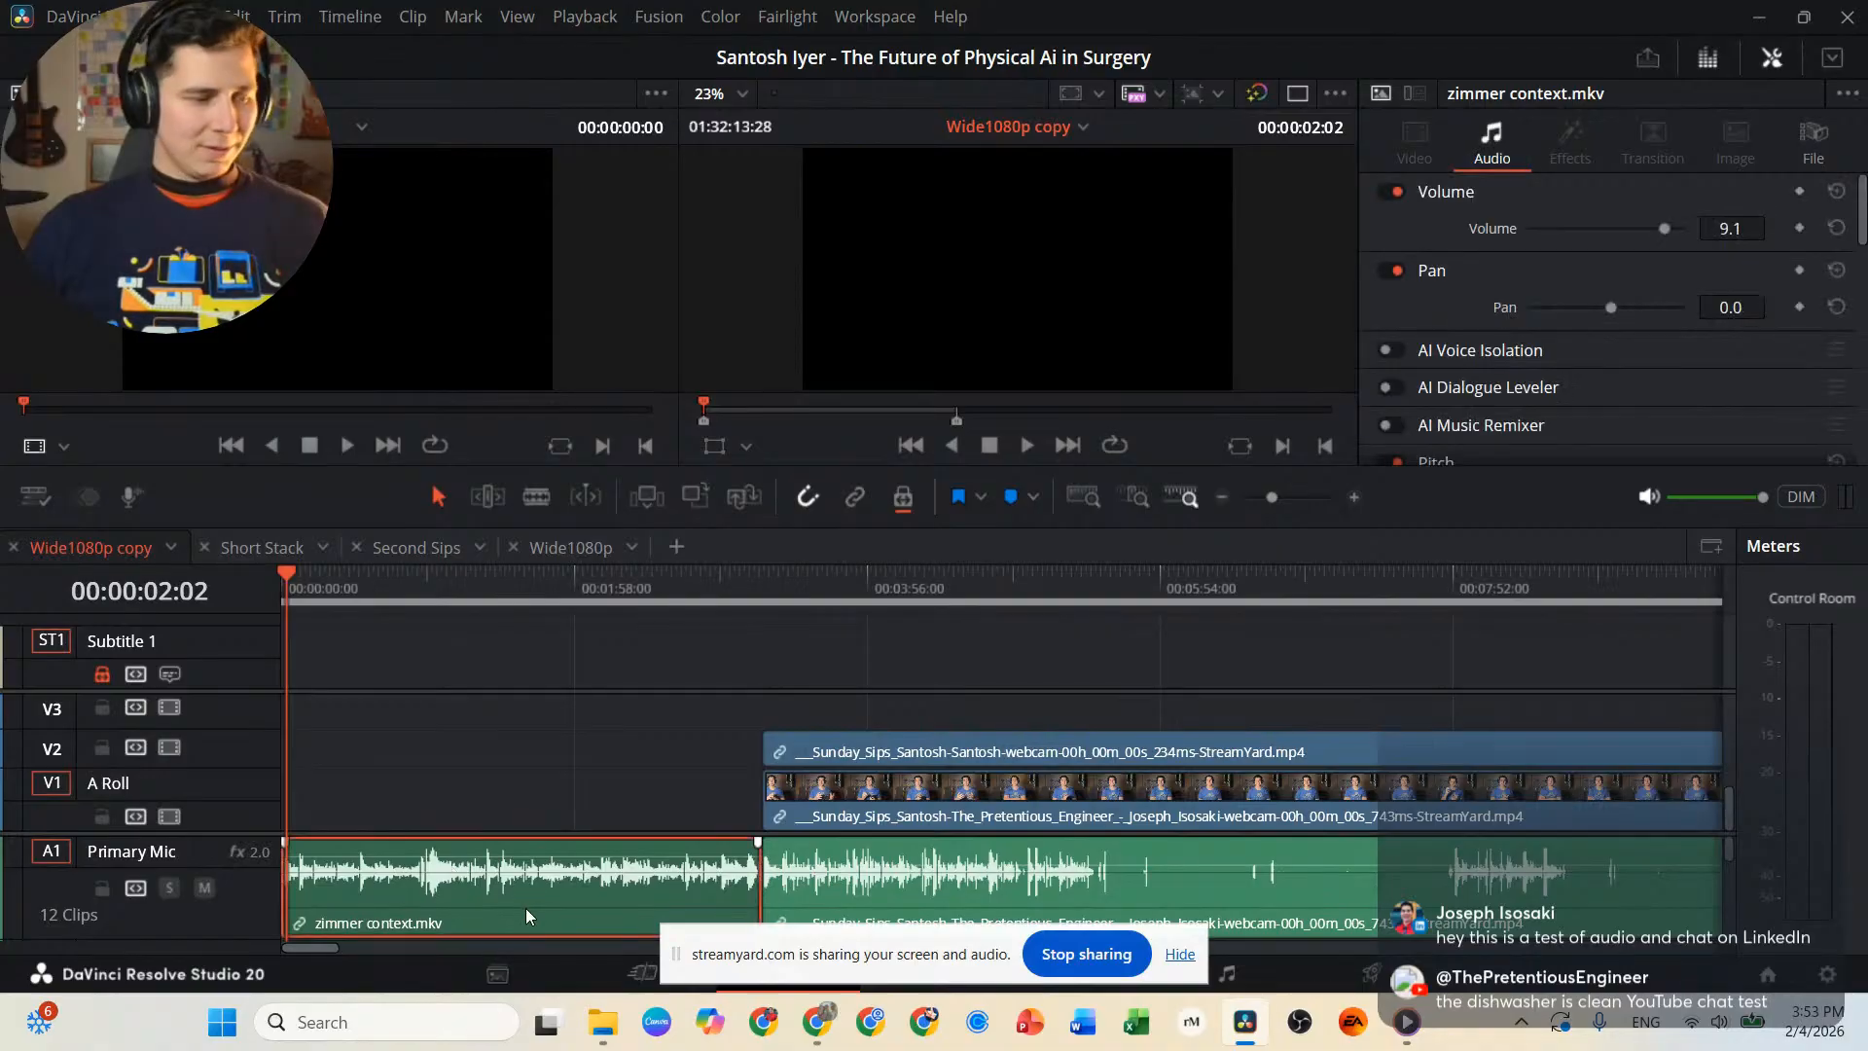
{"action": "key", "text": "Delete"}
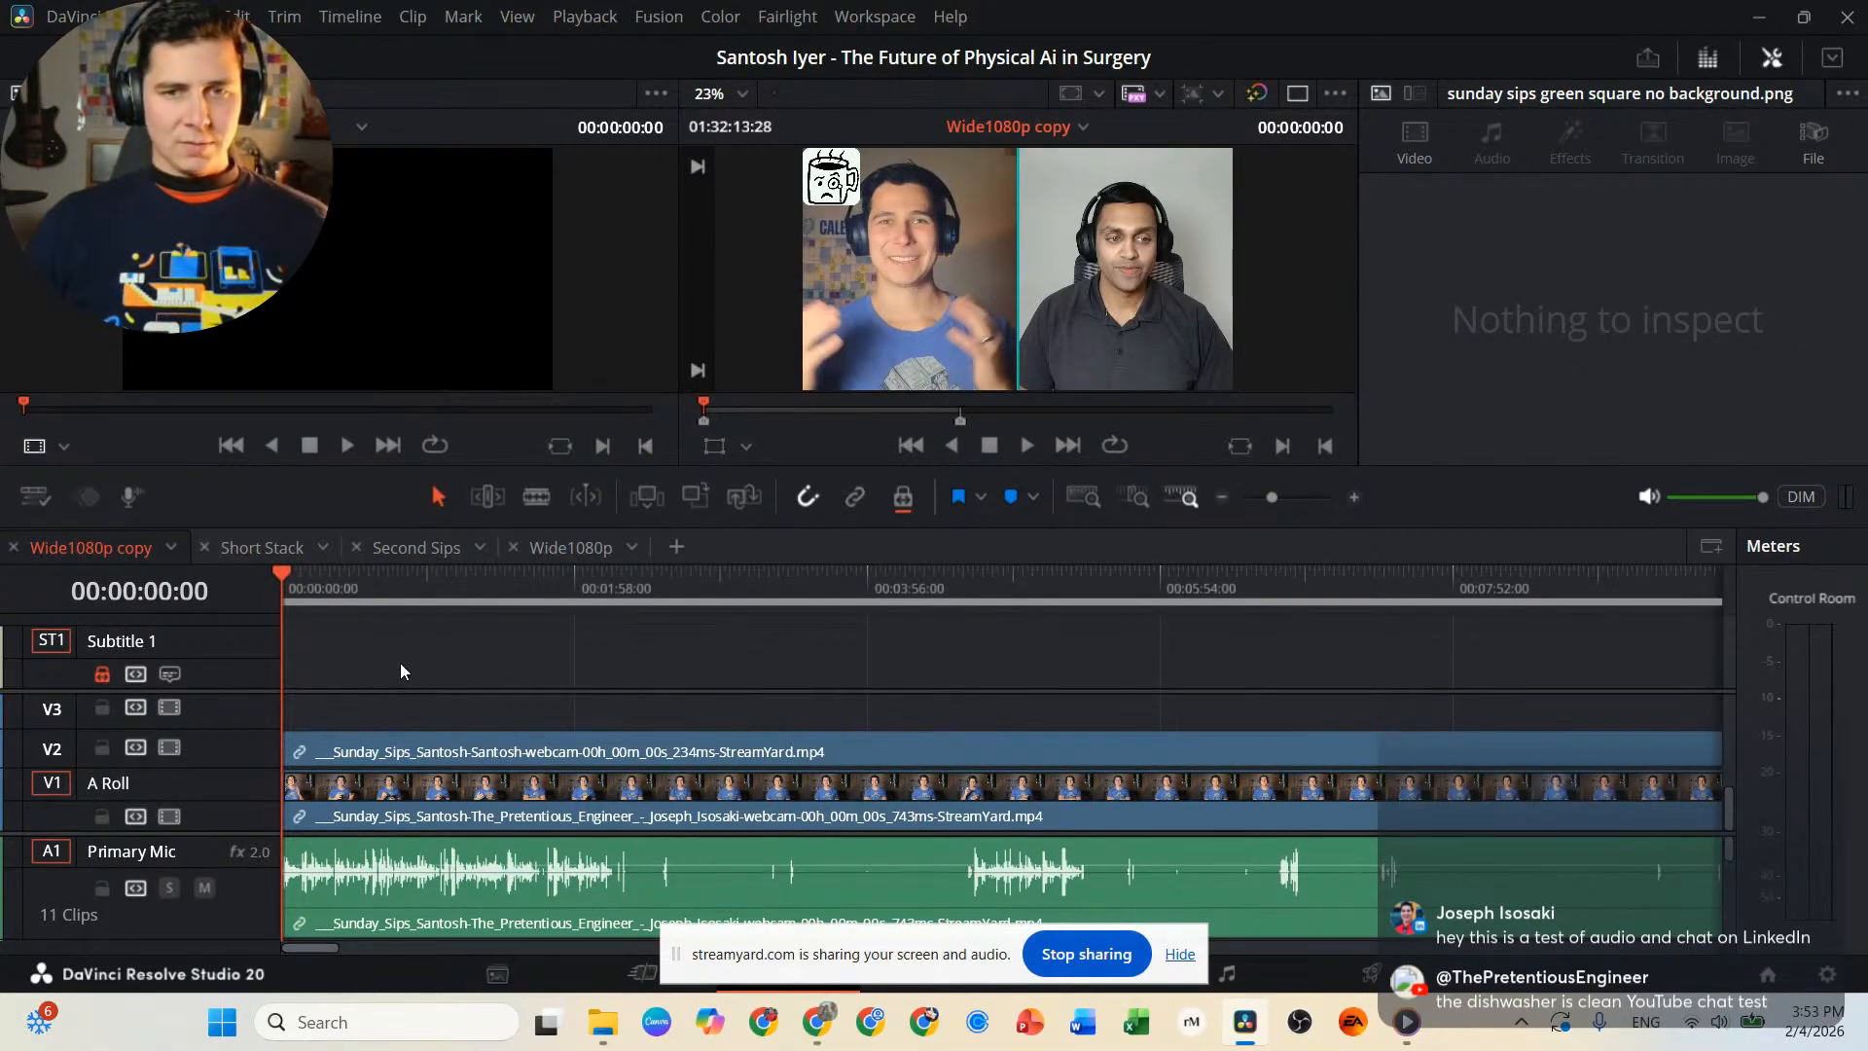
Import the Sunday Sips Logo image from the Downloads folder into the DaVinci Resolve Media Pool.
{"action": "scroll", "coordinate": [567, 867], "scroll_direction": "down", "scroll_amount": 3}
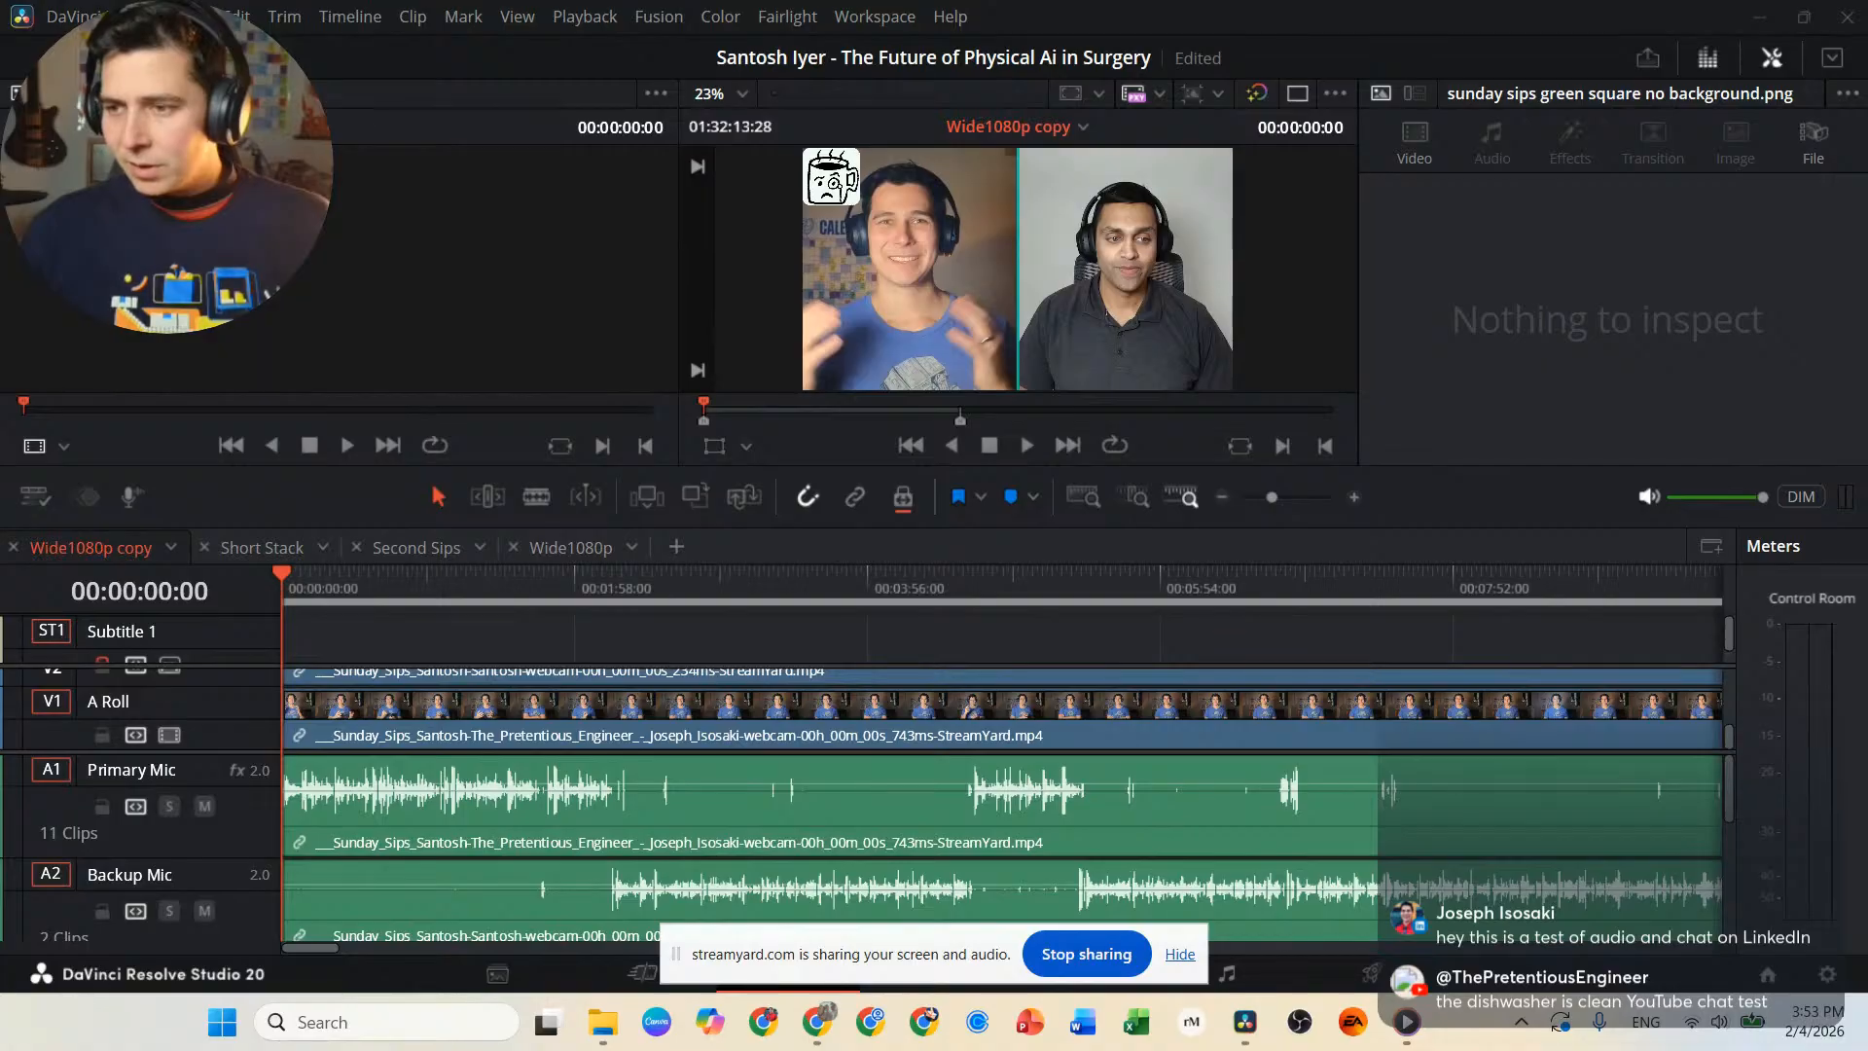
{"action": "mouse_move", "coordinate": [617, 1031]}
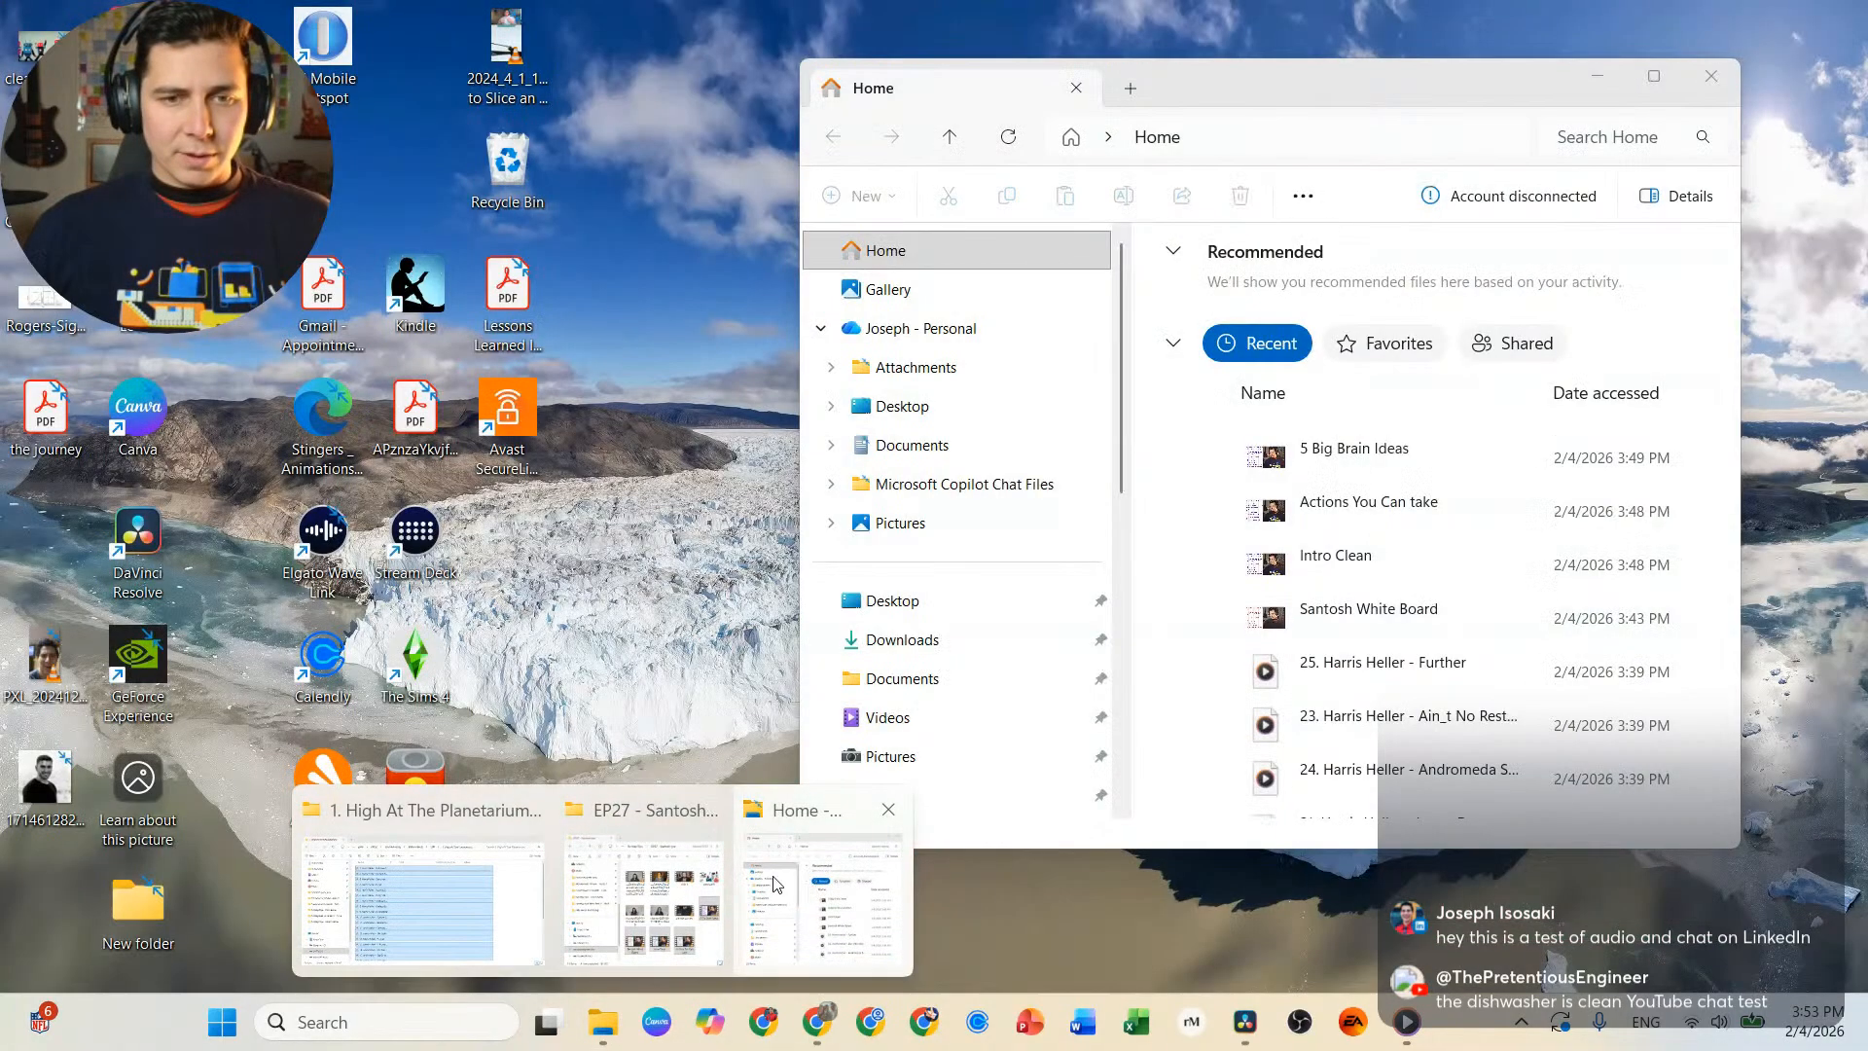
{"action": "mouse_move", "coordinate": [684, 885]}
{"action": "mouse_move", "coordinate": [800, 886]}
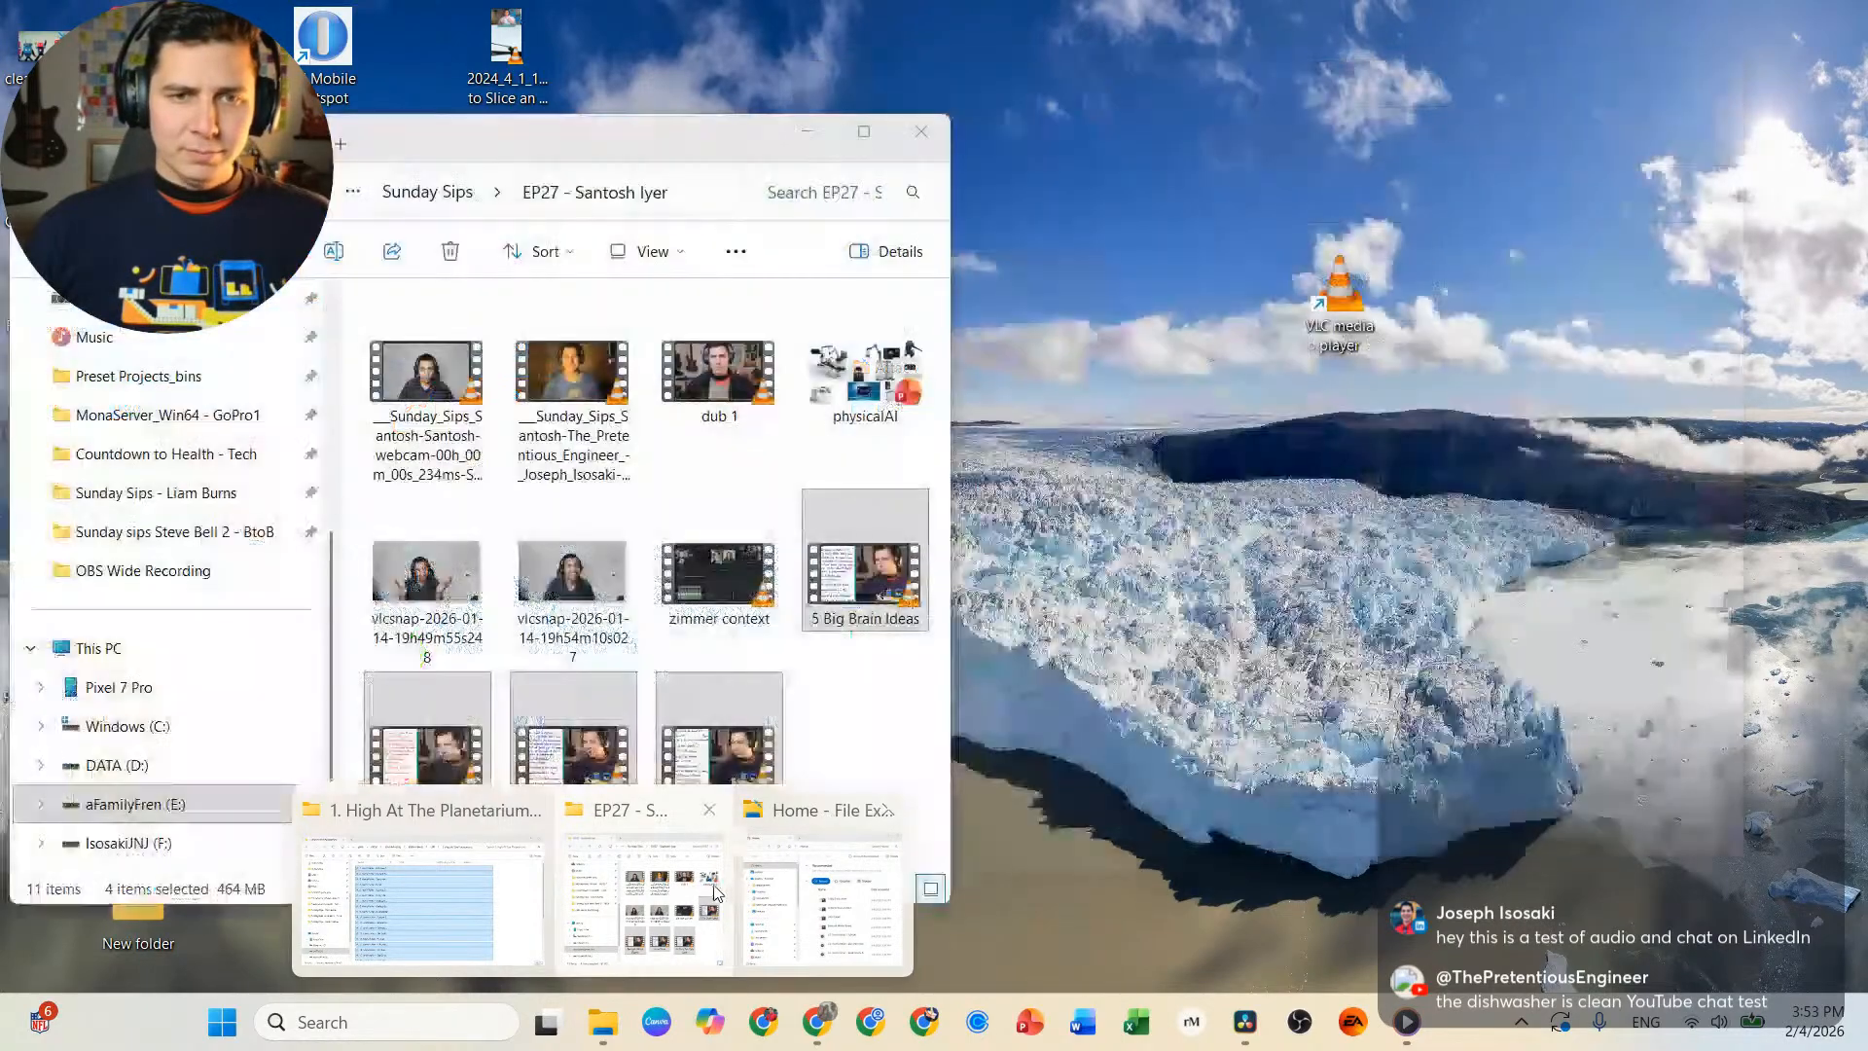
{"action": "left_click", "coordinate": [715, 890]}
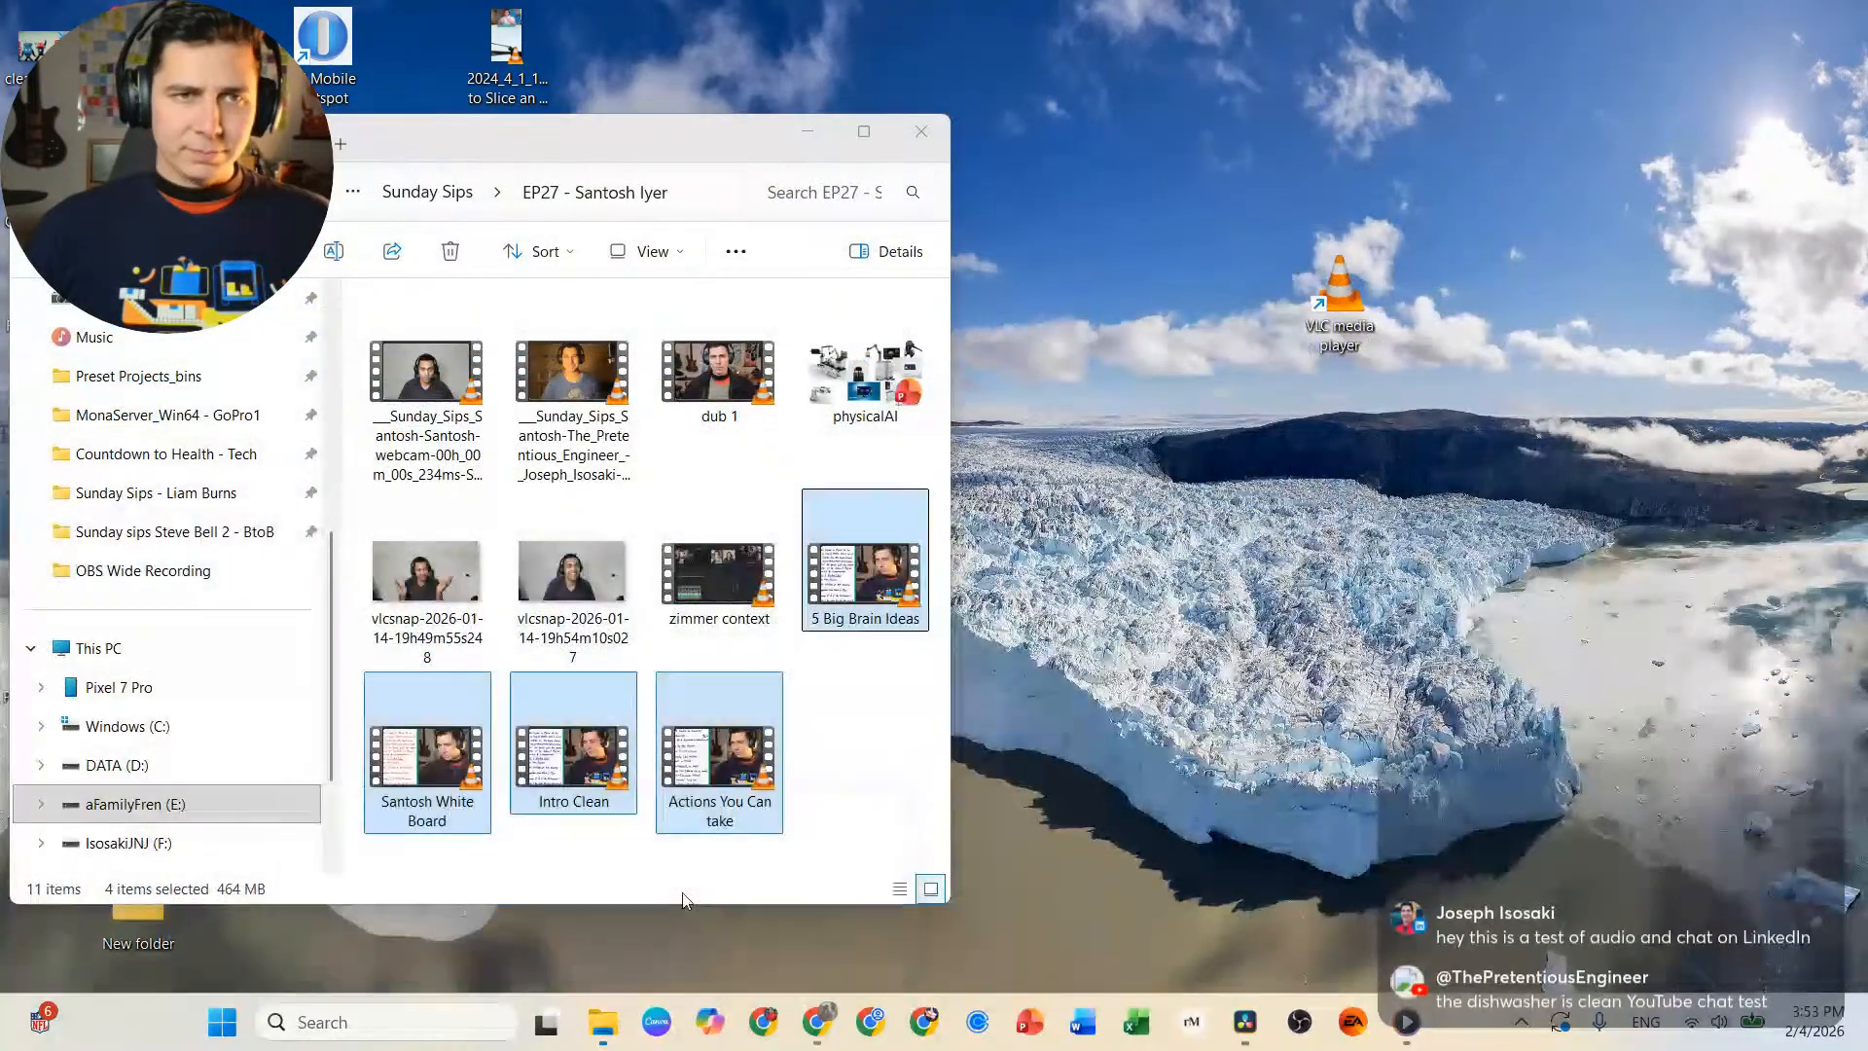
{"action": "left_click", "coordinate": [339, 147]}
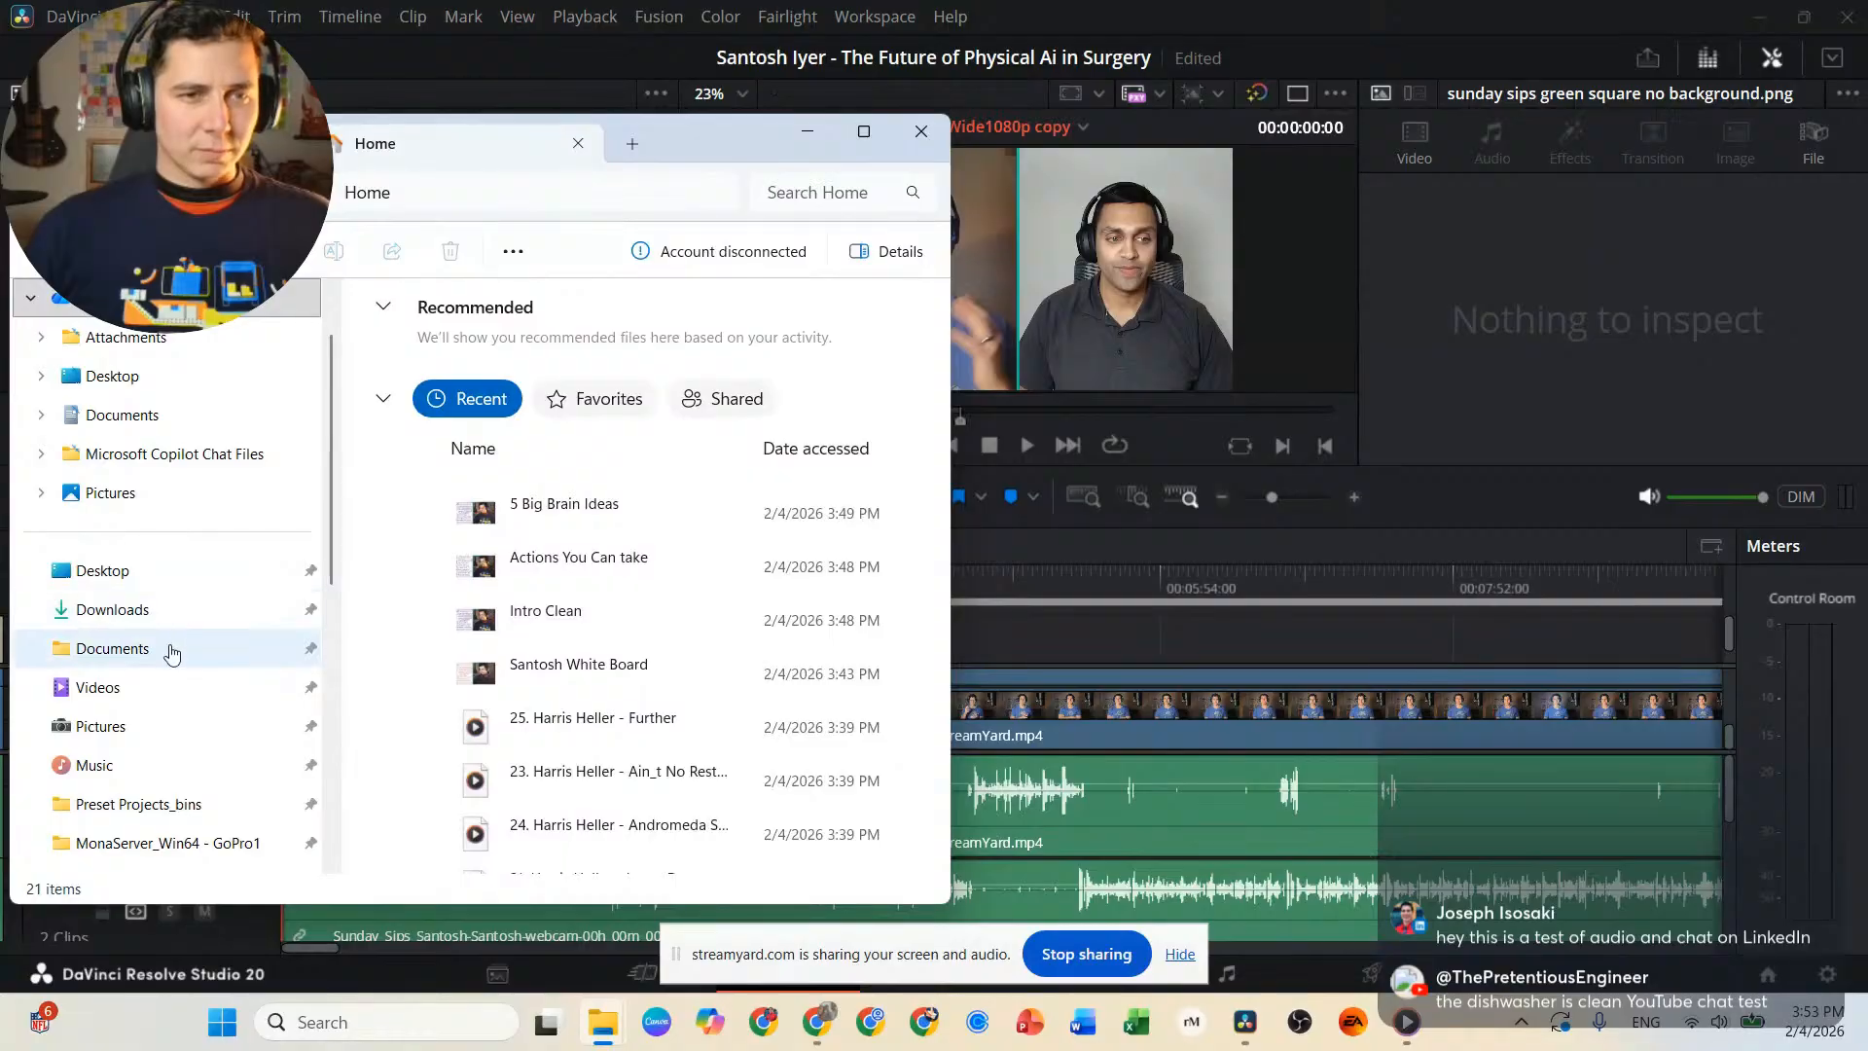
{"action": "left_click", "coordinate": [282, 609]}
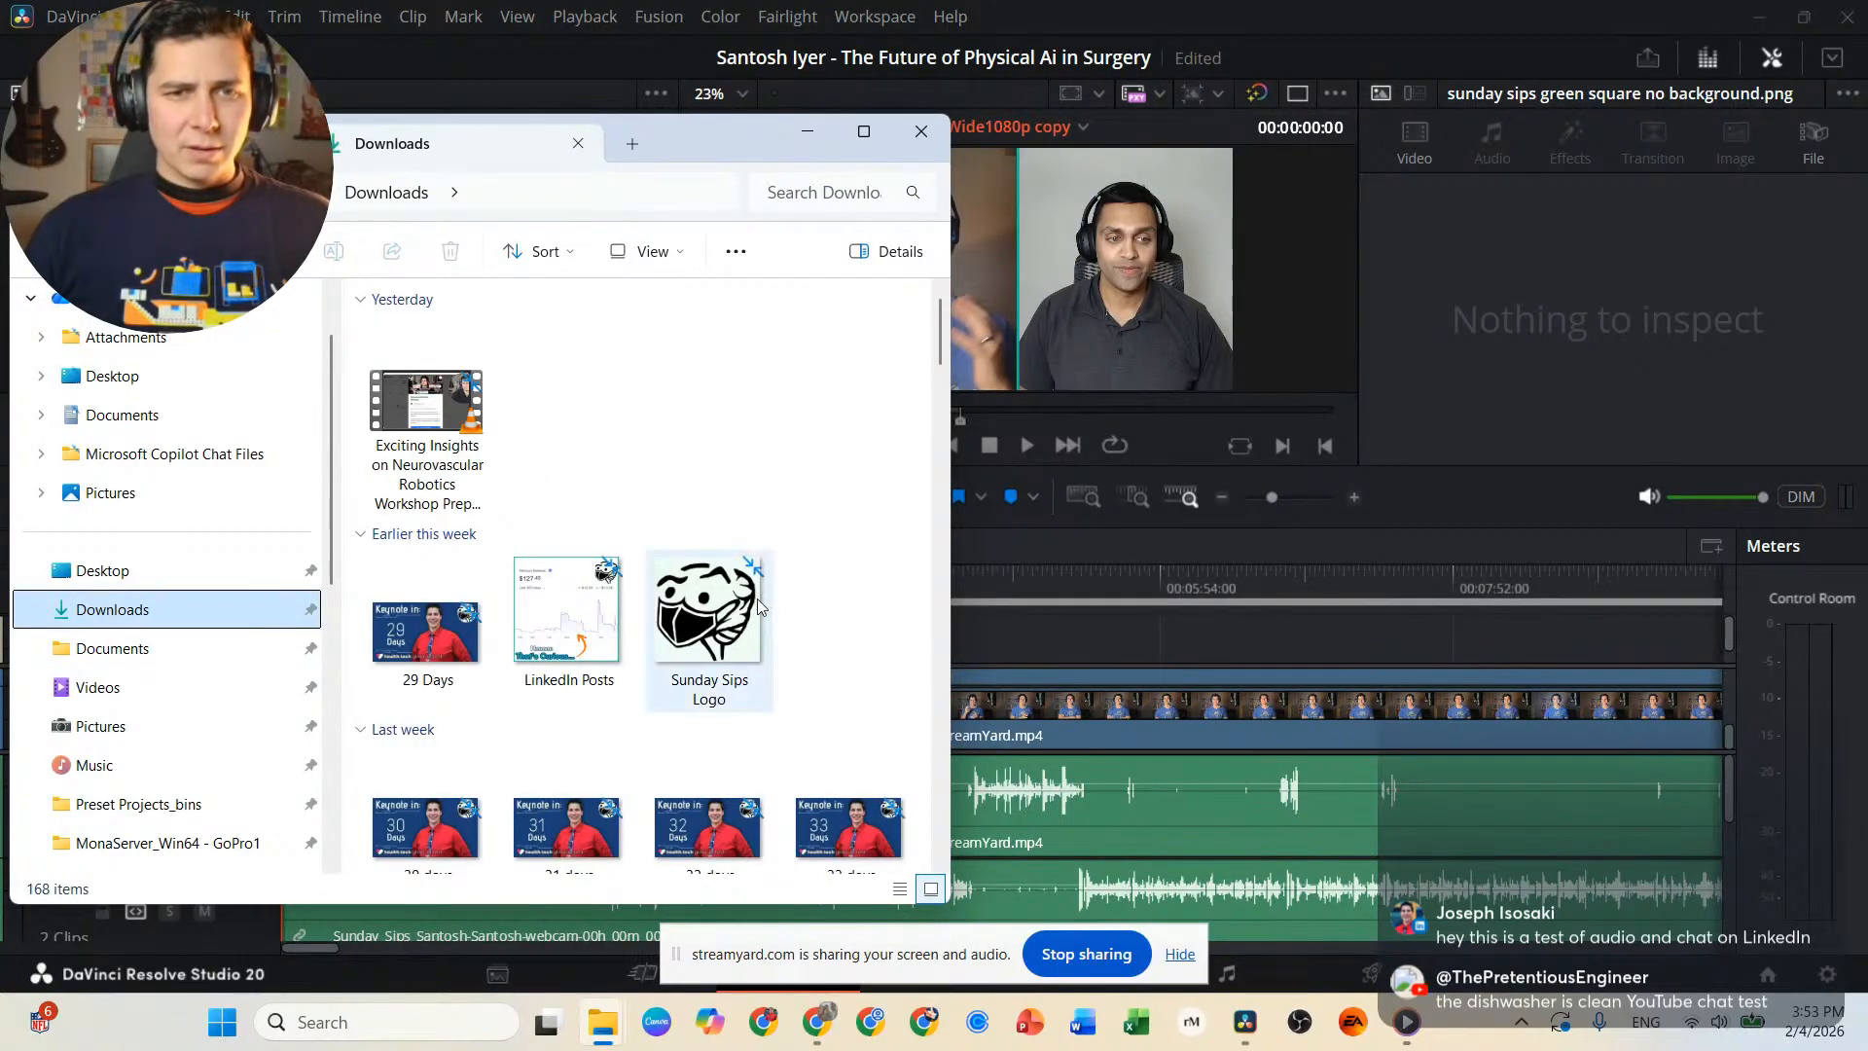
{"action": "left_click", "coordinate": [712, 618]}
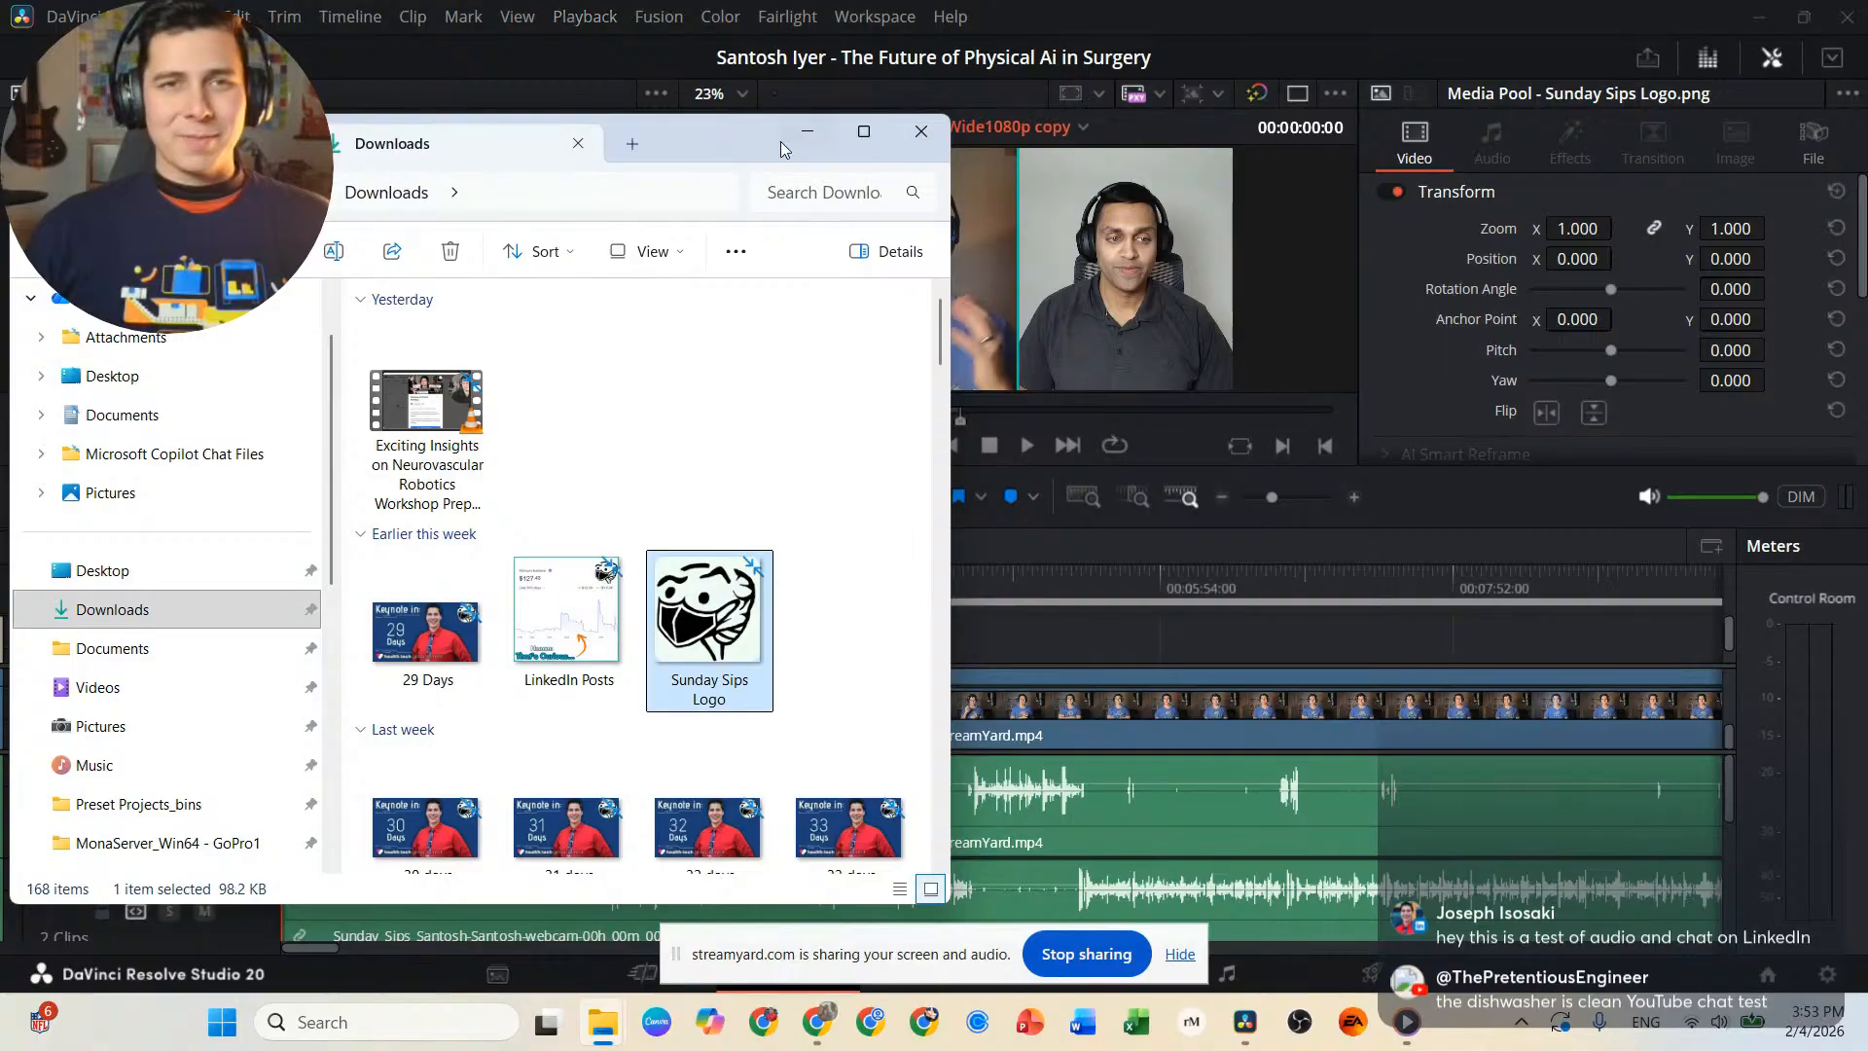
{"action": "left_click", "coordinate": [826, 144]}
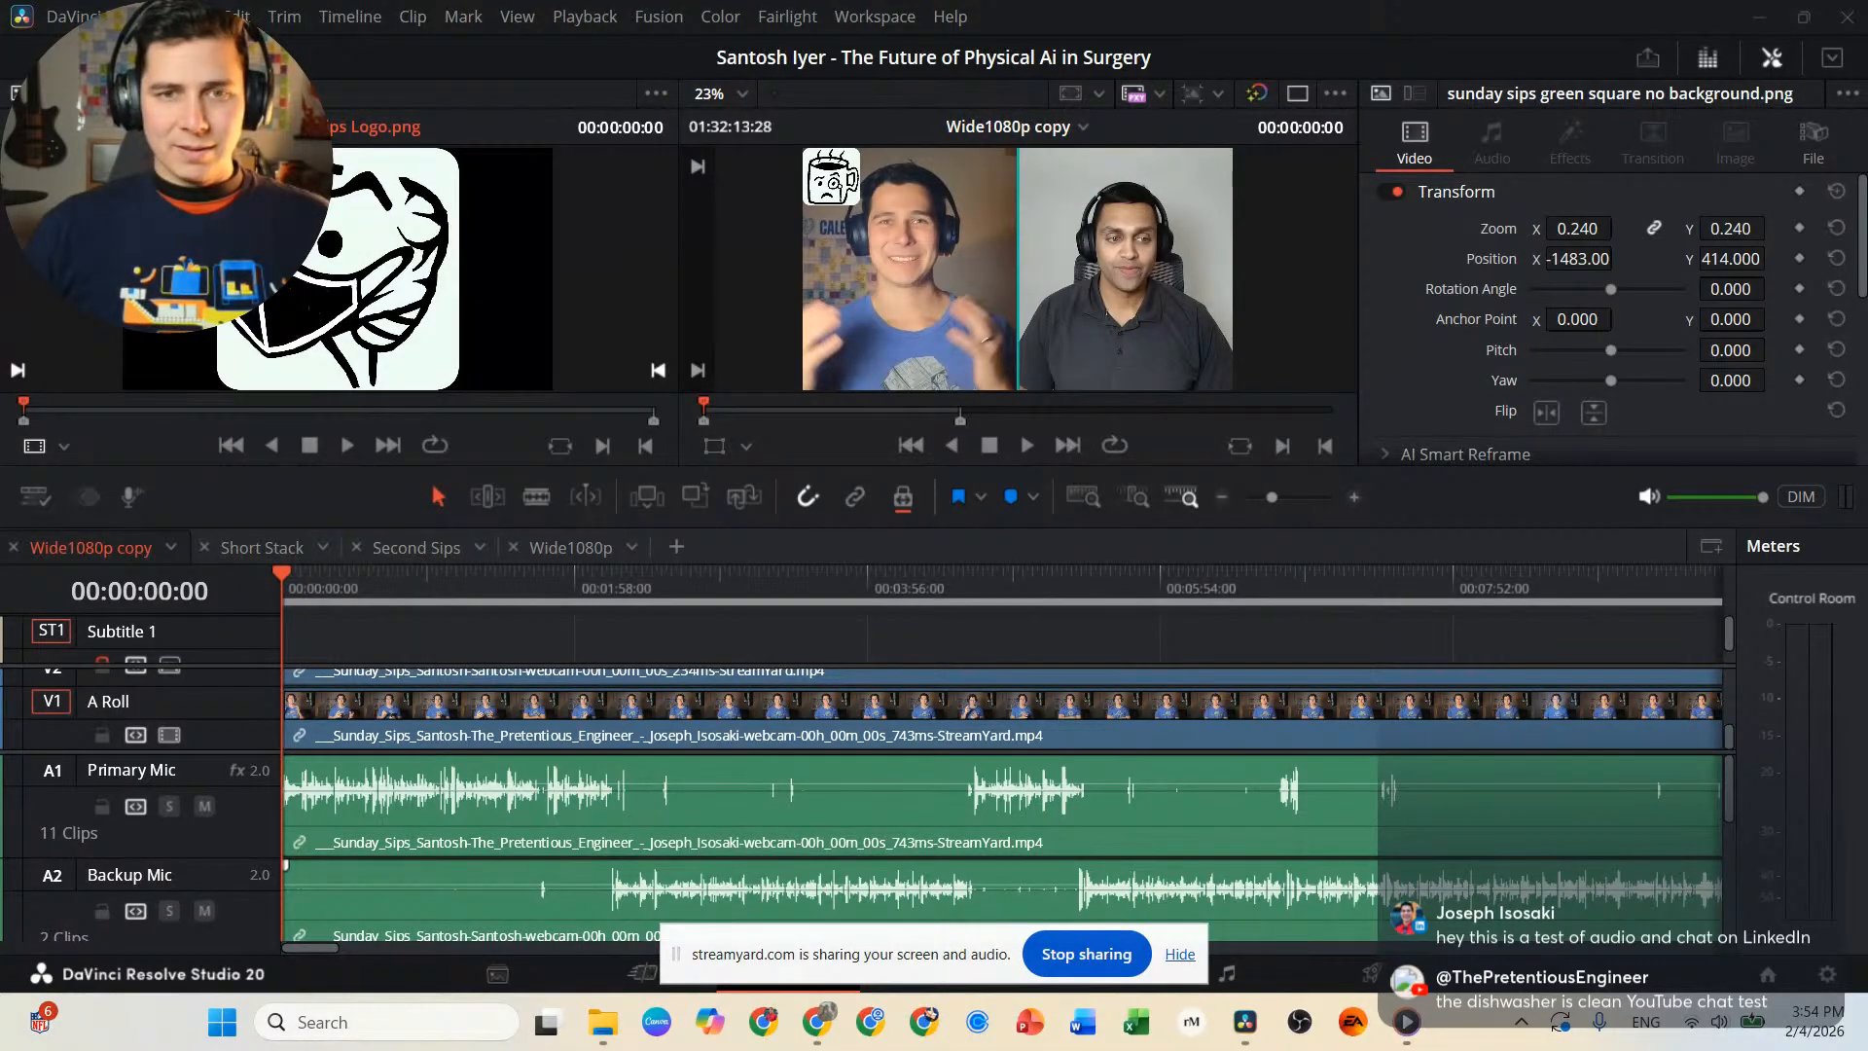
Delete the sunday sips green square no background.png clip from track V5 of the Wide1080p copy timeline.
{"action": "scroll", "coordinate": [438, 720], "scroll_direction": "up", "scroll_amount": 5}
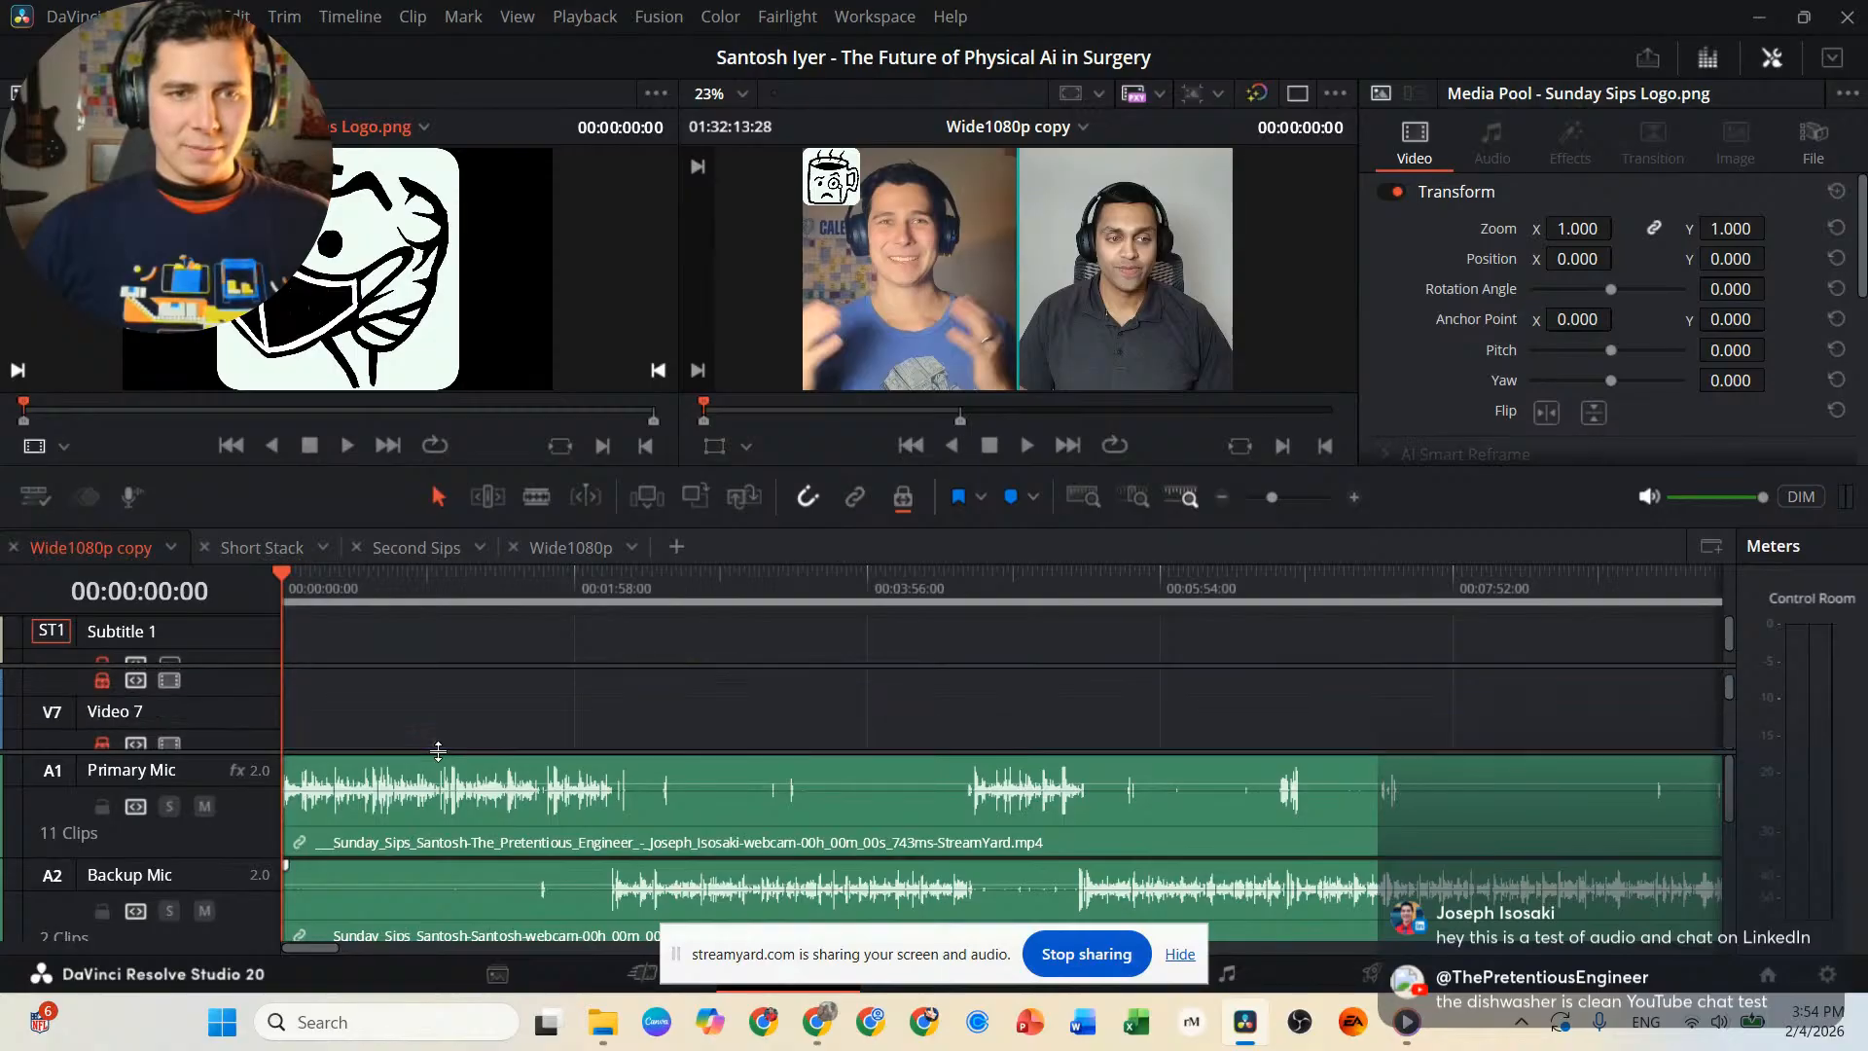
{"action": "scroll", "coordinate": [438, 744], "scroll_direction": "down", "scroll_amount": 3}
{"action": "left_click", "coordinate": [434, 697]}
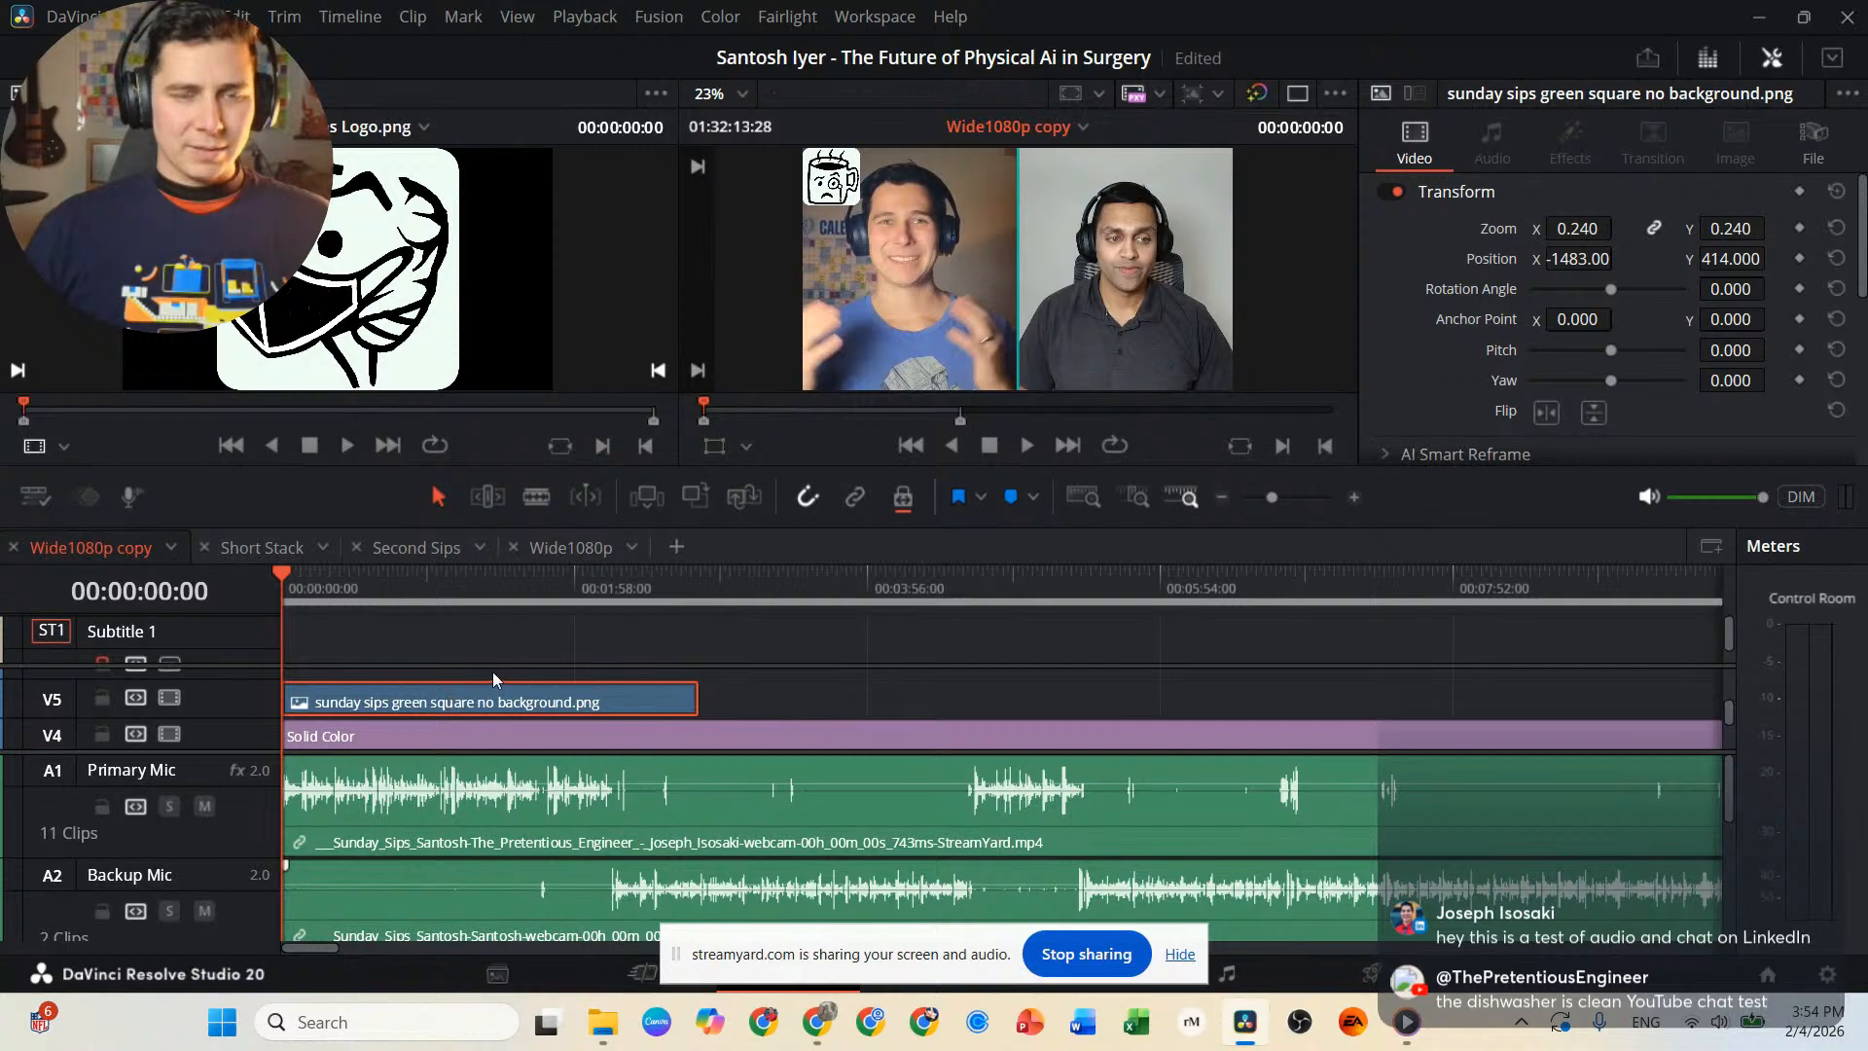
{"action": "key", "text": "Delete"}
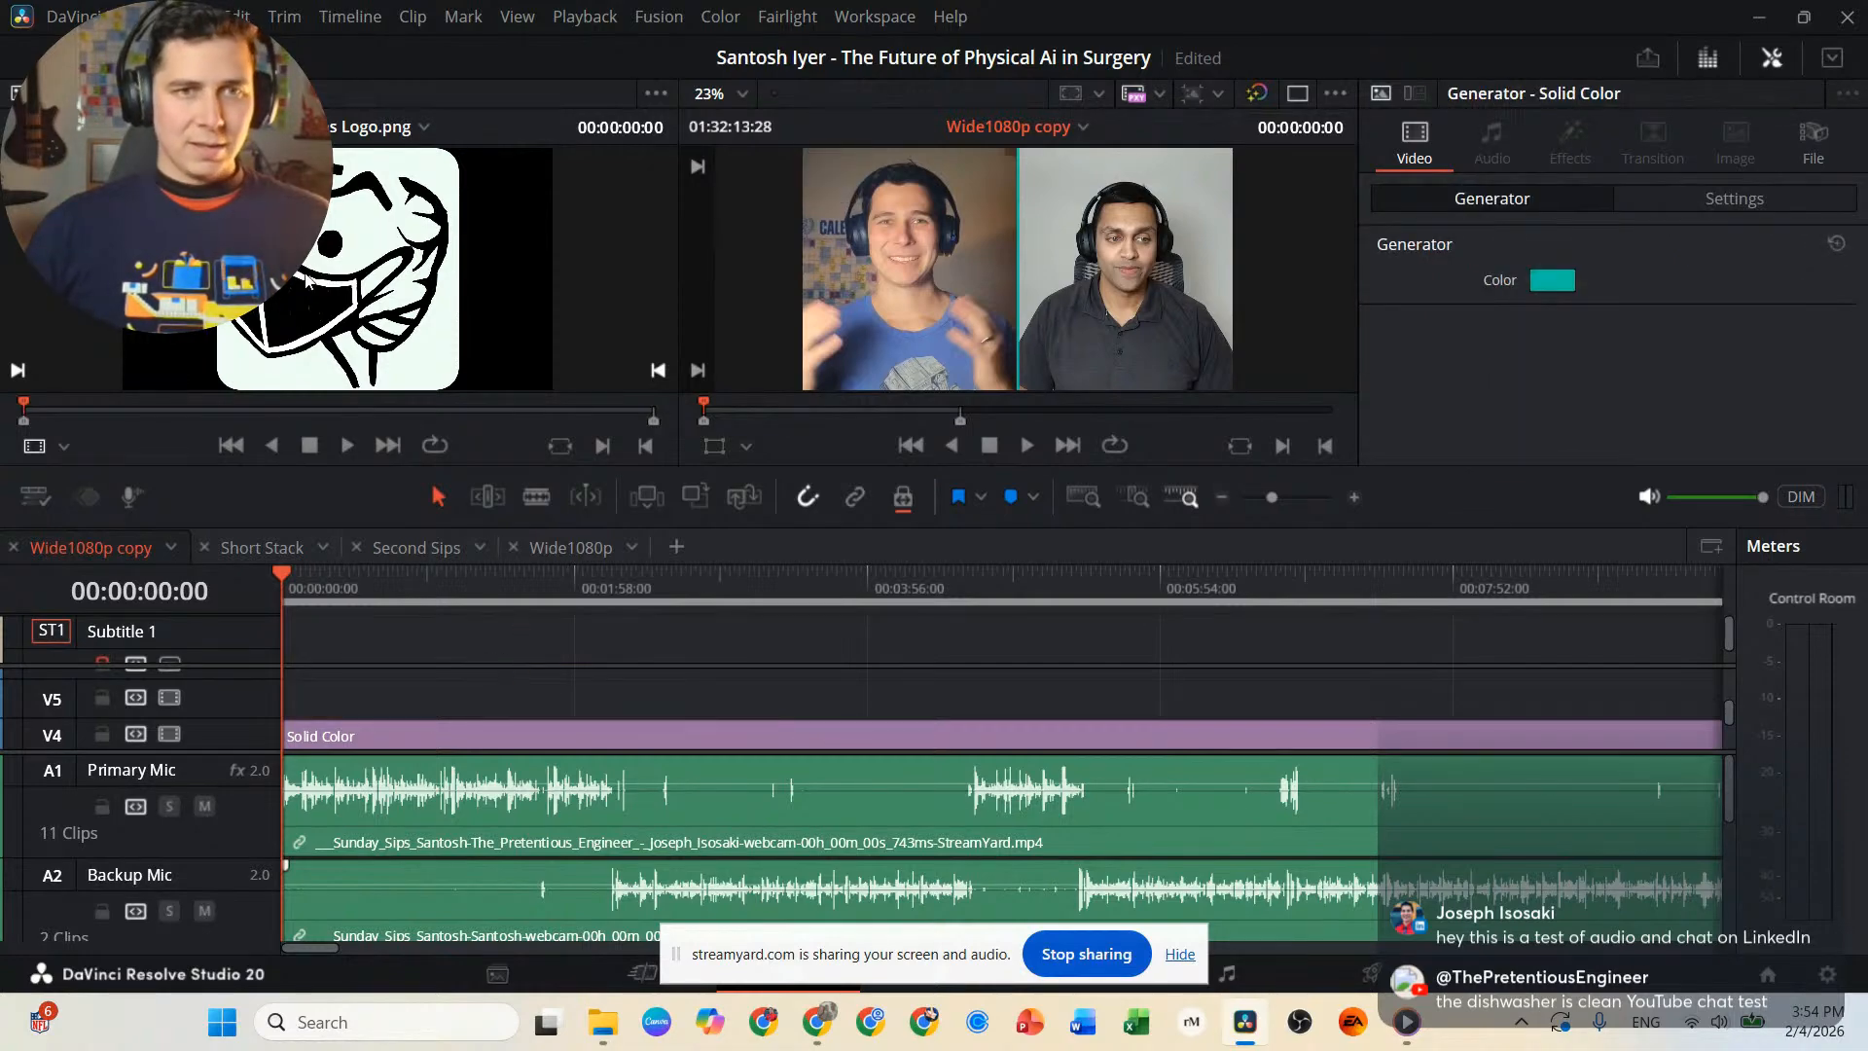
Place the Sunday Sips Logo.png on track V5, aligned with the very start of the timeline.
{"action": "left_click_drag", "start_coordinate": [305, 281], "coordinate": [329, 708]}
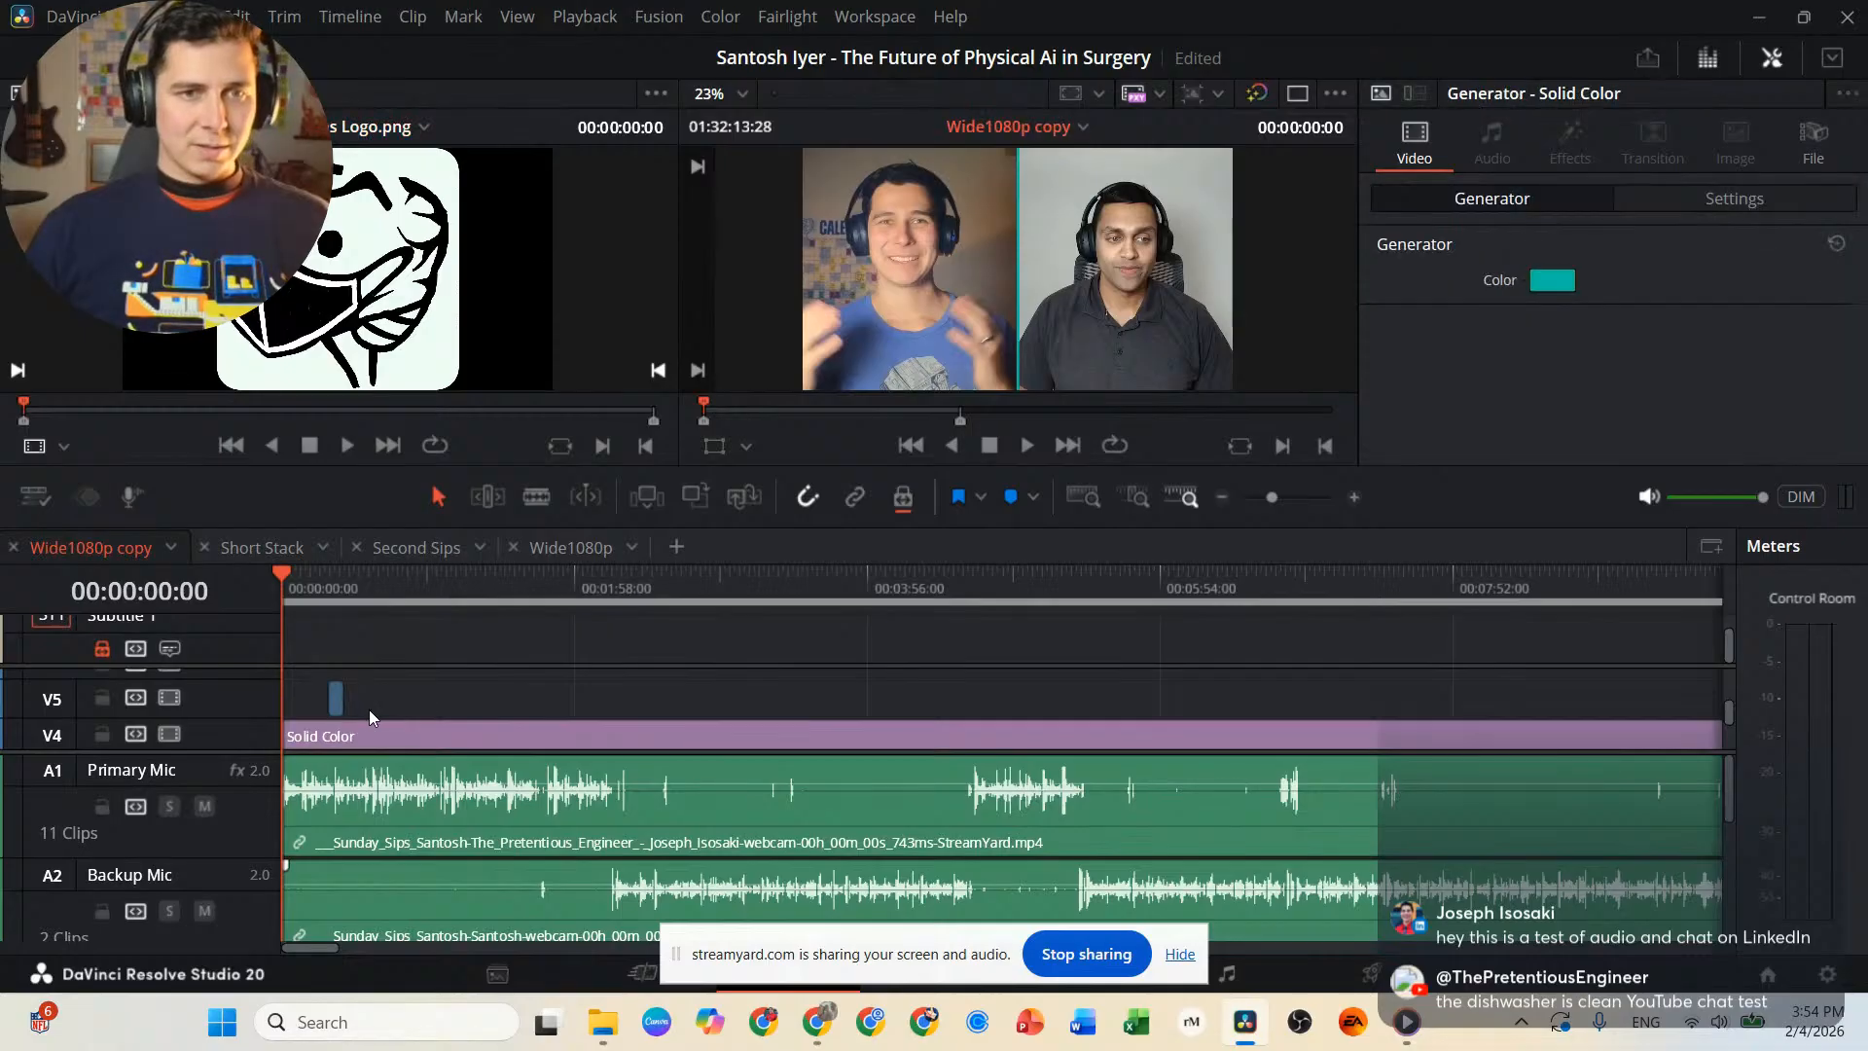
{"action": "scroll", "coordinate": [347, 692], "scroll_direction": "up", "scroll_amount": 2}
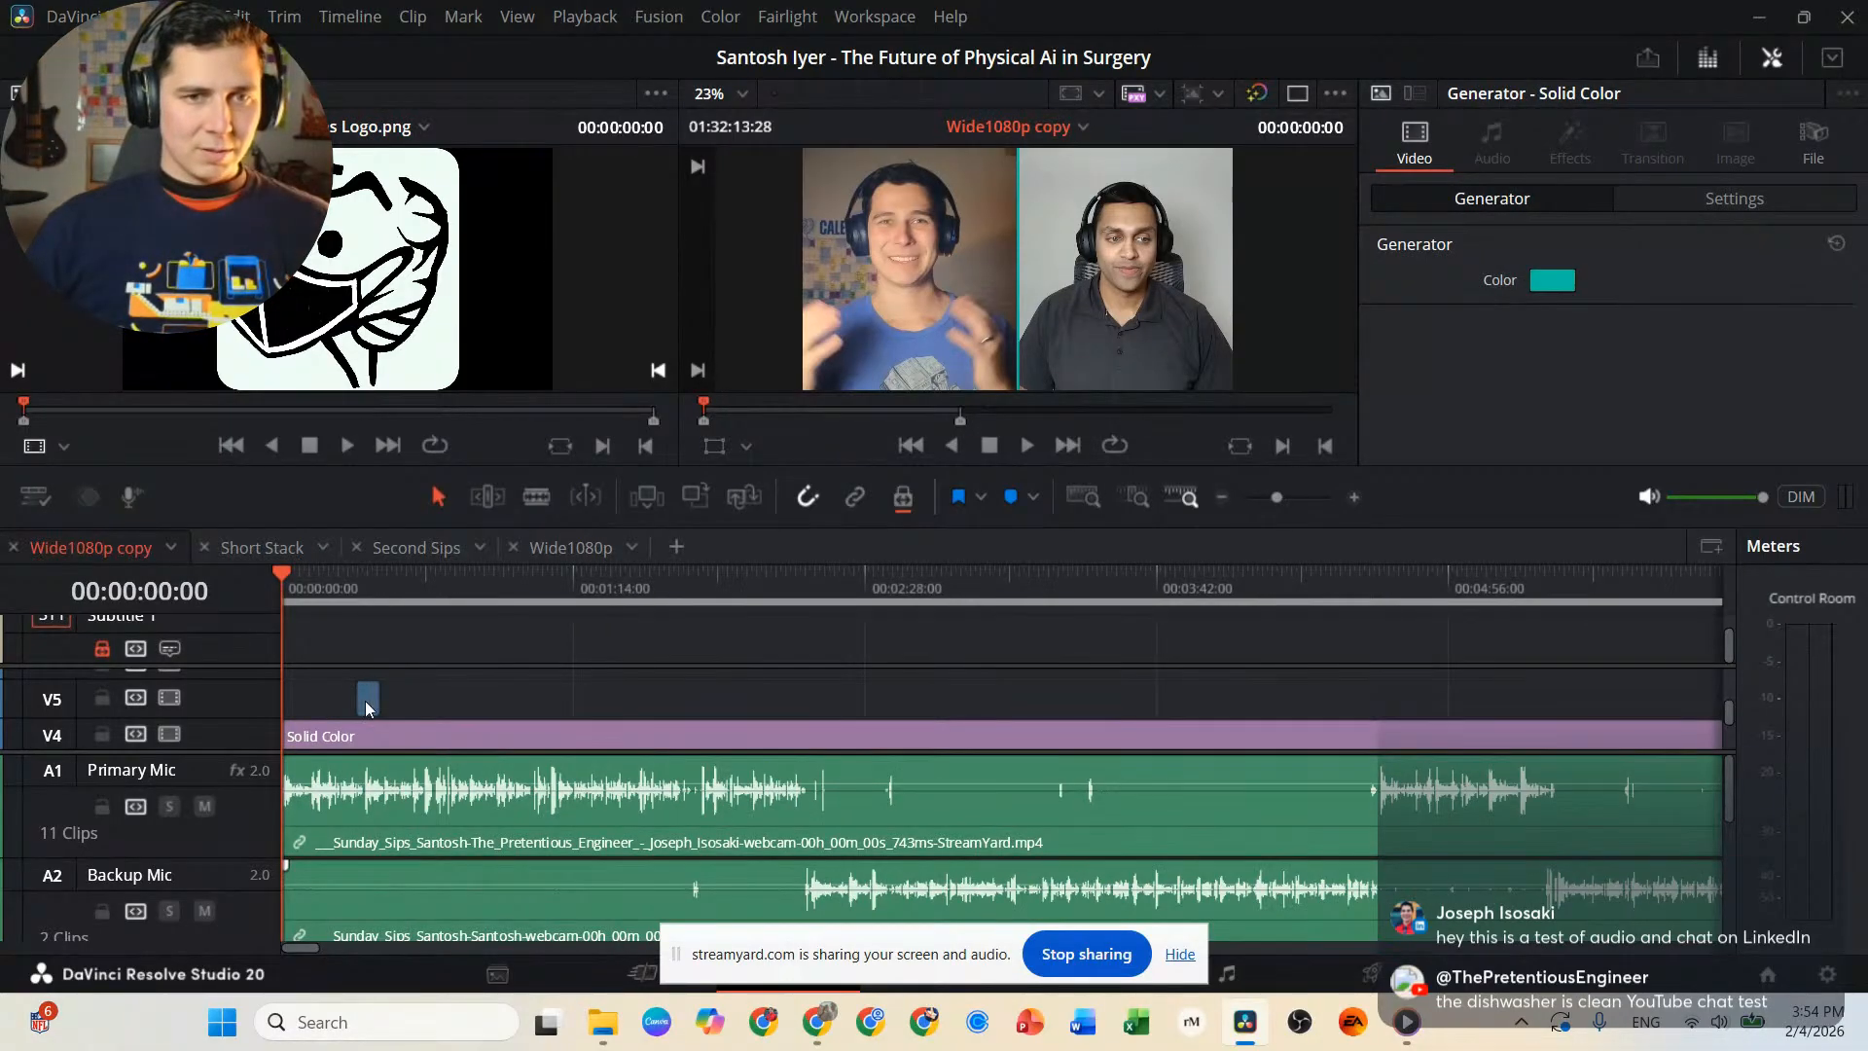
{"action": "left_click_drag", "start_coordinate": [365, 700], "coordinate": [296, 703]}
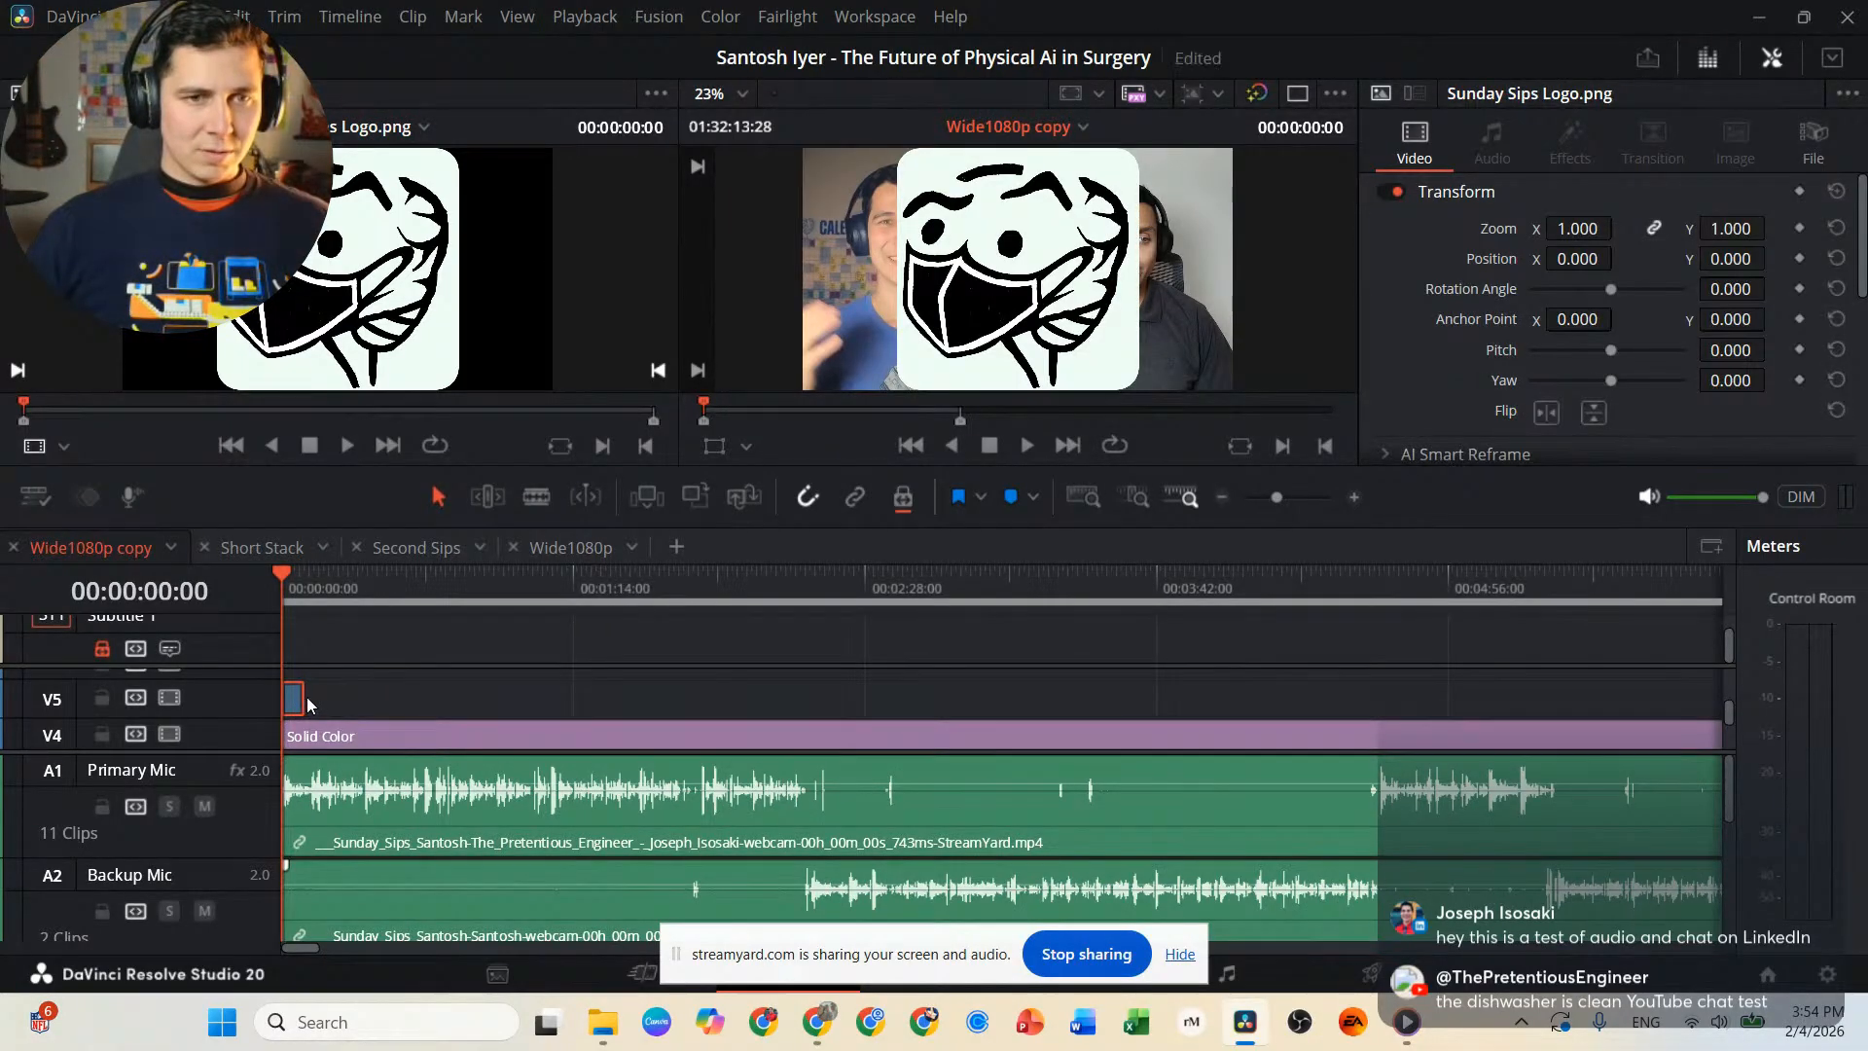
Extend the end of the Sunday Sips Logo.png clip on V5 to about two minutes into the timeline.
{"action": "scroll", "coordinate": [306, 697], "scroll_direction": "up", "scroll_amount": 2}
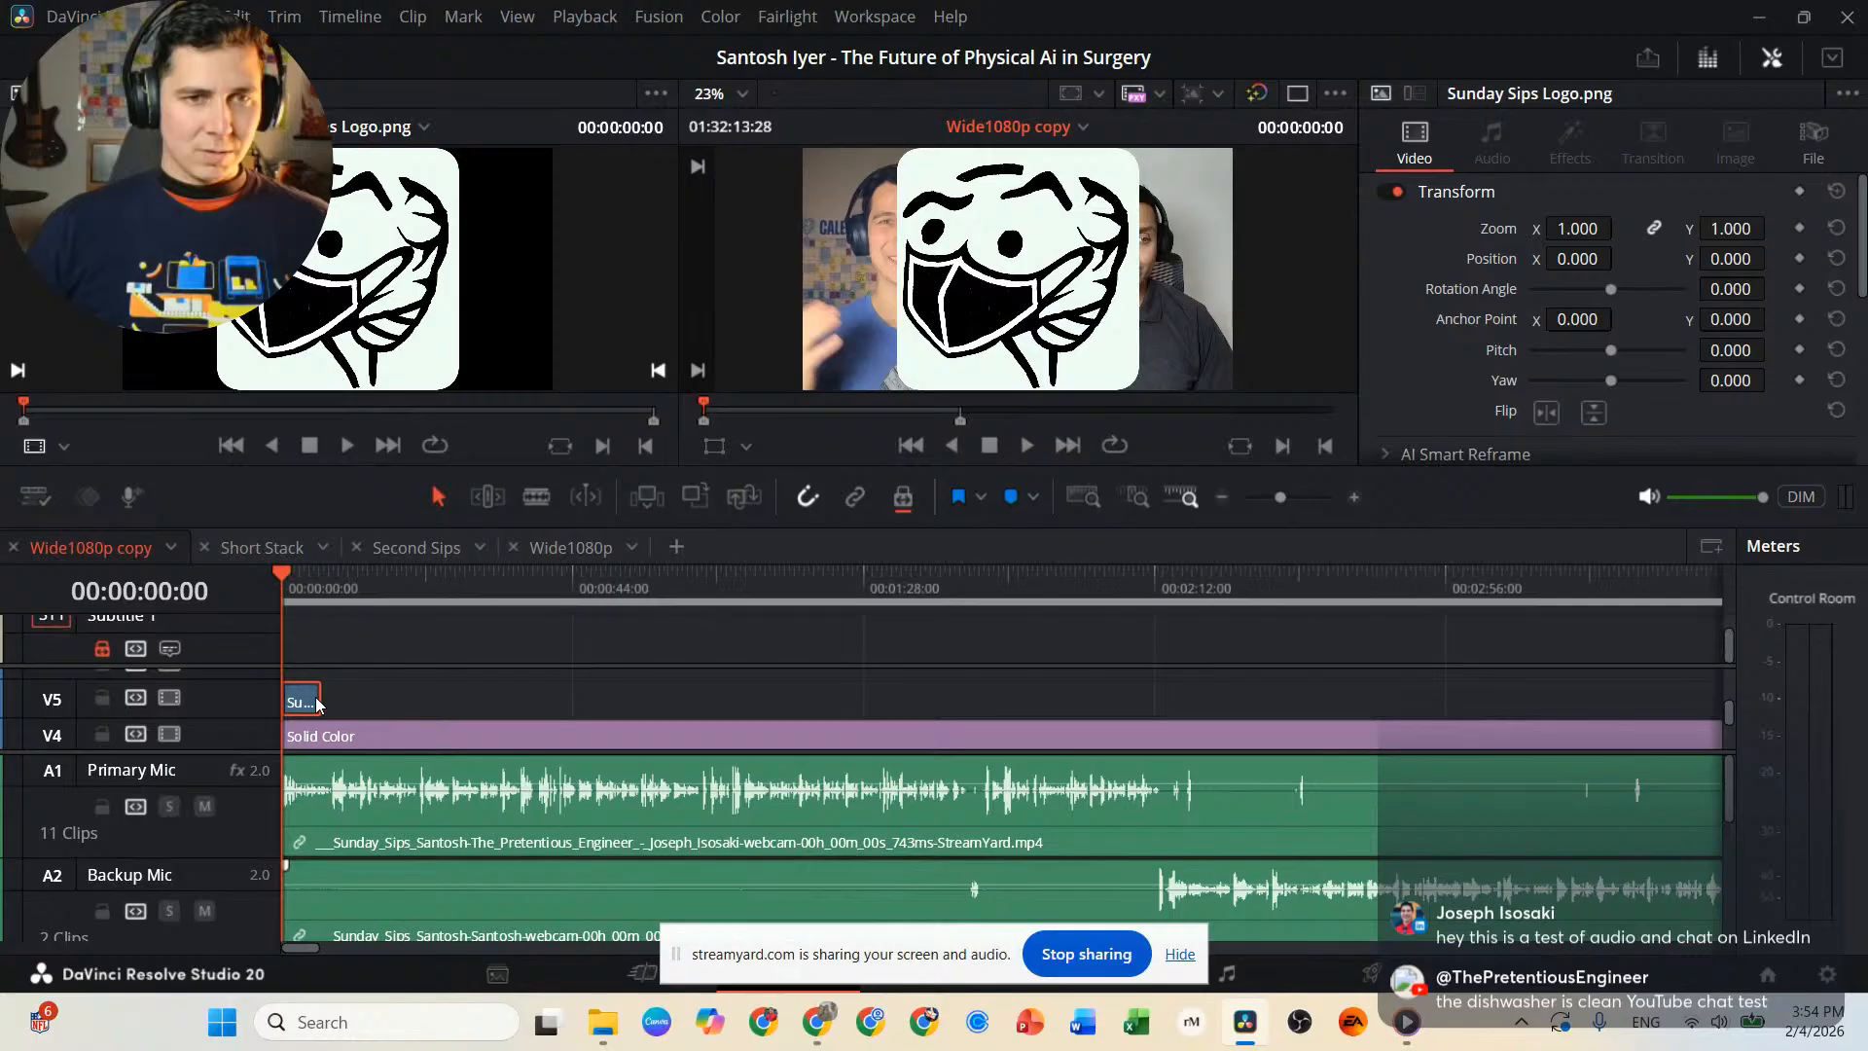
{"action": "scroll", "coordinate": [319, 703], "scroll_direction": "up", "scroll_amount": 2}
{"action": "left_click_drag", "start_coordinate": [340, 702], "coordinate": [1189, 703]}
{"action": "scroll", "coordinate": [734, 720], "scroll_direction": "down", "scroll_amount": 3}
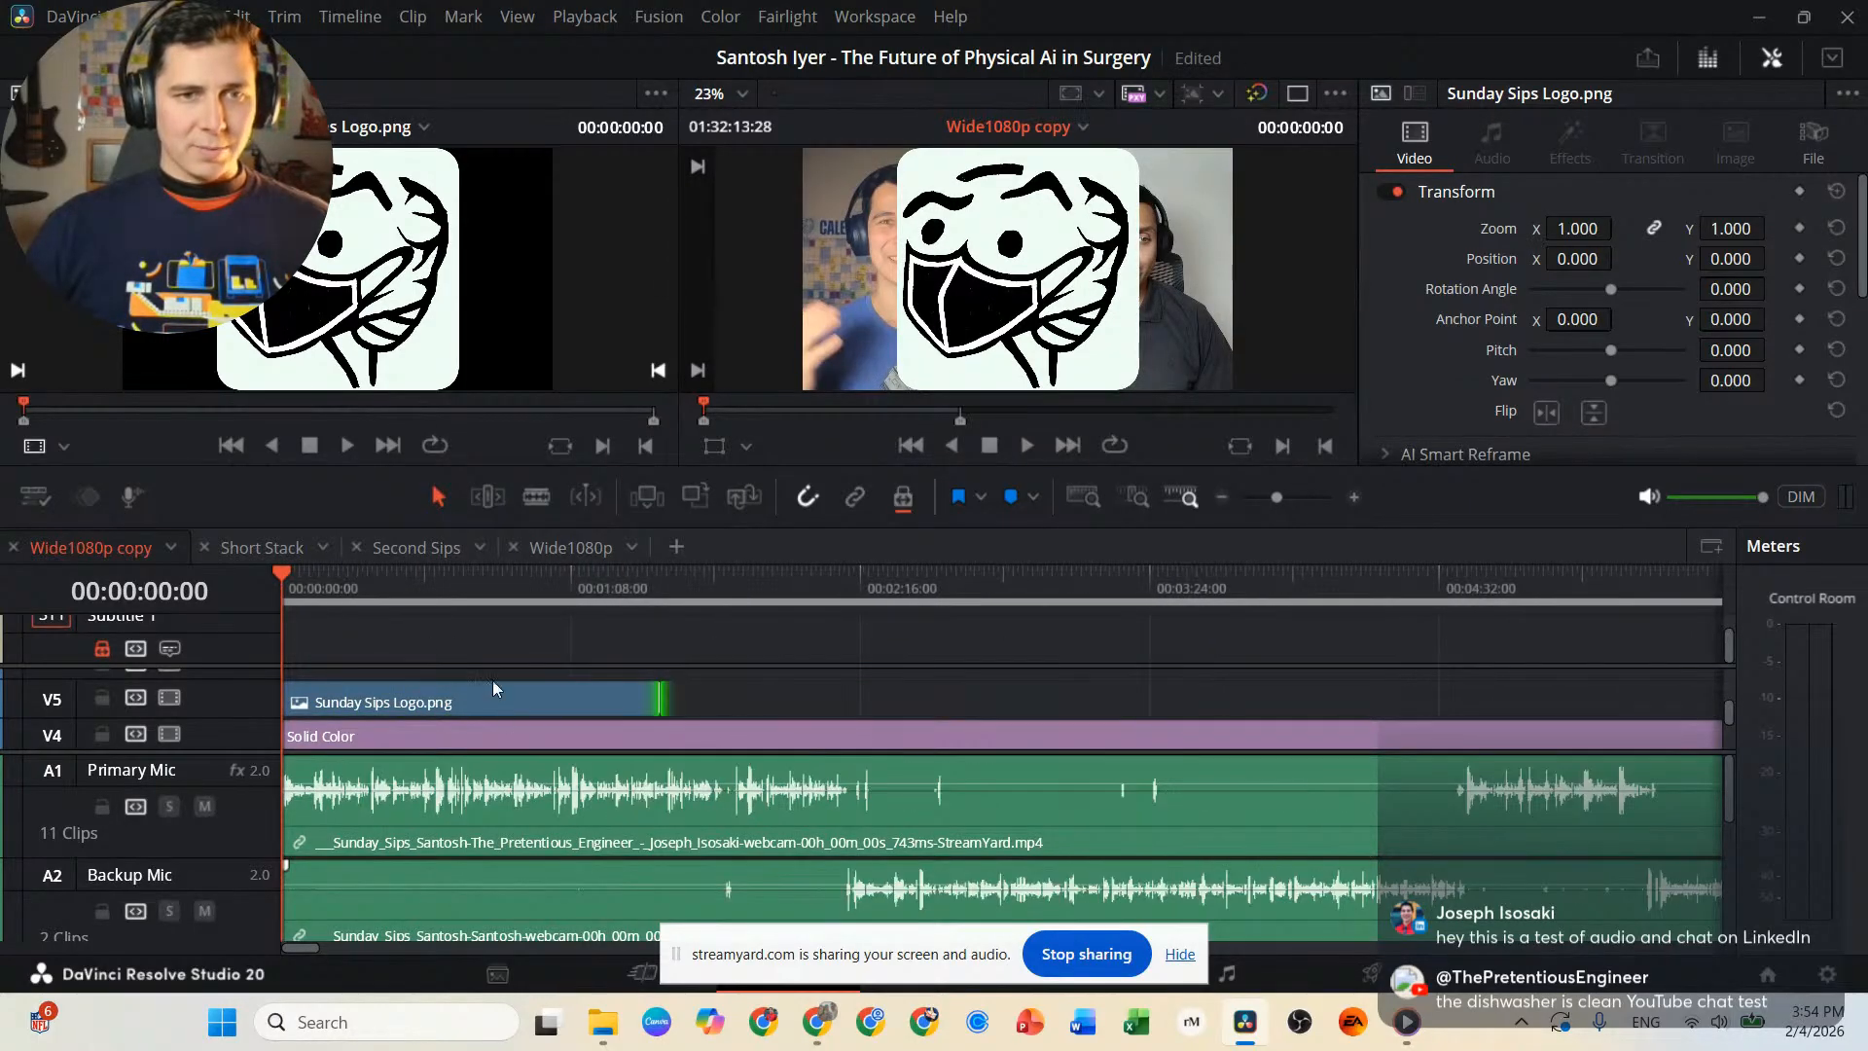
{"action": "left_click_drag", "start_coordinate": [663, 703], "coordinate": [800, 706]}
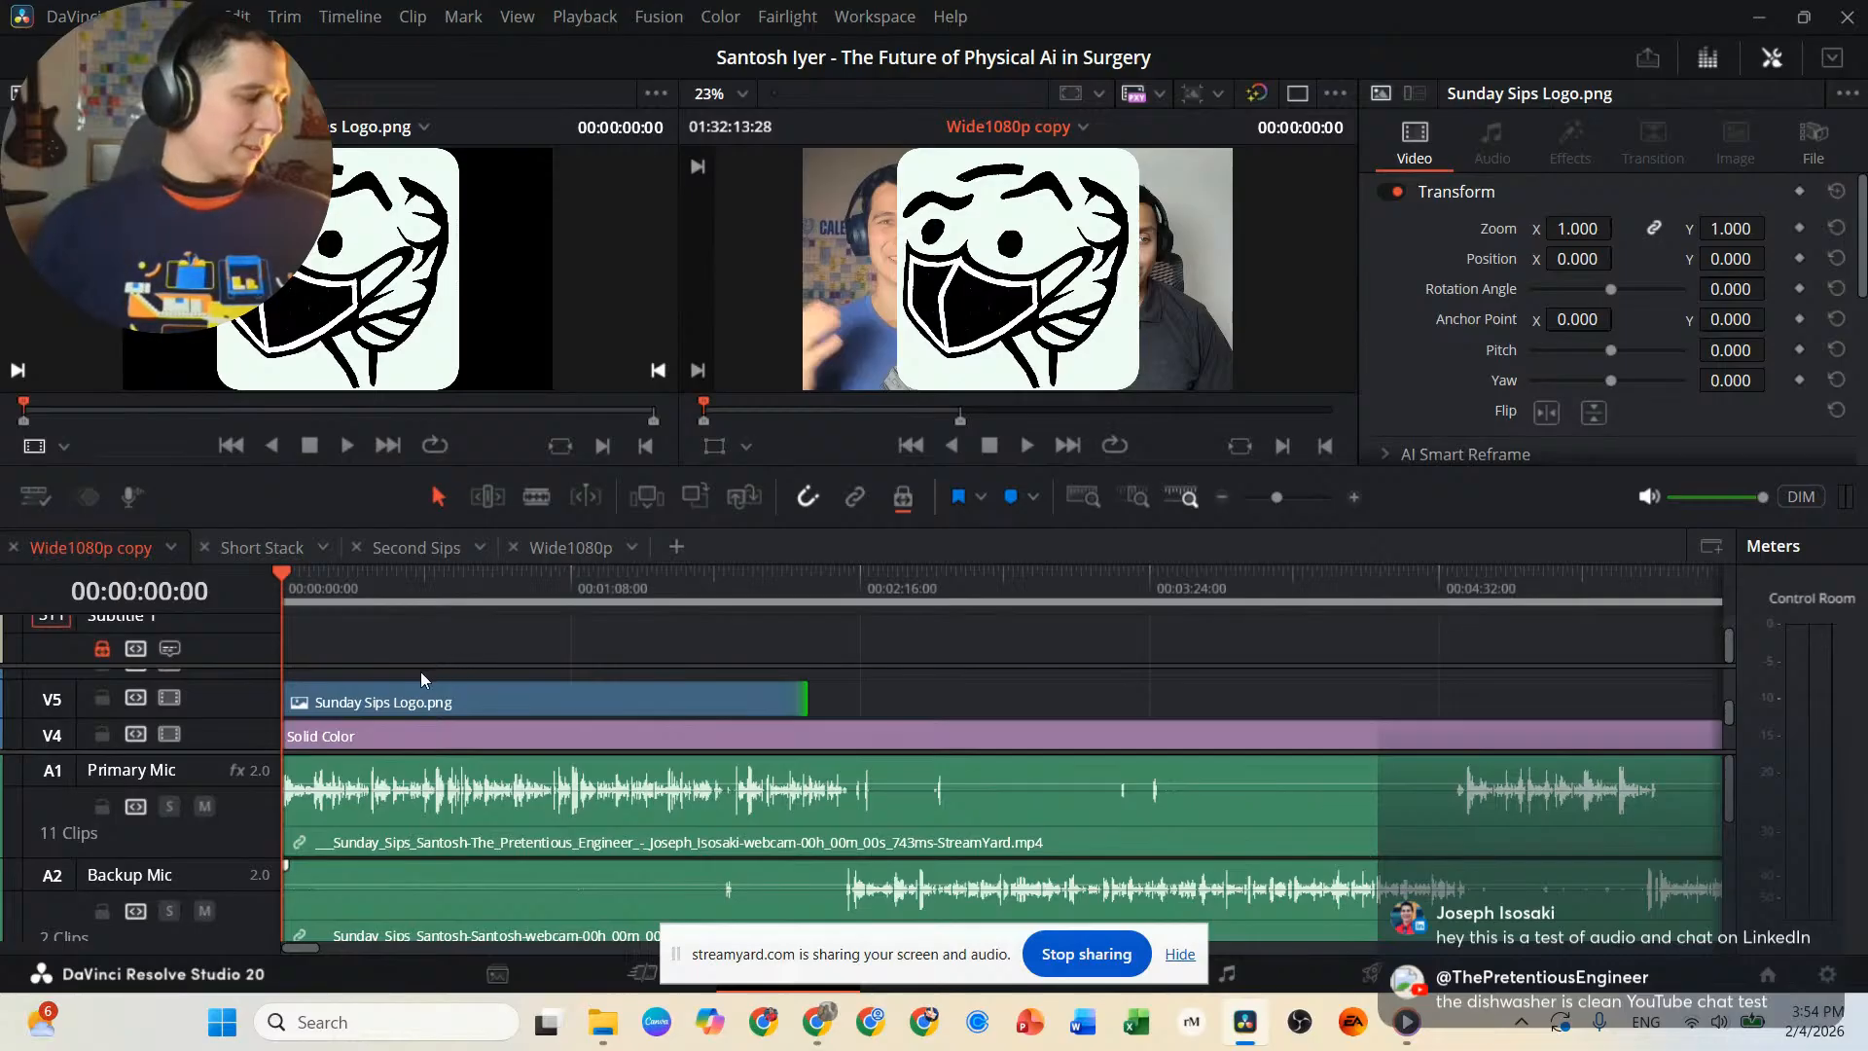
Scale the logo clip to a zoom of 0.230 and move it to position X -1482, Y 421 in the frame's upper-left corner.
{"action": "left_click", "coordinate": [527, 578]}
{"action": "left_click", "coordinate": [584, 710]}
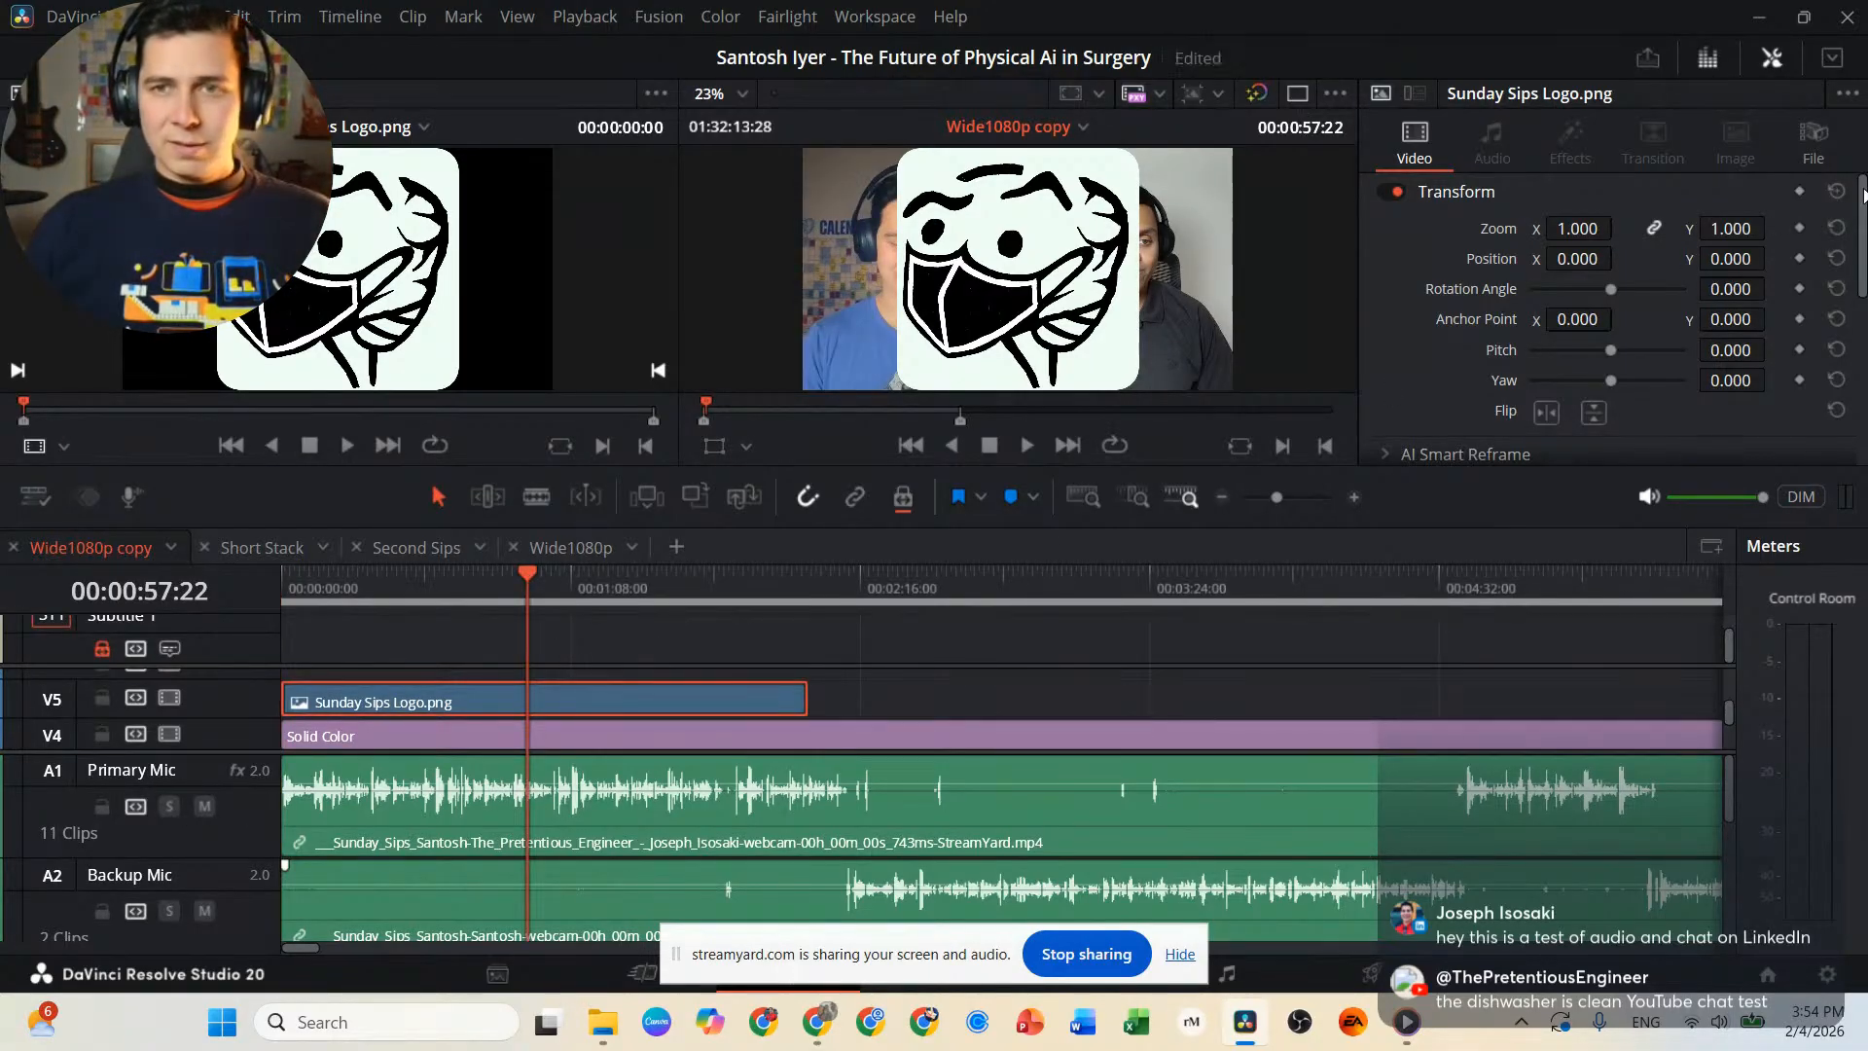
{"action": "left_click_drag", "start_coordinate": [1577, 229], "coordinate": [1526, 259]}
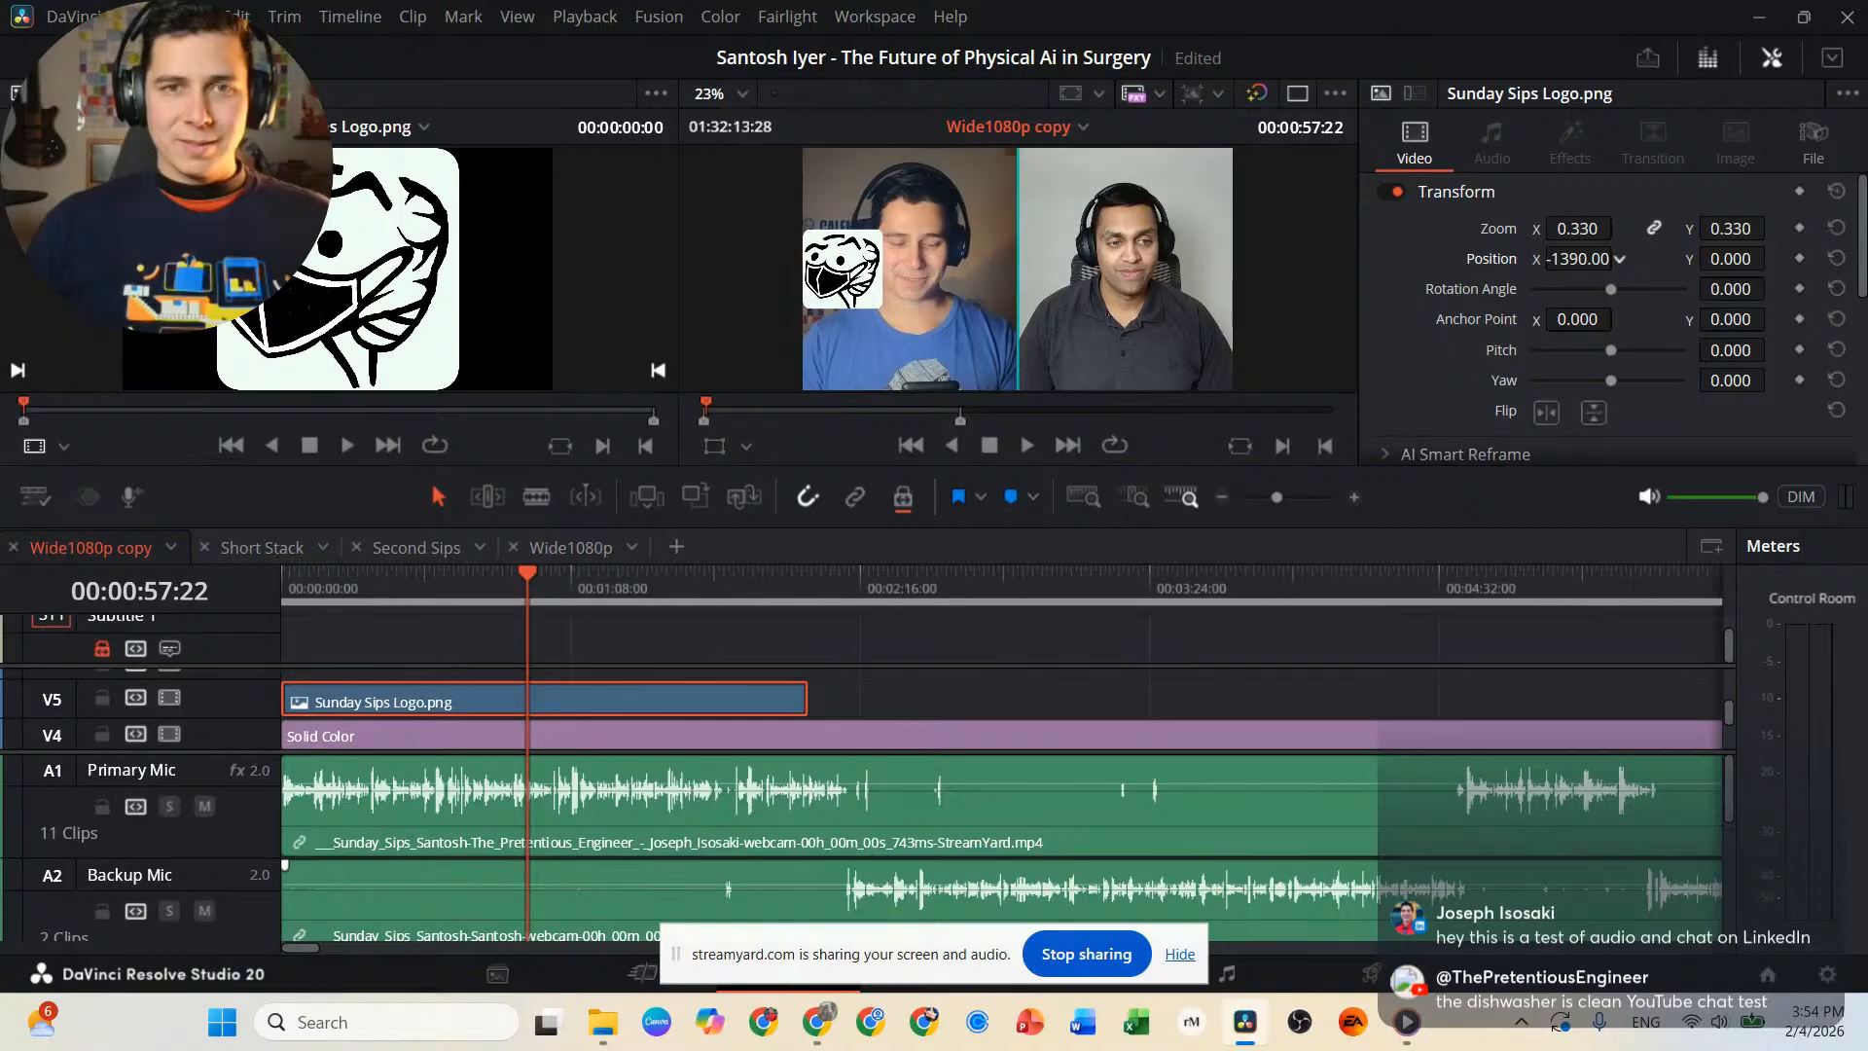
{"action": "left_click_drag", "start_coordinate": [1723, 260], "coordinate": [1777, 257]}
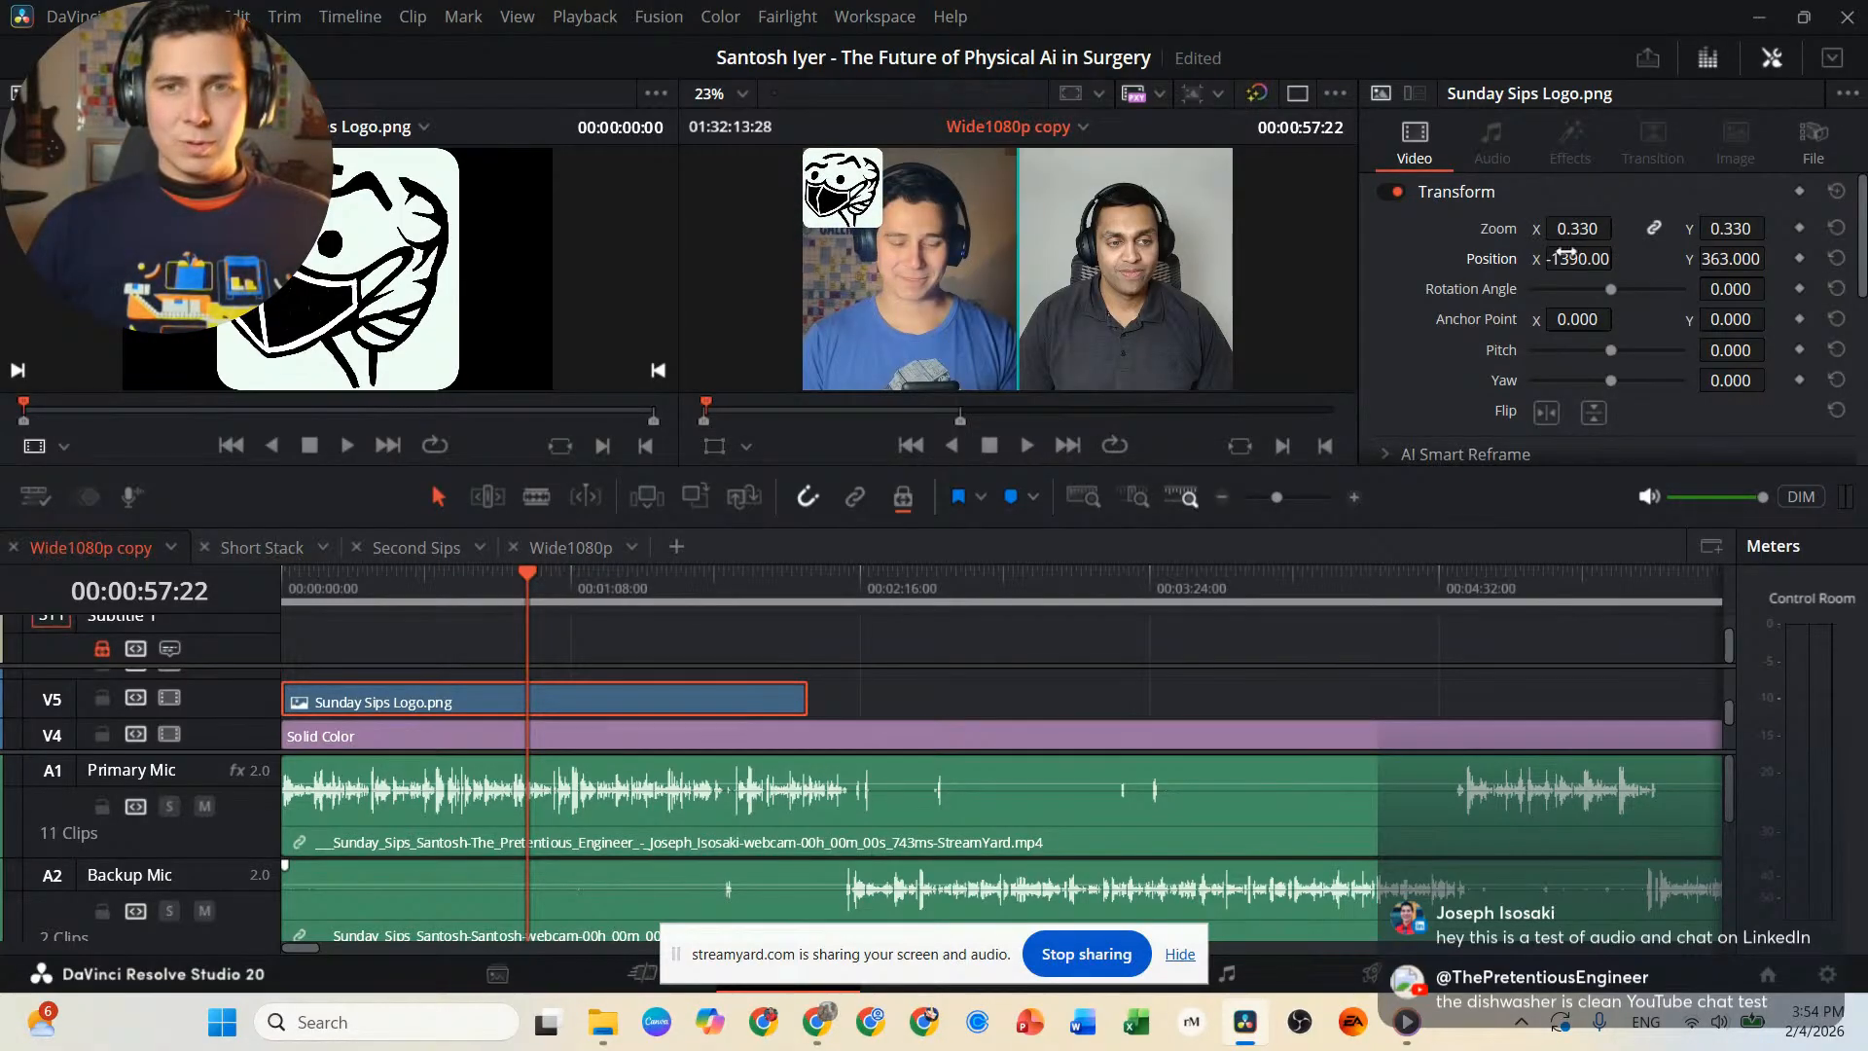
{"action": "mouse_move", "coordinate": [1574, 231]}
{"action": "left_mouse_down"}
{"action": "mouse_move", "coordinate": [1620, 228]}
{"action": "mouse_move", "coordinate": [1569, 259]}
{"action": "mouse_move", "coordinate": [1596, 259]}
{"action": "left_mouse_up"}
{"action": "left_click_drag", "start_coordinate": [1755, 259], "coordinate": [1773, 256]}
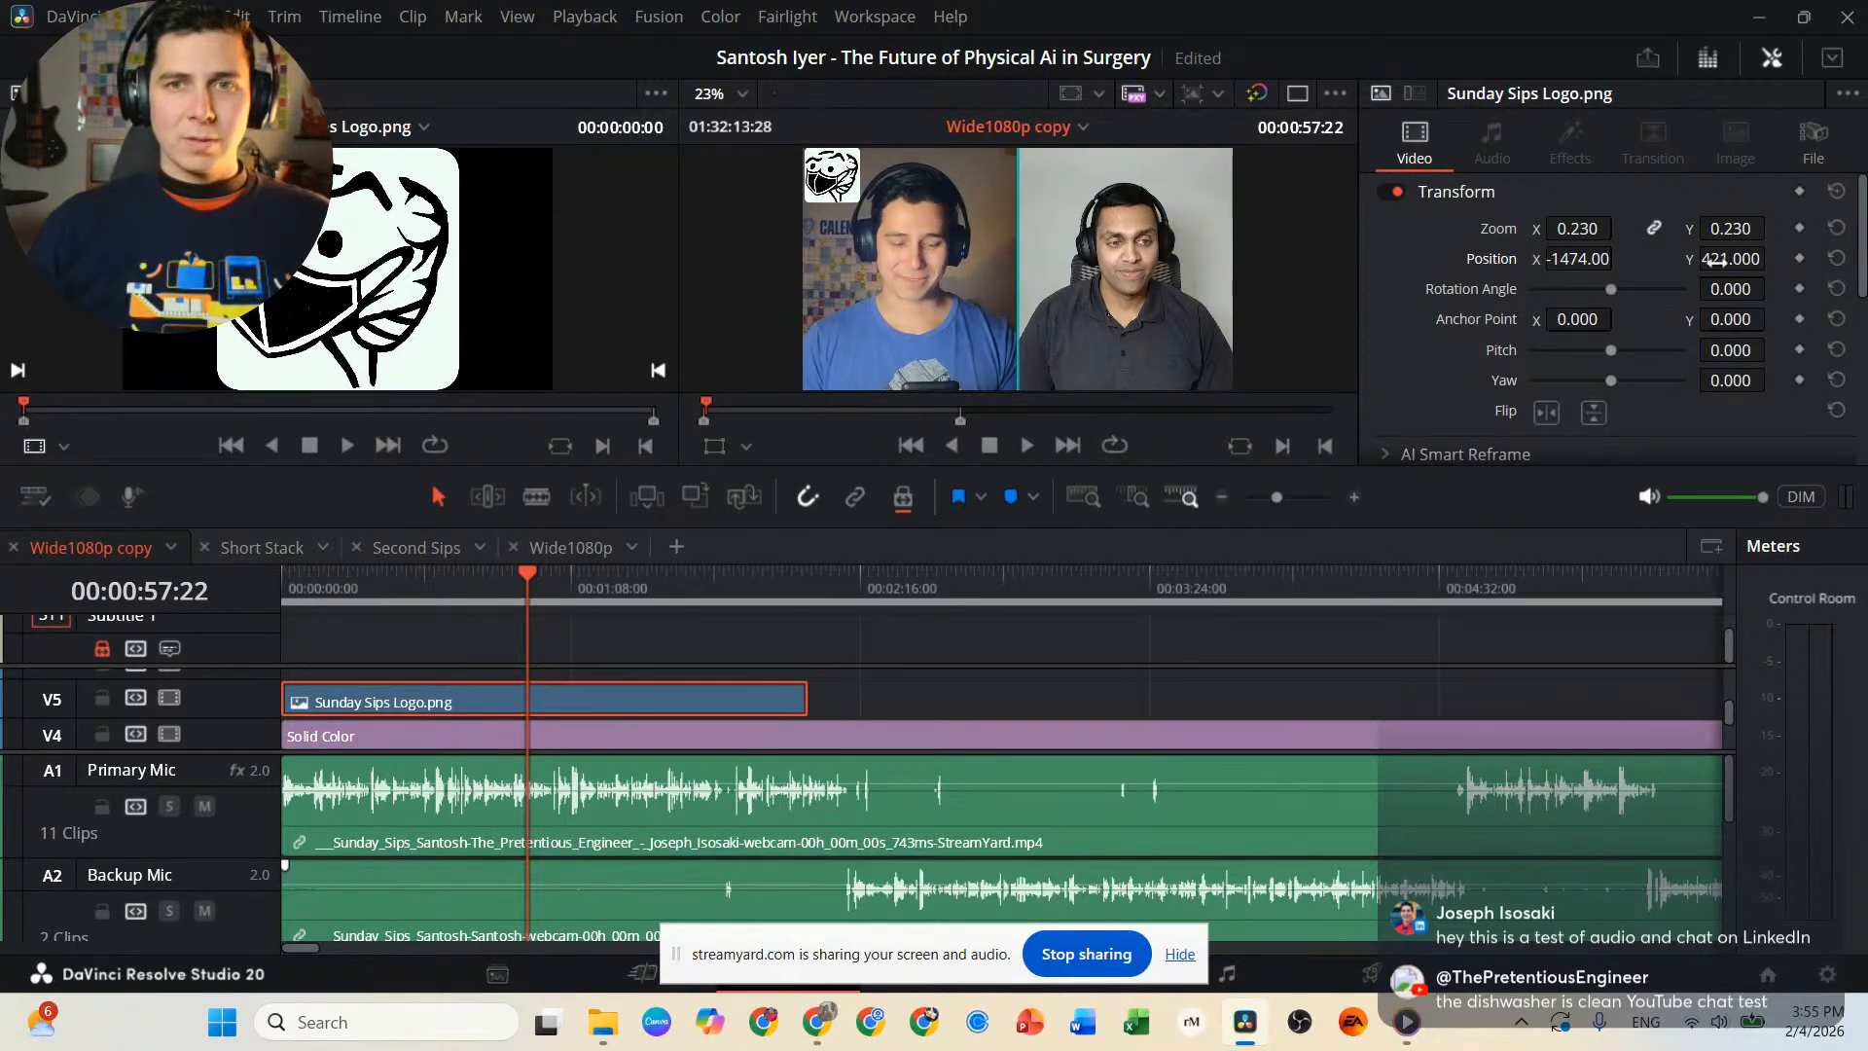
{"action": "left_click_drag", "start_coordinate": [1588, 261], "coordinate": [1619, 259]}
Fine-tune the logo's position to X -1486, Y 416 so it sits flush with the frame's corner.
{"action": "scroll", "coordinate": [852, 190], "scroll_direction": "up", "scroll_amount": 5}
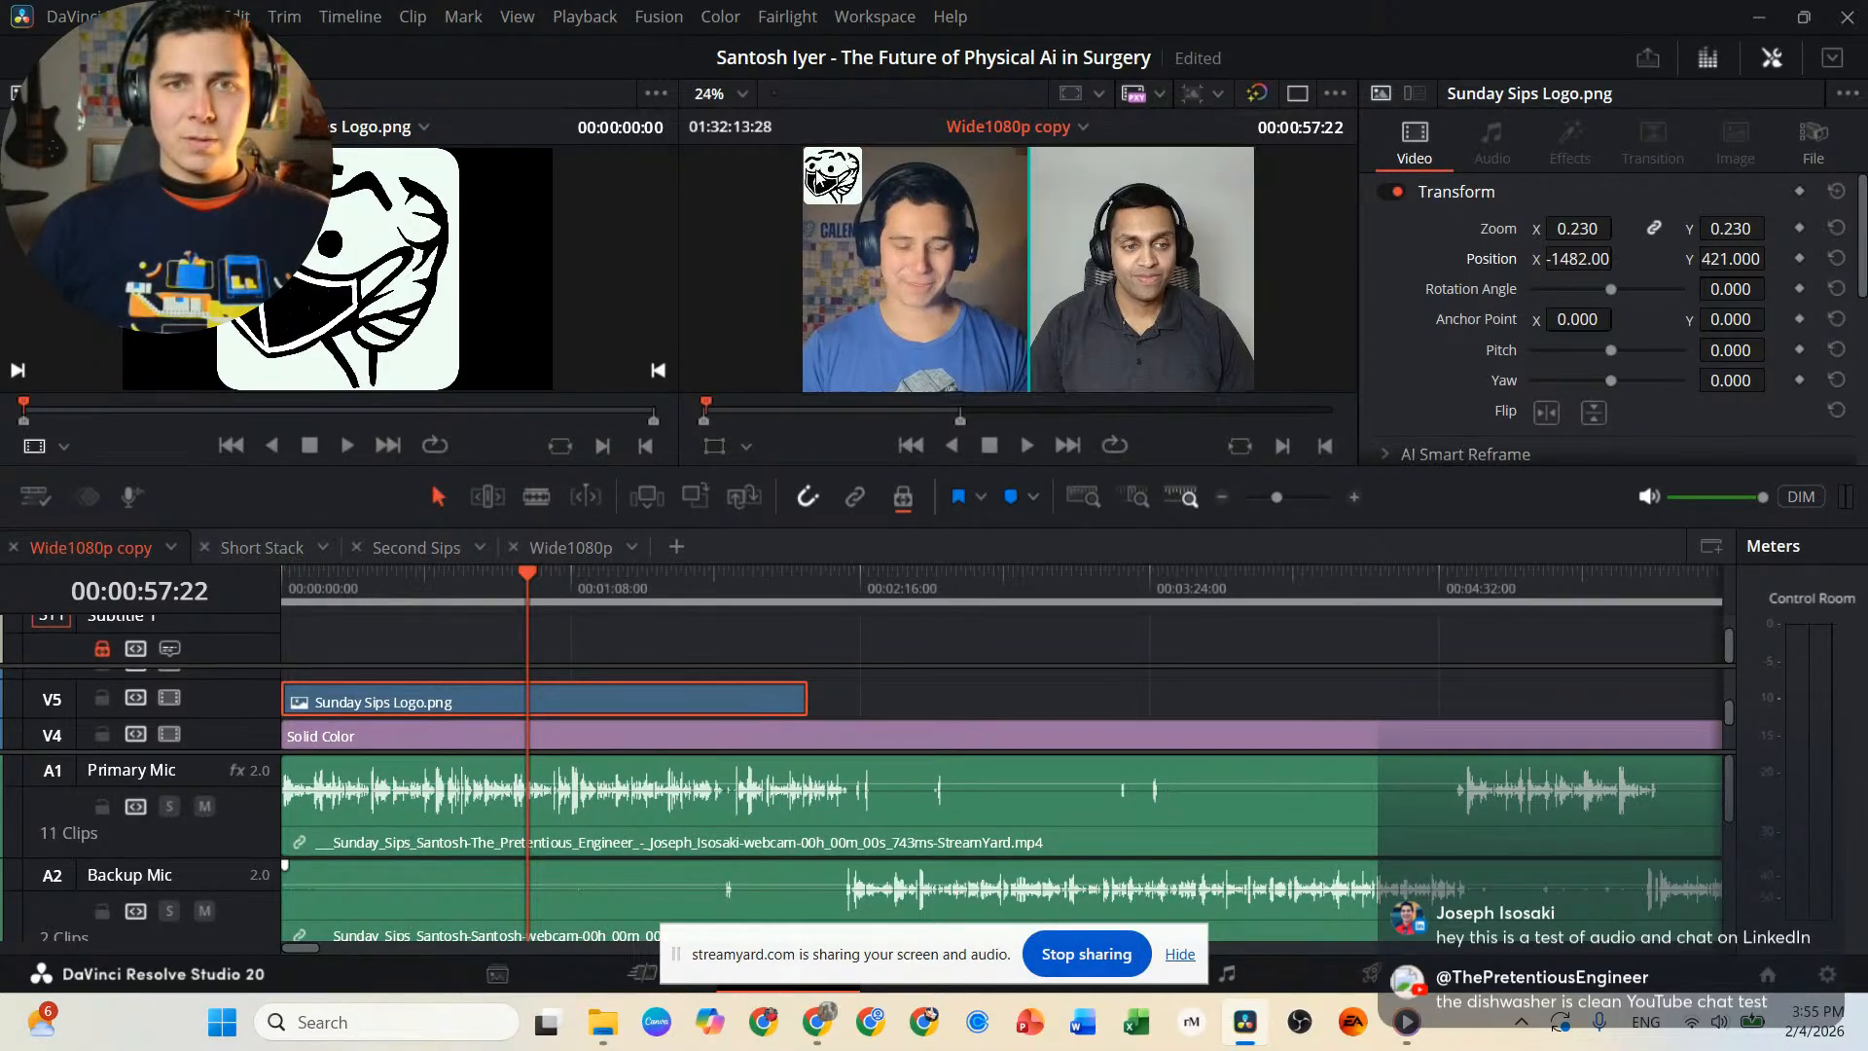
{"action": "scroll", "coordinate": [853, 190], "scroll_direction": "up", "scroll_amount": 3}
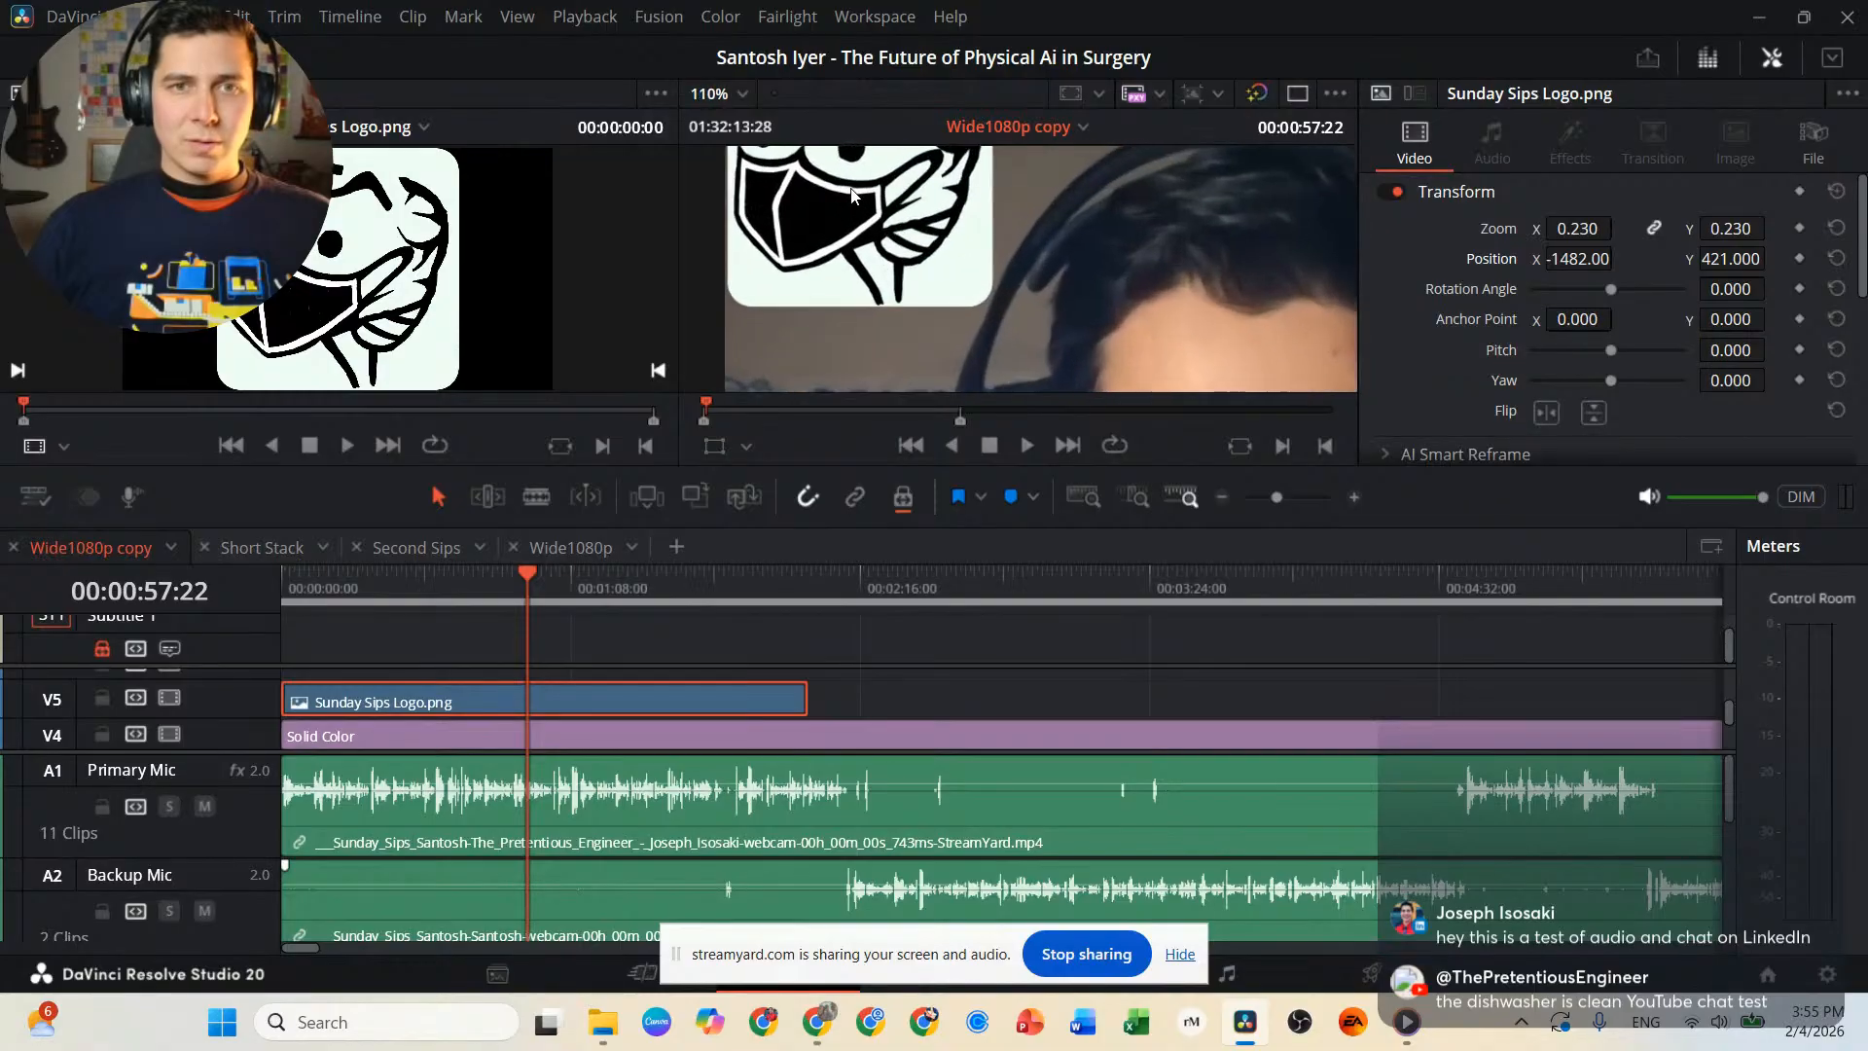
{"action": "scroll", "coordinate": [1166, 268], "scroll_direction": "up", "scroll_amount": 1}
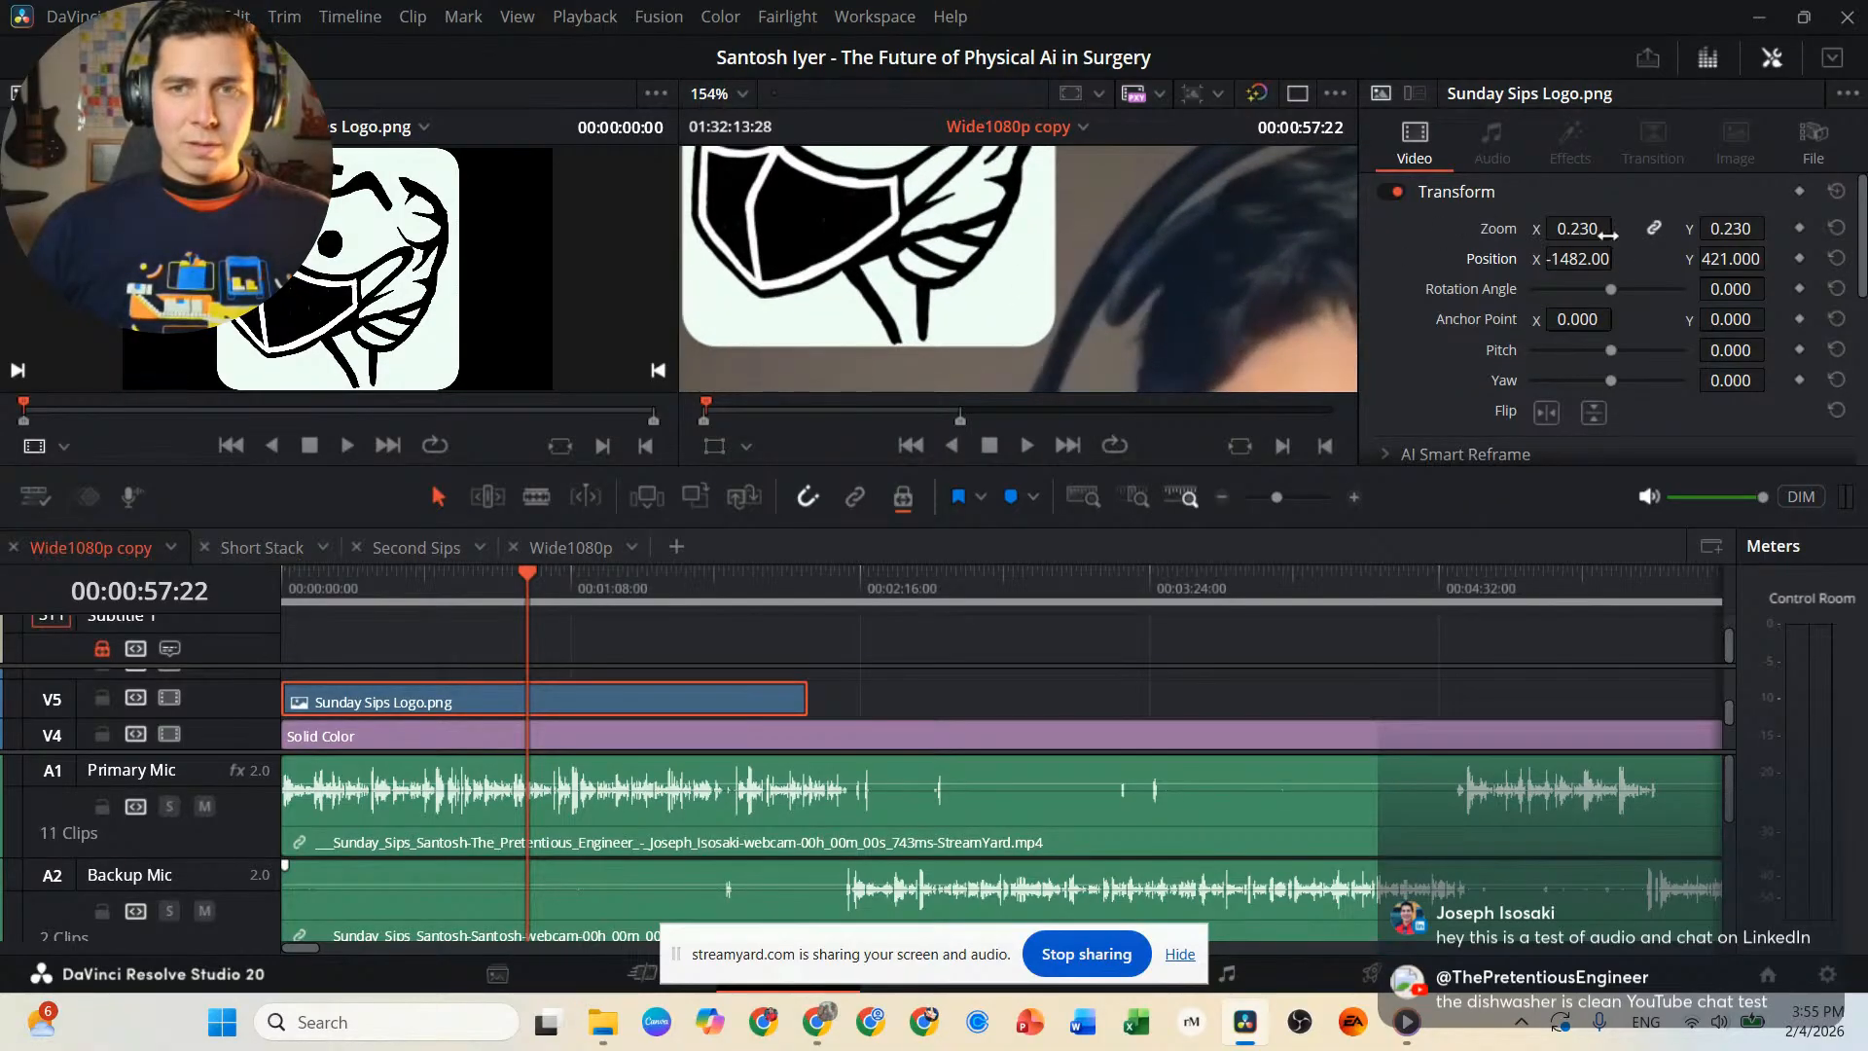
{"action": "left_click_drag", "start_coordinate": [1596, 259], "coordinate": [1621, 257]}
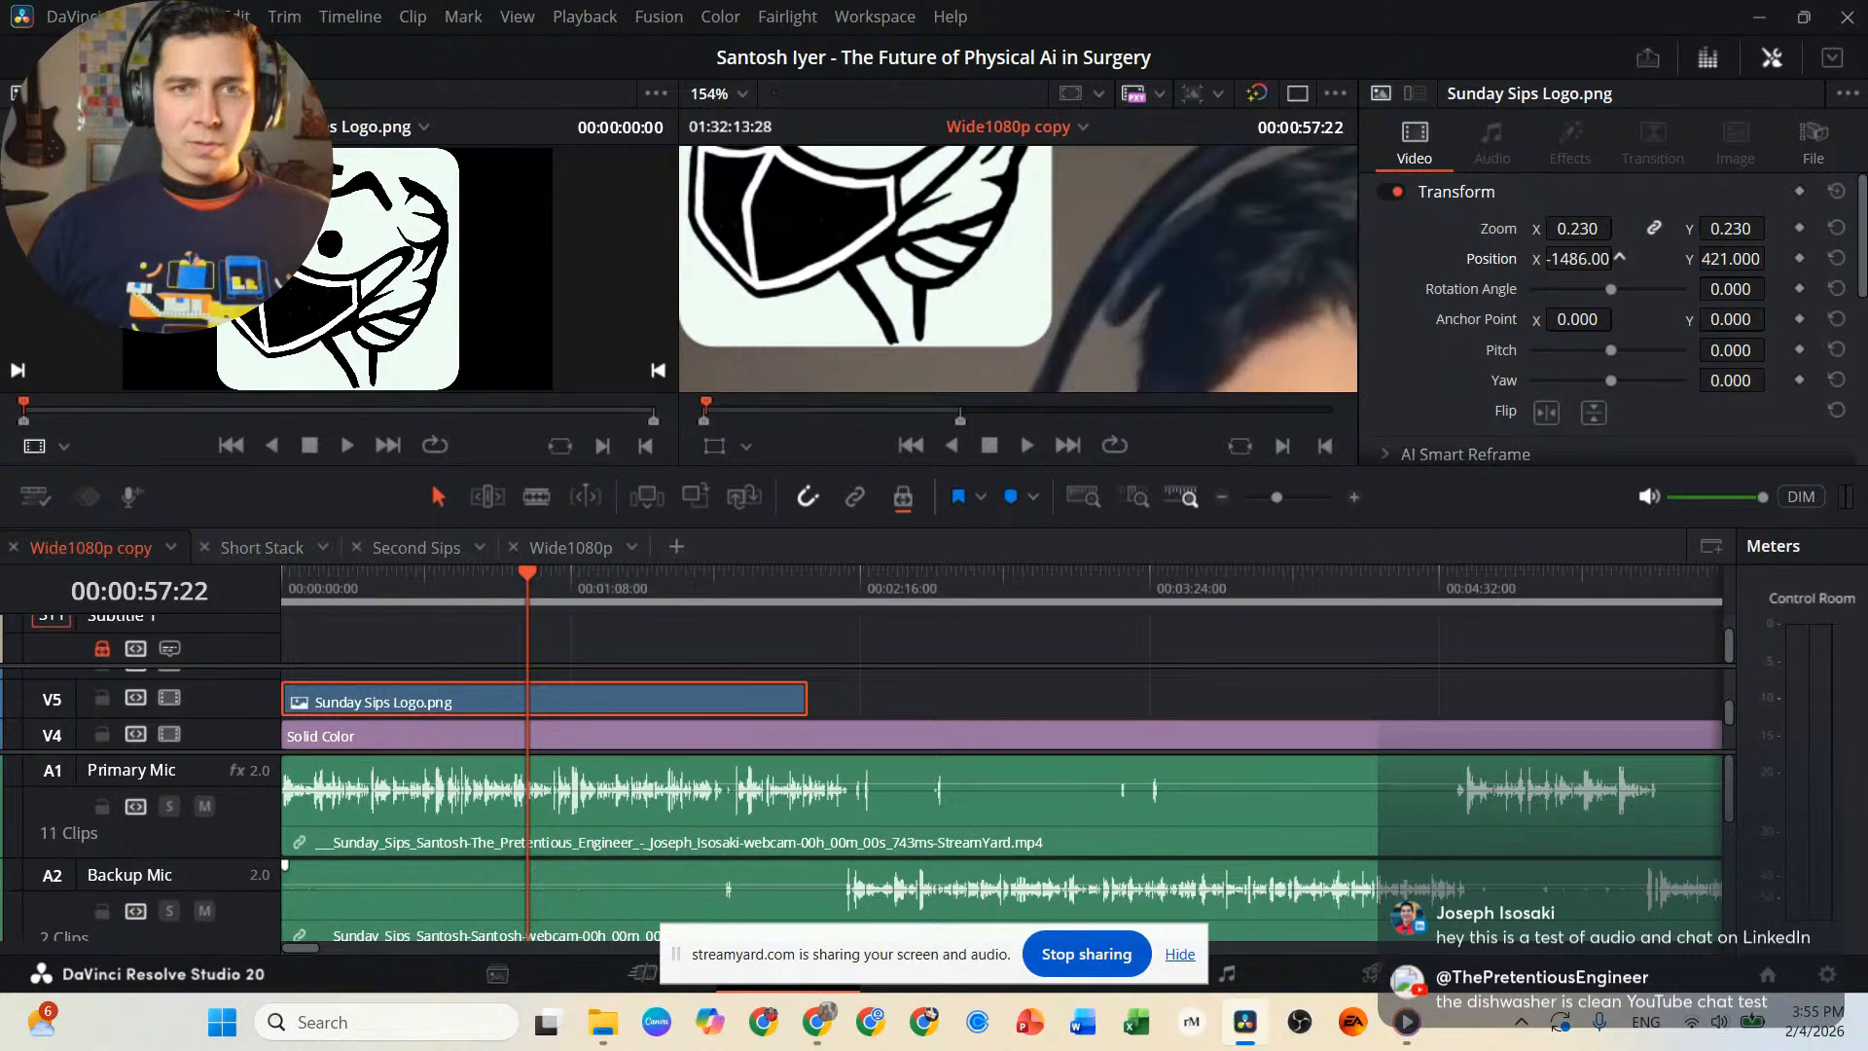
{"action": "scroll", "coordinate": [1125, 236], "scroll_direction": "up", "scroll_amount": 2}
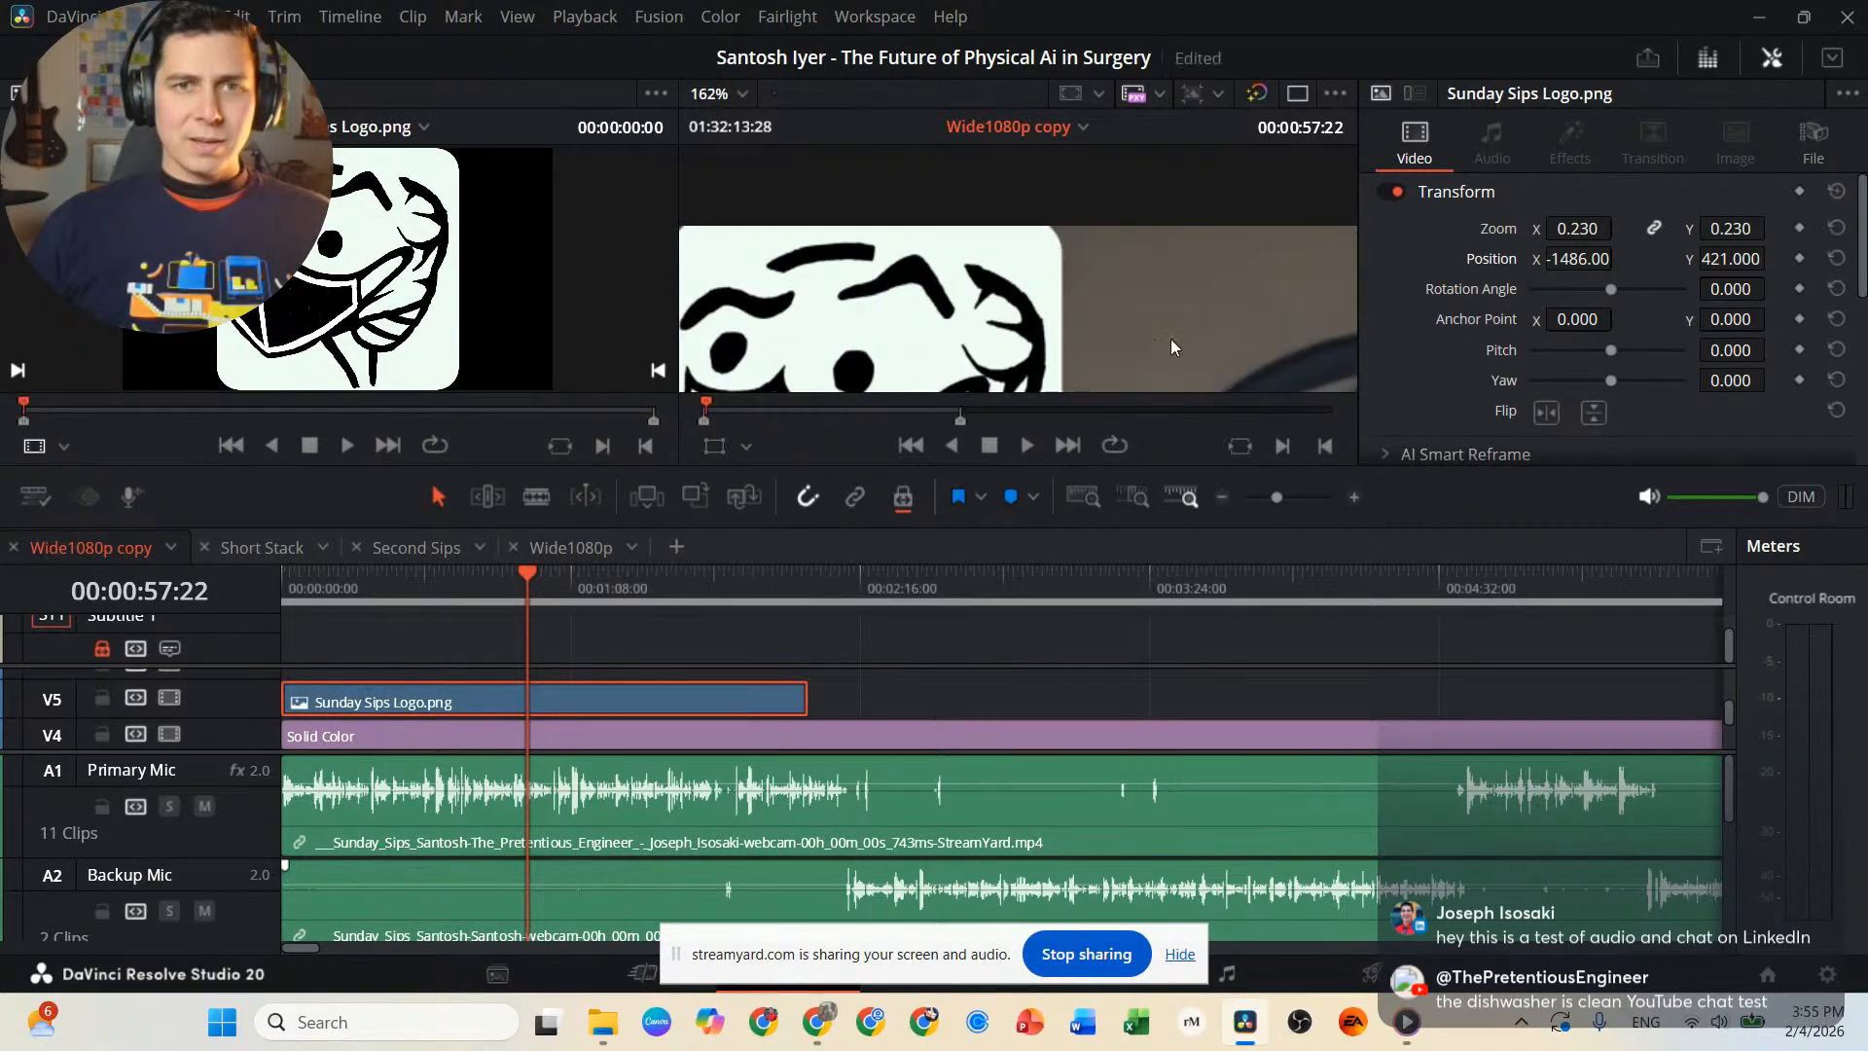
{"action": "left_click_drag", "start_coordinate": [1773, 258], "coordinate": [1773, 257]}
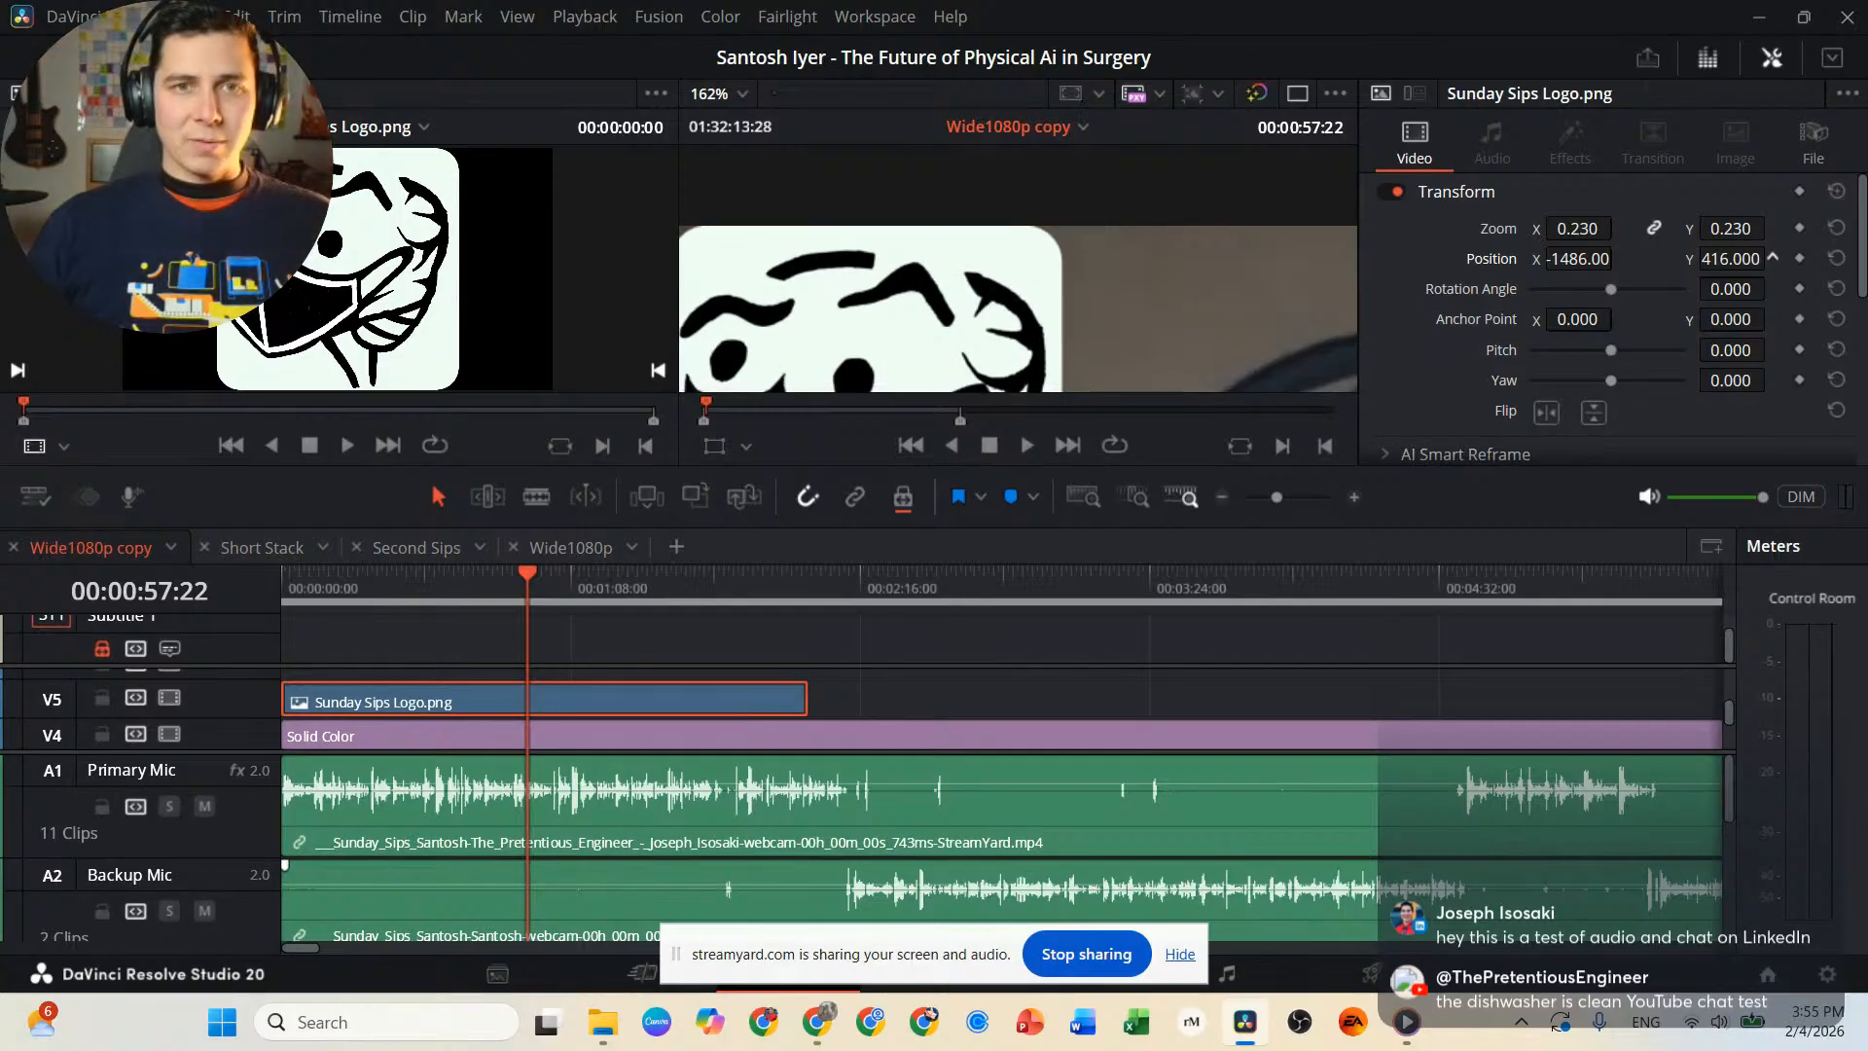
Zoom the timeline viewer back out to the whole frame and check the logo's placement over the two speakers.
{"action": "scroll", "coordinate": [1034, 351], "scroll_direction": "down", "scroll_amount": 5}
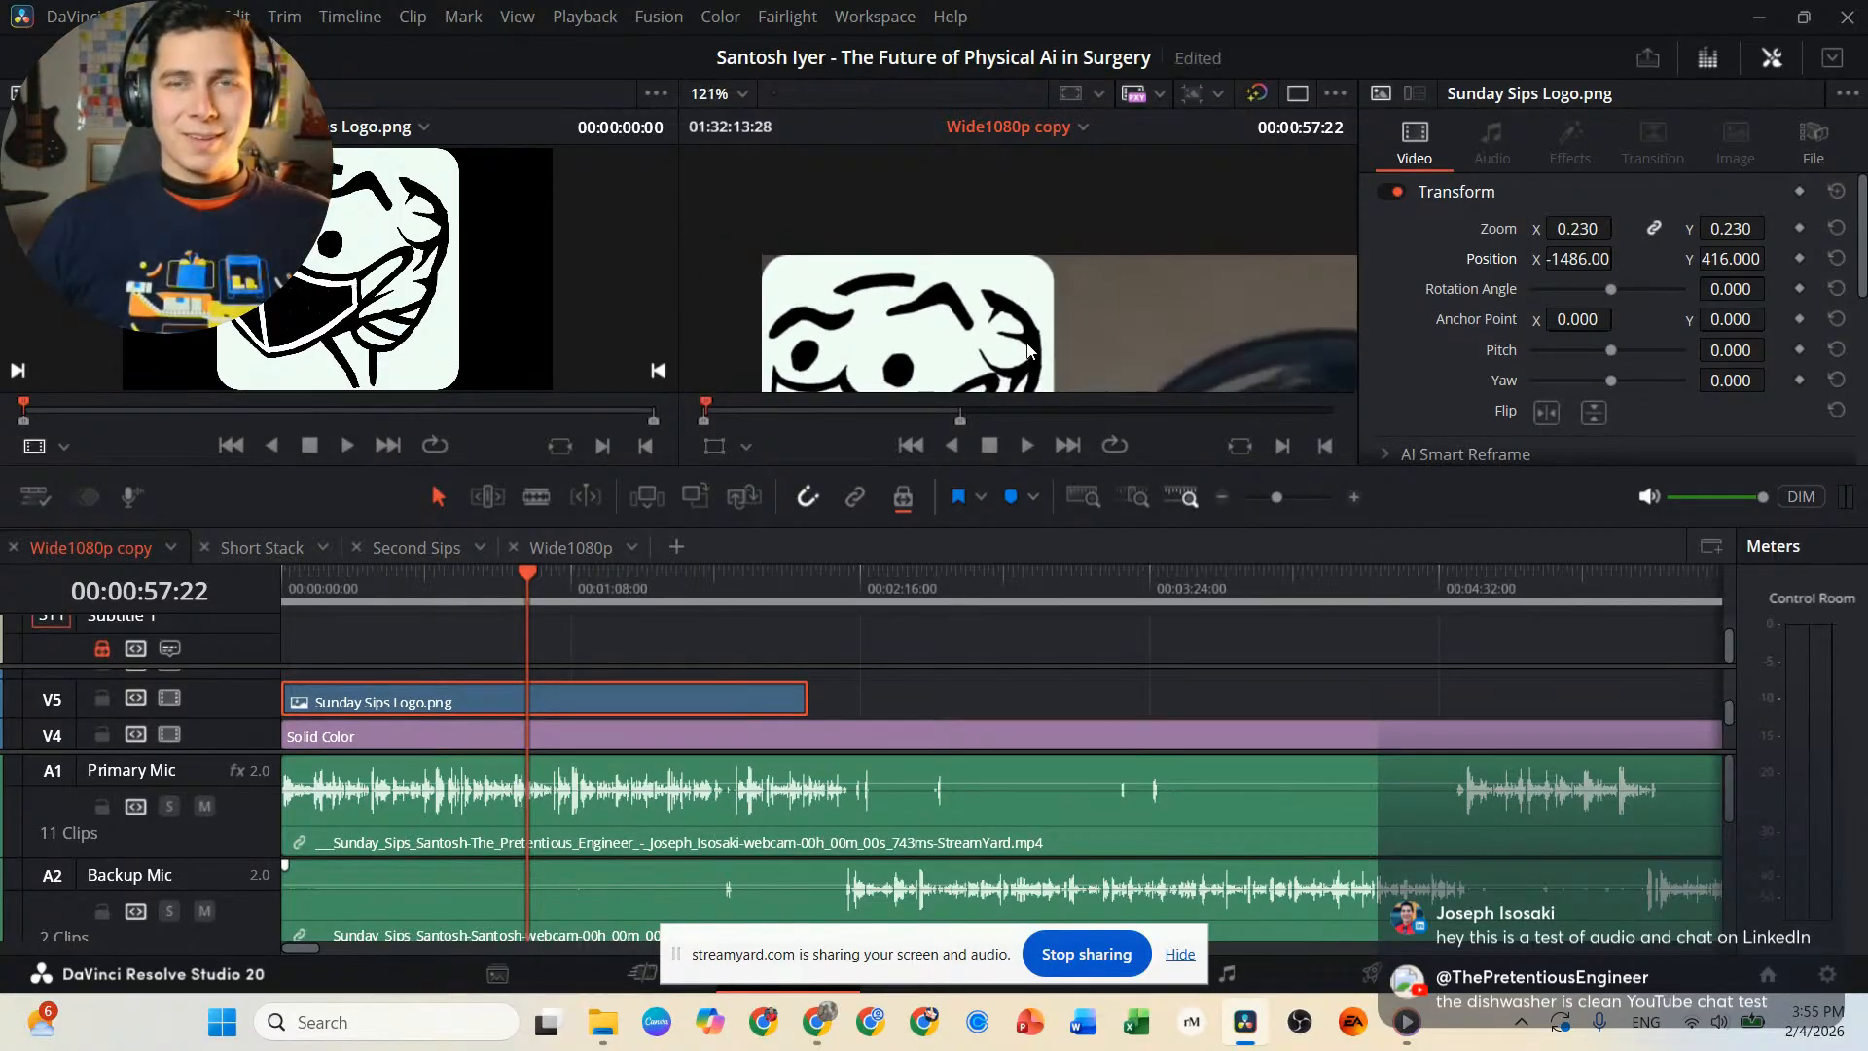
{"action": "scroll", "coordinate": [1176, 324], "scroll_direction": "down", "scroll_amount": 4}
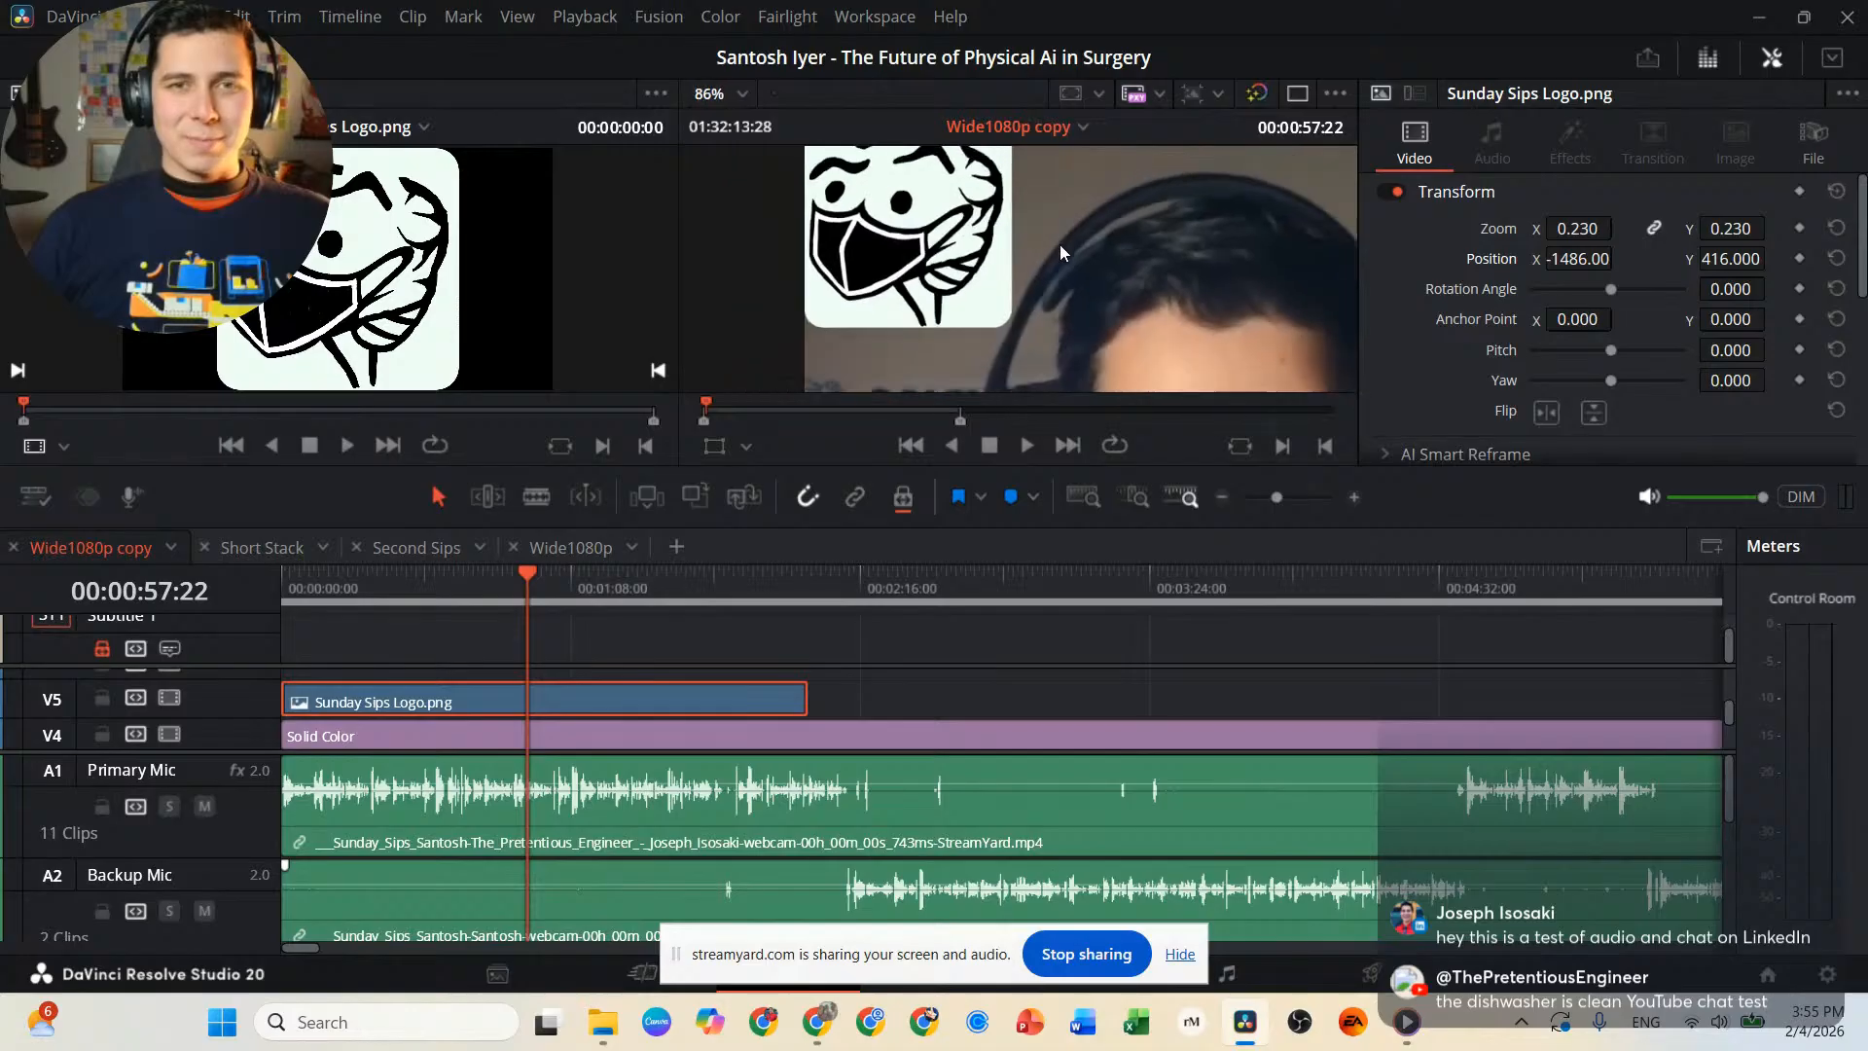
{"action": "left_click_drag", "start_coordinate": [1082, 279], "coordinate": [981, 161]}
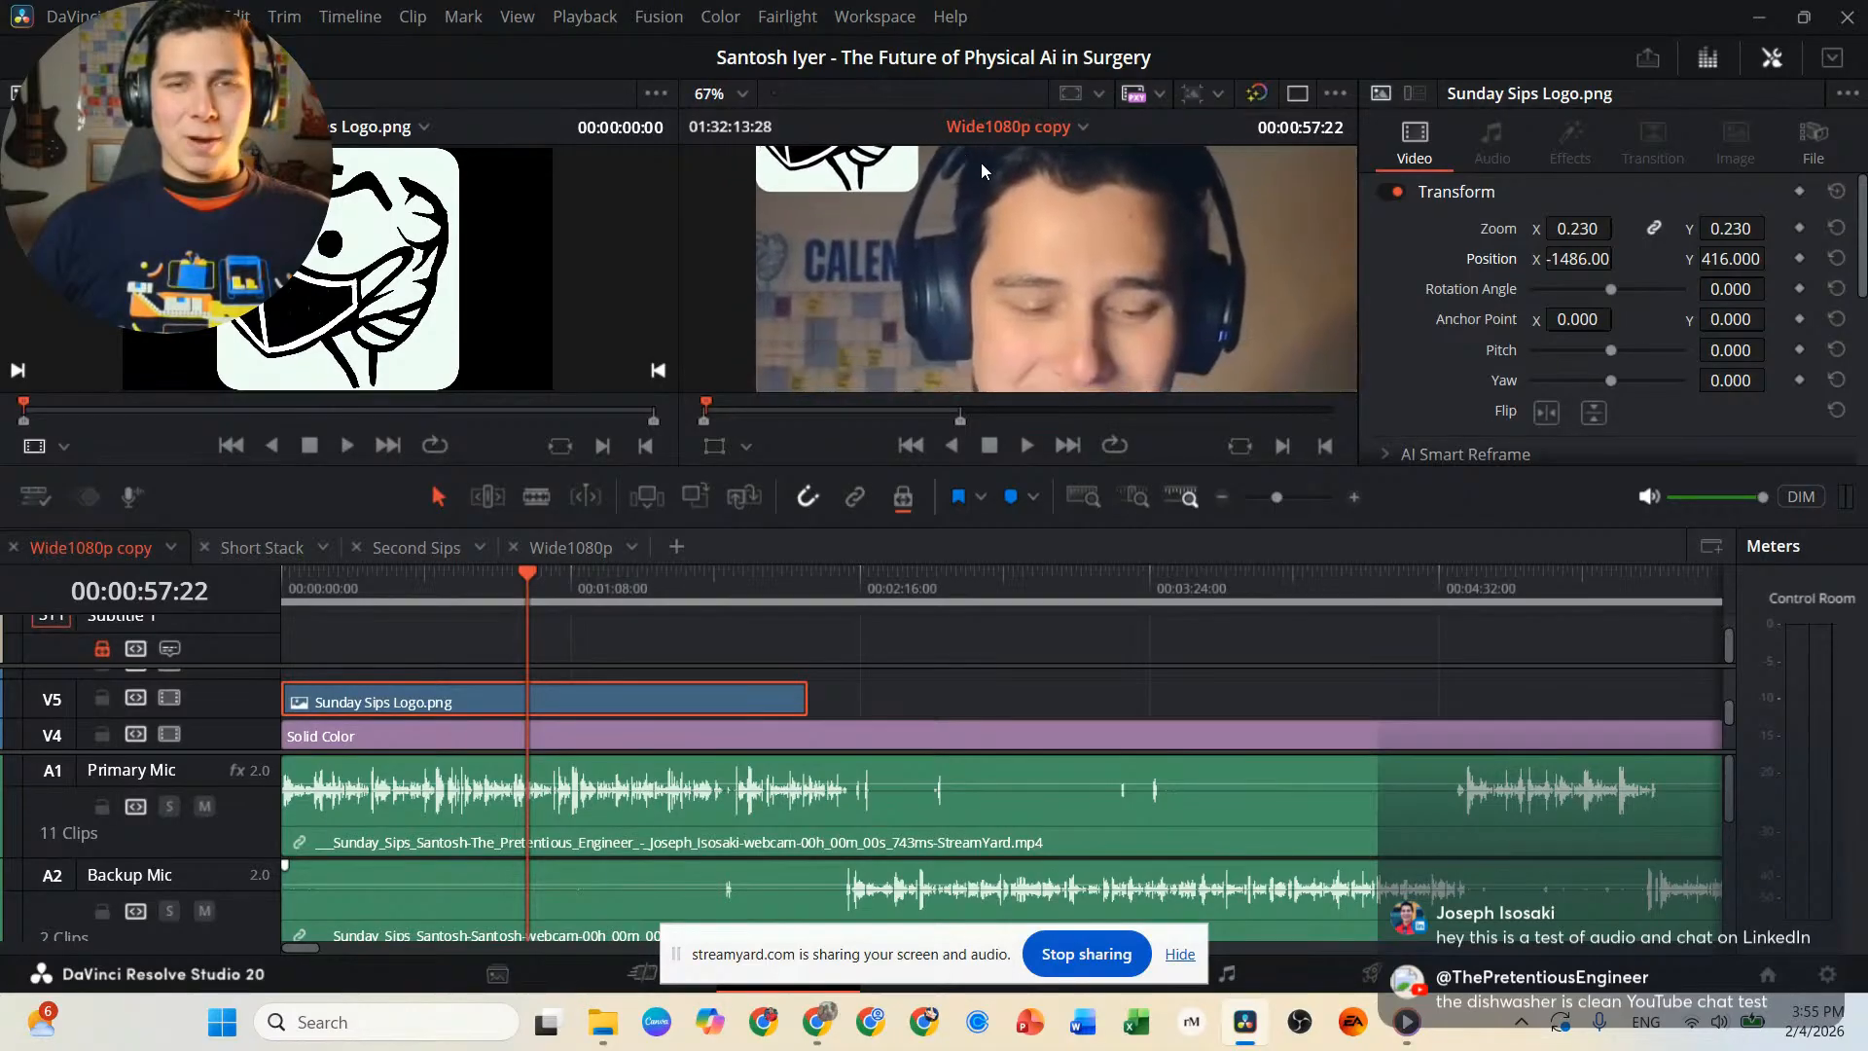
{"action": "scroll", "coordinate": [1042, 260], "scroll_direction": "down", "scroll_amount": 2}
{"action": "scroll", "coordinate": [1074, 272], "scroll_direction": "down", "scroll_amount": 4}
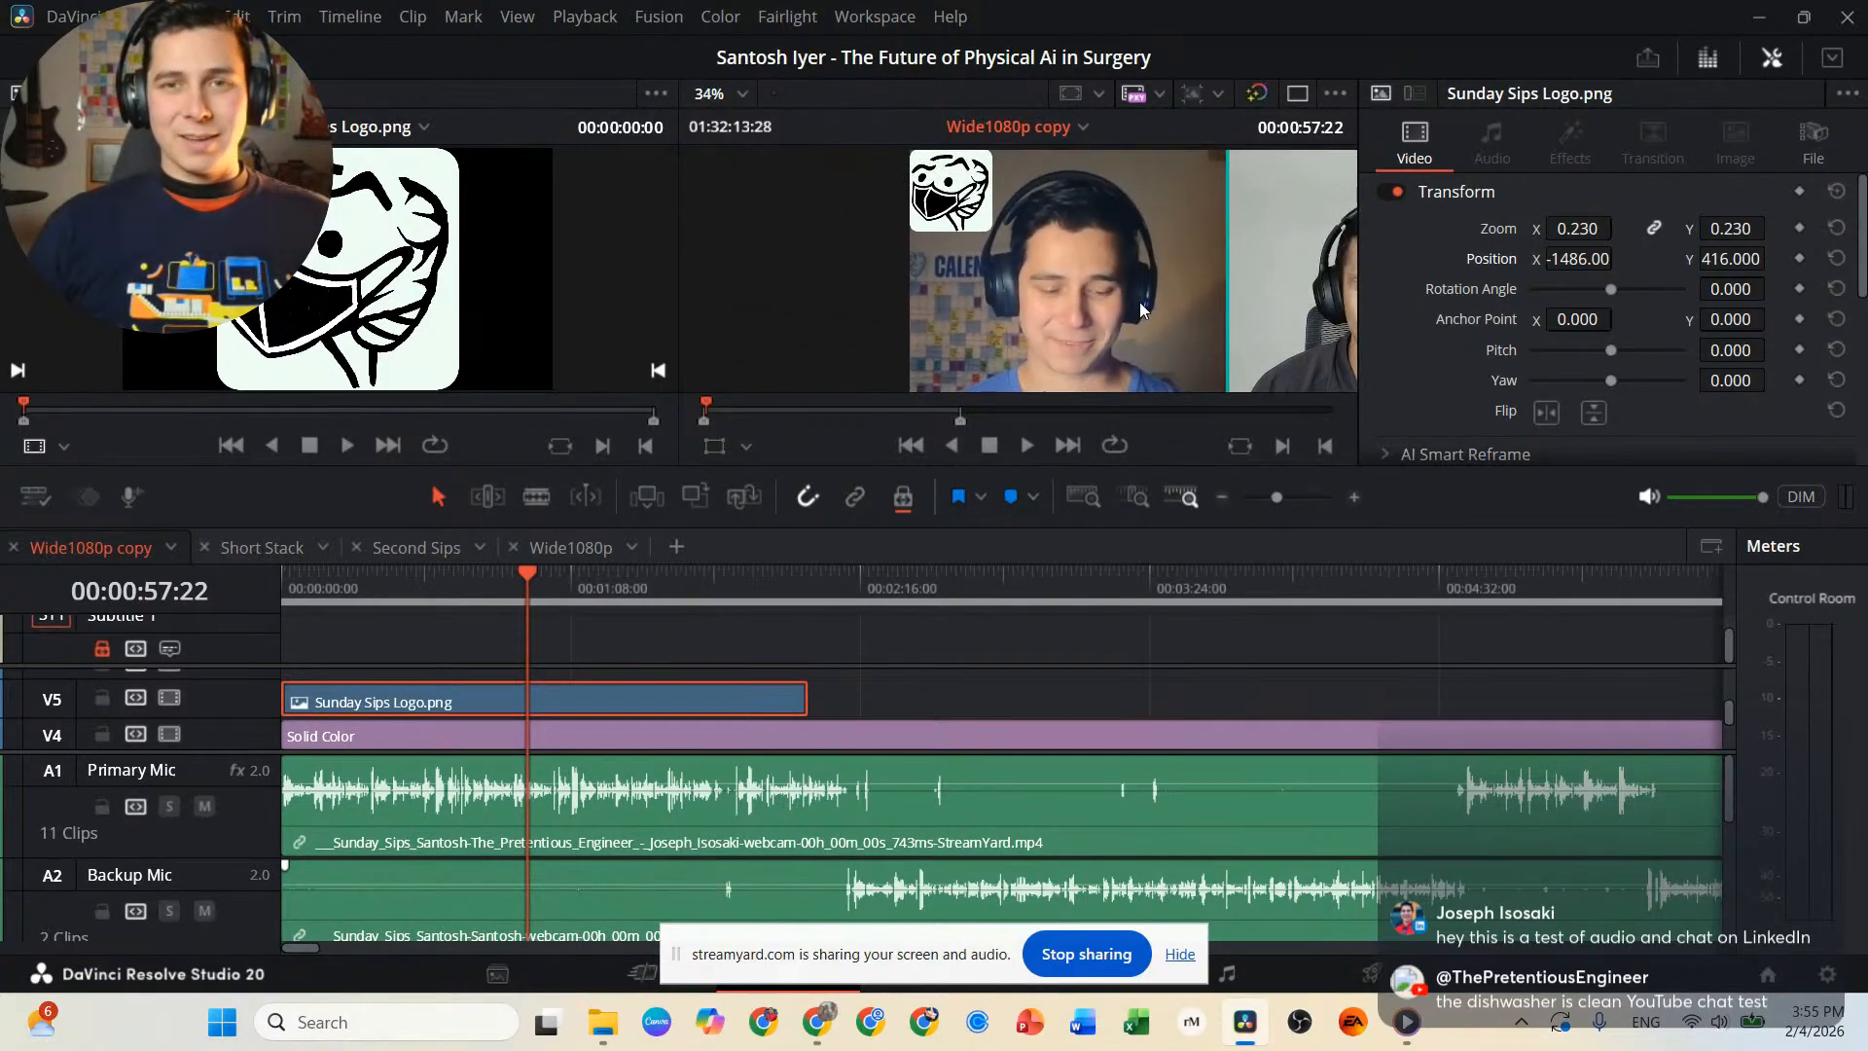
{"action": "left_click_drag", "start_coordinate": [1074, 271], "coordinate": [896, 257]}
{"action": "scroll", "coordinate": [909, 259], "scroll_direction": "down", "scroll_amount": 3}
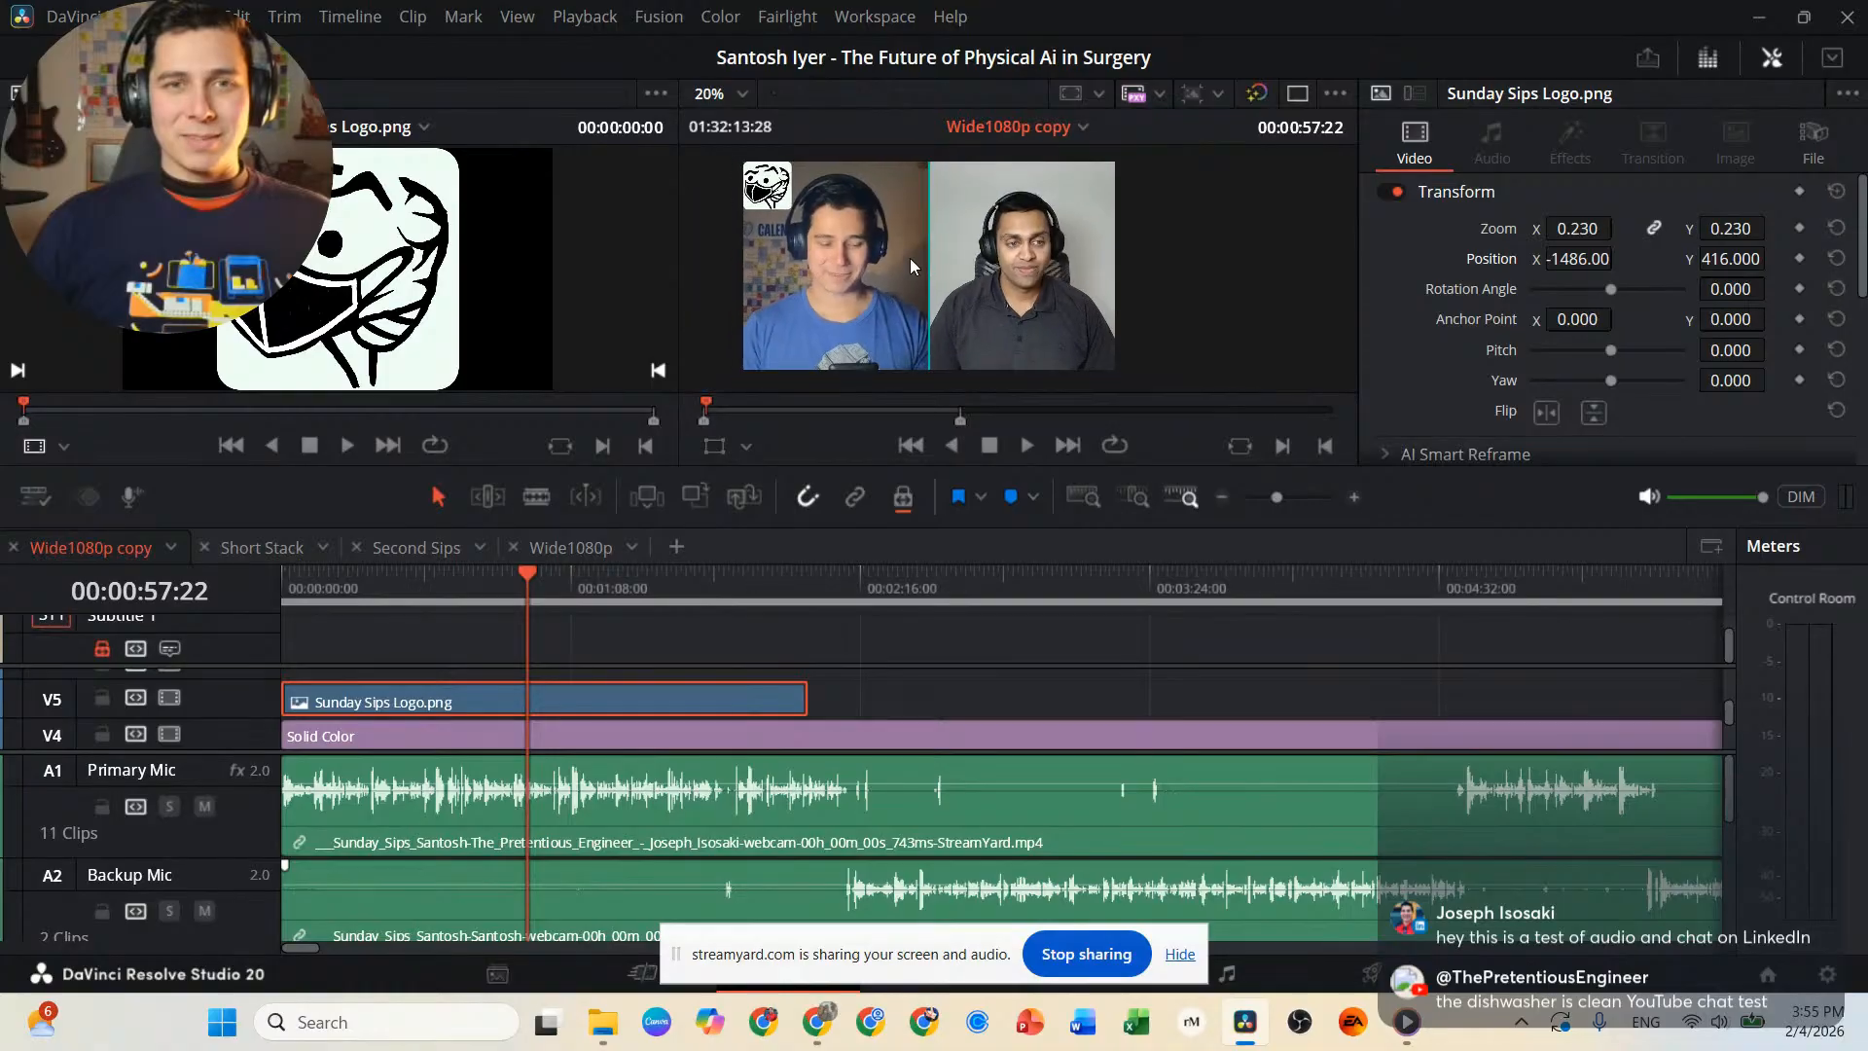
{"action": "scroll", "coordinate": [975, 296], "scroll_direction": "down", "scroll_amount": 1}
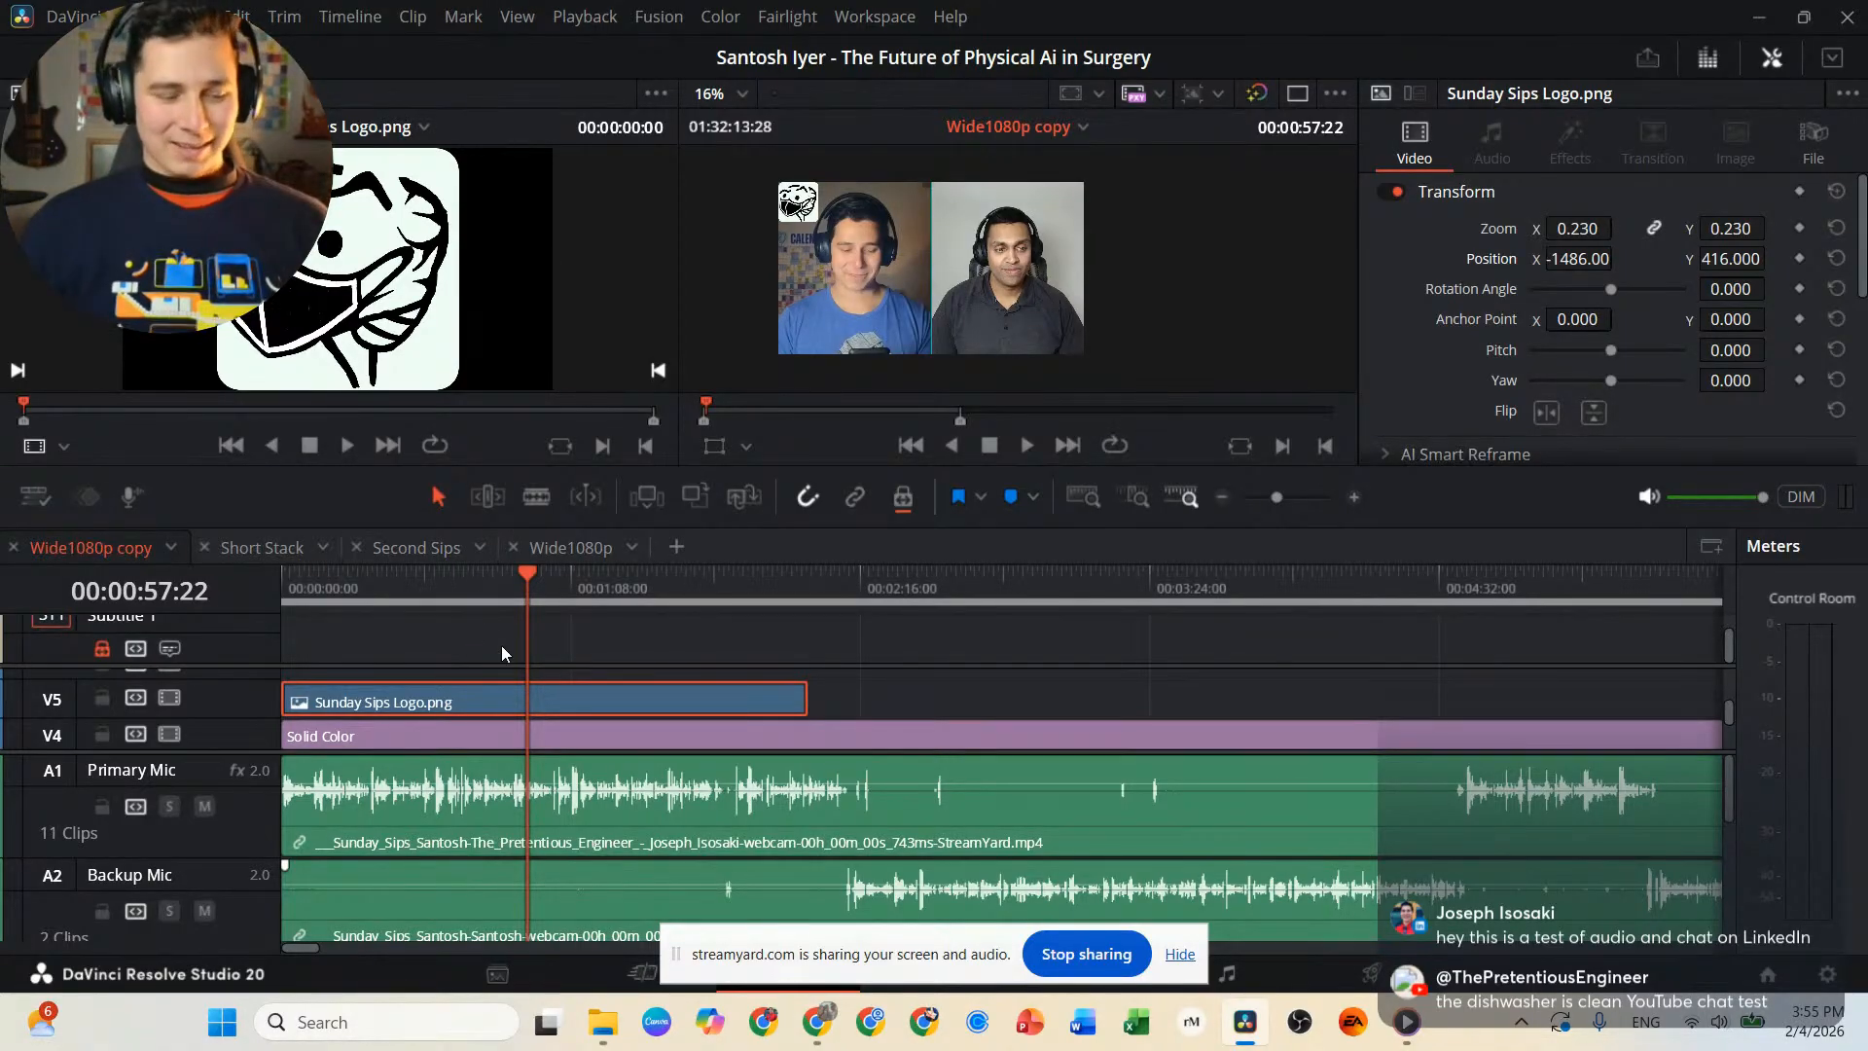
Return the playhead to the start of the timeline and play the first few seconds of the opening.
{"action": "left_click_drag", "start_coordinate": [457, 586], "coordinate": [271, 575]}
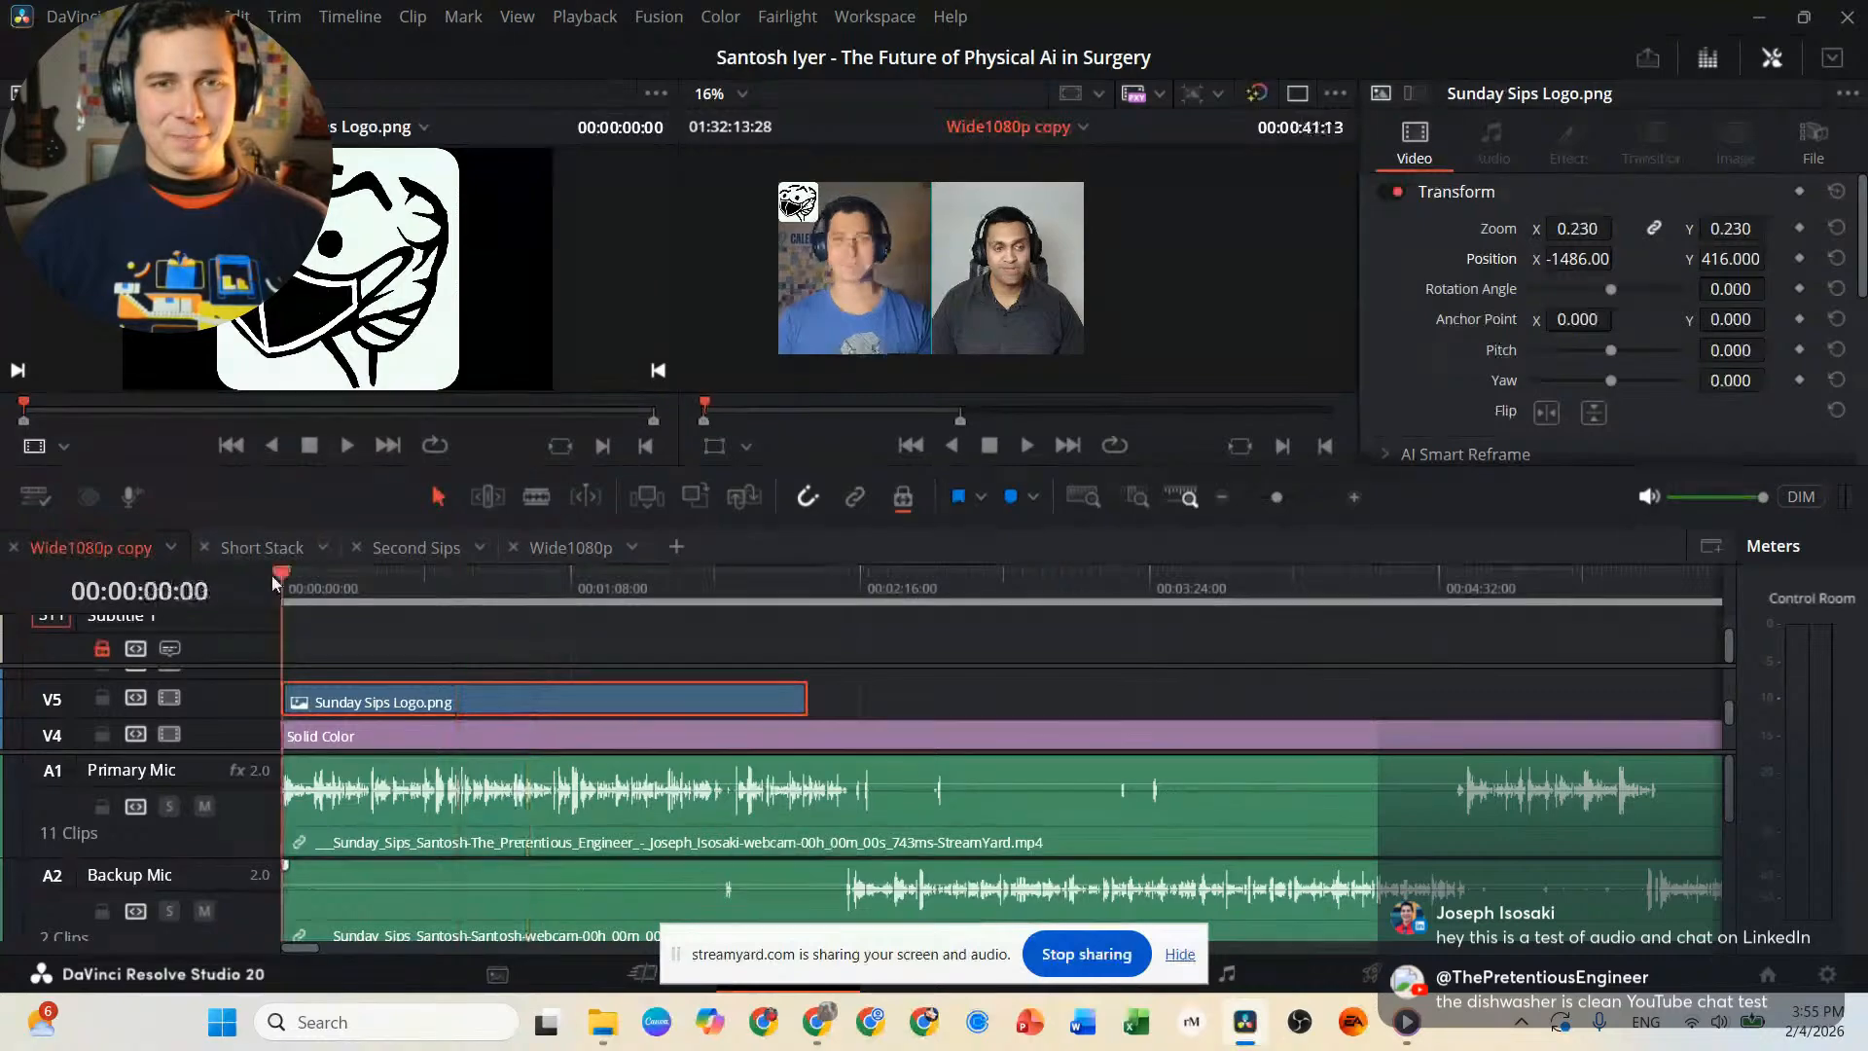
{"action": "scroll", "coordinate": [420, 652], "scroll_direction": "down", "scroll_amount": 3}
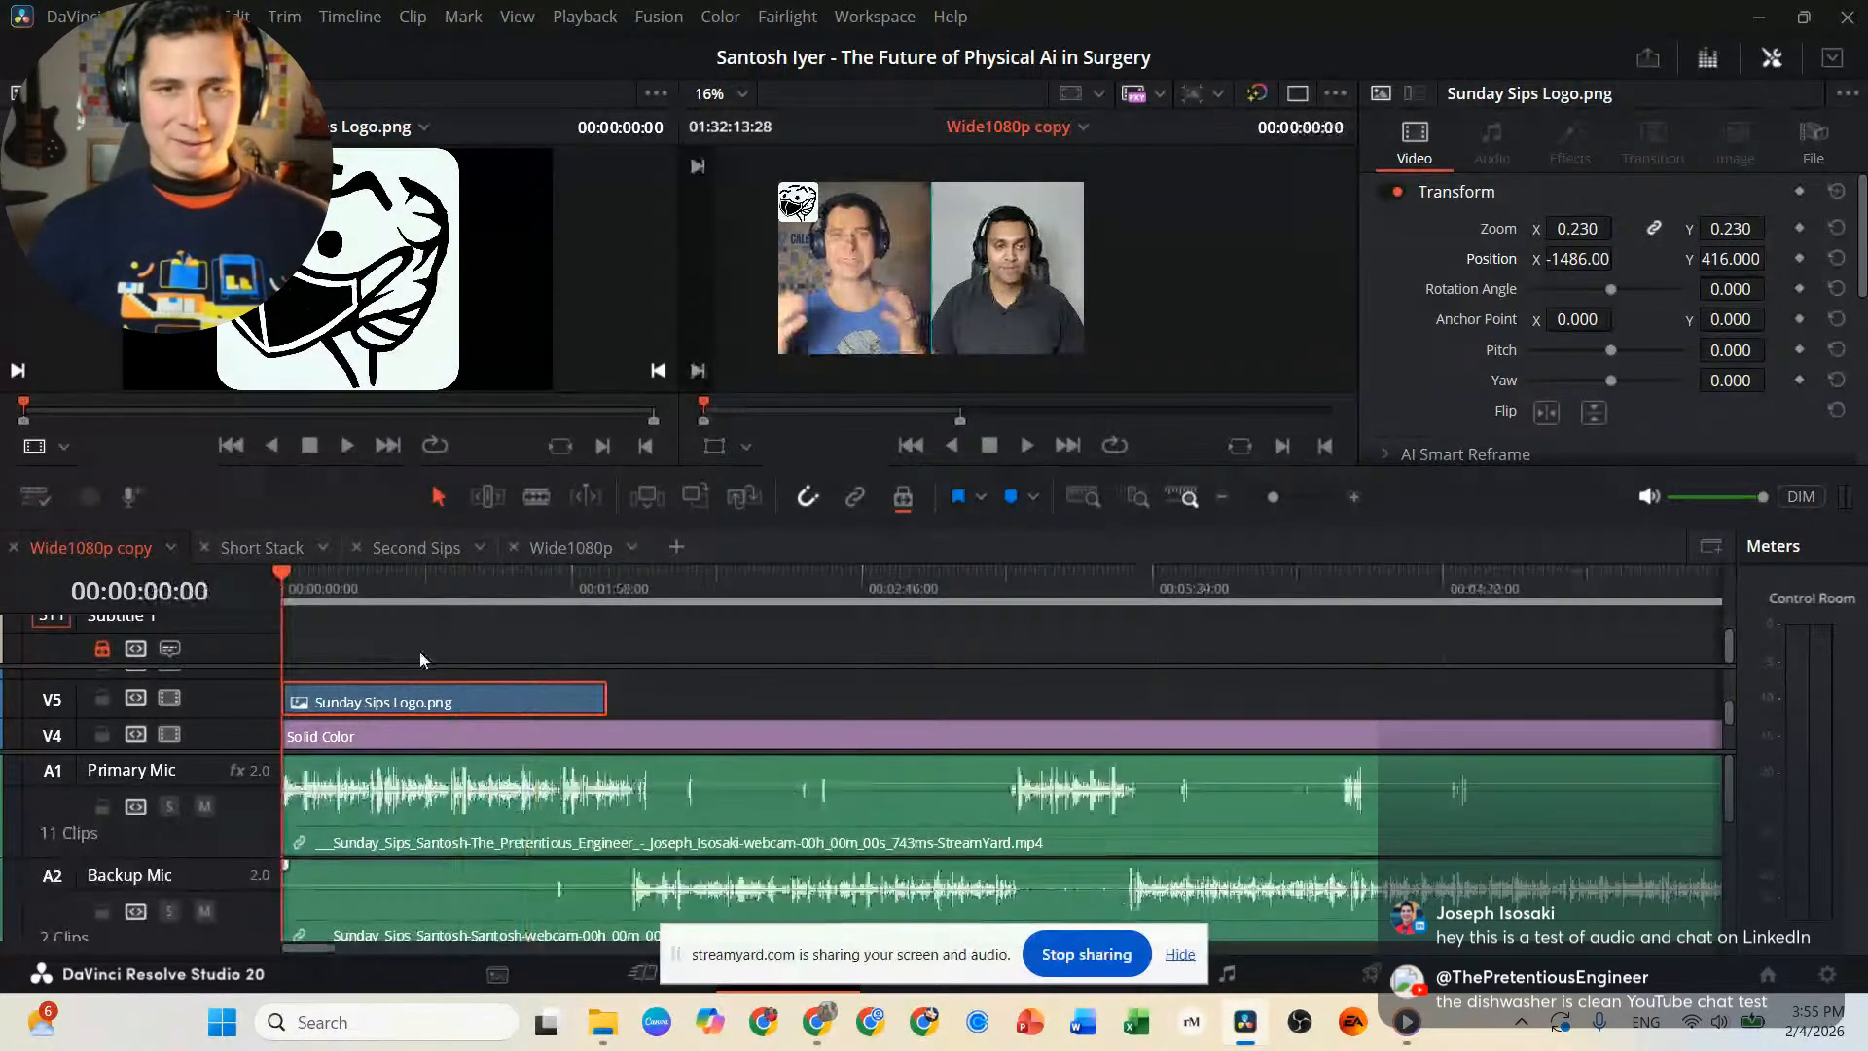
{"action": "key", "text": "space"}
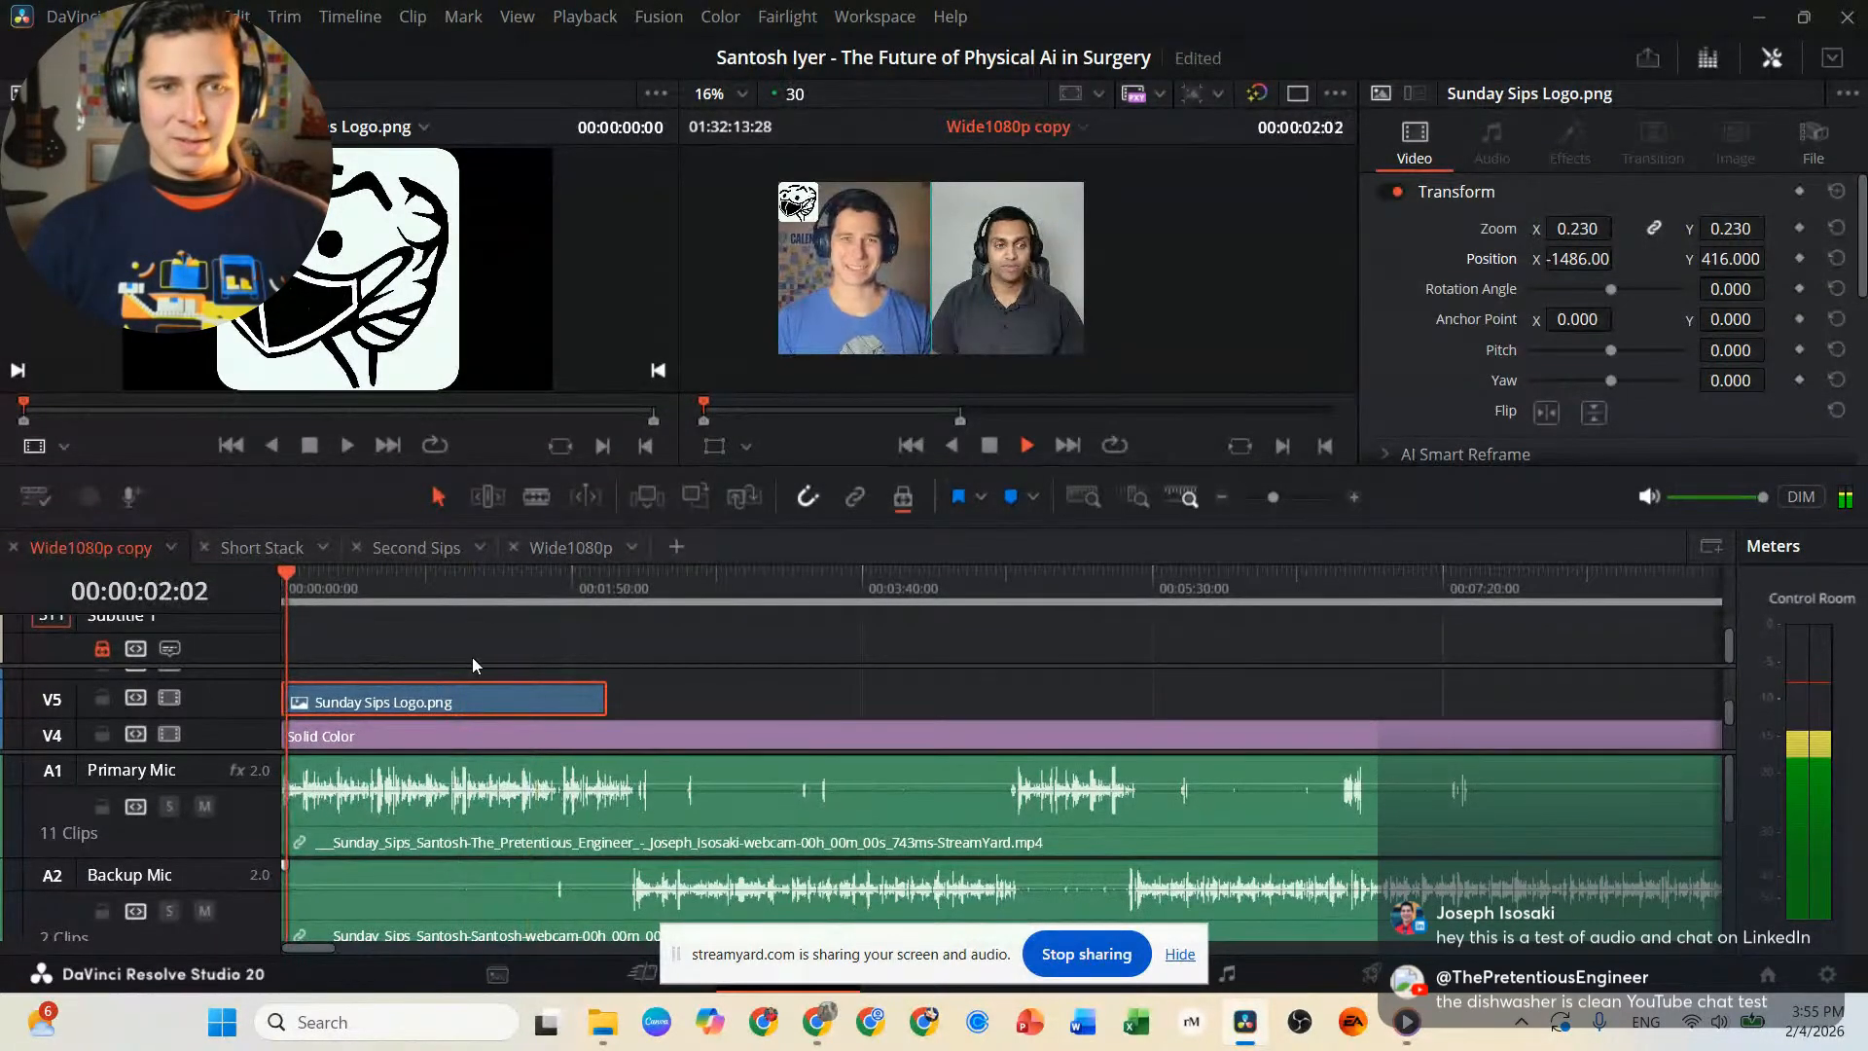
{"action": "key", "text": "j"}
{"action": "key", "text": "j"}
{"action": "key", "text": "j"}
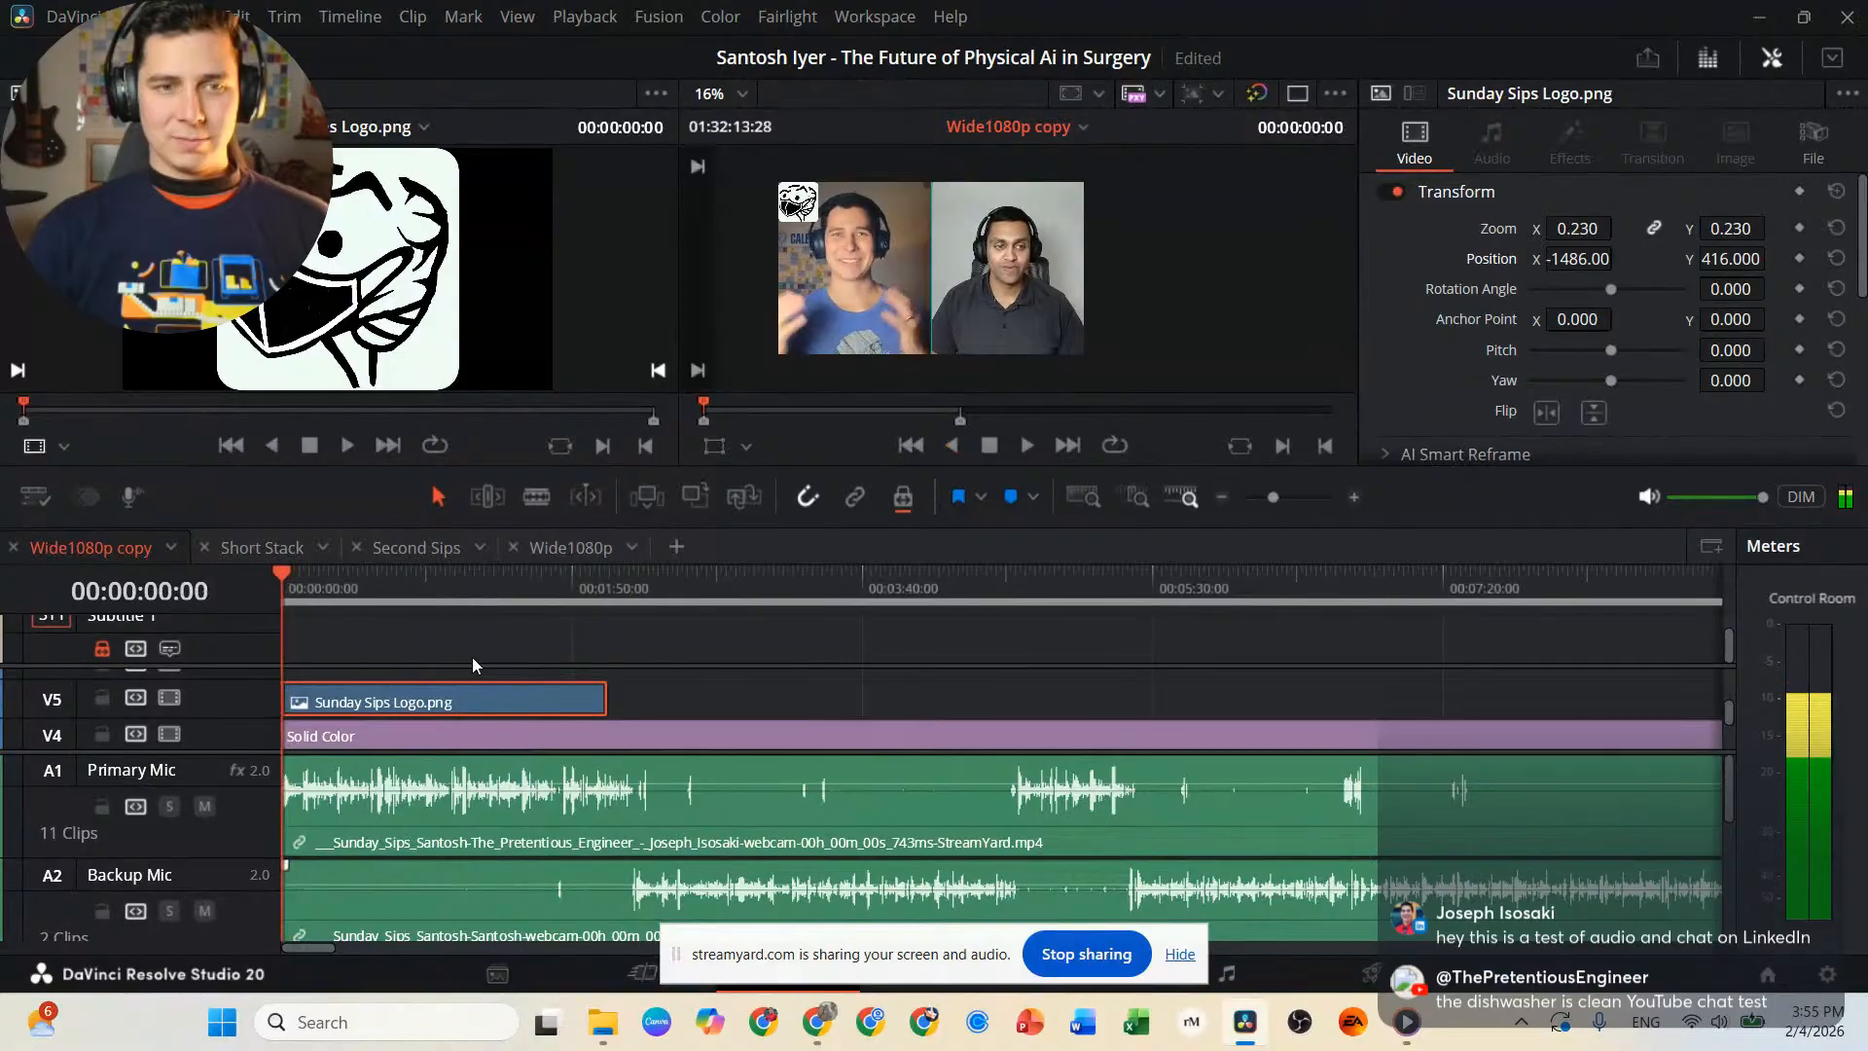
{"action": "key", "text": "l"}
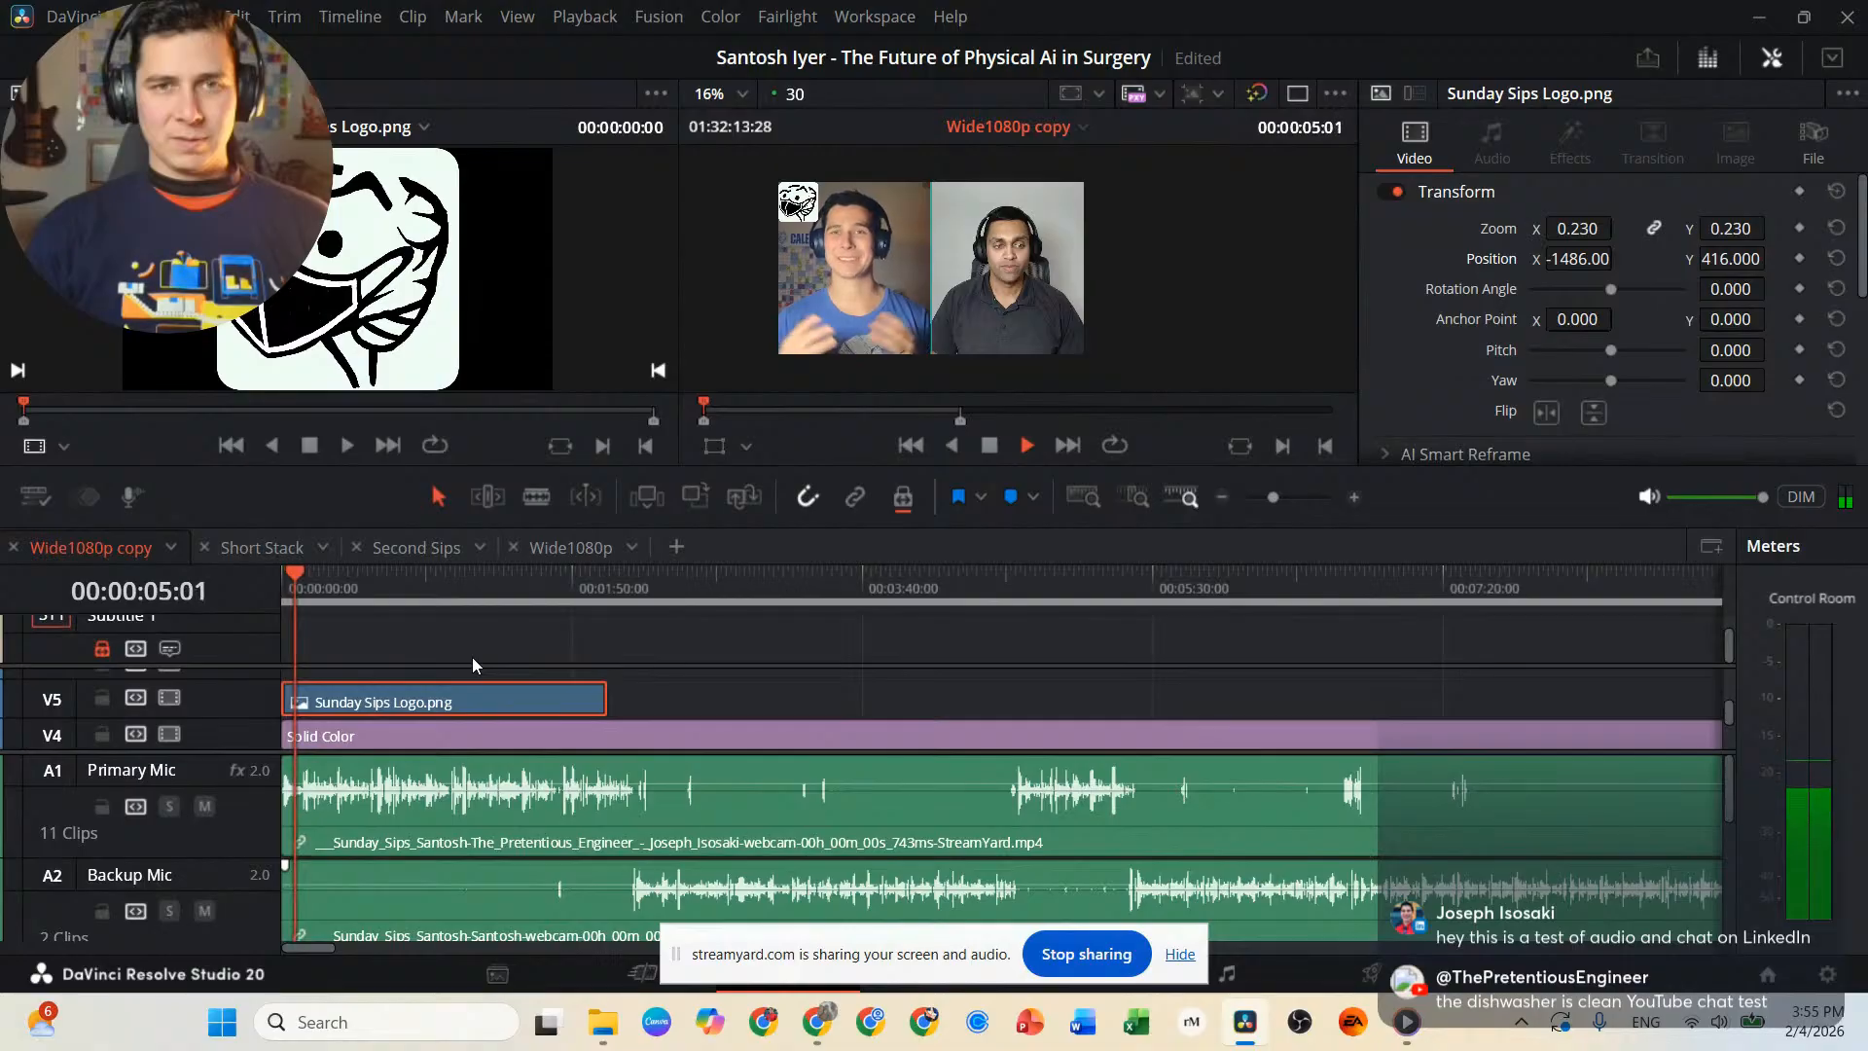
{"action": "key", "text": "k"}
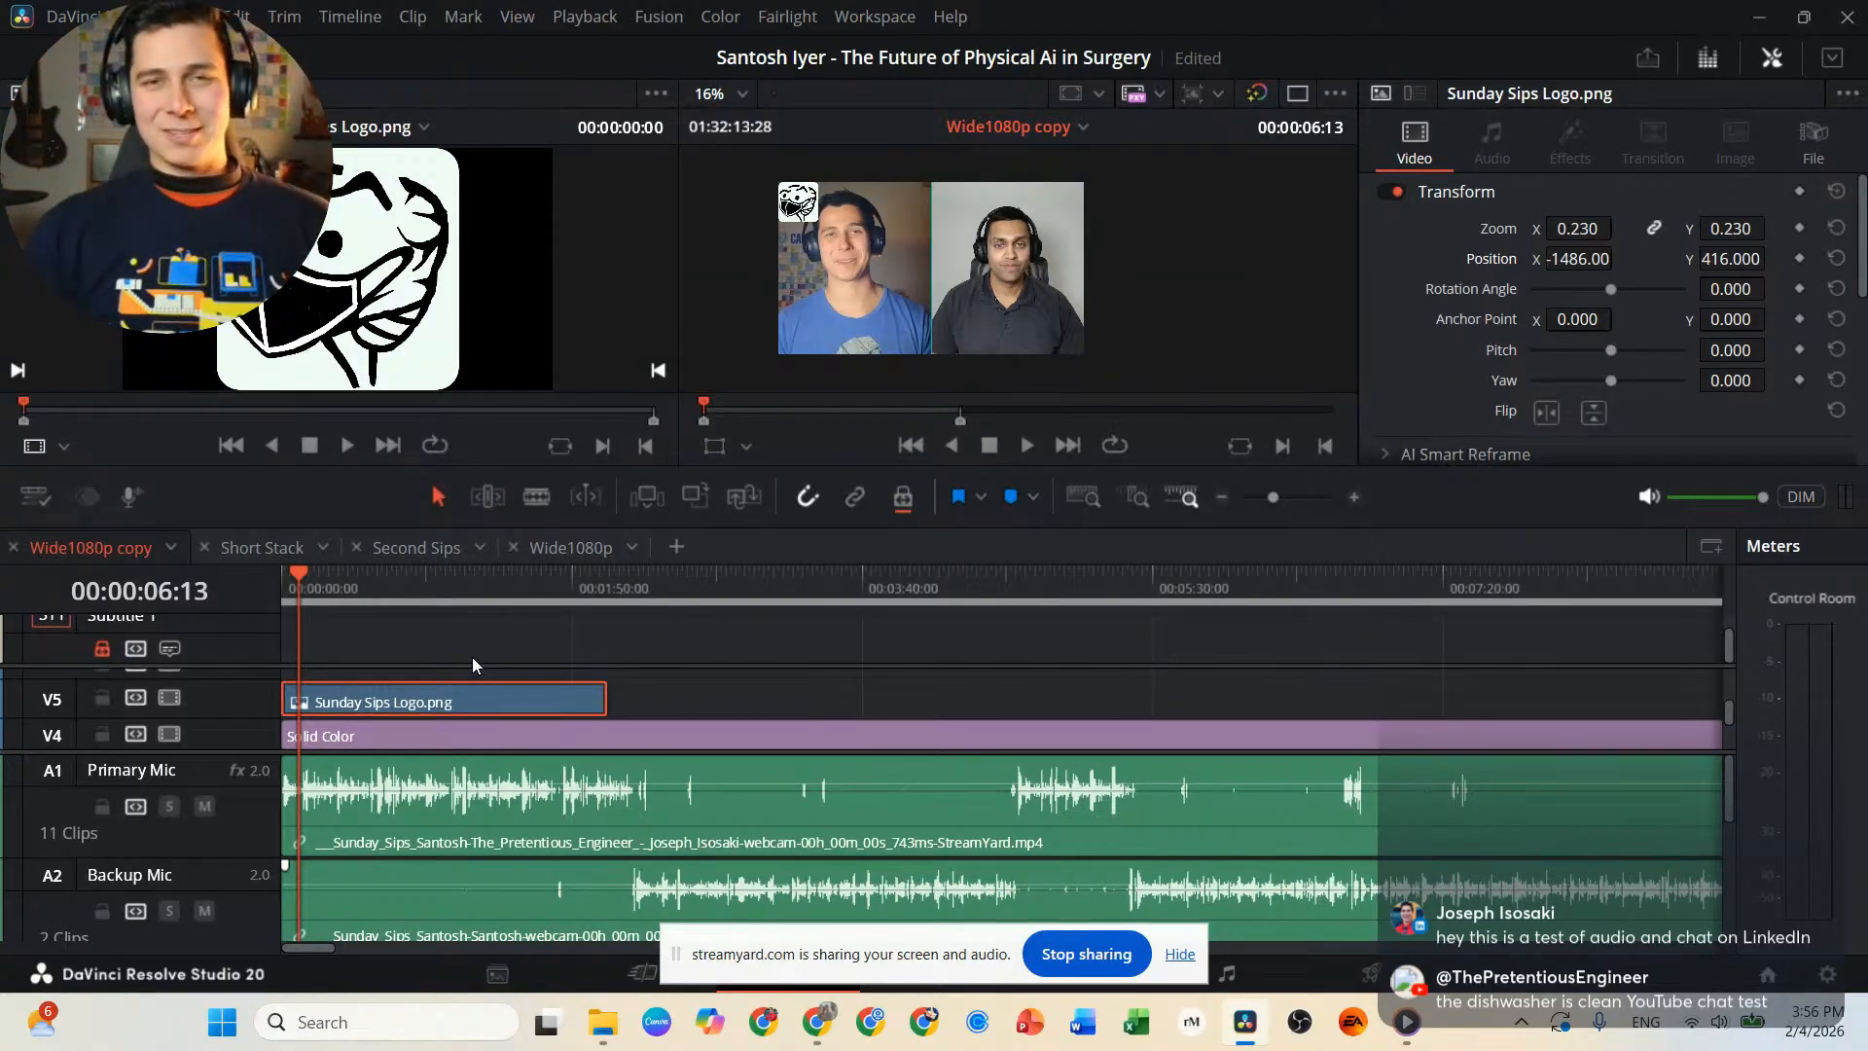
Play the opening up to 00:01:41:06 and trim the end of the Sunday Sips Logo.png clip to that point.
{"action": "key", "text": "shift+Left"}
{"action": "key", "text": "shift+Left"}
{"action": "key", "text": "shift+Left"}
{"action": "key", "text": "space"}
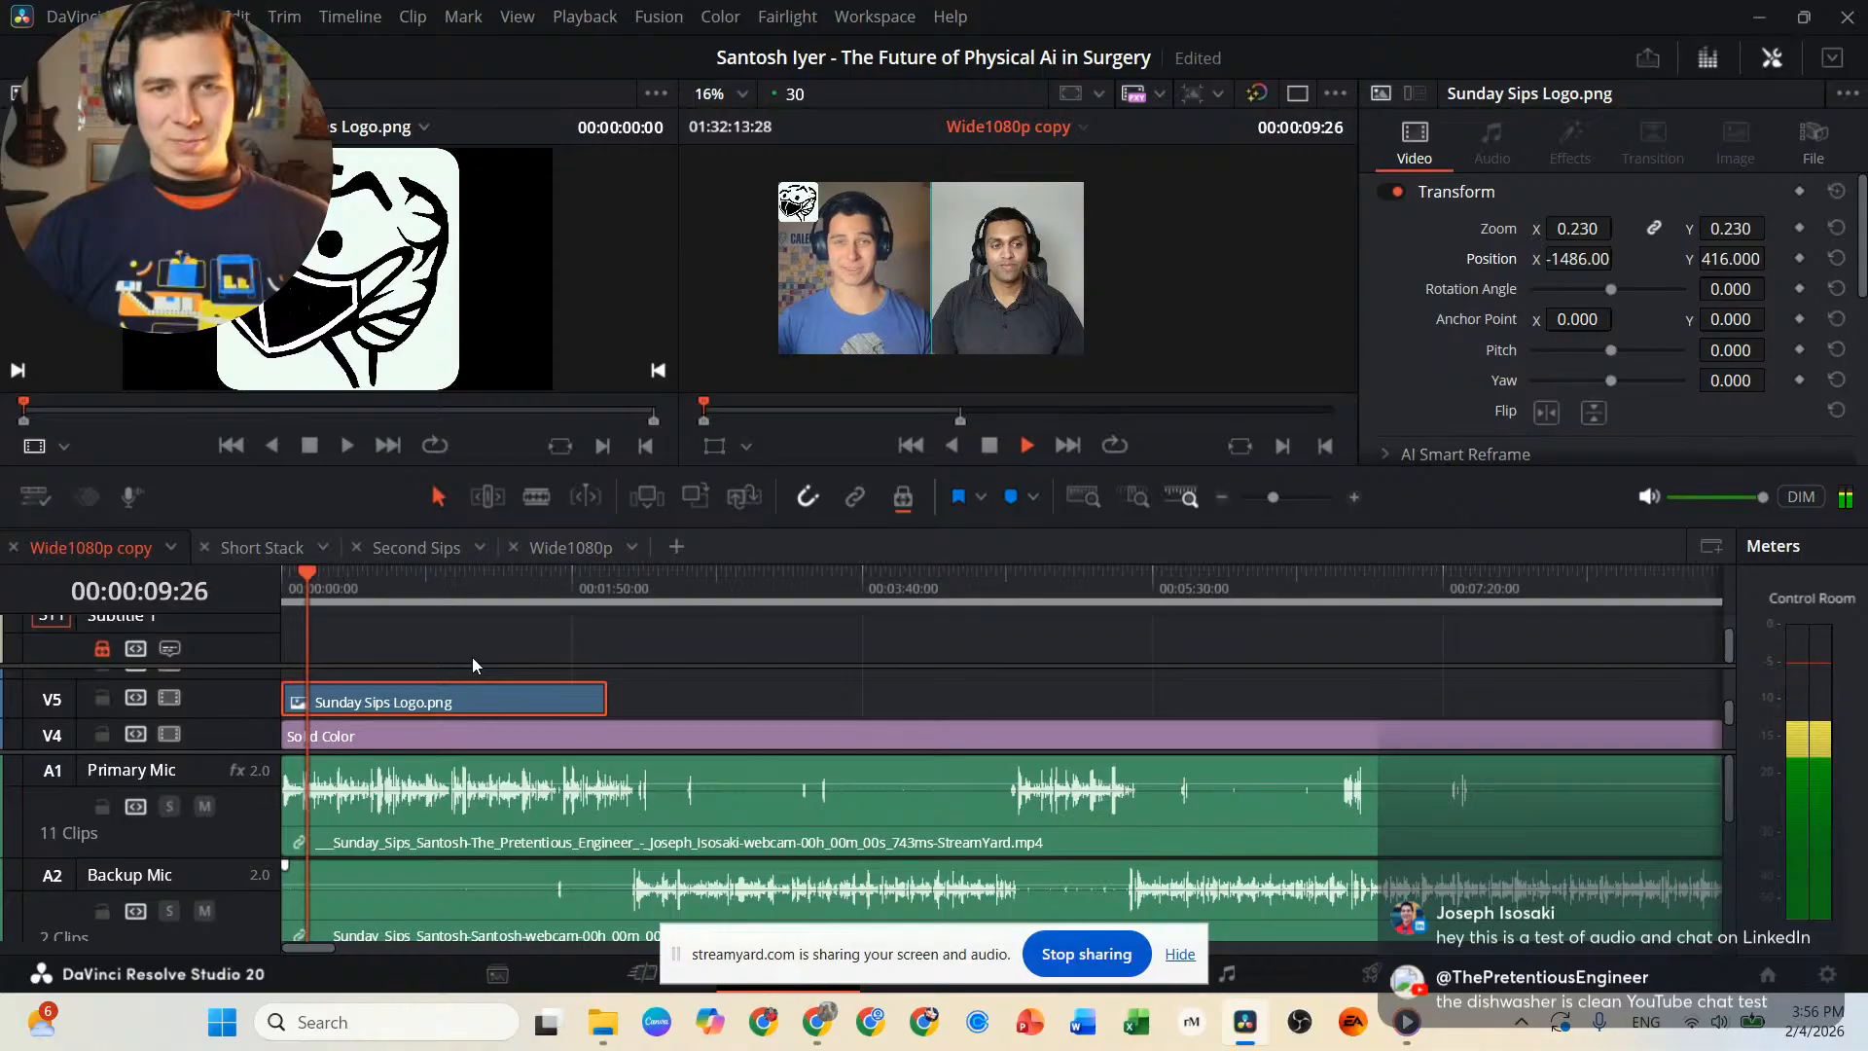
{"action": "key", "text": "l"}
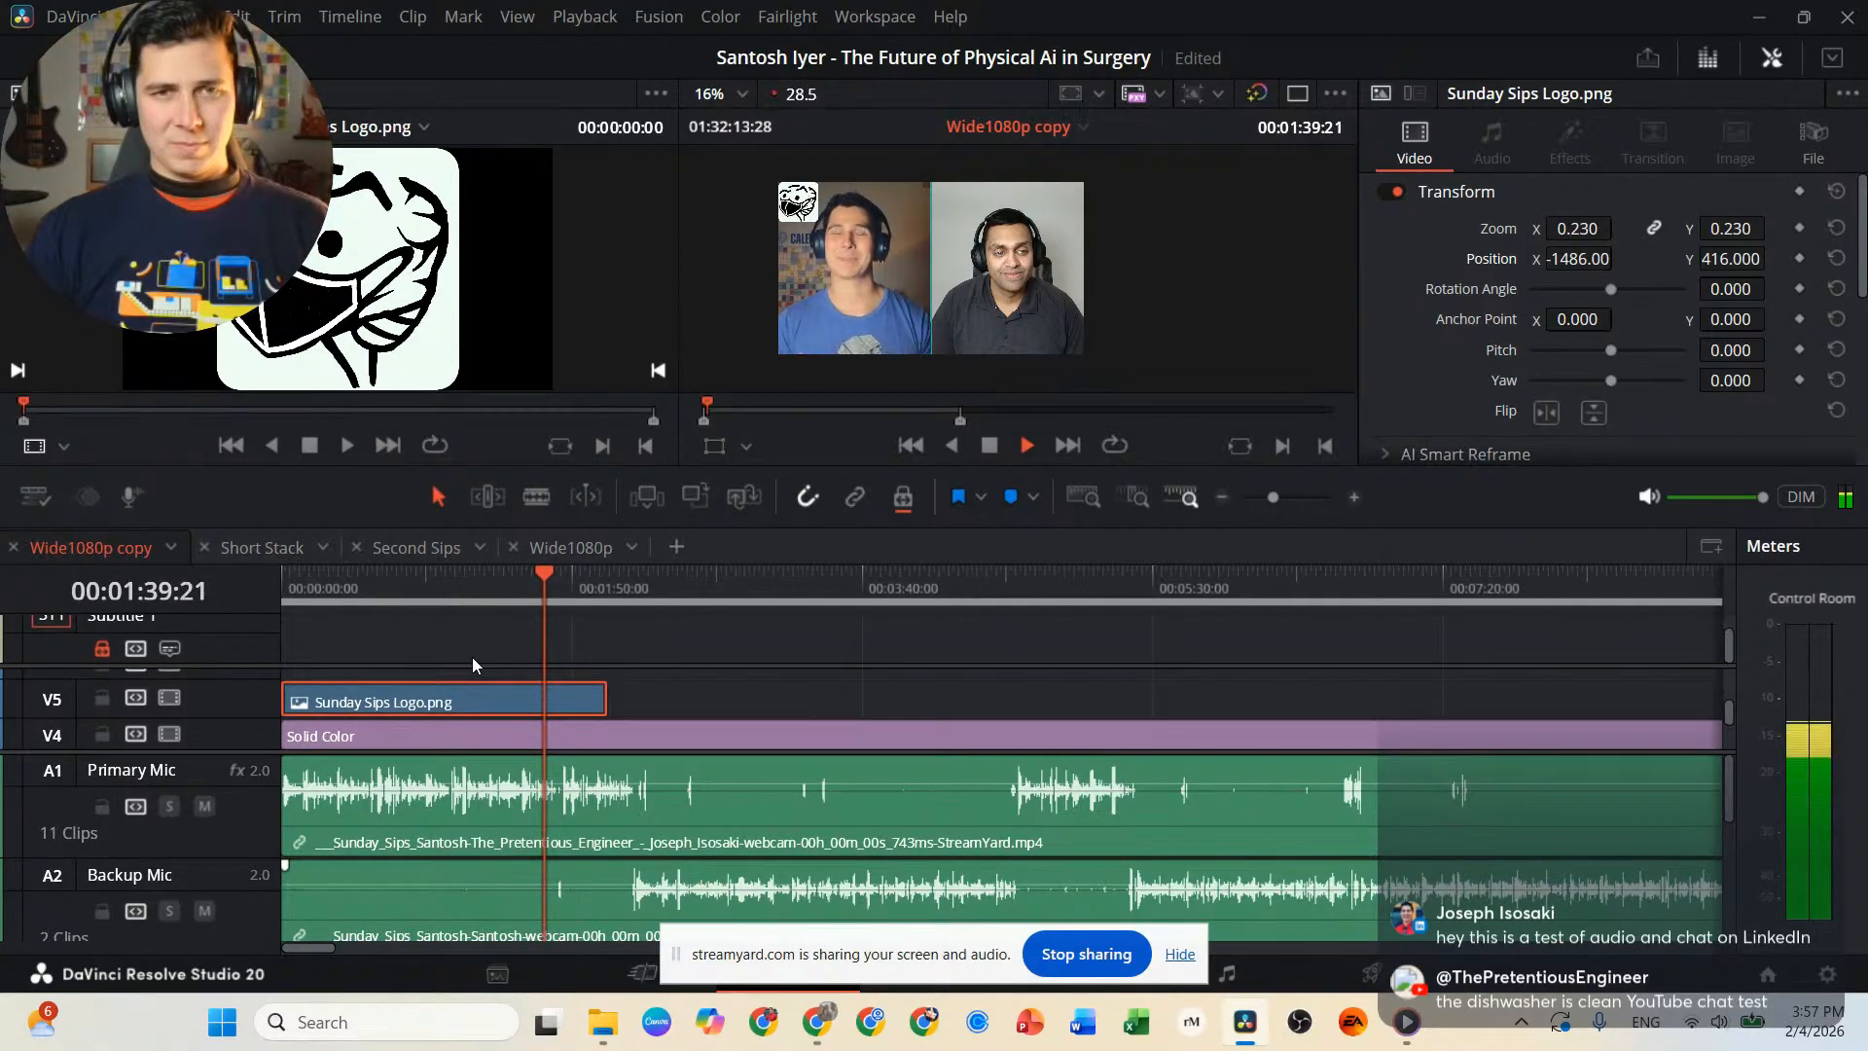
{"action": "key", "text": "space"}
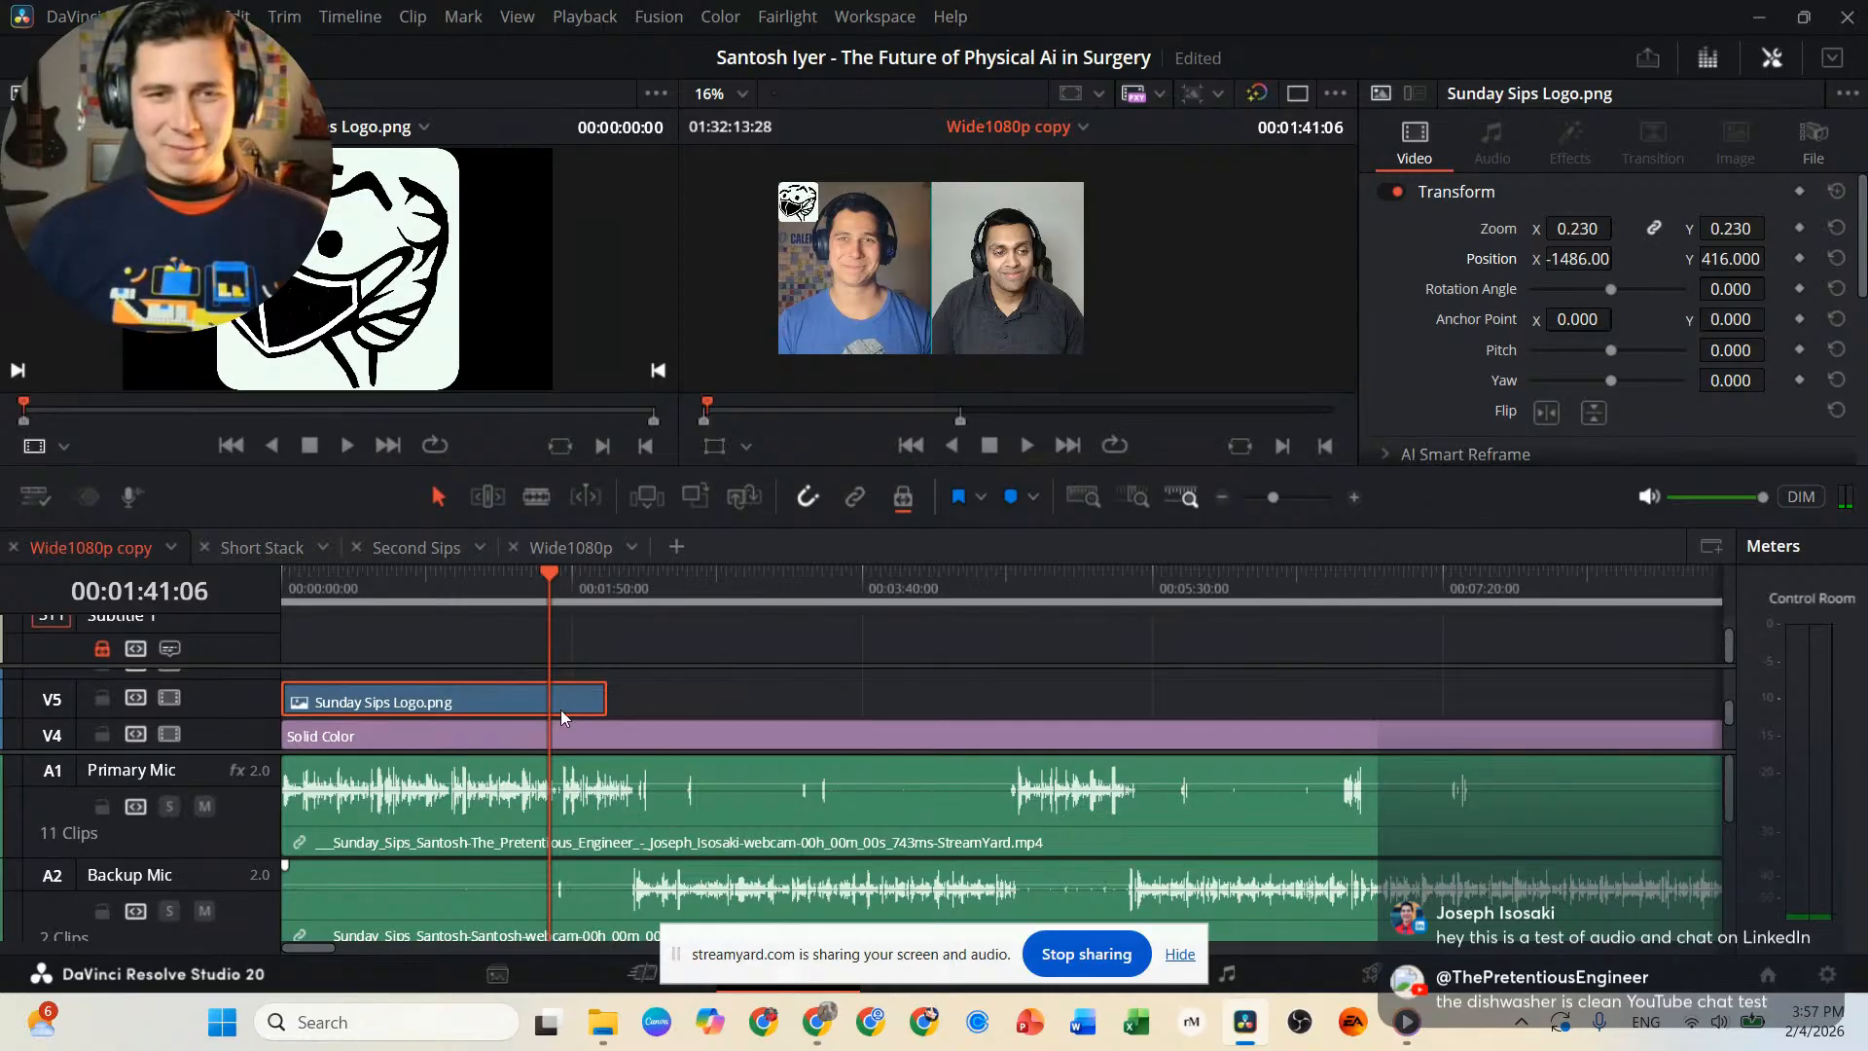
{"action": "left_click_drag", "start_coordinate": [603, 695], "coordinate": [552, 700]}
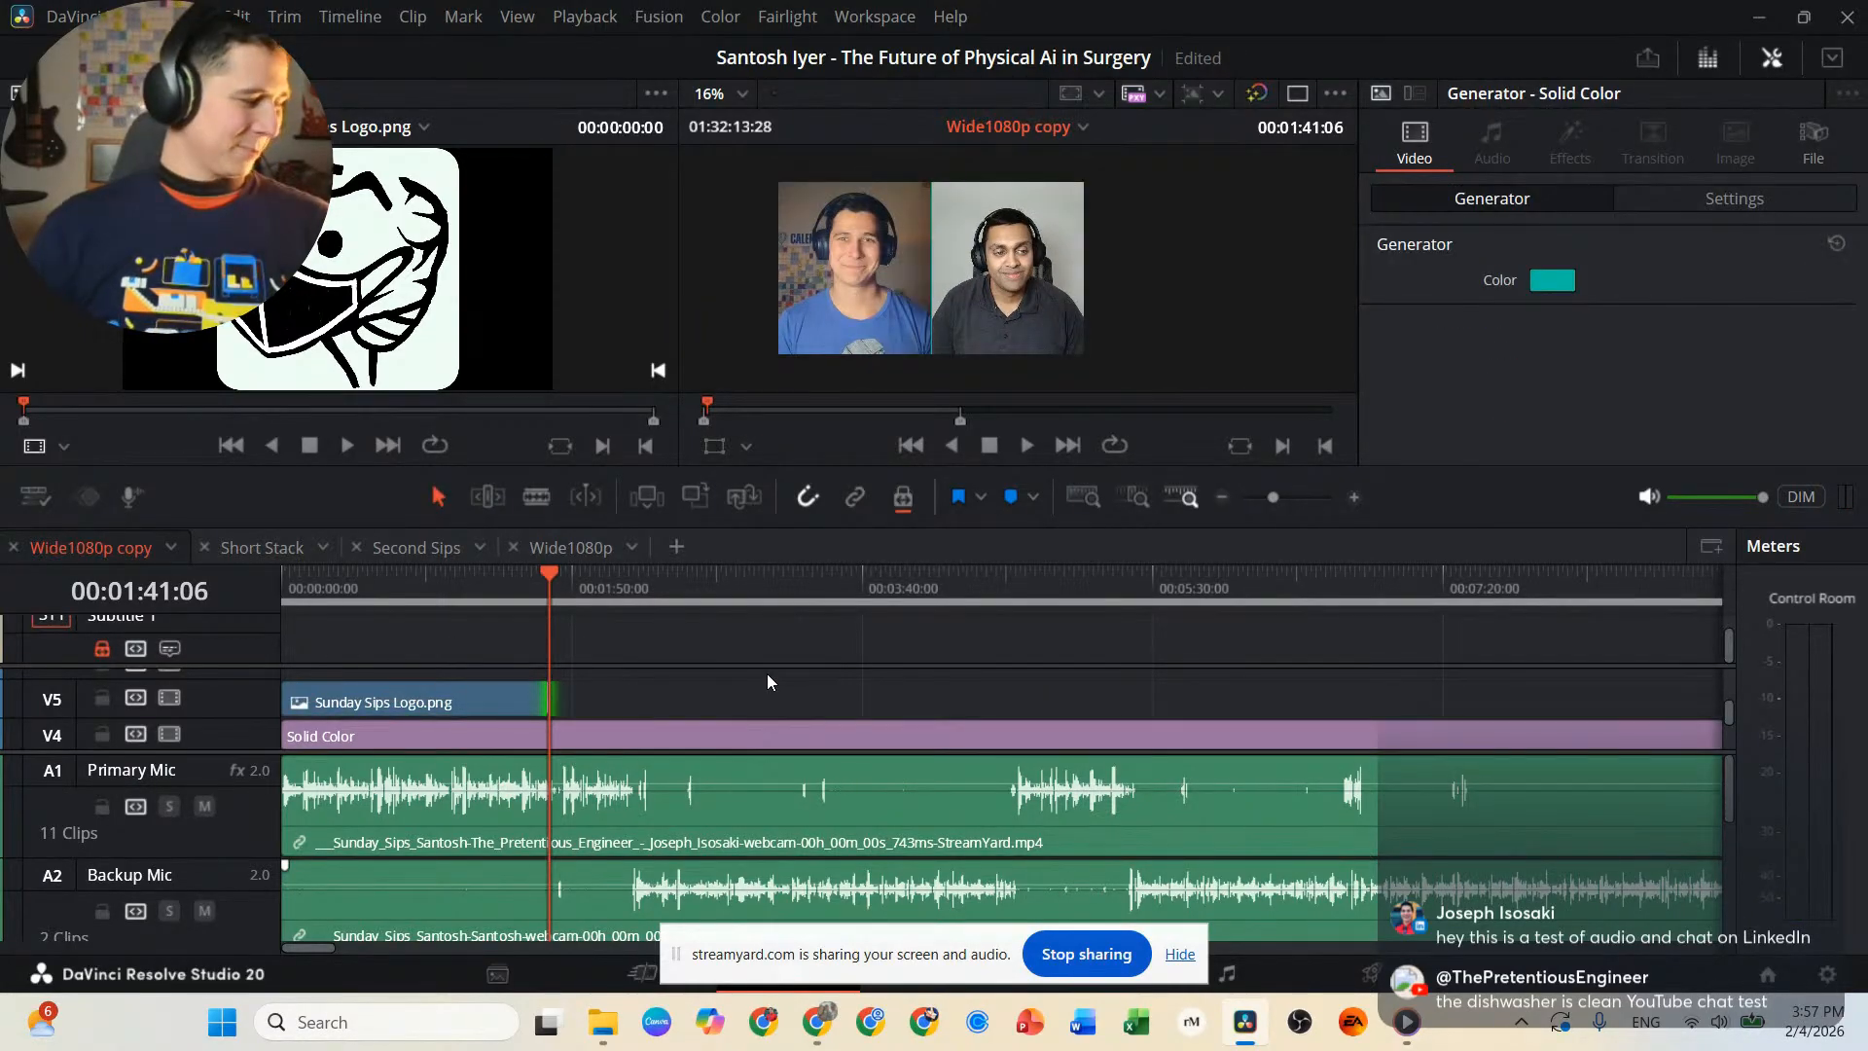
Play the episode onward from the end of the Sunday Sips Logo.png clip to about 00:01:58.
{"action": "key", "text": "space"}
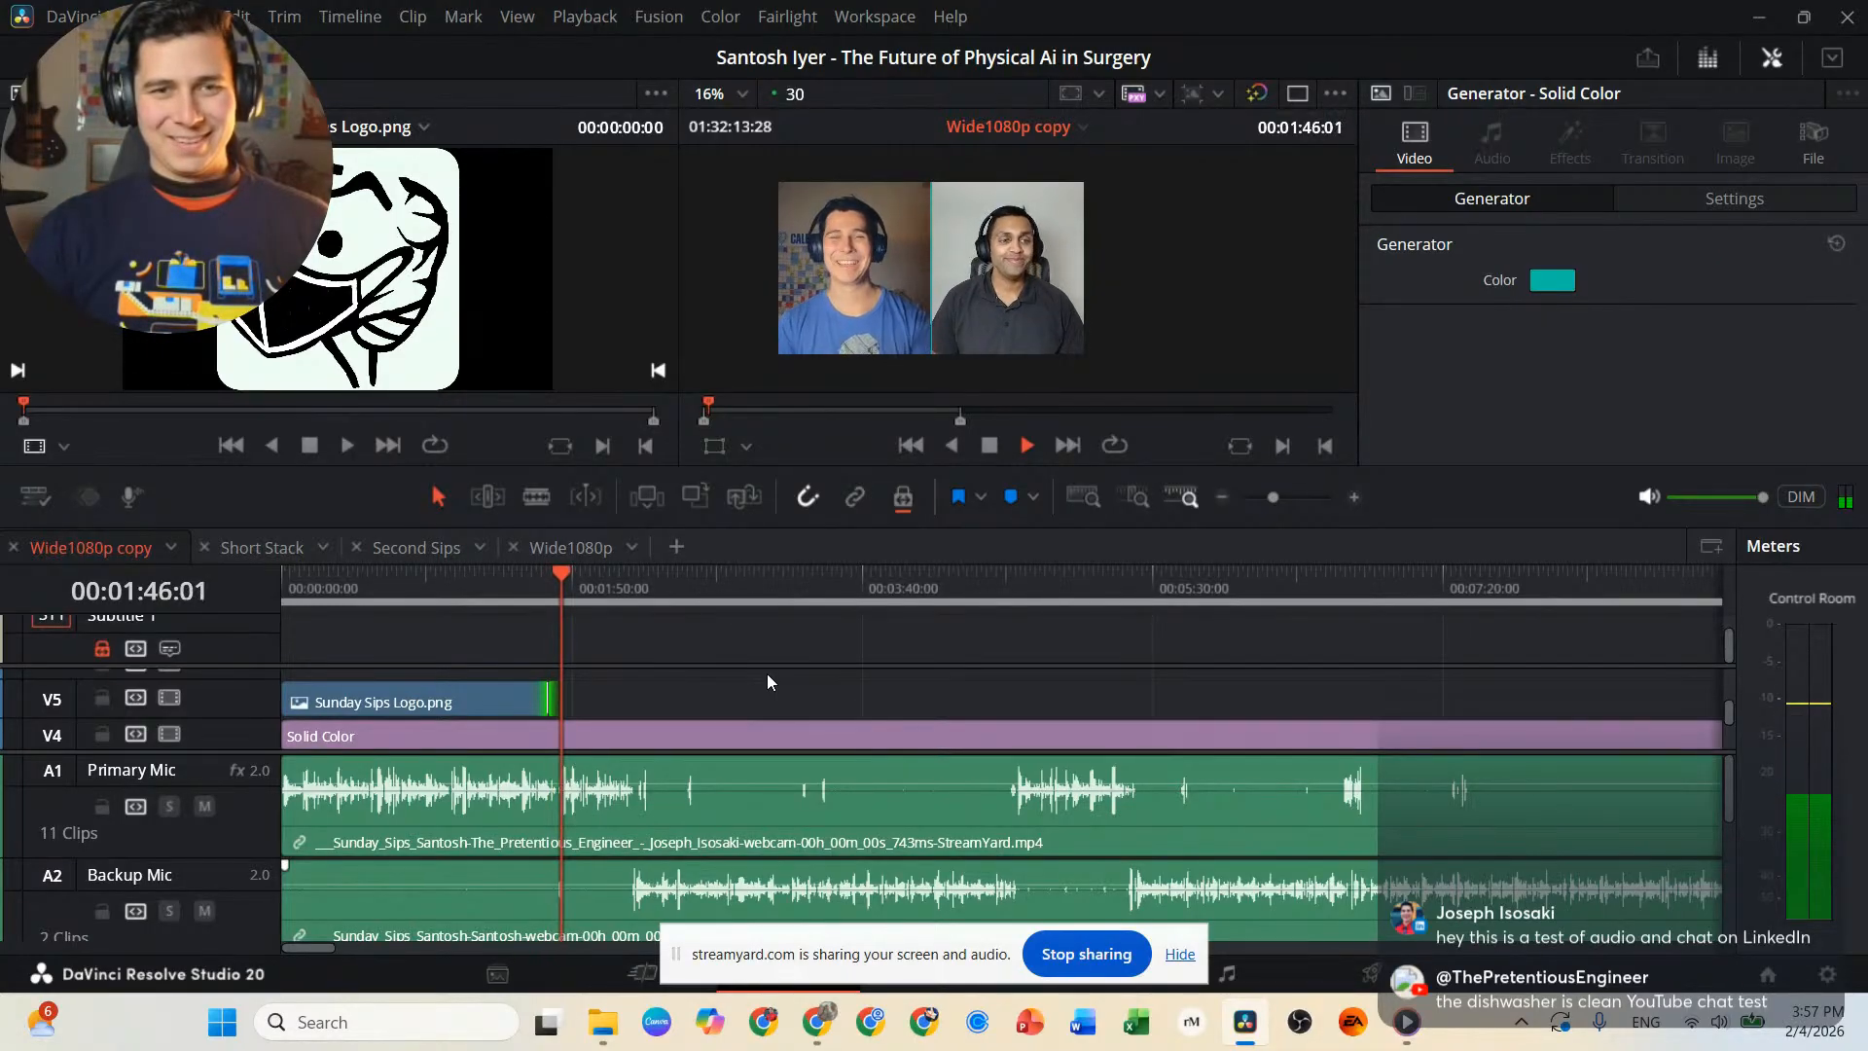
{"action": "key", "text": "space"}
{"action": "key", "text": "space"}
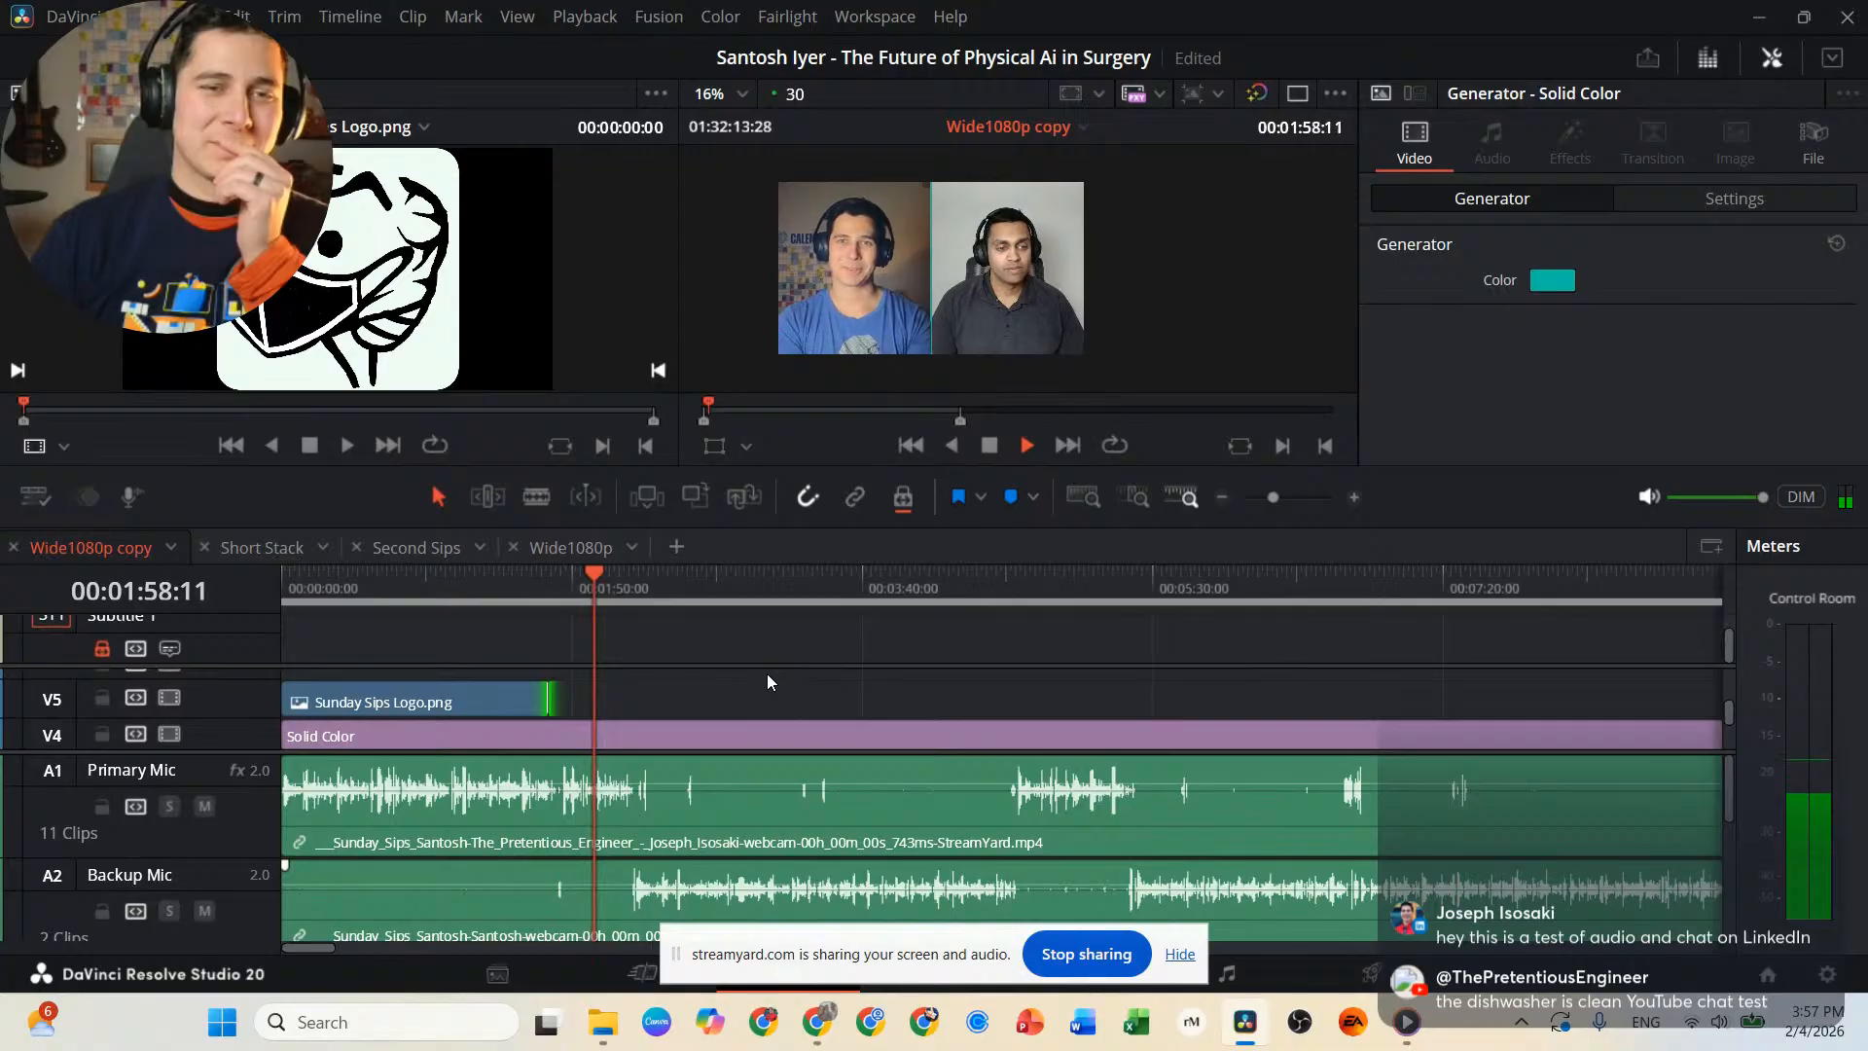
Shuttle back and forth around 00:01:45 to find the moment after the intro, stopping the playhead at 00:01:45:09.
{"action": "key", "text": "j"}
{"action": "key", "text": "j"}
{"action": "key", "text": "j"}
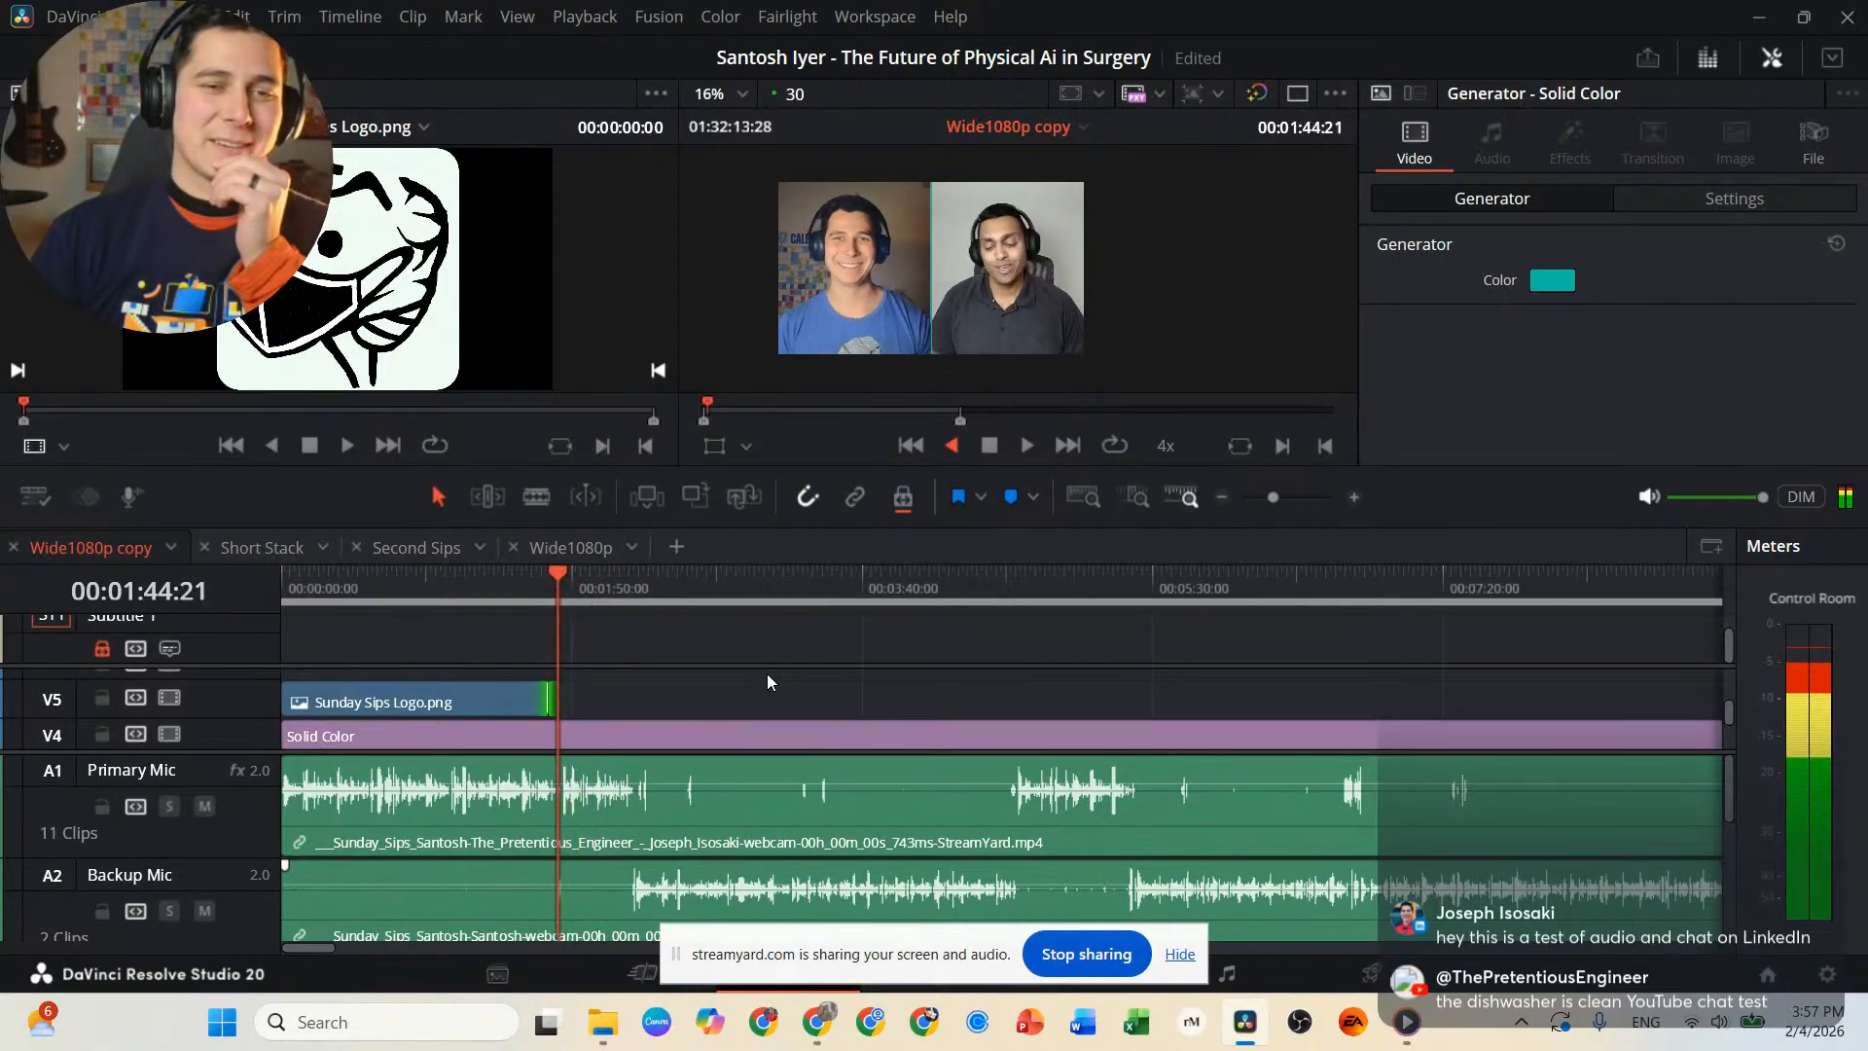
{"action": "key", "text": "l"}
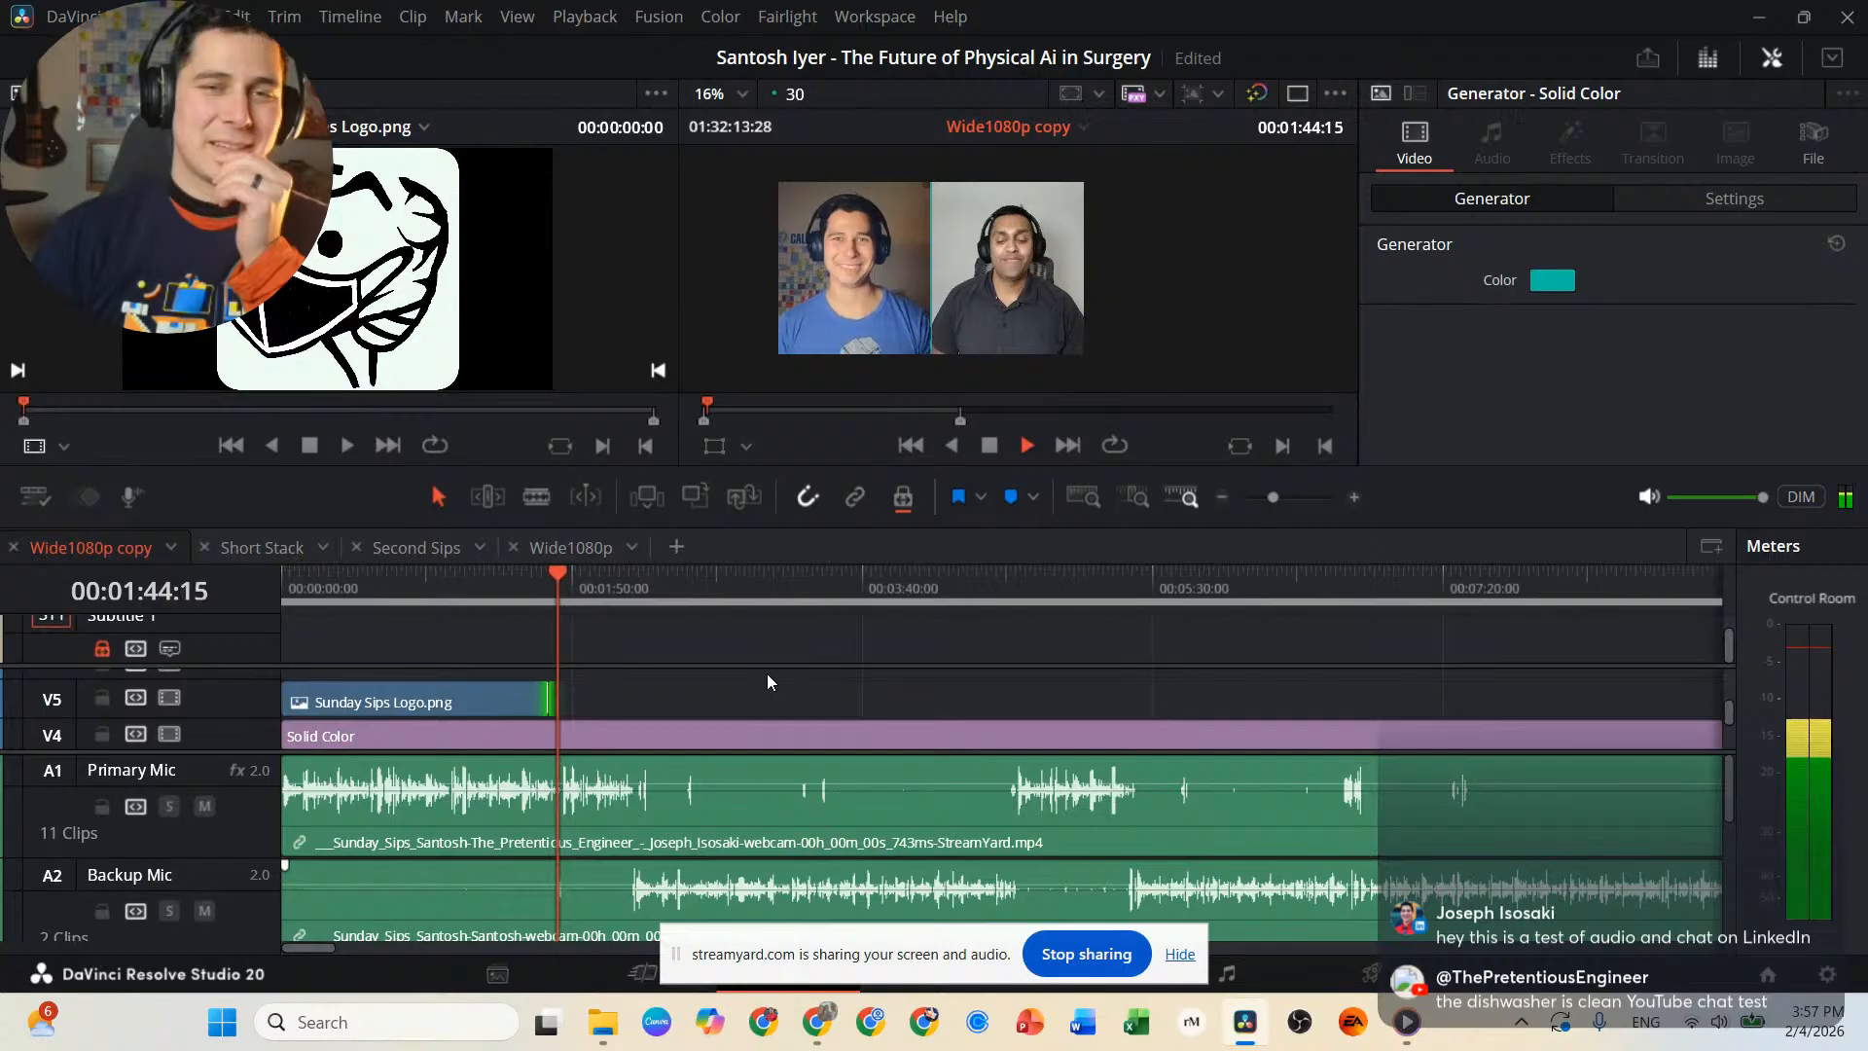
{"action": "key", "text": "k"}
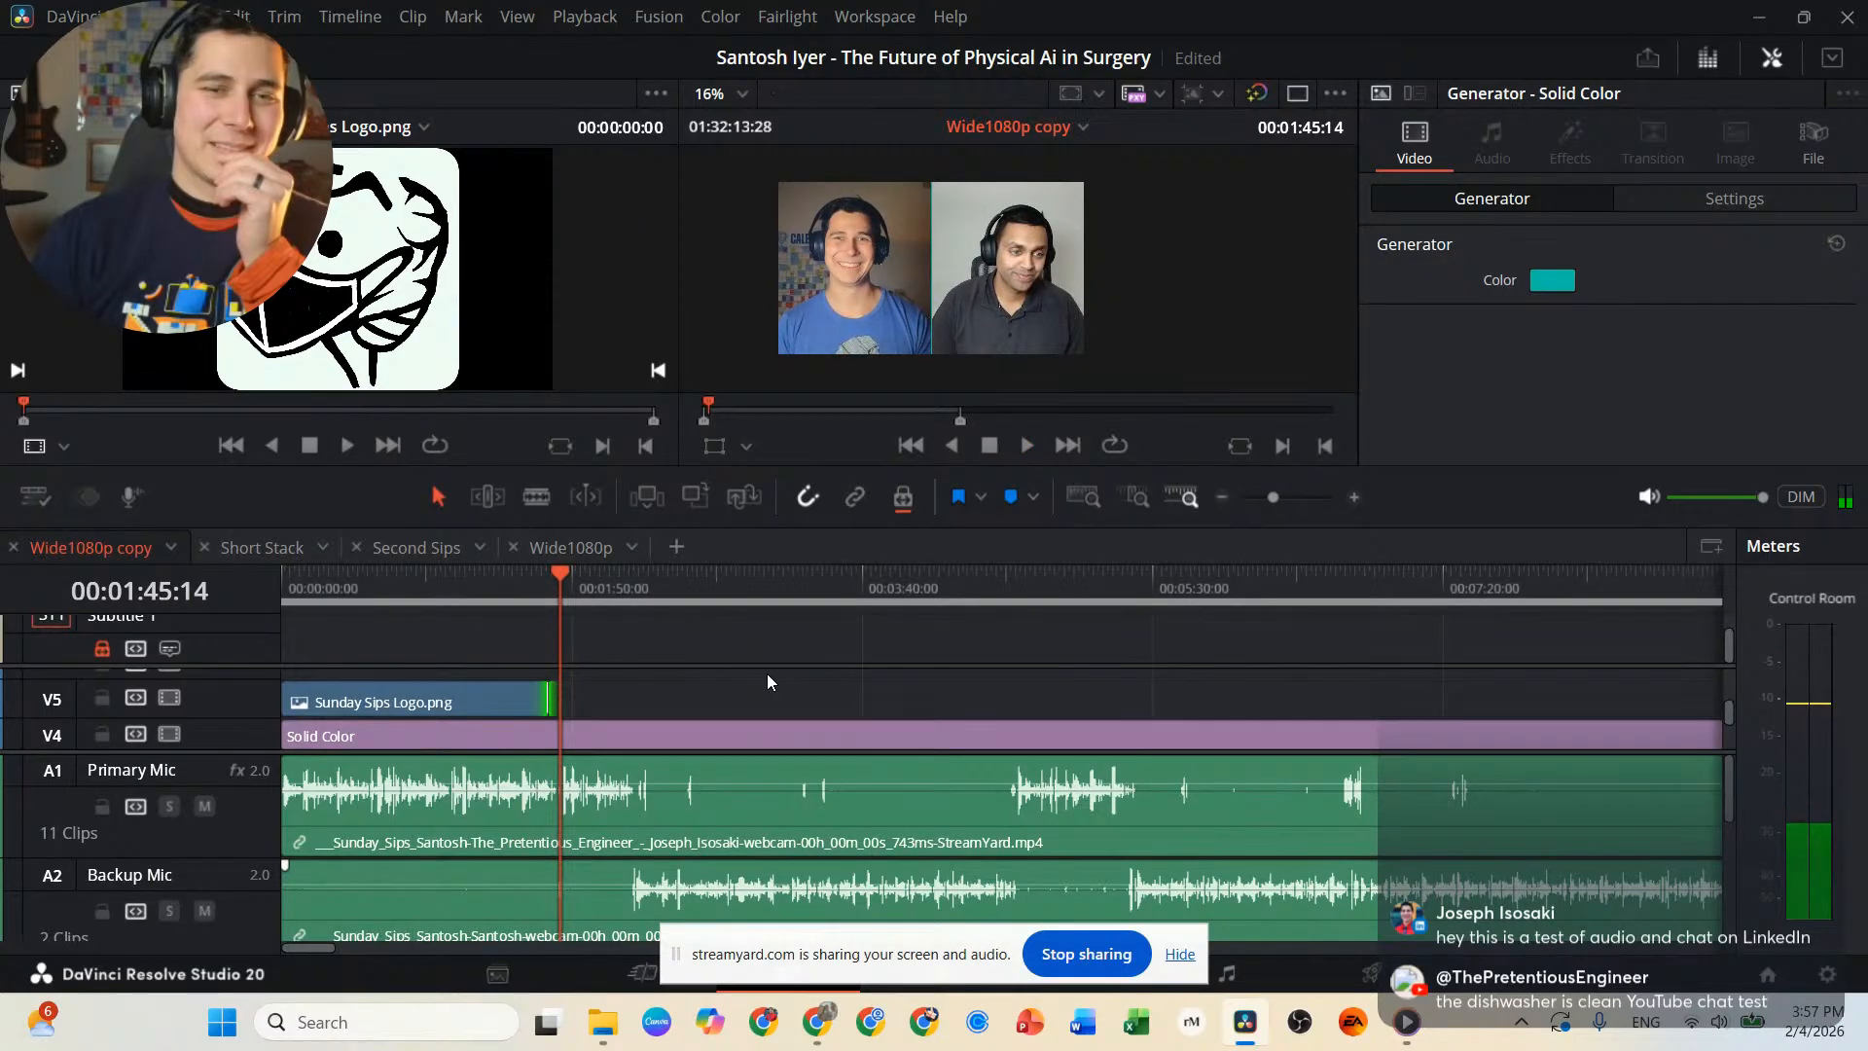
{"action": "key", "text": "j"}
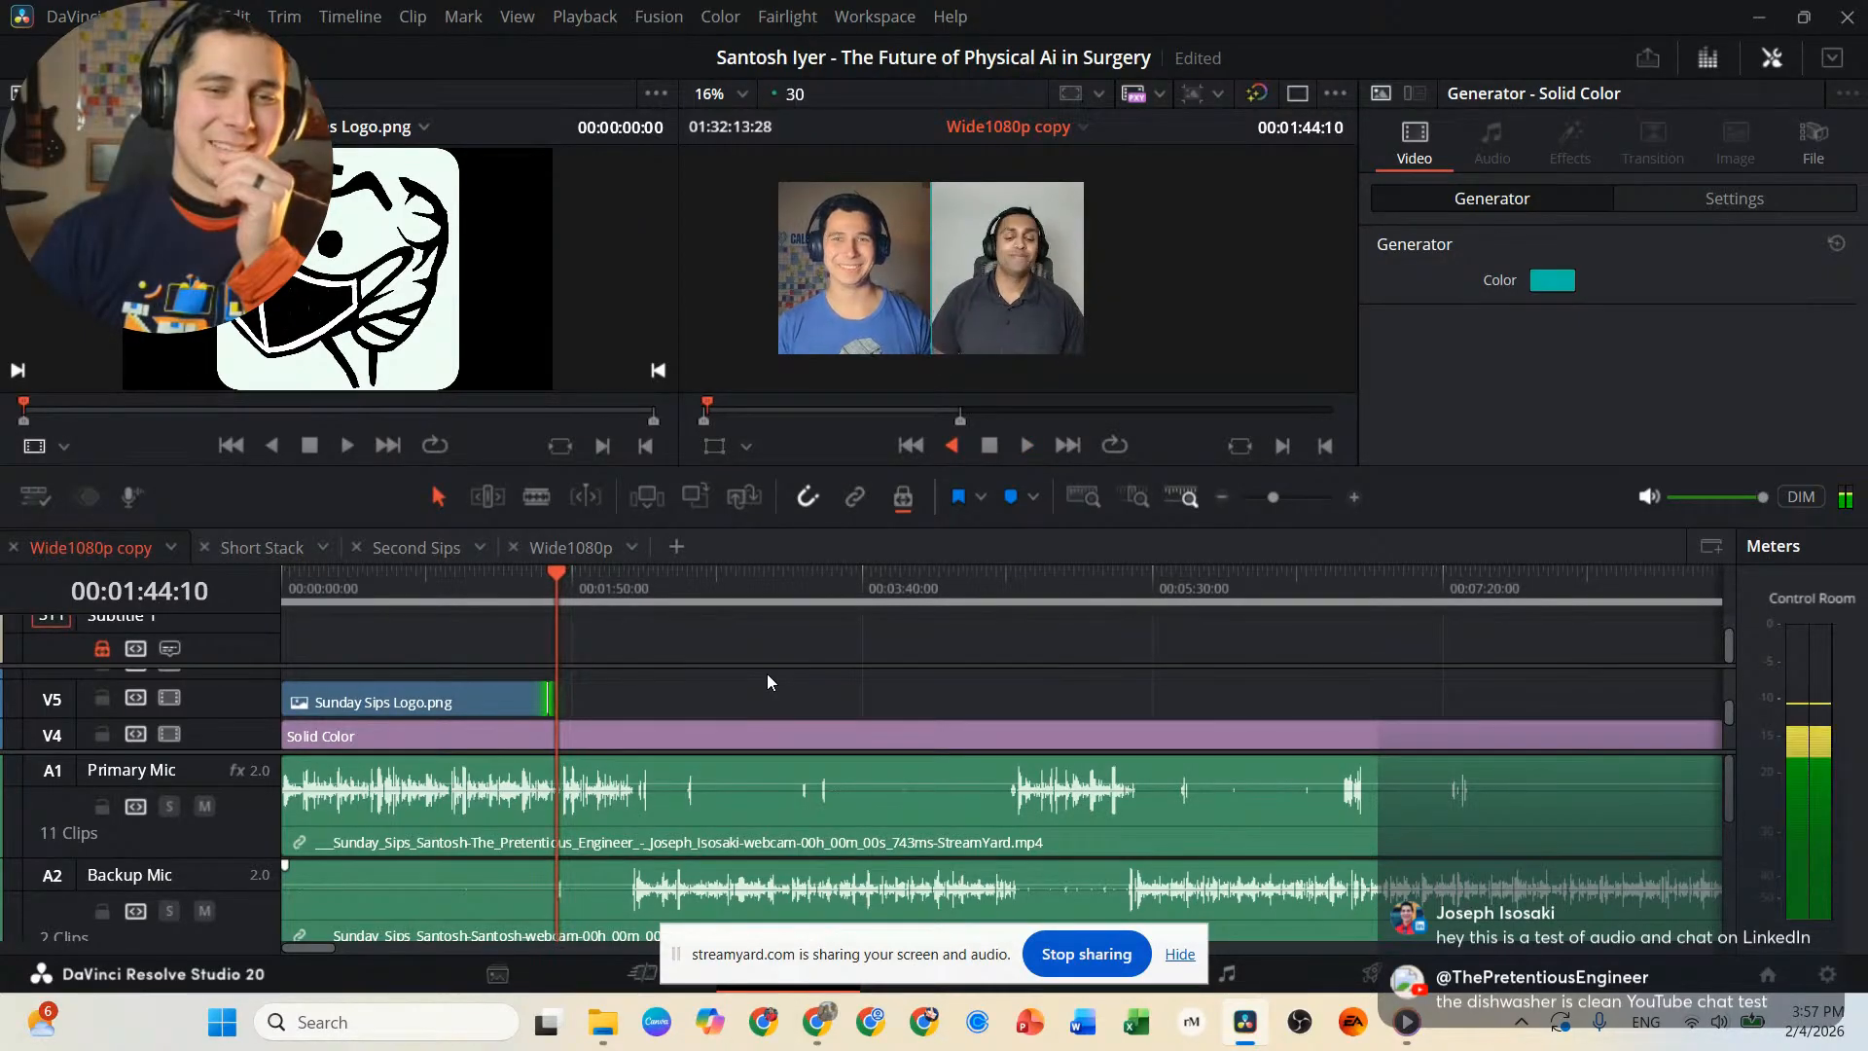
{"action": "key", "text": "l"}
{"action": "key", "text": "k"}
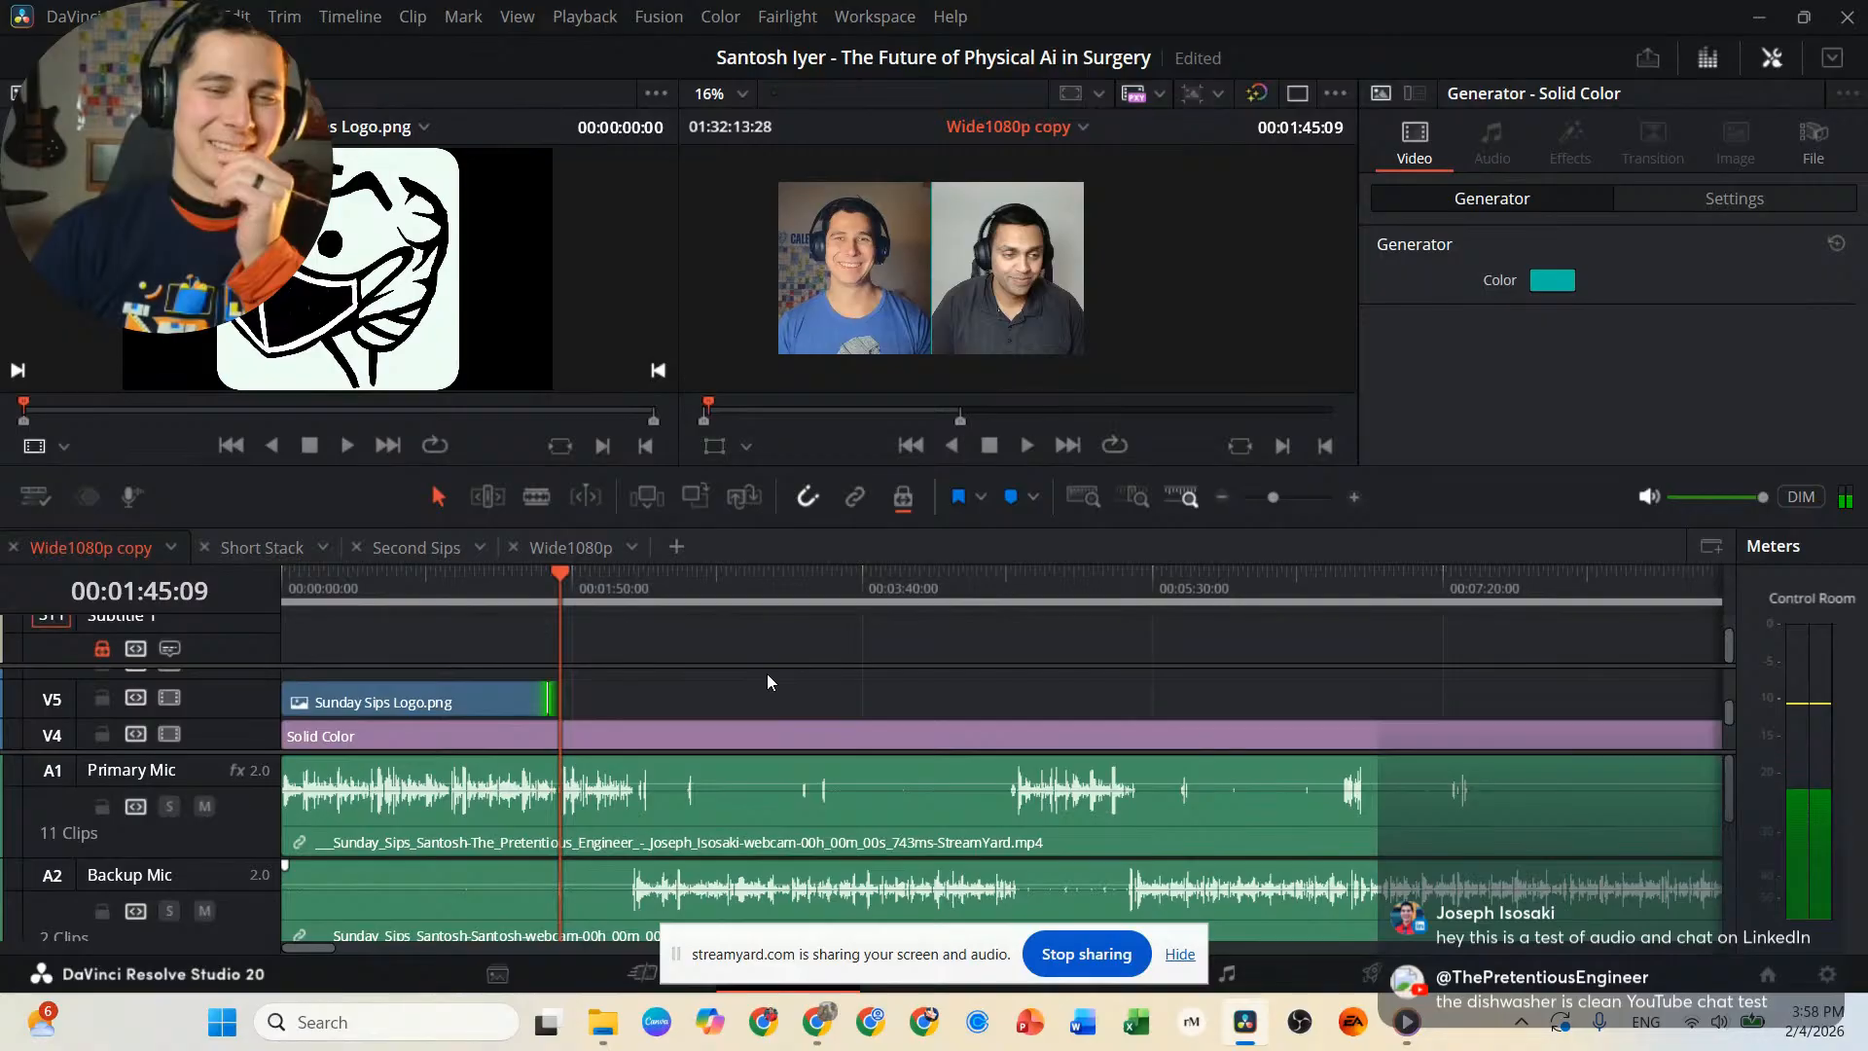
Inspect the clips around 00:01:45:09 on the A Roll, V2, Primary Mic and Backup Mic tracks one by one.
{"action": "scroll", "coordinate": [570, 768], "scroll_direction": "up", "scroll_amount": 2}
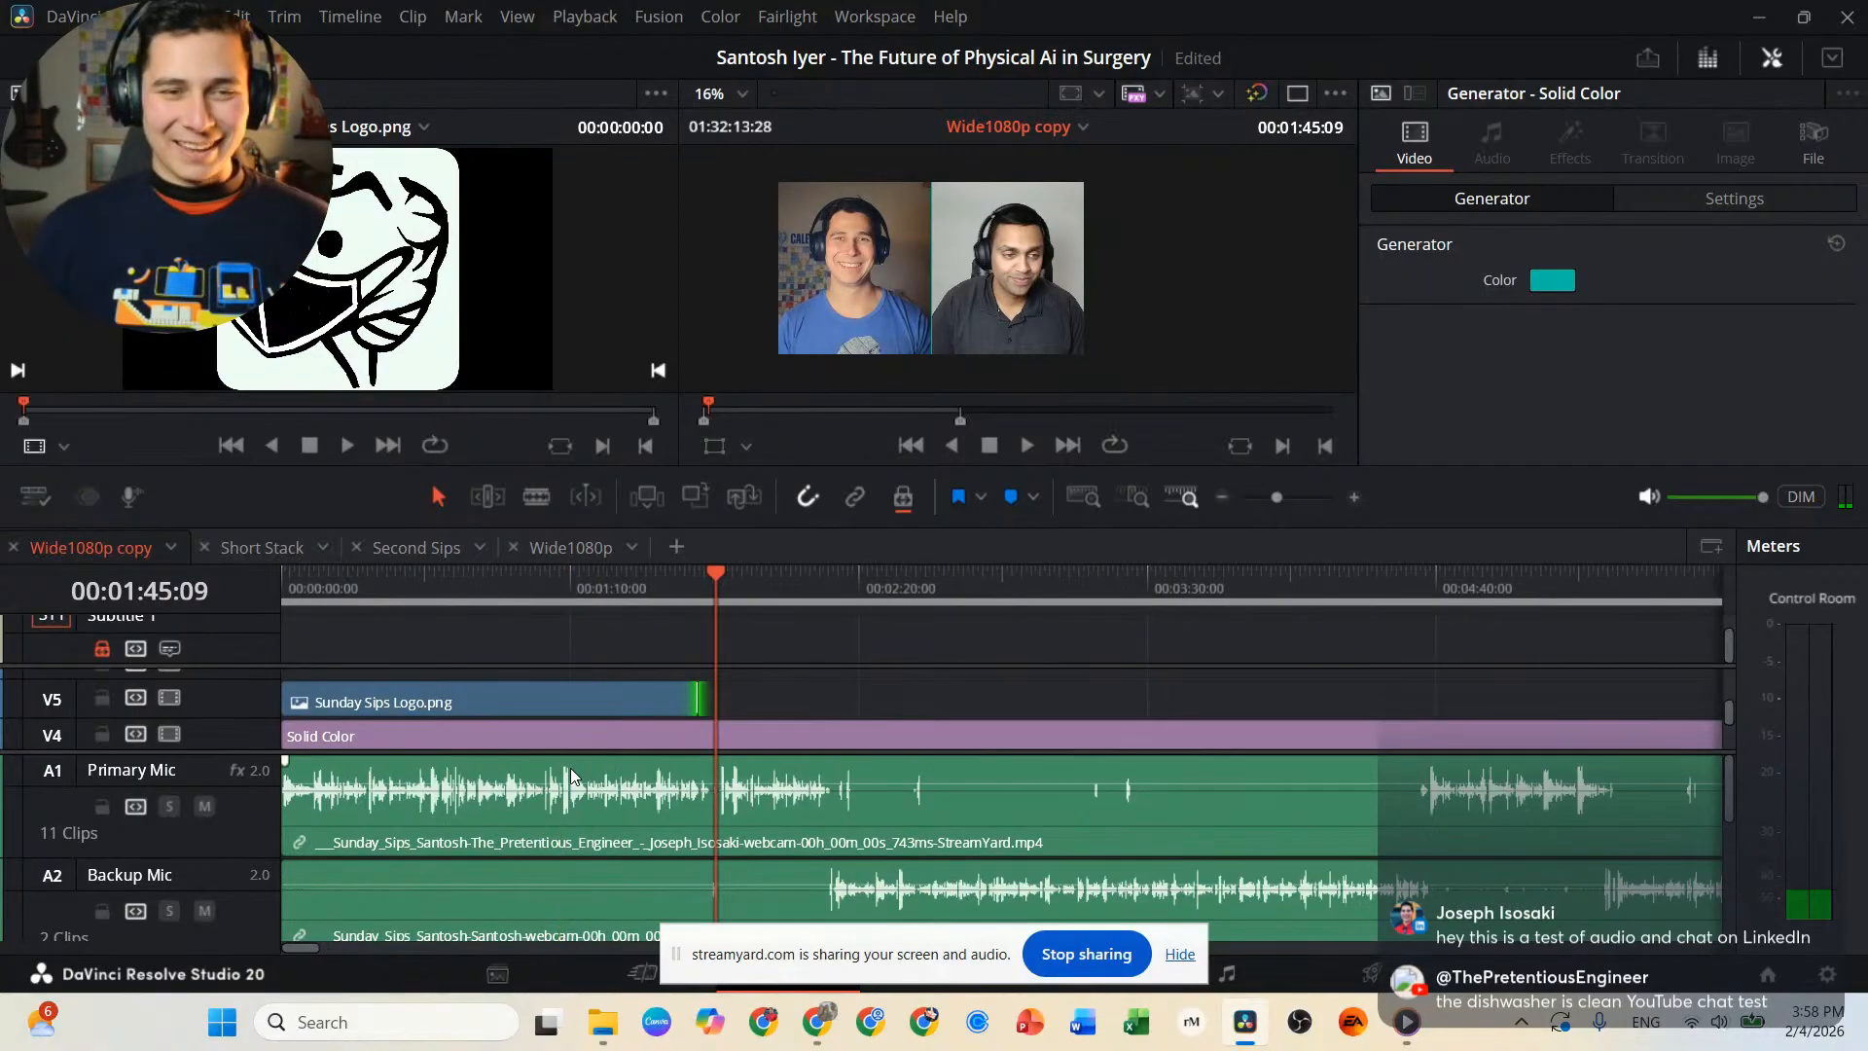
{"action": "scroll", "coordinate": [570, 768], "scroll_direction": "up", "scroll_amount": 2}
{"action": "scroll", "coordinate": [925, 738], "scroll_direction": "down", "scroll_amount": 3}
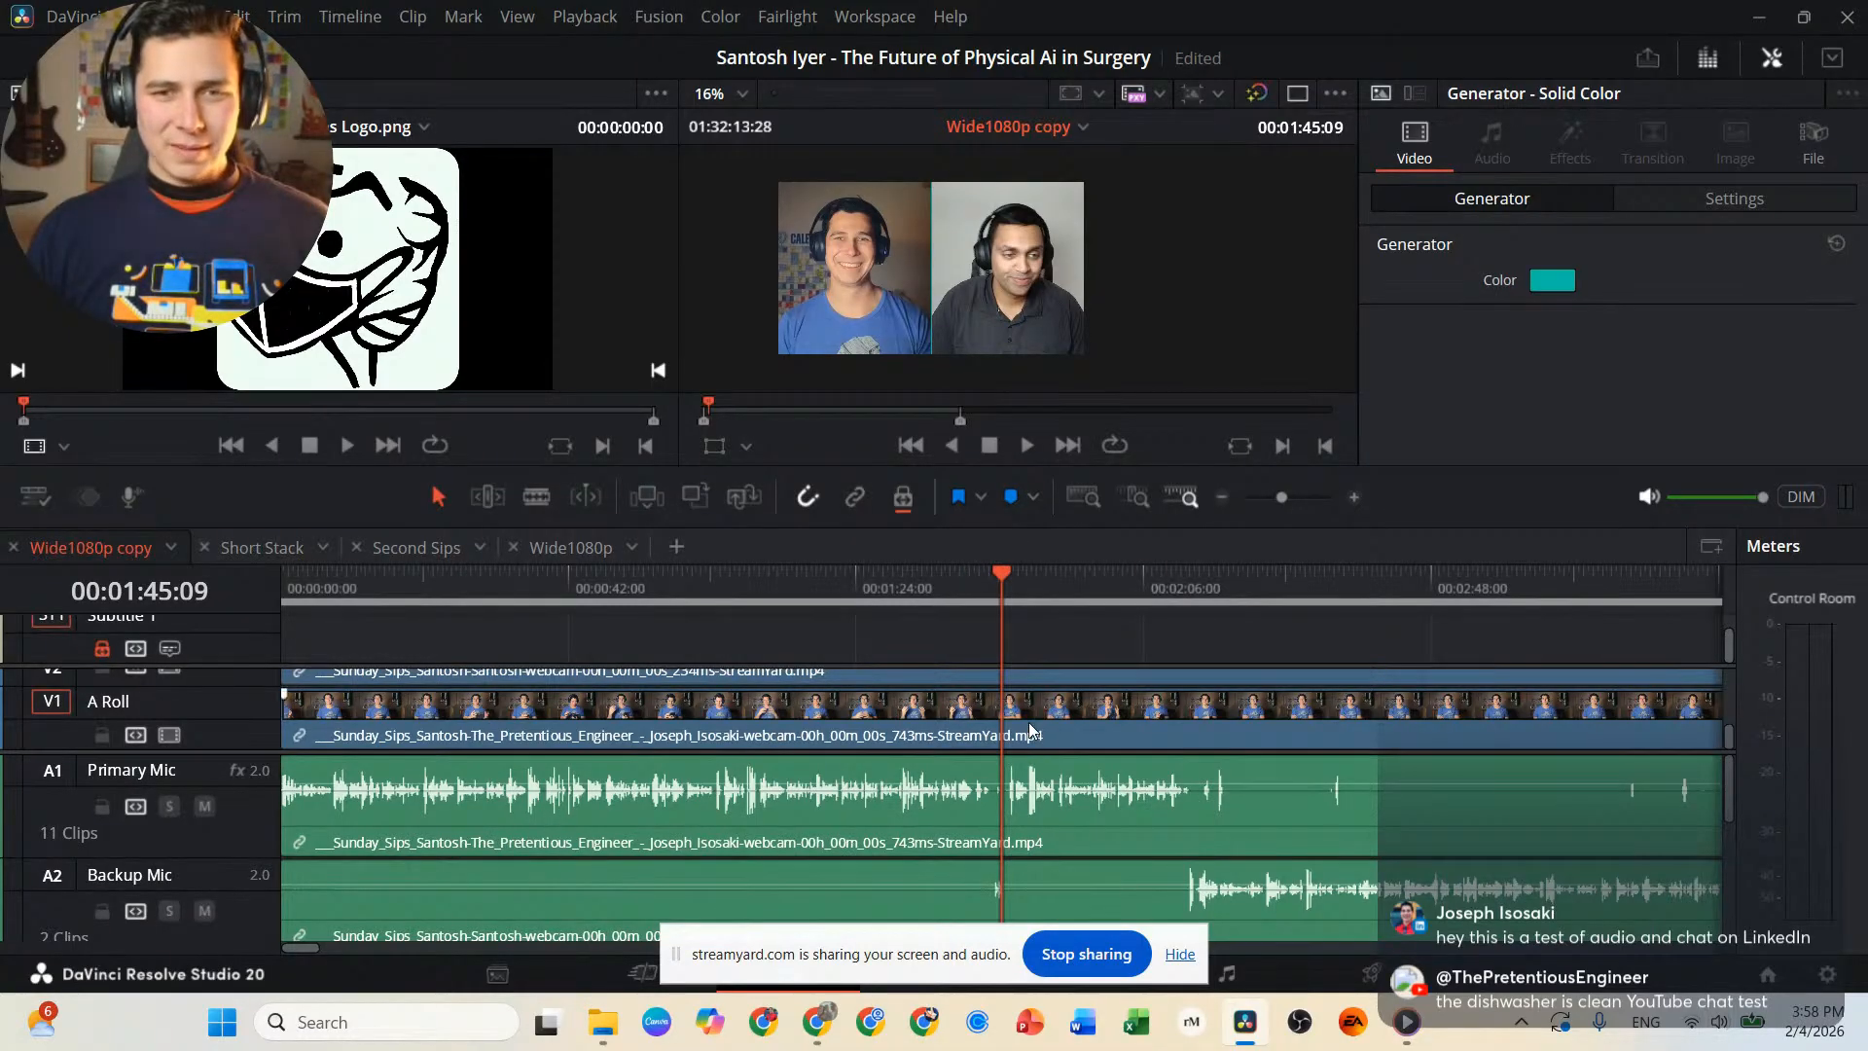
{"action": "left_click", "coordinate": [943, 730]}
{"action": "left_click", "coordinate": [935, 804]}
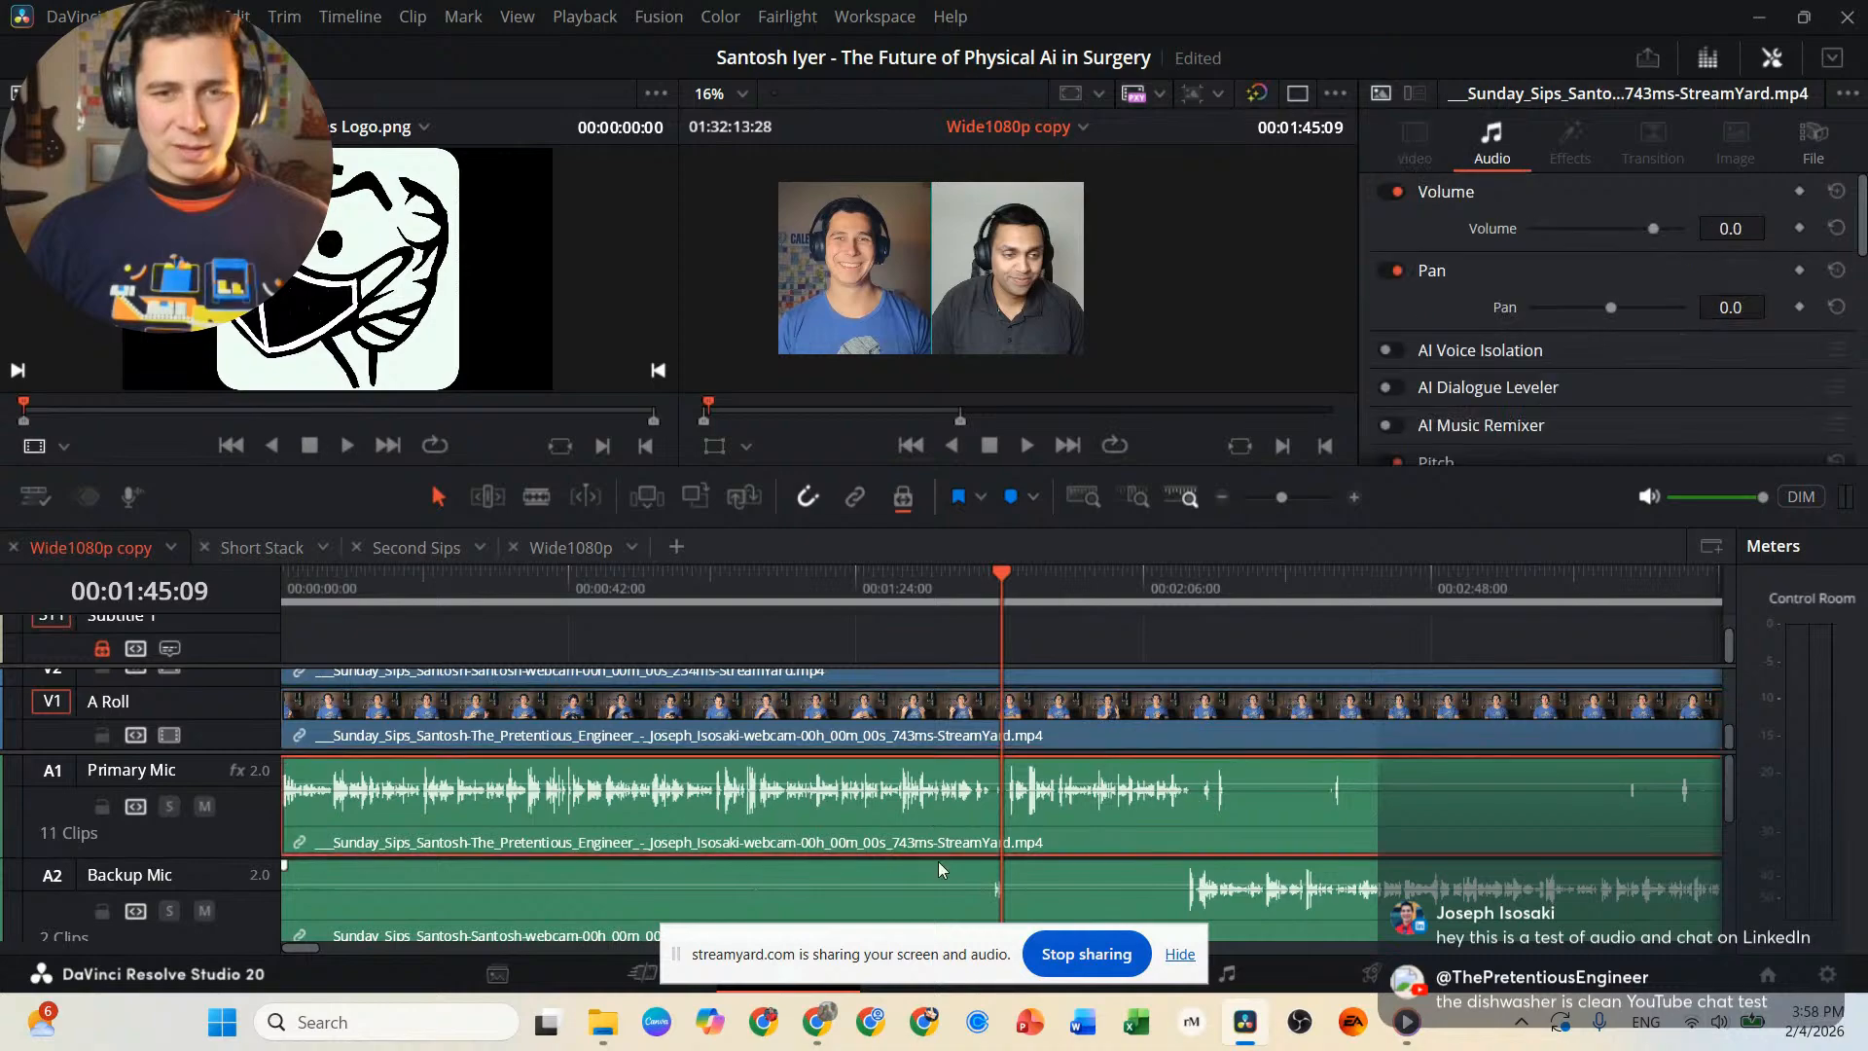
{"action": "left_click", "coordinate": [925, 894]}
{"action": "left_click", "coordinate": [934, 737]}
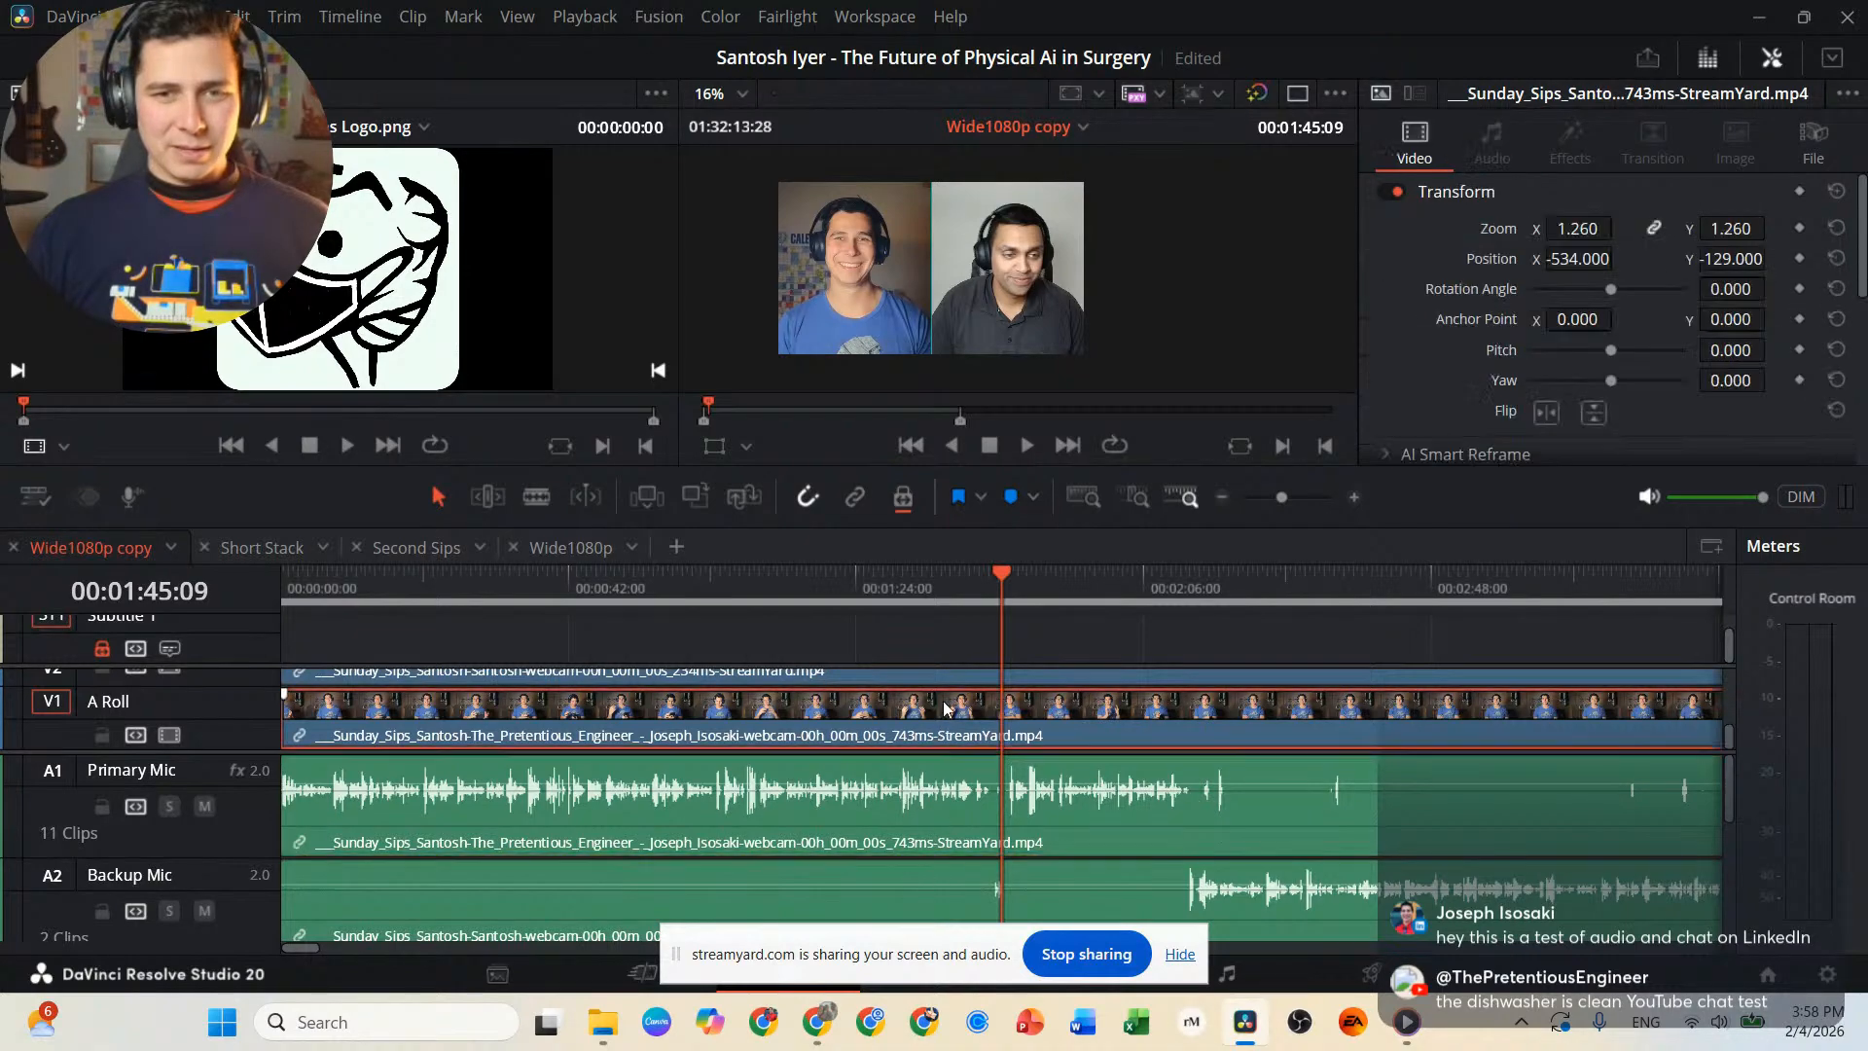
{"action": "left_click", "coordinate": [950, 687]}
{"action": "left_click", "coordinate": [953, 678]}
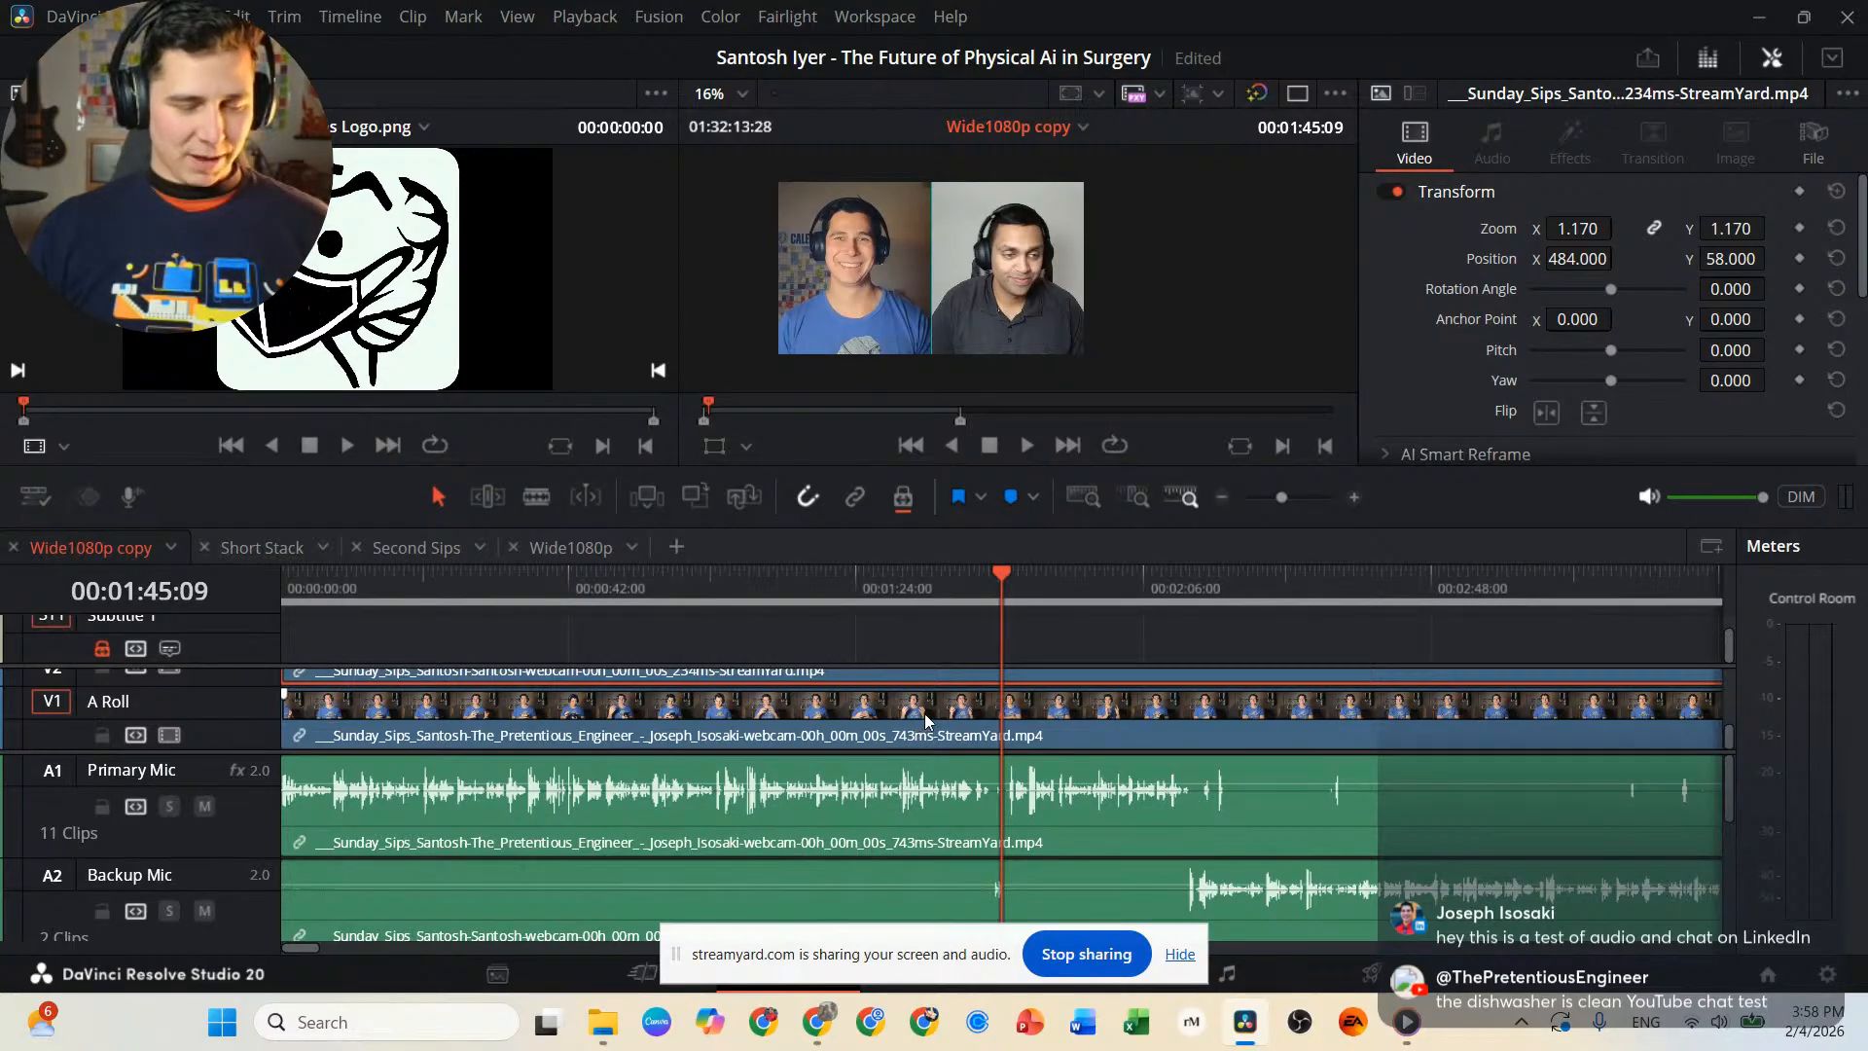
Review the whole timeline and inspect the Primary Mic cut near 00:56:26:17.
{"action": "scroll", "coordinate": [924, 714], "scroll_direction": "down", "scroll_amount": 10}
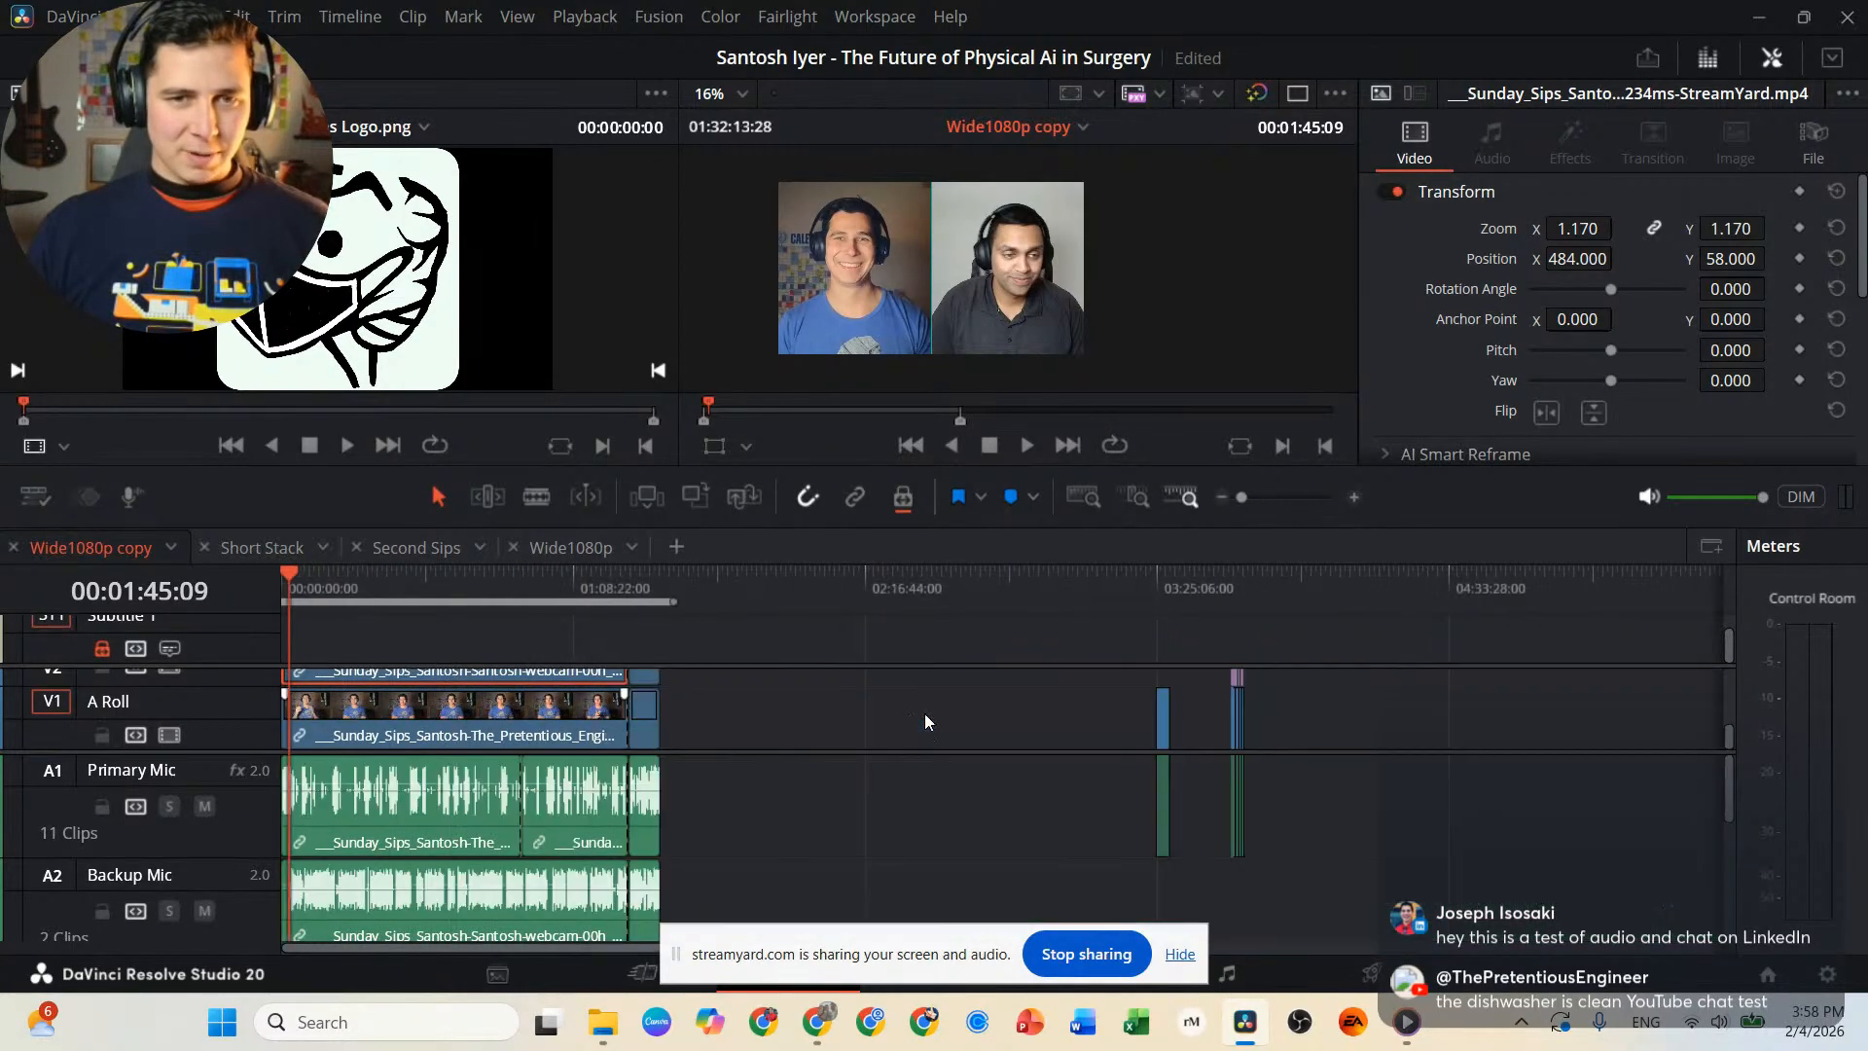
{"action": "key", "text": "shift+z"}
{"action": "key", "text": "shift+z"}
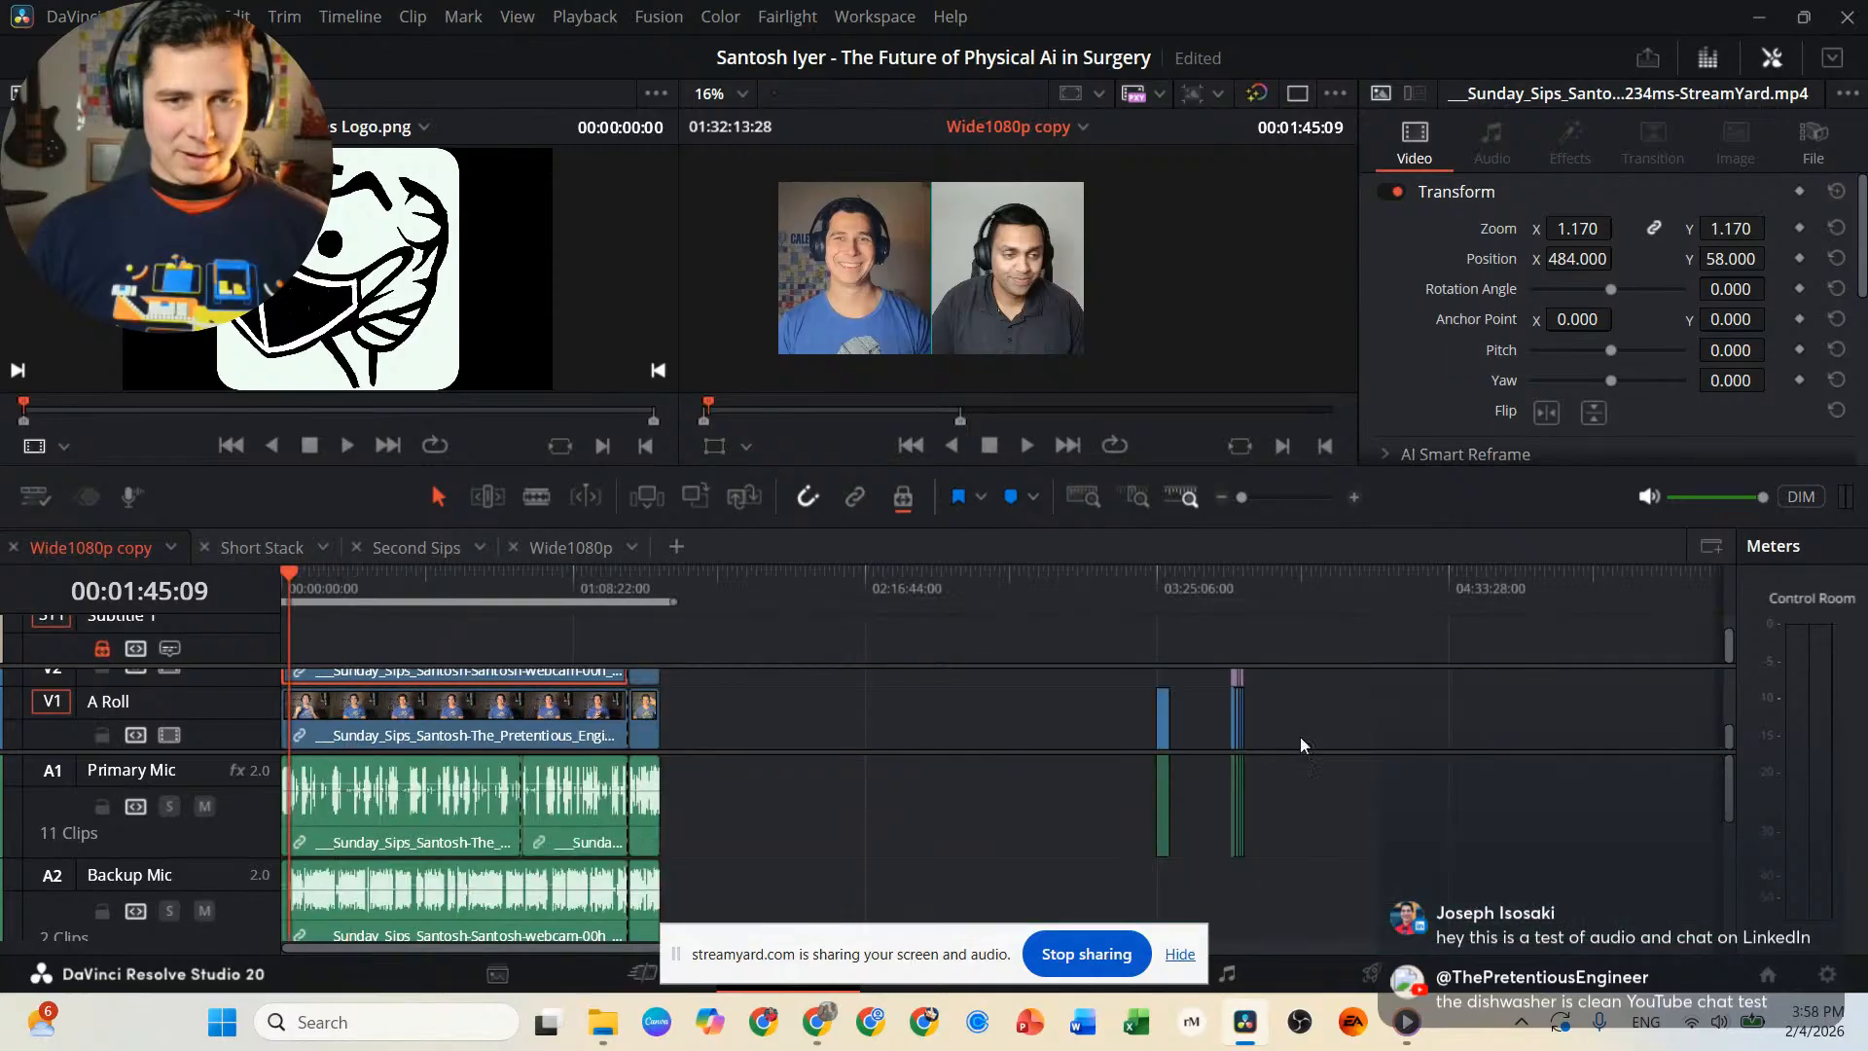
{"action": "left_click", "coordinate": [525, 584]}
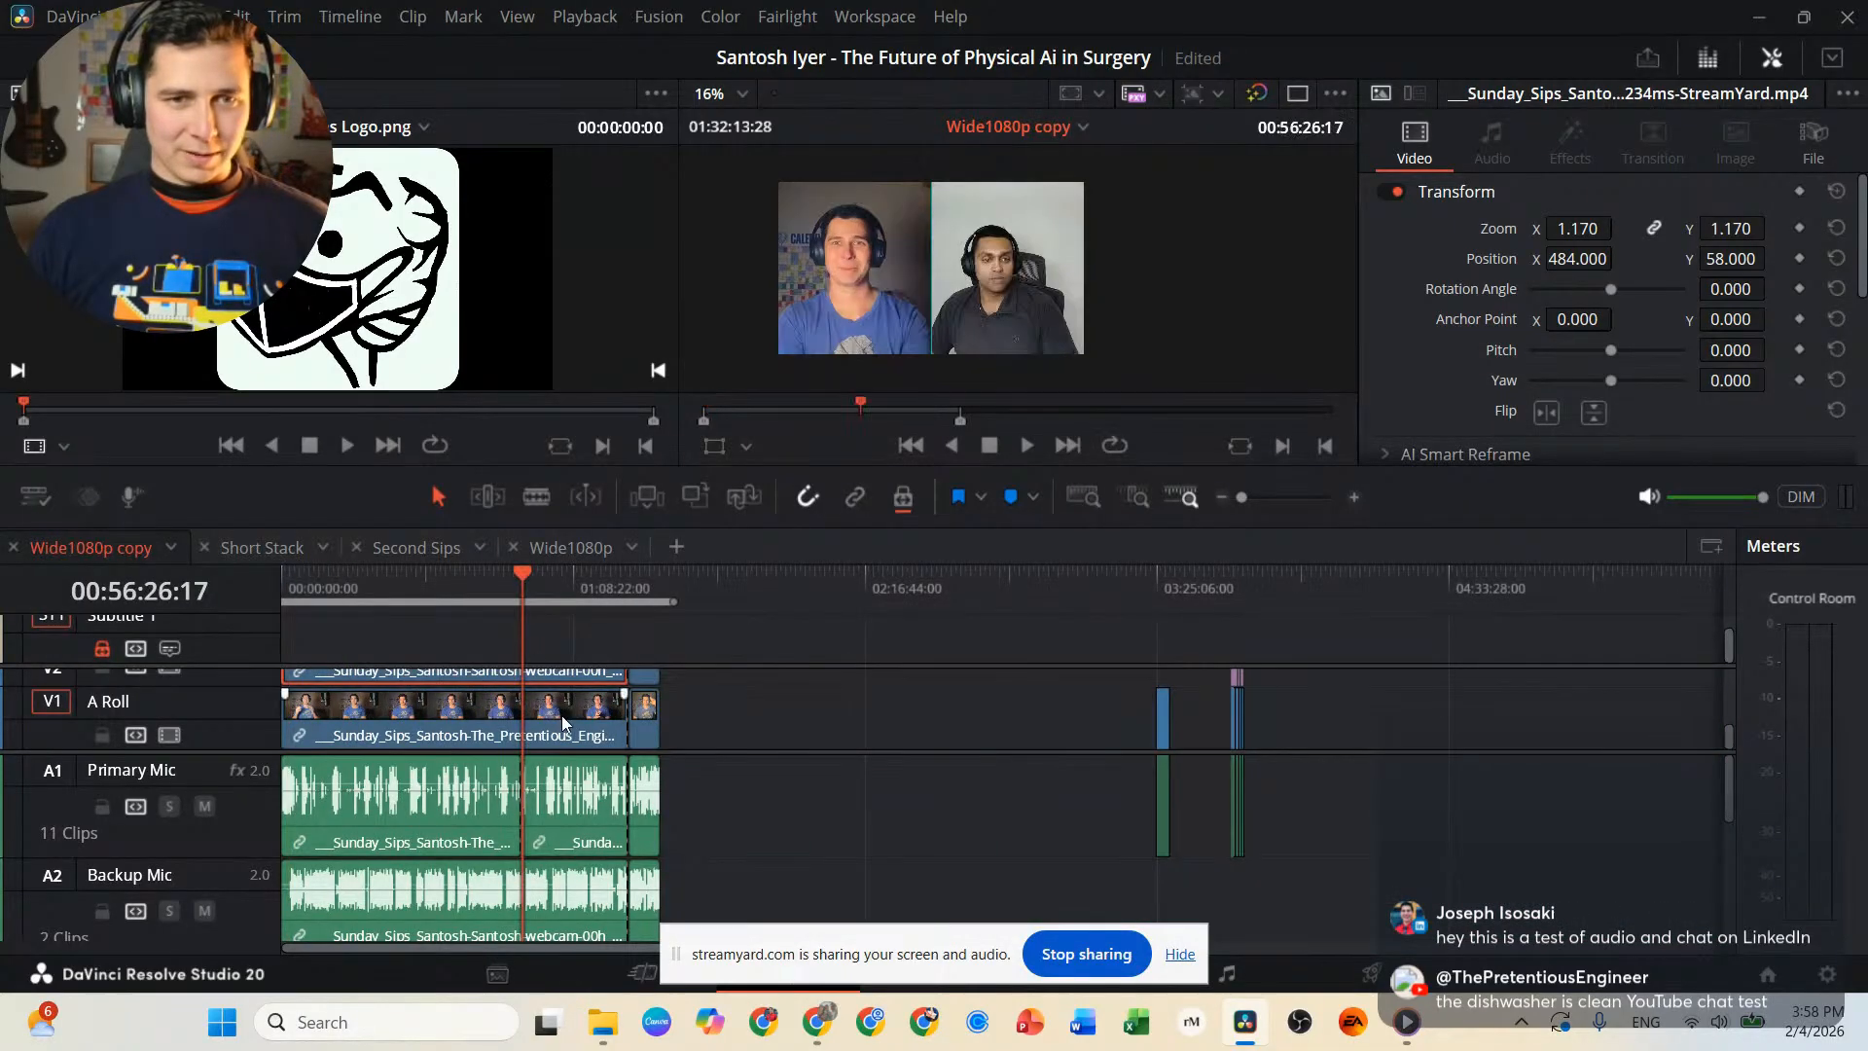
{"action": "scroll", "coordinate": [1003, 817], "scroll_direction": "up", "scroll_amount": 10}
{"action": "scroll", "coordinate": [1006, 824], "scroll_direction": "down", "scroll_amount": 10}
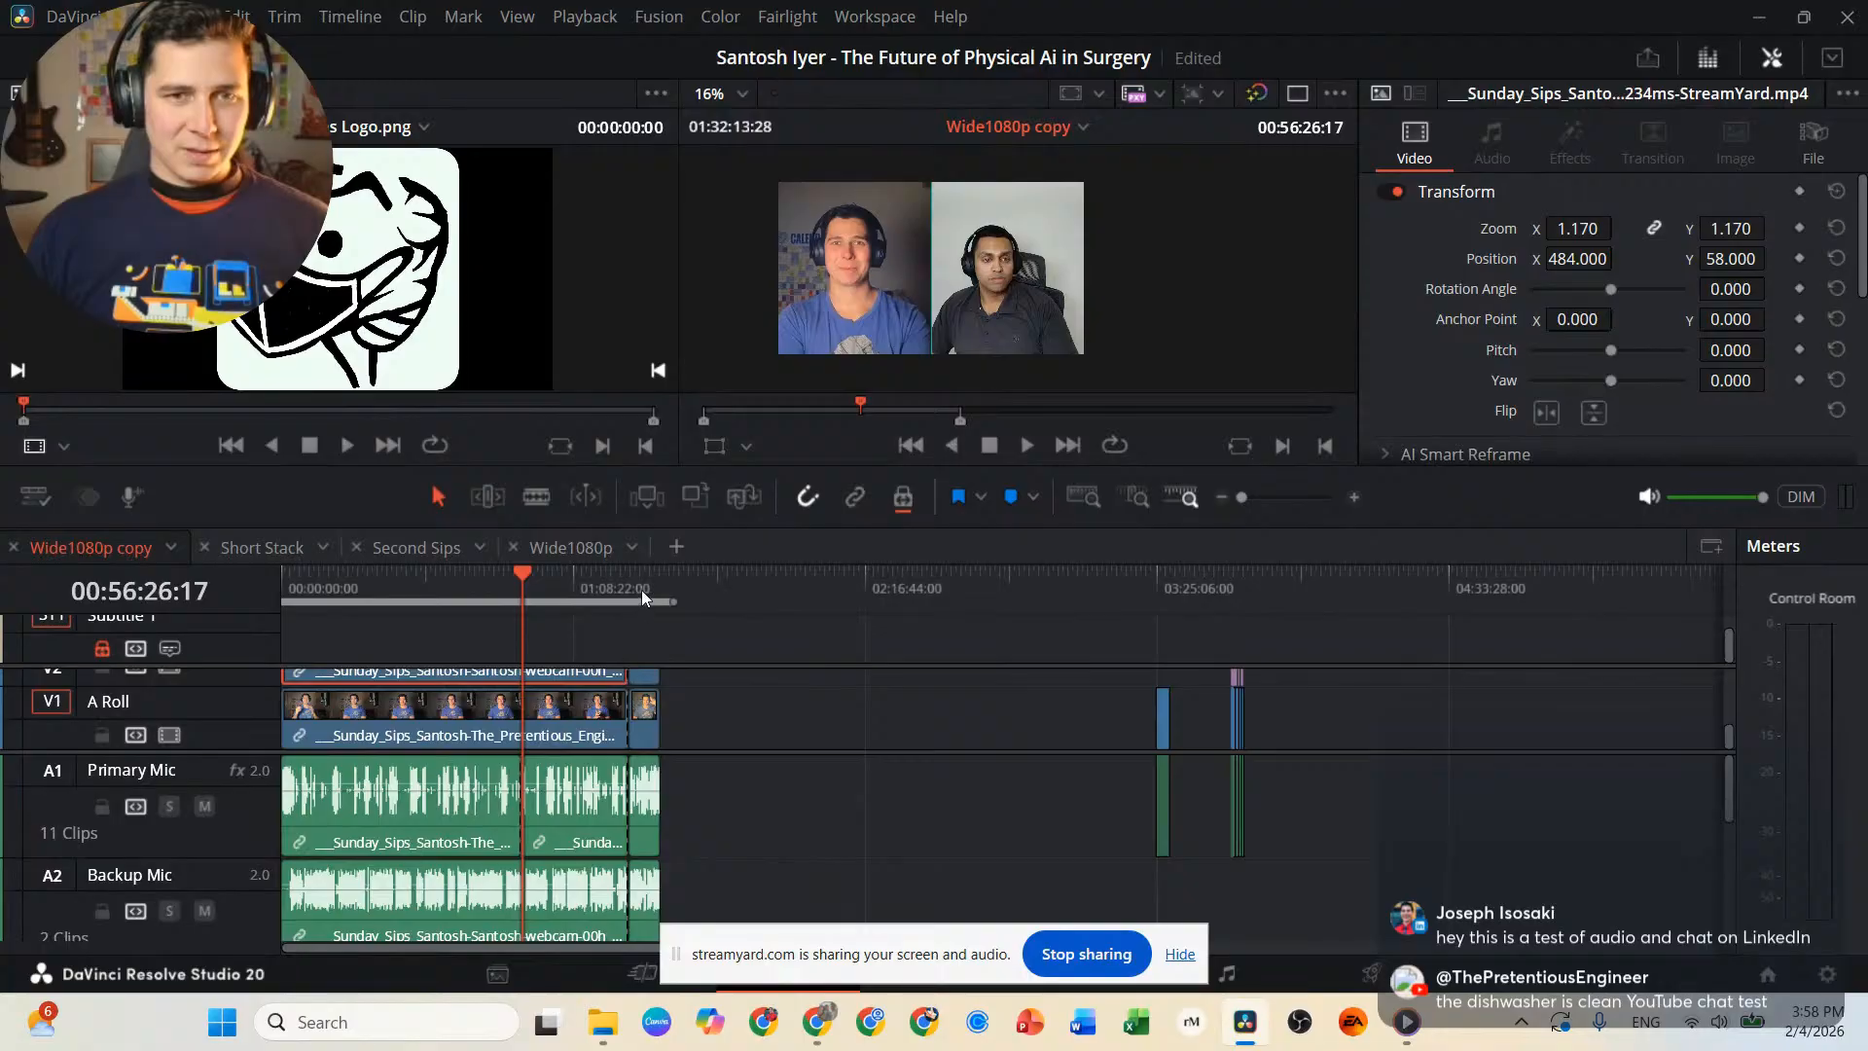
Play the short section after the last cut in the interview, from 01:22:36:13 to 01:22:40:22.
{"action": "left_click", "coordinate": [641, 593]}
{"action": "scroll", "coordinate": [662, 685], "scroll_direction": "up", "scroll_amount": 10}
{"action": "left_click", "coordinate": [1298, 594]}
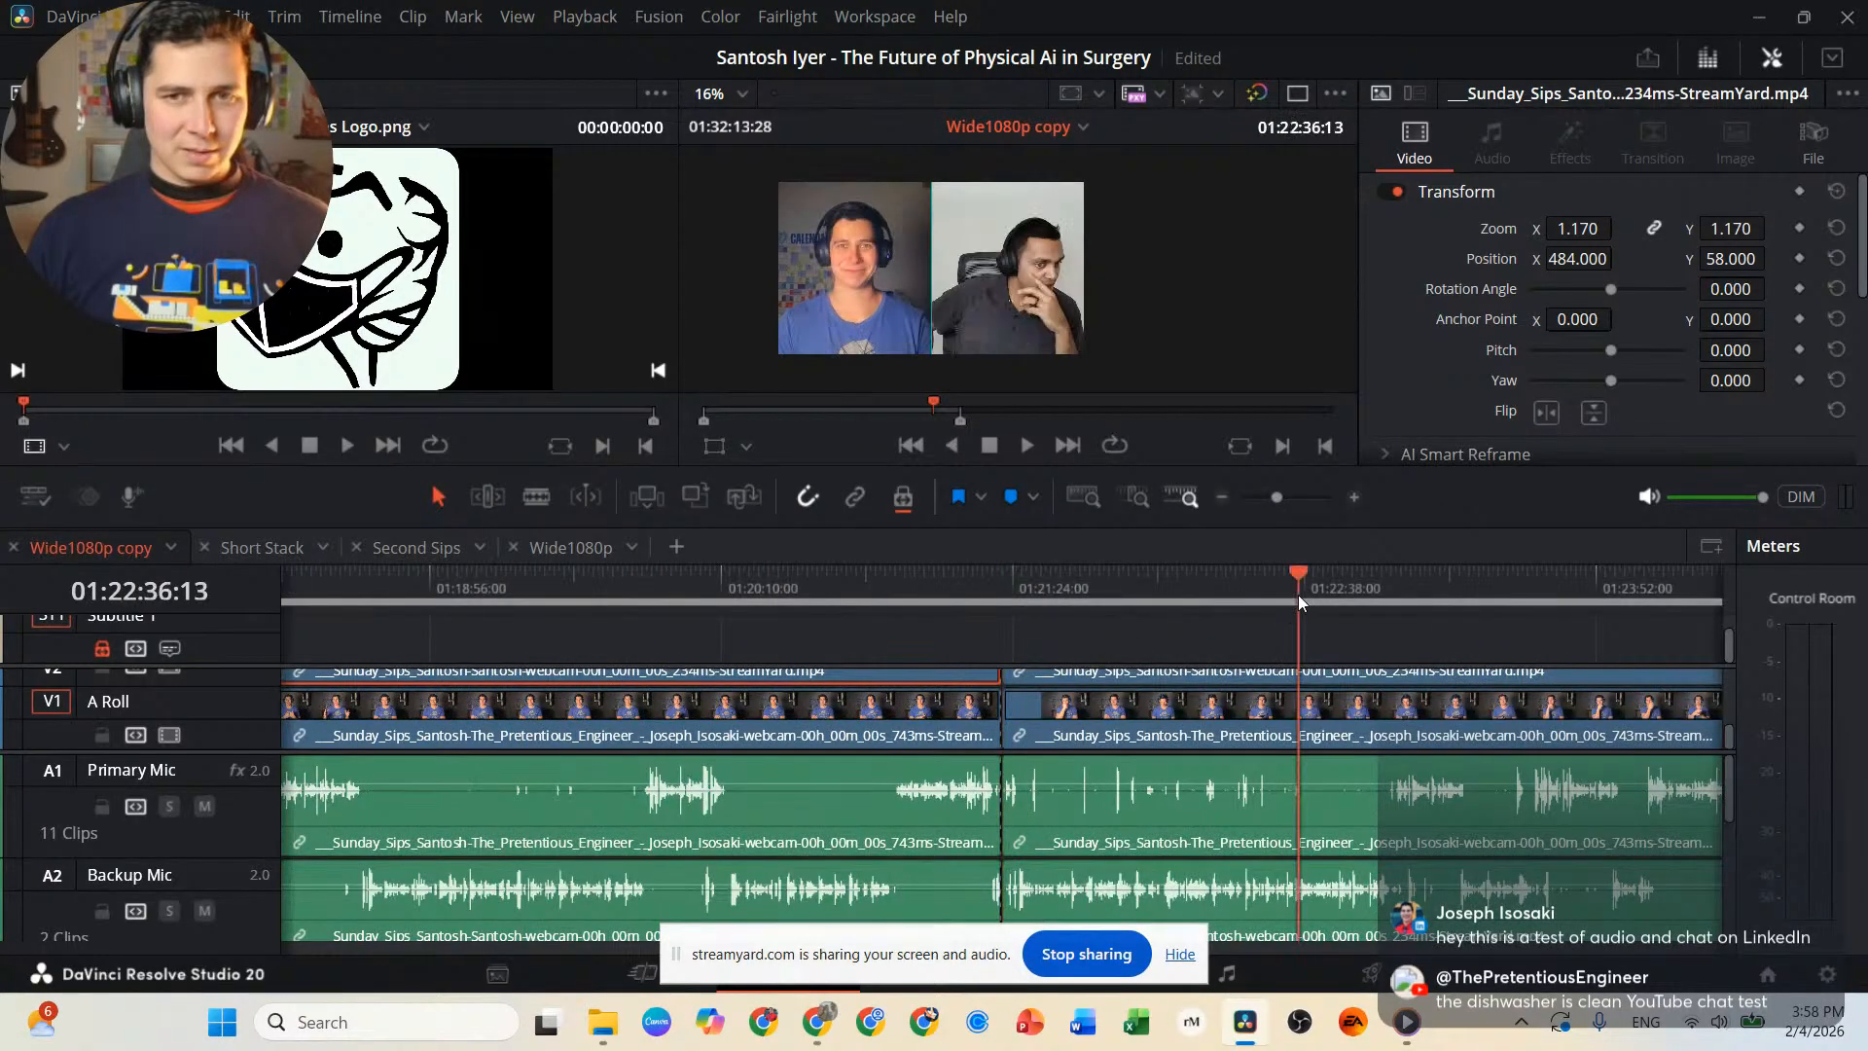
{"action": "key", "text": "space"}
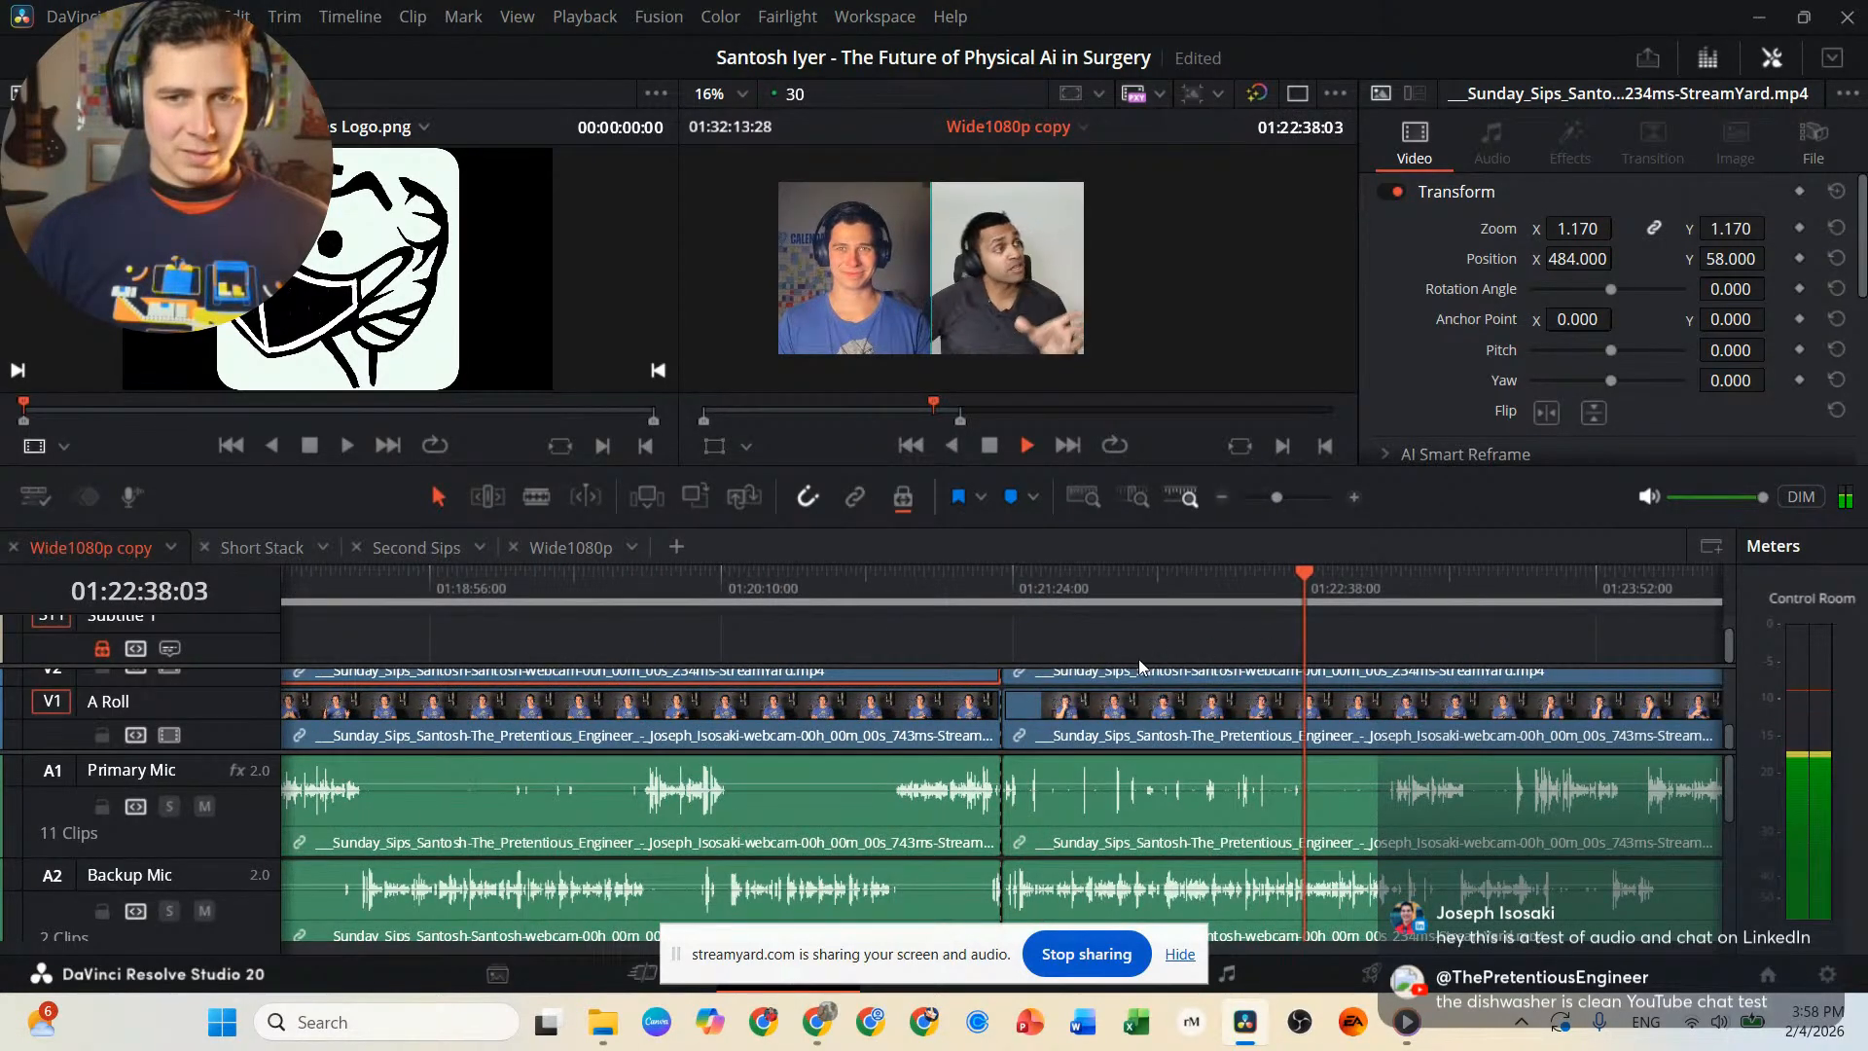
{"action": "key", "text": "space"}
{"action": "scroll", "coordinate": [1082, 695], "scroll_direction": "down", "scroll_amount": 8}
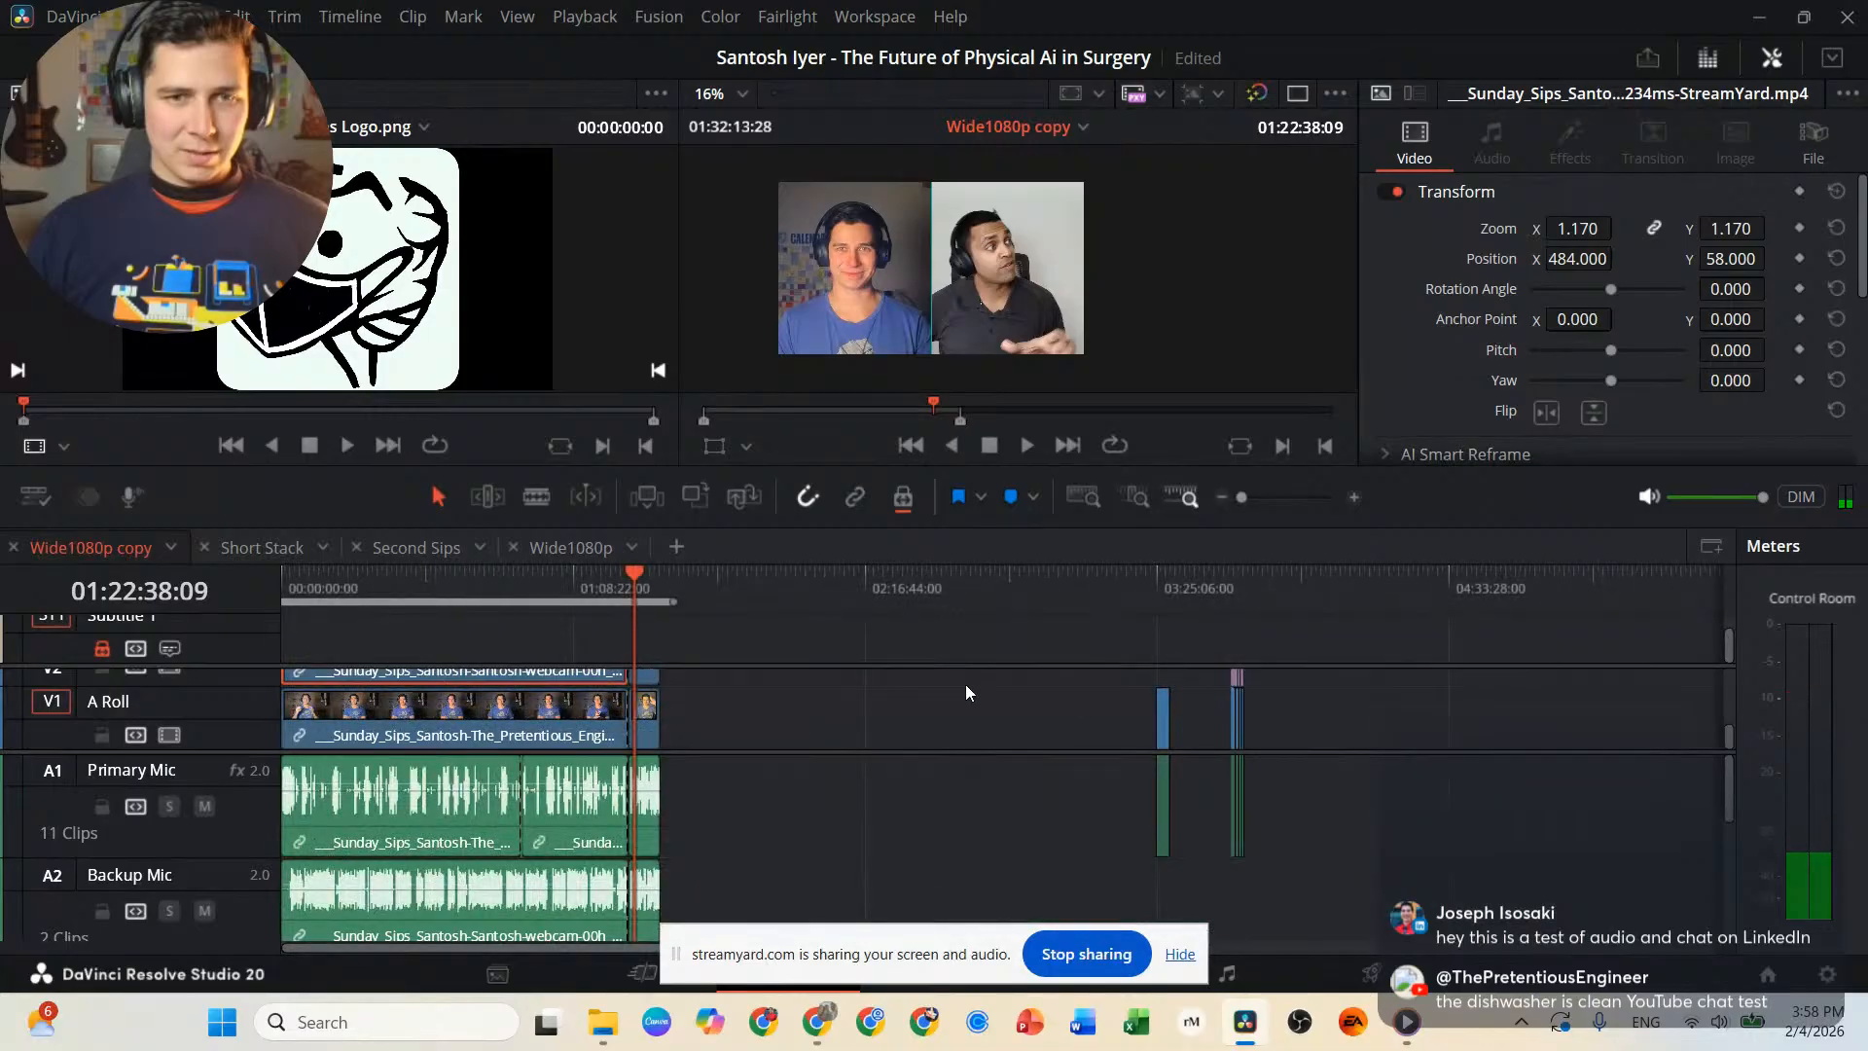
{"action": "left_click", "coordinate": [653, 713]}
{"action": "left_click", "coordinate": [694, 717]}
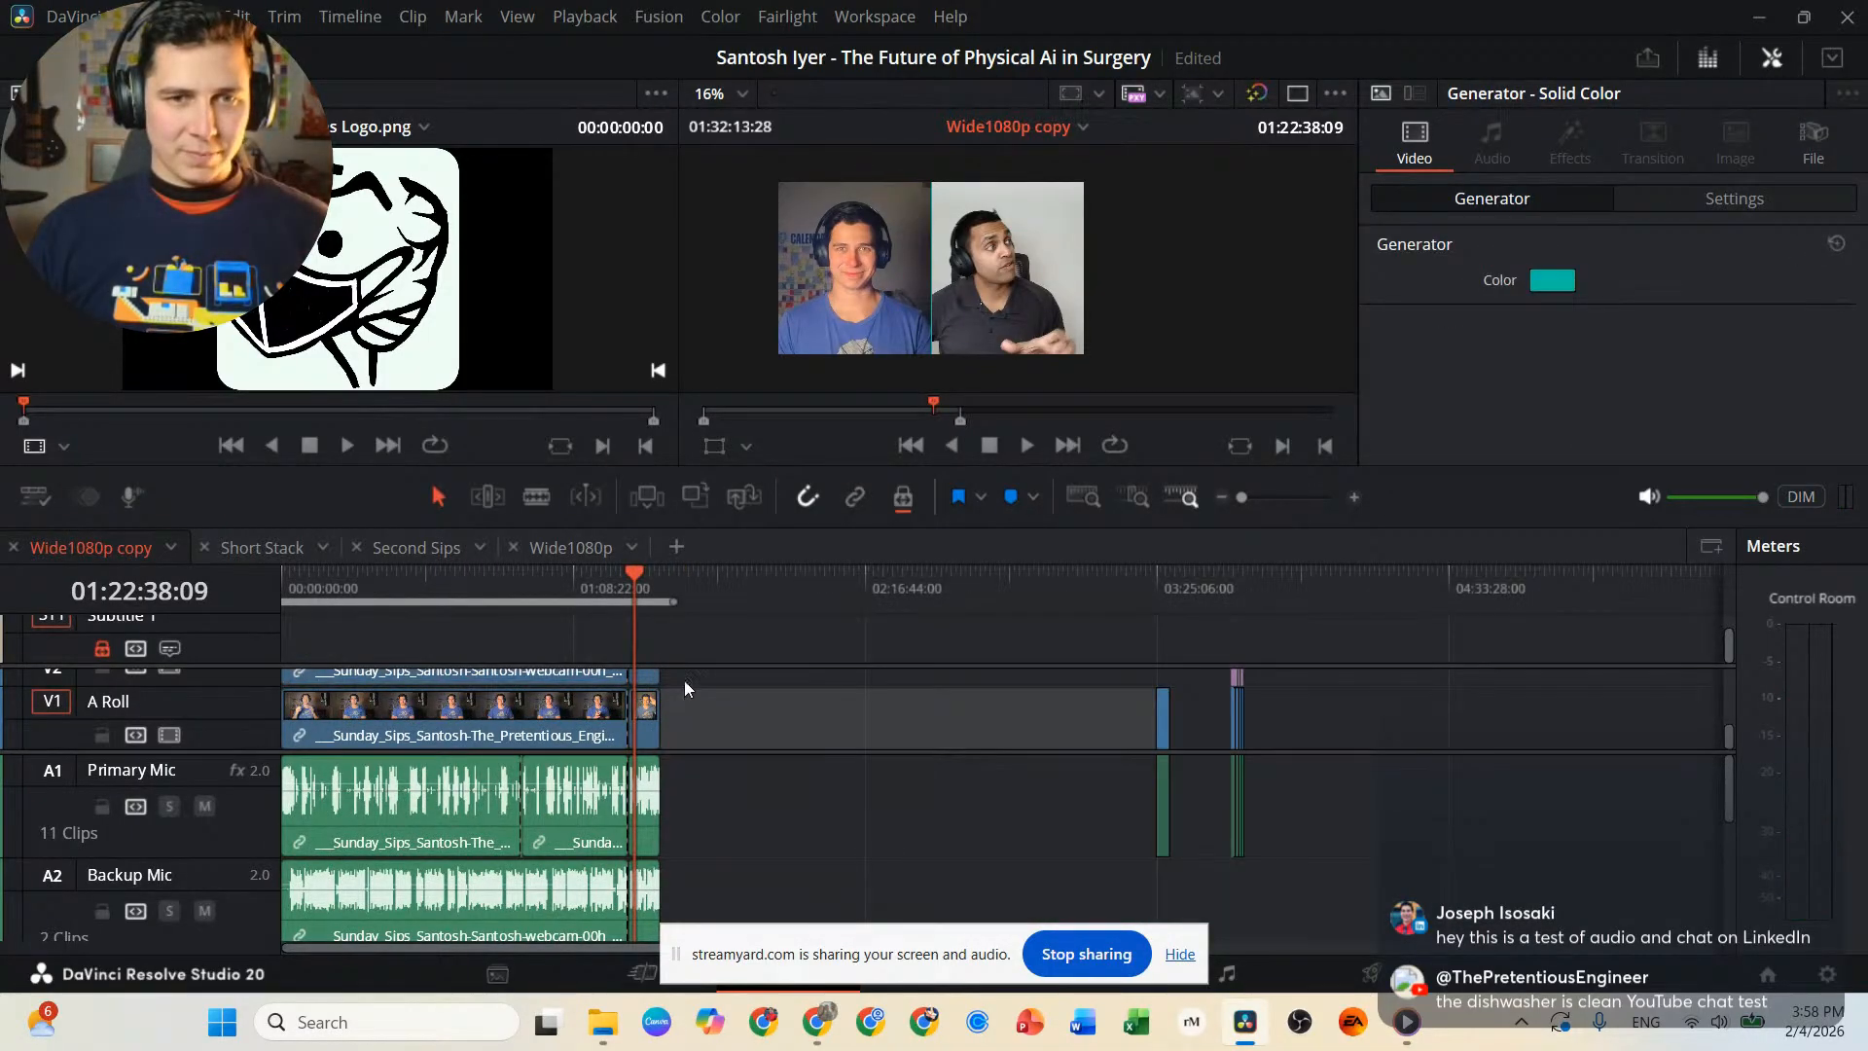
{"action": "key", "text": "space"}
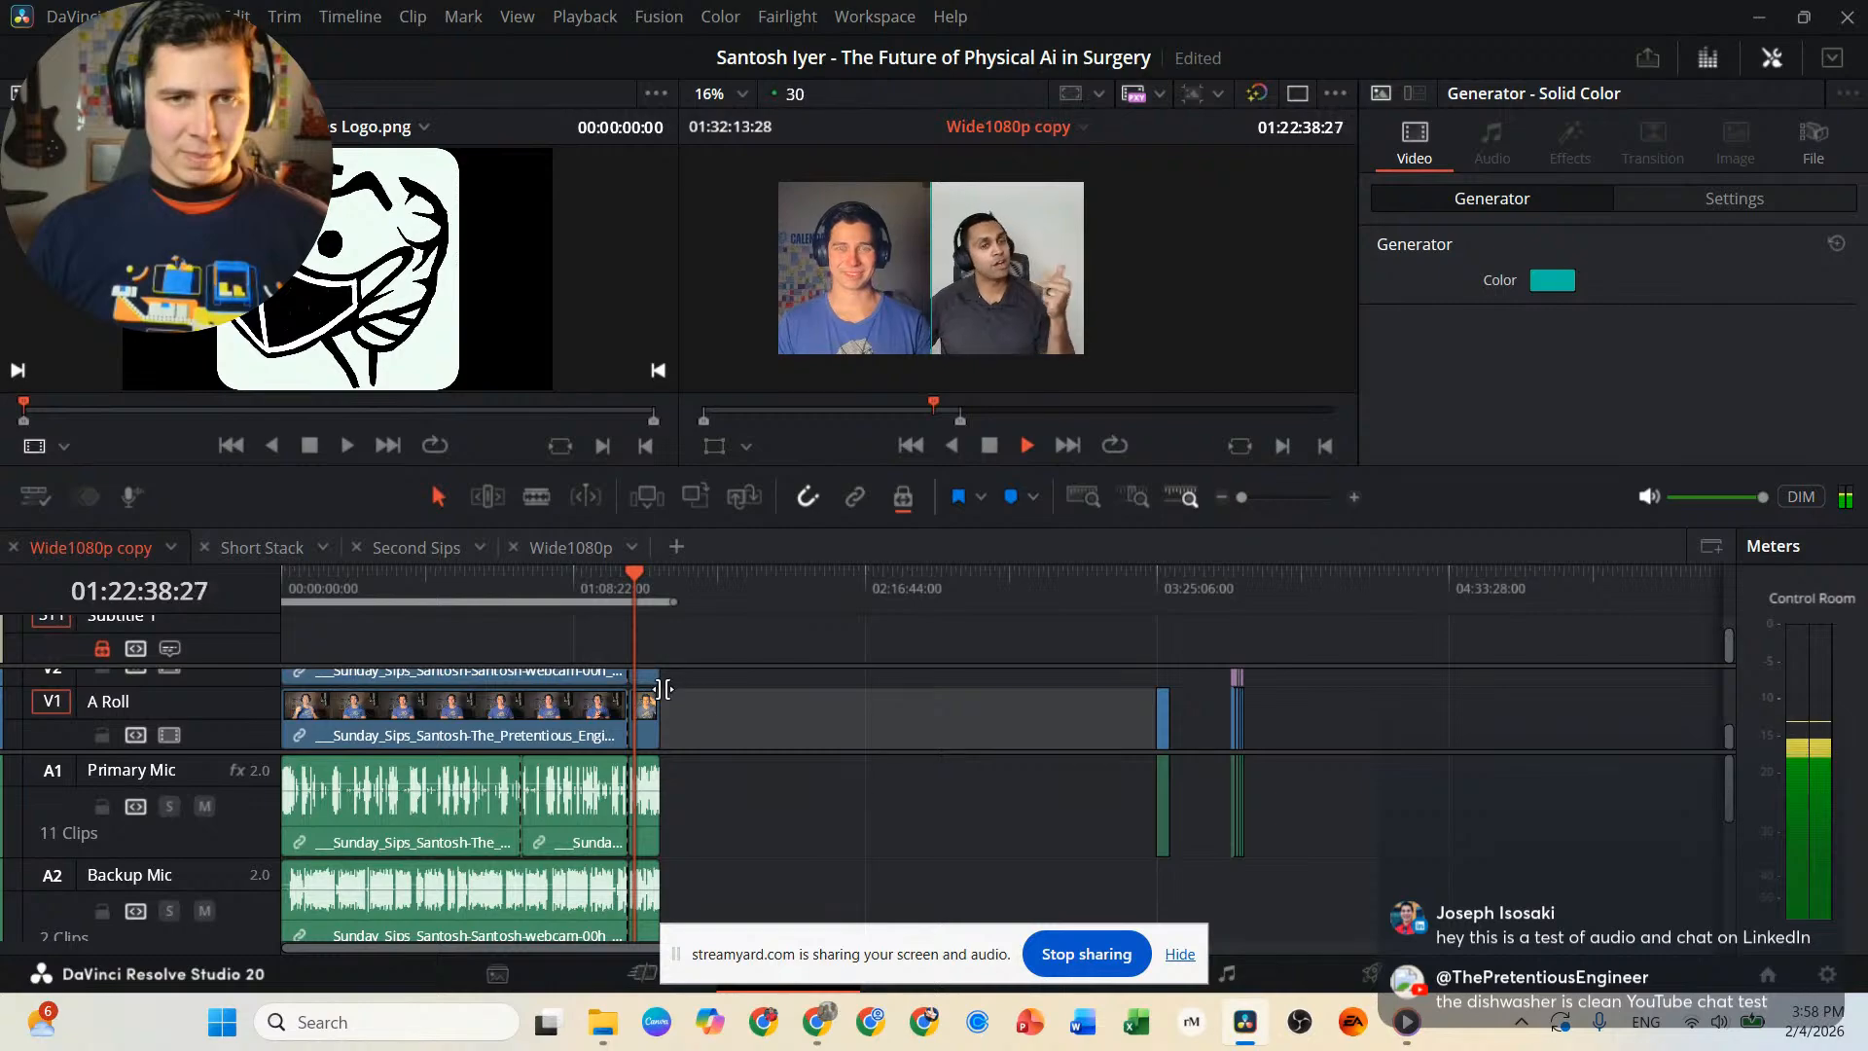
{"action": "key", "text": "space"}
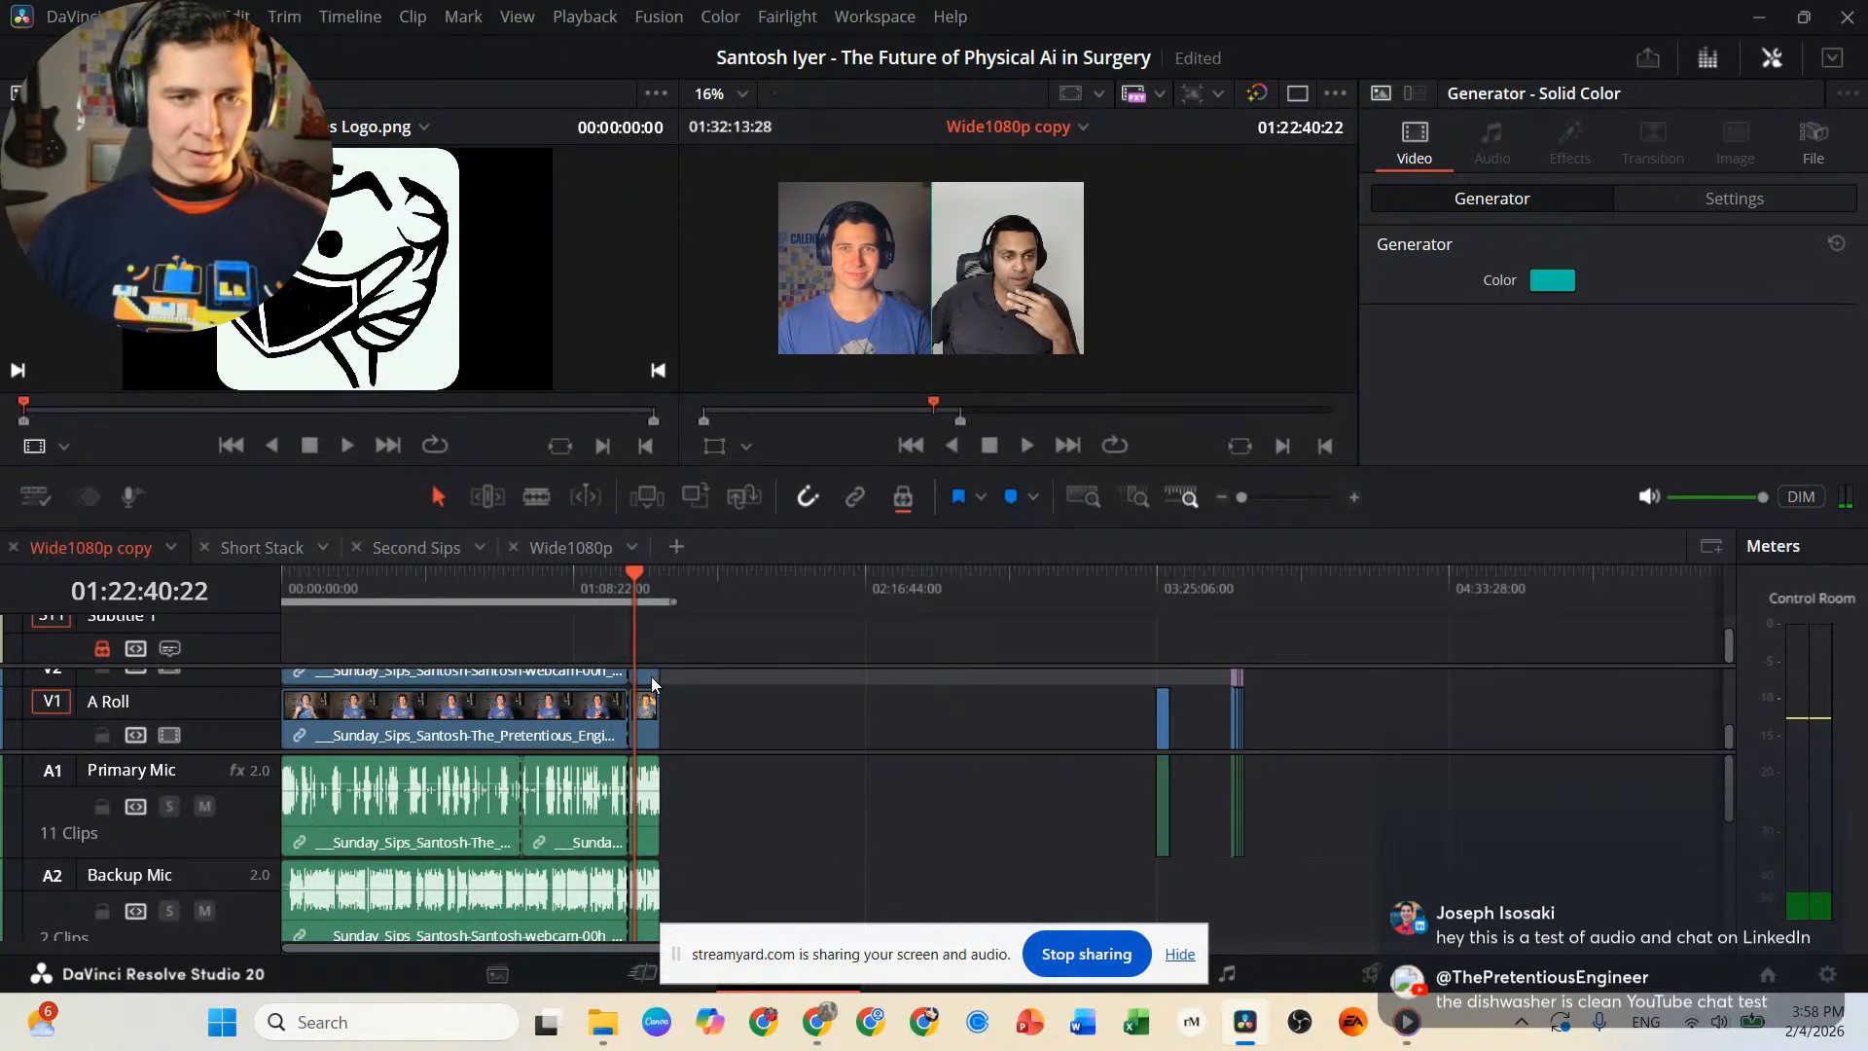
Move the short closing section's video and mic clips down the timeline, past the spare clips beyond 03:25:06:00.
{"action": "left_click", "coordinate": [651, 675]}
{"action": "left_click", "coordinate": [646, 711], "text": "ctrl"}
{"action": "left_click", "coordinate": [651, 831], "text": "ctrl"}
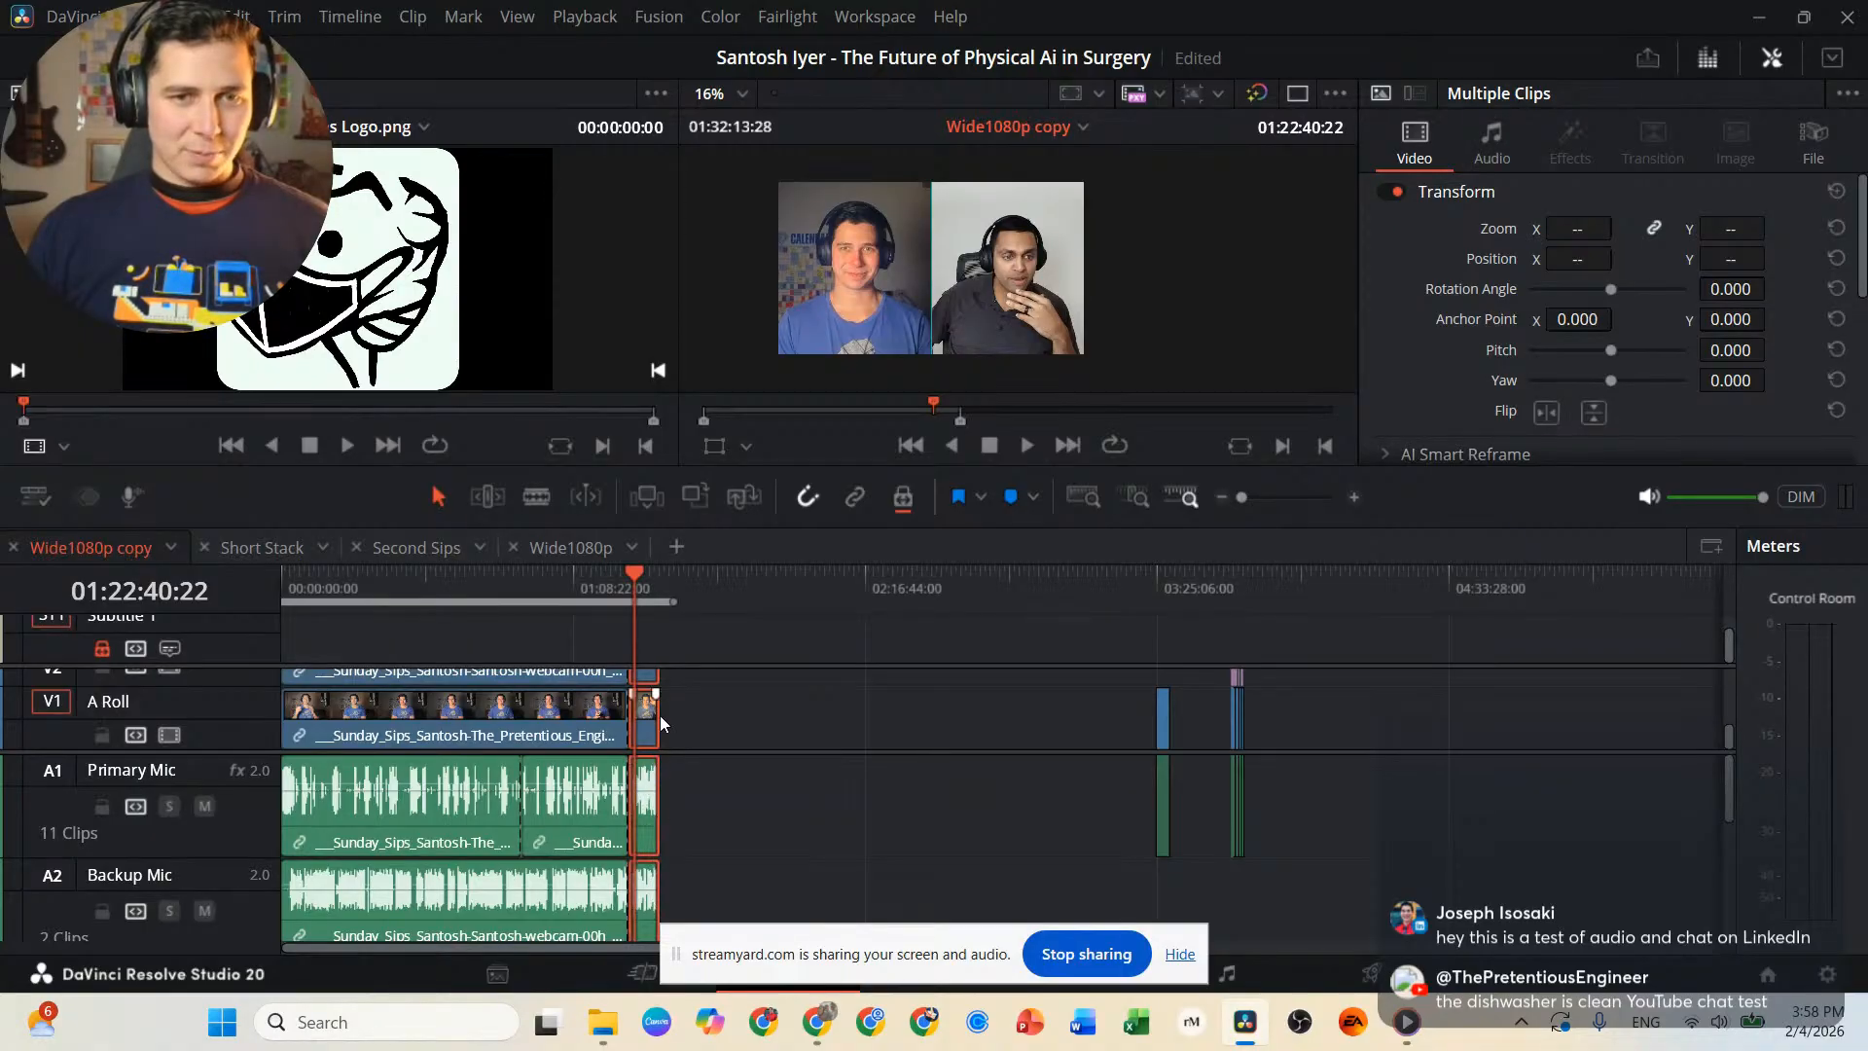
{"action": "left_click_drag", "start_coordinate": [652, 718], "coordinate": [1362, 738]}
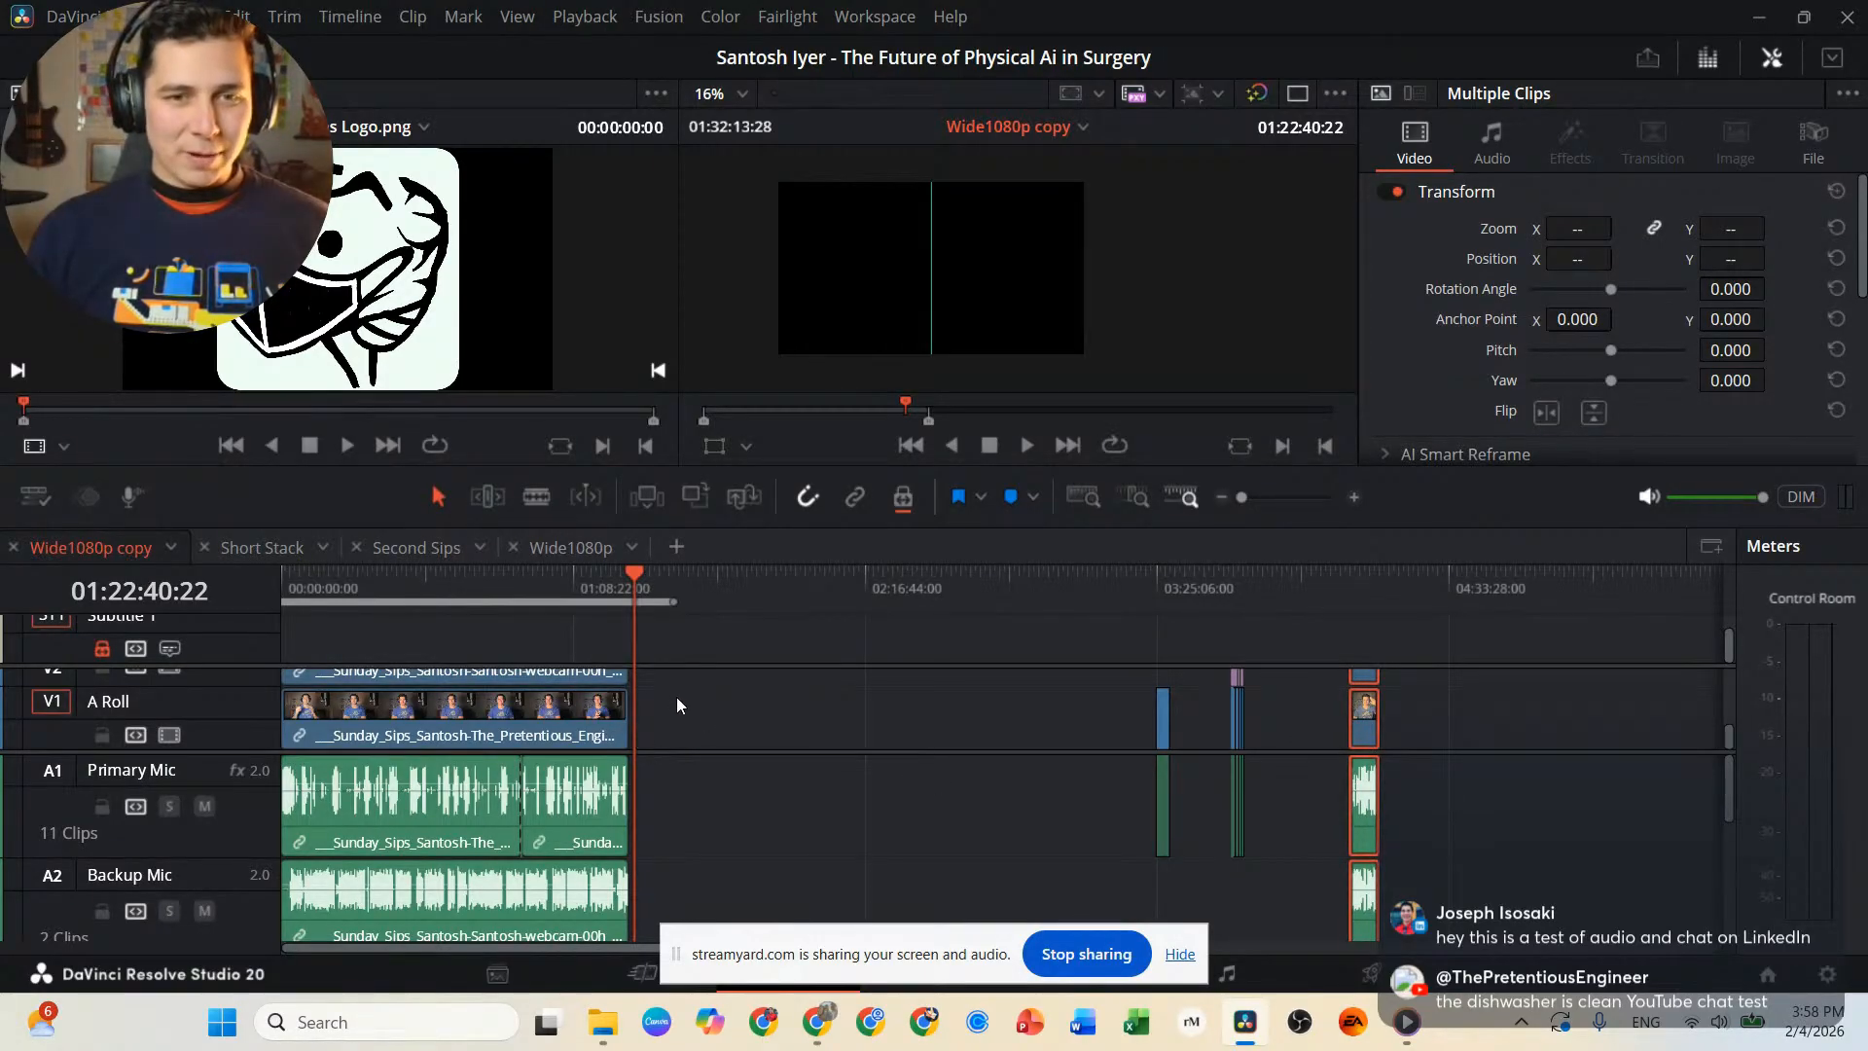
Check which clips of the long main interview section get selected together across the video and mic tracks.
{"action": "left_click_drag", "start_coordinate": [668, 675], "coordinate": [220, 801]}
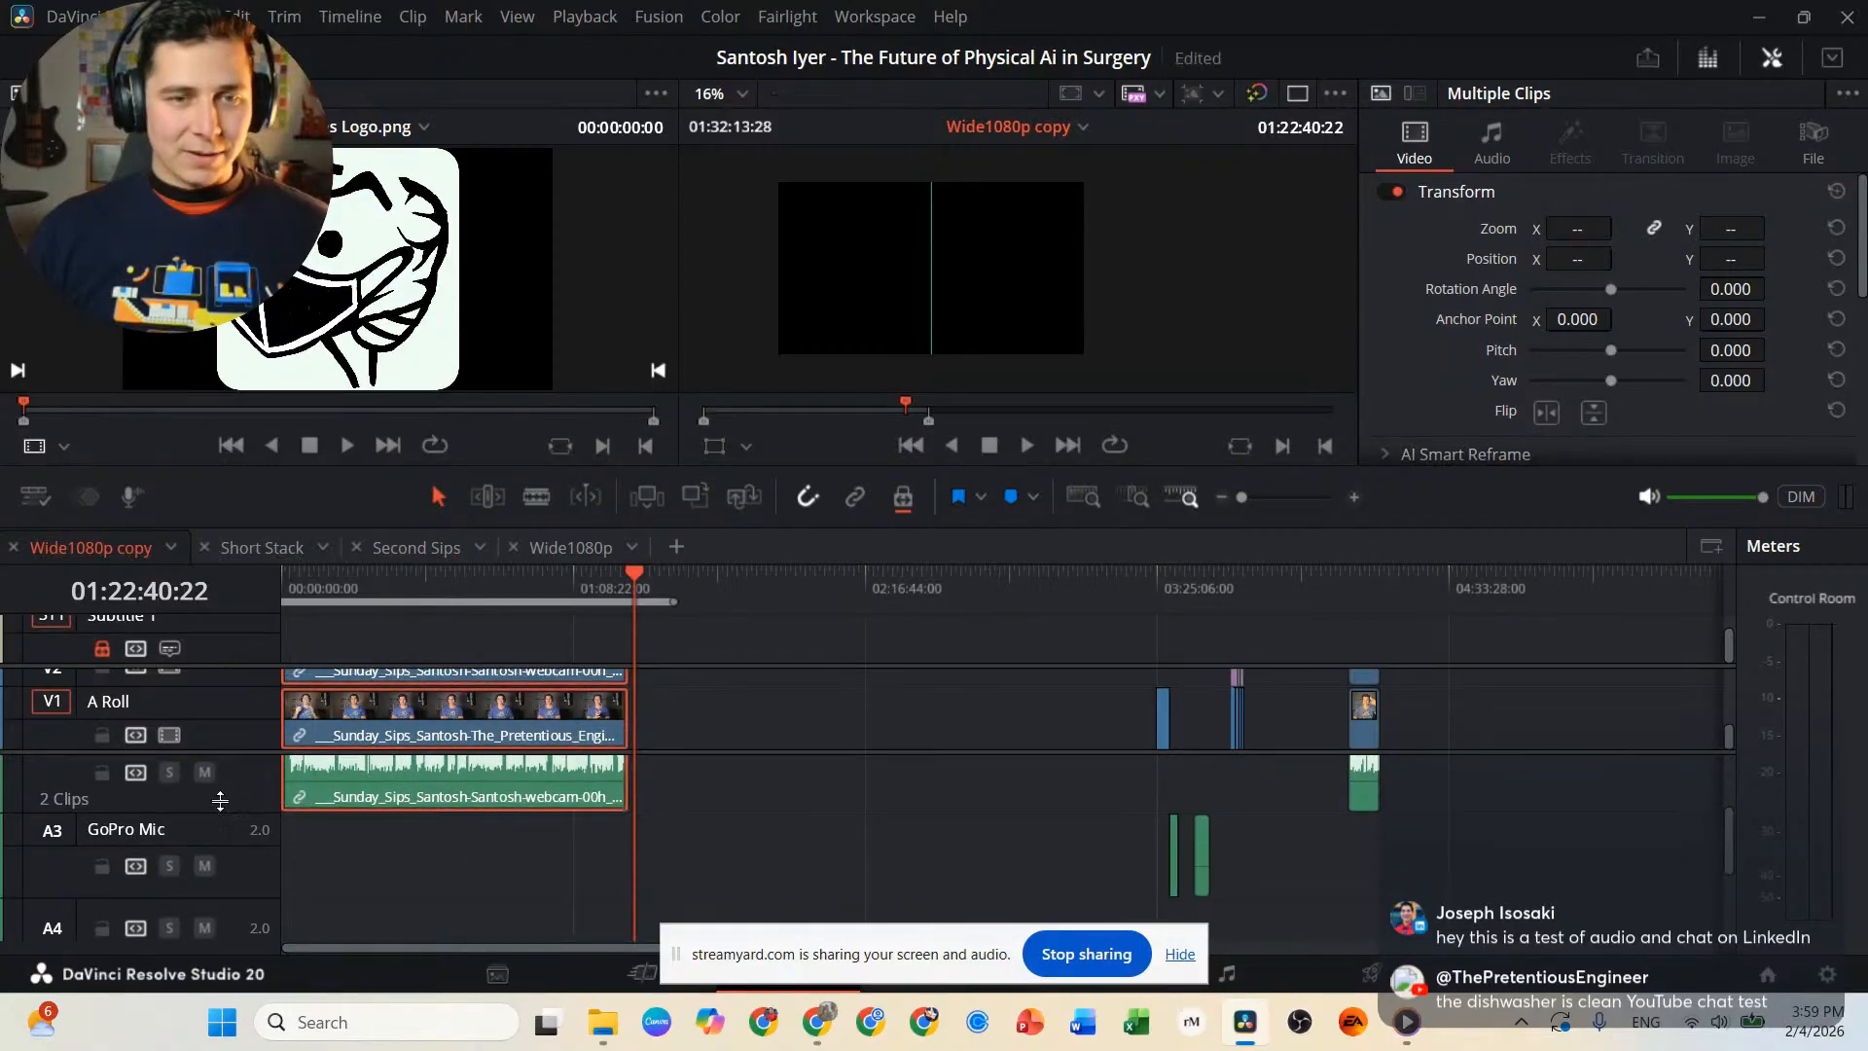
{"action": "scroll", "coordinate": [407, 816], "scroll_direction": "up", "scroll_amount": 3}
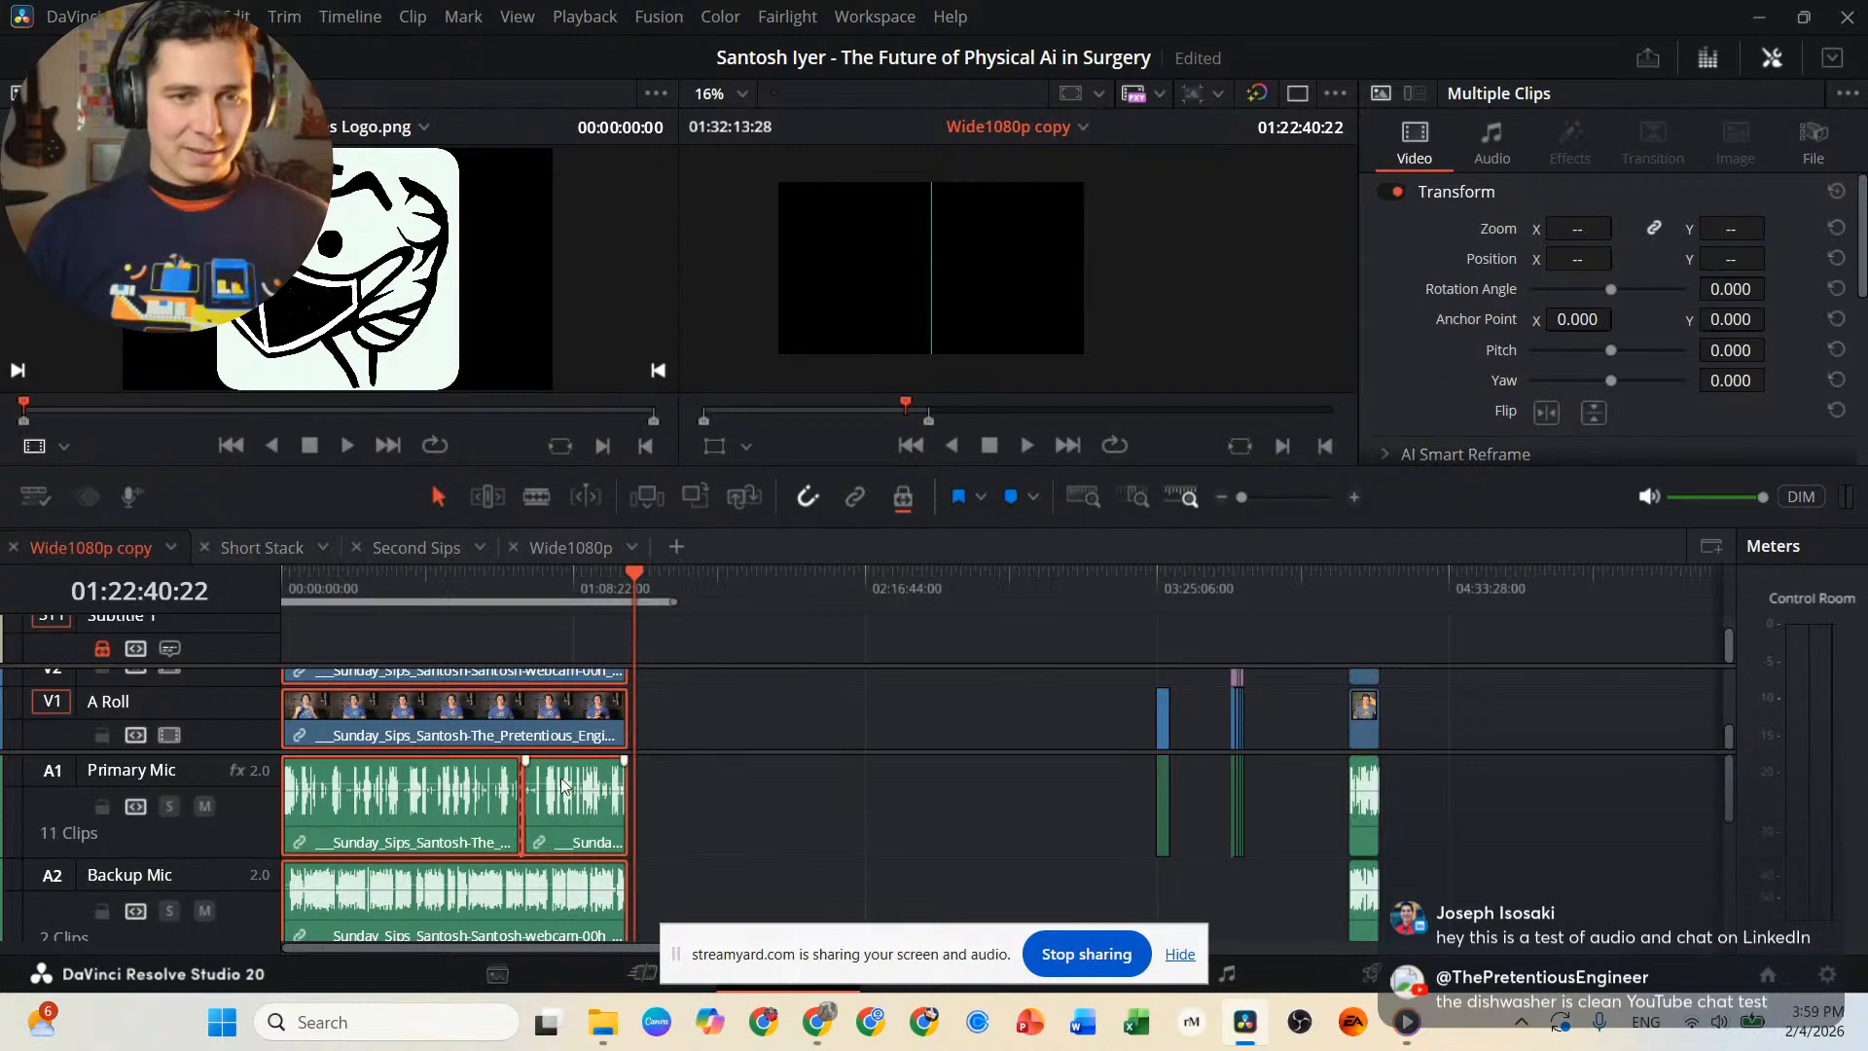
{"action": "left_click", "coordinate": [742, 825]}
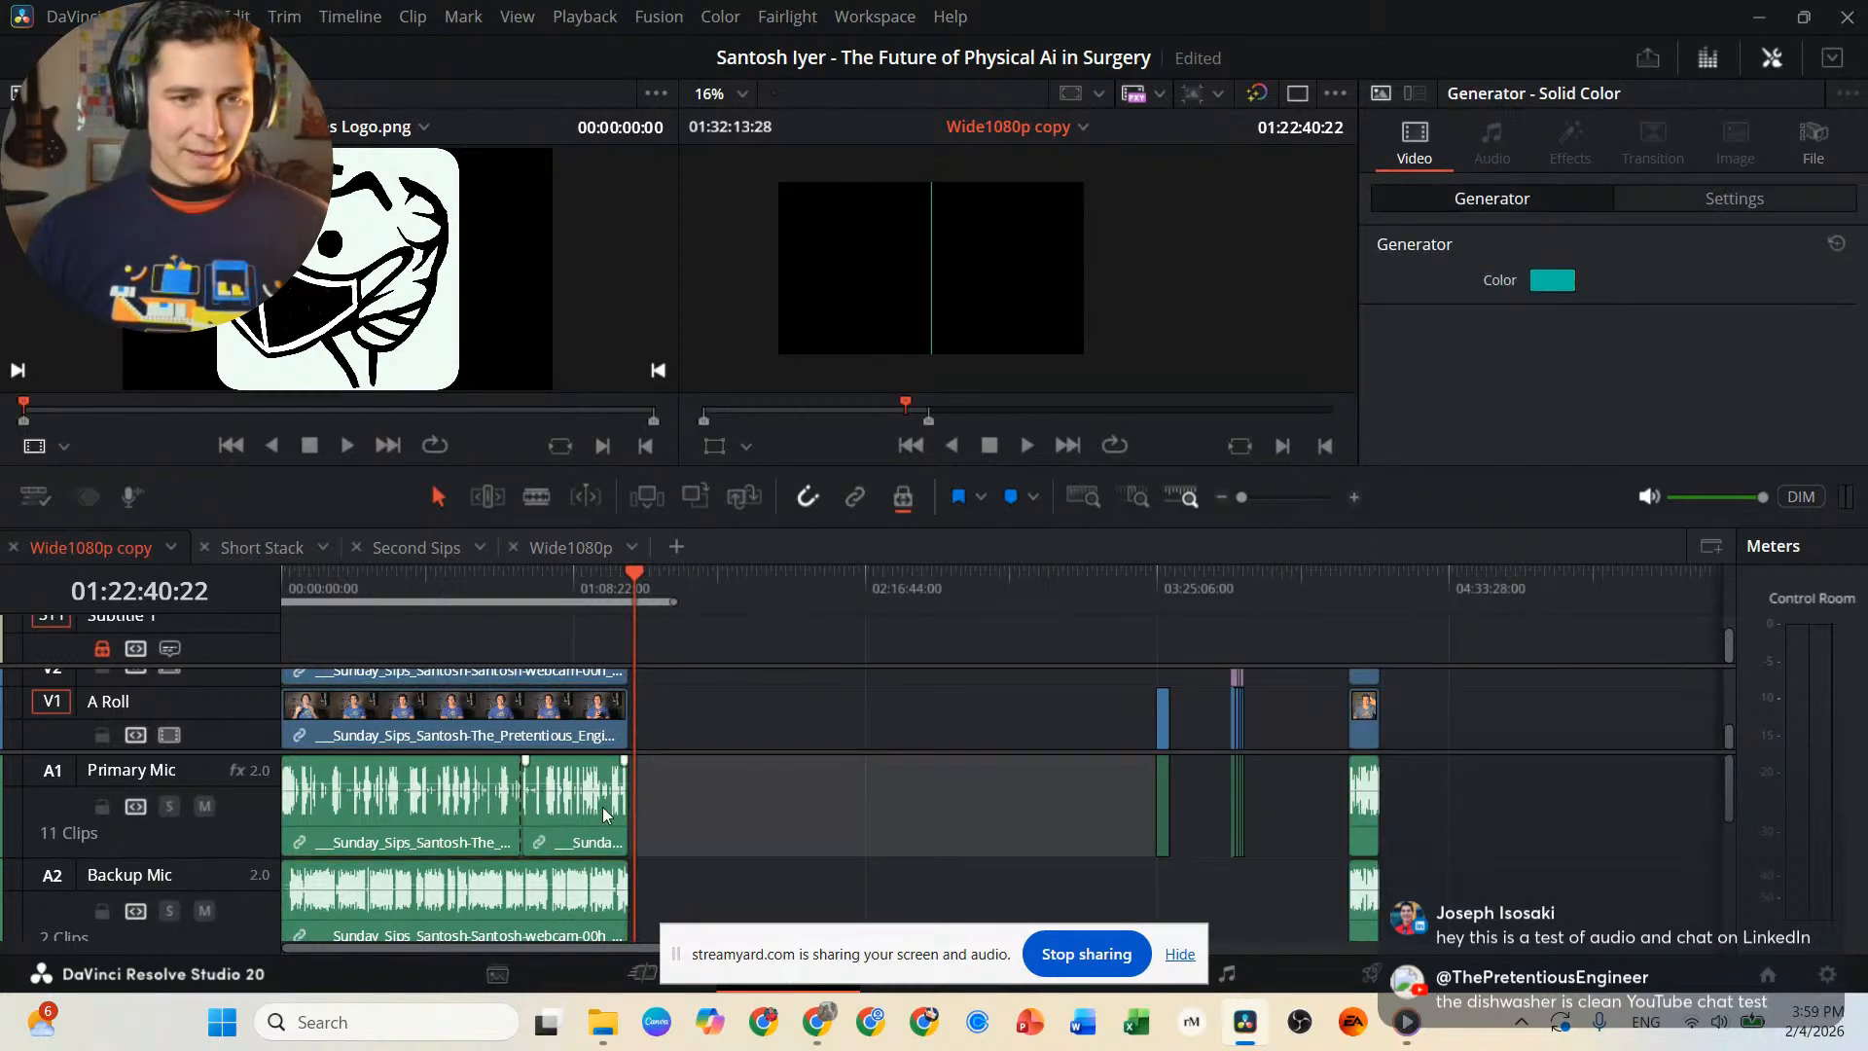
{"action": "left_click", "coordinate": [560, 831]}
{"action": "left_click", "coordinate": [489, 721]}
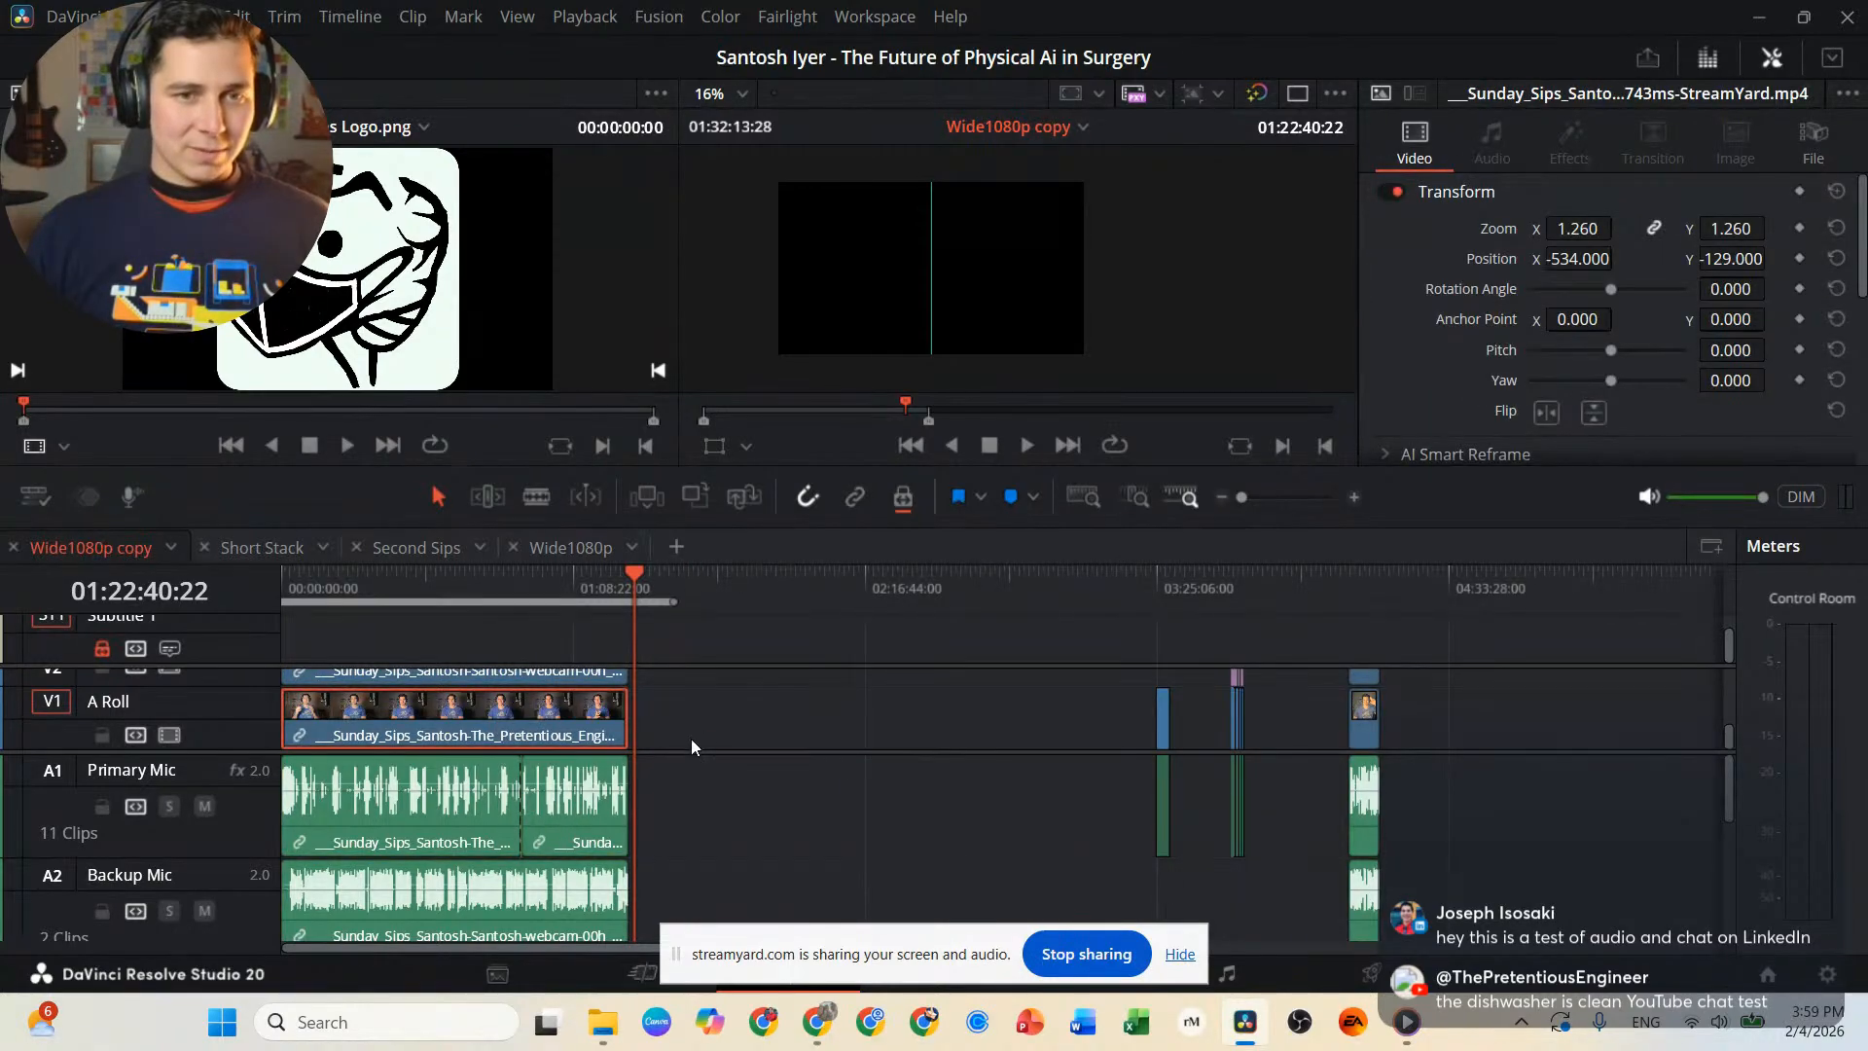
Try to delete the long main interview section from the video, Primary Mic and Backup Mic tracks.
{"action": "left_click_drag", "start_coordinate": [669, 673], "coordinate": [349, 912]}
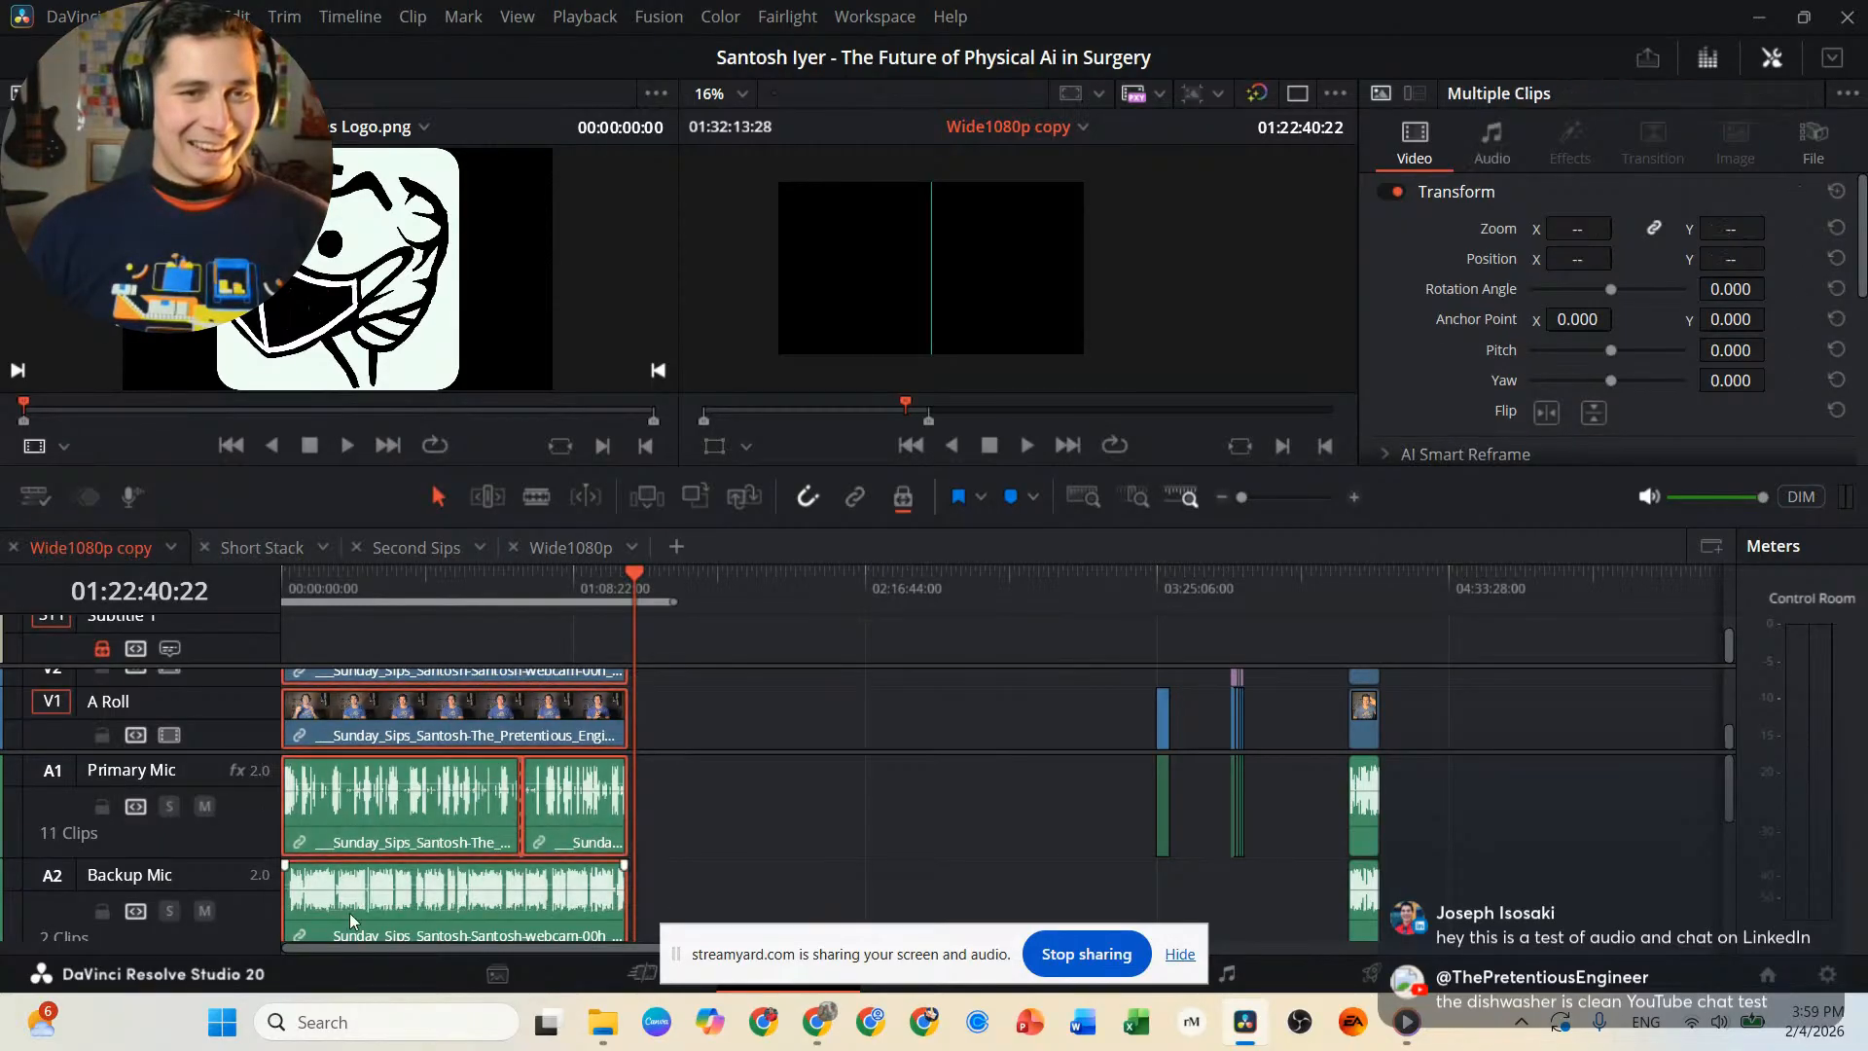
{"action": "key", "text": "Delete"}
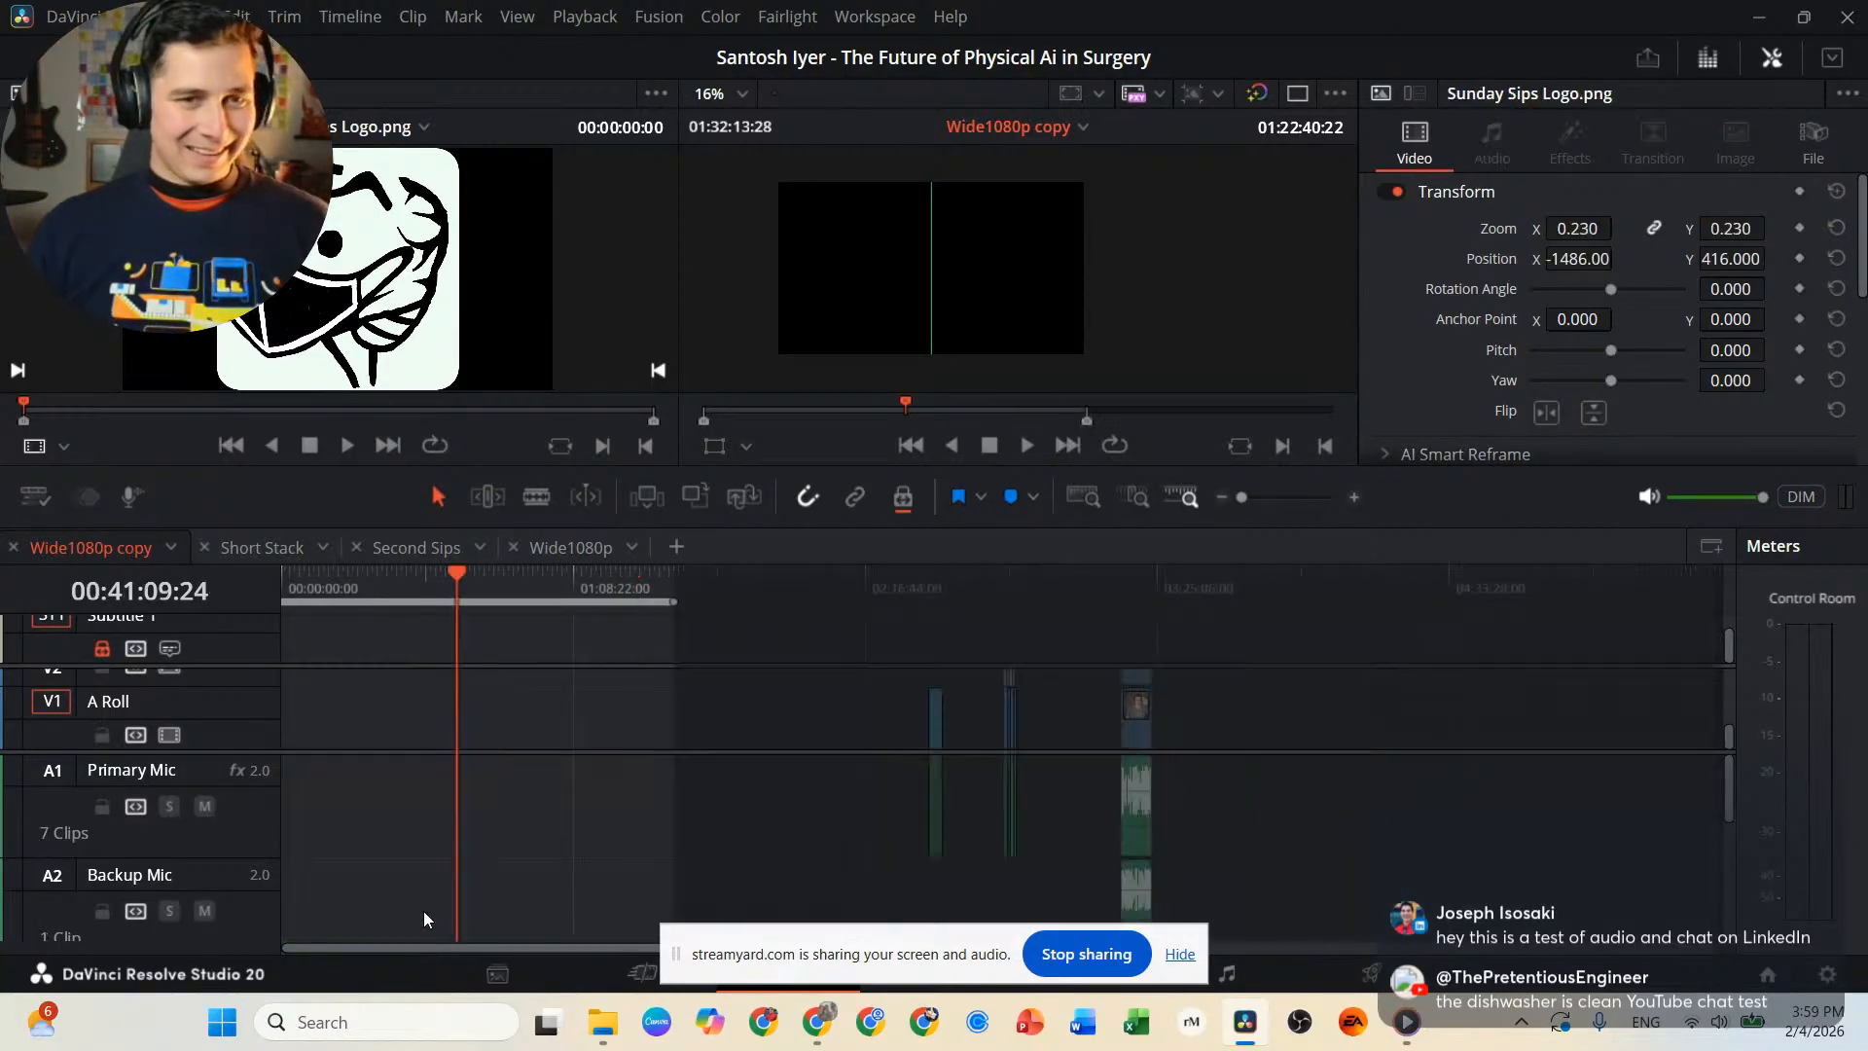
{"action": "key", "text": "Home"}
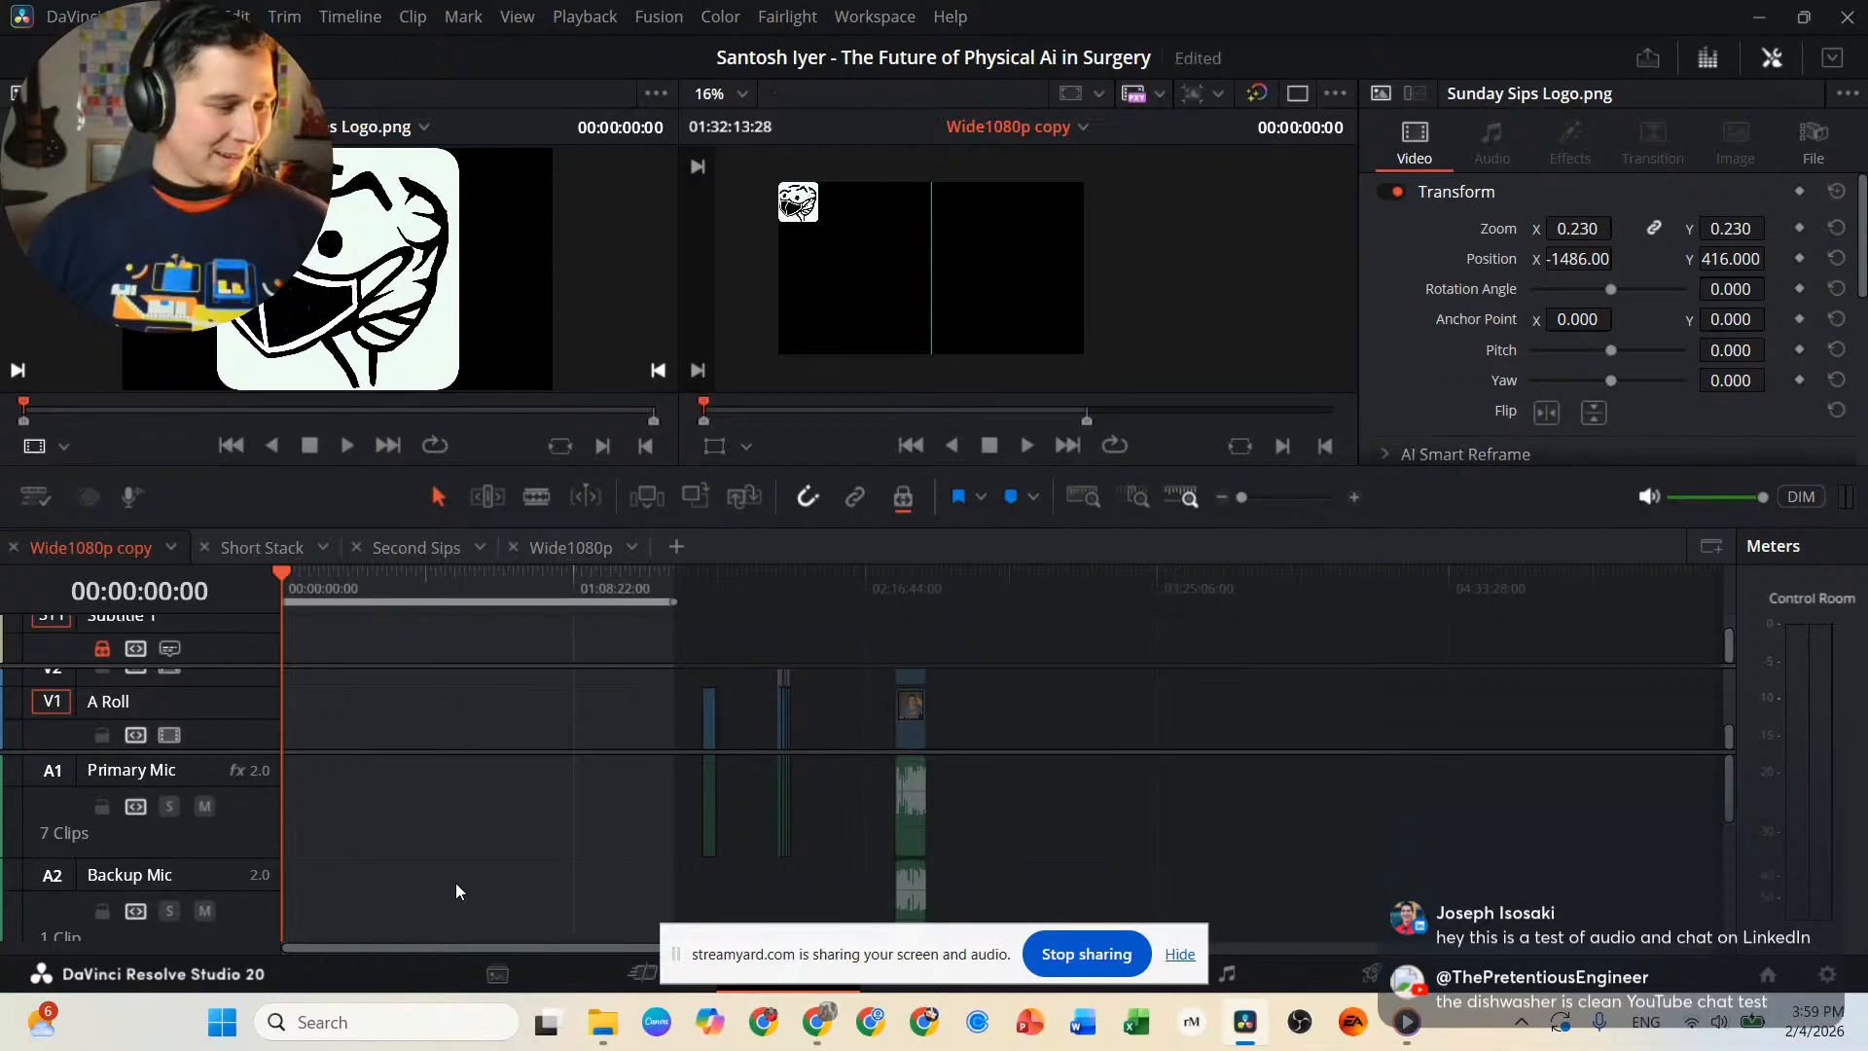
{"action": "key", "text": "ctrl+z"}
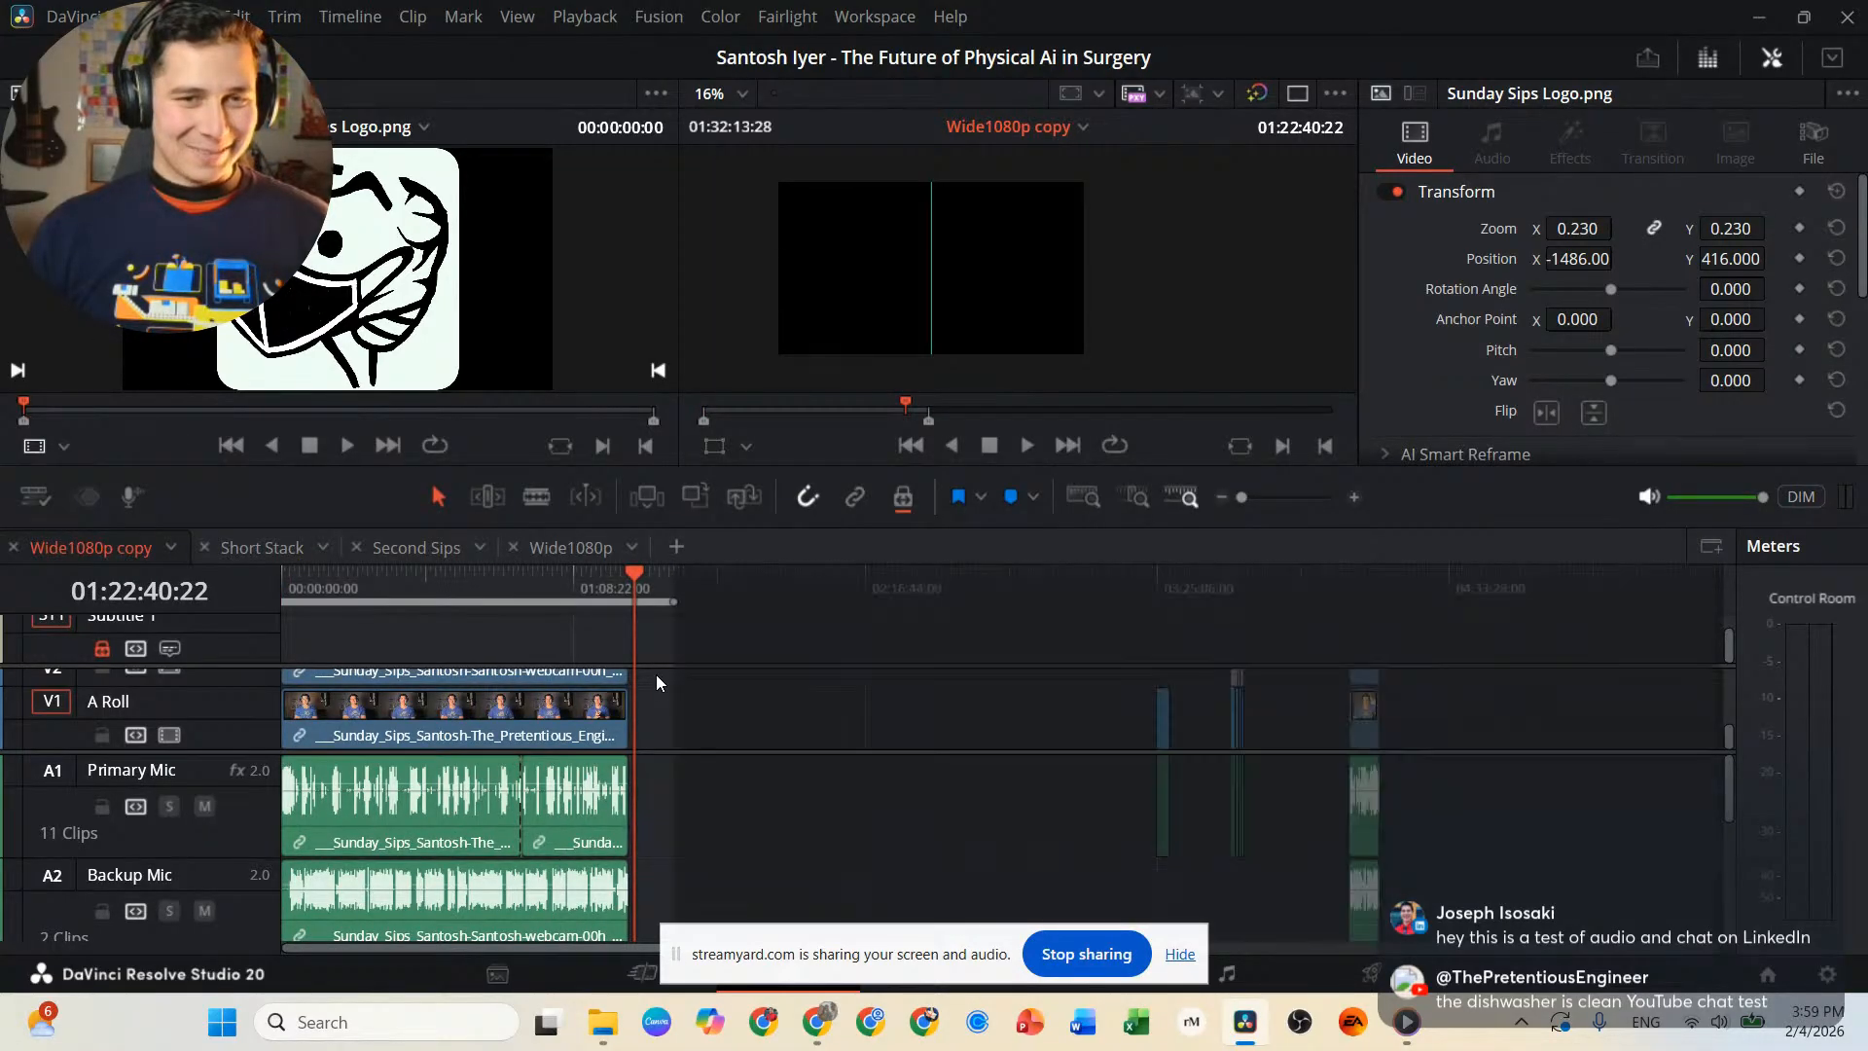
Unlink the video and audio clips of the long main interview section across the video, Primary Mic and Backup Mic tracks.
{"action": "left_click_drag", "start_coordinate": [657, 674], "coordinate": [270, 916]}
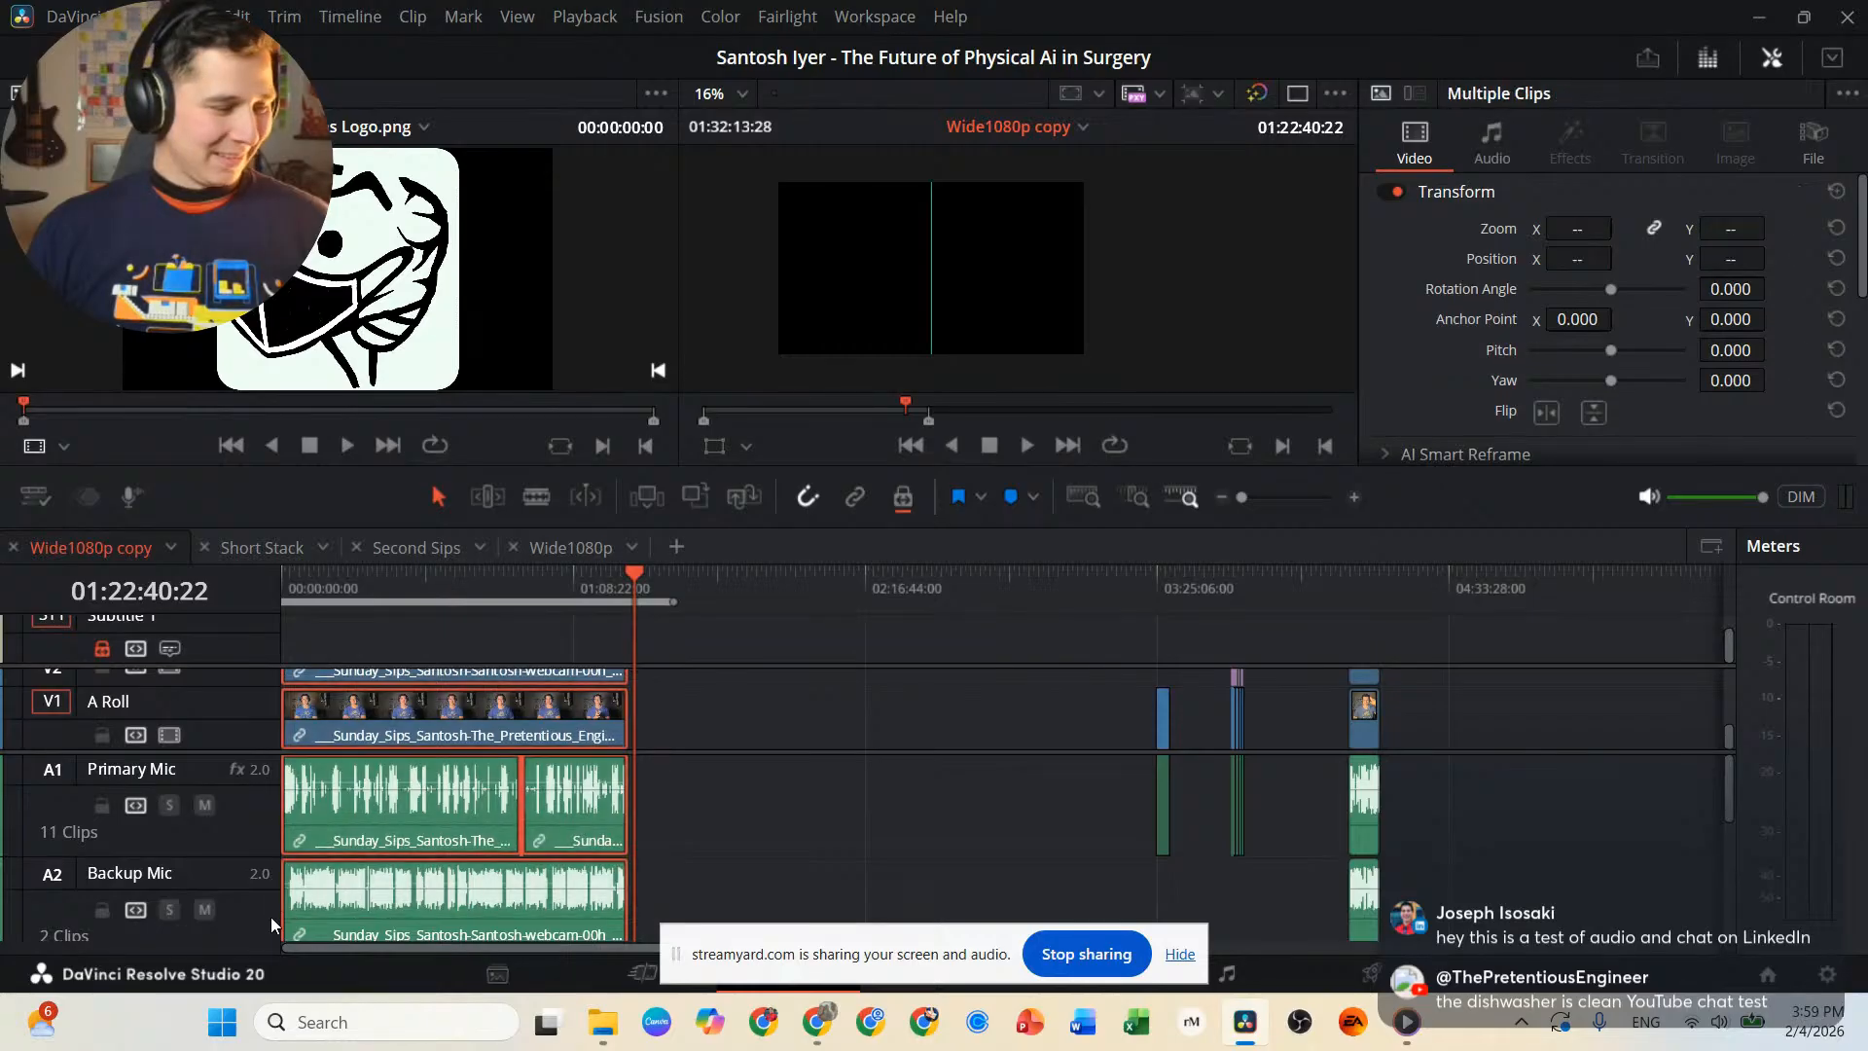
{"action": "key", "text": "ctrl+alt+l"}
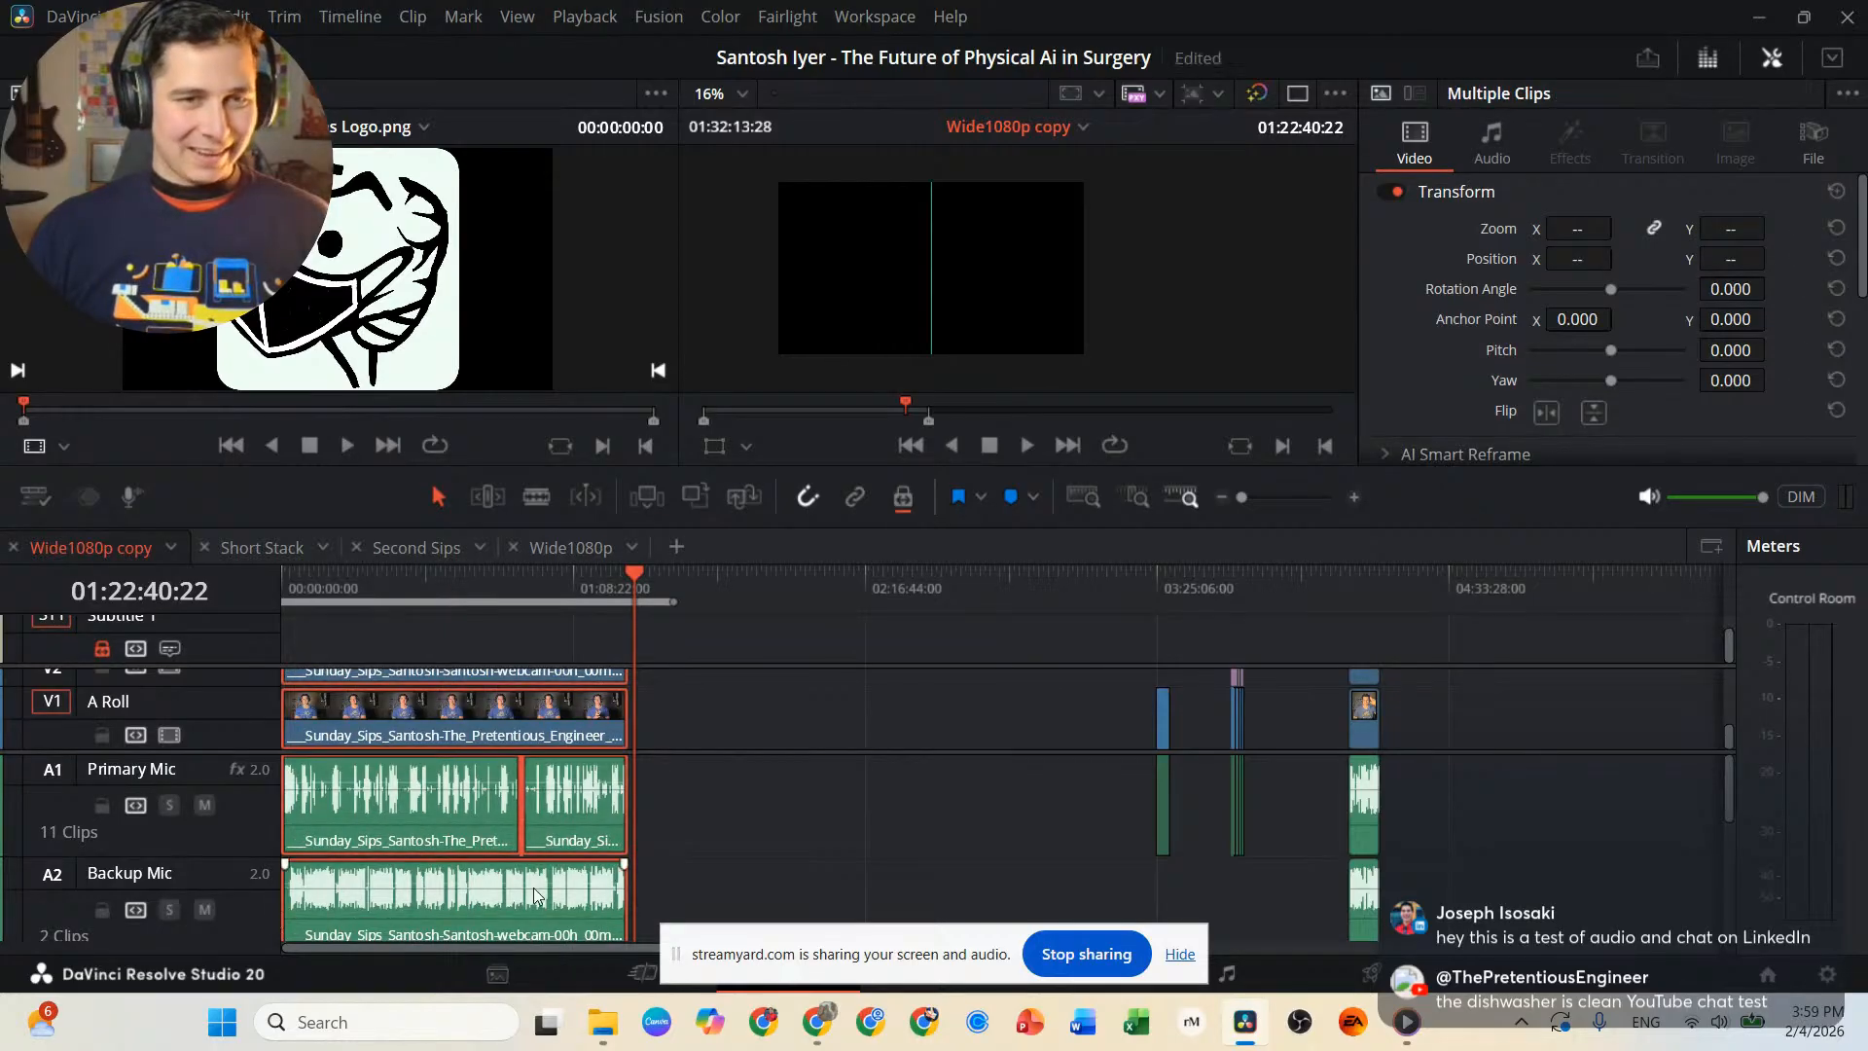
{"action": "left_click", "coordinate": [891, 816]}
{"action": "left_click", "coordinate": [505, 815]}
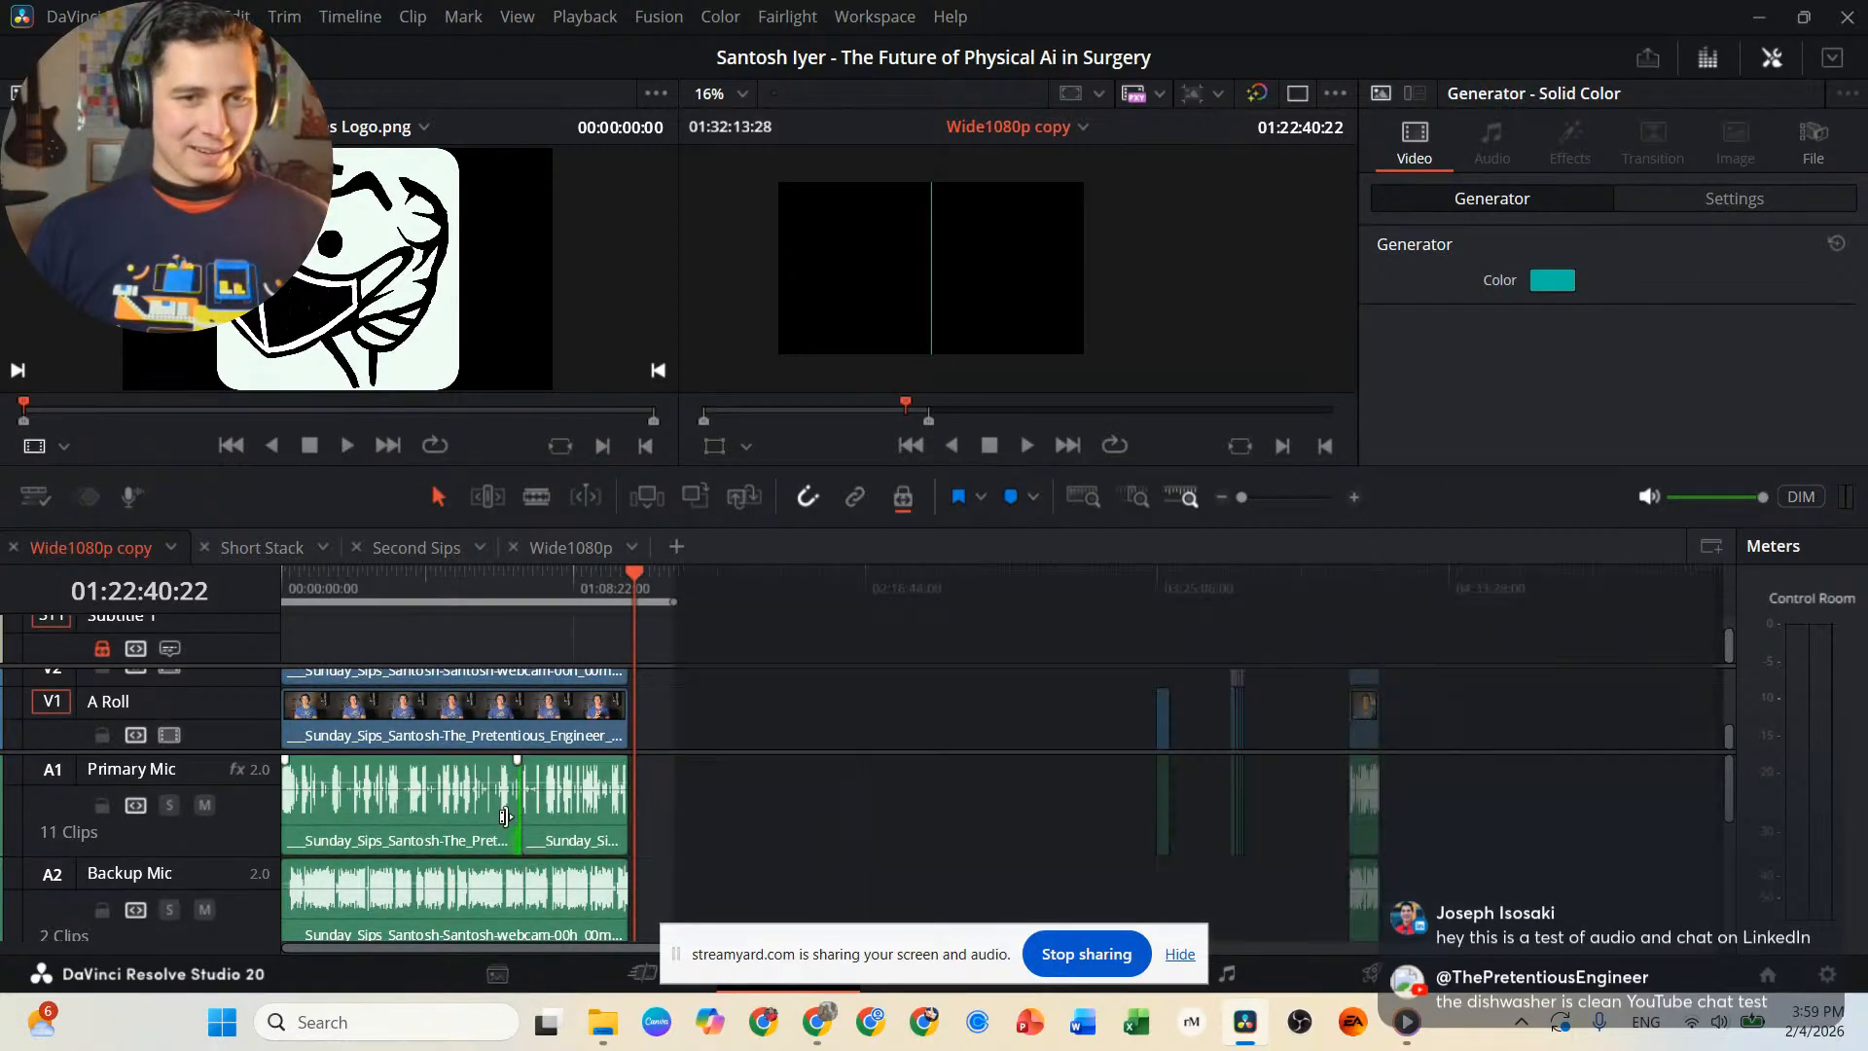
Relink the long main interview section's clips across V2, A Roll, Primary Mic and Backup Mic.
{"action": "left_click", "coordinate": [480, 819]}
{"action": "left_click", "coordinate": [564, 715]}
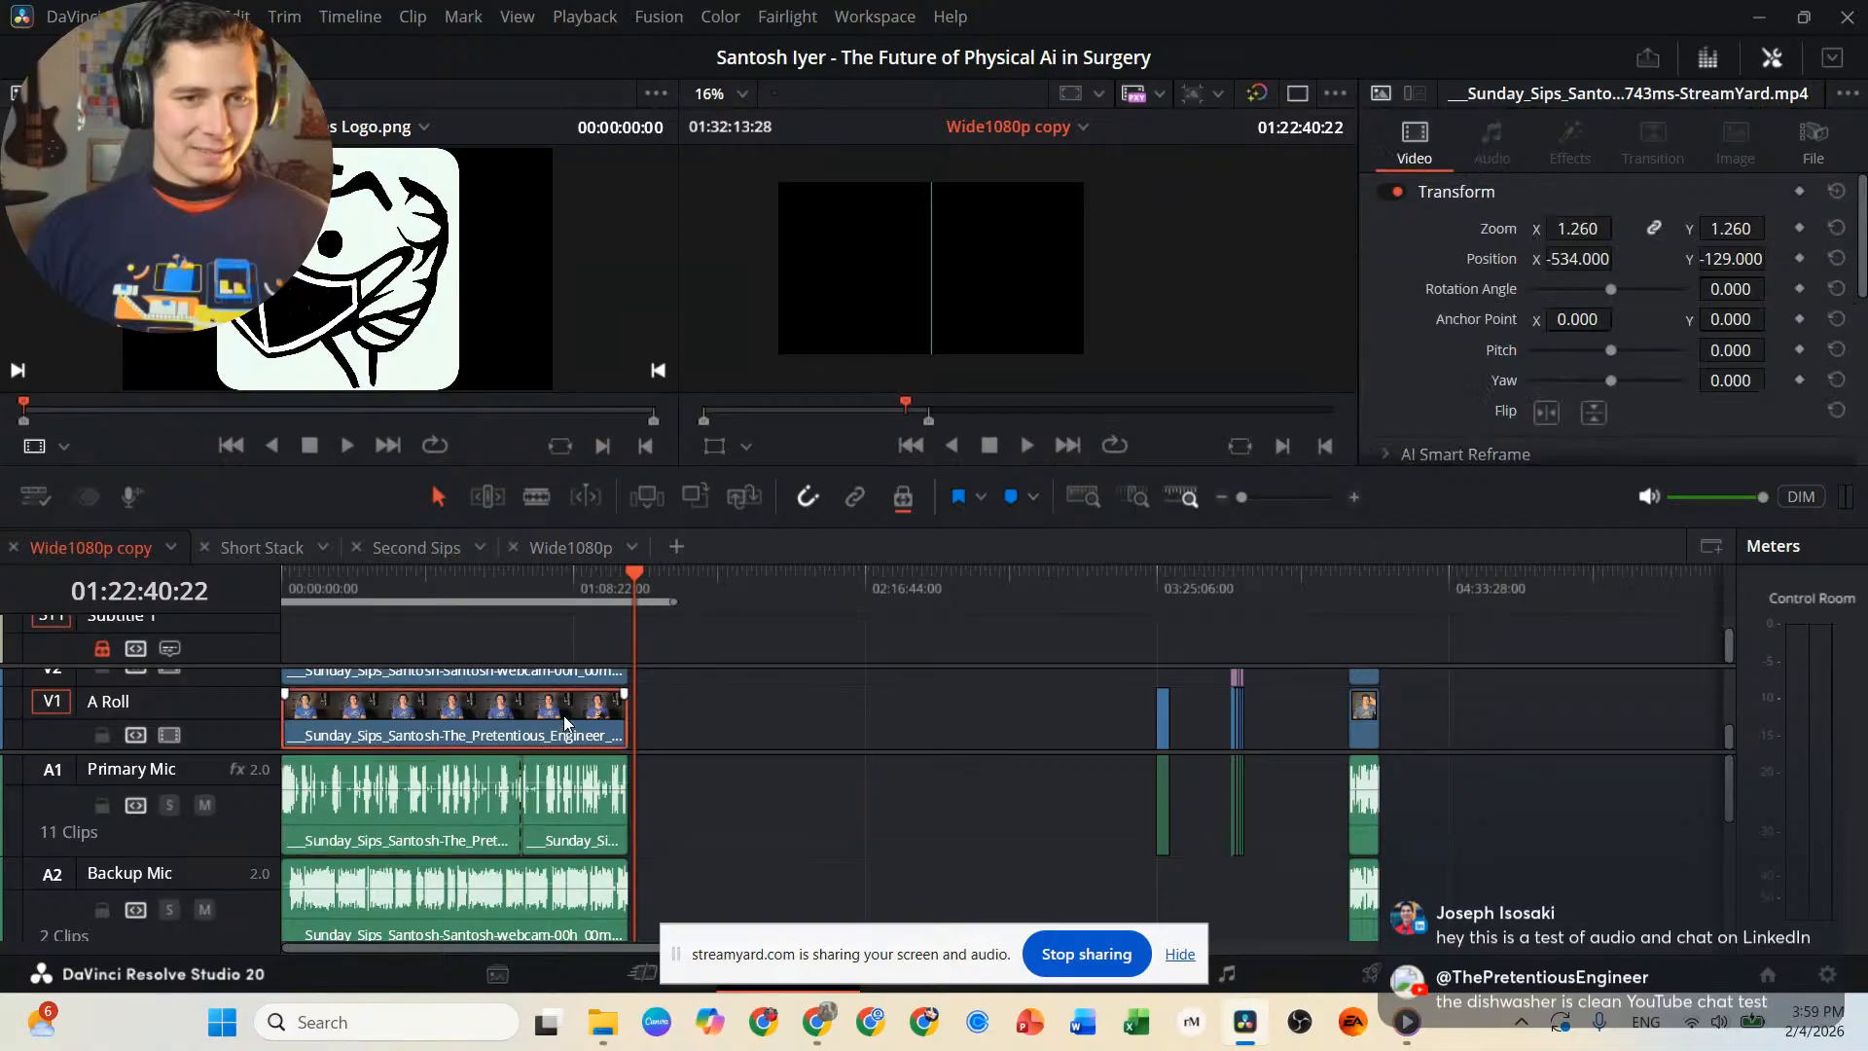
{"action": "left_click", "coordinate": [571, 771]}
{"action": "left_click", "coordinate": [574, 919]}
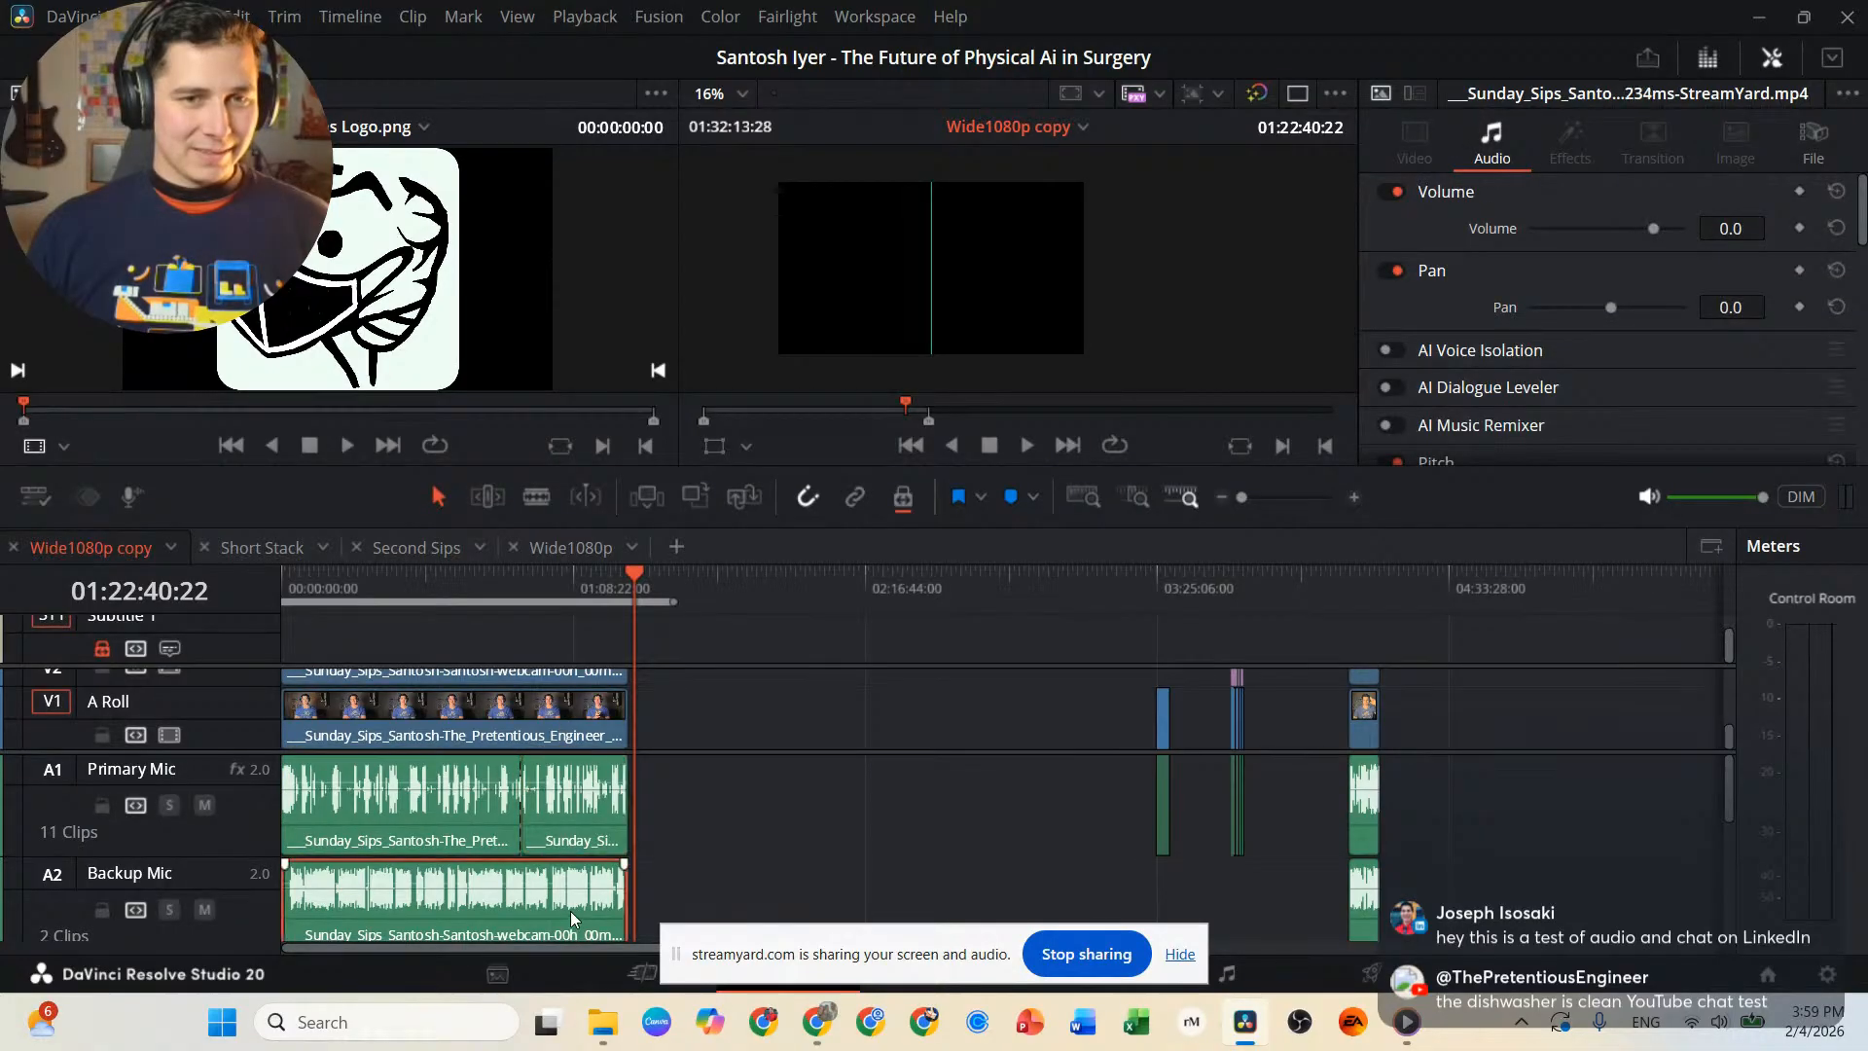
{"action": "left_click_drag", "start_coordinate": [671, 682], "coordinate": [365, 906]}
{"action": "key", "text": "ctrl+alt+l"}
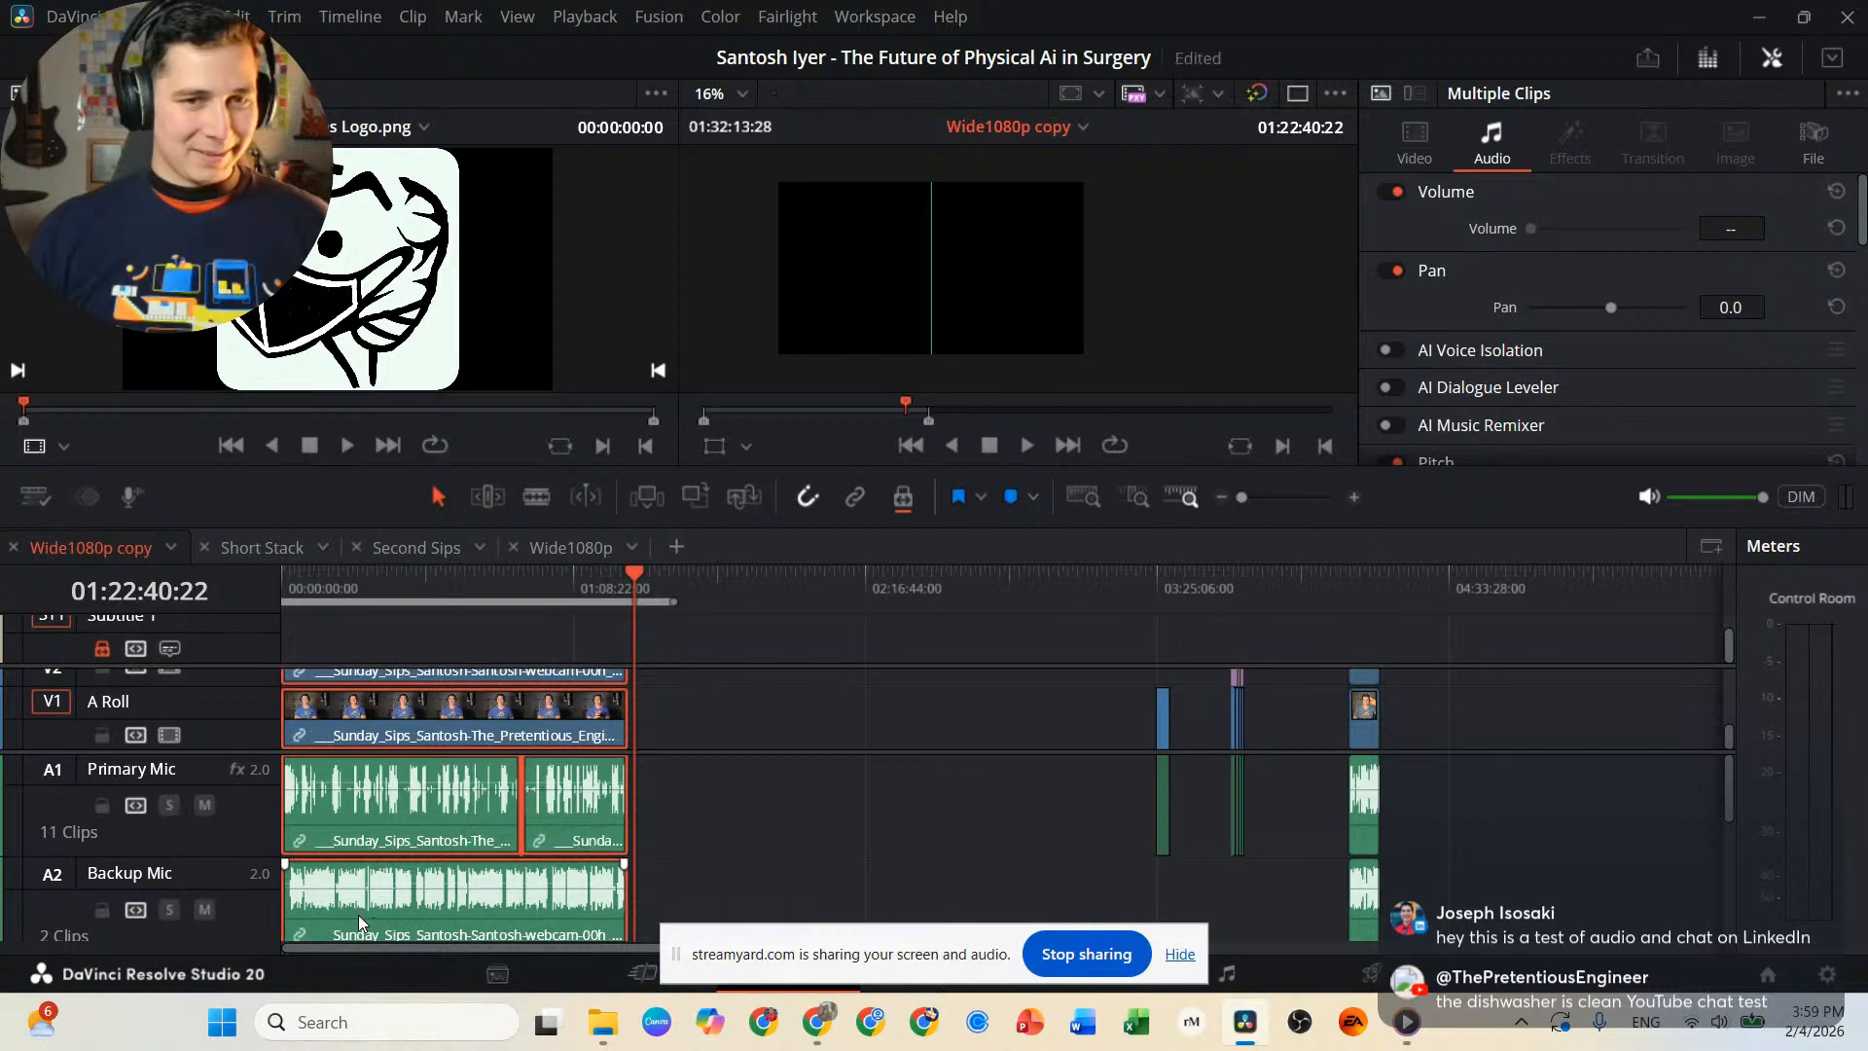
Check whether the relinked main interview clips on the video and Primary Mic tracks get selected together.
{"action": "left_click", "coordinate": [657, 822]}
{"action": "left_click", "coordinate": [516, 716]}
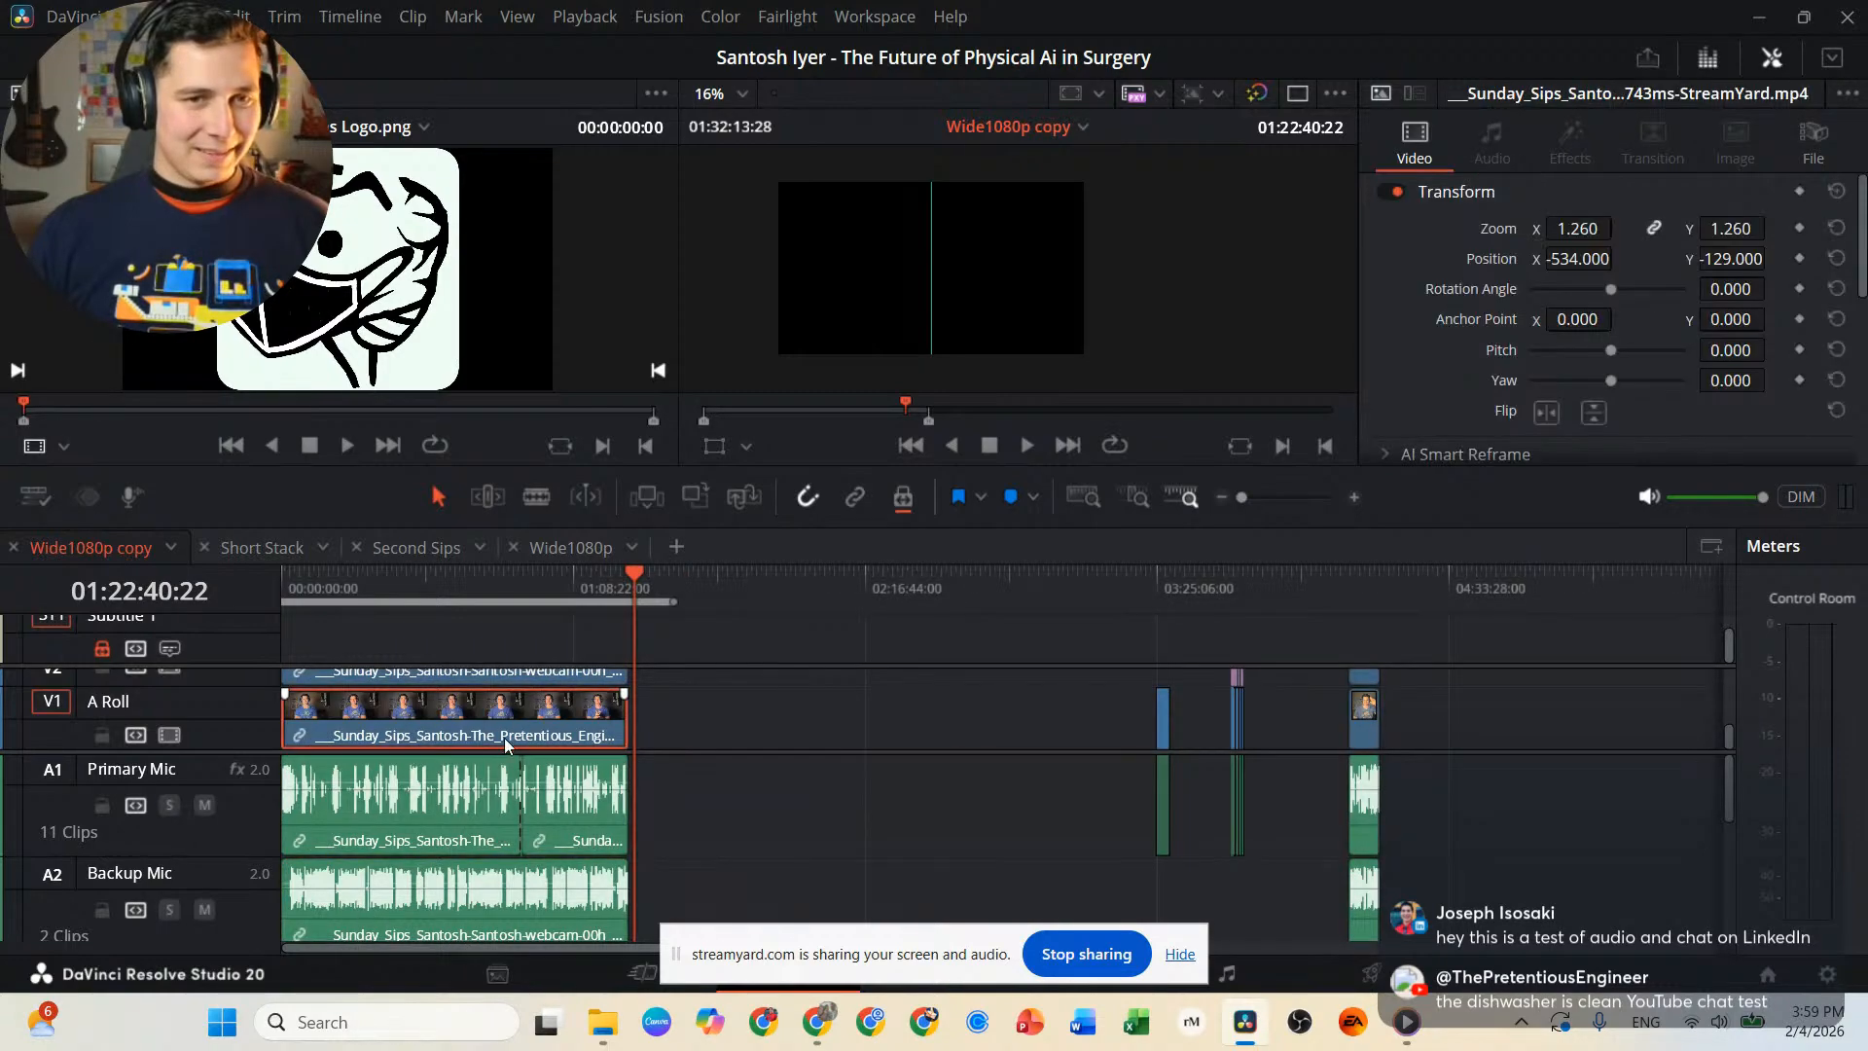
{"action": "left_click", "coordinate": [416, 827]}
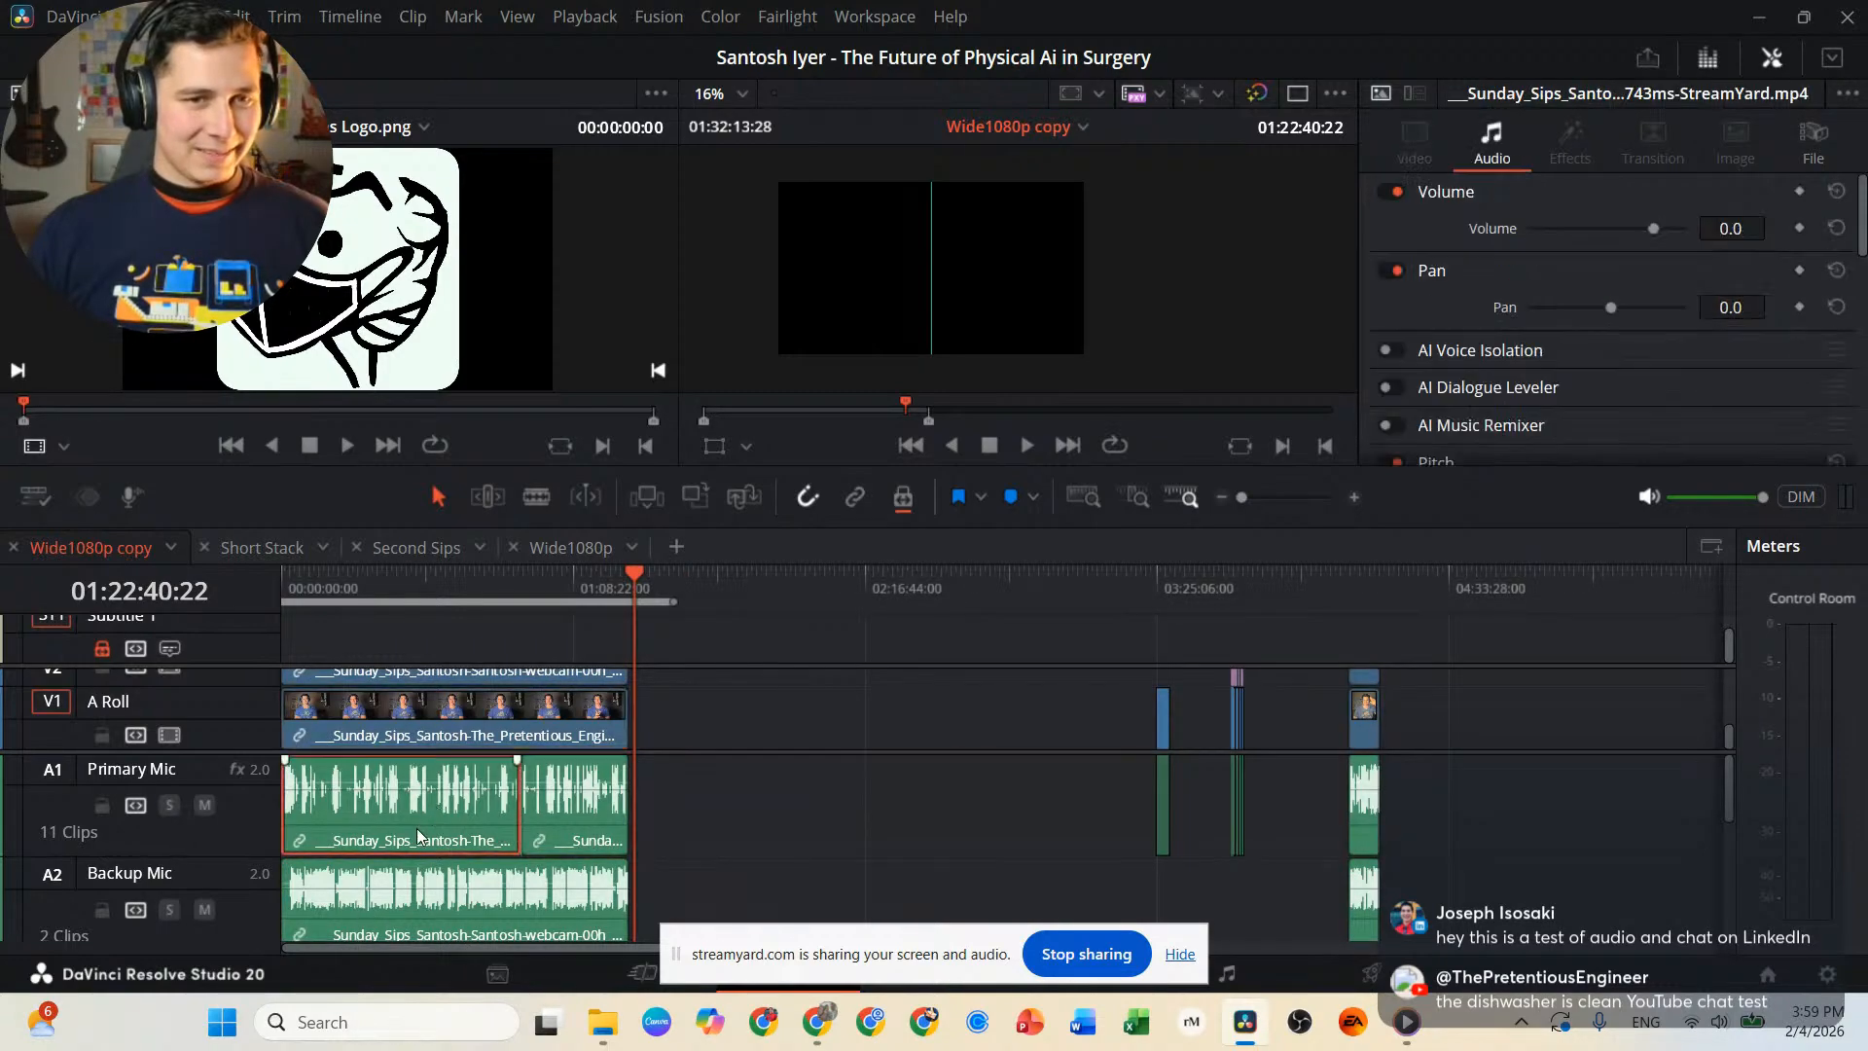
{"action": "left_click", "coordinate": [584, 818]}
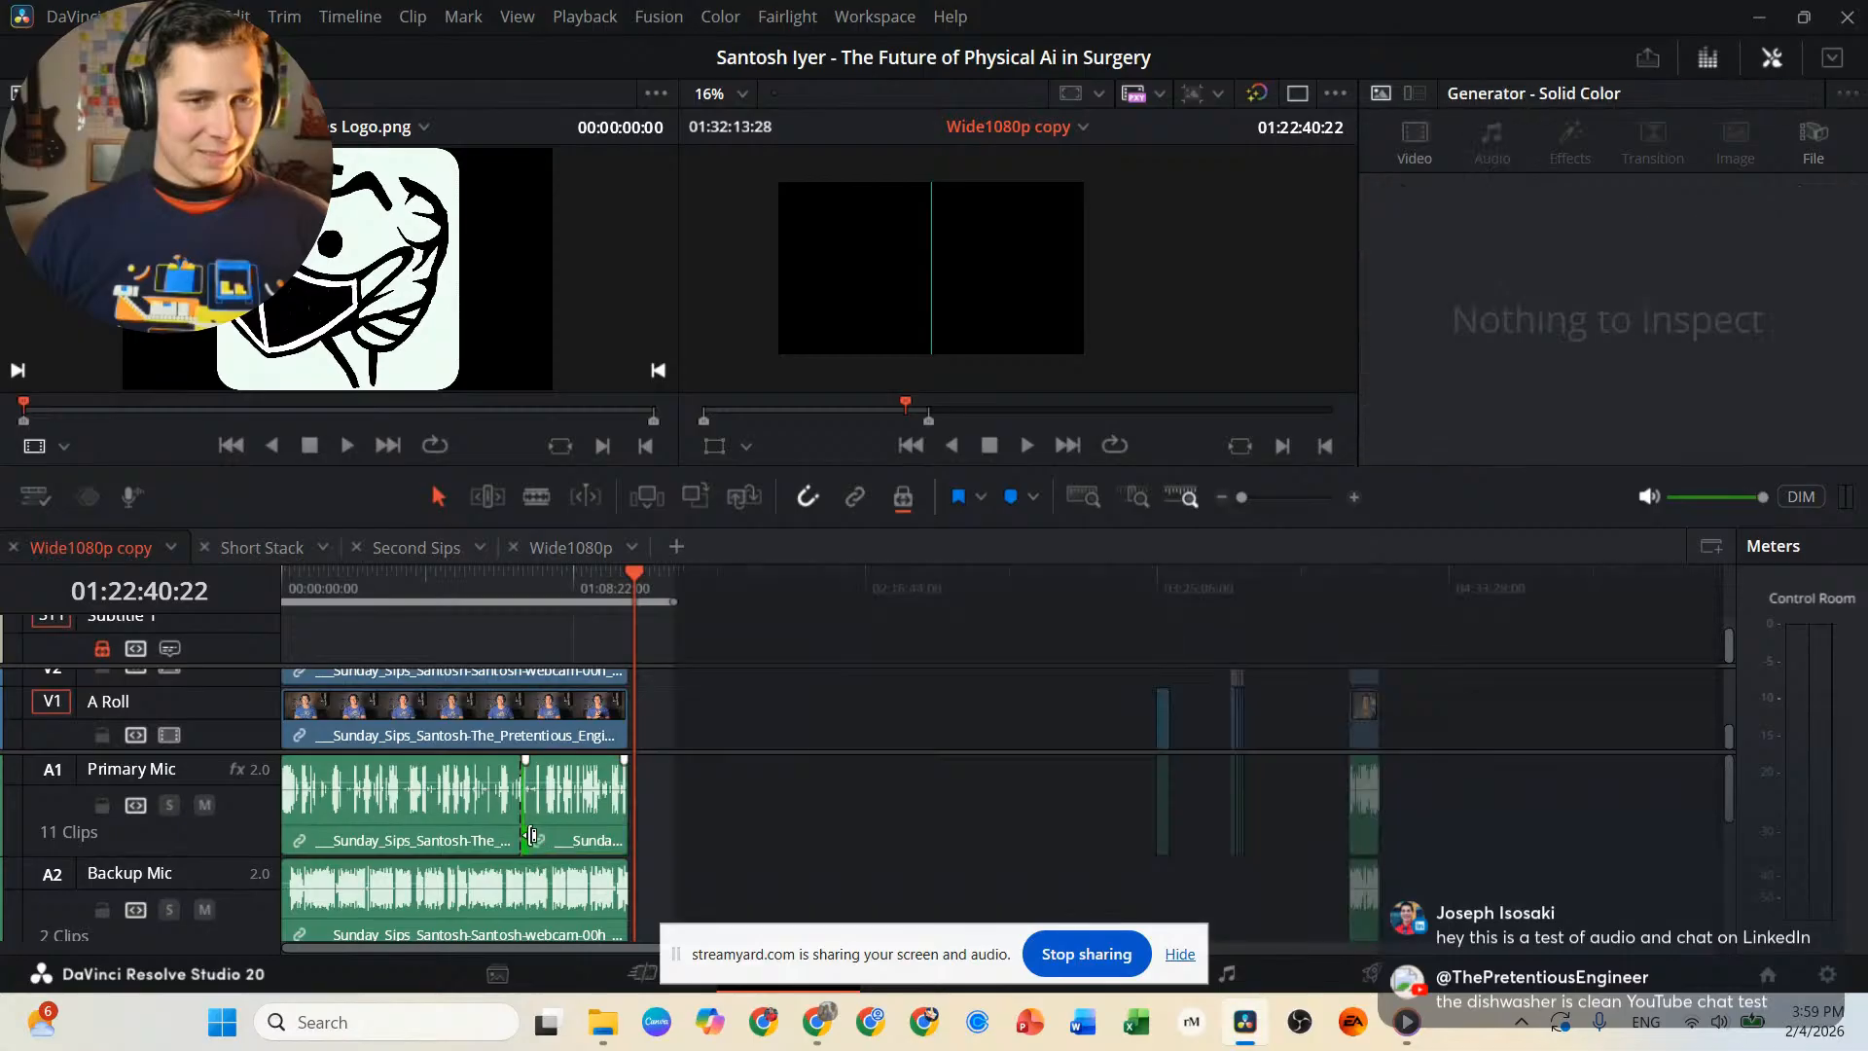
{"action": "left_click", "coordinate": [351, 725]}
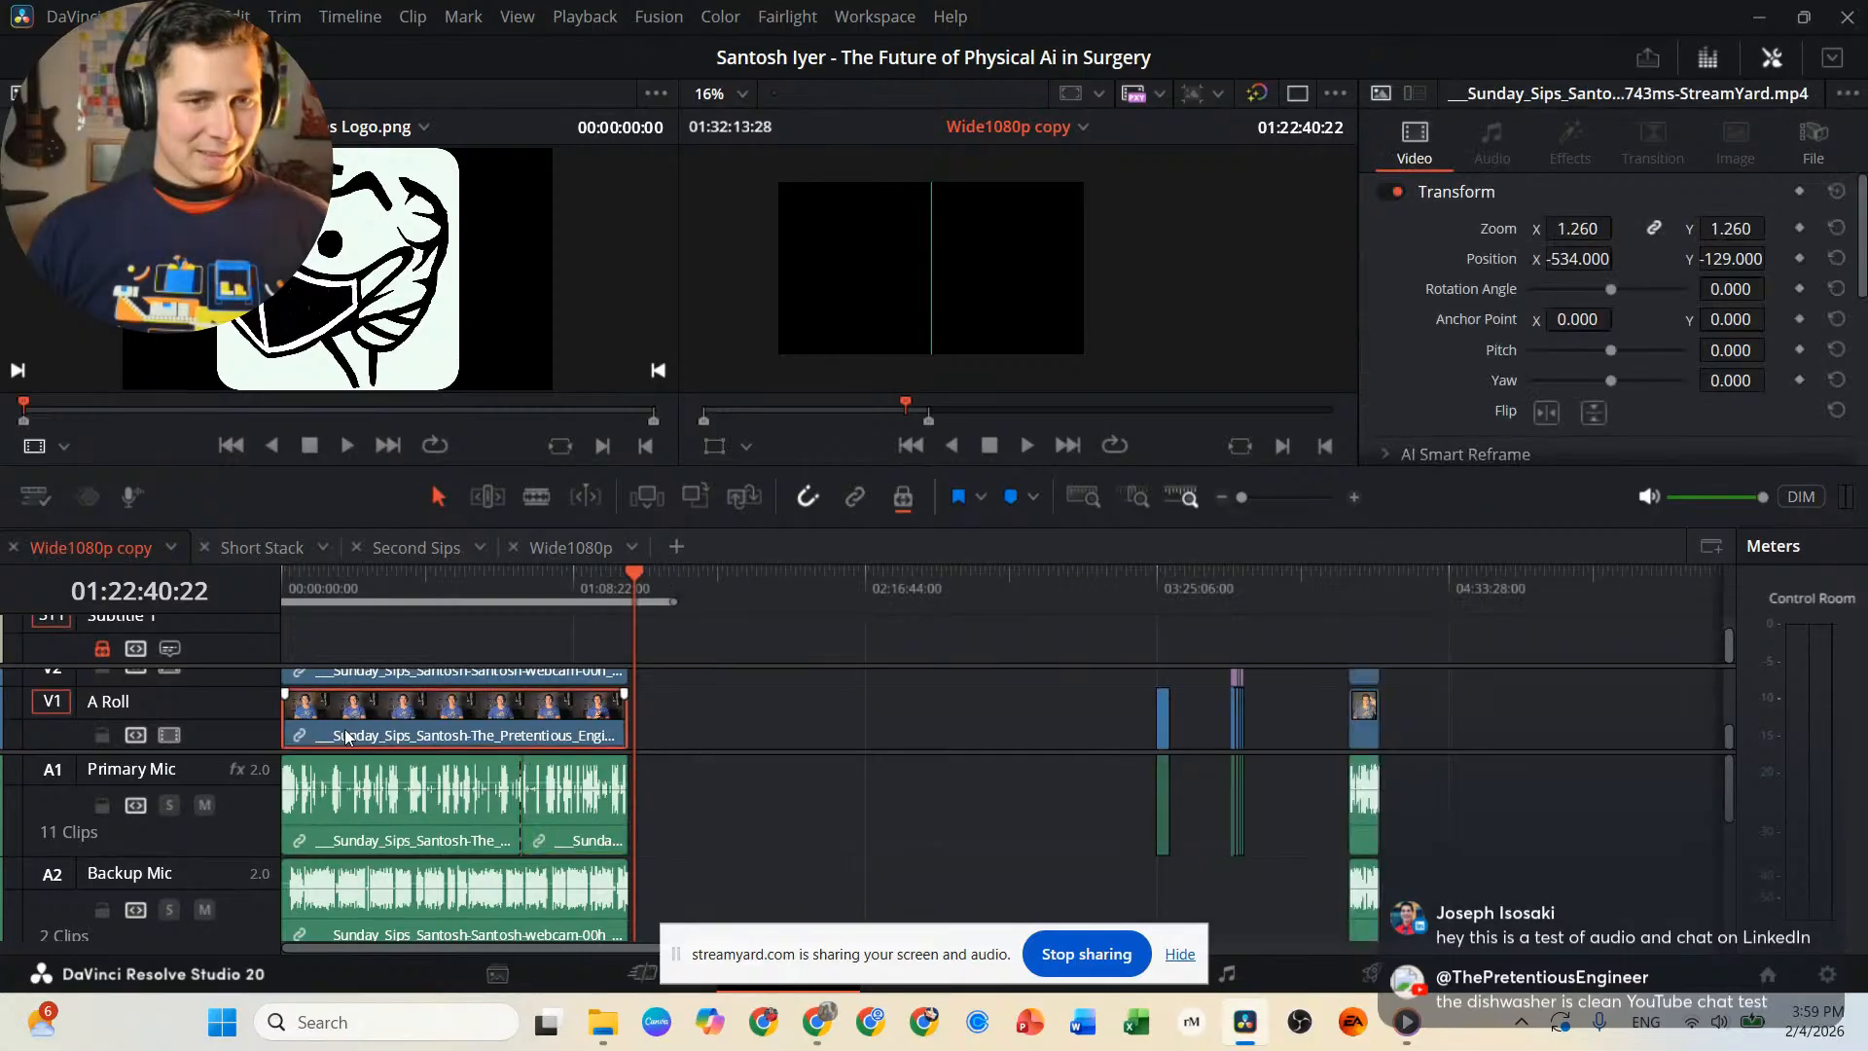
{"action": "left_click", "coordinate": [411, 673]}
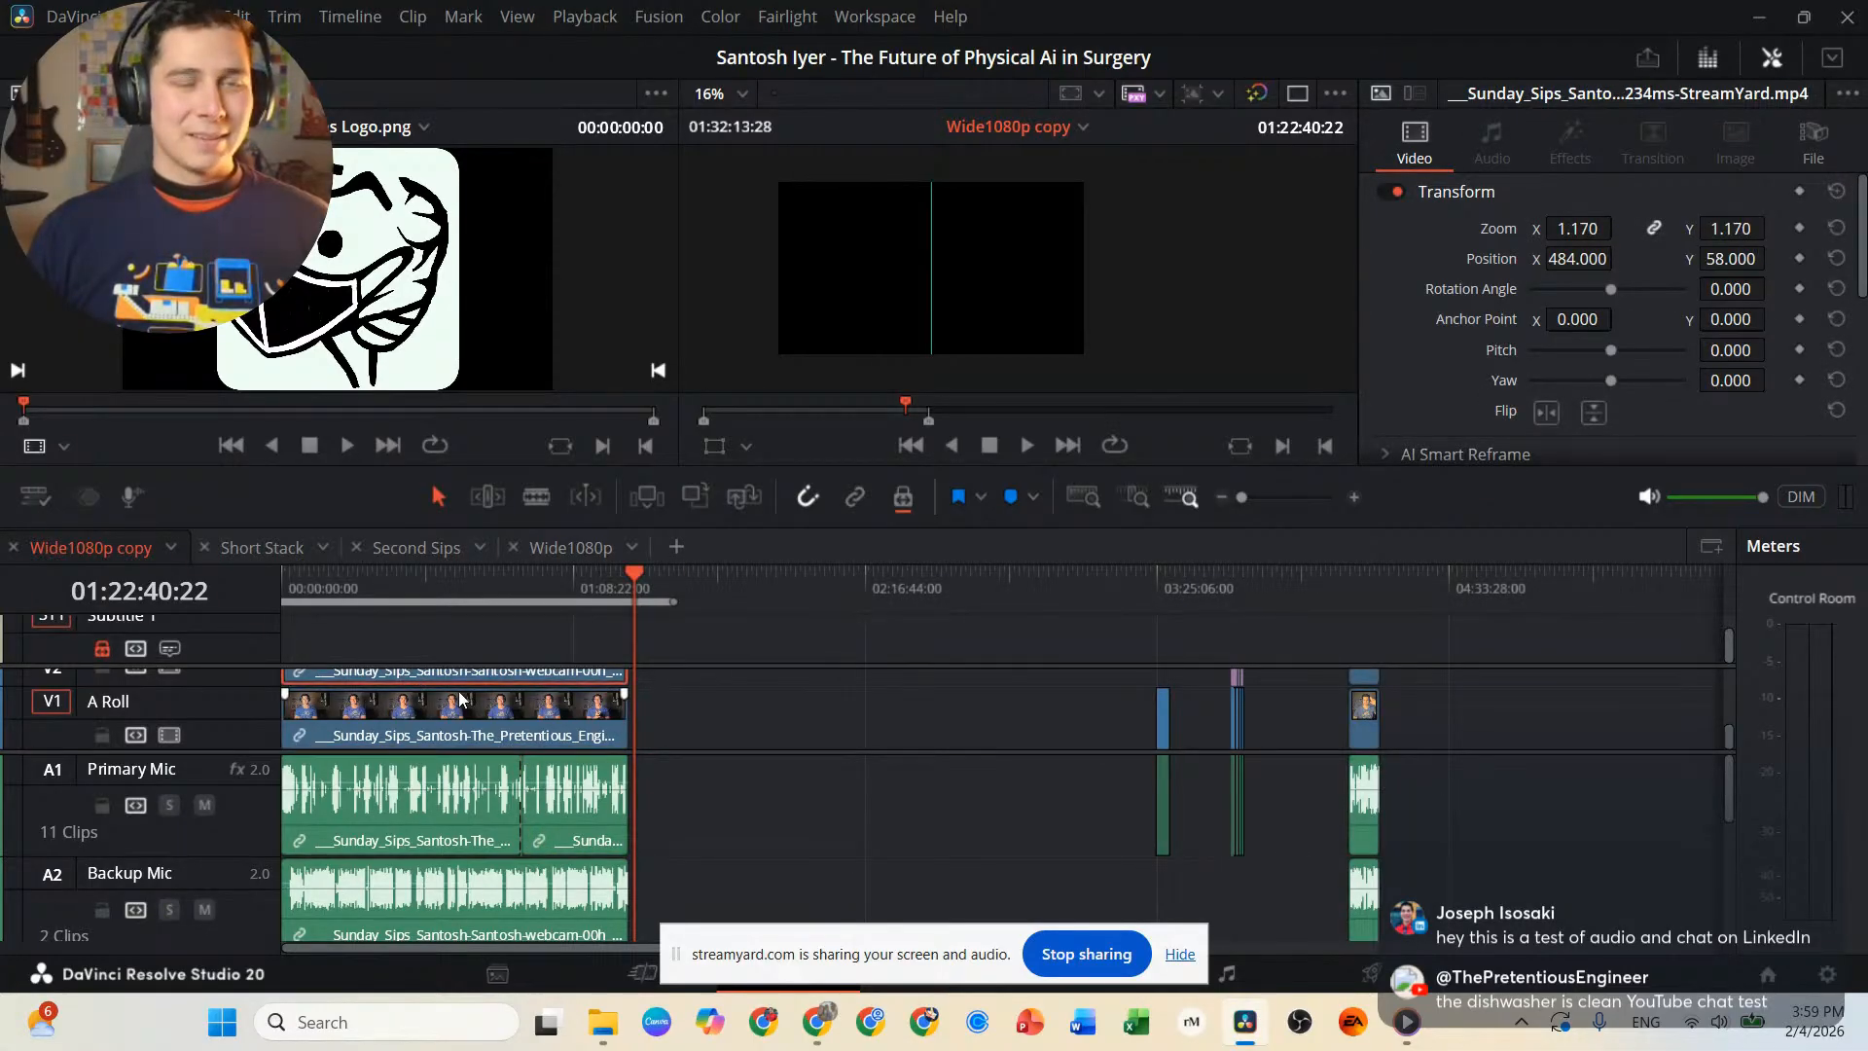
{"action": "left_click", "coordinate": [429, 713]}
{"action": "left_click_drag", "start_coordinate": [410, 719], "coordinate": [529, 724]}
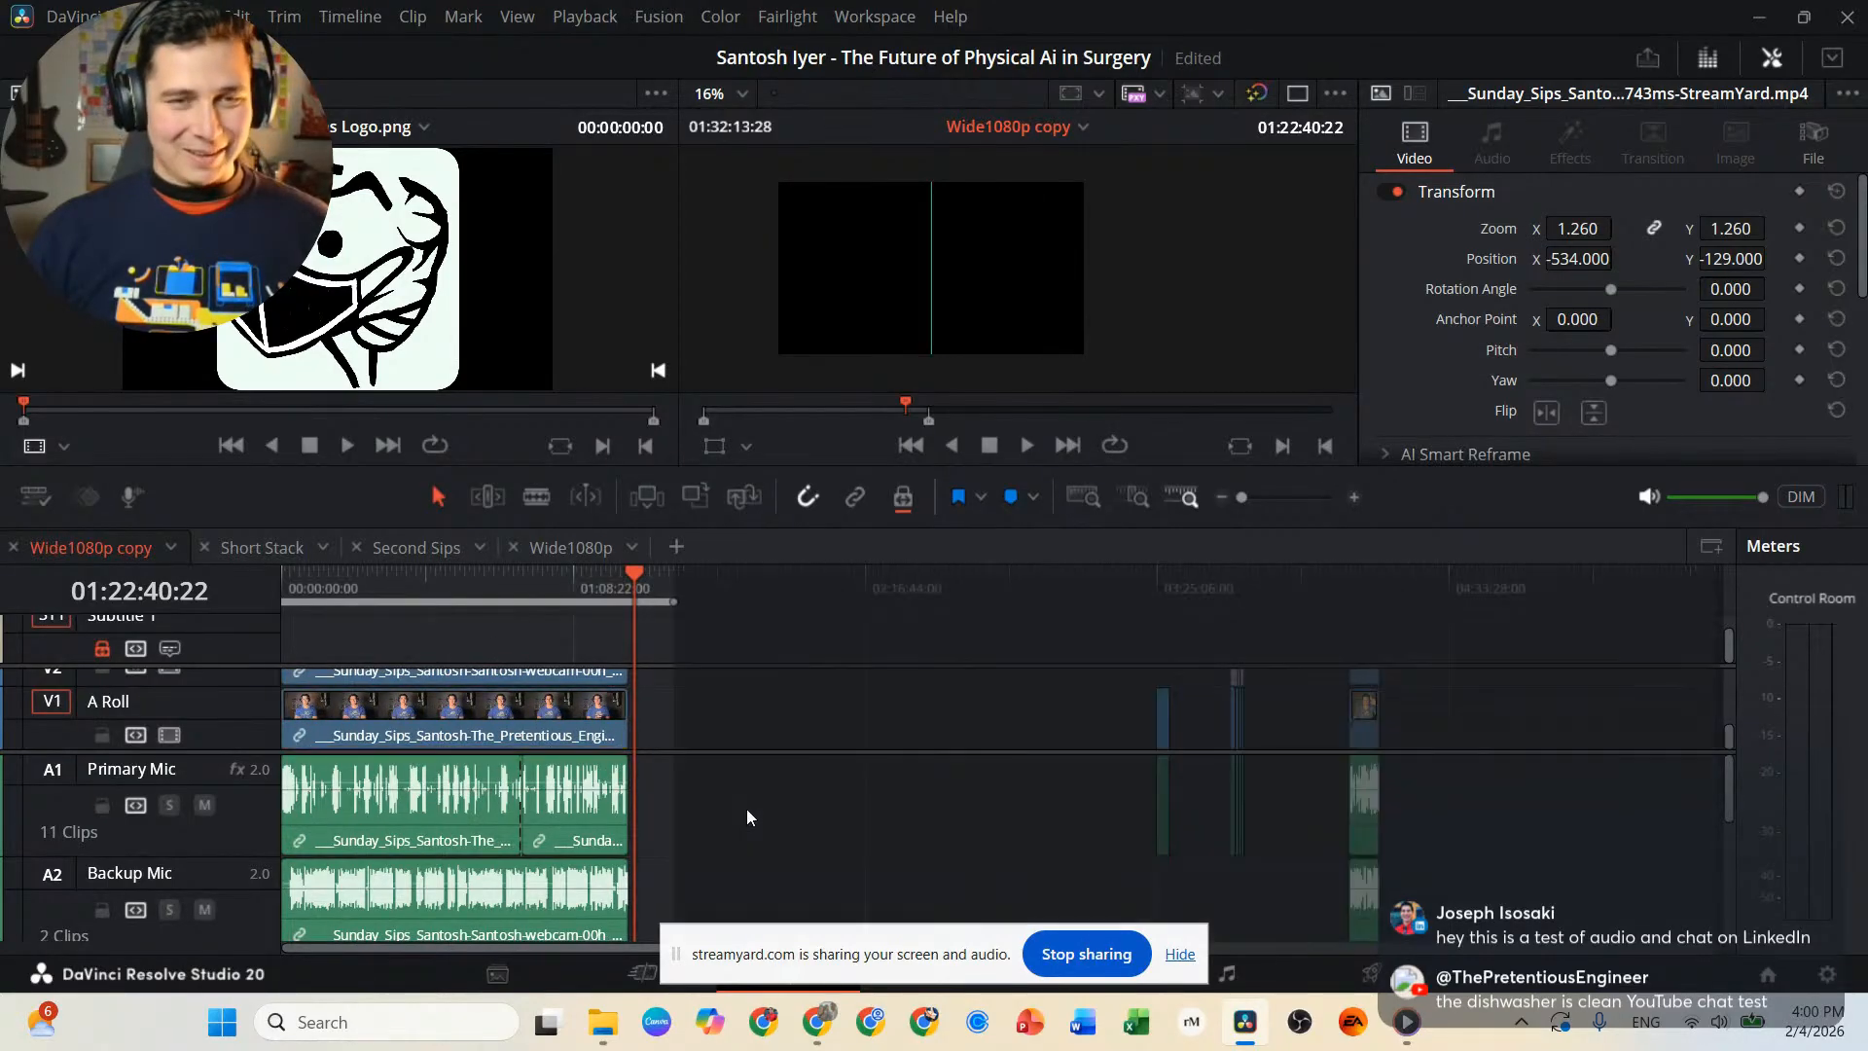
Link the main interview section's A Roll and V2 video clips to each other.
{"action": "left_click", "coordinate": [745, 809]}
{"action": "left_click", "coordinate": [488, 671]}
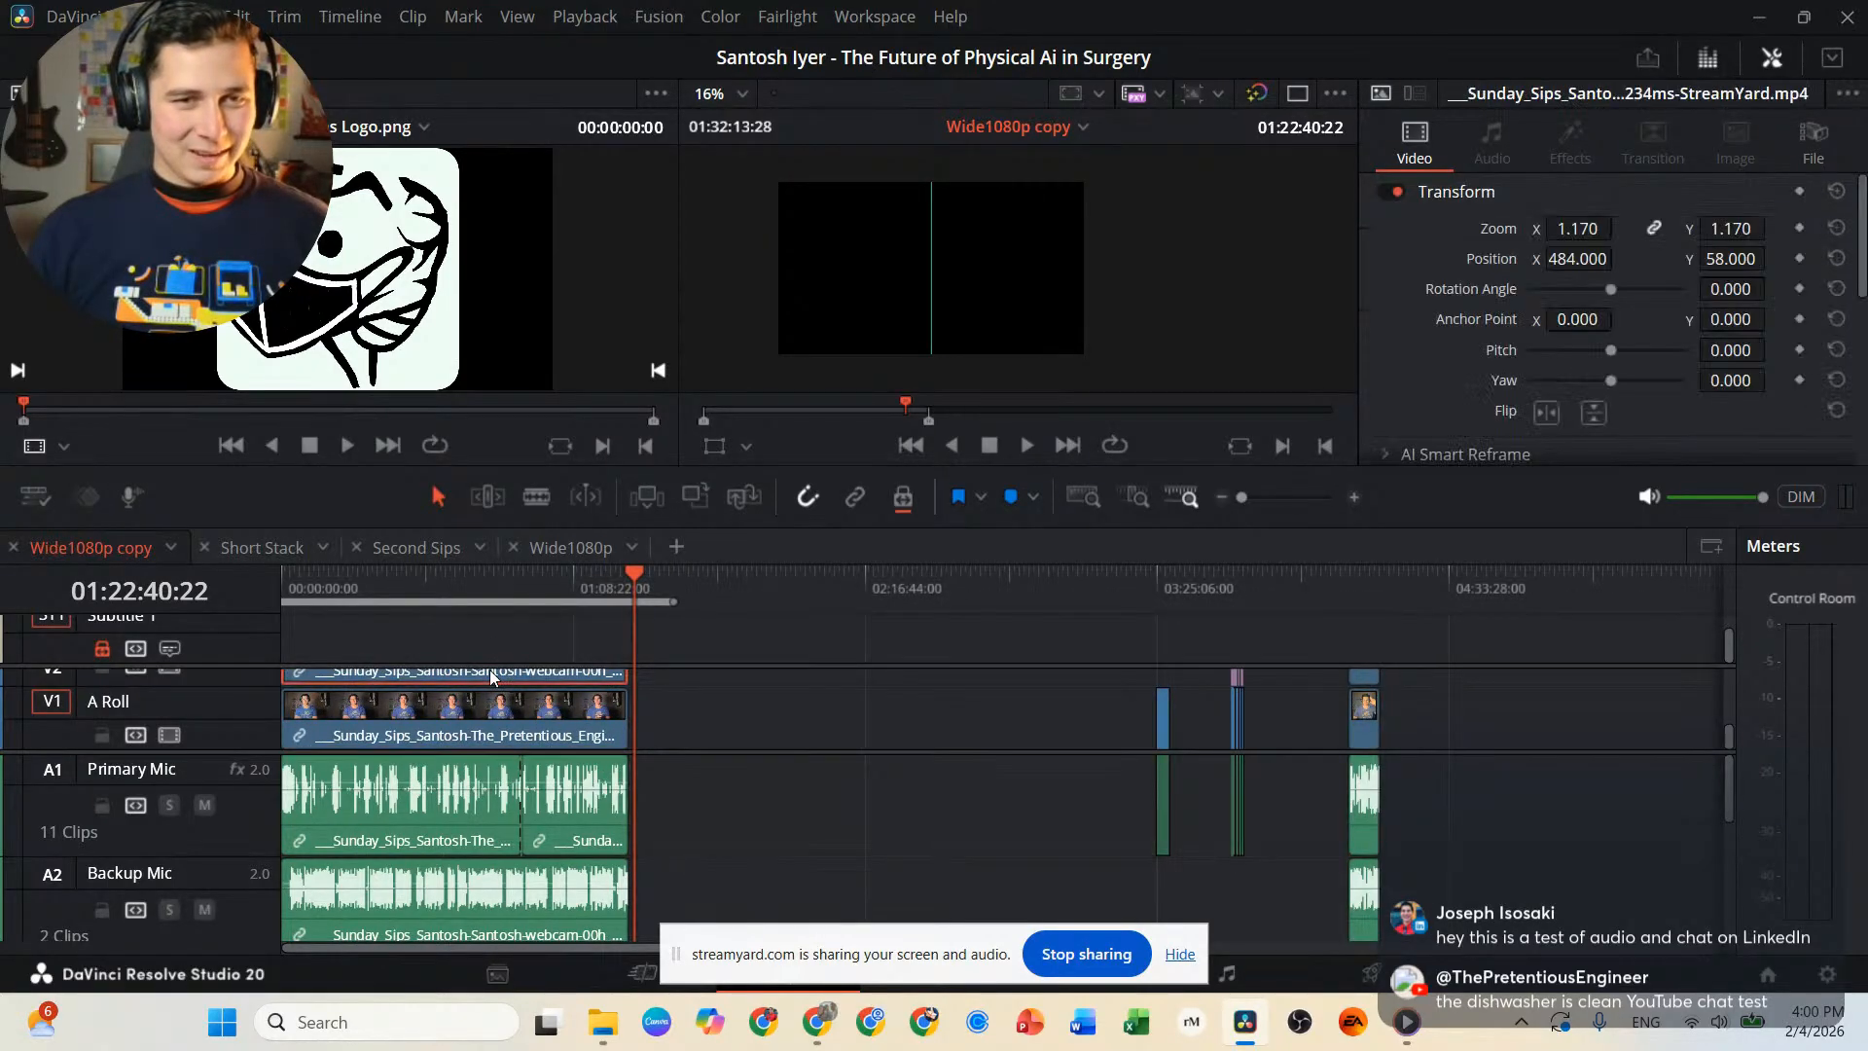
{"action": "left_click", "coordinate": [467, 708]}
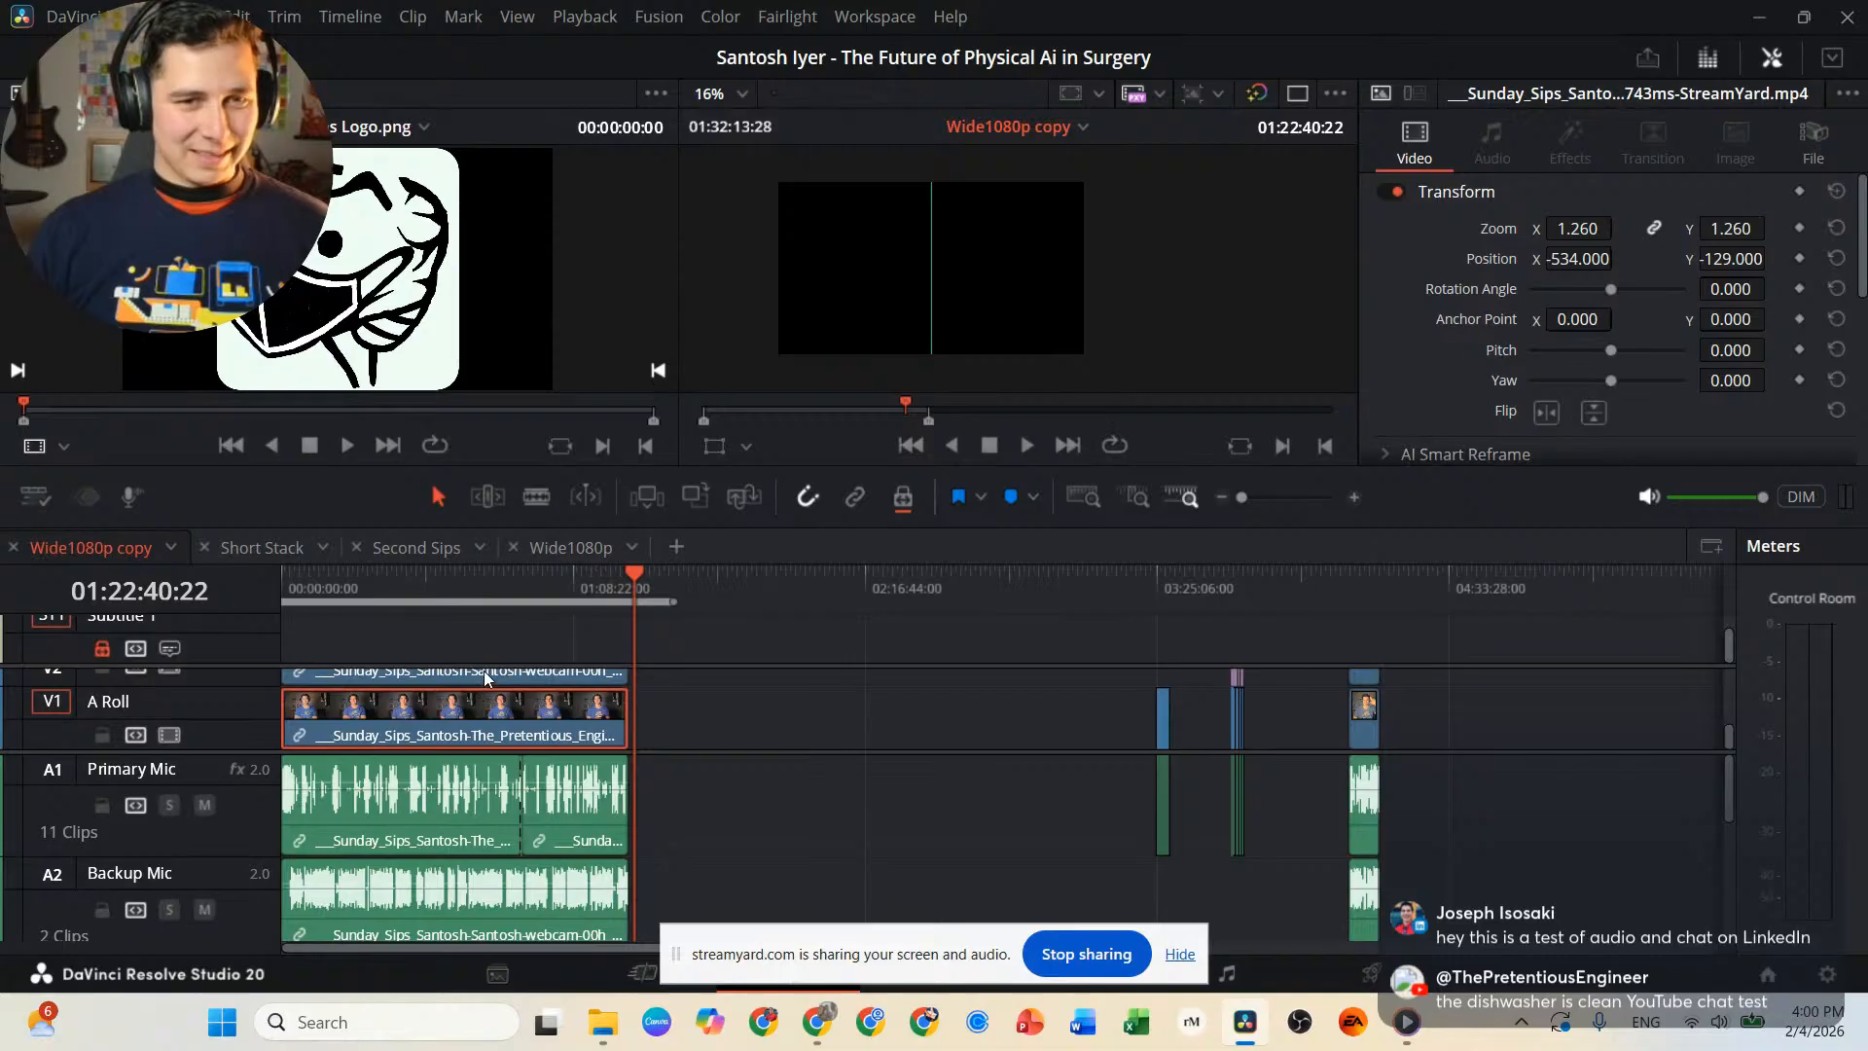
{"action": "left_click", "coordinate": [483, 670], "text": "ctrl"}
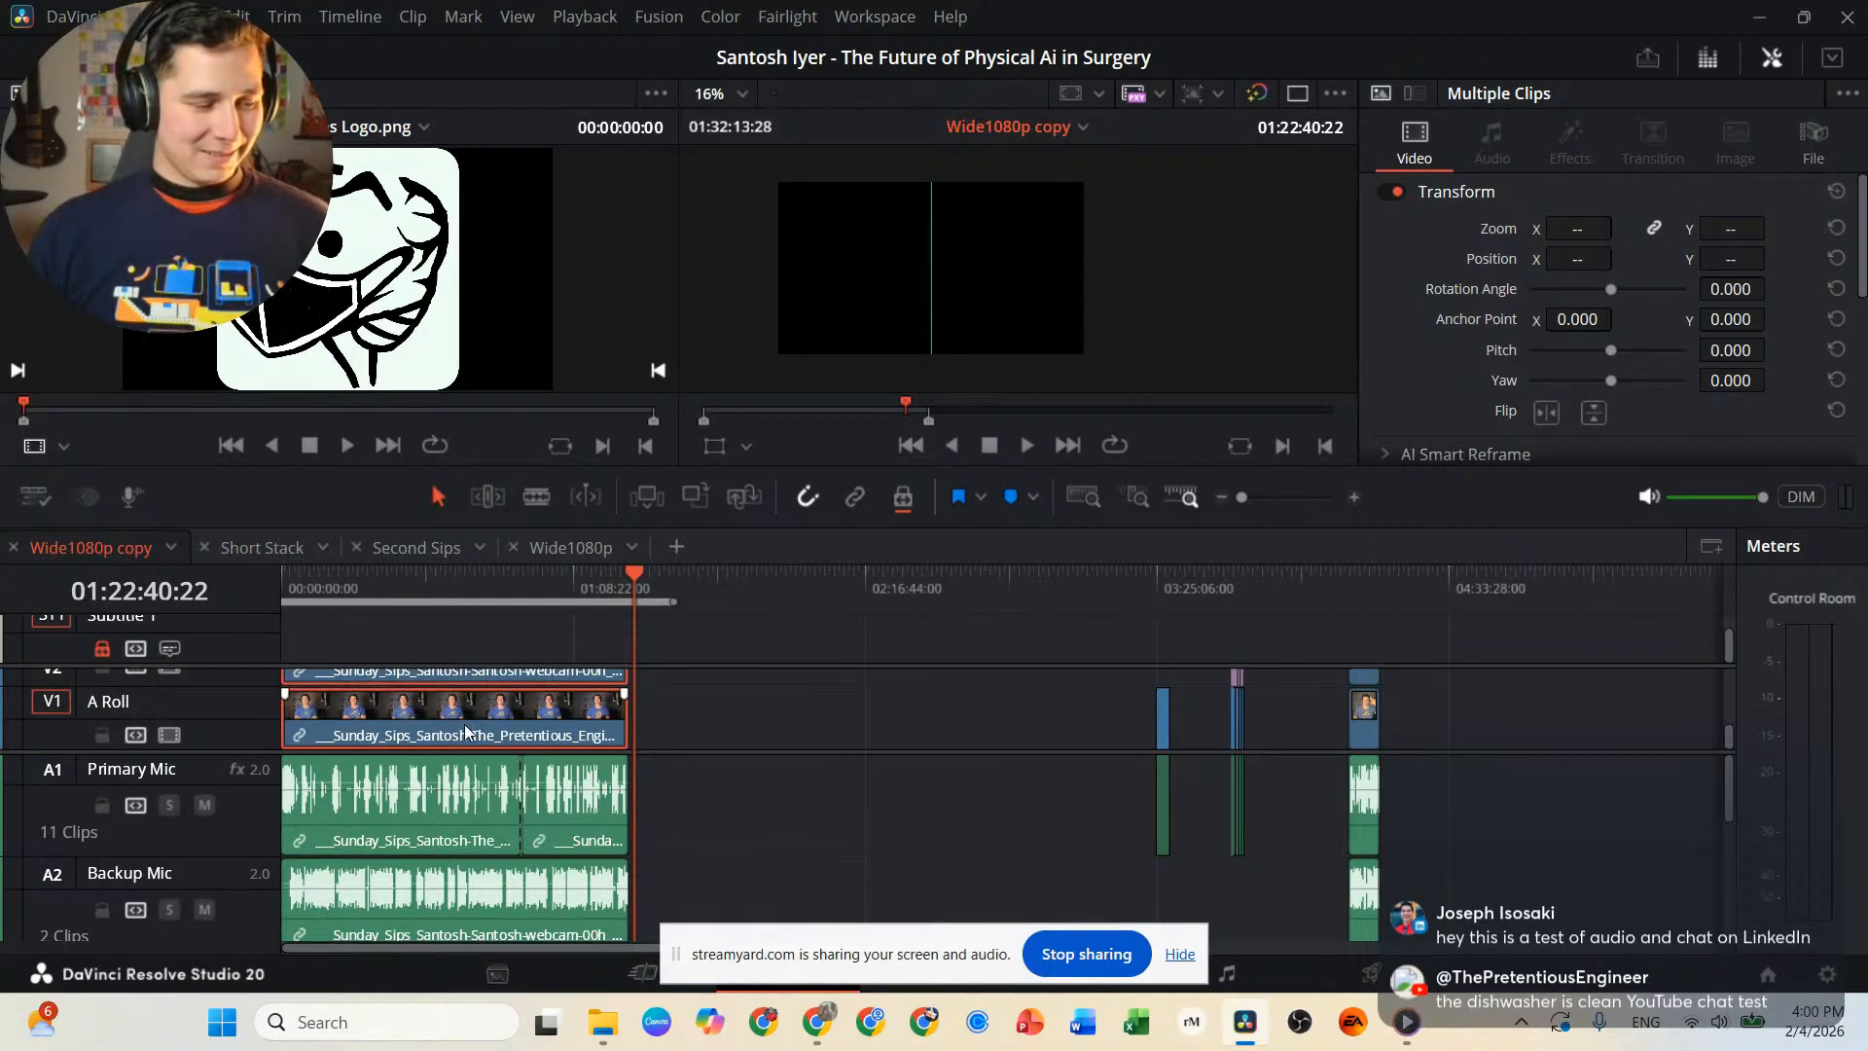
{"action": "left_click", "coordinate": [687, 733]}
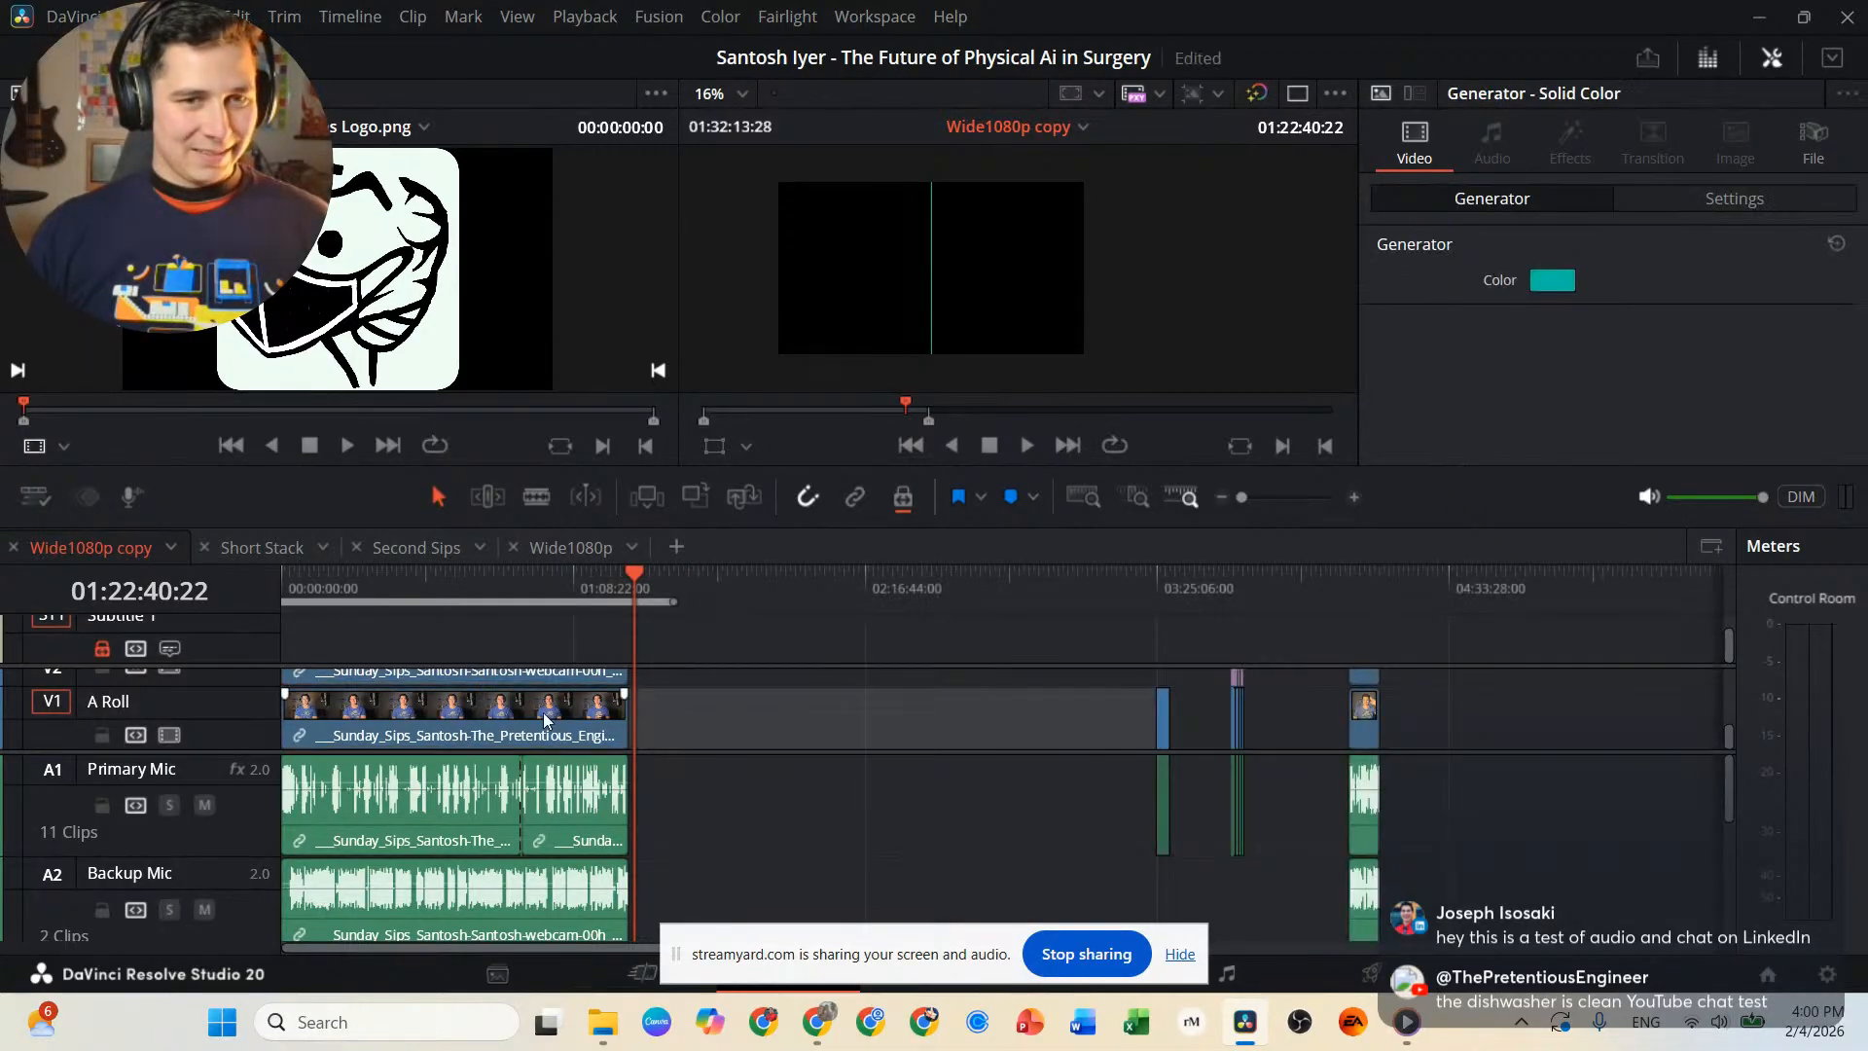
{"action": "left_click", "coordinate": [539, 711]}
{"action": "left_click_drag", "start_coordinate": [668, 716], "coordinate": [588, 699]}
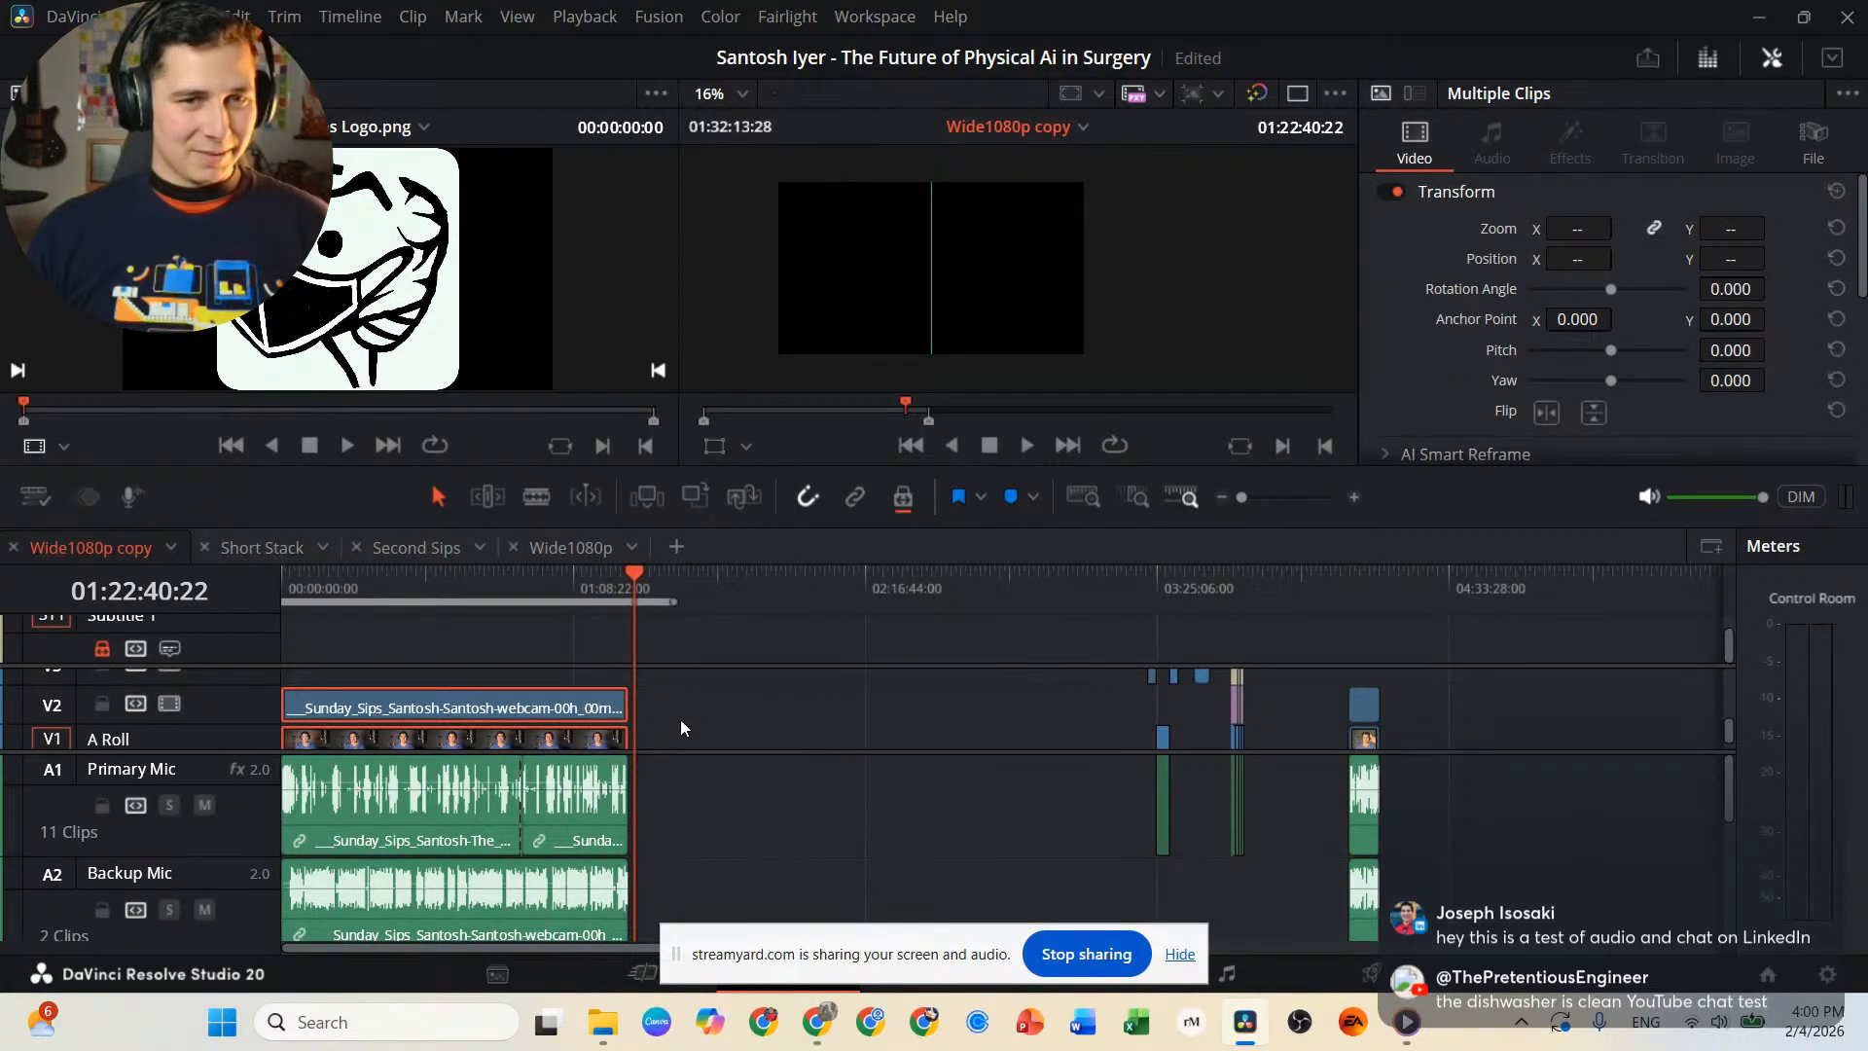
{"action": "left_click", "coordinate": [596, 712]}
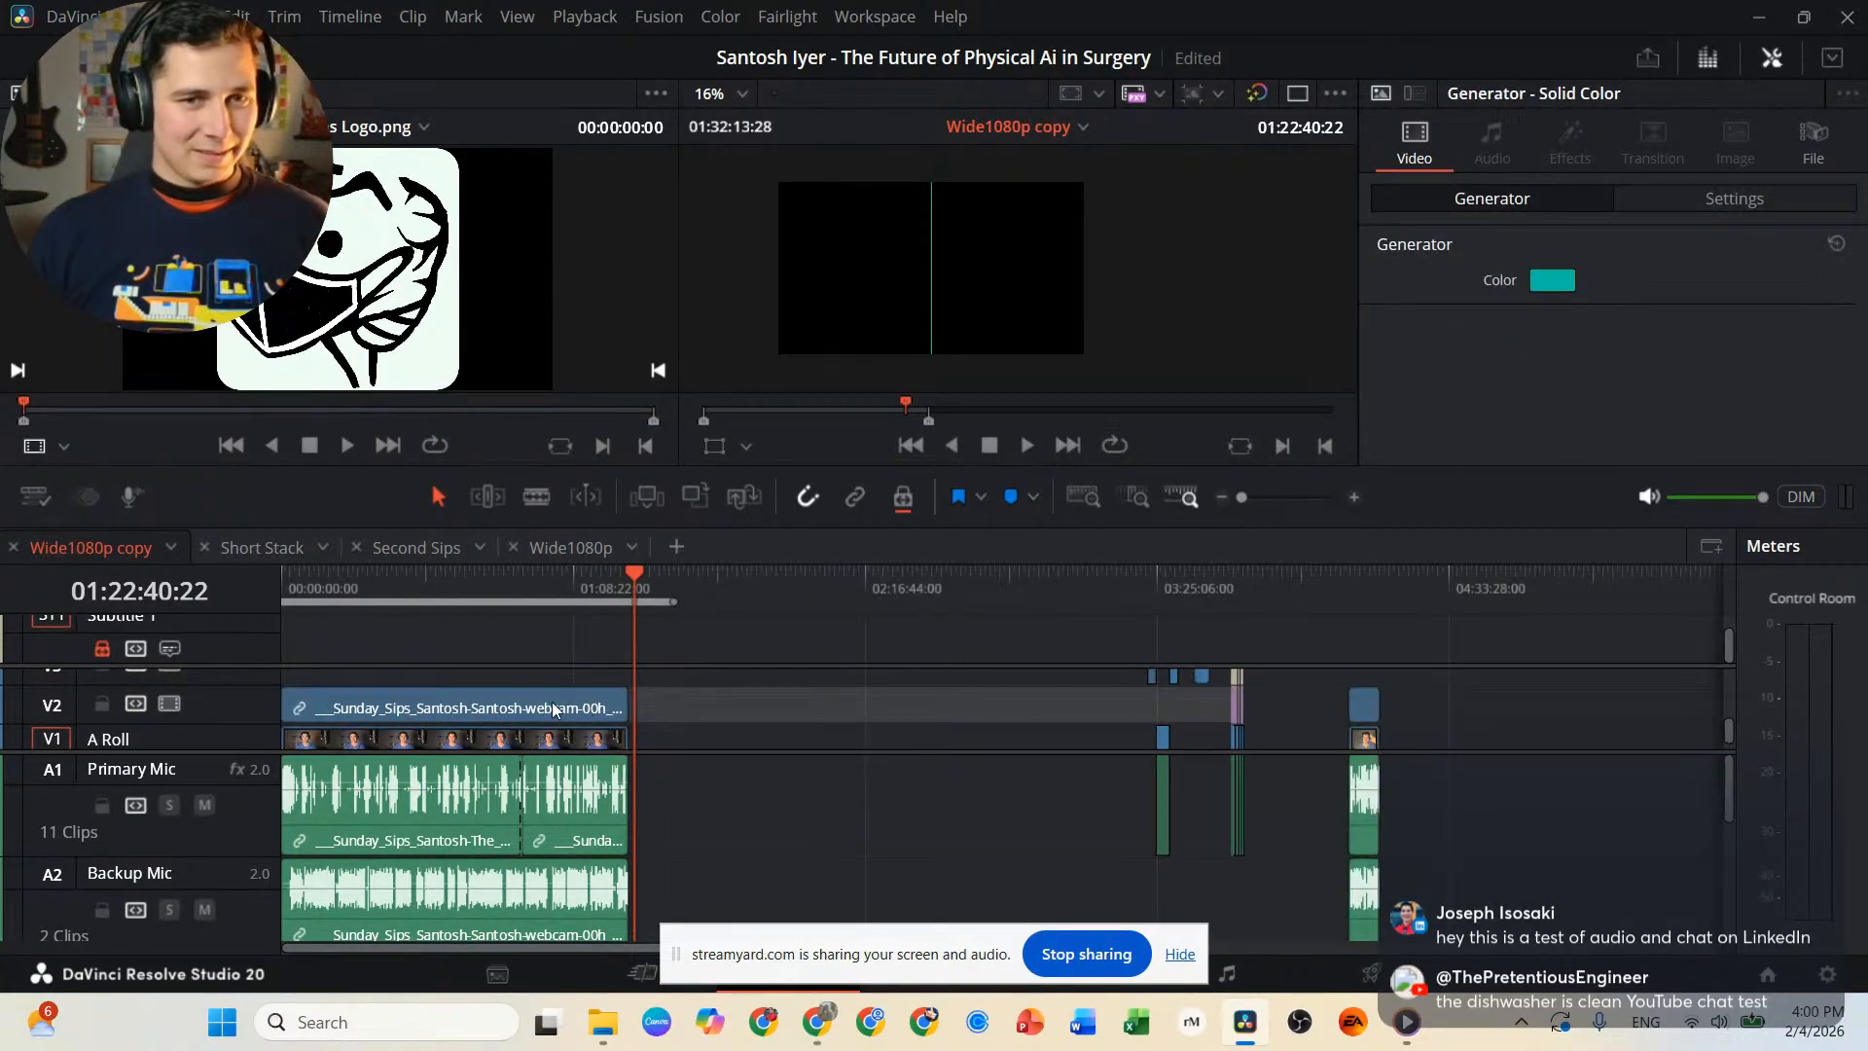
{"action": "left_click", "coordinate": [553, 709]}
Turn on linked selection and test it on the main interview section's video and mic clips.
{"action": "scroll", "coordinate": [703, 716], "scroll_direction": "down", "scroll_amount": 1}
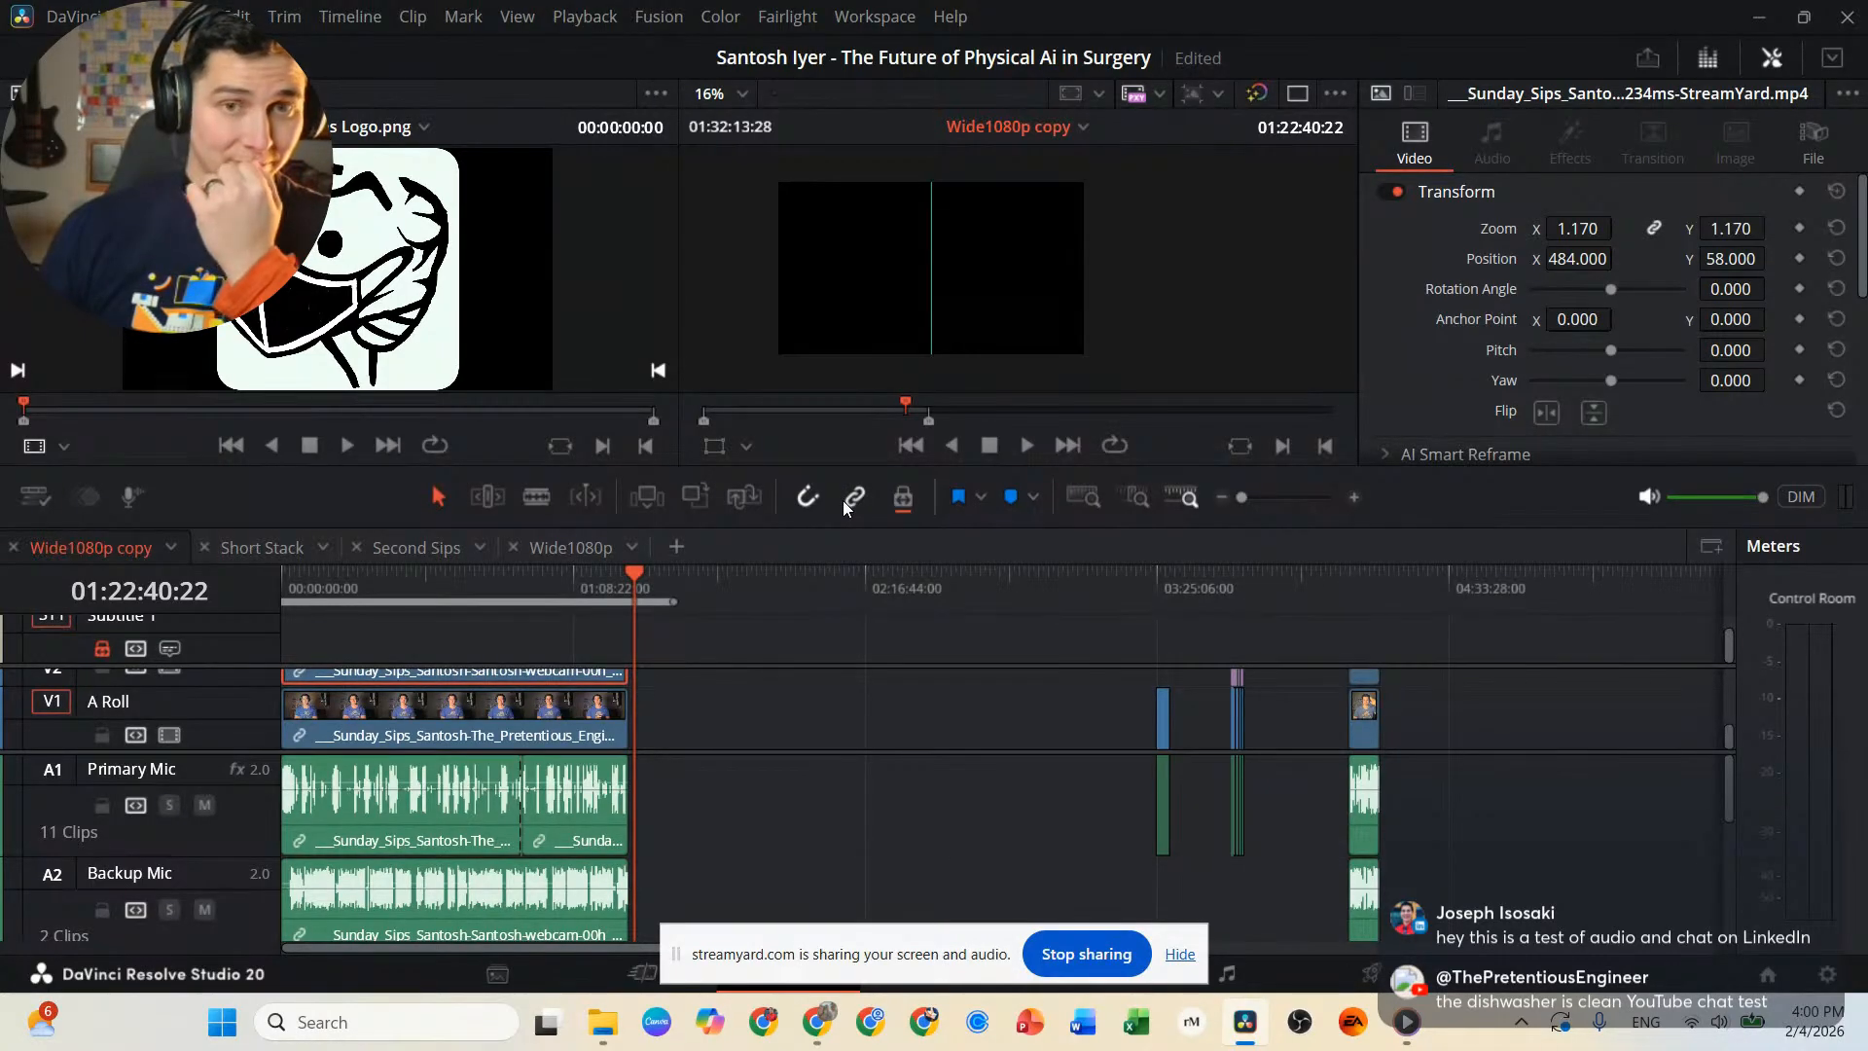
{"action": "left_click", "coordinate": [679, 709]}
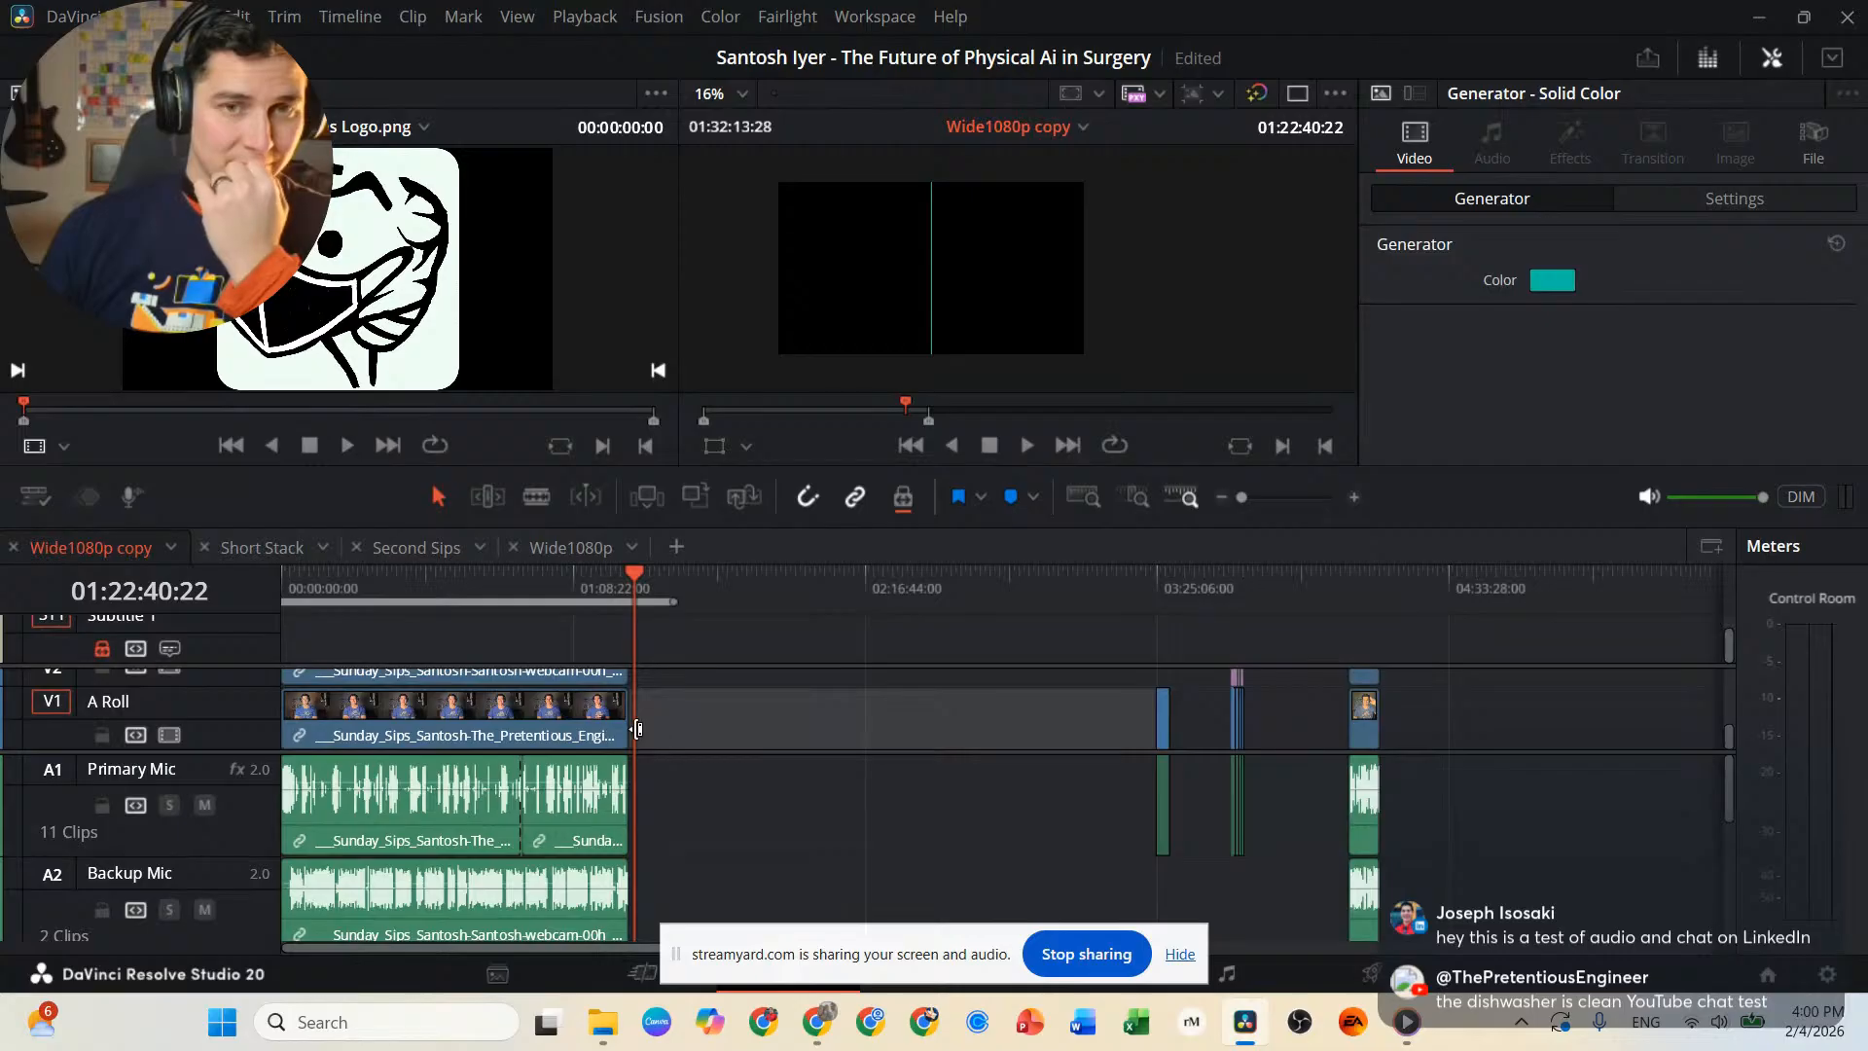
{"action": "left_click", "coordinate": [542, 718]}
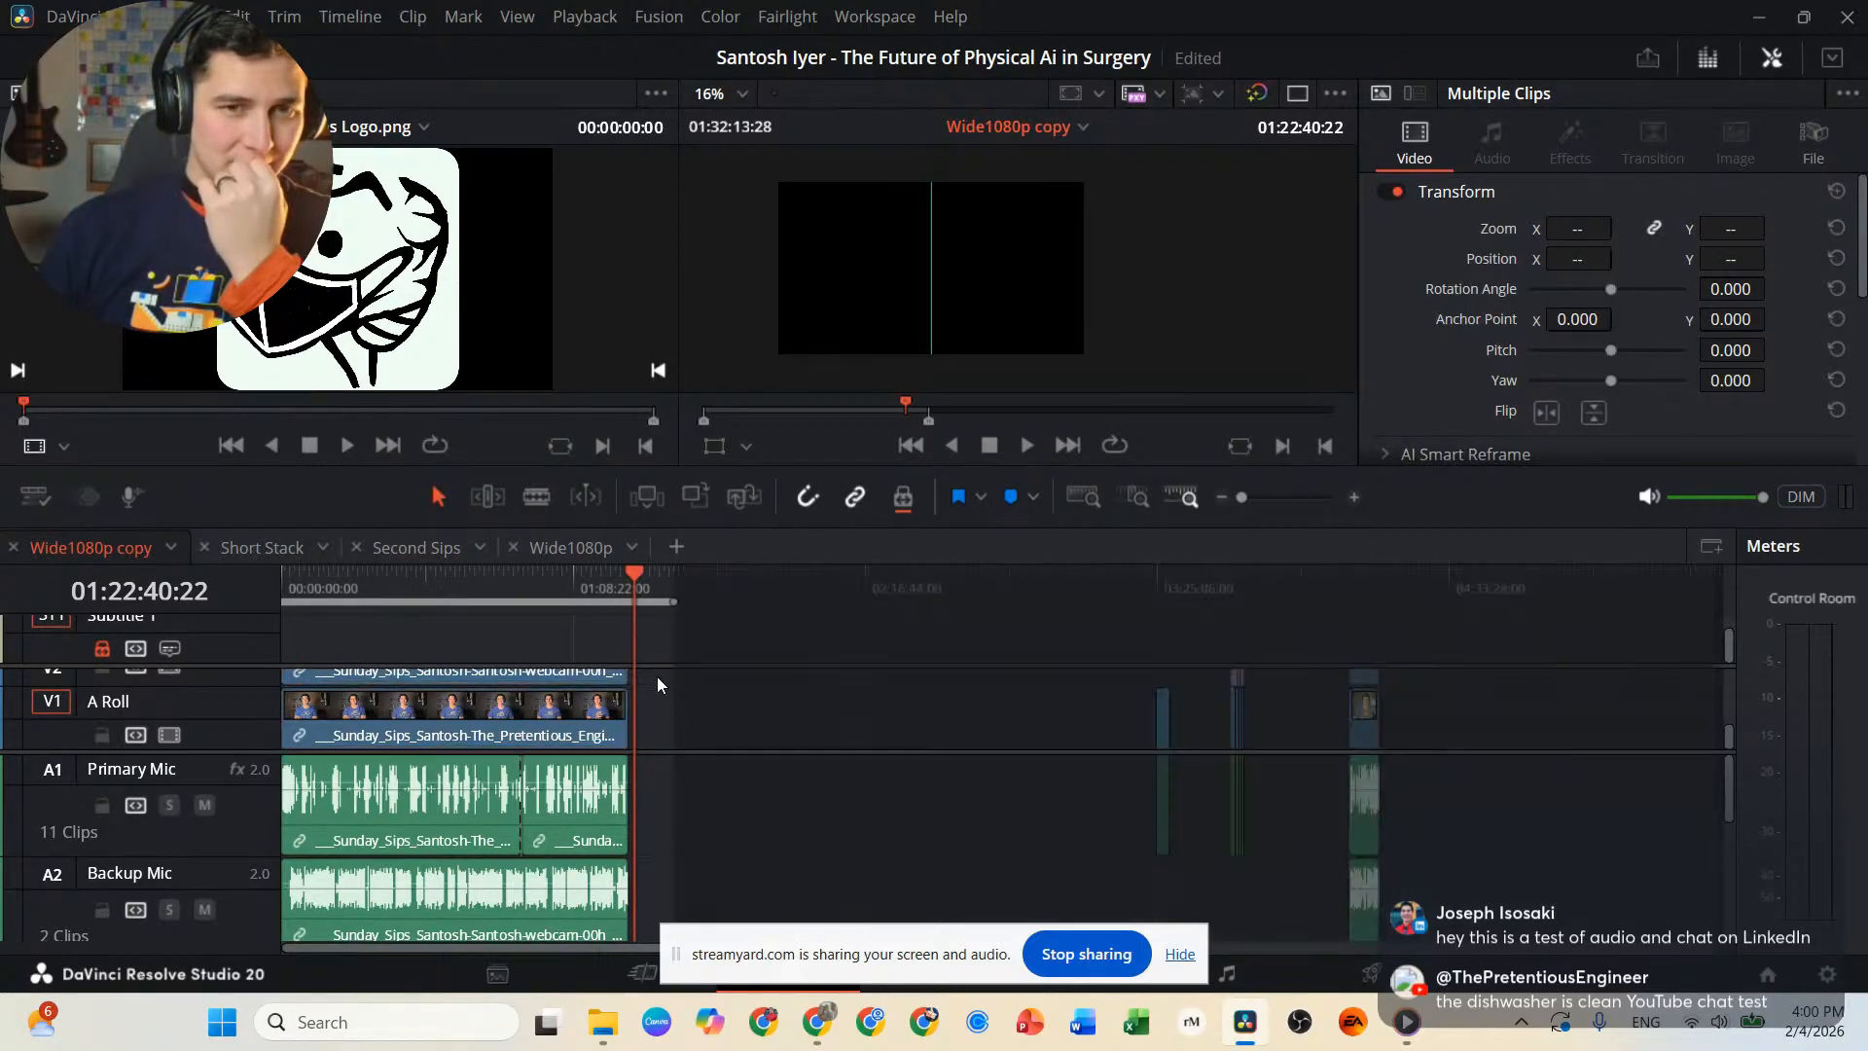
{"action": "left_click_drag", "start_coordinate": [657, 675], "coordinate": [361, 892]}
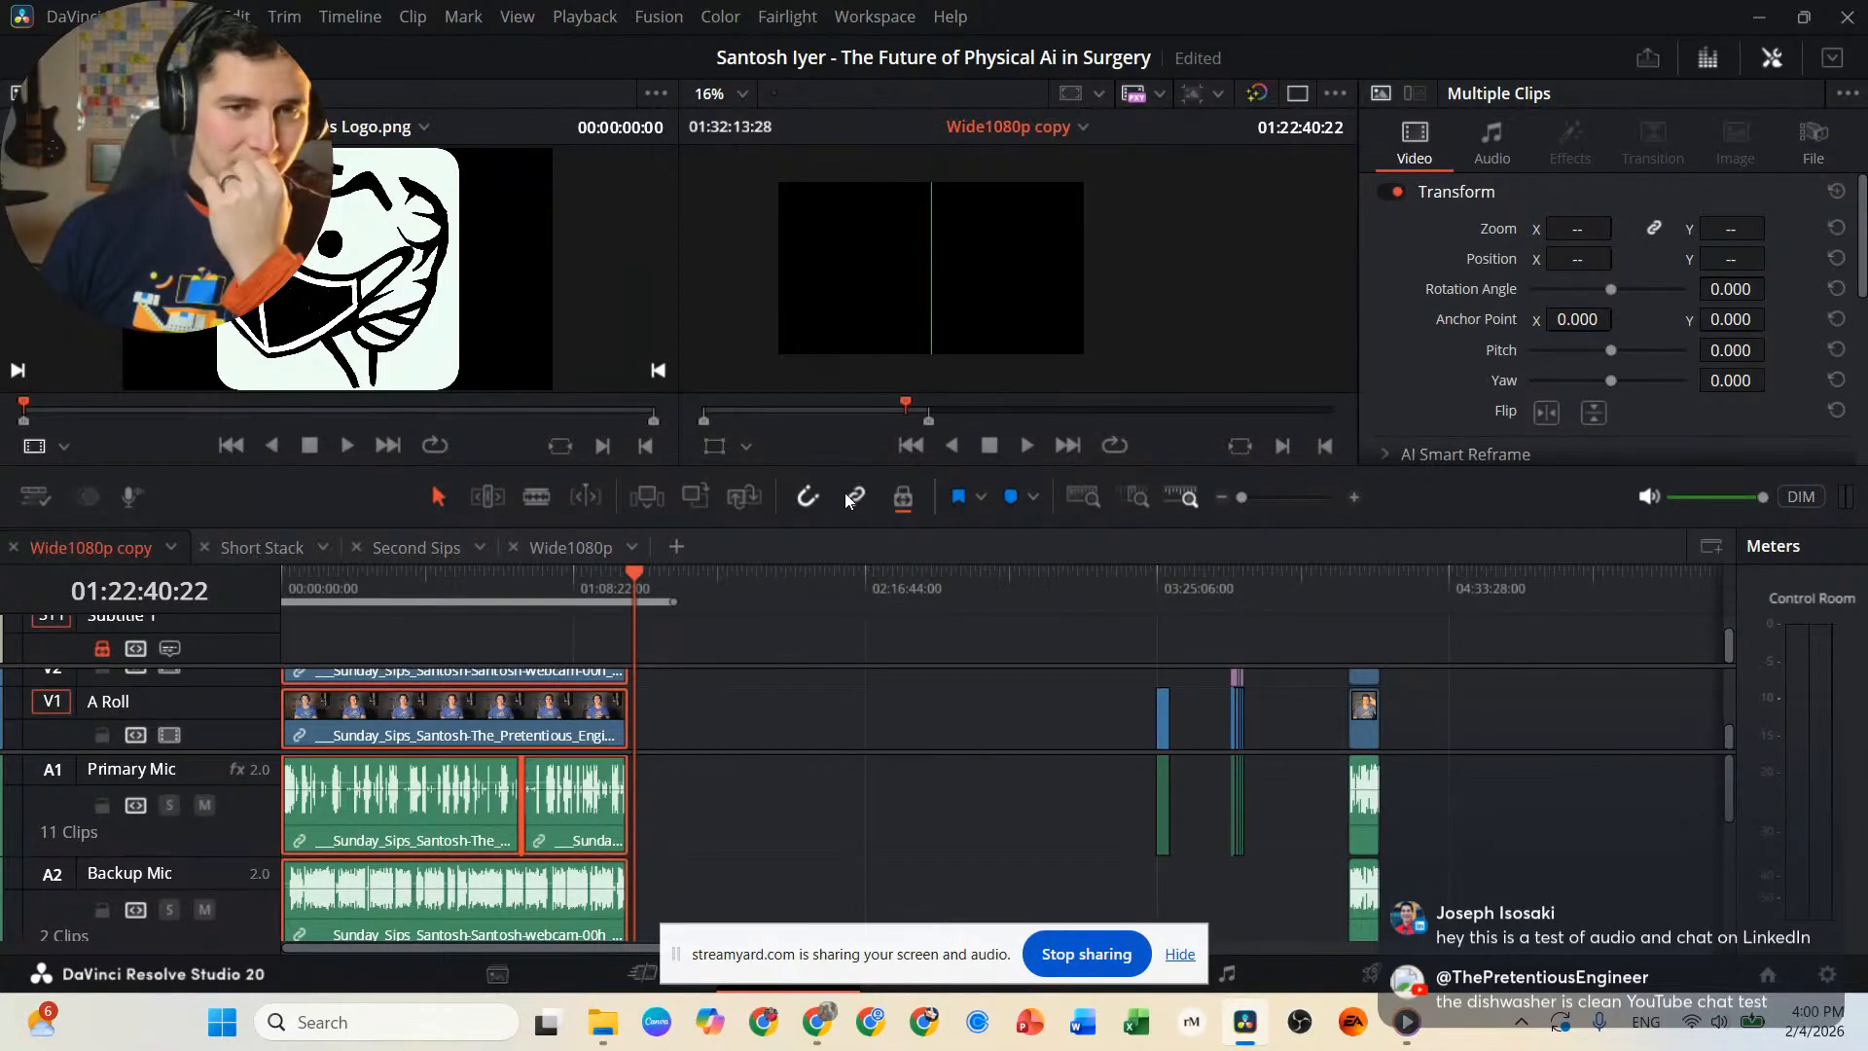
{"action": "left_click", "coordinate": [710, 720]}
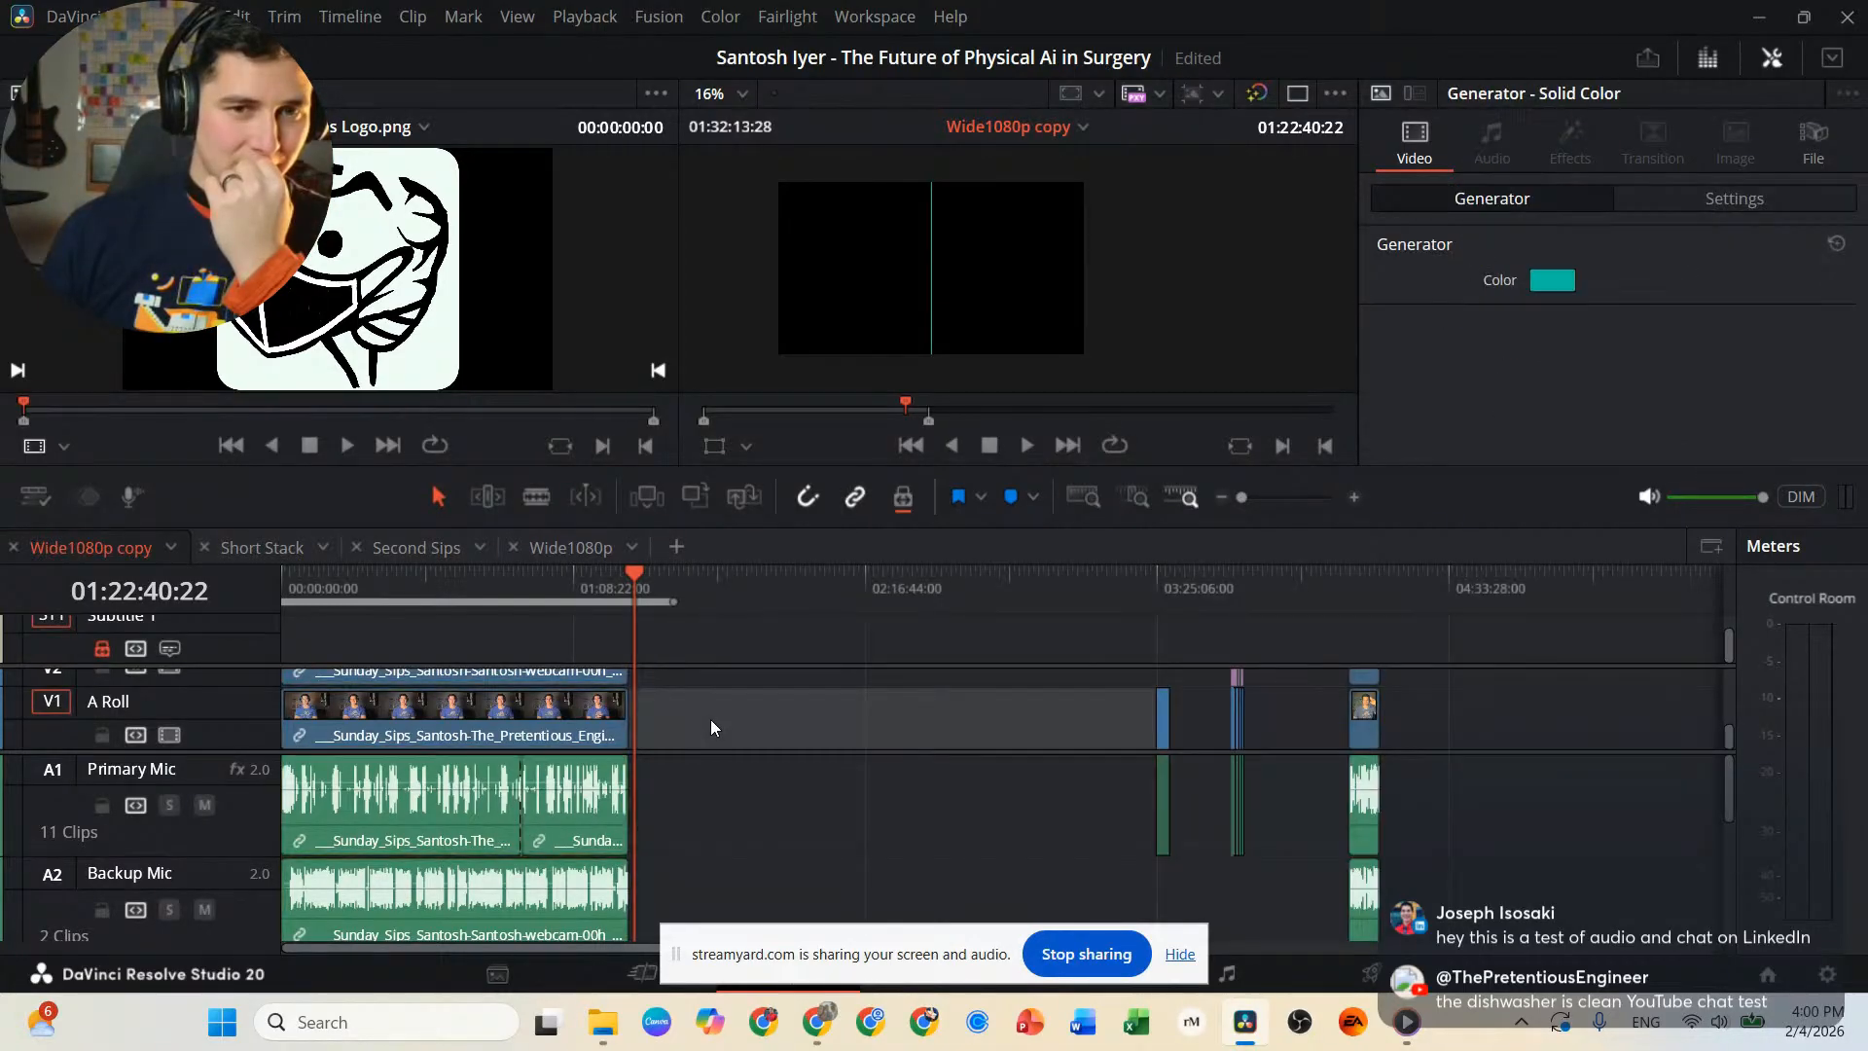
Check which main interview clips the Primary Mic and A Roll clips select along with them.
{"action": "left_click", "coordinate": [588, 774]}
{"action": "left_click", "coordinate": [565, 709]}
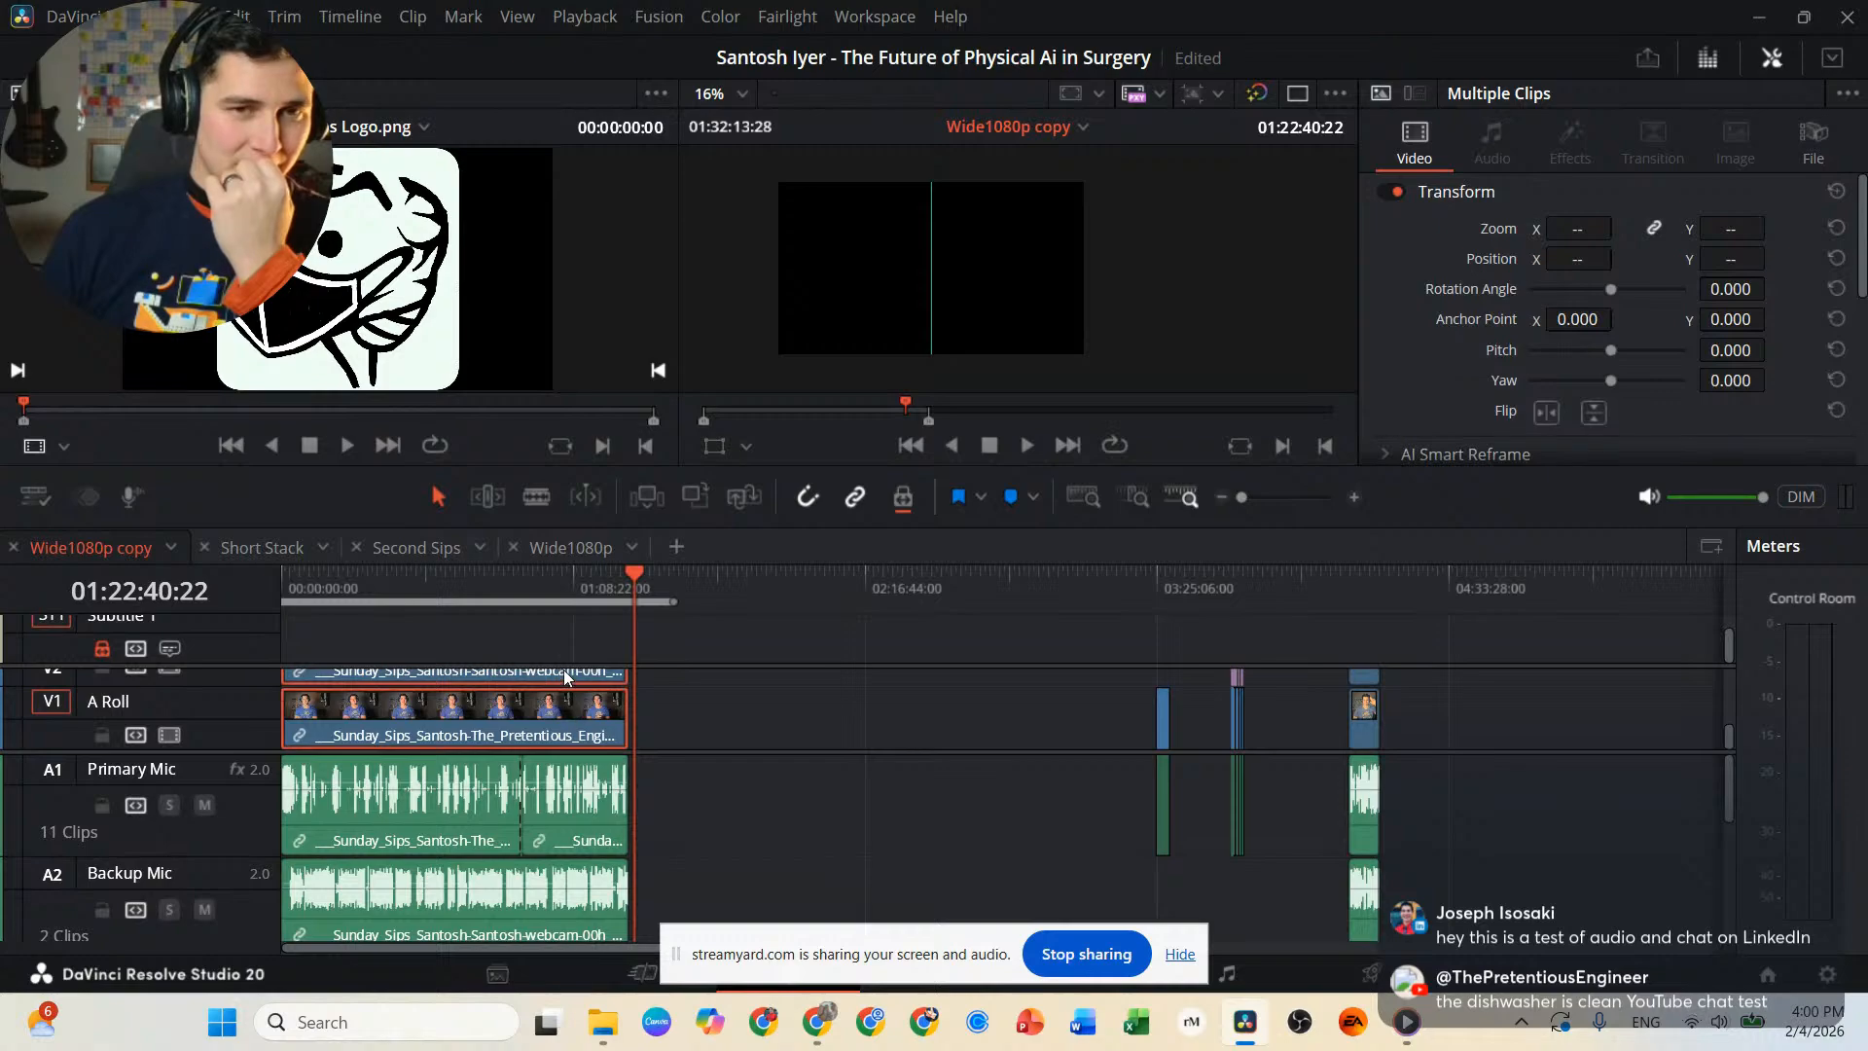
{"action": "left_click", "coordinate": [576, 784]}
{"action": "left_click", "coordinate": [559, 720]}
{"action": "left_click", "coordinate": [568, 810]}
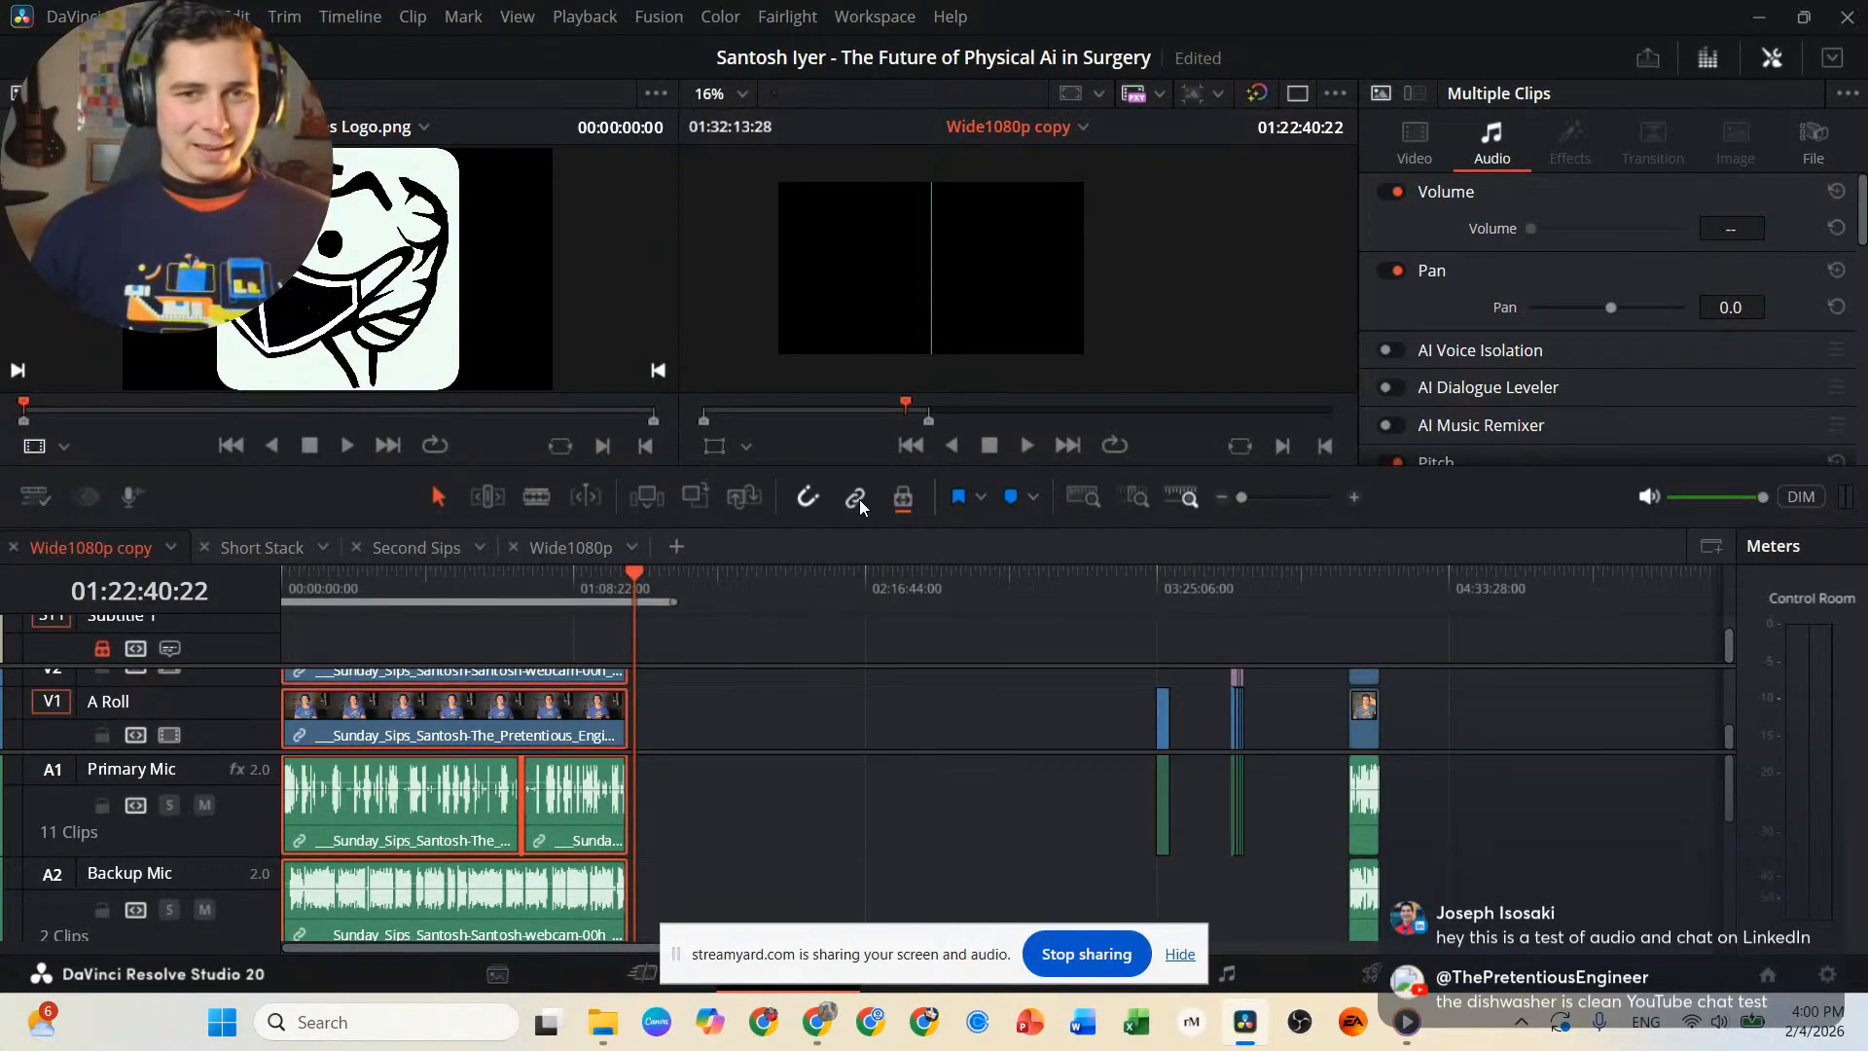
{"action": "left_click", "coordinate": [710, 705]}
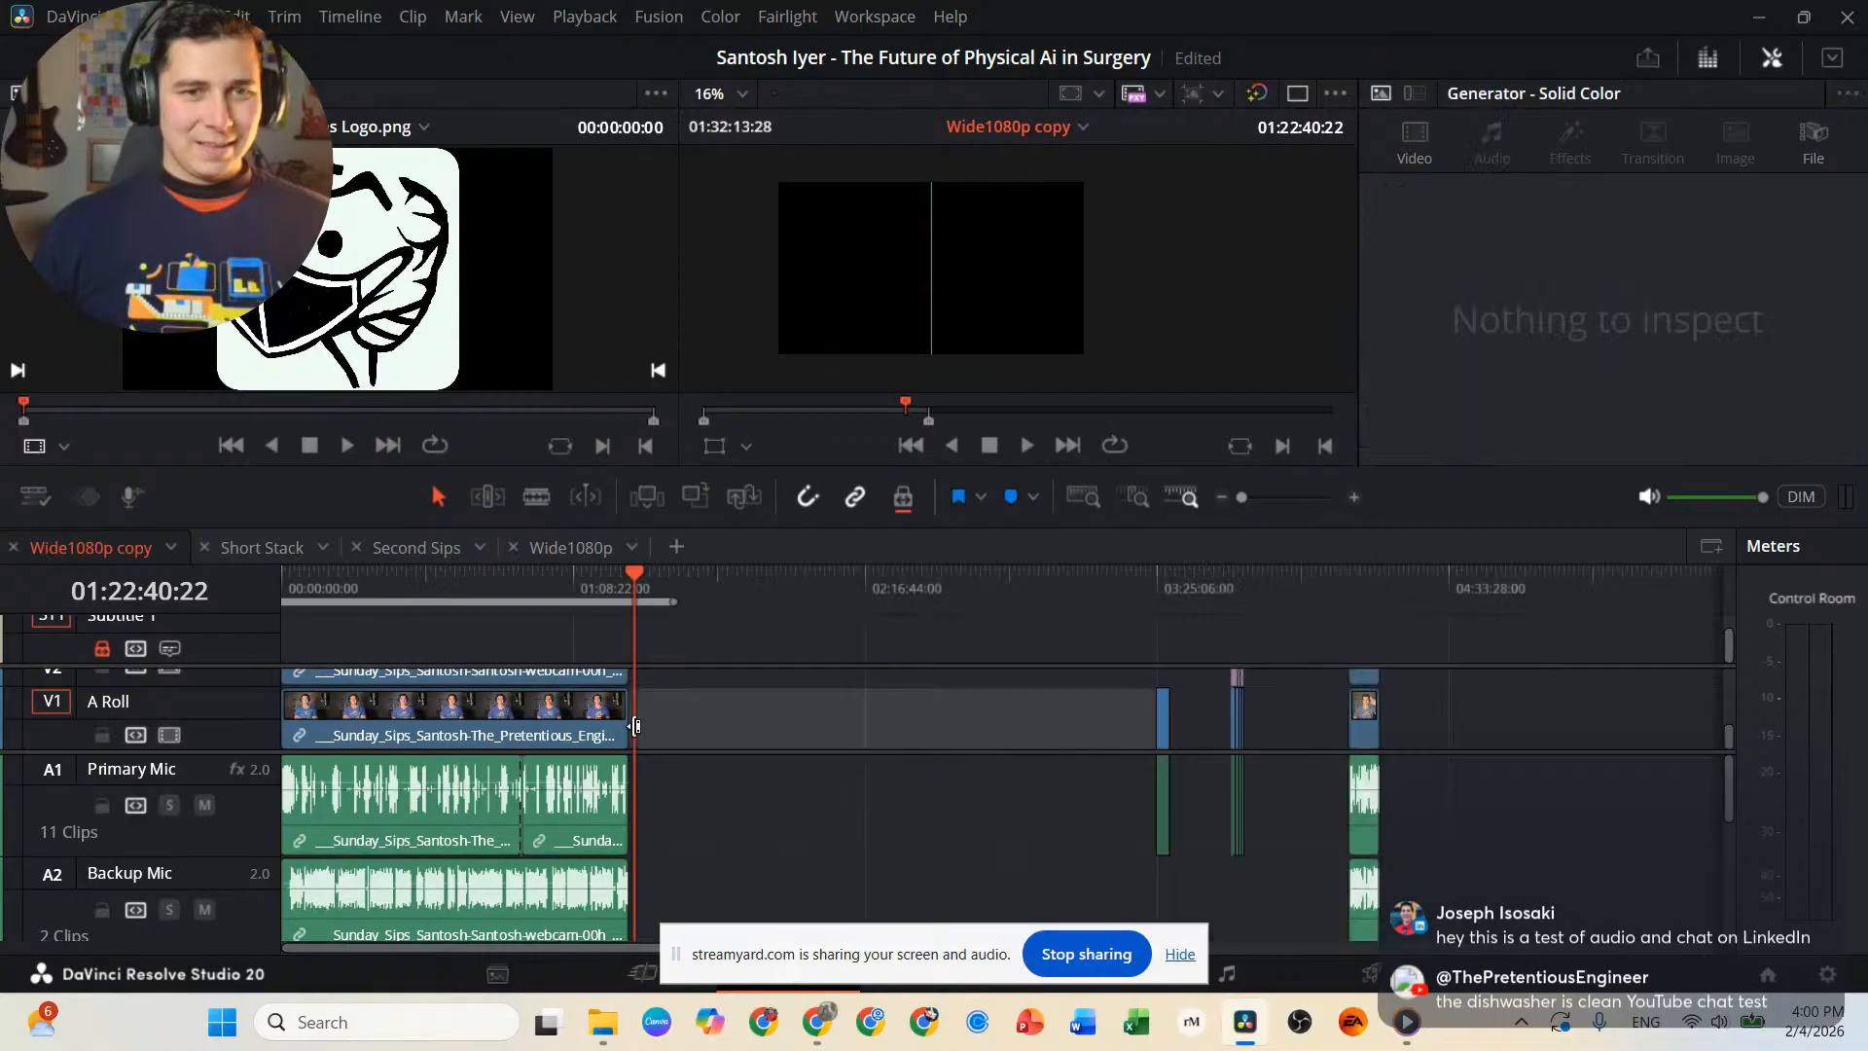
{"action": "left_click", "coordinate": [582, 721]}
{"action": "left_click", "coordinate": [741, 724]}
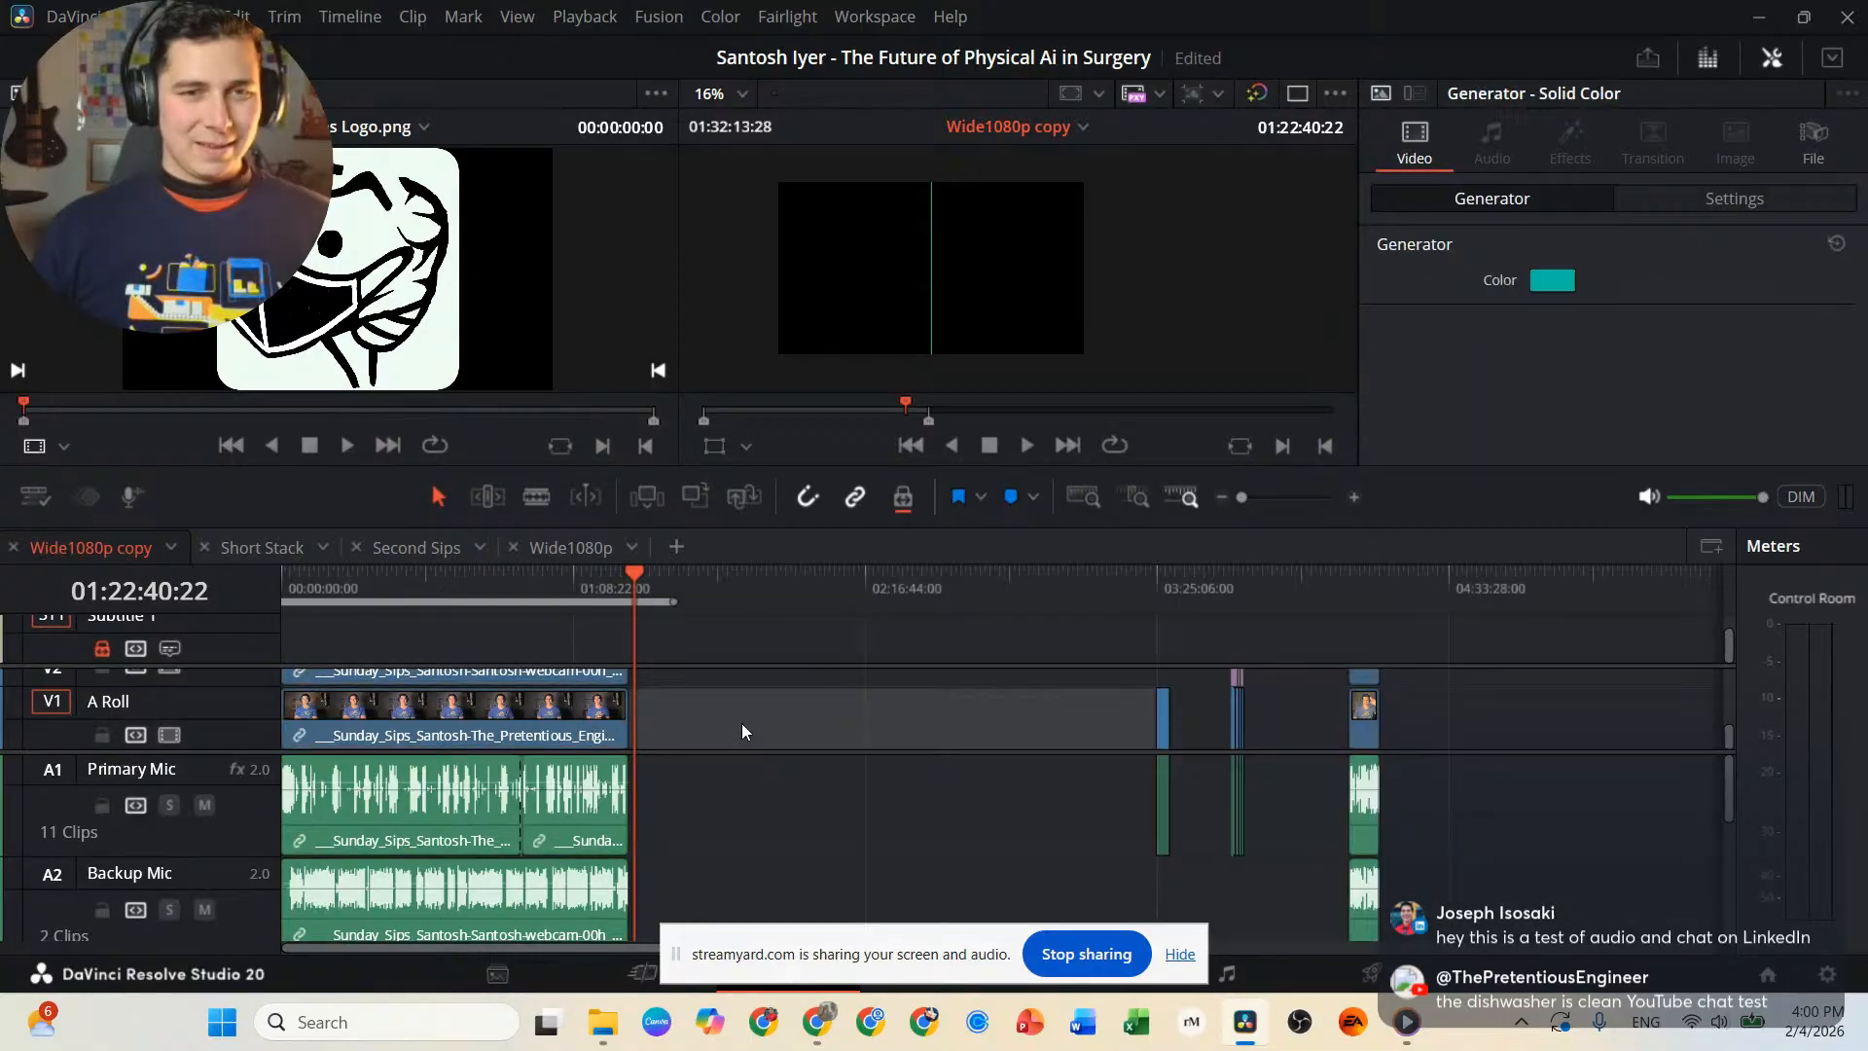
{"action": "left_click", "coordinate": [584, 794]}
{"action": "left_click", "coordinate": [697, 699]}
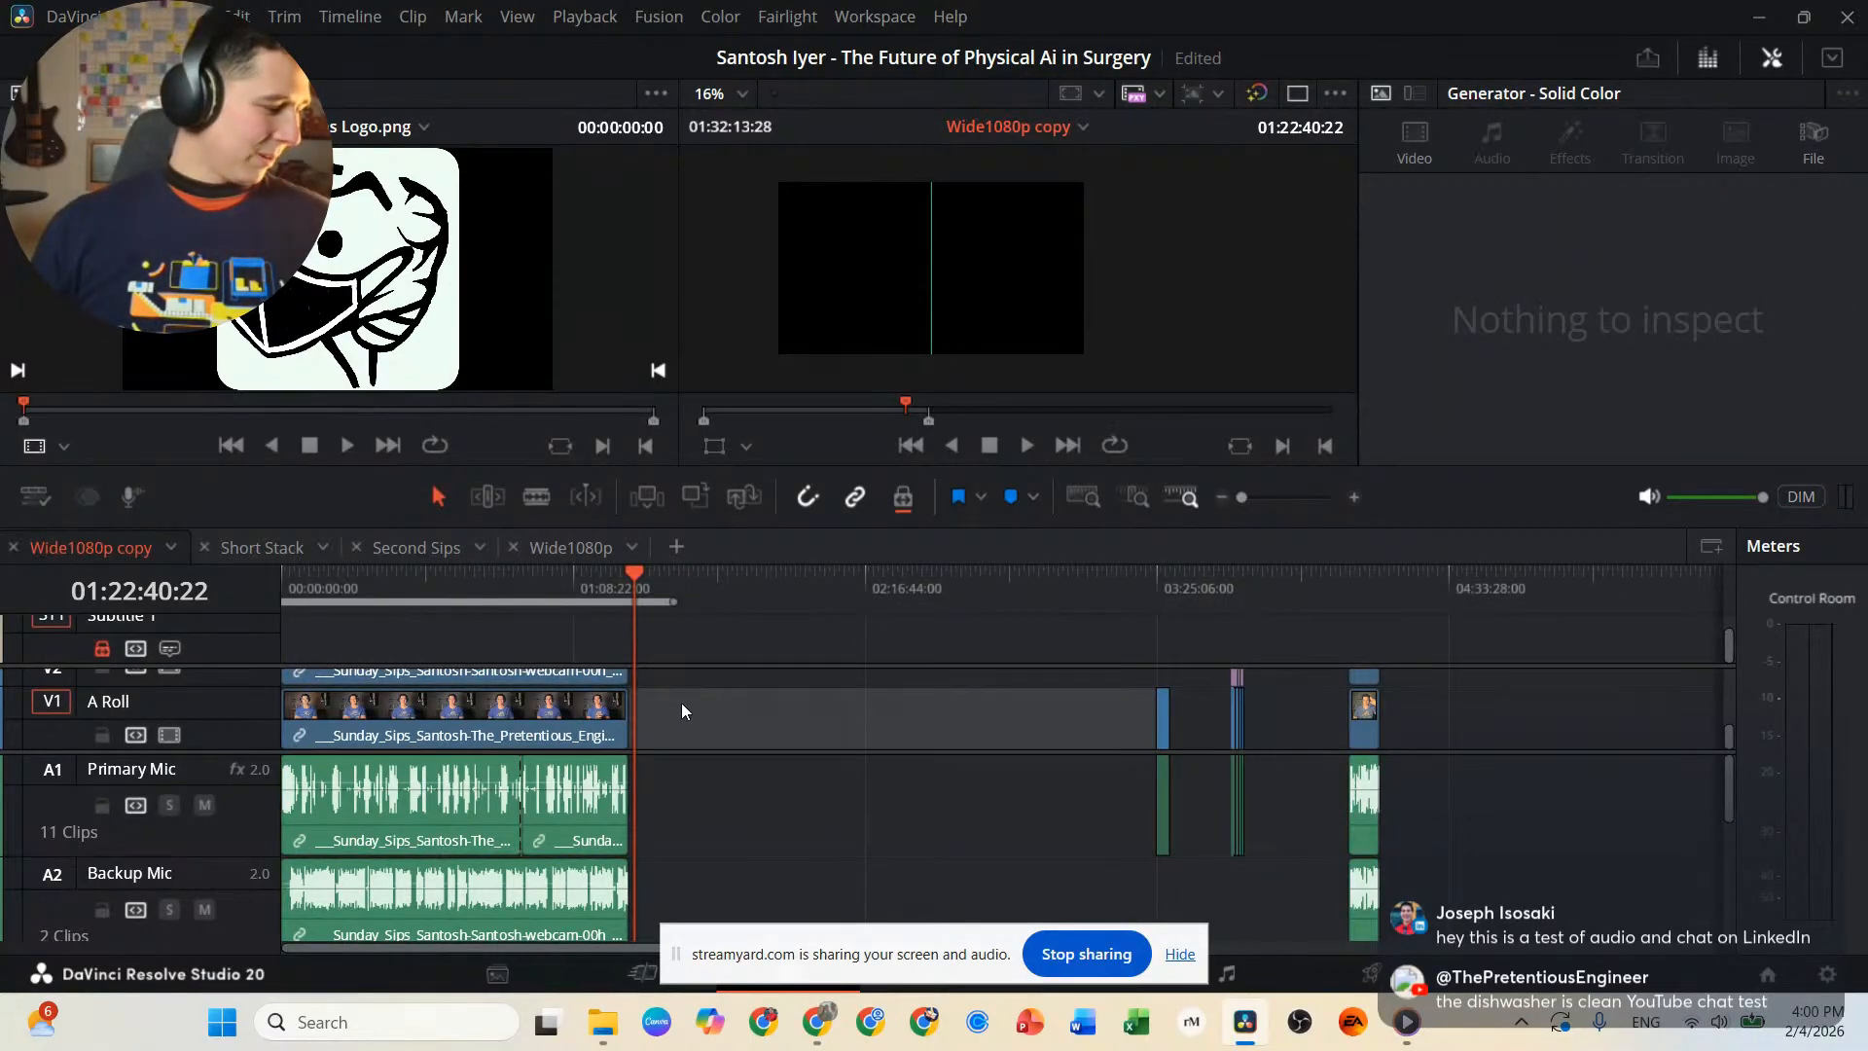
Return the playhead to 00:00:00:00 and reduce the Primary Mic and Backup Mic track heights.
{"action": "left_click_drag", "start_coordinate": [545, 575], "coordinate": [202, 611]}
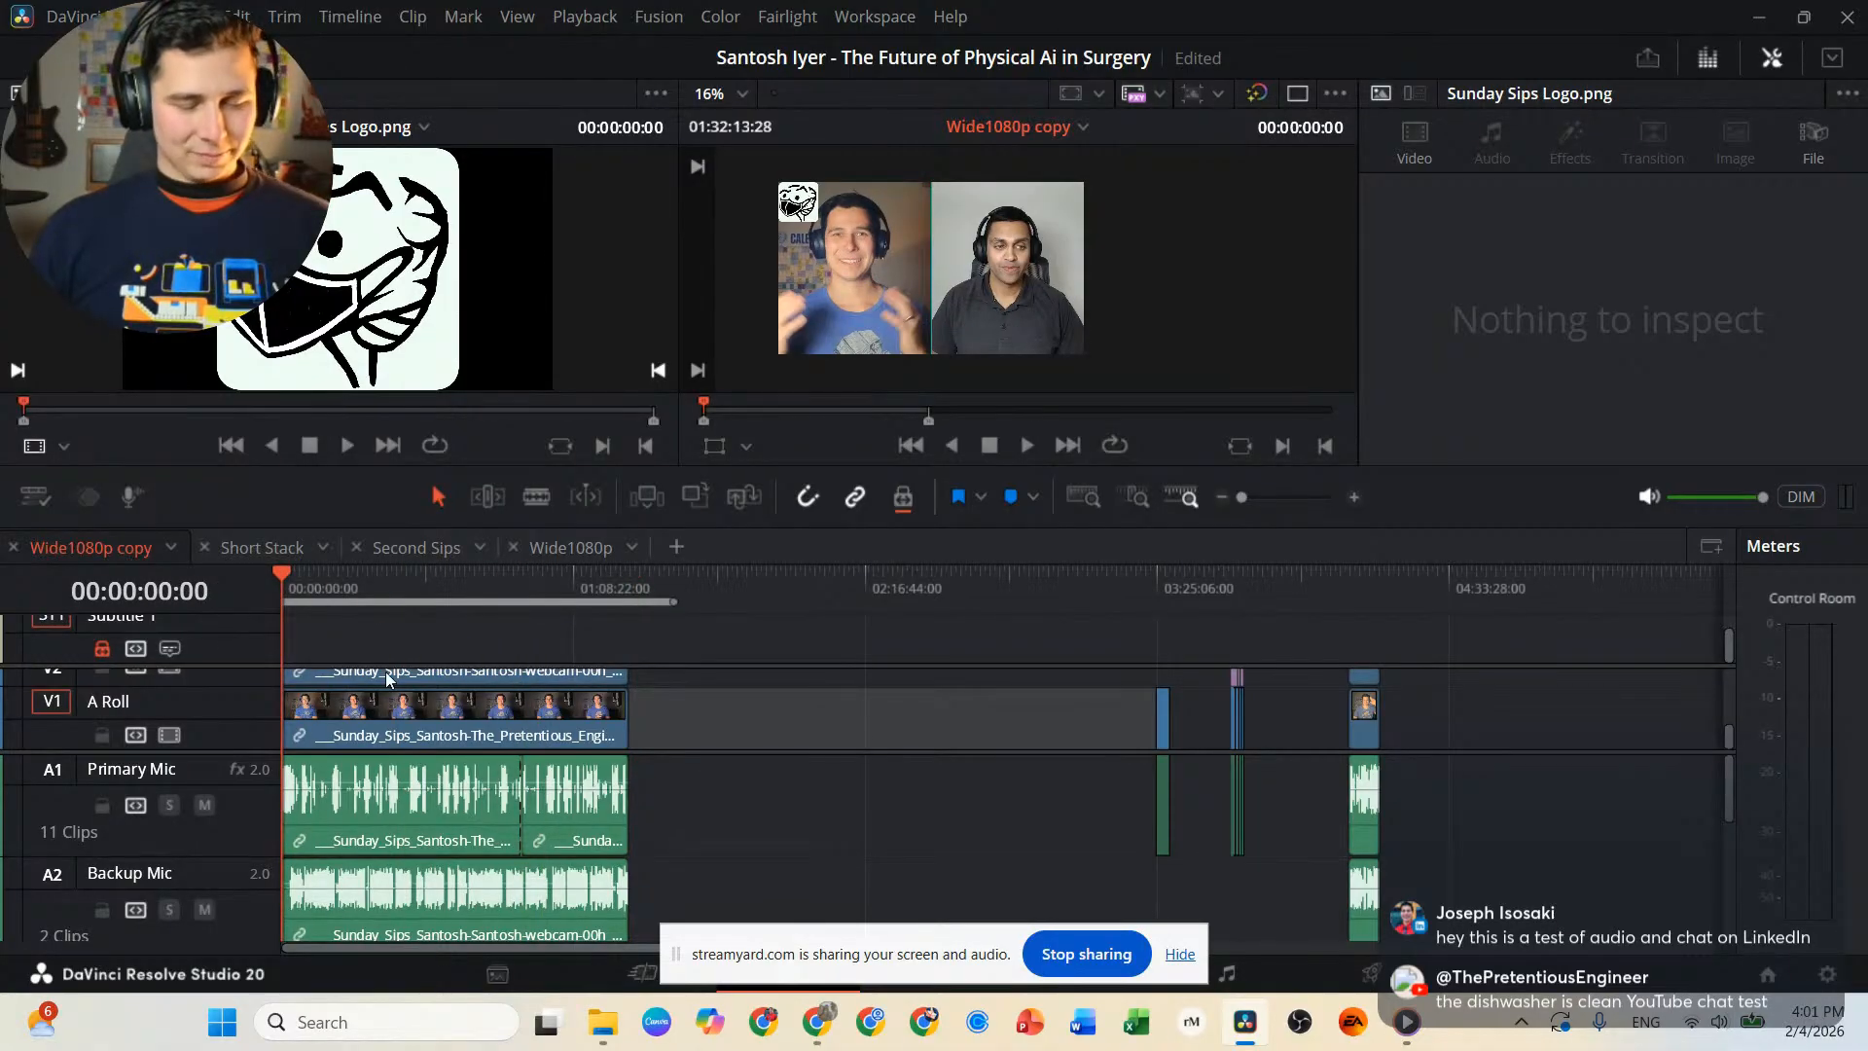
{"action": "scroll", "coordinate": [386, 672], "scroll_direction": "up", "scroll_amount": 5}
{"action": "scroll", "coordinate": [841, 683], "scroll_direction": "up", "scroll_amount": 4}
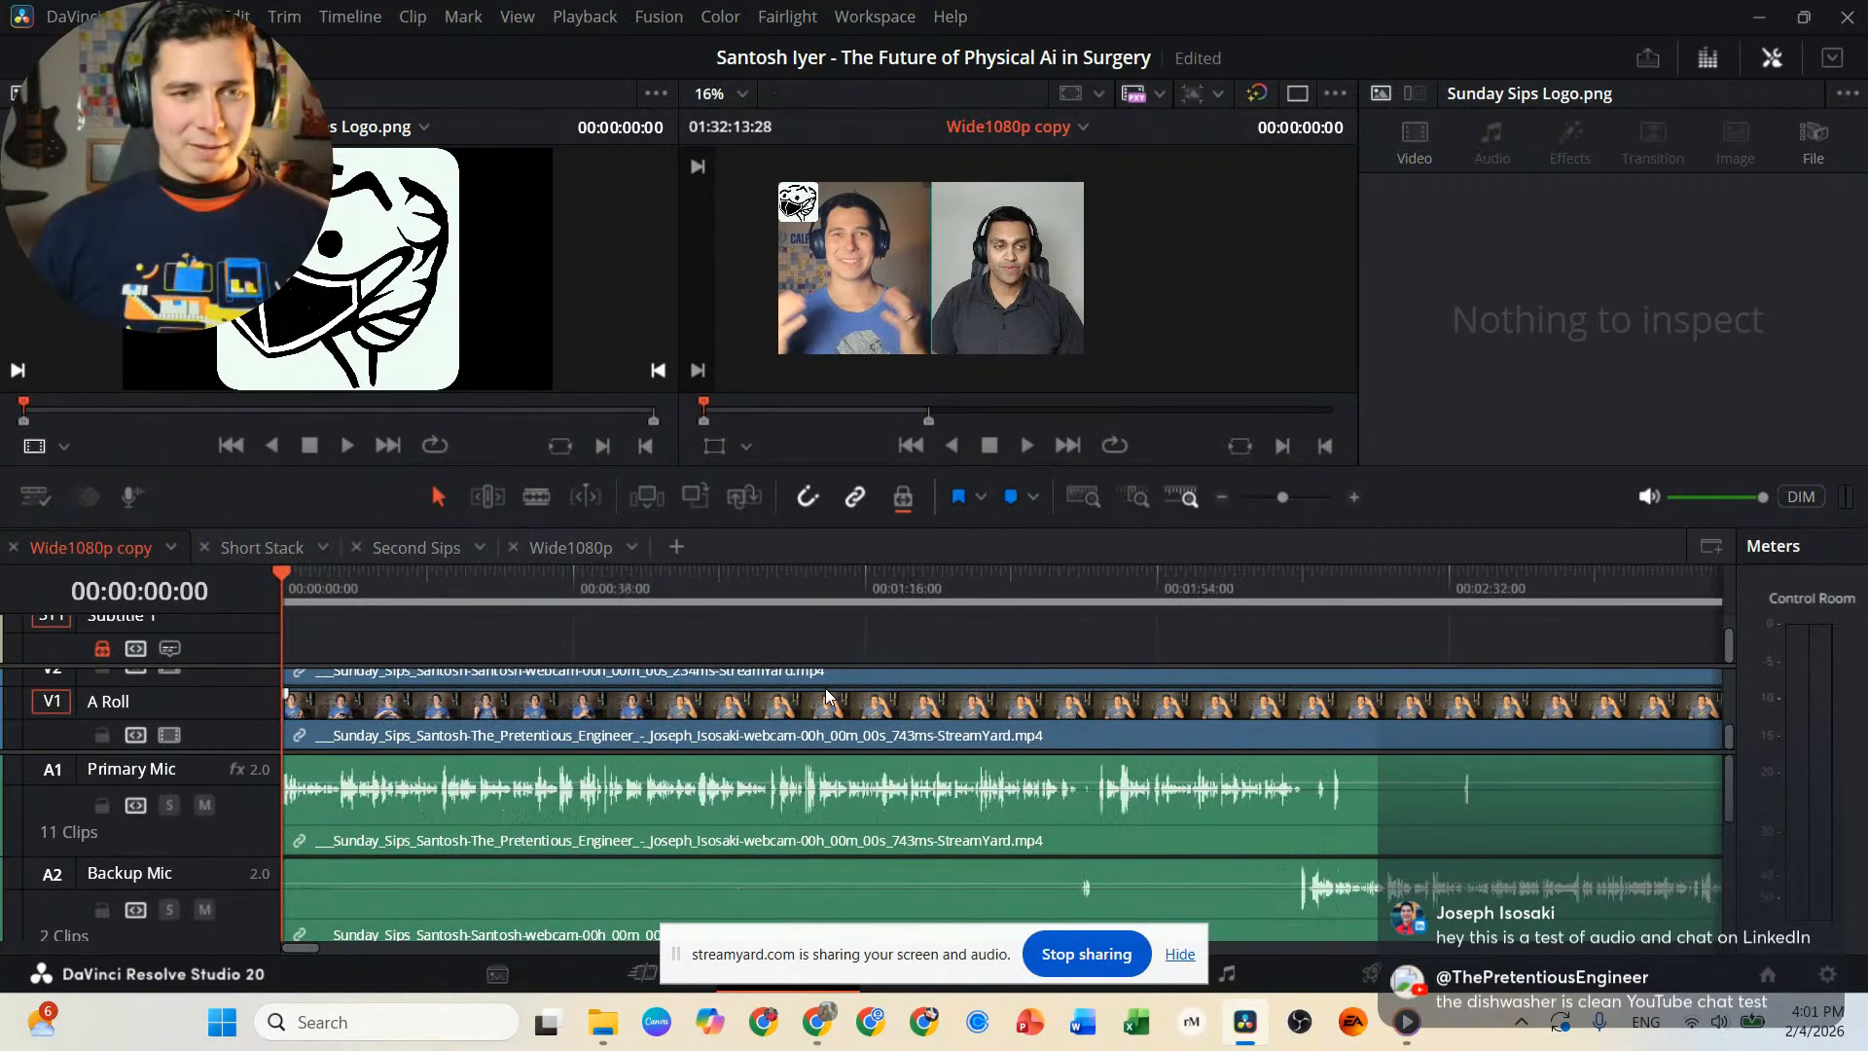
{"action": "scroll", "coordinate": [1142, 796], "scroll_direction": "down", "scroll_amount": 1}
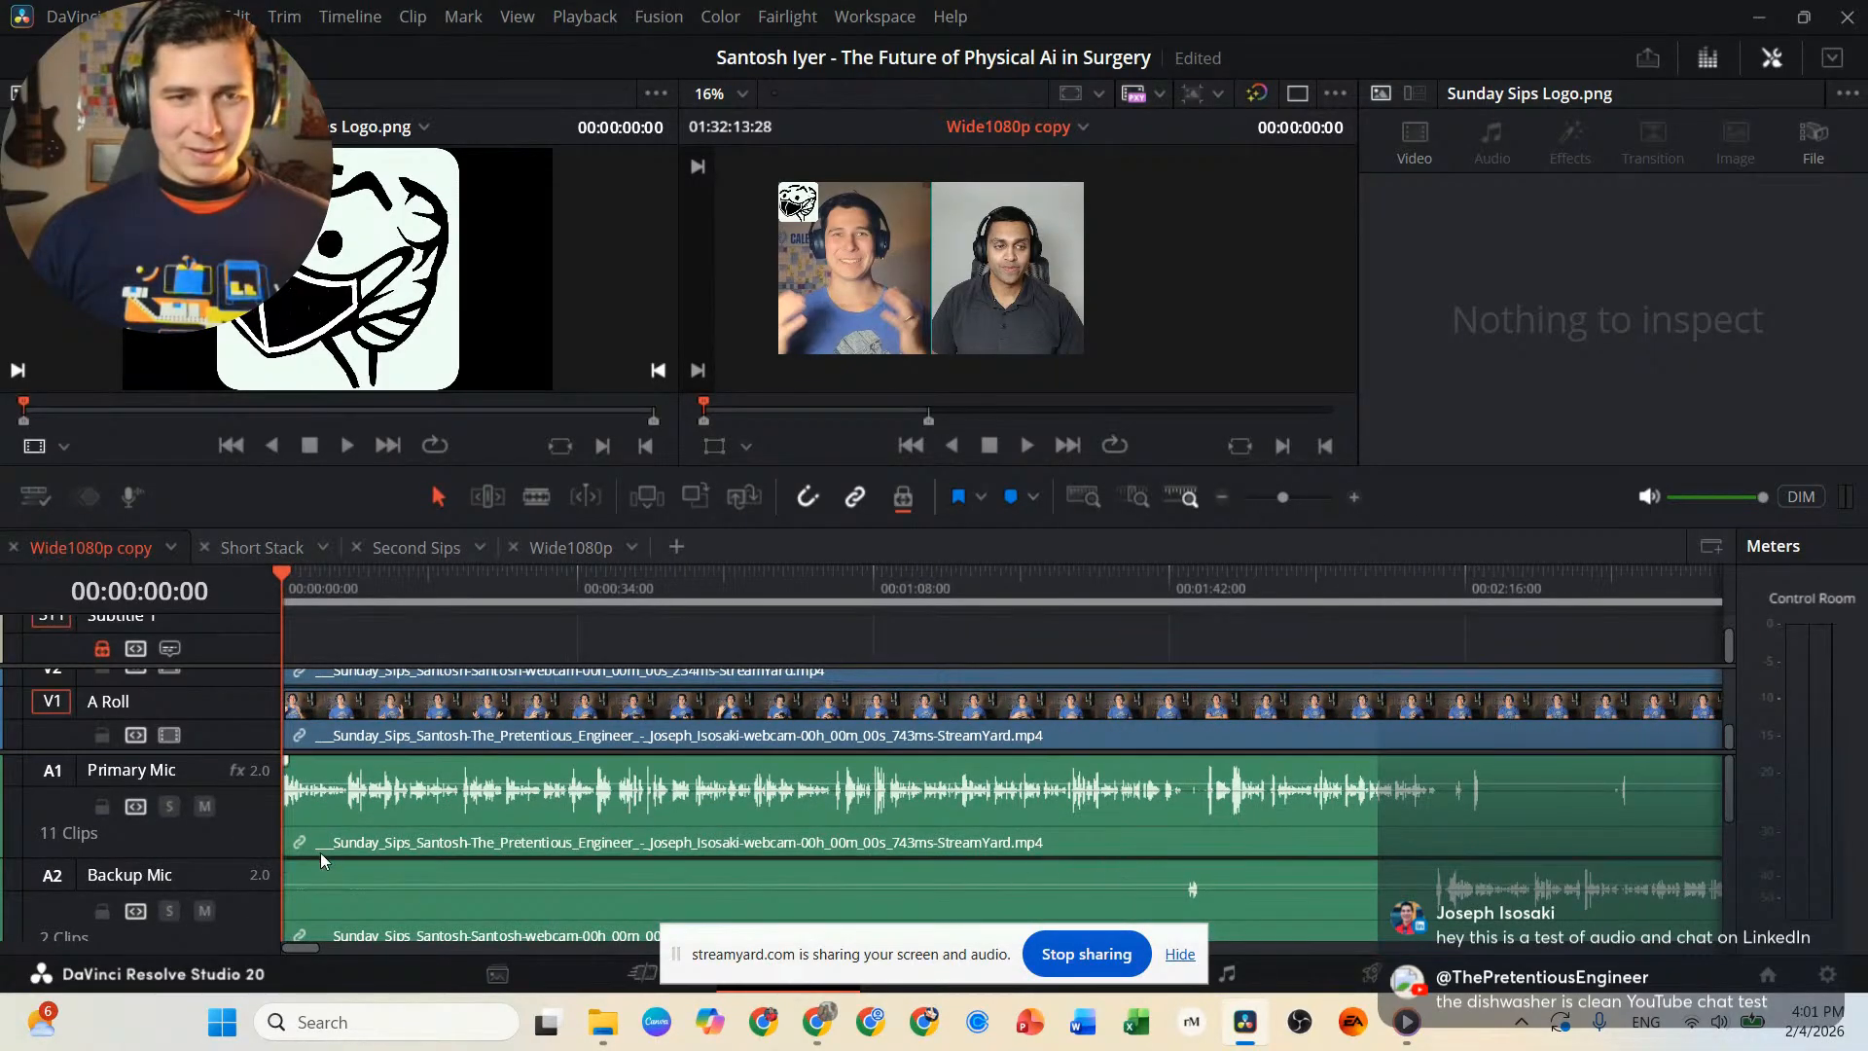
{"action": "left_click_drag", "start_coordinate": [238, 857], "coordinate": [238, 828]}
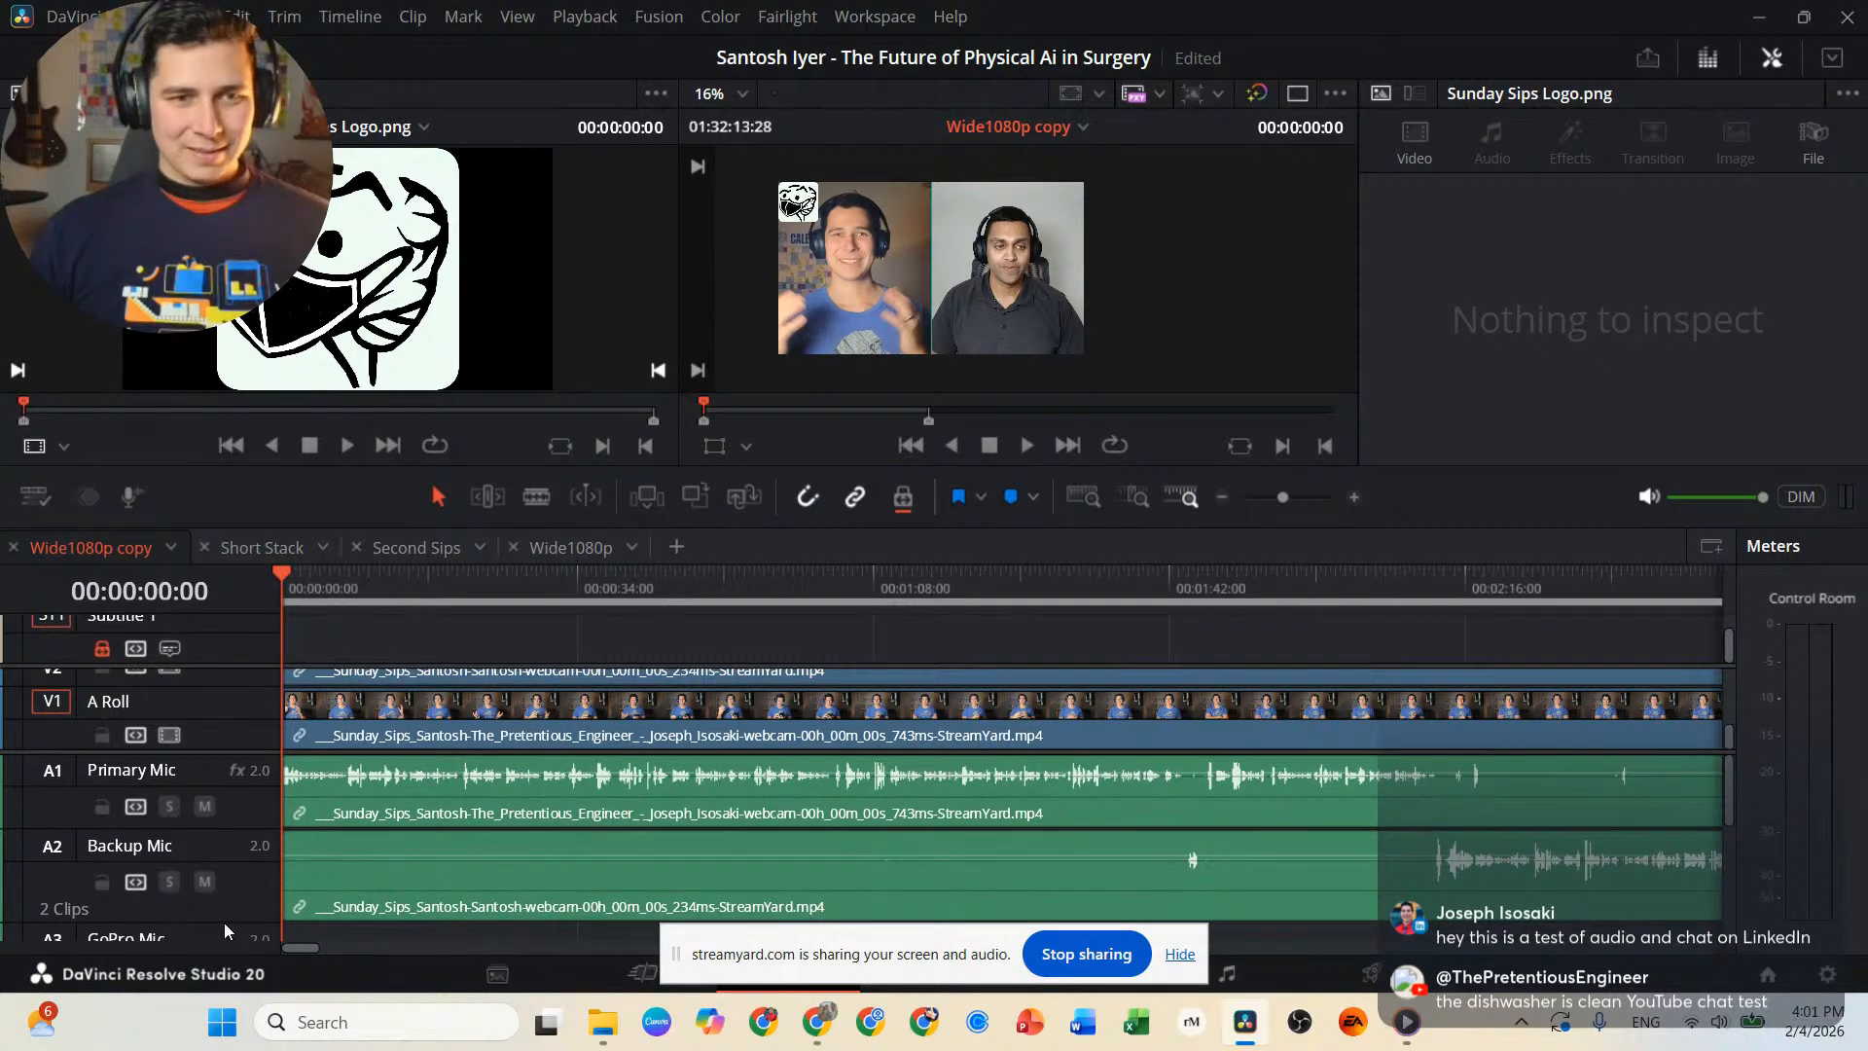
{"action": "left_click_drag", "start_coordinate": [225, 923], "coordinate": [241, 891]}
{"action": "scroll", "coordinate": [249, 748], "scroll_direction": "up", "scroll_amount": 1}
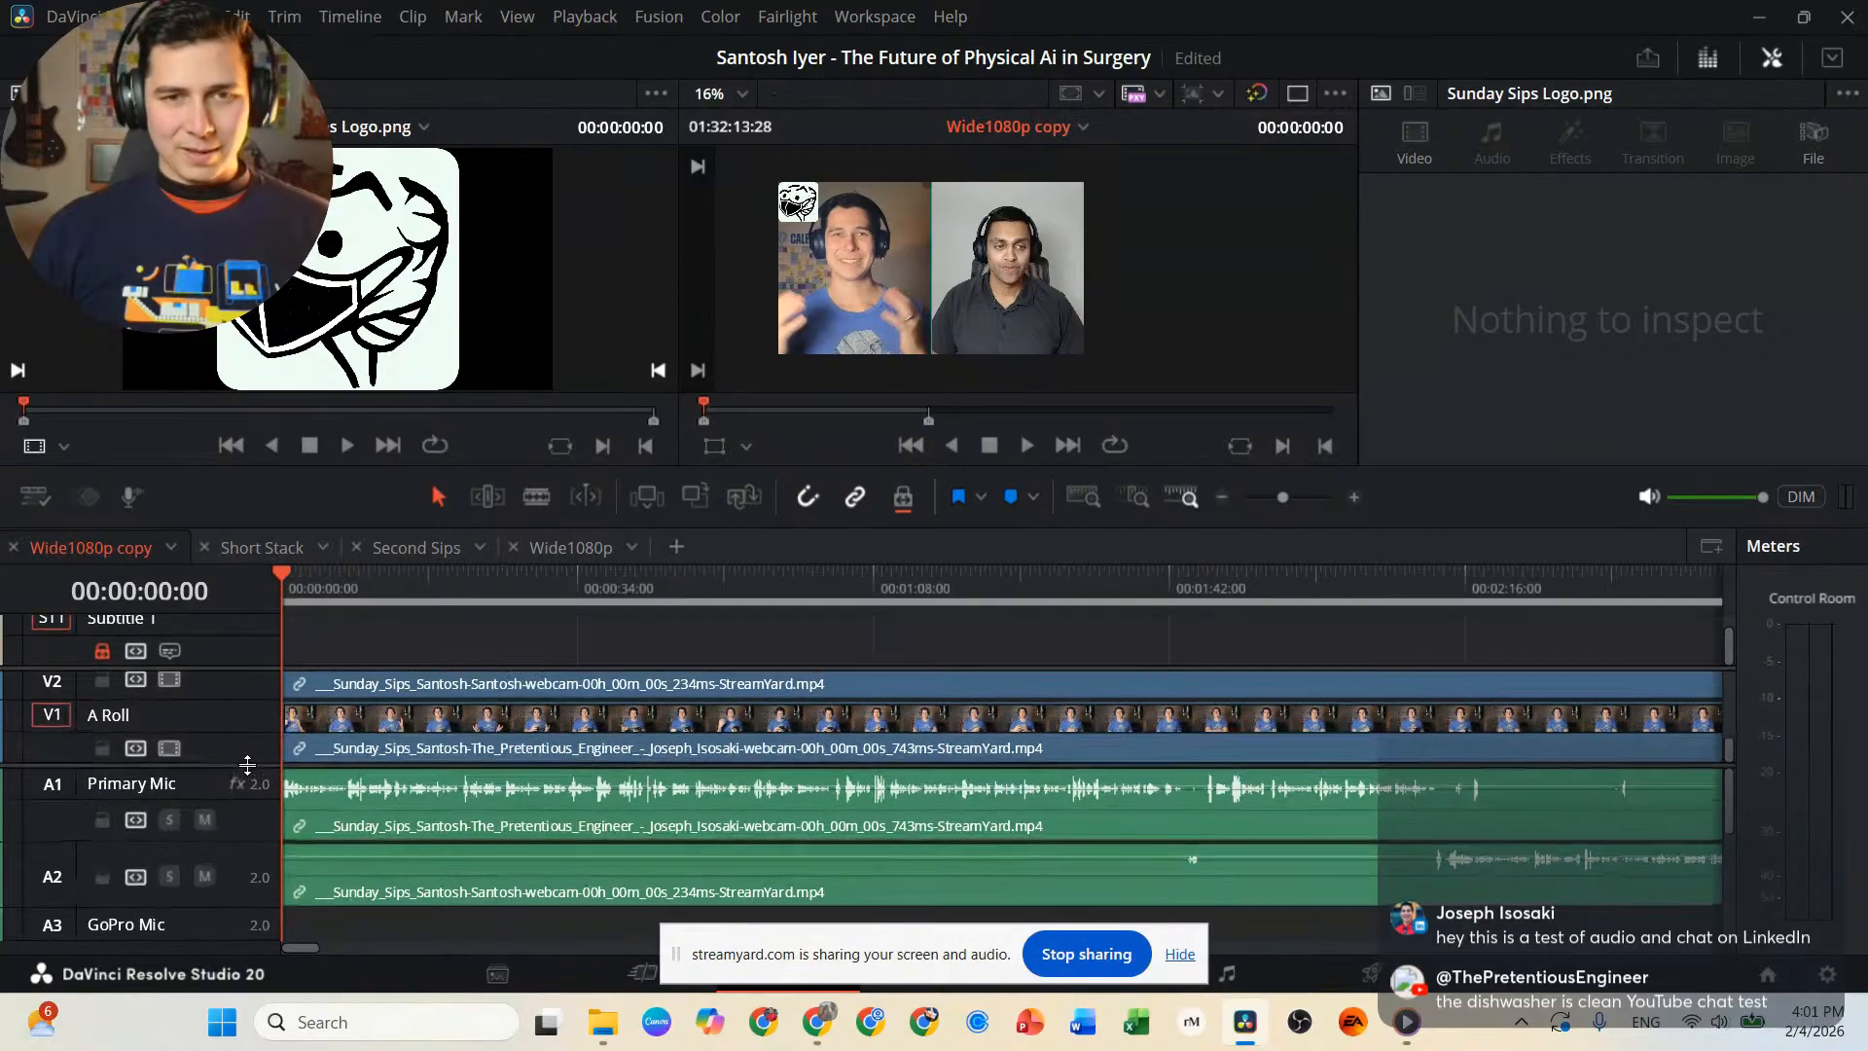
Play excerpts of the main interview from about 9 seconds in and near the 00:02:16:00 and 00:01:42:00 marks.
{"action": "left_click", "coordinate": [358, 576]}
{"action": "key", "text": "space"}
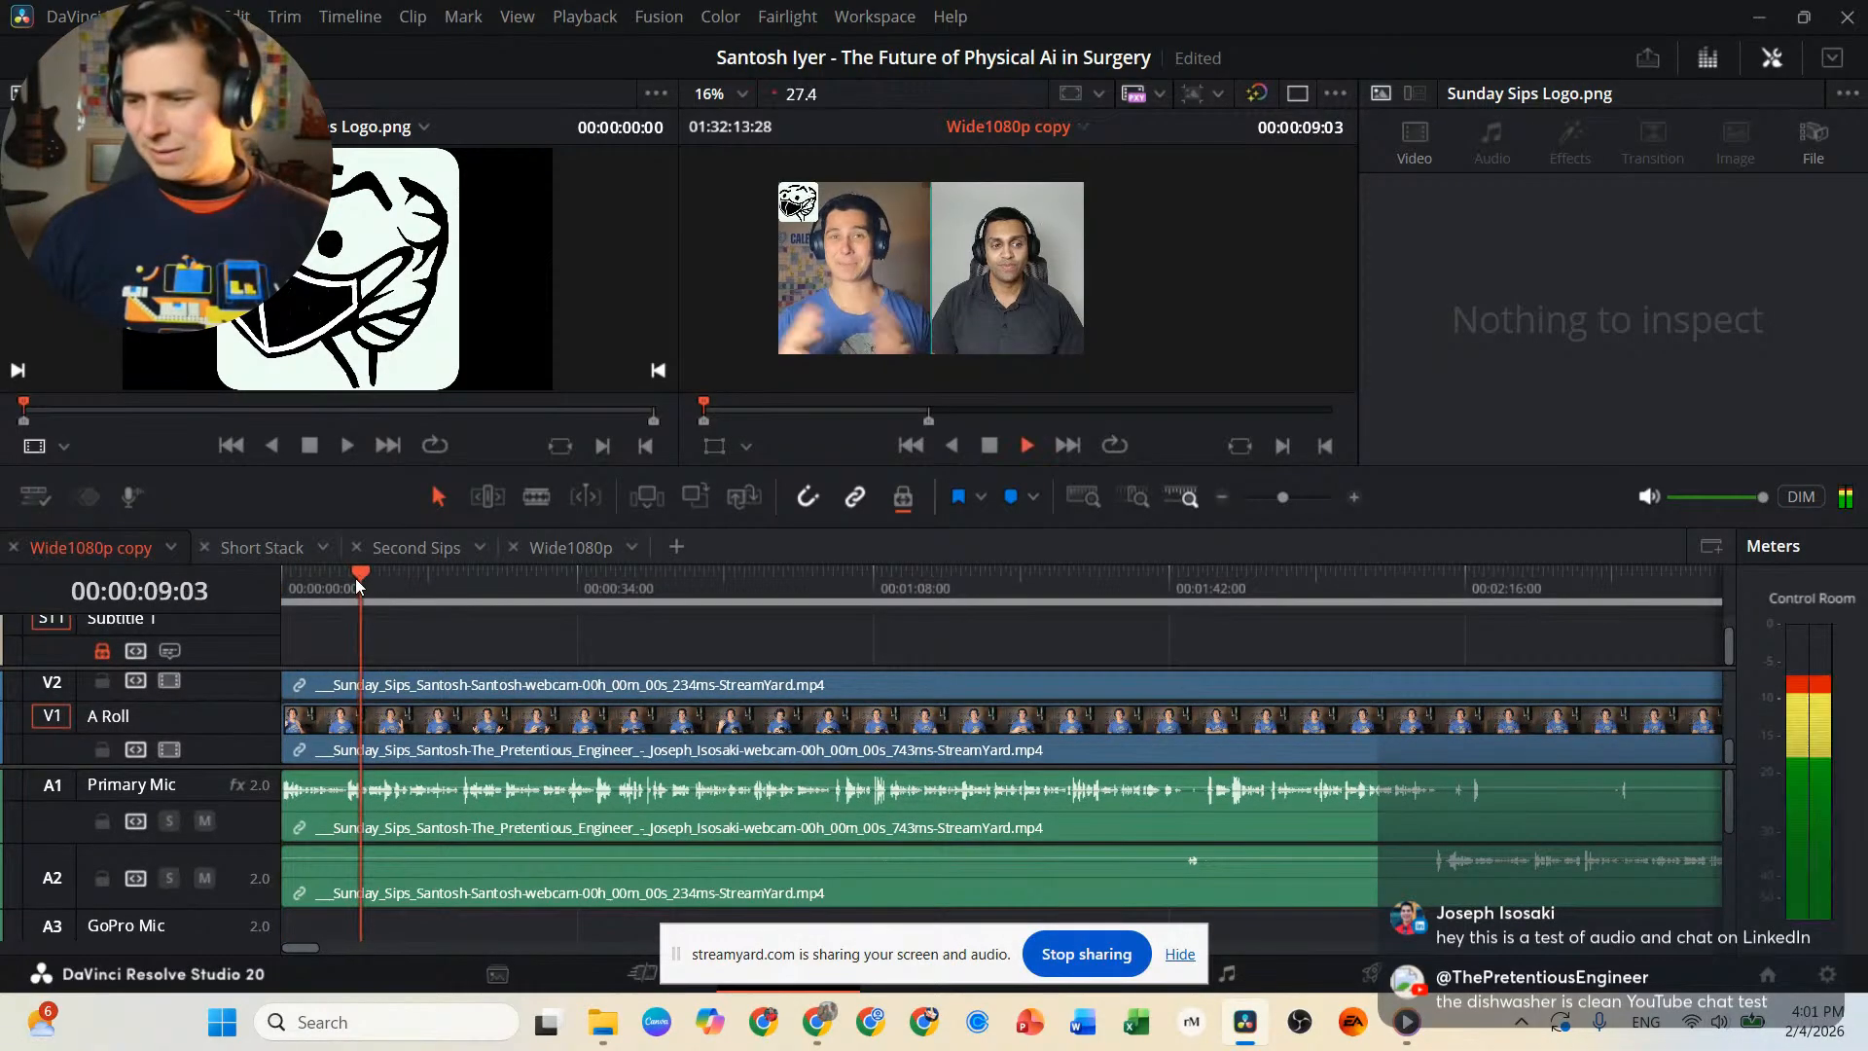
{"action": "left_click", "coordinate": [1462, 592]}
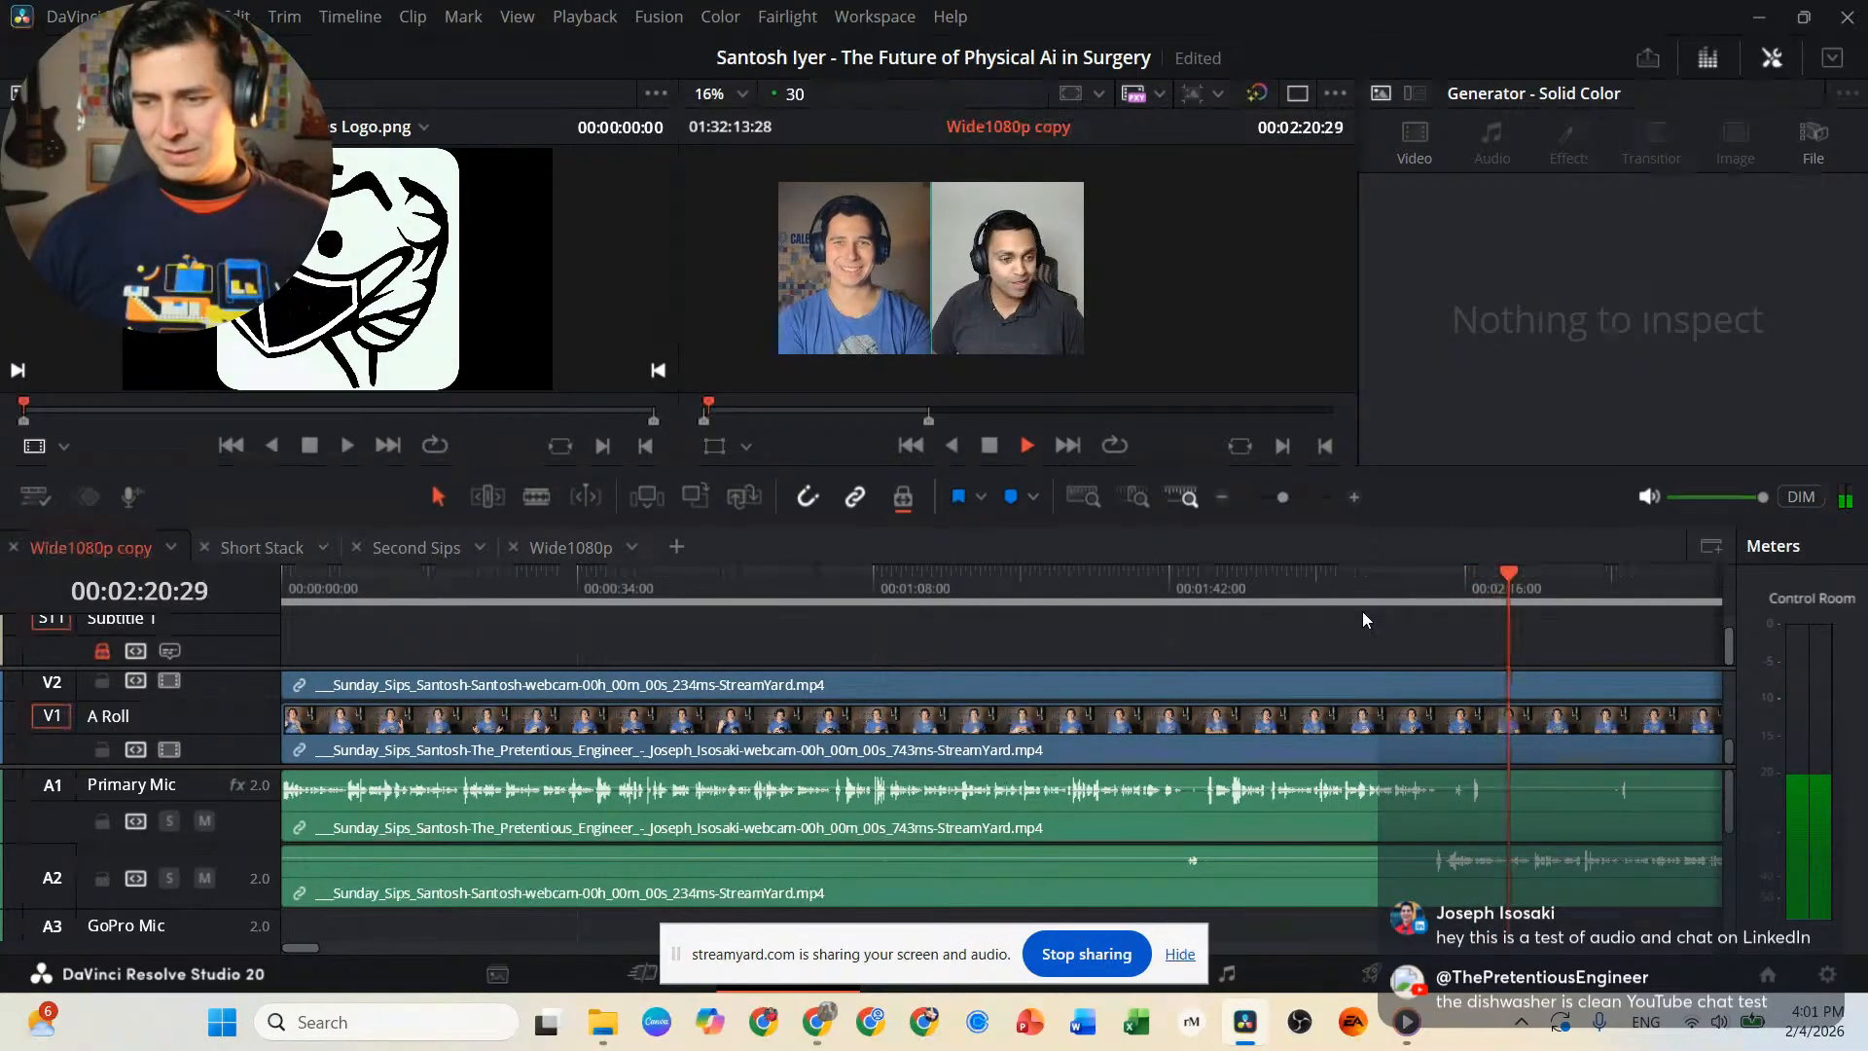
{"action": "key", "text": "space"}
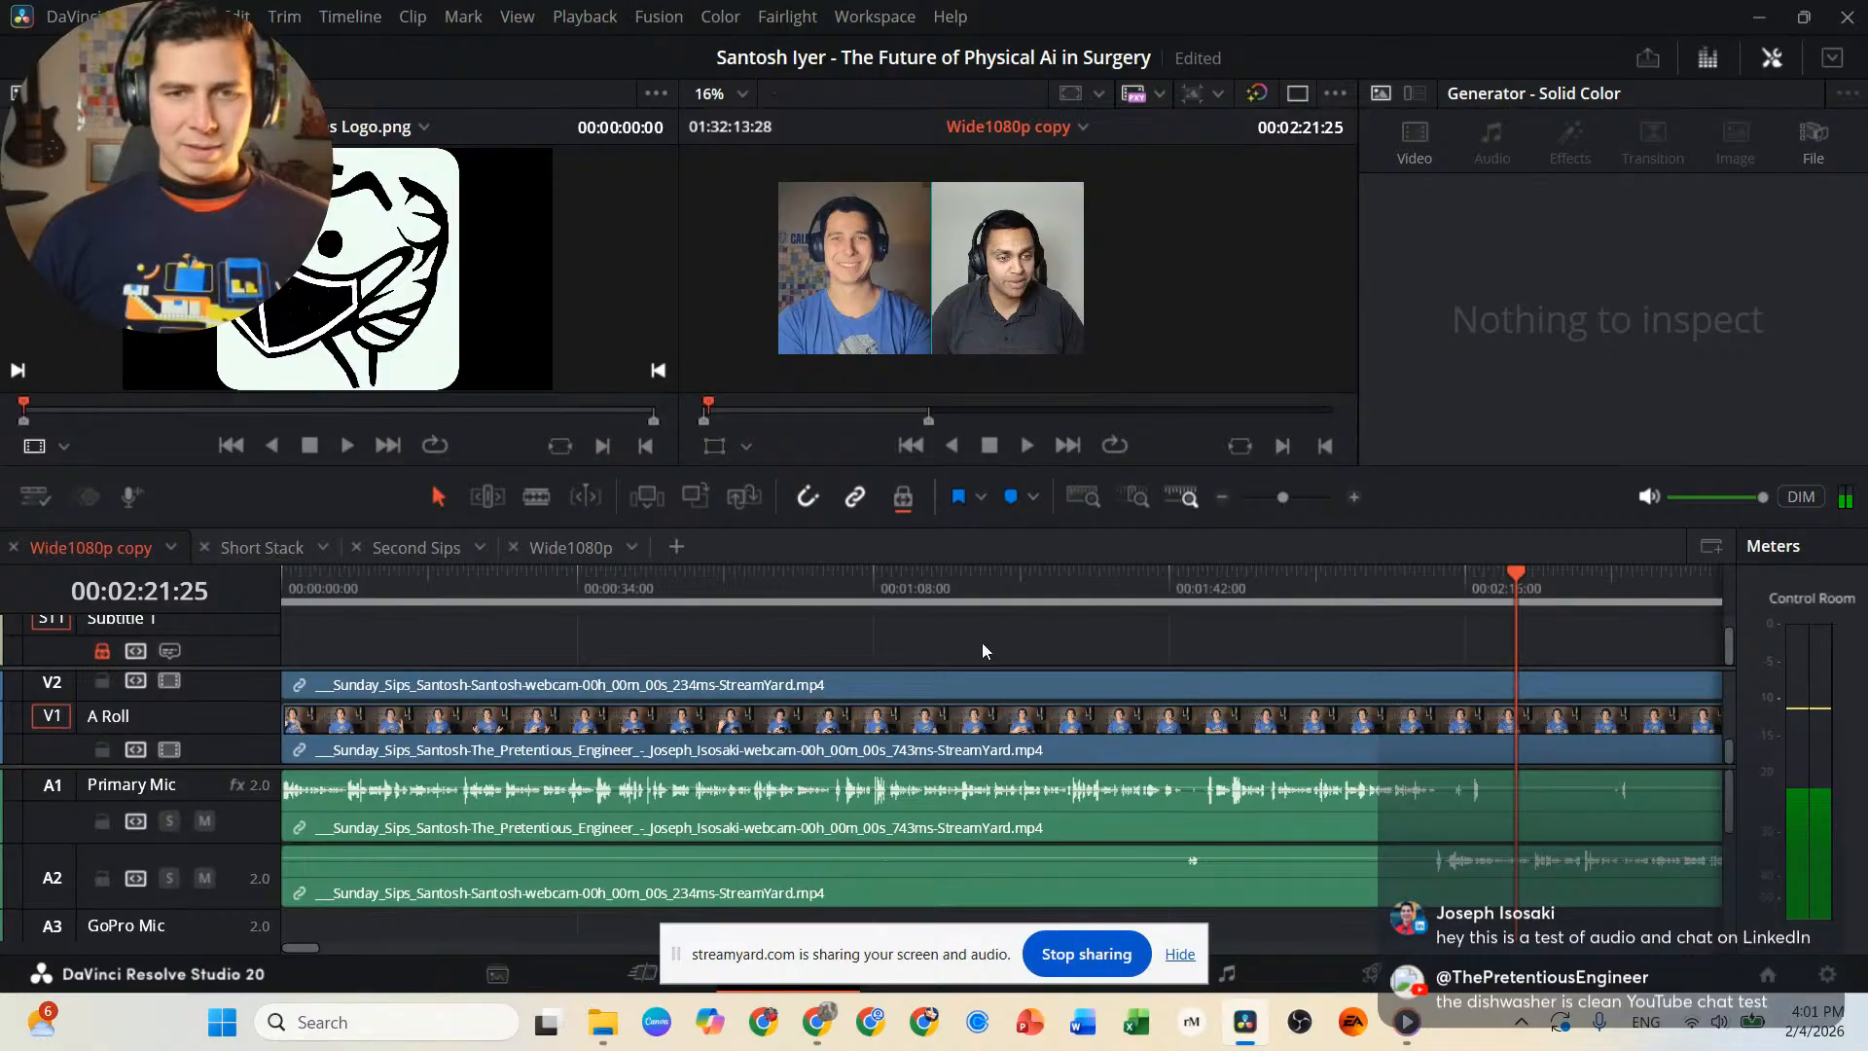
{"action": "left_click", "coordinate": [1161, 583]}
{"action": "key", "text": "space"}
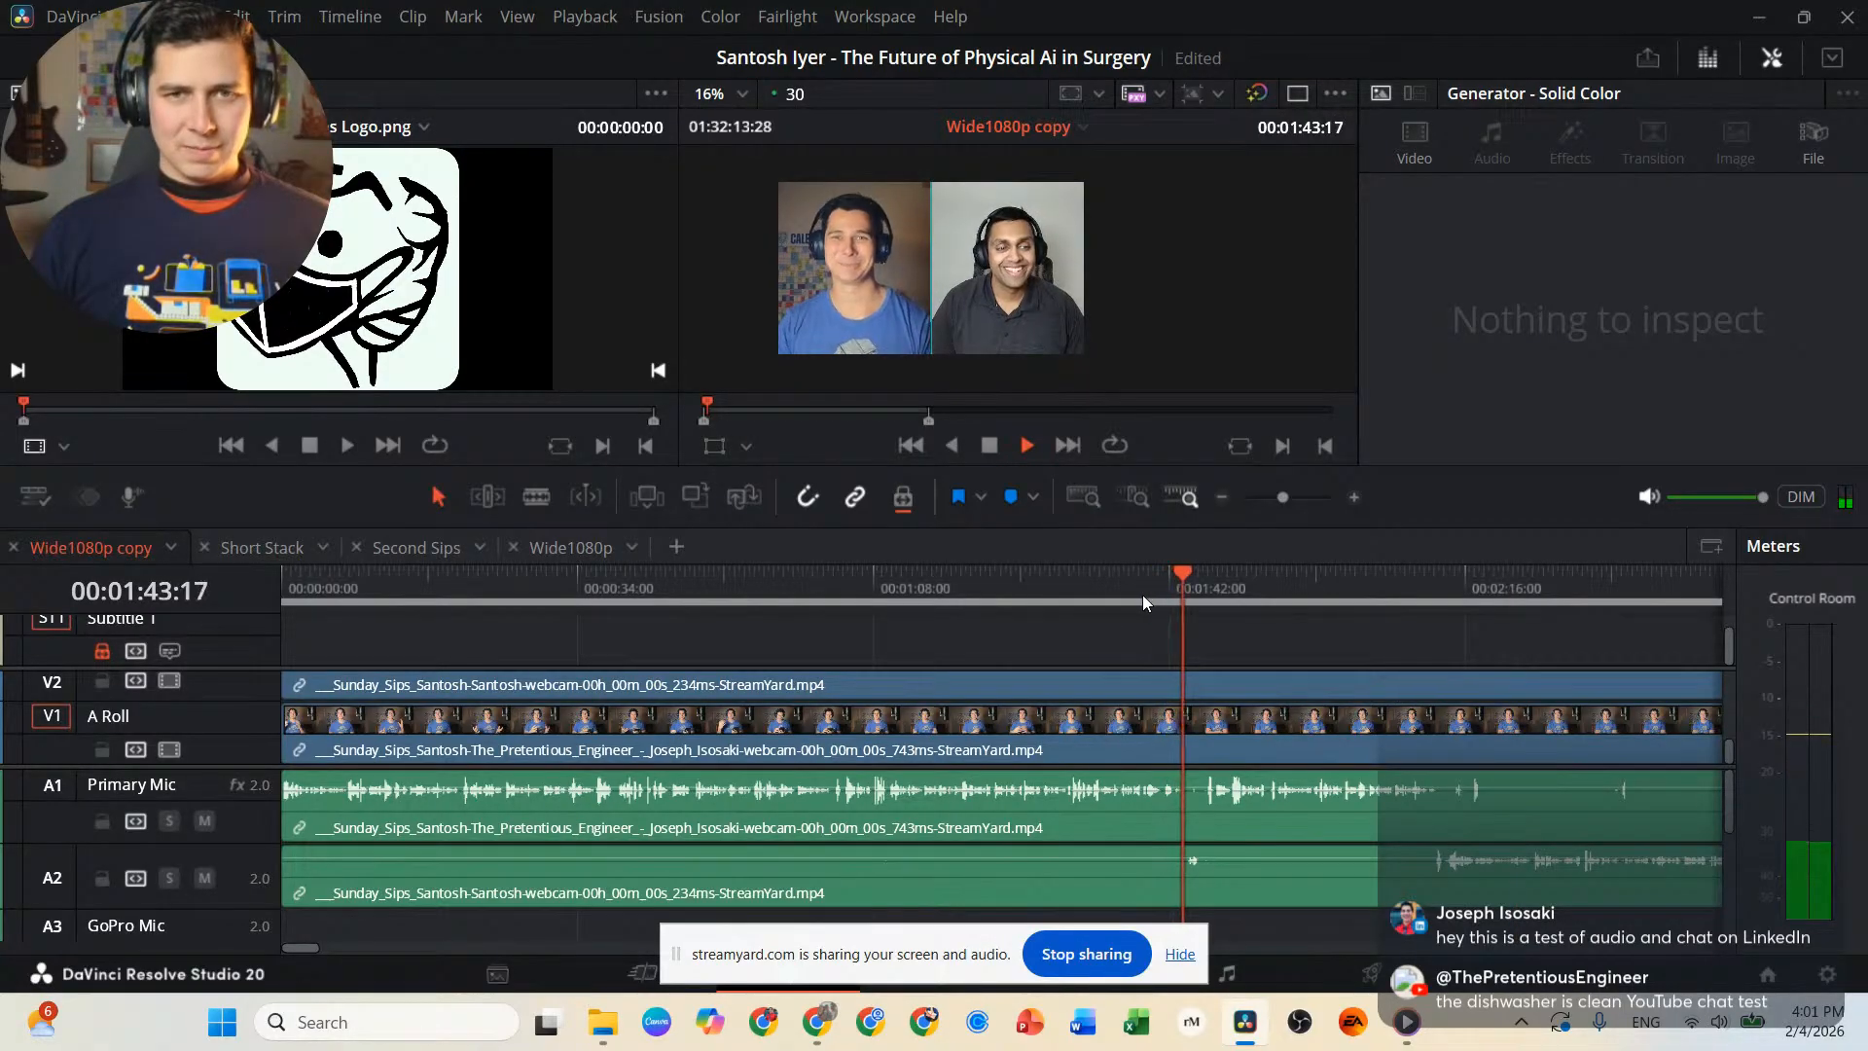
Stop the current playback and play the main interview excerpt from 00:02:13:17 to 00:02:20:24.
{"action": "key", "text": "space"}
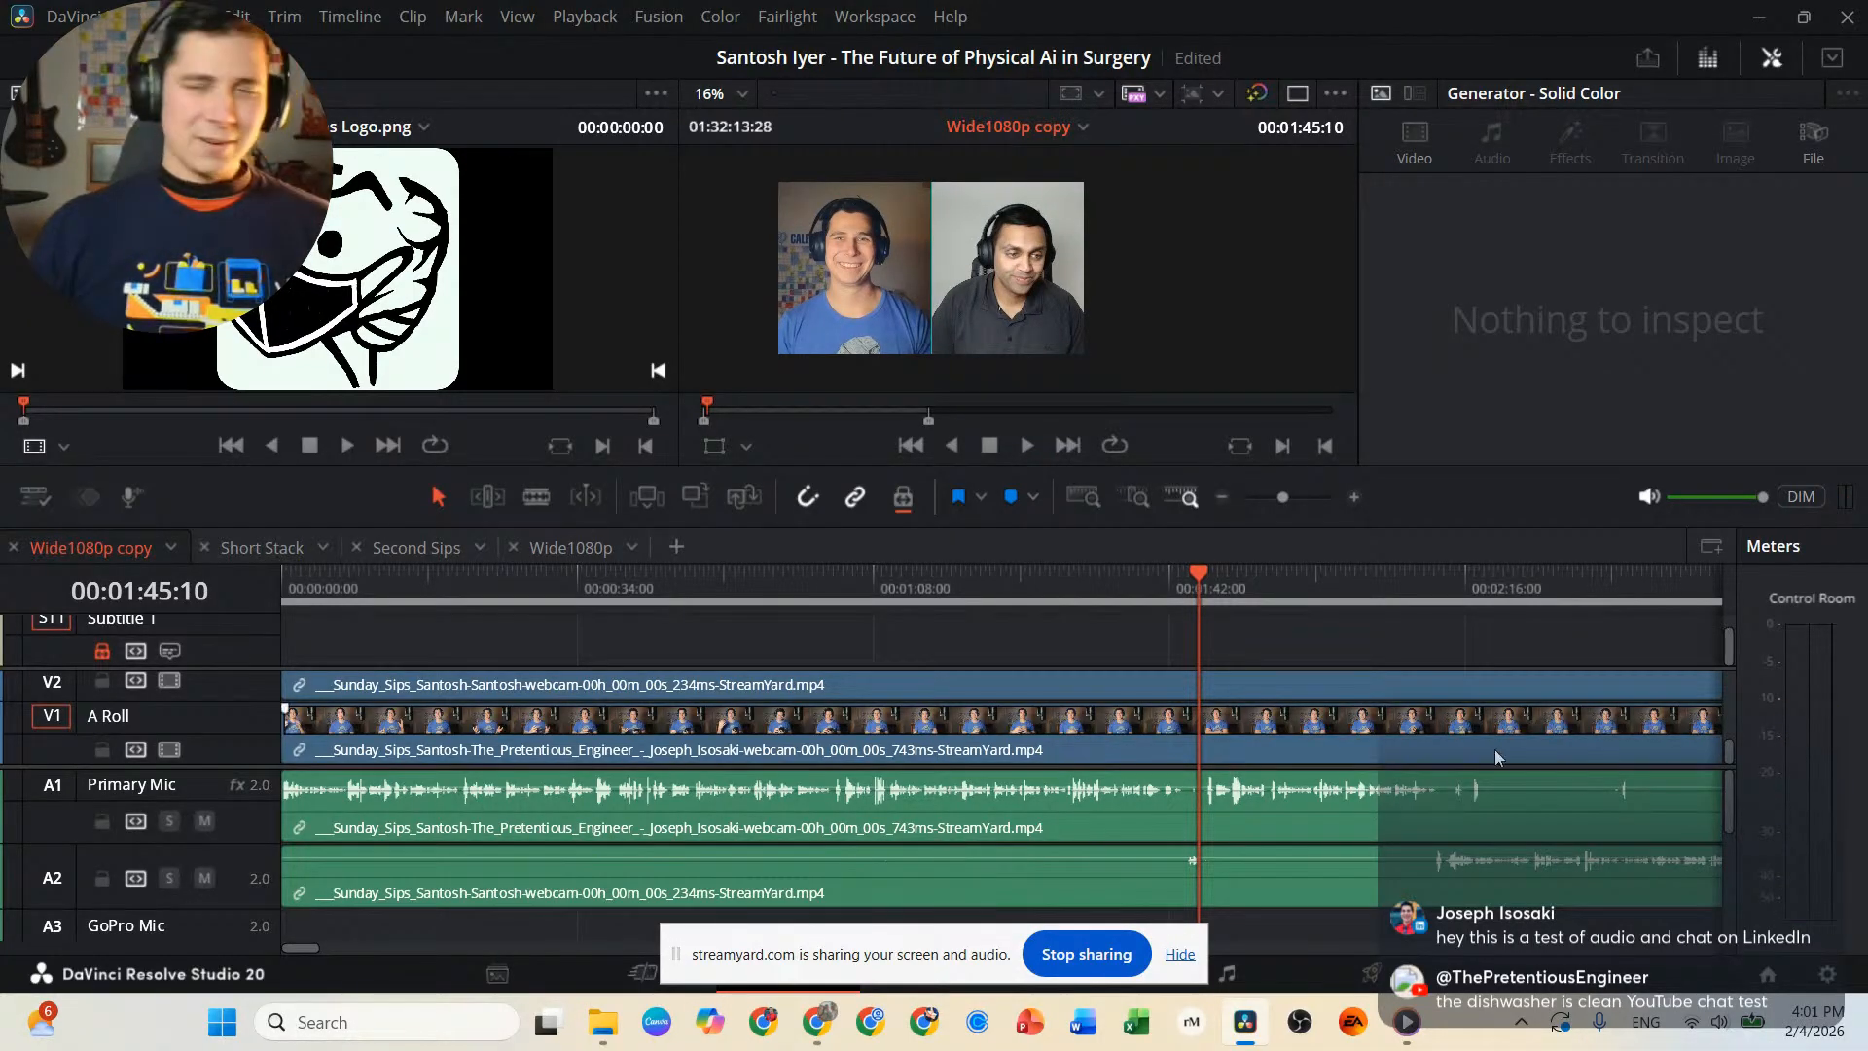
{"action": "scroll", "coordinate": [1512, 808], "scroll_direction": "right", "scroll_amount": 3}
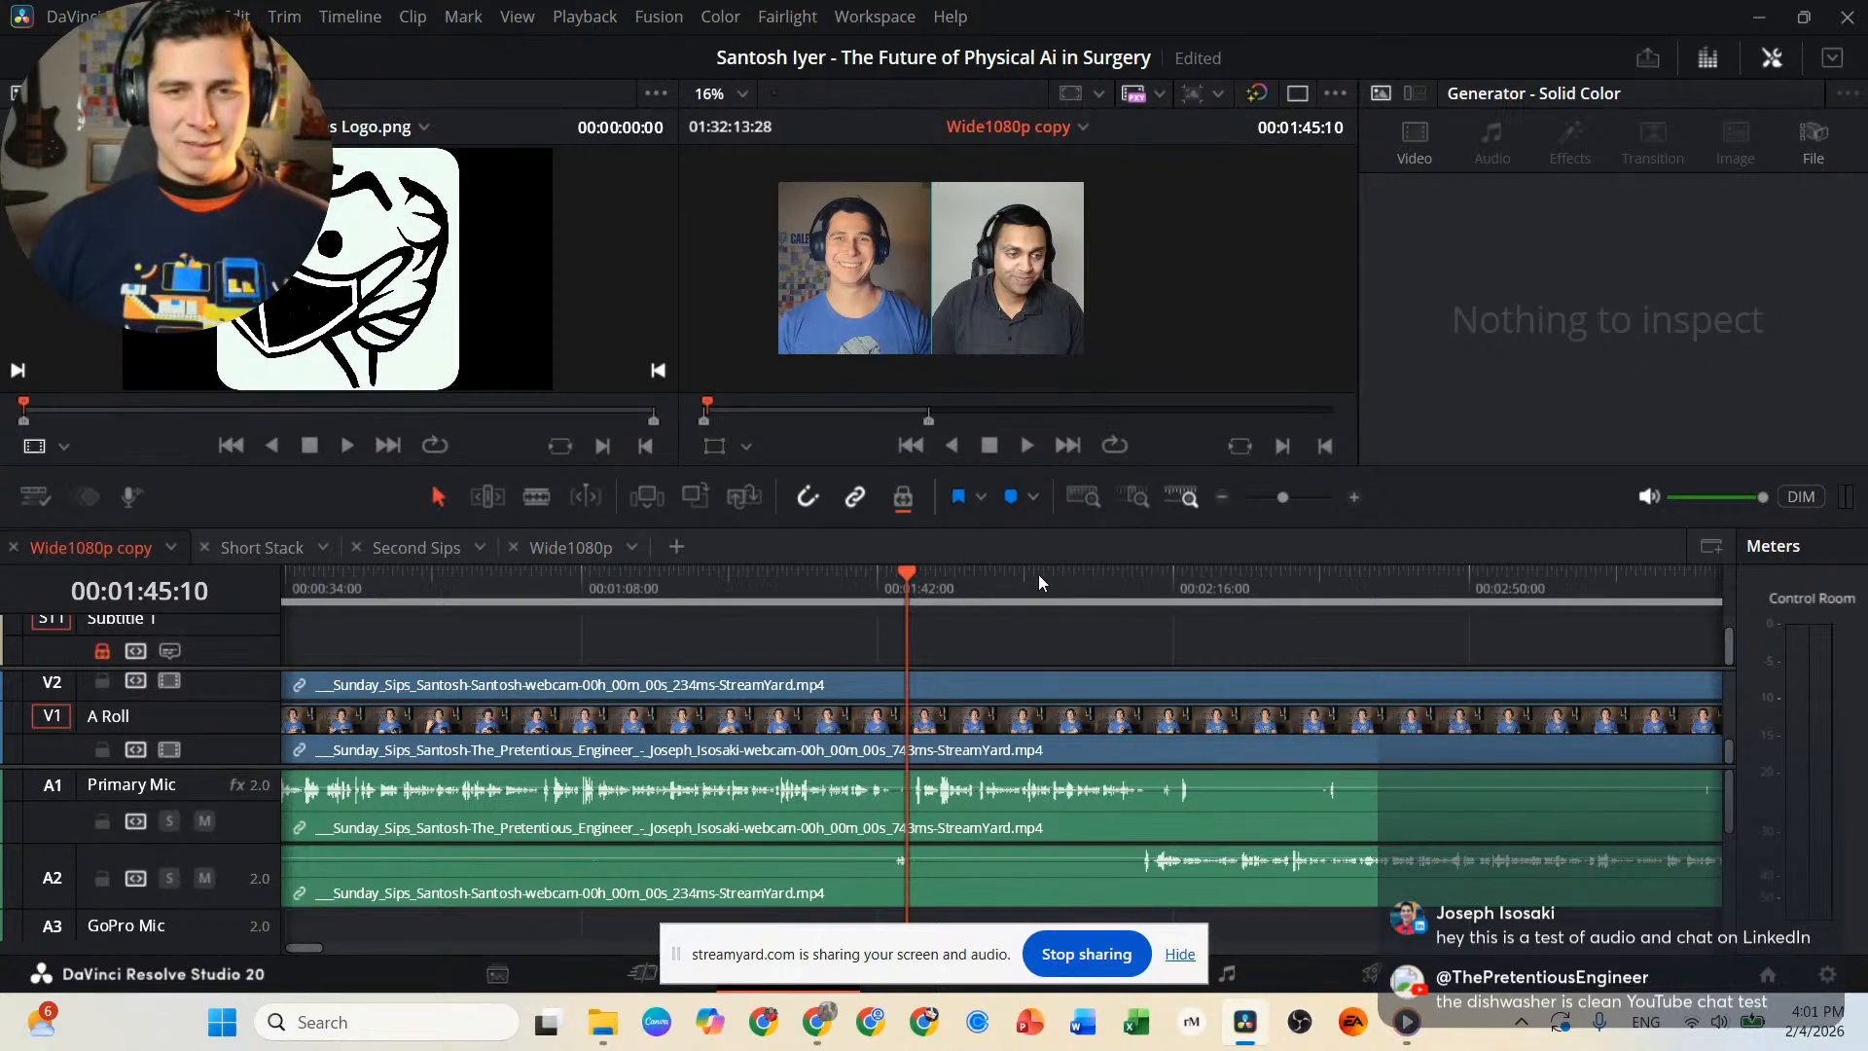
{"action": "left_click", "coordinate": [1152, 580]}
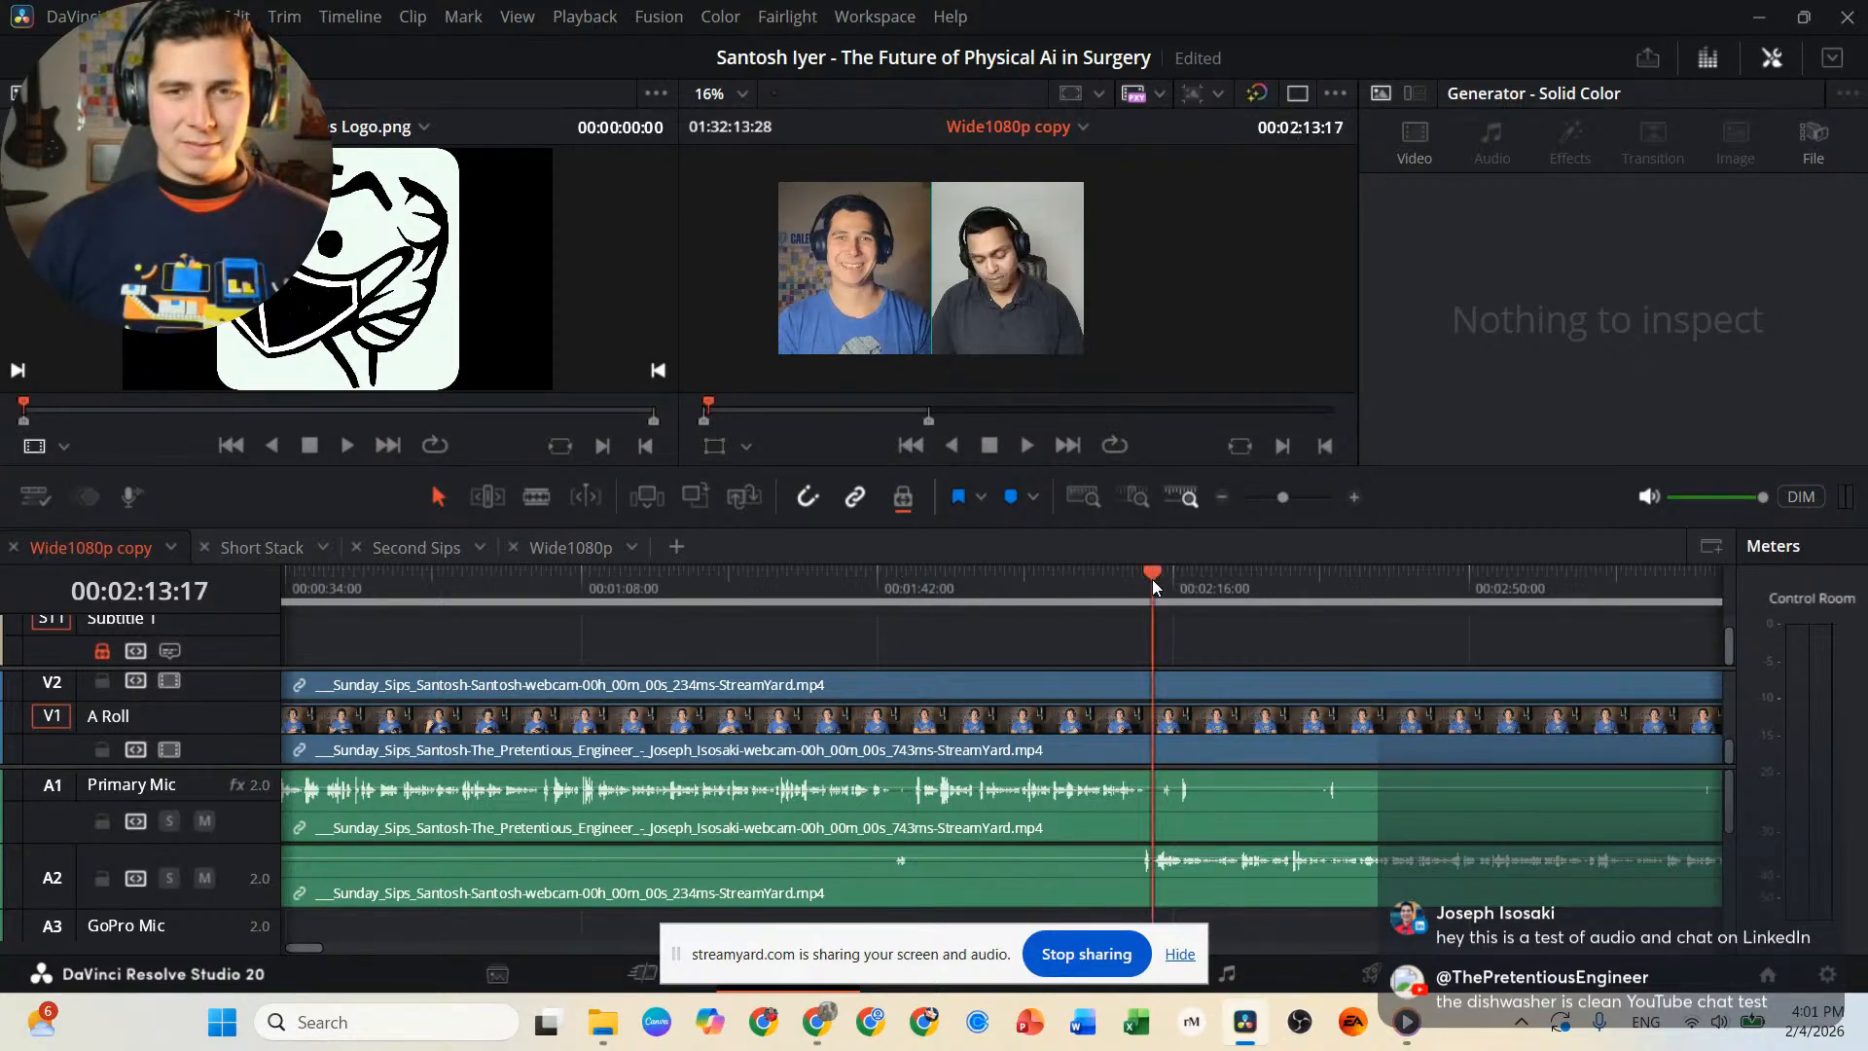
{"action": "key", "text": "space"}
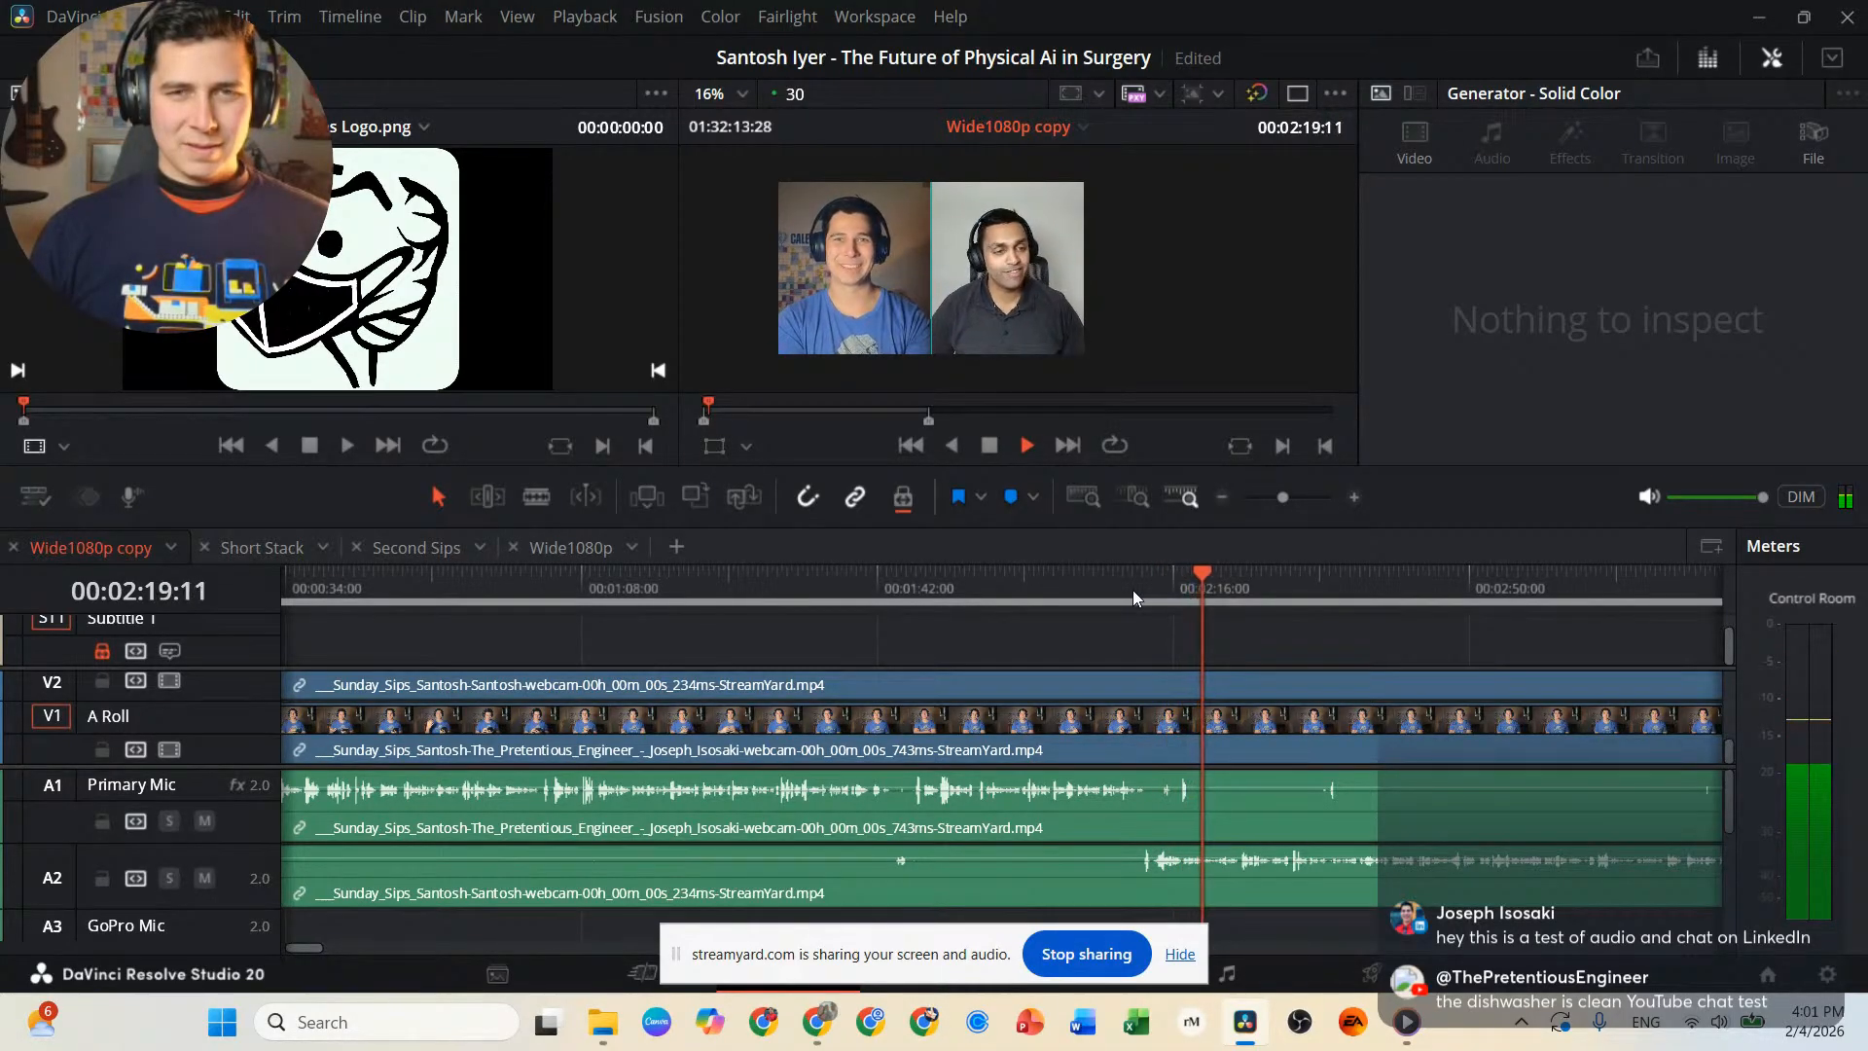
{"action": "key", "text": "space"}
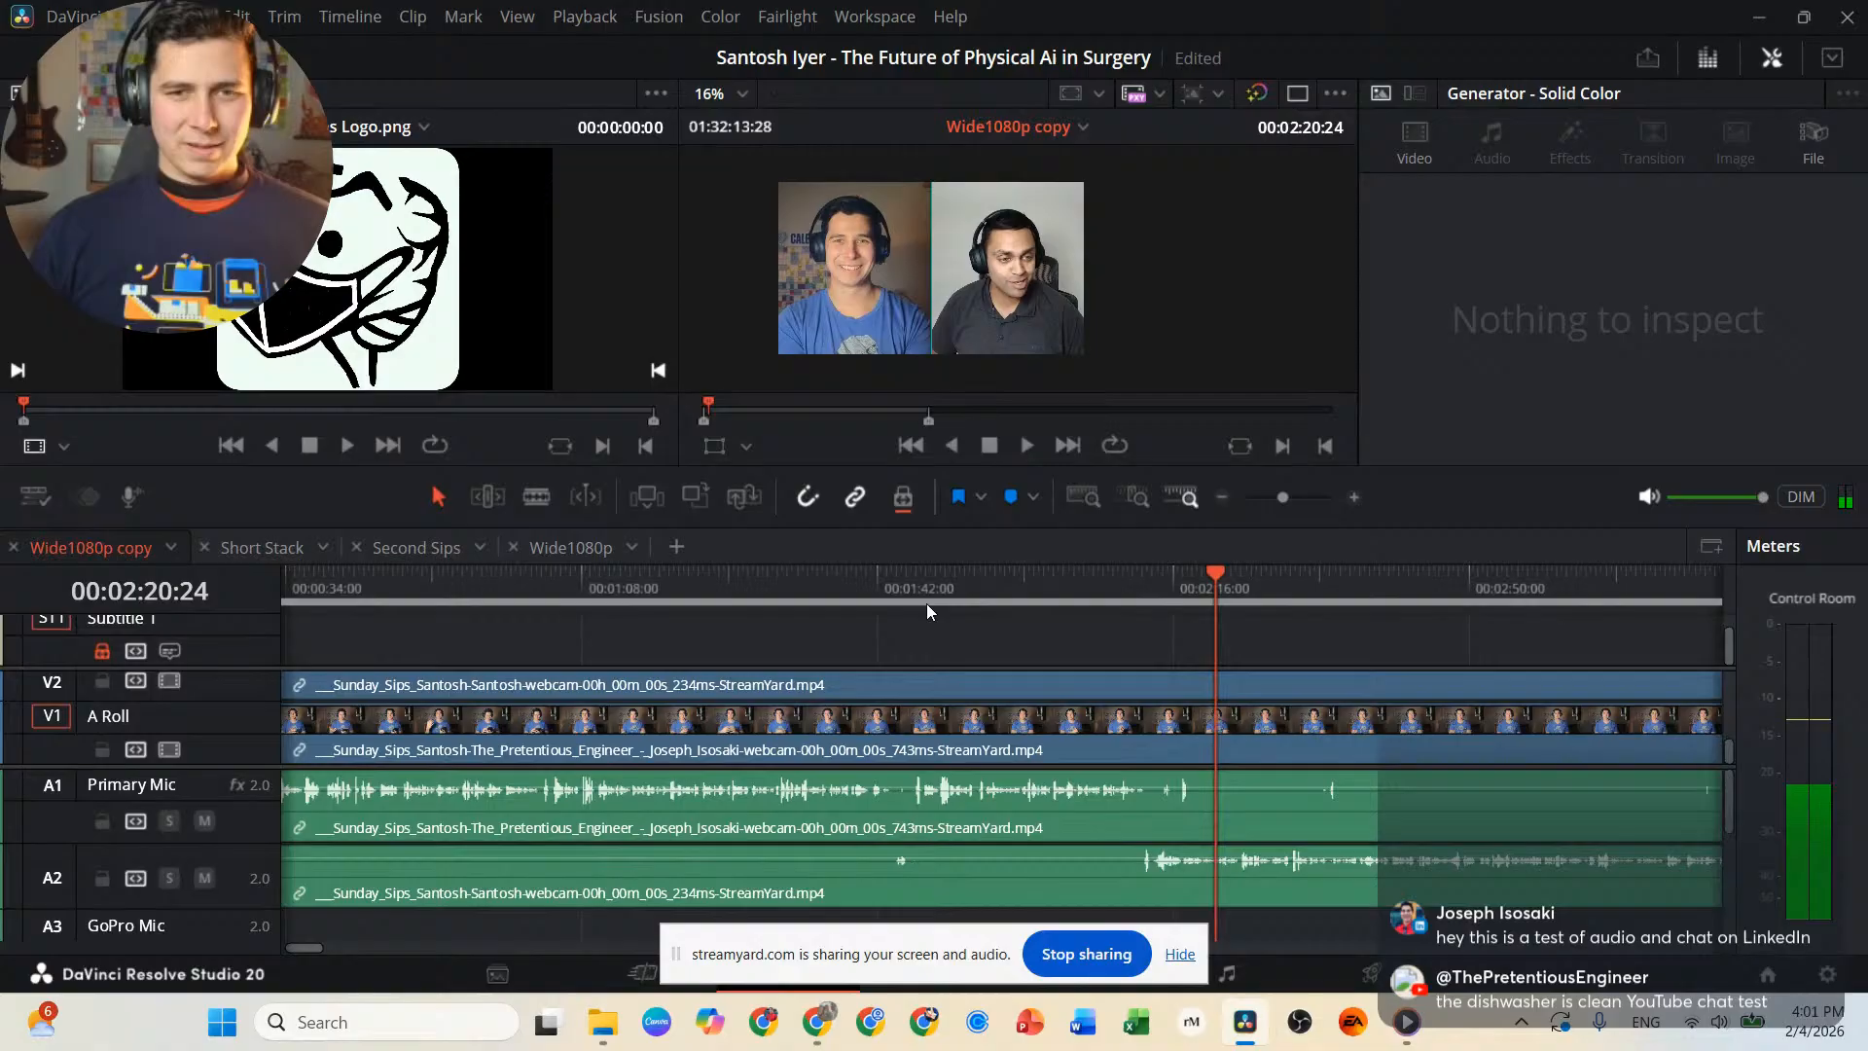
Replay the moment near the 00:01:42:00 mark and split the interview's video and mic clips at 00:01:45:09.
{"action": "left_click", "coordinate": [864, 582]}
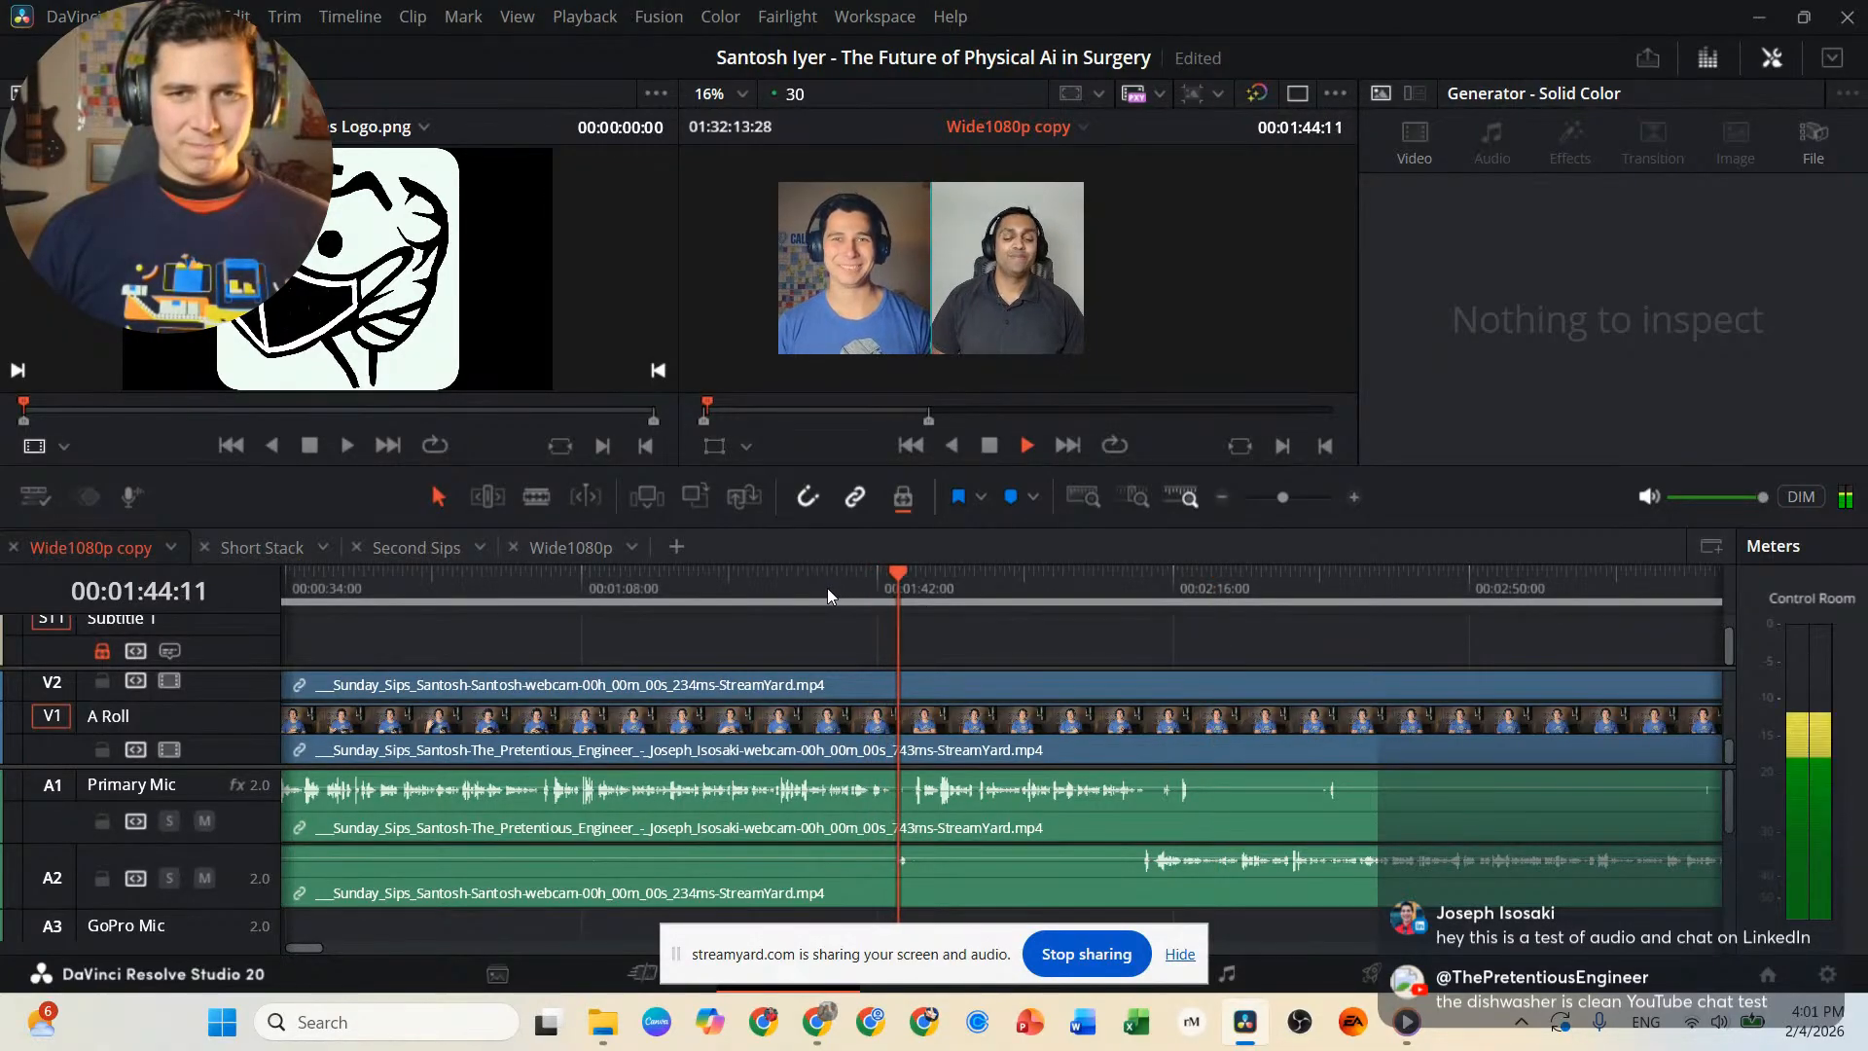
{"action": "key", "text": "space"}
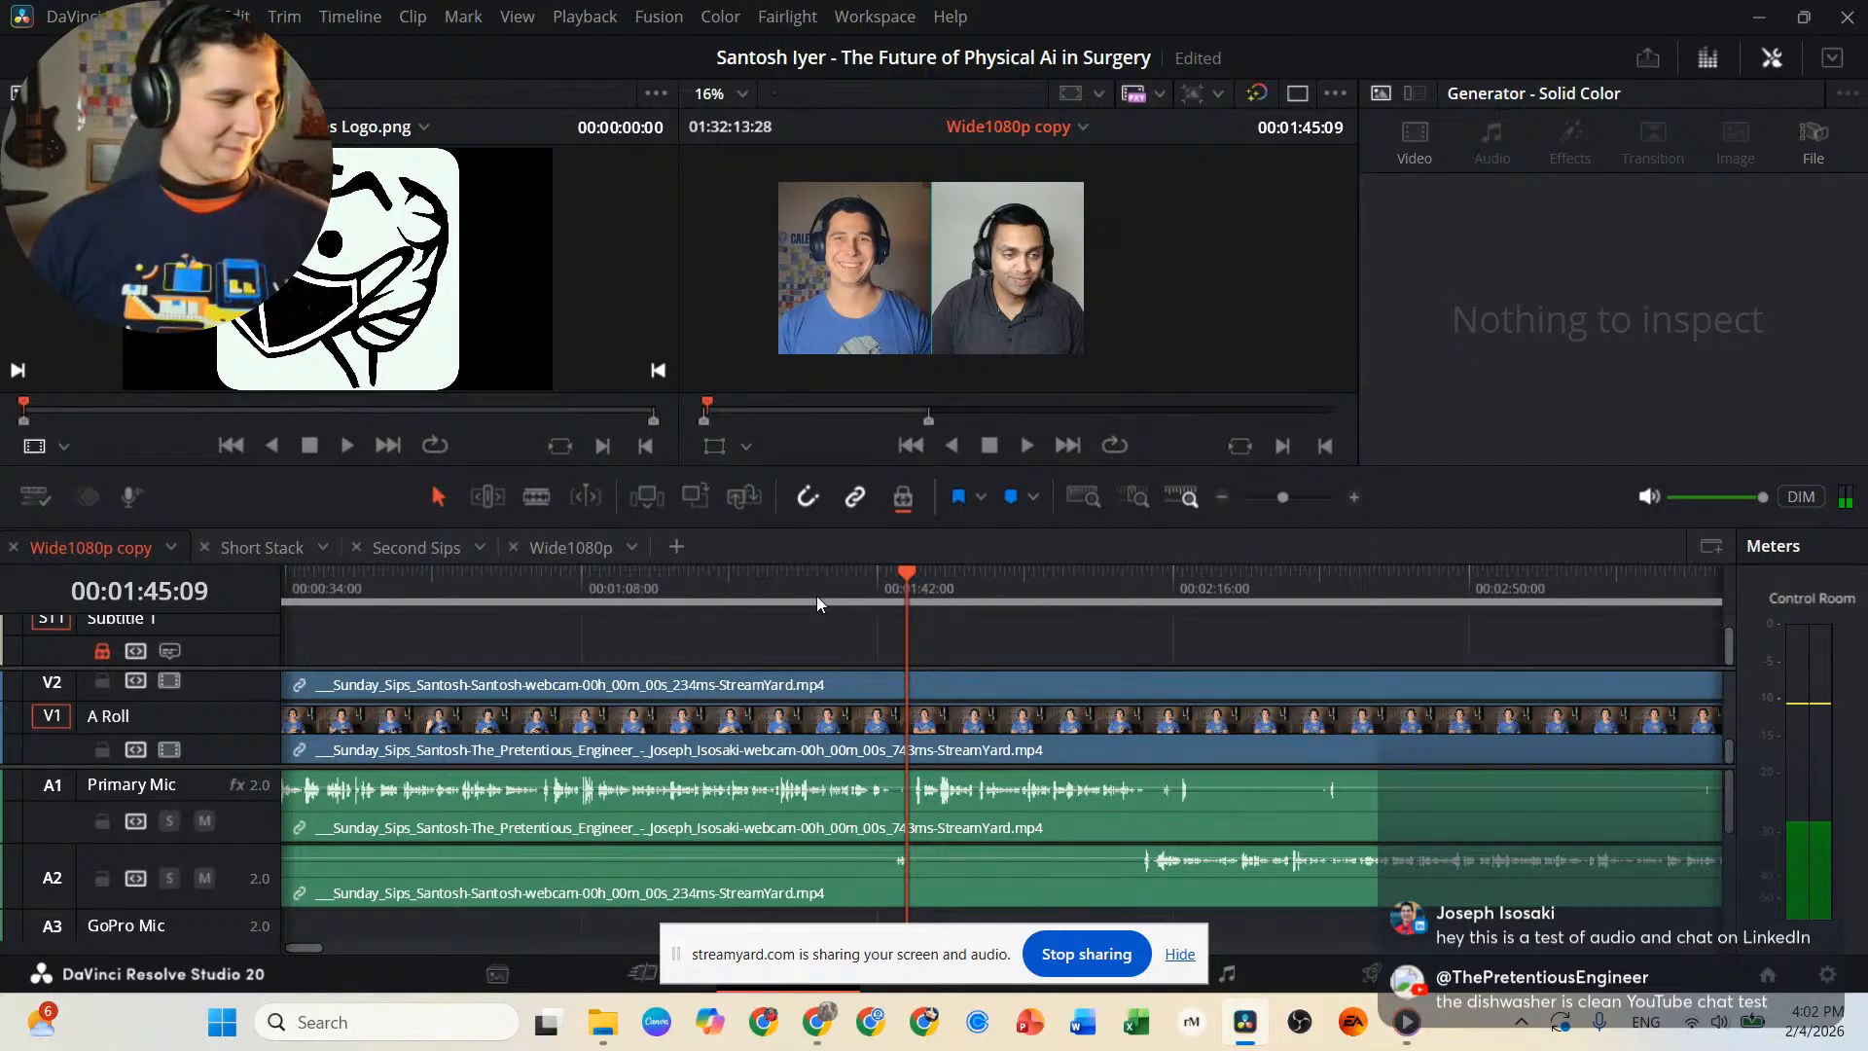
{"action": "key", "text": "b"}
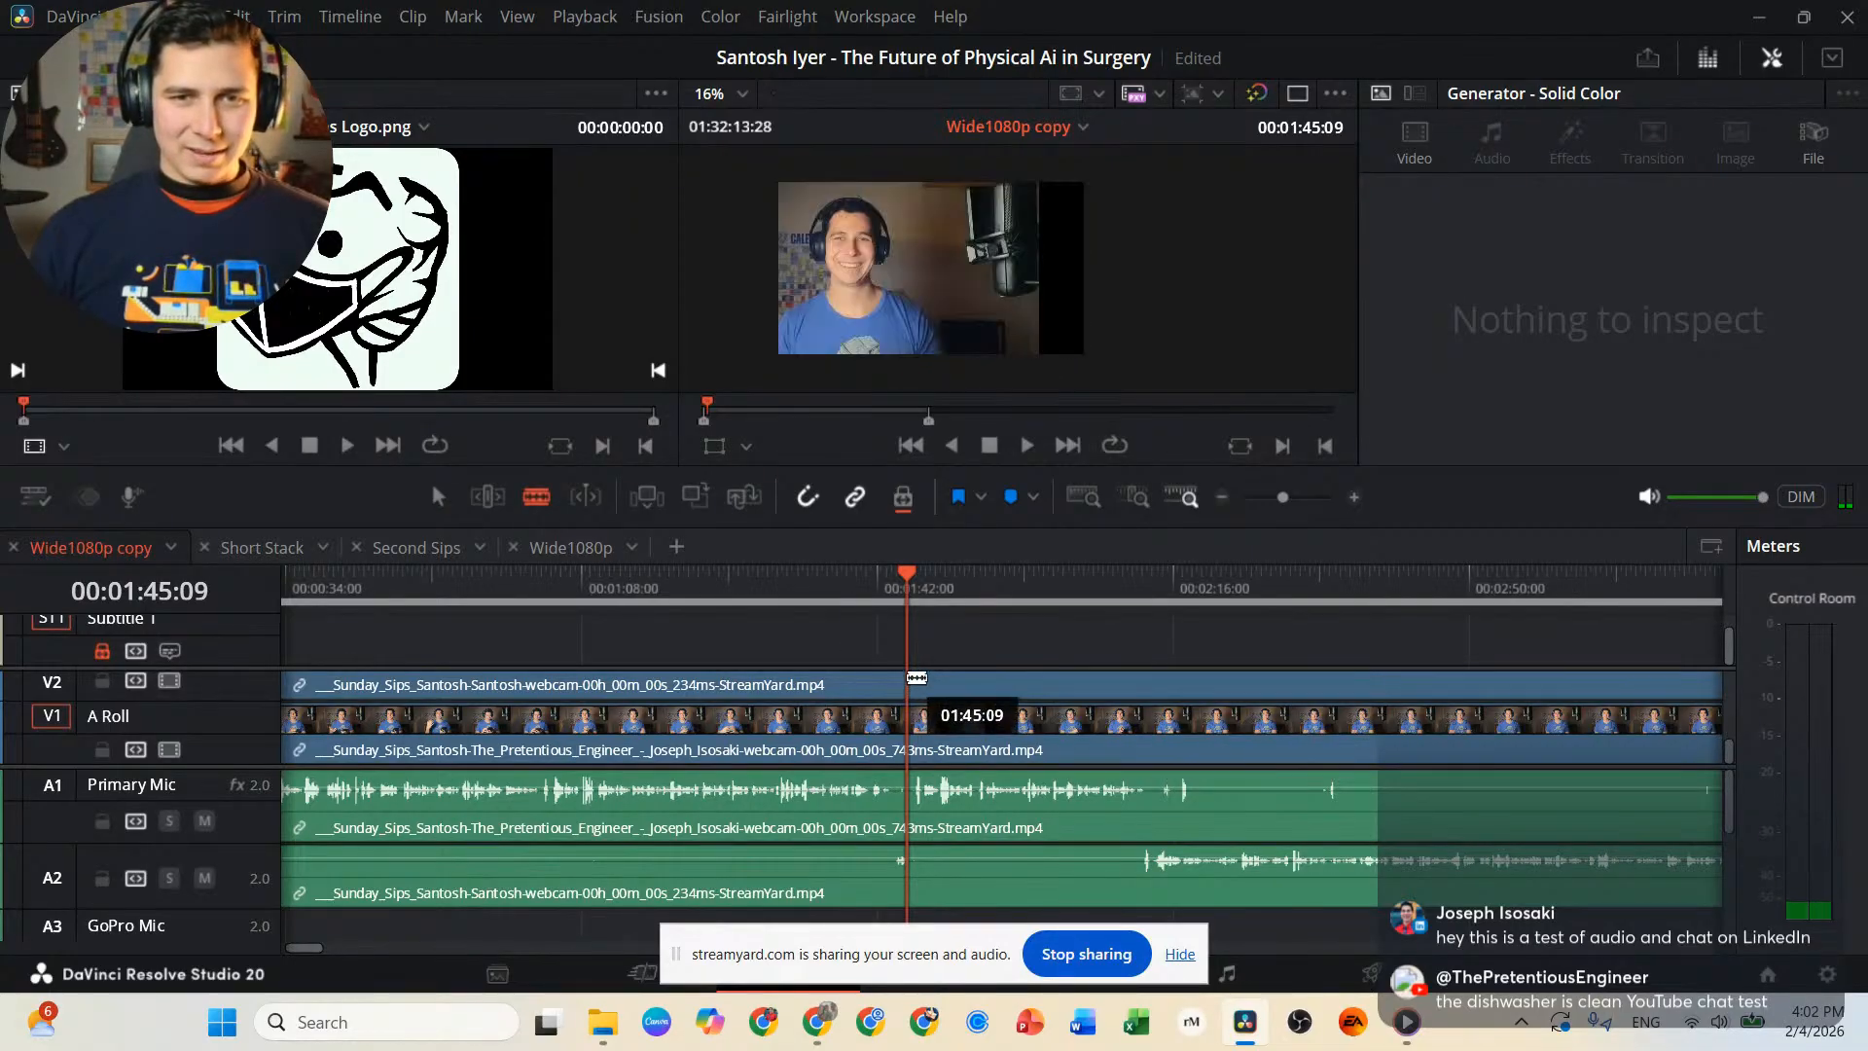
{"action": "left_click", "coordinate": [906, 689]}
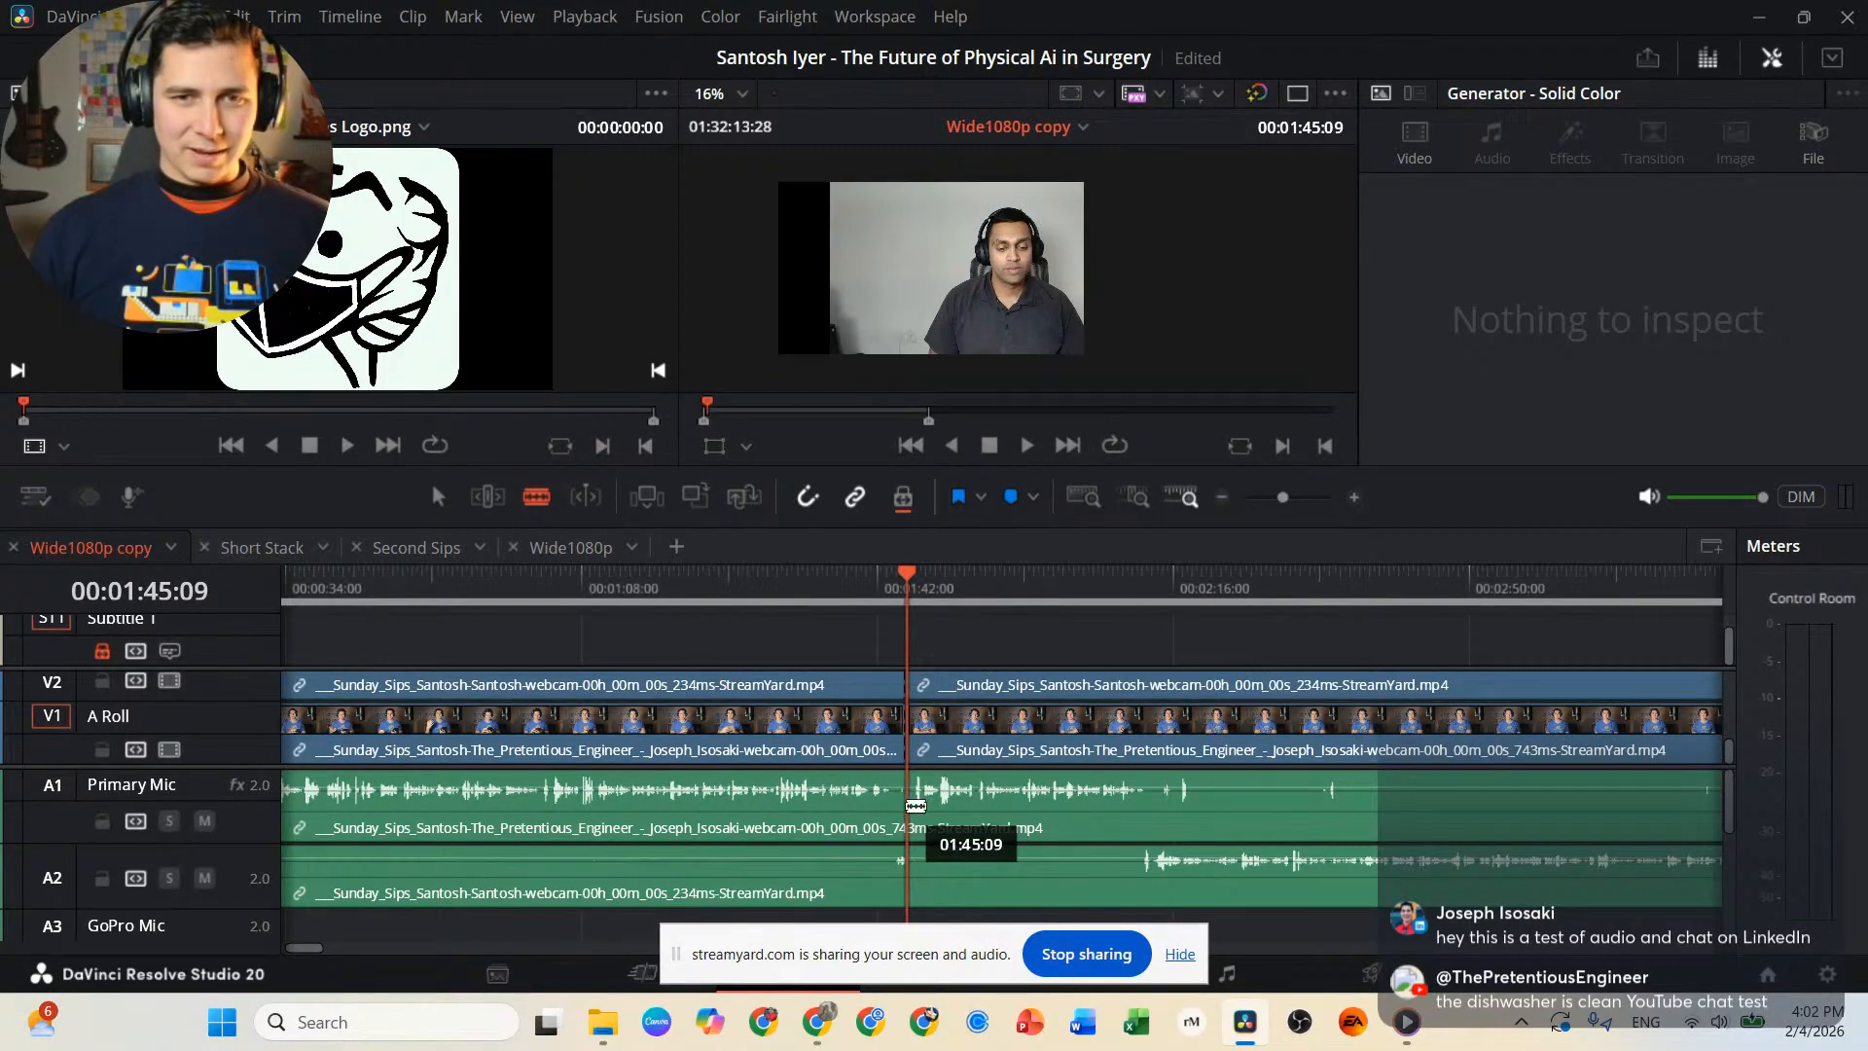
{"action": "left_click", "coordinate": [908, 786]}
{"action": "key", "text": "a"}
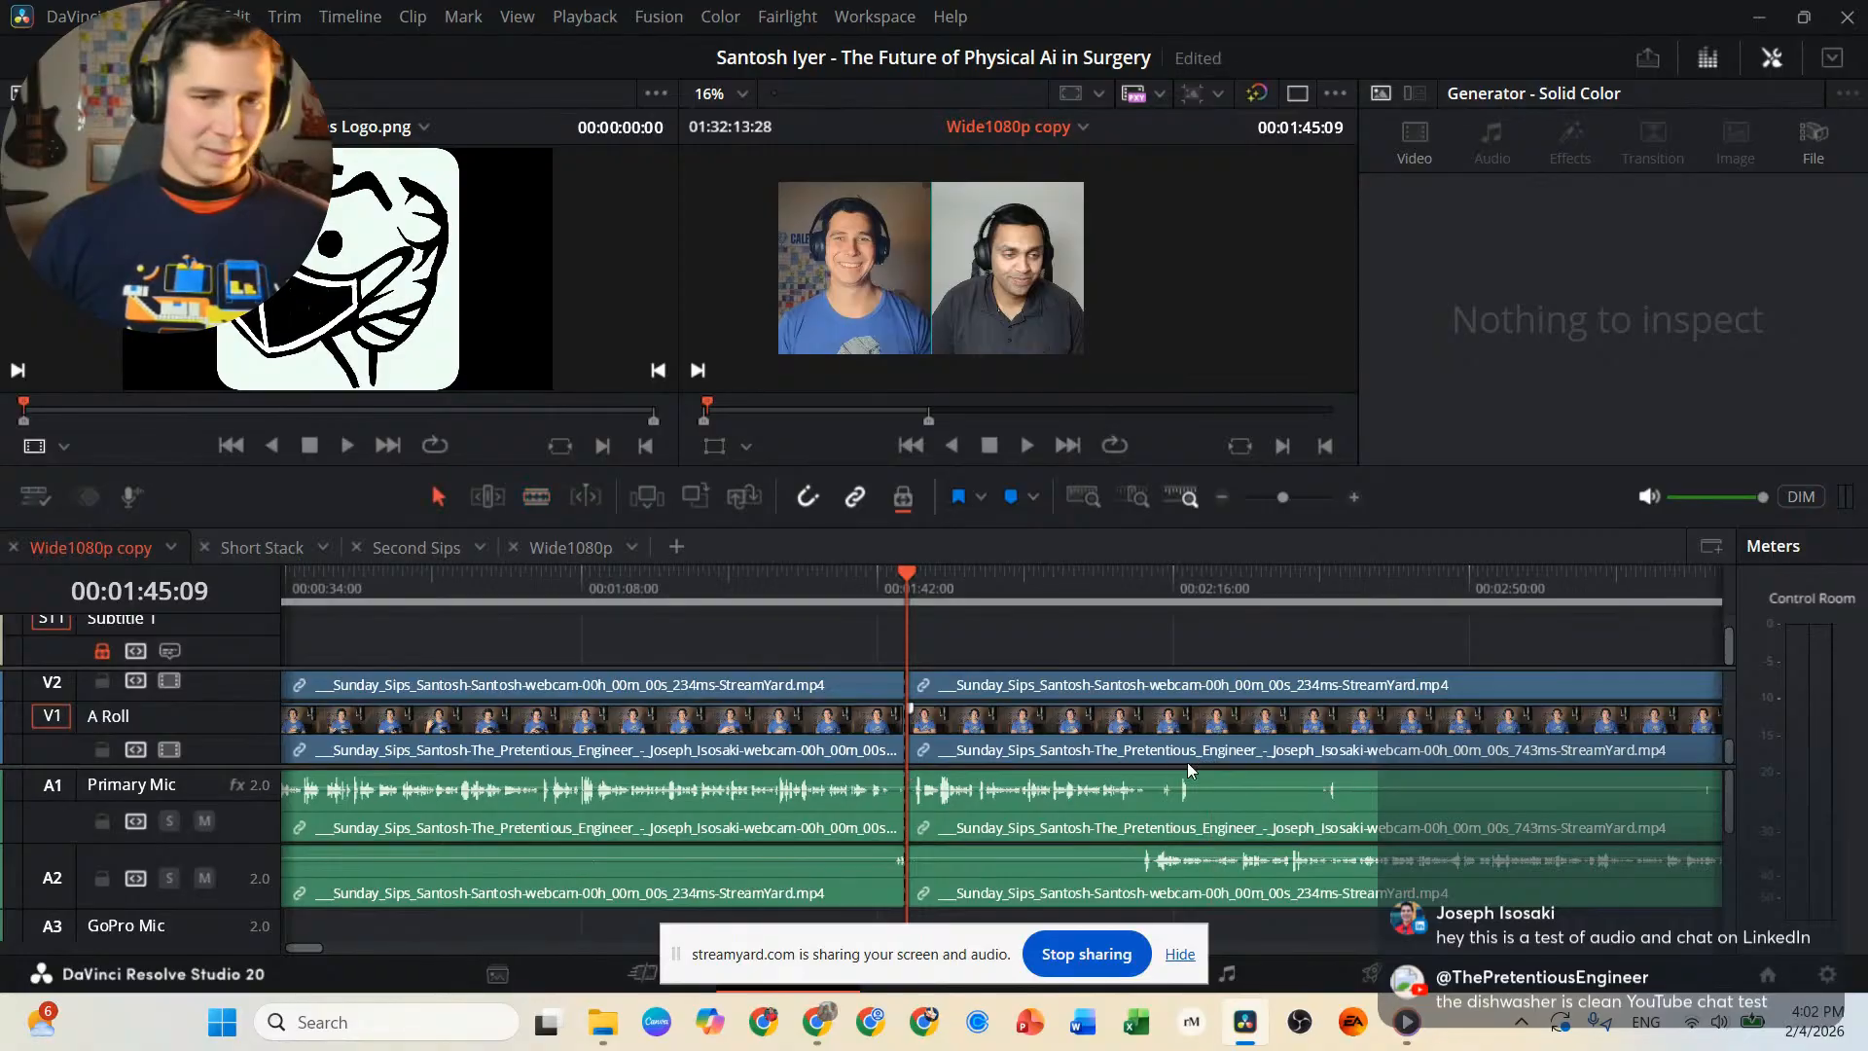
Select the interview video and mic clips after the 00:01:45:09 cut and move them together to start just past the 01:08:22:00 mark.
{"action": "left_click", "coordinate": [1012, 687]}
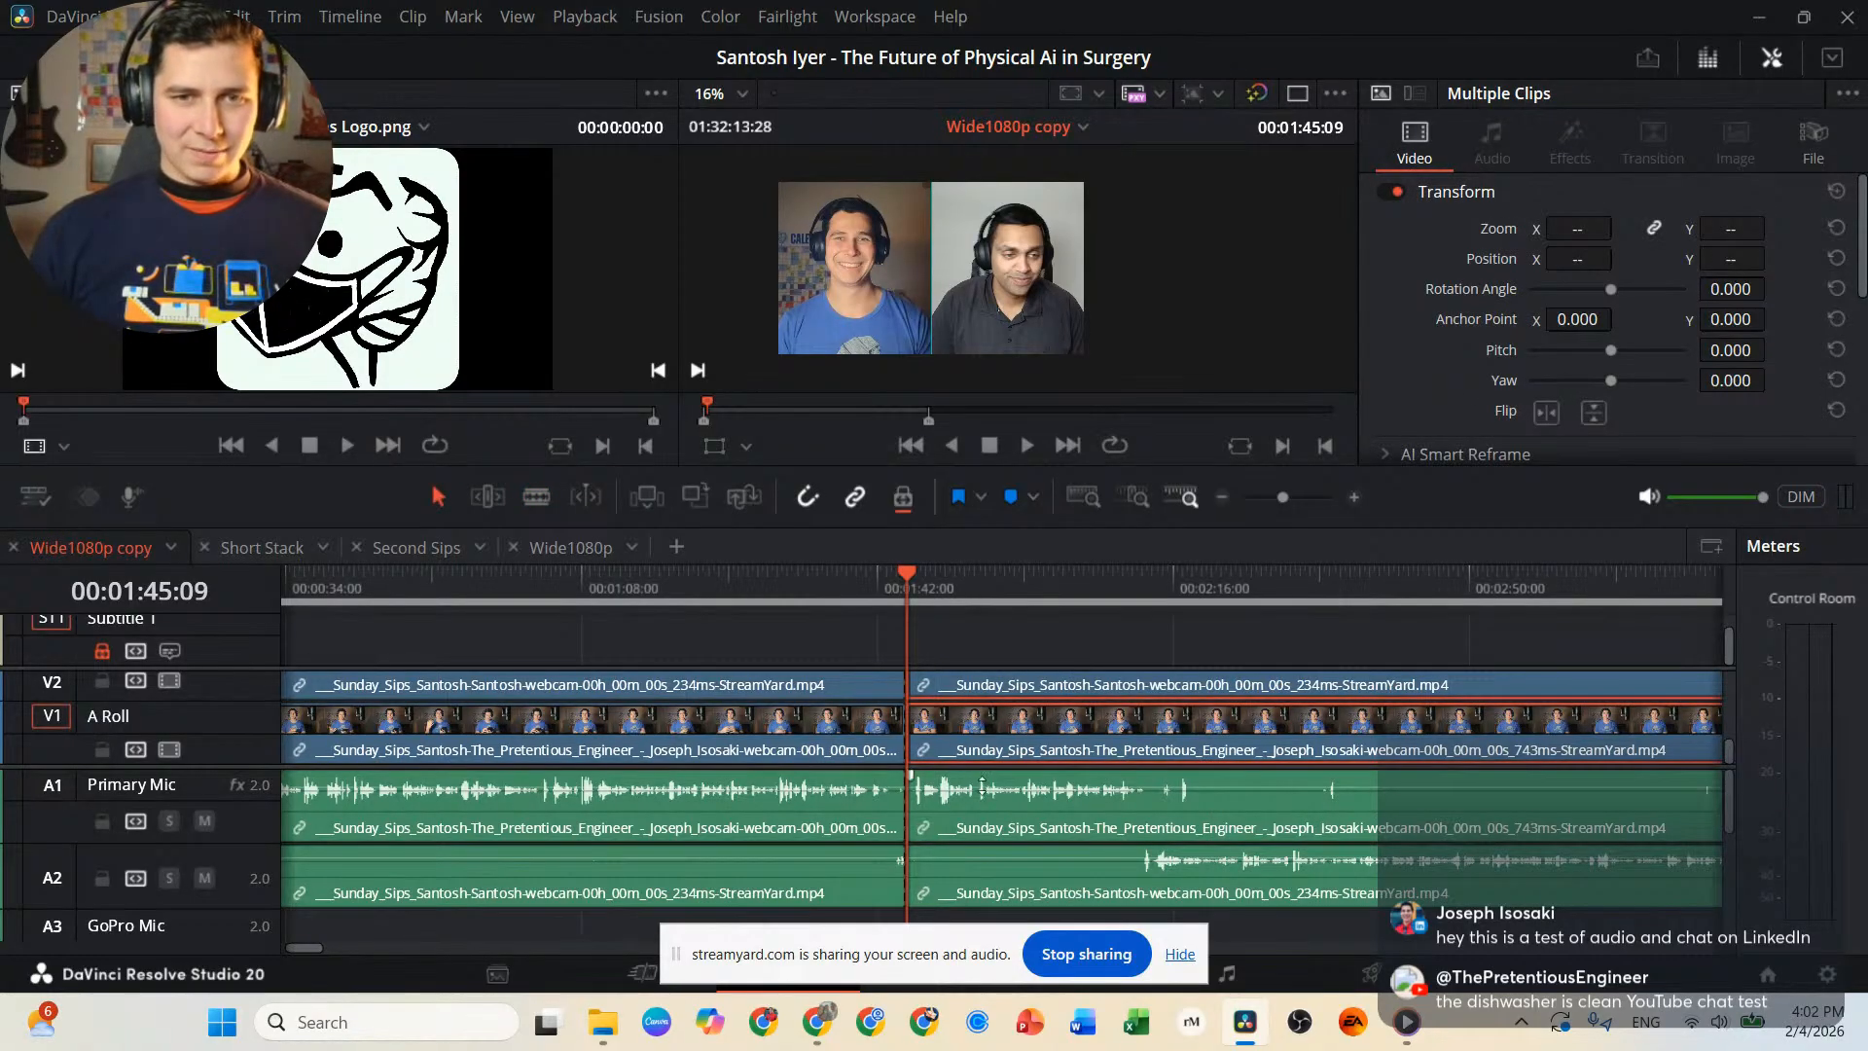
{"action": "left_click", "coordinate": [1008, 810]}
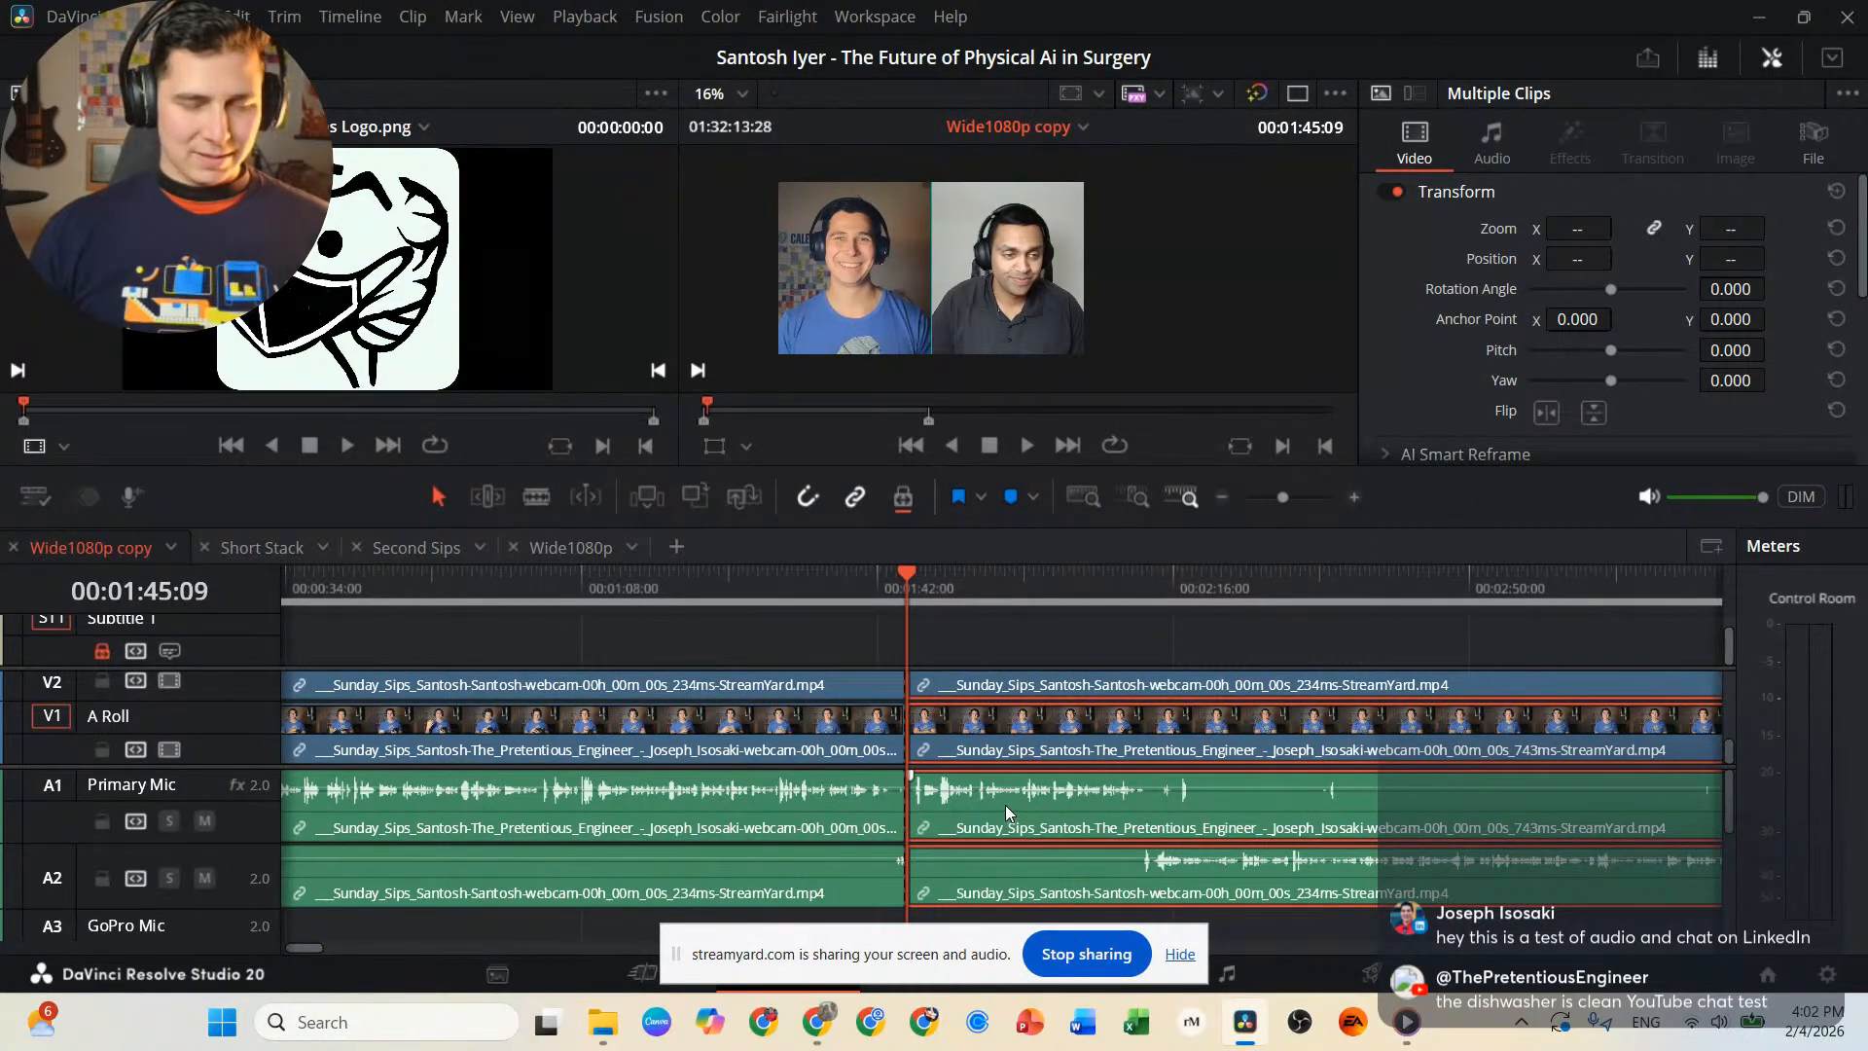
{"action": "scroll", "coordinate": [1006, 803], "scroll_direction": "down", "scroll_amount": 4}
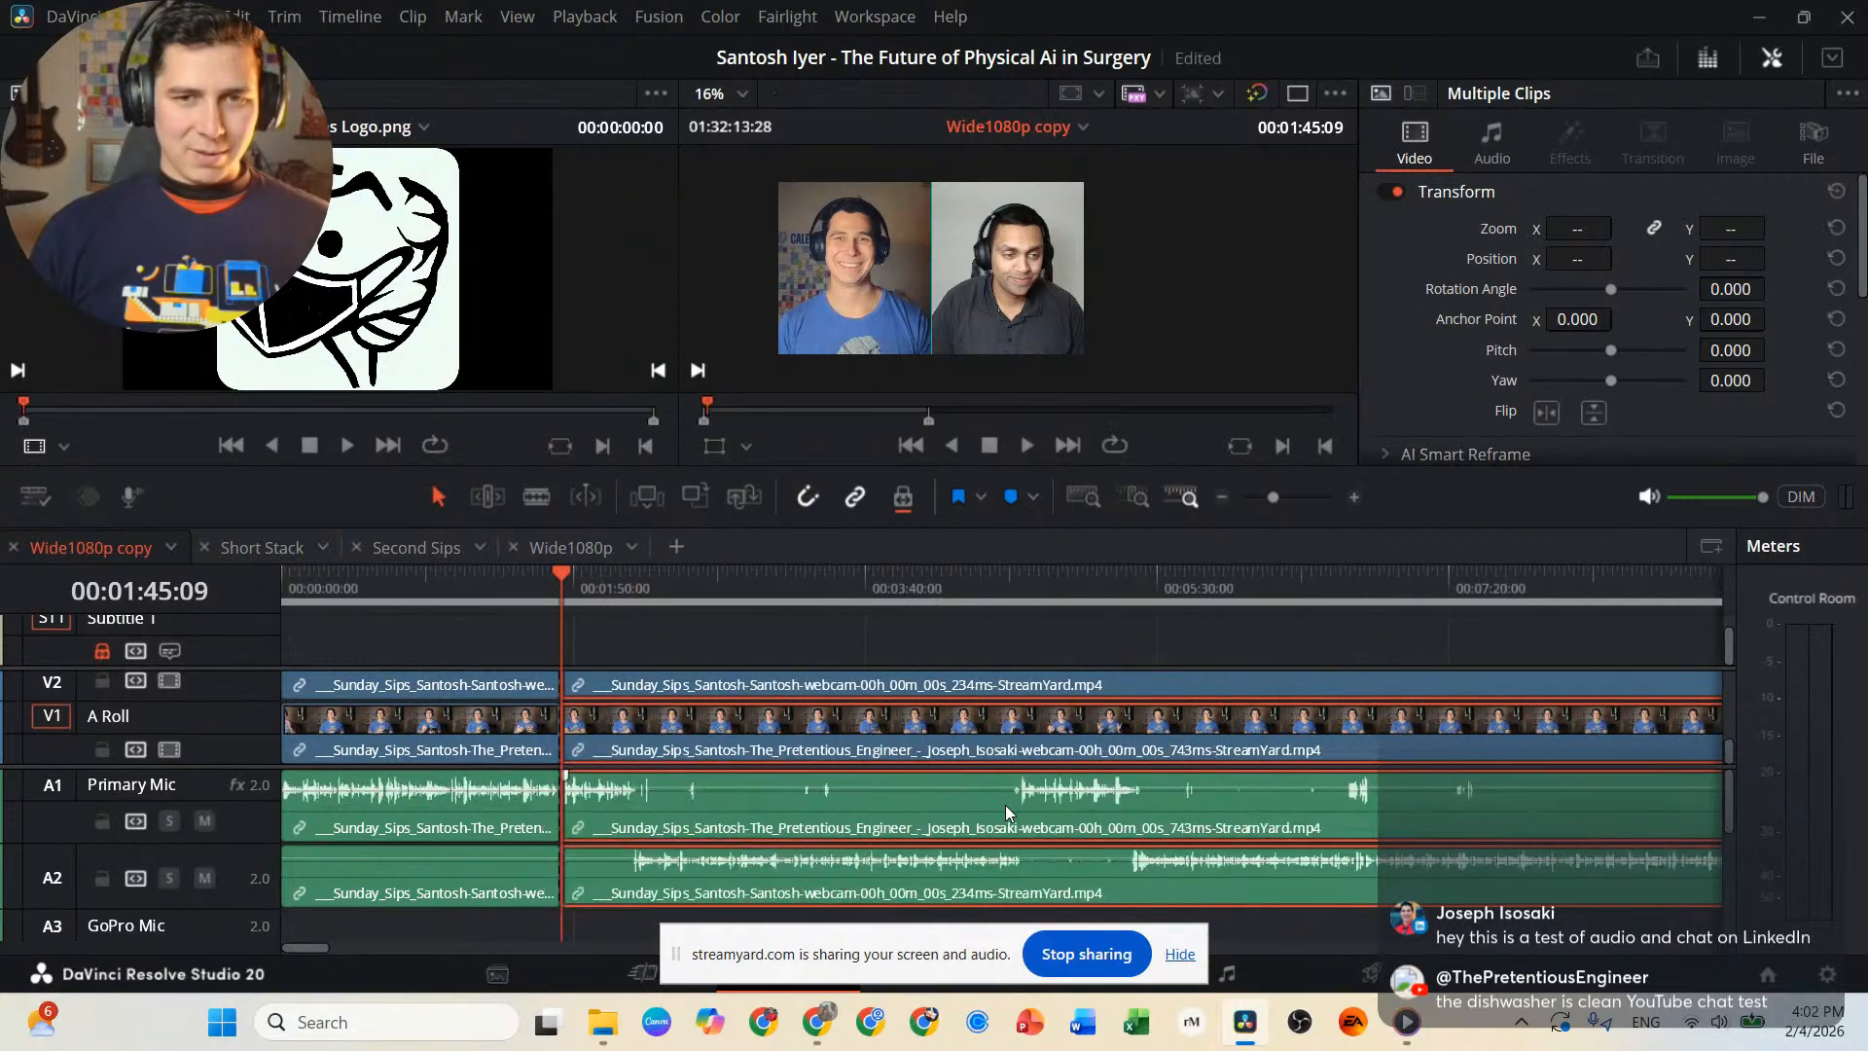
{"action": "scroll", "coordinate": [1006, 804], "scroll_direction": "down", "scroll_amount": 3}
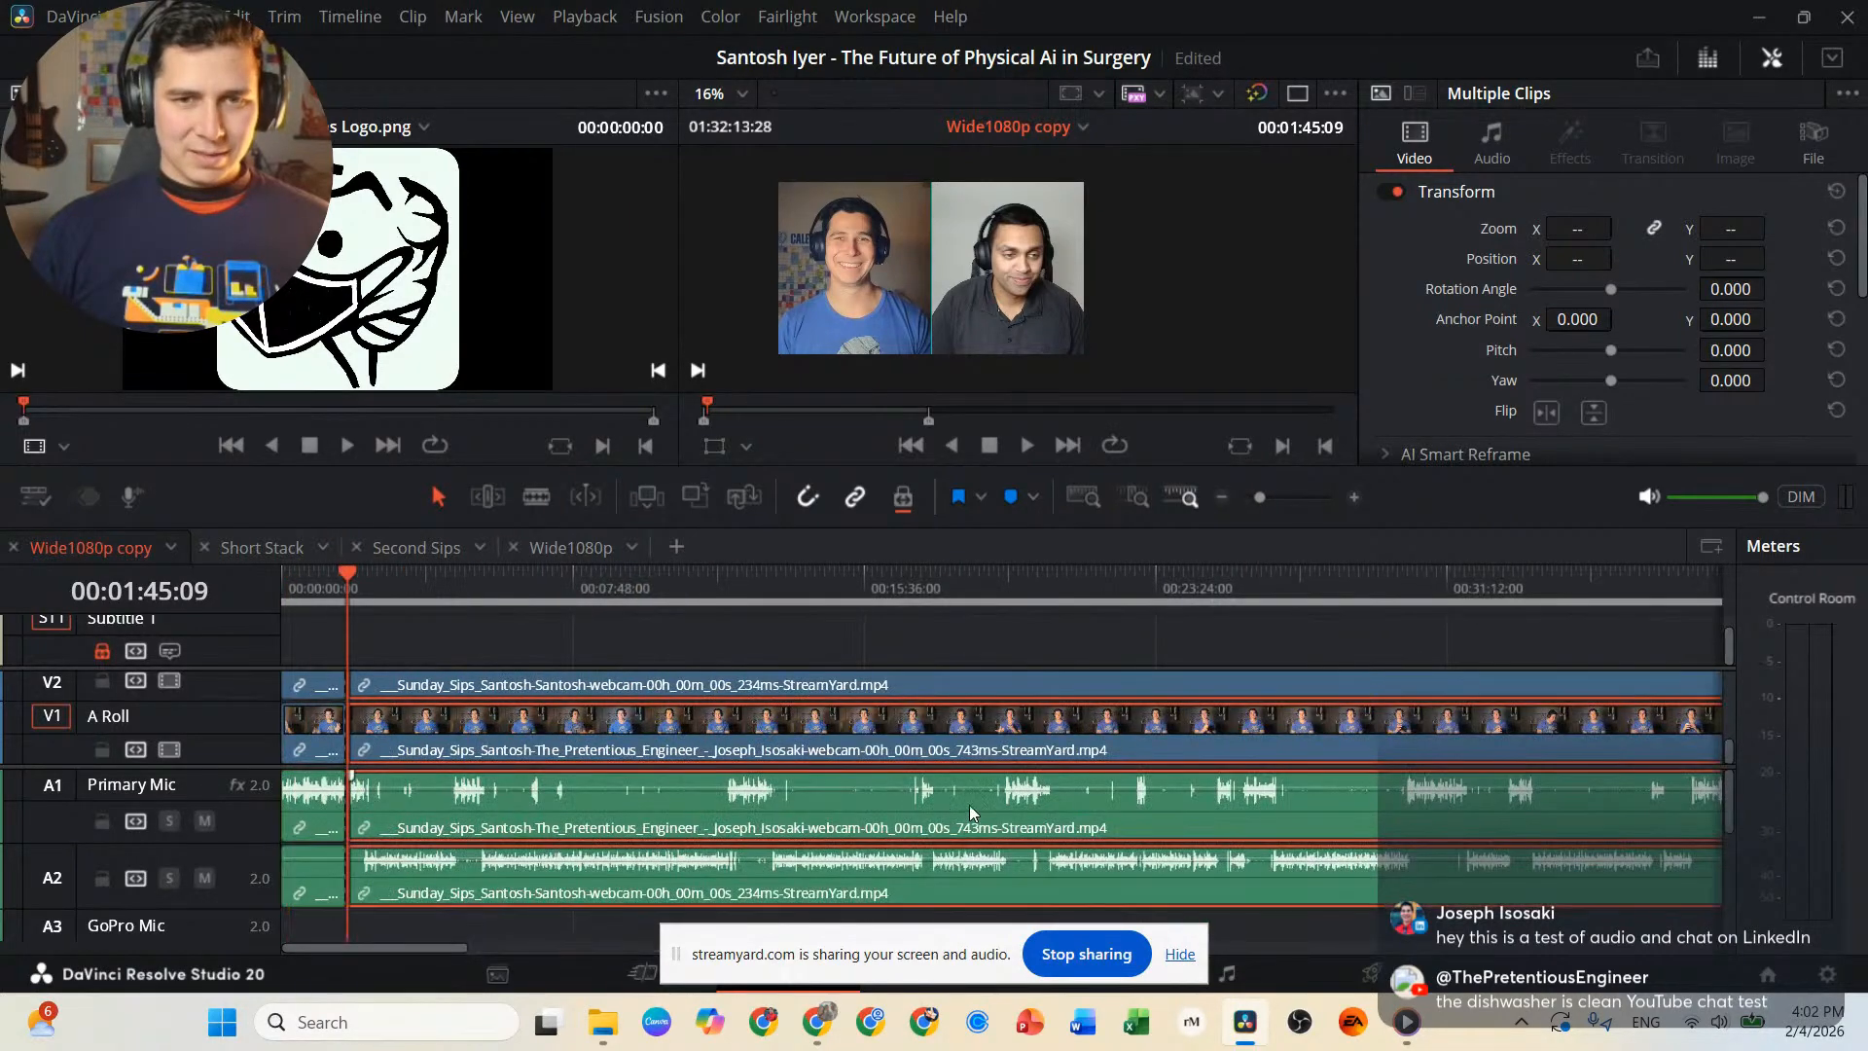
{"action": "scroll", "coordinate": [970, 804], "scroll_direction": "down", "scroll_amount": 3}
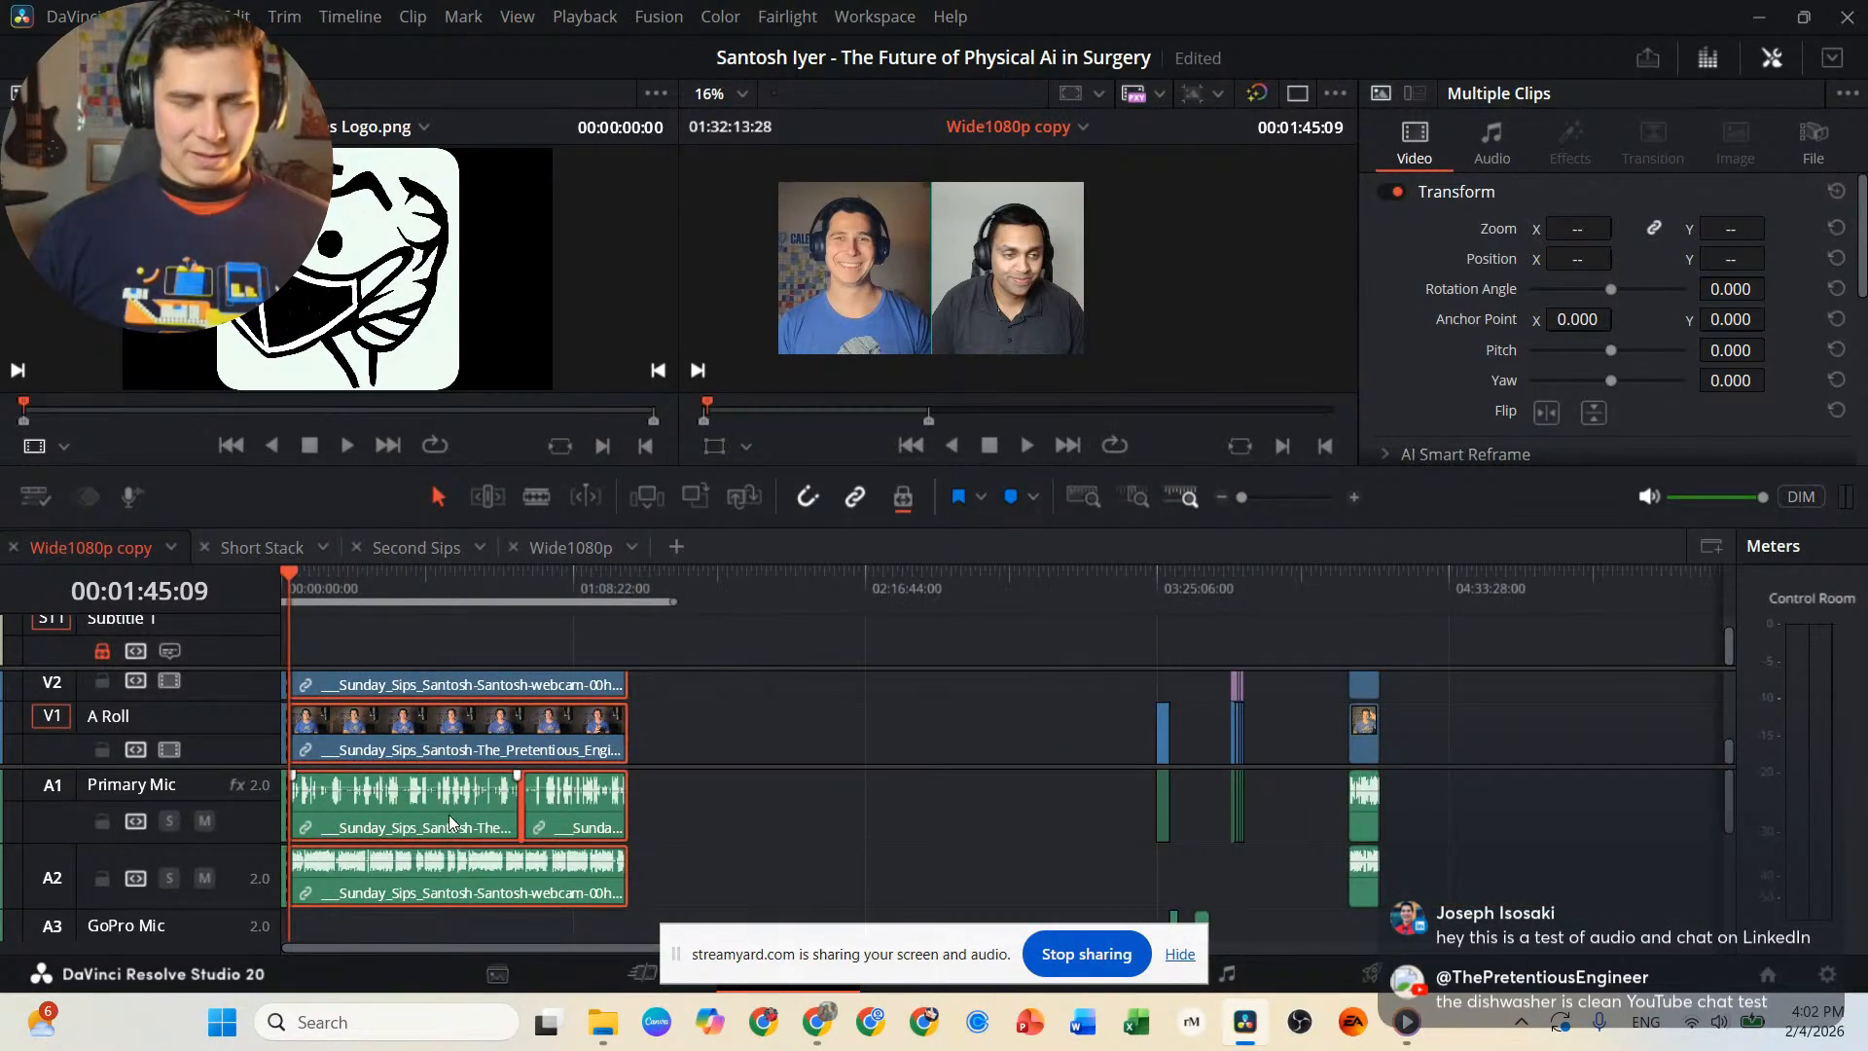
{"action": "left_click_drag", "start_coordinate": [448, 814], "coordinate": [763, 813]}
{"action": "left_click_drag", "start_coordinate": [967, 820], "coordinate": [756, 813]}
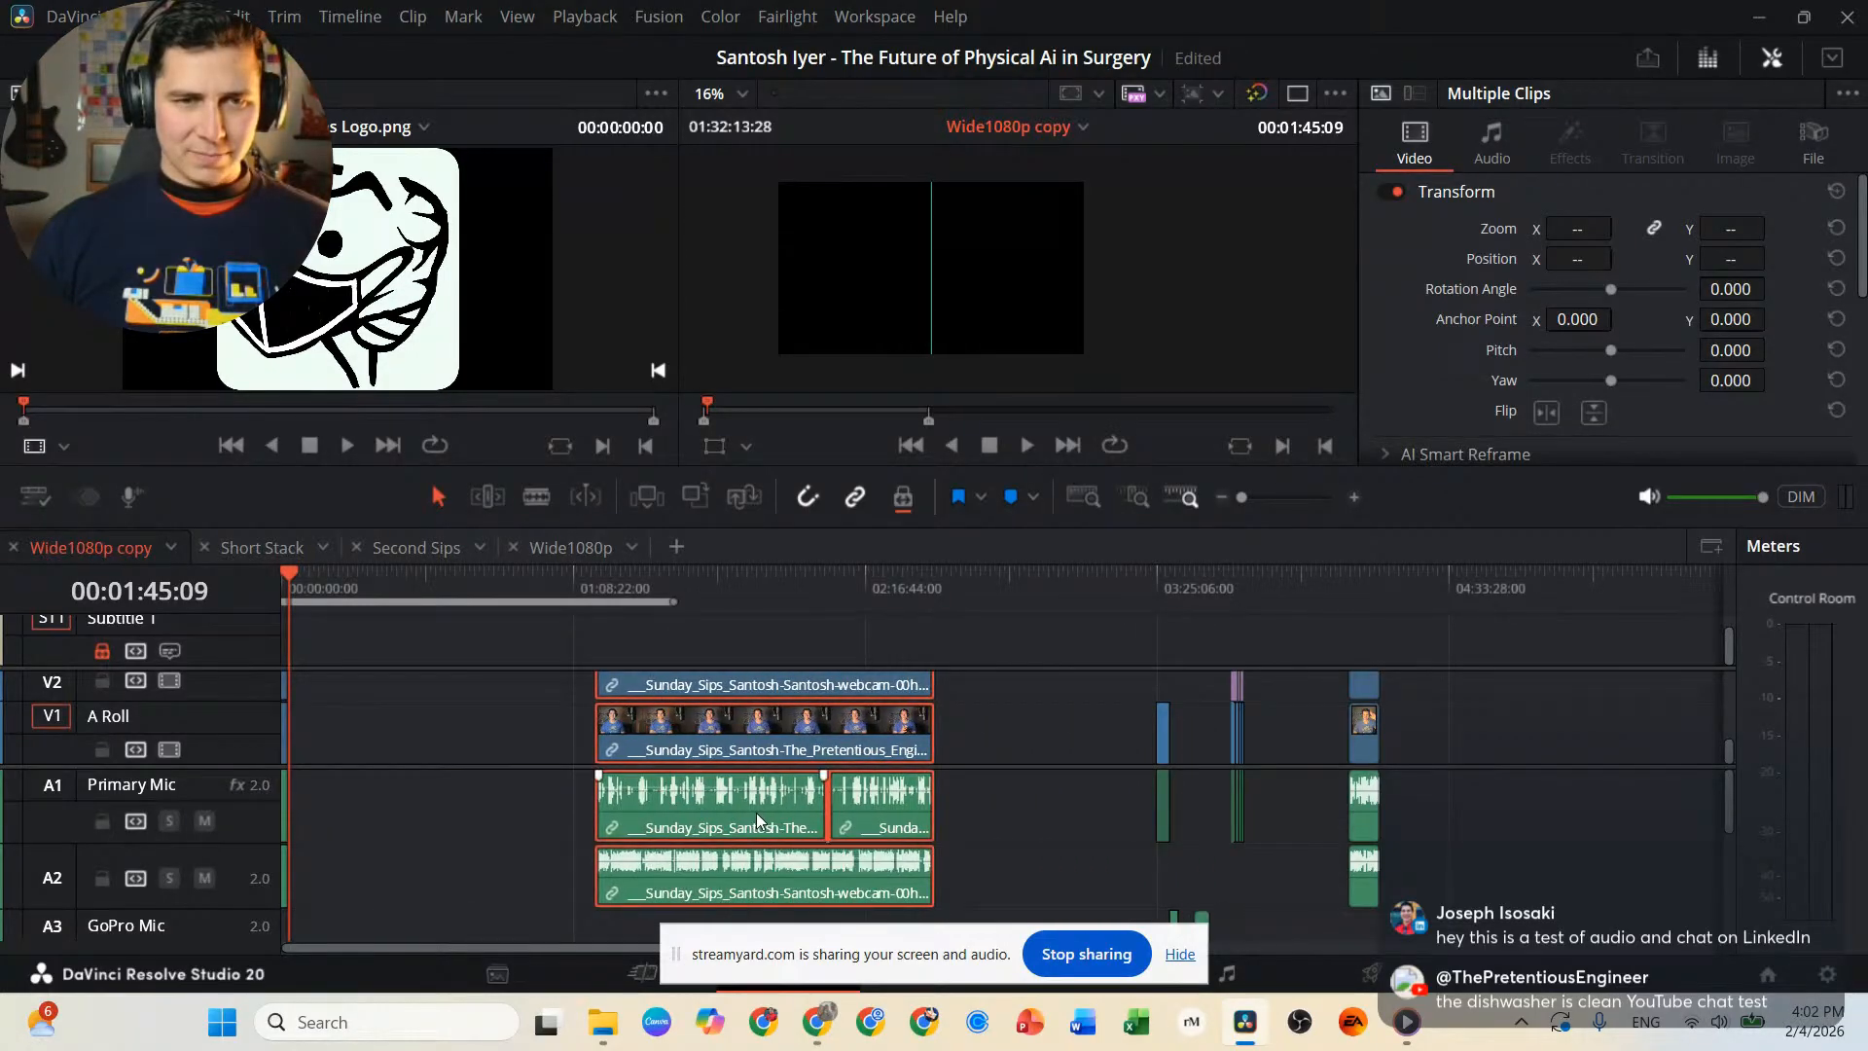
{"action": "left_click", "coordinate": [416, 720]}
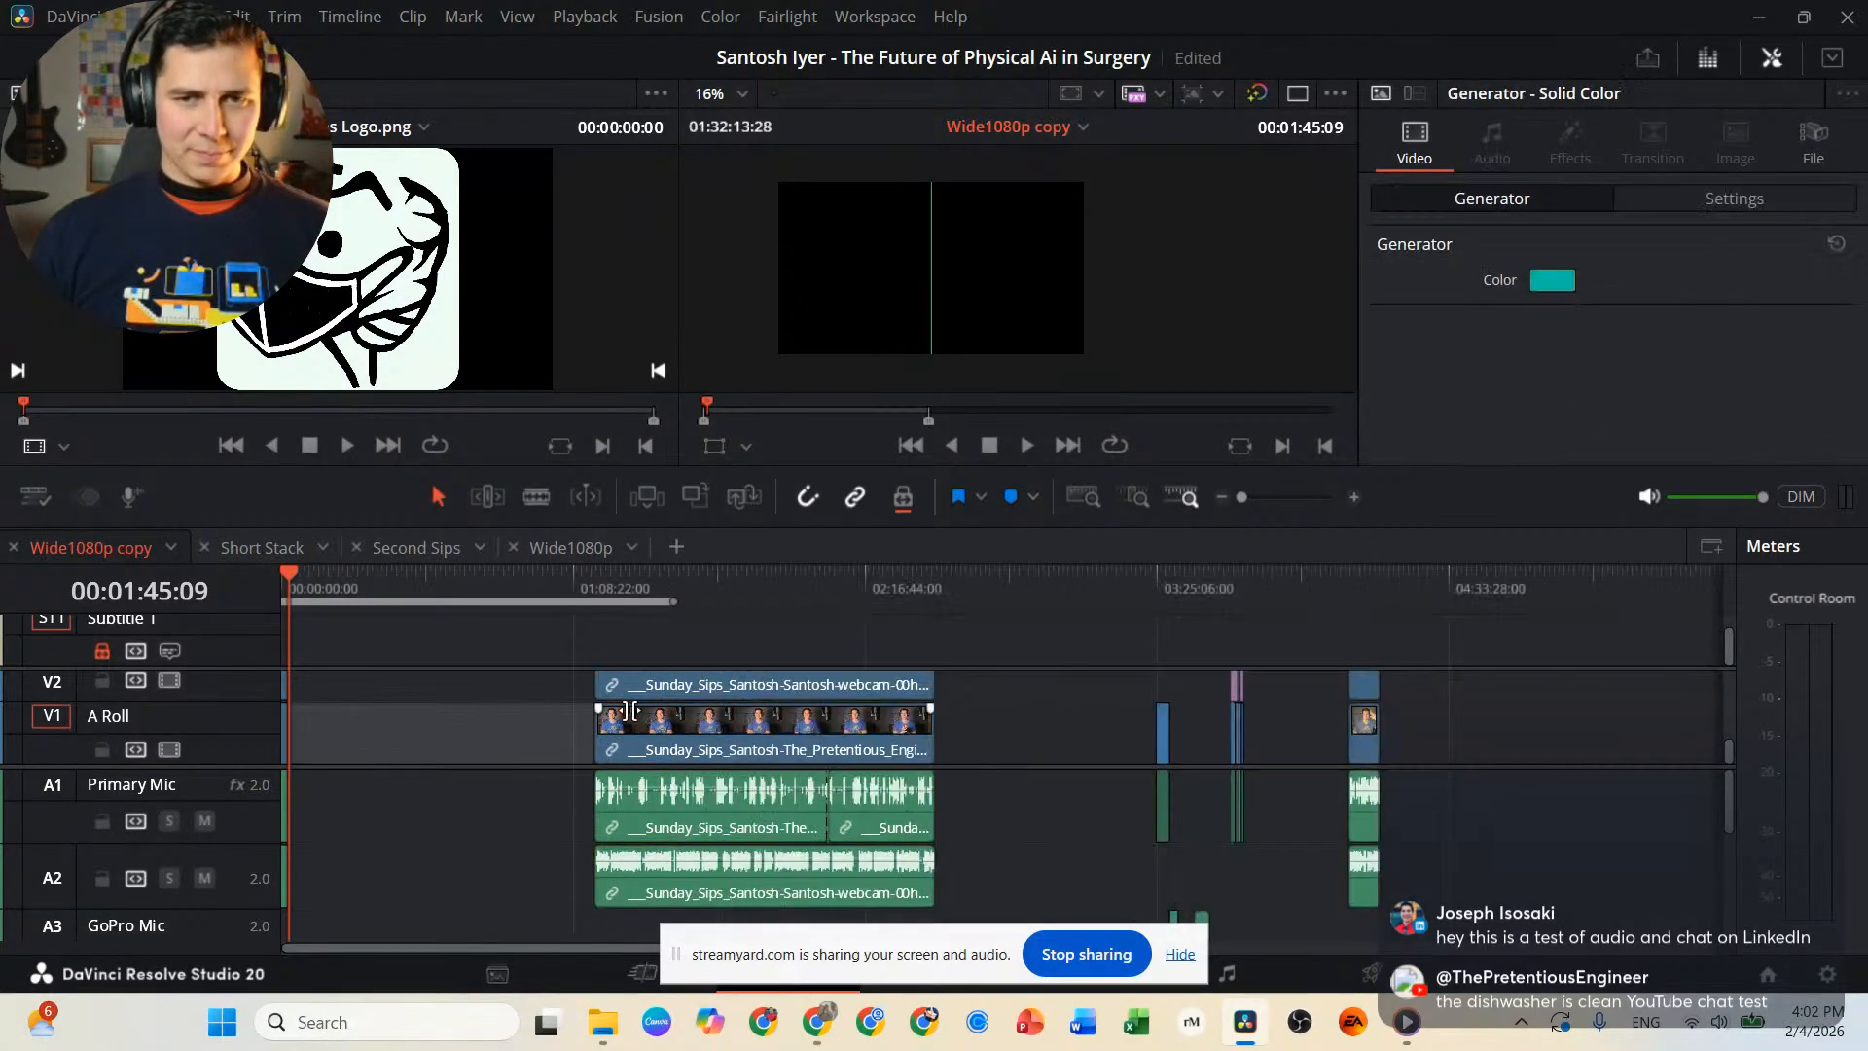
Scrub through the spare clips between 03:23:00:00 and 03:28:18:15 to identify the whiteboard and ad insert footage.
{"action": "left_click", "coordinate": [1184, 695]}
{"action": "left_click", "coordinate": [1152, 589]}
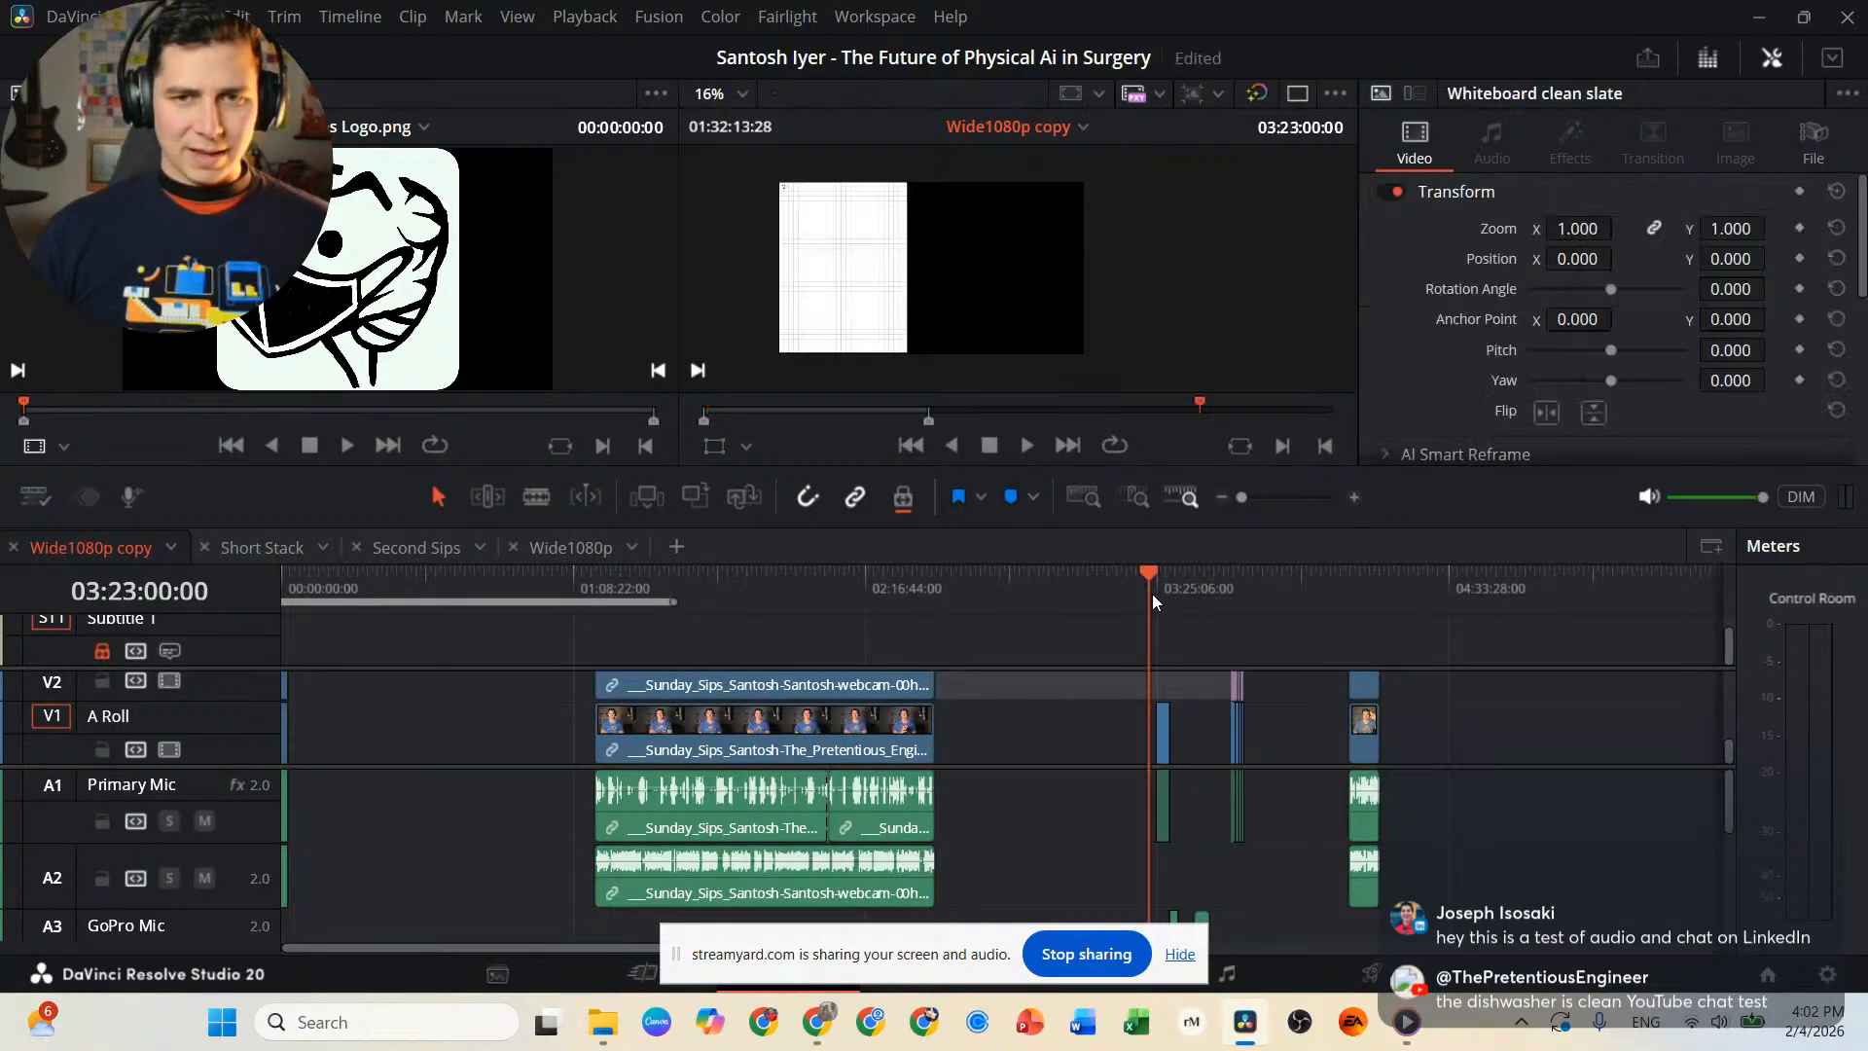
{"action": "left_click", "coordinate": [1162, 591]}
{"action": "left_click", "coordinate": [1169, 589]}
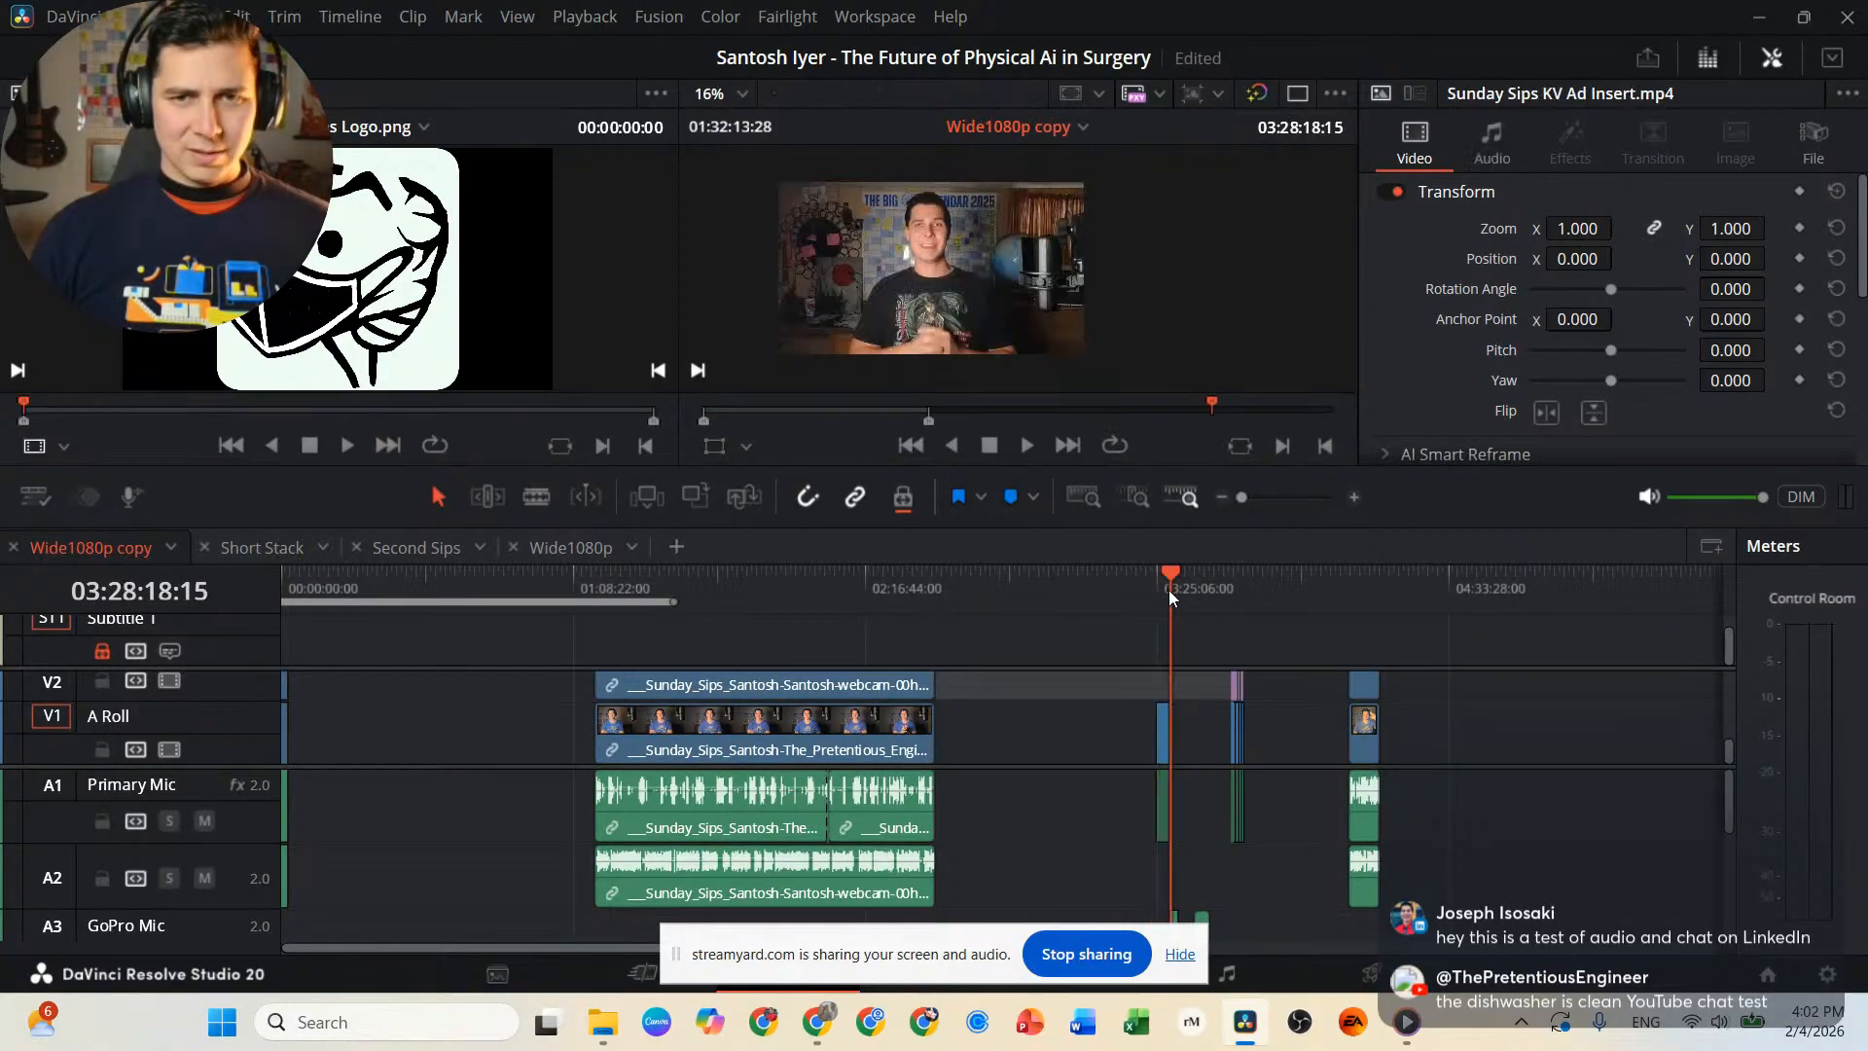
{"action": "left_click", "coordinate": [1161, 586]}
{"action": "left_click", "coordinate": [1164, 586]}
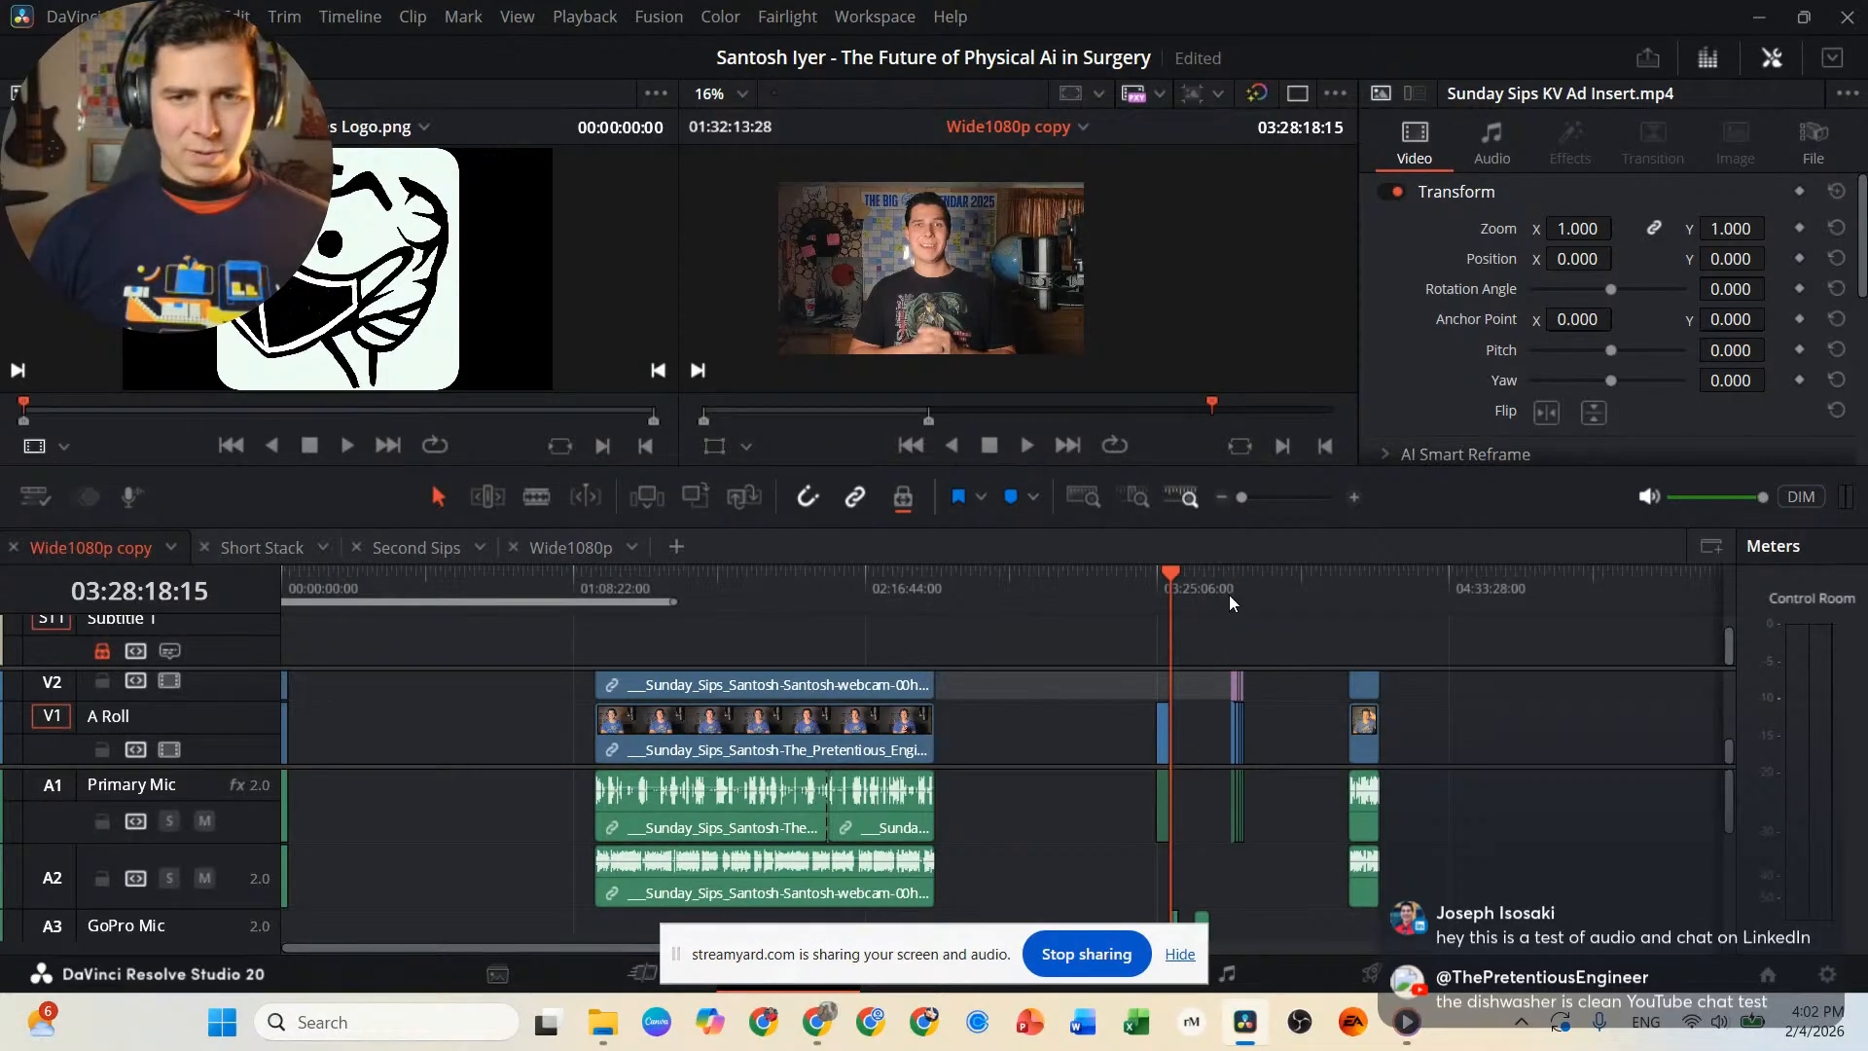
{"action": "left_click_drag", "start_coordinate": [1230, 596], "coordinate": [1141, 609]}
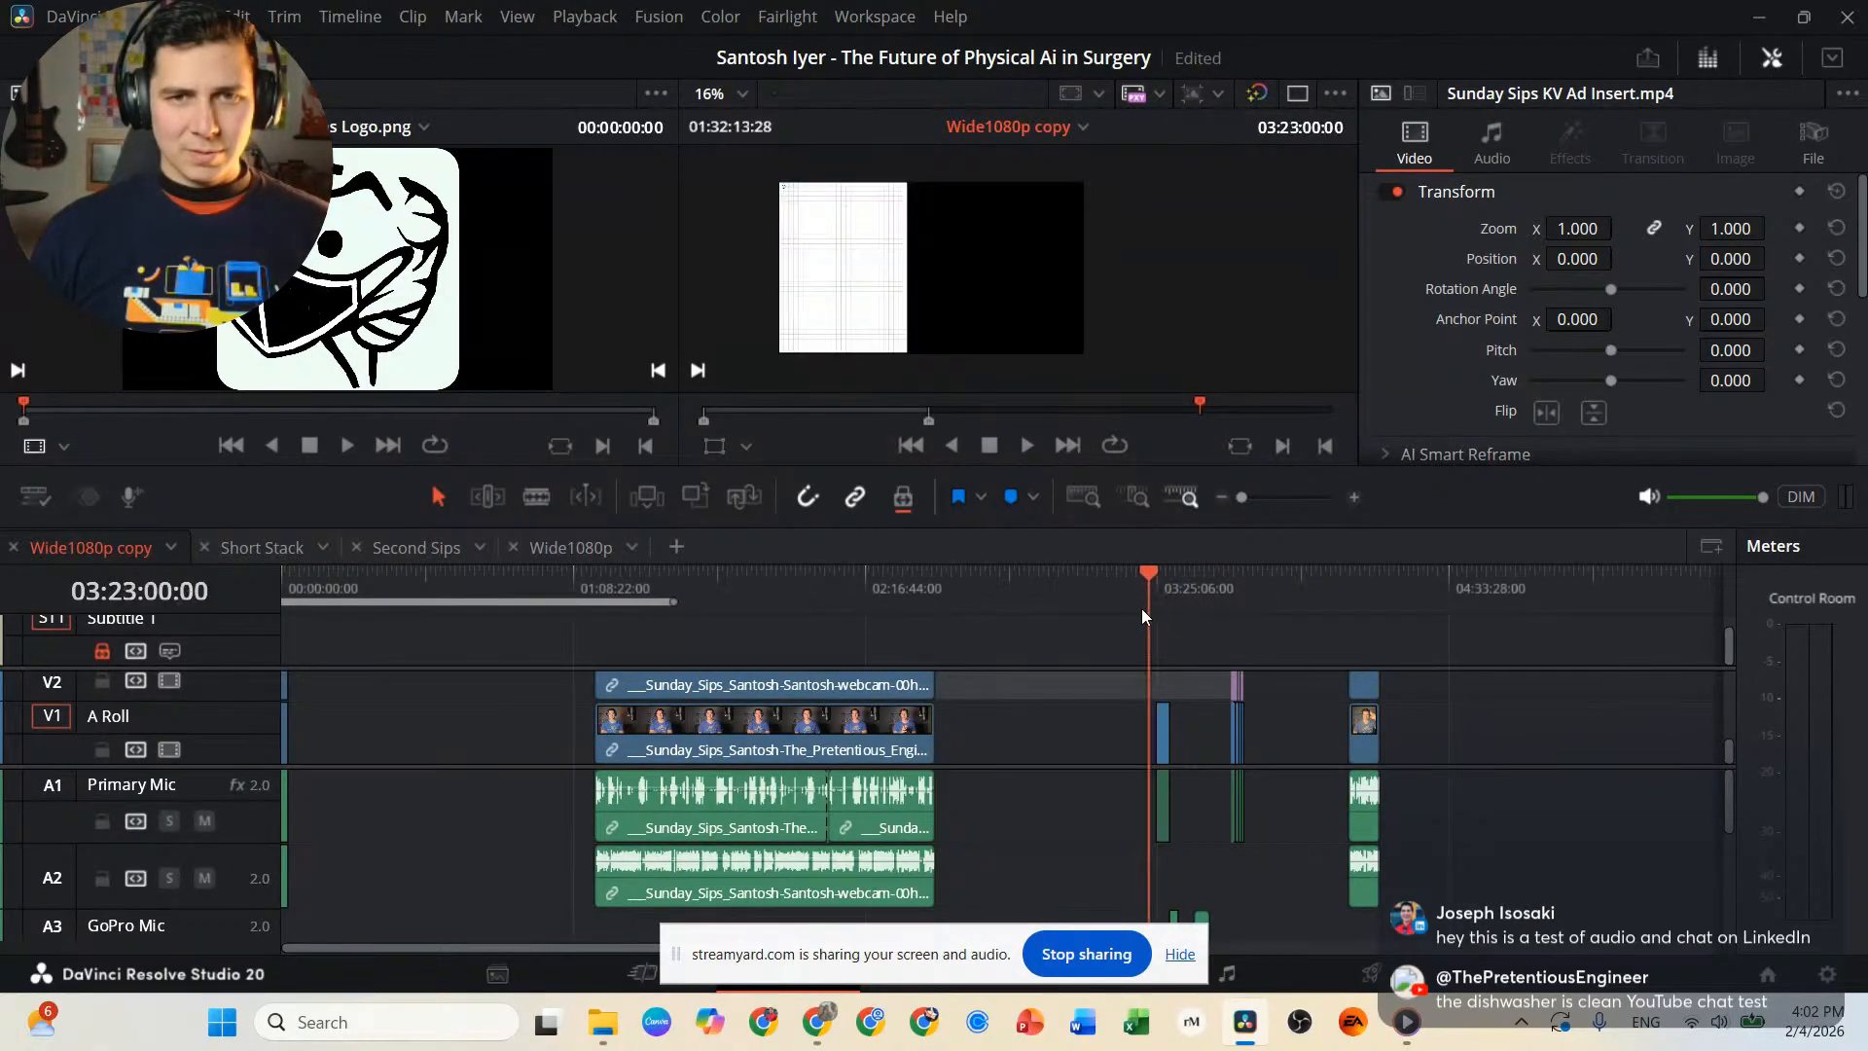
Select the Whiteboard clean slate clip on V3 at 03:23:00:00 and enlarge the video tracks area of the timeline.
{"action": "scroll", "coordinate": [1120, 702], "scroll_direction": "up", "scroll_amount": 3}
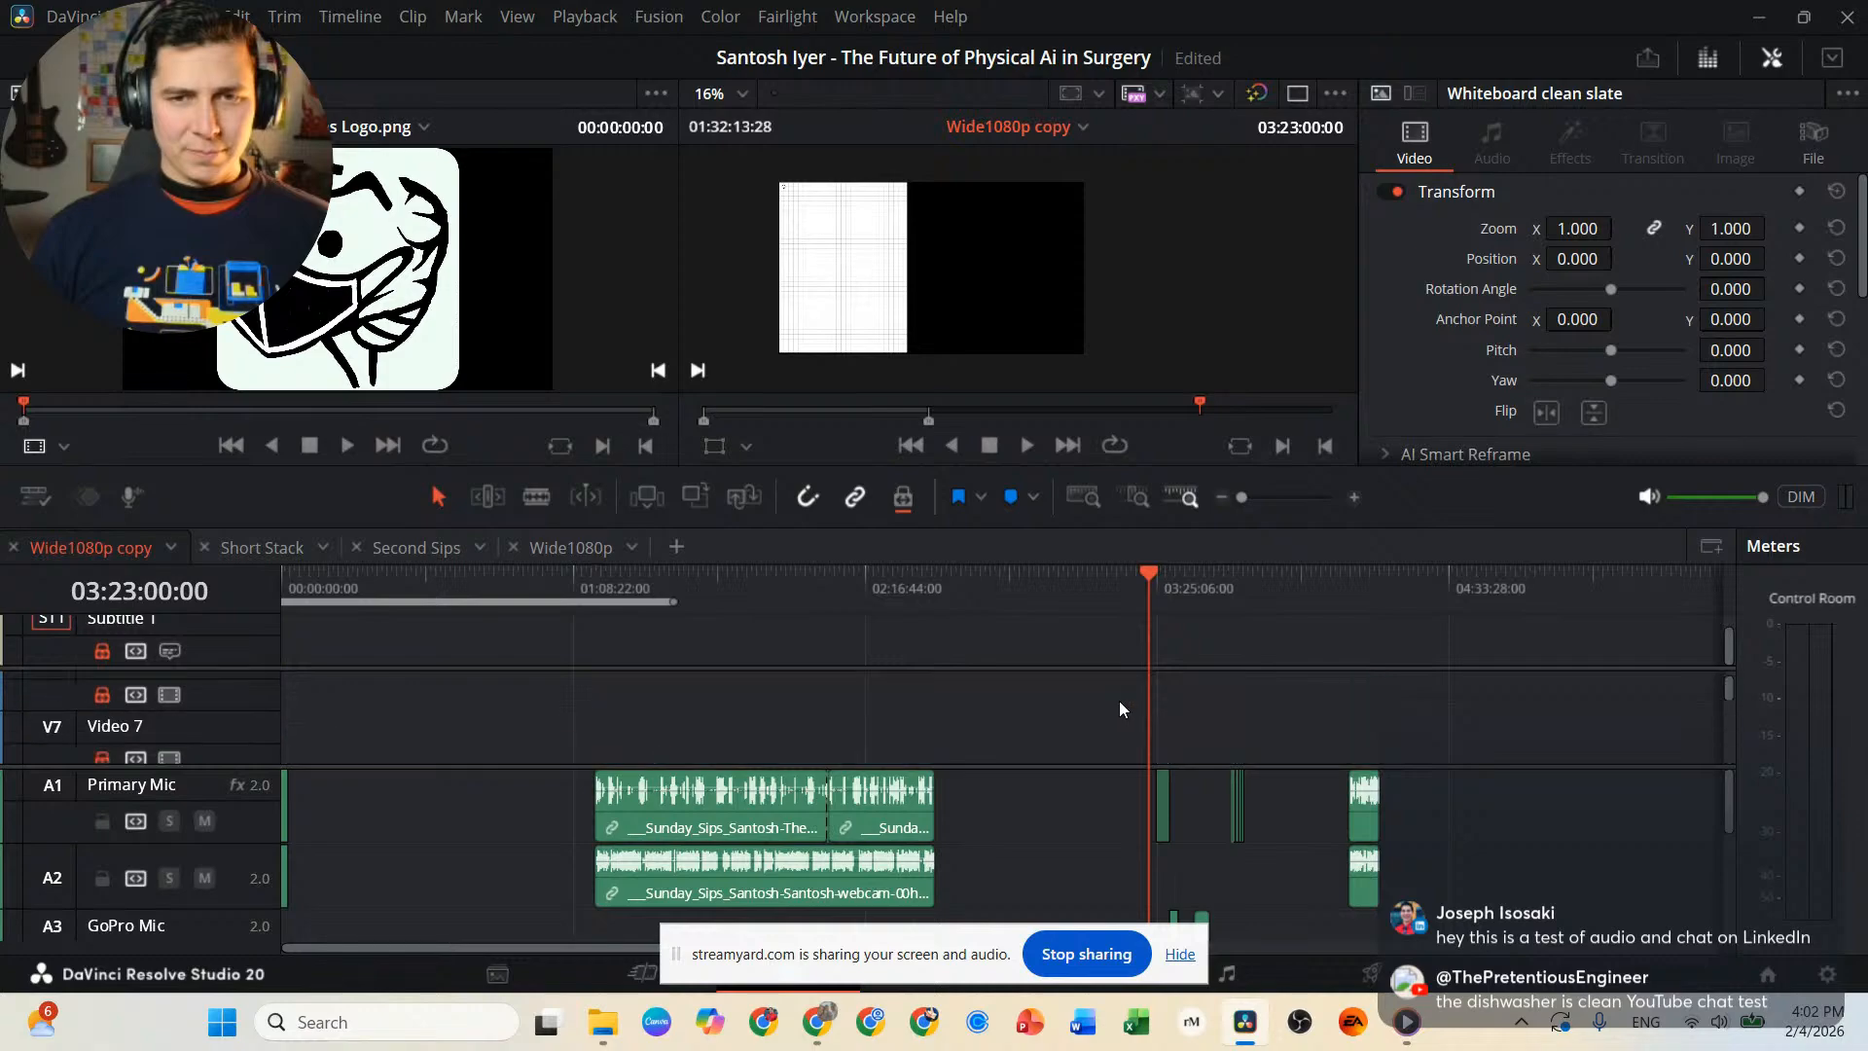
{"action": "scroll", "coordinate": [1117, 701], "scroll_direction": "down", "scroll_amount": 5}
{"action": "scroll", "coordinate": [1118, 701], "scroll_direction": "up", "scroll_amount": 3}
{"action": "scroll", "coordinate": [1115, 701], "scroll_direction": "up", "scroll_amount": 3}
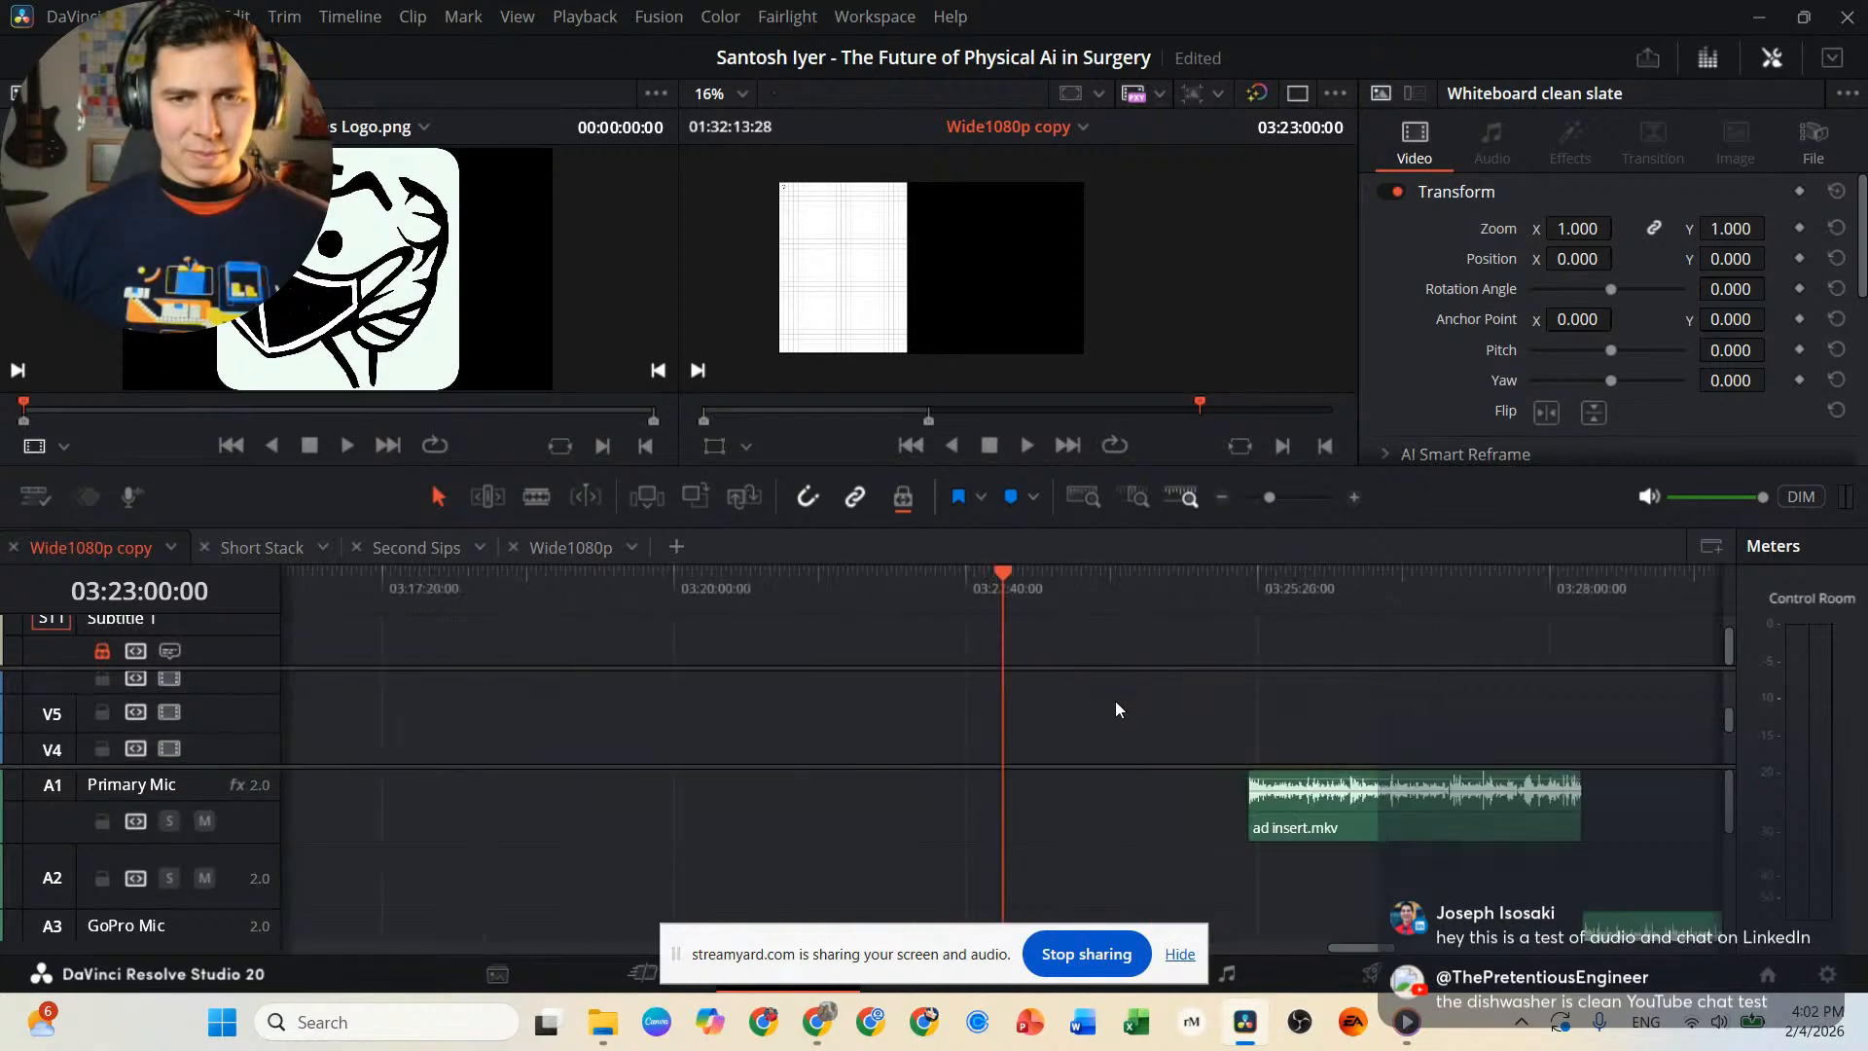
{"action": "scroll", "coordinate": [1104, 720], "scroll_direction": "down", "scroll_amount": 3}
{"action": "scroll", "coordinate": [1088, 722], "scroll_direction": "up", "scroll_amount": 5}
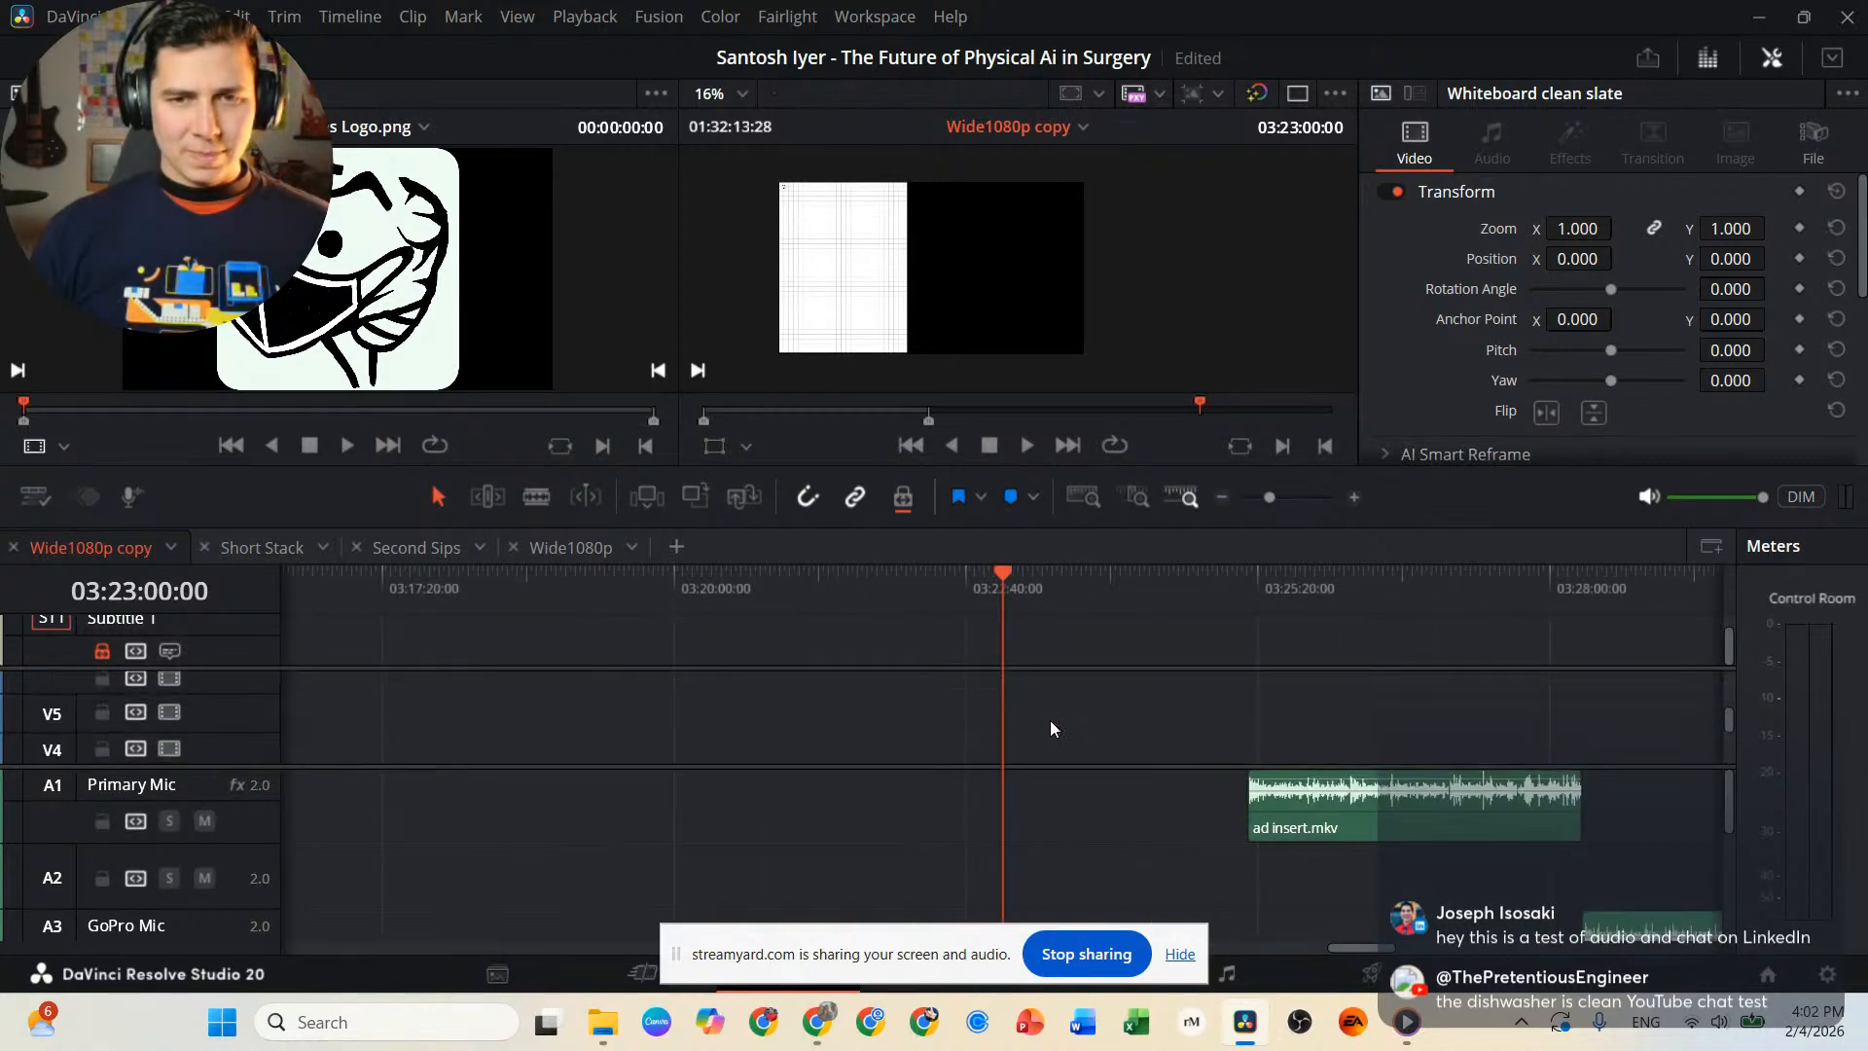
{"action": "scroll", "coordinate": [1022, 720], "scroll_direction": "up", "scroll_amount": 1}
{"action": "scroll", "coordinate": [1022, 720], "scroll_direction": "down", "scroll_amount": 5}
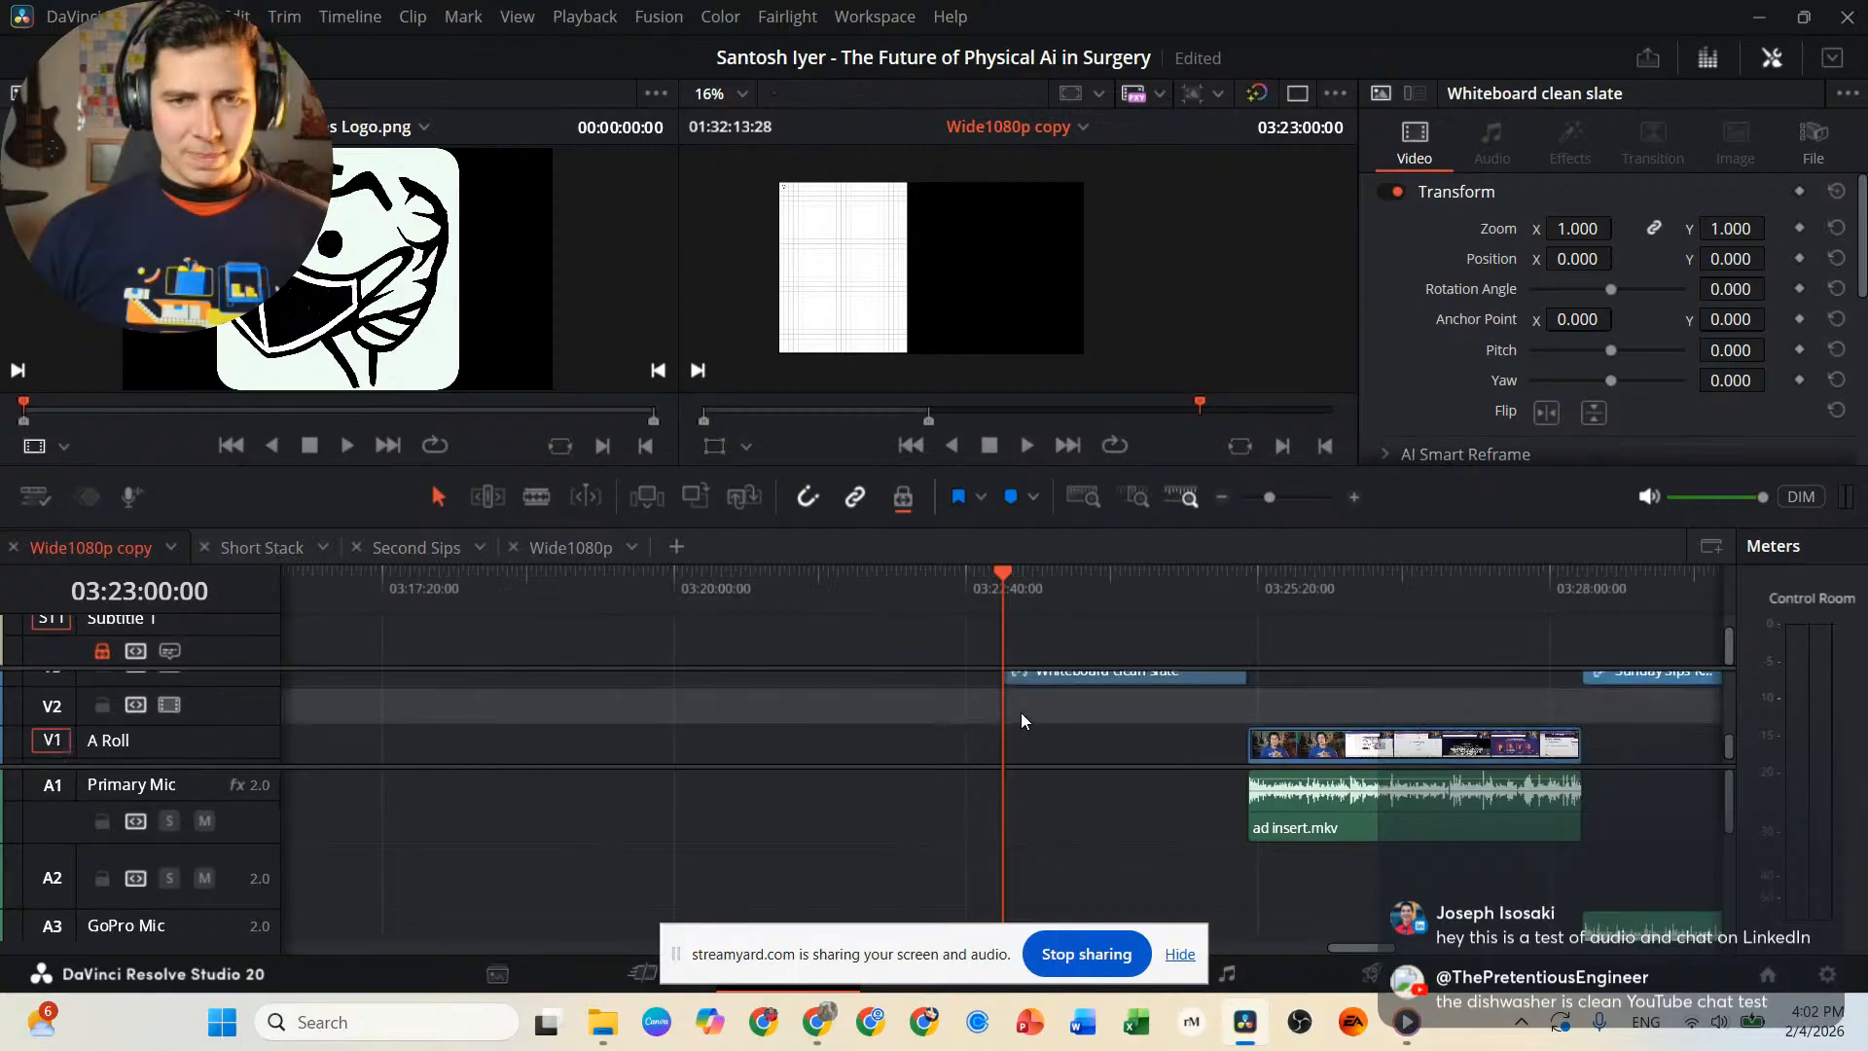
{"action": "scroll", "coordinate": [1022, 720], "scroll_direction": "up", "scroll_amount": 3}
{"action": "scroll", "coordinate": [1021, 720], "scroll_direction": "down", "scroll_amount": 3}
{"action": "scroll", "coordinate": [1022, 718], "scroll_direction": "up", "scroll_amount": 6}
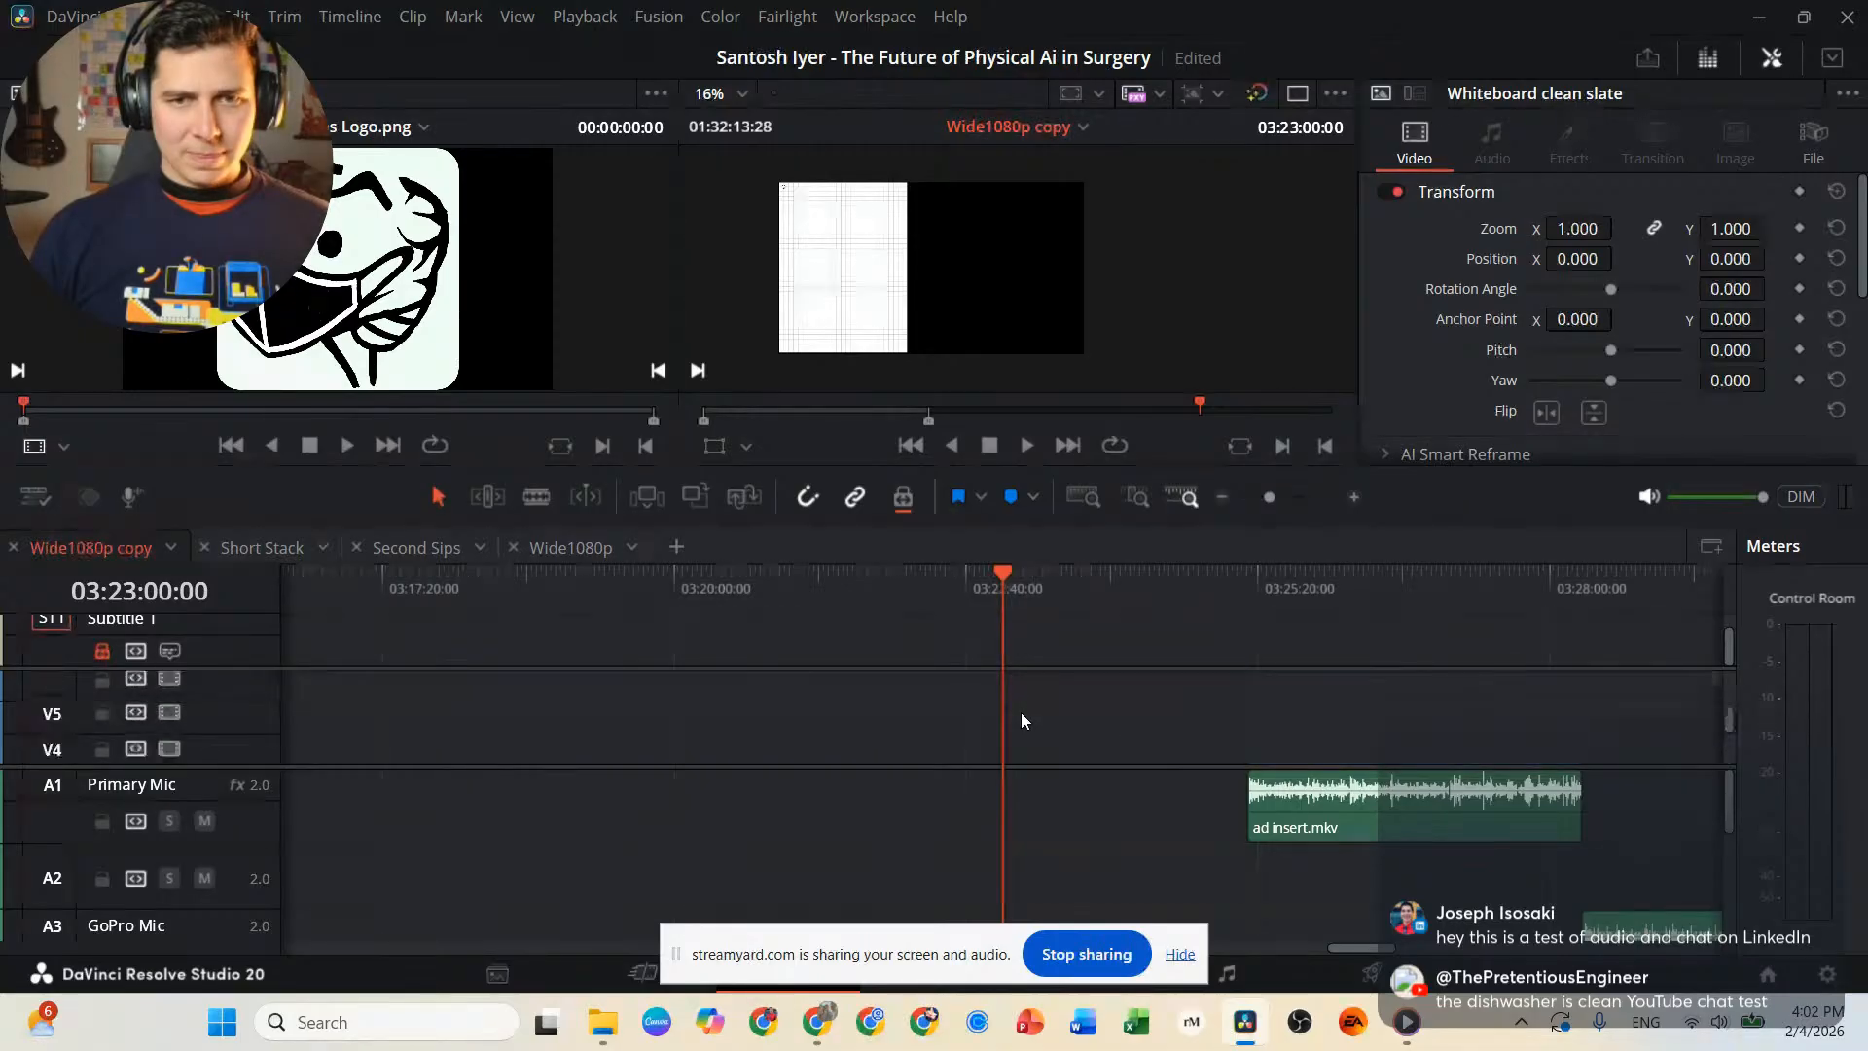
{"action": "scroll", "coordinate": [1022, 719], "scroll_direction": "down", "scroll_amount": 6}
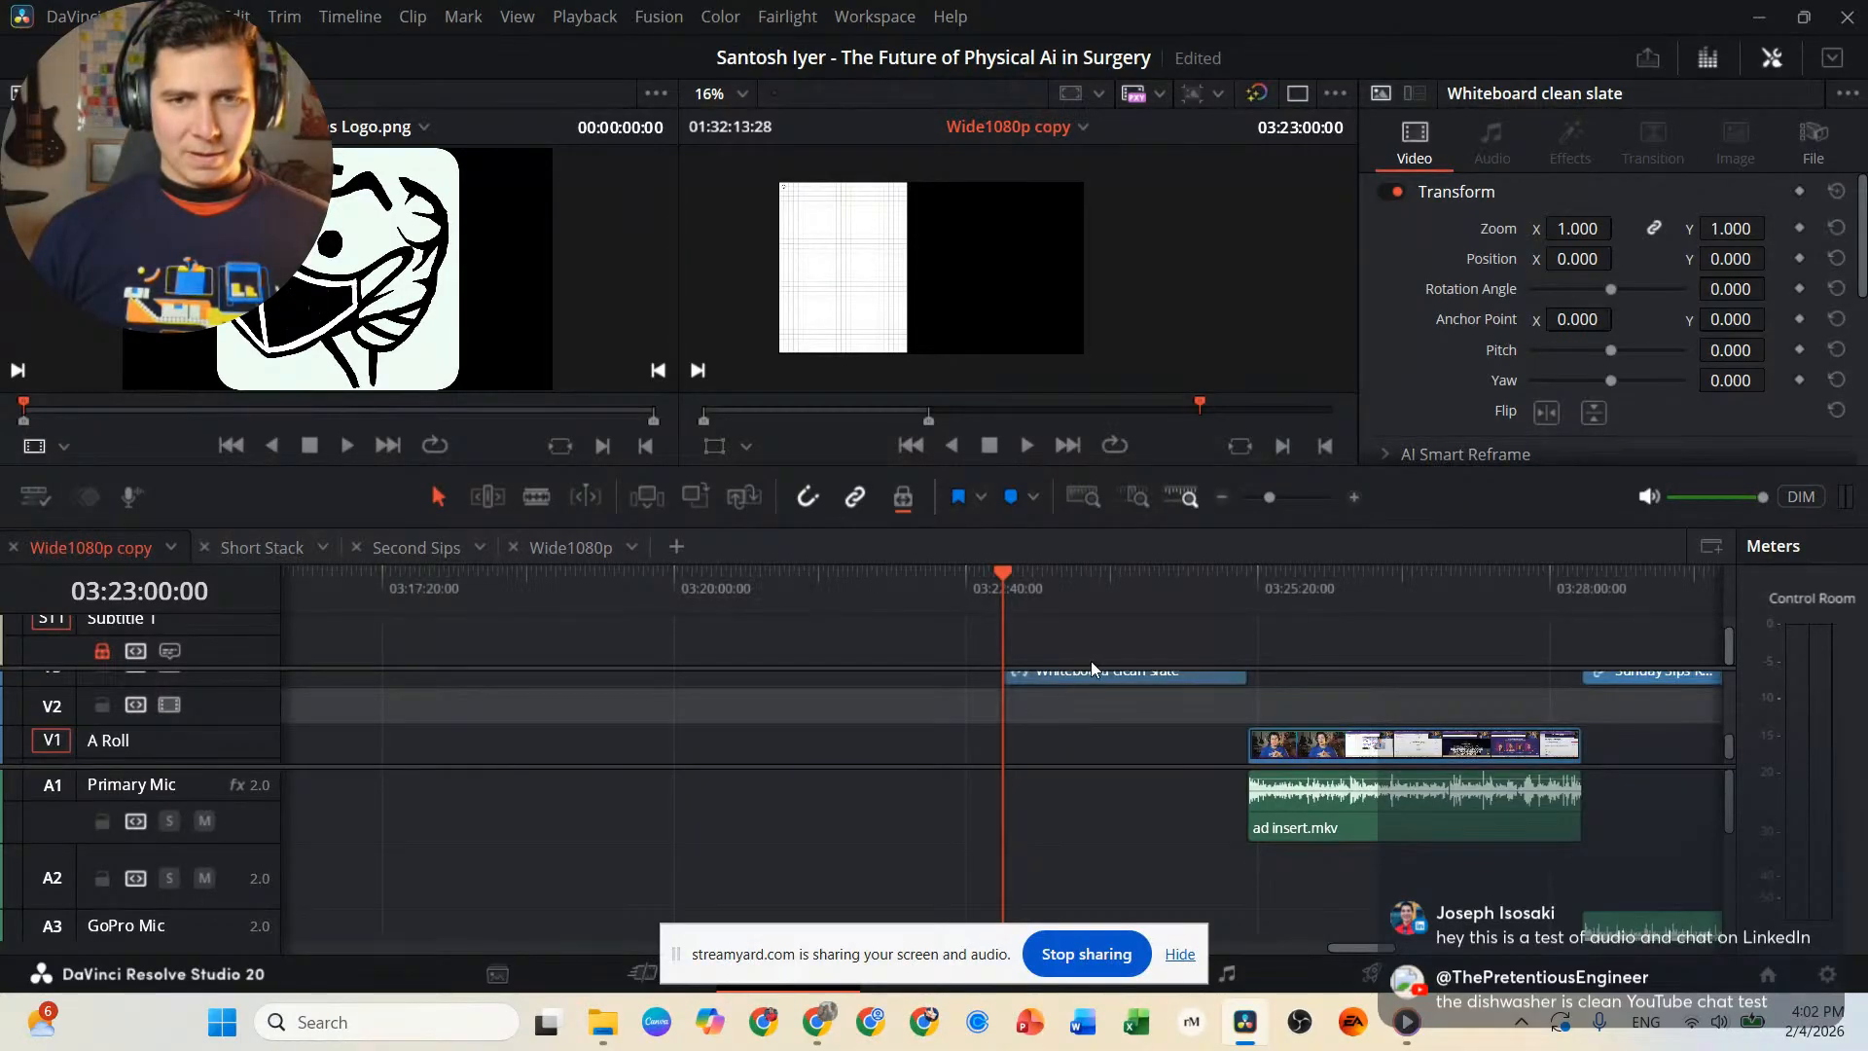
{"action": "left_click", "coordinate": [1099, 677]}
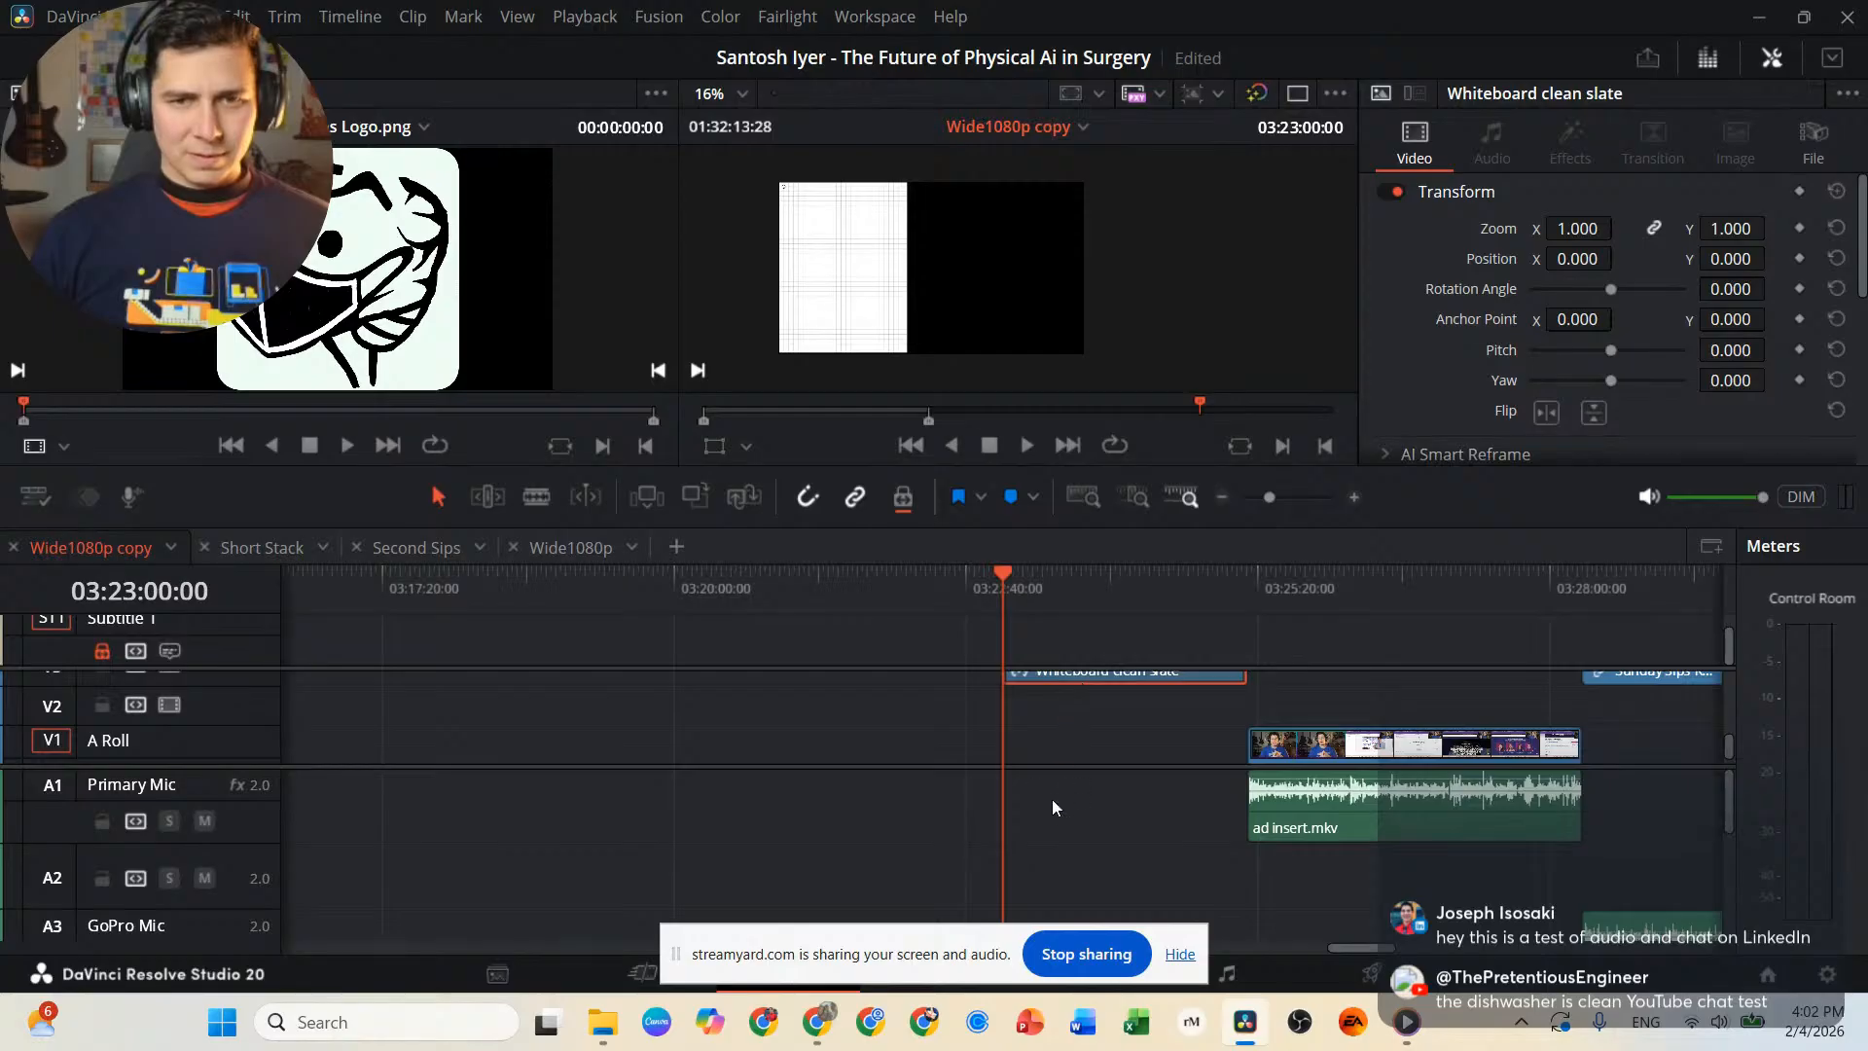
{"action": "left_click_drag", "start_coordinate": [1080, 766], "coordinate": [1086, 818]}
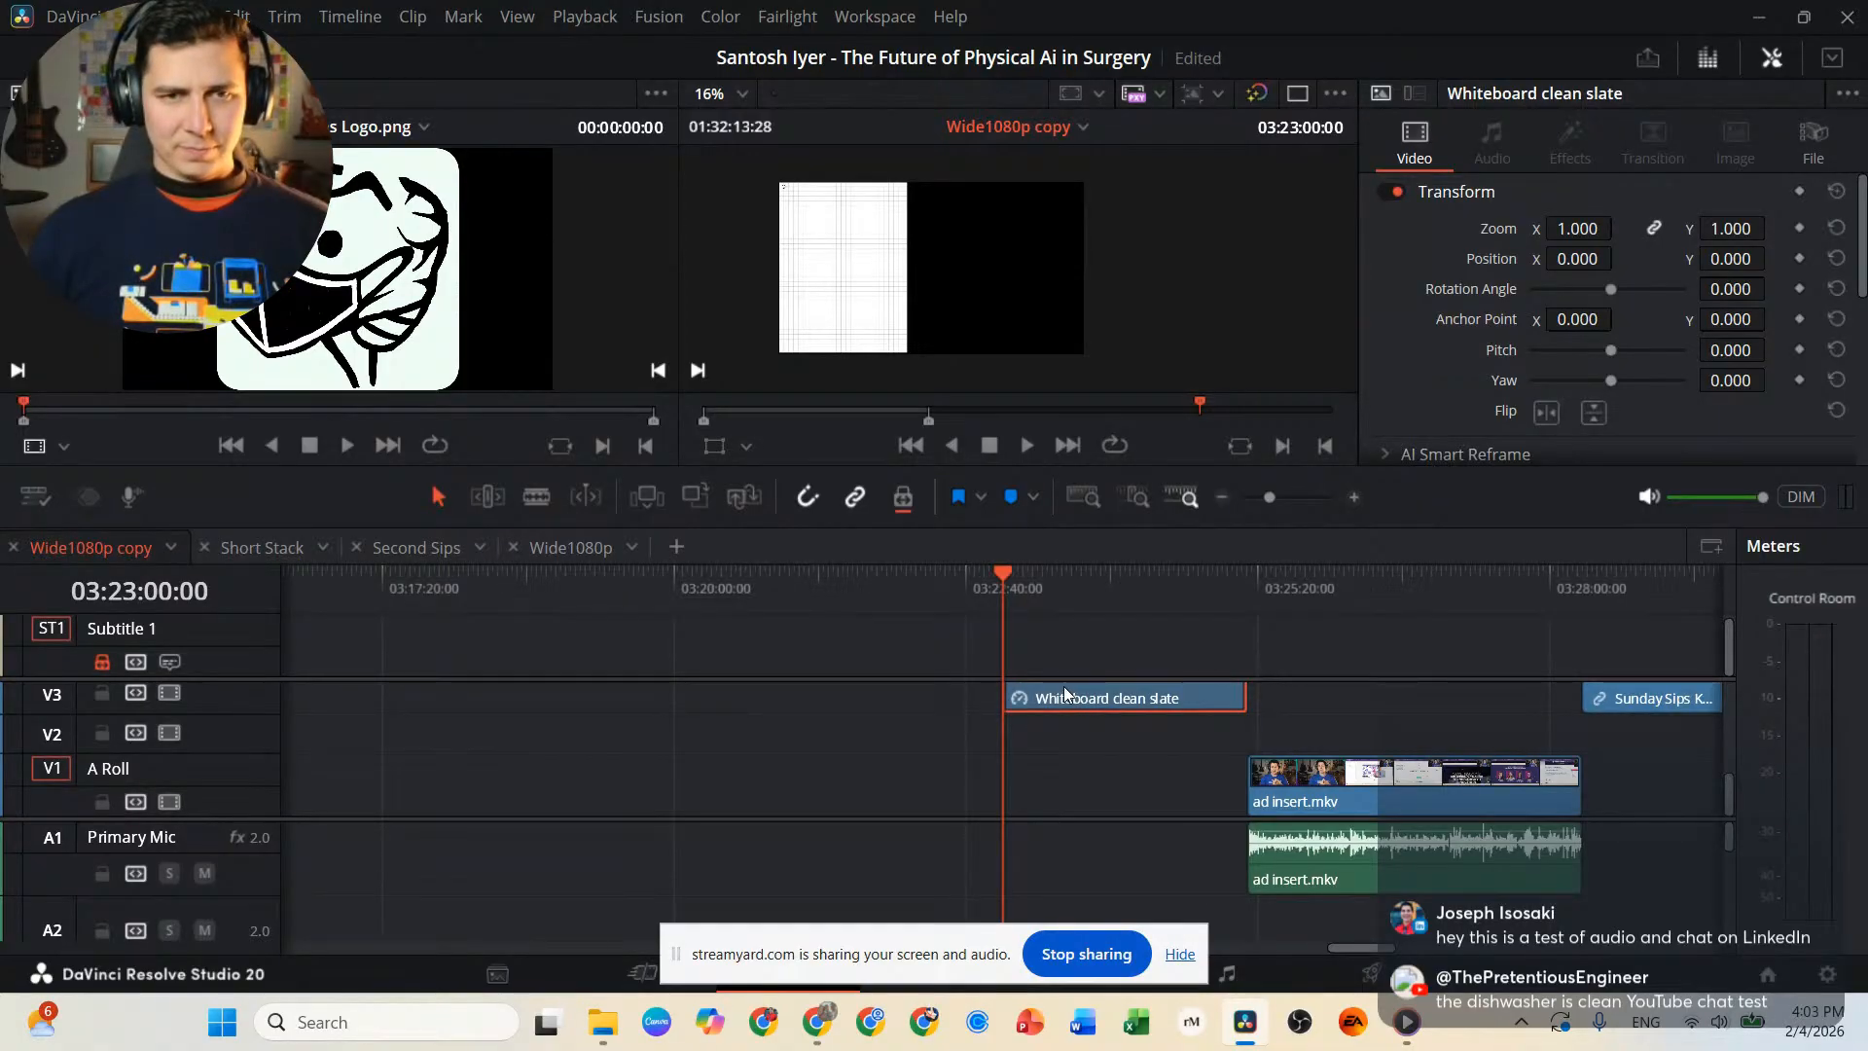
Move the Whiteboard clean slate clip along V3 to start at the 00:01:45:09 cut and preview it at 00:02:46:02.
{"action": "left_click_drag", "start_coordinate": [1077, 679], "coordinate": [404, 719]}
{"action": "scroll", "coordinate": [1030, 703], "scroll_direction": "down", "scroll_amount": 5}
{"action": "scroll", "coordinate": [1030, 703], "scroll_direction": "up", "scroll_amount": 5}
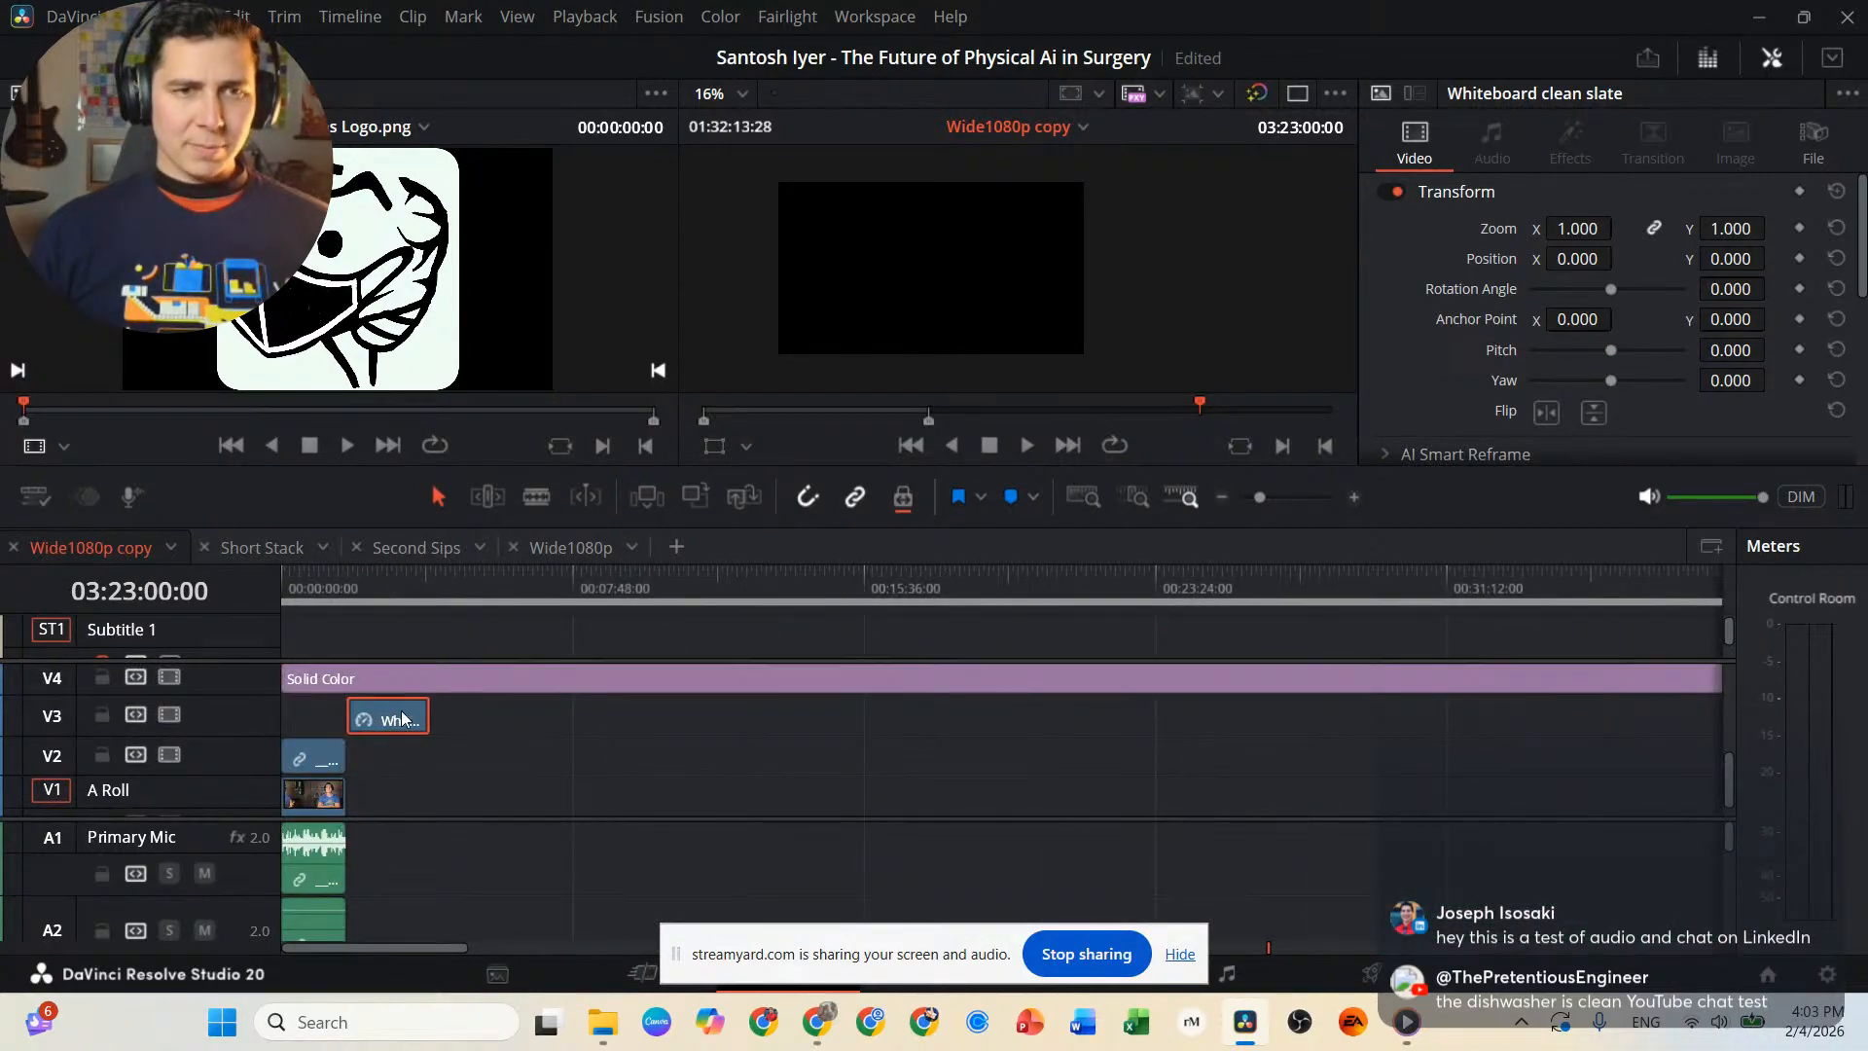
{"action": "left_click", "coordinate": [385, 599]}
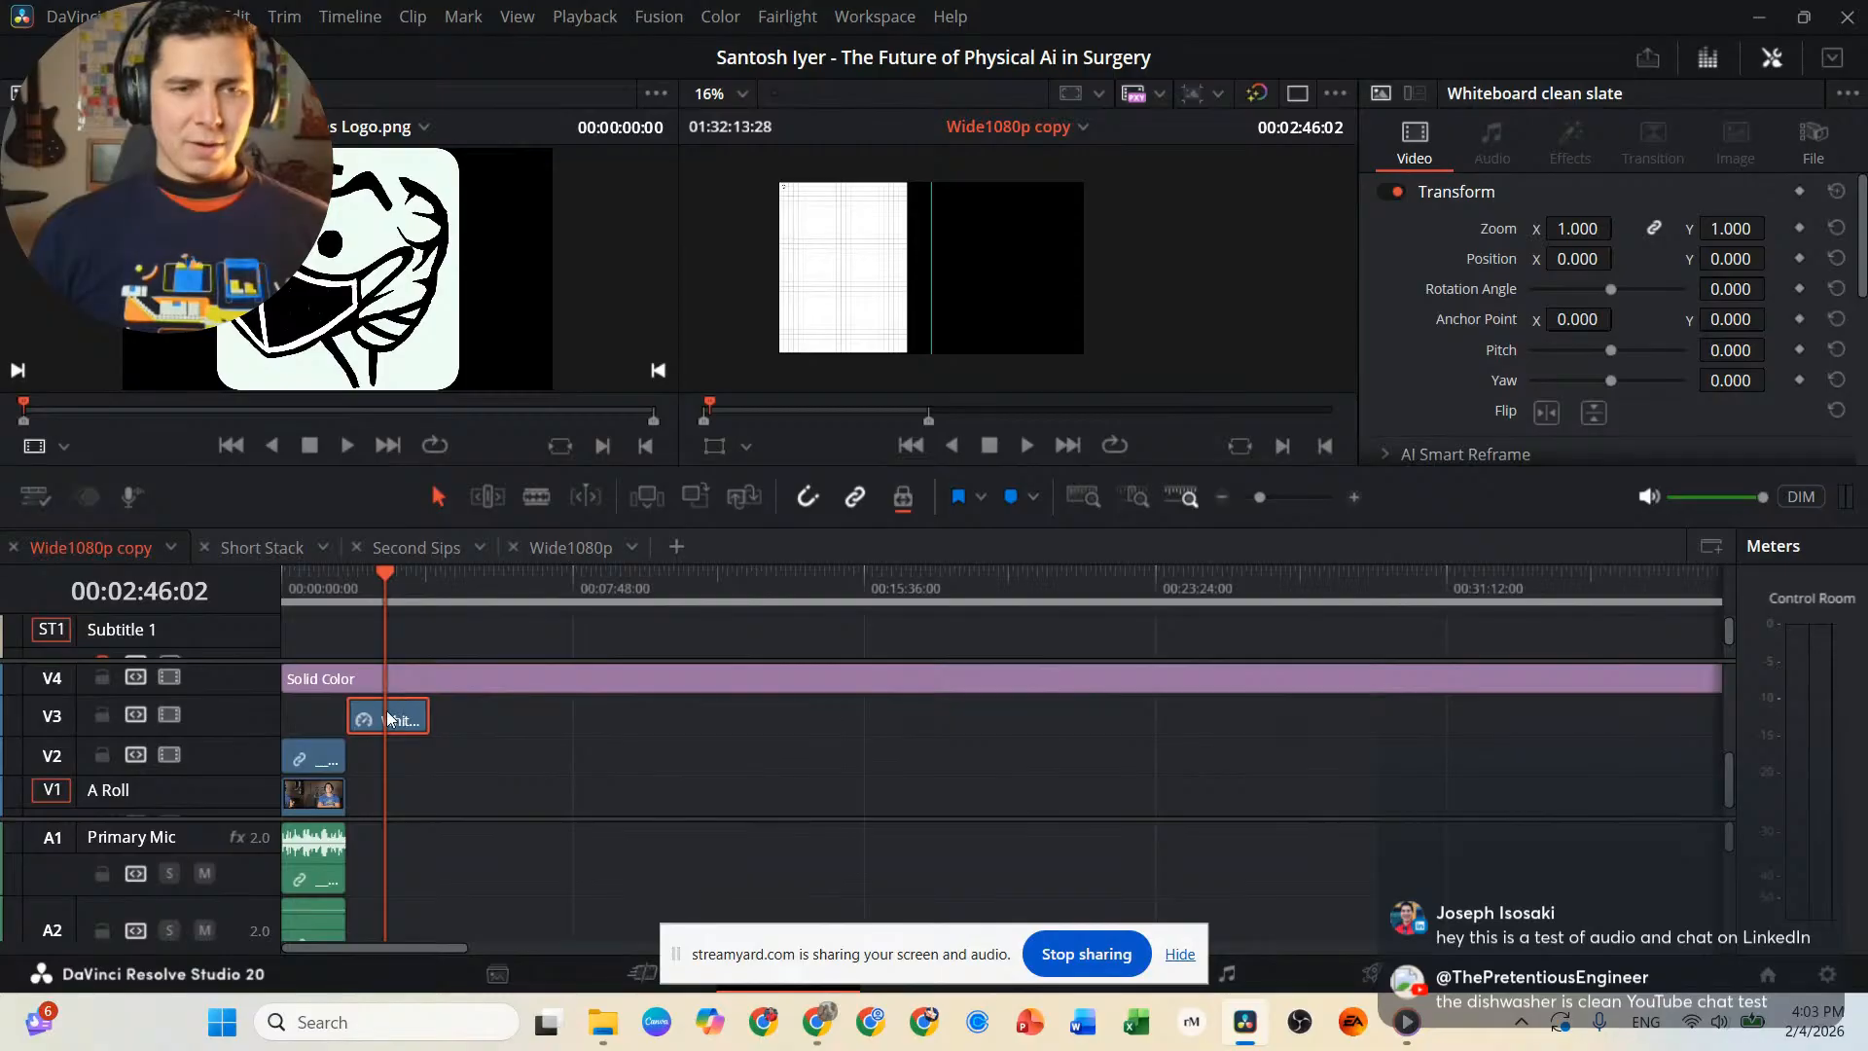
Split the Solid Color generator on V4 at 00:01:45:09 and move its later part to start between the 00:07:48:00 and 00:15:36:00 marks.
{"action": "left_click", "coordinate": [352, 584]}
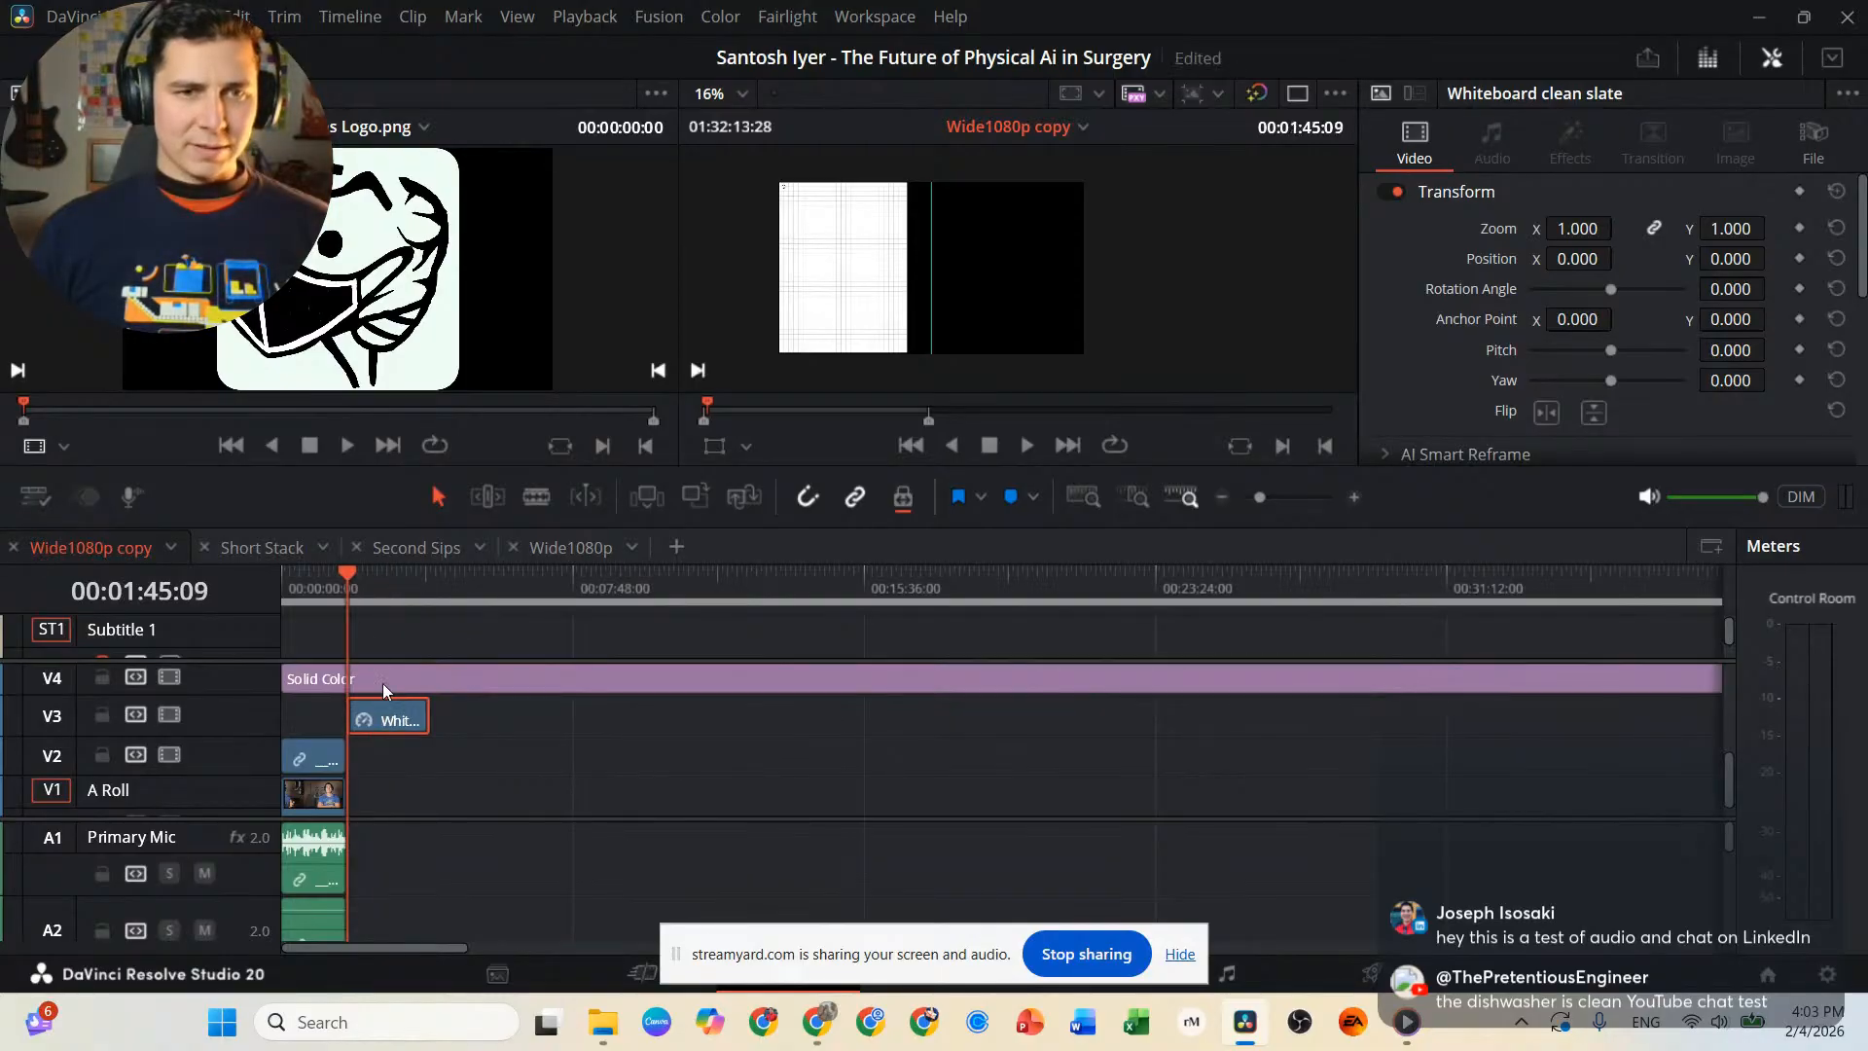
{"action": "key", "text": "b"}
{"action": "left_click", "coordinate": [349, 679]}
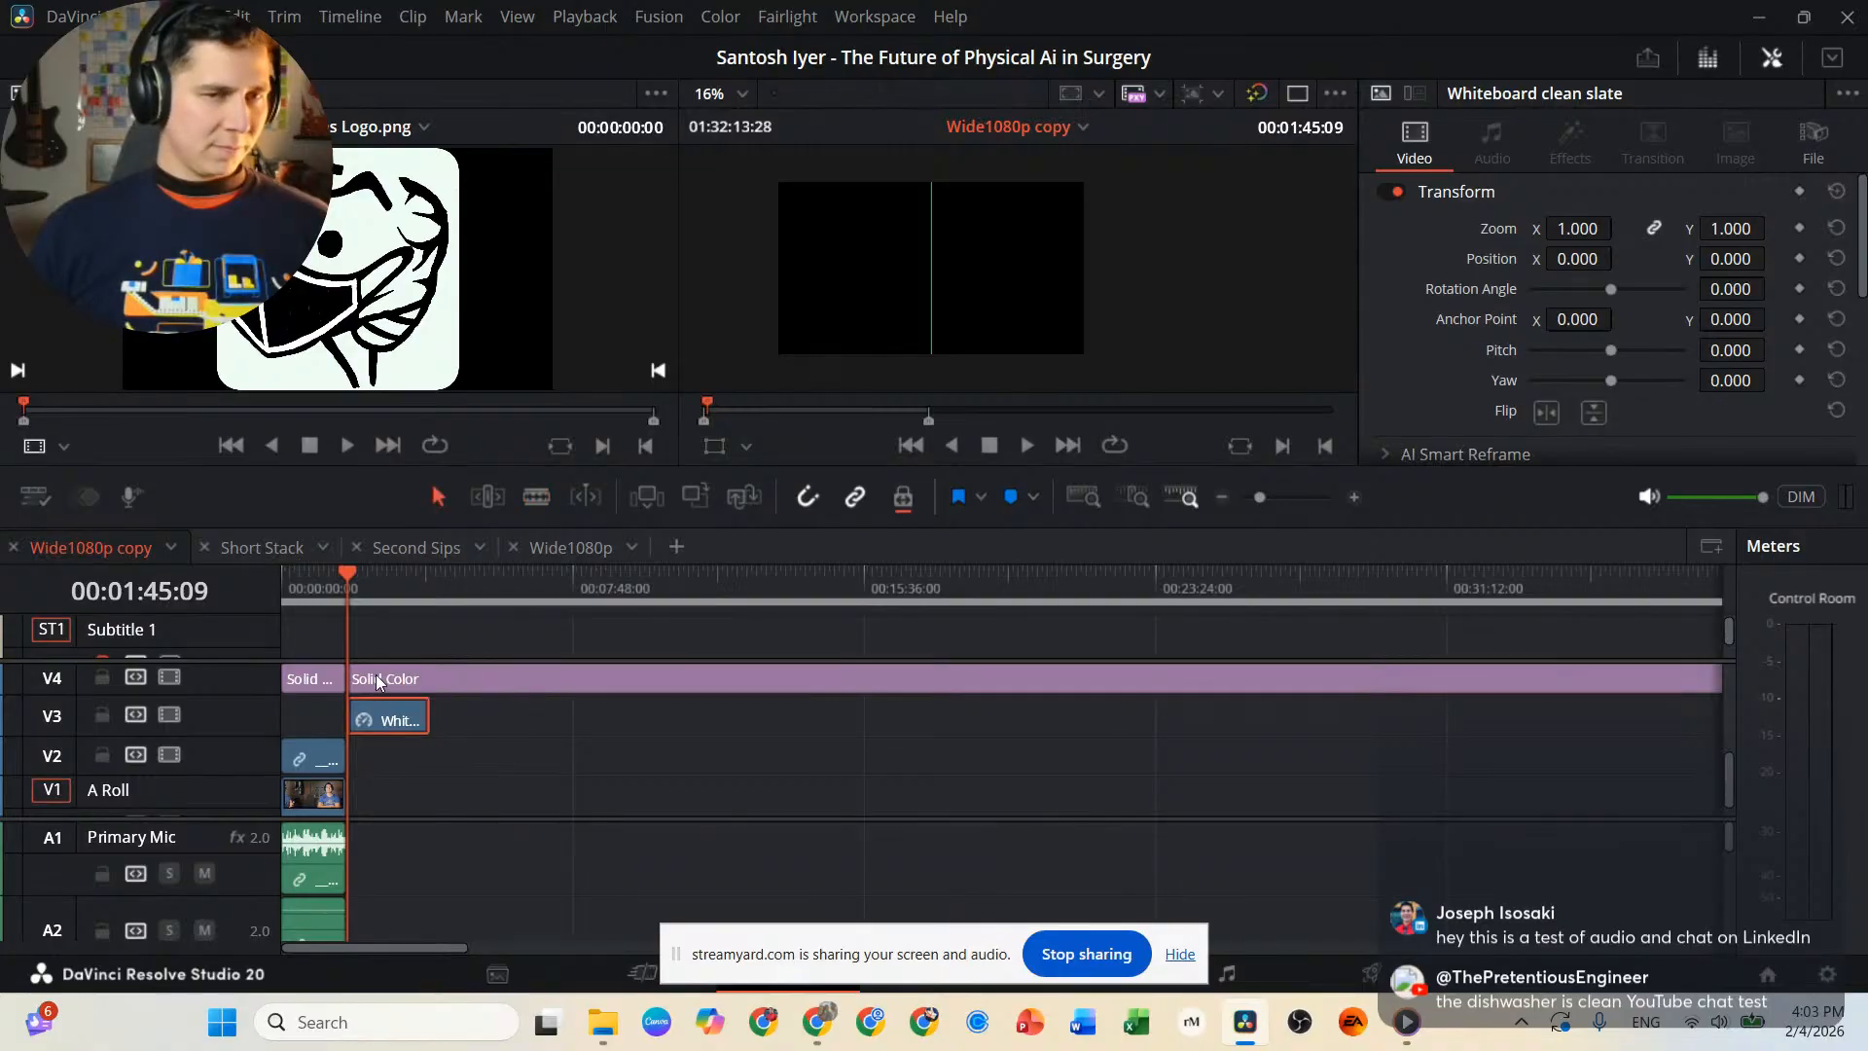
{"action": "key", "text": "a"}
{"action": "left_click_drag", "start_coordinate": [467, 679], "coordinate": [790, 686]}
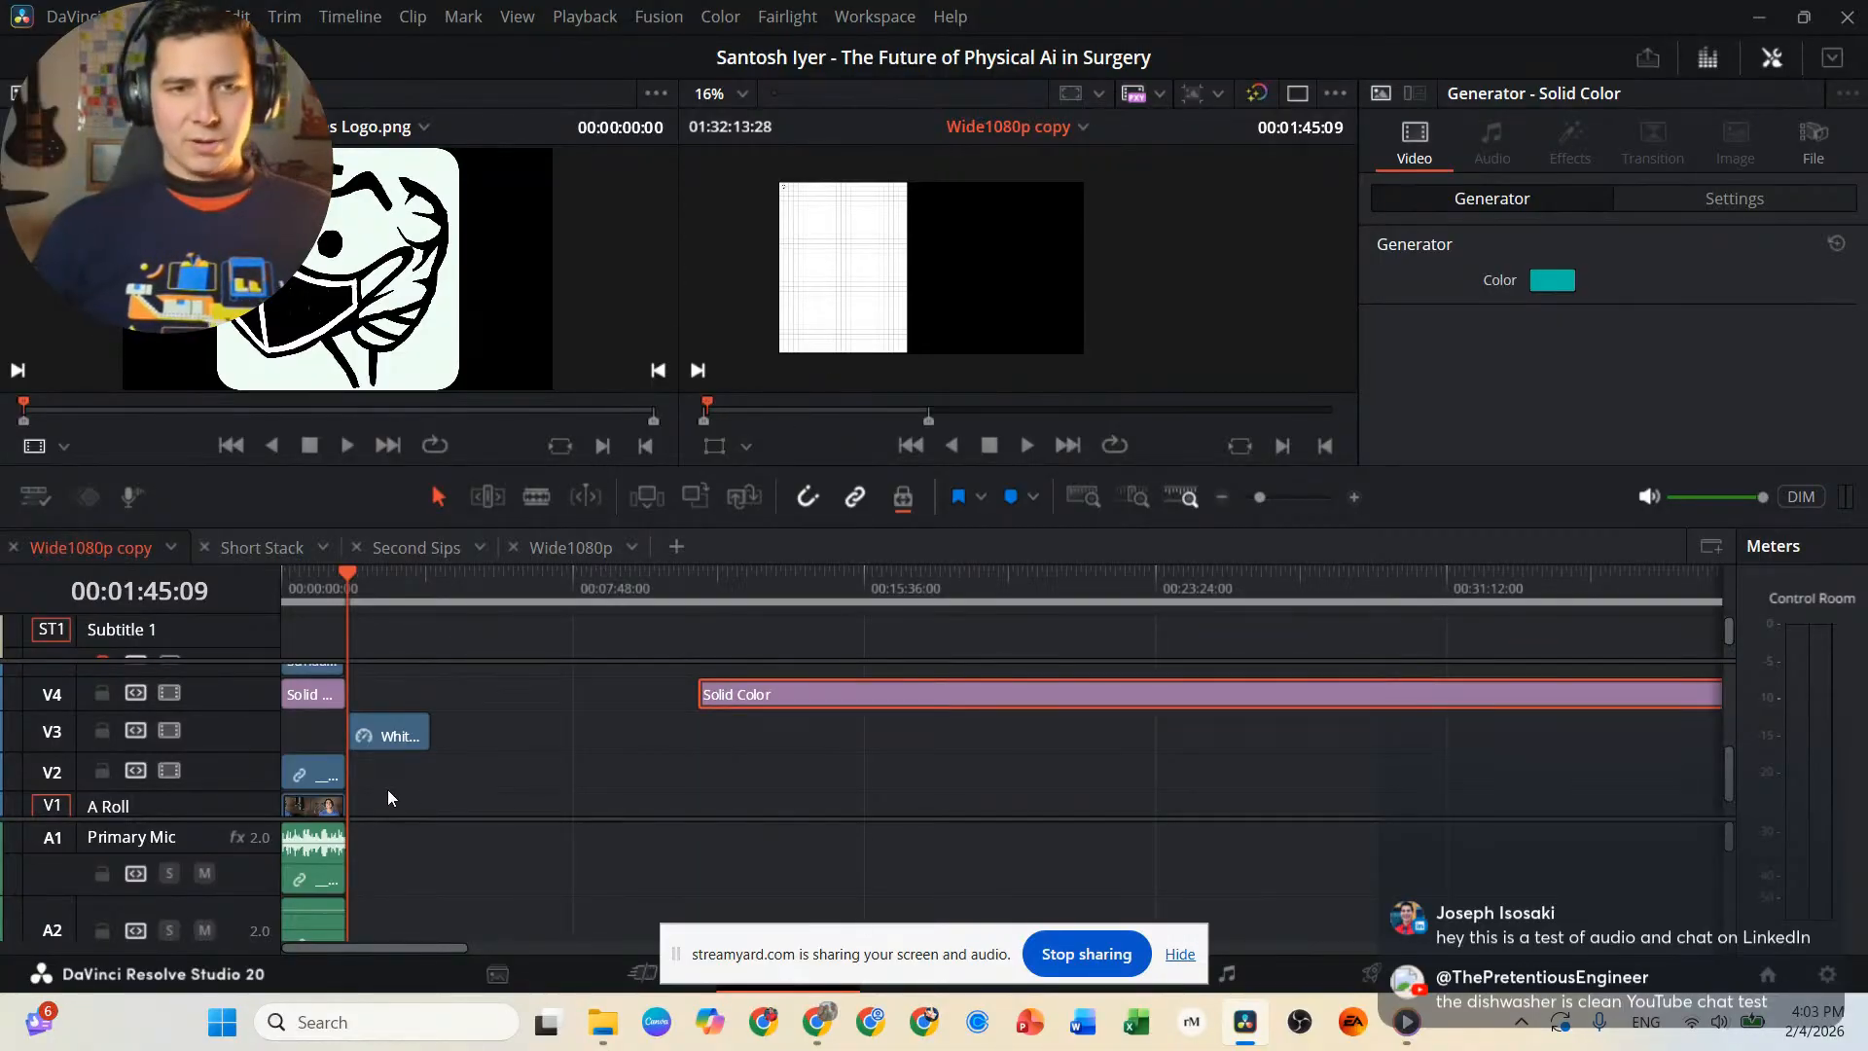
{"action": "scroll", "coordinate": [387, 788], "scroll_direction": "down", "scroll_amount": 1}
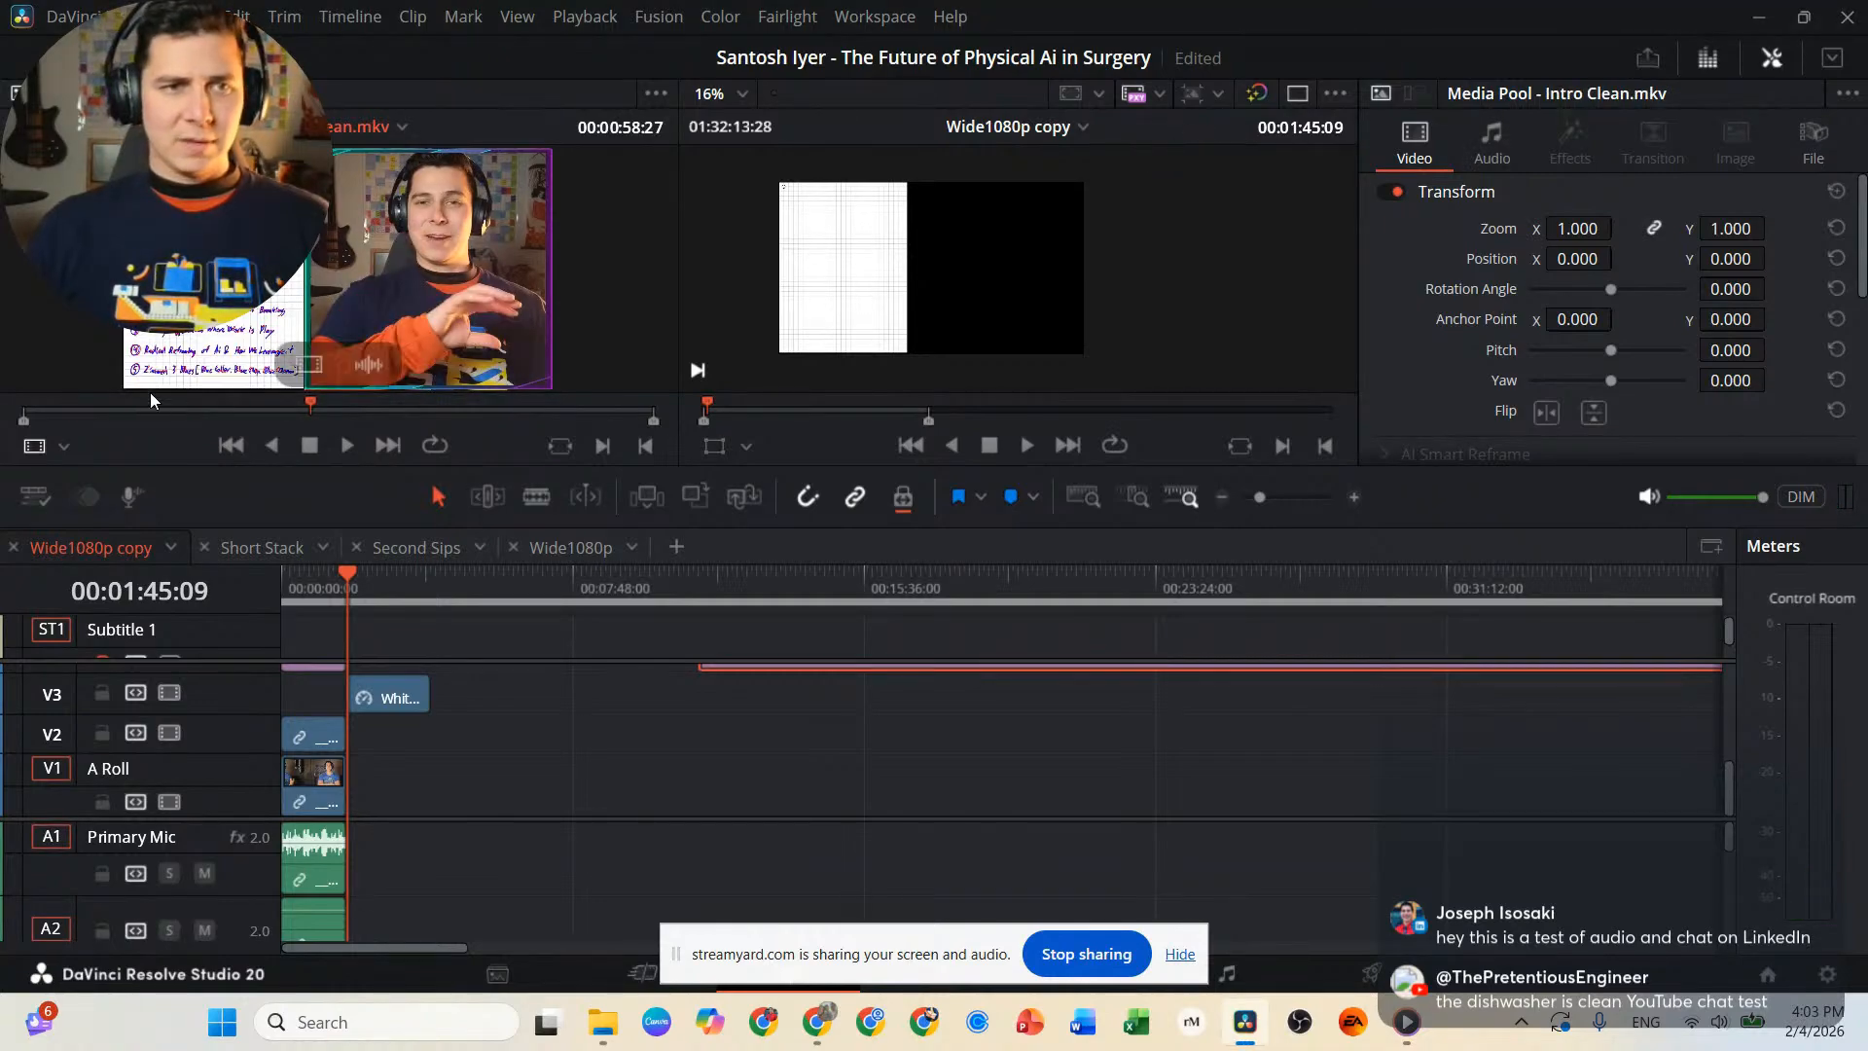
Mark Intro Clean.mkv from just after its start to 00:02:07:24 and place it on V1 starting at the 00:01:45:09 cut.
{"action": "left_click_drag", "start_coordinate": [117, 406], "coordinate": [2, 419]}
{"action": "key", "text": "space"}
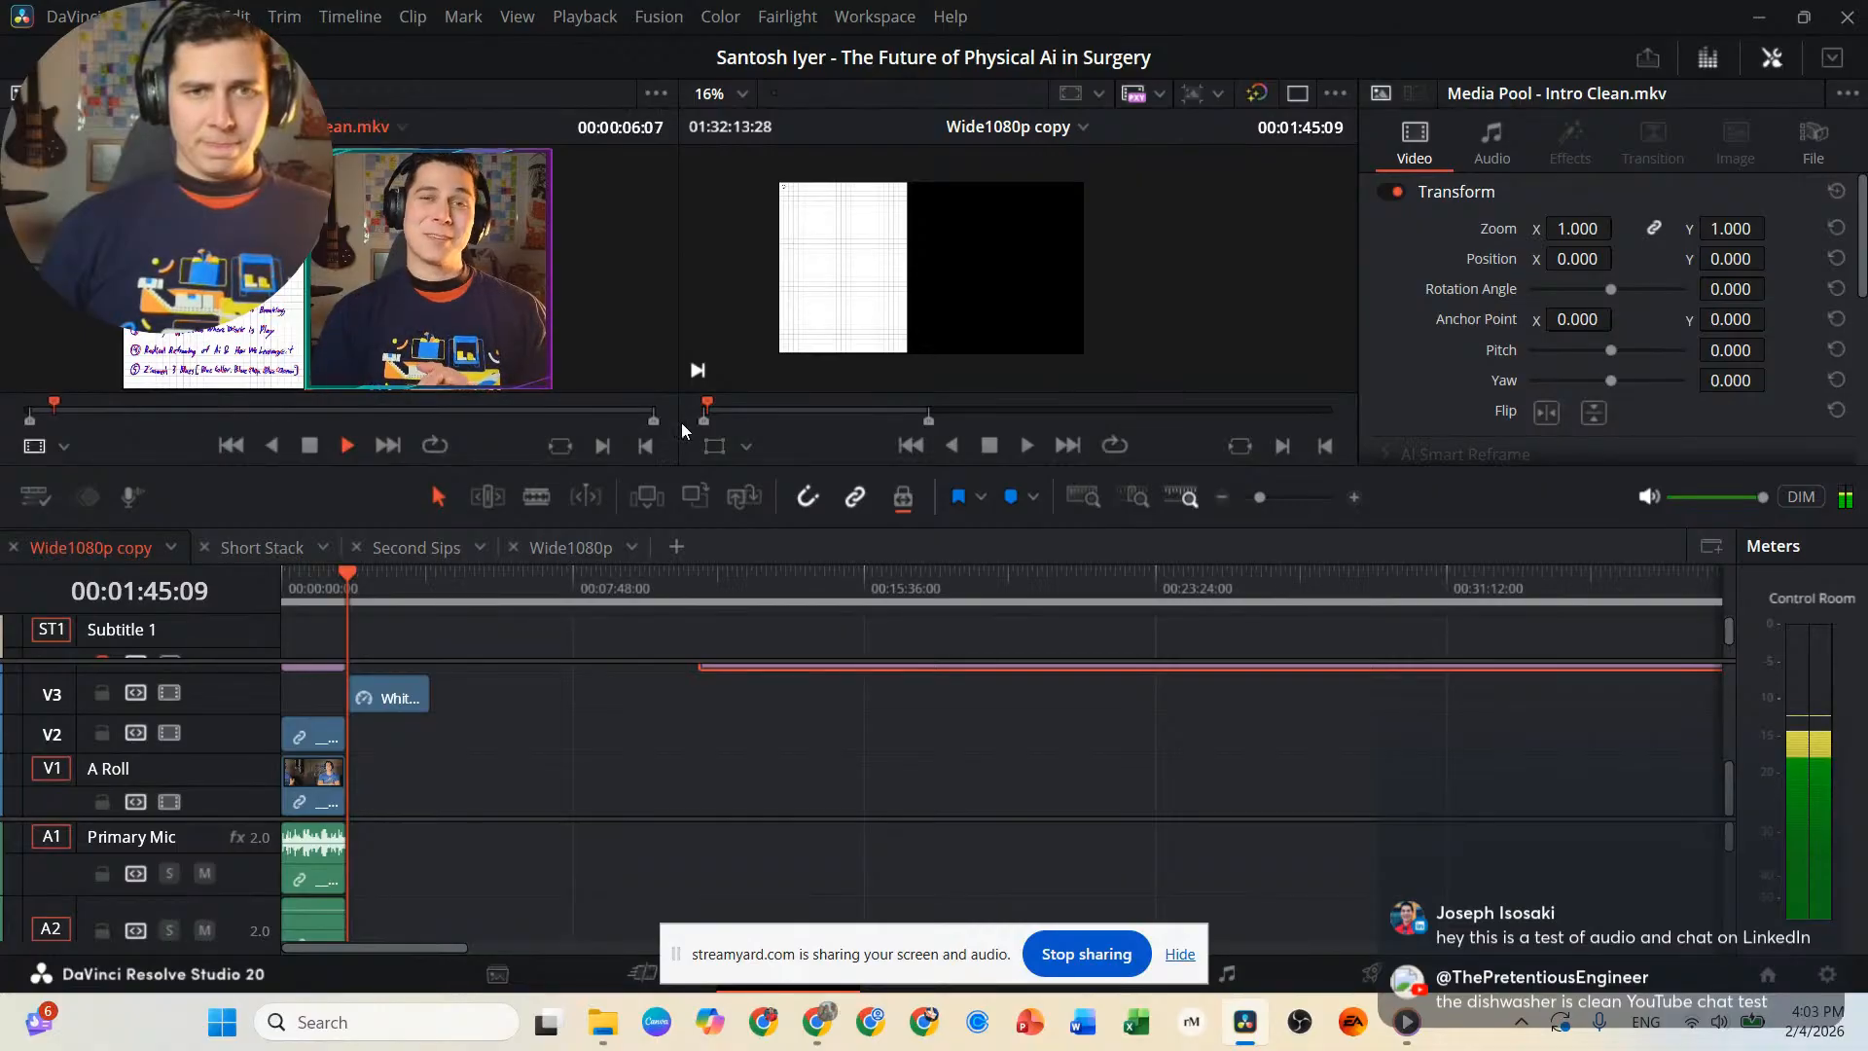
{"action": "left_click", "coordinate": [638, 410]}
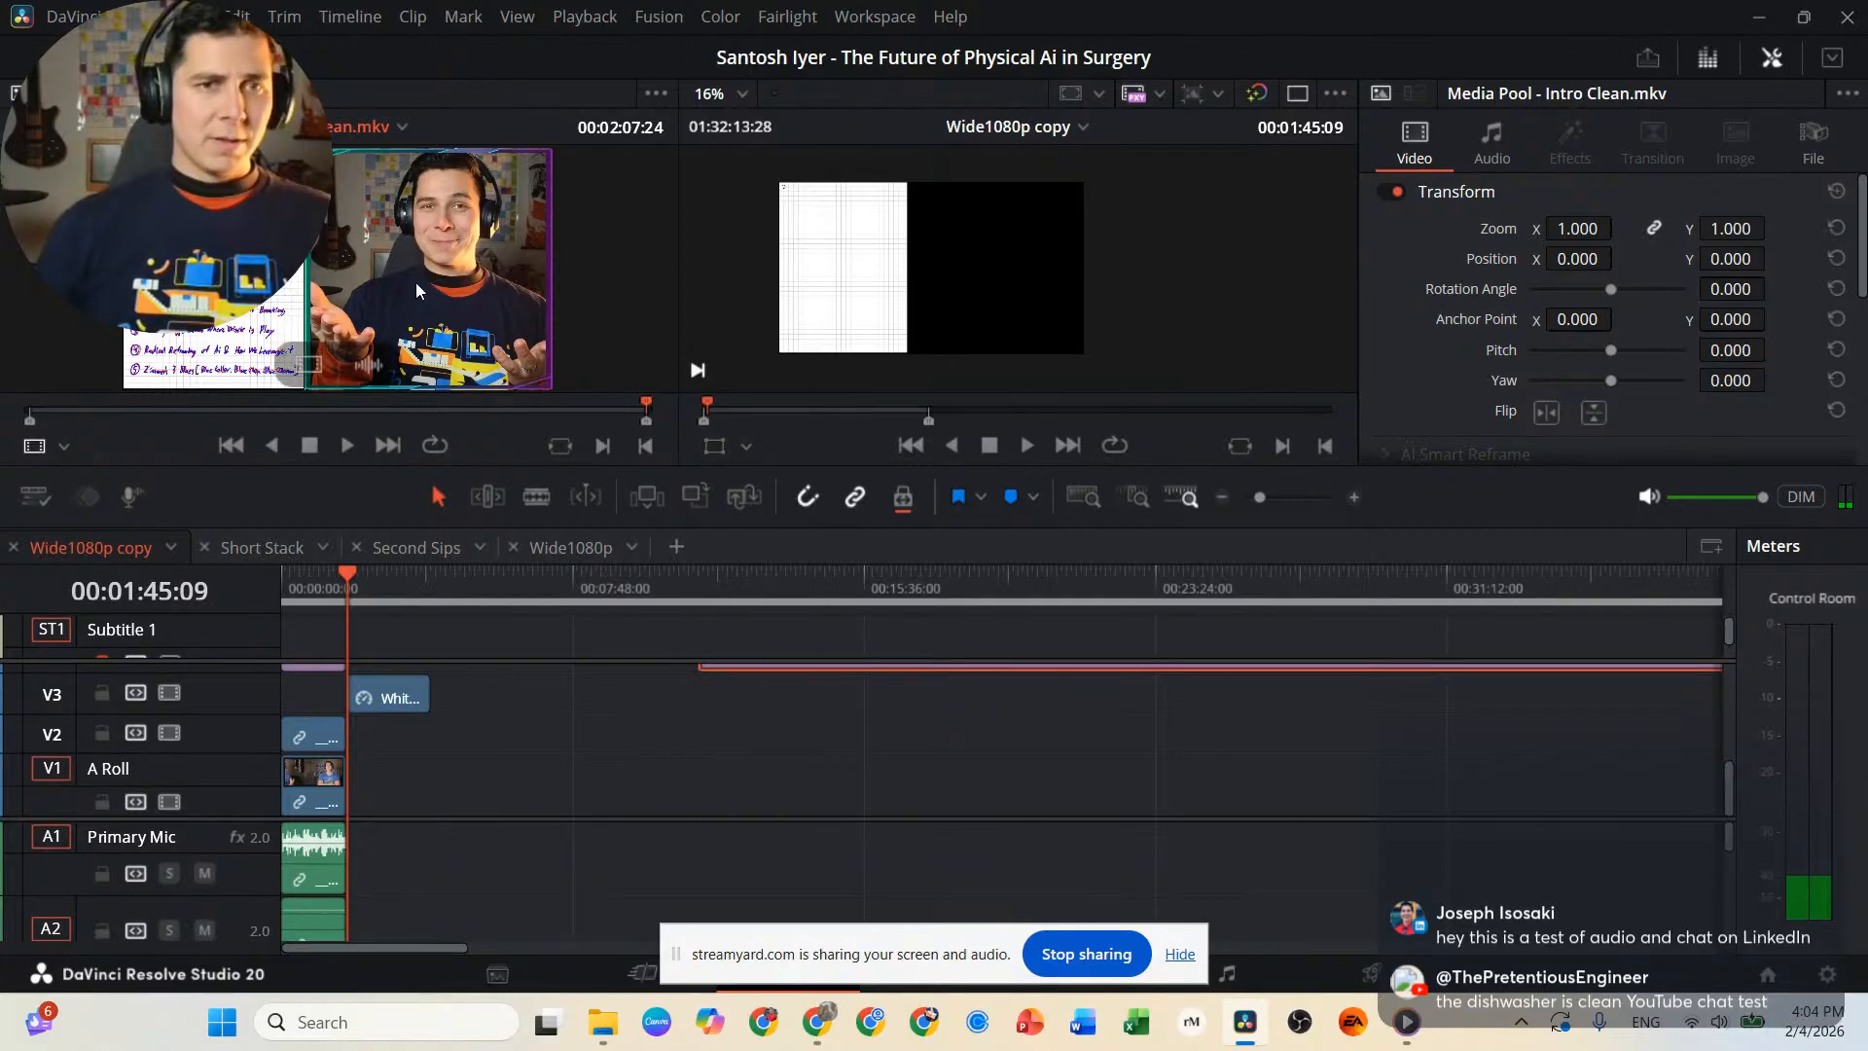
{"action": "left_click_drag", "start_coordinate": [359, 271], "coordinate": [360, 800]}
{"action": "key", "text": "shift+z"}
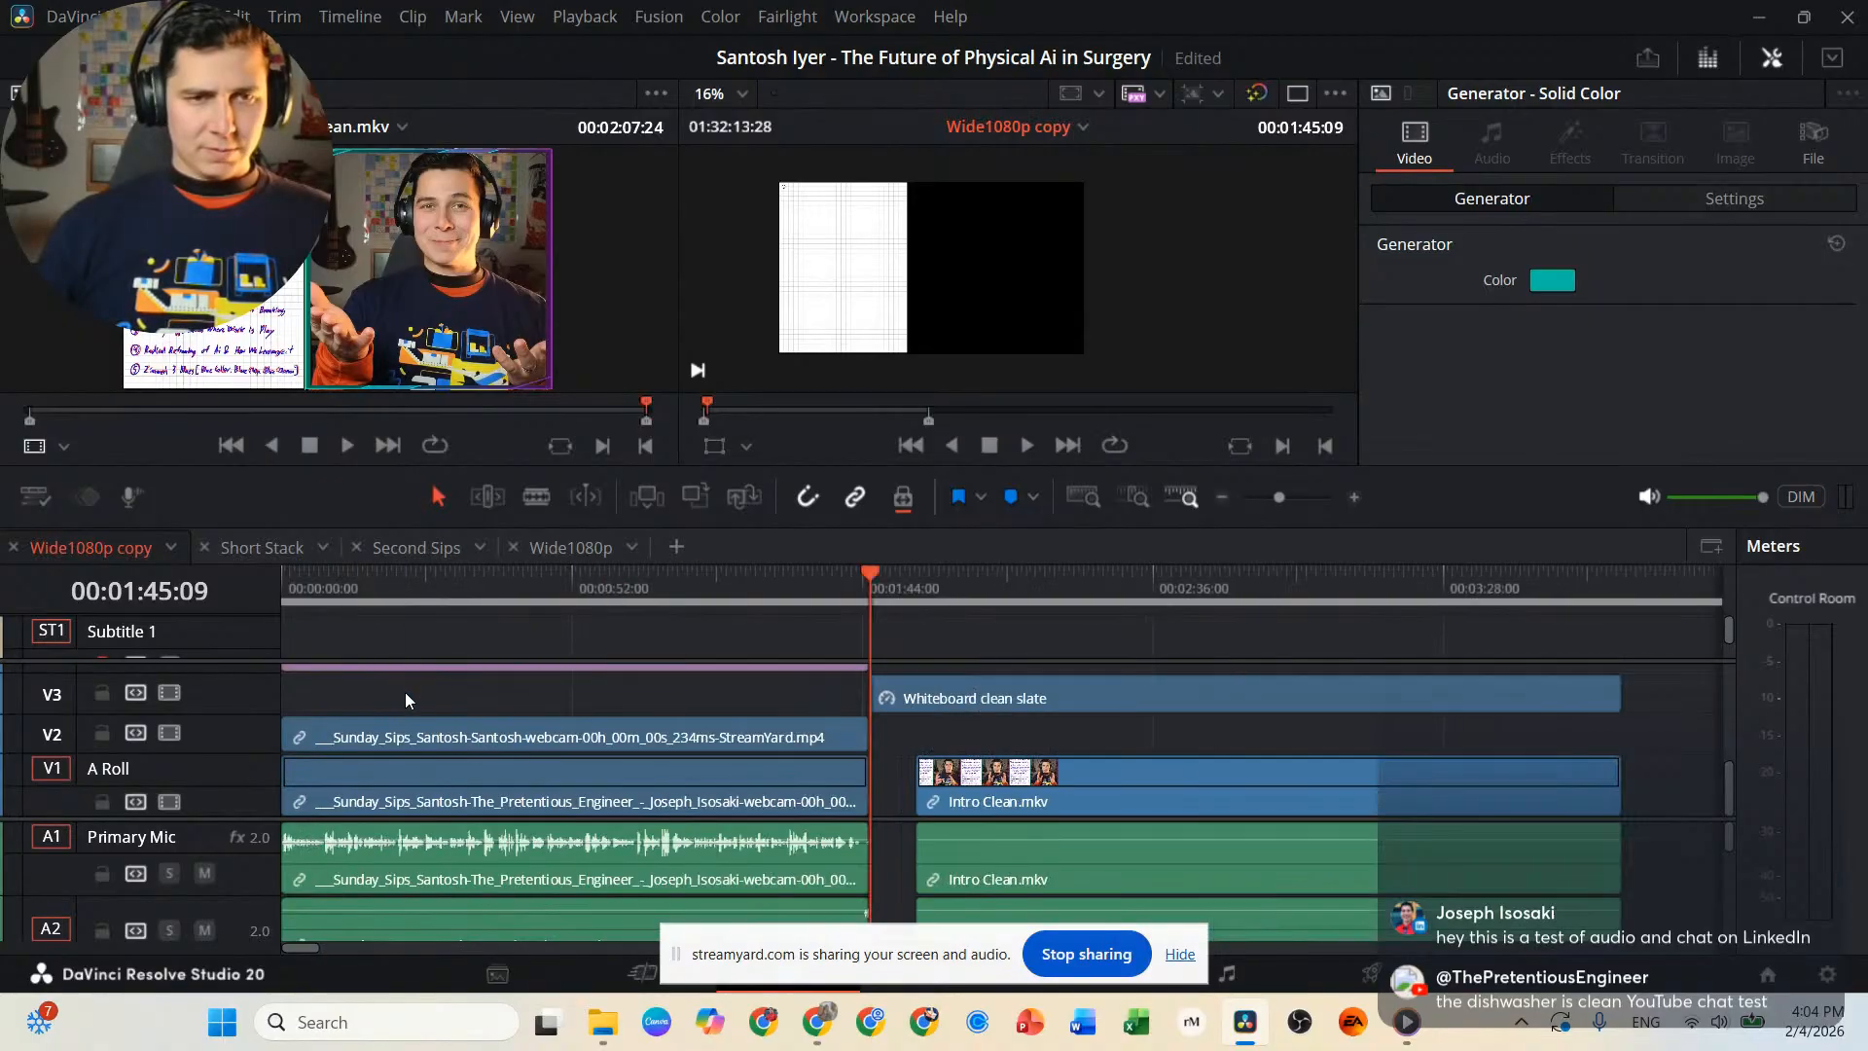
{"action": "left_click_drag", "start_coordinate": [1130, 797], "coordinate": [1072, 790]}
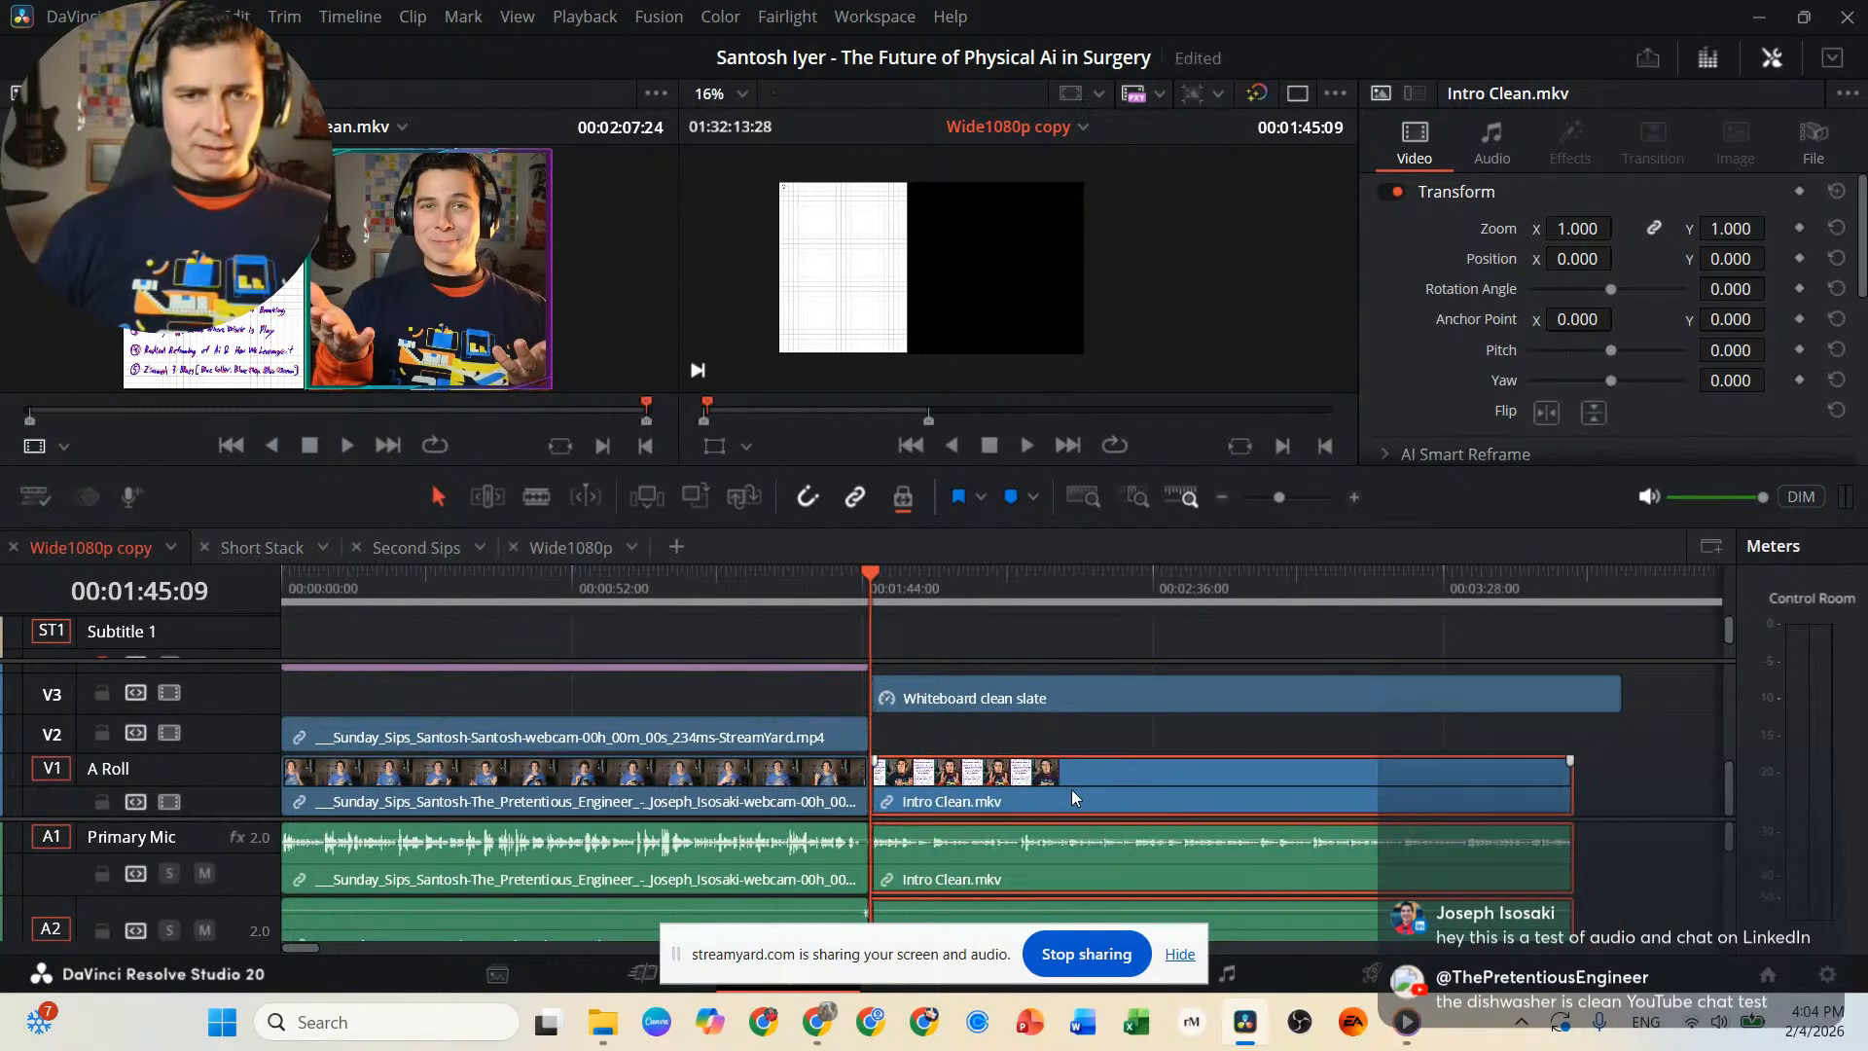
Raise the volume of the Intro Clean audio on A1 to about 4.41 dB.
{"action": "left_click", "coordinate": [979, 572]}
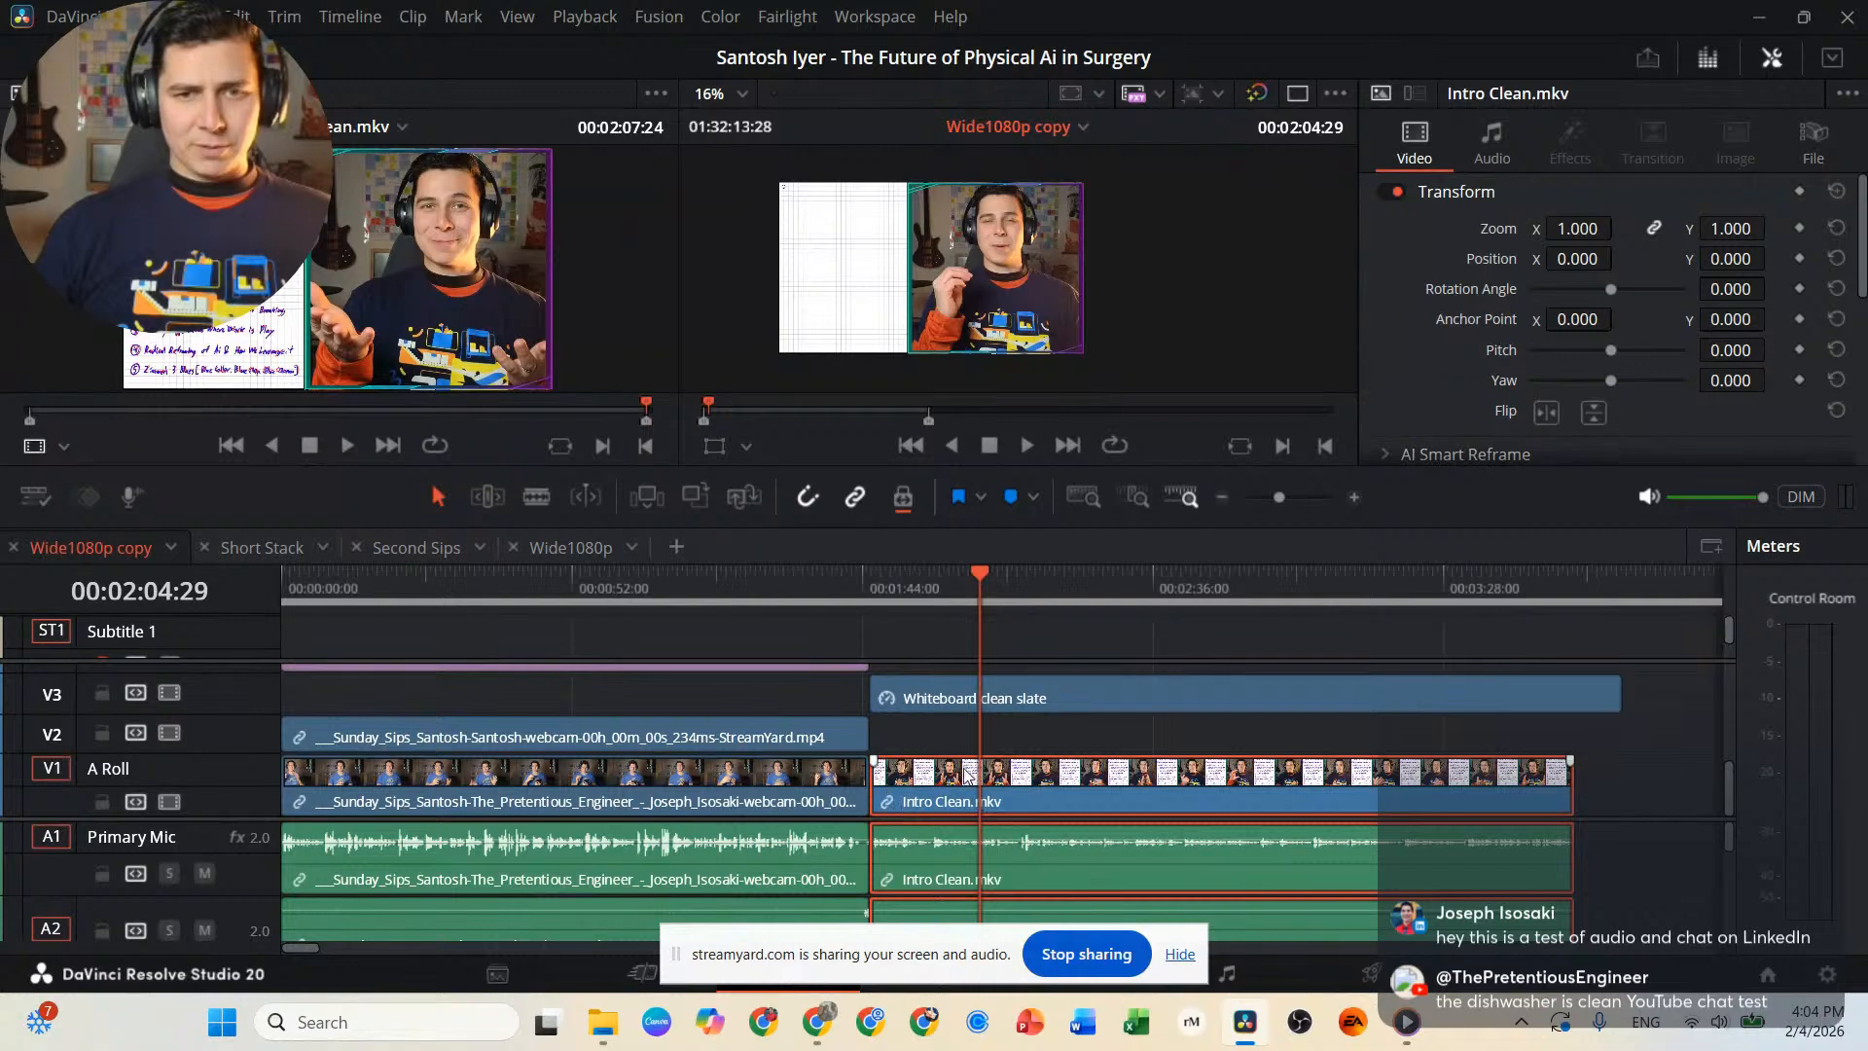
{"action": "left_click_drag", "start_coordinate": [1031, 838], "coordinate": [1034, 836]}
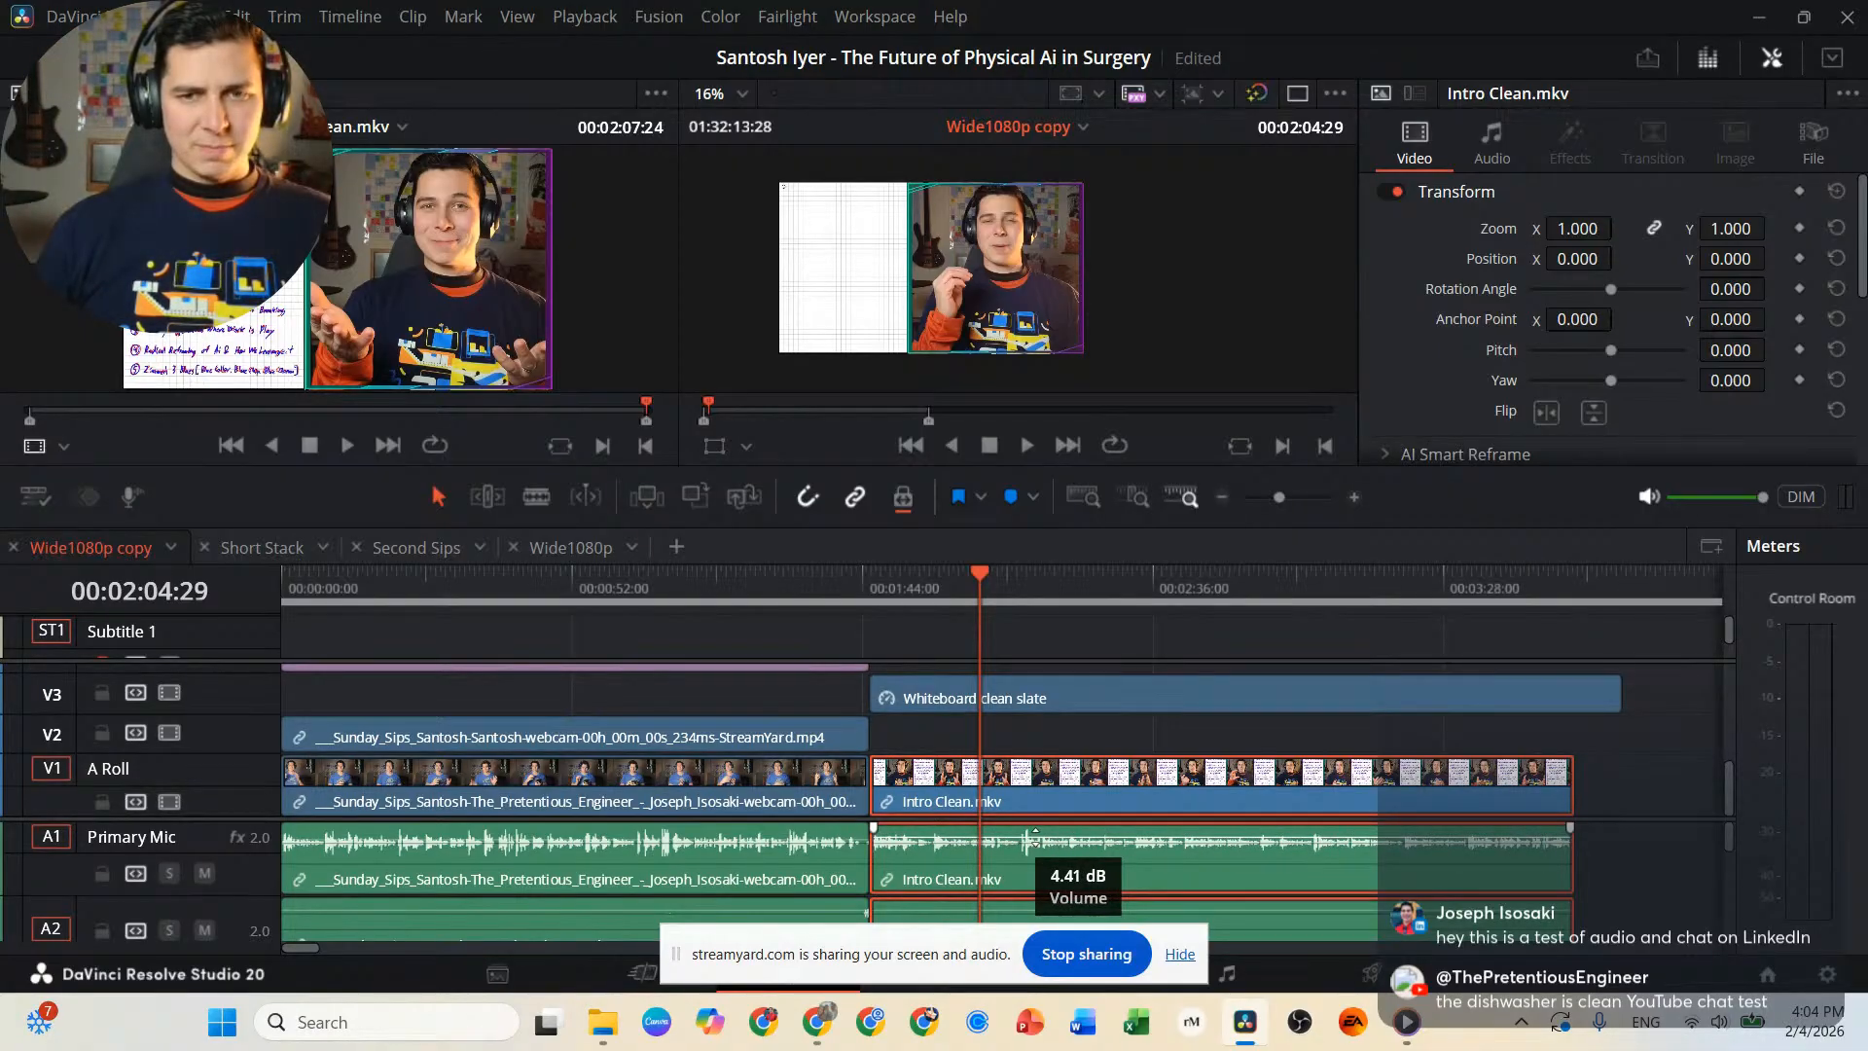
{"action": "left_click_drag", "start_coordinate": [1034, 830], "coordinate": [1034, 830]}
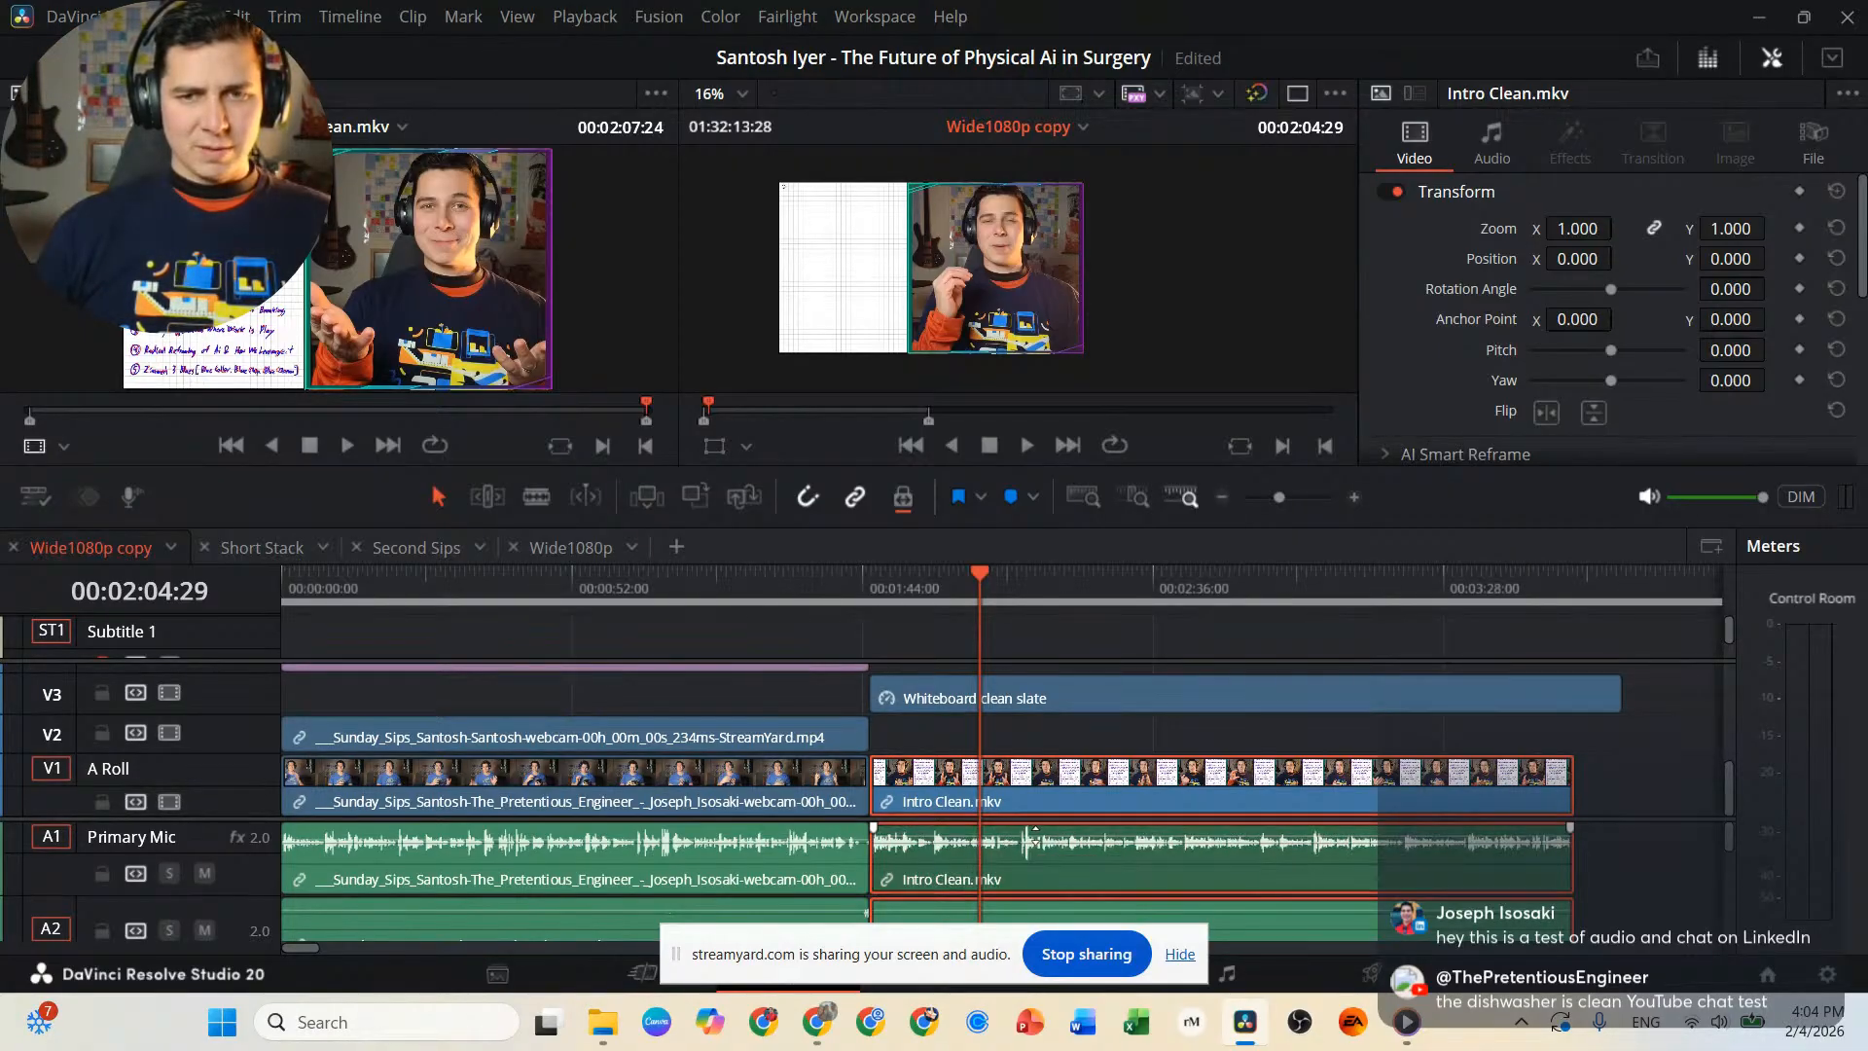
Play the Intro Clean clip at its start, middle and end to check its audio level and content.
{"action": "left_click", "coordinate": [879, 594]}
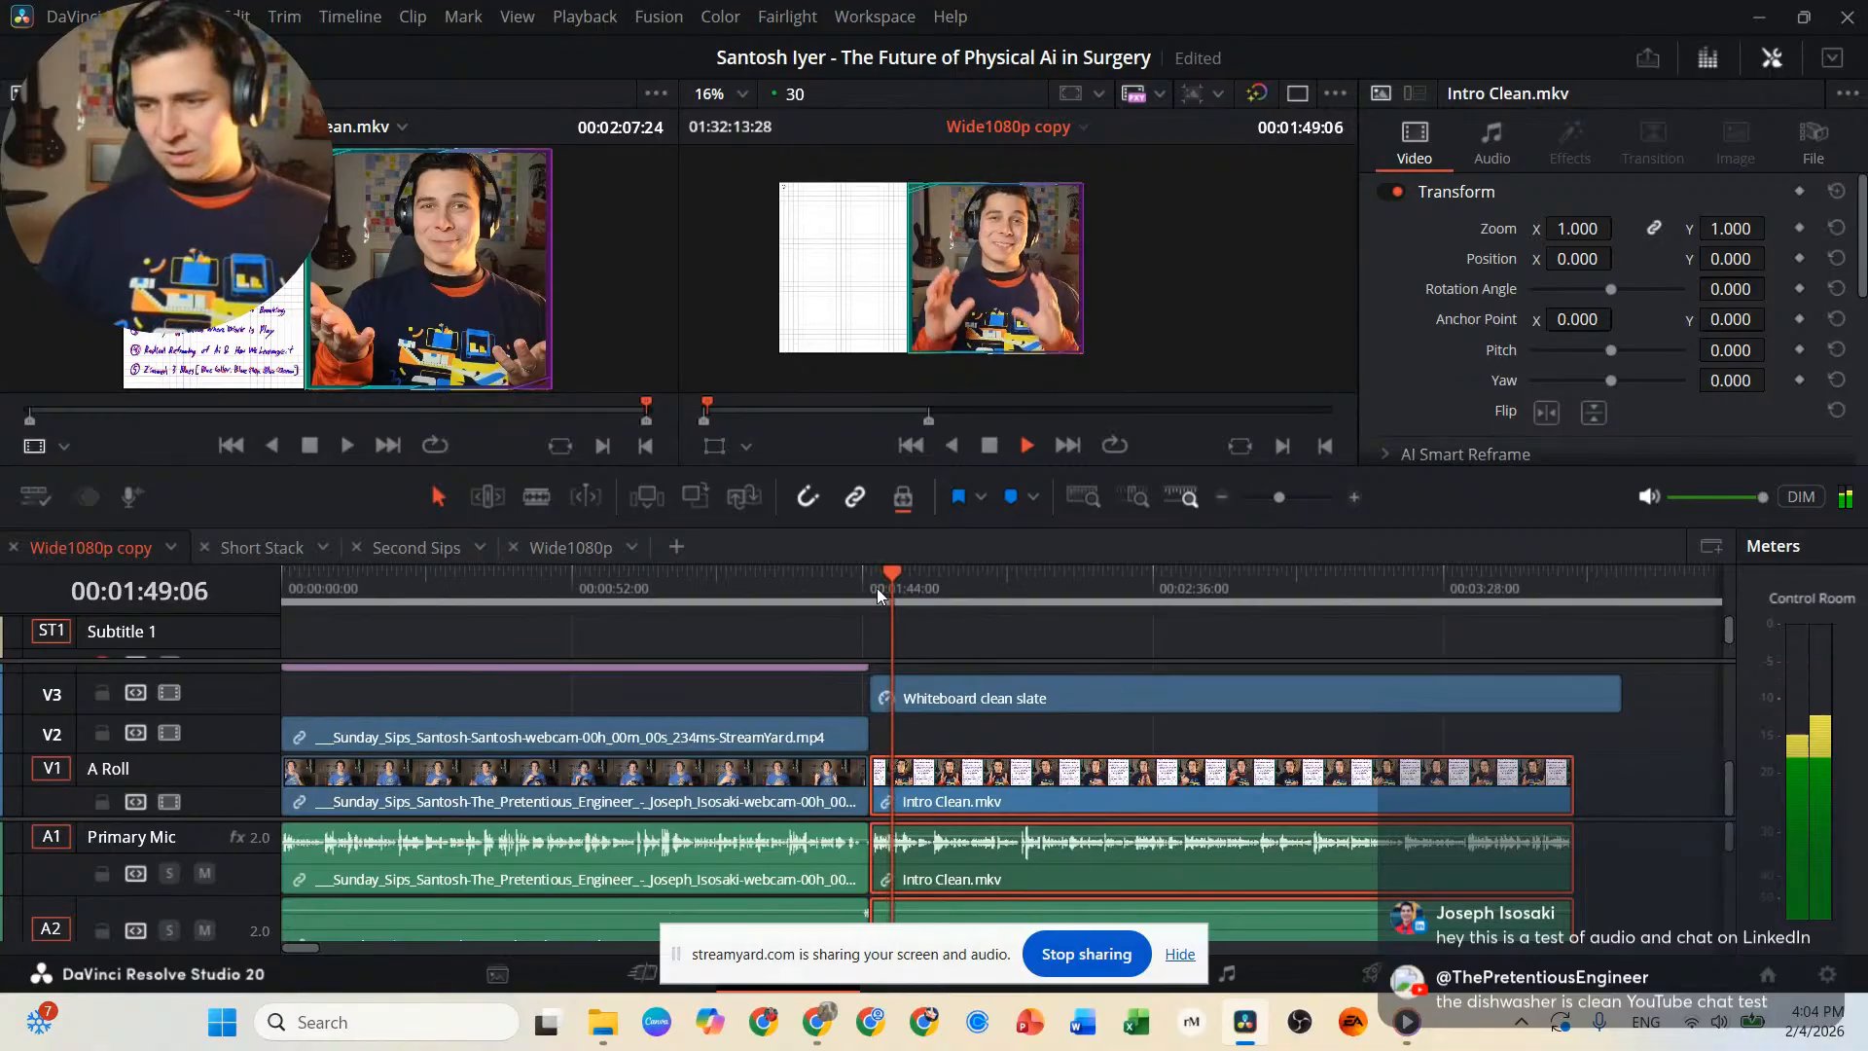
{"action": "left_click", "coordinate": [862, 578]}
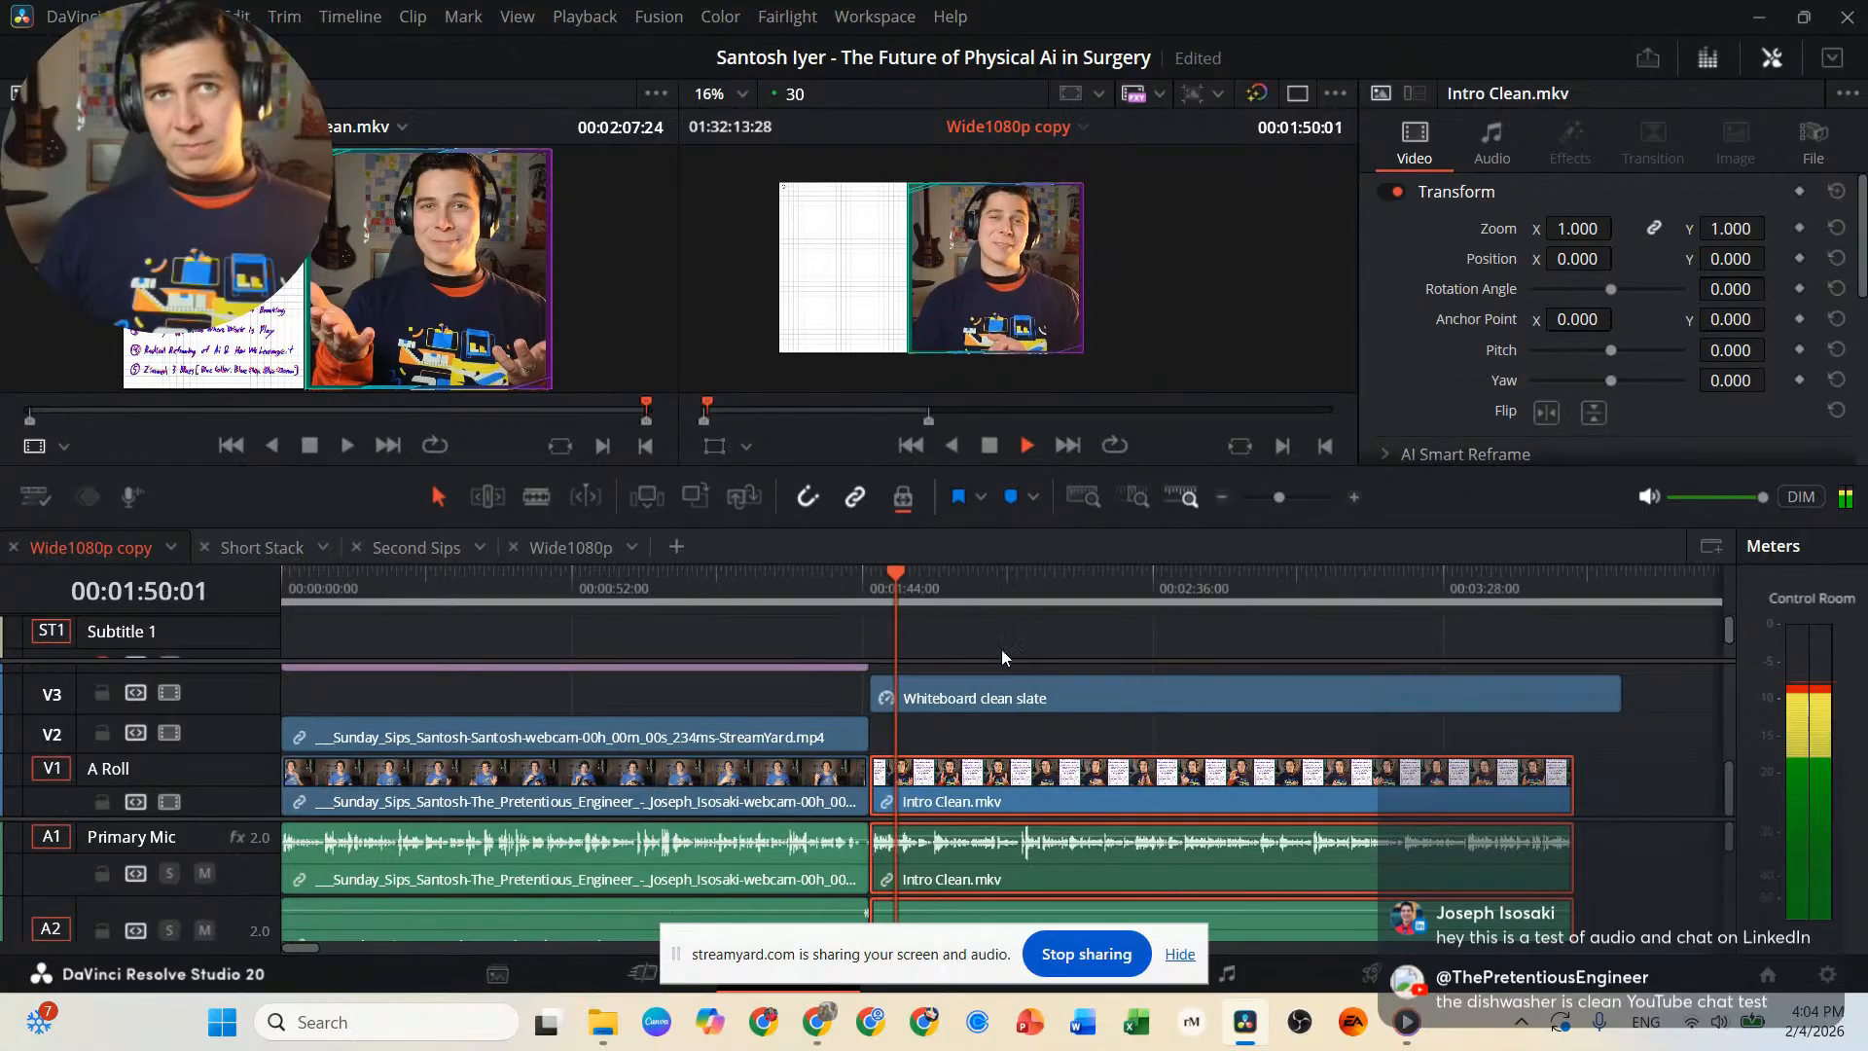
{"action": "left_click", "coordinate": [1240, 581]}
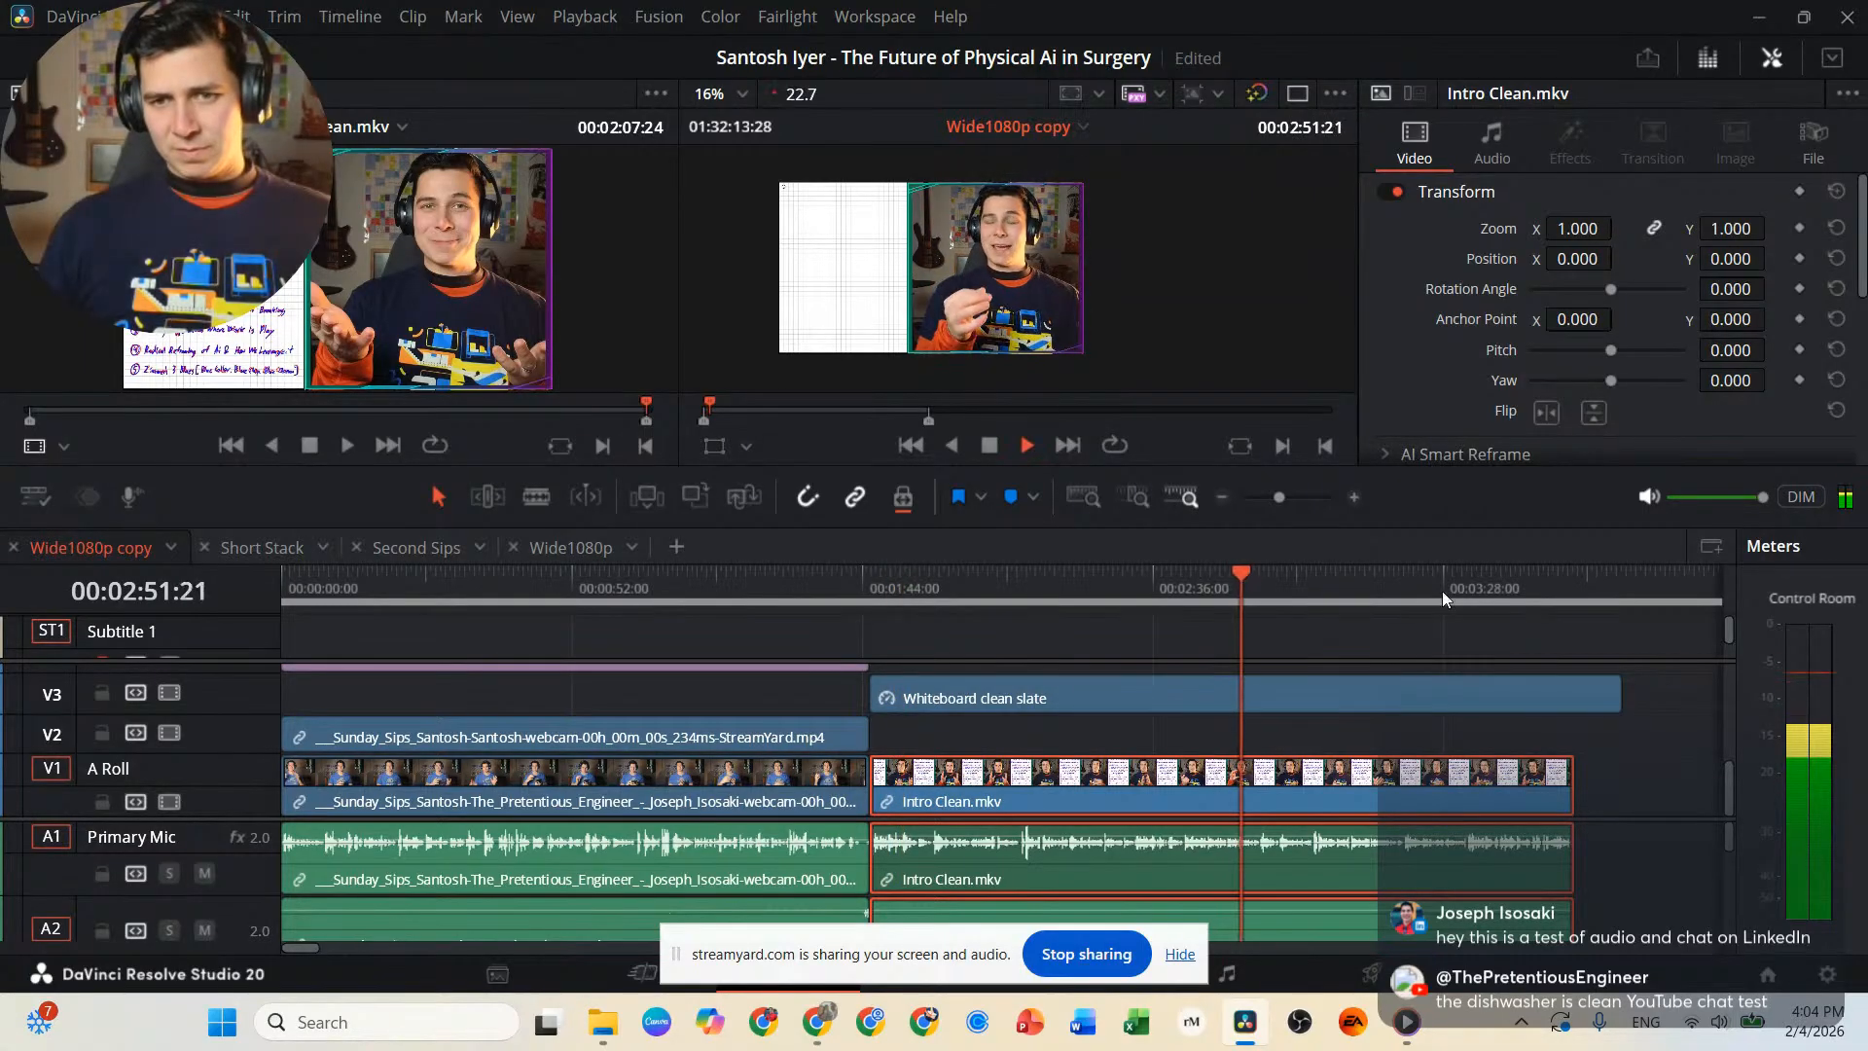
{"action": "left_click", "coordinate": [1491, 581]}
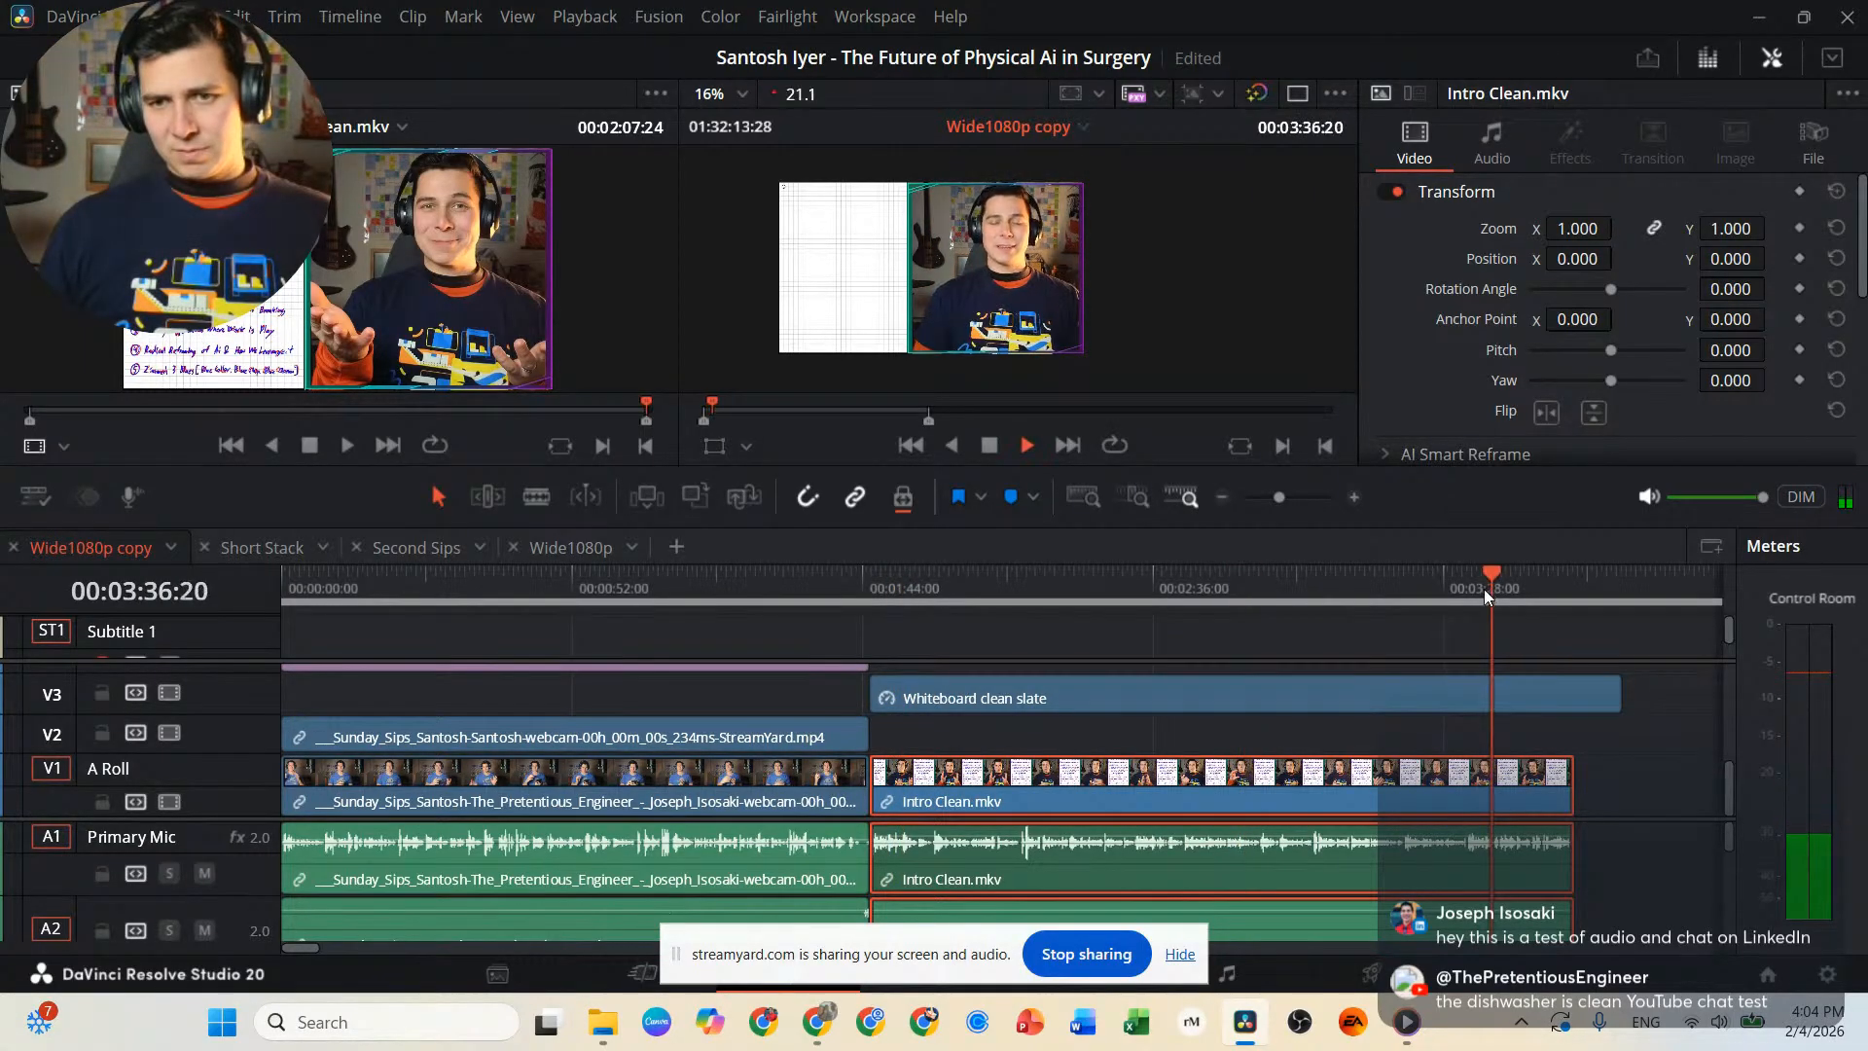
{"action": "left_click", "coordinate": [1435, 577]}
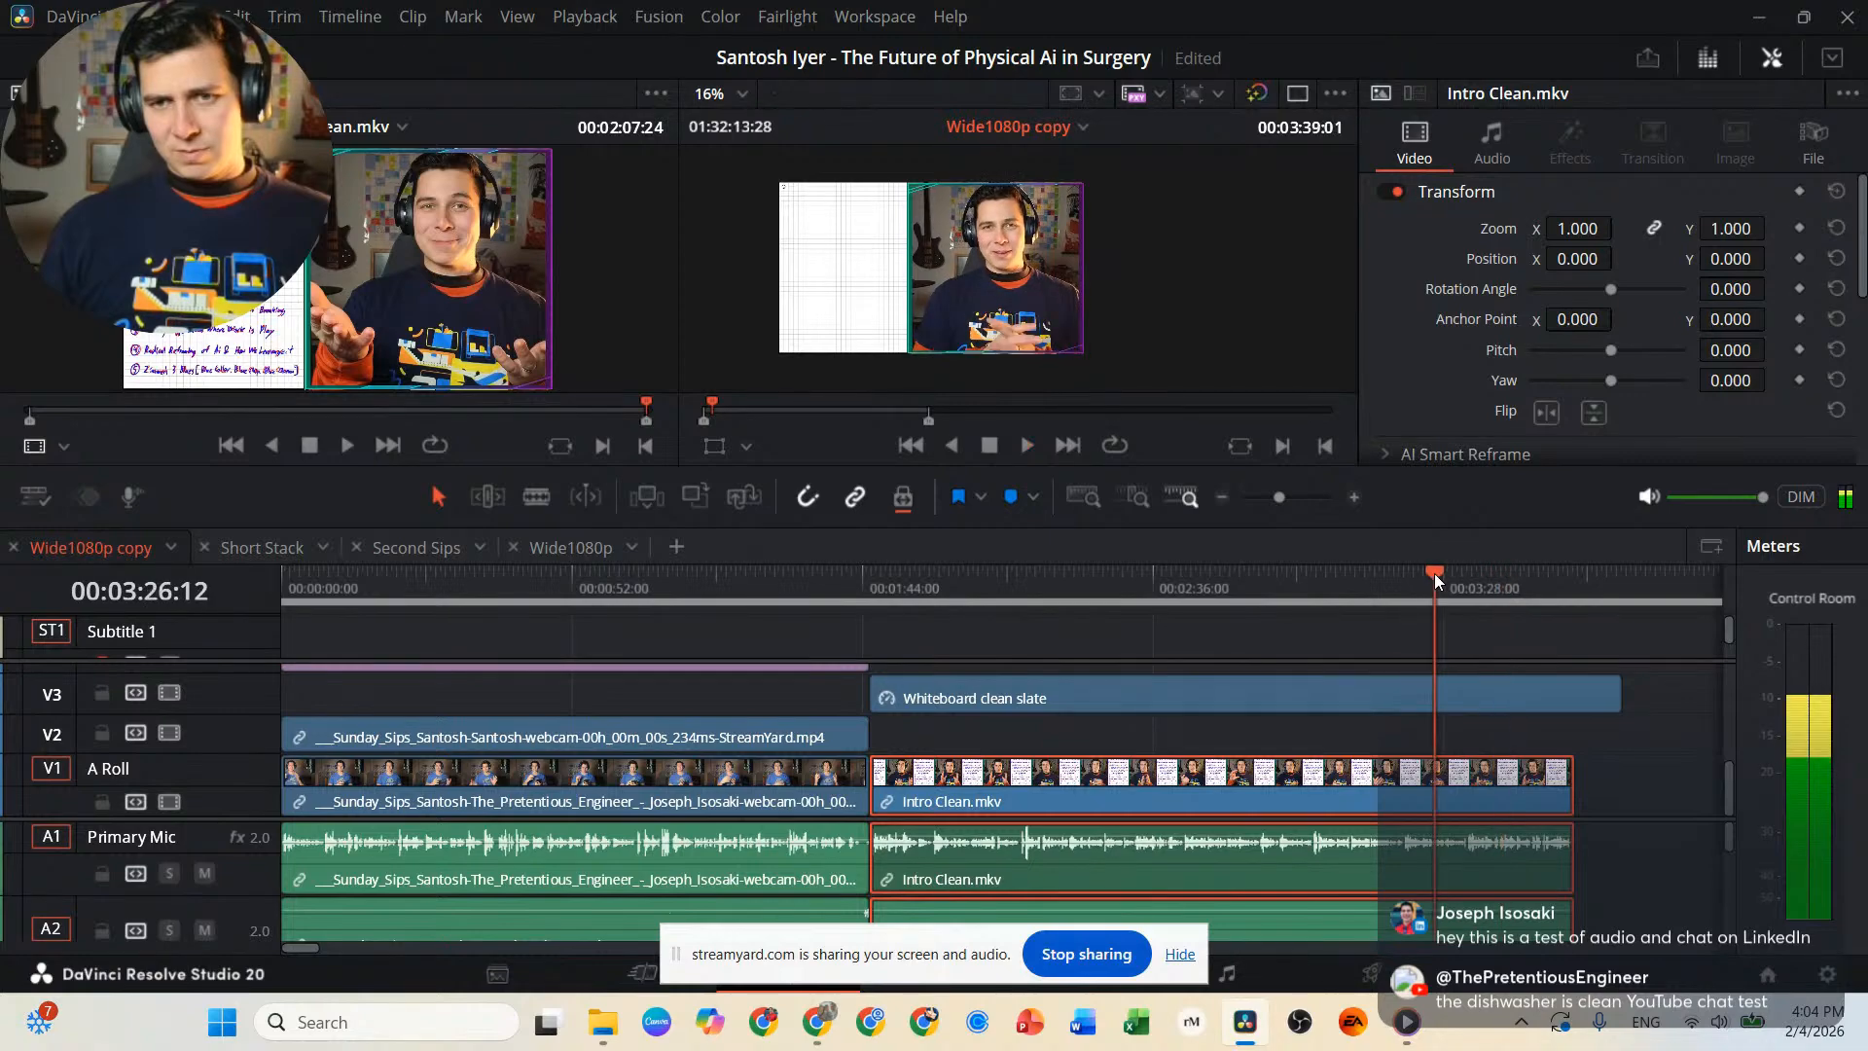
{"action": "left_click", "coordinate": [1554, 581]}
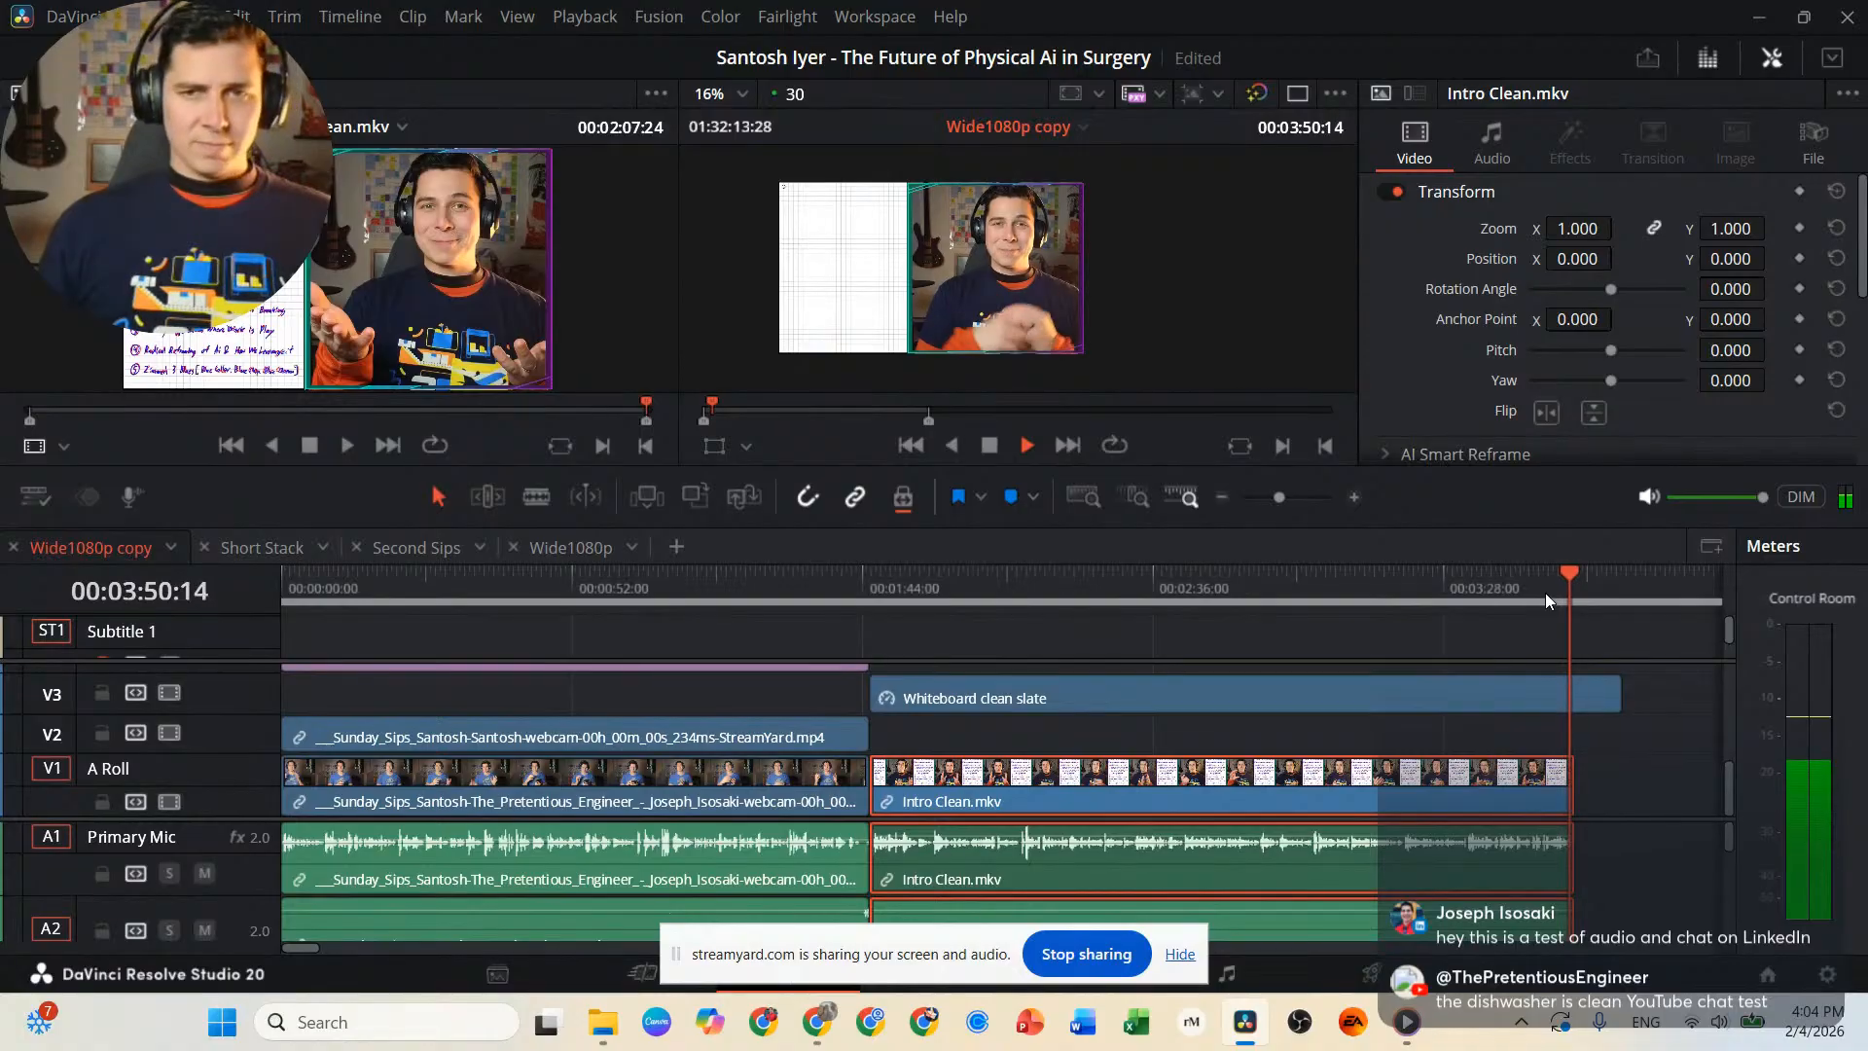
{"action": "key", "text": "space"}
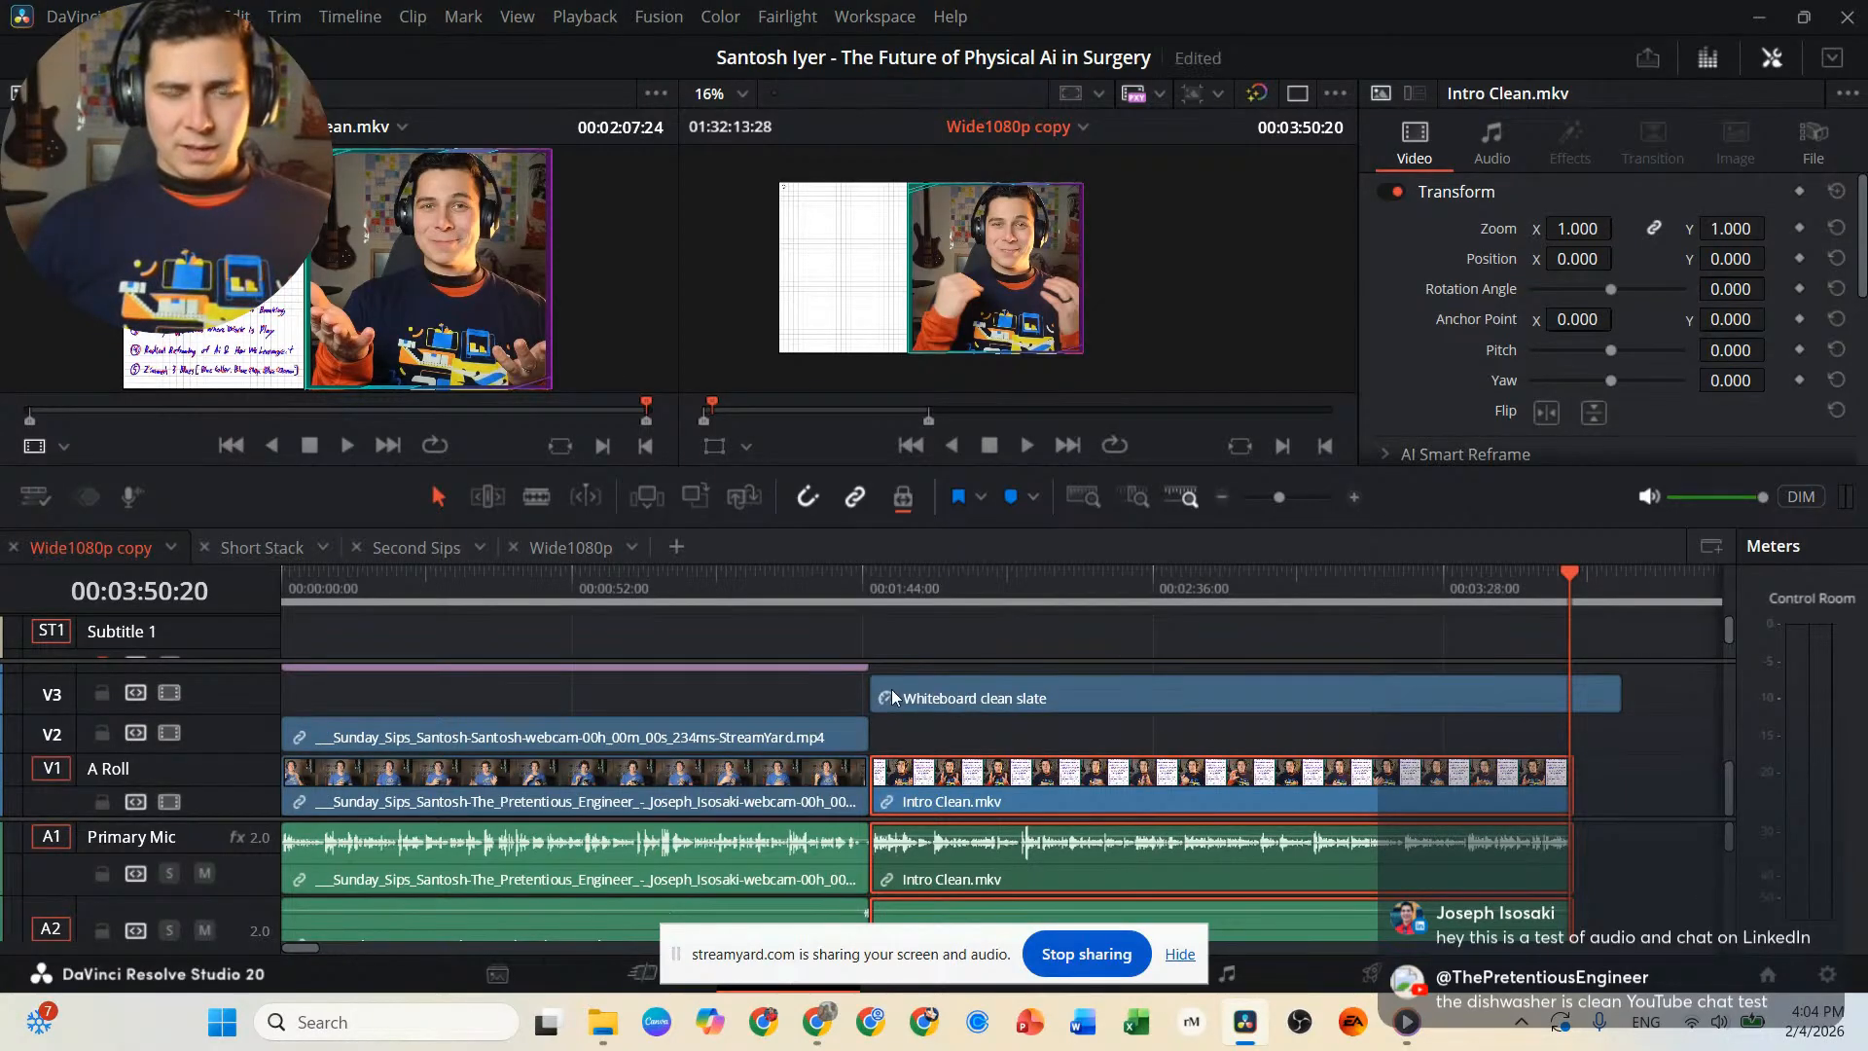
Return the playhead to the 00:01:45:09 cut and lock tracks V3, V2, V1, A1 and A2.
{"action": "left_click", "coordinate": [879, 576]}
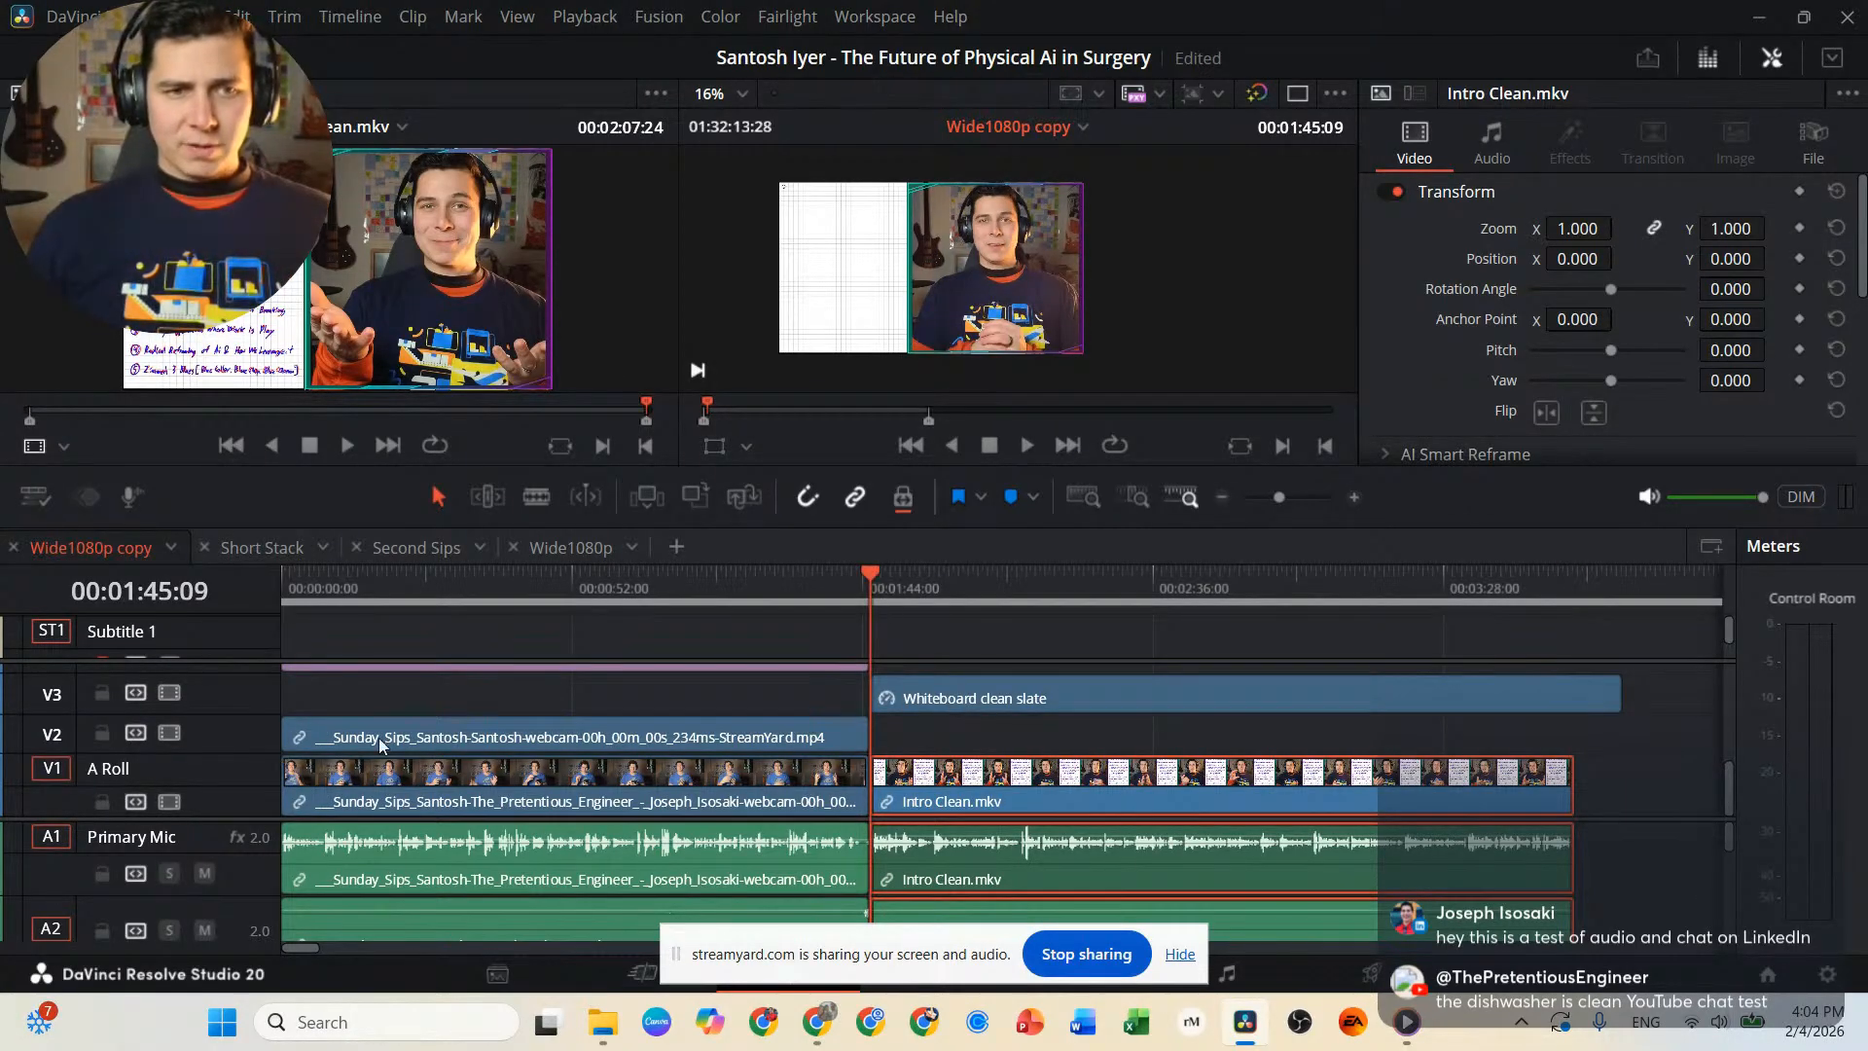
{"action": "left_click", "coordinate": [101, 693]}
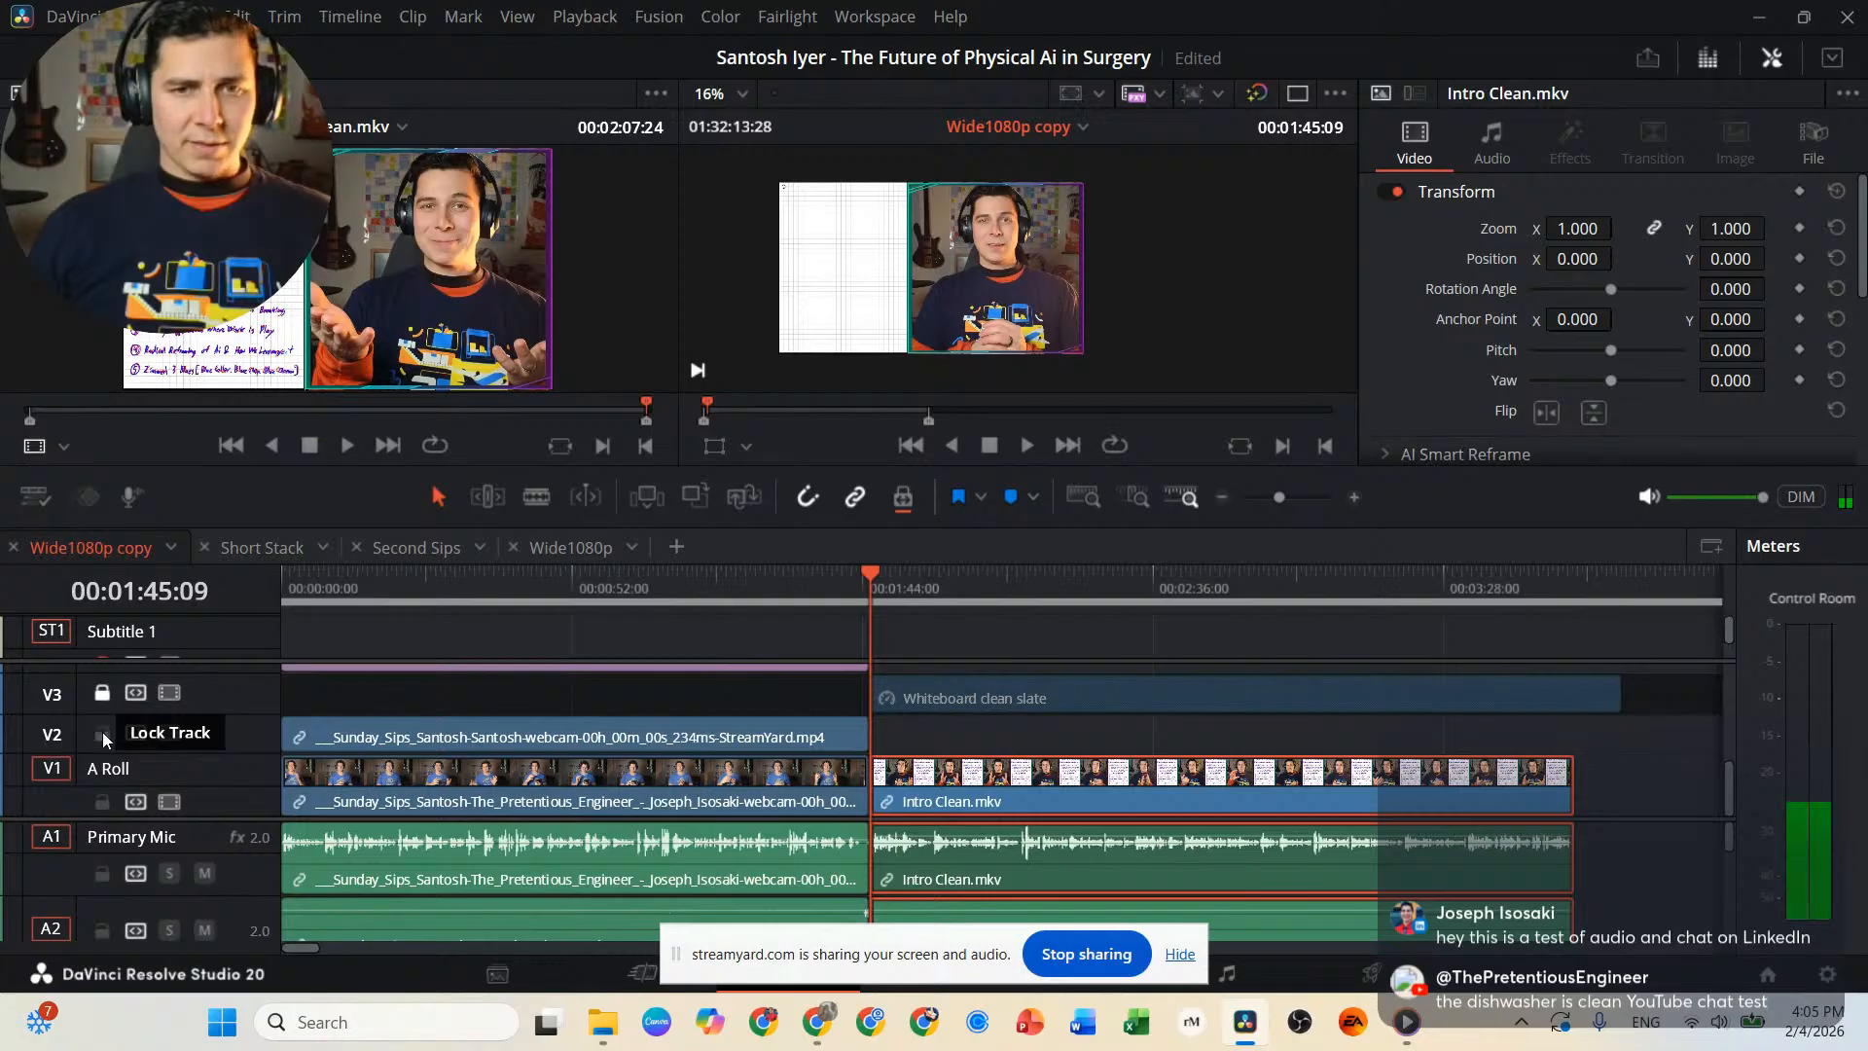
{"action": "left_click", "coordinate": [102, 732]}
{"action": "left_click", "coordinate": [103, 802]}
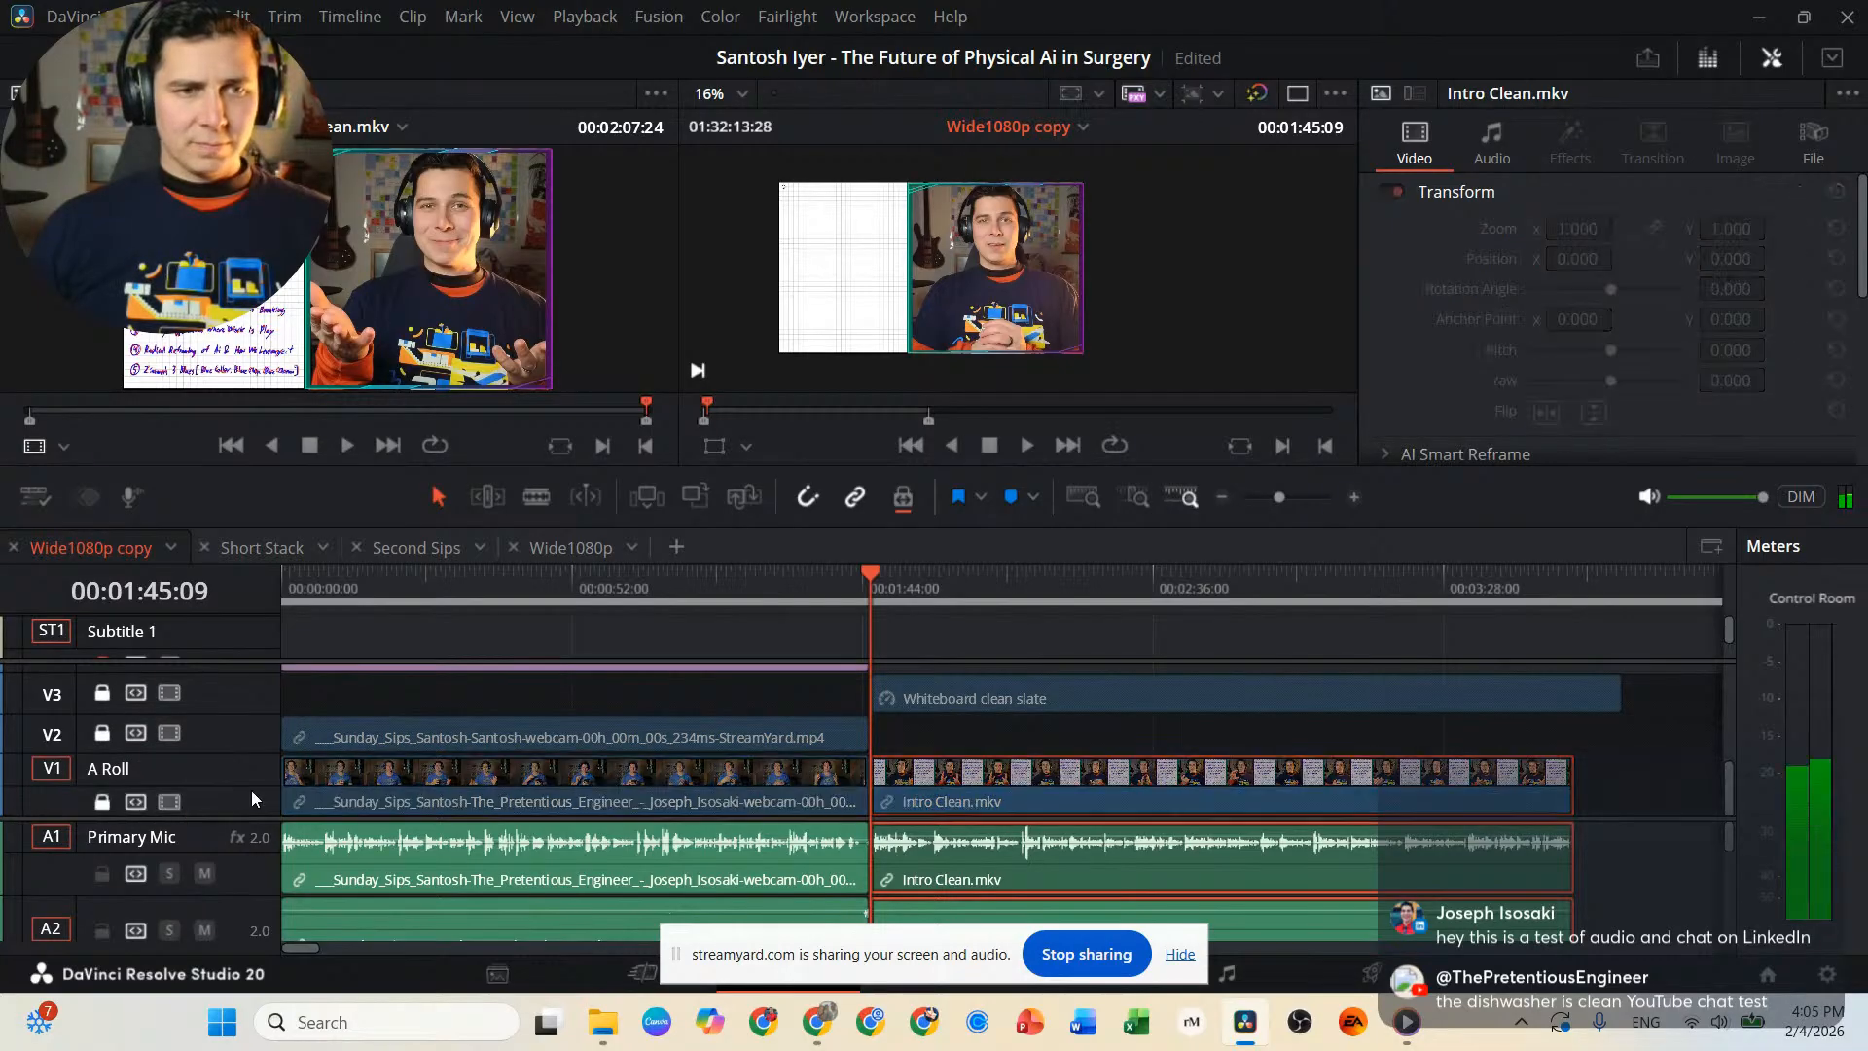
{"action": "left_click", "coordinate": [106, 871]}
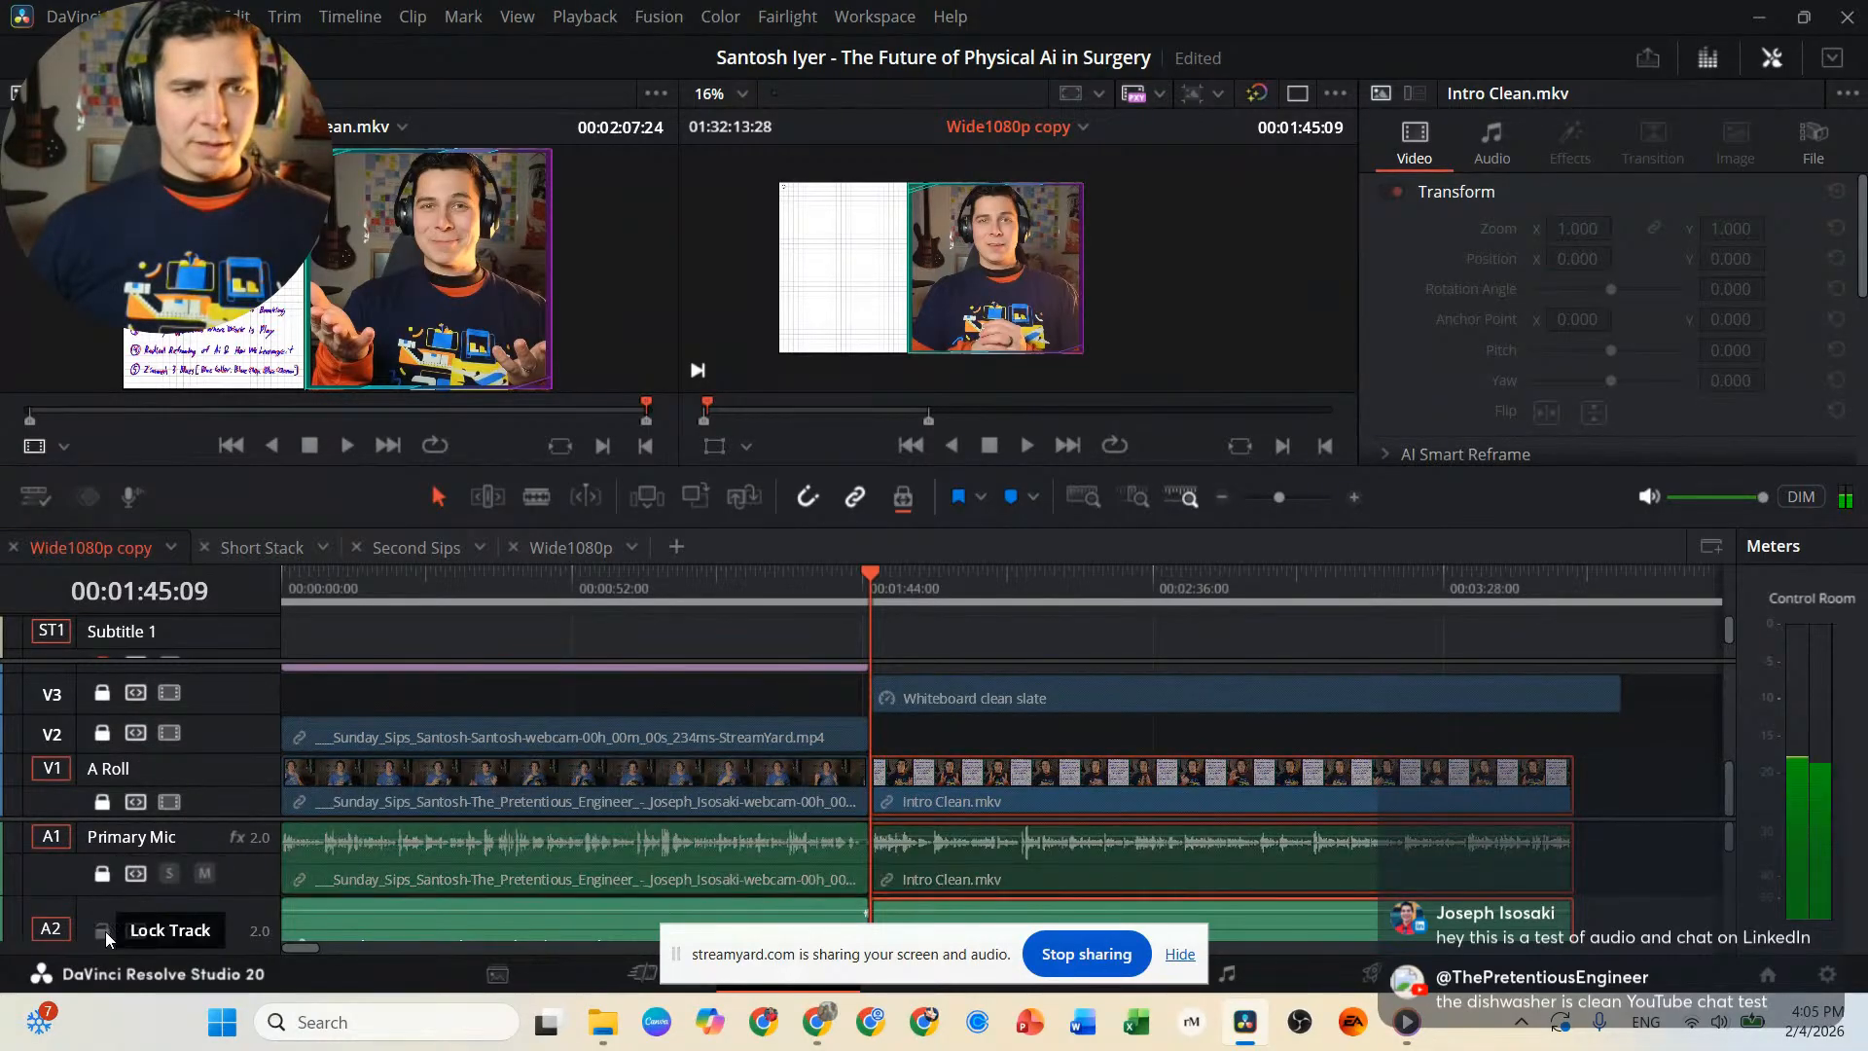
{"action": "left_click", "coordinate": [103, 931]}
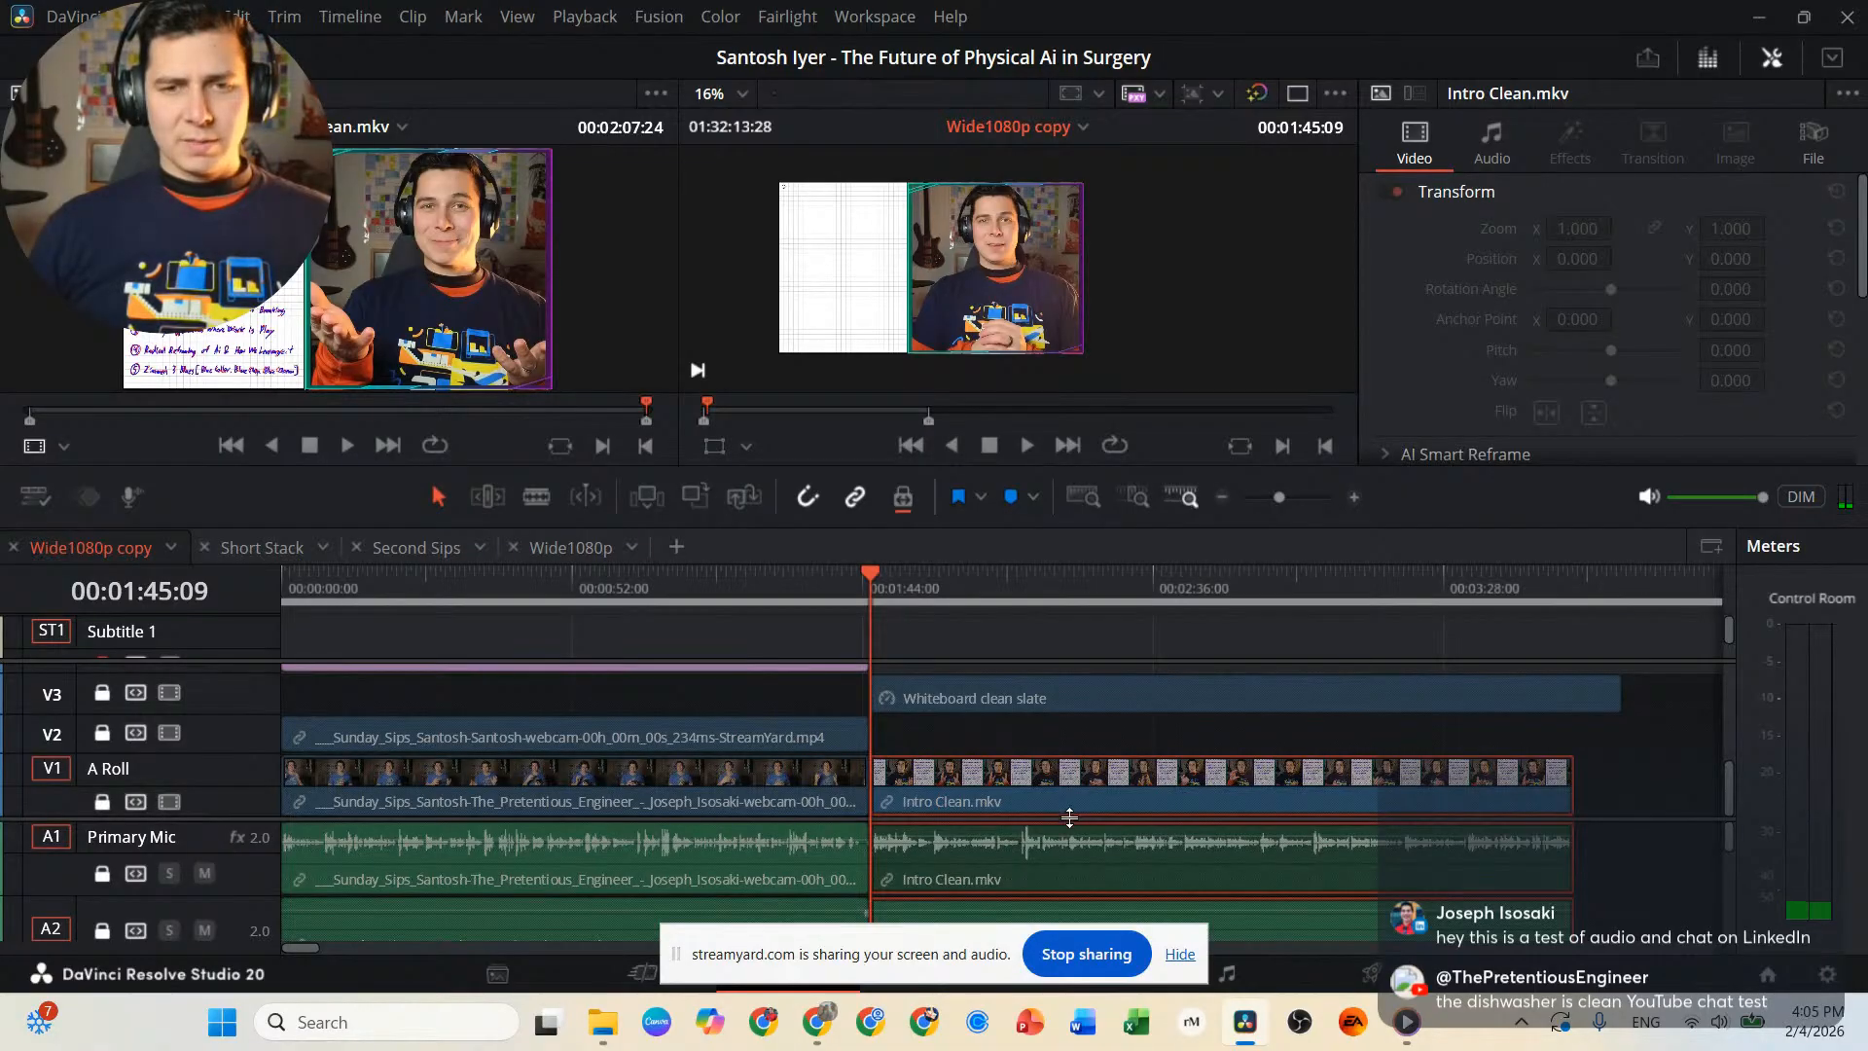
Enlarge the timeline's video tracks area to expose V4 and look over the tracks up to V7.
{"action": "left_click_drag", "start_coordinate": [1069, 819], "coordinate": [1070, 855]}
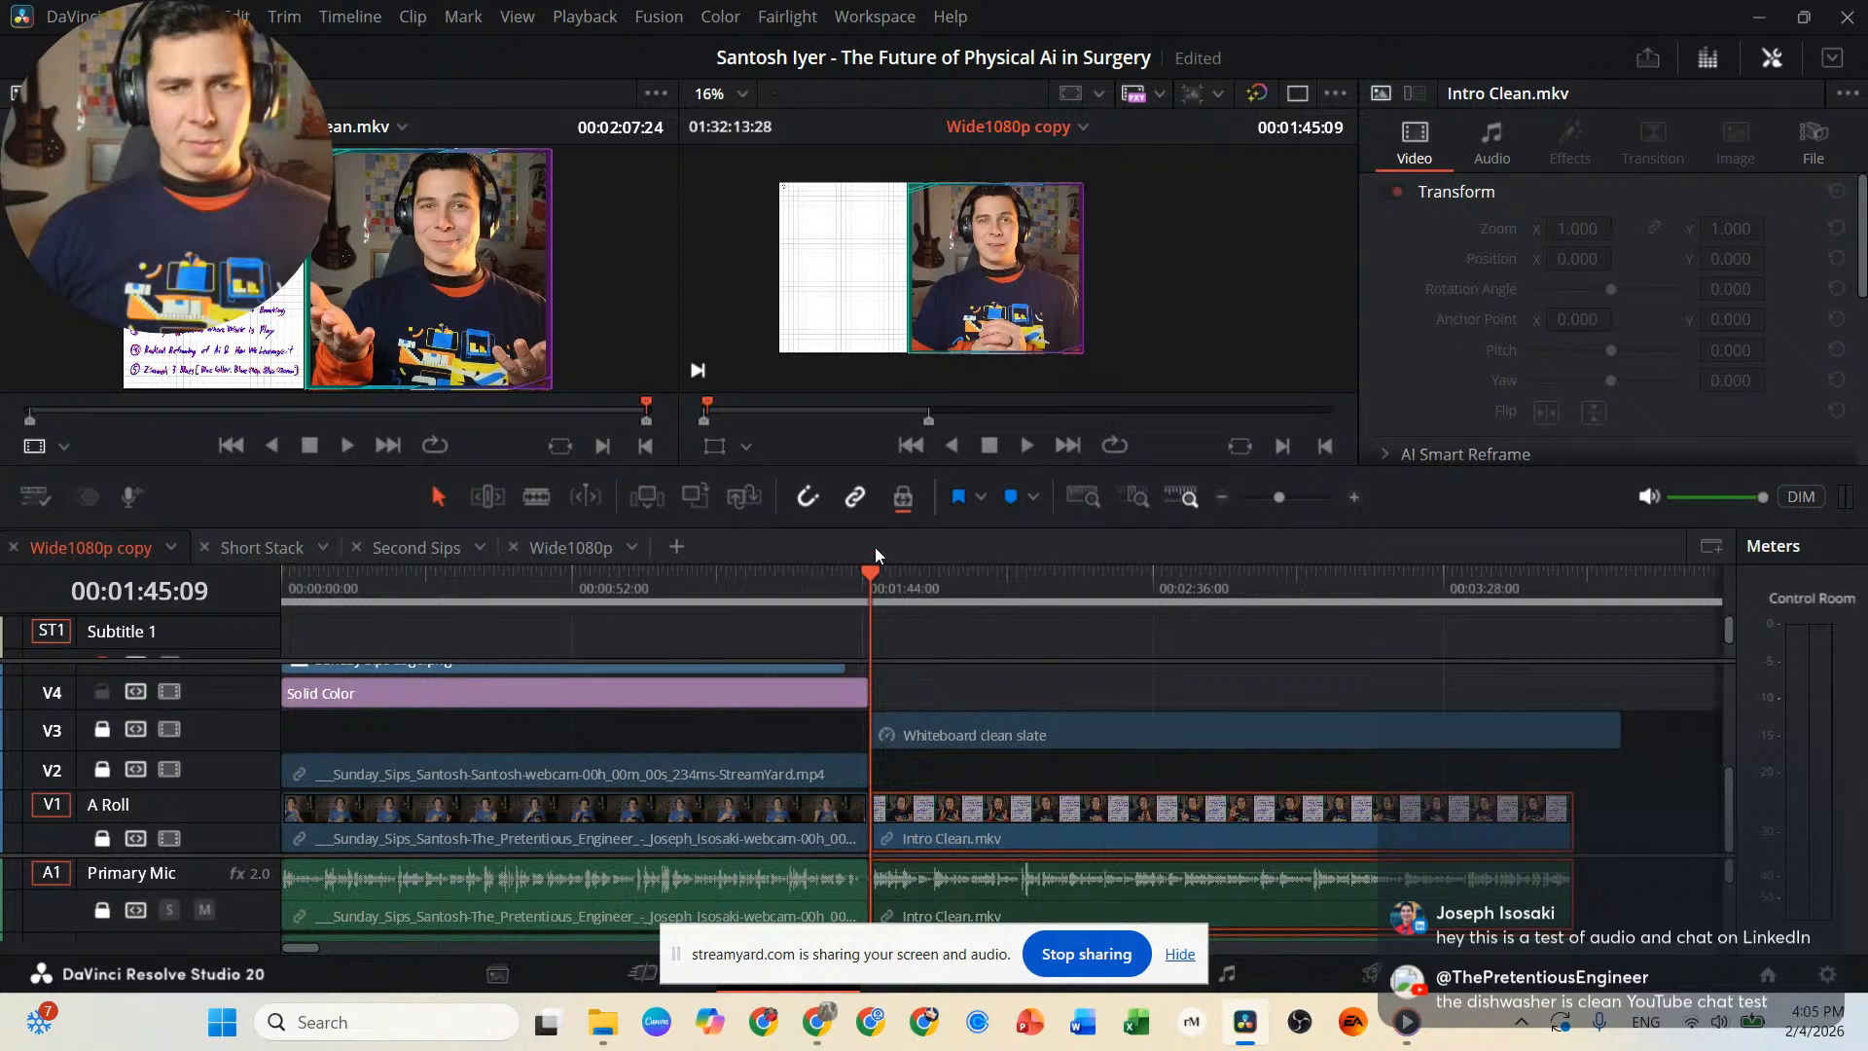
{"action": "left_click", "coordinate": [101, 691]}
{"action": "left_click", "coordinate": [101, 693]}
{"action": "scroll", "coordinate": [101, 693], "scroll_direction": "up", "scroll_amount": 3}
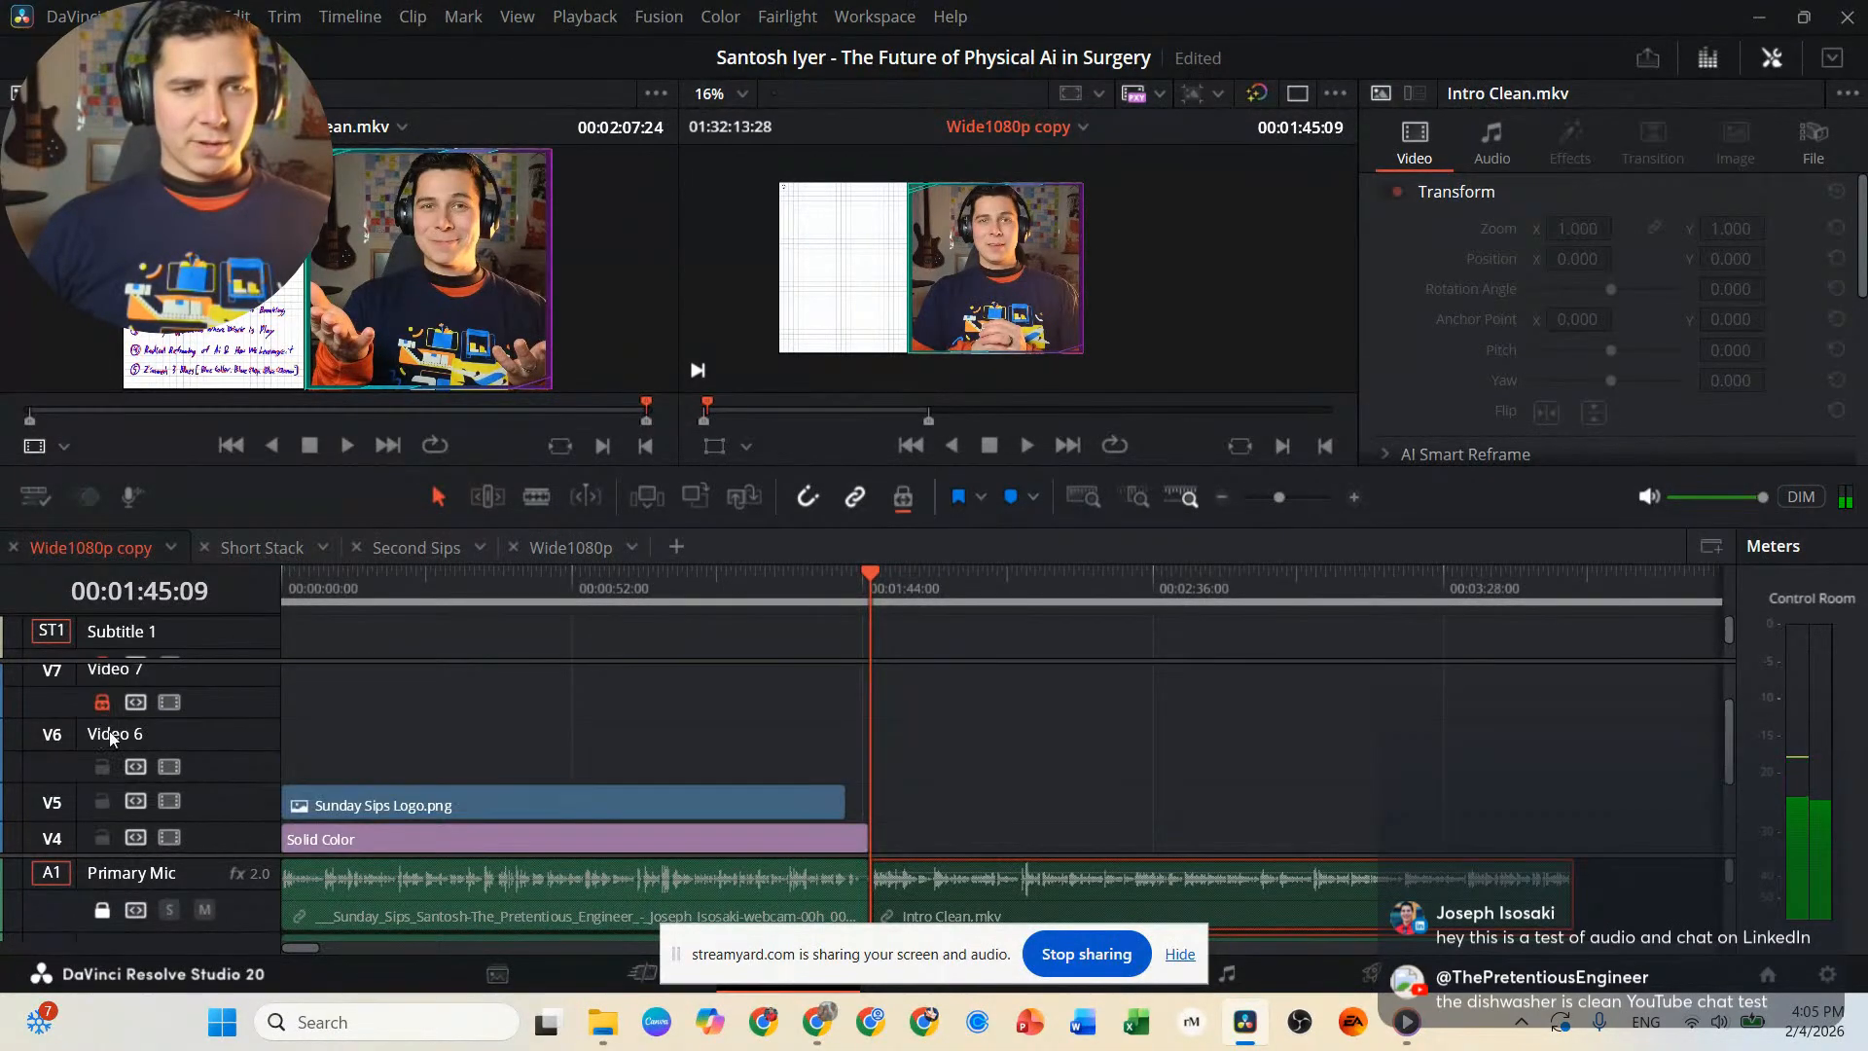
{"action": "scroll", "coordinate": [897, 768], "scroll_direction": "down", "scroll_amount": 3}
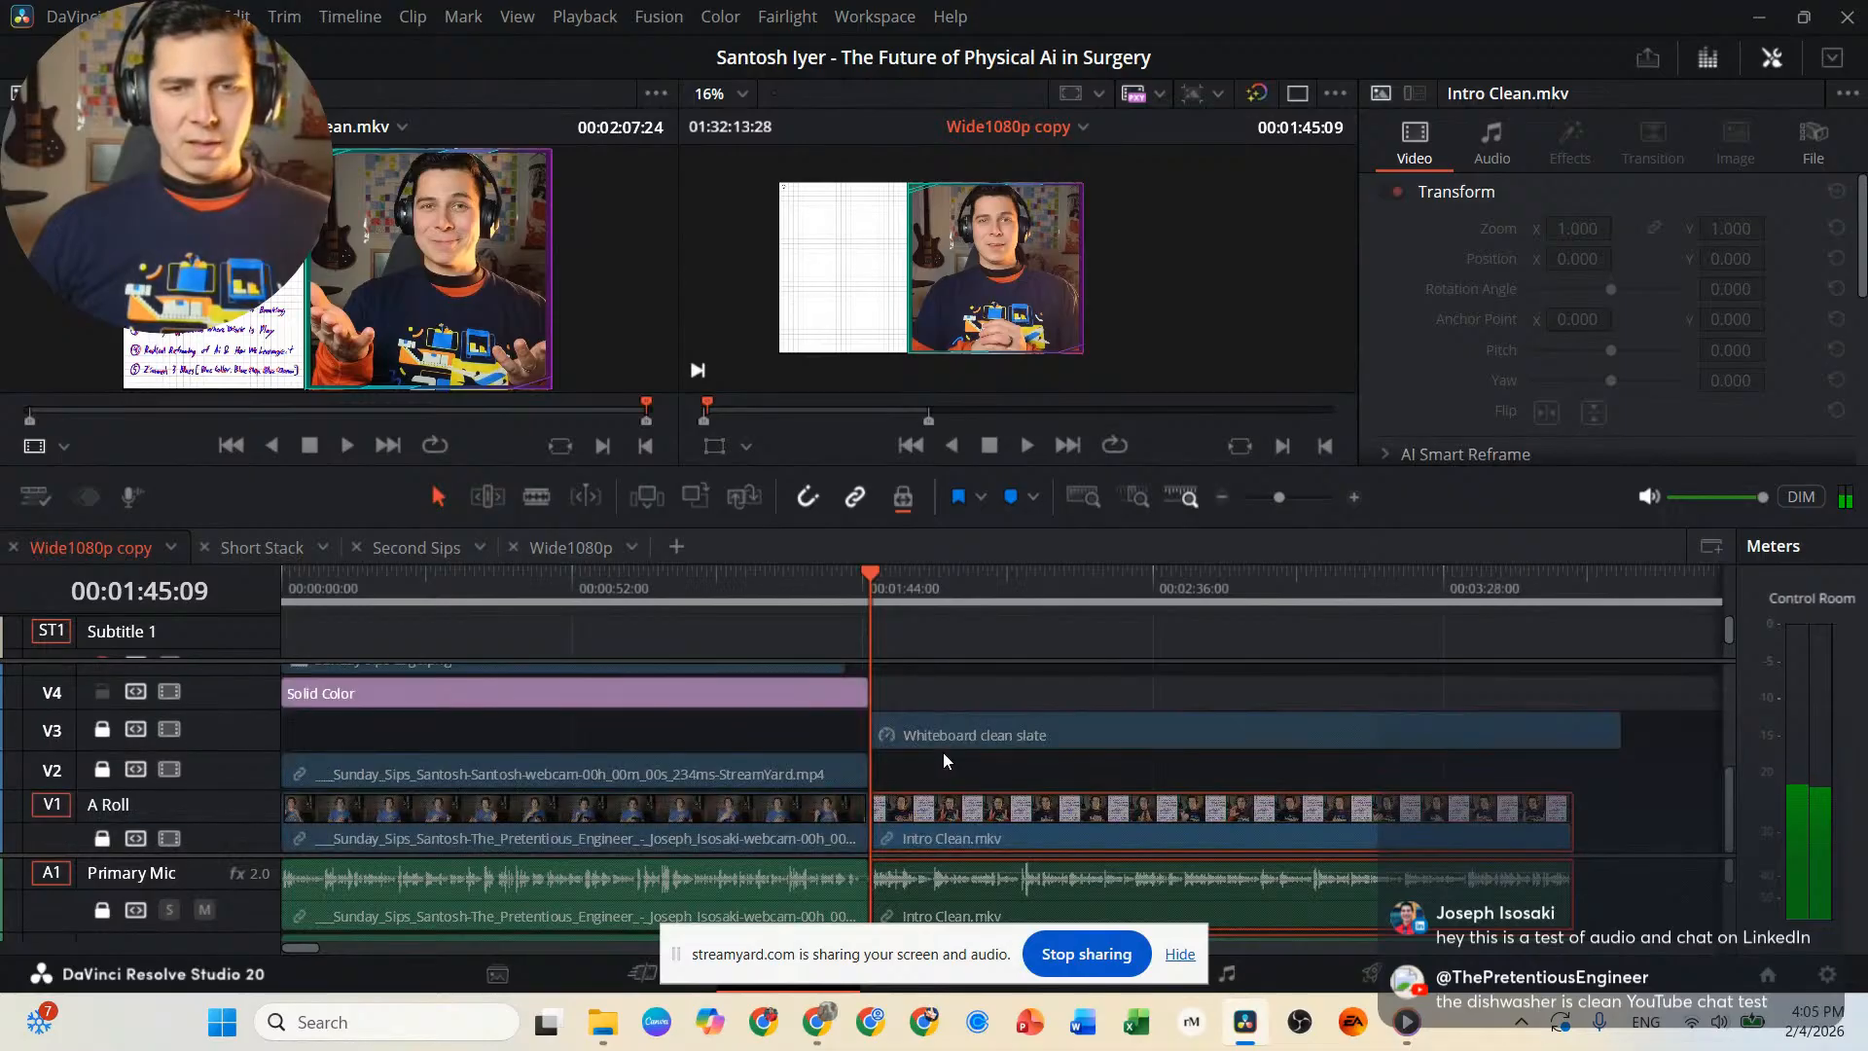
Mark the guest's White Board.mkv source clip from about four seconds in to 00:04:33:04.
{"action": "left_click", "coordinate": [19, 417]}
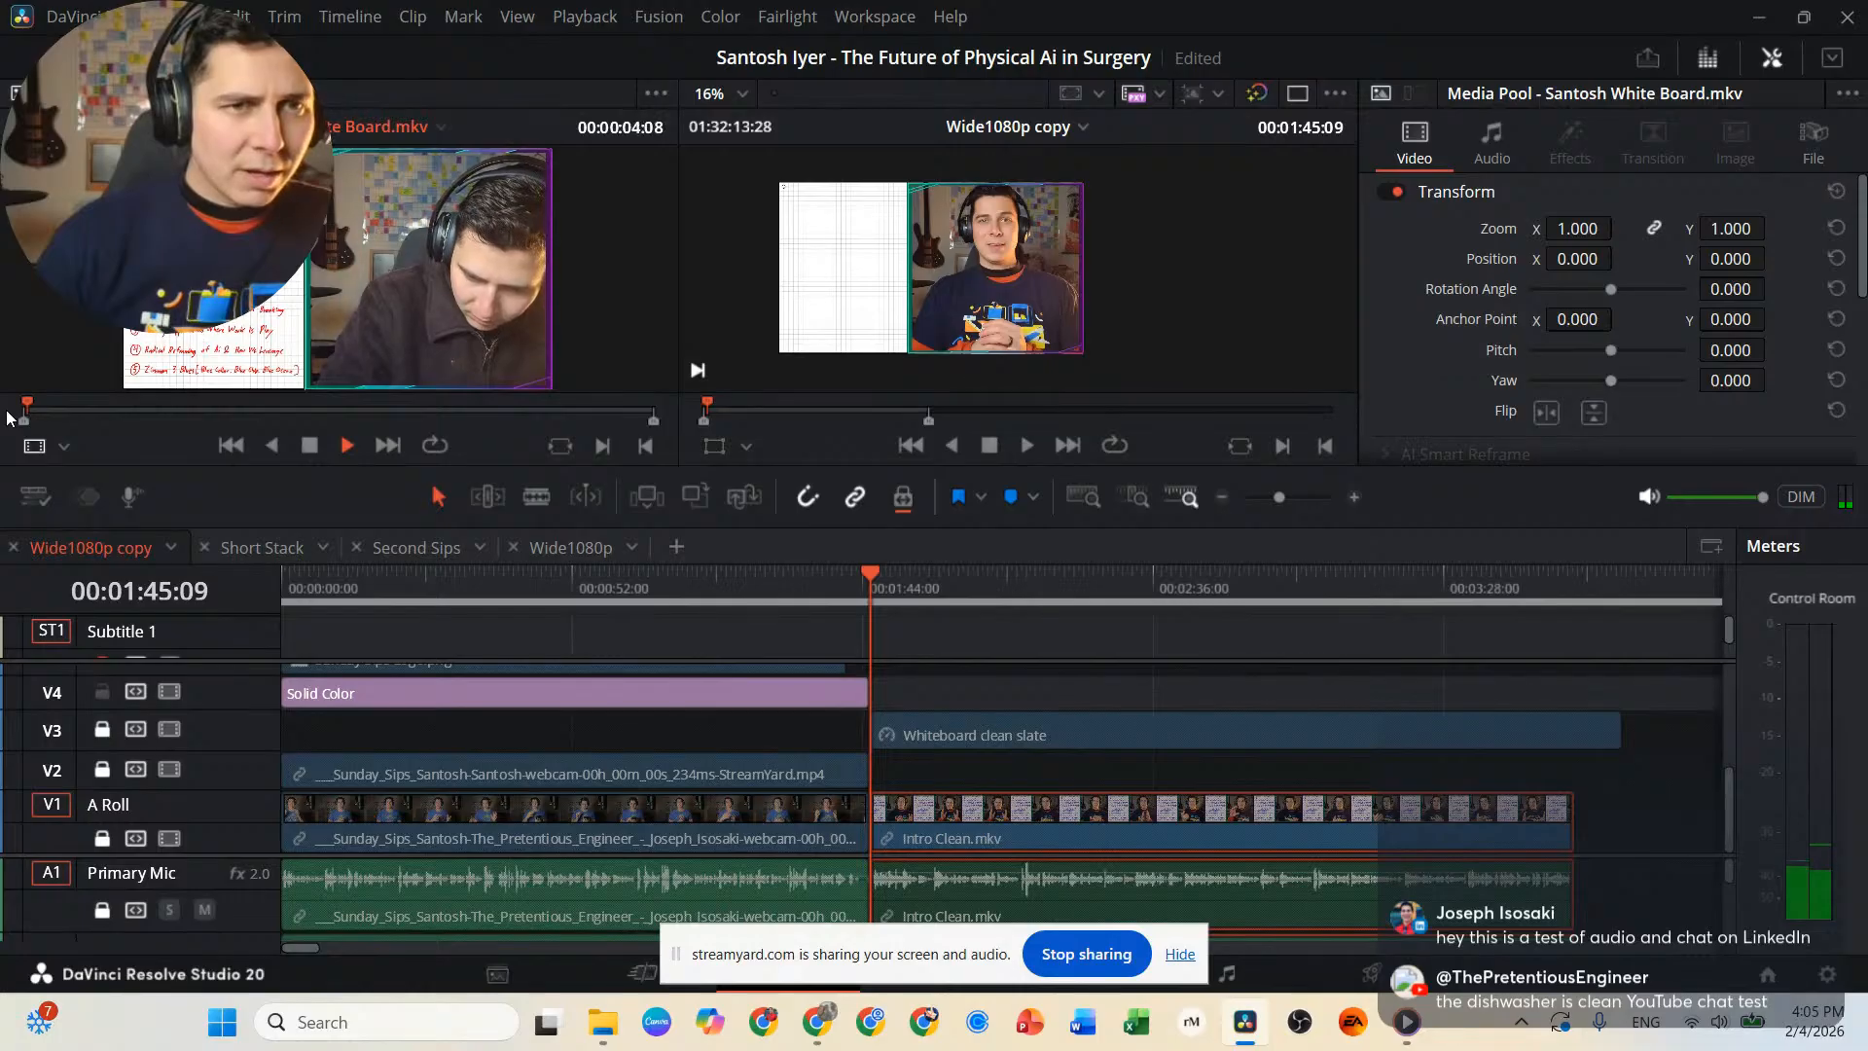
{"action": "key", "text": "j"}
{"action": "key", "text": "l"}
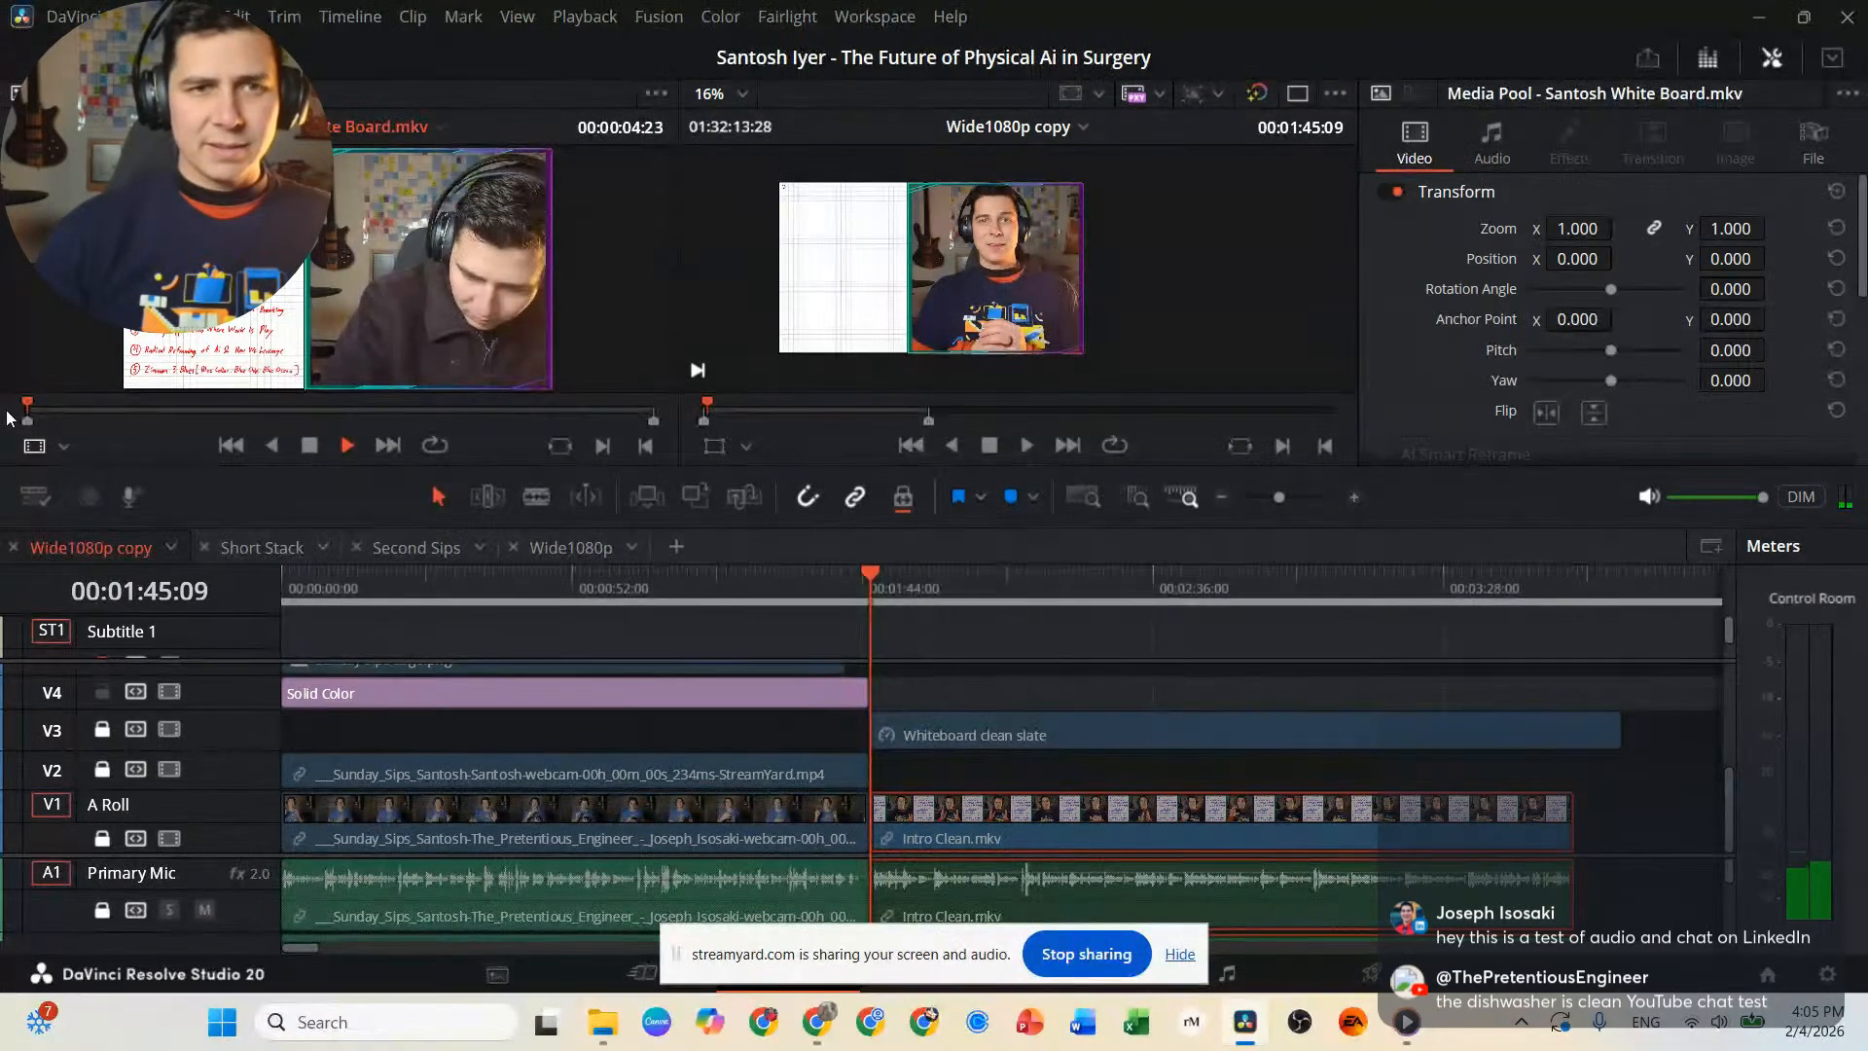
{"action": "key", "text": "l"}
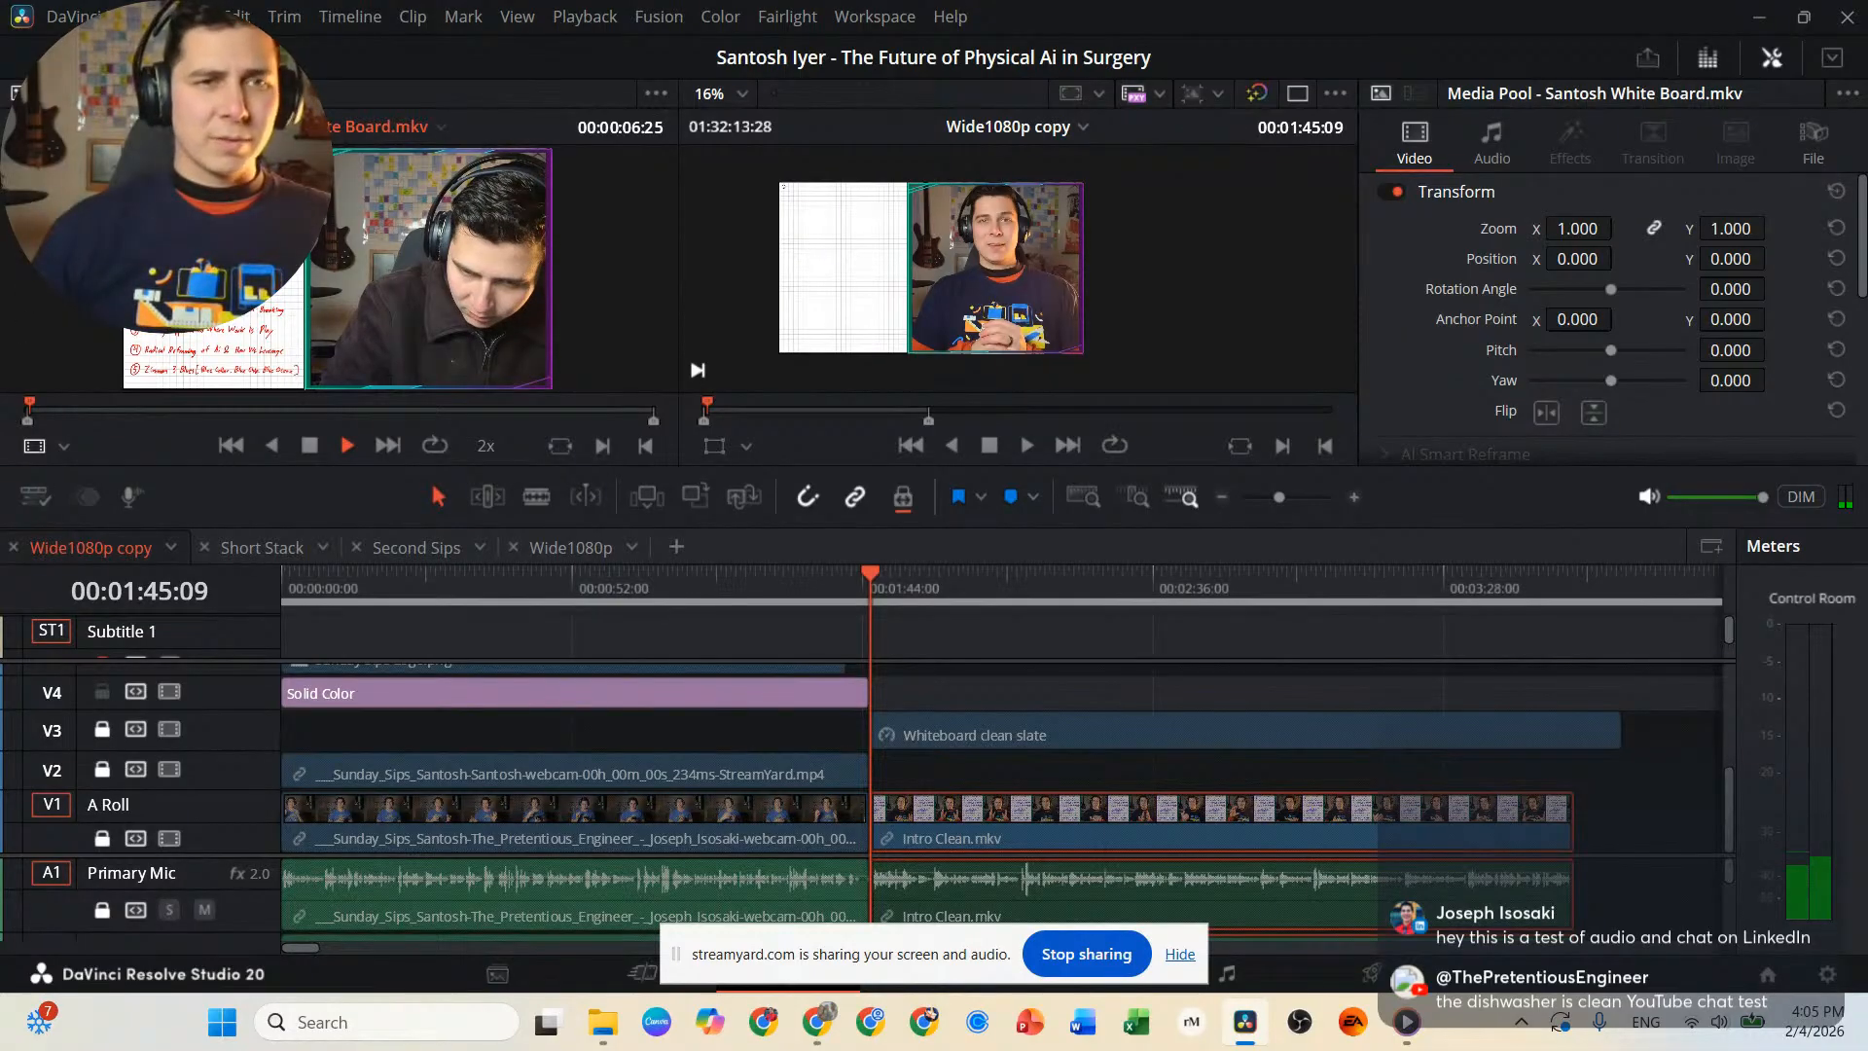
{"action": "left_click", "coordinate": [72, 410]}
{"action": "left_click_drag", "start_coordinate": [72, 411], "coordinate": [97, 412]}
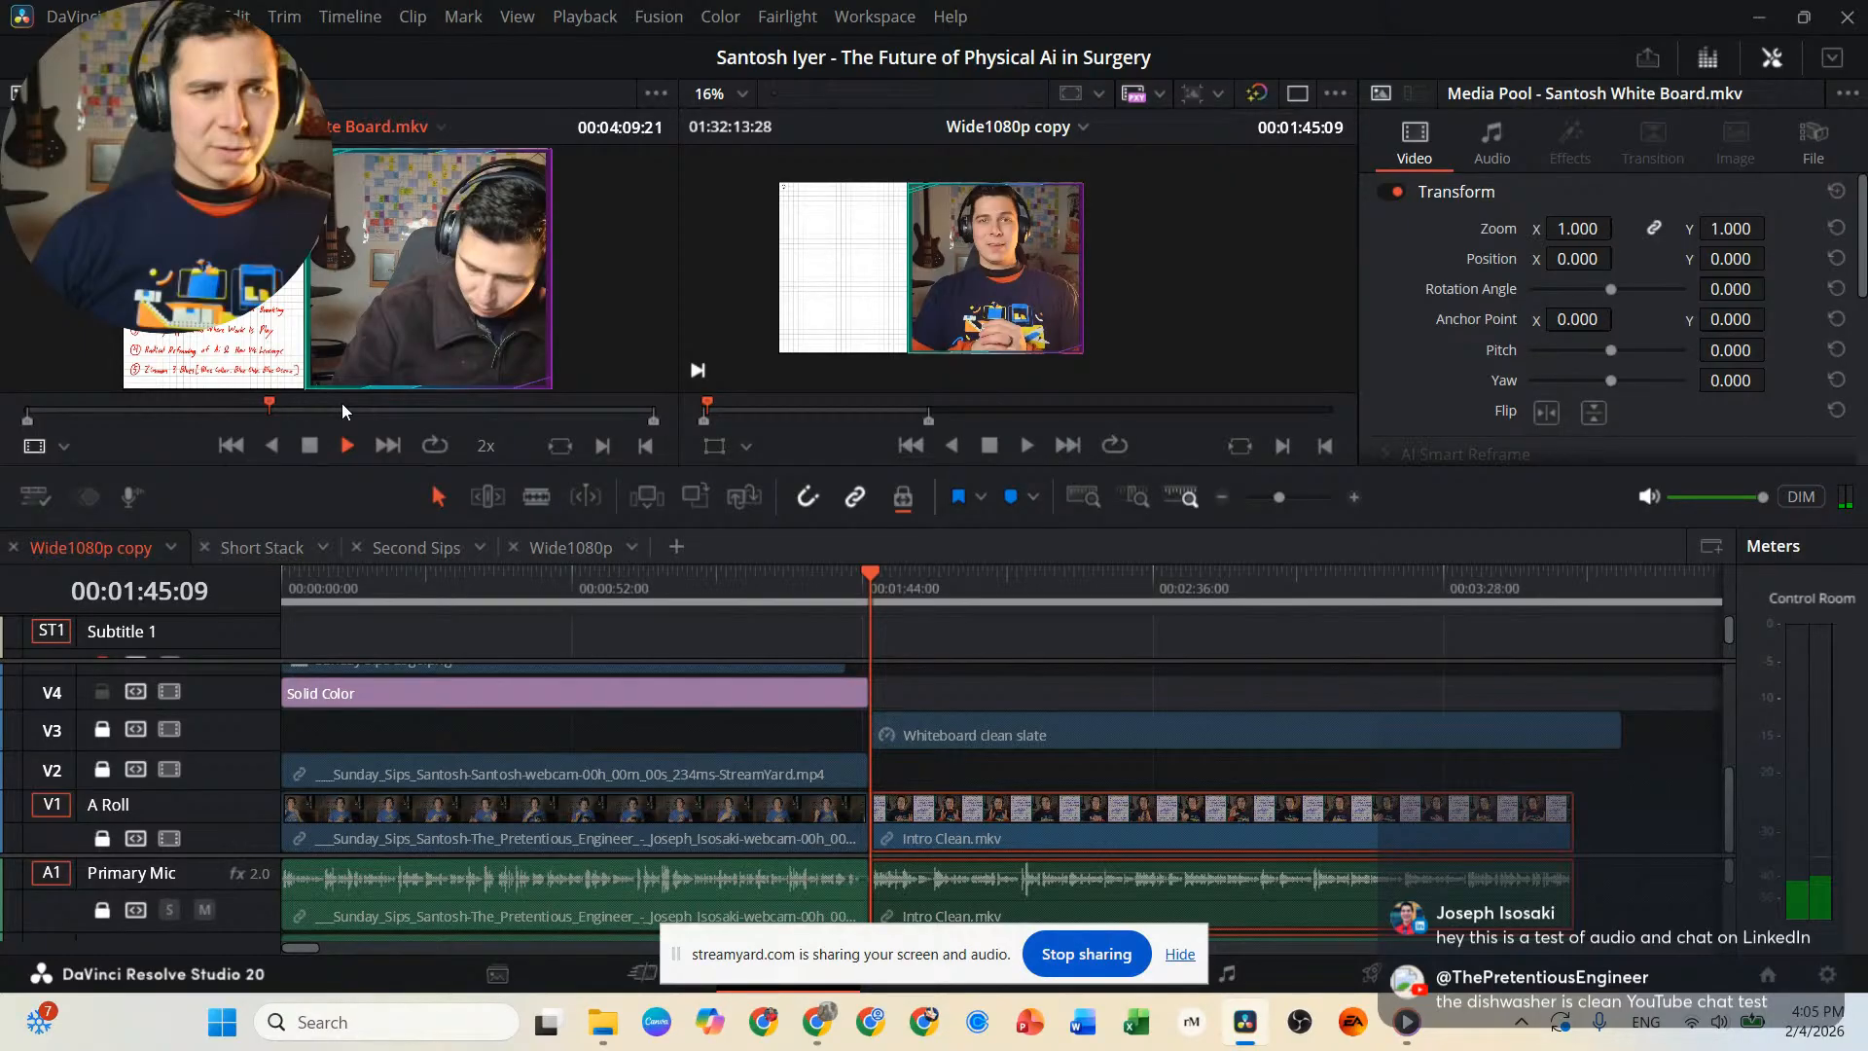
{"action": "key", "text": "space"}
{"action": "key", "text": "o"}
Place only the video of the marked White Board.mkv clip on V4, starting at the 00:01:45:09 cut.
{"action": "mouse_move", "coordinate": [316, 382]}
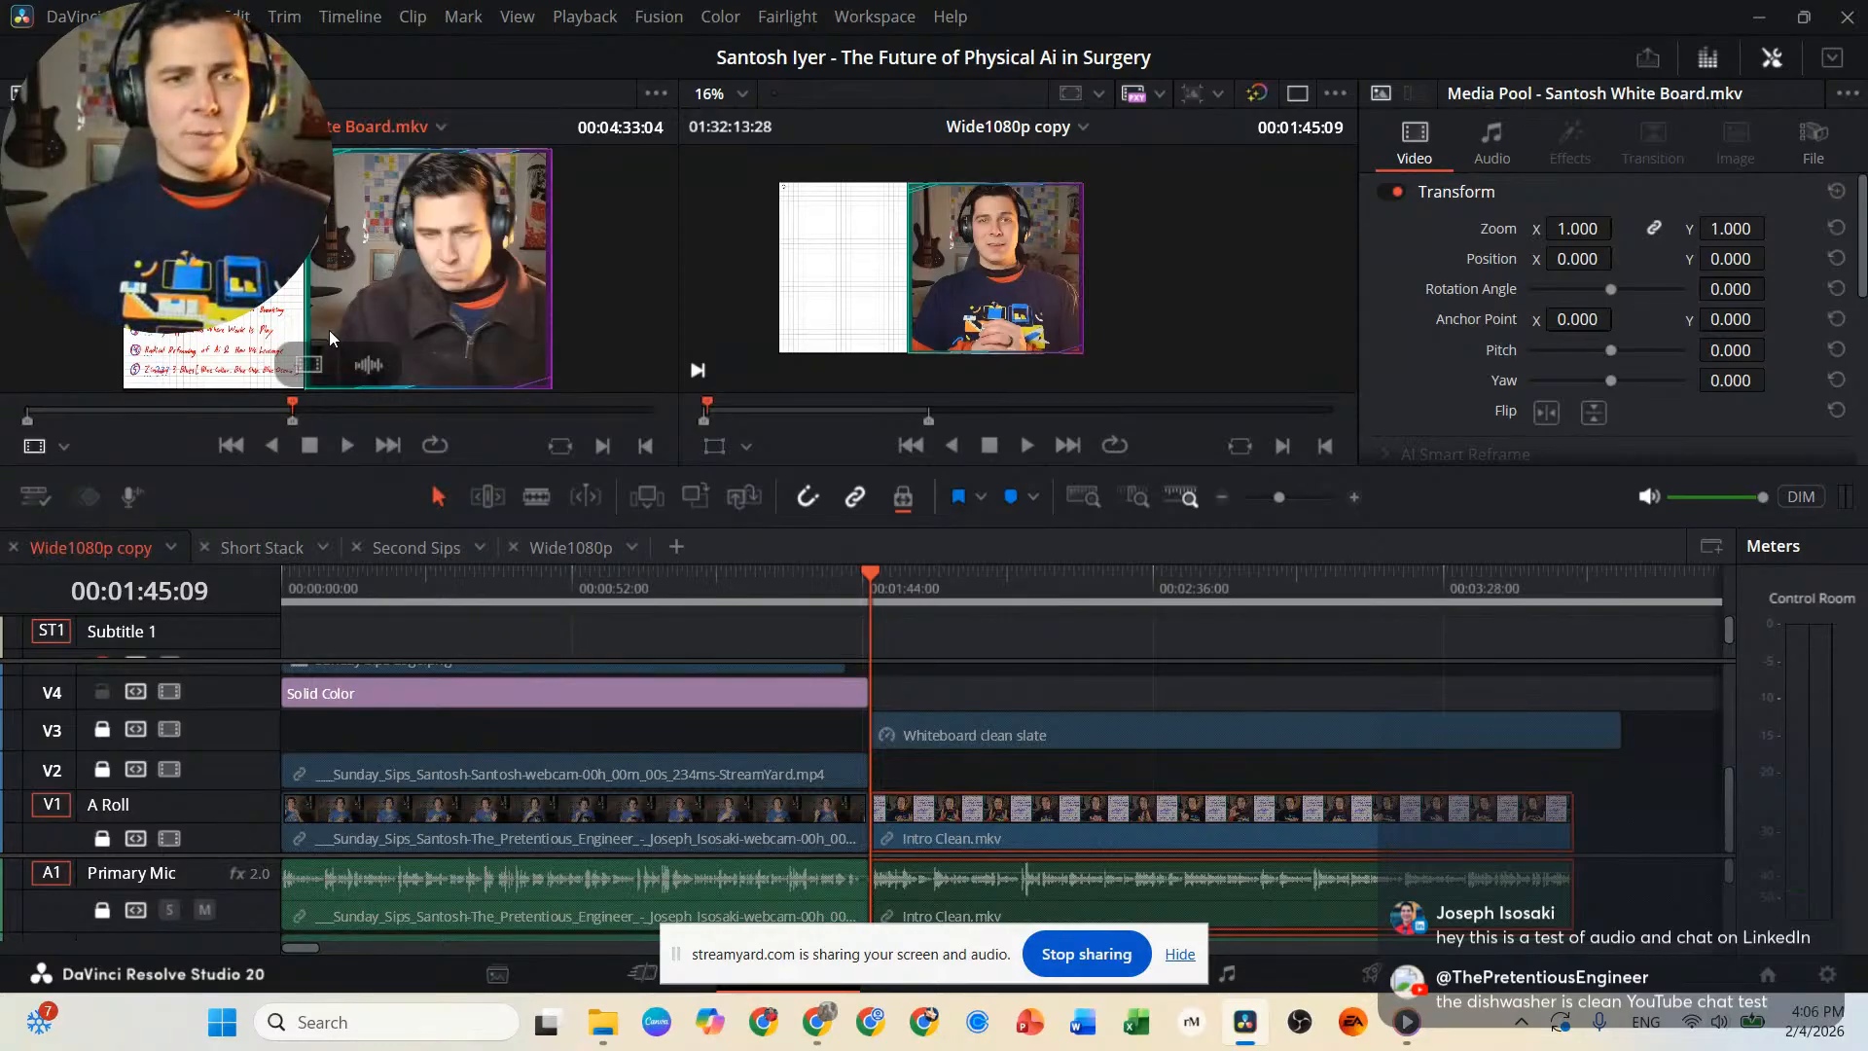
{"action": "left_click_drag", "start_coordinate": [316, 383], "coordinate": [897, 711]}
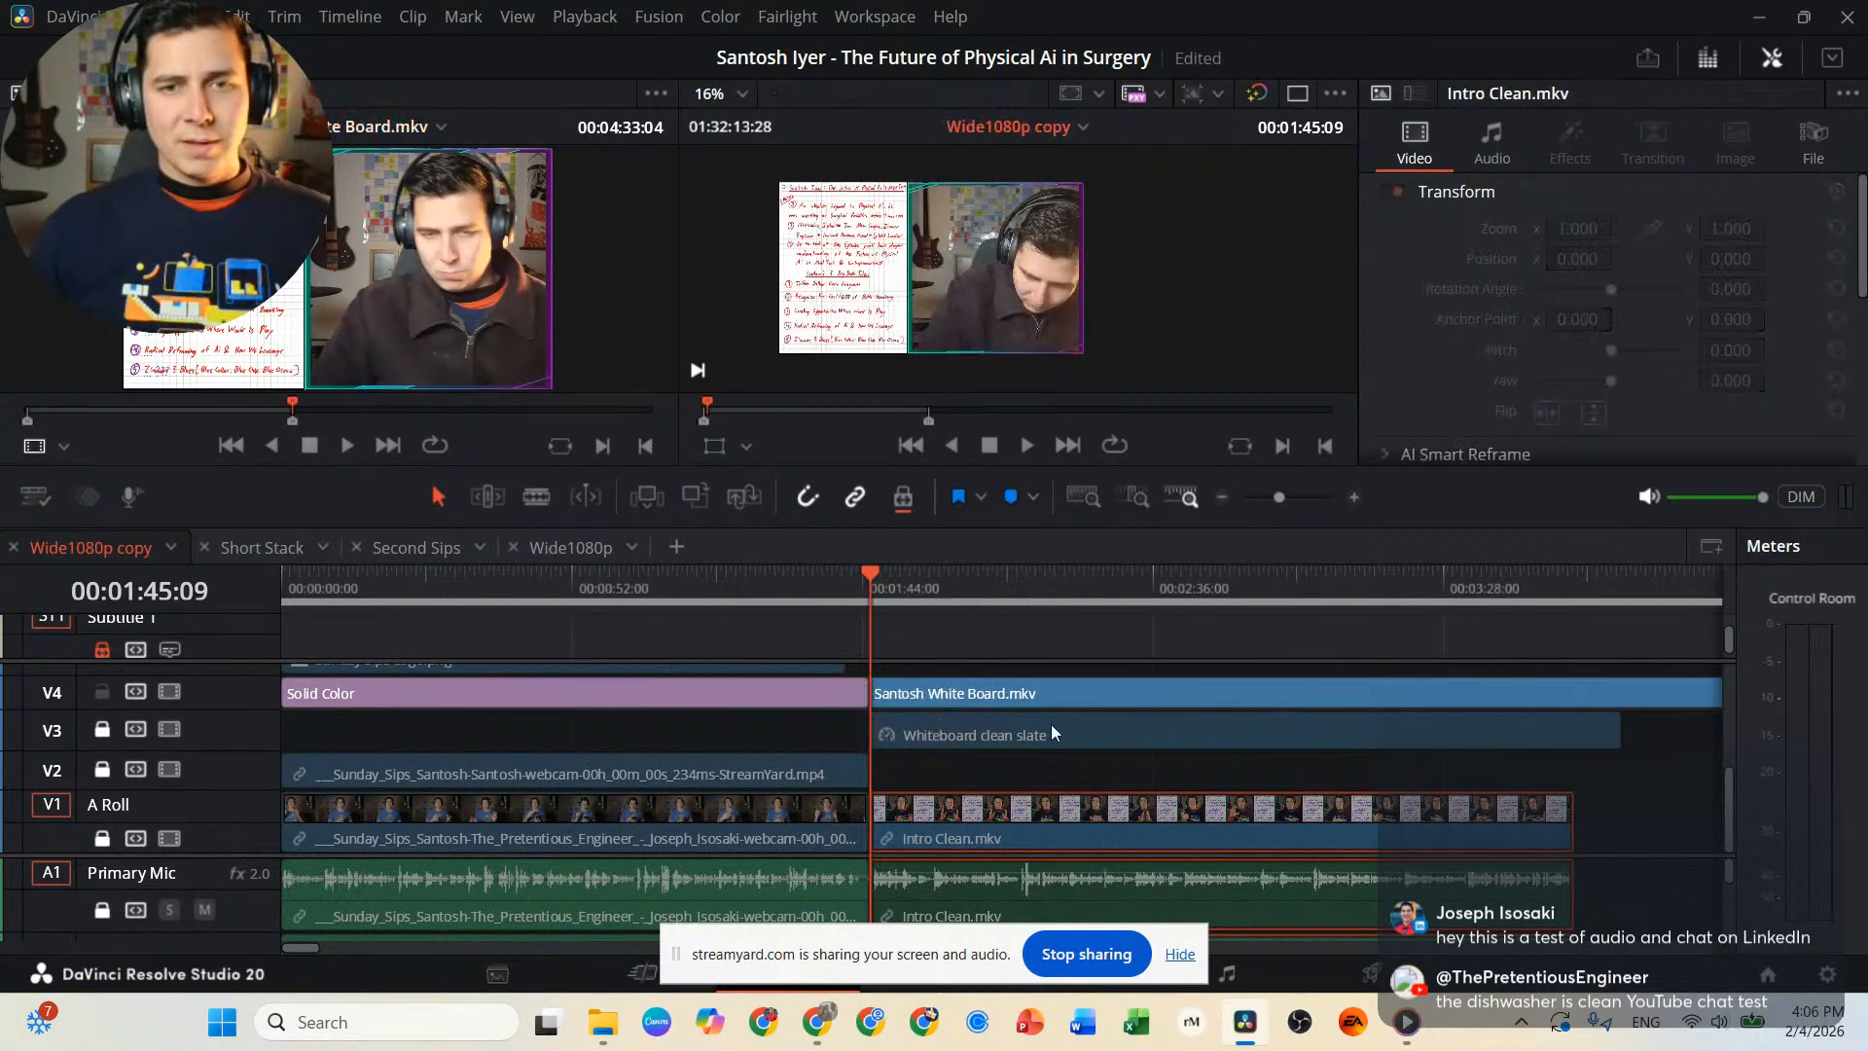
{"action": "scroll", "coordinate": [1137, 714], "scroll_direction": "right", "scroll_amount": 8}
{"action": "scroll", "coordinate": [1076, 721], "scroll_direction": "left", "scroll_amount": 6}
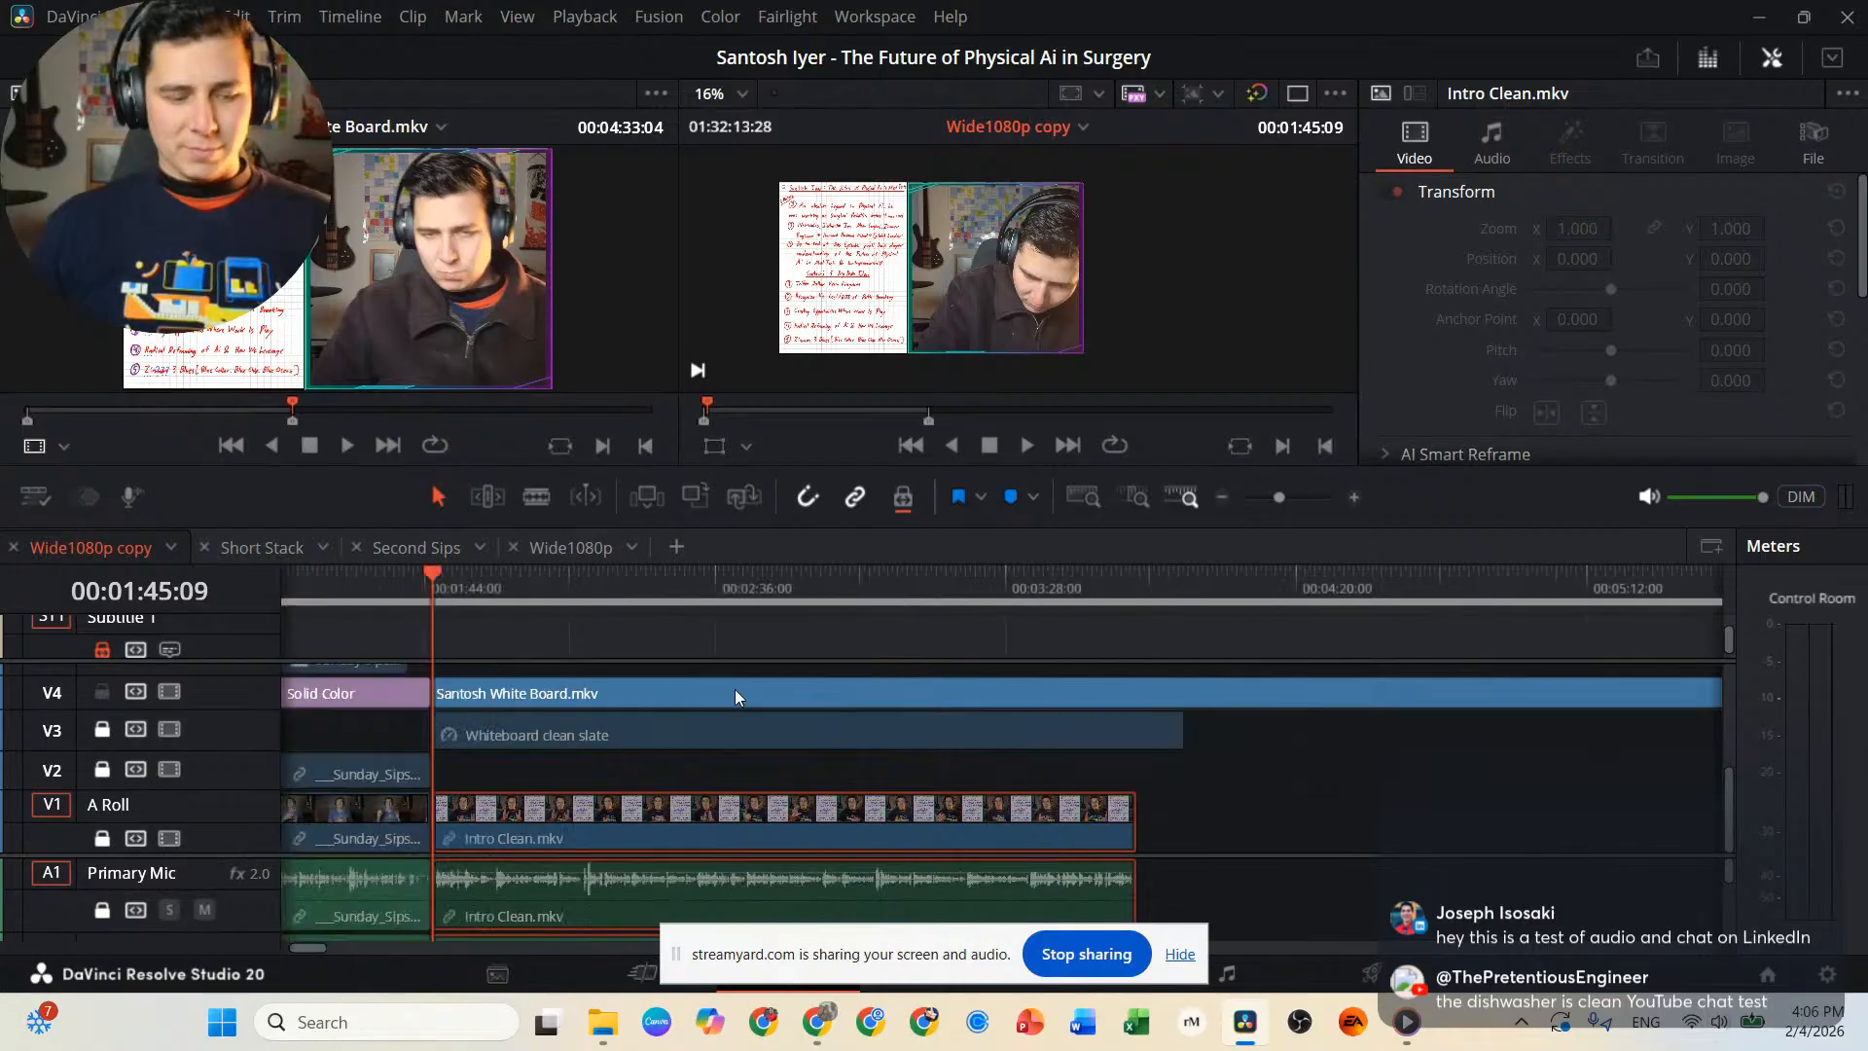
{"action": "scroll", "coordinate": [724, 681], "scroll_direction": "down", "scroll_amount": 4}
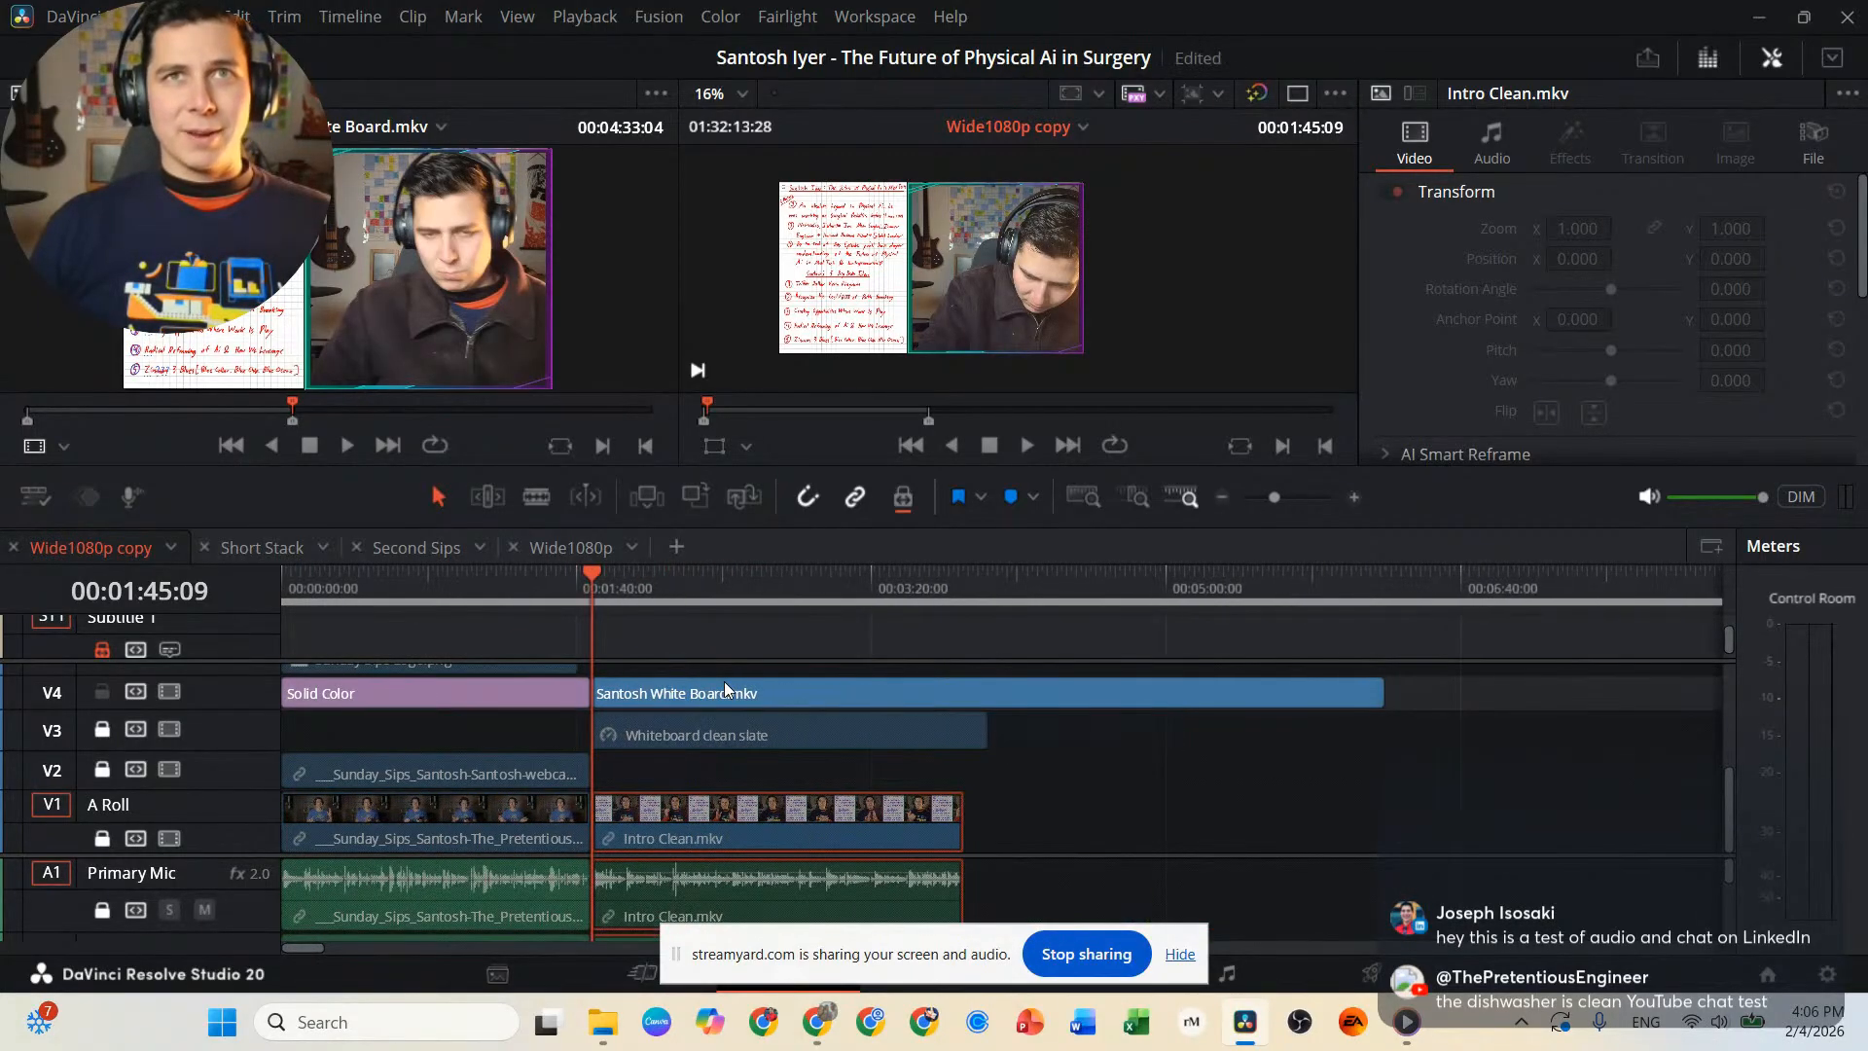
{"action": "scroll", "coordinate": [773, 674], "scroll_direction": "down", "scroll_amount": 1}
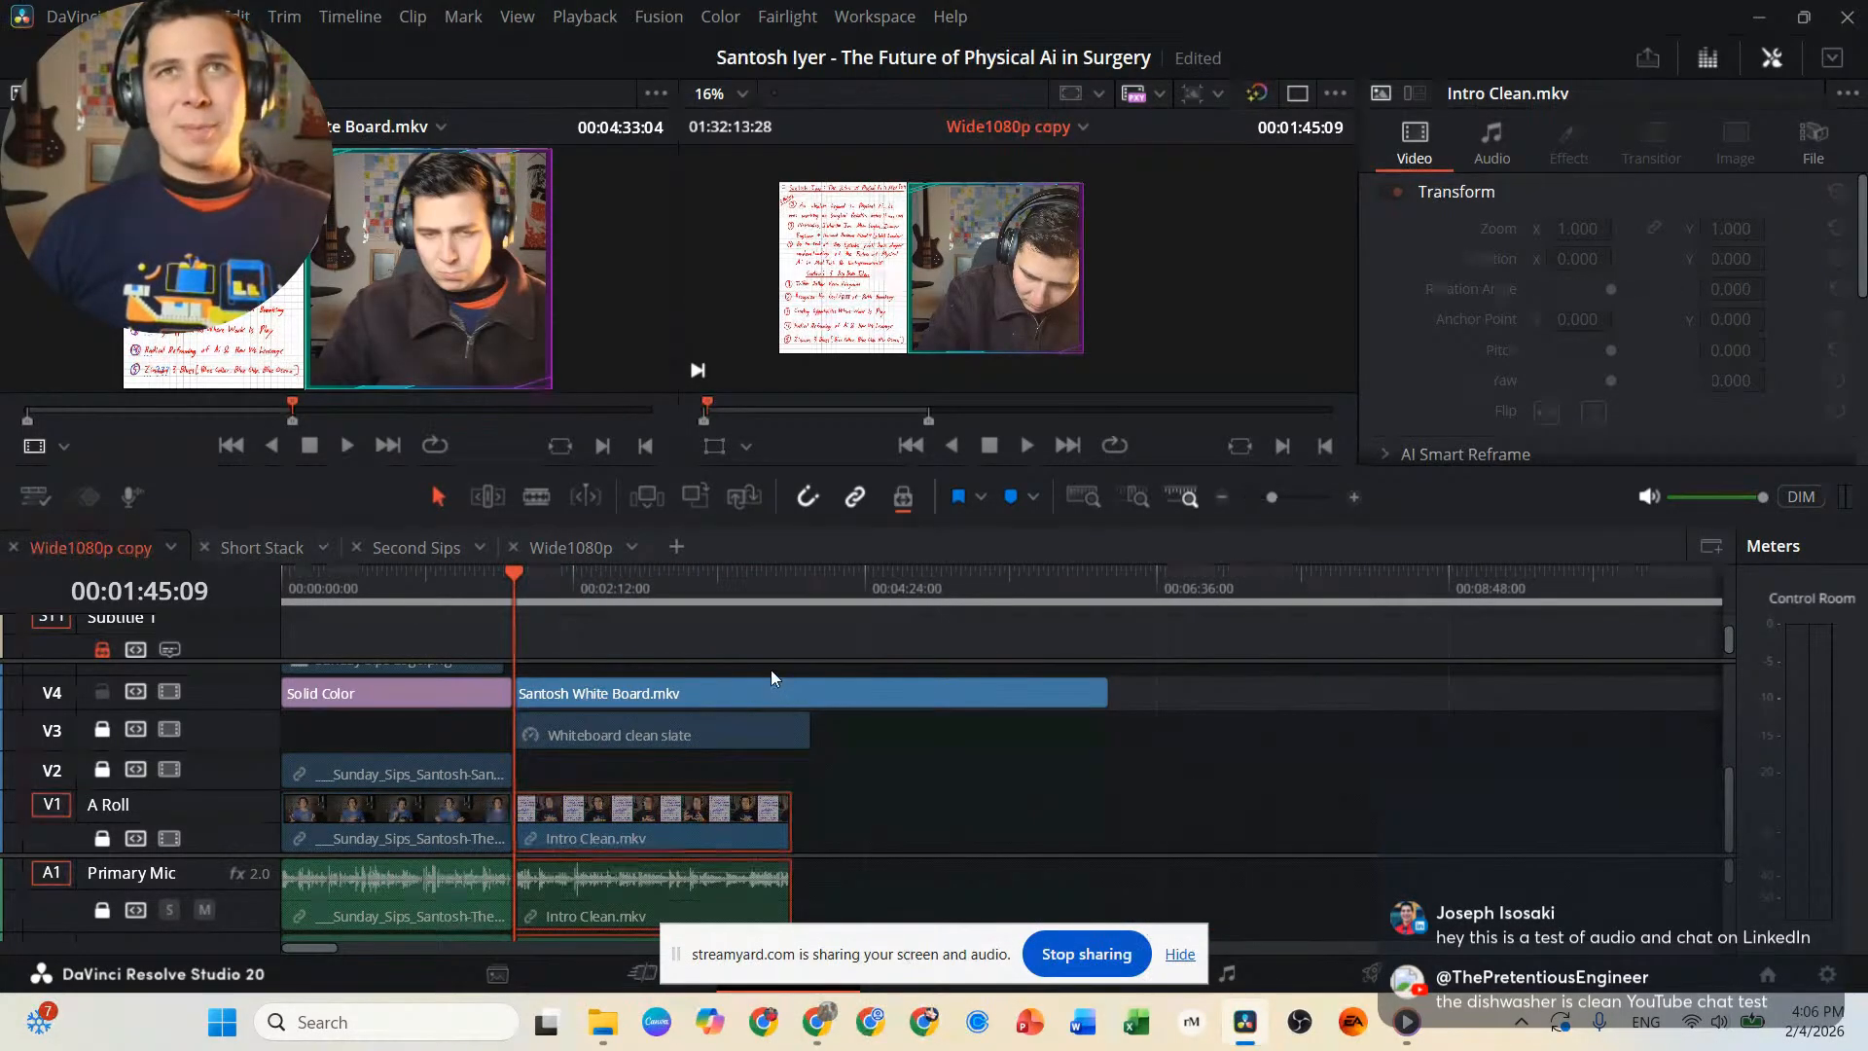
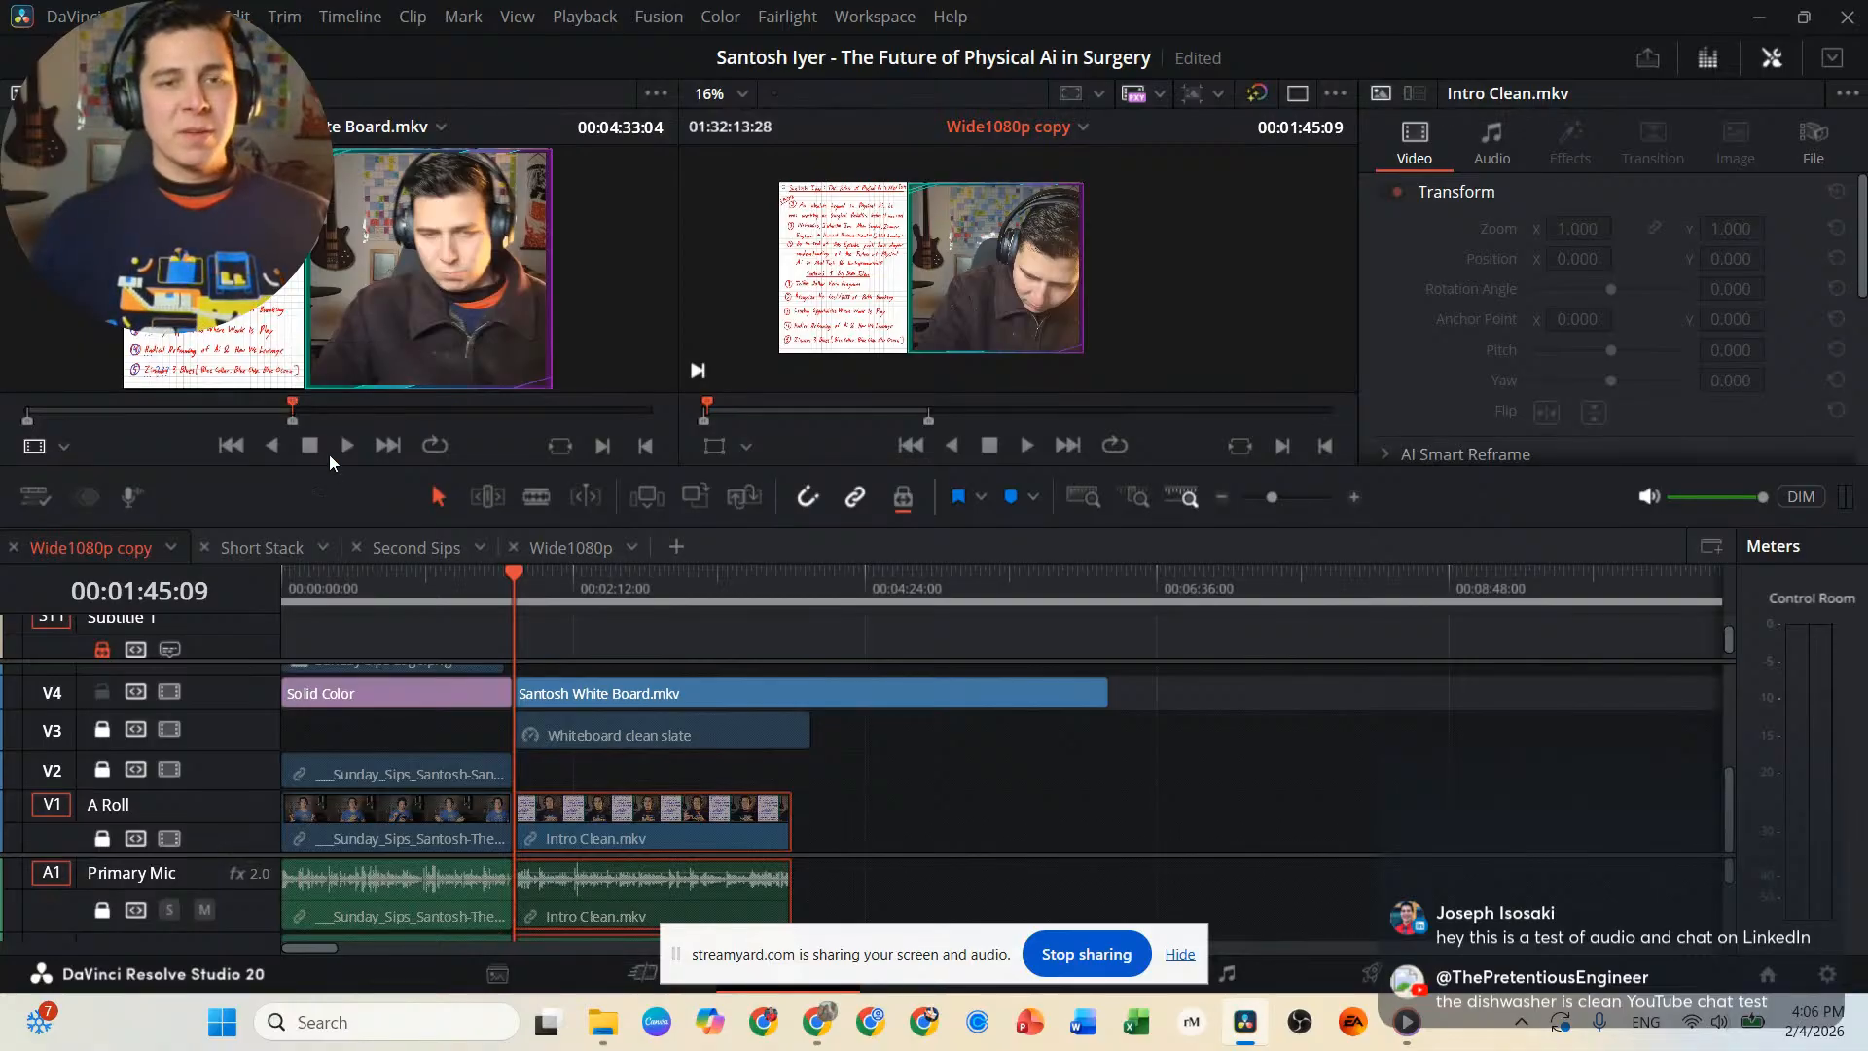
Move the playhead to 00:05:18:01, open the White Board.mkv clip on the Color page and hide the screen-sharing notice.
{"action": "left_click_drag", "start_coordinate": [557, 572], "coordinate": [985, 572]}
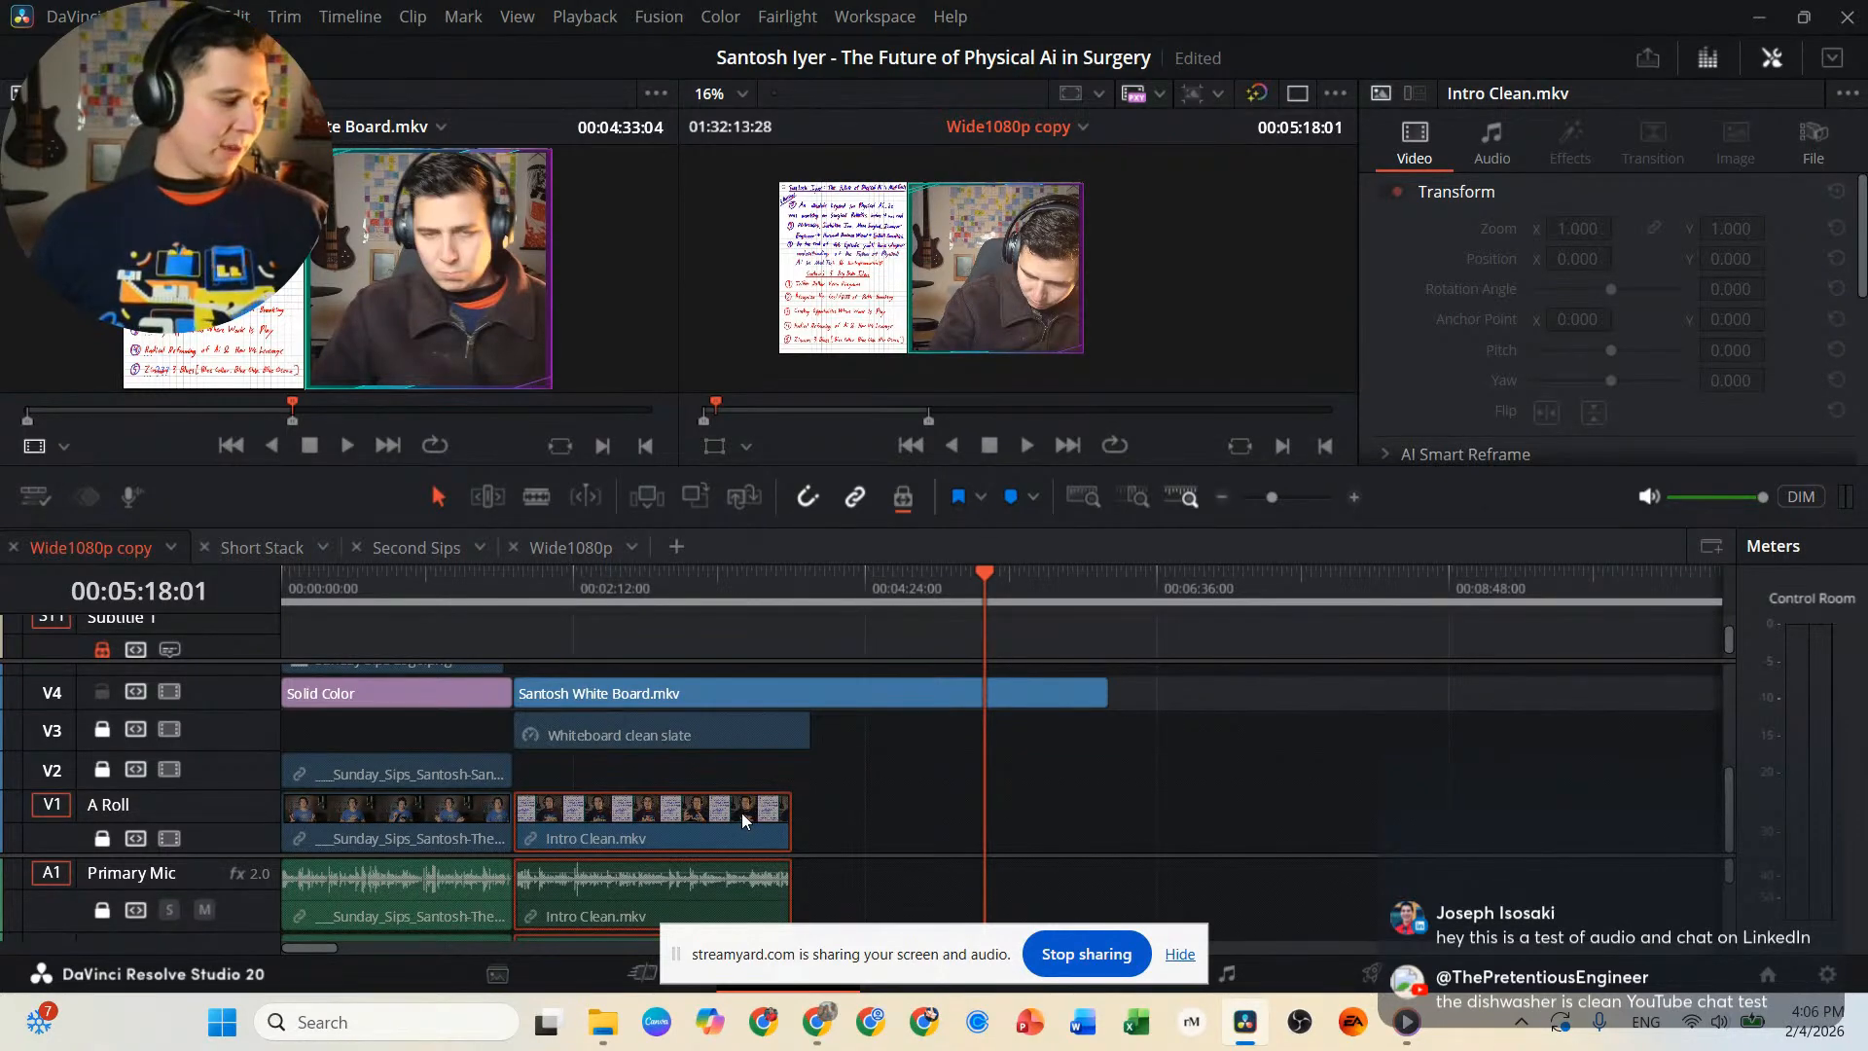
{"action": "key", "text": "shift+6"}
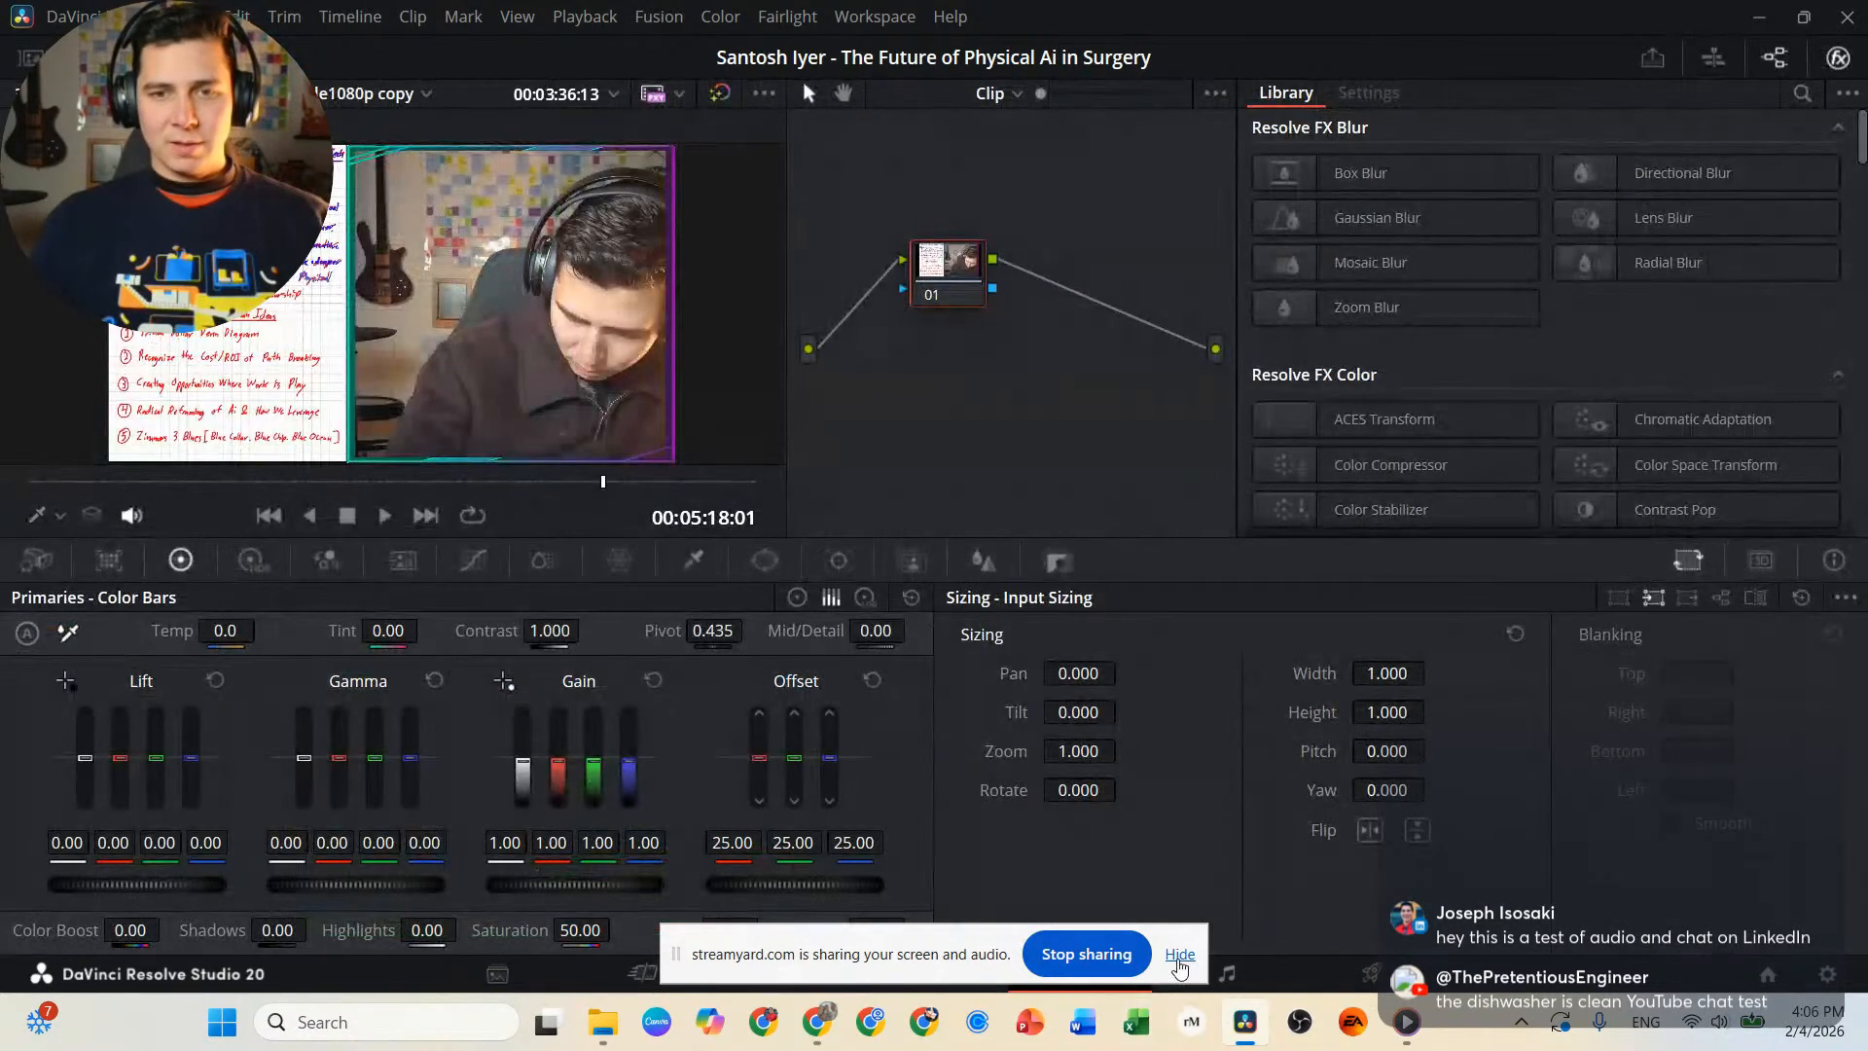
{"action": "left_click", "coordinate": [1179, 955]}
Sample a grey grid line beside the whiteboard handwriting with the HSL qualifier.
{"action": "scroll", "coordinate": [376, 276], "scroll_direction": "up", "scroll_amount": 6}
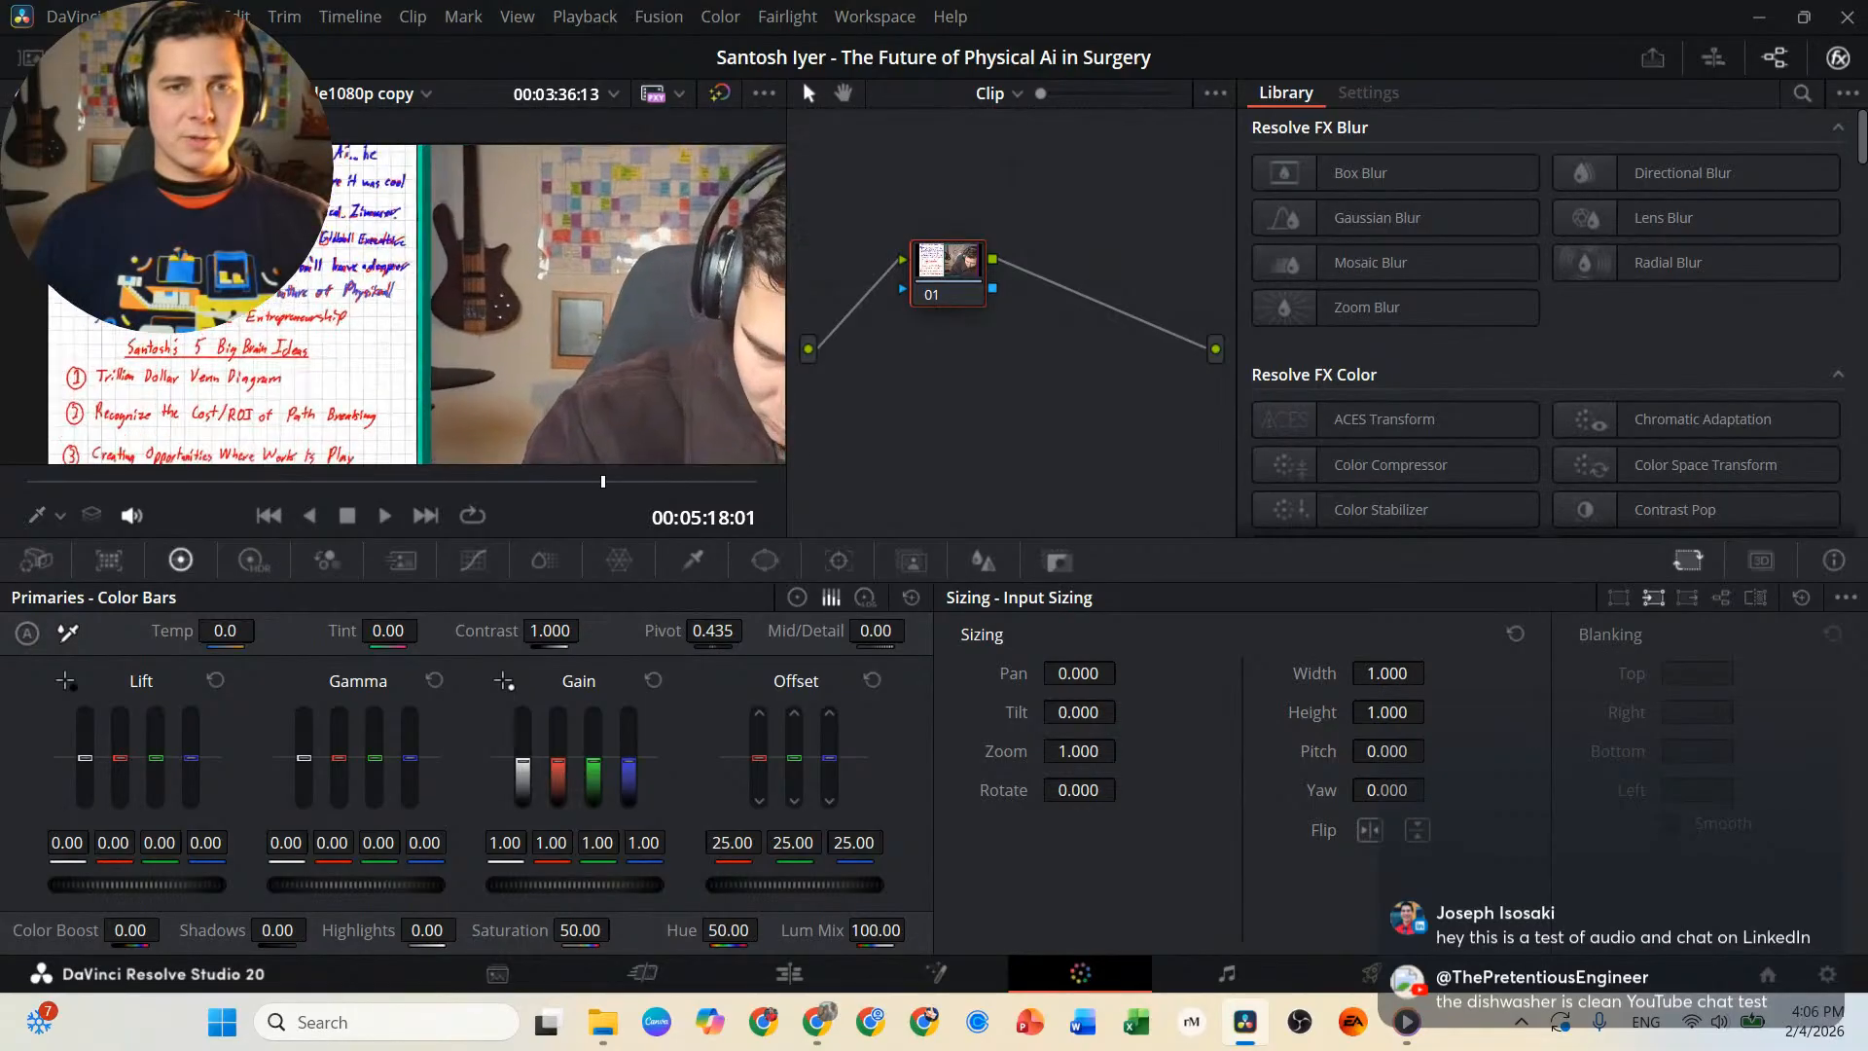
{"action": "scroll", "coordinate": [301, 287], "scroll_direction": "up", "scroll_amount": 5}
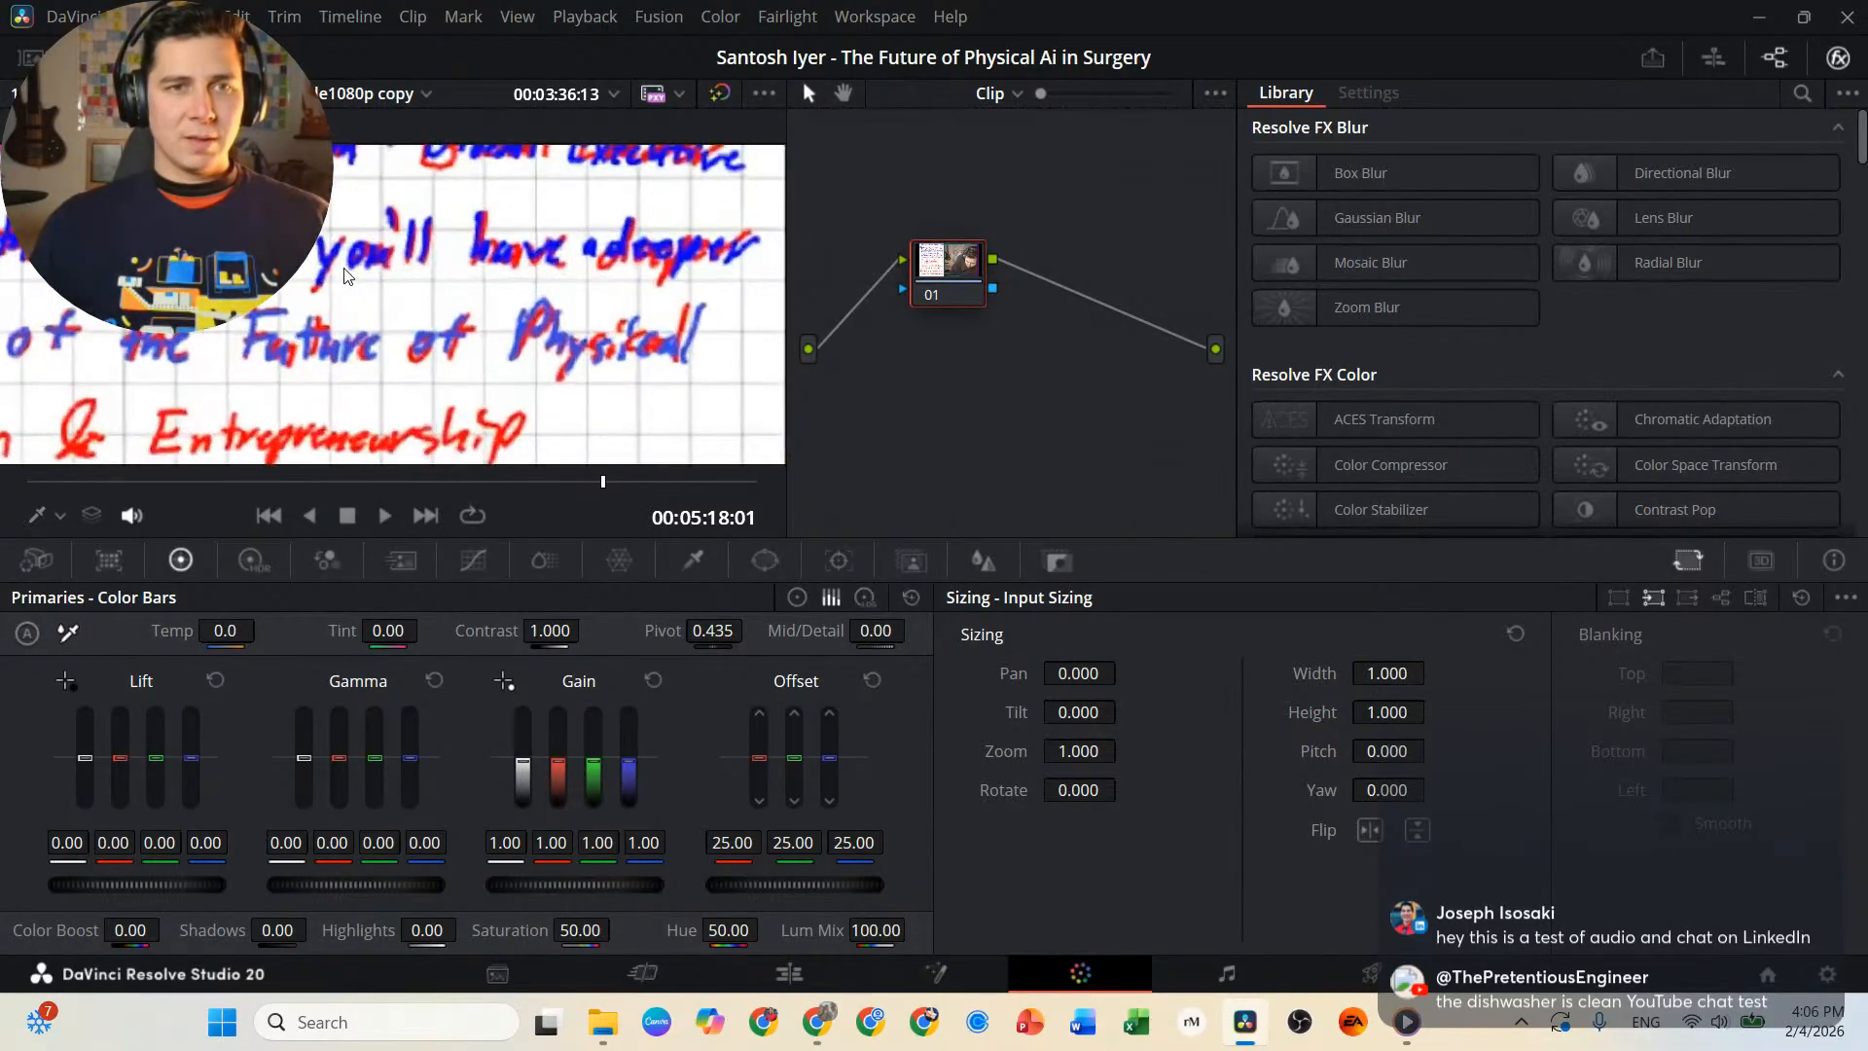
{"action": "scroll", "coordinate": [362, 317], "scroll_direction": "up", "scroll_amount": 4}
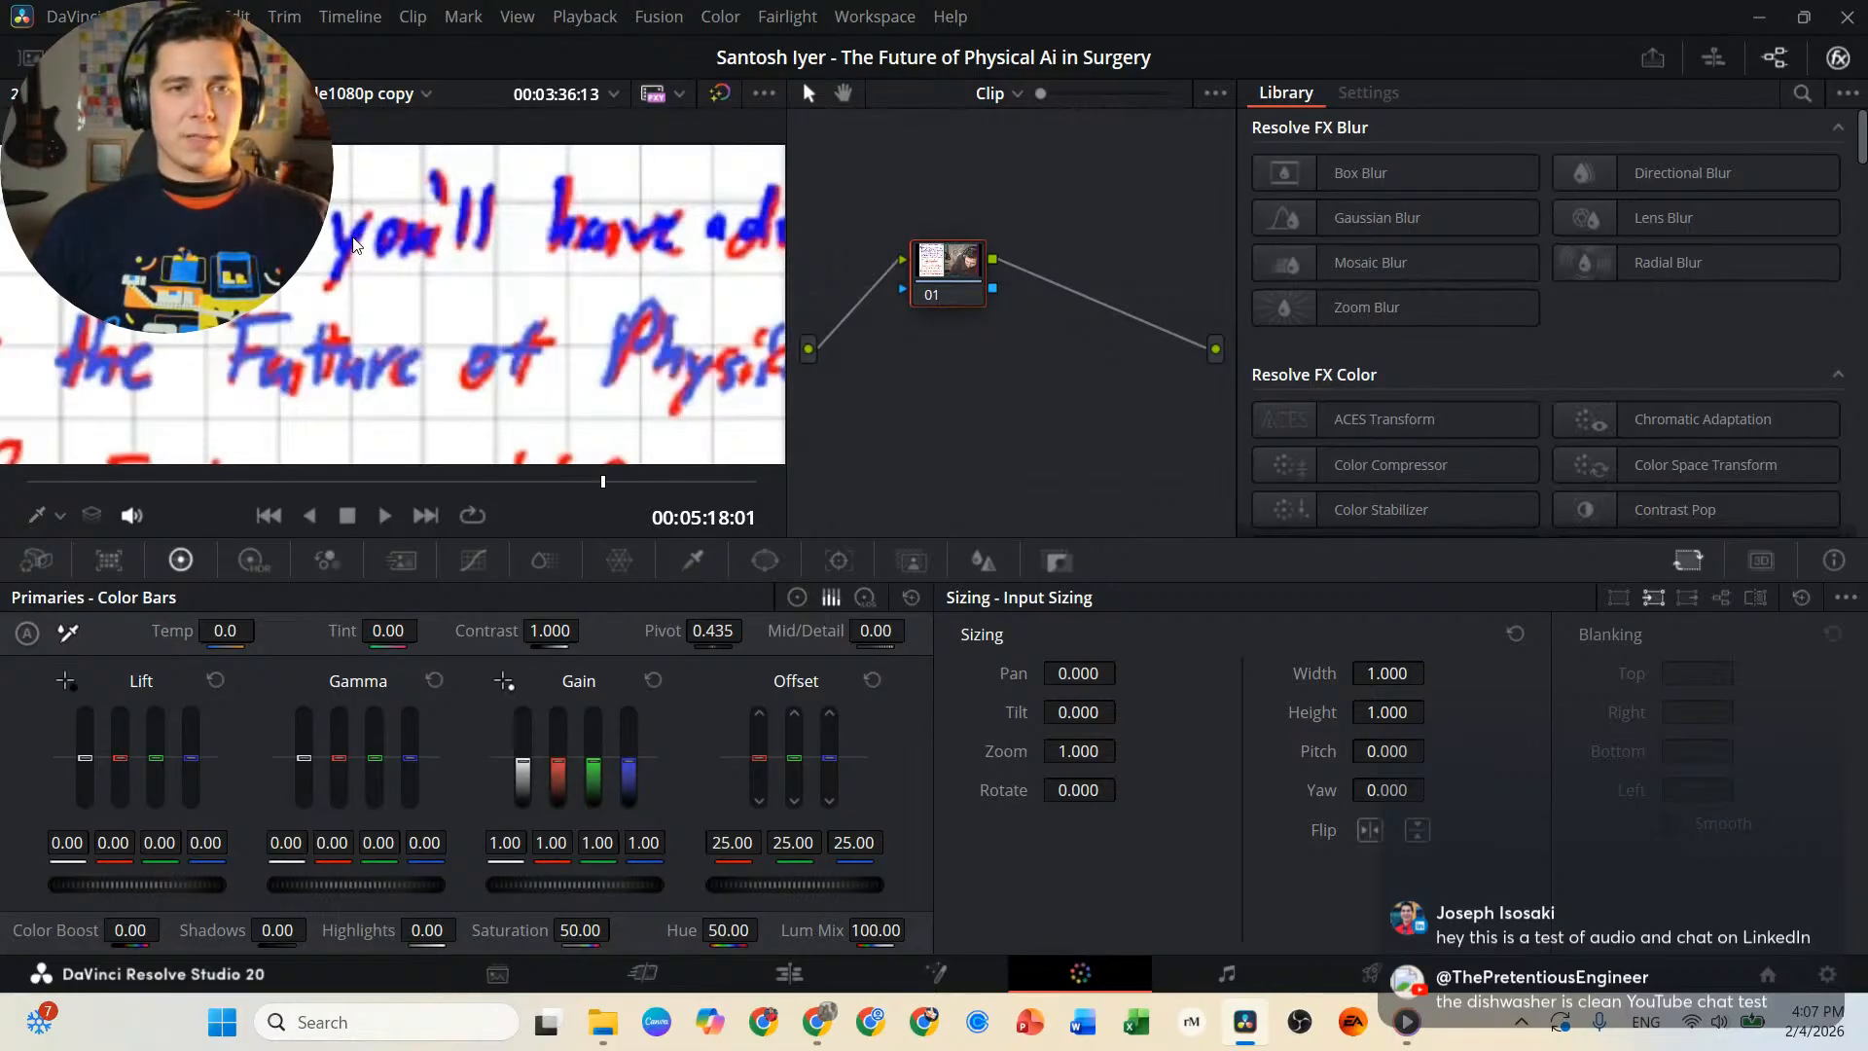
{"action": "scroll", "coordinate": [425, 241], "scroll_direction": "up", "scroll_amount": 2}
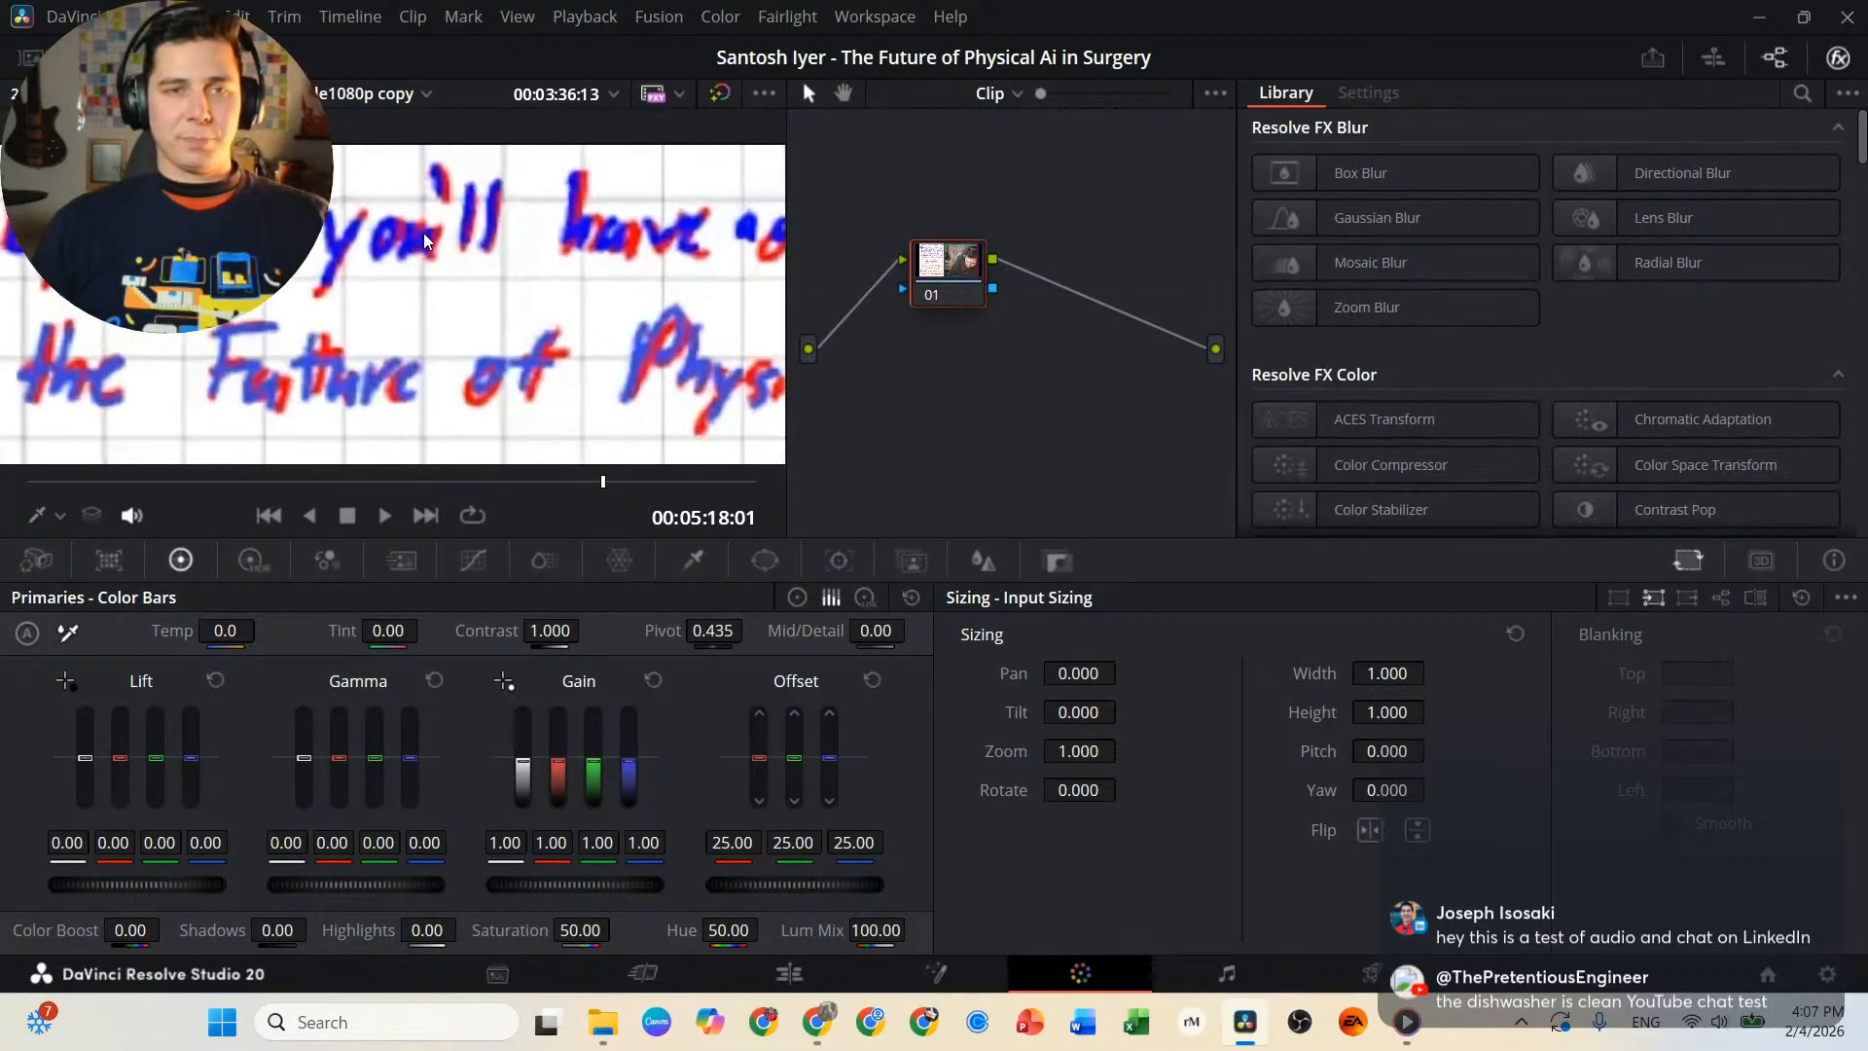
{"action": "scroll", "coordinate": [425, 241], "scroll_direction": "up", "scroll_amount": 2}
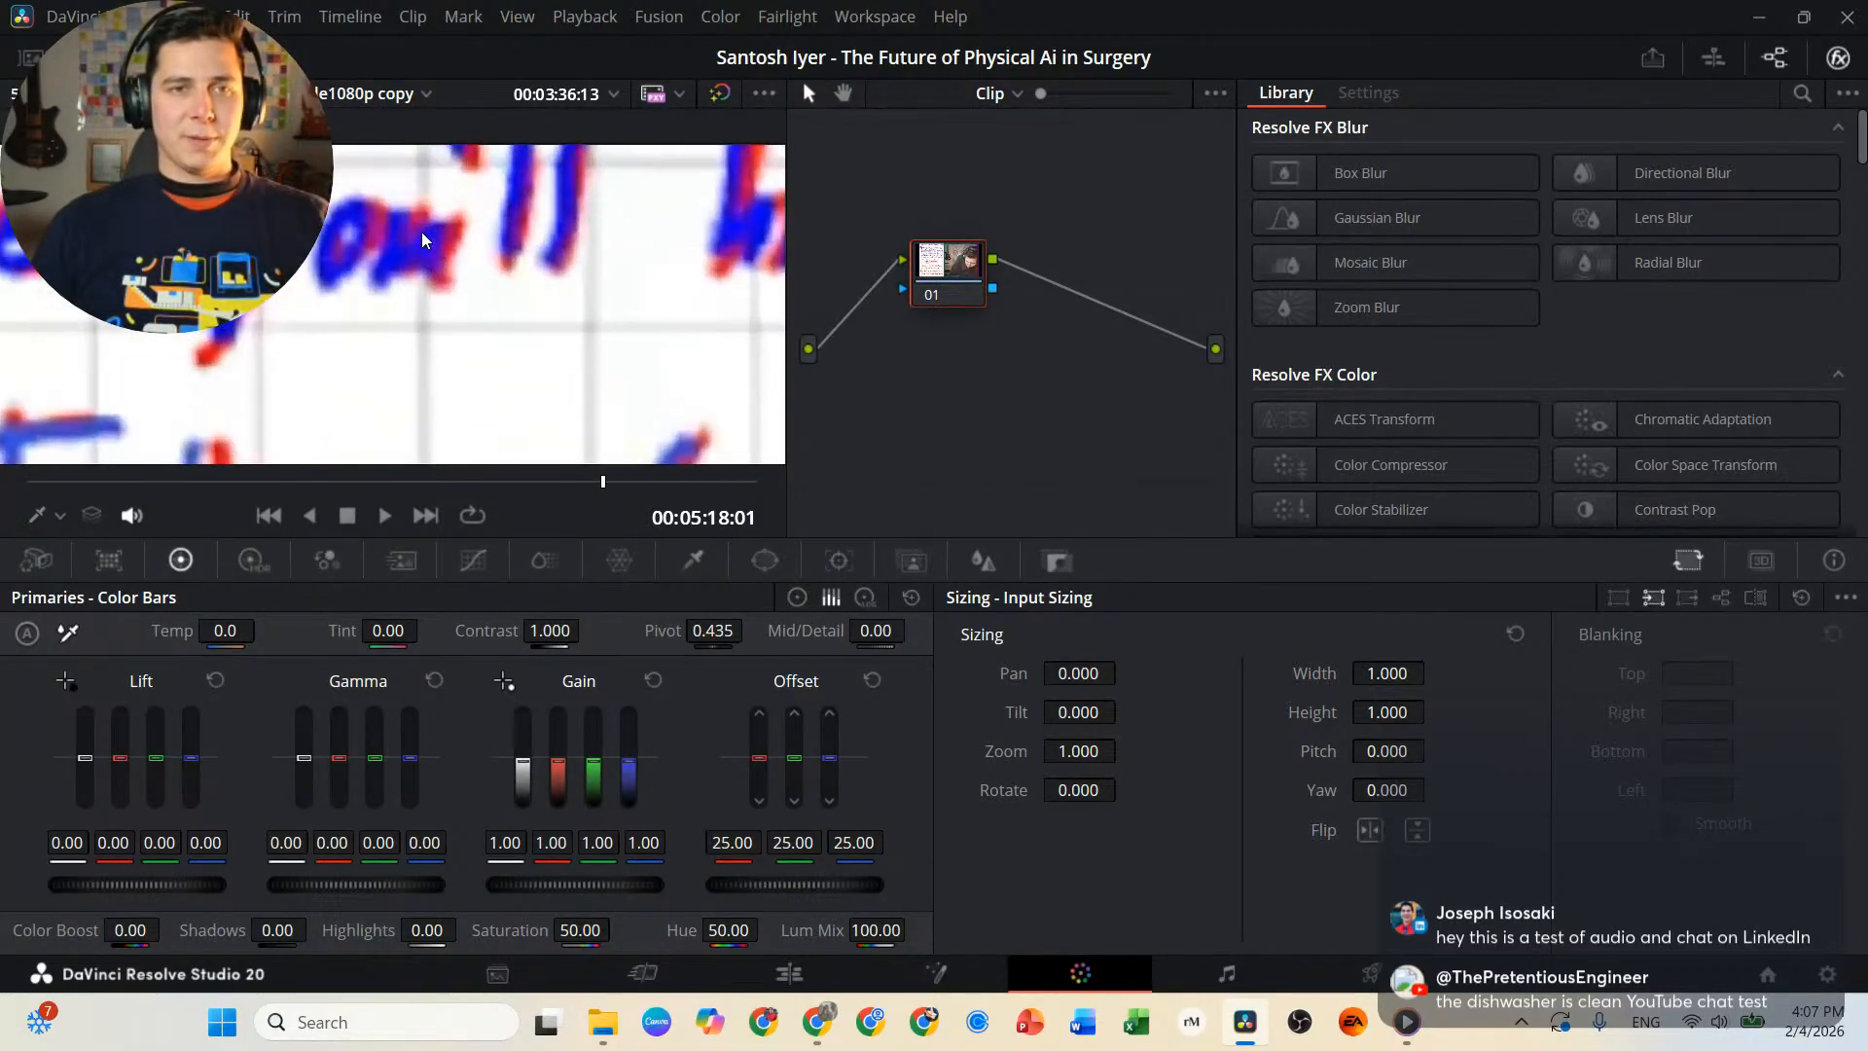
{"action": "left_click", "coordinate": [713, 559]}
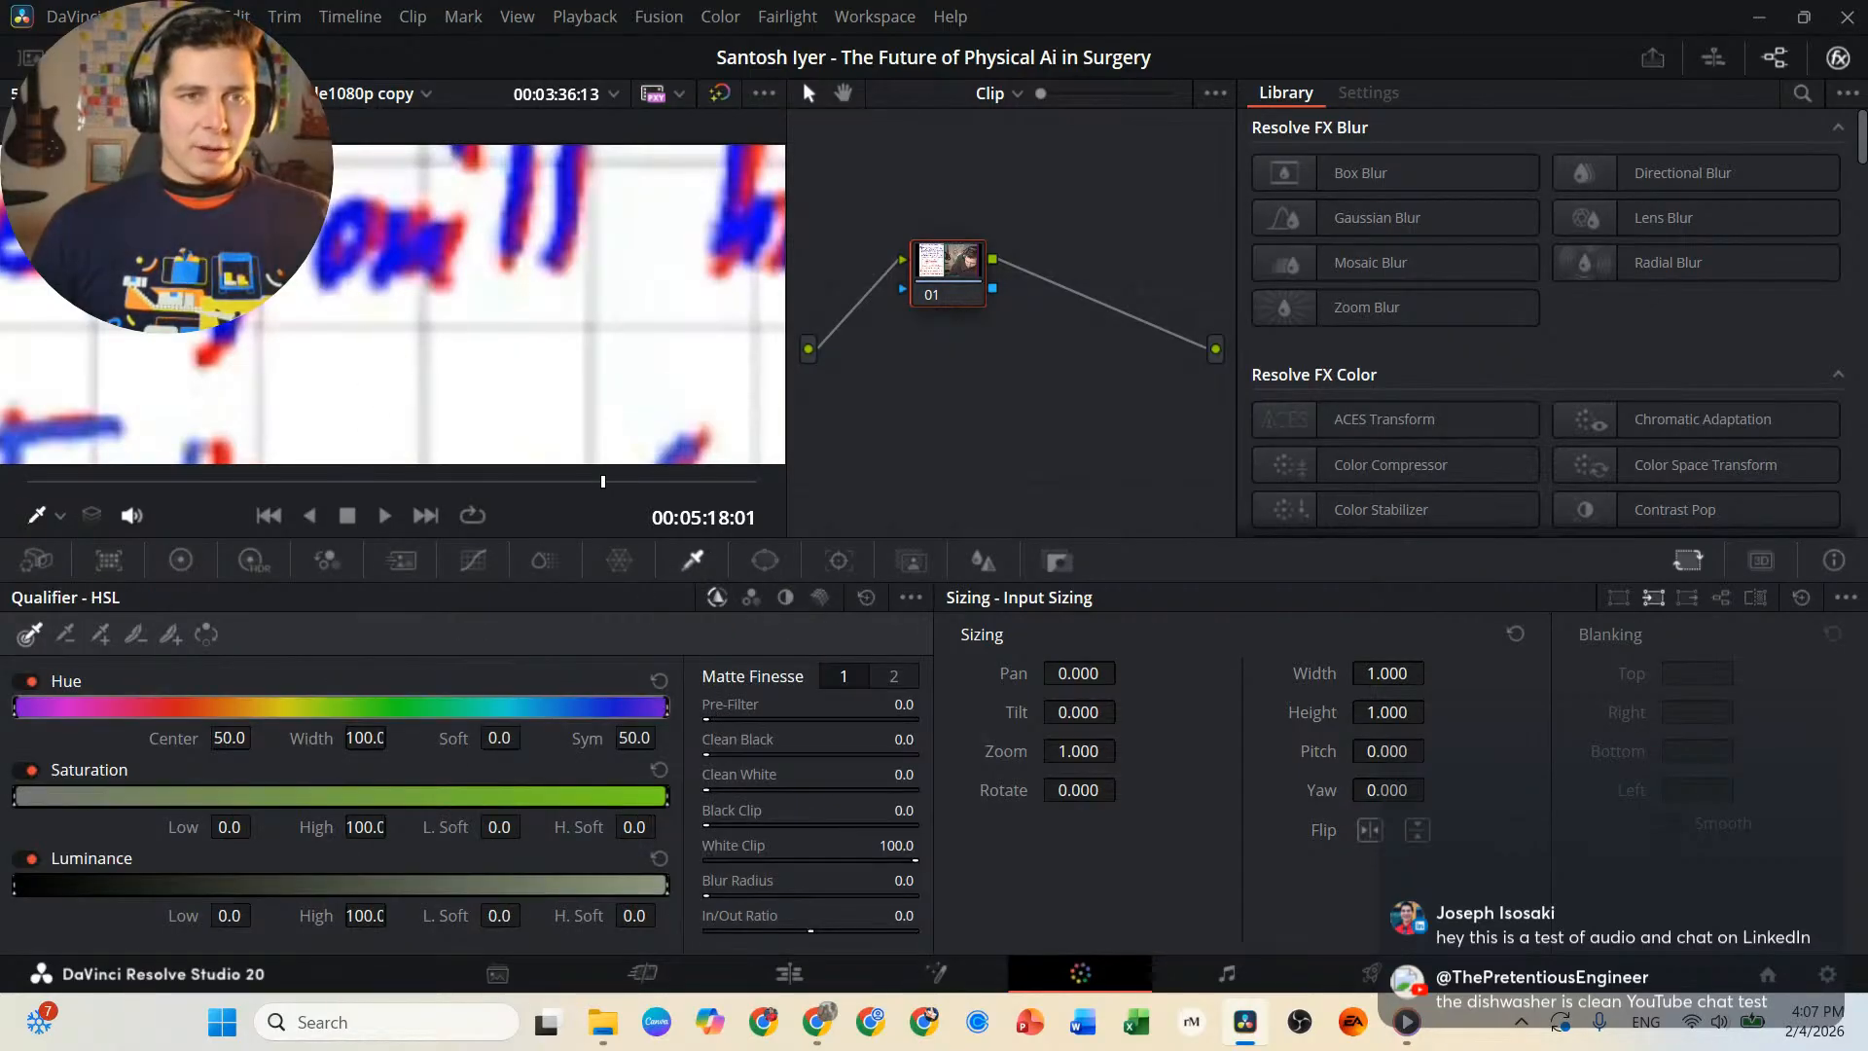
{"action": "left_click_drag", "start_coordinate": [425, 312], "coordinate": [426, 413]}
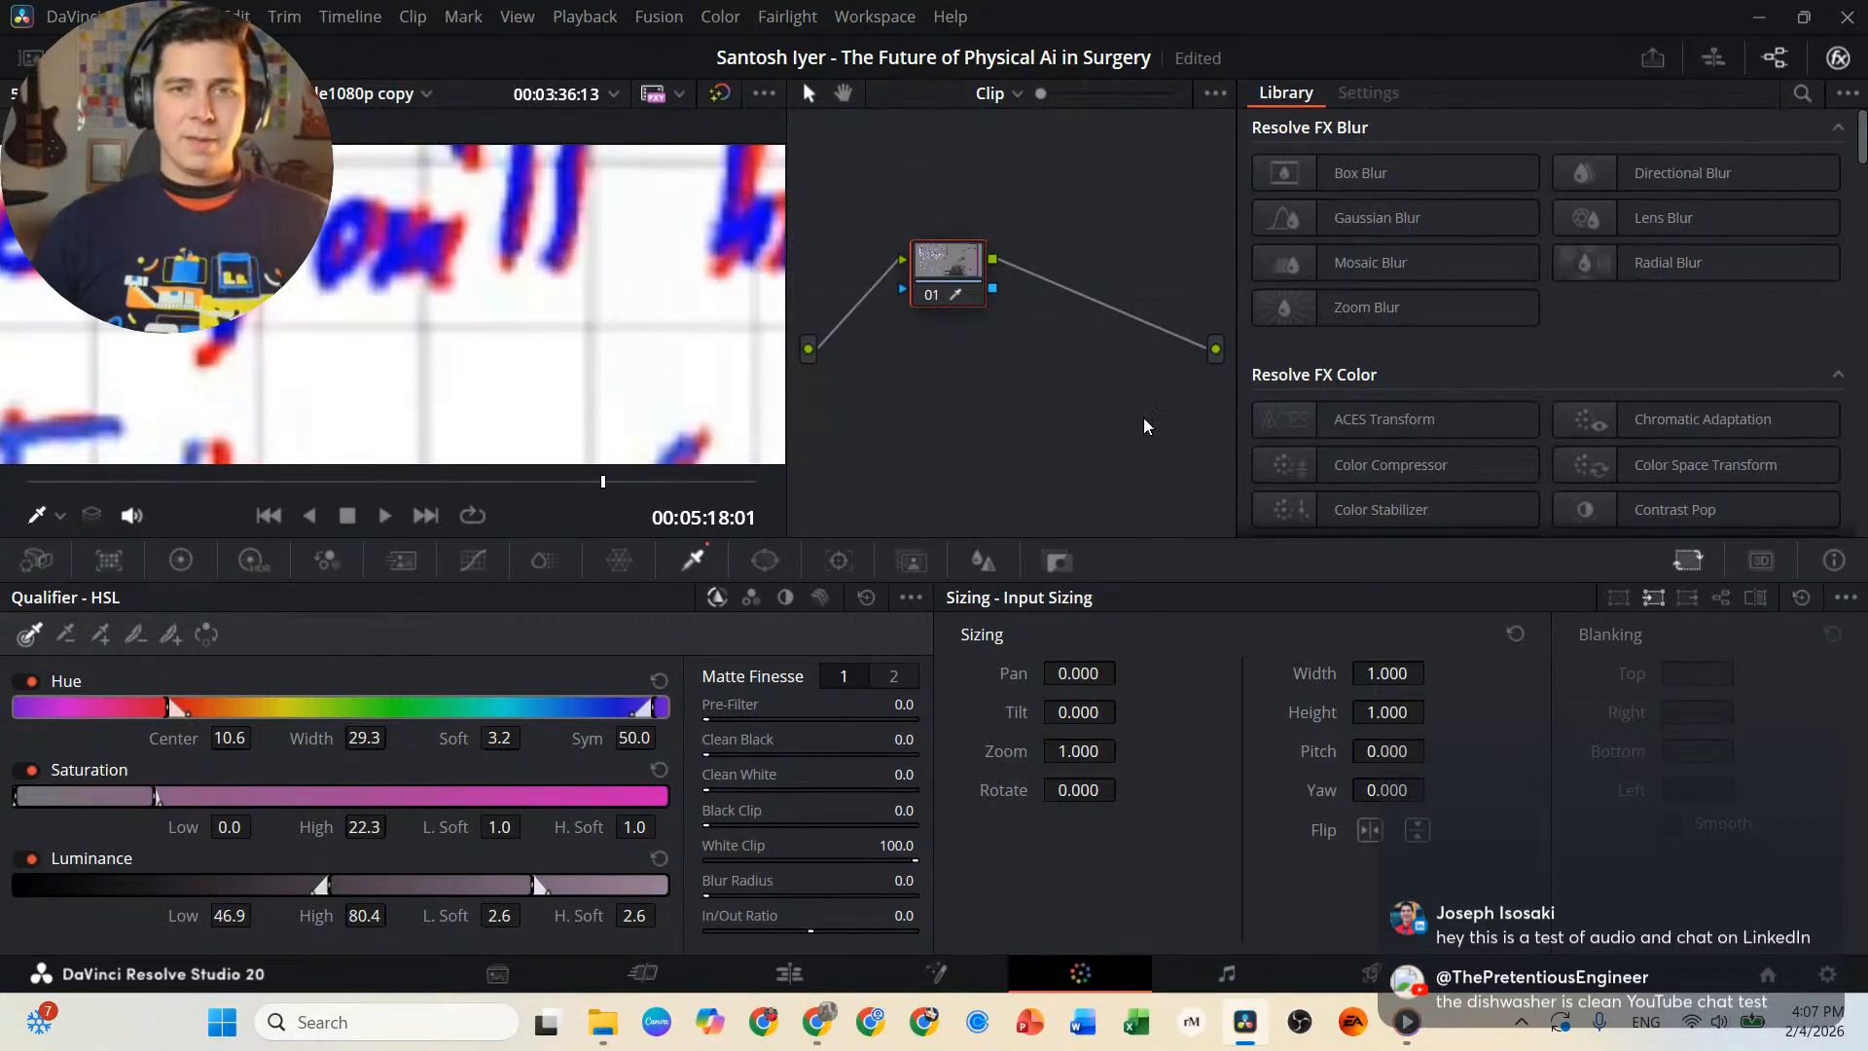
Add an alpha output to the node graph and connect node 01's alpha to it.
{"action": "right_click", "coordinate": [1012, 292]}
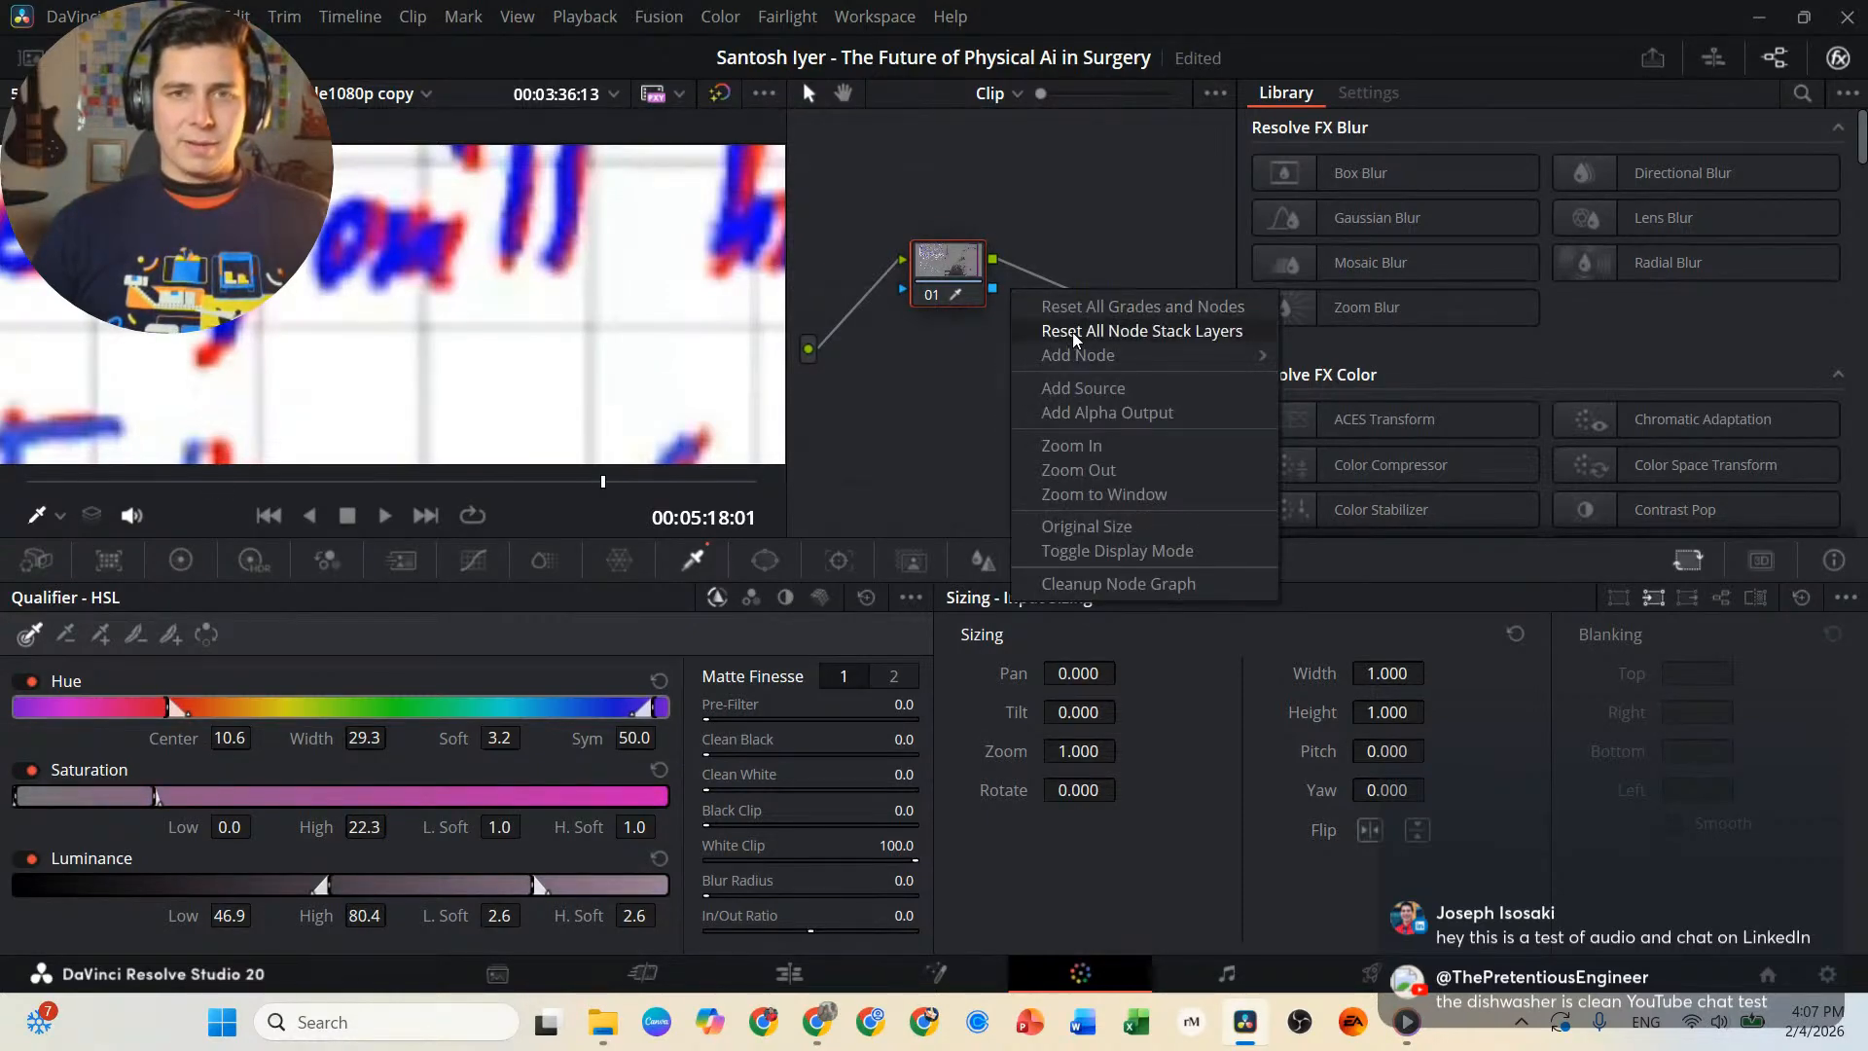
{"action": "left_click", "coordinate": [1108, 413]}
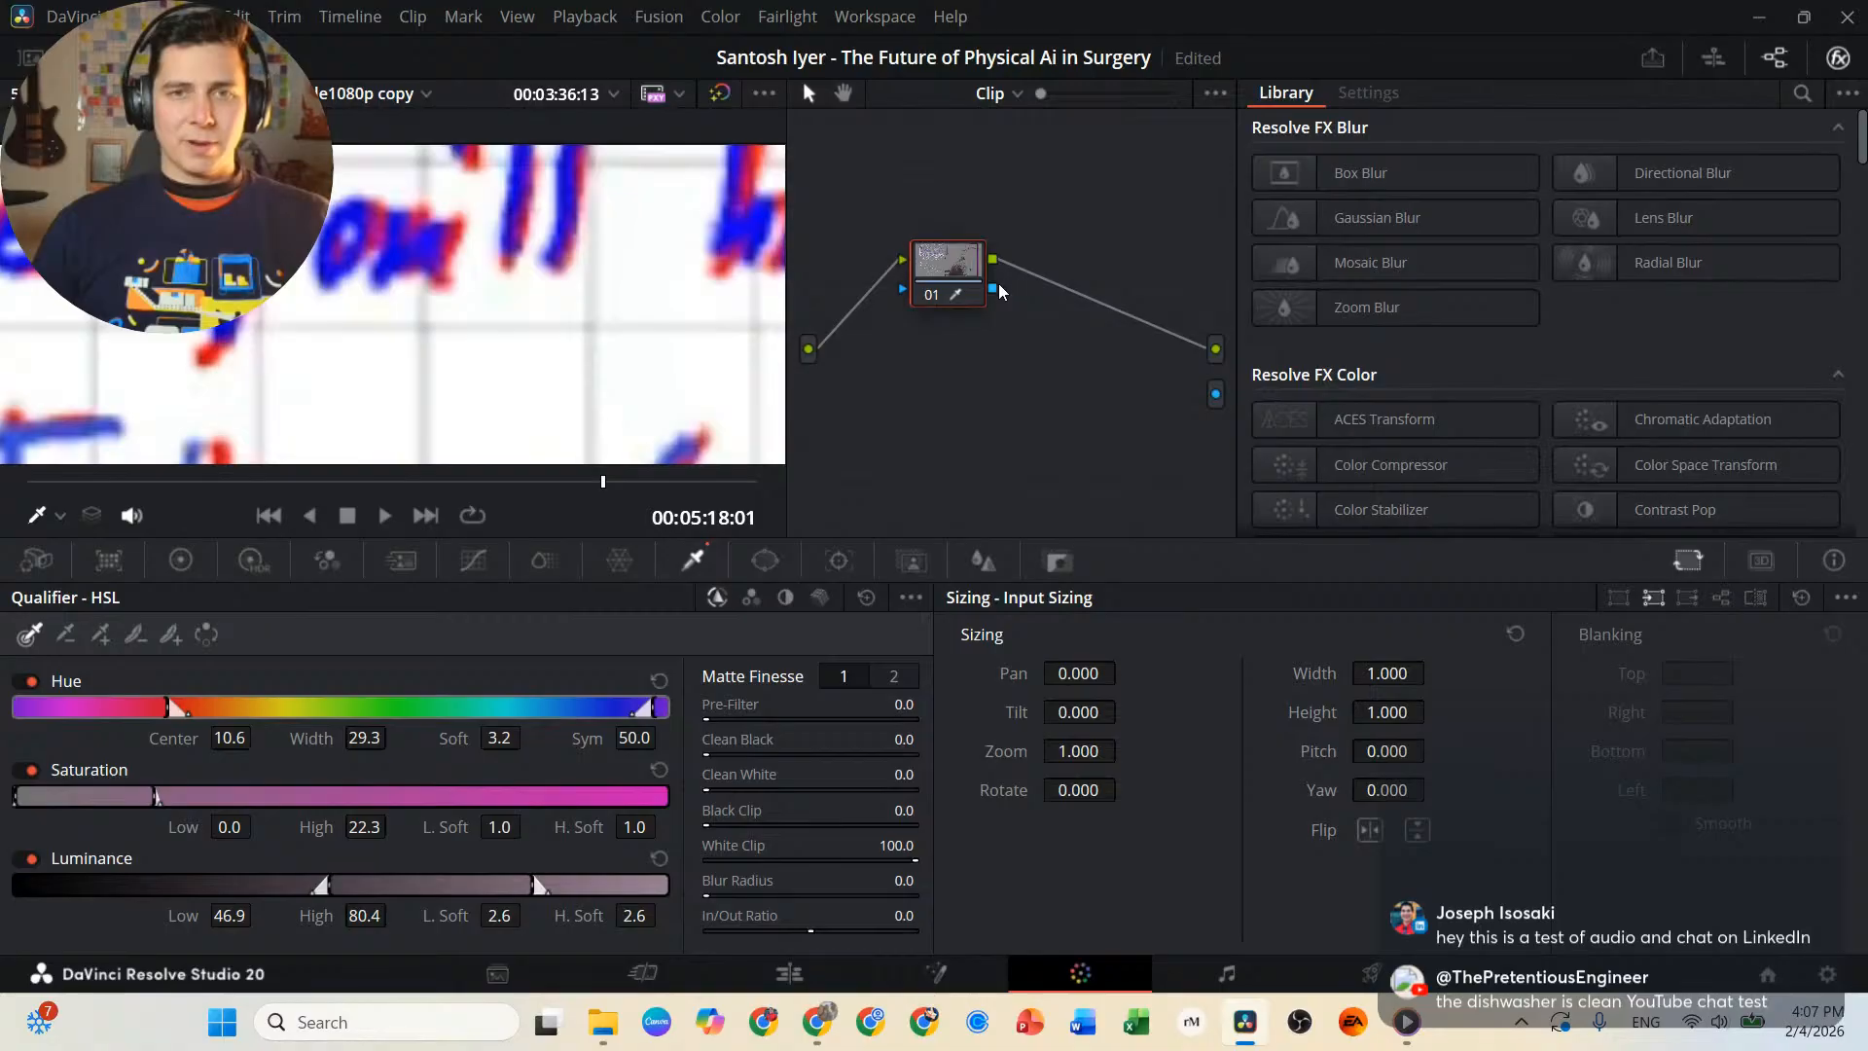
{"action": "left_click_drag", "start_coordinate": [997, 289], "coordinate": [1224, 396]}
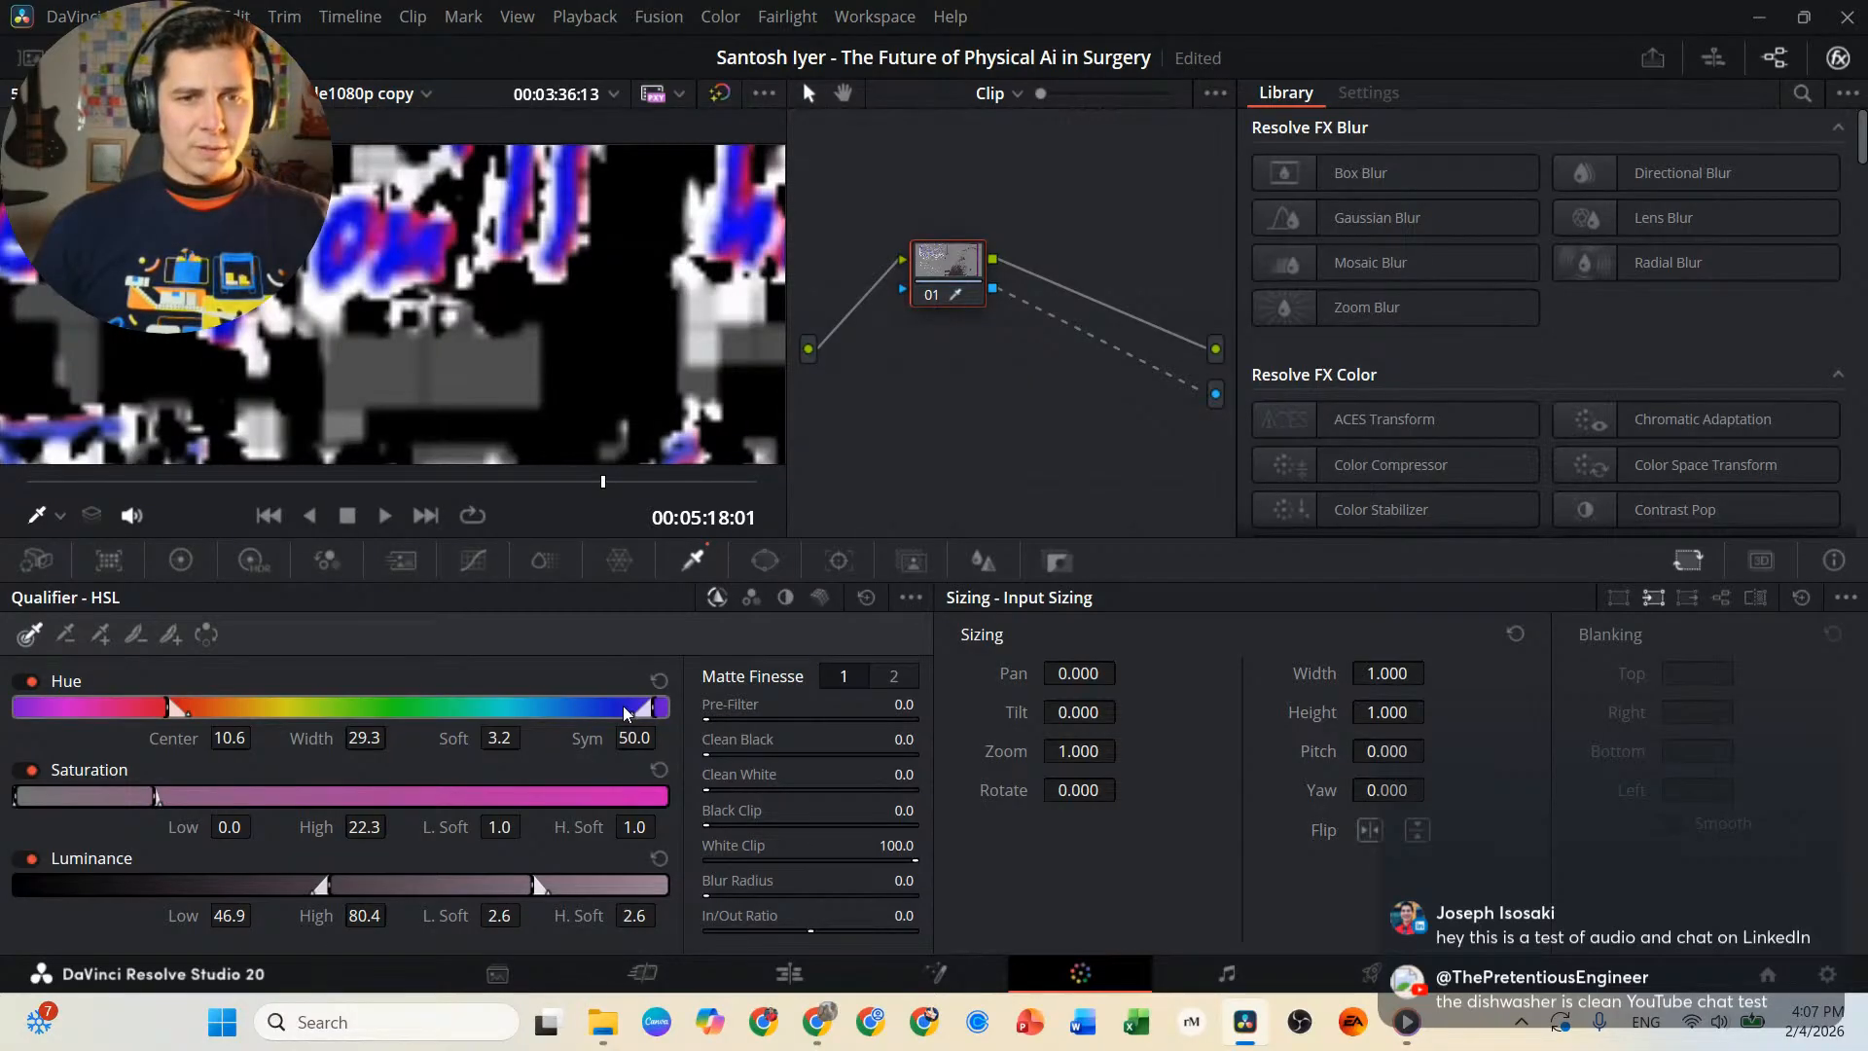
Set the qualifier's hue center to 0.0 and width to 26.0, and check the handwriting at 00:02:49:13 and 00:03:37:28.
{"action": "left_click_drag", "start_coordinate": [663, 708], "coordinate": [576, 697]}
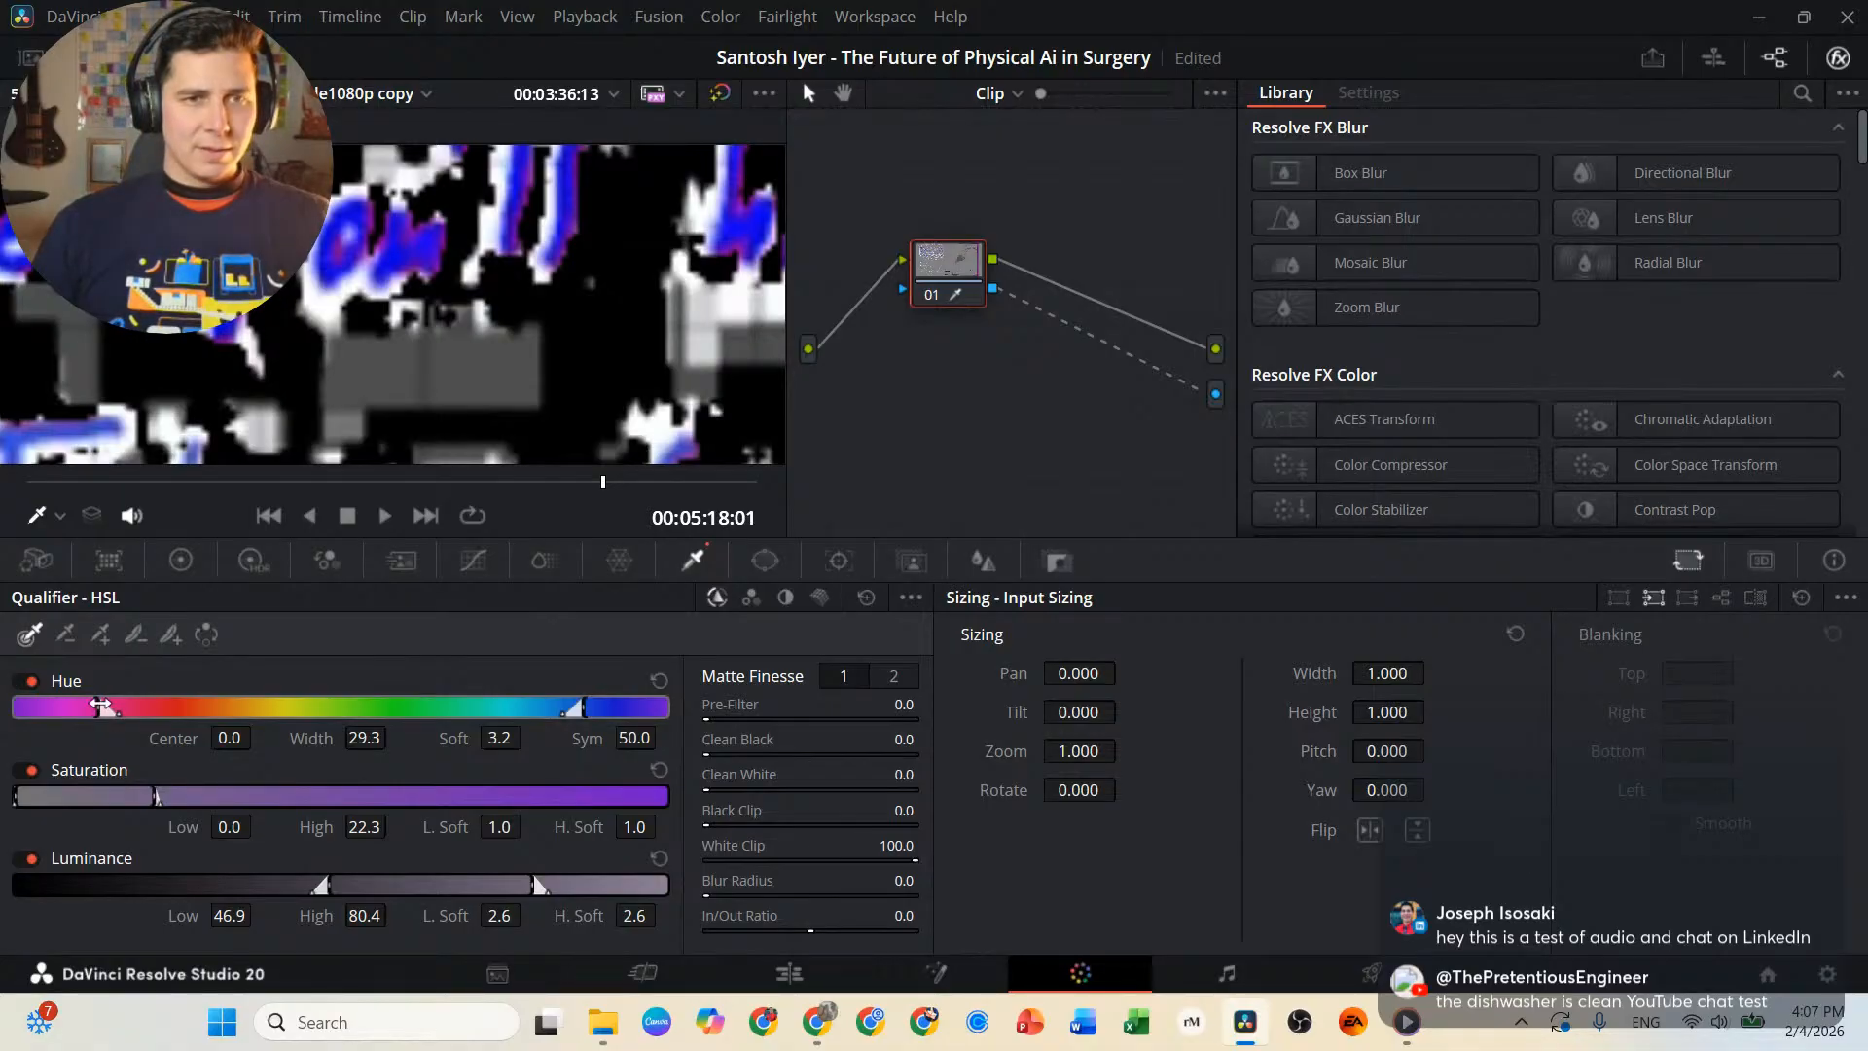
{"action": "left_click_drag", "start_coordinate": [102, 704], "coordinate": [87, 705]}
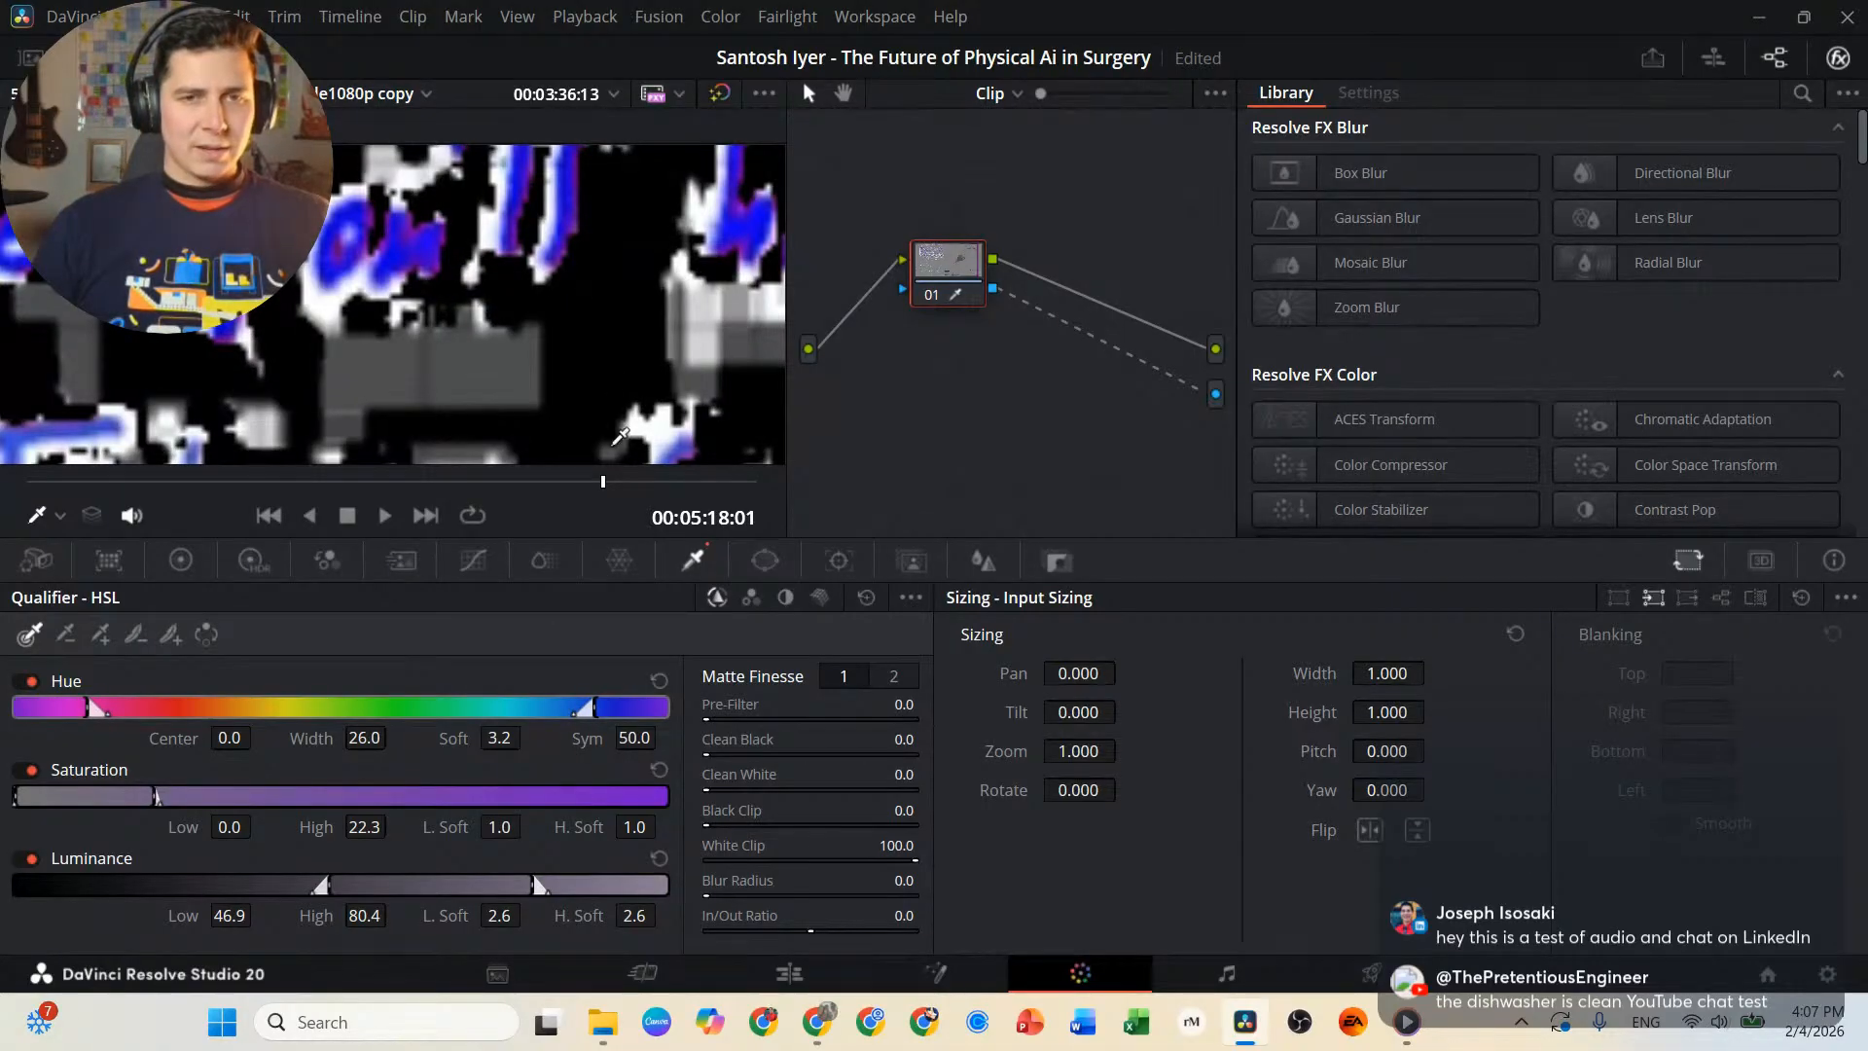
{"action": "left_click_drag", "start_coordinate": [542, 484], "coordinate": [201, 481]}
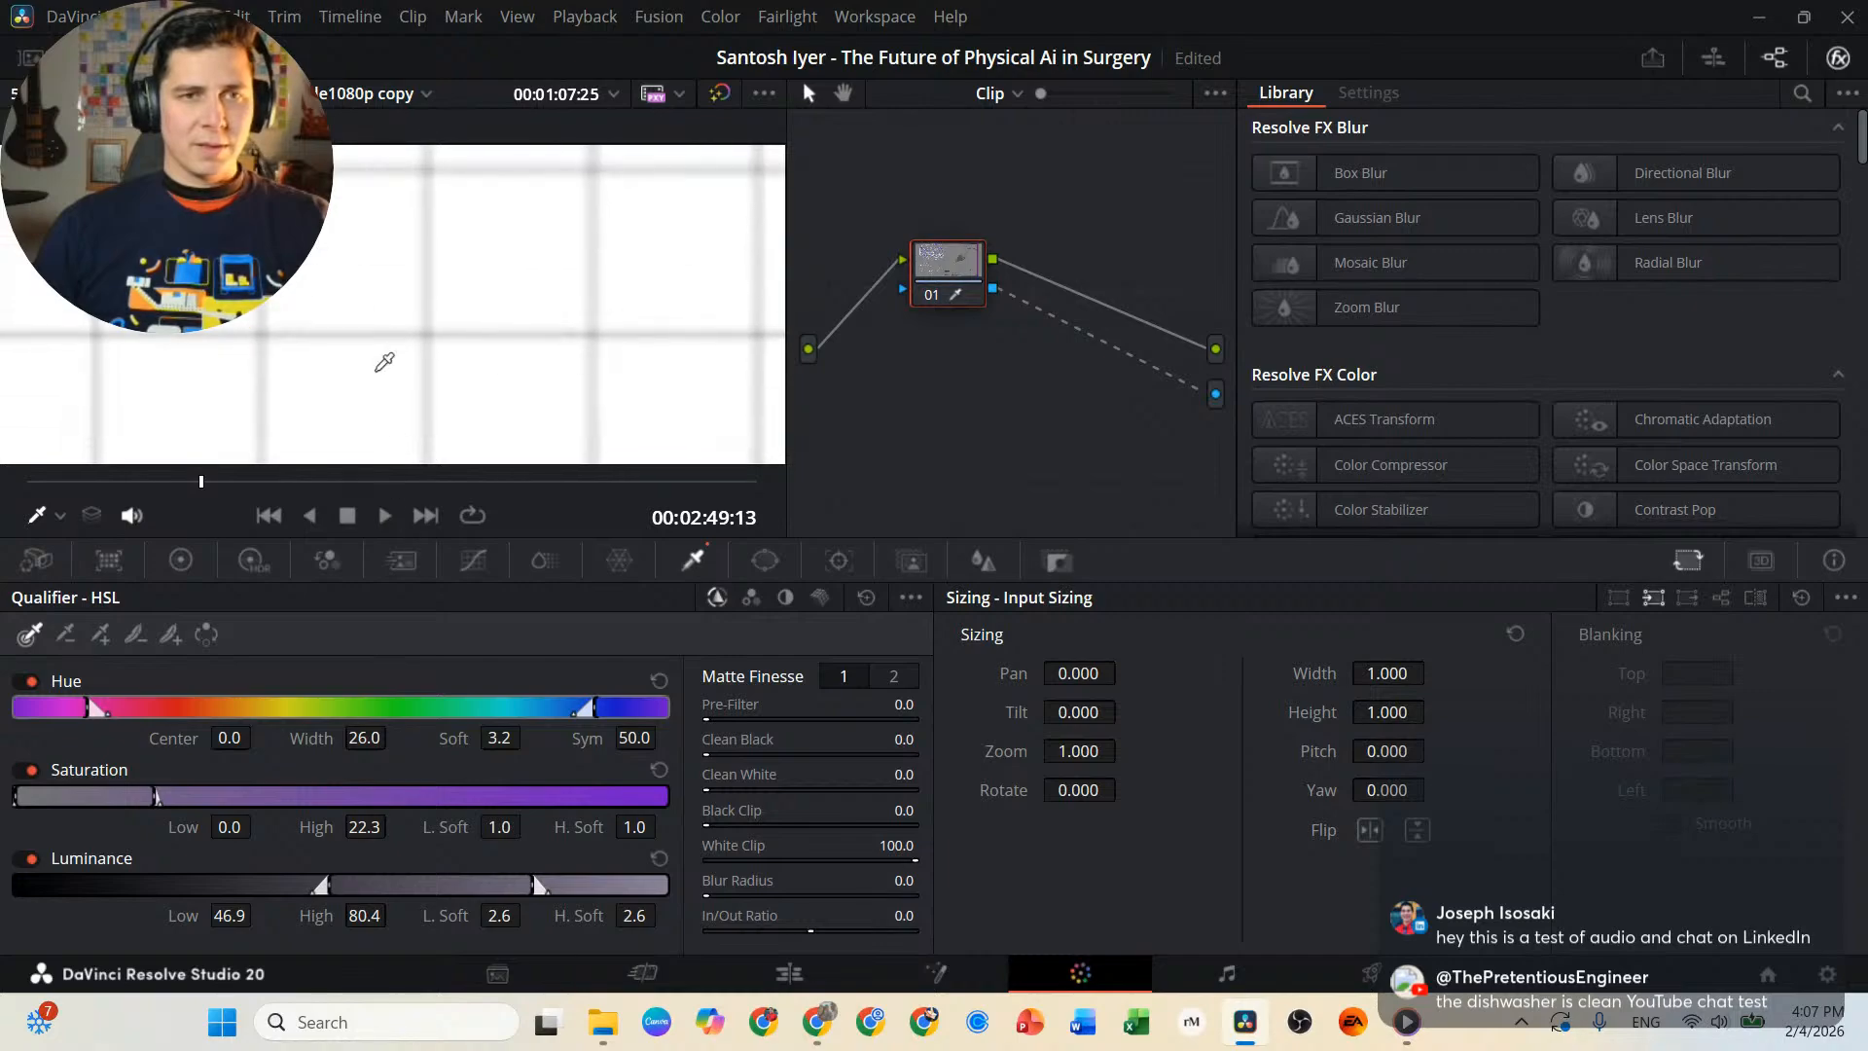
{"action": "left_click_drag", "start_coordinate": [447, 250], "coordinate": [470, 516]}
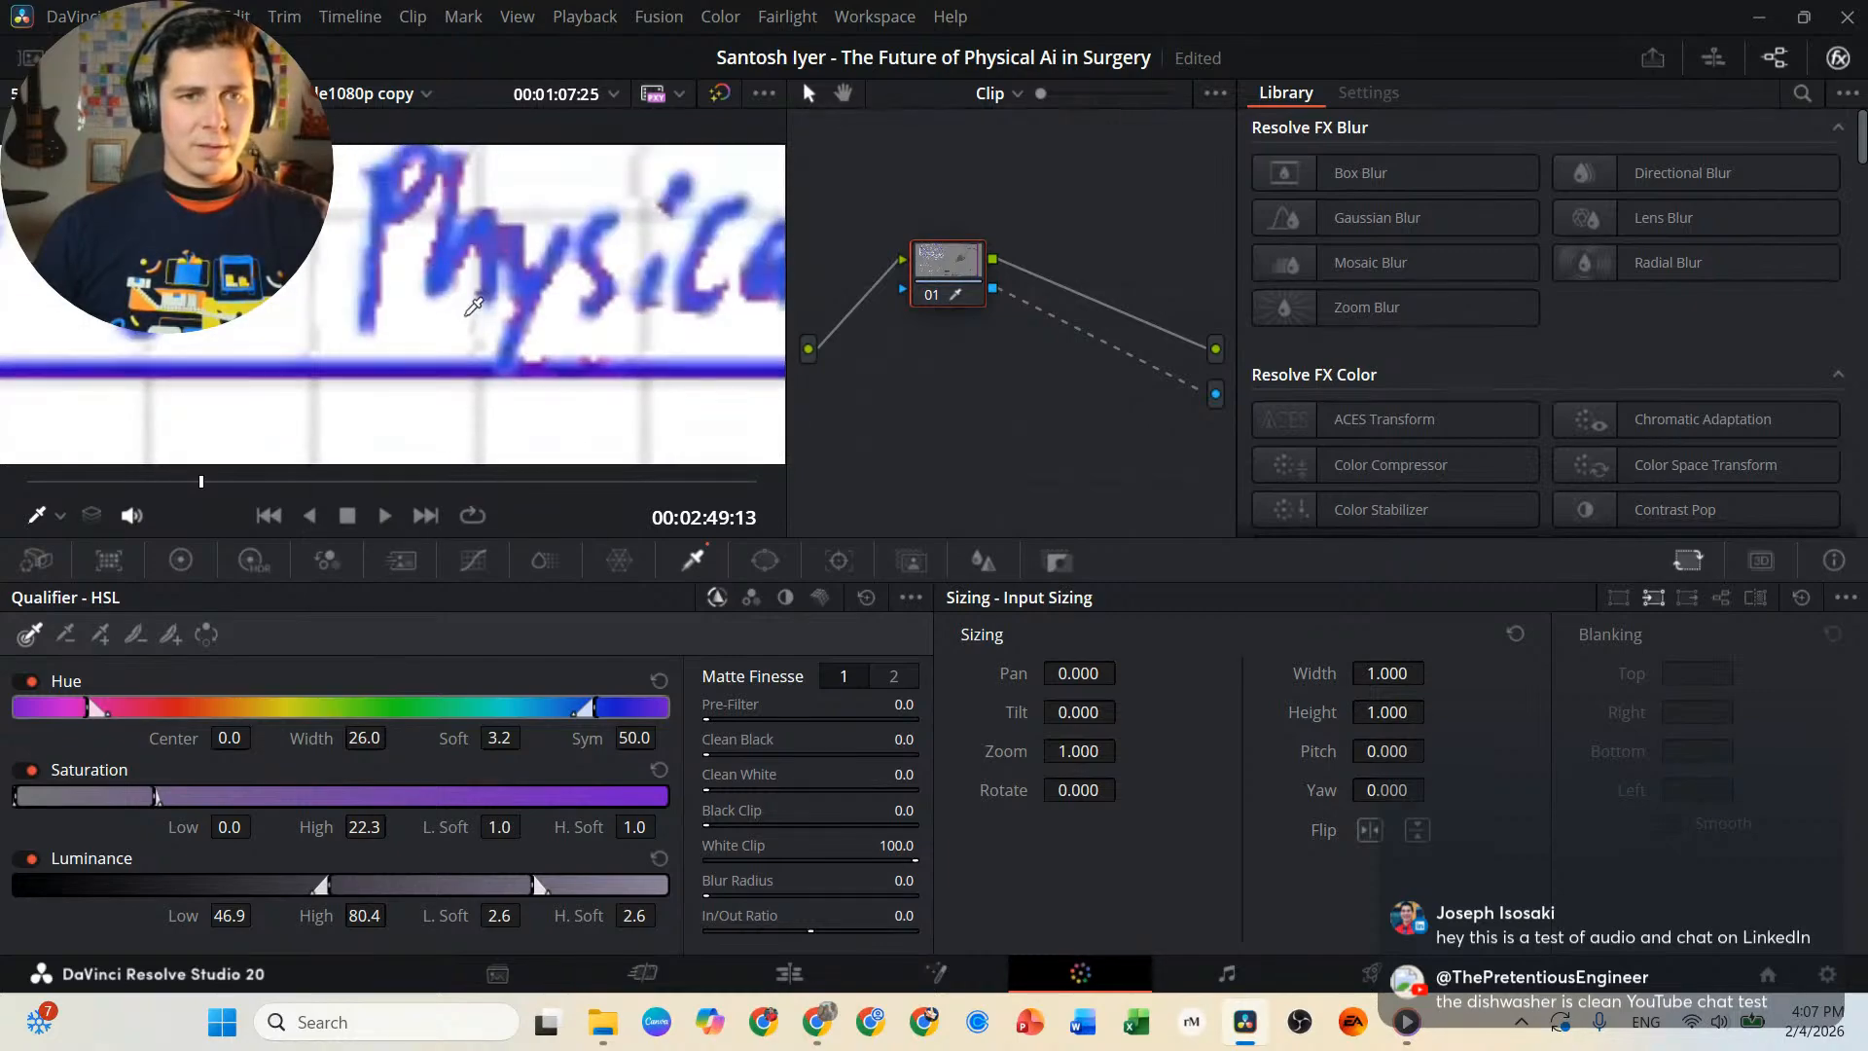
{"action": "left_click_drag", "start_coordinate": [466, 316], "coordinate": [393, 550]}
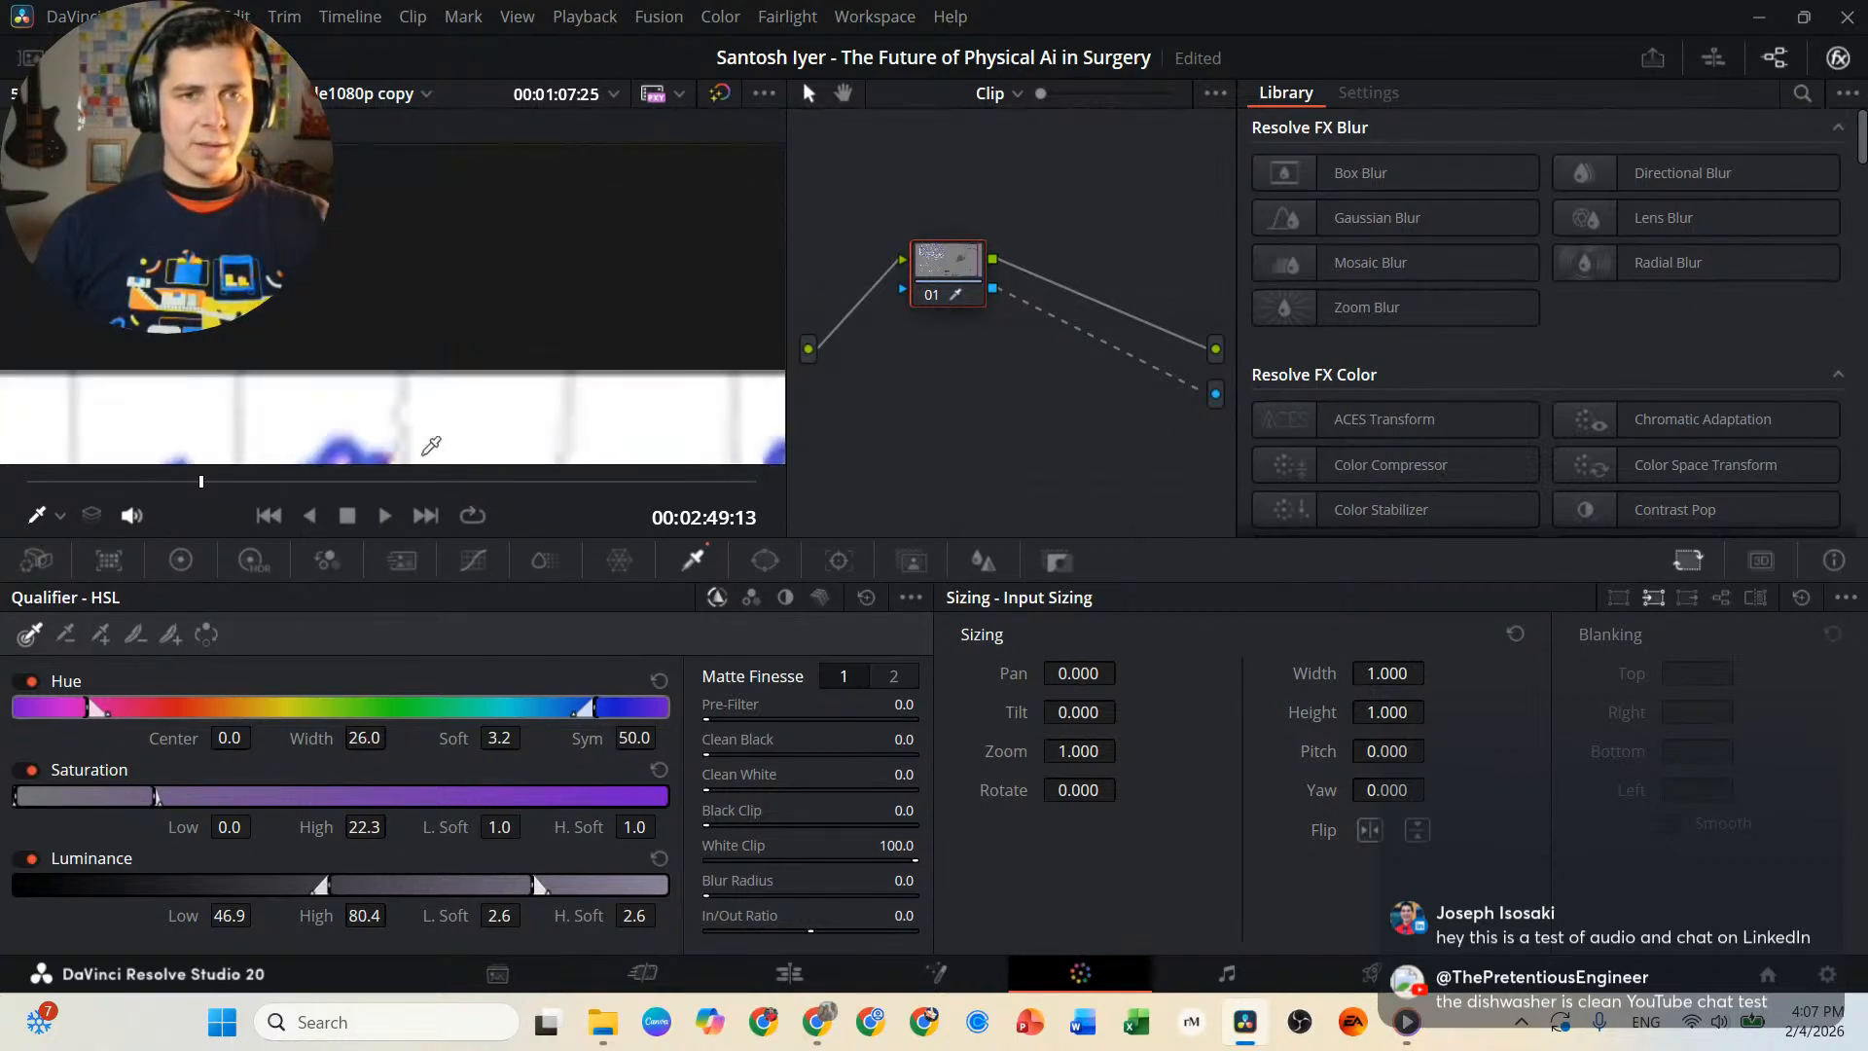
{"action": "left_click_drag", "start_coordinate": [451, 432], "coordinate": [426, 172]}
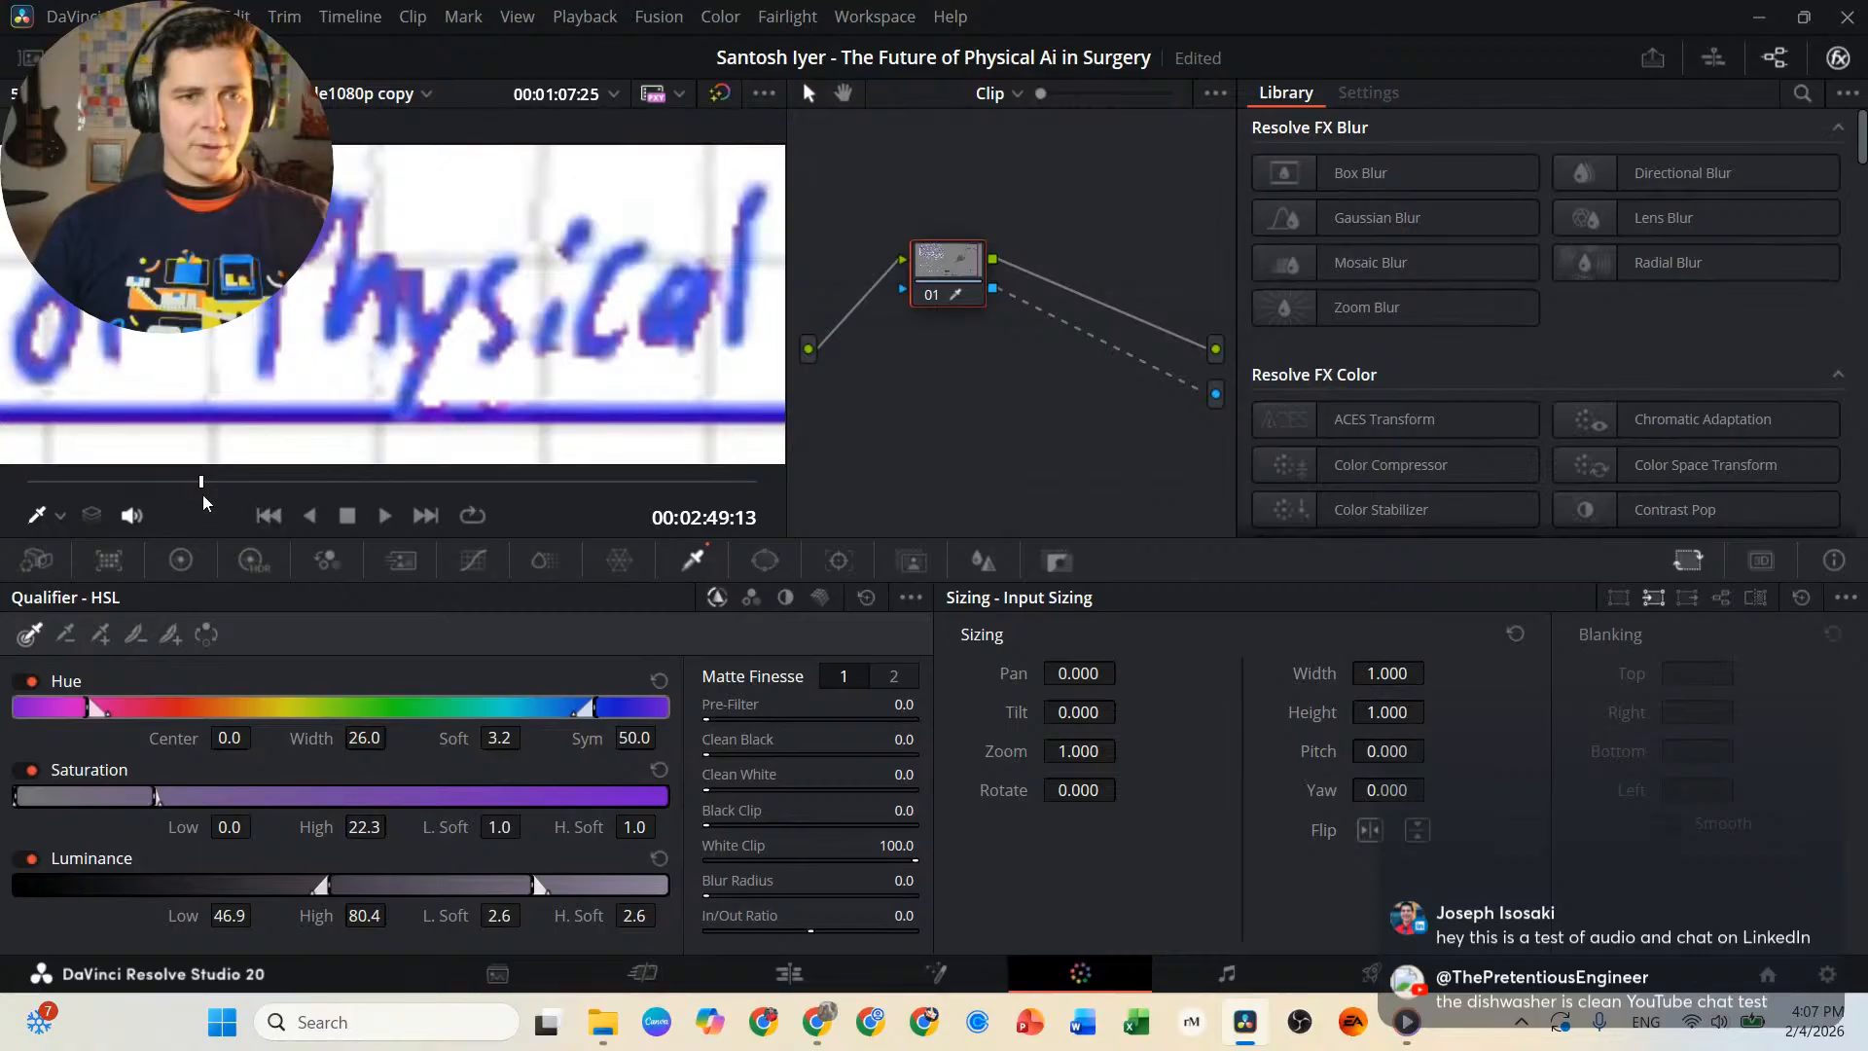
{"action": "left_click", "coordinate": [232, 482]}
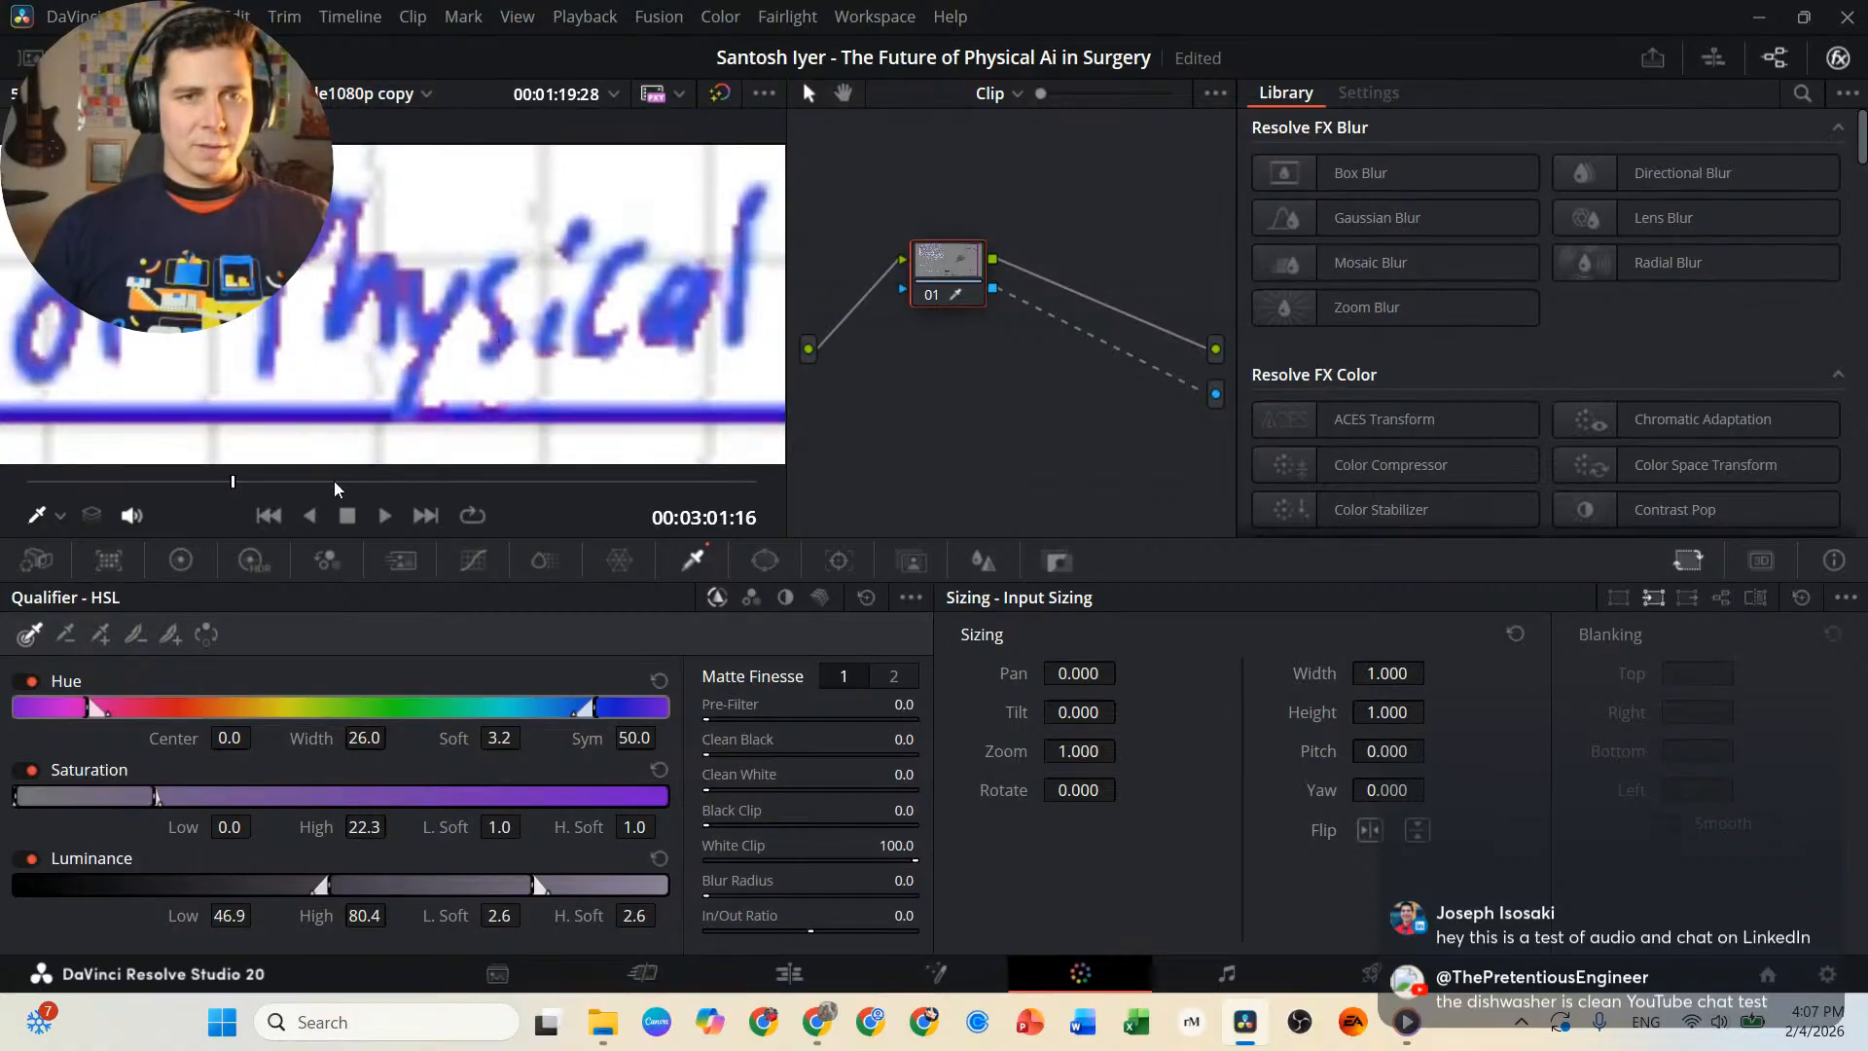
{"action": "left_click_drag", "start_coordinate": [250, 479], "coordinate": [335, 502]}
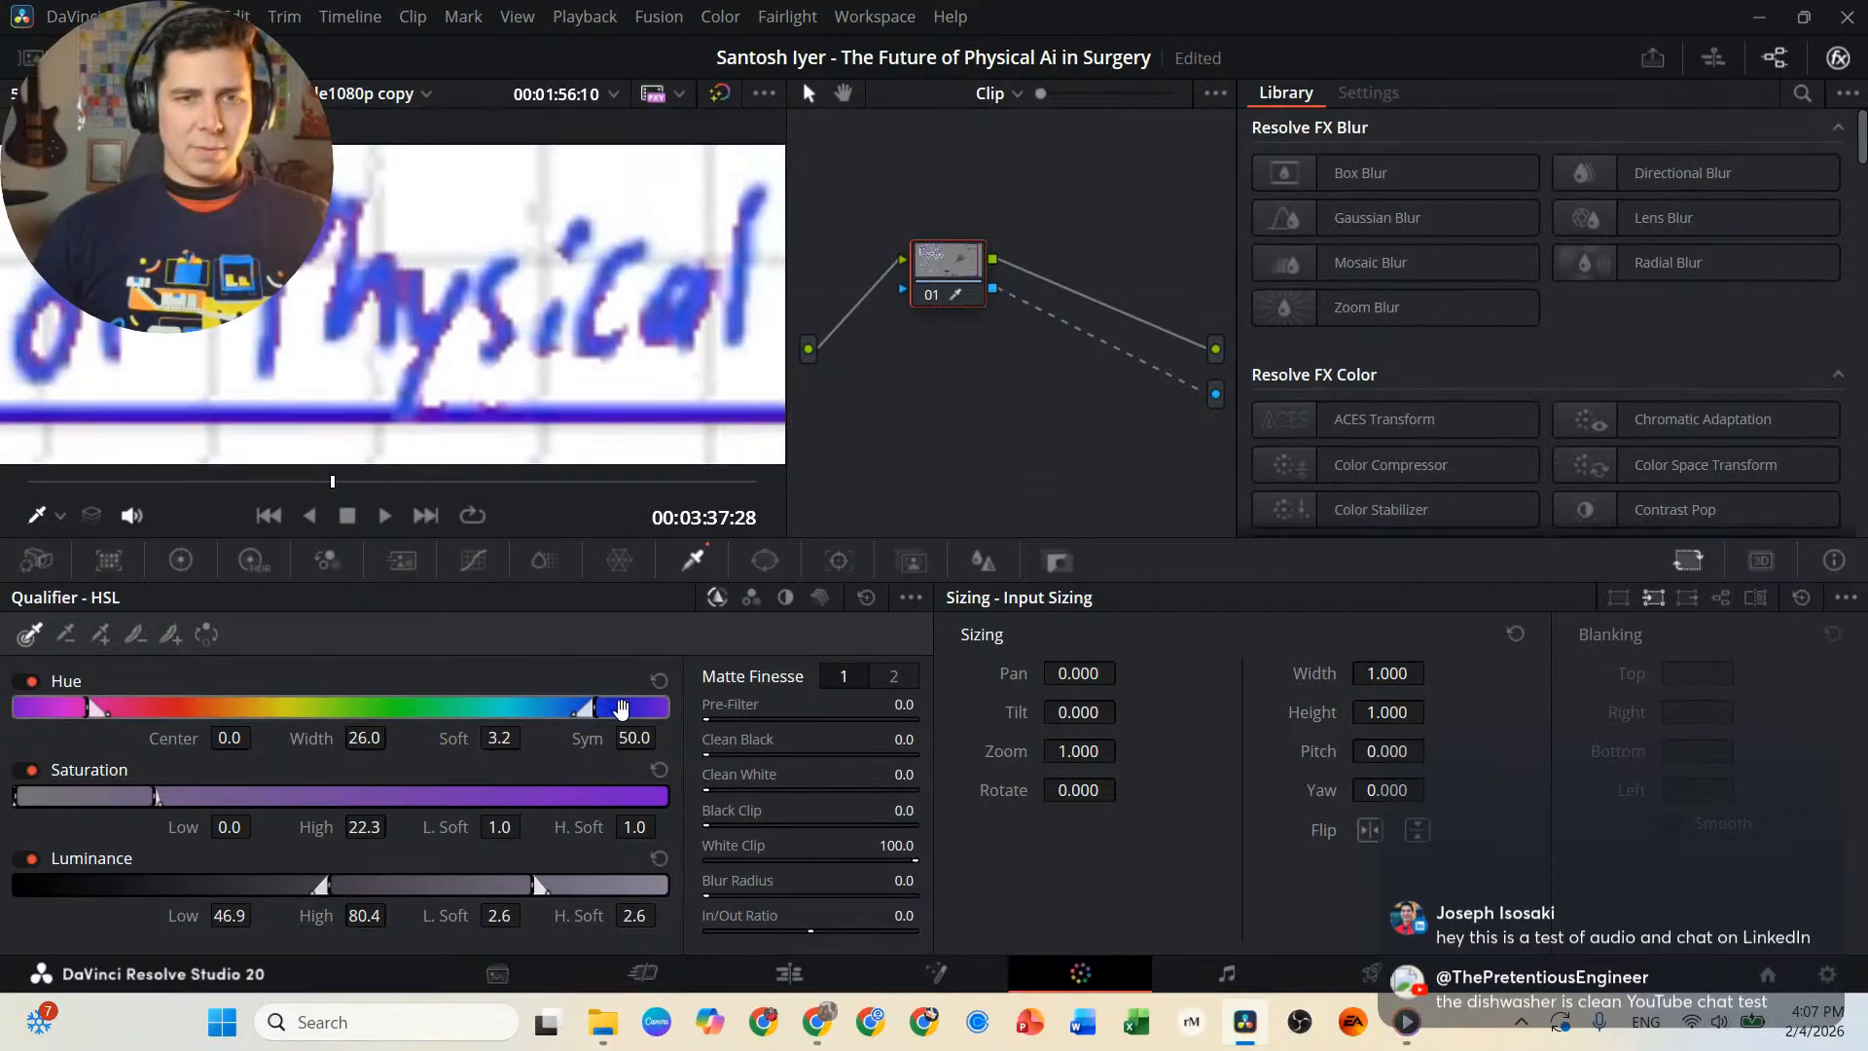
Set the qualifier's hue width to 30.8 and its saturation high to 90.2.
{"action": "left_click_drag", "start_coordinate": [592, 708], "coordinate": [568, 704]}
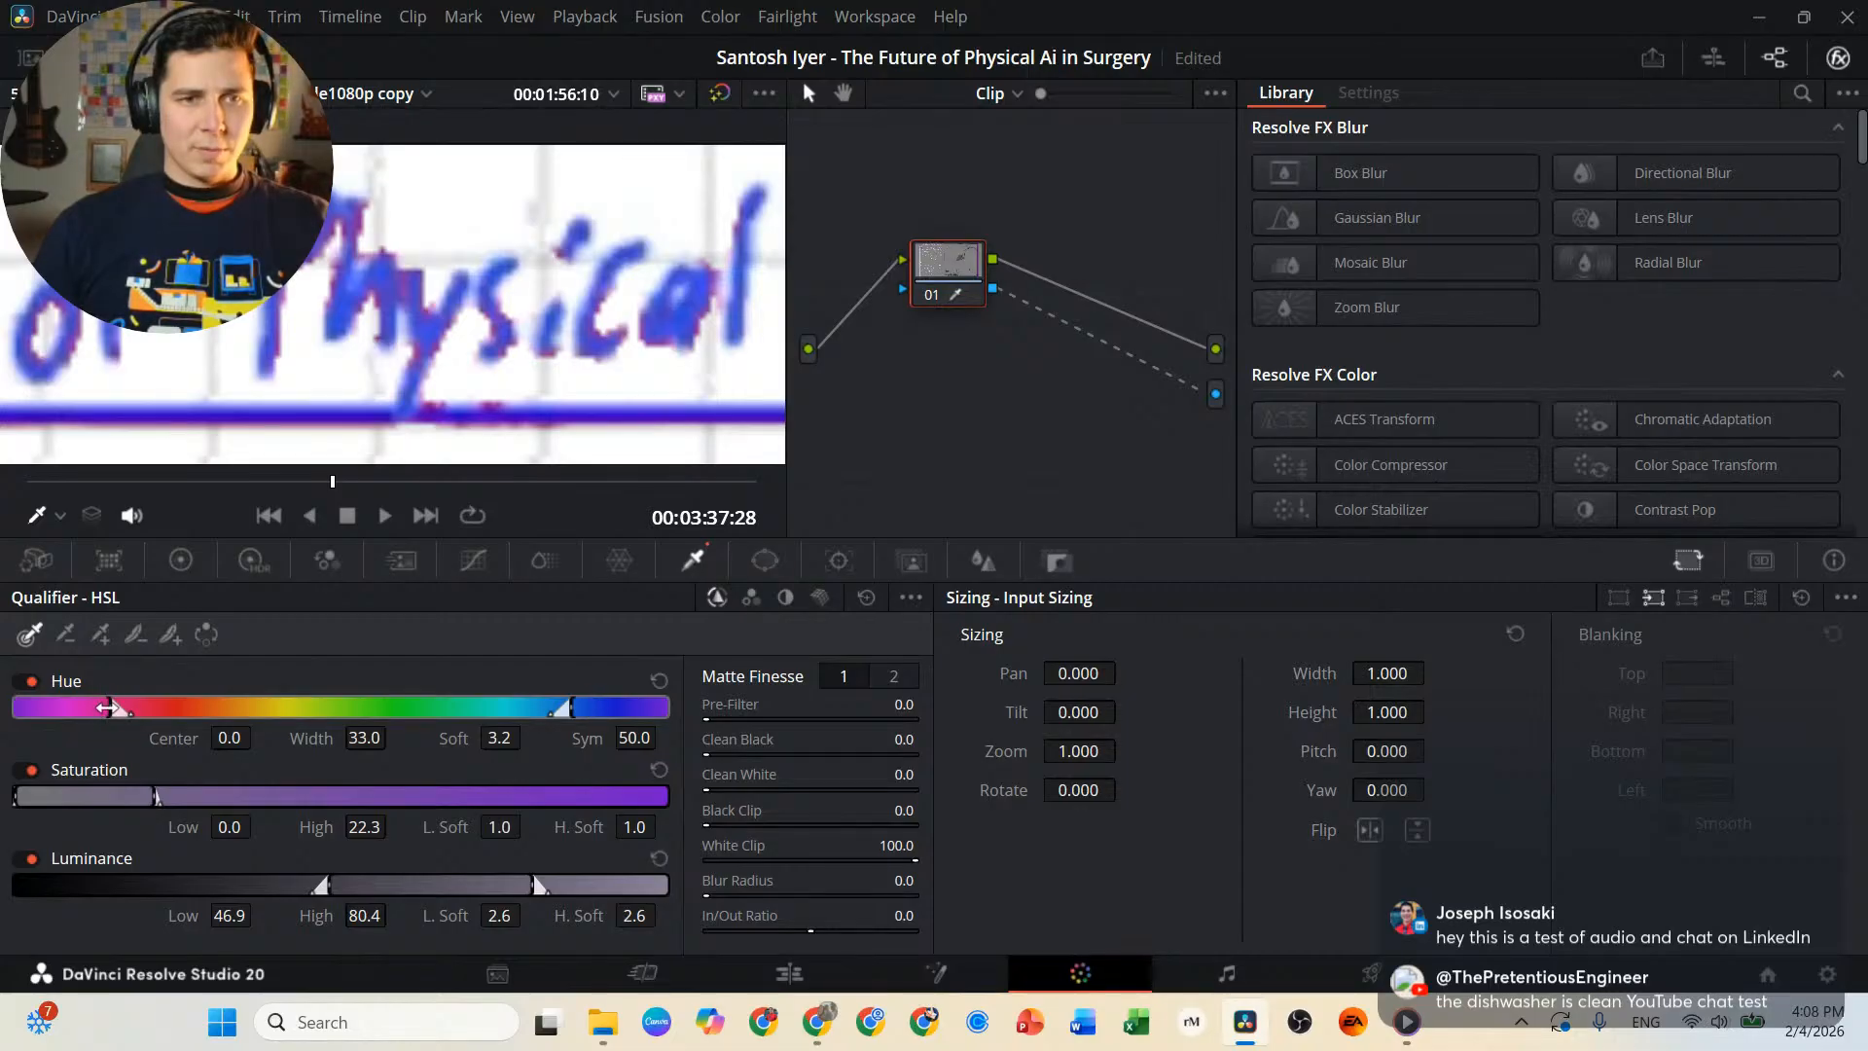
{"action": "left_click_drag", "start_coordinate": [107, 708], "coordinate": [100, 707]}
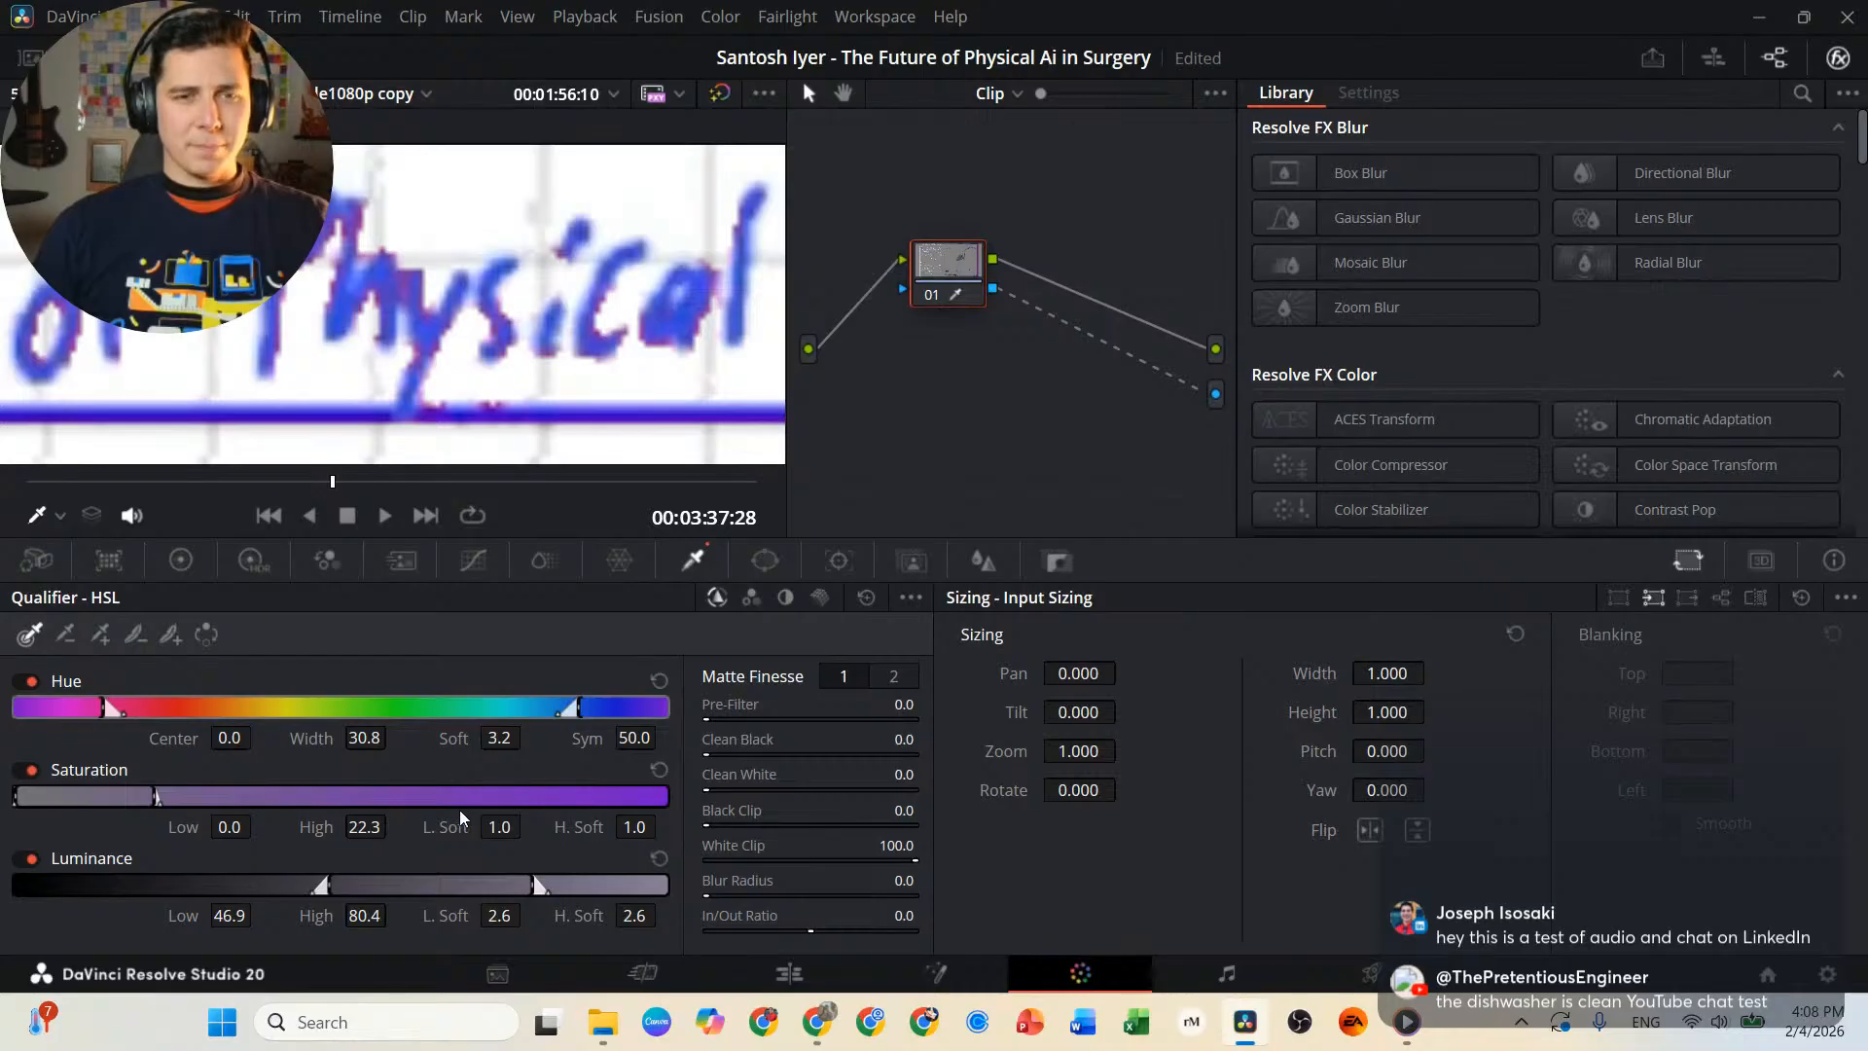
{"action": "left_click_drag", "start_coordinate": [156, 793], "coordinate": [604, 793]}
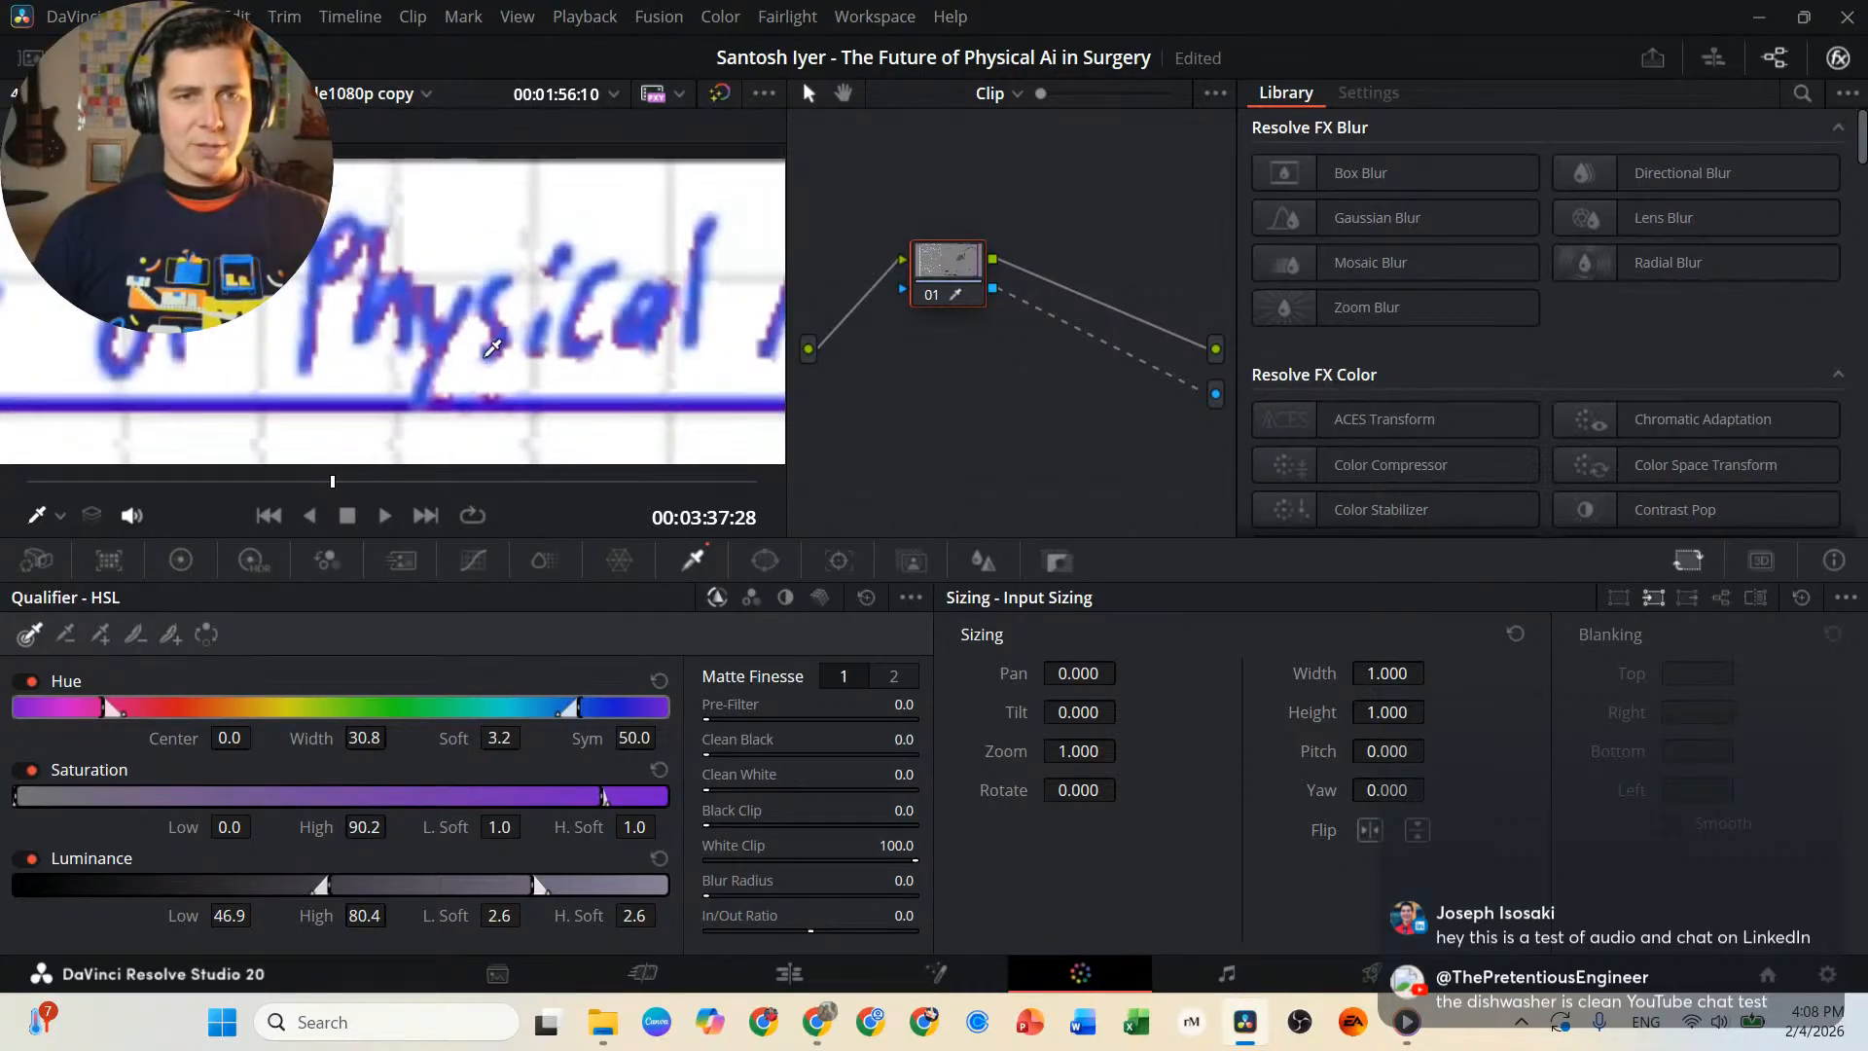
Examine the keyed whiteboard at 00:03:37:28, from the heading down to the empty grid area, for leftover artifacts.
{"action": "scroll", "coordinate": [487, 358], "scroll_direction": "down", "scroll_amount": 4}
{"action": "left_click_drag", "start_coordinate": [427, 416], "coordinate": [436, 231]}
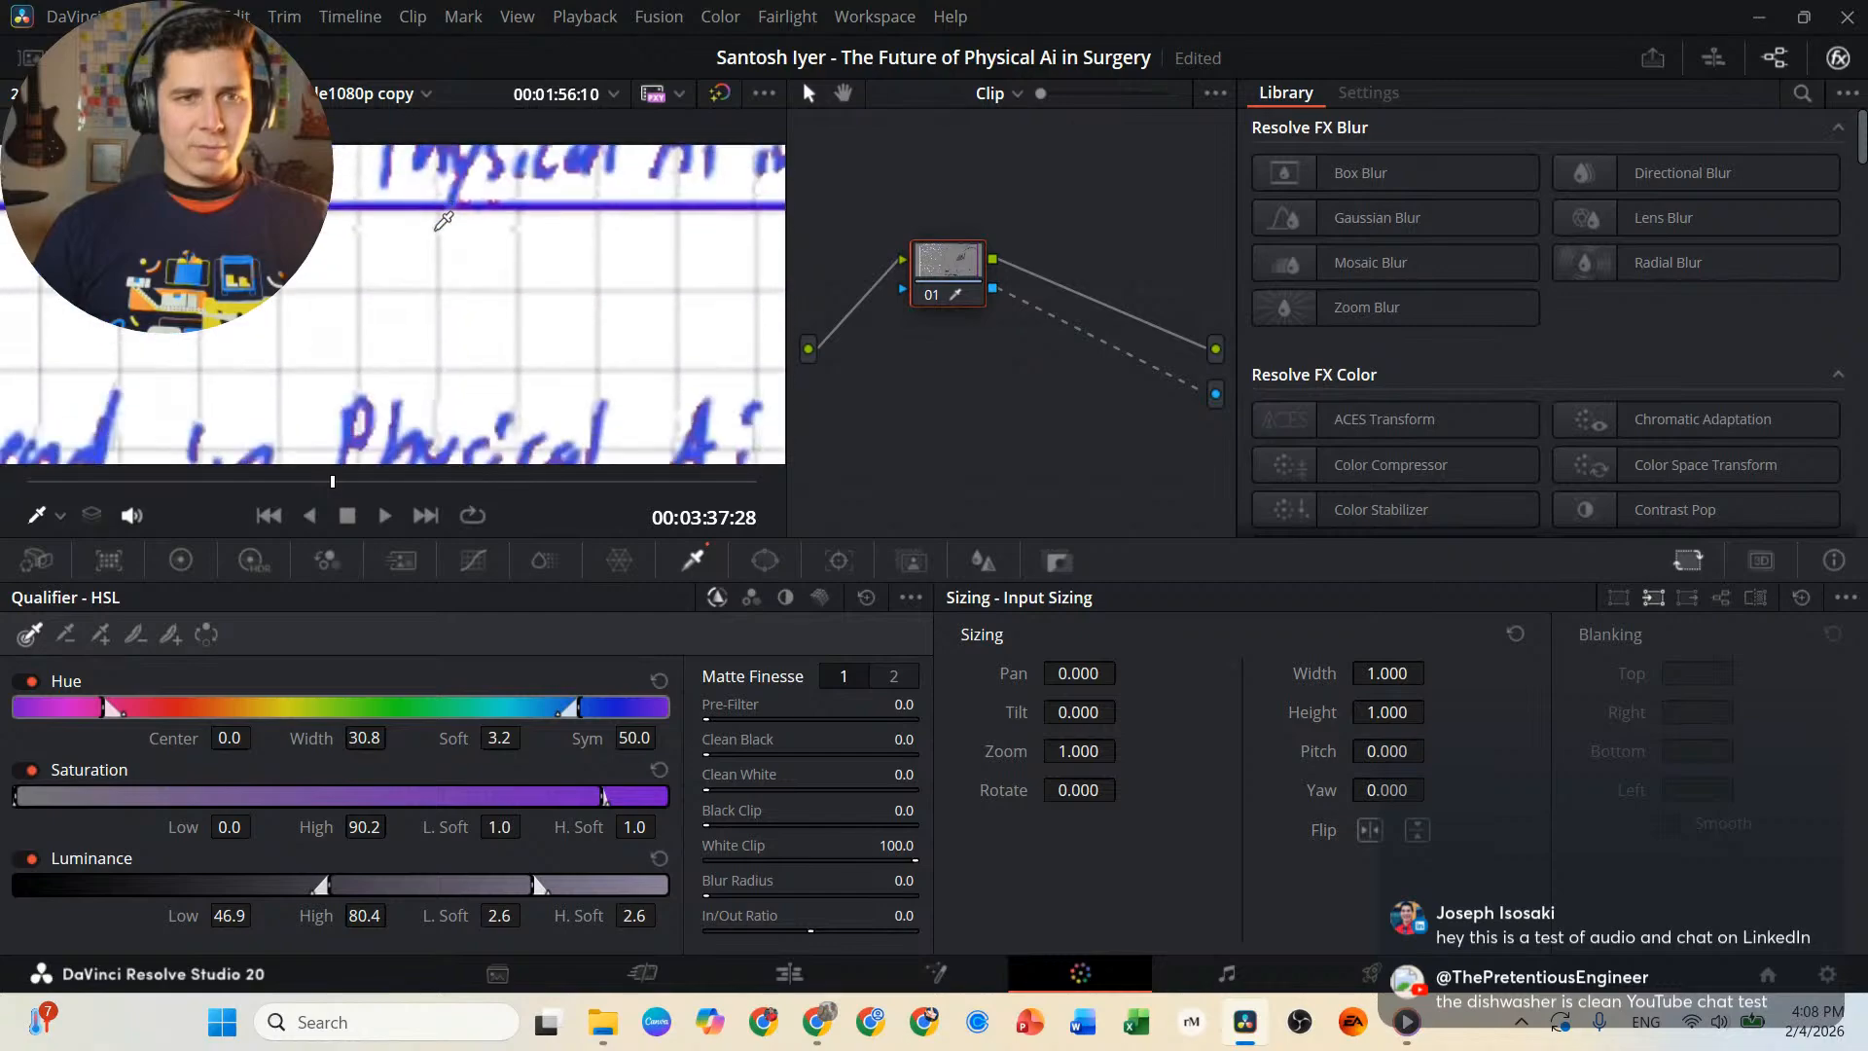
{"action": "scroll", "coordinate": [449, 319], "scroll_direction": "down", "scroll_amount": 1}
{"action": "left_click_drag", "start_coordinate": [447, 438], "coordinate": [493, 196]}
{"action": "scroll", "coordinate": [493, 209], "scroll_direction": "down", "scroll_amount": 1}
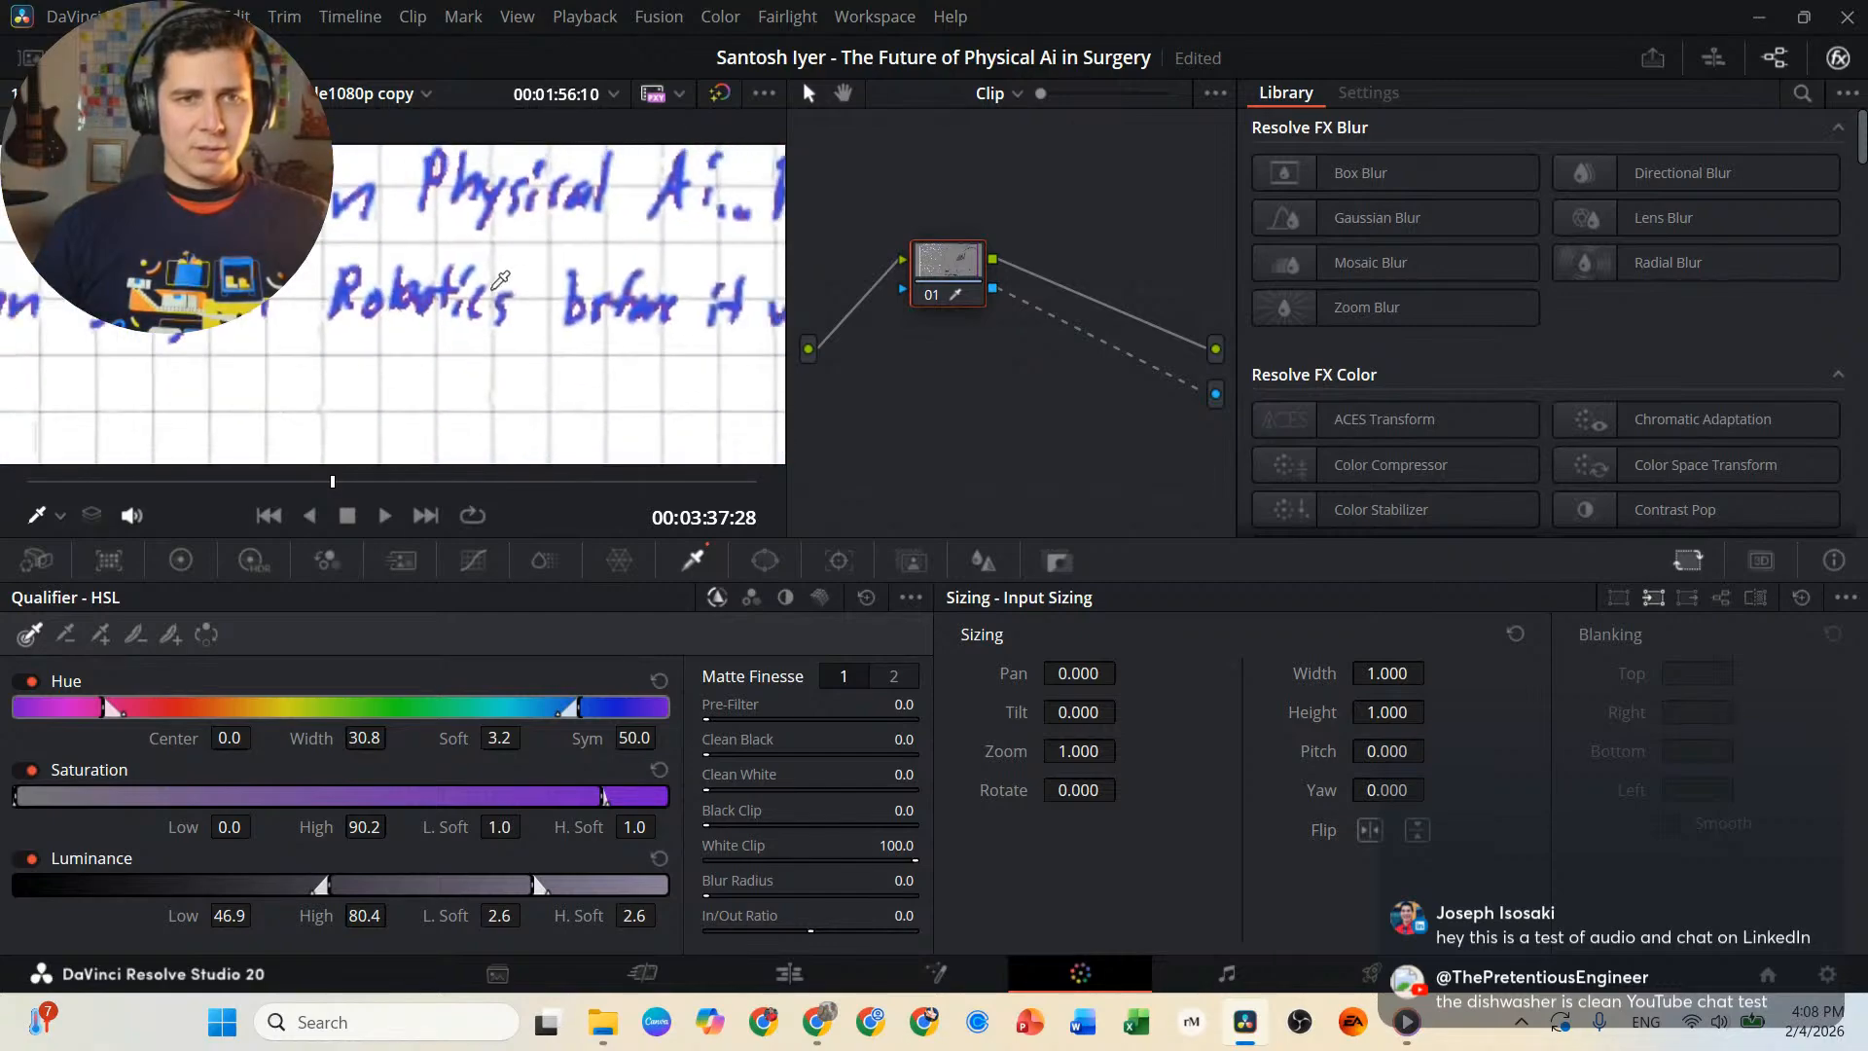
{"action": "scroll", "coordinate": [487, 295], "scroll_direction": "down", "scroll_amount": 3}
{"action": "left_click_drag", "start_coordinate": [399, 412], "coordinate": [625, 170]}
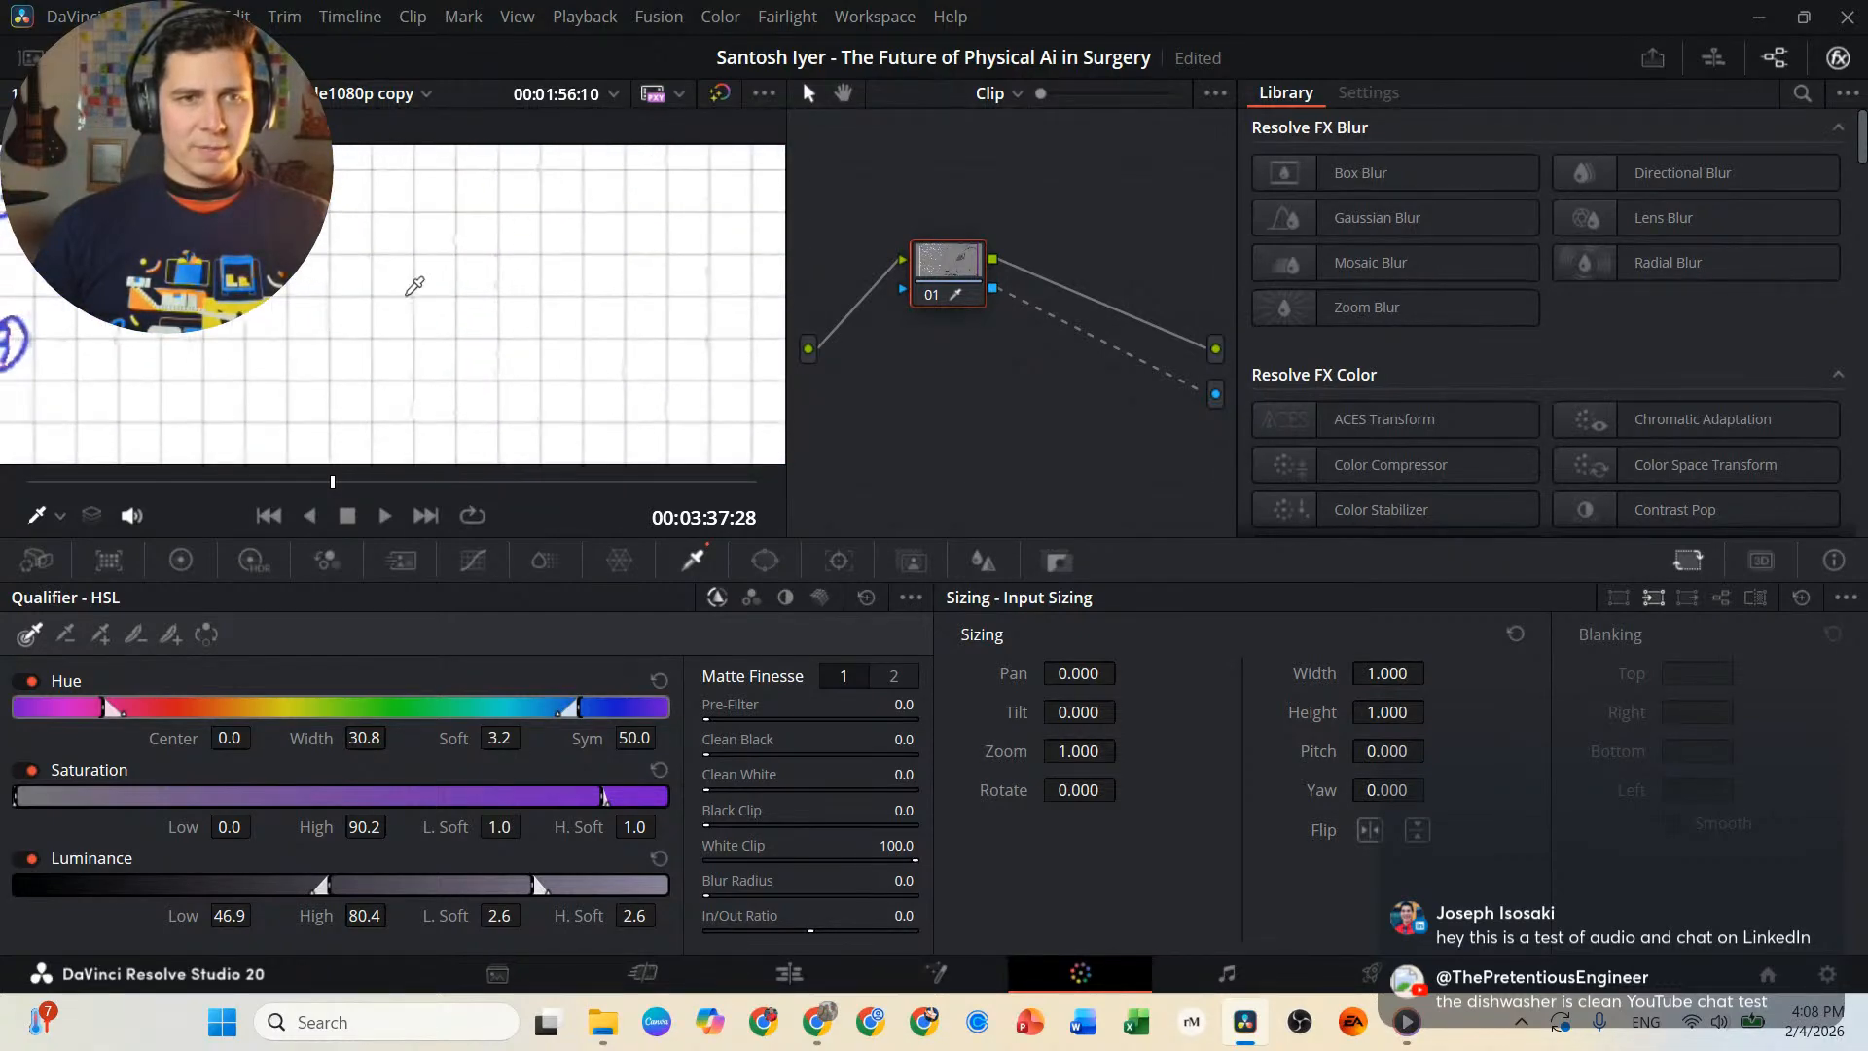
{"action": "left_click_drag", "start_coordinate": [346, 329], "coordinate": [468, 266]}
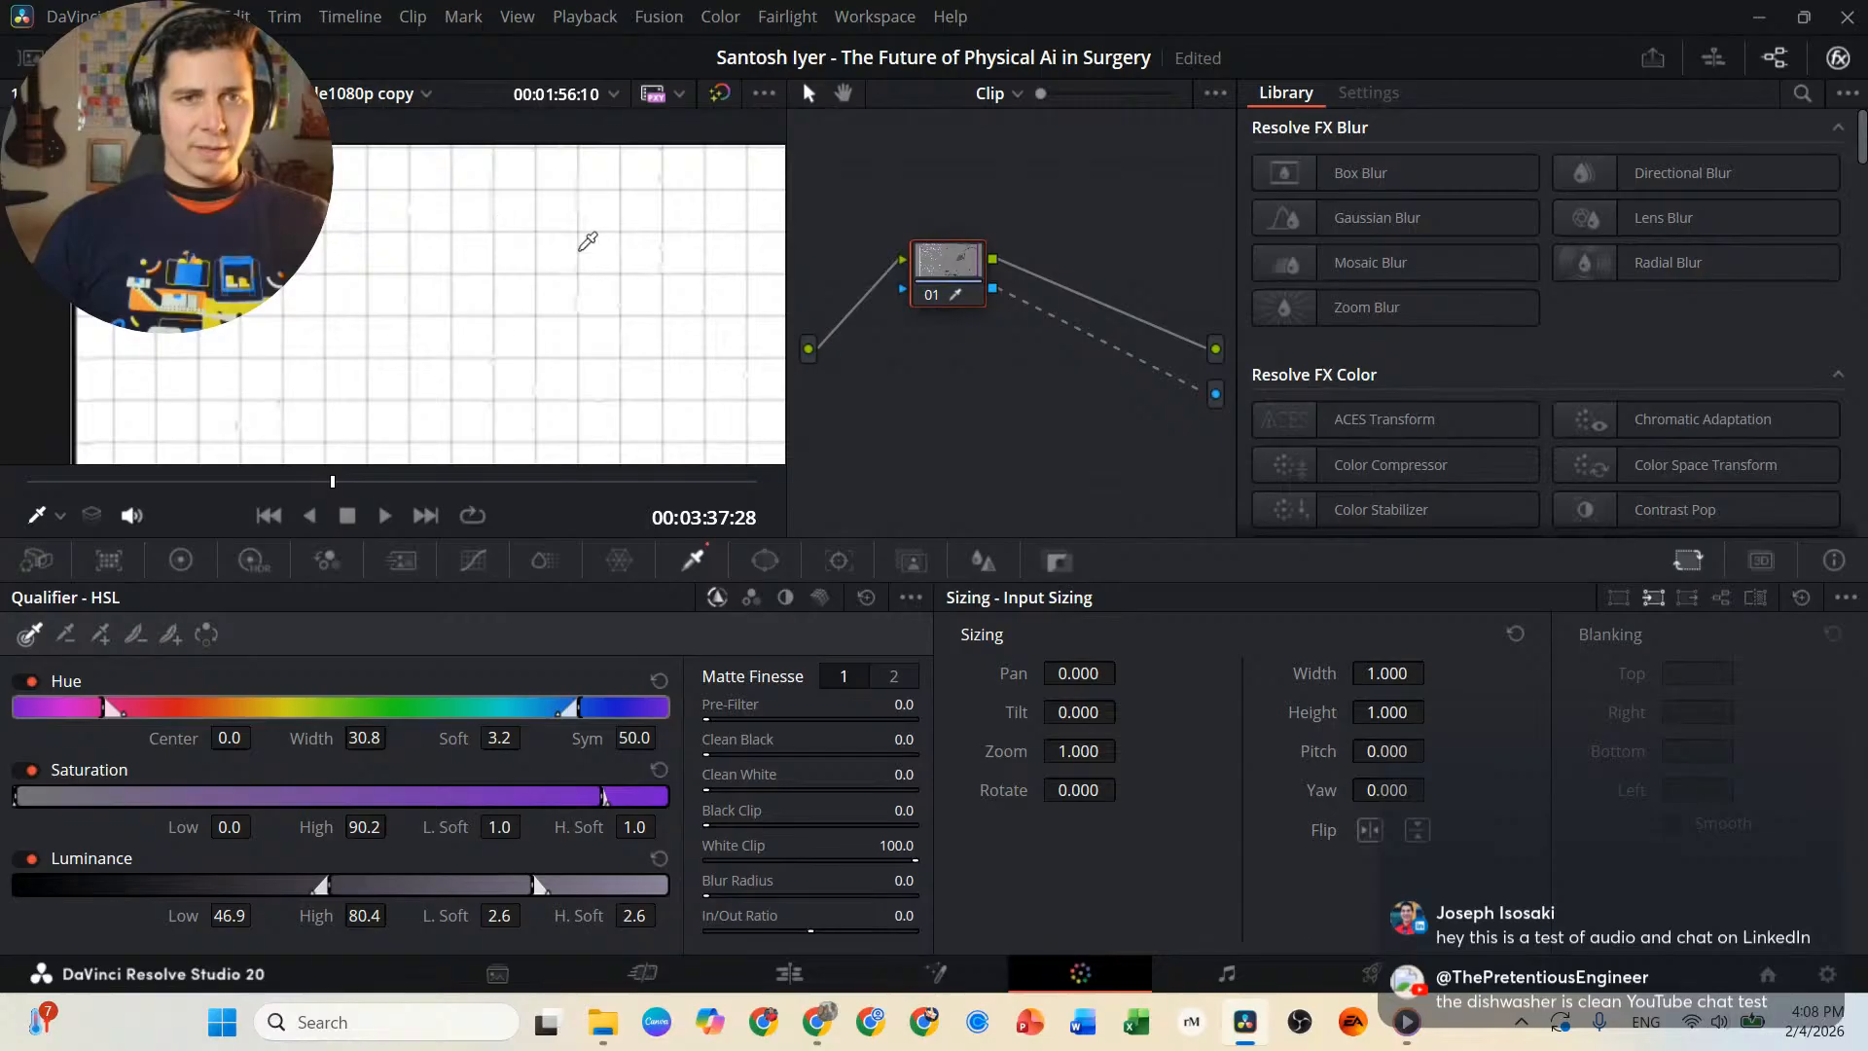
{"action": "scroll", "coordinate": [545, 380], "scroll_direction": "up", "scroll_amount": 2}
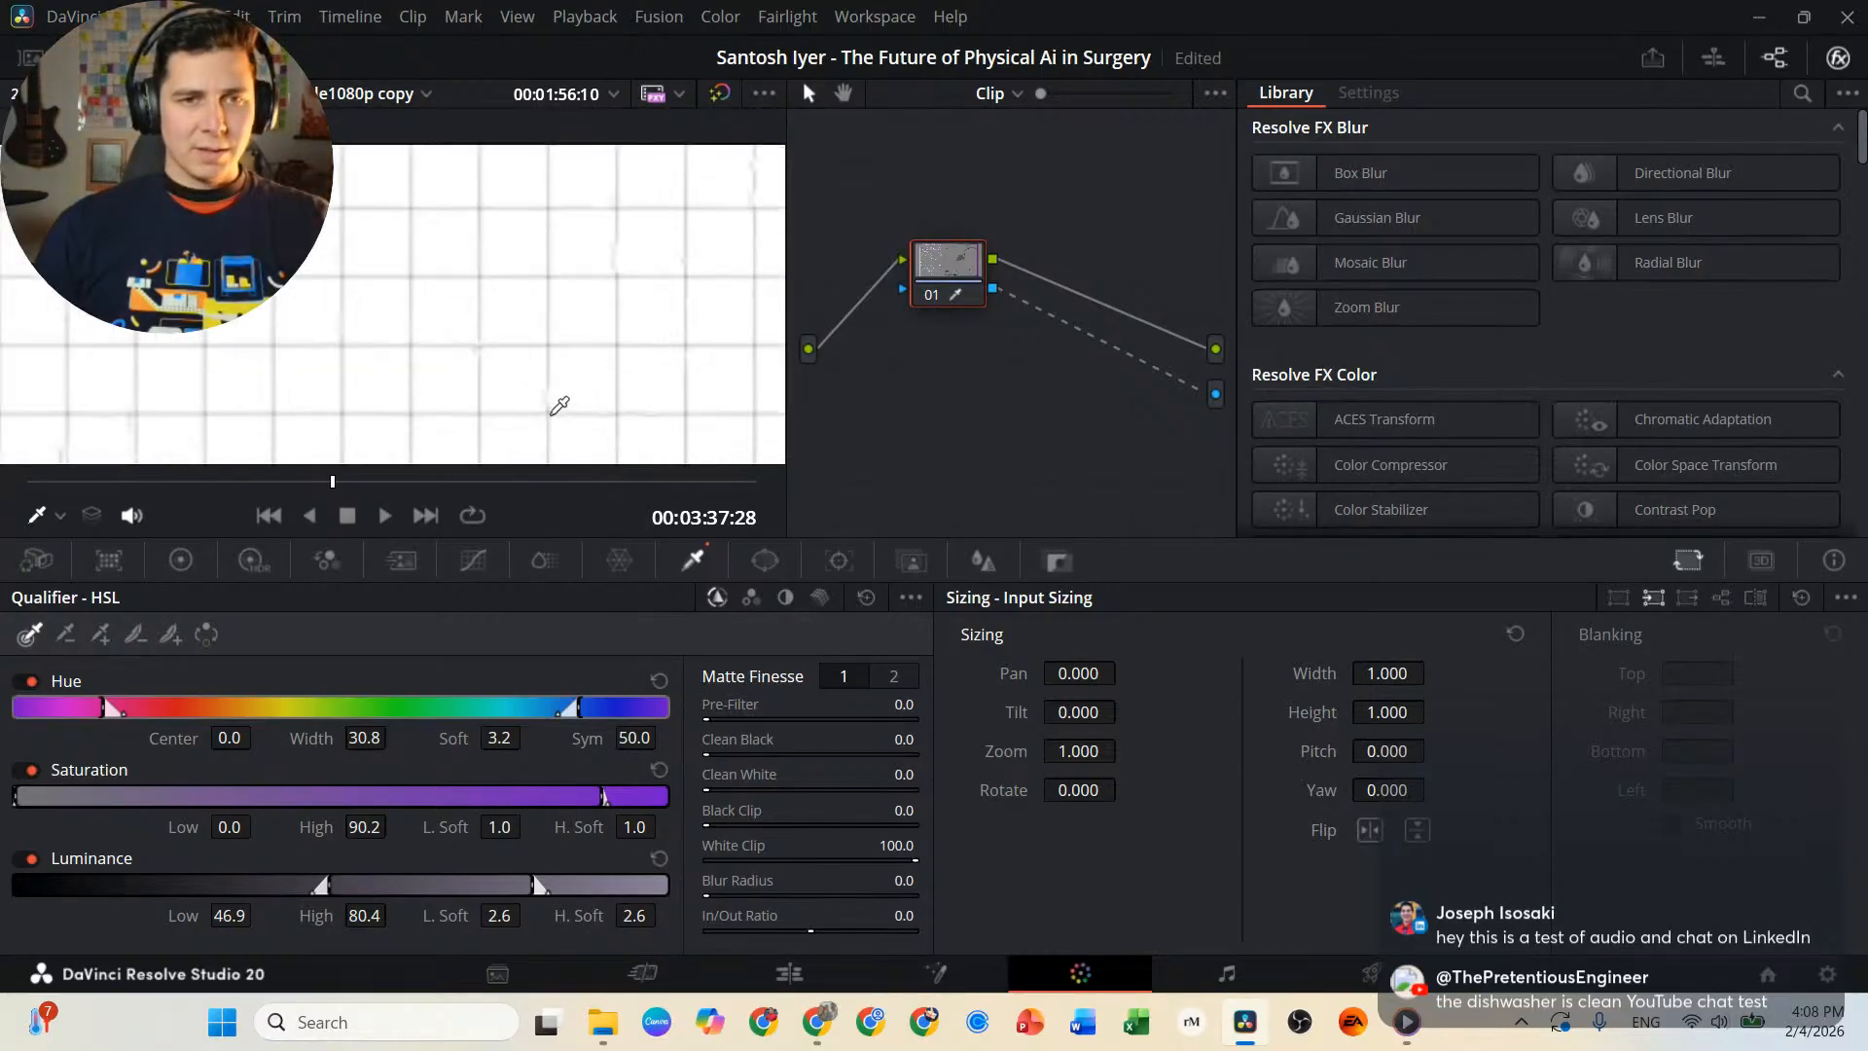
{"action": "scroll", "coordinate": [559, 405], "scroll_direction": "up", "scroll_amount": 3}
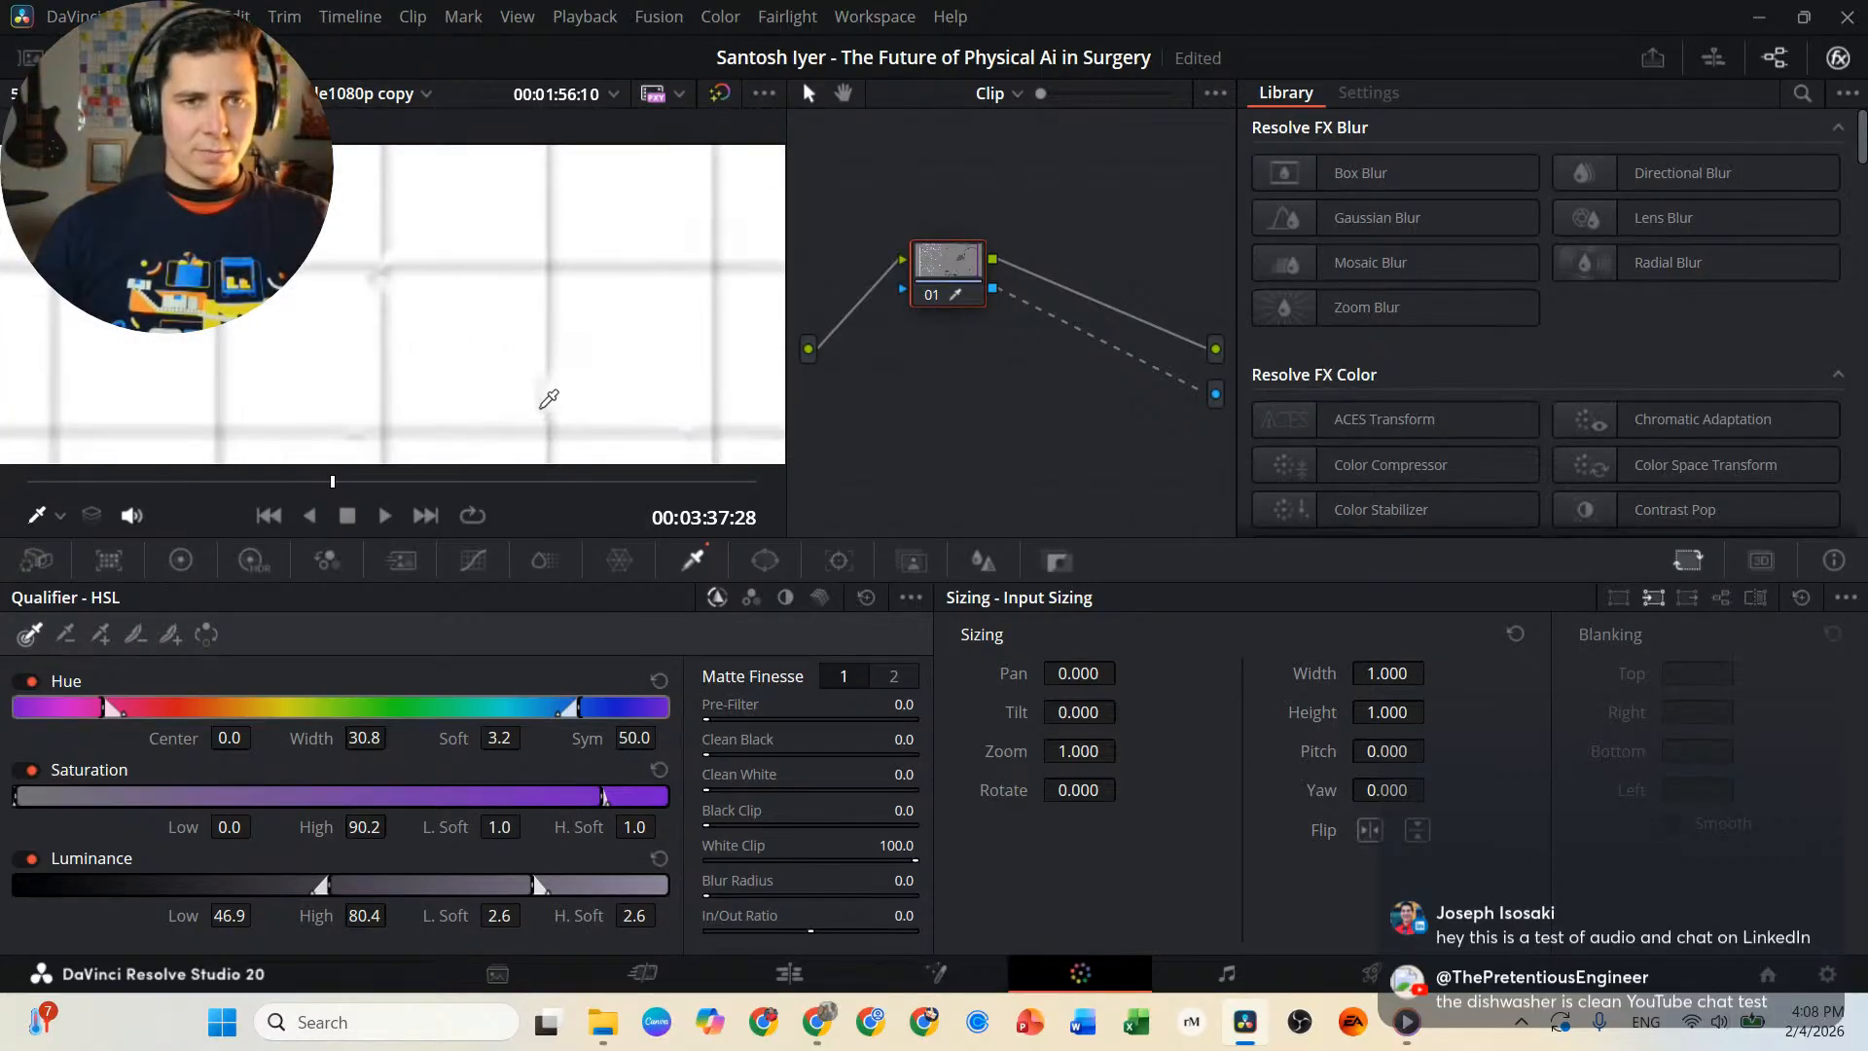
{"action": "scroll", "coordinate": [542, 399], "scroll_direction": "down", "scroll_amount": 5}
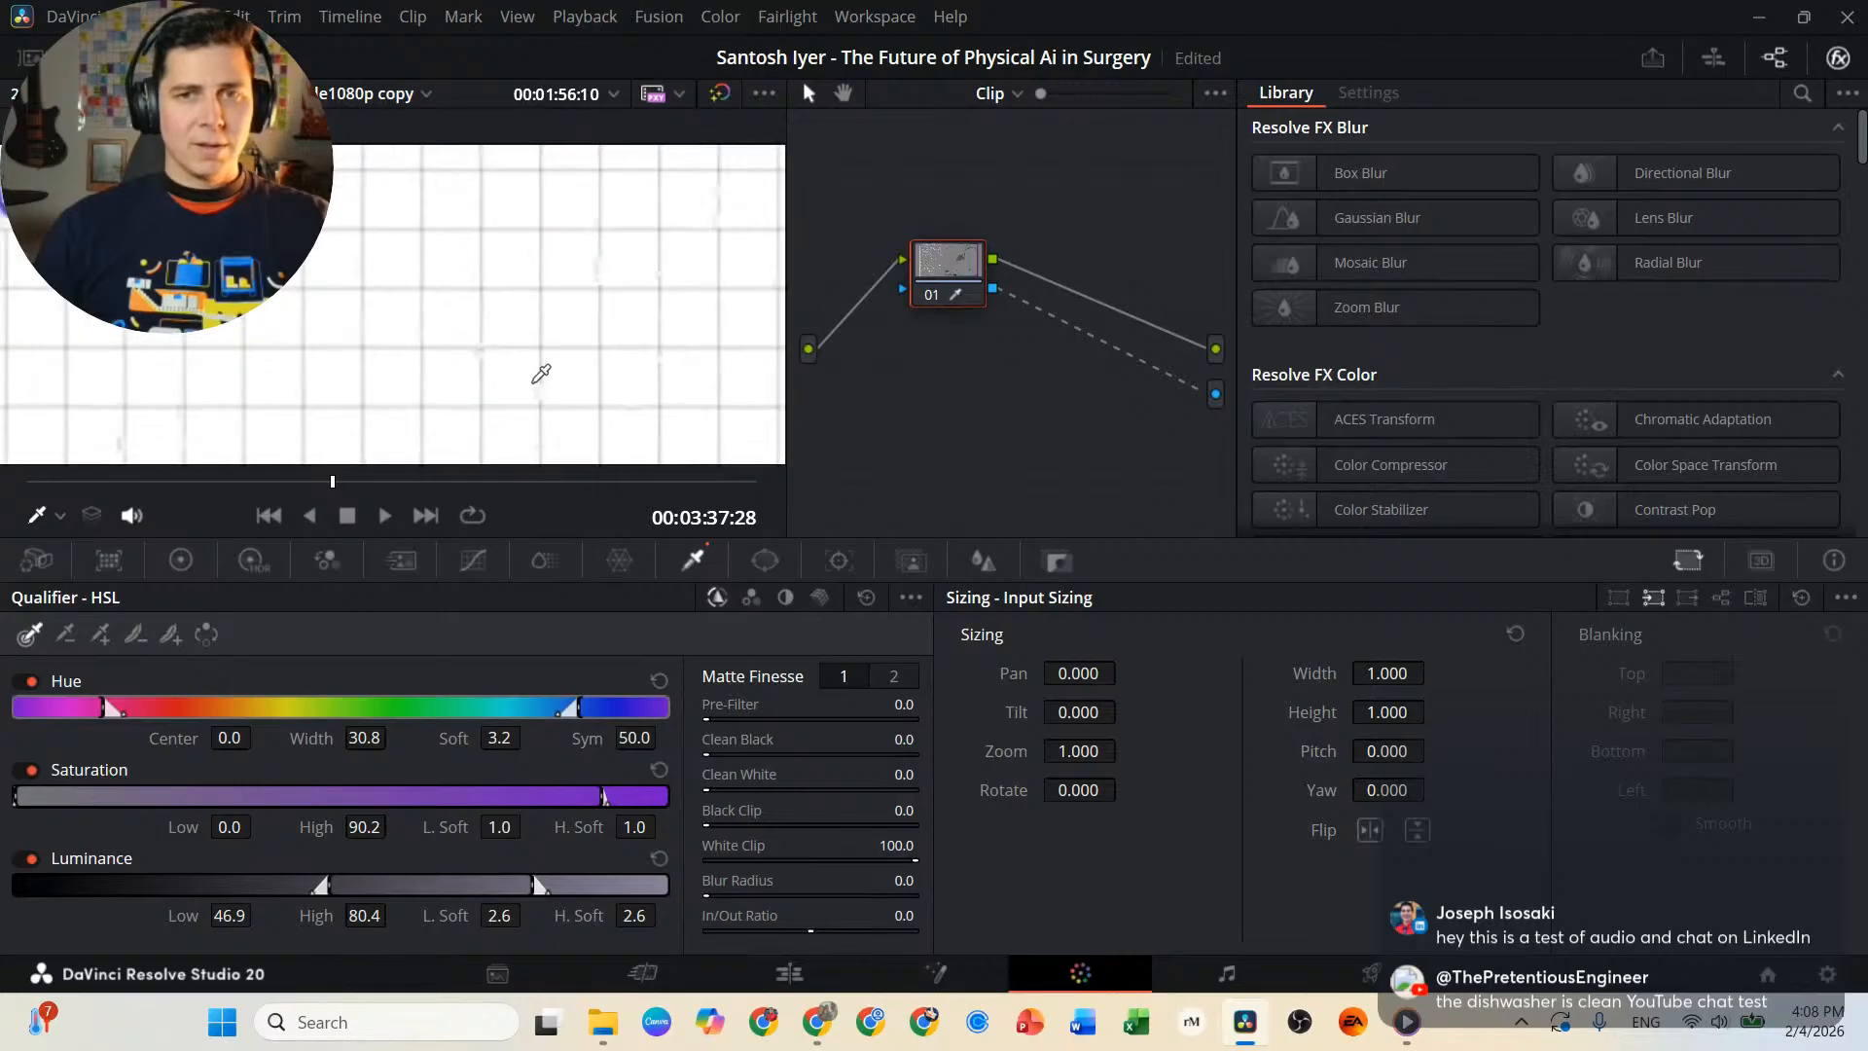
Back on the Edit page, crop the right side of the White Board.mkv clip on V4 by 1112.
{"action": "left_click", "coordinate": [789, 974]}
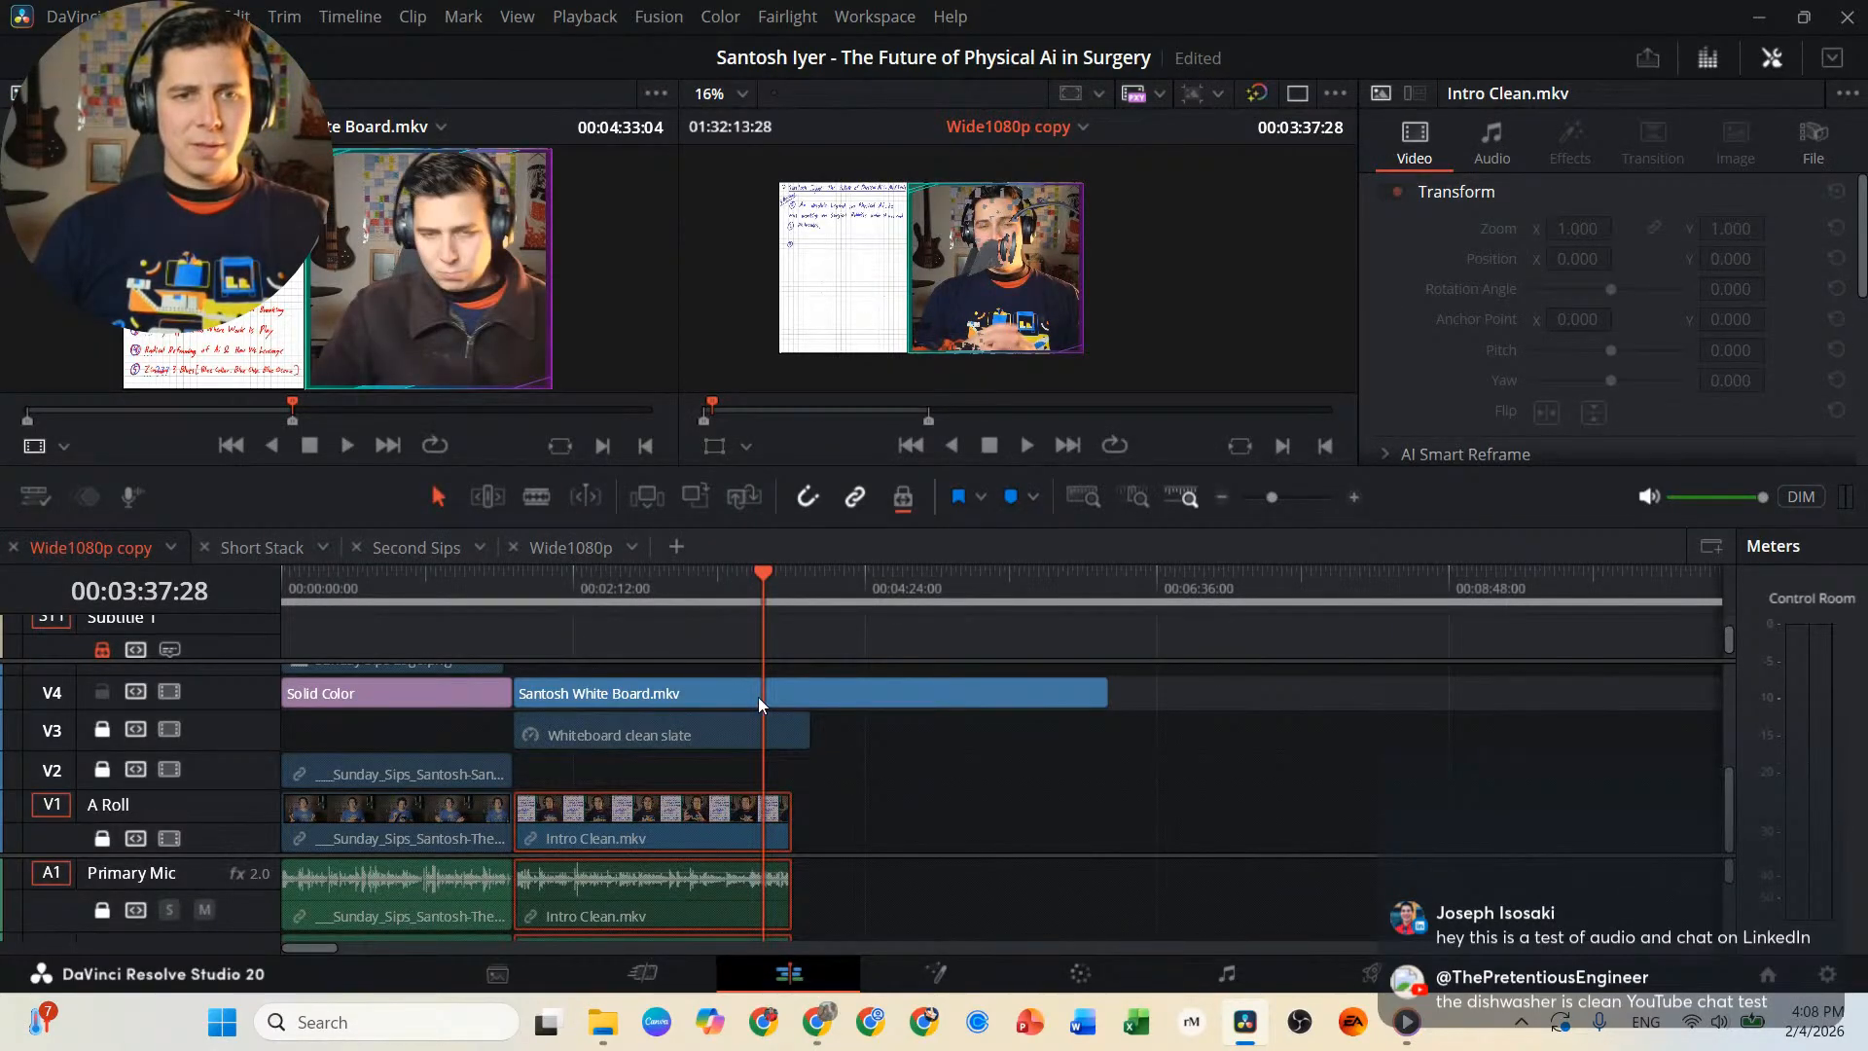
{"action": "left_click", "coordinate": [852, 697]}
{"action": "scroll", "coordinate": [1444, 302], "scroll_direction": "down", "scroll_amount": 3}
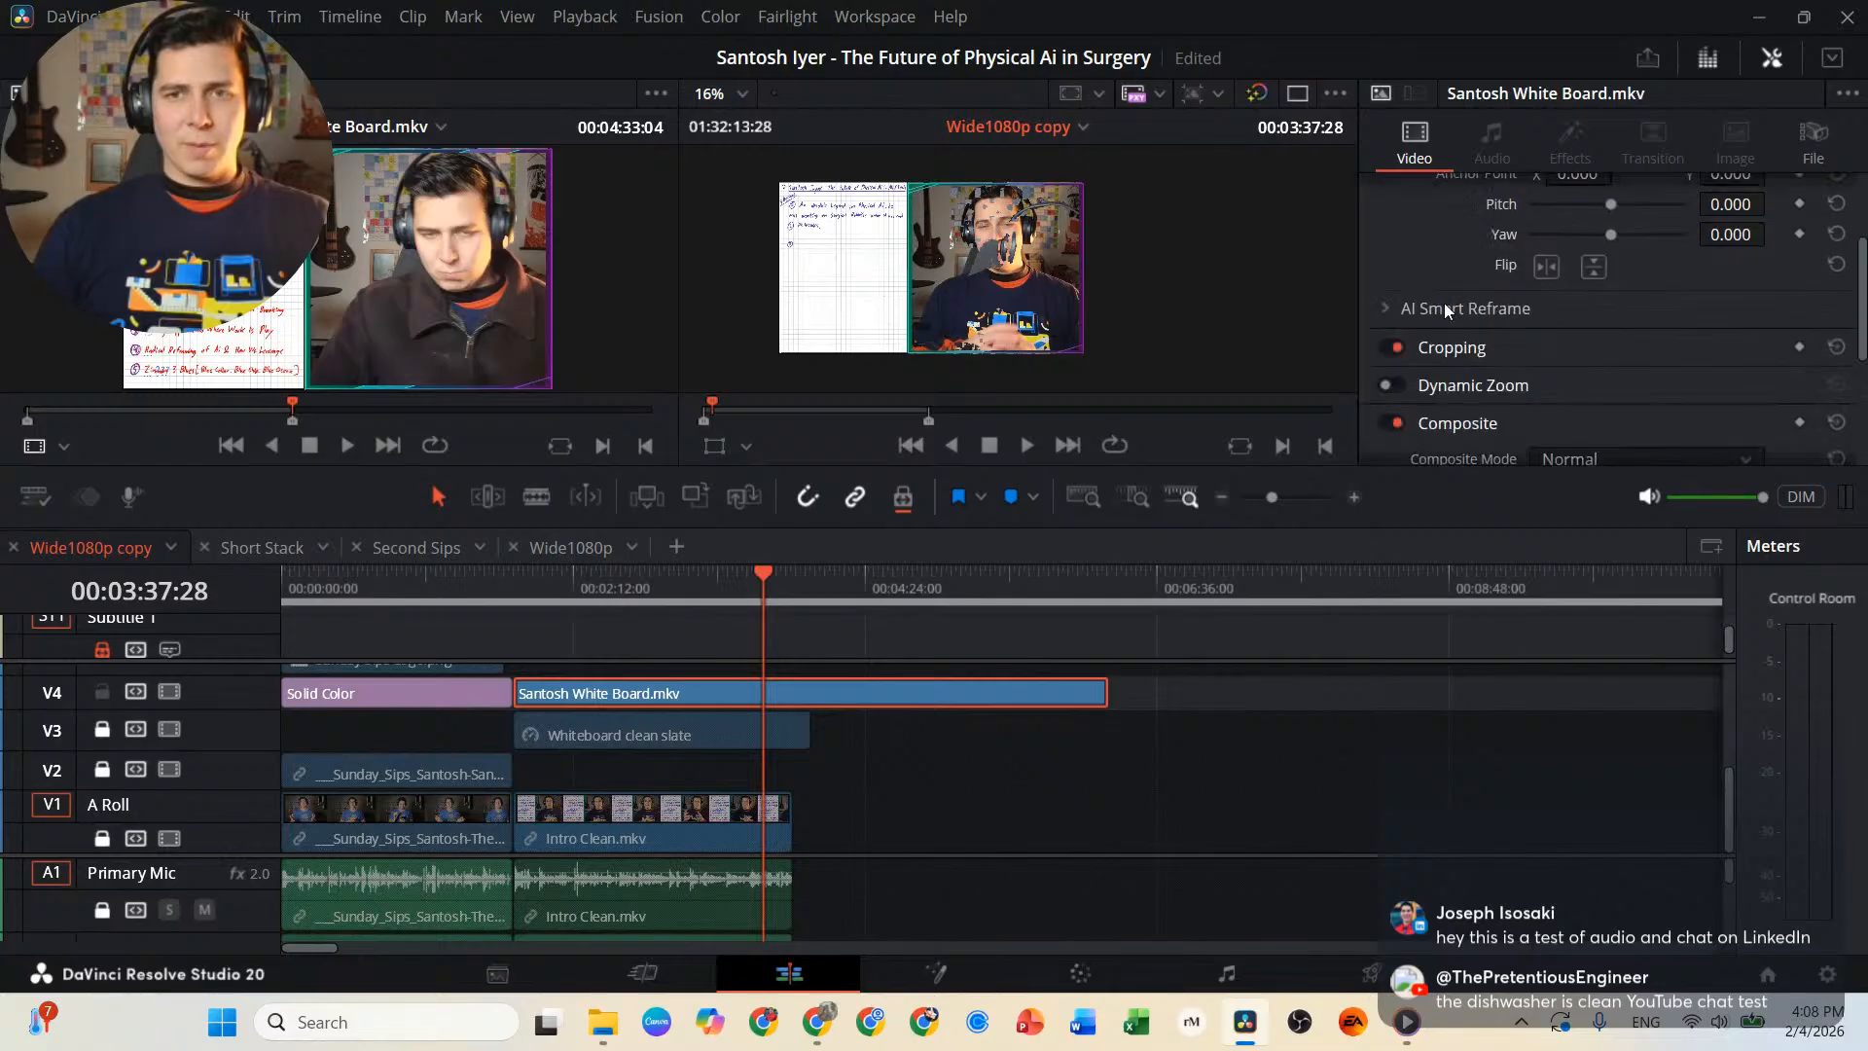
{"action": "left_click", "coordinate": [1545, 276]}
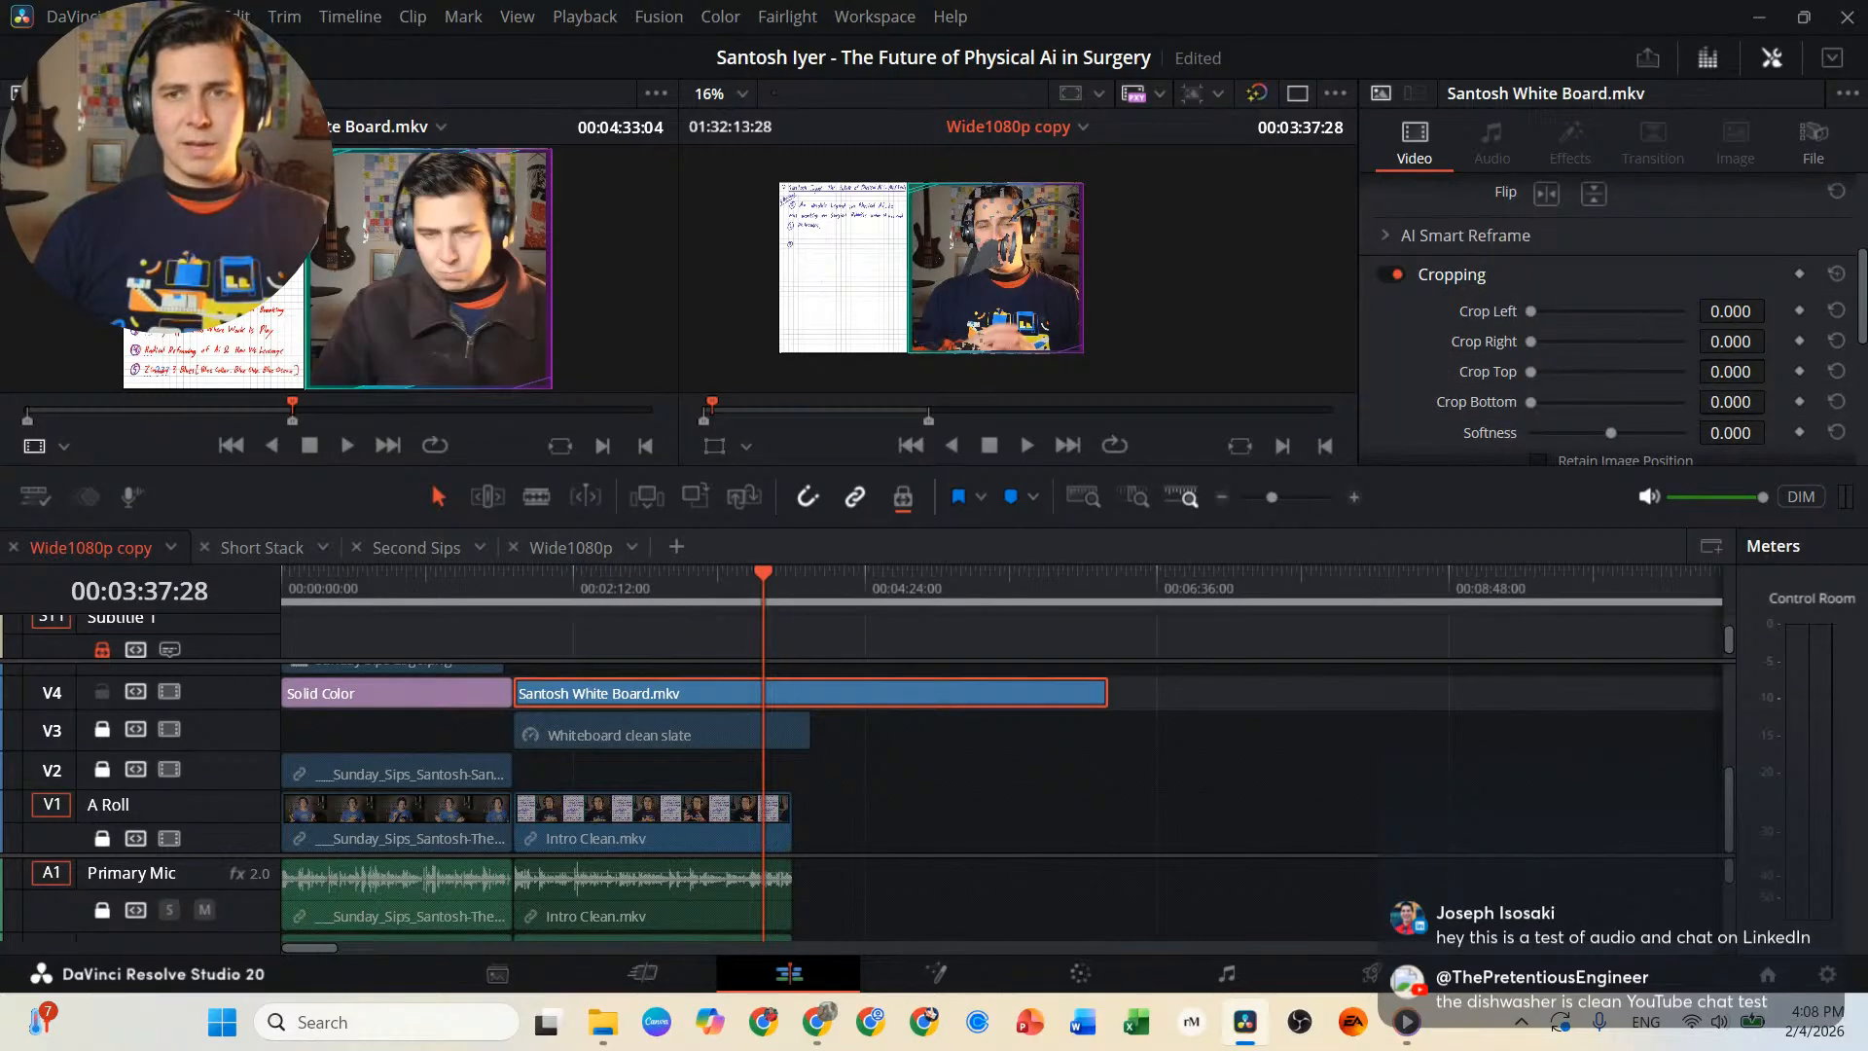
{"action": "left_click", "coordinate": [1732, 342]}
{"action": "key", "text": "BackSpace"}
{"action": "type", "text": "1112"}
{"action": "key", "text": "Return"}
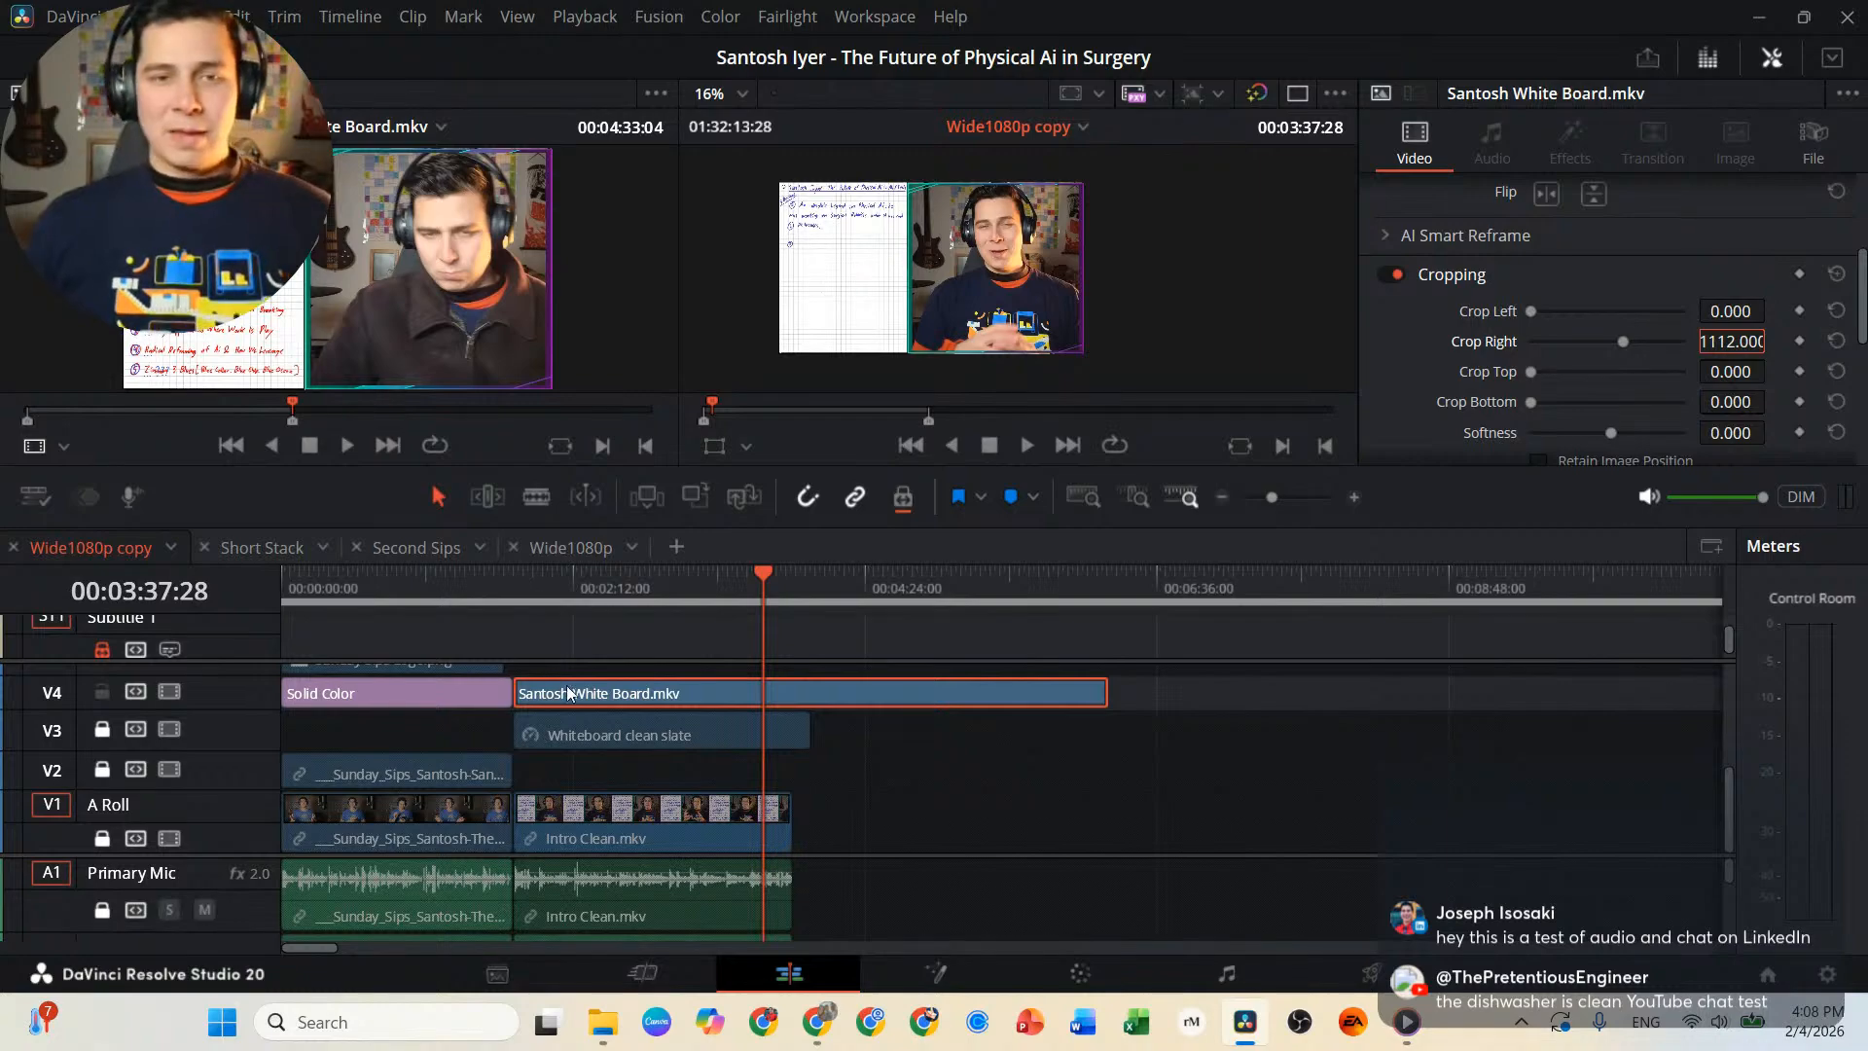
{"action": "left_click", "coordinate": [985, 687]}
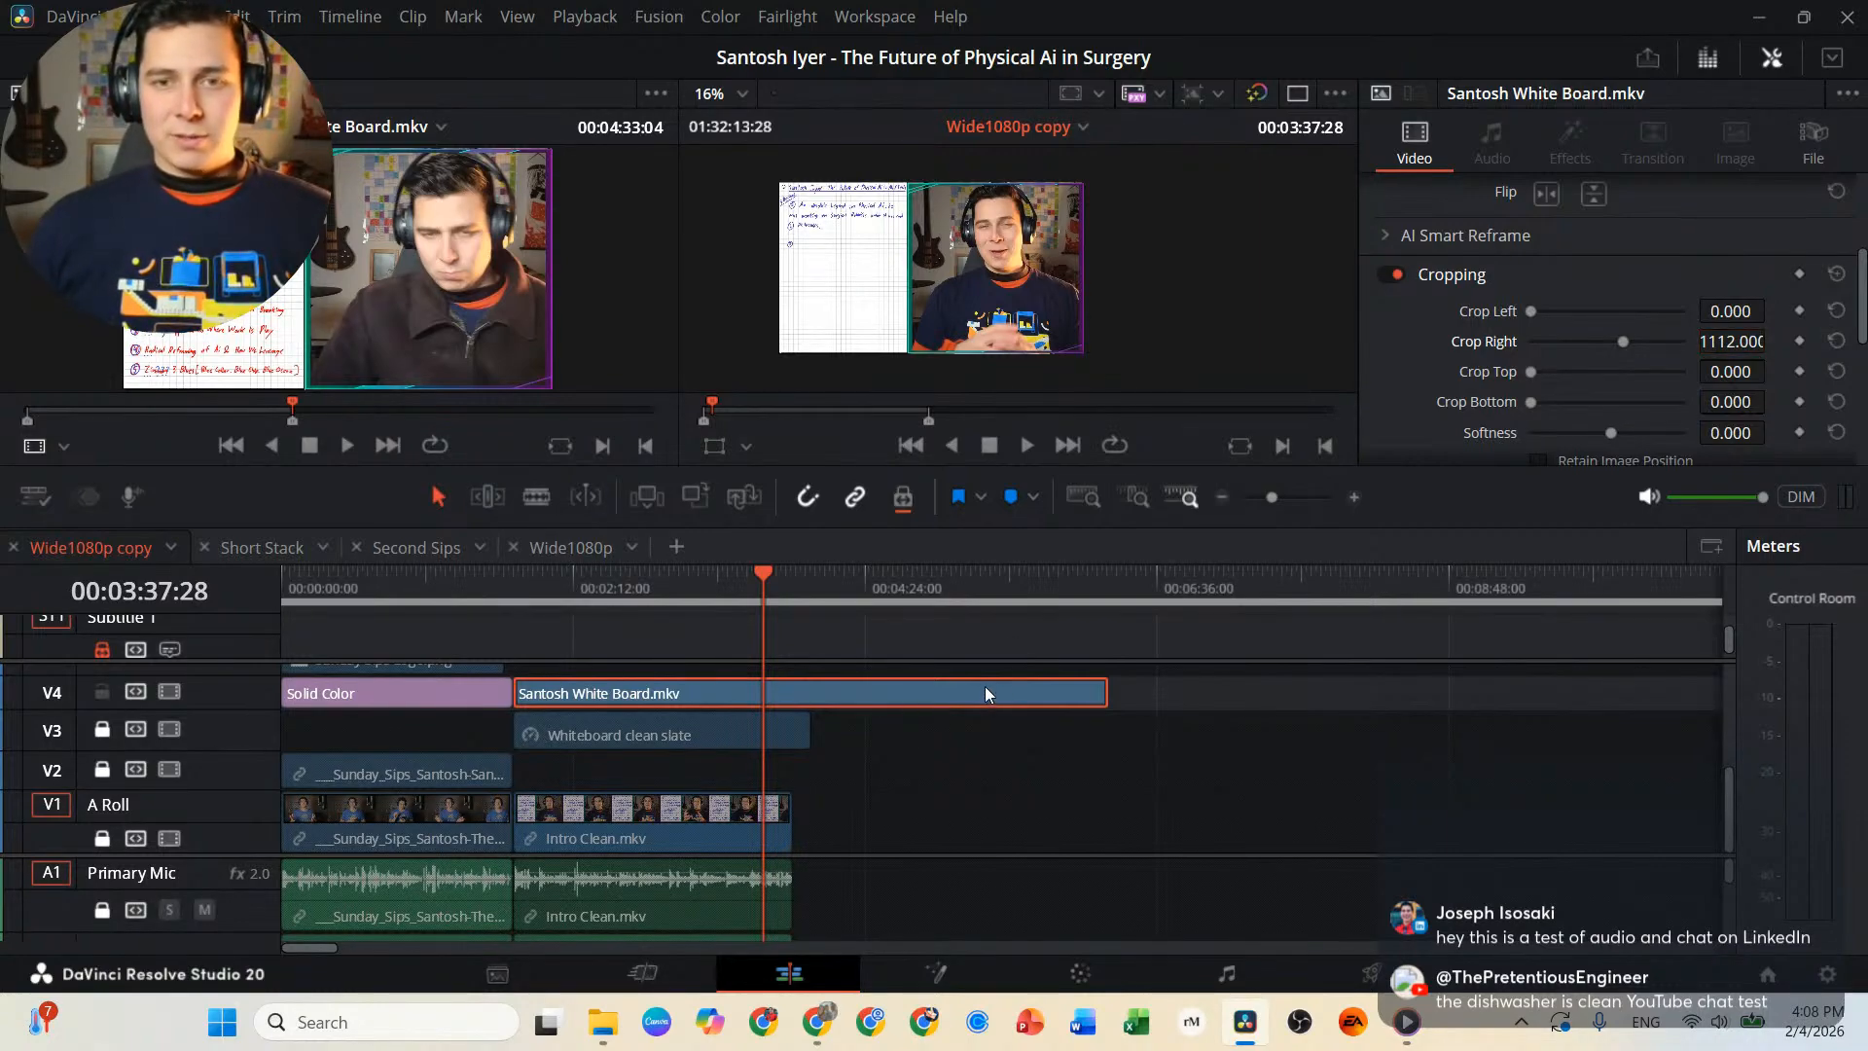
Enable Ripple Timeline in the White Board.mkv clip's speed change settings and set its speed to 600.
{"action": "scroll", "coordinate": [1405, 325], "scroll_direction": "down", "scroll_amount": 5}
{"action": "scroll", "coordinate": [1541, 288], "scroll_direction": "down", "scroll_amount": 1}
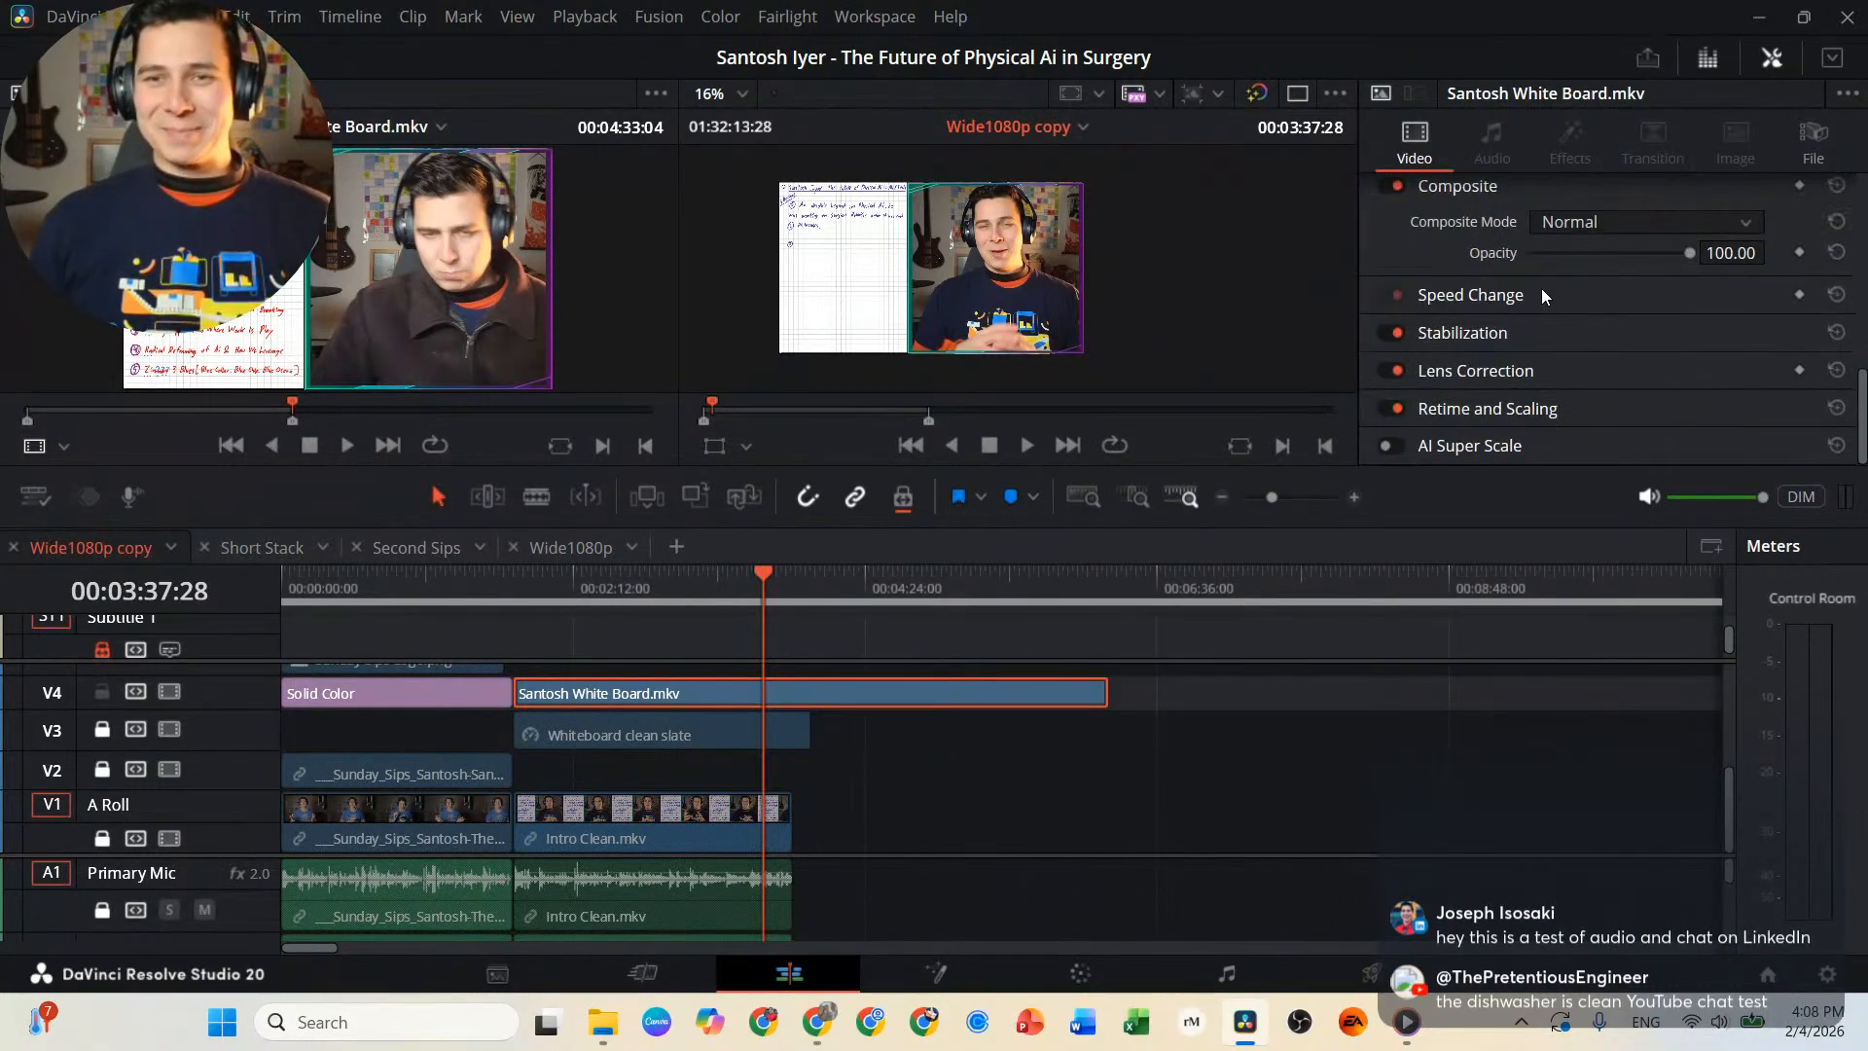
{"action": "left_click", "coordinate": [1549, 290]}
{"action": "scroll", "coordinate": [1654, 335], "scroll_direction": "down", "scroll_amount": 1}
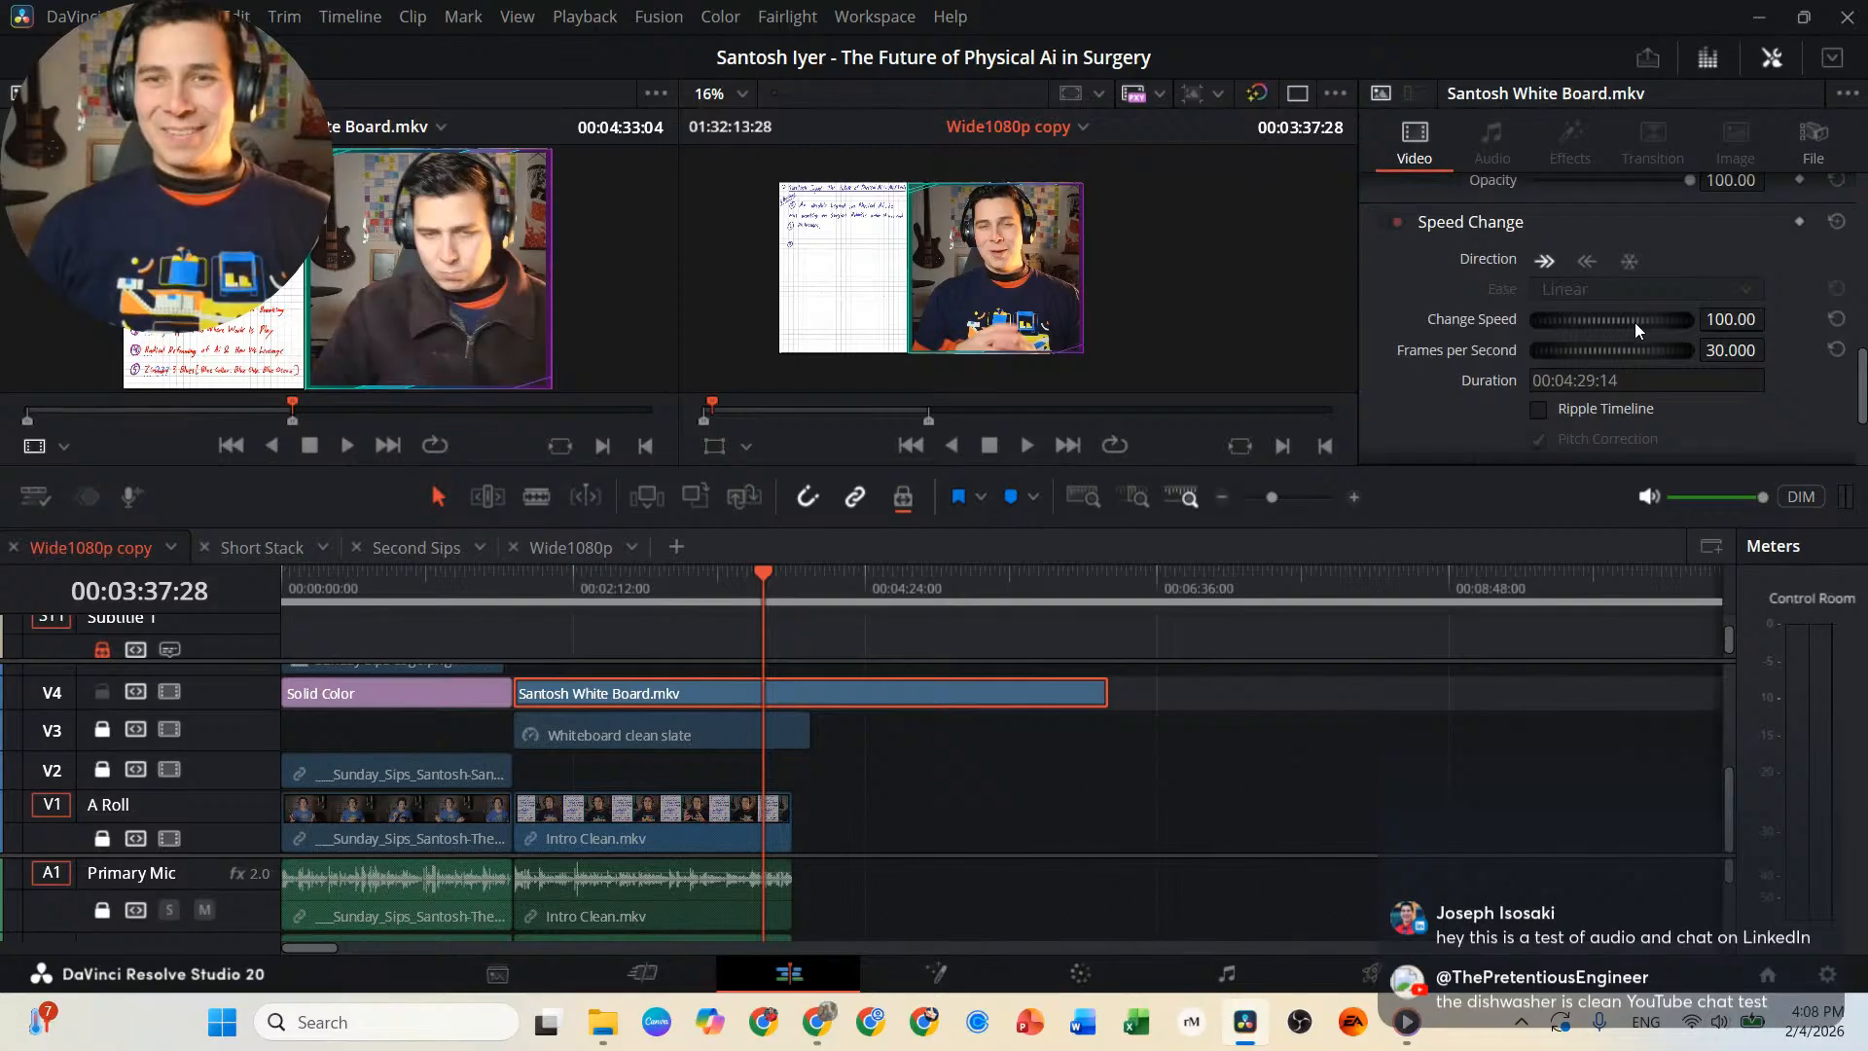
{"action": "left_click", "coordinate": [1565, 410]}
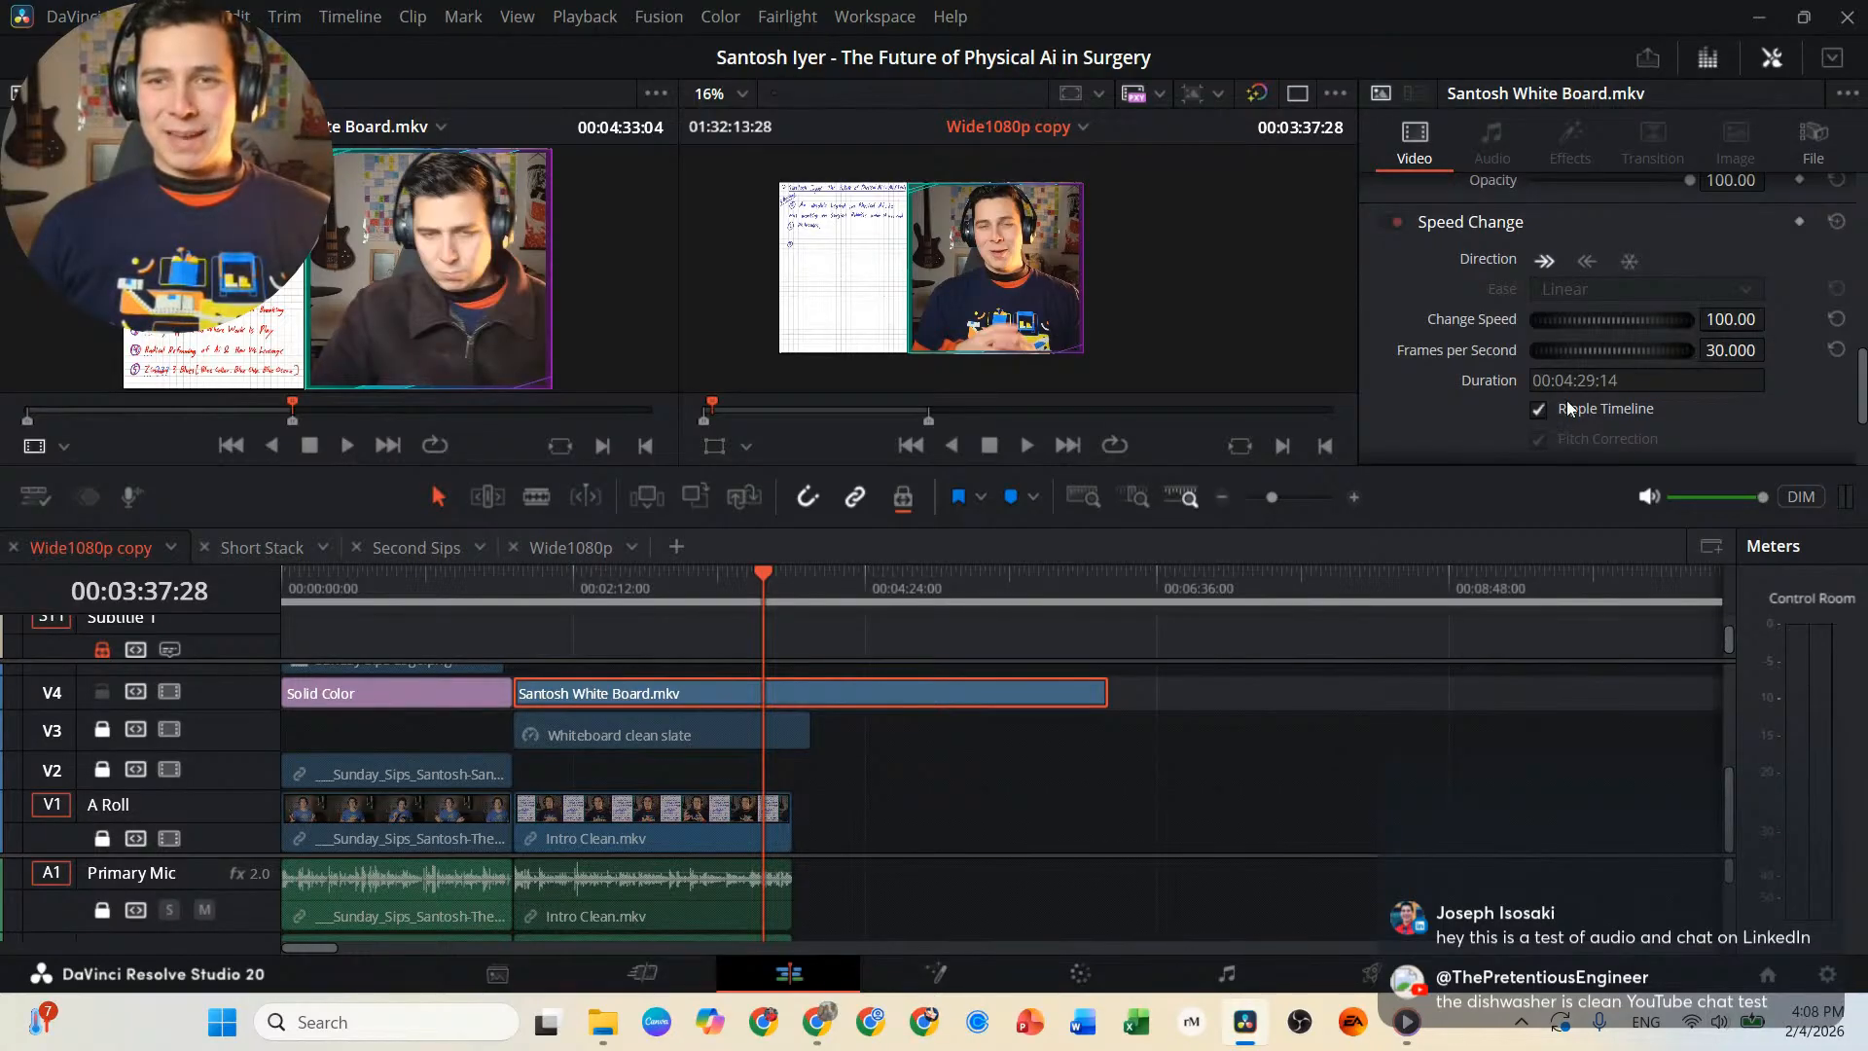
{"action": "left_click", "coordinate": [1744, 317]}
{"action": "double_click", "coordinate": [1745, 319]}
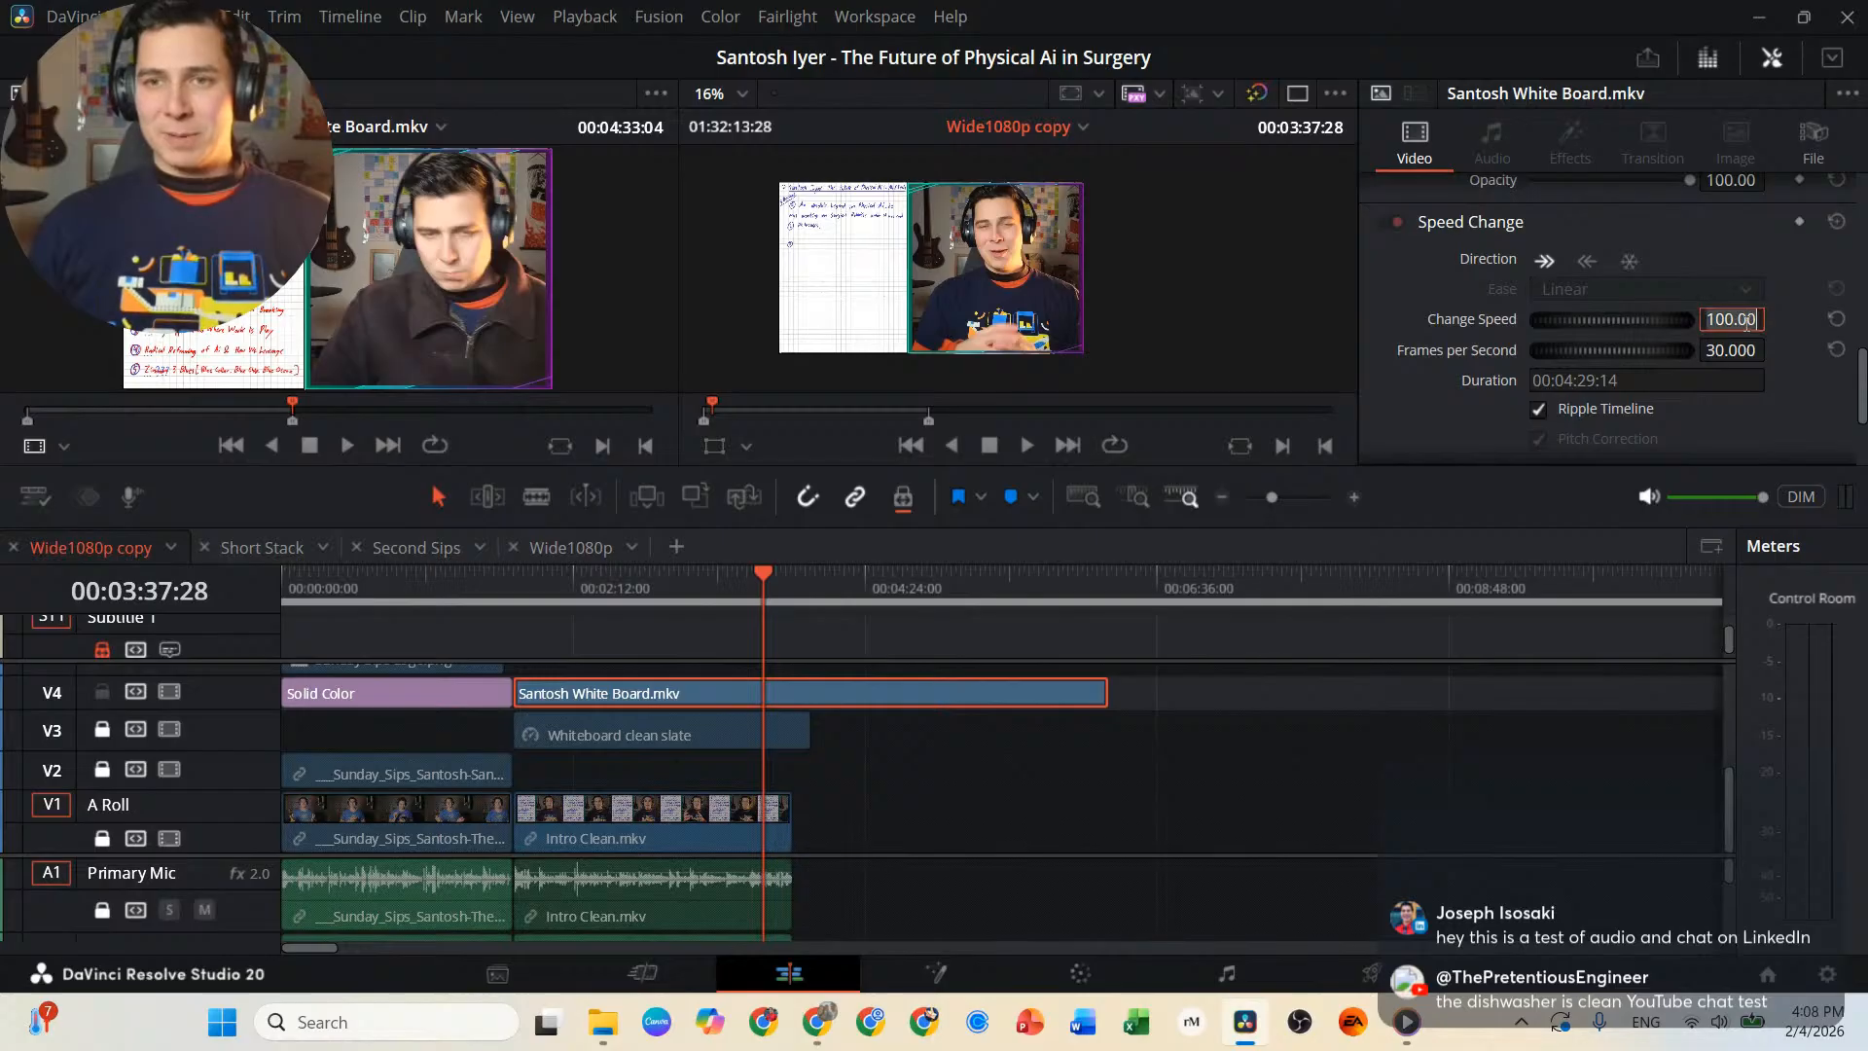
{"action": "type", "text": "600"}
{"action": "key", "text": "Return"}
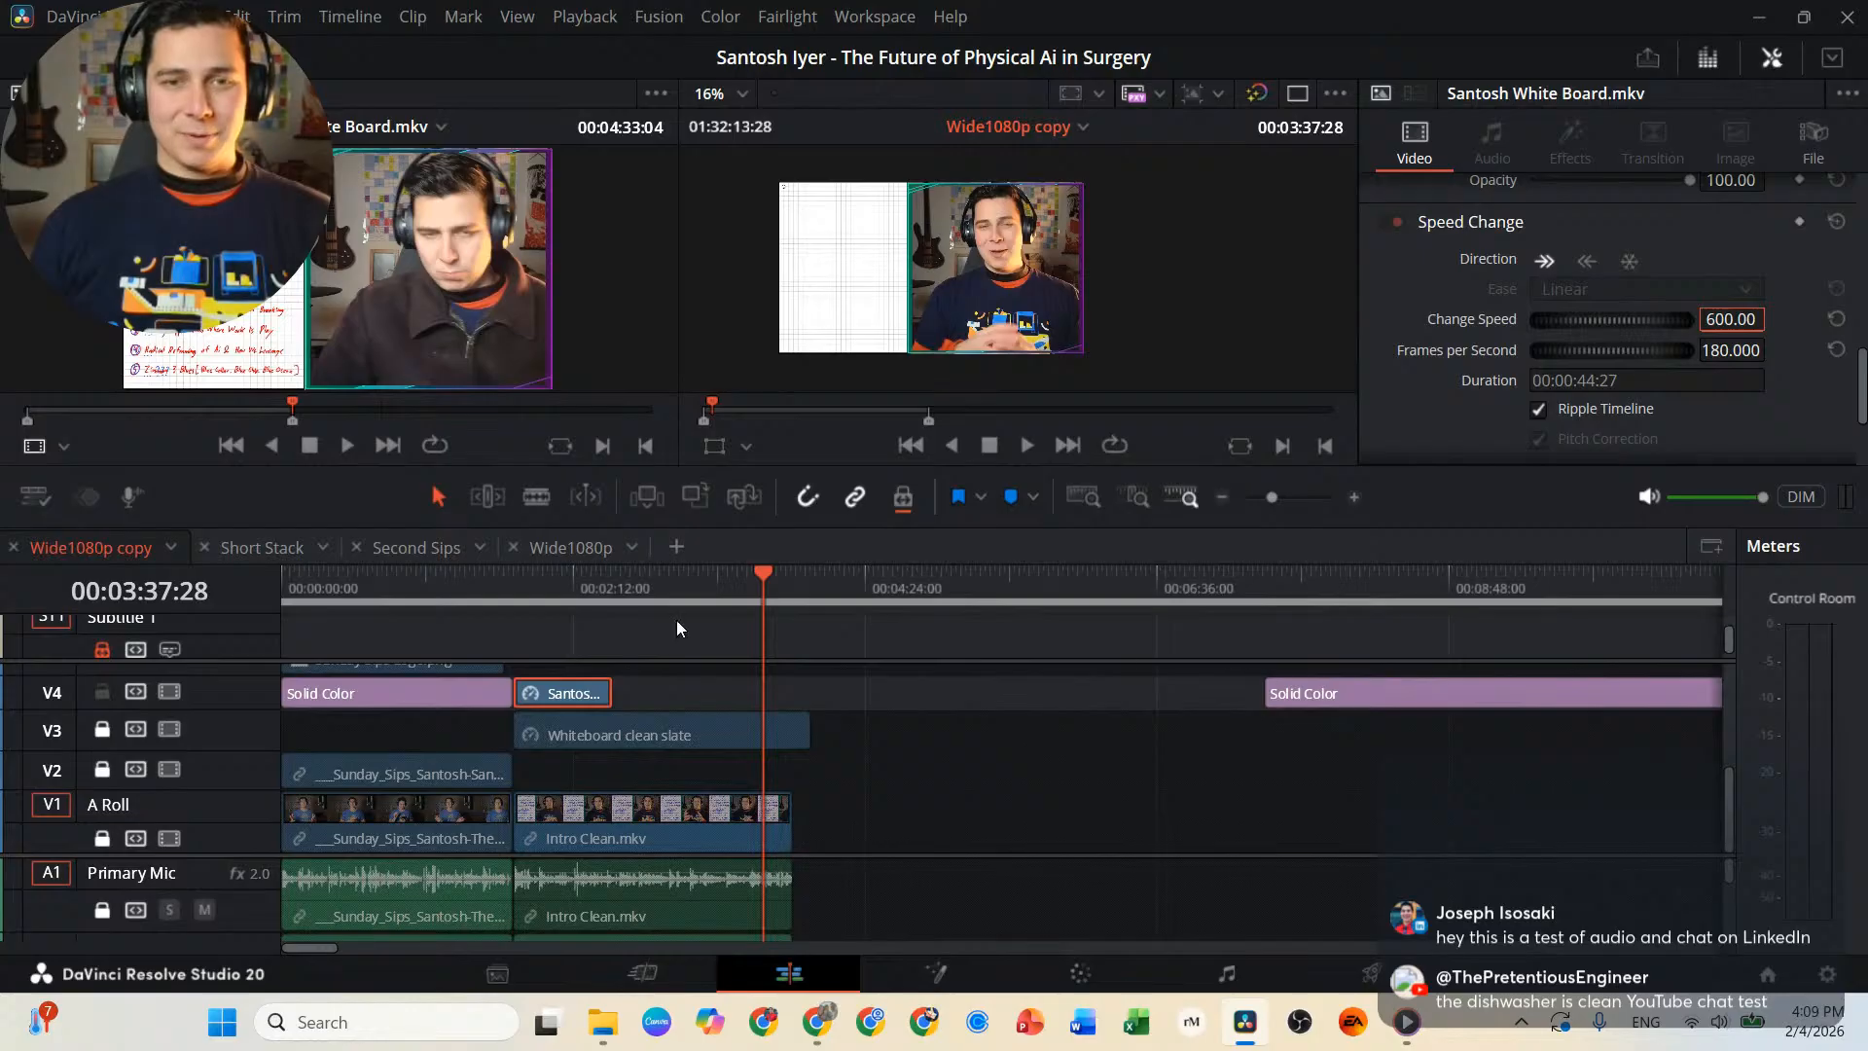
Play back the sped-up whiteboard clip from its start at 00:01:45:09 to check the writing pace.
{"action": "left_click_drag", "start_coordinate": [629, 574], "coordinate": [612, 575]}
{"action": "left_click", "coordinate": [515, 573]}
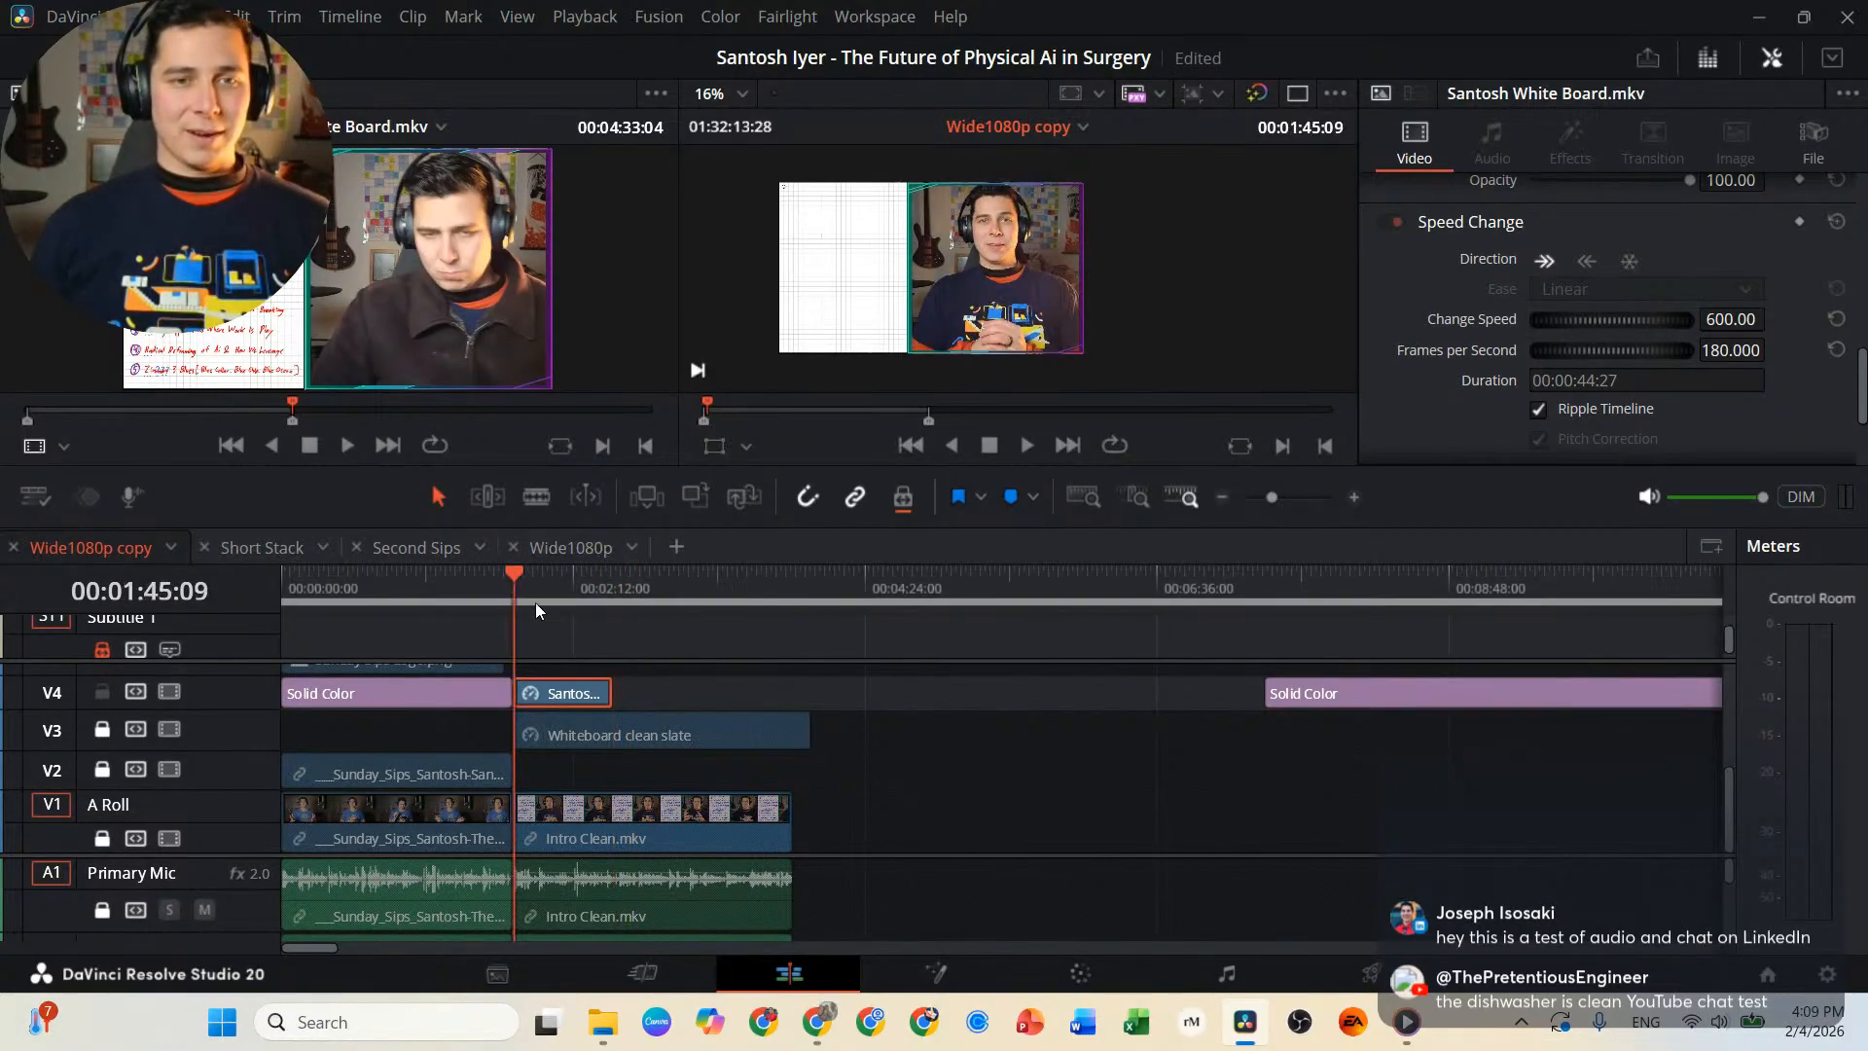
{"action": "scroll", "coordinate": [610, 661], "scroll_direction": "up", "scroll_amount": 8}
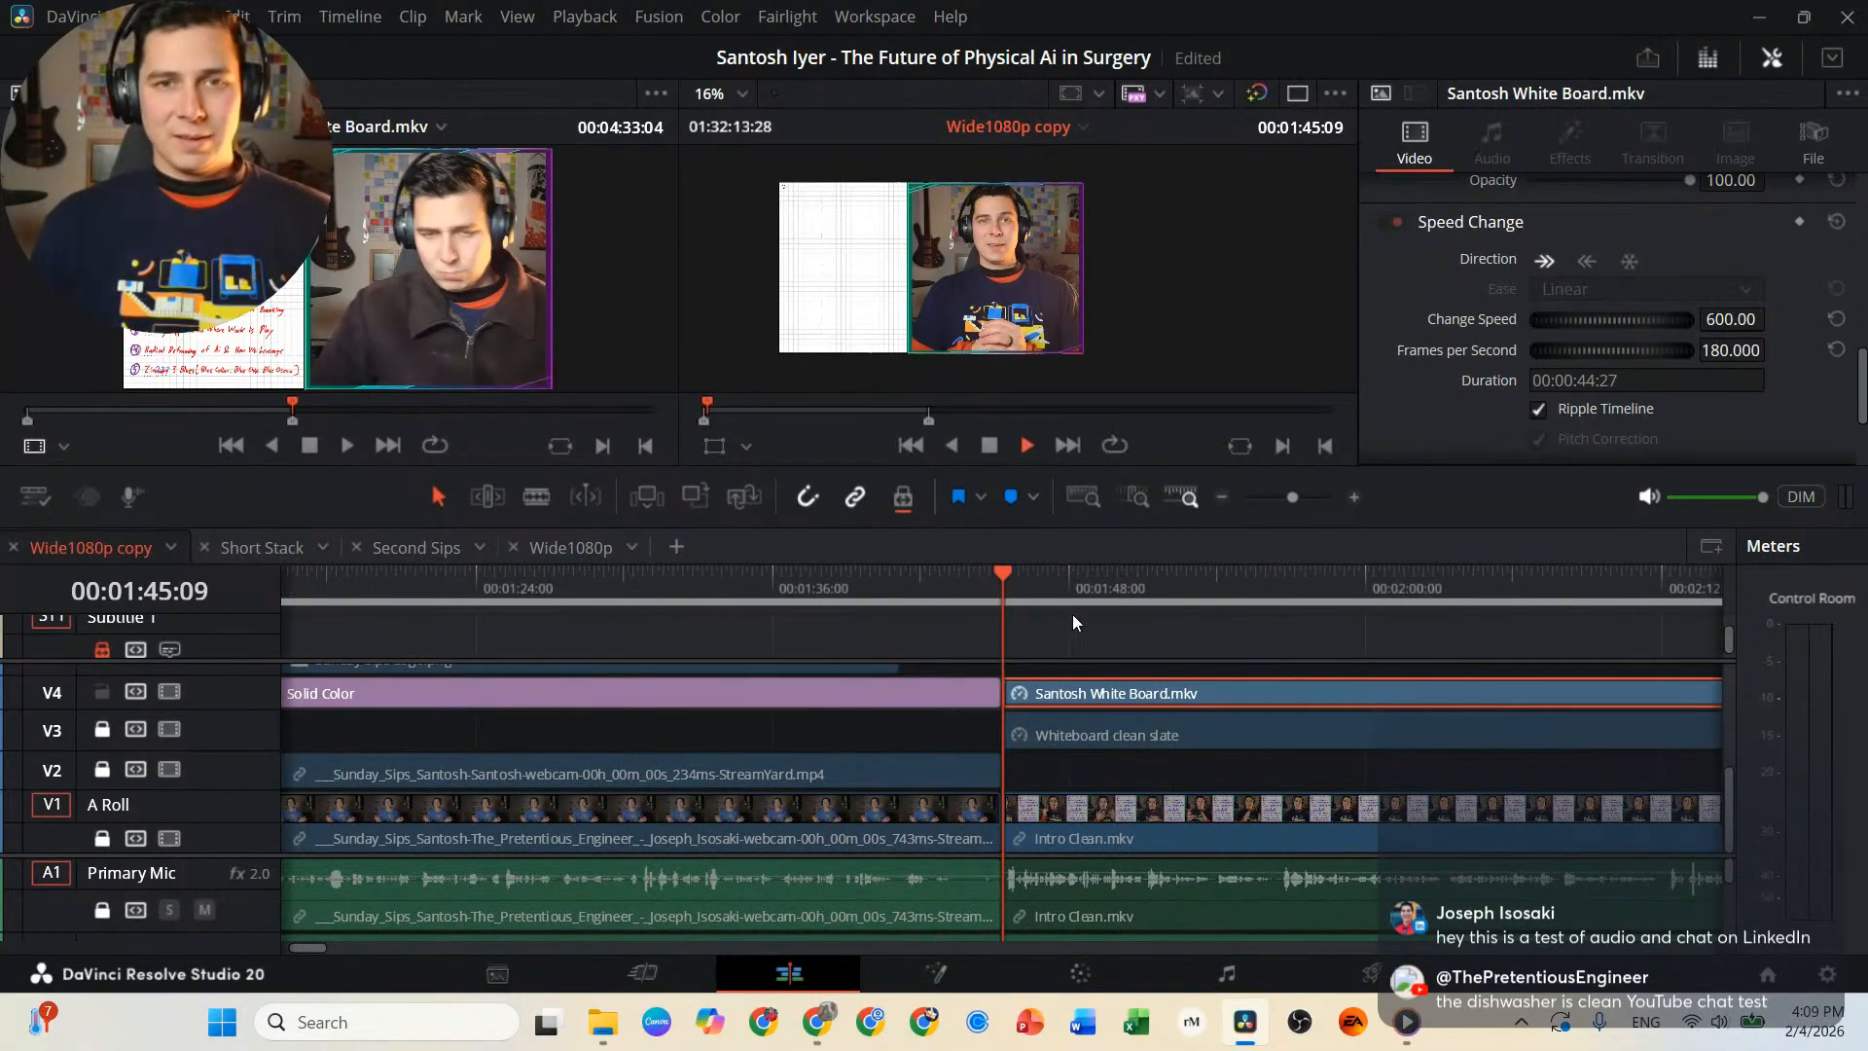
{"action": "key", "text": "space"}
{"action": "key", "text": "space"}
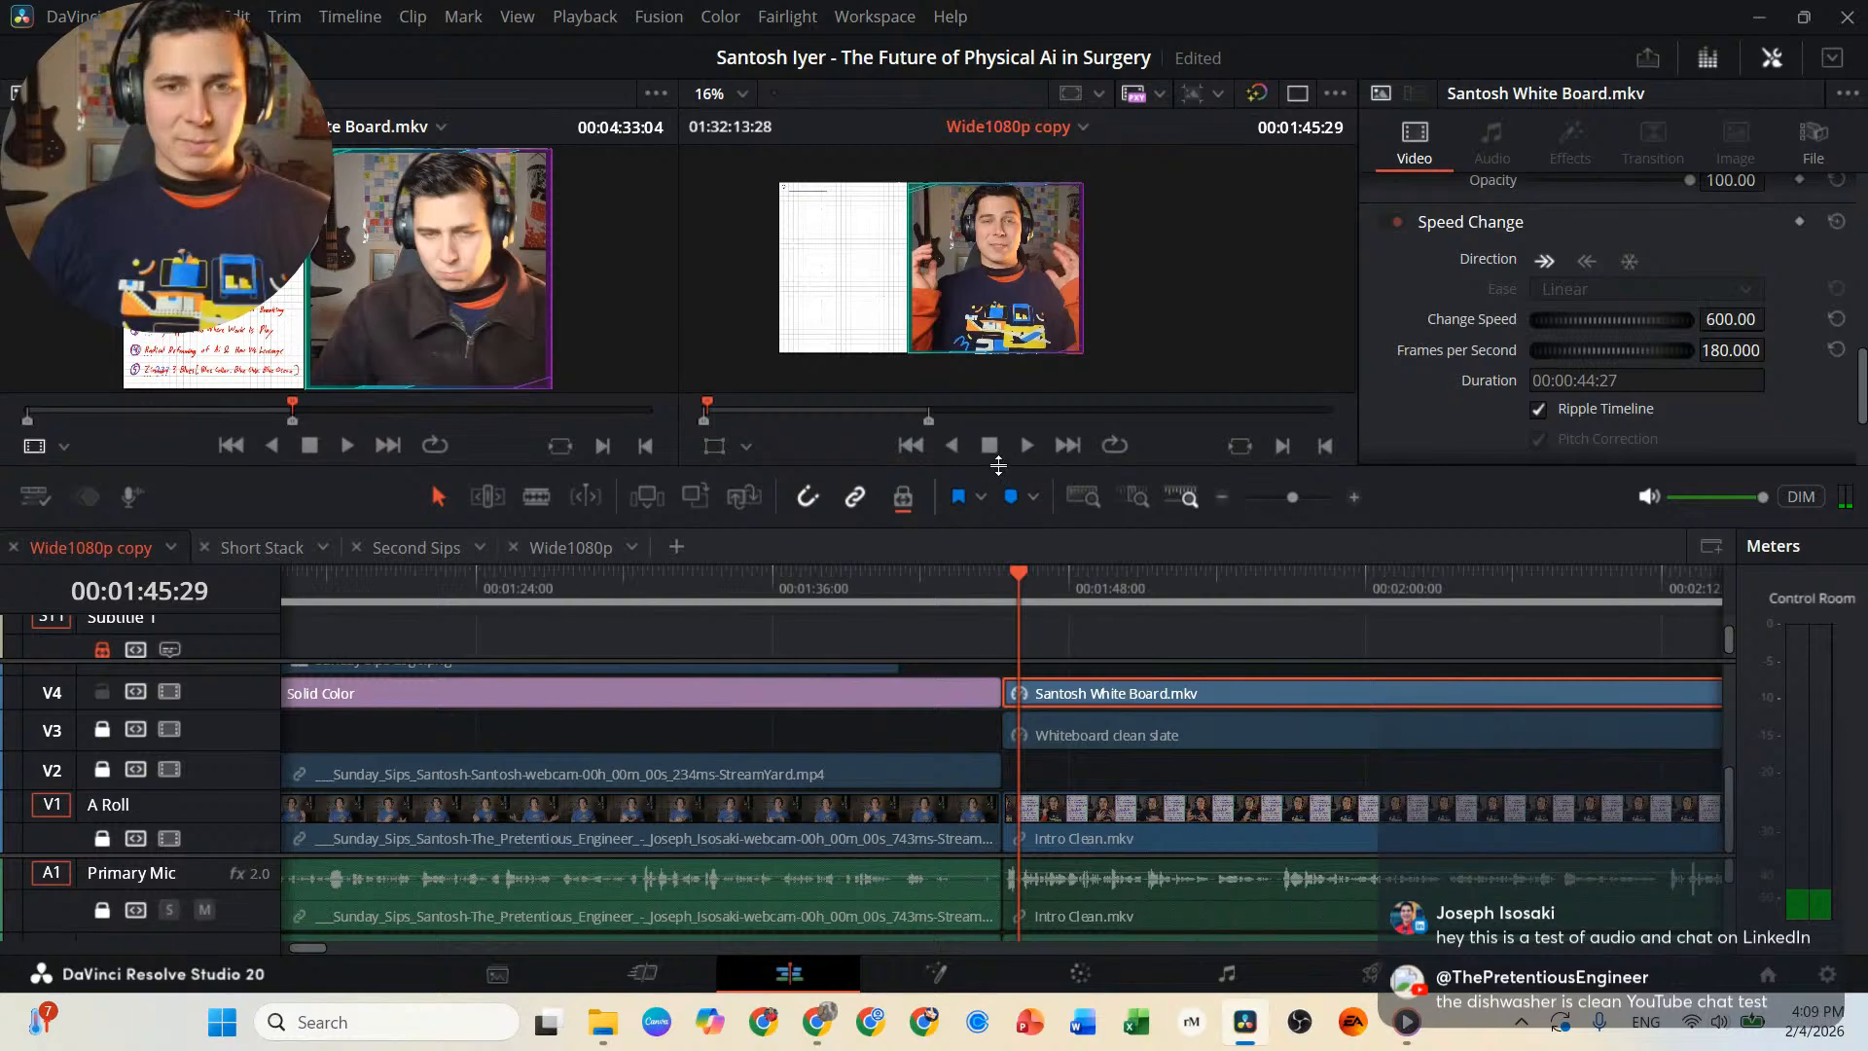
{"action": "left_click_drag", "start_coordinate": [996, 467], "coordinate": [1001, 498]}
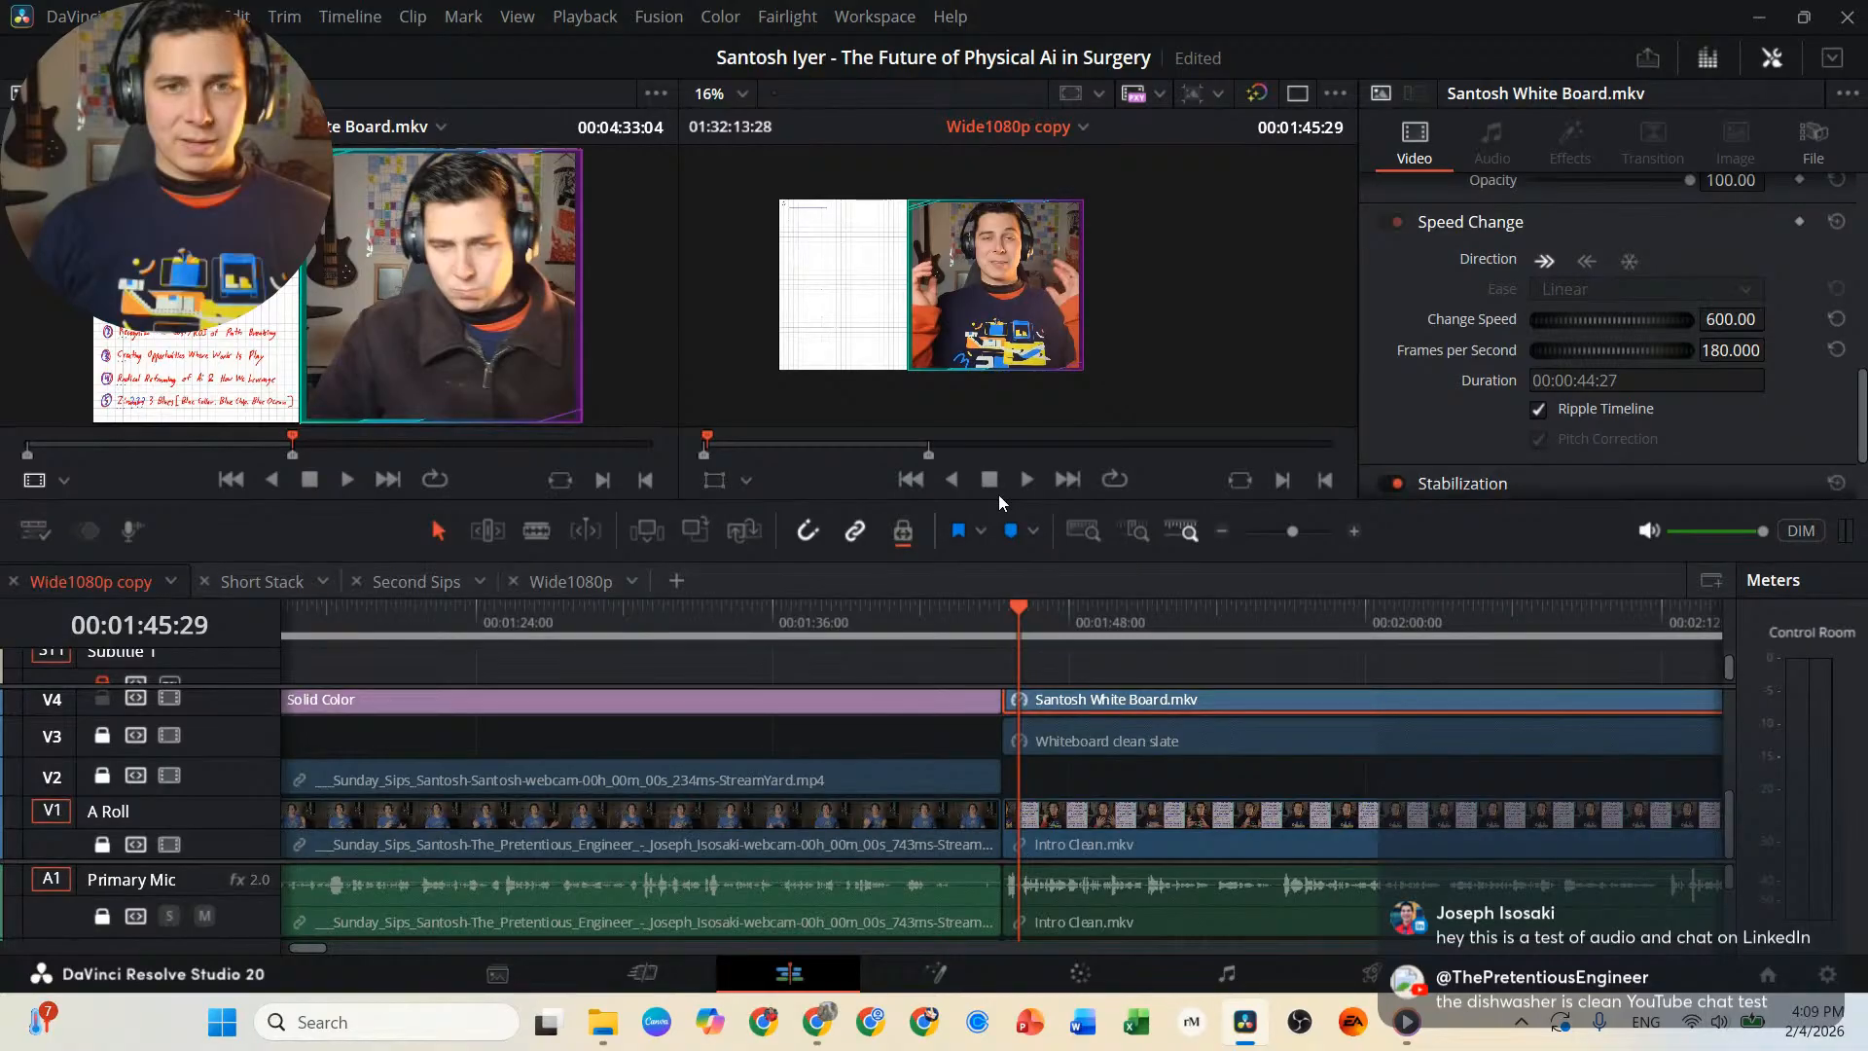
{"action": "key", "text": "space"}
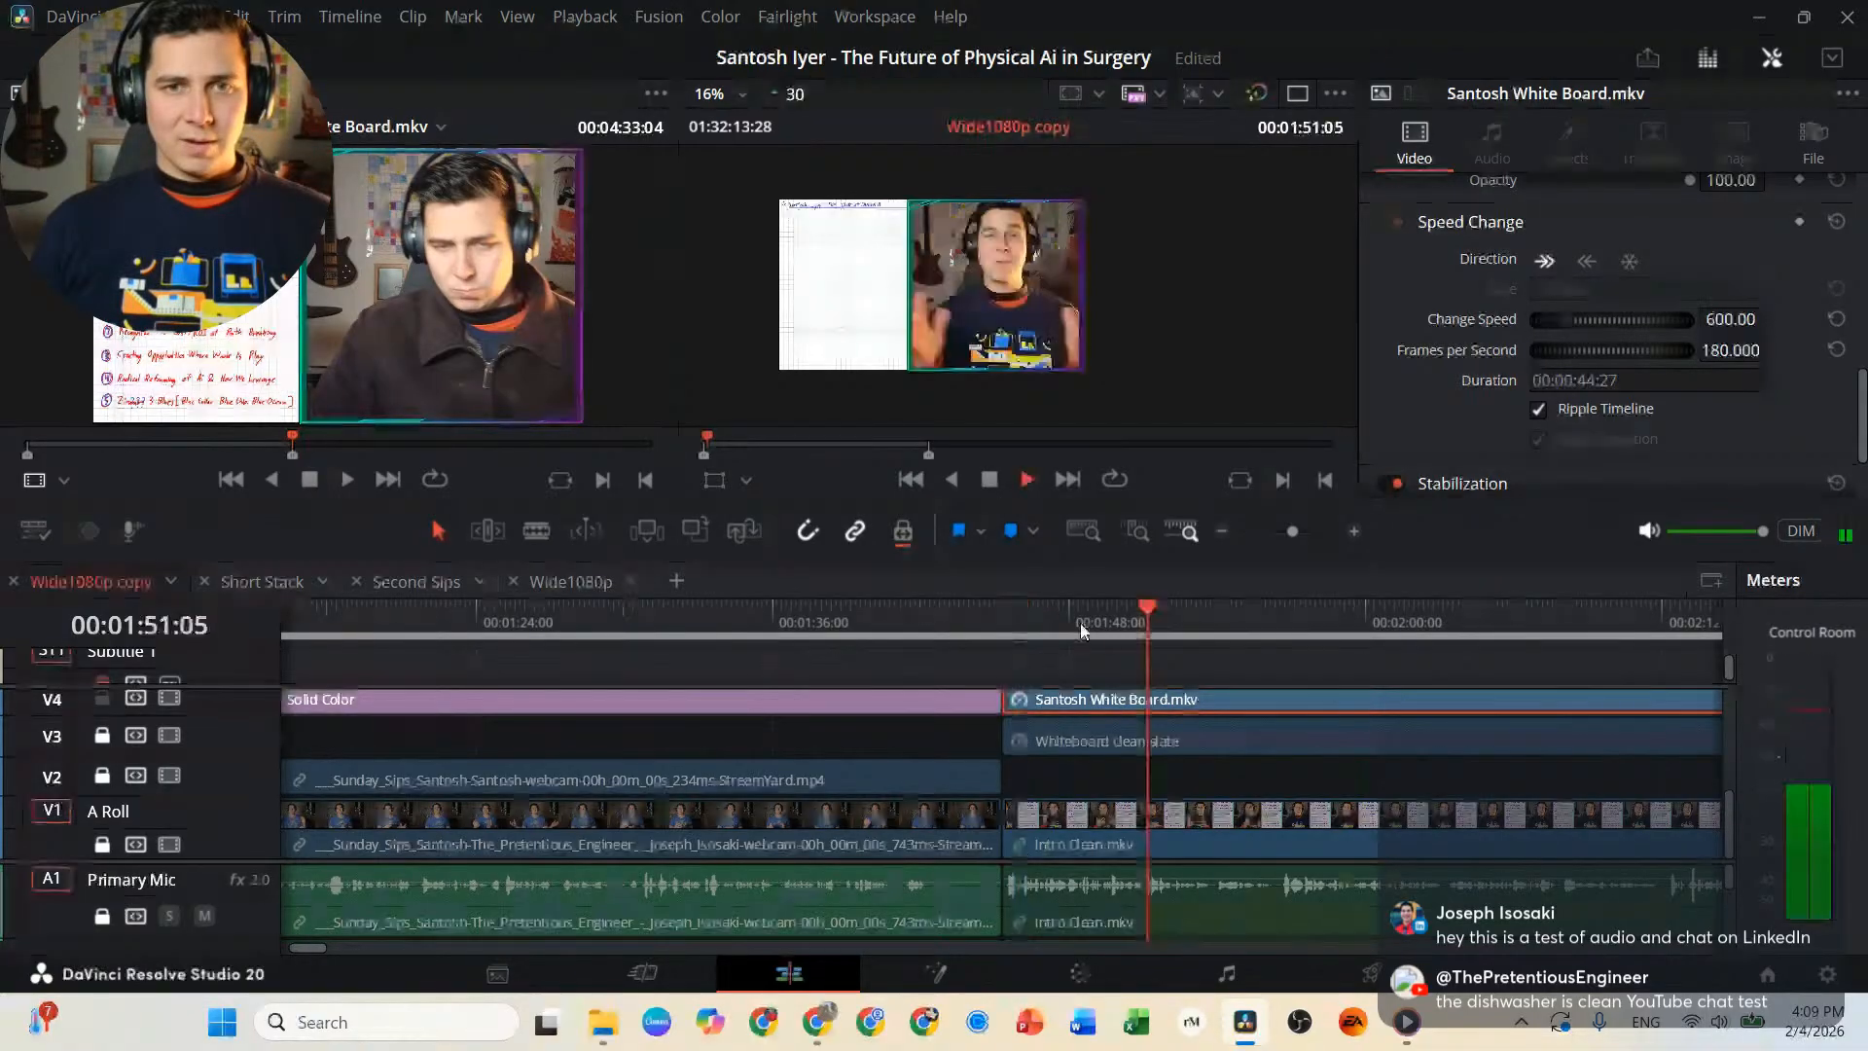
{"action": "key", "text": "space"}
Split the V4 whiteboard clip at 00:01:52:12, where the written title is complete, and move the remainder further along the track.
{"action": "scroll", "coordinate": [837, 209], "scroll_direction": "up", "scroll_amount": 5}
{"action": "scroll", "coordinate": [855, 234], "scroll_direction": "up", "scroll_amount": 3}
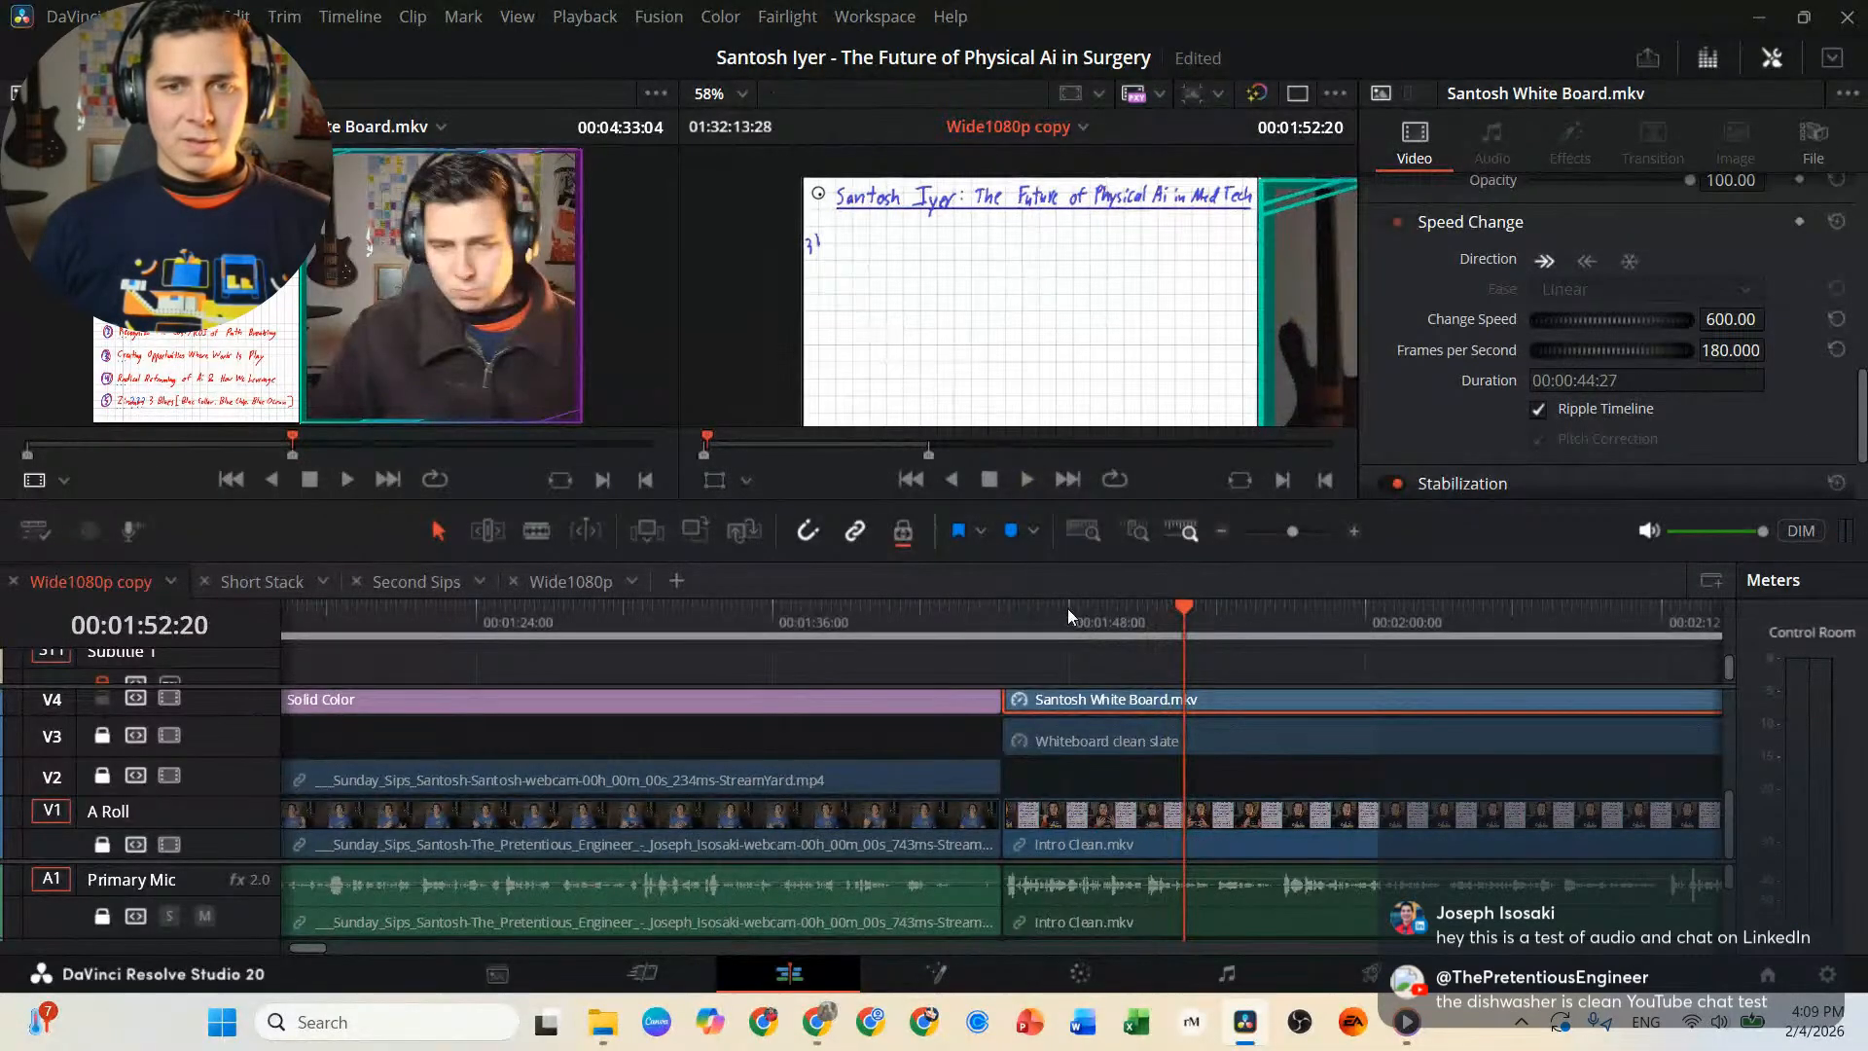
{"action": "left_click_drag", "start_coordinate": [1021, 613], "coordinate": [1006, 615]}
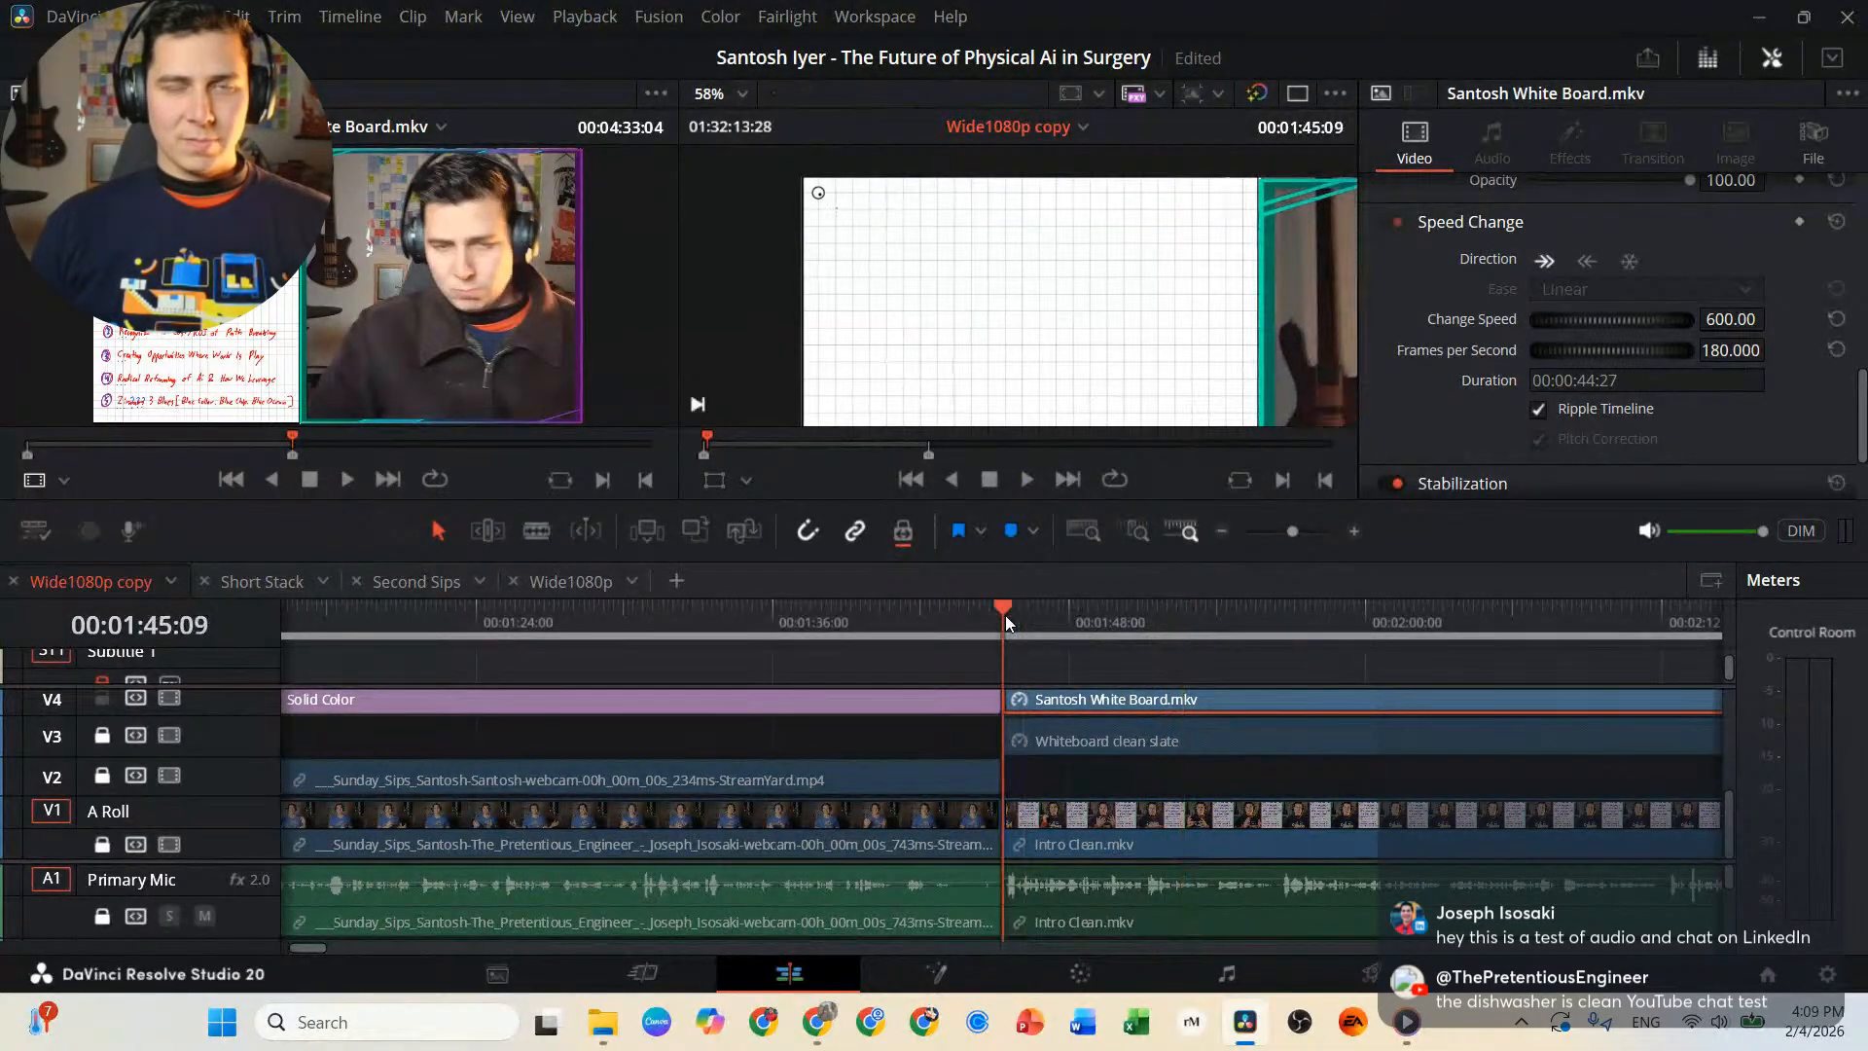
{"action": "key", "text": "space"}
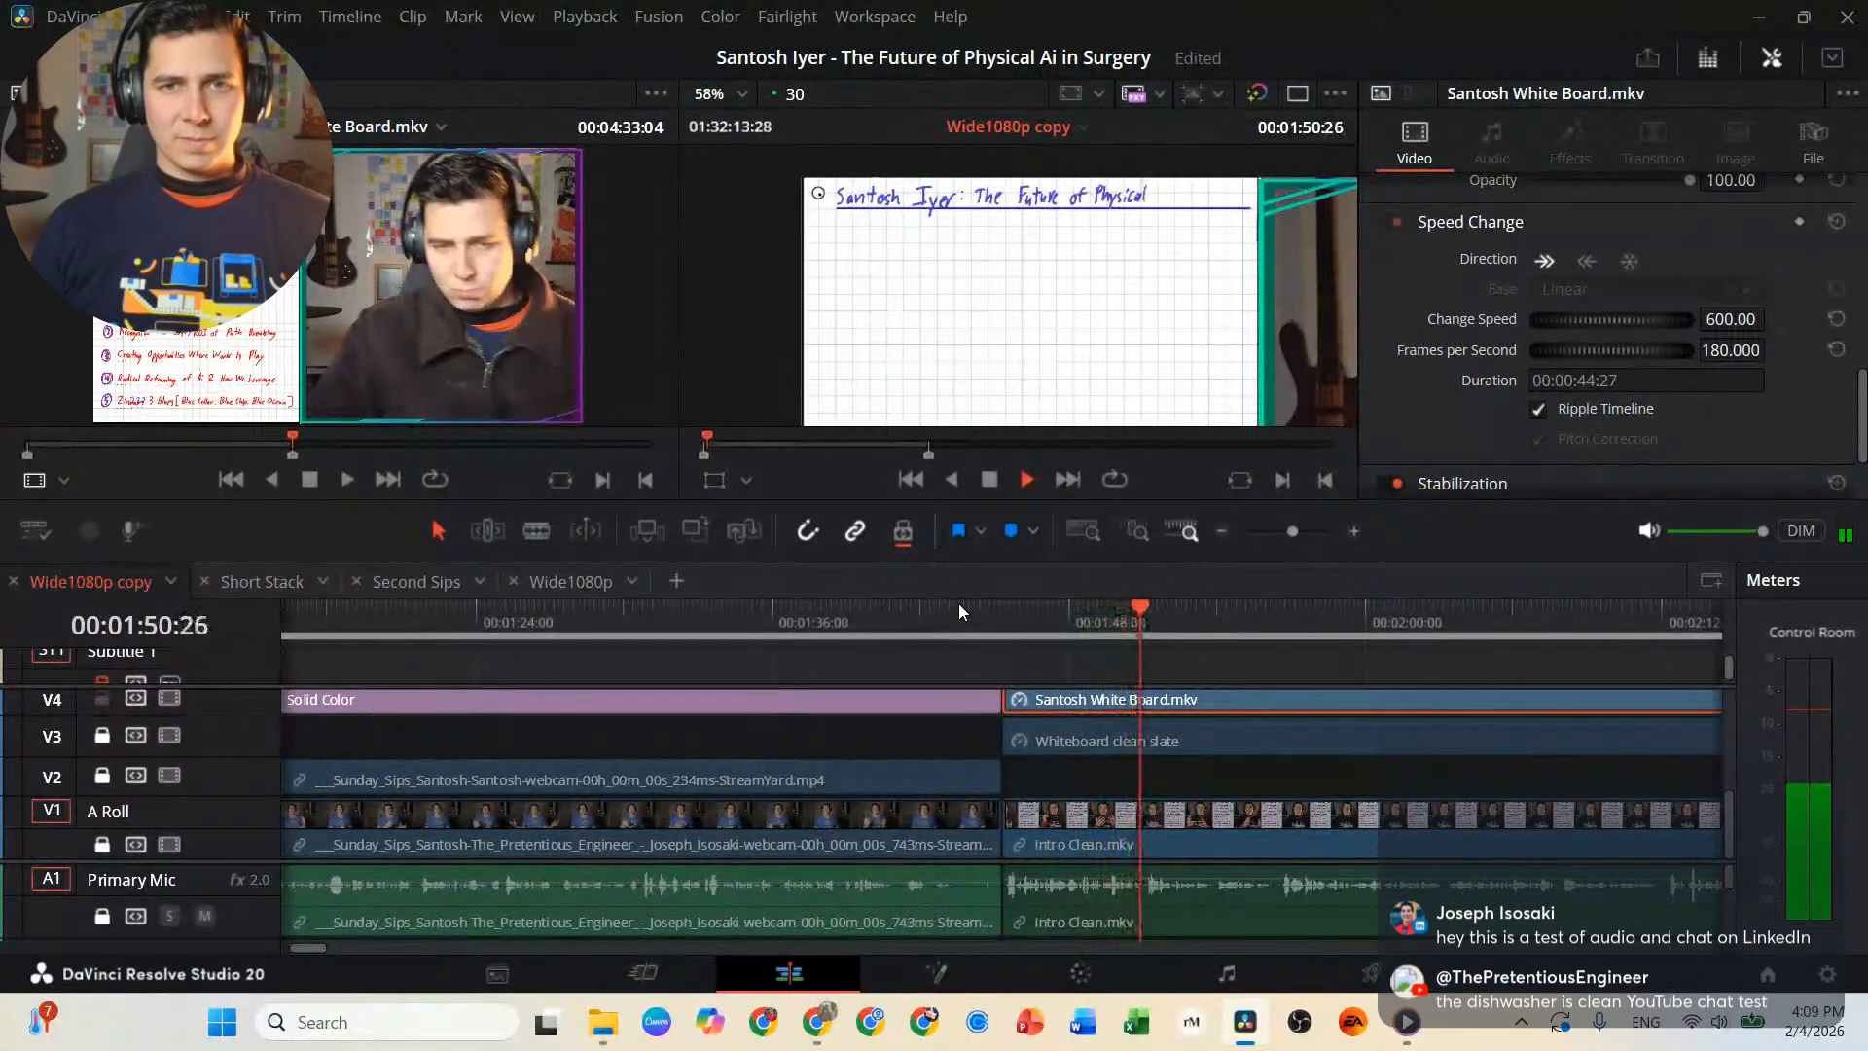
{"action": "key", "text": "space"}
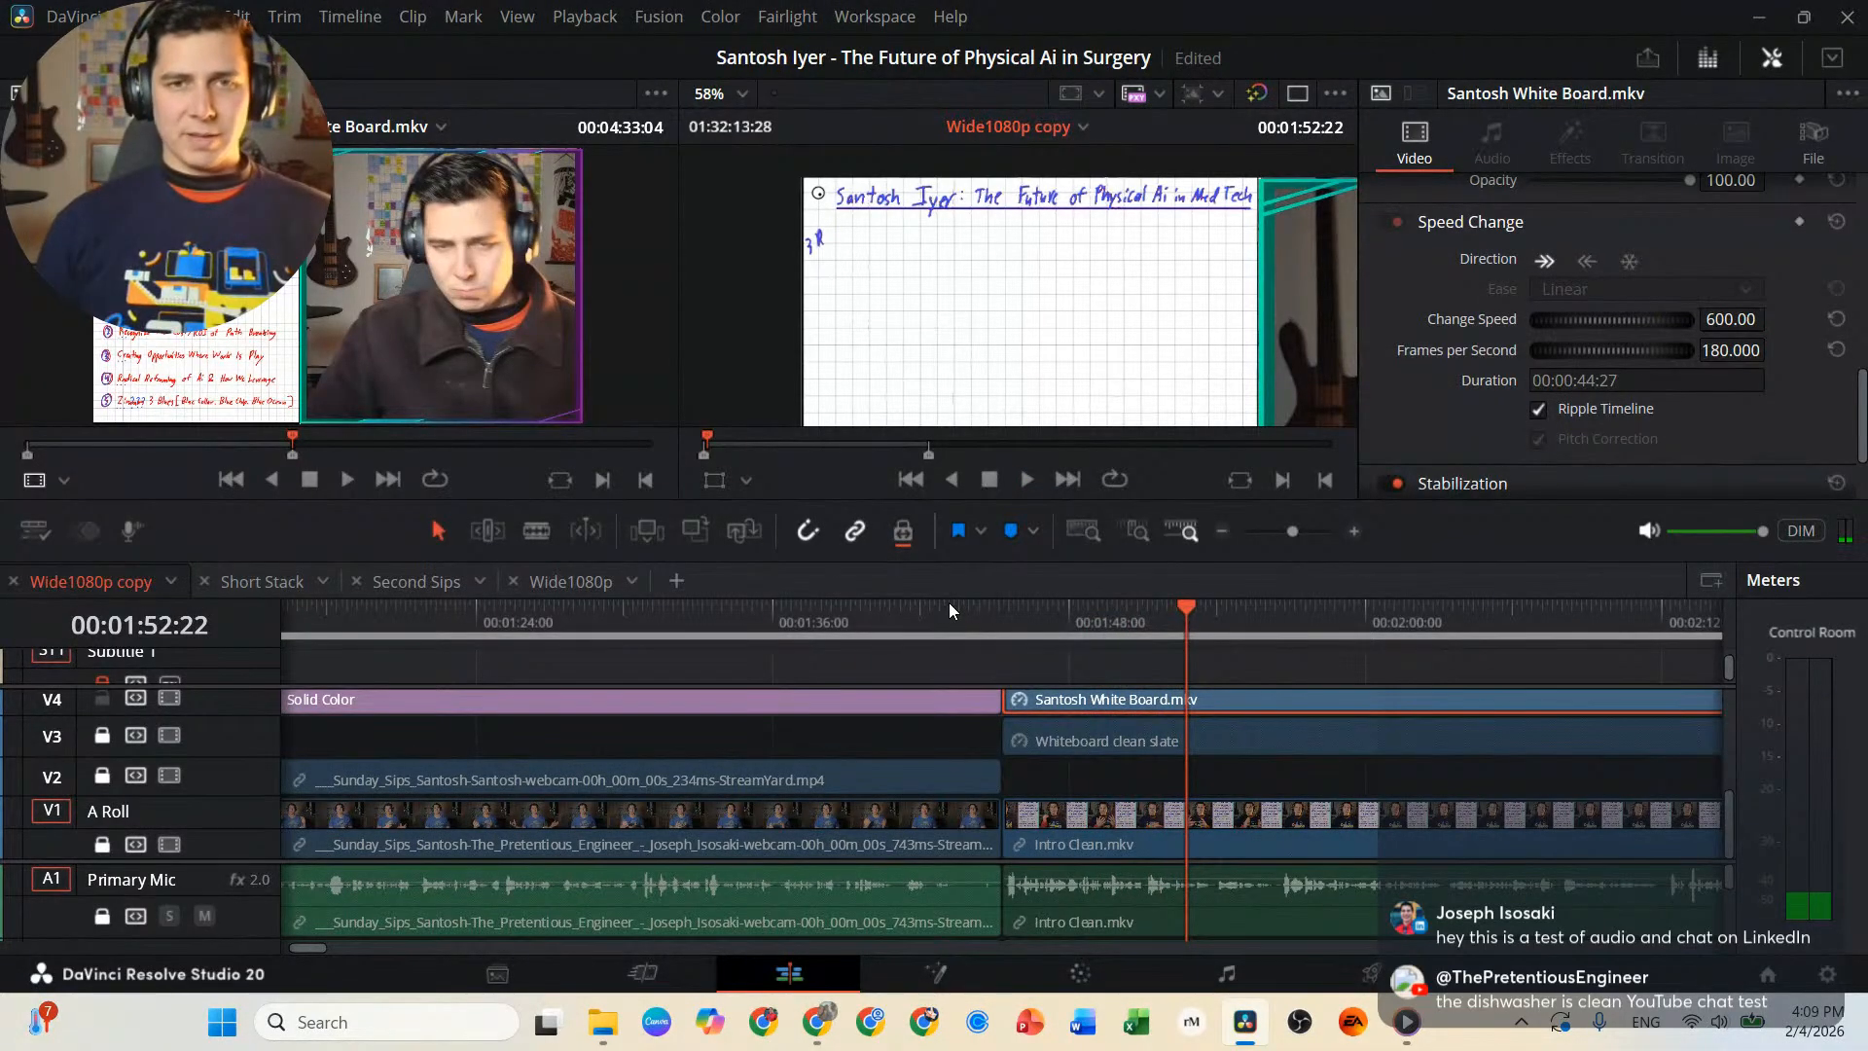
{"action": "key", "text": "Left"}
{"action": "key", "text": "Left"}
{"action": "key", "text": "Left"}
{"action": "key", "text": "Left"}
{"action": "key", "text": "Left"}
{"action": "key", "text": "Left"}
{"action": "key", "text": "Left"}
{"action": "key", "text": "Left"}
{"action": "key", "text": "Left"}
{"action": "key", "text": "Left"}
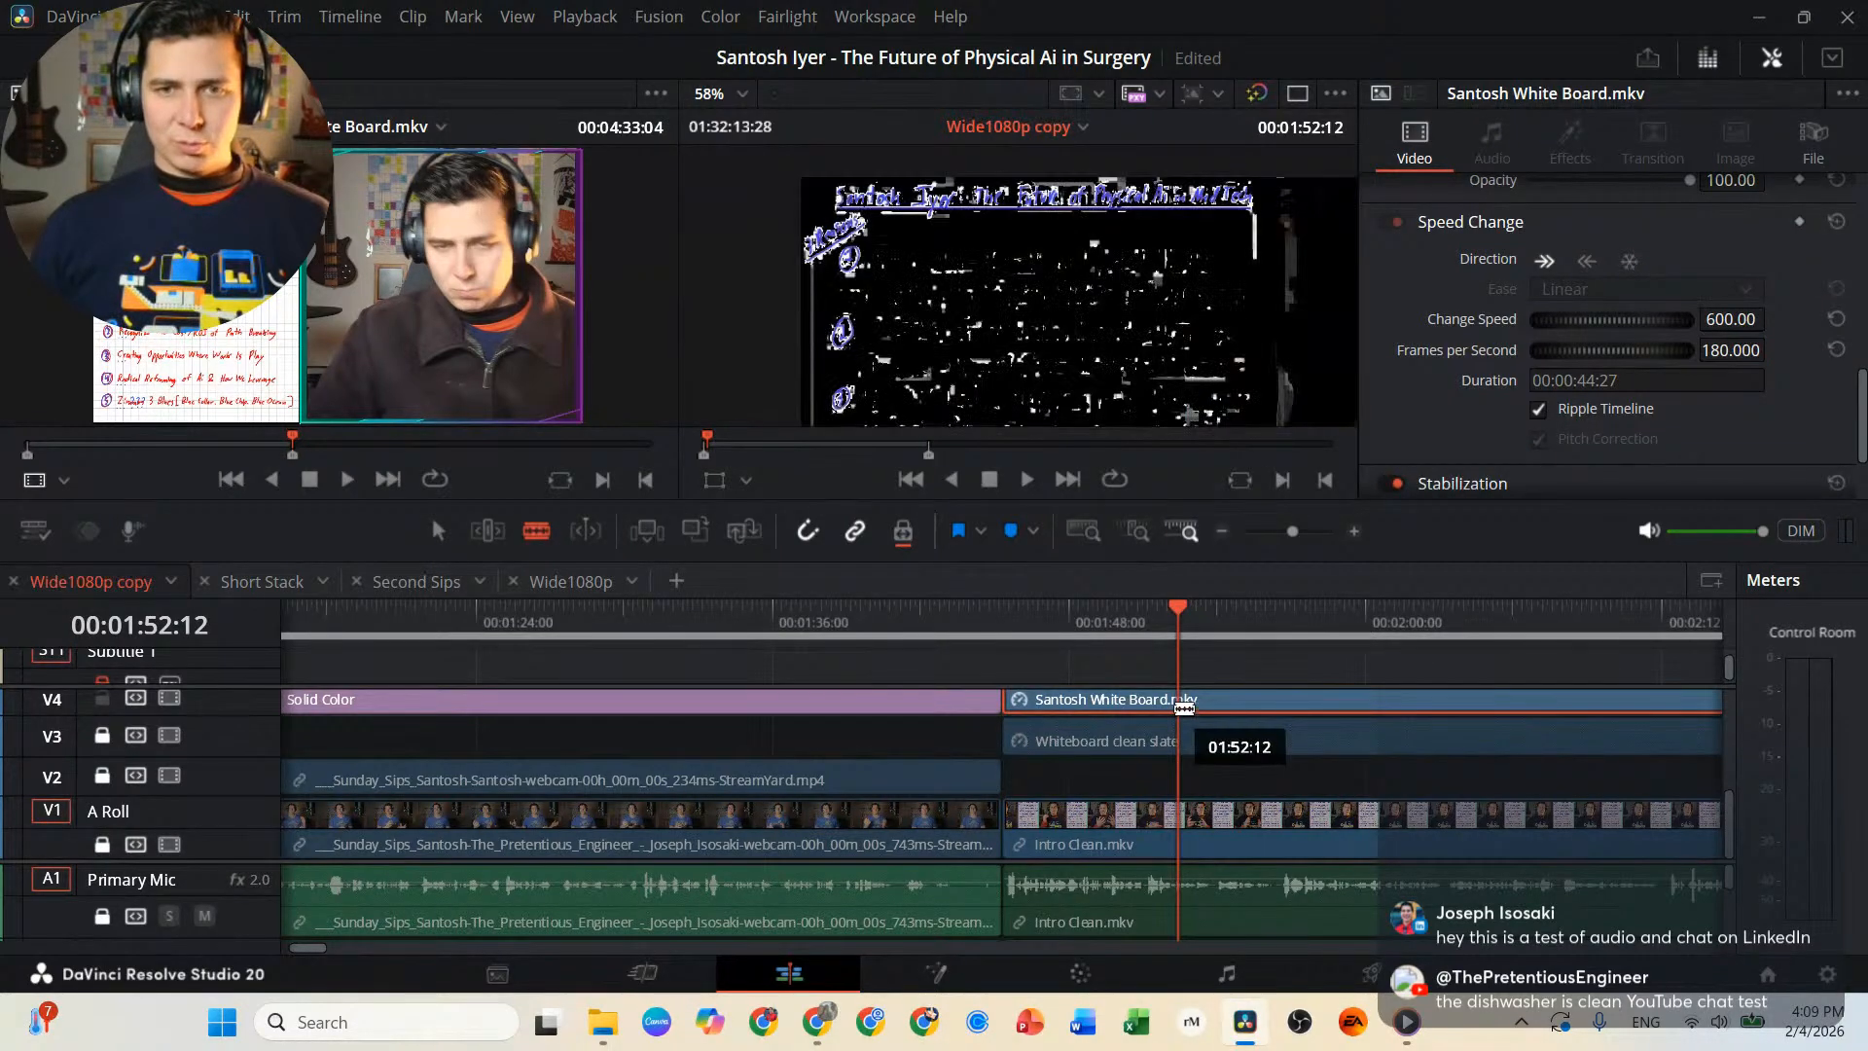
{"action": "left_click", "coordinate": [1179, 716]}
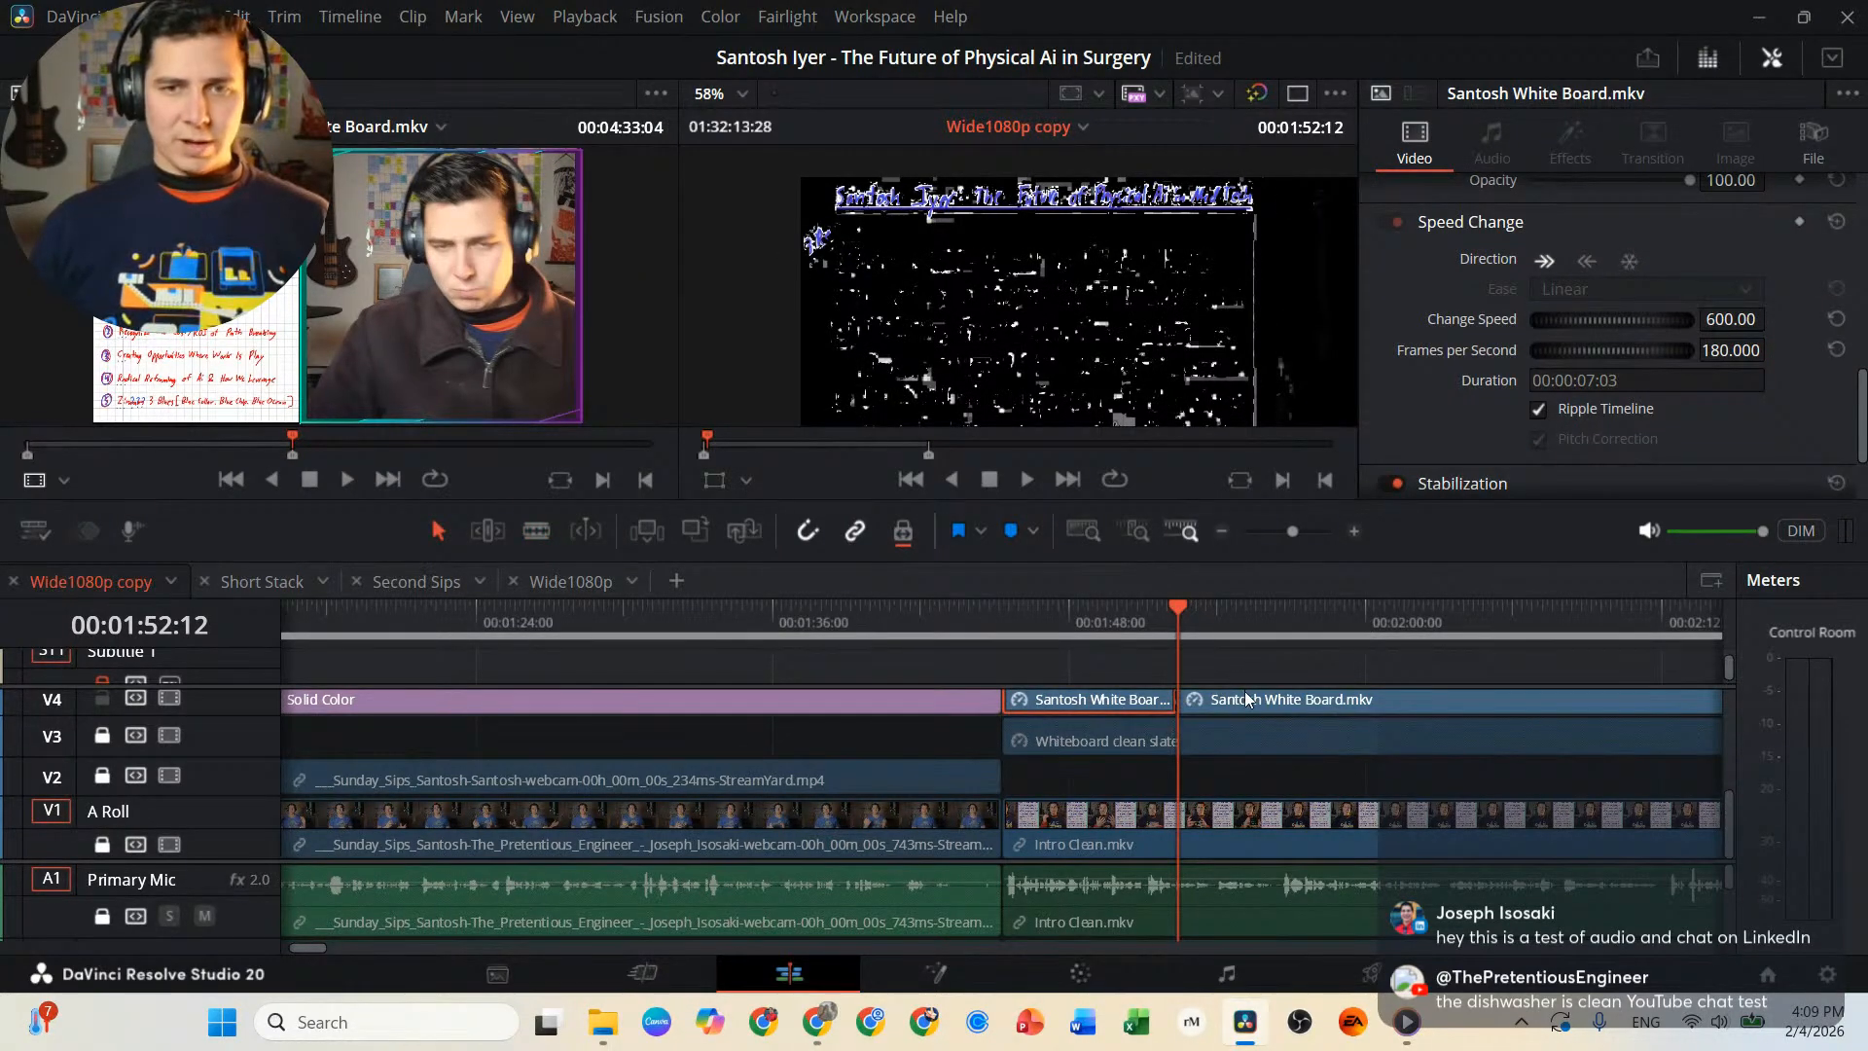
{"action": "left_click_drag", "start_coordinate": [1247, 698], "coordinate": [1650, 720]}
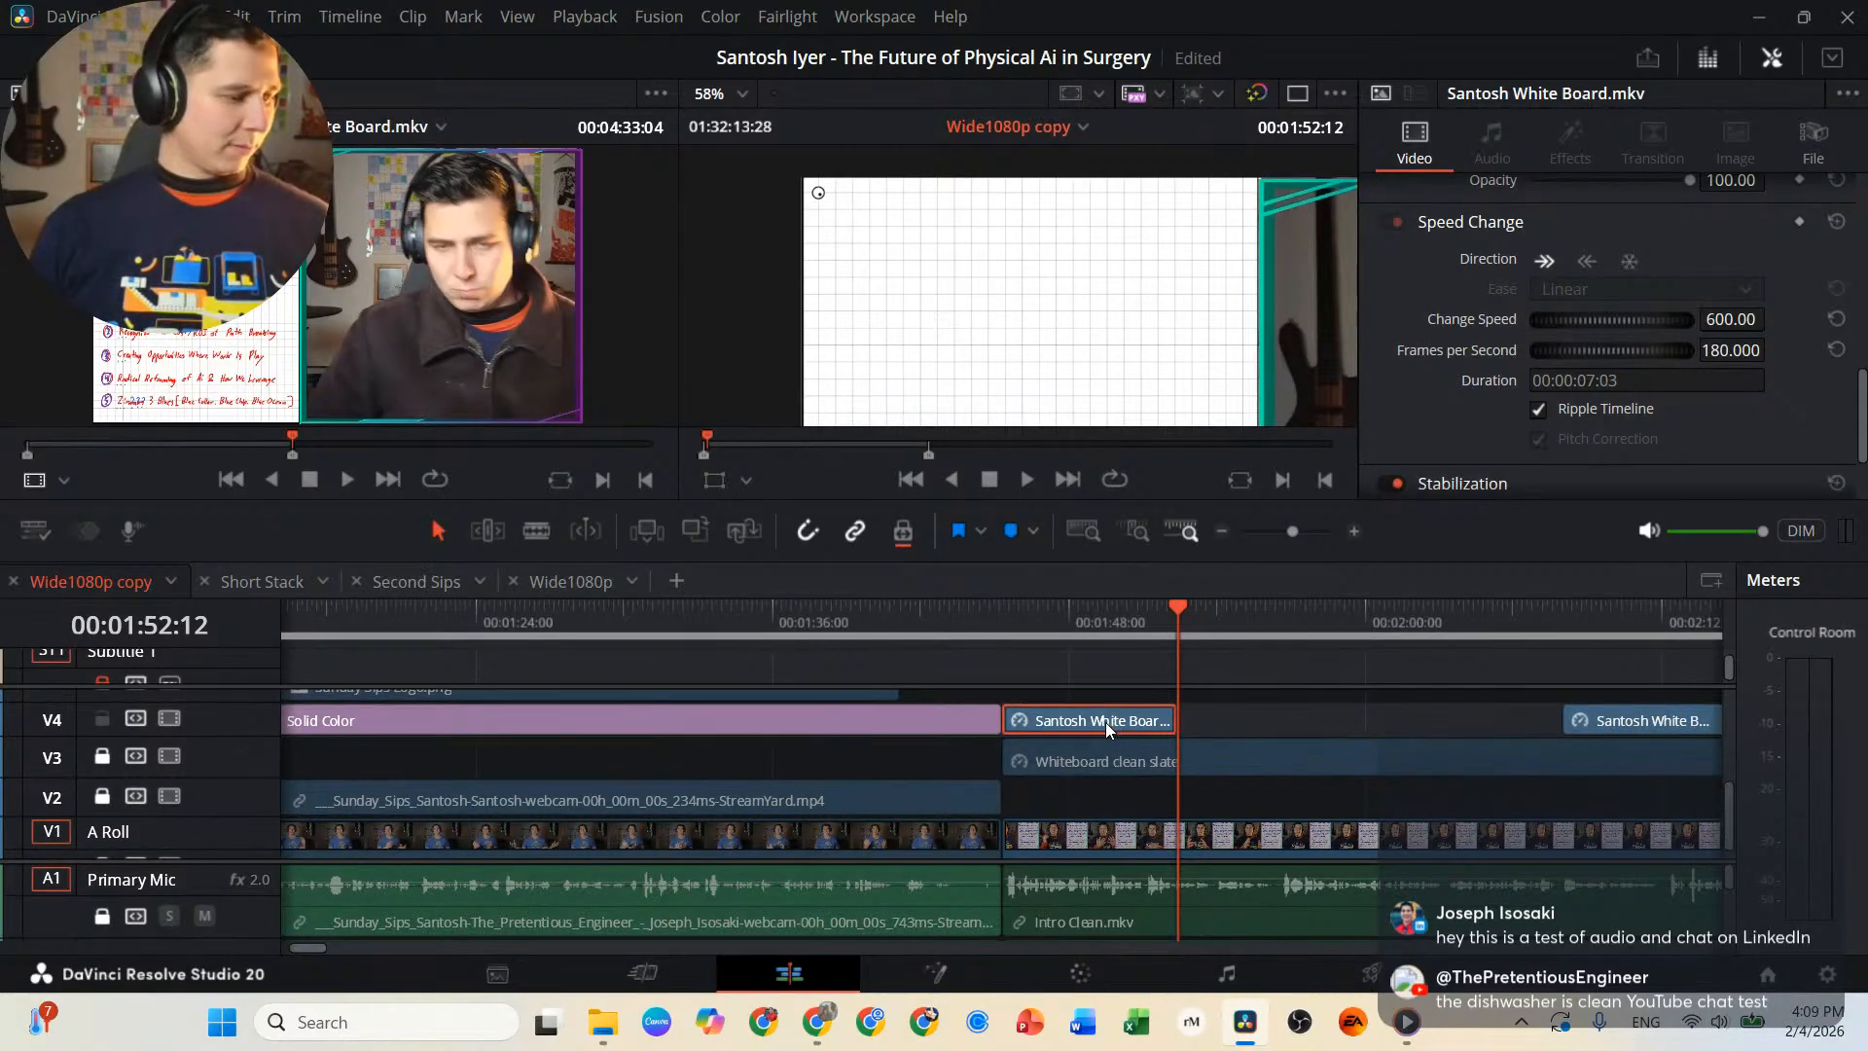
Paste a copy of the title-writing segment at 00:01:52:12 on V4 and turn it into a freeze frame.
{"action": "key", "text": "ctrl+v"}
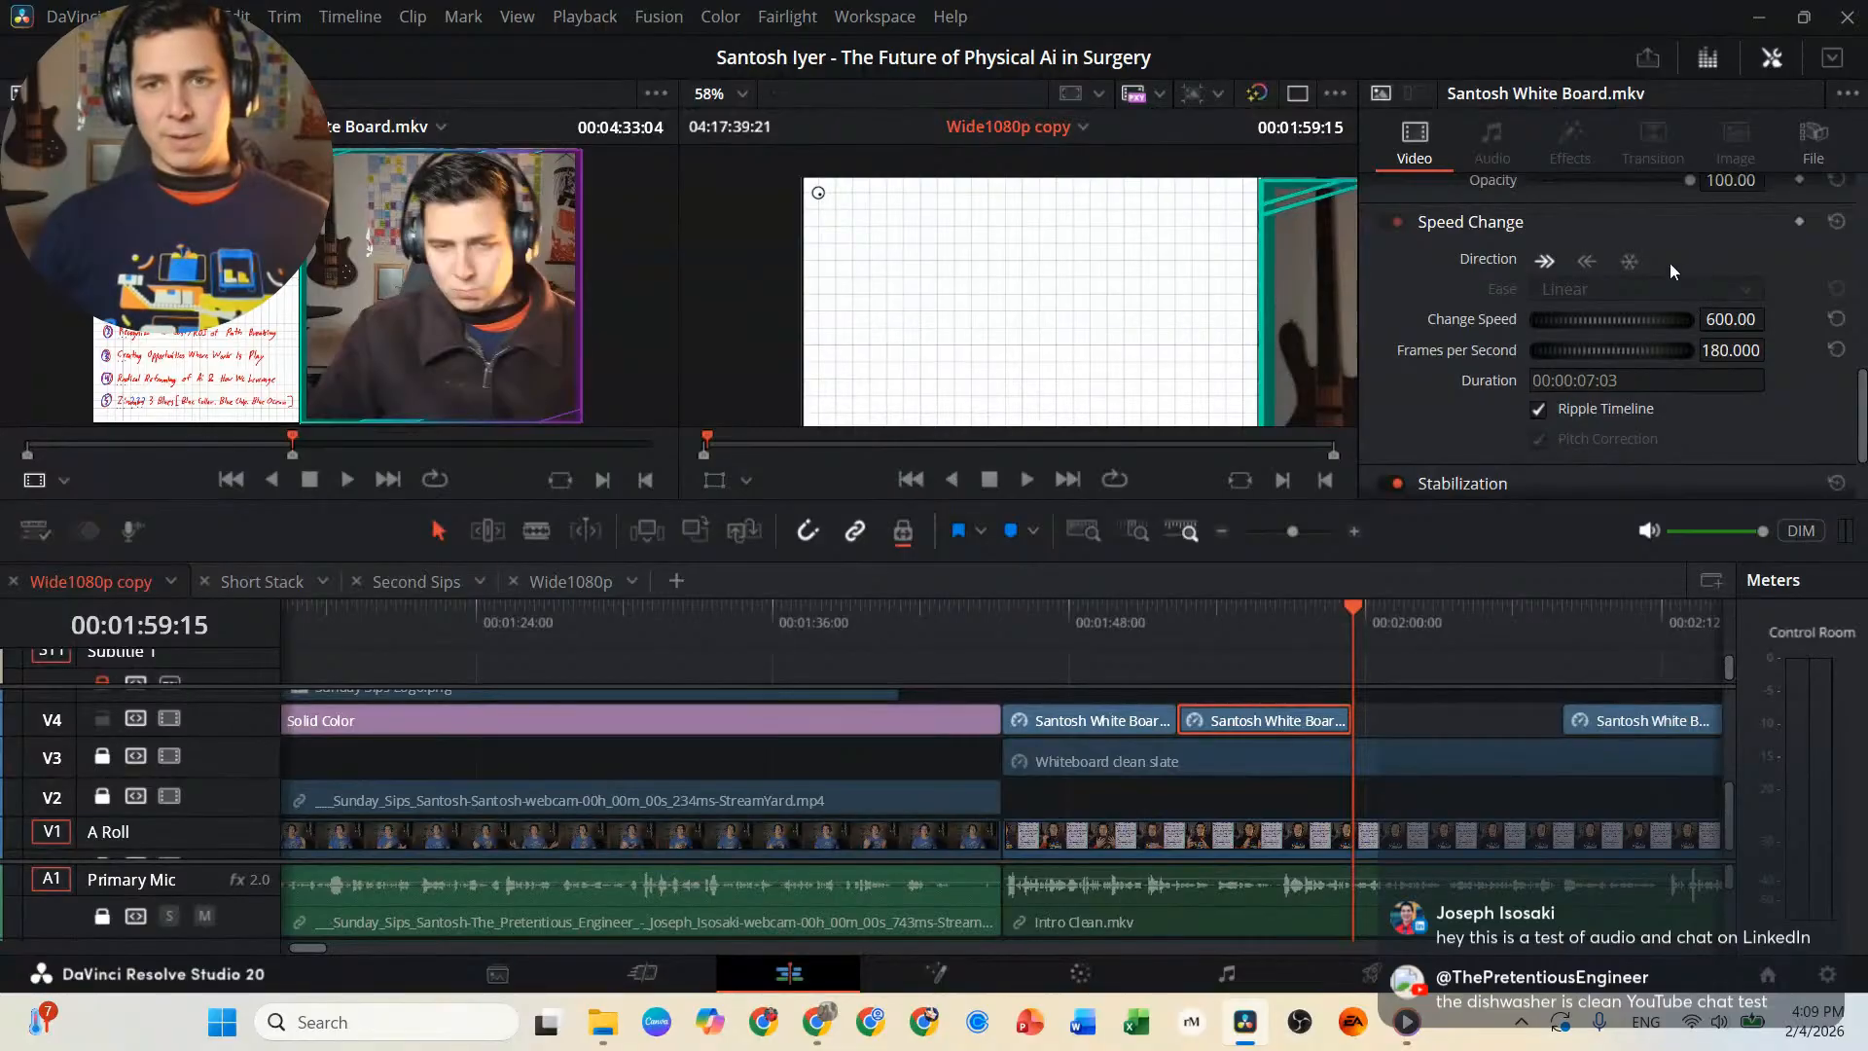
{"action": "left_click", "coordinate": [1630, 260]}
{"action": "left_click", "coordinate": [1147, 615]}
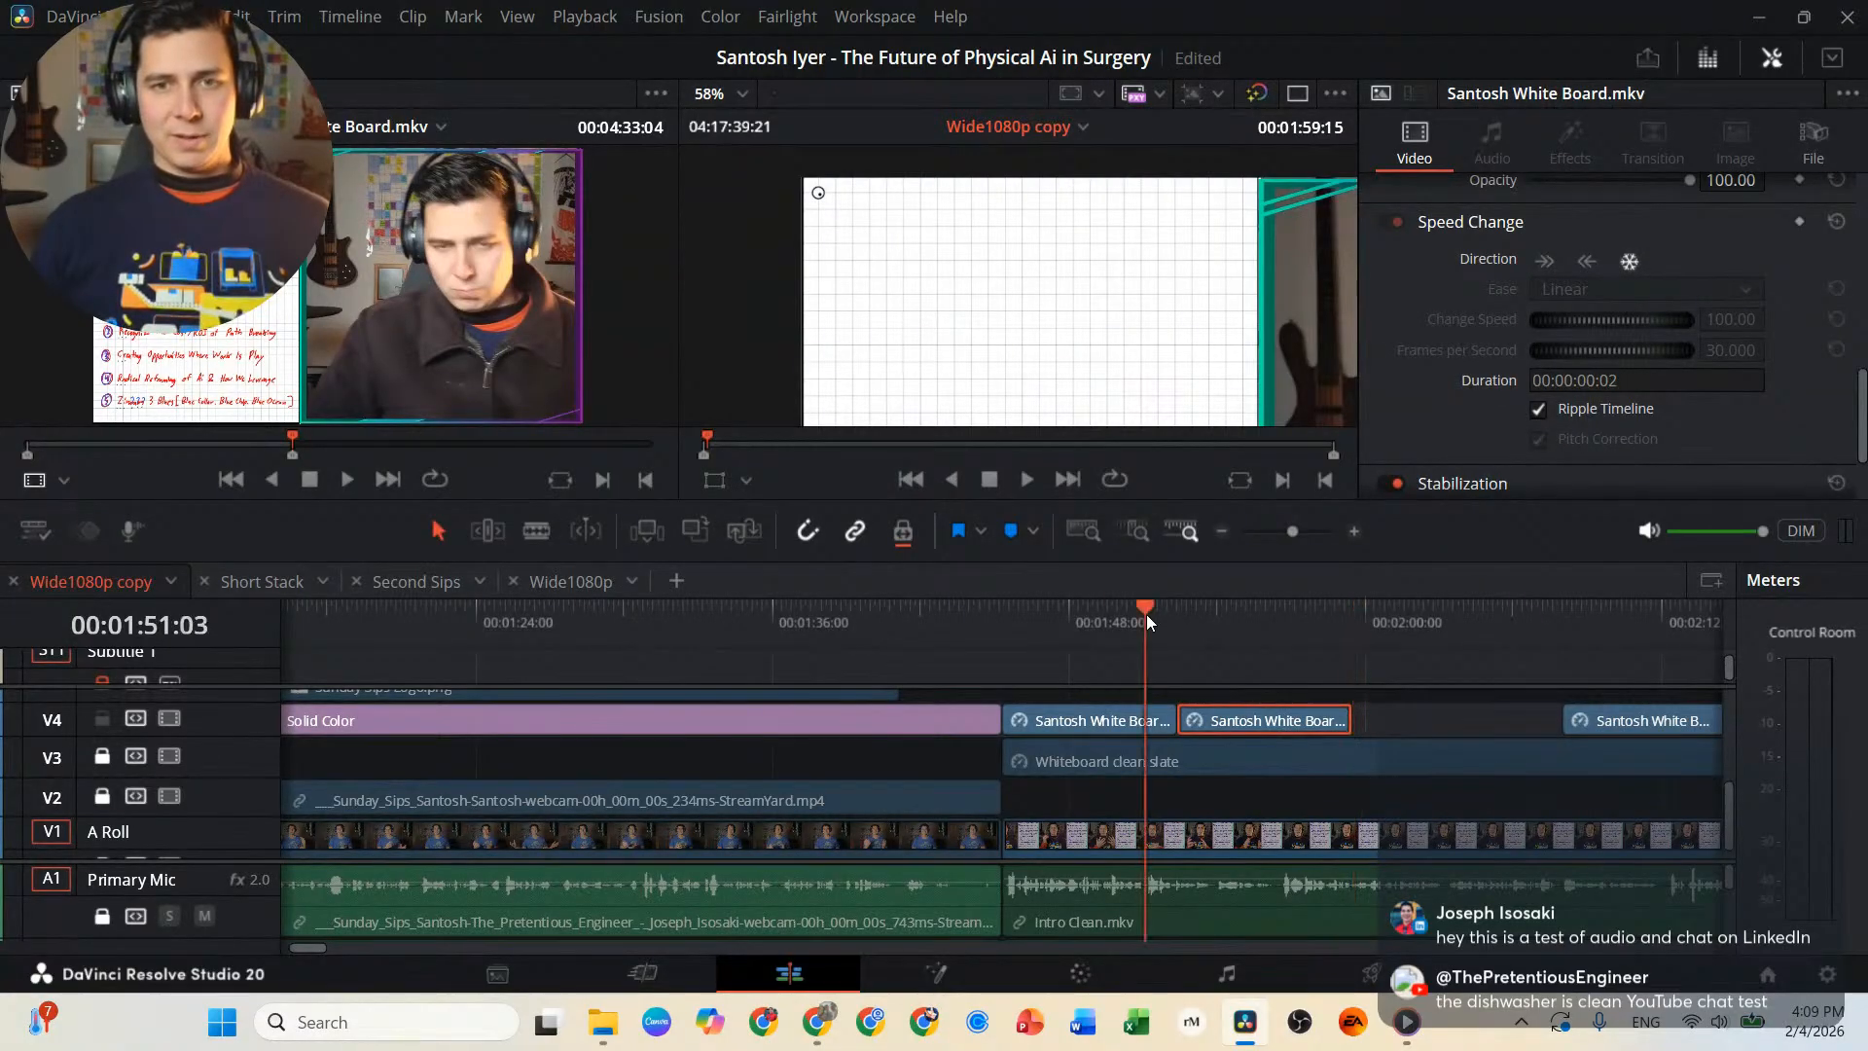
{"action": "key", "text": "space"}
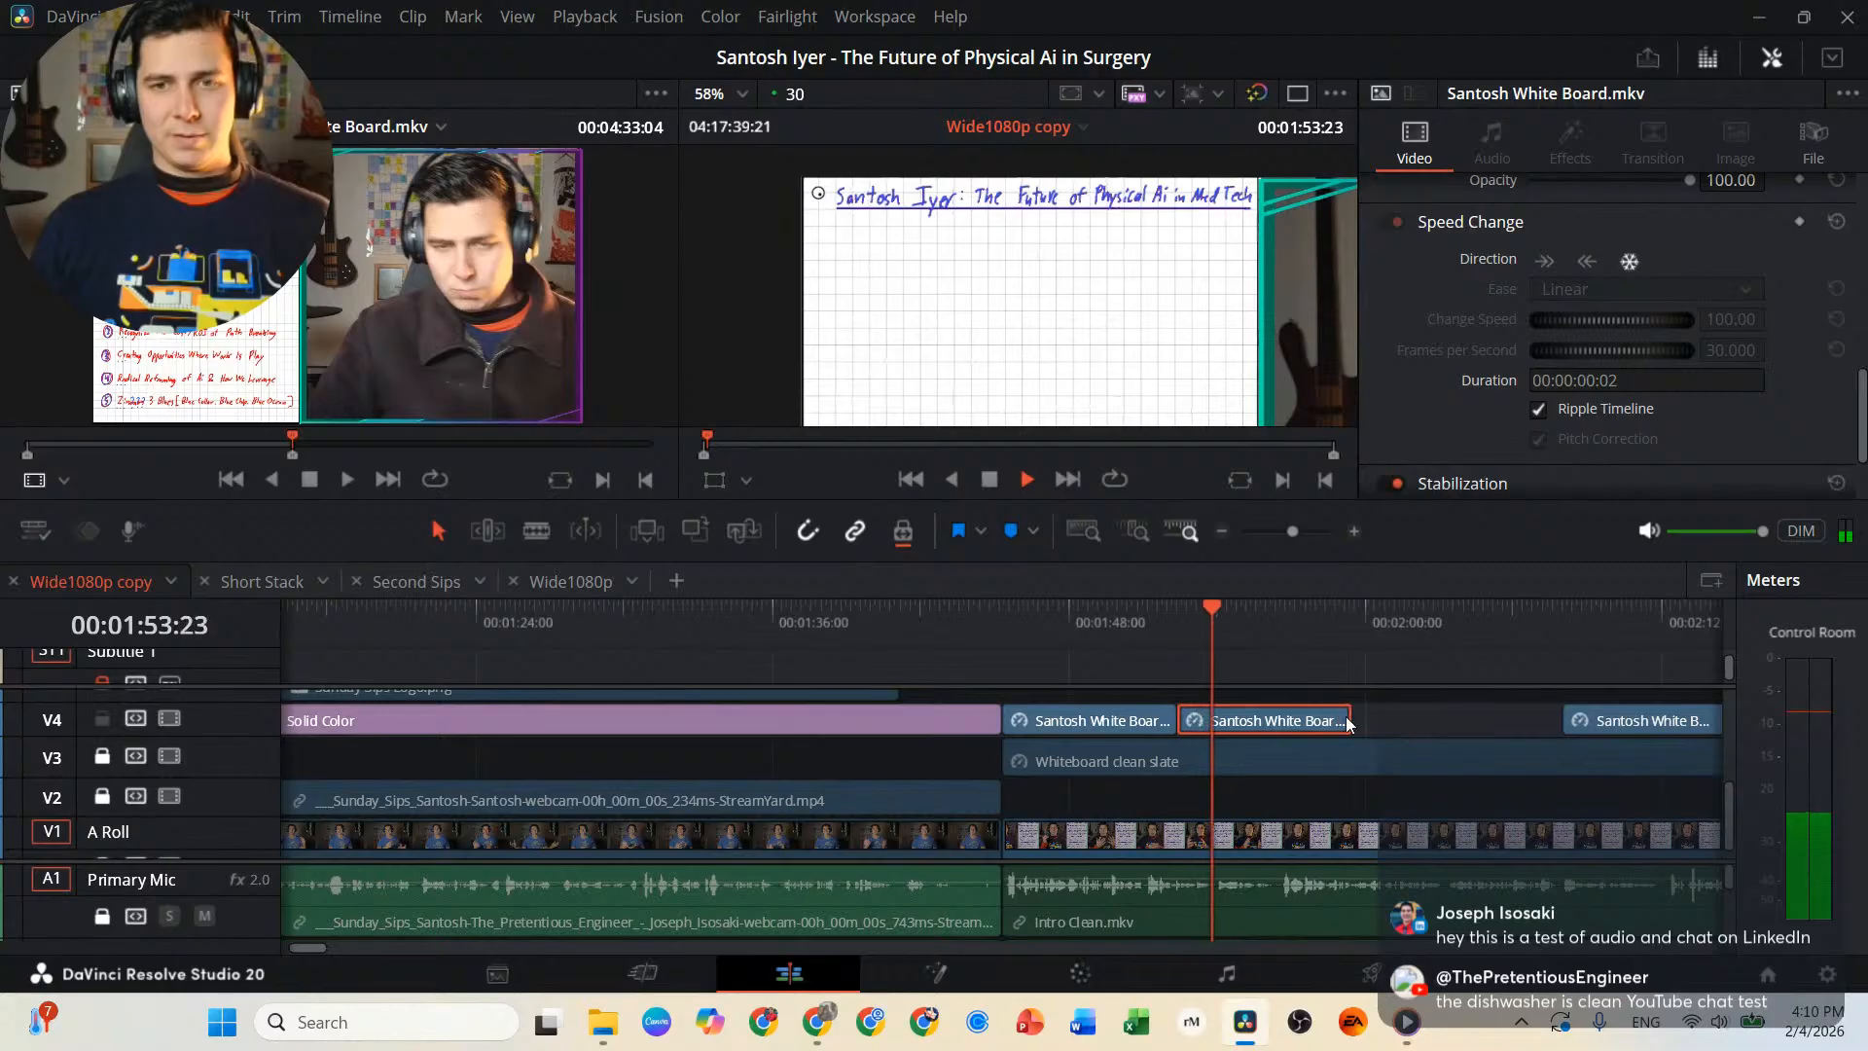
Extend the title freeze frame to 00:02:00:10 and place the remaining whiteboard clip directly against its end.
{"action": "left_click_drag", "start_coordinate": [1351, 716], "coordinate": [1432, 720]}
{"action": "scroll", "coordinate": [1405, 736], "scroll_direction": "right", "scroll_amount": 3}
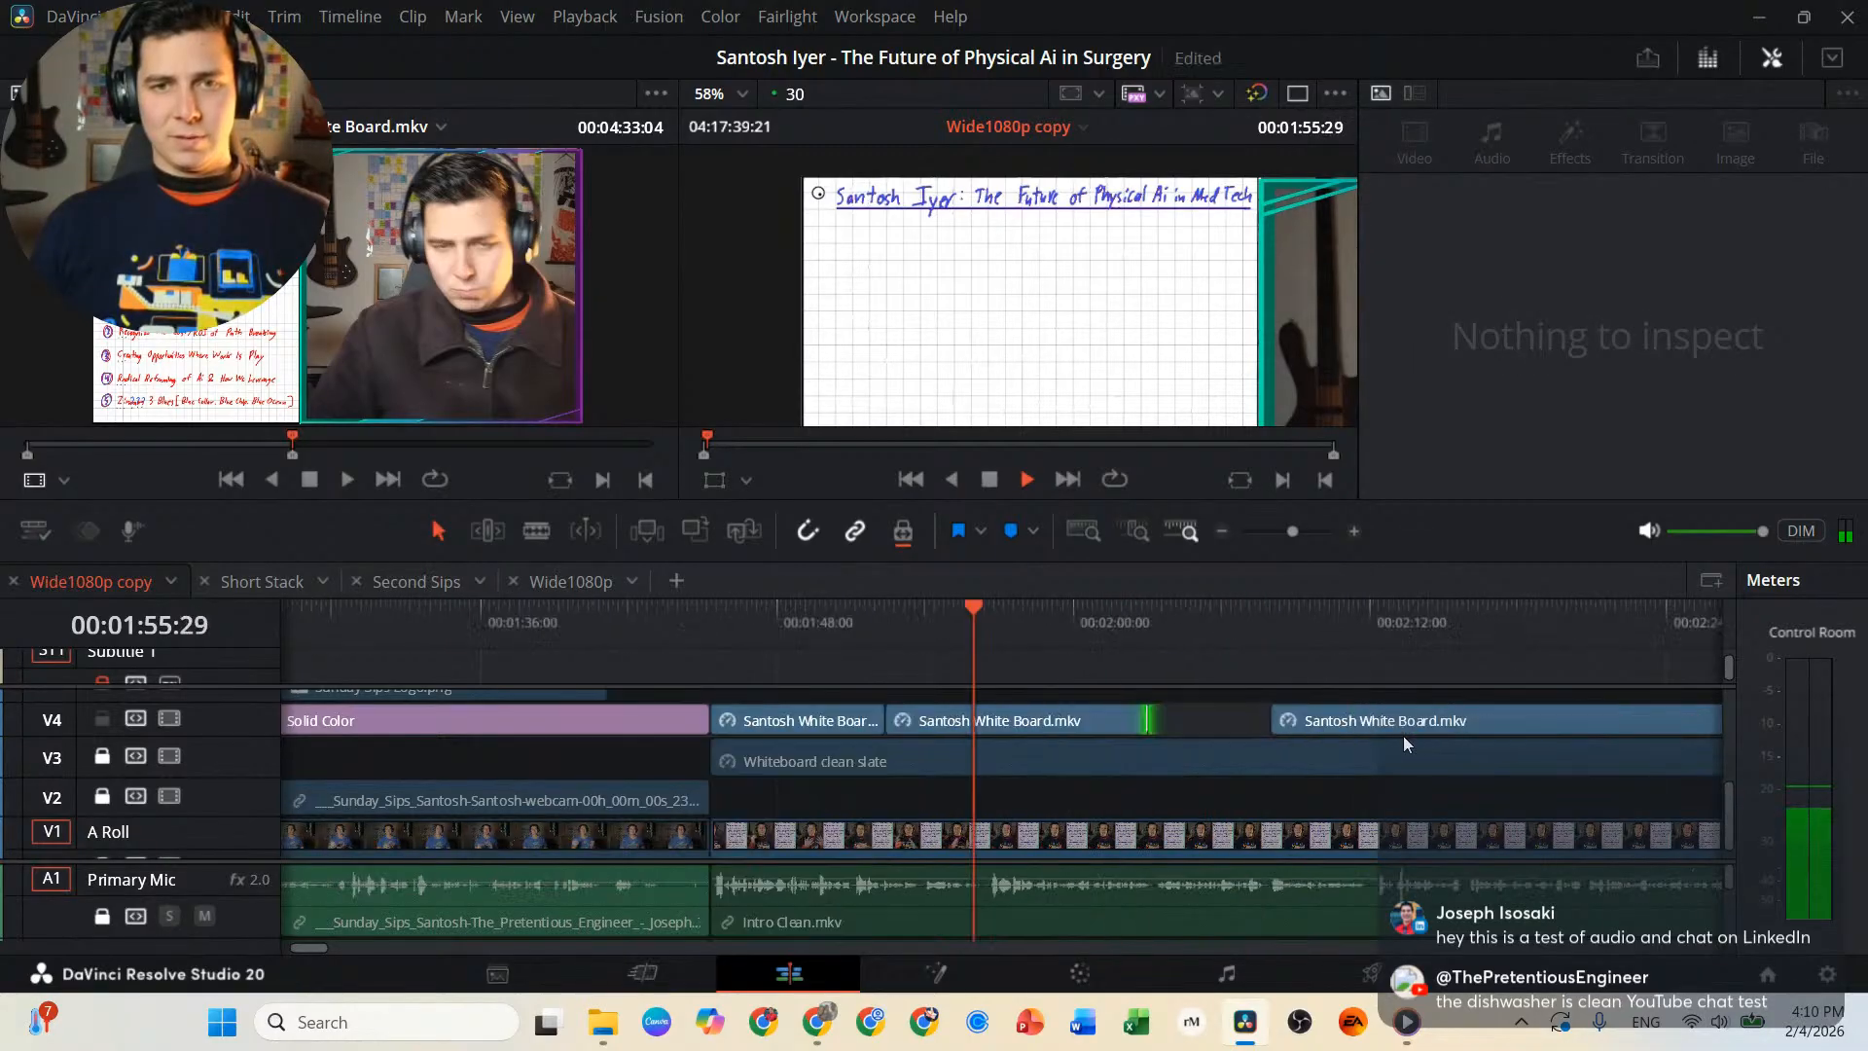
{"action": "left_click_drag", "start_coordinate": [1208, 720], "coordinate": [1476, 720]}
{"action": "left_click_drag", "start_coordinate": [1001, 720], "coordinate": [936, 725]}
{"action": "key", "text": "space"}
{"action": "left_click", "coordinate": [913, 605]}
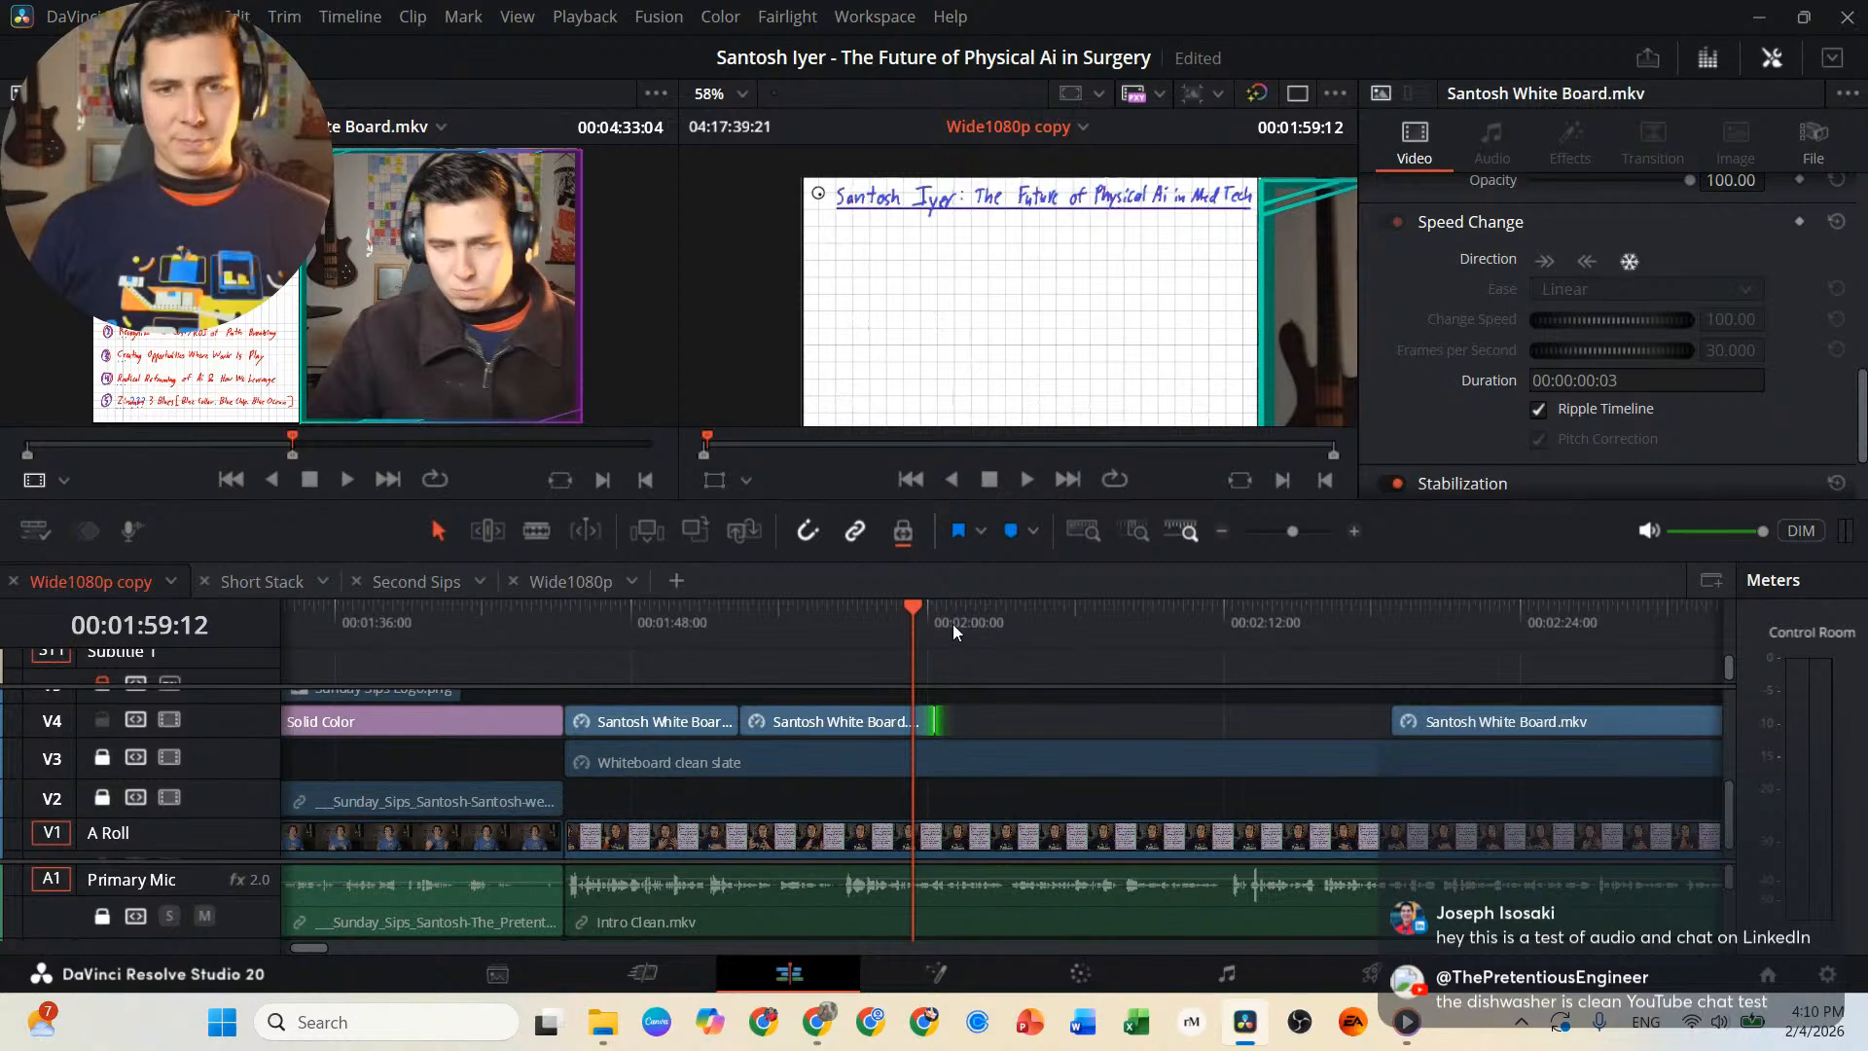
{"action": "left_click", "coordinate": [936, 618]}
{"action": "left_click_drag", "start_coordinate": [1423, 722], "coordinate": [978, 722]}
Split the whiteboard clip at 00:02:02:19, before the first reason is written, and move the remainder further along V4.
{"action": "key", "text": "space"}
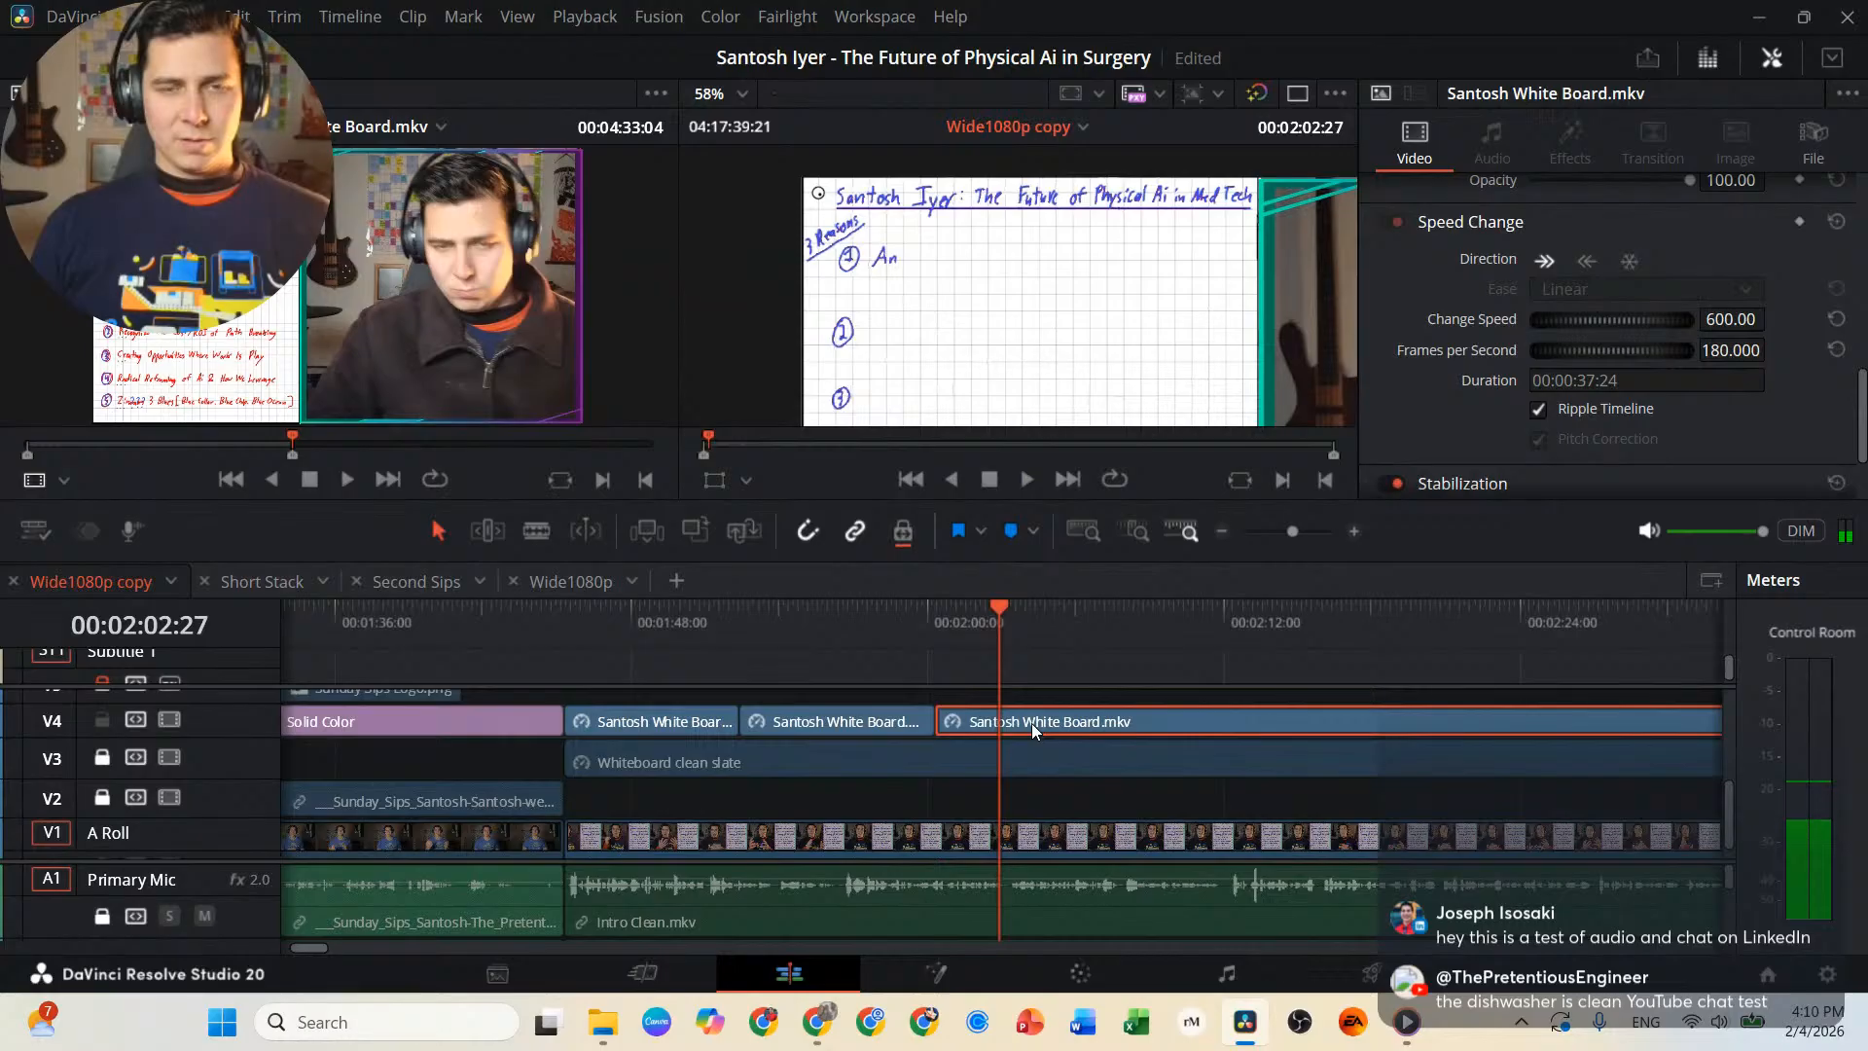
{"action": "key", "text": "Left"}
{"action": "key", "text": "Left"}
{"action": "key", "text": "Left"}
{"action": "key", "text": "Left"}
{"action": "key", "text": "Left"}
{"action": "key", "text": "Left"}
{"action": "key", "text": "Left"}
{"action": "key", "text": "Left"}
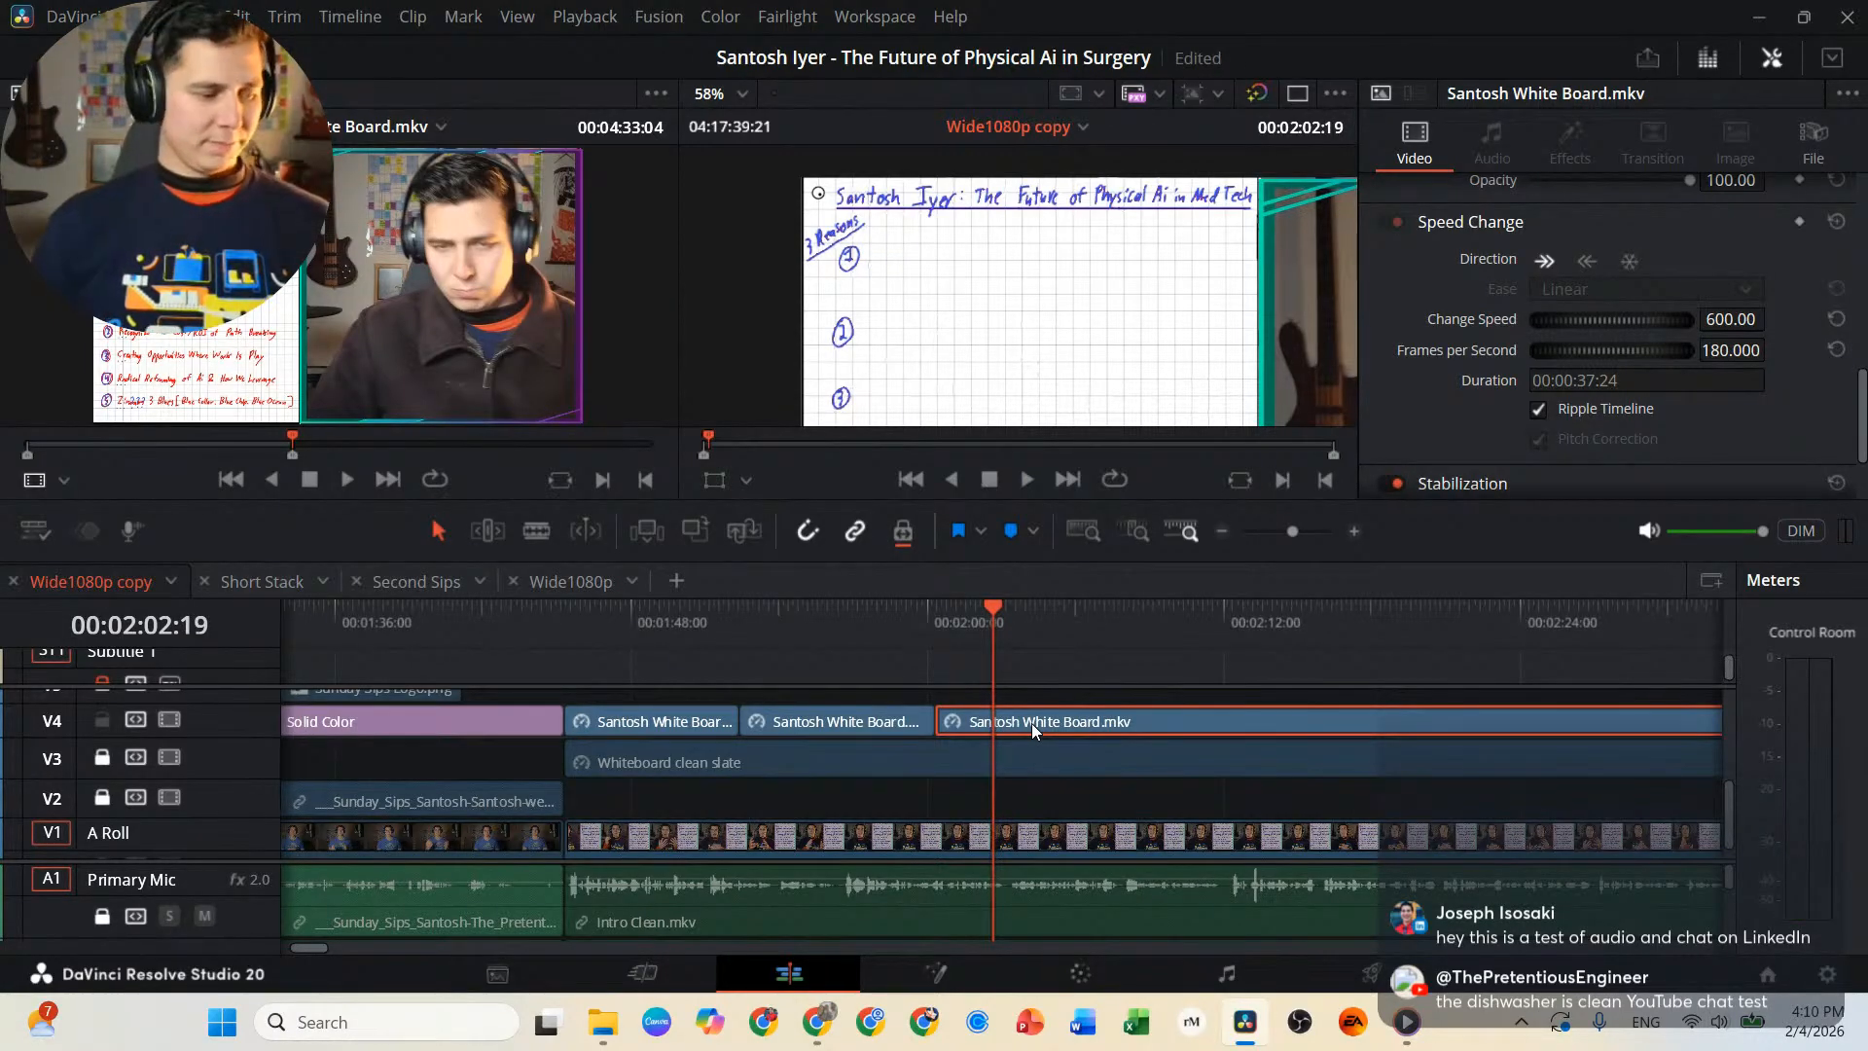
{"action": "key", "text": "b"}
{"action": "left_click", "coordinate": [1056, 735]}
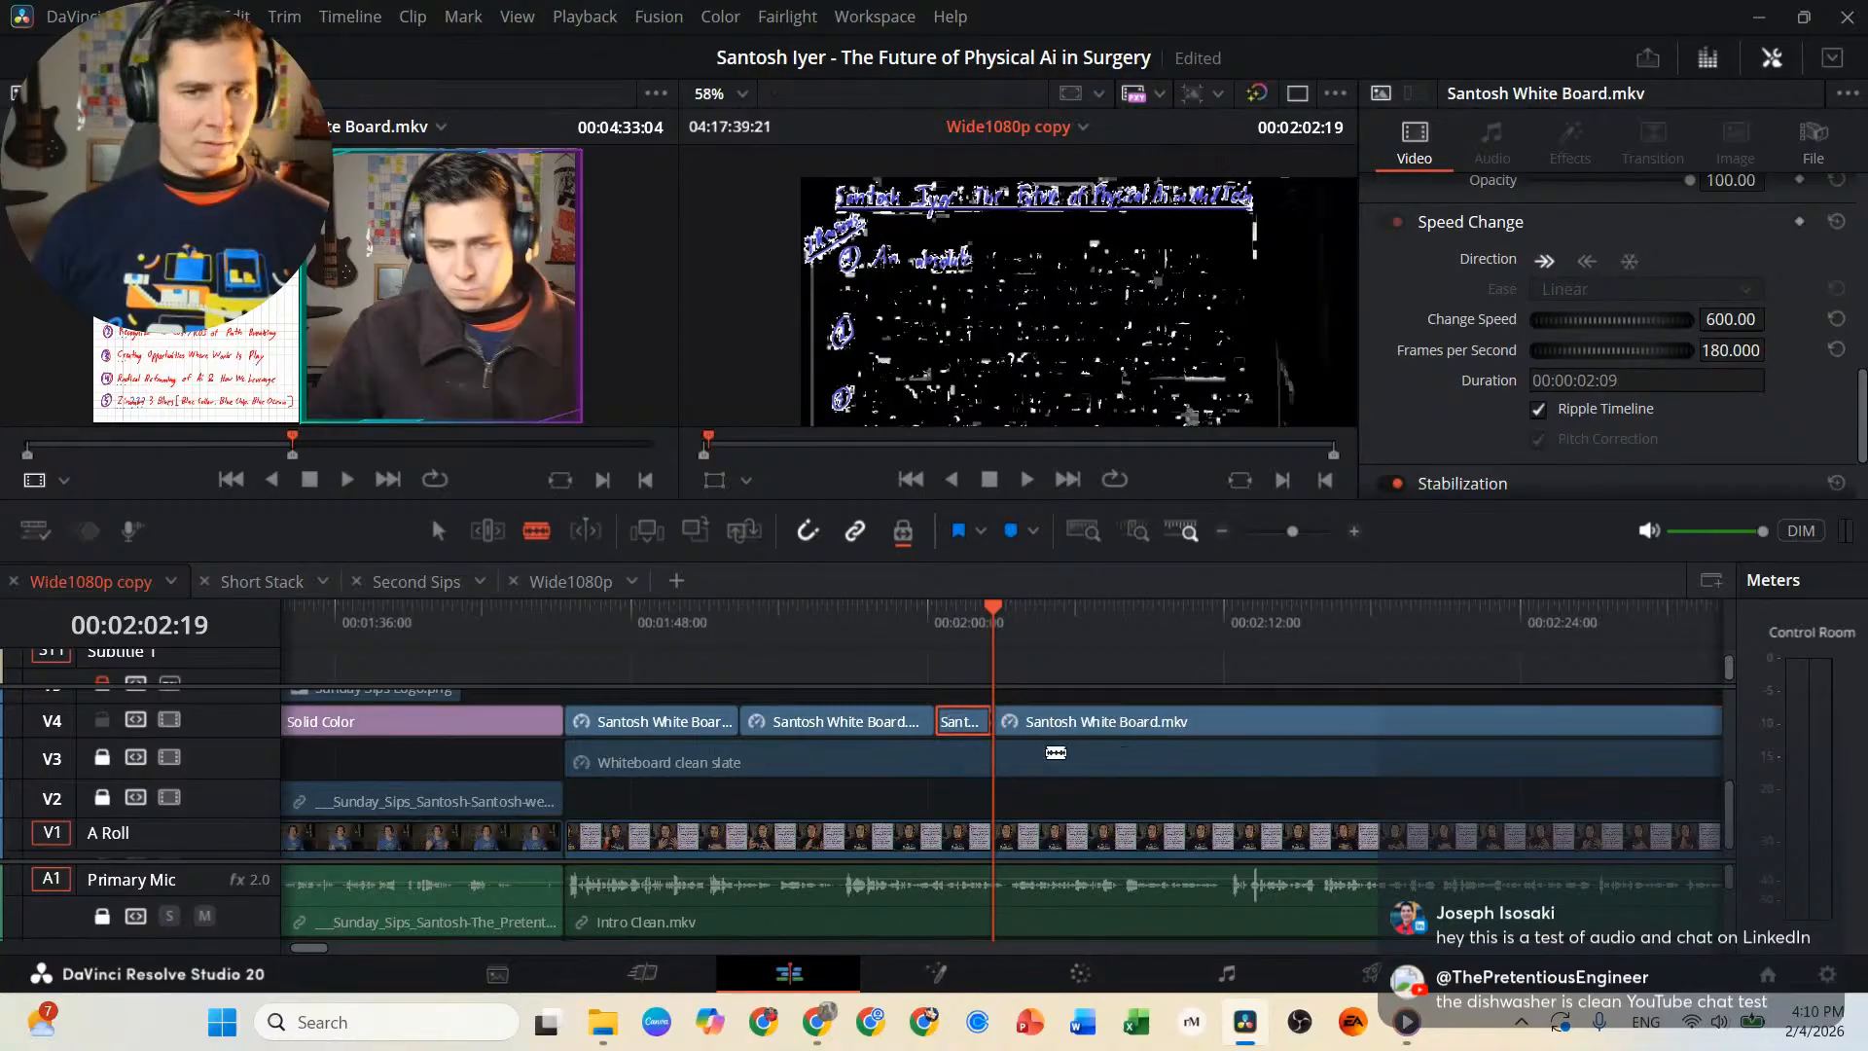
{"action": "left_click_drag", "start_coordinate": [1026, 721], "coordinate": [1346, 721]}
Paste a copy of the short numbering segment at 00:02:02:19 on V4 and turn it into a freeze frame.
{"action": "left_click", "coordinate": [971, 732]}
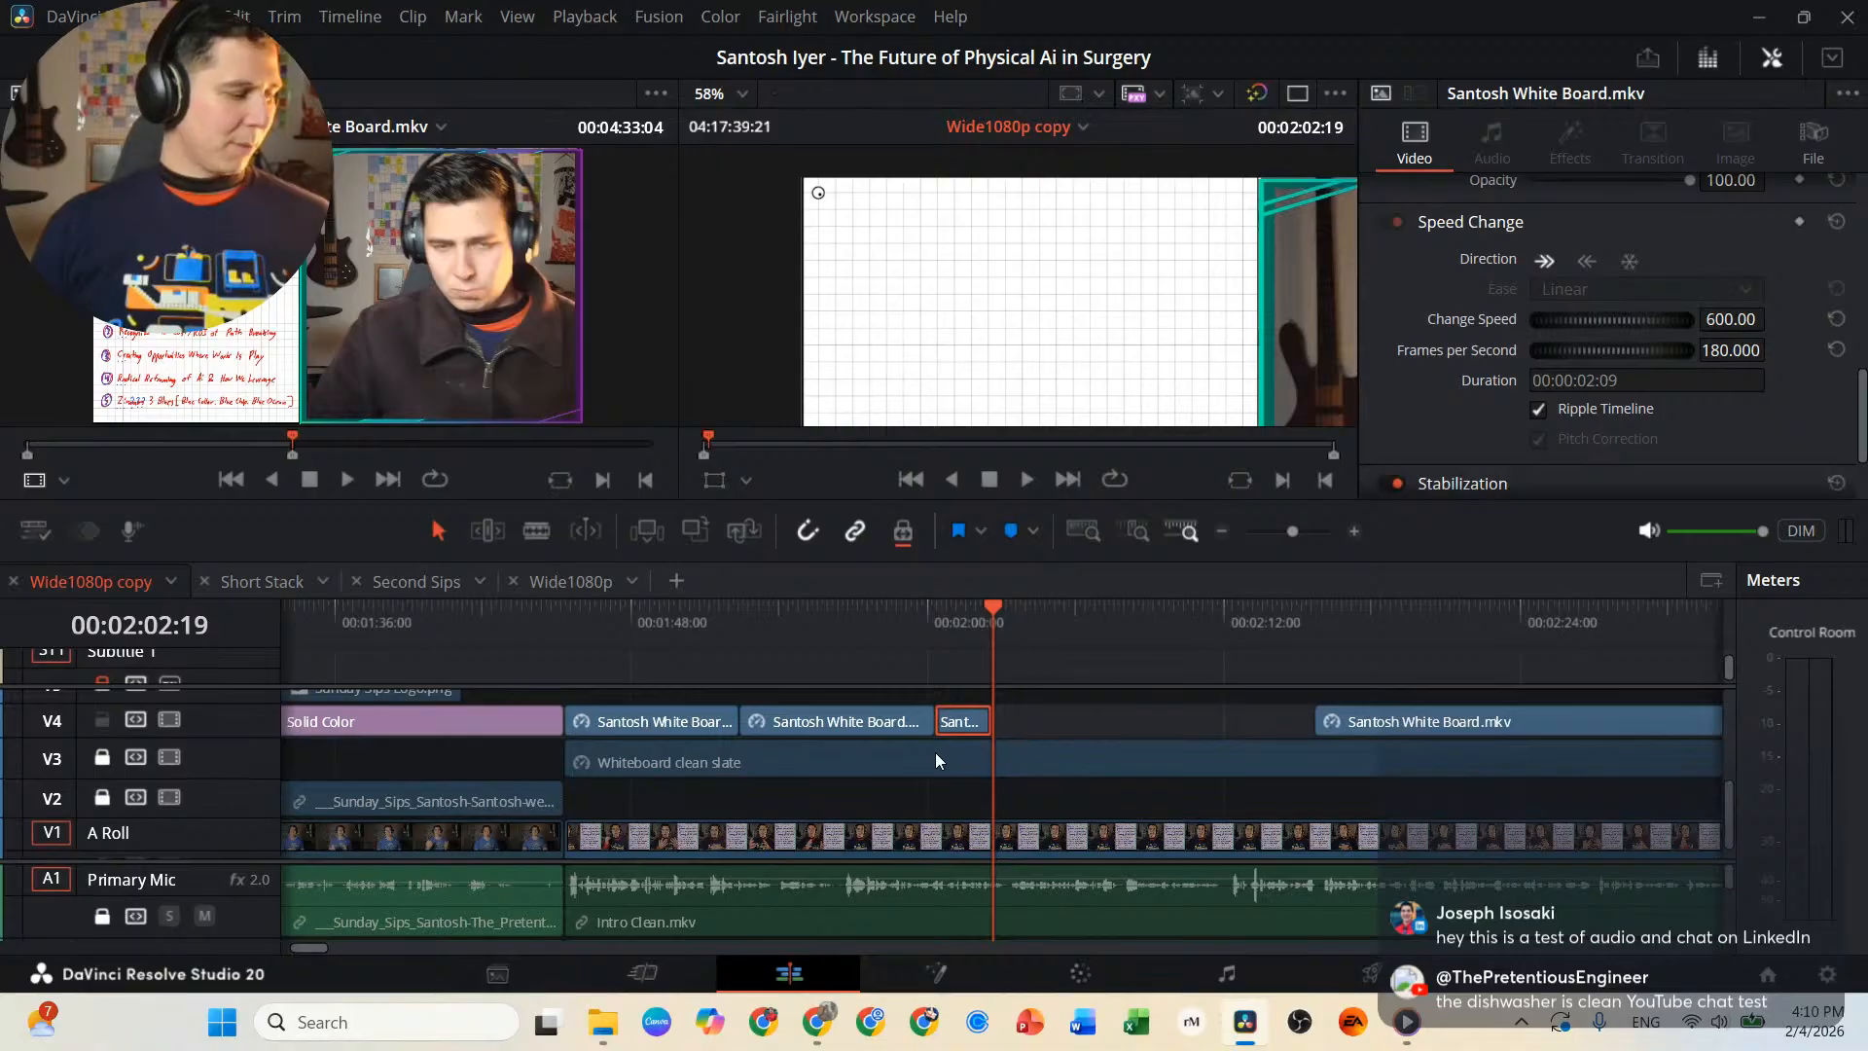
{"action": "key", "text": "ctrl+v"}
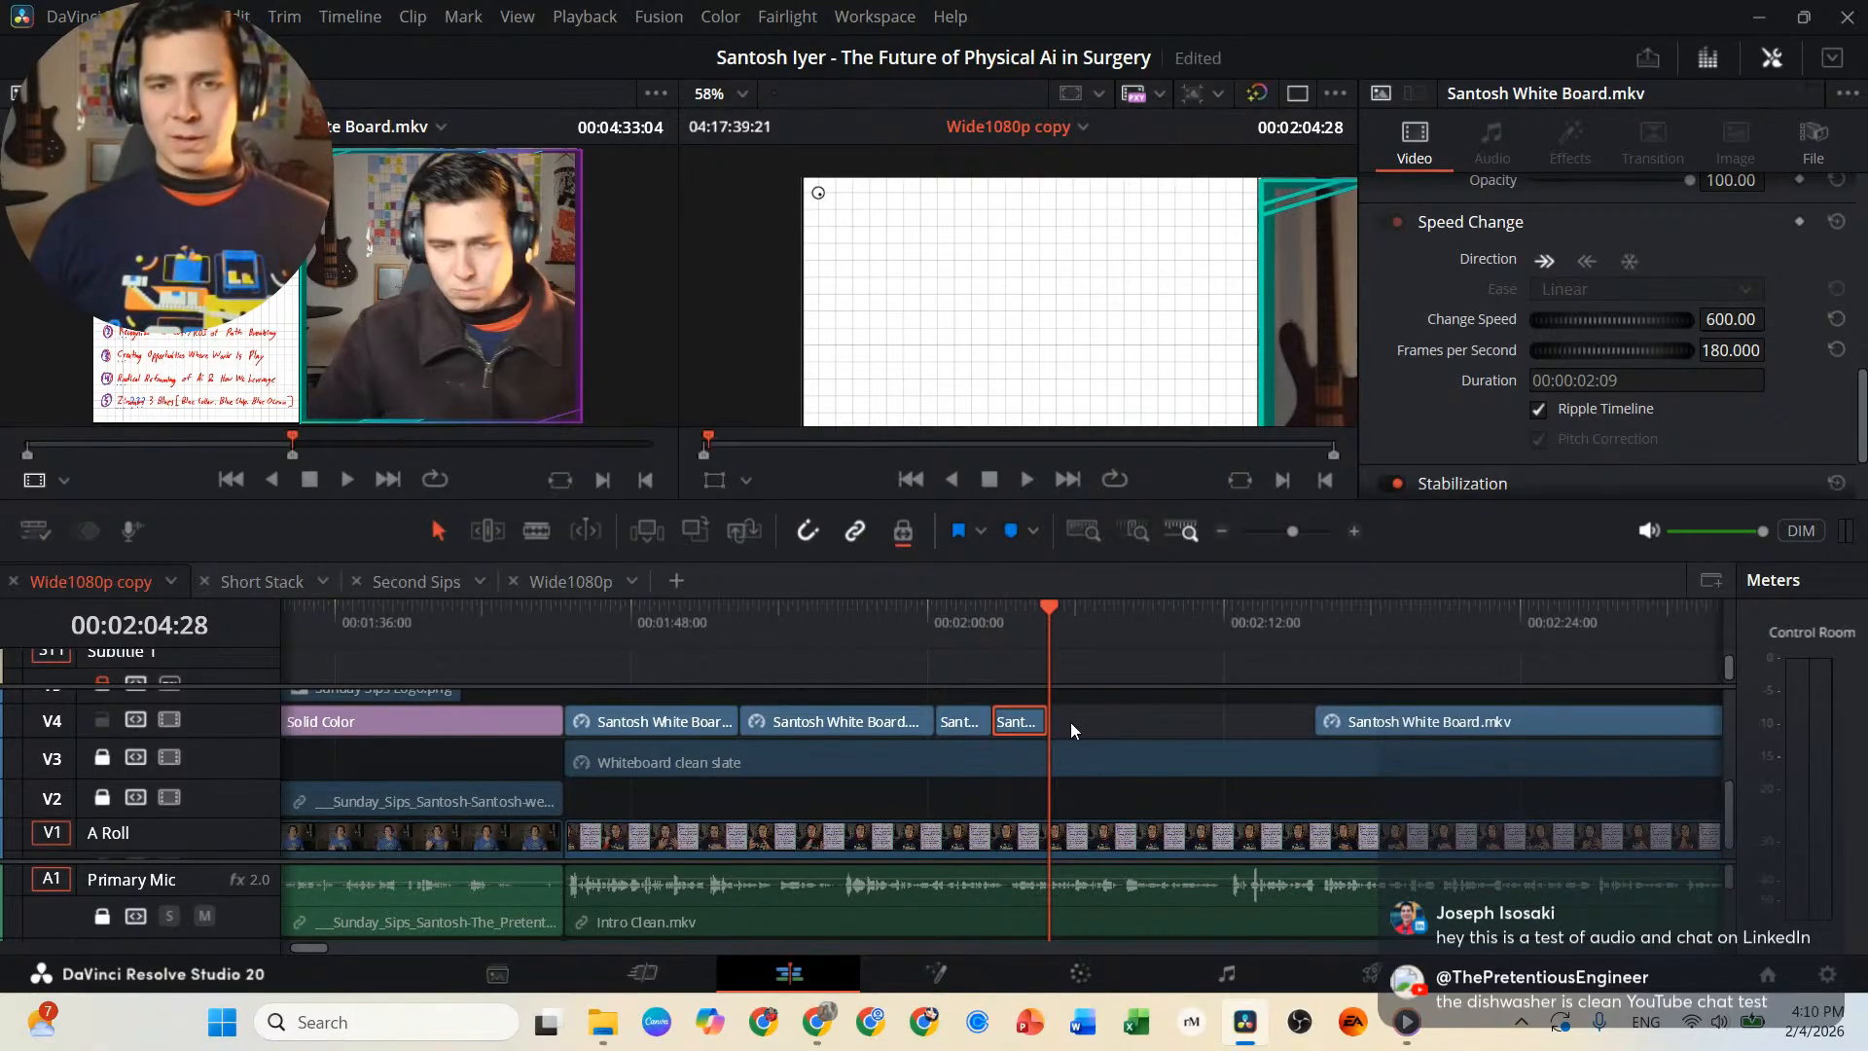
{"action": "left_click", "coordinate": [1628, 262]}
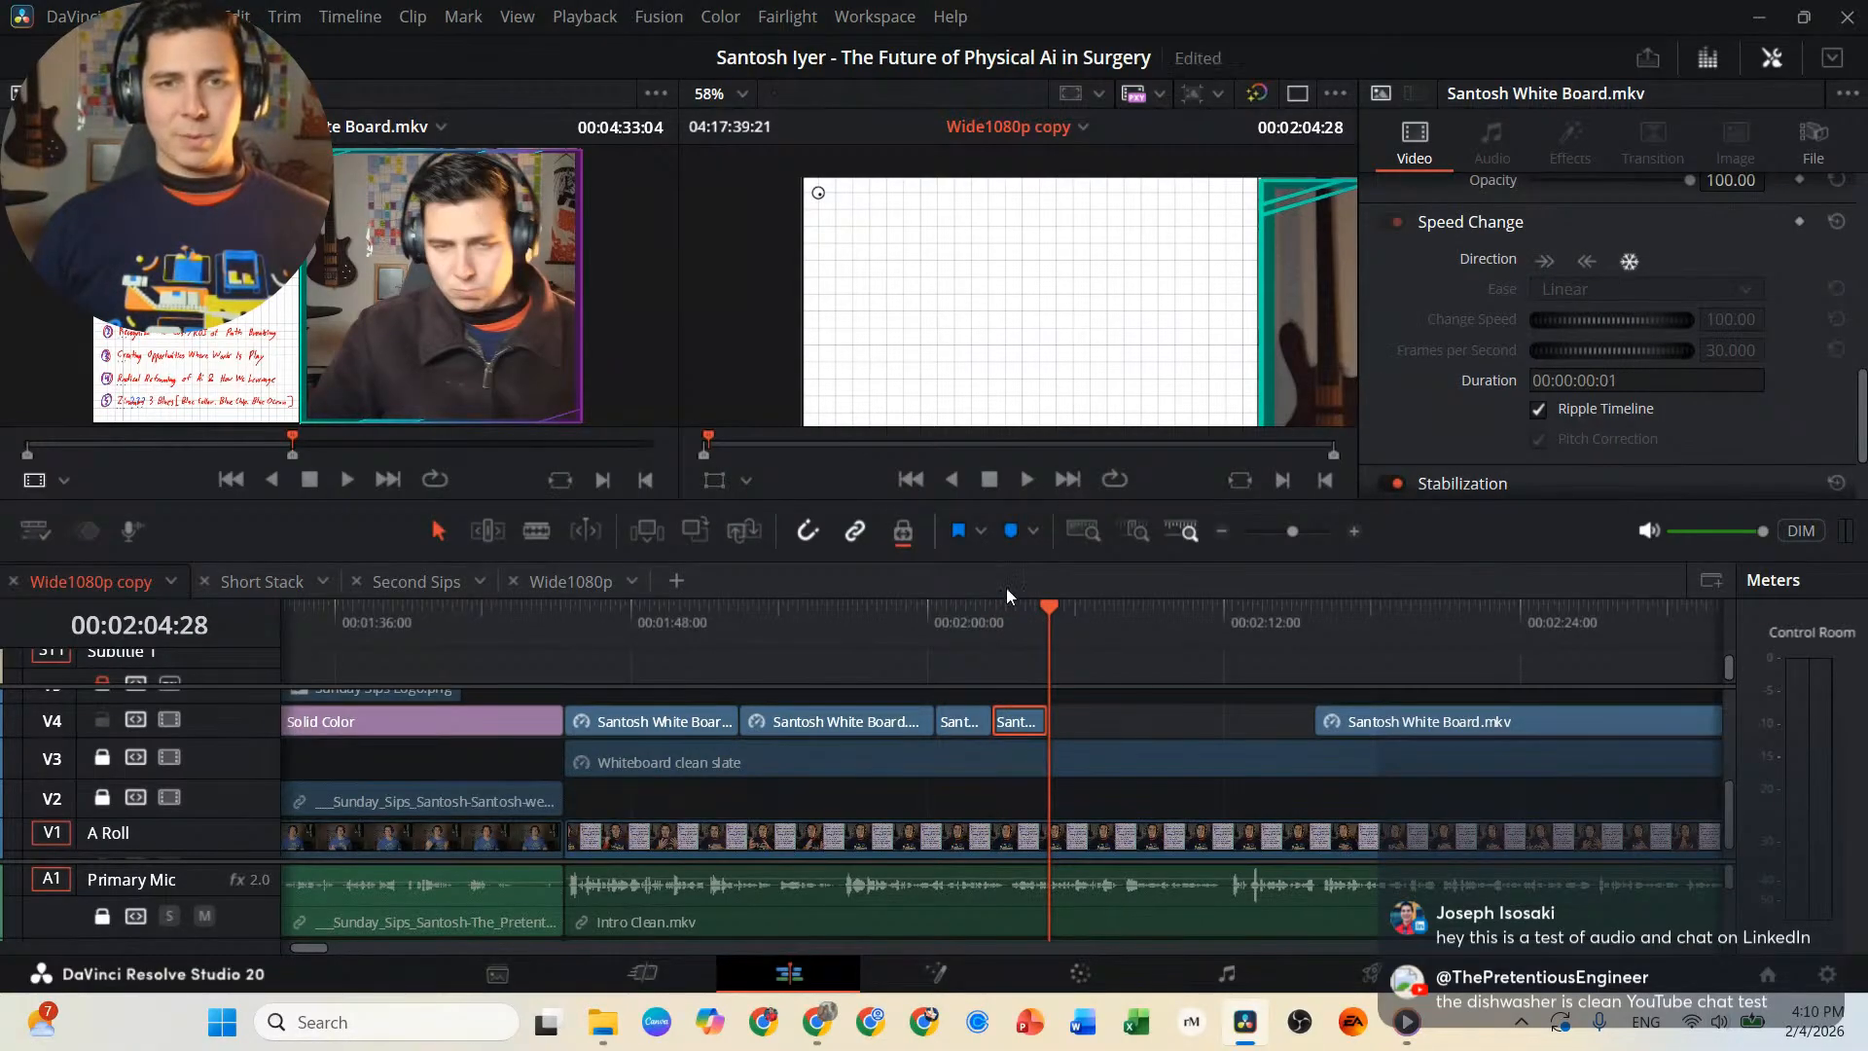
Lengthen the freeze frame of the empty numbered list and move the remaining whiteboard clip further along V4 to make room.
{"action": "left_click", "coordinate": [936, 616]}
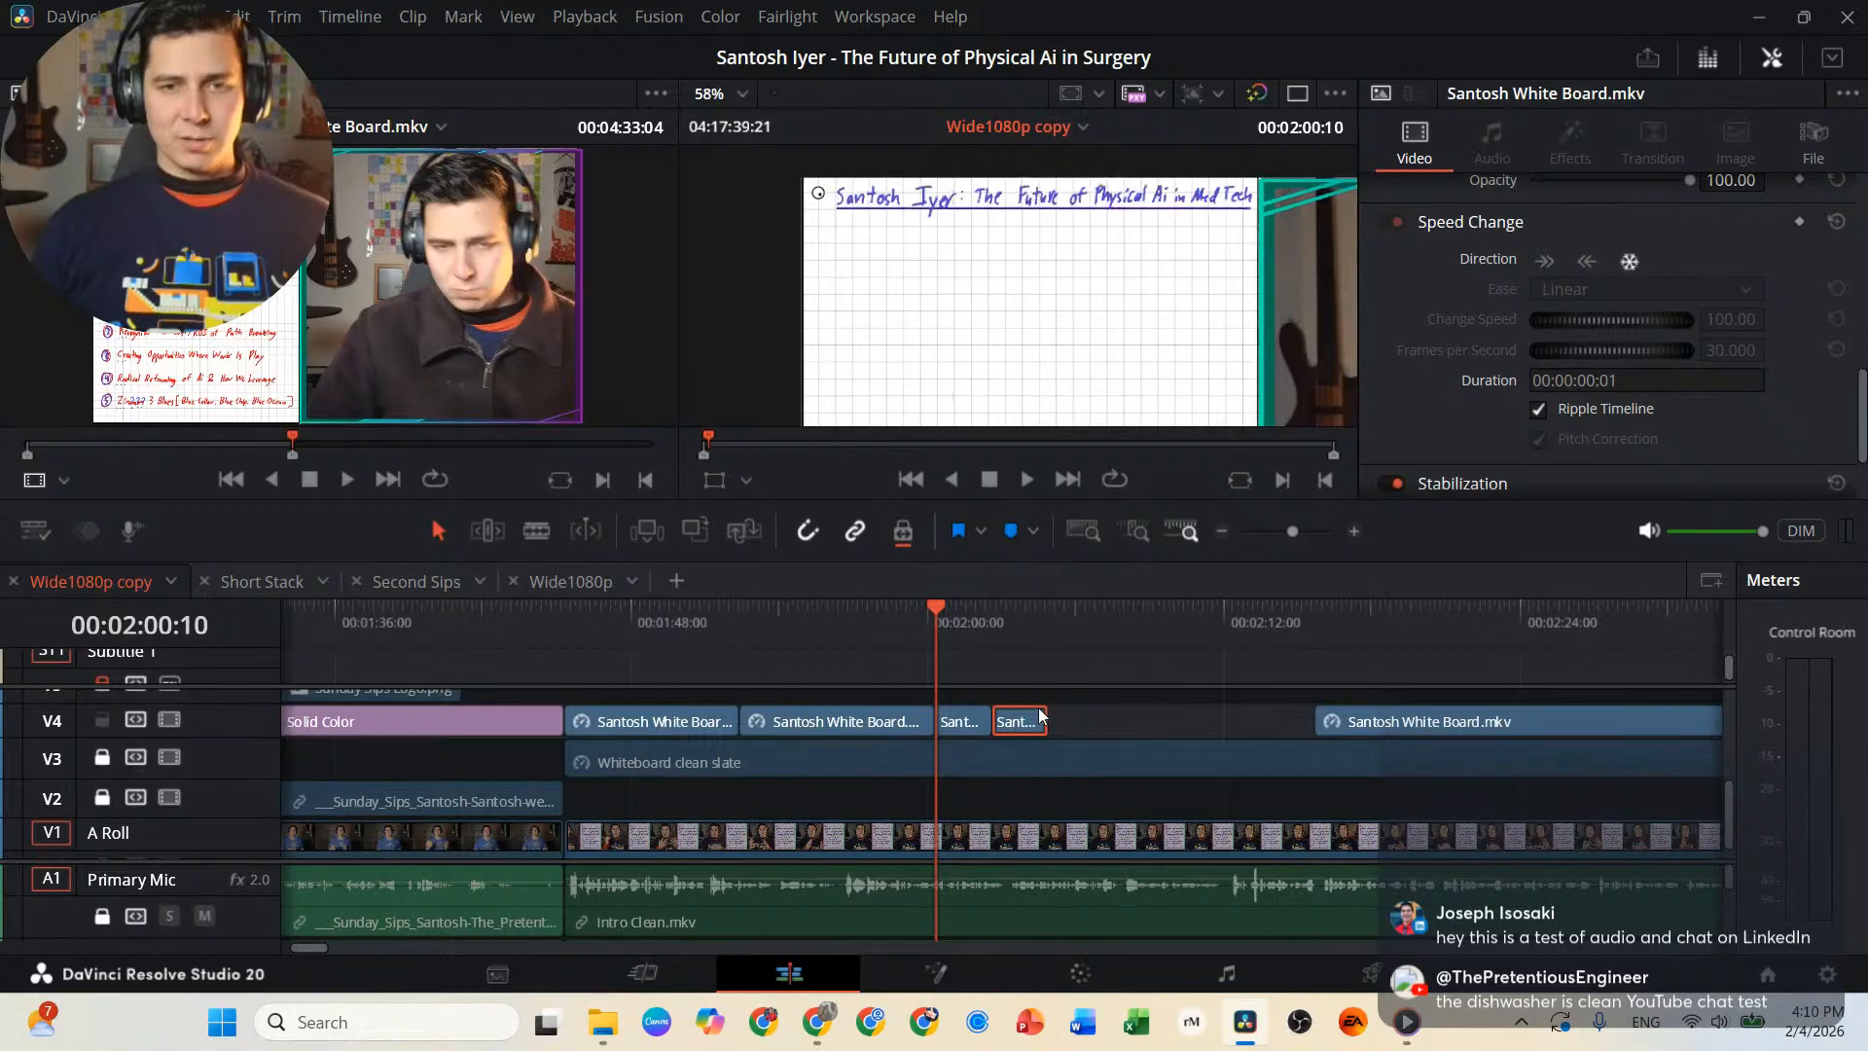
{"action": "left_click_drag", "start_coordinate": [1041, 721], "coordinate": [1172, 721]}
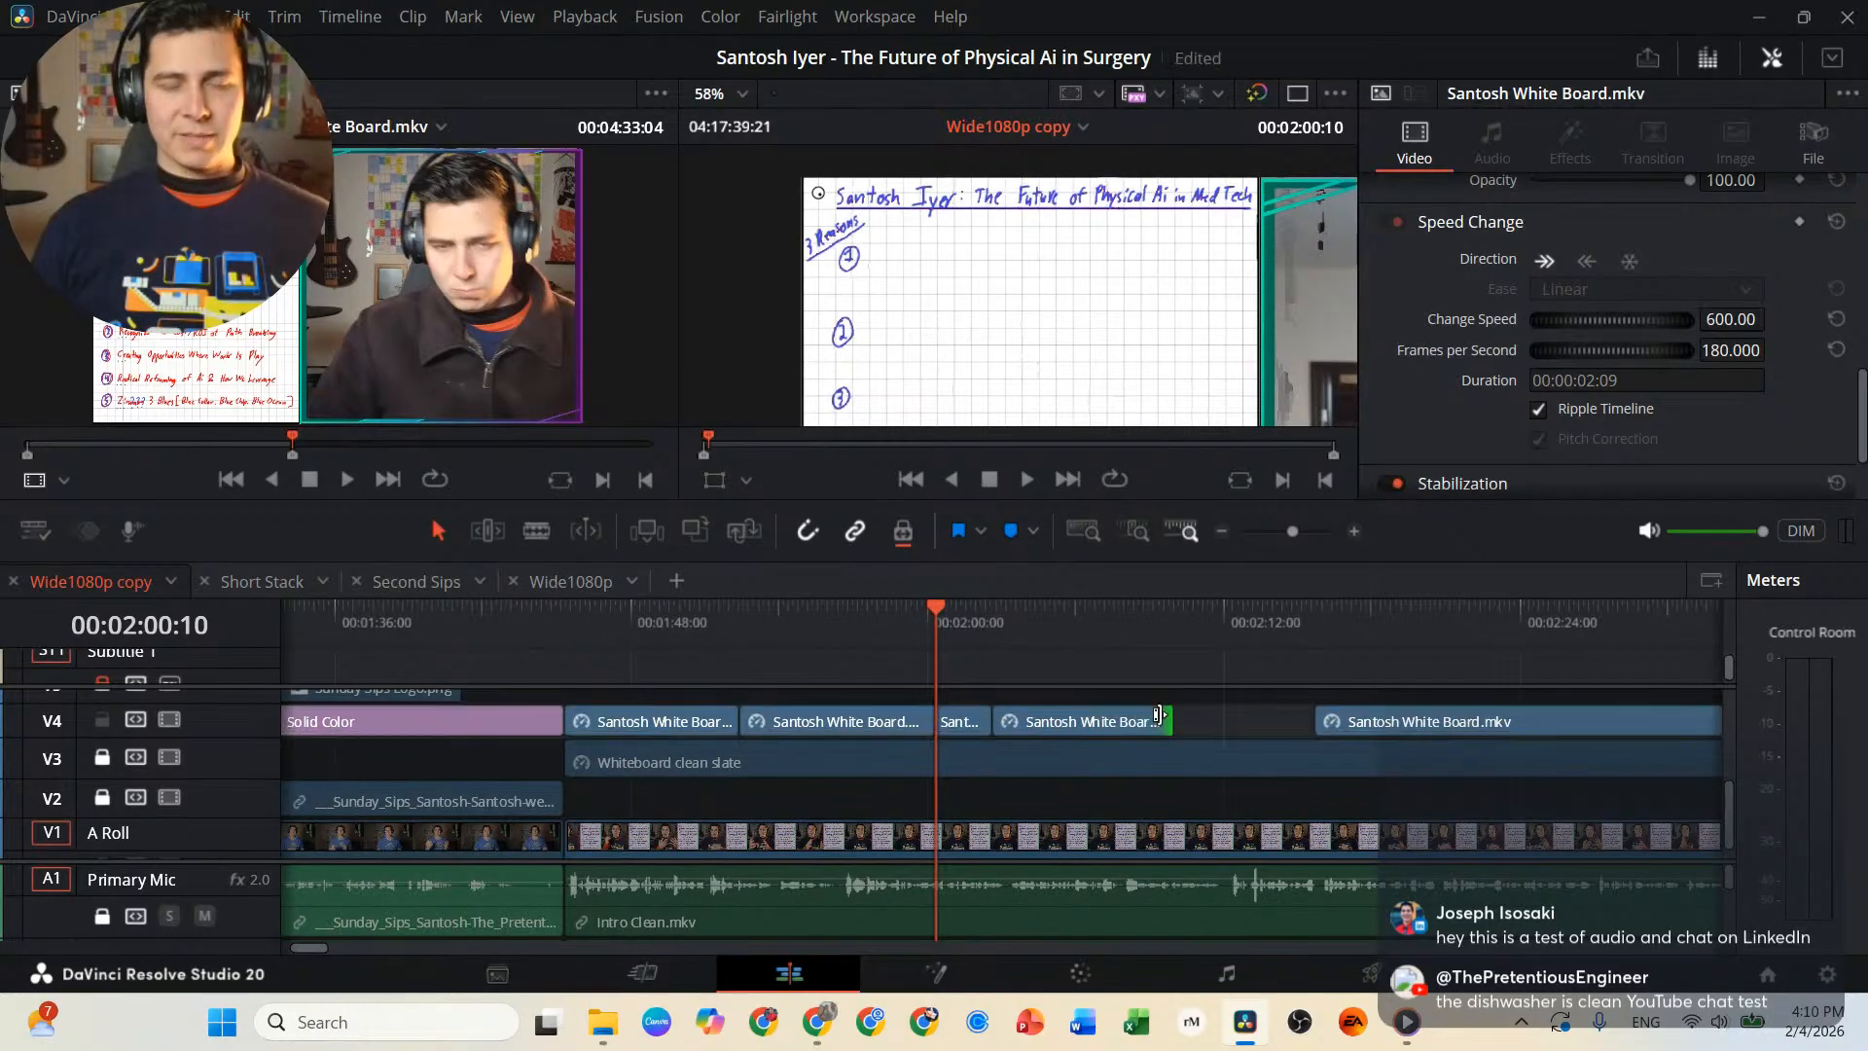
{"action": "key", "text": "space"}
{"action": "scroll", "coordinate": [1084, 734], "scroll_direction": "right", "scroll_amount": 5}
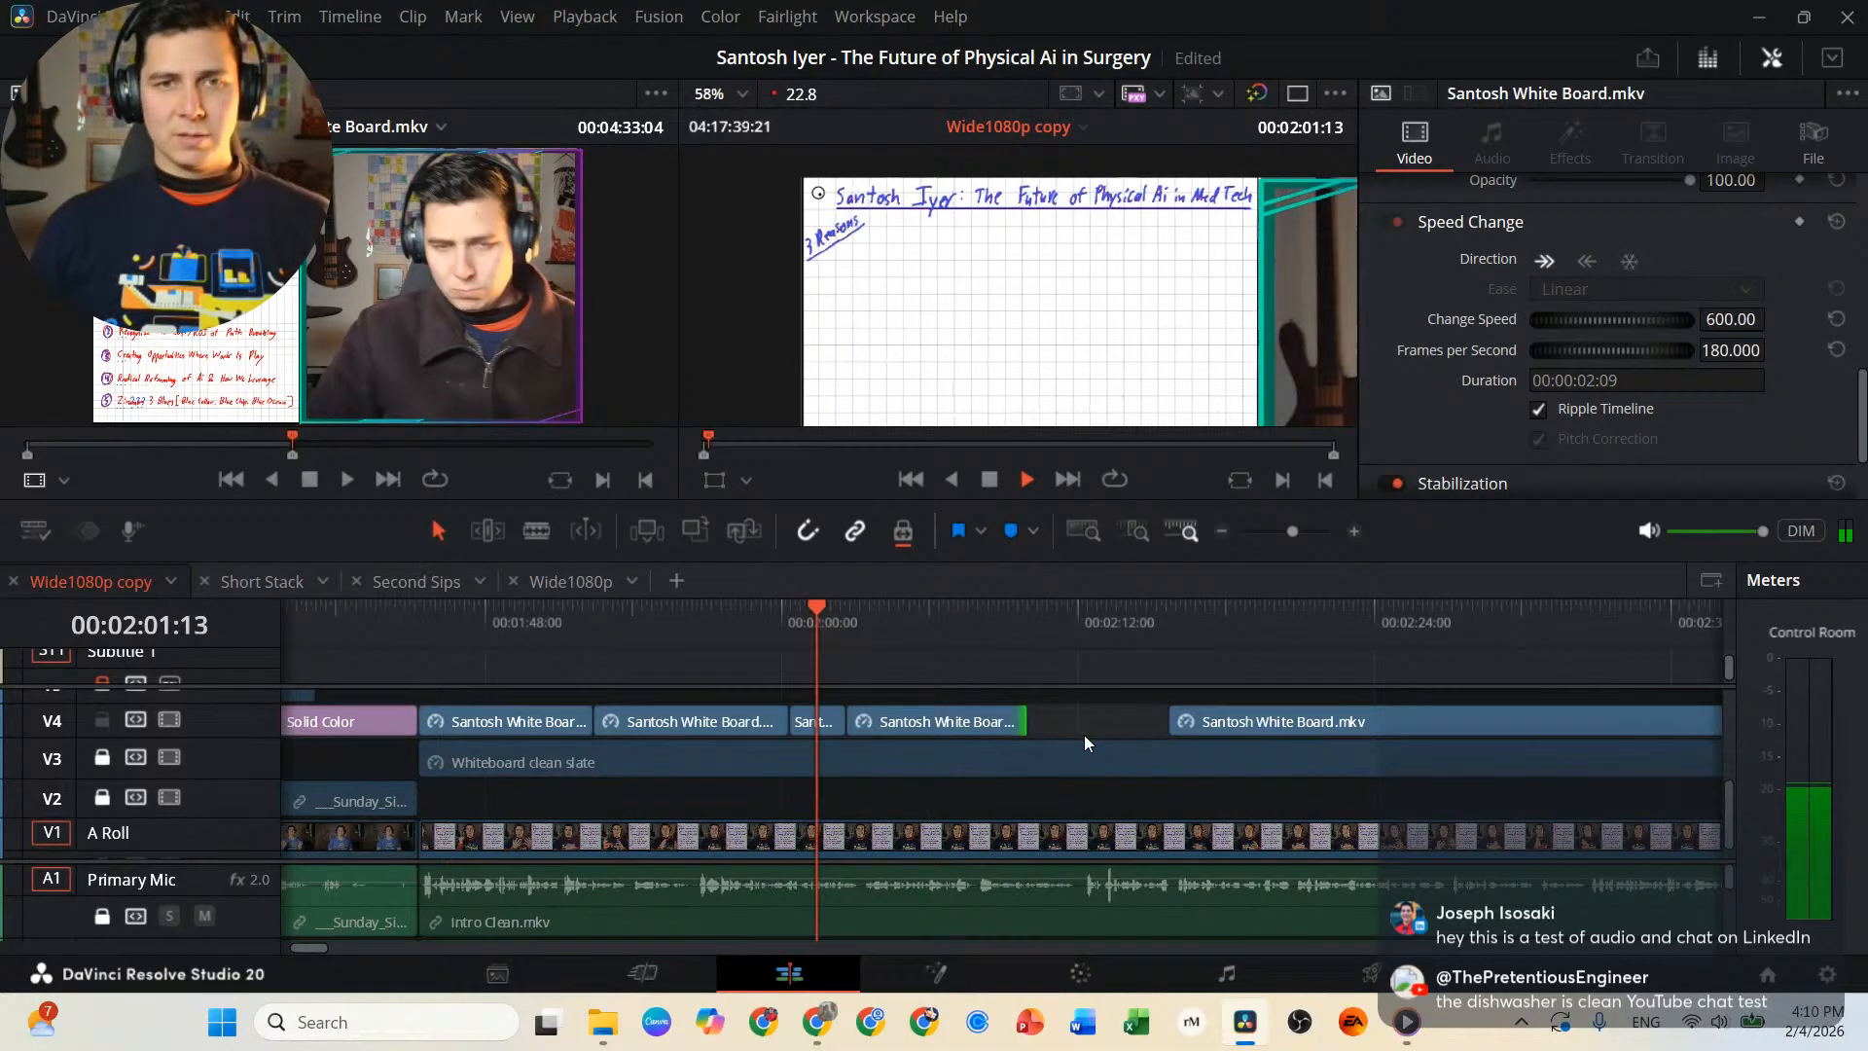
{"action": "left_click", "coordinate": [1008, 721]}
{"action": "left_click_drag", "start_coordinate": [1009, 721], "coordinate": [1345, 752]}
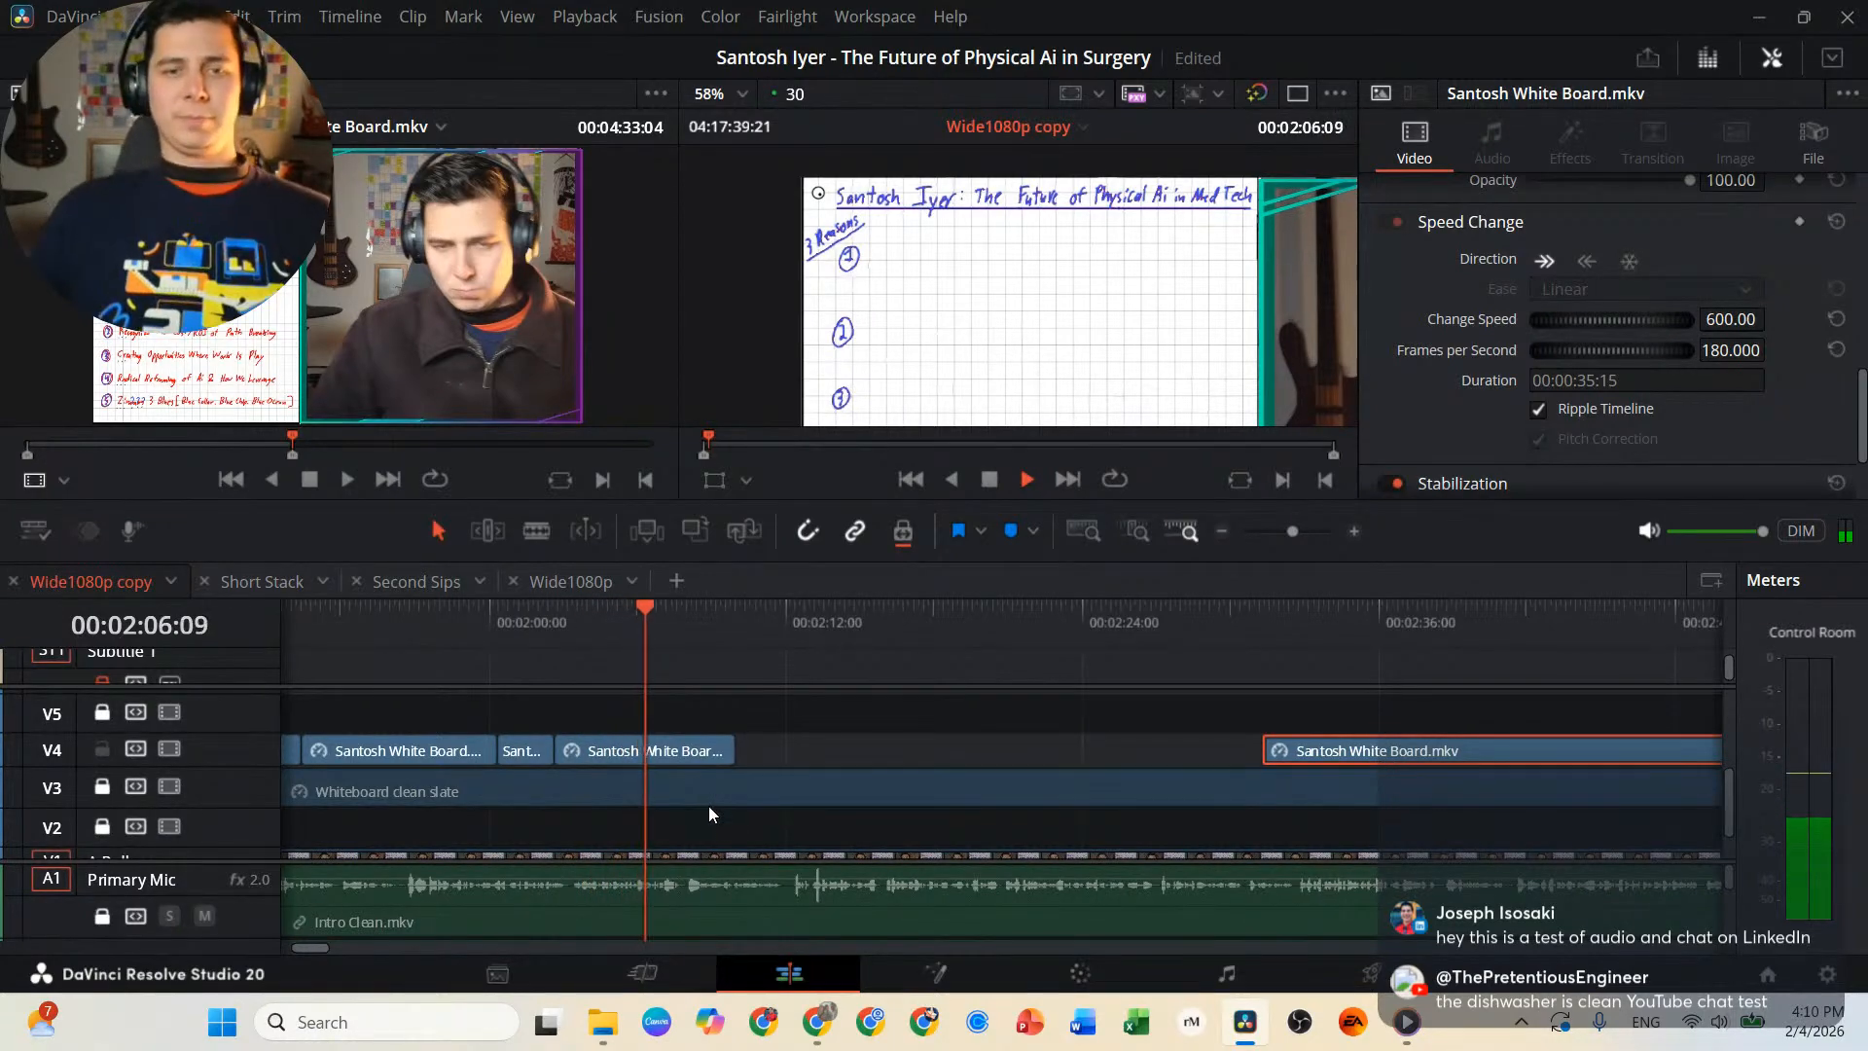
Adjust the numbered-list freeze frame to end at 00:02:12:10, attach the remaining whiteboard clip there, and play it back.
{"action": "left_click_drag", "start_coordinate": [733, 752], "coordinate": [927, 735]}
{"action": "left_click", "coordinate": [776, 631]}
{"action": "key", "text": "space"}
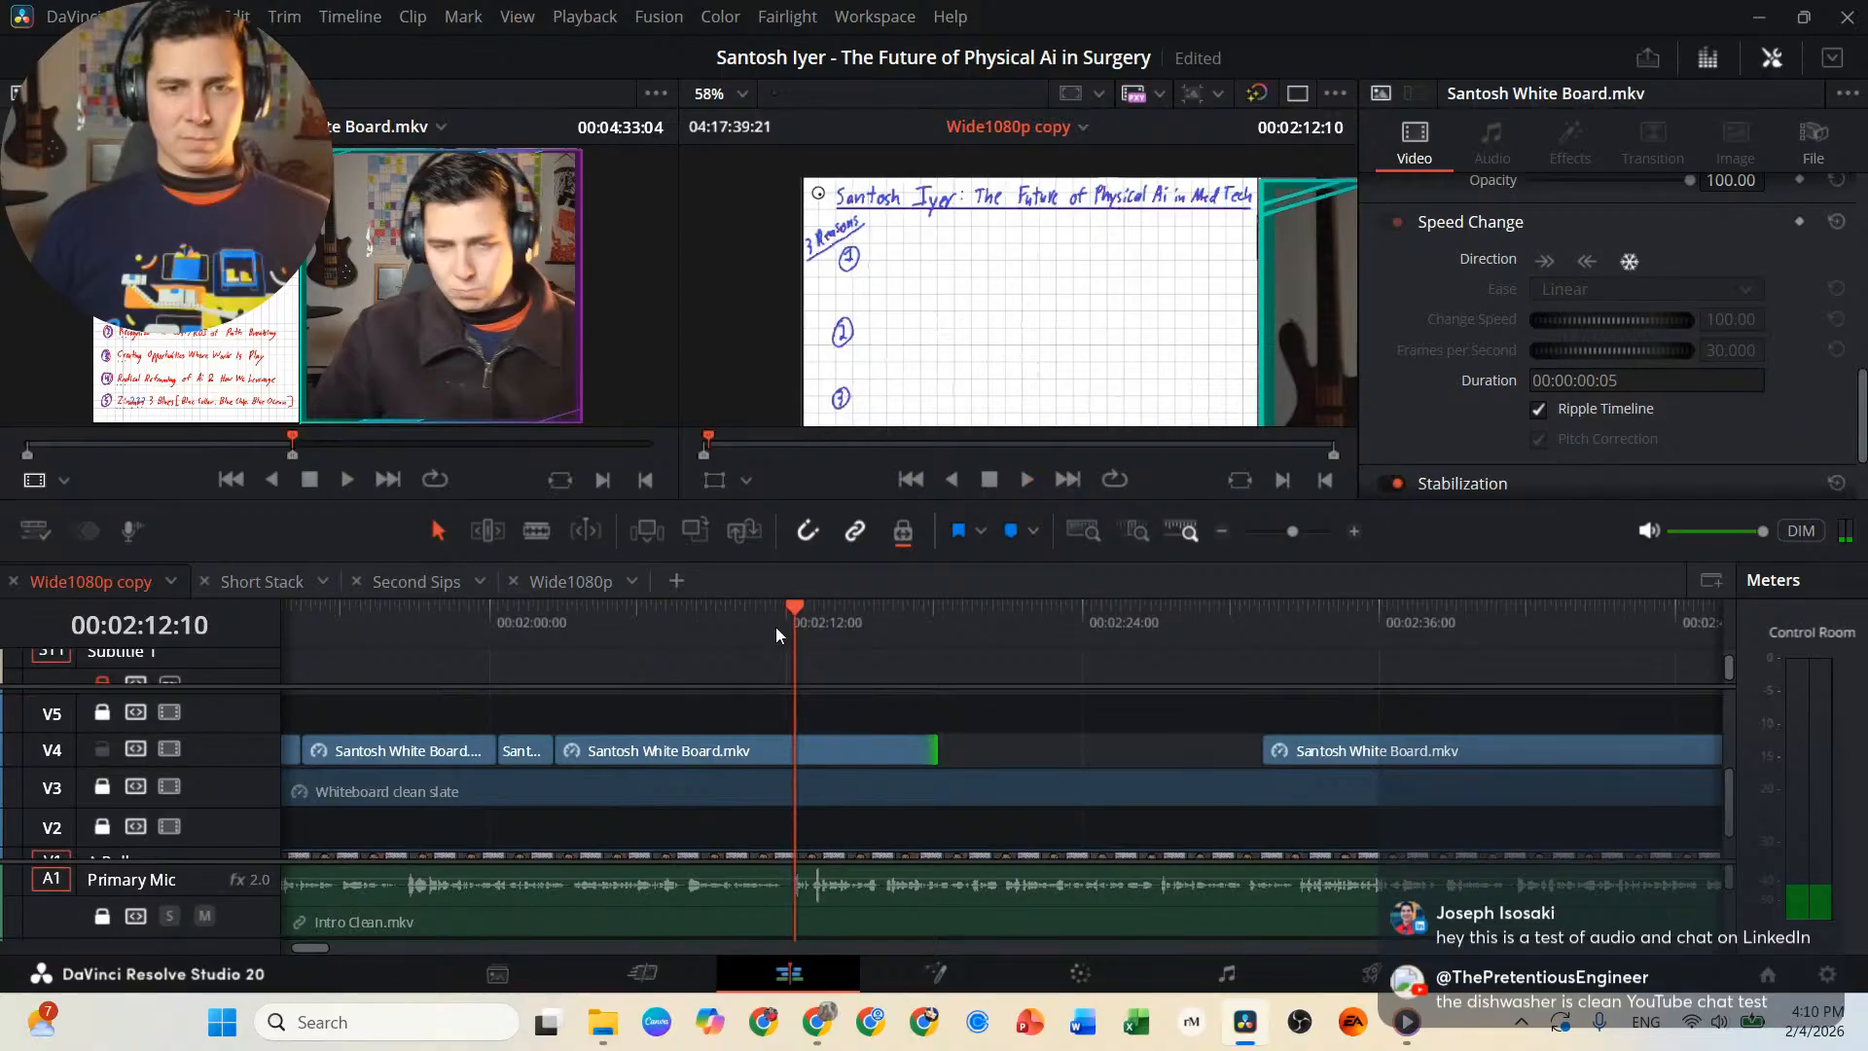
{"action": "left_click_drag", "start_coordinate": [934, 746], "coordinate": [796, 746]}
{"action": "left_click_drag", "start_coordinate": [1268, 741], "coordinate": [959, 757]}
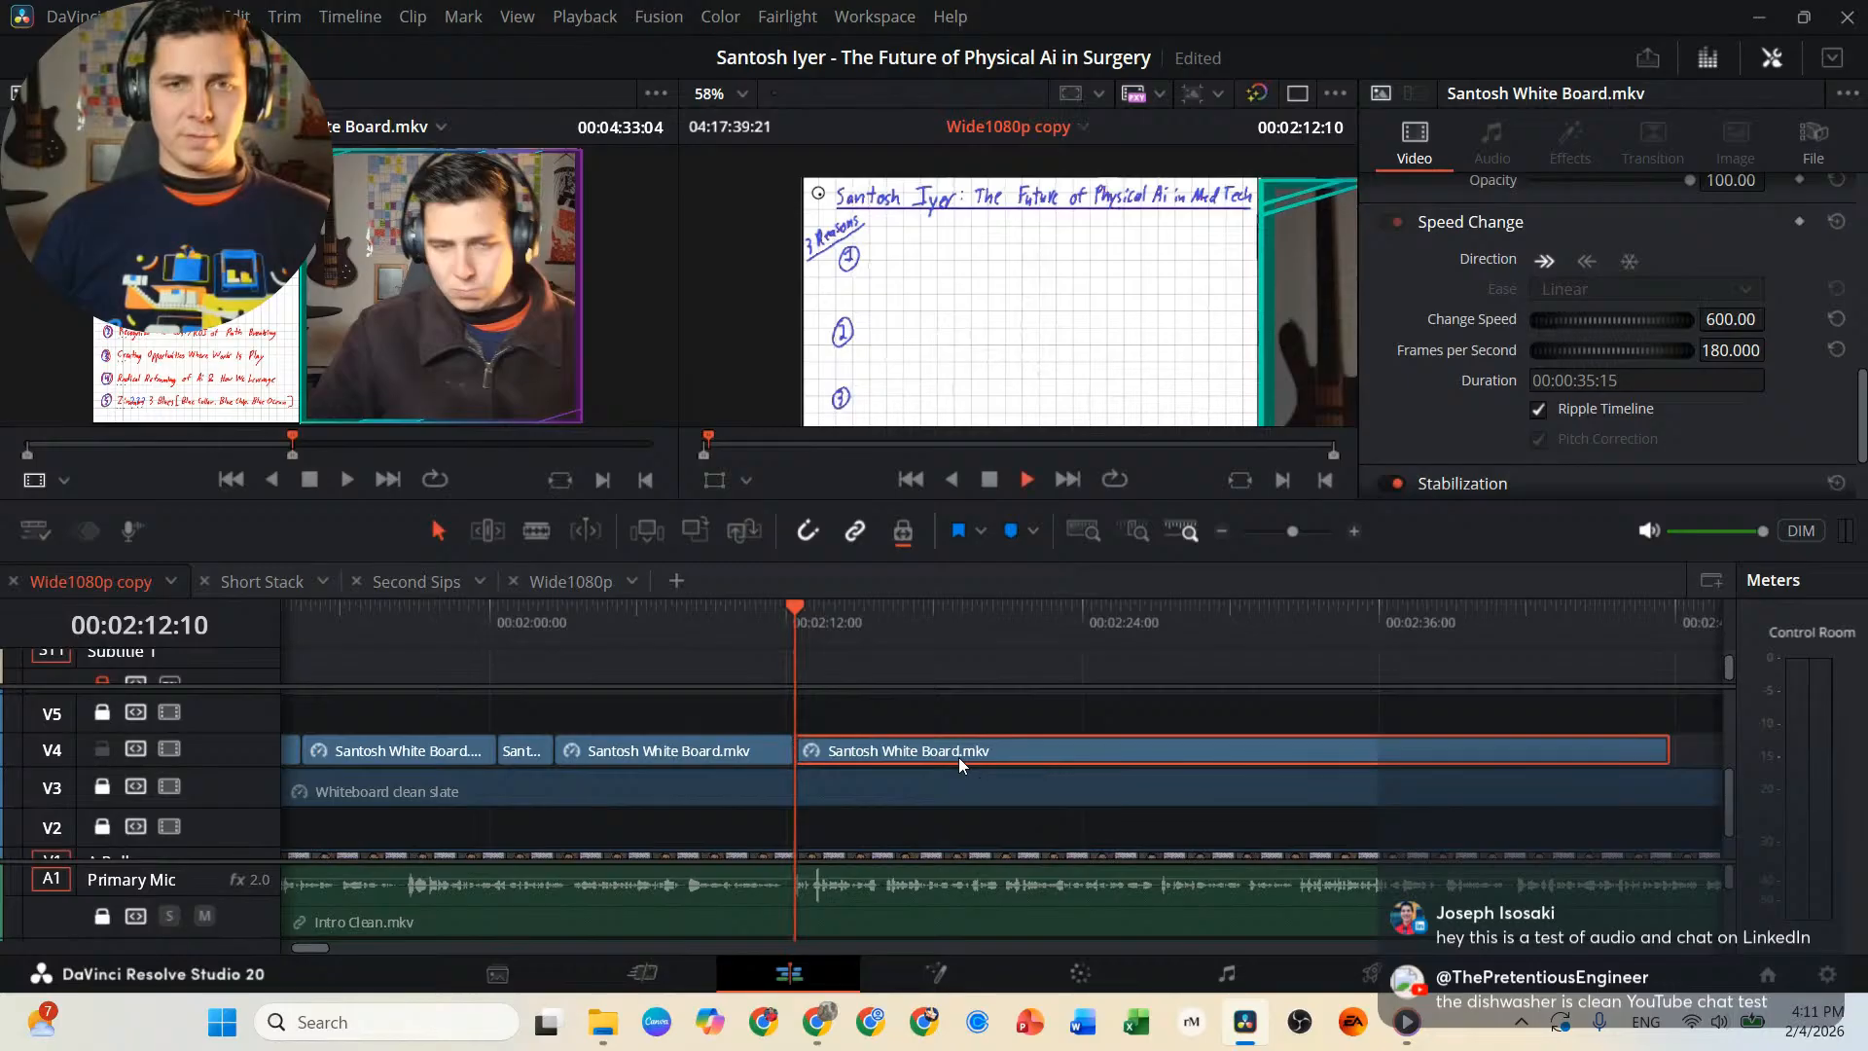
{"action": "key", "text": "space"}
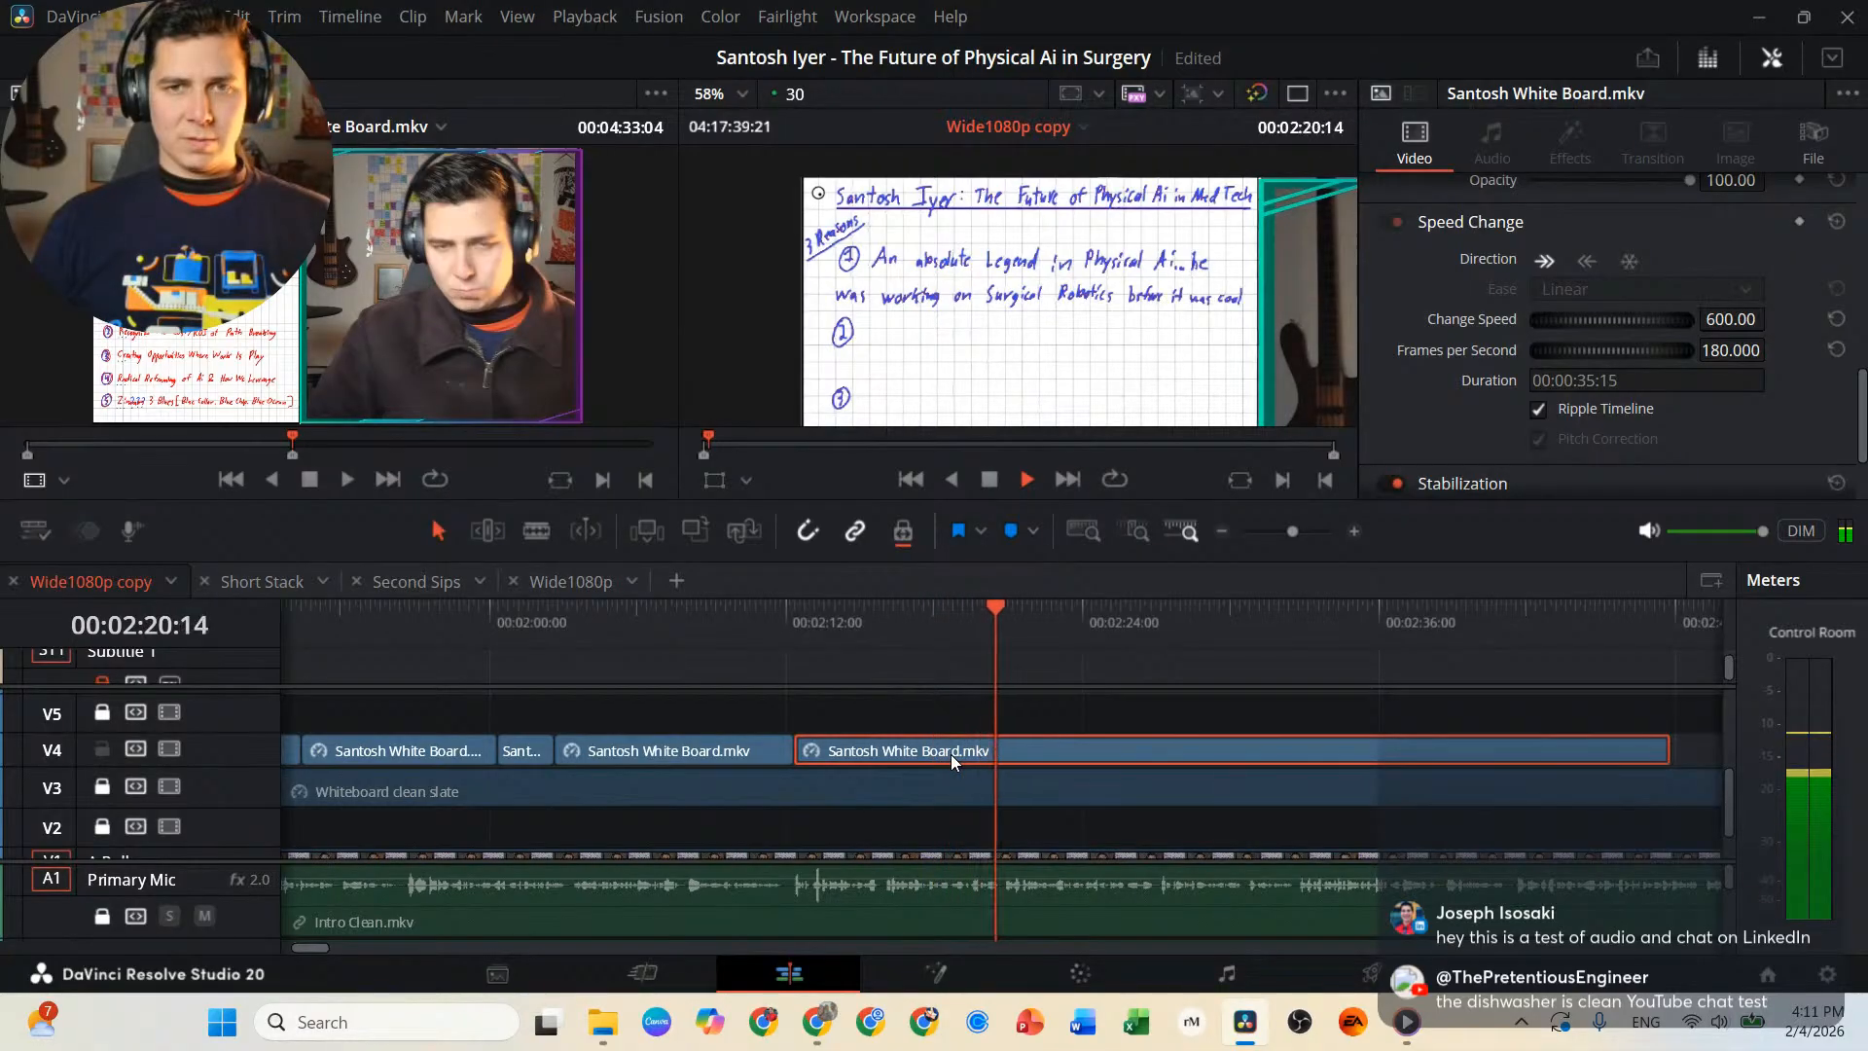
Split the whiteboard clip on V4 at 00:02:20:16, right after the first reason is fully written.
{"action": "key", "text": "space"}
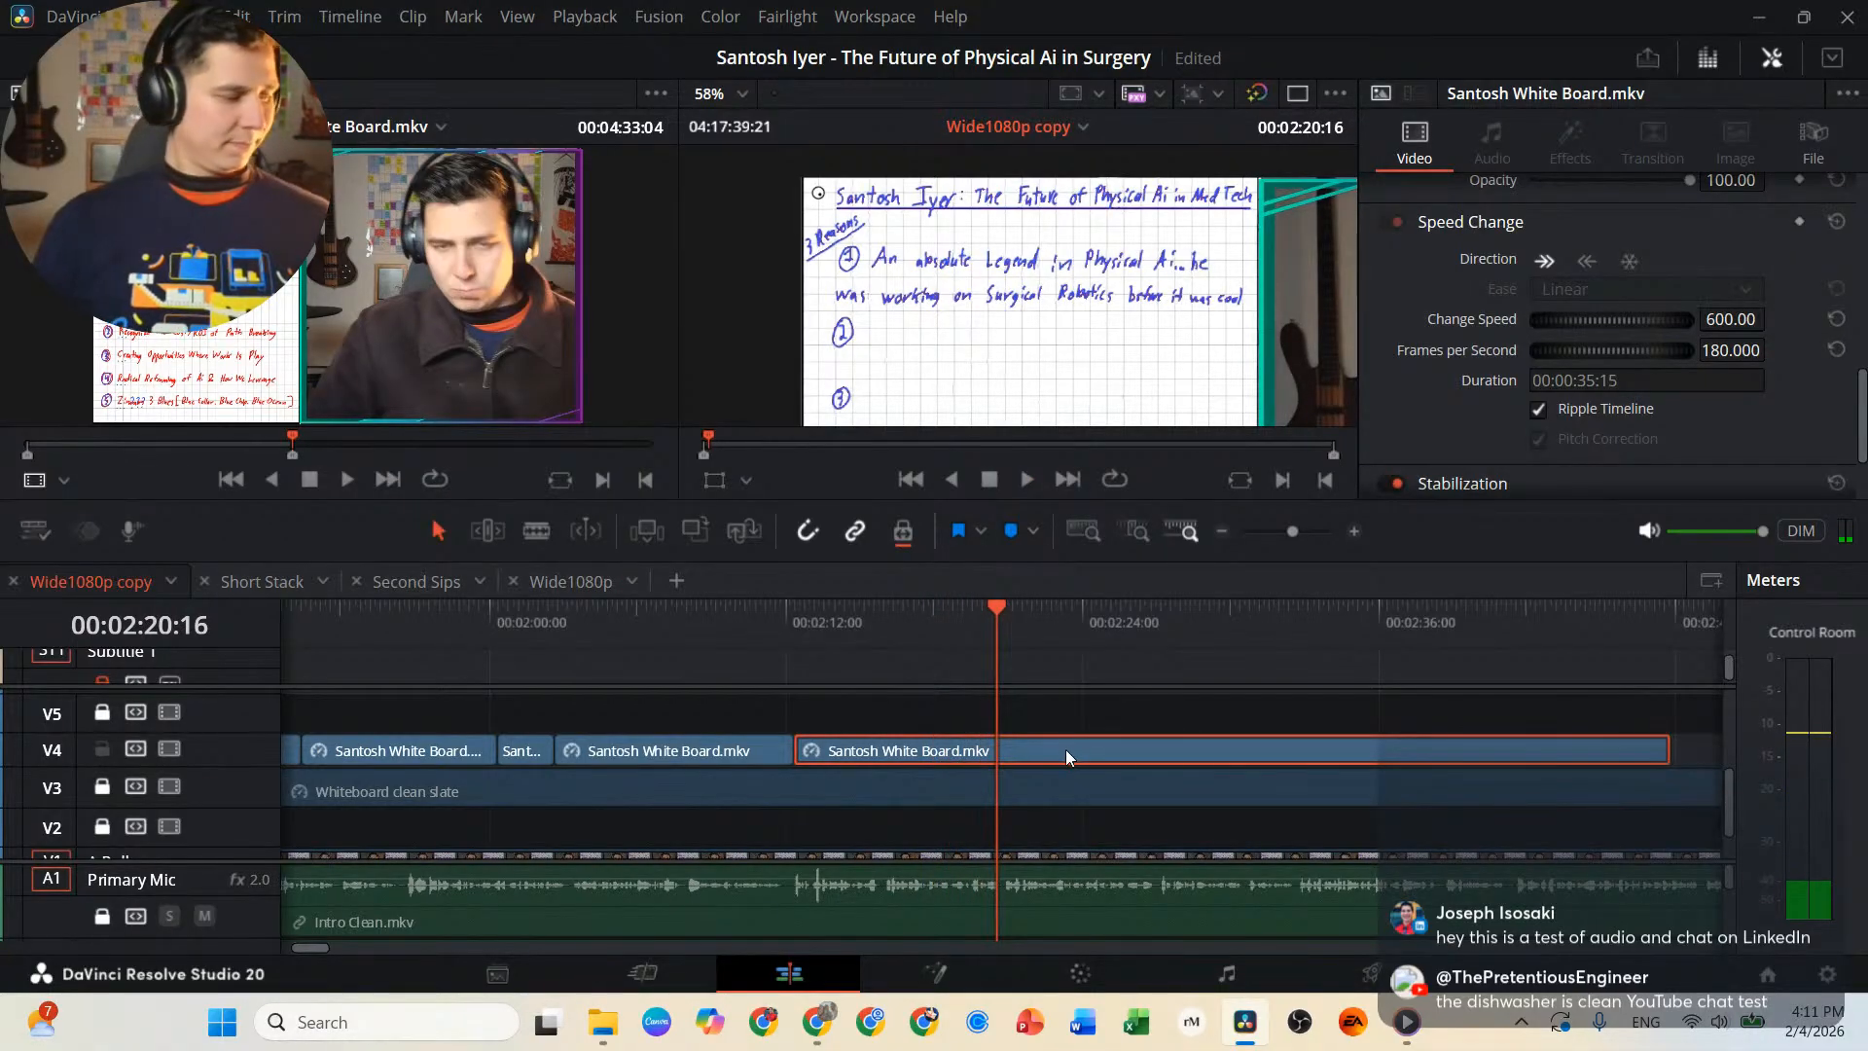
{"action": "key", "text": "b"}
{"action": "left_click", "coordinate": [1018, 750]}
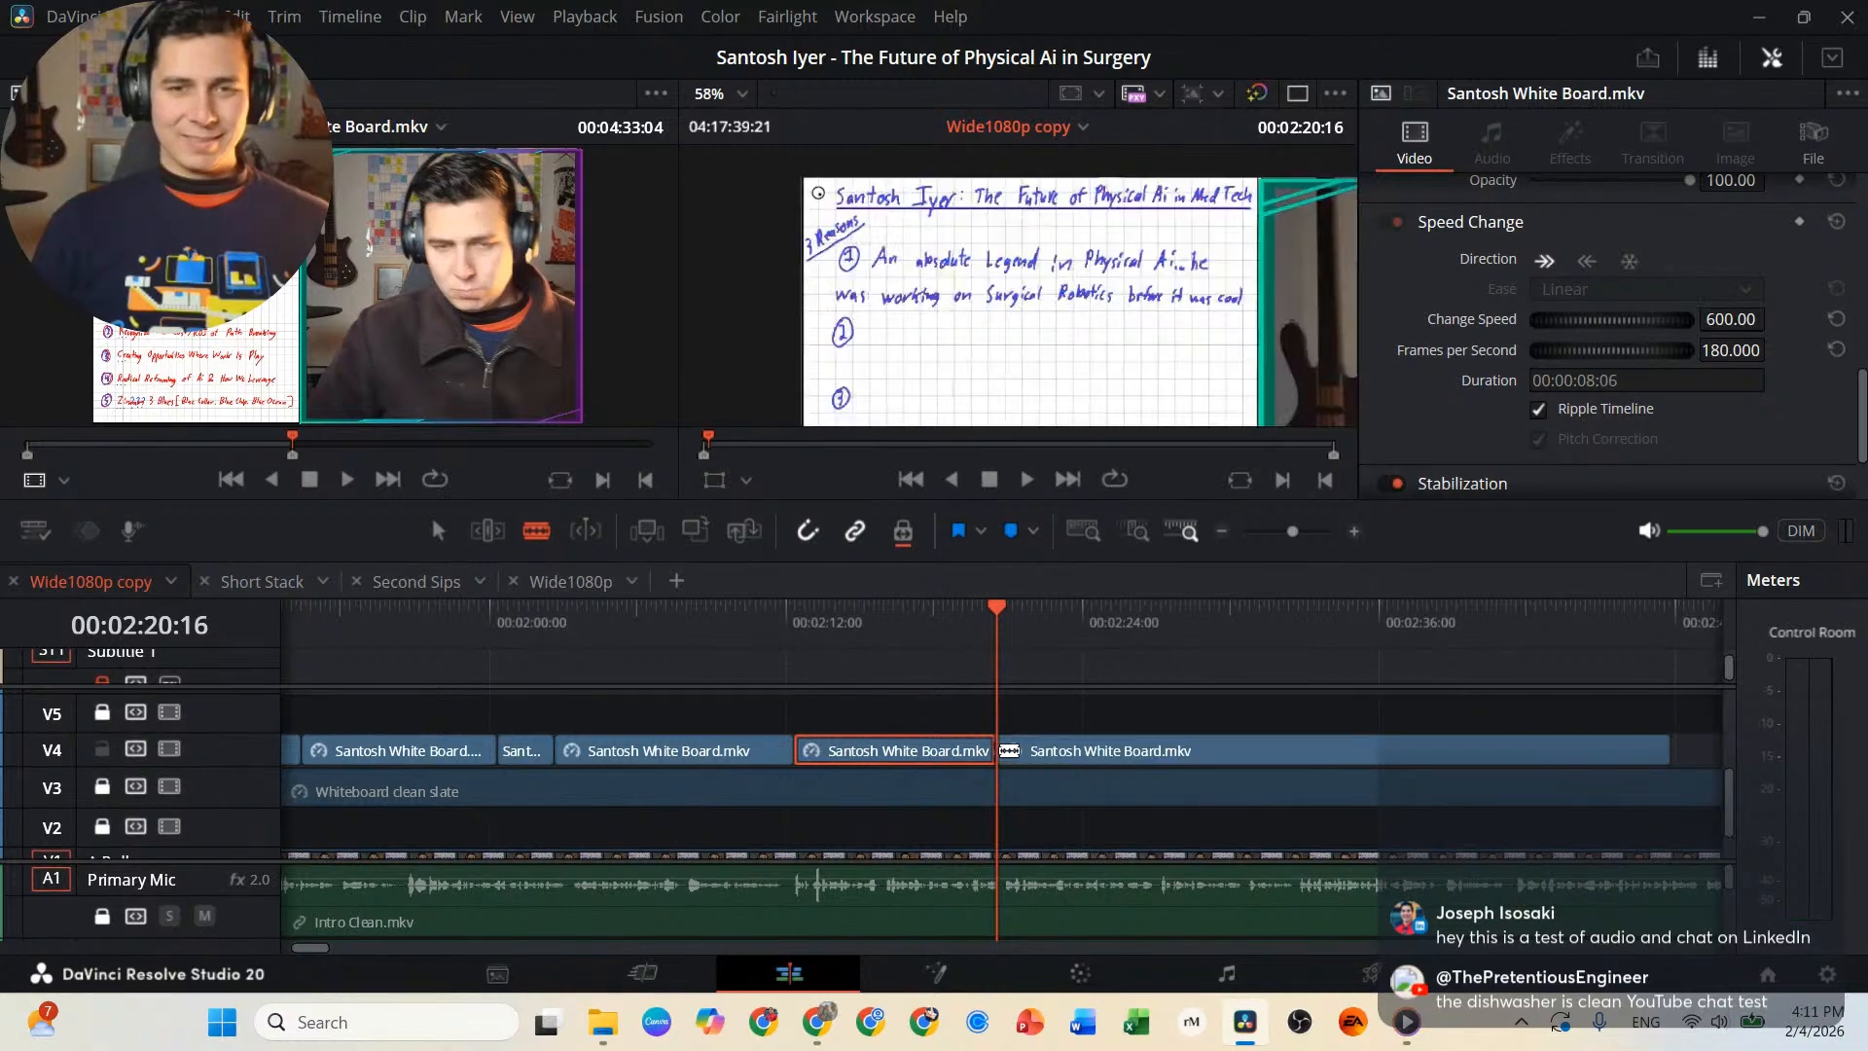
{"action": "key", "text": "a"}
Move the remaining clip further along V4, paste a copy of the first-reason segment at 00:02:20:16 and turn it into a freeze frame.
{"action": "left_click", "coordinate": [1070, 751]}
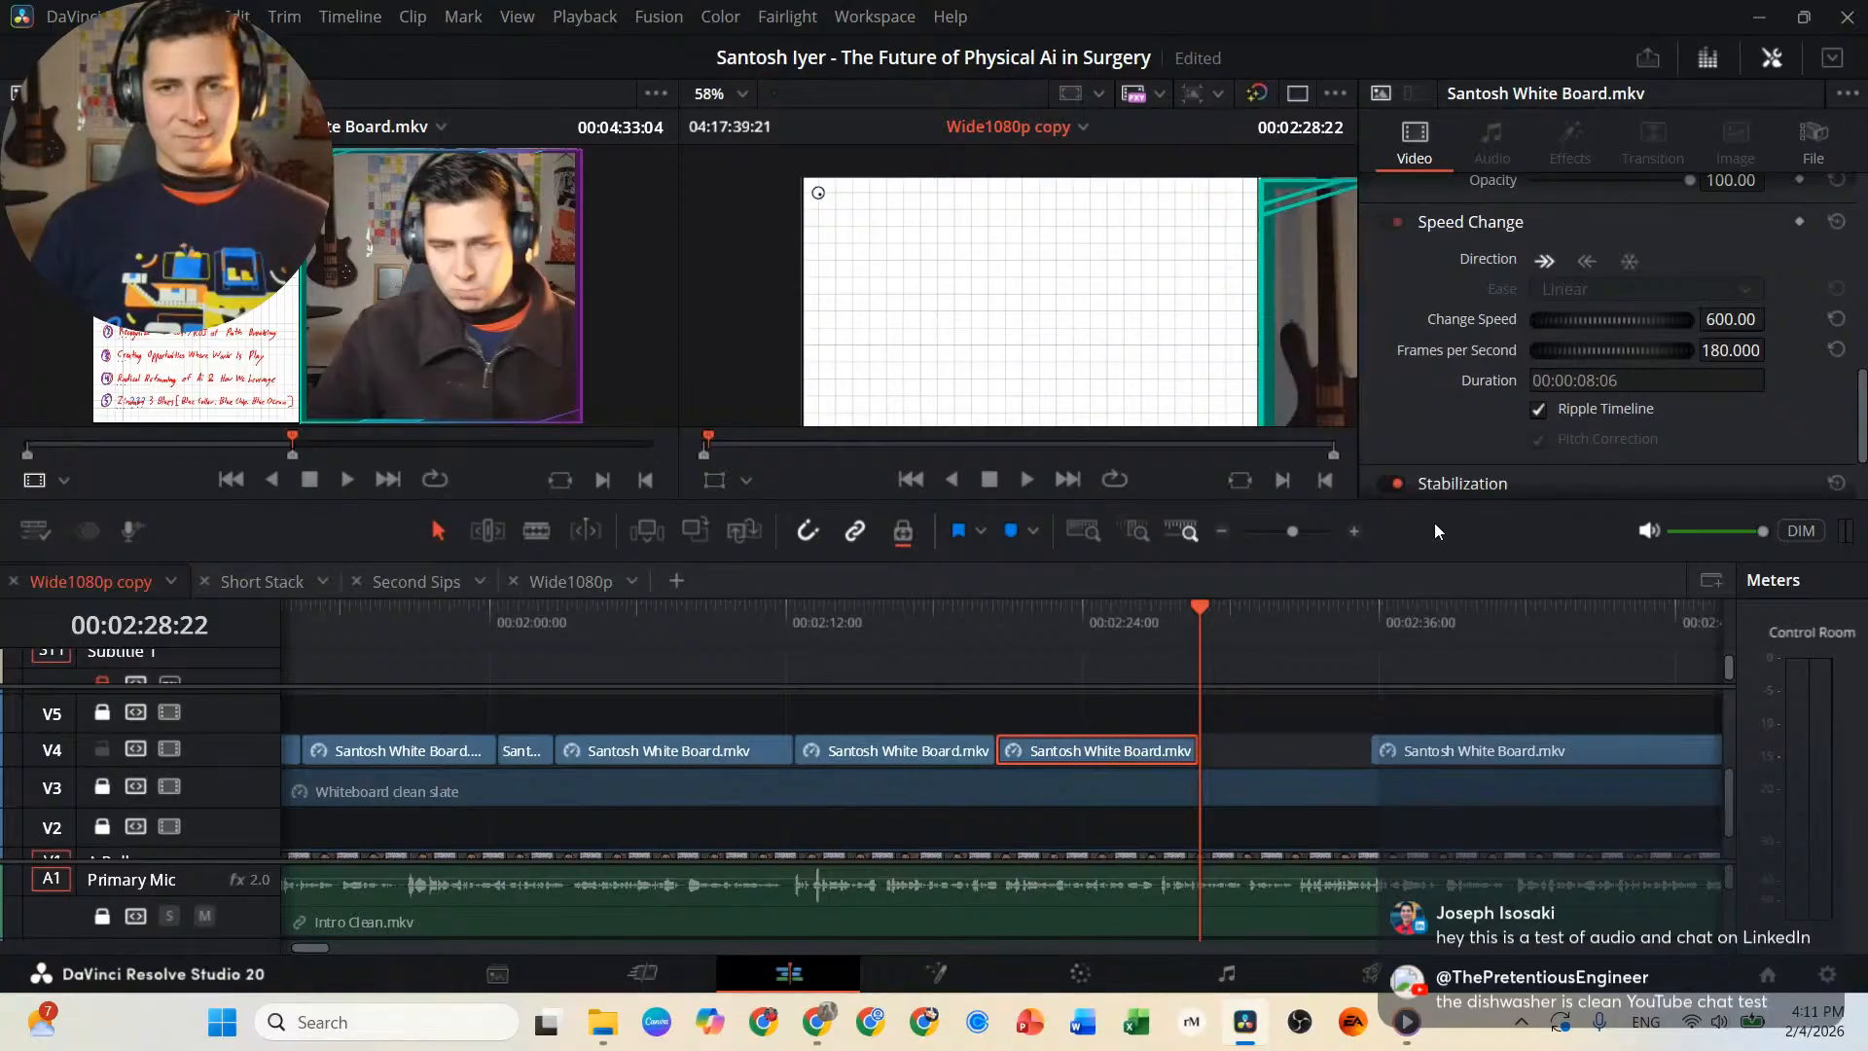
{"action": "left_click", "coordinate": [1628, 261]}
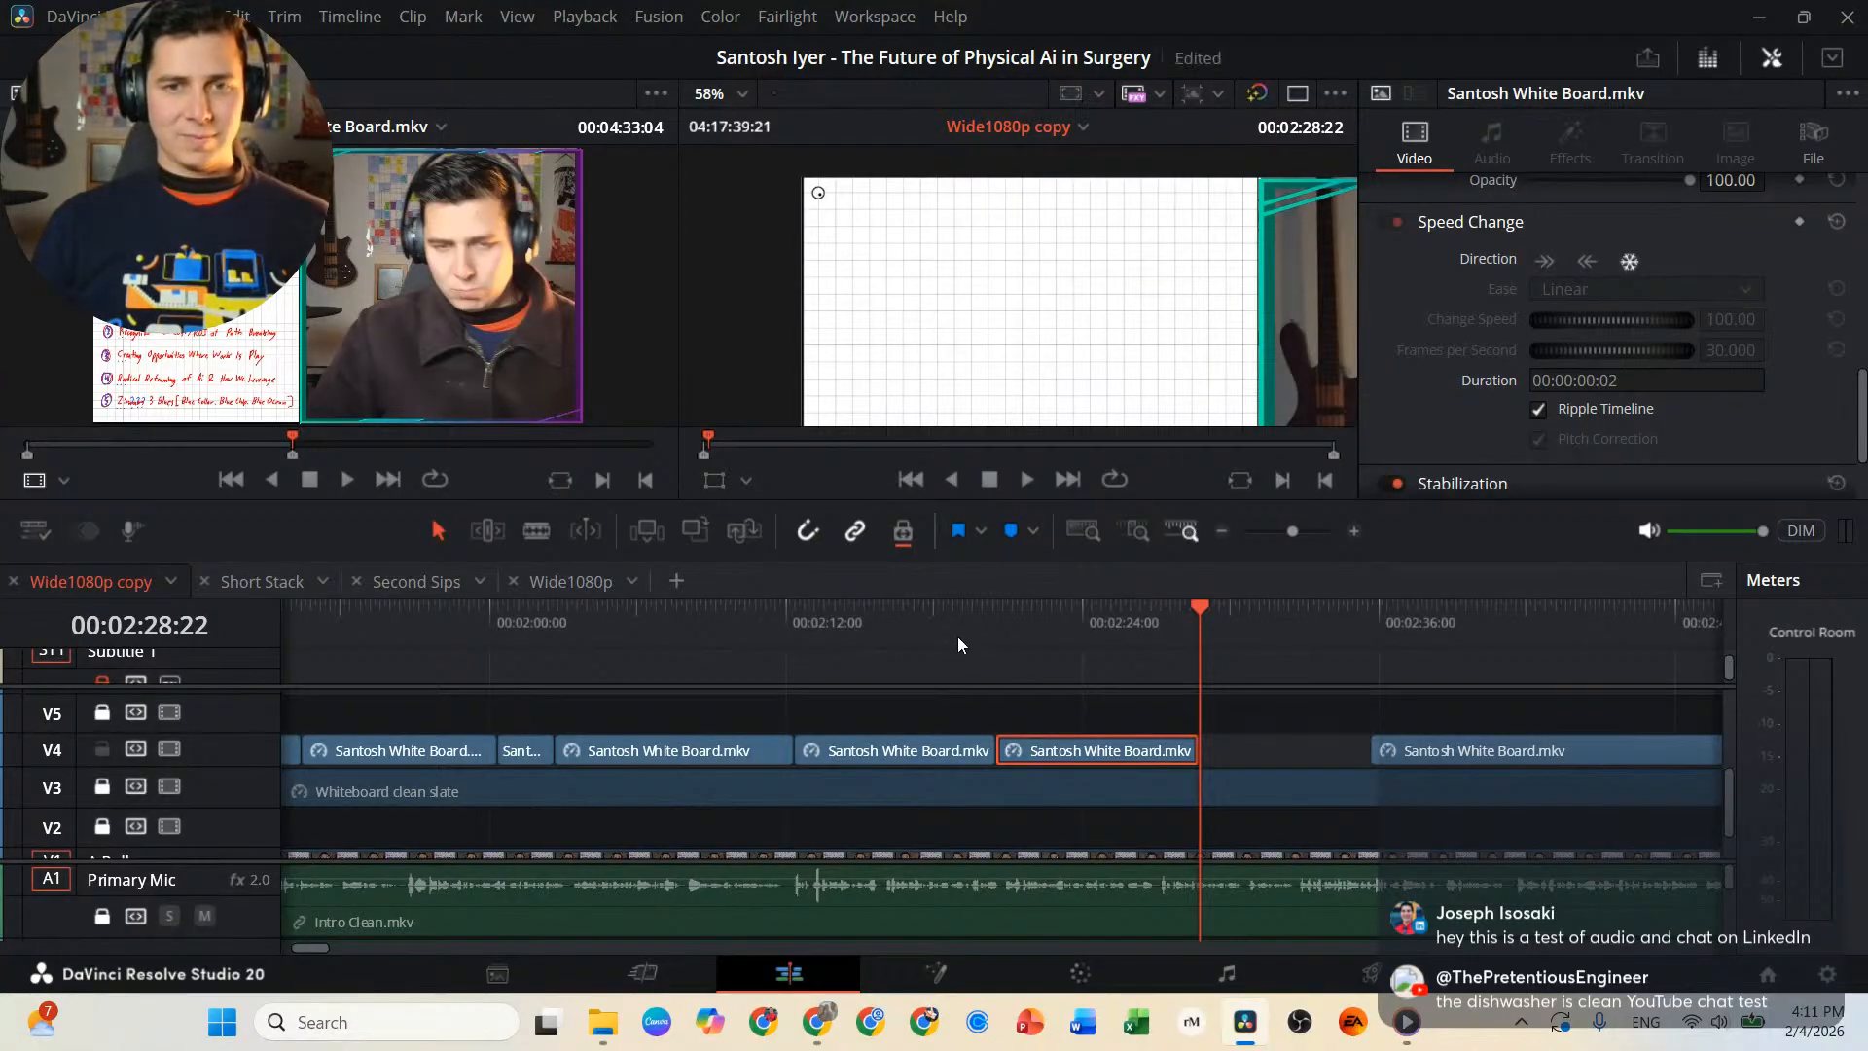
{"action": "key", "text": "space"}
{"action": "scroll", "coordinate": [1059, 763], "scroll_direction": "right", "scroll_amount": 3}
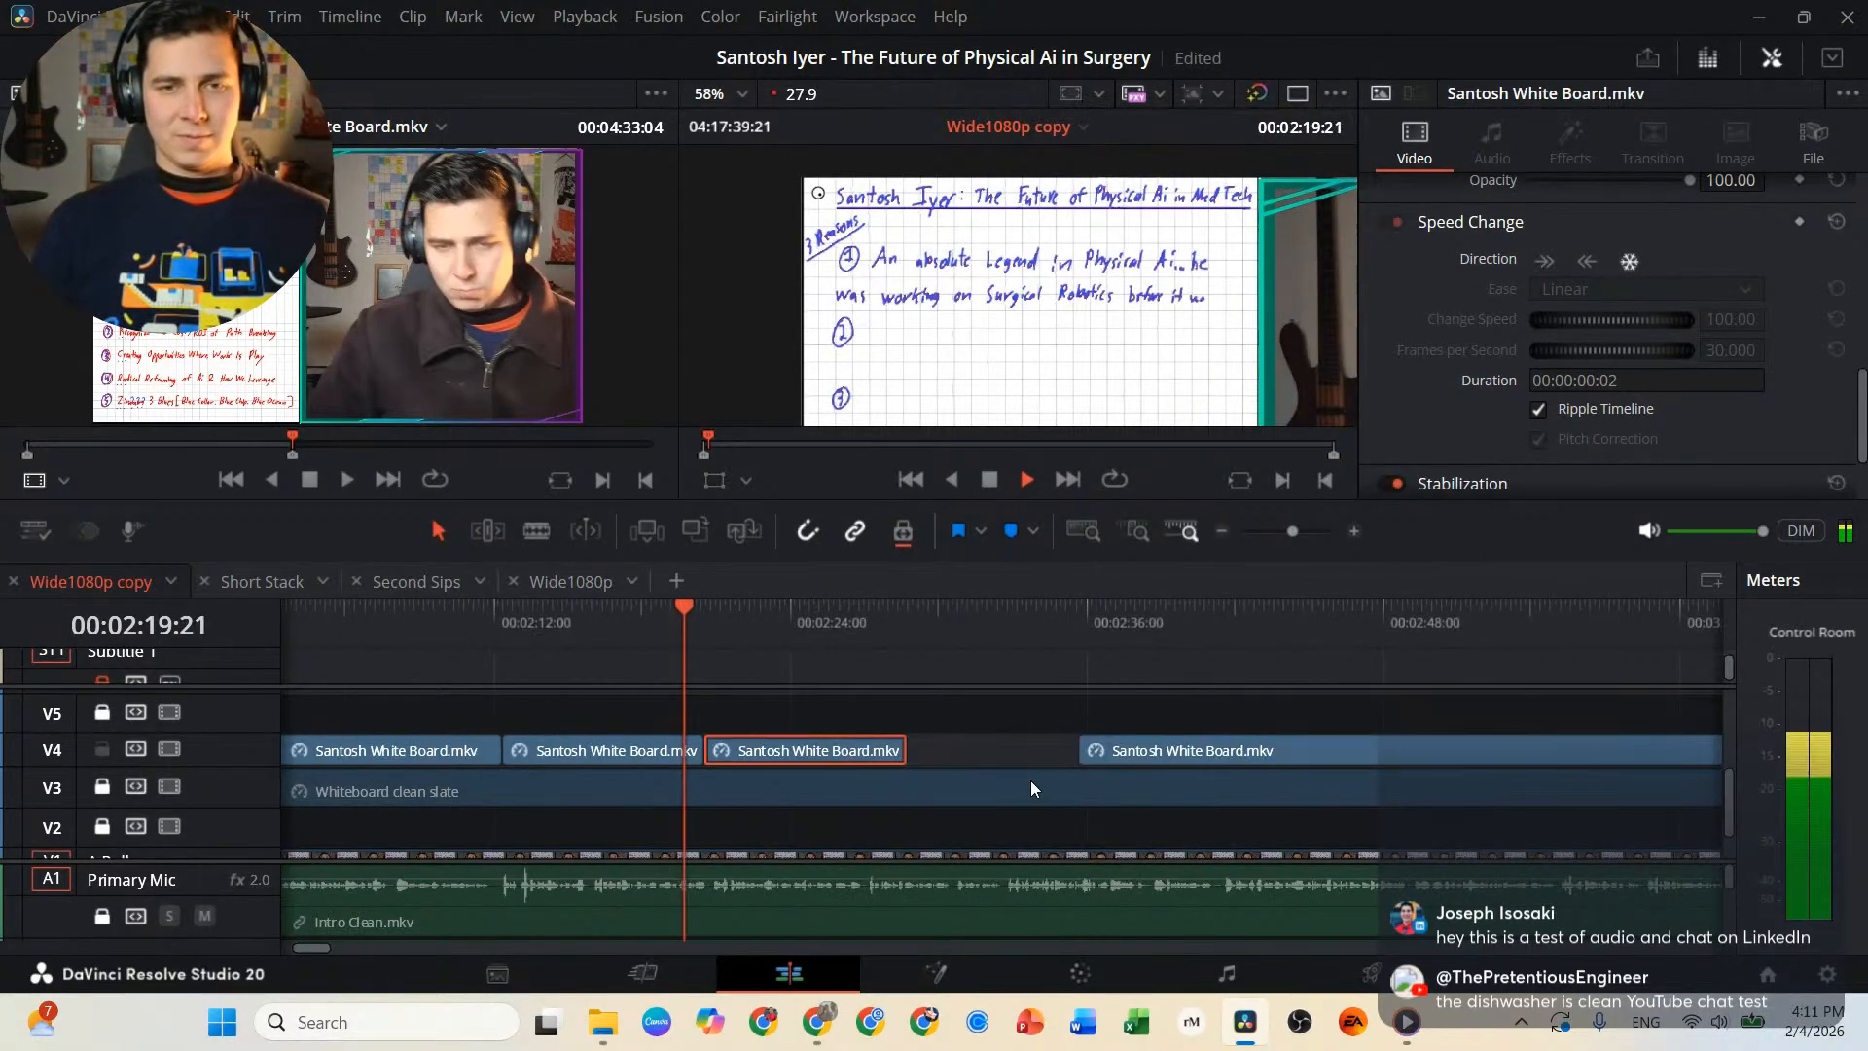
Lengthen the first-reason freeze frame to about 00:02:32, attach the remaining whiteboard clip to its end and play it back.
{"action": "left_click_drag", "start_coordinate": [995, 749], "coordinate": [1515, 753]}
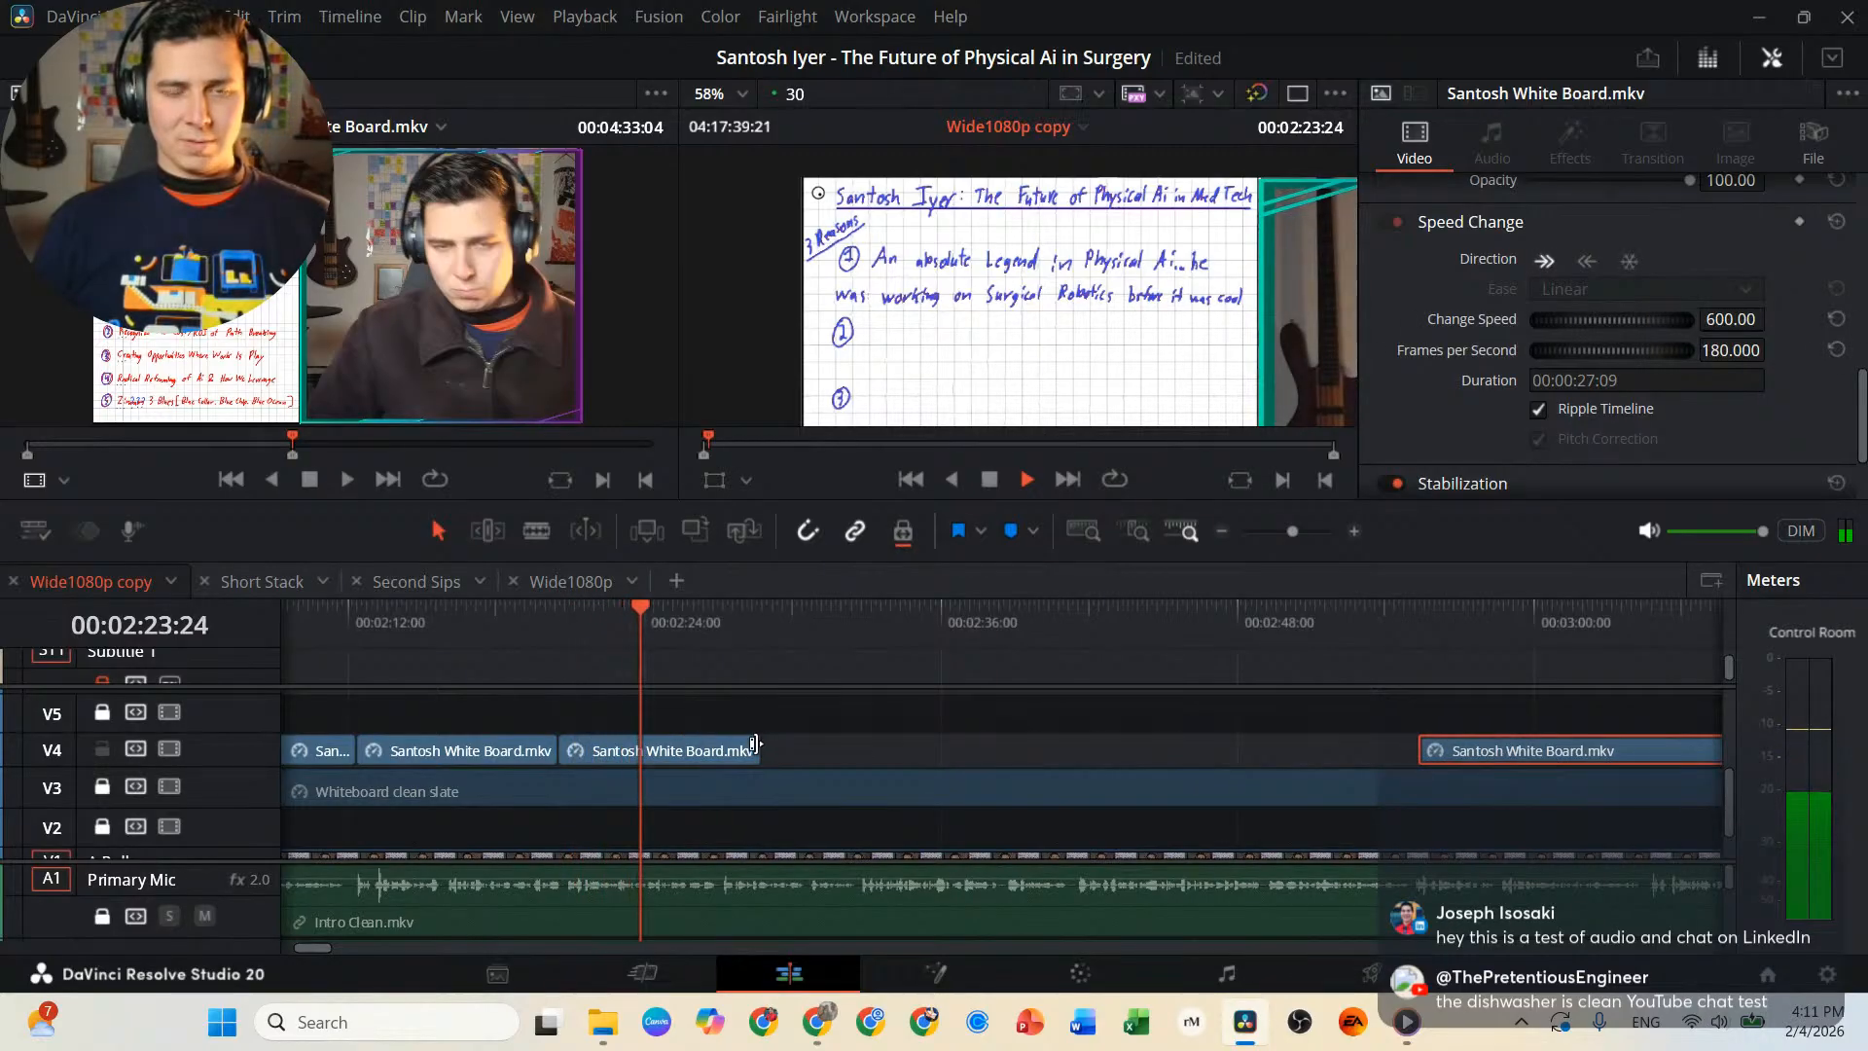
{"action": "left_click", "coordinate": [757, 749]}
{"action": "left_click_drag", "start_coordinate": [755, 747], "coordinate": [1071, 749]}
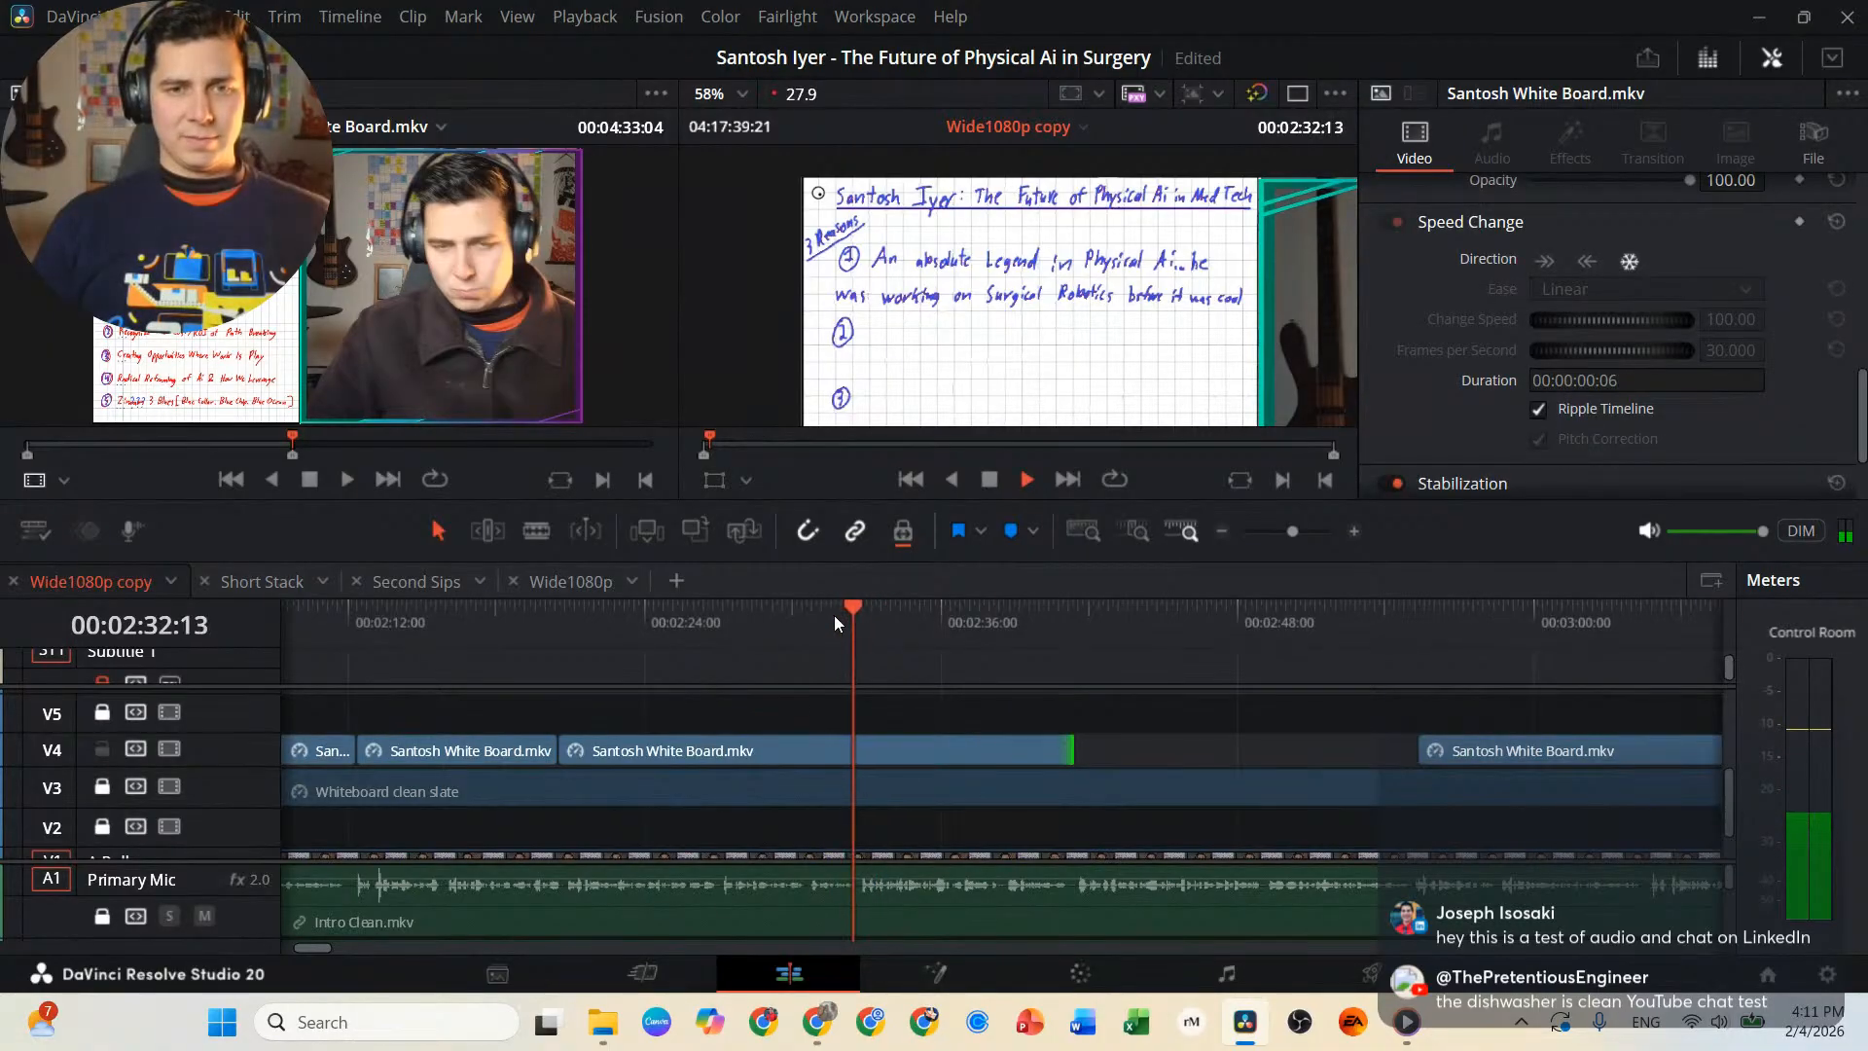
{"action": "left_click_drag", "start_coordinate": [1082, 749], "coordinate": [861, 750]}
{"action": "left_click_drag", "start_coordinate": [1495, 750], "coordinate": [950, 750]}
{"action": "key", "text": "space"}
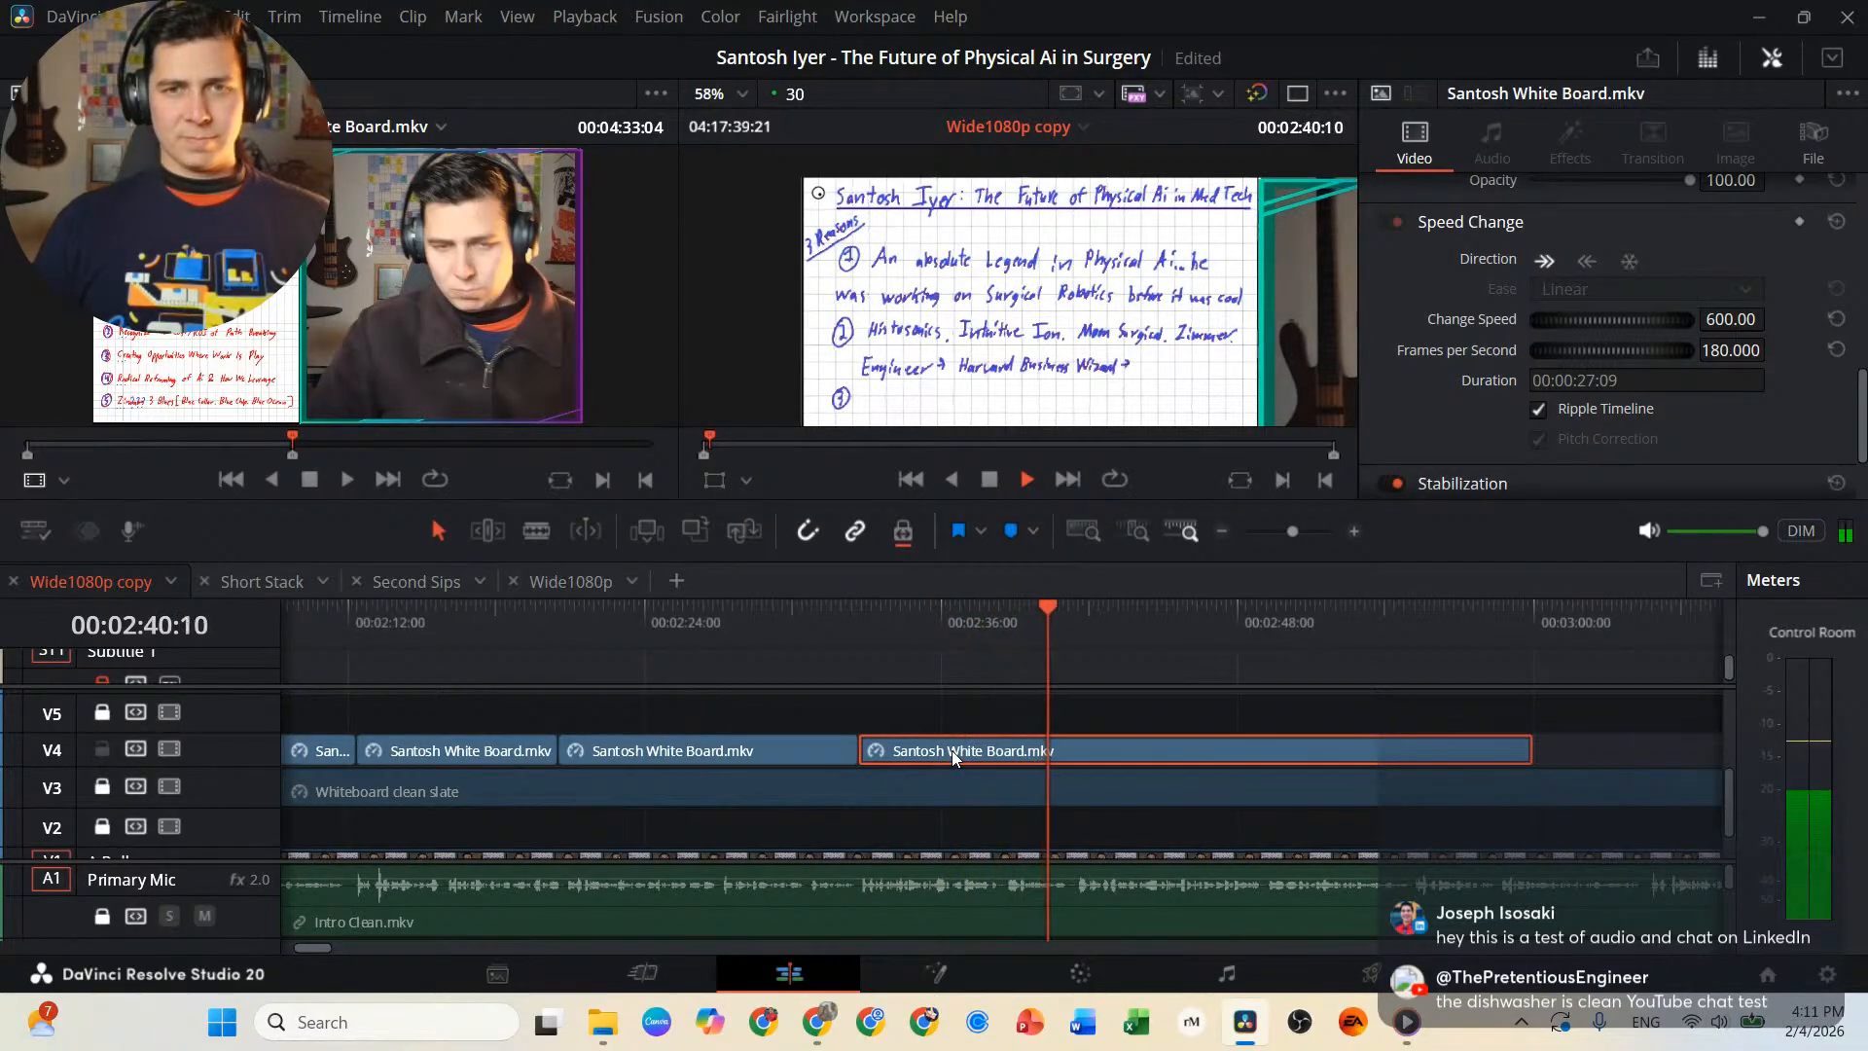
Split the whiteboard clip at 00:02:42:00, after the second reason is written, and move the remainder further along V4.
{"action": "key", "text": "space"}
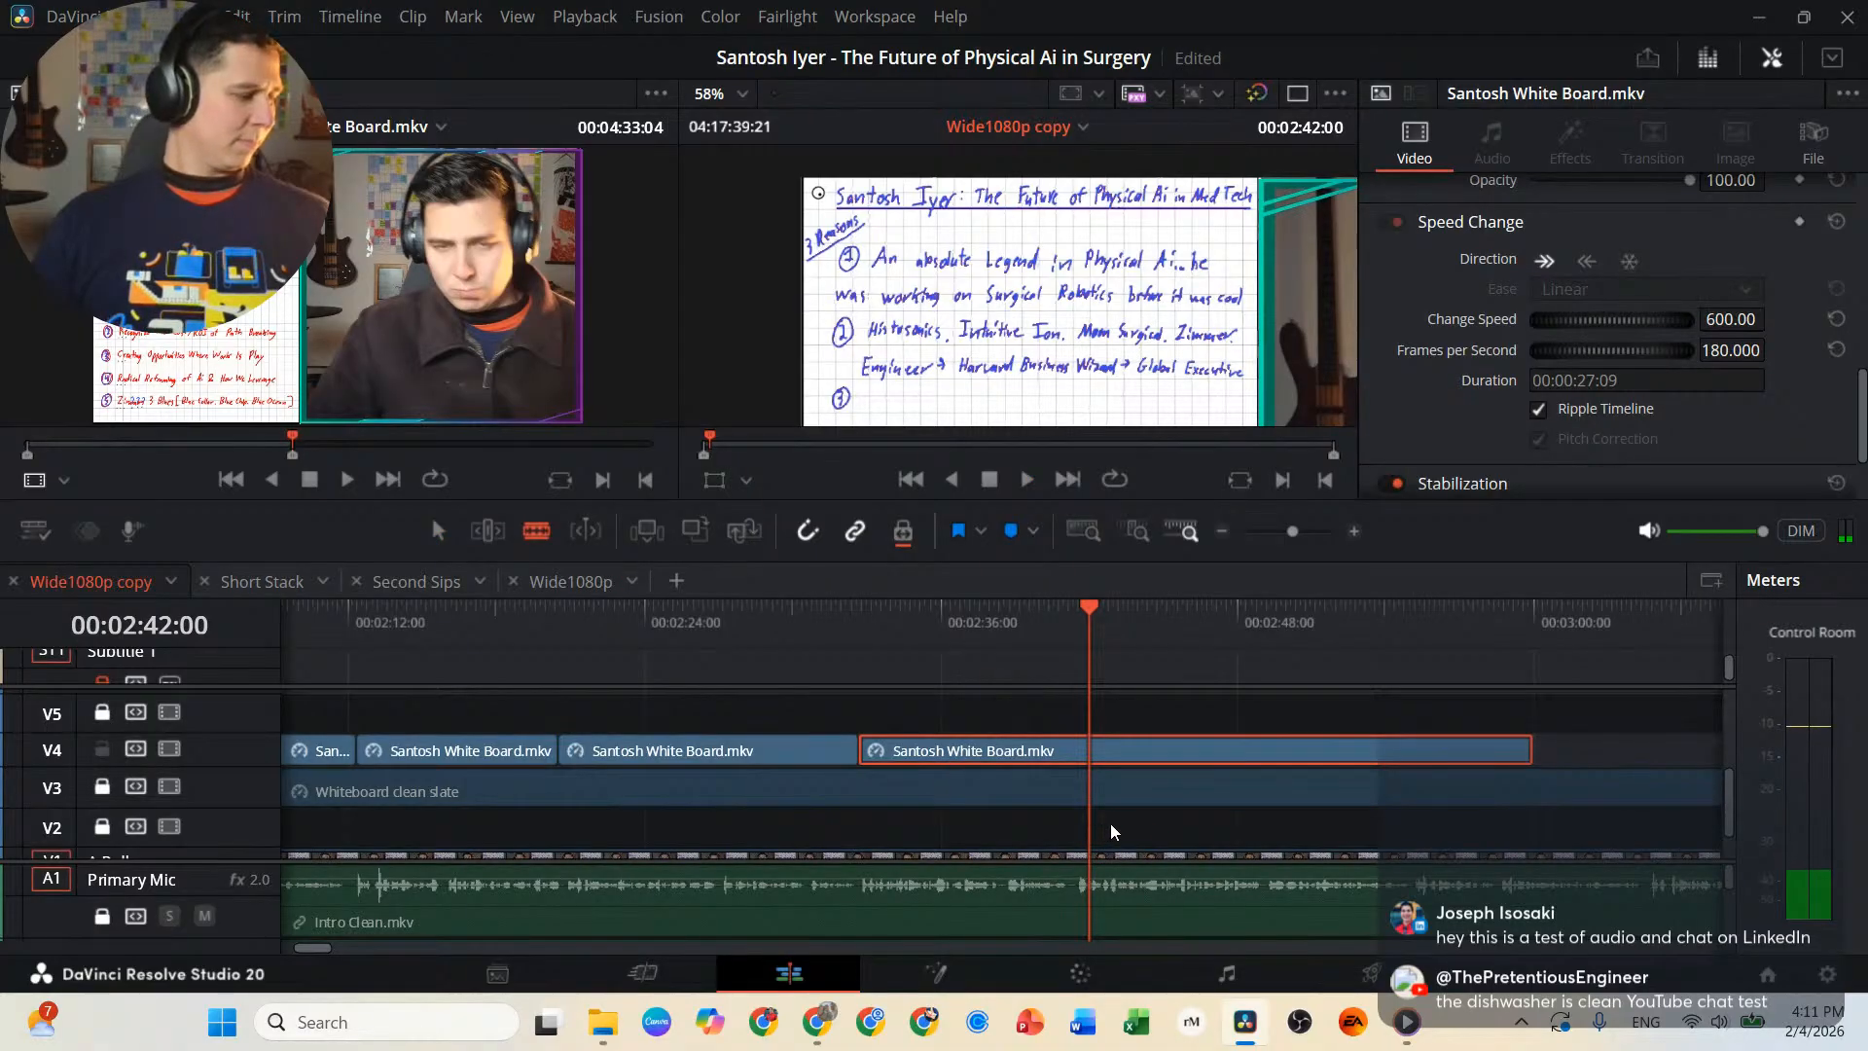
{"action": "key", "text": "ctrl+b"}
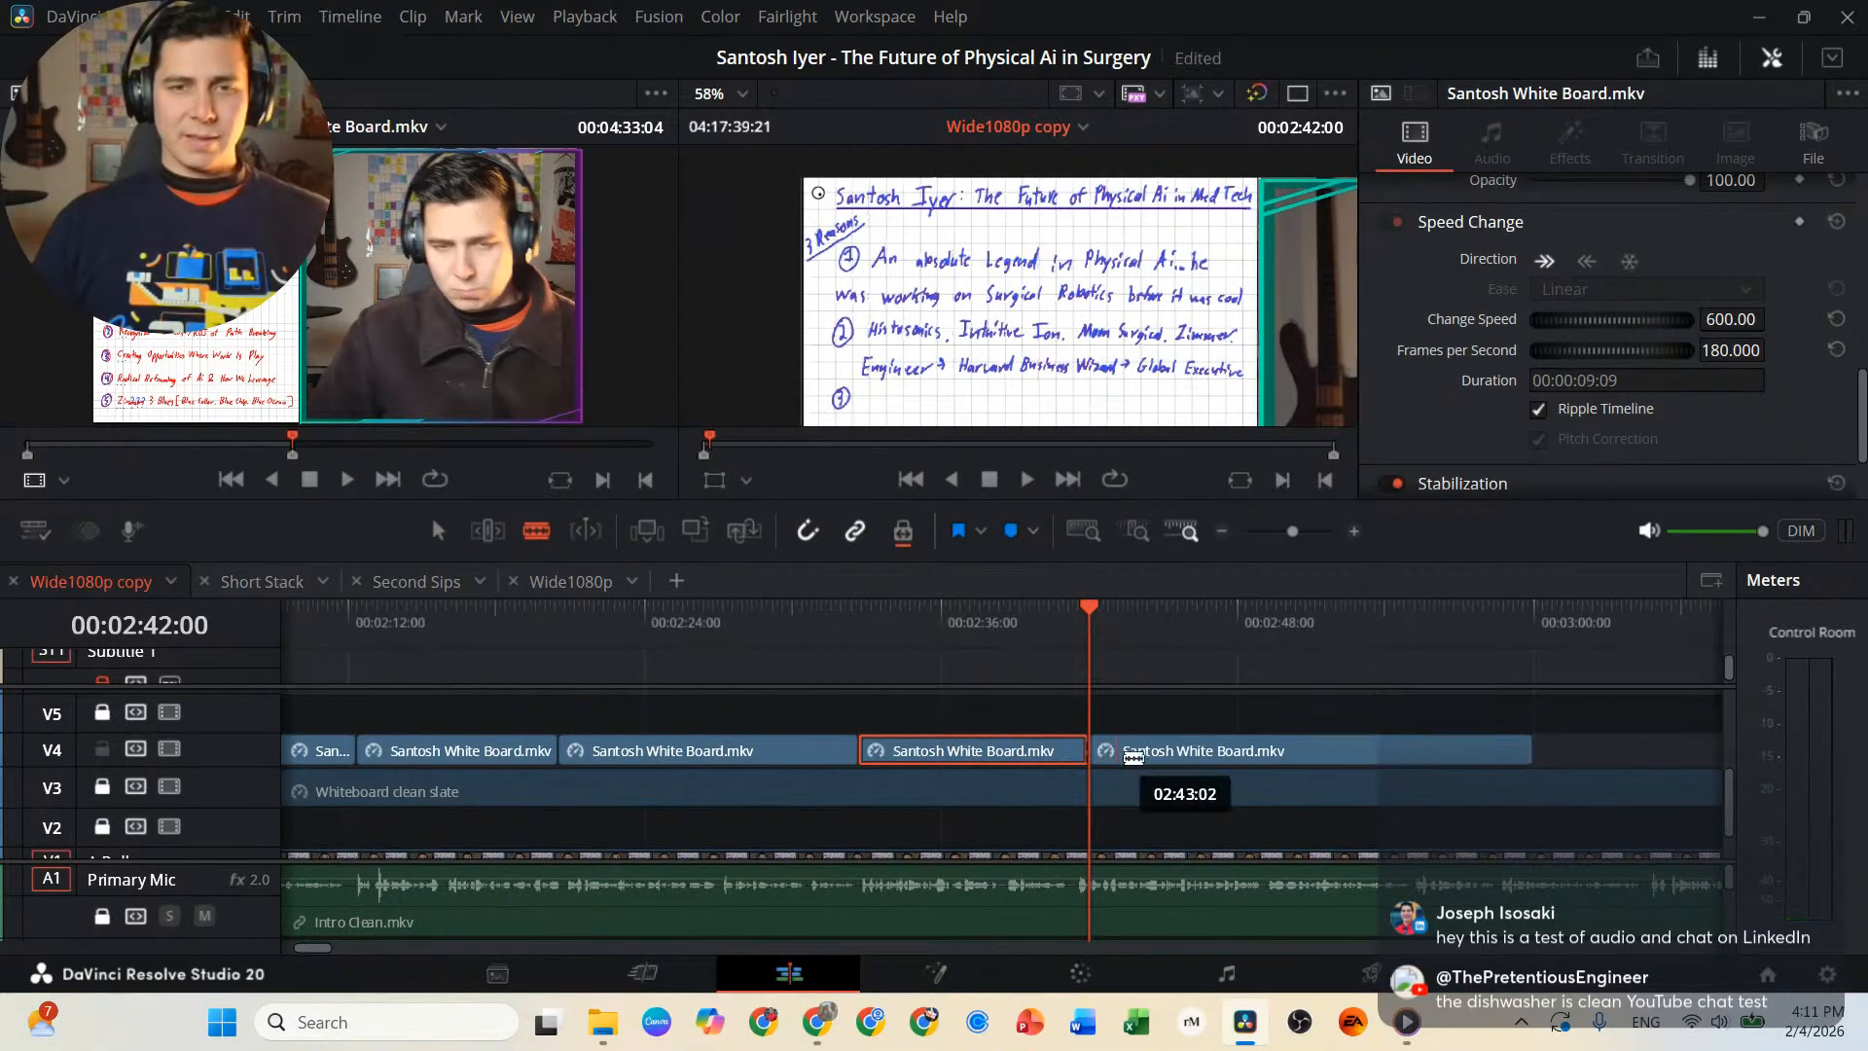
{"action": "left_click_drag", "start_coordinate": [1154, 749], "coordinate": [1541, 751]}
Paste a copy of the second-reason segment at 00:02:42:00 on V4, turn it into a freeze frame and play it back.
{"action": "left_click", "coordinate": [989, 758]}
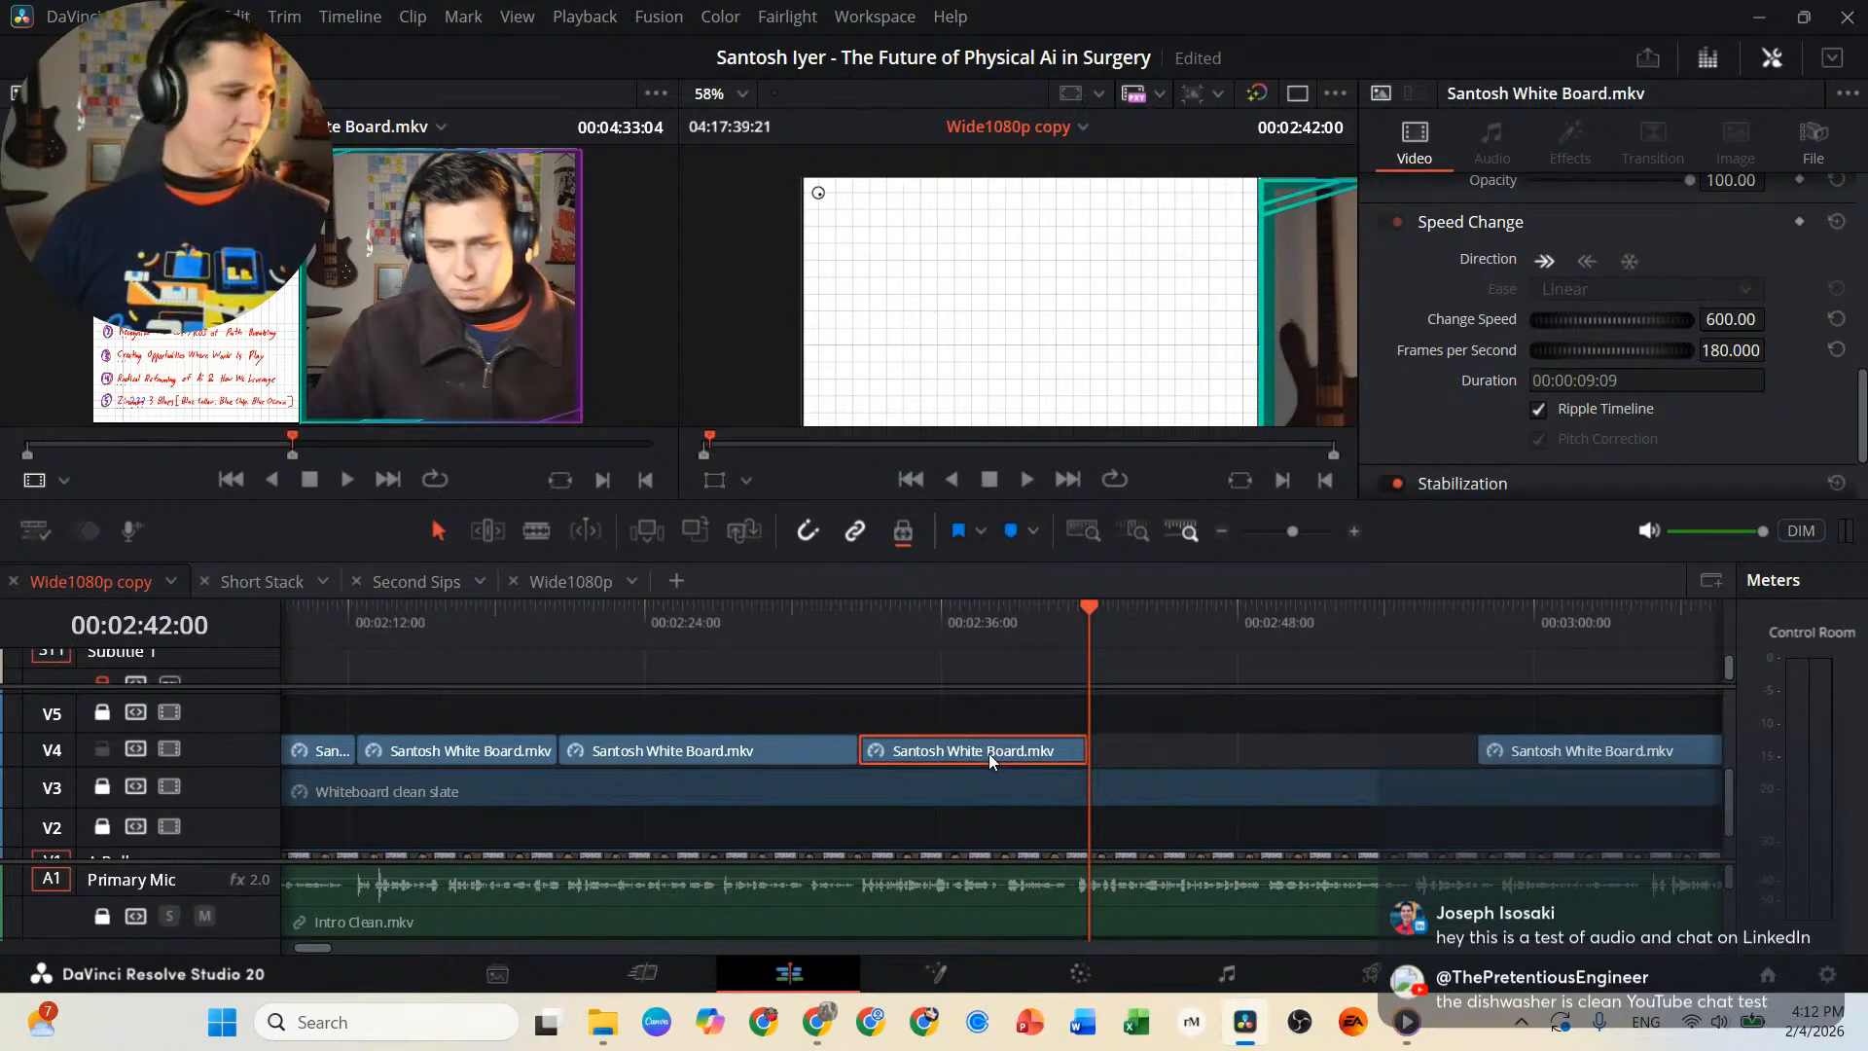
{"action": "key", "text": "ctrl+v"}
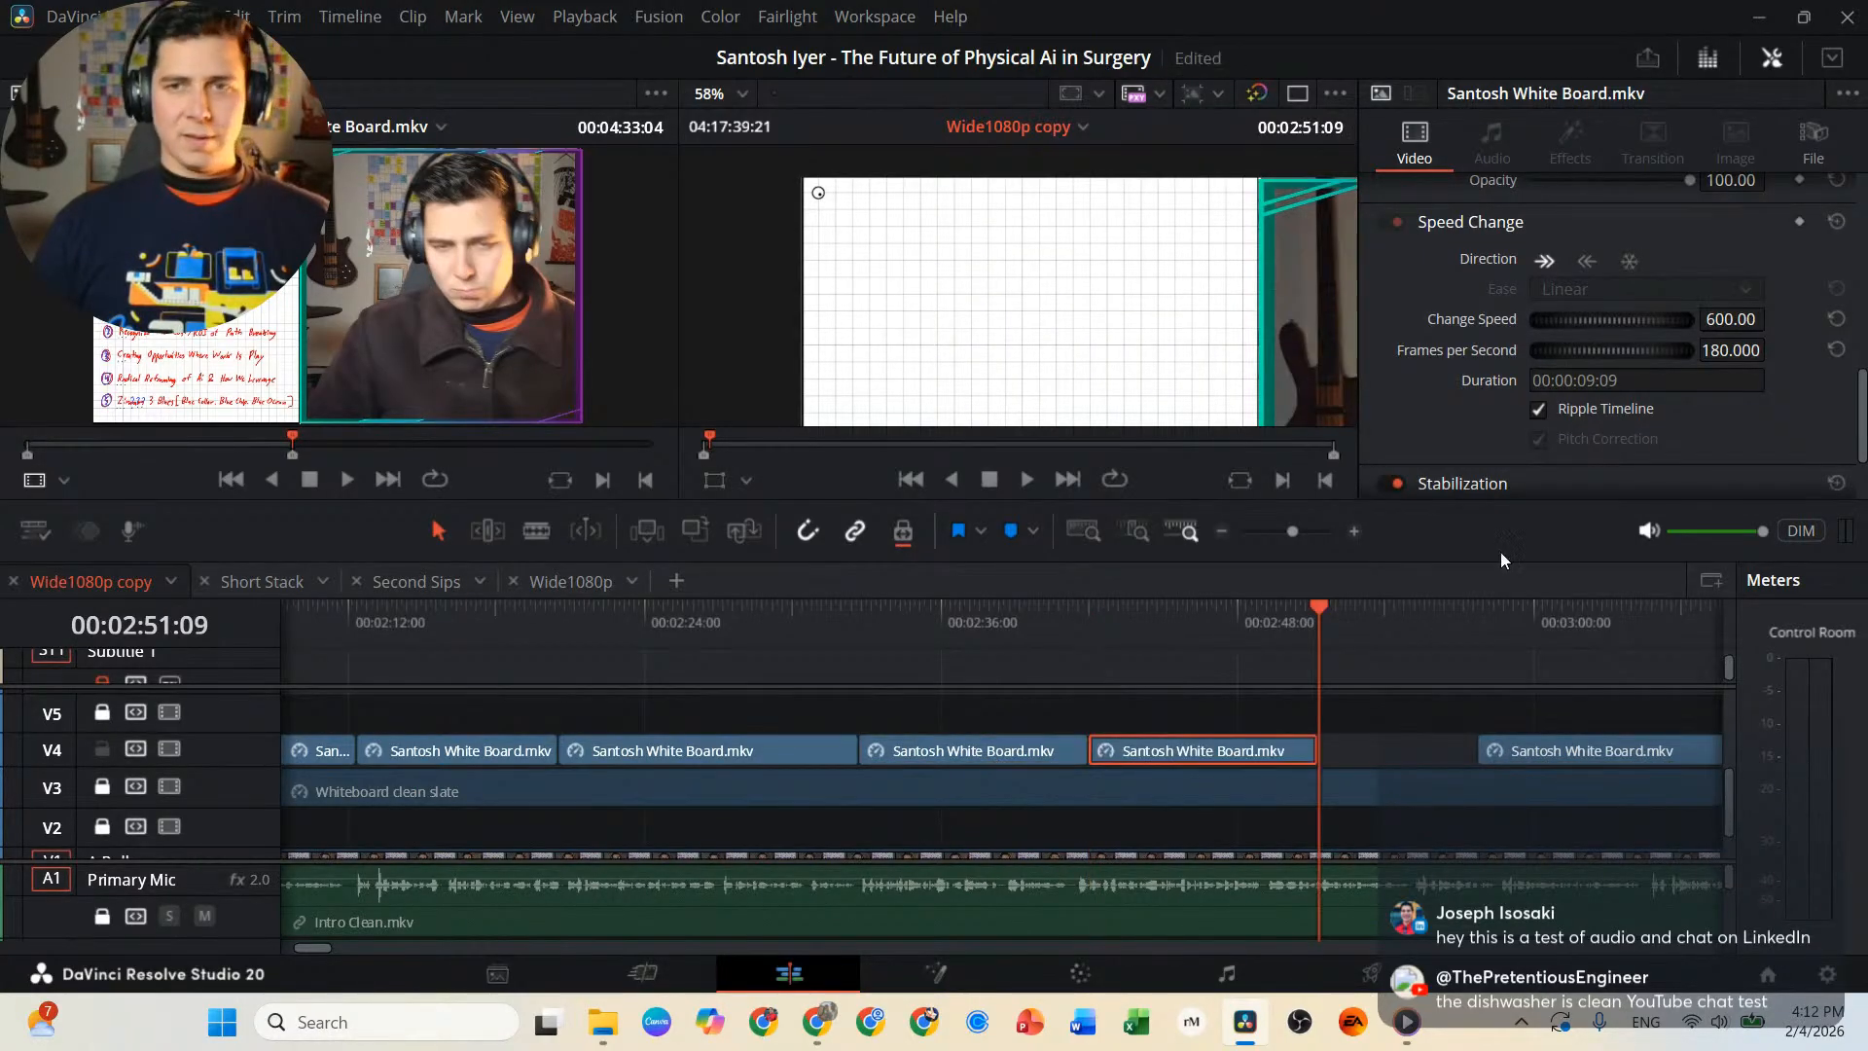
{"action": "left_click", "coordinate": [1628, 259]}
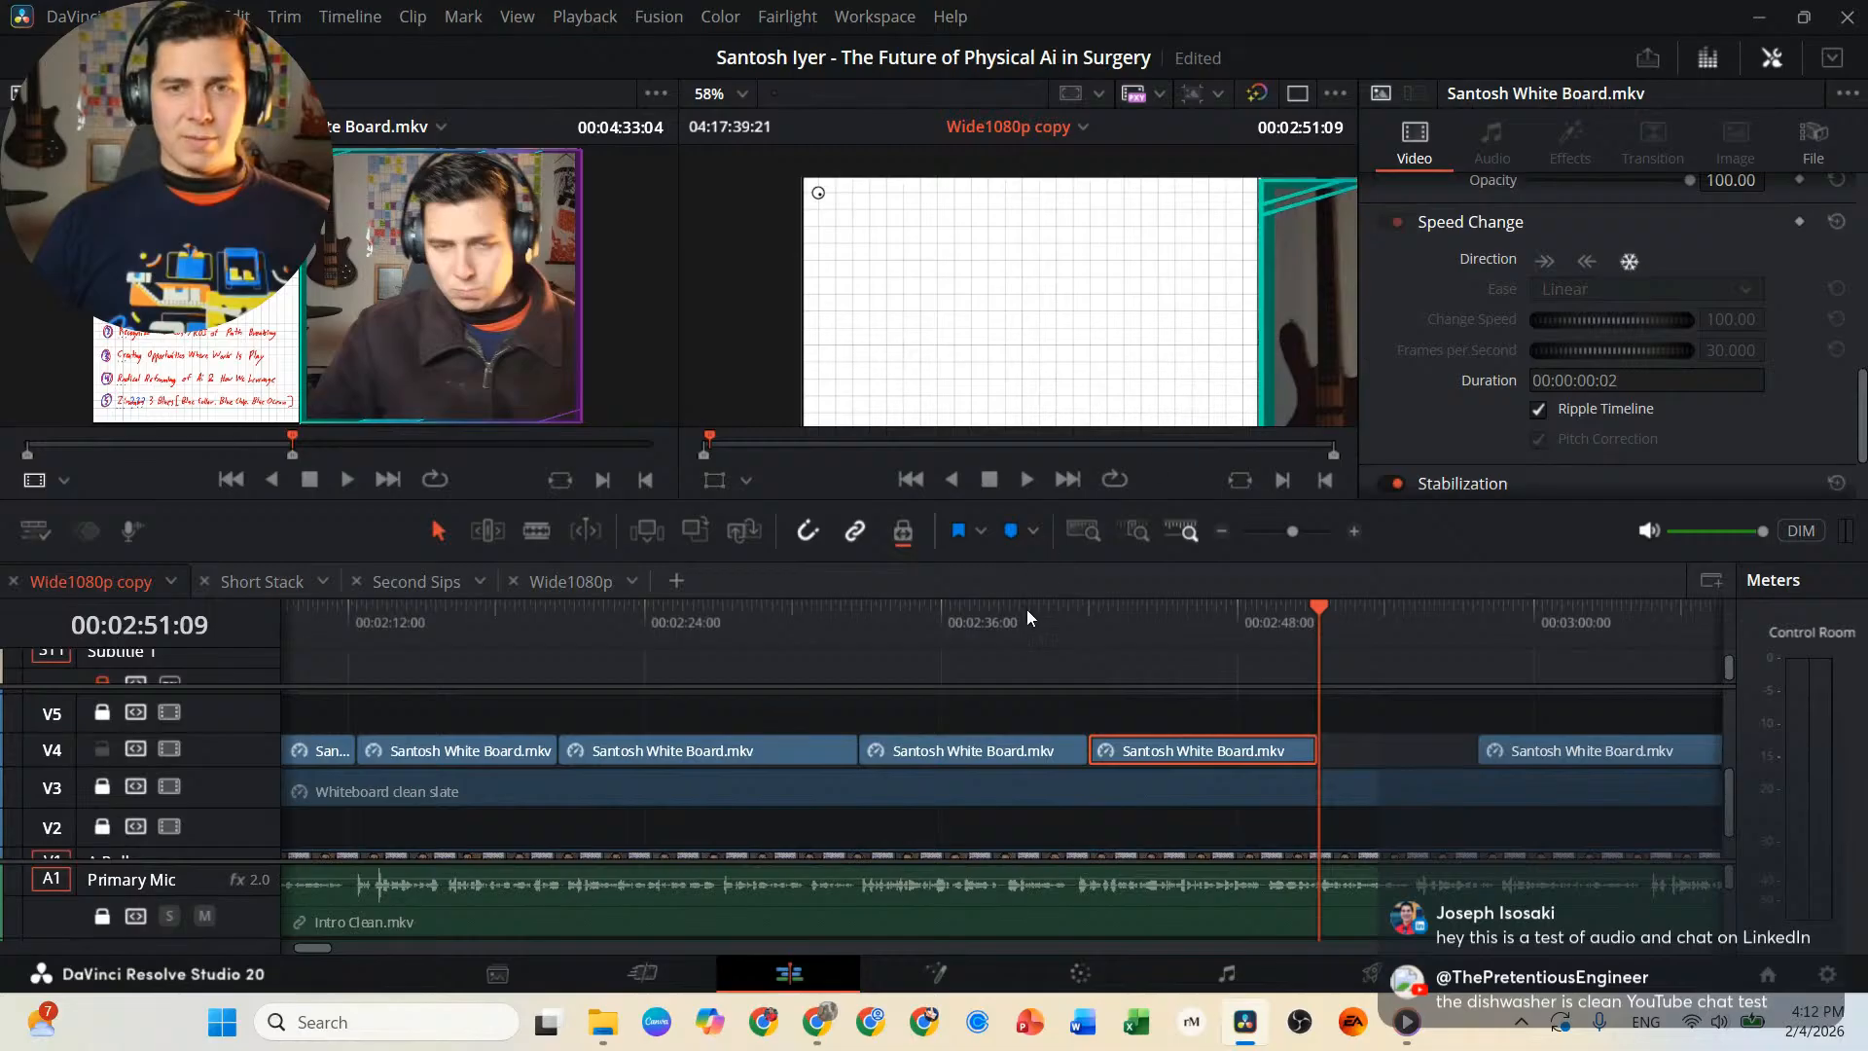
{"action": "left_click", "coordinate": [1054, 631]}
{"action": "key", "text": "space"}
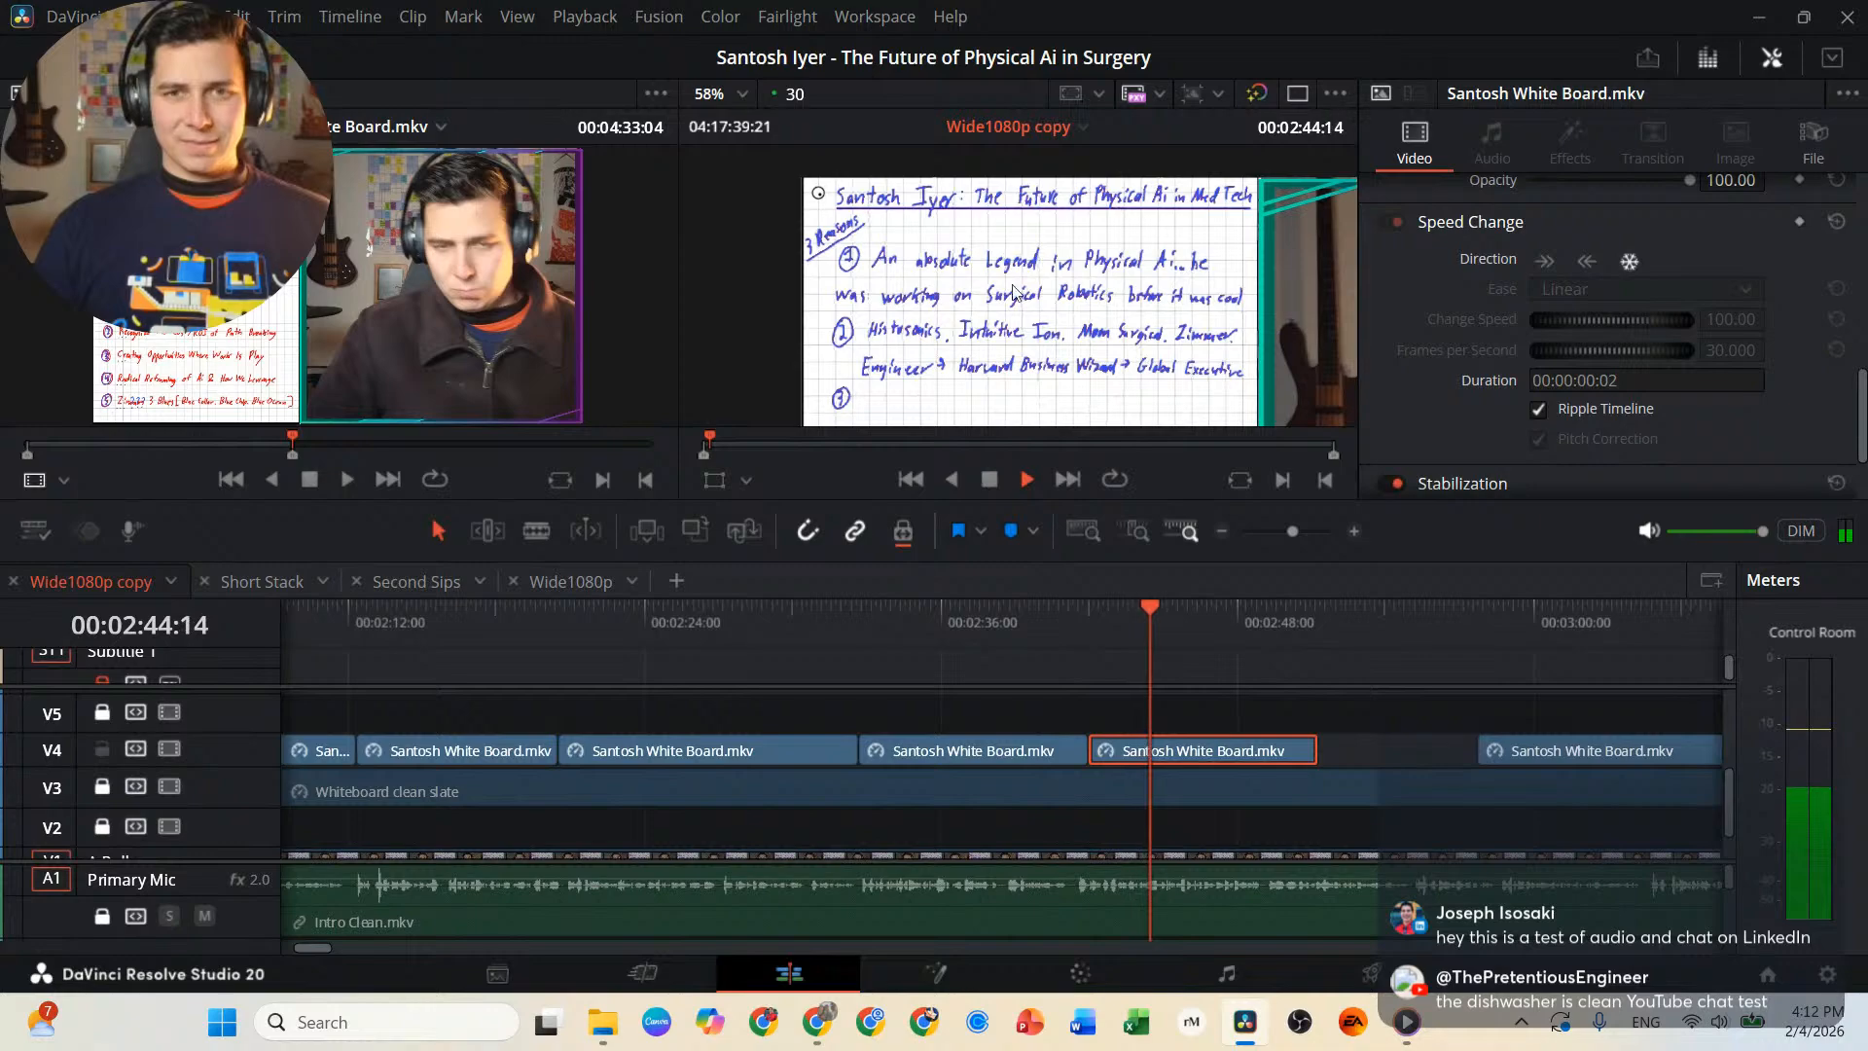
Lengthen the second-reason freeze frame past 00:03:05 and move the remaining whiteboard clip further along V4 to make room.
{"action": "key", "text": "space"}
{"action": "scroll", "coordinate": [1025, 331], "scroll_direction": "up", "scroll_amount": 1}
{"action": "scroll", "coordinate": [1024, 331], "scroll_direction": "down", "scroll_amount": 1}
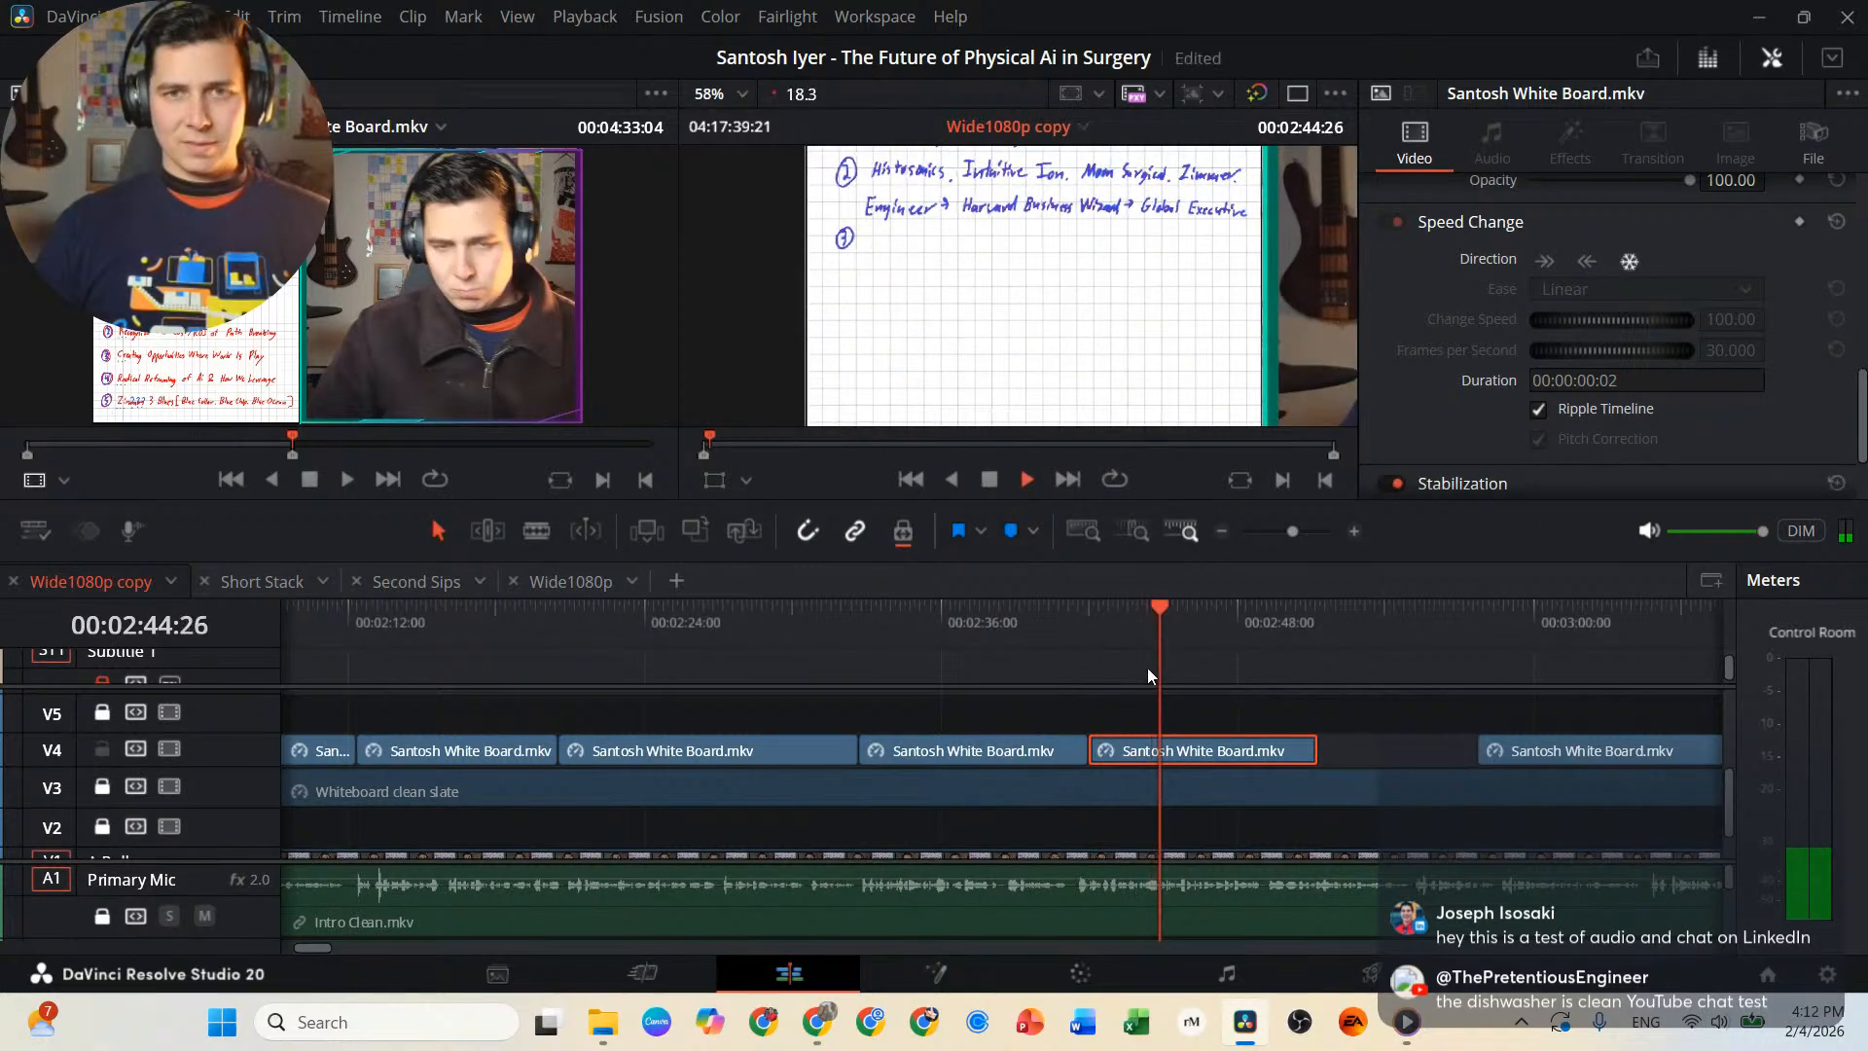
{"action": "left_click_drag", "start_coordinate": [1317, 750], "coordinate": [1389, 747]}
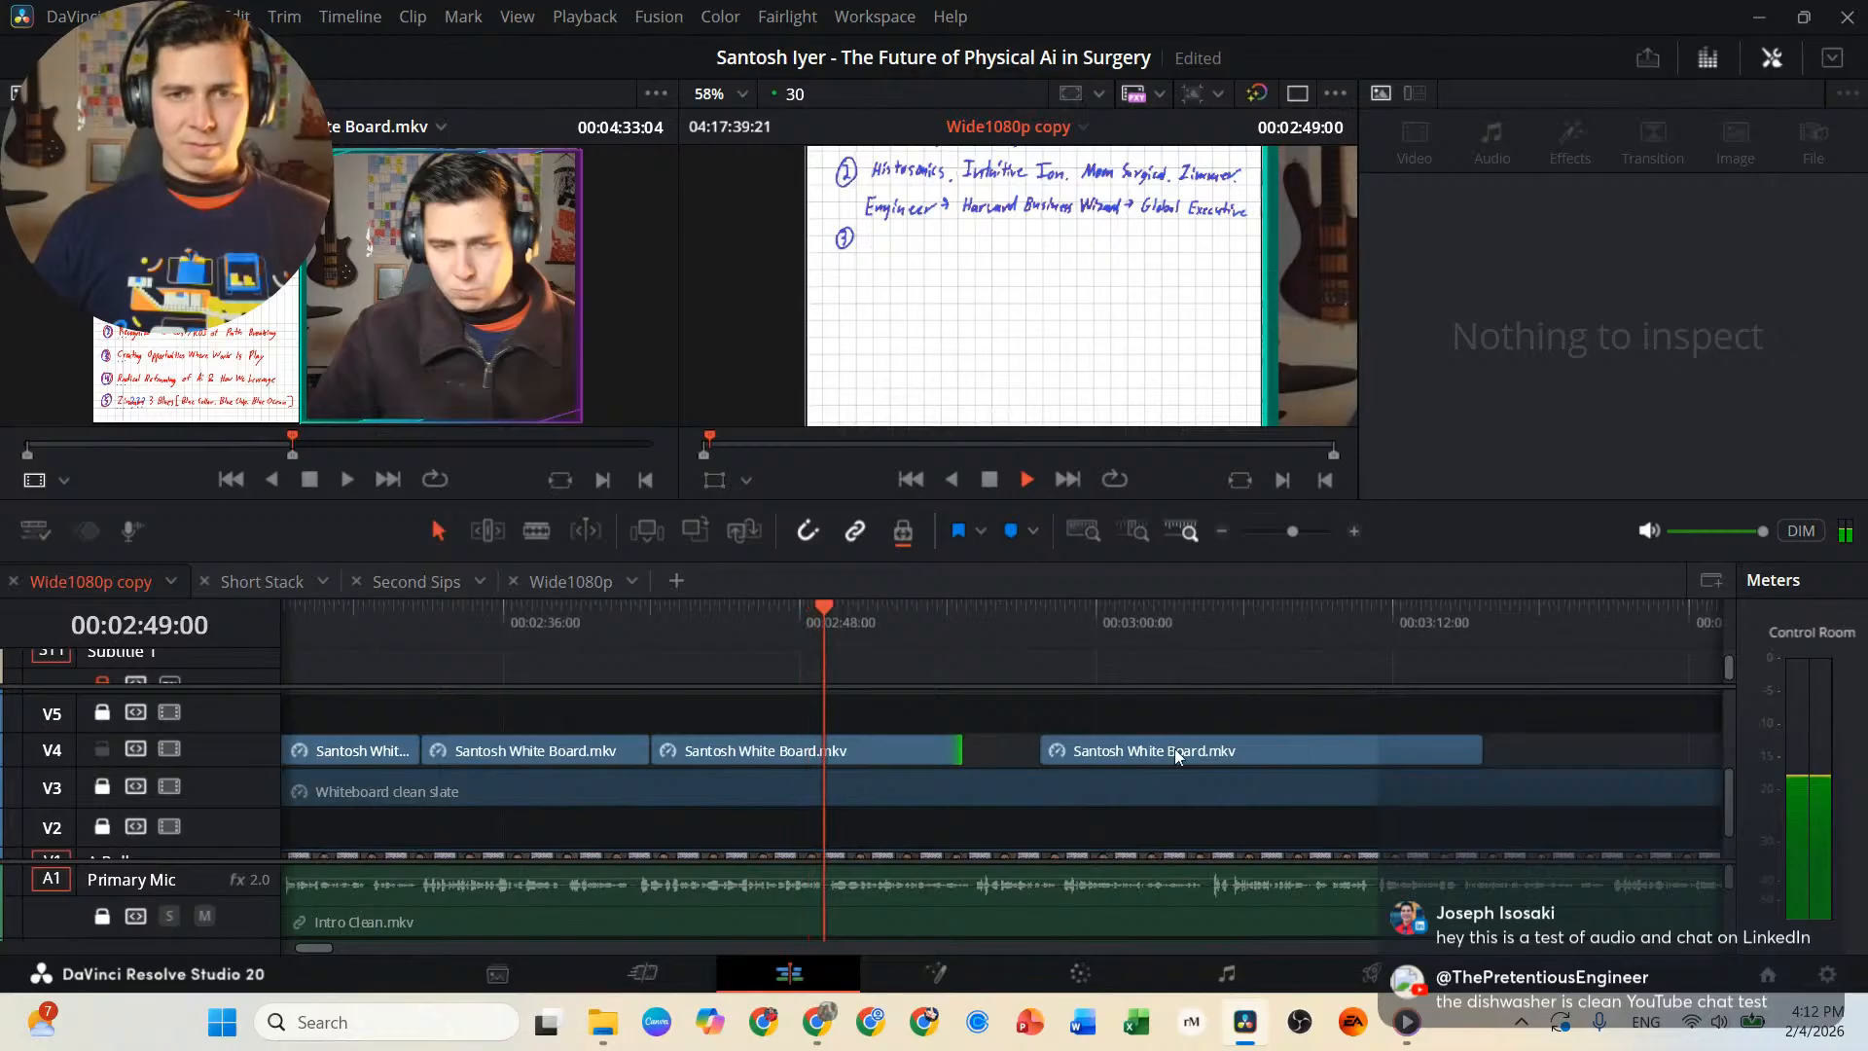
{"action": "left_click_drag", "start_coordinate": [1163, 749], "coordinate": [1578, 750]}
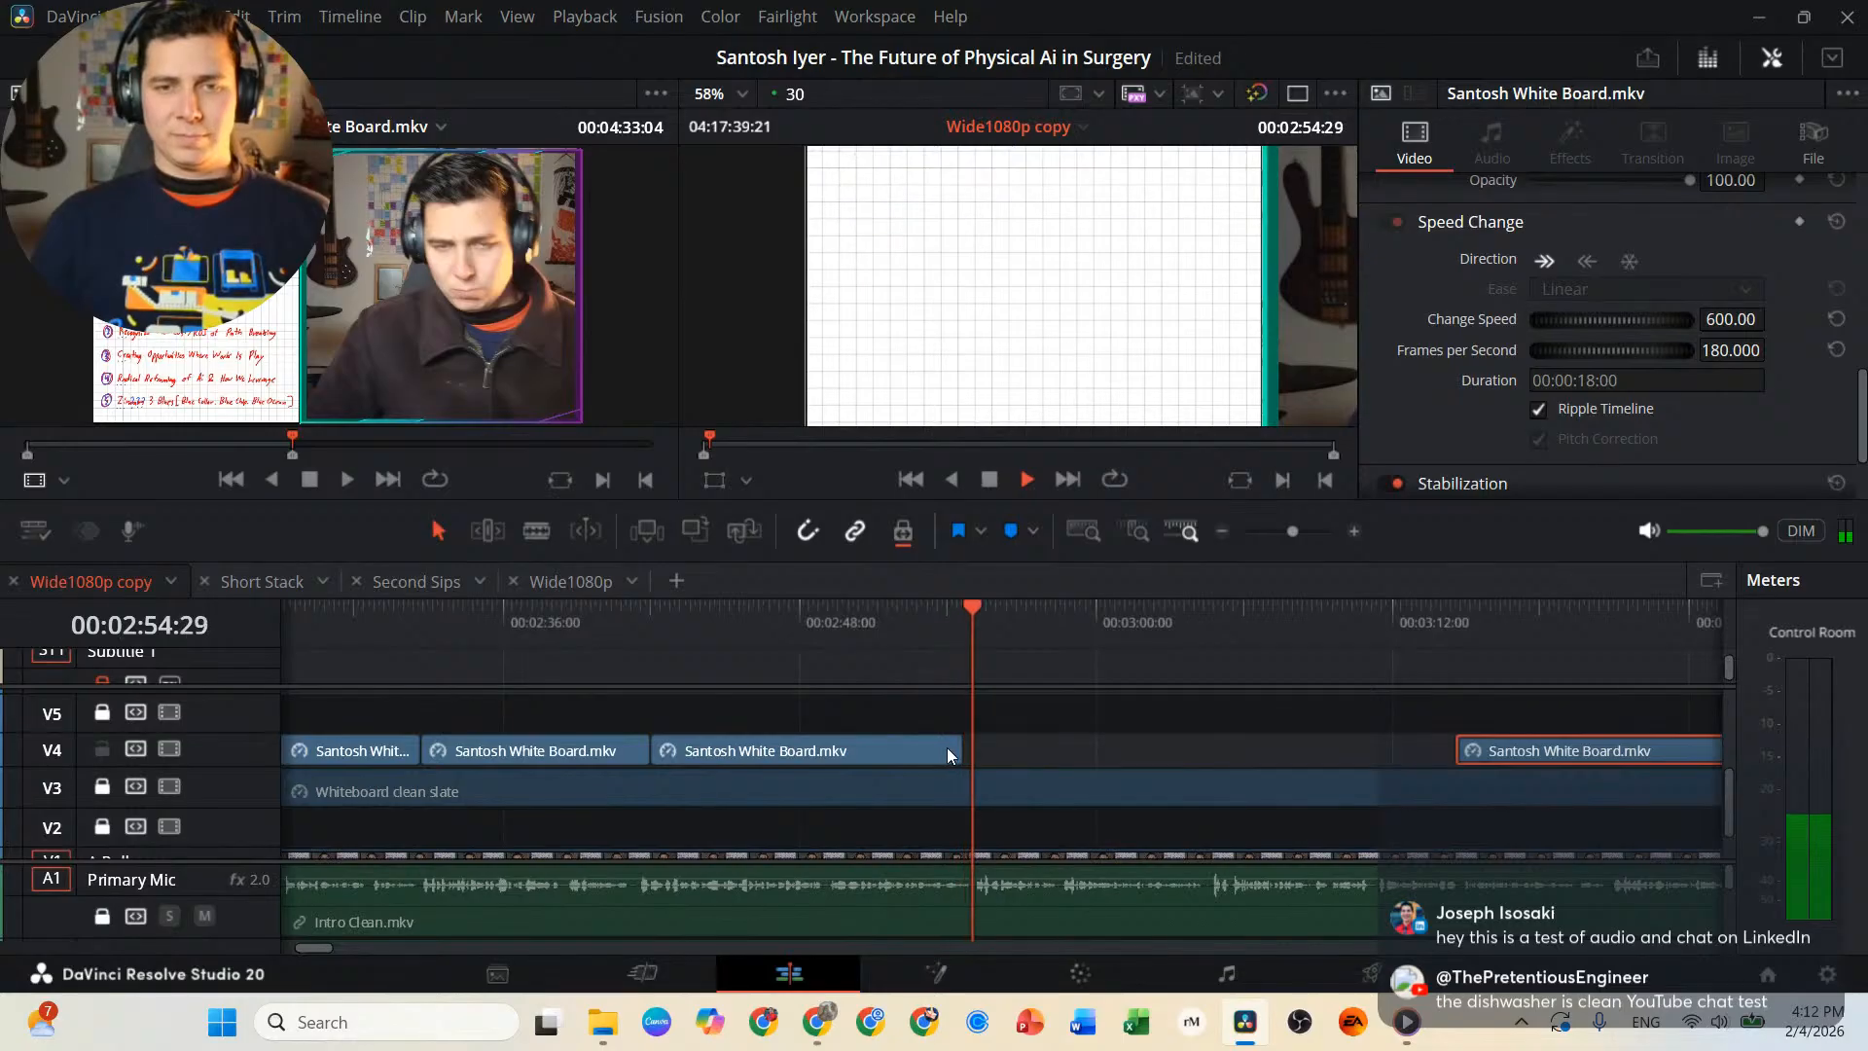
{"action": "left_click_drag", "start_coordinate": [957, 750], "coordinate": [1259, 769]}
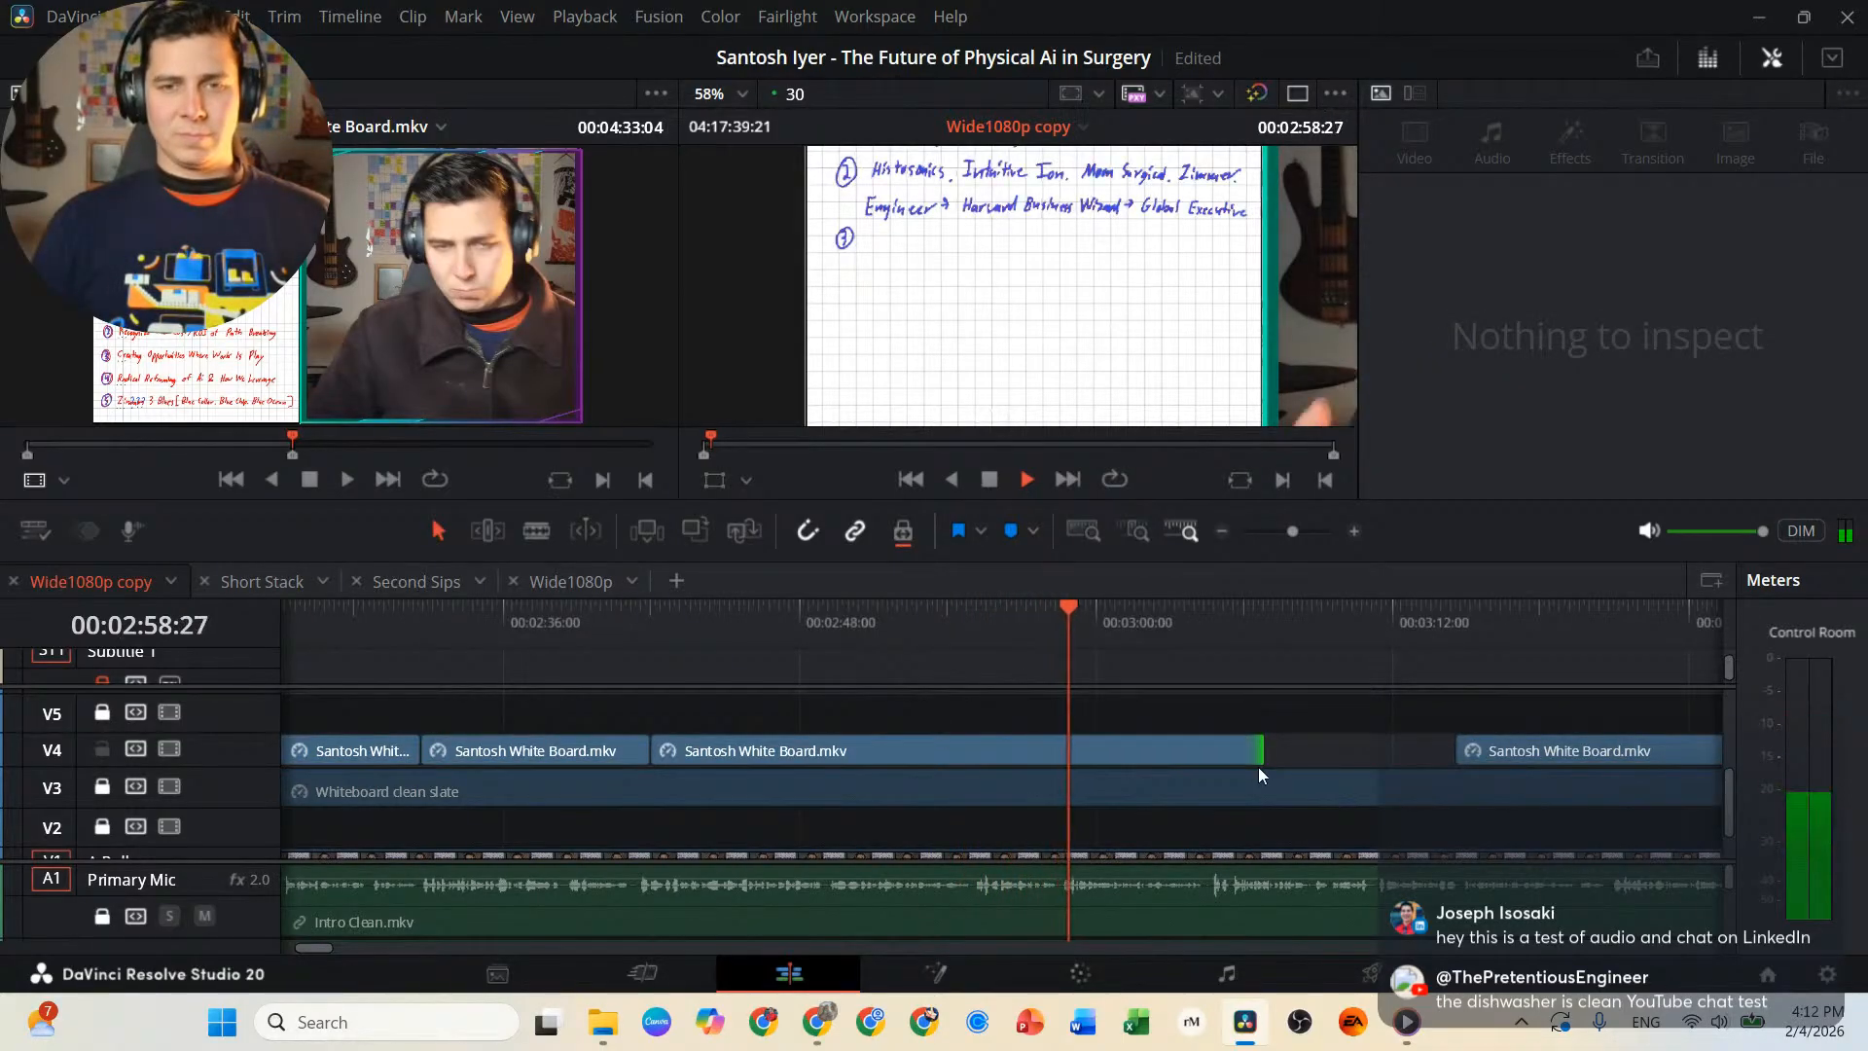
{"action": "scroll", "coordinate": [1246, 772], "scroll_direction": "right", "scroll_amount": 1}
{"action": "scroll", "coordinate": [1197, 772], "scroll_direction": "right", "scroll_amount": 4}
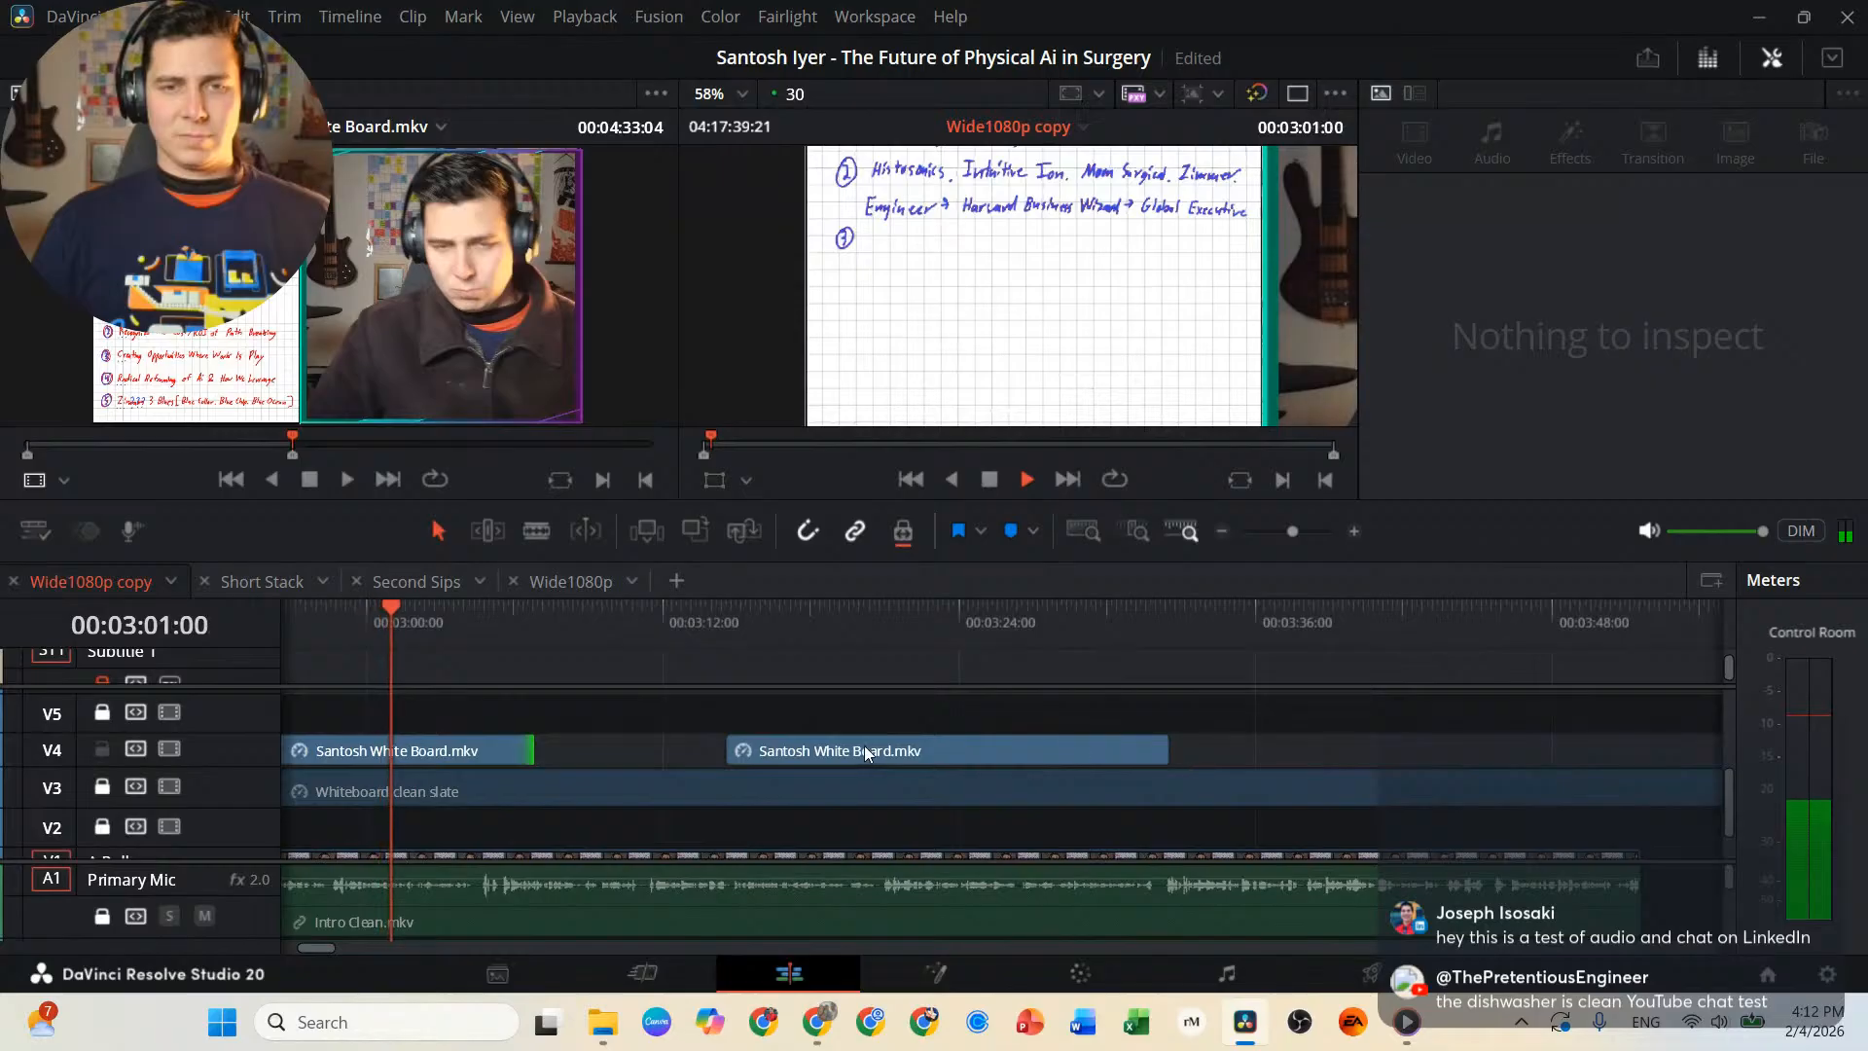
{"action": "left_click_drag", "start_coordinate": [864, 746], "coordinate": [1112, 750]}
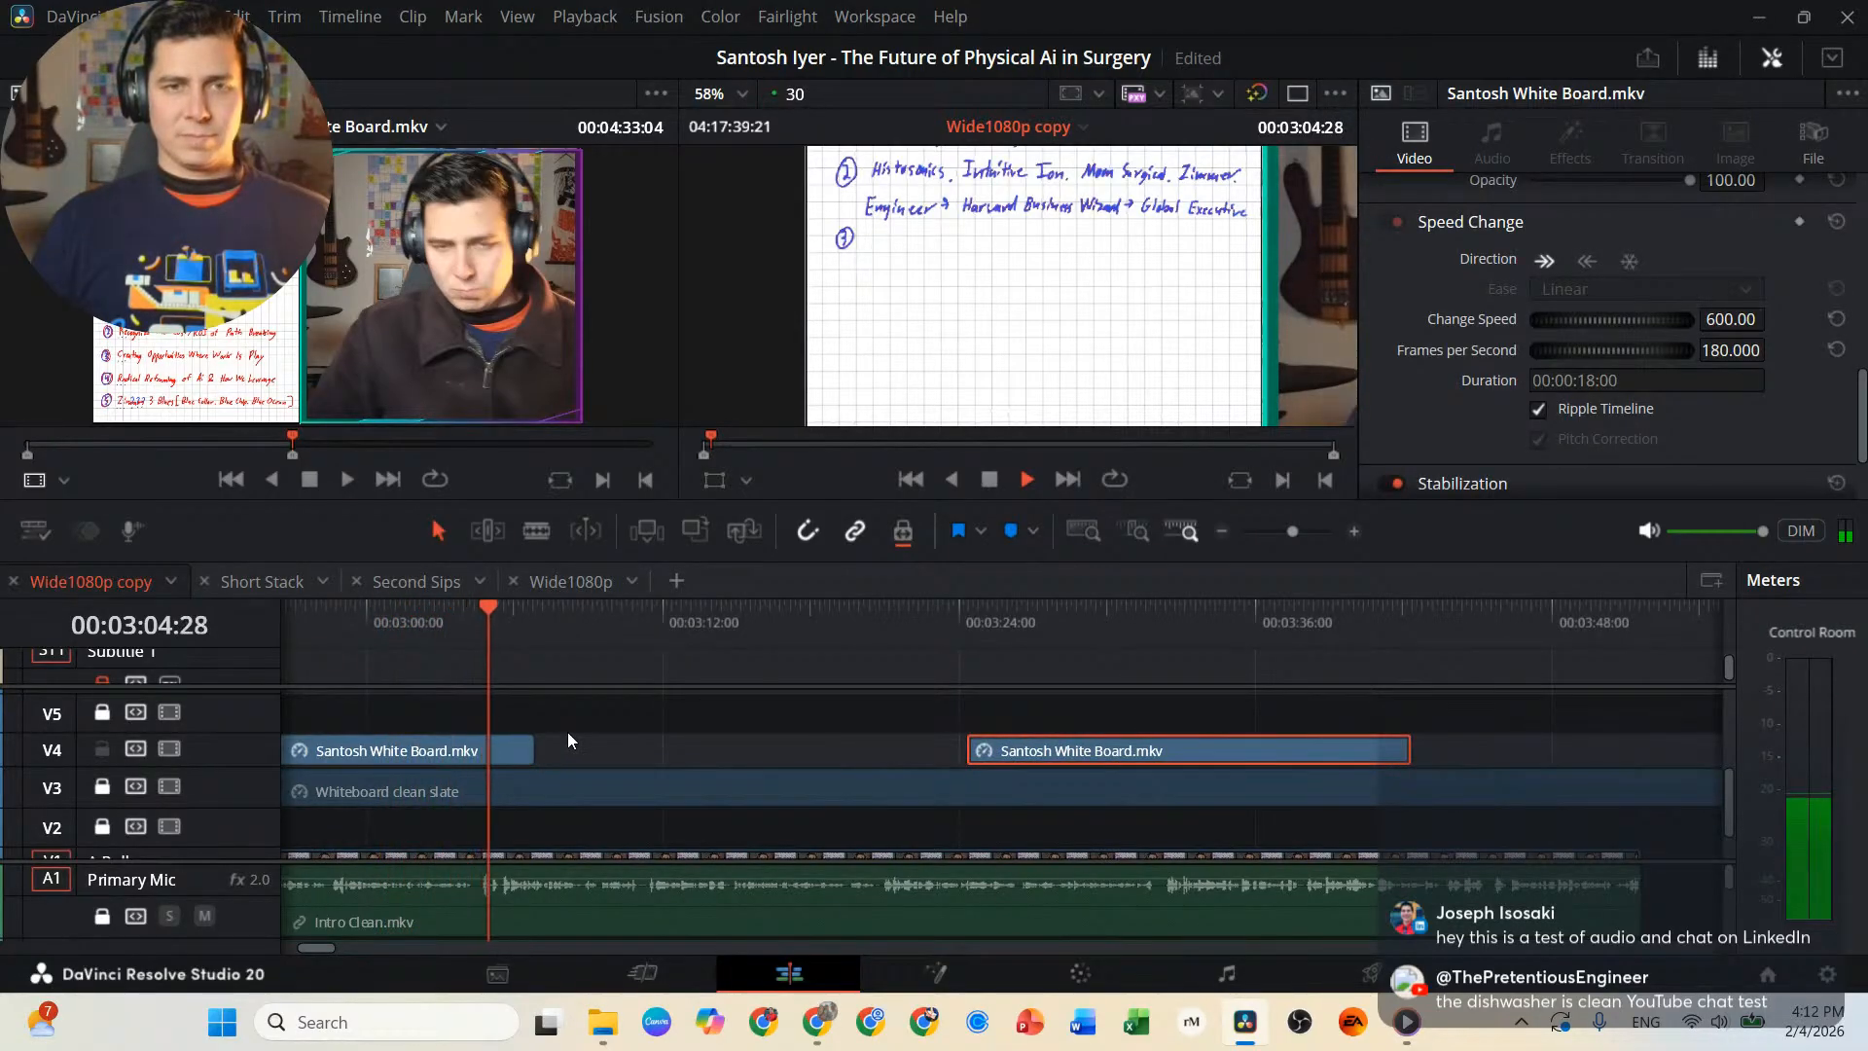
Trim the second-reason freeze frame to end at 00:03:05:02, attach the remaining whiteboard clip there and play it back.
{"action": "key", "text": "space"}
{"action": "left_click_drag", "start_coordinate": [533, 751], "coordinate": [491, 751]}
{"action": "left_click", "coordinate": [832, 751]}
{"action": "left_click_drag", "start_coordinate": [1096, 751], "coordinate": [623, 747]}
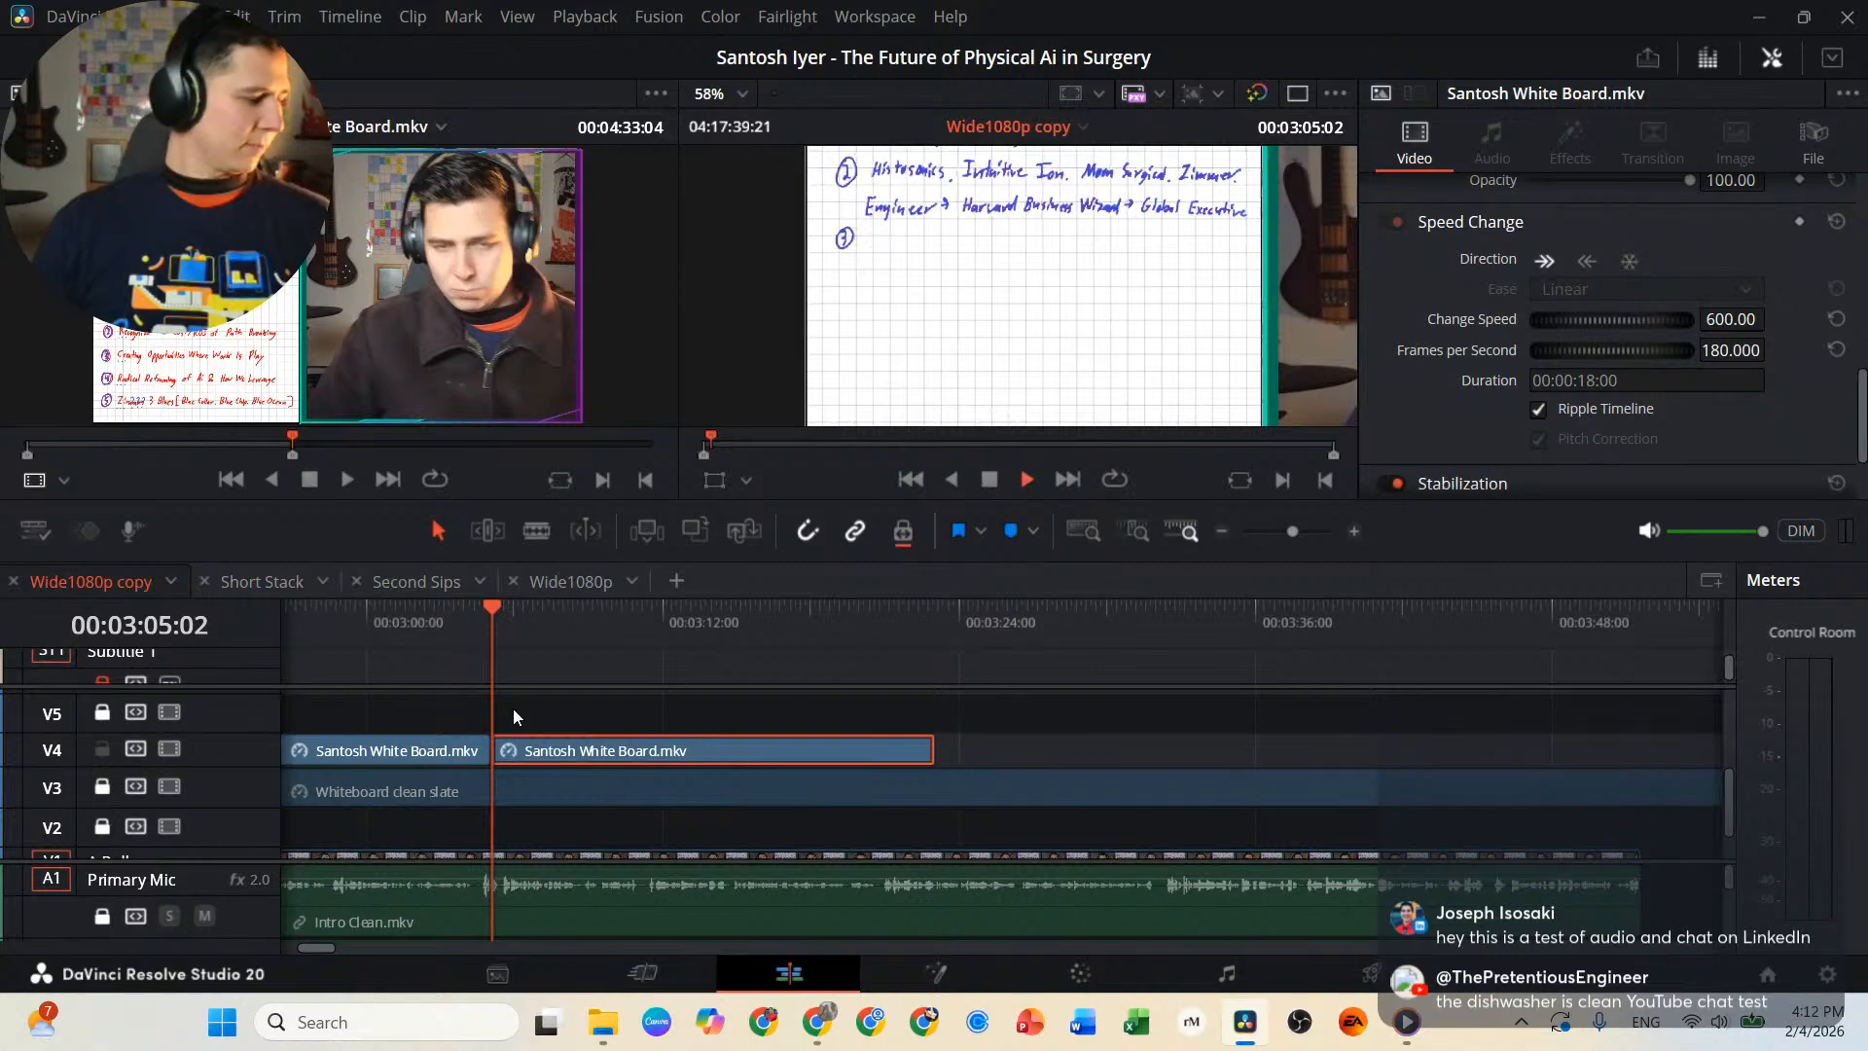
{"action": "key", "text": "space"}
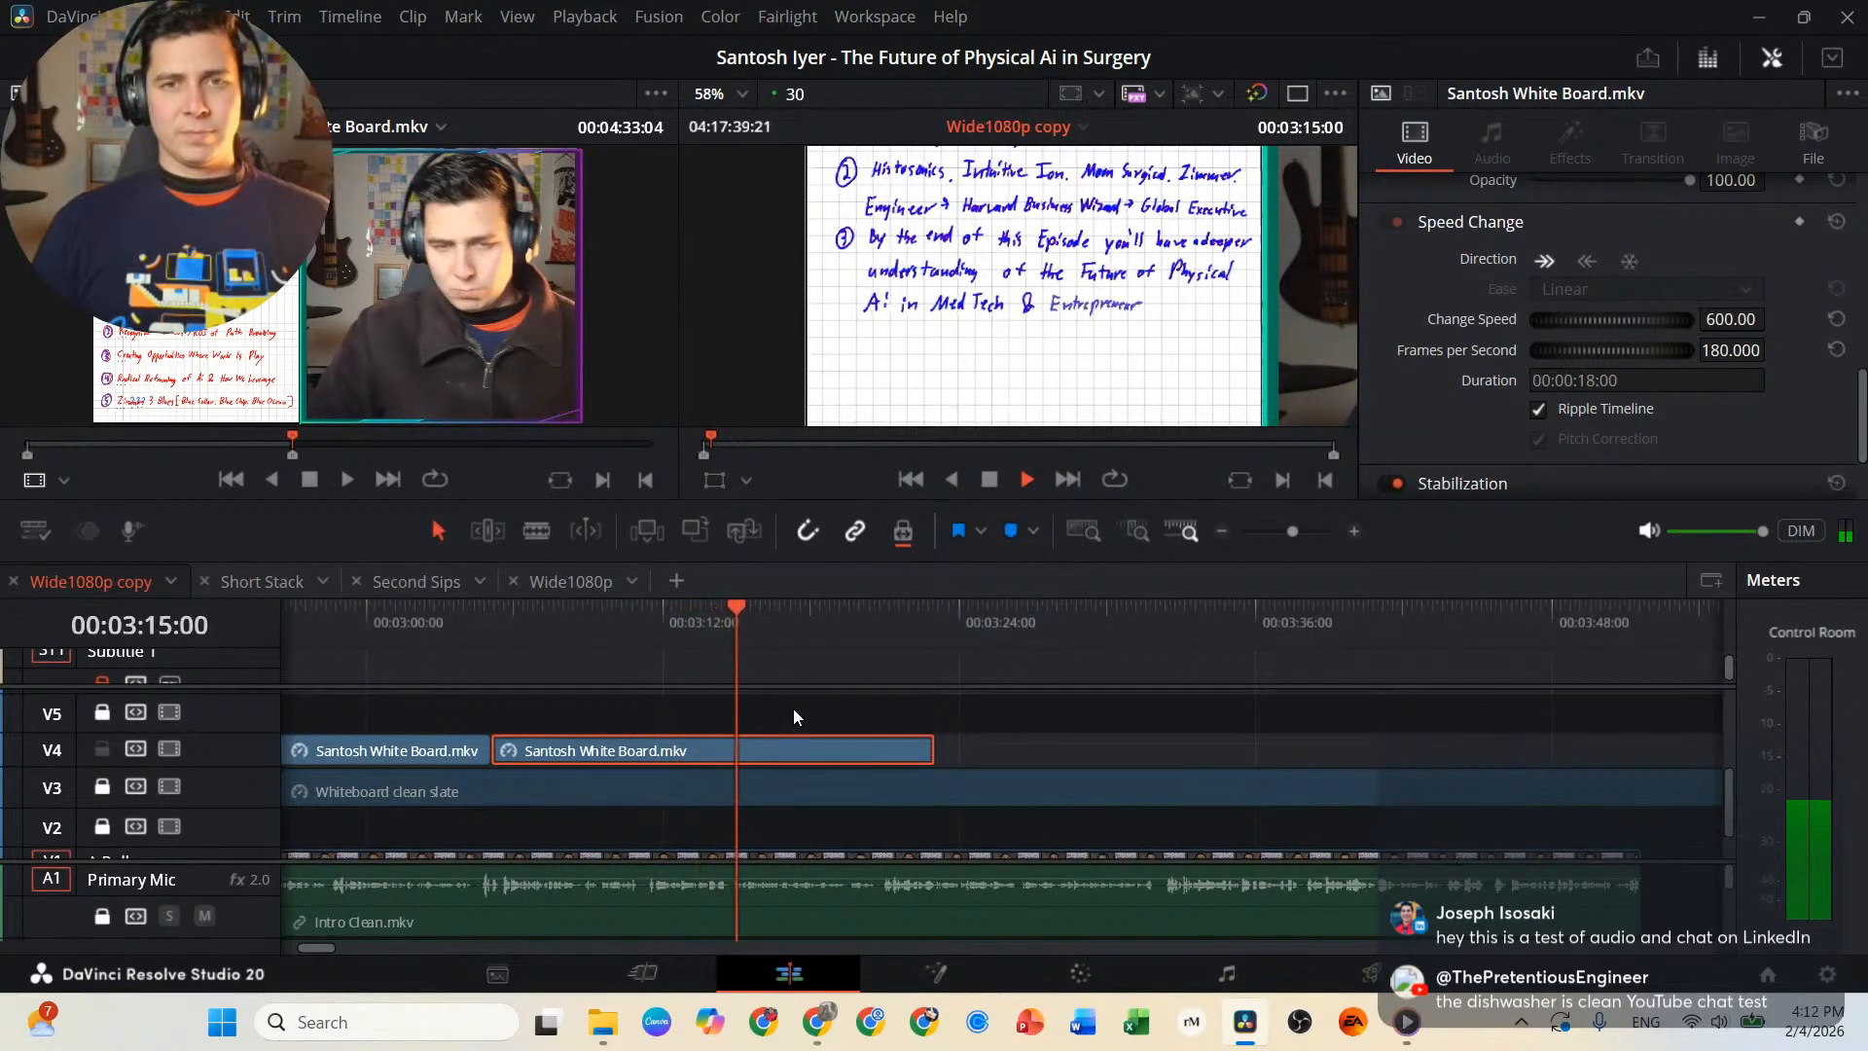
Split the whiteboard clip at 00:03:15:23, just before the line under the third reason is drawn, and move the remainder further along V4.
{"action": "key", "text": "space"}
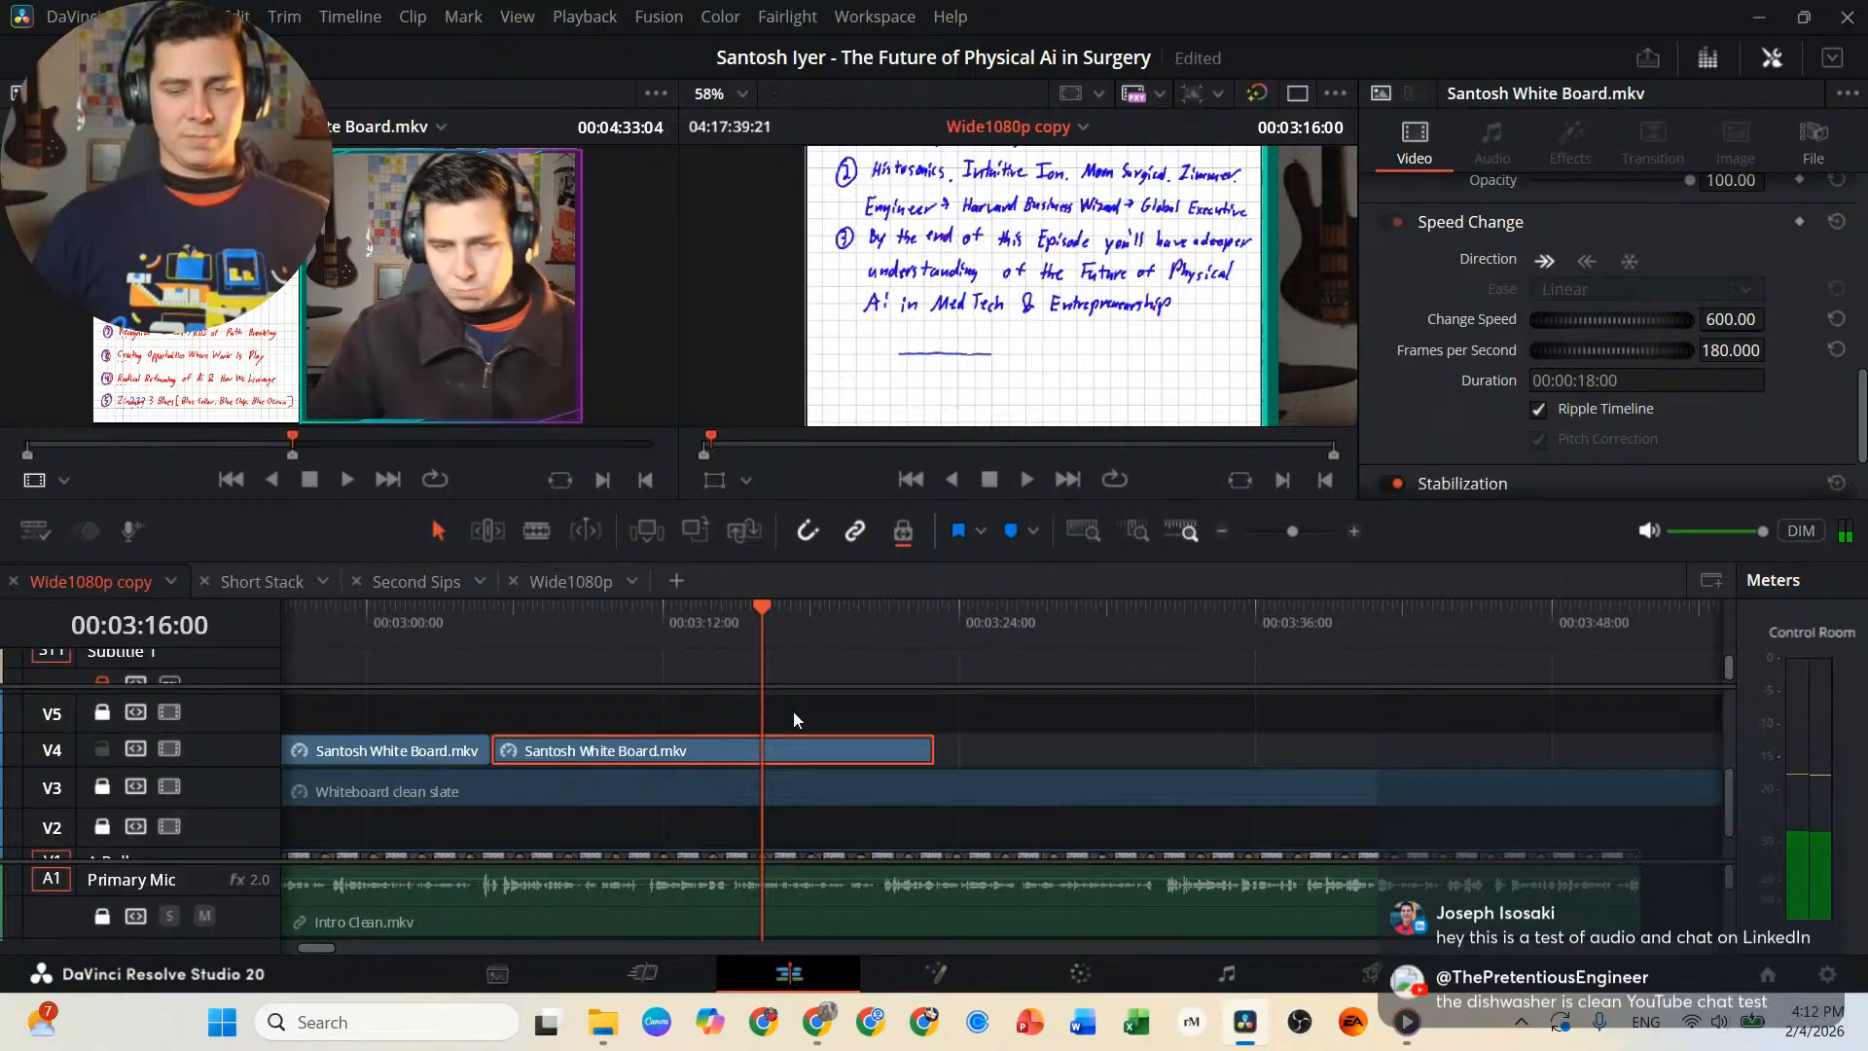
{"action": "key", "text": "Left"}
{"action": "key", "text": "Left"}
{"action": "key", "text": "Left"}
{"action": "key", "text": "Left"}
{"action": "key", "text": "Left"}
{"action": "key", "text": "Left"}
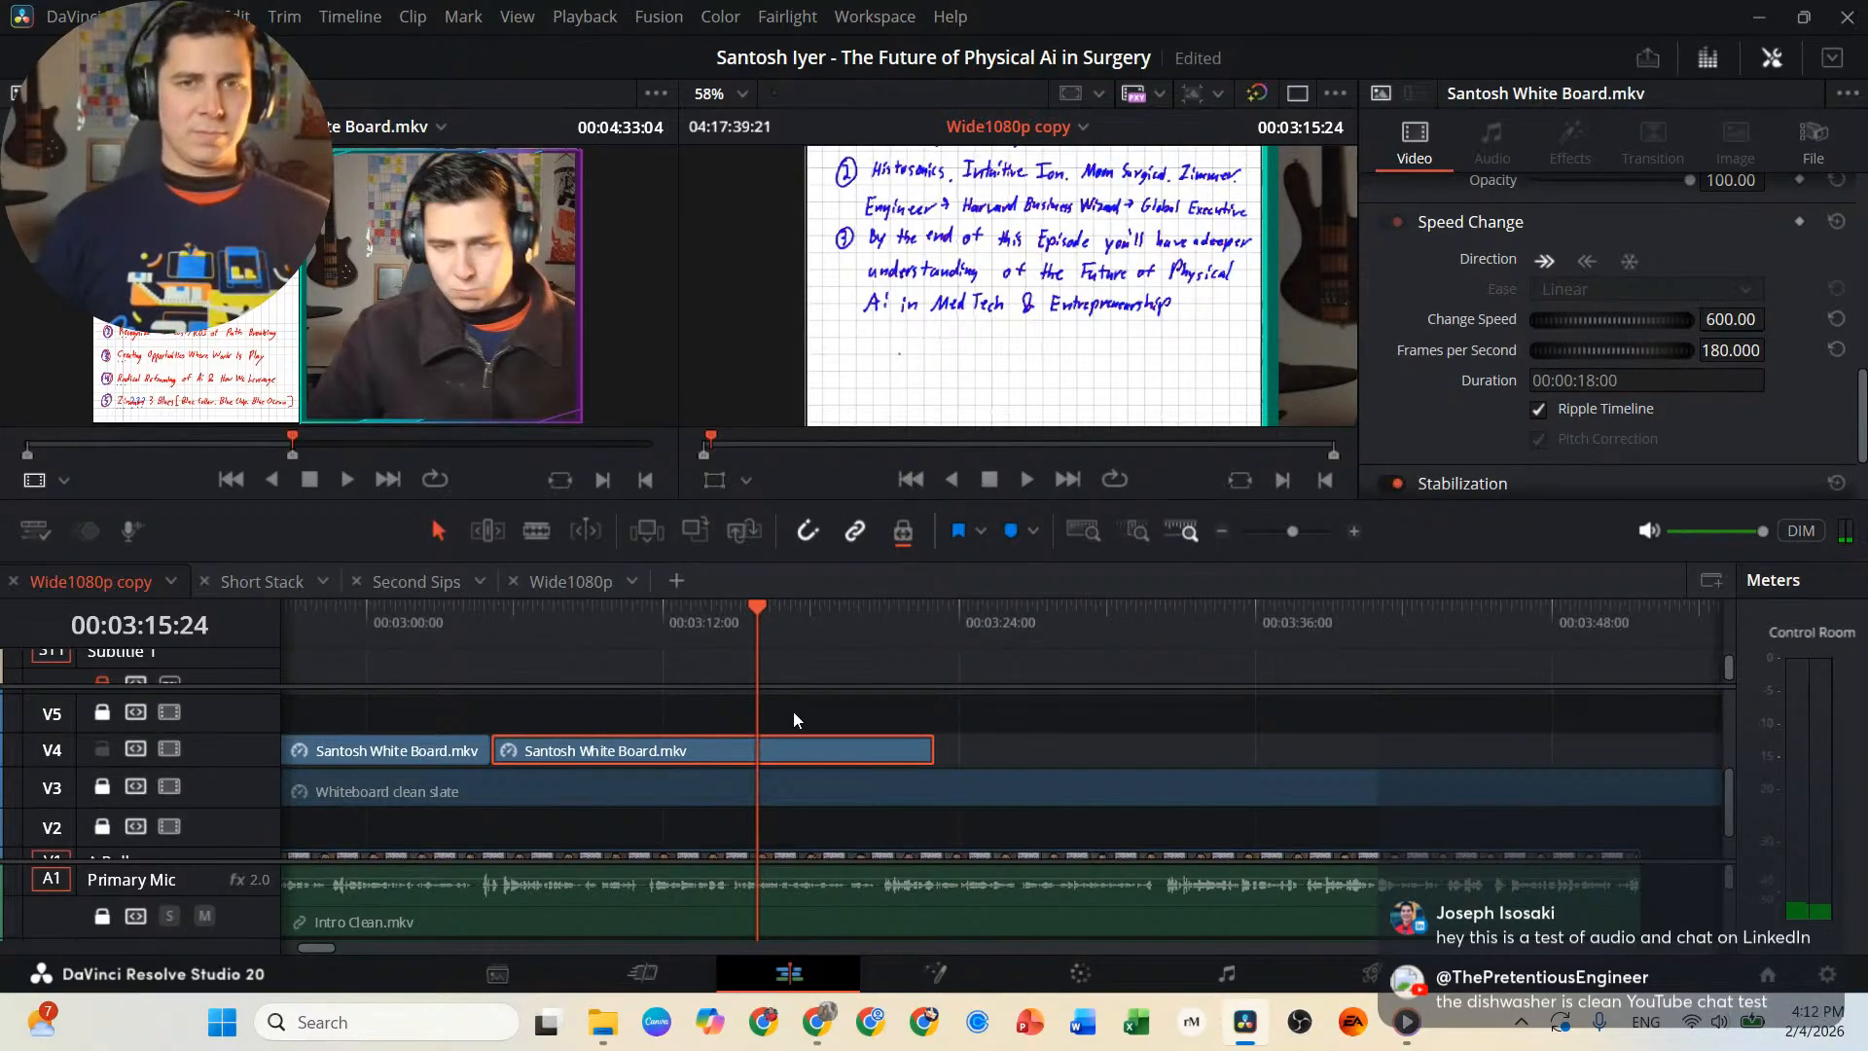
{"action": "key", "text": "Left"}
{"action": "key", "text": "b"}
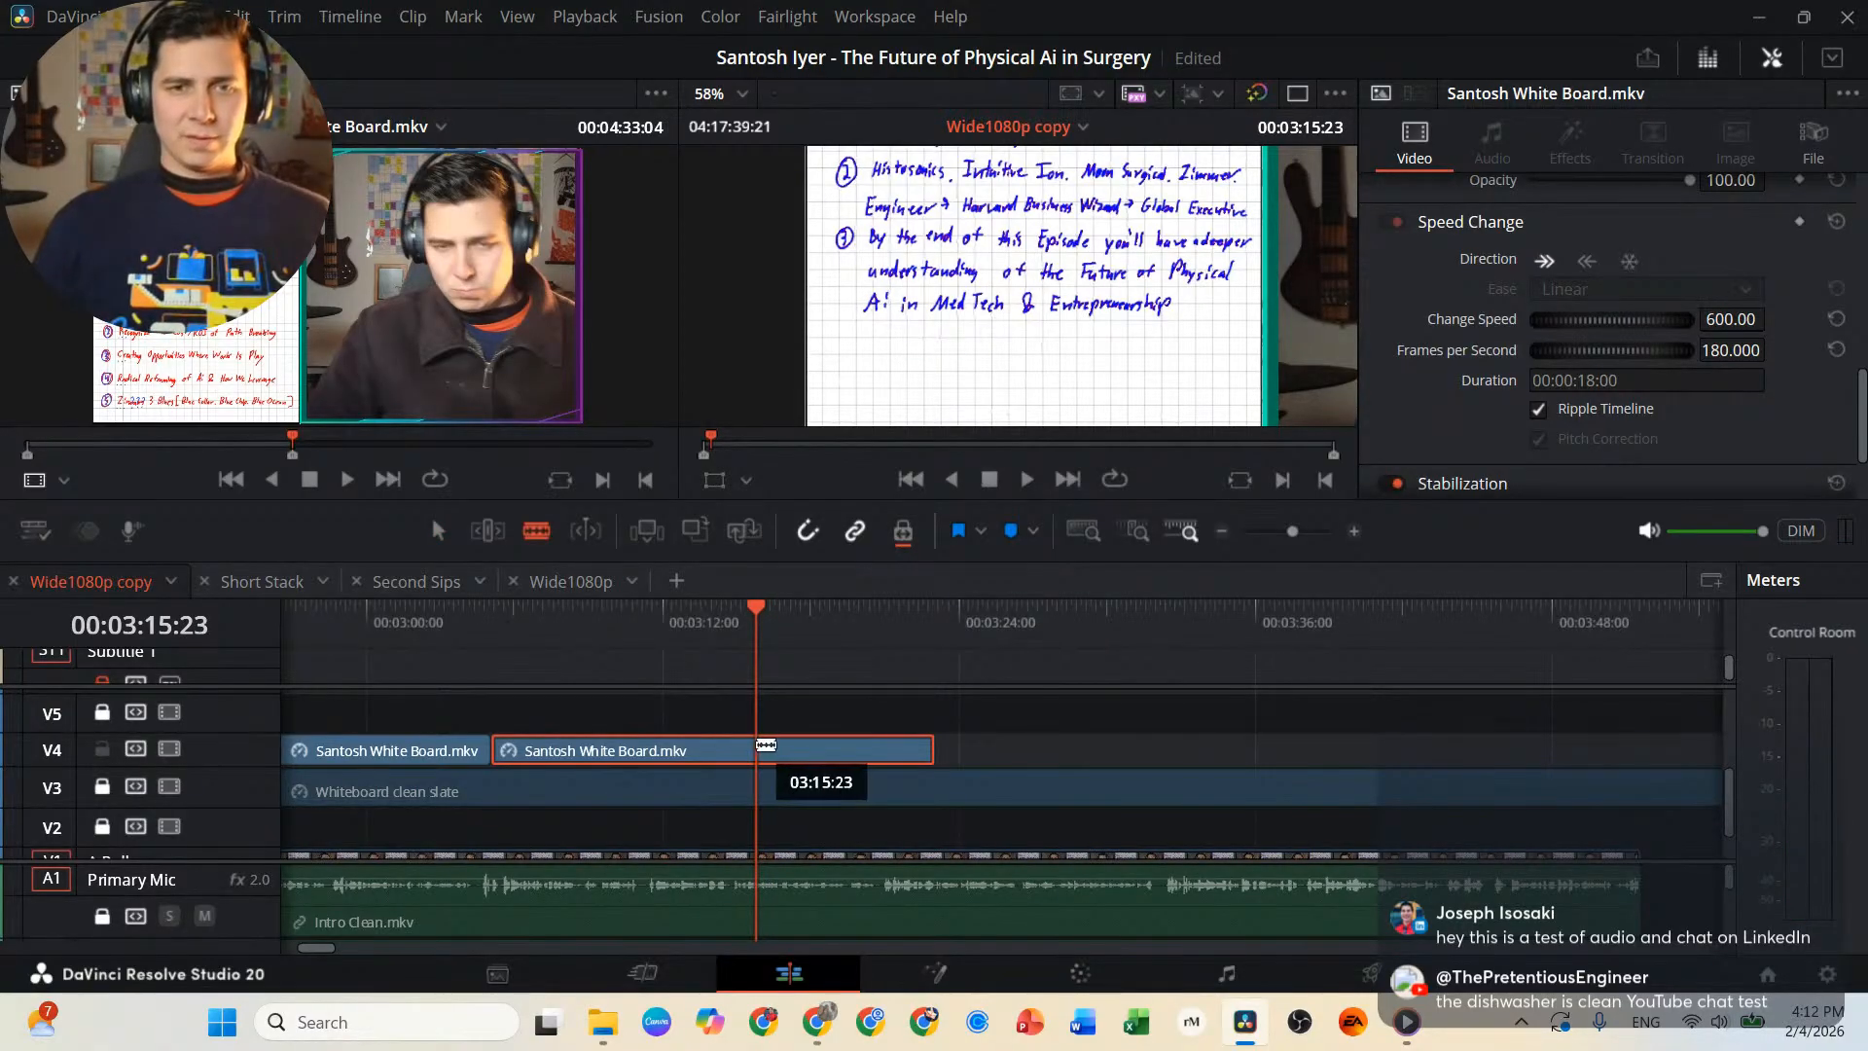
{"action": "left_click", "coordinate": [757, 751]}
{"action": "key", "text": "a"}
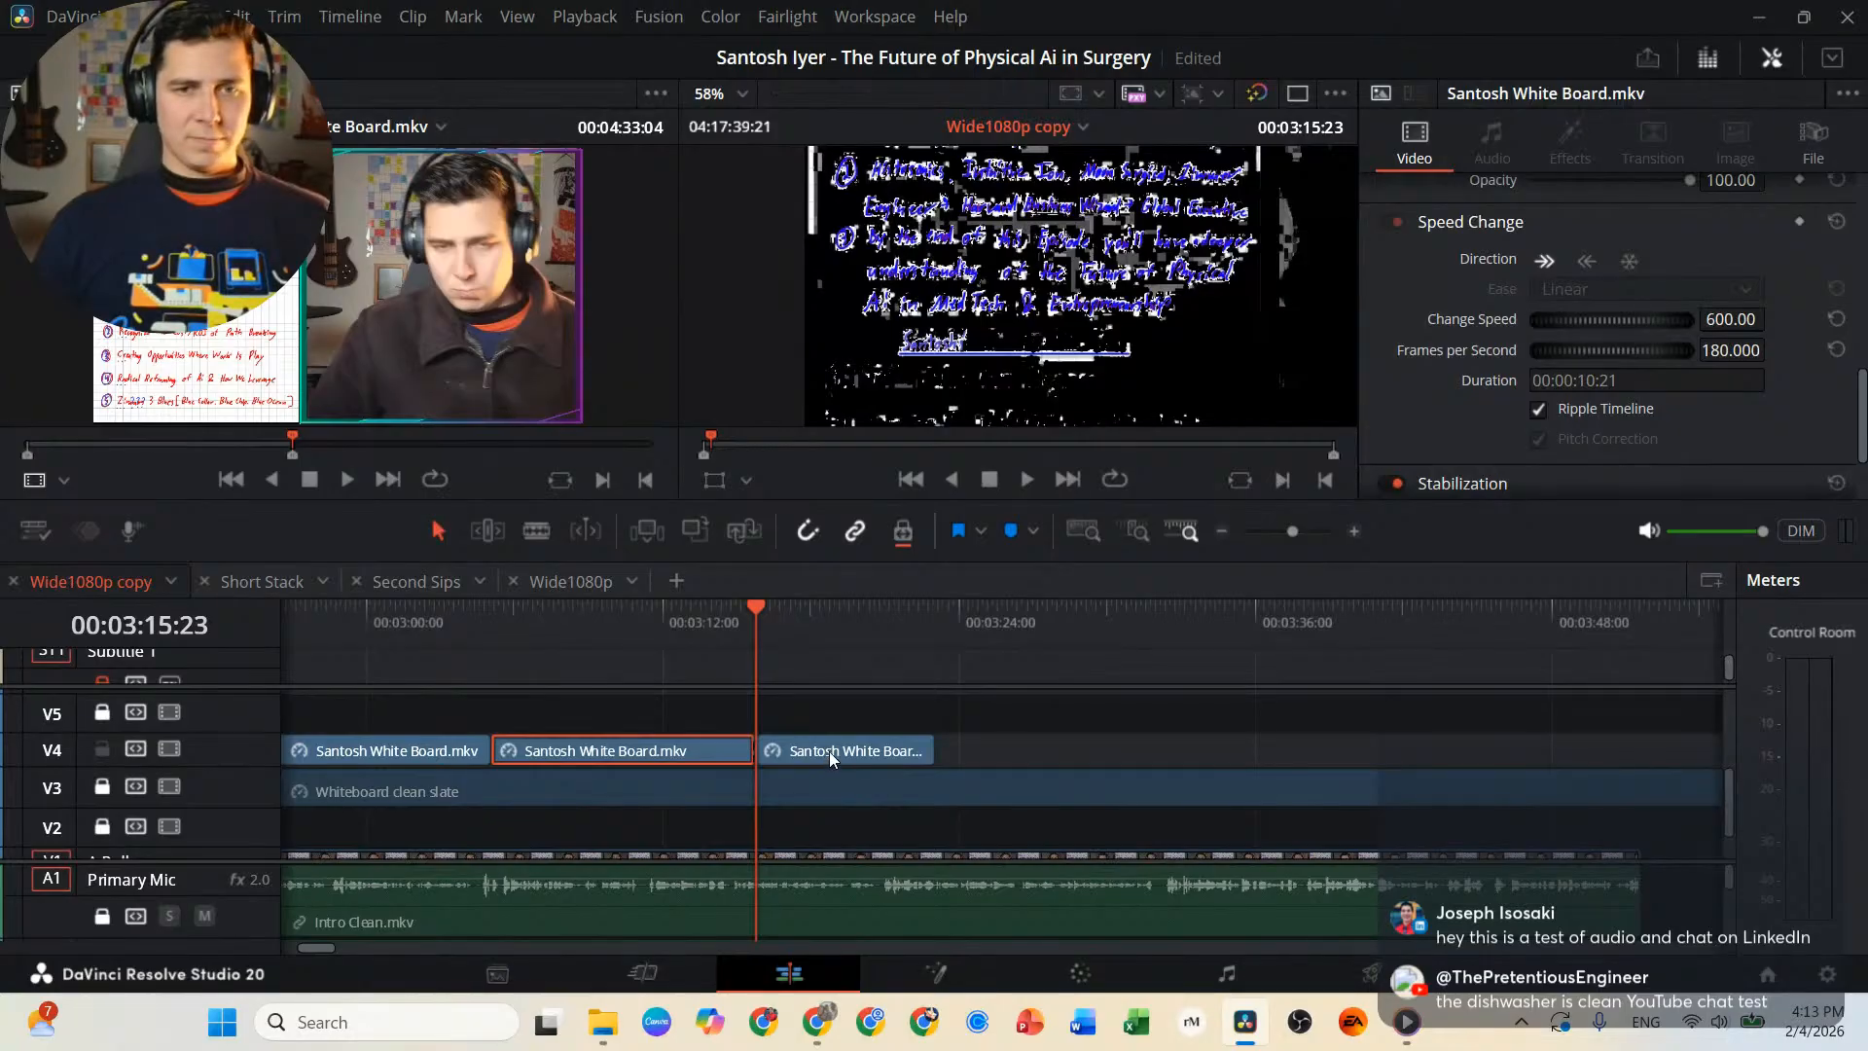
{"action": "left_click_drag", "start_coordinate": [829, 751], "coordinate": [1365, 749]}
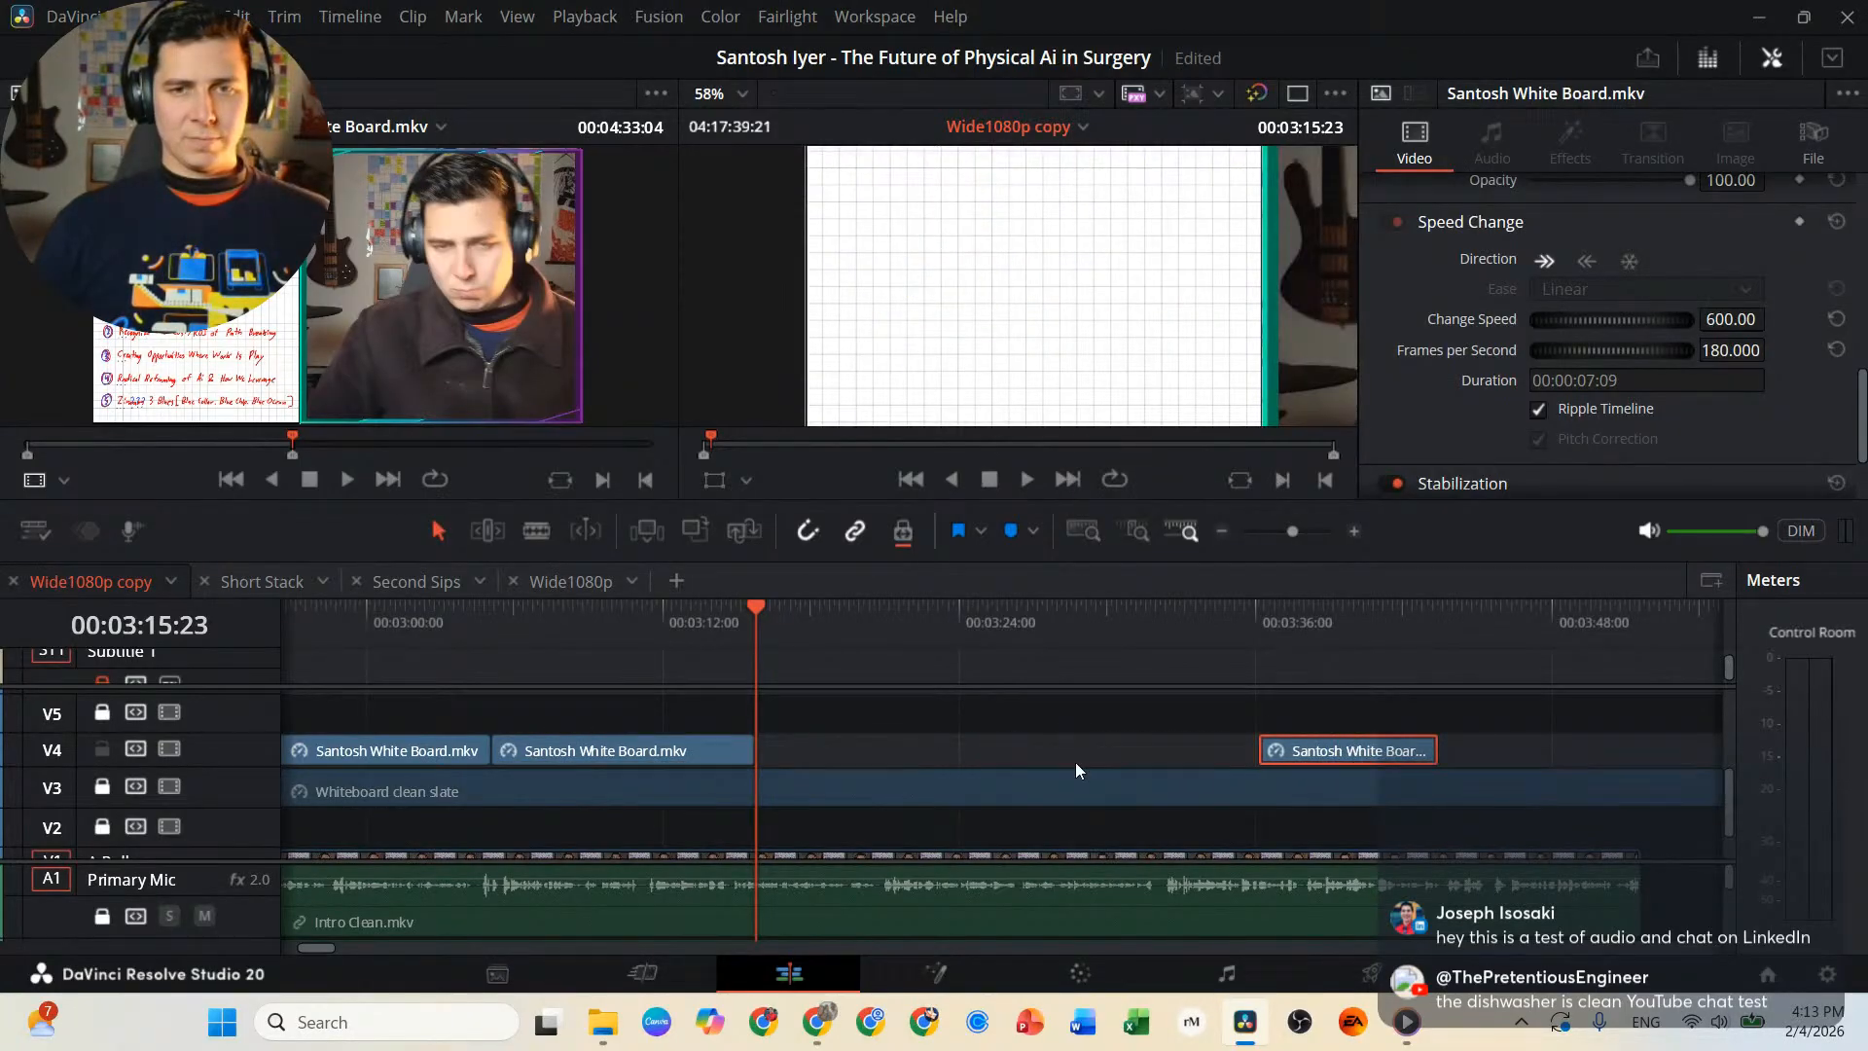
Paste a copy of the third-reason segment at 00:03:15:23 on V4, turn it into a freeze frame and play it back.
{"action": "left_click", "coordinate": [621, 755]}
{"action": "key", "text": "ctrl+v"}
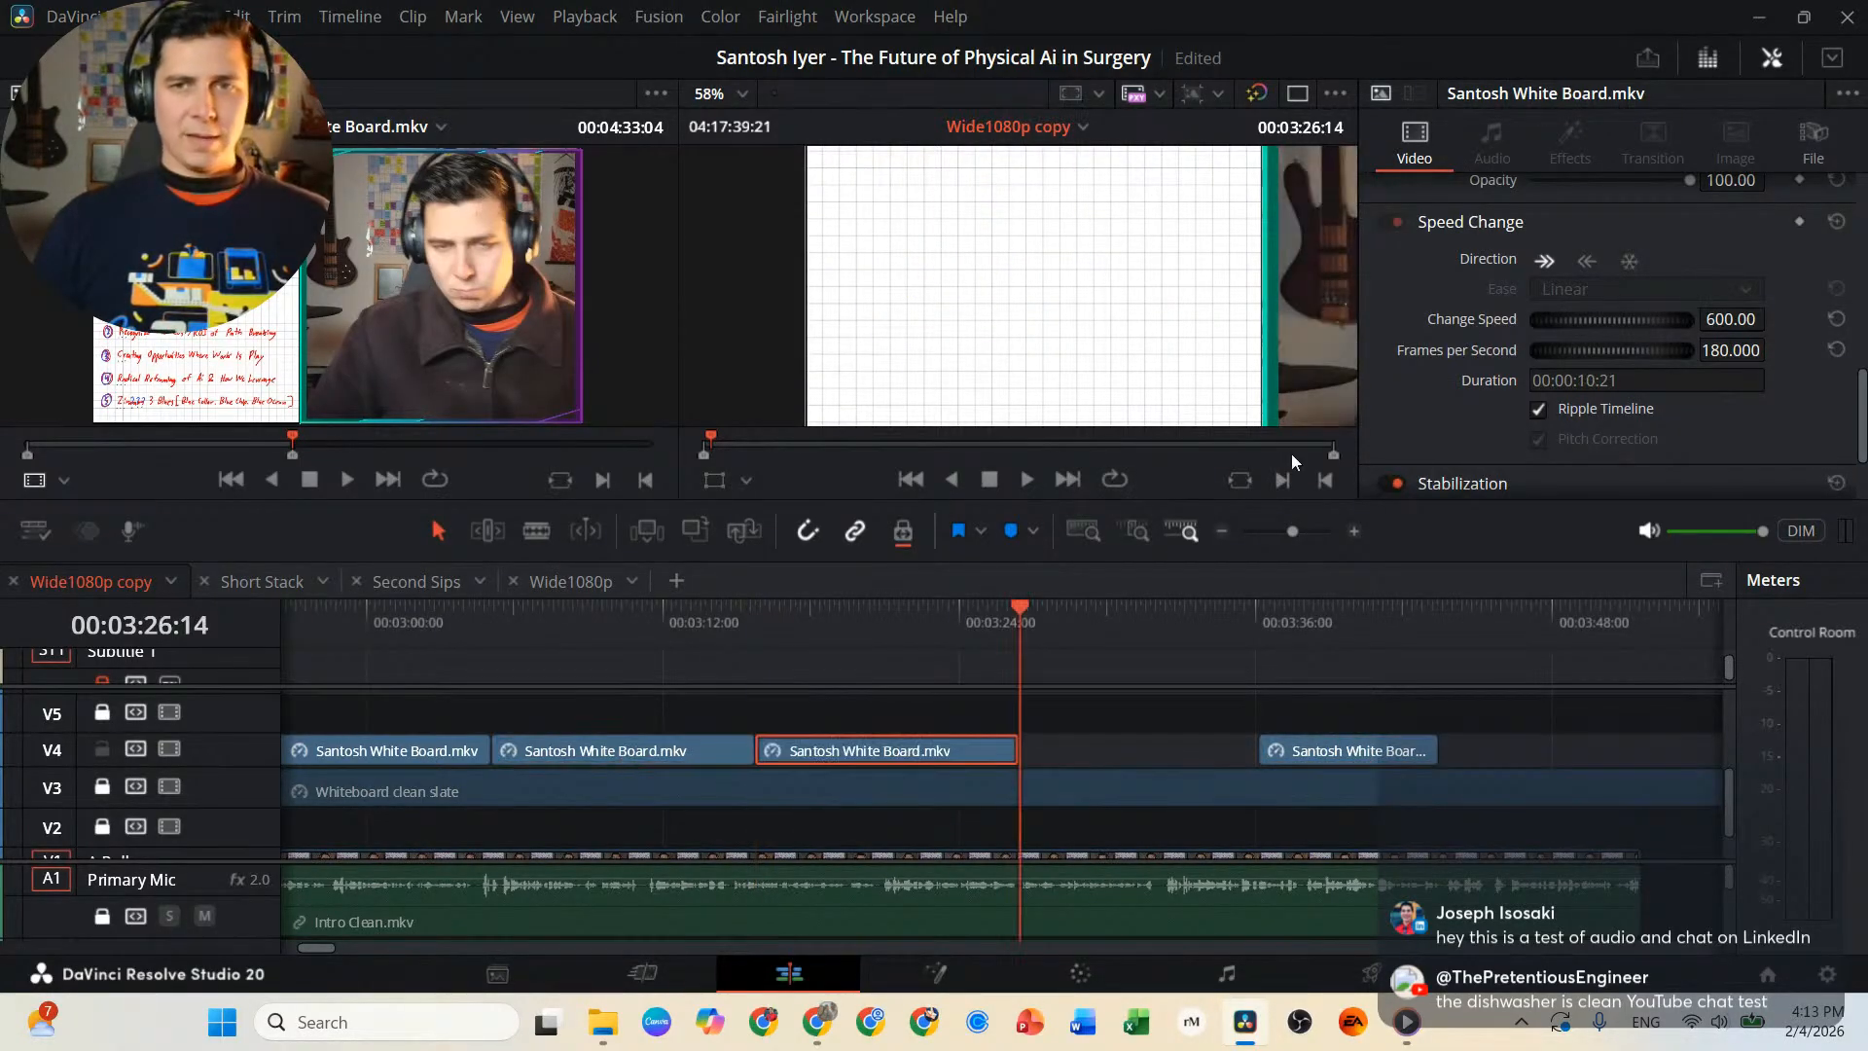
{"action": "left_click", "coordinate": [1628, 260]}
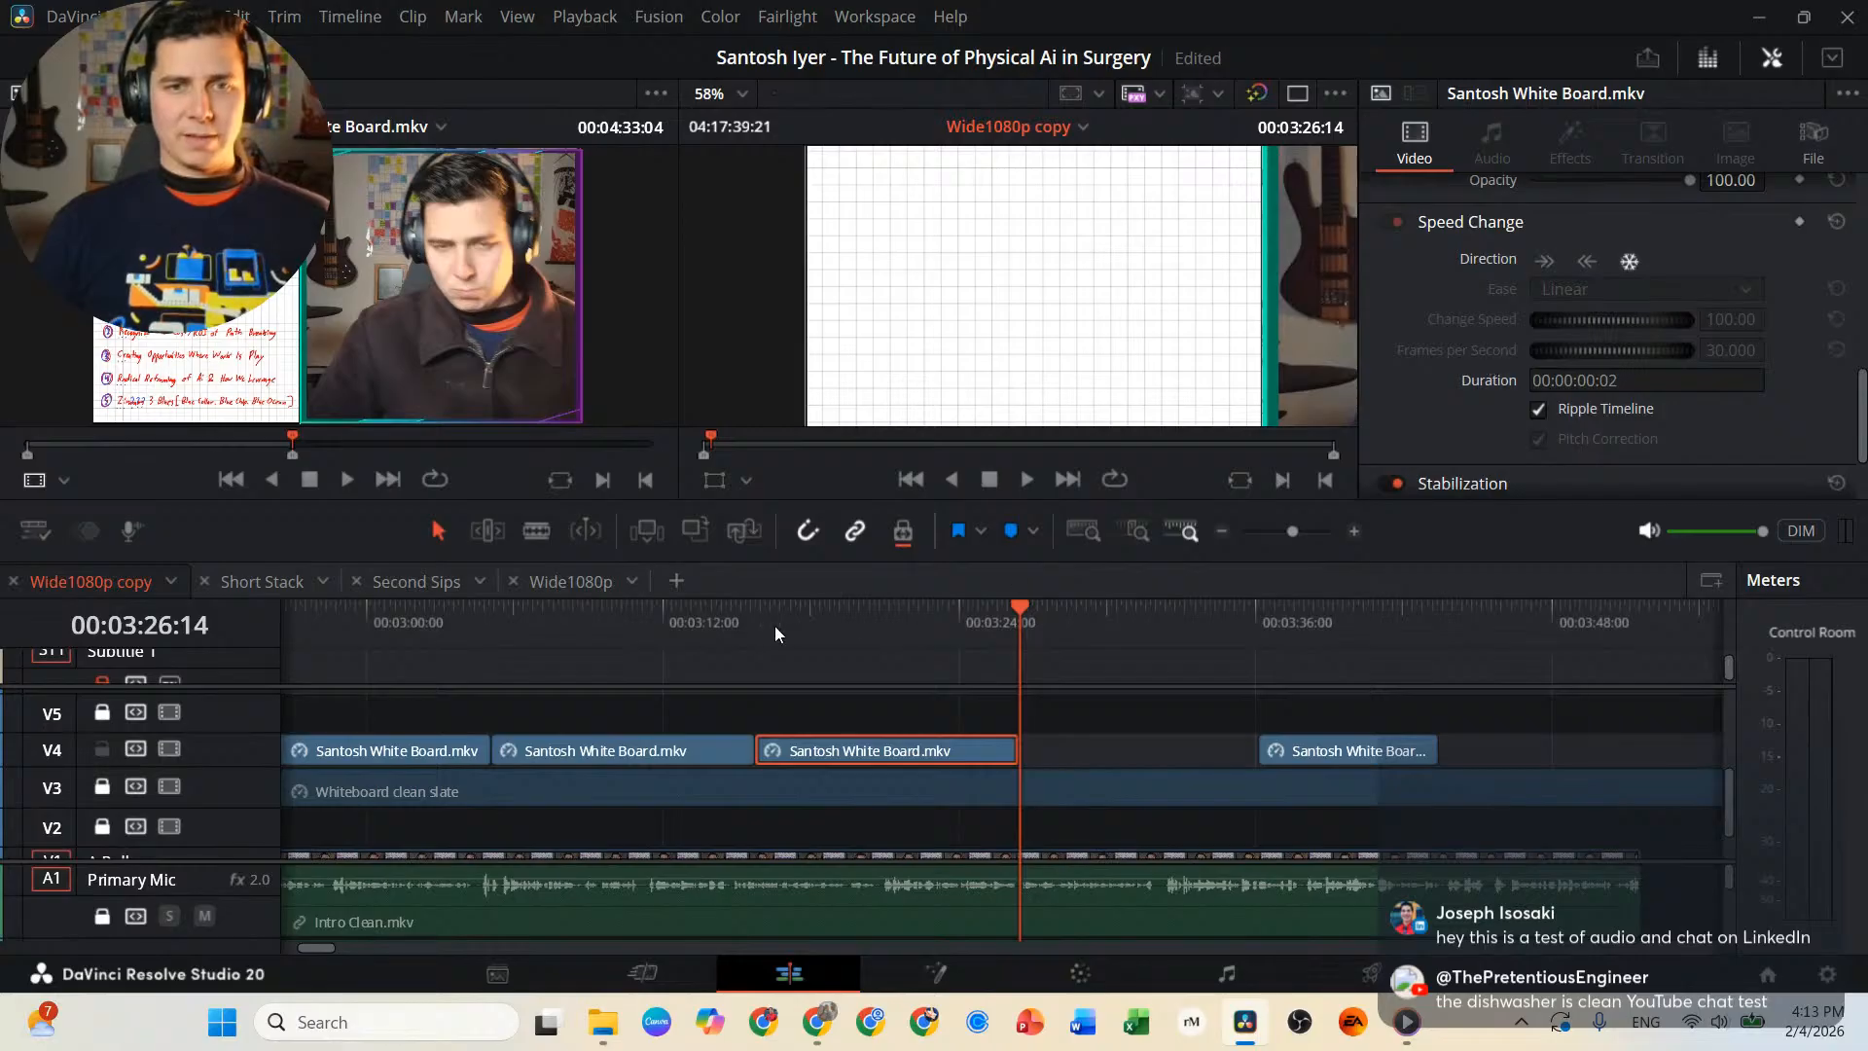
{"action": "left_click", "coordinate": [720, 616]}
{"action": "key", "text": "space"}
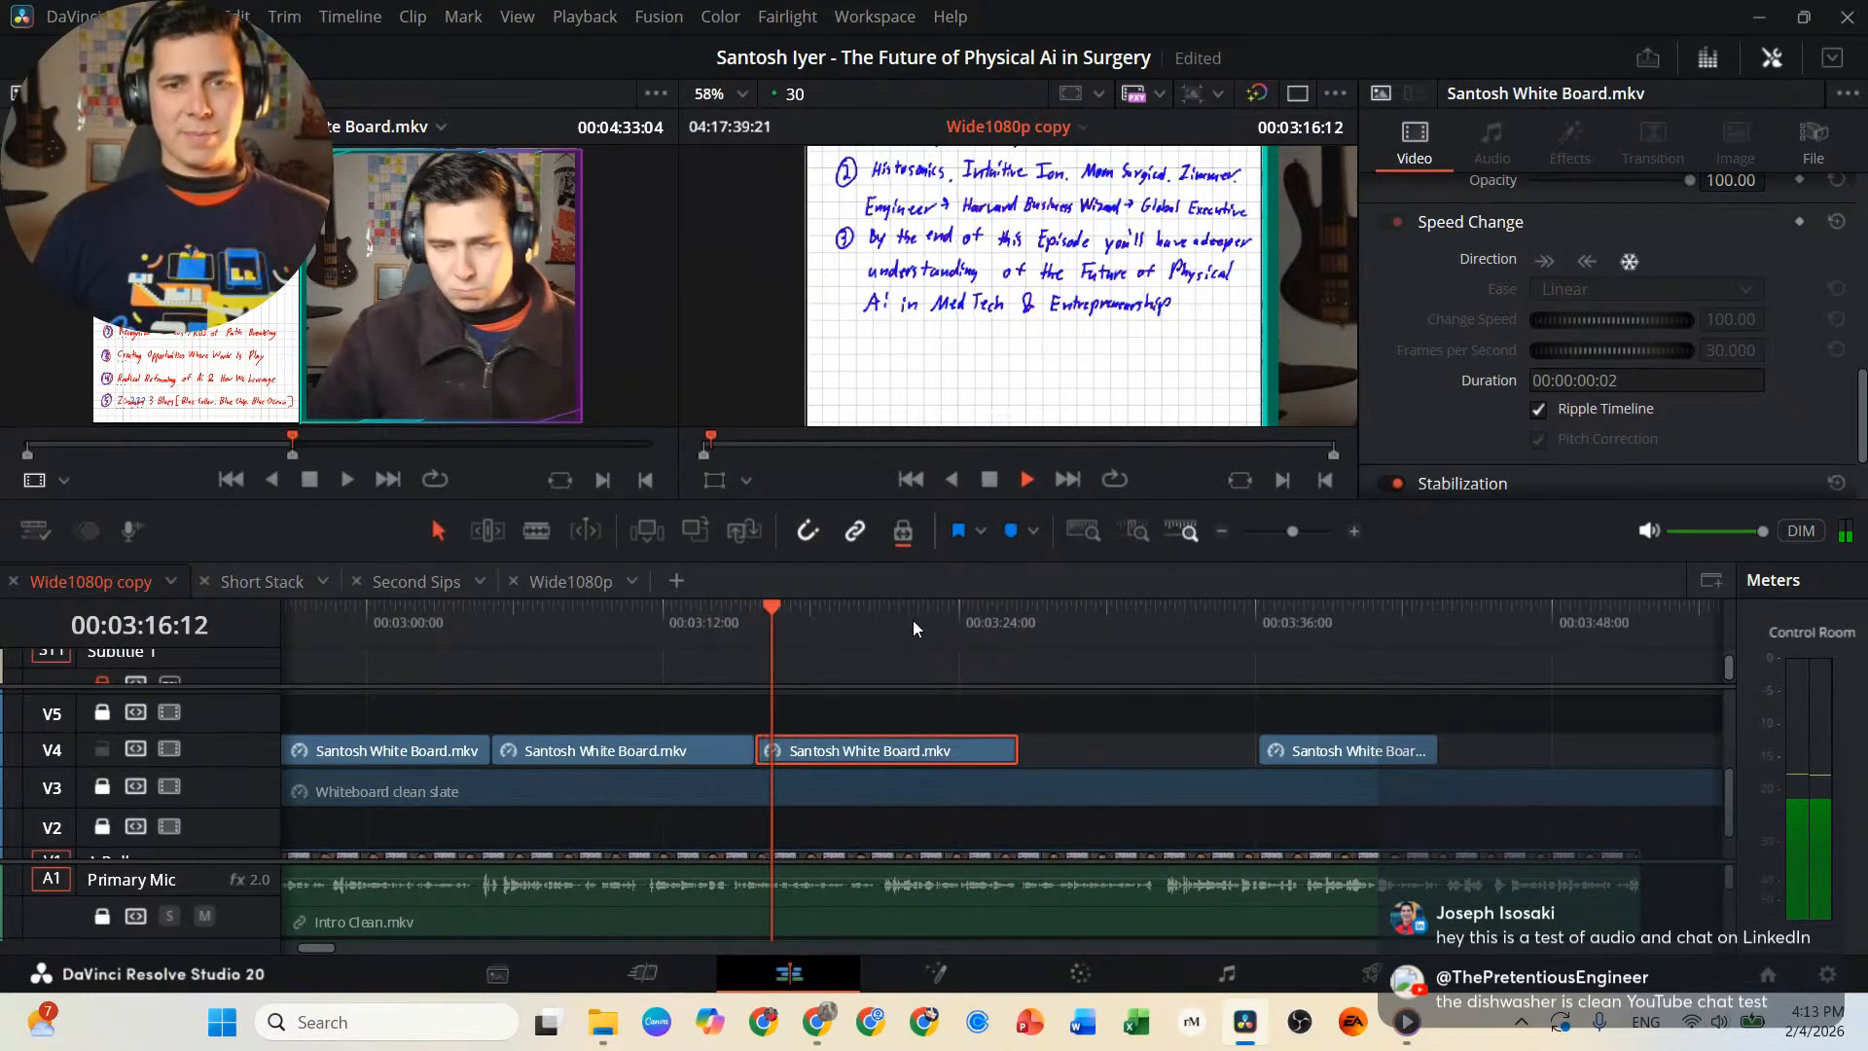
Lengthen the third-reason freeze frame to end at 00:03:32:14 and attach the last whiteboard clip there.
{"action": "left_click_drag", "start_coordinate": [1019, 749], "coordinate": [1114, 749]}
{"action": "scroll", "coordinate": [1108, 750], "scroll_direction": "right", "scroll_amount": 1}
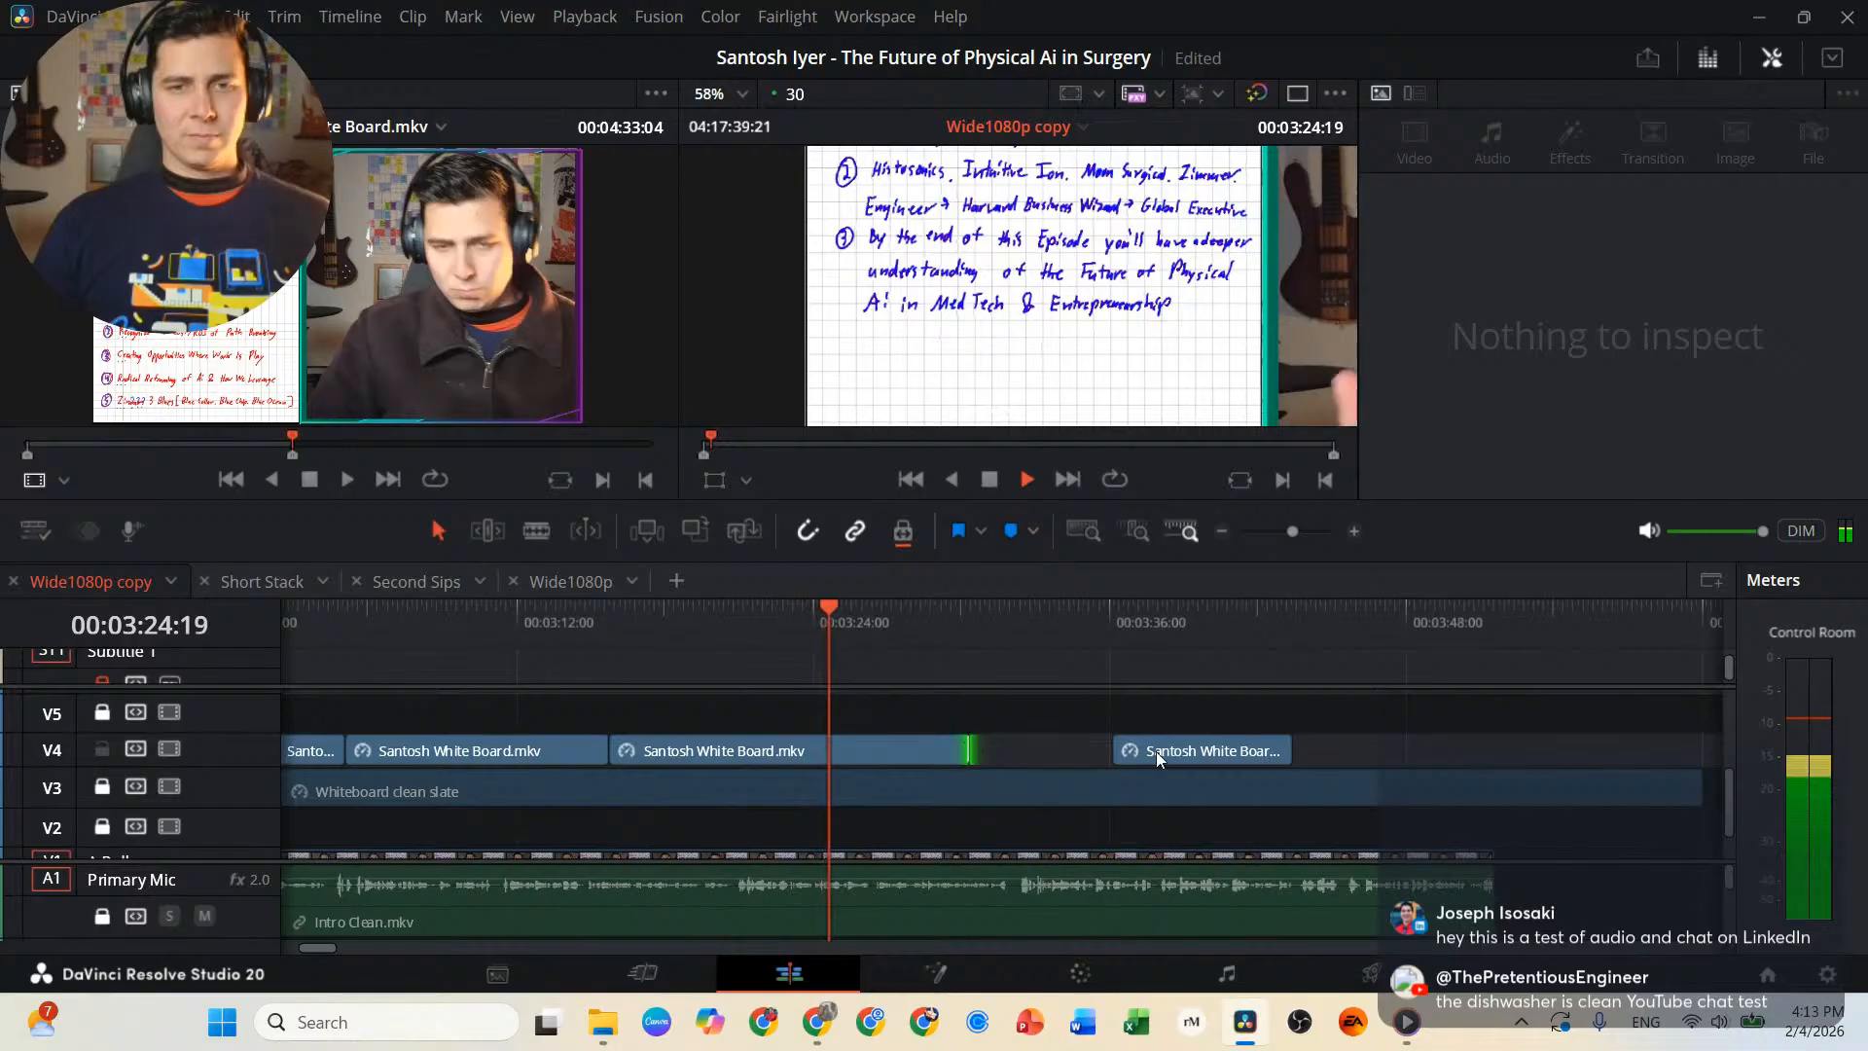
{"action": "left_click_drag", "start_coordinate": [1206, 752], "coordinate": [1493, 753]}
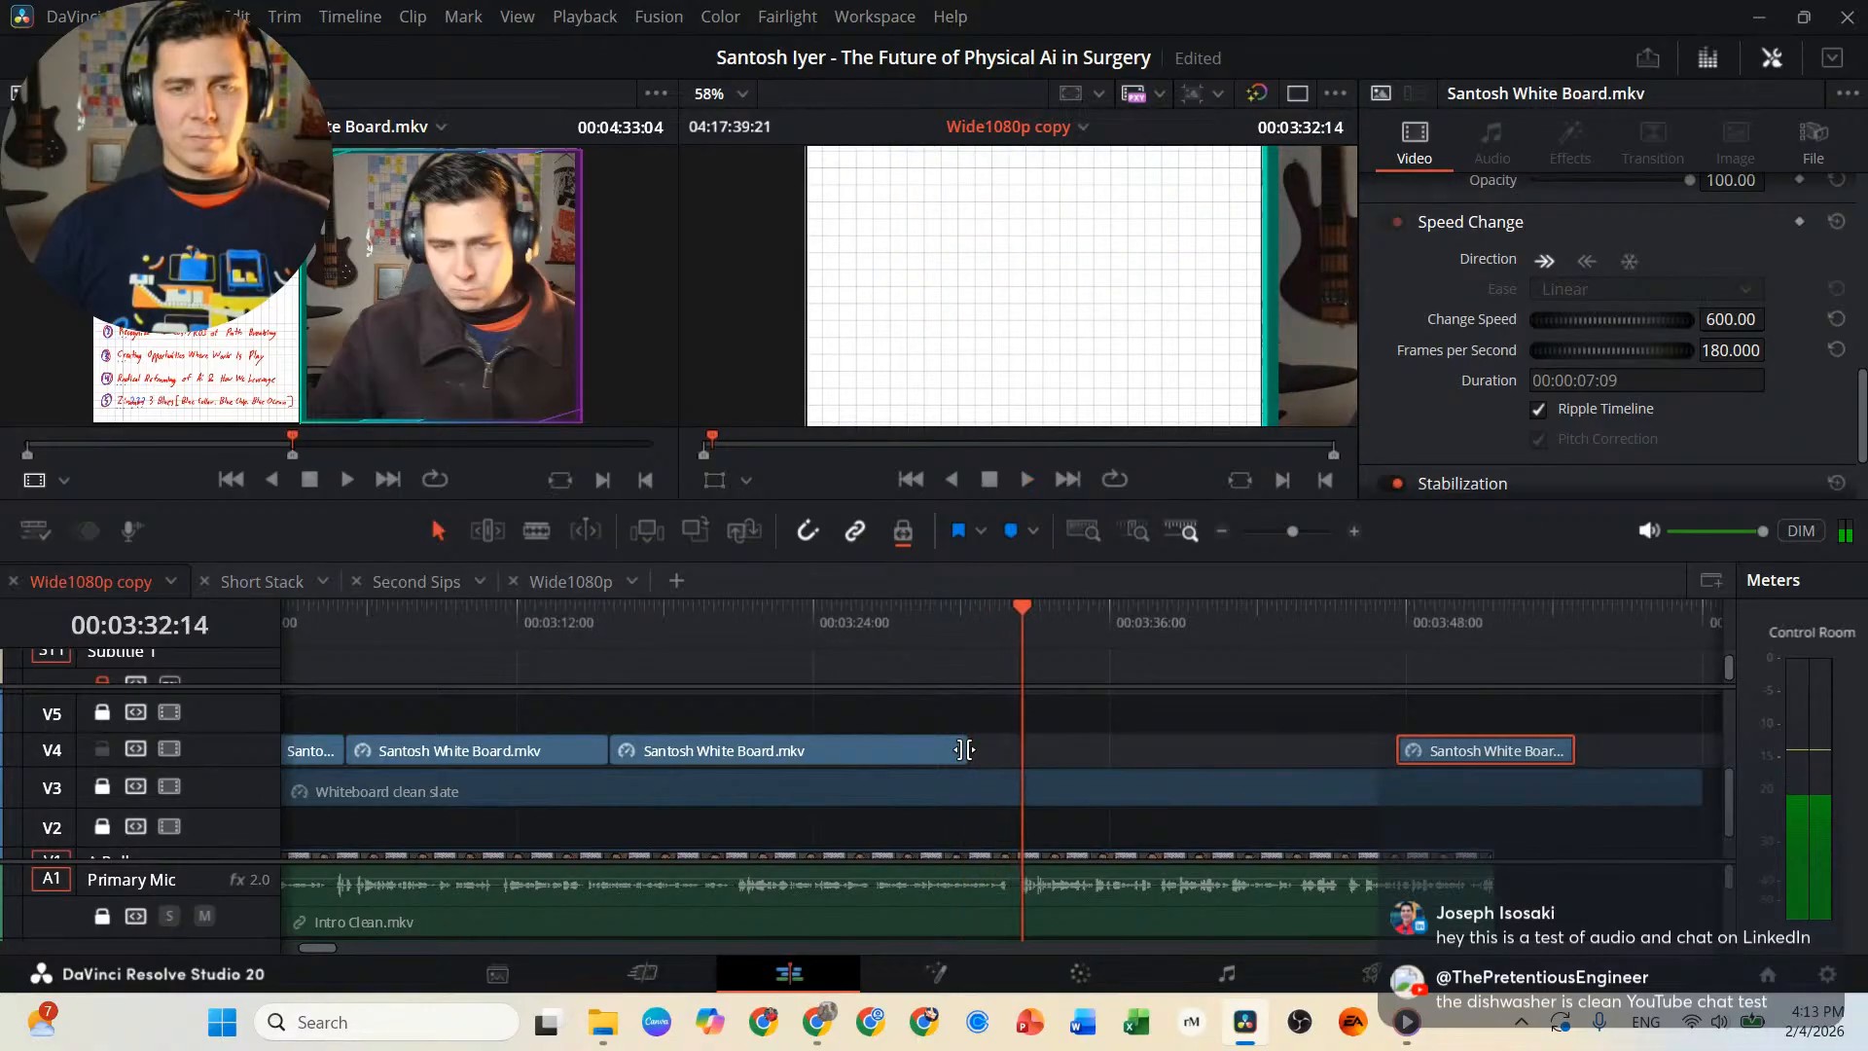
{"action": "left_click_drag", "start_coordinate": [968, 749], "coordinate": [1022, 750]}
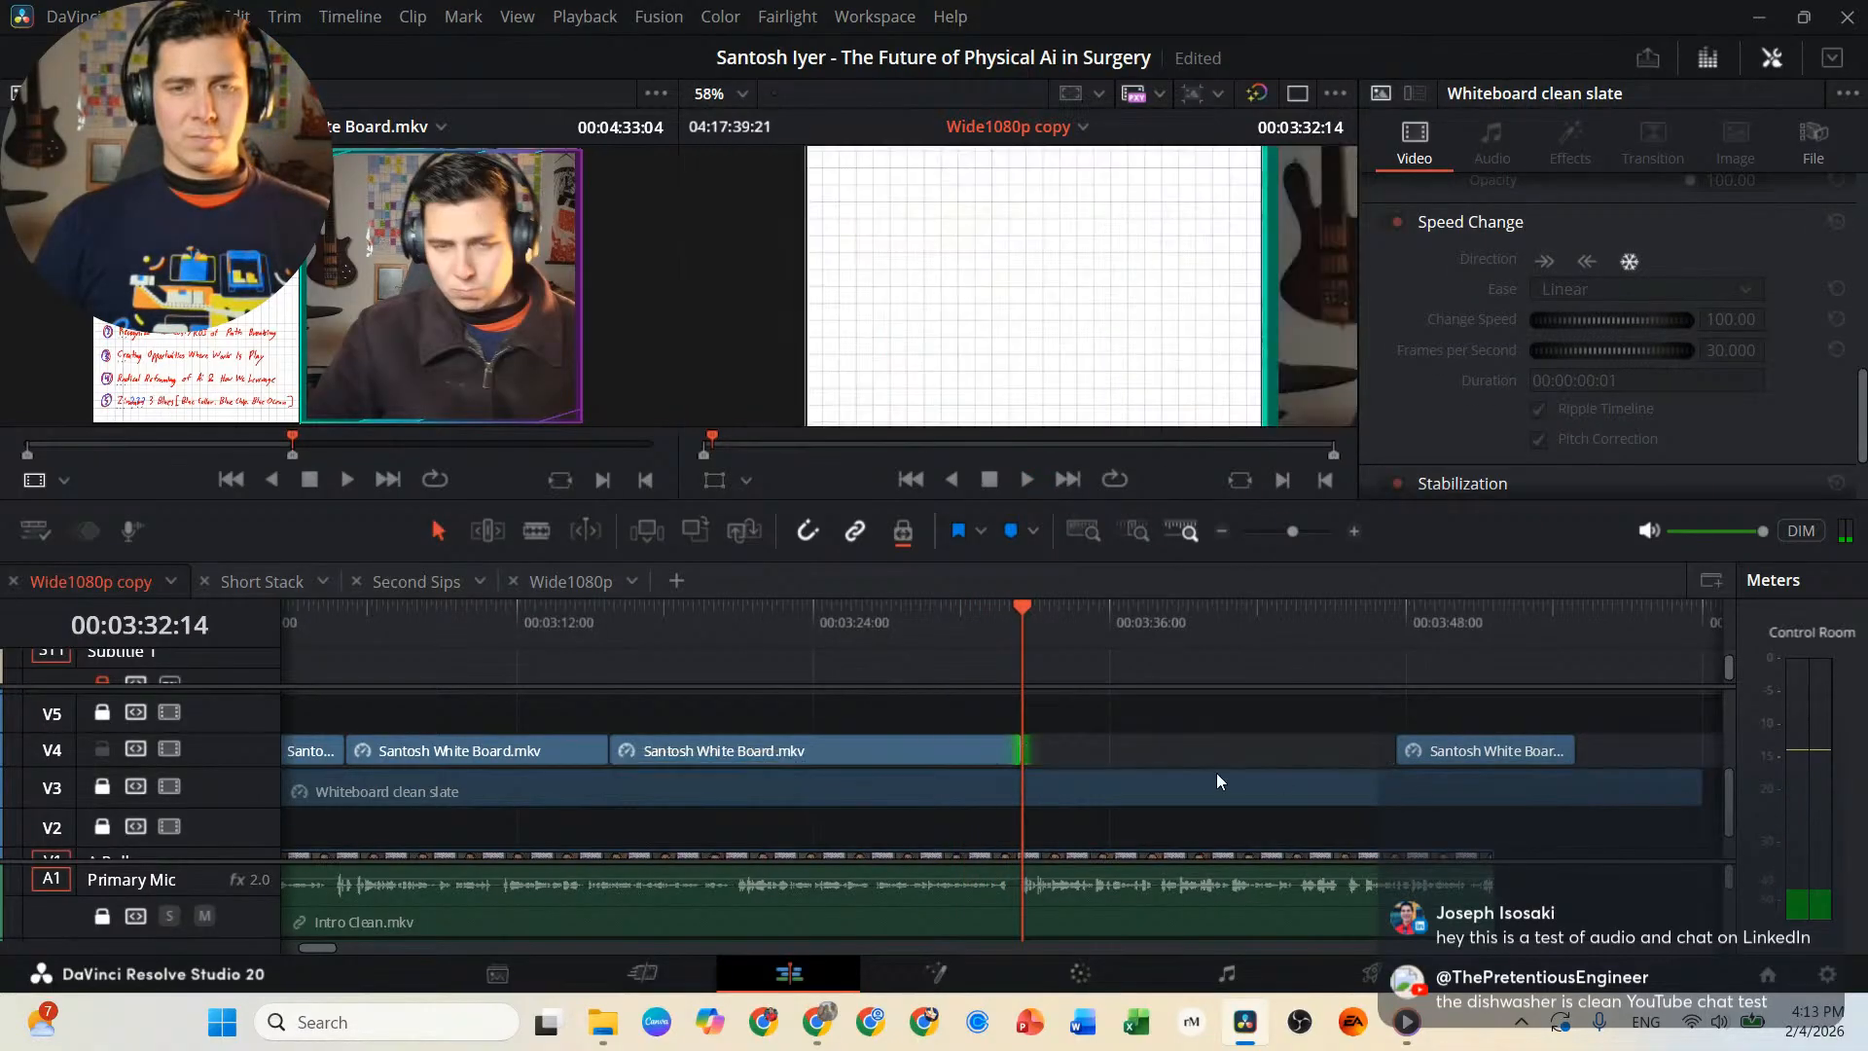
{"action": "left_click_drag", "start_coordinate": [1514, 754], "coordinate": [1142, 749]}
Play back the last whiteboard clip and place the playhead at its end, 00:03:39:23.
{"action": "left_click_drag", "start_coordinate": [1020, 393], "coordinate": [1033, 241]}
{"action": "key", "text": "space"}
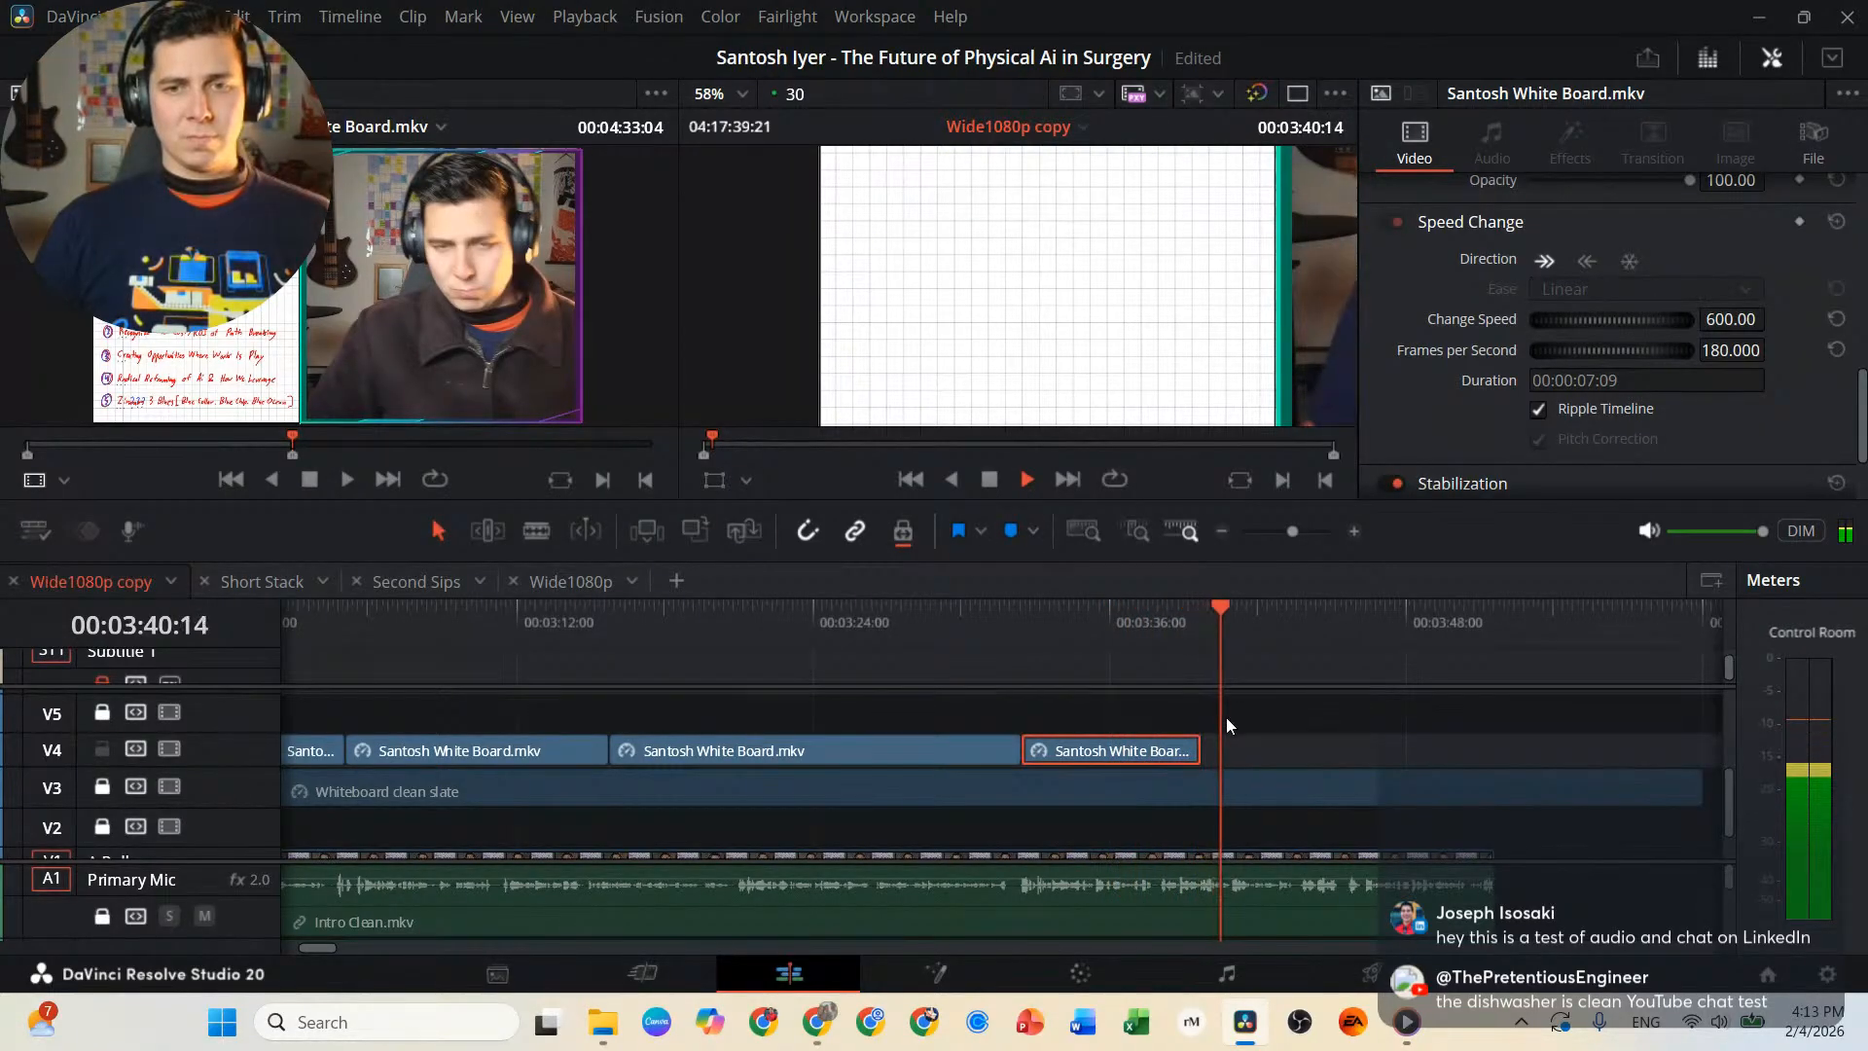
{"action": "key", "text": "space"}
{"action": "left_click", "coordinate": [1199, 618]}
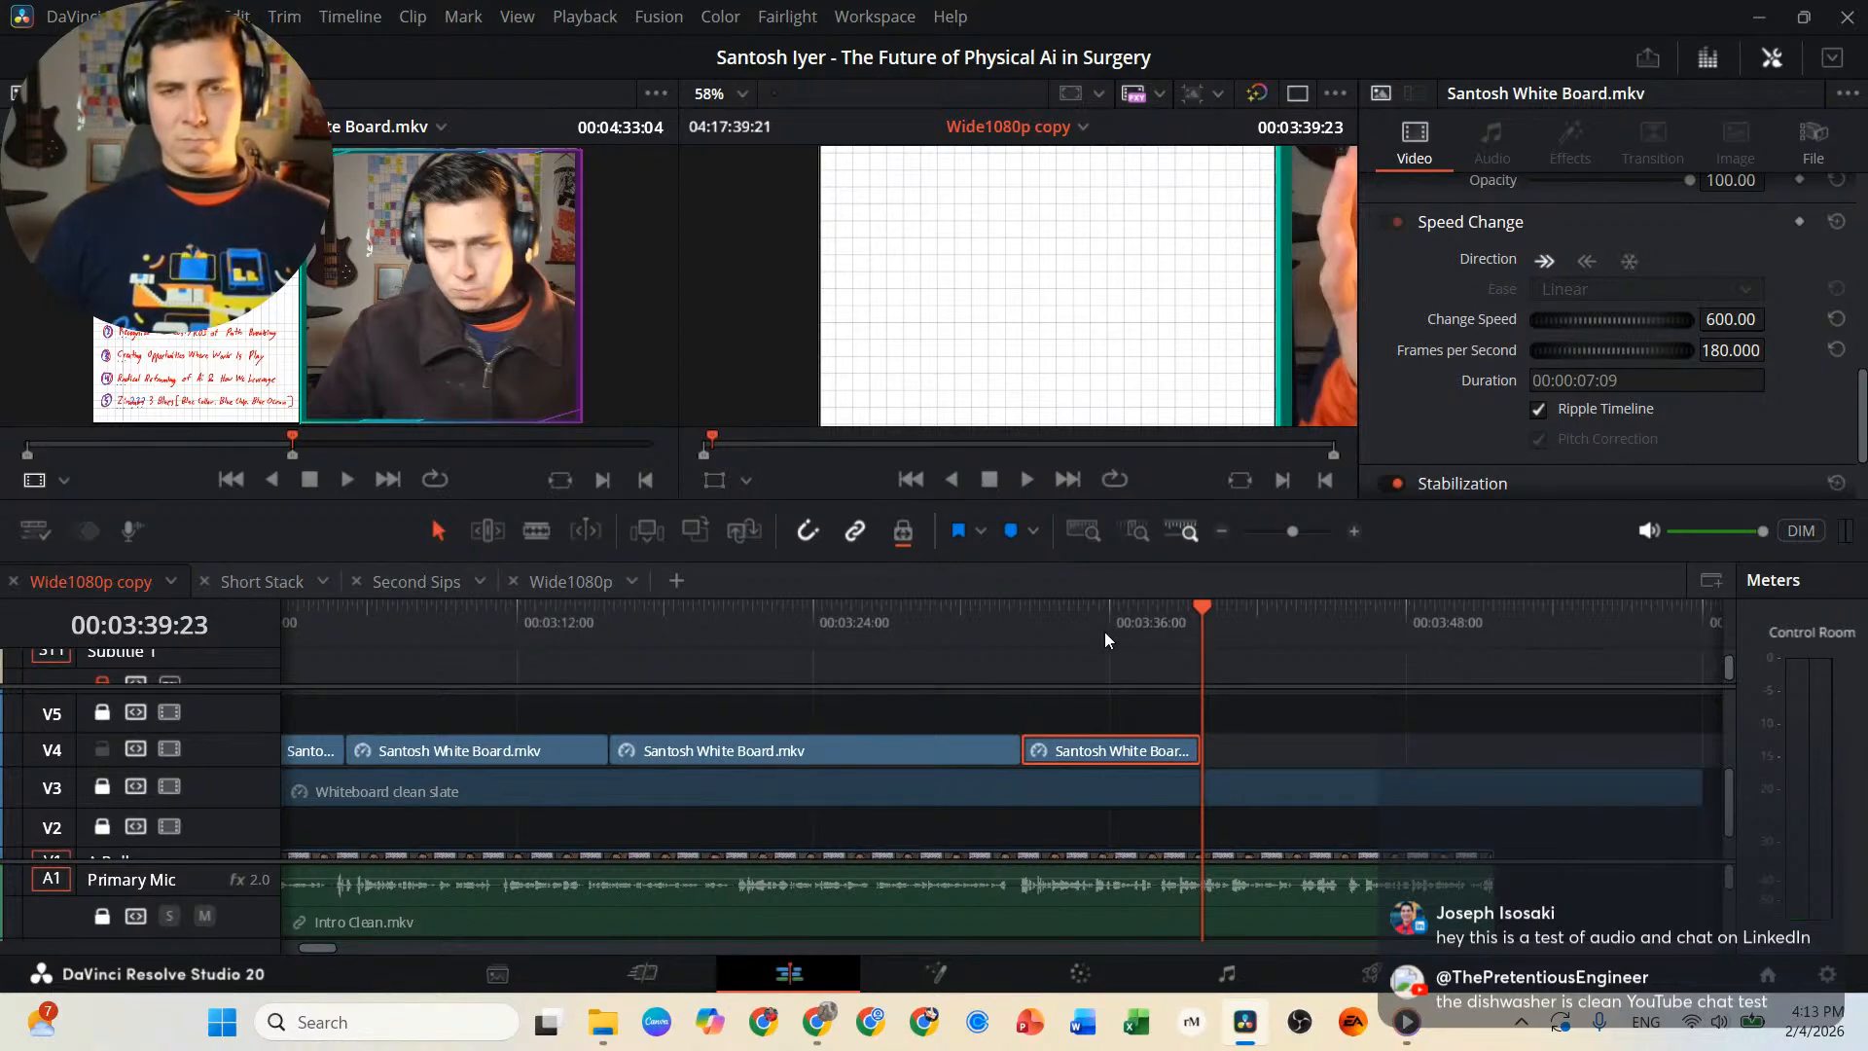
Split the last whiteboard clip at 00:03:37:20, before the dots beside the numbers are drawn, and move the remainder further along V4.
{"action": "key", "text": "Left"}
{"action": "key", "text": "Left"}
{"action": "key", "text": "Left"}
{"action": "key", "text": "Left"}
{"action": "key", "text": "Left"}
{"action": "key", "text": "Left"}
{"action": "key", "text": "Left"}
{"action": "key", "text": "Left"}
{"action": "key", "text": "Left"}
{"action": "key", "text": "Left"}
{"action": "key", "text": "Left"}
{"action": "key", "text": "Left"}
{"action": "key", "text": "Left"}
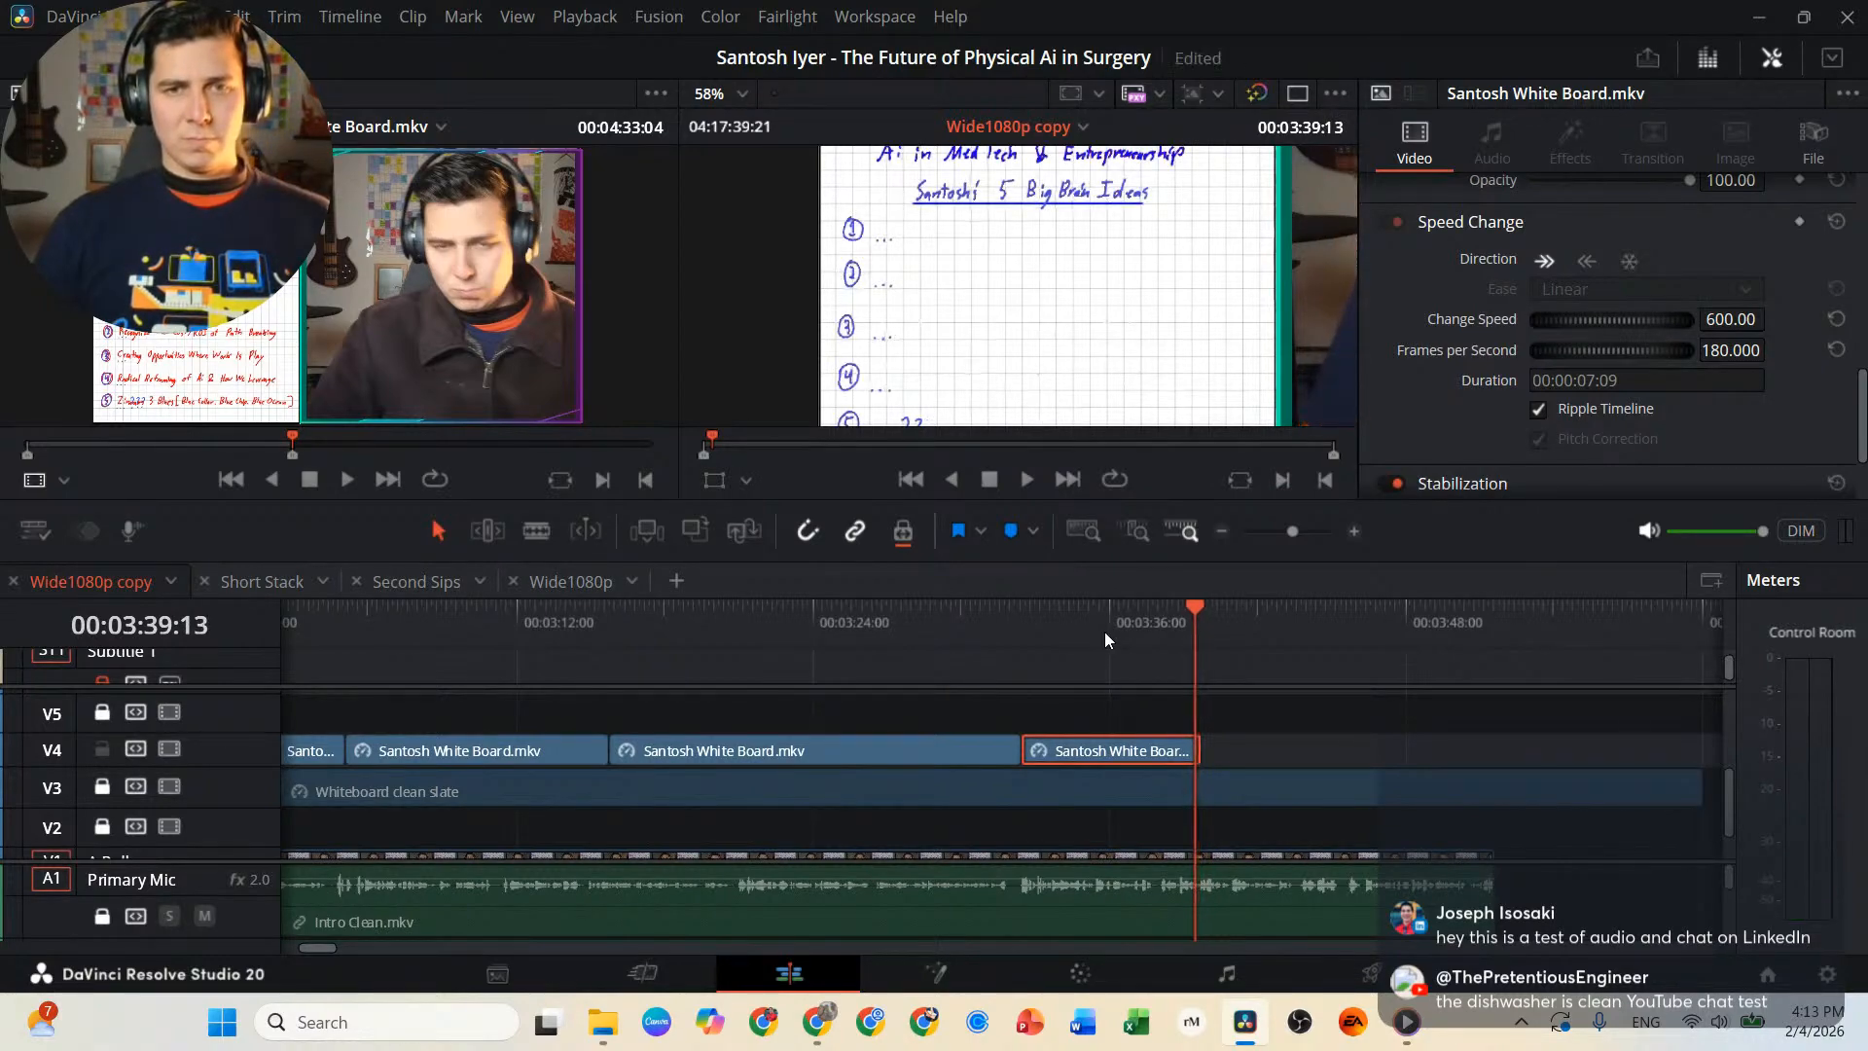
{"action": "key", "text": "j"}
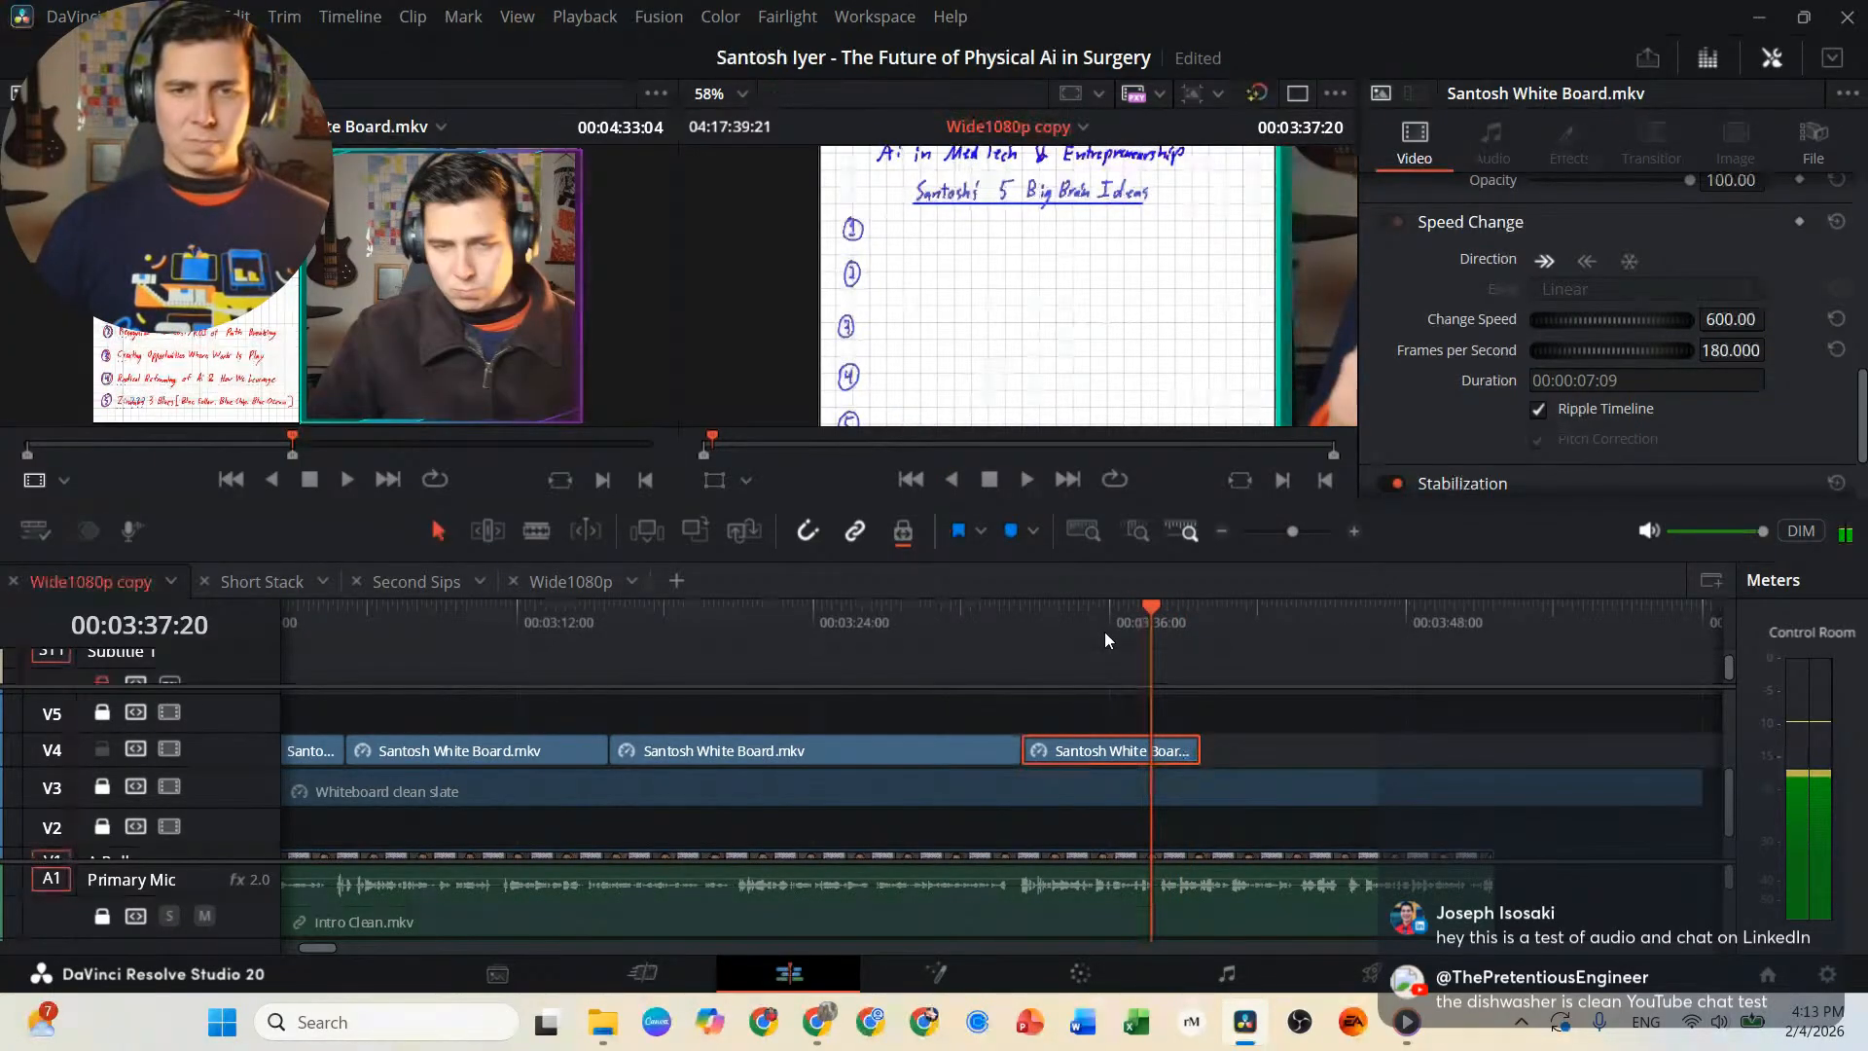
{"action": "key", "text": "b"}
{"action": "key", "text": "ctrl+b"}
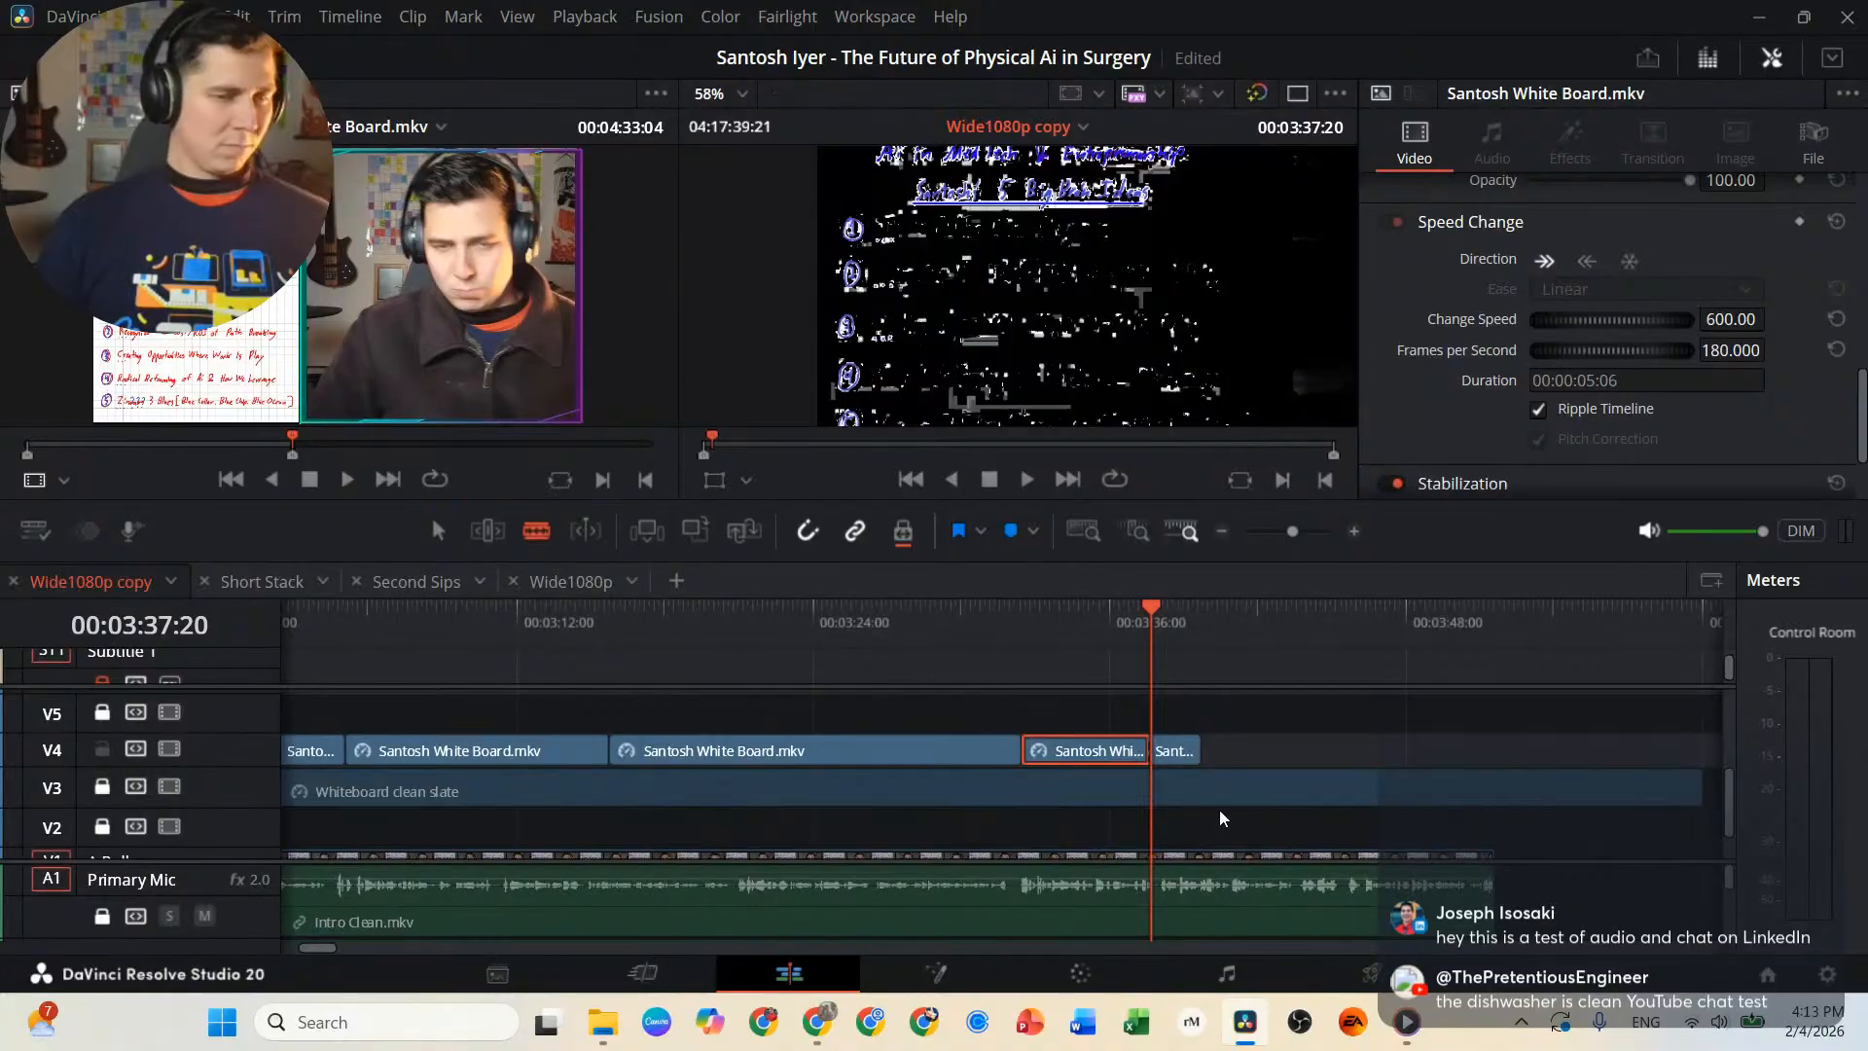
{"action": "left_click_drag", "start_coordinate": [1189, 753], "coordinate": [1563, 753]}
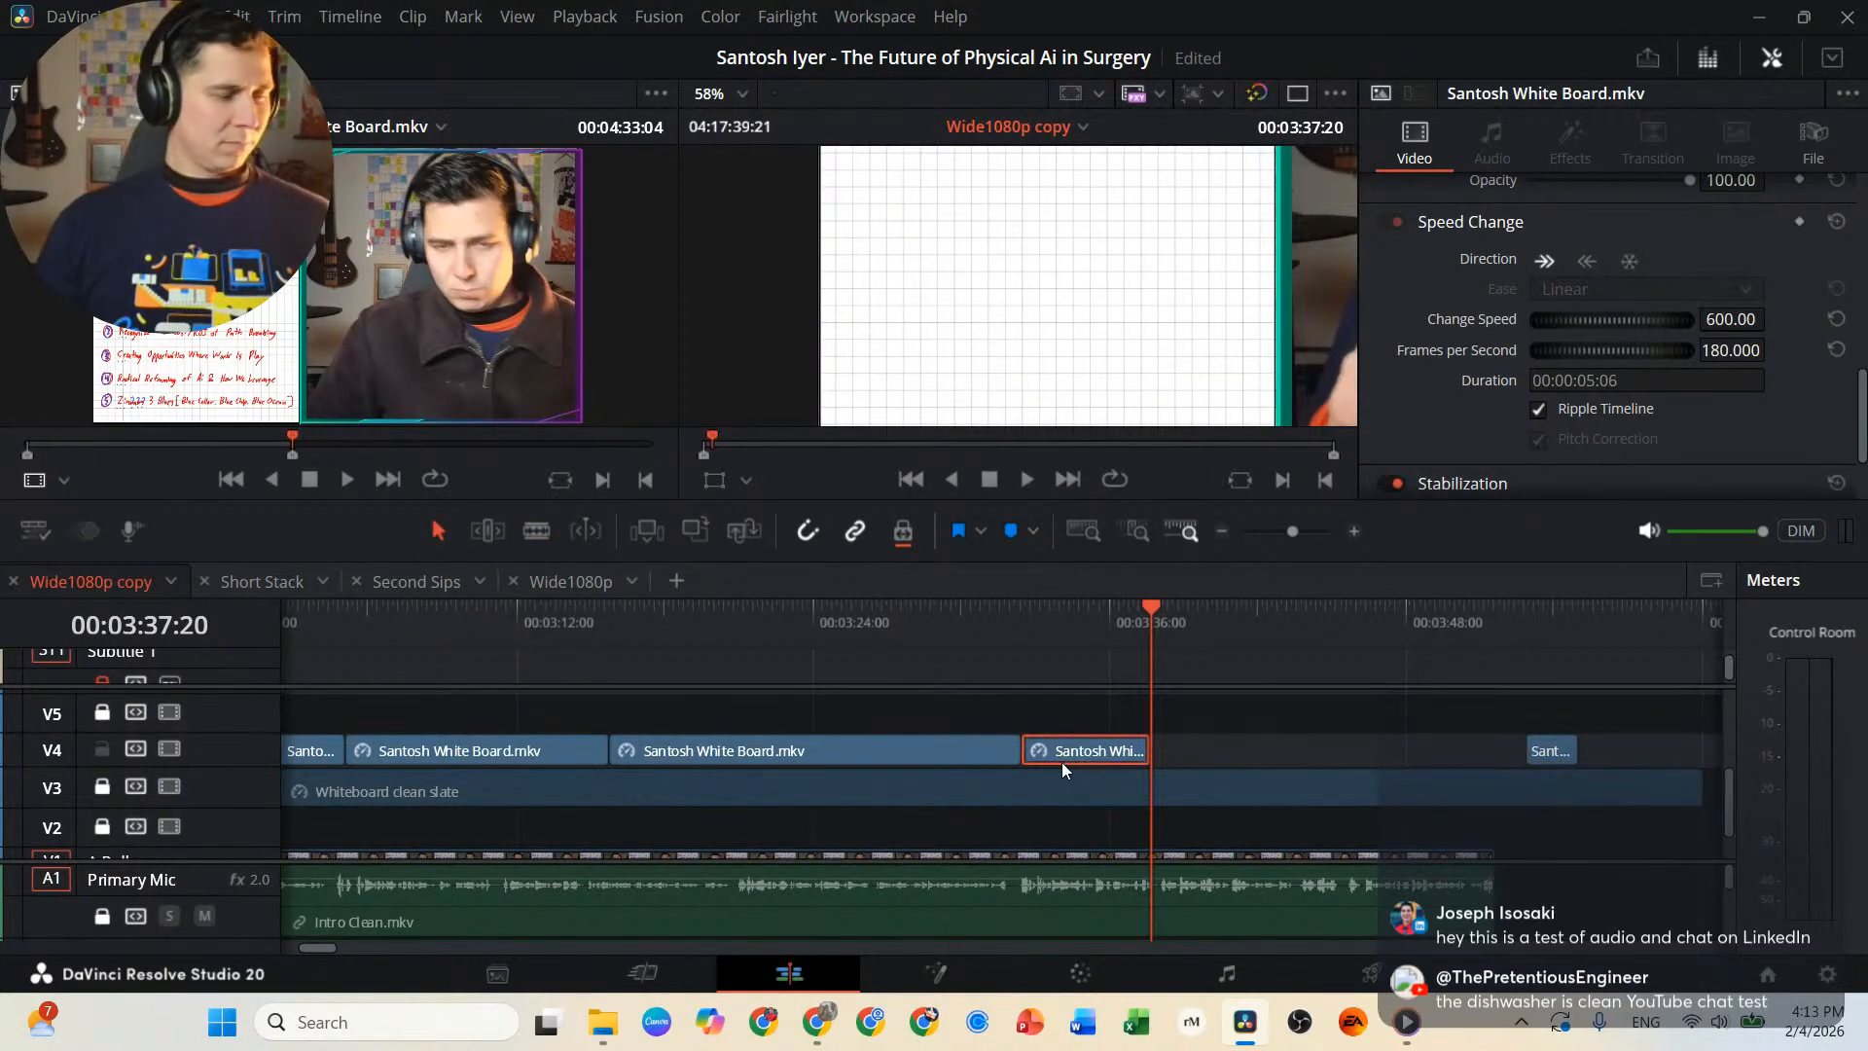
Paste a copy of the numbered-list segment at 00:03:37:20 on V4, turn it into a freeze frame and play it back.
{"action": "key", "text": "ctrl+v"}
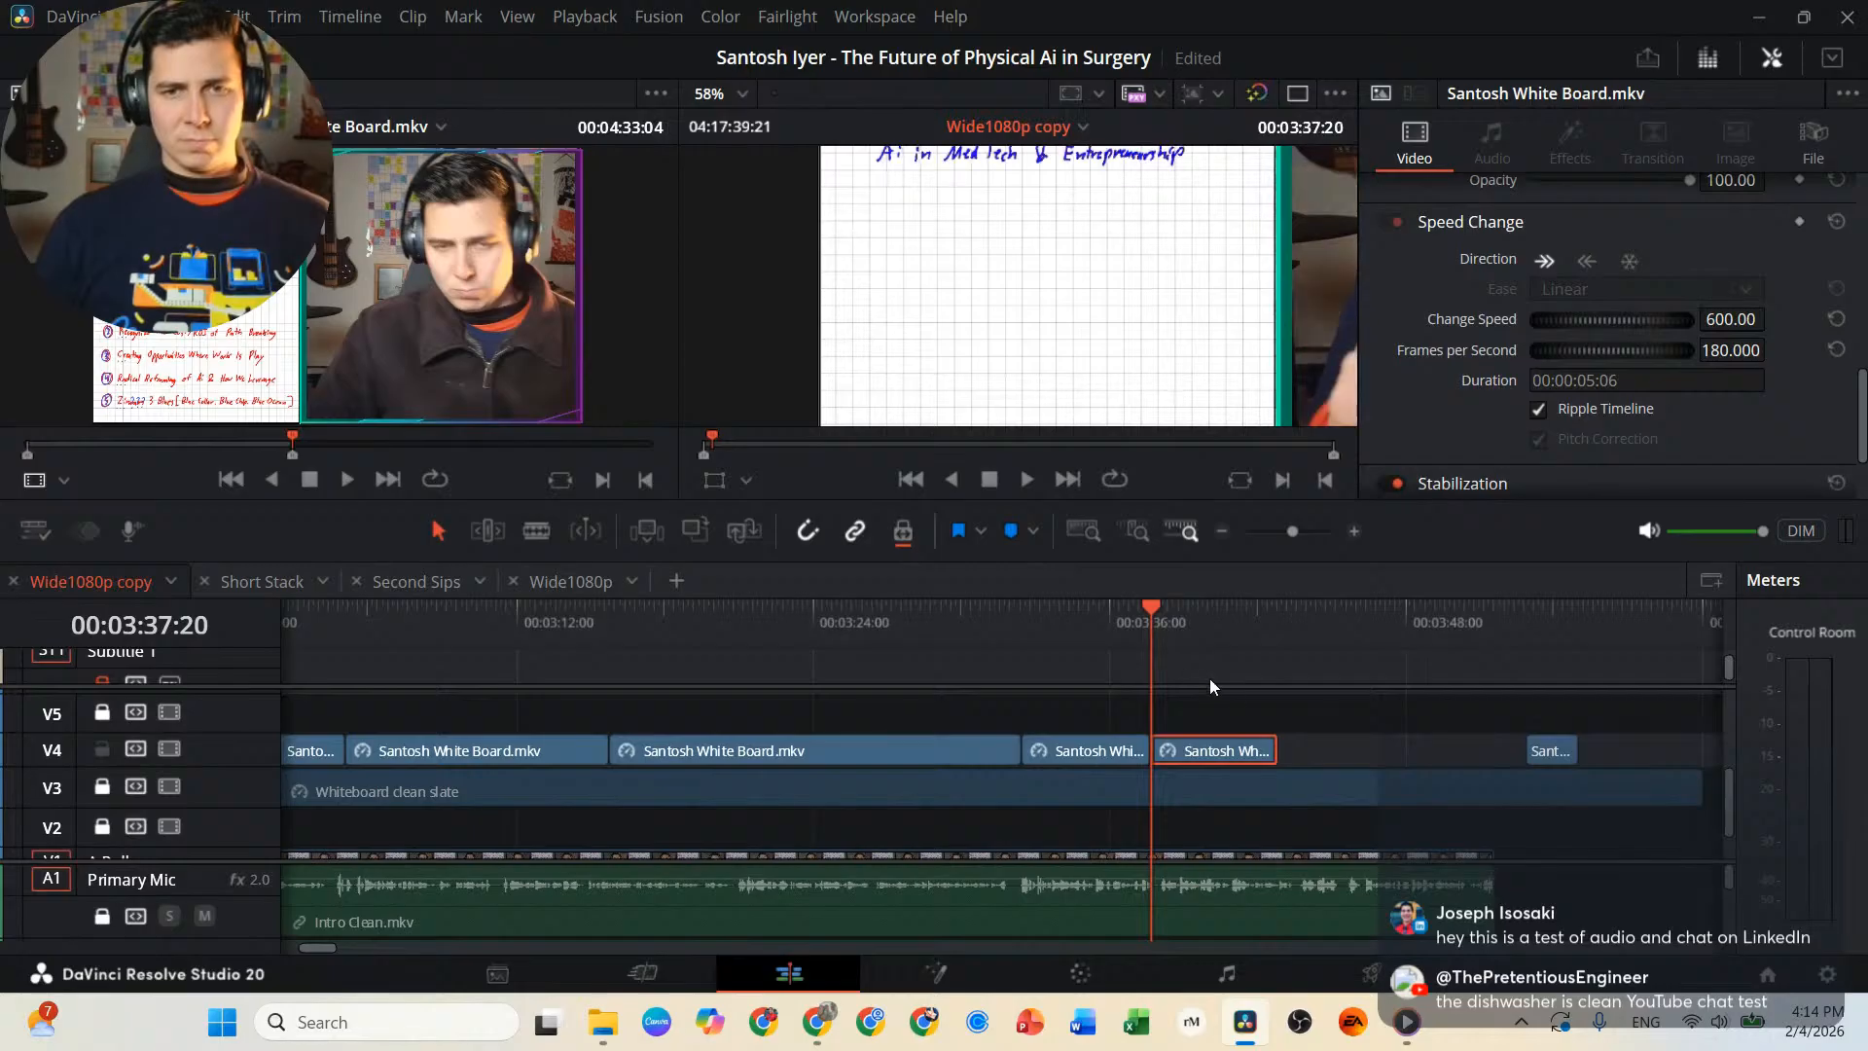
{"action": "left_click", "coordinate": [1282, 634]}
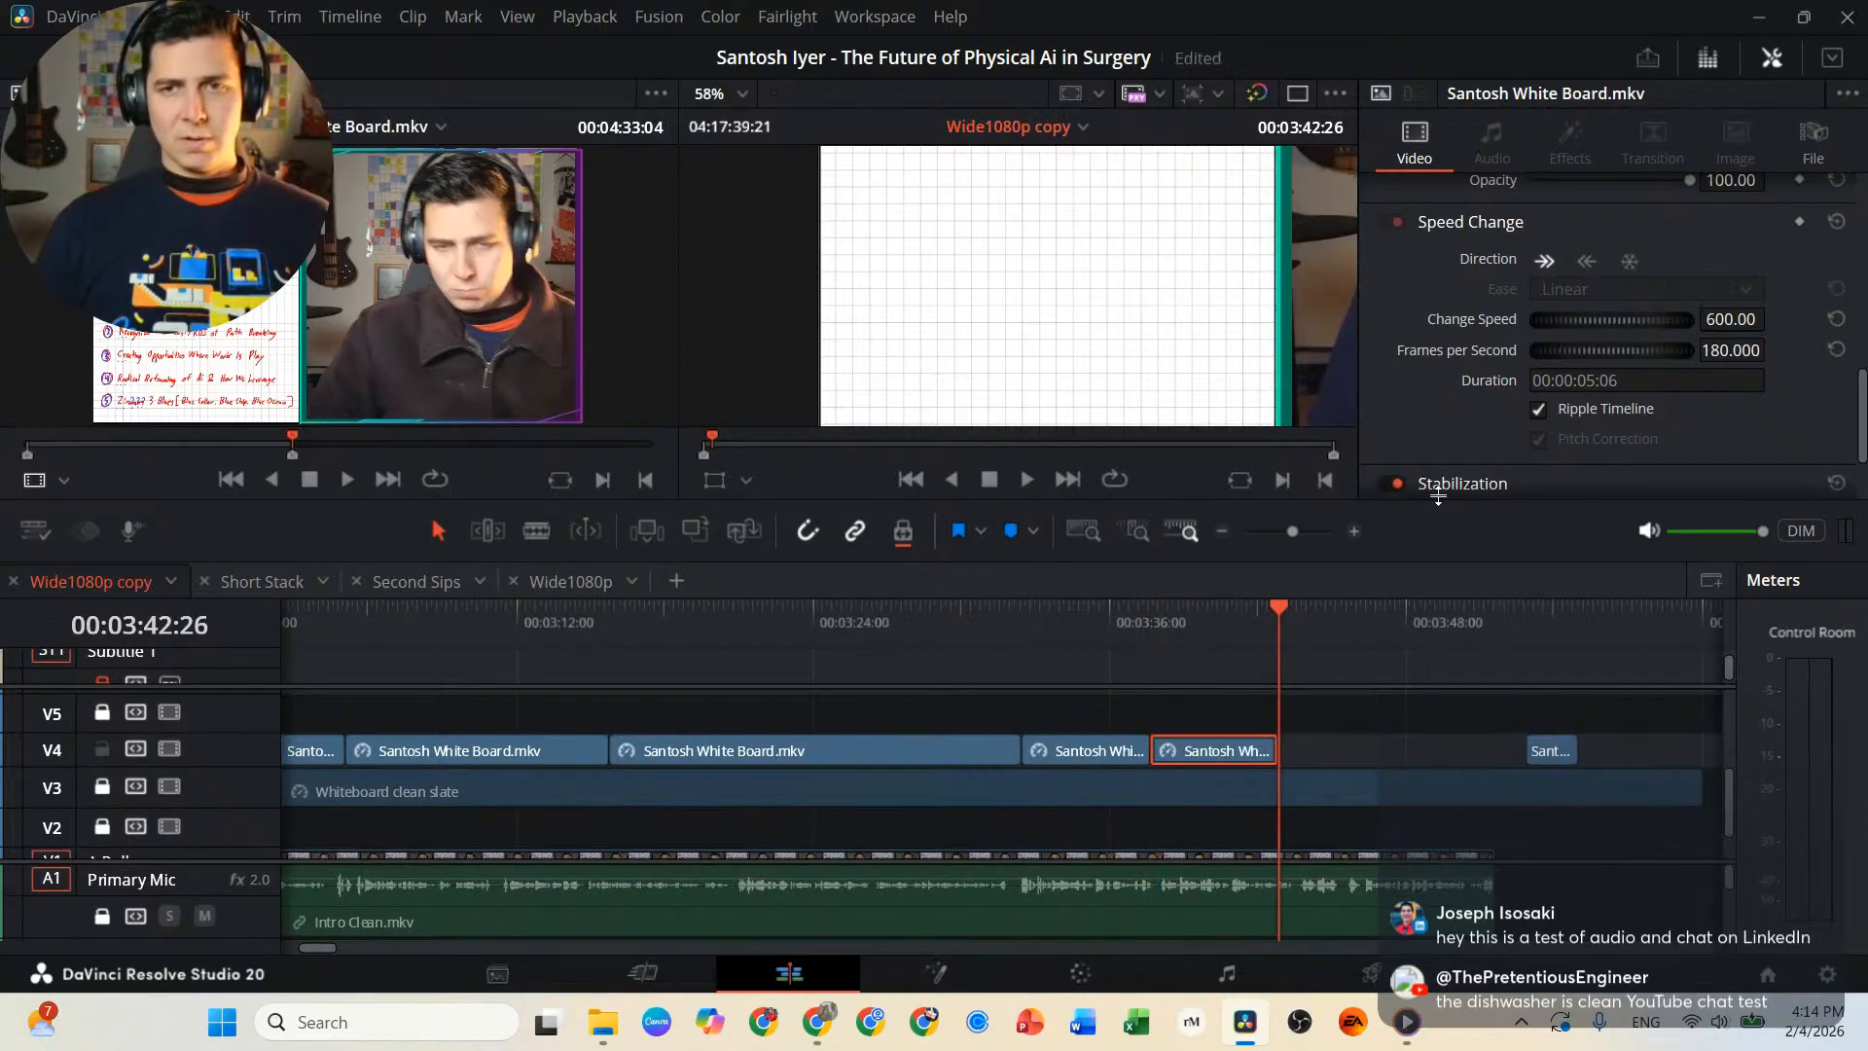
{"action": "left_click", "coordinate": [1630, 261]}
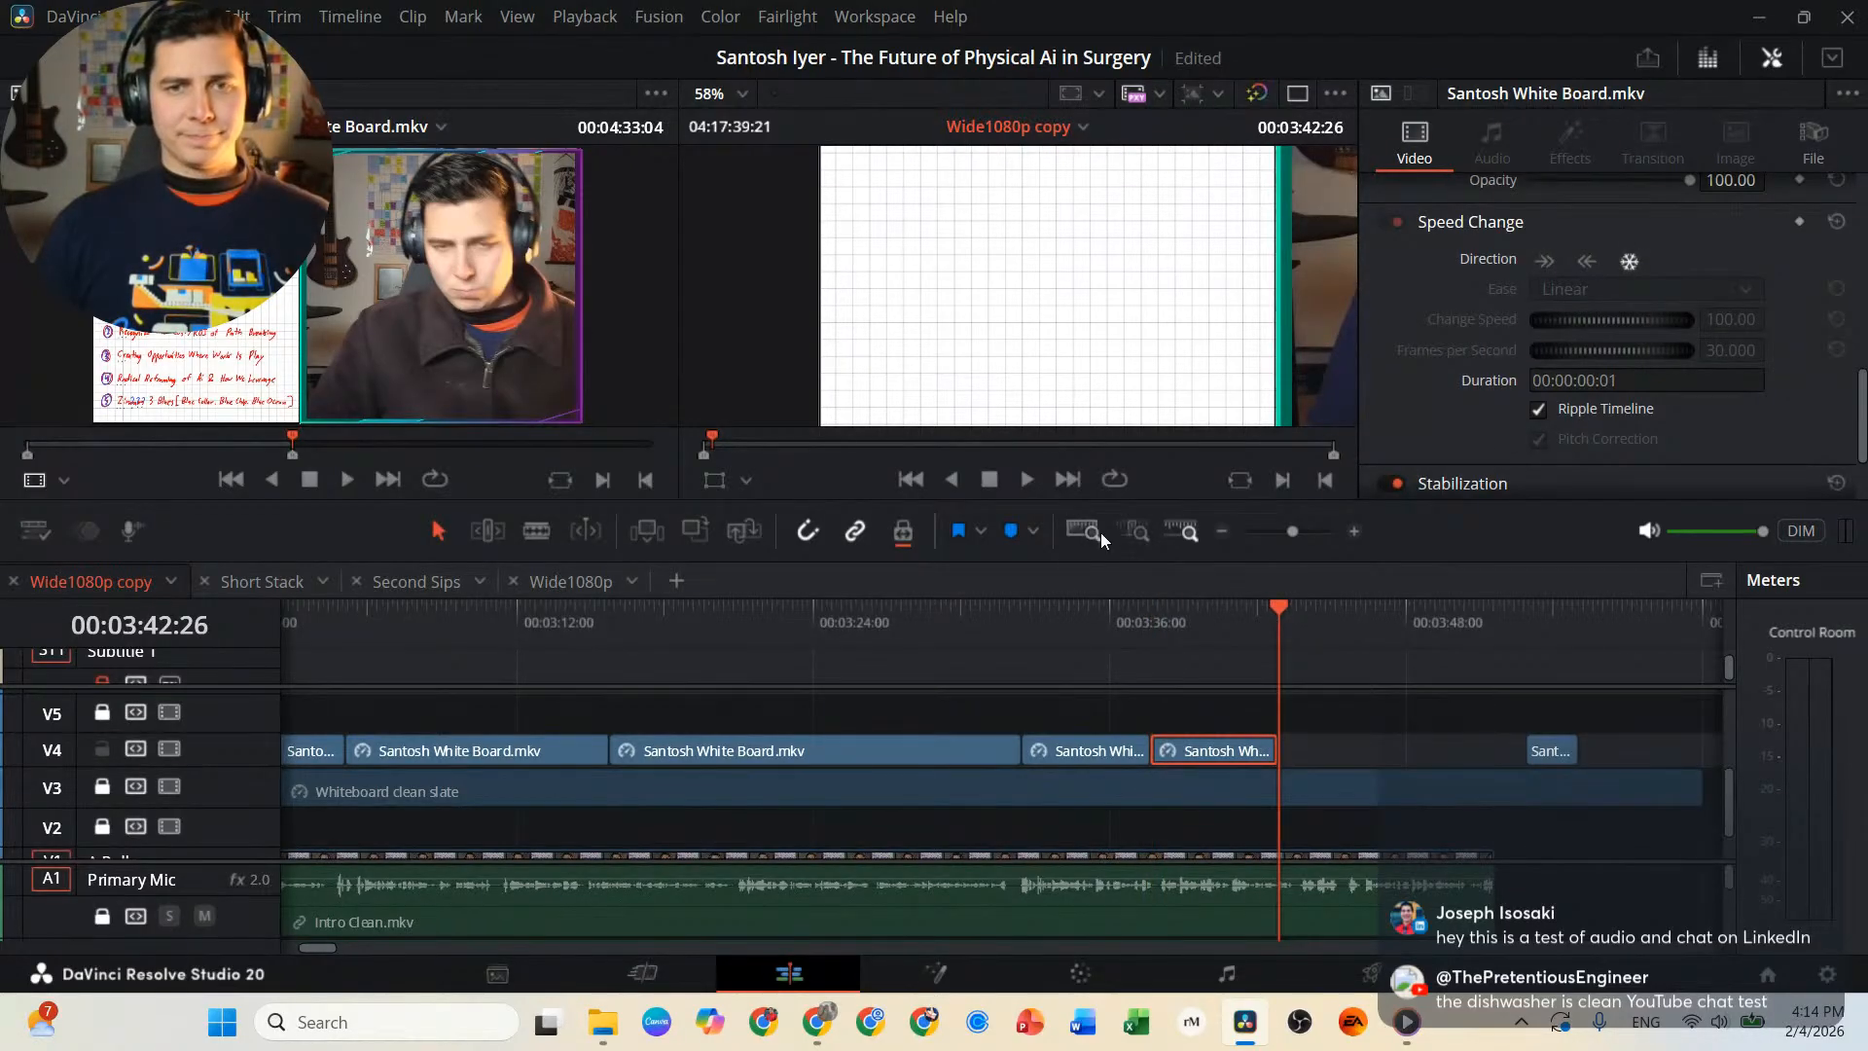
{"action": "key", "text": "space"}
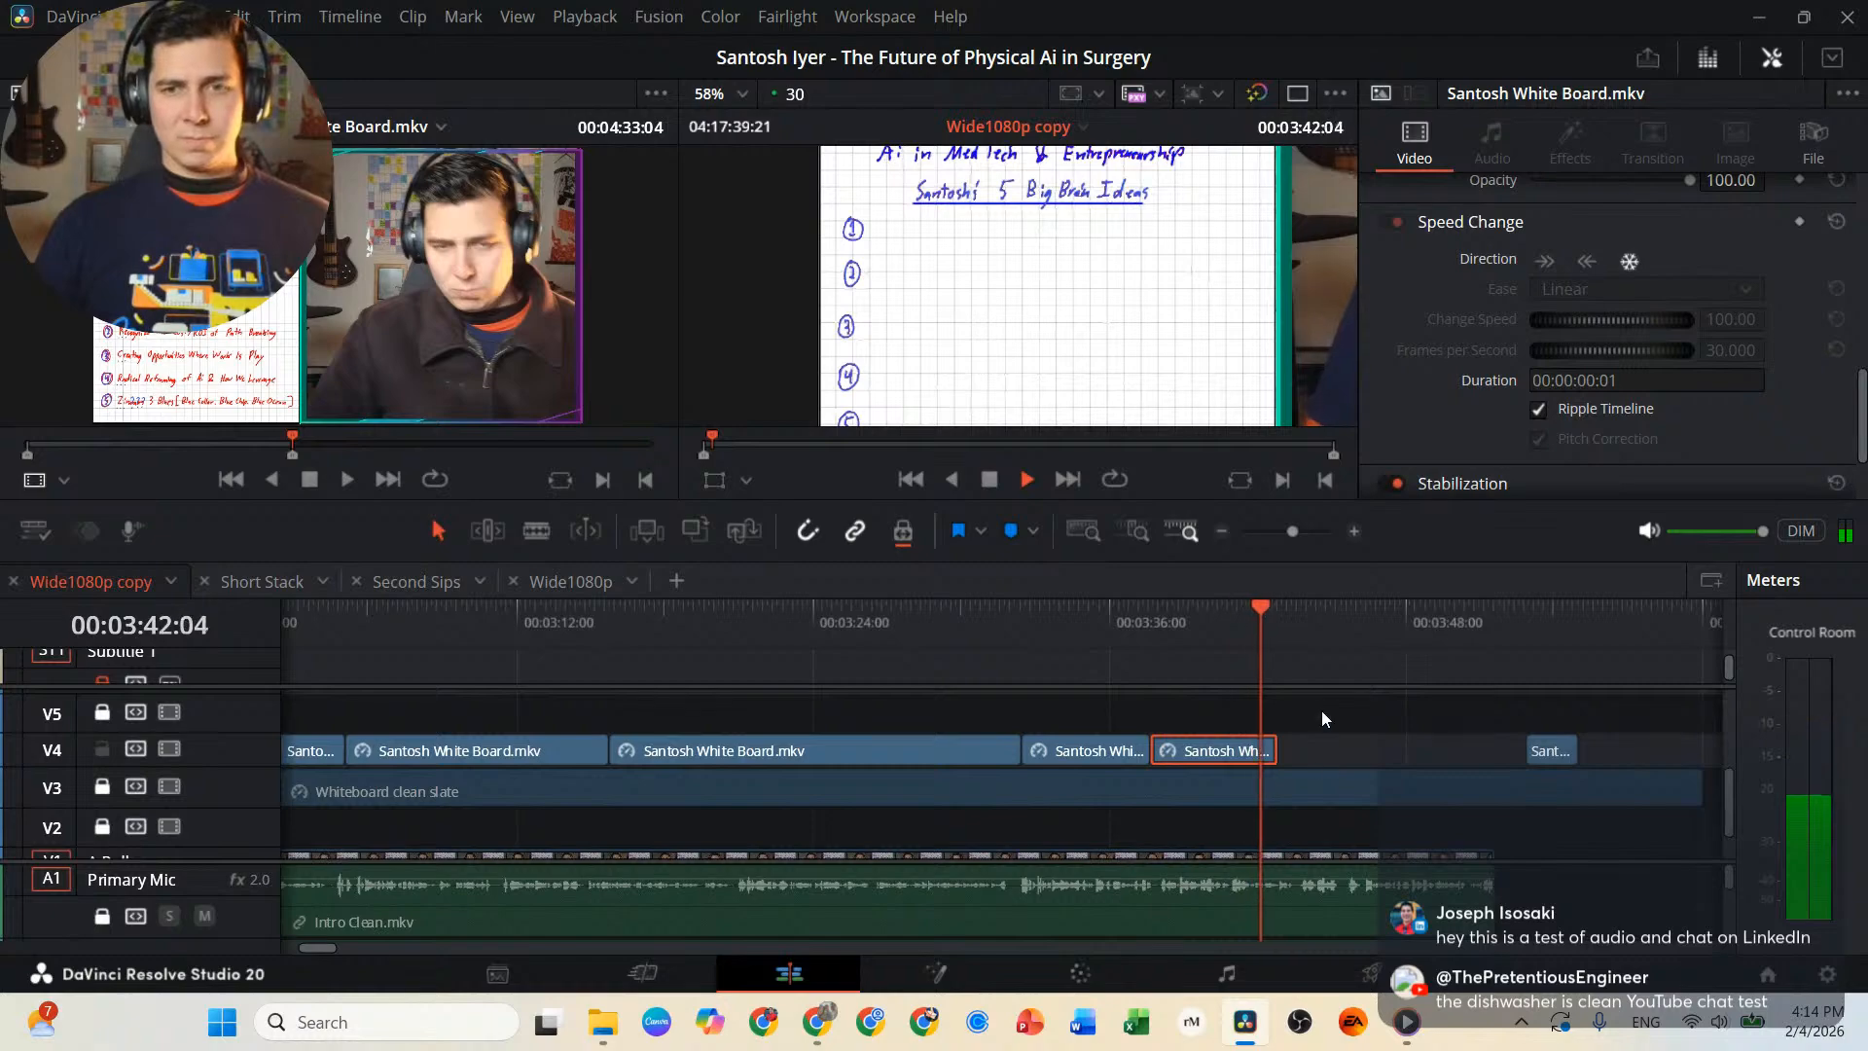
Lengthen the numbered-list freeze frame to end at 00:03:43:29 and attach the remaining whiteboard clip there.
{"action": "left_click_drag", "start_coordinate": [1266, 749], "coordinate": [1411, 751]}
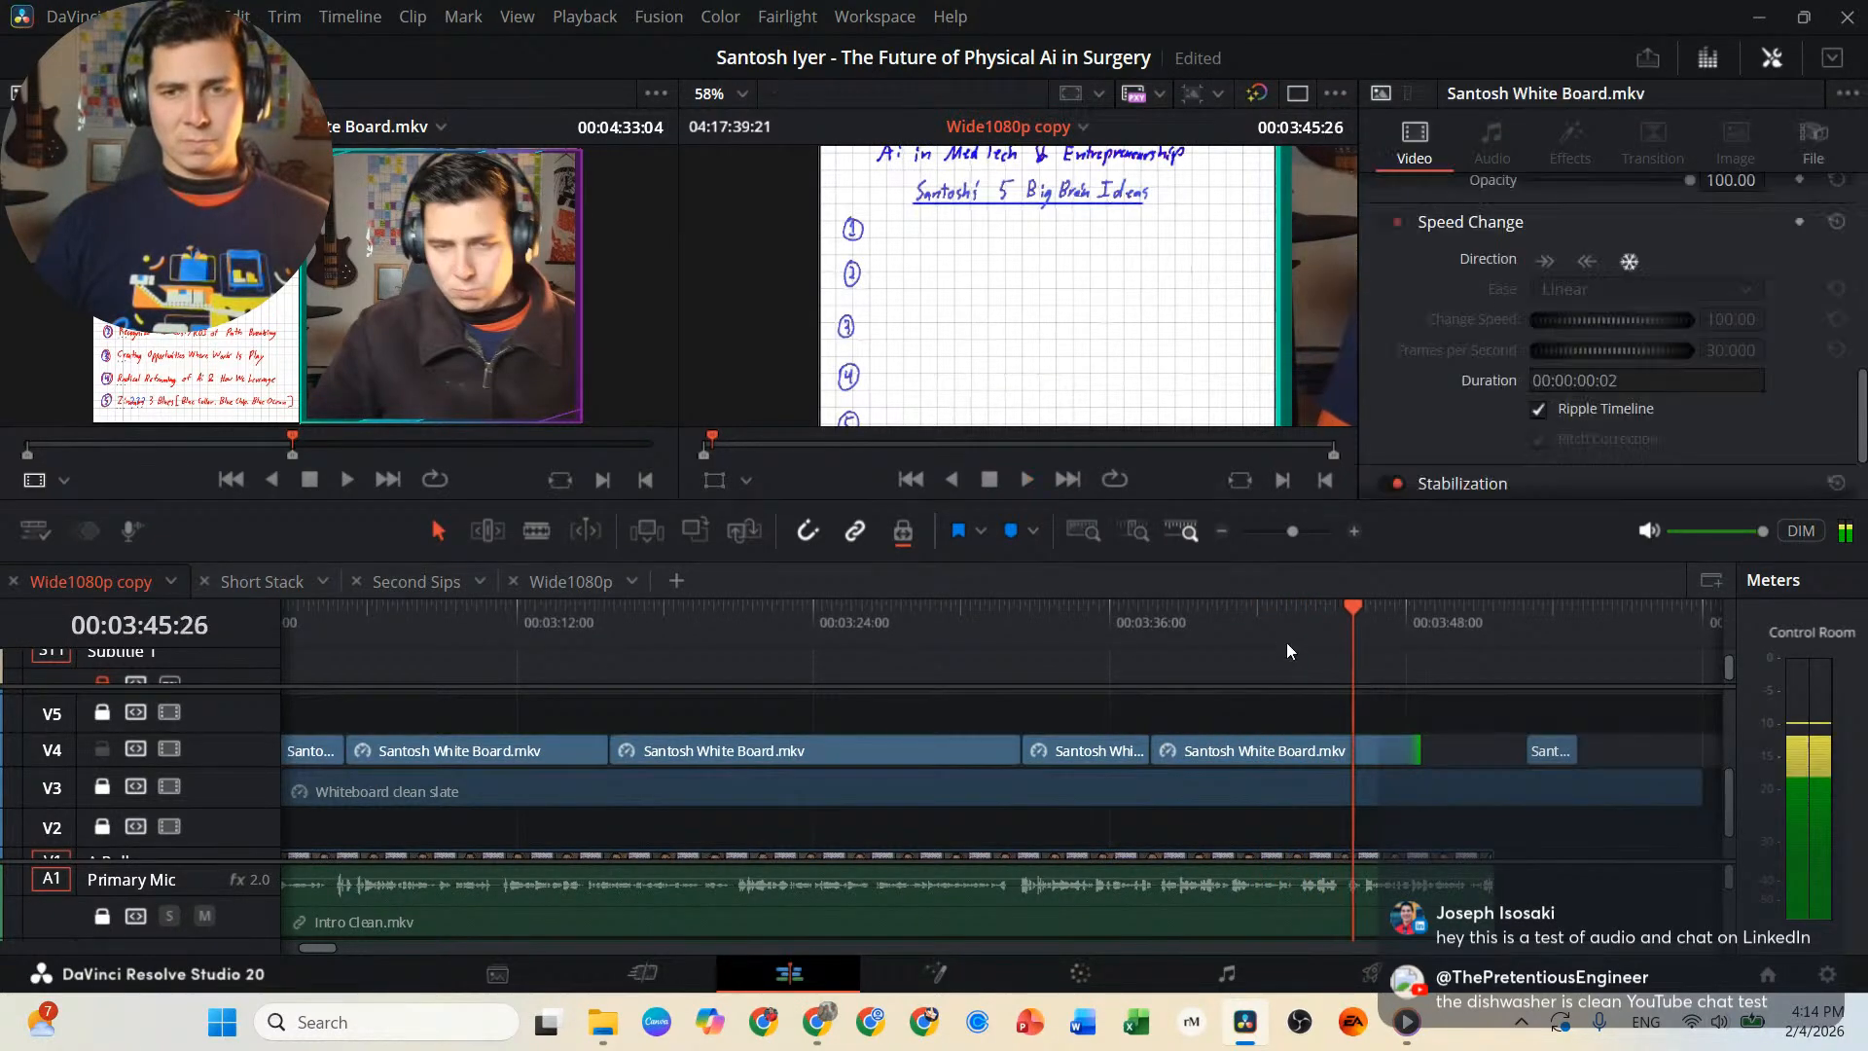
{"action": "left_click", "coordinate": [1287, 622]}
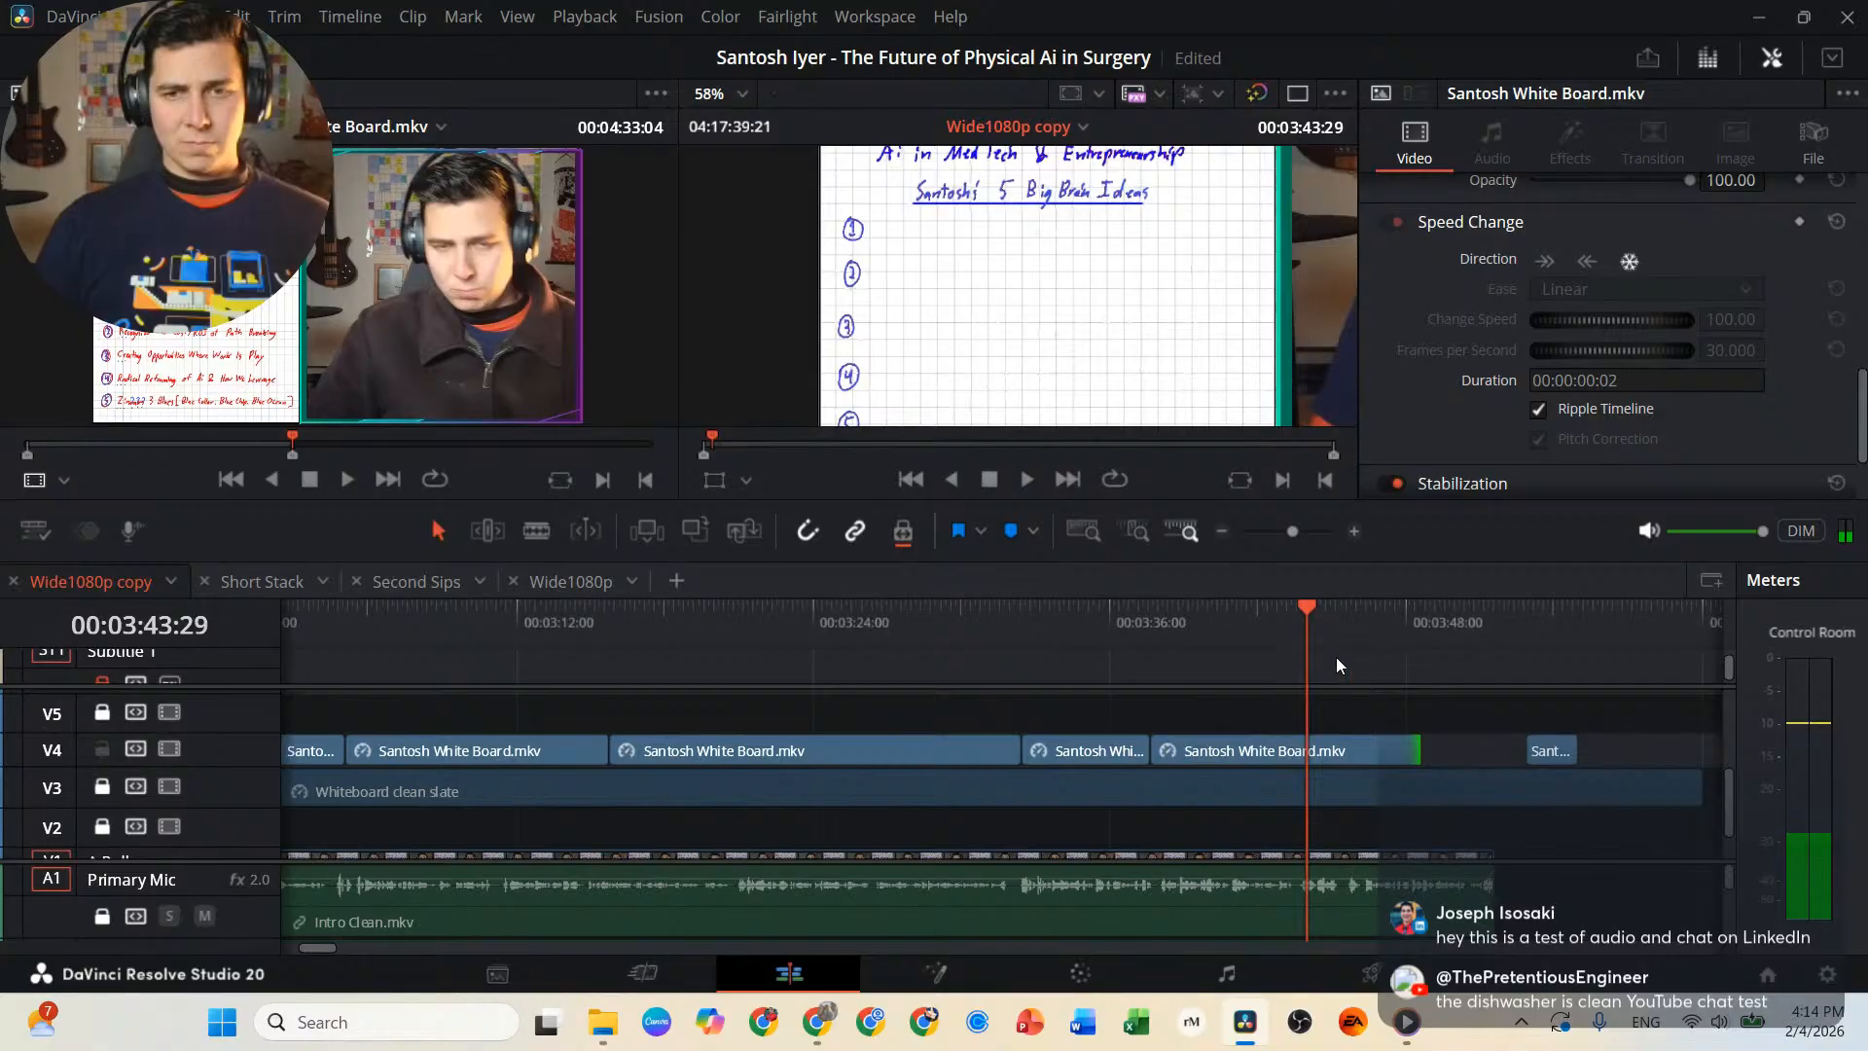
{"action": "left_click_drag", "start_coordinate": [1416, 751], "coordinate": [1310, 751]}
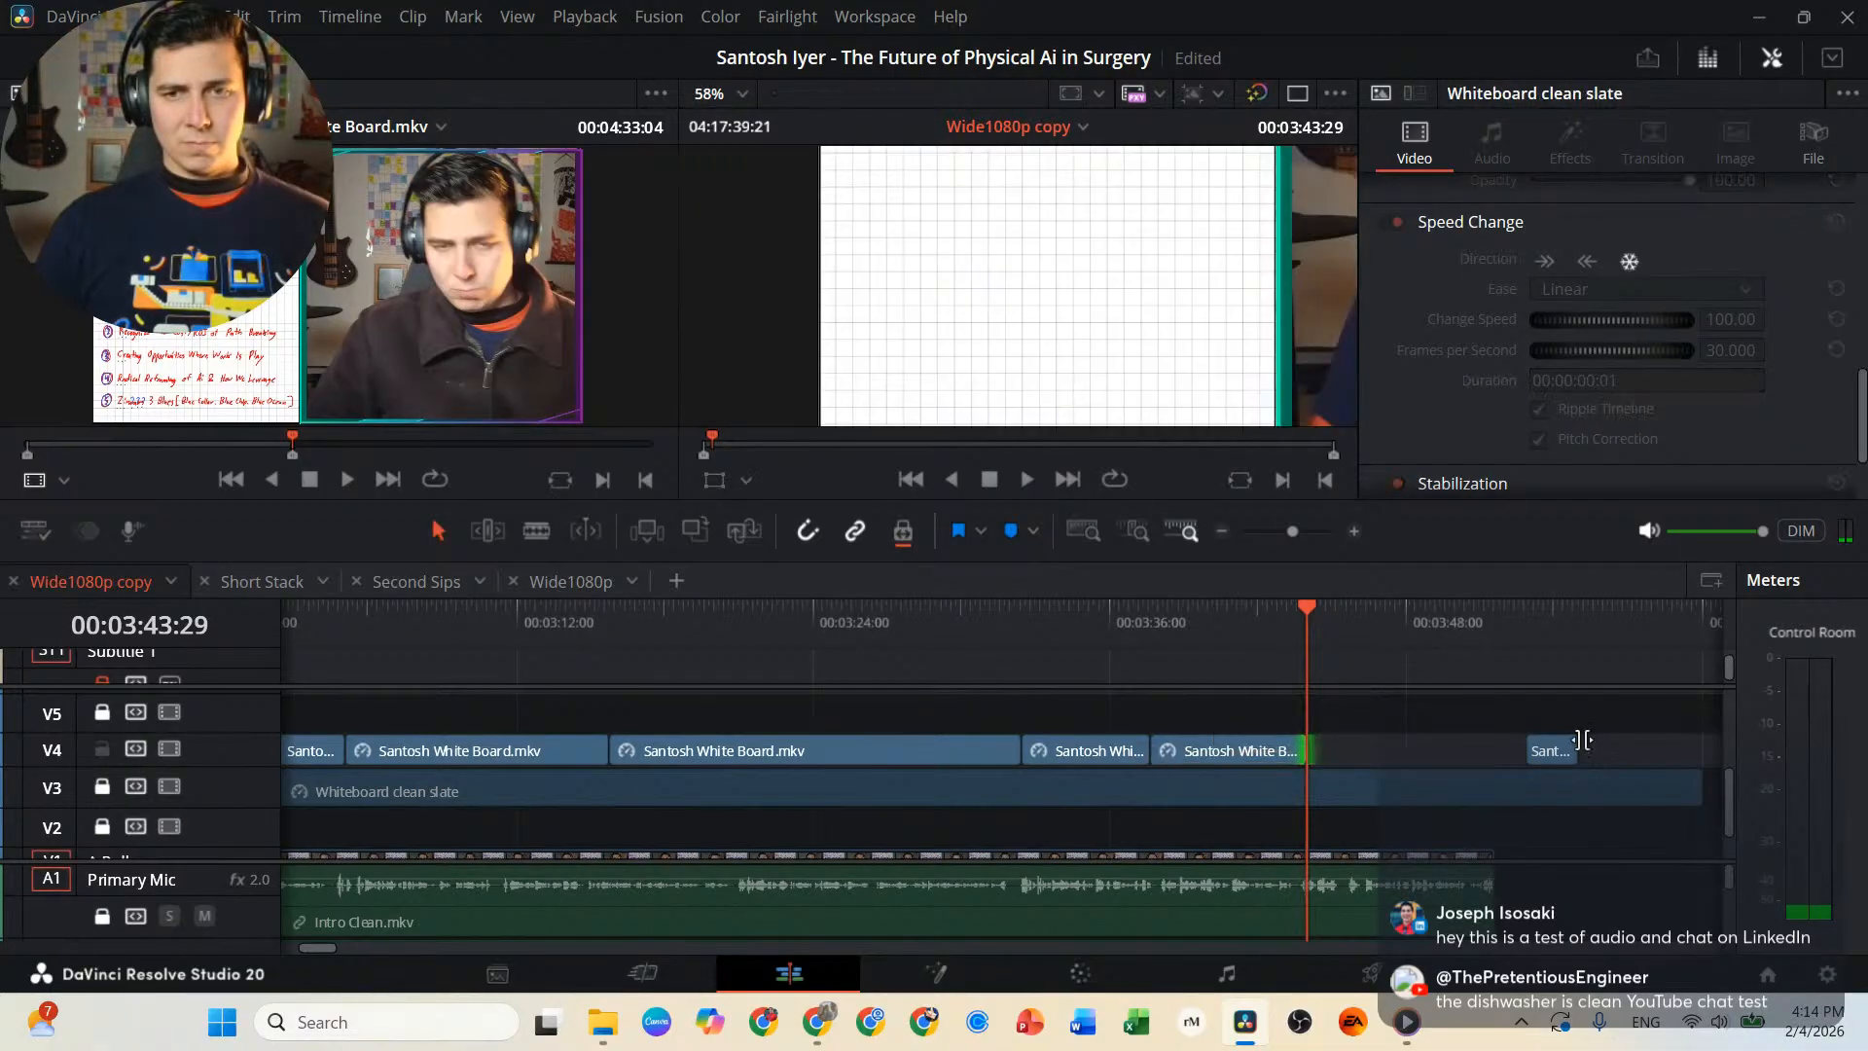
{"action": "left_click_drag", "start_coordinate": [1562, 758], "coordinate": [1341, 747]}
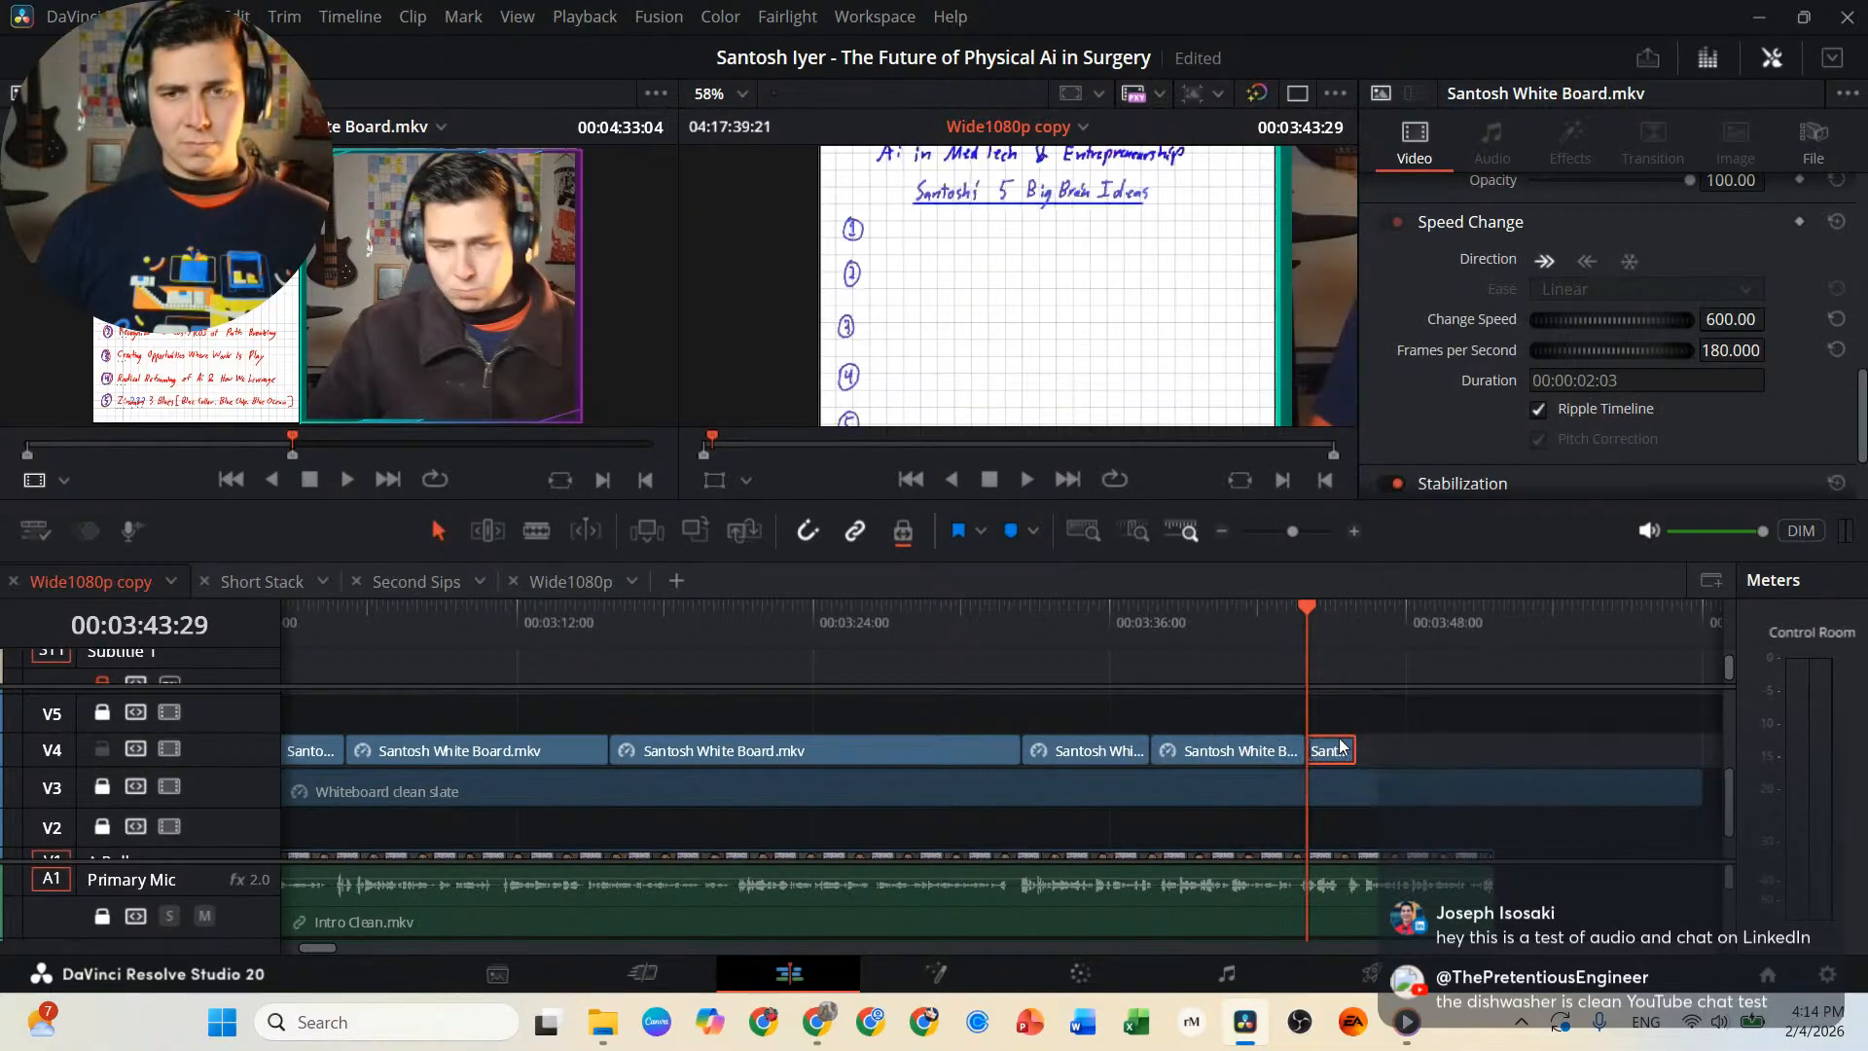
Paste a copy of the final whiteboard clip at 00:03:46:02, make it a freeze frame and extend it to the end of the intro audio.
{"action": "left_click", "coordinate": [1357, 623]}
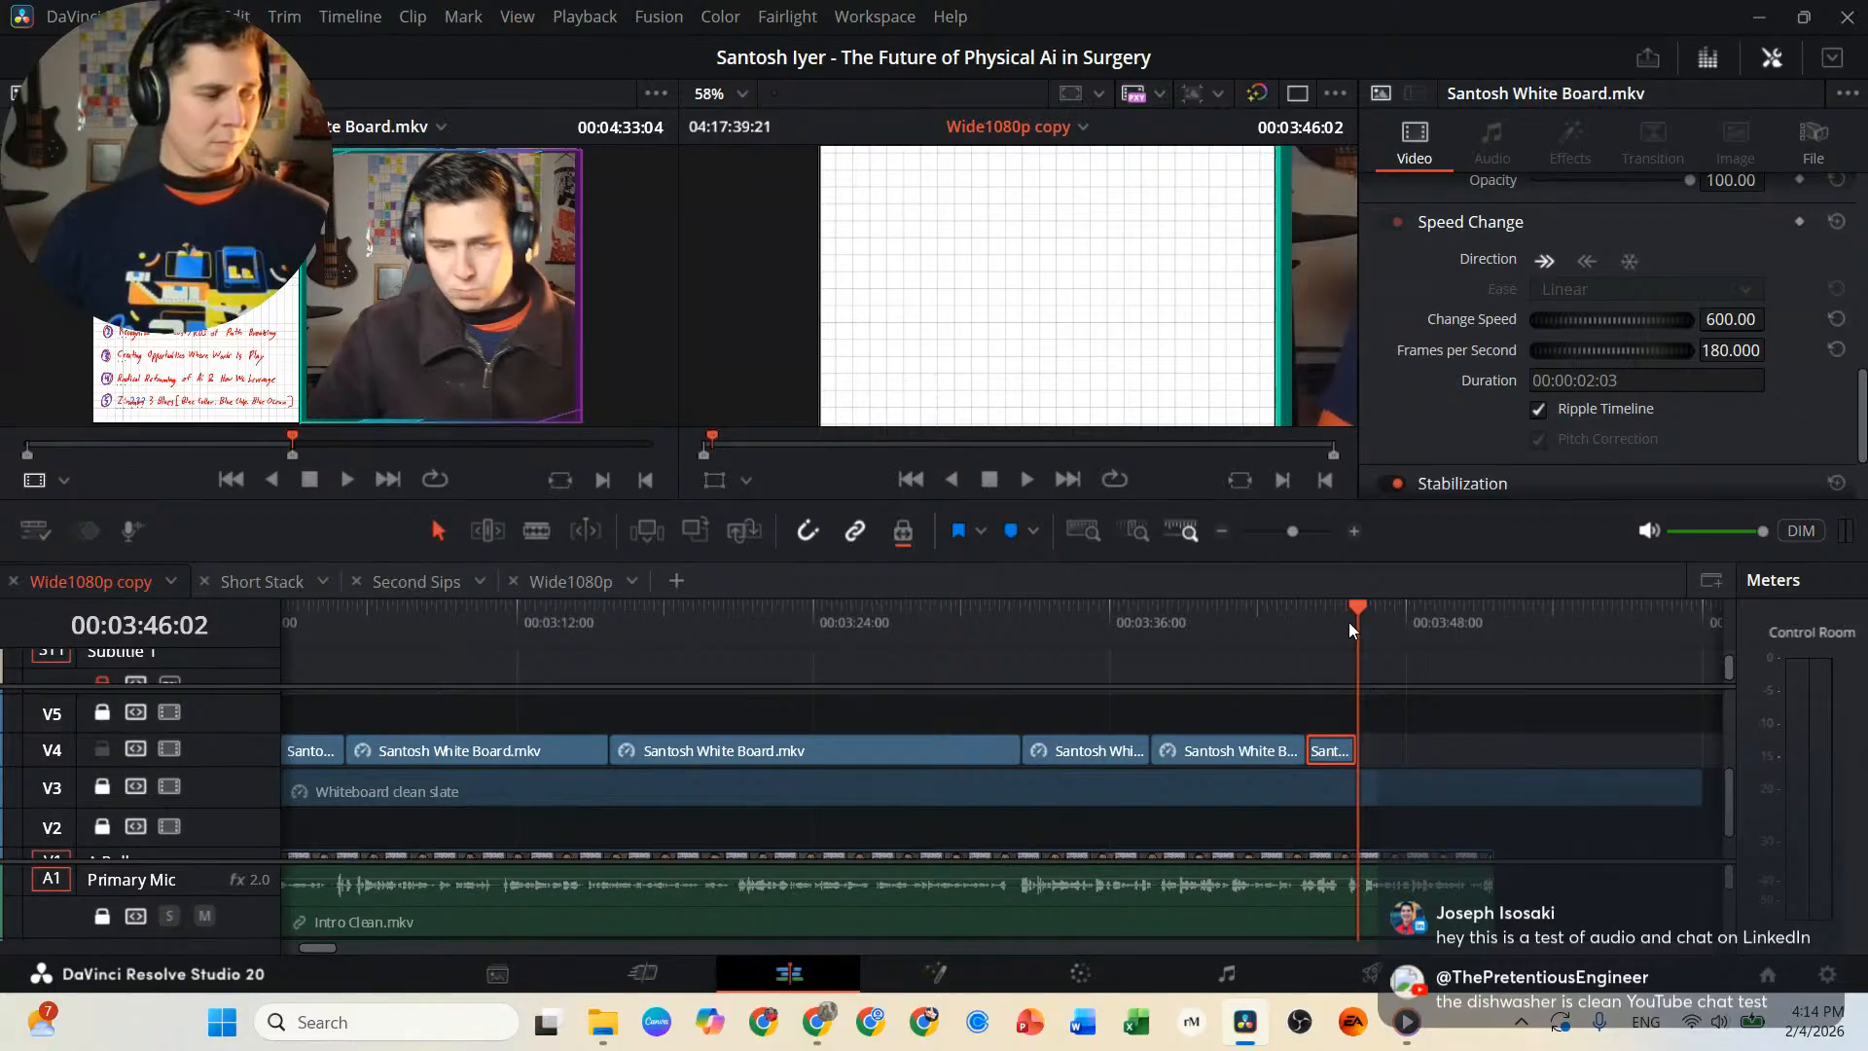
{"action": "key", "text": "ctrl+v"}
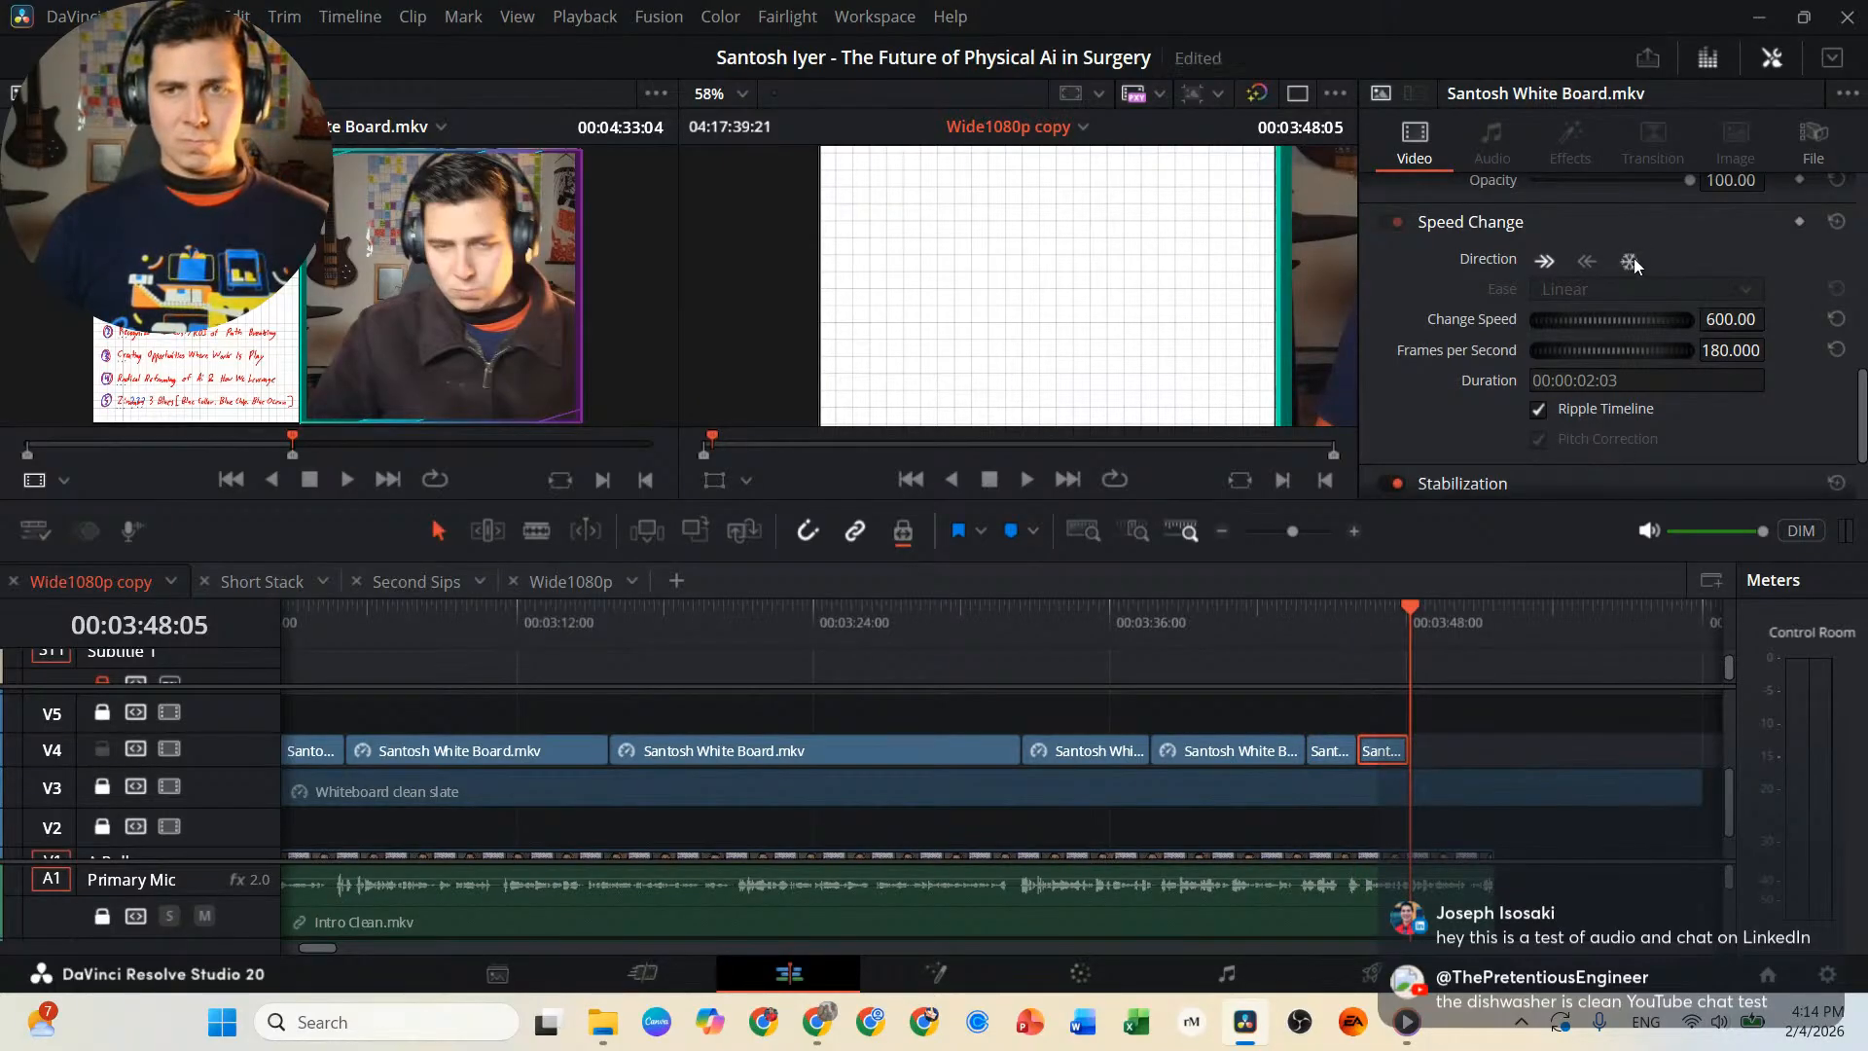
{"action": "left_click", "coordinate": [1630, 261]}
{"action": "left_click_drag", "start_coordinate": [1411, 752], "coordinate": [1500, 752]}
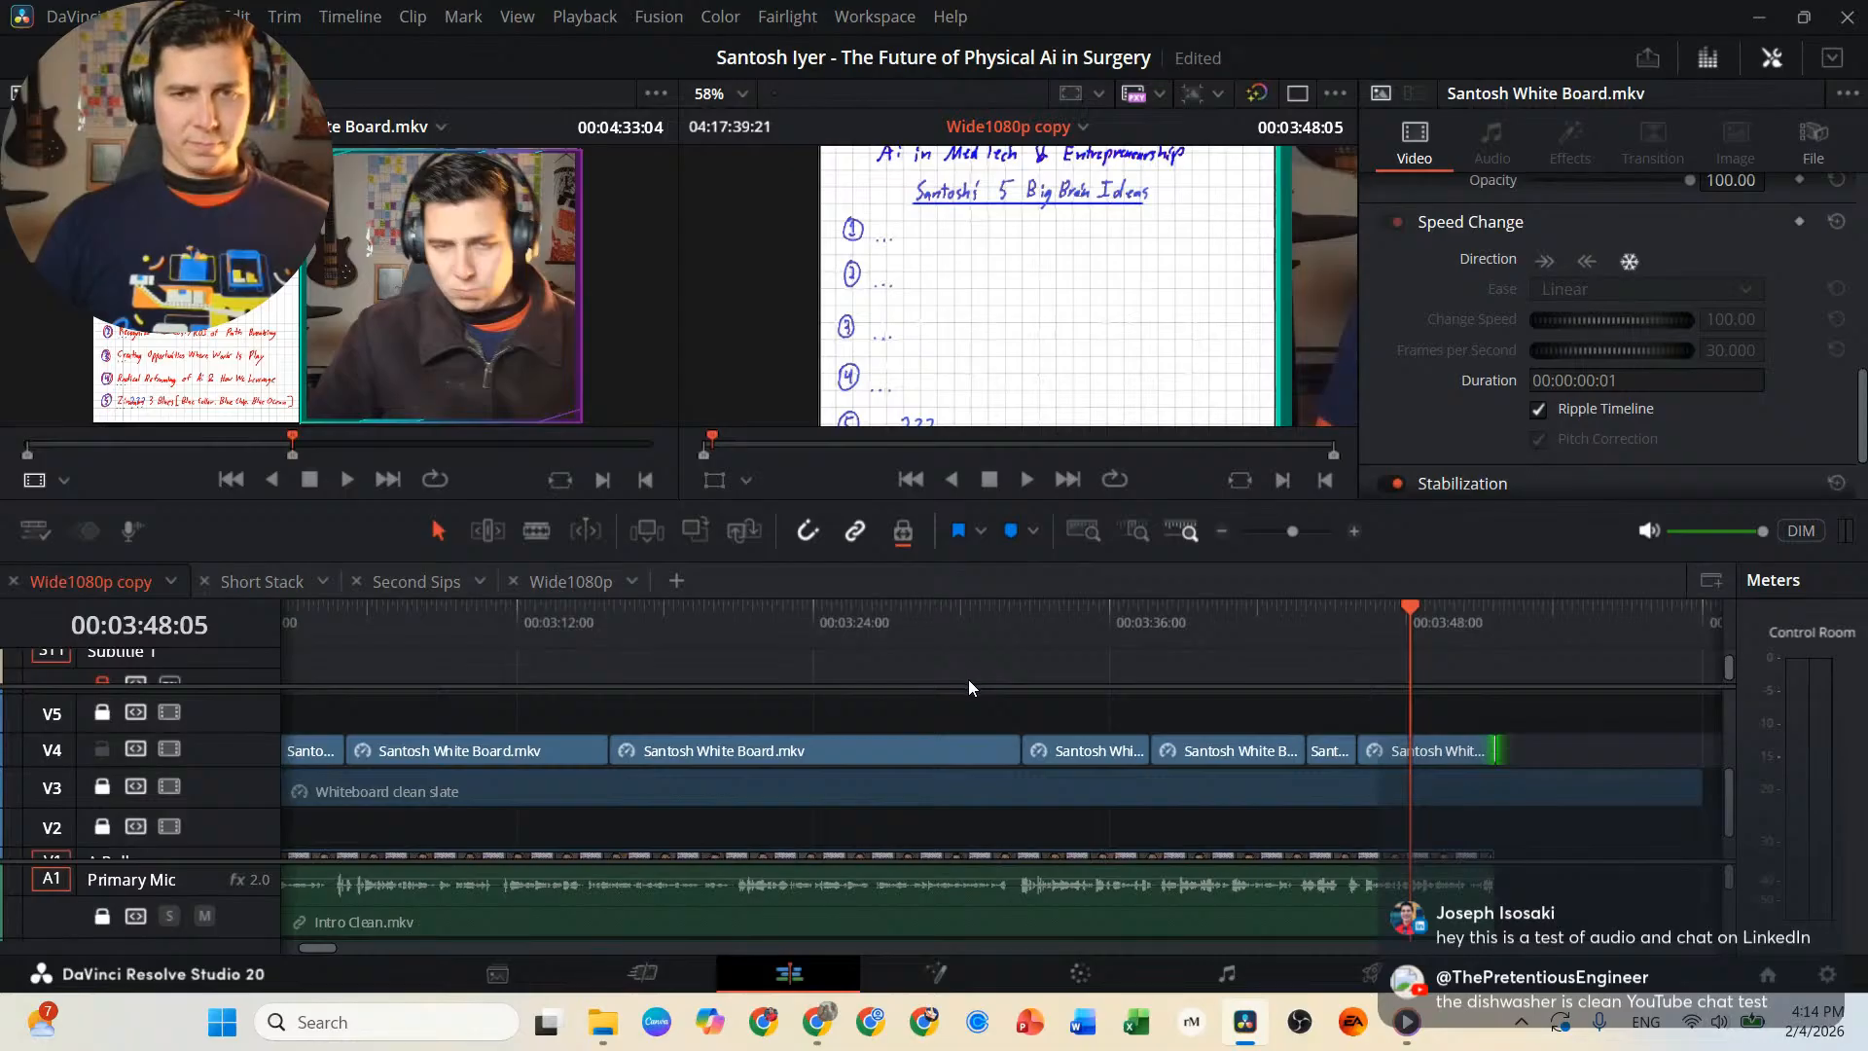
Select the Whiteboard clean slate clip on V3 and place the playhead at 00:01:33:21, ahead of the whiteboard segment.
{"action": "key", "text": "ctrl+minus"}
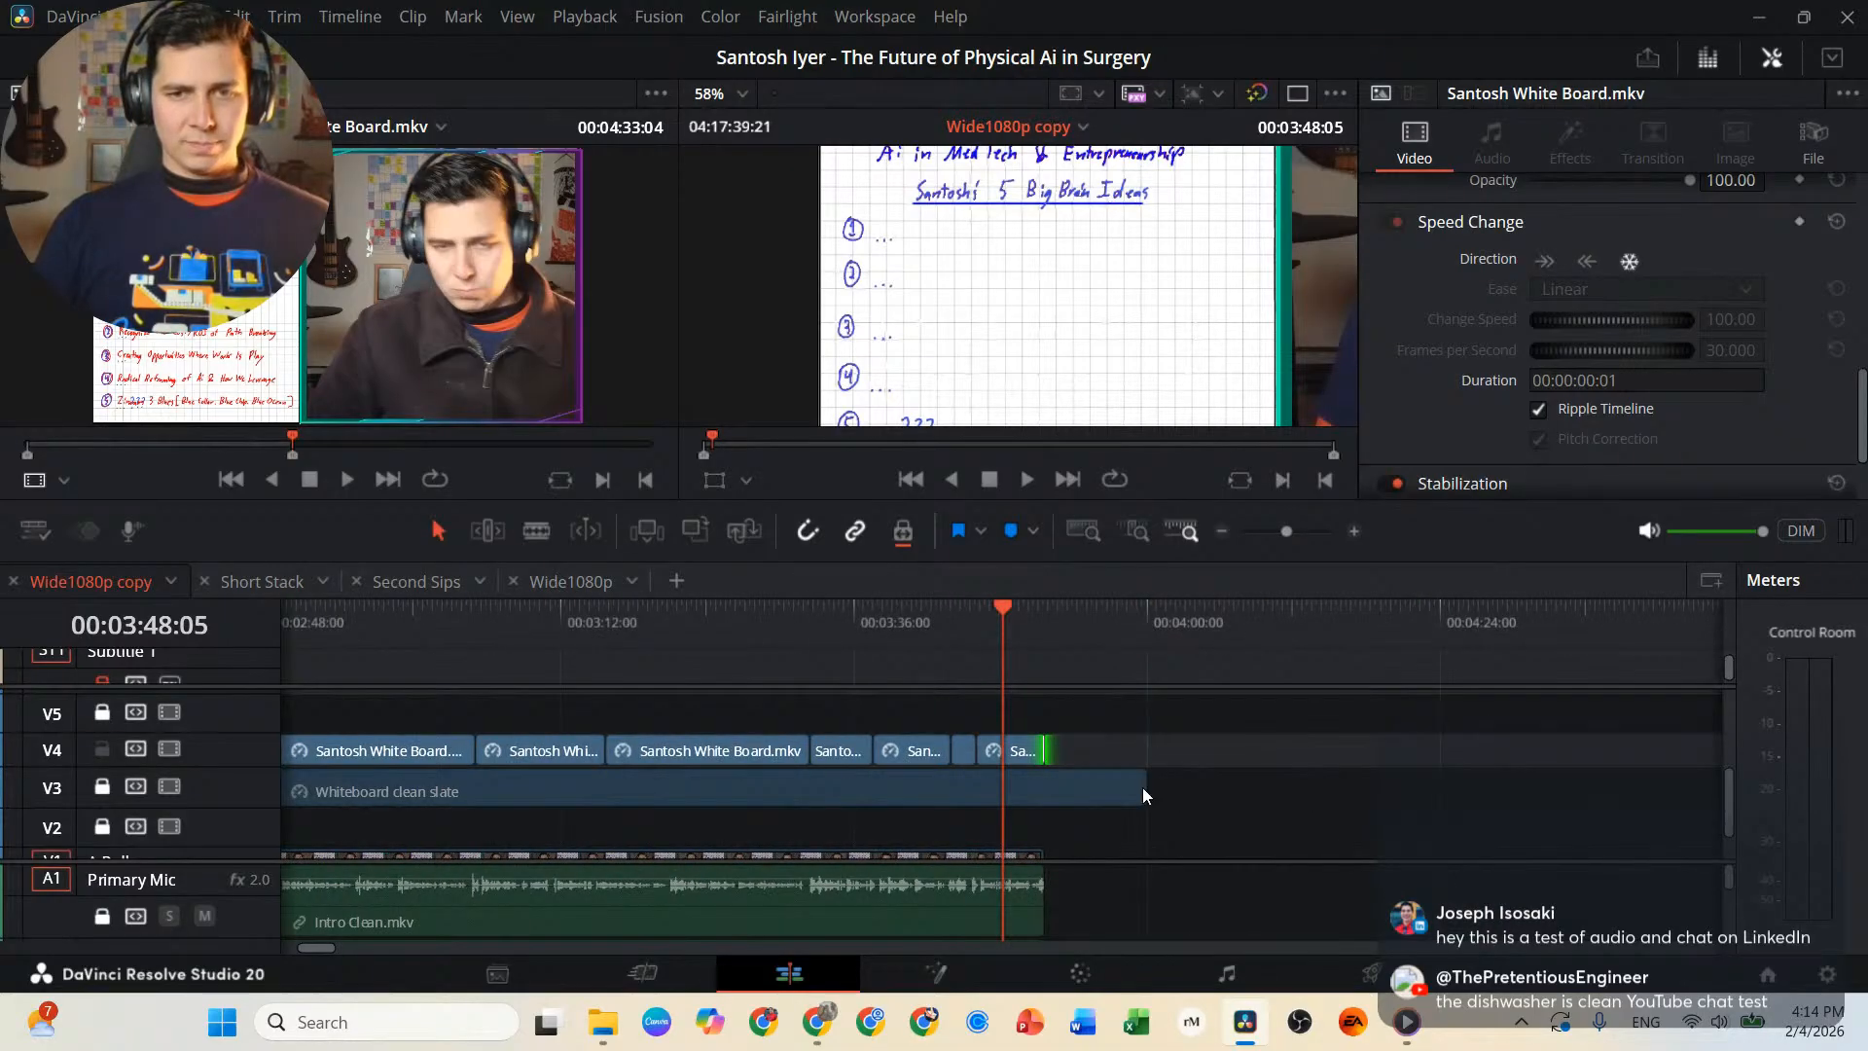
{"action": "mouse_move", "coordinate": [1144, 786]}
{"action": "left_mouse_down"}
{"action": "mouse_move", "coordinate": [1063, 785]}
{"action": "mouse_move", "coordinate": [1146, 784]}
{"action": "left_mouse_up"}
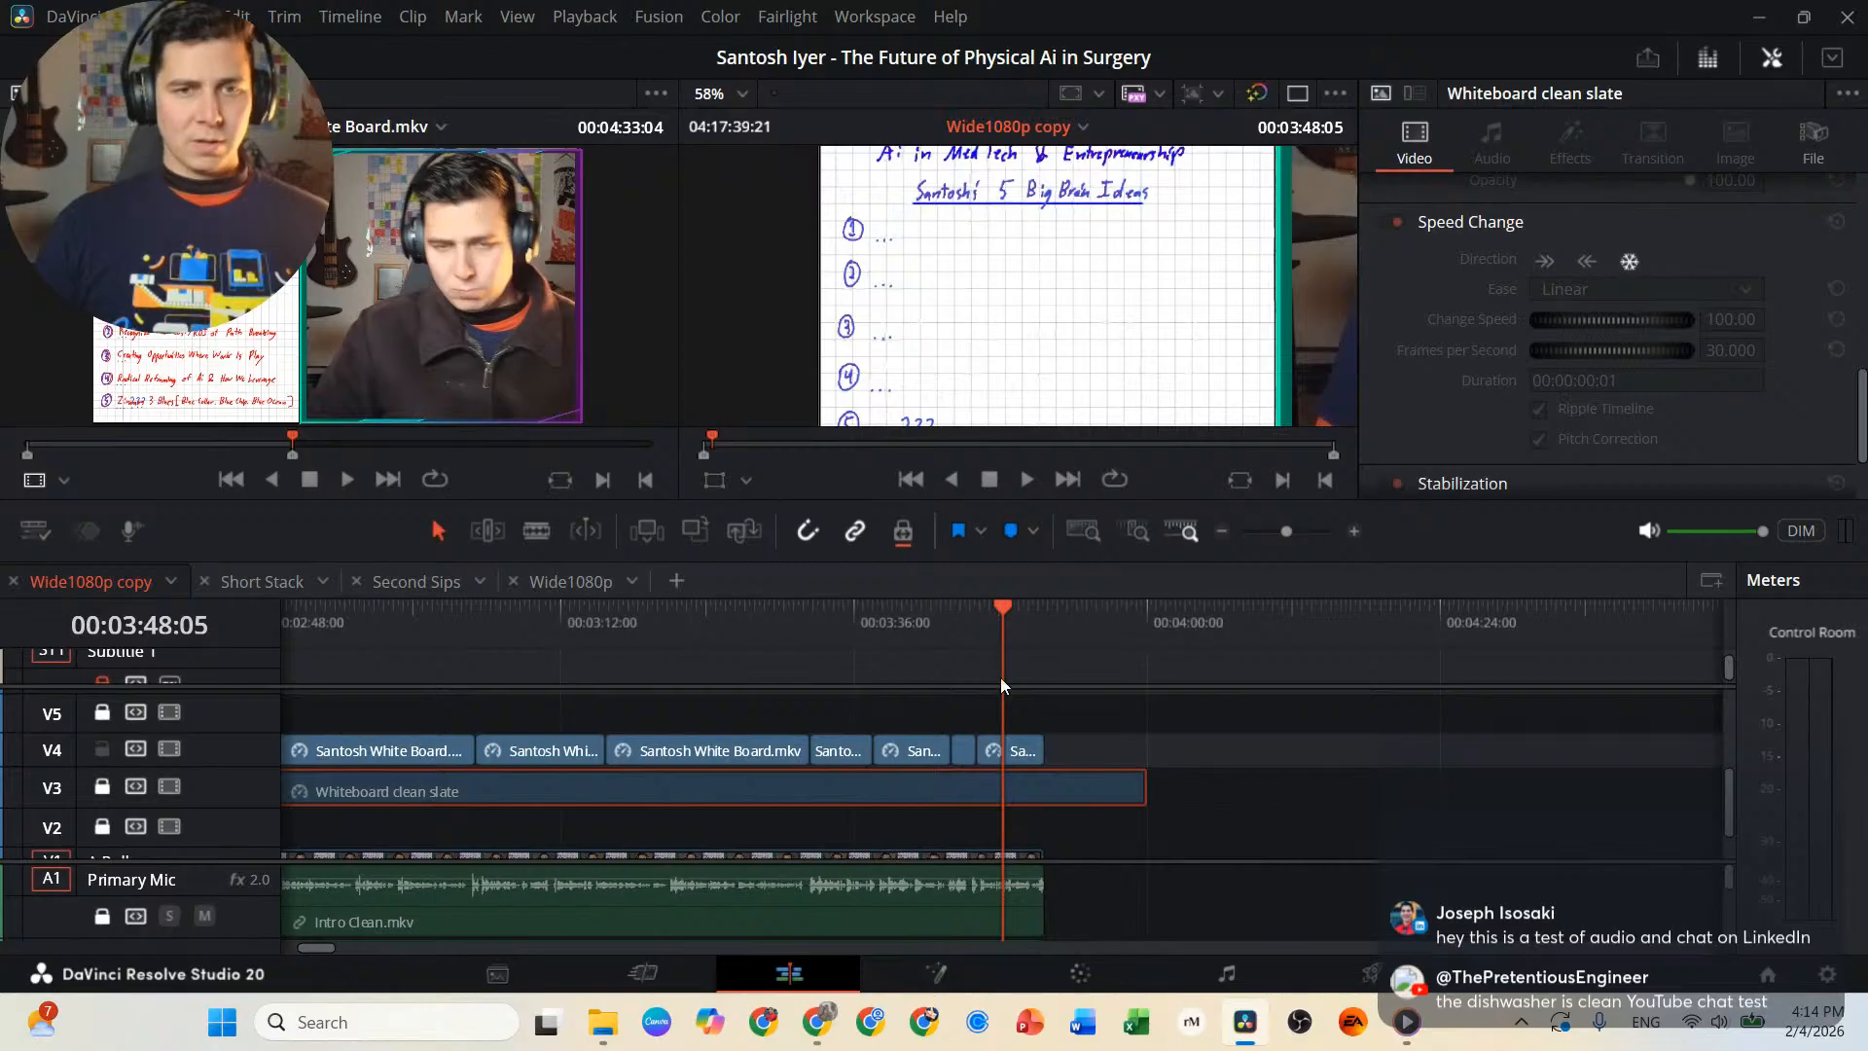
{"action": "scroll", "coordinate": [845, 733], "scroll_direction": "left", "scroll_amount": 5}
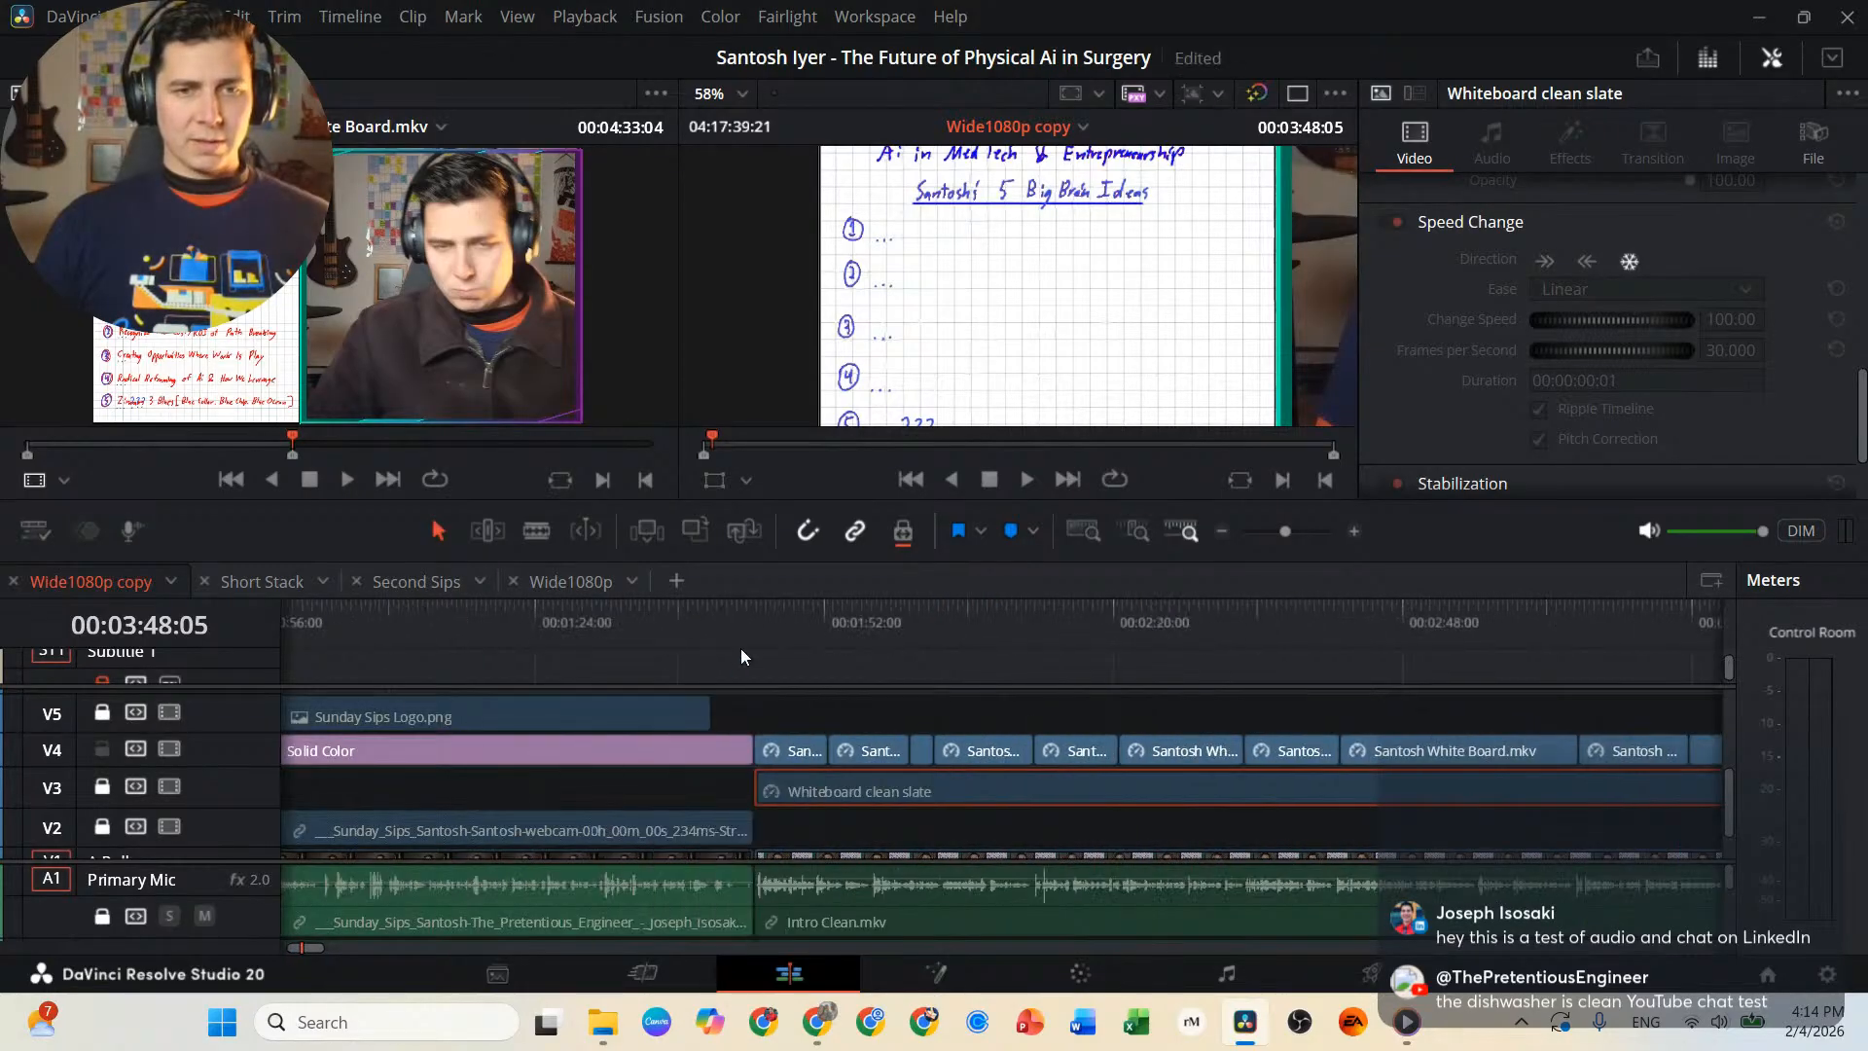
{"action": "left_click", "coordinate": [637, 619]}
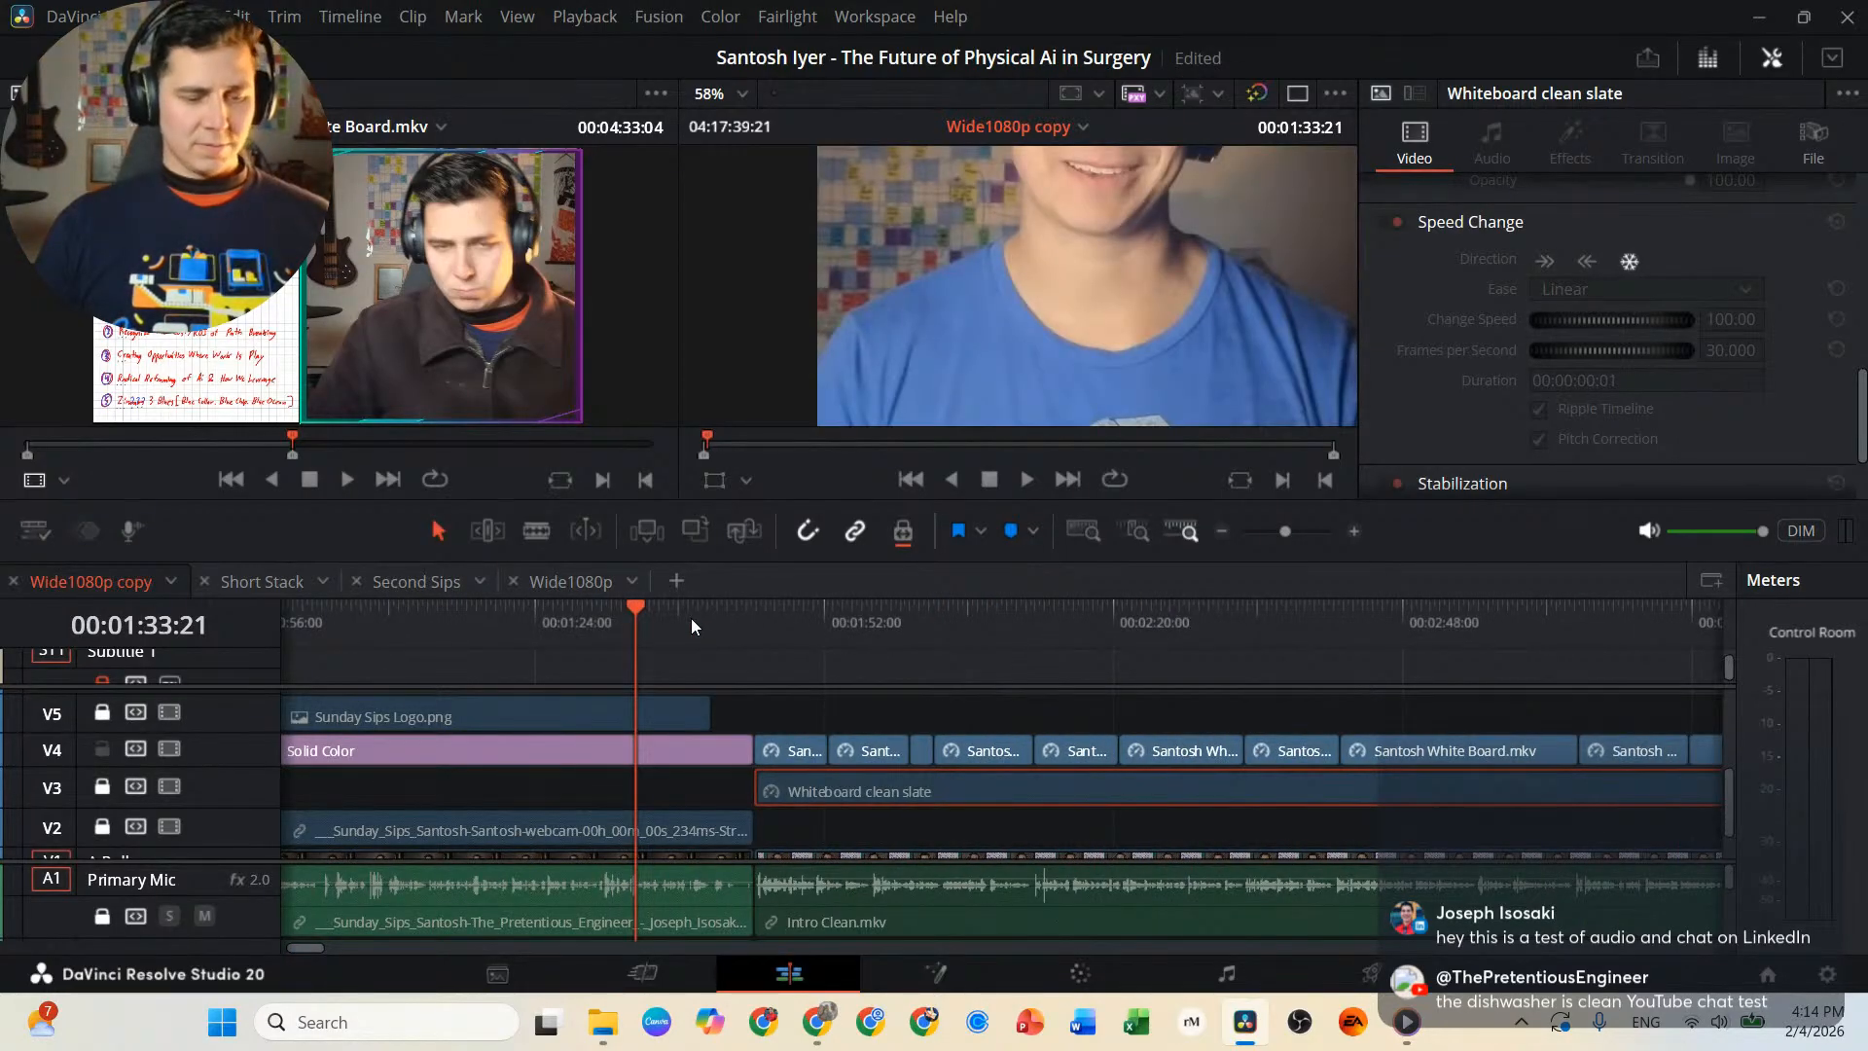
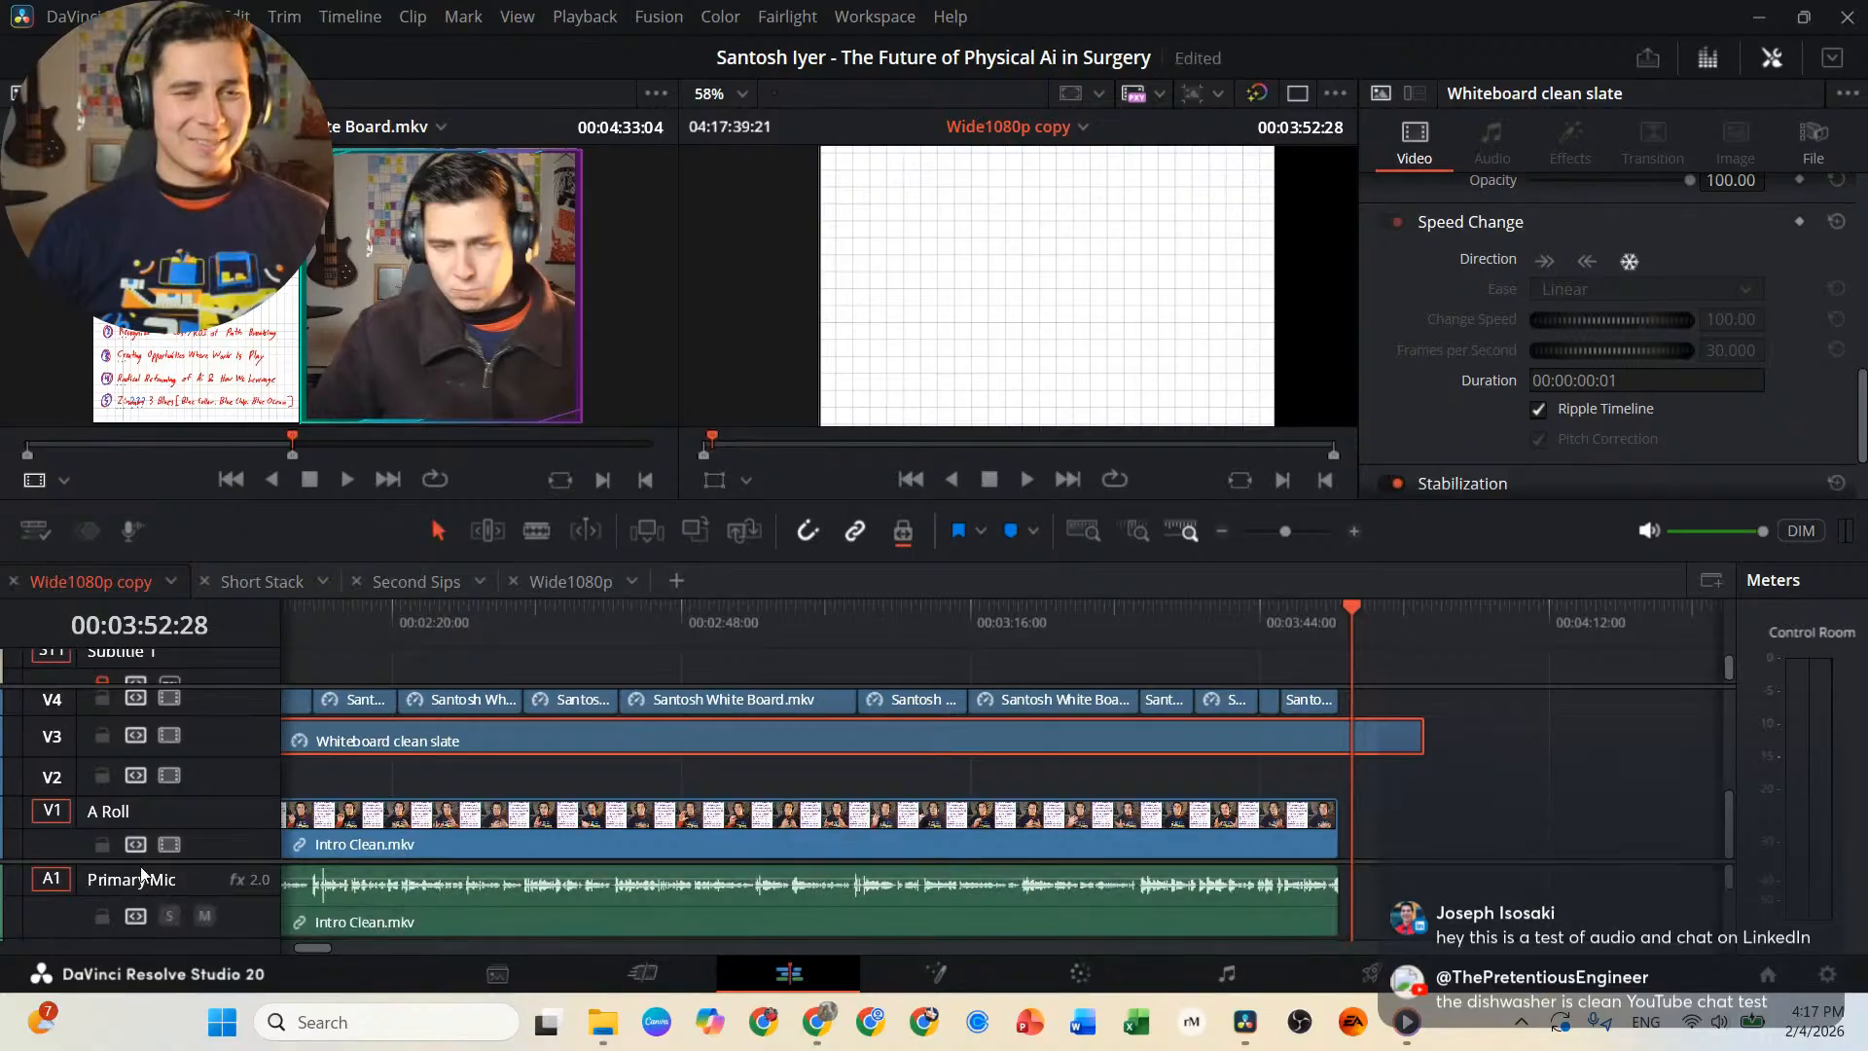
Unlock audio track A2 and unlink the Intro Clean.mkv video from its audio clips.
{"action": "scroll", "coordinate": [107, 902], "scroll_direction": "down", "scroll_amount": 2}
{"action": "left_click", "coordinate": [102, 883]}
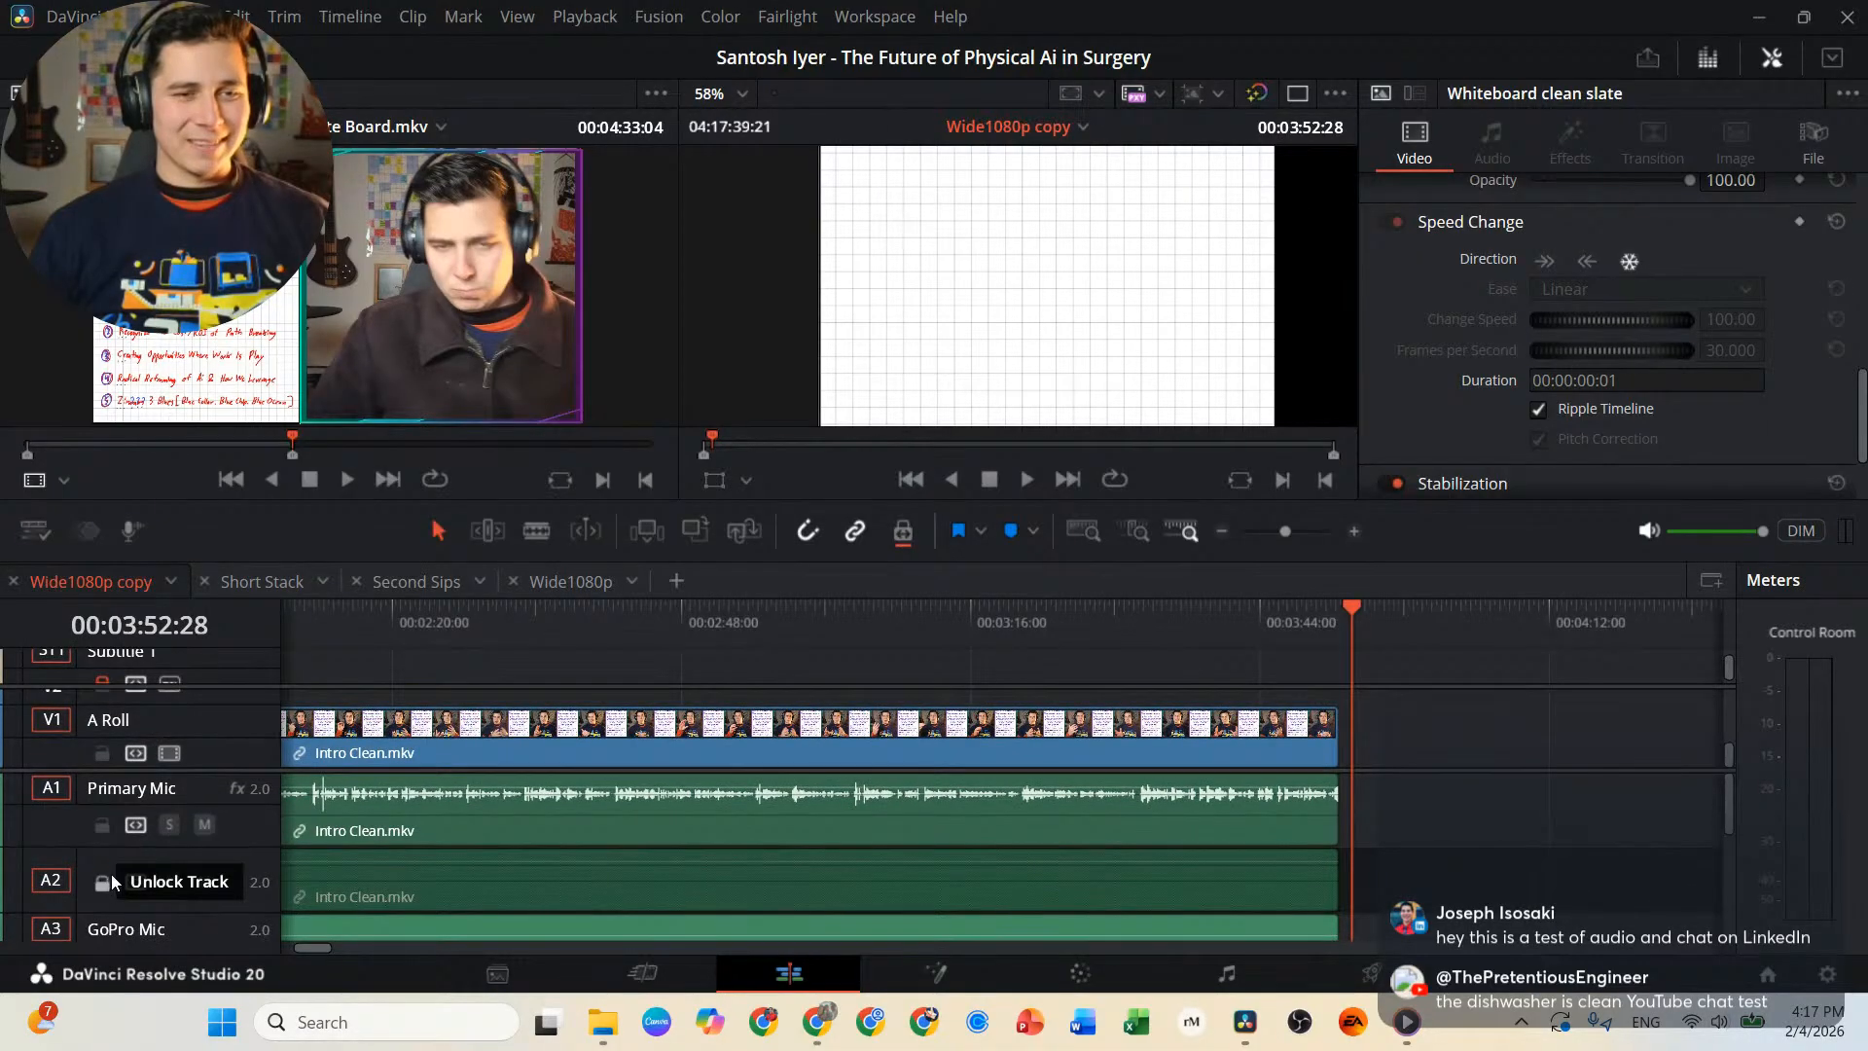
{"action": "scroll", "coordinate": [144, 854], "scroll_direction": "down", "scroll_amount": 2}
{"action": "scroll", "coordinate": [145, 855], "scroll_direction": "up", "scroll_amount": 2}
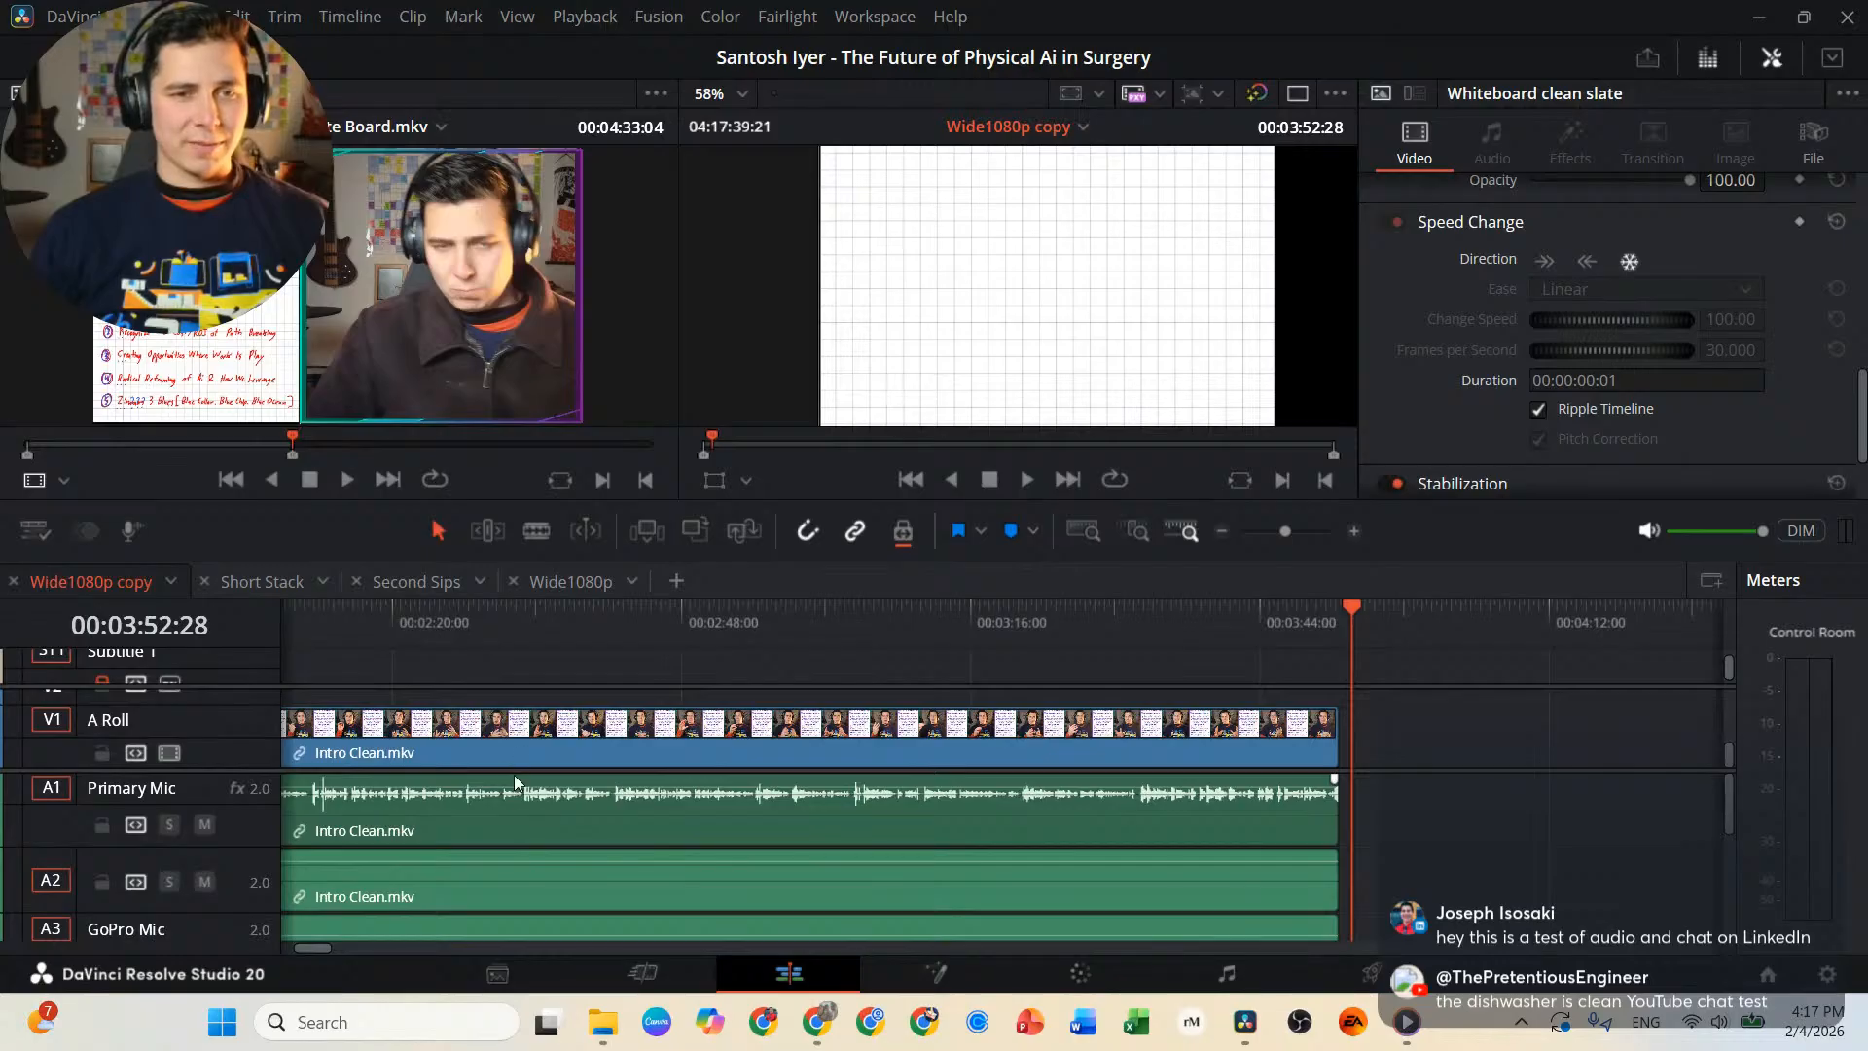
{"action": "scroll", "coordinate": [536, 741], "scroll_direction": "down", "scroll_amount": 1}
{"action": "left_click", "coordinate": [527, 816]}
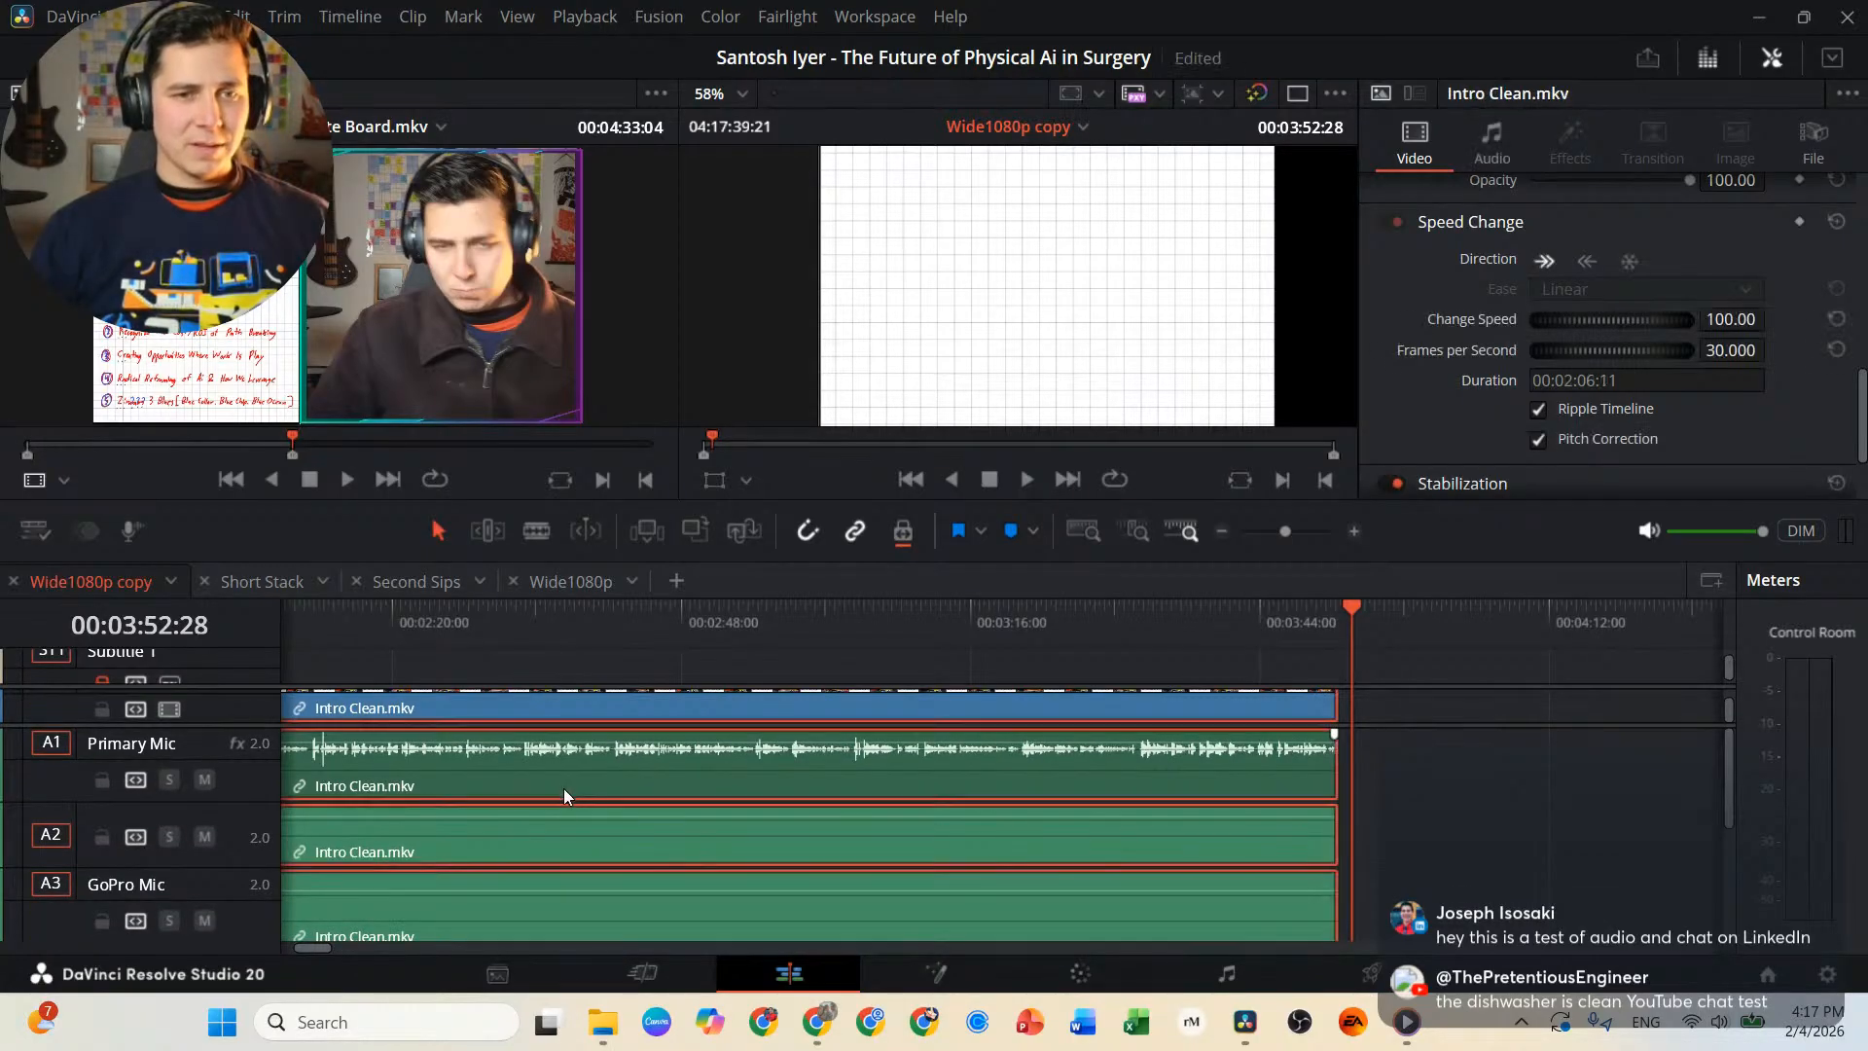
{"action": "key", "text": "ctrl+alt+l"}
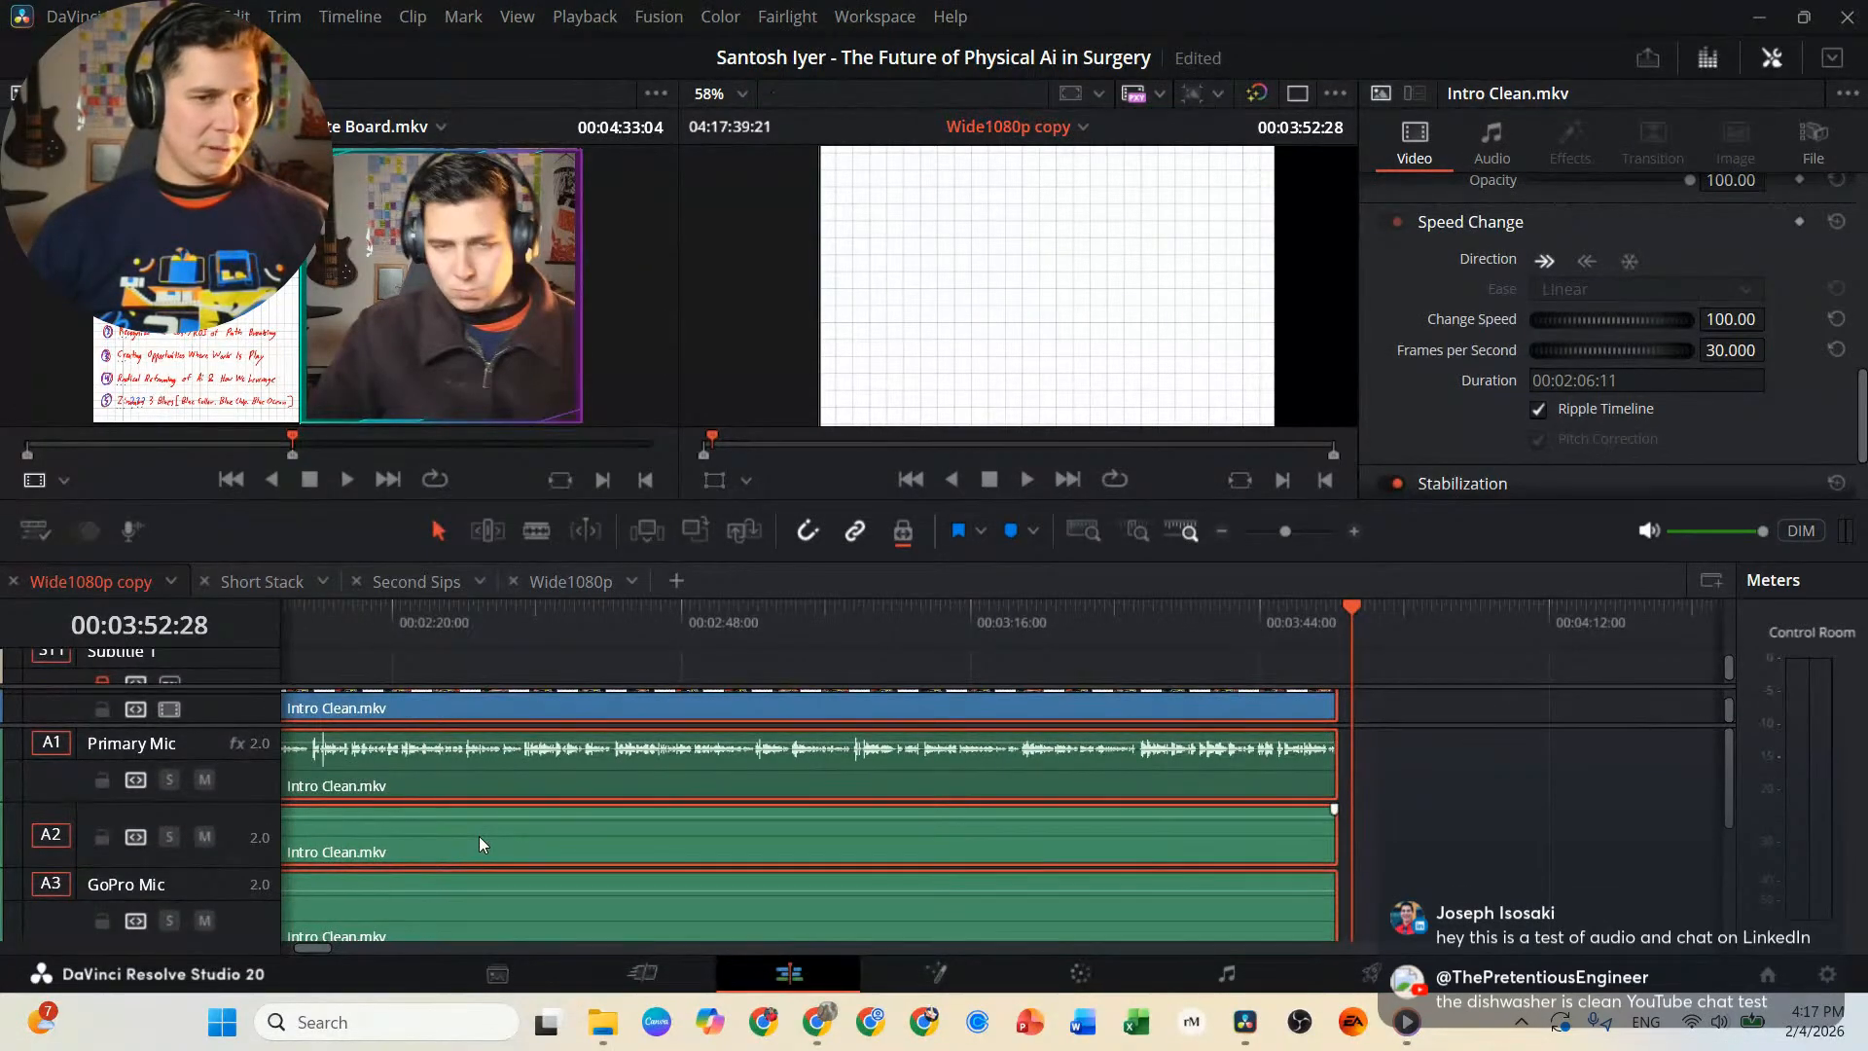
Delete the Intro Clean.mkv audio clips from tracks A2, A3, A4 and A5, keeping only the Primary Mic audio.
{"action": "left_click", "coordinate": [1281, 840]}
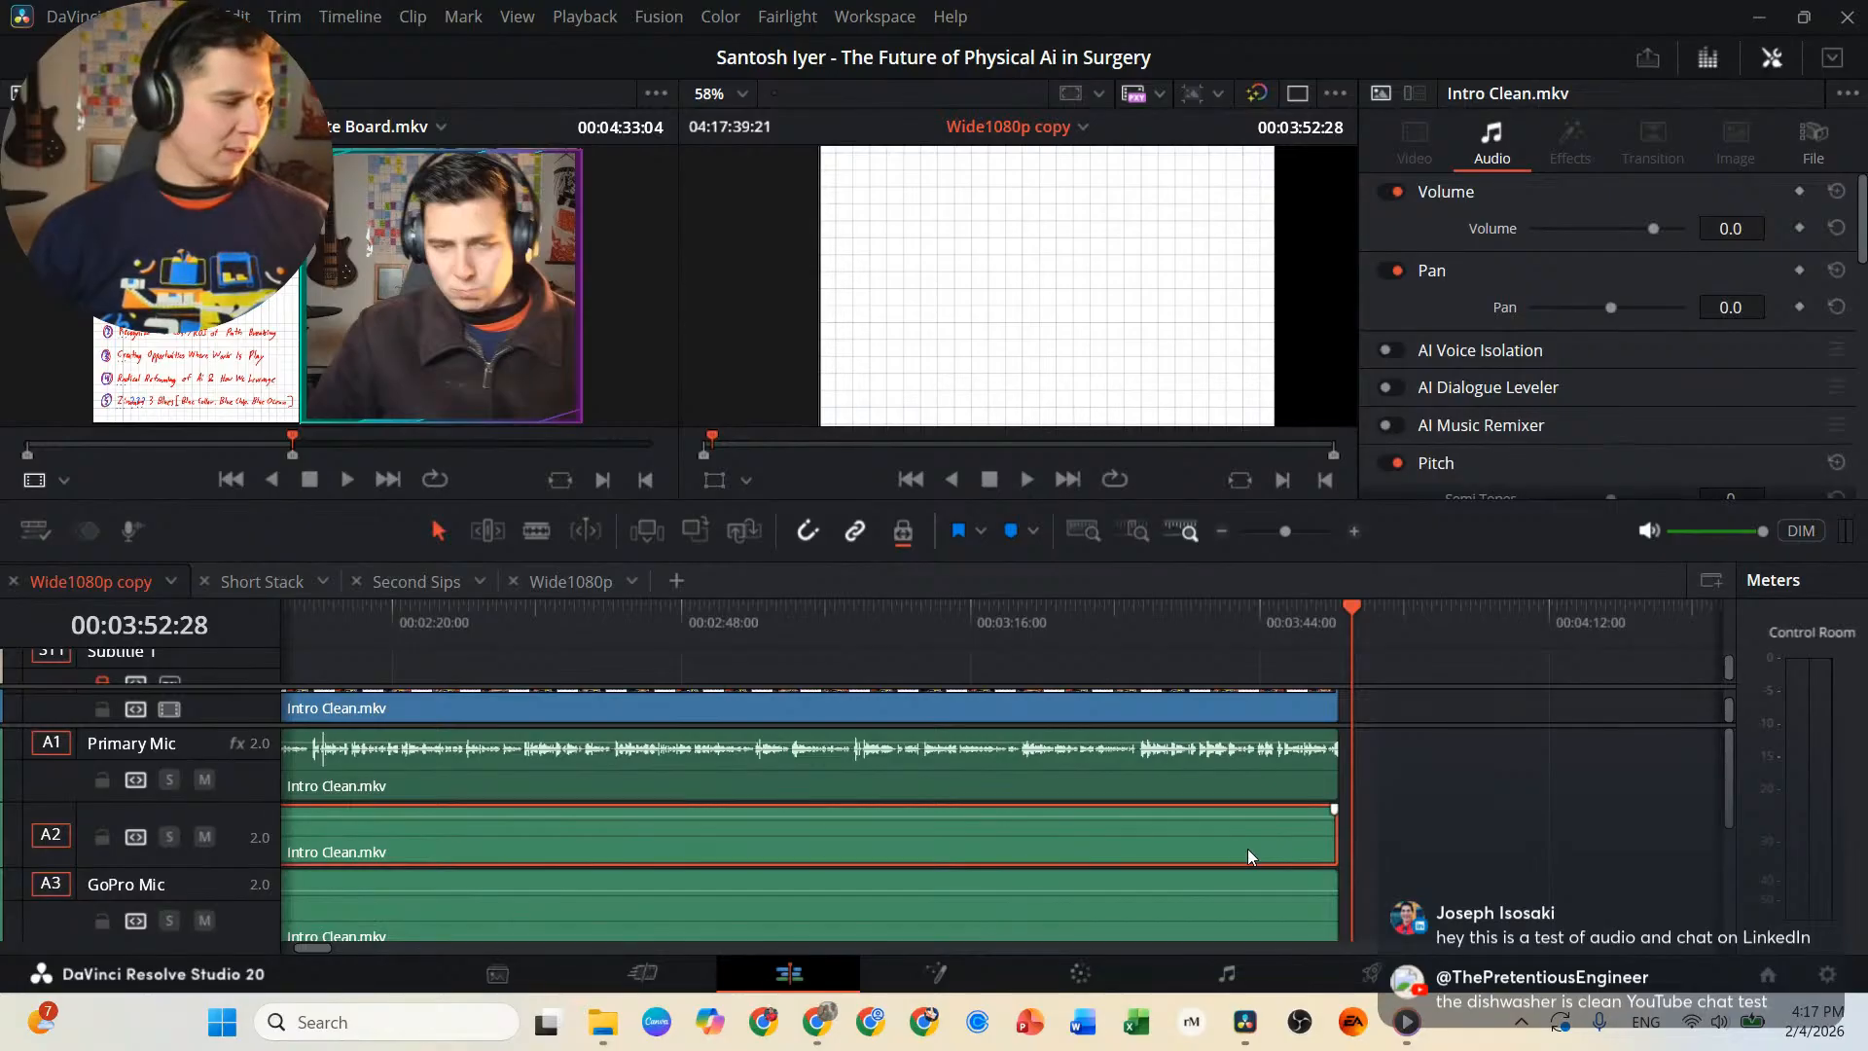
{"action": "key", "text": "Delete"}
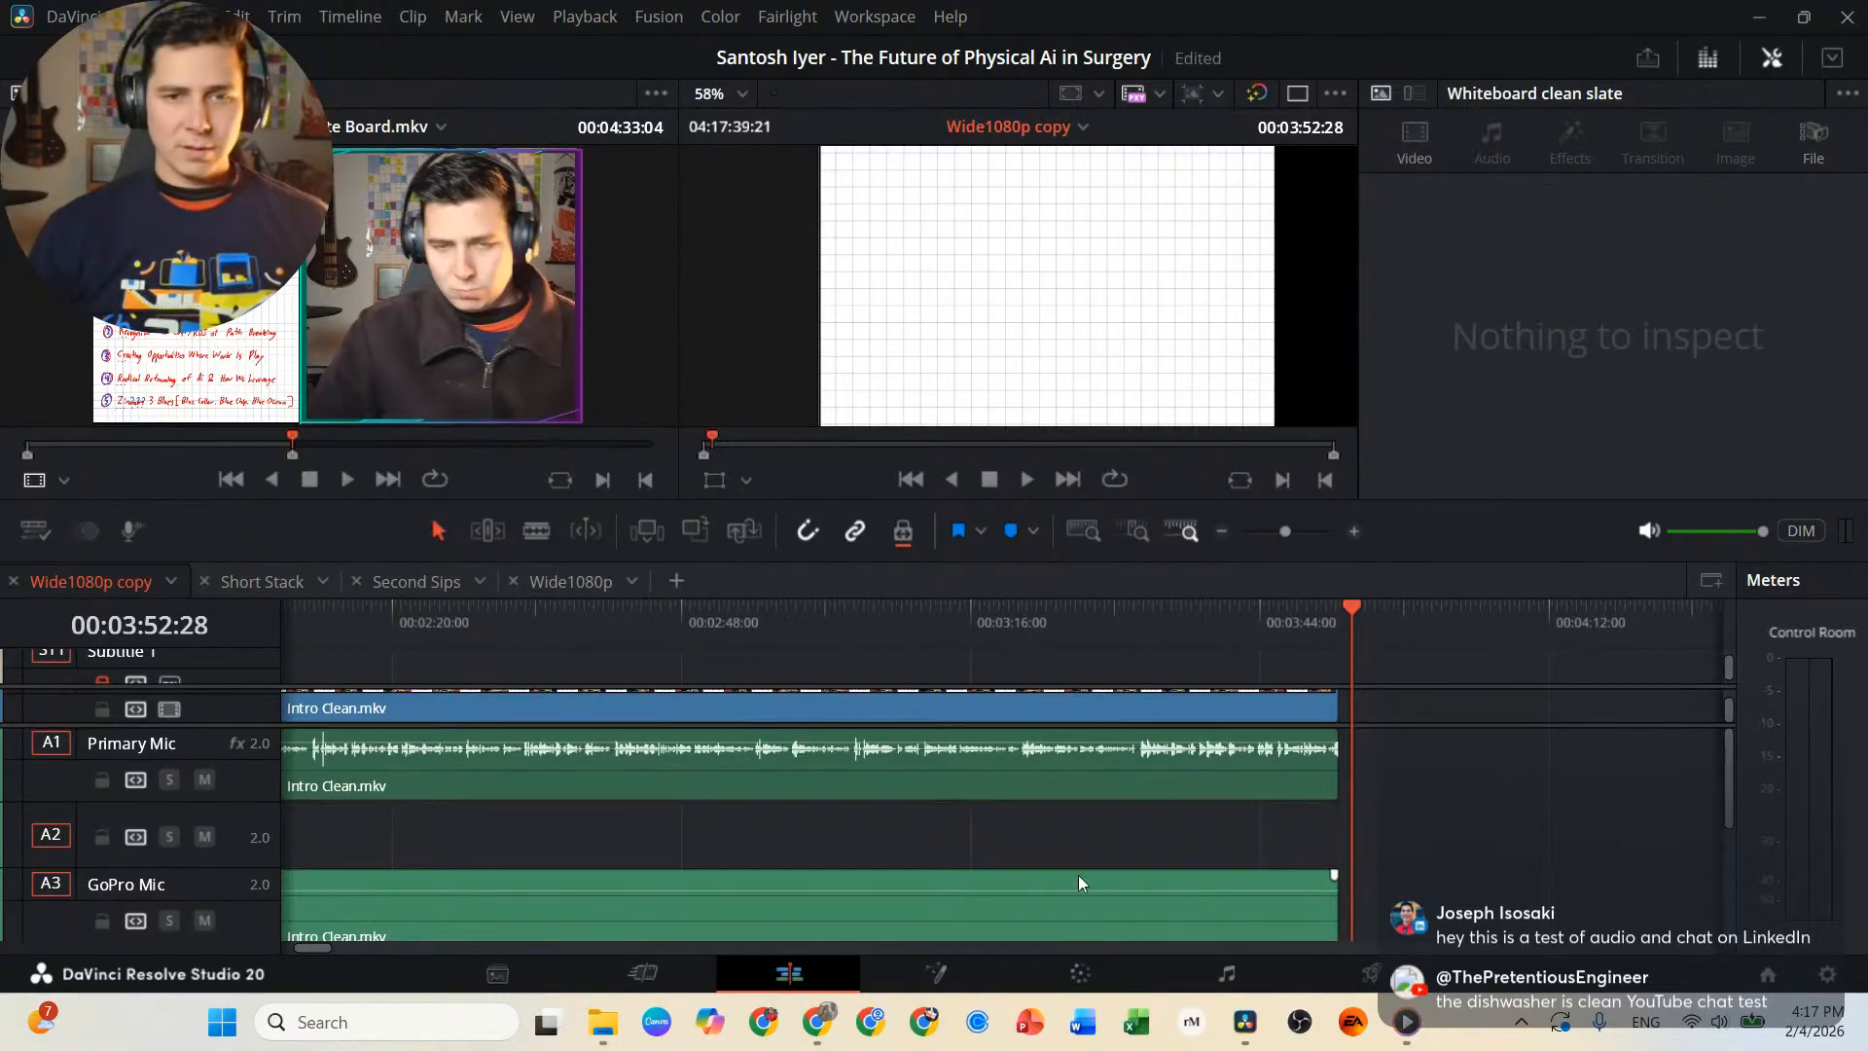
{"action": "left_click", "coordinate": [1071, 881]}
{"action": "key", "text": "Delete"}
{"action": "scroll", "coordinate": [1022, 894], "scroll_direction": "down", "scroll_amount": 3}
{"action": "left_click", "coordinate": [986, 840]}
{"action": "key", "text": "Delete"}
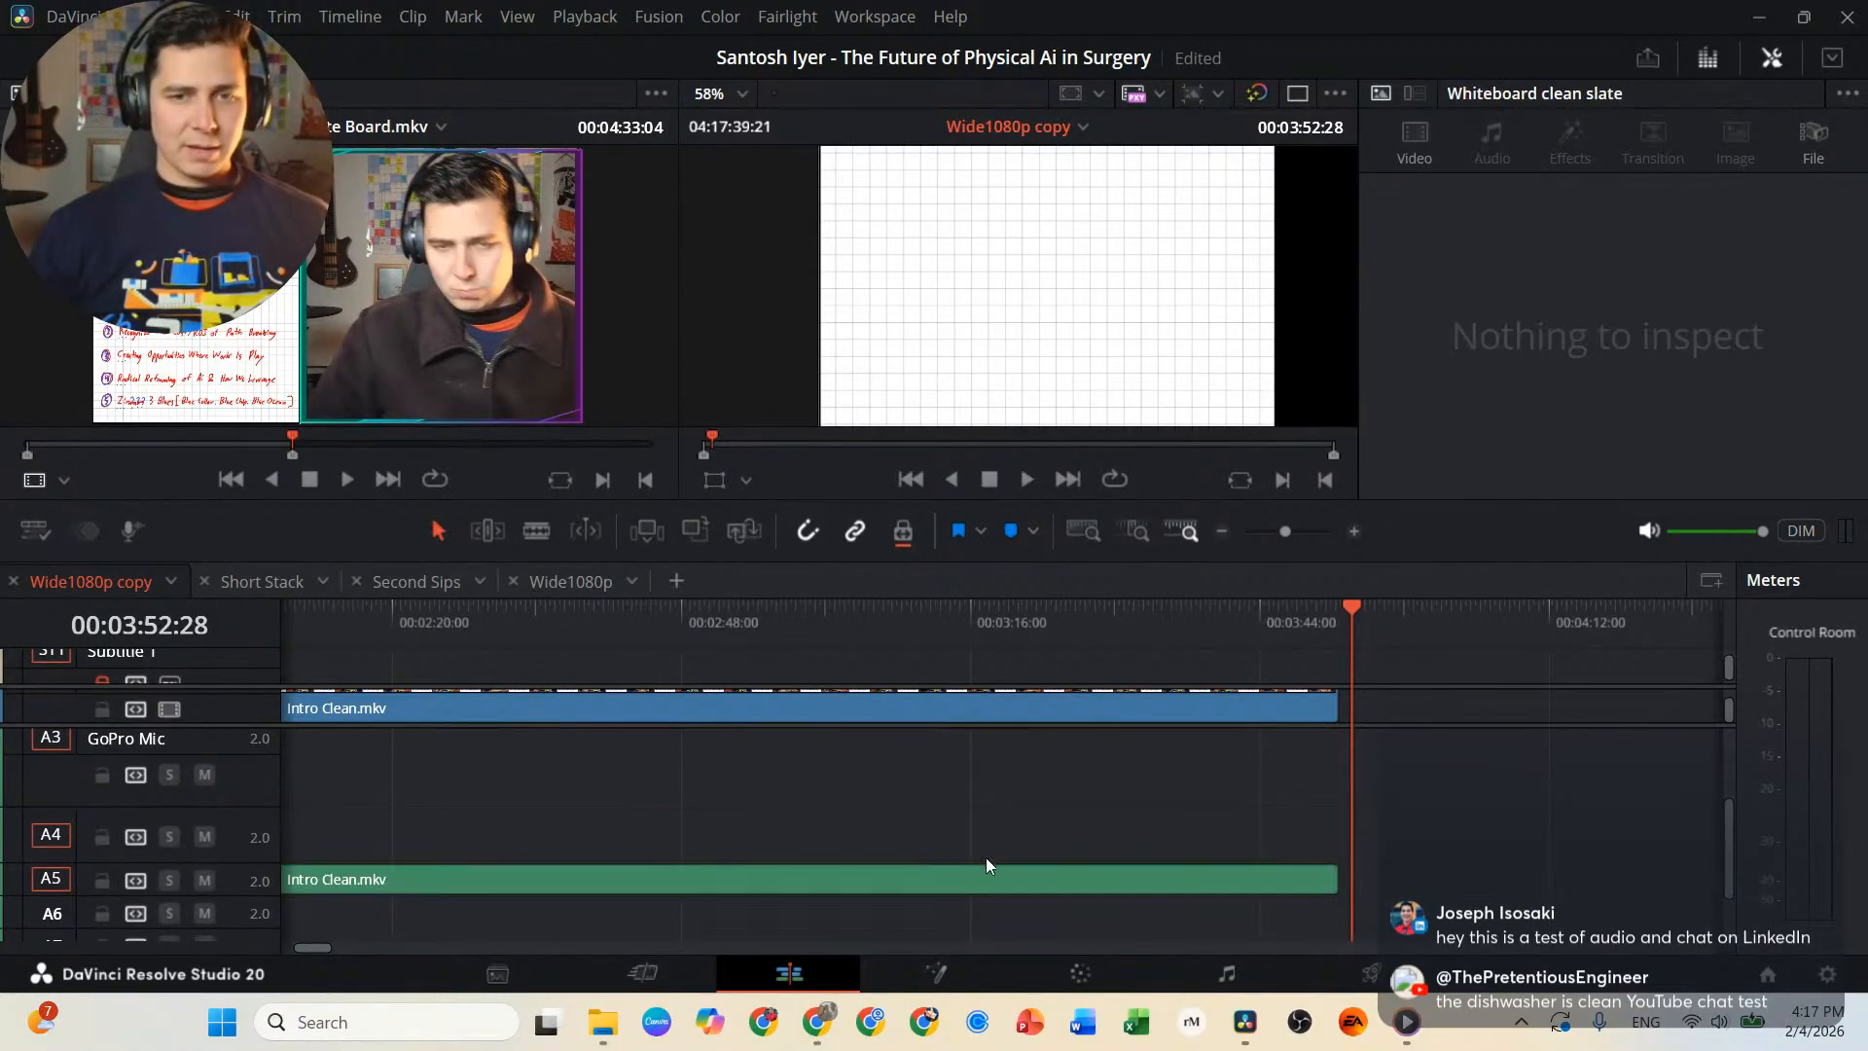
{"action": "left_click", "coordinate": [986, 879]}
{"action": "key", "text": "Delete"}
{"action": "scroll", "coordinate": [953, 851], "scroll_direction": "up", "scroll_amount": 3}
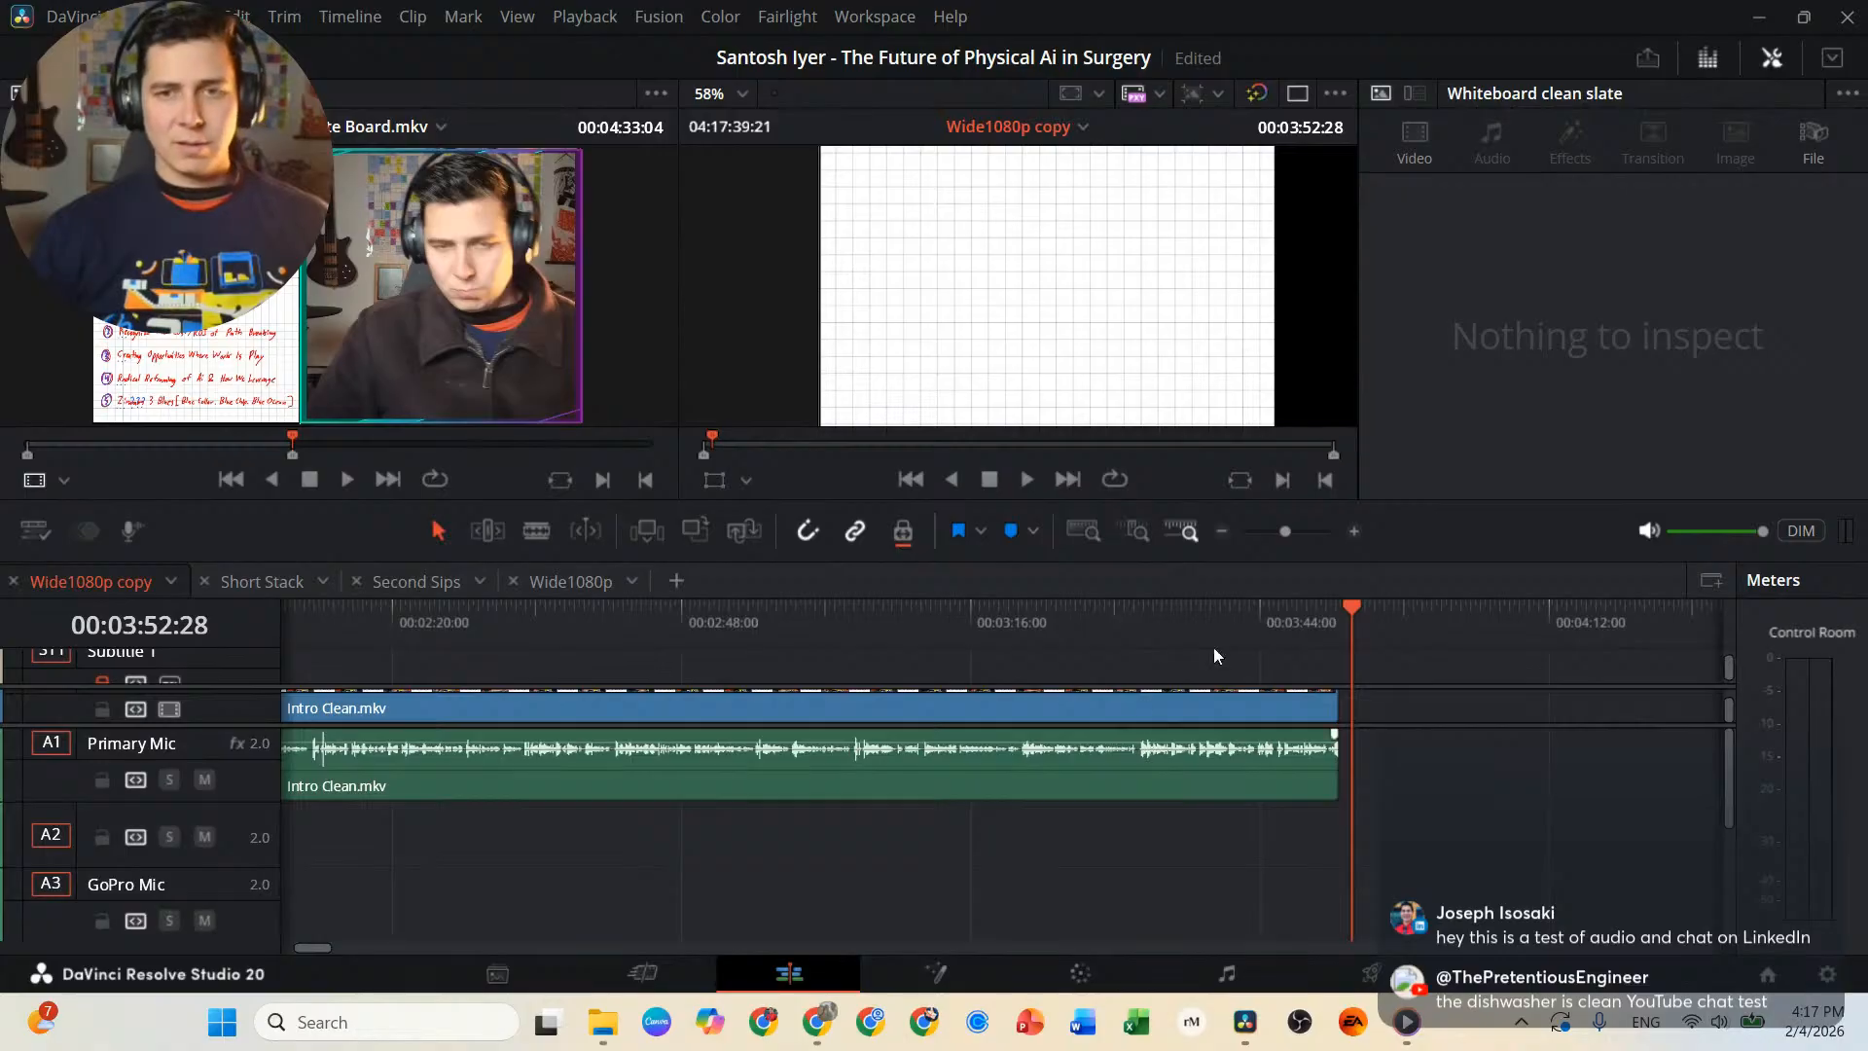
Place the playhead at 00:03:51:20, at the end of the Intro Clean.mkv clip.
{"action": "left_click", "coordinate": [1335, 620]}
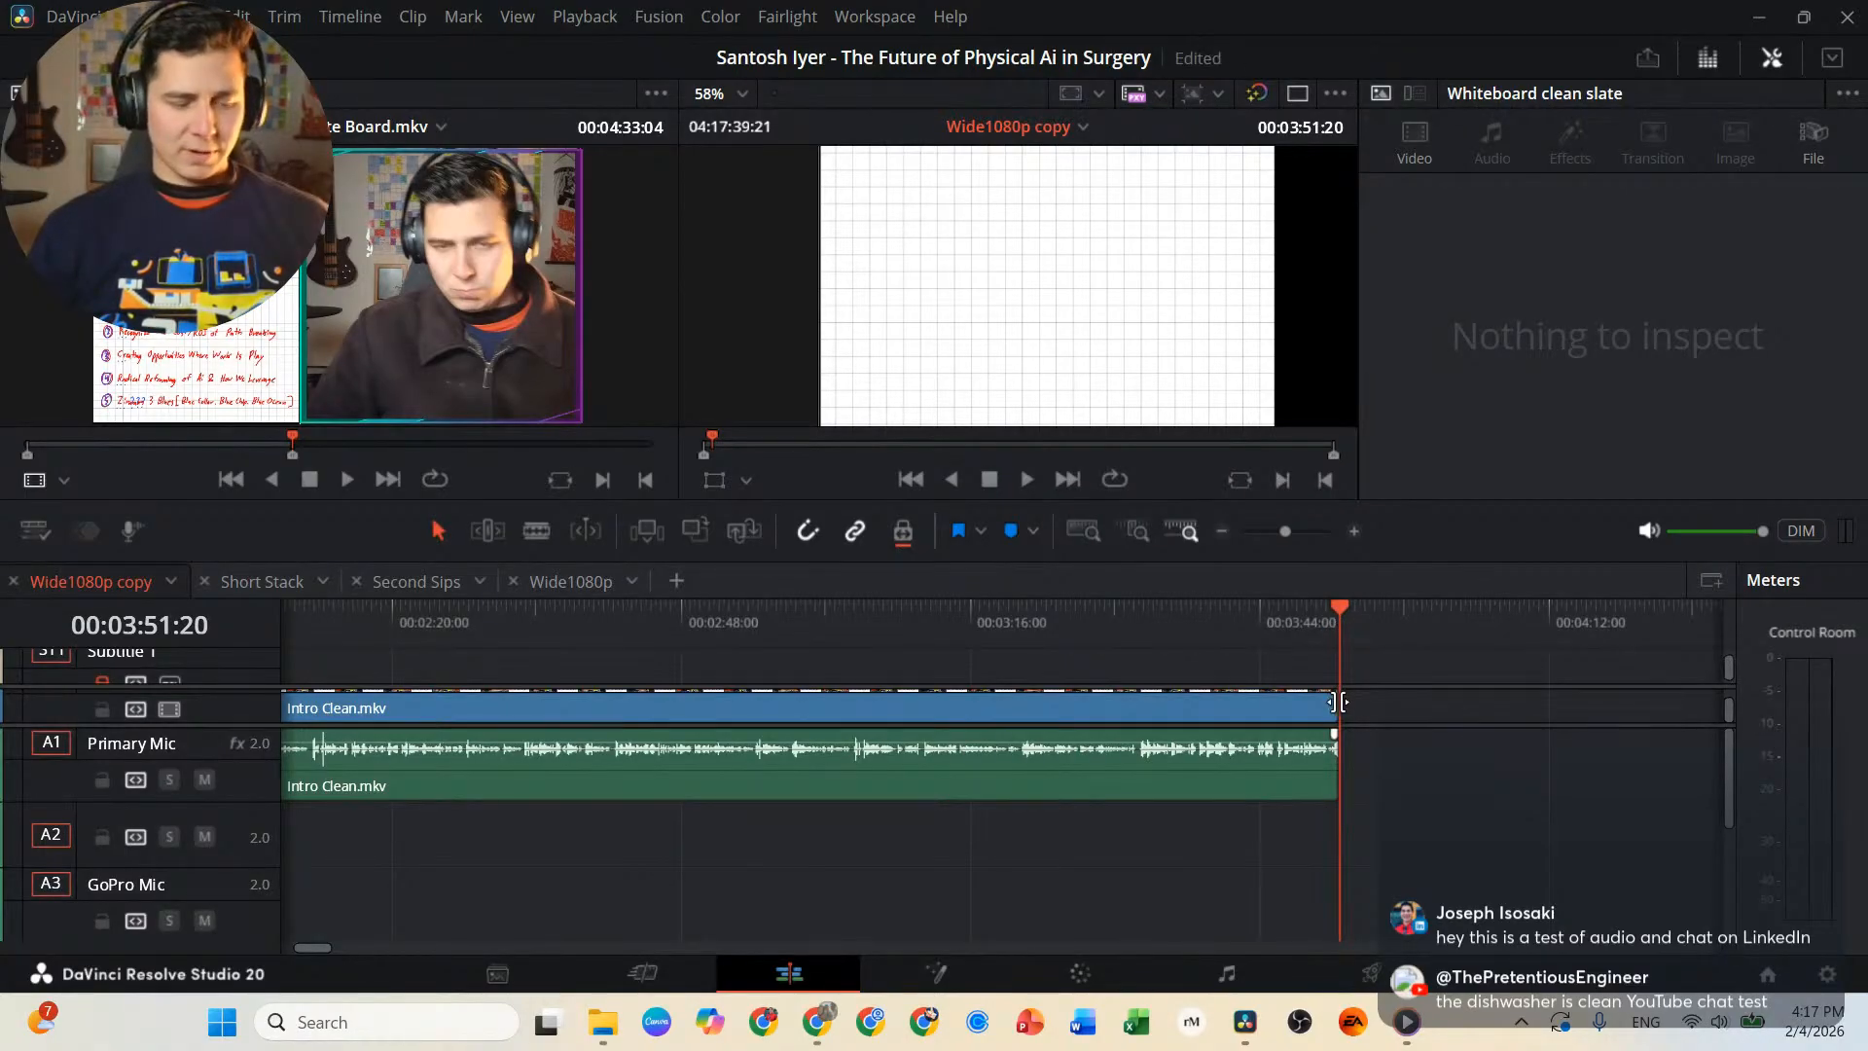
{"action": "scroll", "coordinate": [1337, 705], "scroll_direction": "up", "scroll_amount": 1}
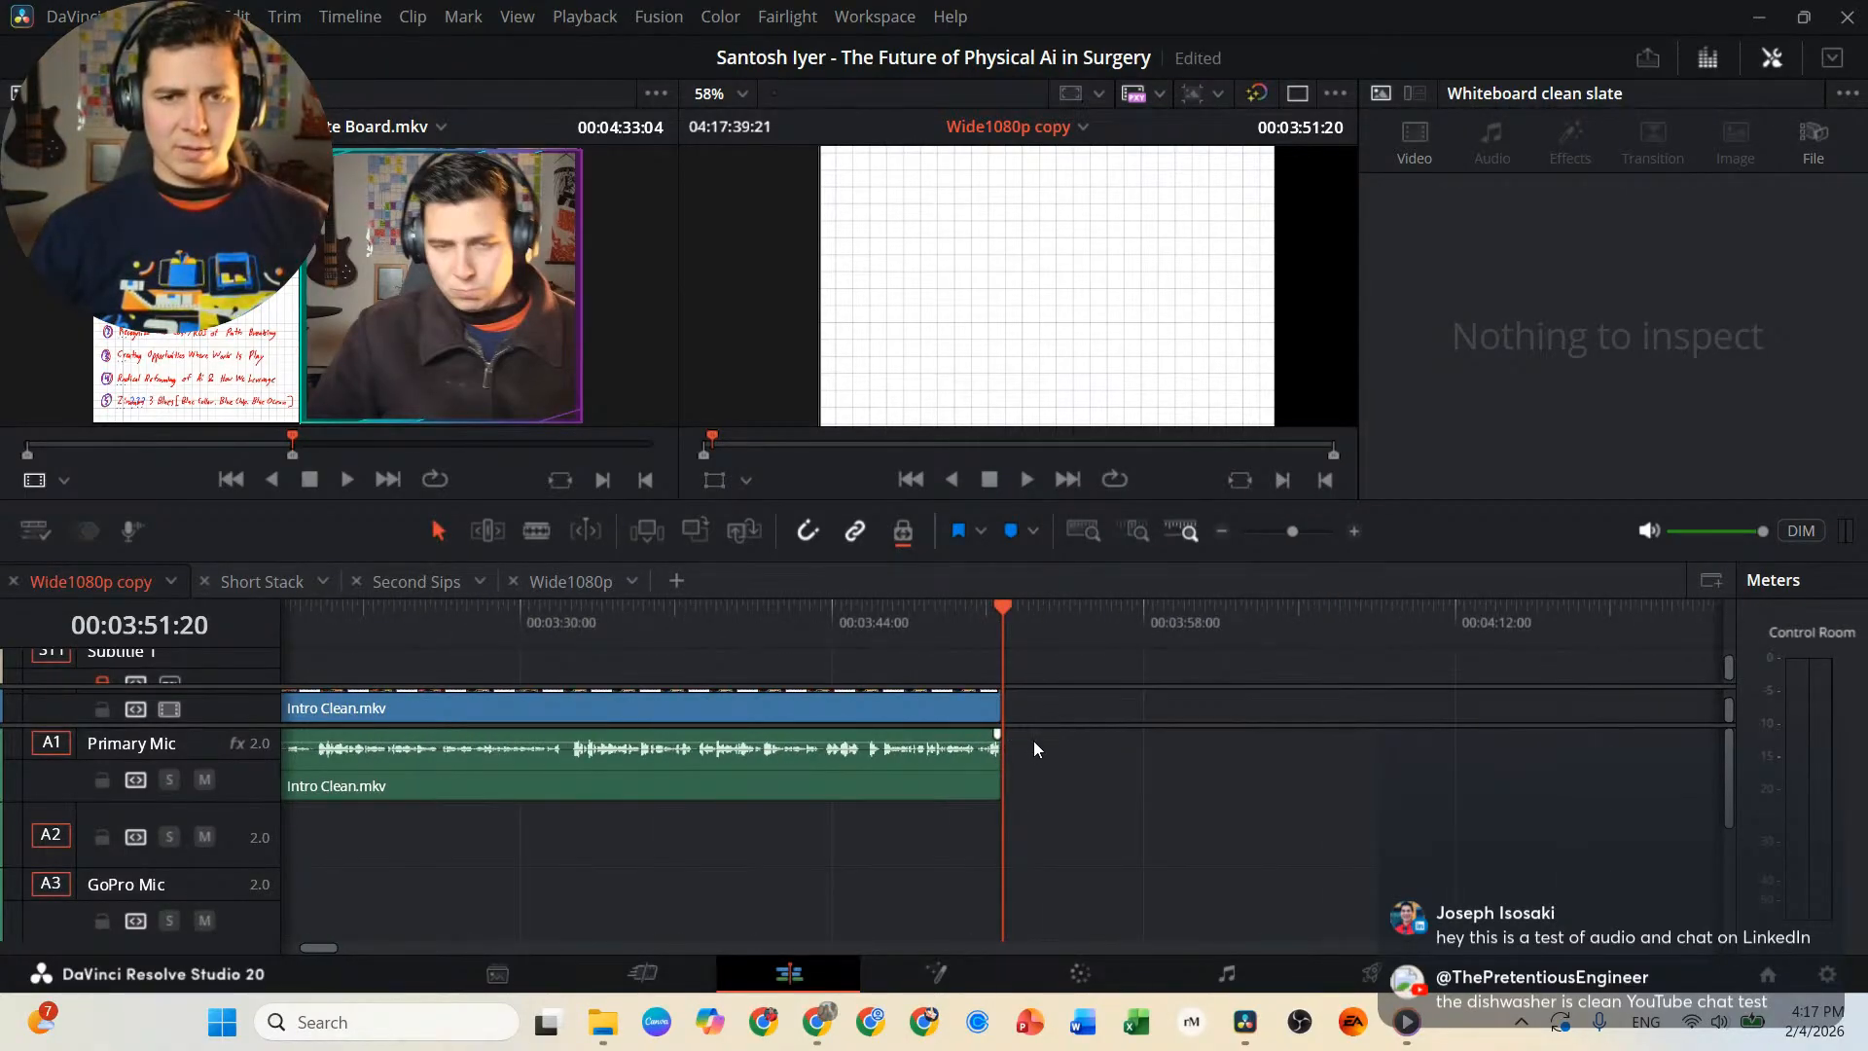
{"action": "scroll", "coordinate": [1049, 740], "scroll_direction": "up", "scroll_amount": 2}
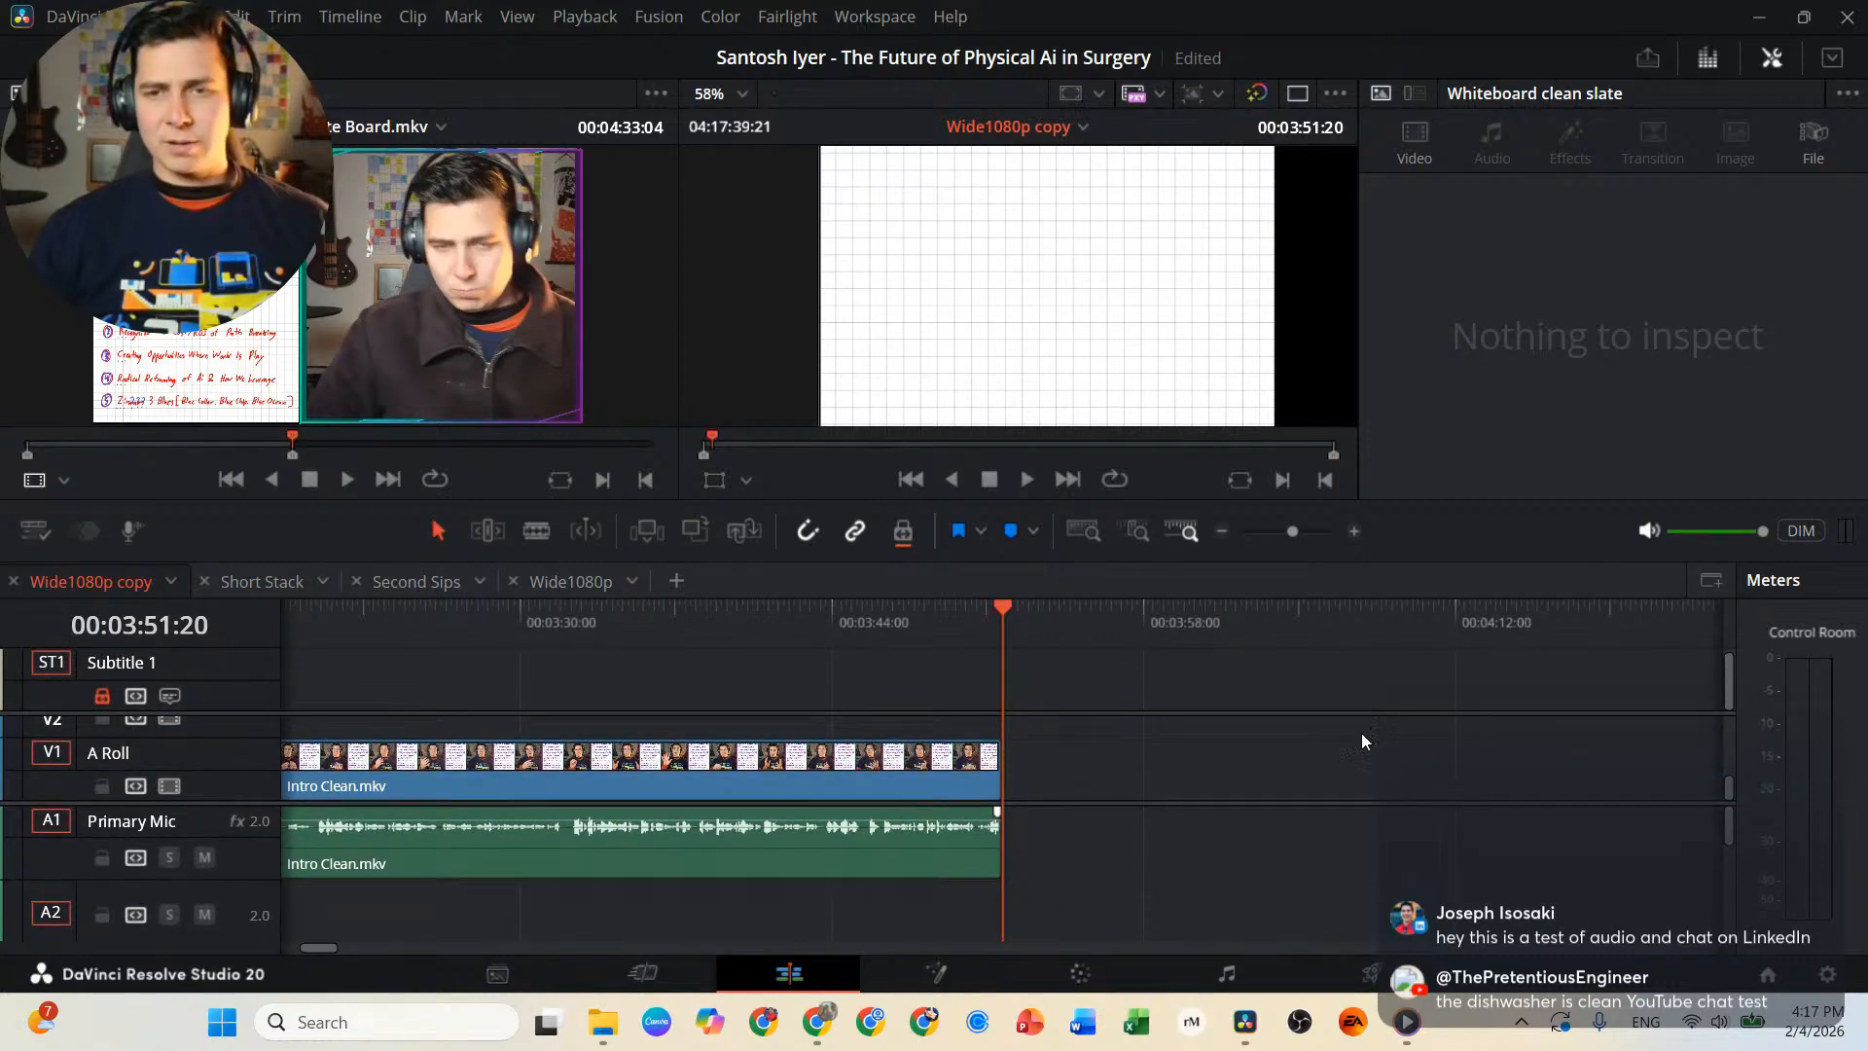
Locate the ad insert.mkv clip on V1 and play it briefly from its start at 03:25:14:24.
{"action": "scroll", "coordinate": [1231, 768], "scroll_direction": "down", "scroll_amount": 5}
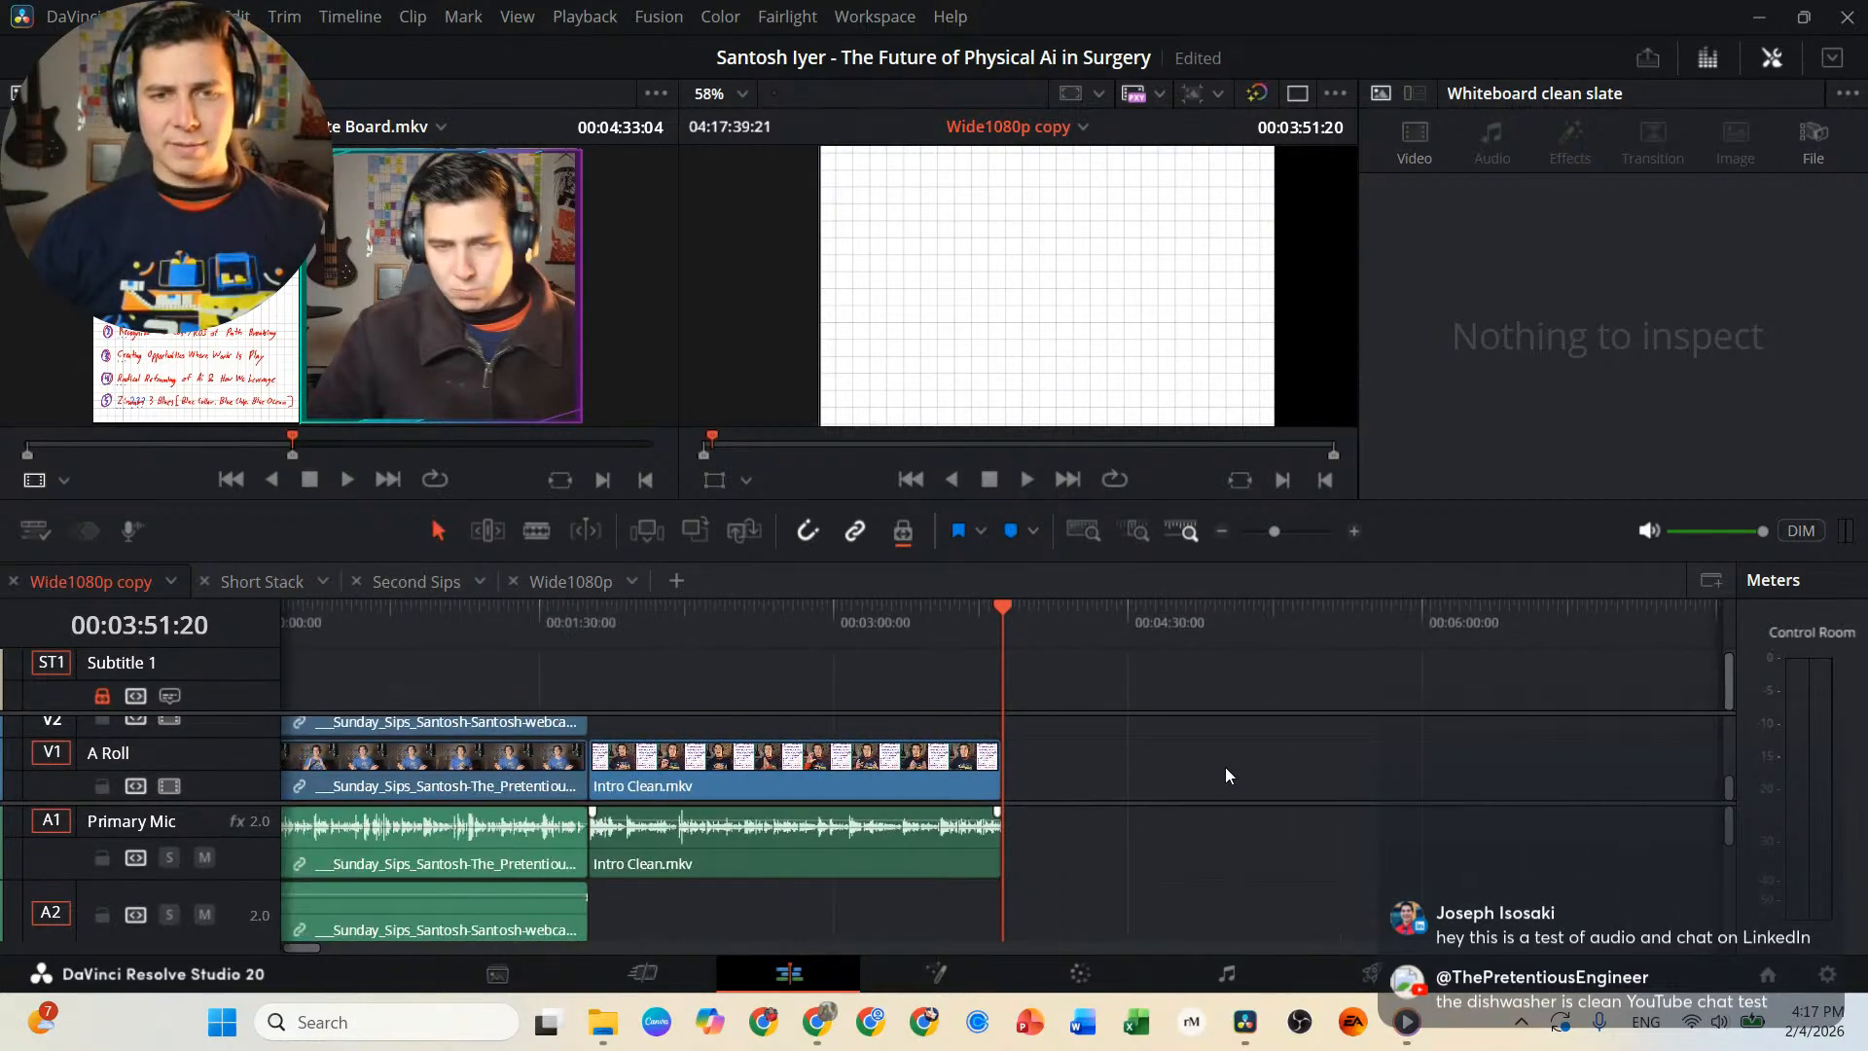
{"action": "scroll", "coordinate": [1225, 766], "scroll_direction": "down", "scroll_amount": 3}
{"action": "scroll", "coordinate": [1217, 767], "scroll_direction": "down", "scroll_amount": 3}
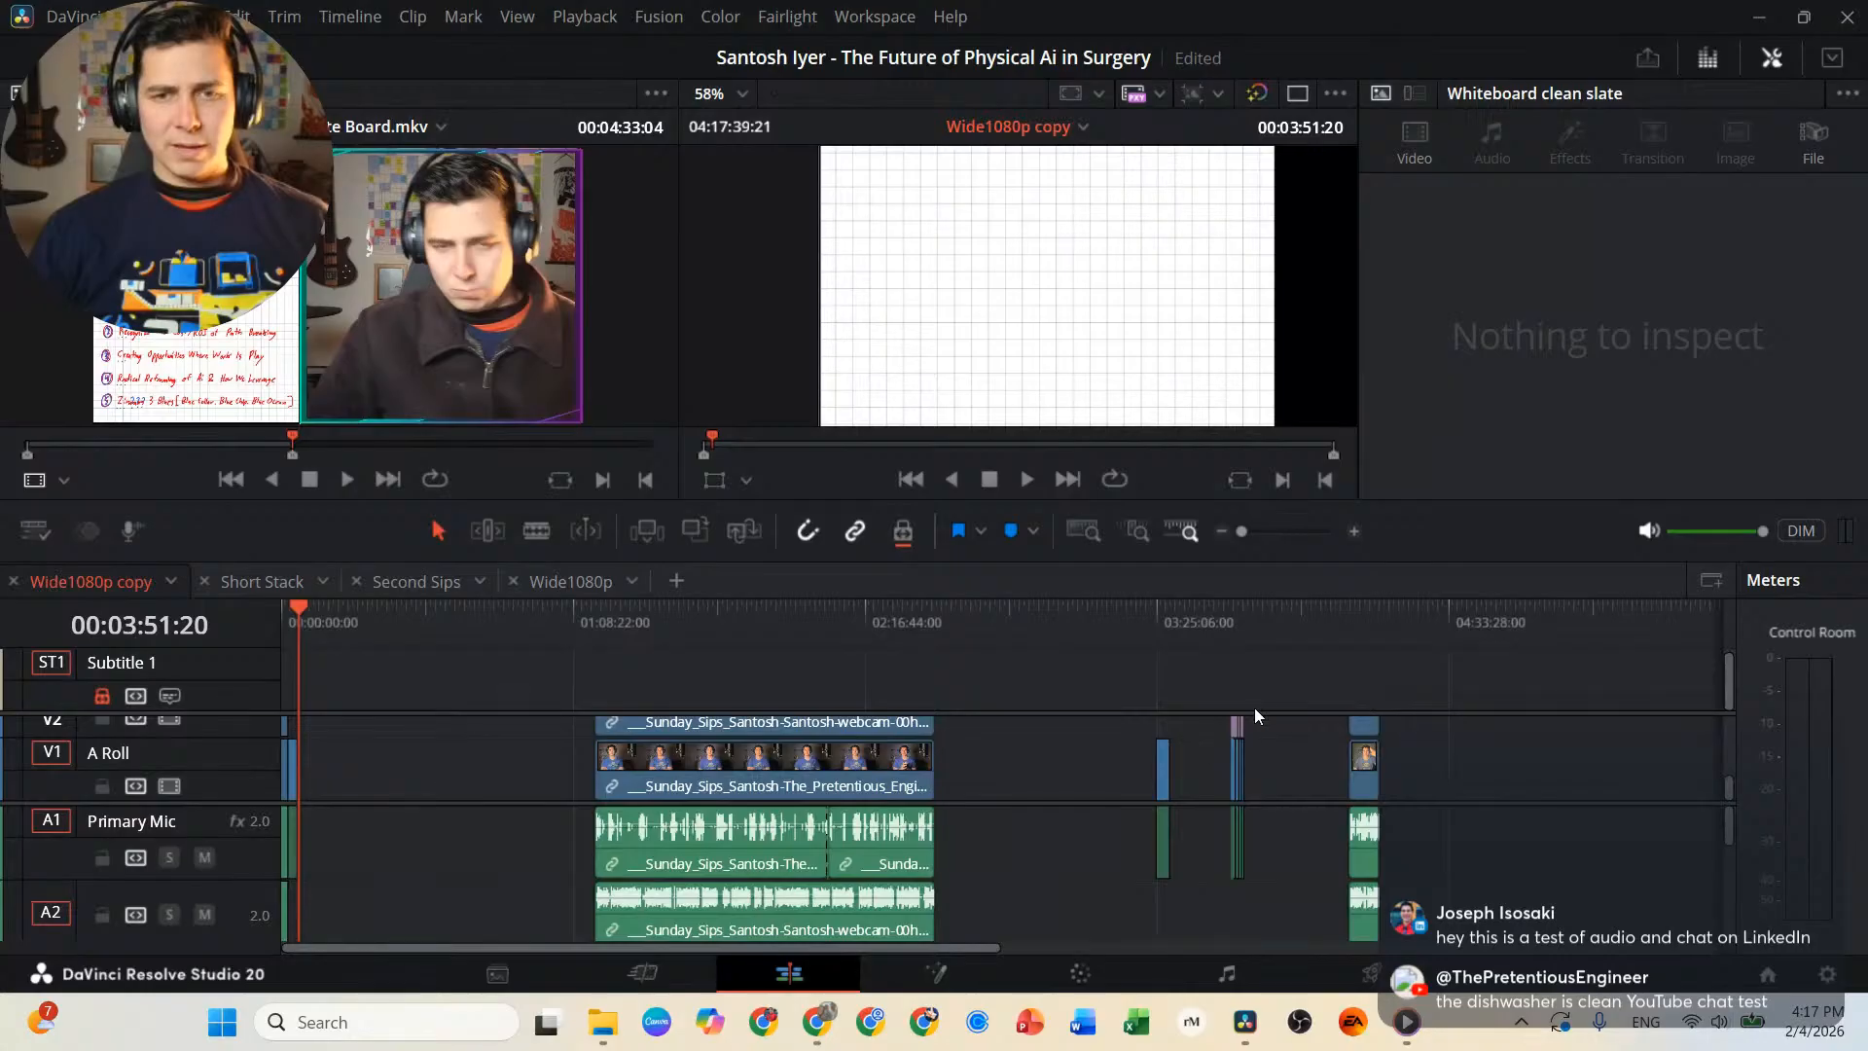
{"action": "left_click", "coordinate": [1151, 624]}
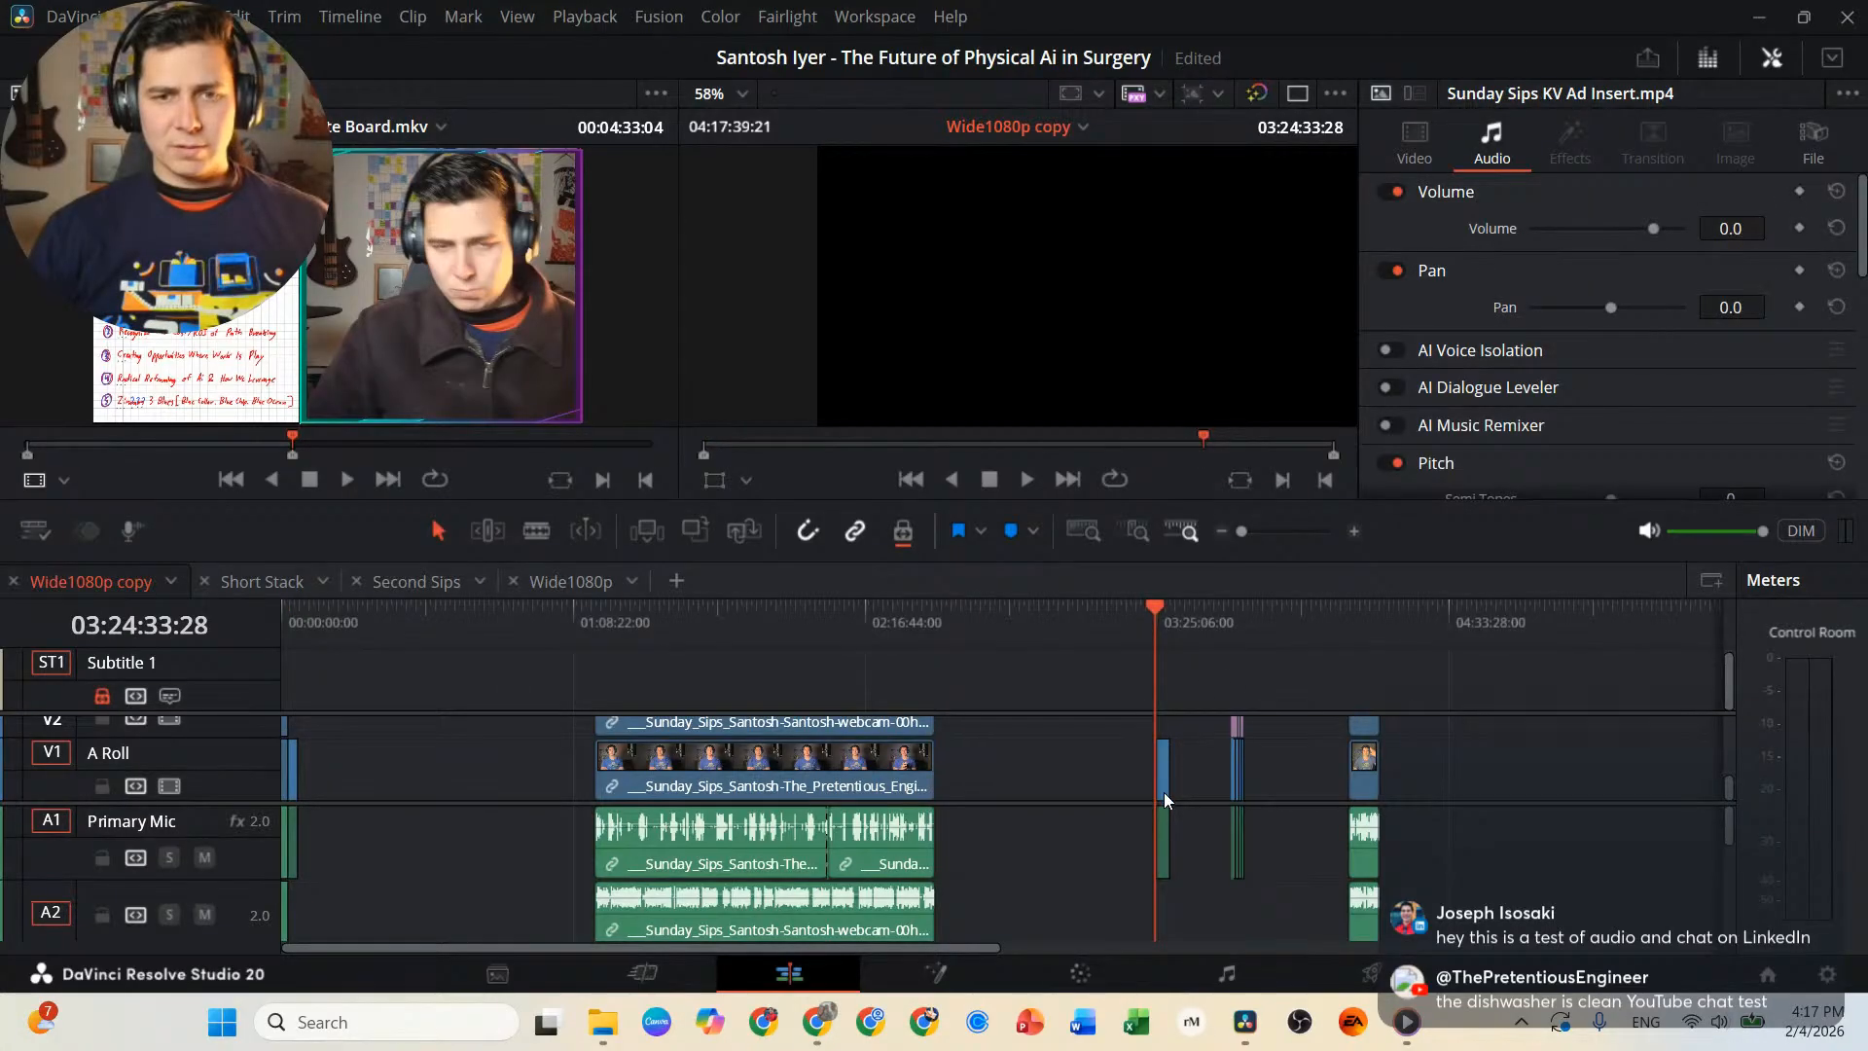
{"action": "scroll", "coordinate": [1168, 795], "scroll_direction": "up", "scroll_amount": 6}
{"action": "left_click", "coordinate": [1237, 779]}
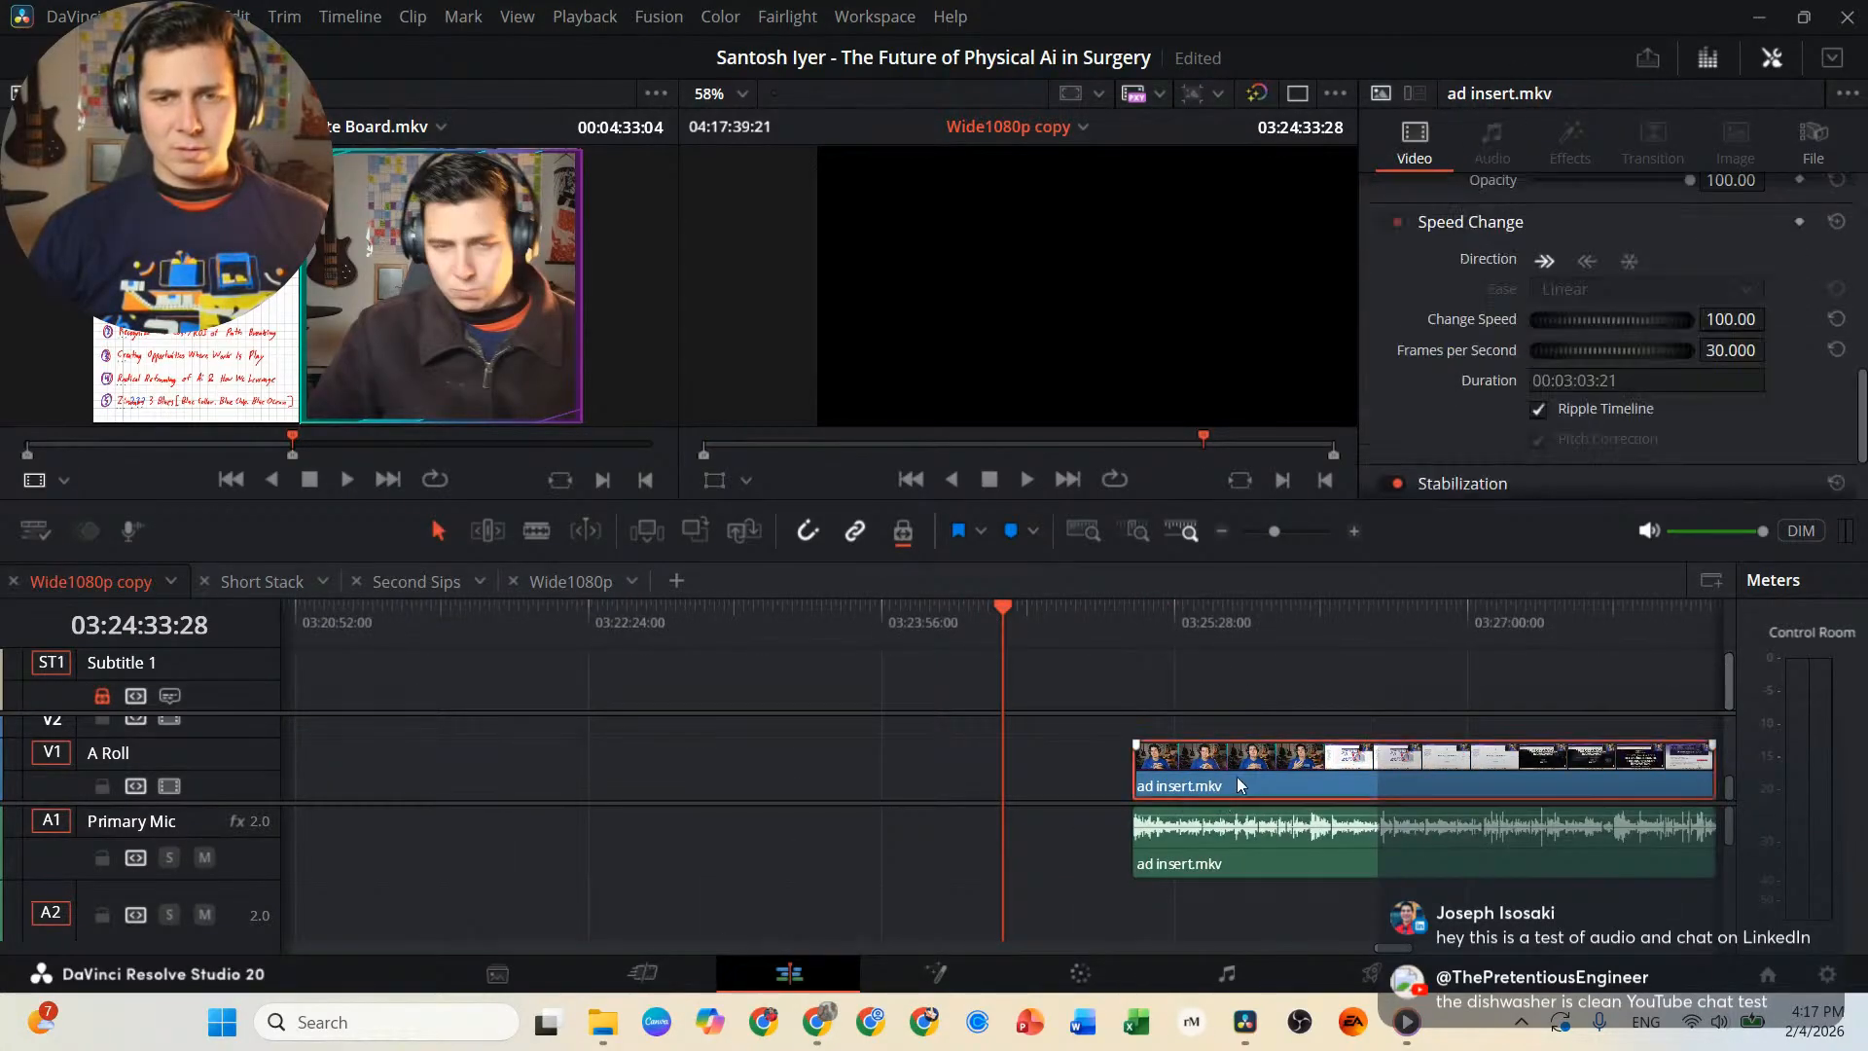
{"action": "left_click", "coordinate": [1123, 622]}
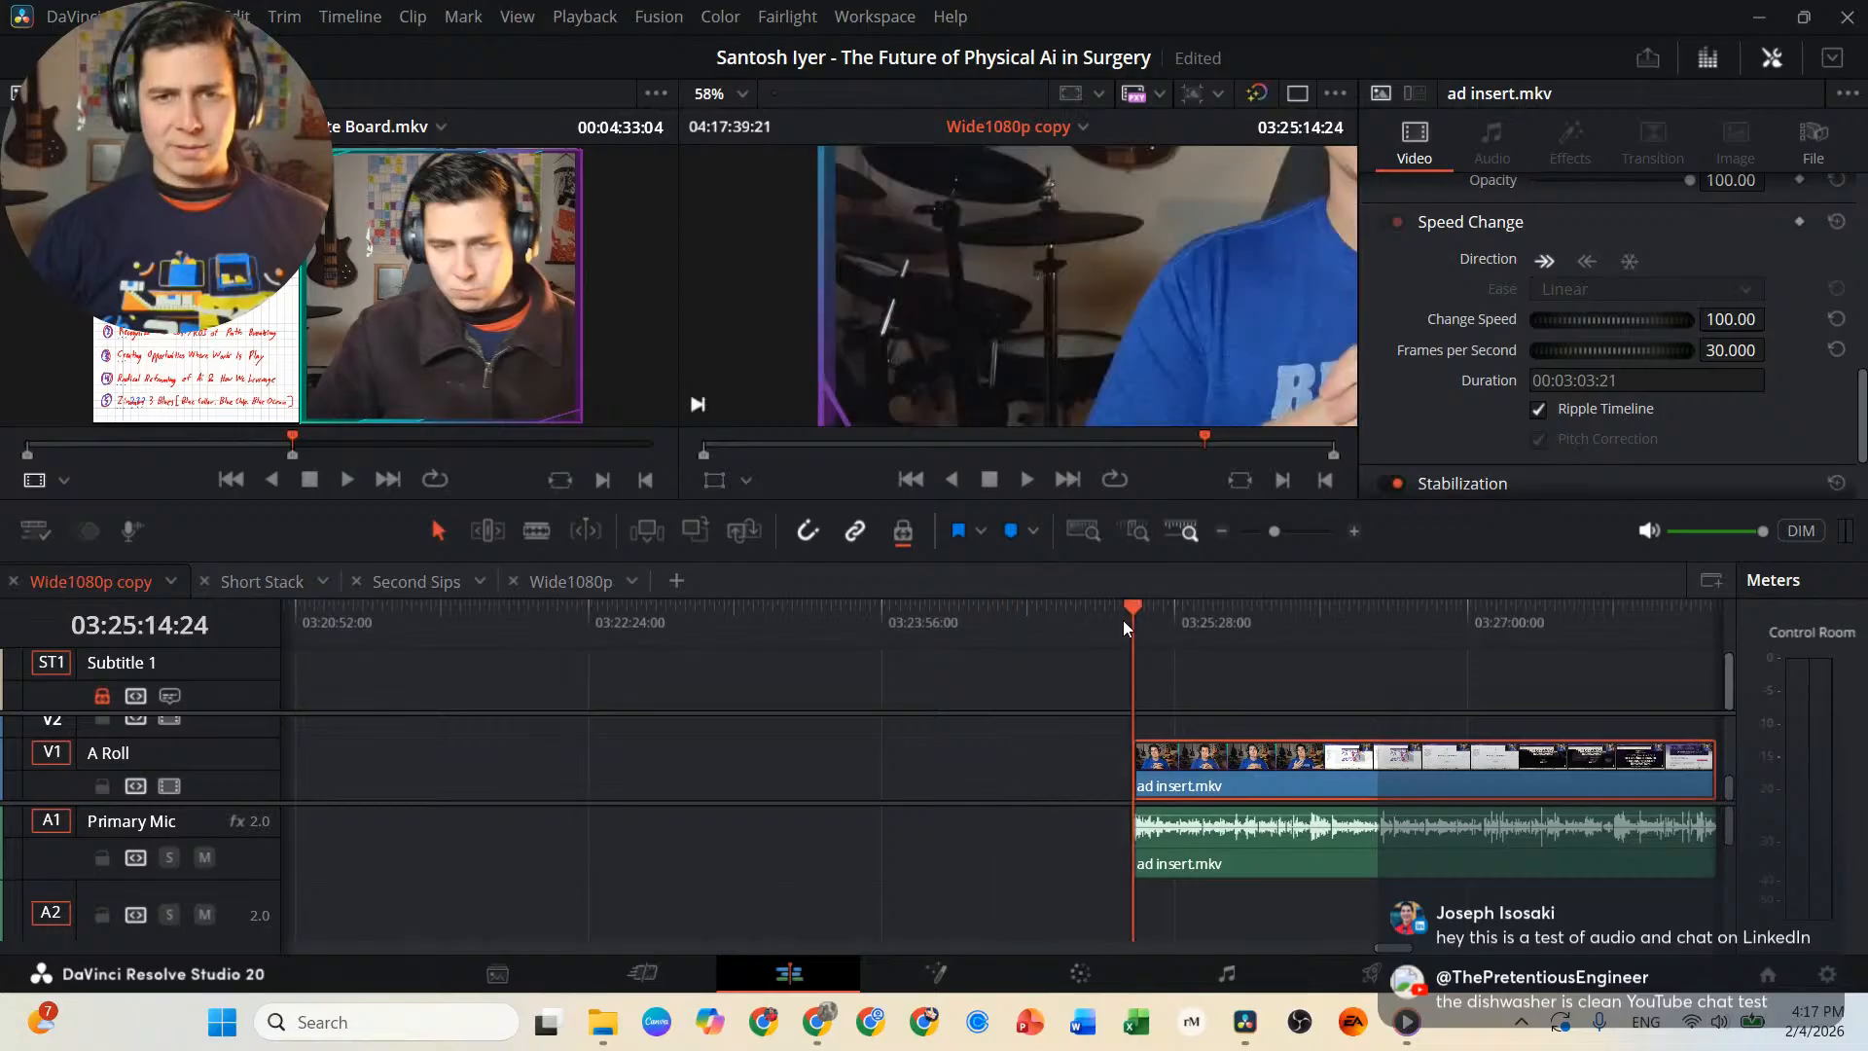
{"action": "key", "text": "space"}
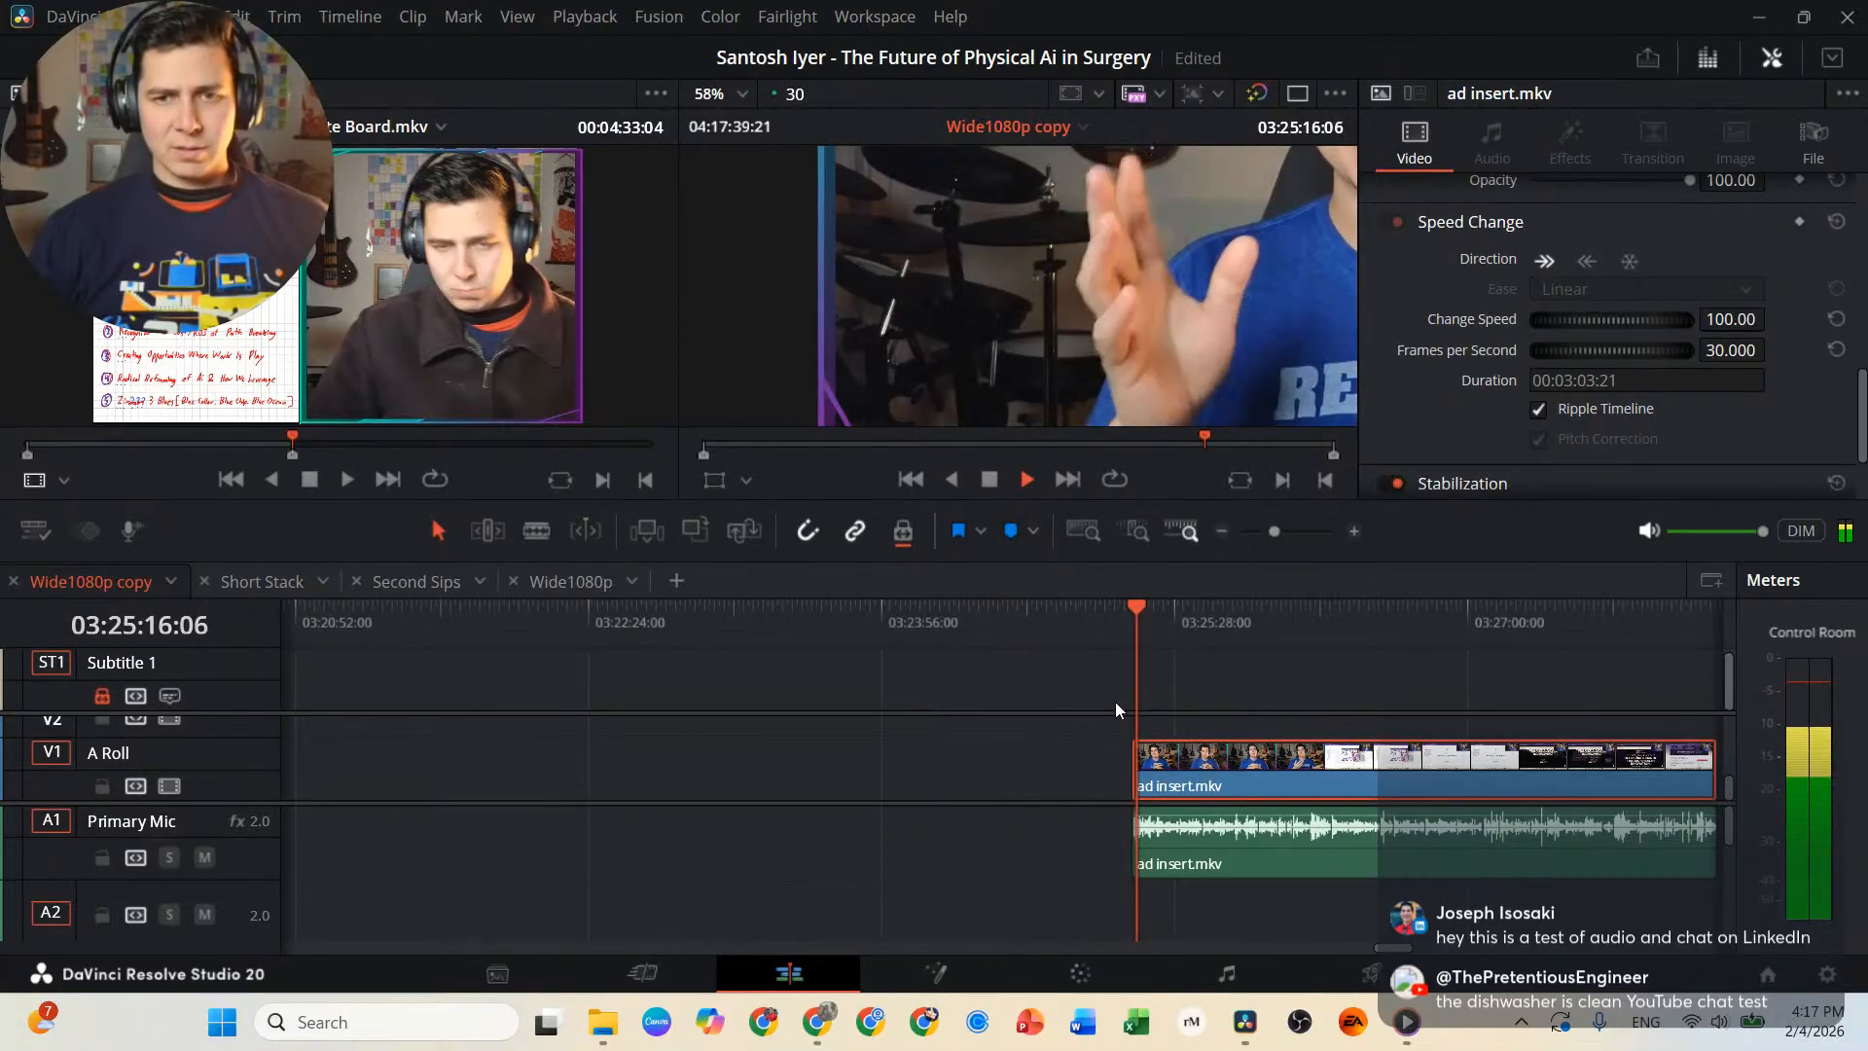
{"action": "key", "text": "space"}
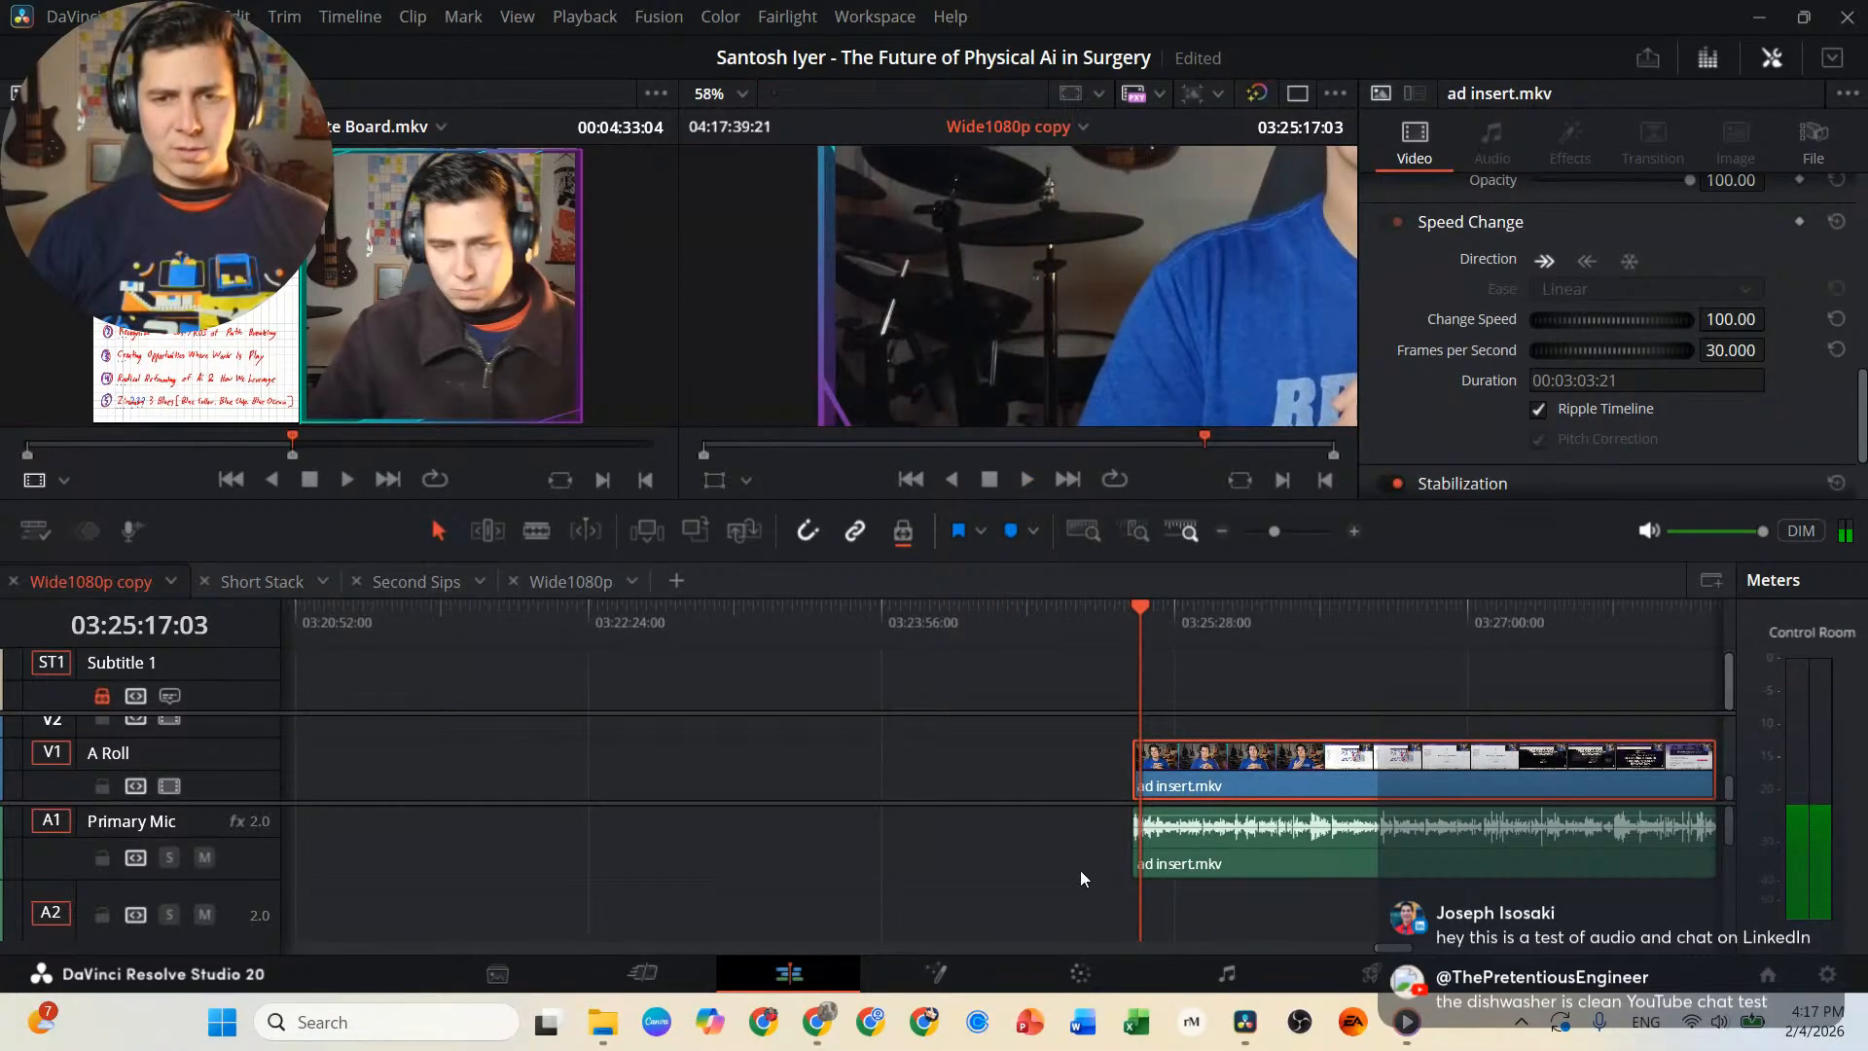
Examine the video and audio tracks around ad insert.mkv to see which ad clips sit on V1 and A3.
{"action": "scroll", "coordinate": [1085, 869], "scroll_direction": "down", "scroll_amount": 2}
{"action": "scroll", "coordinate": [1084, 869], "scroll_direction": "up", "scroll_amount": 1}
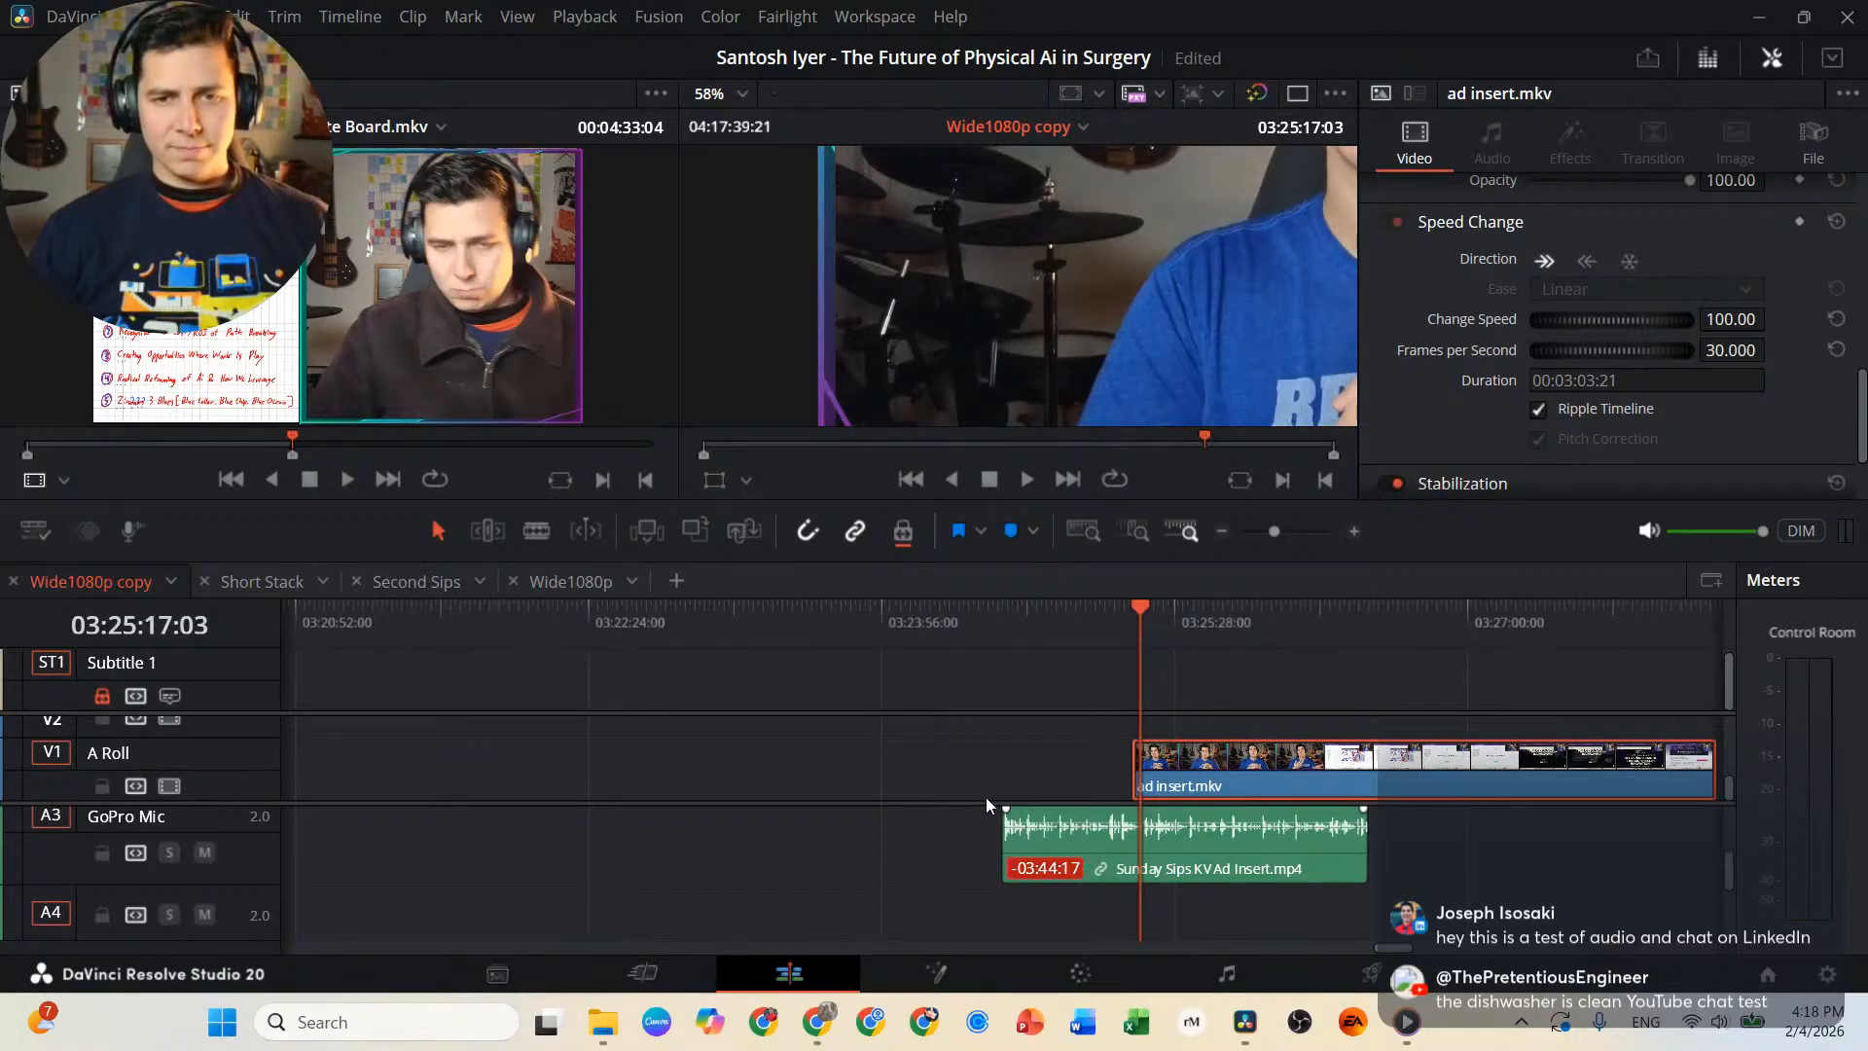
{"action": "mouse_move", "coordinate": [987, 804]}
{"action": "left_mouse_down"}
{"action": "mouse_move", "coordinate": [1006, 730]}
{"action": "mouse_move", "coordinate": [995, 801]}
{"action": "left_mouse_up"}
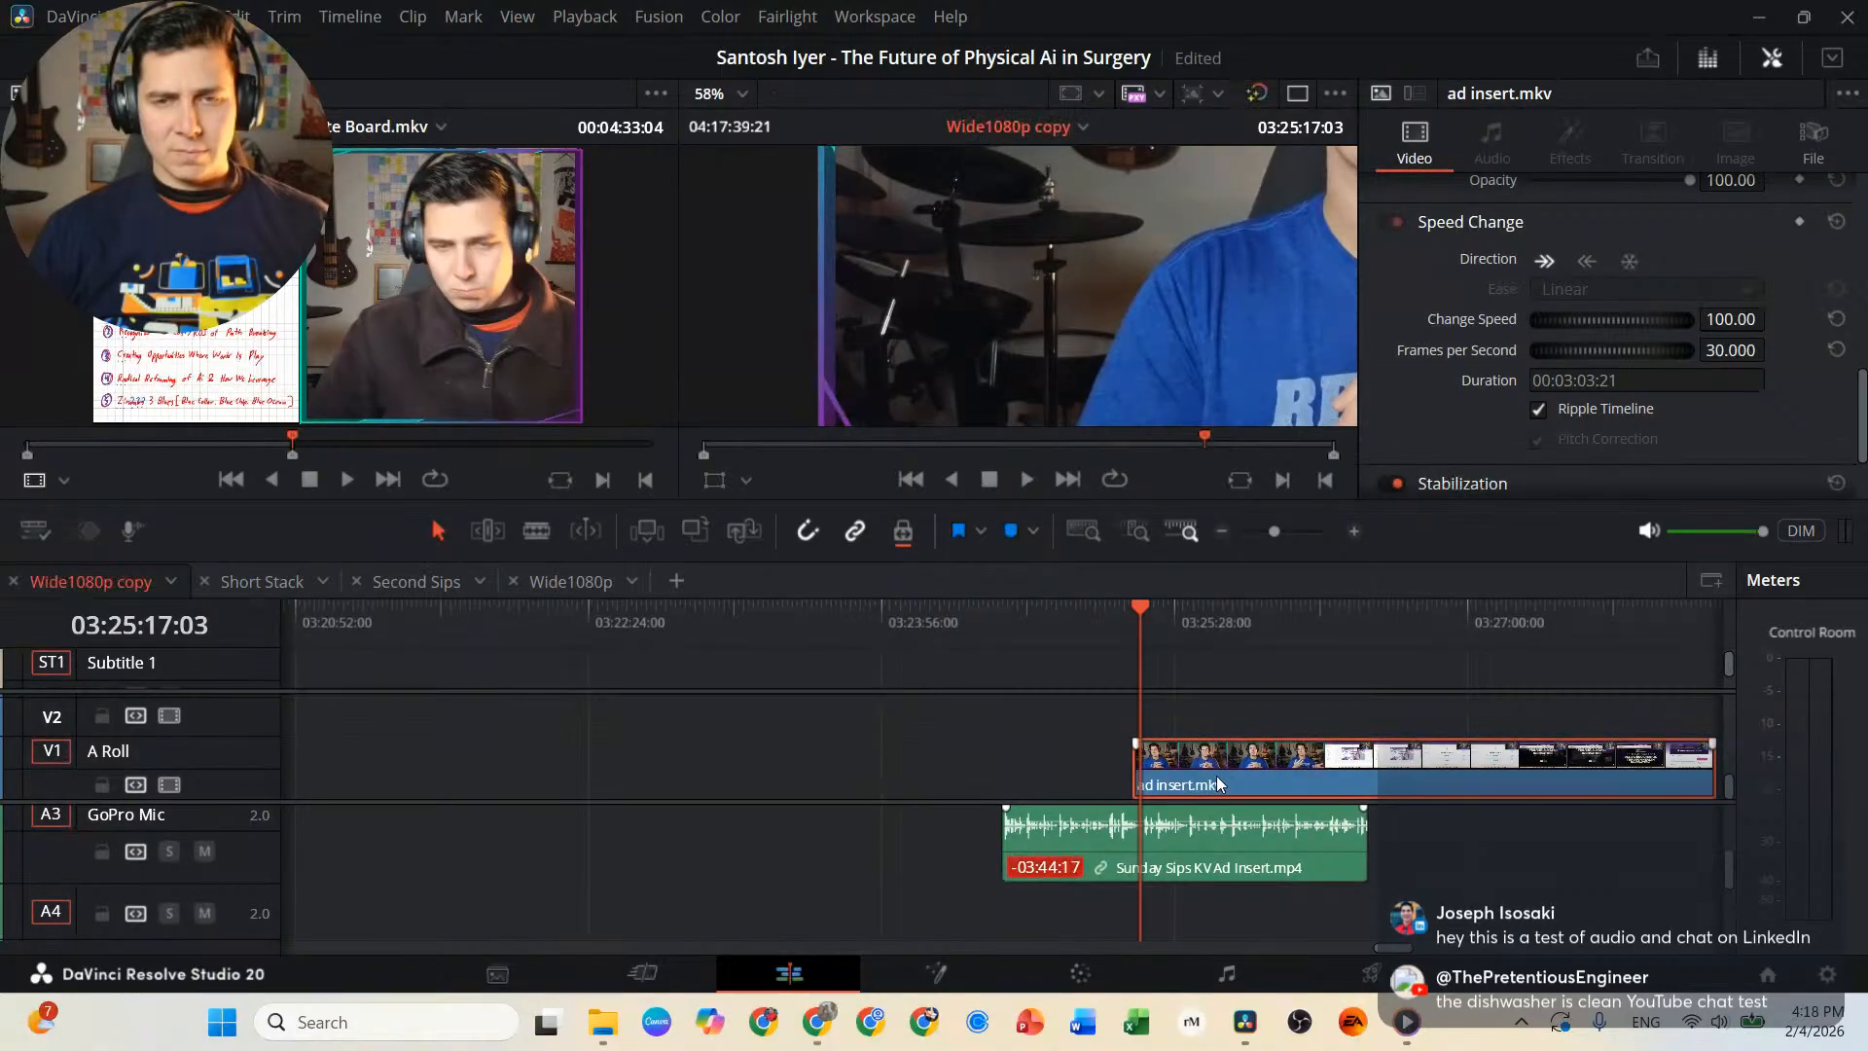
{"action": "scroll", "coordinate": [1117, 723], "scroll_direction": "up", "scroll_amount": 6}
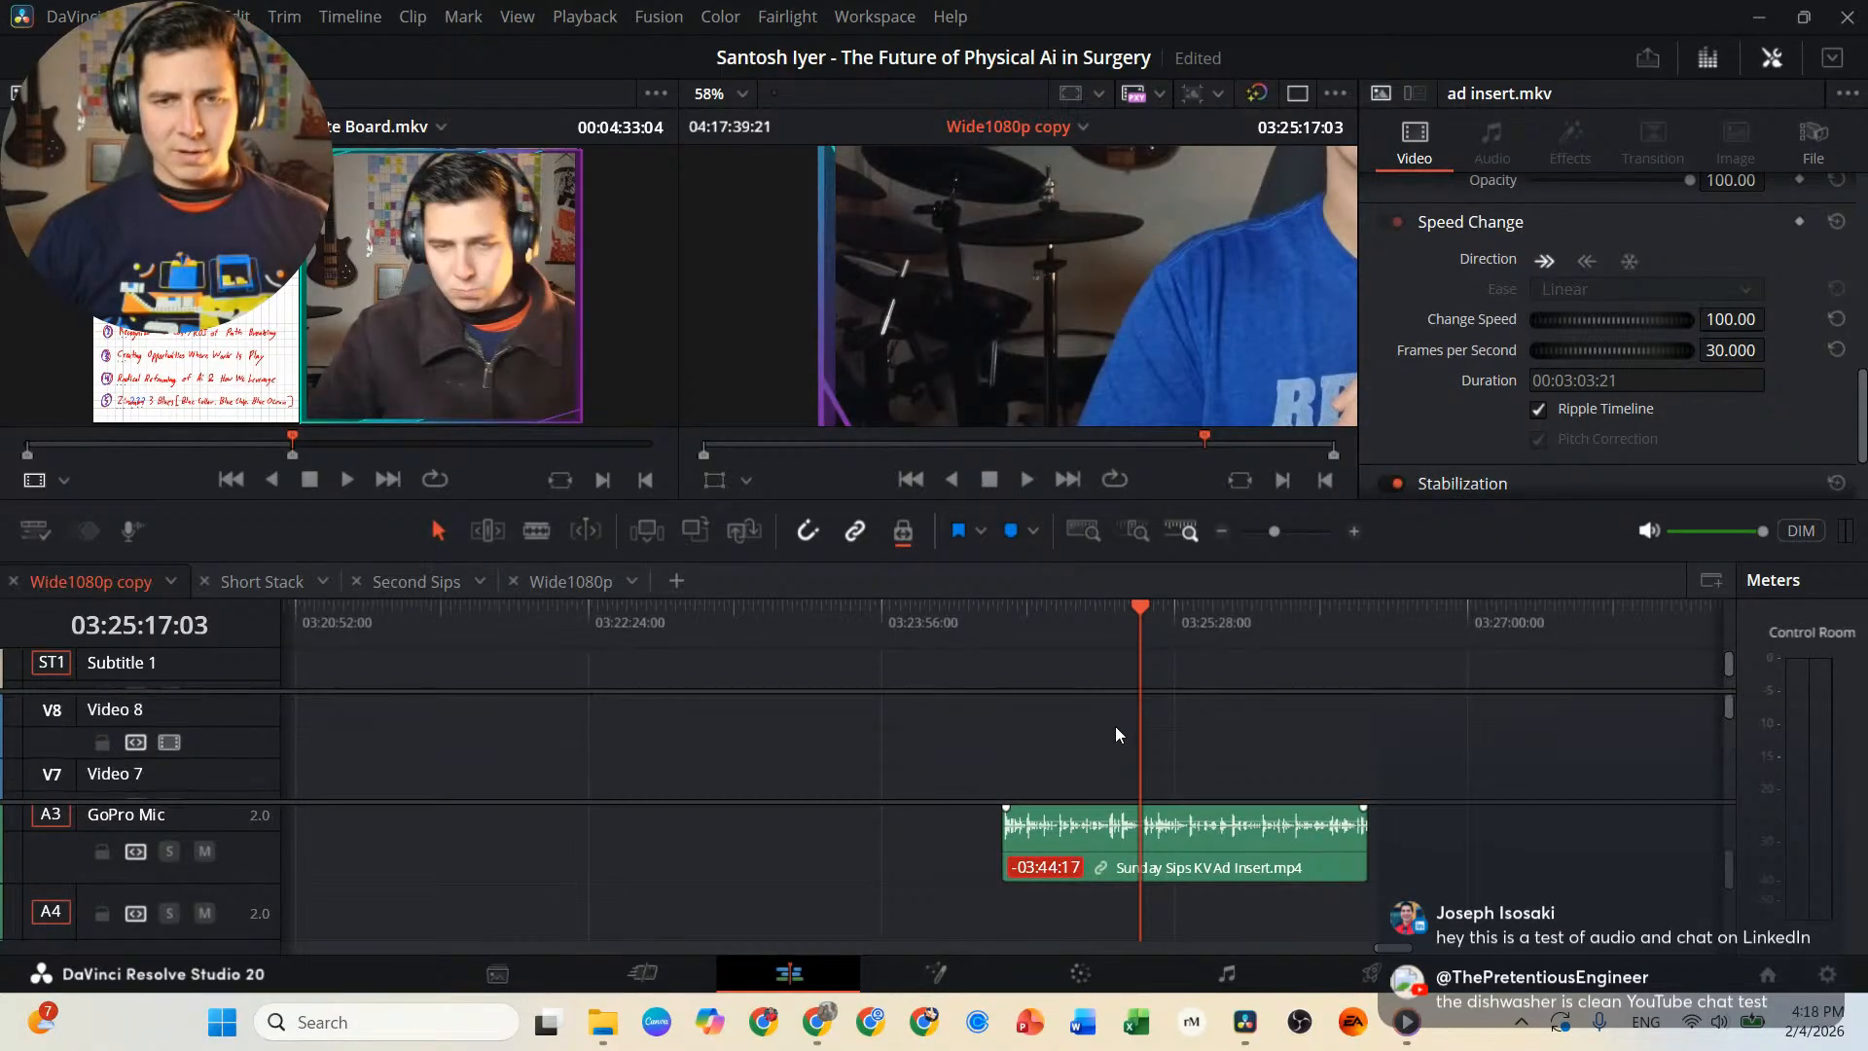
{"action": "scroll", "coordinate": [1115, 735], "scroll_direction": "down", "scroll_amount": 6}
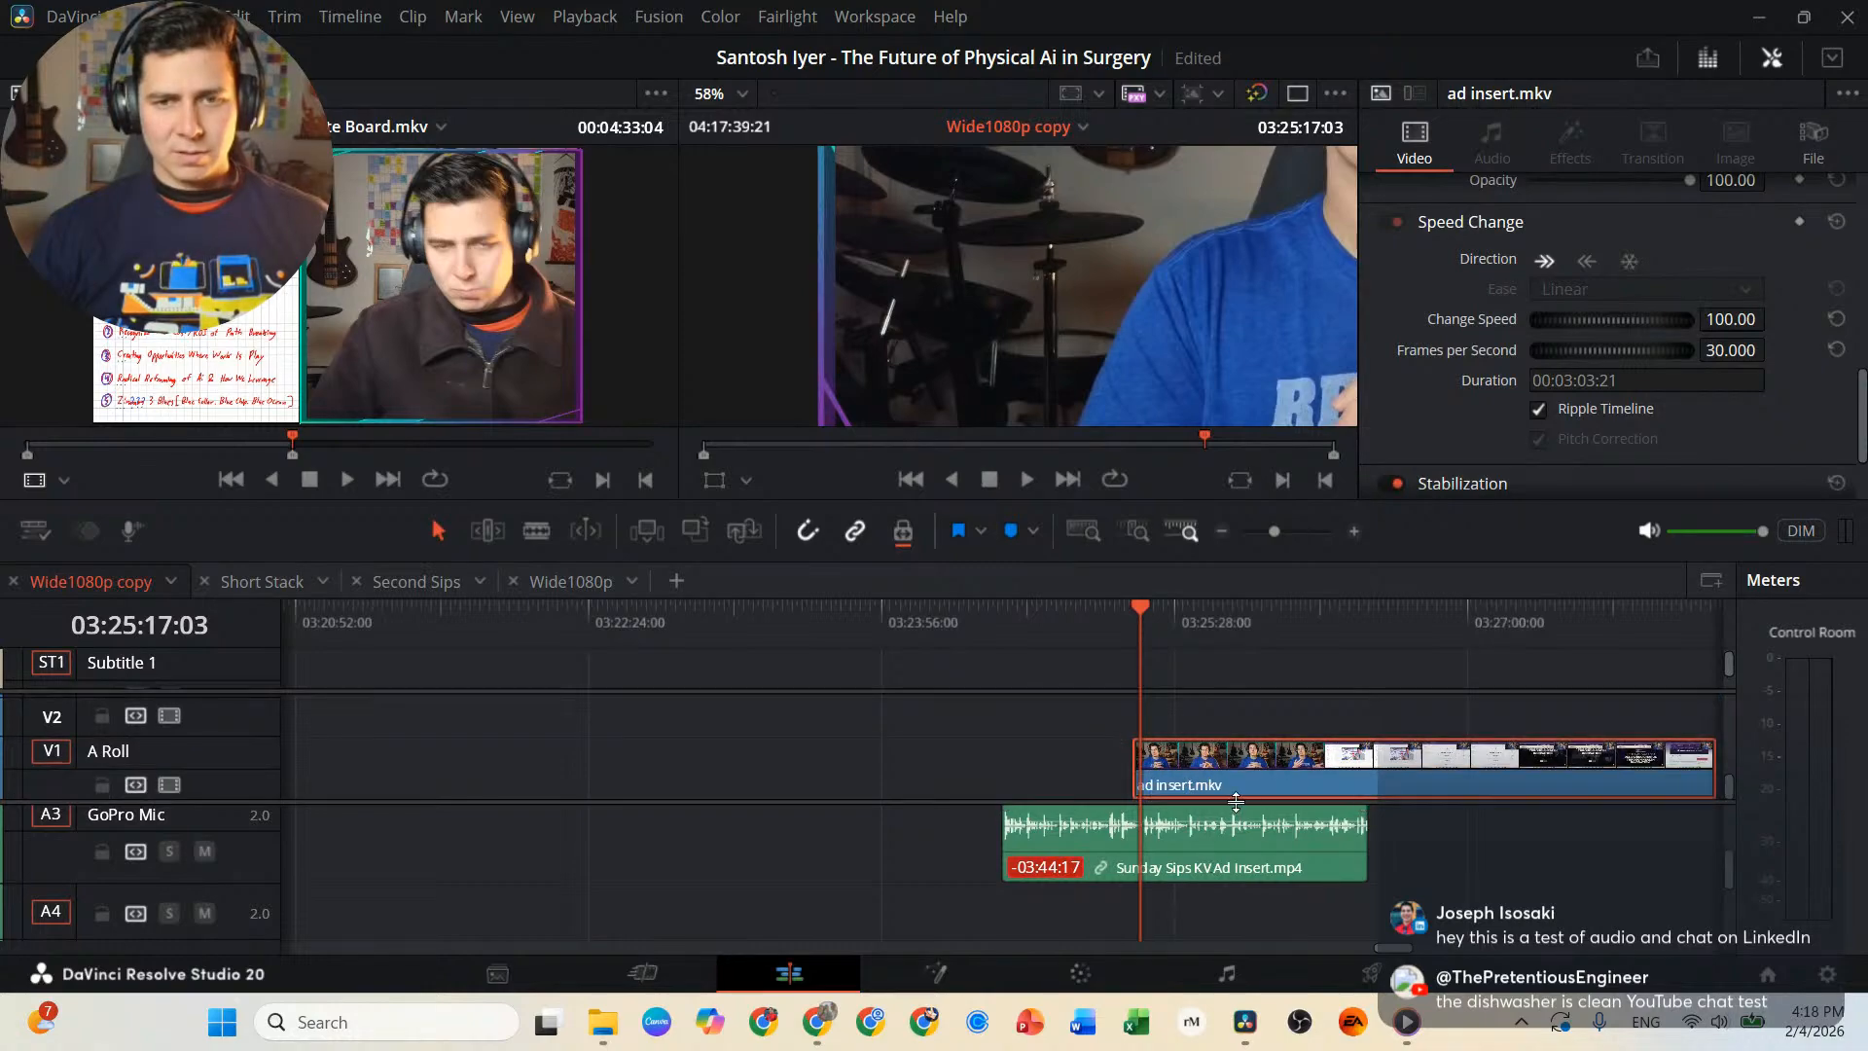
{"action": "scroll", "coordinate": [1427, 860], "scroll_direction": "right", "scroll_amount": 3}
{"action": "scroll", "coordinate": [1427, 860], "scroll_direction": "left", "scroll_amount": 2}
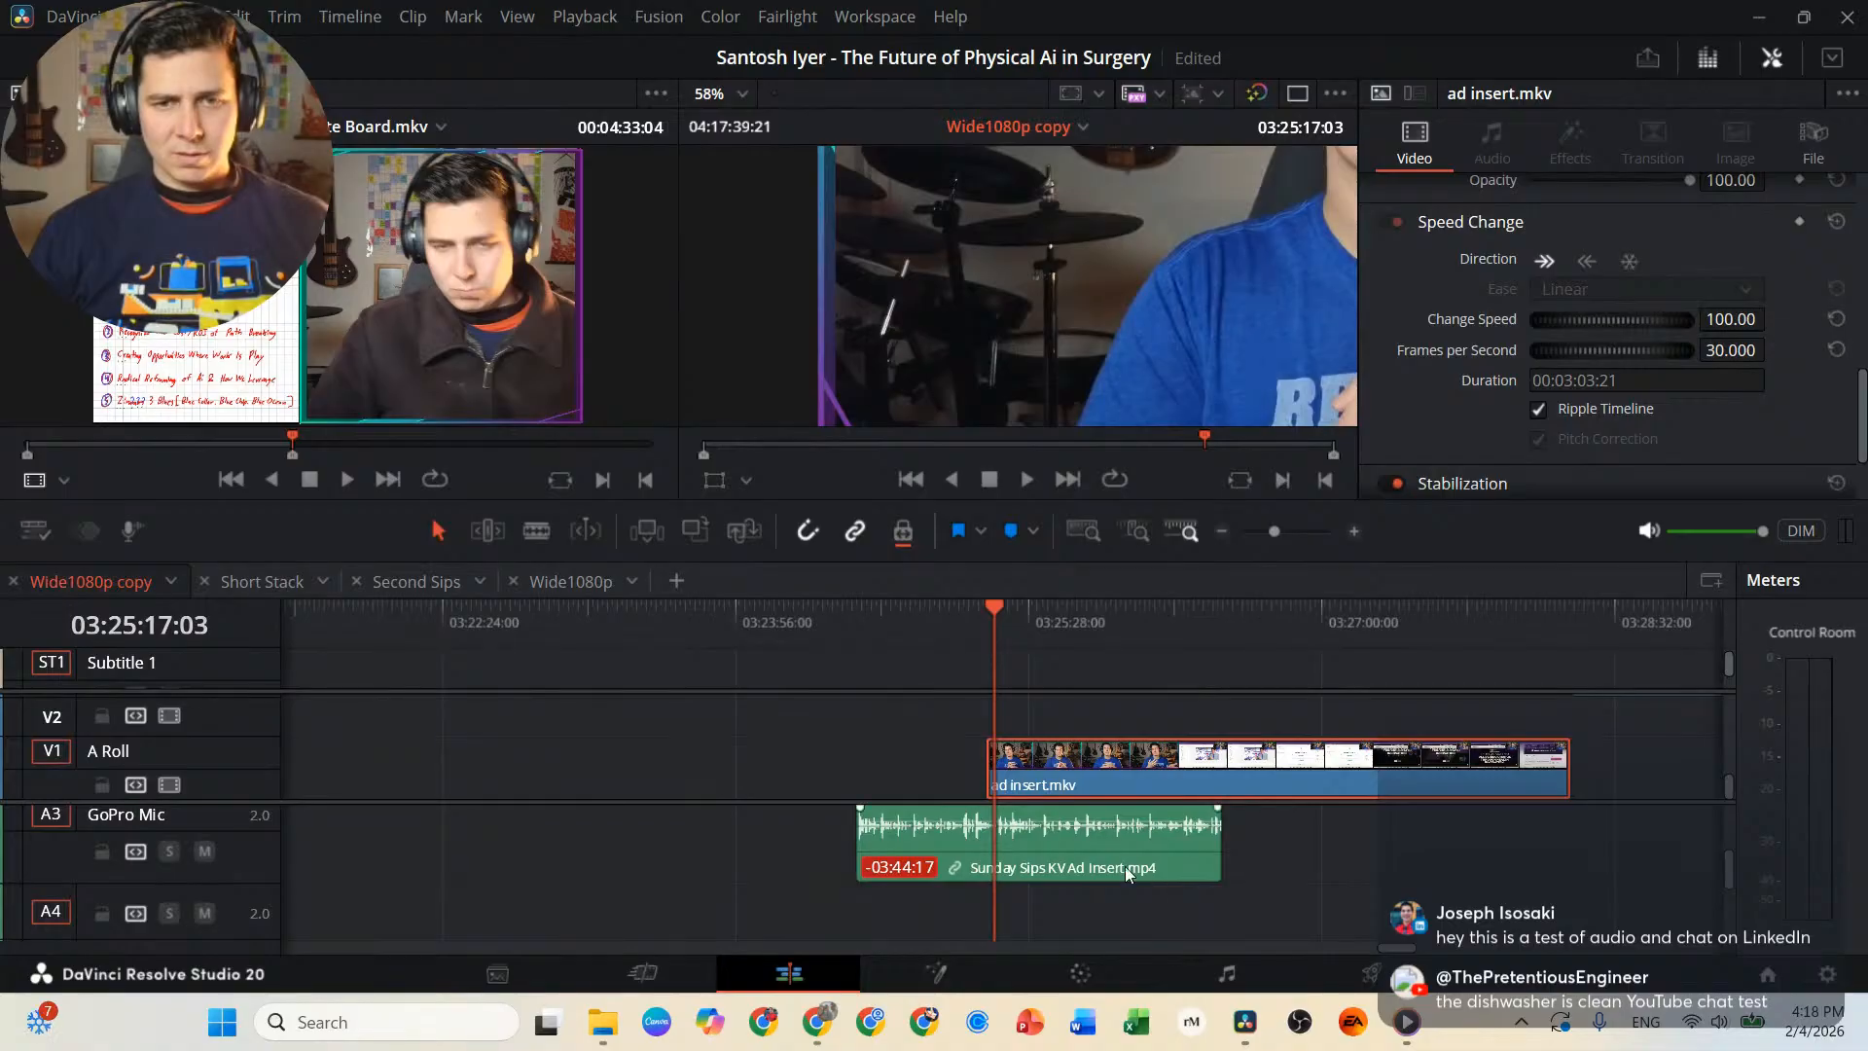
{"action": "scroll", "coordinate": [1331, 871], "scroll_direction": "right", "scroll_amount": 4}
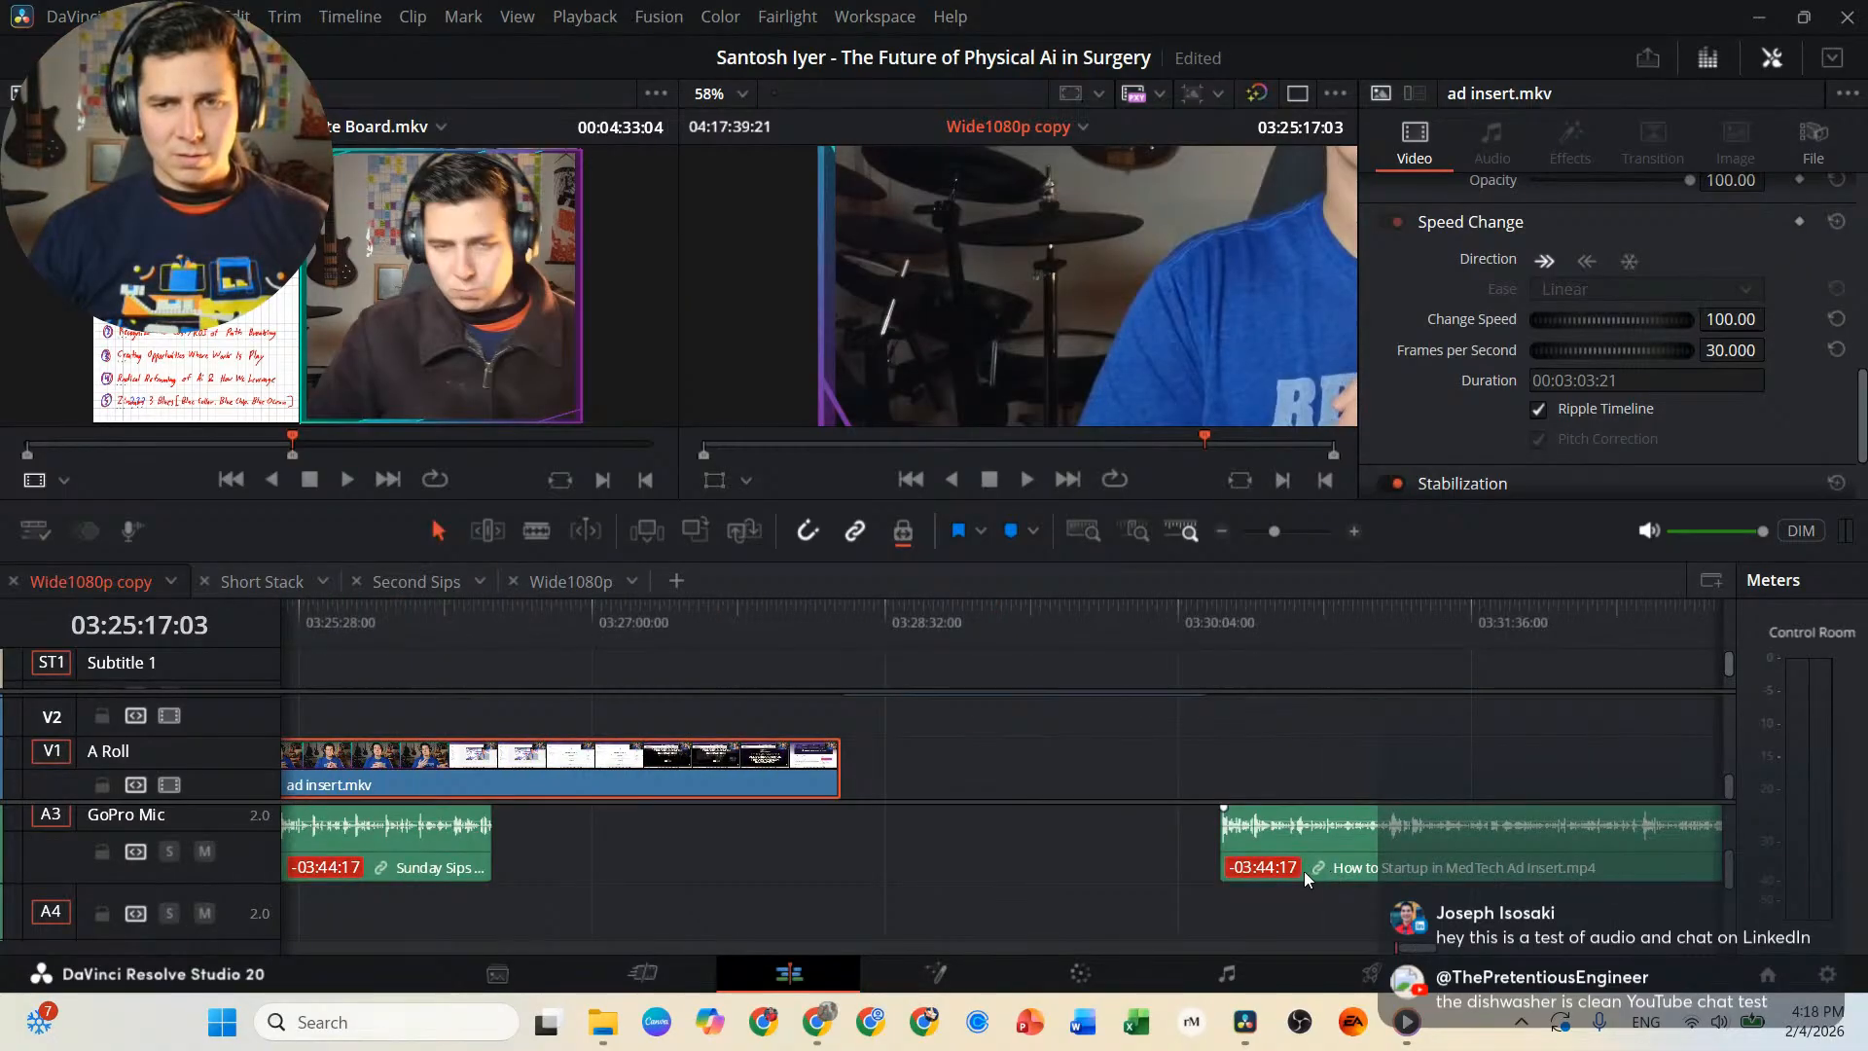
{"action": "scroll", "coordinate": [1266, 866], "scroll_direction": "left", "scroll_amount": 4}
{"action": "scroll", "coordinate": [1217, 860], "scroll_direction": "left", "scroll_amount": 5}
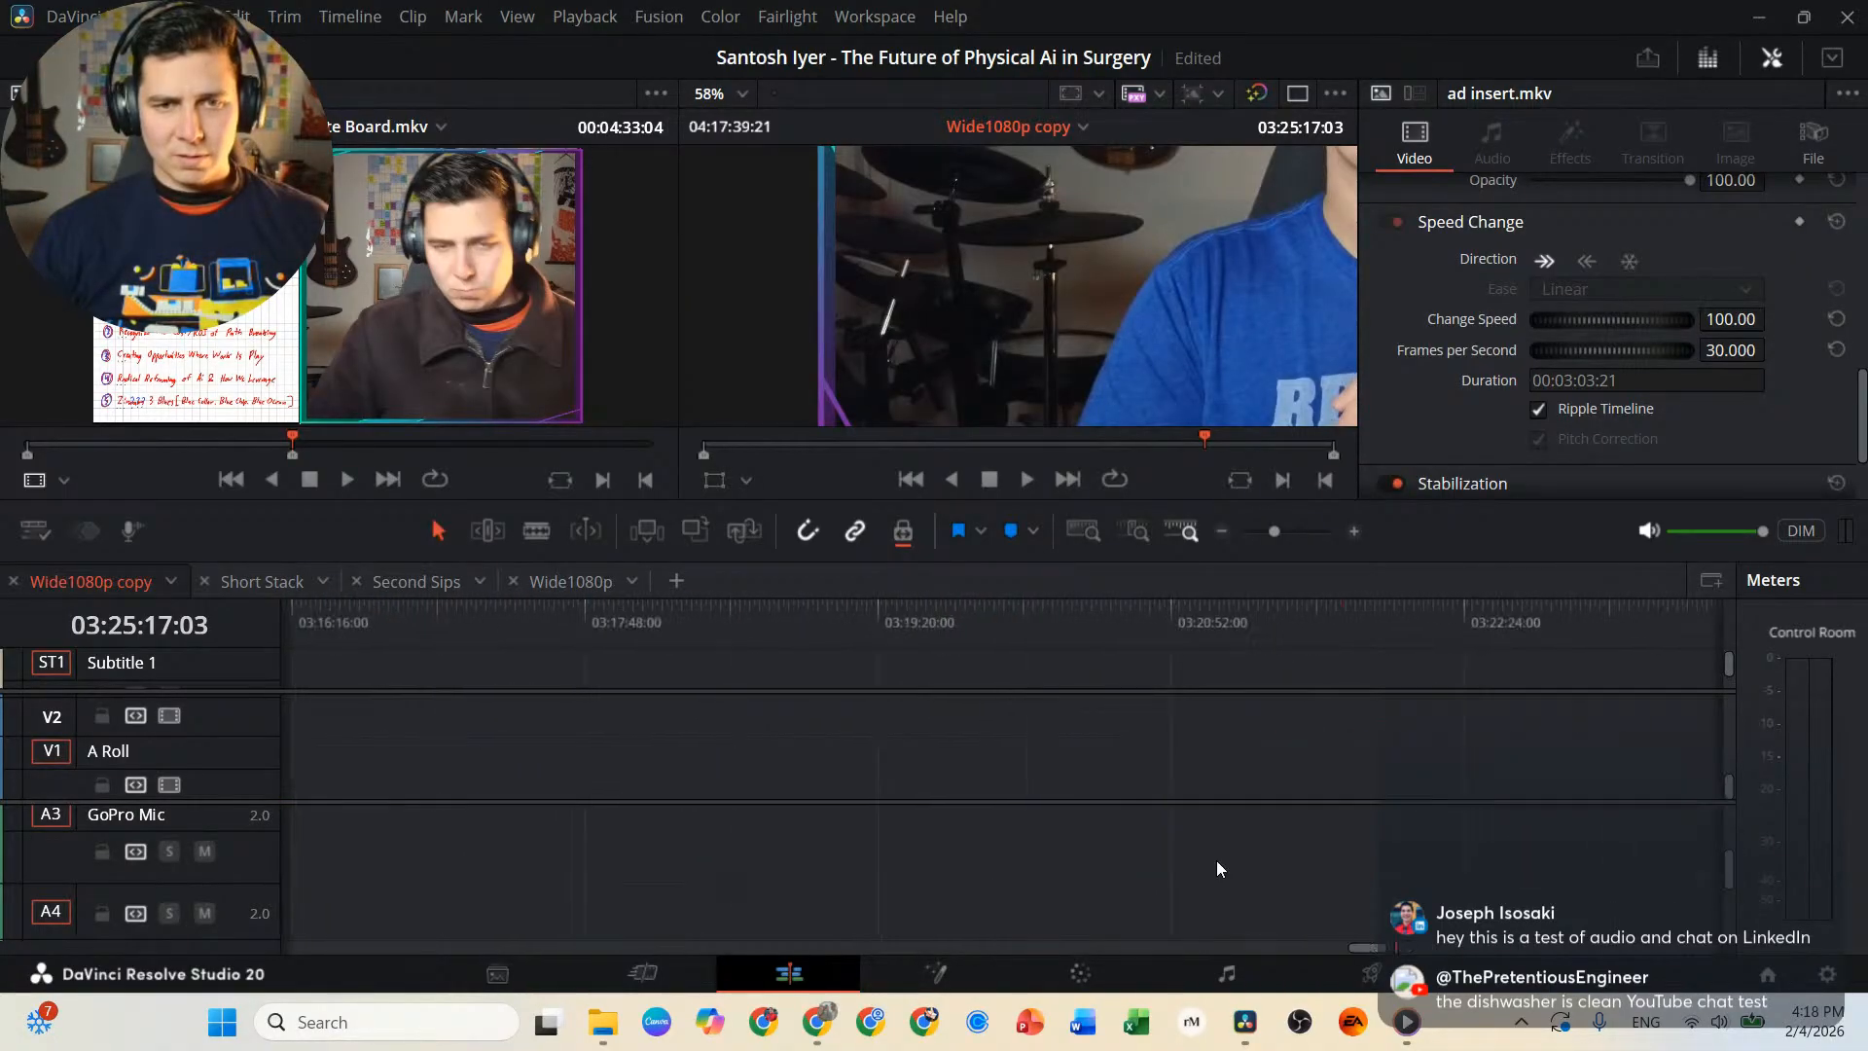
{"action": "scroll", "coordinate": [1217, 860], "scroll_direction": "down", "scroll_amount": 5}
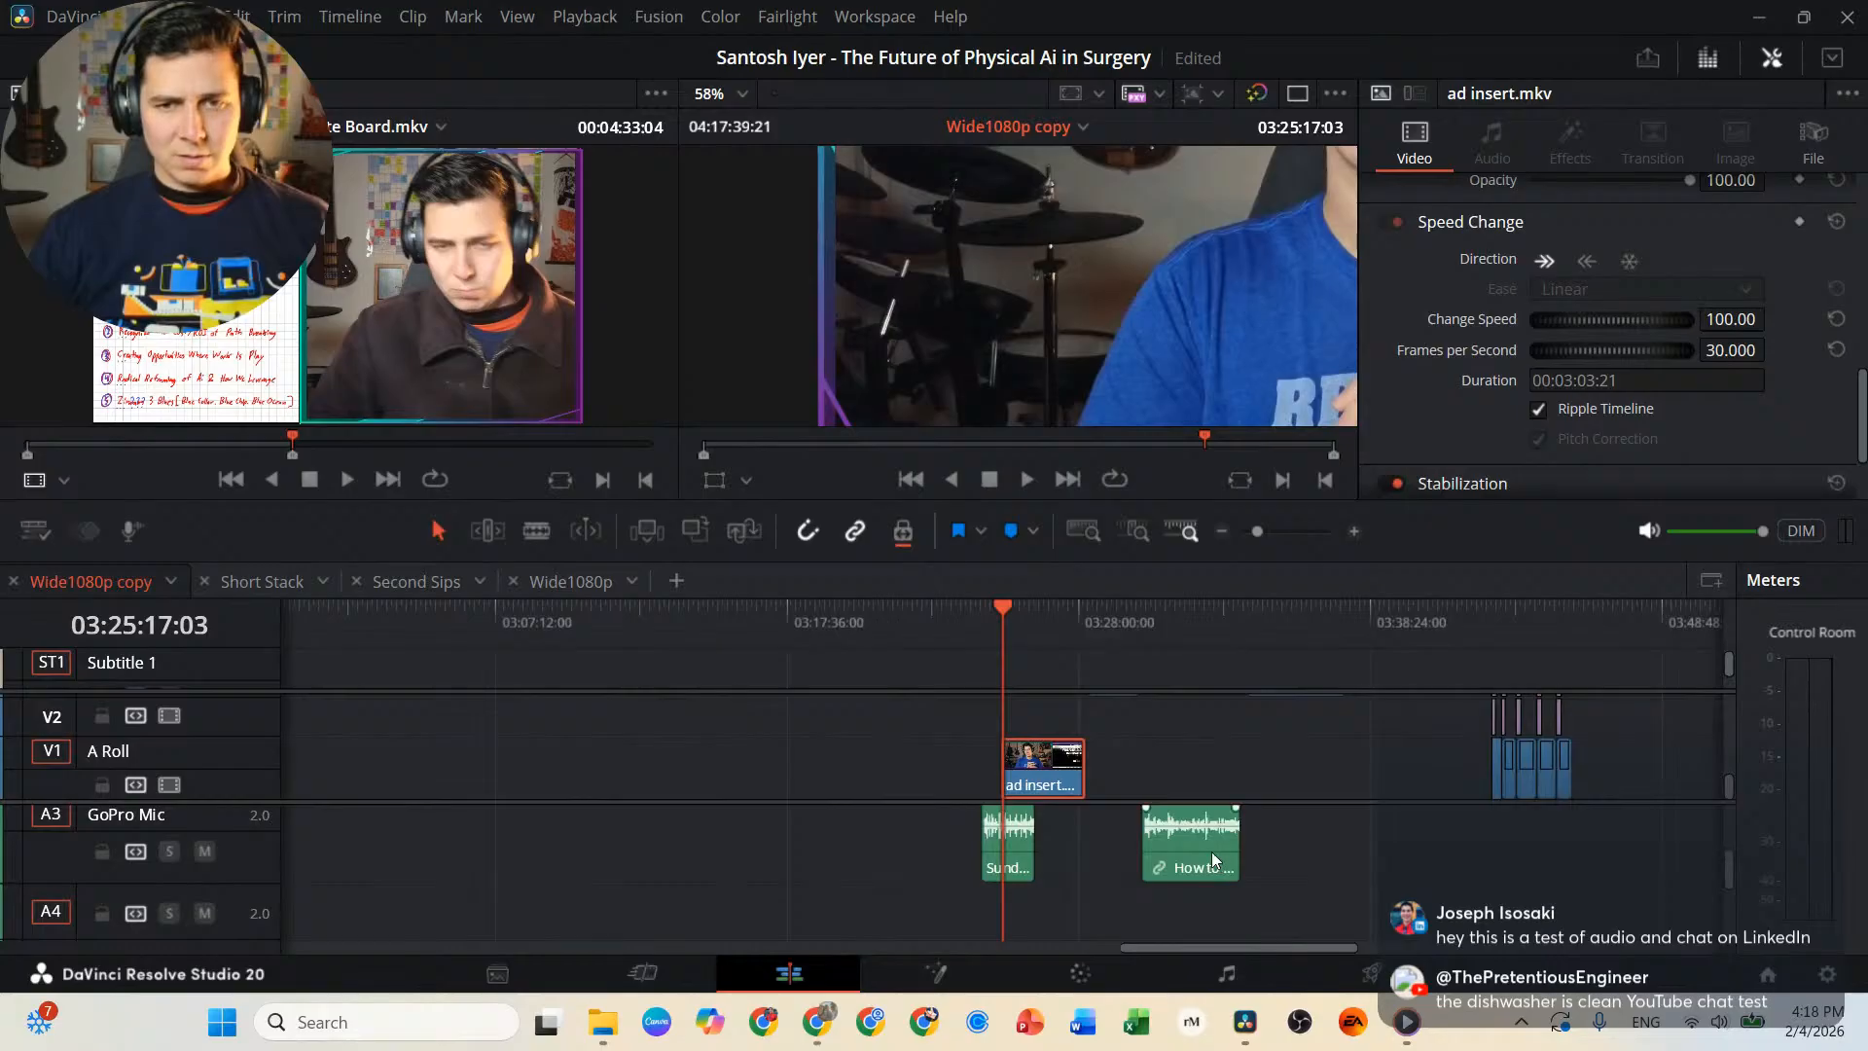
{"action": "left_click", "coordinate": [1009, 845]}
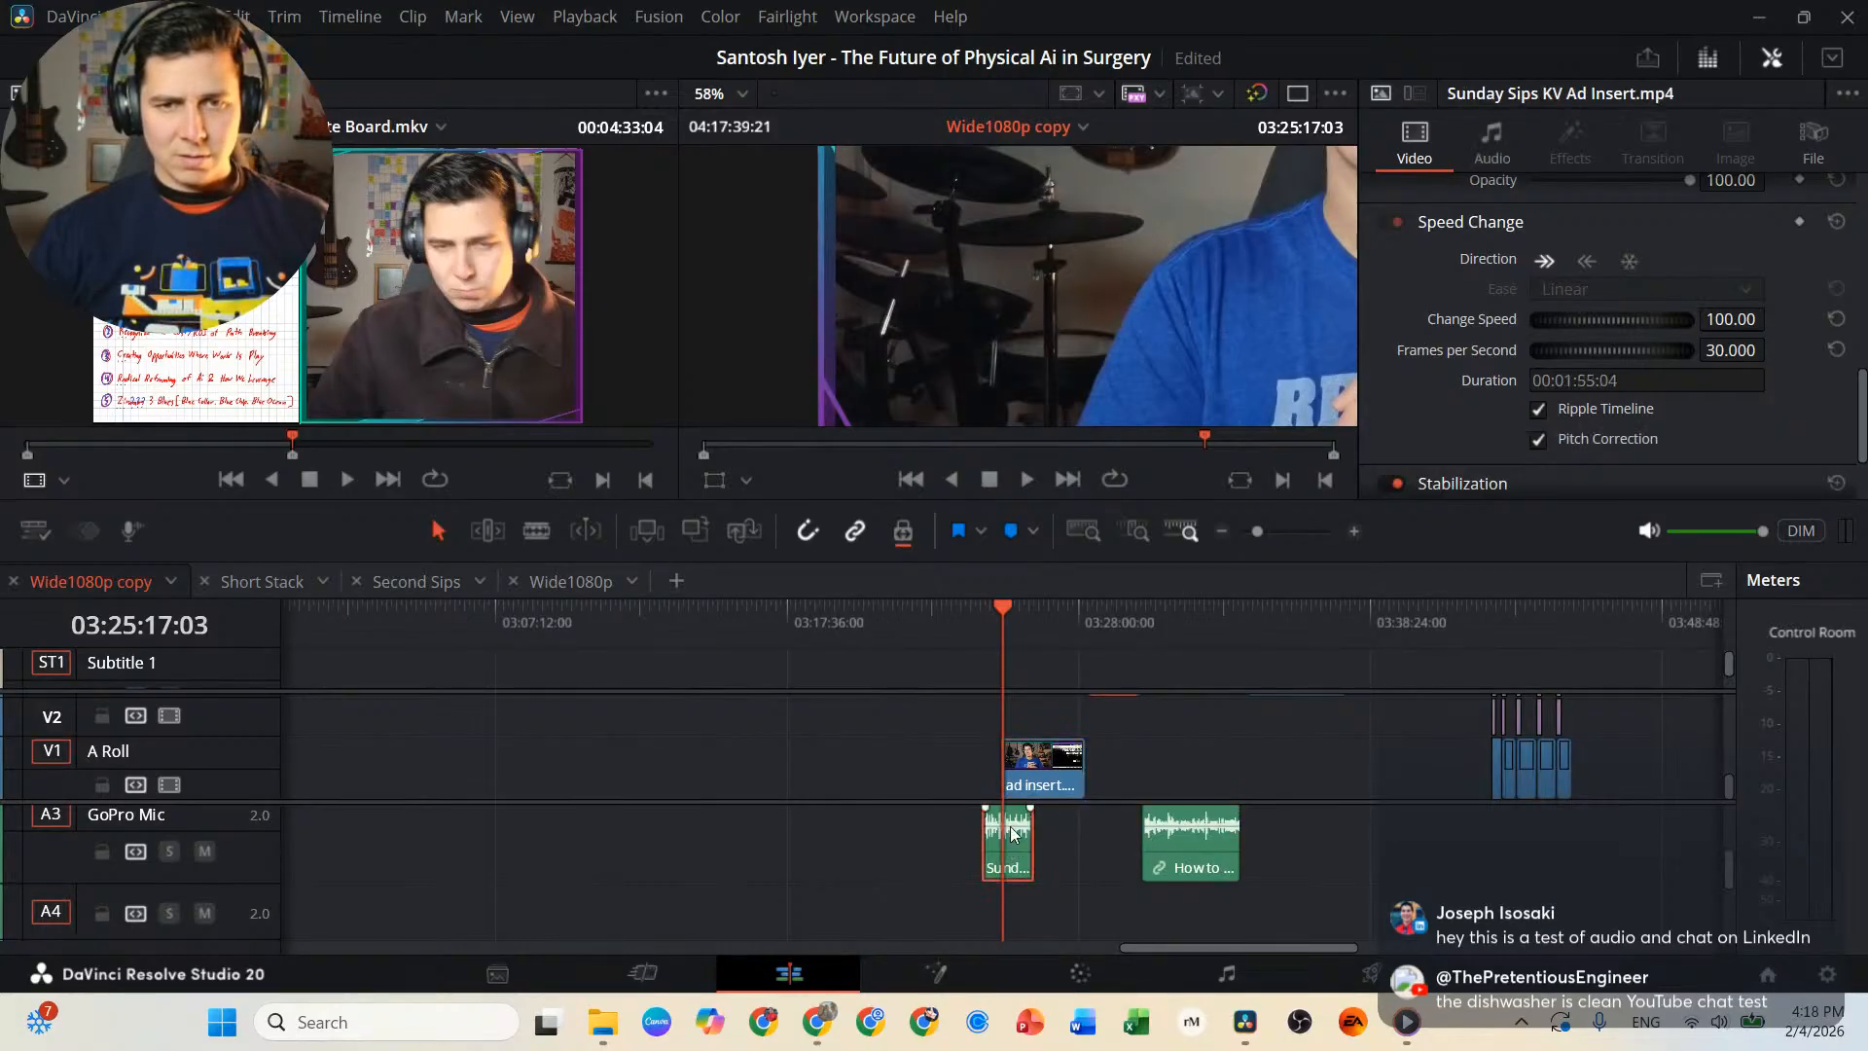
{"action": "left_click", "coordinate": [1079, 754]}
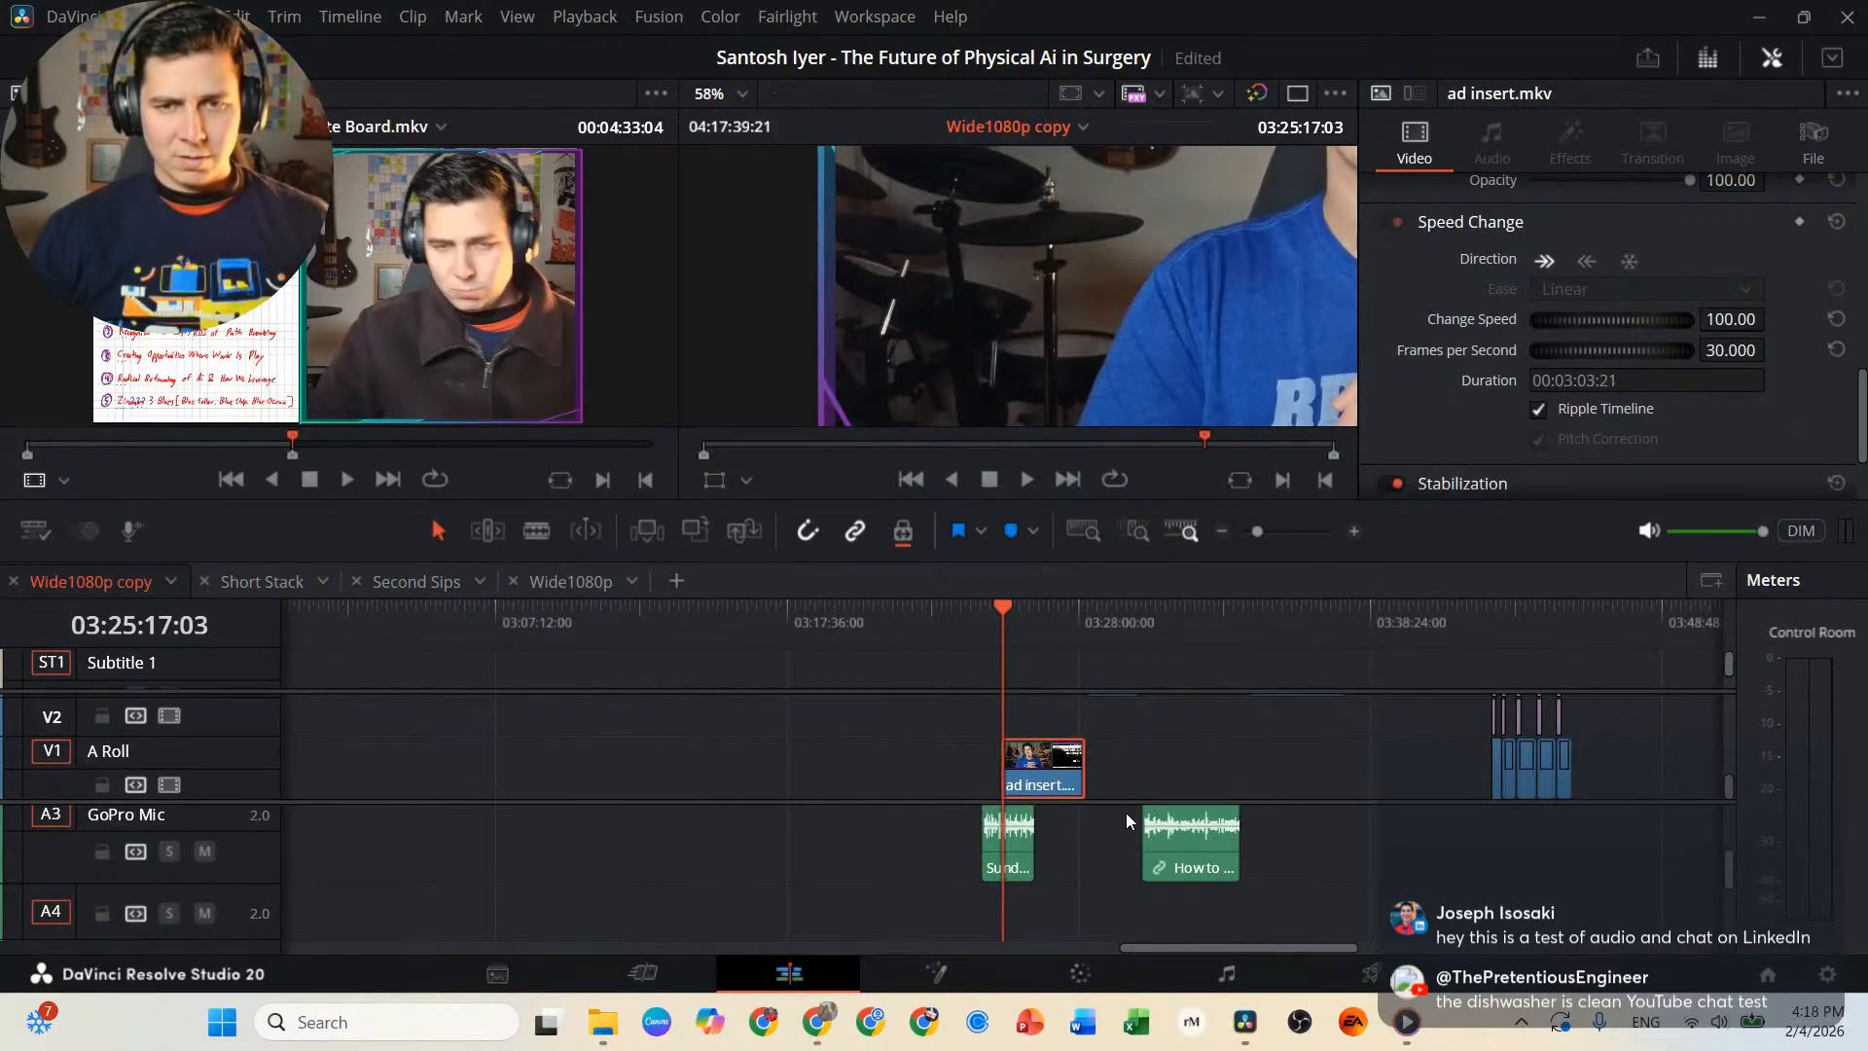
{"action": "scroll", "coordinate": [1128, 815], "scroll_direction": "left", "scroll_amount": 1}
{"action": "scroll", "coordinate": [1128, 819], "scroll_direction": "right", "scroll_amount": 2}
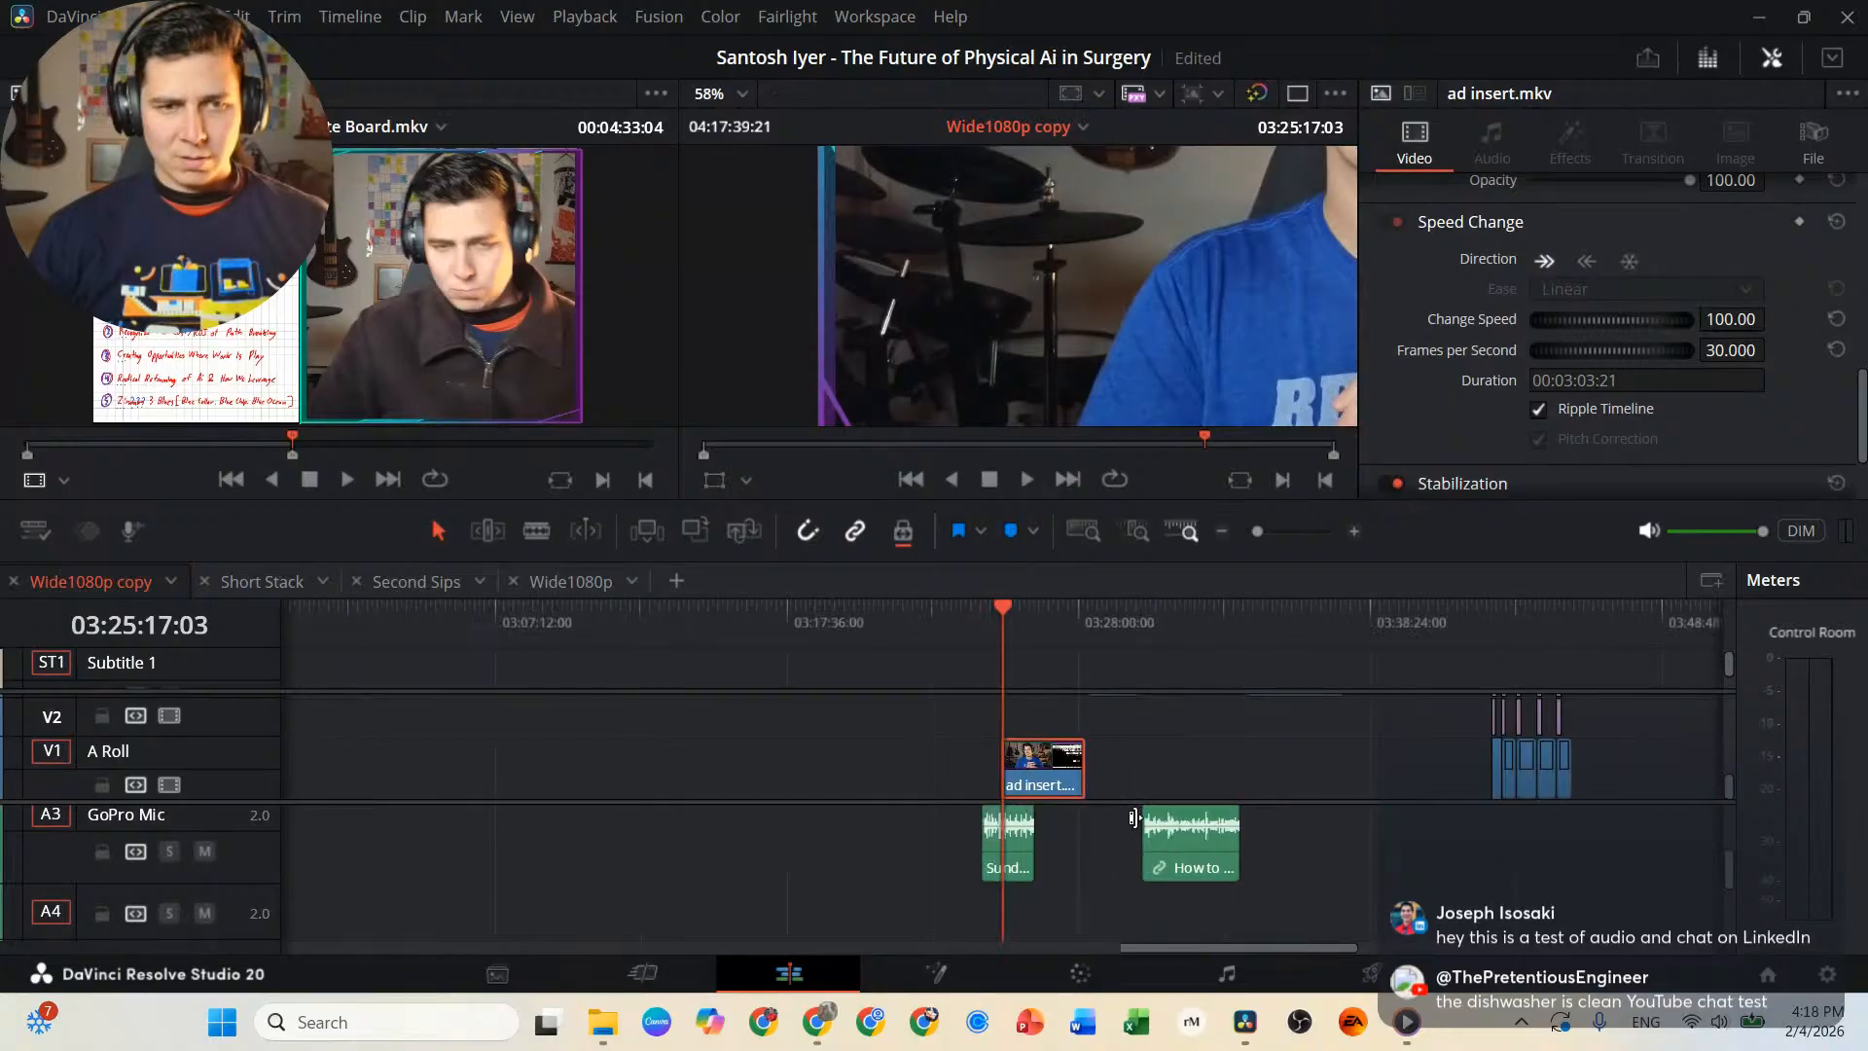
{"action": "scroll", "coordinate": [1167, 854], "scroll_direction": "up", "scroll_amount": 2}
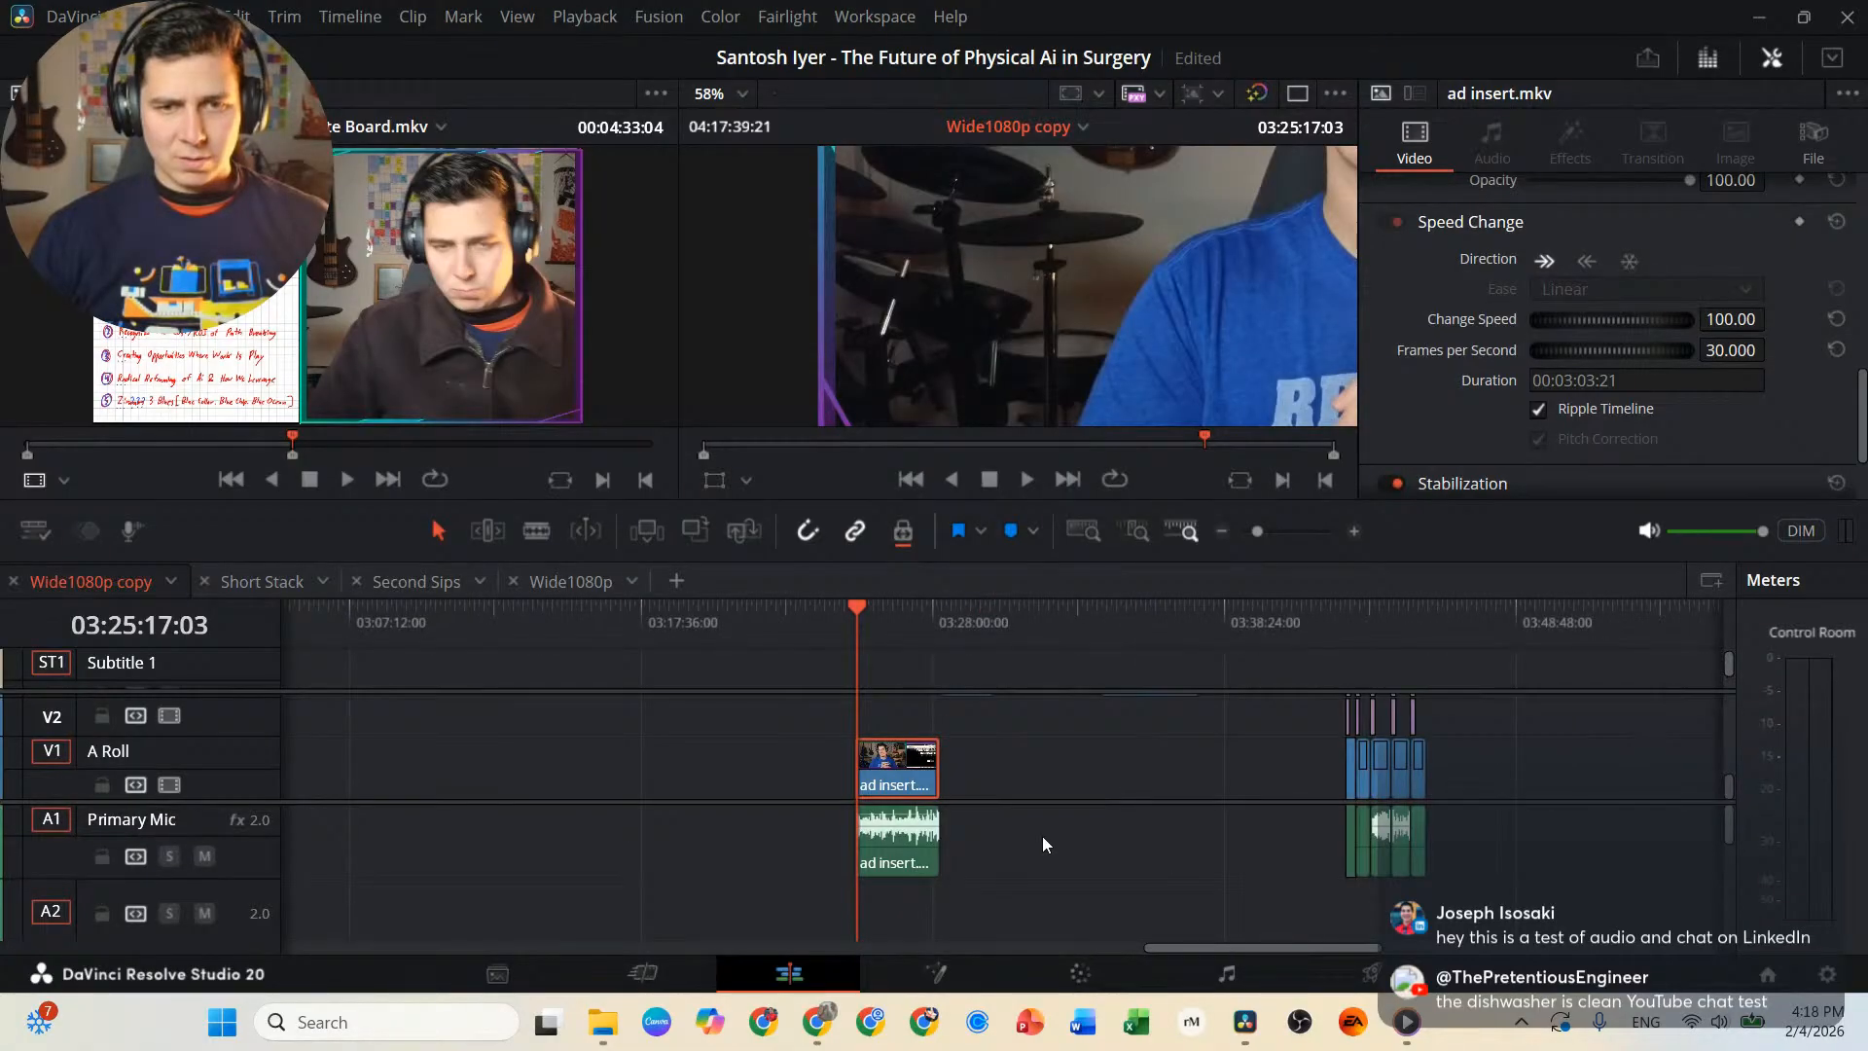
{"action": "scroll", "coordinate": [976, 837], "scroll_direction": "down", "scroll_amount": 2}
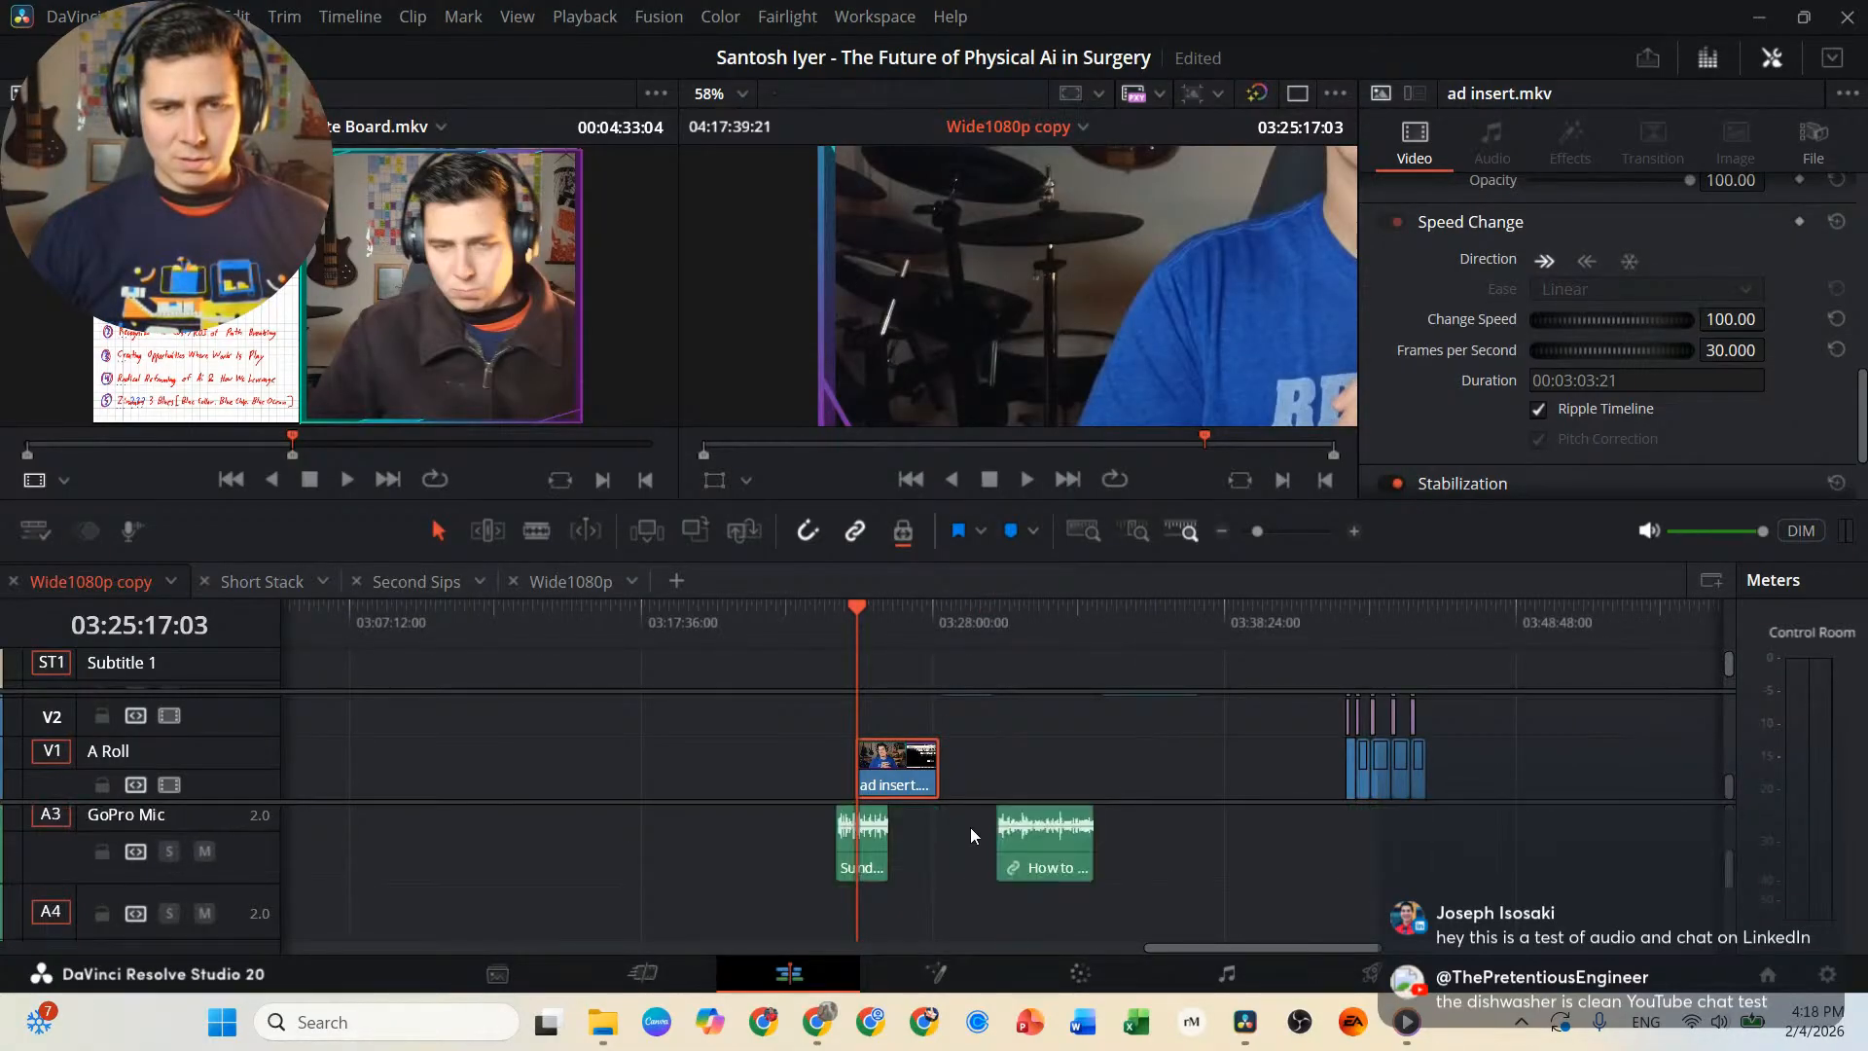
Move the Sunday Sips KV and How to Startup in MedTech ad insert clips together to earlier on the timeline, before ad insert.mkv.
{"action": "left_click", "coordinate": [871, 854]}
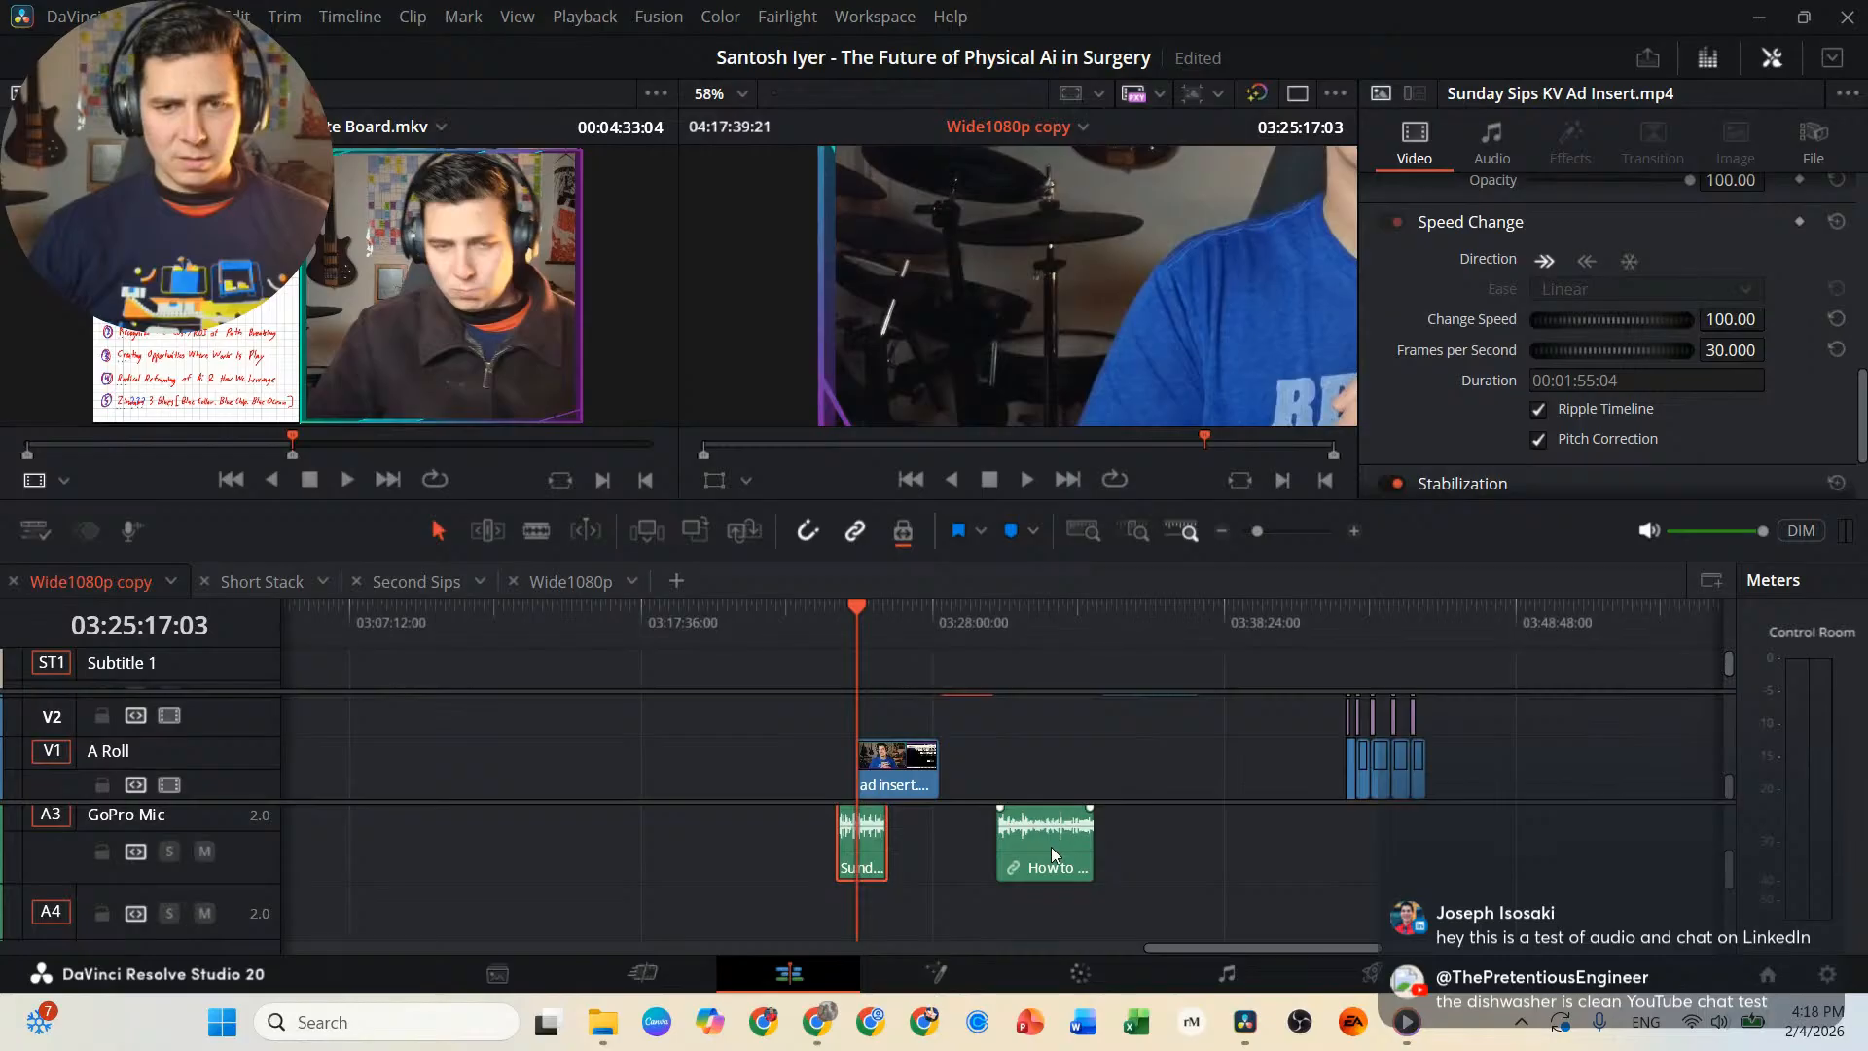
{"action": "left_click", "coordinate": [1052, 850]}
{"action": "left_click", "coordinate": [880, 842]}
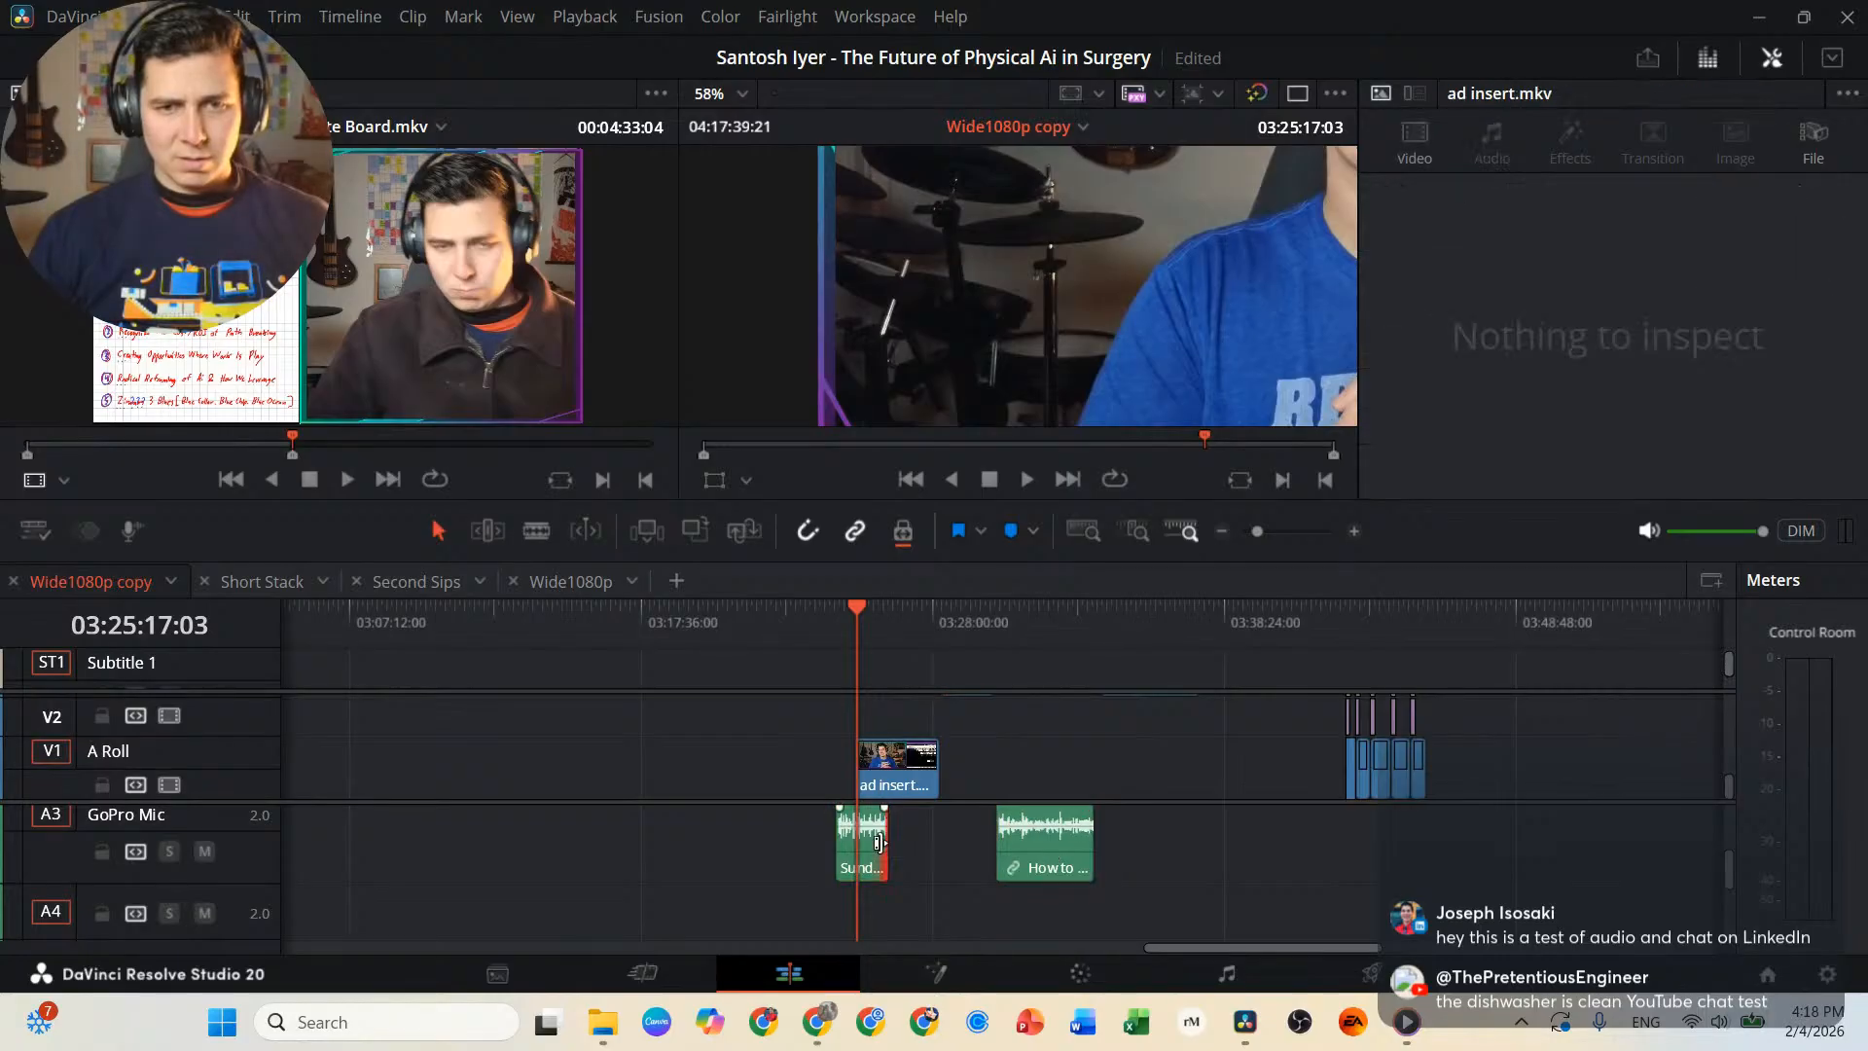
{"action": "left_click", "coordinate": [875, 843]}
{"action": "left_click", "coordinate": [1050, 845], "text": "ctrl"}
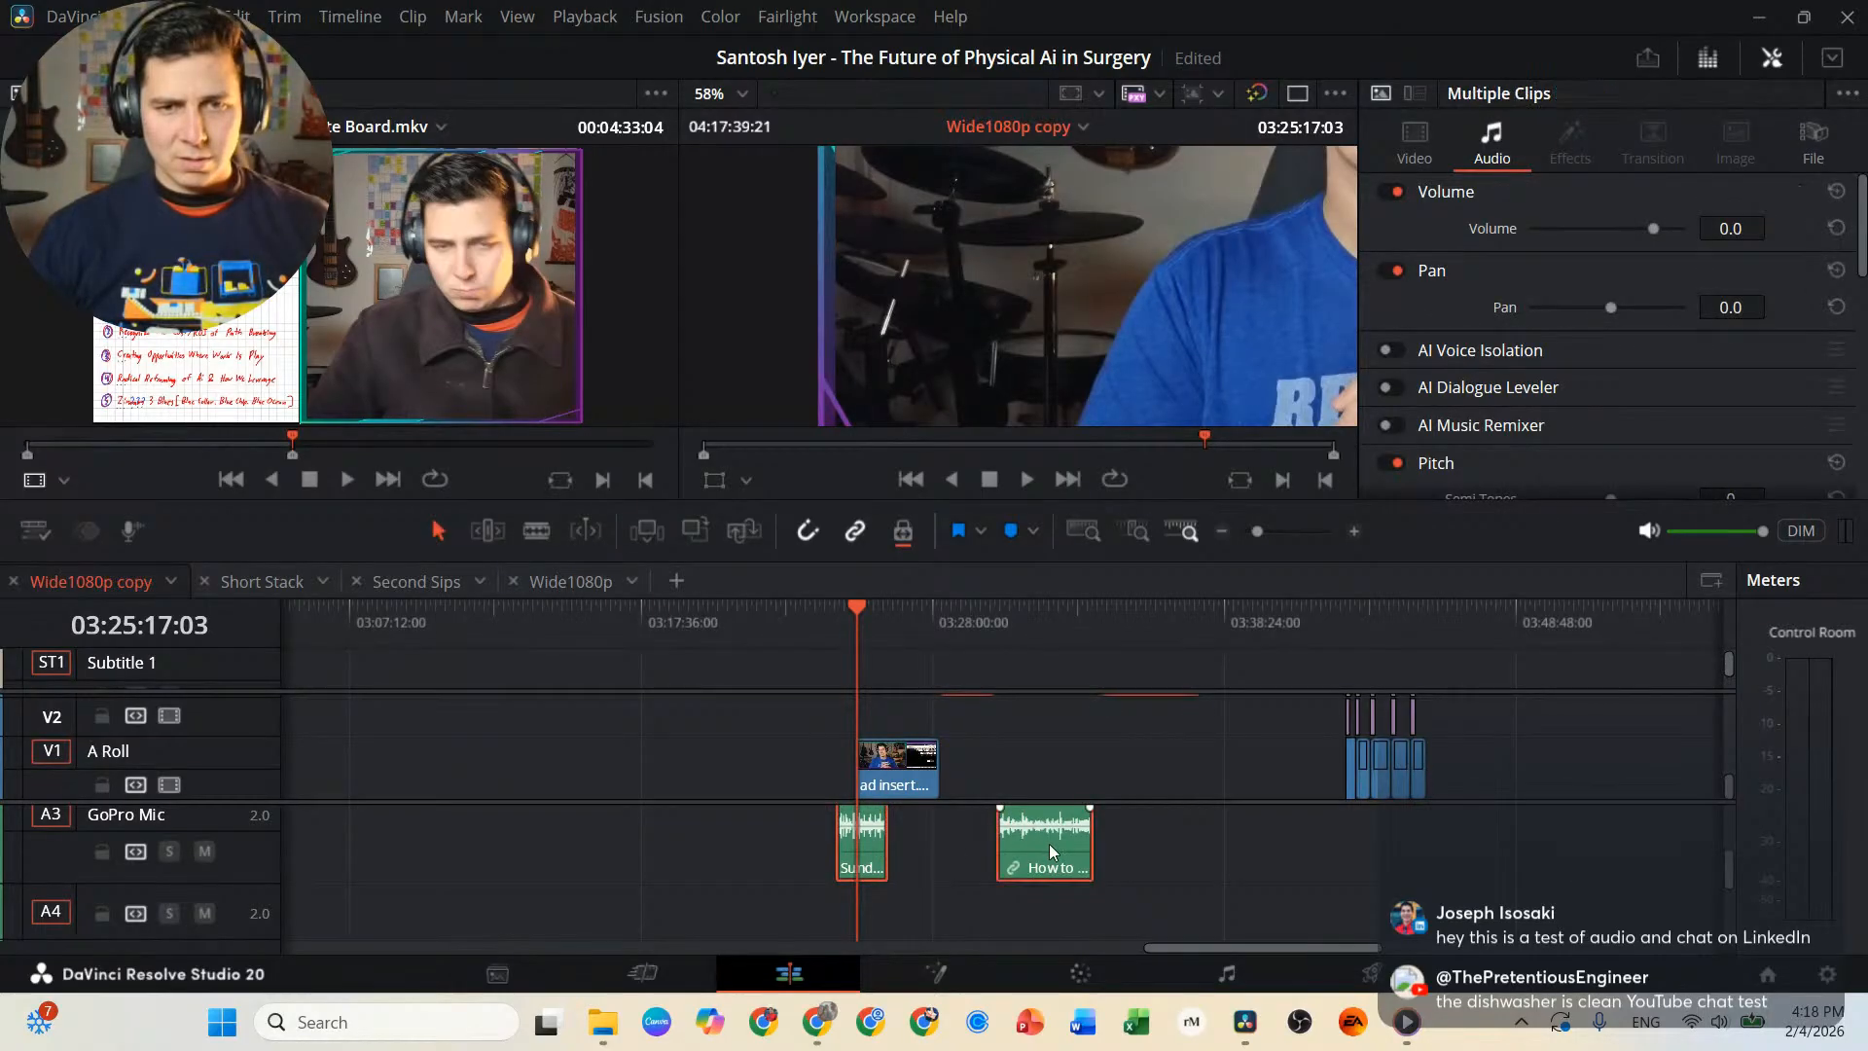
{"action": "scroll", "coordinate": [1049, 848], "scroll_direction": "up", "scroll_amount": 2}
{"action": "scroll", "coordinate": [1050, 848], "scroll_direction": "down", "scroll_amount": 2}
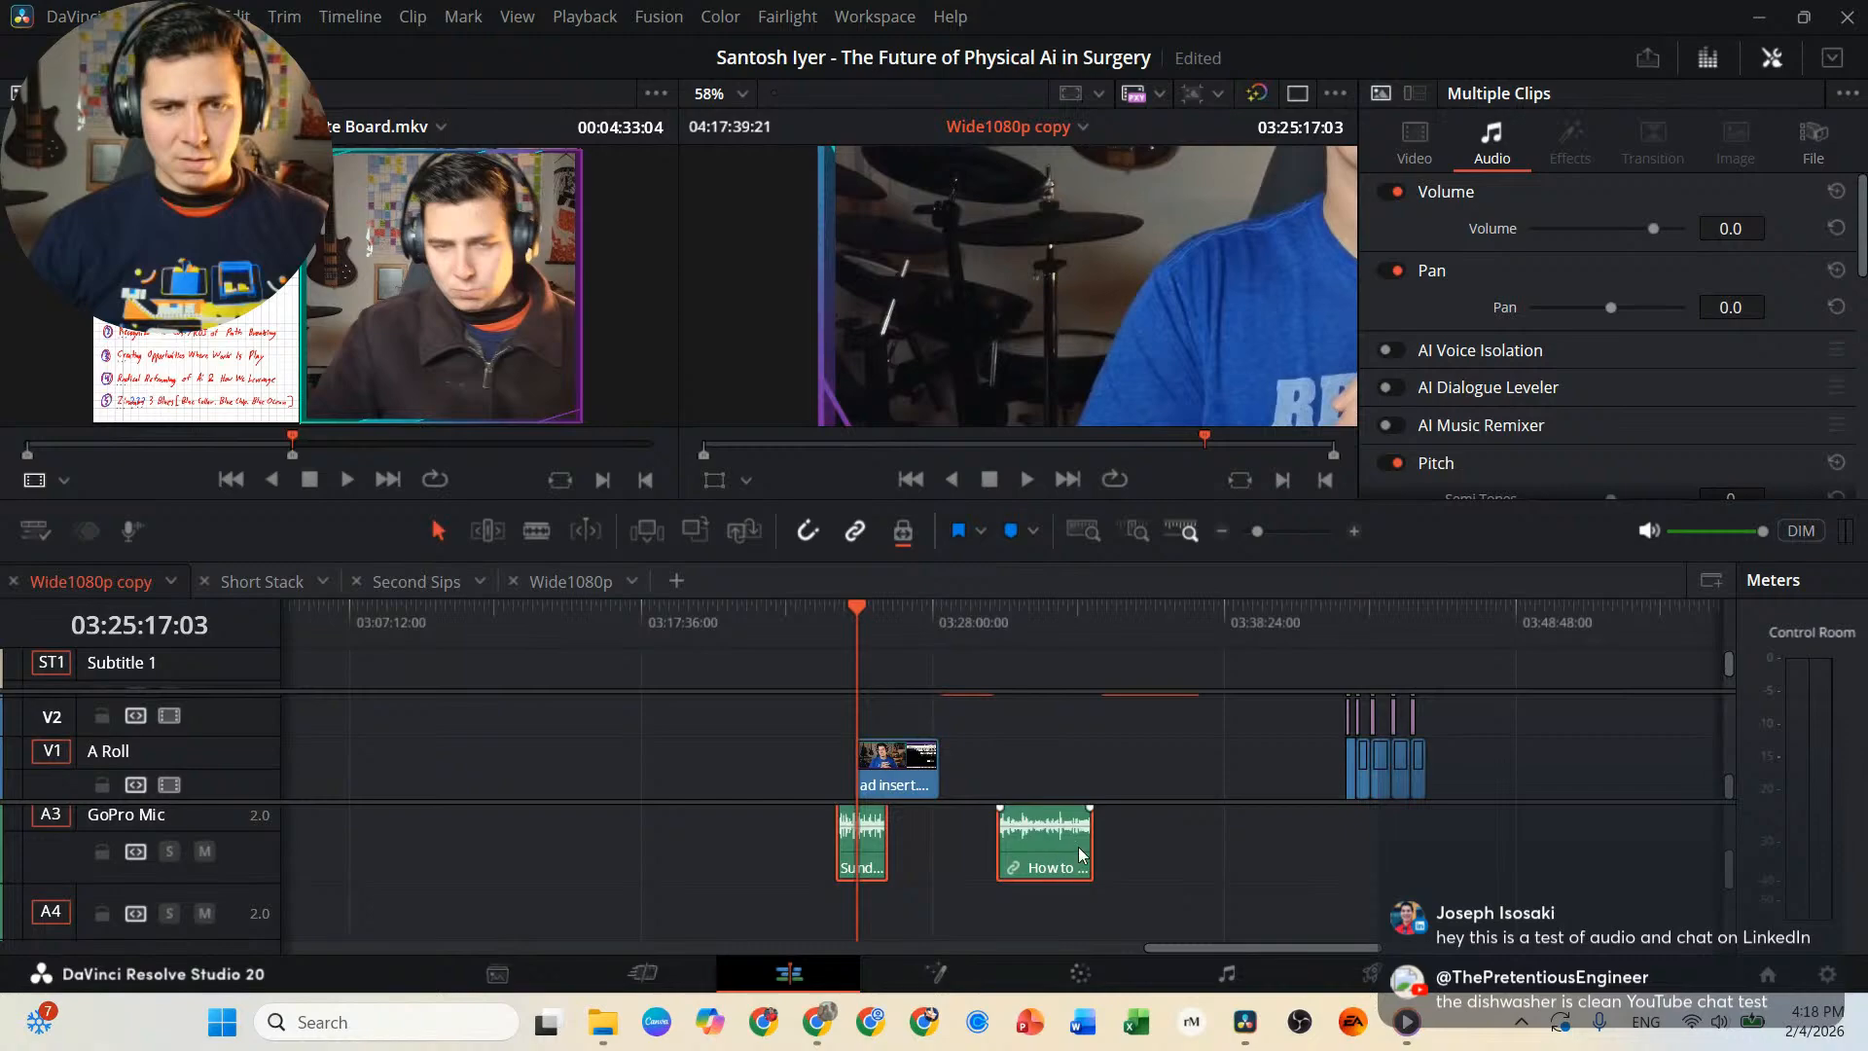
{"action": "left_click_drag", "start_coordinate": [1079, 854], "coordinate": [650, 830]}
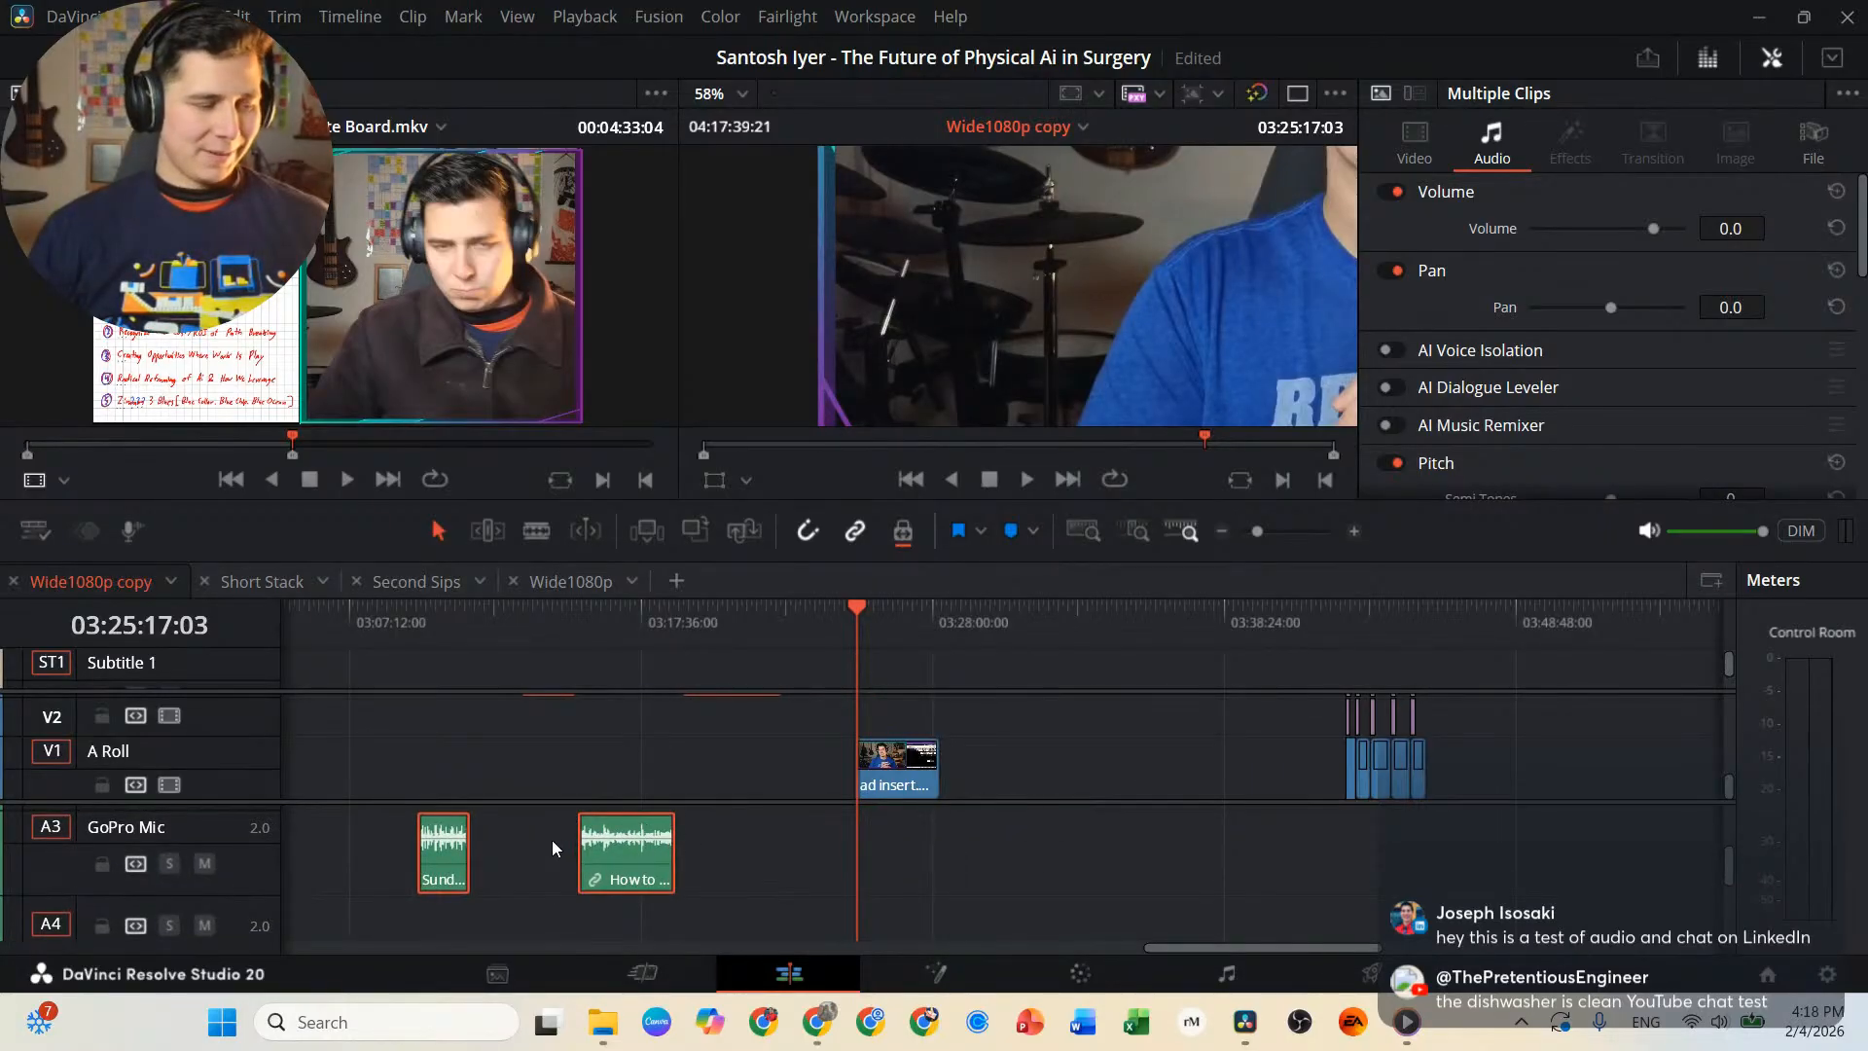
Unlink the How to Startup in MedTech Ad Insert.mp4 audio on A3 from its video so it can be moved separately.
{"action": "left_click", "coordinate": [701, 835]}
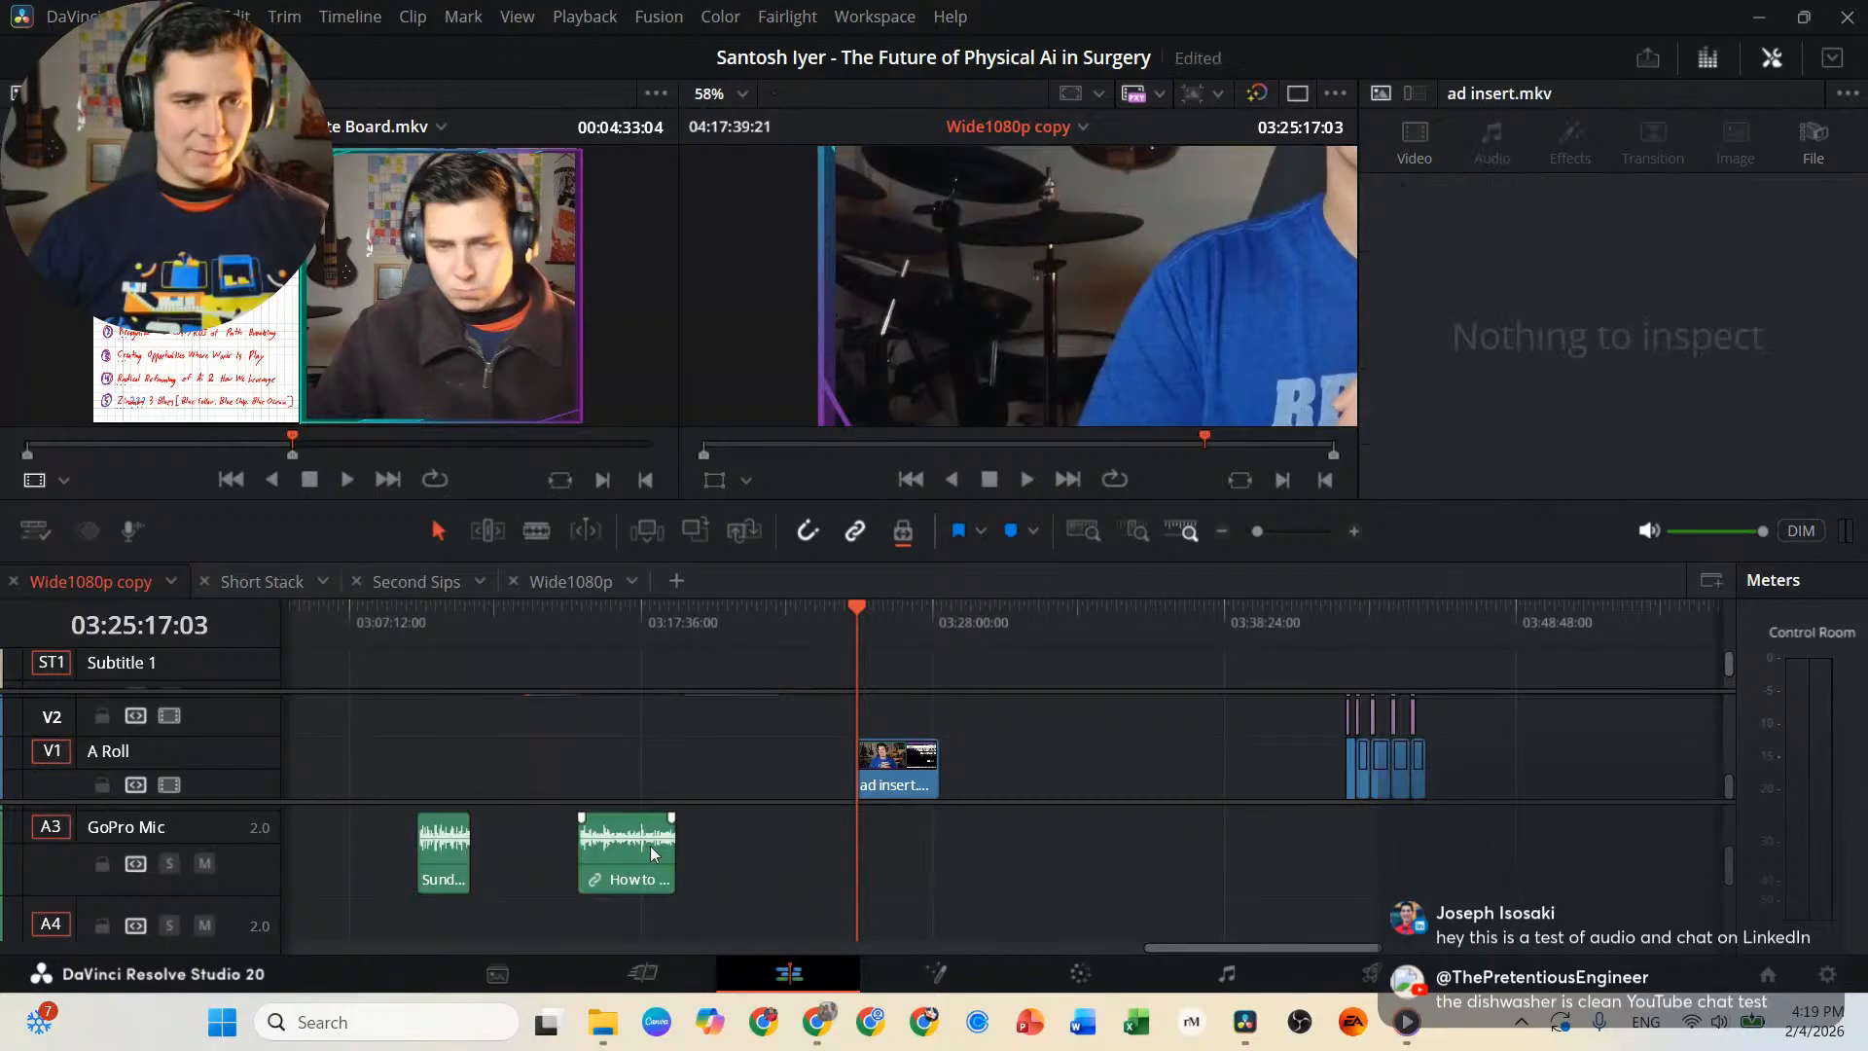
{"action": "left_click", "coordinate": [648, 844]}
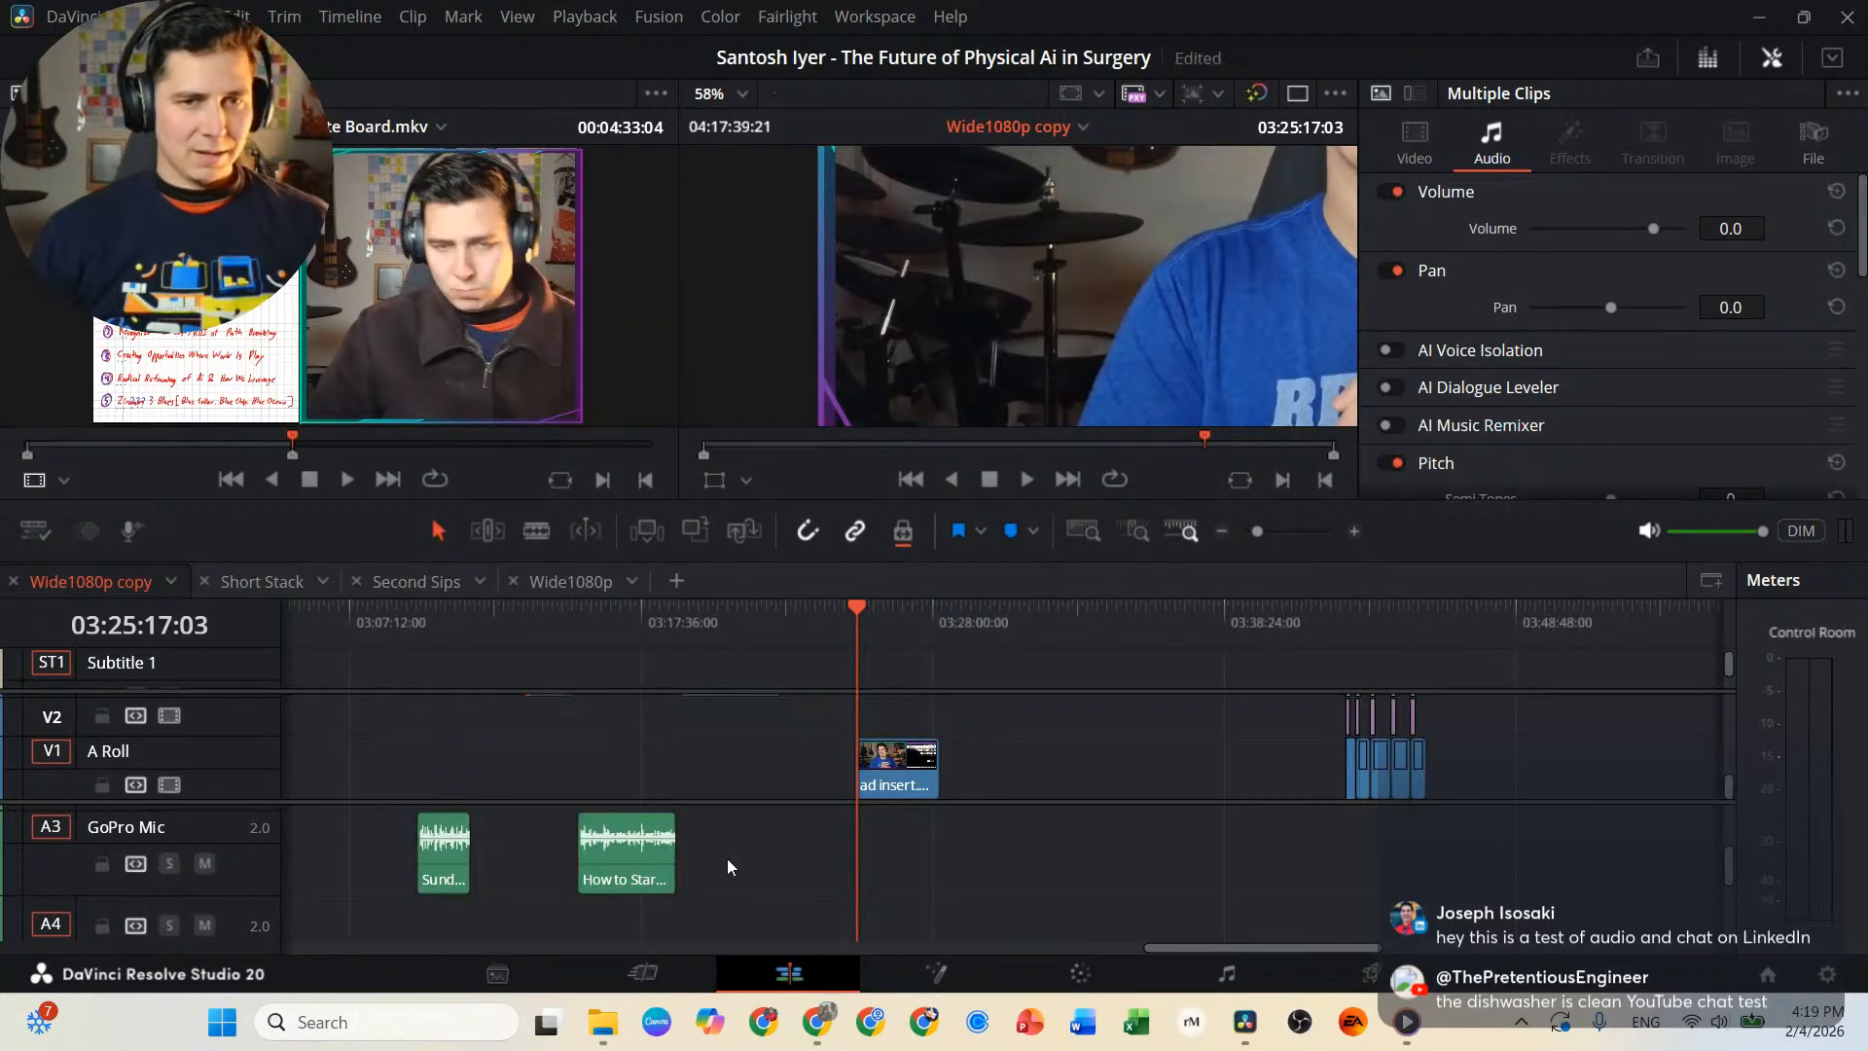
{"action": "left_click", "coordinate": [726, 859]}
{"action": "left_click", "coordinate": [662, 842]}
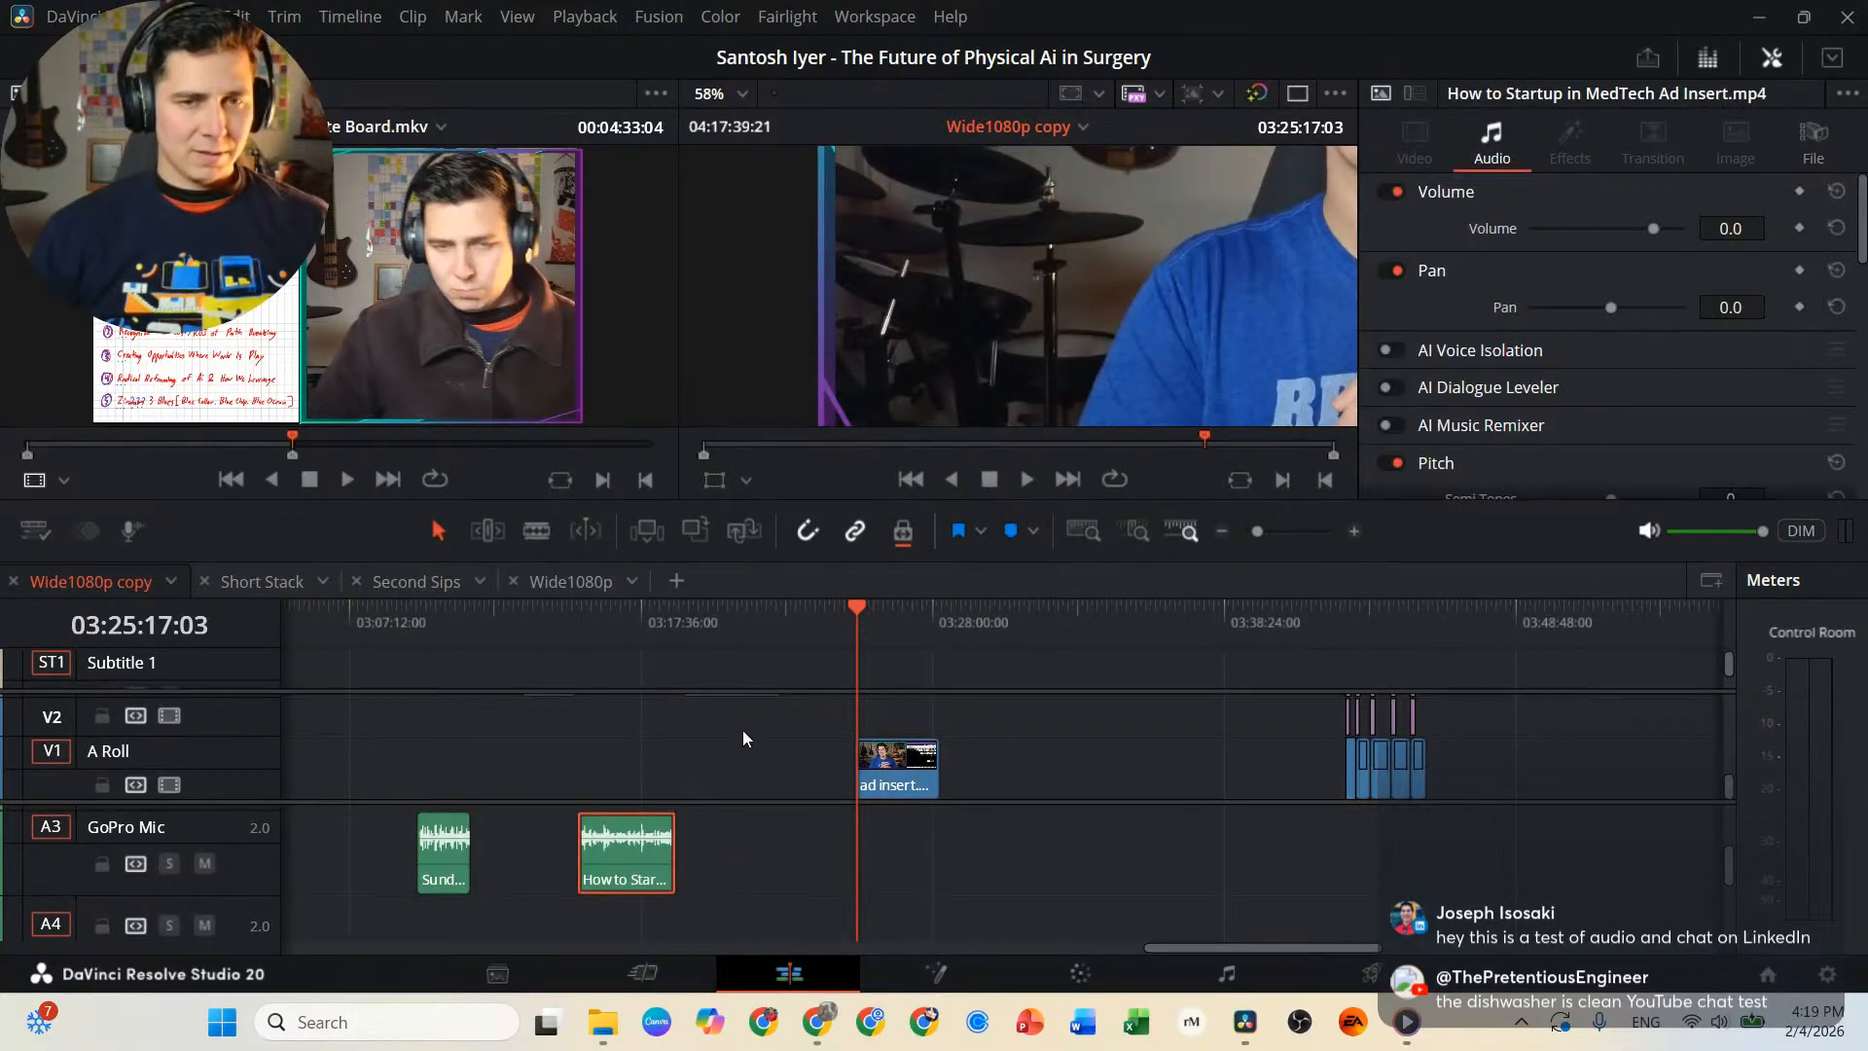
Reveal track V3 and align both ad insert audio clips on A3 directly beneath their matching video clips.
{"action": "scroll", "coordinate": [743, 728], "scroll_direction": "up", "scroll_amount": 3}
{"action": "scroll", "coordinate": [745, 730], "scroll_direction": "down", "scroll_amount": 3}
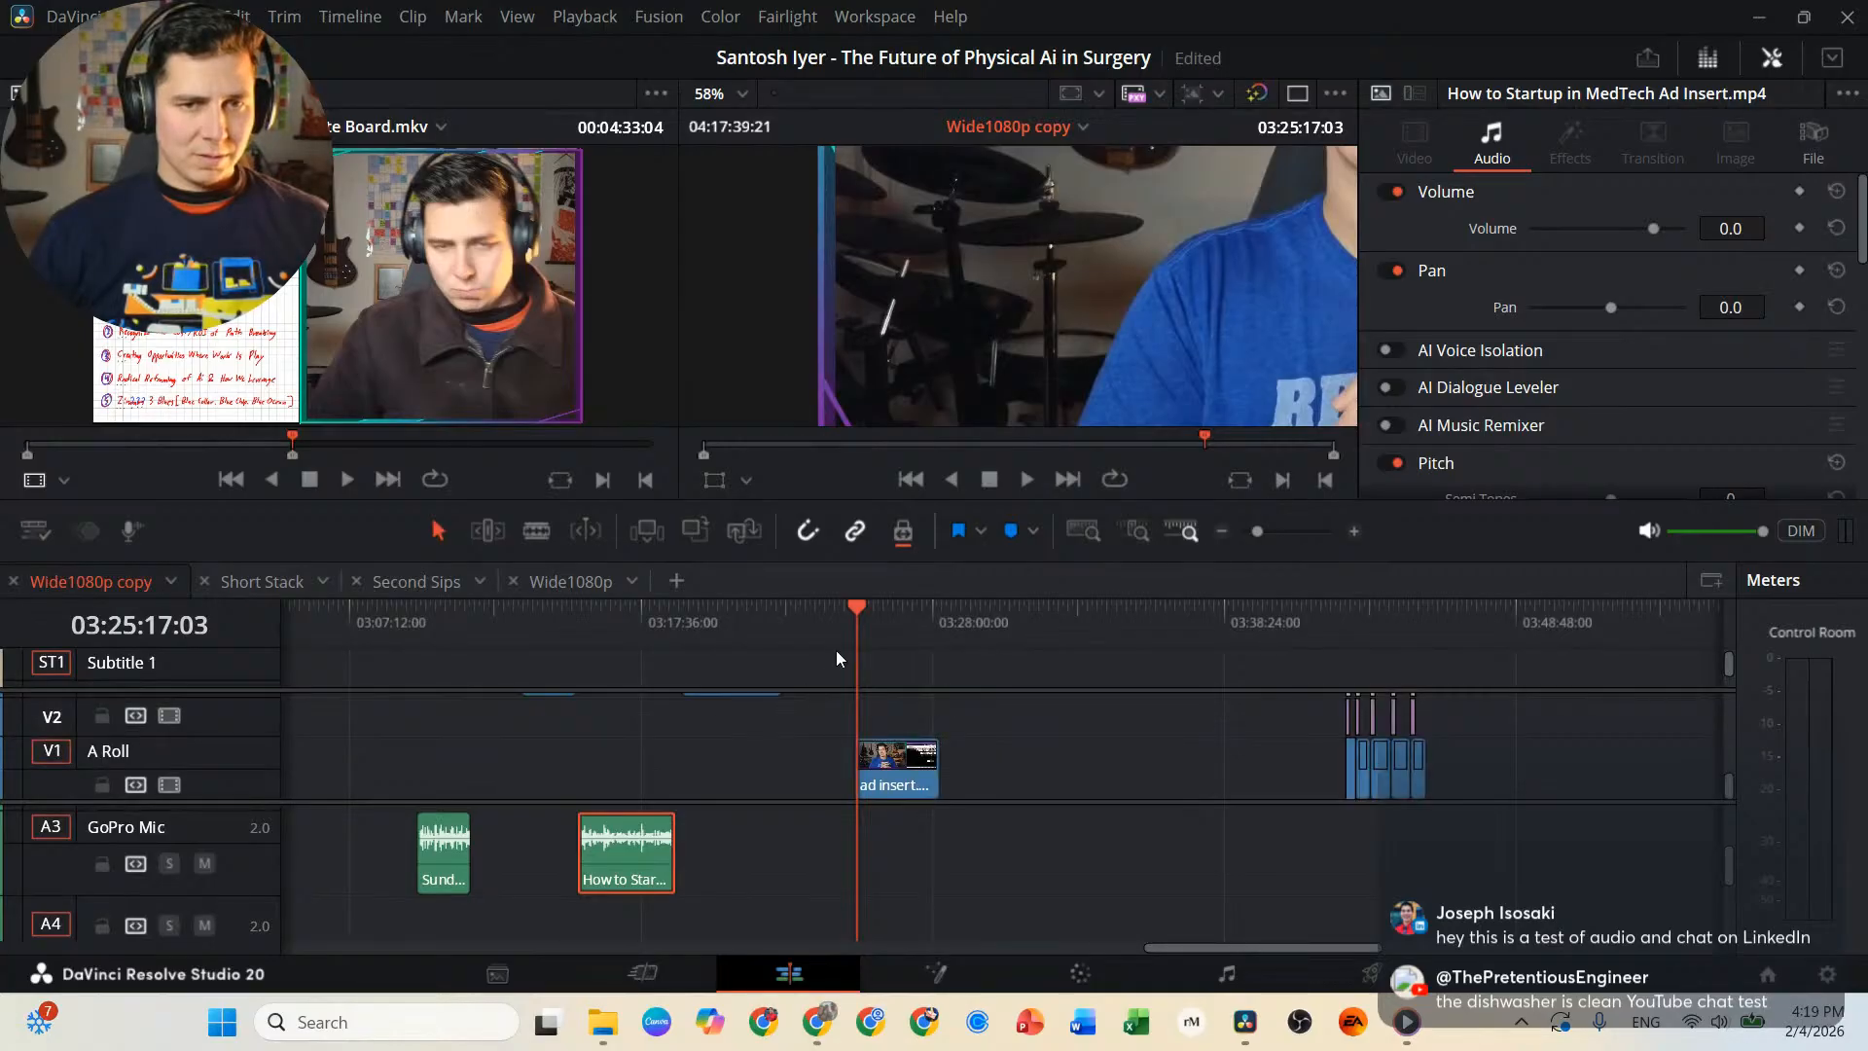
{"action": "left_click", "coordinate": [805, 805]}
{"action": "left_click_drag", "start_coordinate": [805, 805], "coordinate": [803, 845]}
{"action": "left_click", "coordinate": [646, 902]}
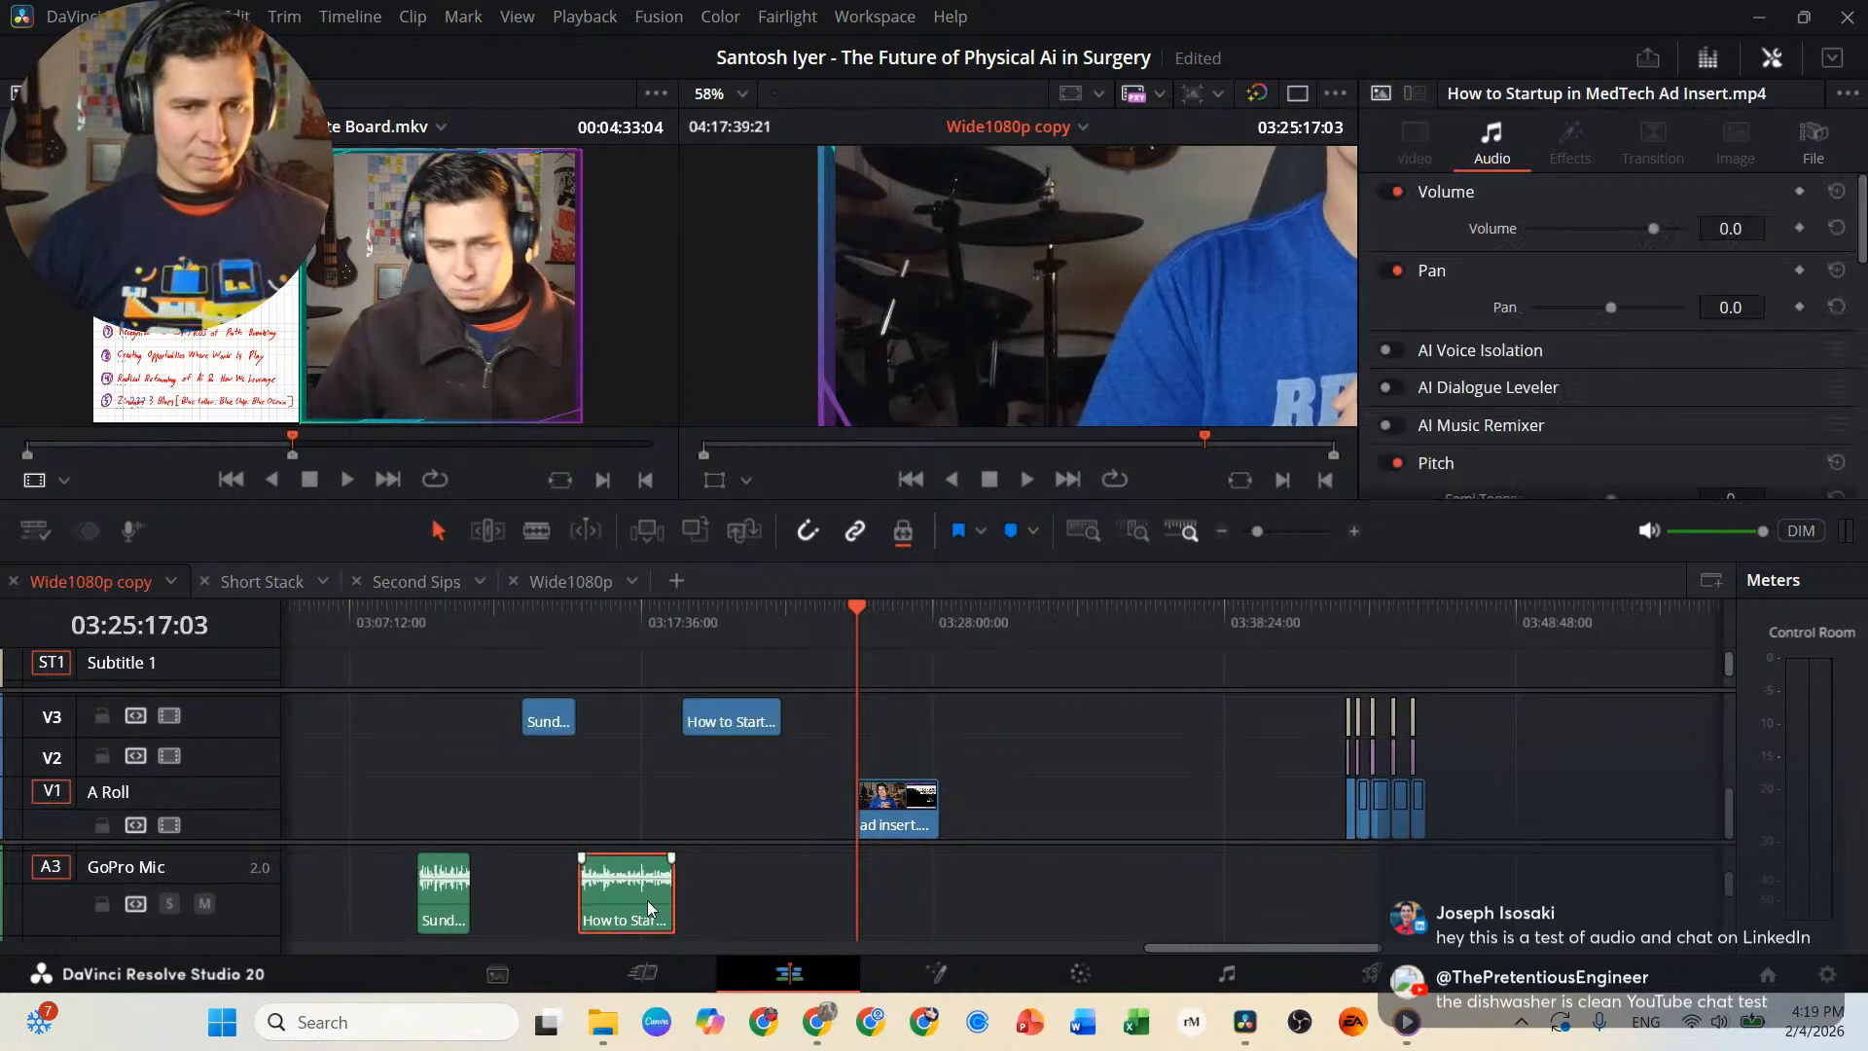
{"action": "left_click", "coordinate": [450, 906], "text": "ctrl"}
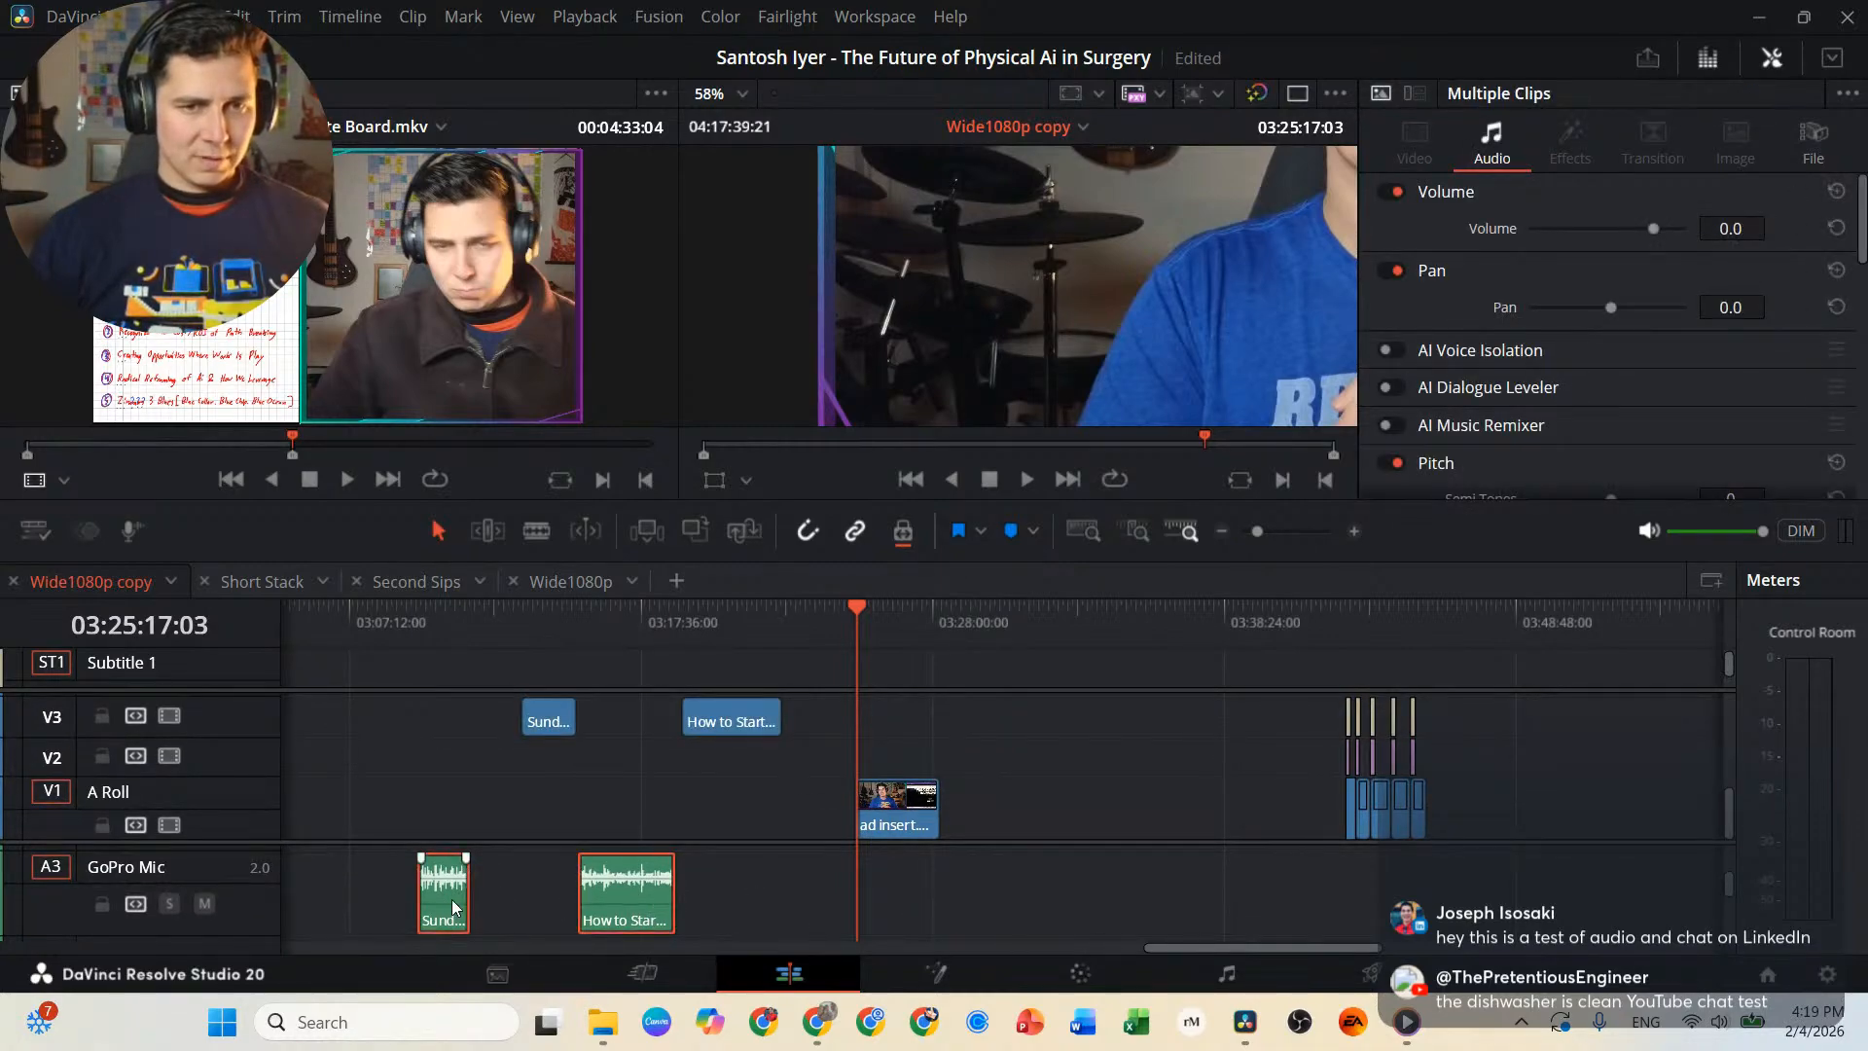
{"action": "left_click_drag", "start_coordinate": [451, 907], "coordinate": [542, 892]}
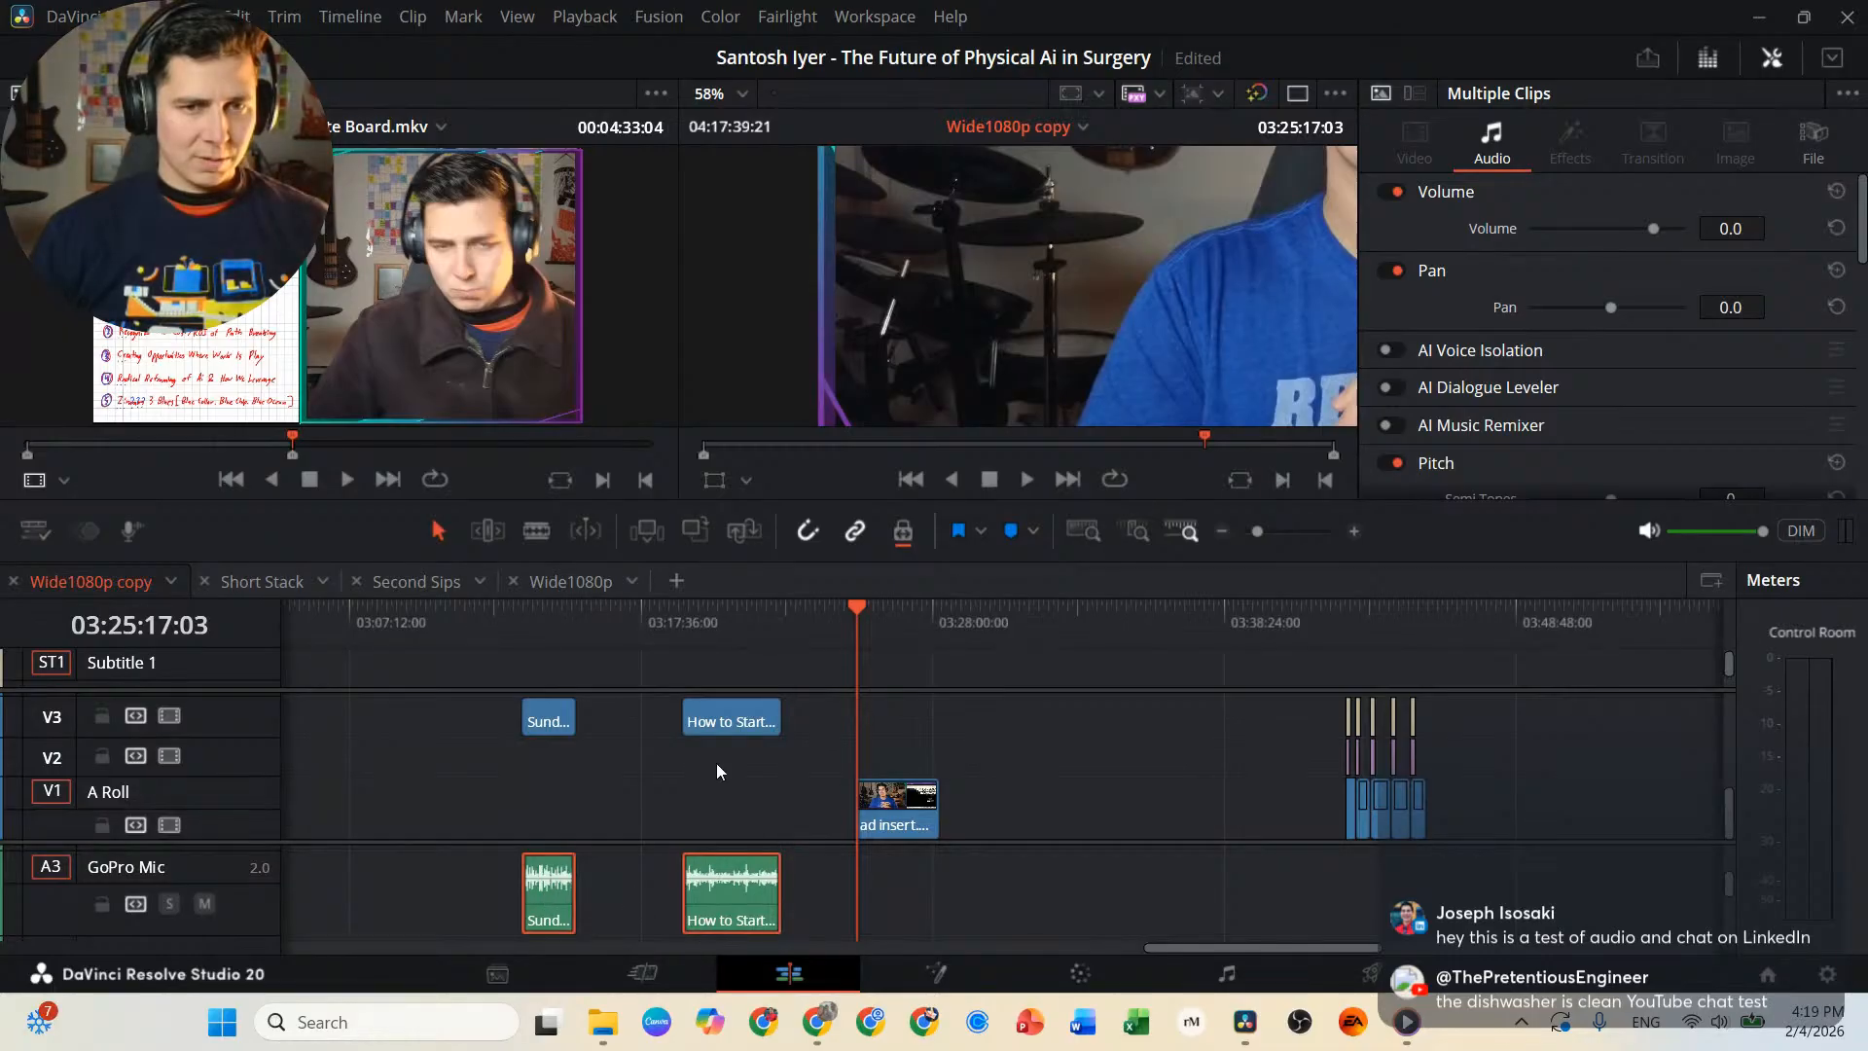
Play the start of Sunday Sips KV Ad Insert.mp4 briefly to check its audio and video sync.
{"action": "left_click", "coordinate": [536, 624]}
{"action": "key", "text": "space"}
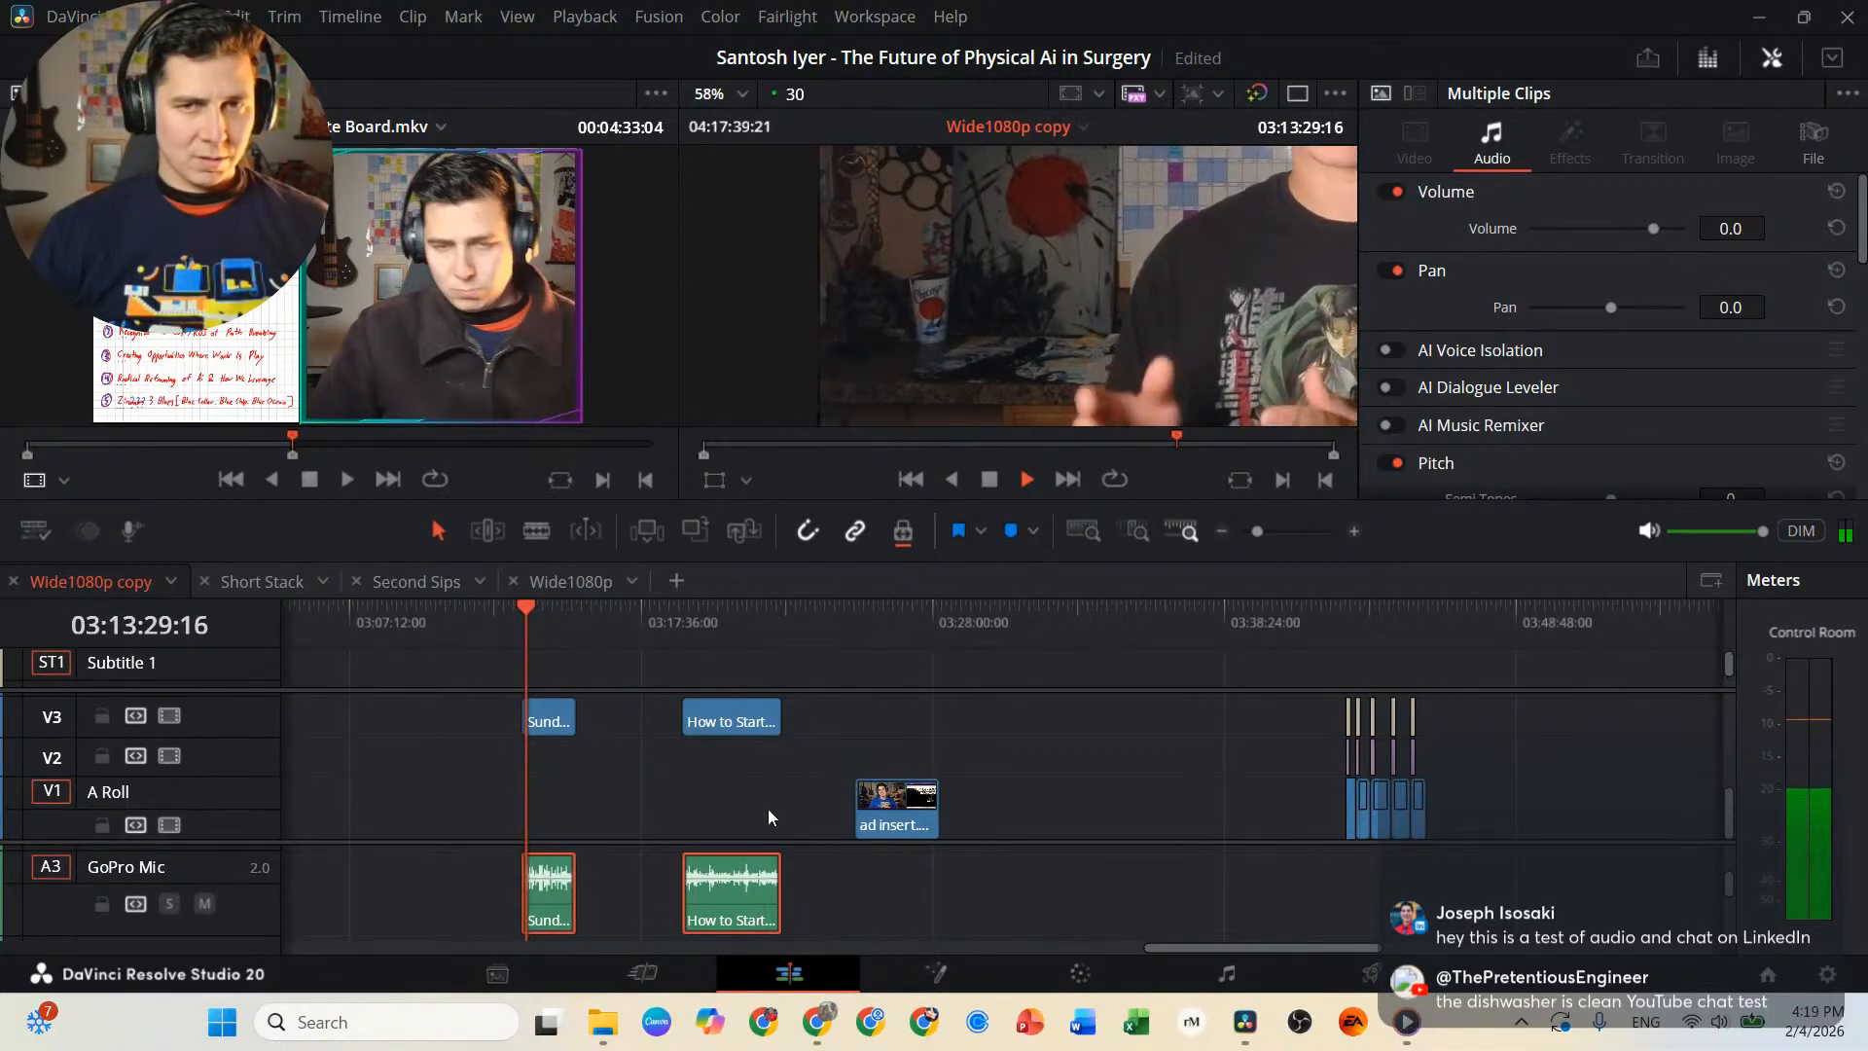
{"action": "key", "text": "space"}
Move ad insert.mkv with its Primary Mic audio on A1 to just after the Intro Clean.mkv clip near the timeline's start.
{"action": "left_click", "coordinate": [892, 810]}
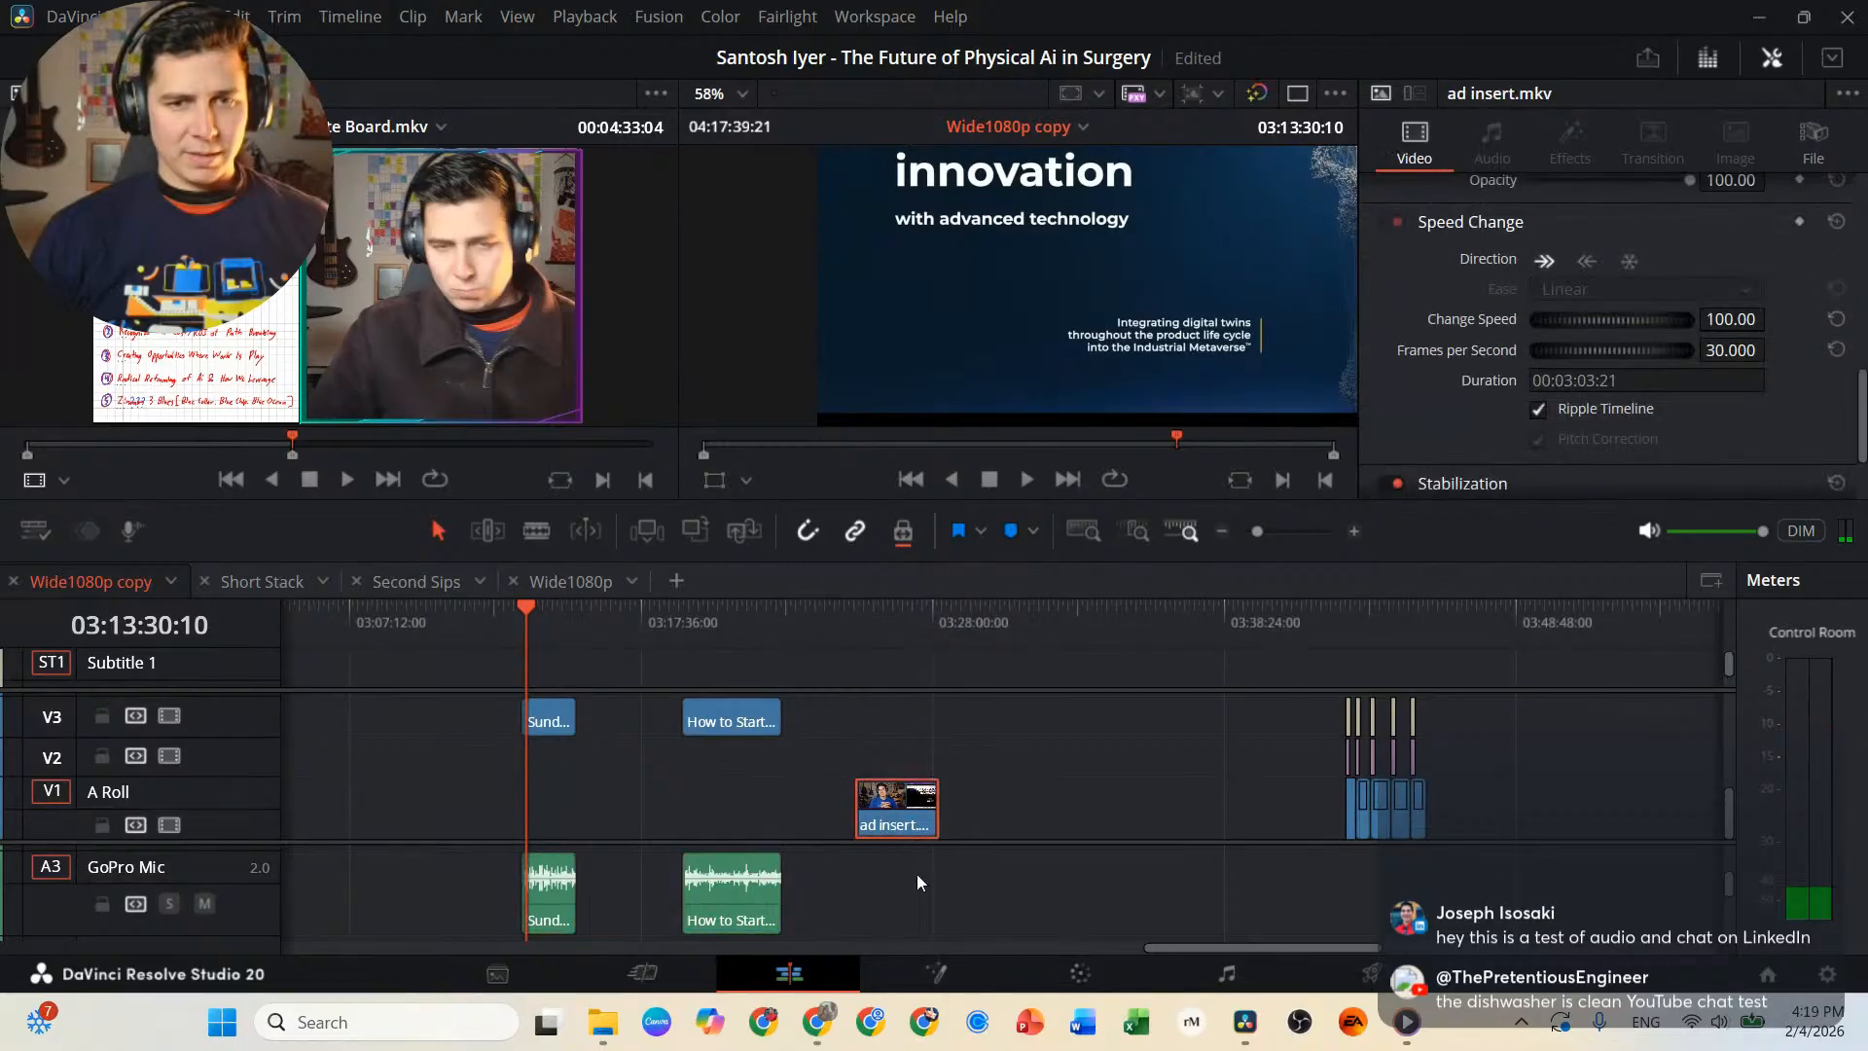
{"action": "scroll", "coordinate": [918, 874], "scroll_direction": "down", "scroll_amount": 2}
{"action": "scroll", "coordinate": [918, 874], "scroll_direction": "up", "scroll_amount": 4}
{"action": "left_click", "coordinate": [907, 868]}
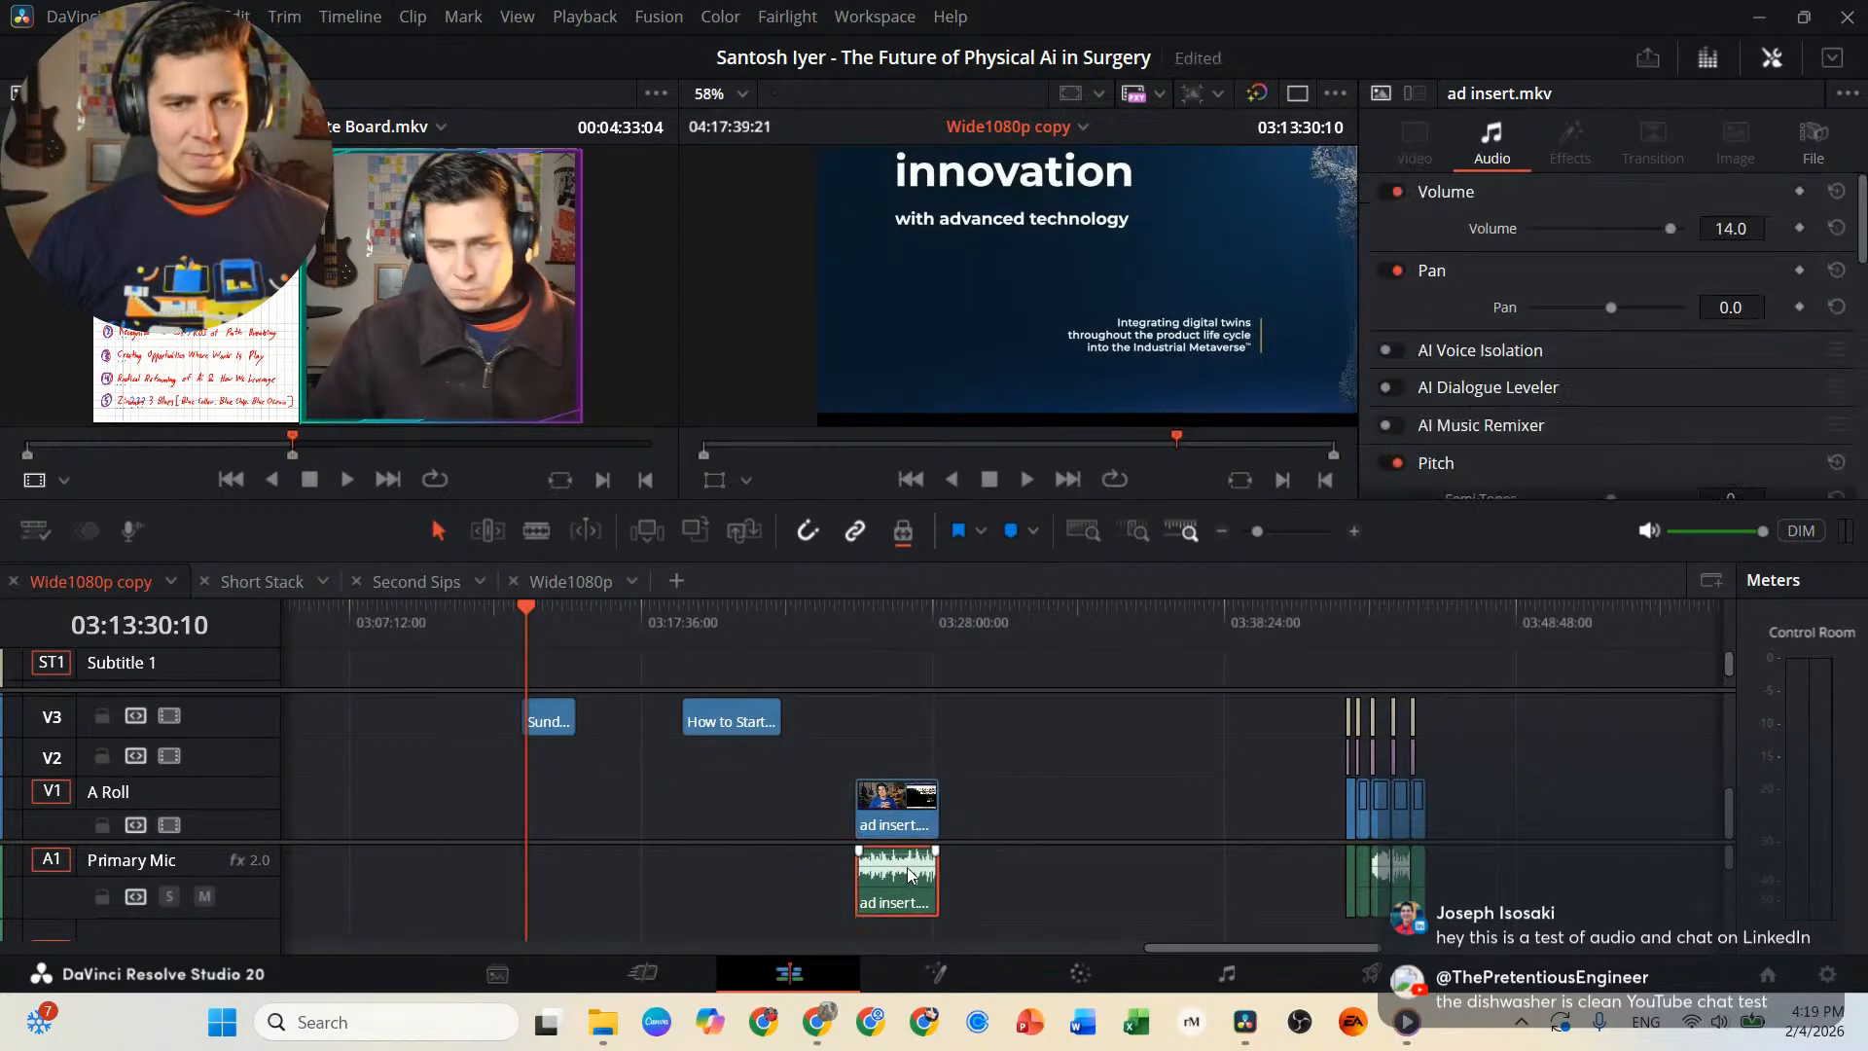
{"action": "left_click", "coordinate": [905, 816], "text": "ctrl"}
{"action": "scroll", "coordinate": [884, 876], "scroll_direction": "down", "scroll_amount": 2}
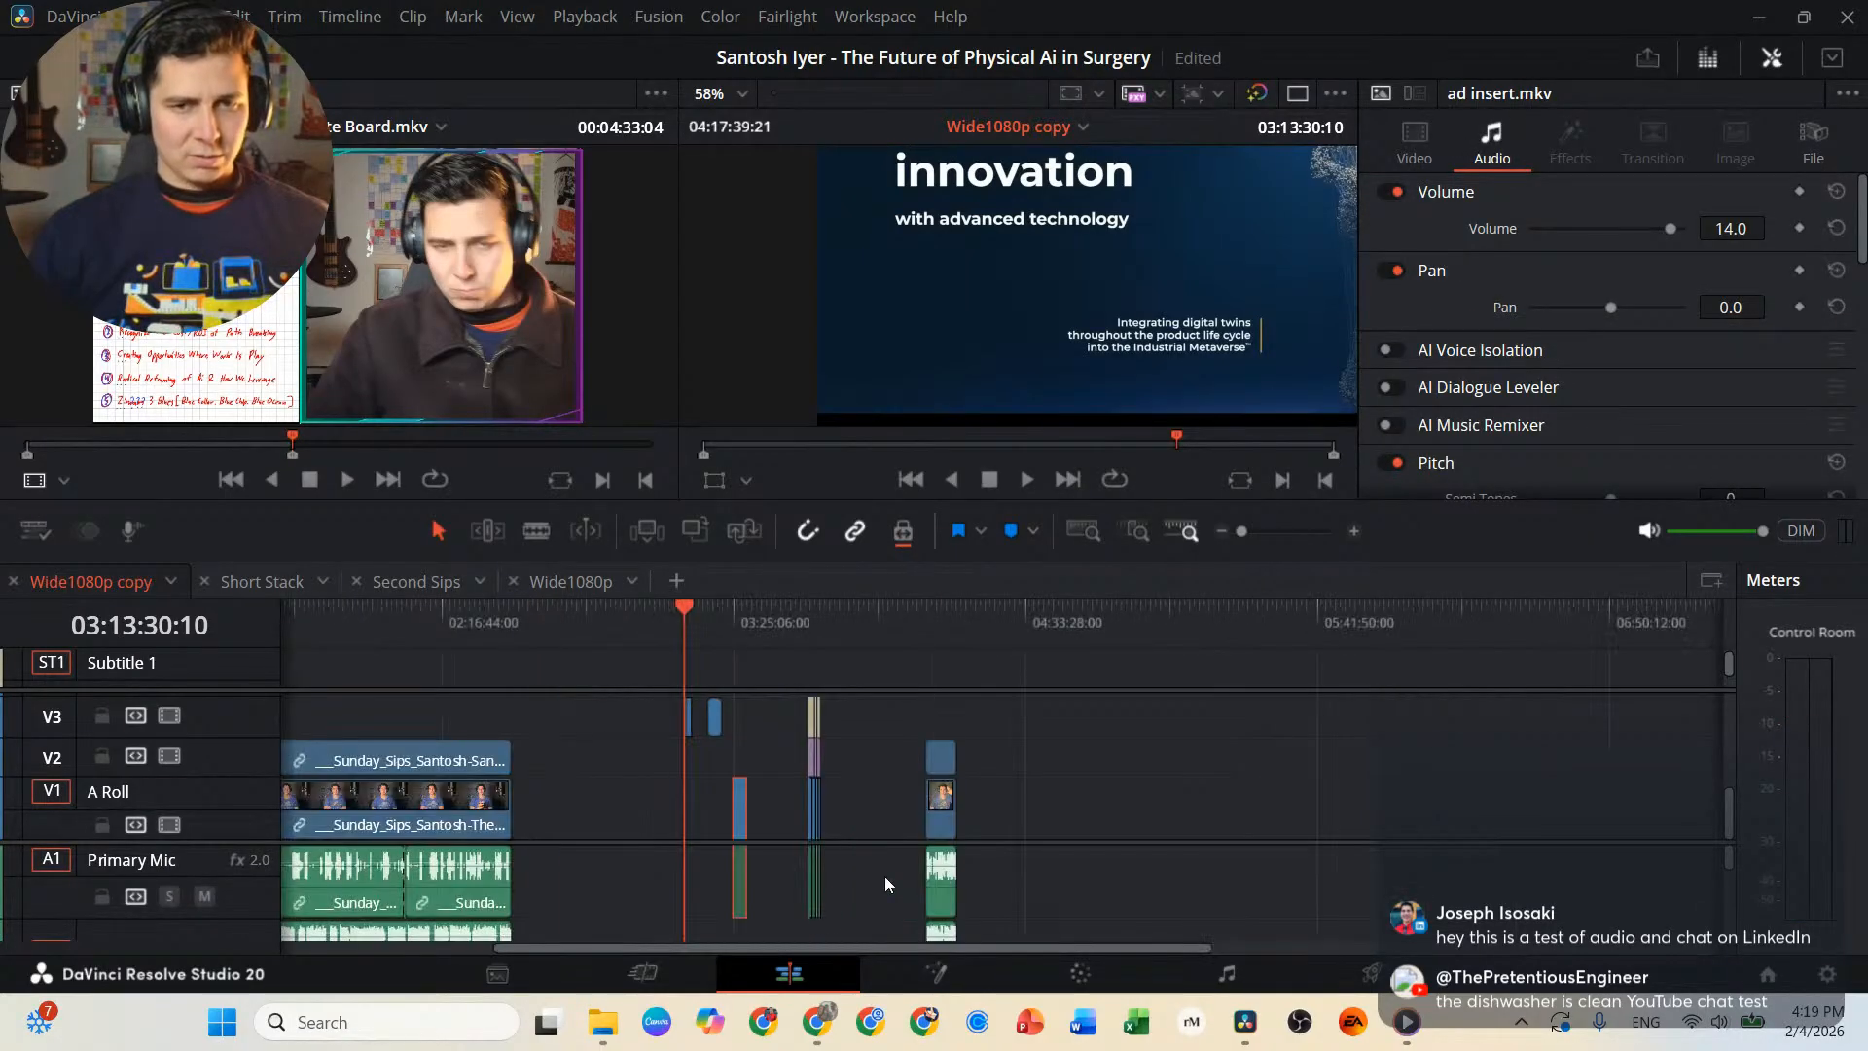
{"action": "scroll", "coordinate": [884, 877], "scroll_direction": "up", "scroll_amount": 3}
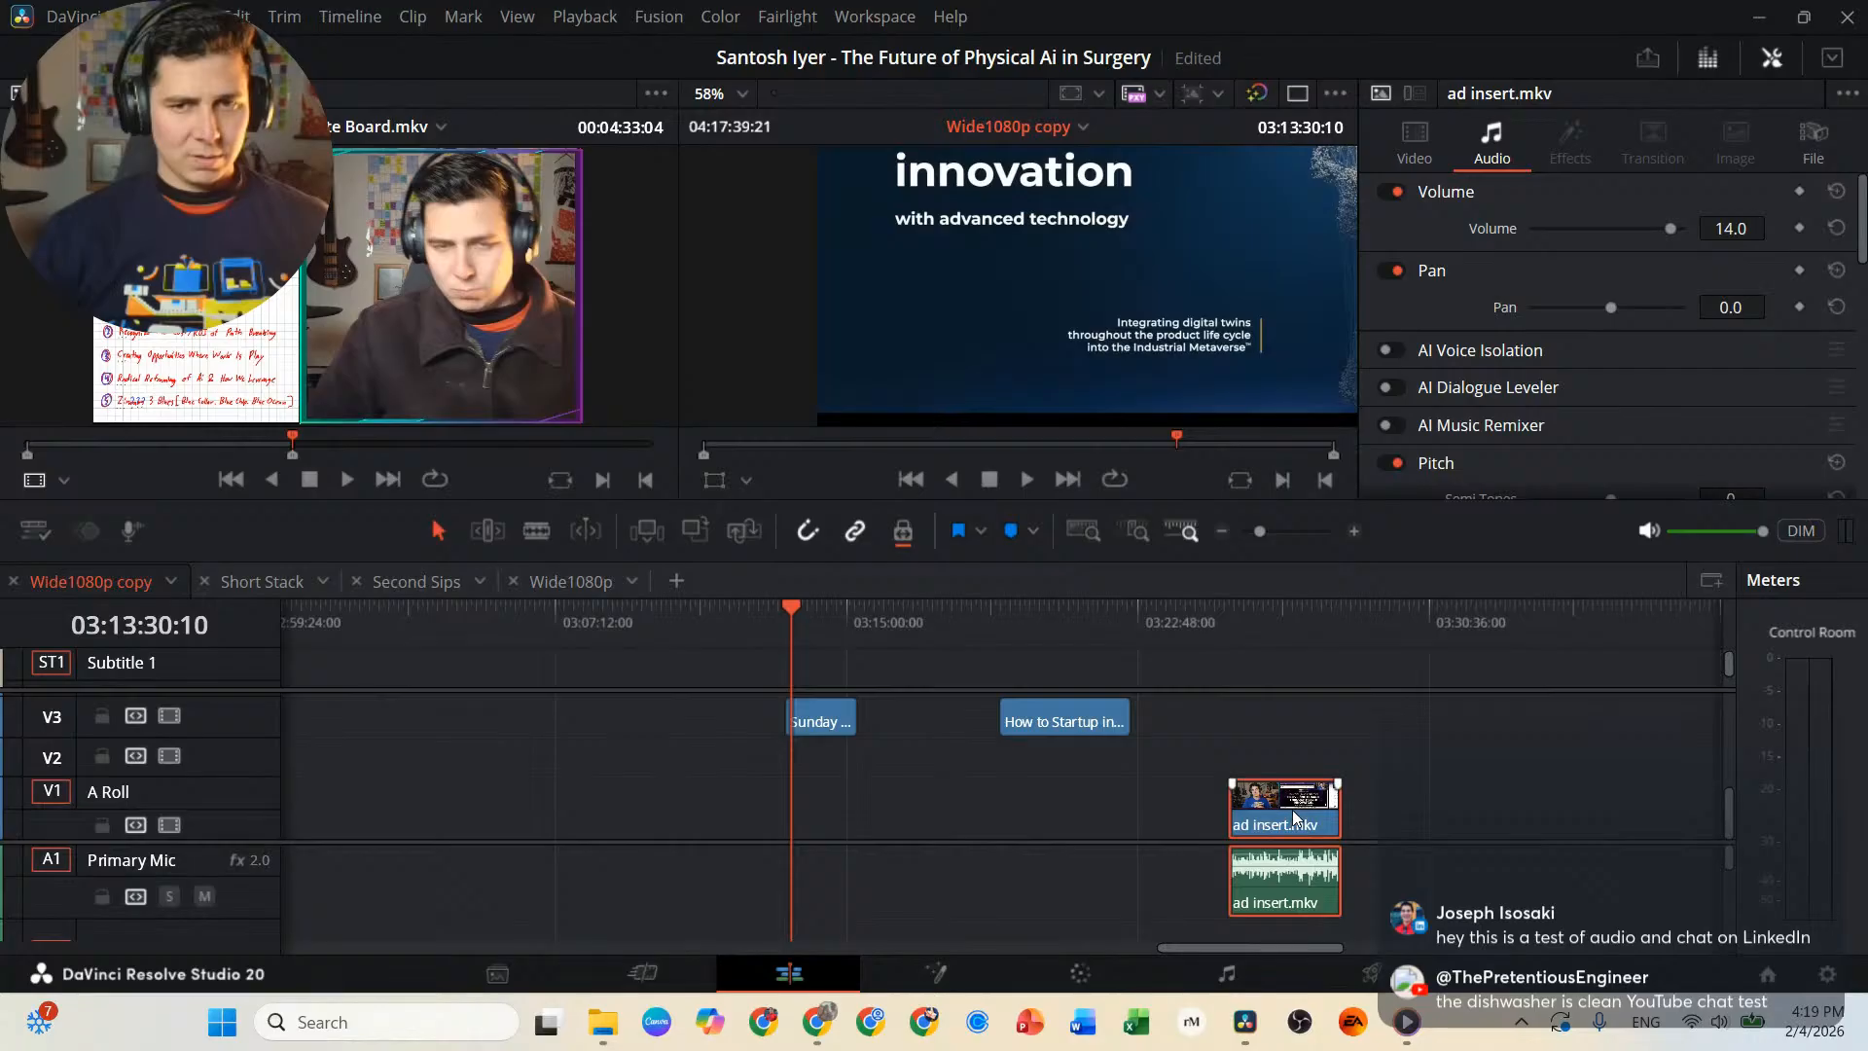
{"action": "left_click_drag", "start_coordinate": [1296, 817], "coordinate": [513, 807]}
Trim the end of the Whiteboard clean slate clip on V3 to match the end of Intro Clean.mkv.
{"action": "left_click", "coordinate": [432, 640]}
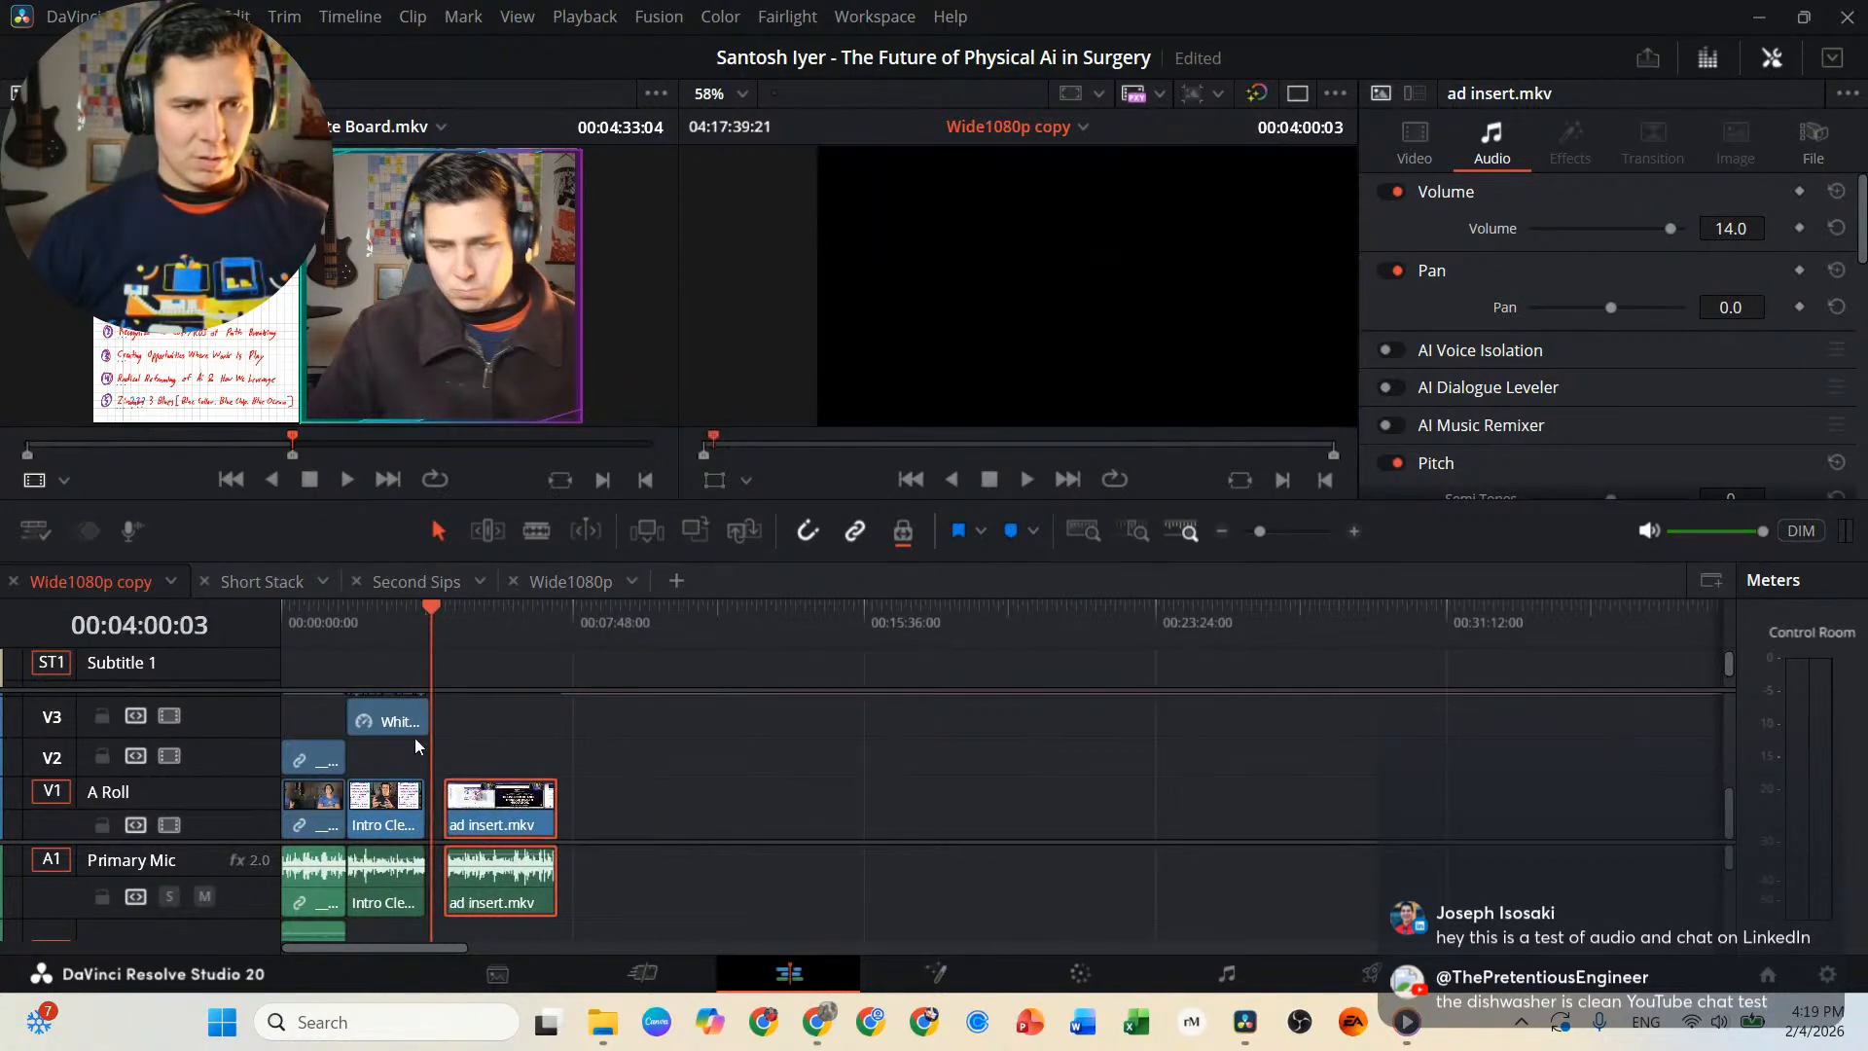
{"action": "scroll", "coordinate": [415, 738], "scroll_direction": "up", "scroll_amount": 5}
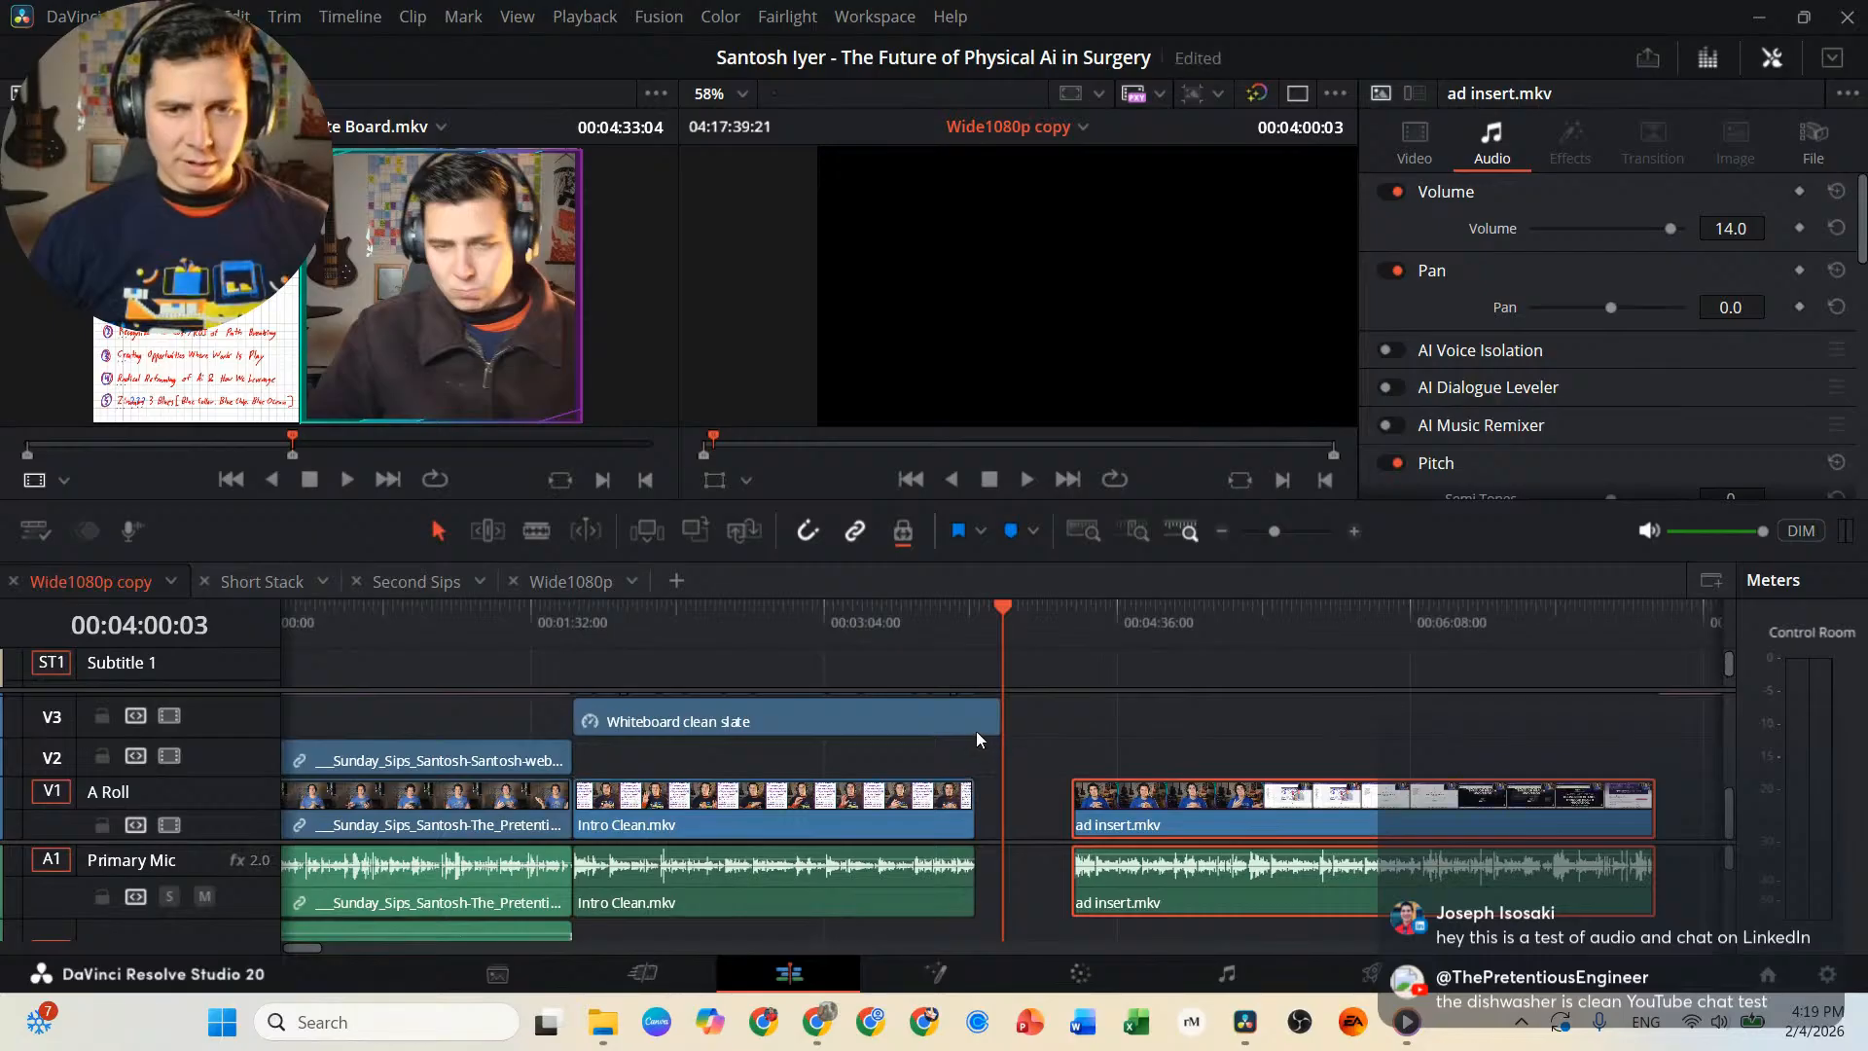
{"action": "left_click", "coordinate": [977, 729]}
{"action": "left_click_drag", "start_coordinate": [1000, 723], "coordinate": [968, 722]}
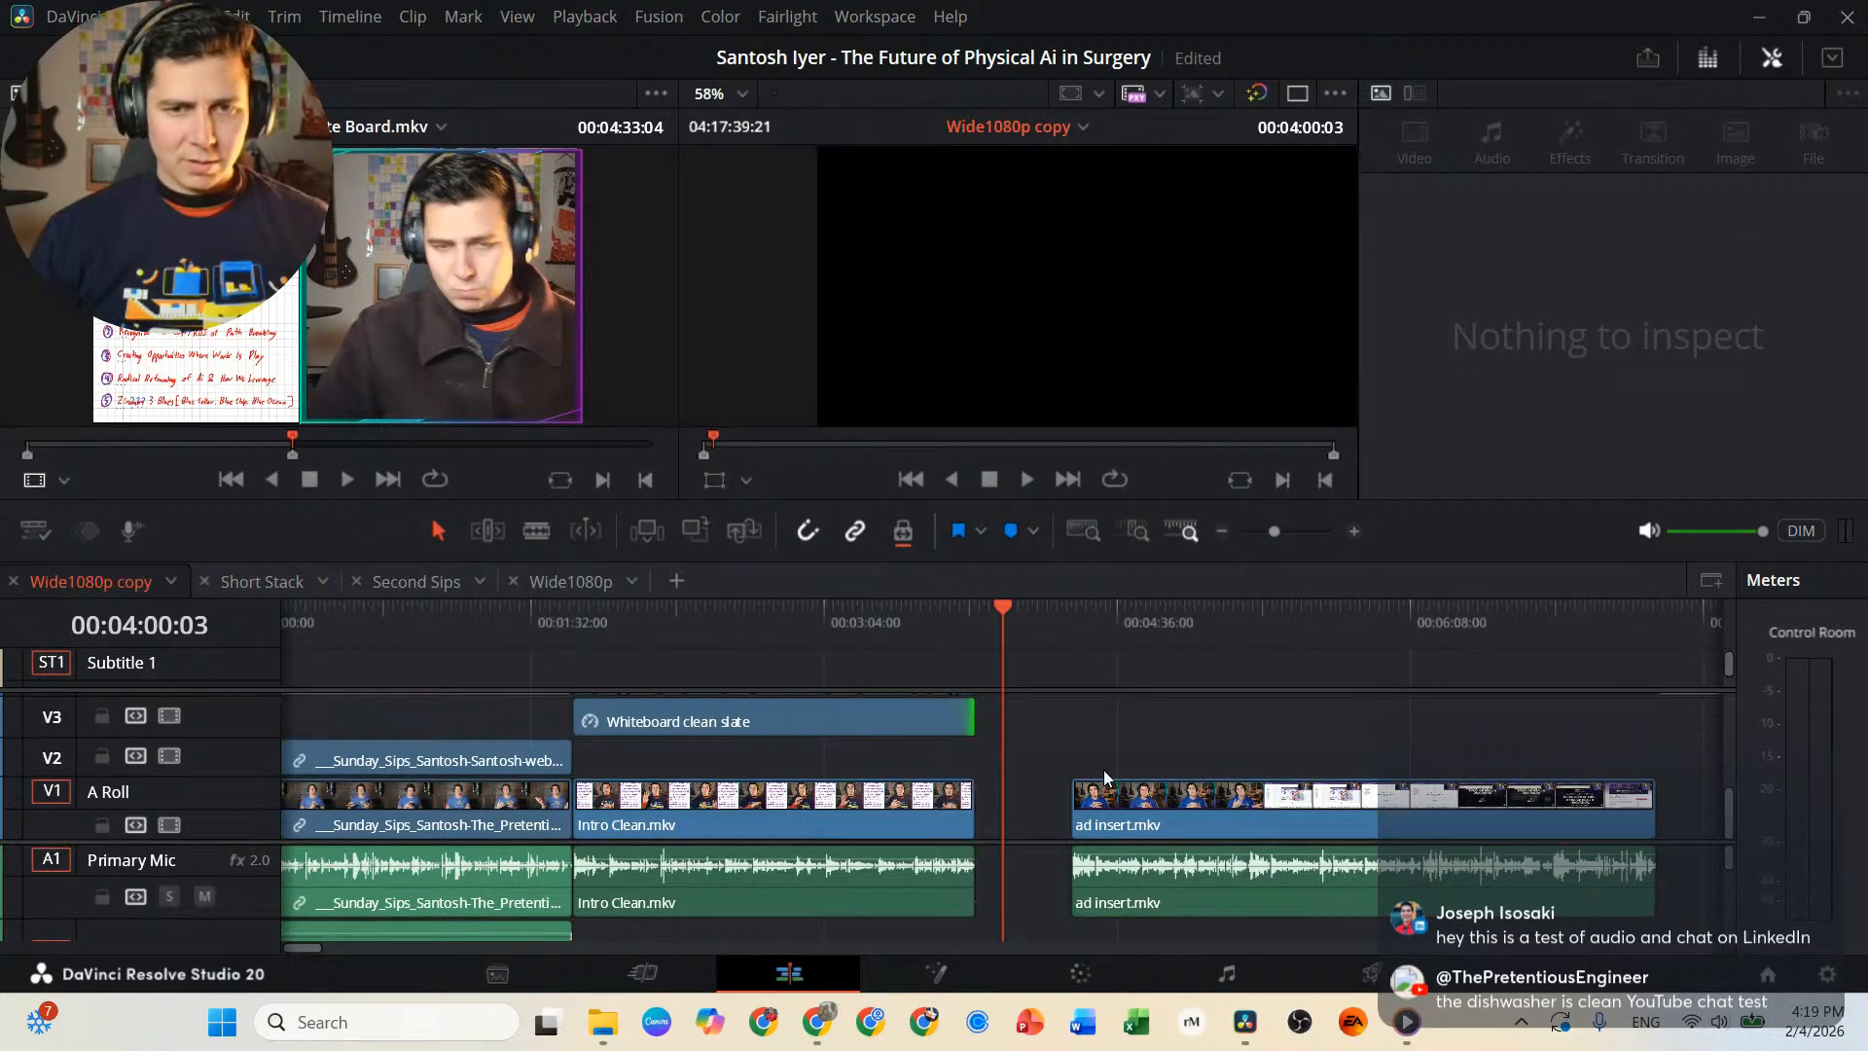
Close the gap by moving ad insert.mkv and its audio against the end of Intro Clean.mkv.
{"action": "left_click", "coordinate": [1138, 809]}
{"action": "left_click_drag", "start_coordinate": [1138, 810], "coordinate": [1079, 805]}
{"action": "key", "text": "ctrl+z"}
Locate Sunday Sips KV Ad Insert.mp4 on V3 and A3 and place the playhead at its start, 03:13:23:13.
{"action": "scroll", "coordinate": [1084, 802], "scroll_direction": "down", "scroll_amount": 10}
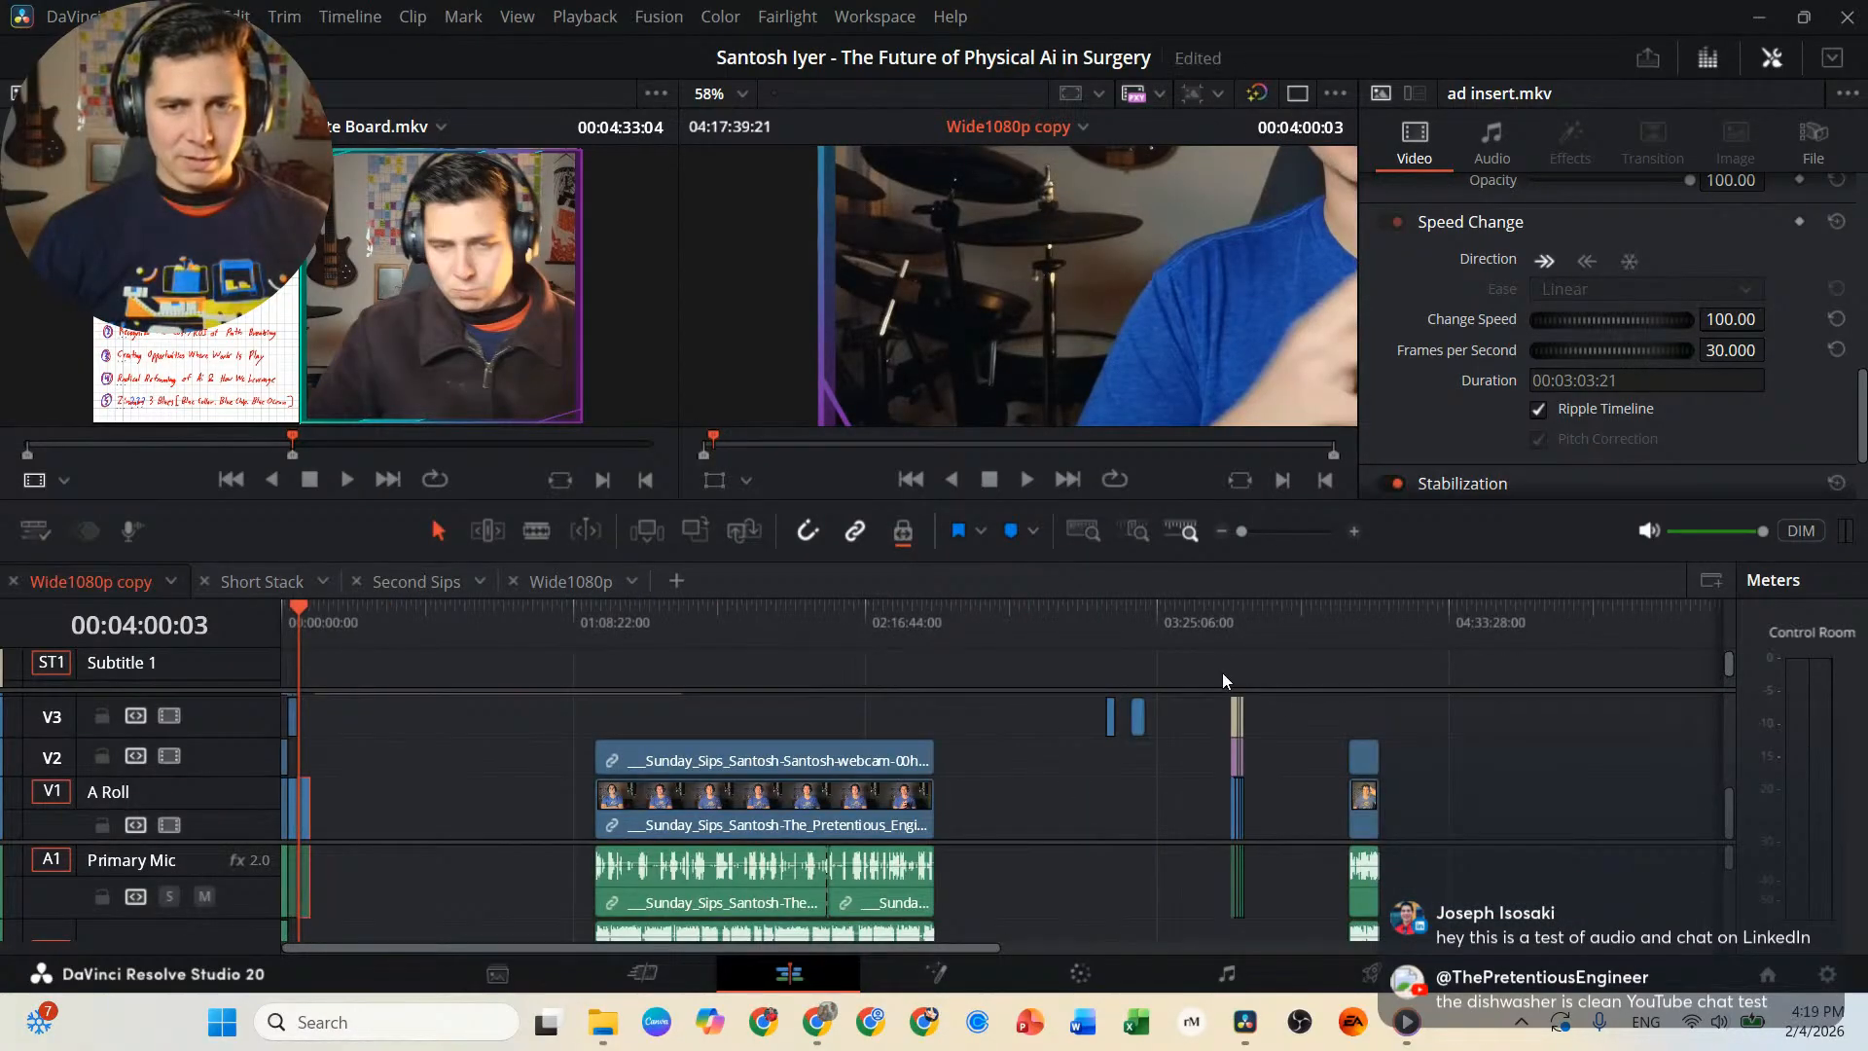
{"action": "left_click", "coordinate": [1136, 631]}
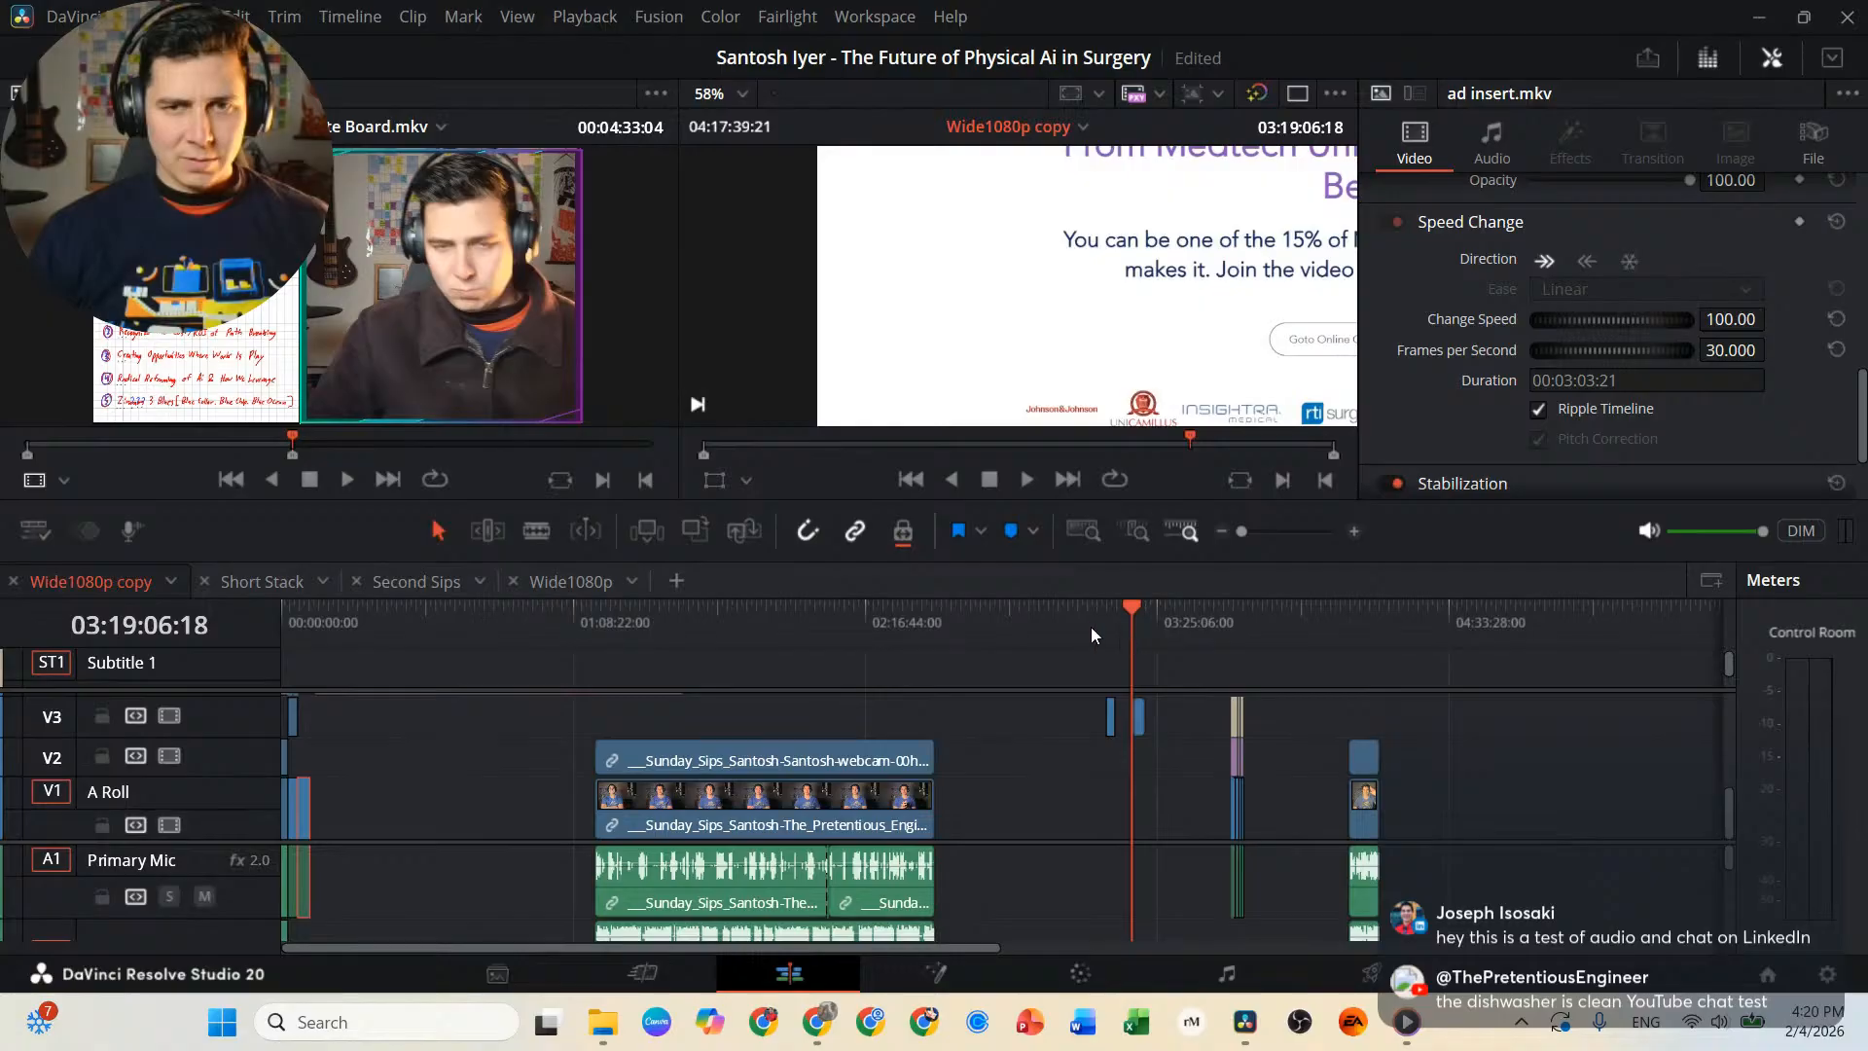
{"action": "left_click", "coordinate": [1083, 627]}
{"action": "left_click", "coordinate": [1105, 628]}
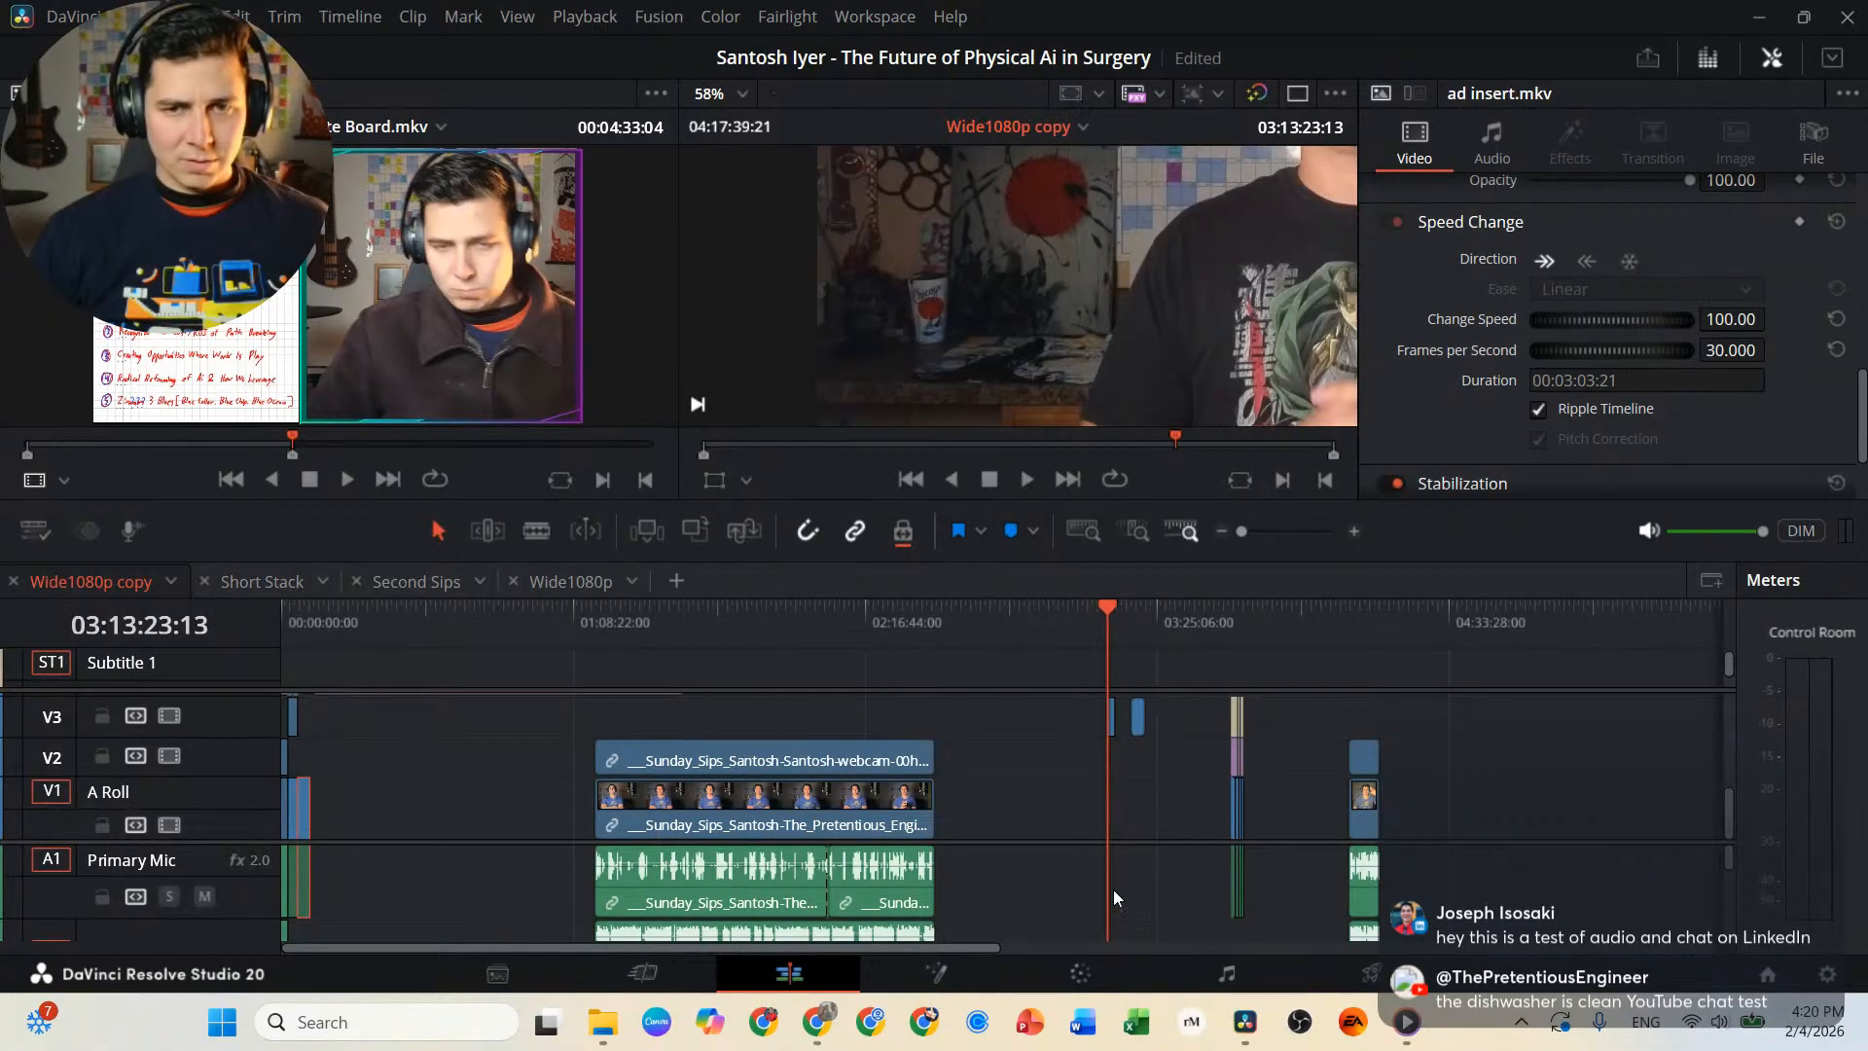
{"action": "scroll", "coordinate": [1123, 849], "scroll_direction": "down", "scroll_amount": 2}
{"action": "scroll", "coordinate": [1123, 849], "scroll_direction": "up", "scroll_amount": 2}
{"action": "scroll", "coordinate": [1122, 848], "scroll_direction": "down", "scroll_amount": 2}
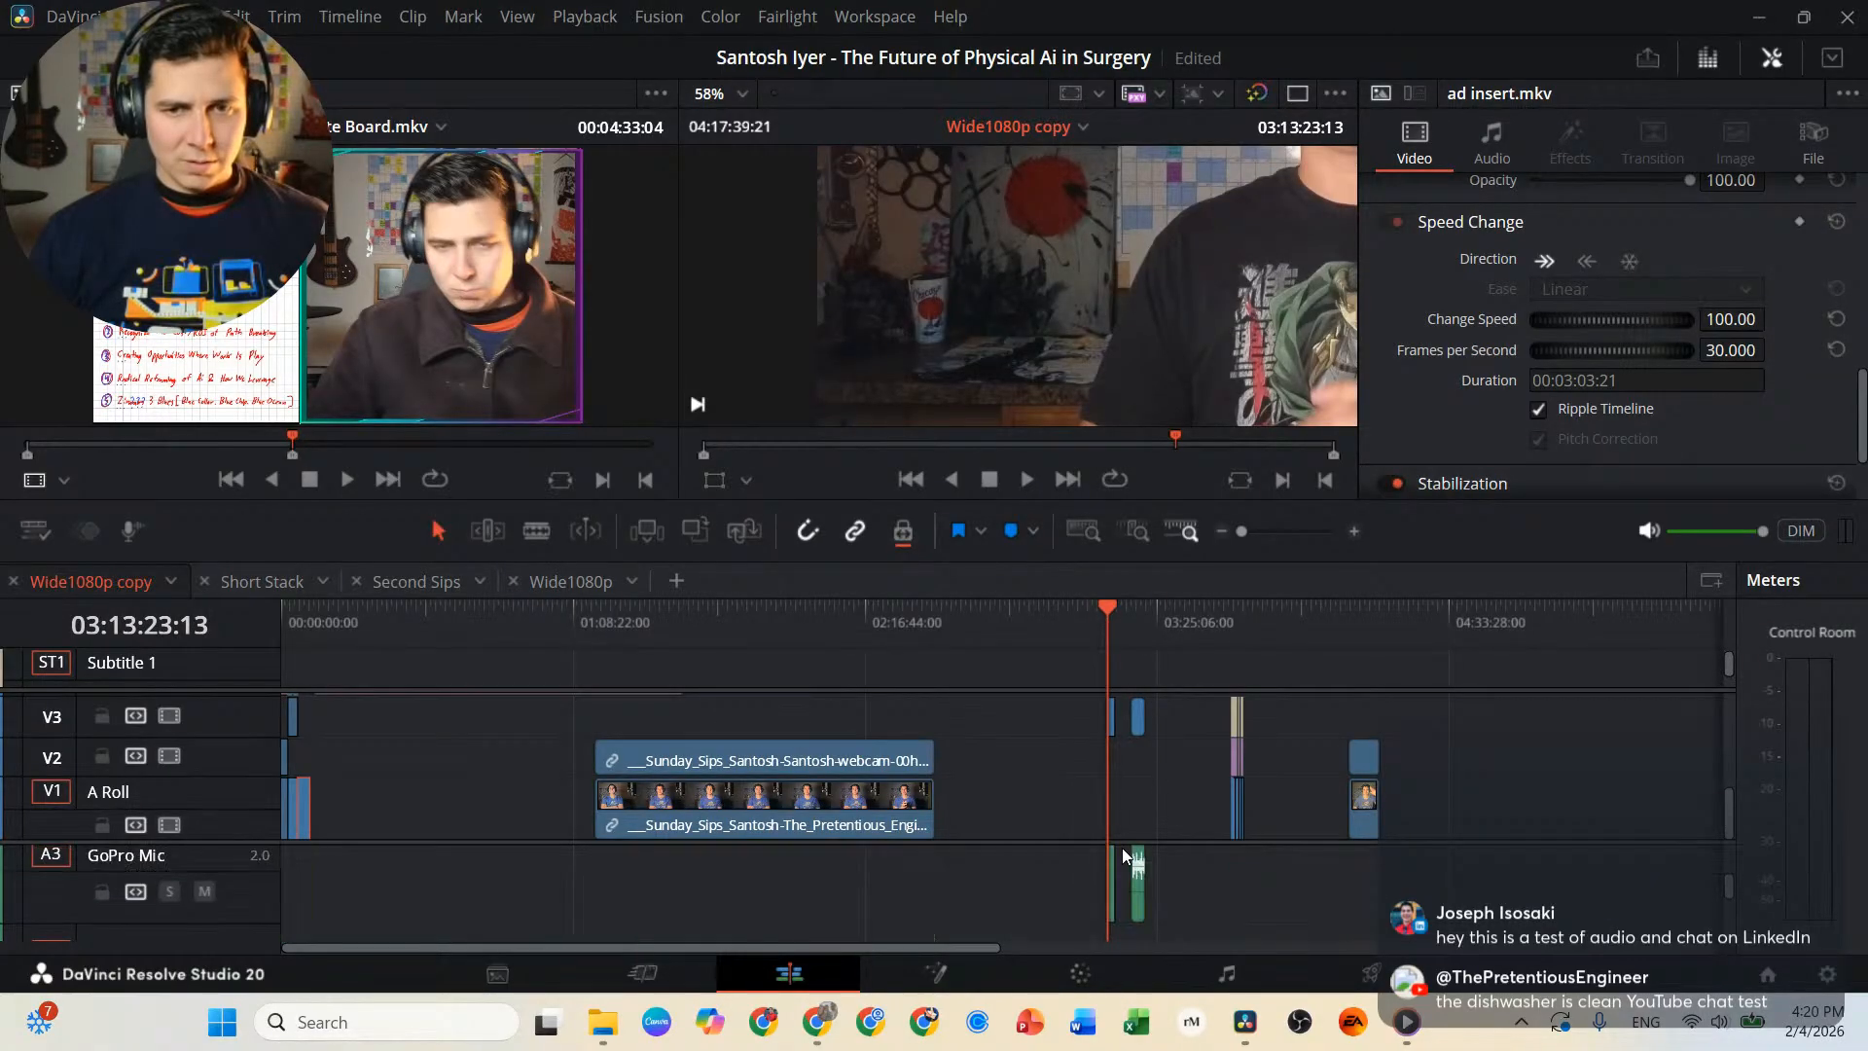
Move the Sunday Sips KV Ad Insert.mp4 video on V3 and its A3 audio to shortly after ad insert.mkv.
{"action": "left_click", "coordinate": [1112, 717]}
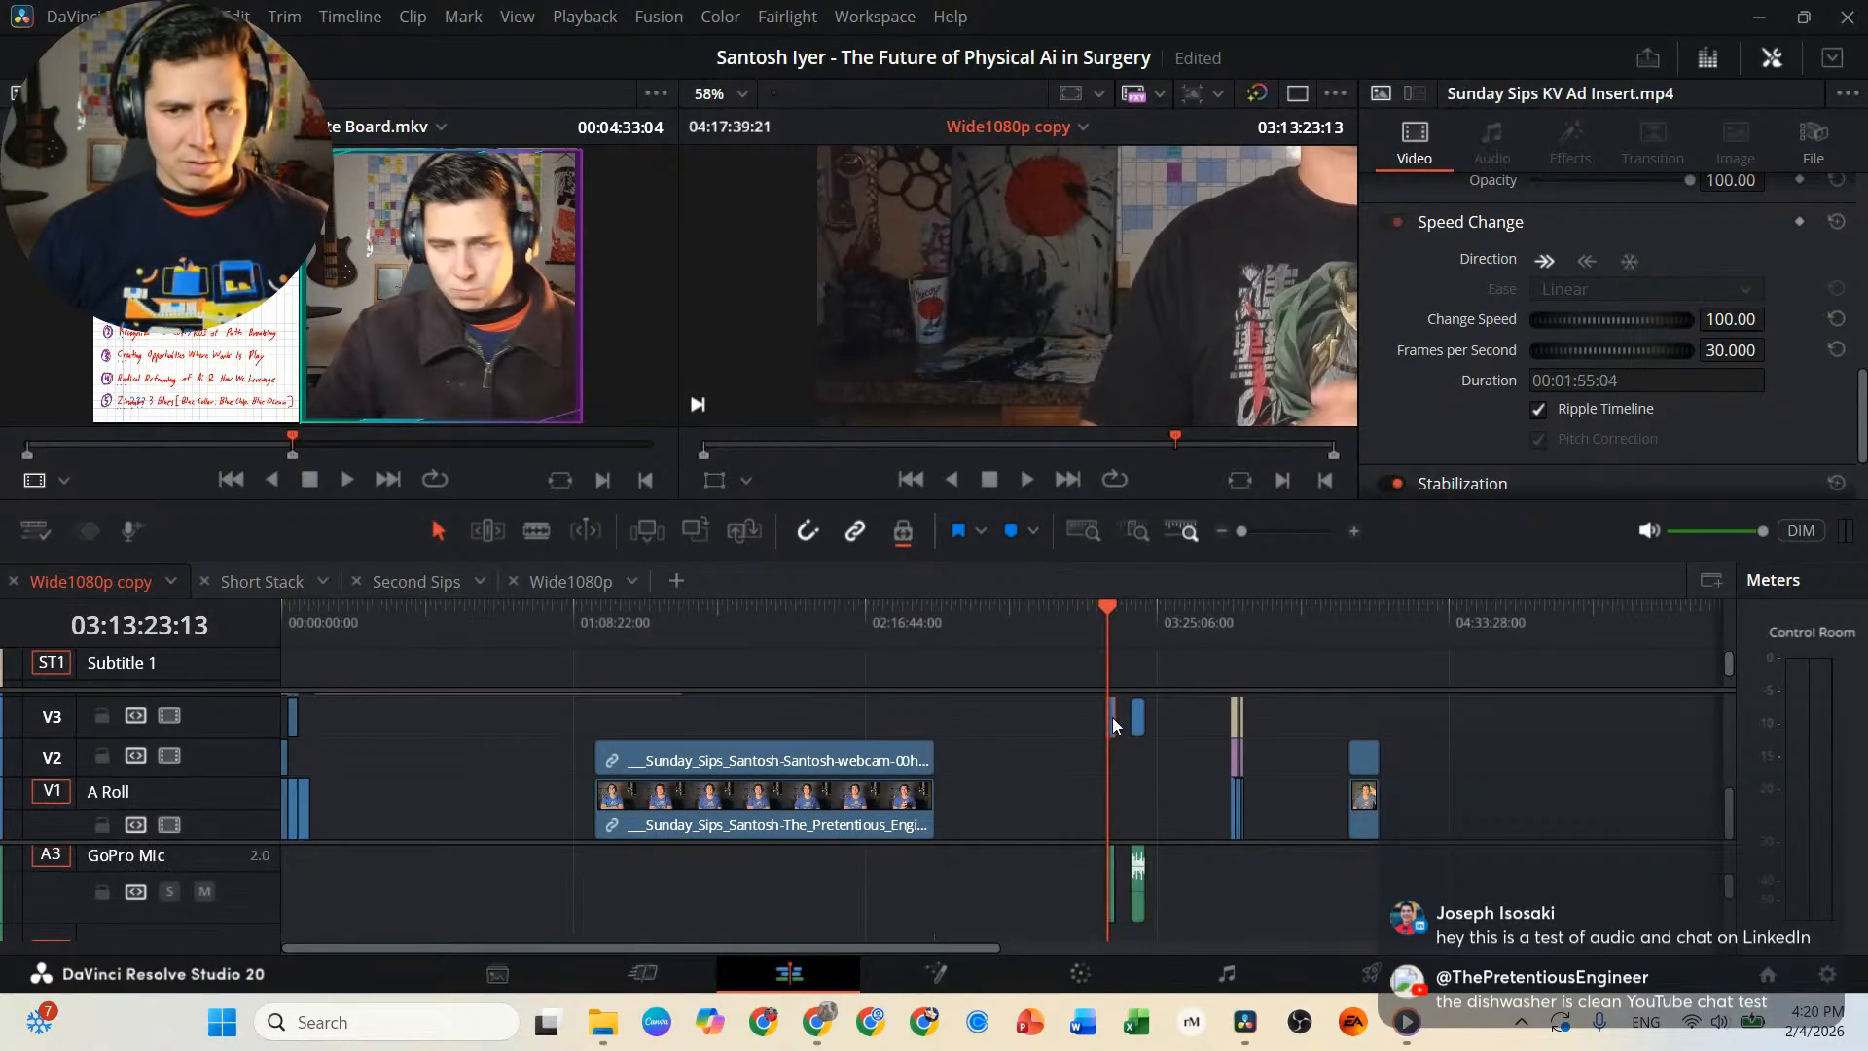
{"action": "left_click", "coordinate": [1115, 883]}
{"action": "left_click_drag", "start_coordinate": [1112, 881], "coordinate": [321, 883]}
{"action": "scroll", "coordinate": [320, 869], "scroll_direction": "up", "scroll_amount": 5}
{"action": "scroll", "coordinate": [361, 857], "scroll_direction": "down", "scroll_amount": 5}
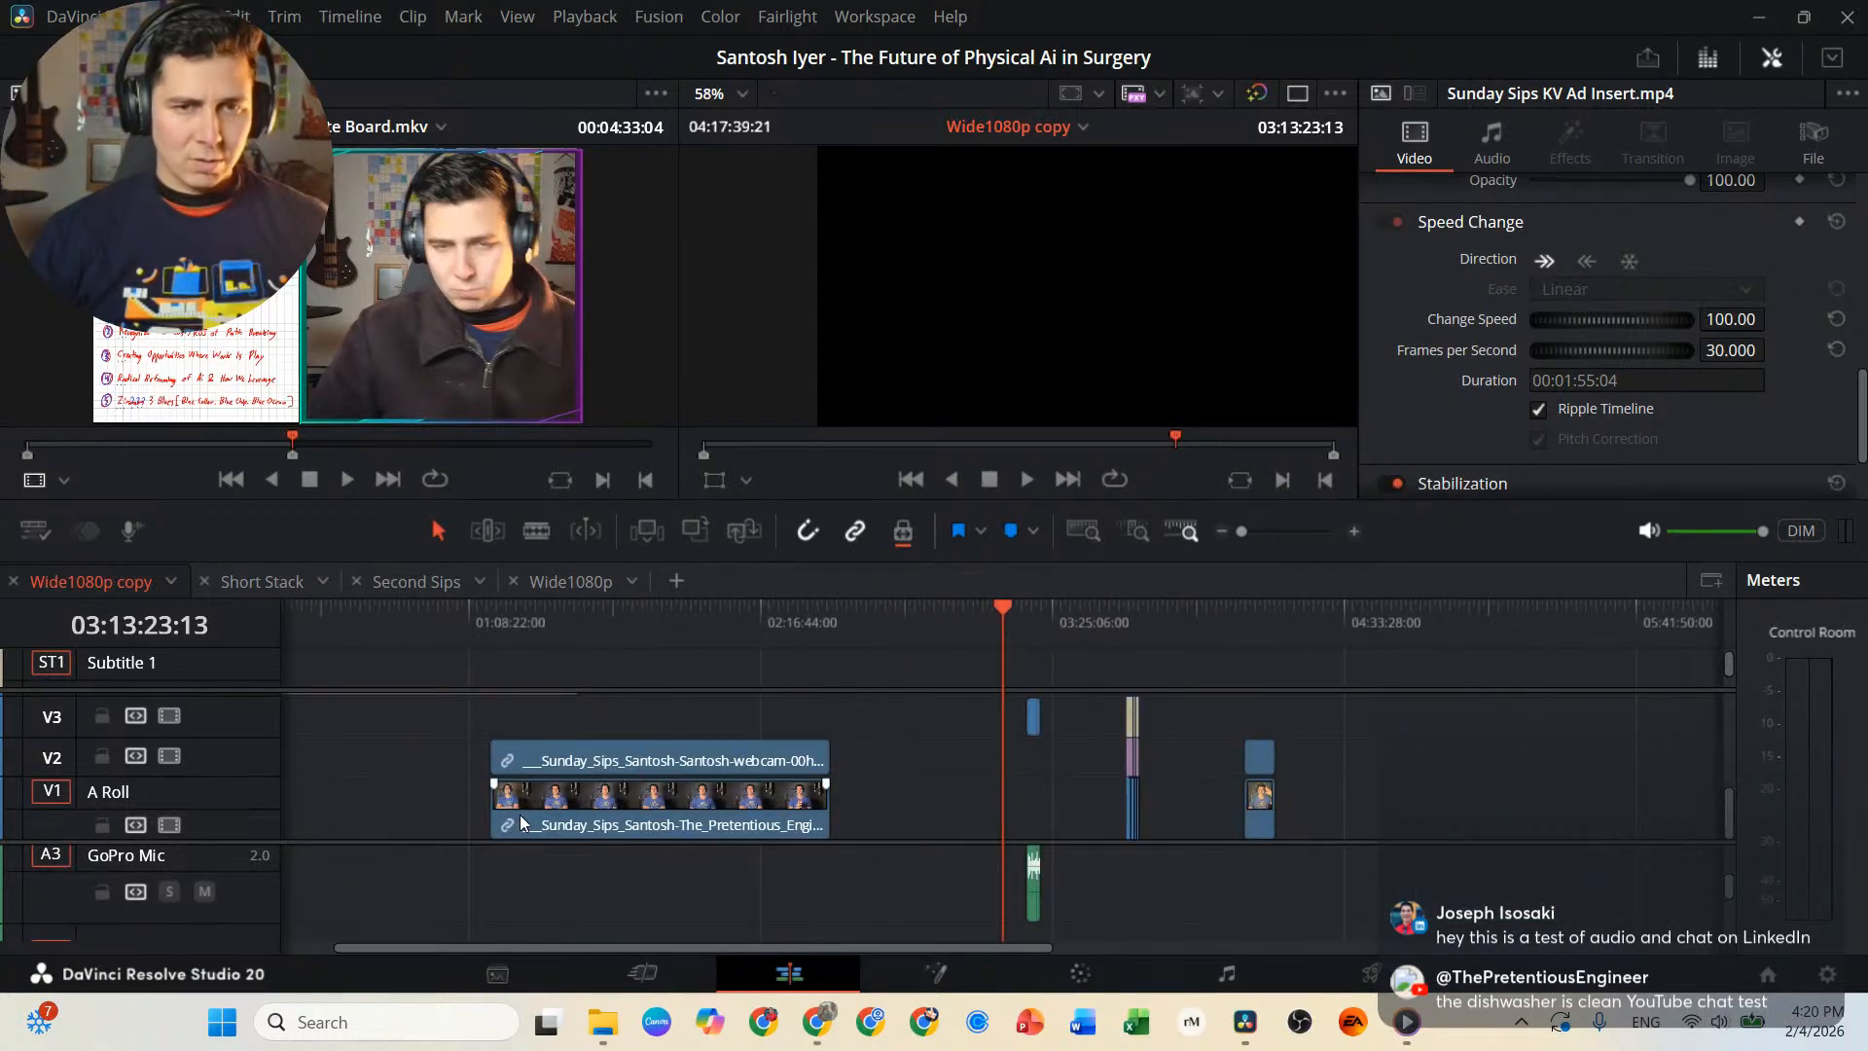
{"action": "key", "text": "ctrl+z"}
{"action": "key", "text": "ctrl+shift+z"}
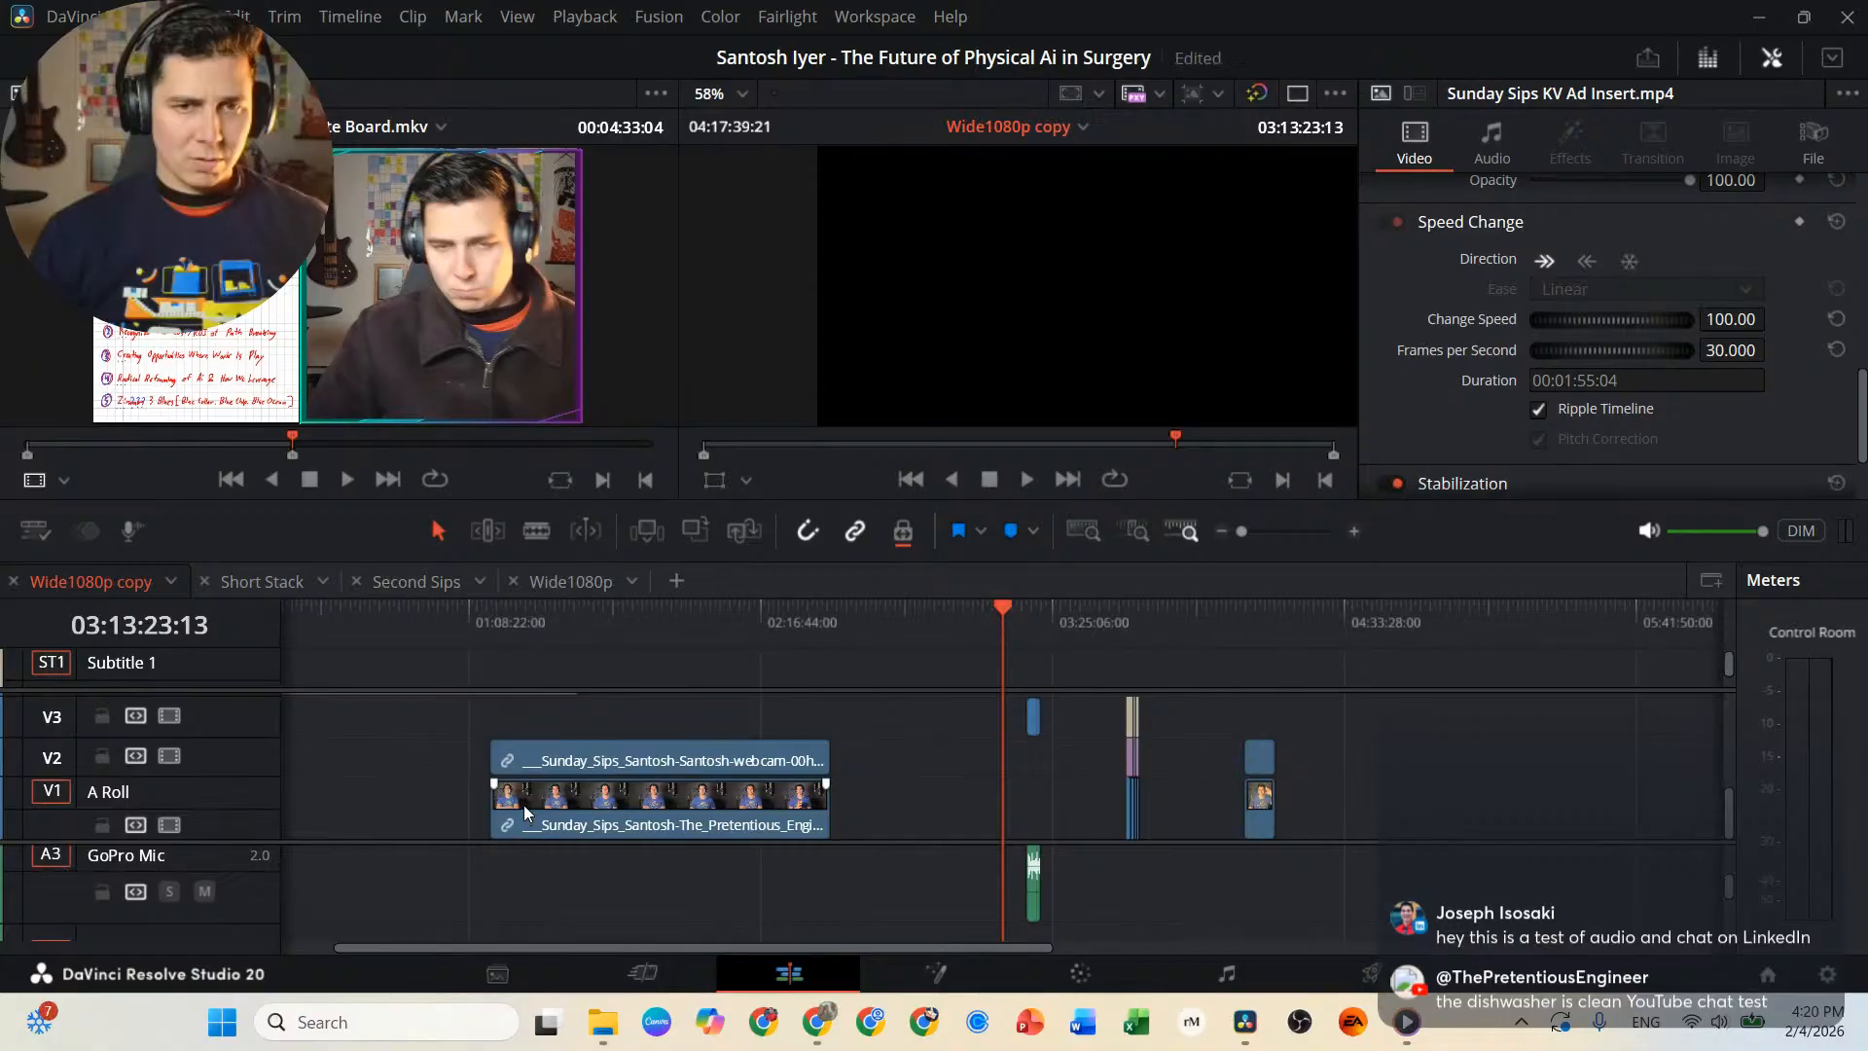
Butt the Sunday Sips KV Ad Insert.mp4 video and audio against the end of ad insert.mkv, with the playhead at 00:06:55:11.
{"action": "left_click_drag", "start_coordinate": [603, 613], "coordinate": [52, 611]}
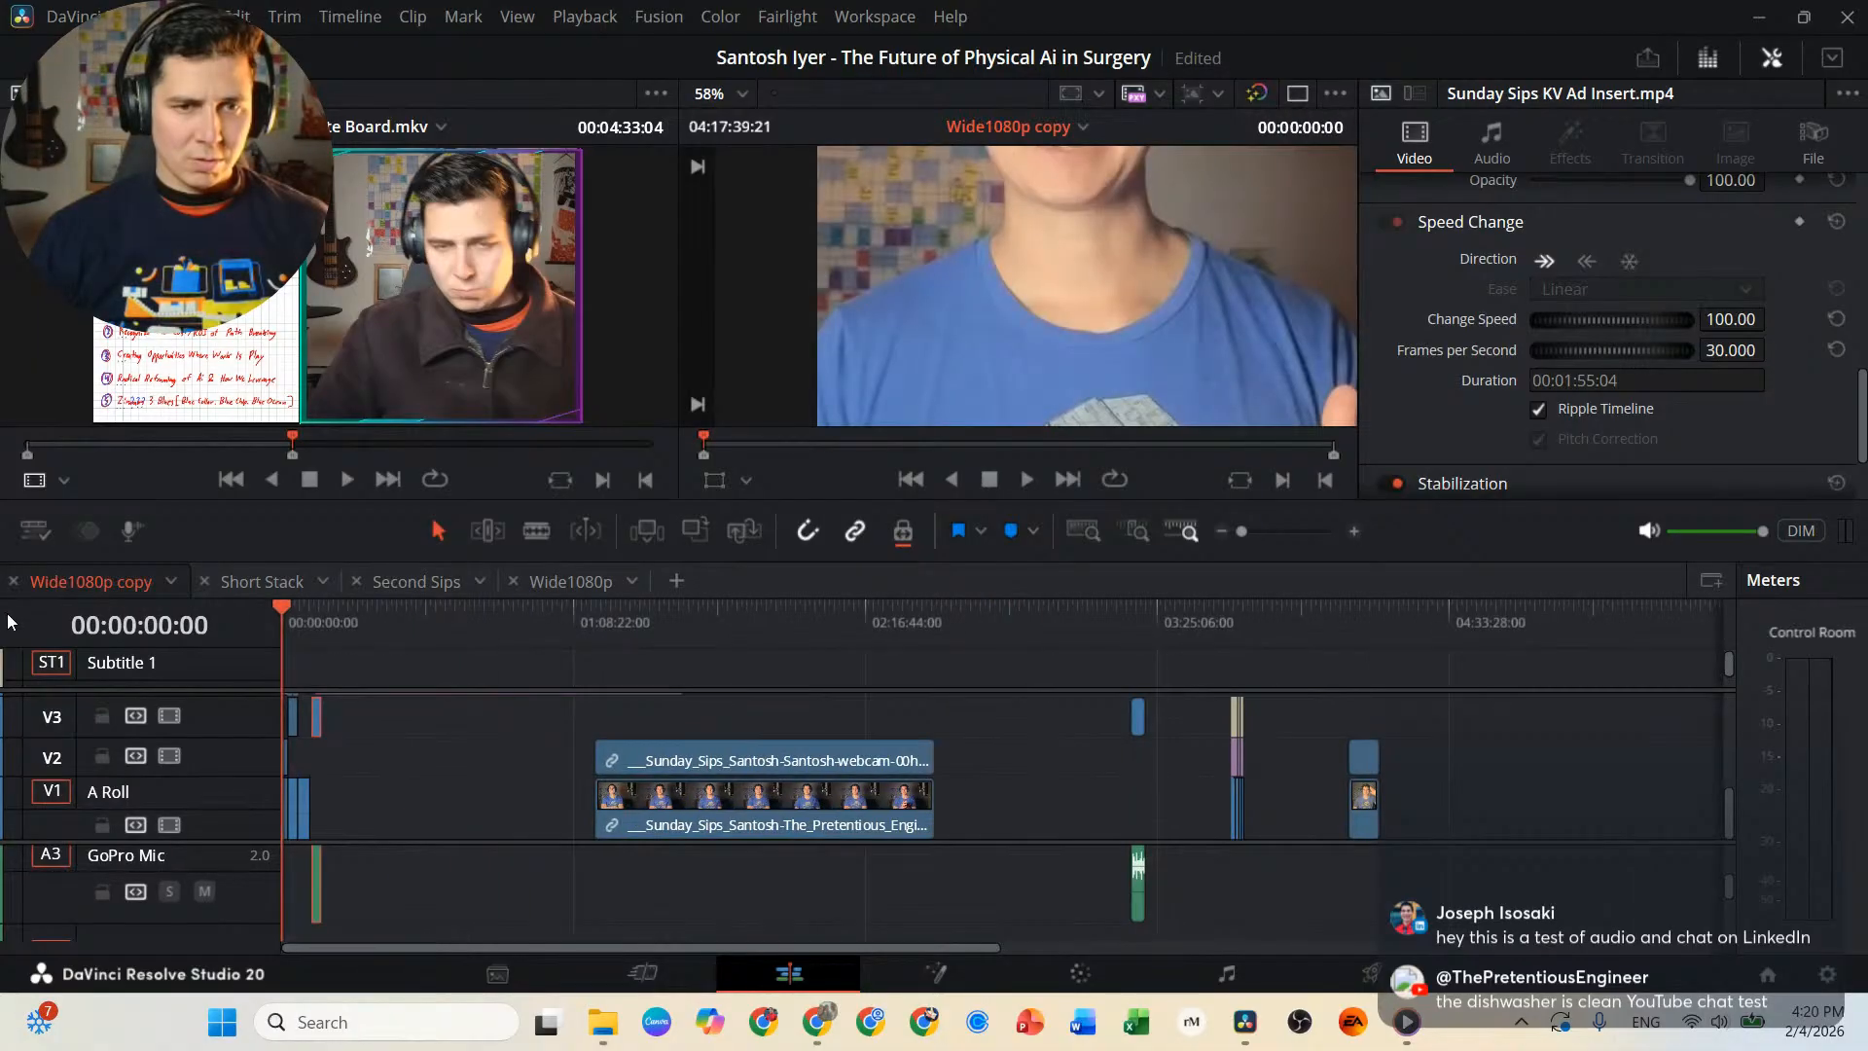
{"action": "left_click", "coordinate": [319, 629]}
{"action": "scroll", "coordinate": [367, 764], "scroll_direction": "up", "scroll_amount": 5}
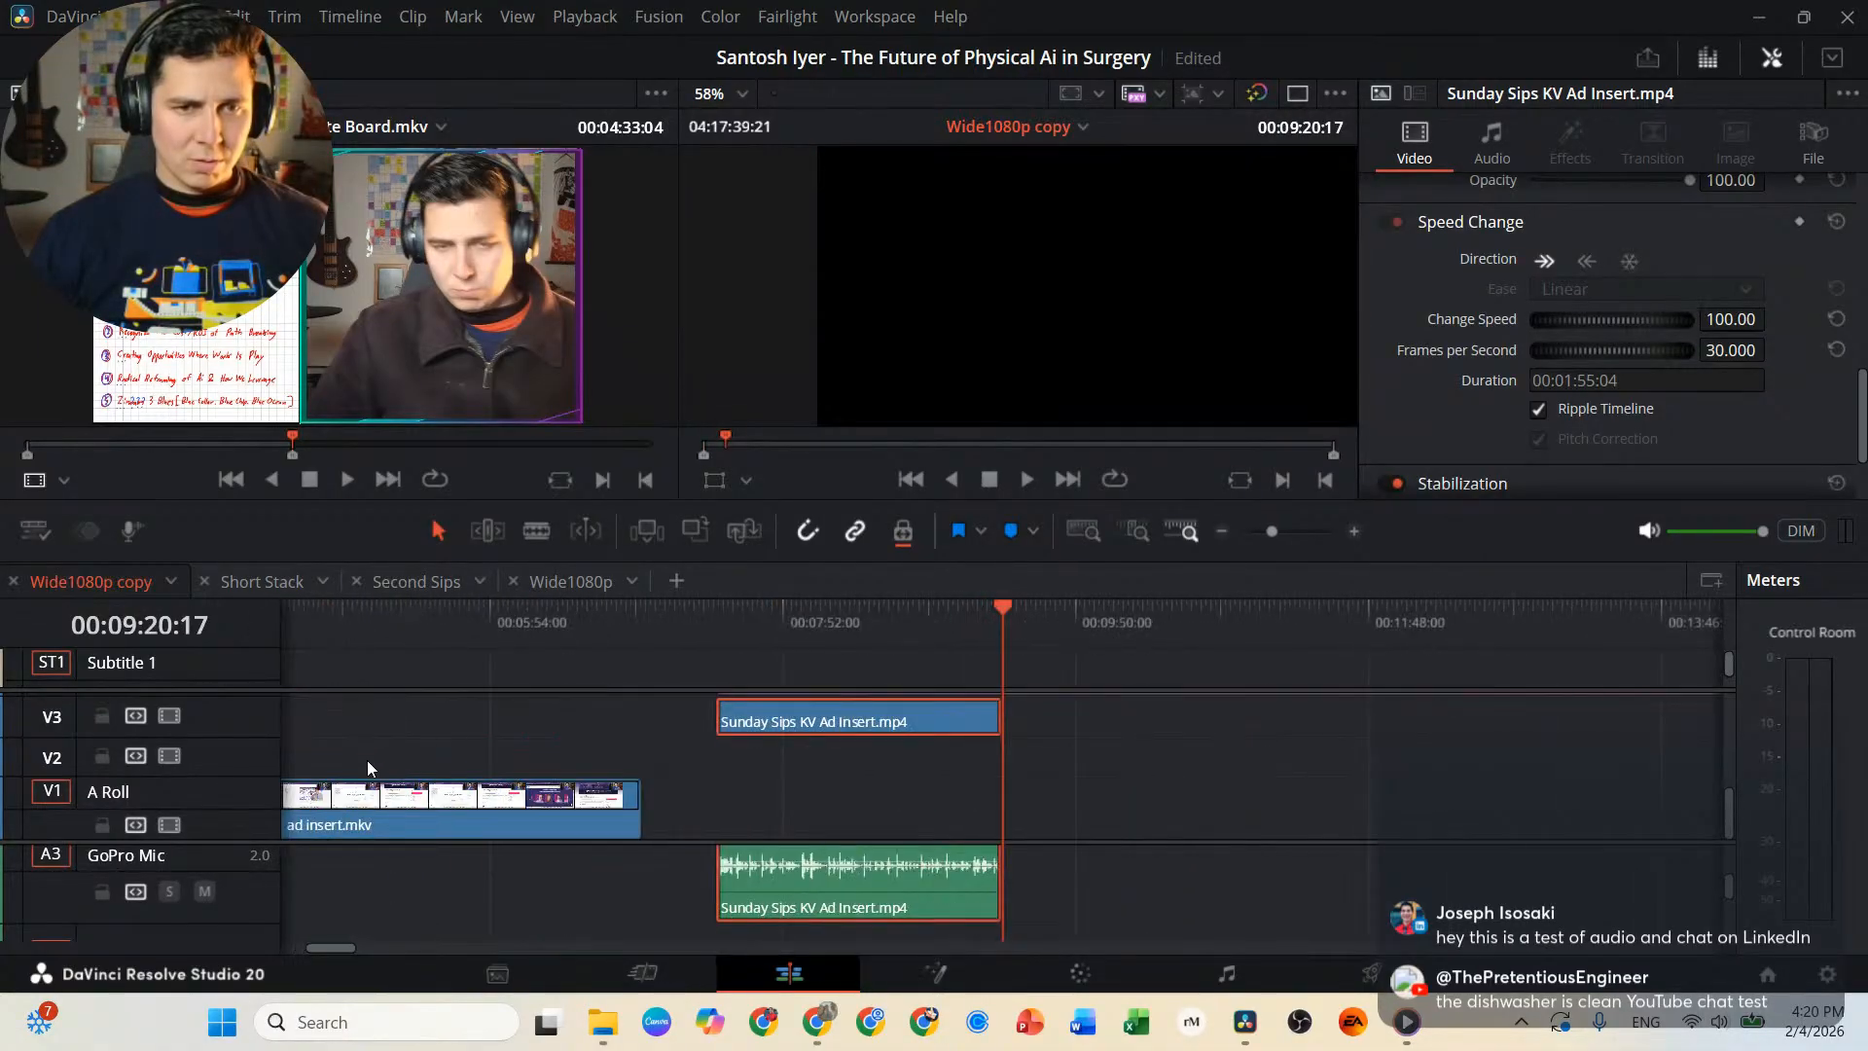
{"action": "scroll", "coordinate": [366, 761], "scroll_direction": "up", "scroll_amount": 1}
{"action": "left_click_drag", "start_coordinate": [721, 893], "coordinate": [618, 882]}
{"action": "left_click", "coordinate": [537, 623]}
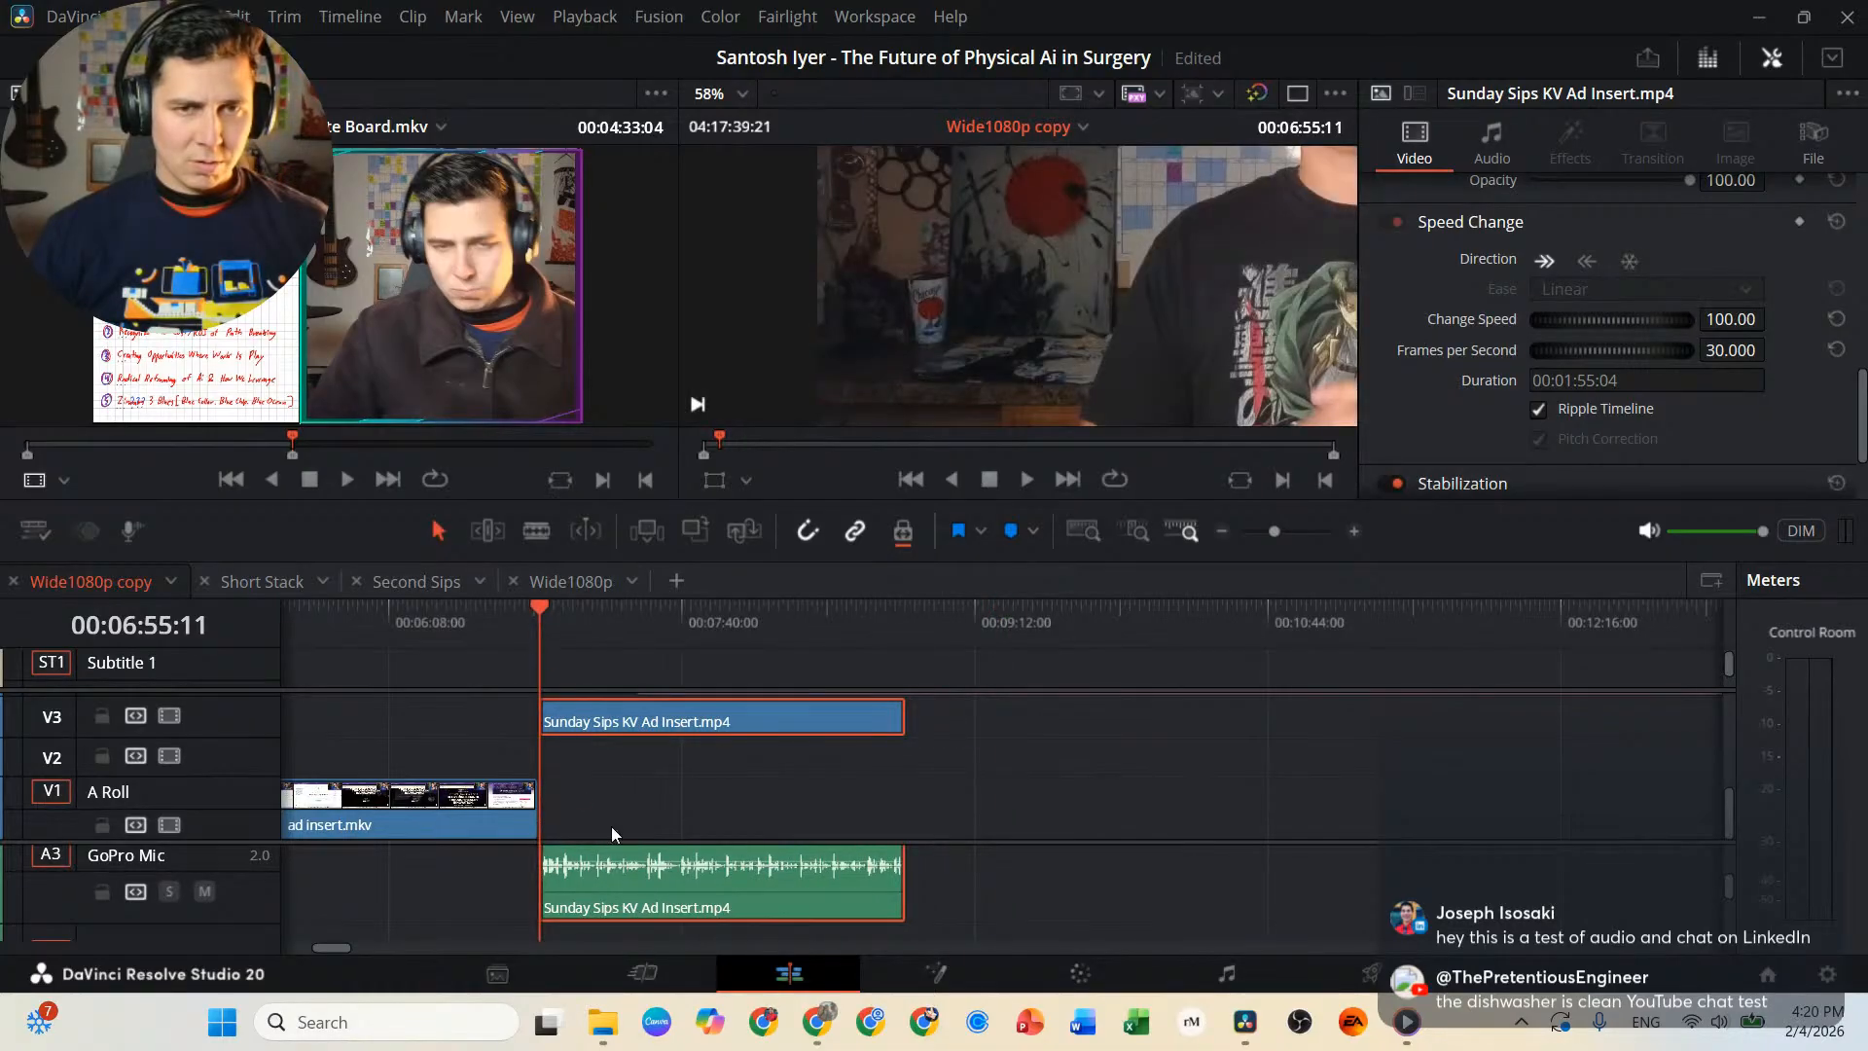
Lower the ad insert.mkv audio volume on A1 and start a full-screen preview from 00:03:43:29, before the join with Intro Clean.mkv.
{"action": "scroll", "coordinate": [612, 826], "scroll_direction": "left", "scroll_amount": 5}
{"action": "left_click", "coordinate": [510, 614]}
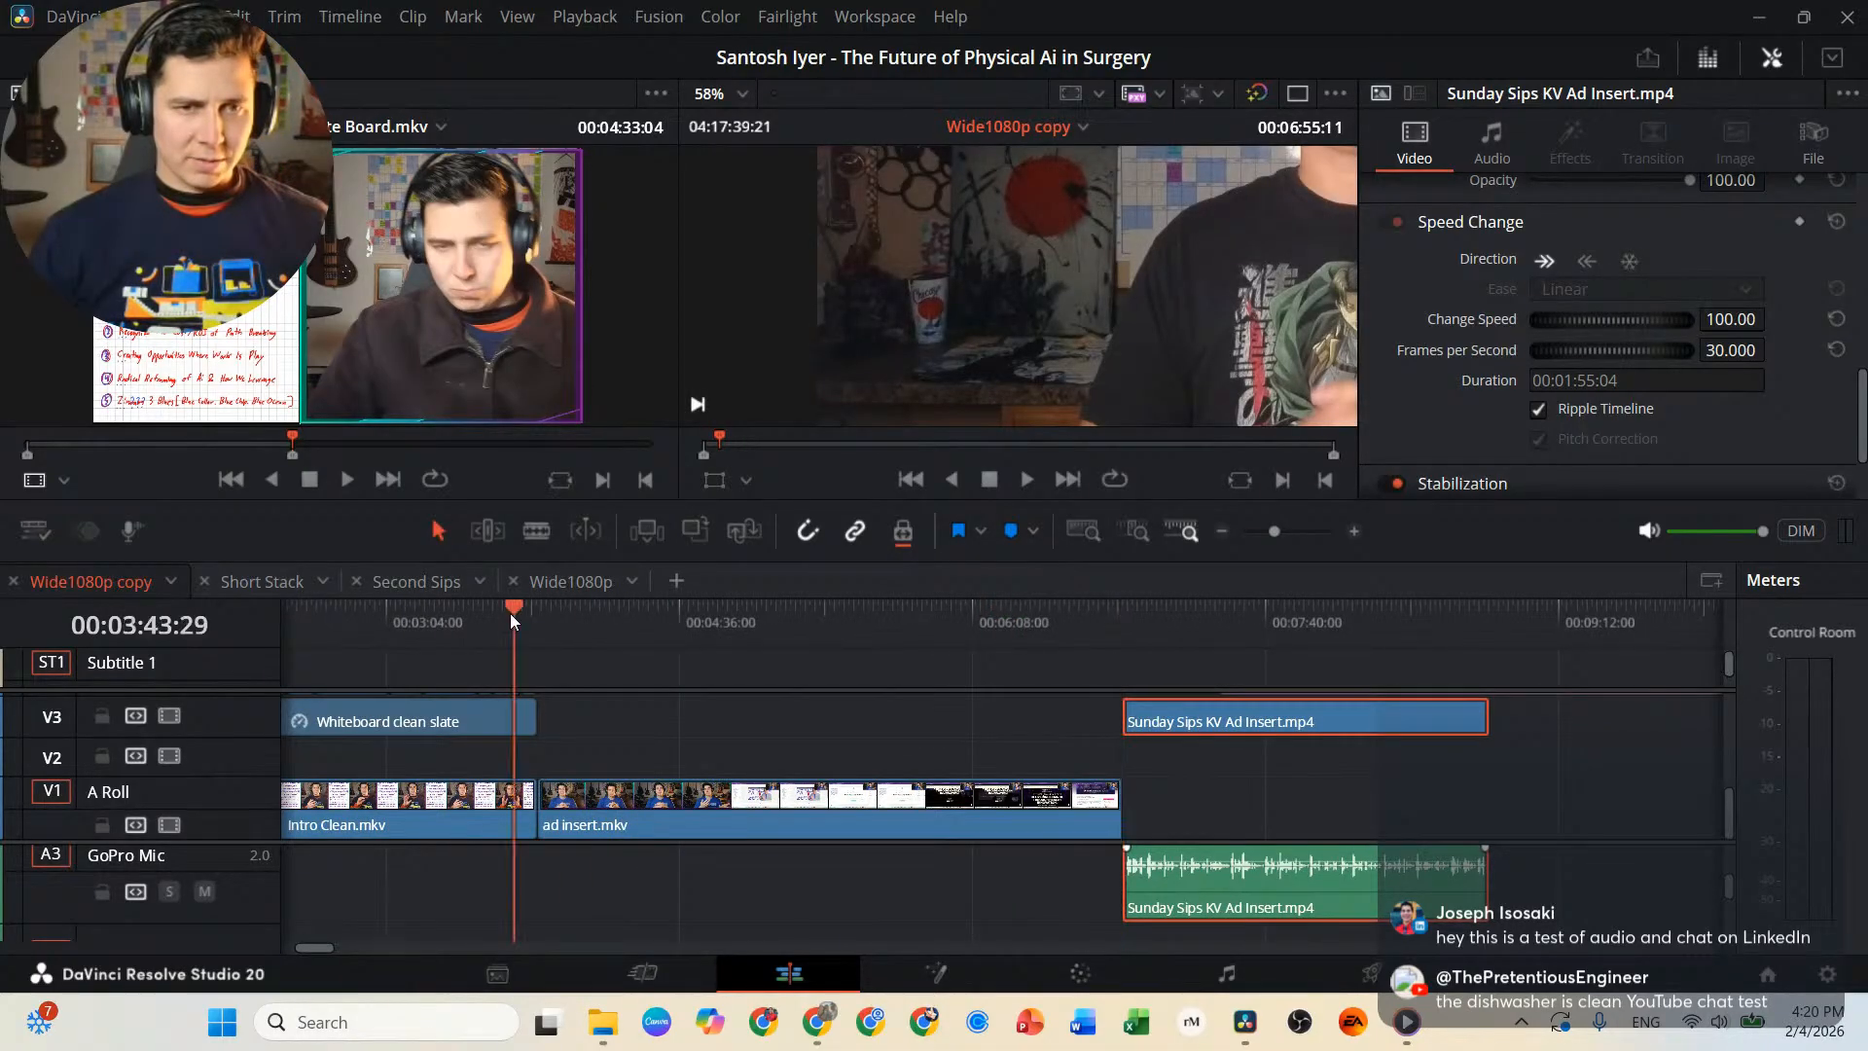
{"action": "scroll", "coordinate": [774, 864], "scroll_direction": "up", "scroll_amount": 2}
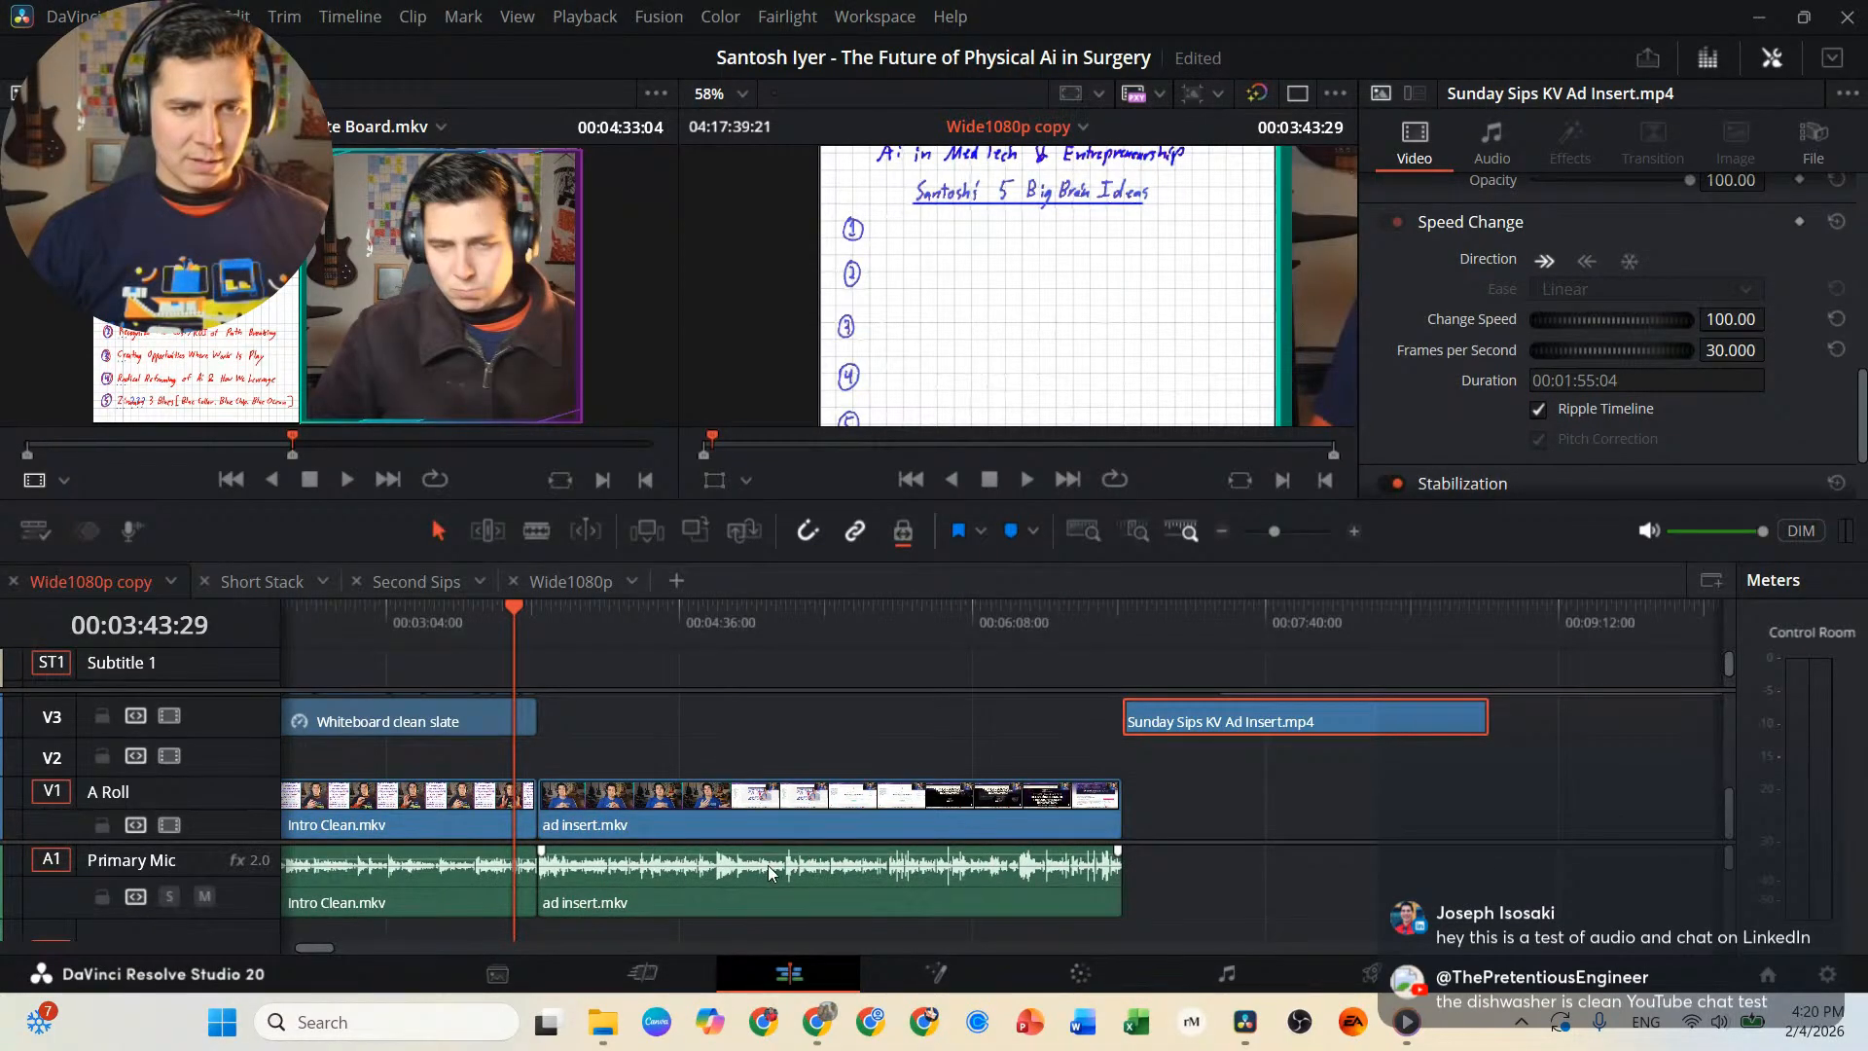
{"action": "left_click_drag", "start_coordinate": [781, 852], "coordinate": [787, 856]}
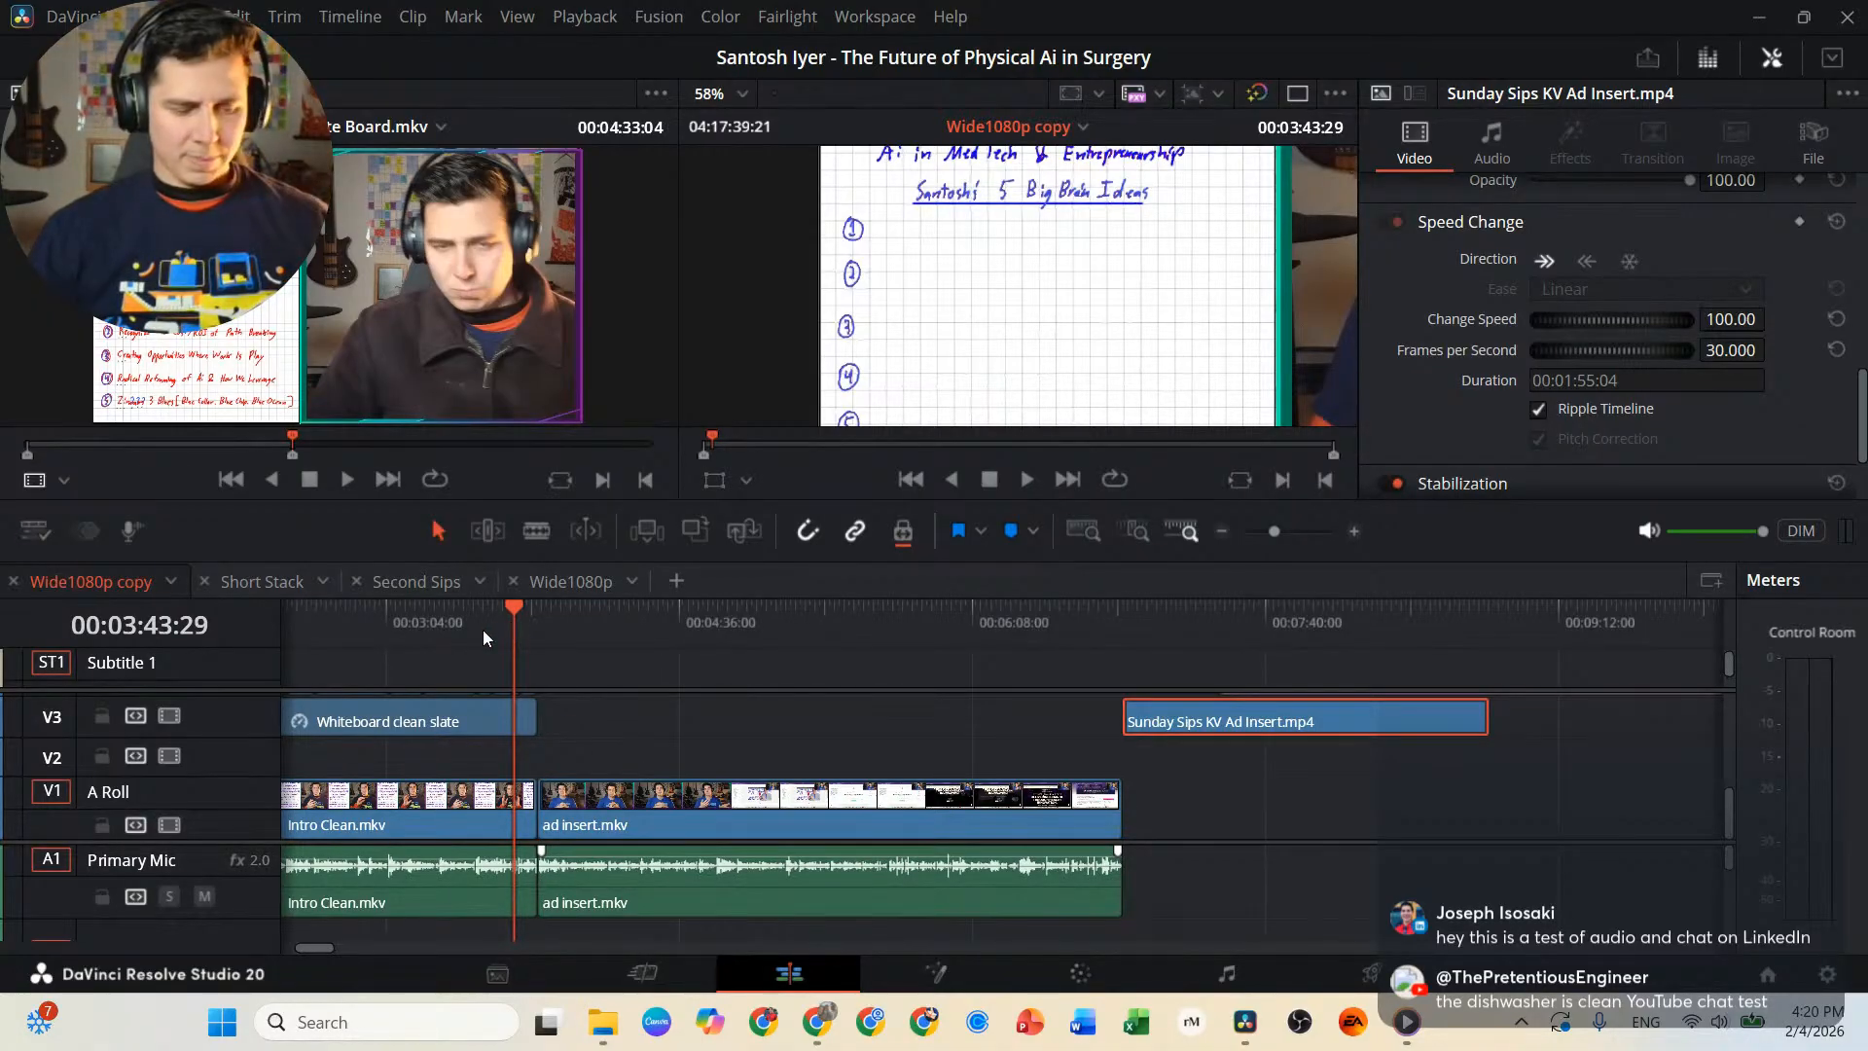
{"action": "key", "text": "ctrl+f"}
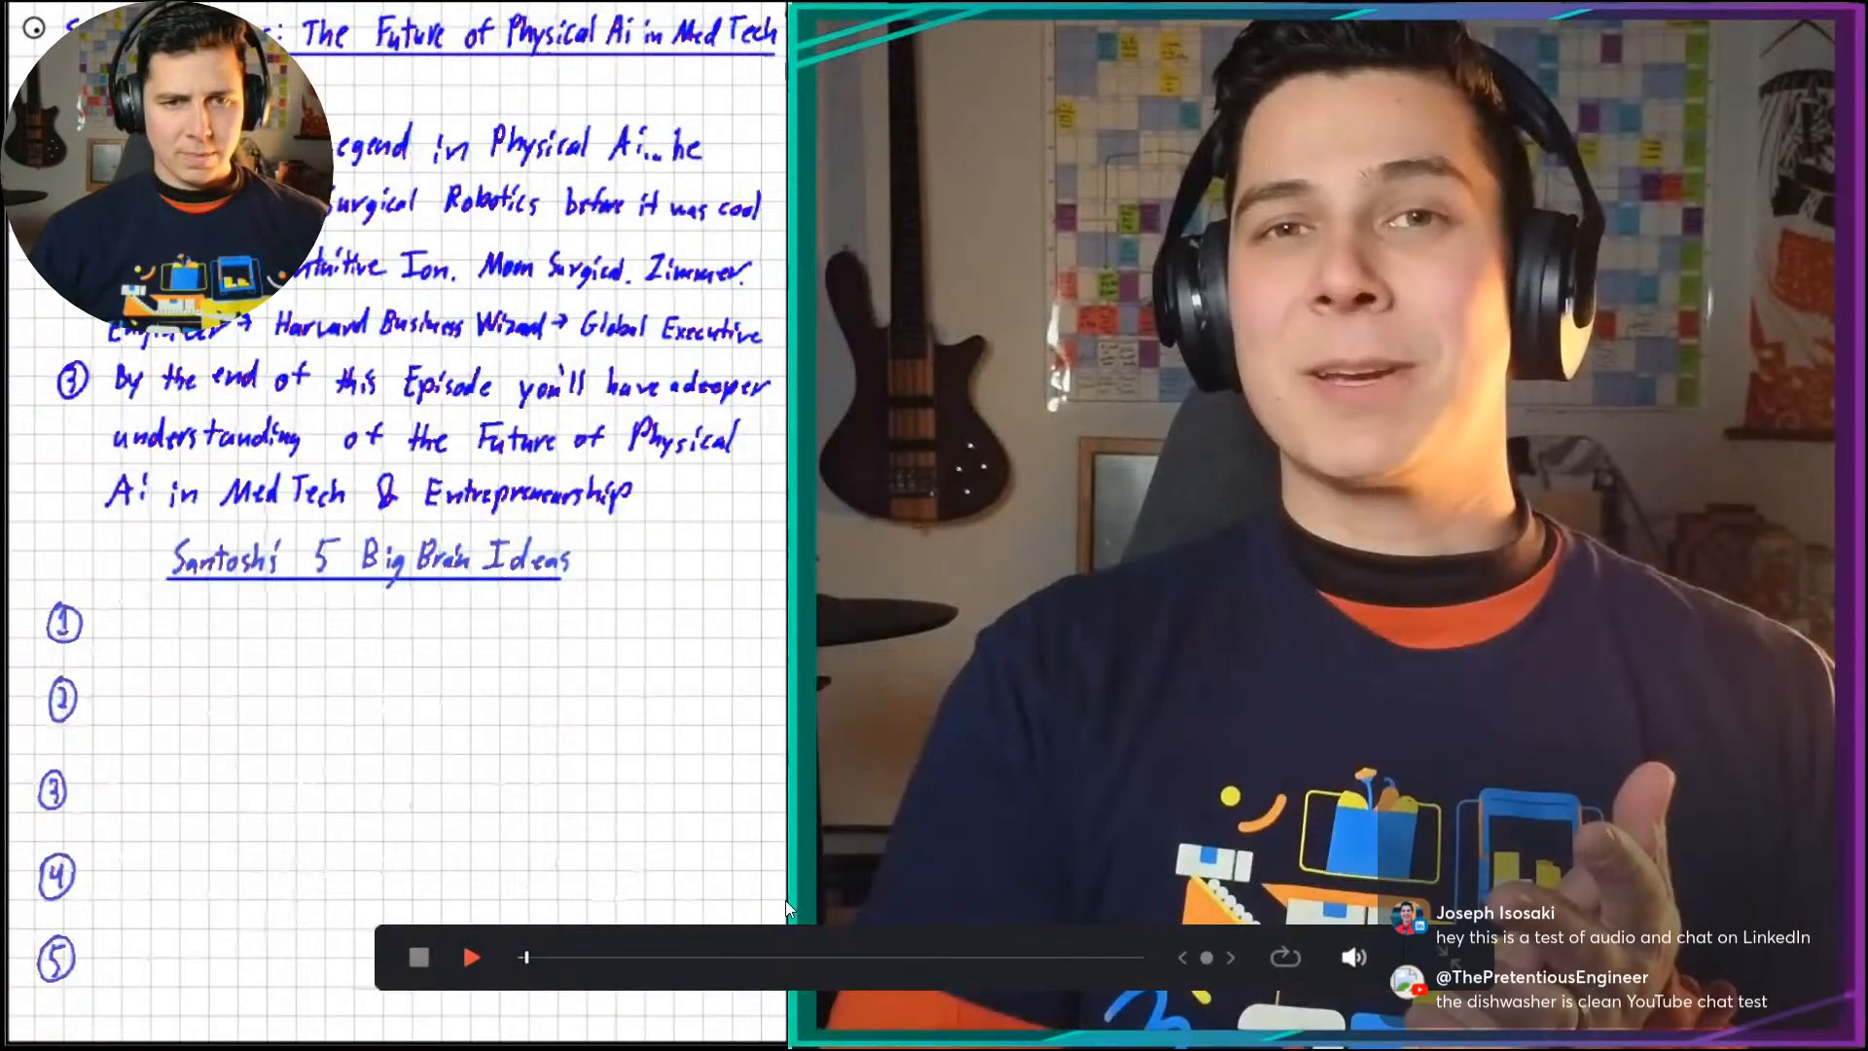
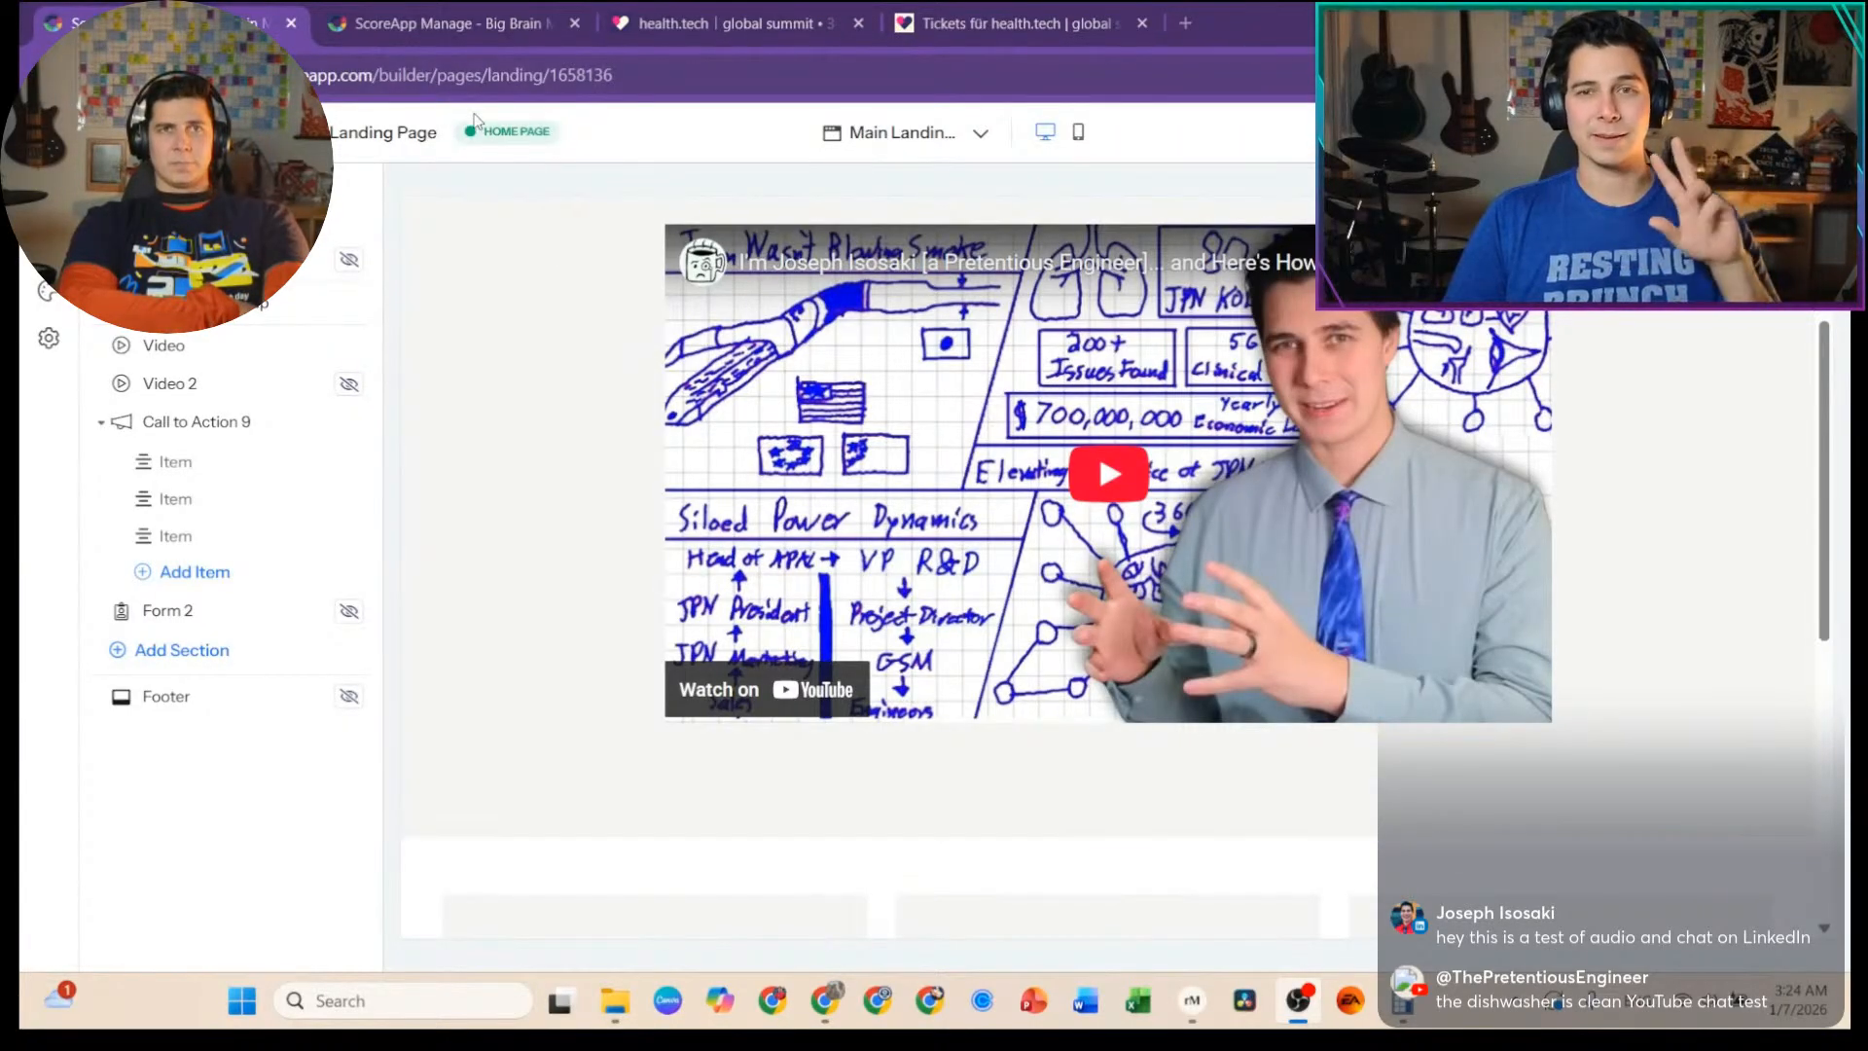
{"action": "scroll", "coordinate": [750, 847], "scroll_direction": "down", "scroll_amount": 6}
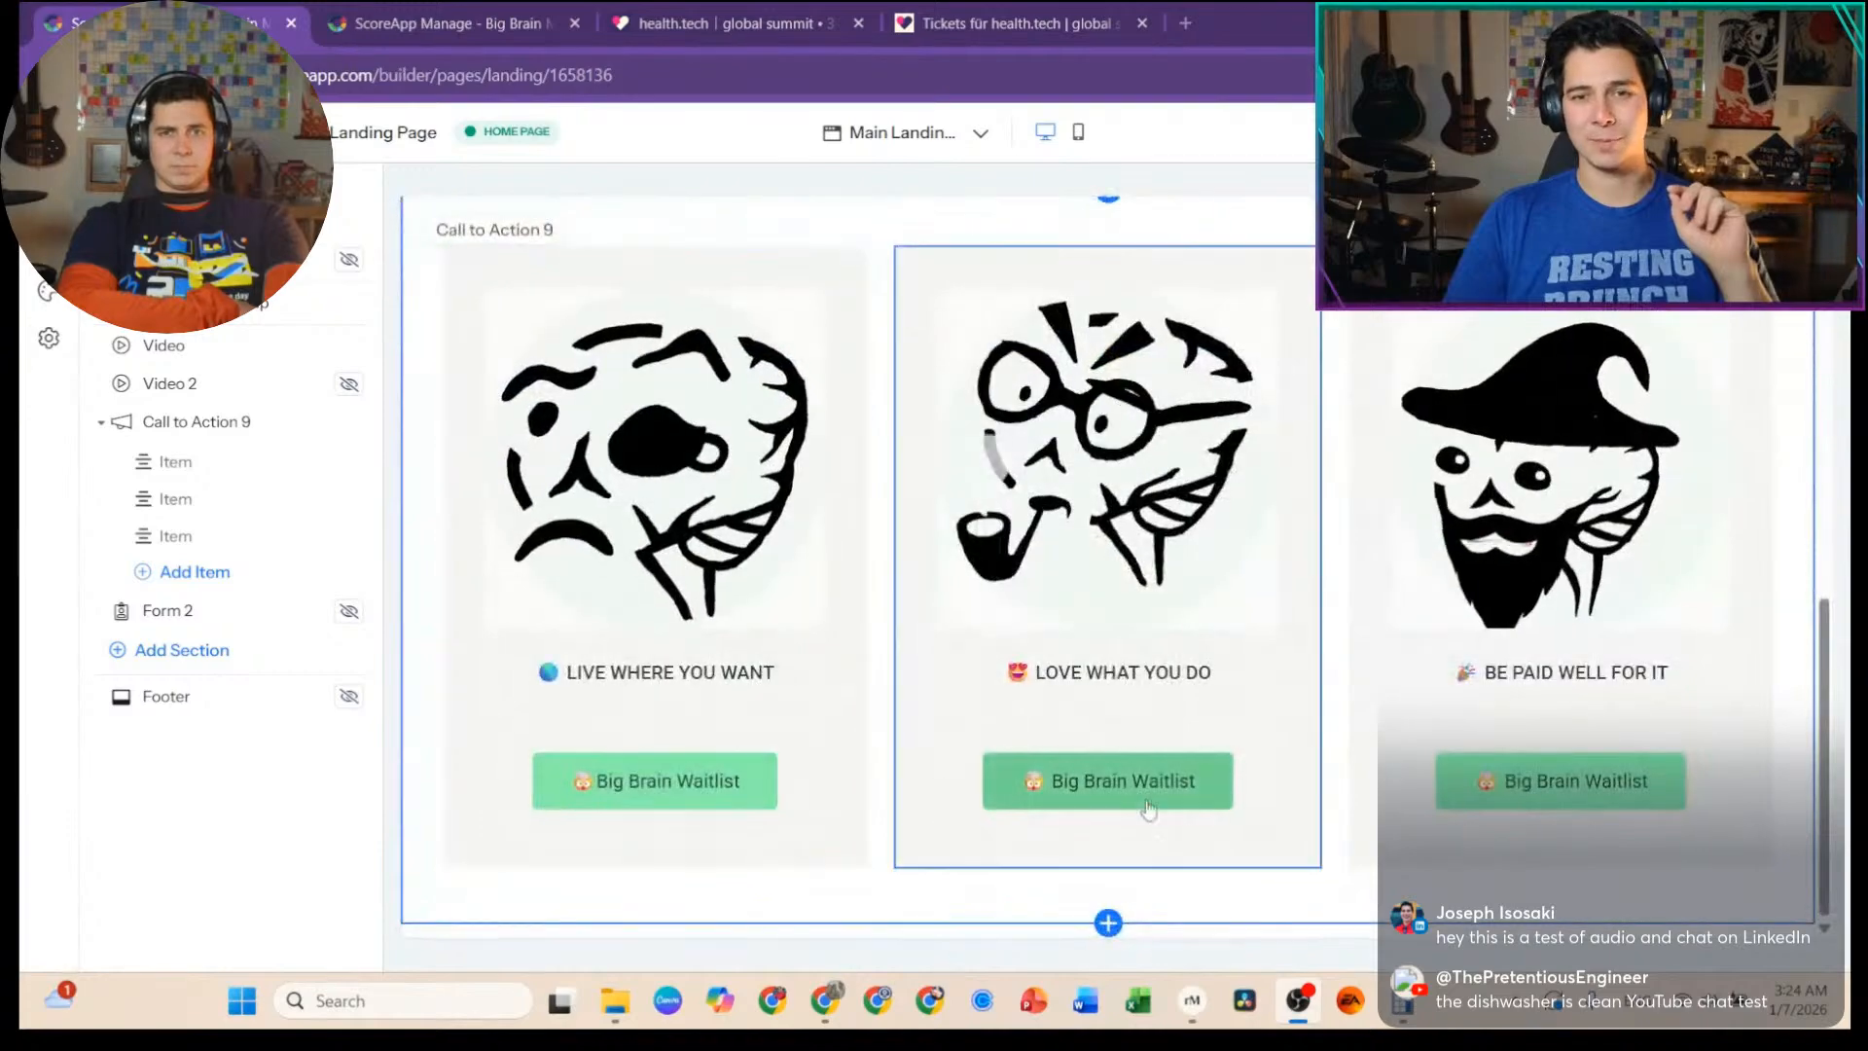
{"action": "left_click", "coordinate": [468, 24]}
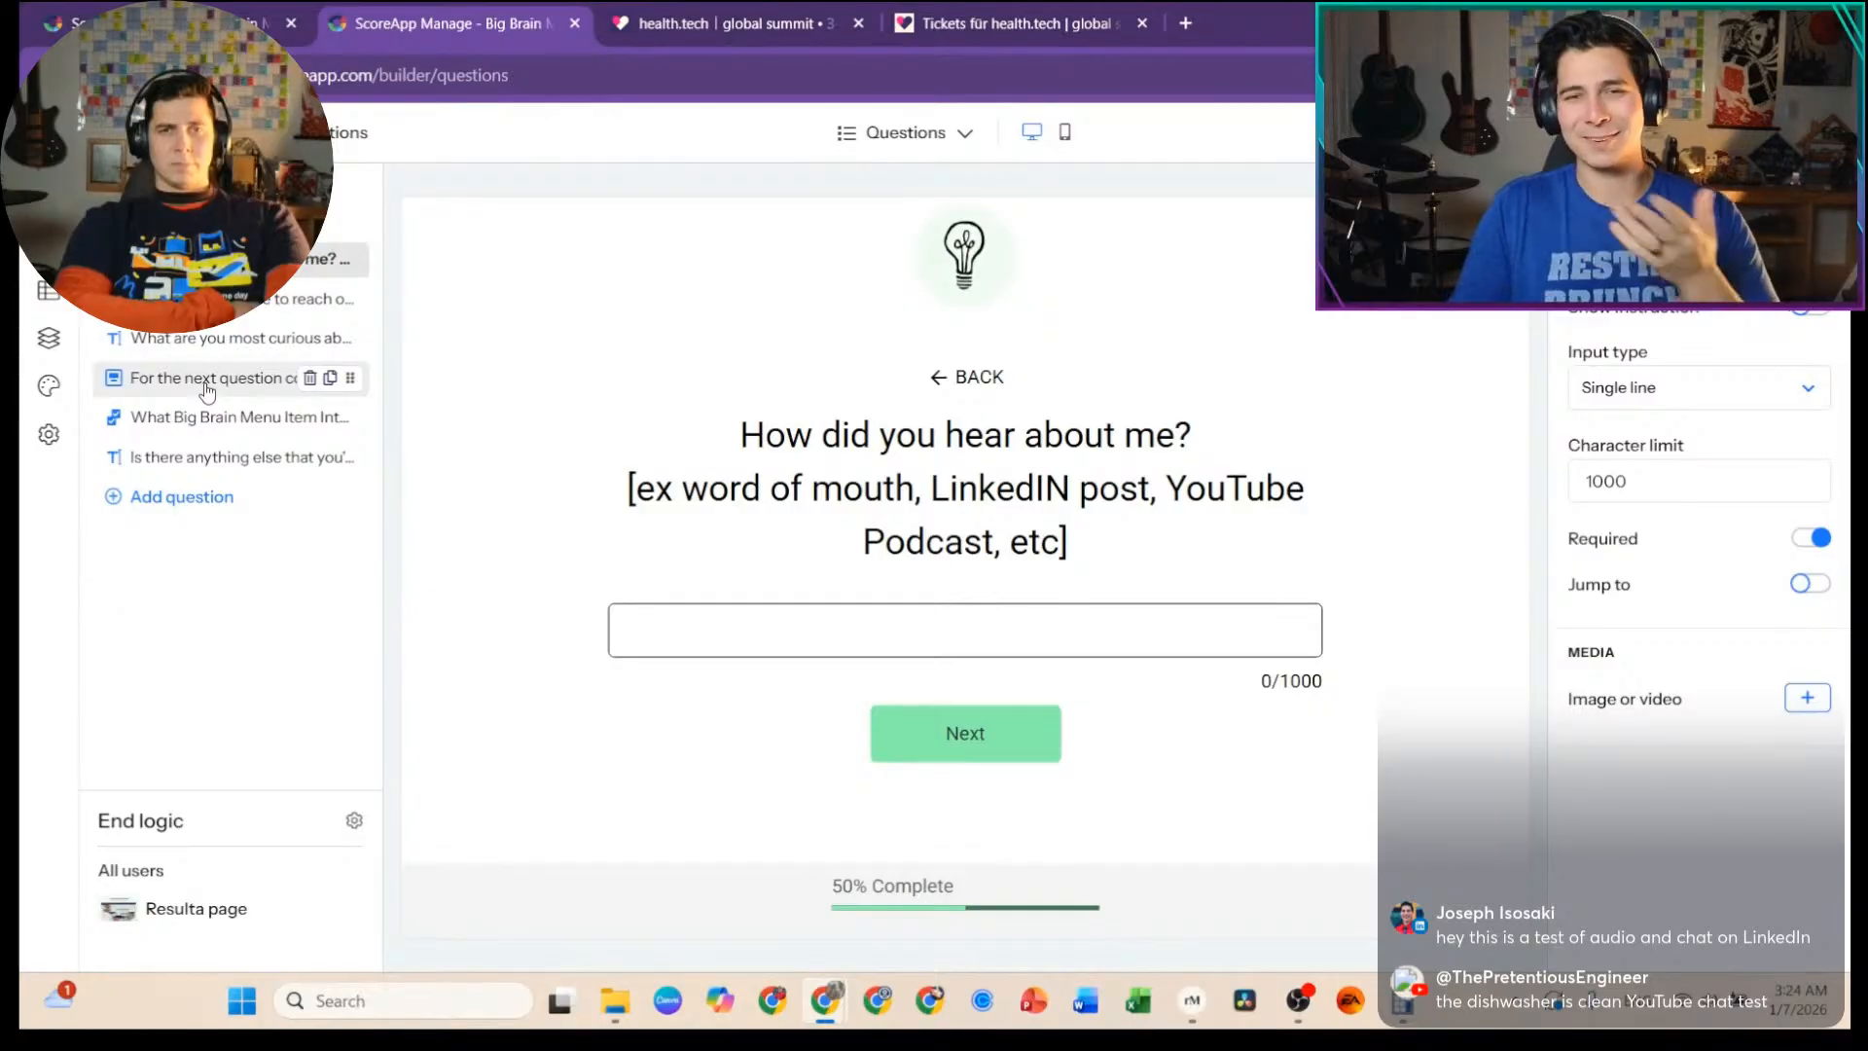
{"action": "left_click", "coordinate": [768, 23]}
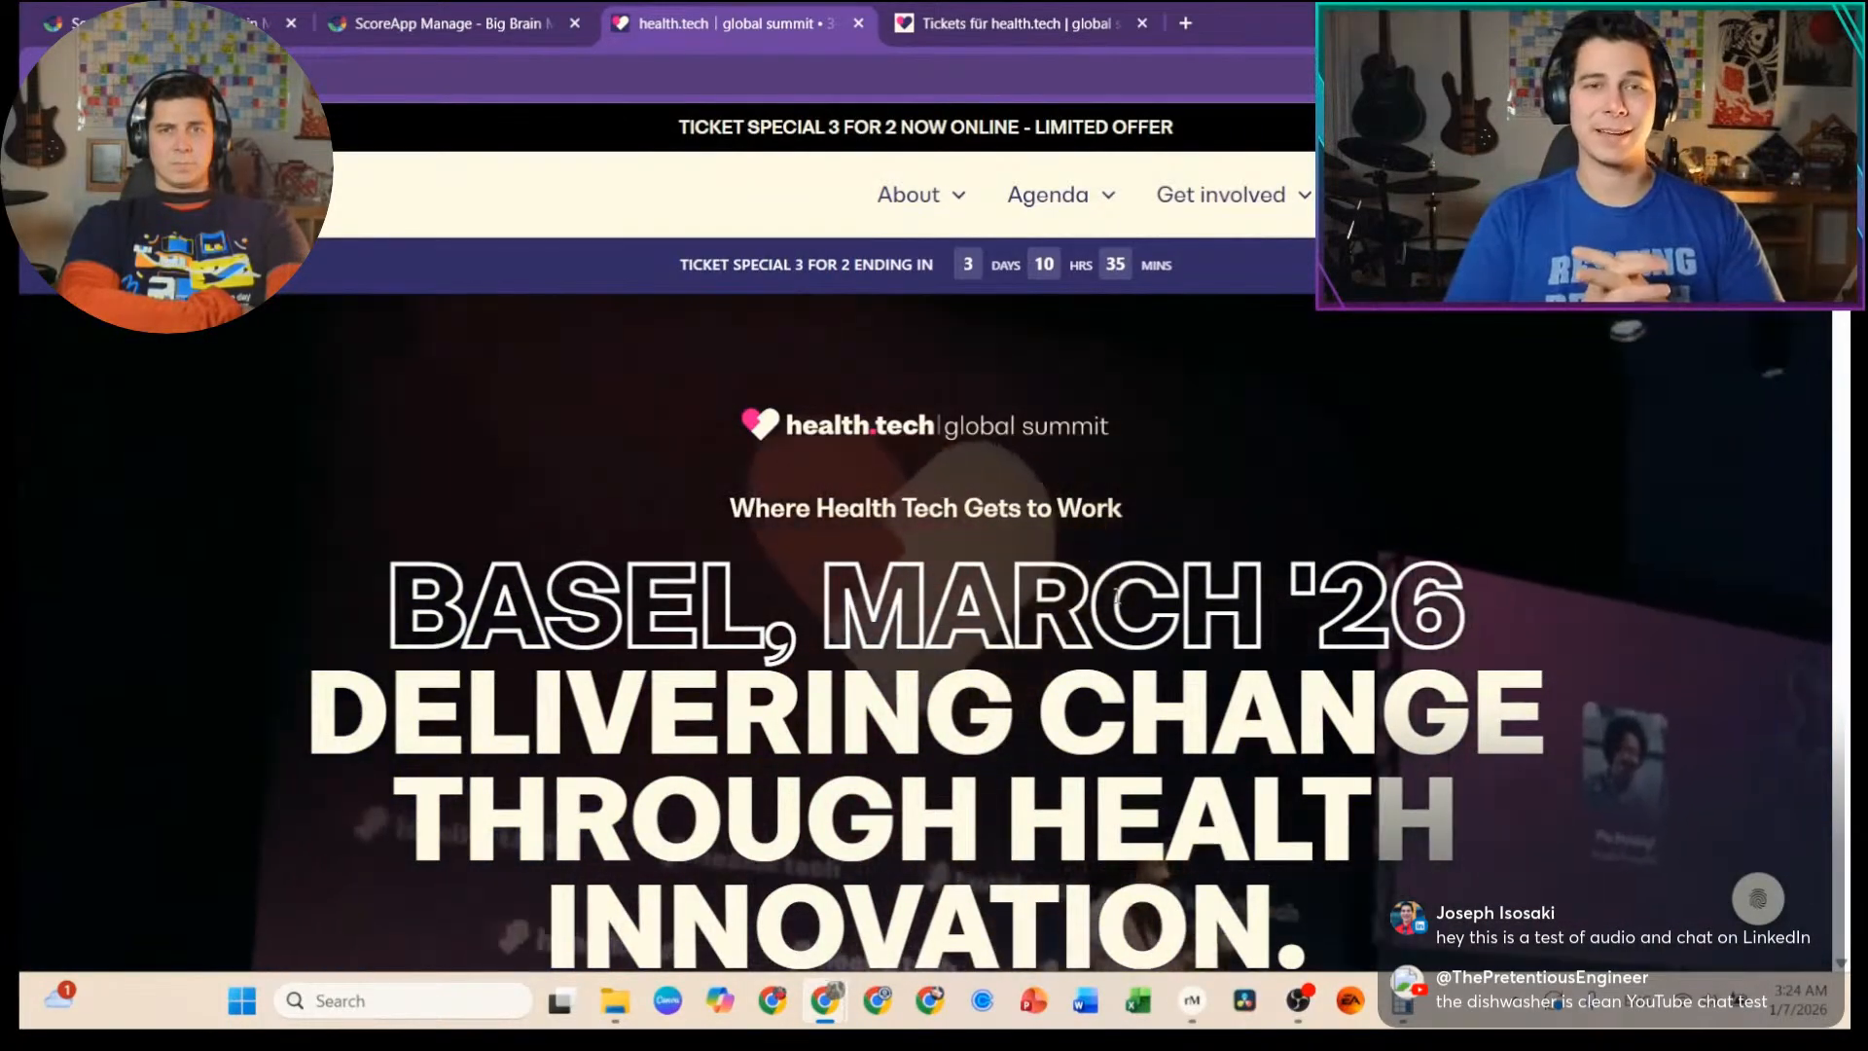
{"action": "scroll", "coordinate": [1076, 498], "scroll_direction": "down", "scroll_amount": 5}
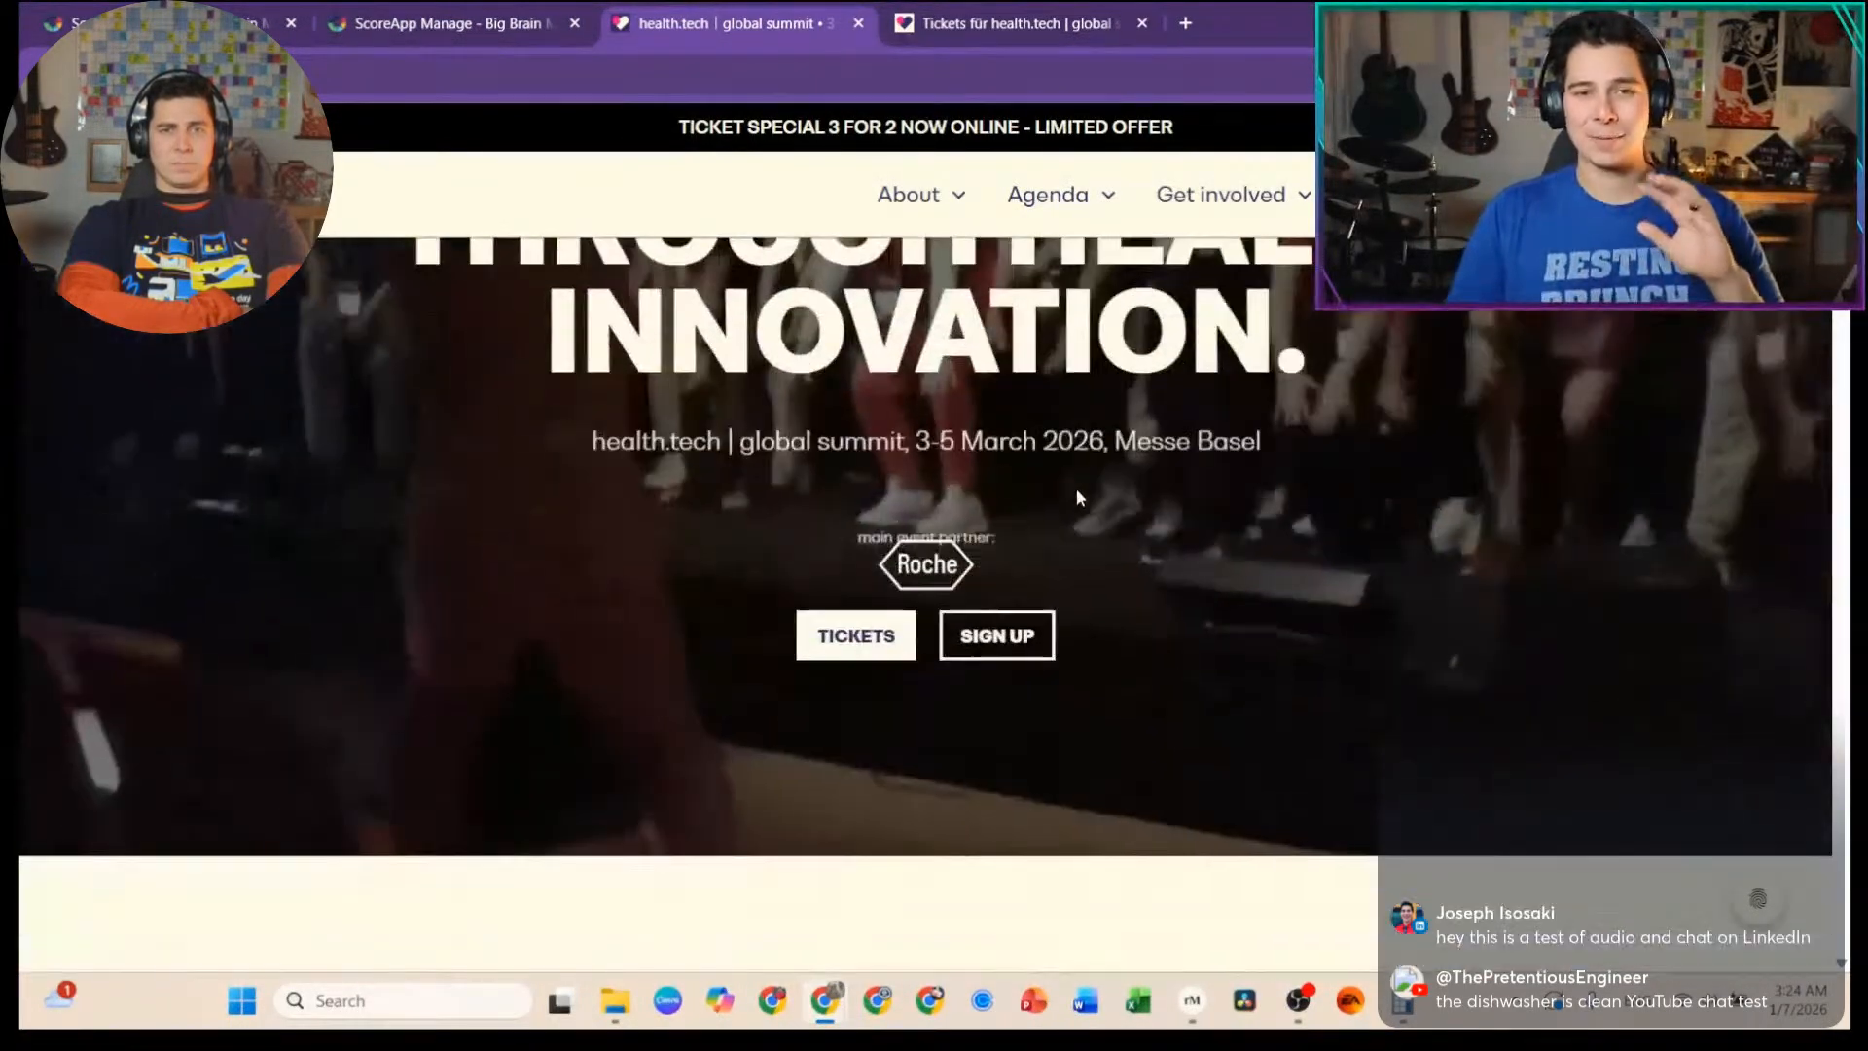
{"action": "scroll", "coordinate": [1030, 500], "scroll_direction": "down", "scroll_amount": 1}
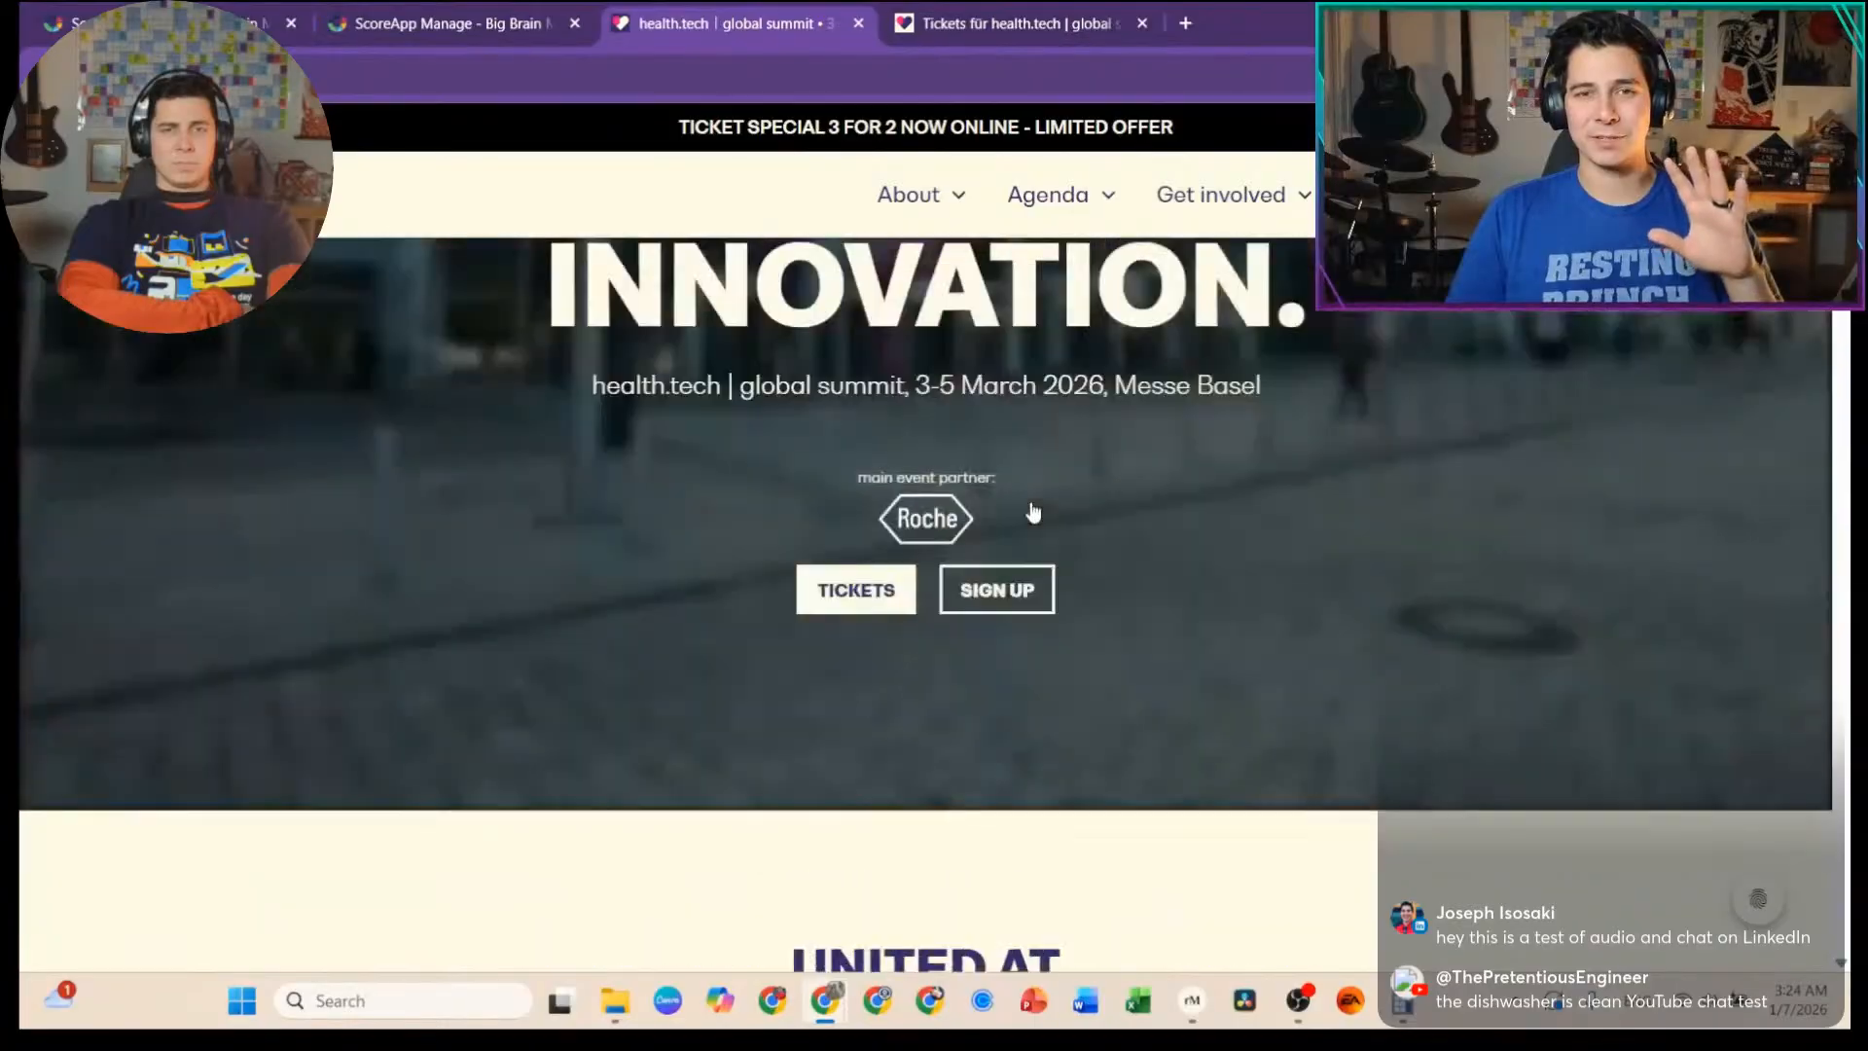
{"action": "scroll", "coordinate": [1033, 513], "scroll_direction": "up", "scroll_amount": 2}
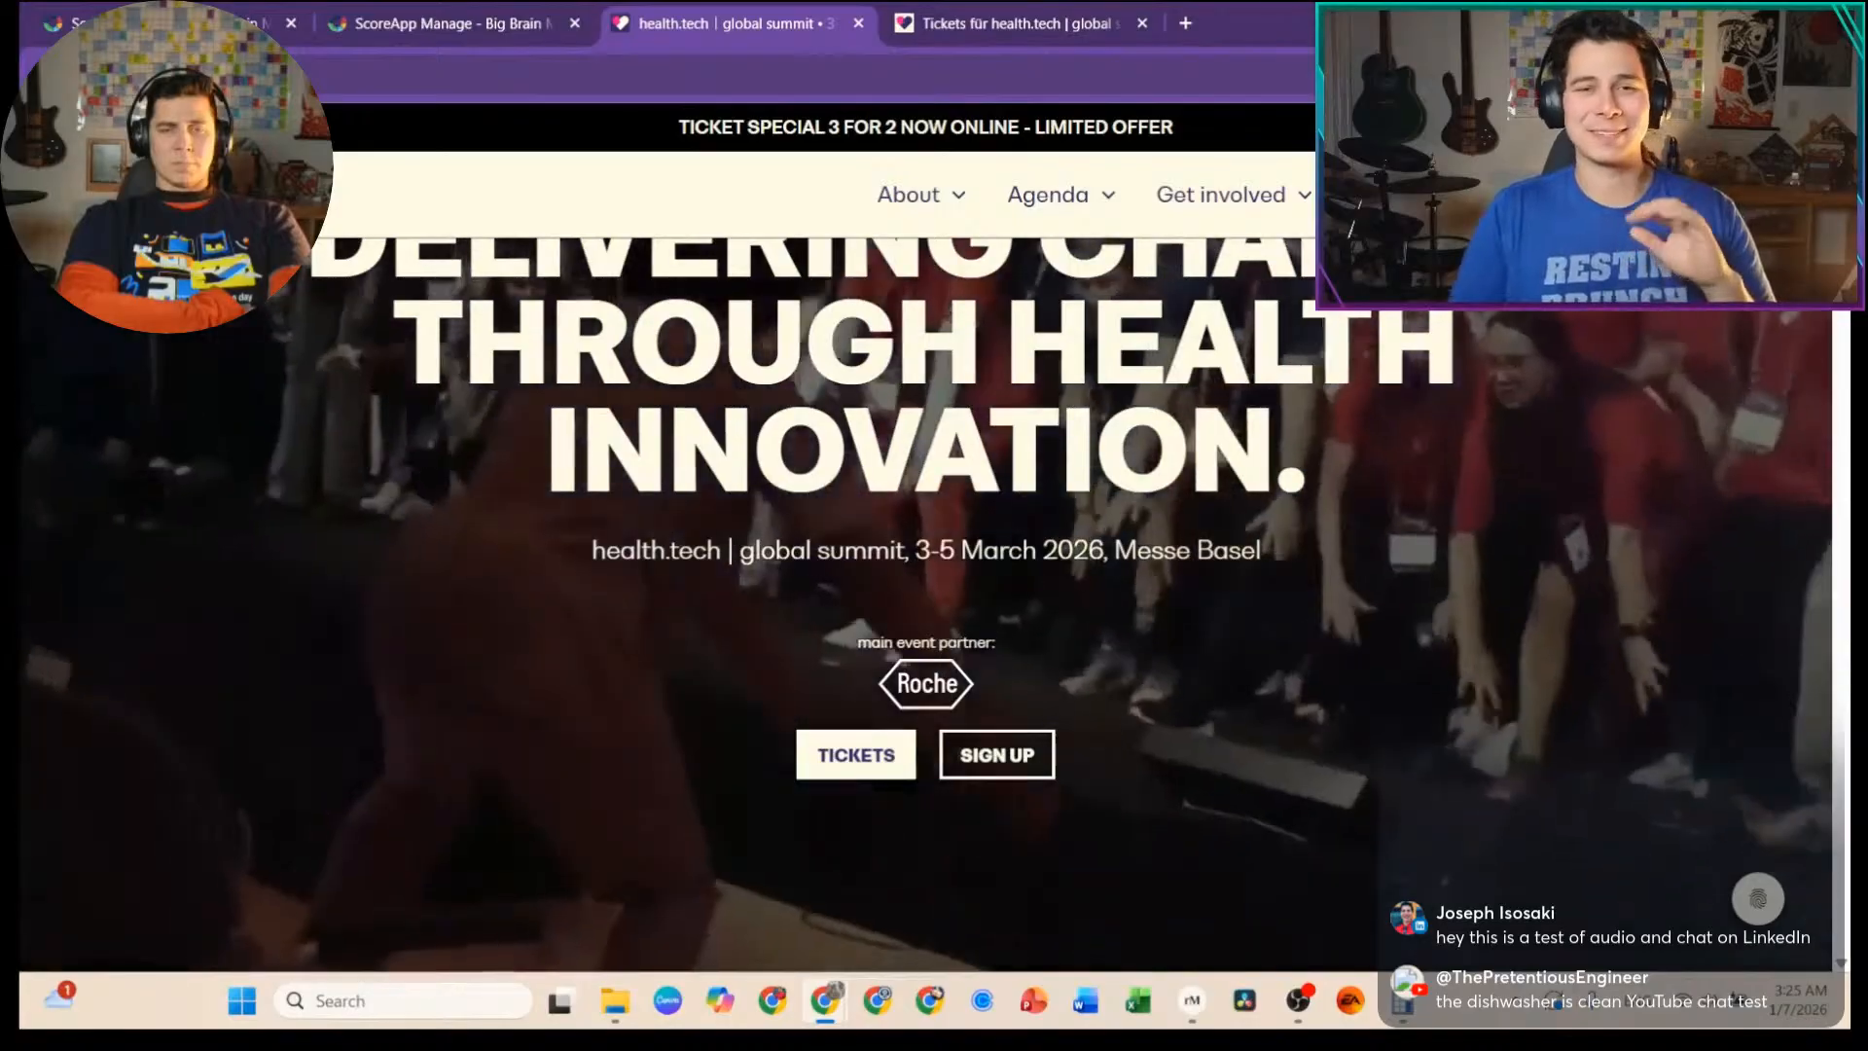
{"action": "scroll", "coordinate": [527, 581], "scroll_direction": "down", "scroll_amount": 10}
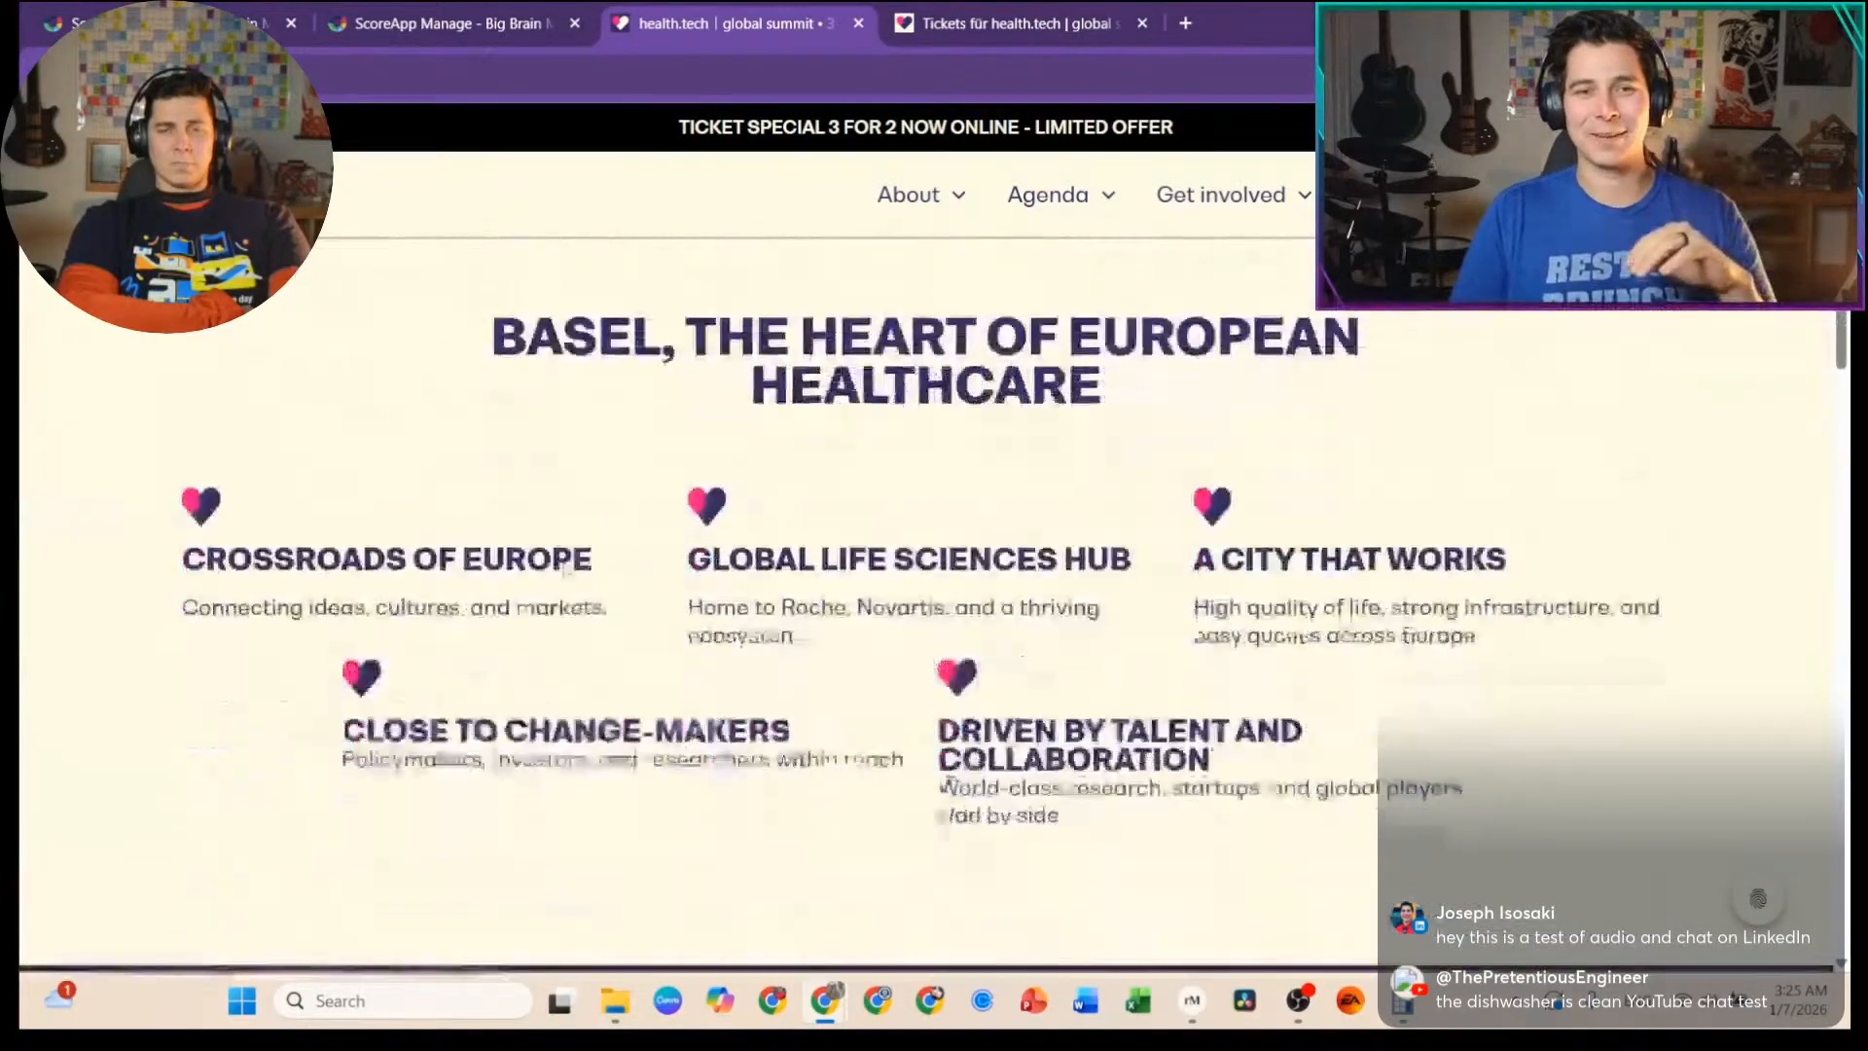
{"action": "scroll", "coordinate": [570, 567], "scroll_direction": "down", "scroll_amount": 5}
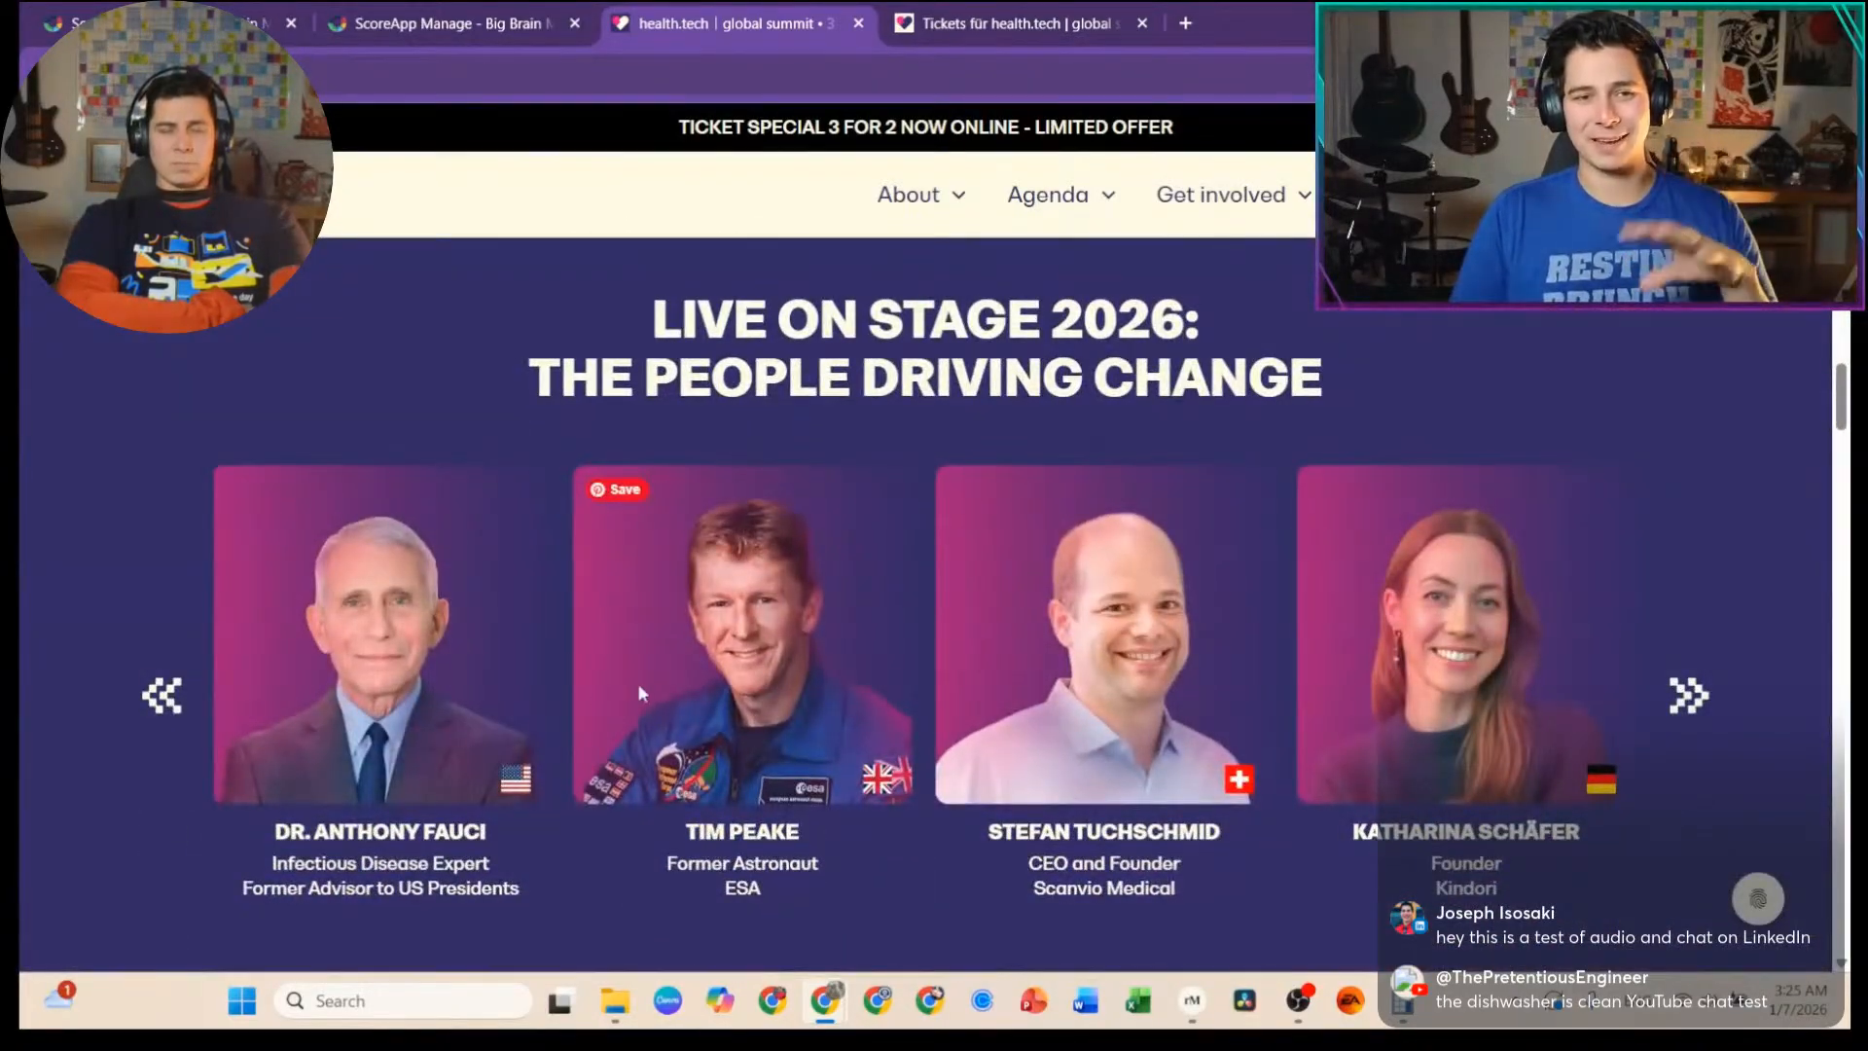
{"action": "left_click", "coordinate": [1693, 711]}
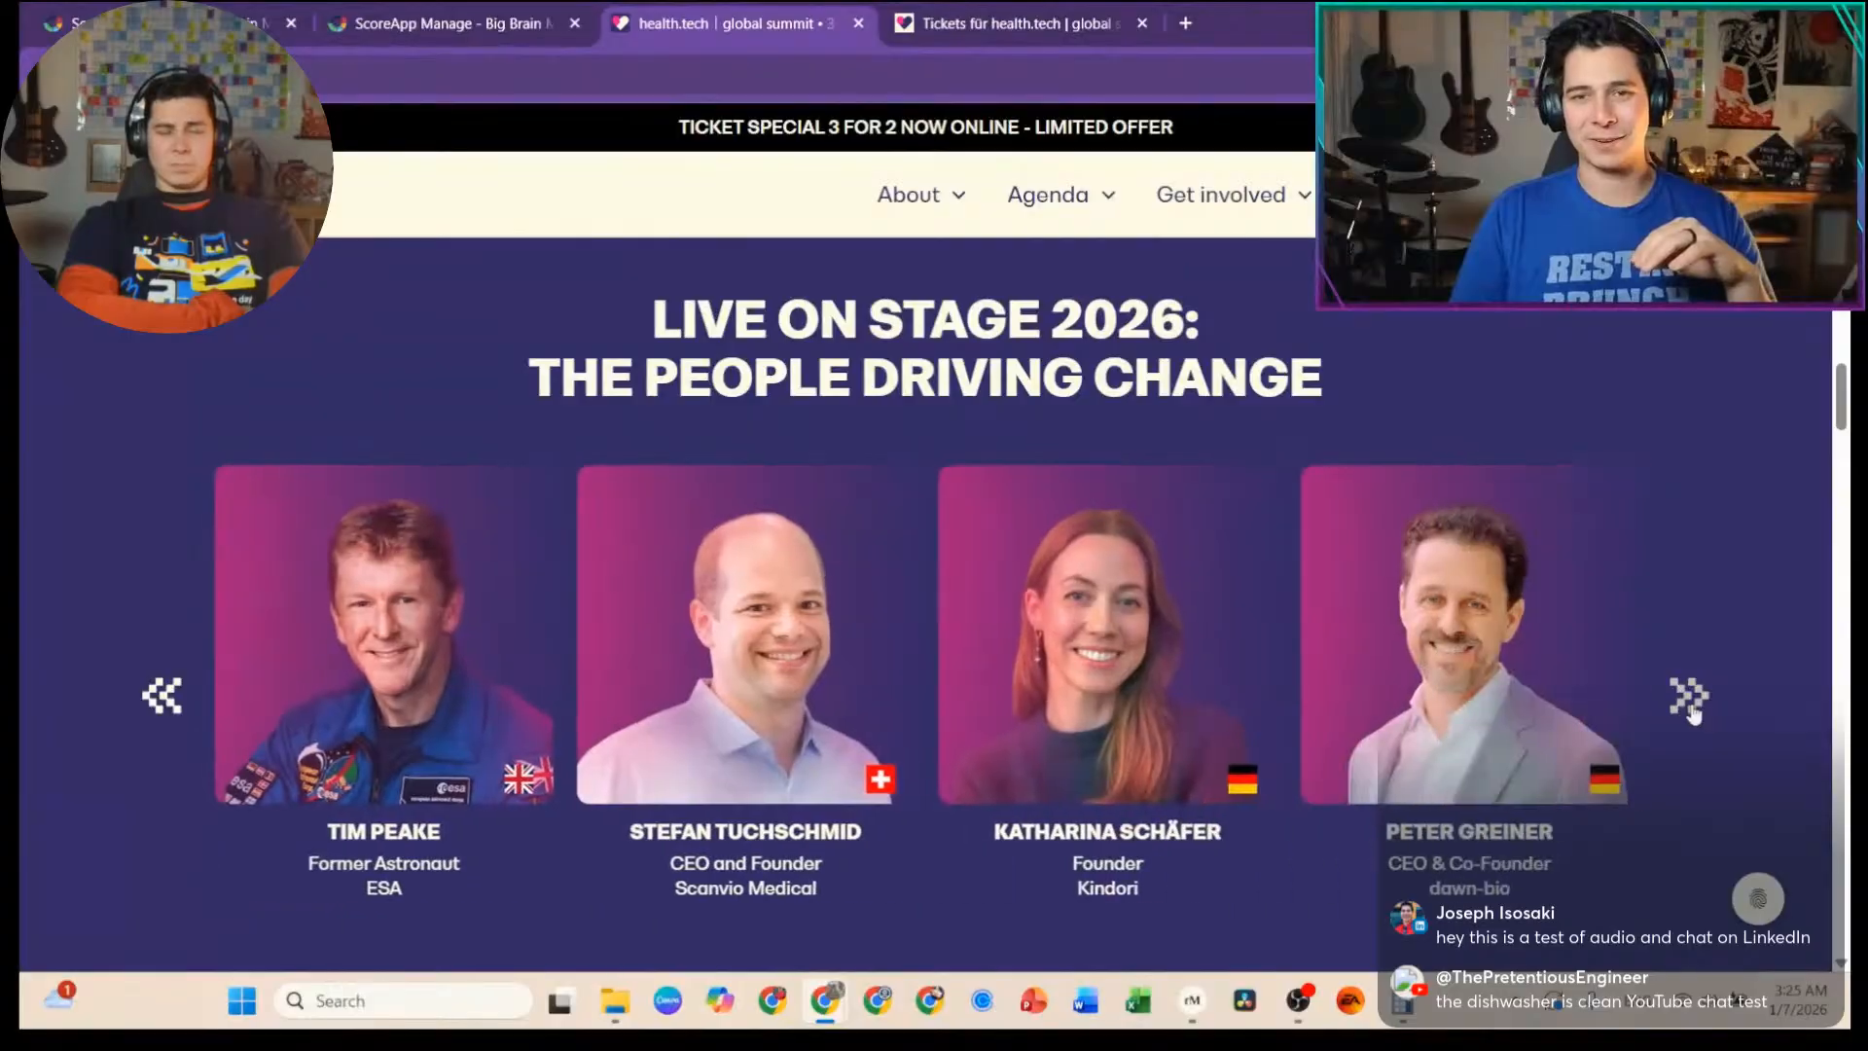
{"action": "left_click", "coordinate": [1693, 711]}
{"action": "left_click", "coordinate": [1694, 712]}
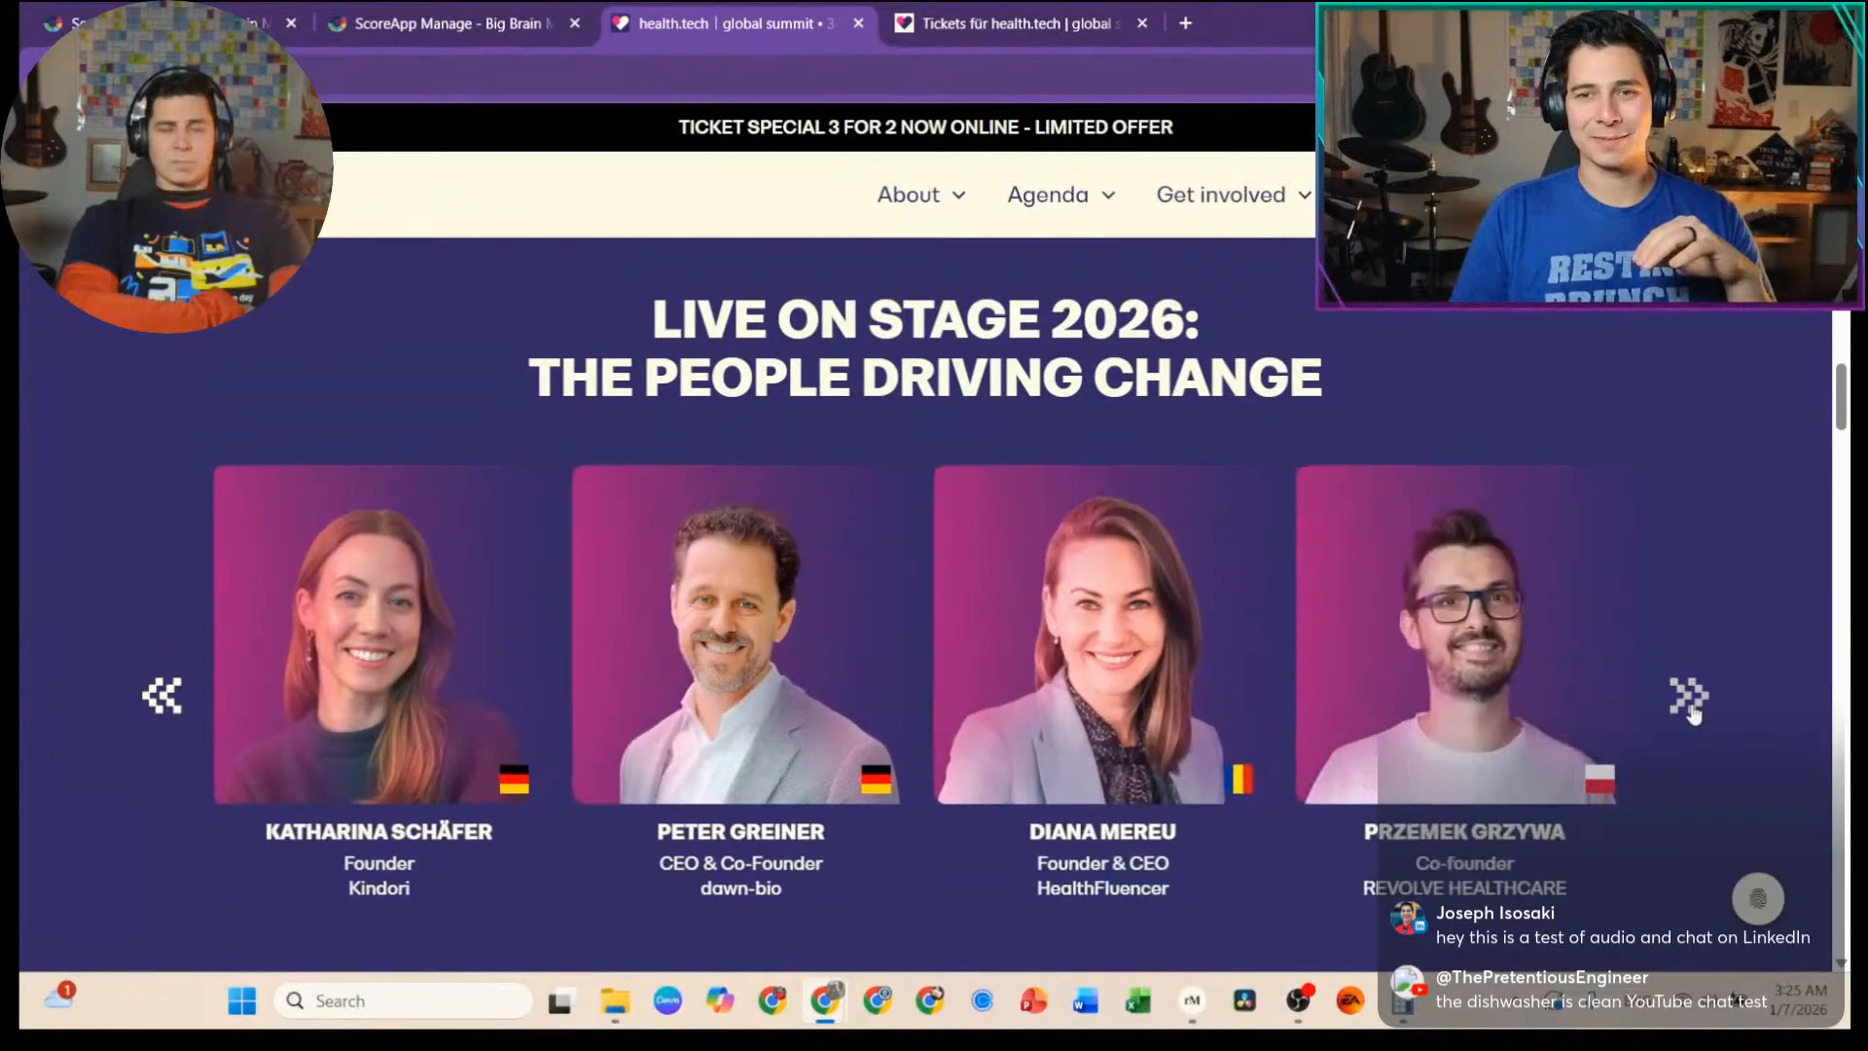
{"action": "left_click", "coordinate": [1694, 711]}
{"action": "left_click", "coordinate": [1694, 712]}
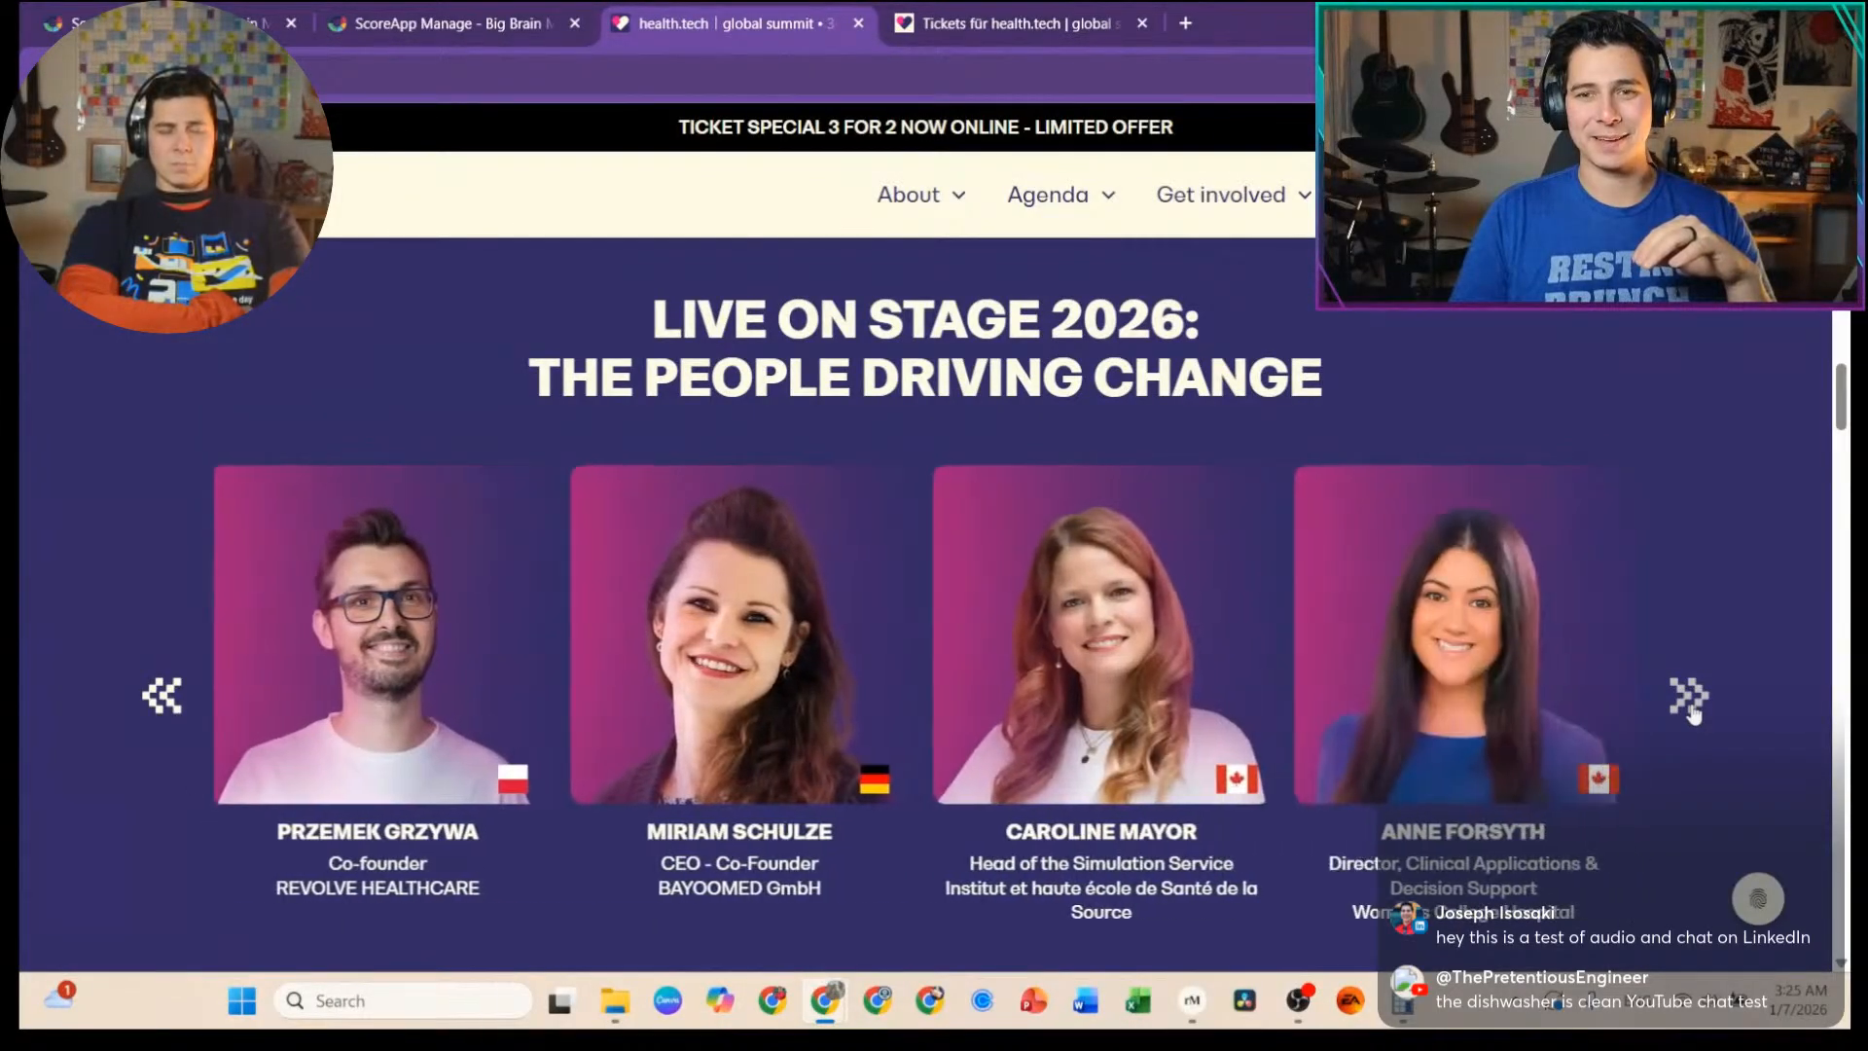
{"action": "left_click", "coordinate": [1694, 711]}
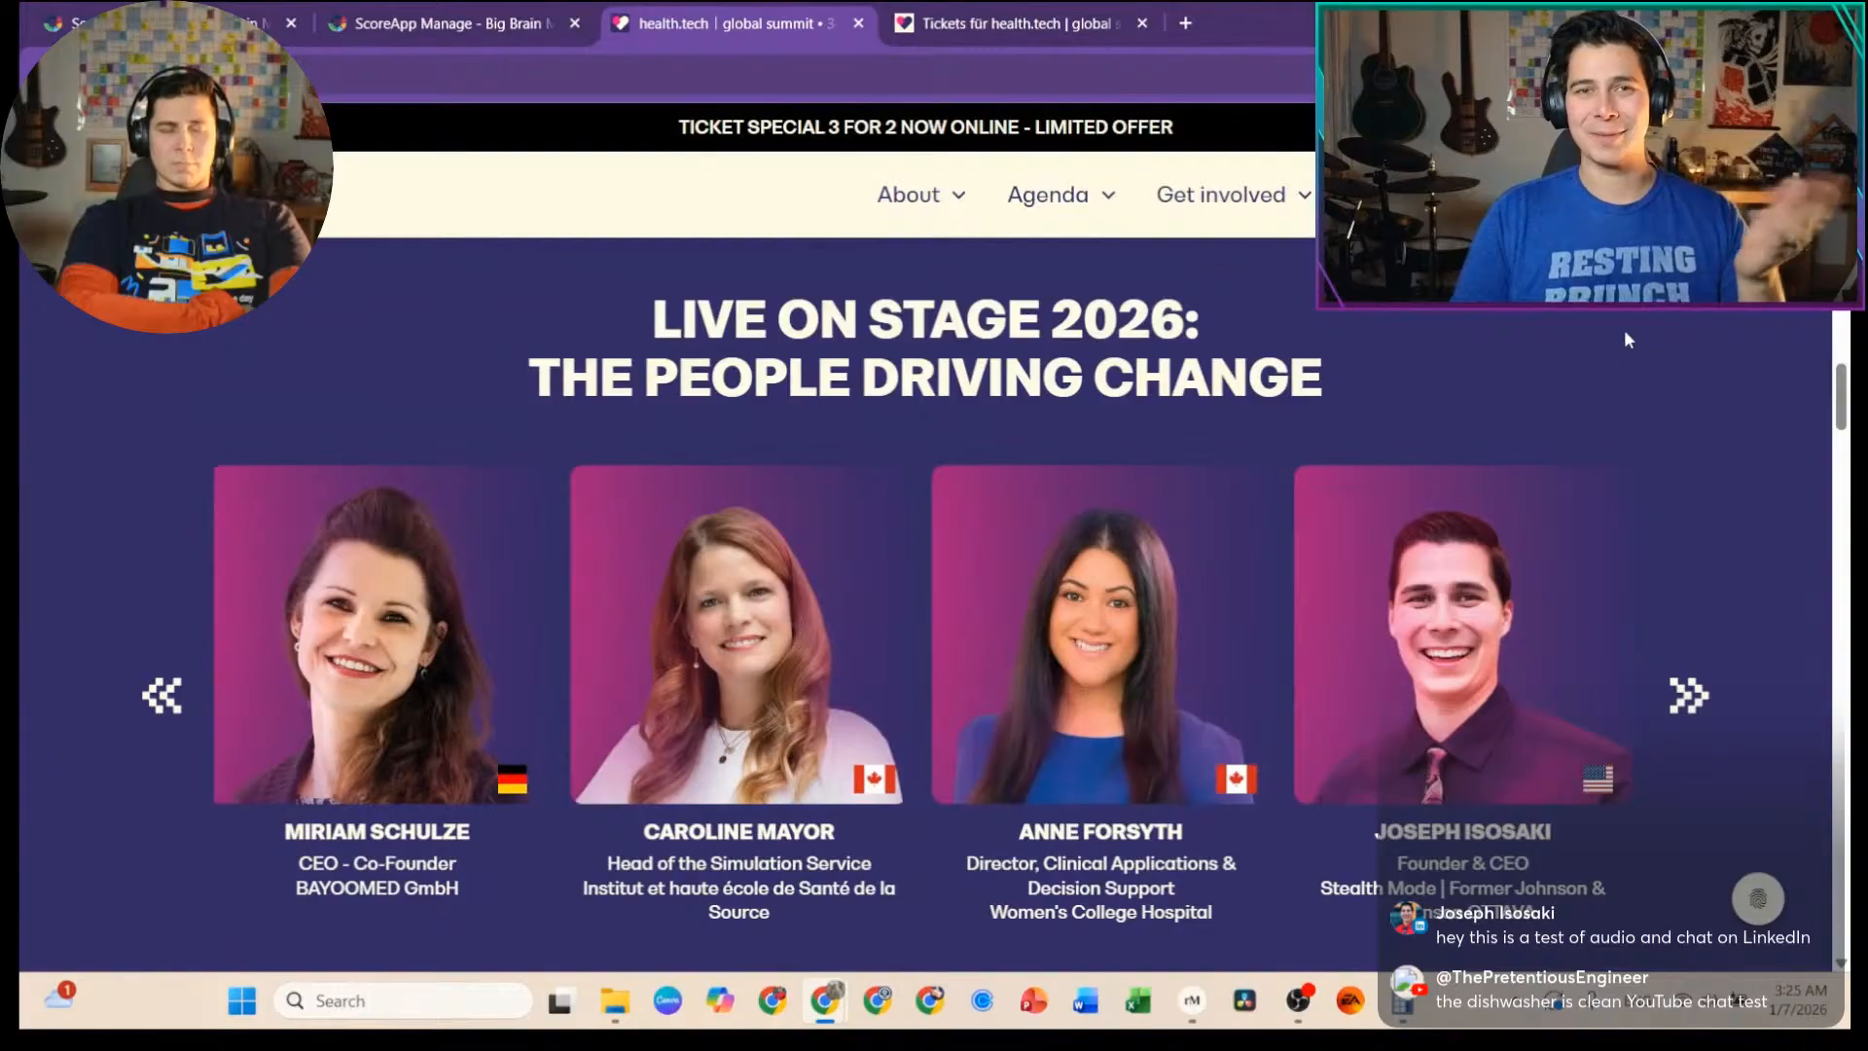
{"action": "mouse_move", "coordinate": [943, 224]}
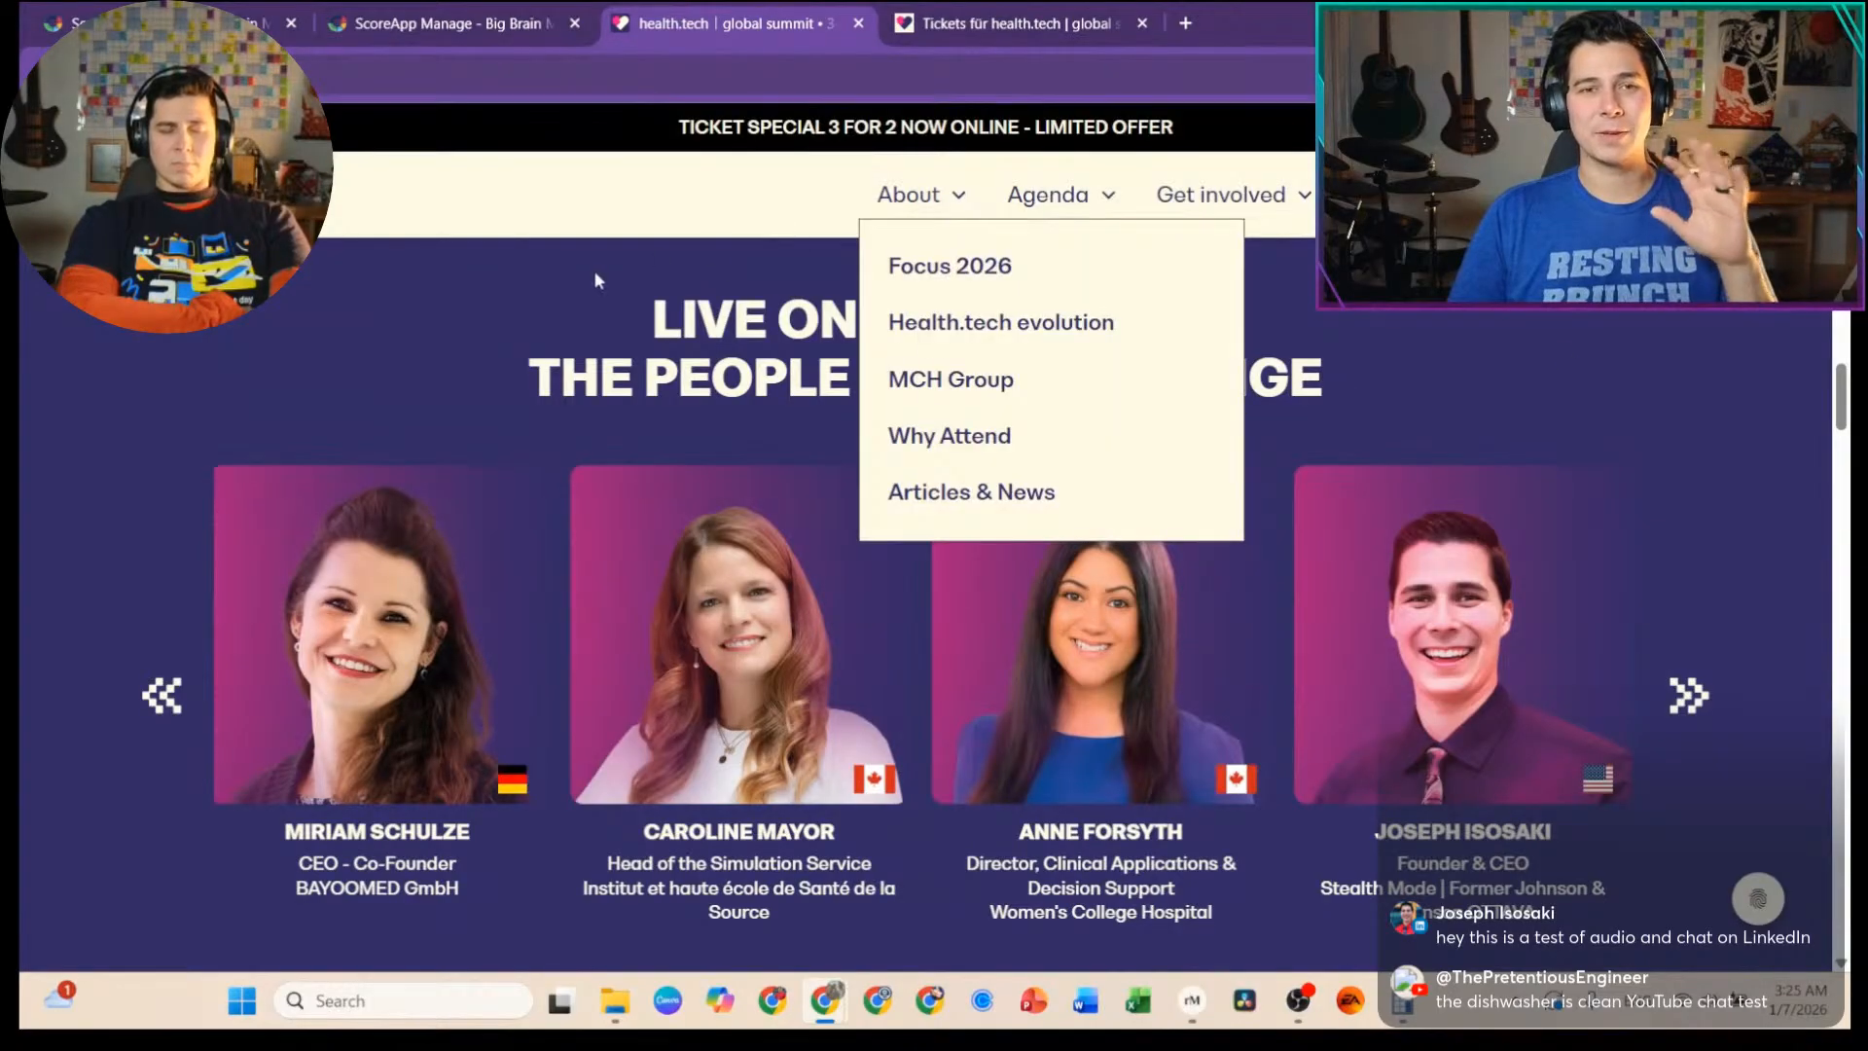
{"action": "scroll", "coordinate": [1065, 418], "scroll_direction": "down", "scroll_amount": 5}
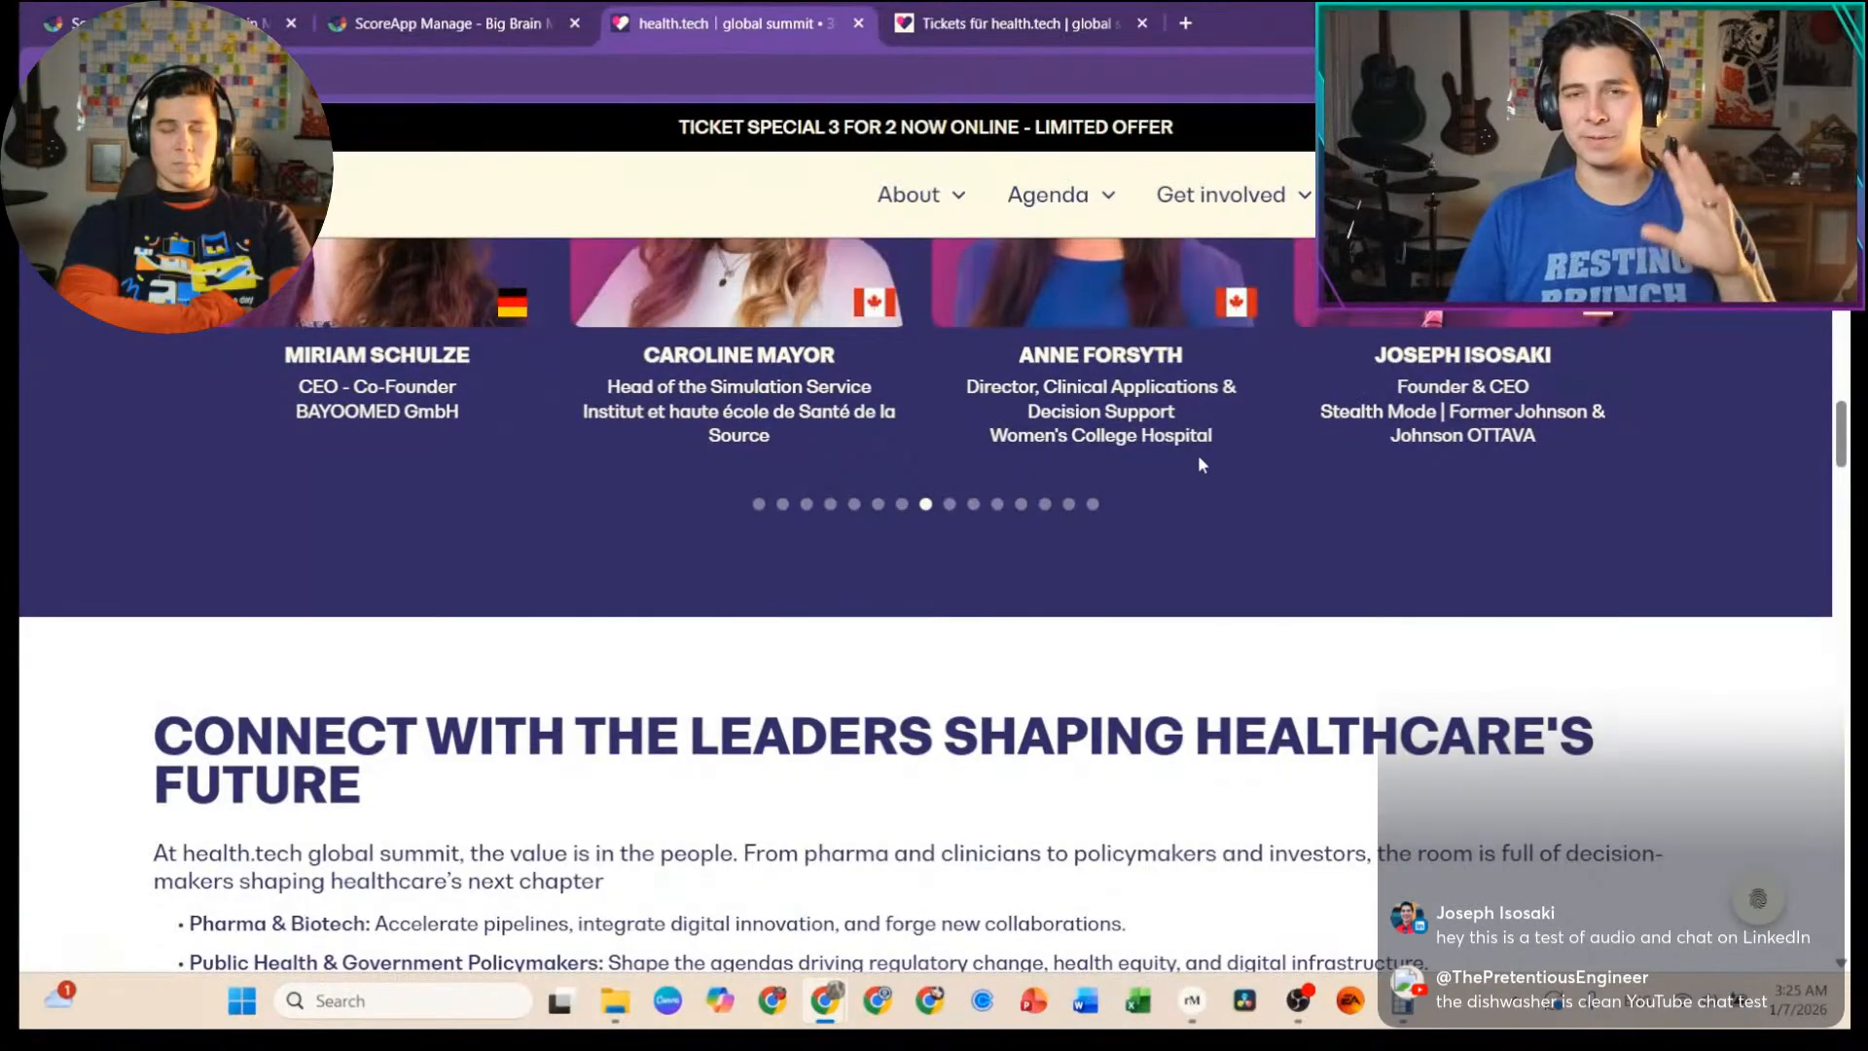
{"action": "scroll", "coordinate": [1117, 452], "scroll_direction": "up", "scroll_amount": 7}
{"action": "scroll", "coordinate": [1117, 452], "scroll_direction": "up", "scroll_amount": 15}
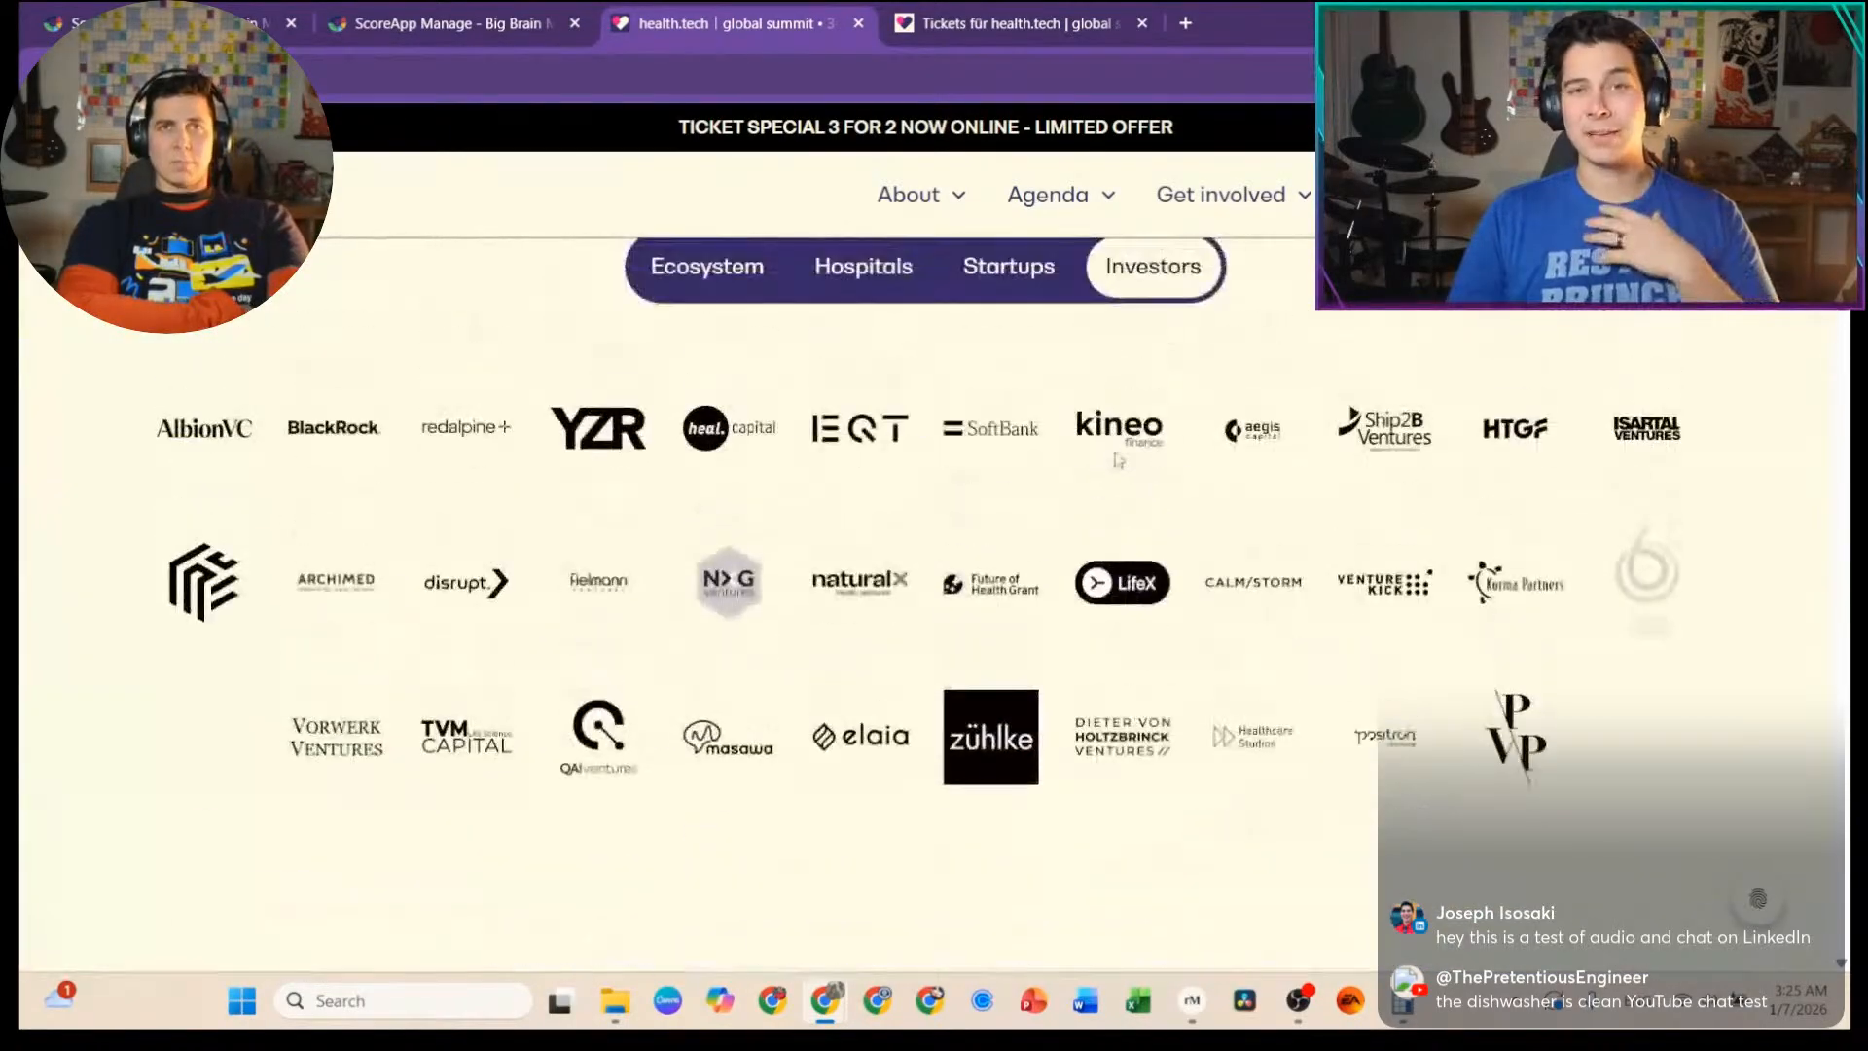
{"action": "scroll", "coordinate": [1115, 453], "scroll_direction": "up", "scroll_amount": 5}
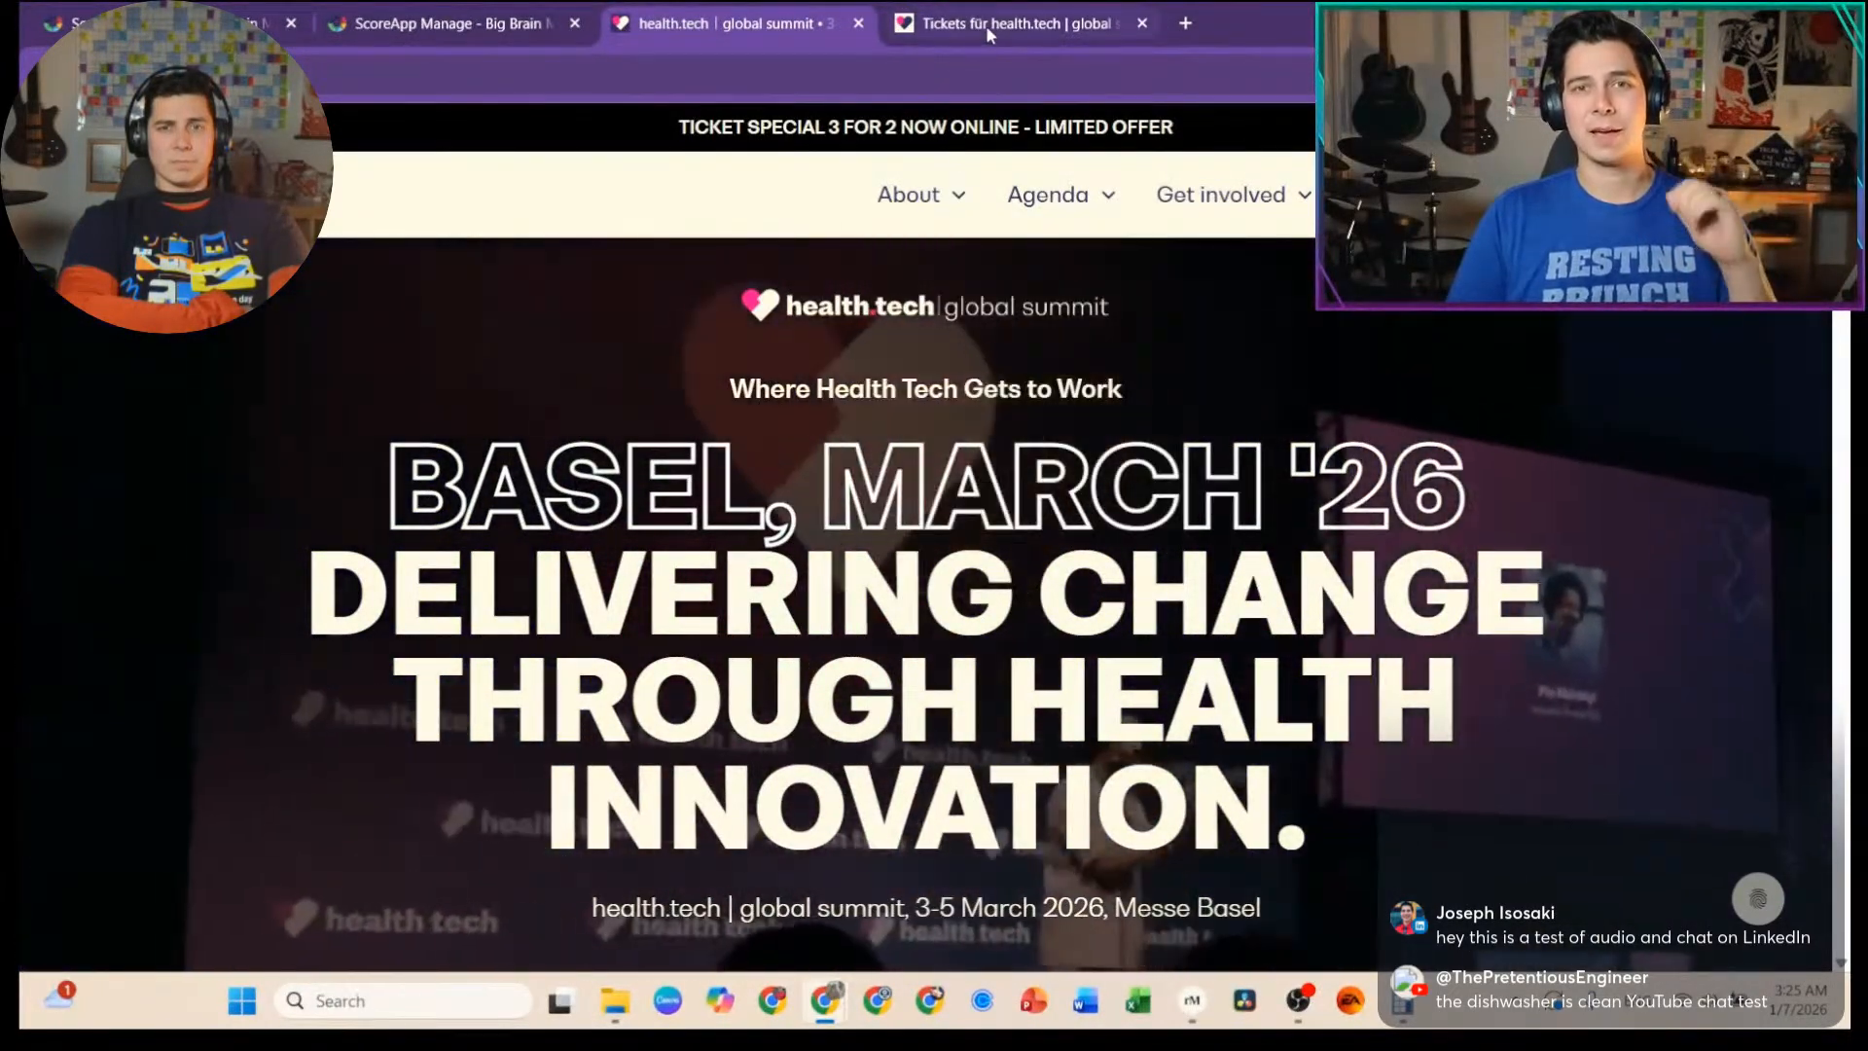
{"action": "left_click", "coordinate": [987, 29]}
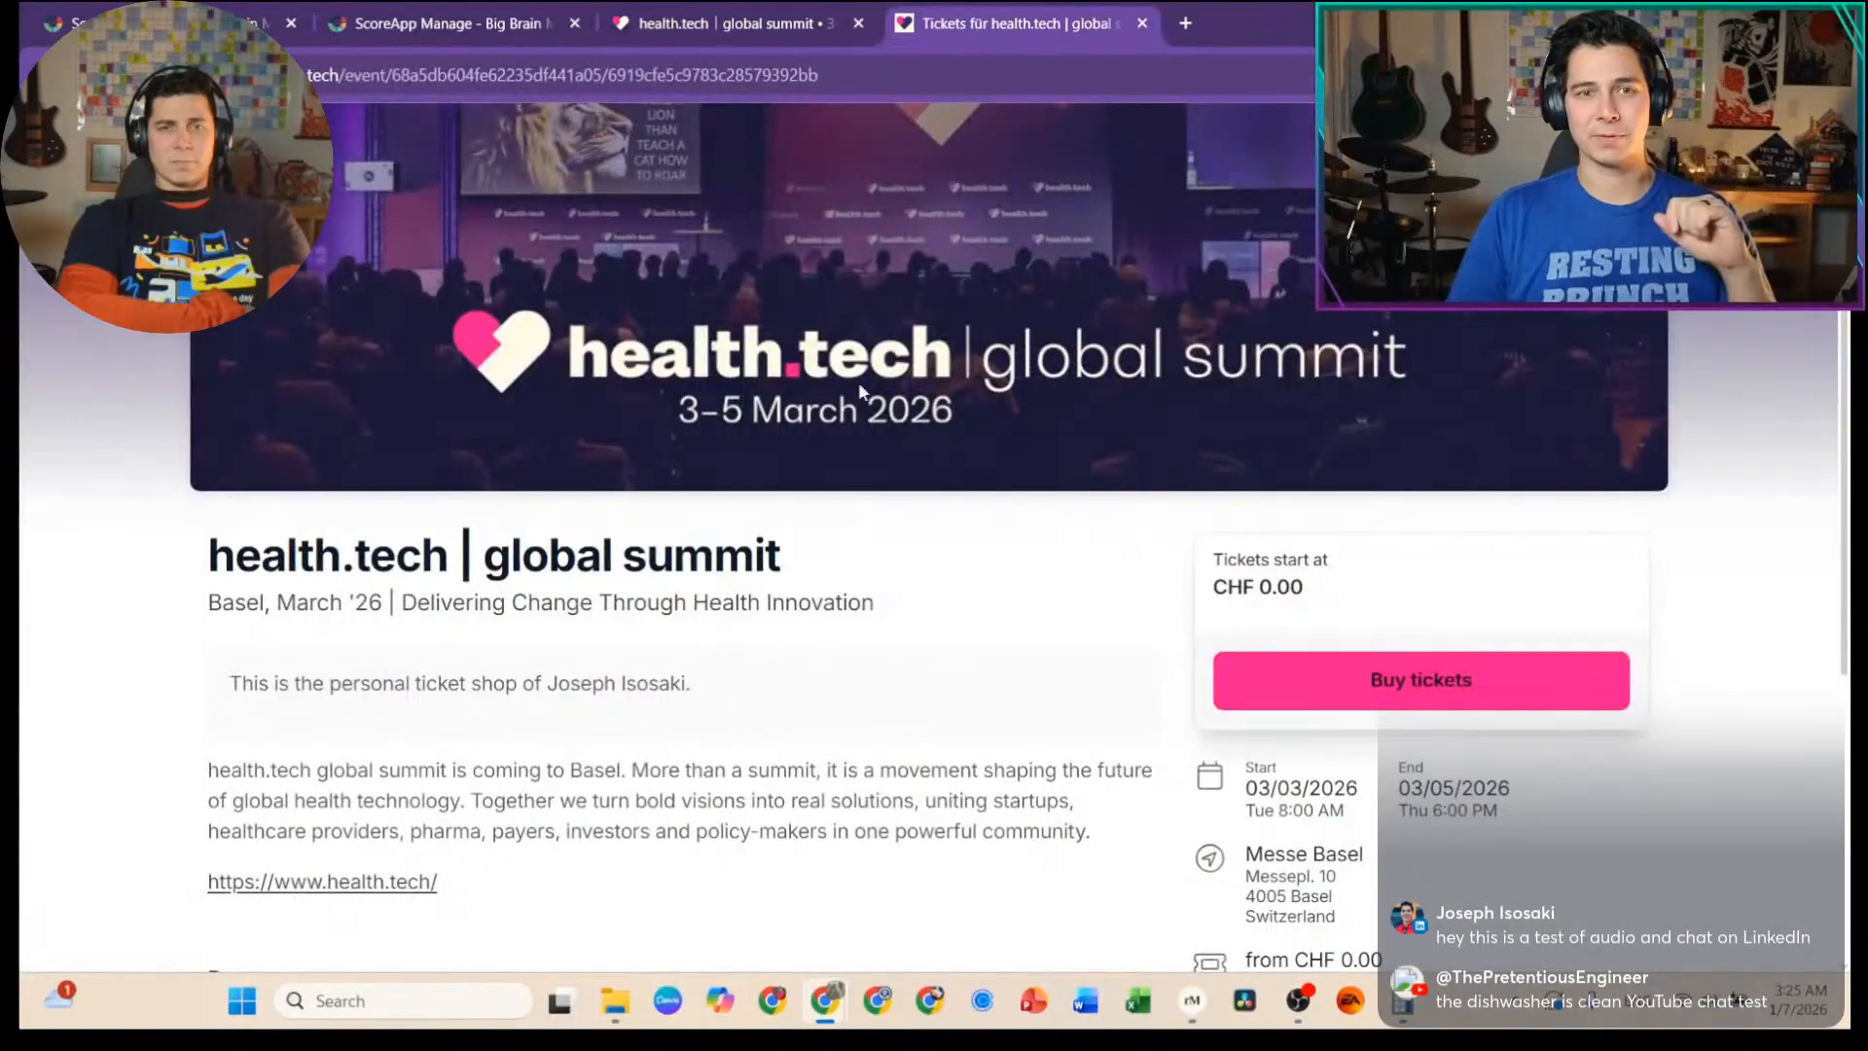
{"action": "left_click_drag", "start_coordinate": [711, 671], "coordinate": [478, 693]}
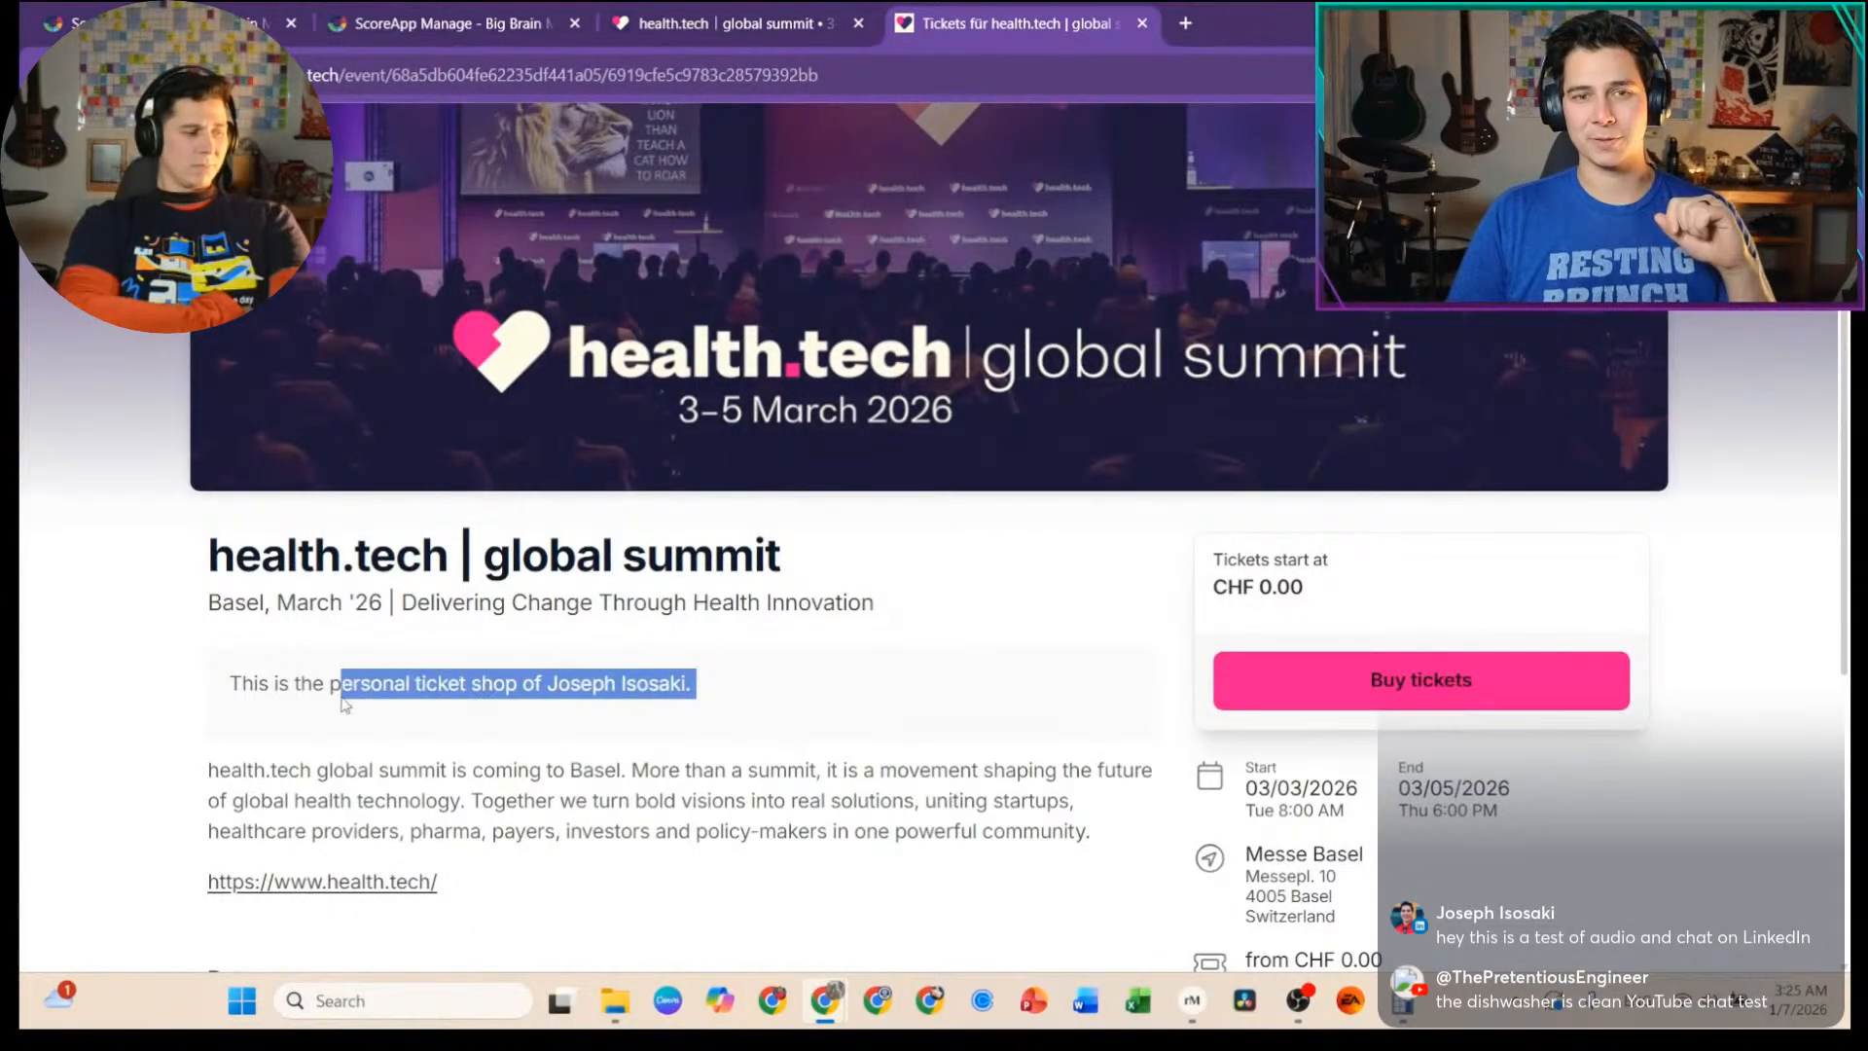
{"action": "scroll", "coordinate": [942, 579], "scroll_direction": "down", "scroll_amount": 2}
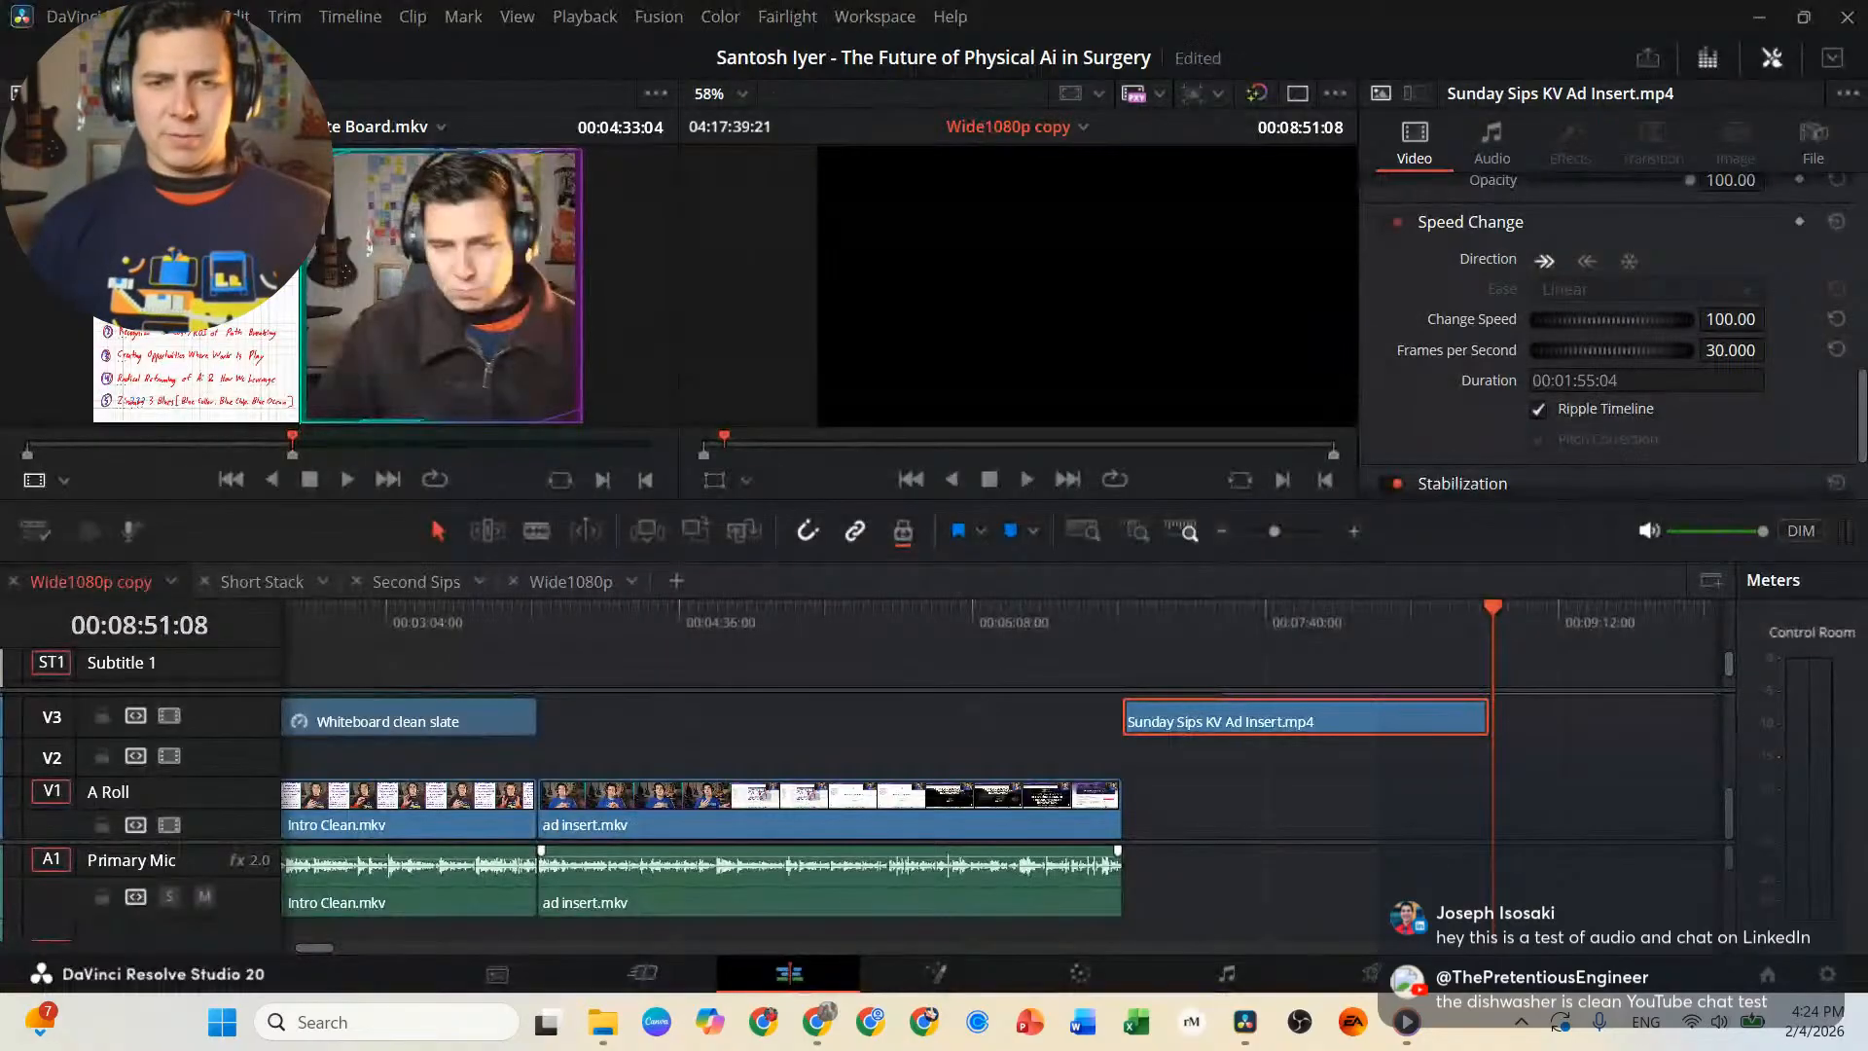
Place the playhead at 00:08:50:15 and move the Solid Color clip on V4 to start there, just after Sunday Sips KV Ad Insert.mp4.
{"action": "scroll", "coordinate": [1316, 872], "scroll_direction": "right", "scroll_amount": 10}
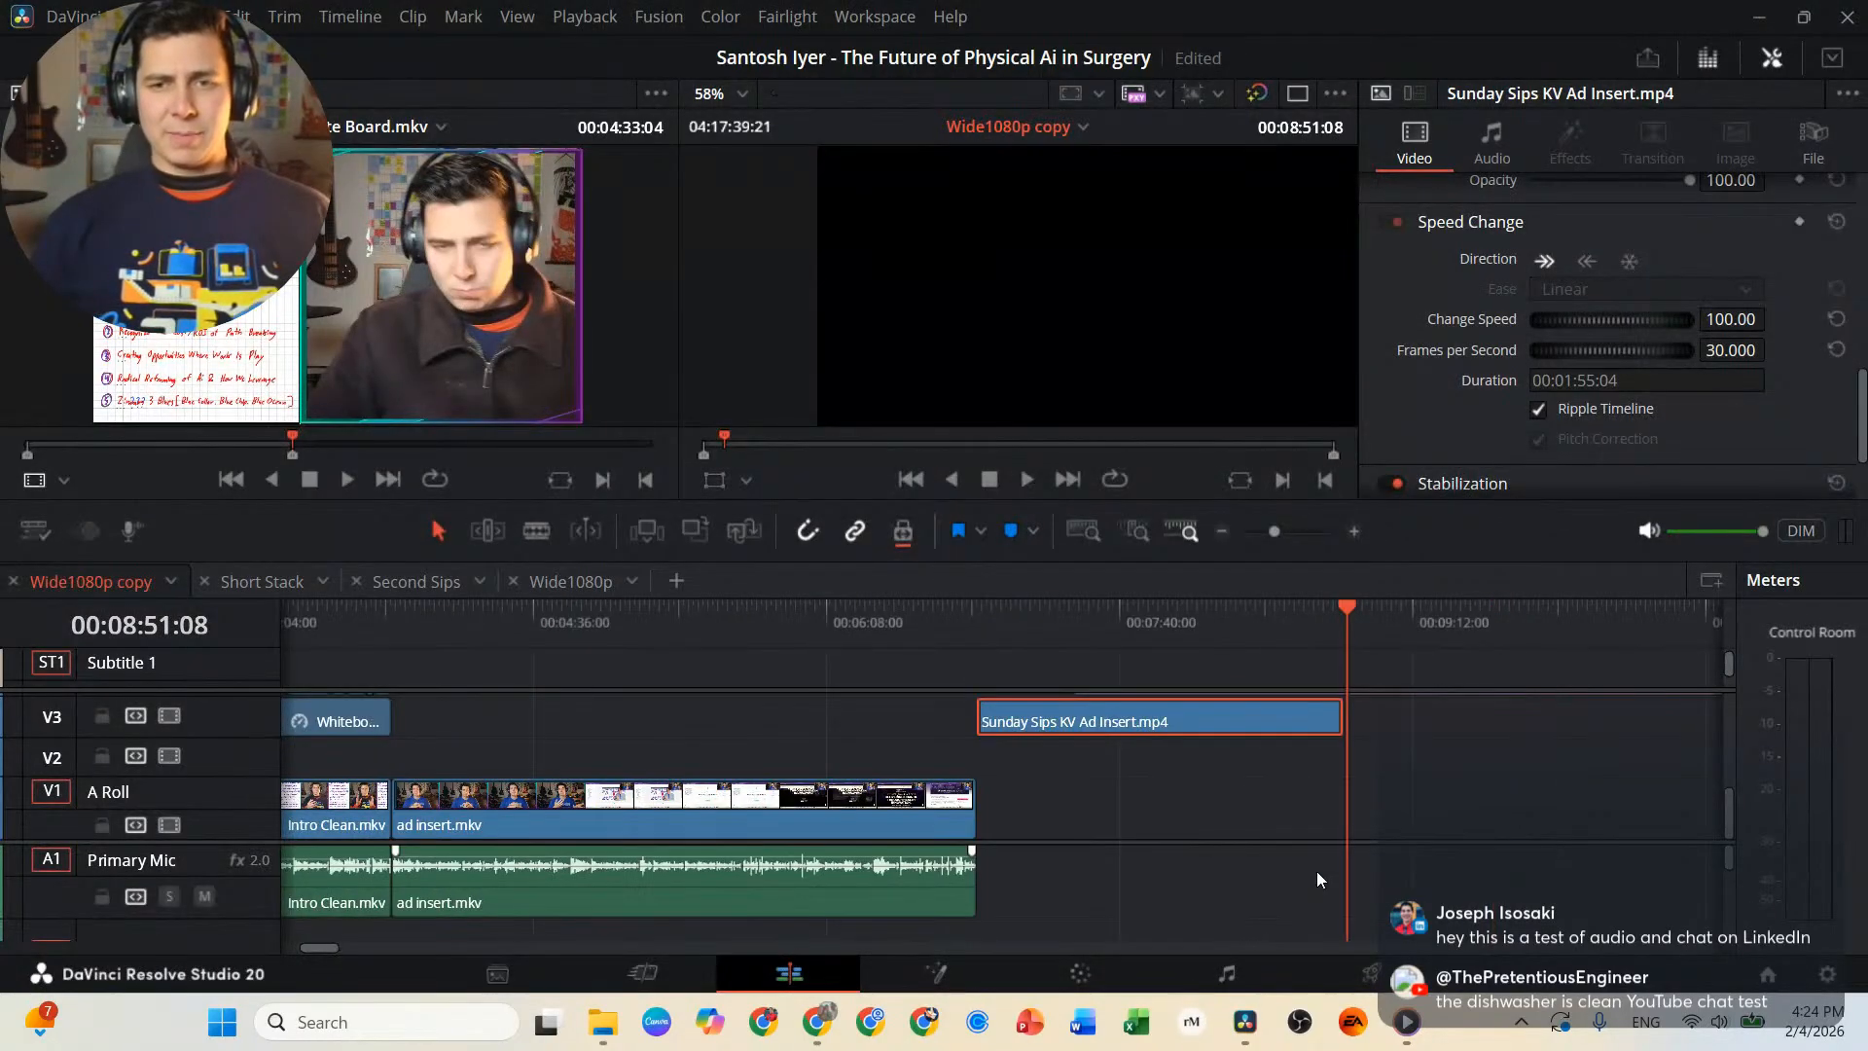
{"action": "scroll", "coordinate": [746, 743], "scroll_direction": "left", "scroll_amount": 5}
{"action": "scroll", "coordinate": [746, 744], "scroll_direction": "left", "scroll_amount": 3}
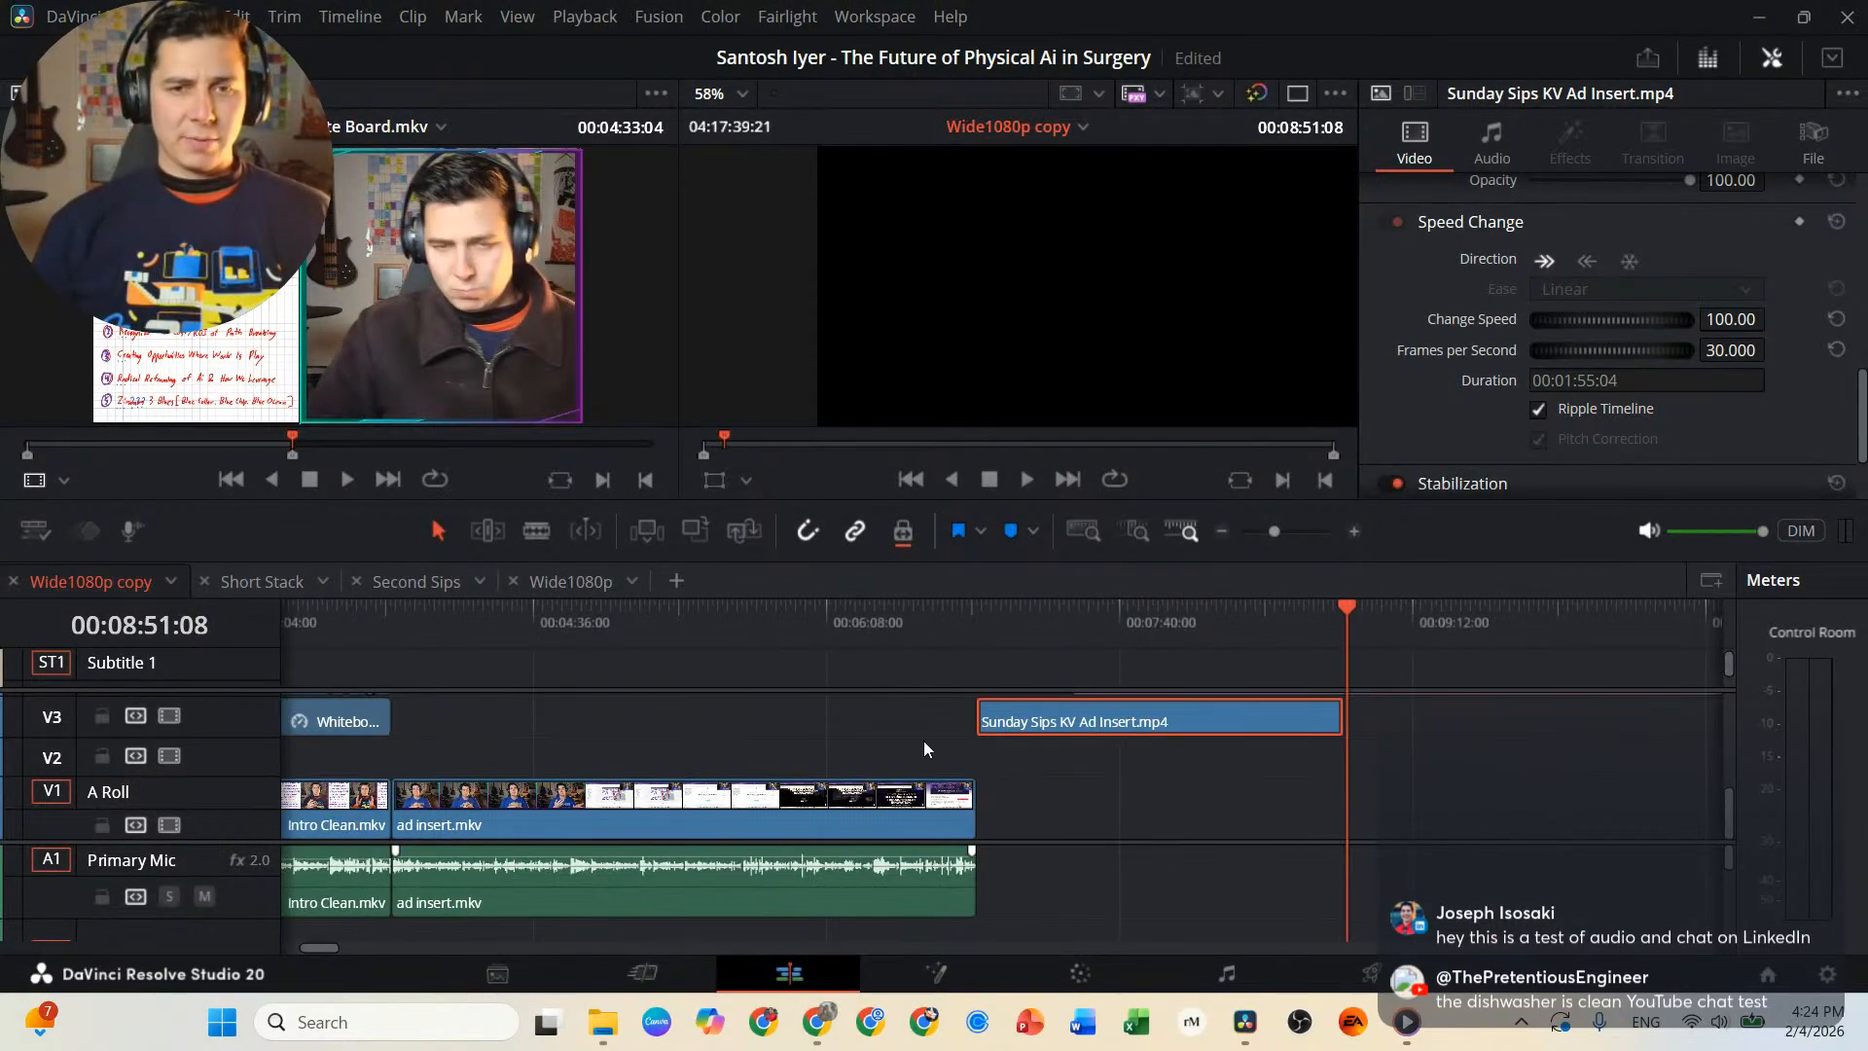
{"action": "scroll", "coordinate": [1070, 779], "scroll_direction": "up", "scroll_amount": 3}
{"action": "scroll", "coordinate": [1298, 827], "scroll_direction": "down", "scroll_amount": 3}
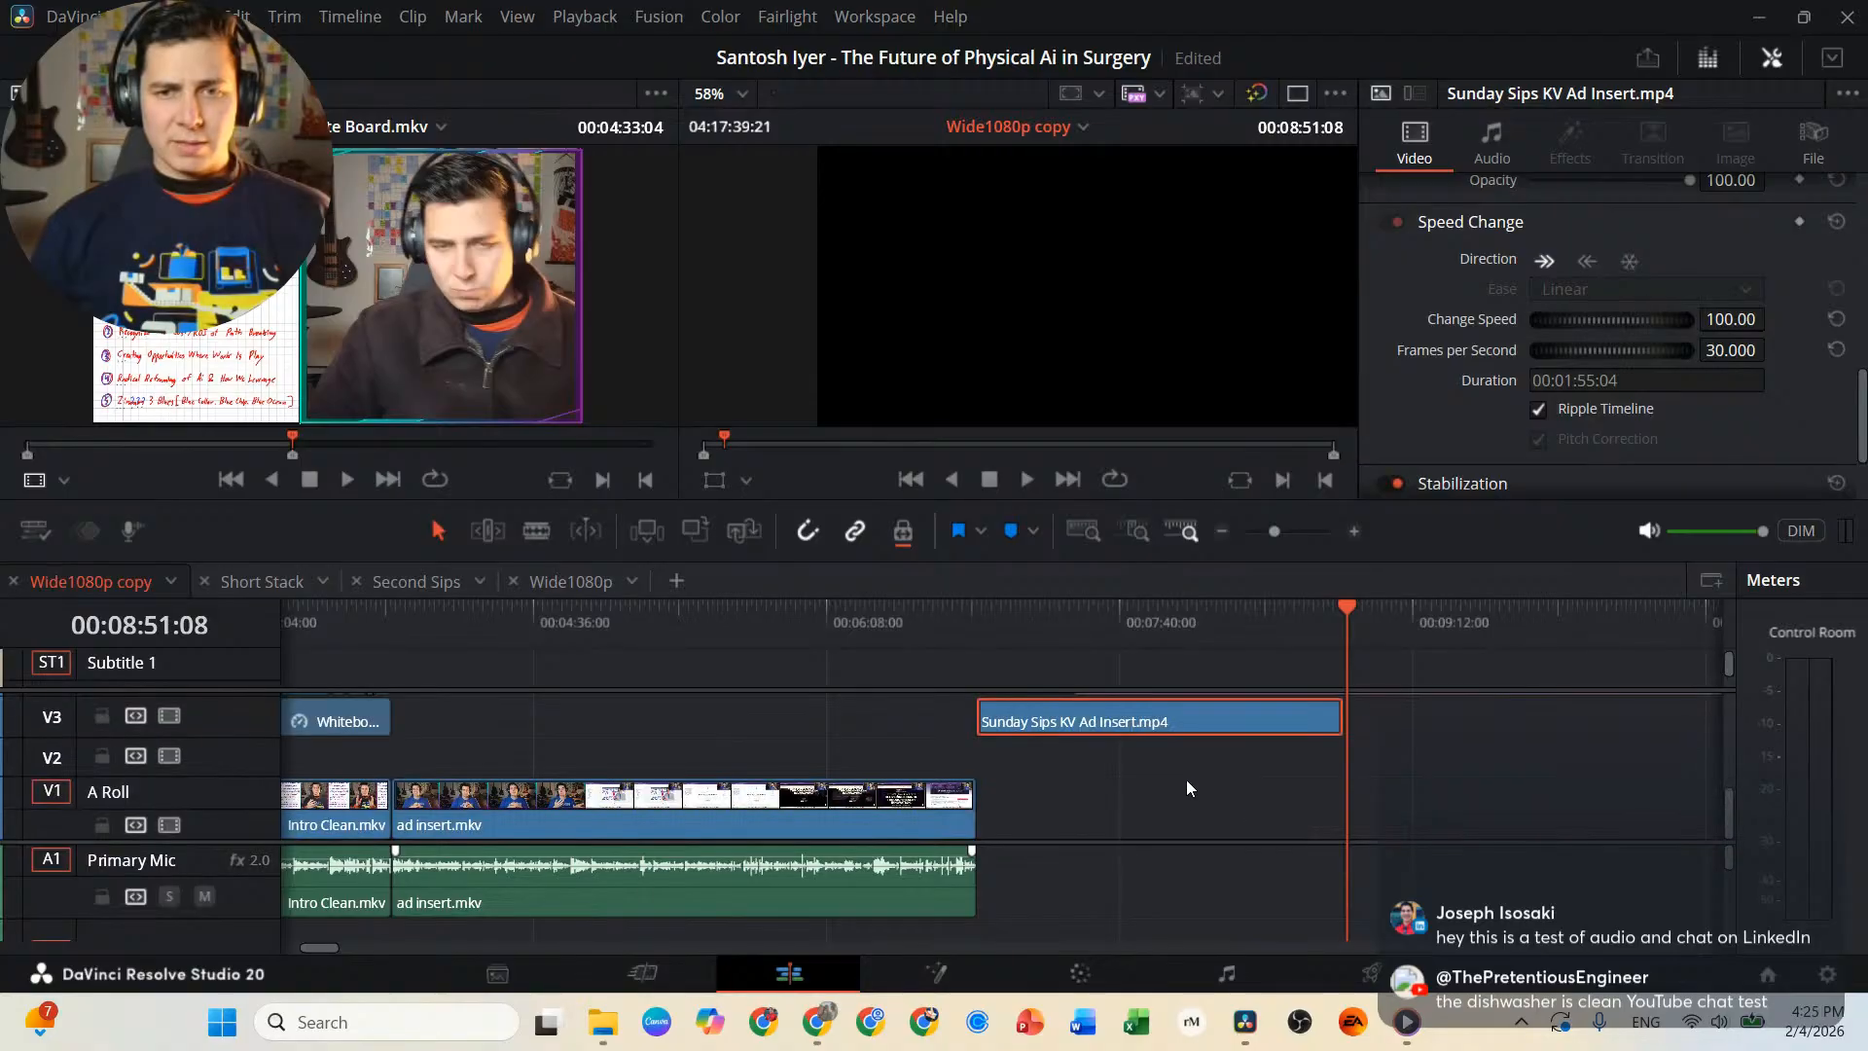
{"action": "scroll", "coordinate": [1148, 861], "scroll_direction": "up", "scroll_amount": 1}
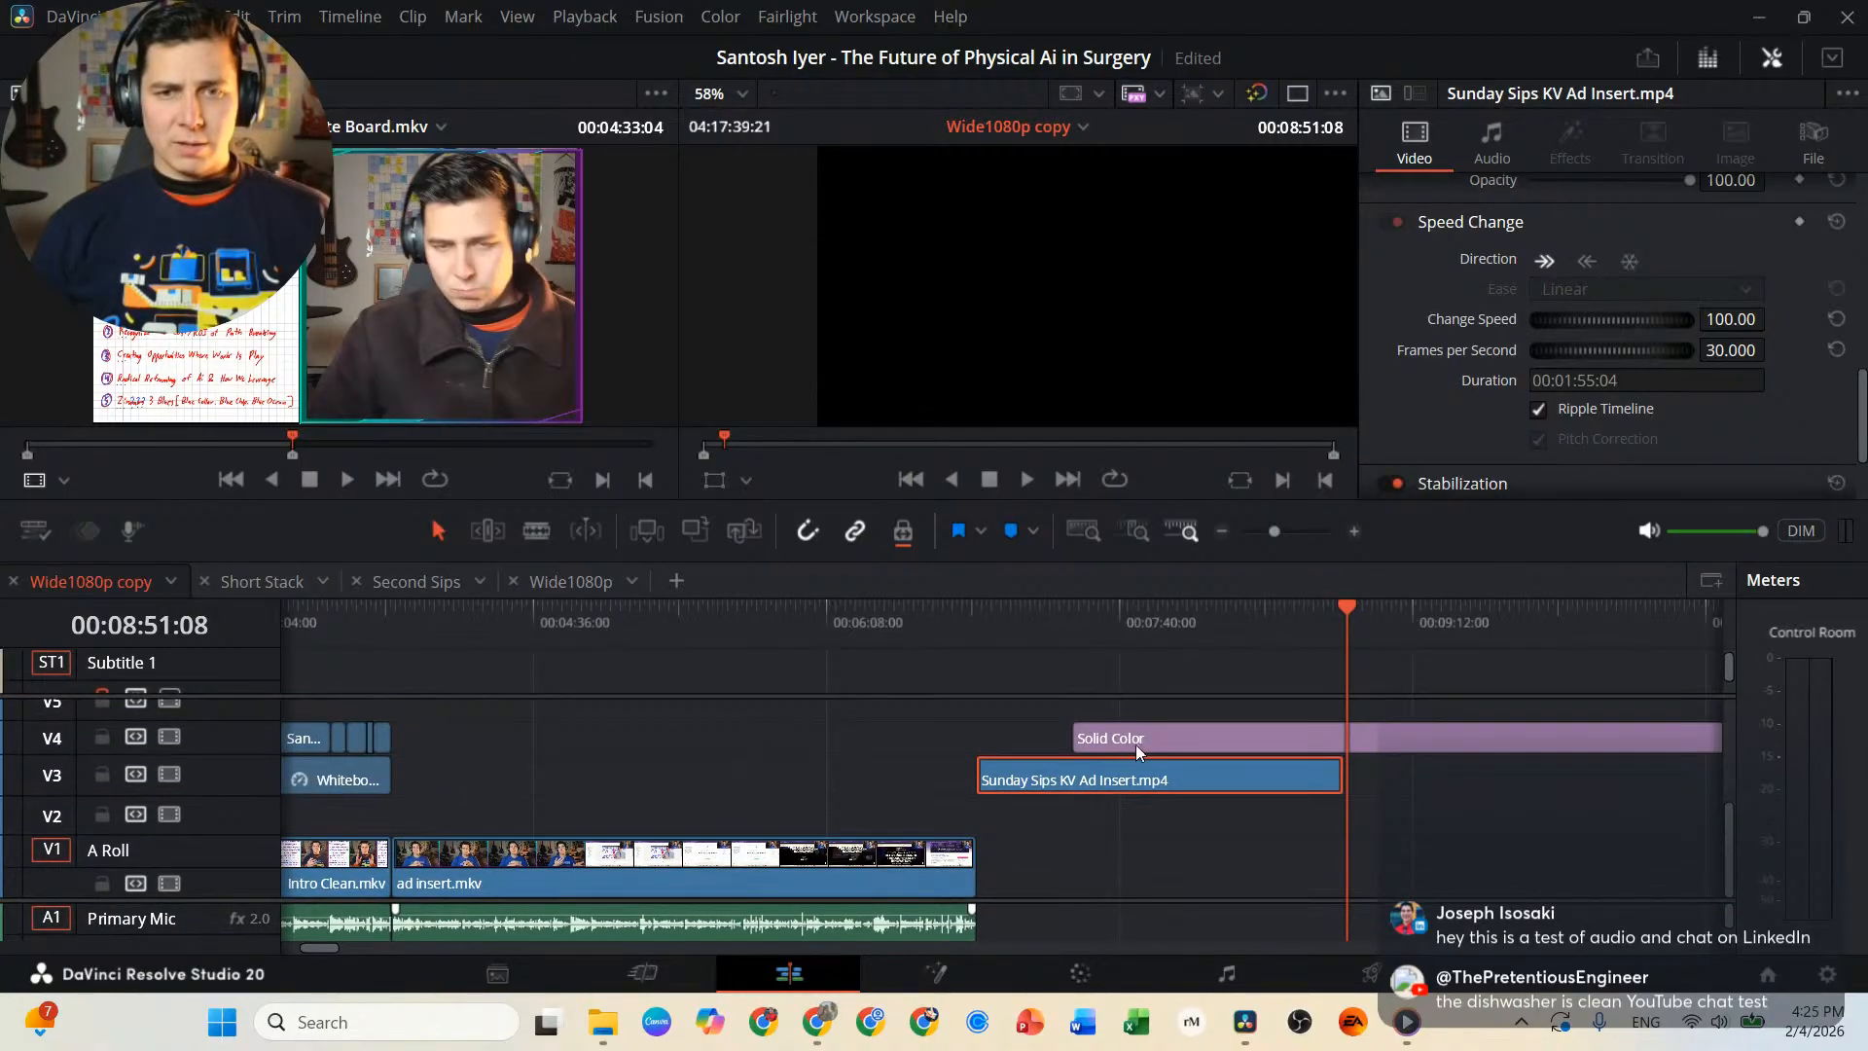
{"action": "left_click_drag", "start_coordinate": [1138, 752], "coordinate": [1386, 748]}
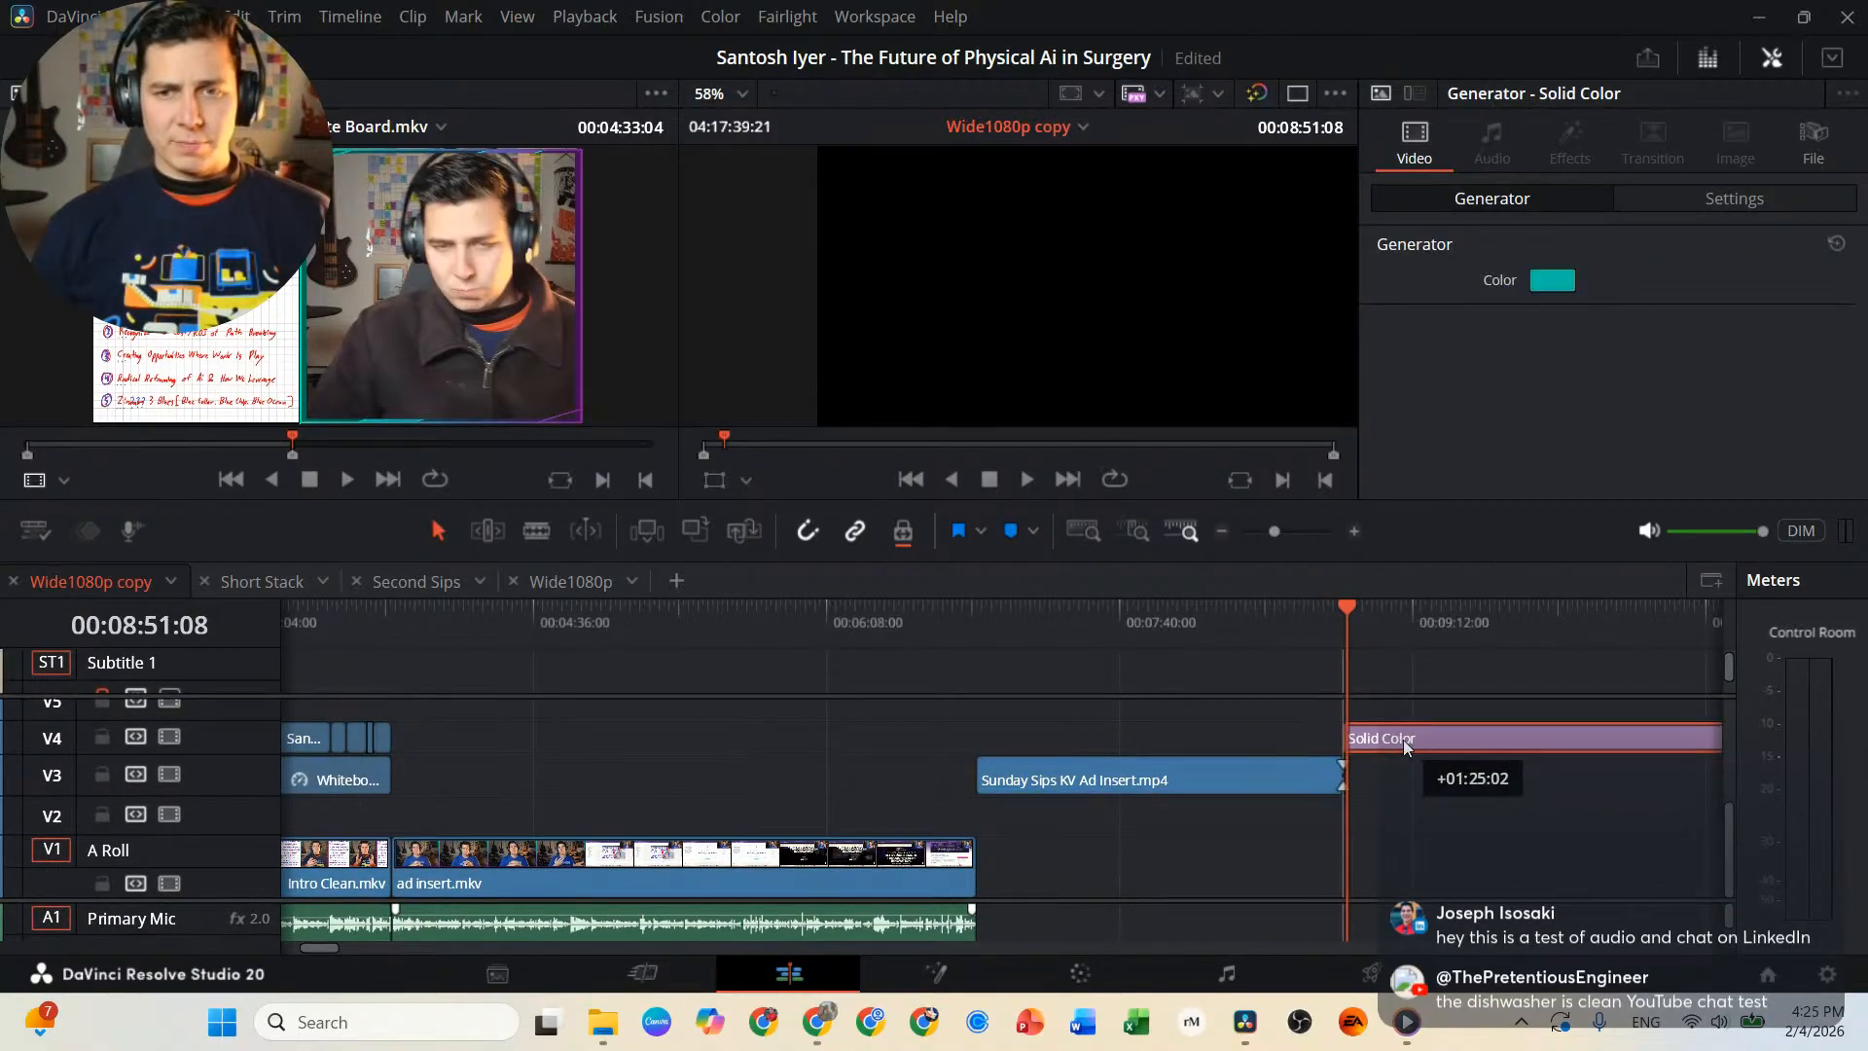
{"action": "left_click", "coordinate": [1333, 634]}
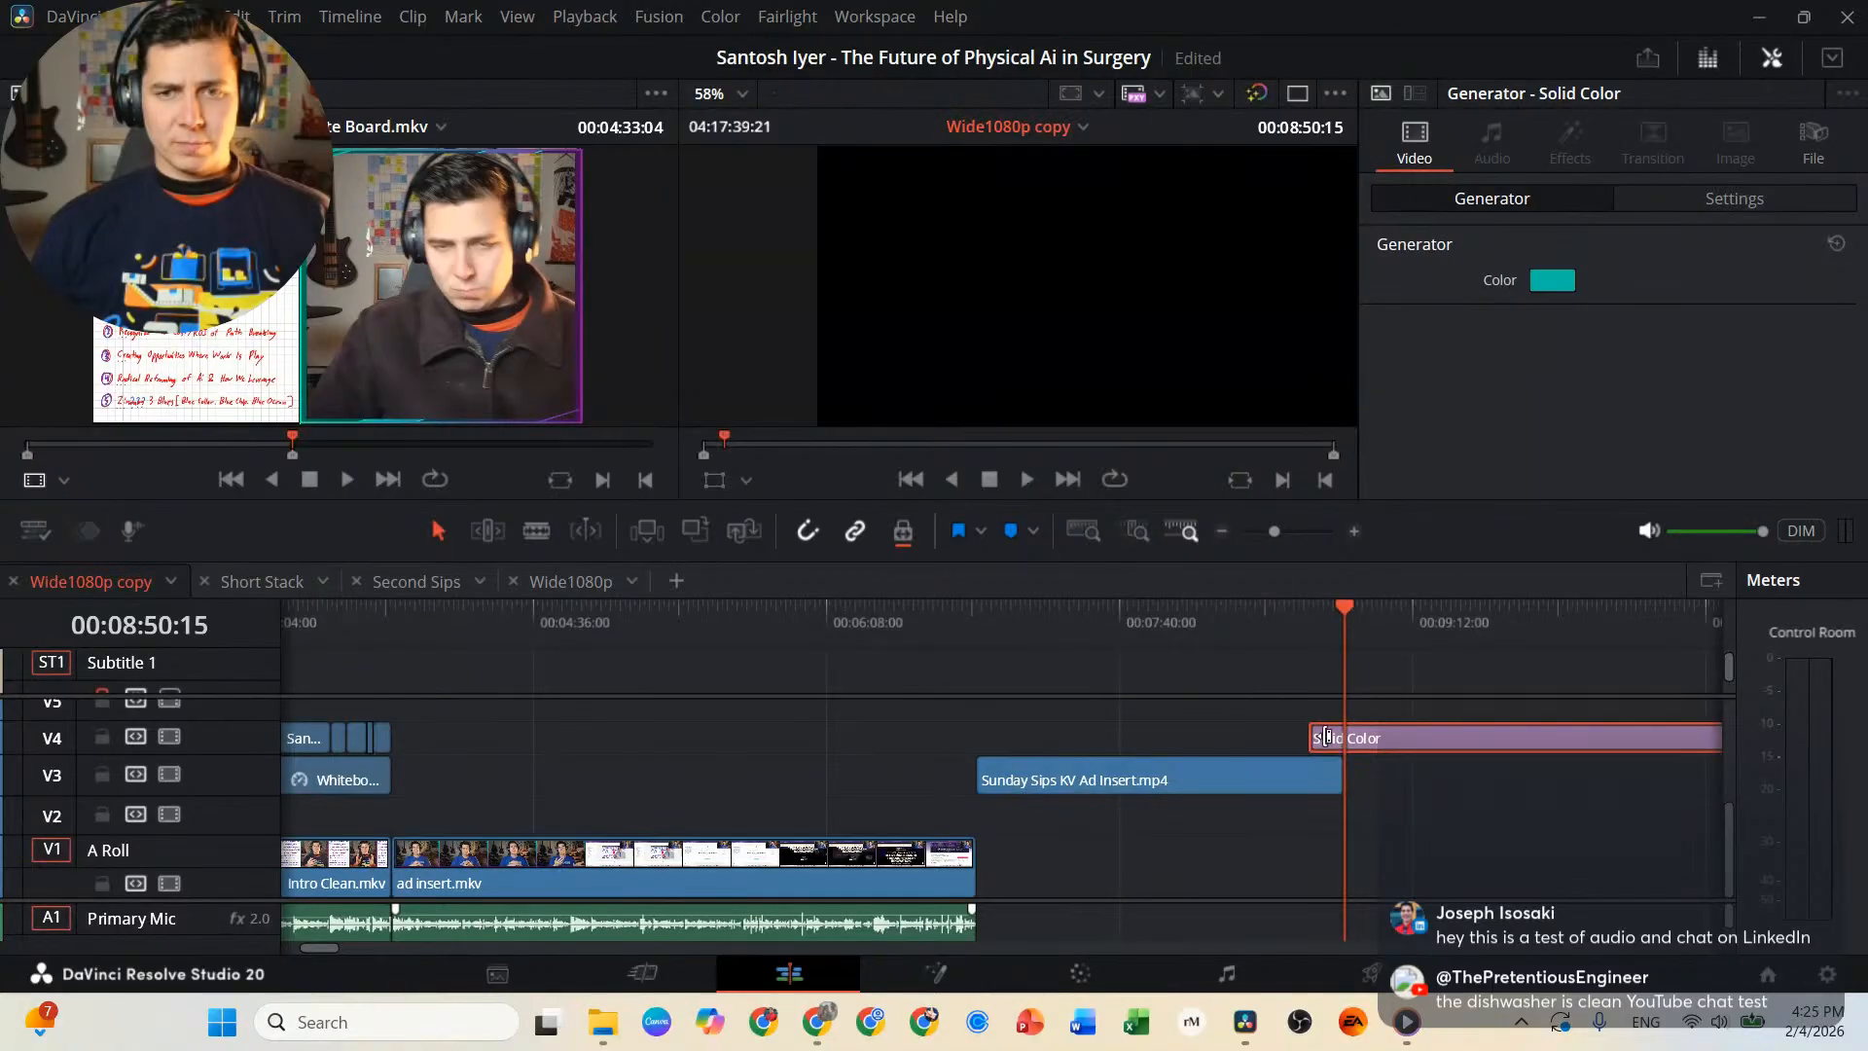
{"action": "left_click_drag", "start_coordinate": [1414, 744], "coordinate": [1439, 750]}
{"action": "left_click_drag", "start_coordinate": [1460, 743], "coordinate": [1456, 747]}
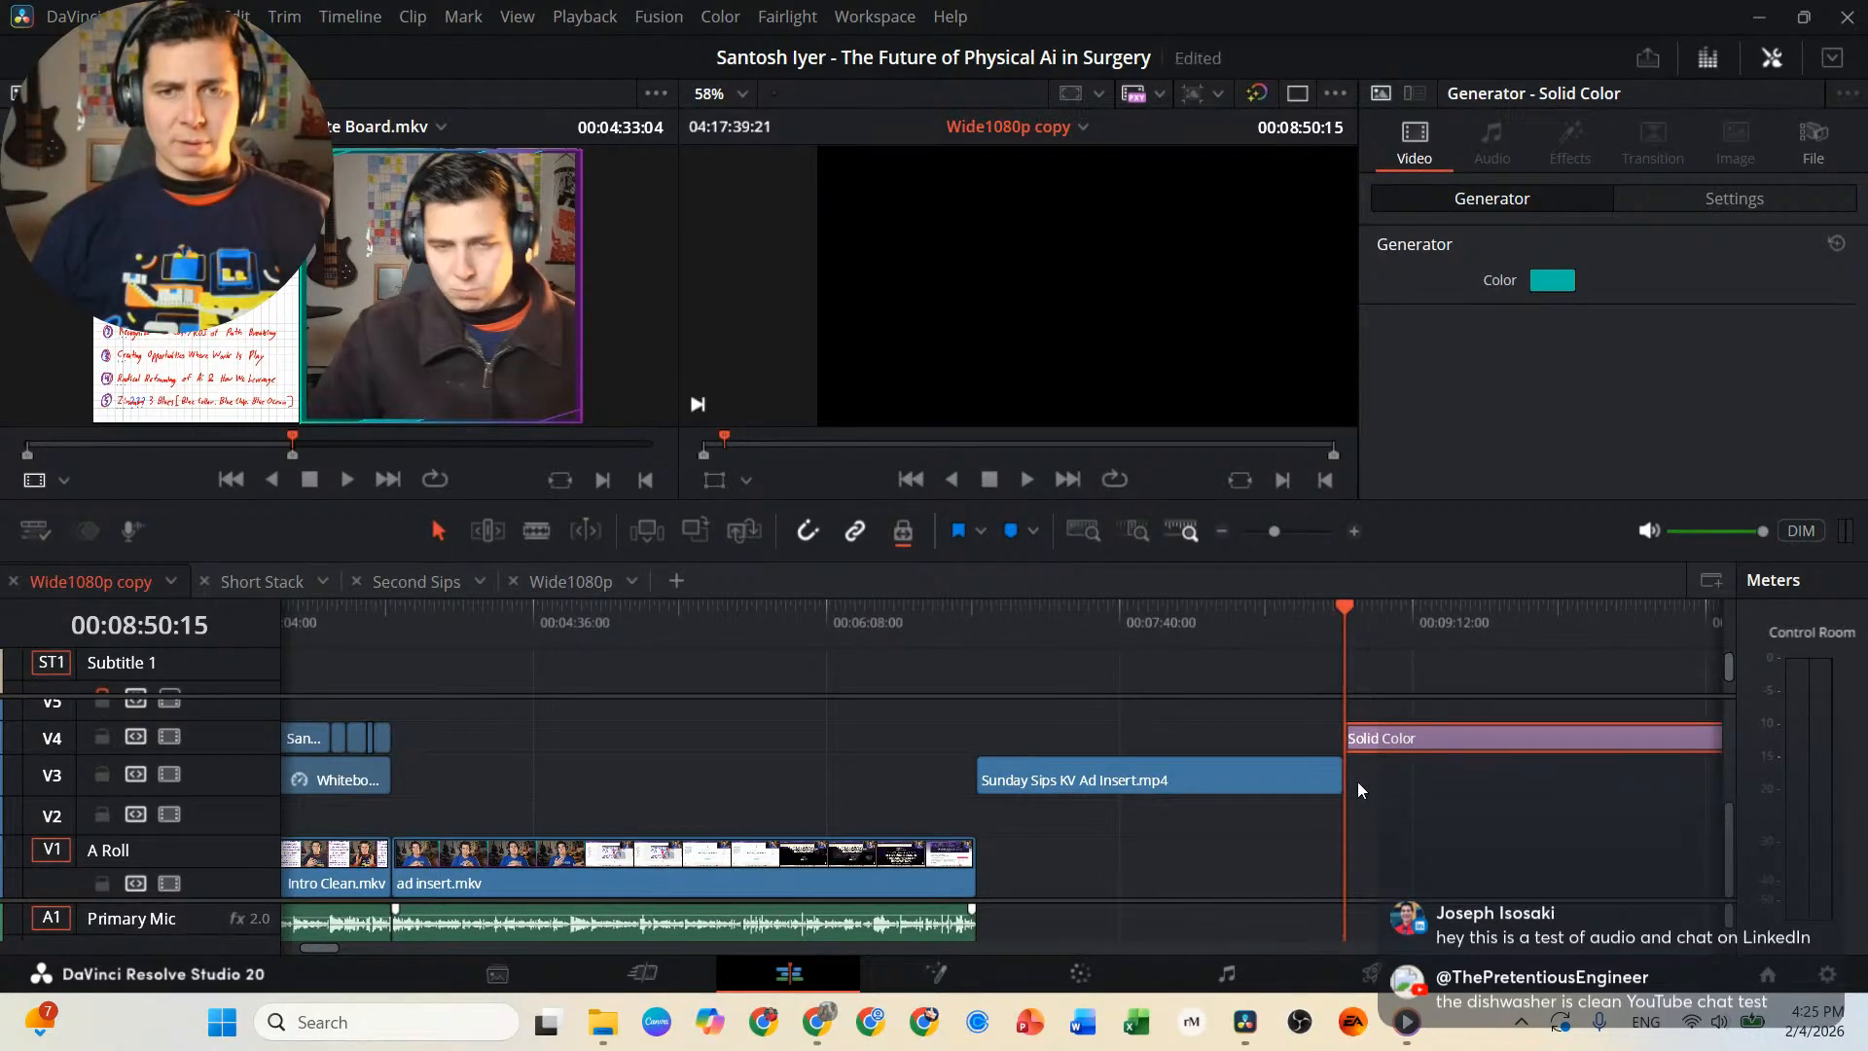
Select the long Sunday Sips webcam clips on V1, V2, A1 and A2 and move them earlier to start at about 00:20:00.
{"action": "scroll", "coordinate": [1257, 837], "scroll_direction": "right", "scroll_amount": 6}
{"action": "scroll", "coordinate": [1031, 879], "scroll_direction": "down", "scroll_amount": 5}
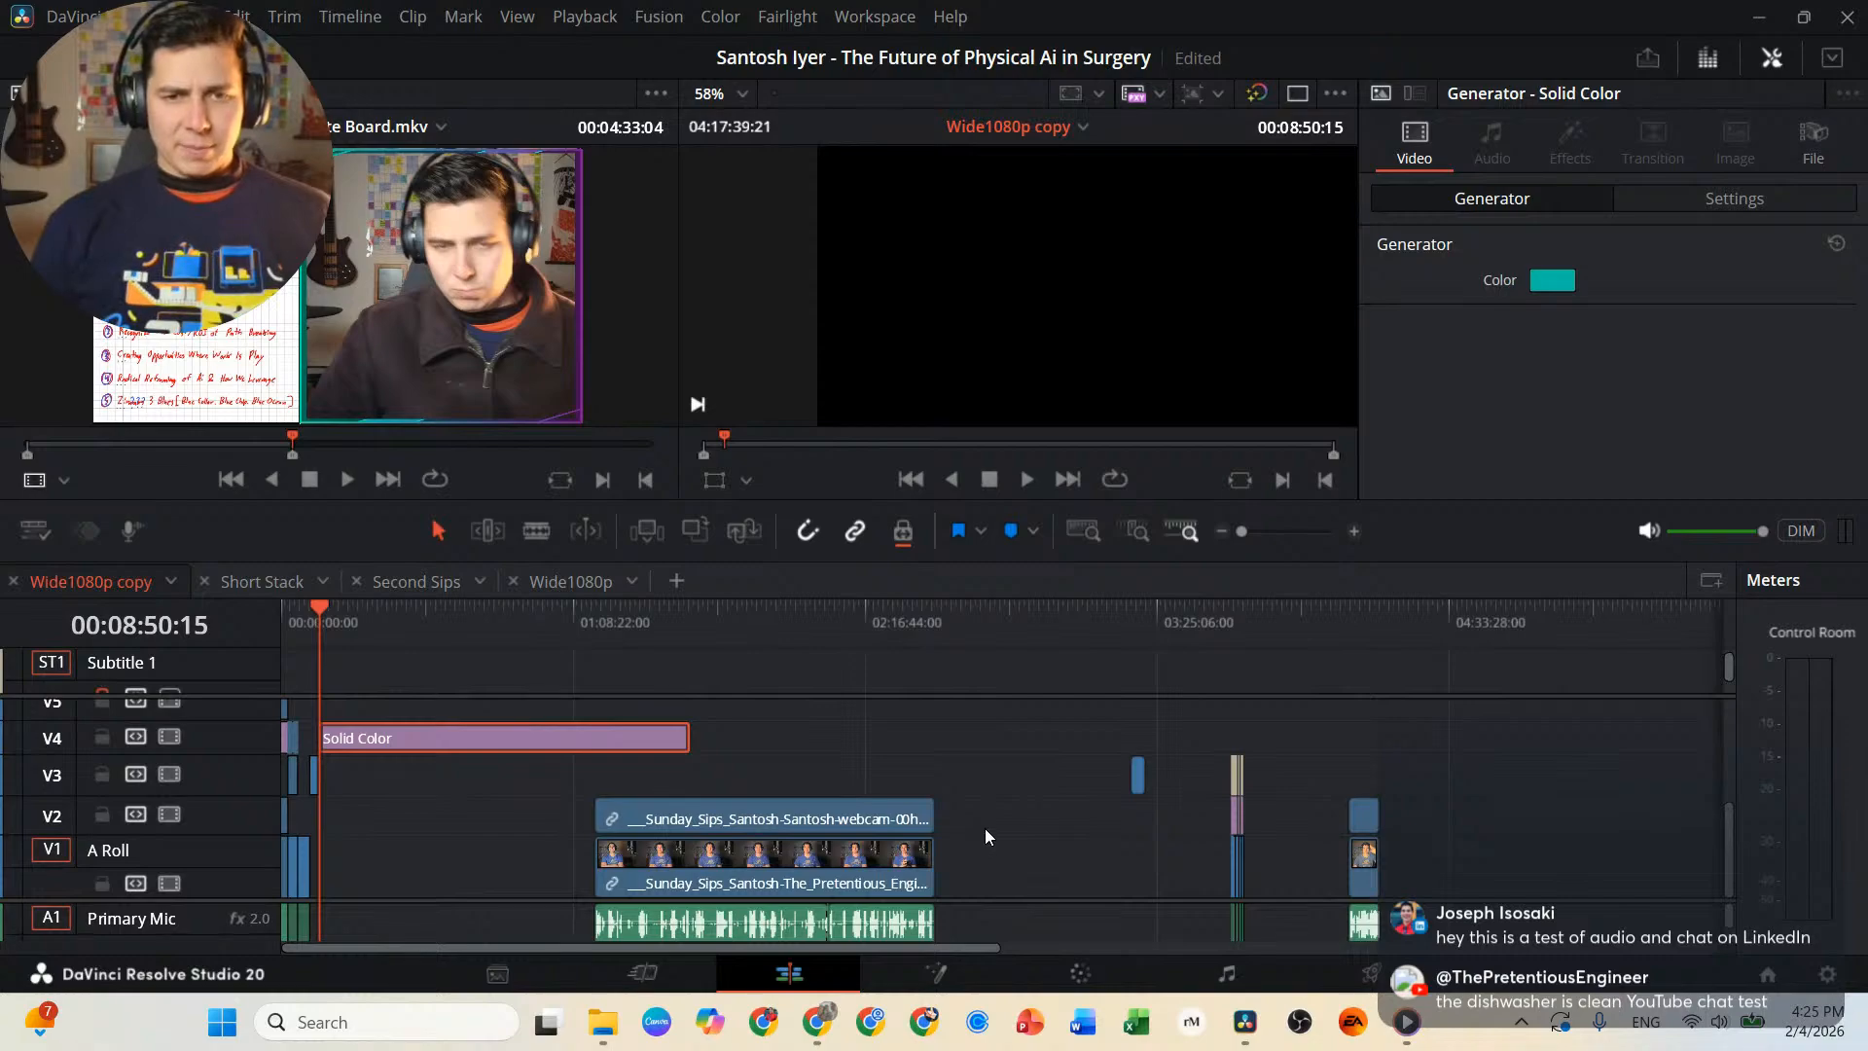
{"action": "scroll", "coordinate": [1006, 899], "scroll_direction": "down", "scroll_amount": 3}
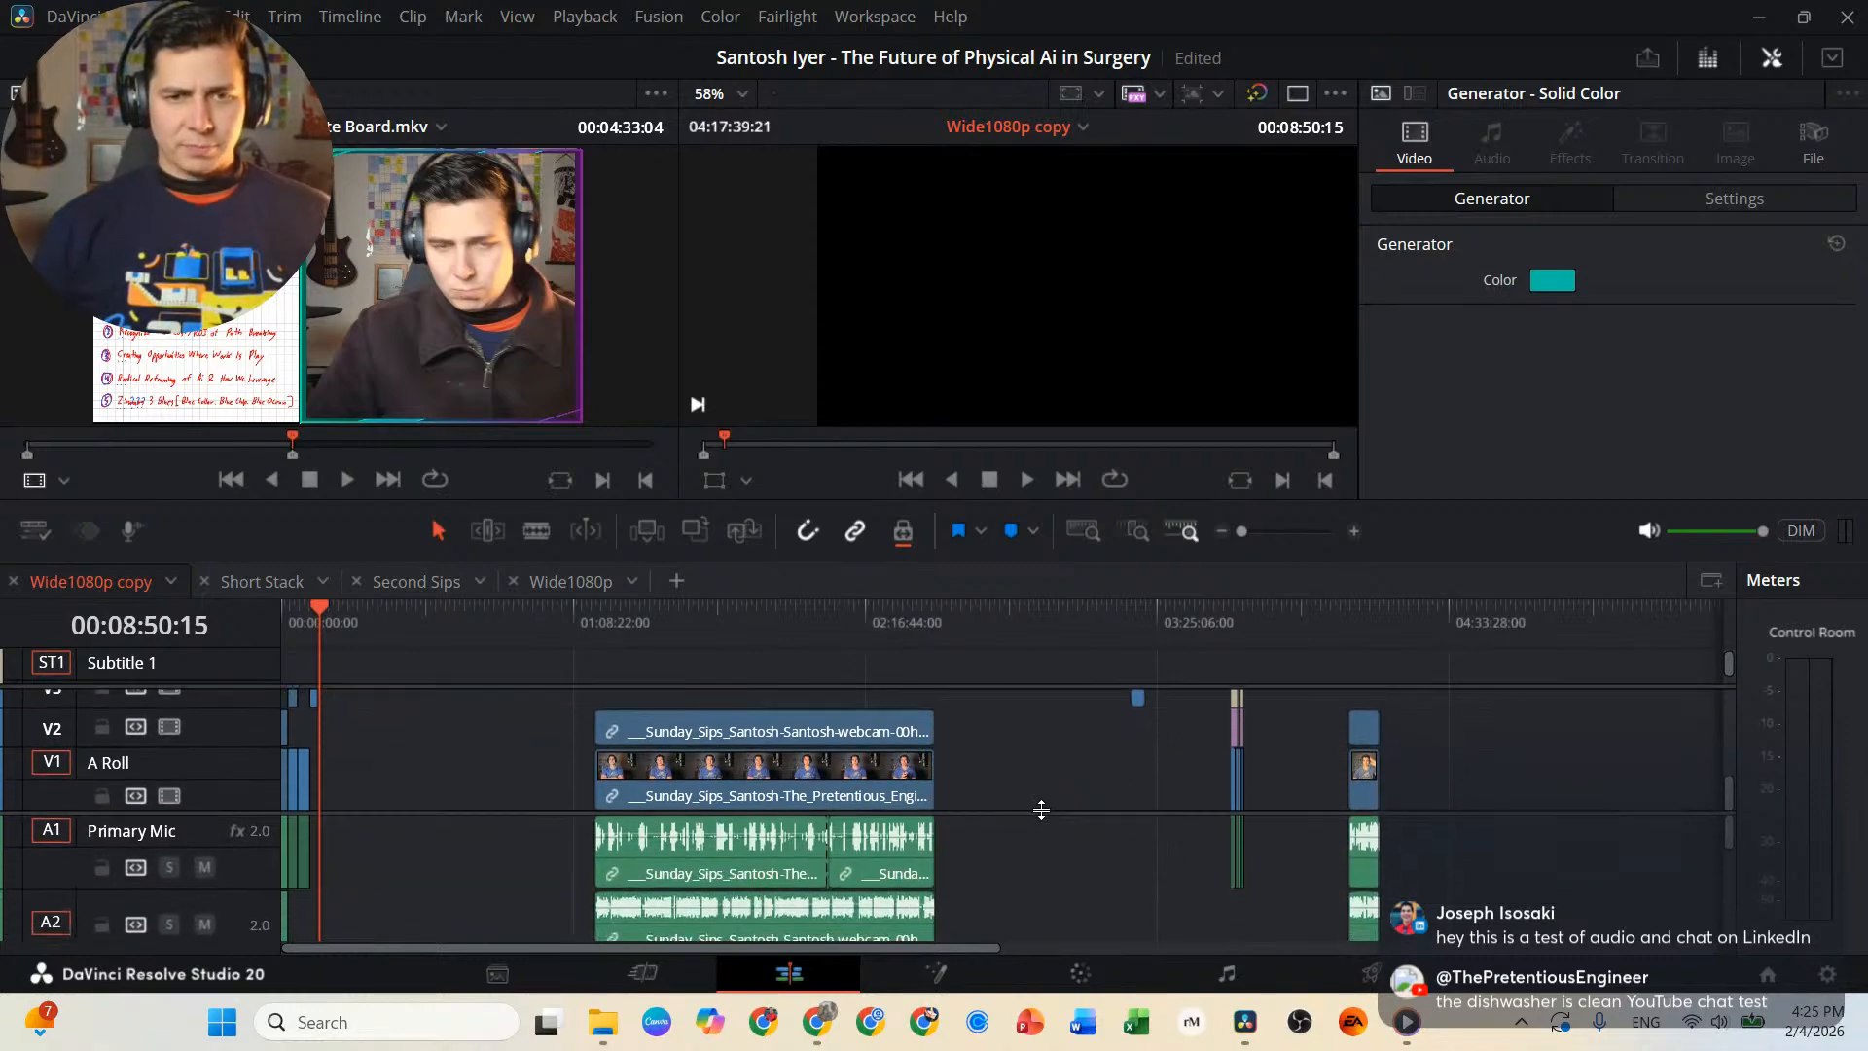
{"action": "left_click_drag", "start_coordinate": [989, 696], "coordinate": [492, 903]}
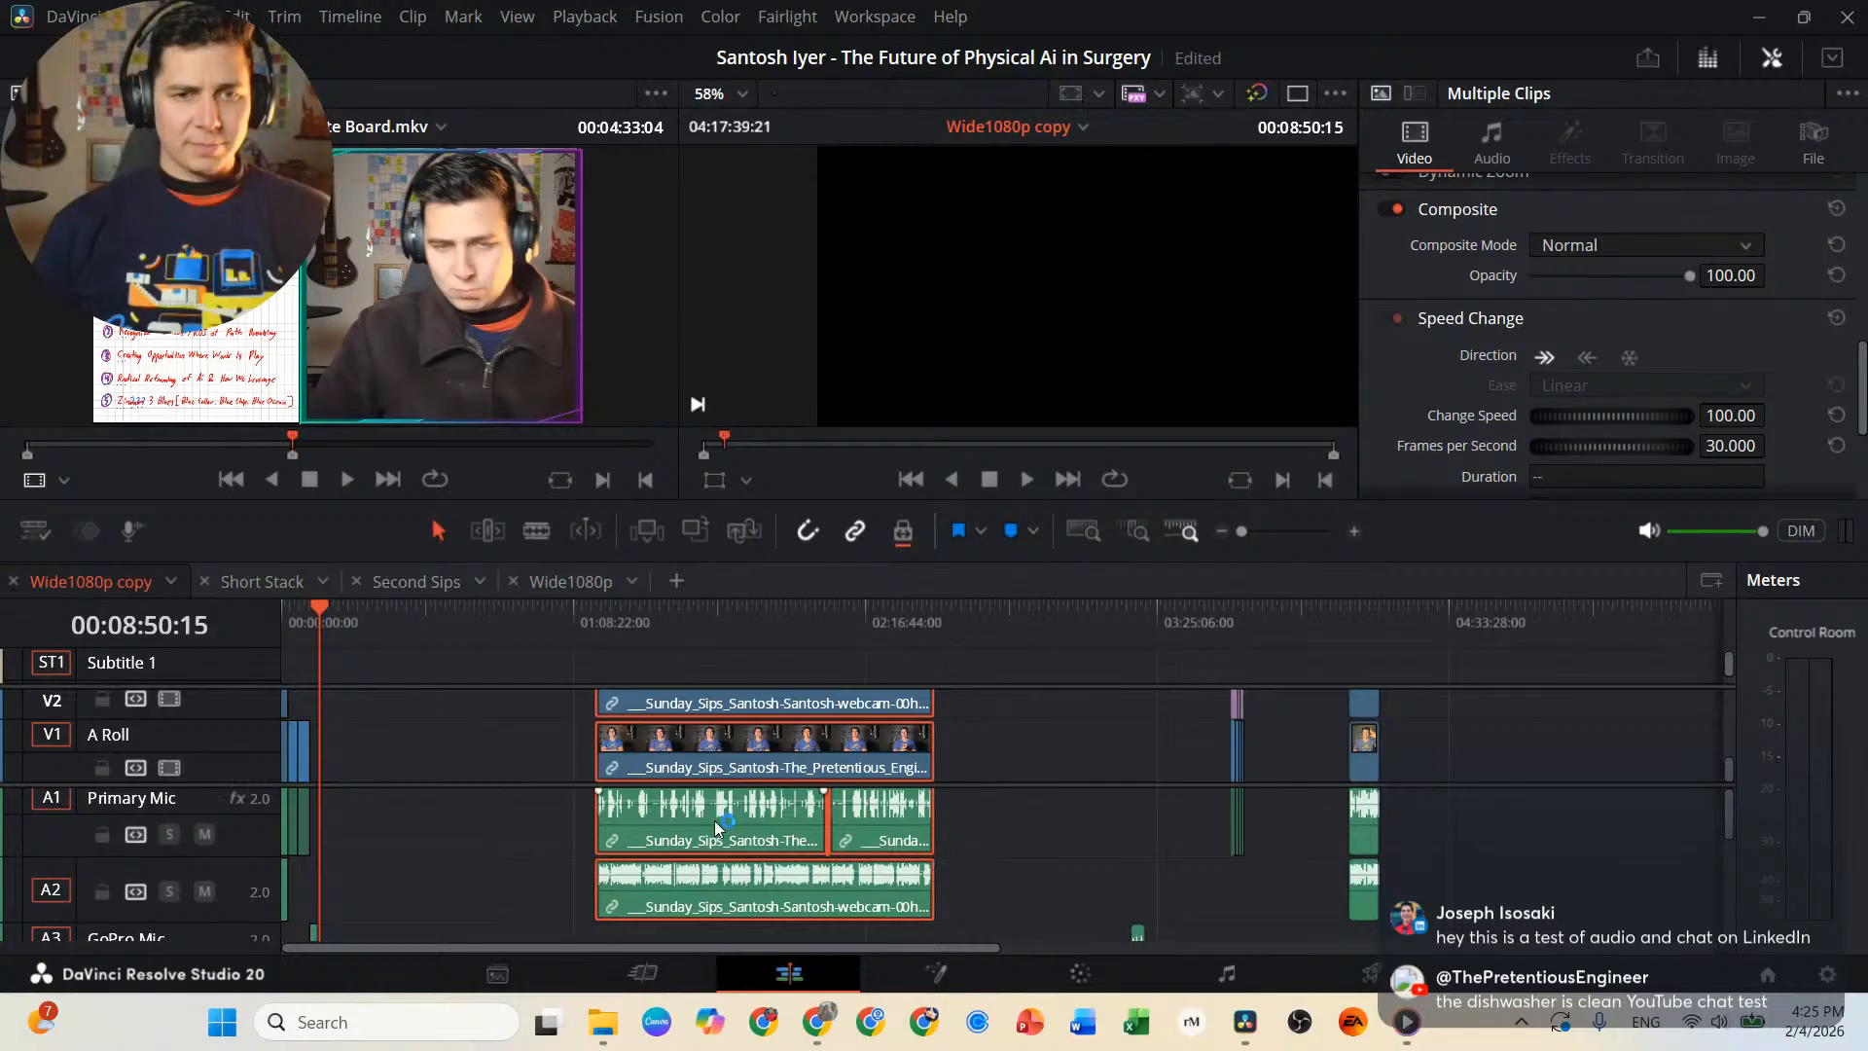
{"action": "left_click_drag", "start_coordinate": [709, 820], "coordinate": [484, 817]}
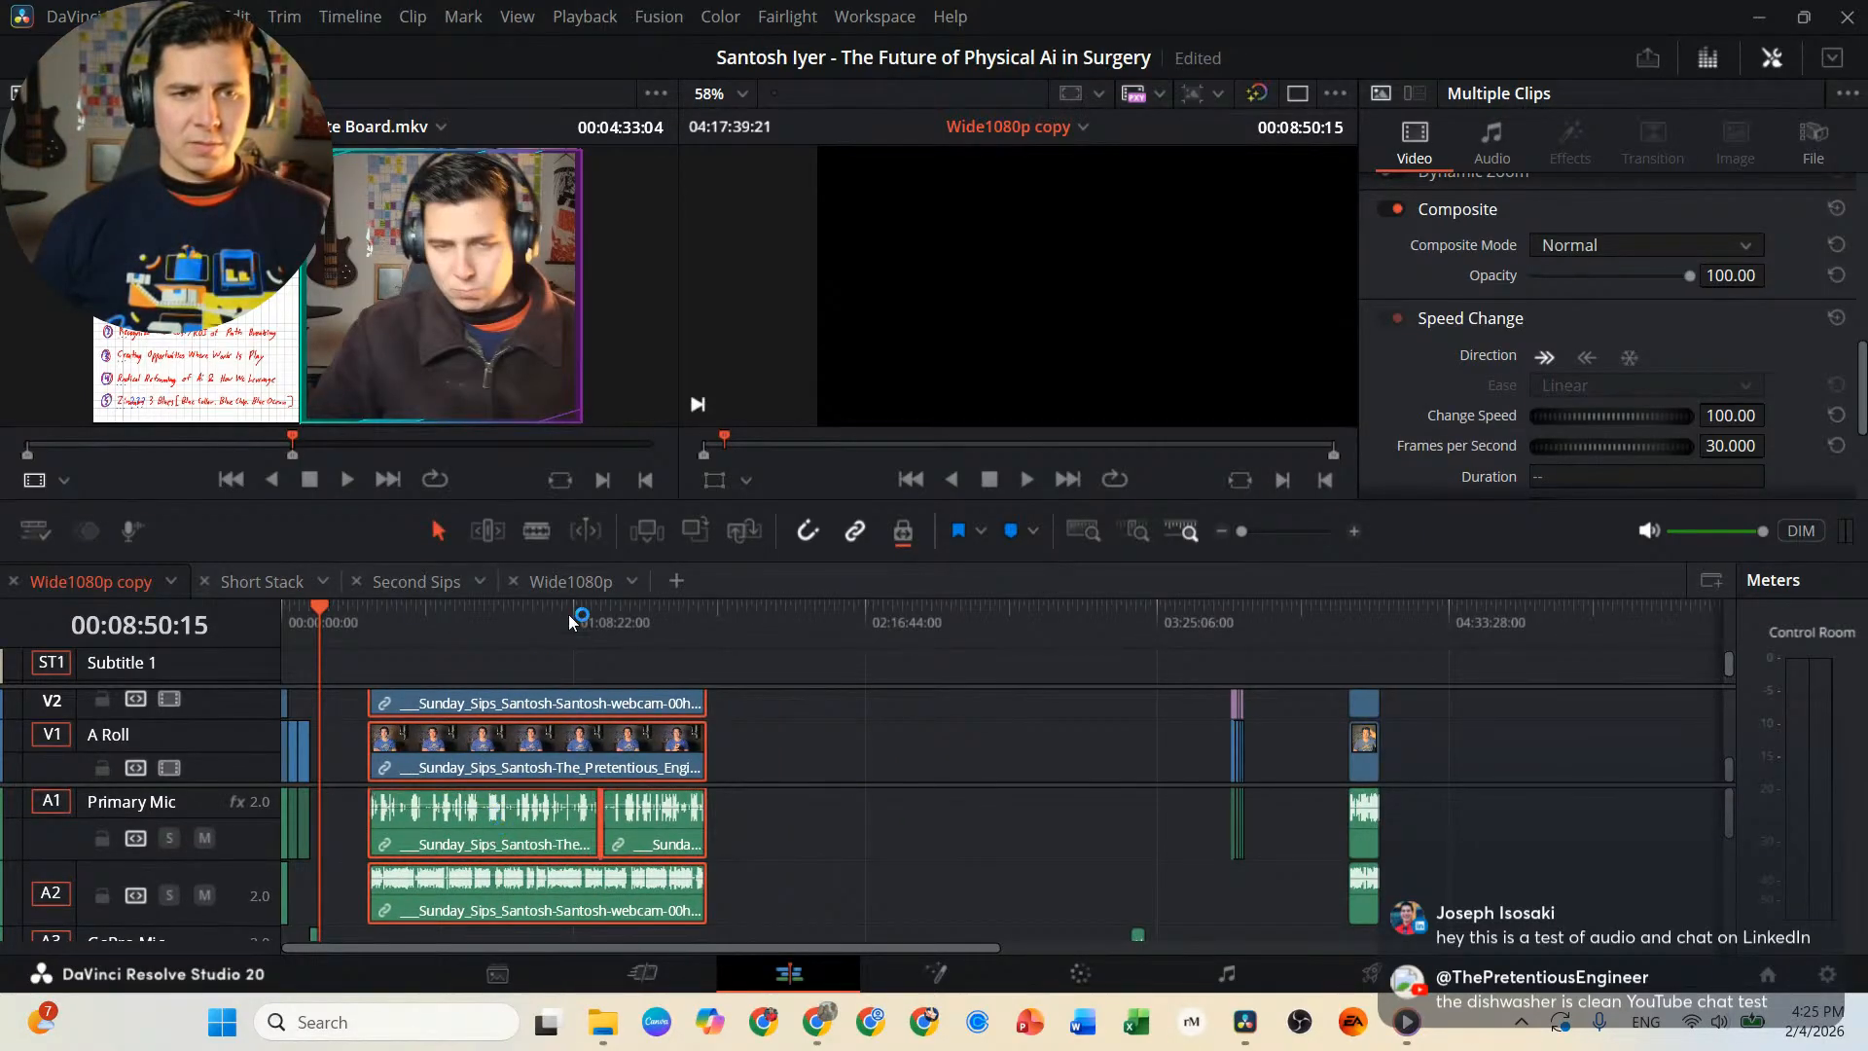
Move the selected Sunday Sips webcam video and audio clips earlier to start at 00:08:50:15, directly after Sunday Sips KV Ad Insert.mp4.
{"action": "scroll", "coordinate": [406, 627], "scroll_direction": "up", "scroll_amount": 5}
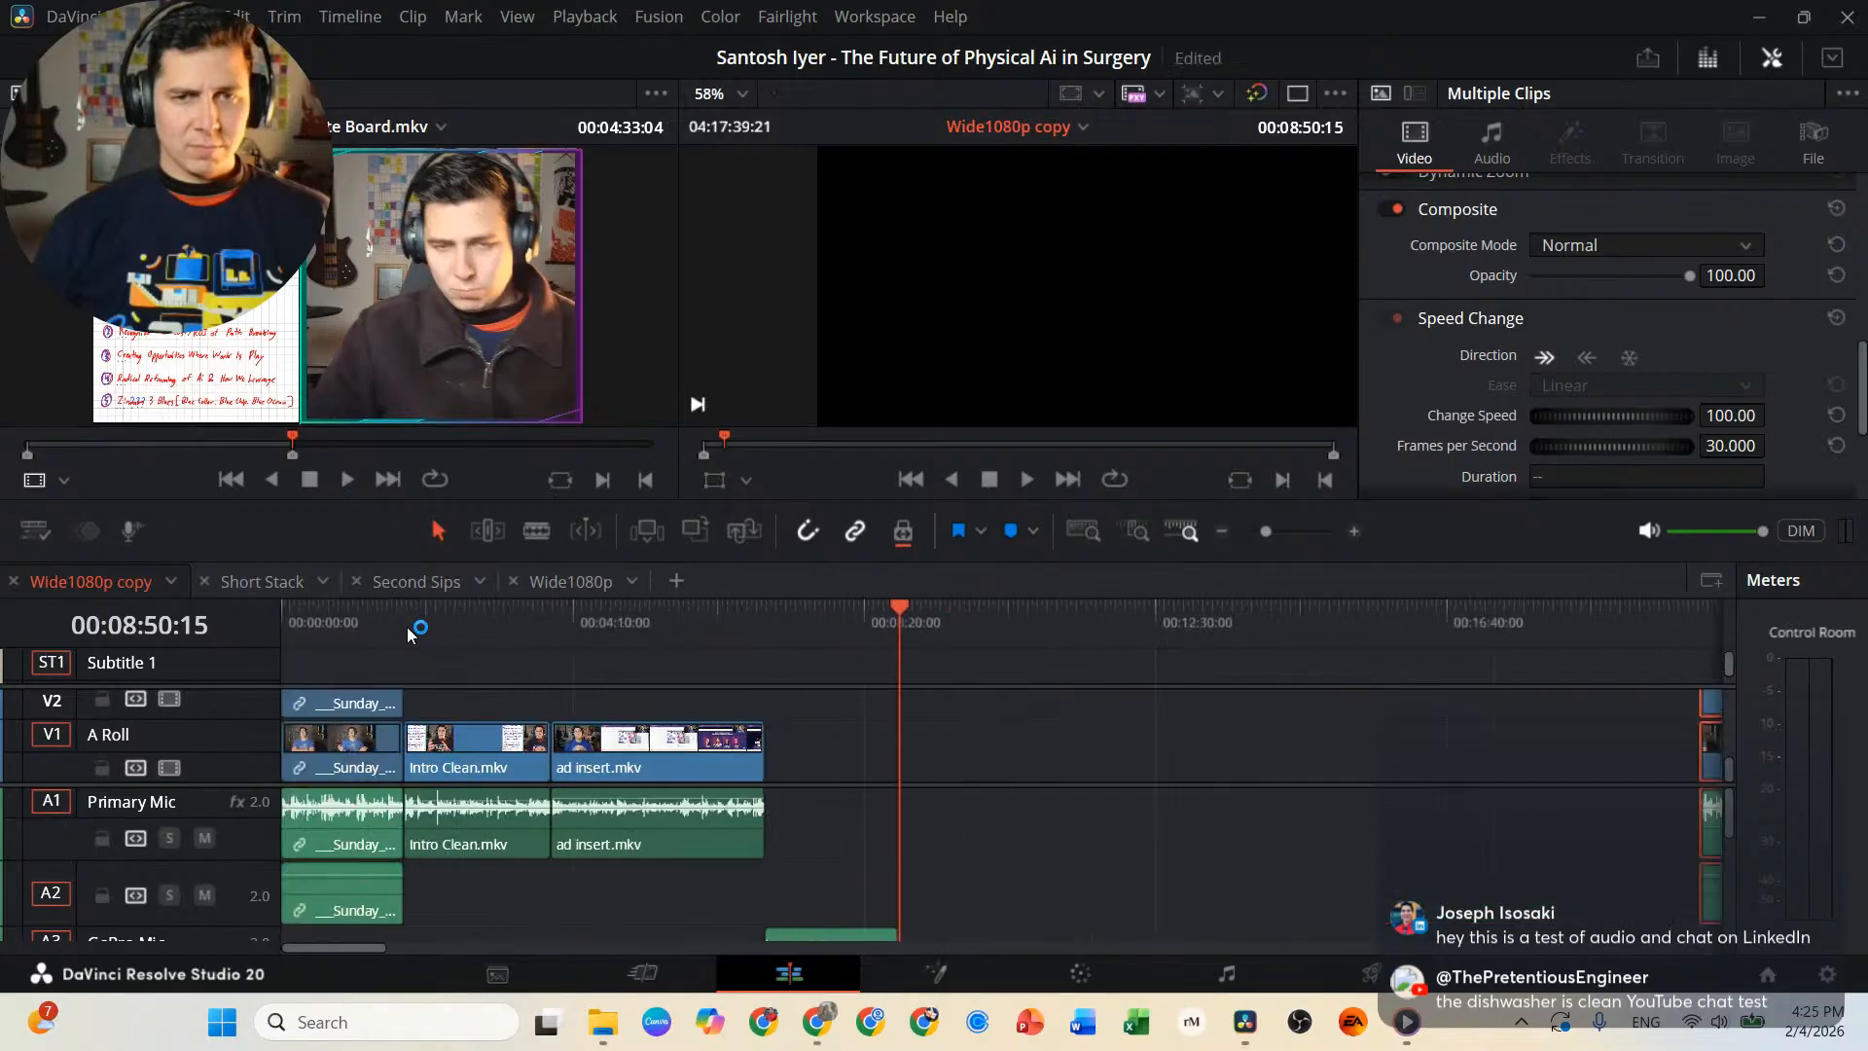
{"action": "left_click_drag", "start_coordinate": [1069, 772], "coordinate": [722, 767]}
{"action": "scroll", "coordinate": [632, 759], "scroll_direction": "up", "scroll_amount": 4}
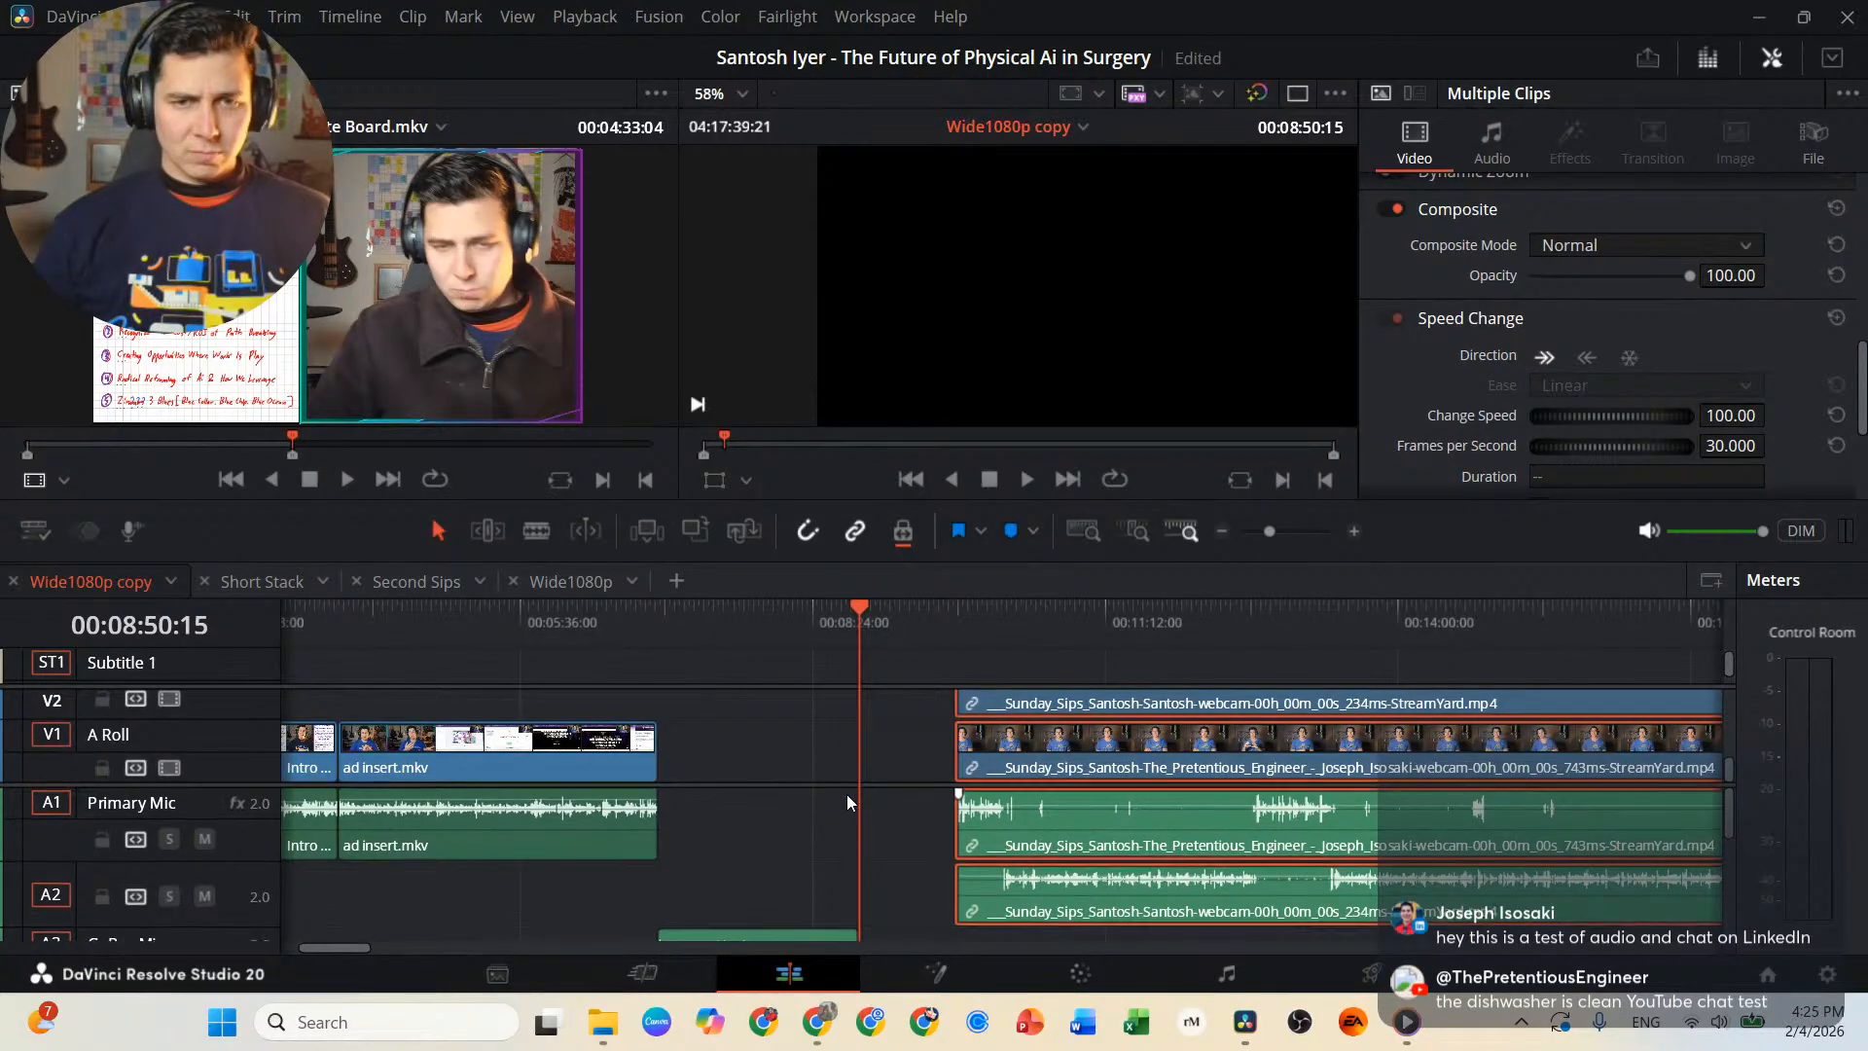
{"action": "scroll", "coordinate": [874, 749], "scroll_direction": "up", "scroll_amount": 3}
{"action": "scroll", "coordinate": [878, 757], "scroll_direction": "down", "scroll_amount": 3}
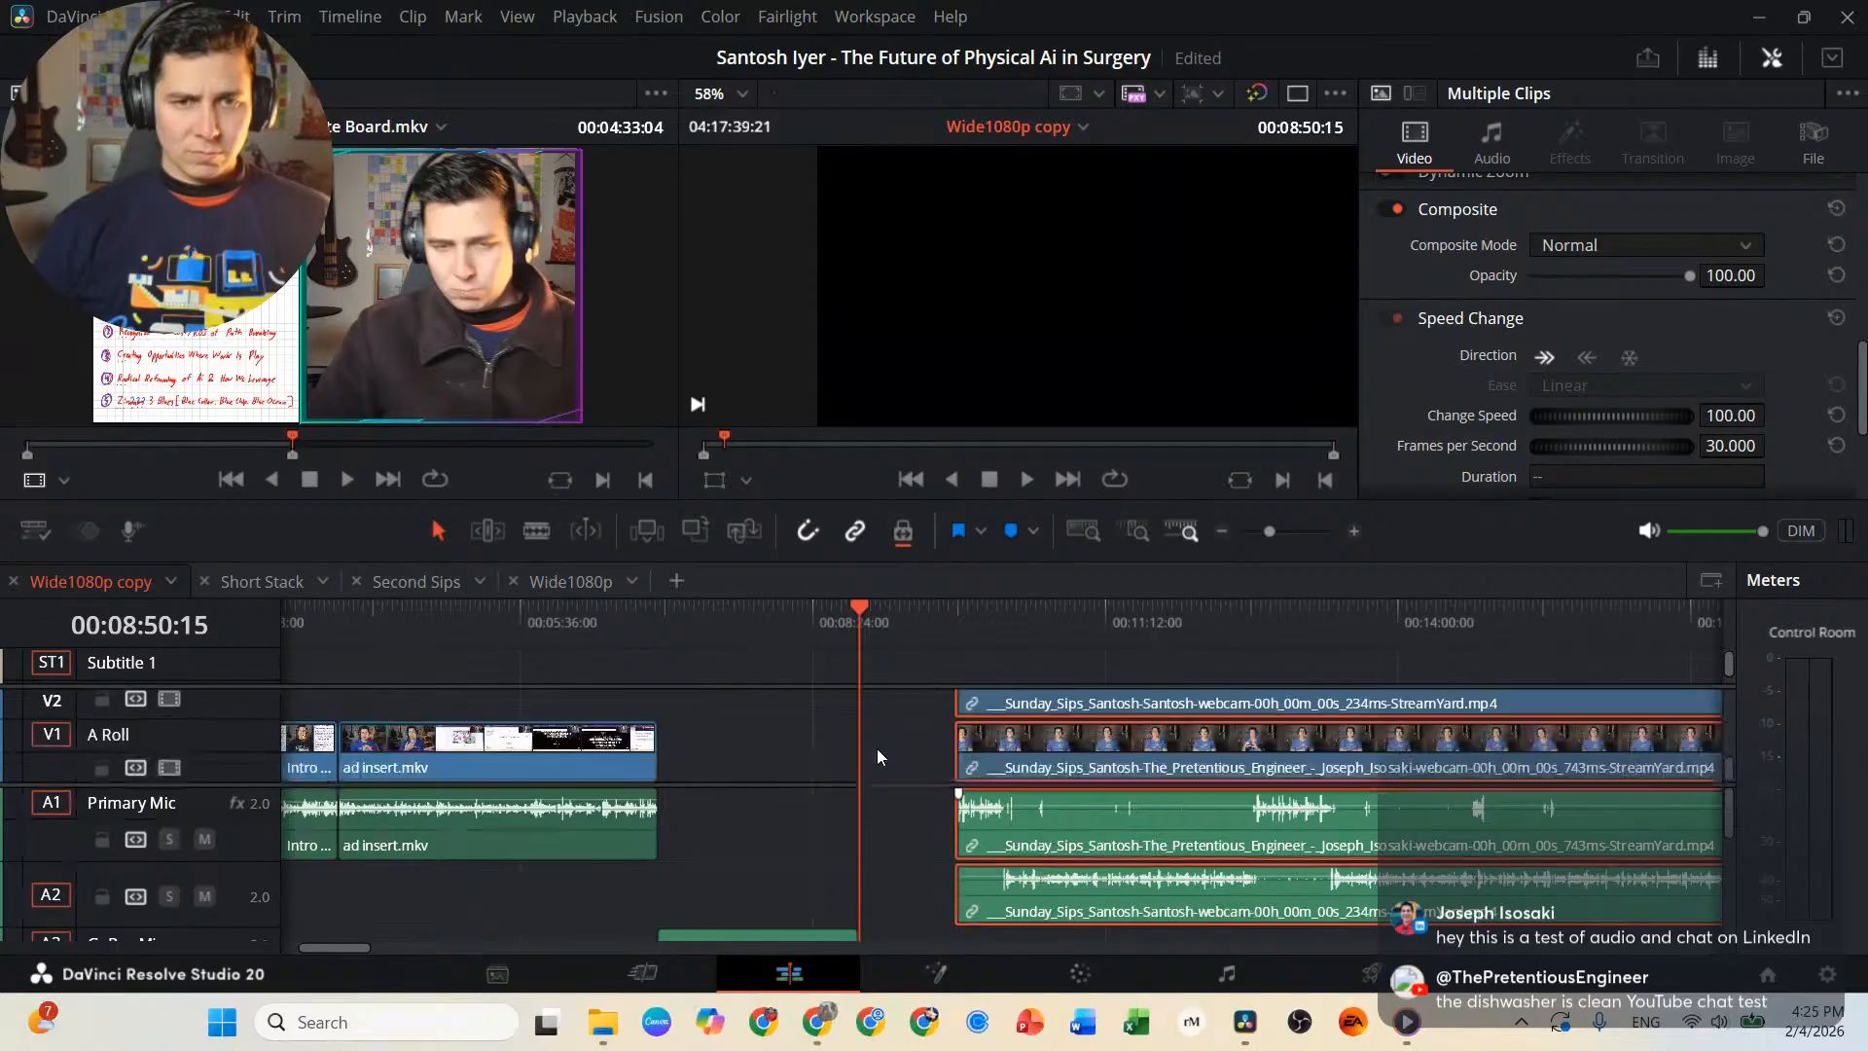
{"action": "scroll", "coordinate": [843, 744], "scroll_direction": "up", "scroll_amount": 5}
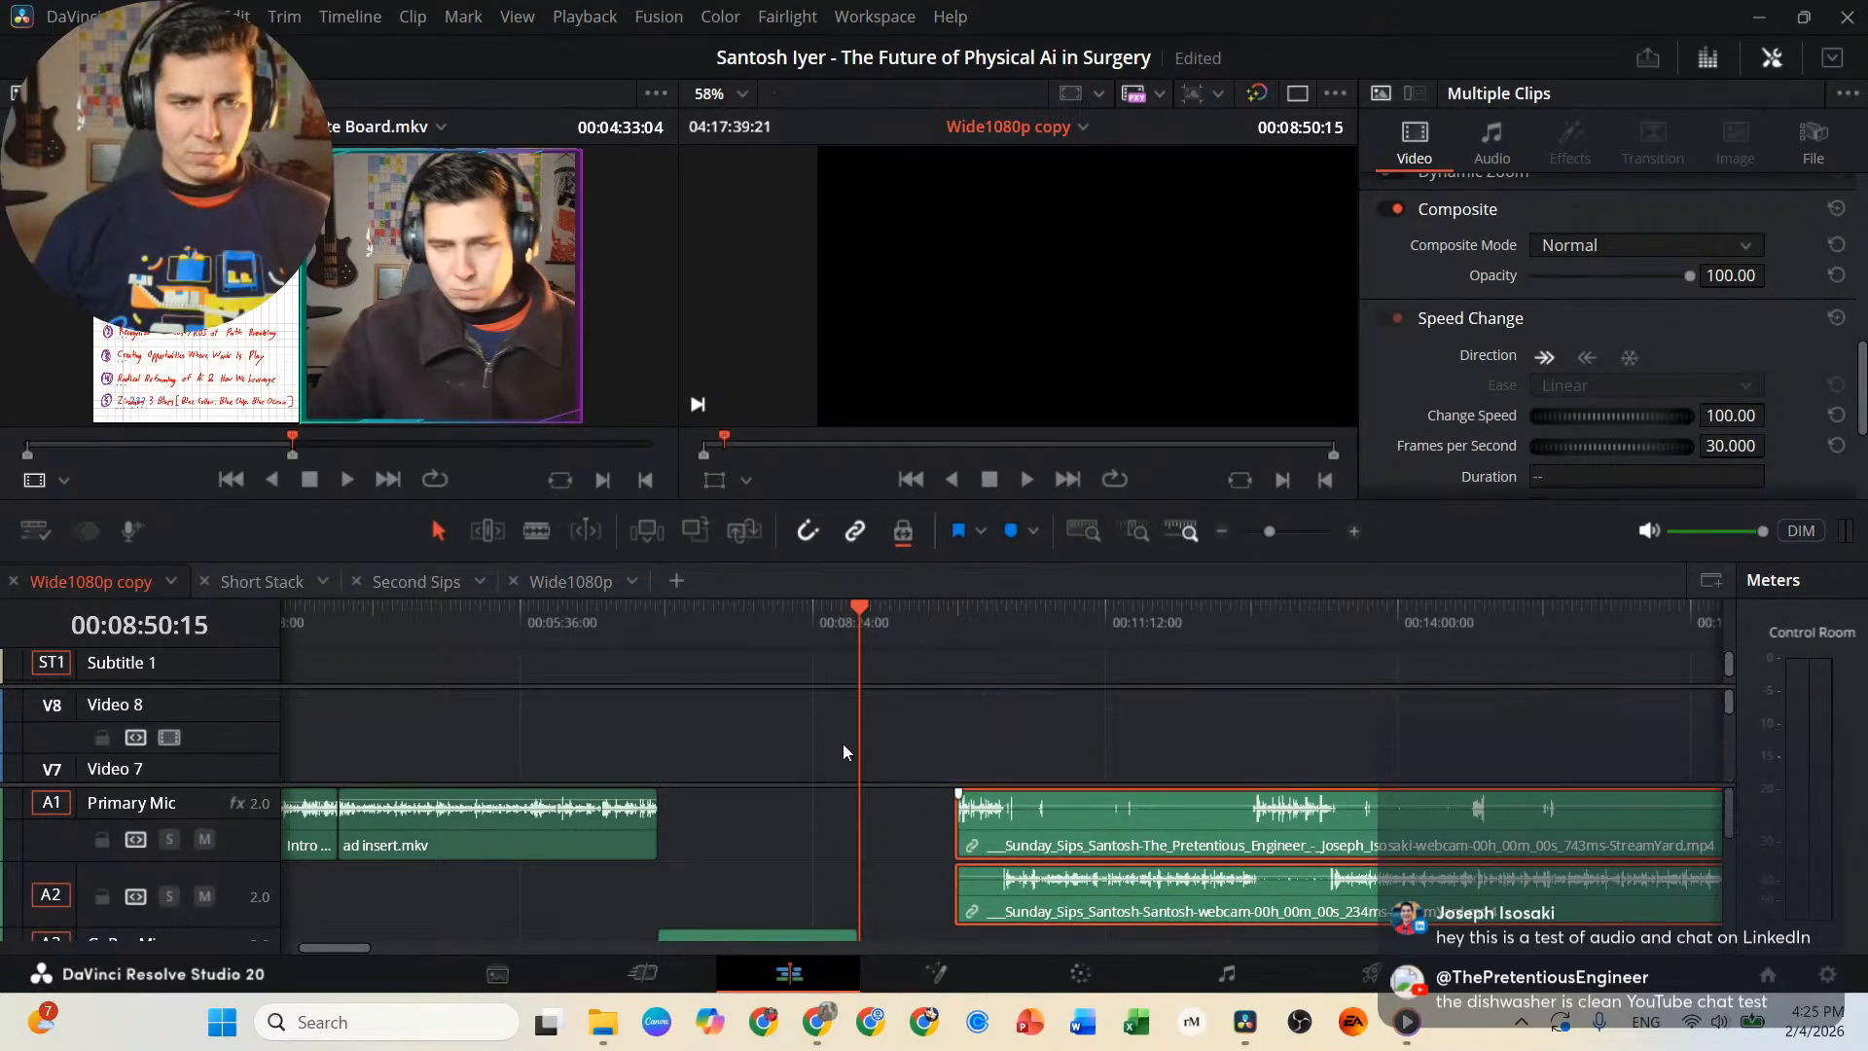
{"action": "scroll", "coordinate": [843, 743], "scroll_direction": "down", "scroll_amount": 5}
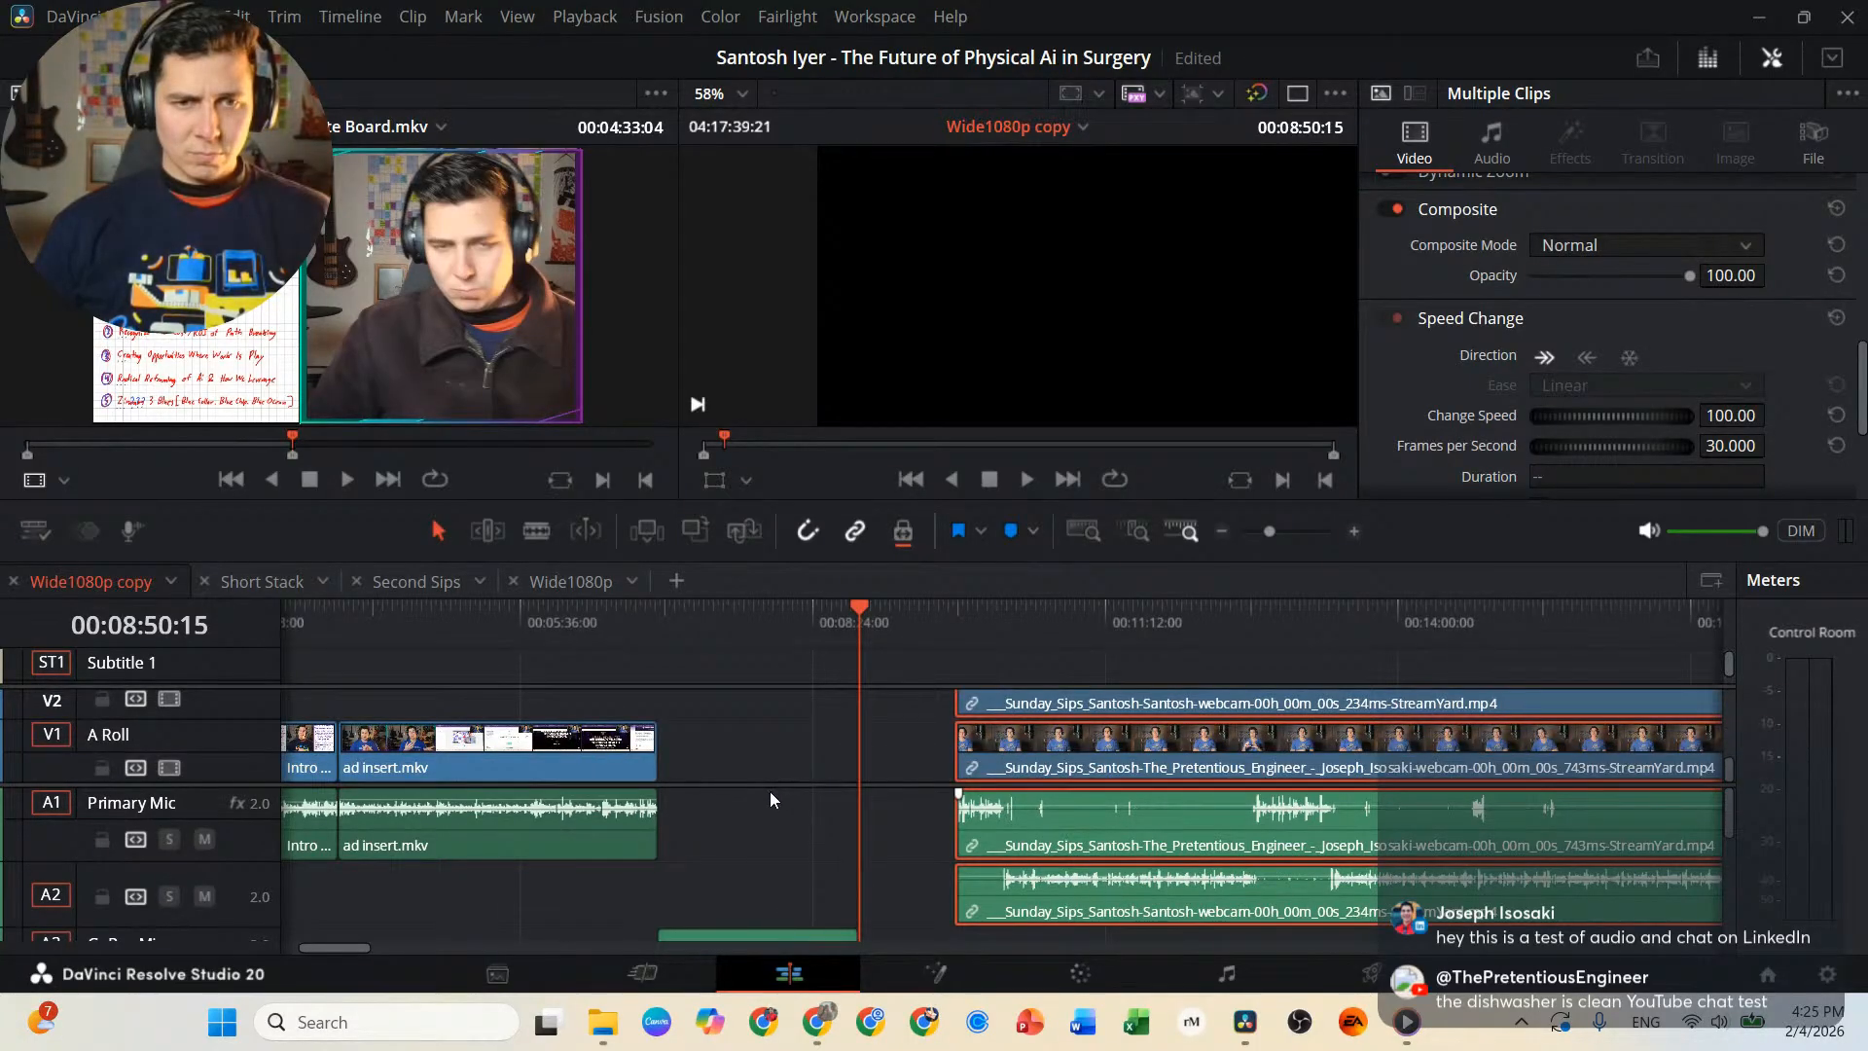
{"action": "left_click_drag", "start_coordinate": [772, 785], "coordinate": [784, 826]}
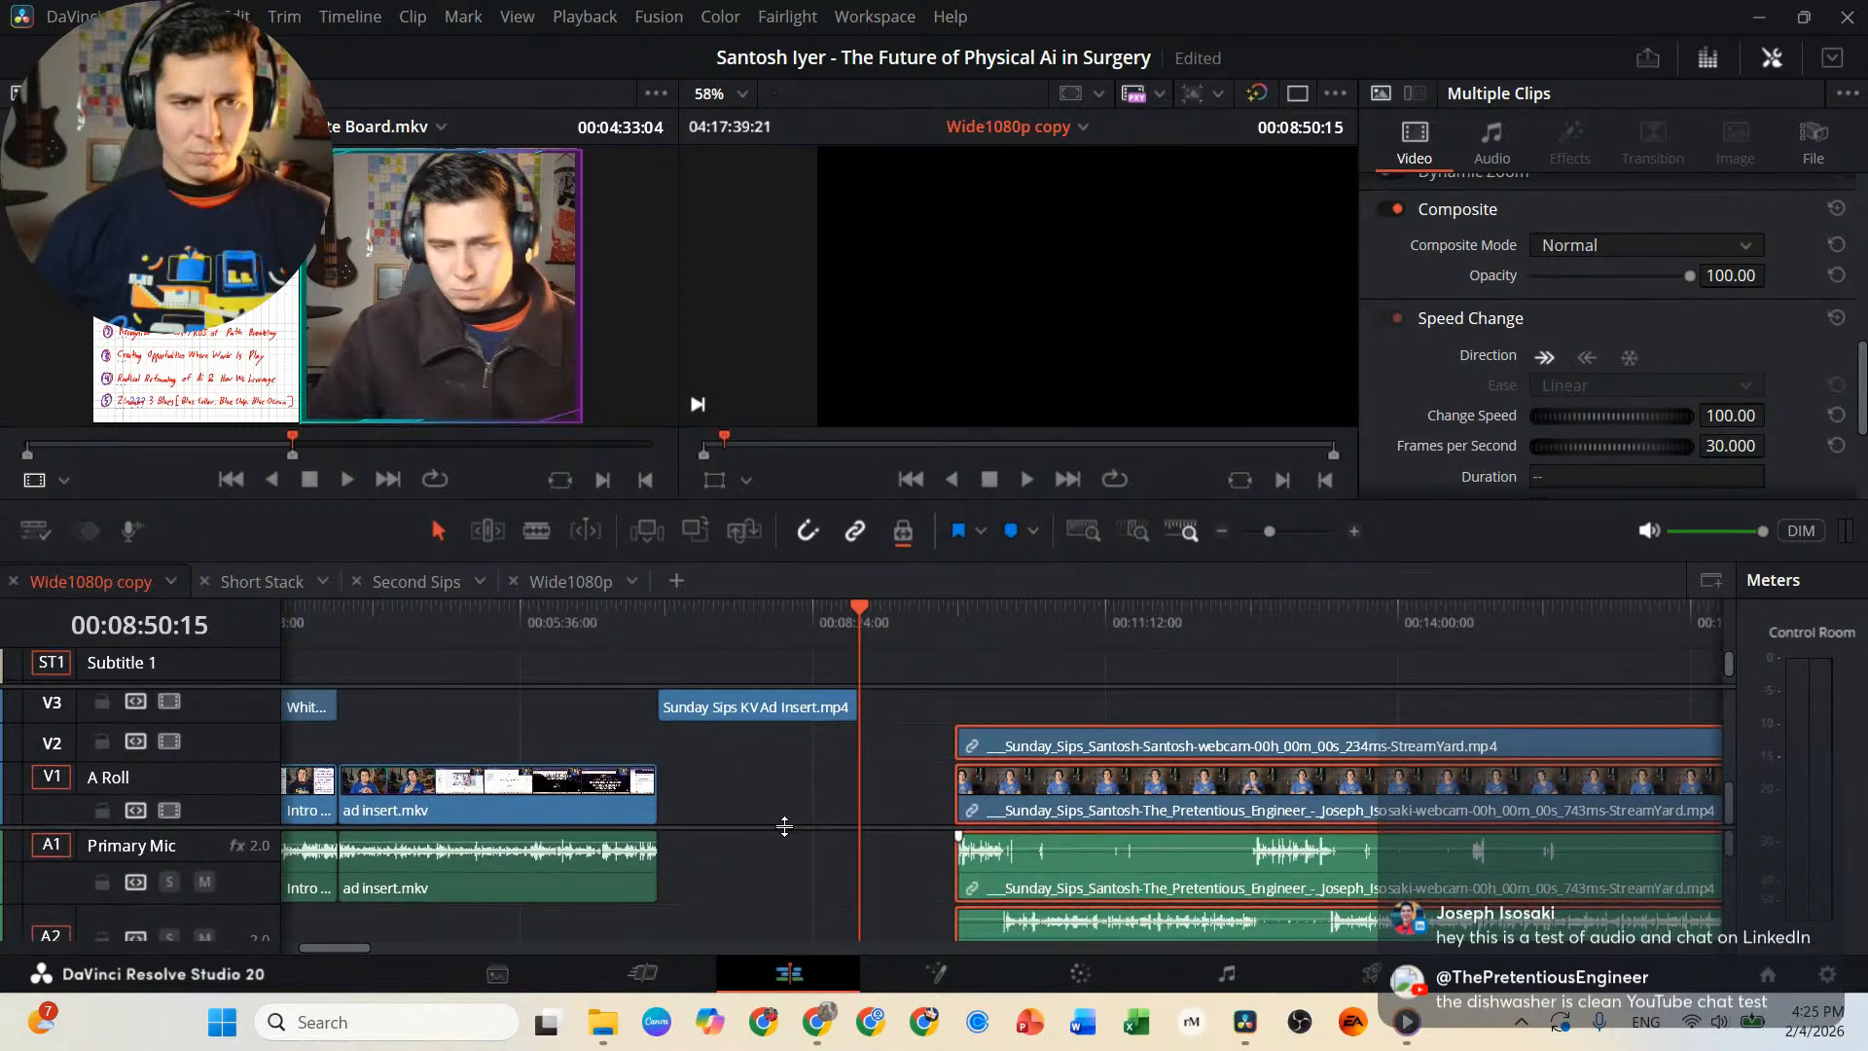
{"action": "left_click_drag", "start_coordinate": [1009, 804], "coordinate": [912, 804]}
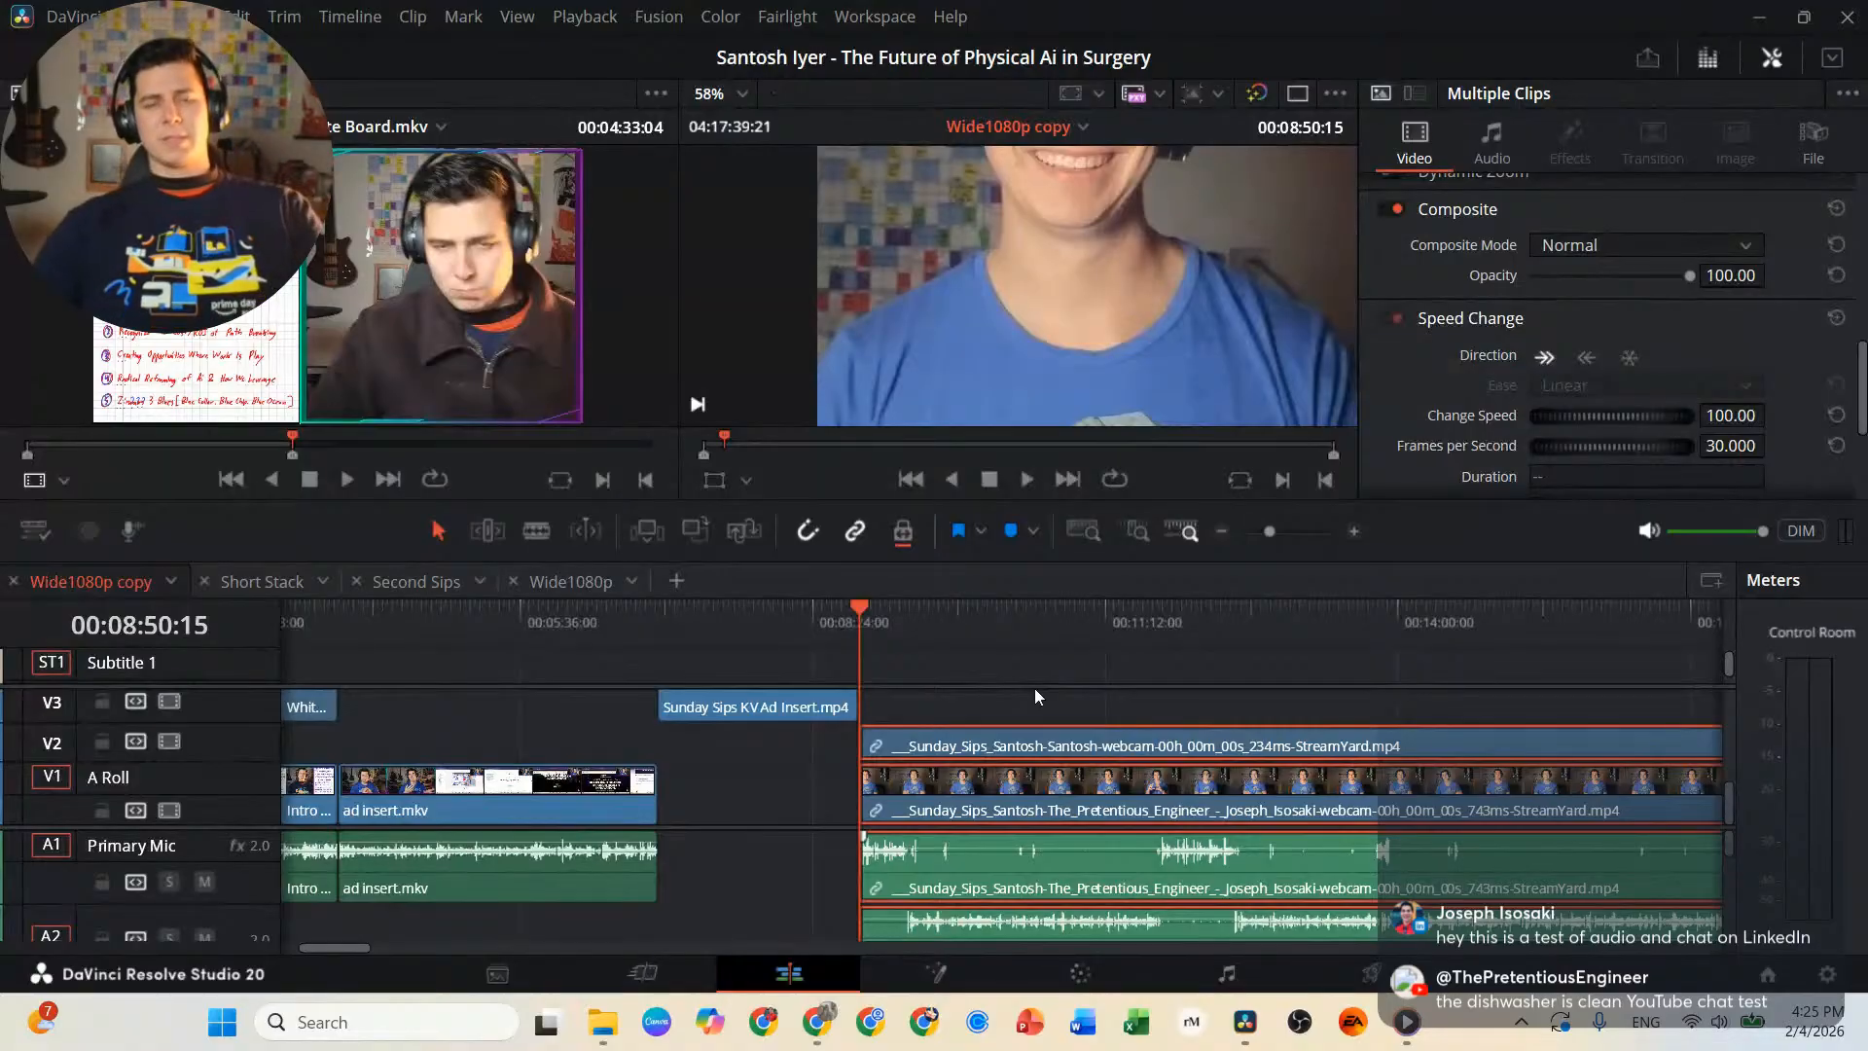
Play the interview from 00:08:50:15 to about 00:09:29 and zoom the timeline viewer out to 24%.
{"action": "key", "text": "space"}
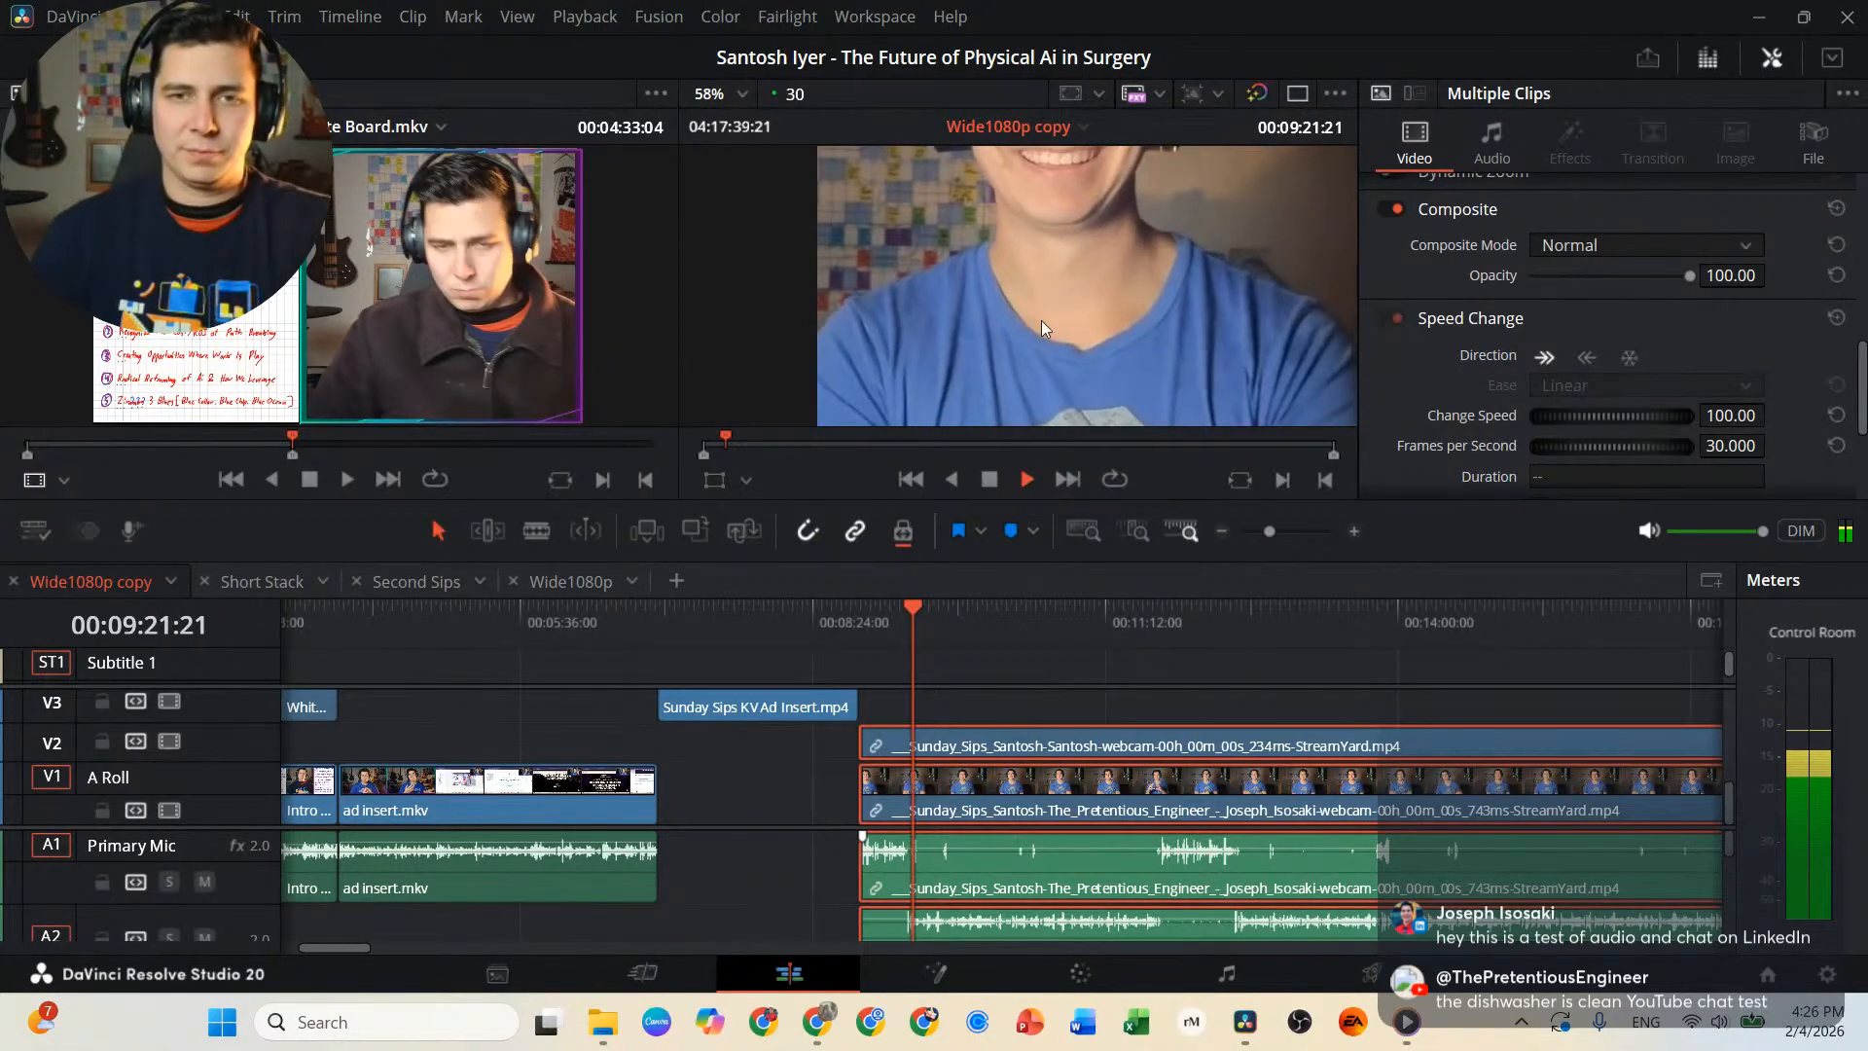
{"action": "scroll", "coordinate": [1042, 311], "scroll_direction": "down", "scroll_amount": 4}
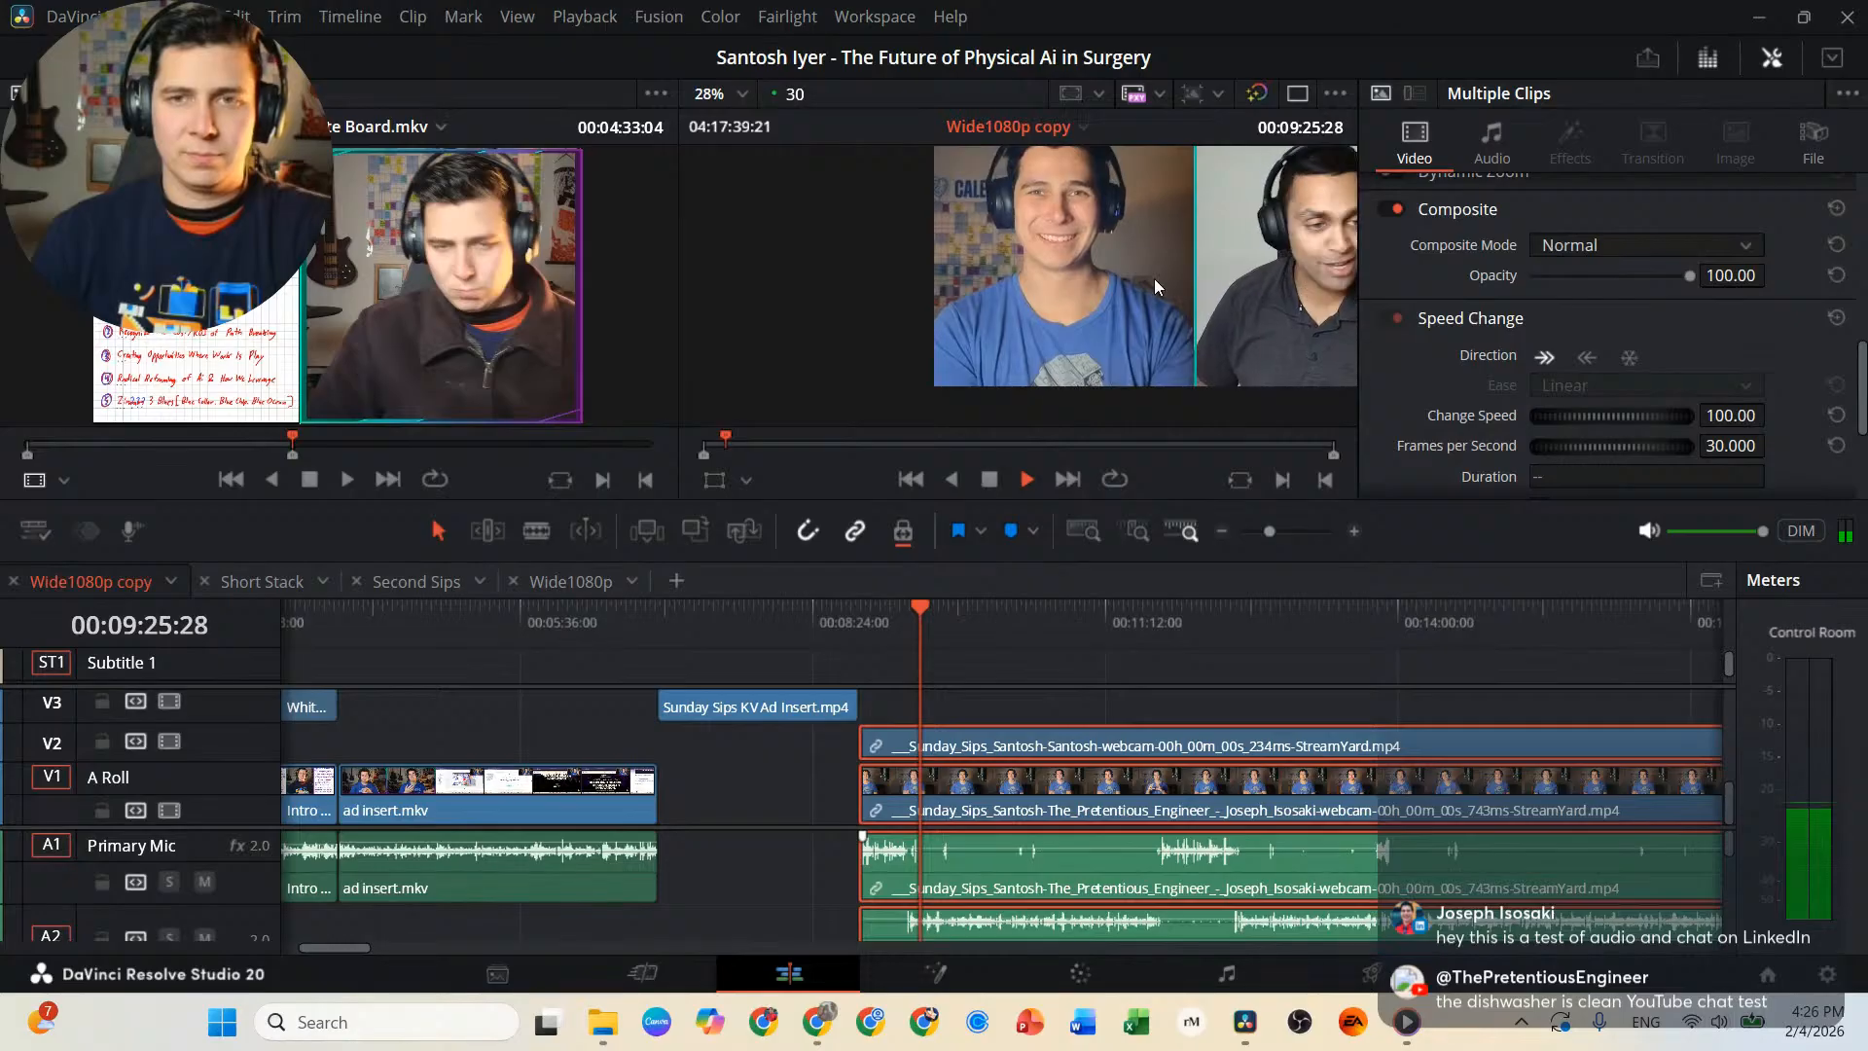
{"action": "scroll", "coordinate": [1157, 277], "scroll_direction": "down", "scroll_amount": 1}
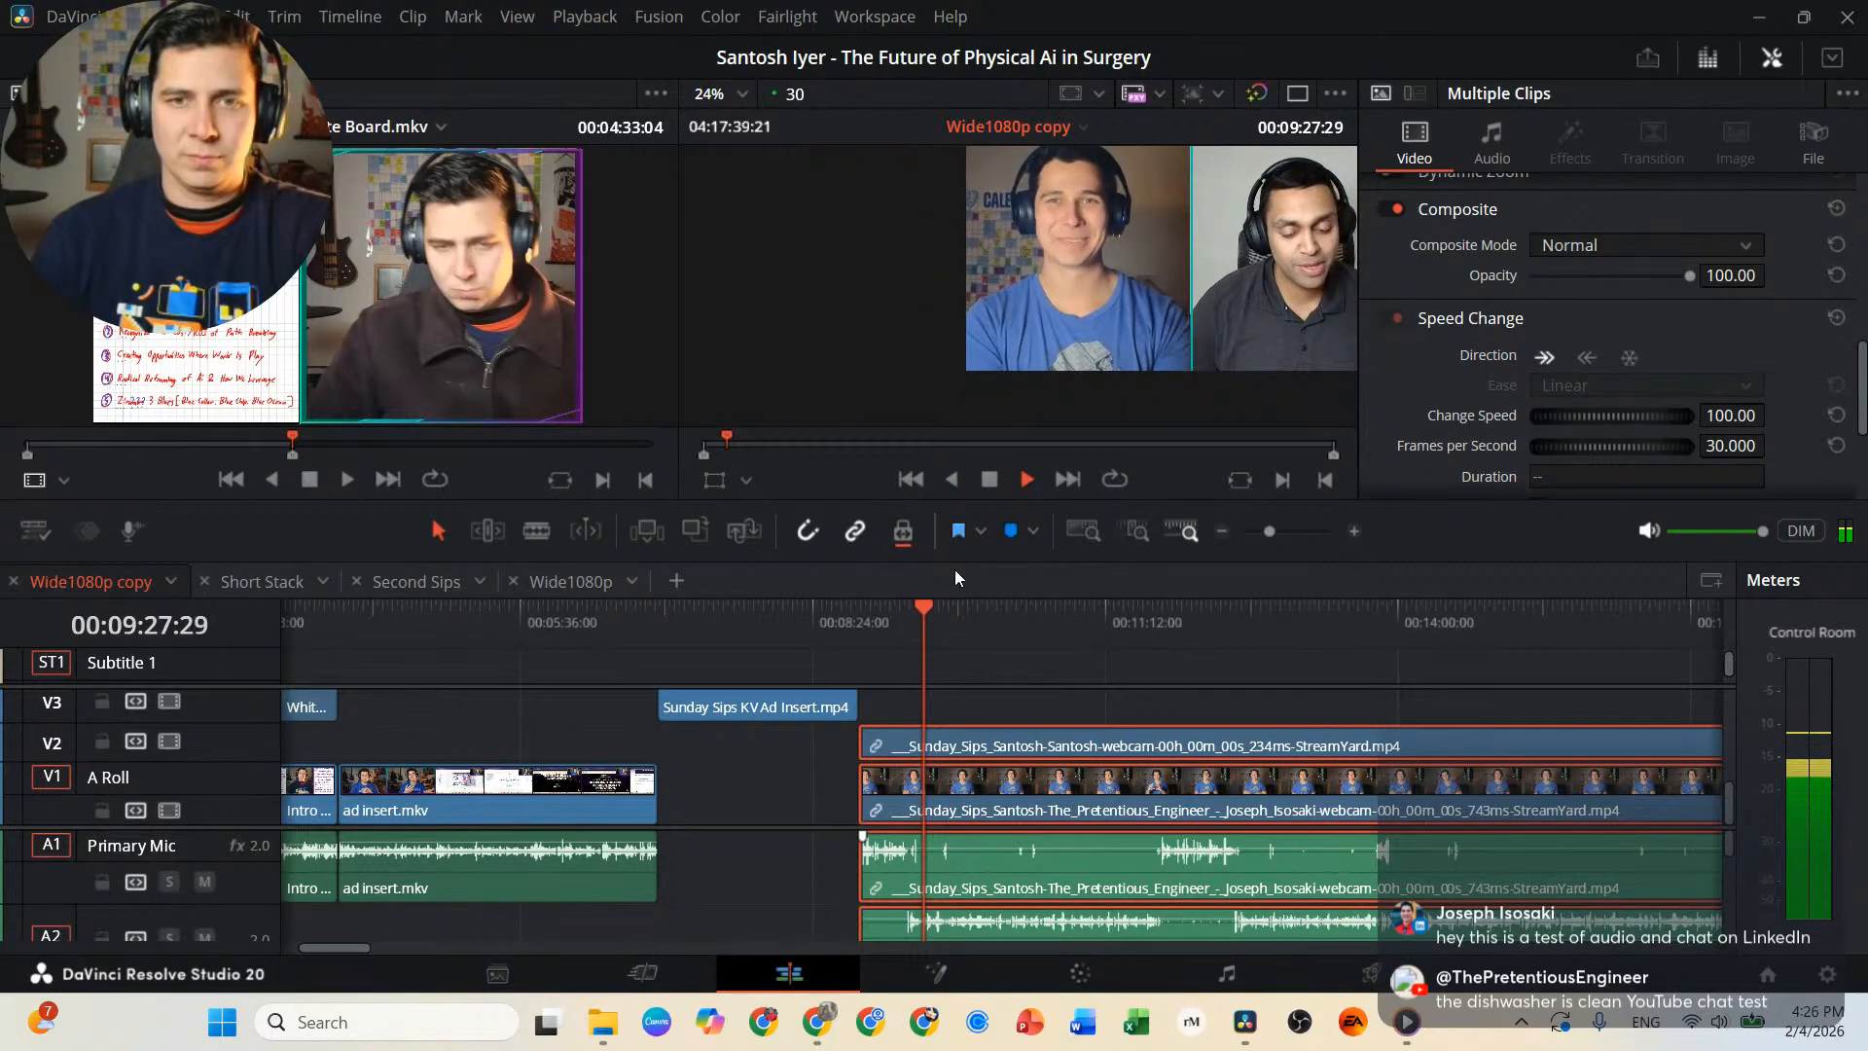
{"action": "key", "text": "space"}
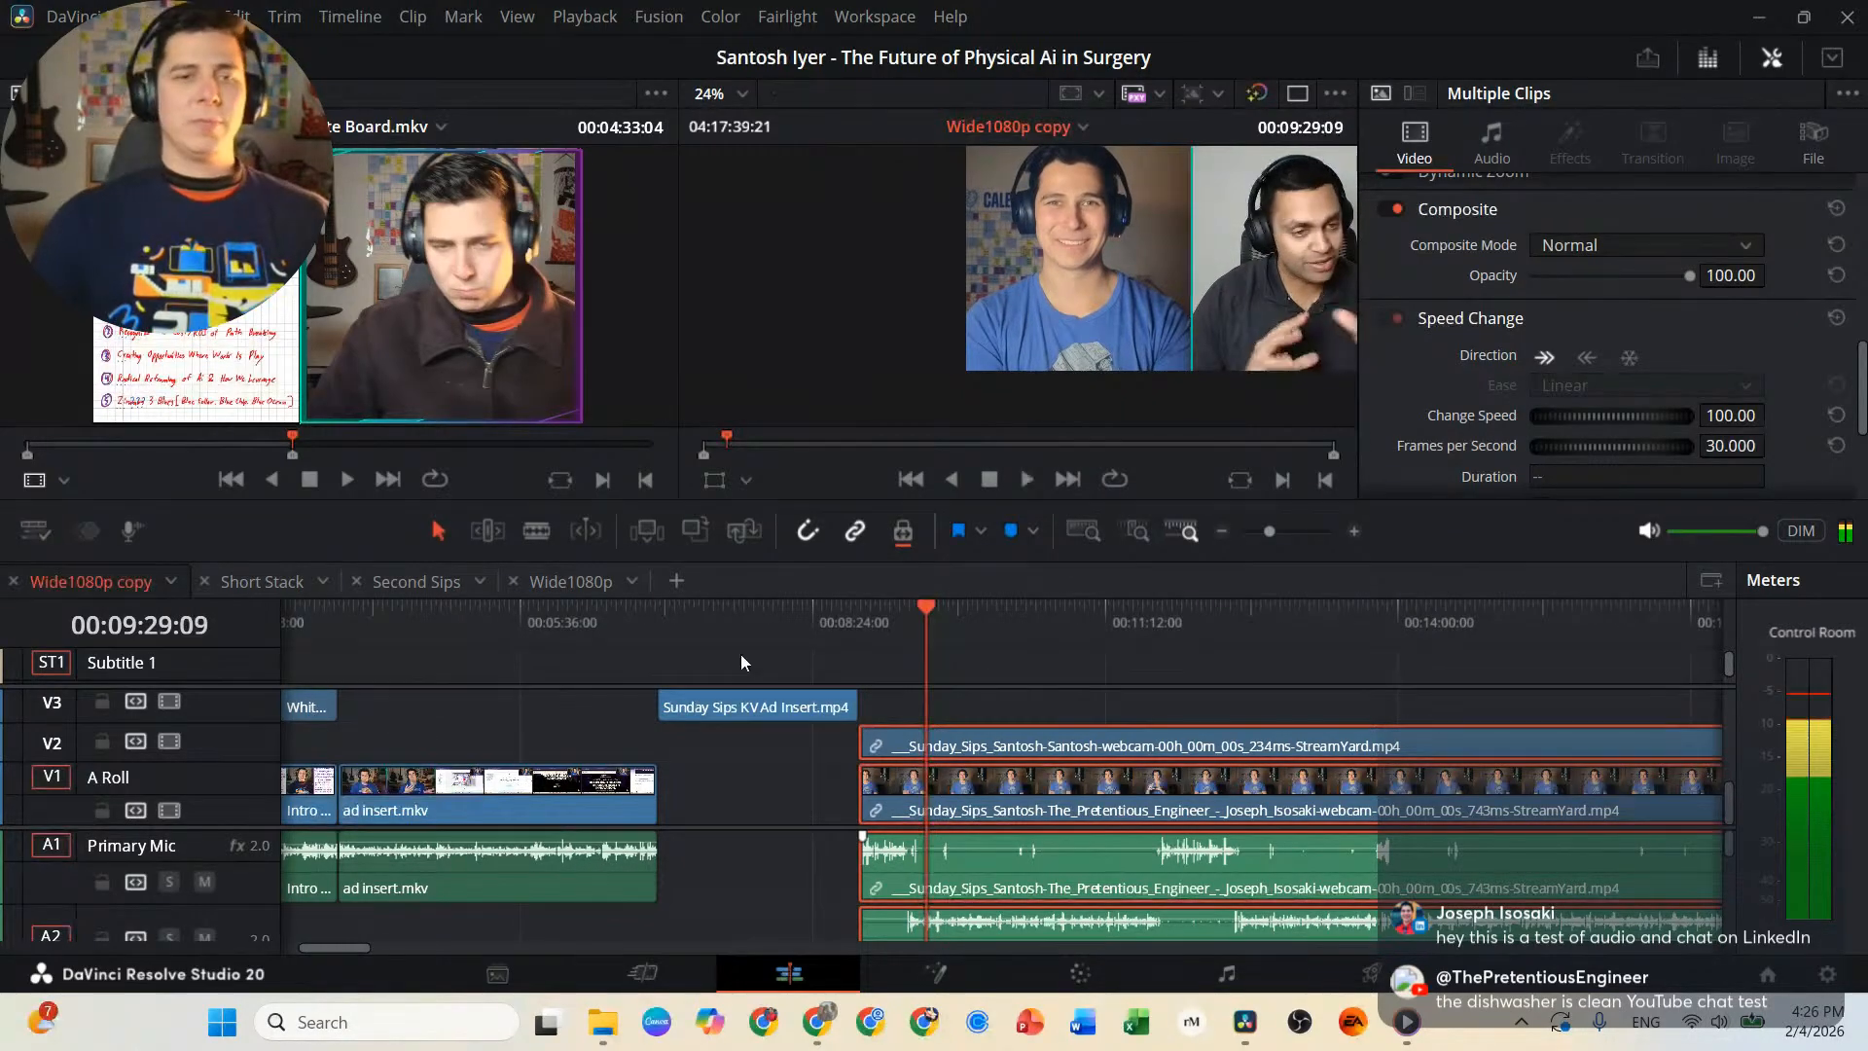
Mark a range from the timeline start to the end of the opening webcam clips, with the playhead at 00:01:45:09.
{"action": "scroll", "coordinate": [405, 673], "scroll_direction": "left", "scroll_amount": 3}
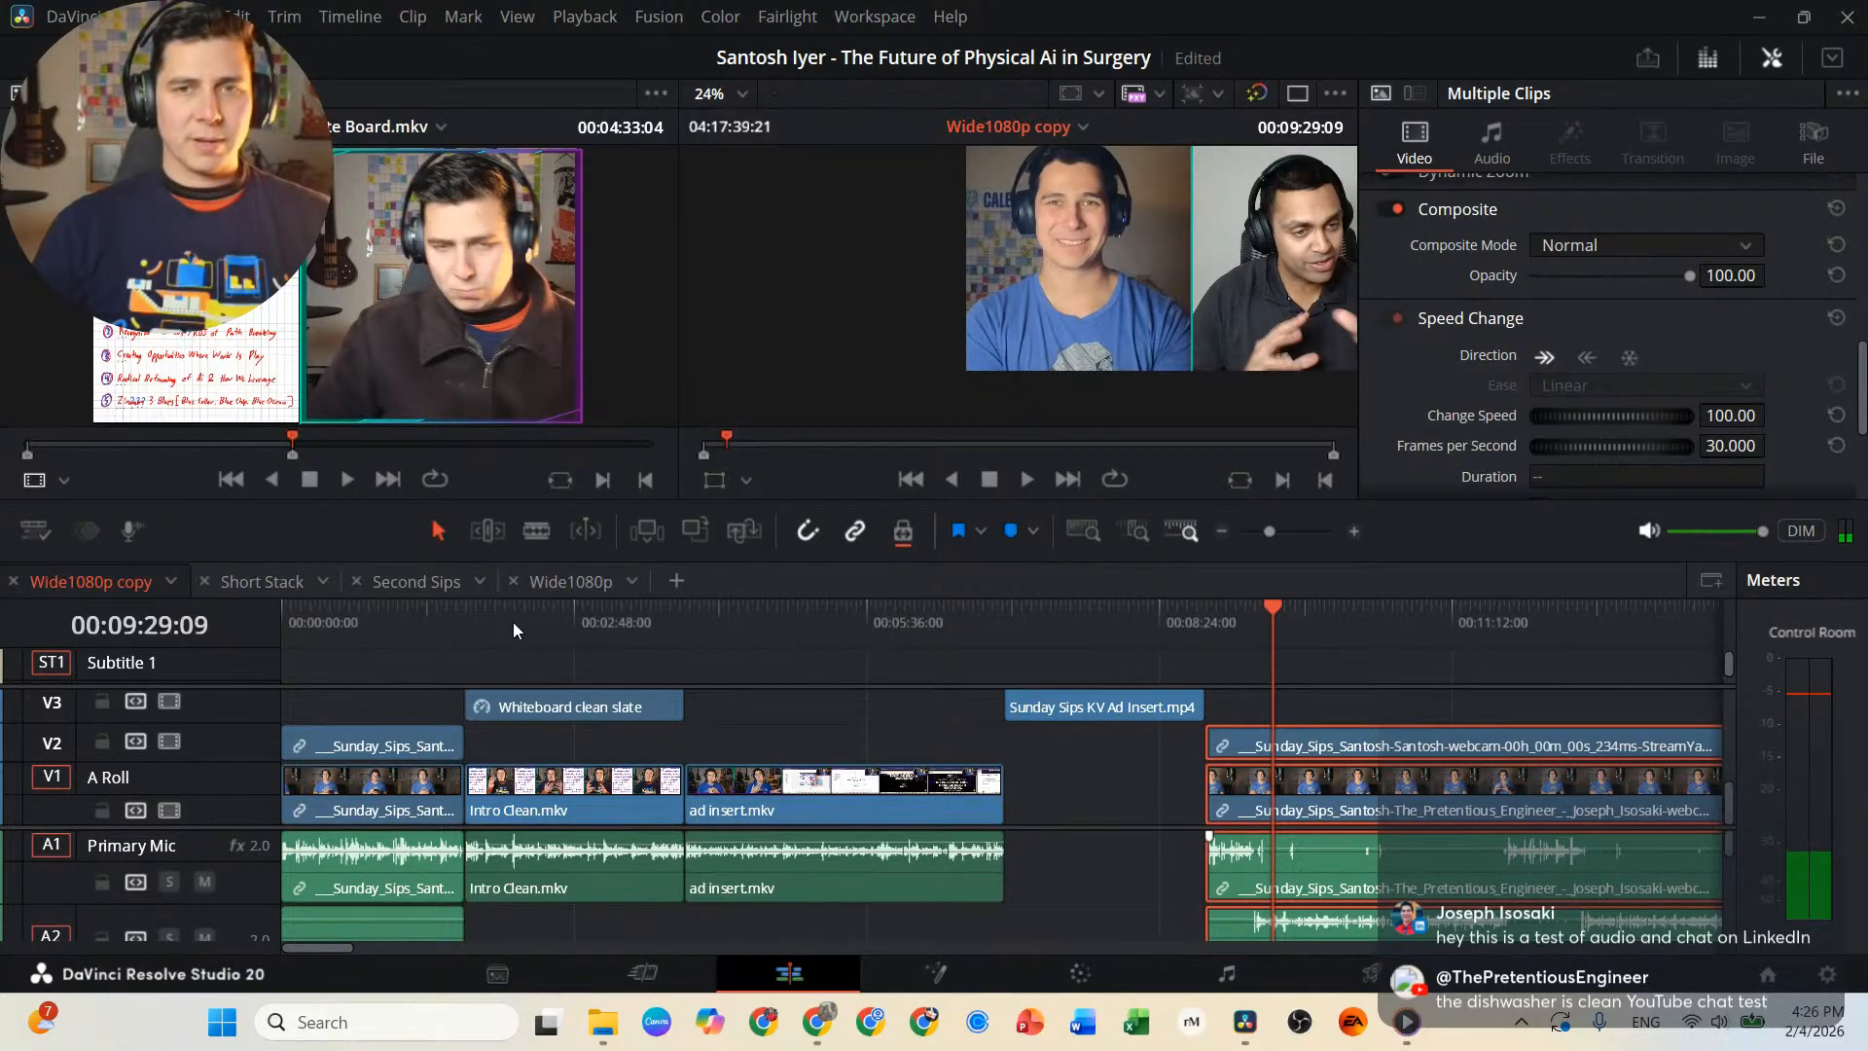
{"action": "left_click_drag", "start_coordinate": [512, 622], "coordinate": [465, 598]}
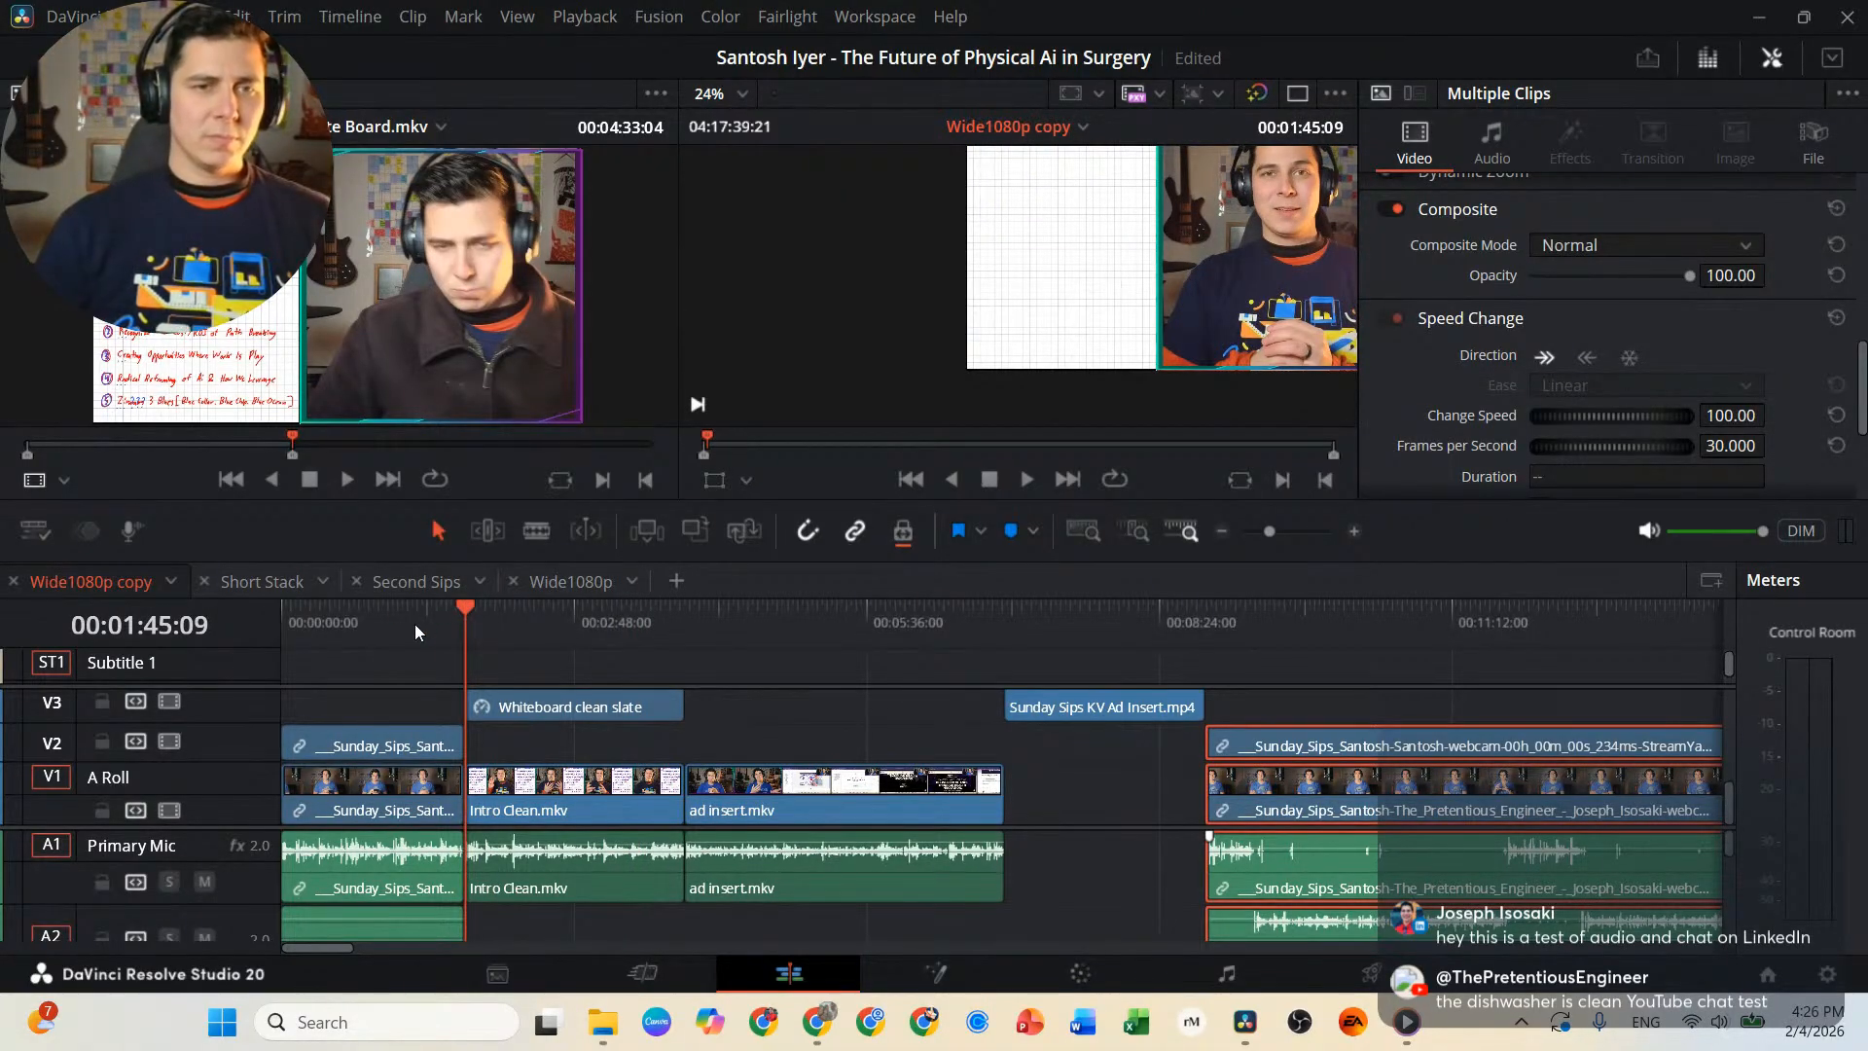
{"action": "left_click_drag", "start_coordinate": [416, 617], "coordinate": [465, 617]}
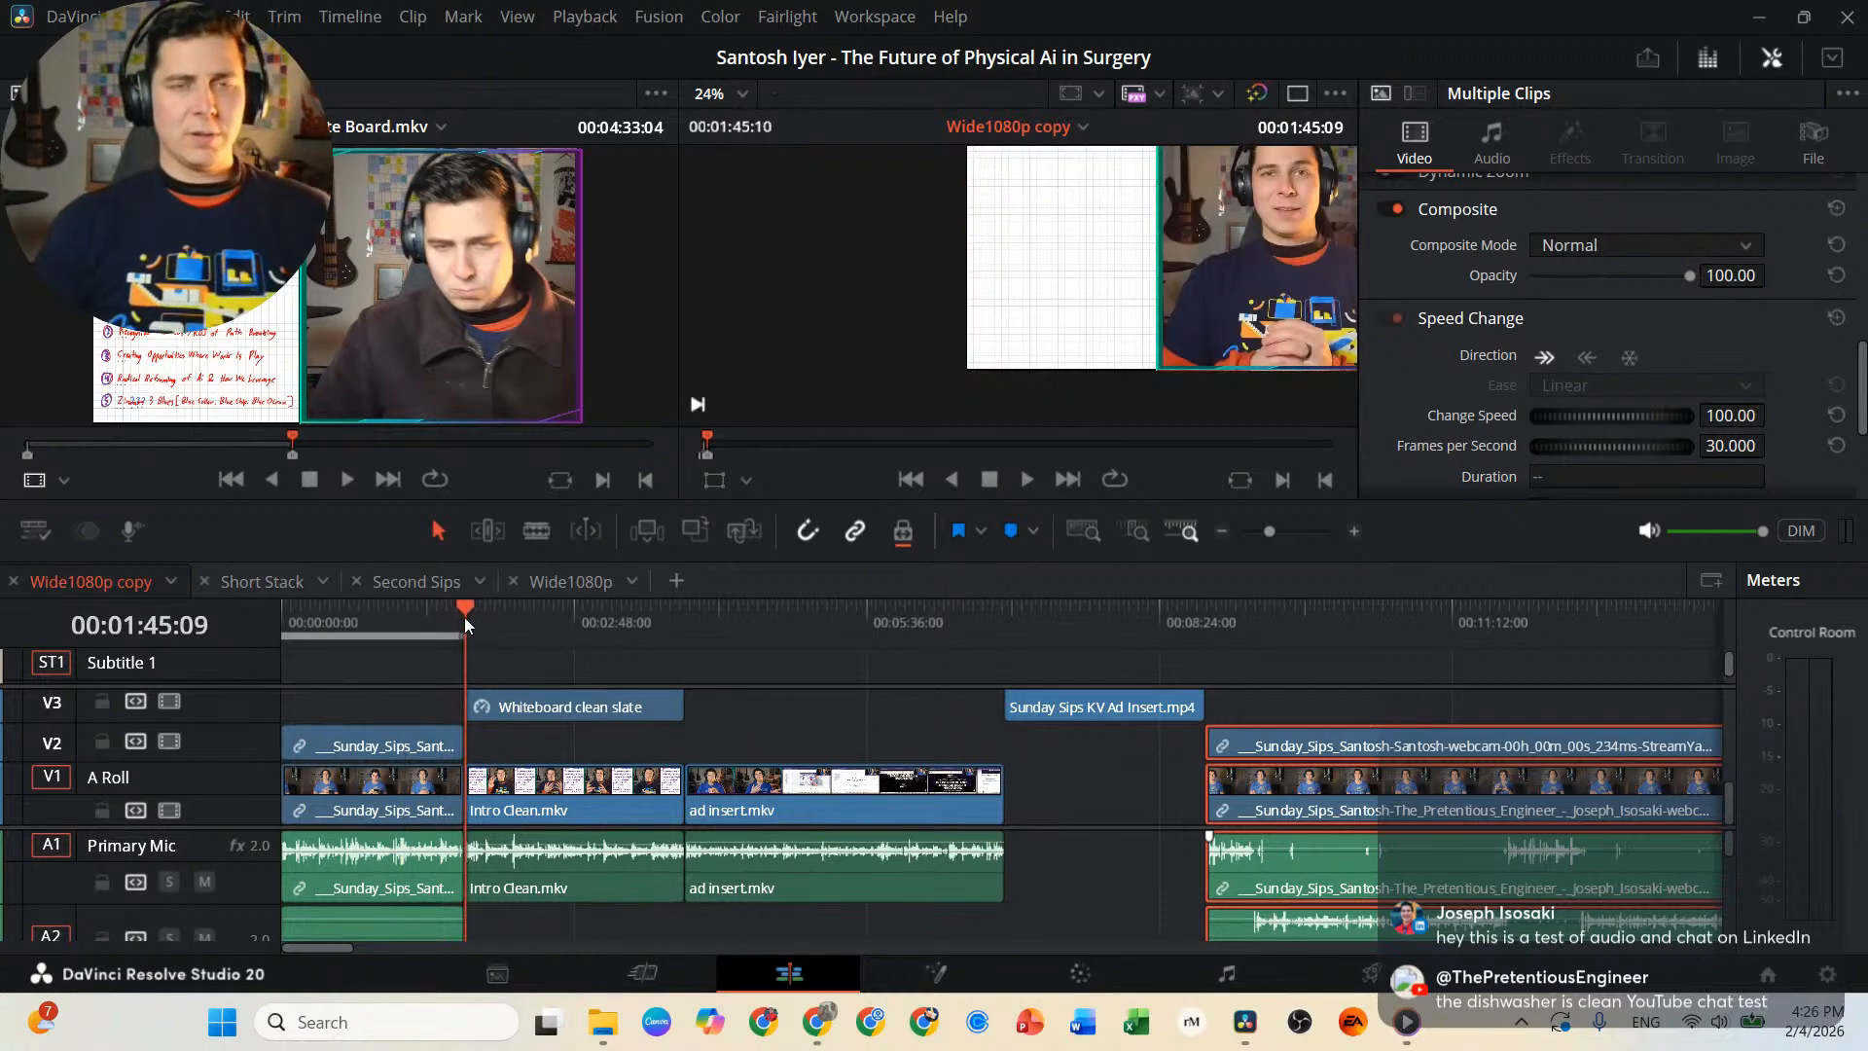
Create subtitles from audio for the marked range with a maximum of 30 characters per line, on single lines.
{"action": "left_click", "coordinate": [366, 19]}
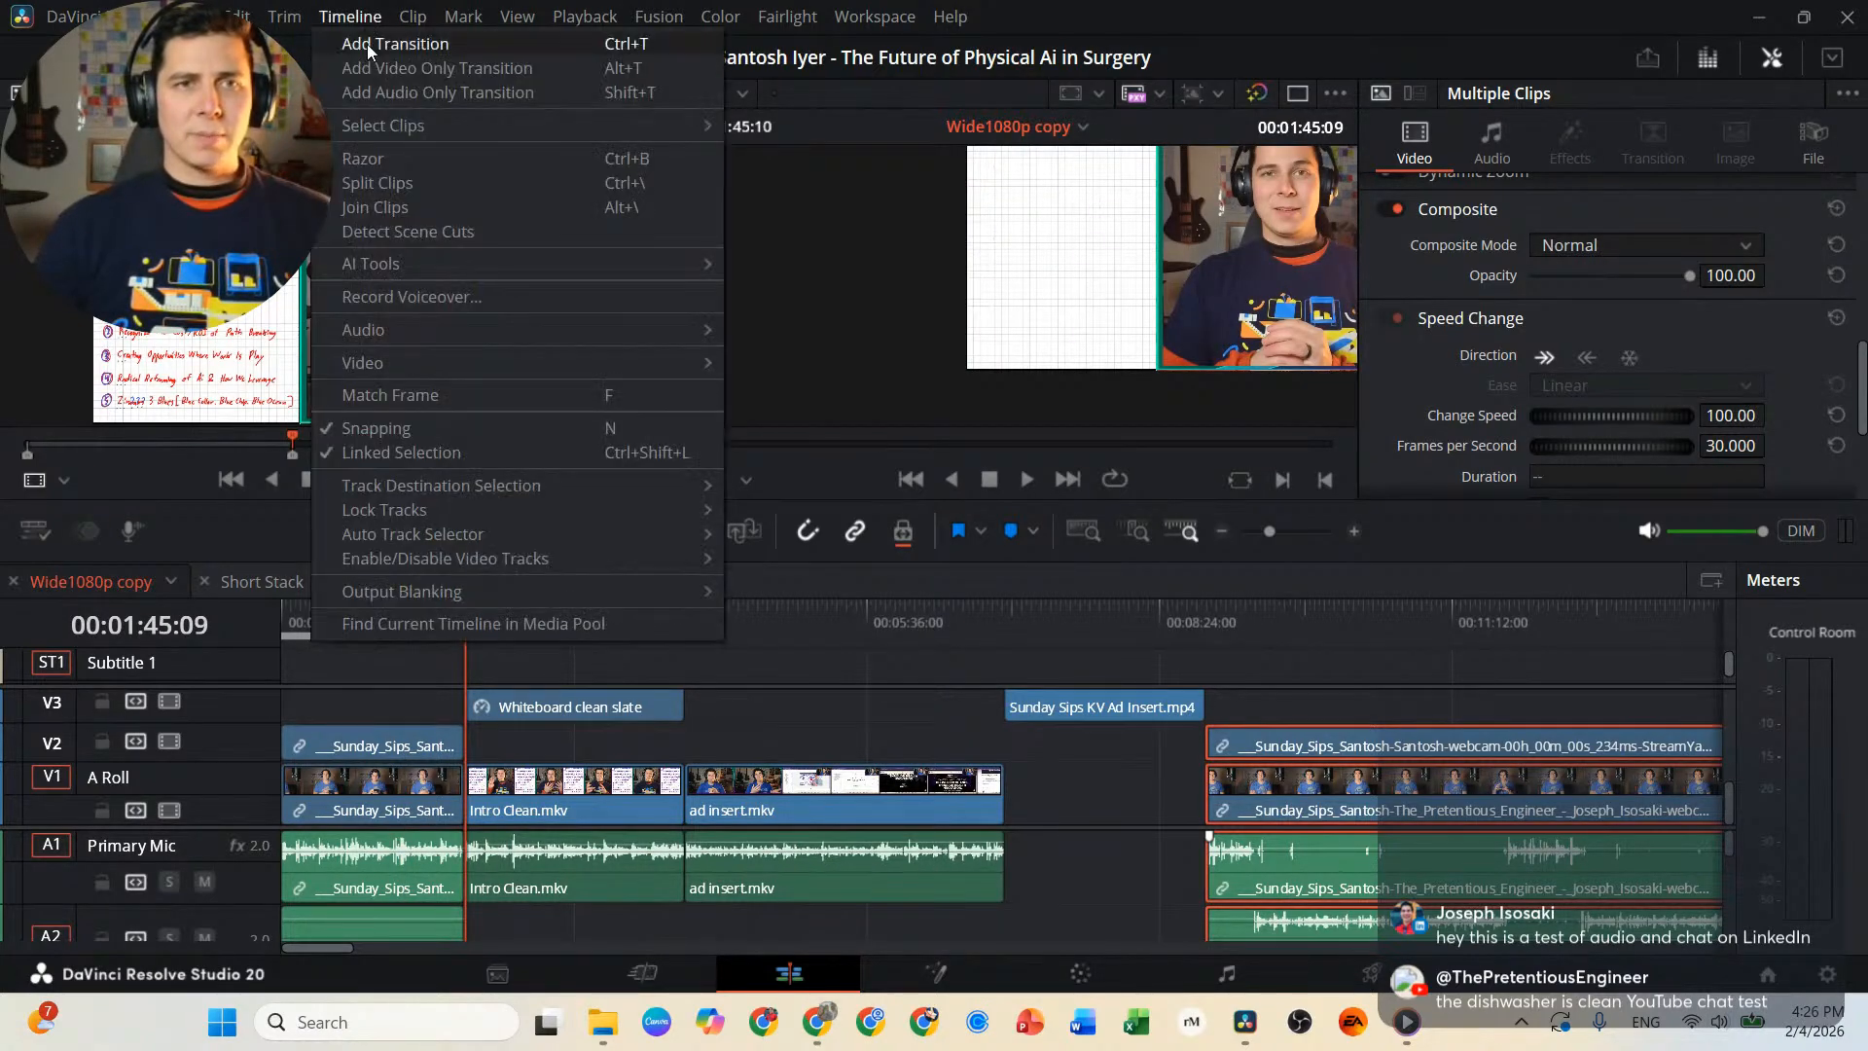
{"action": "mouse_move", "coordinate": [634, 282]}
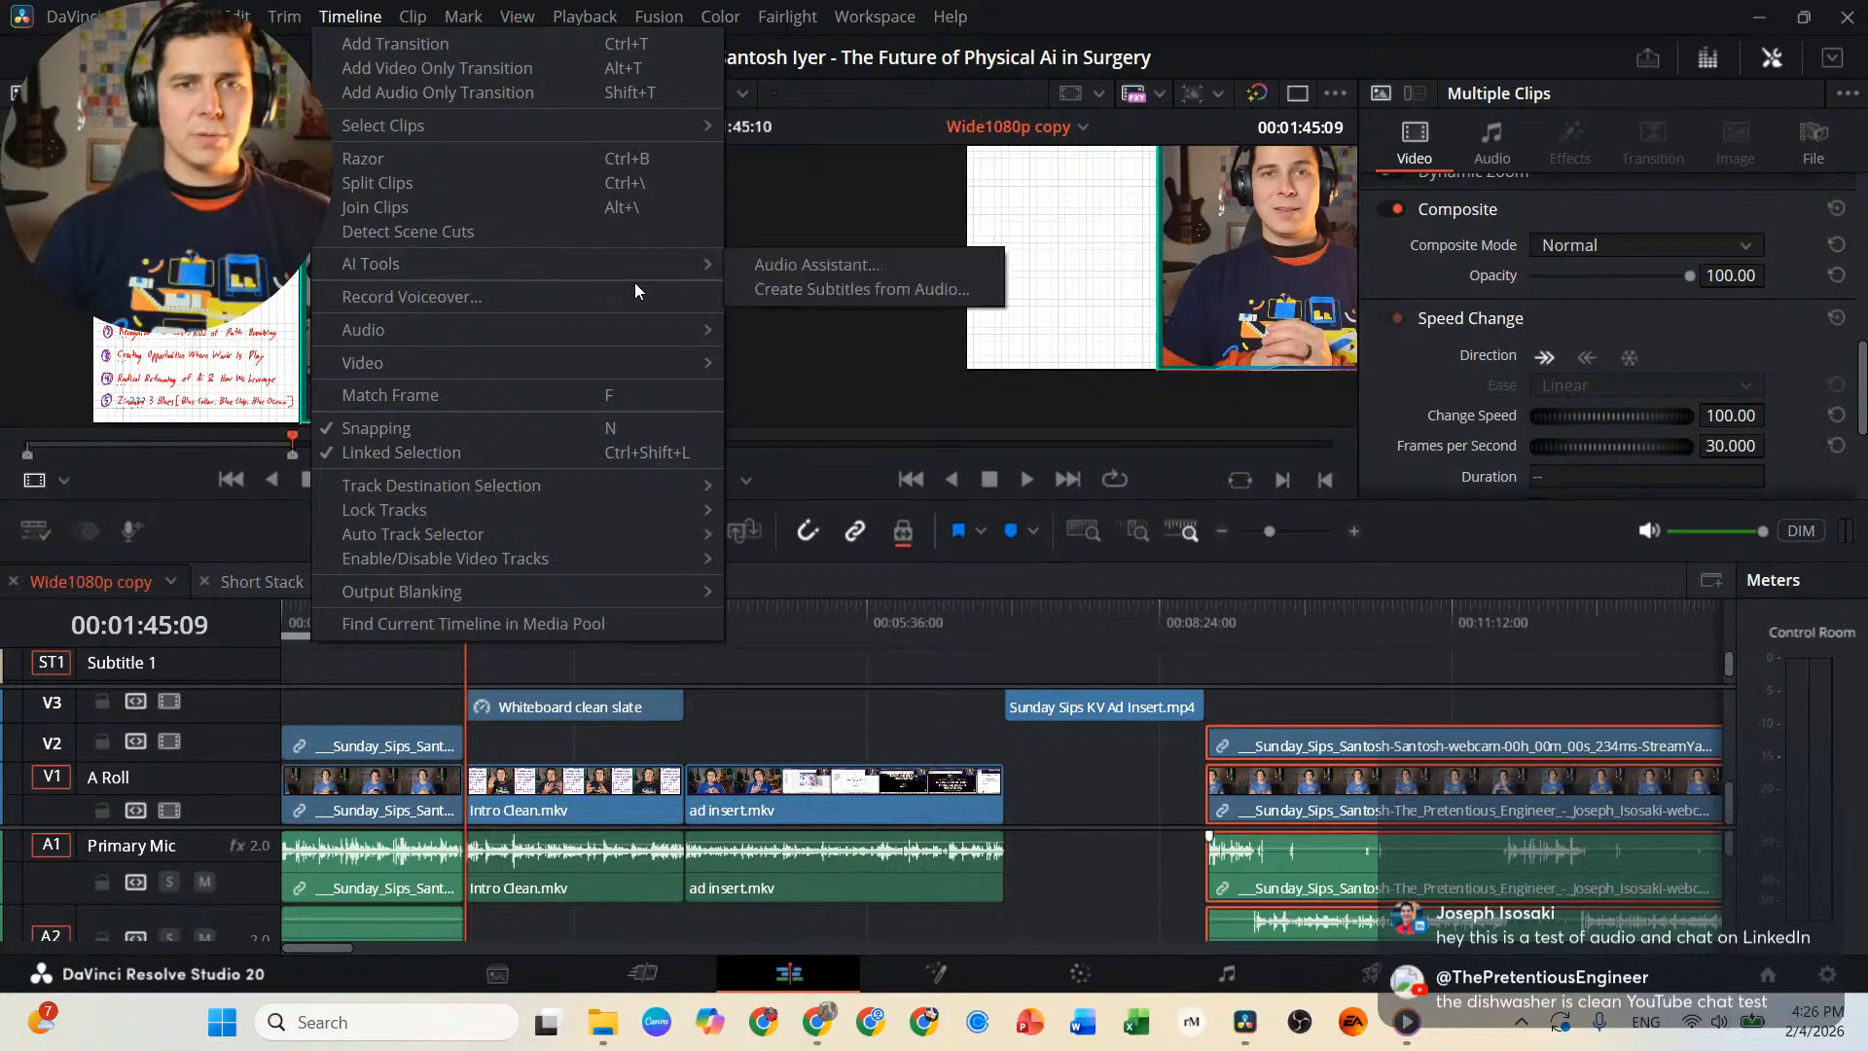
{"action": "left_click", "coordinate": [861, 288]}
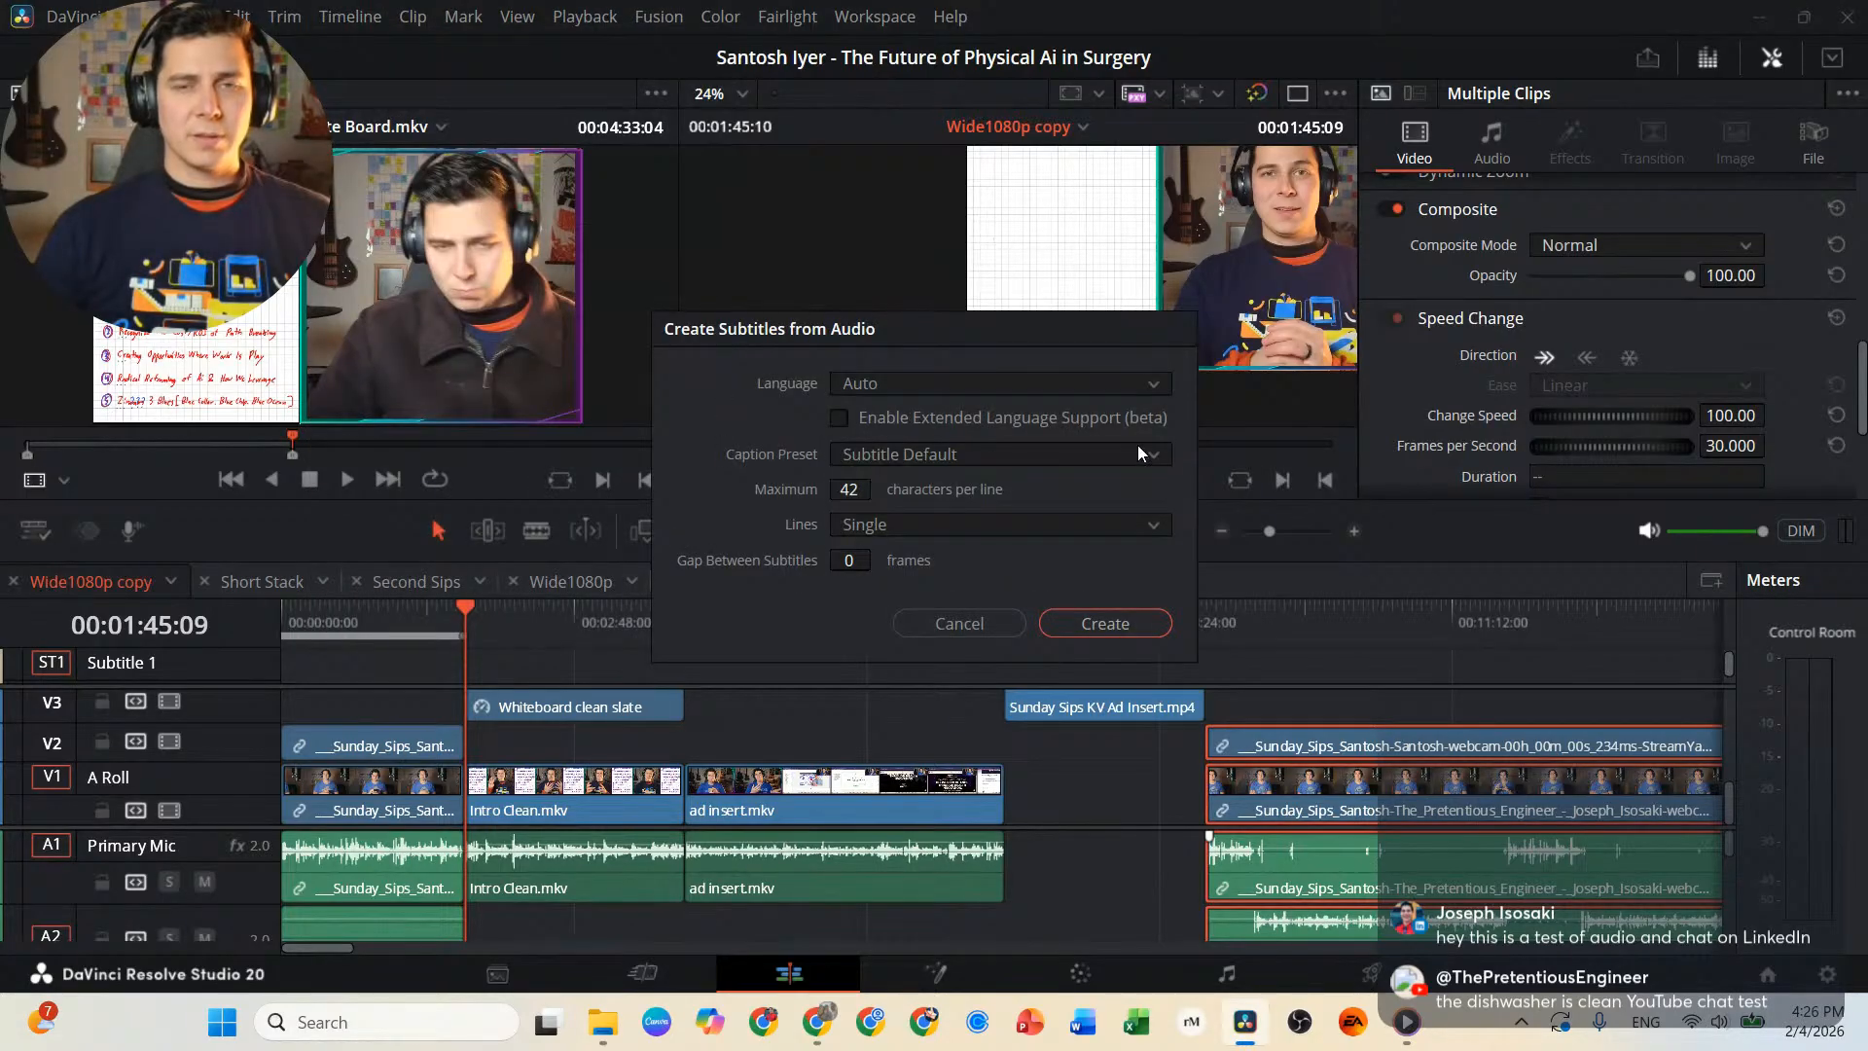
{"action": "left_click", "coordinate": [863, 485]}
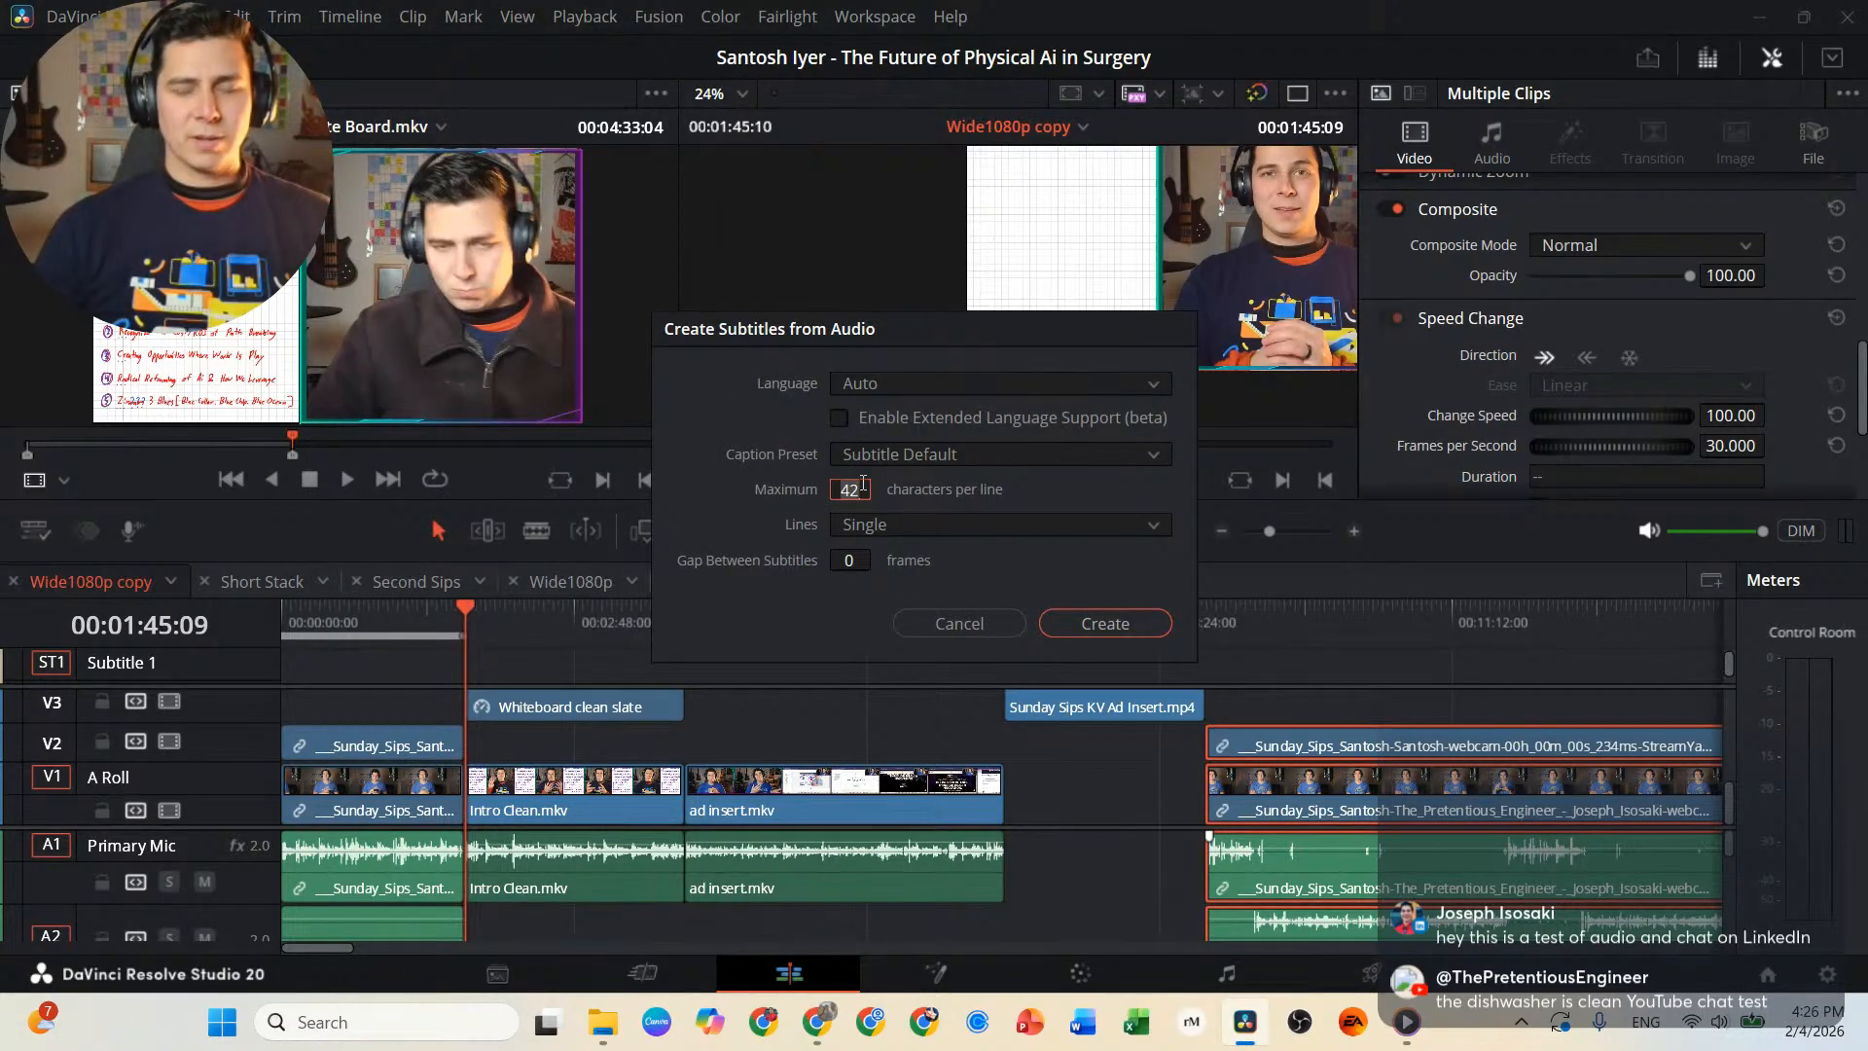
{"action": "key", "text": "BackSpace"}
{"action": "key", "text": "BackSpace"}
{"action": "type", "text": "24"}
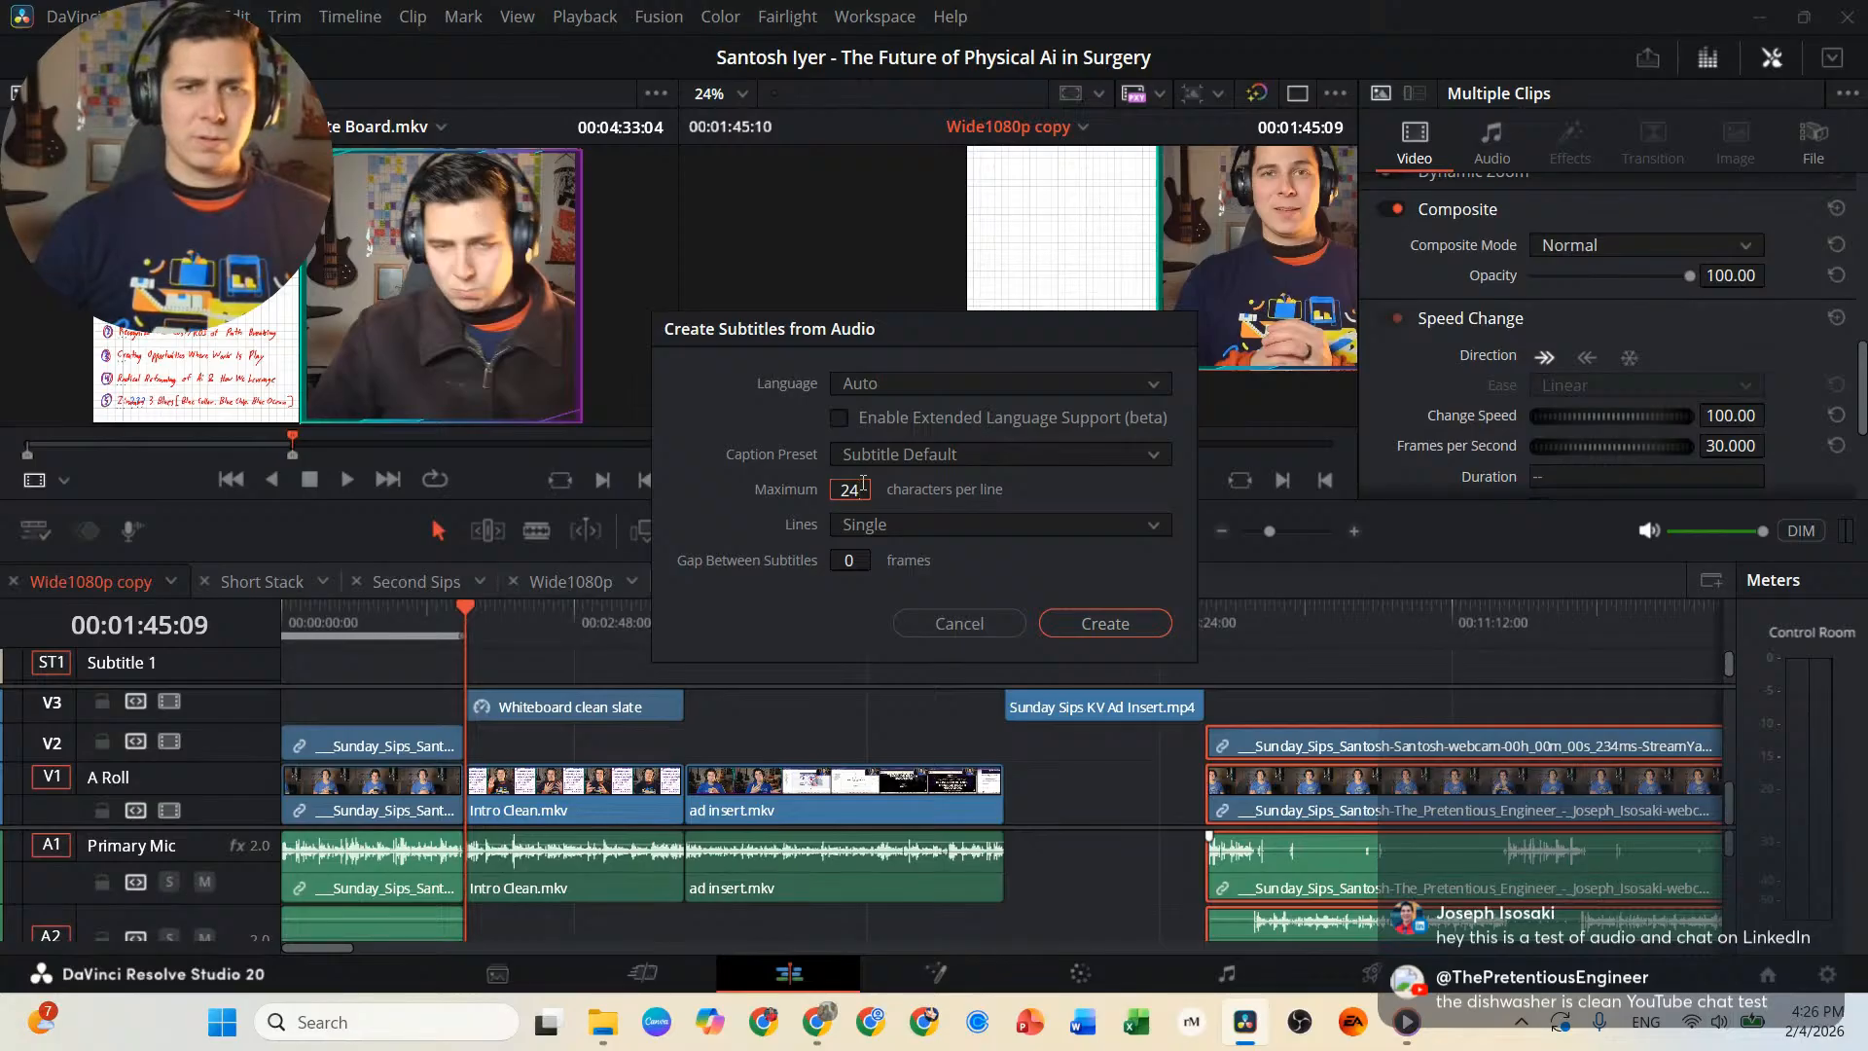
{"action": "key", "text": "BackSpace"}
{"action": "key", "text": "BackSpace"}
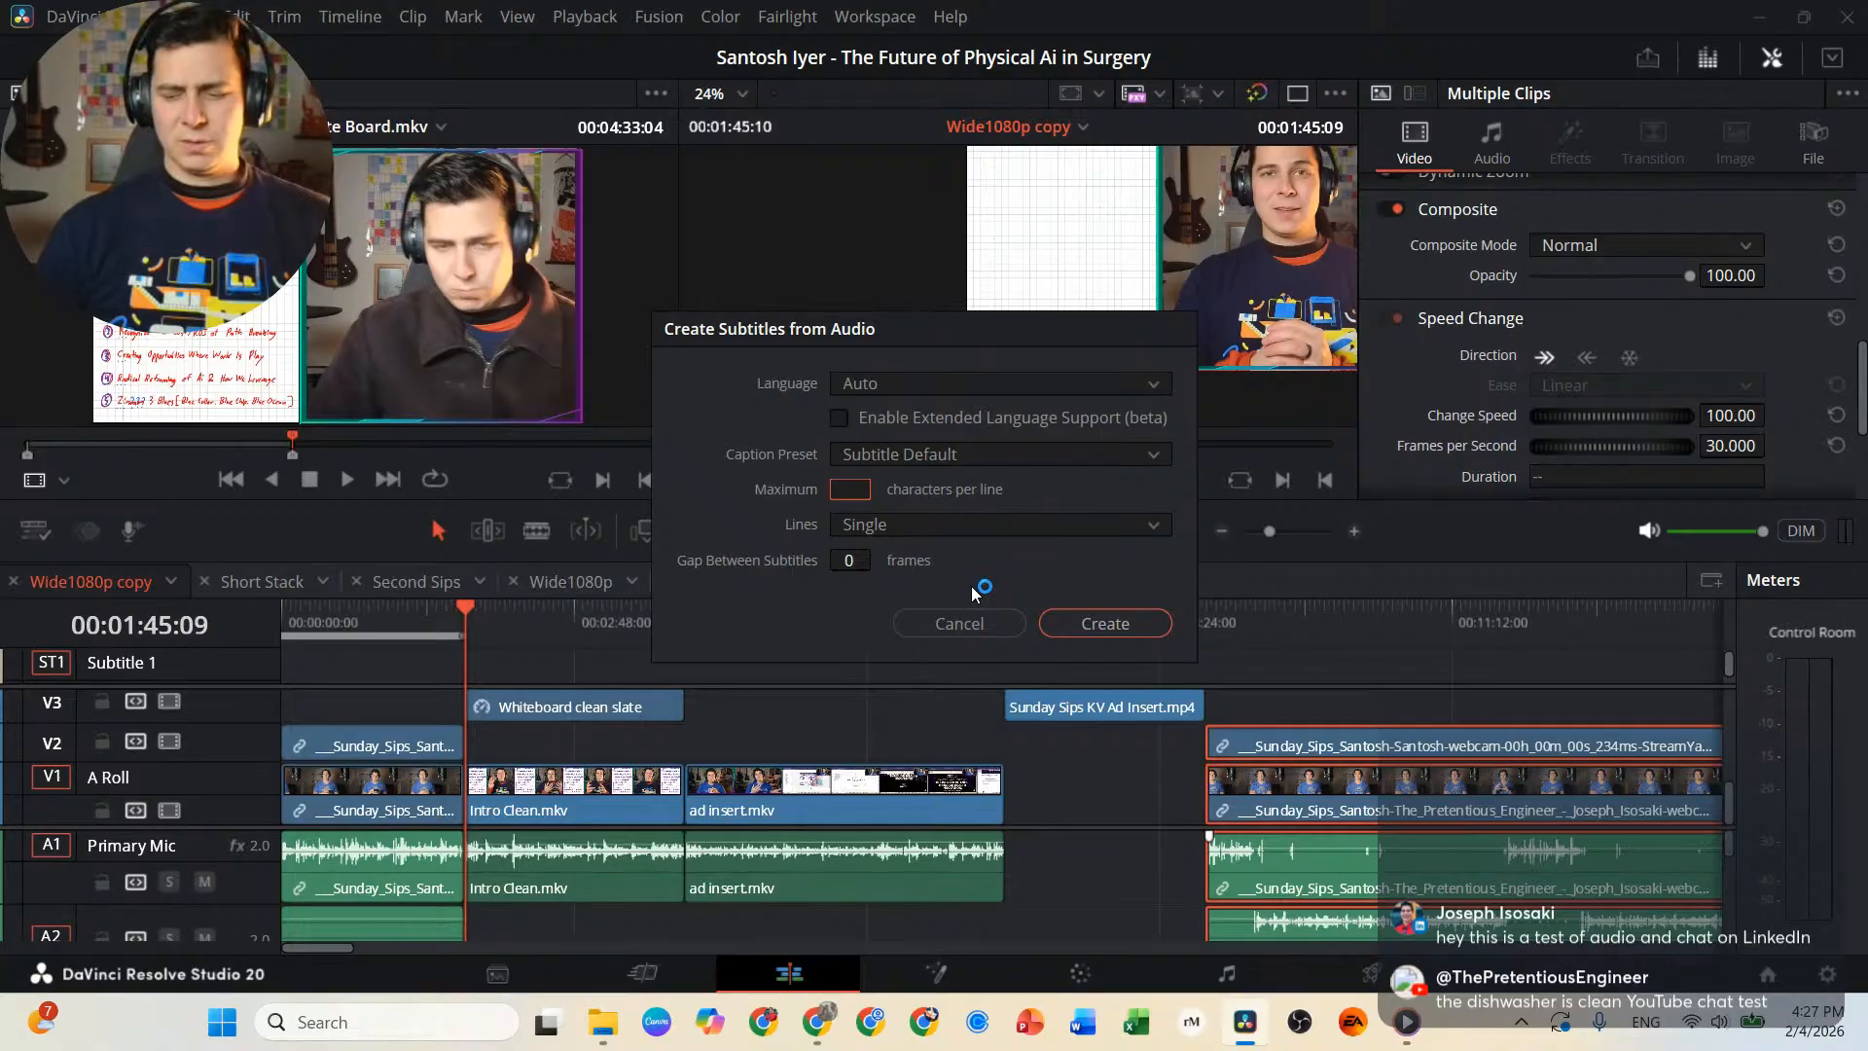
{"action": "type", "text": "30"}
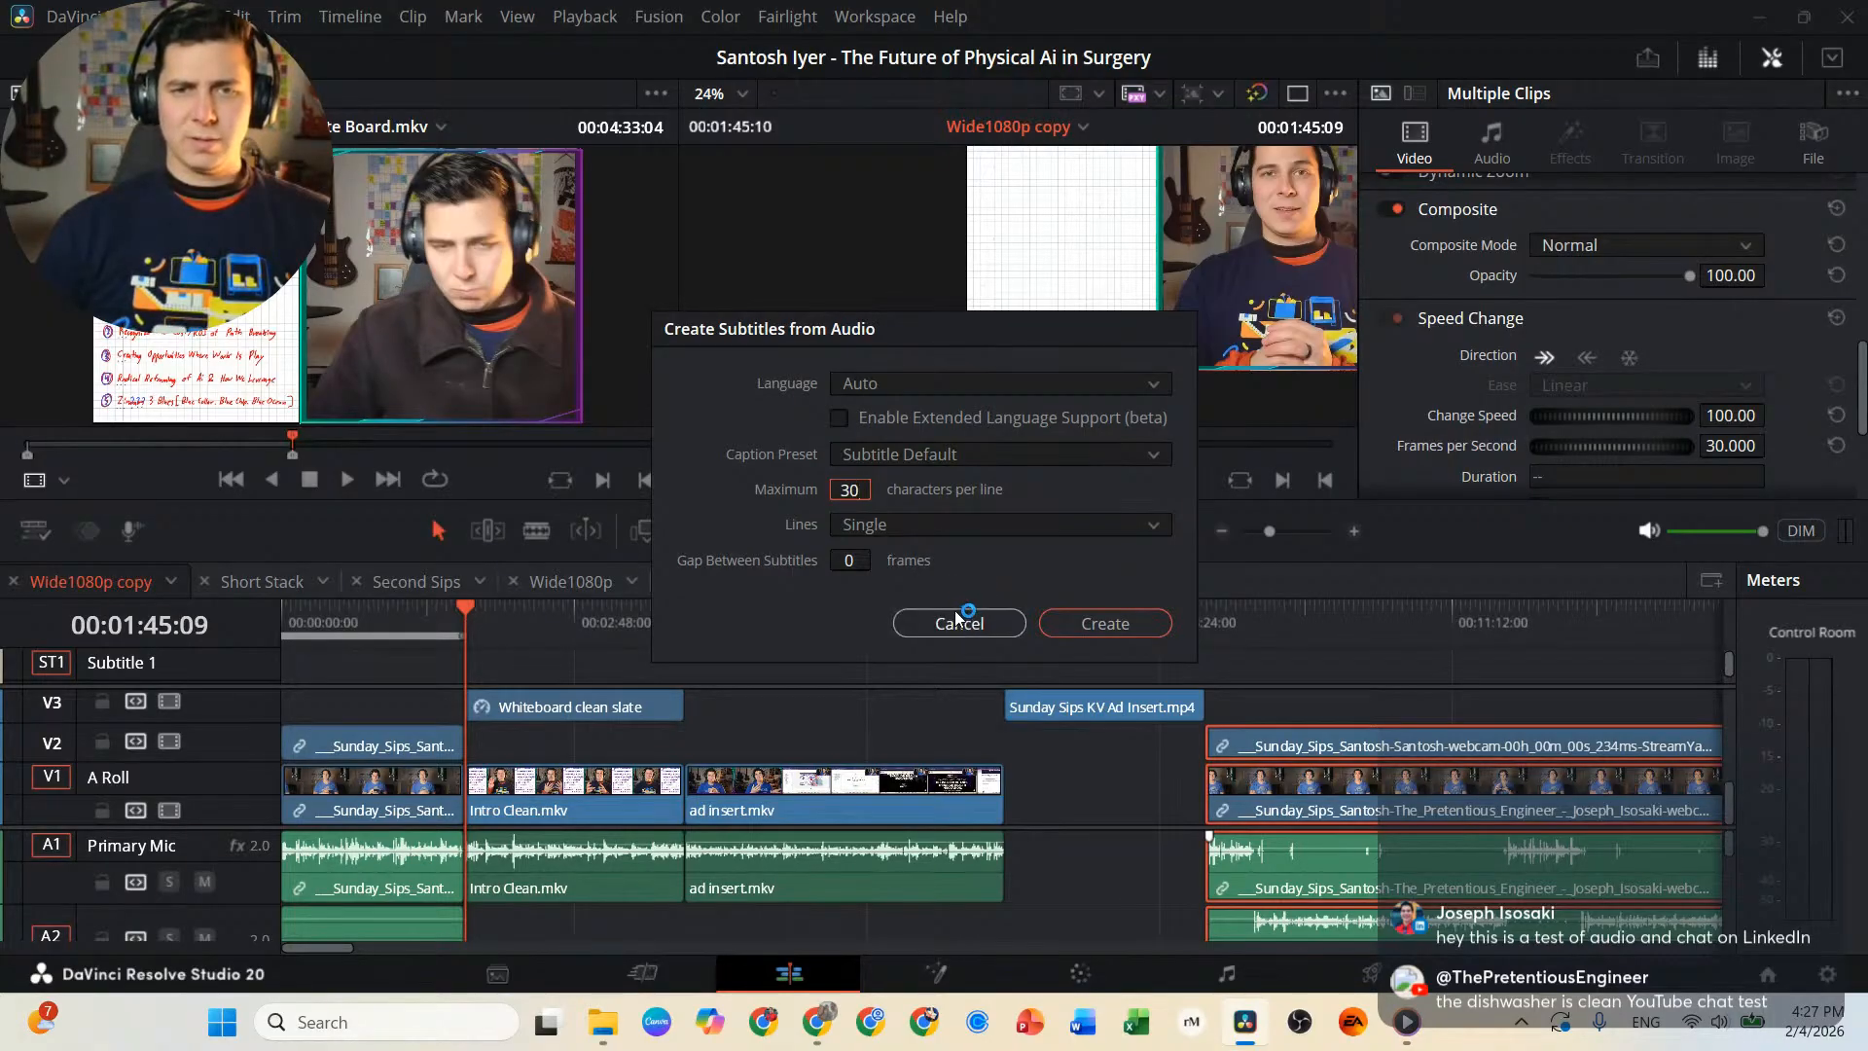
{"action": "left_click", "coordinate": [1129, 623]}
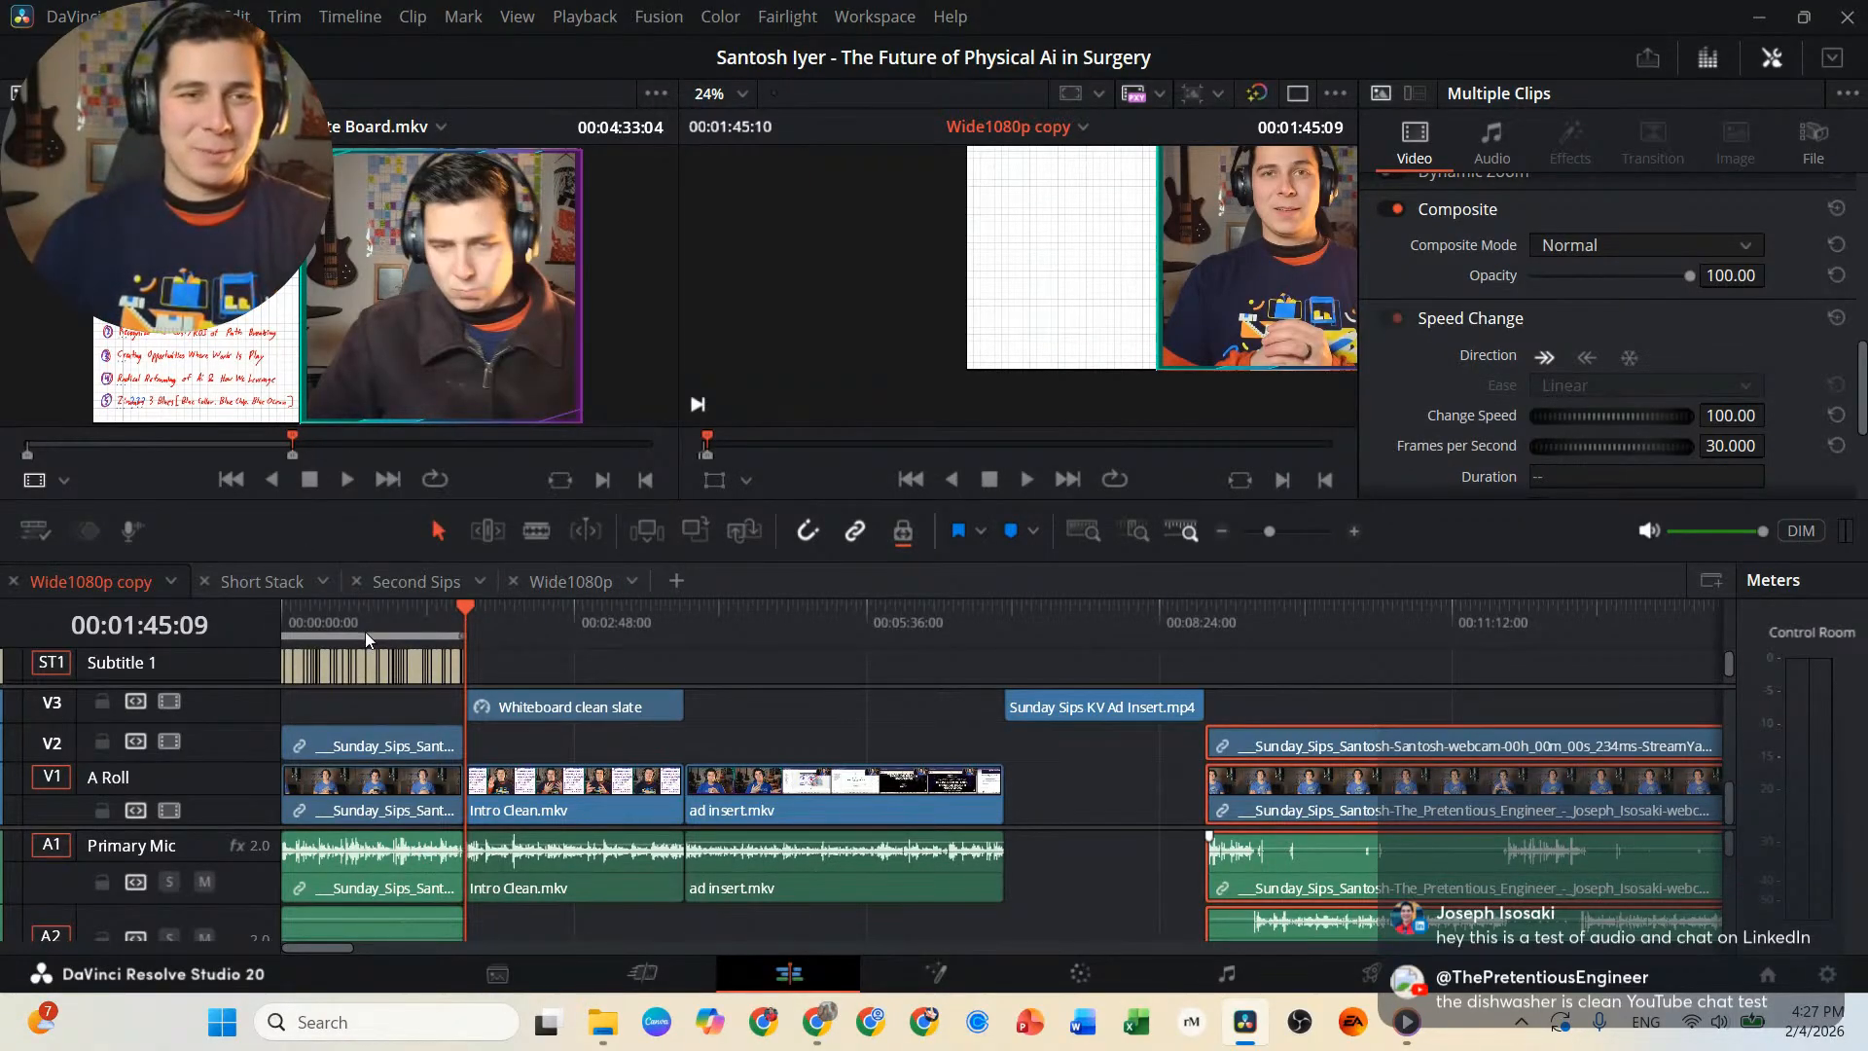
Centre the picture in the timeline viewer and play the subtitles from 00:00:00:00 to 00:00:06:07 to check them.
{"action": "left_click_drag", "start_coordinate": [376, 603], "coordinate": [248, 605]}
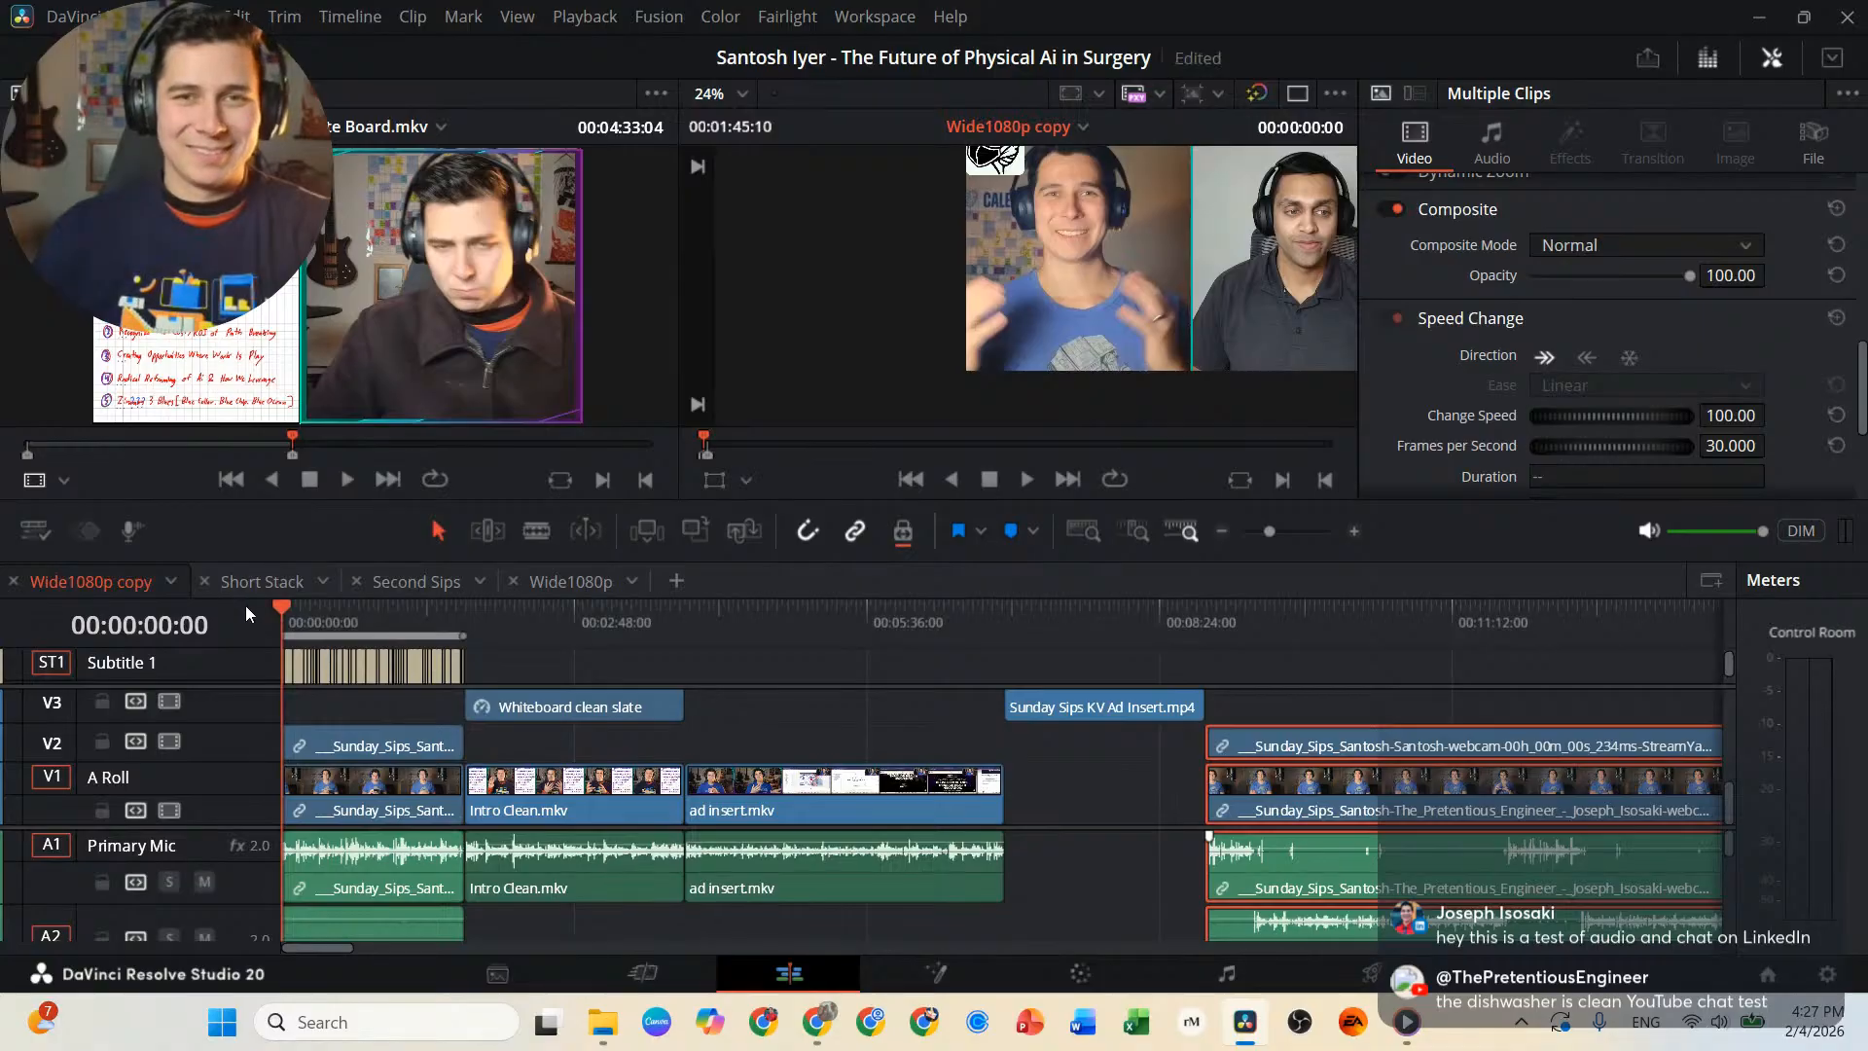
{"action": "left_click_drag", "start_coordinate": [1137, 364], "coordinate": [975, 387]}
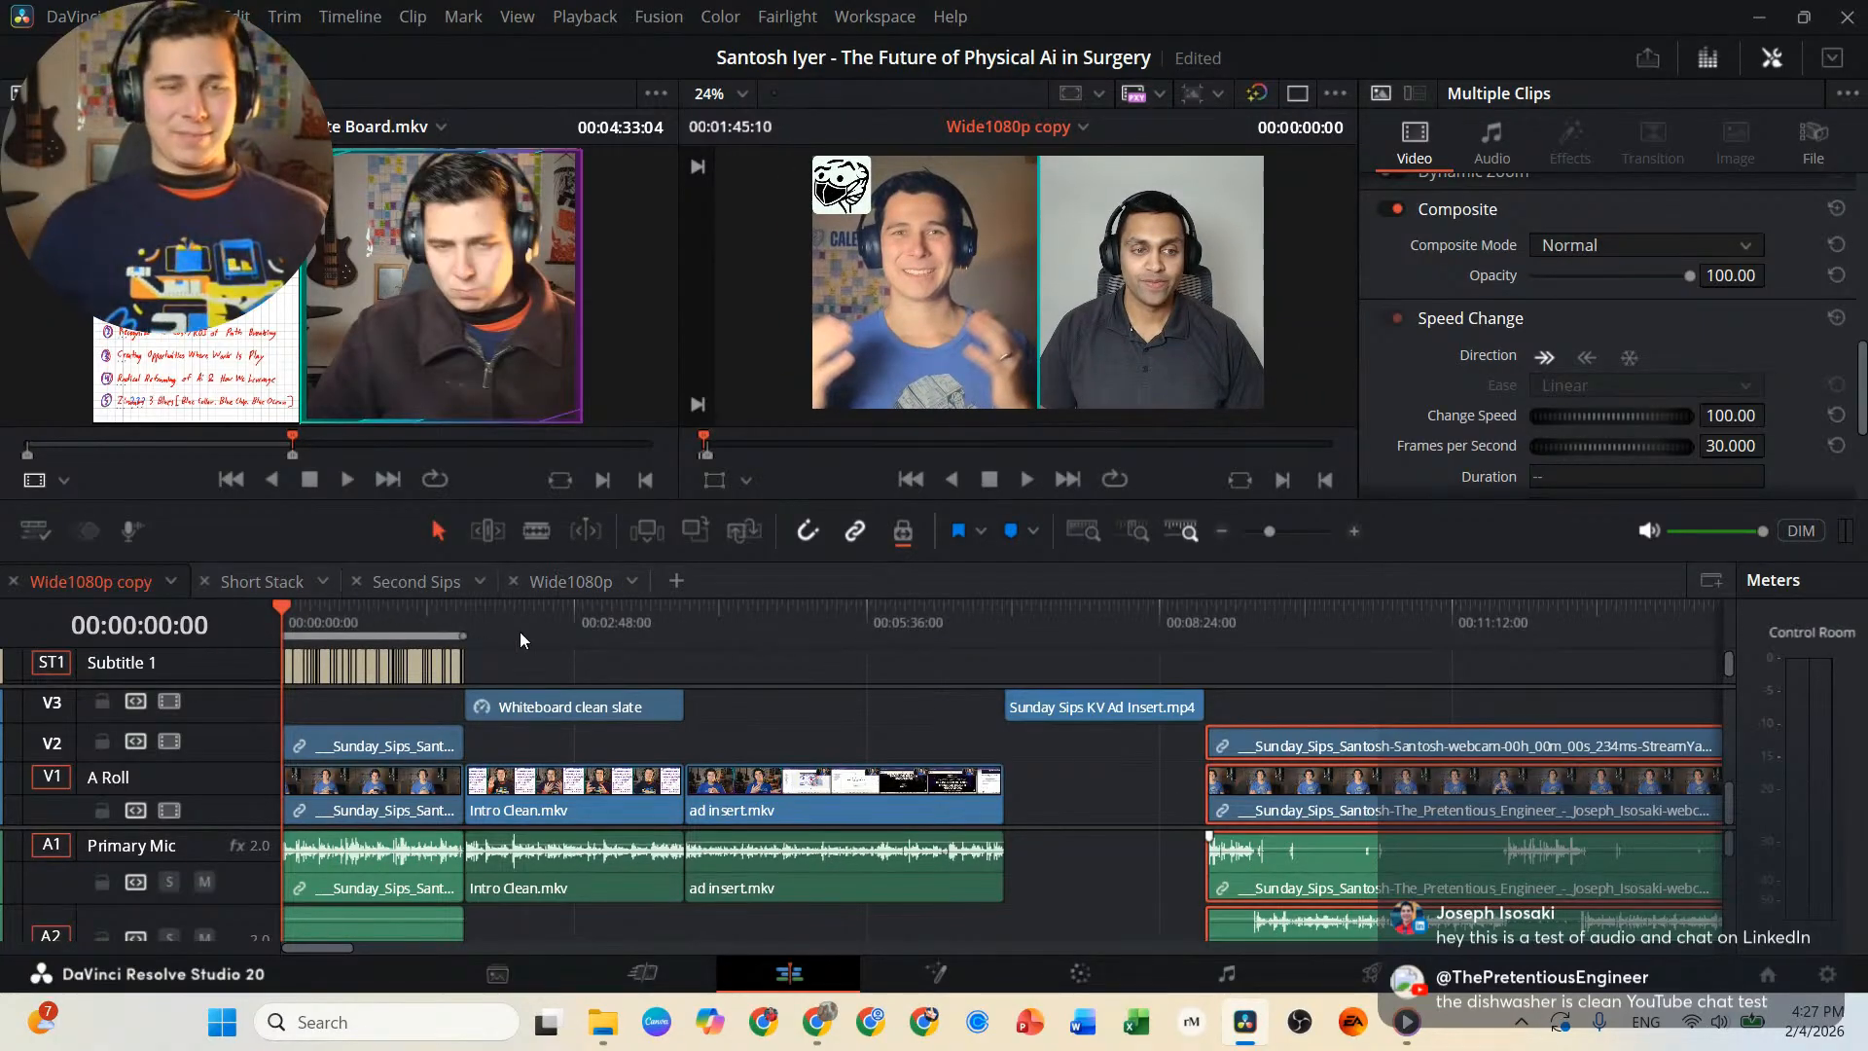
{"action": "scroll", "coordinate": [313, 621], "scroll_direction": "up", "scroll_amount": 10}
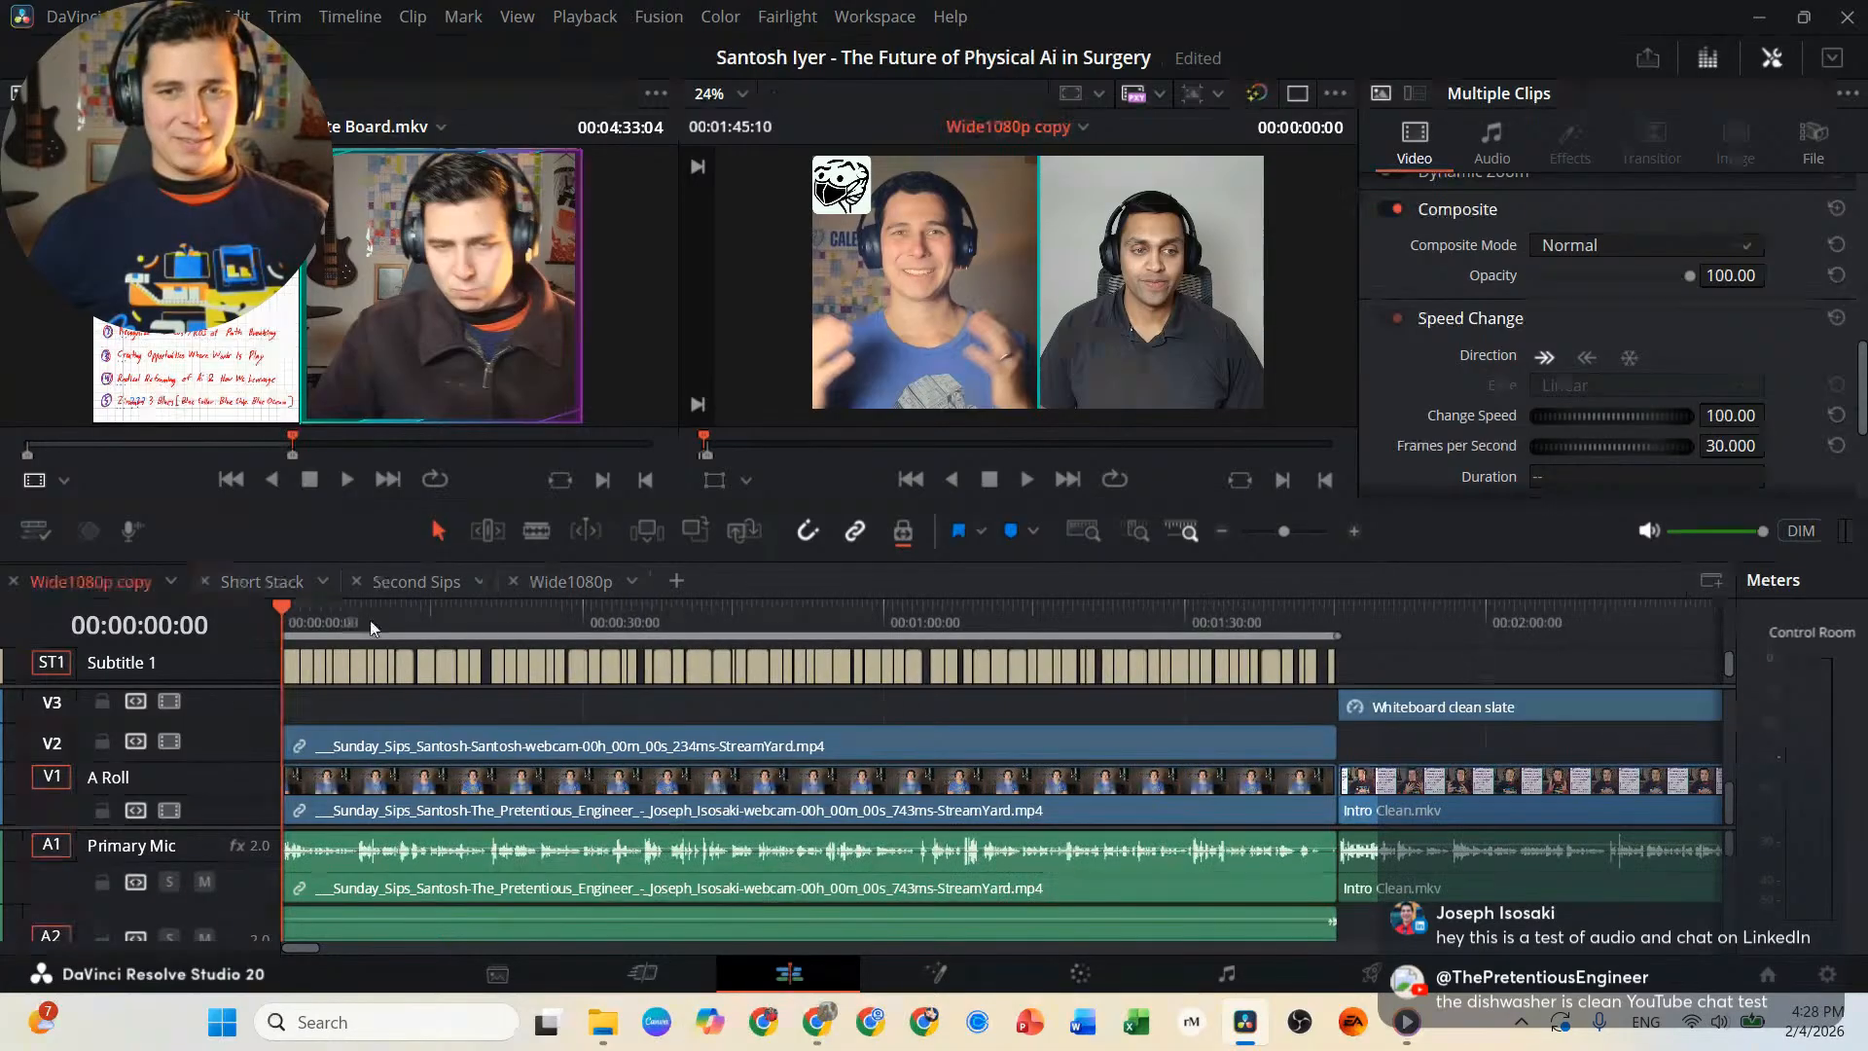
{"action": "scroll", "coordinate": [482, 621], "scroll_direction": "up", "scroll_amount": 10}
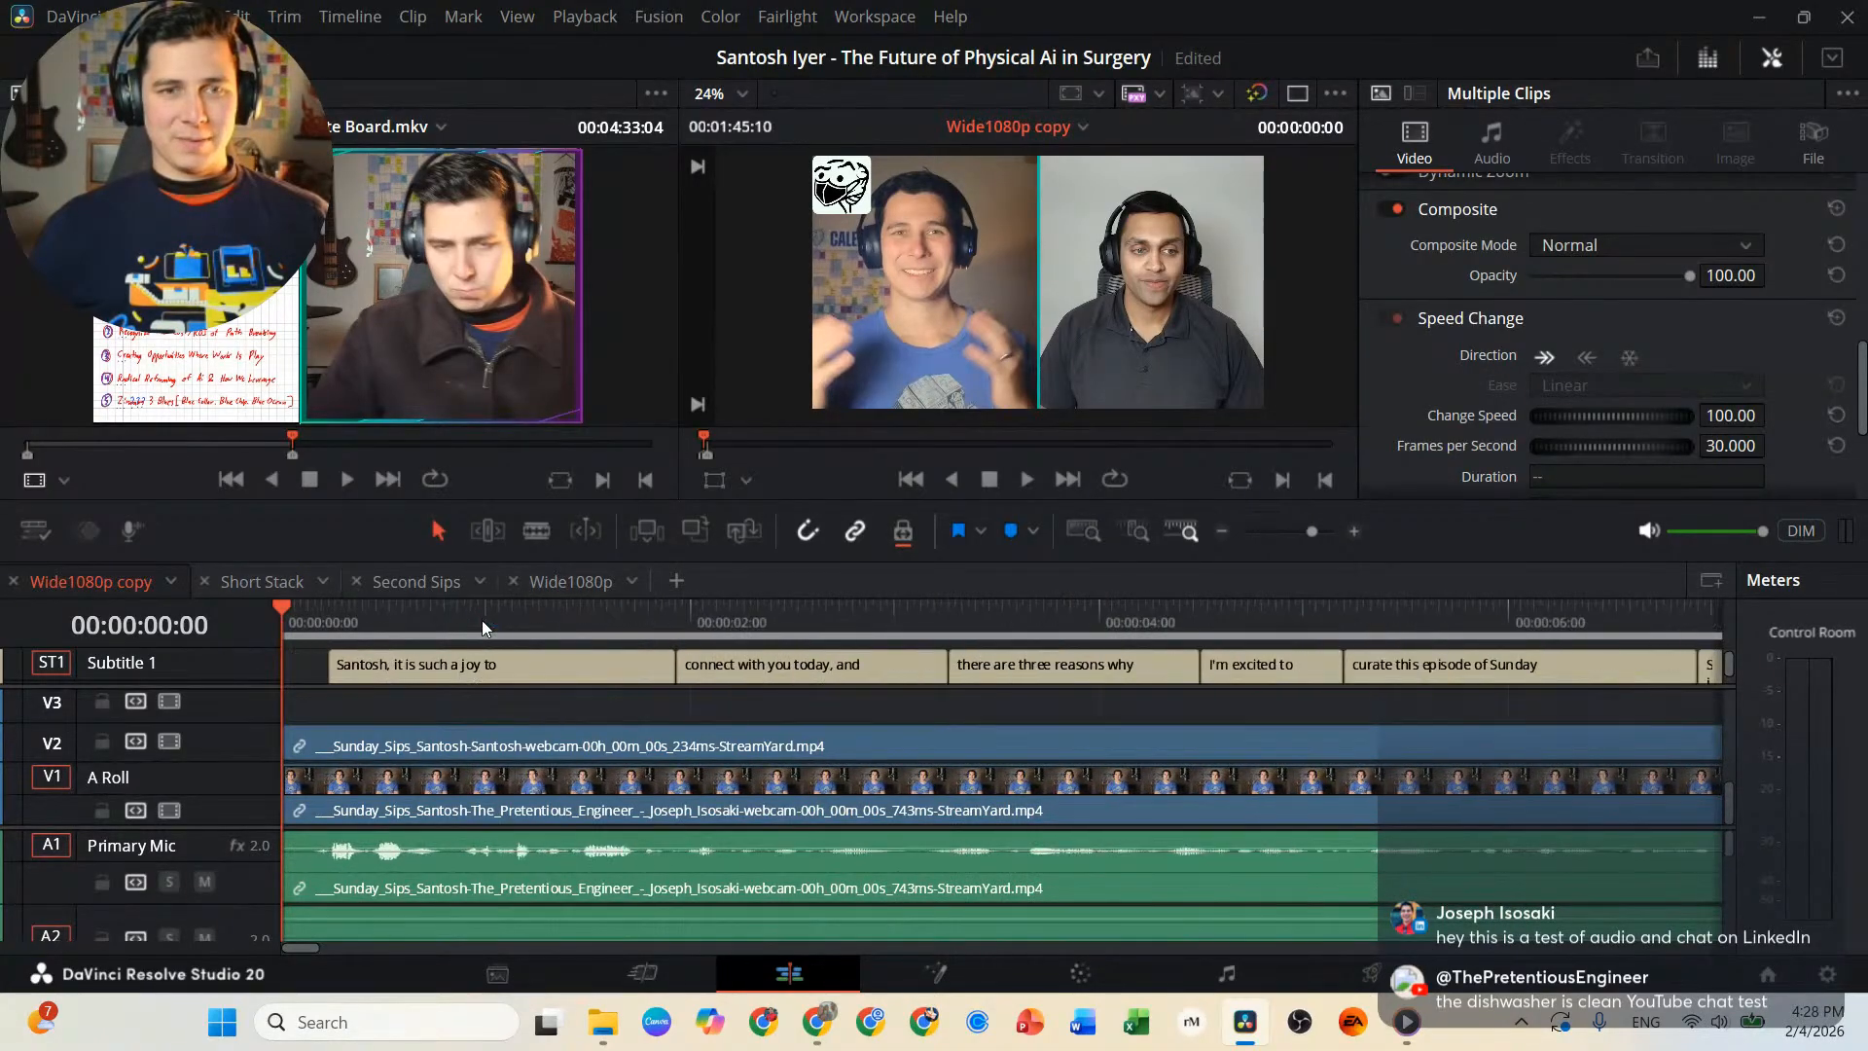
{"action": "key", "text": "space"}
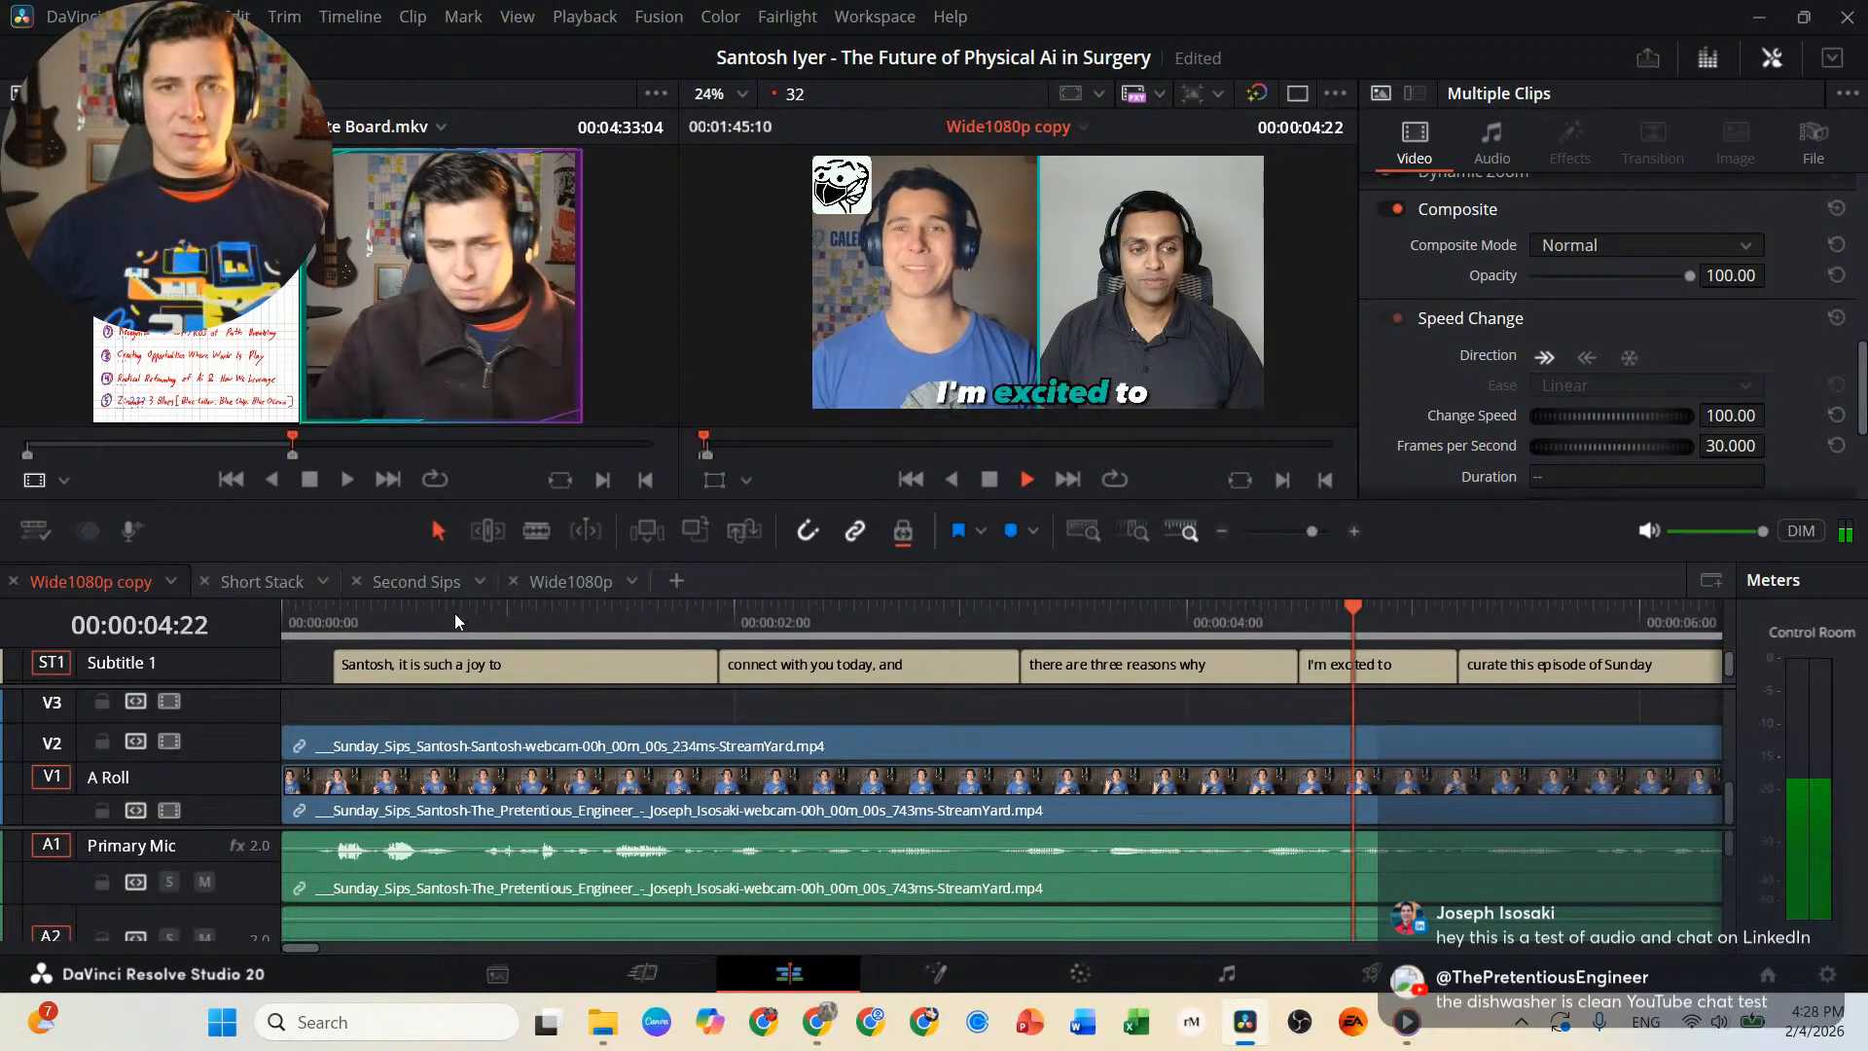
{"action": "key", "text": "space"}
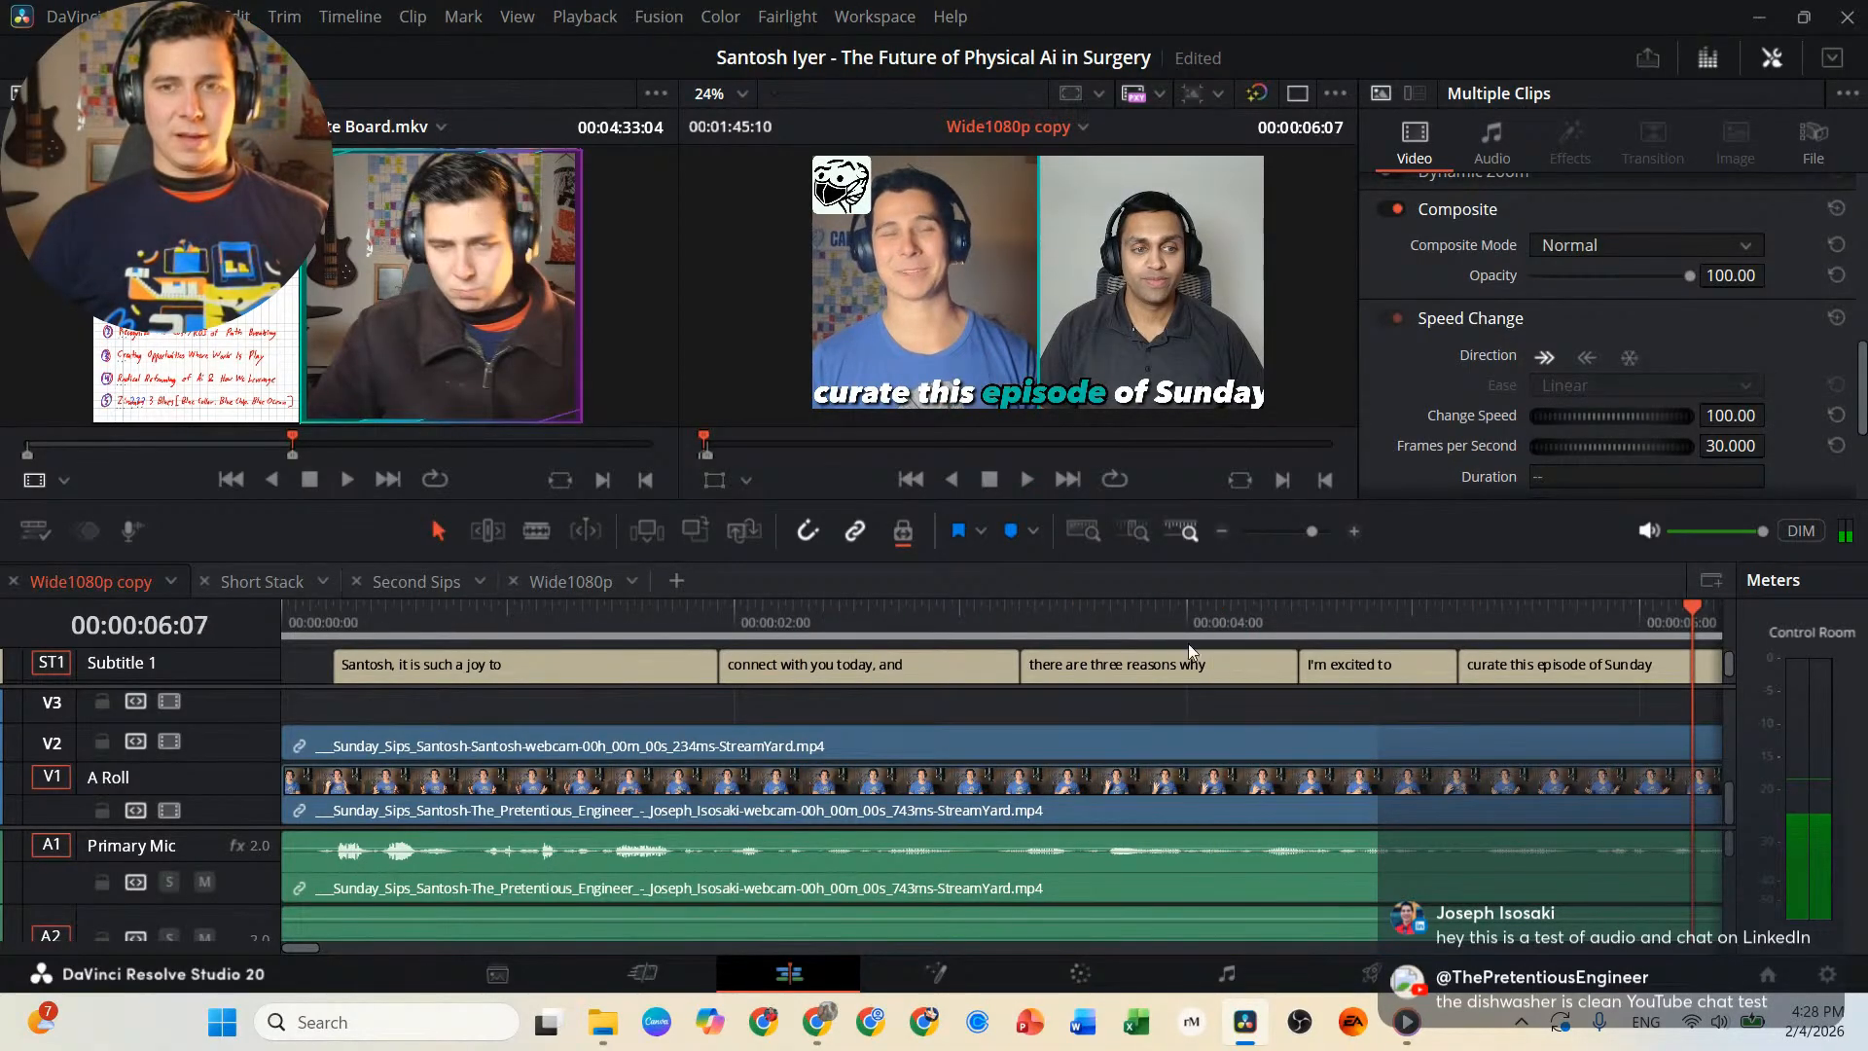
Reduce the subtitle track's Word Highlight text size to 0.0866 and play the captioned opening from the start.
{"action": "scroll", "coordinate": [1376, 646], "scroll_direction": "right", "scroll_amount": 2}
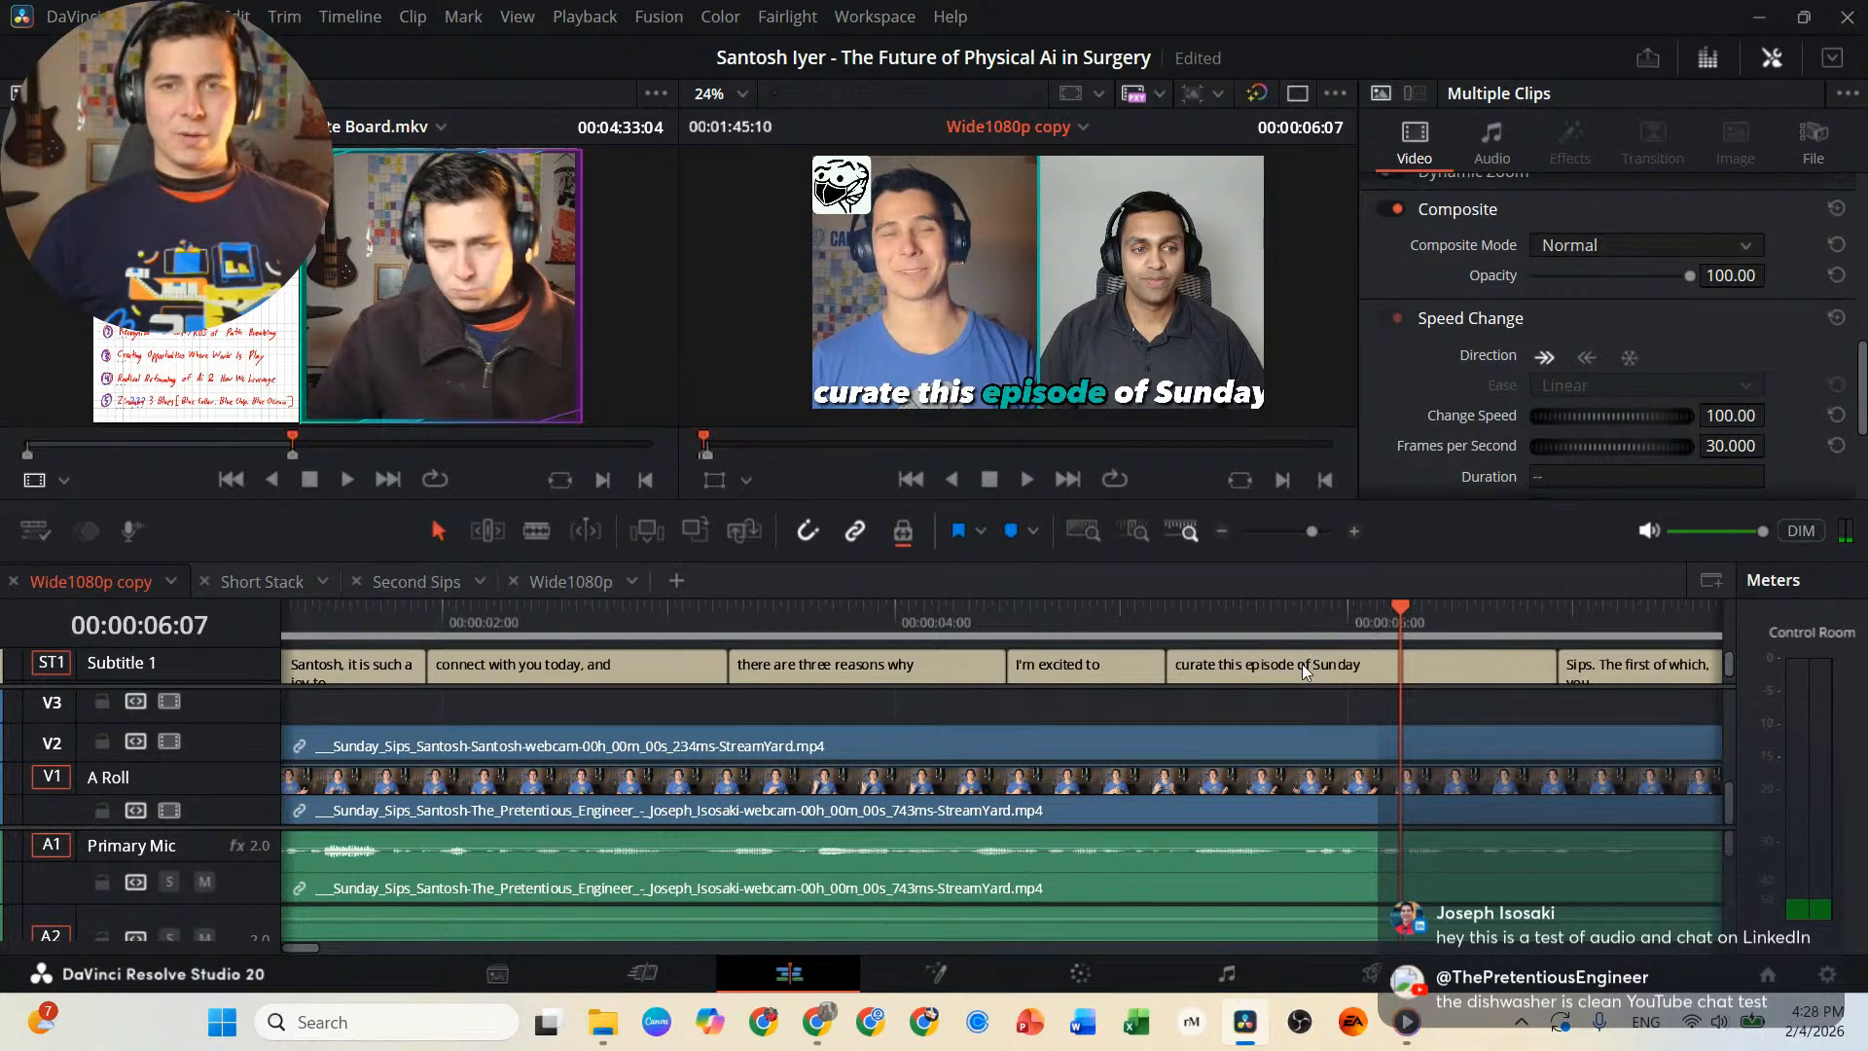
{"action": "left_click", "coordinate": [1302, 664]}
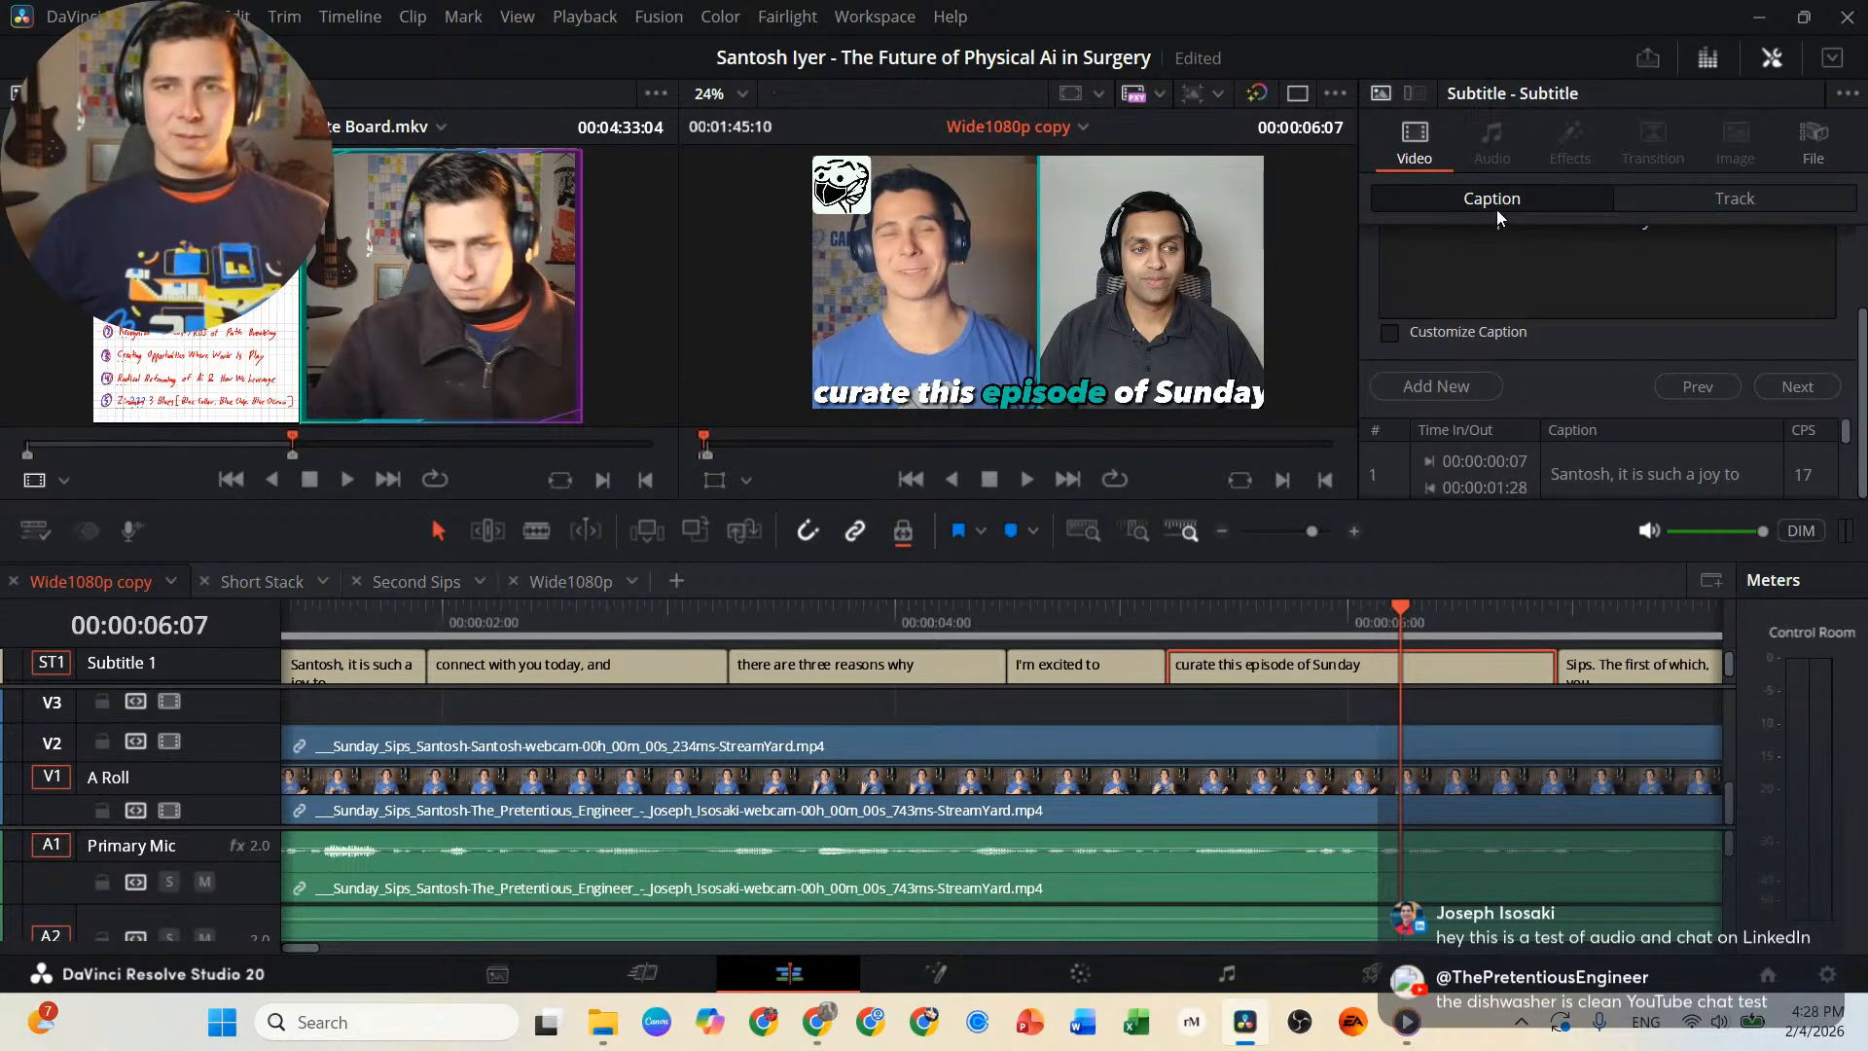
{"action": "scroll", "coordinate": [1568, 265], "scroll_direction": "up", "scroll_amount": 2}
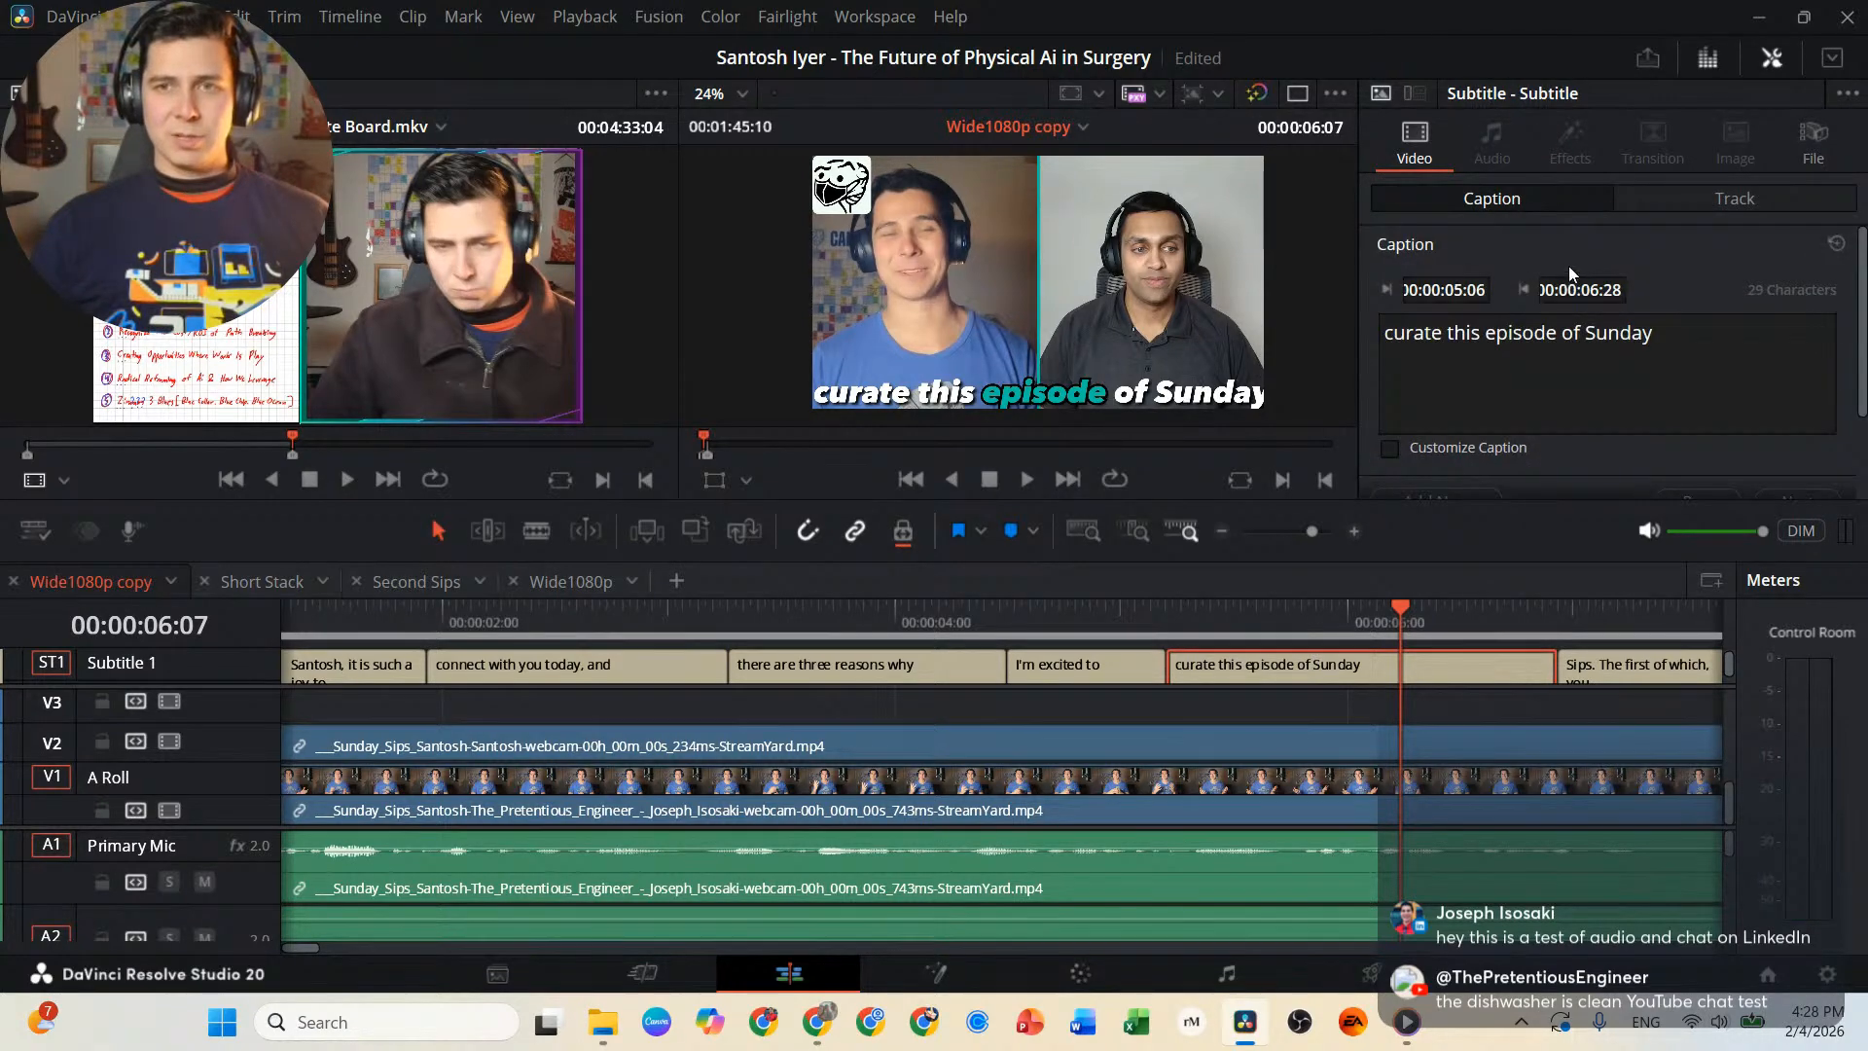
{"action": "left_click", "coordinate": [1713, 202]}
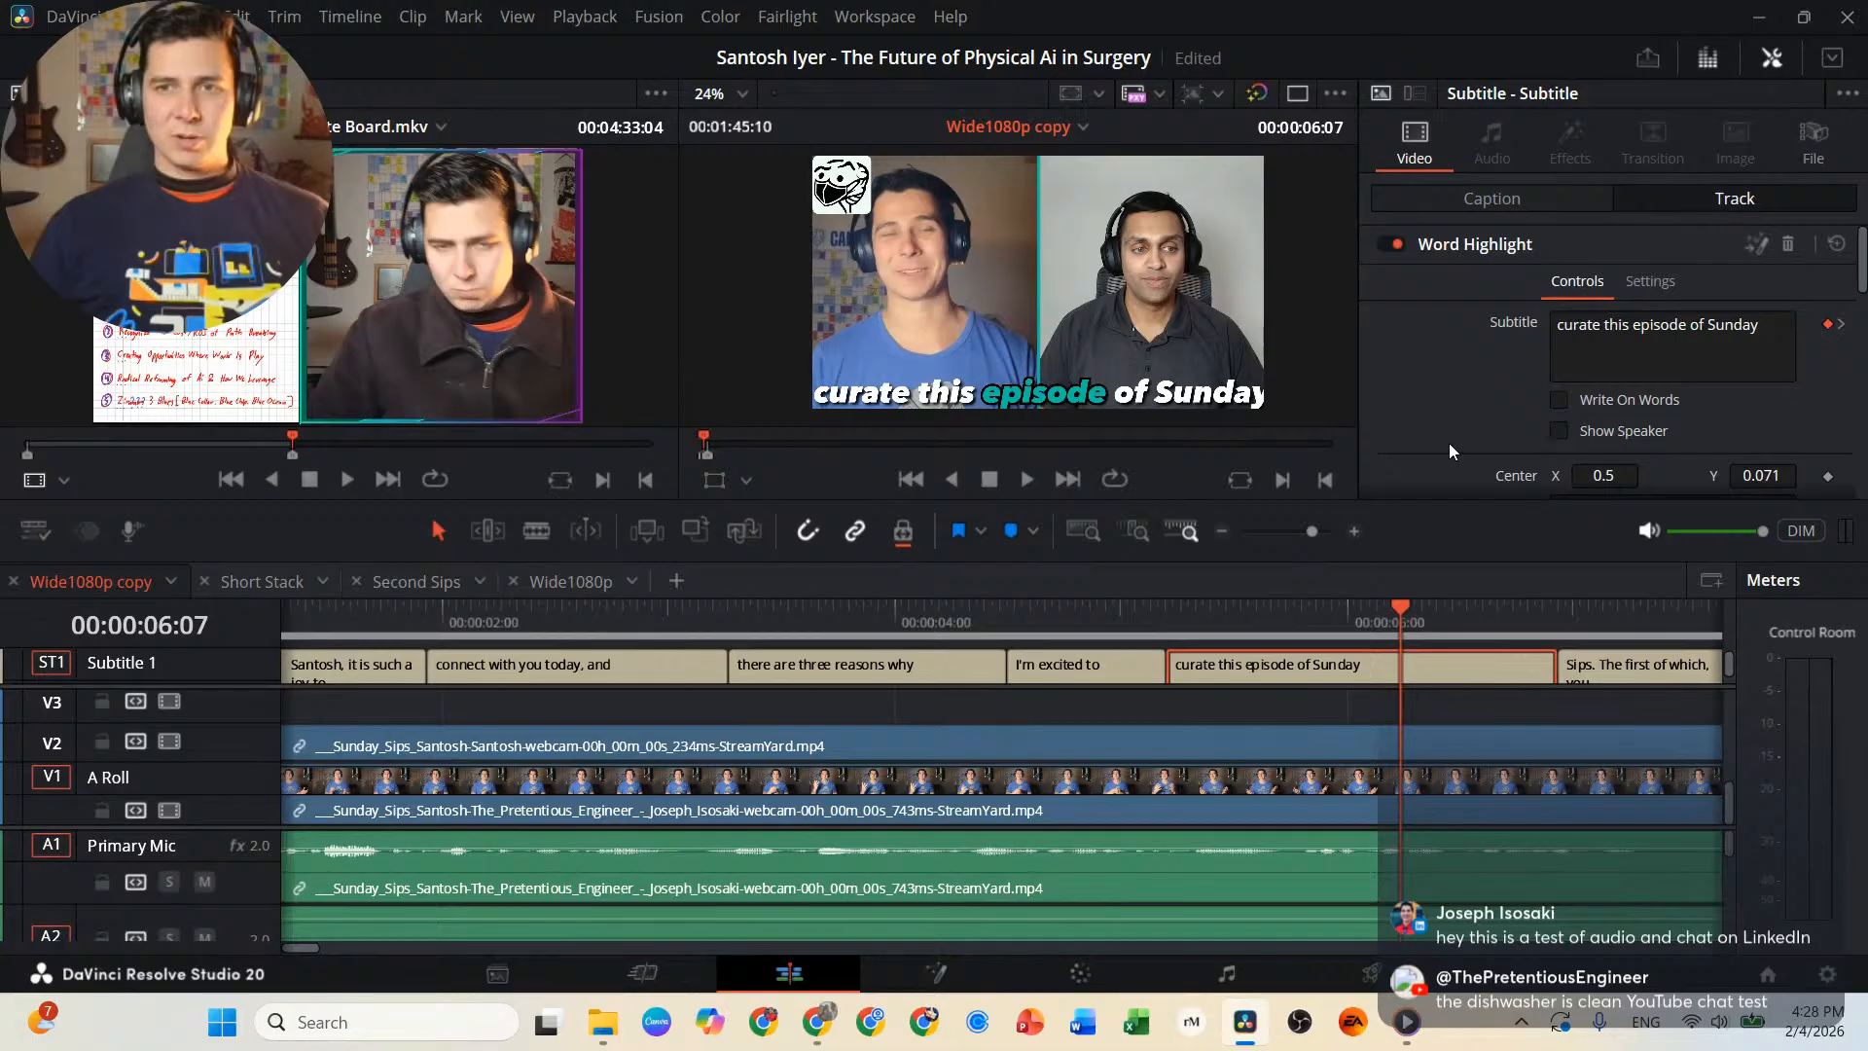
{"action": "scroll", "coordinate": [1449, 450], "scroll_direction": "down", "scroll_amount": 3}
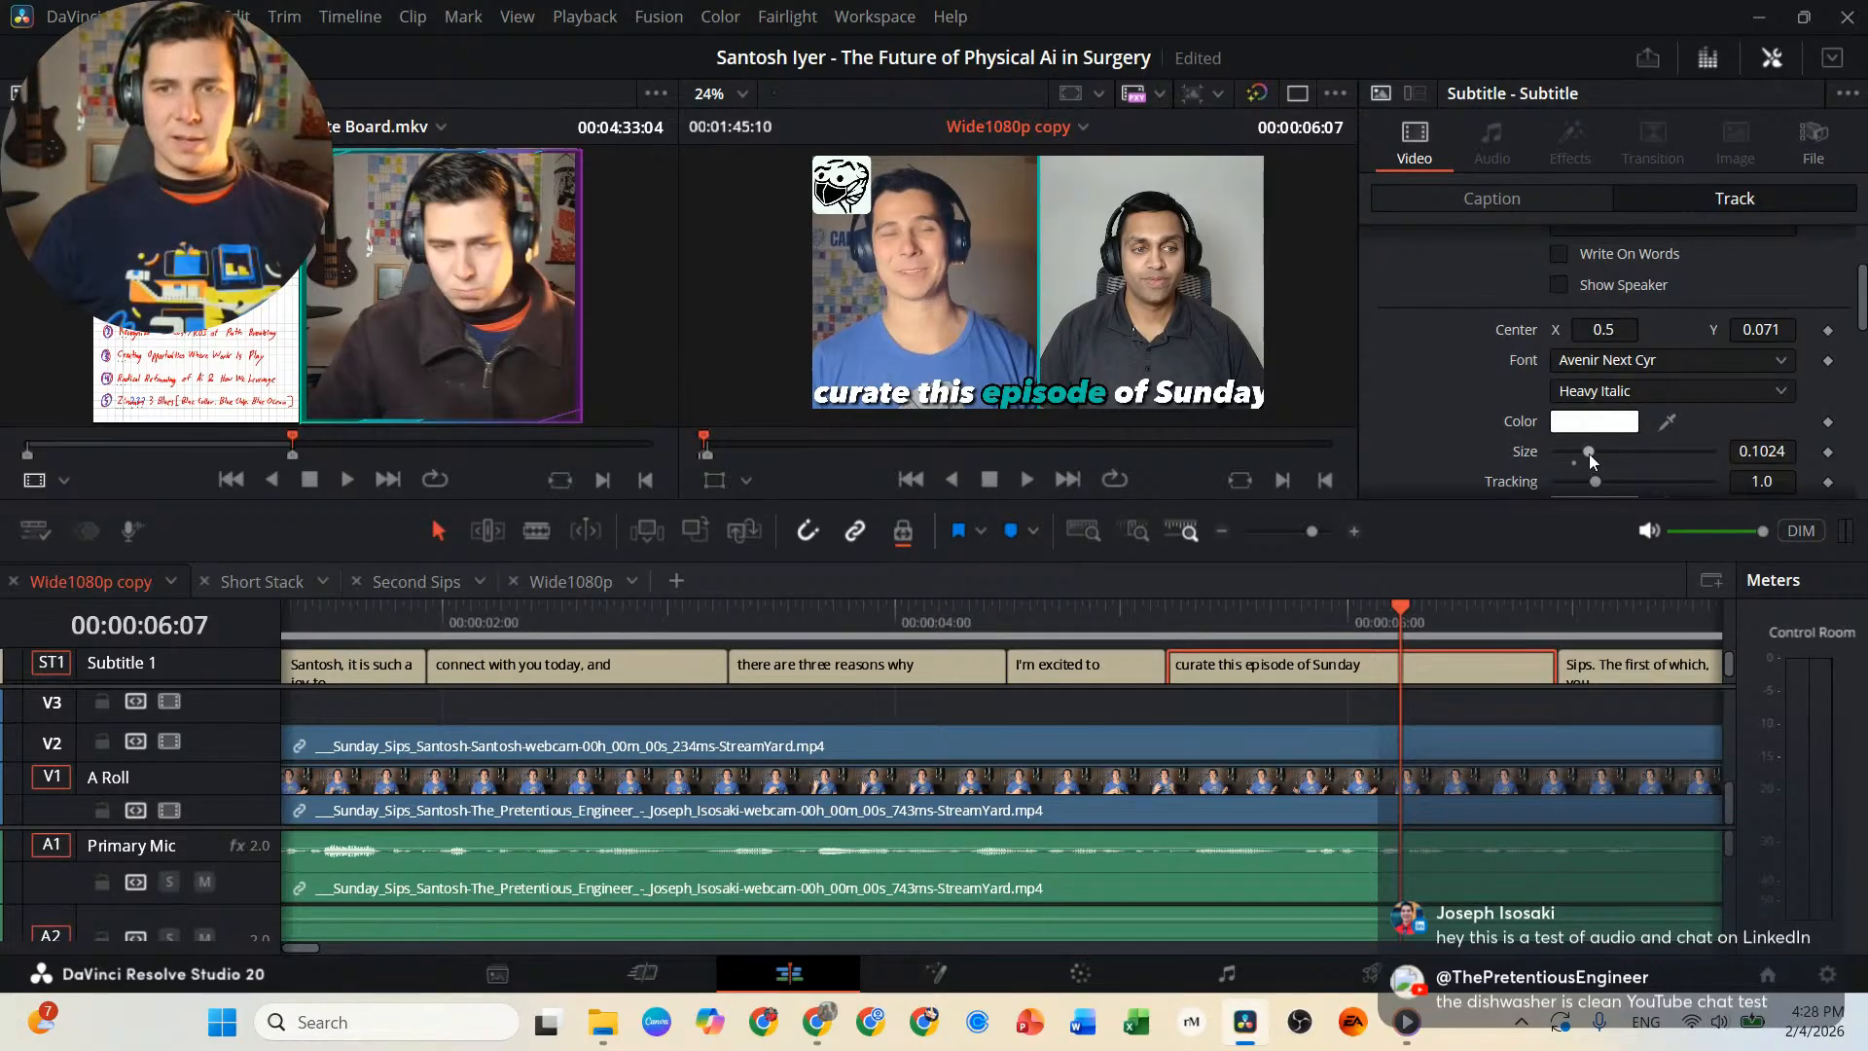
{"action": "left_click_drag", "start_coordinate": [1590, 451], "coordinate": [1585, 451]}
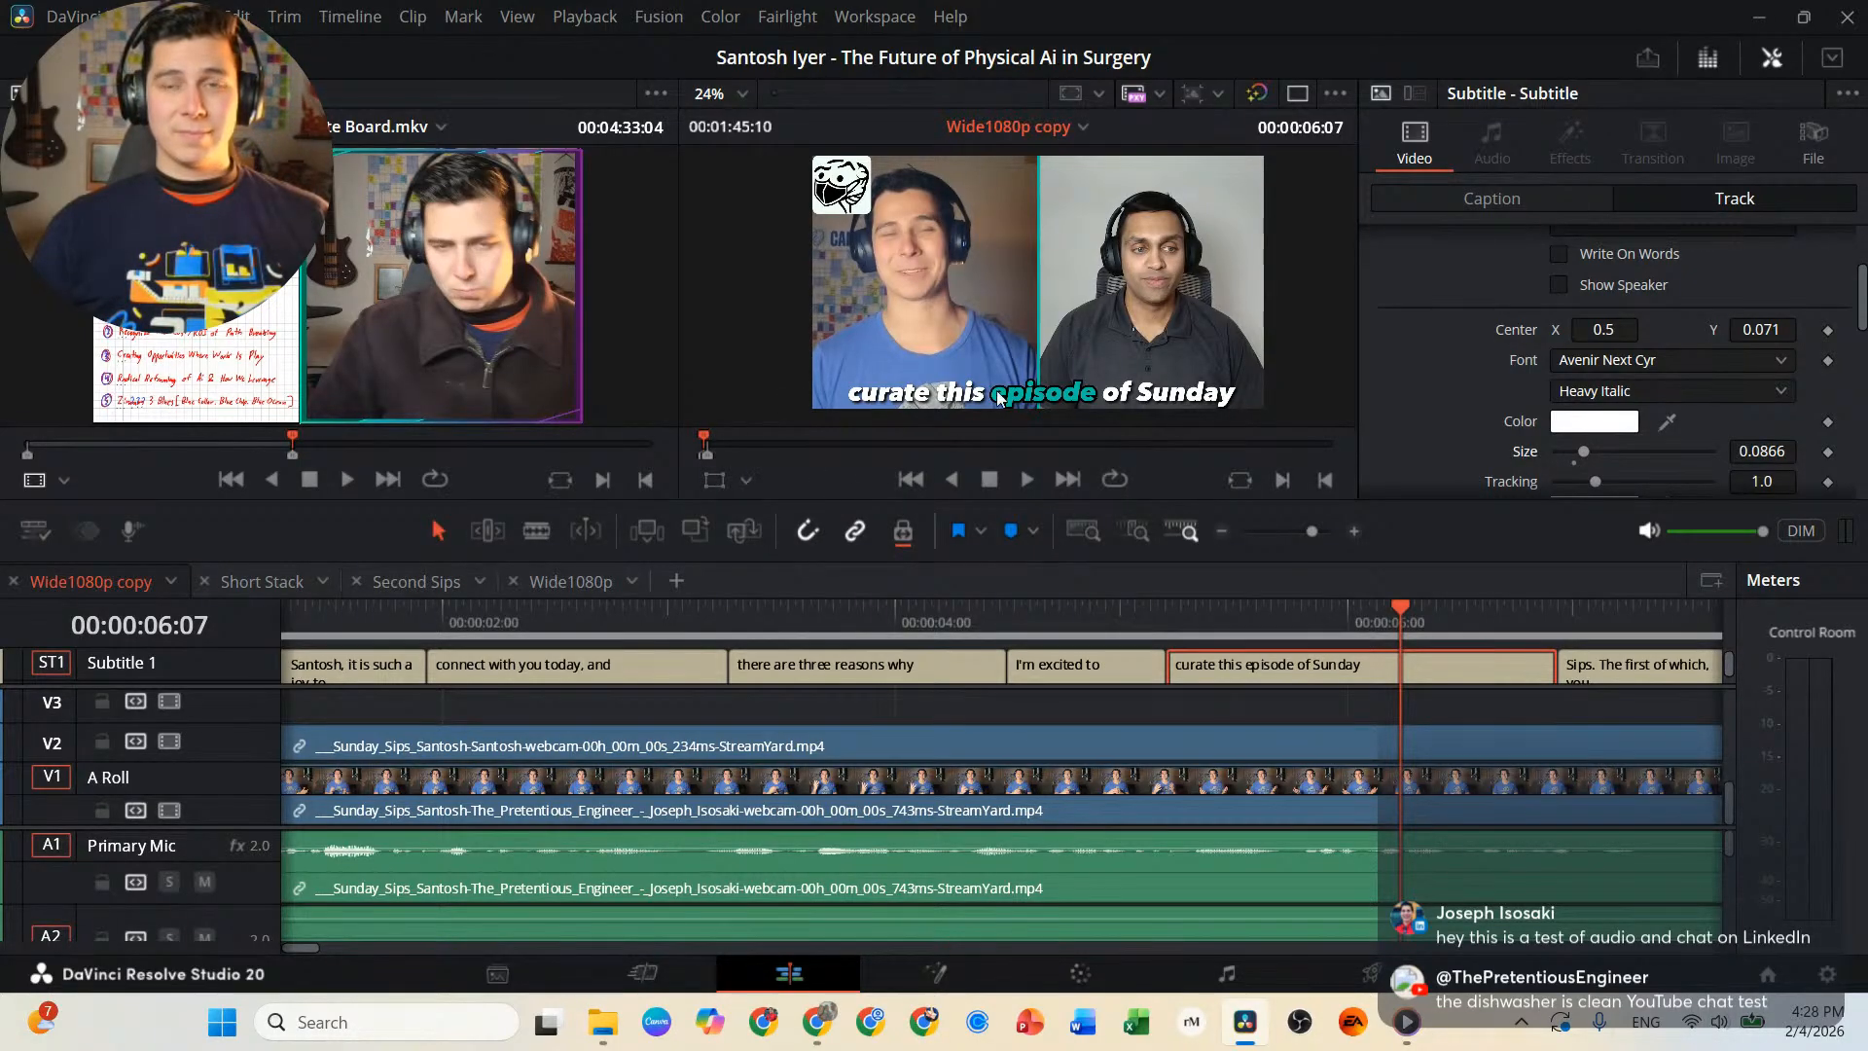
{"action": "left_click_drag", "start_coordinate": [517, 609], "coordinate": [143, 637]}
{"action": "key", "text": "space"}
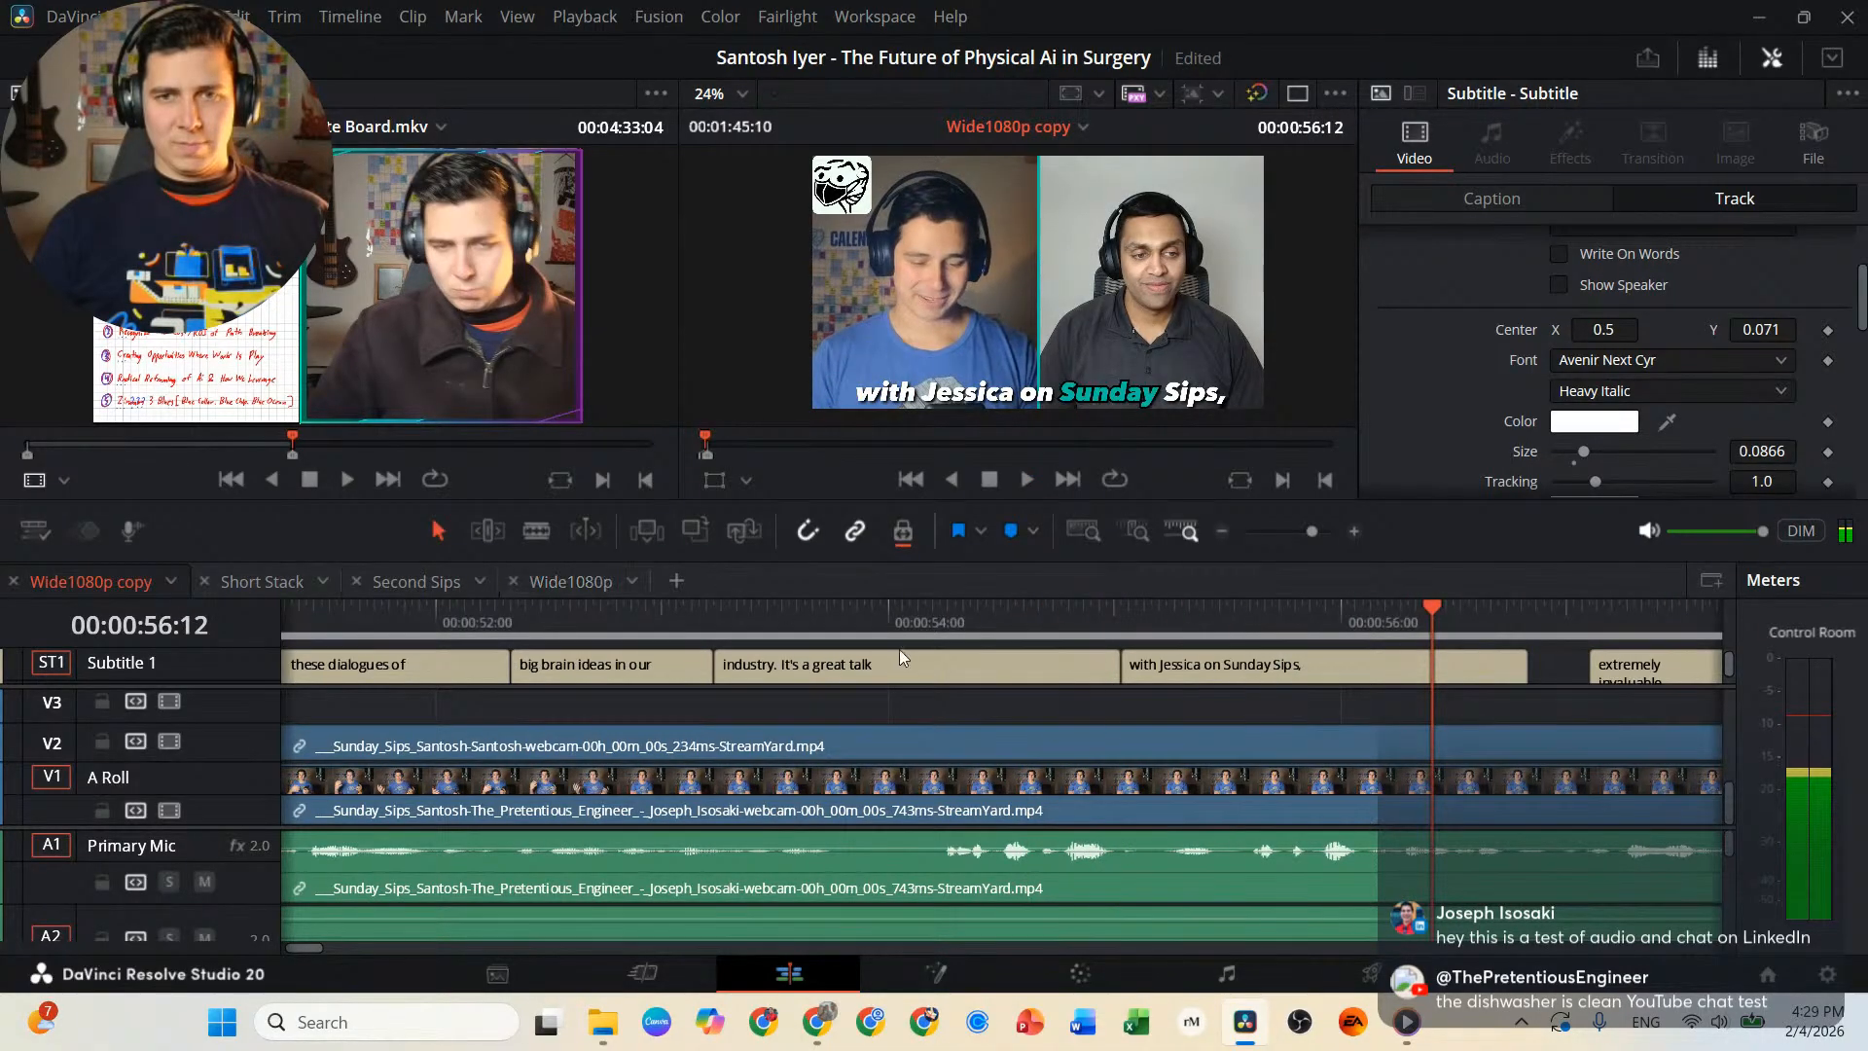
Correct the misheard first name in the caption that ends with "on Sunday Sips," to the right person's first name.
{"action": "left_click", "coordinate": [1209, 663]}
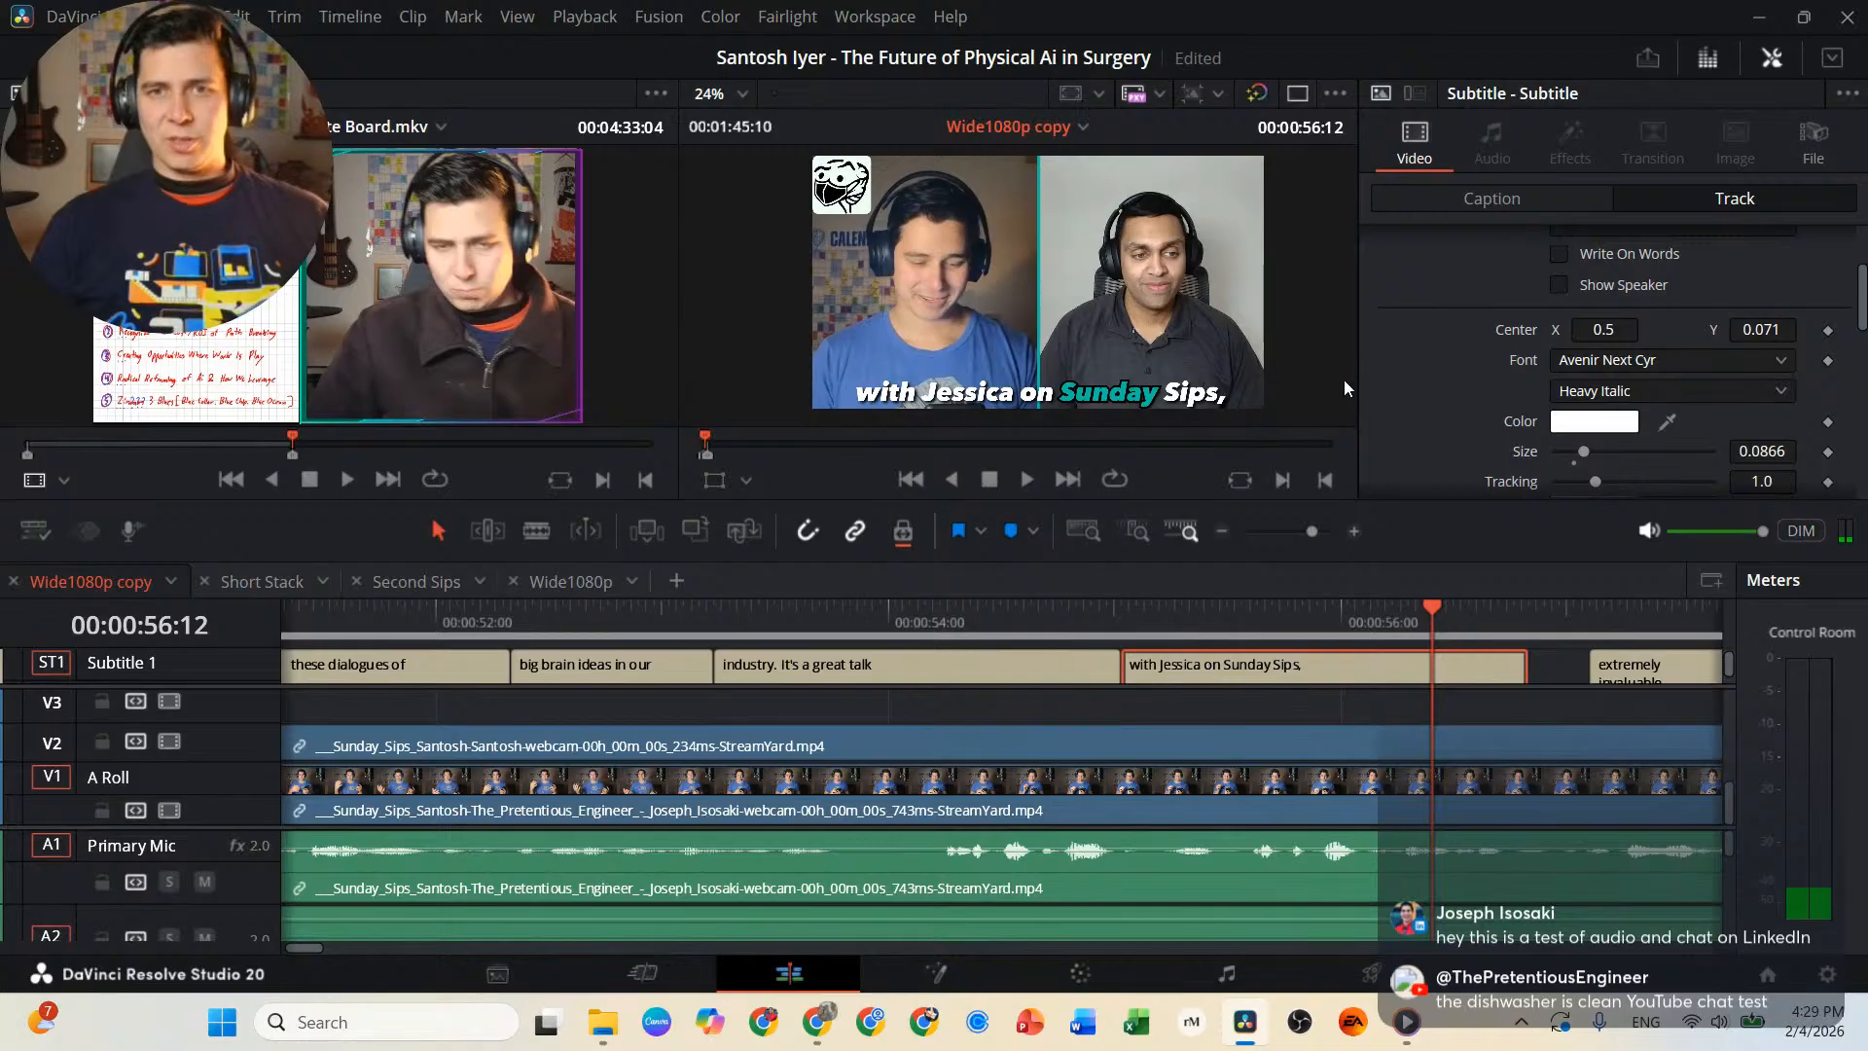
{"action": "scroll", "coordinate": [1524, 334], "scroll_direction": "up", "scroll_amount": 3}
{"action": "left_click", "coordinate": [1497, 201]}
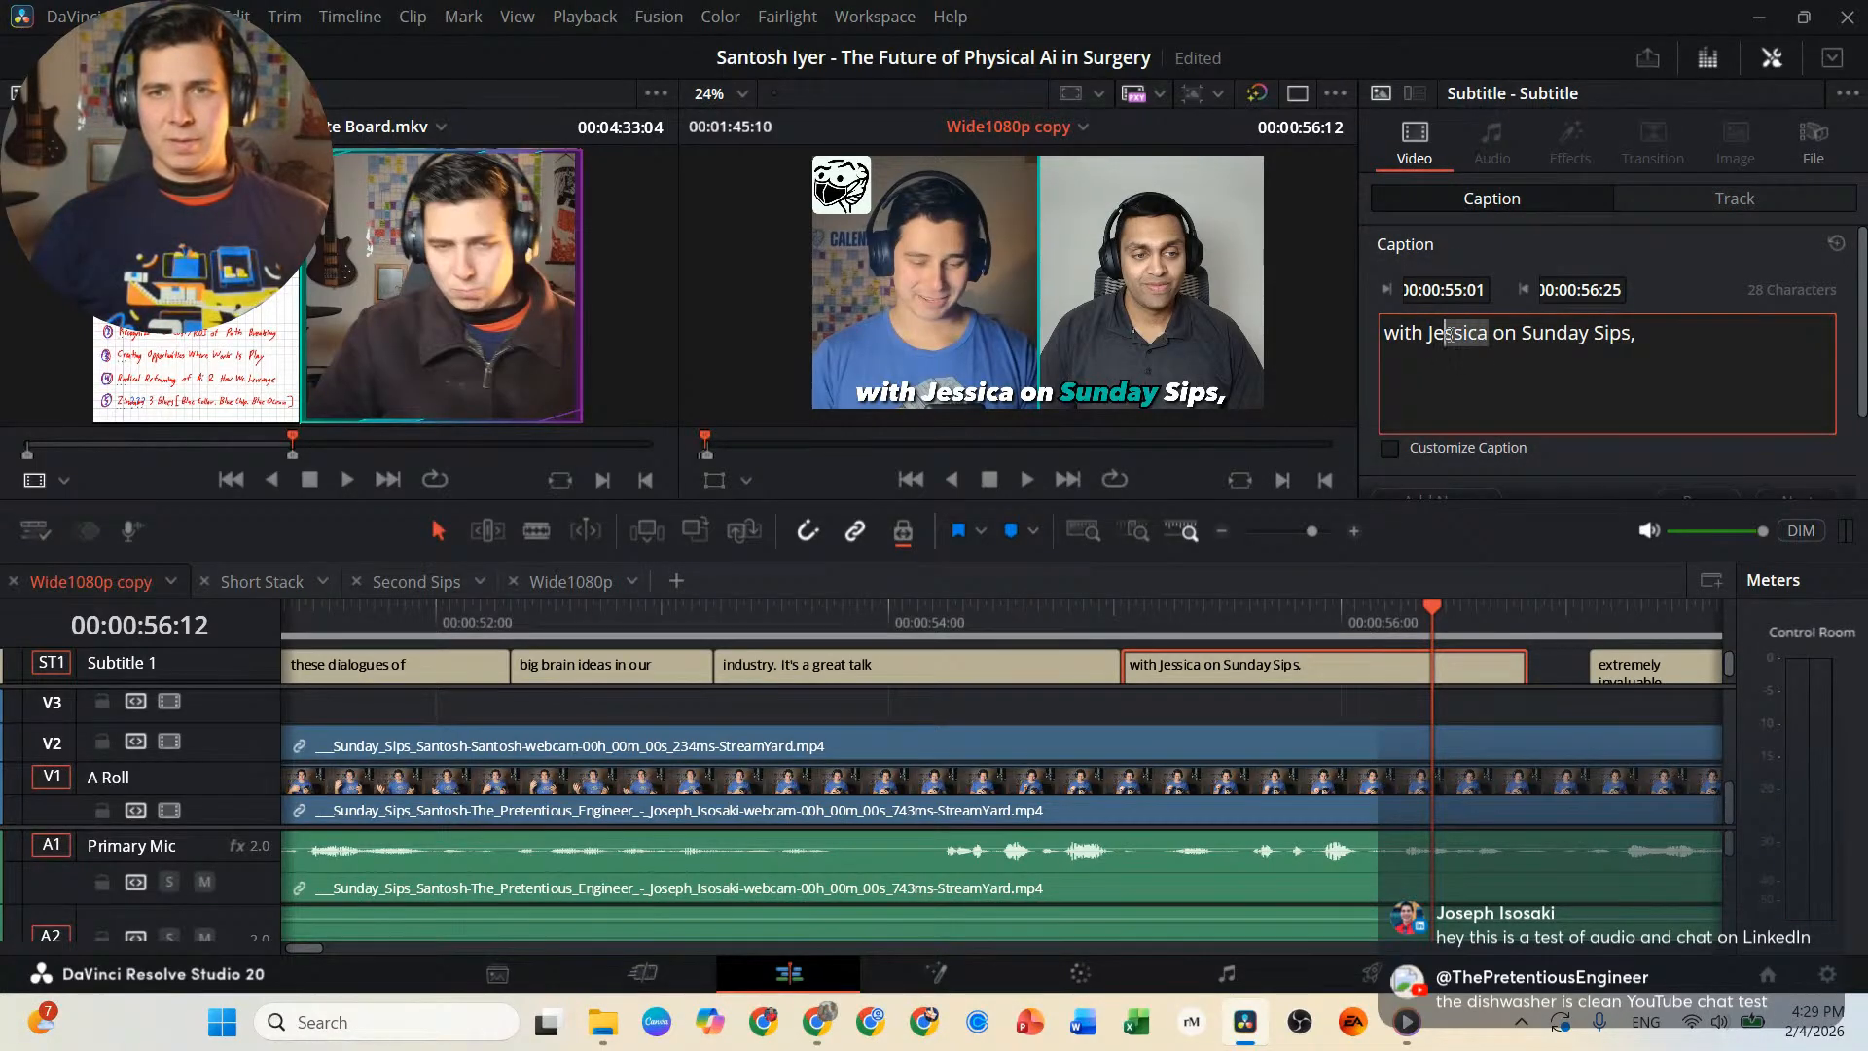
{"action": "key", "text": "BackSpace"}
{"action": "type", "text": "uthika"}
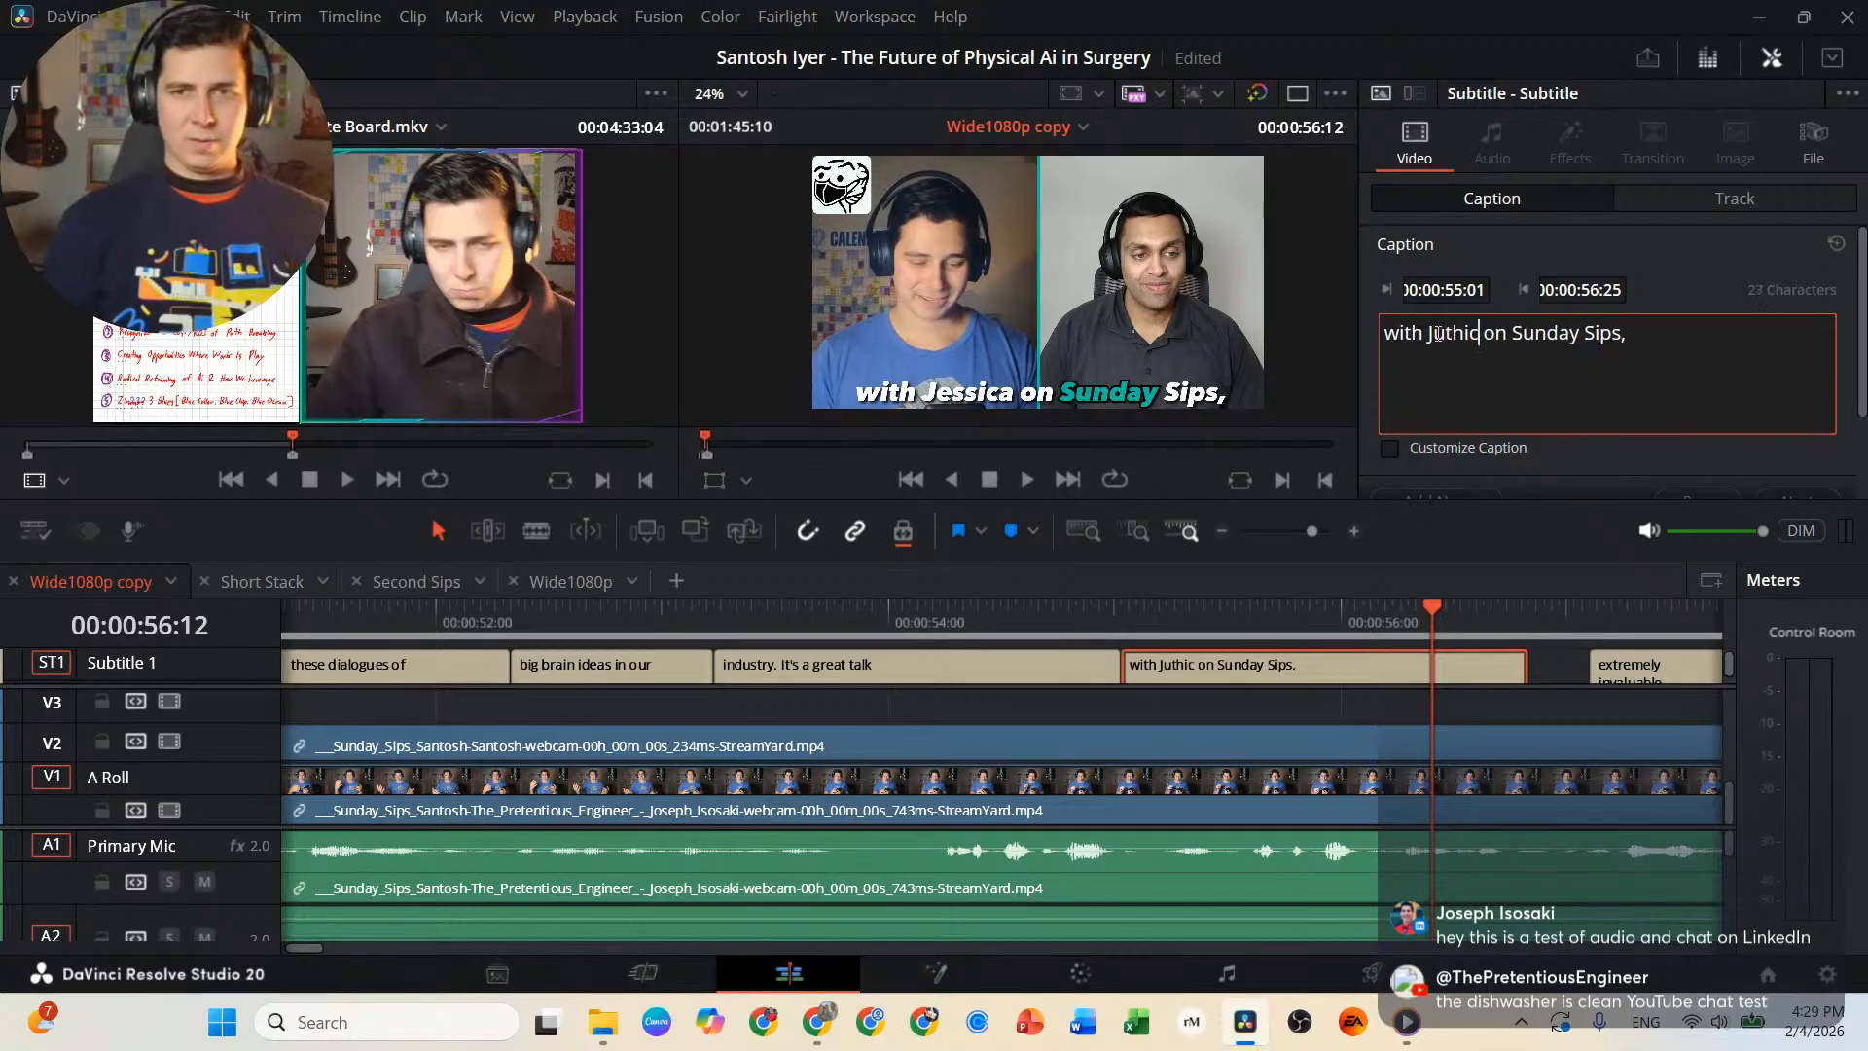
Play the captions on to about 00:01:32 and replace "a year" with the guest's surname in the caption starting at 00:01:30:15.
{"action": "left_click", "coordinate": [1150, 611]}
{"action": "key", "text": "space"}
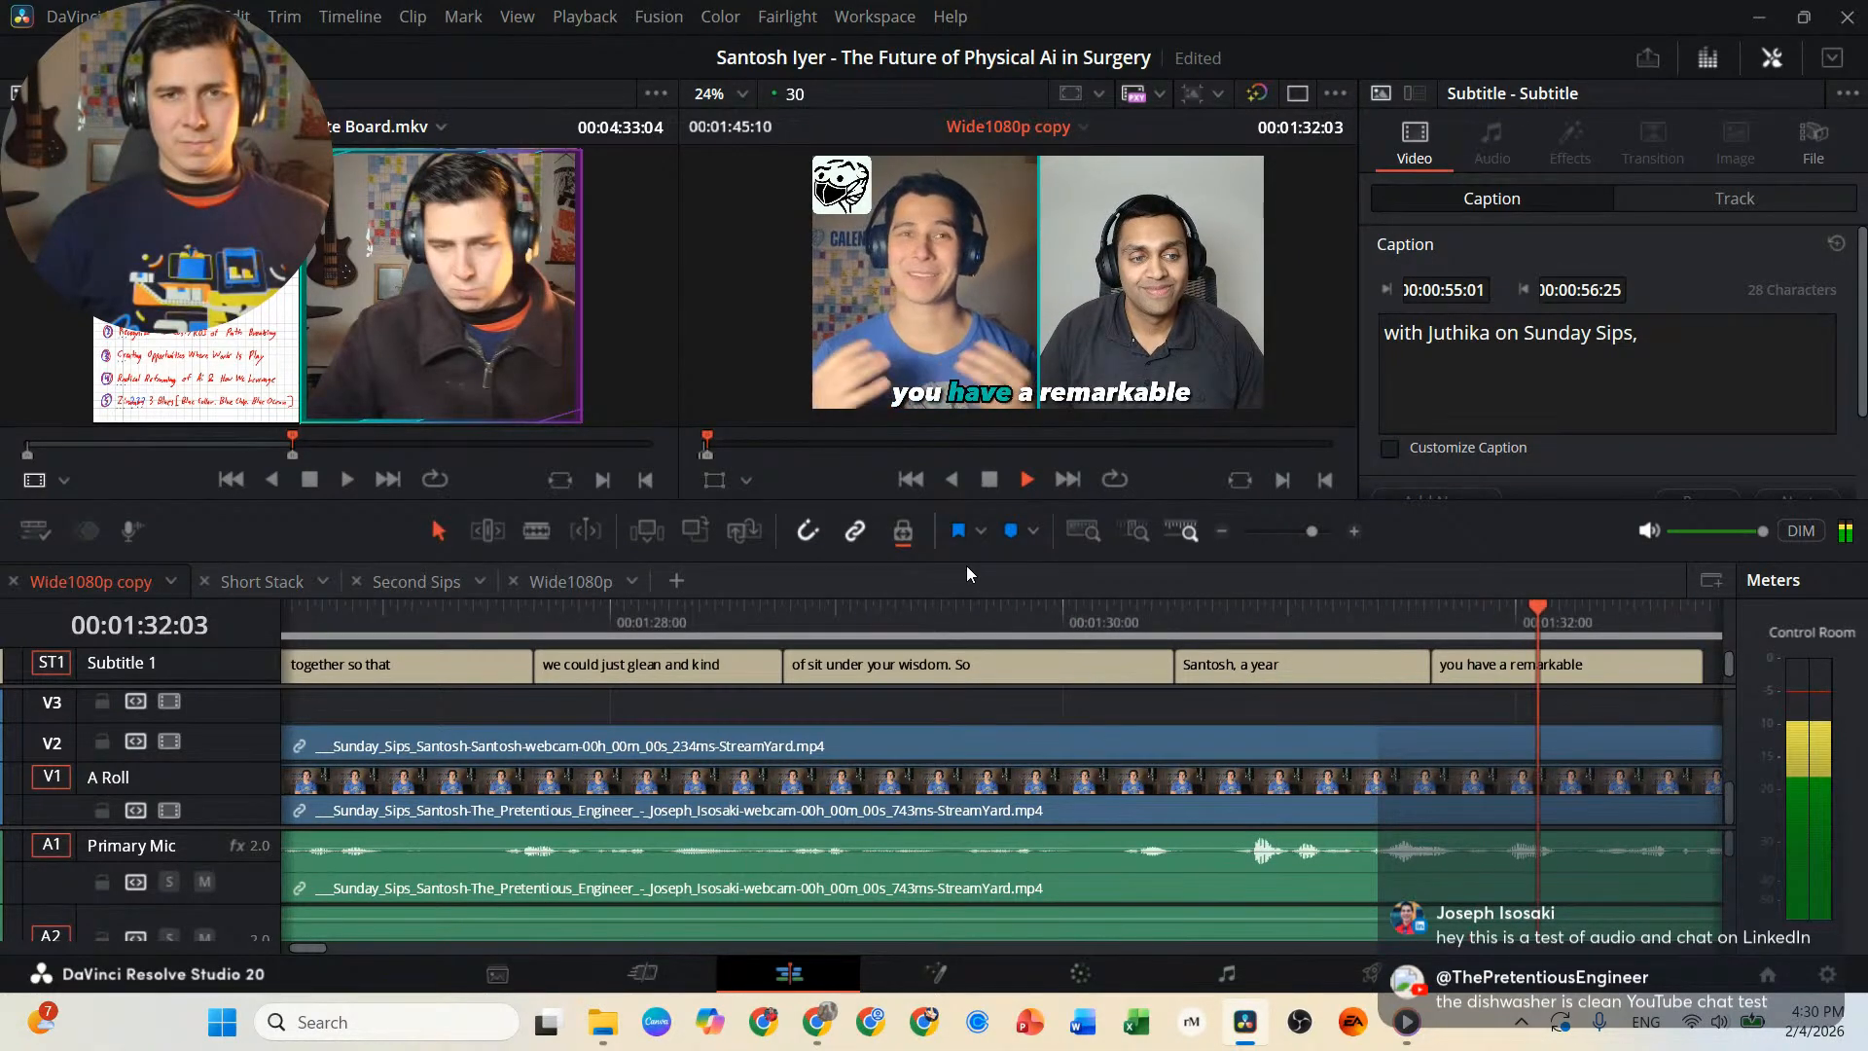
{"action": "key", "text": "space"}
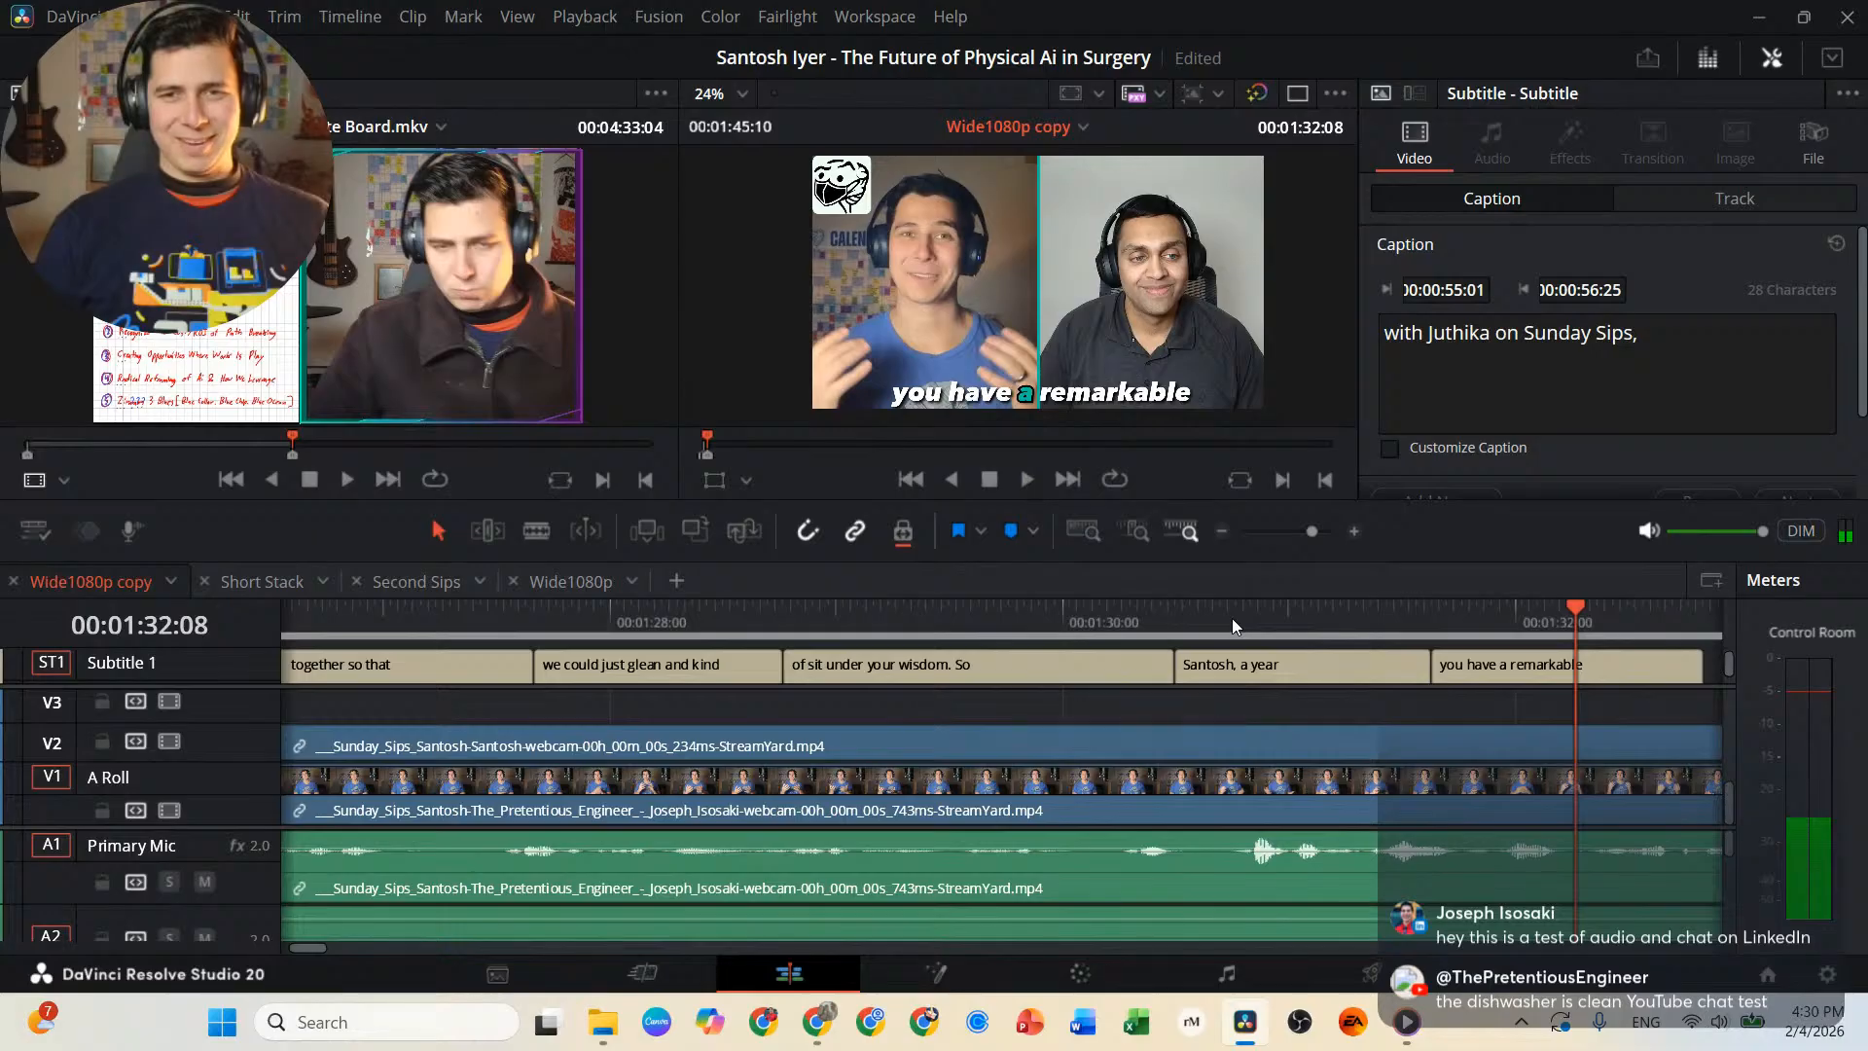
{"action": "left_click", "coordinate": [1232, 617]}
{"action": "left_click", "coordinate": [1294, 661]}
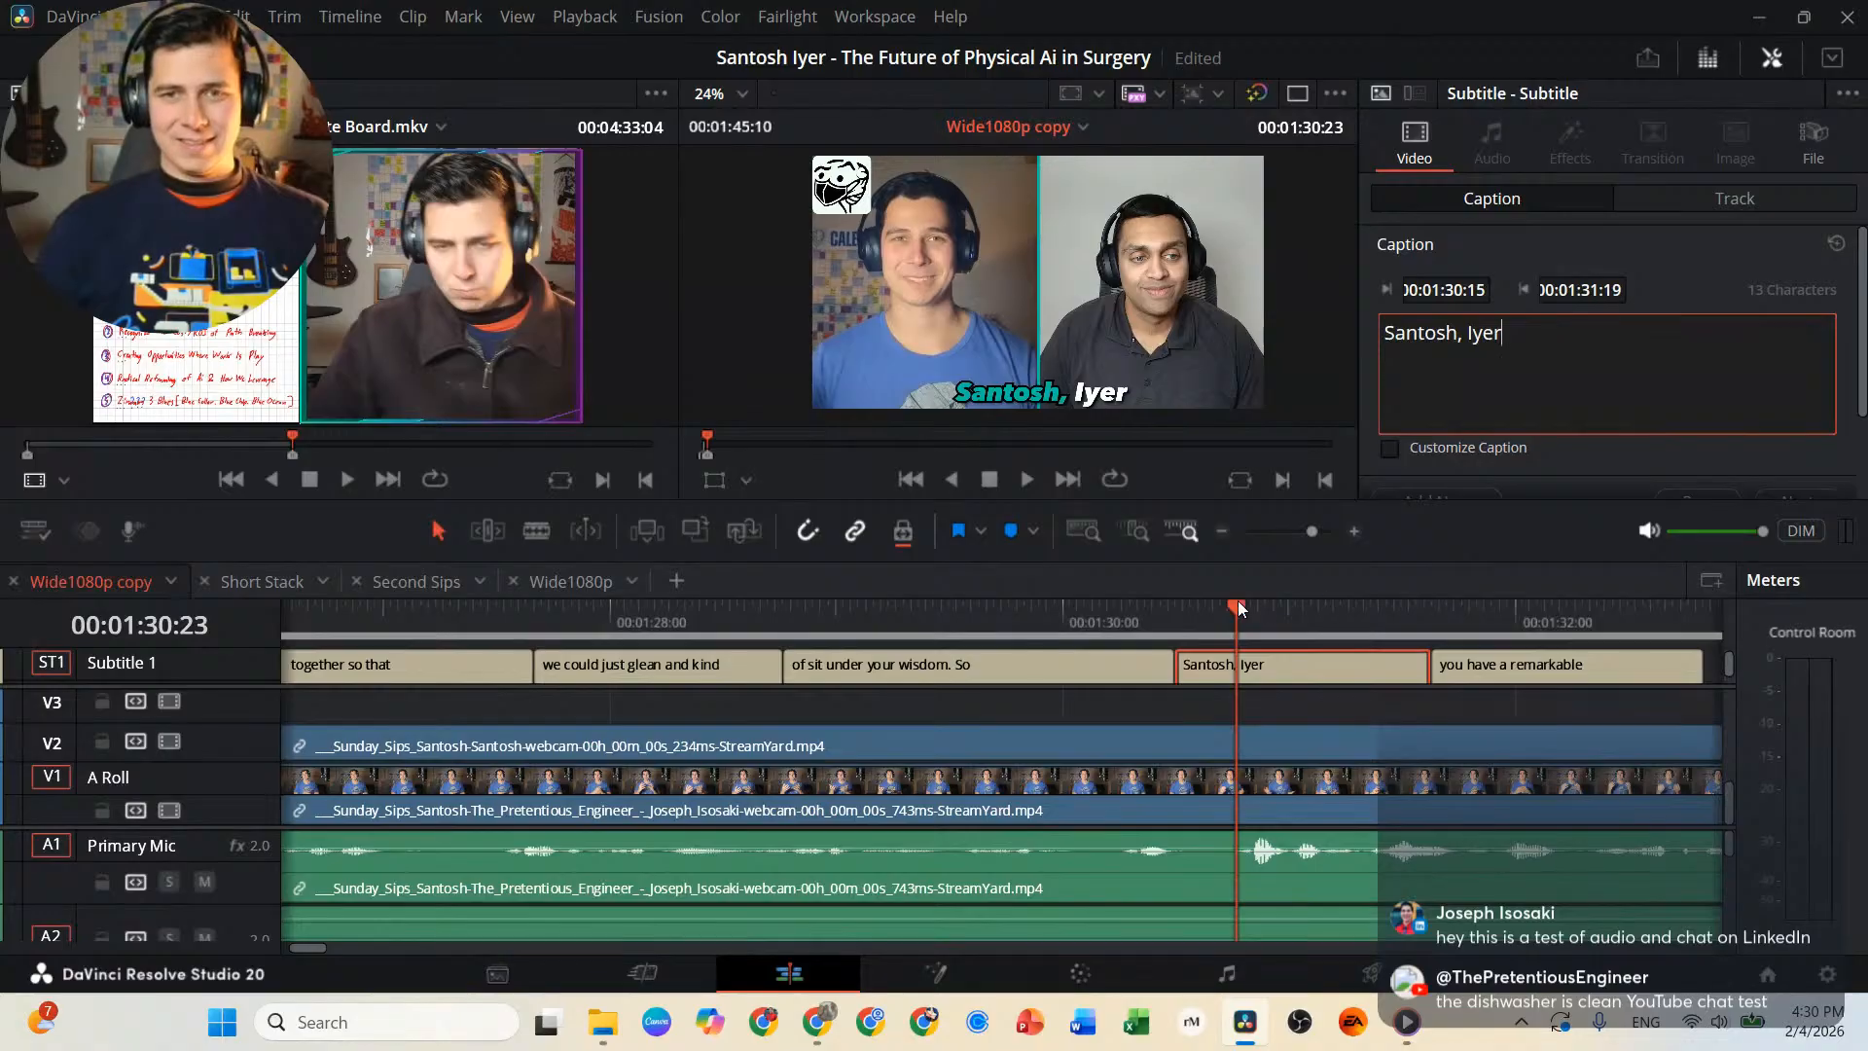
{"action": "key", "text": "Escape"}
Play the remaining captioned section to check it and return the playhead to 00:01:45:09, where the opening webcam clips end.
{"action": "key", "text": "space"}
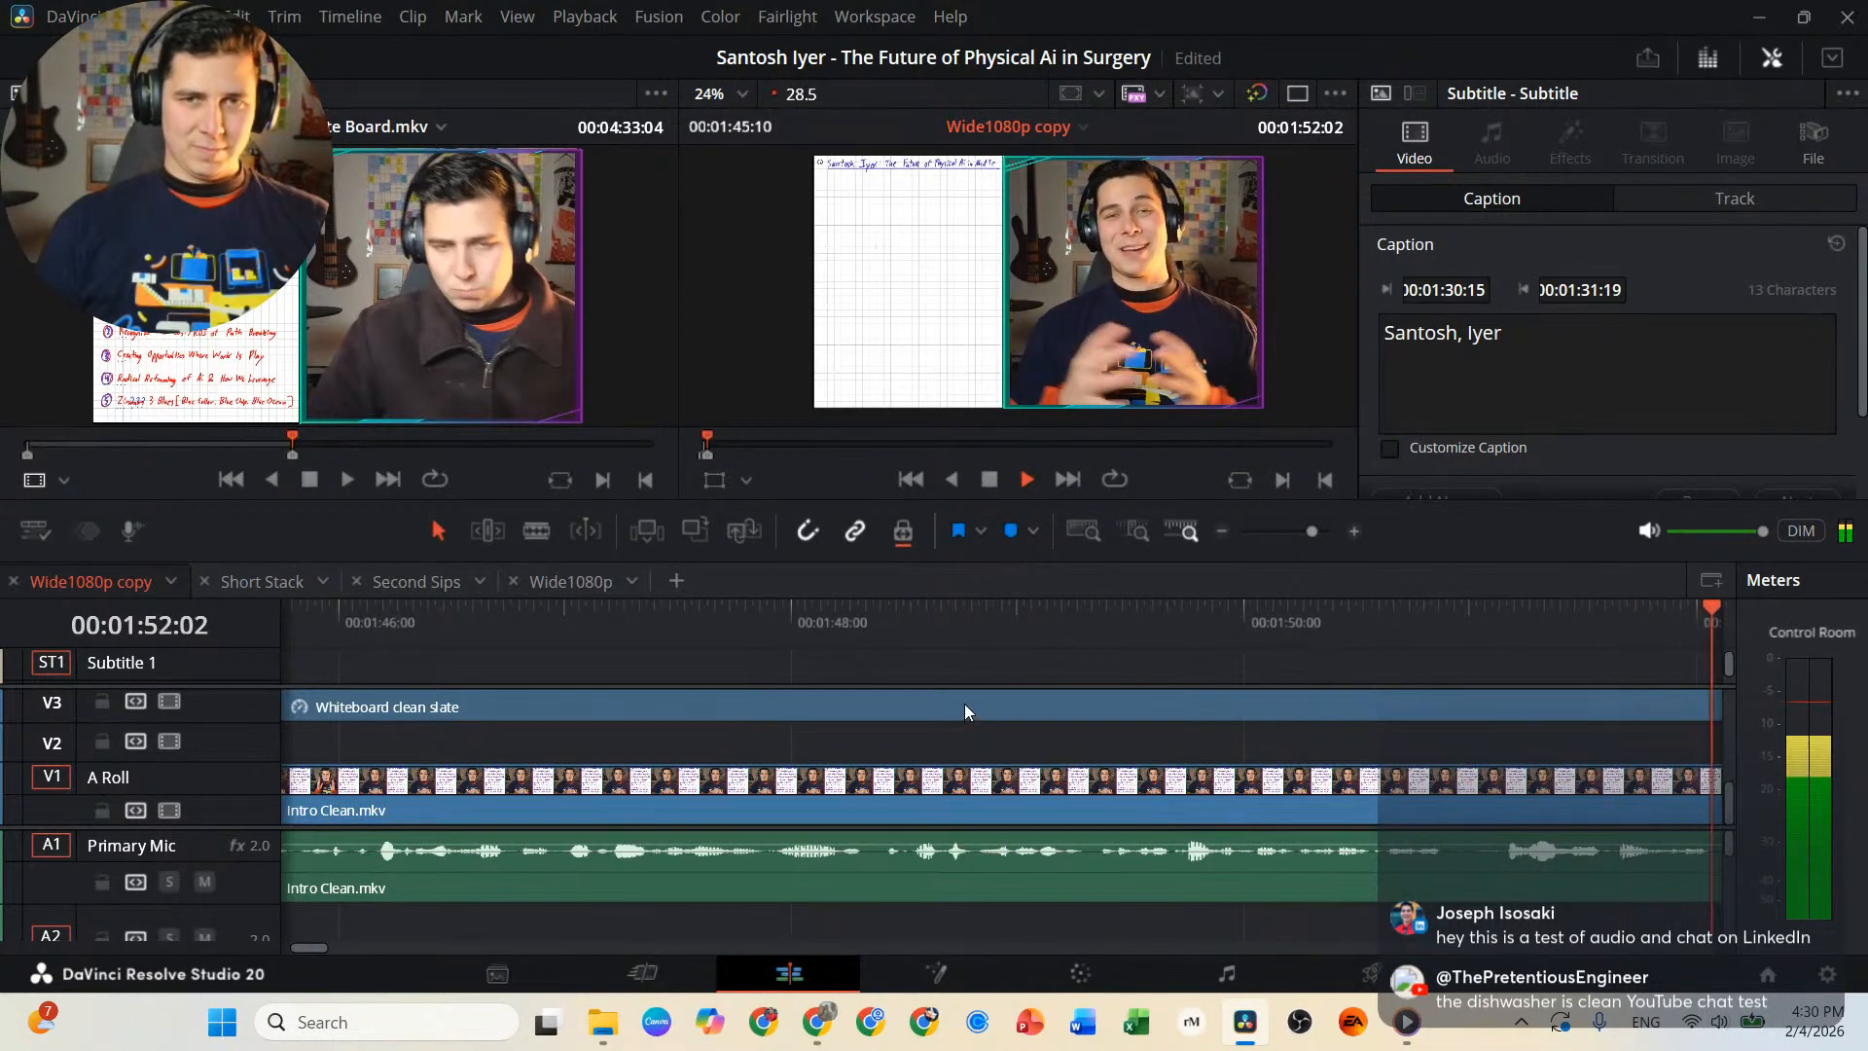
{"action": "key", "text": "space"}
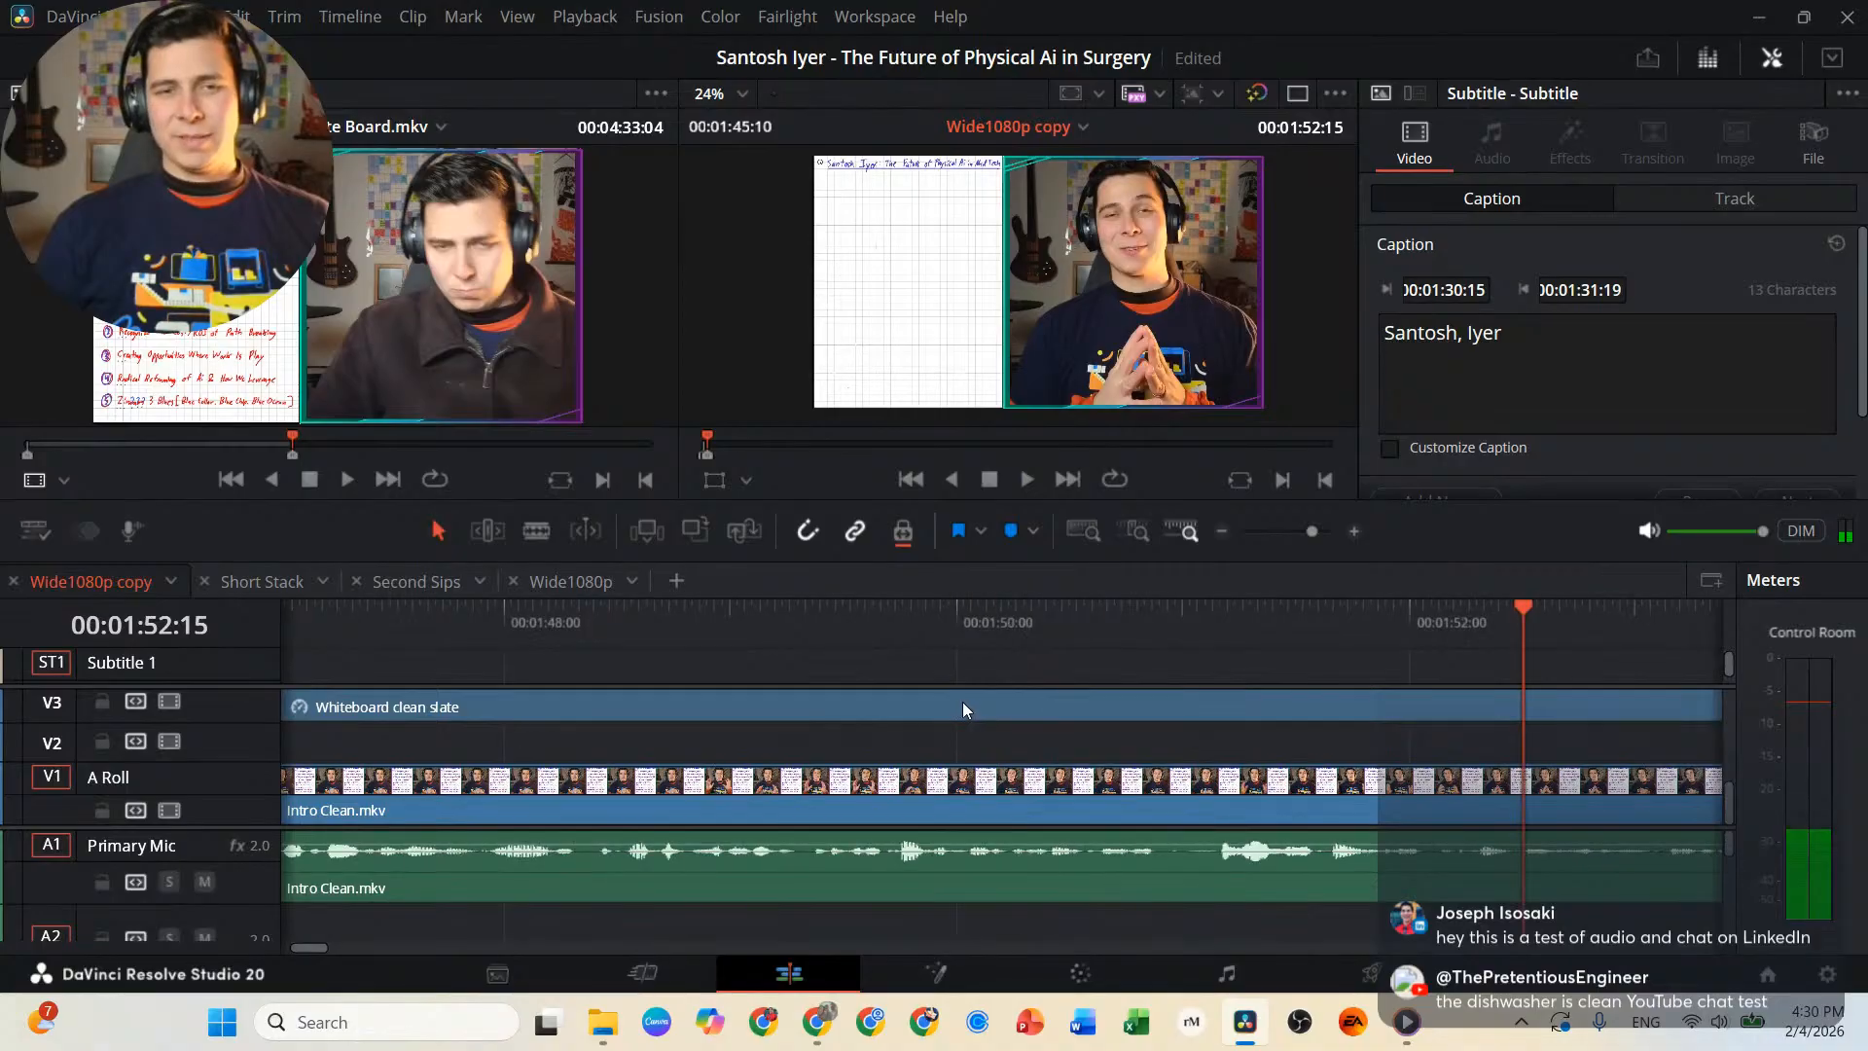
{"action": "scroll", "coordinate": [962, 703], "scroll_direction": "left", "scroll_amount": 5}
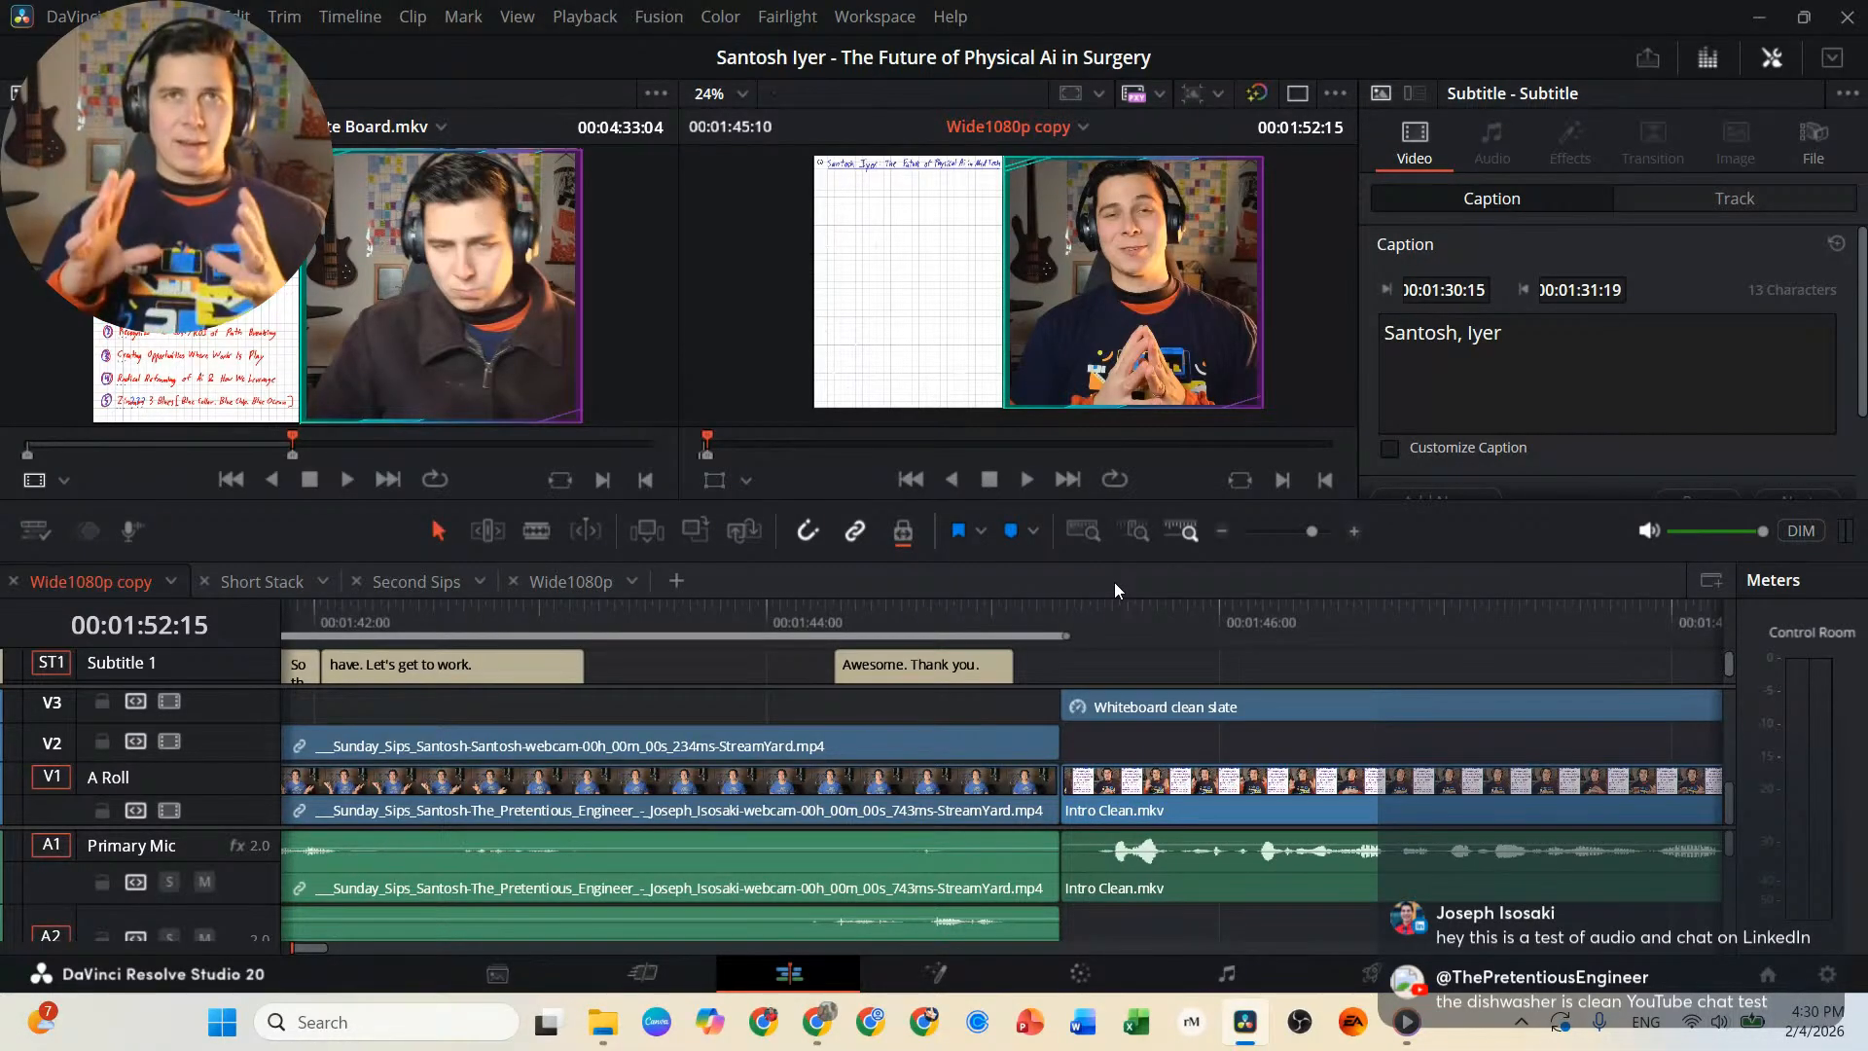
{"action": "left_click", "coordinate": [1056, 623]}
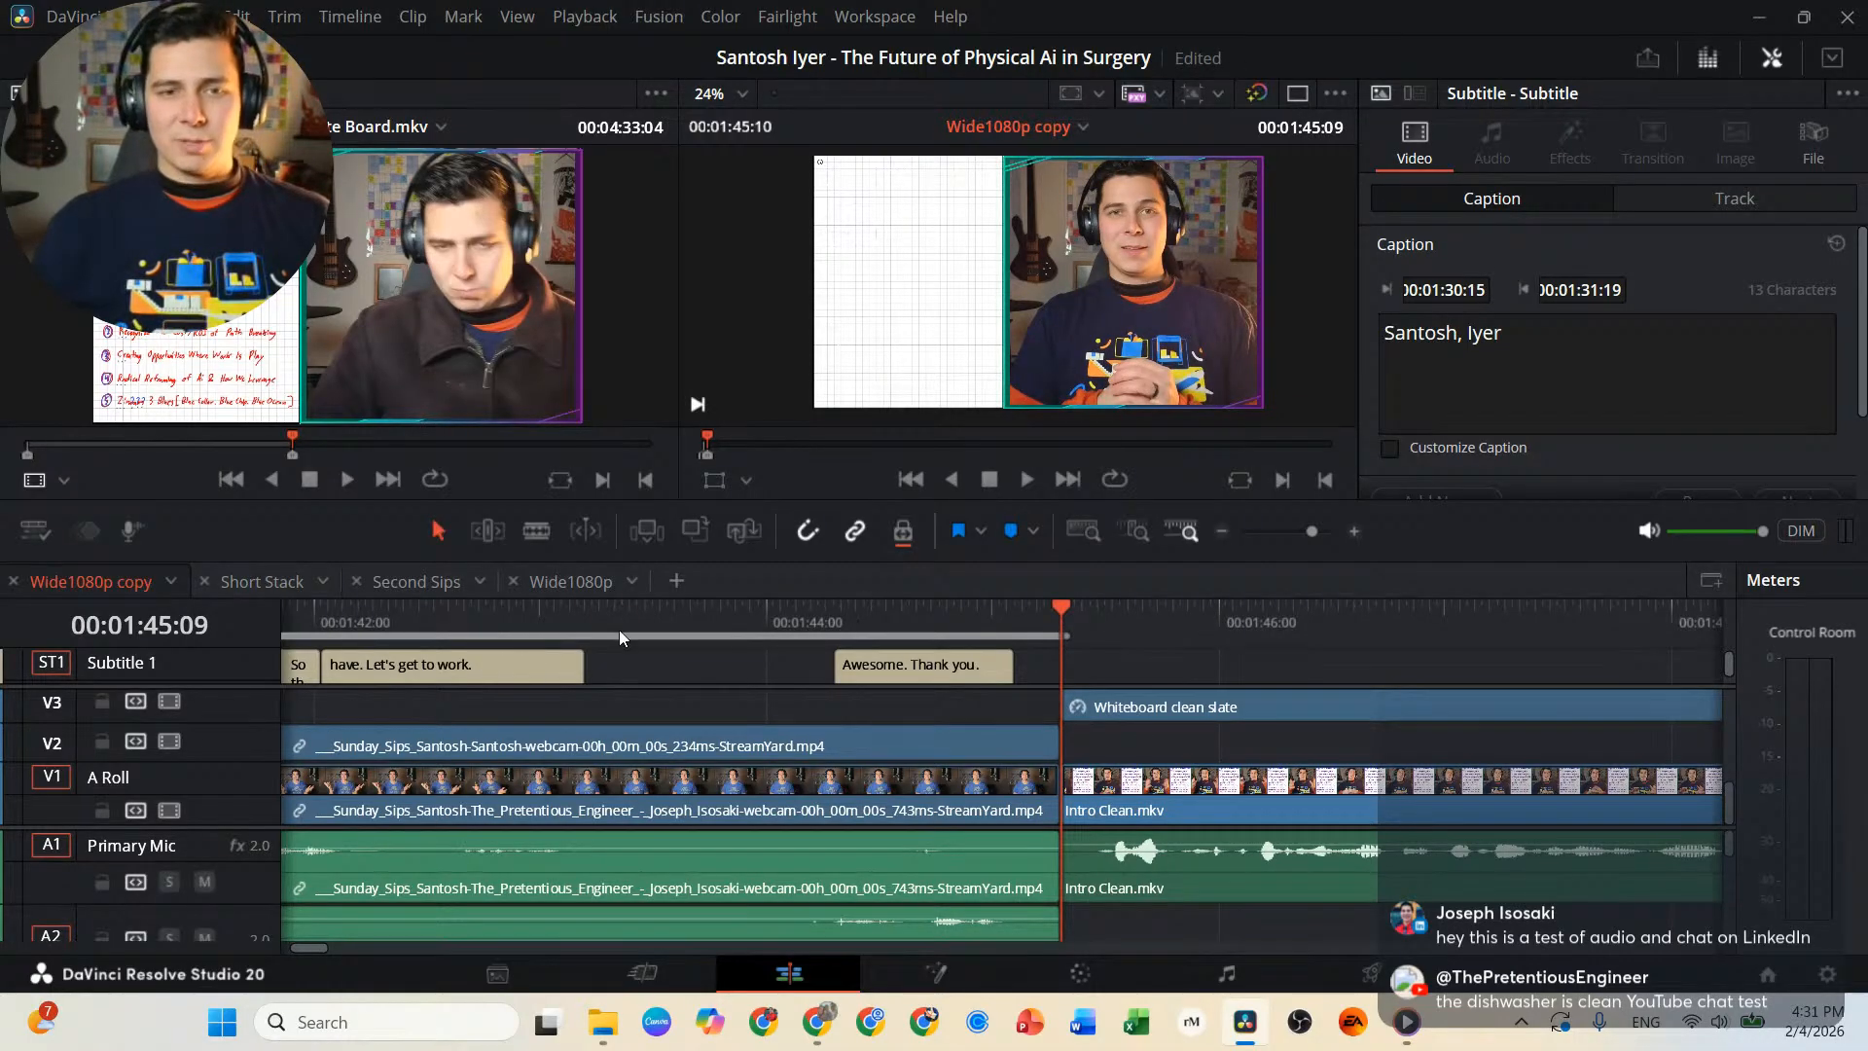
Go to the Deliver page and name the output file Sunday Sips Trailer Short in the guest's episode folder.
{"action": "left_click", "coordinate": [1373, 984]}
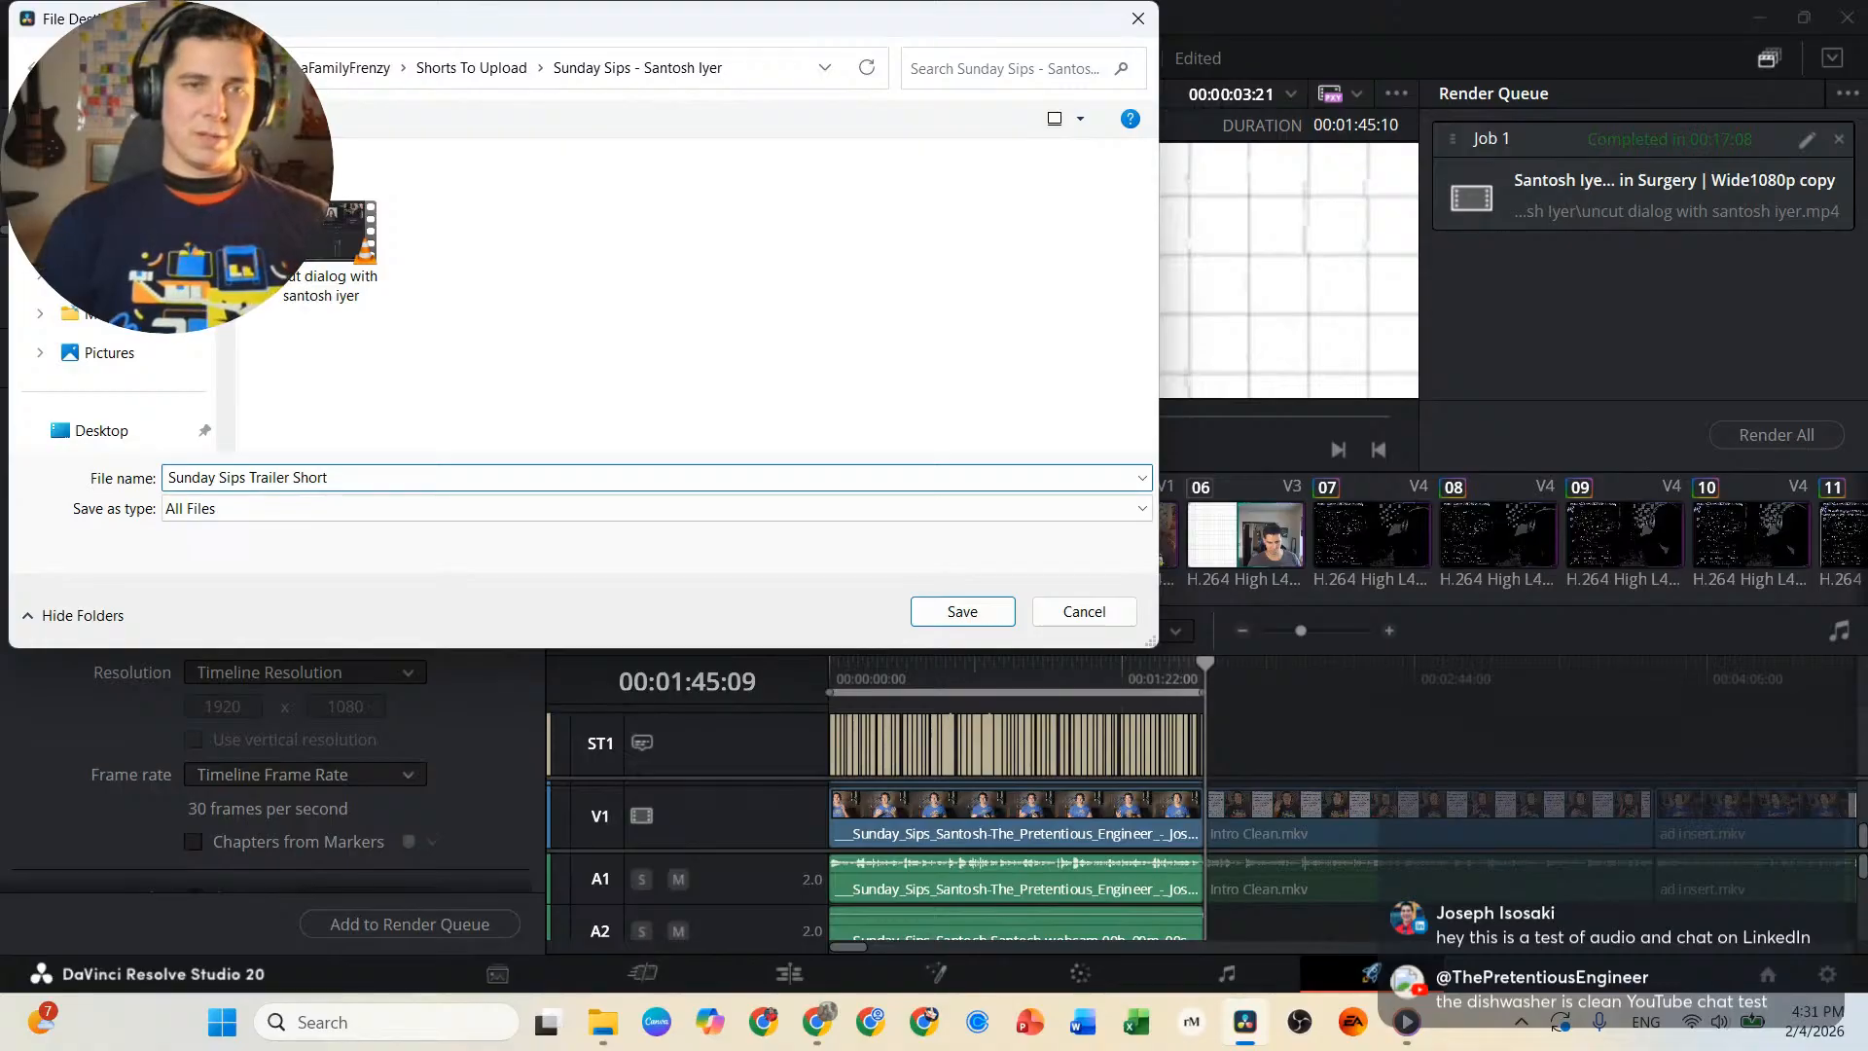
{"action": "key", "text": "Return"}
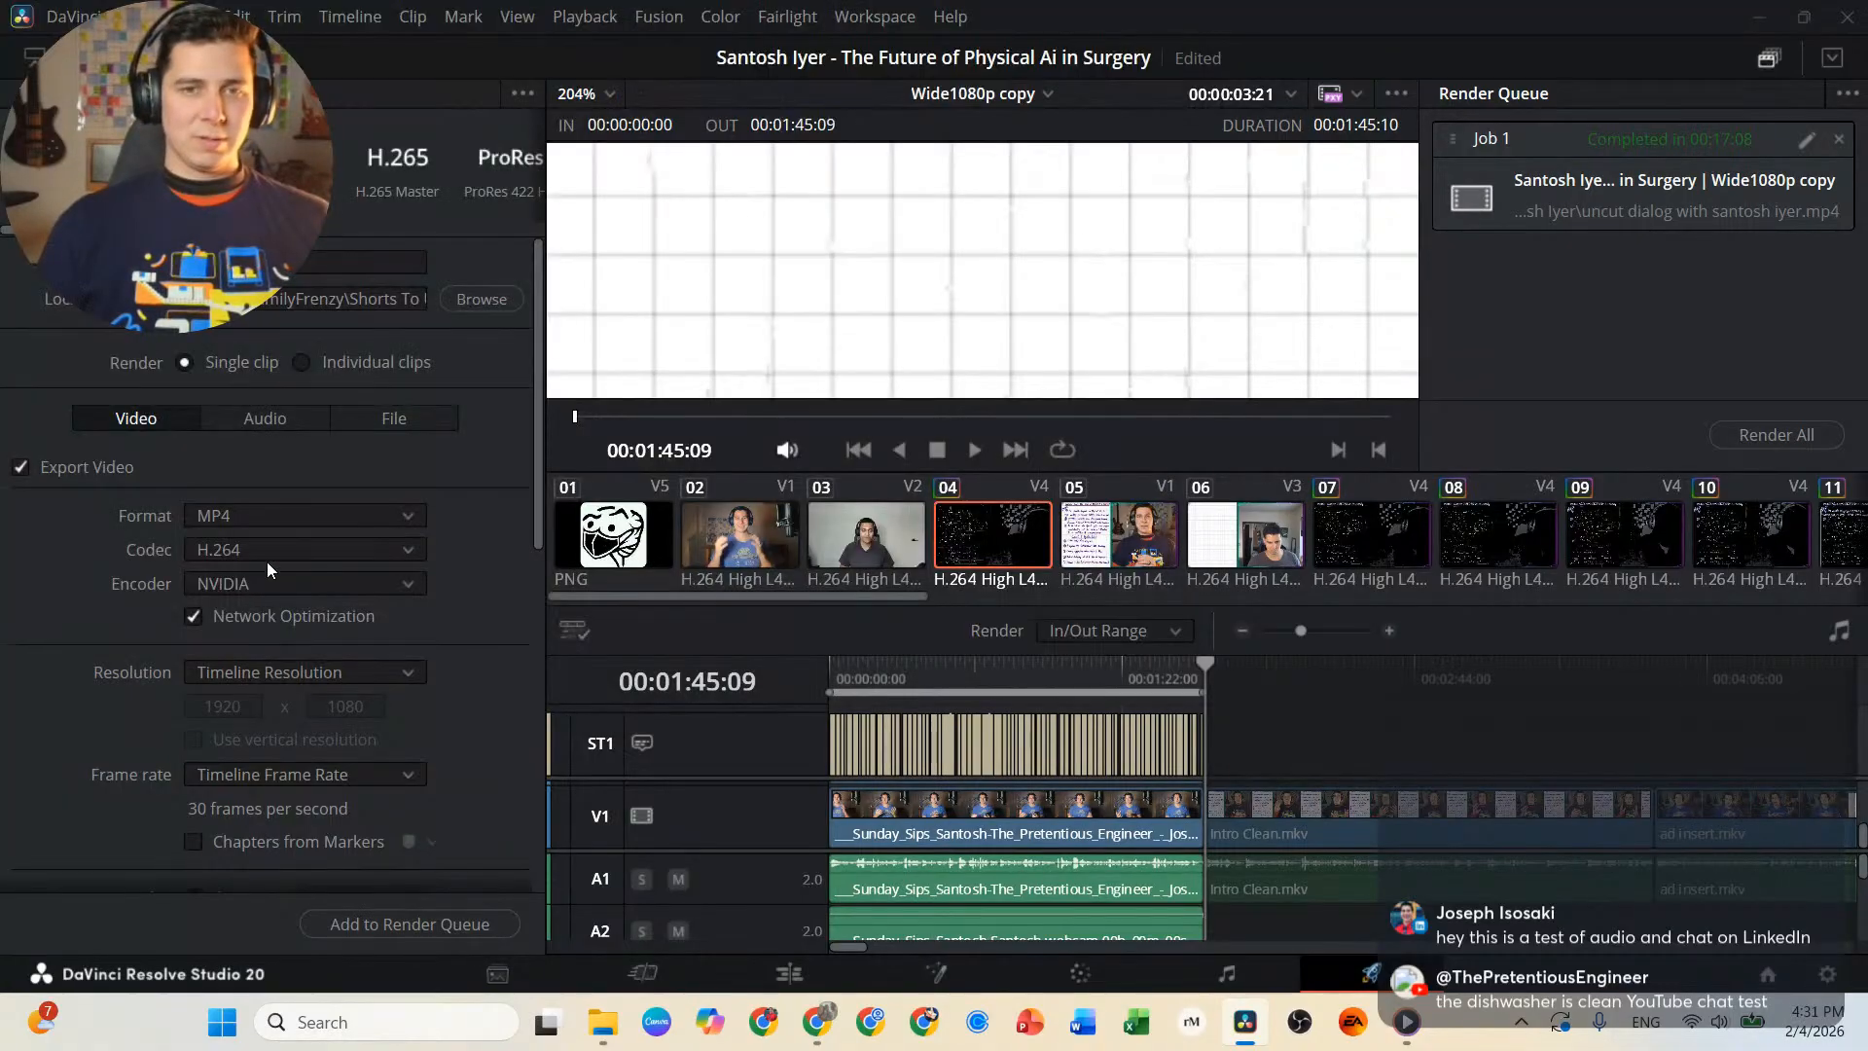
Enable subtitle export in the render settings with the format Burn into video.
{"action": "scroll", "coordinate": [380, 442], "scroll_direction": "down", "scroll_amount": 10}
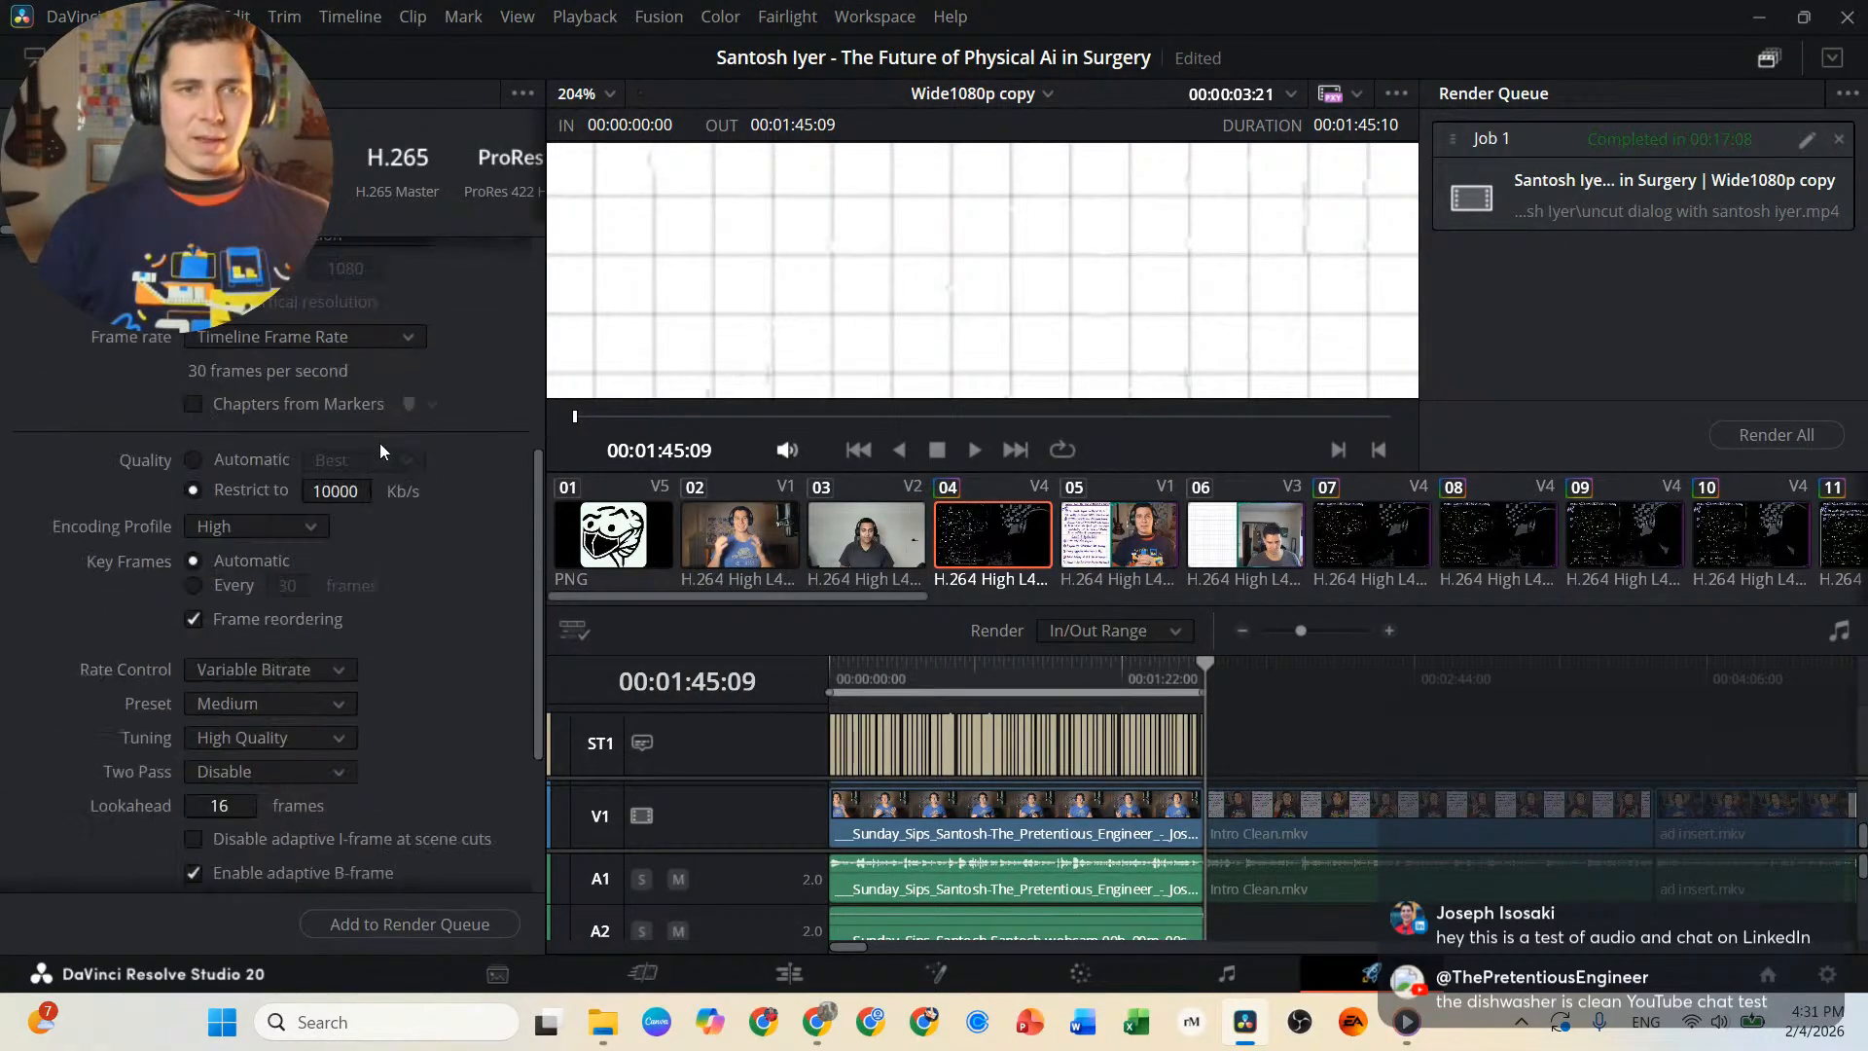
{"action": "left_click", "coordinate": [109, 833]}
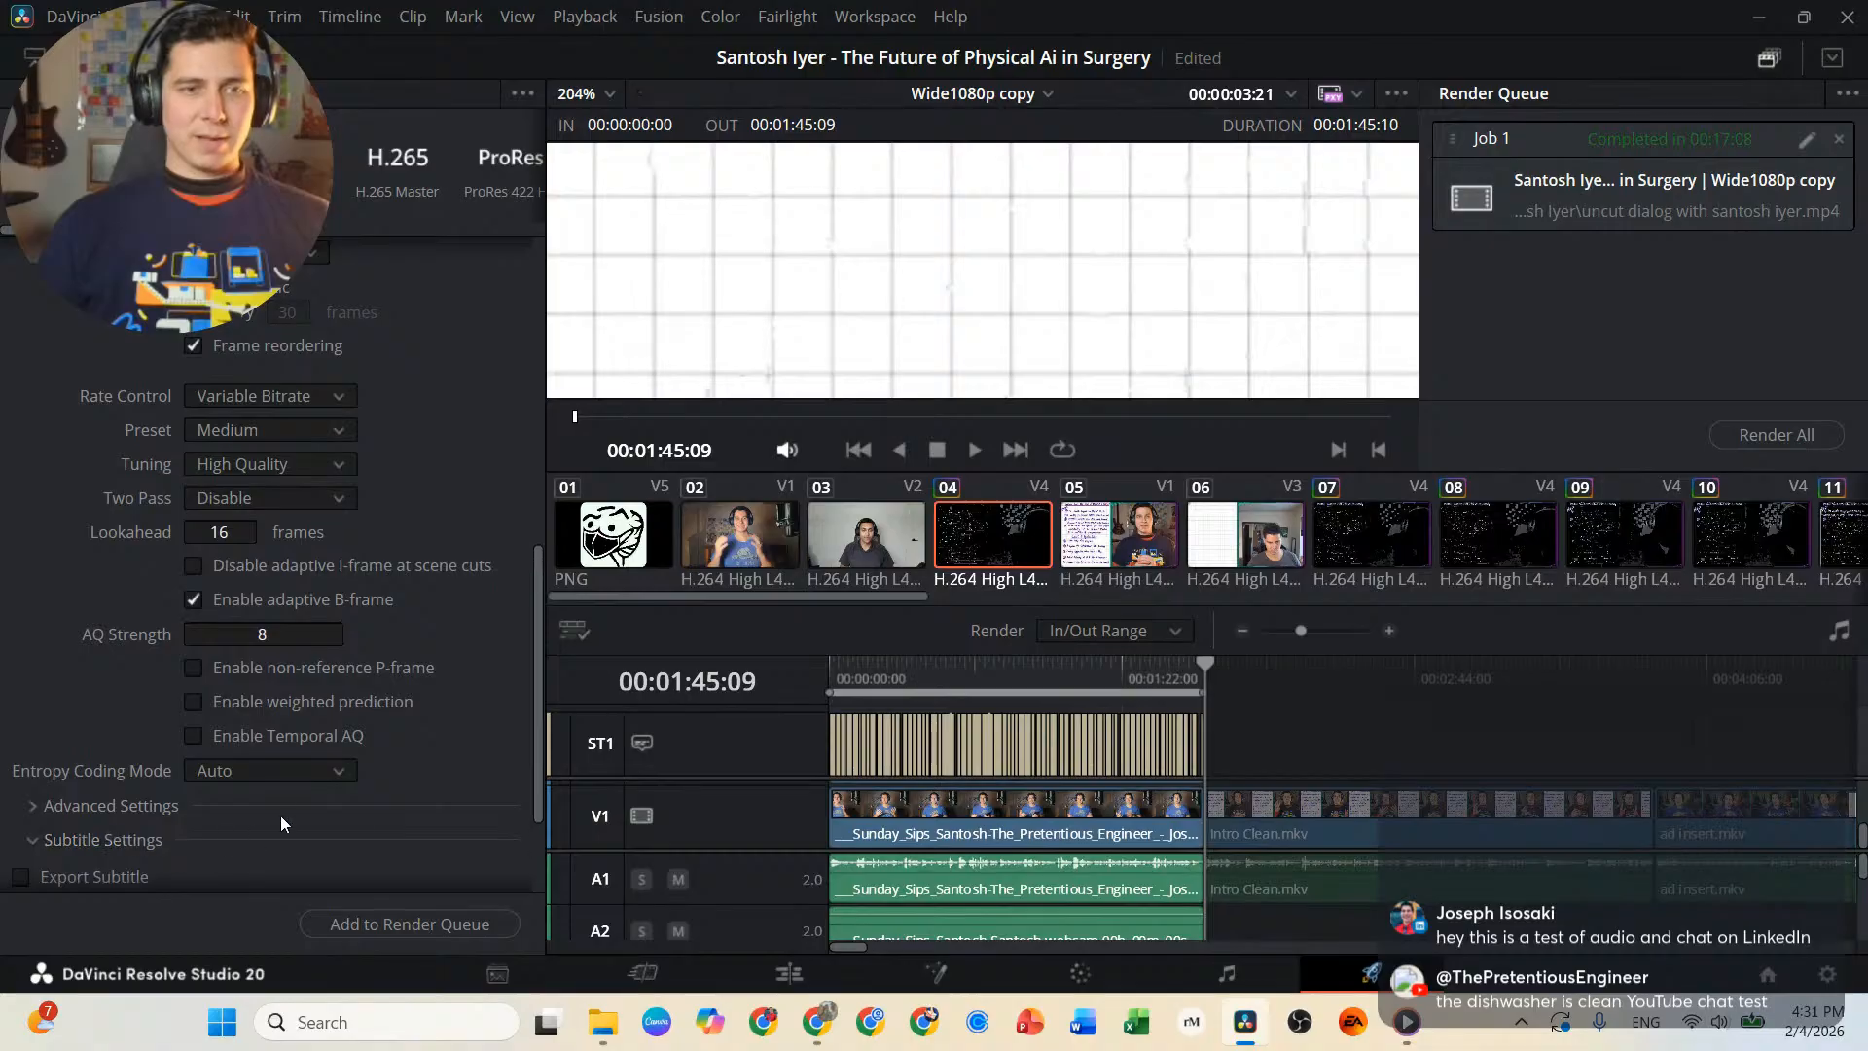
{"action": "scroll", "coordinate": [273, 788], "scroll_direction": "down", "scroll_amount": 2}
{"action": "left_click", "coordinate": [22, 717]}
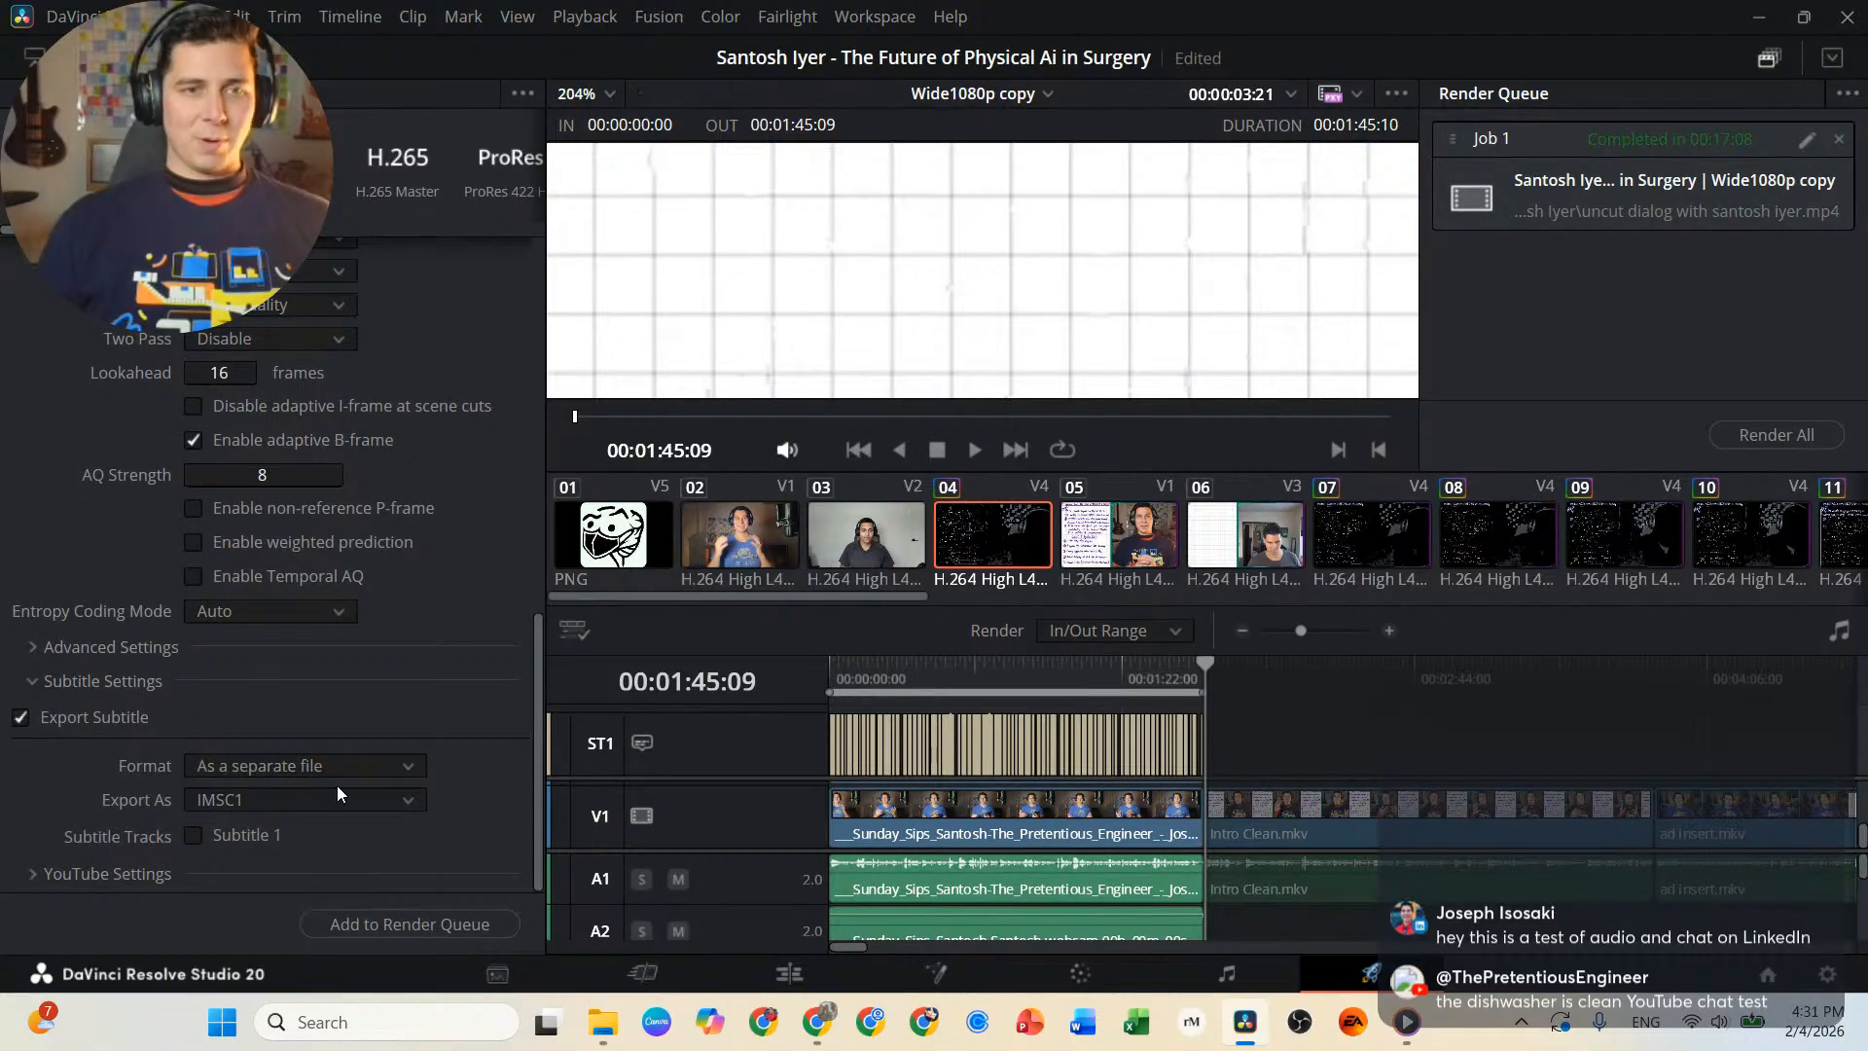
{"action": "left_click", "coordinate": [376, 768]}
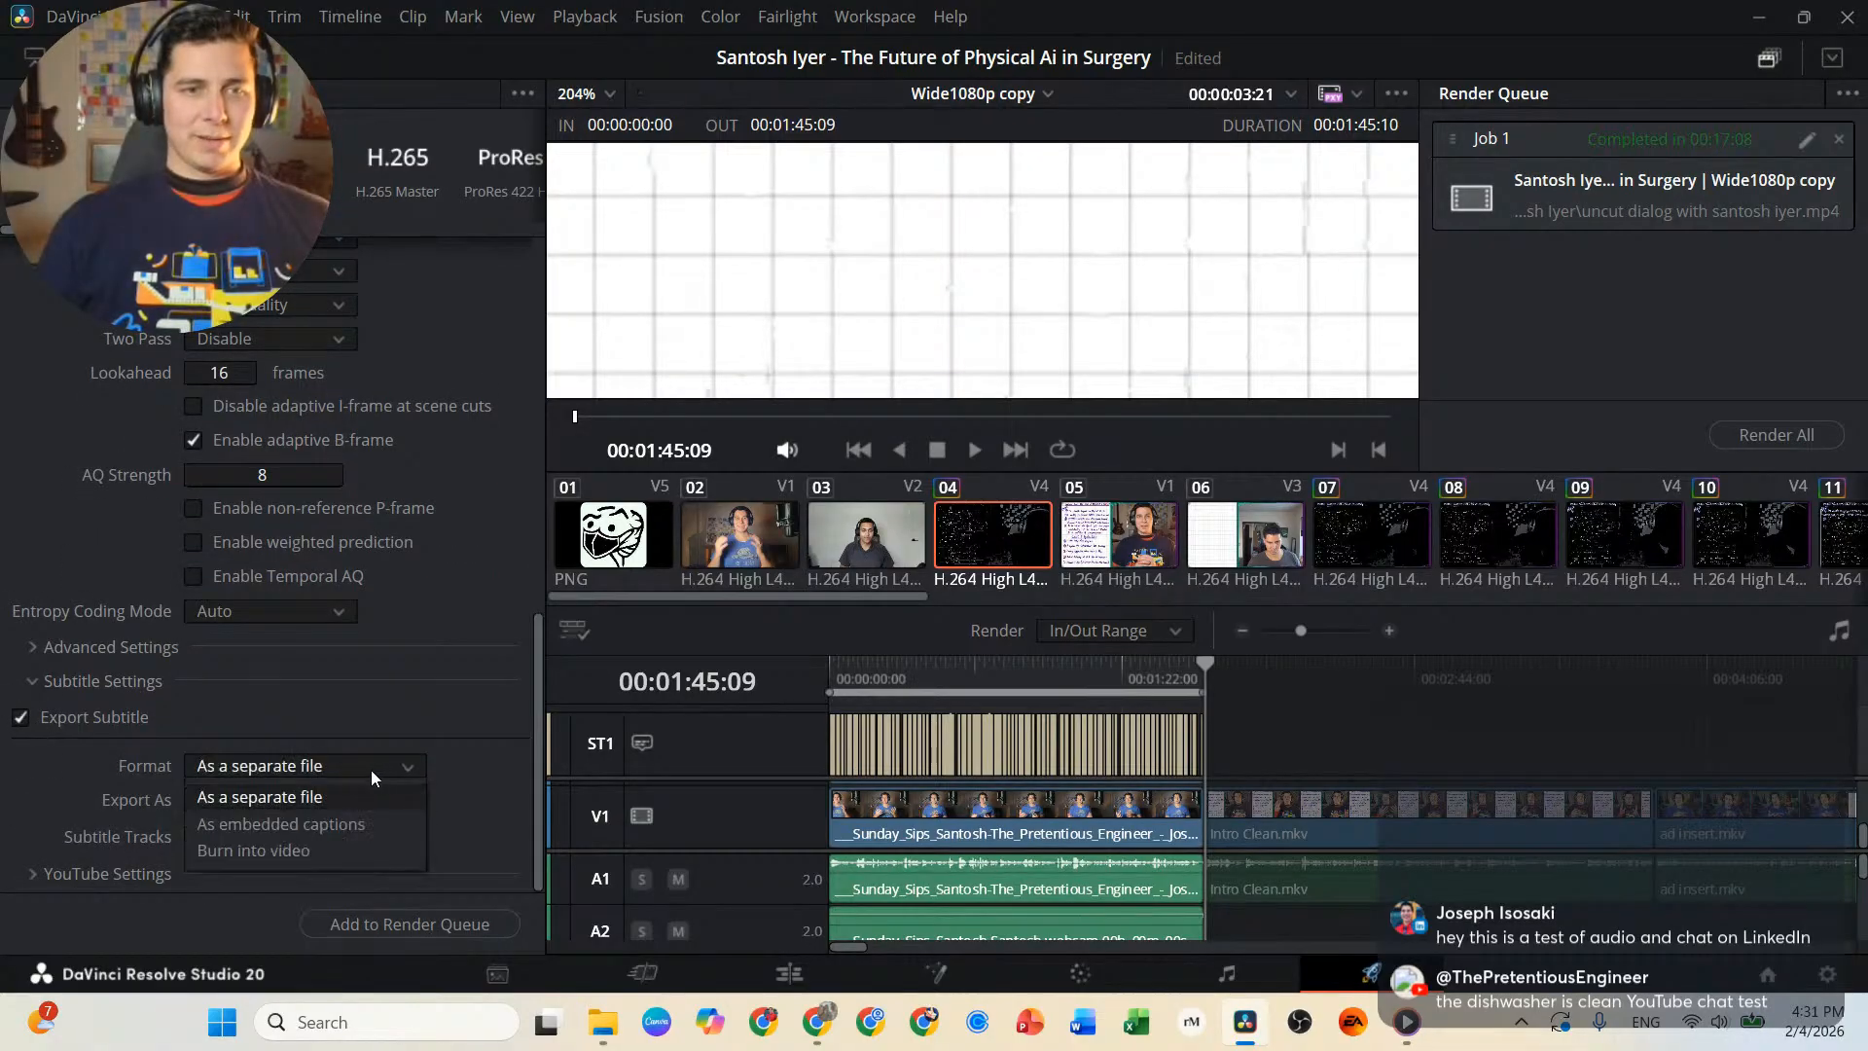
{"action": "left_click", "coordinate": [296, 854]}
Add the trailer to the render queue and start rendering that job.
{"action": "left_click", "coordinate": [433, 925]}
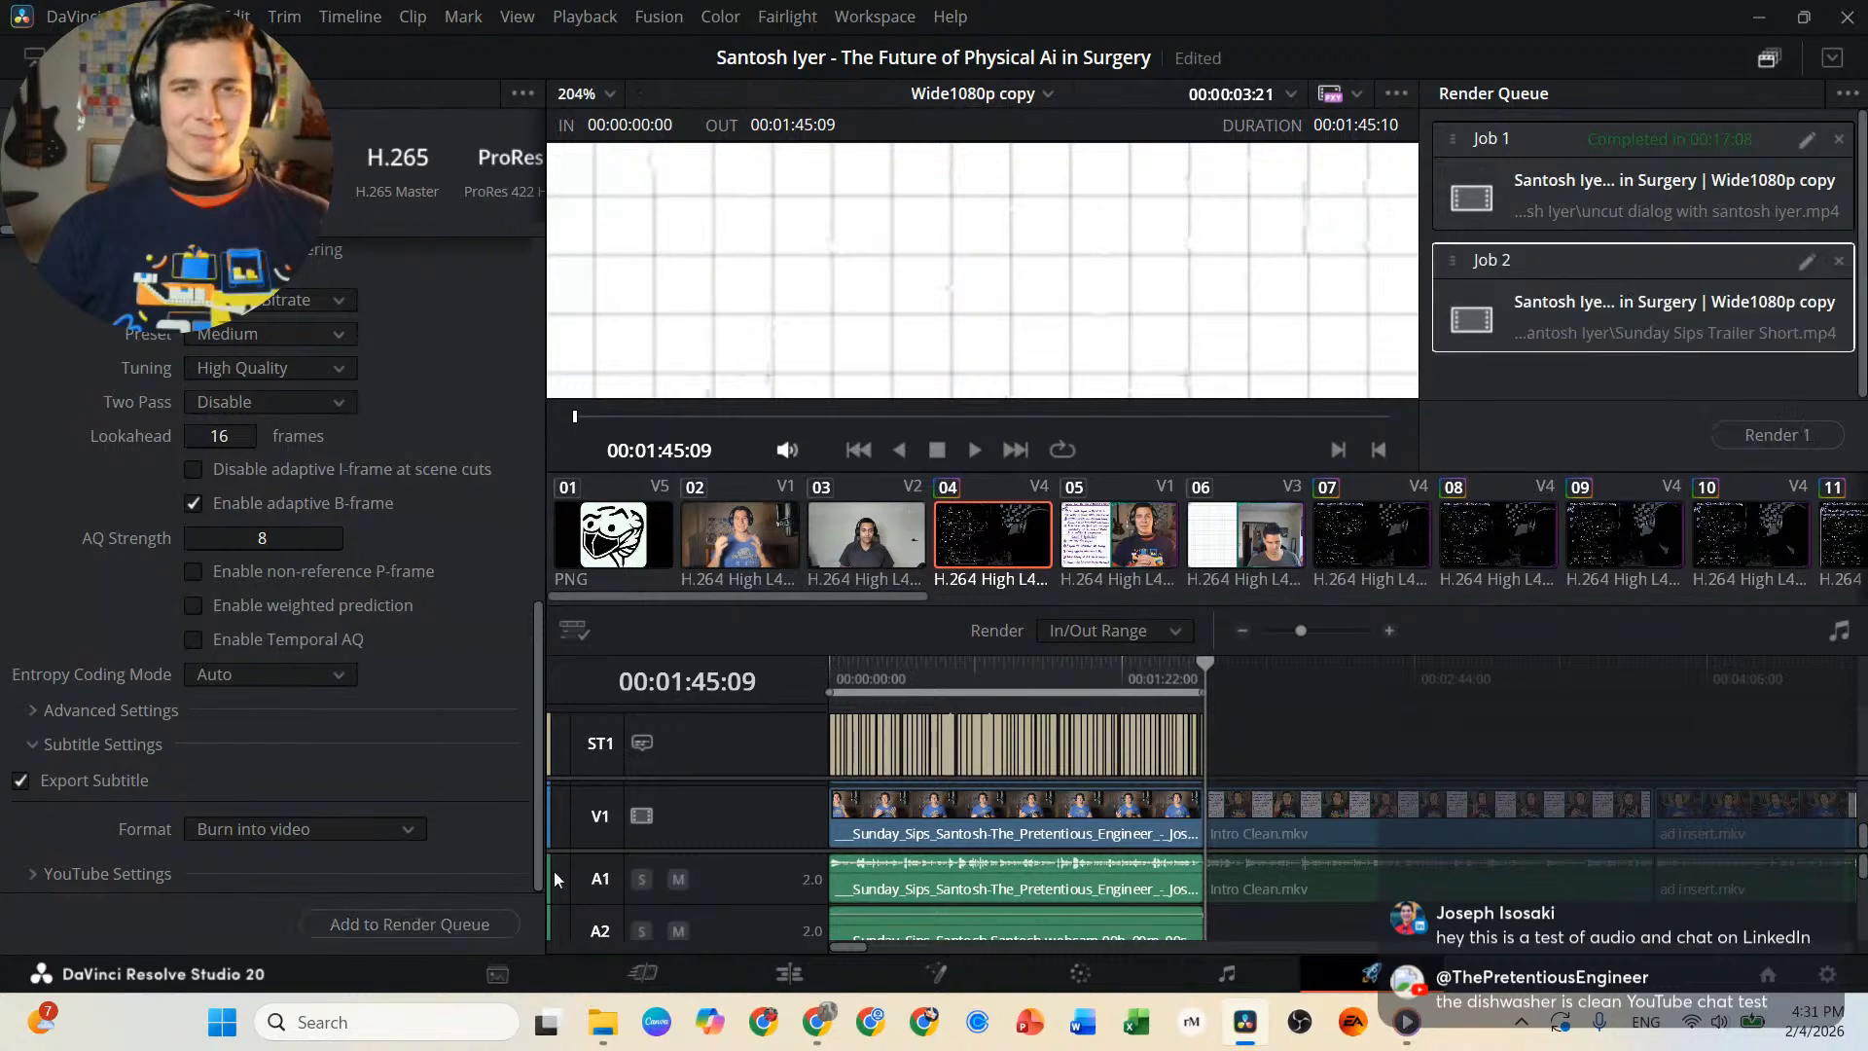
{"action": "left_click", "coordinate": [1762, 434]}
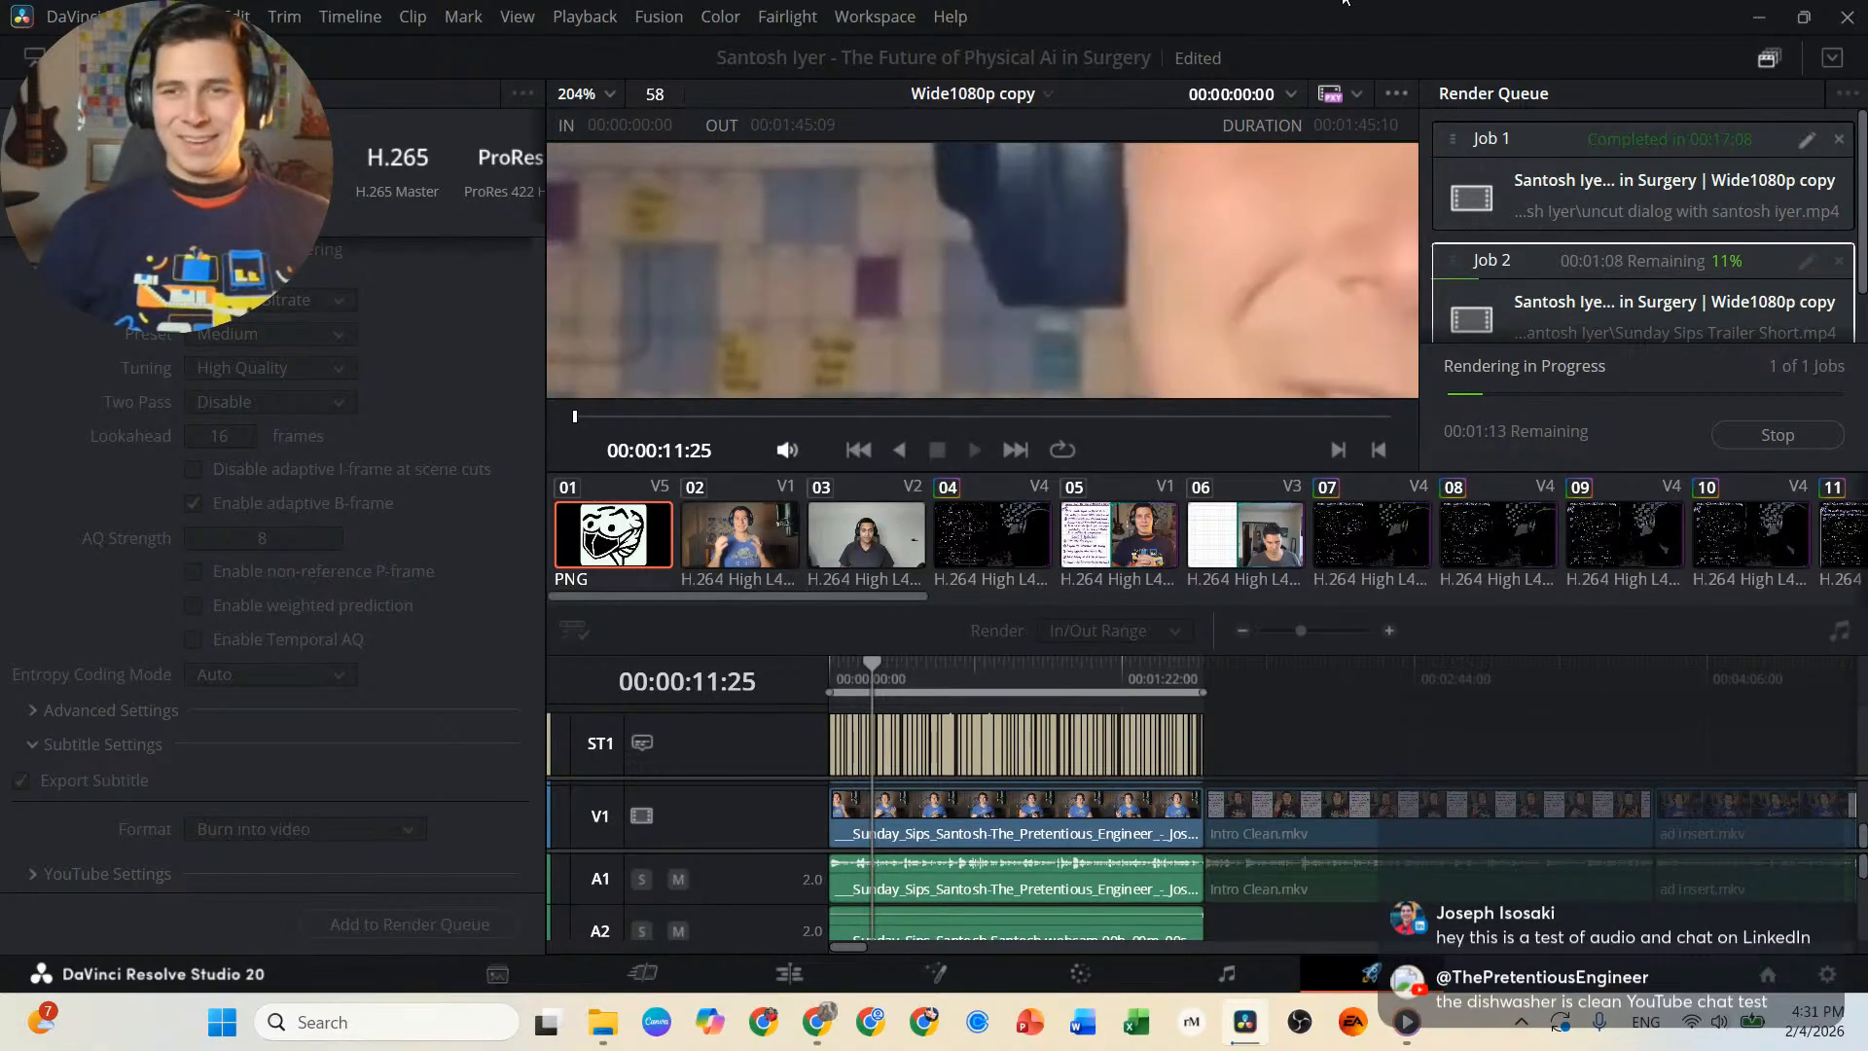
Switch to a maximized Chrome window and open the Sunday Sips campaigns Google Sheet.
{"action": "mouse_move", "coordinate": [816, 1039]}
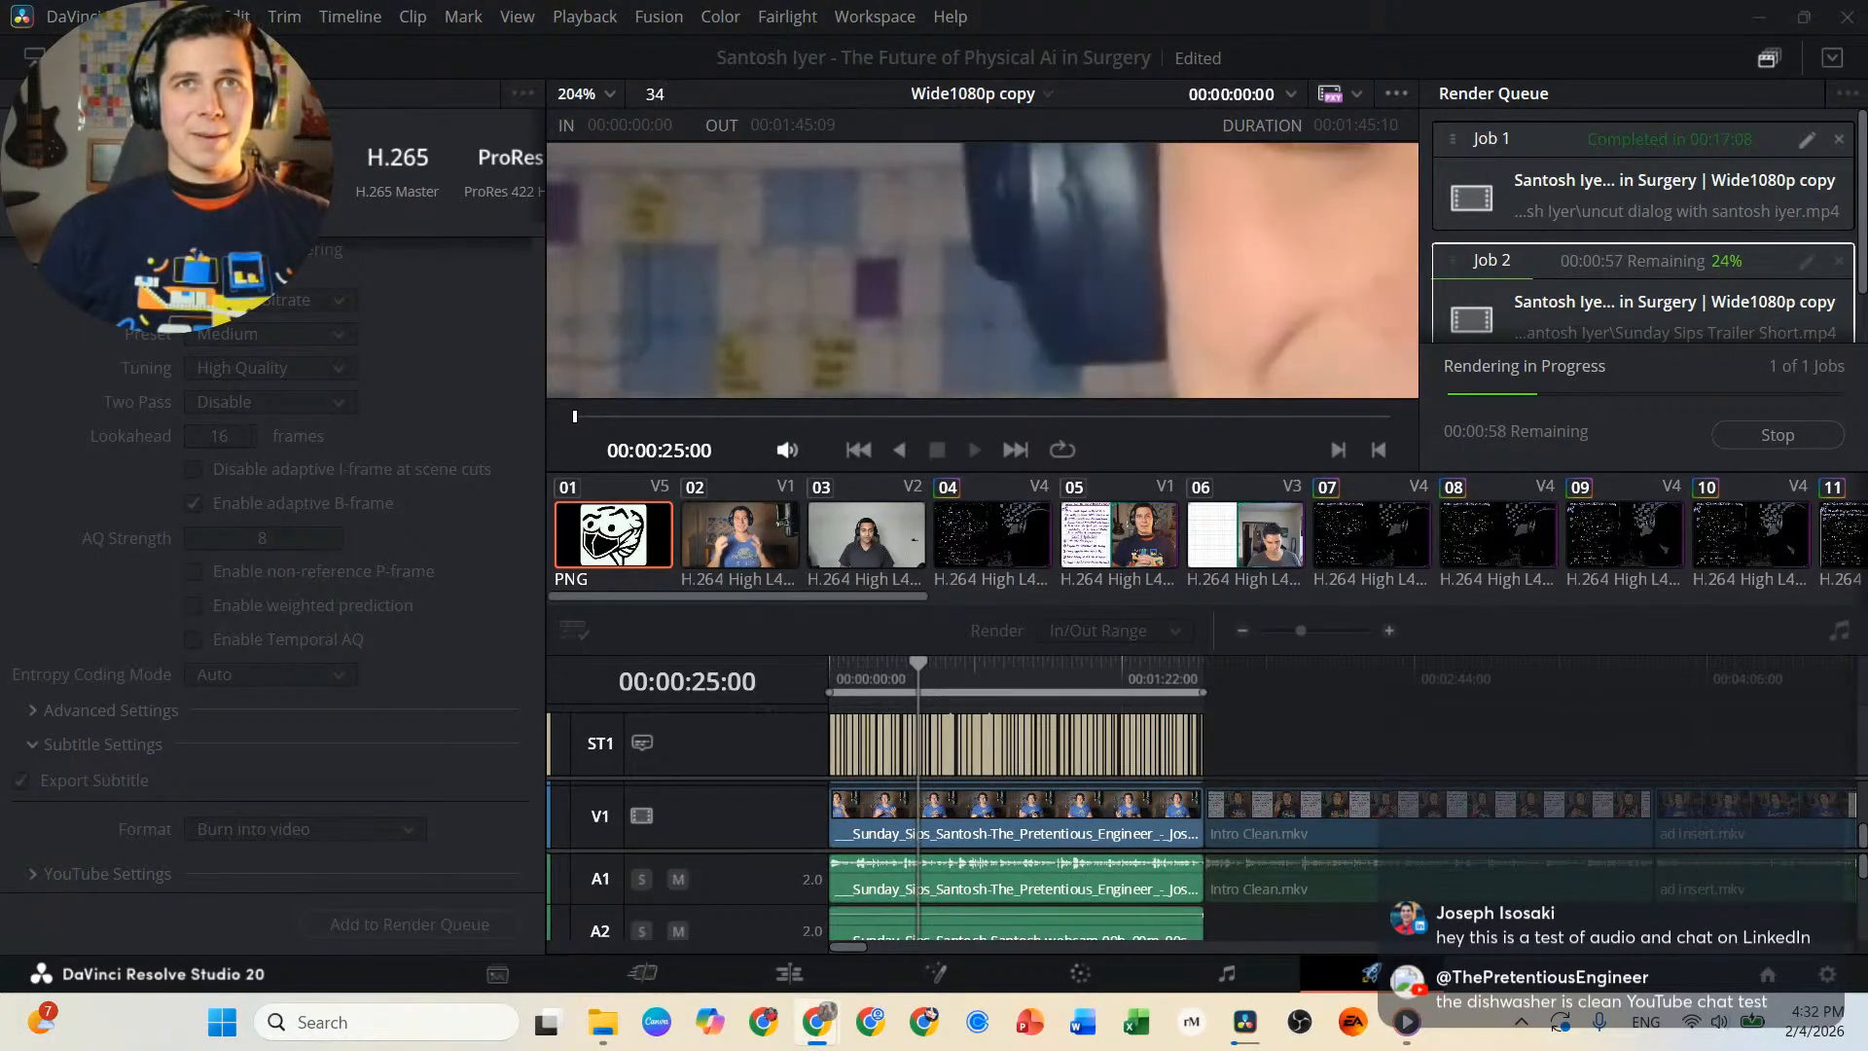
{"action": "left_click_drag", "start_coordinate": [973, 0], "coordinate": [525, 329]}
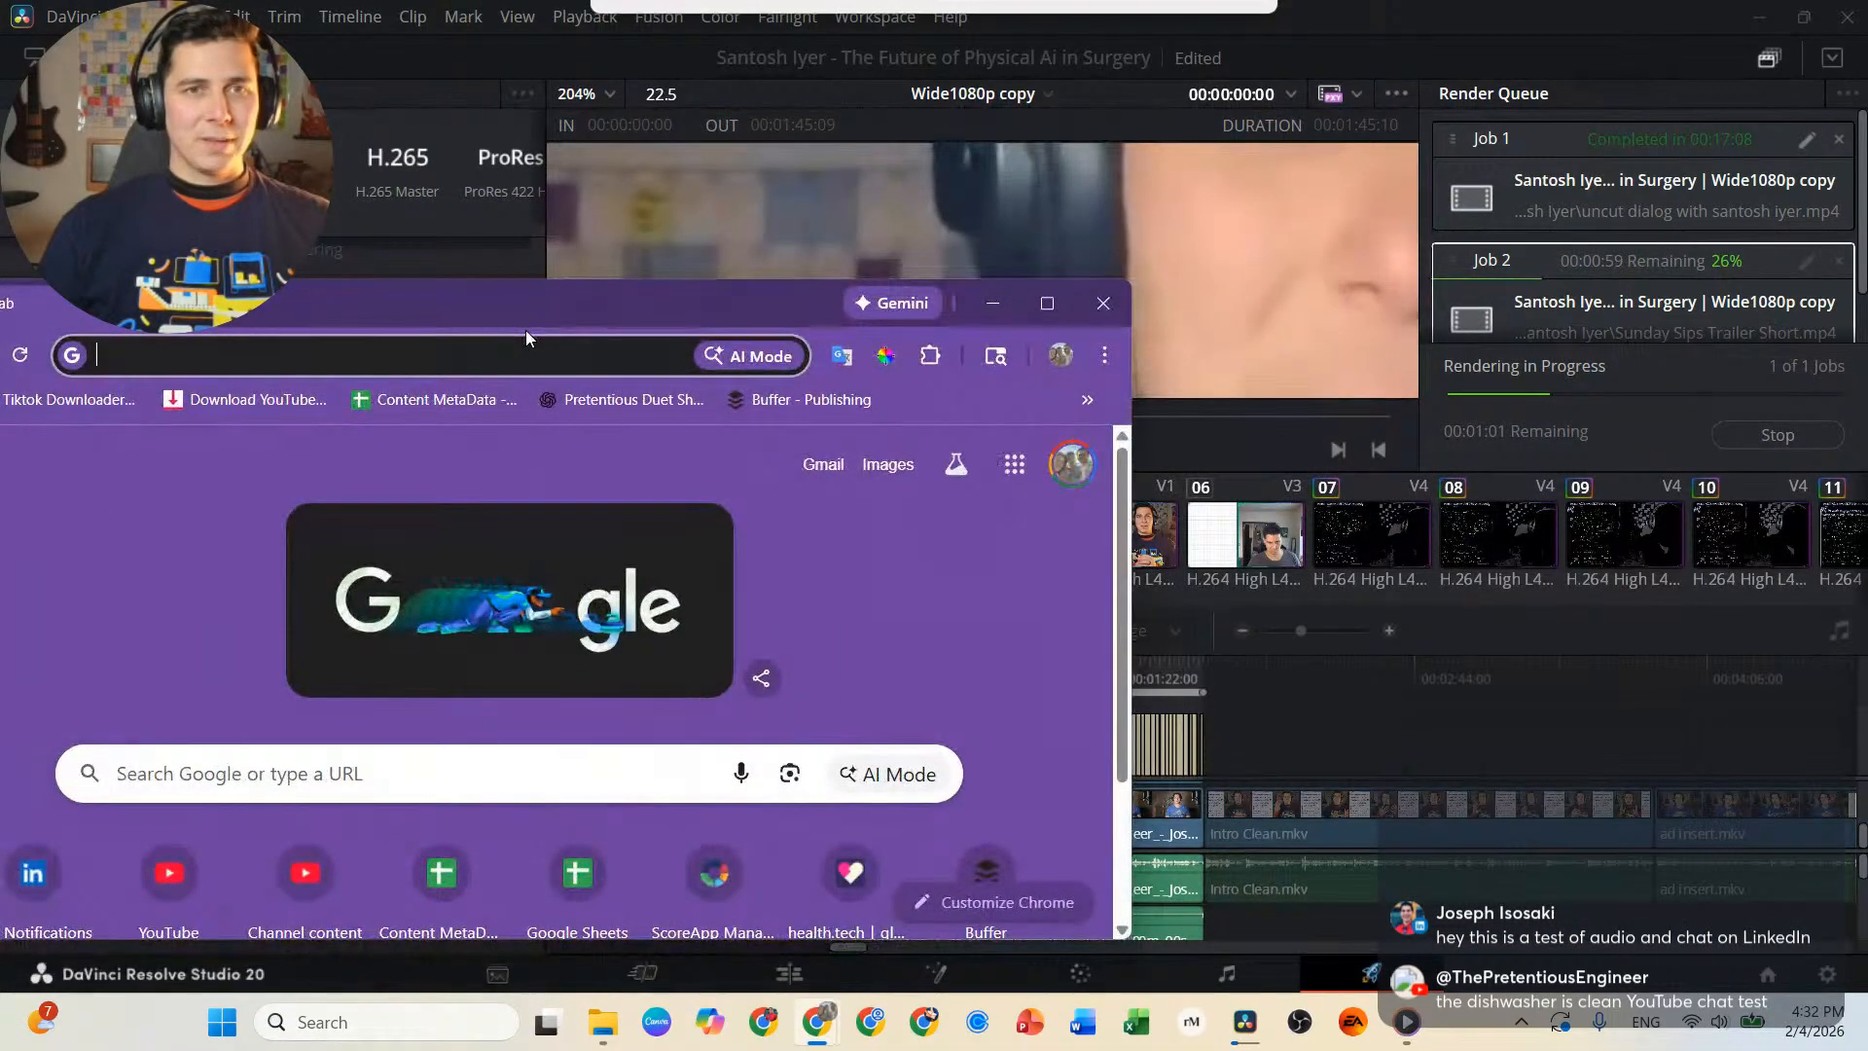
{"action": "double_click", "coordinate": [526, 332]}
{"action": "type", "text": "sun"}
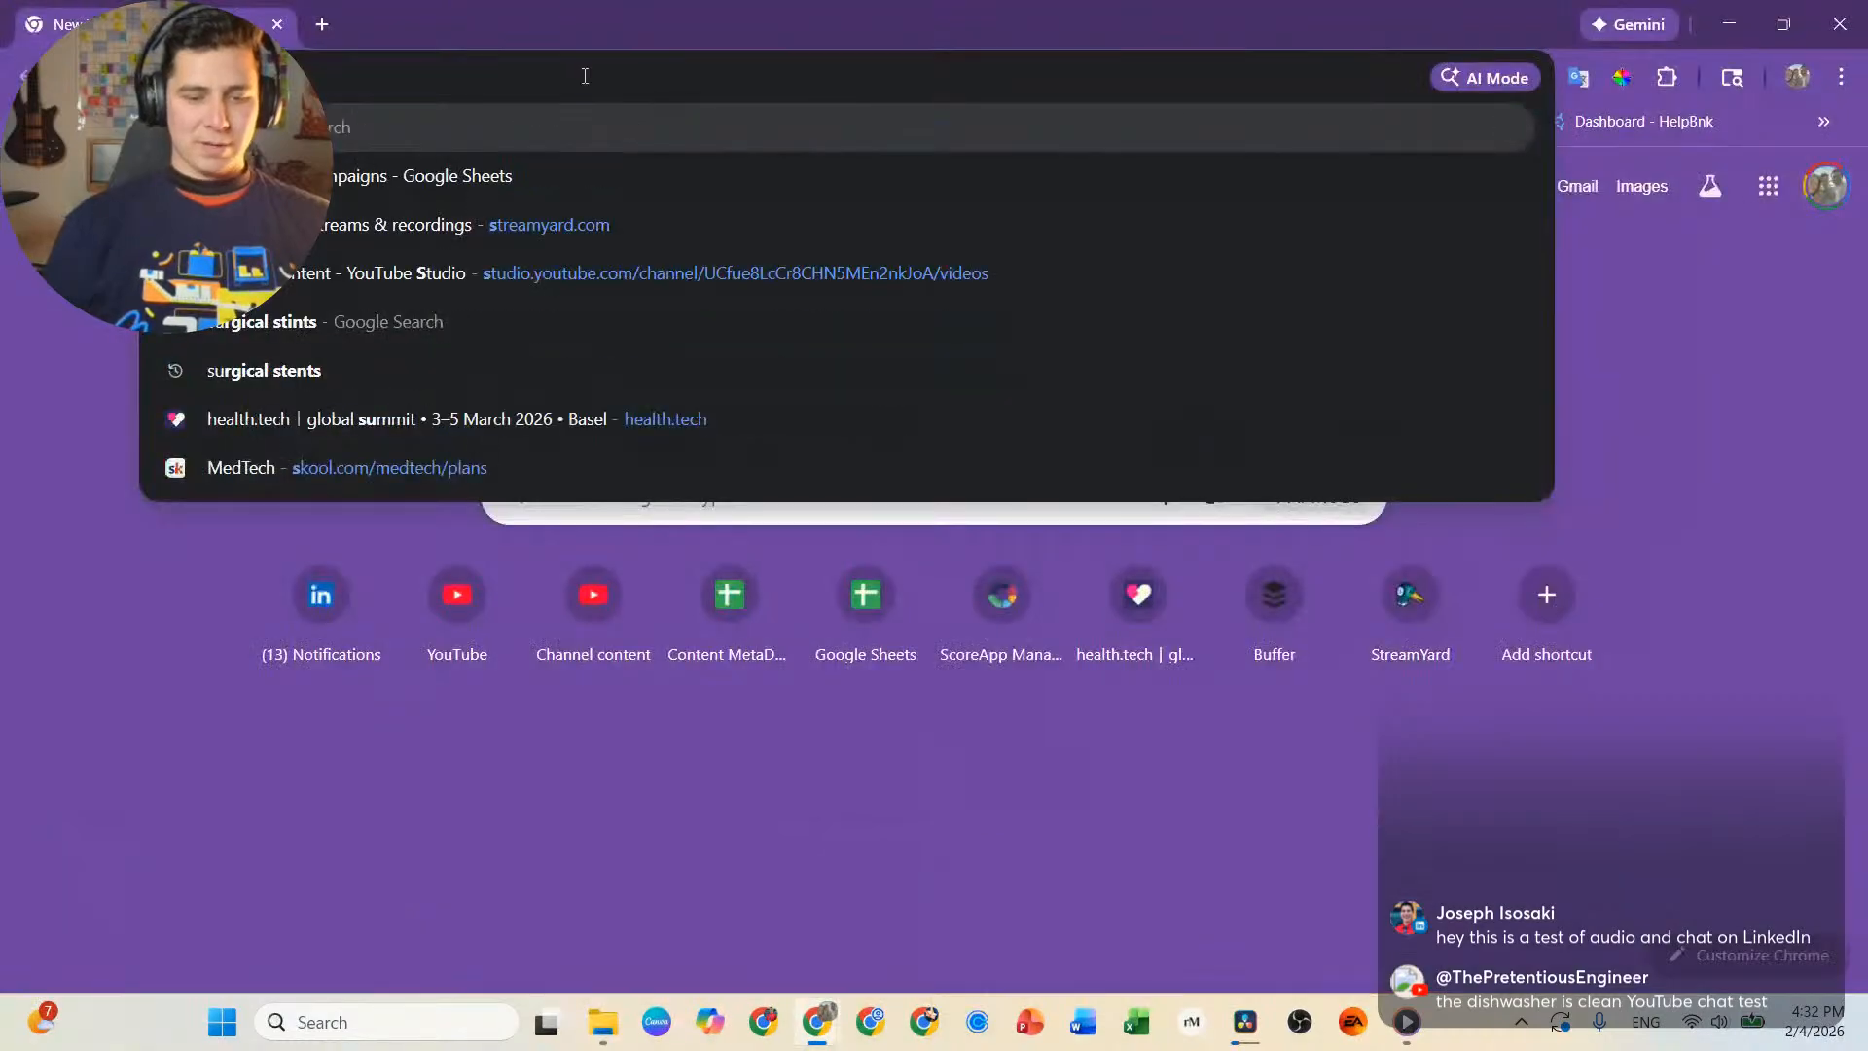
{"action": "key", "text": "Return"}
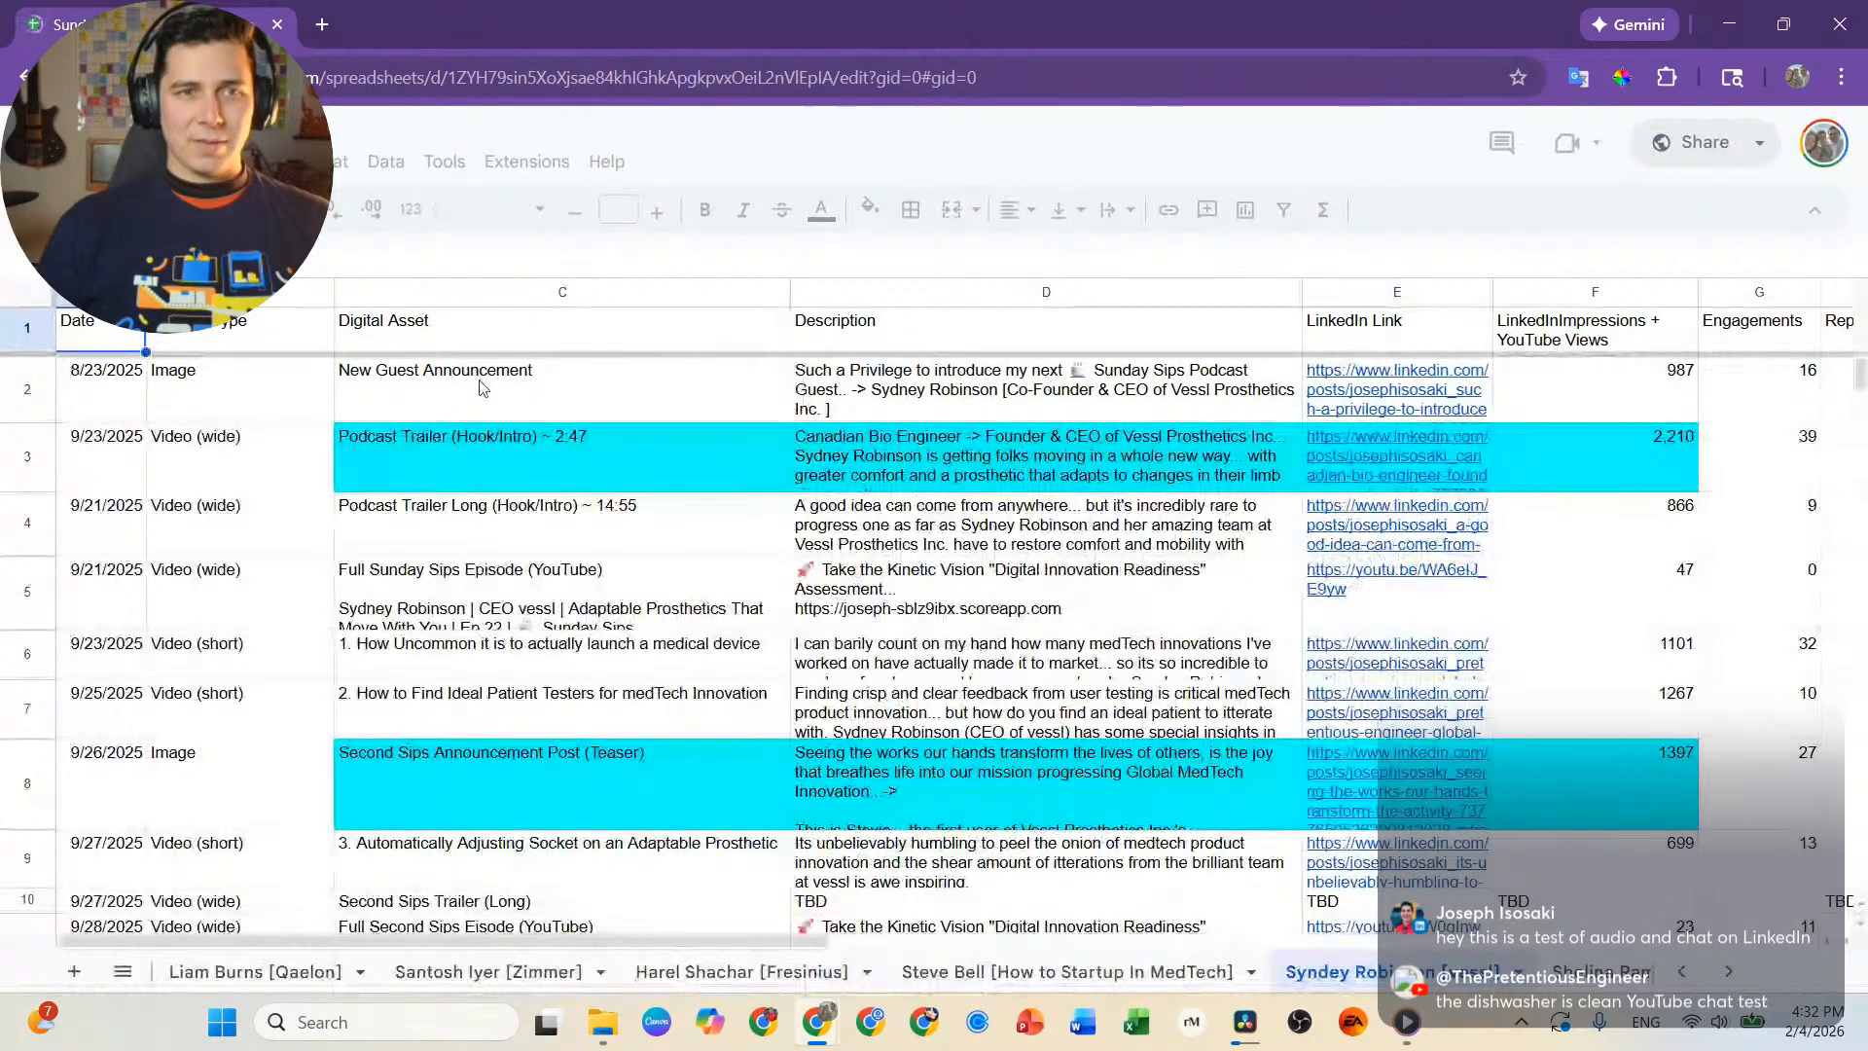
Examine the logged assets and the Total row on the vessl guest's sheet, and the entries on the Zimmer and Qaelon guests' sheets.
{"action": "left_click", "coordinate": [189, 394]}
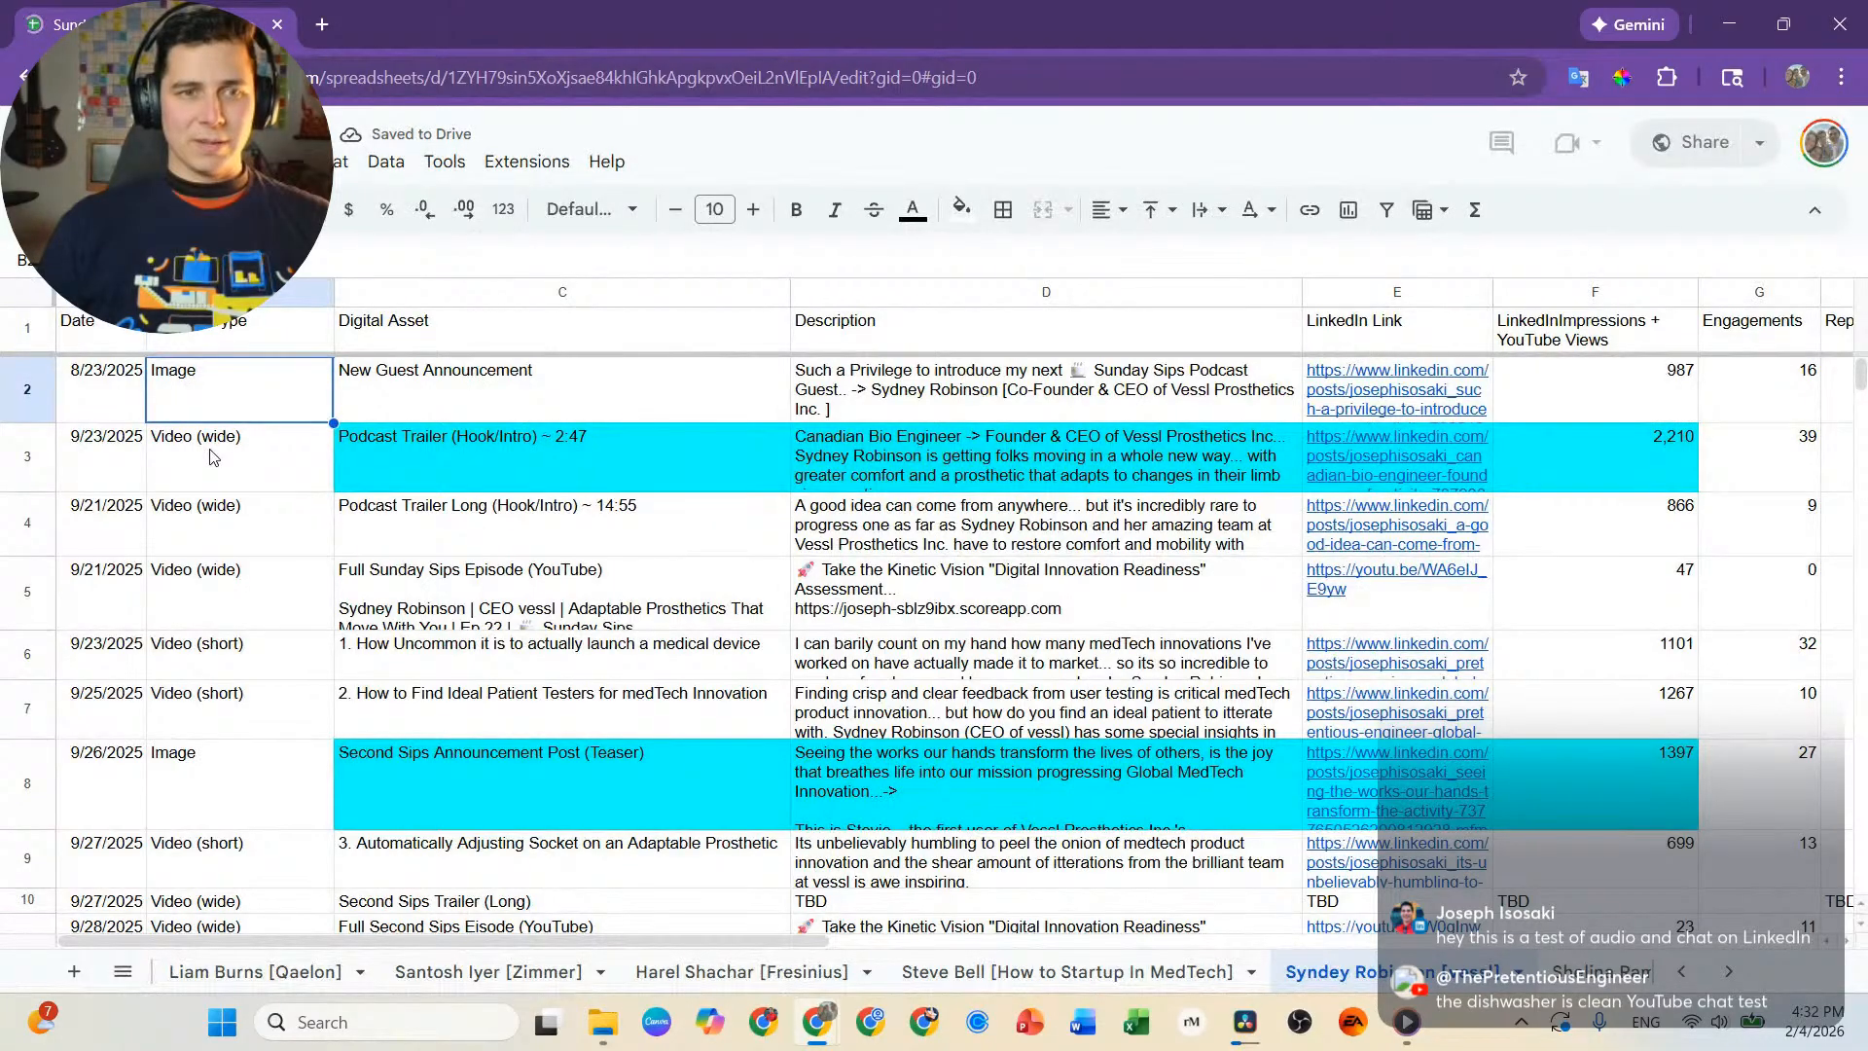
{"action": "scroll", "coordinate": [1669, 613], "scroll_direction": "down", "scroll_amount": 10}
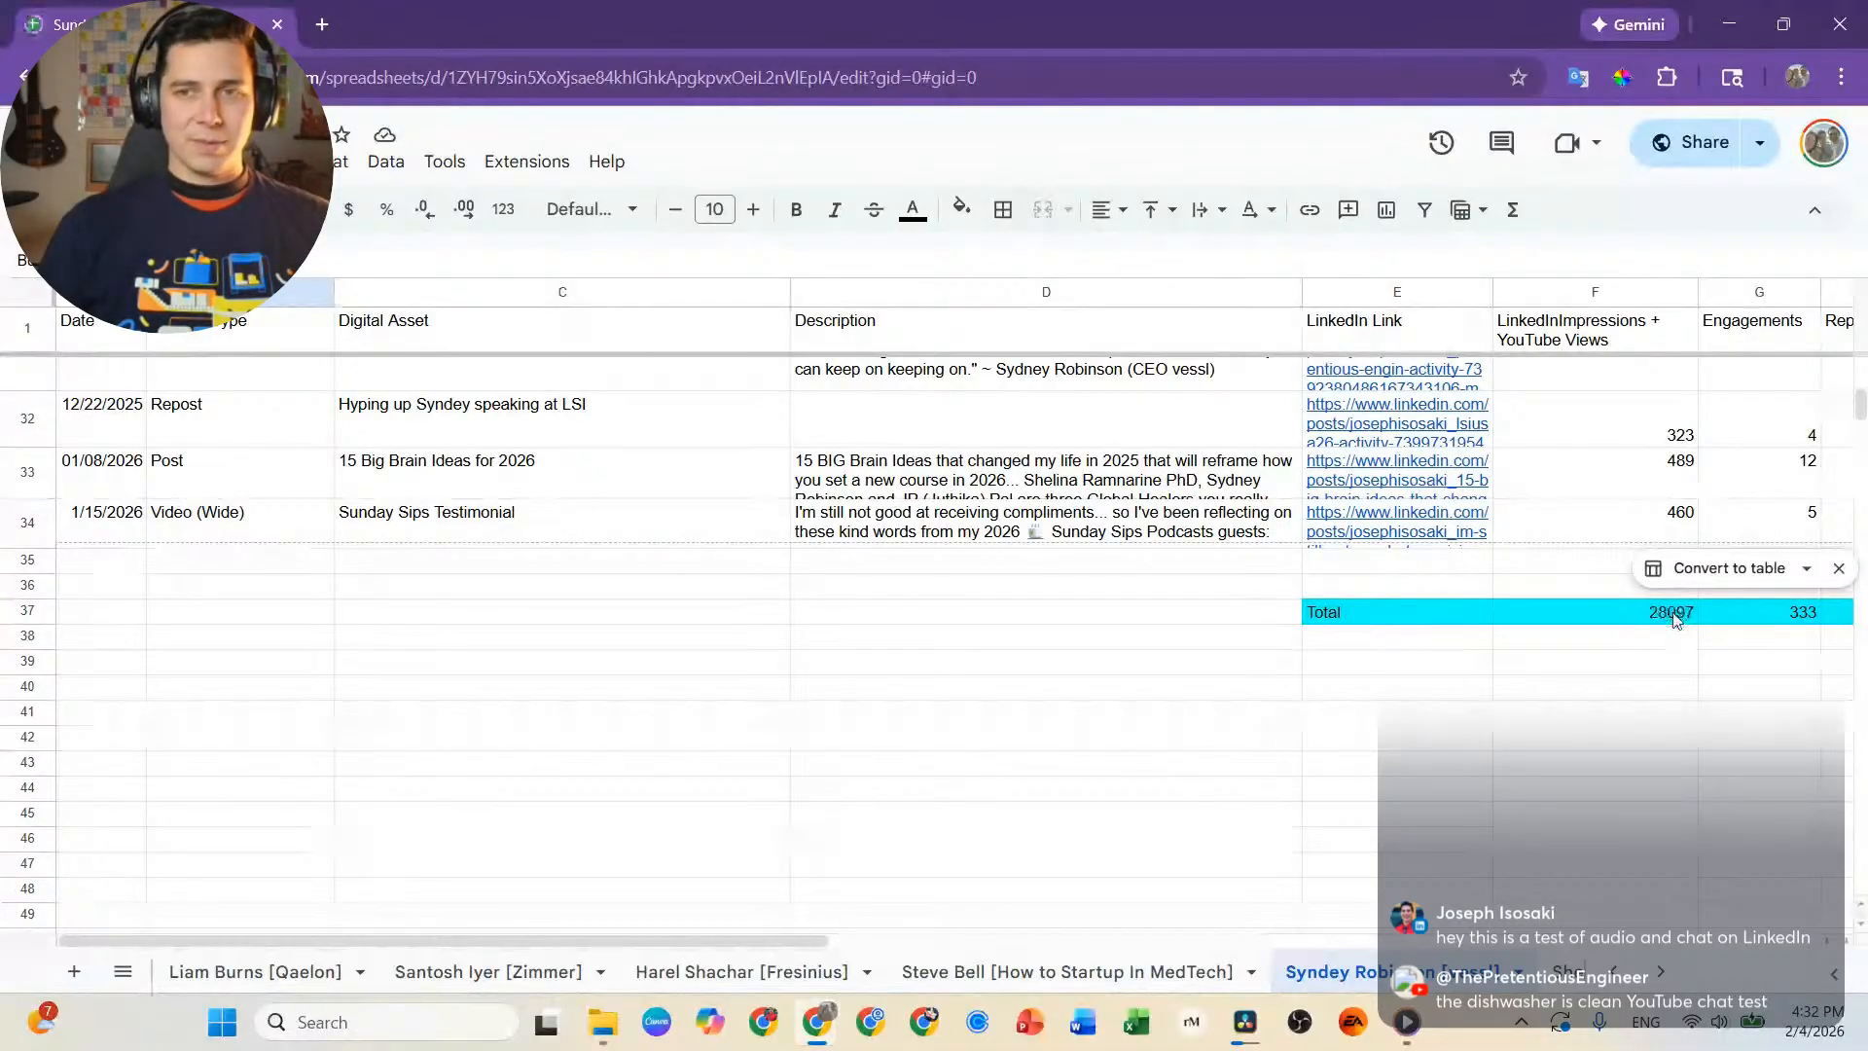
{"action": "scroll", "coordinate": [1312, 572], "scroll_direction": "right", "scroll_amount": 5}
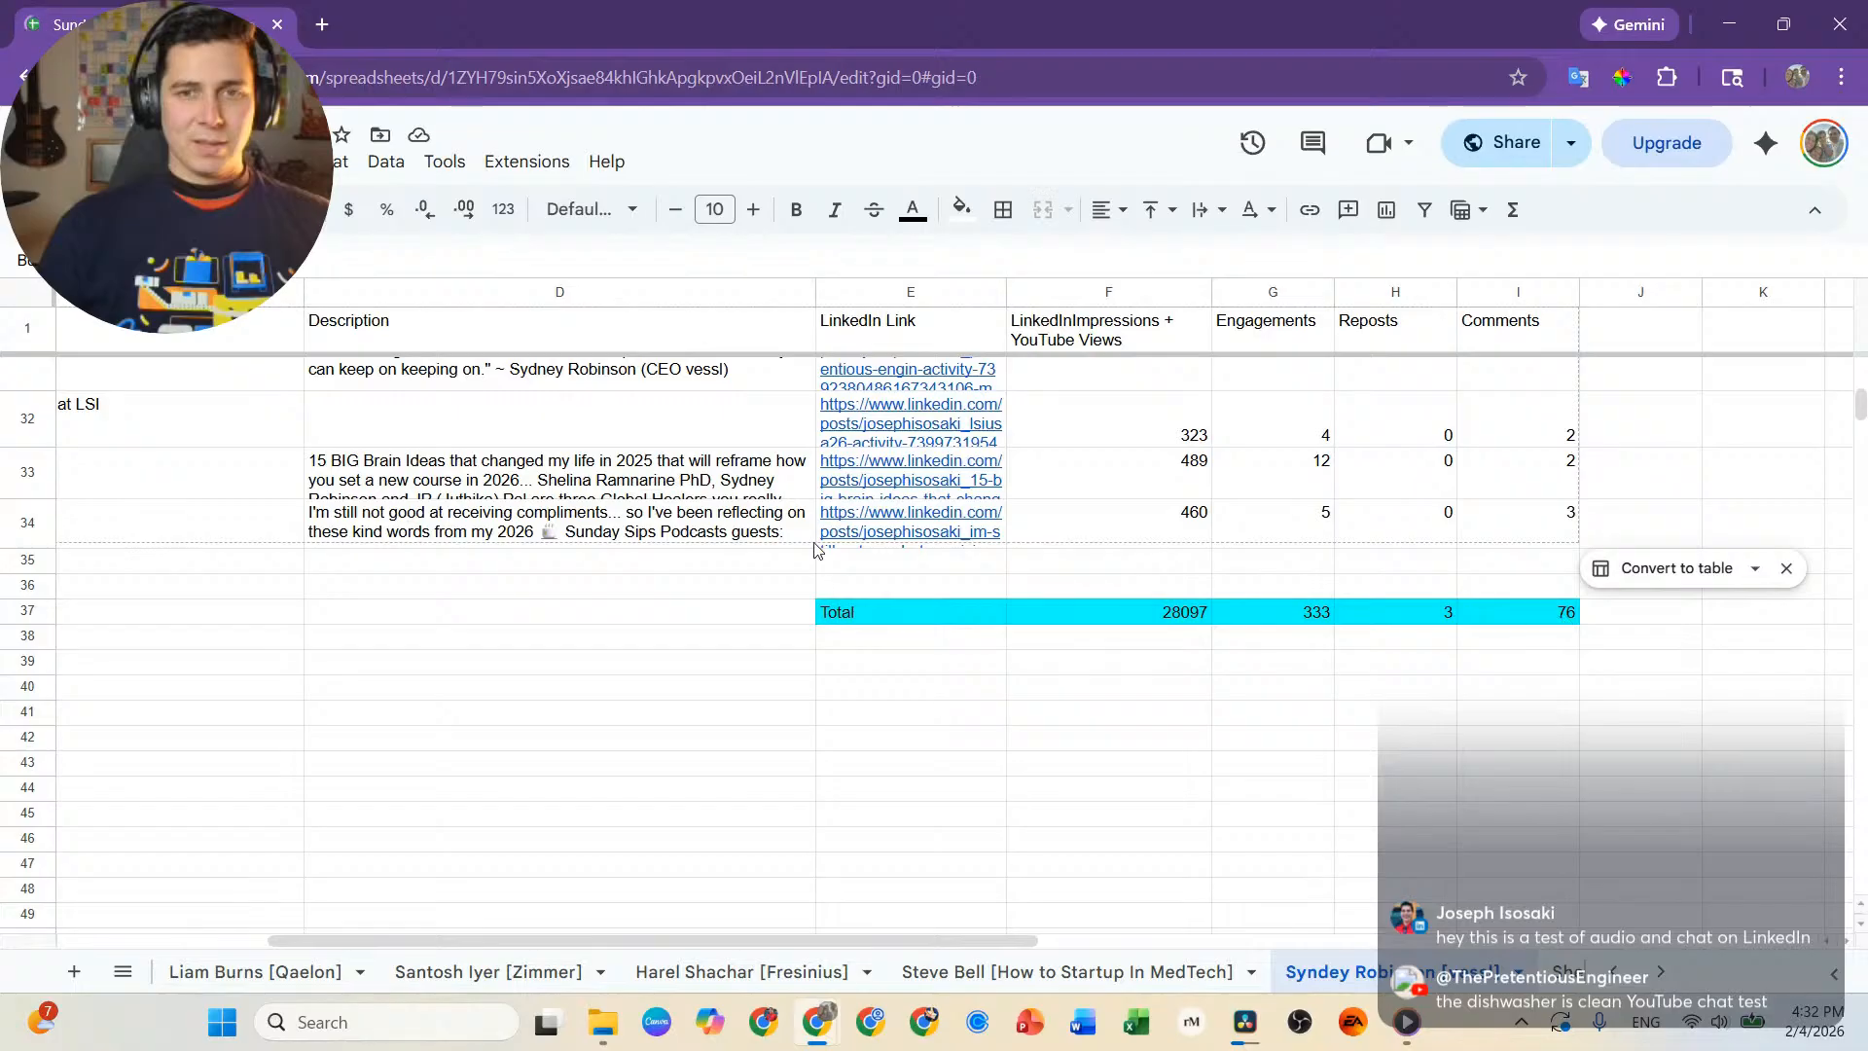
{"action": "scroll", "coordinate": [816, 555], "scroll_direction": "left", "scroll_amount": 5}
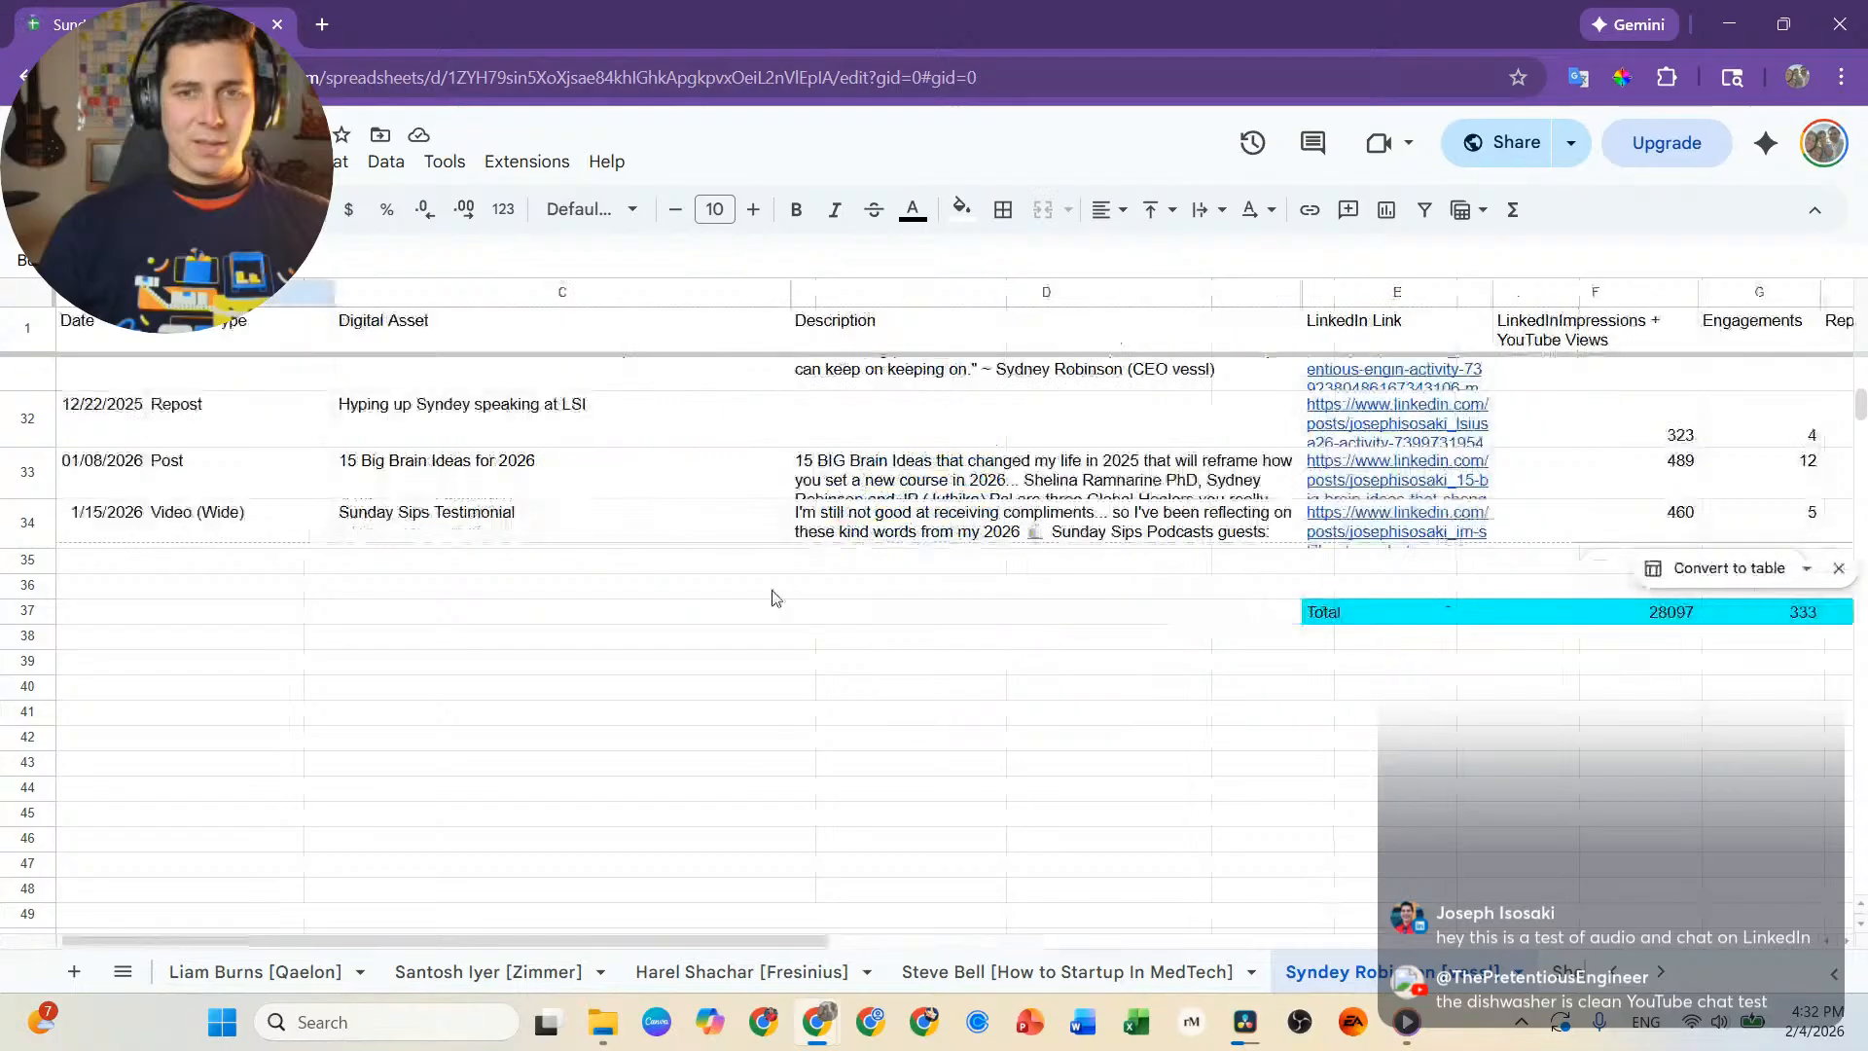
{"action": "left_click", "coordinate": [500, 971]}
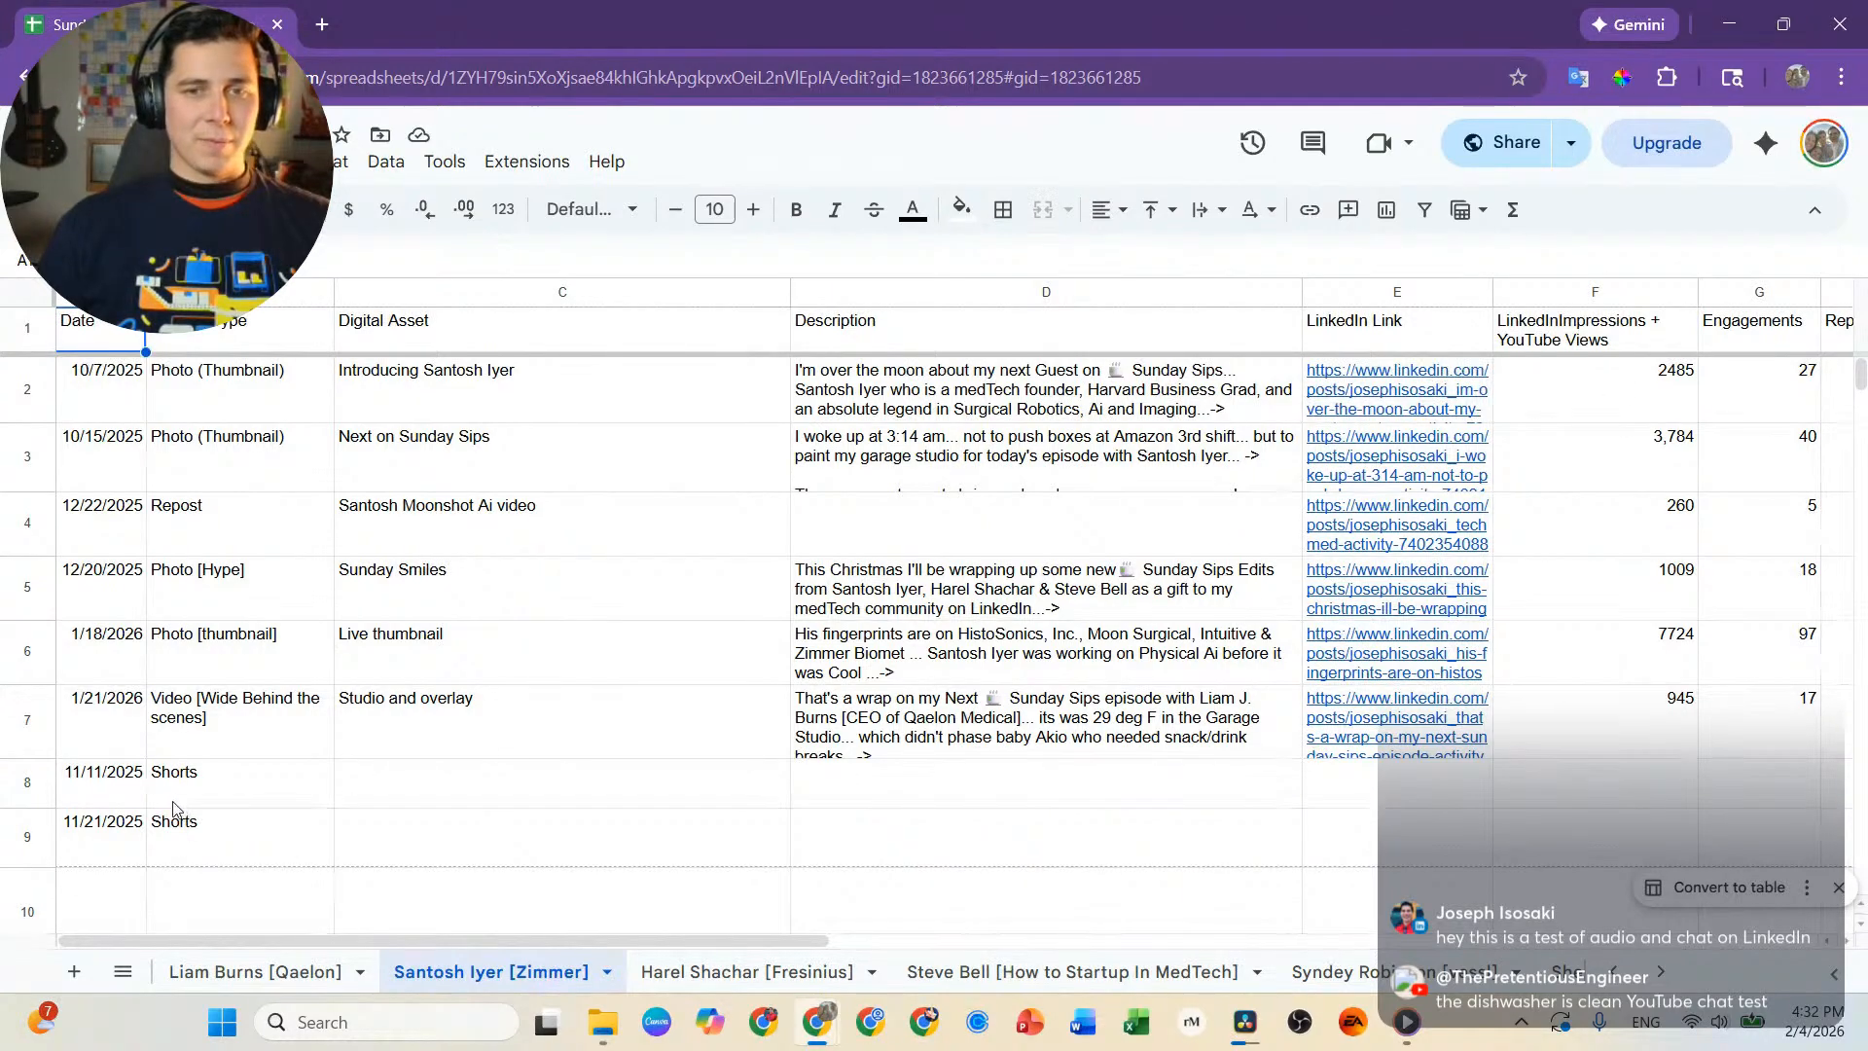
{"action": "left_click", "coordinate": [944, 737]}
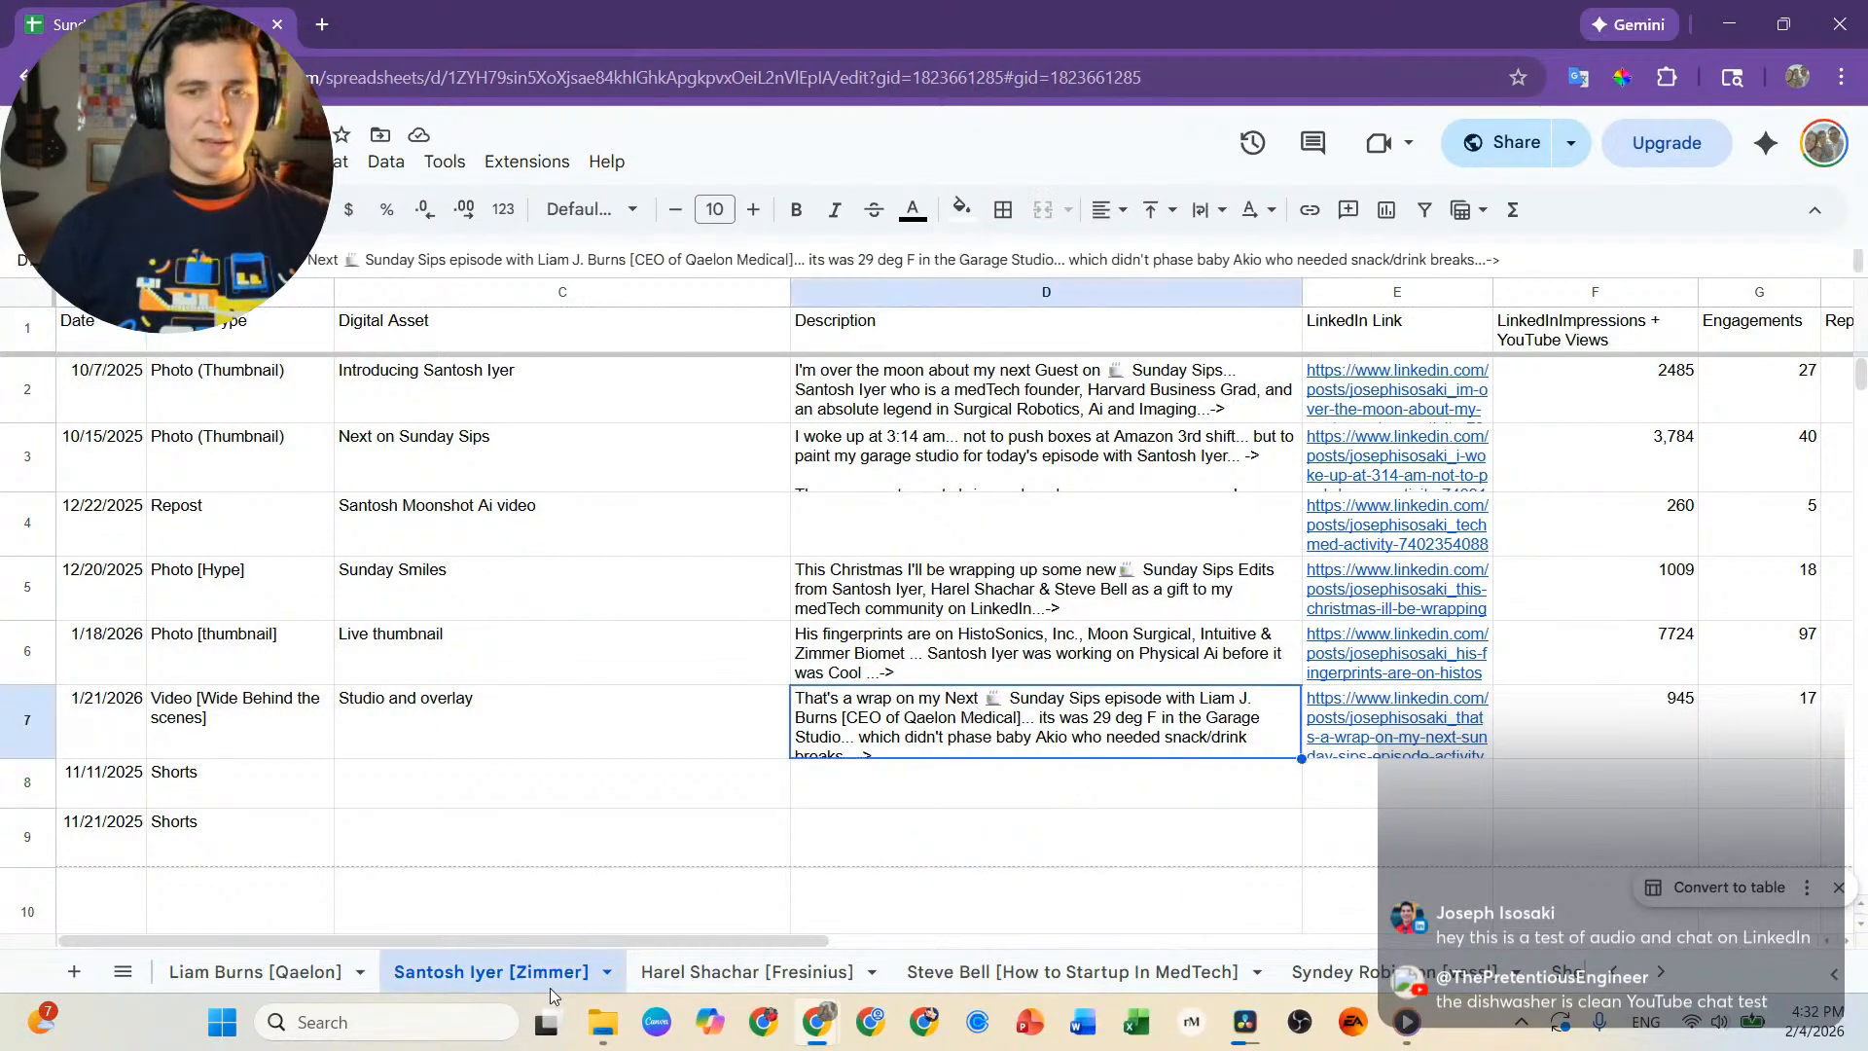
{"action": "left_click", "coordinate": [219, 976]}
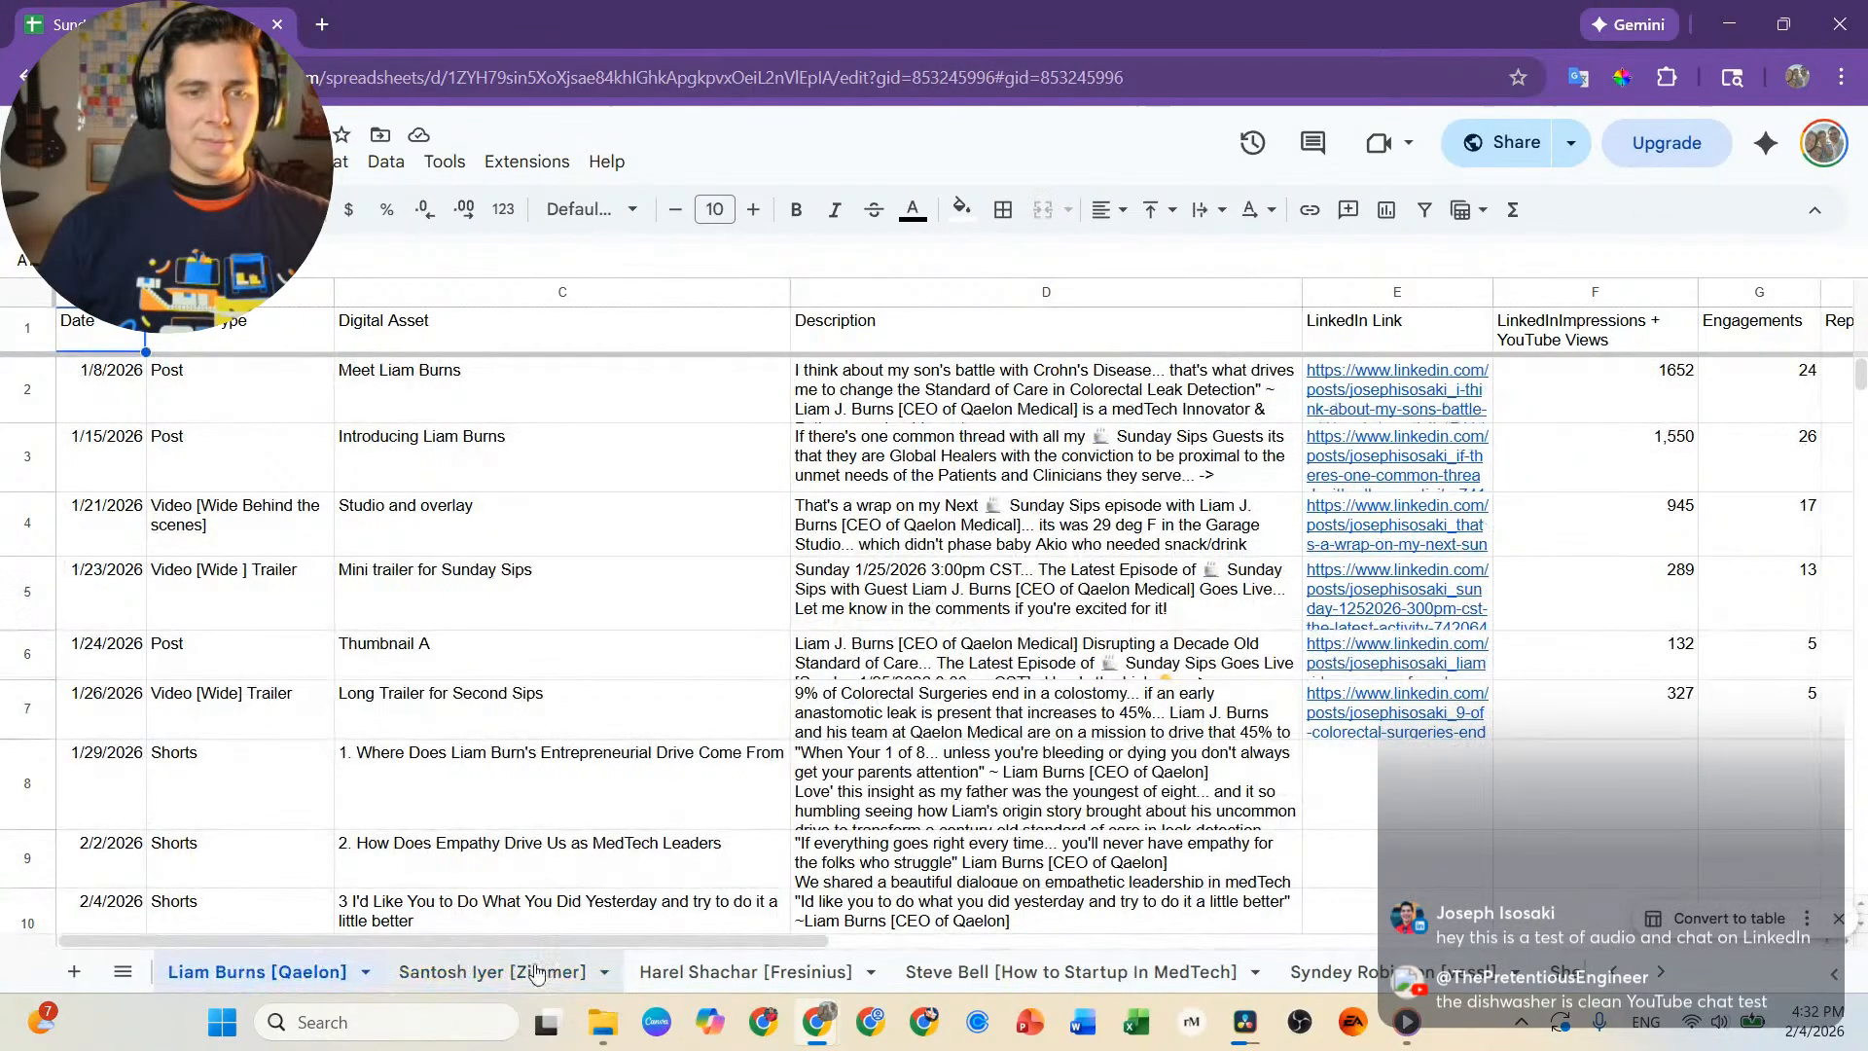
On the Zimmer guest's sheet, replace the Type of the 11/11/2025 Shorts entry in row 8 with Wide Trailer.
{"action": "left_click", "coordinate": [525, 973]}
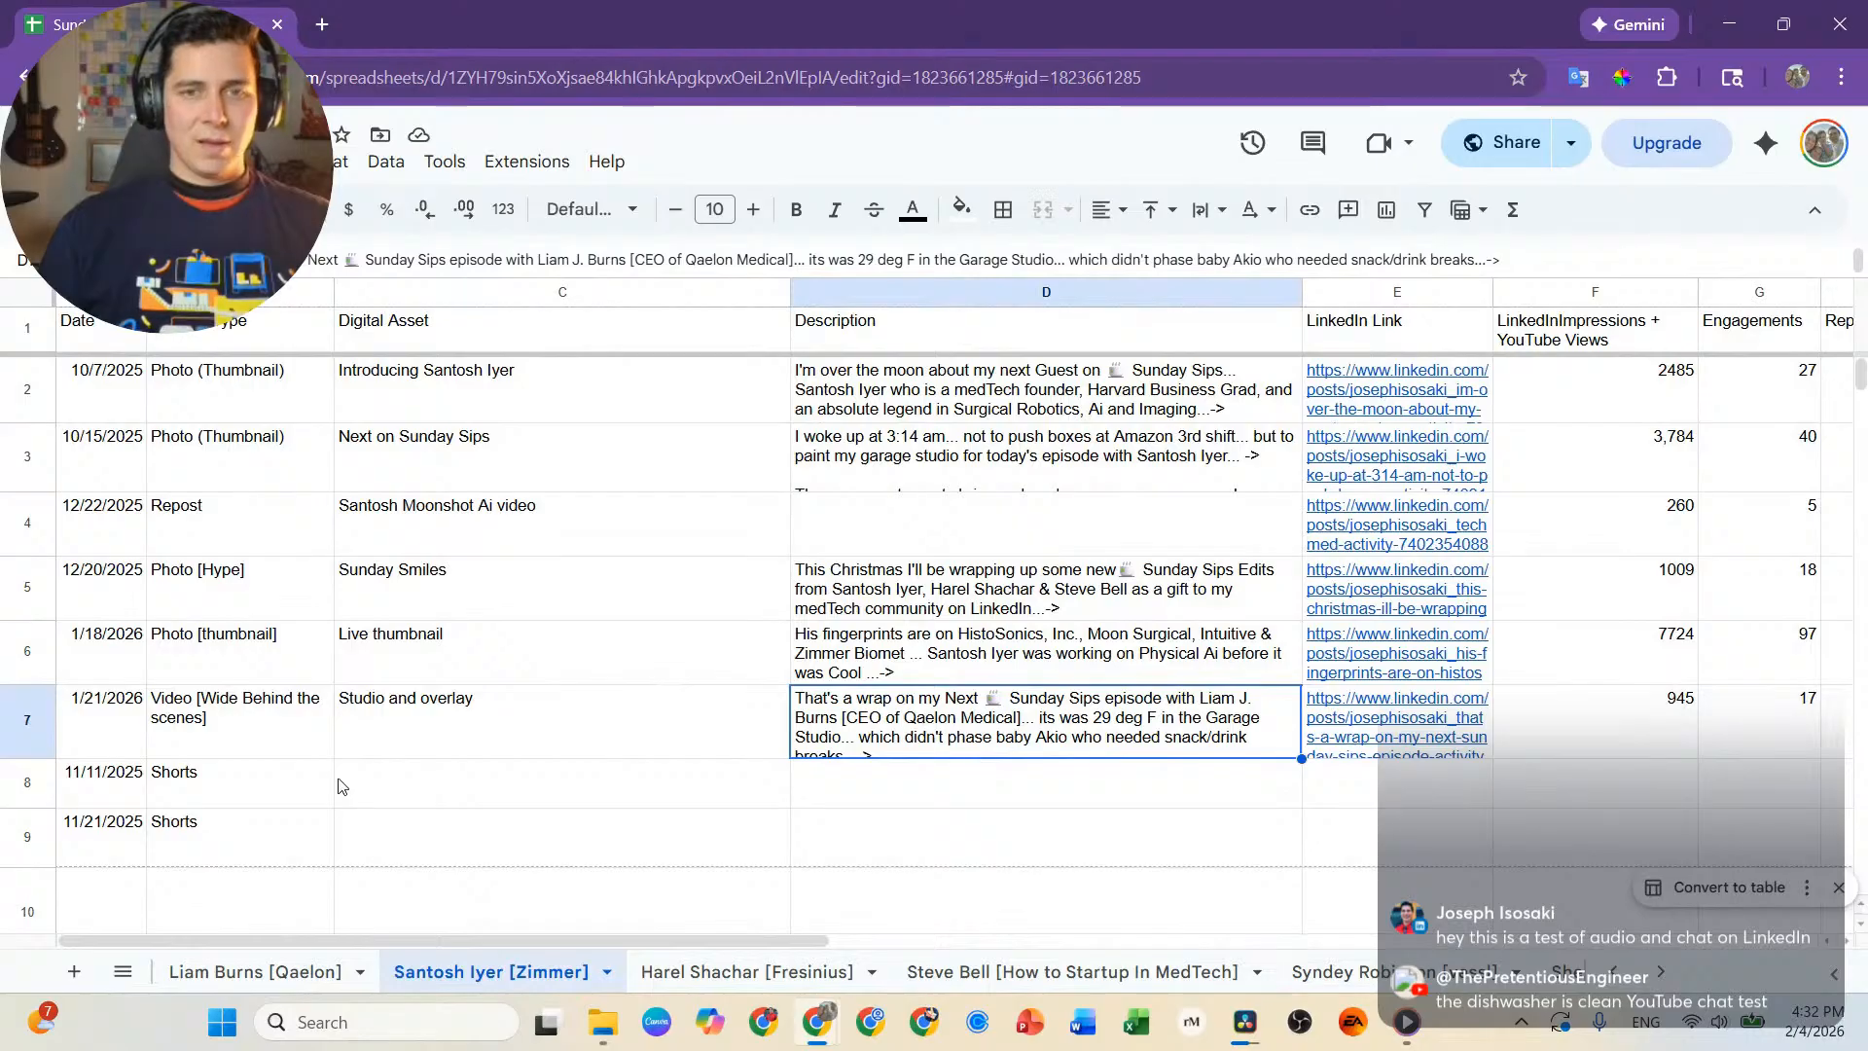
{"action": "left_click", "coordinate": [194, 779]}
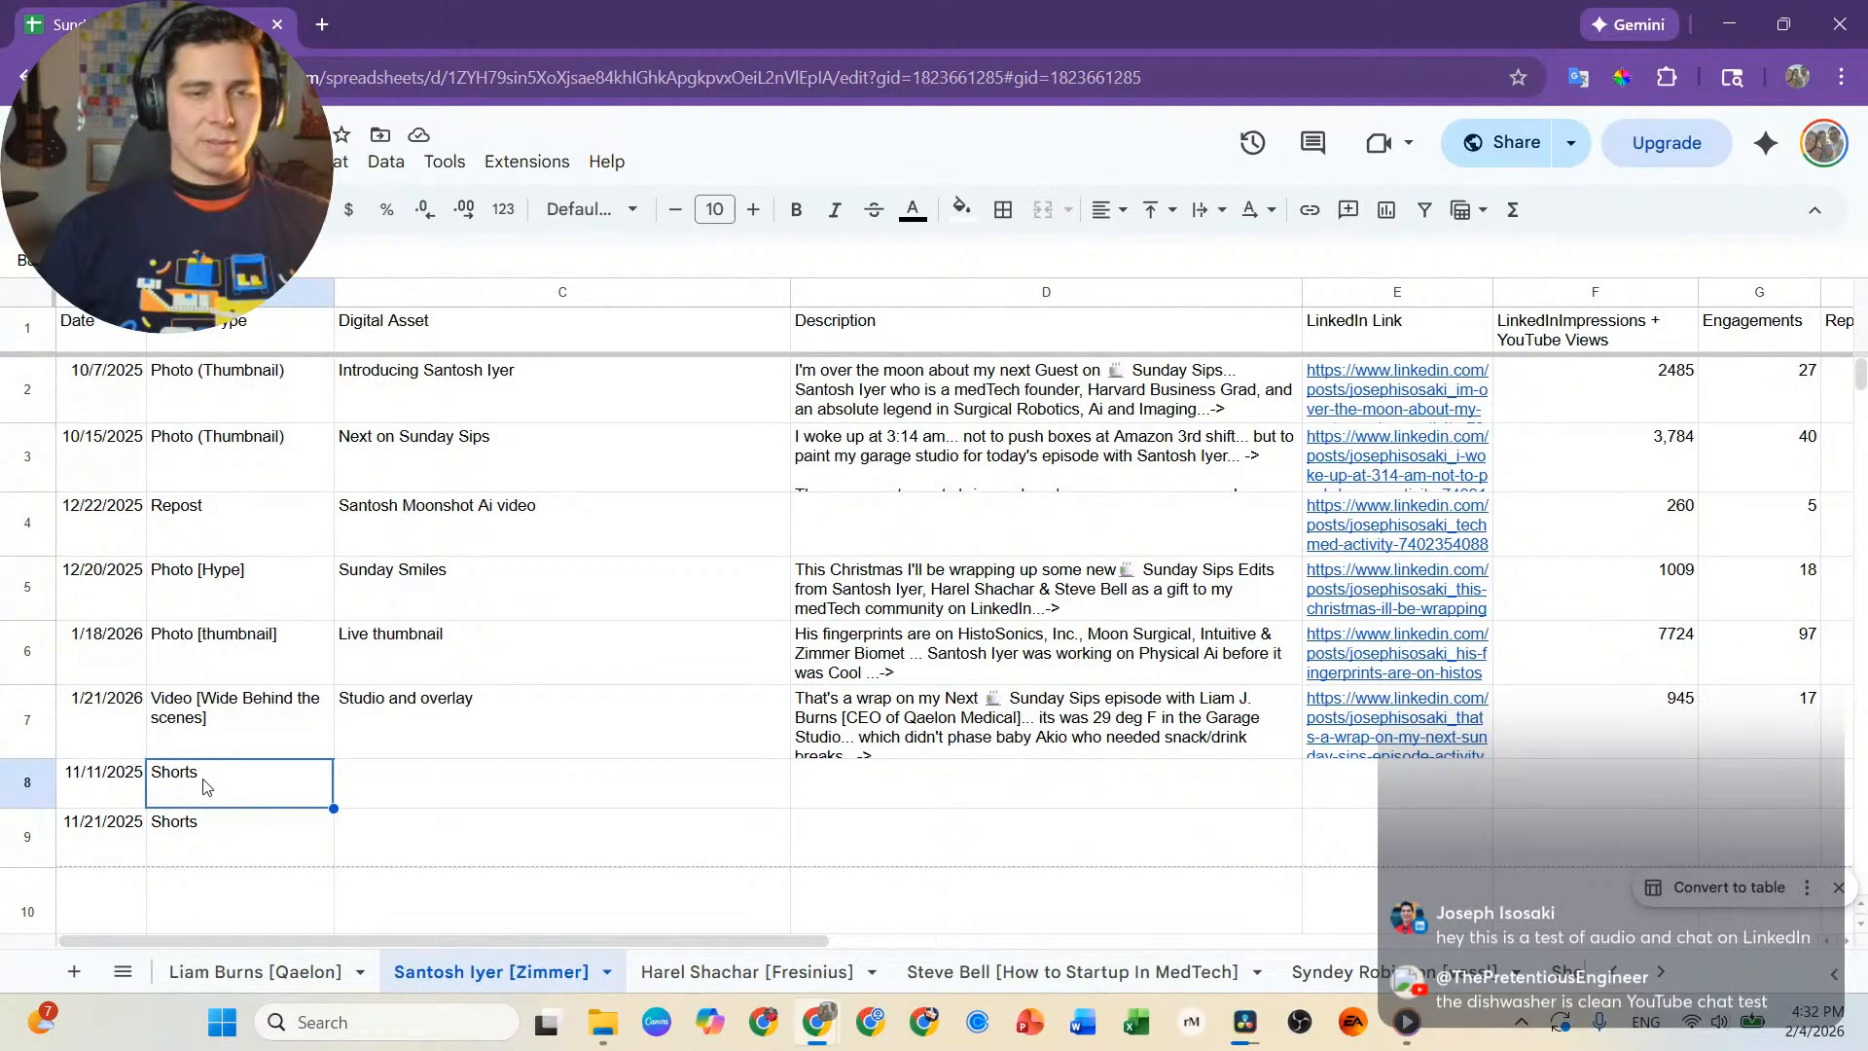
{"action": "type", "text": "Wide Tr"}
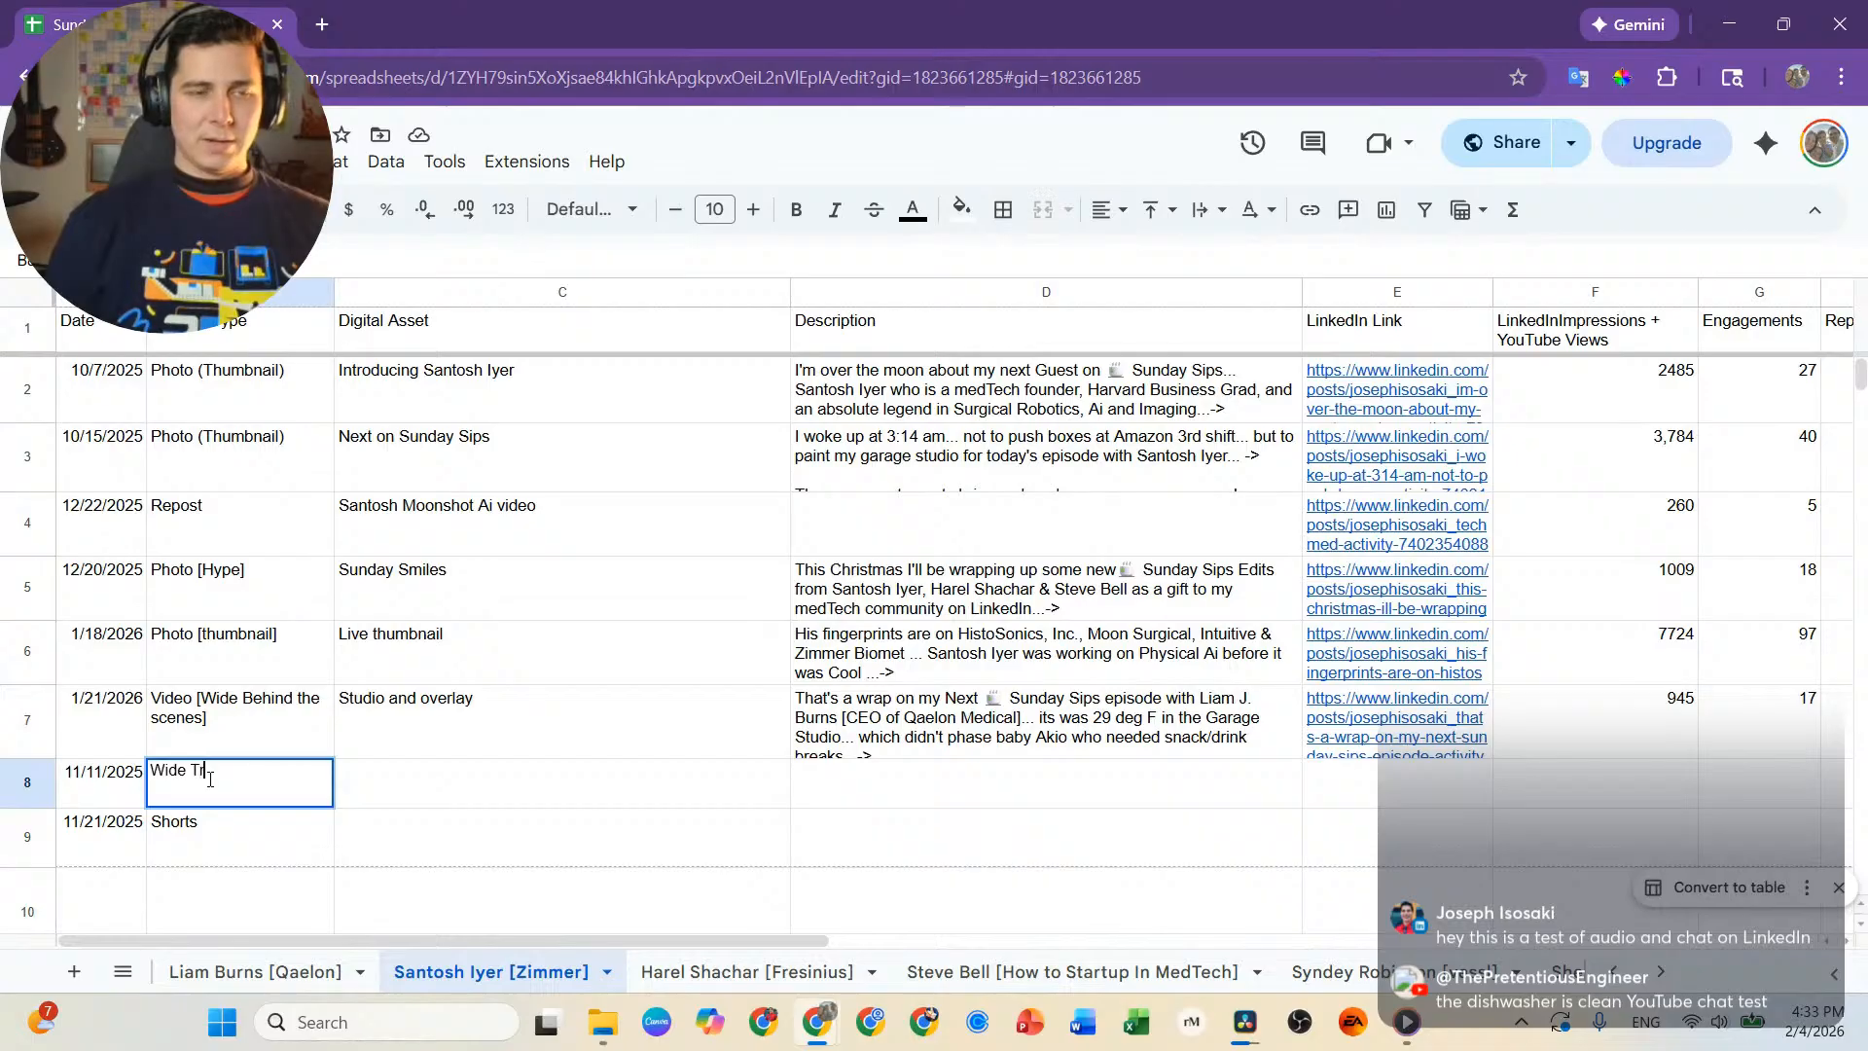
{"action": "type", "text": "ailer"}
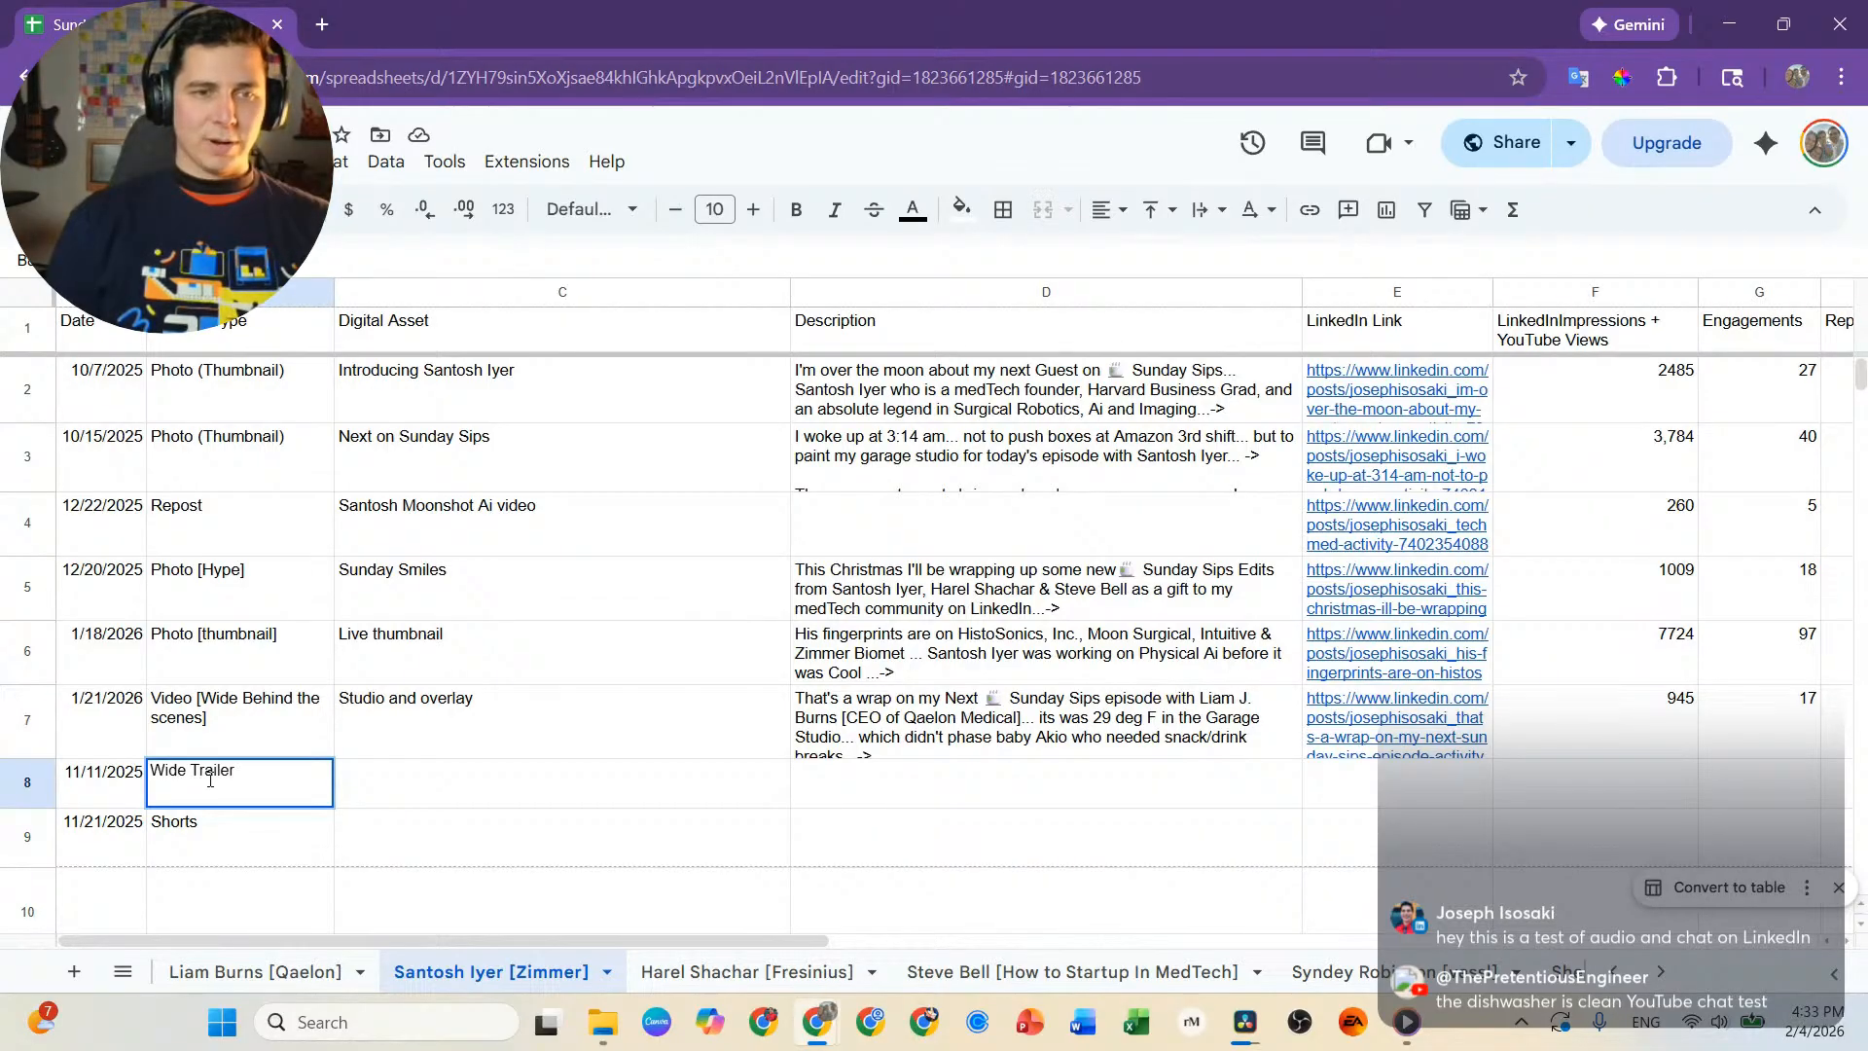
{"action": "key", "text": "Tab"}
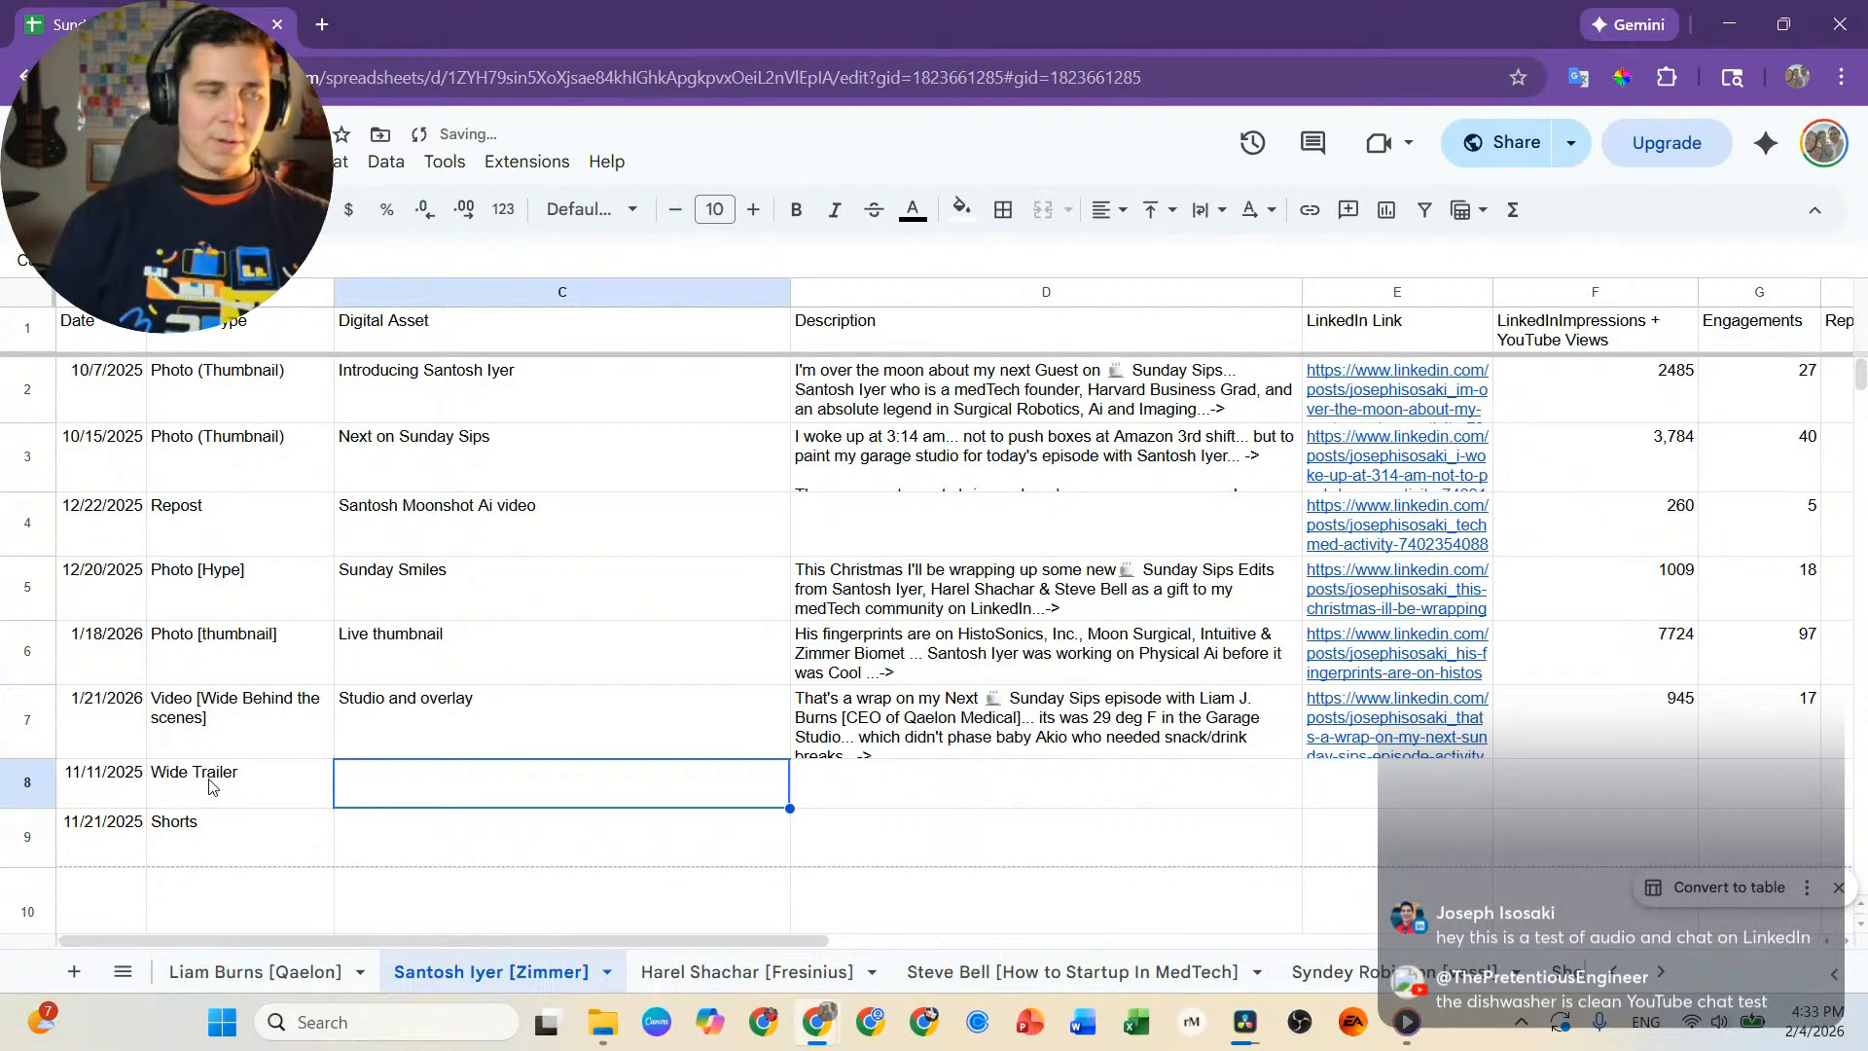
Enter Sunday Sips Trailer Mini as the Digital Asset for the Wide Trailer entry in row 8.
{"action": "type", "text": "Trailer Shor"}
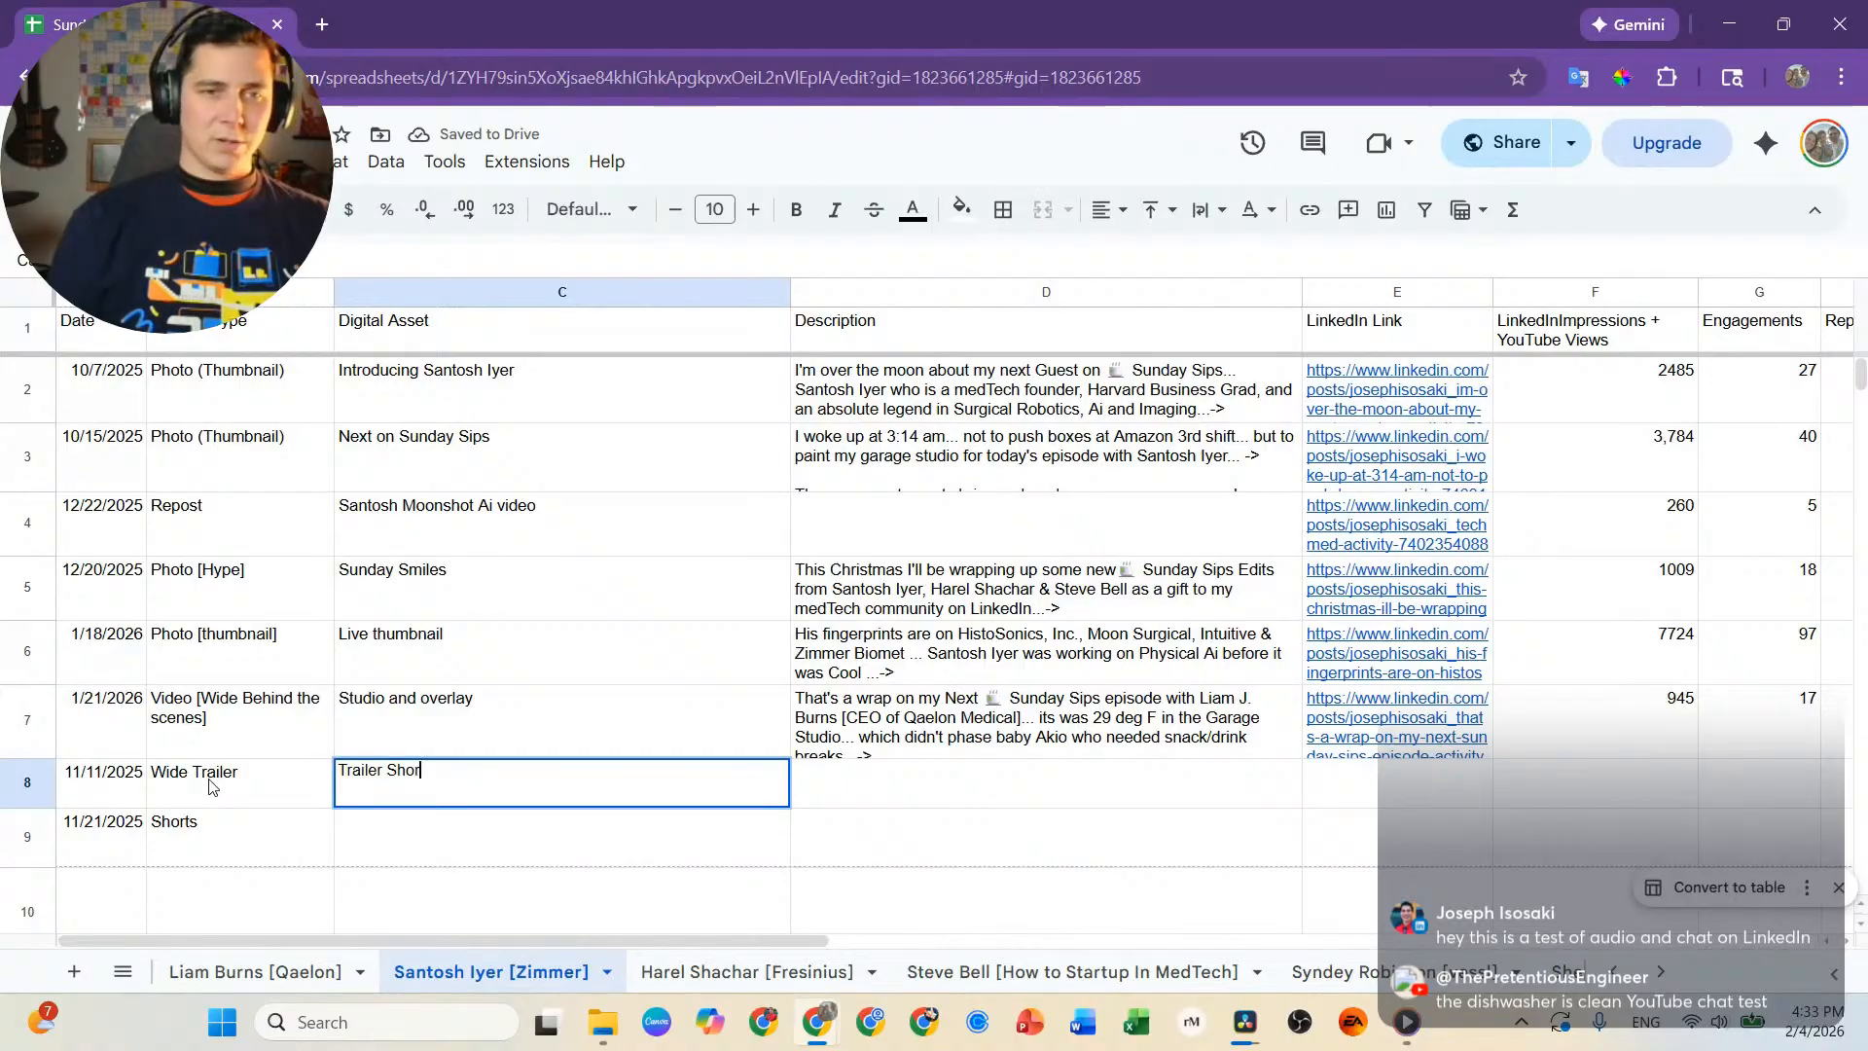
{"action": "key", "text": "BackSpace"}
{"action": "key", "text": "BackSpace"}
{"action": "key", "text": "BackSpace"}
{"action": "key", "text": "BackSpace"}
{"action": "key", "text": "BackSpace"}
{"action": "key", "text": "BackSpace"}
{"action": "key", "text": "BackSpace"}
{"action": "key", "text": "BackSpace"}
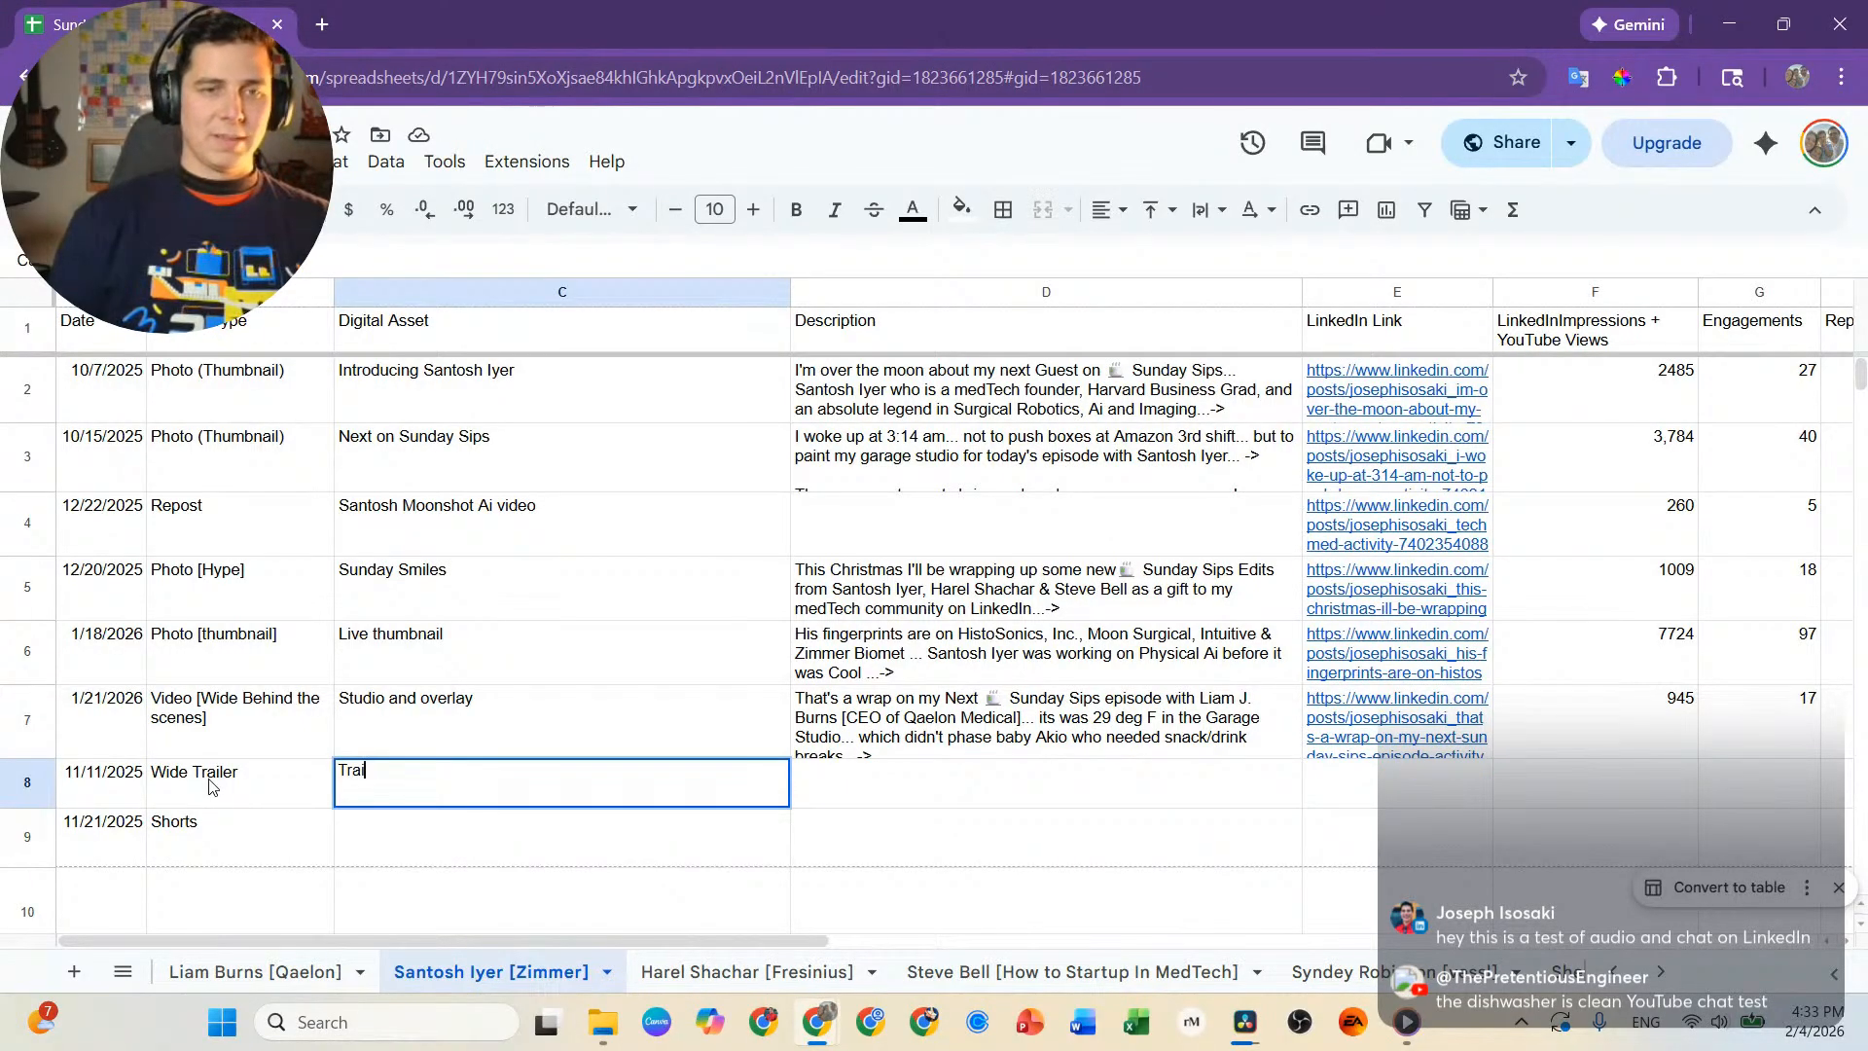
{"action": "key", "text": "BackSpace"}
{"action": "key", "text": "BackSpace"}
{"action": "key", "text": "BackSpace"}
{"action": "key", "text": "BackSpace"}
{"action": "type", "text": "Sunday Sip"}
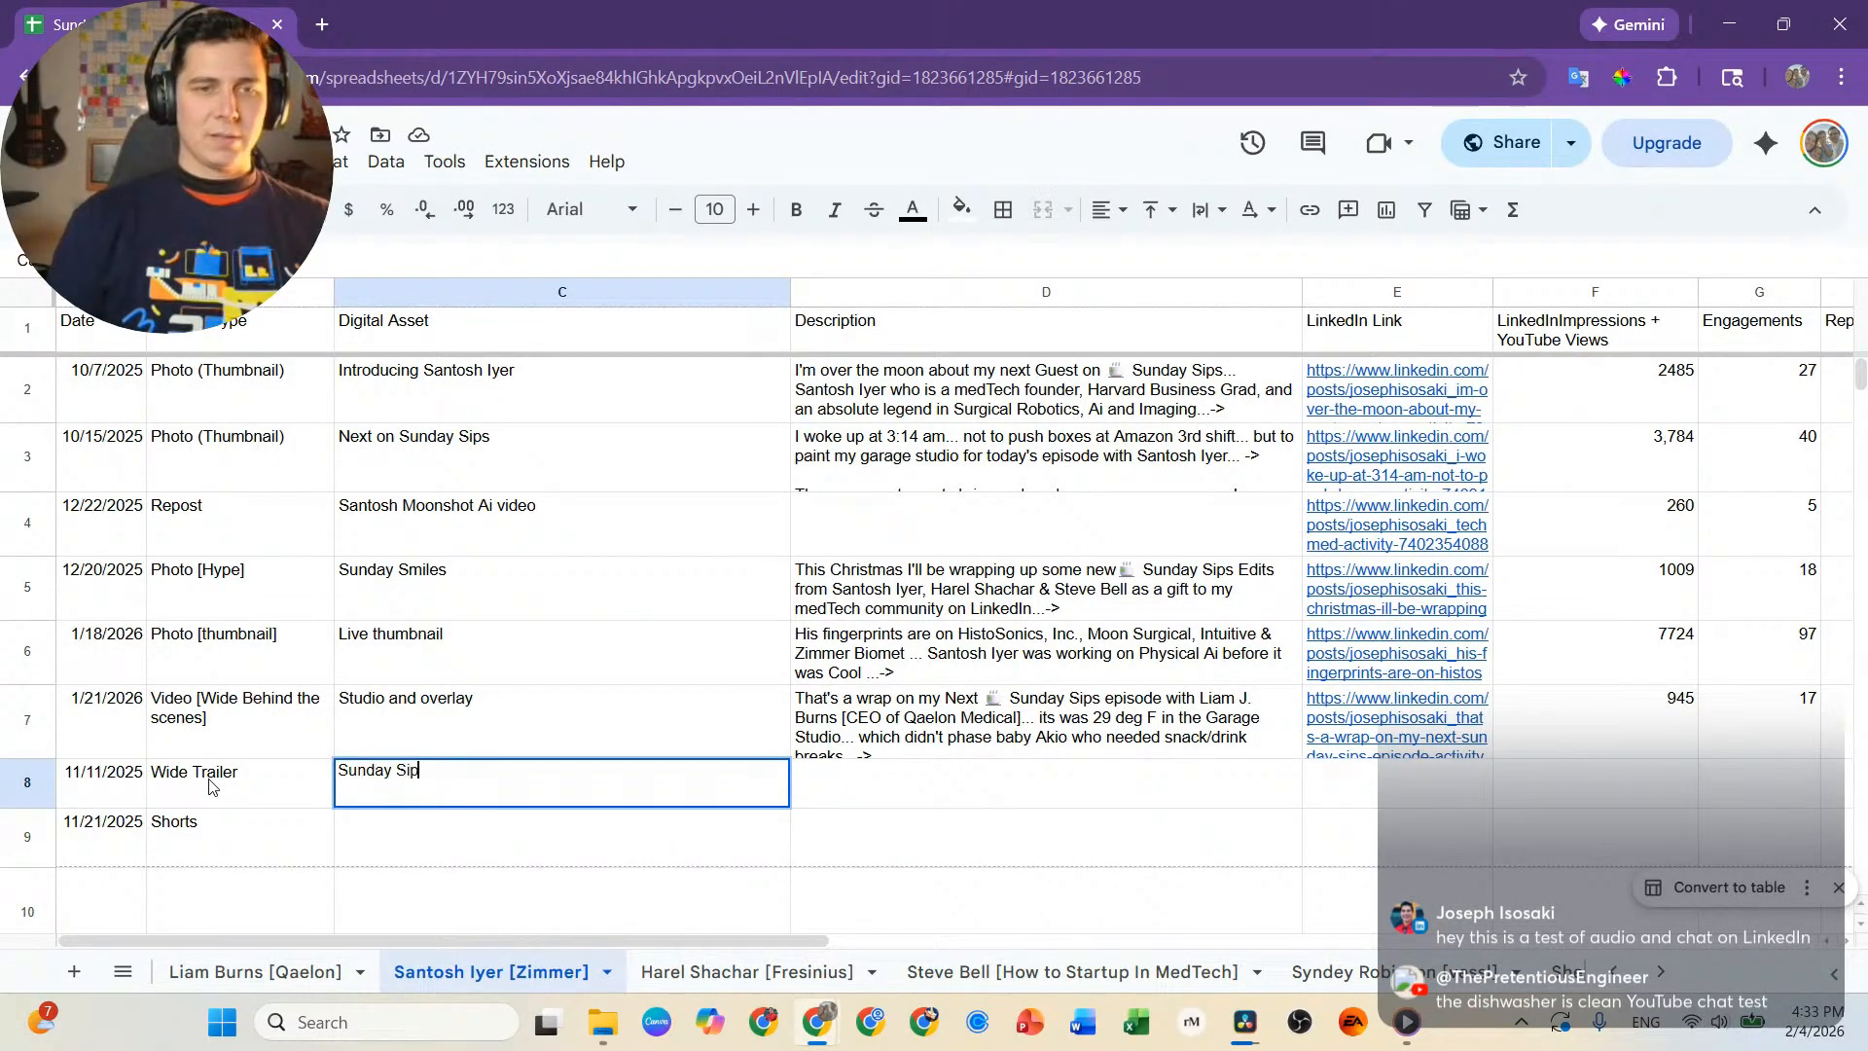
{"action": "type", "text": "s Trailer "}
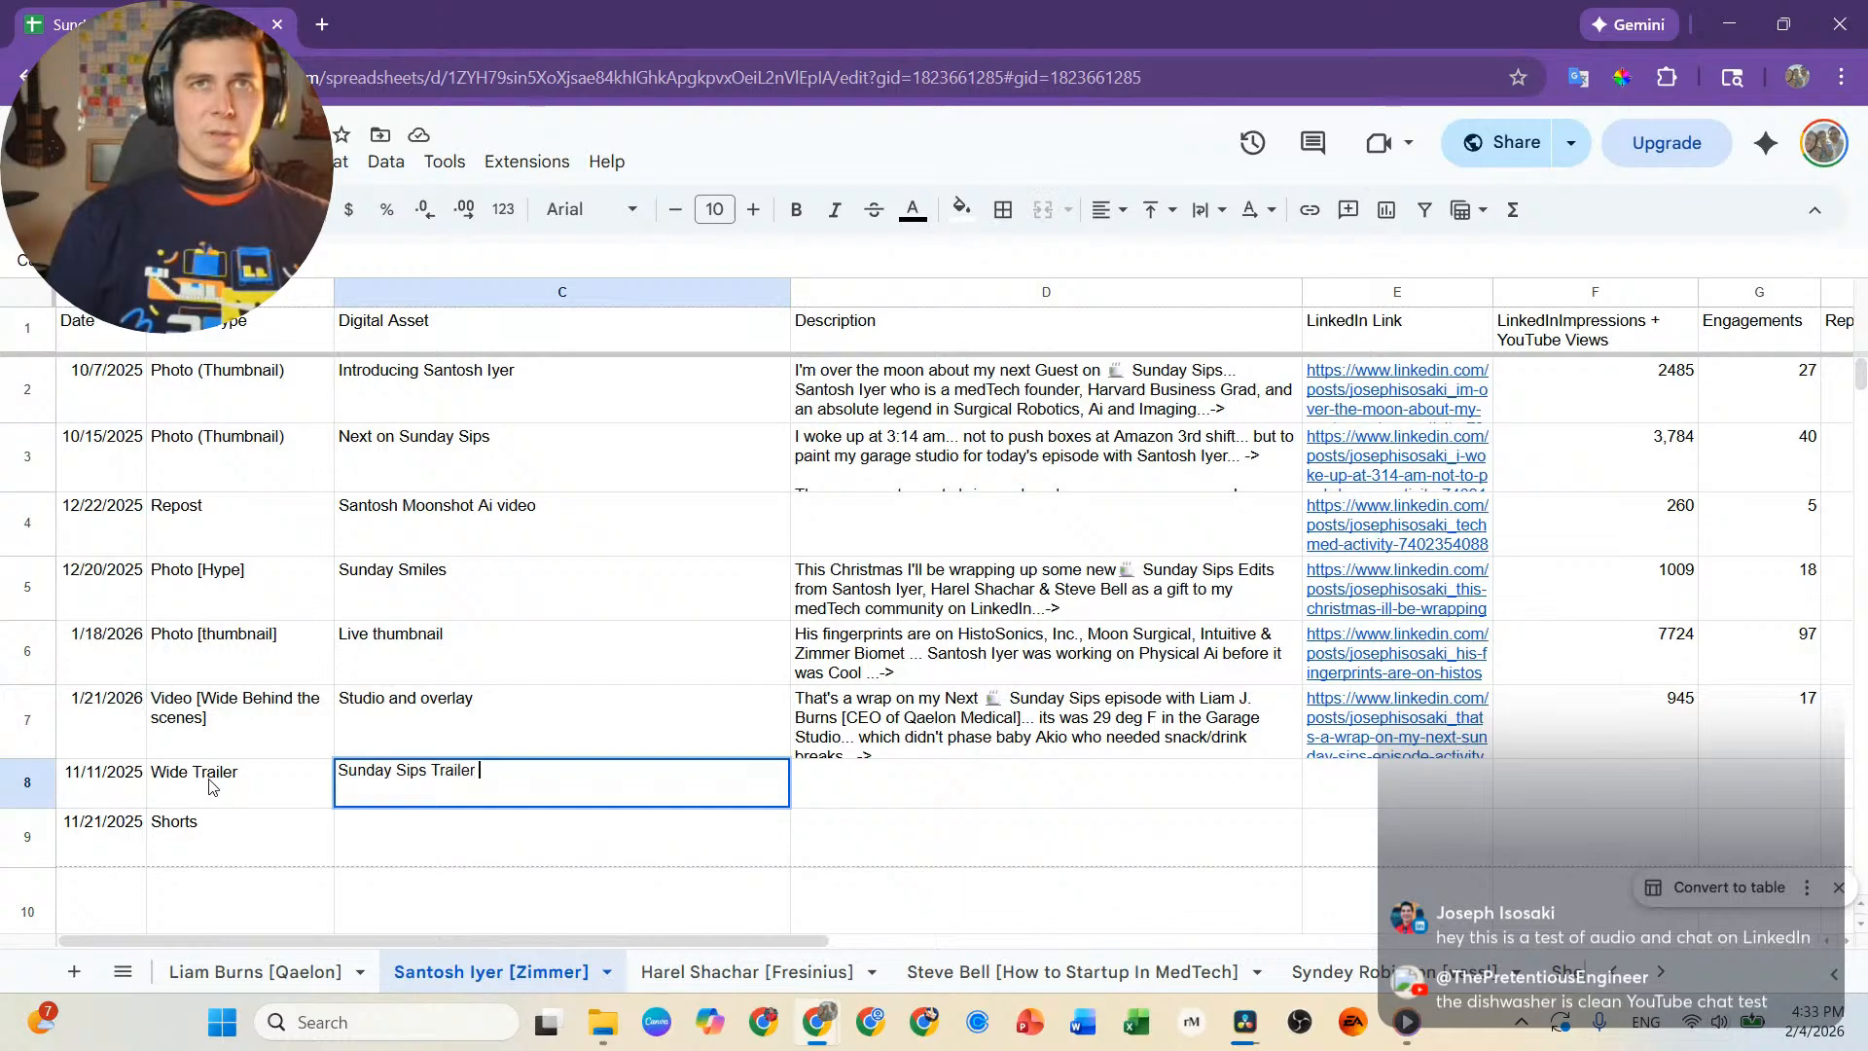
{"action": "type", "text": "Mini"}
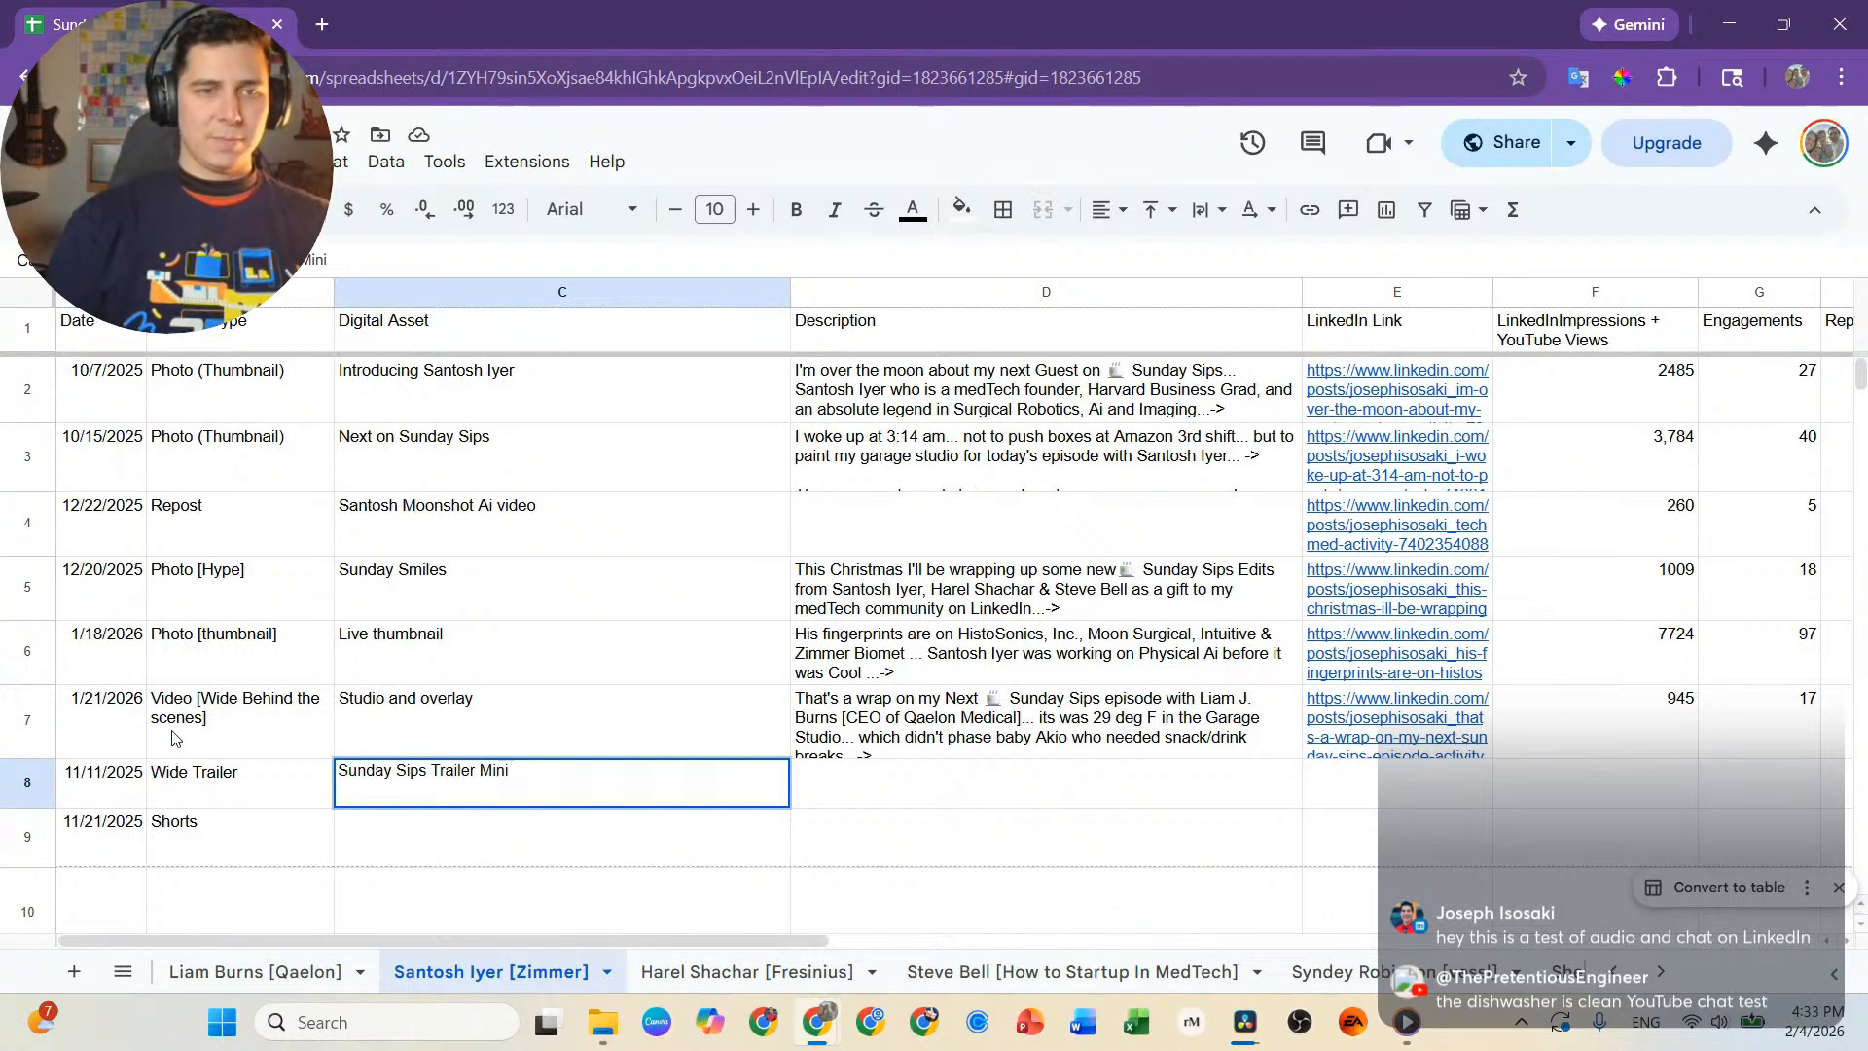
{"action": "left_click", "coordinate": [1015, 789]}
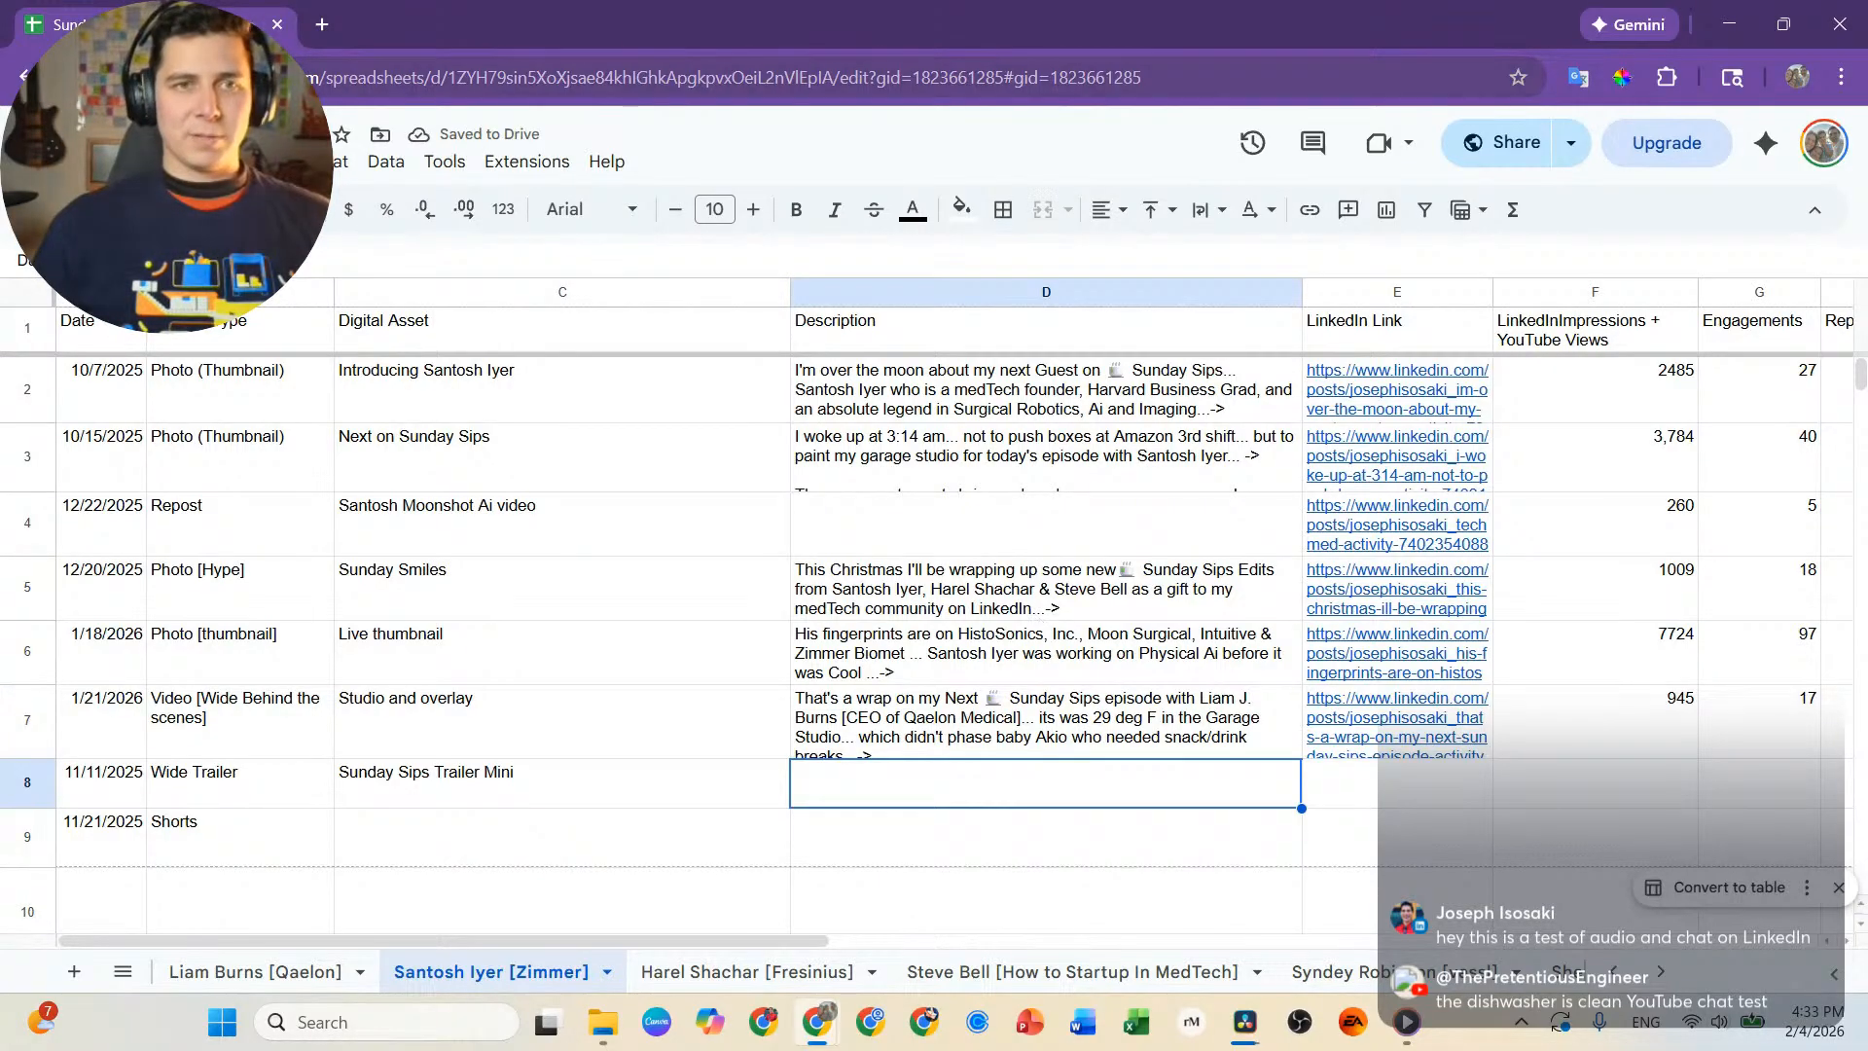
Open the podcast host's LinkedIn profile page in a new browser tab.
{"action": "left_click", "coordinate": [322, 26]}
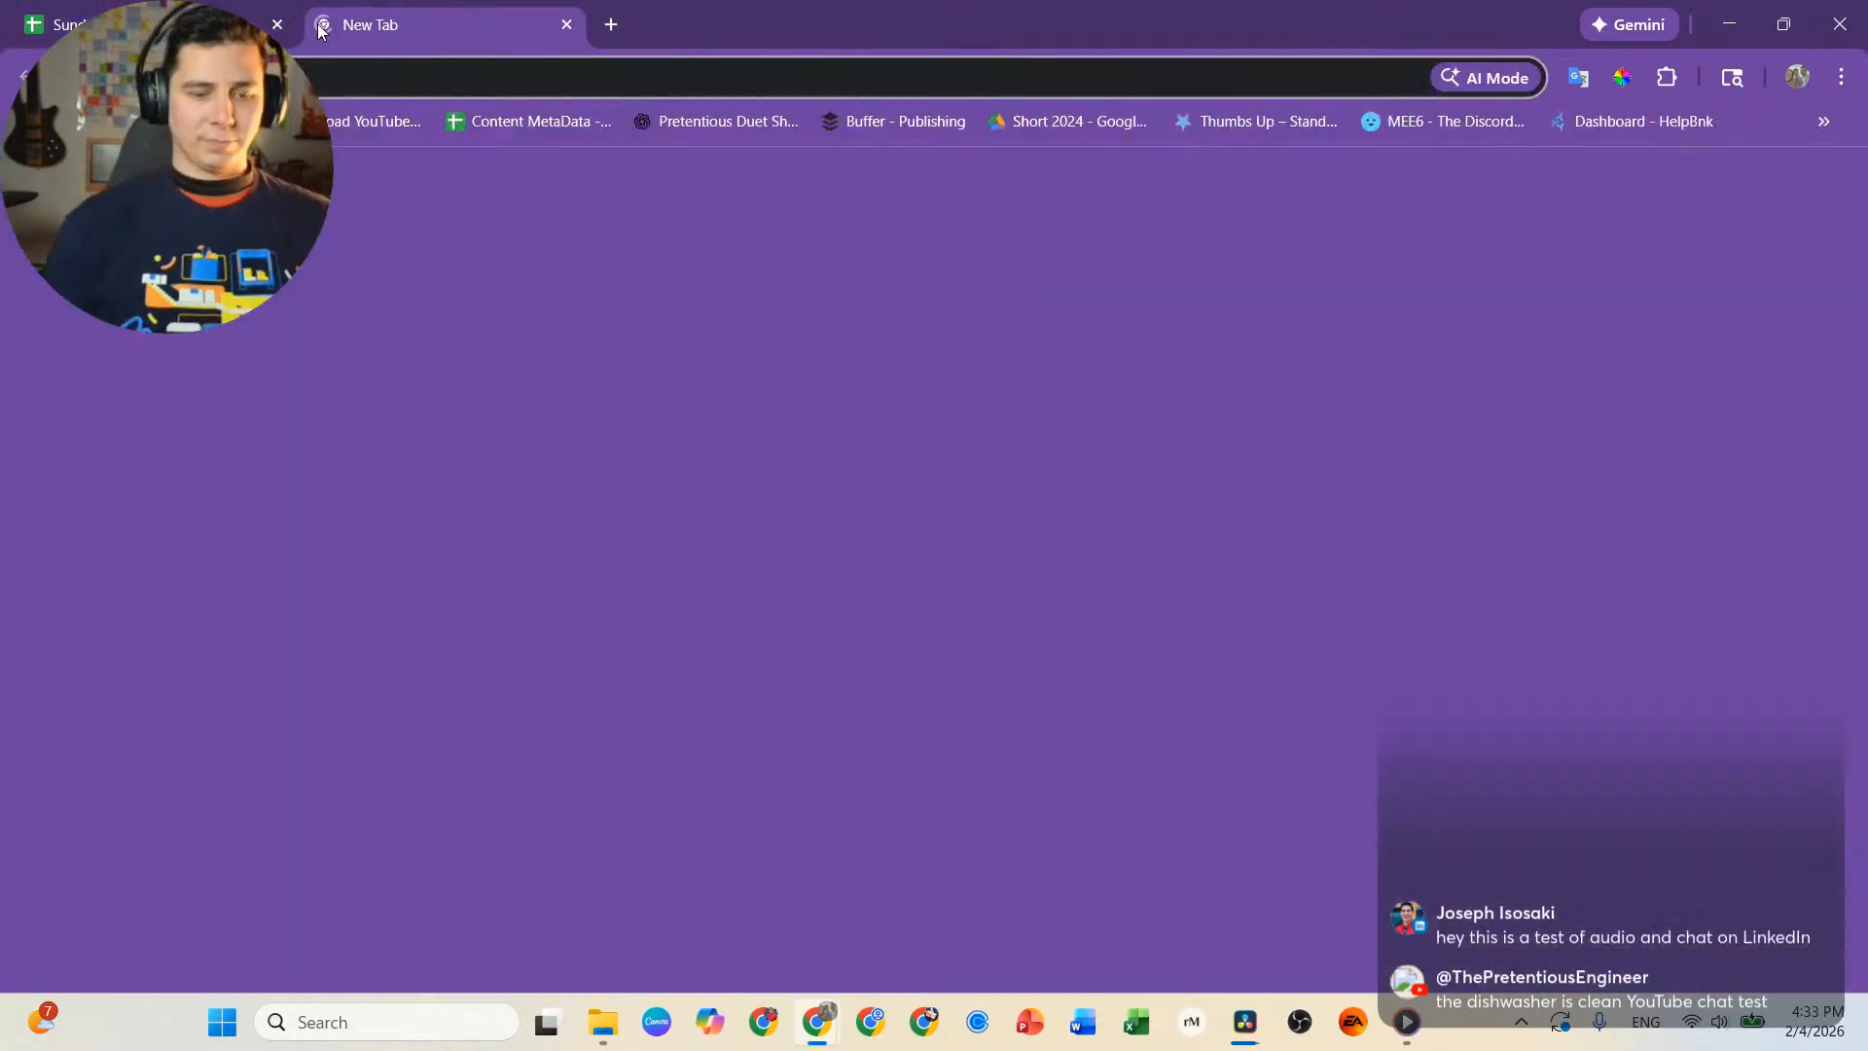
{"action": "type", "text": "linkedin.com/in/josephisosaki/"}
{"action": "key", "text": "Return"}
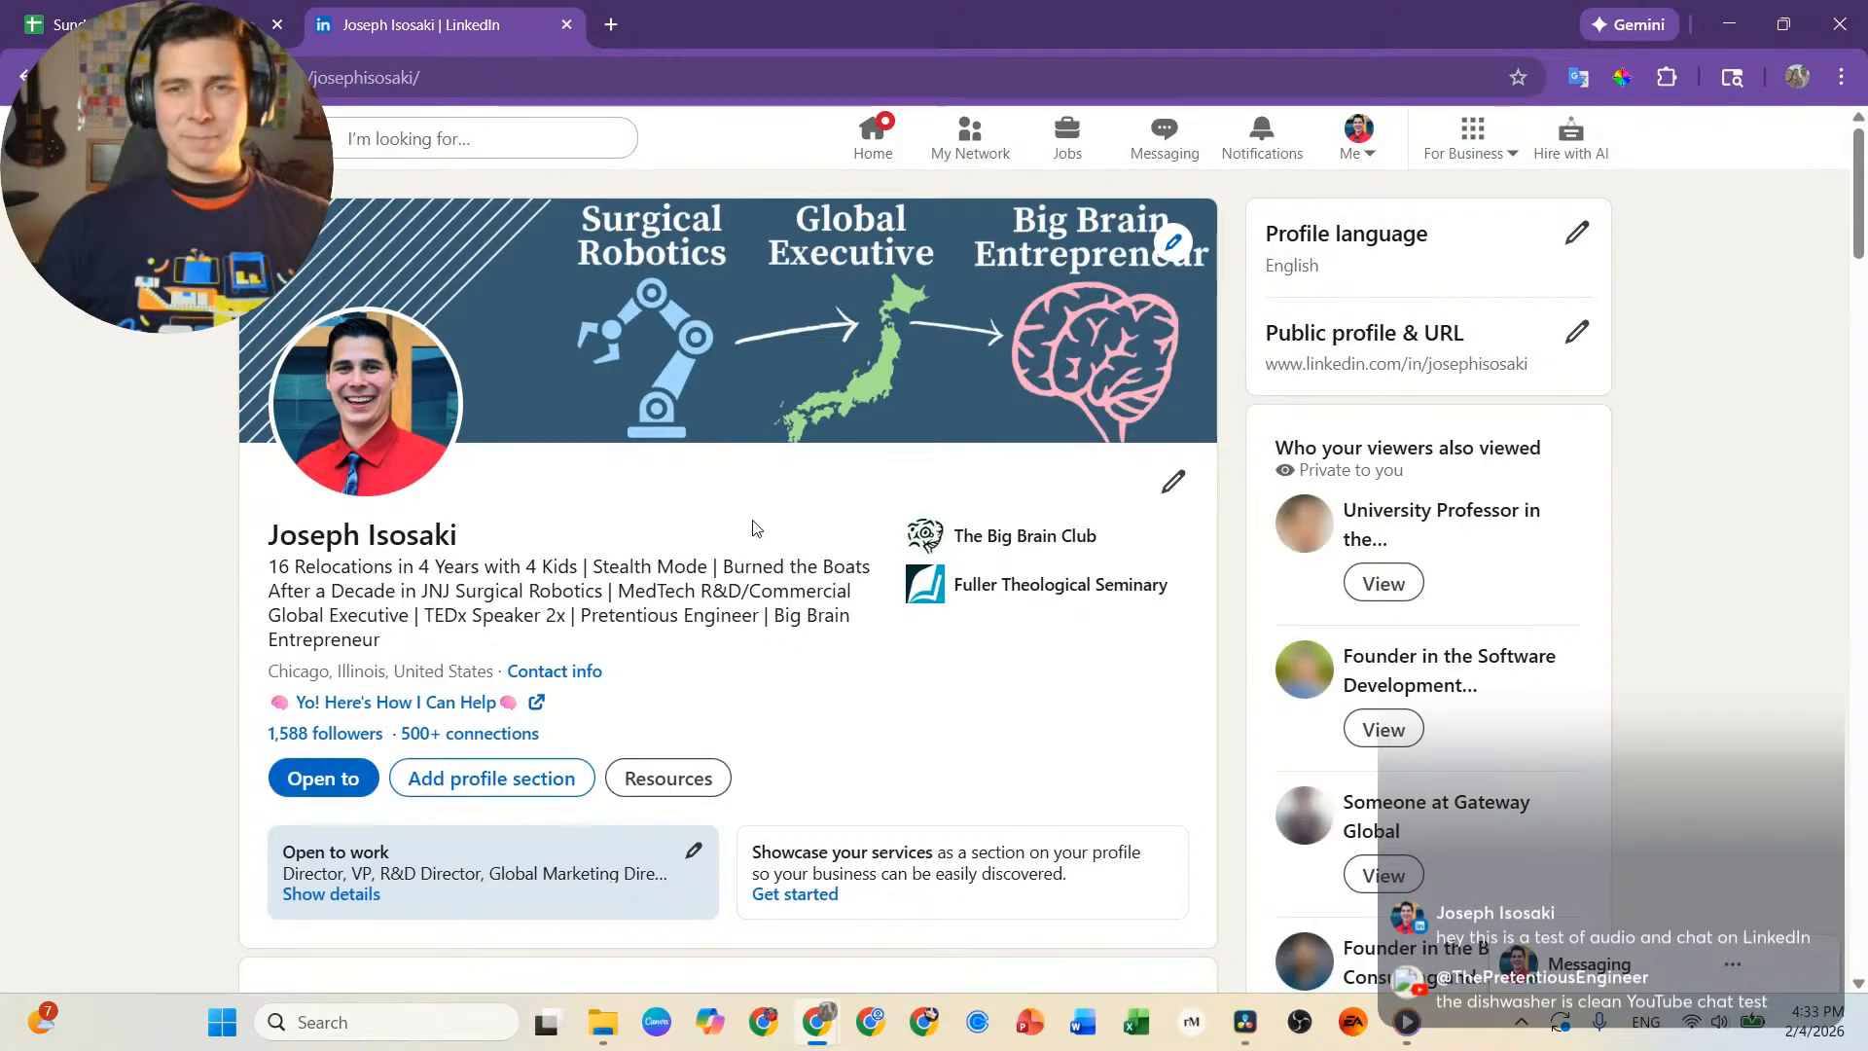
Examine the profile's analytics and recent posts, then open the live podcast-edit video post and read its description.
{"action": "scroll", "coordinate": [757, 528], "scroll_direction": "down", "scroll_amount": 2}
{"action": "scroll", "coordinate": [630, 624], "scroll_direction": "down", "scroll_amount": 2}
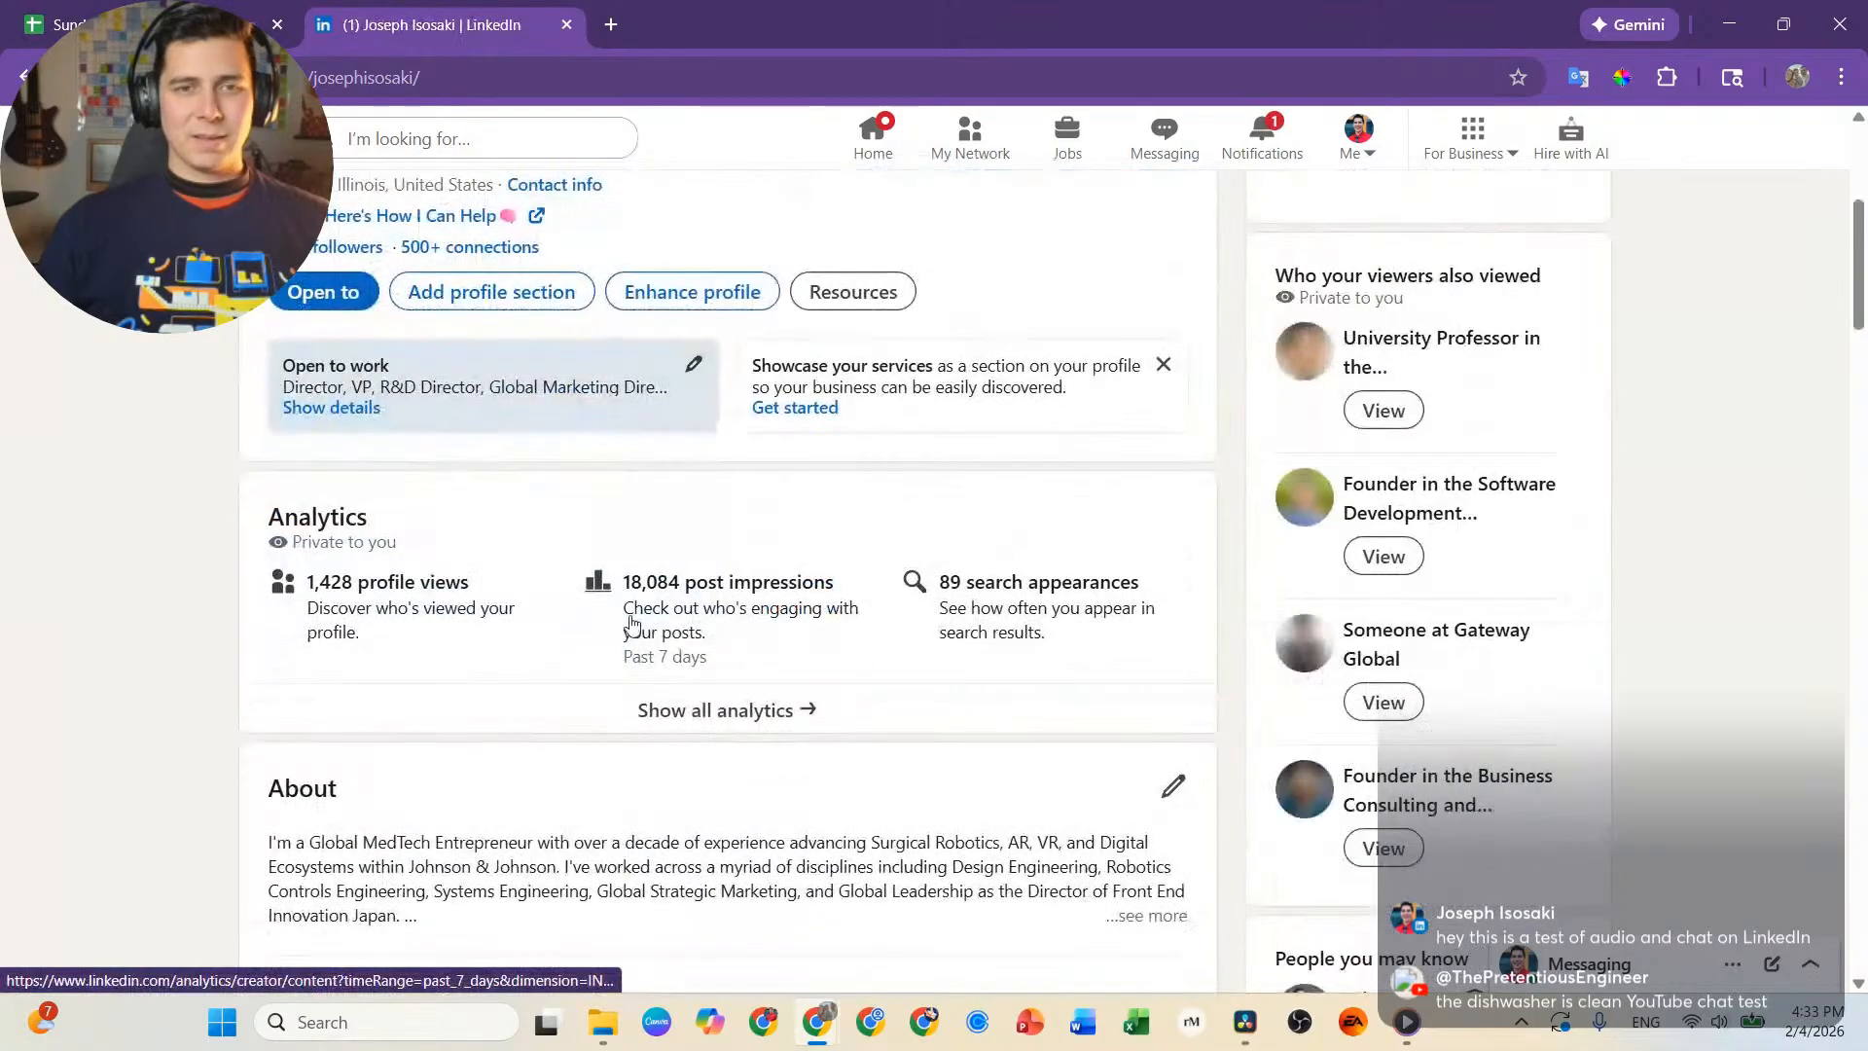
{"action": "scroll", "coordinate": [835, 596], "scroll_direction": "down", "scroll_amount": 4}
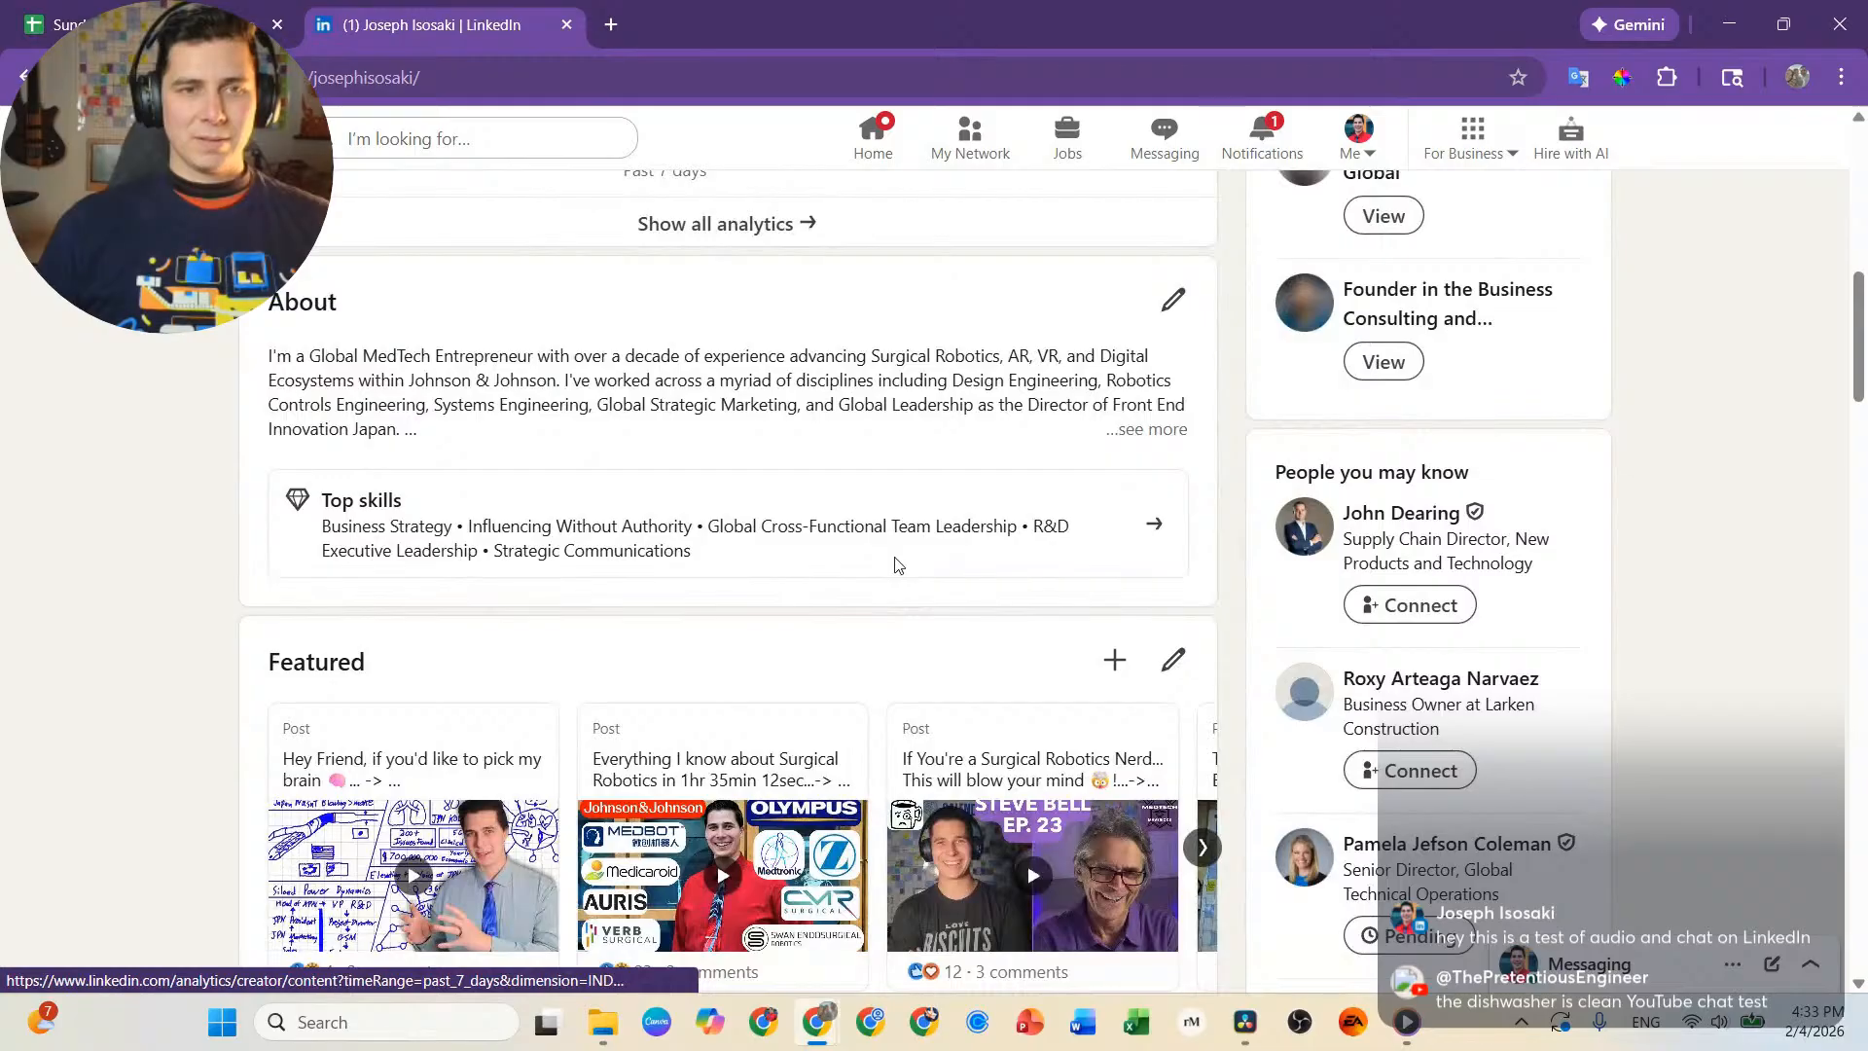
{"action": "scroll", "coordinate": [525, 510], "scroll_direction": "down", "scroll_amount": 10}
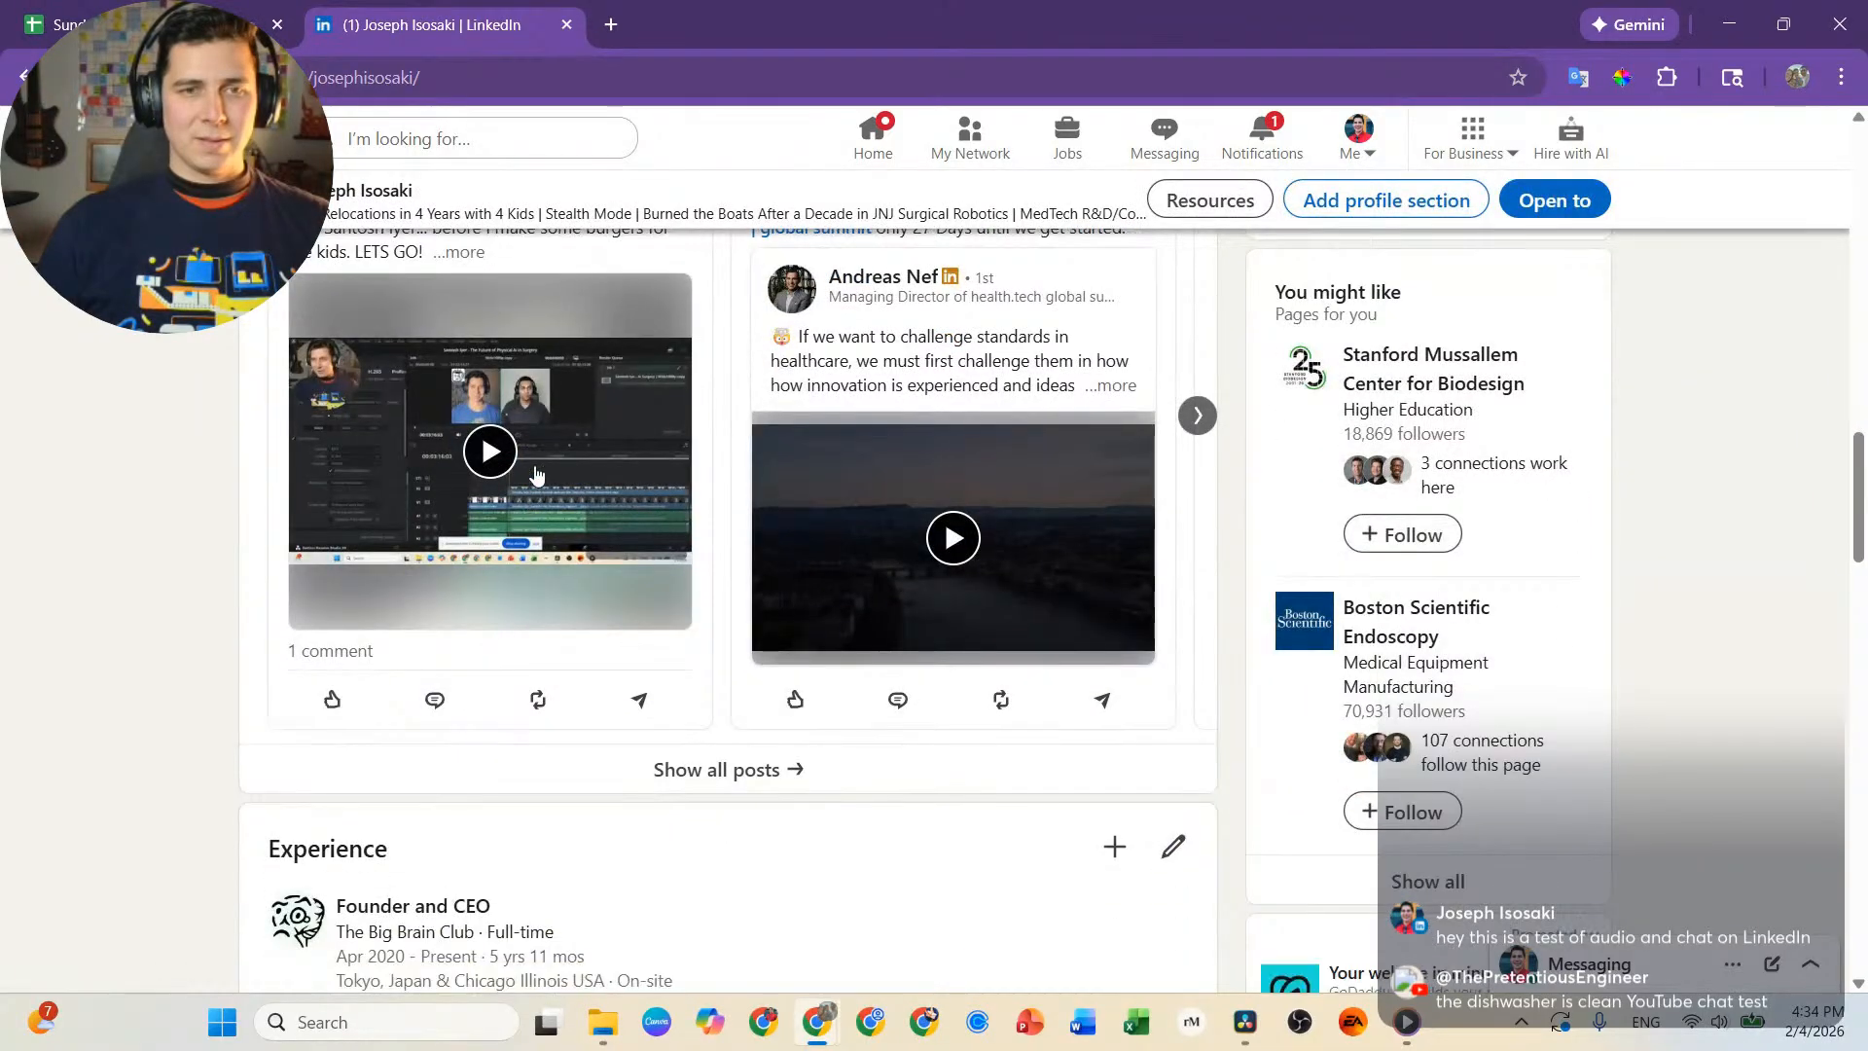
{"action": "scroll", "coordinate": [482, 484], "scroll_direction": "up", "scroll_amount": 1}
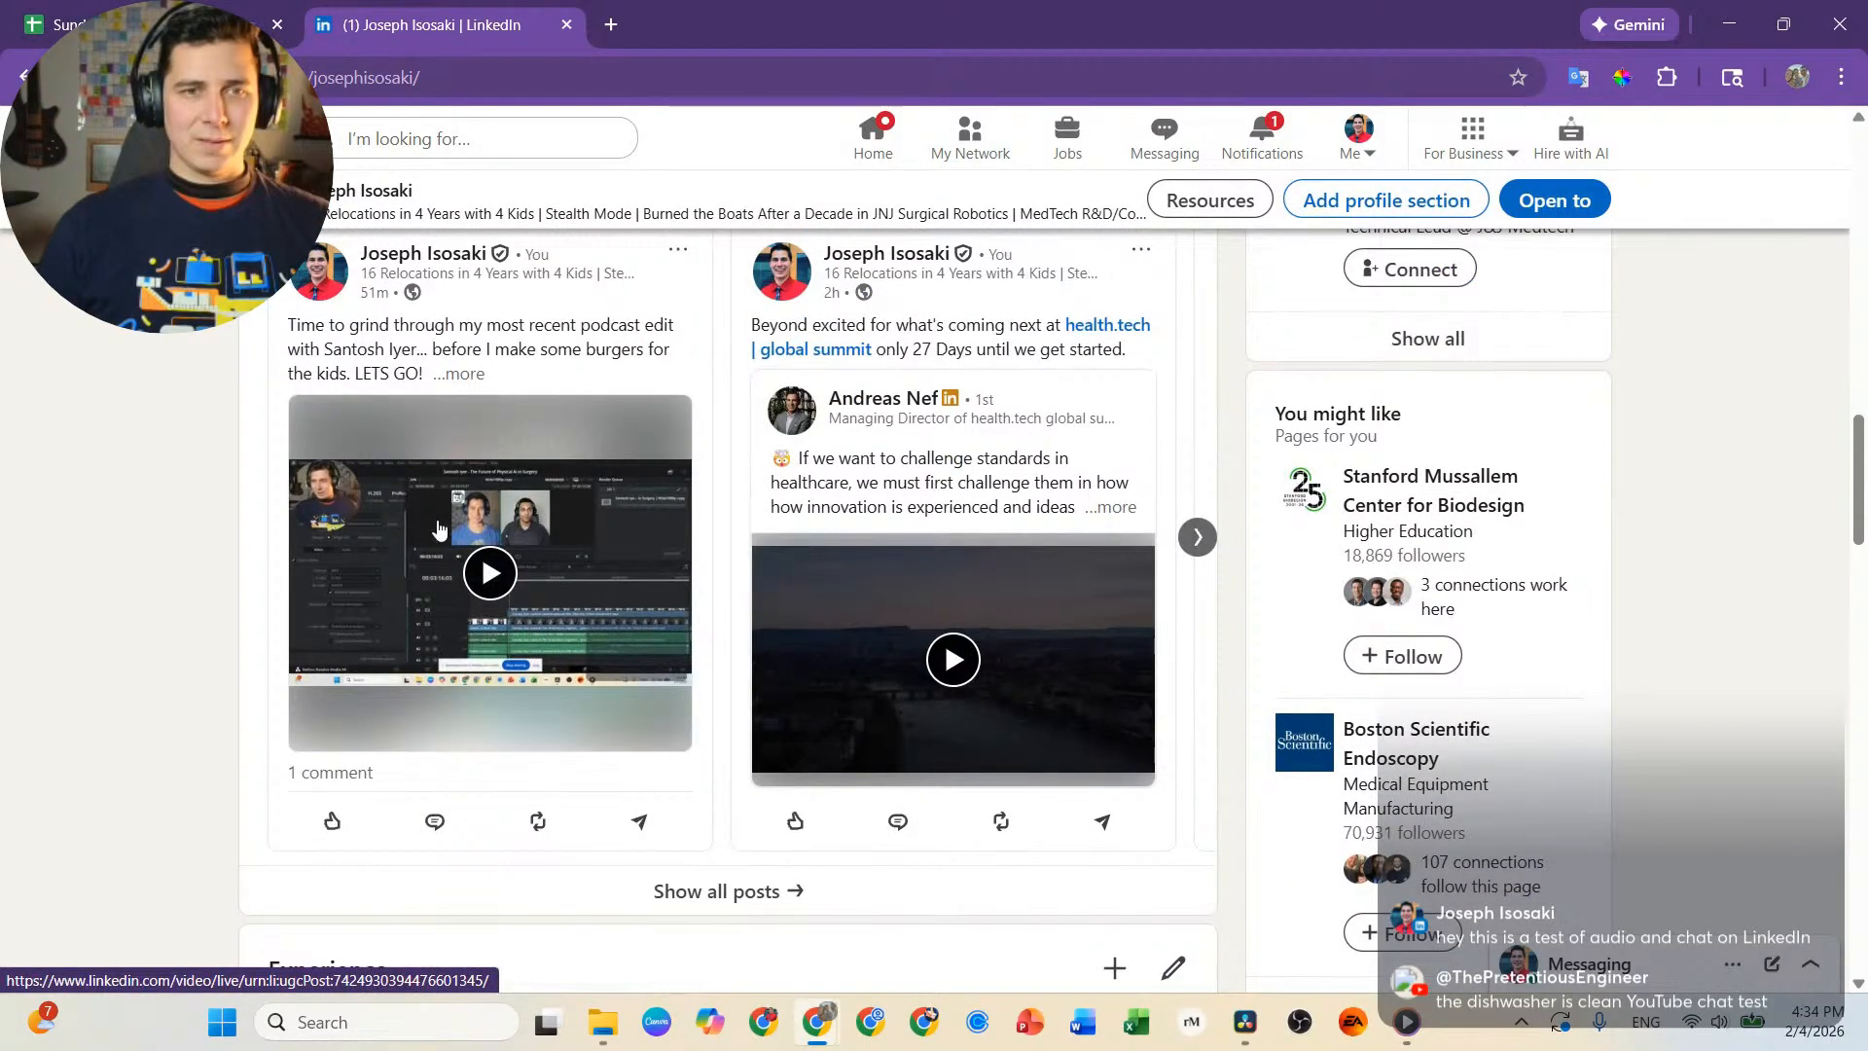
{"action": "scroll", "coordinate": [442, 526], "scroll_direction": "up", "scroll_amount": 1}
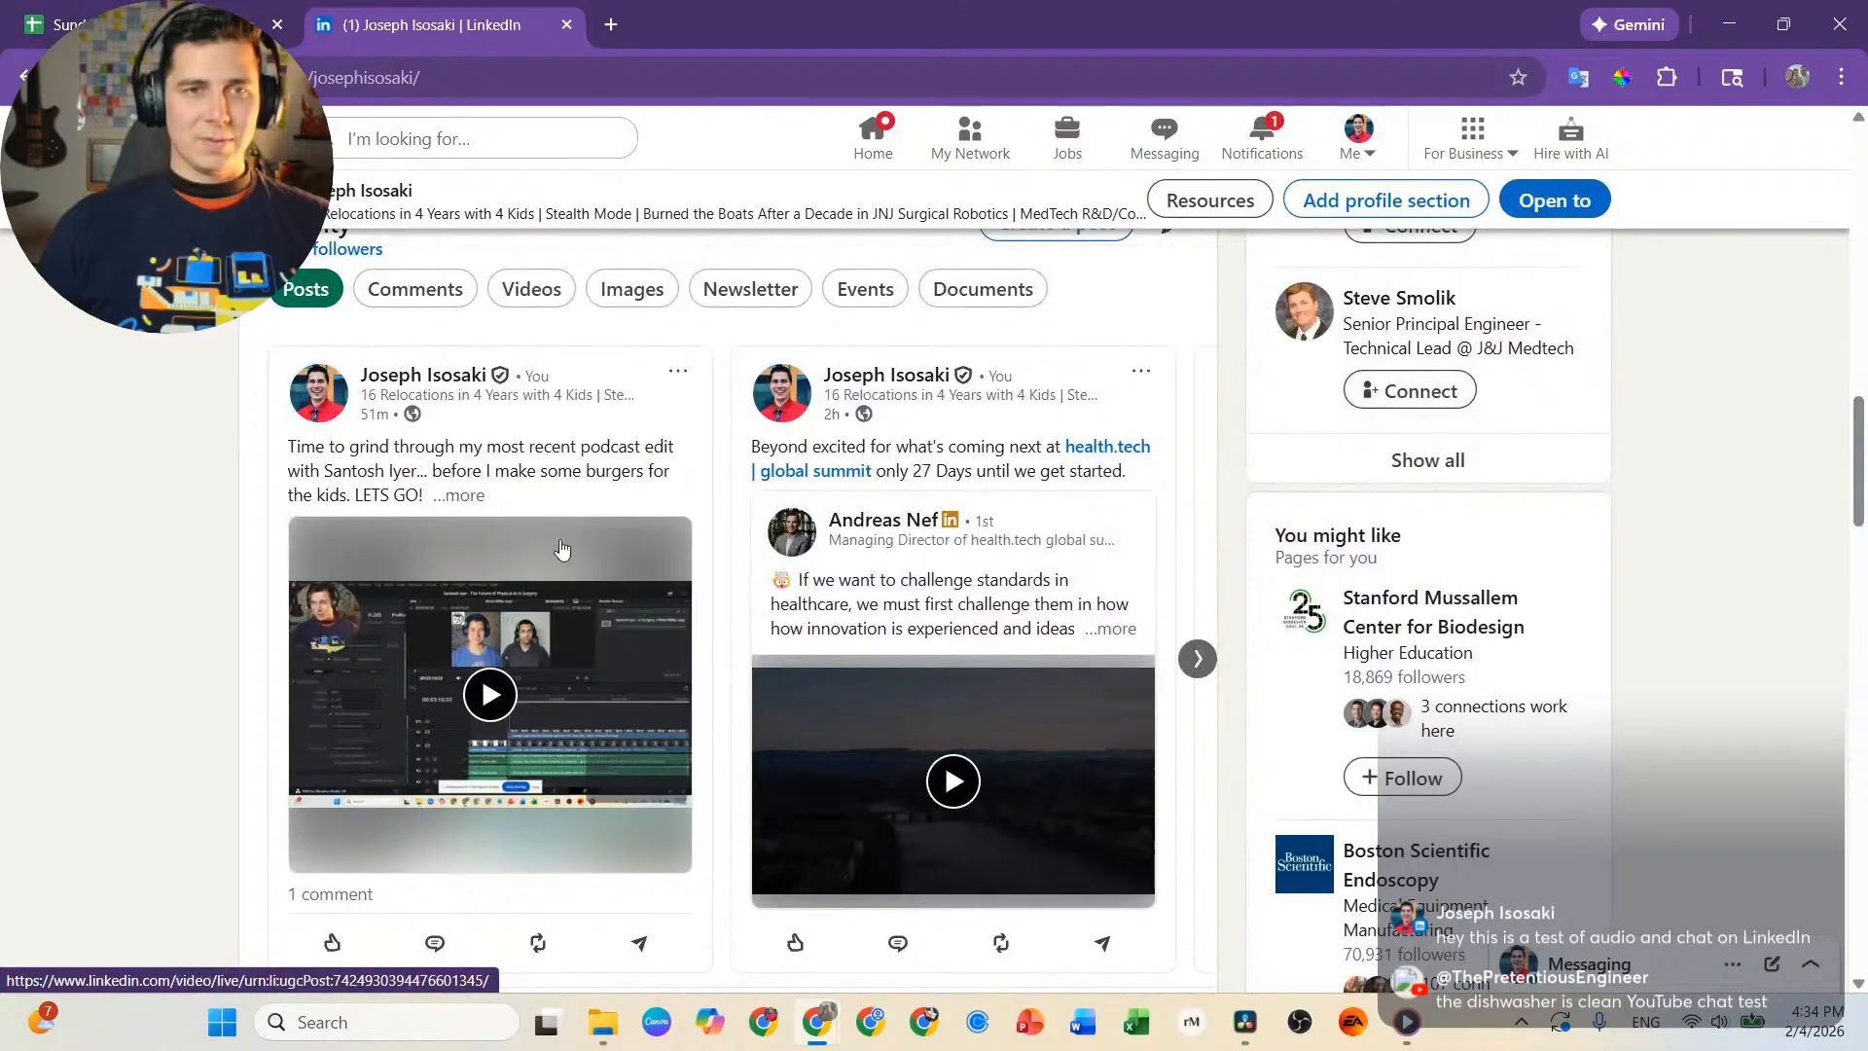
{"action": "scroll", "coordinate": [687, 448], "scroll_direction": "down", "scroll_amount": 2}
{"action": "scroll", "coordinate": [609, 471], "scroll_direction": "up", "scroll_amount": 2}
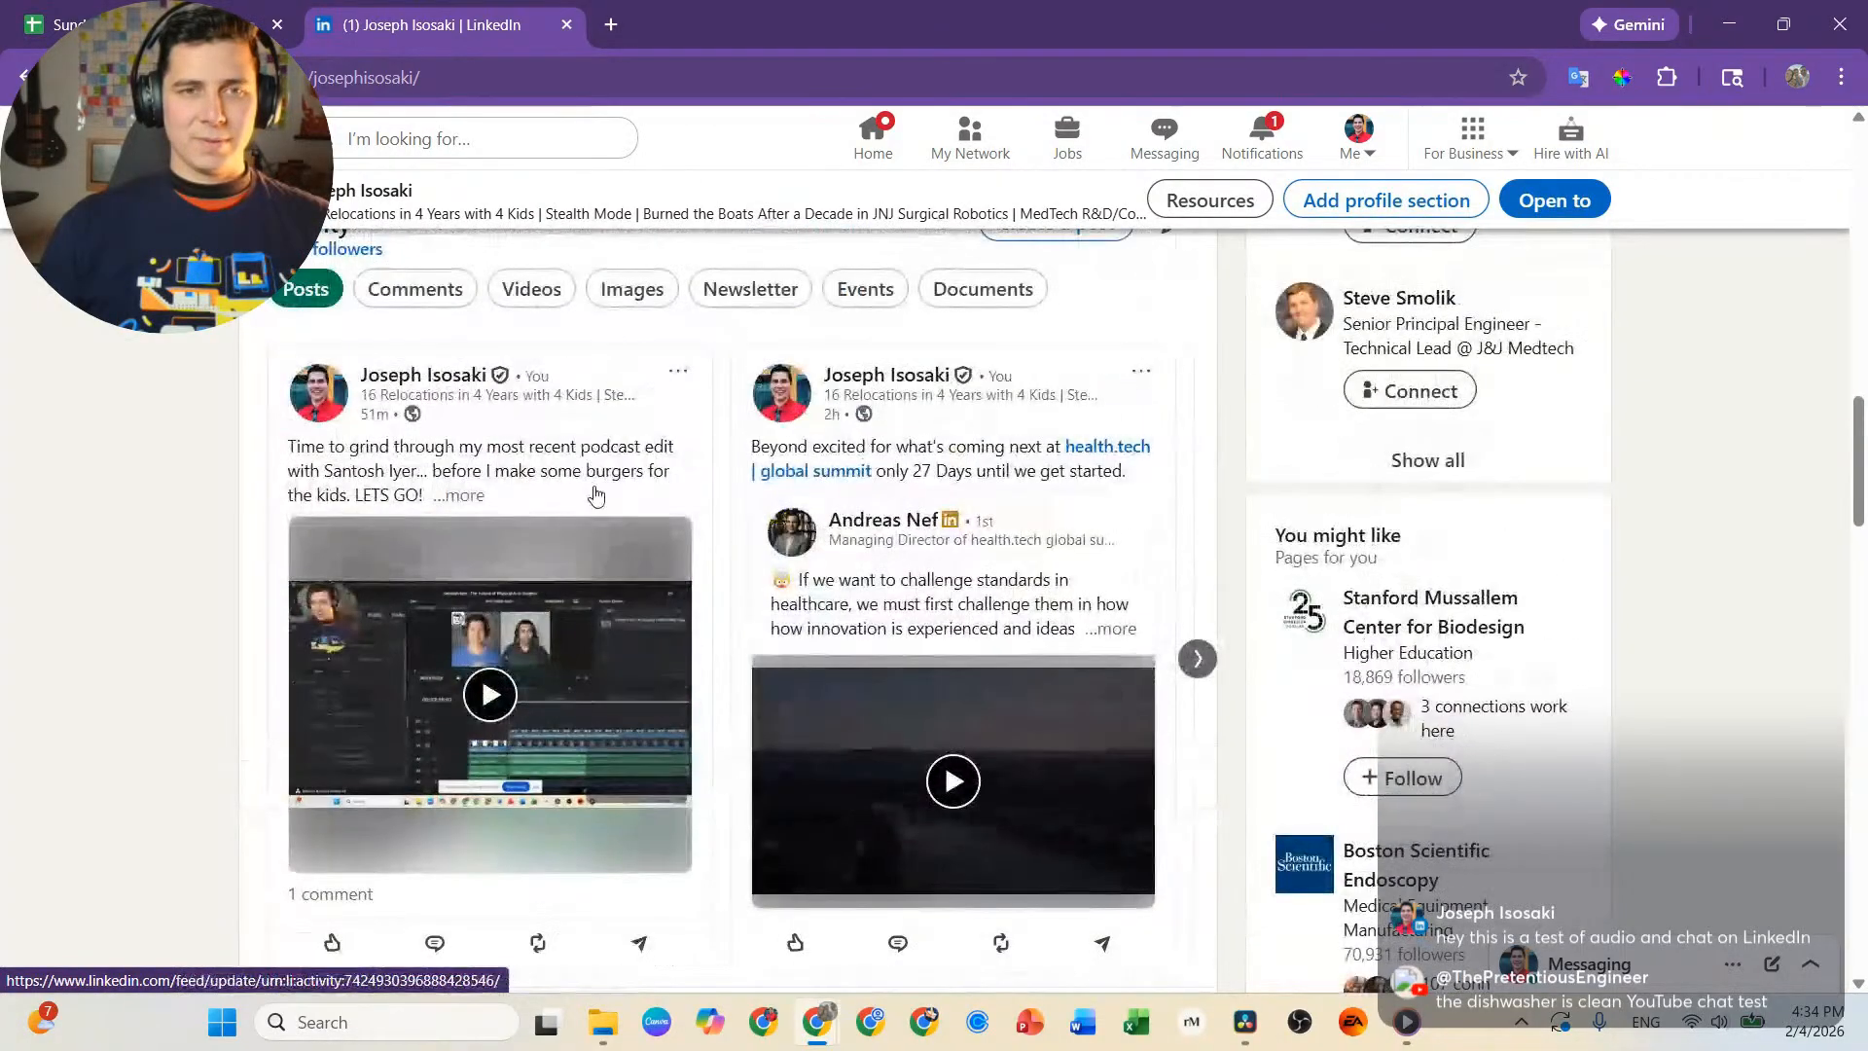
{"action": "left_click", "coordinate": [608, 471]}
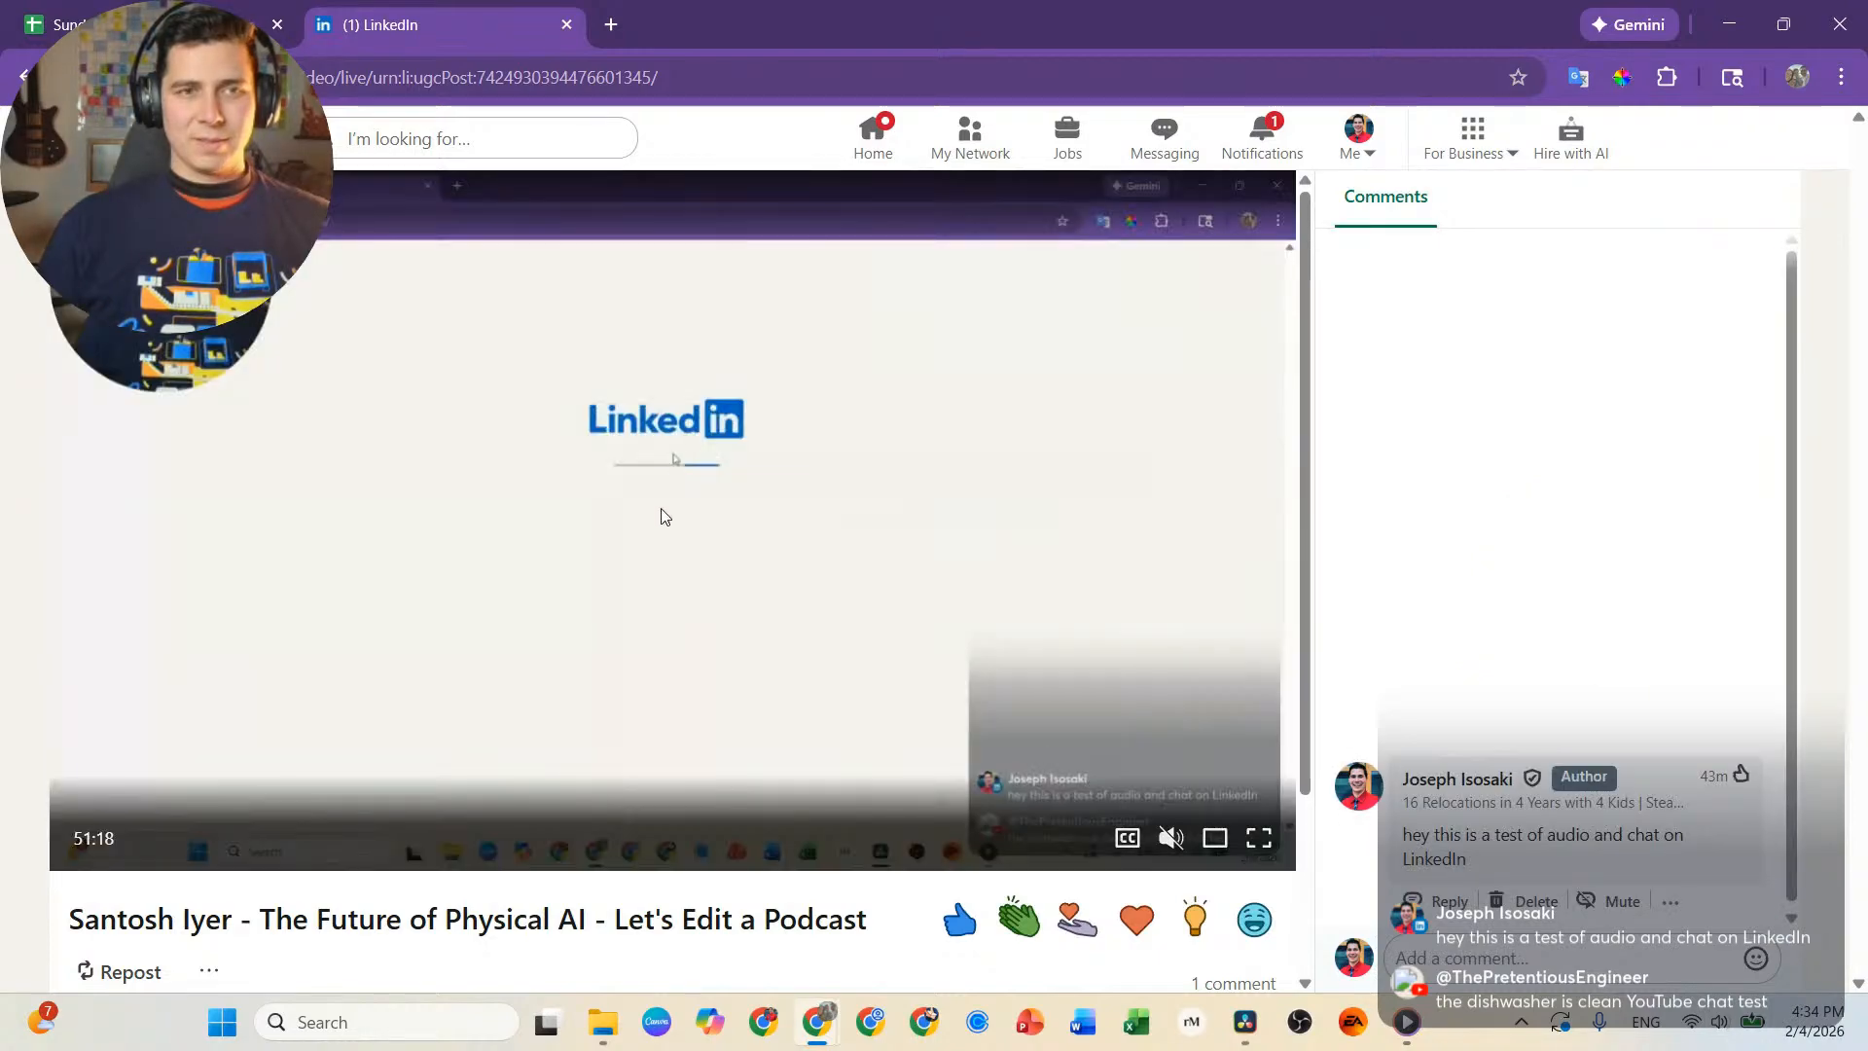
{"action": "scroll", "coordinate": [671, 514], "scroll_direction": "down", "scroll_amount": 3}
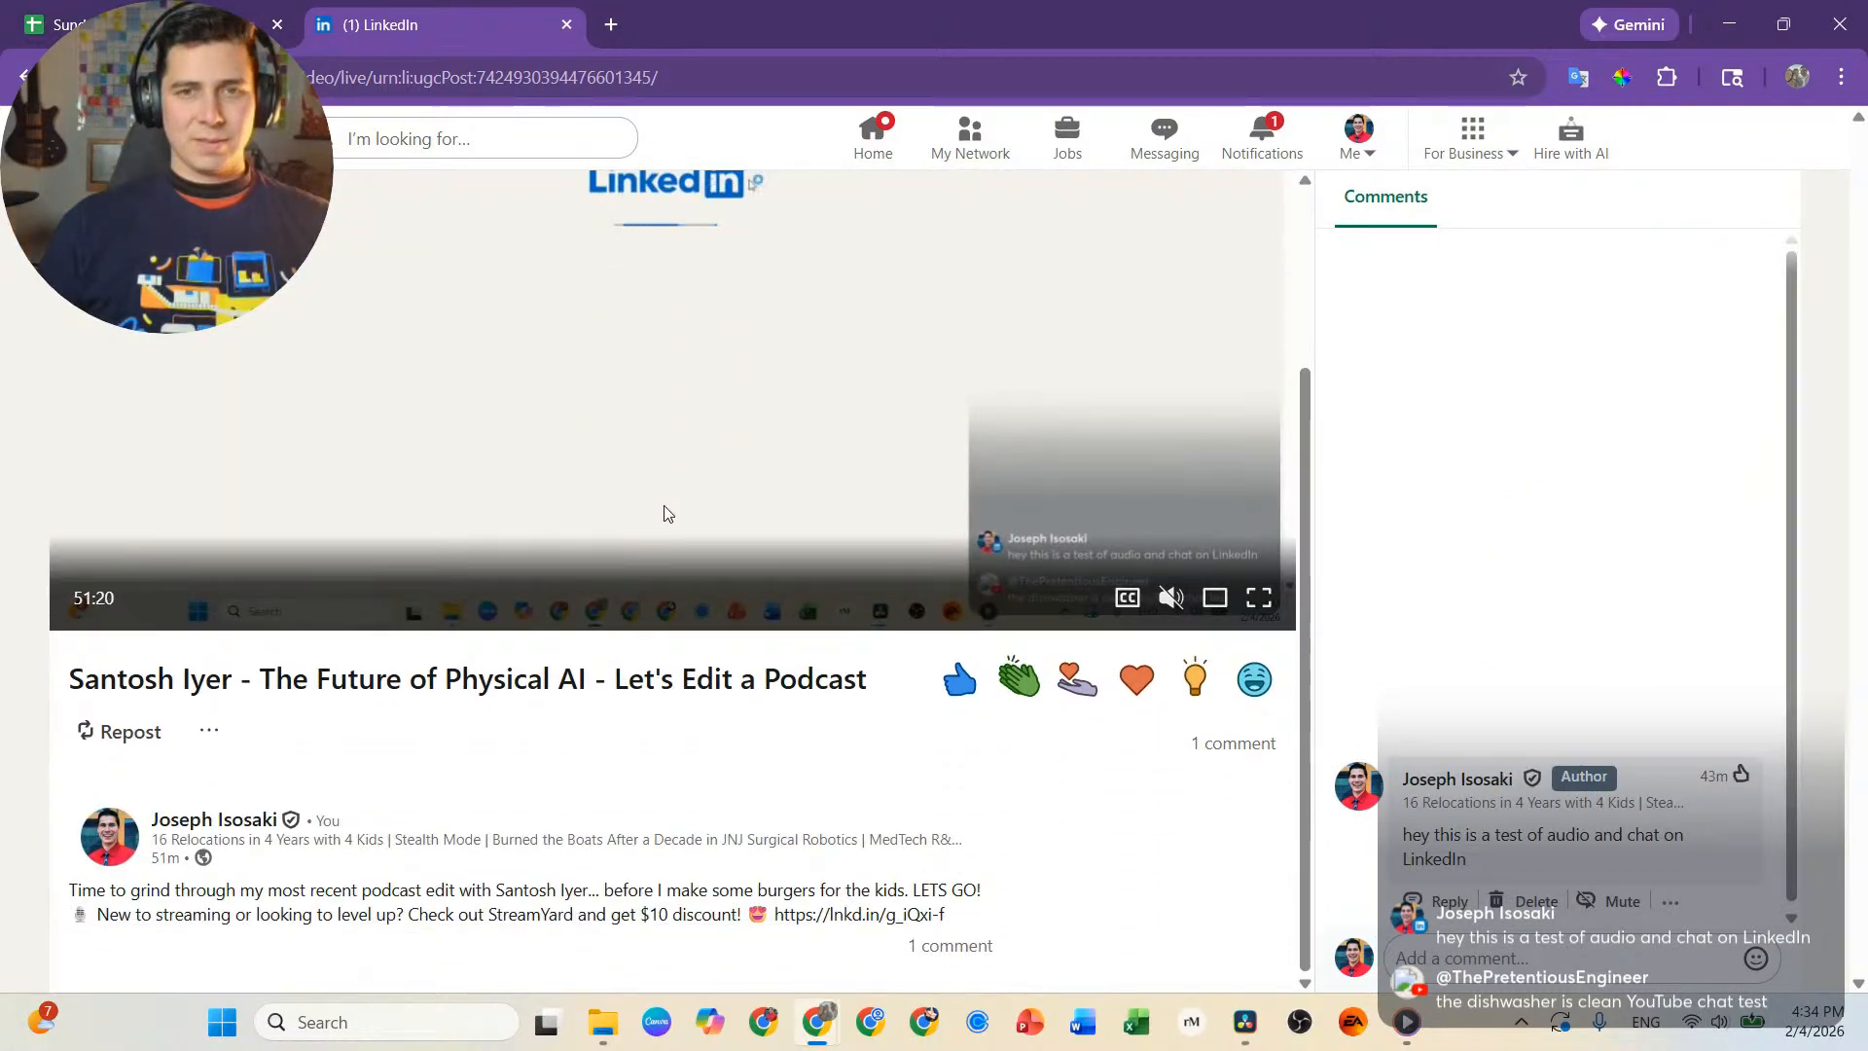
{"action": "scroll", "coordinate": [661, 511], "scroll_direction": "up", "scroll_amount": 3}
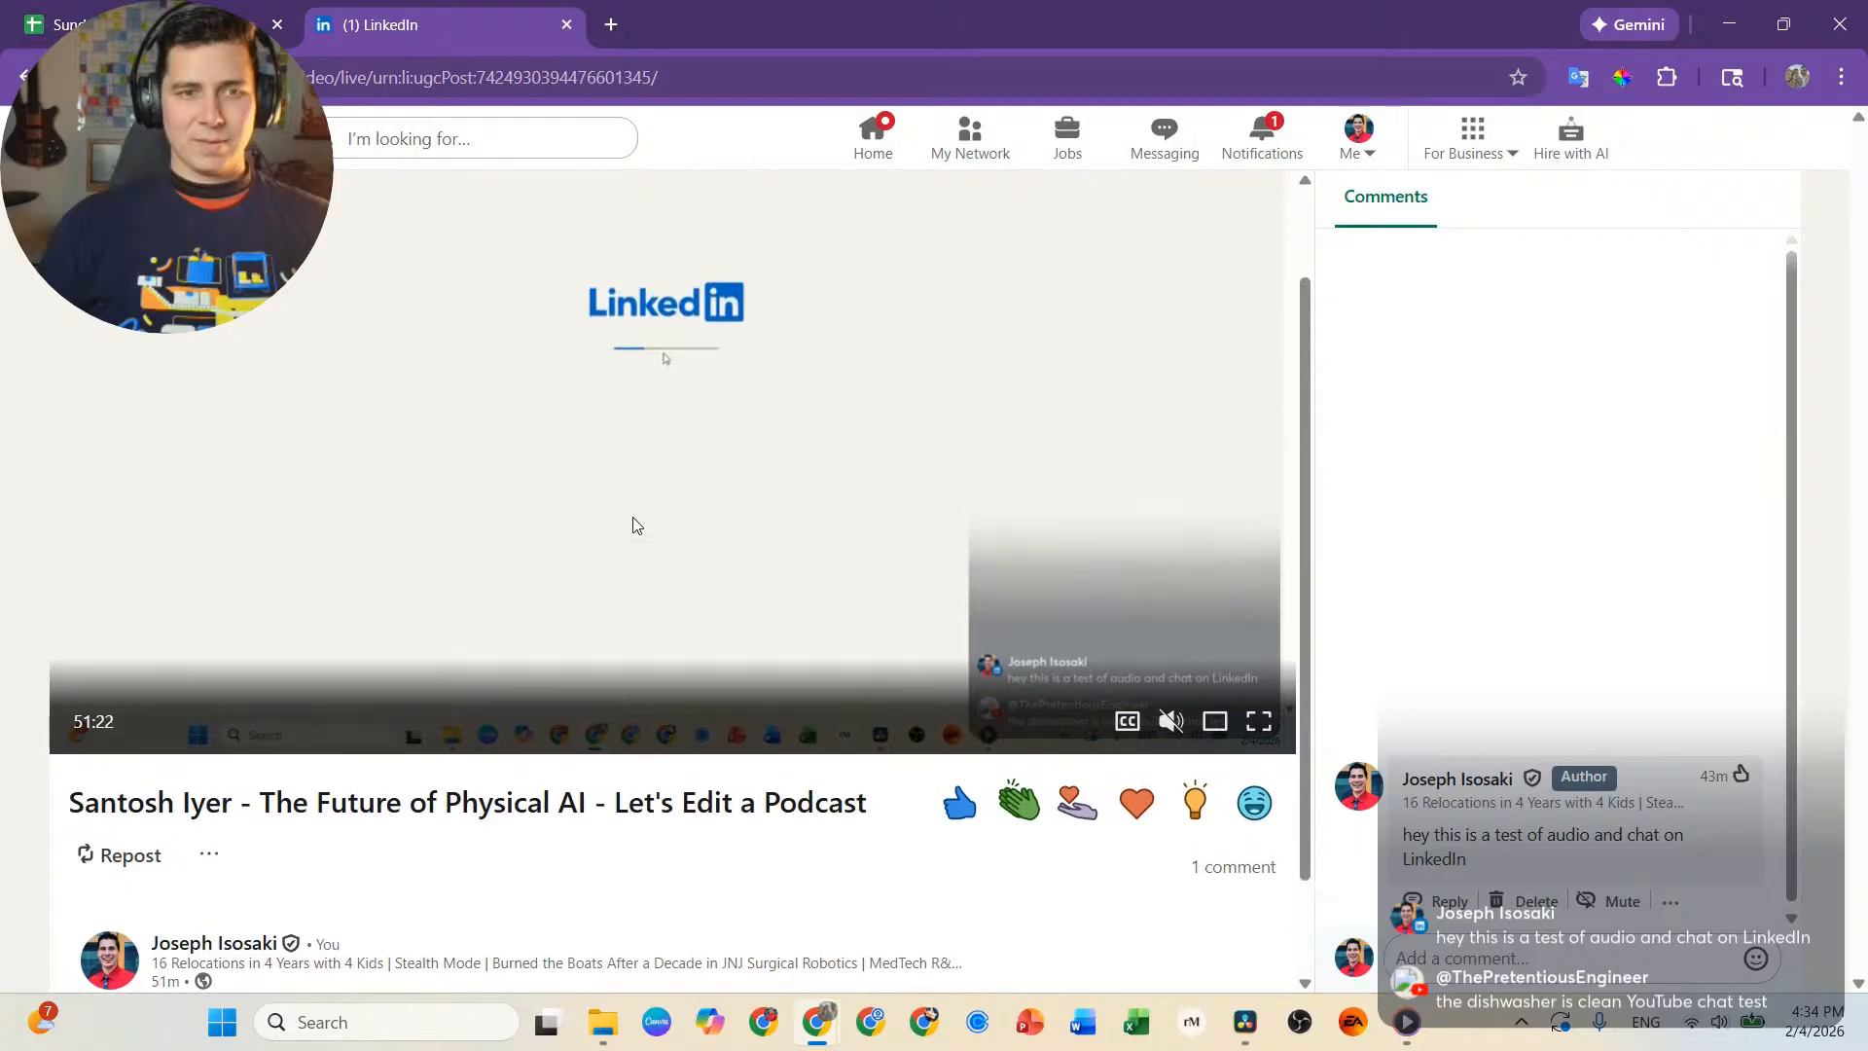
Go to the LinkedIn home feed and start a new video post.
{"action": "left_click", "coordinate": [886, 114]}
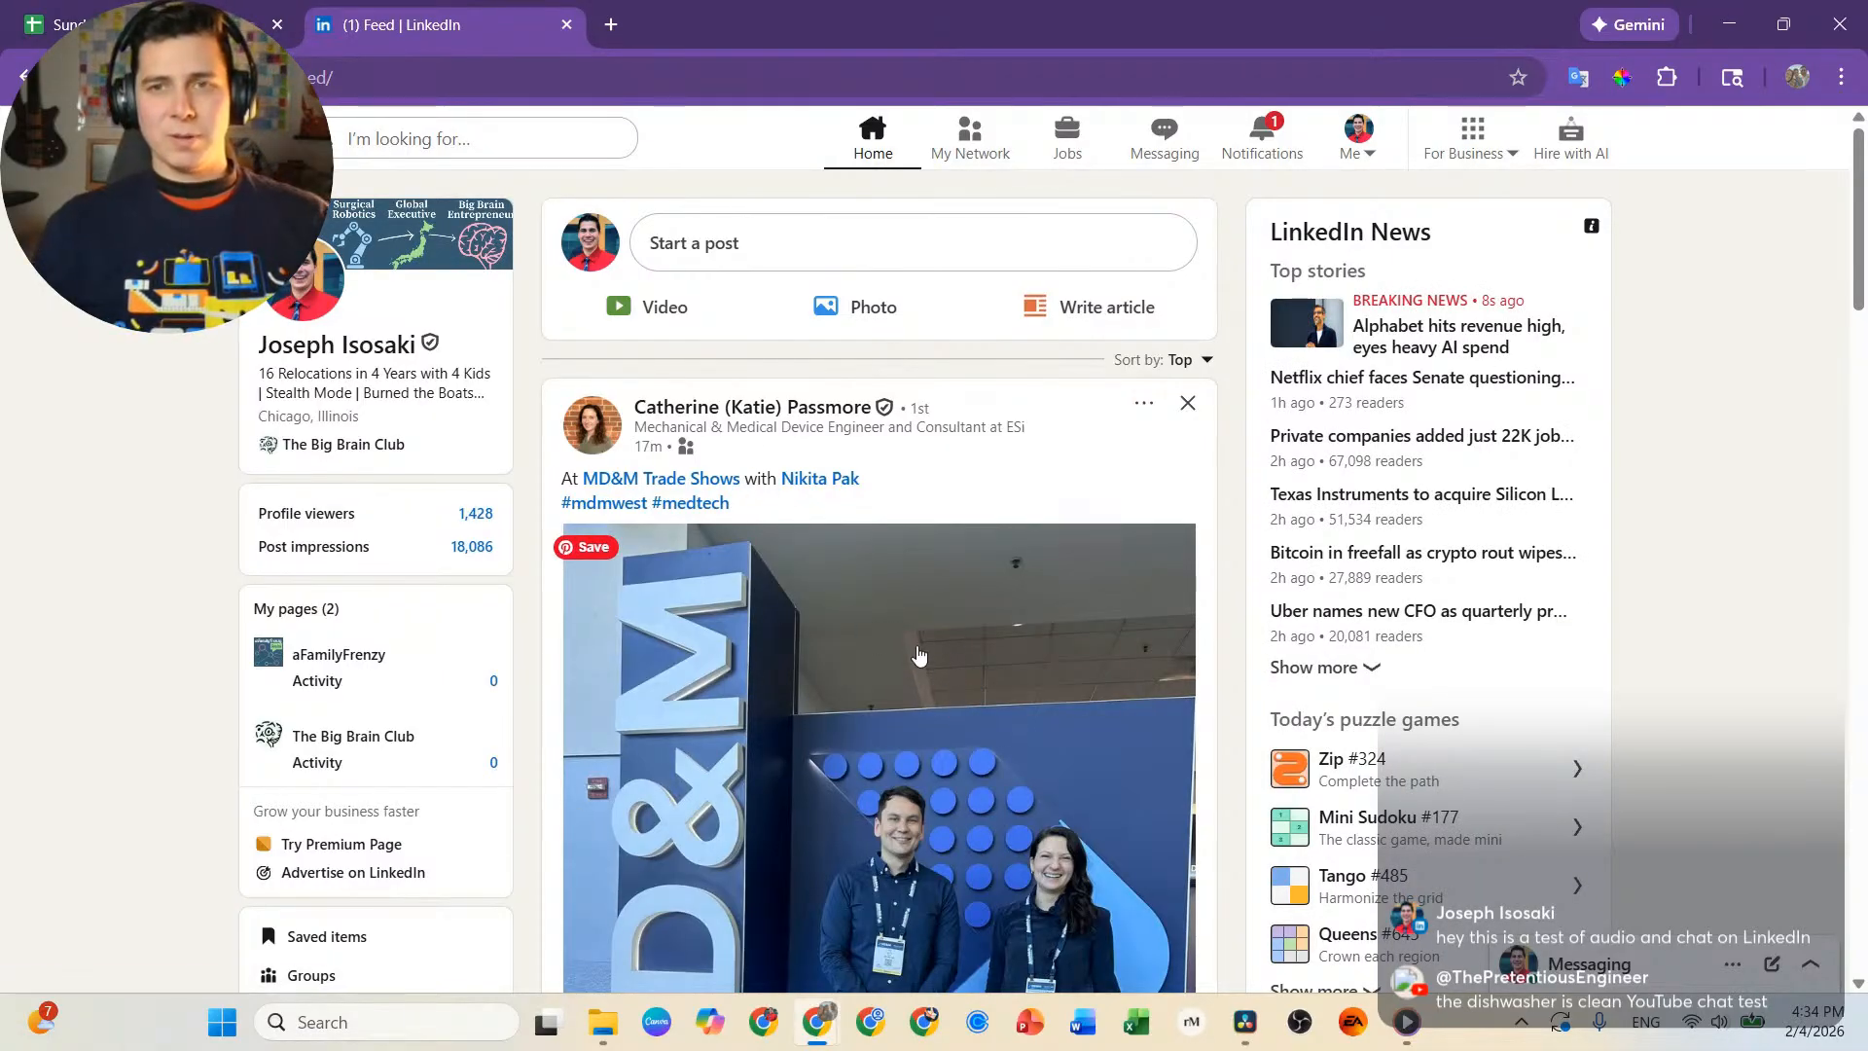
{"action": "left_click", "coordinate": [650, 306]}
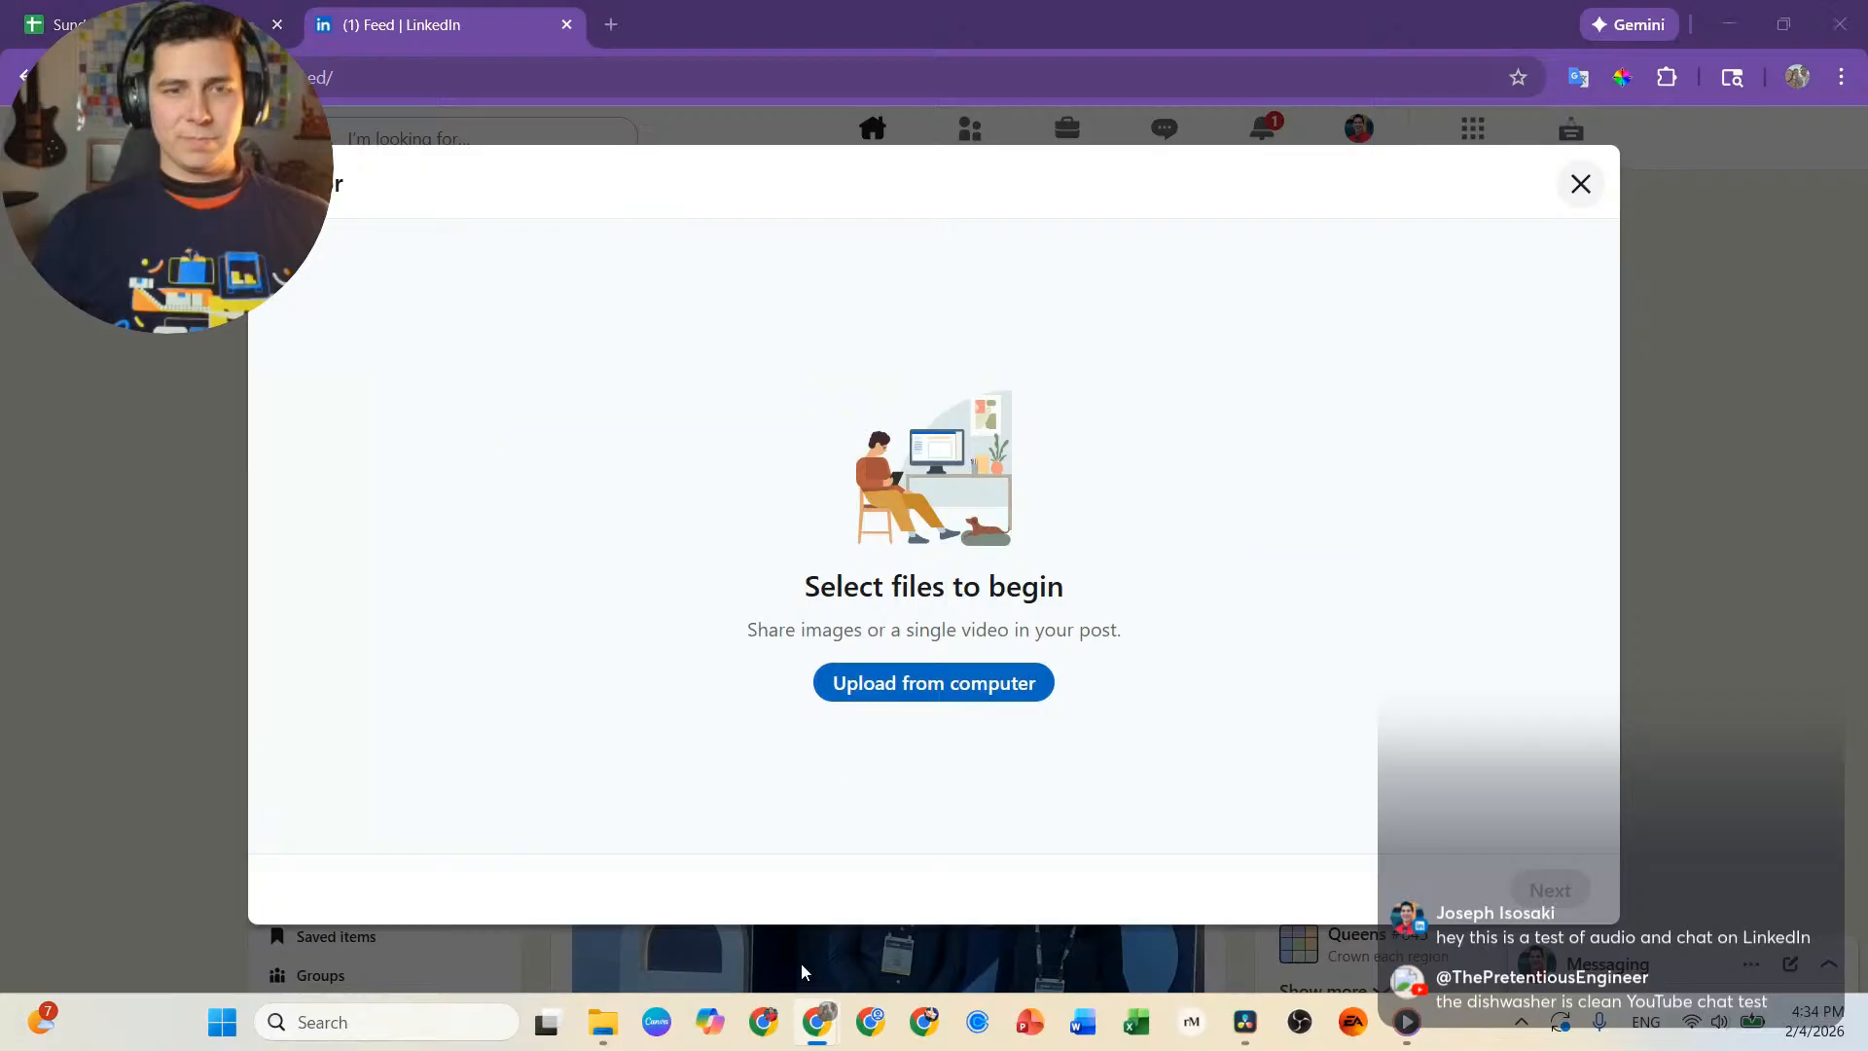
Switch to File Explorer and locate the Sunday Sips Trailer Short video in the Zimmer guest's folder under Videos, aFamilyFrenzy, Shorts To Upload.
{"action": "mouse_move", "coordinate": [604, 1022]}
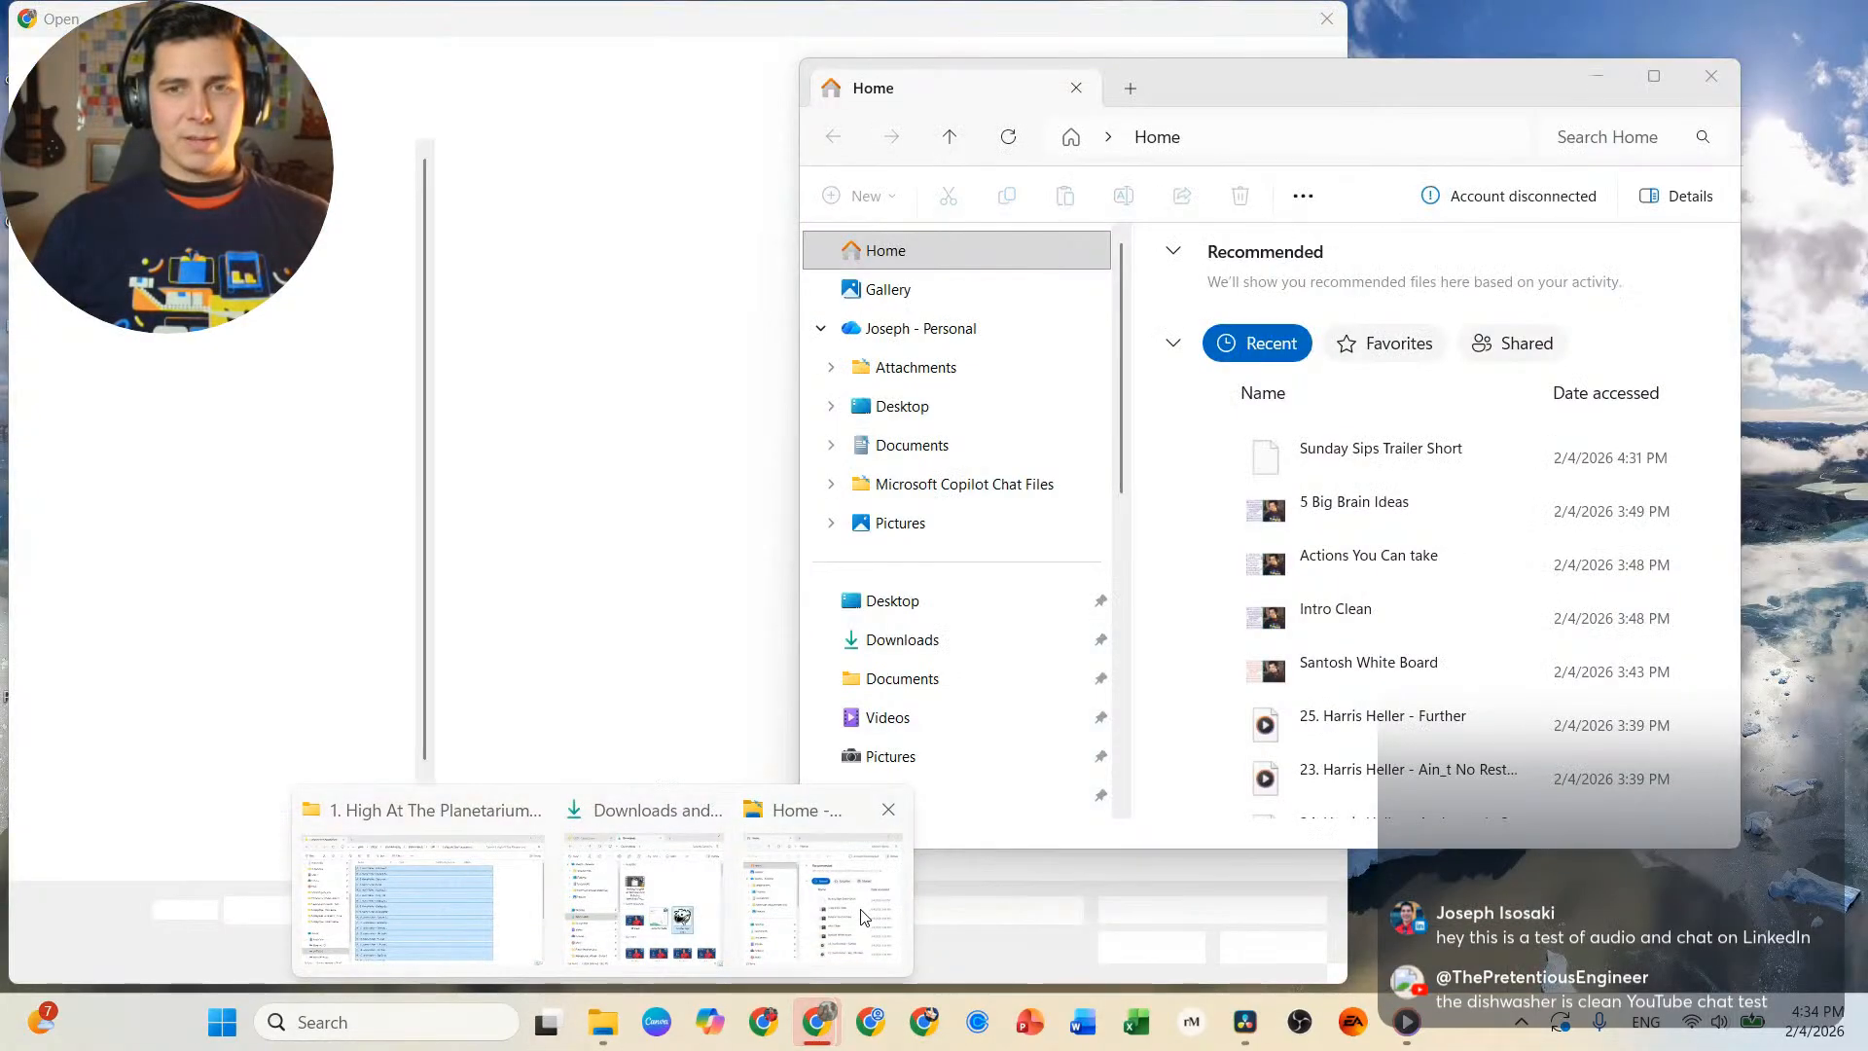
{"action": "left_click", "coordinate": [879, 915]}
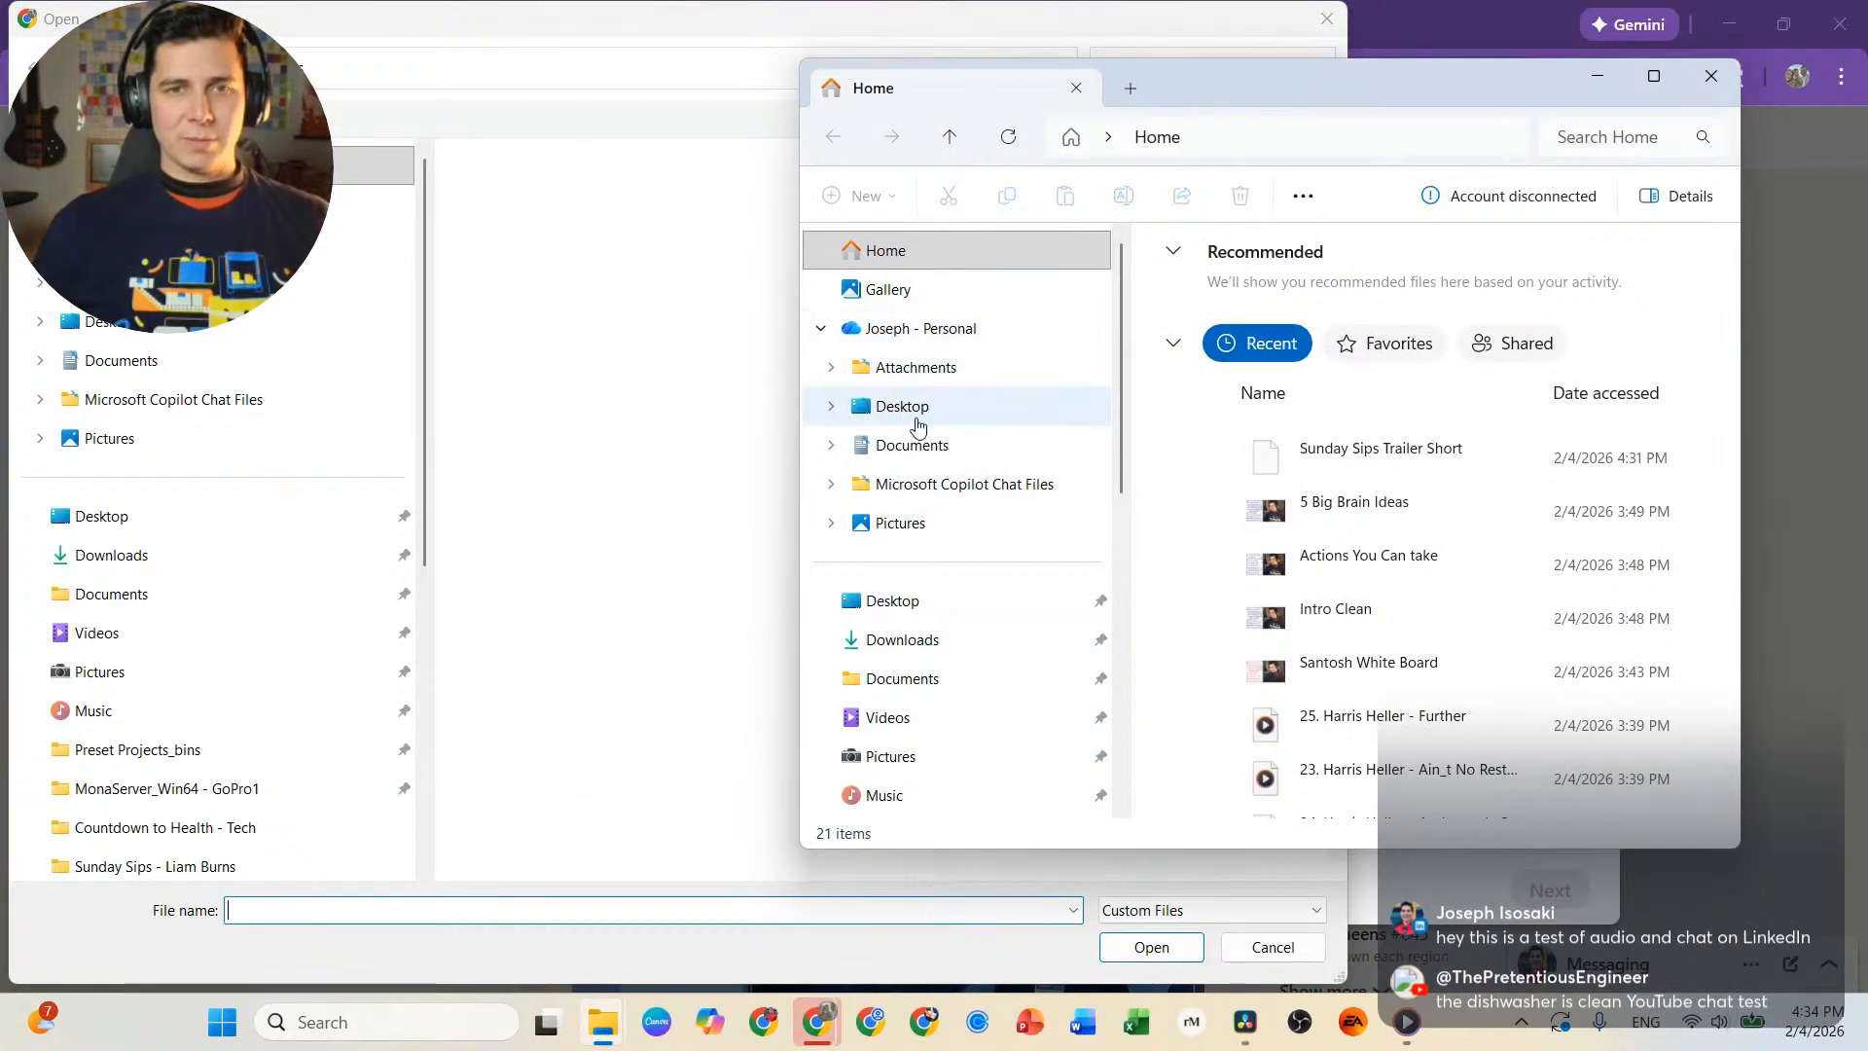
{"action": "left_click", "coordinate": [963, 717]}
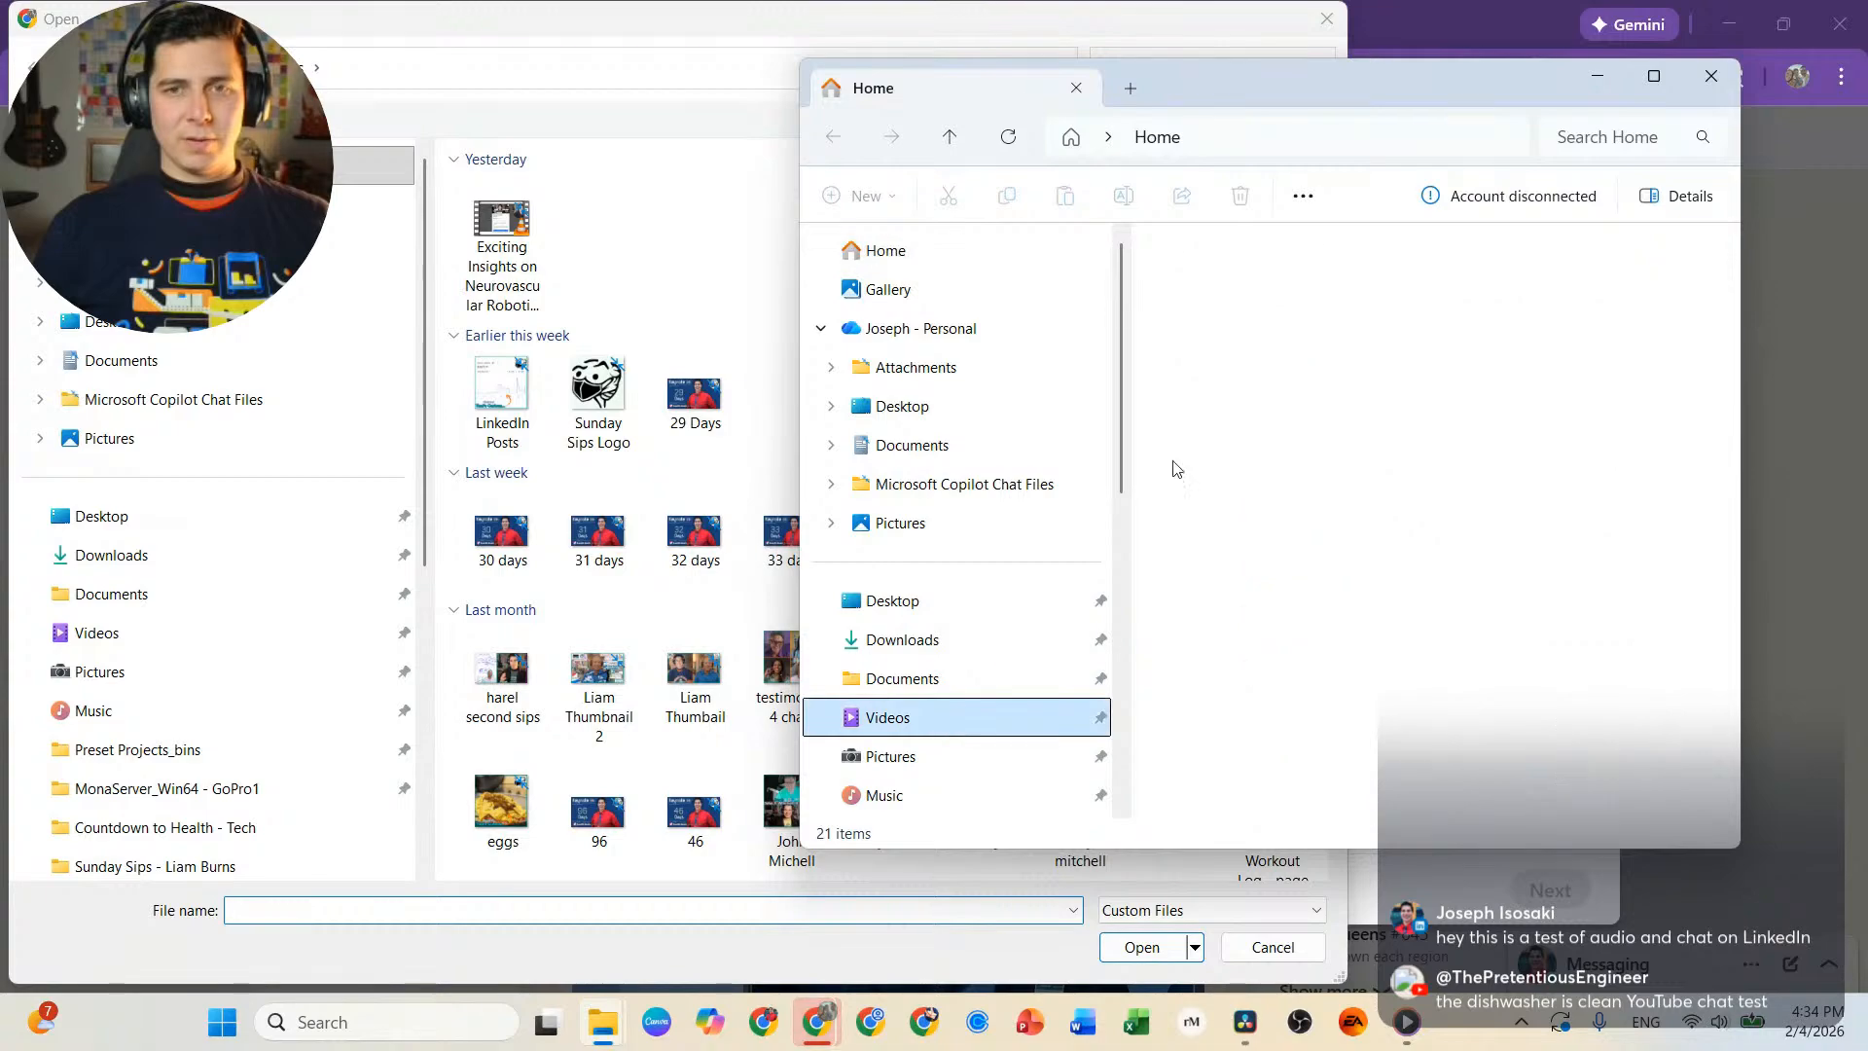
{"action": "left_click", "coordinate": [1249, 325]}
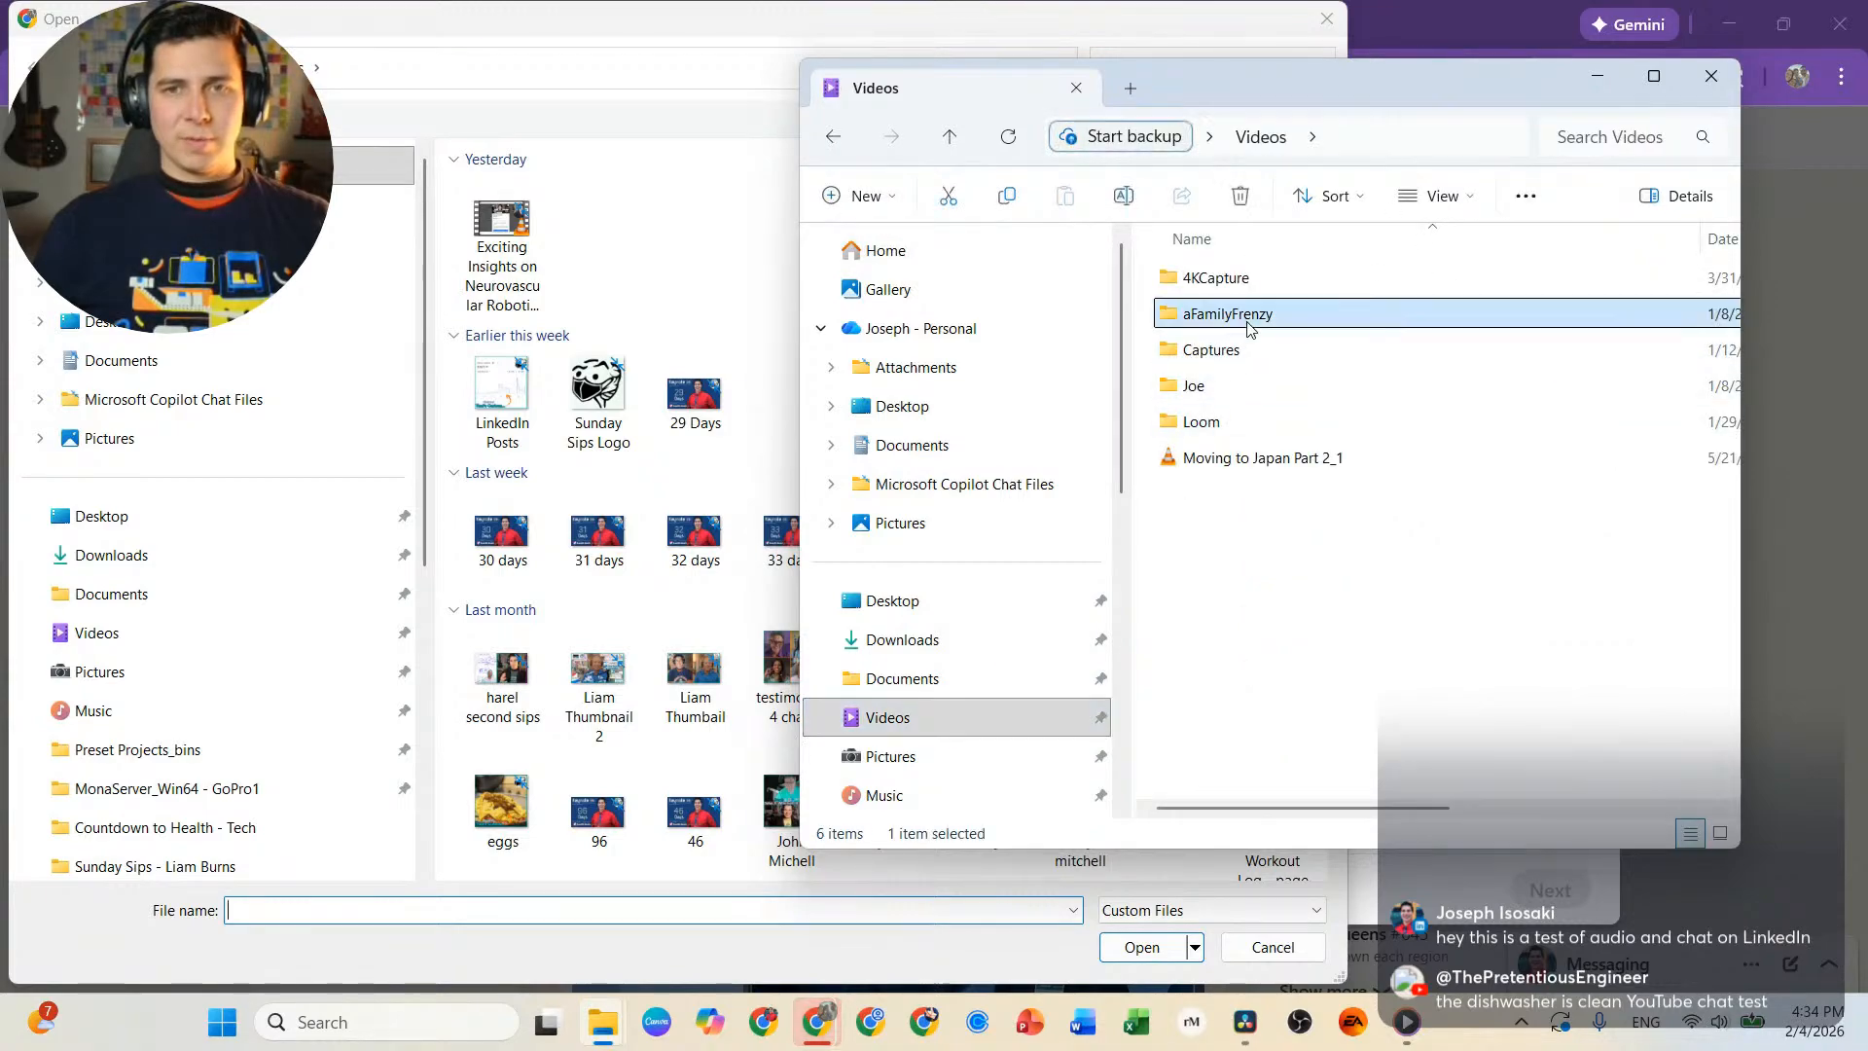
{"action": "double_click", "coordinate": [1249, 325]}
{"action": "double_click", "coordinate": [1249, 425]}
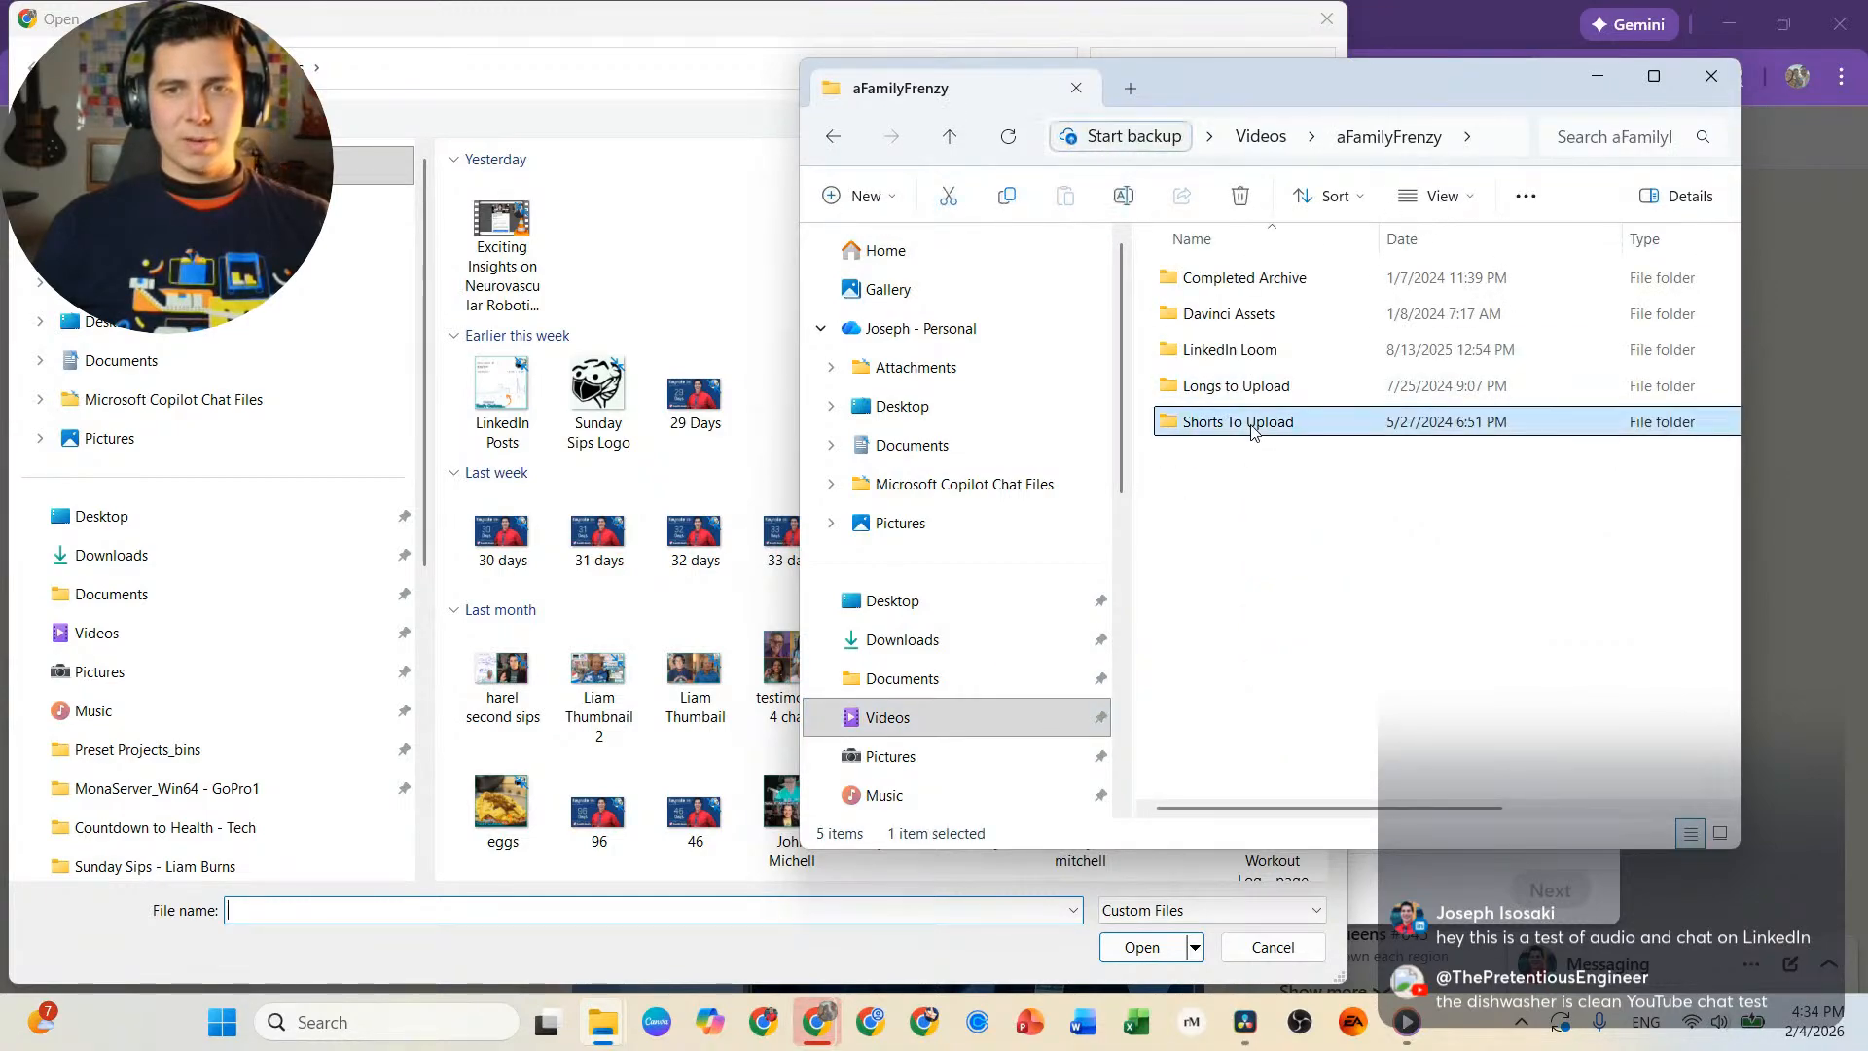
{"action": "scroll", "coordinate": [1304, 389], "scroll_direction": "down", "scroll_amount": 2}
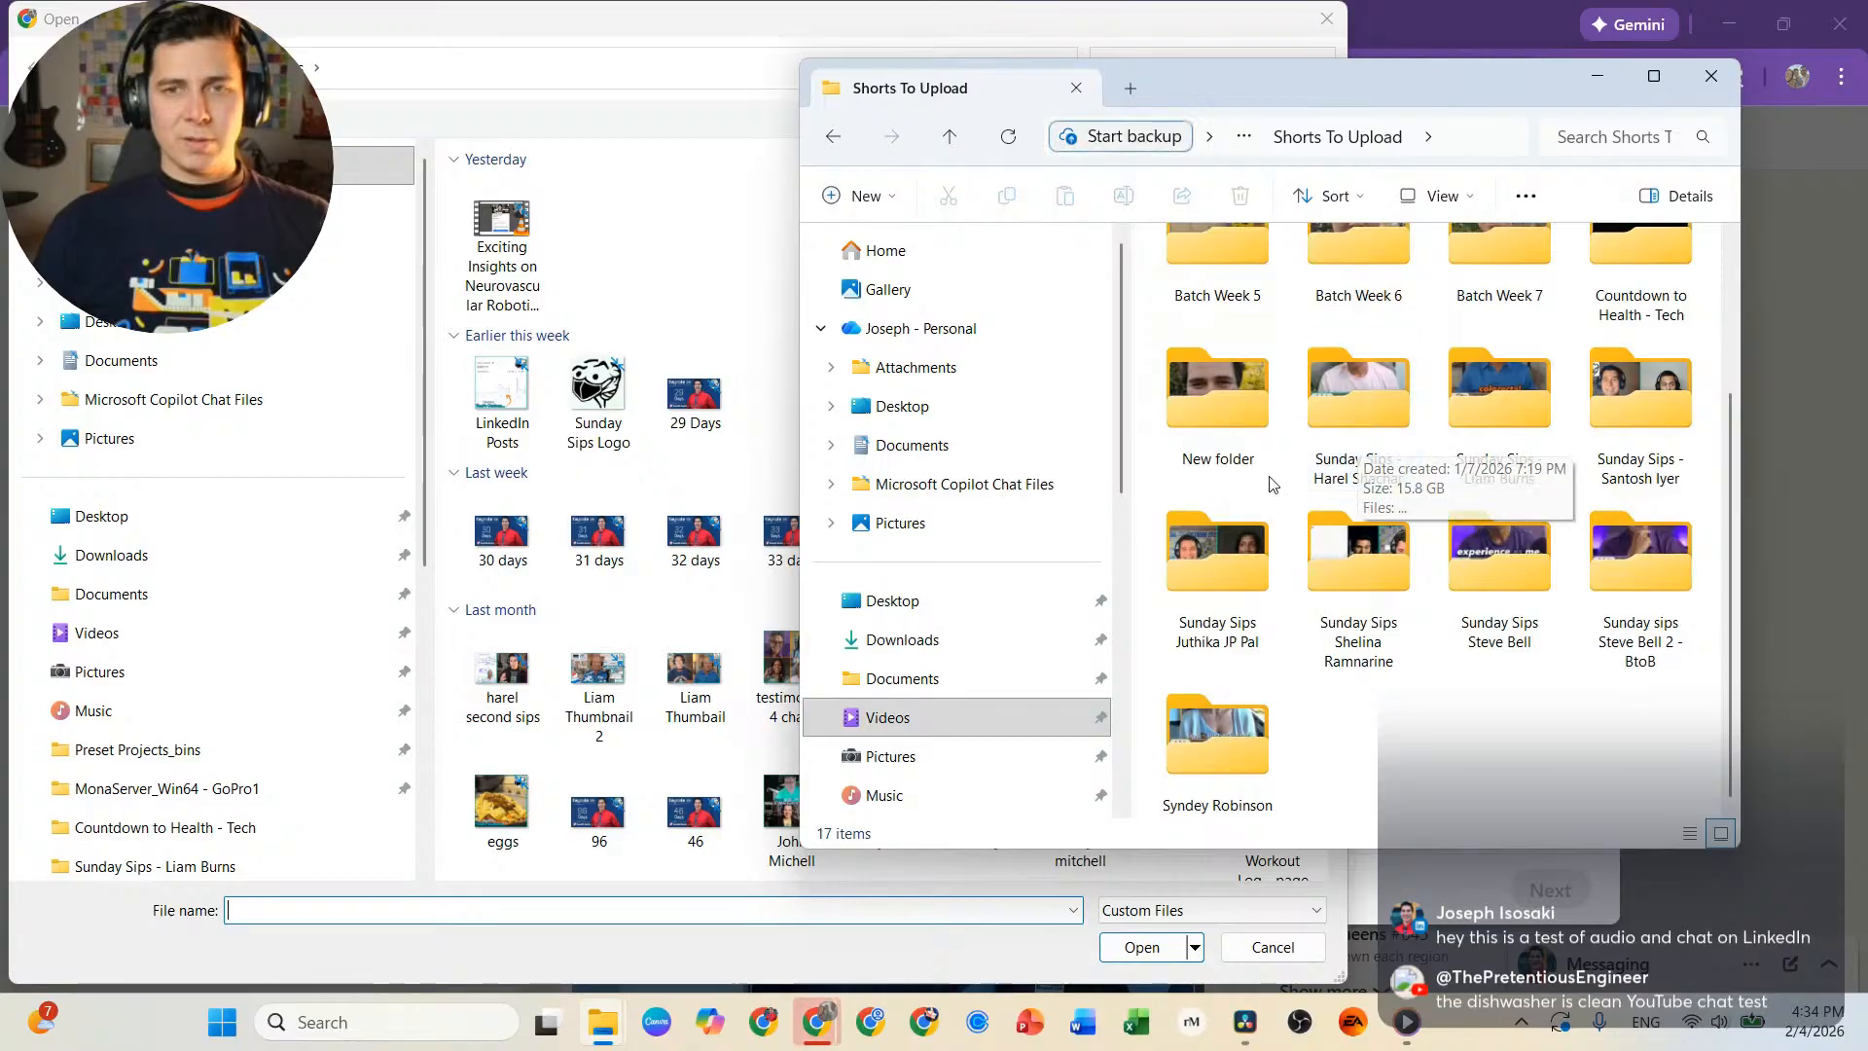
{"action": "left_click", "coordinate": [1612, 469]}
{"action": "double_click", "coordinate": [1613, 469]}
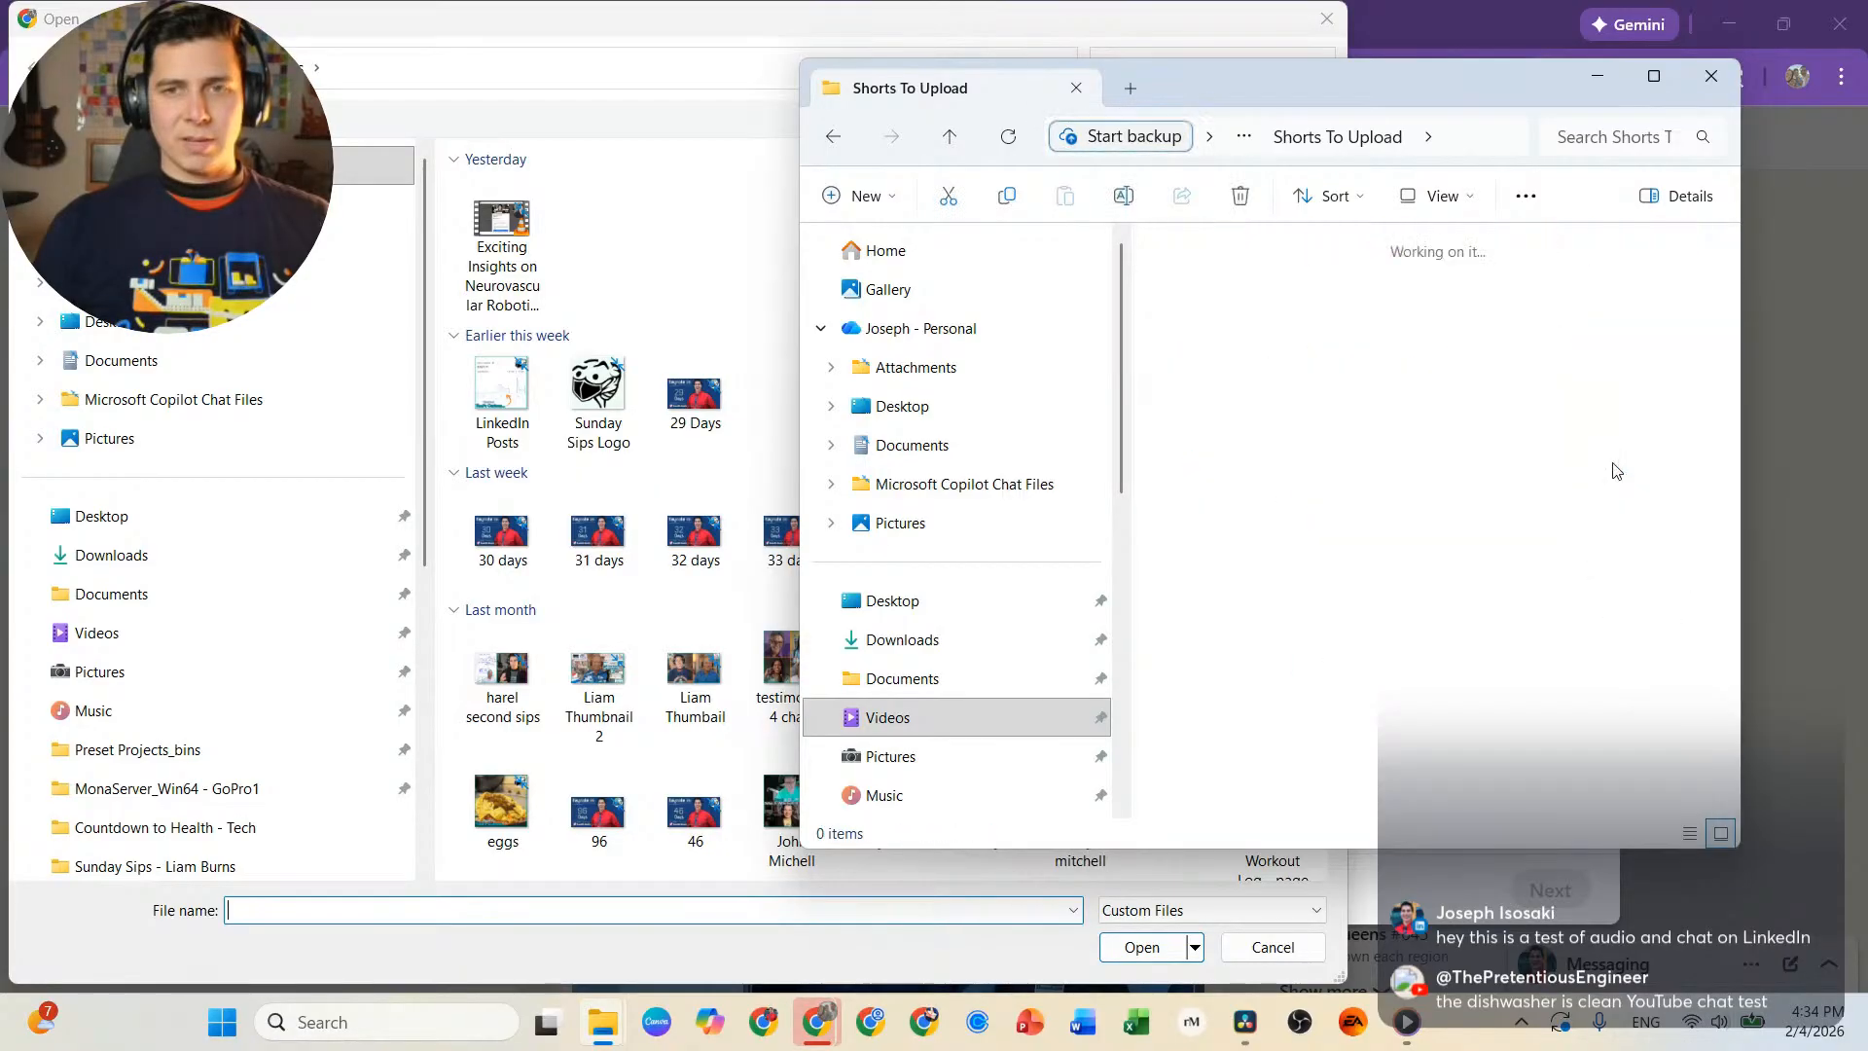
{"action": "left_click", "coordinate": [1231, 359]}
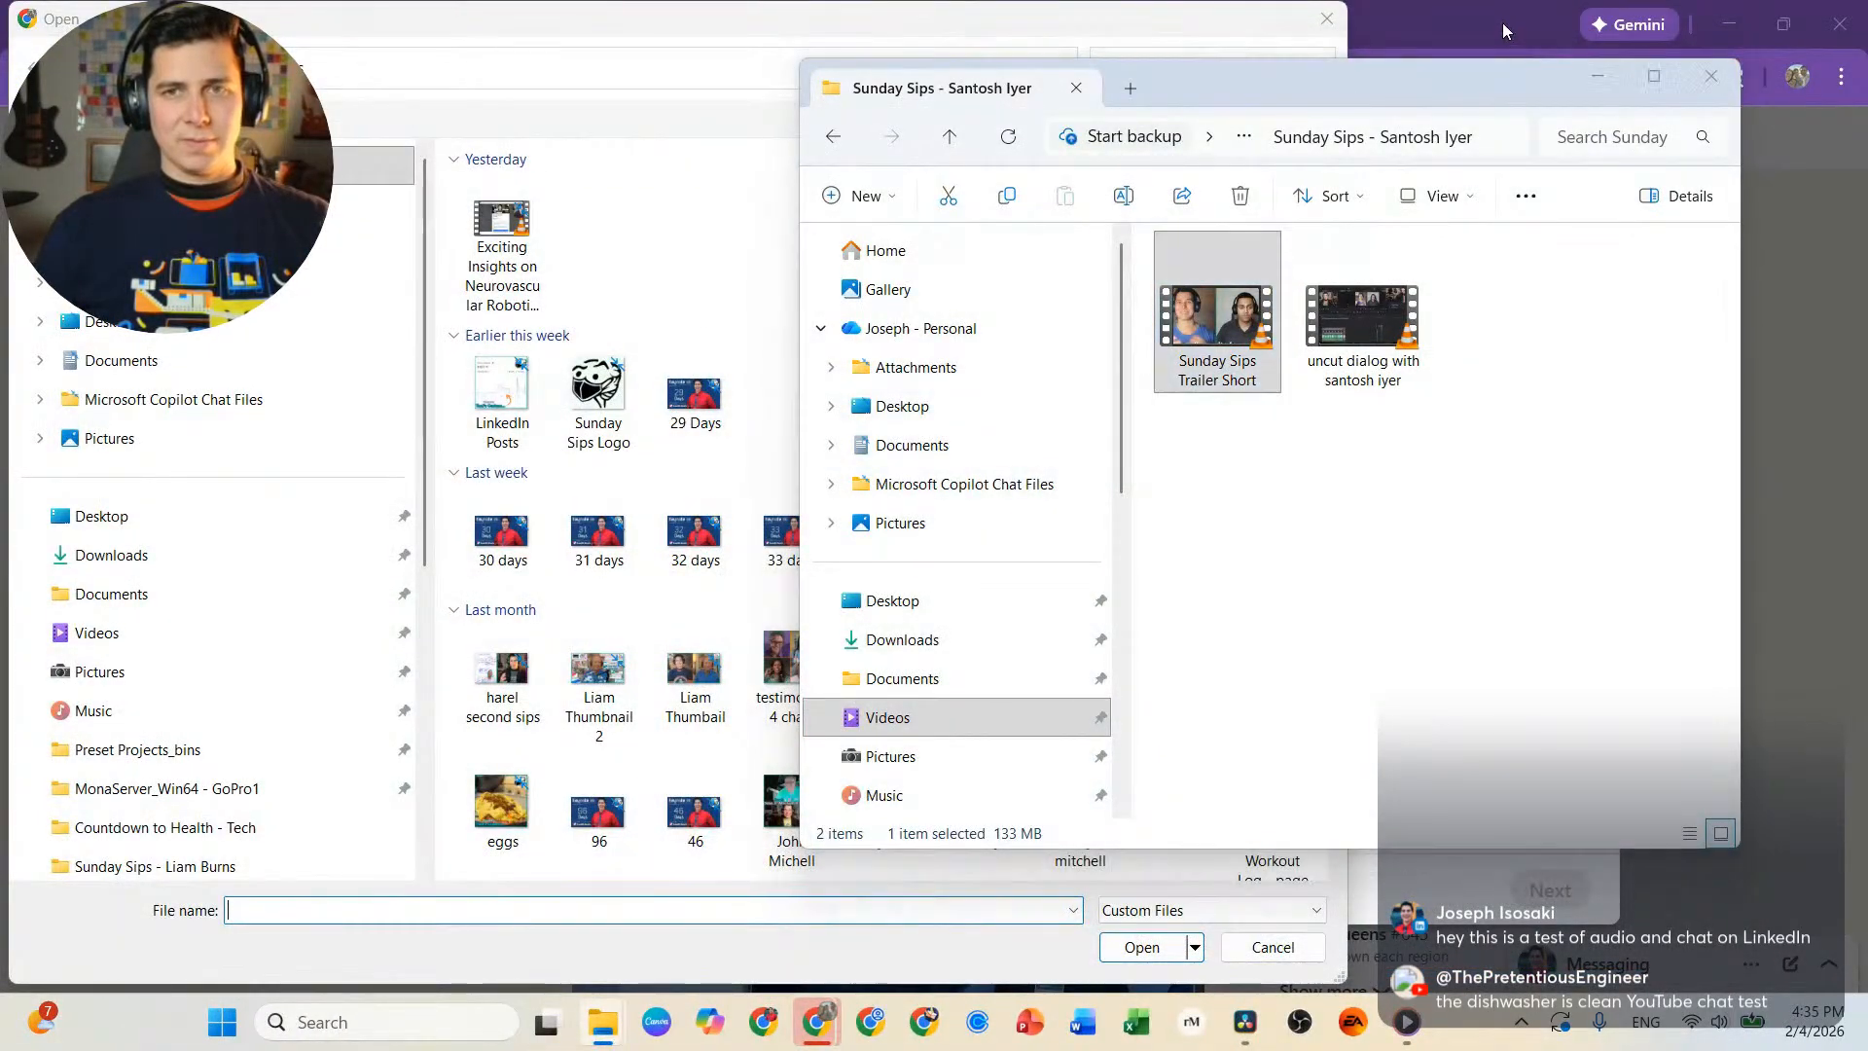
Return to LinkedIn and upload Sunday Sips Trailer Short from the Sunday Sips guest's folder under Videos, aFamilyFrenzy, Shorts To Upload.
{"action": "left_click", "coordinate": [1502, 21]}
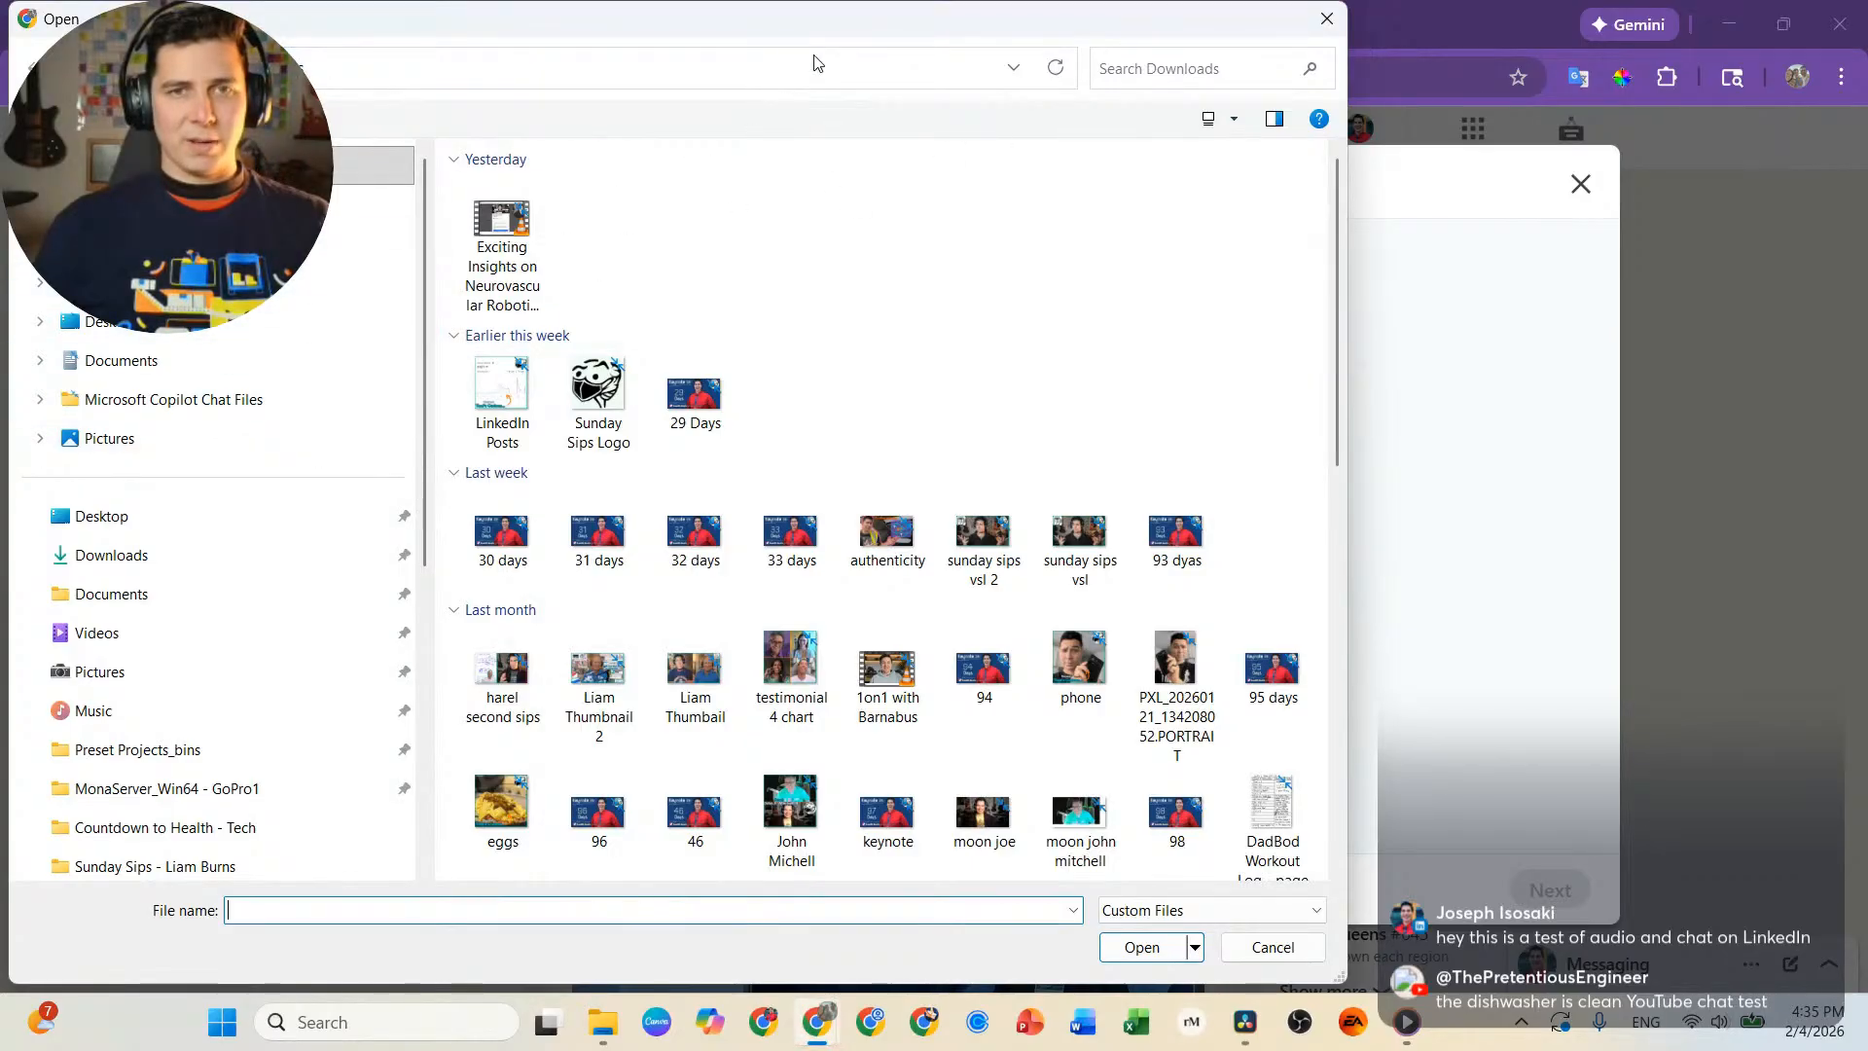
{"action": "left_click_drag", "start_coordinate": [840, 24], "coordinate": [885, 47]}
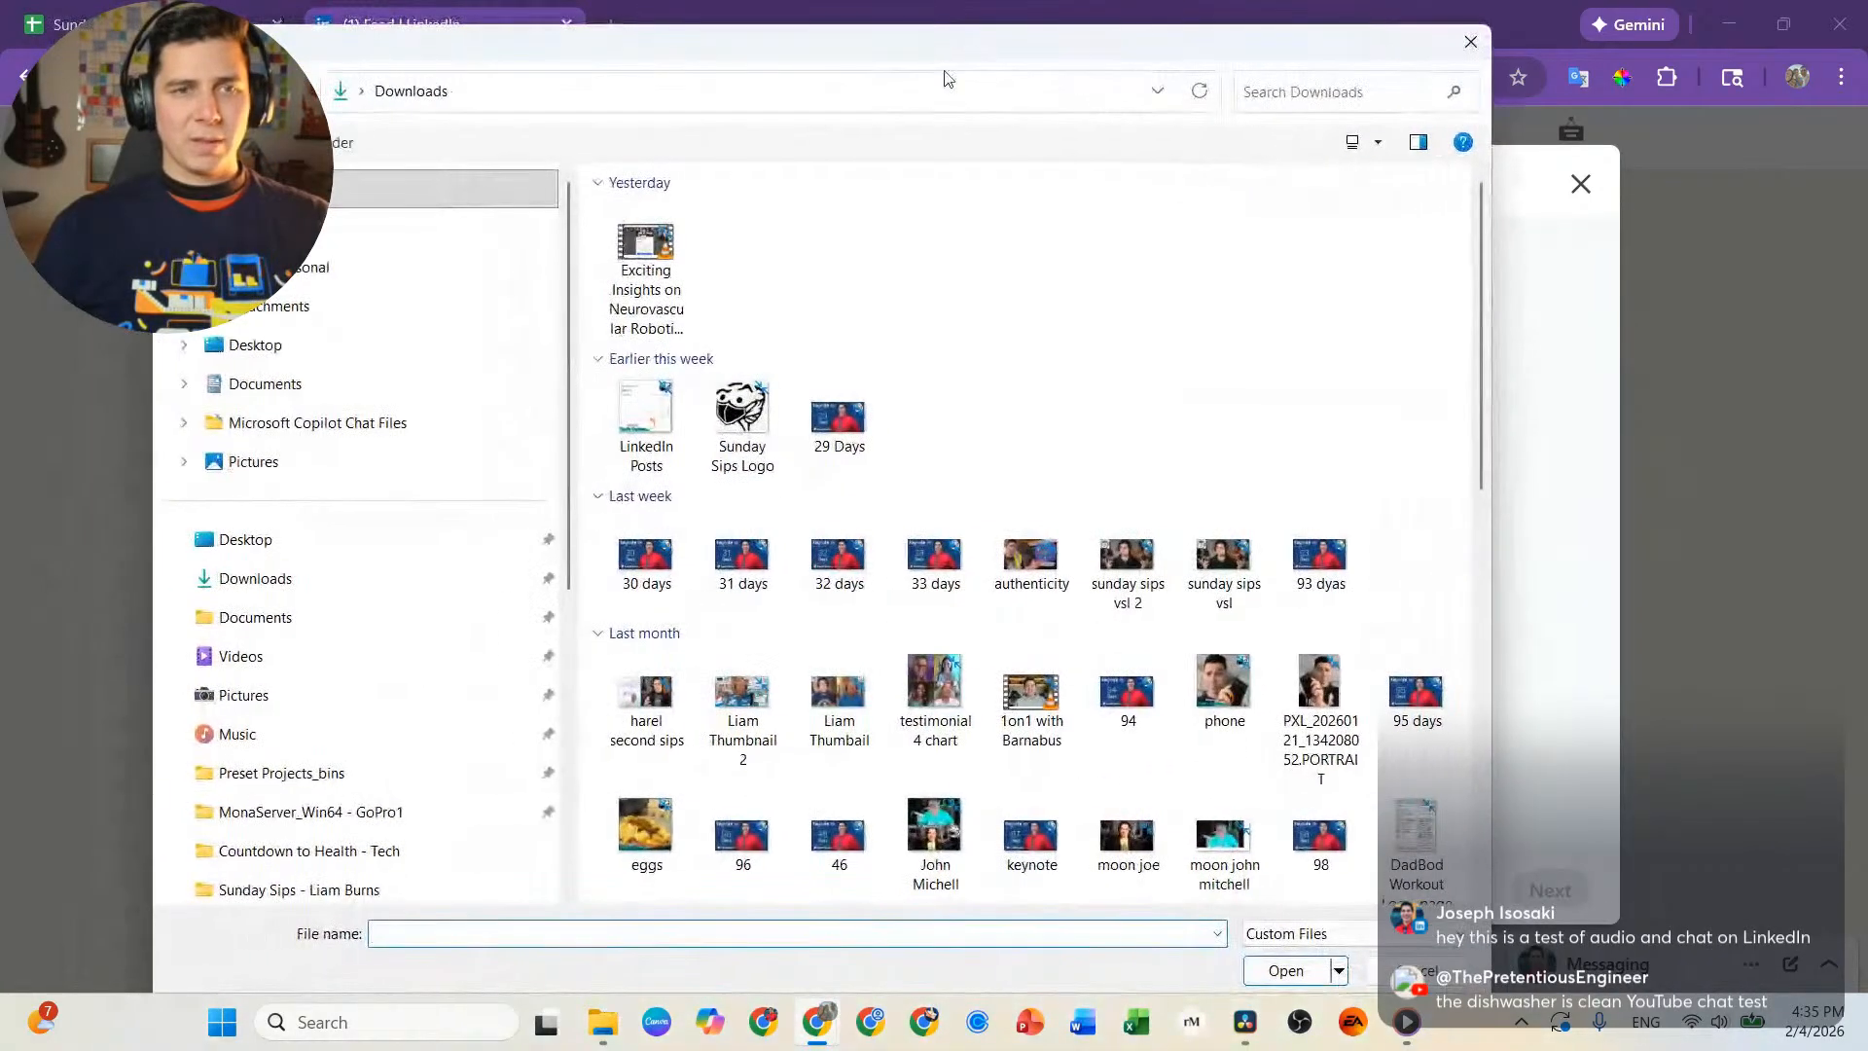
{"action": "left_click", "coordinate": [282, 656]}
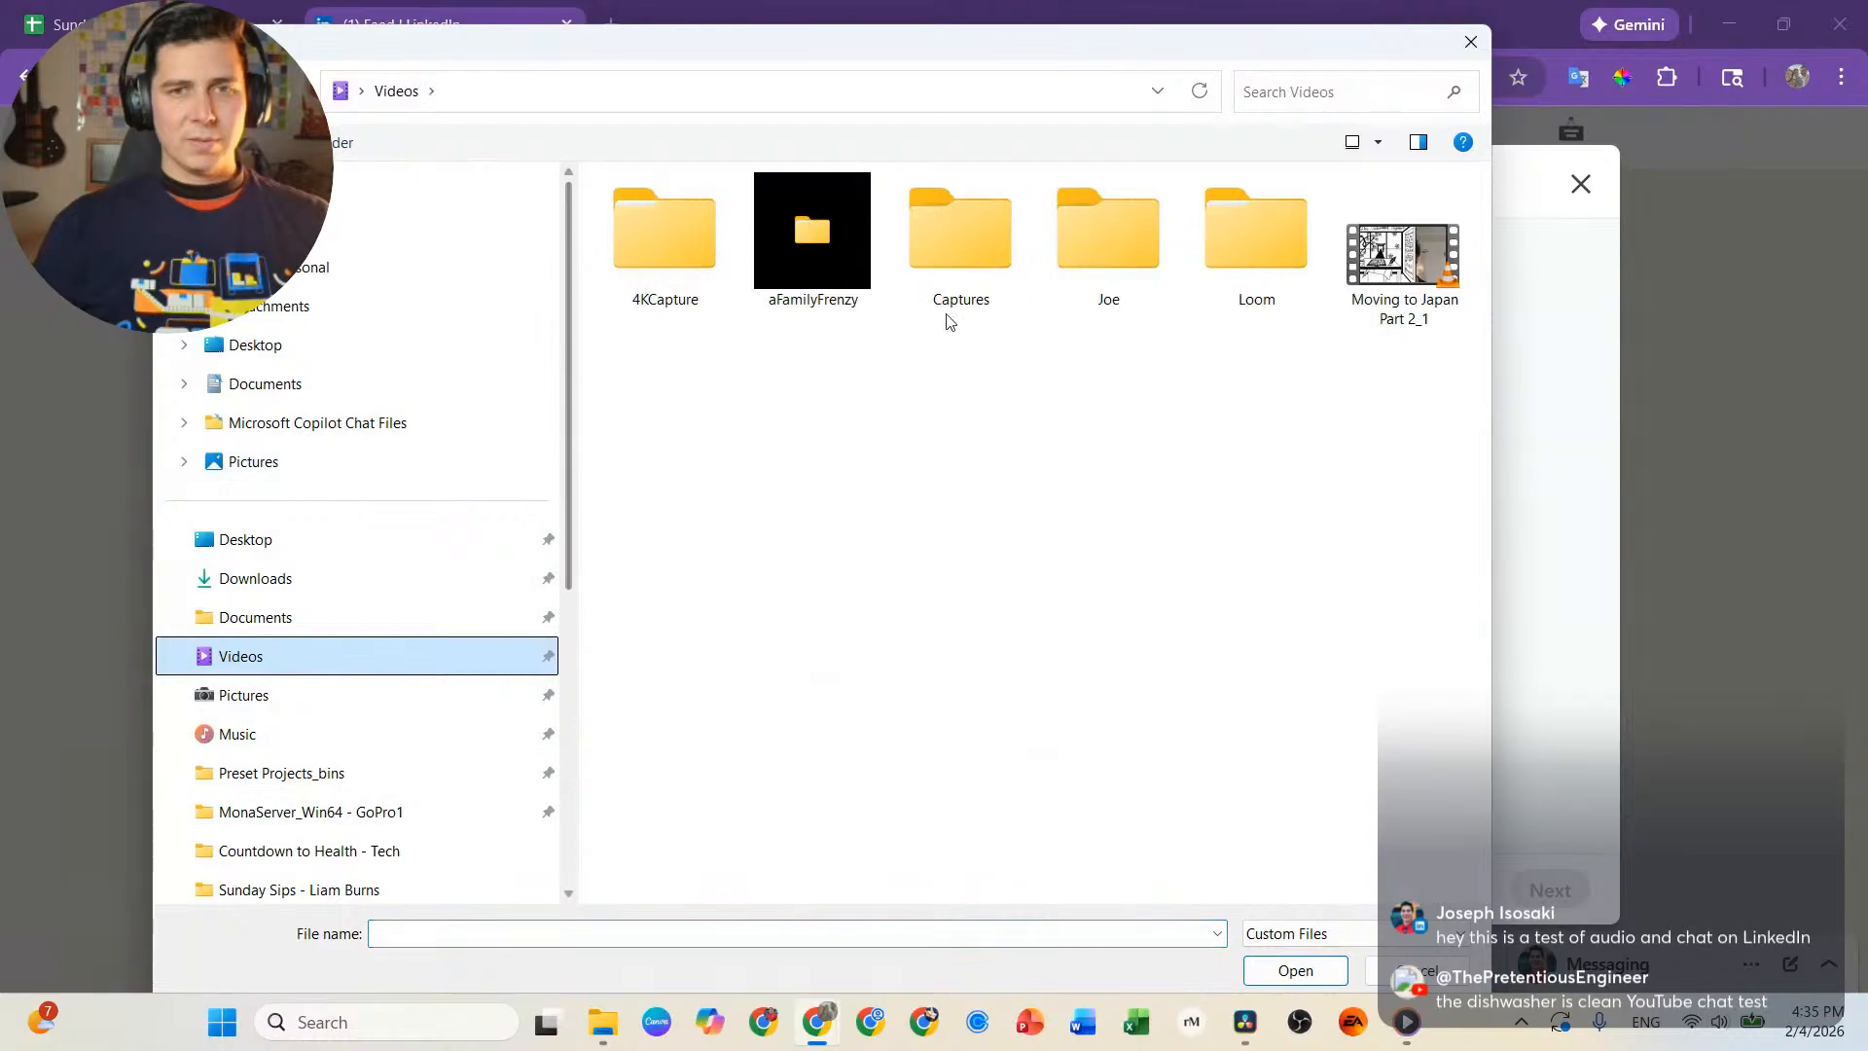
{"action": "double_click", "coordinate": [838, 238]}
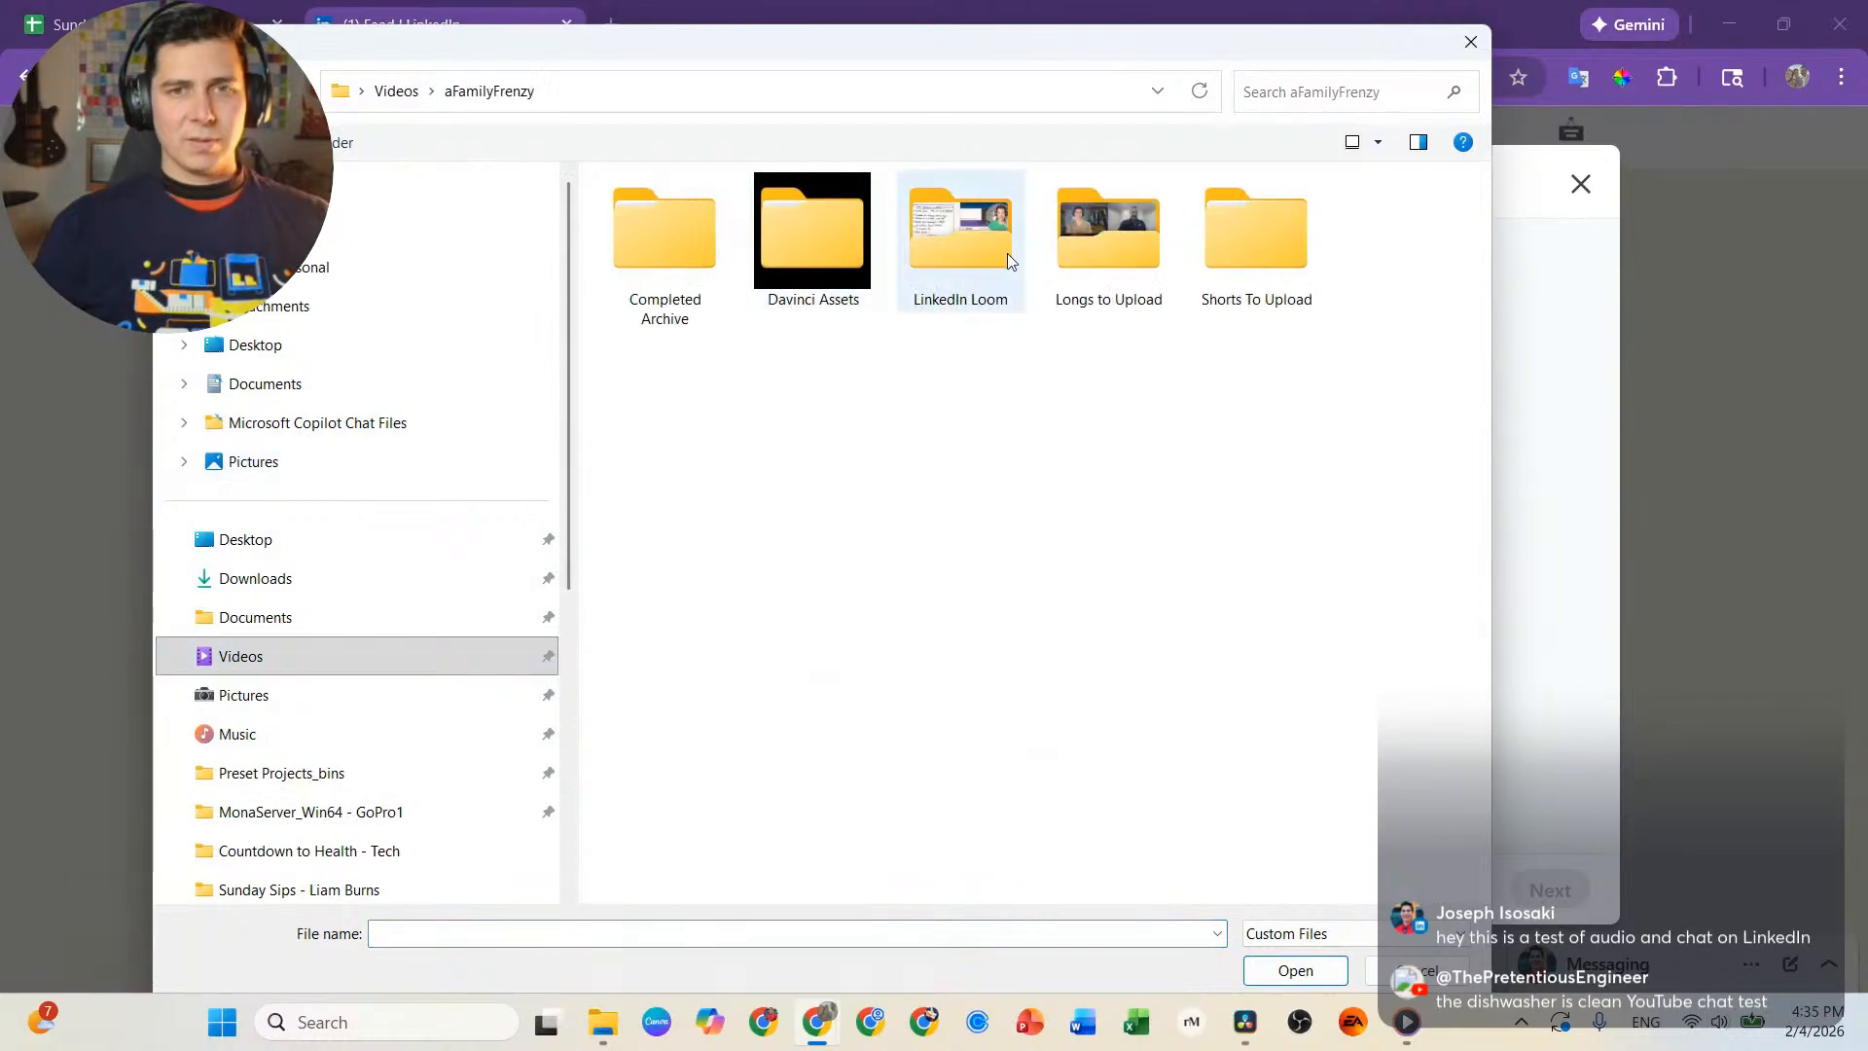
{"action": "double_click", "coordinate": [1227, 250]}
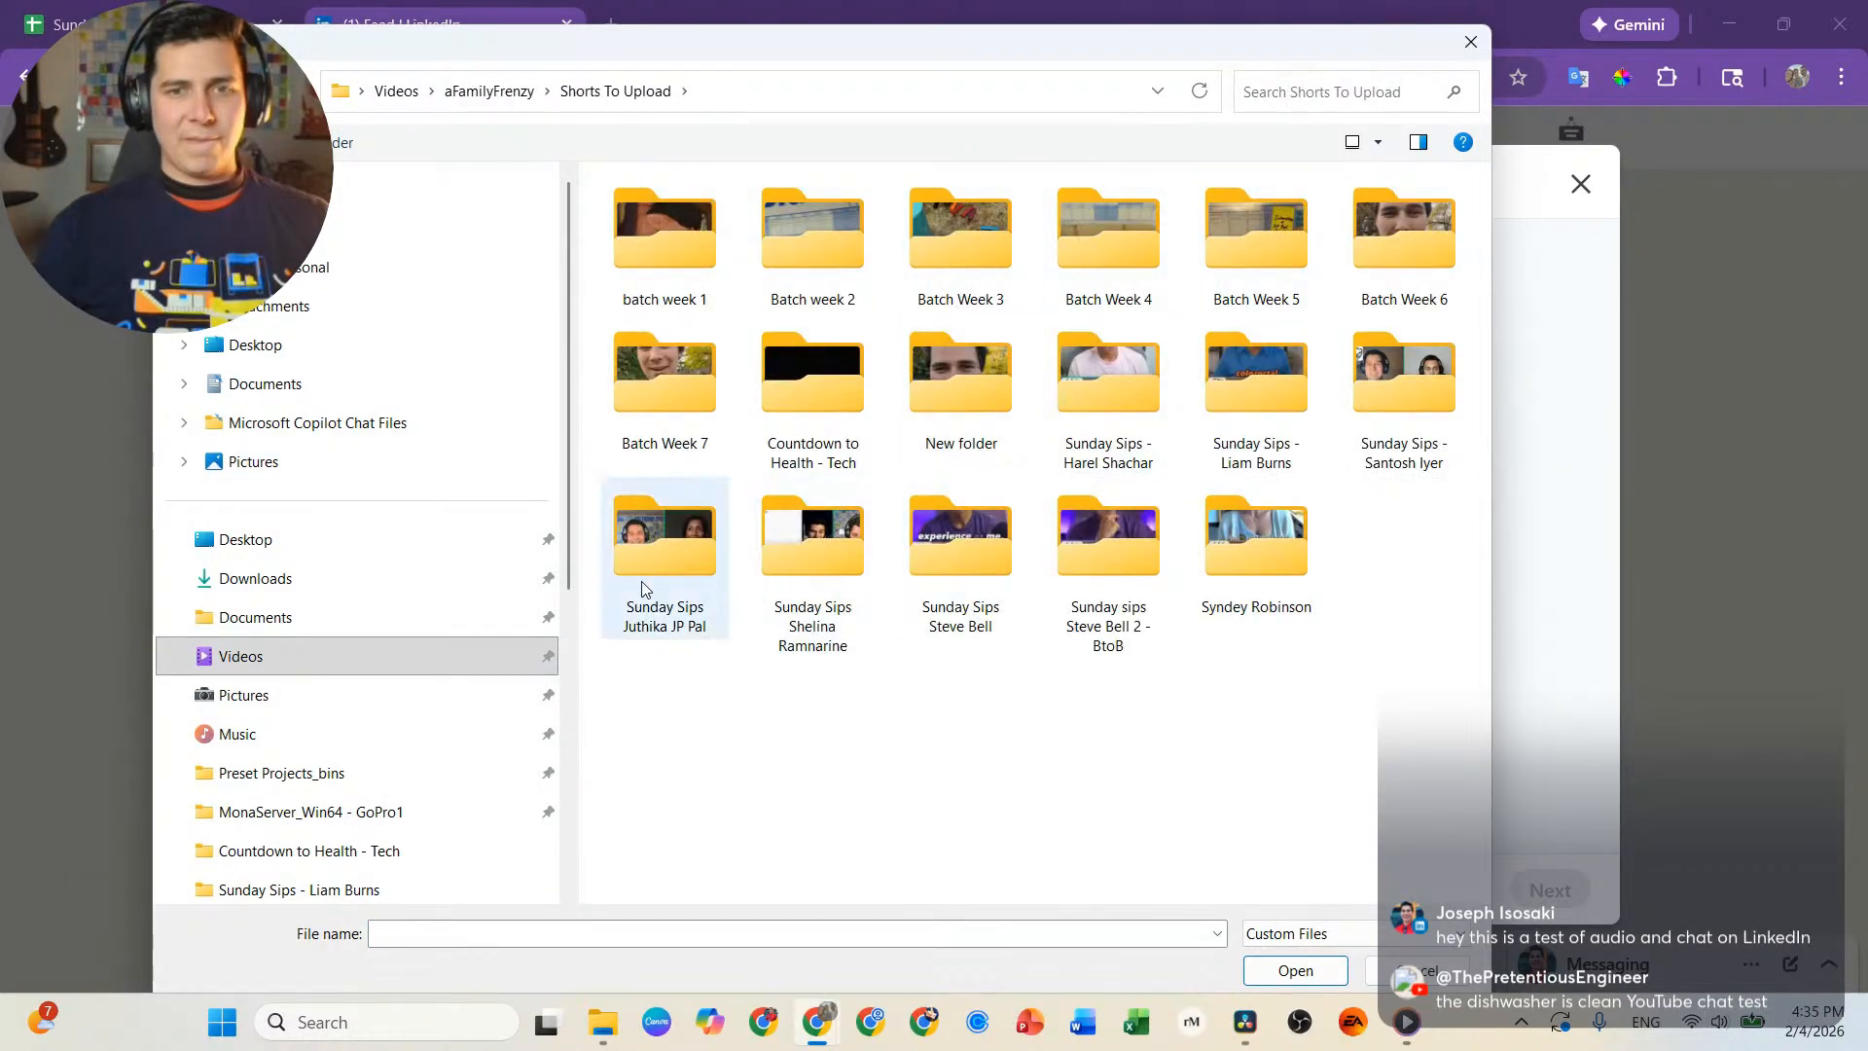
{"action": "left_click", "coordinate": [1403, 409]}
{"action": "double_click", "coordinate": [1403, 405]}
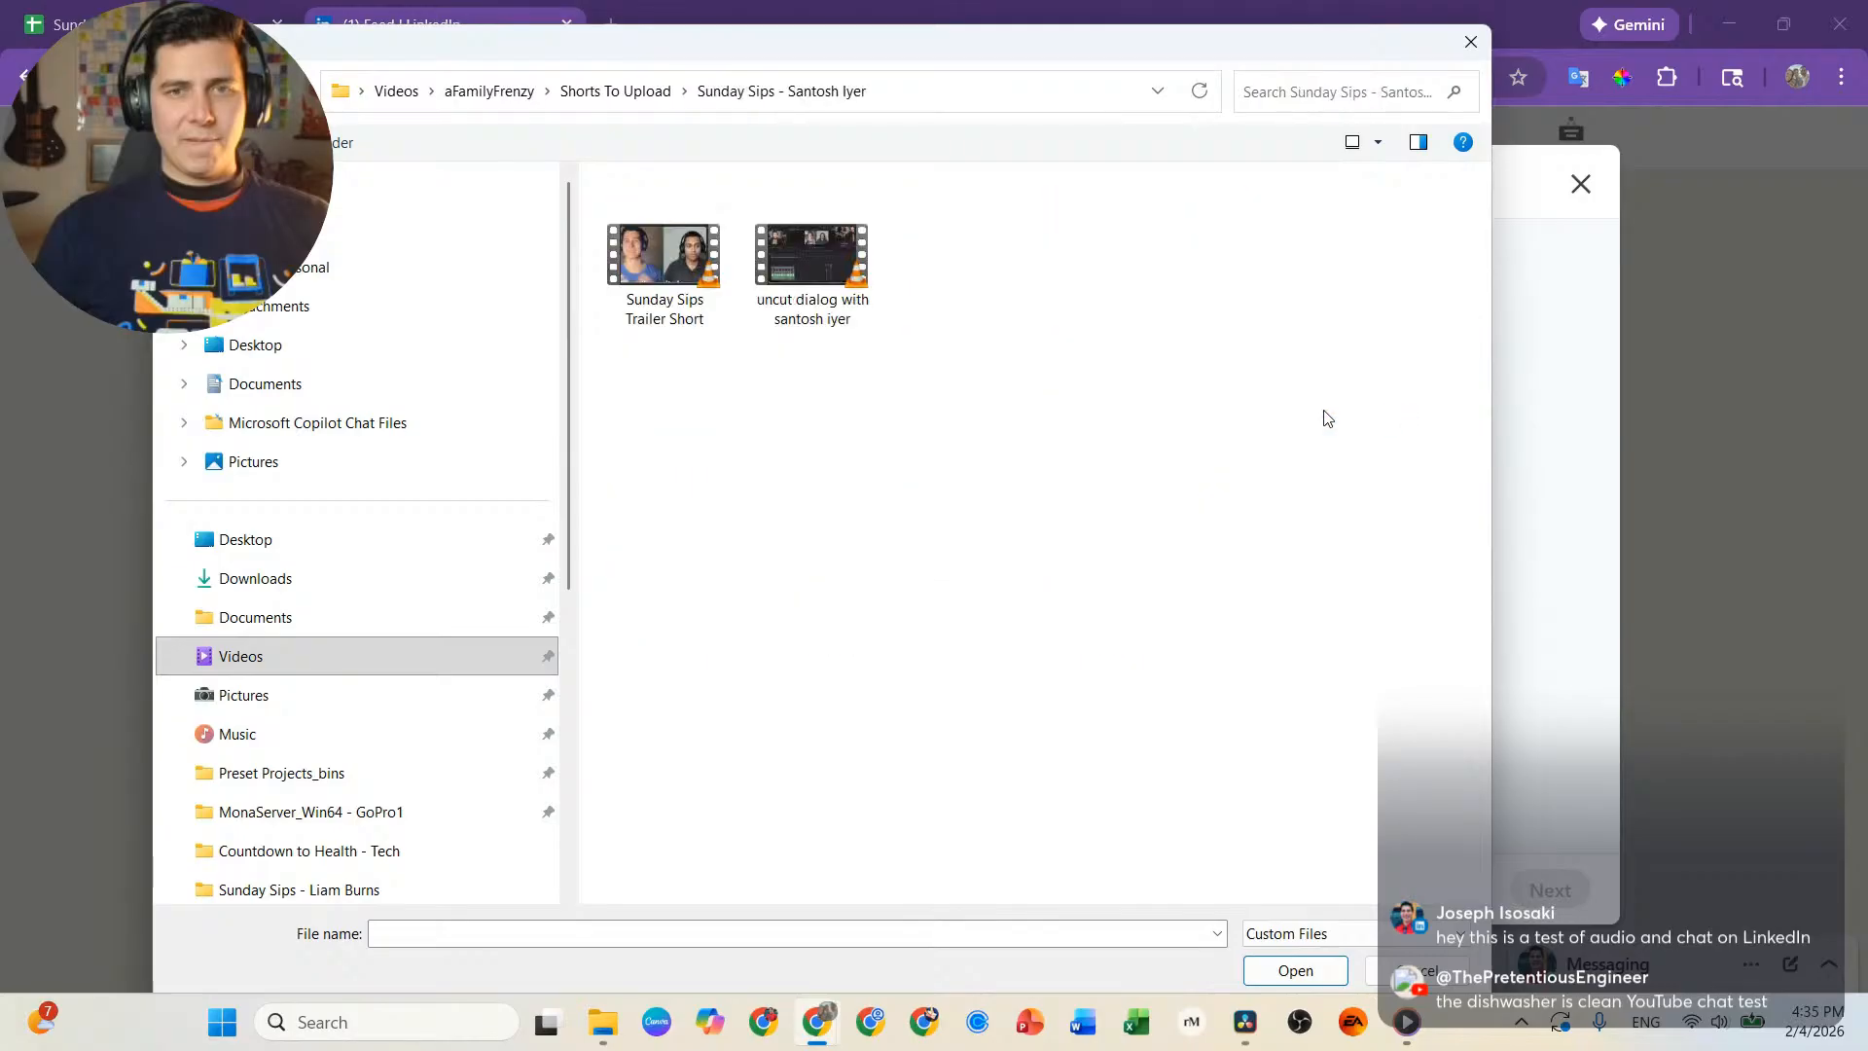
{"action": "double_click", "coordinate": [650, 271]}
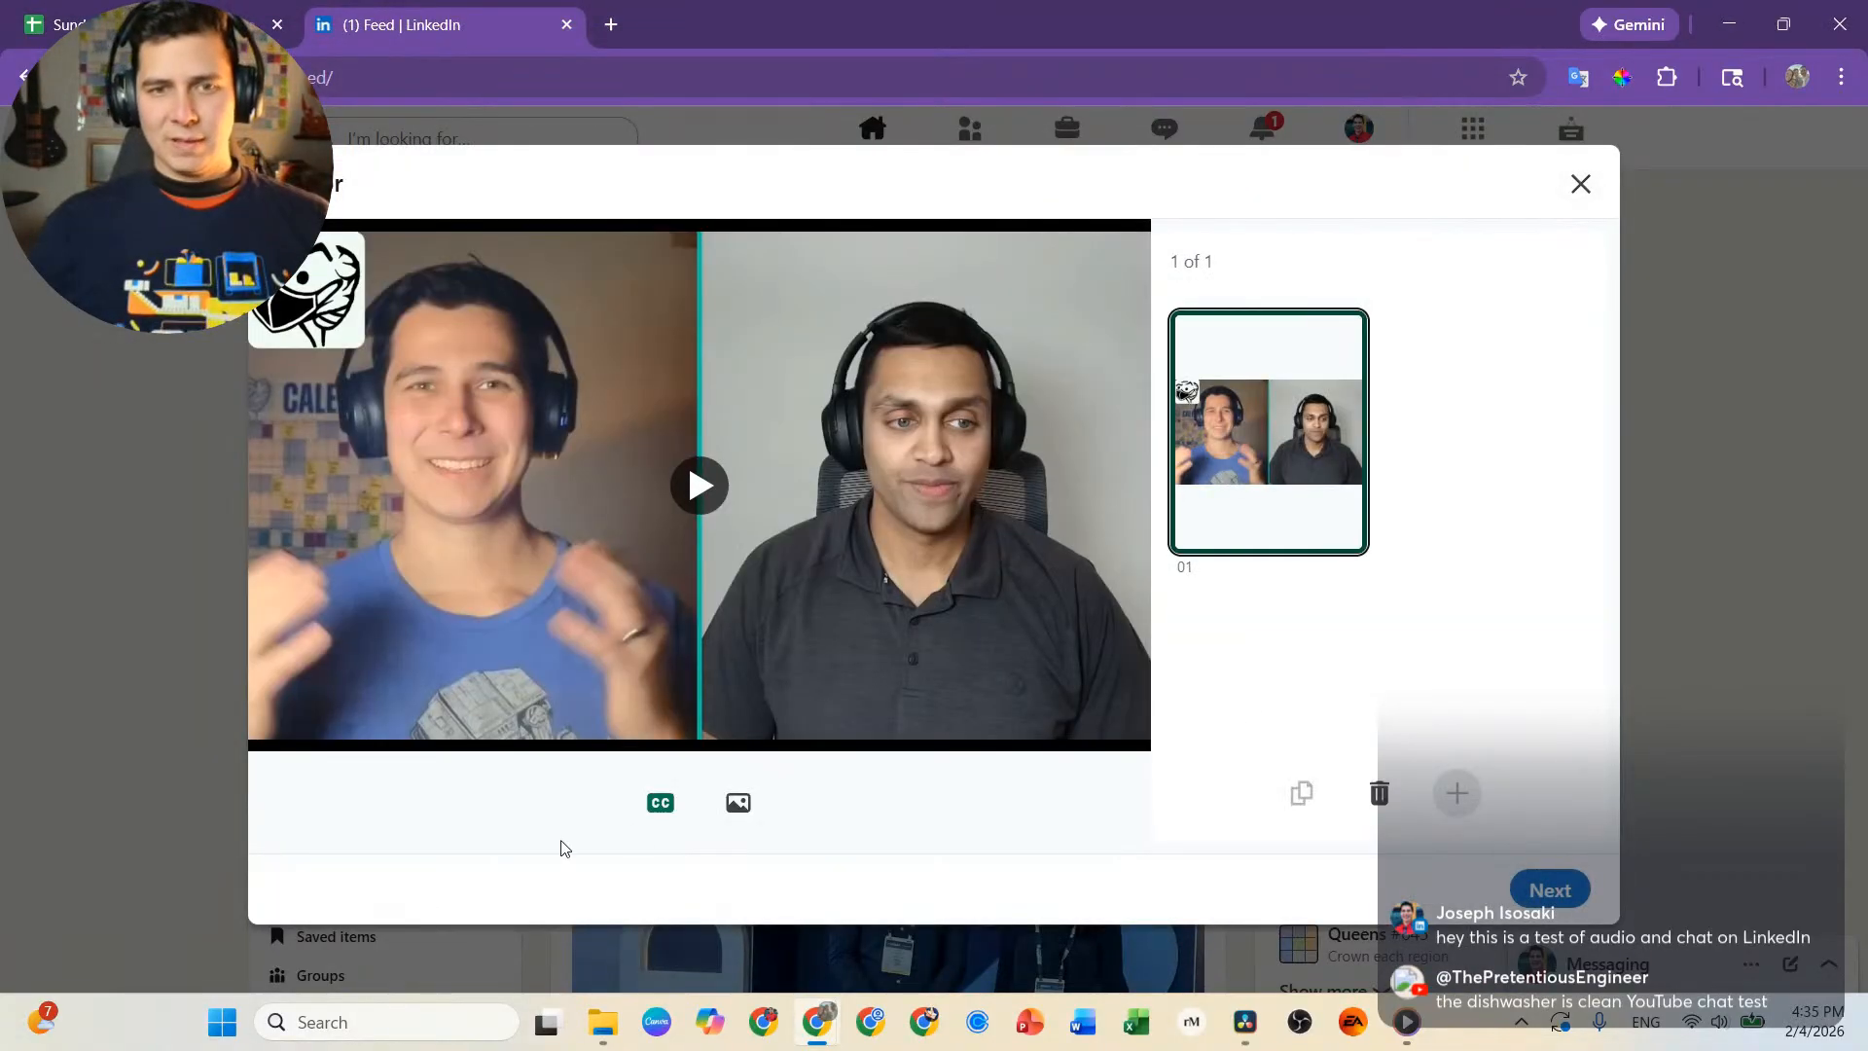
Start adding a thumbnail to the video and look through the Downloads folder for a suitable guest image.
{"action": "left_click", "coordinate": [738, 803]}
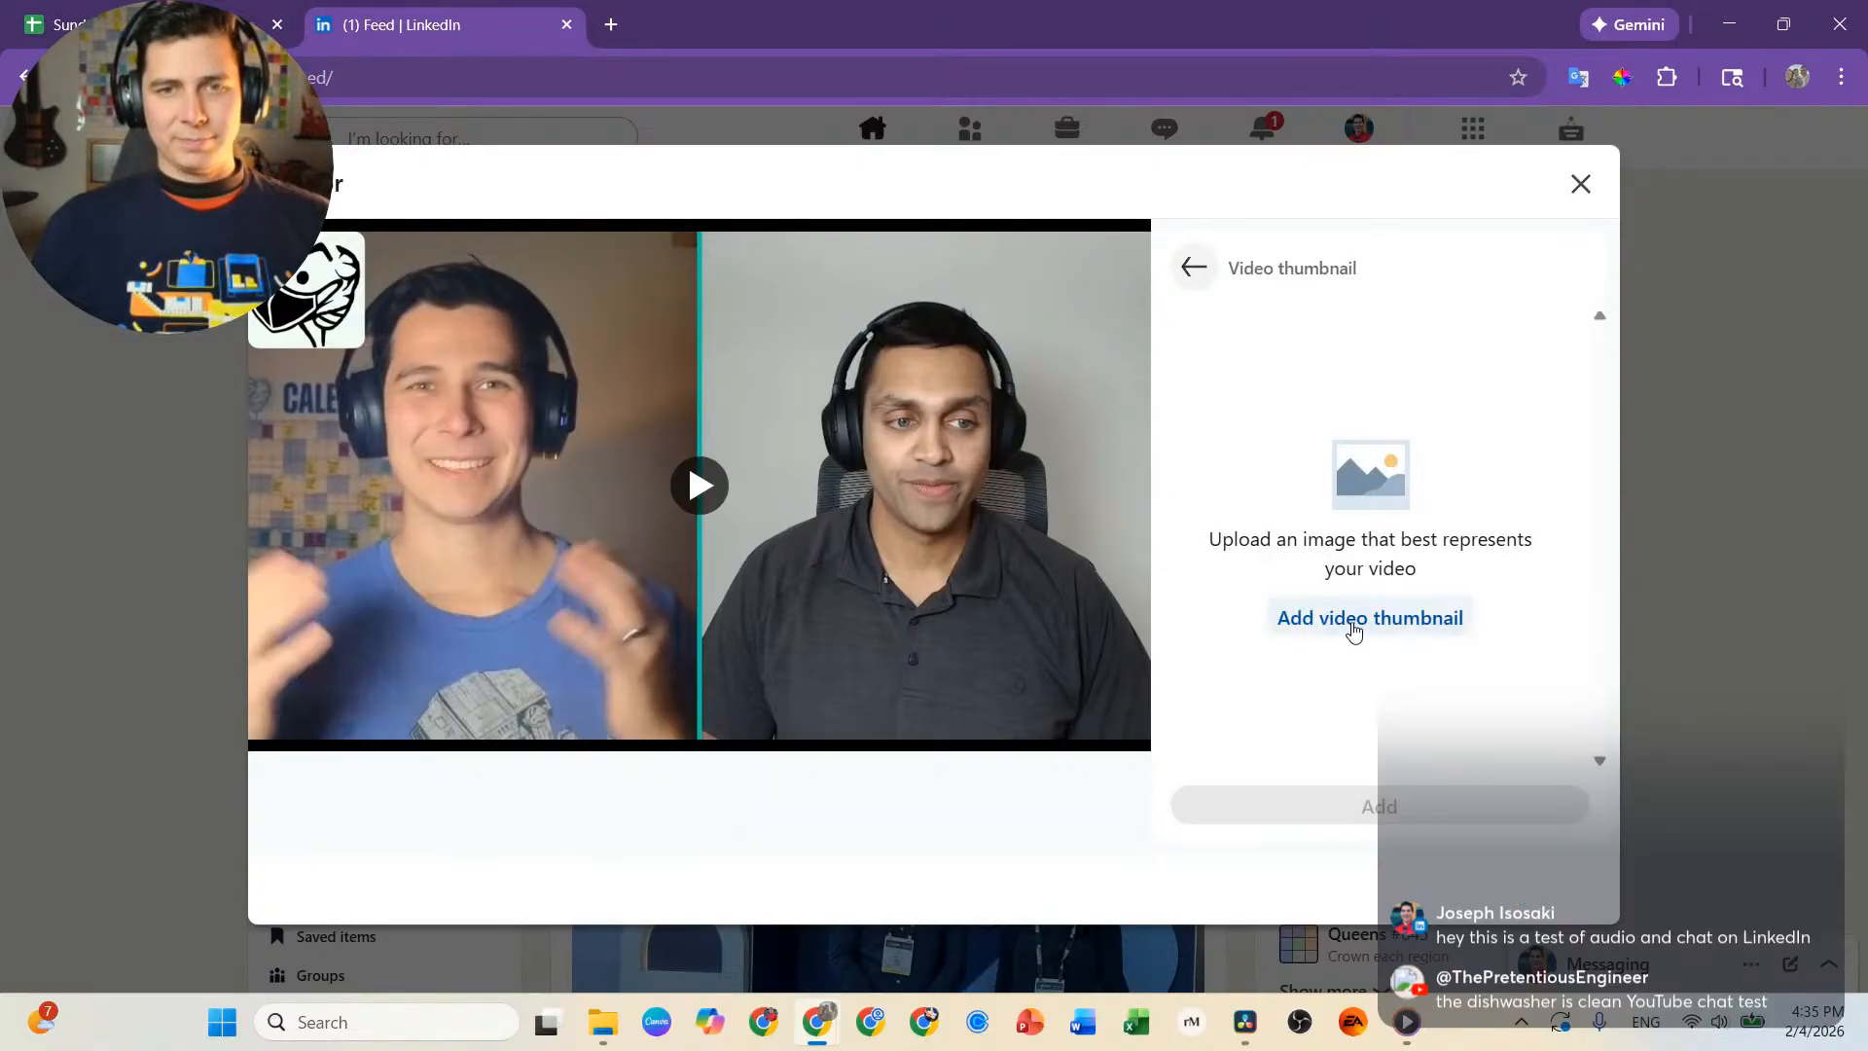
{"action": "left_click", "coordinate": [1347, 623]}
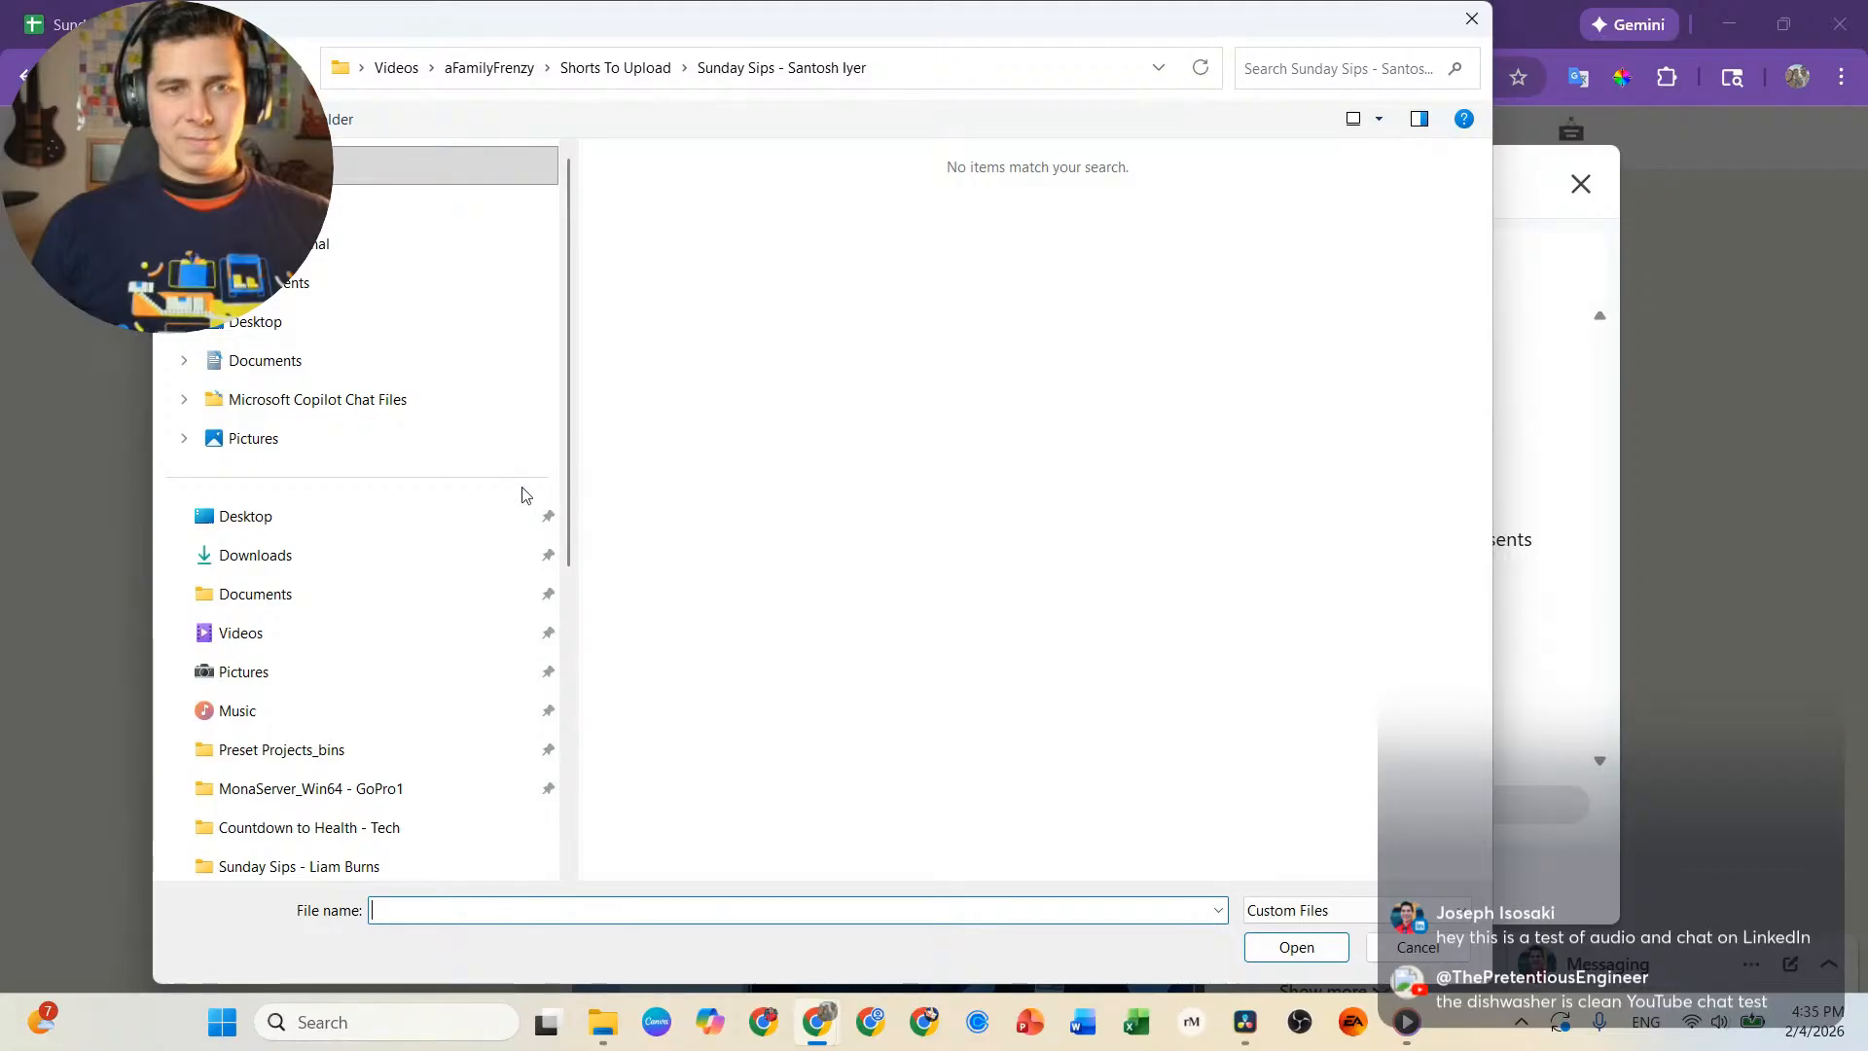
{"action": "left_click", "coordinate": [326, 572]}
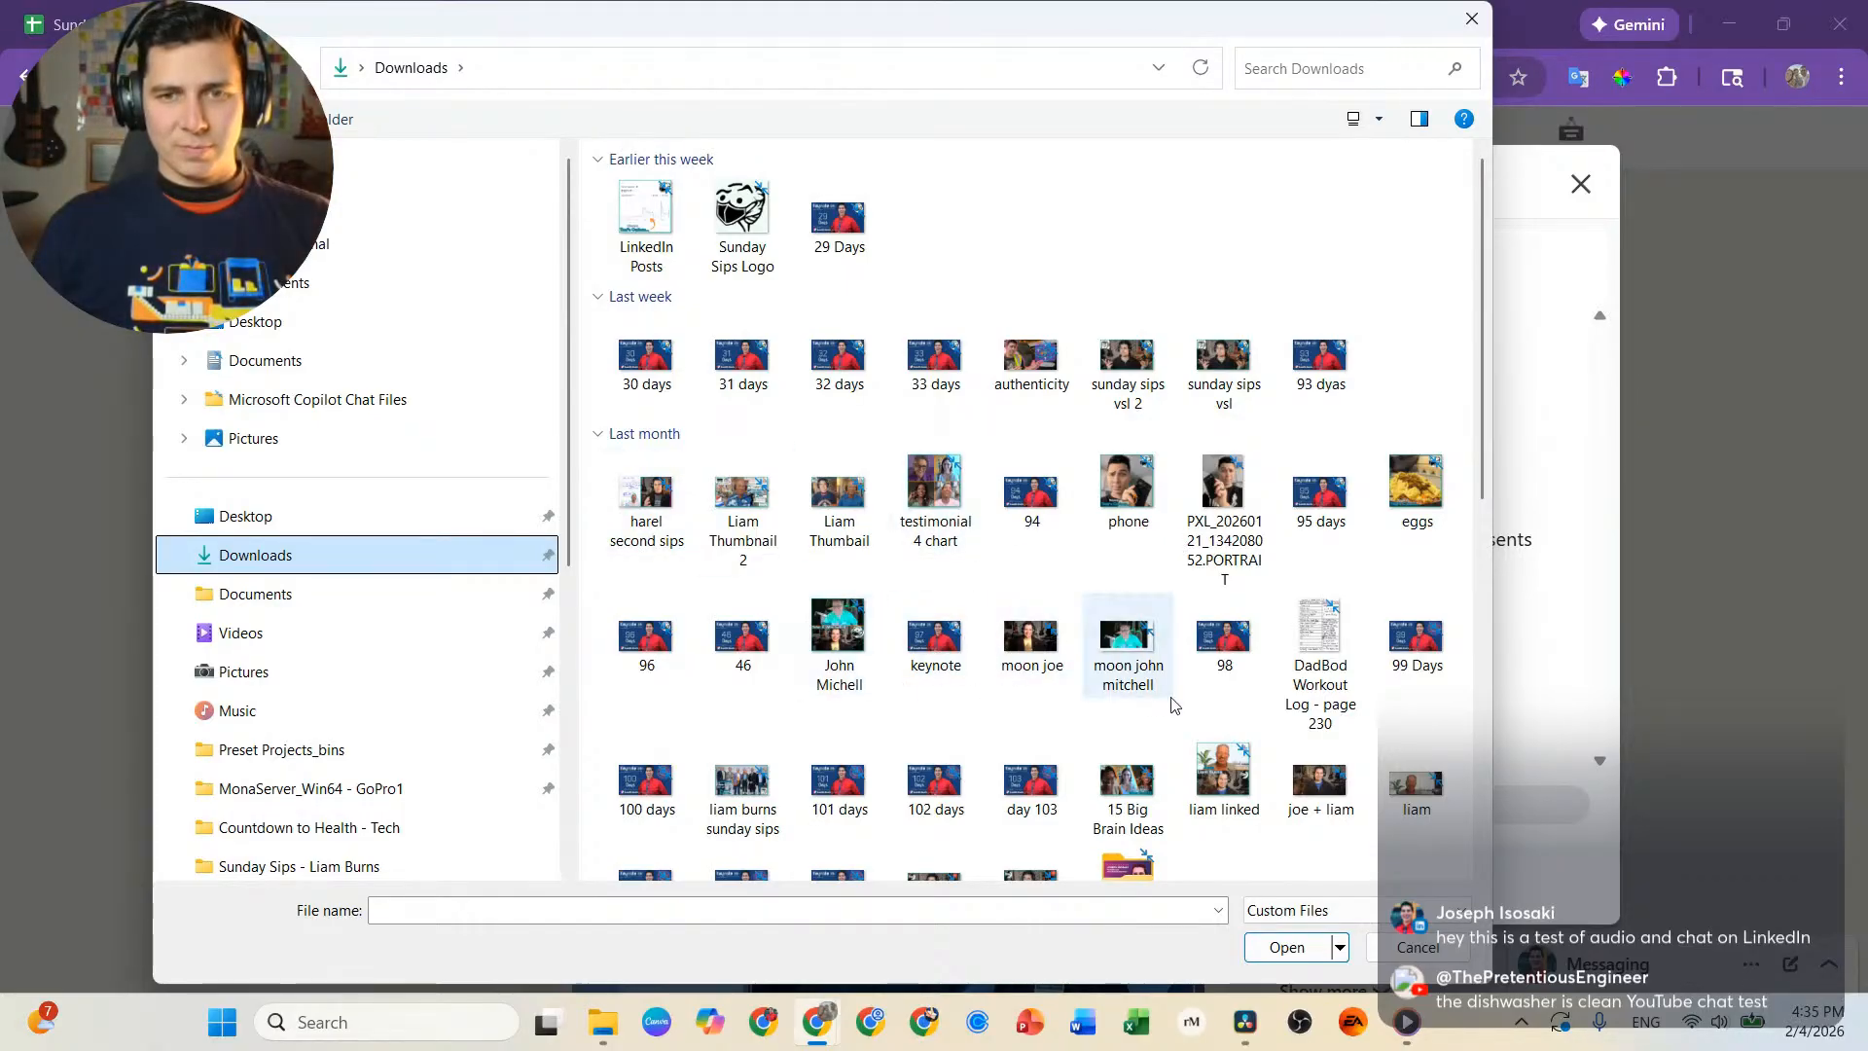
{"action": "scroll", "coordinate": [1177, 700], "scroll_direction": "down", "scroll_amount": 3}
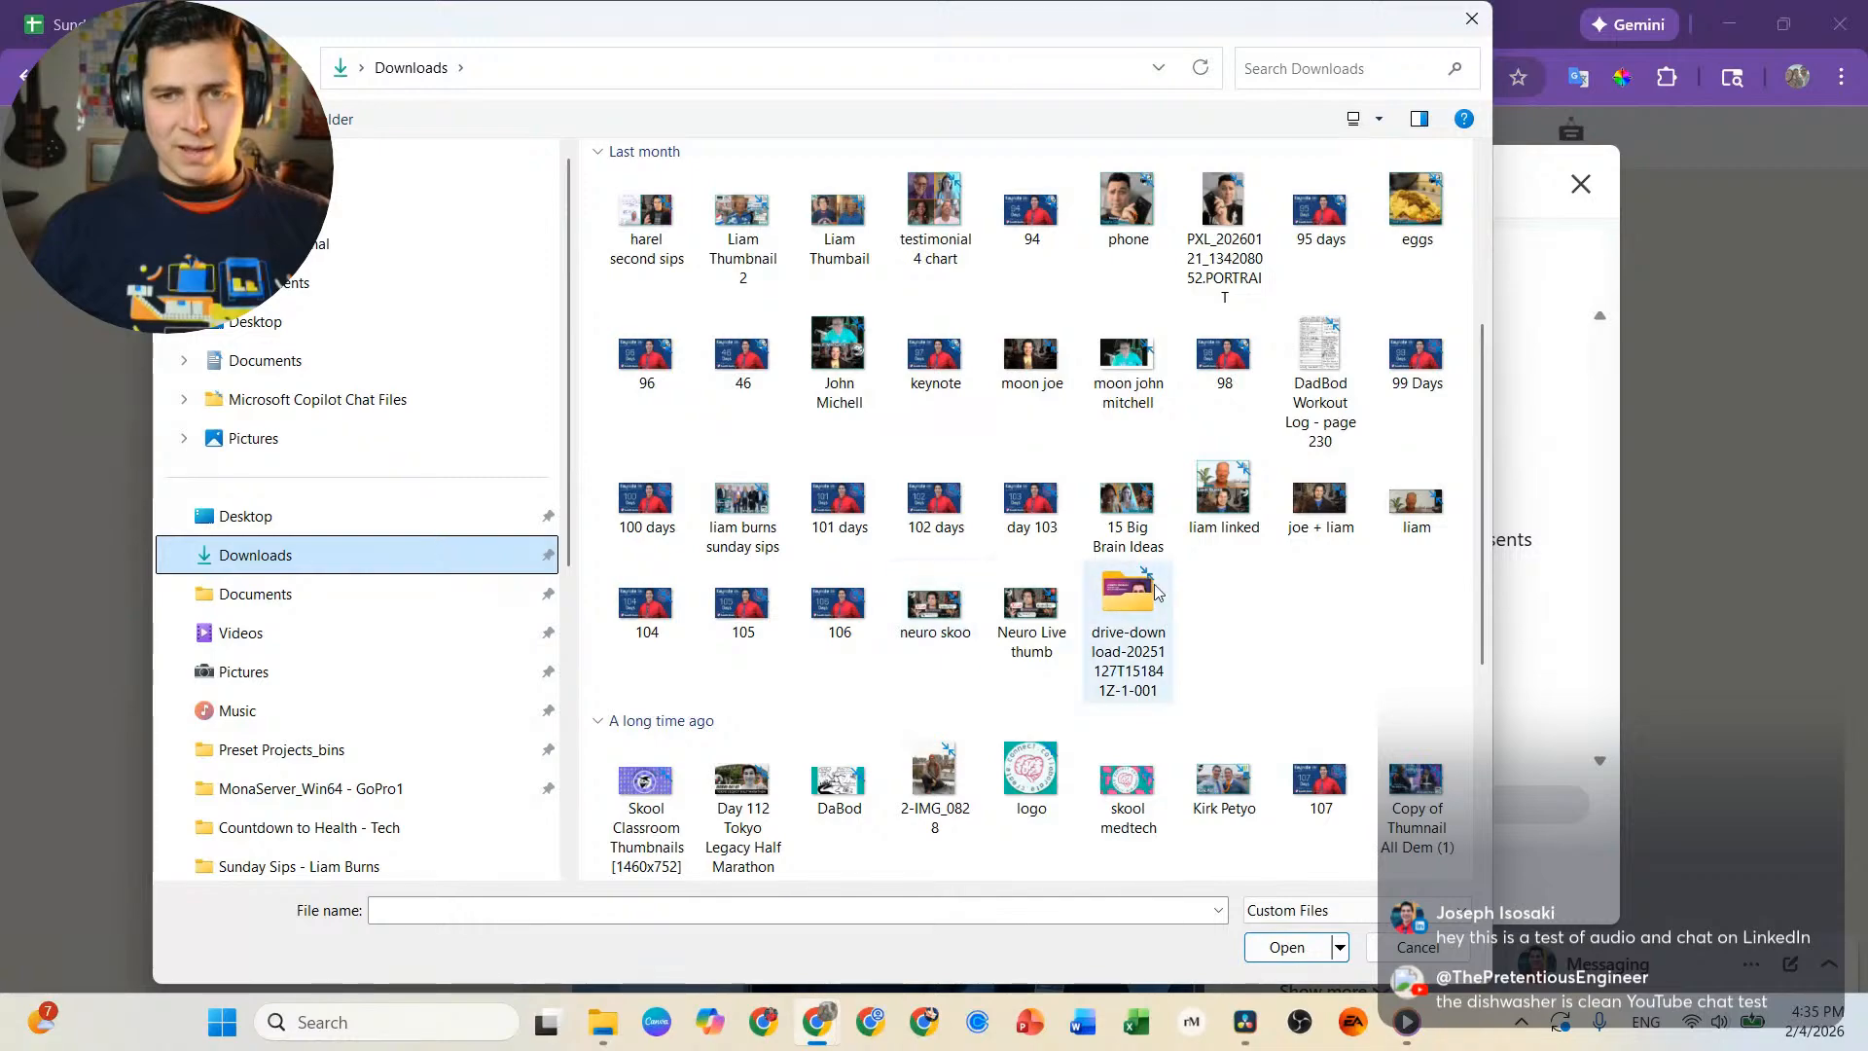
{"action": "scroll", "coordinate": [1051, 458], "scroll_direction": "up", "scroll_amount": 3}
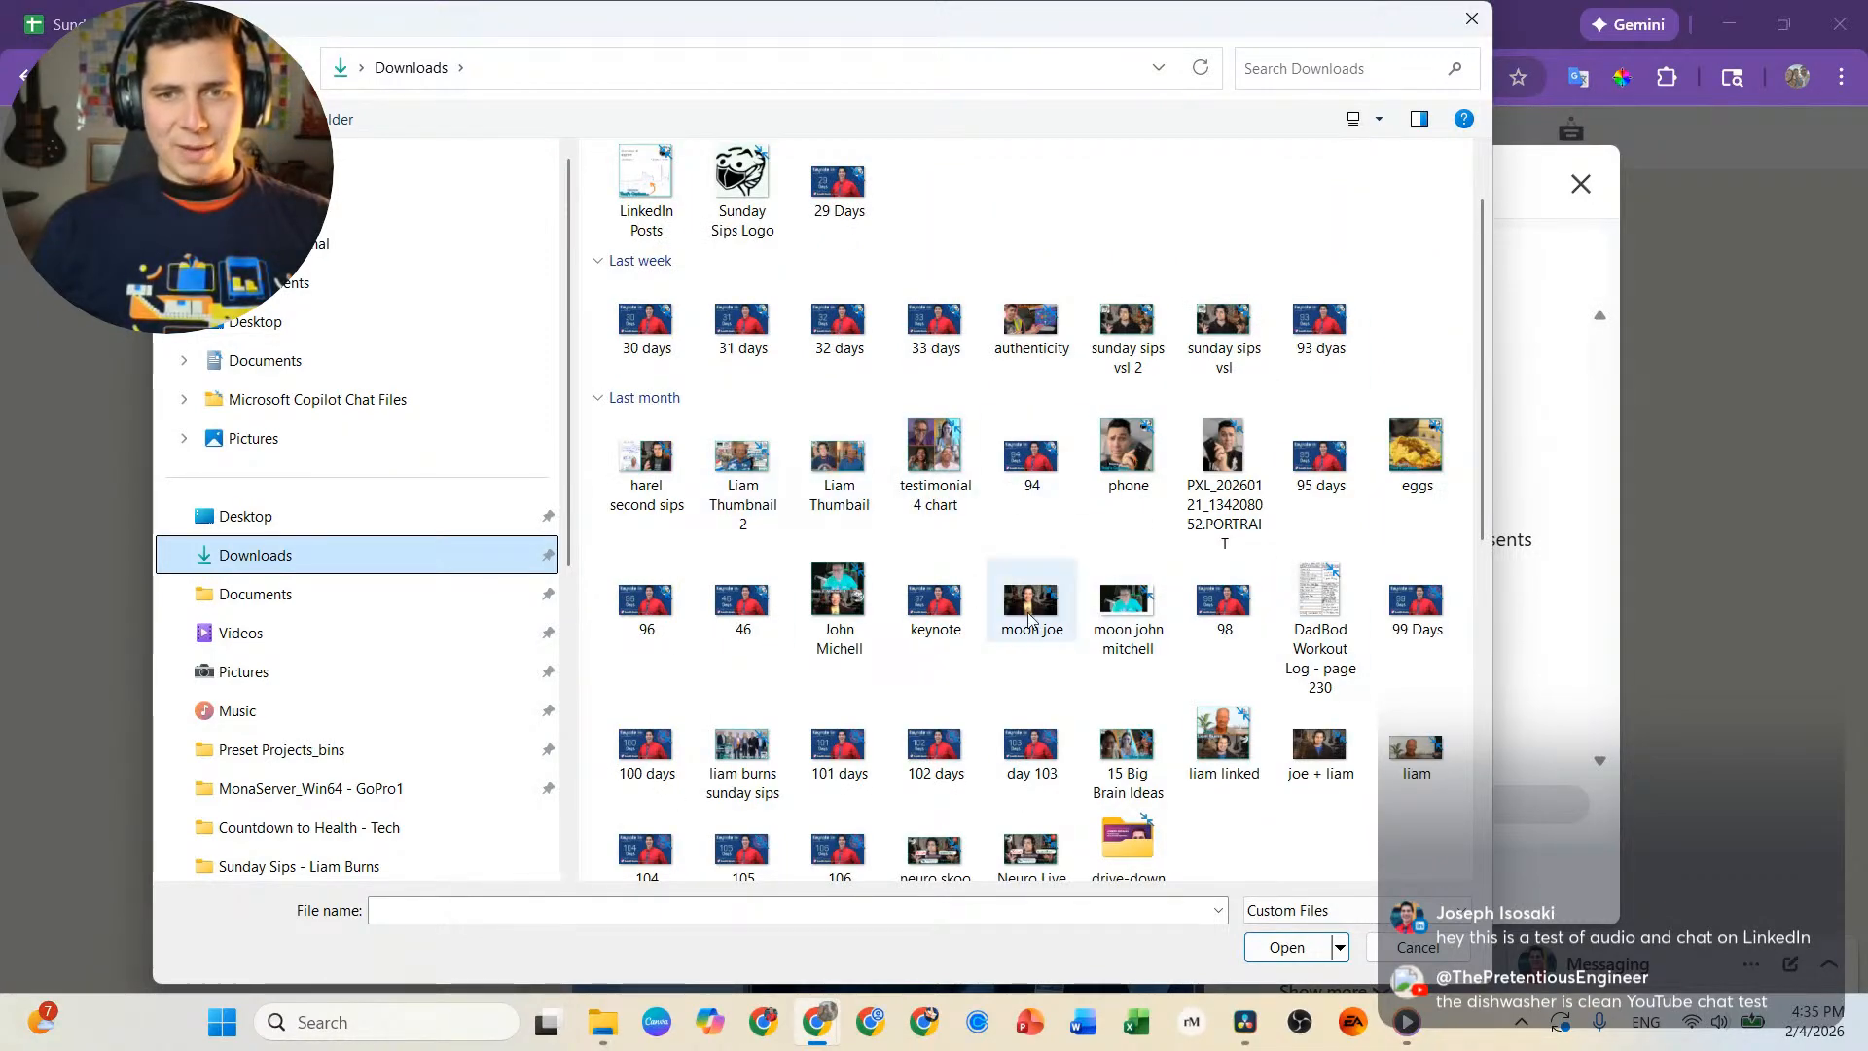
{"action": "scroll", "coordinate": [1119, 613], "scroll_direction": "down", "scroll_amount": 7}
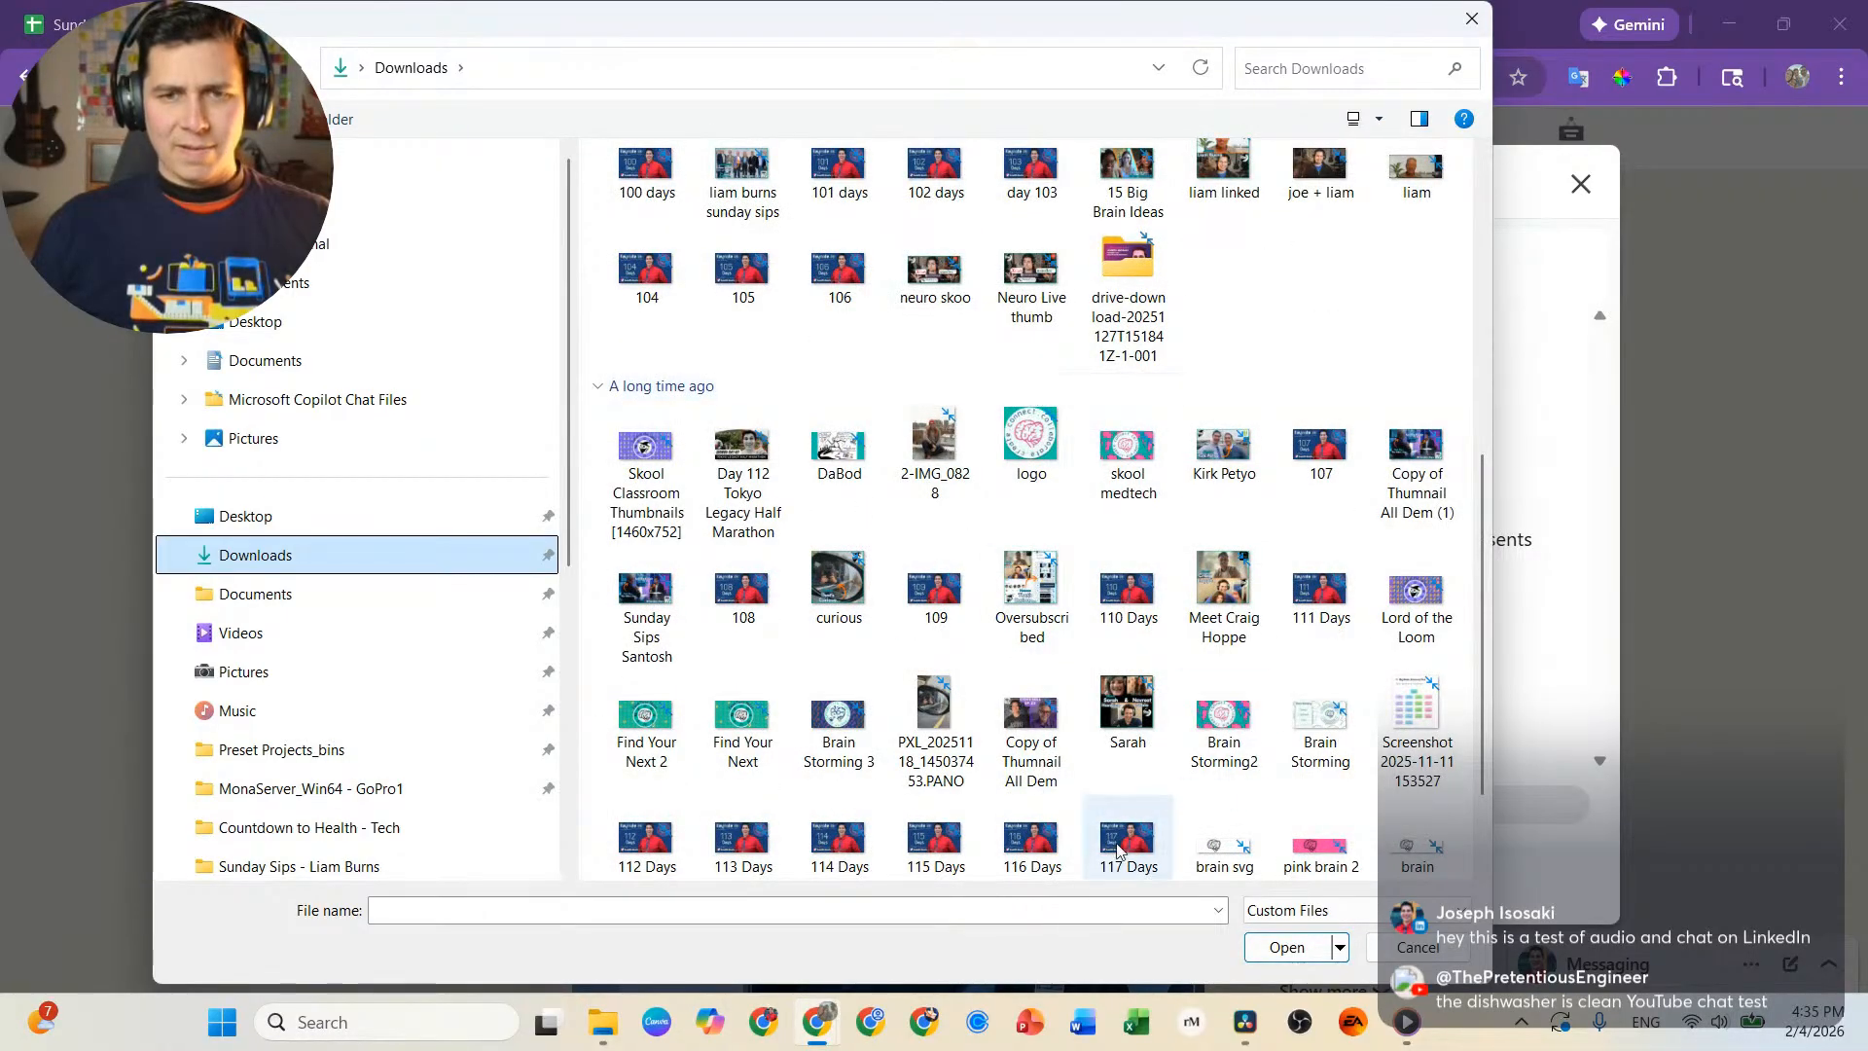
Switch to Canva and locate the guest's thumbnail with the surgical robots on page 18 of the Copy of Thumnail All Dem design.
{"action": "left_click", "coordinate": [658, 1025]}
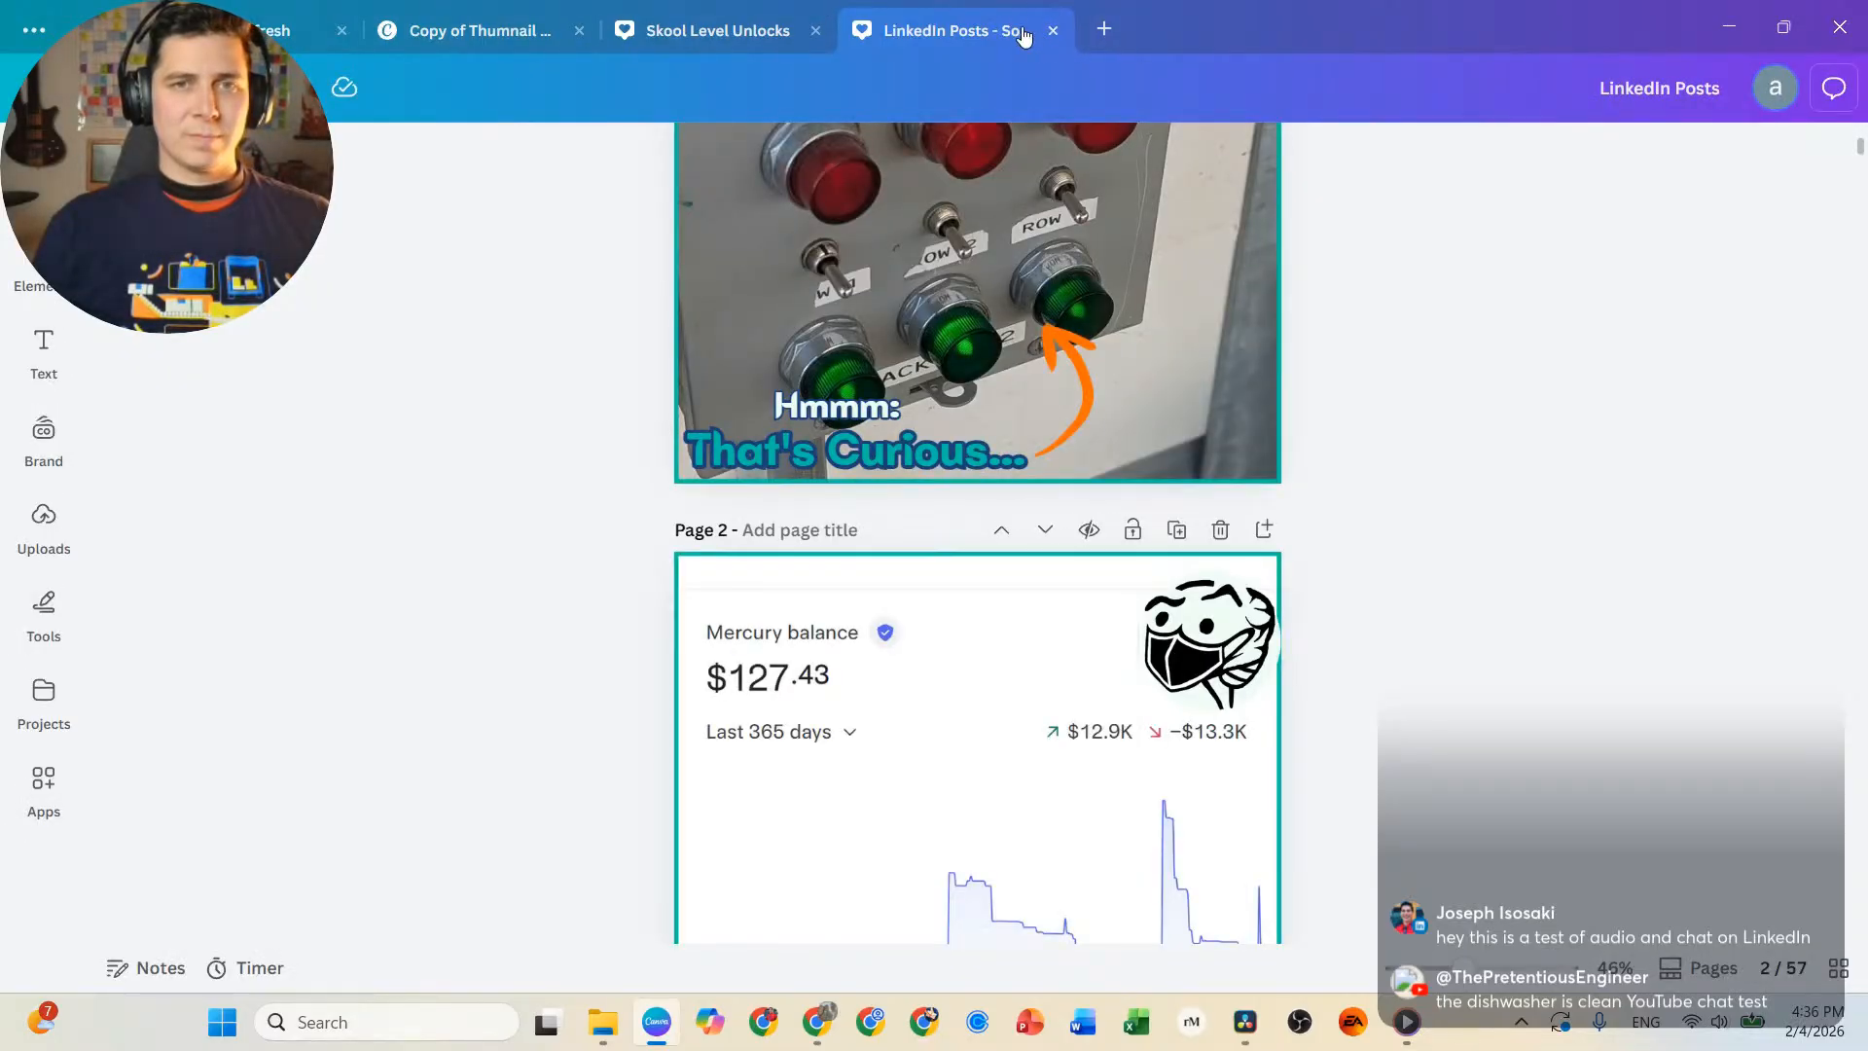
{"action": "left_click", "coordinate": [421, 44]}
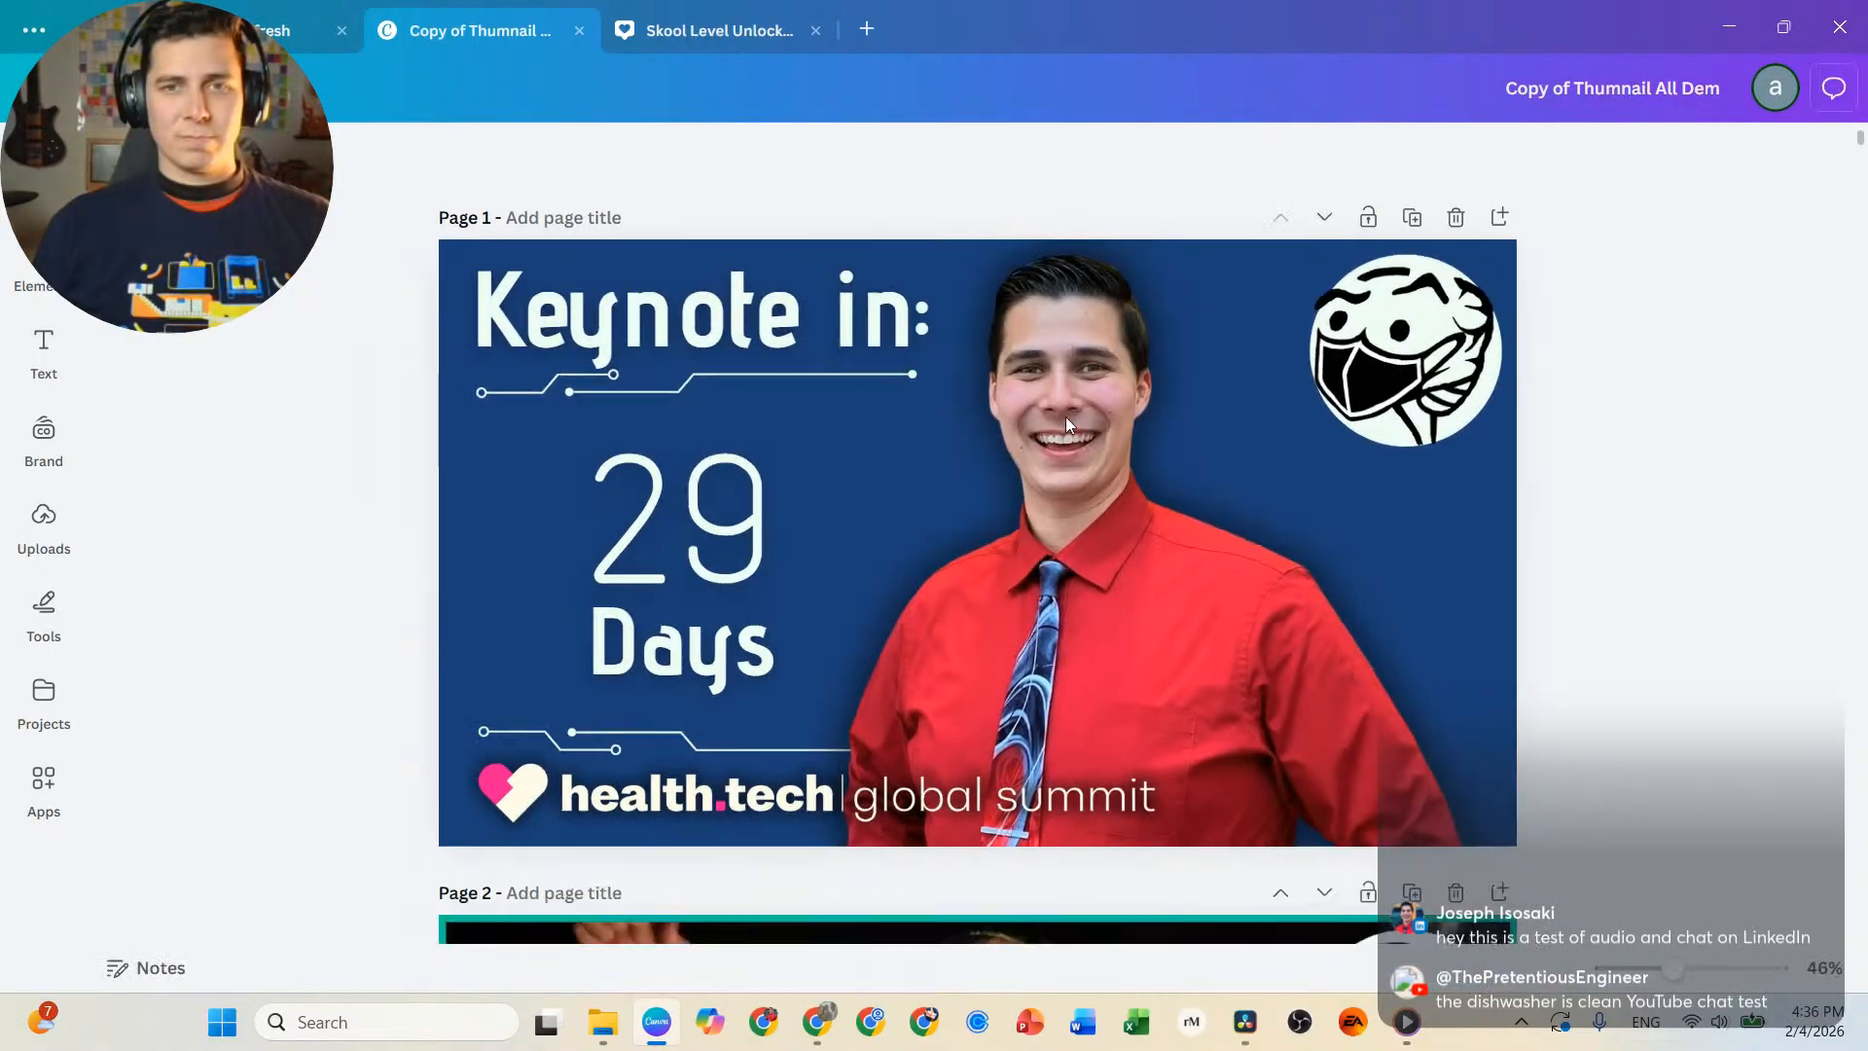
{"action": "scroll", "coordinate": [1066, 417], "scroll_direction": "down", "scroll_amount": 16}
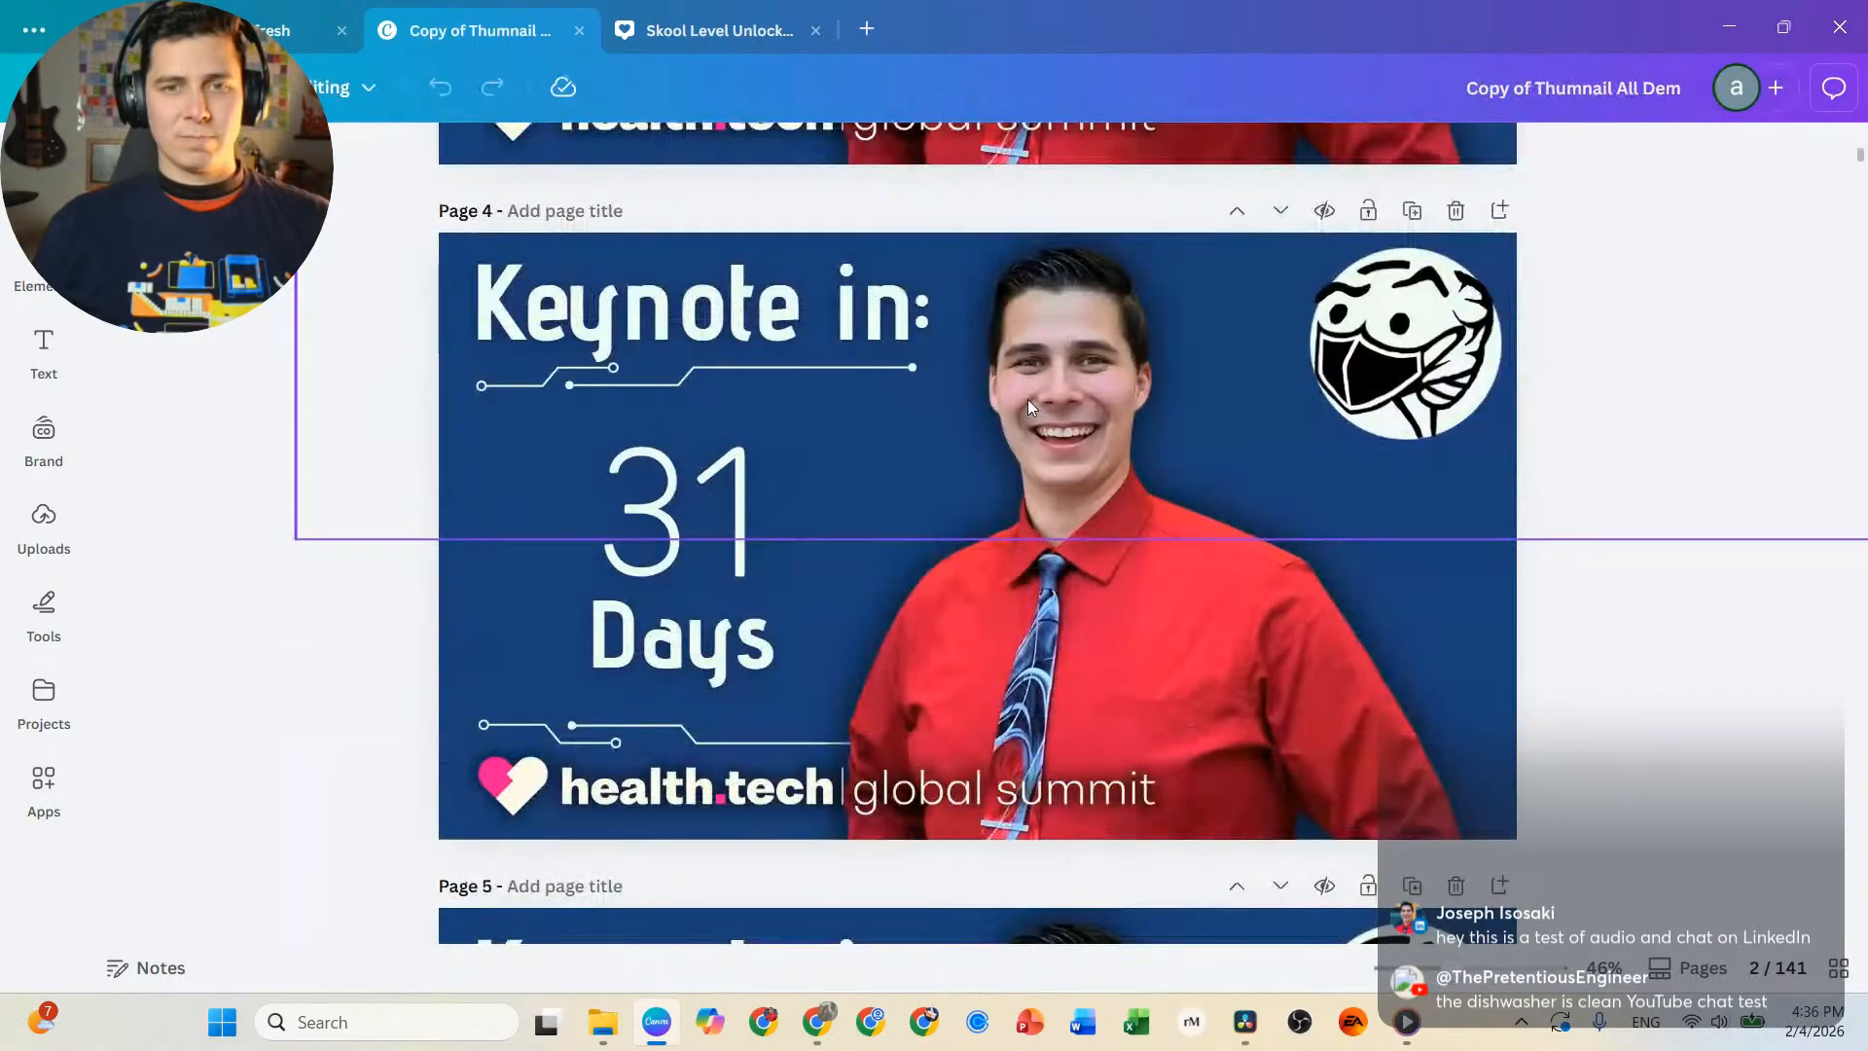
{"action": "scroll", "coordinate": [1024, 395], "scroll_direction": "down", "scroll_amount": 10}
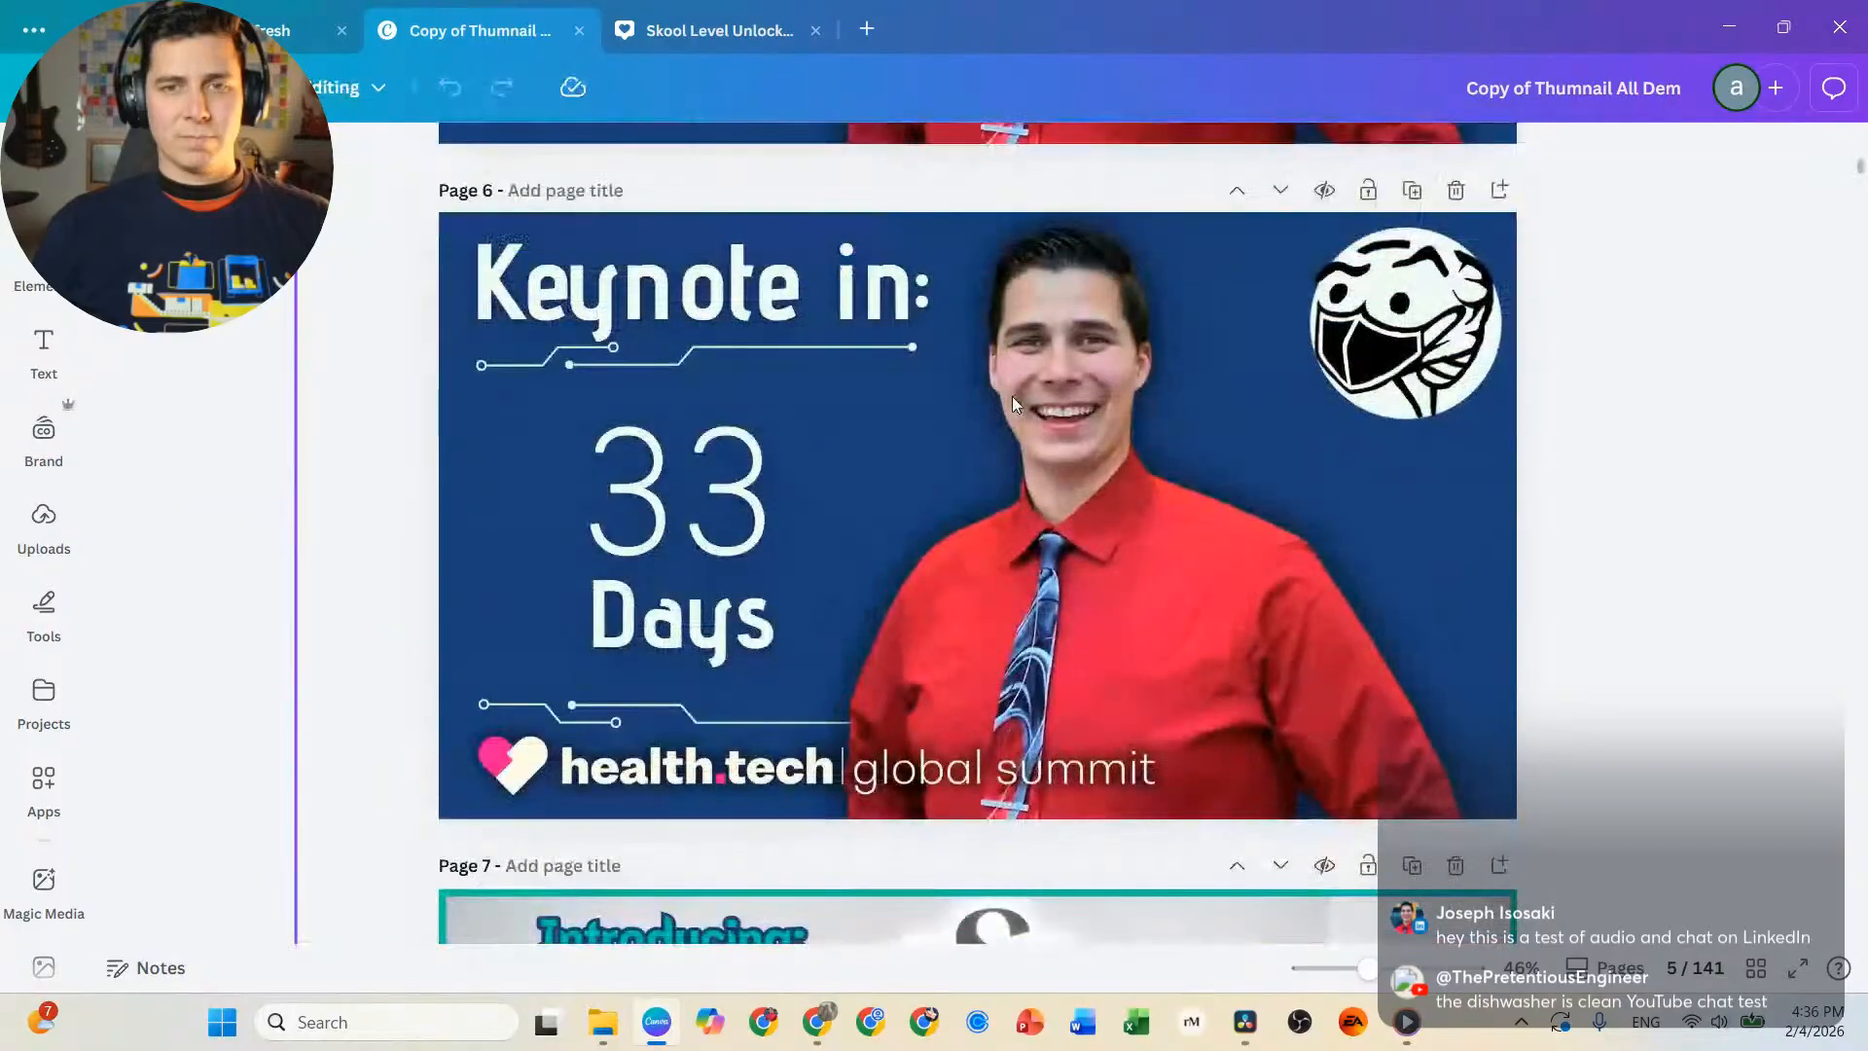
{"action": "scroll", "coordinate": [1012, 396], "scroll_direction": "down", "scroll_amount": 10}
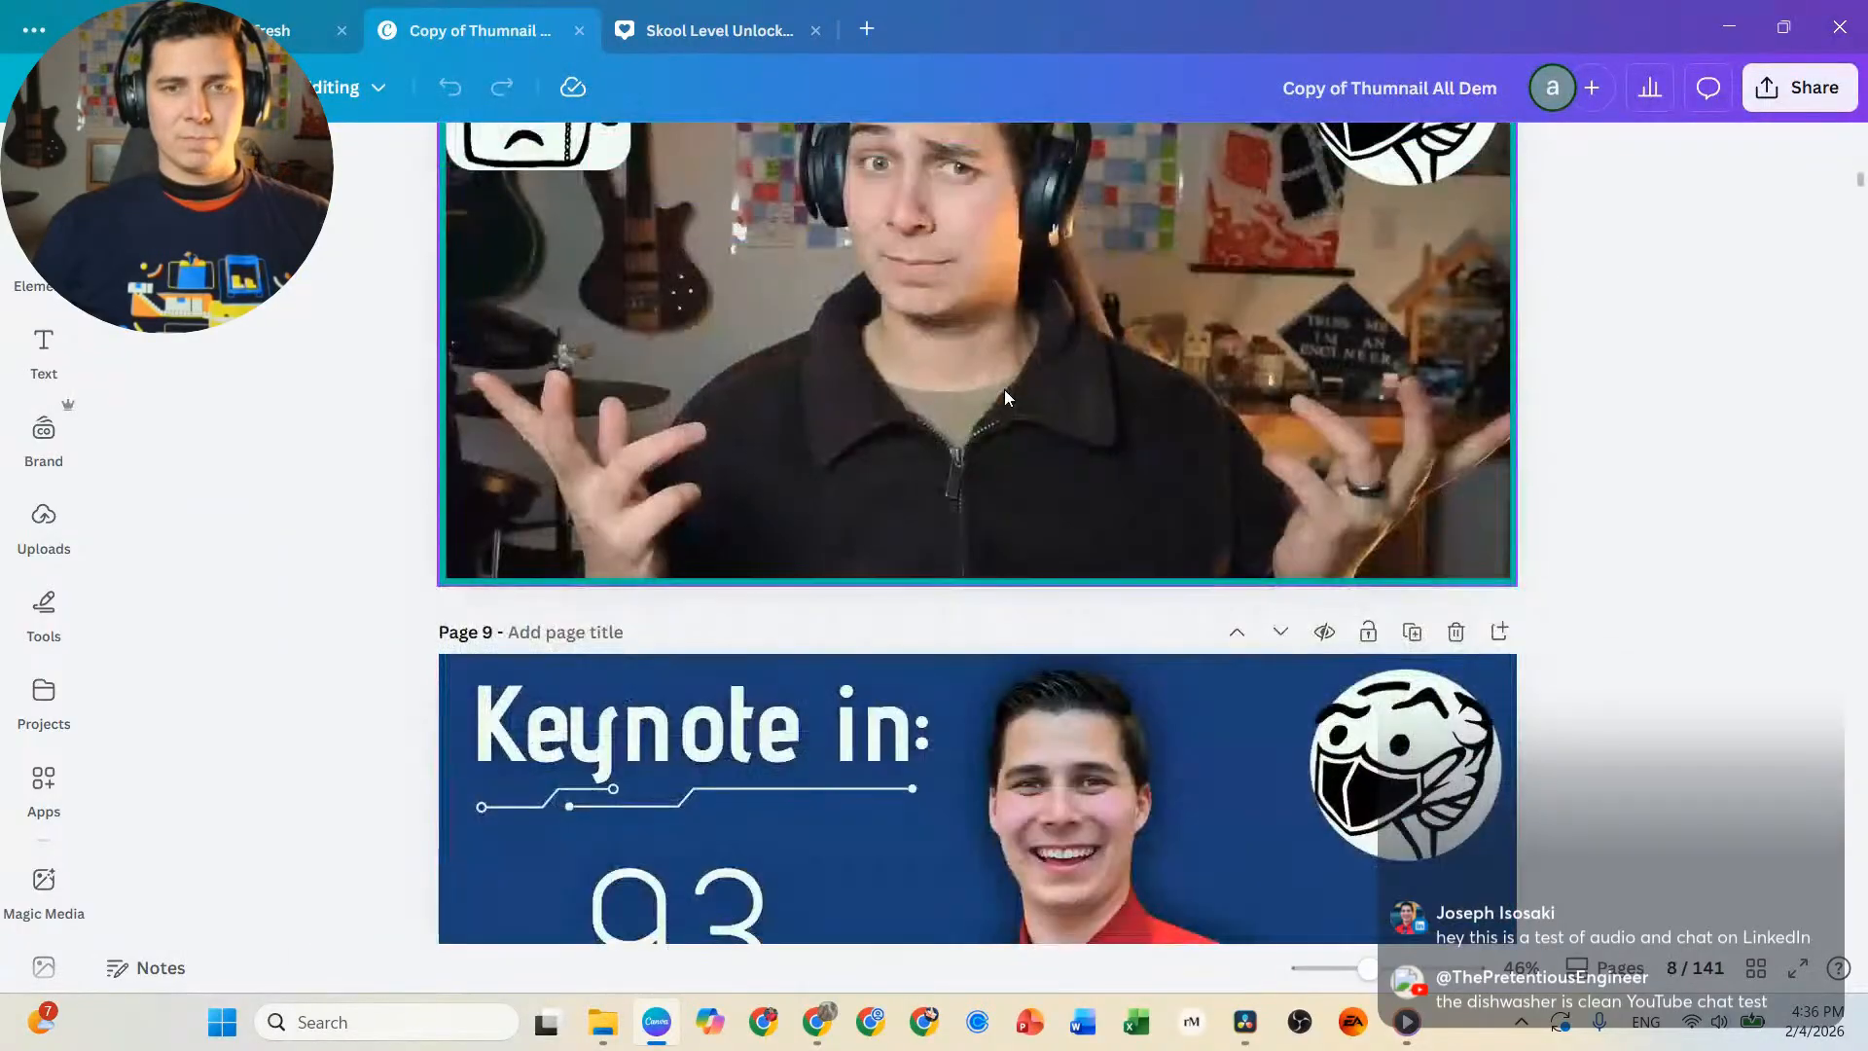
{"action": "scroll", "coordinate": [1004, 394], "scroll_direction": "down", "scroll_amount": 10}
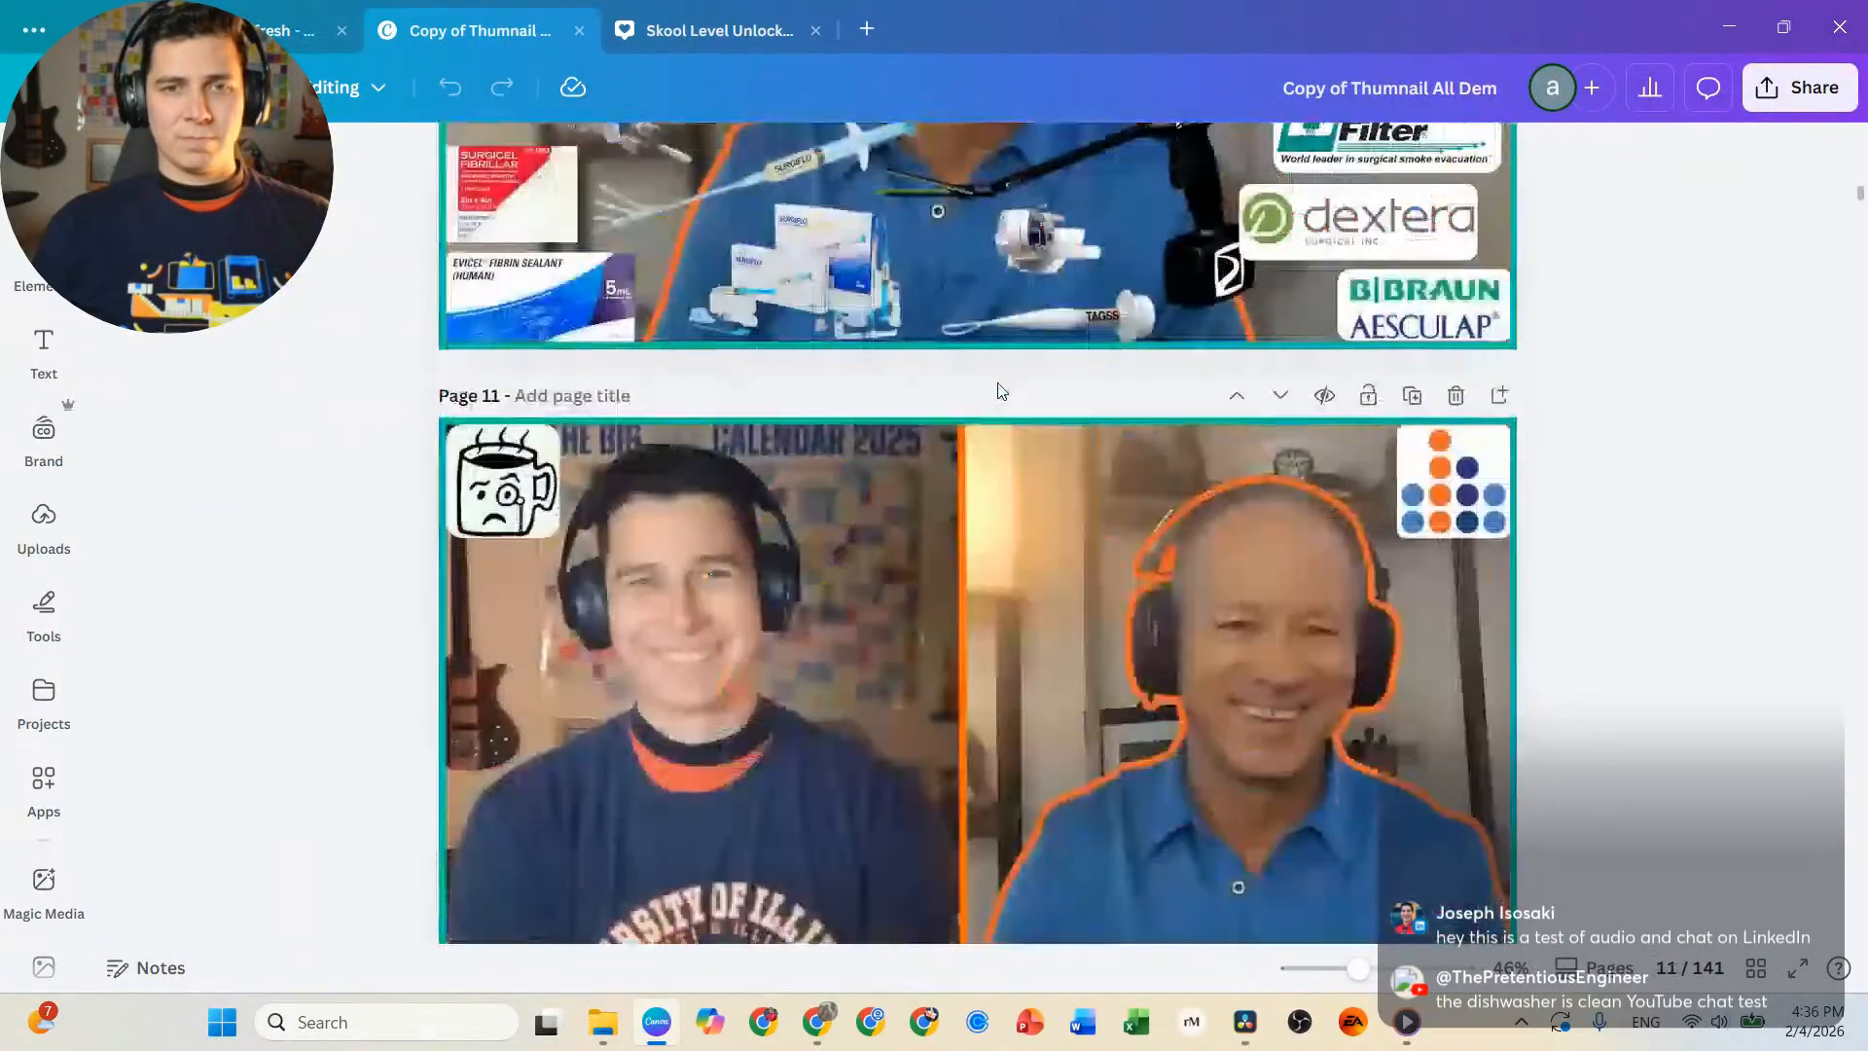
{"action": "scroll", "coordinate": [994, 384], "scroll_direction": "down", "scroll_amount": 10}
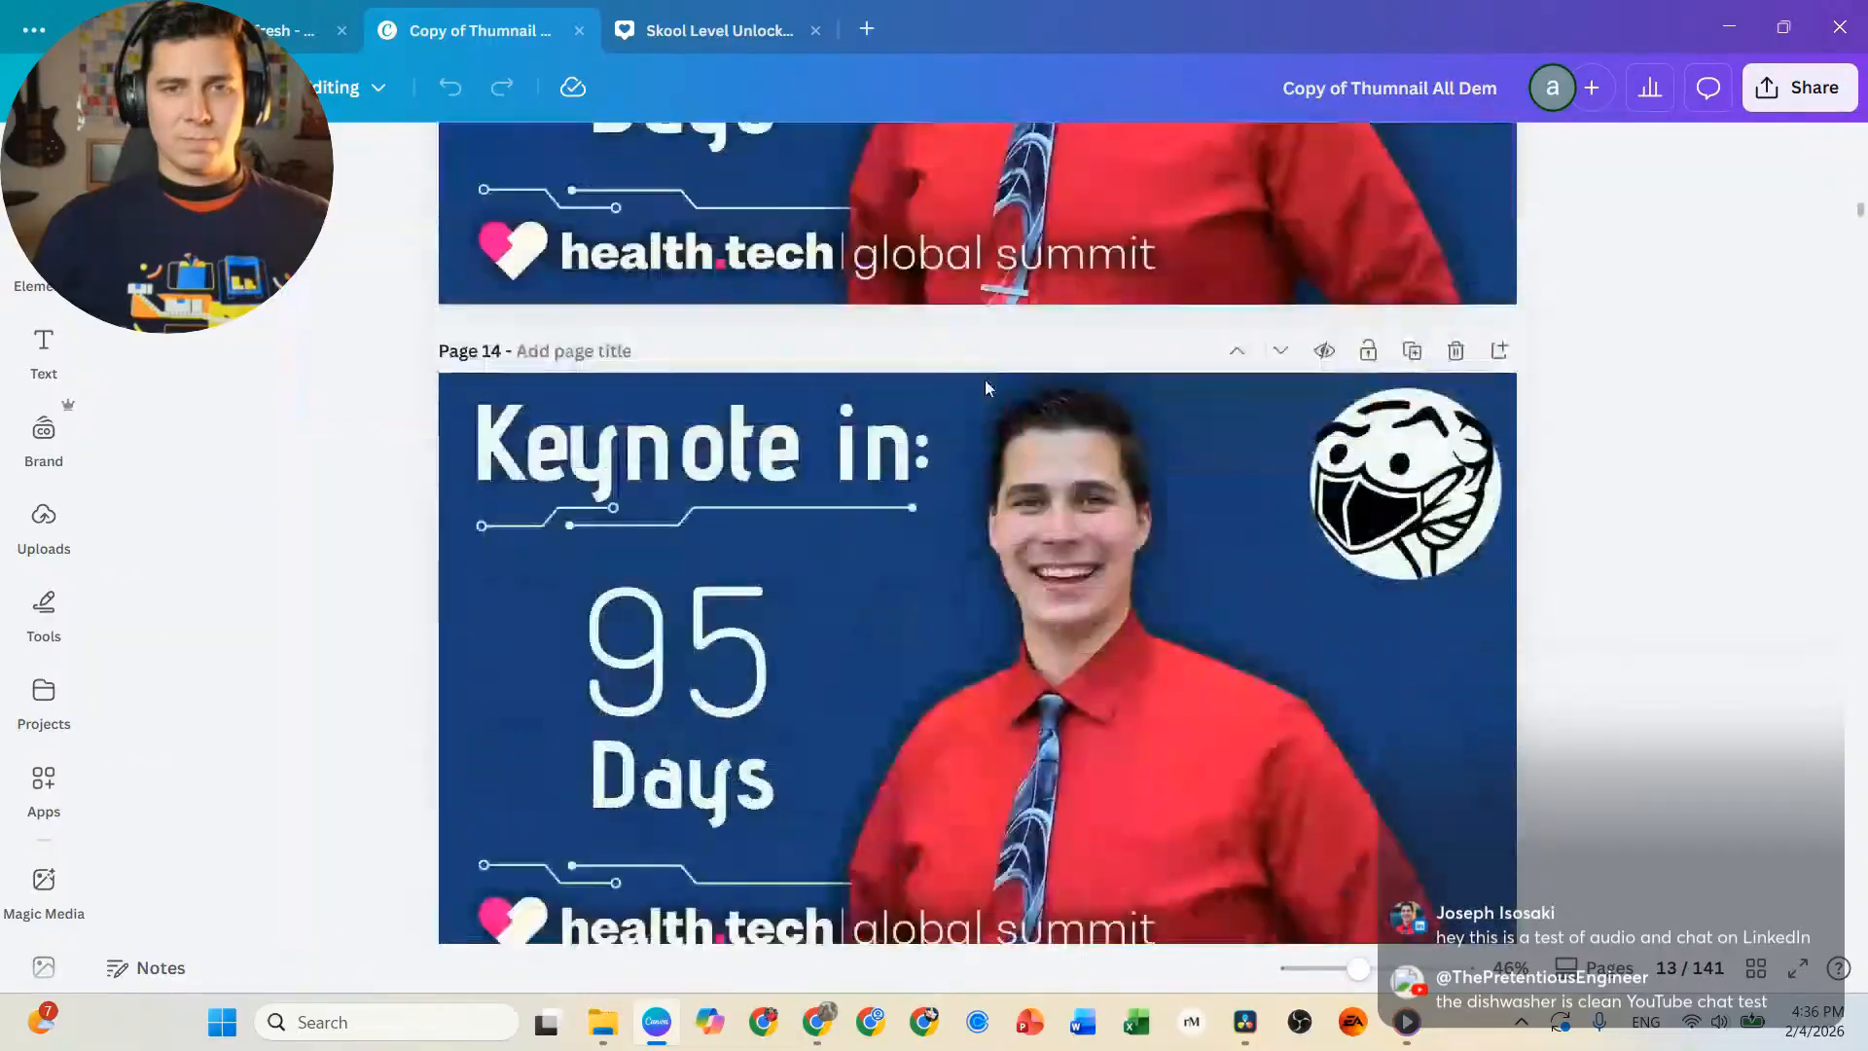
{"action": "scroll", "coordinate": [982, 382], "scroll_direction": "down", "scroll_amount": 10}
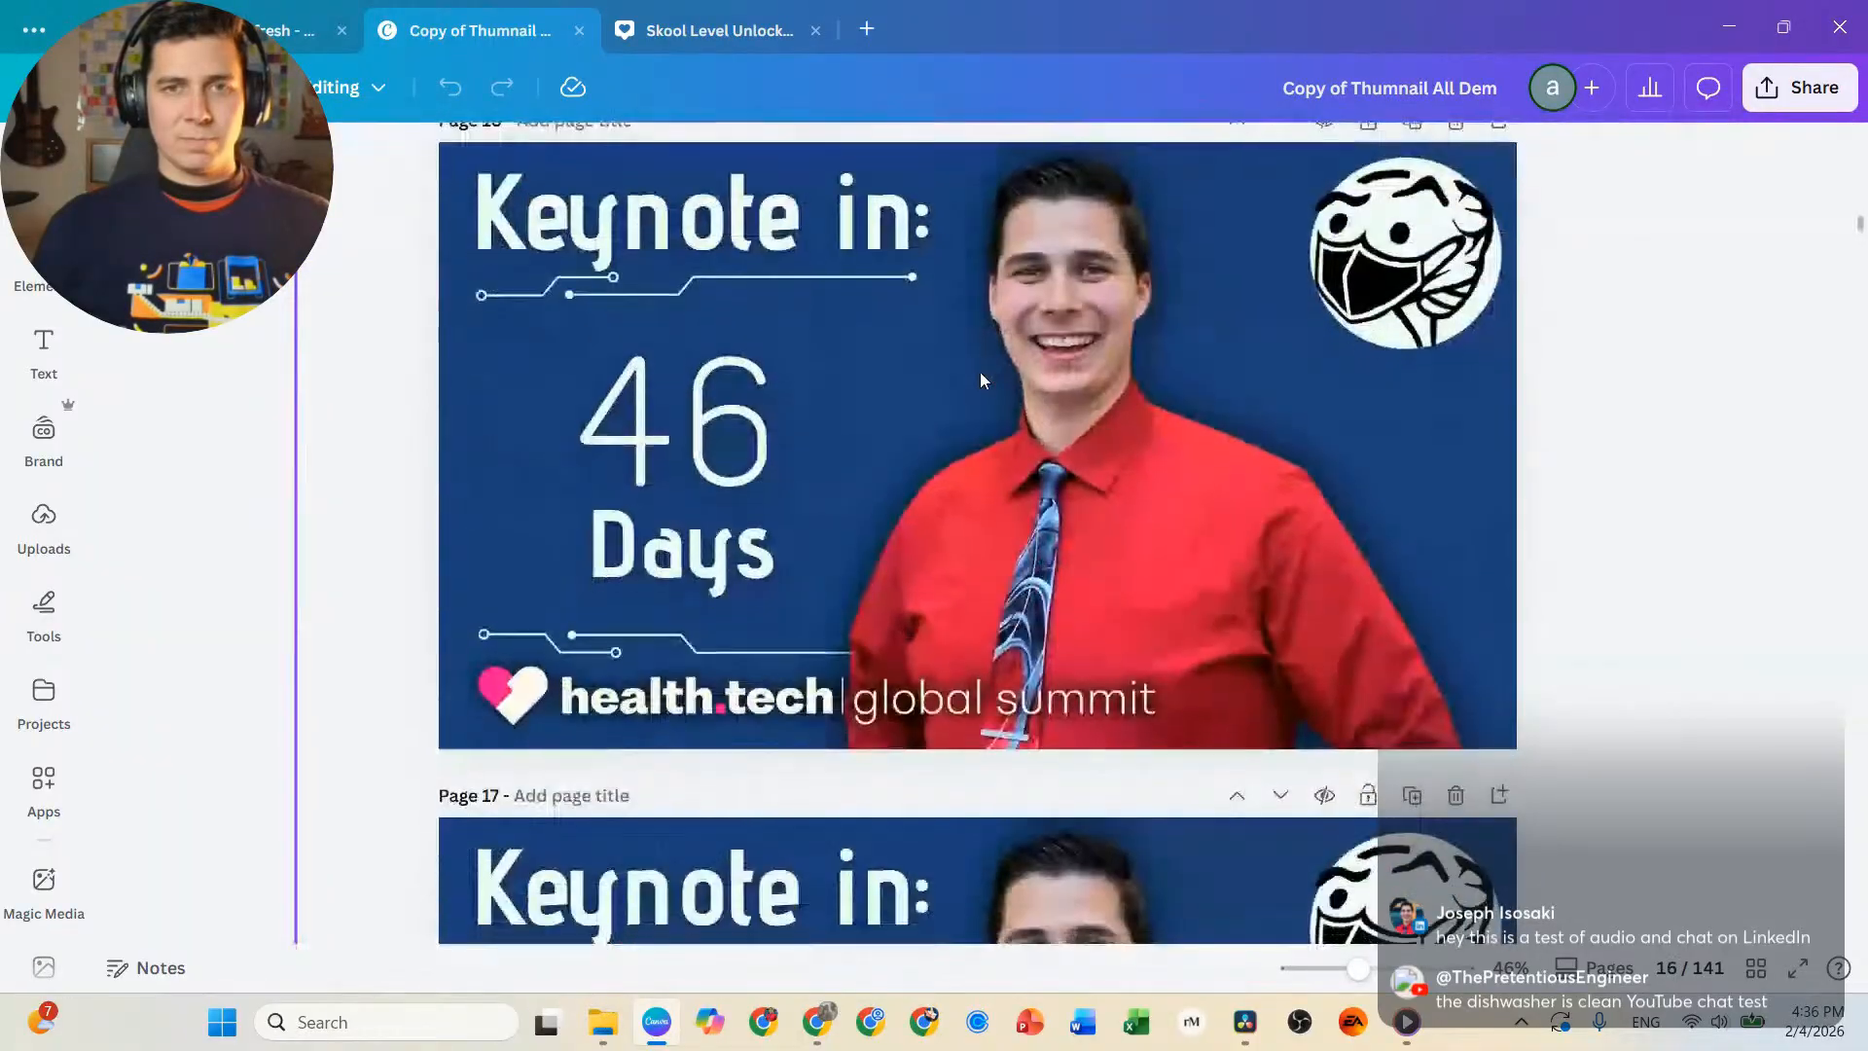
{"action": "scroll", "coordinate": [979, 379], "scroll_direction": "down", "scroll_amount": 10}
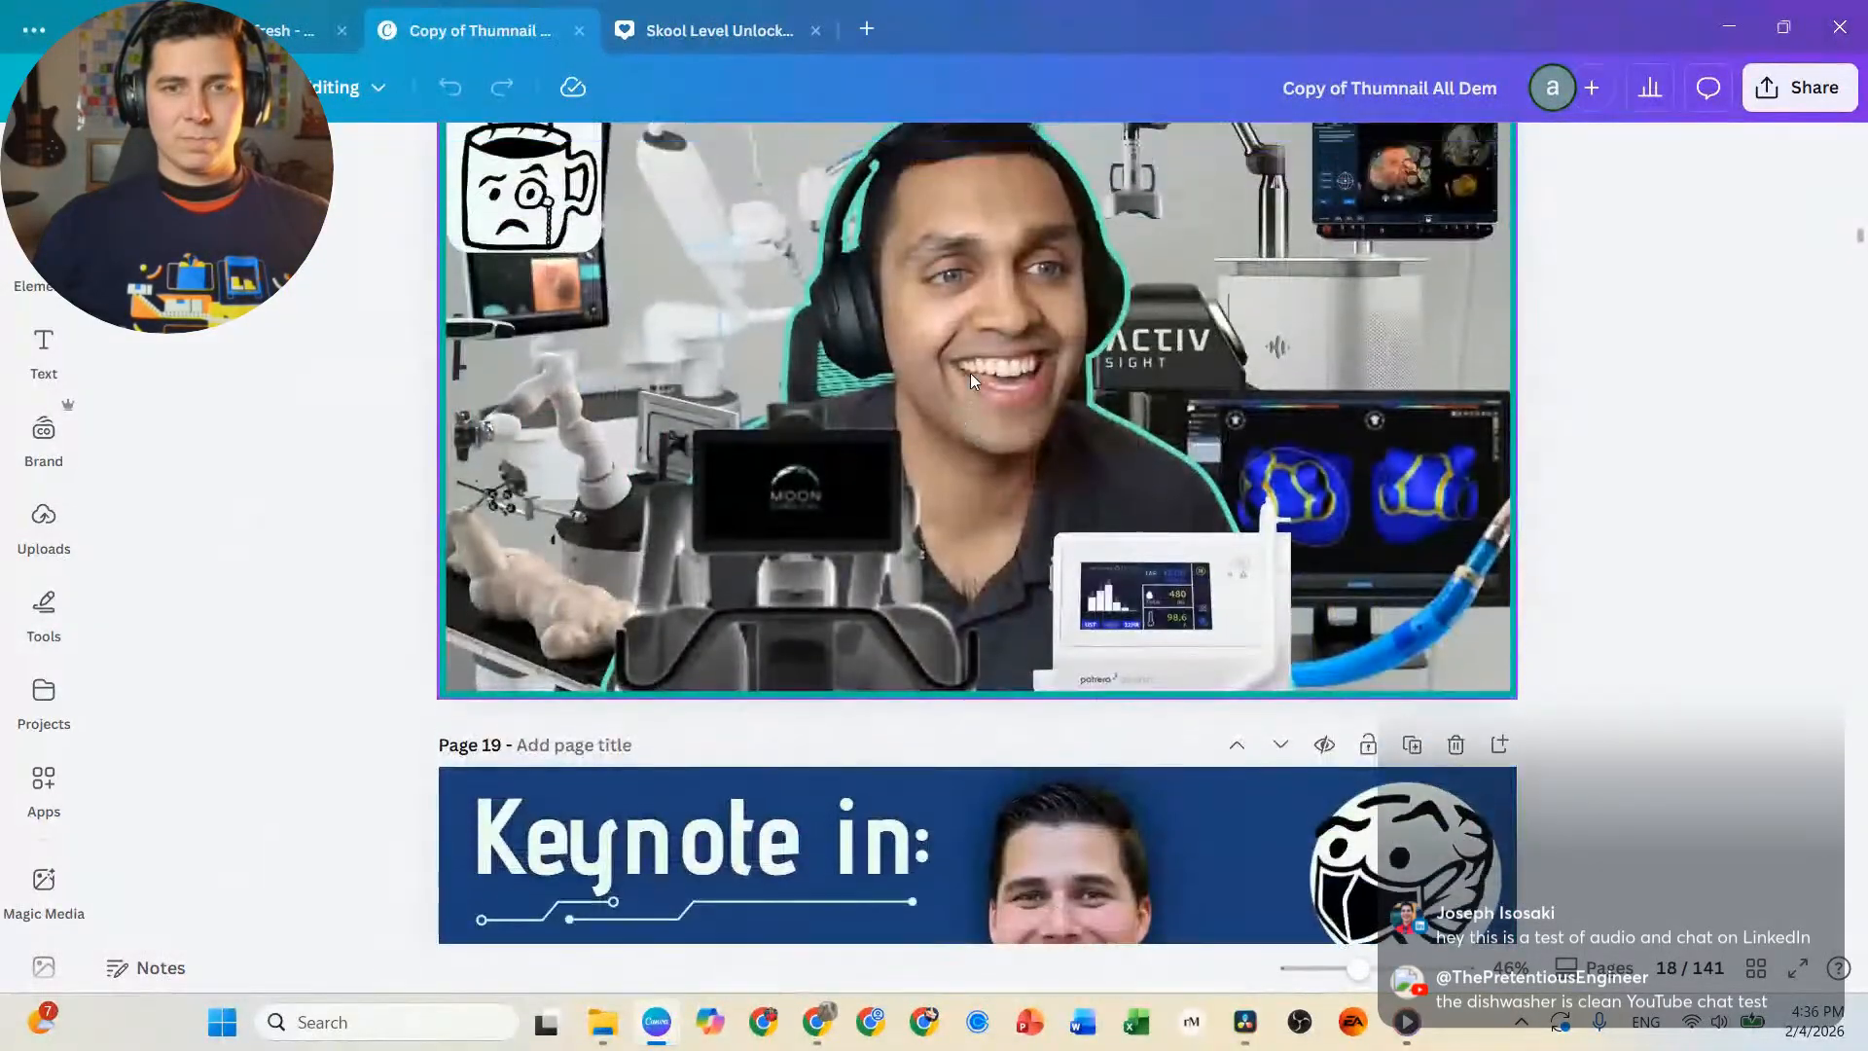
{"action": "scroll", "coordinate": [971, 379], "scroll_direction": "up", "scroll_amount": 2}
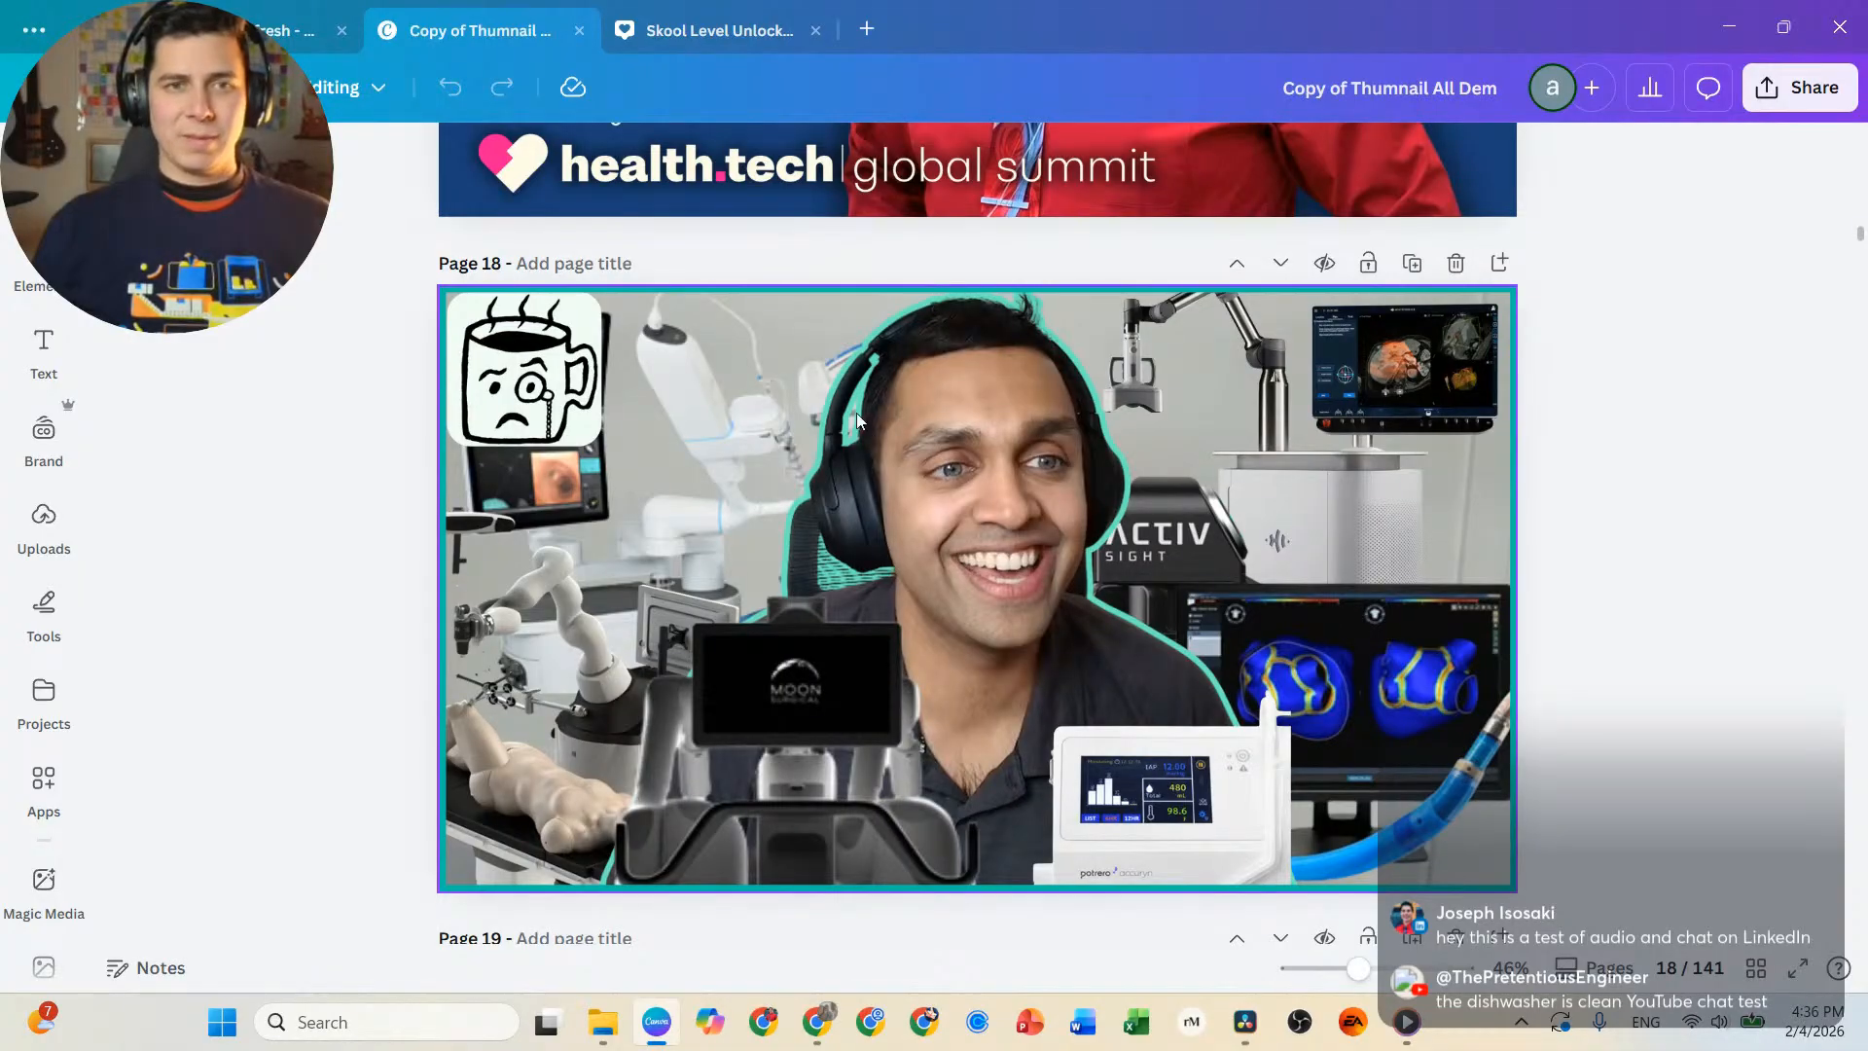
Set up a PNG download of the thumbnail design limited to page 18.
{"action": "left_click", "coordinate": [1797, 90]}
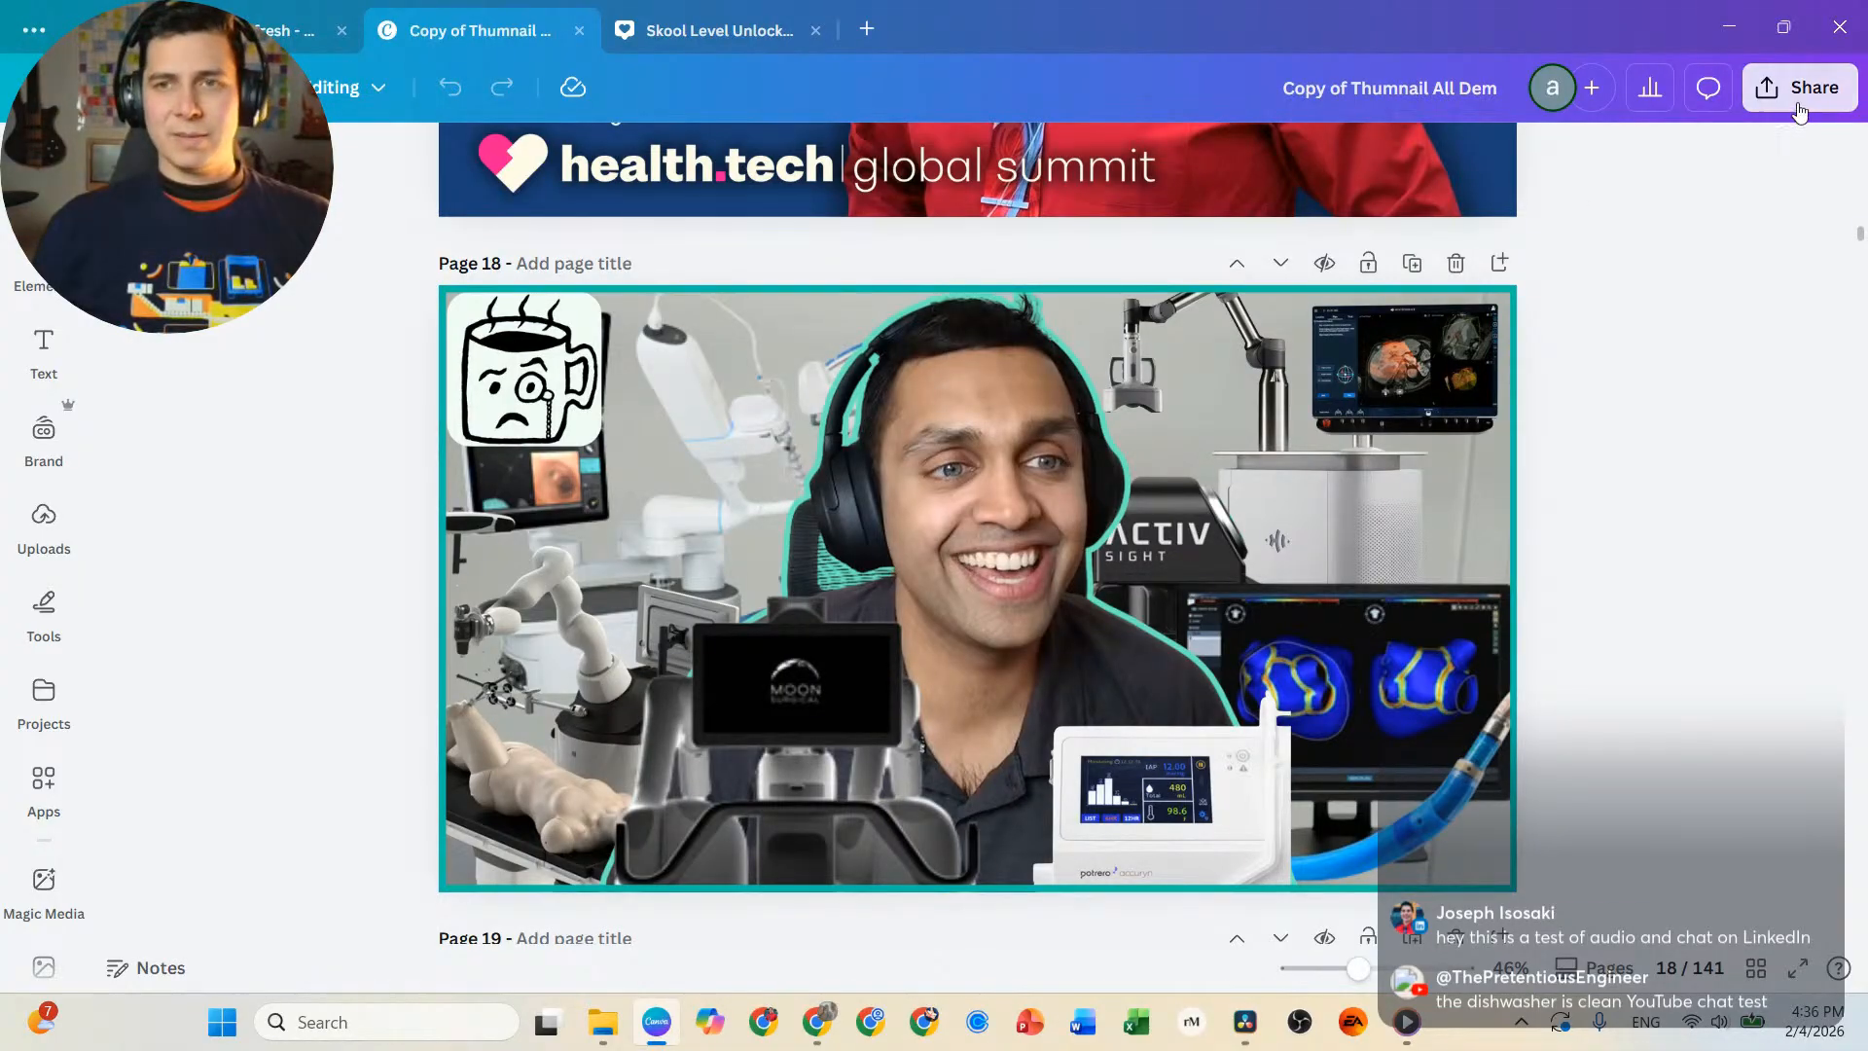
{"action": "left_click", "coordinate": [1426, 589]}
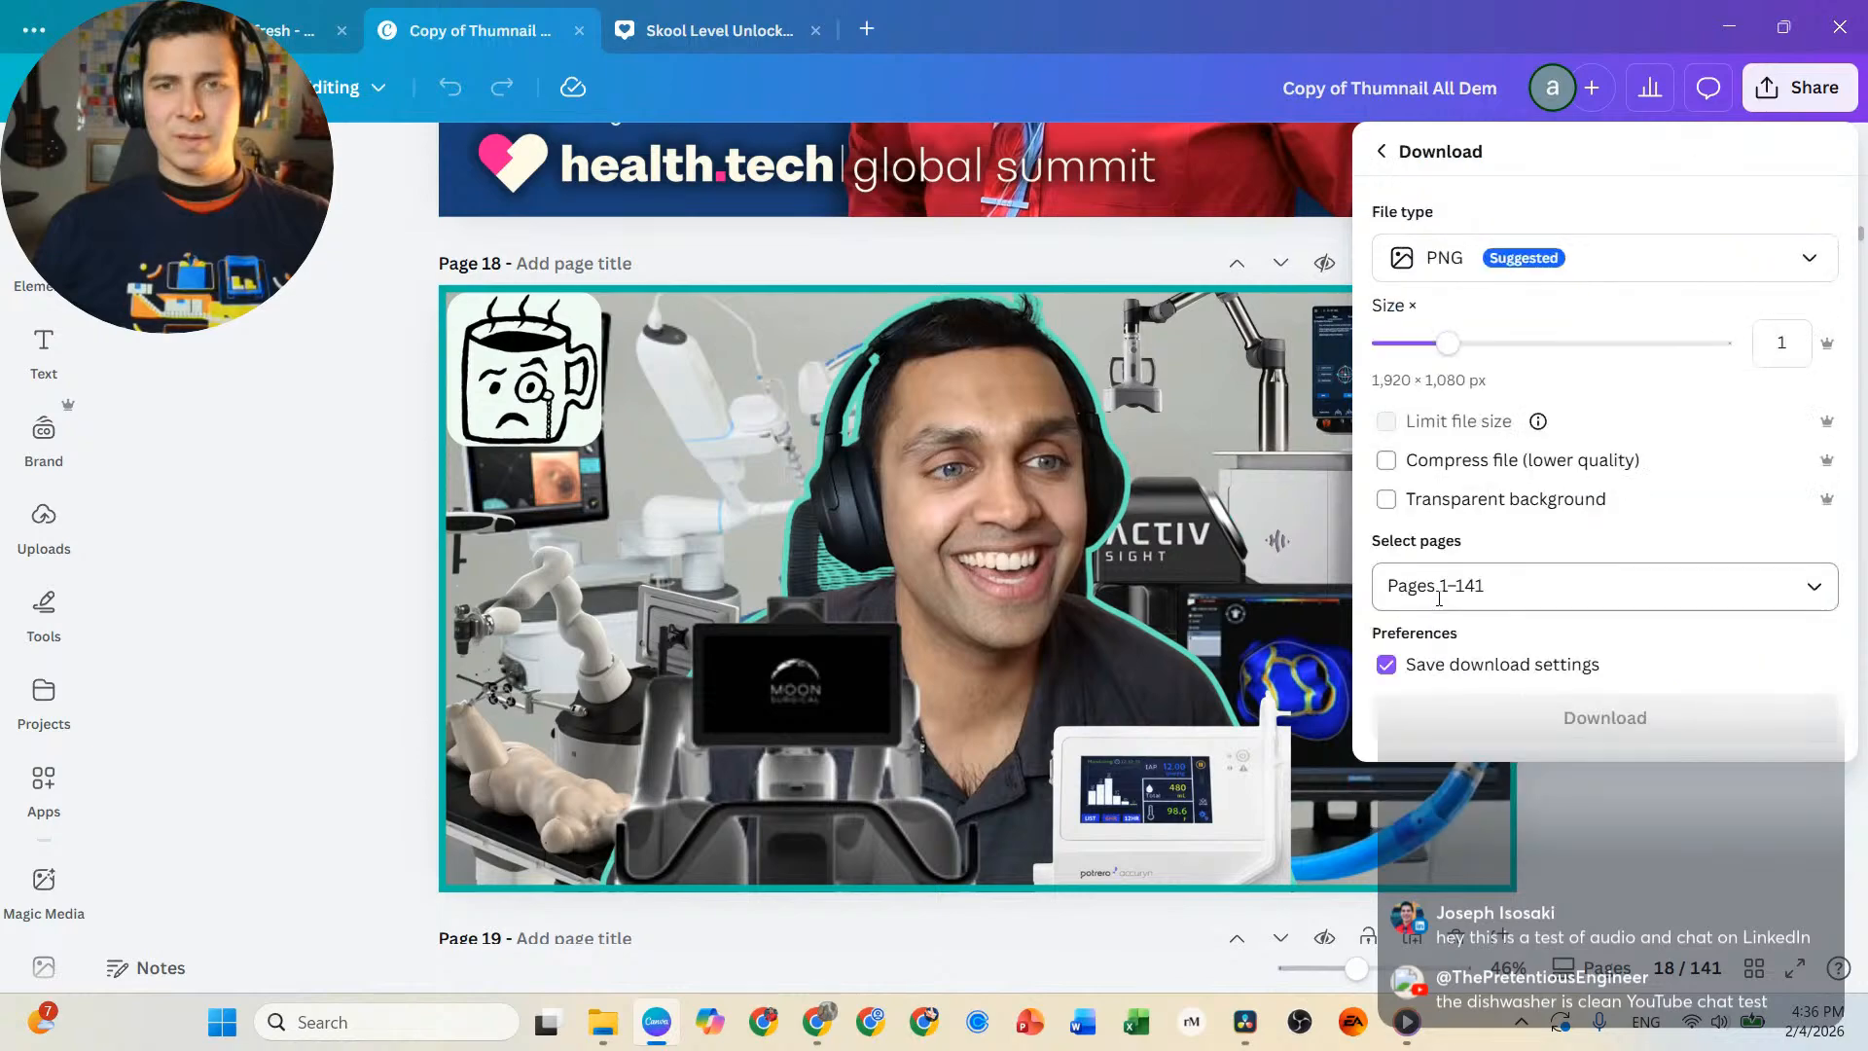
{"action": "left_click", "coordinate": [1382, 584]}
{"action": "left_click", "coordinate": [1406, 314]}
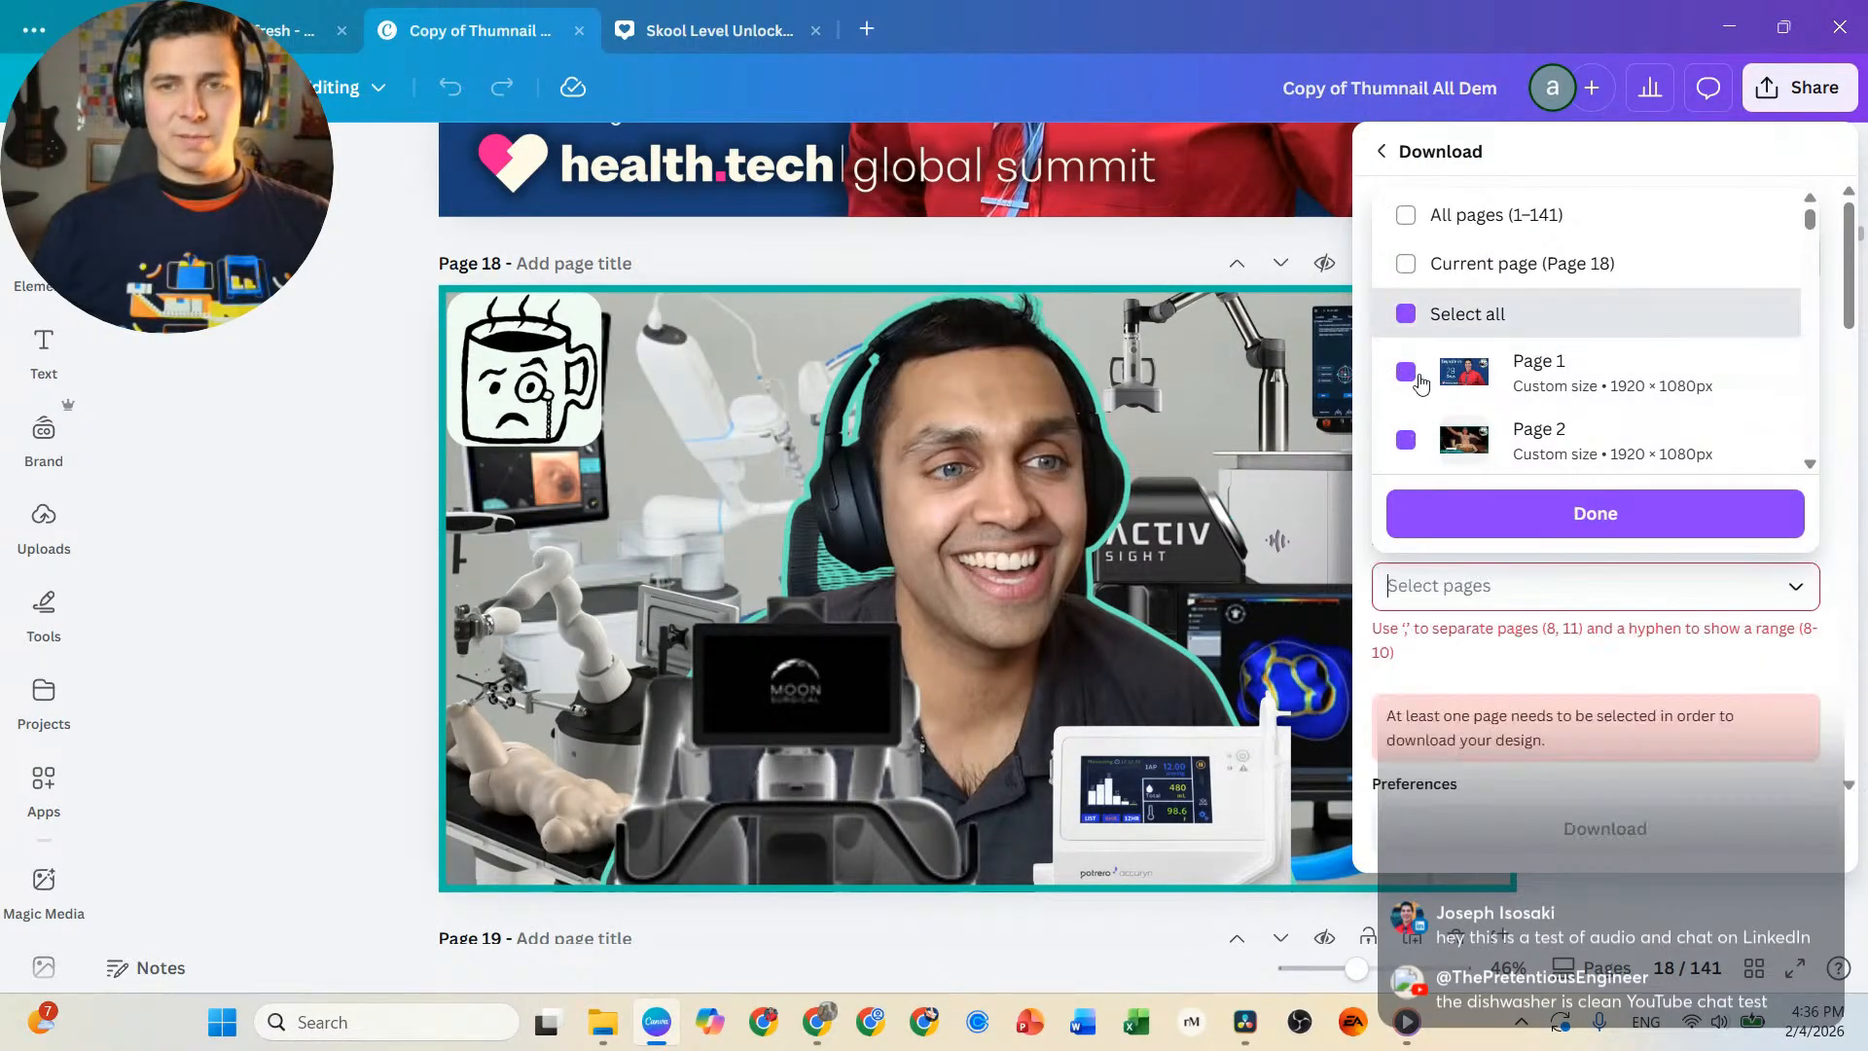
{"action": "scroll", "coordinate": [1460, 379], "scroll_direction": "down", "scroll_amount": 5}
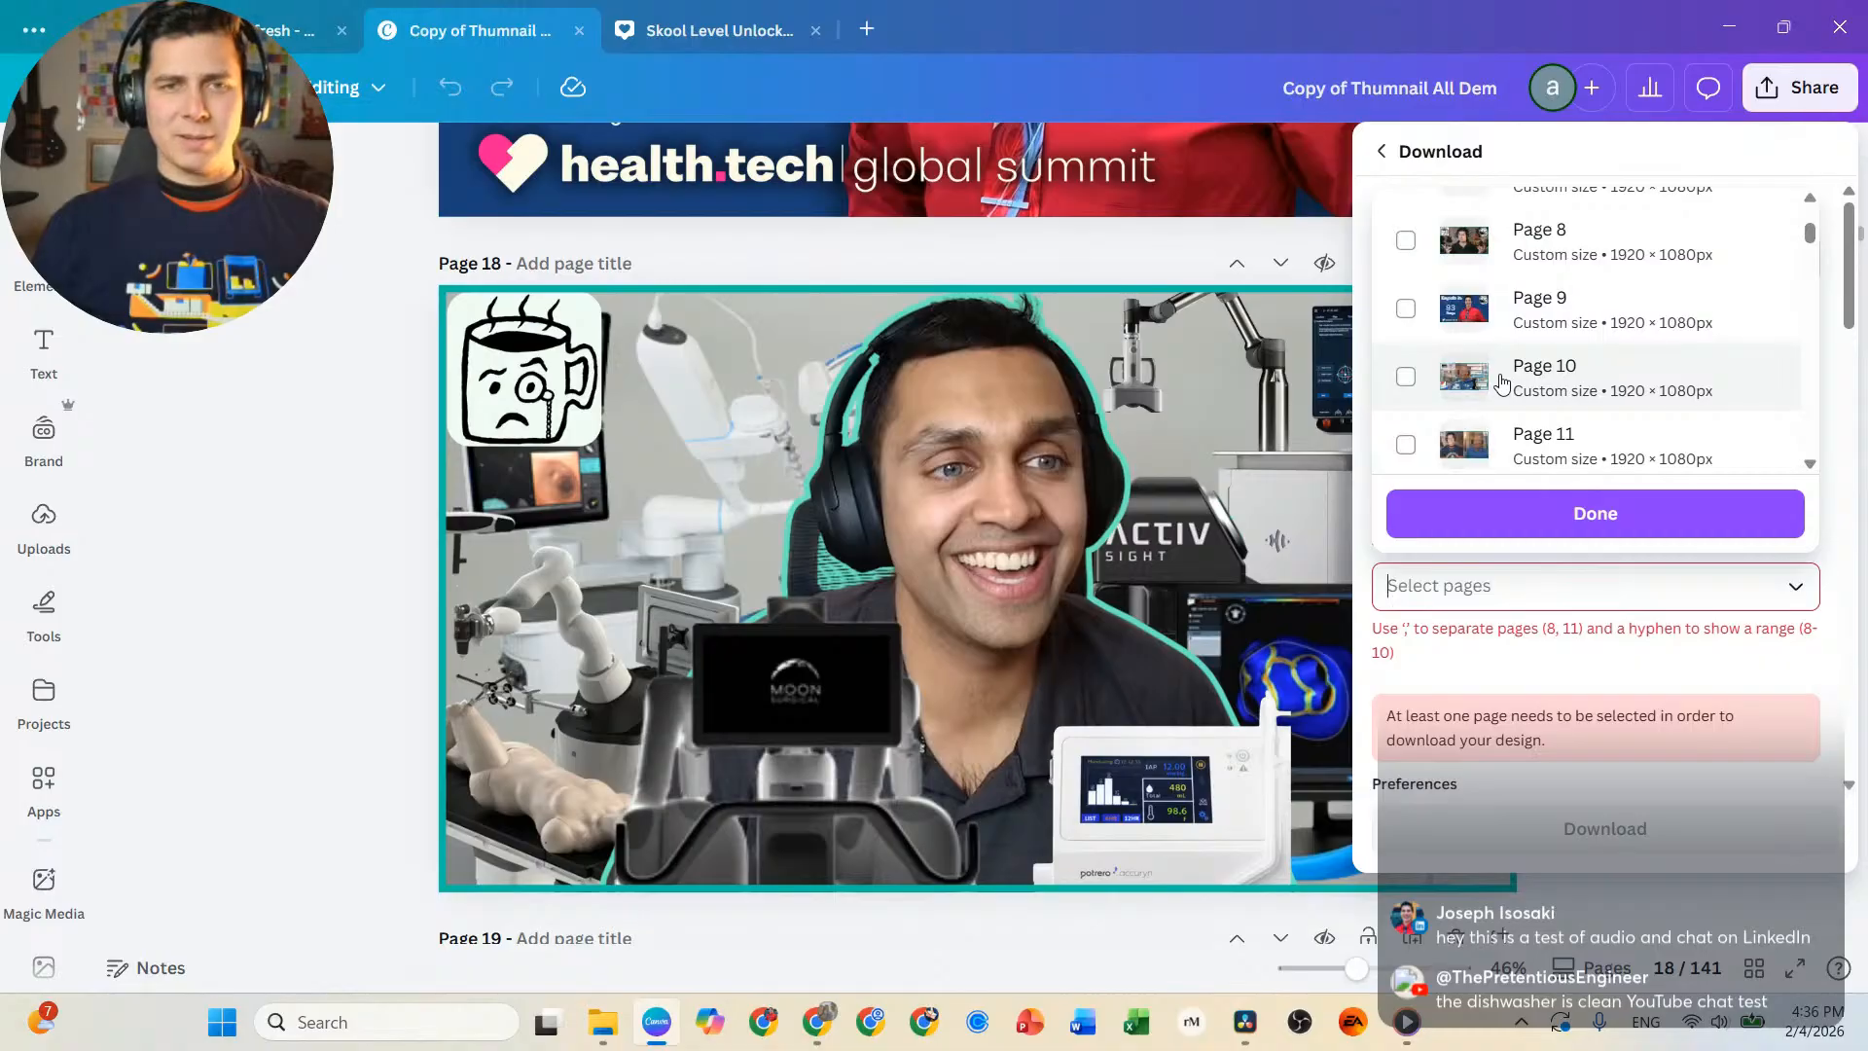
{"action": "scroll", "coordinate": [1499, 377], "scroll_direction": "down", "scroll_amount": 6}
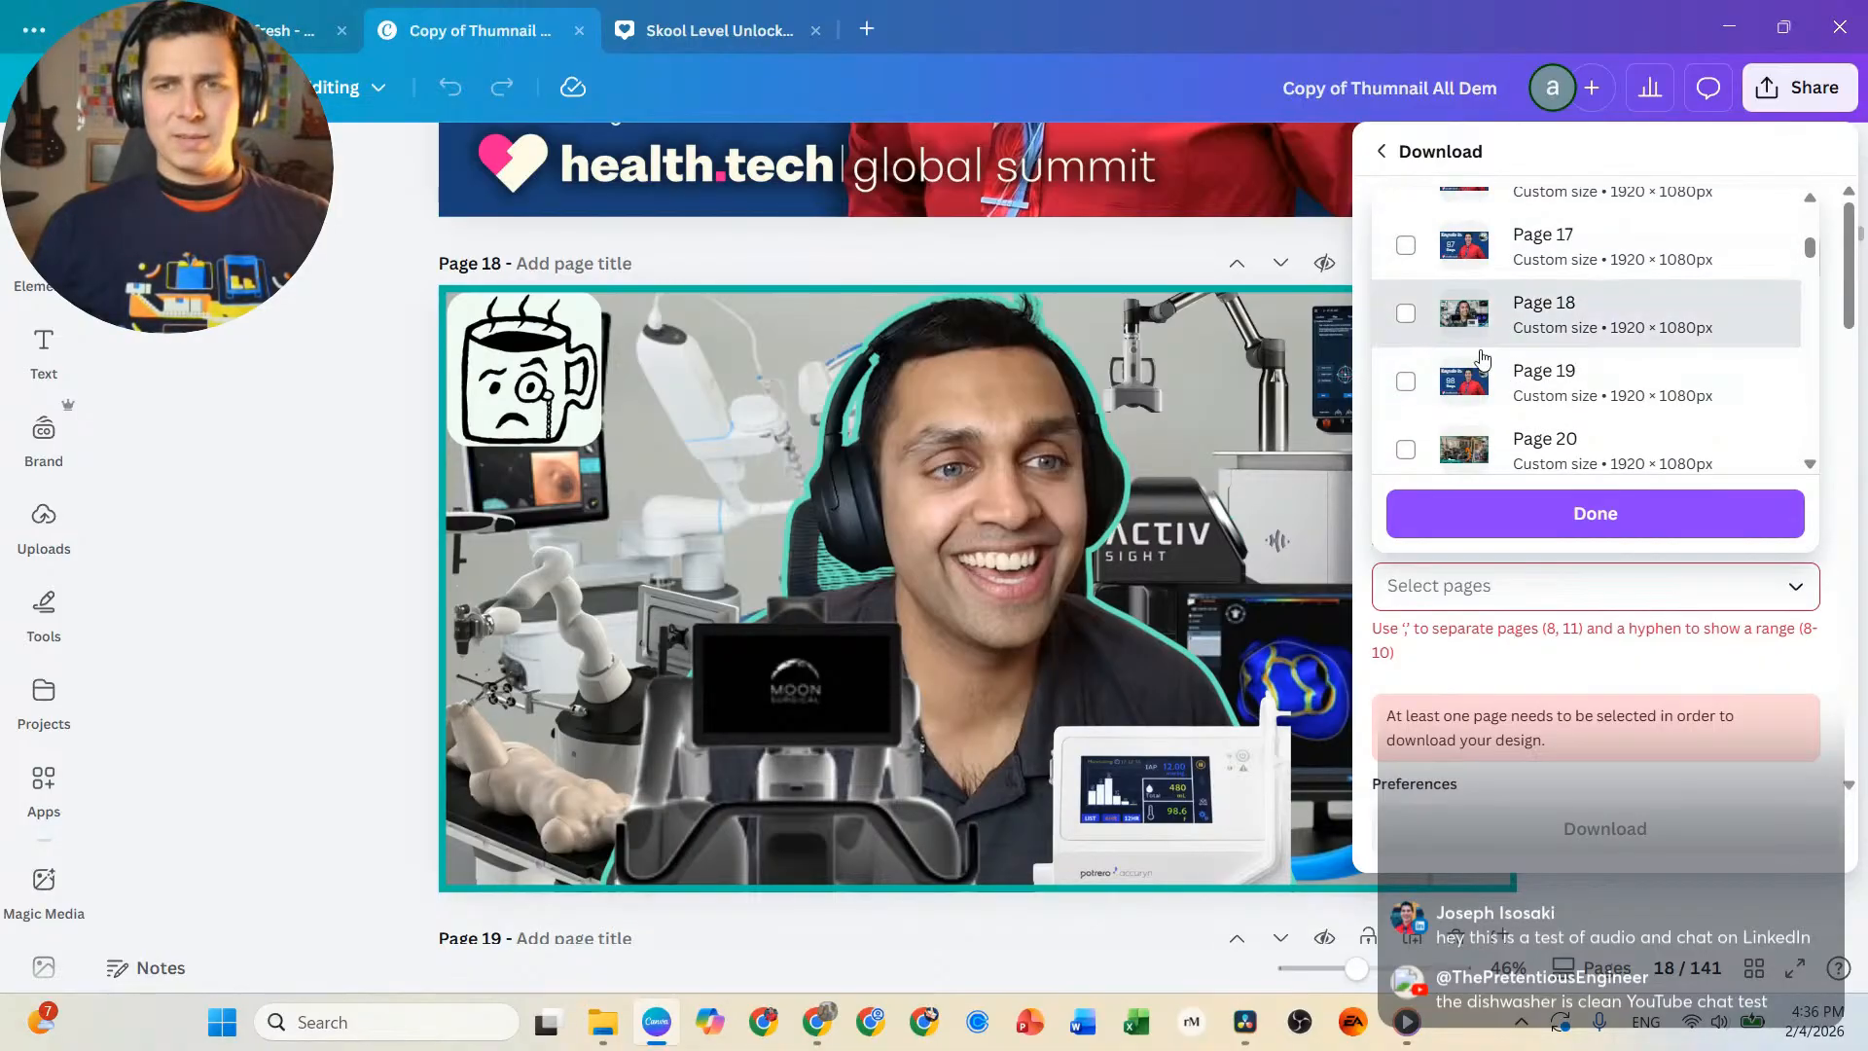
{"action": "left_click", "coordinate": [1481, 335]}
{"action": "left_click", "coordinate": [1606, 514]}
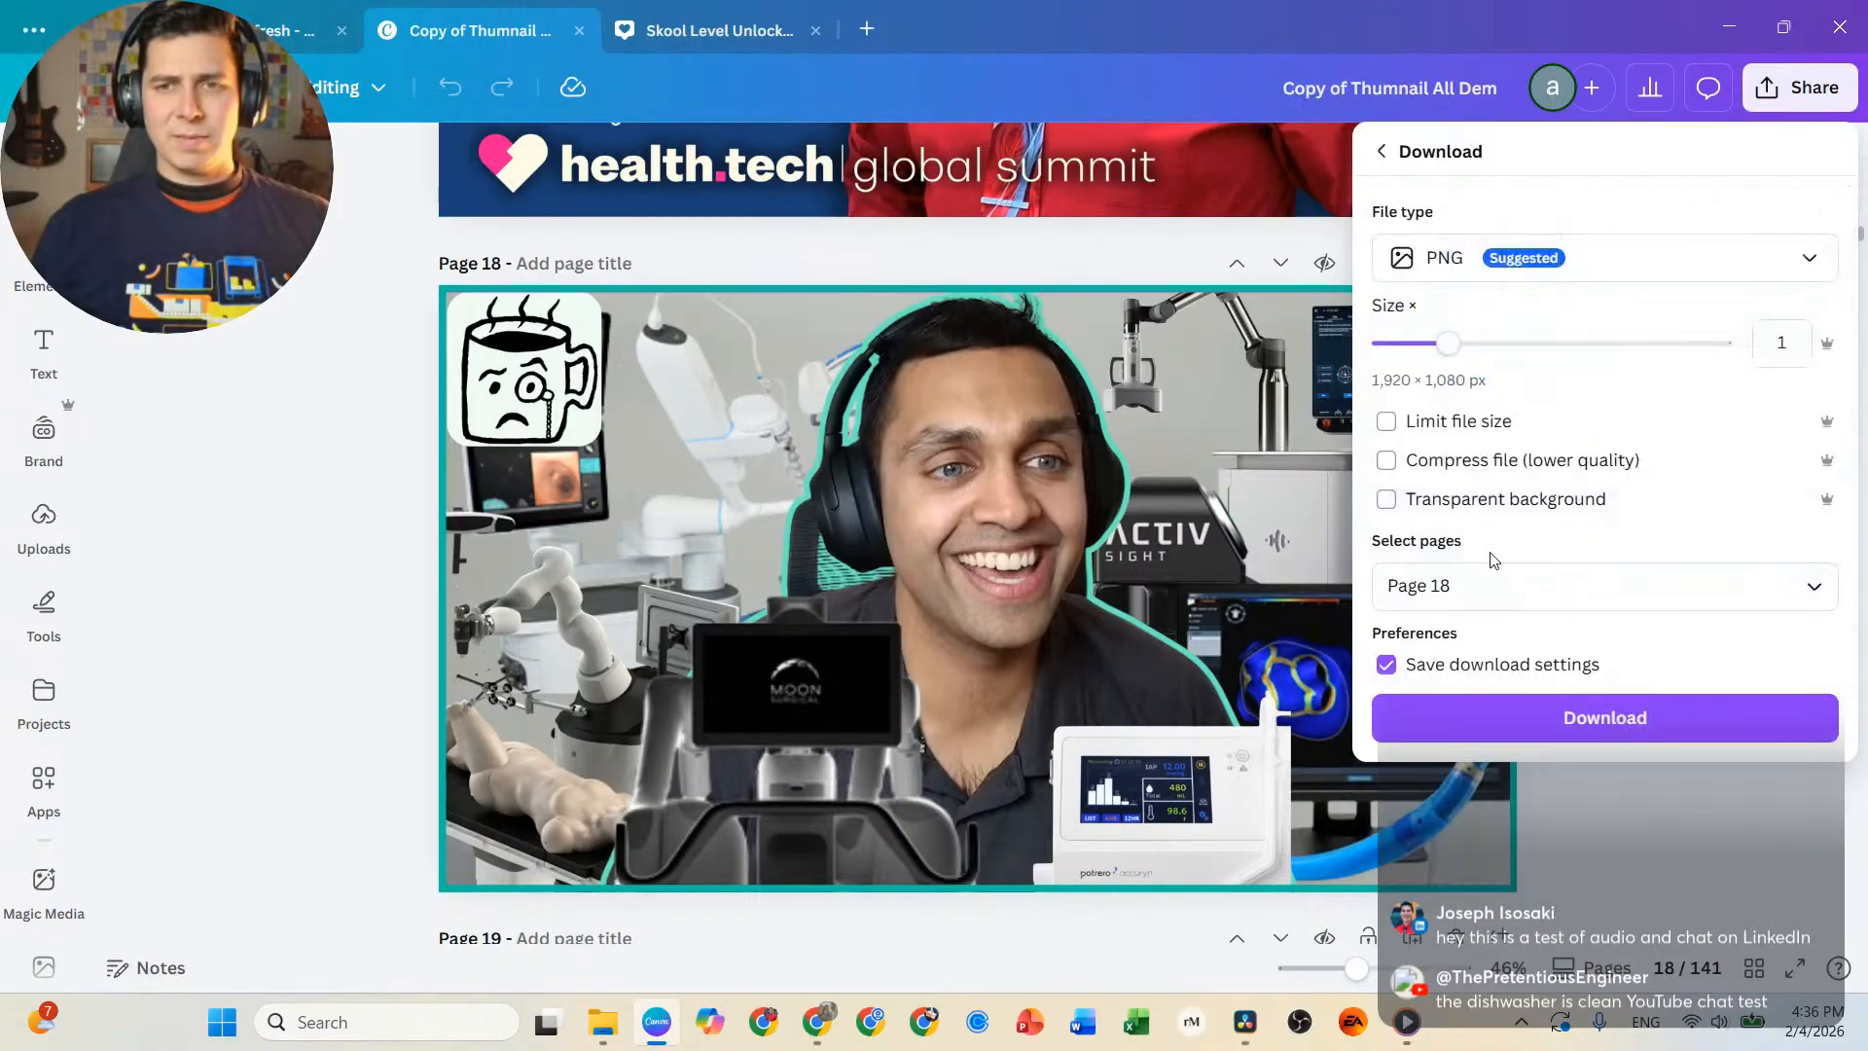
Download the page and save the PNG in Downloads, named with the guest's first name followed by "thumbail".
{"action": "left_click", "coordinate": [1738, 713]}
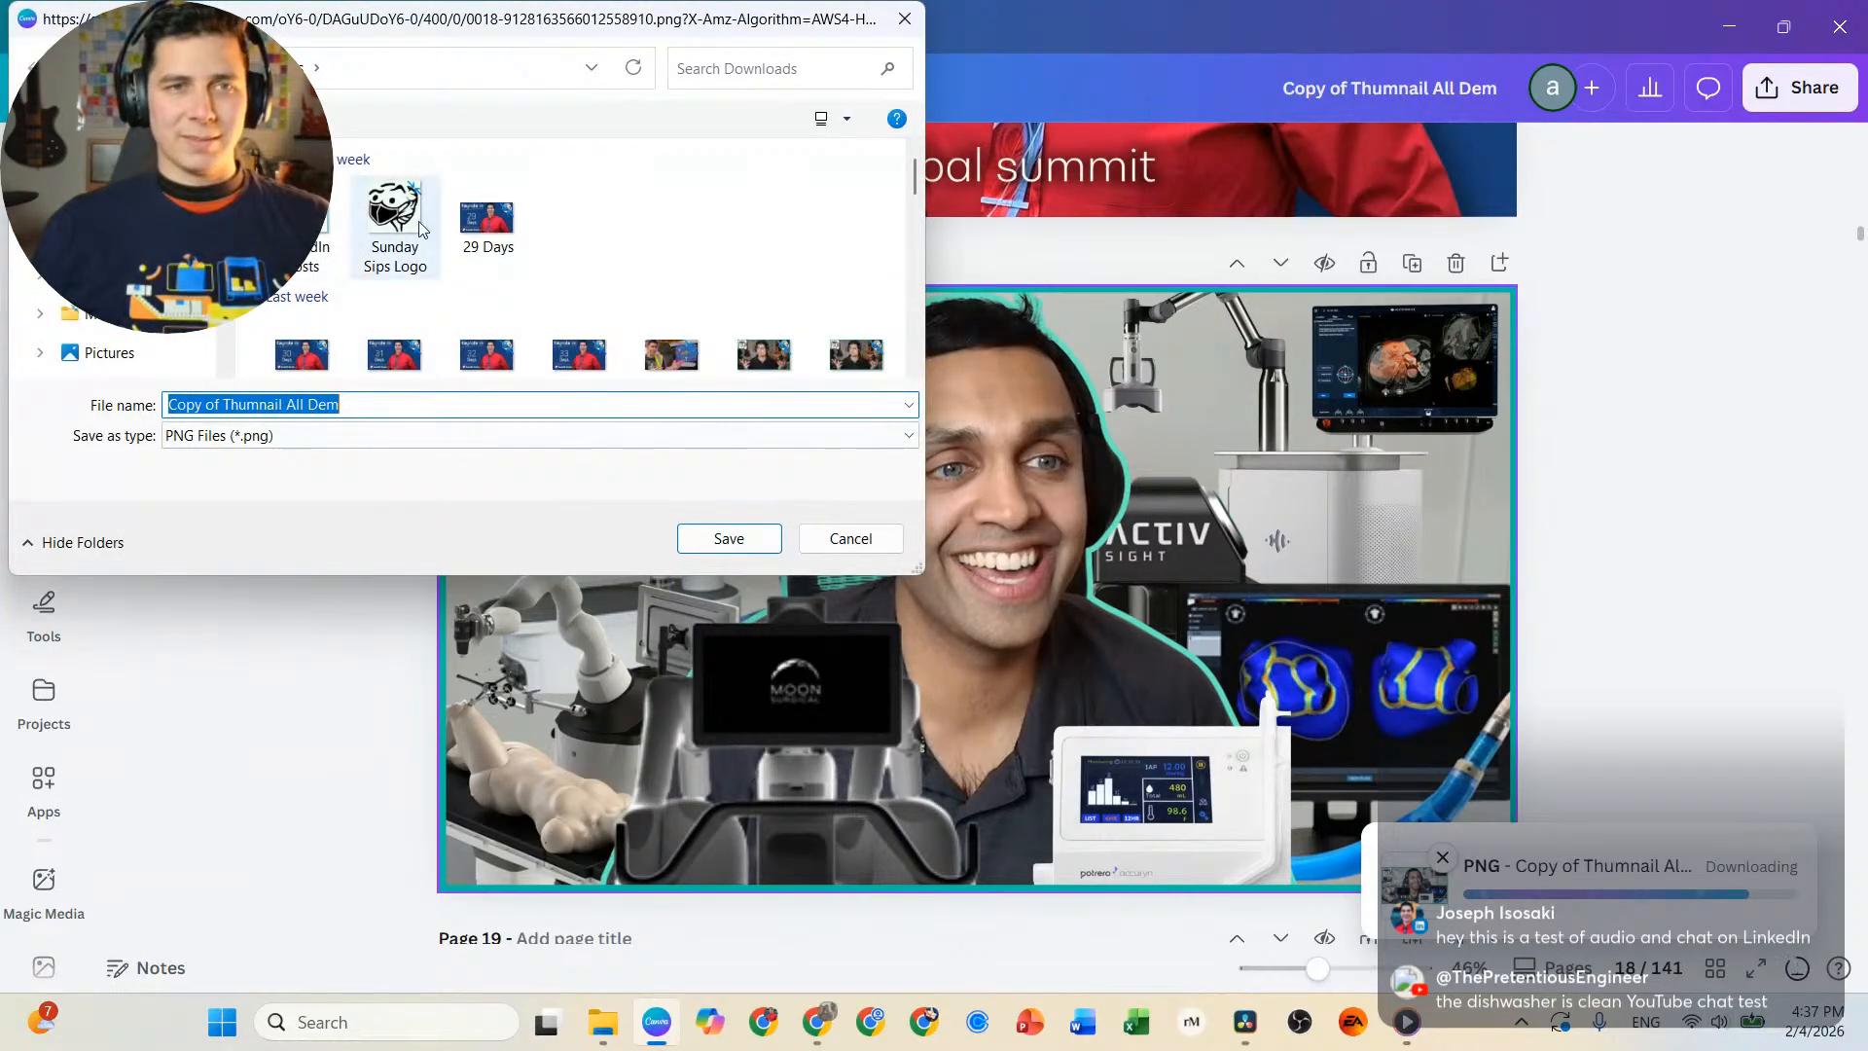
{"action": "type", "text": "santosh thumbail"}
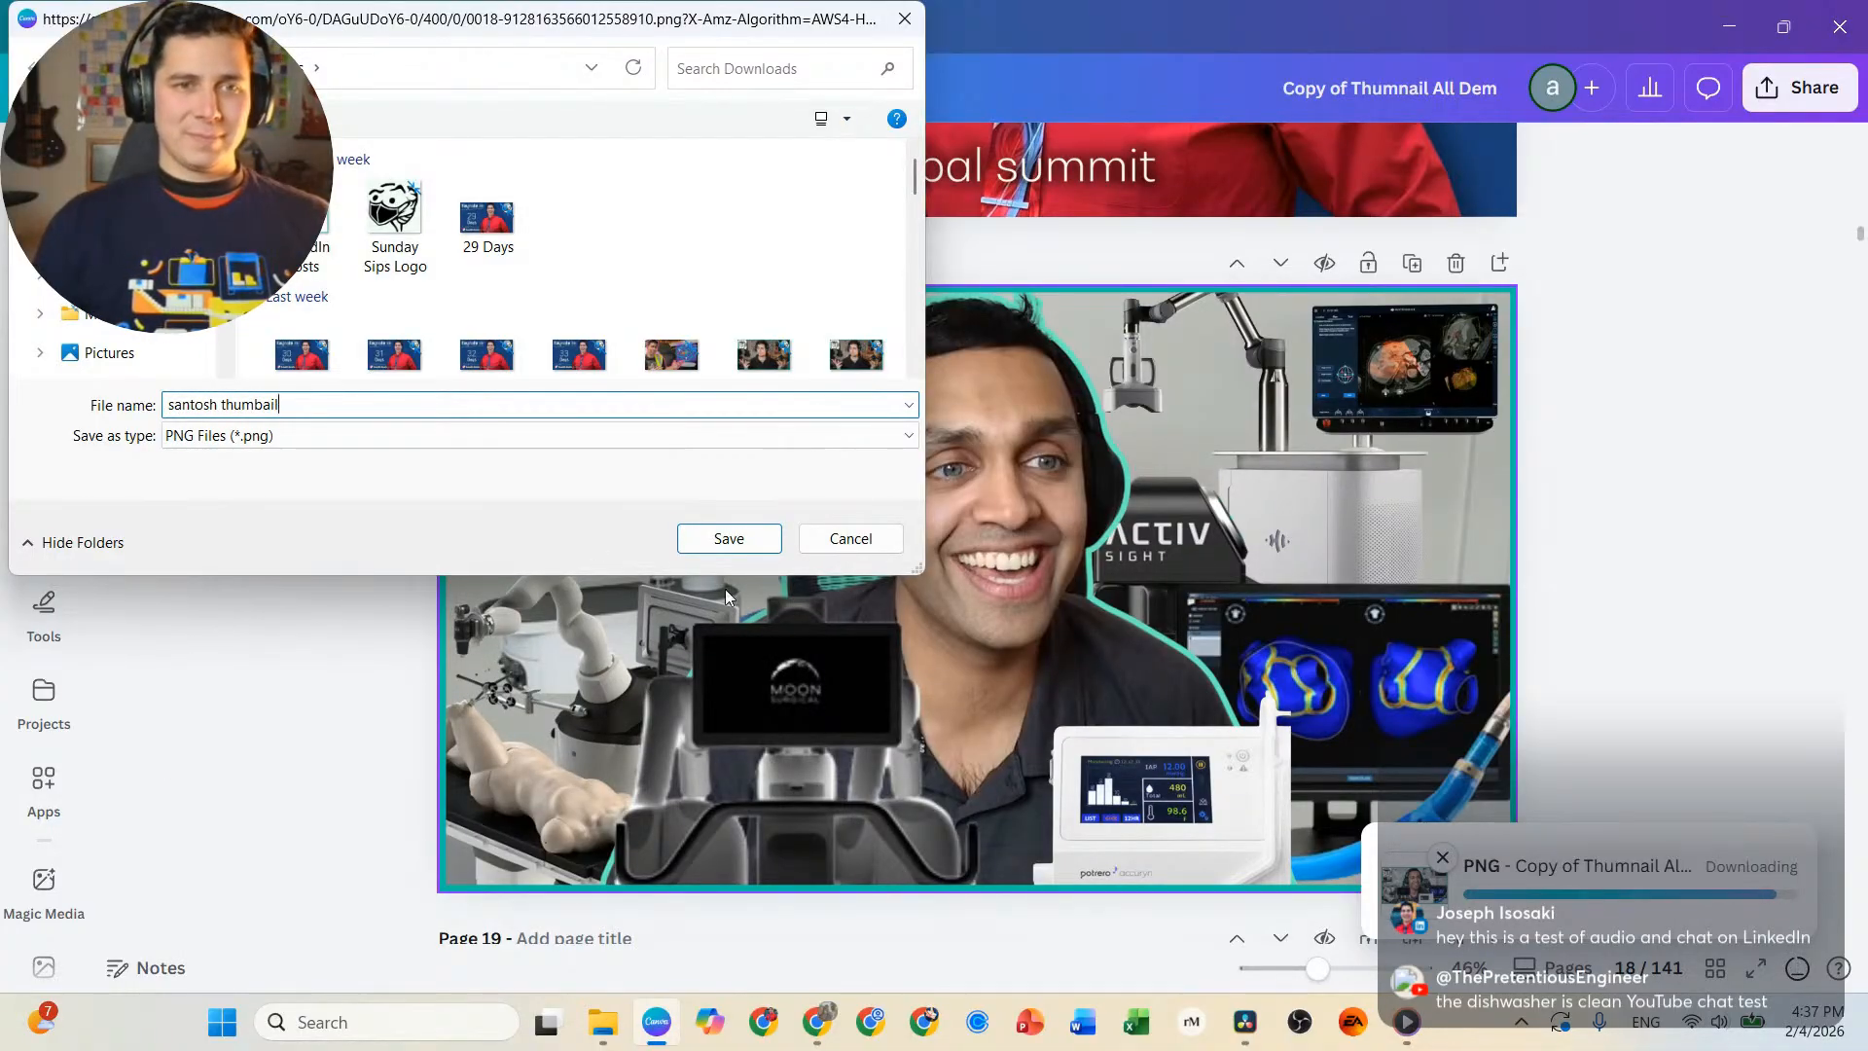
{"action": "key", "text": "Return"}
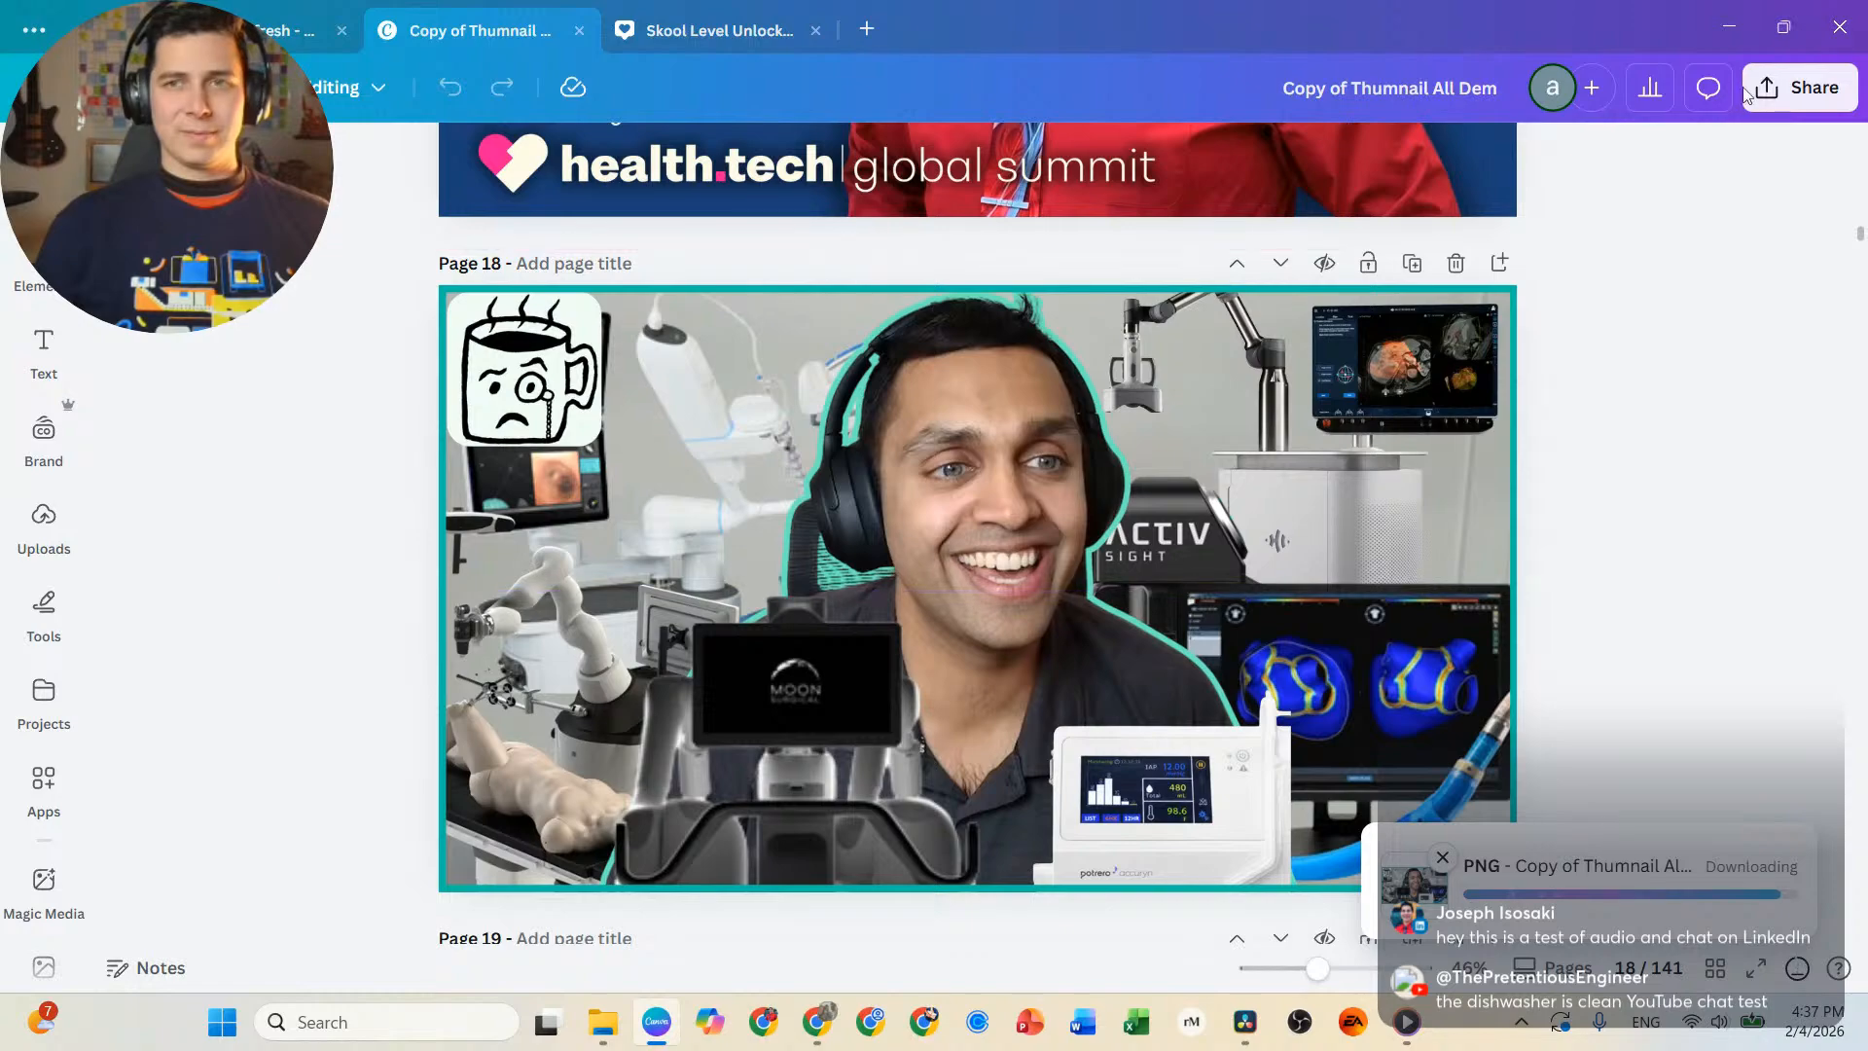
Close Canva, check Downloads in LinkedIn's thumbnail file picker for the saved image, and reopen Canva.
{"action": "left_click", "coordinate": [1849, 21]}
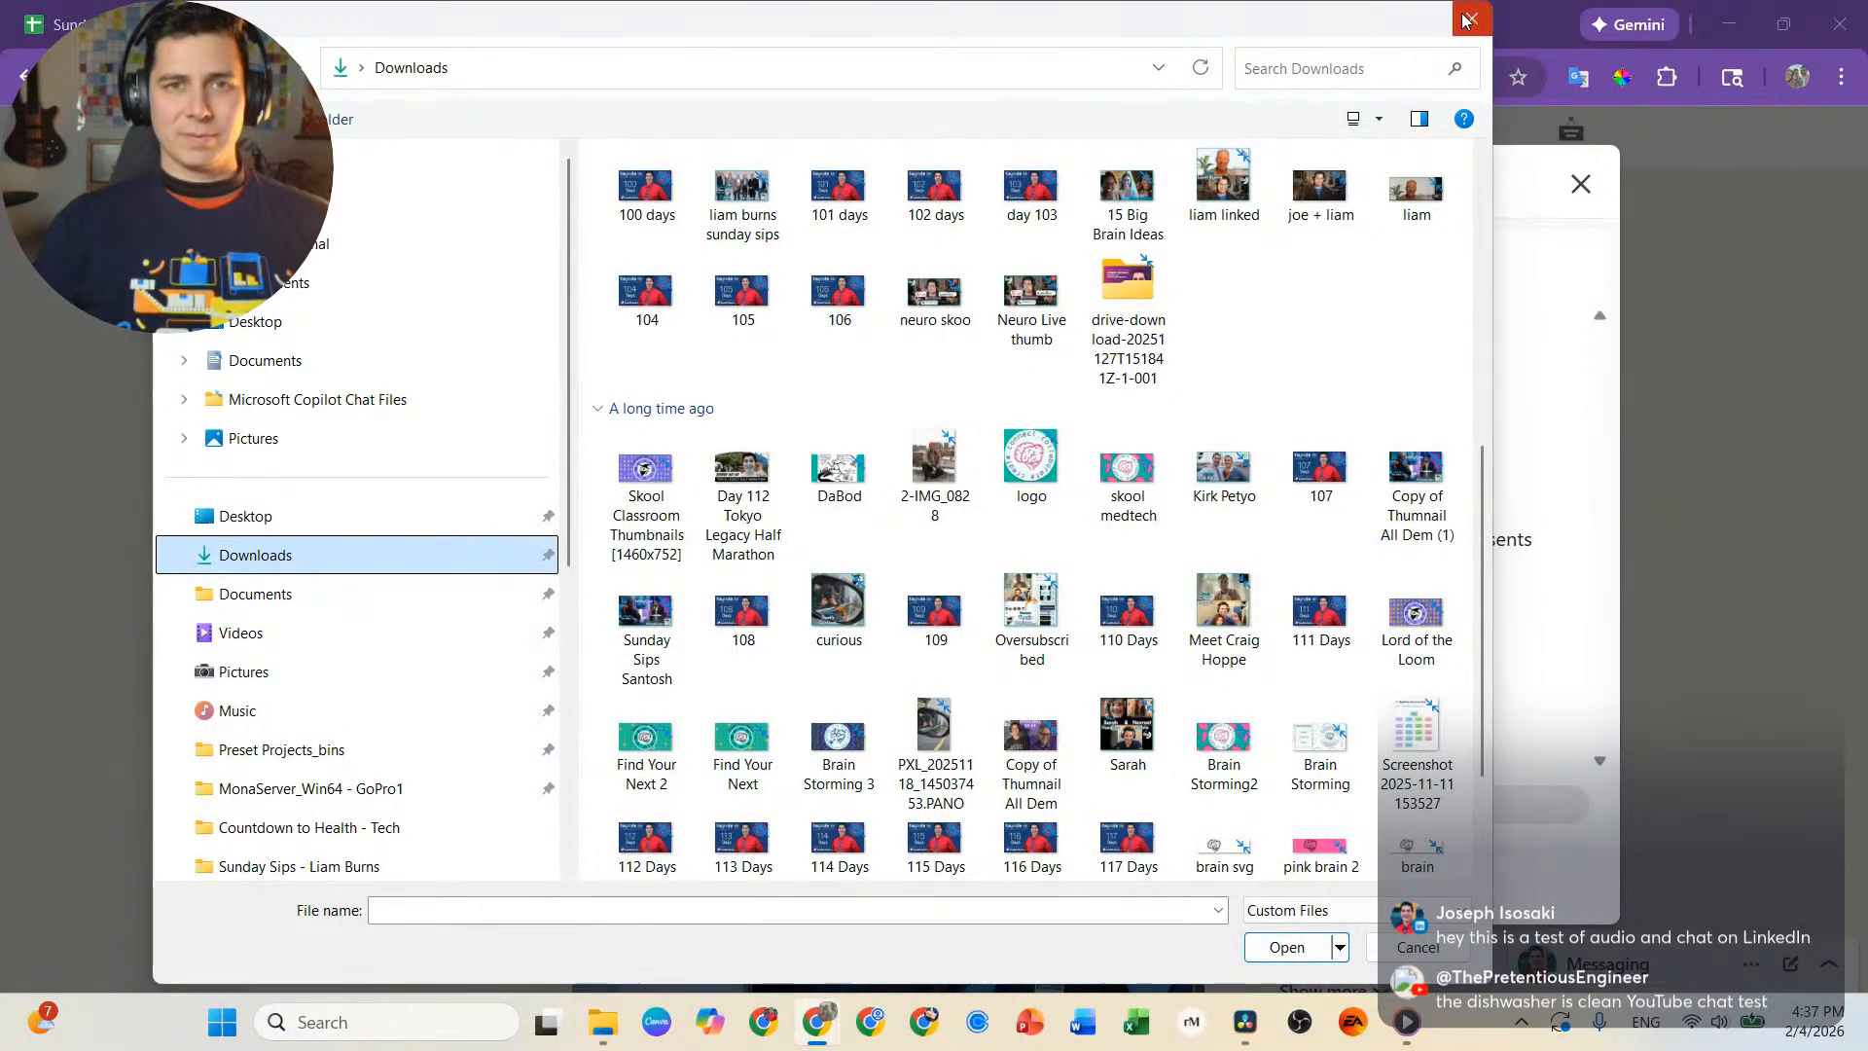
{"action": "scroll", "coordinate": [600, 282], "scroll_direction": "up", "scroll_amount": 5}
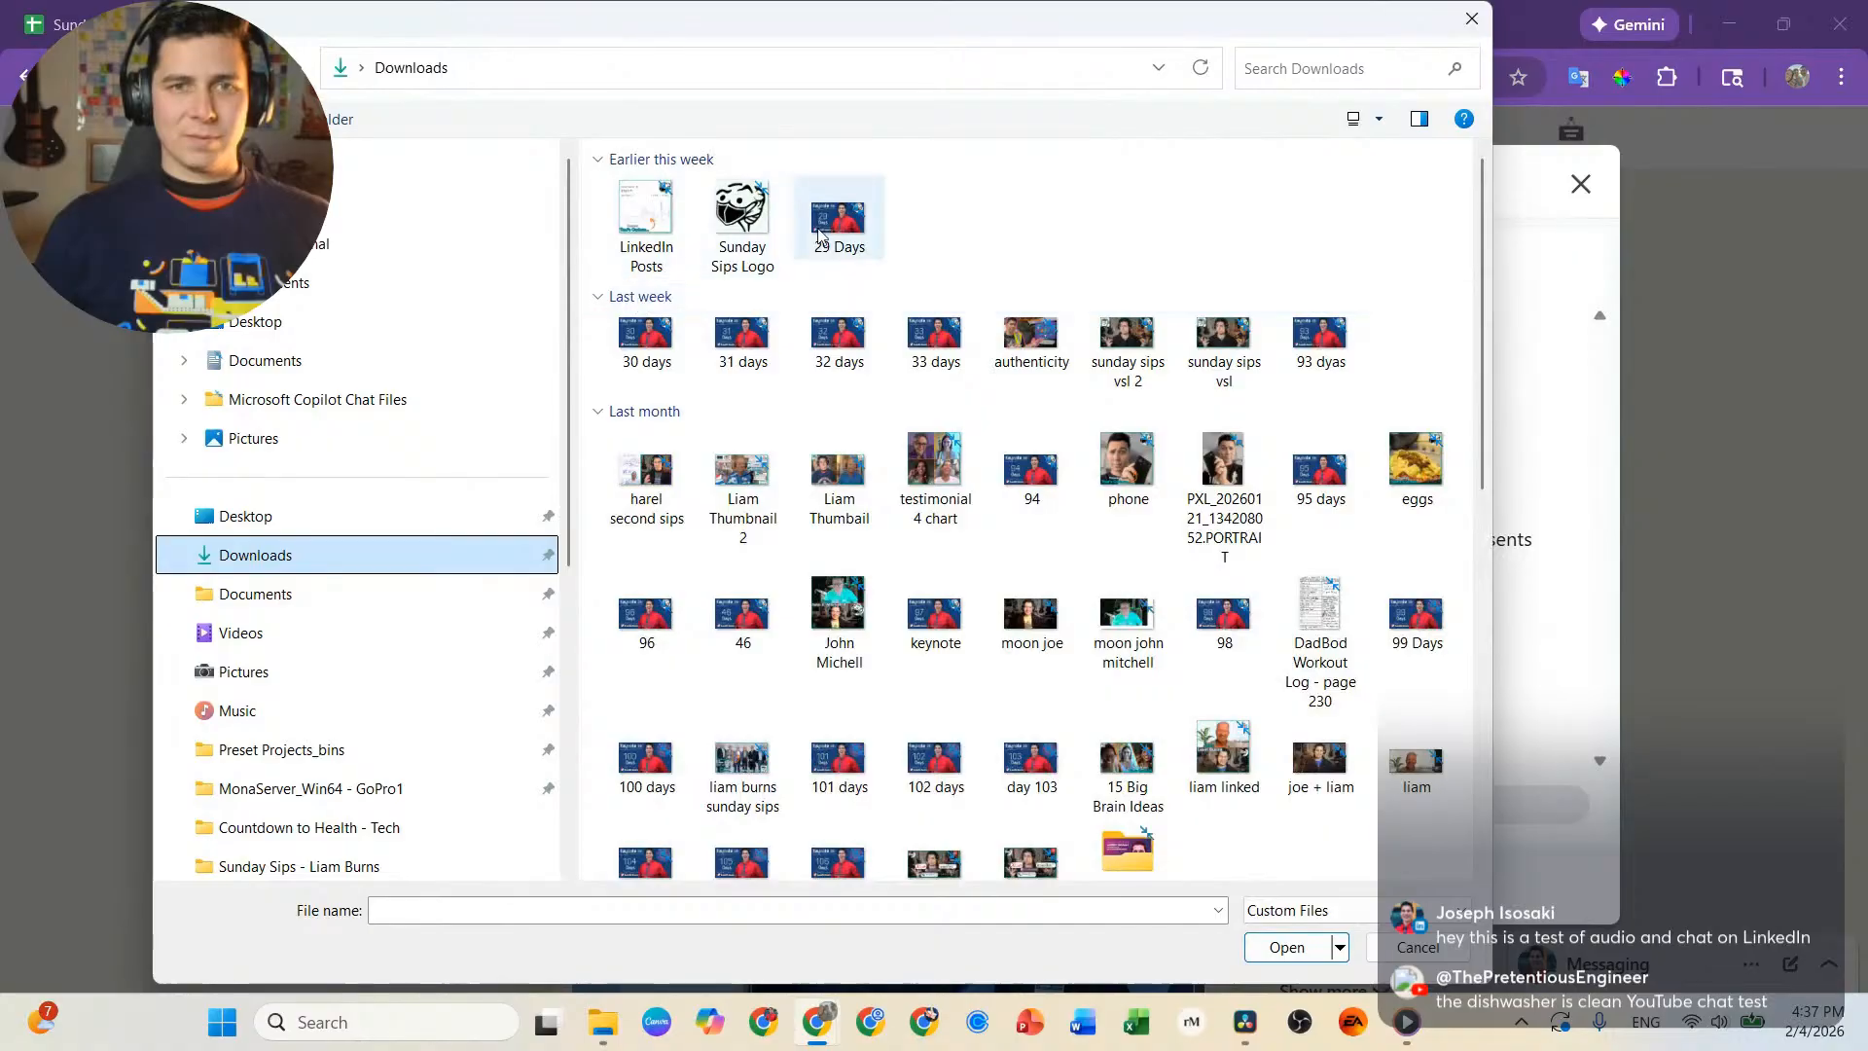
{"action": "left_click", "coordinate": [659, 1024]}
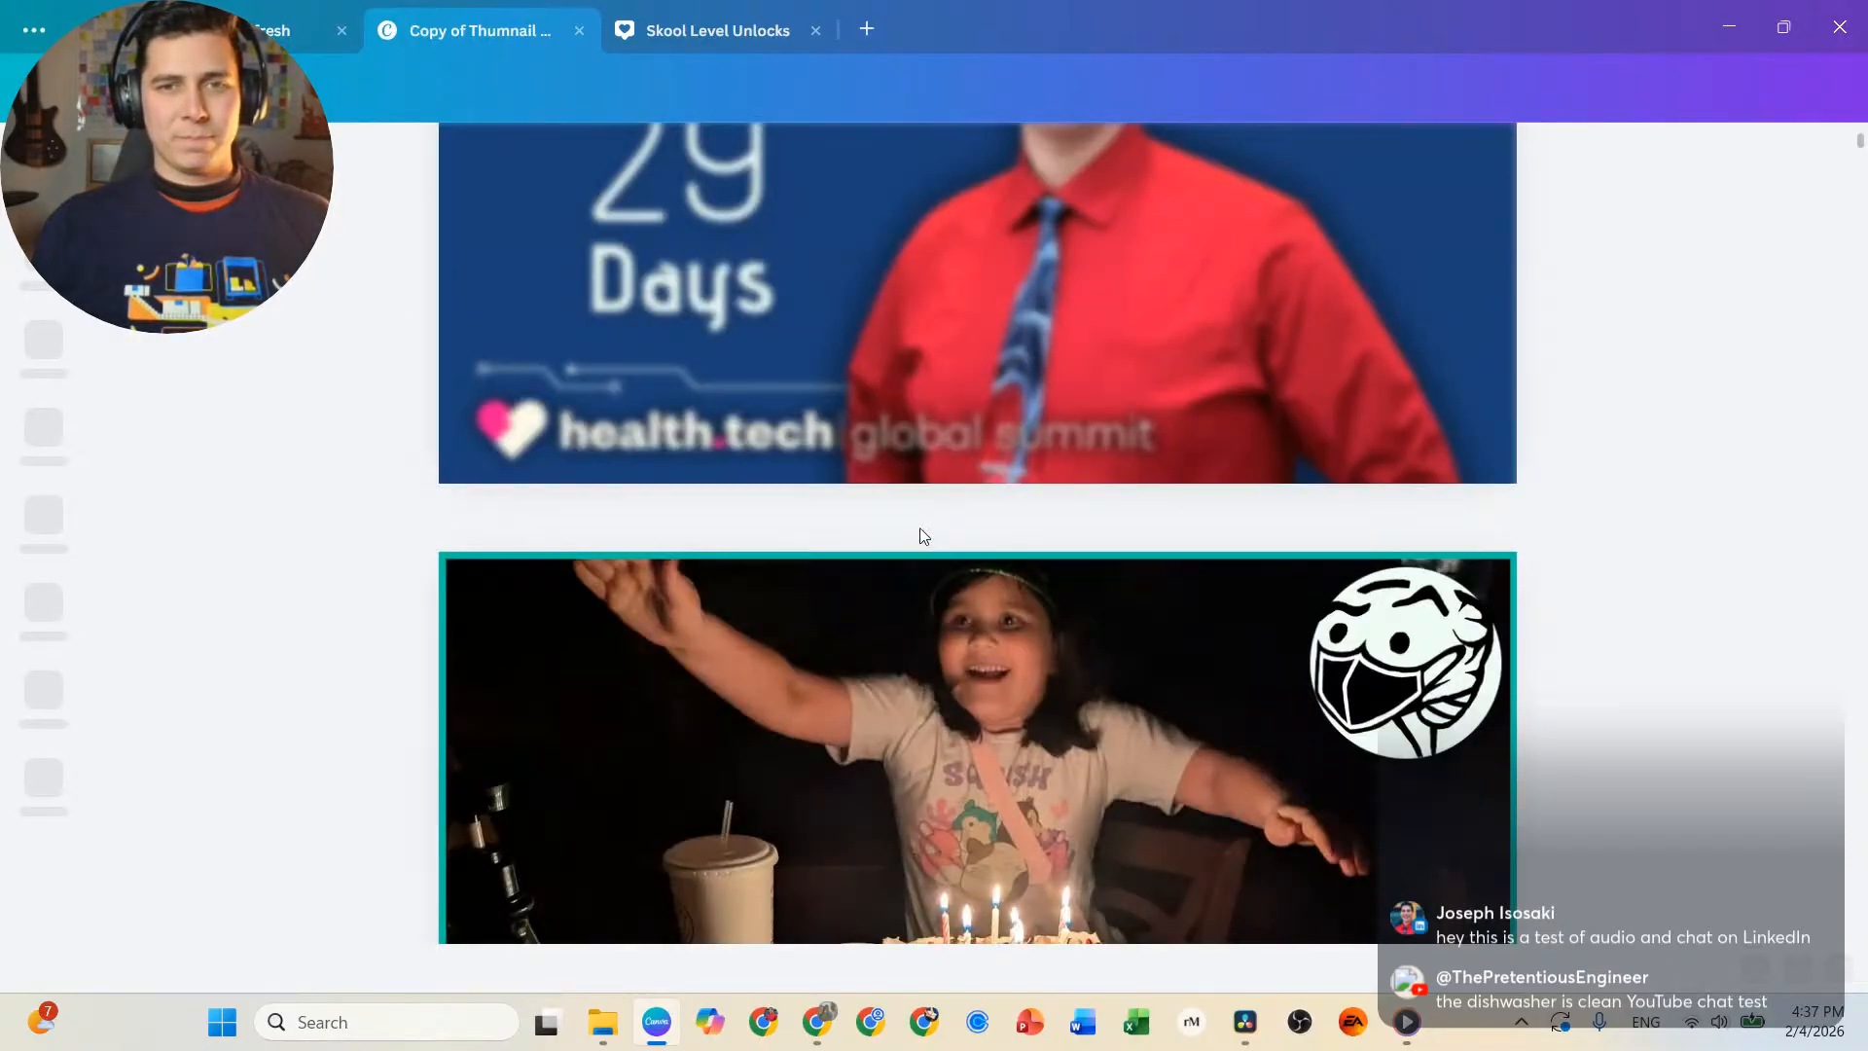
Locate the surgical robots thumbnail on page 18 of the Copy of Thumnail All Dem design and open the design's download settings.
{"action": "scroll", "coordinate": [1049, 469], "scroll_direction": "down", "scroll_amount": 15}
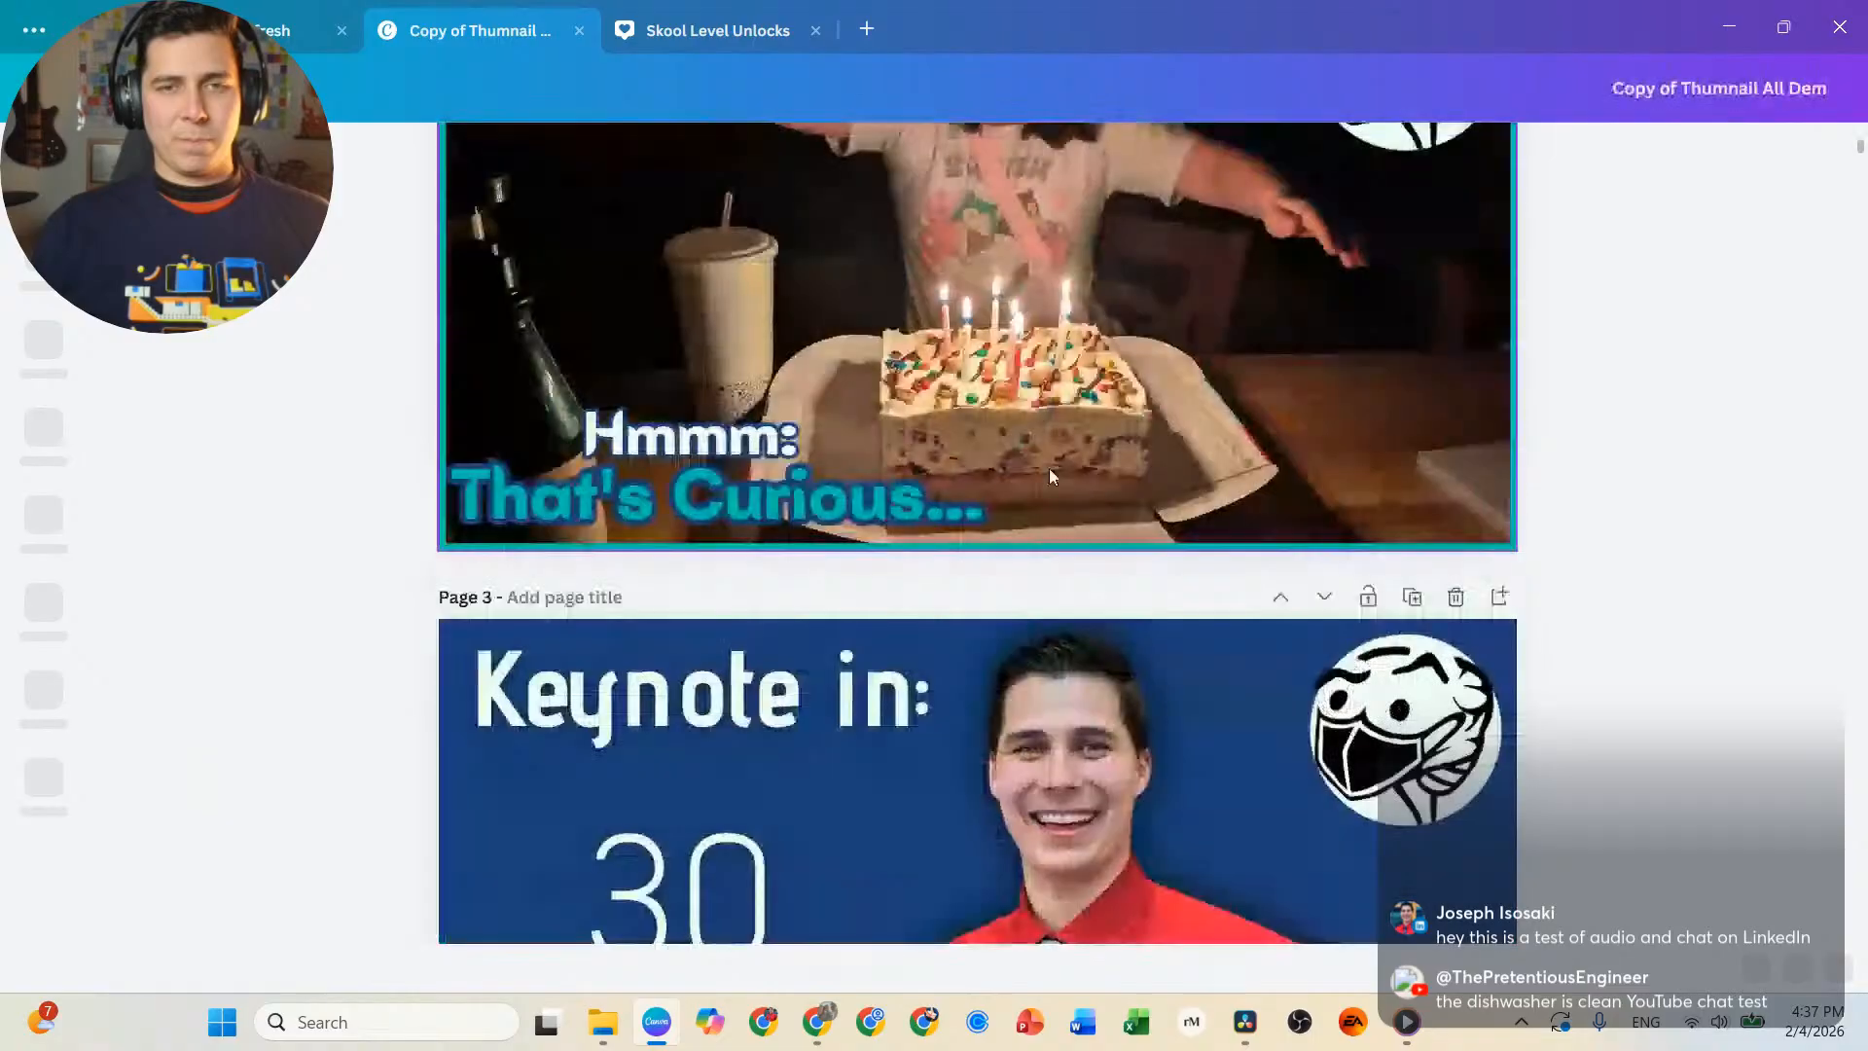
{"action": "scroll", "coordinate": [973, 472], "scroll_direction": "down", "scroll_amount": 20}
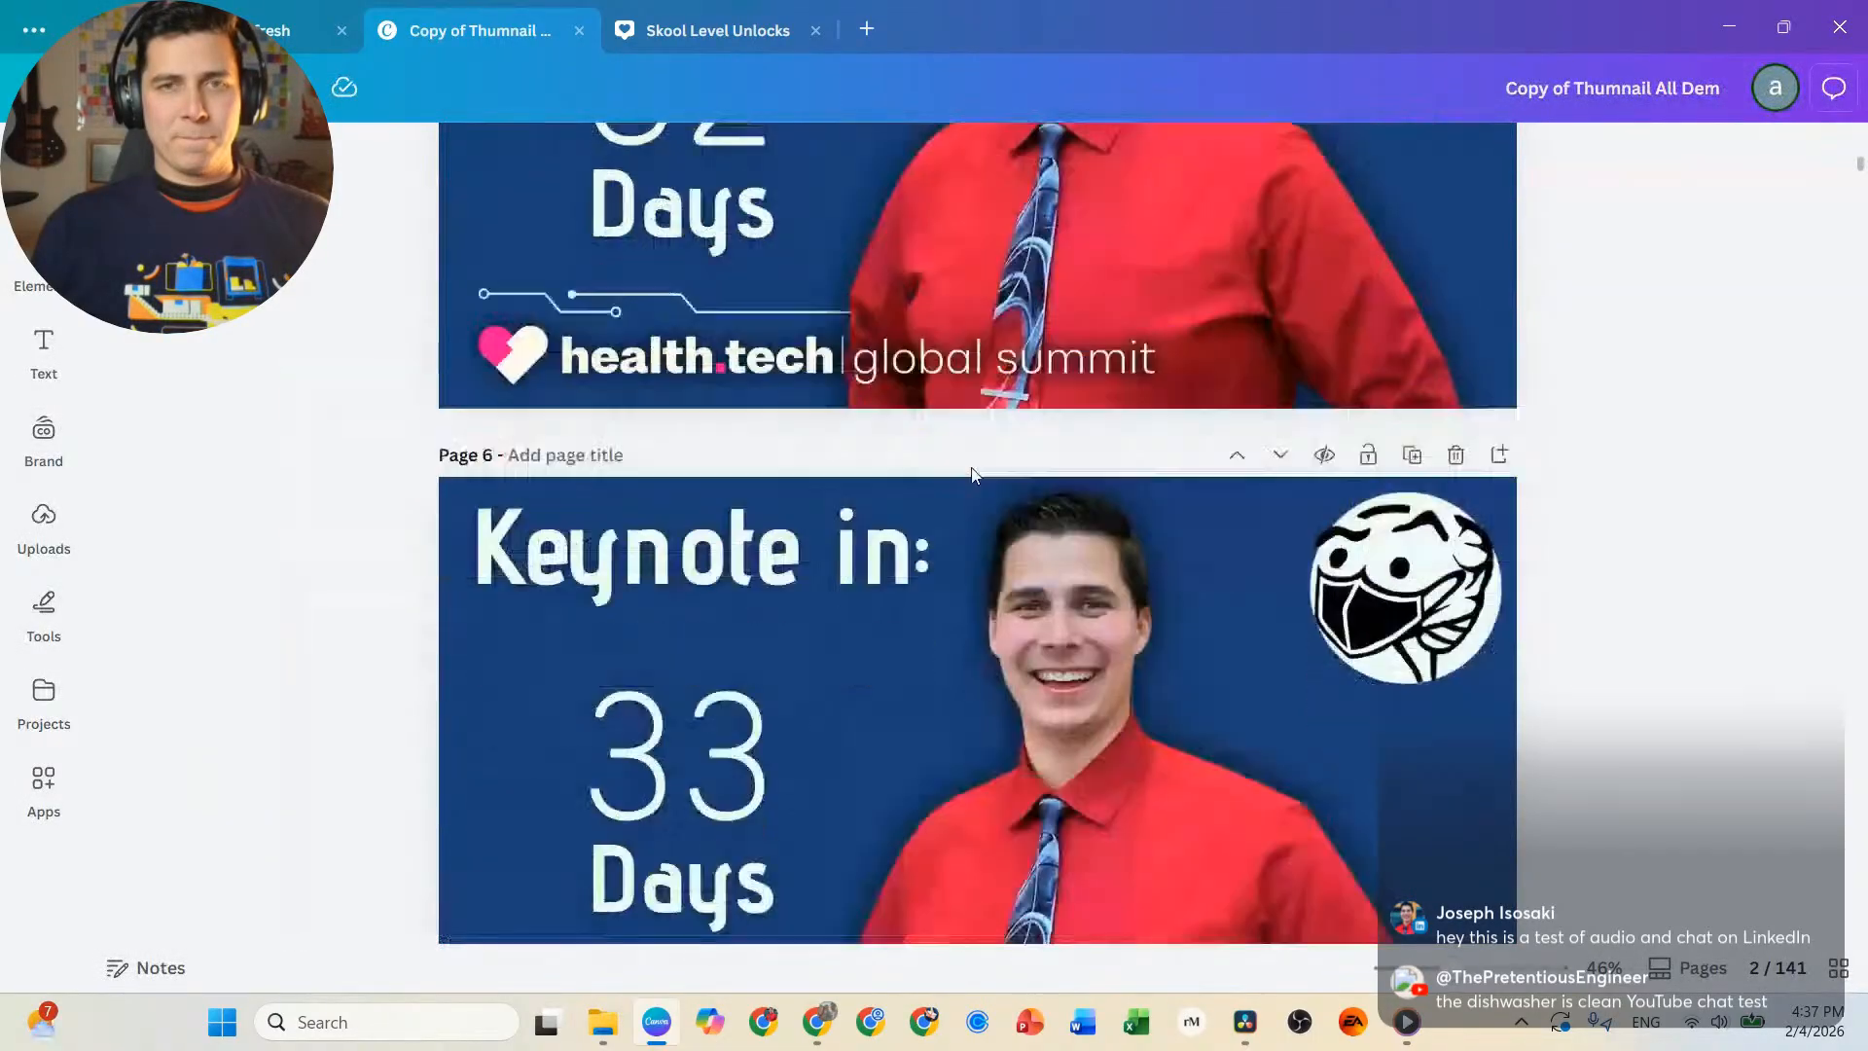
{"action": "scroll", "coordinate": [965, 471], "scroll_direction": "down", "scroll_amount": 20}
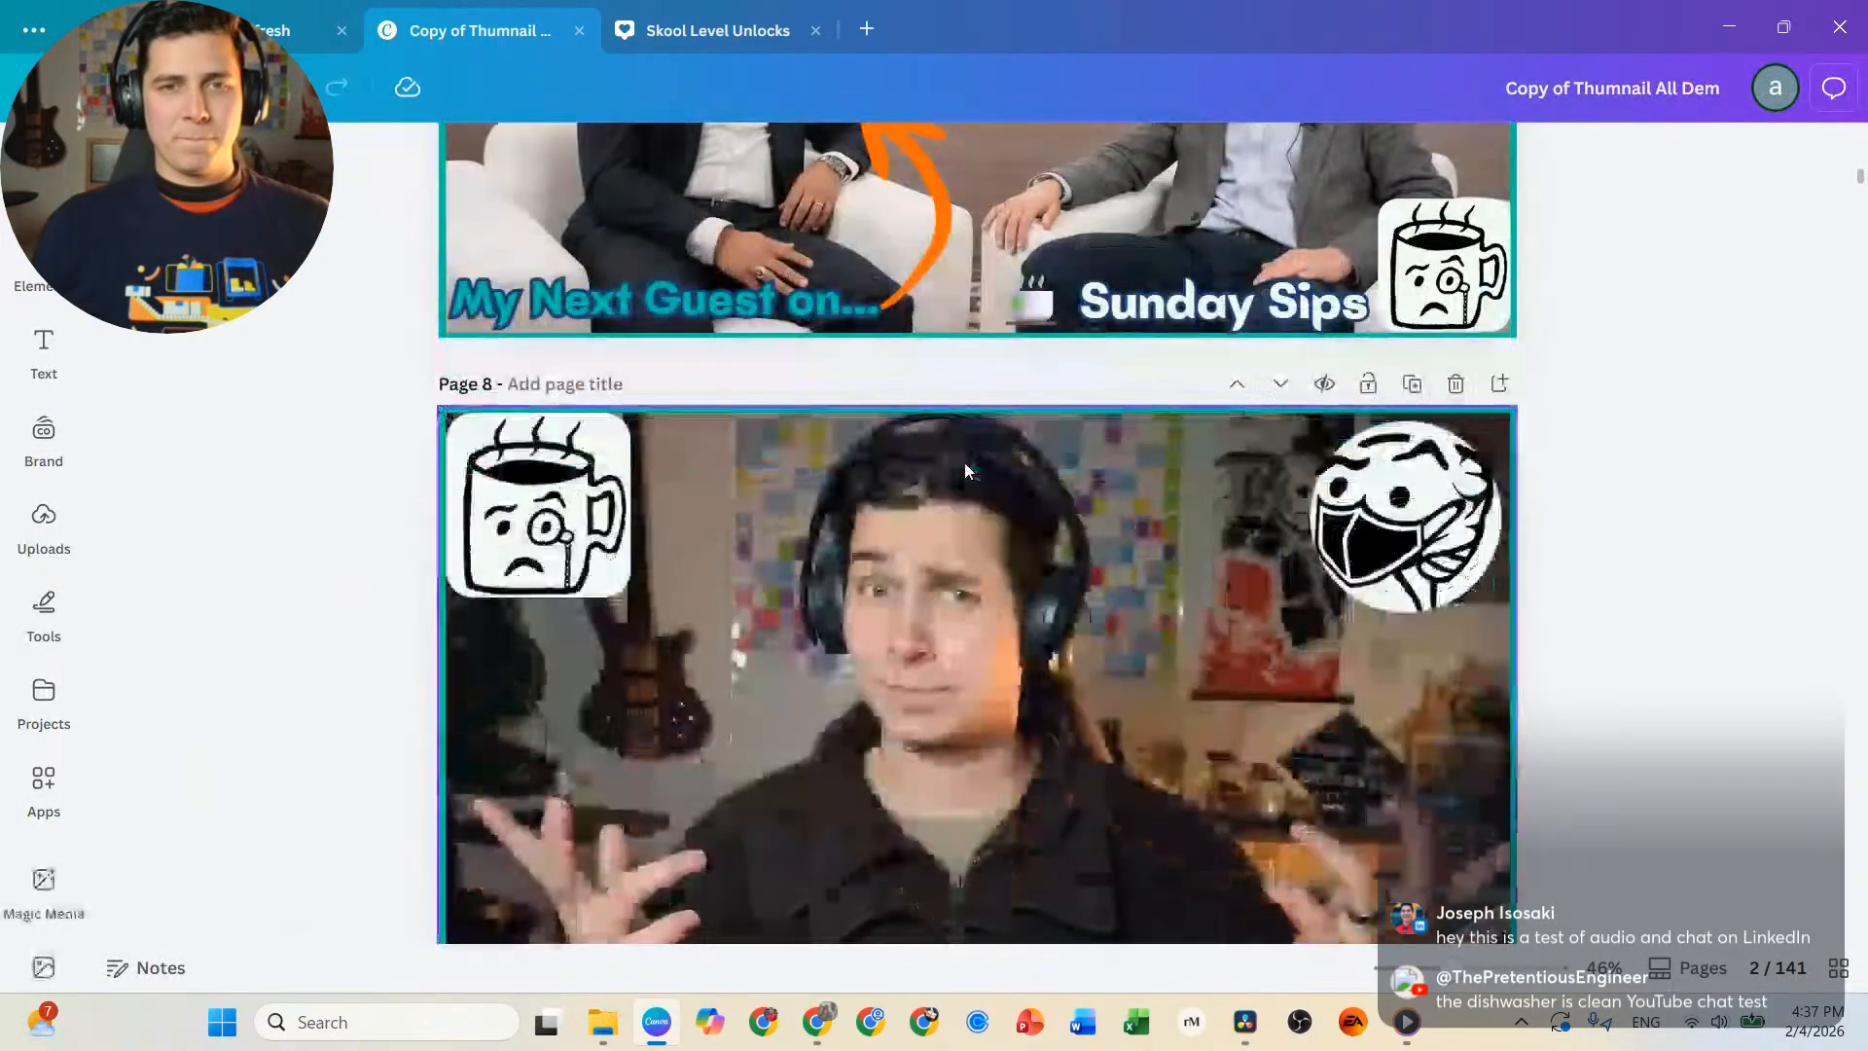
{"action": "scroll", "coordinate": [961, 467], "scroll_direction": "down", "scroll_amount": 15}
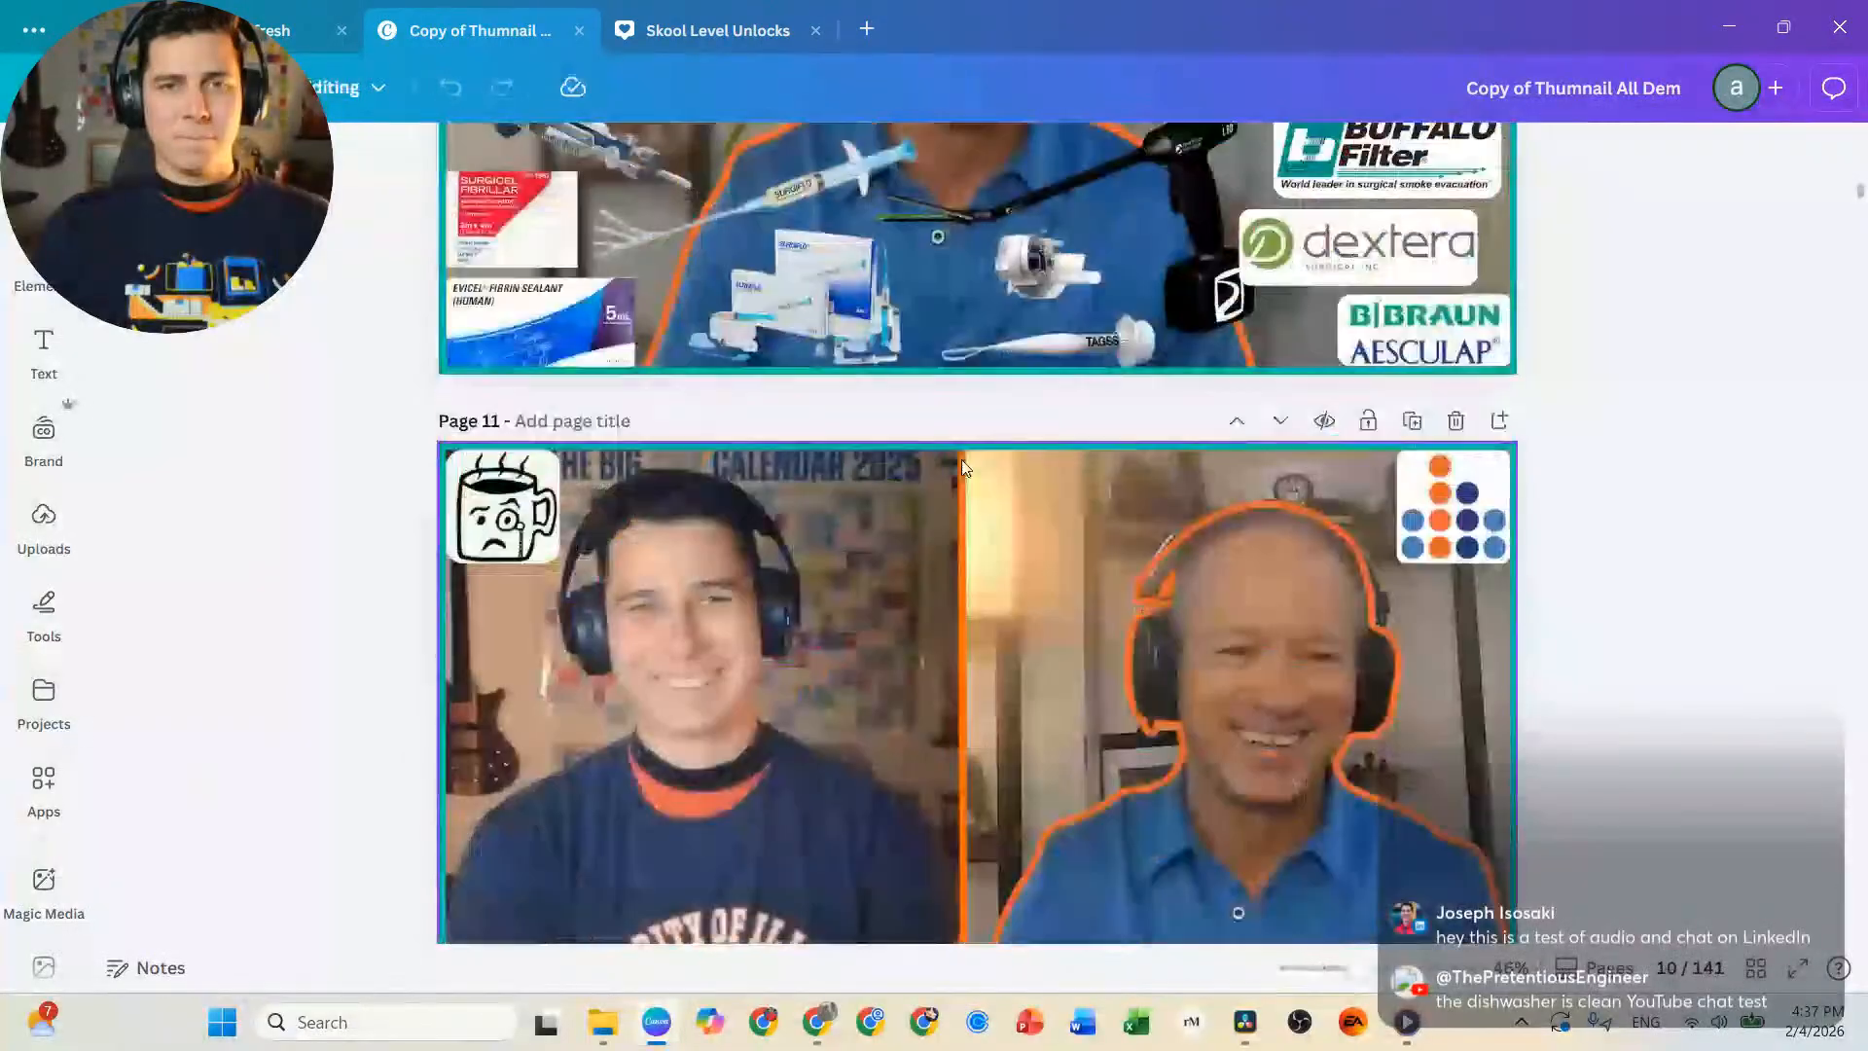
{"action": "scroll", "coordinate": [955, 462], "scroll_direction": "down", "scroll_amount": 15}
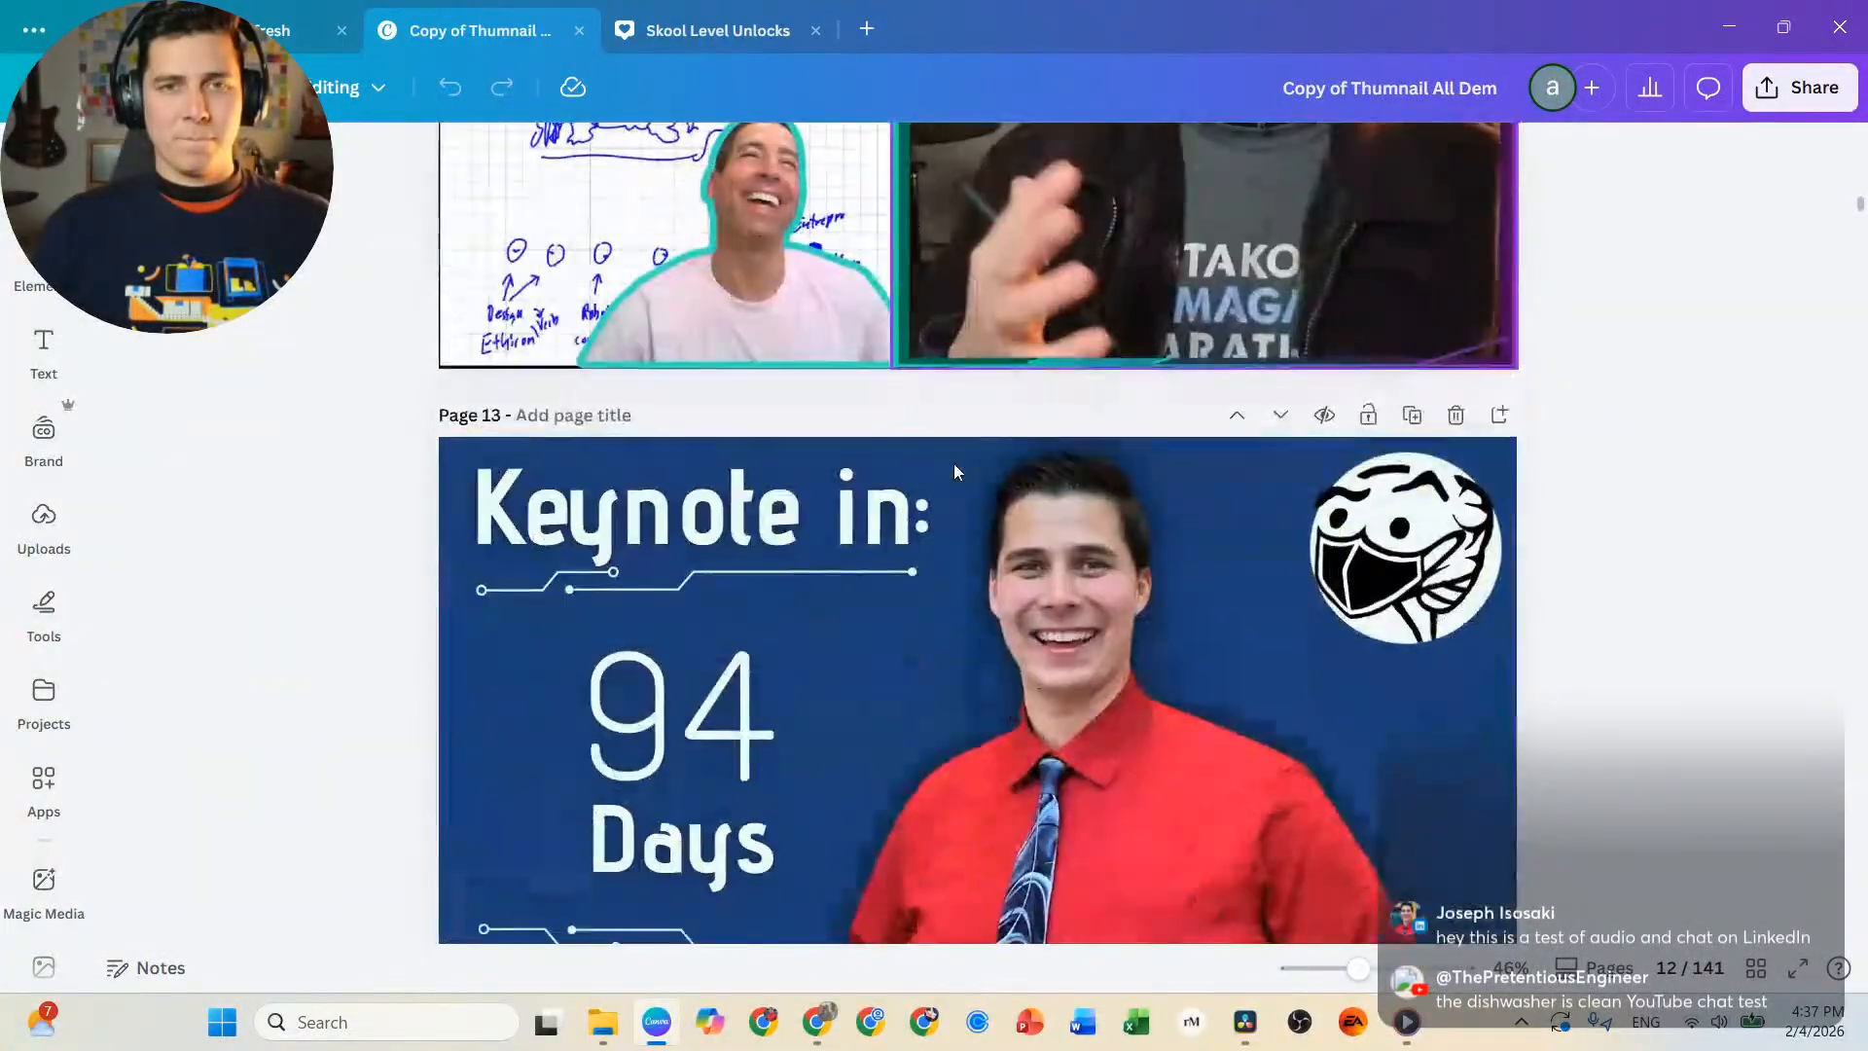
{"action": "scroll", "coordinate": [954, 475], "scroll_direction": "down", "scroll_amount": 15}
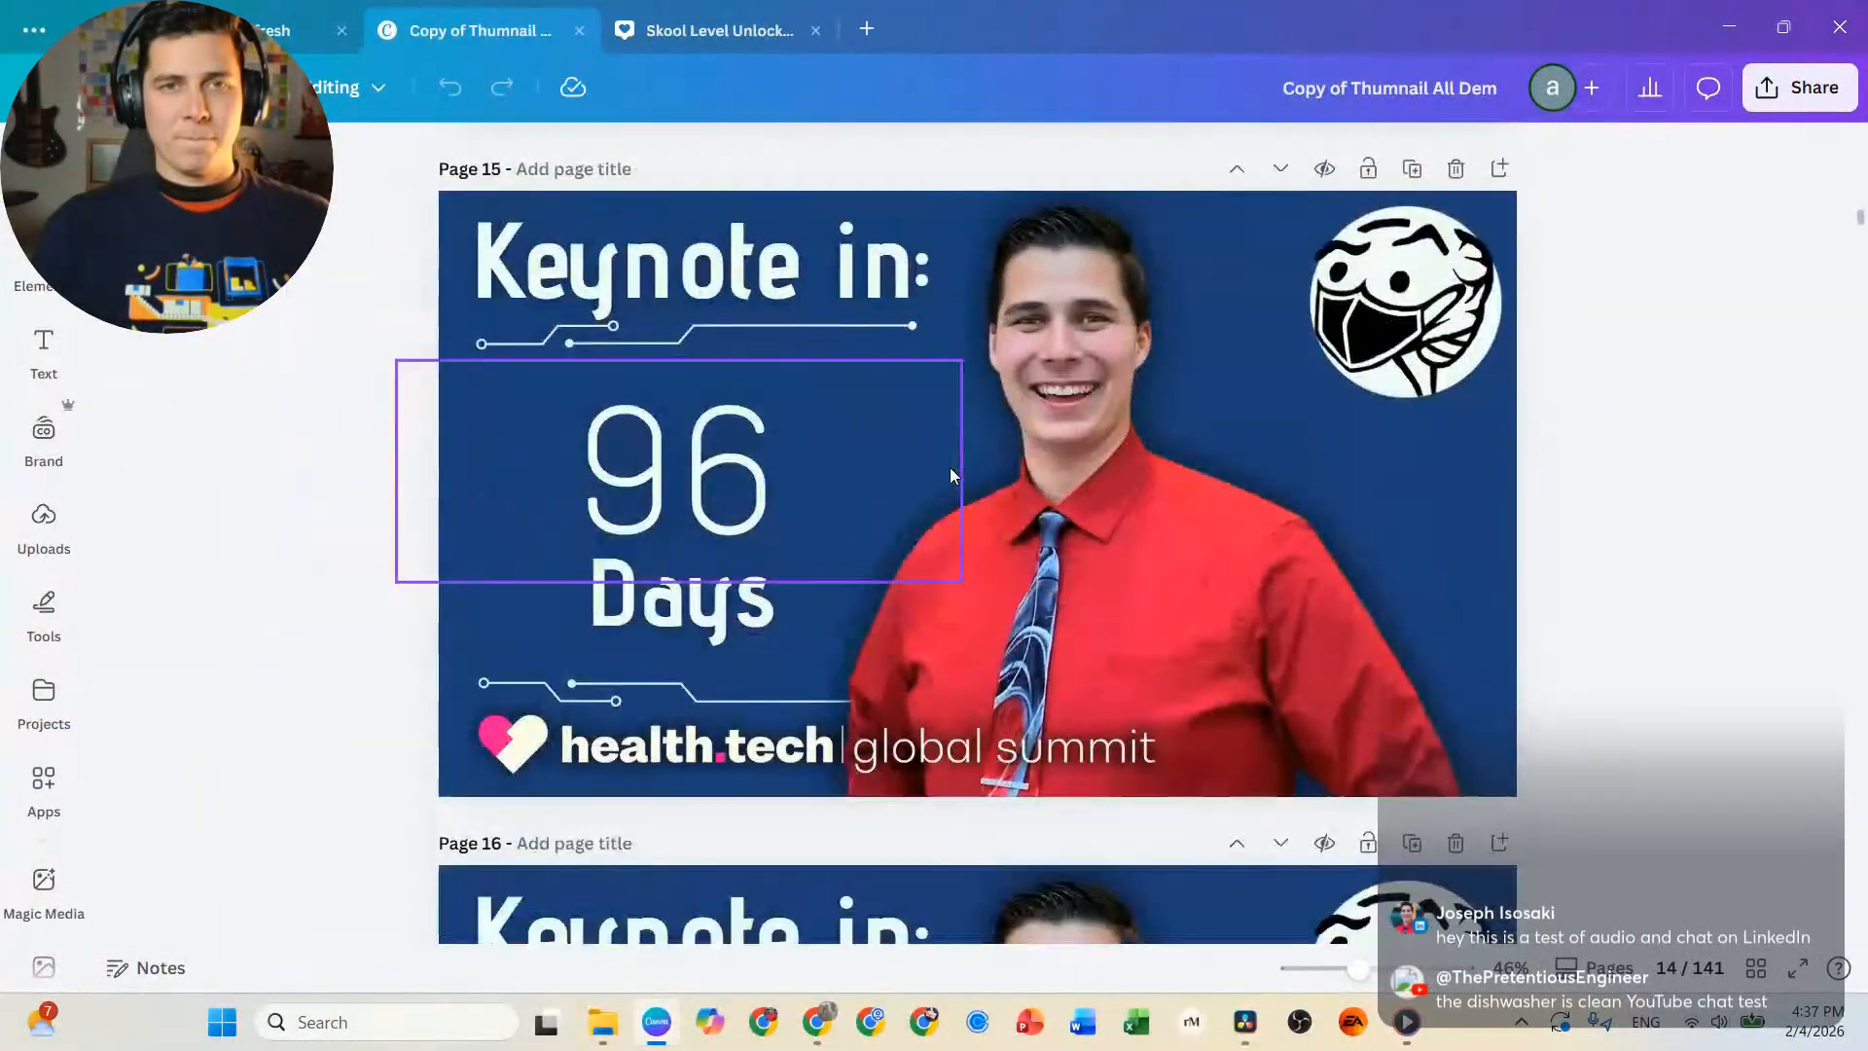
{"action": "scroll", "coordinate": [948, 467], "scroll_direction": "down", "scroll_amount": 9}
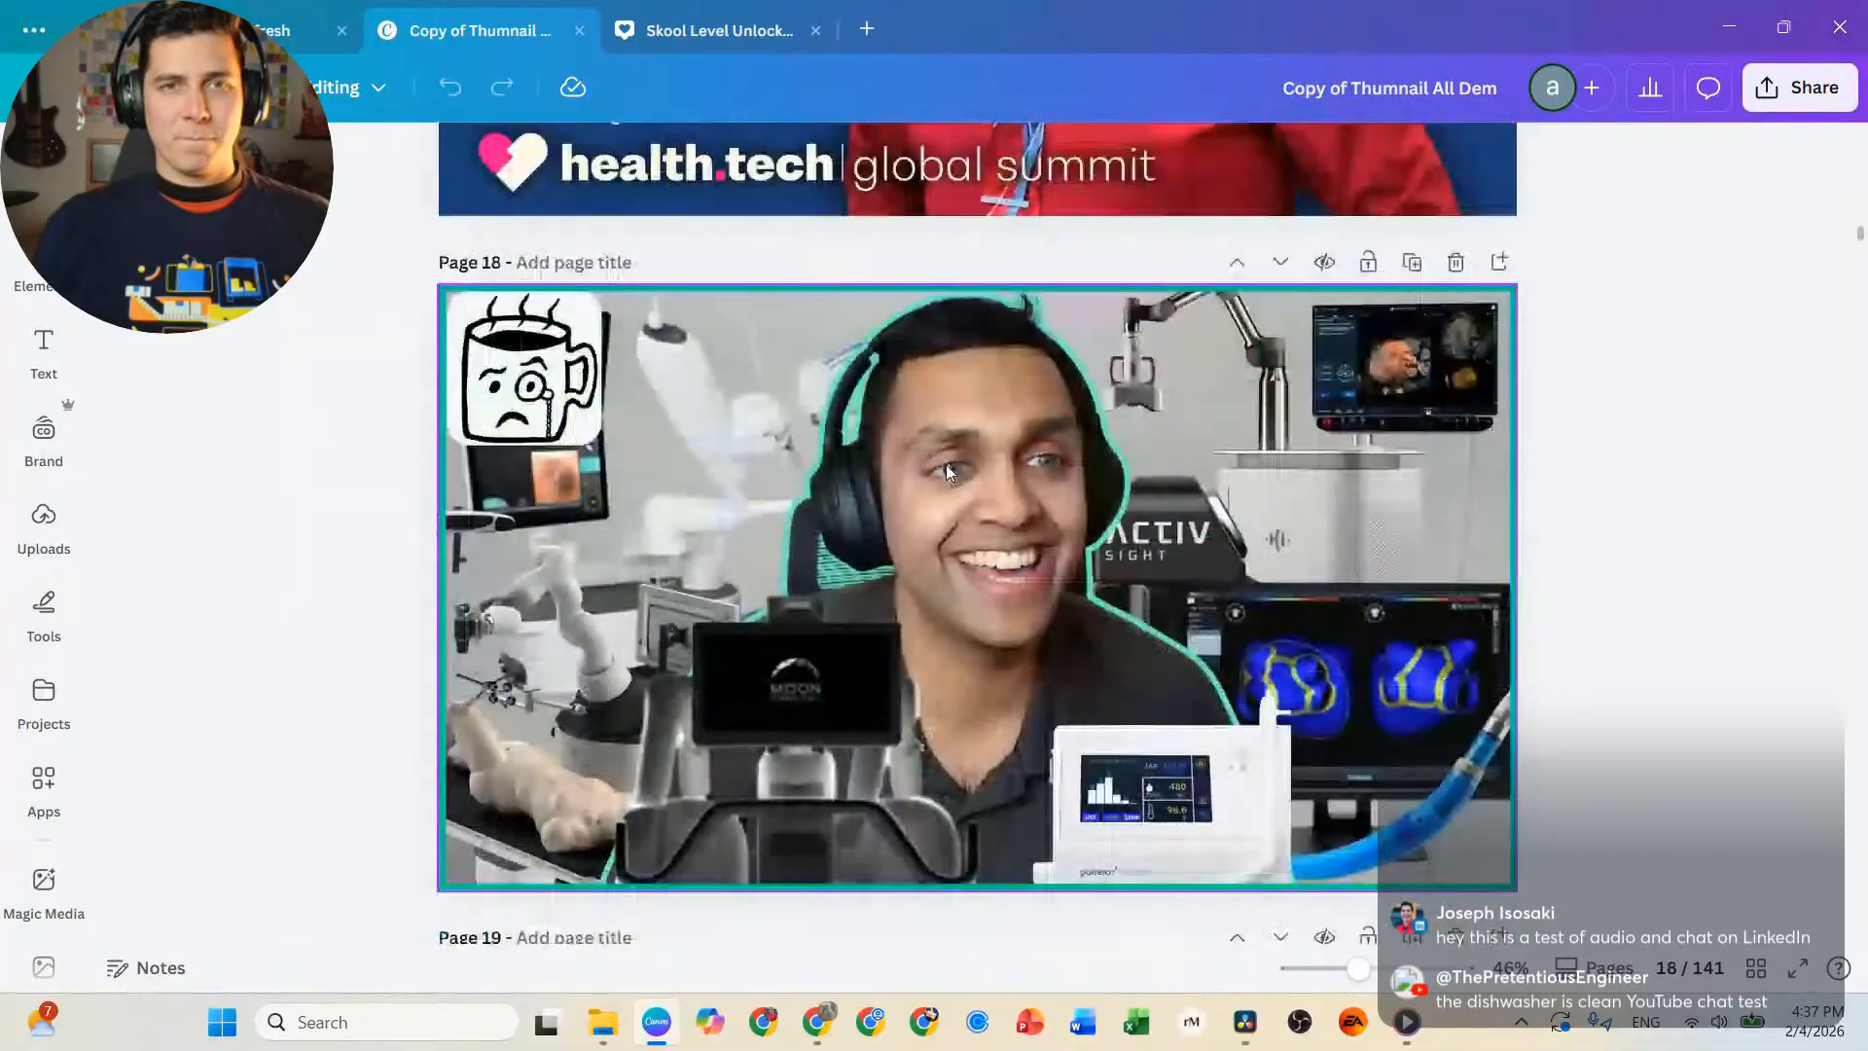
{"action": "left_click", "coordinate": [1801, 88]}
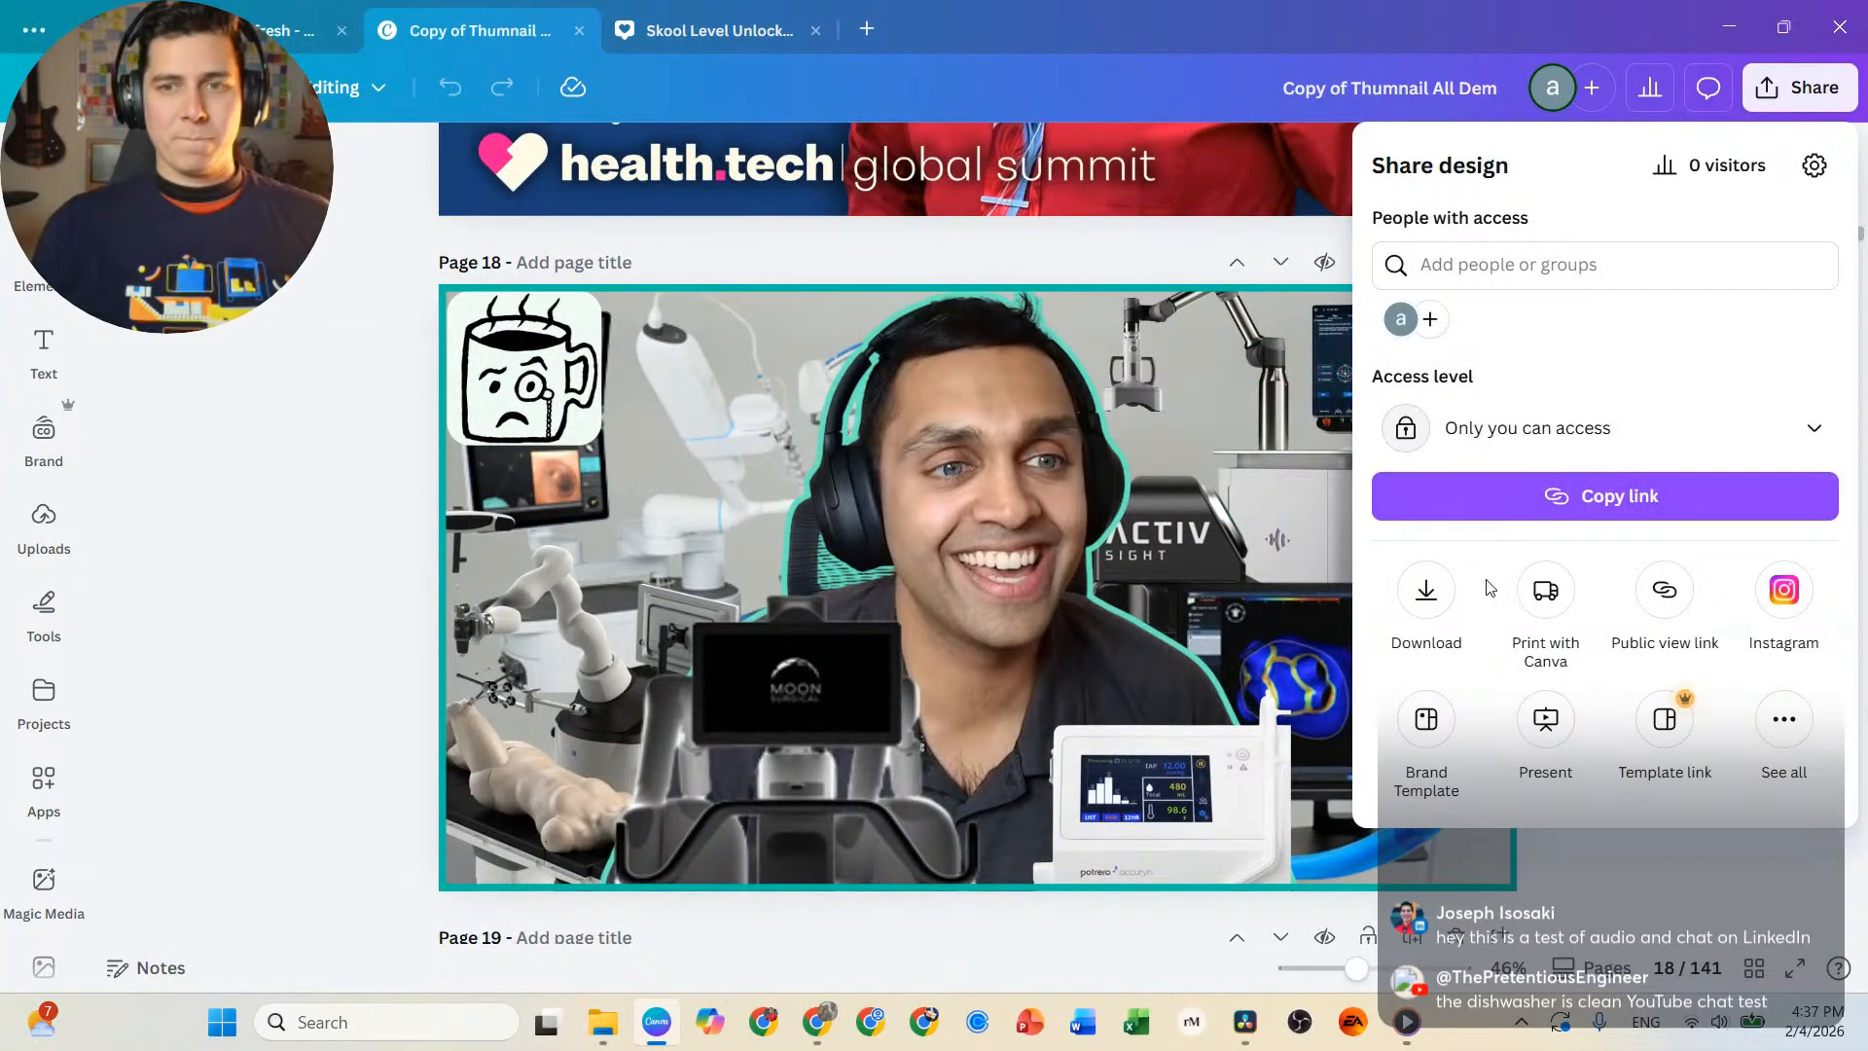
{"action": "left_click", "coordinate": [1427, 592]}
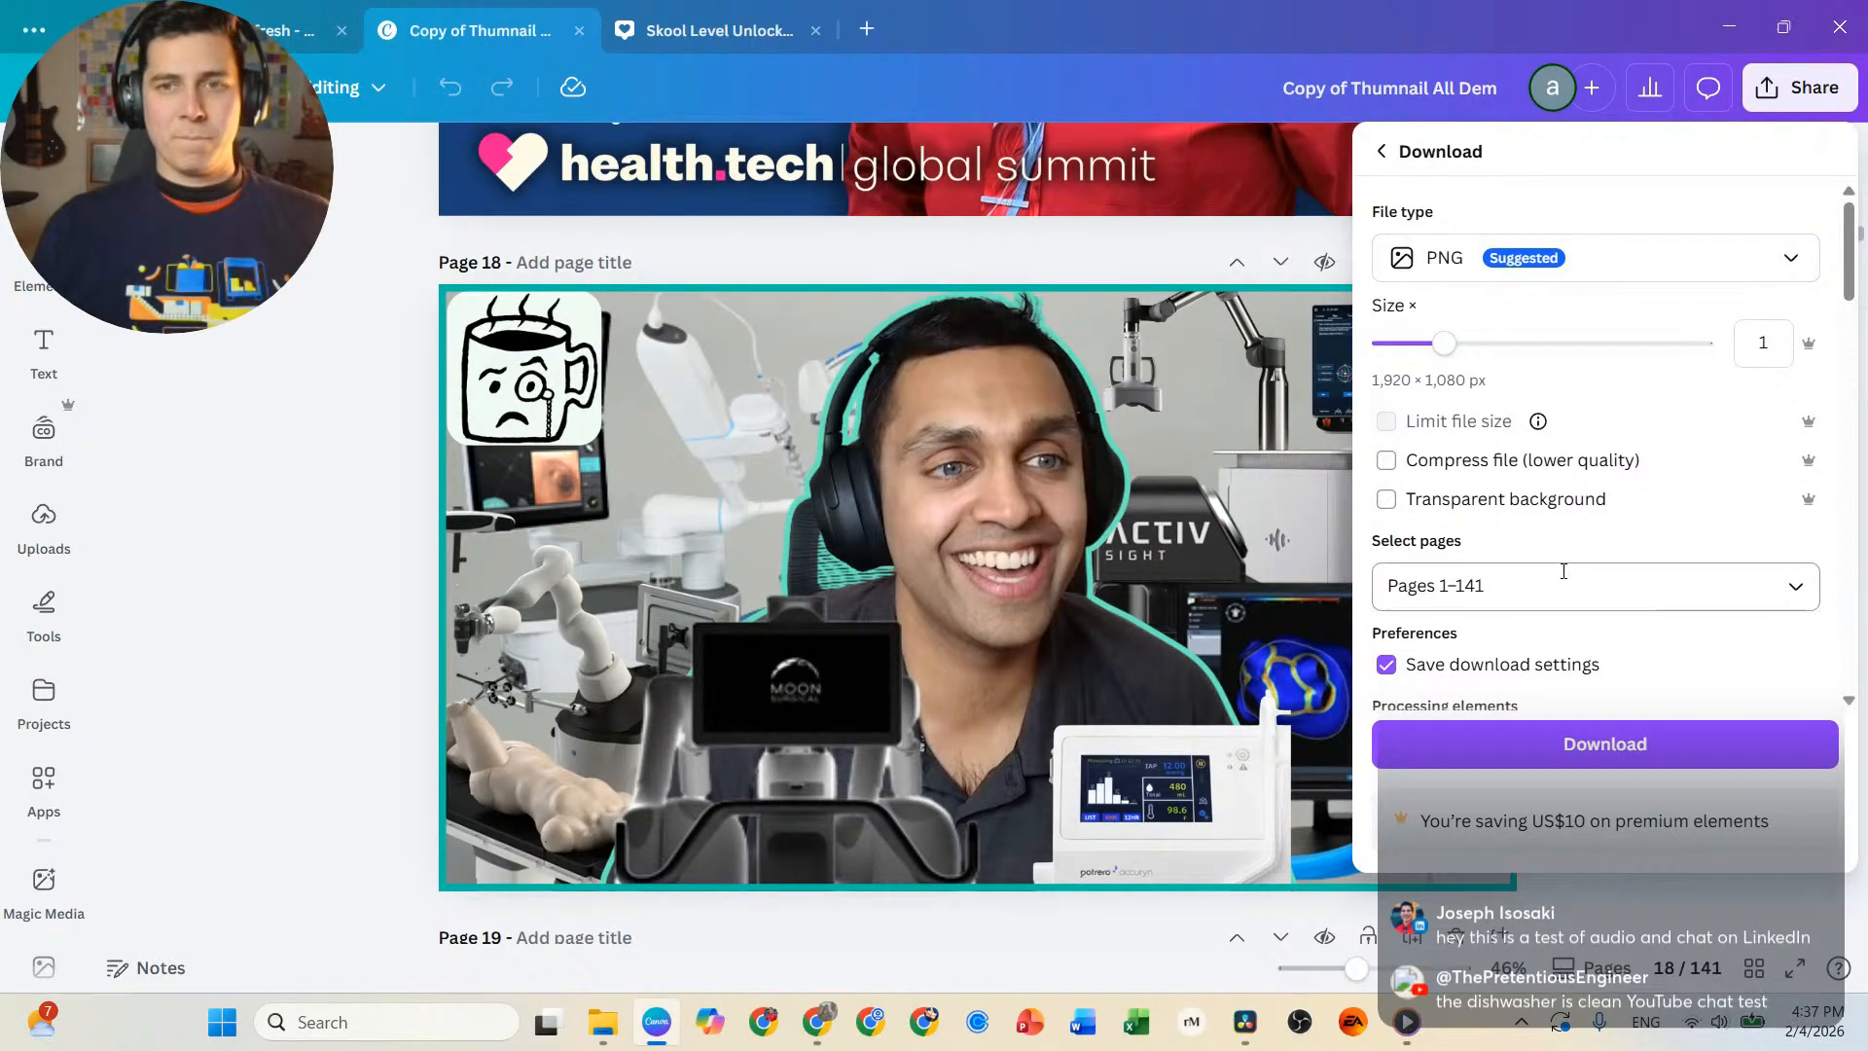
Limit the PNG download to page 18 instead of all pages.
{"action": "left_click", "coordinate": [1493, 582]}
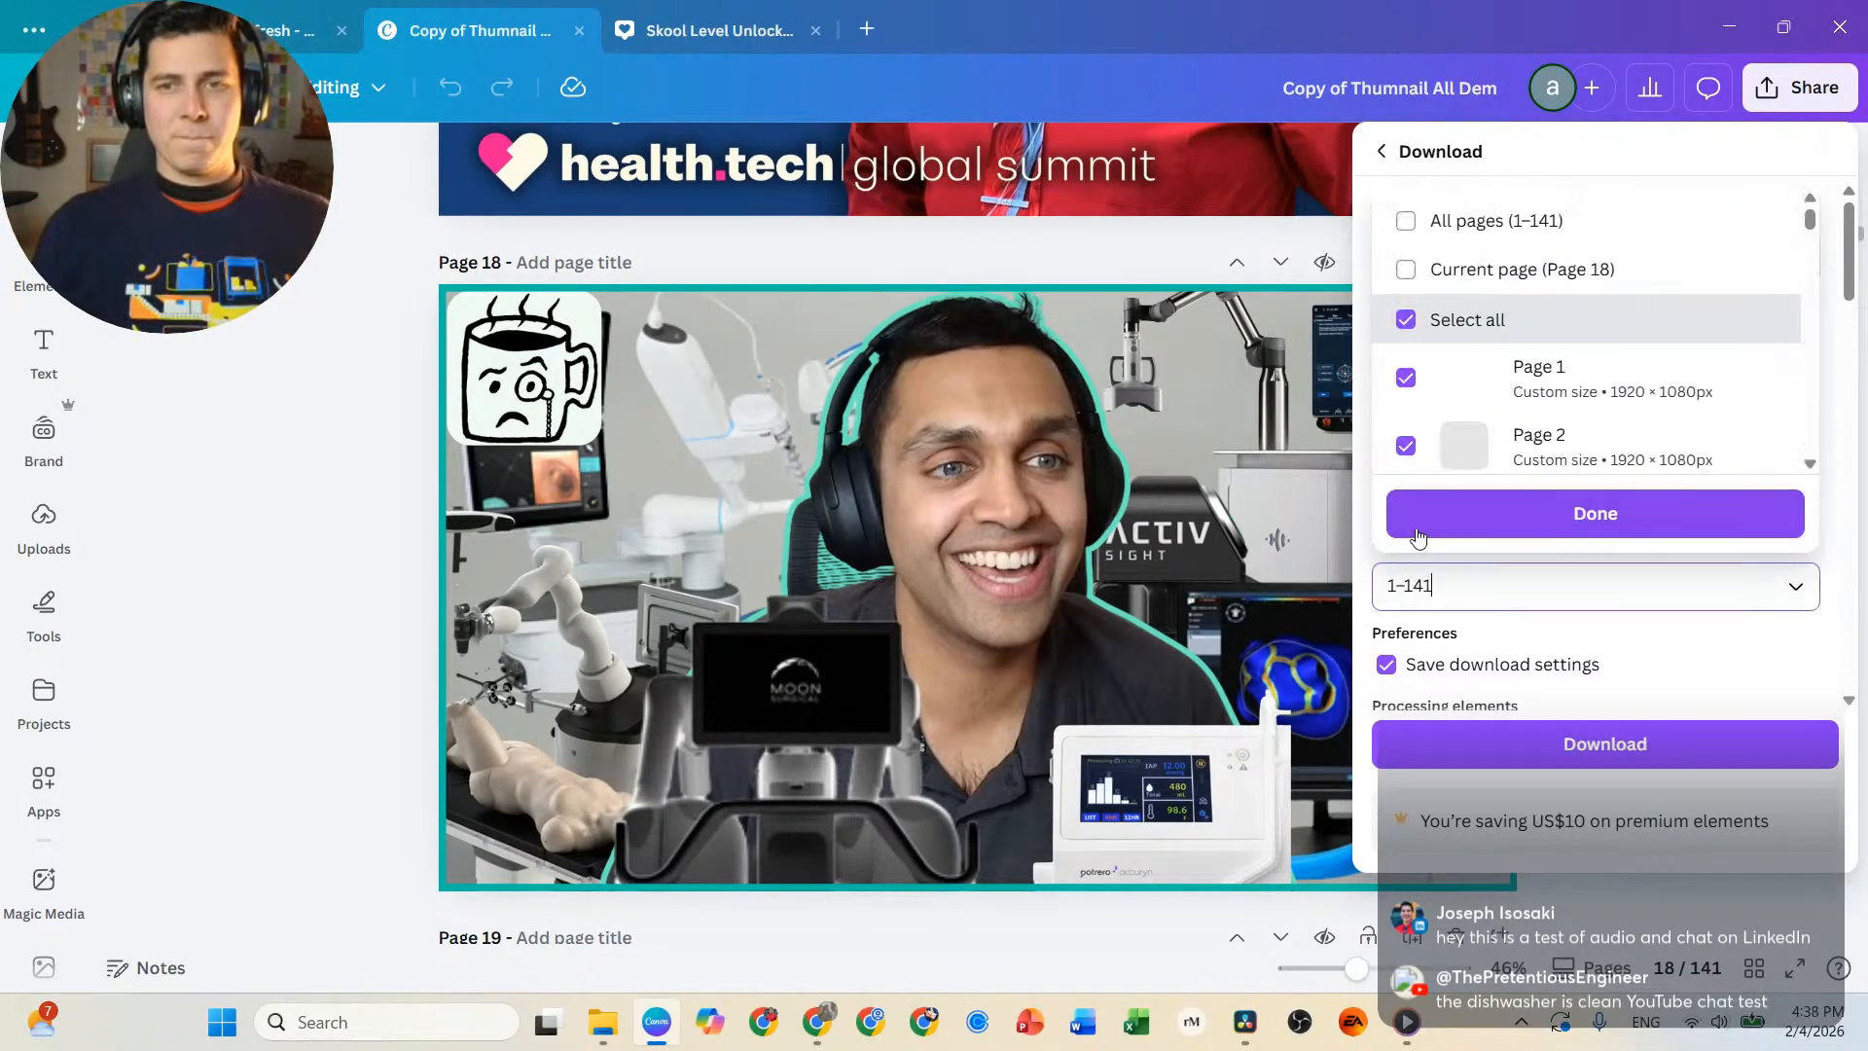
{"action": "left_click", "coordinate": [1406, 316]}
{"action": "scroll", "coordinate": [1421, 360], "scroll_direction": "down", "scroll_amount": 10}
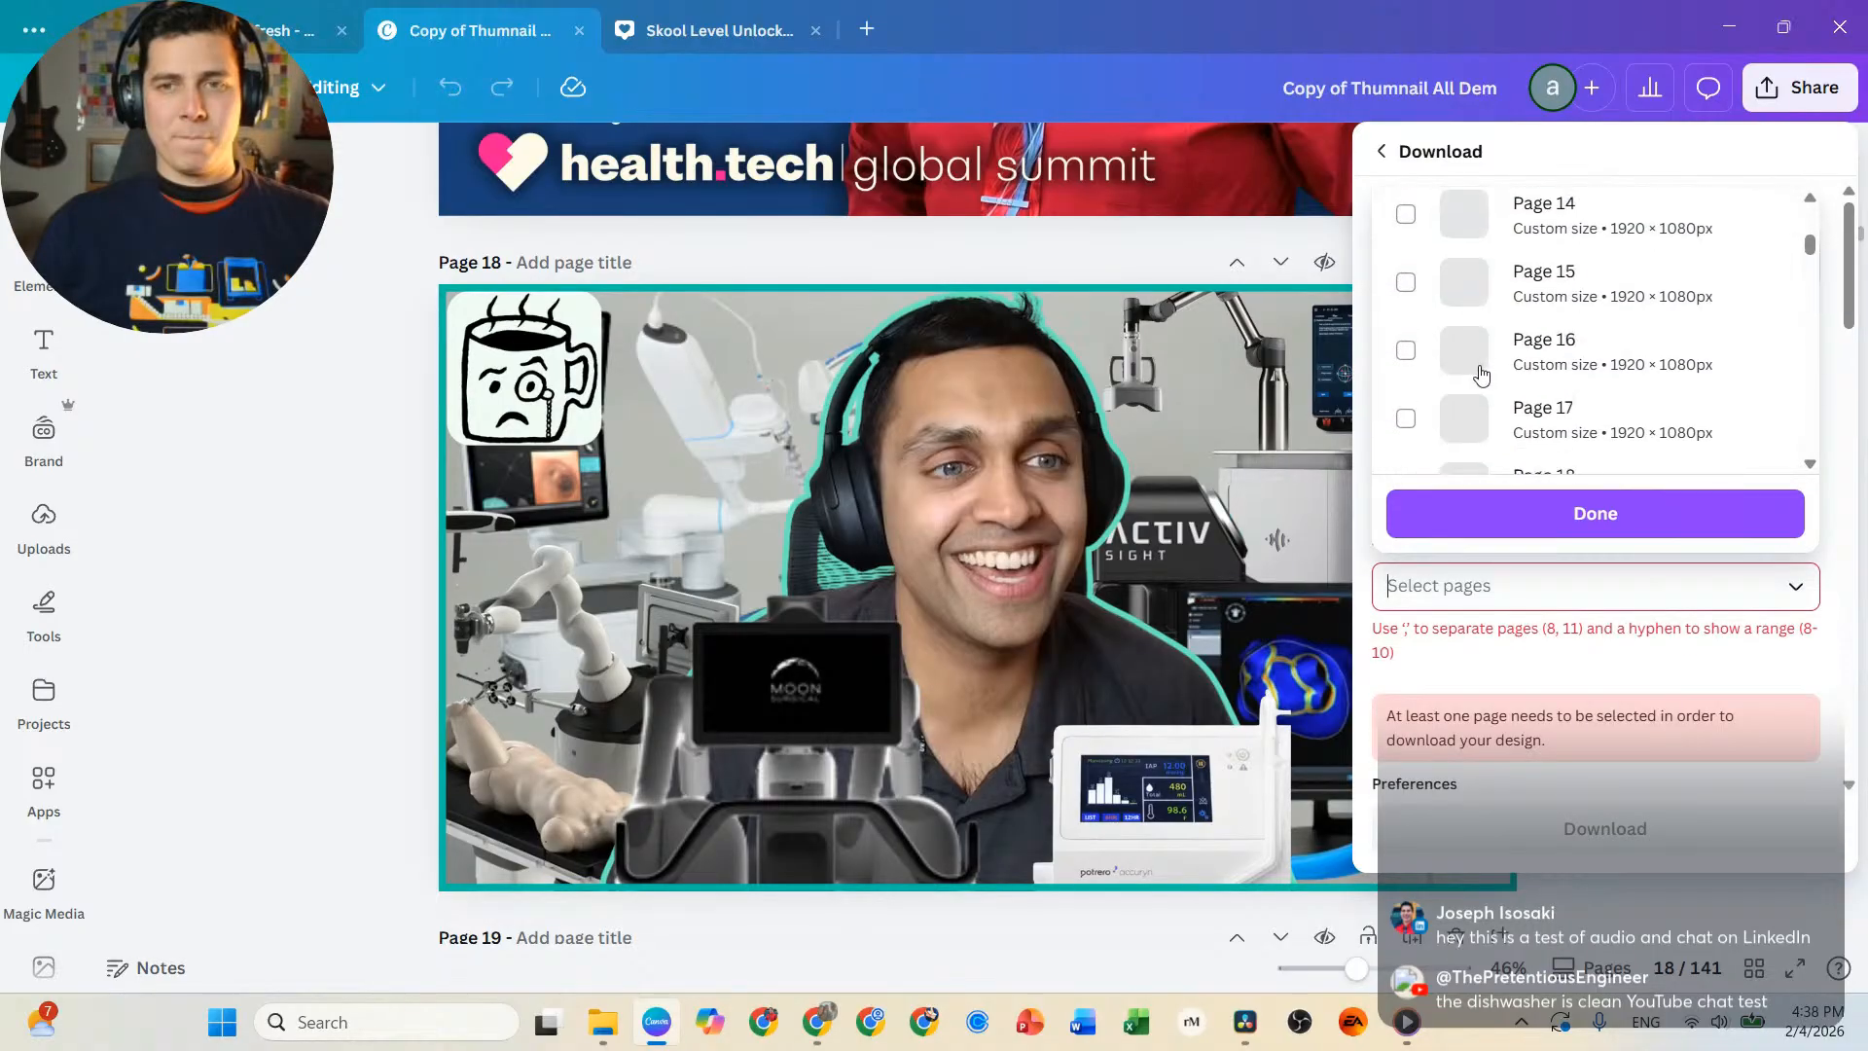
{"action": "left_click", "coordinate": [1408, 440]}
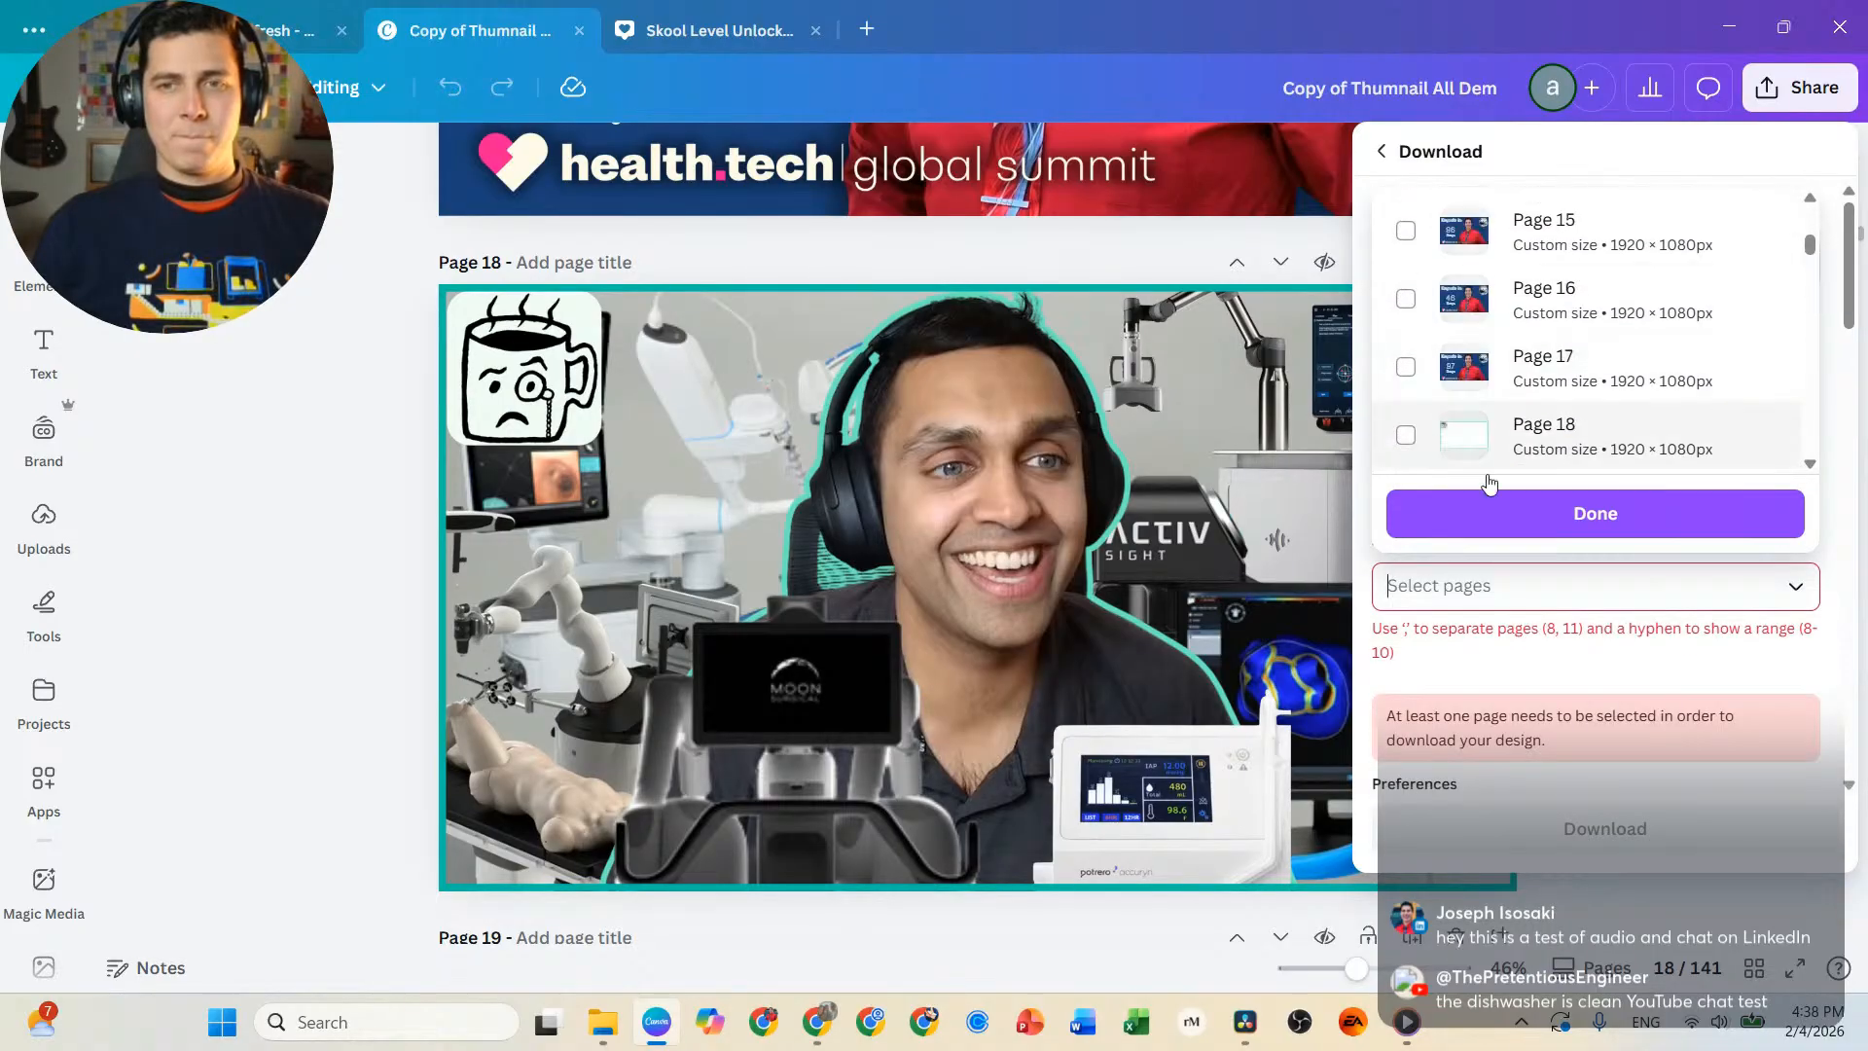
{"action": "left_click", "coordinate": [1666, 533]}
Download the page and save the PNG in Downloads, named with the guest's first name followed by "thumbnail".
{"action": "left_click", "coordinate": [1623, 718]}
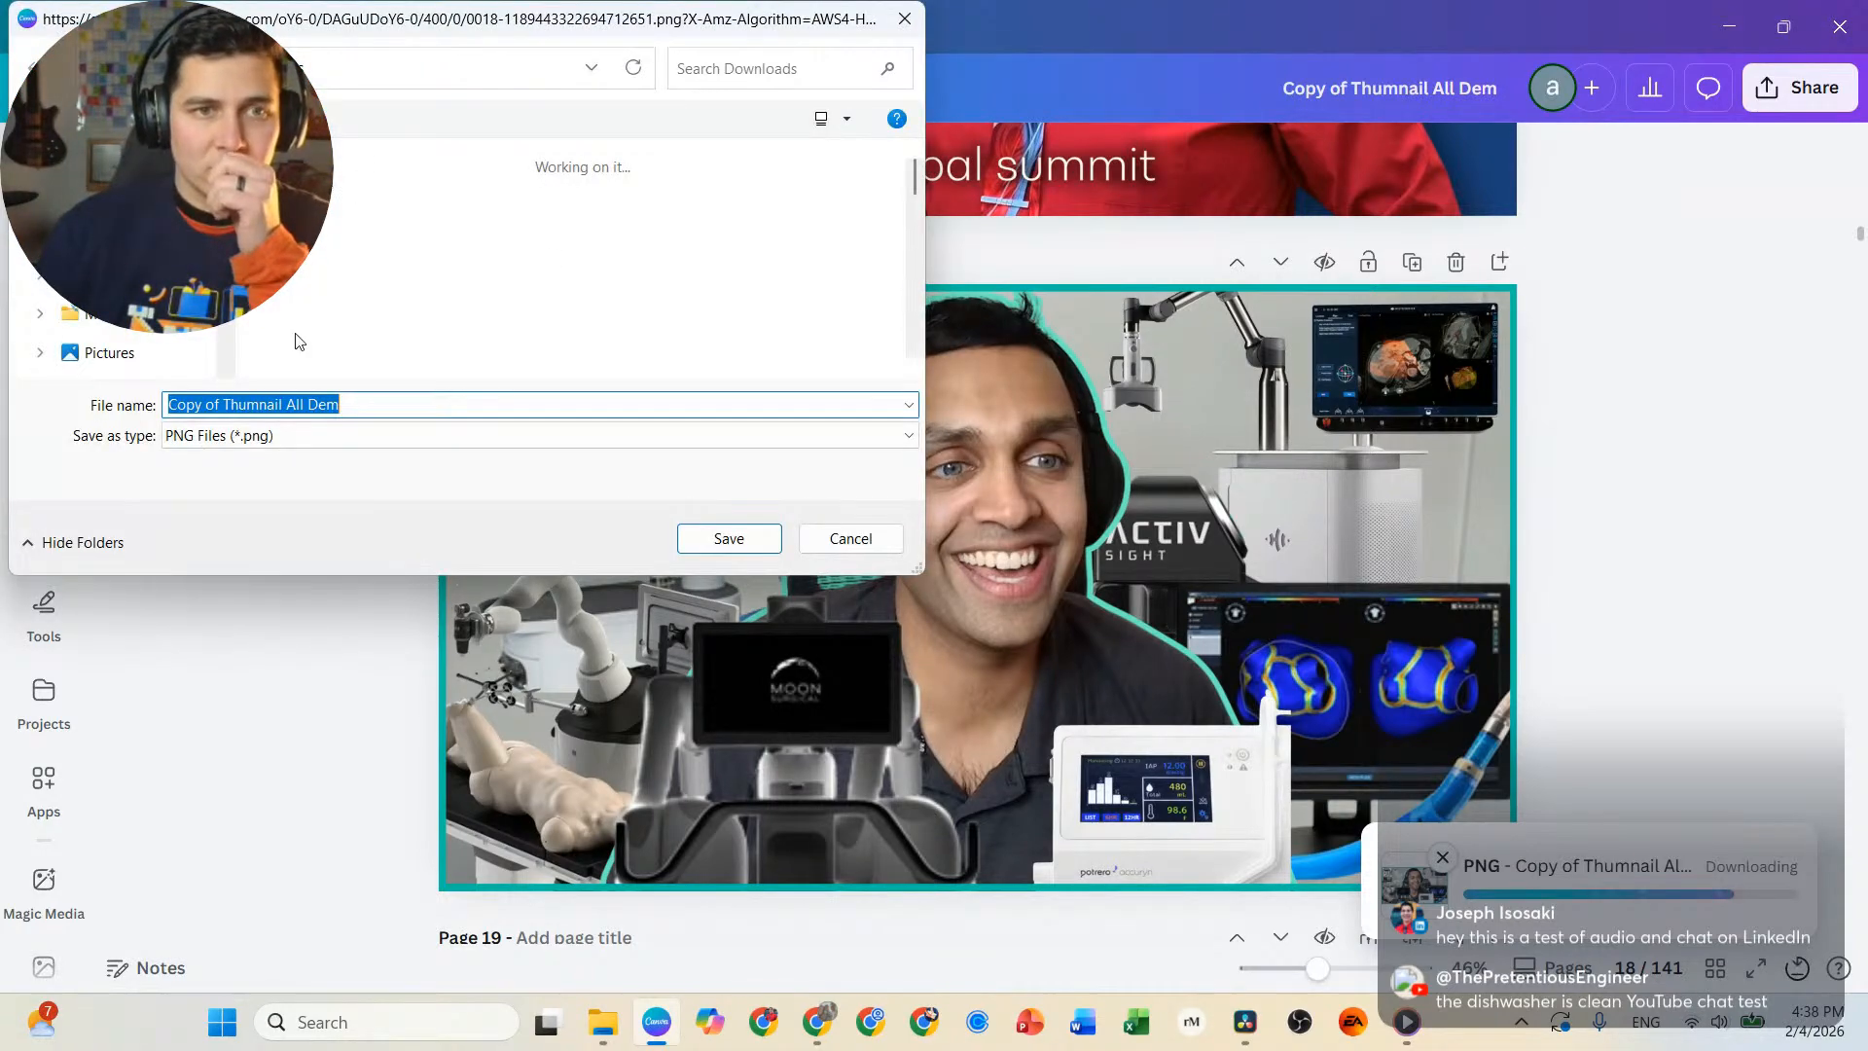
{"action": "type", "text": "santosh thumbnail"}
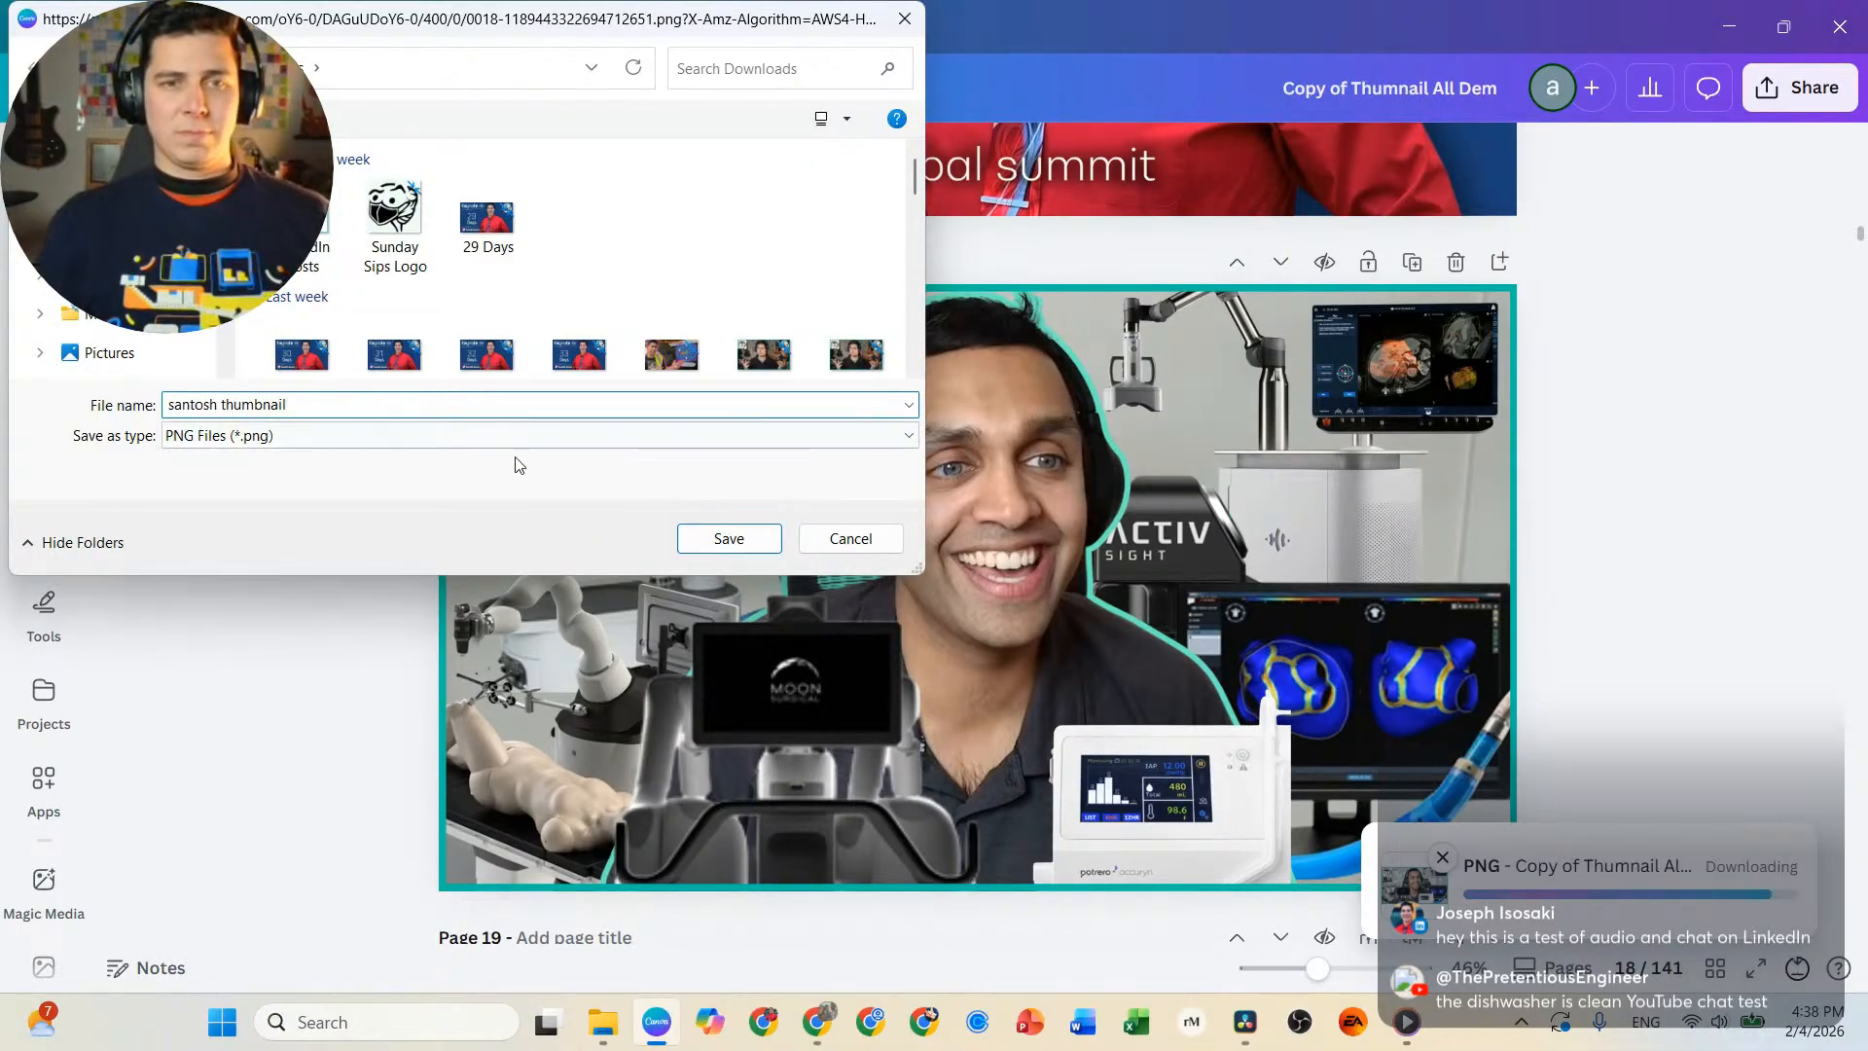
{"action": "left_click", "coordinate": [761, 540]}
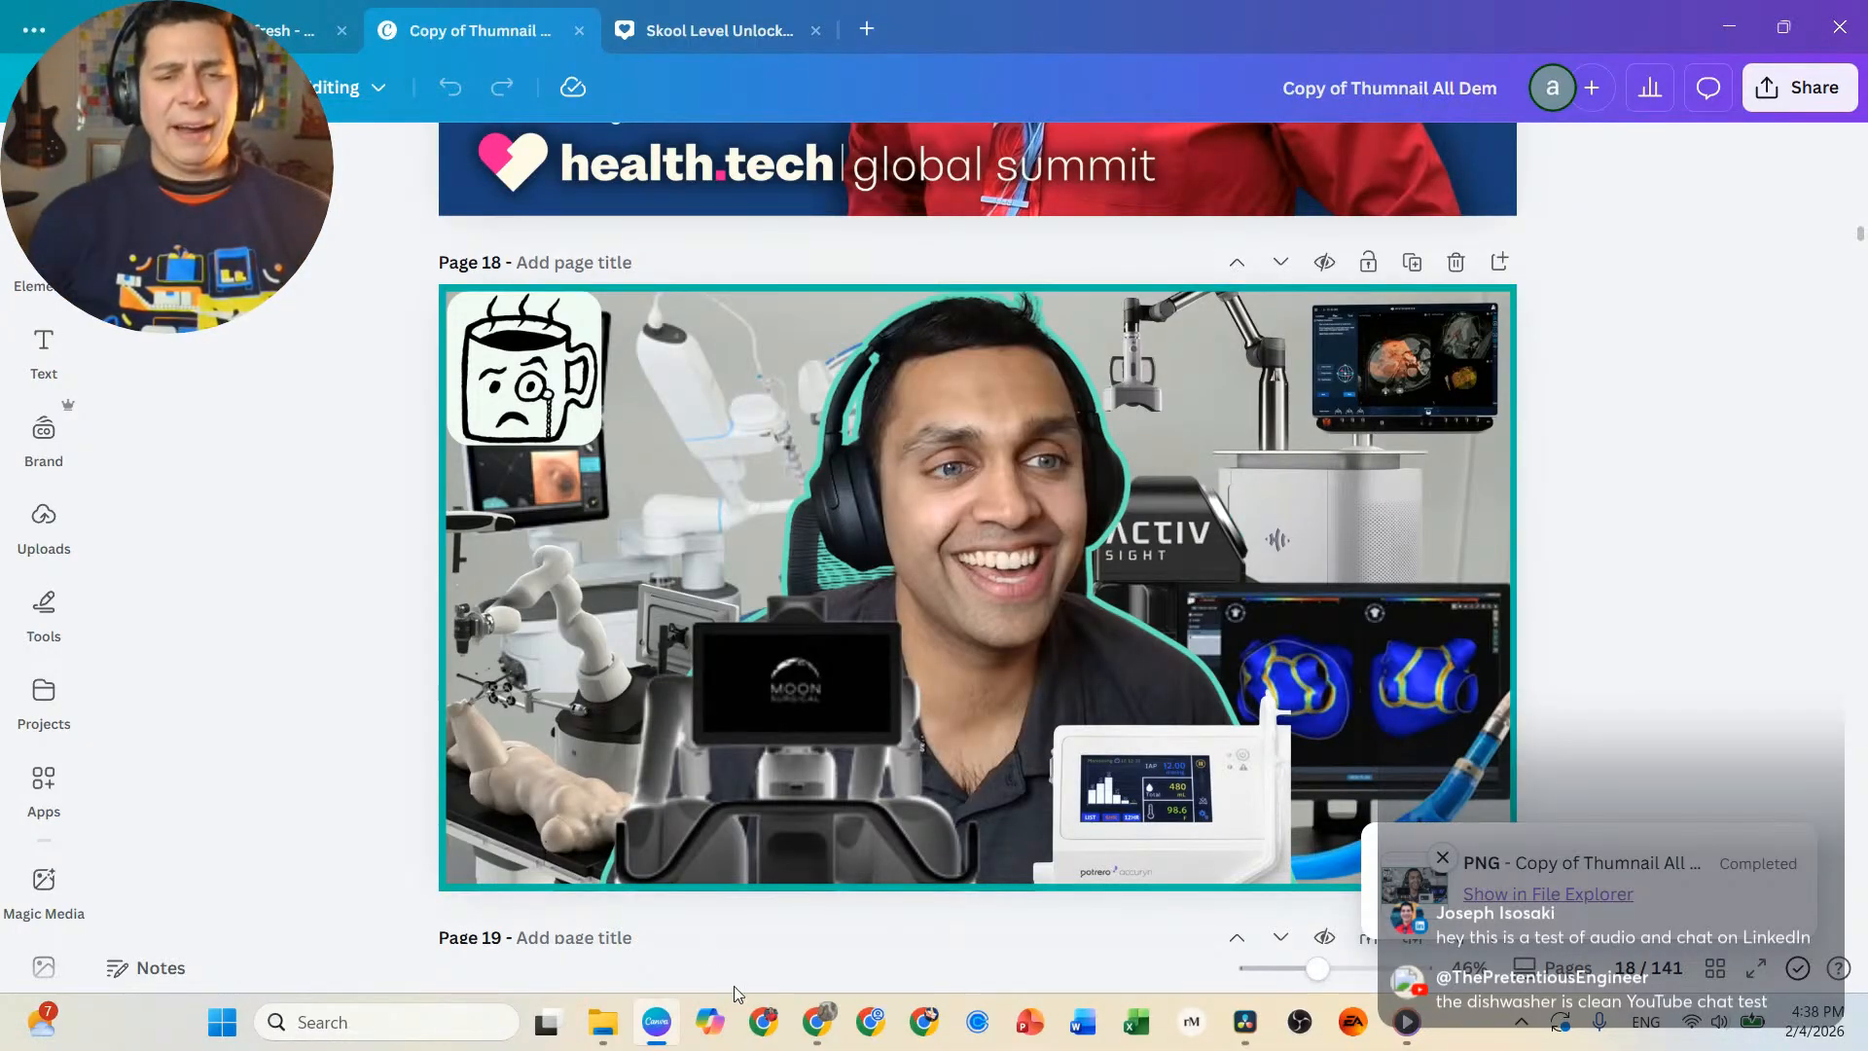
Switch to LinkedIn and add the newly saved thumbnail image from Downloads as the video thumbnail.
{"action": "mouse_move", "coordinate": [816, 1022]}
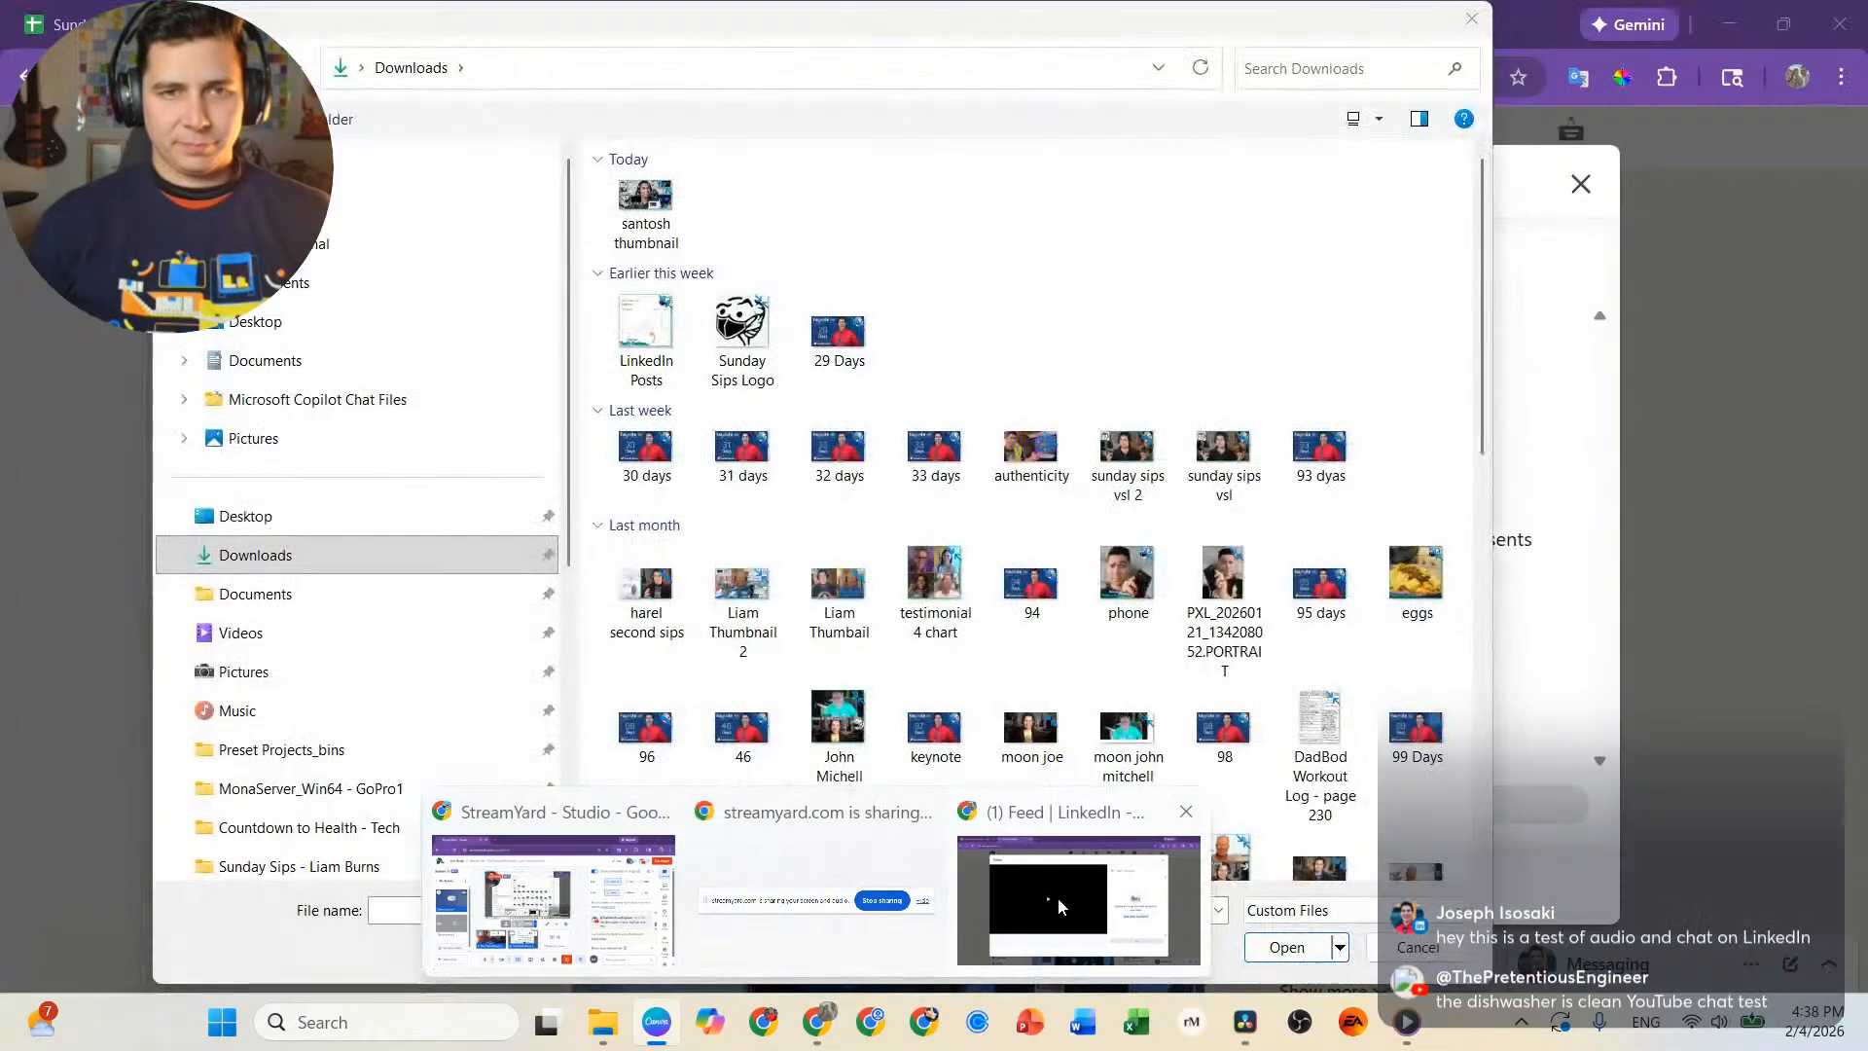
{"action": "left_click", "coordinate": [1059, 897]}
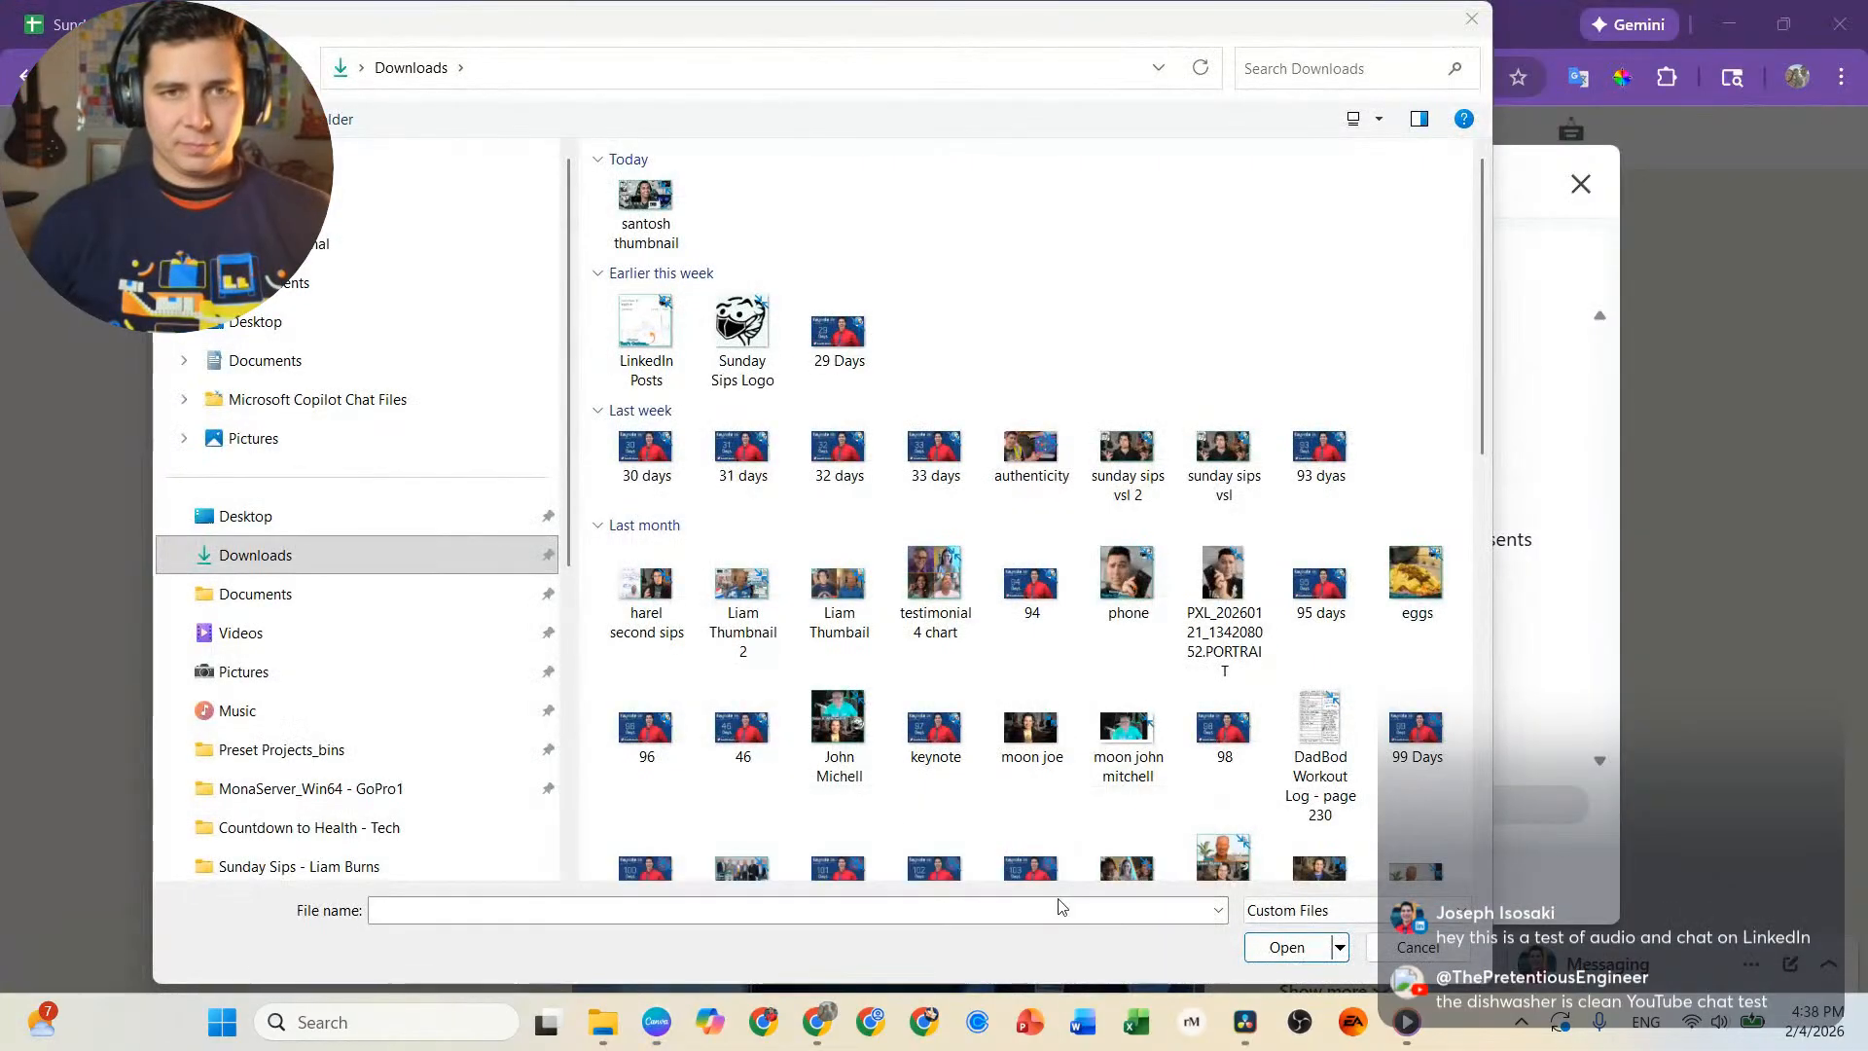
{"action": "double_click", "coordinate": [646, 200]}
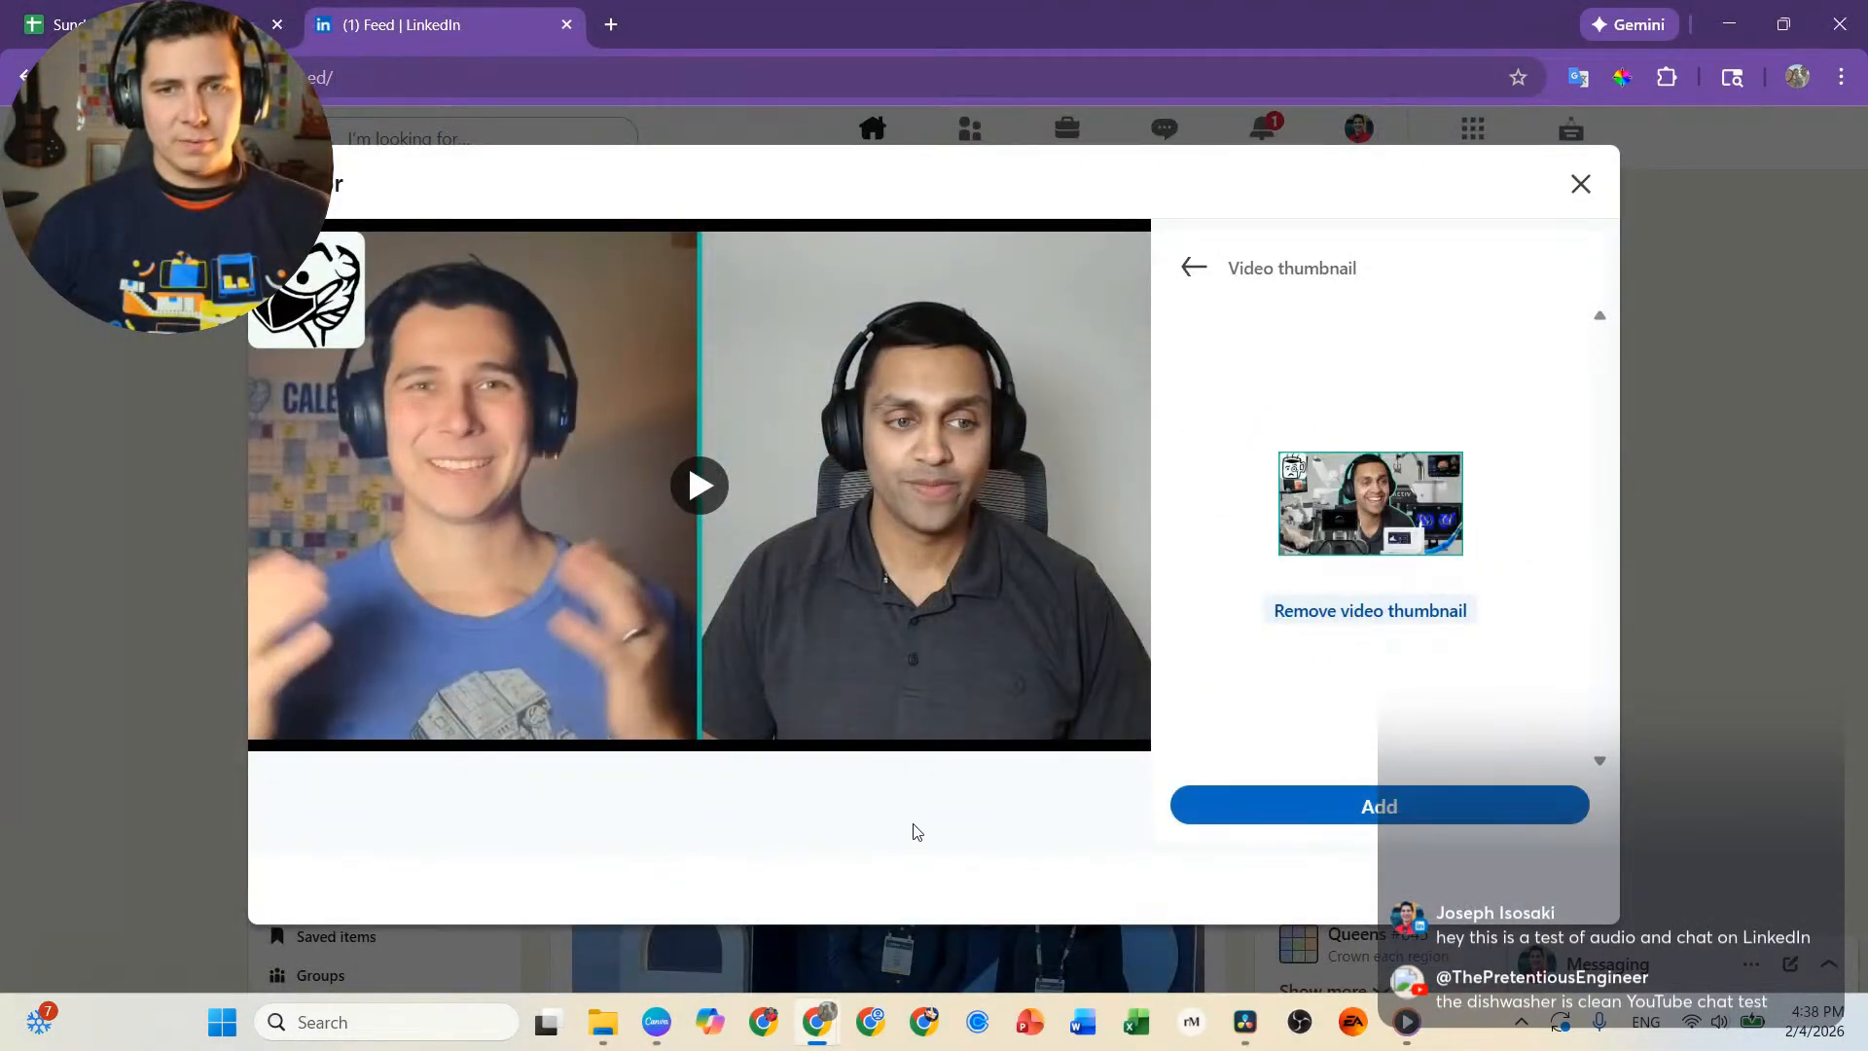
{"action": "left_click", "coordinate": [1383, 818]}
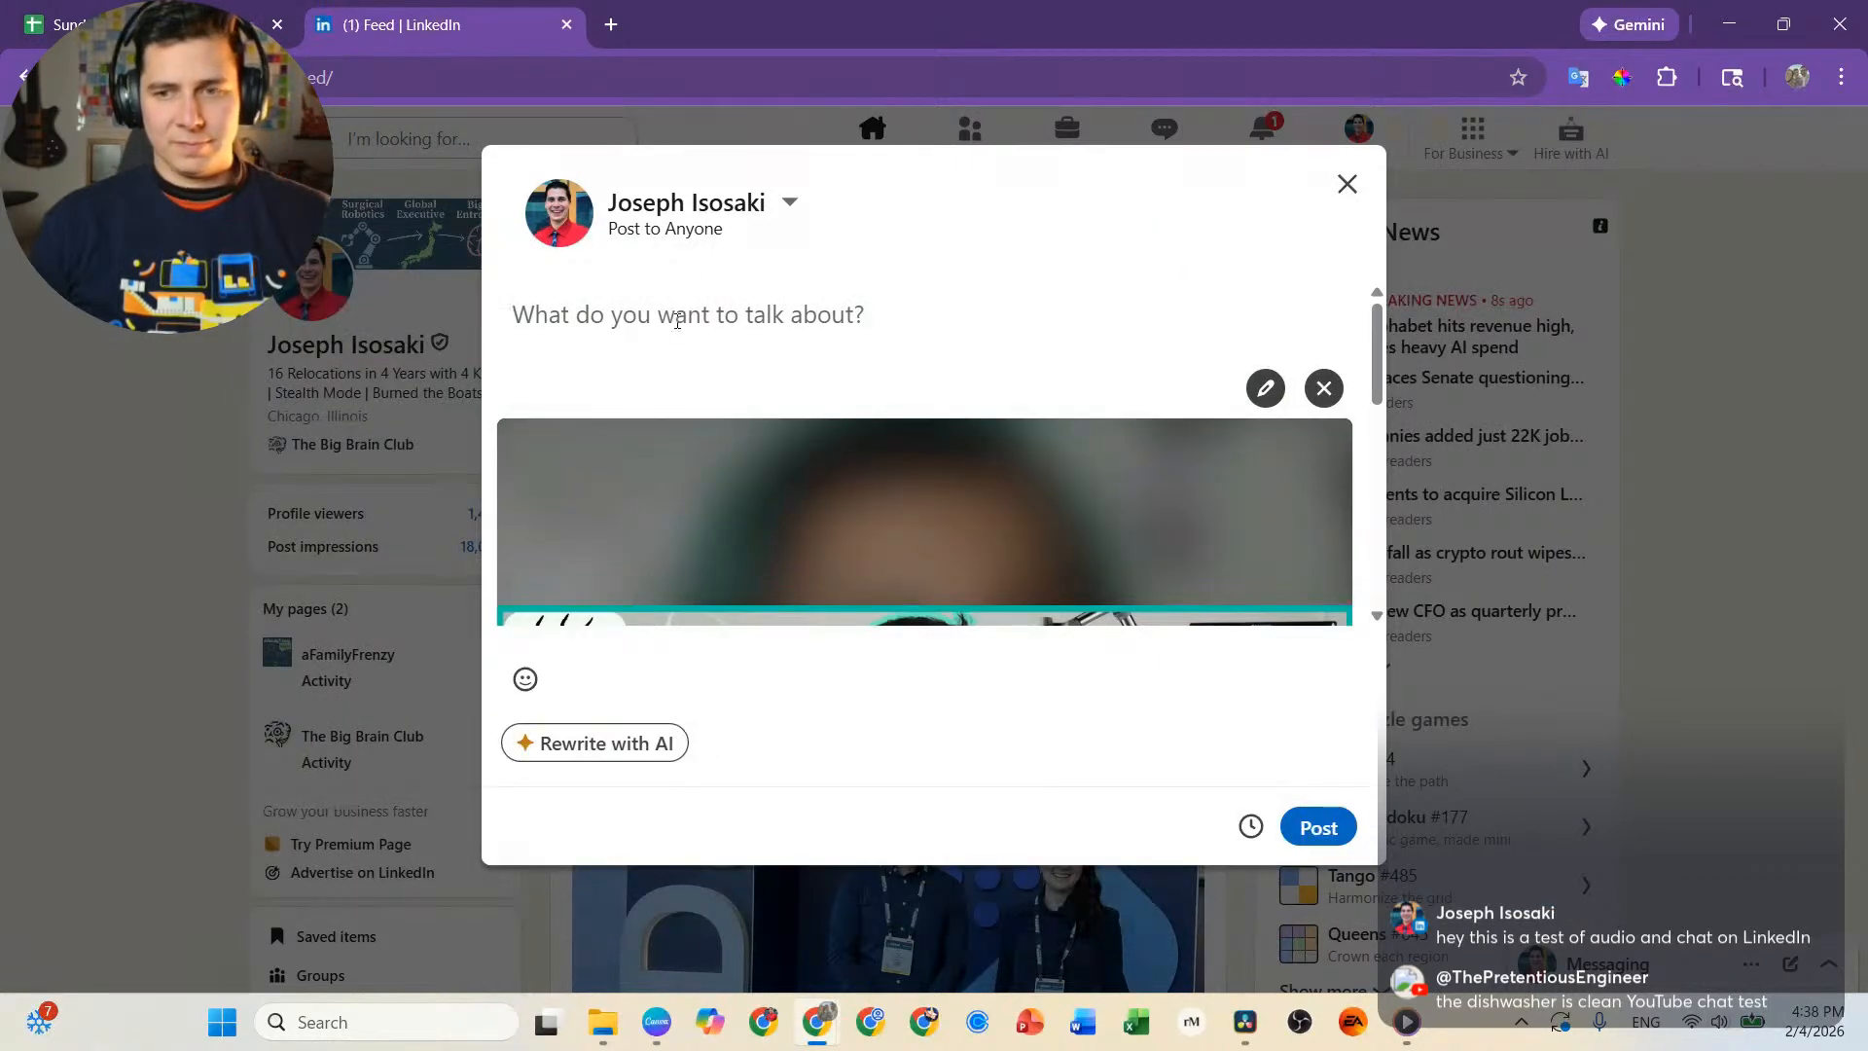
Begin the post text with "Sunday 2/8 a New", checking the coming Sunday's date in the system calendar.
{"action": "type", "text": "Sunday"}
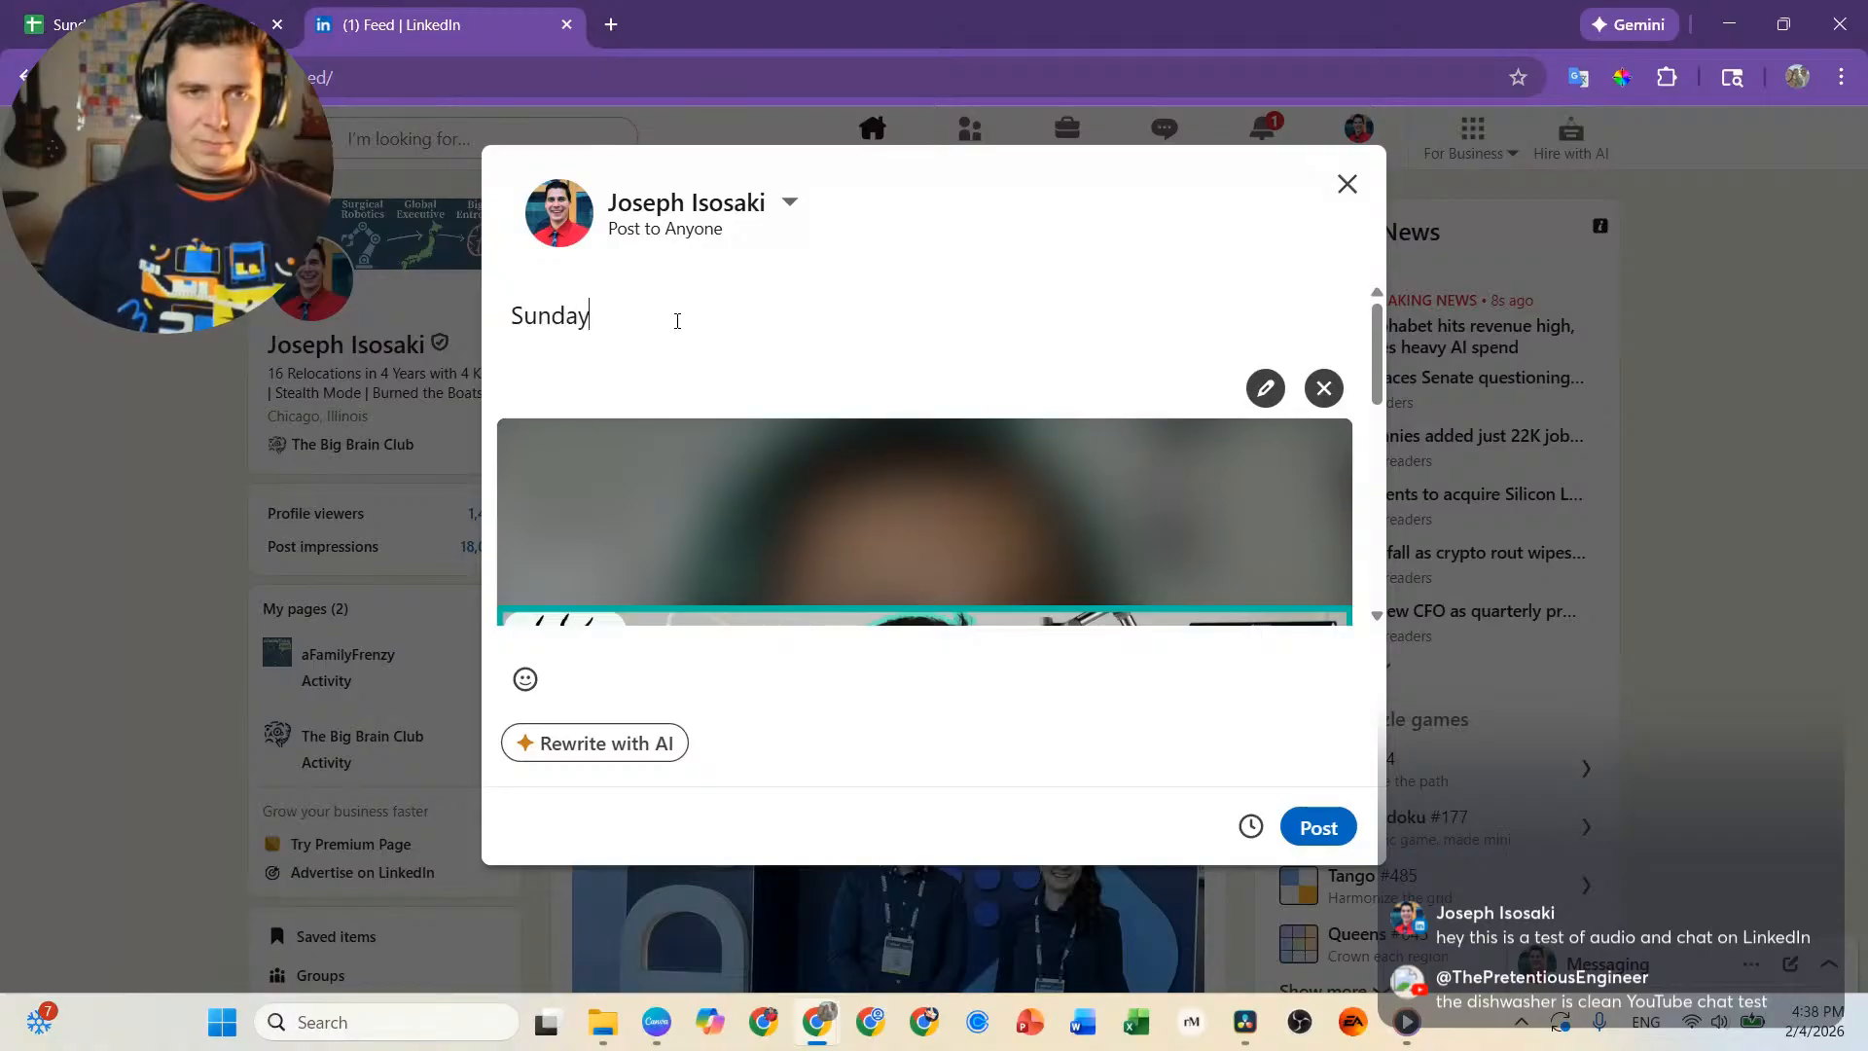
{"action": "type", "text": " 2/7"}
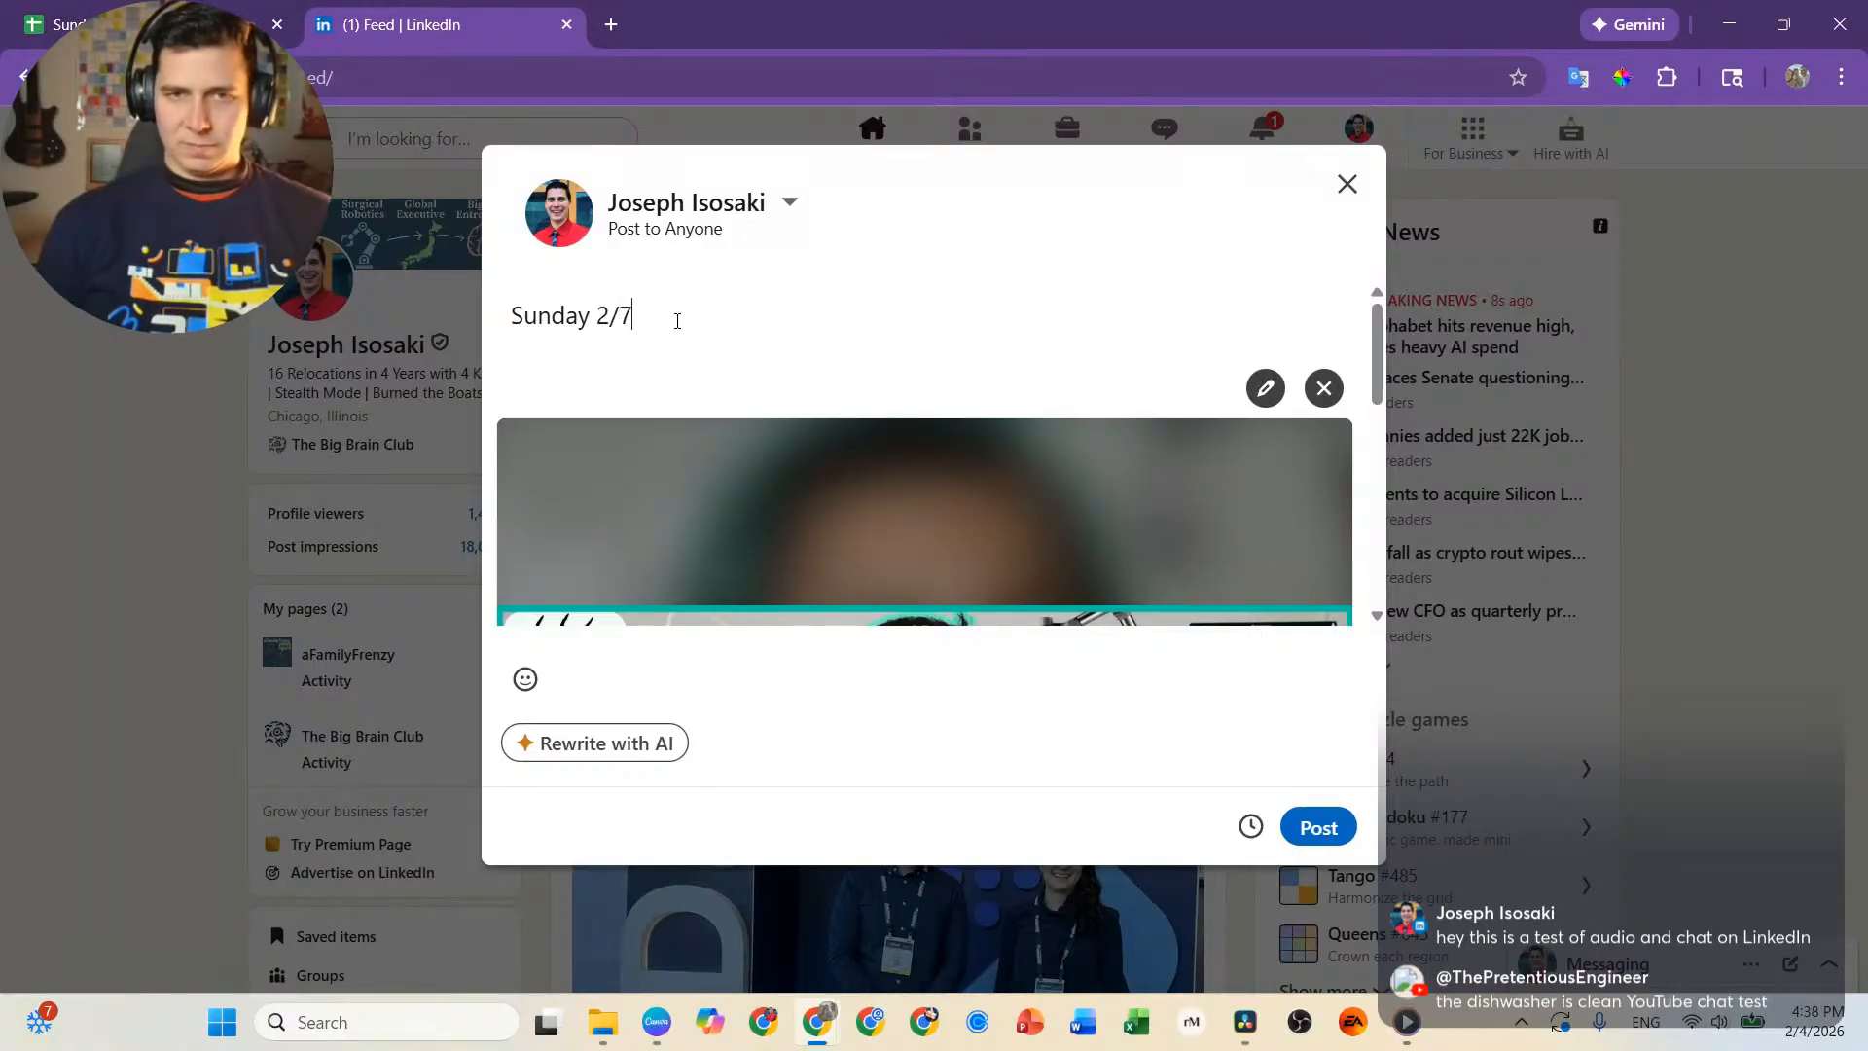
{"action": "left_click", "coordinate": [1812, 1014]}
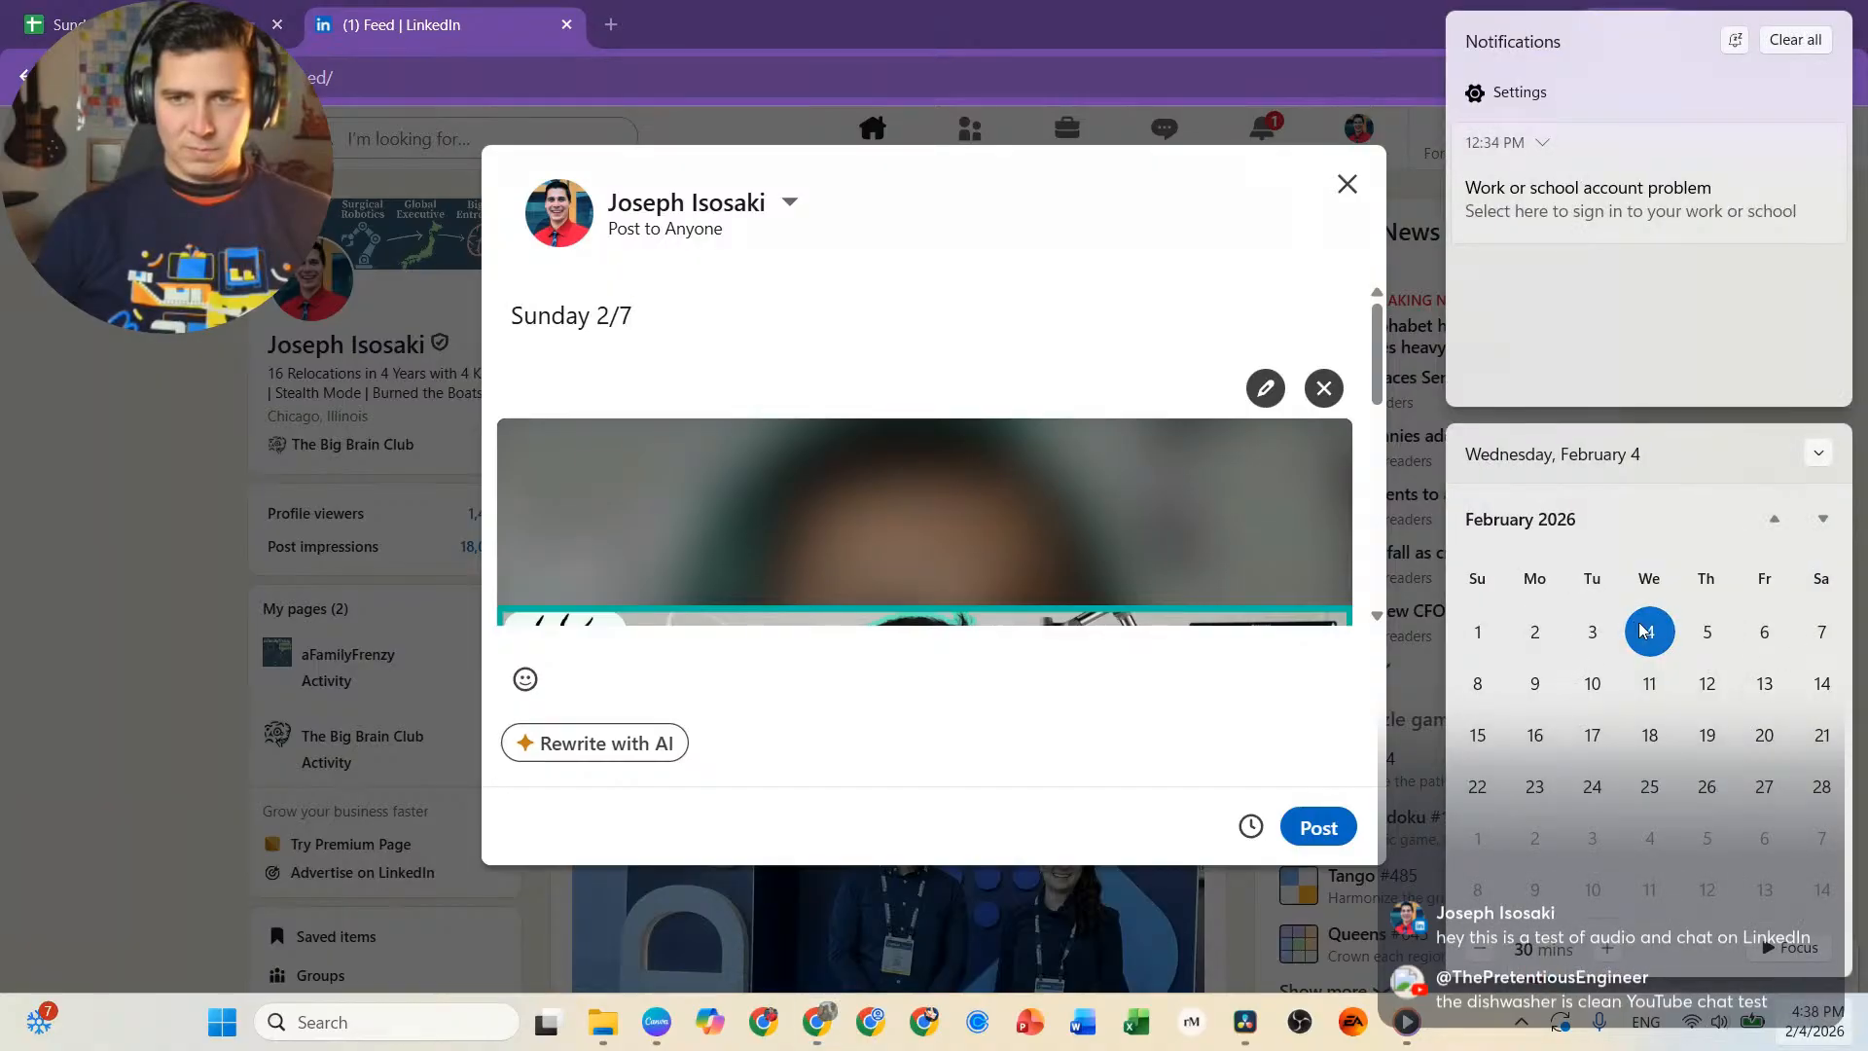
{"action": "left_click", "coordinate": [632, 321]}
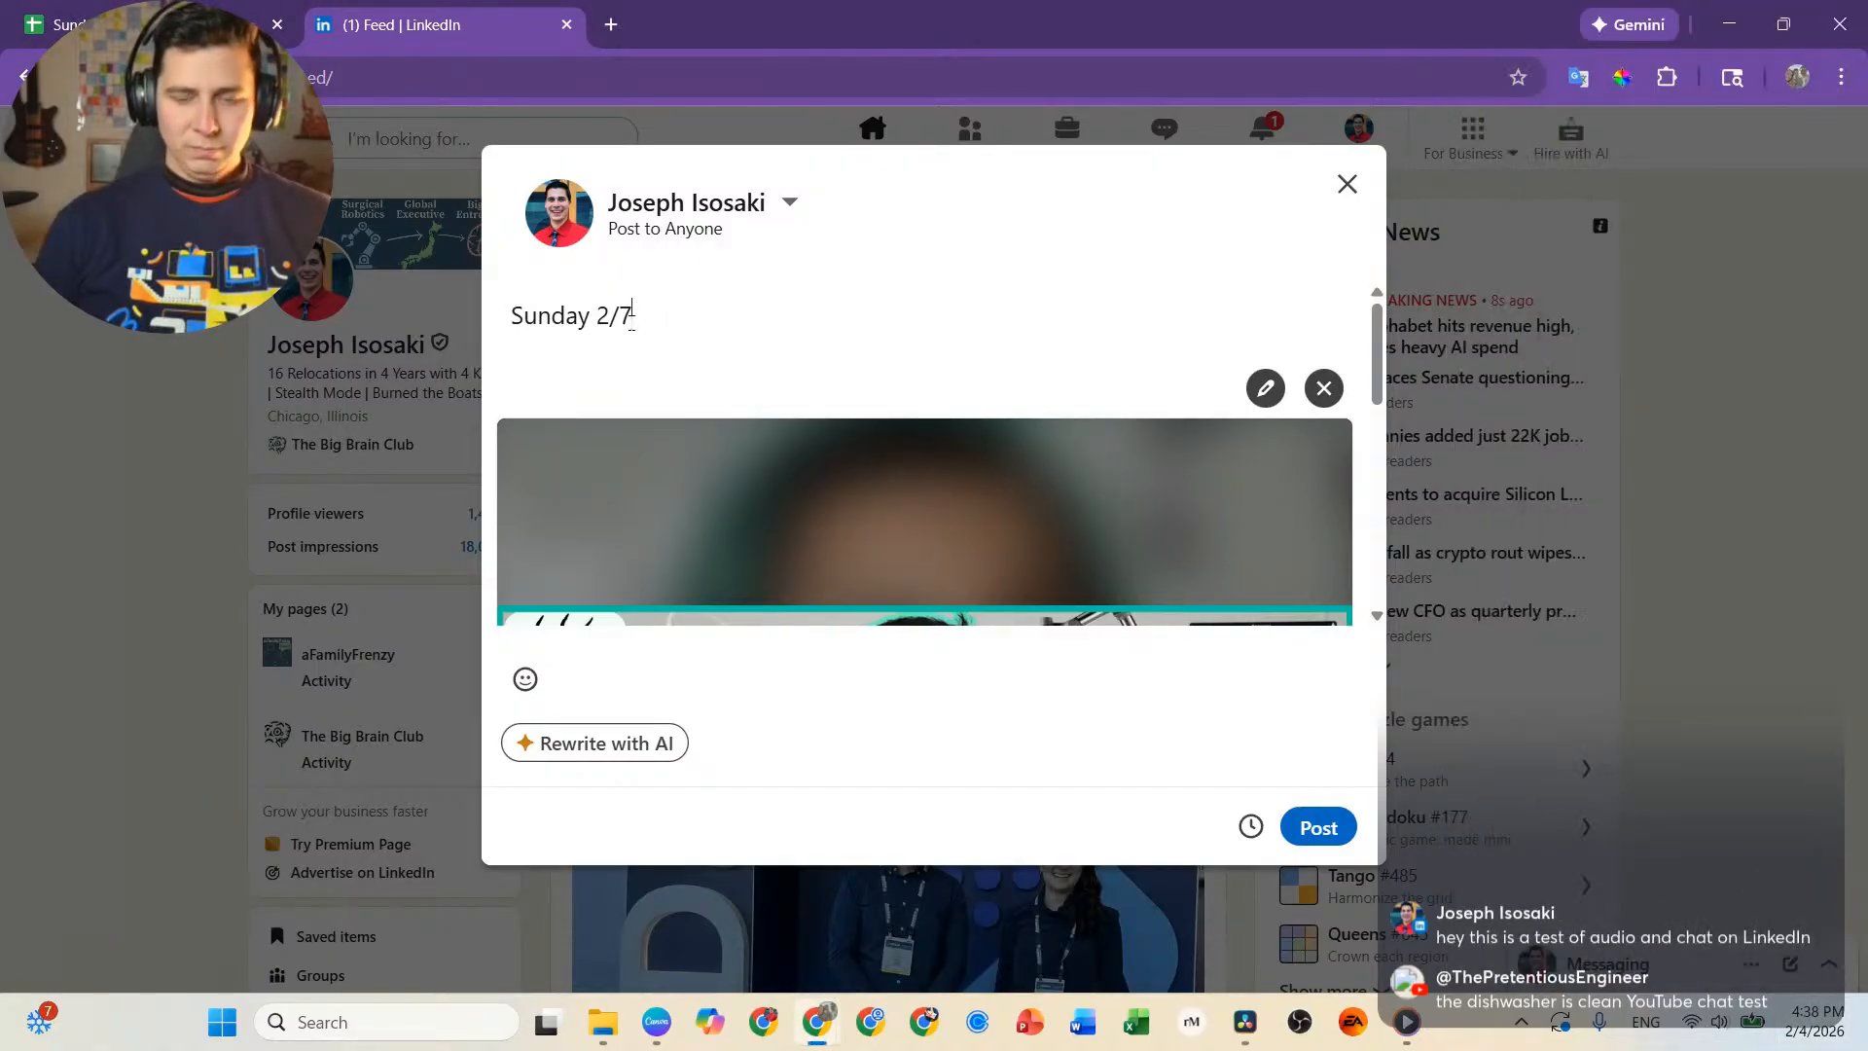
{"action": "type", "text": "8"}
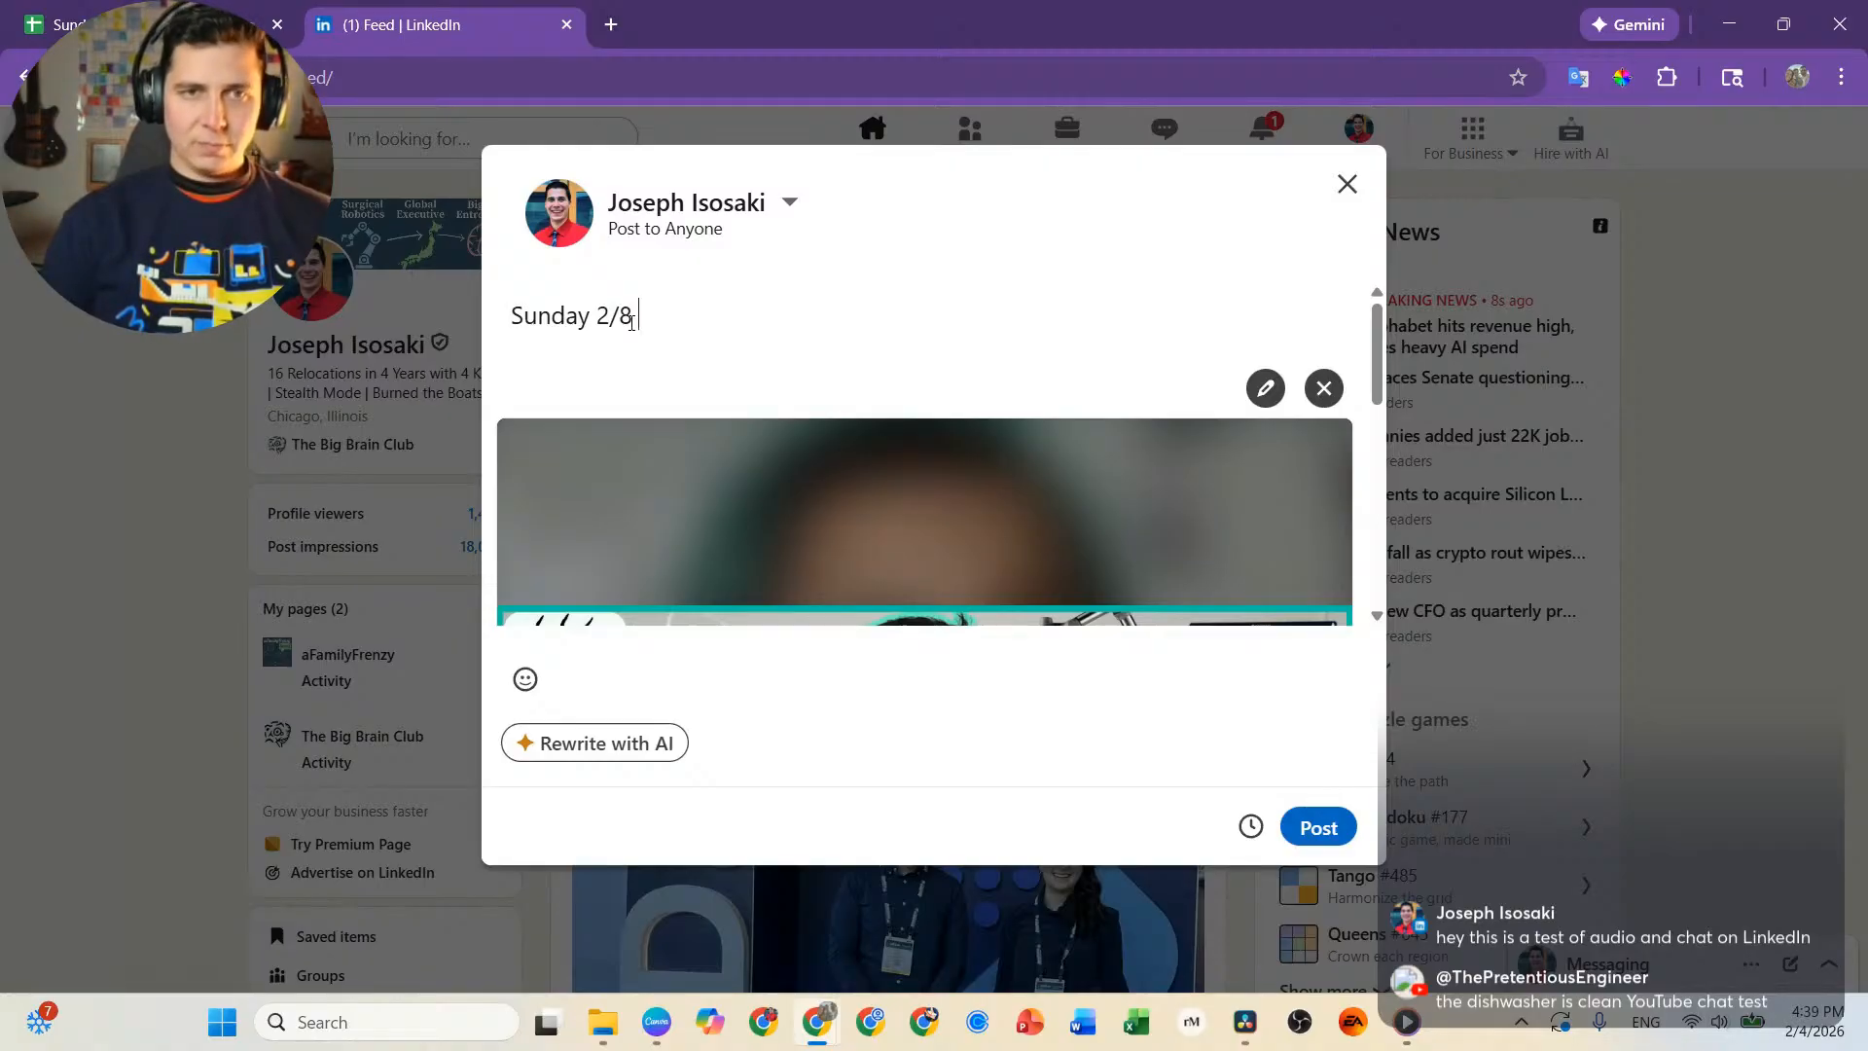
{"action": "type", "text": " a New"}
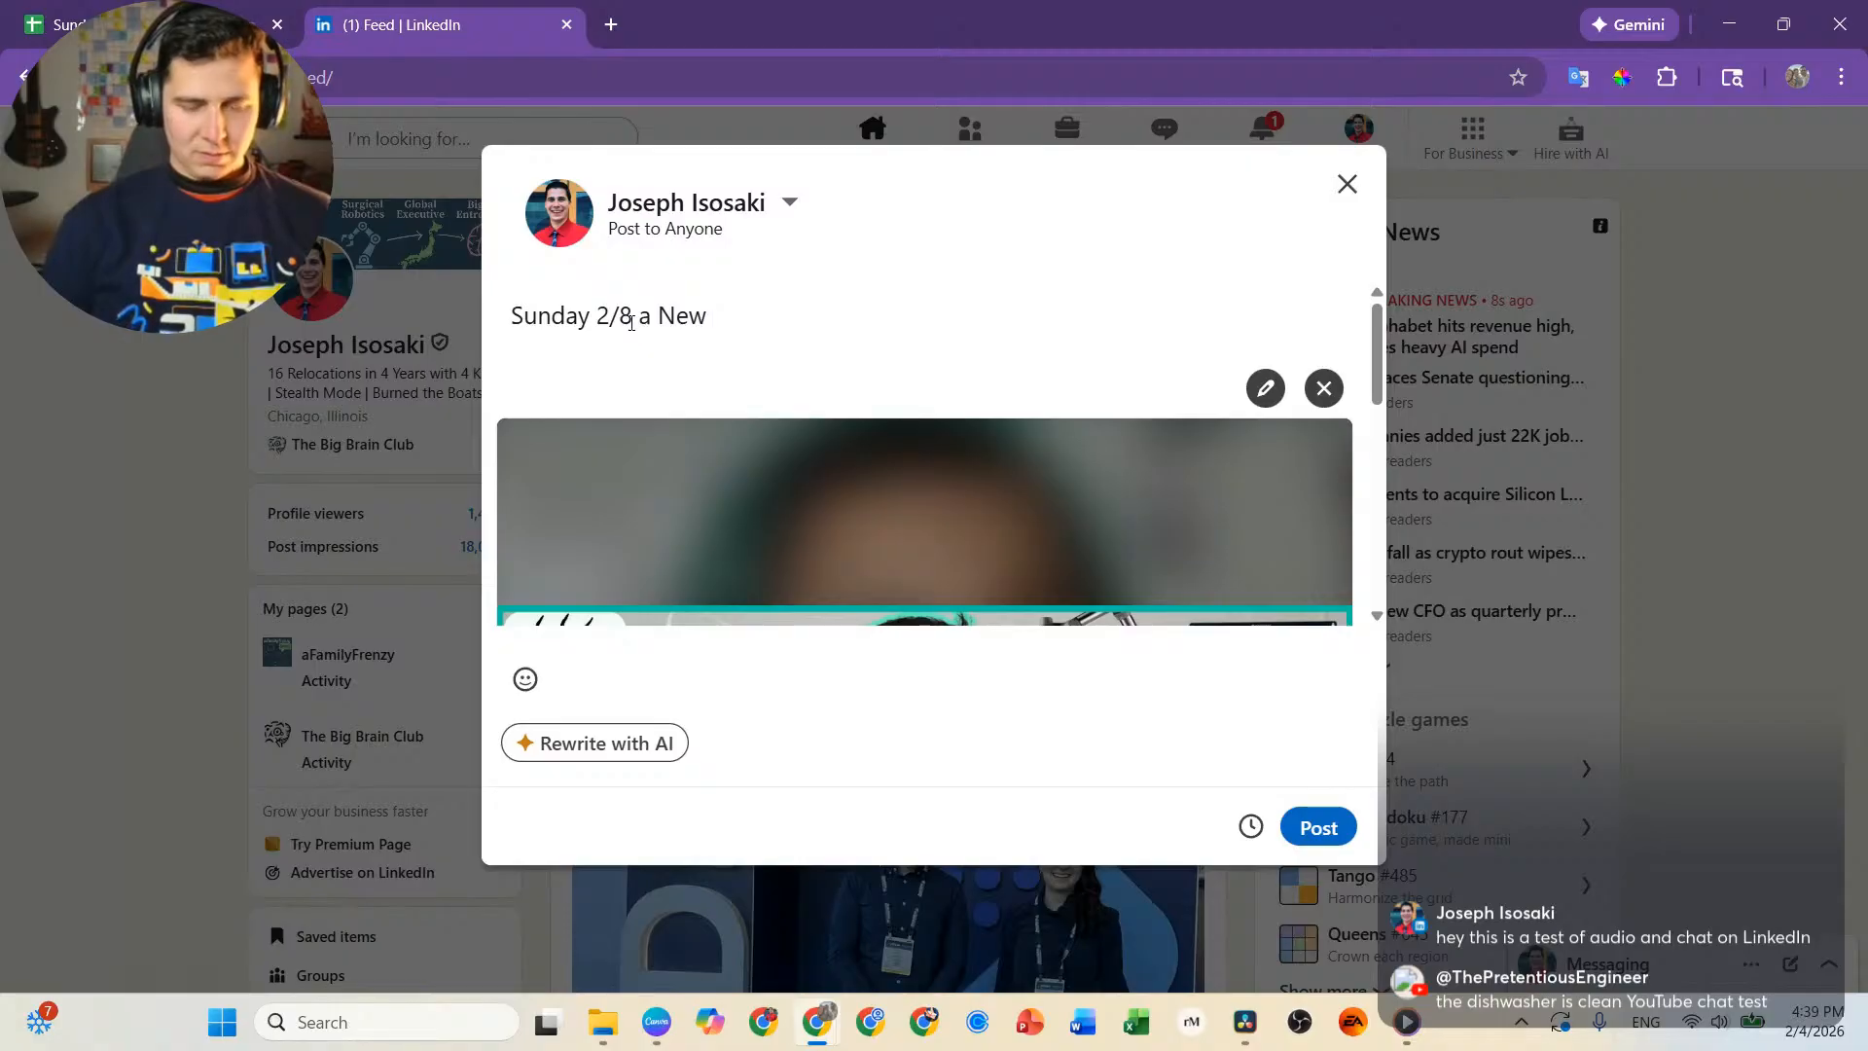
Insert the steaming coffee cup emoji after "New" in the post text.
{"action": "key", "text": "super+period"}
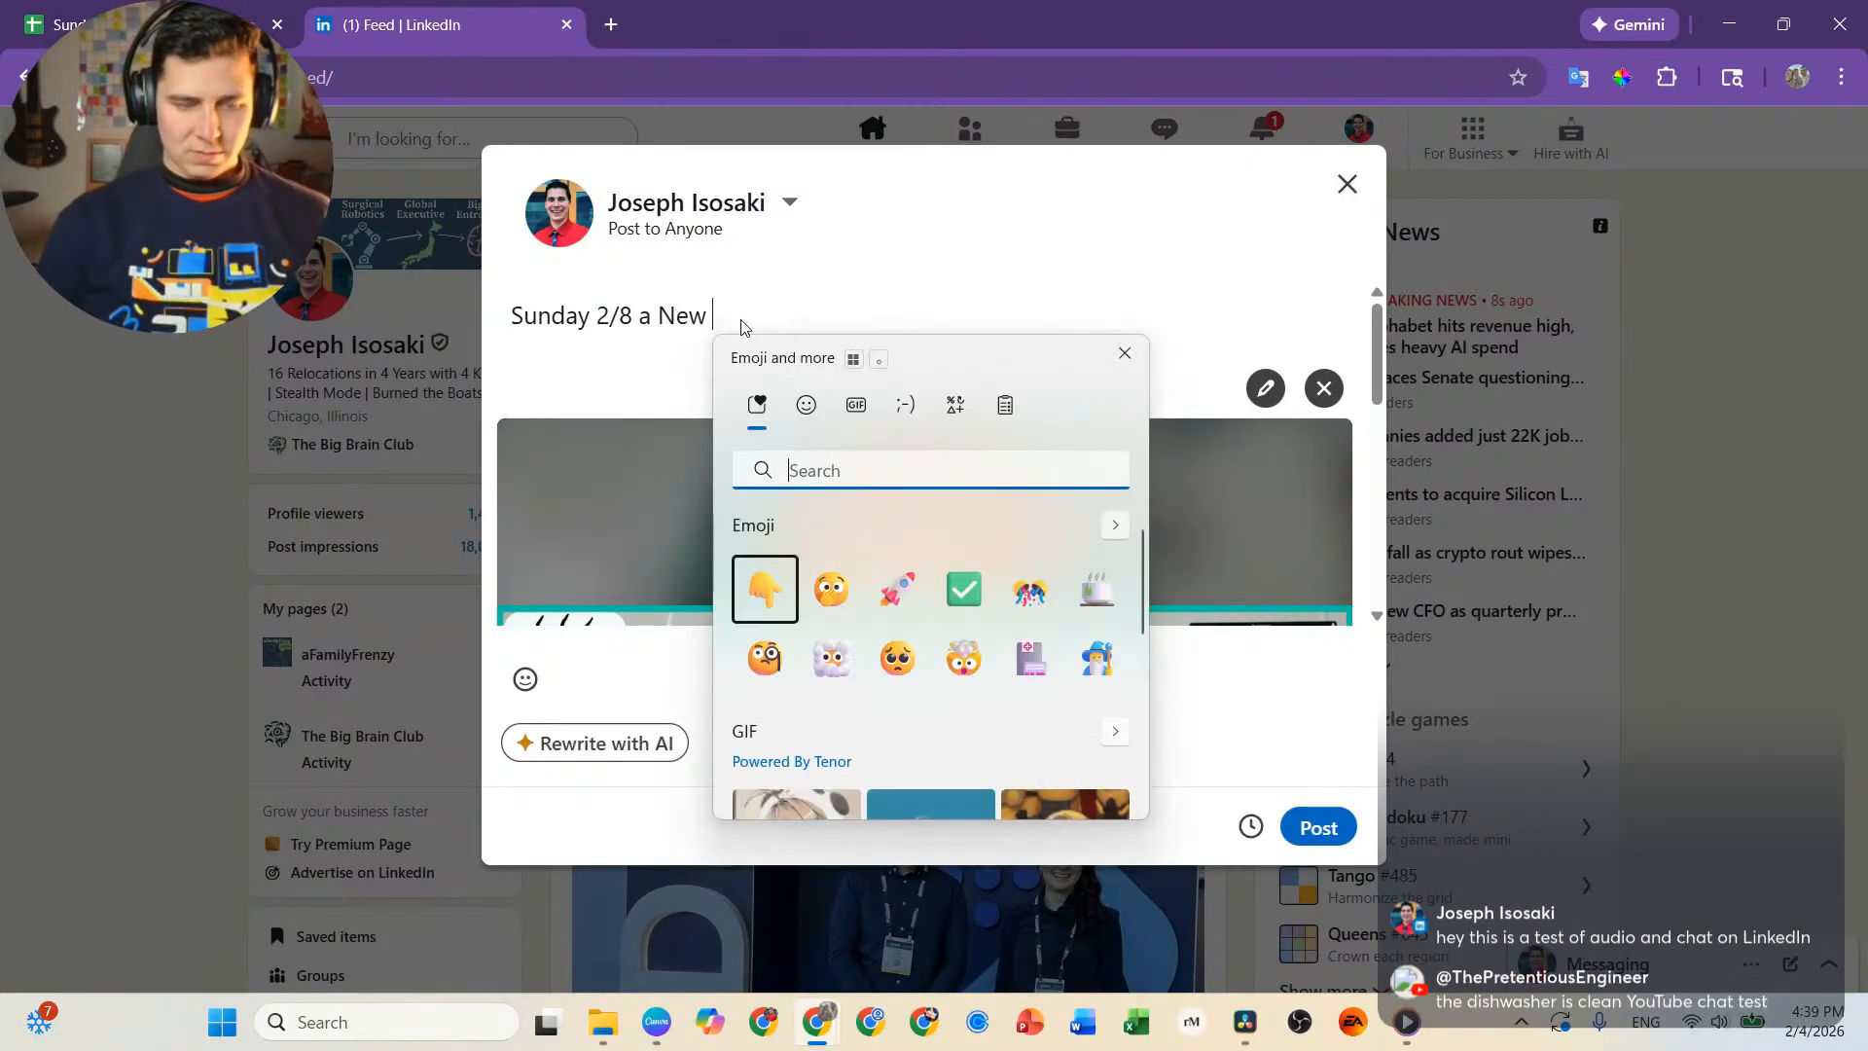
{"action": "key", "text": "super"}
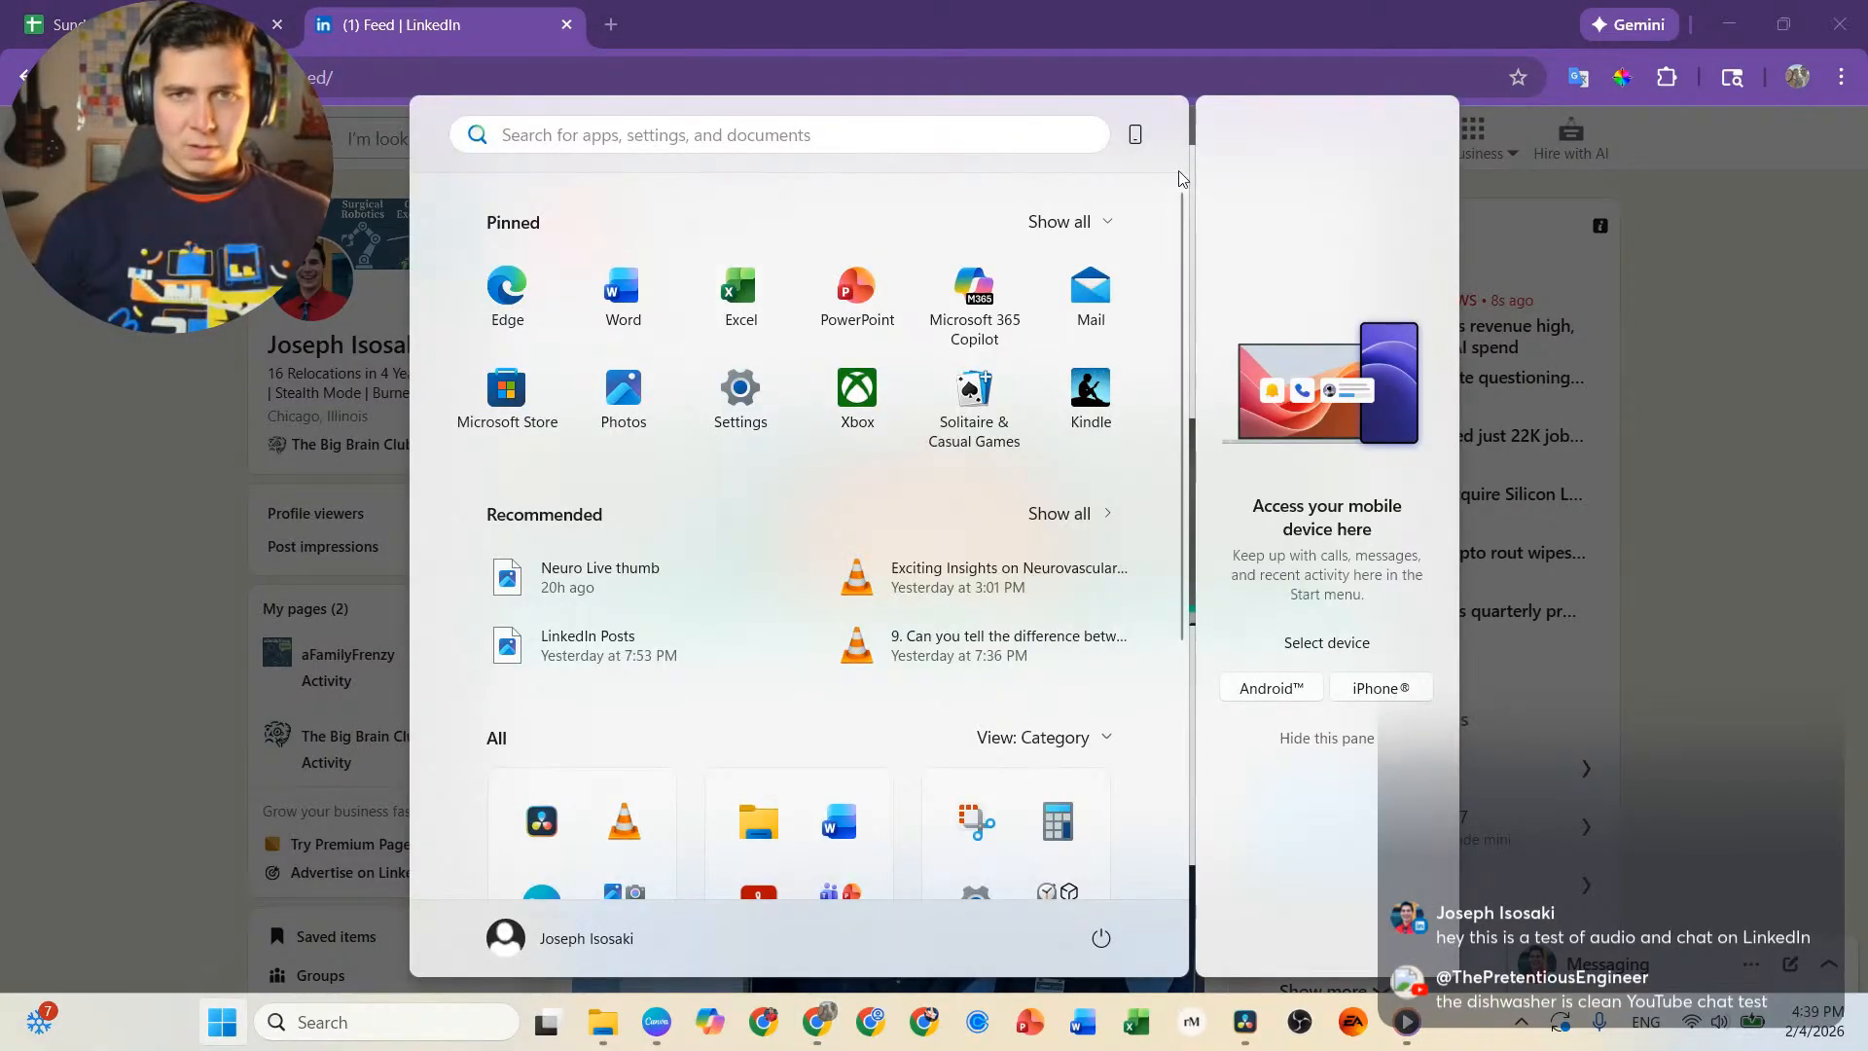
{"action": "left_click", "coordinate": [1182, 50]}
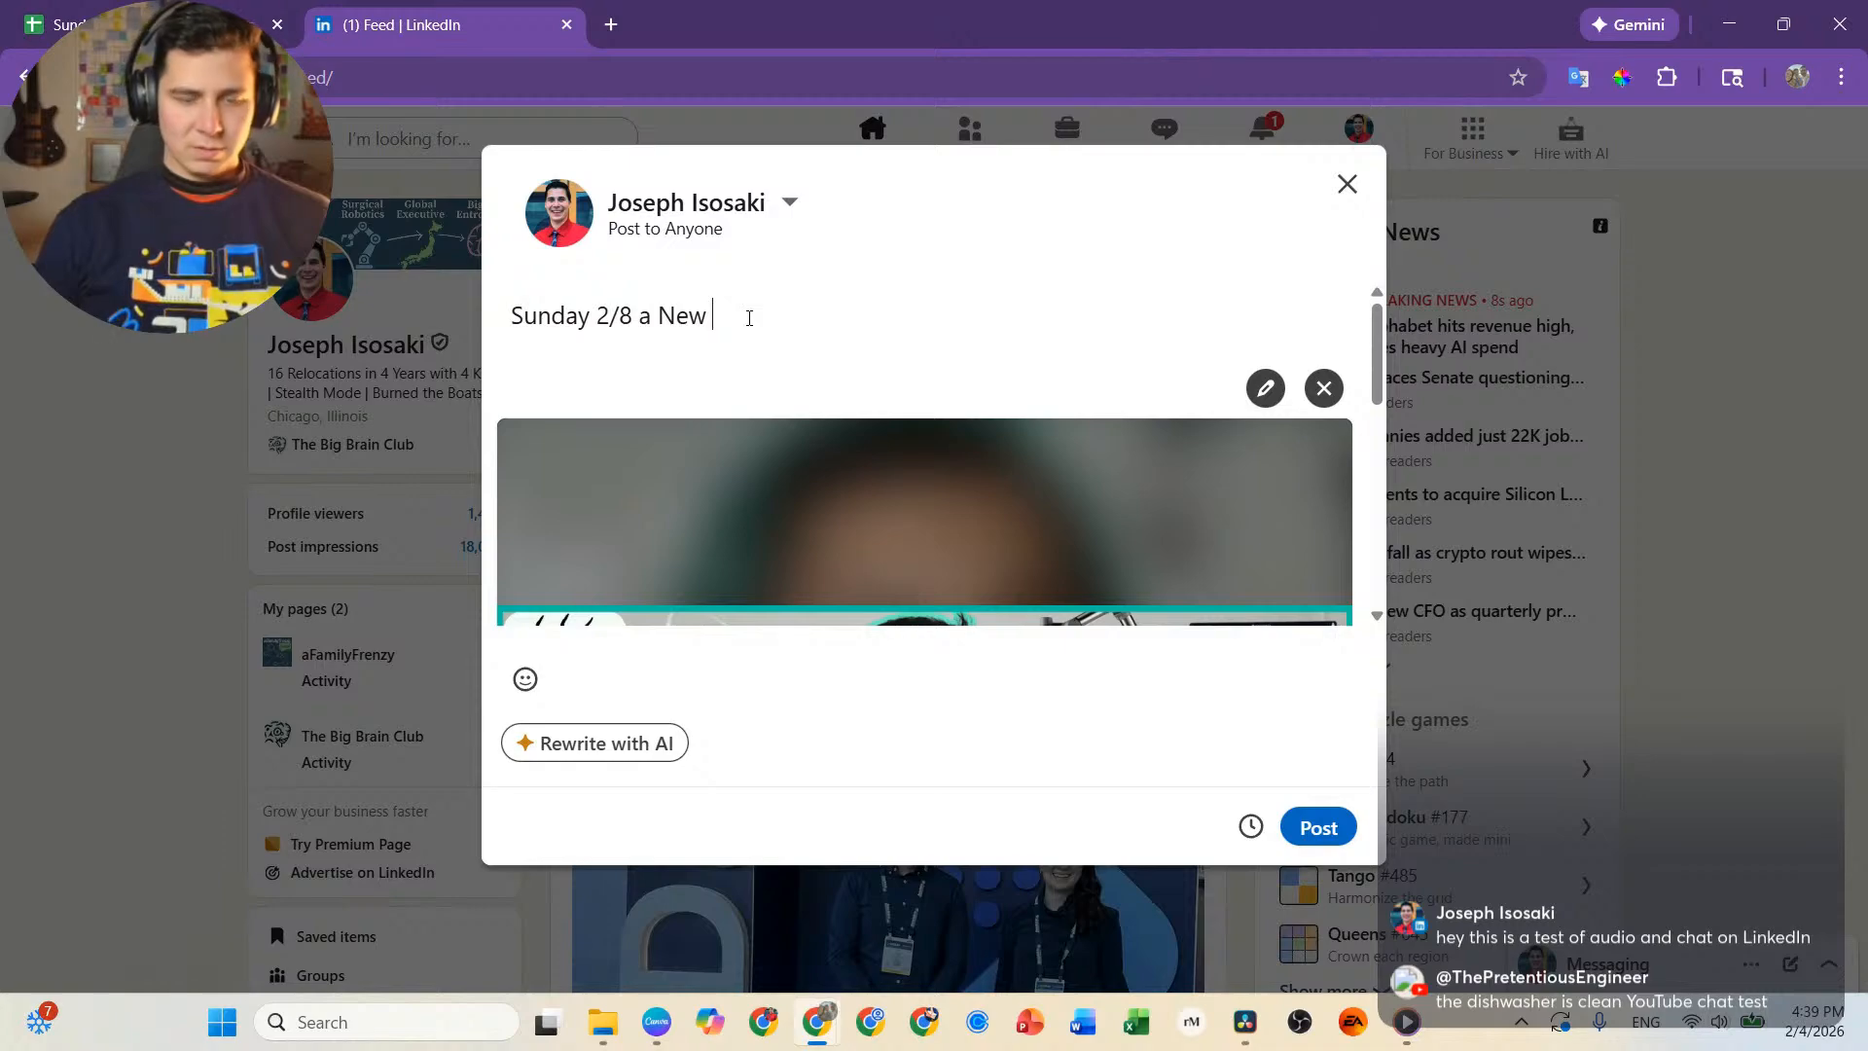
{"action": "key", "text": "super+period"}
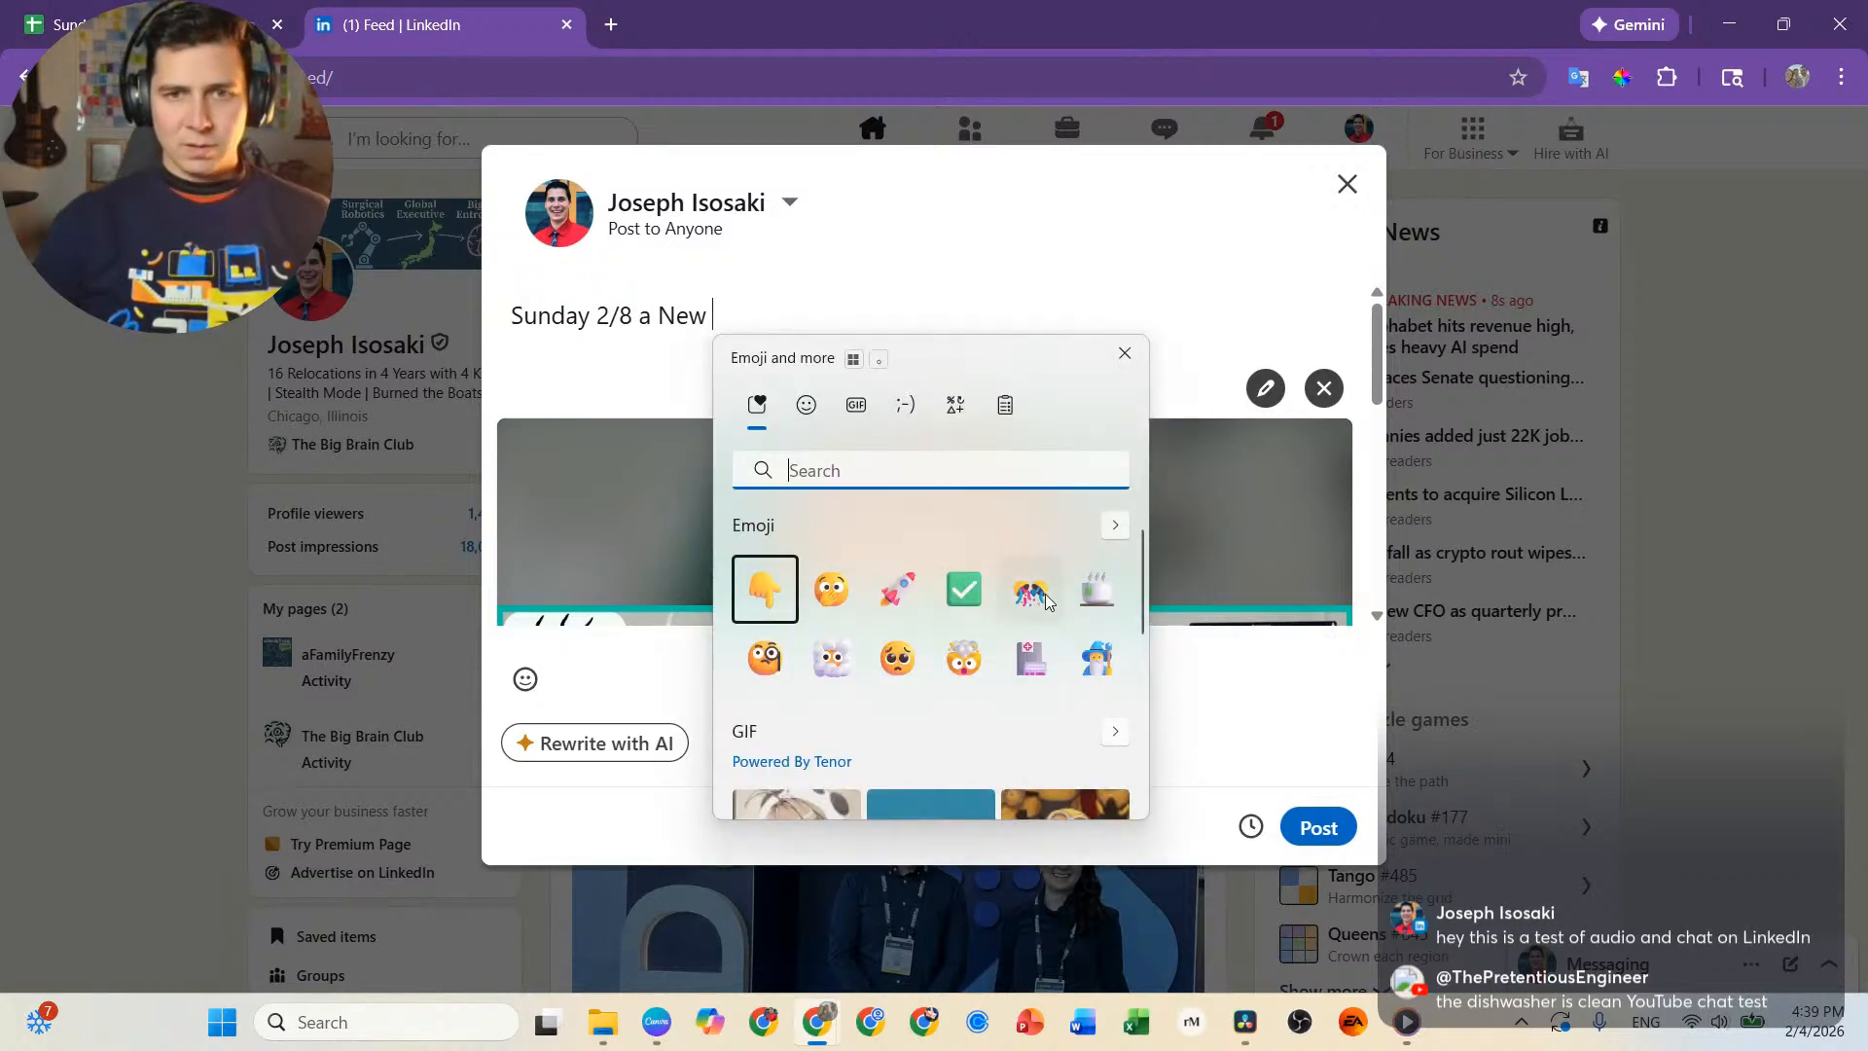
{"action": "key", "text": "Escape"}
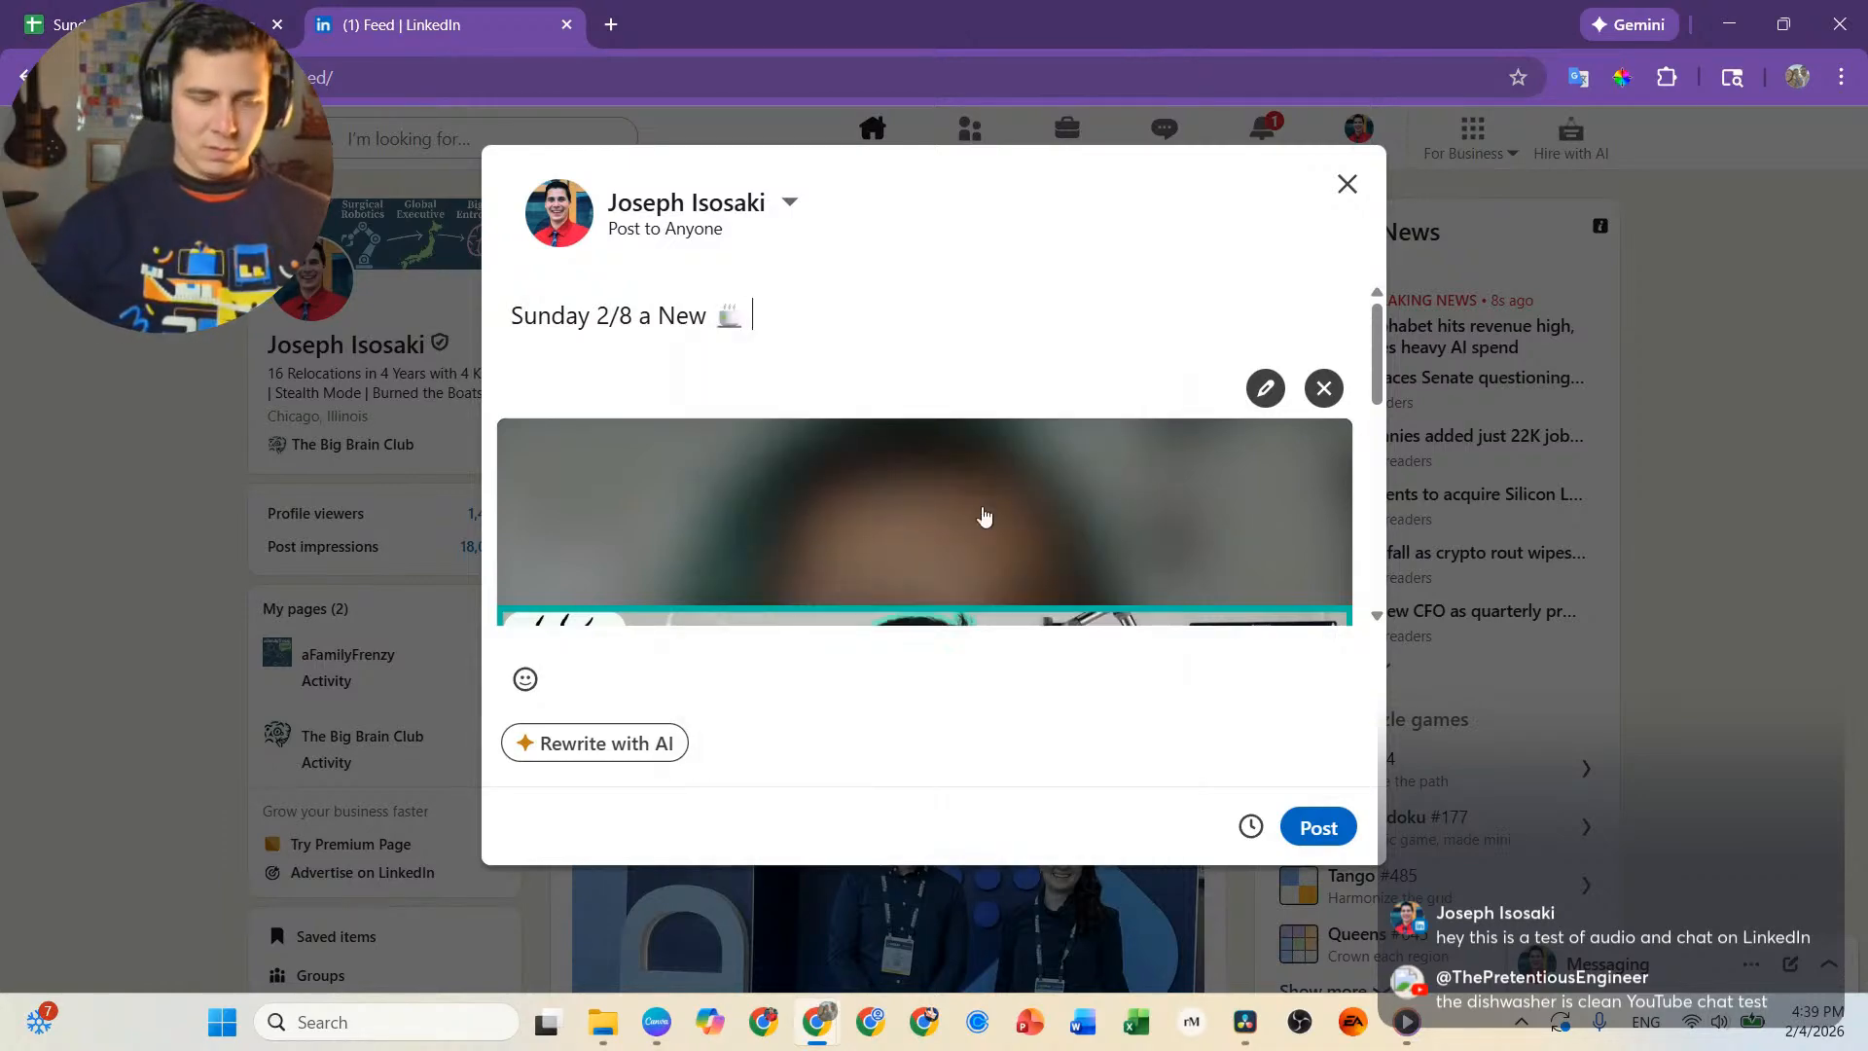
Continue the post text with "Sunday Sips Episode Drops with the Legendary" and tag the guest's LinkedIn profile.
{"action": "type", "text": "Sunday Sips "}
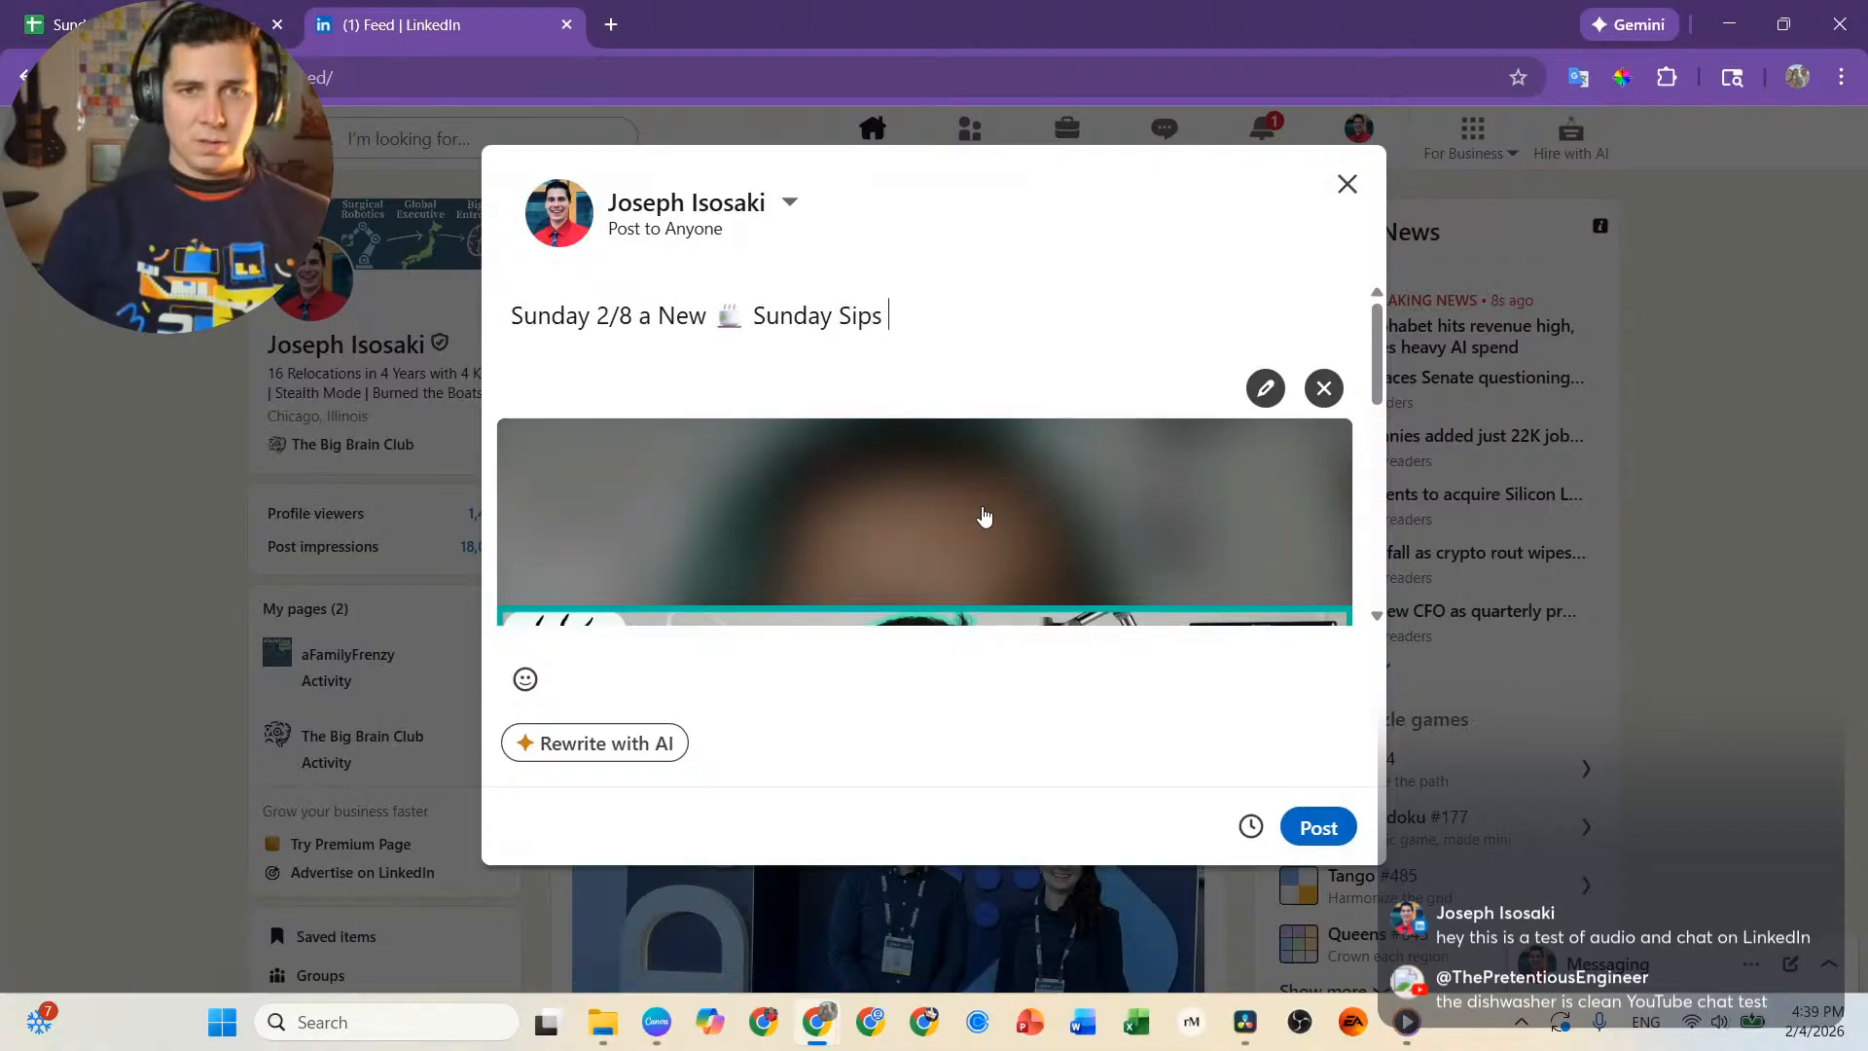
{"action": "type", "text": "Episode "}
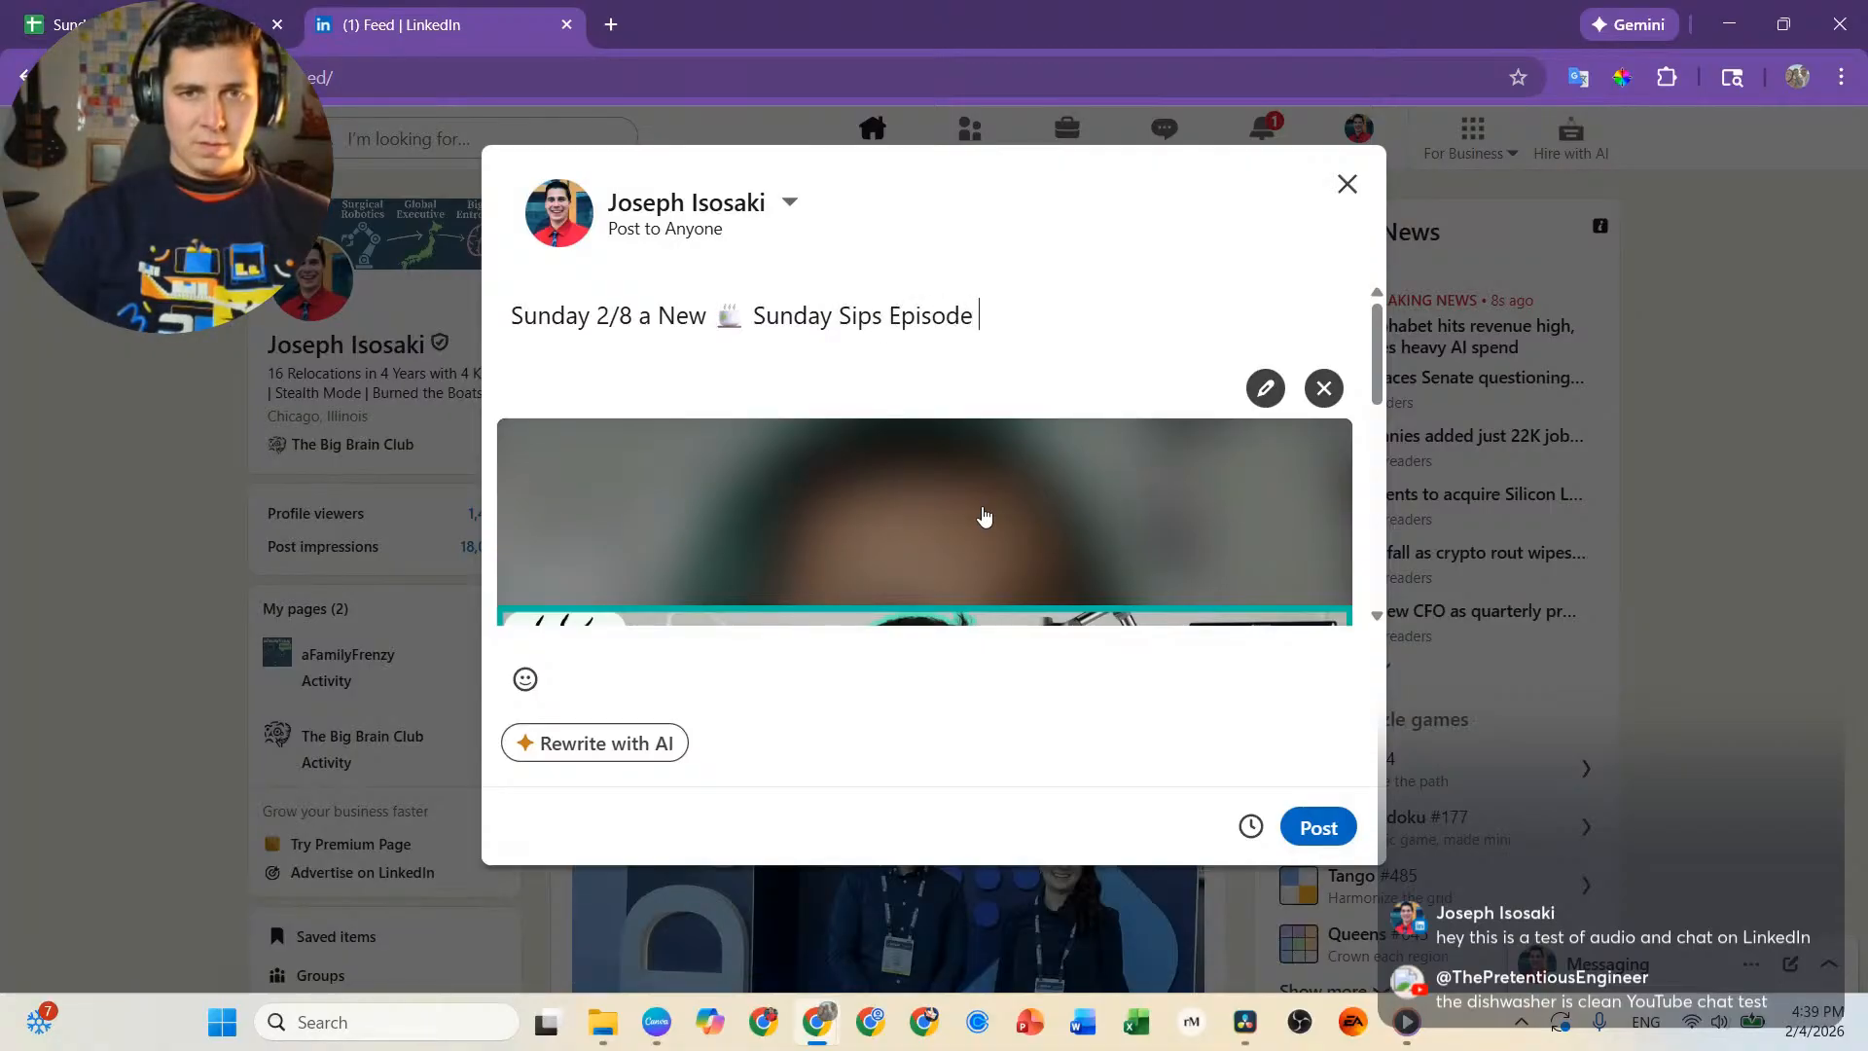
{"action": "type", "text": "Drops wi"}
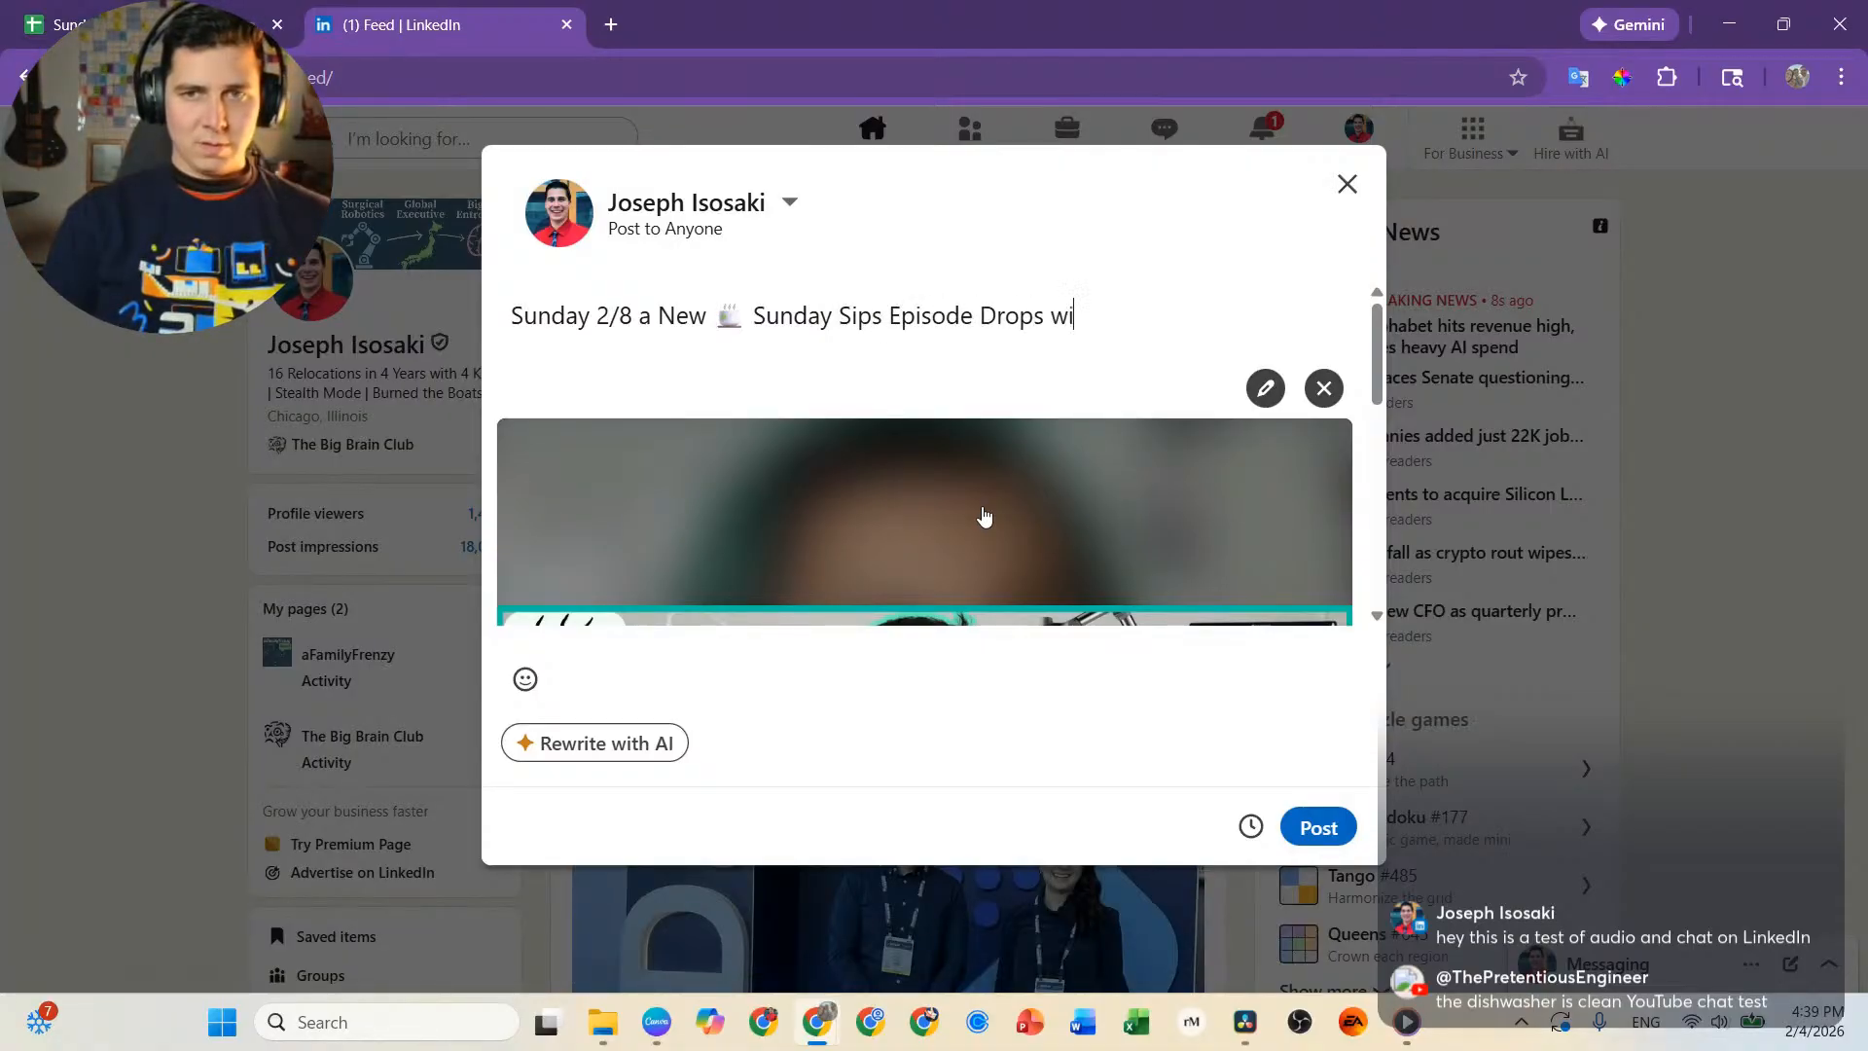
{"action": "type", "text": "th the "}
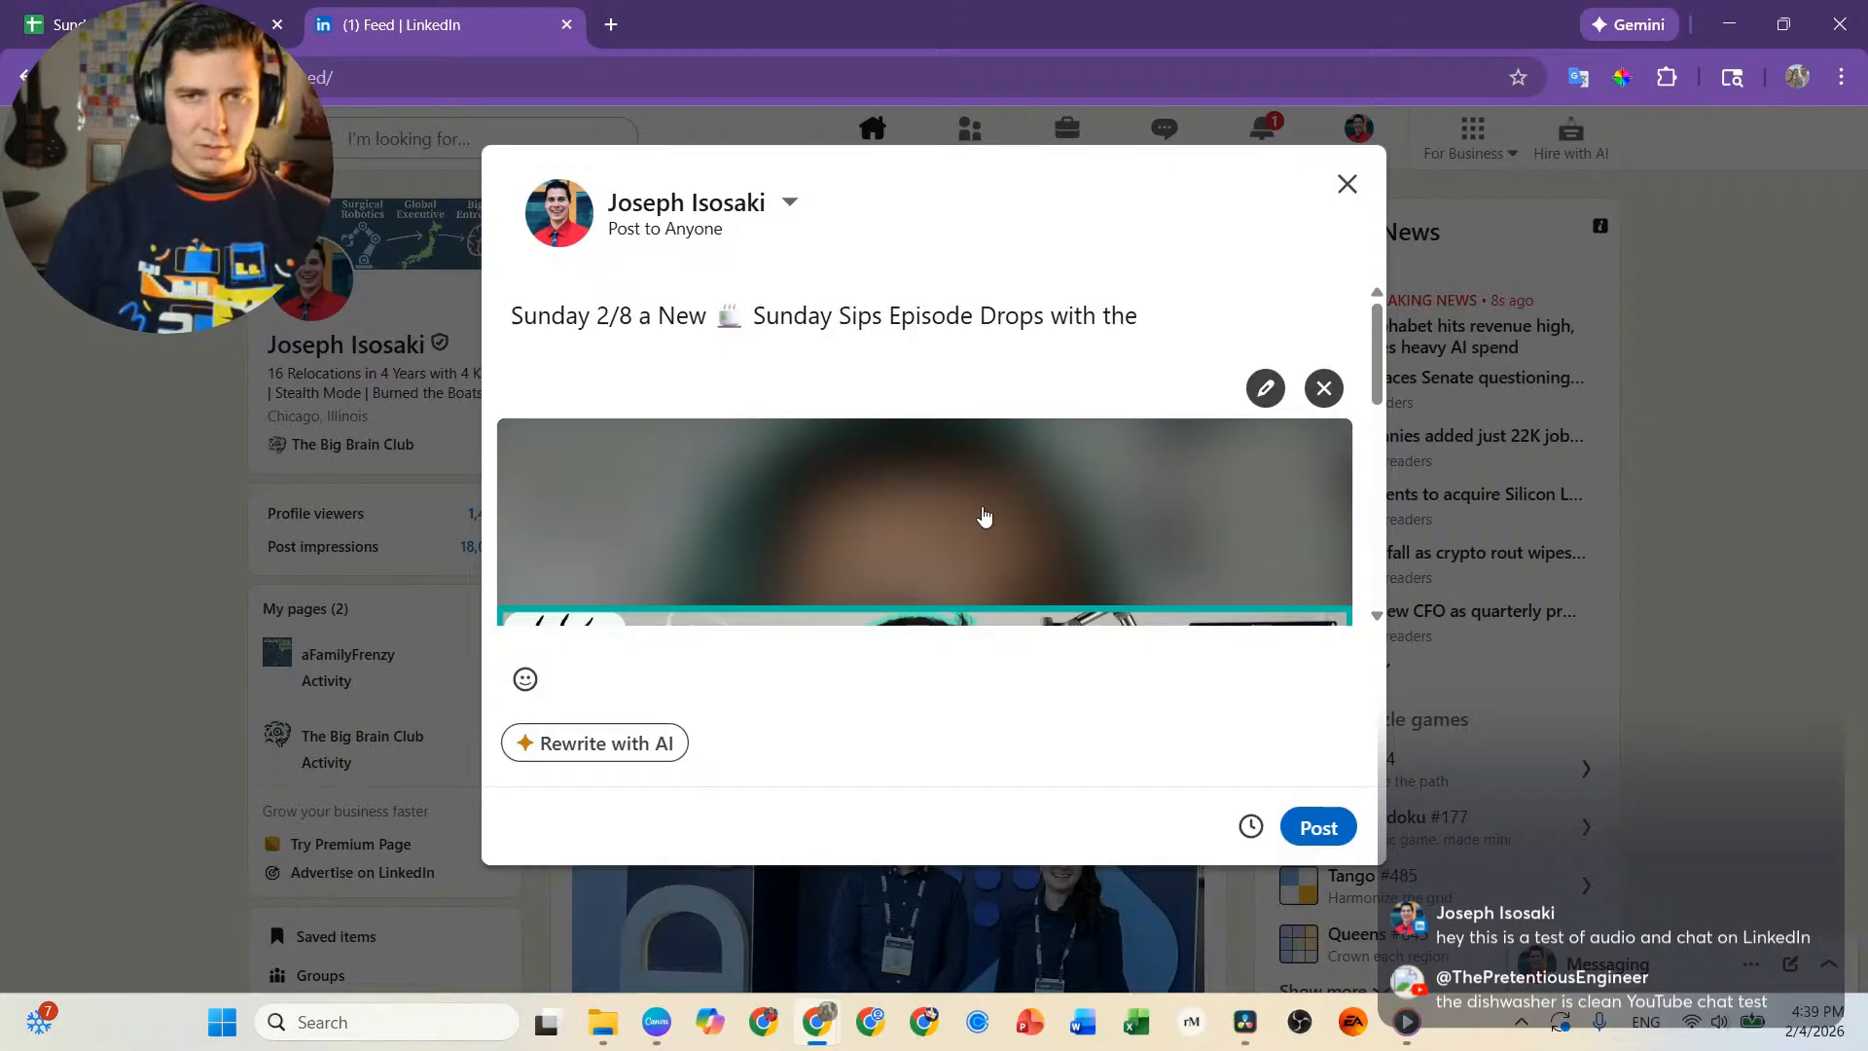
{"action": "type", "text": "LE"}
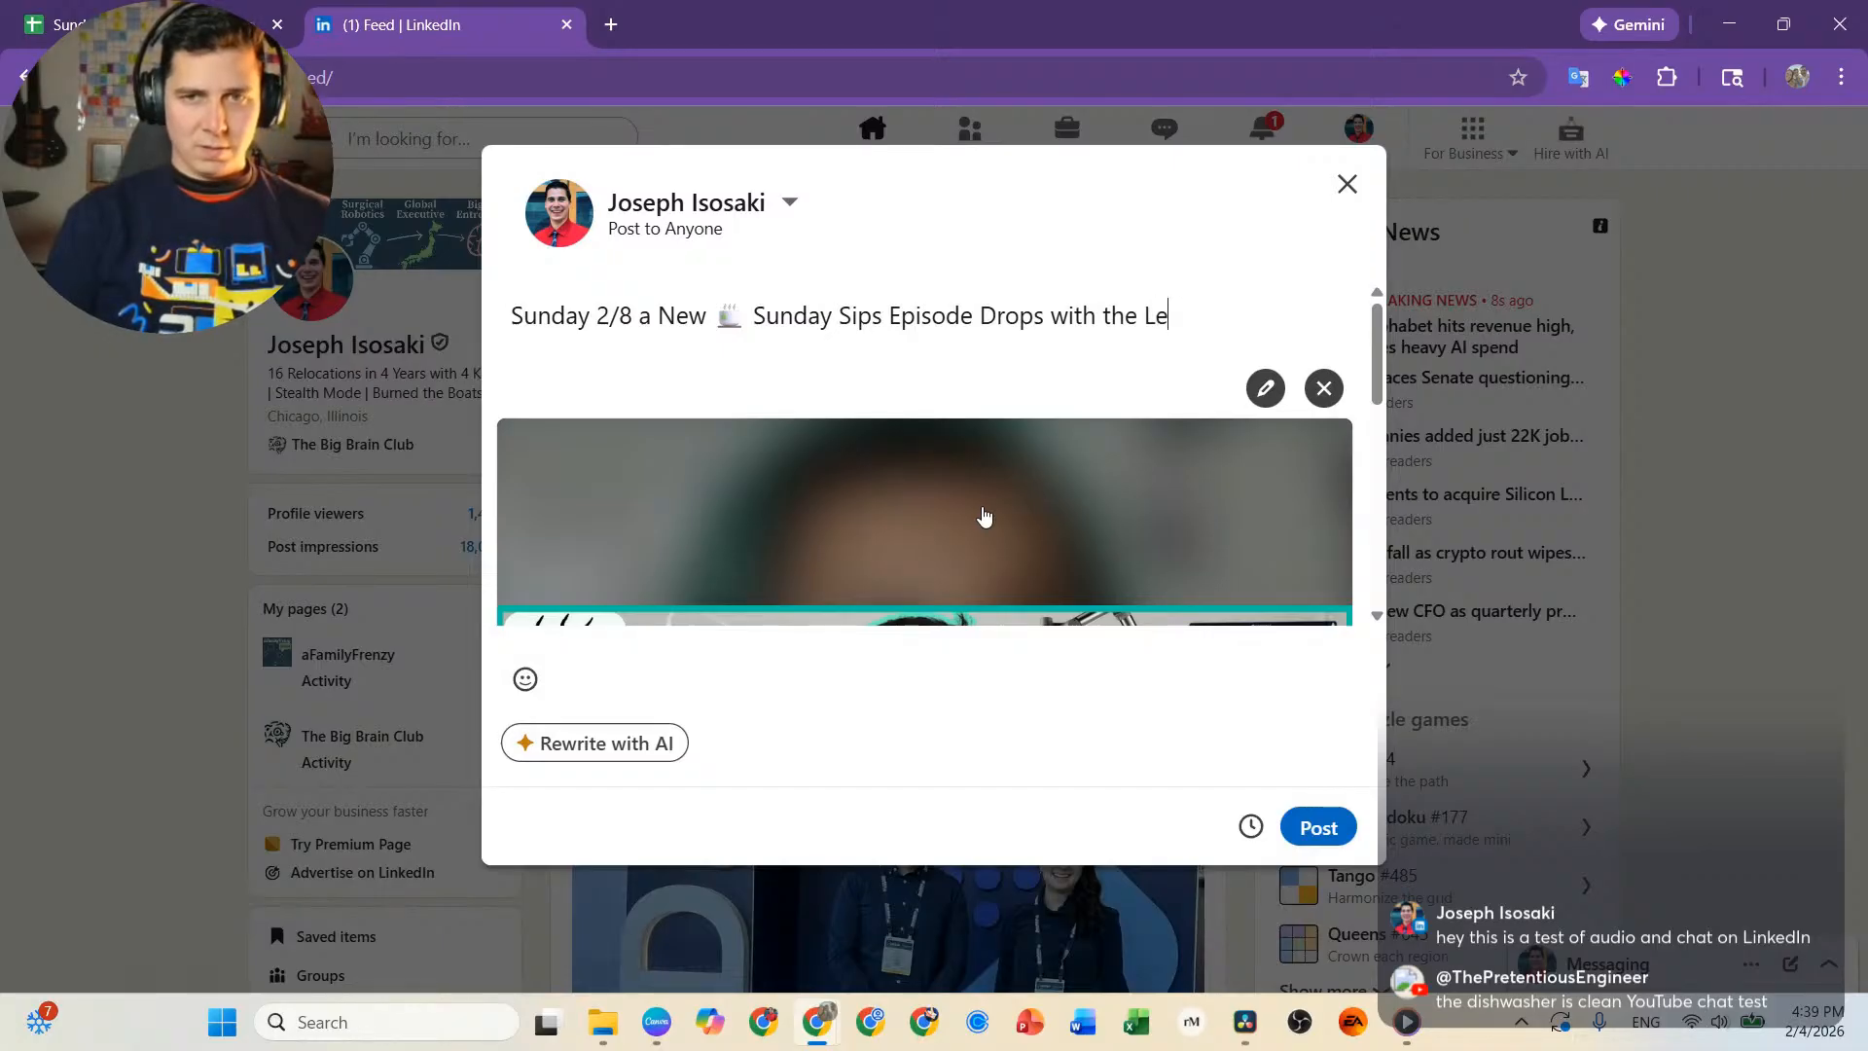
{"action": "type", "text": "gendary"}
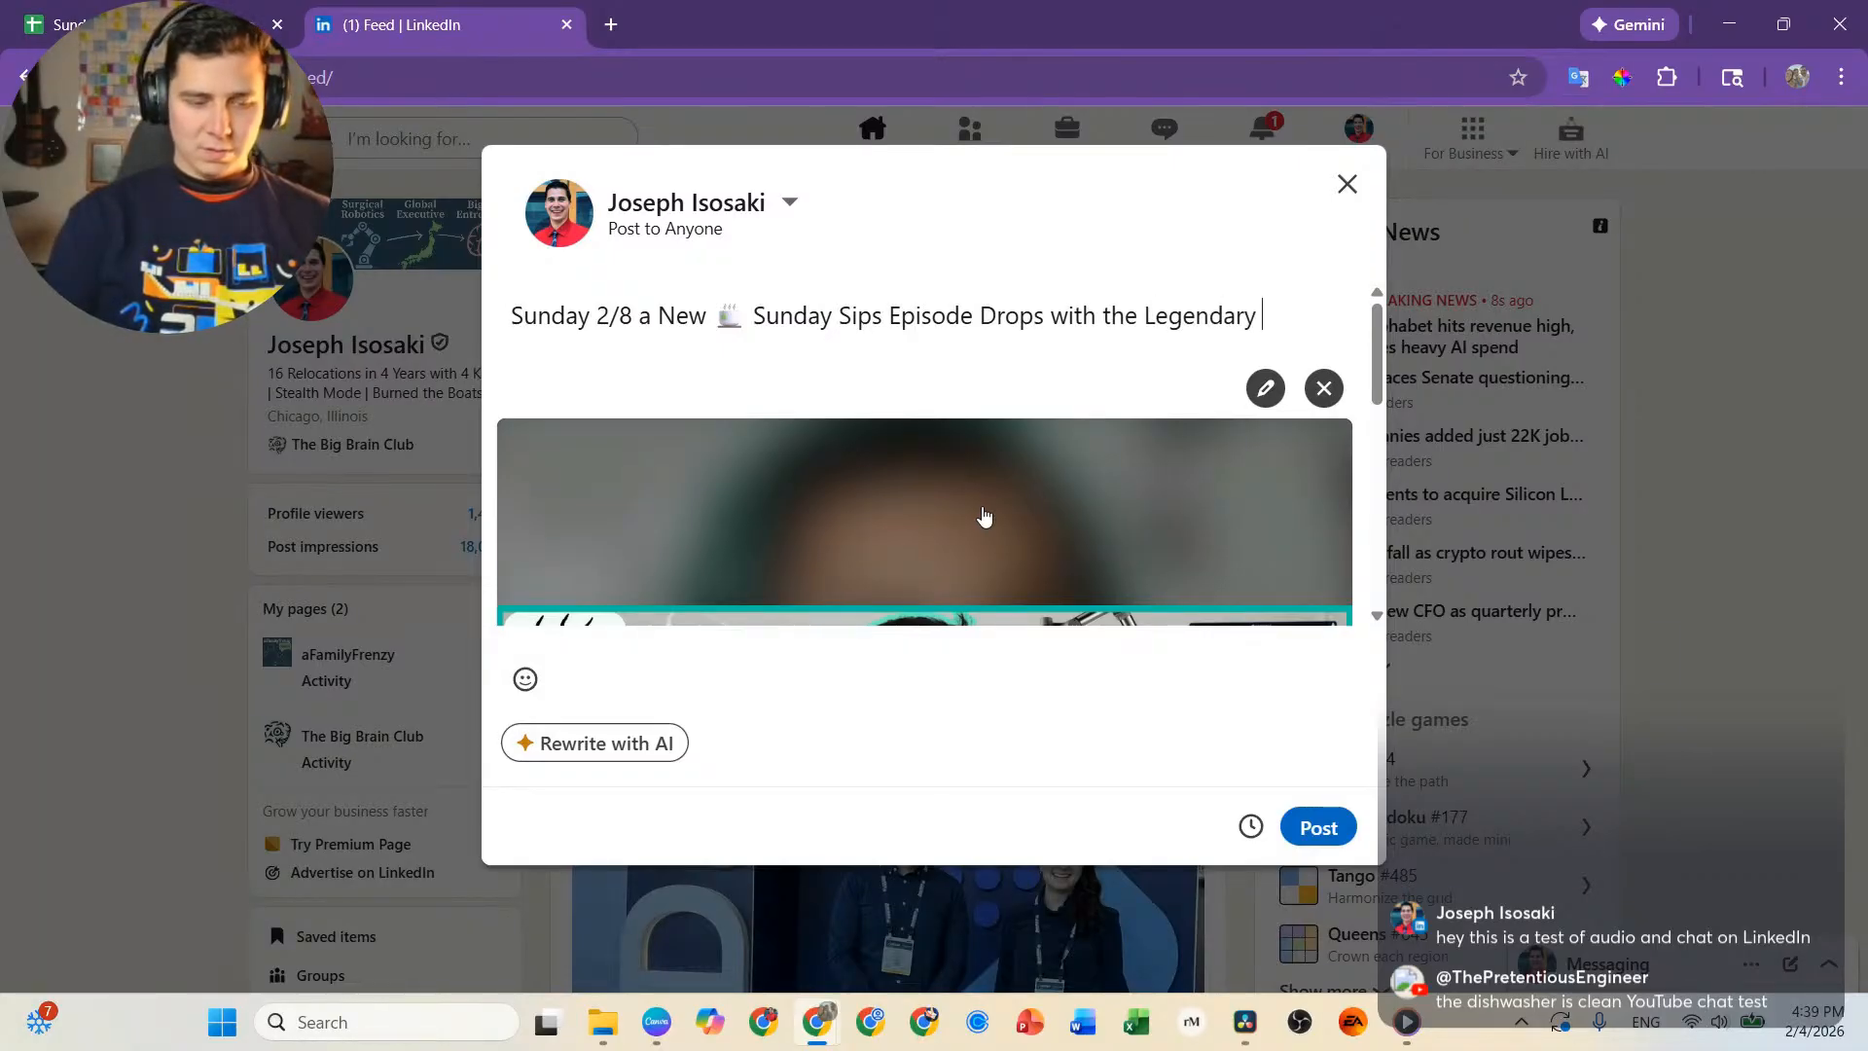
{"action": "type", "text": " @santosh"}
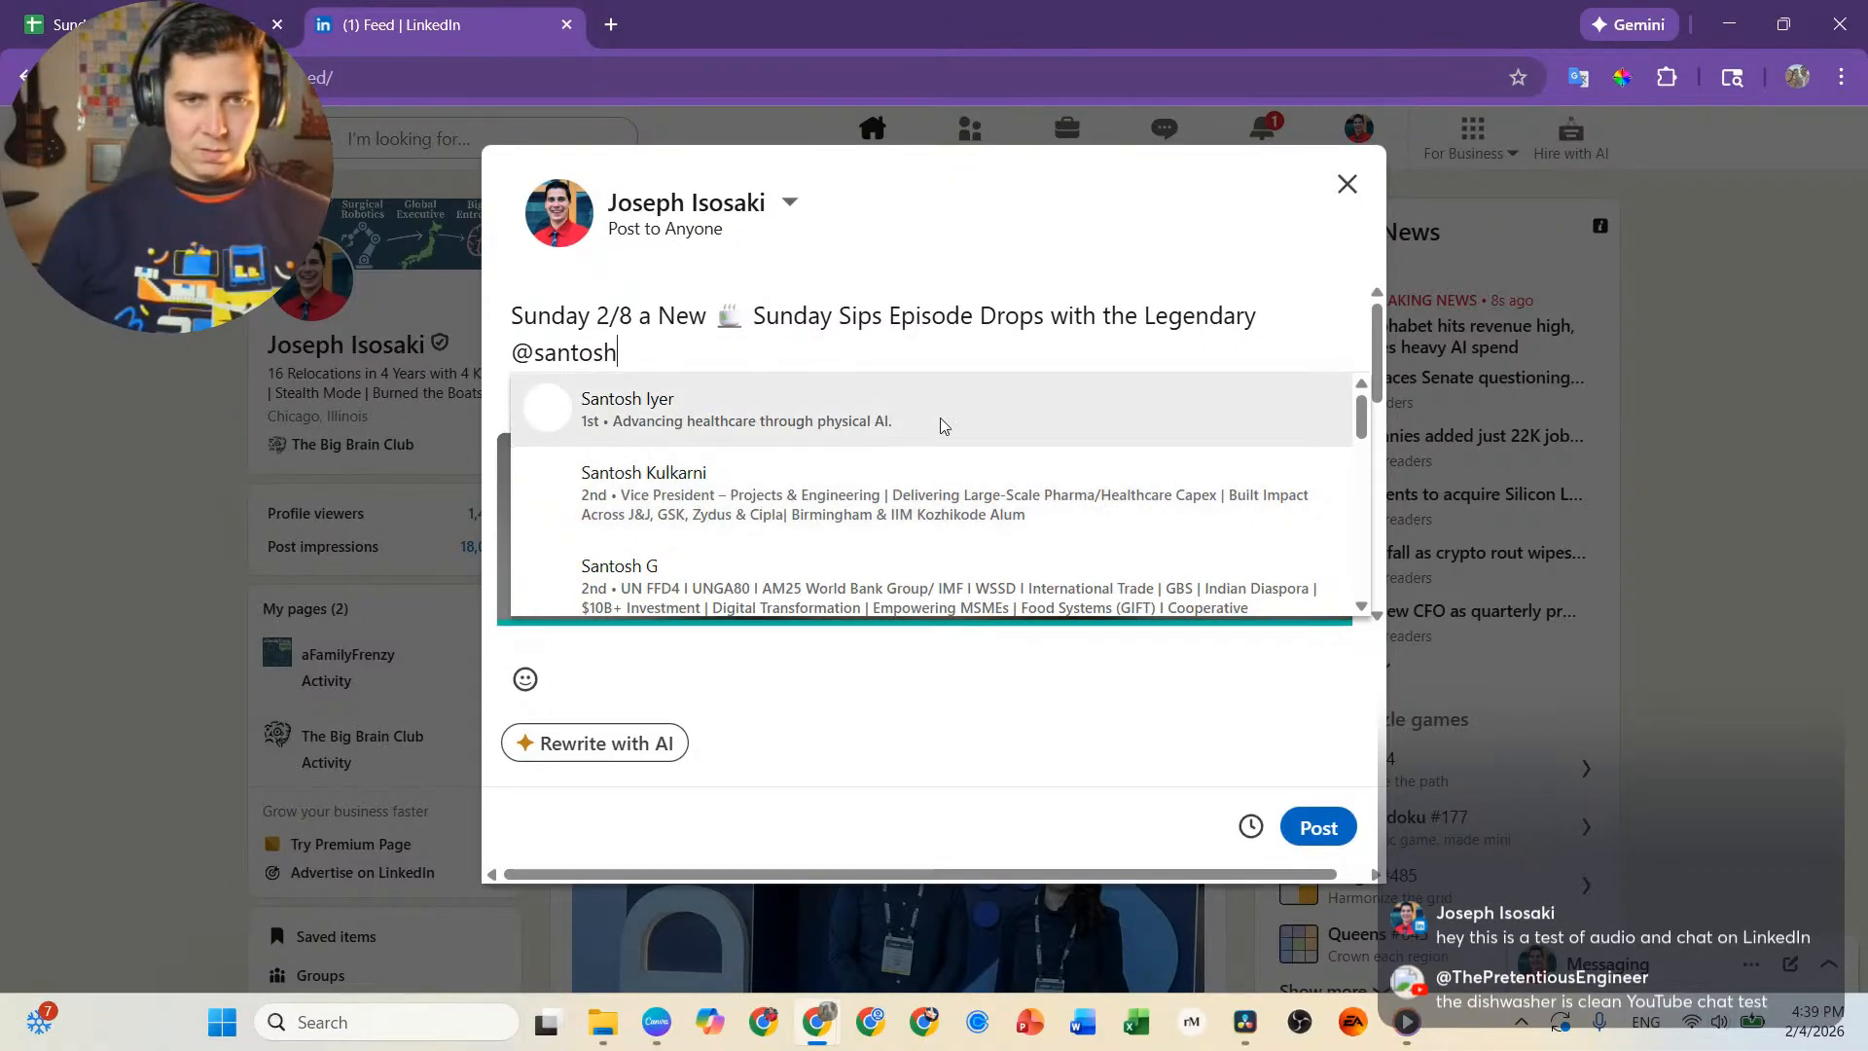
{"action": "left_click", "coordinate": [940, 423]}
Add "... we're we explore the Future of Physical Ai in MedTech" after the guest's tag.
{"action": "type", "text": "... wek"}
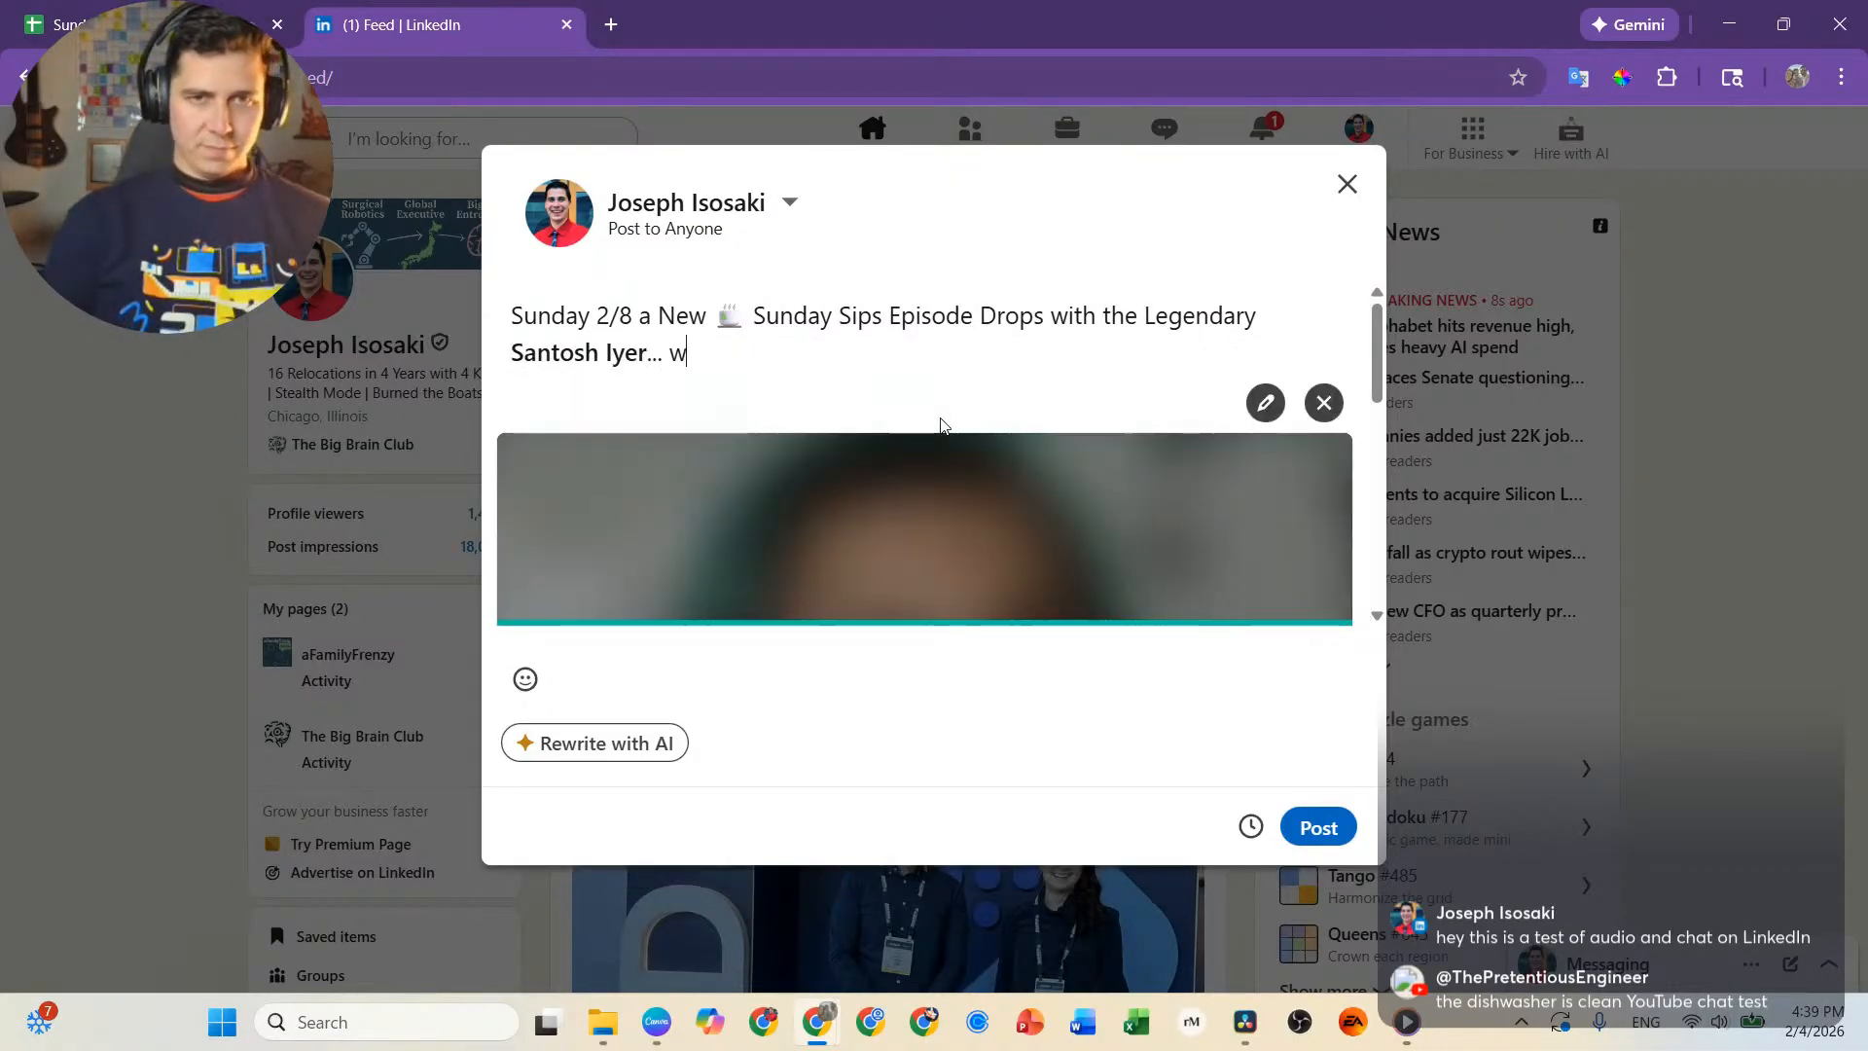
{"action": "key", "text": "BackSpace"}
{"action": "key", "text": "BackSpace"}
{"action": "type", "text": "e"}
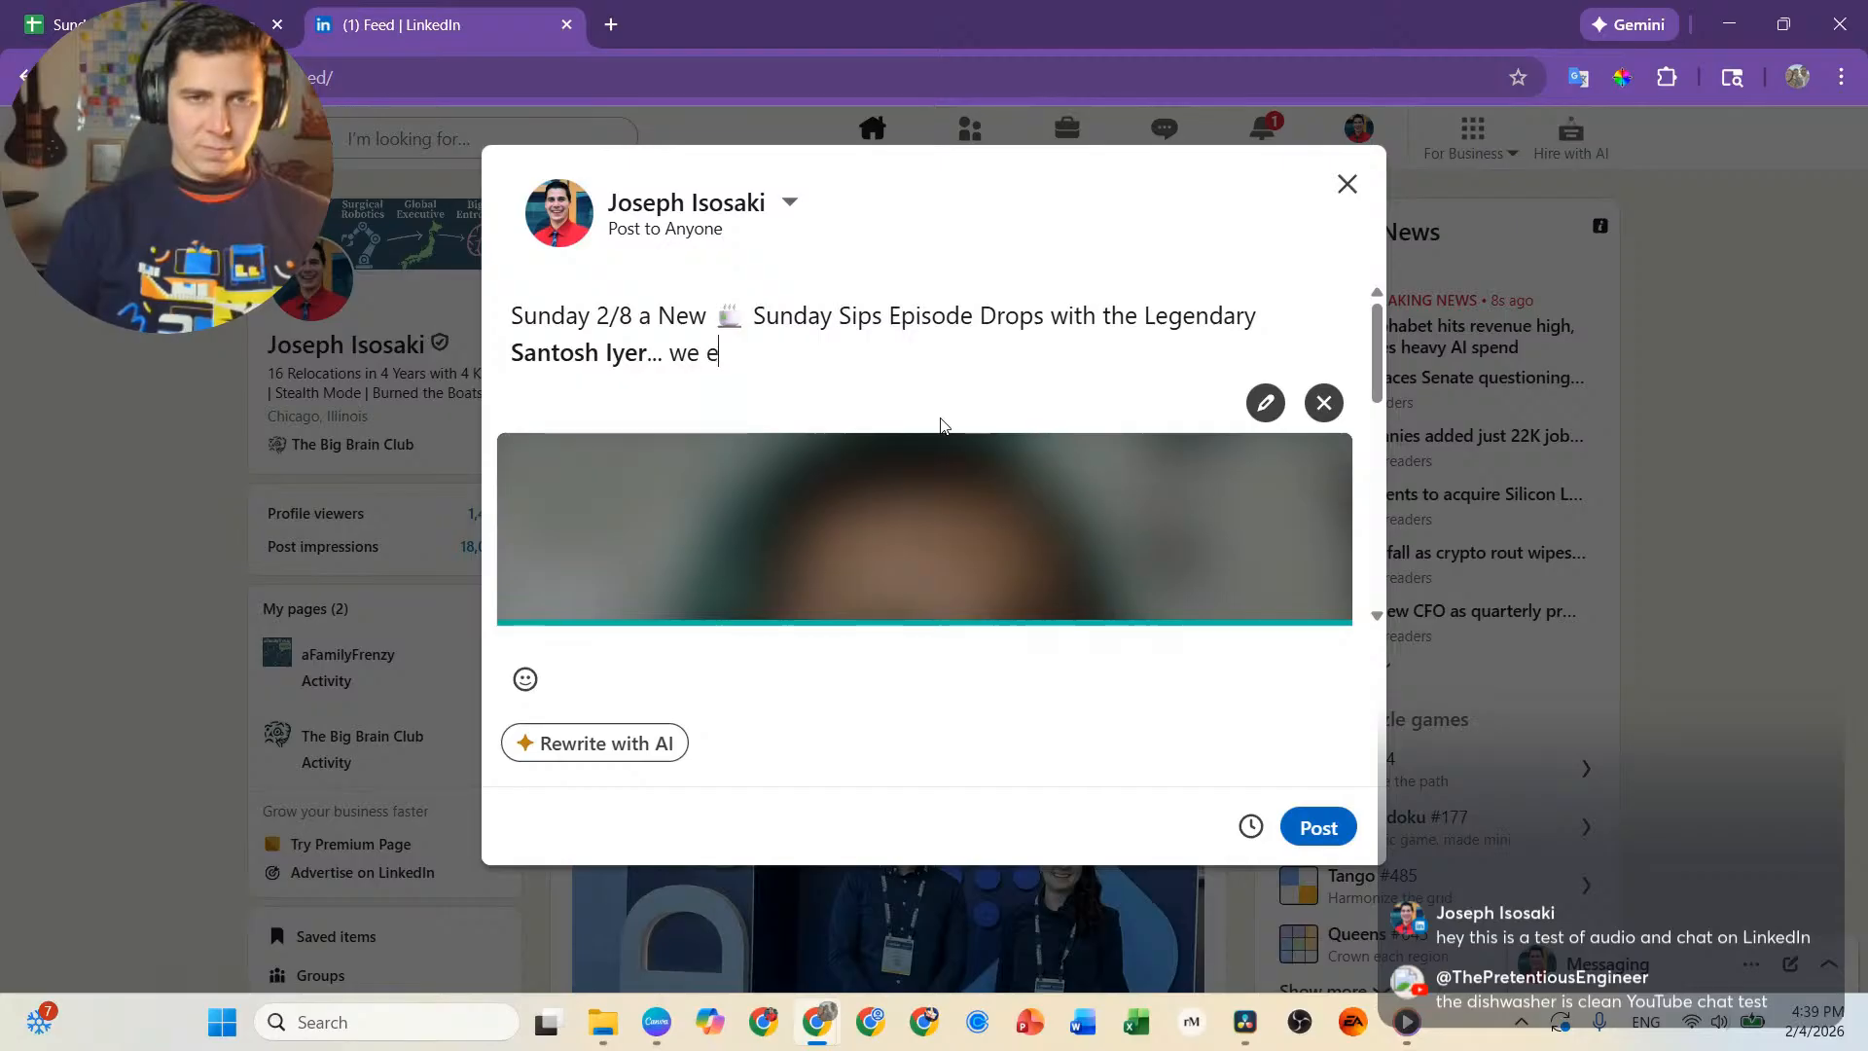
{"action": "type", "text": "xplo"}
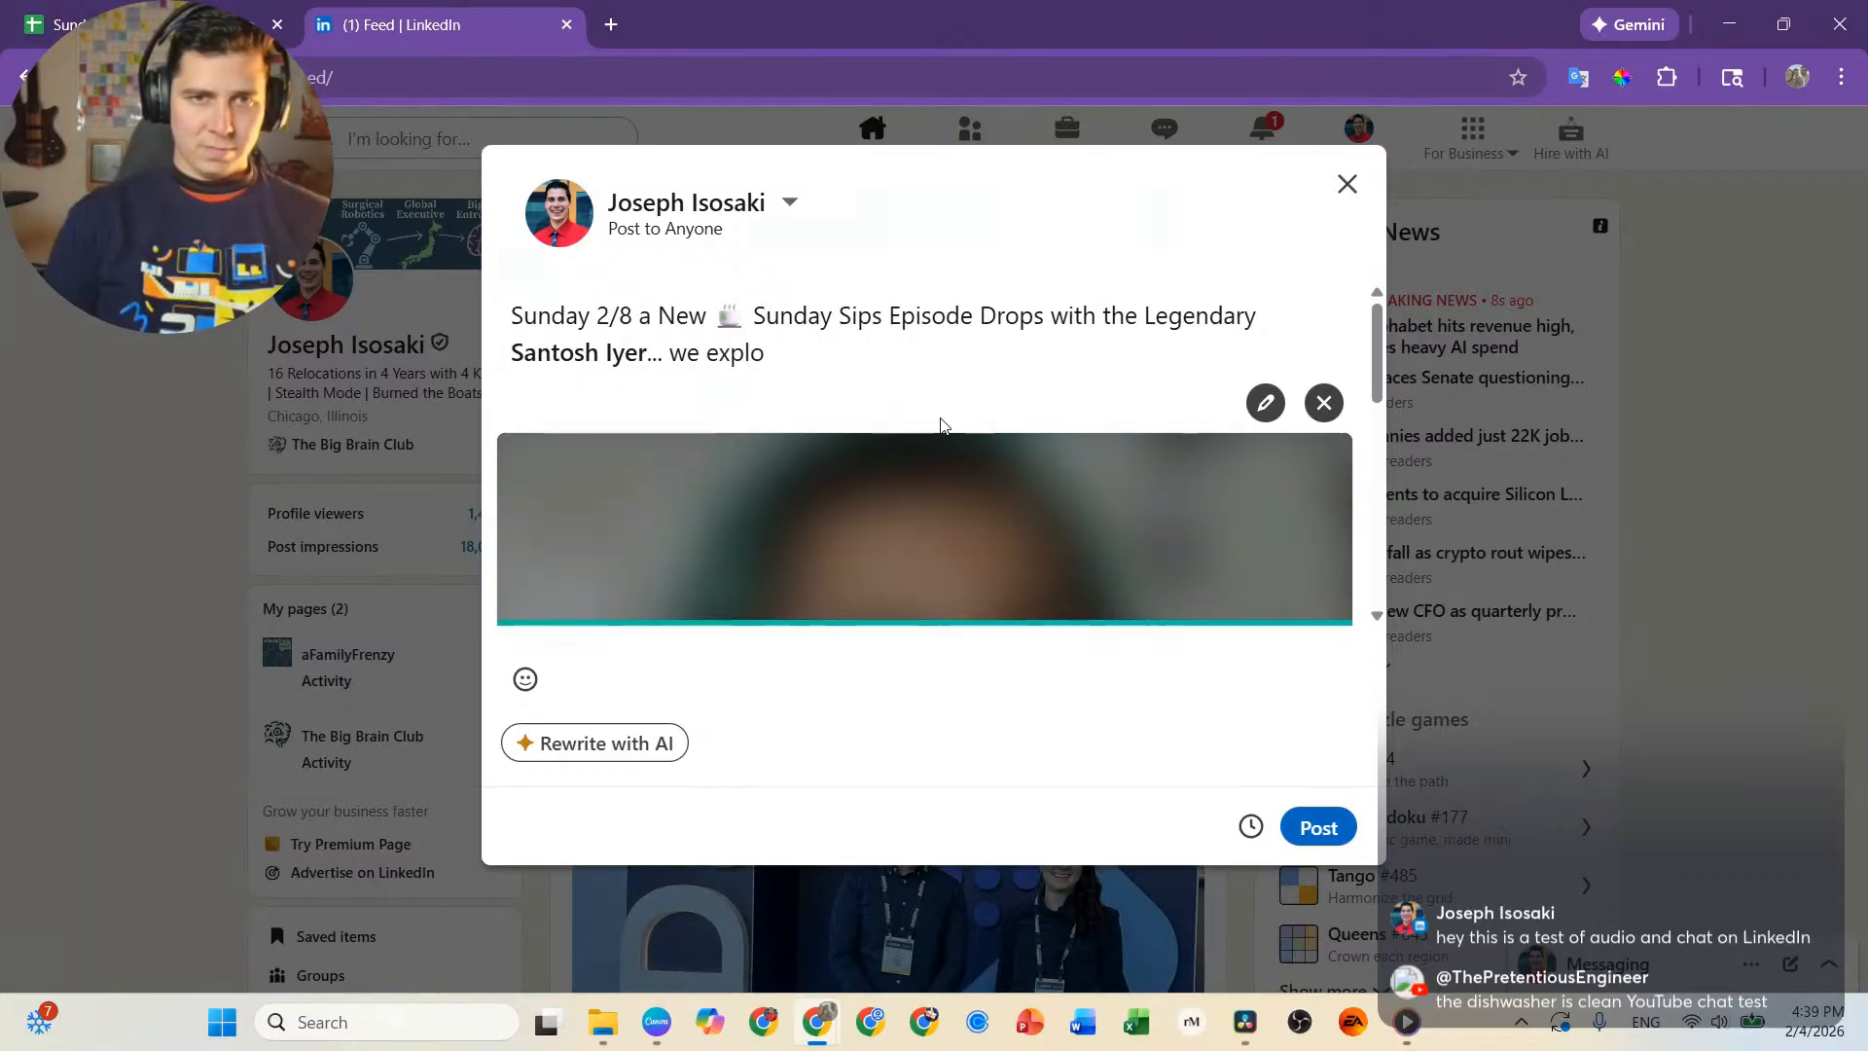
{"action": "key", "text": "BackSpace"}
{"action": "key", "text": "BackSpace"}
{"action": "key", "text": "BackSpace"}
{"action": "key", "text": "BackSpace"}
{"action": "key", "text": "BackSpace"}
{"action": "key", "text": "BackSpace"}
{"action": "type", "text": "'re we"}
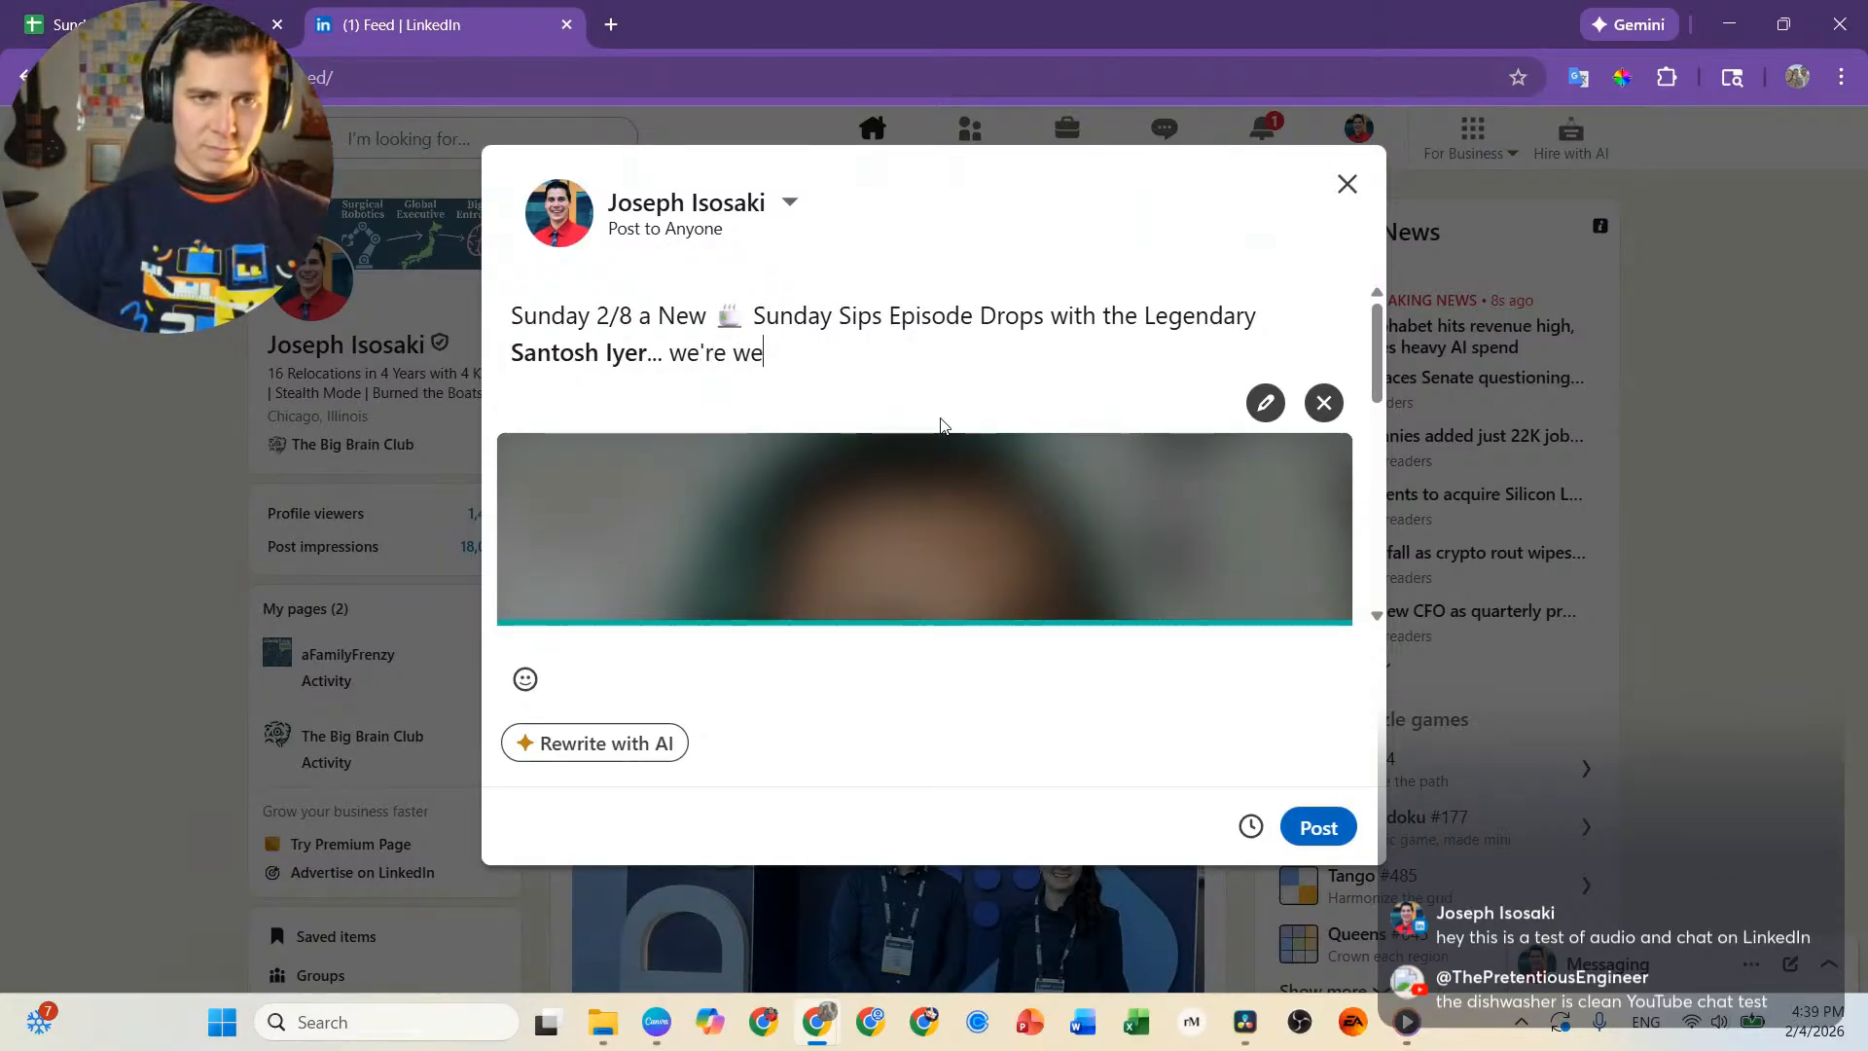
{"action": "type", "text": " explore the "}
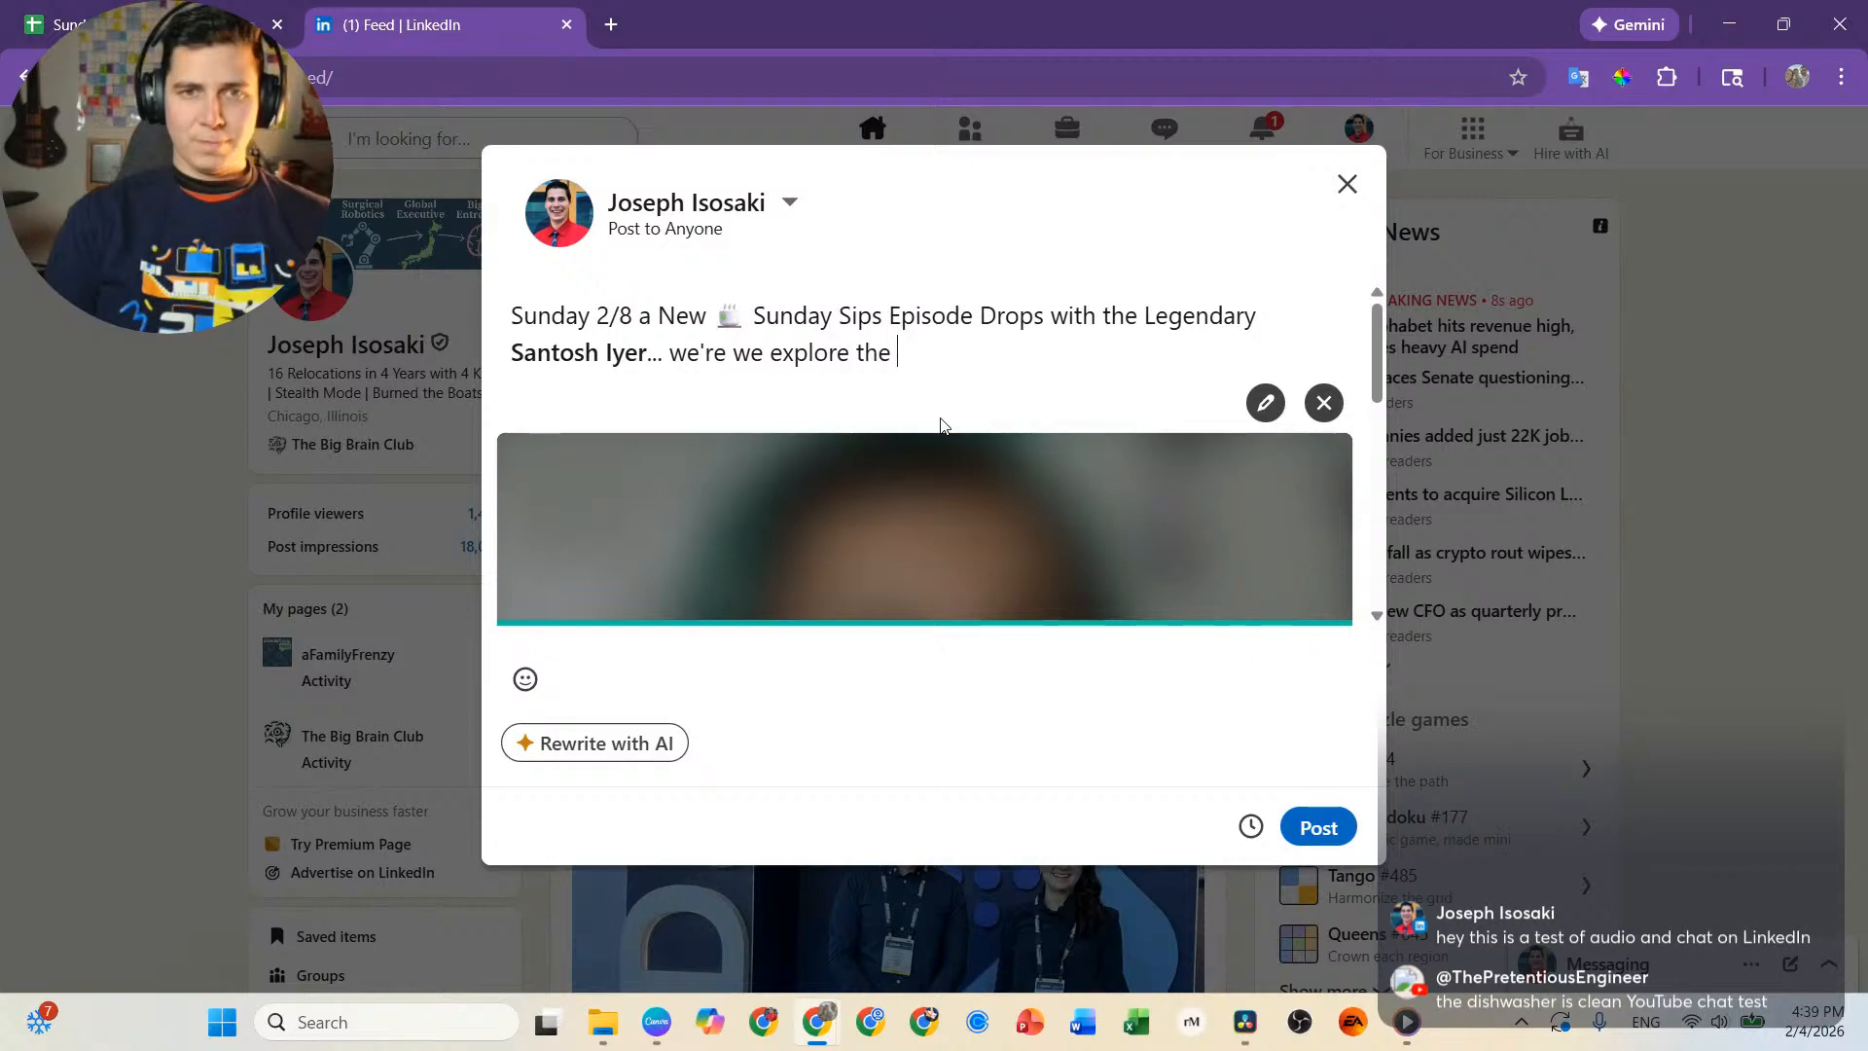
{"action": "type", "text": "Fut"}
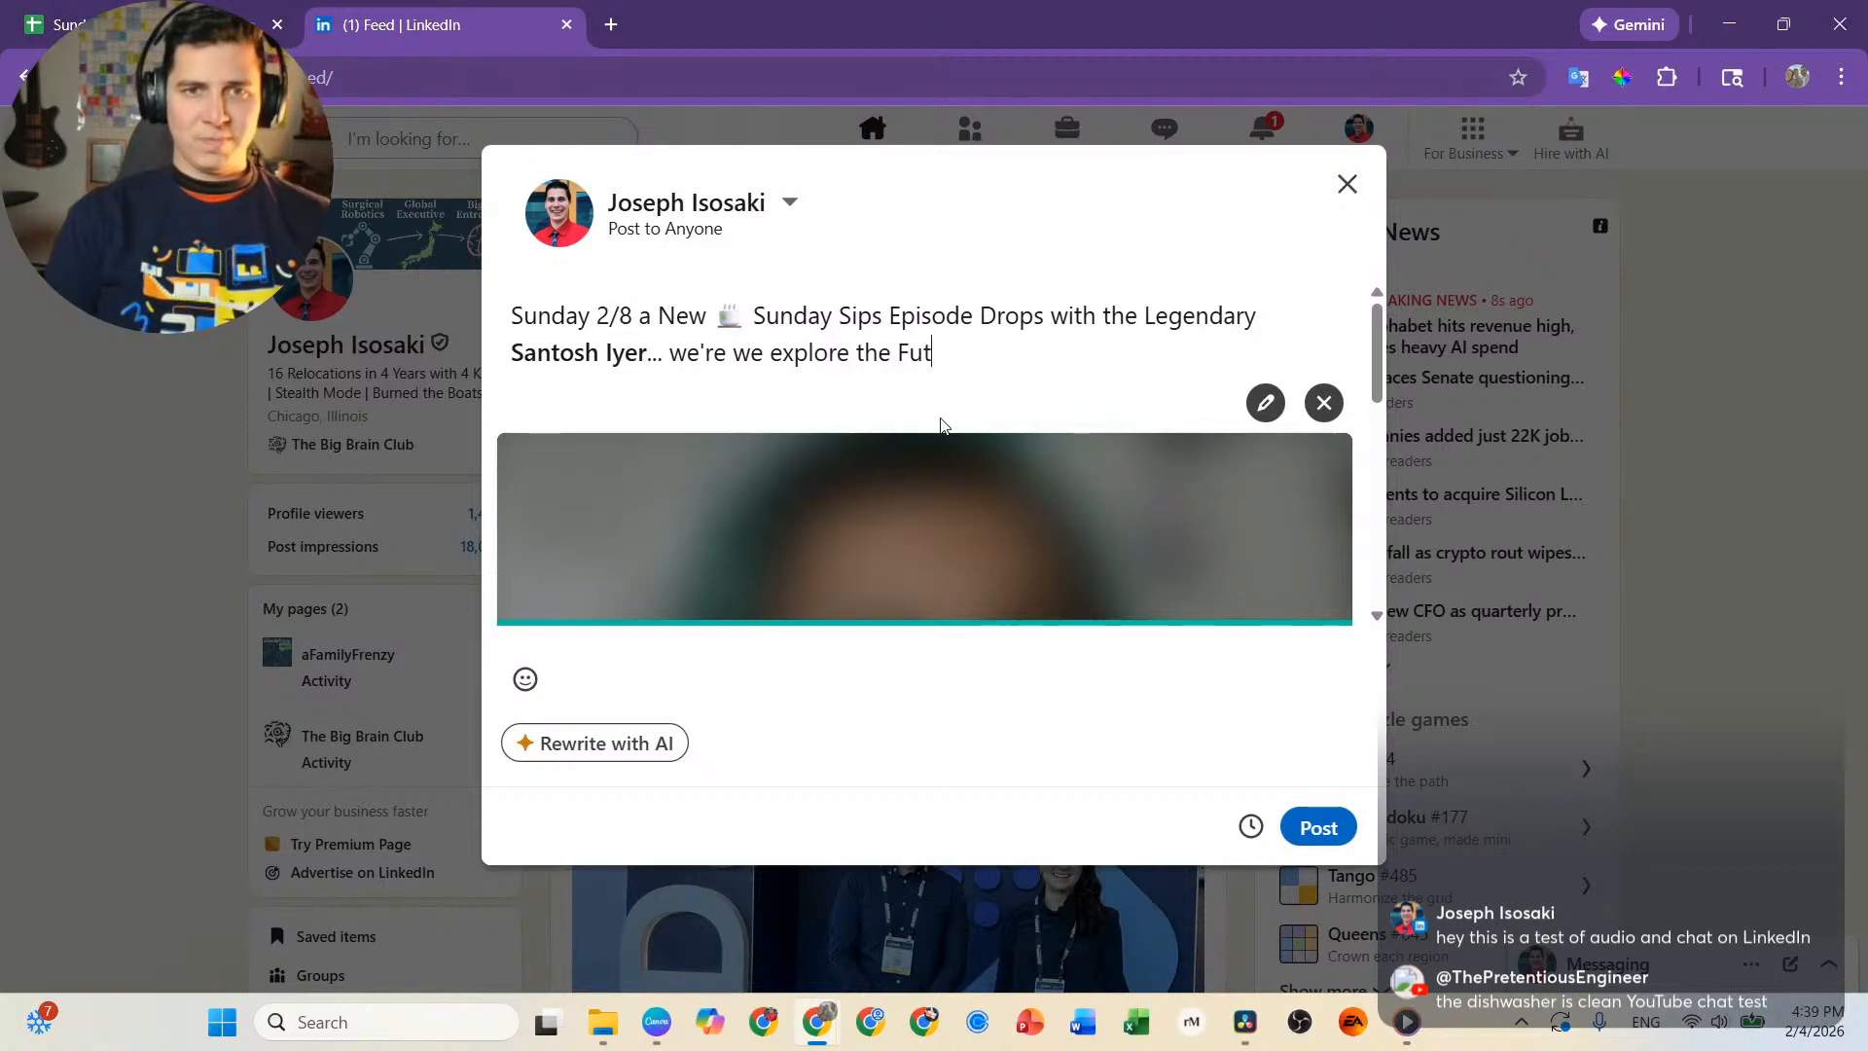
{"action": "type", "text": "ure of Physi"}
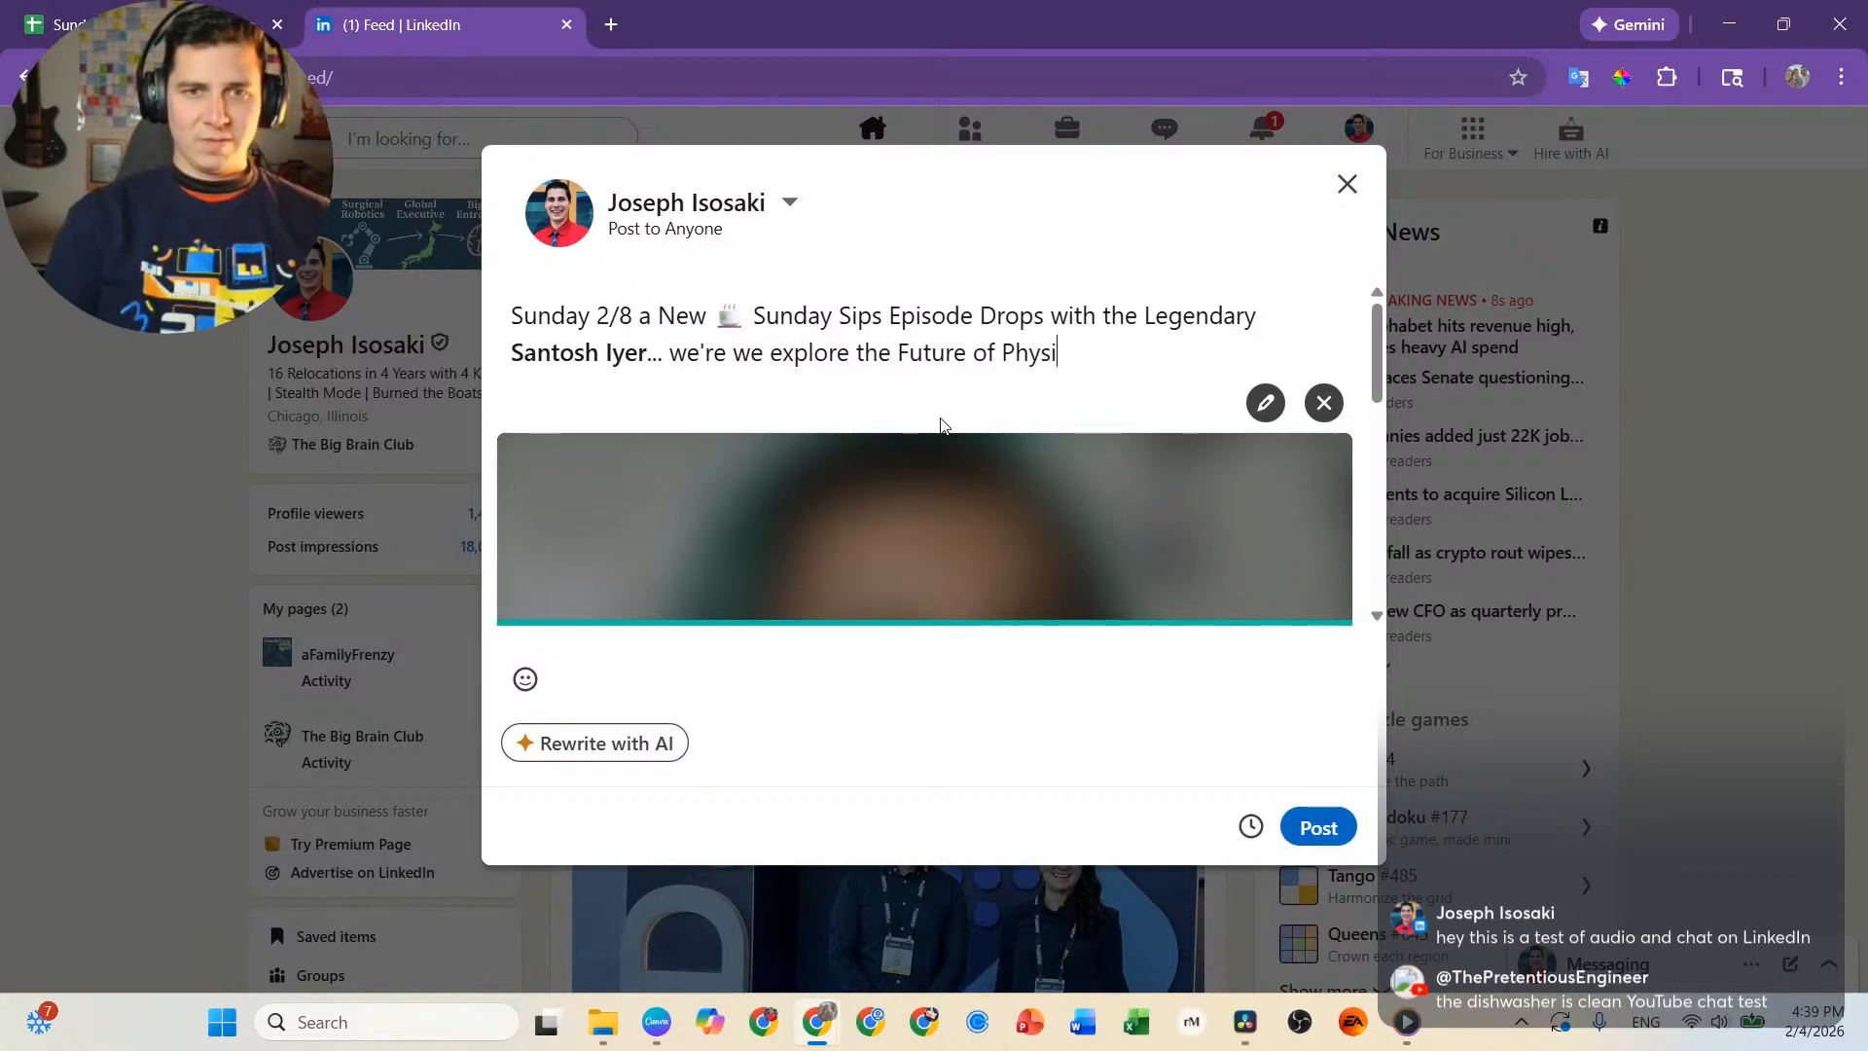
{"action": "type", "text": "cal Ai in "}
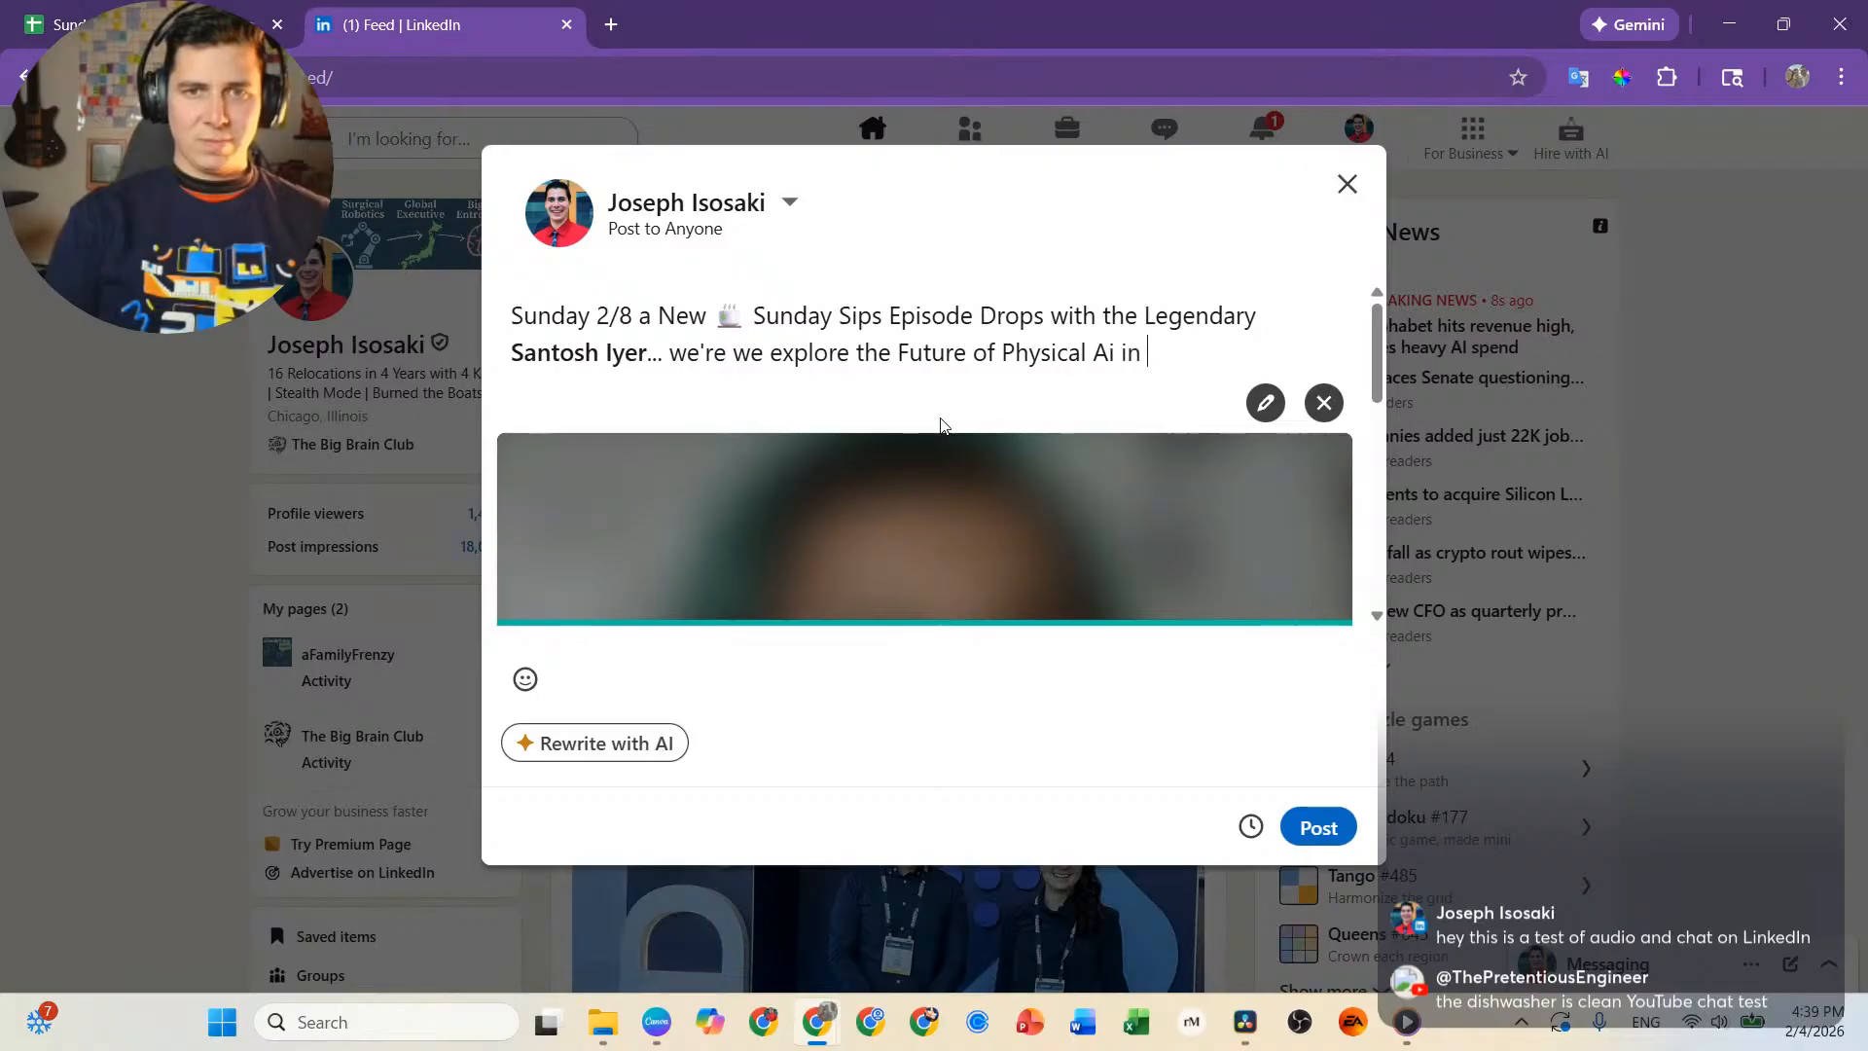
{"action": "type", "text": "MedTech"}
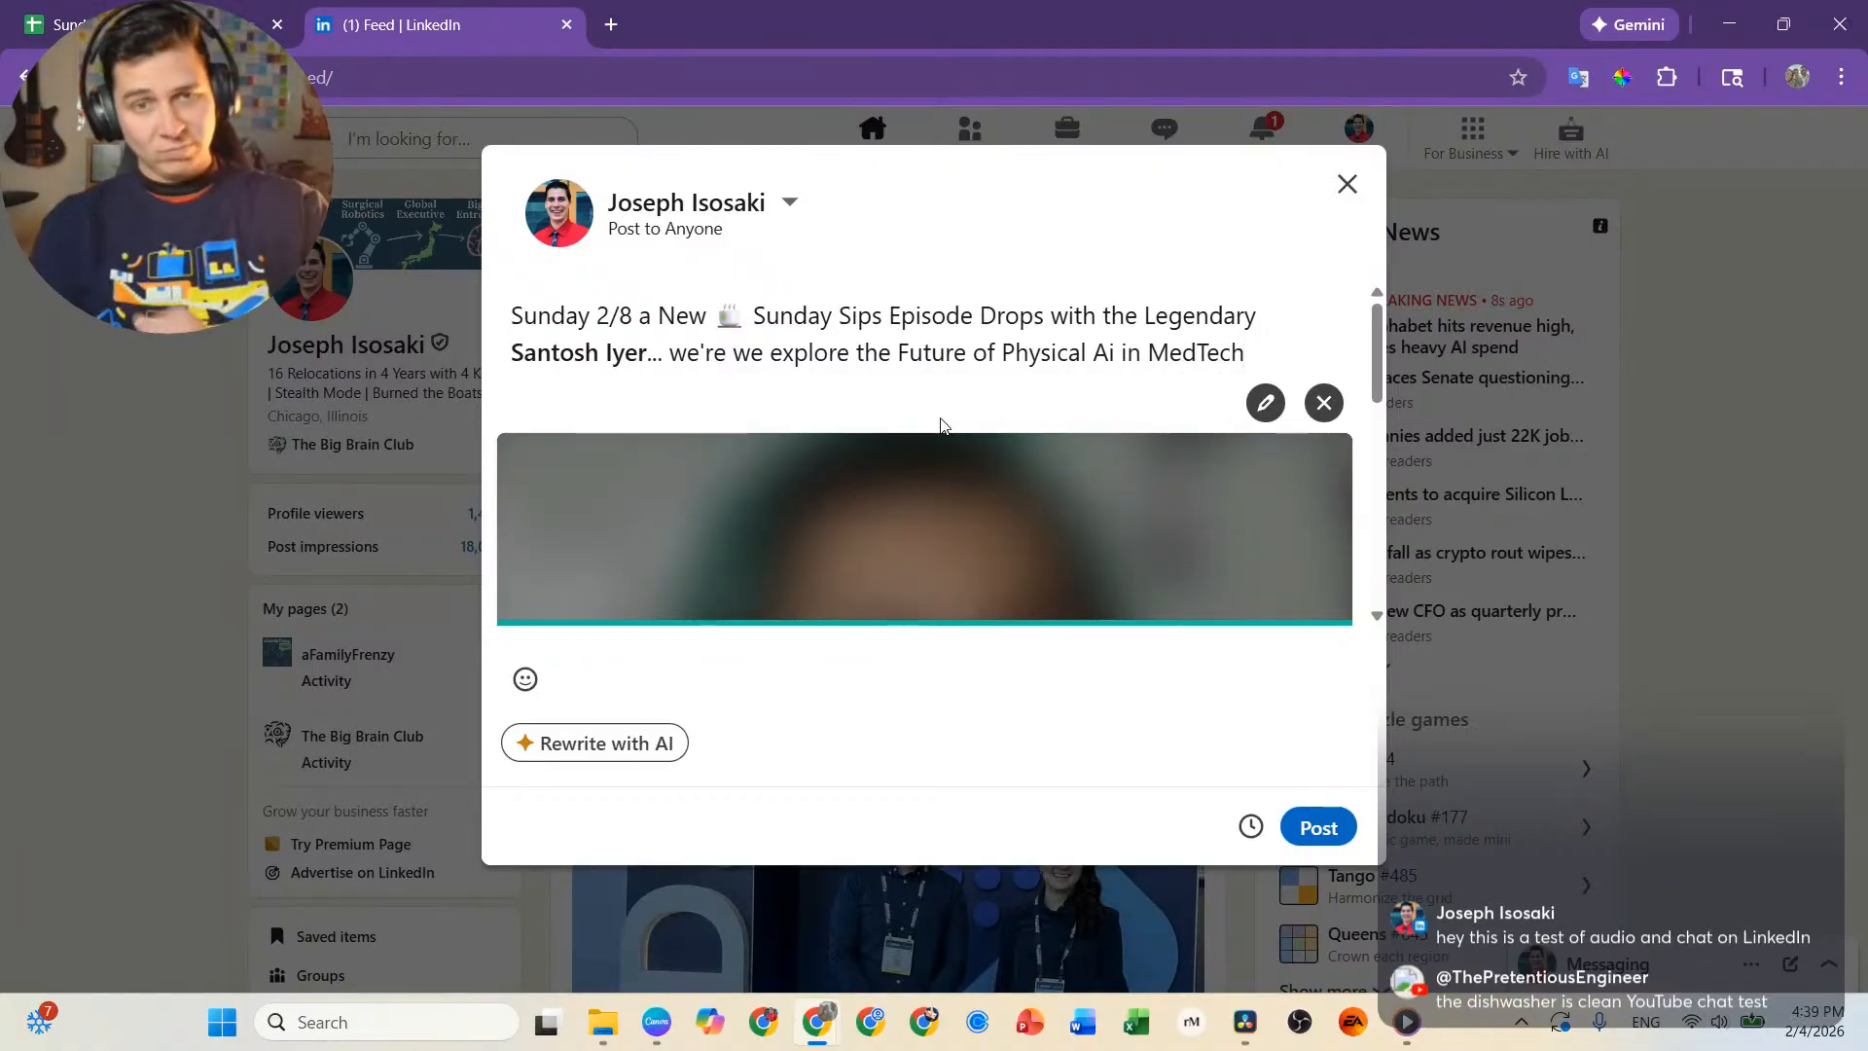
{"action": "type", "text": "... "}
{"action": "type", "text": "Le"}
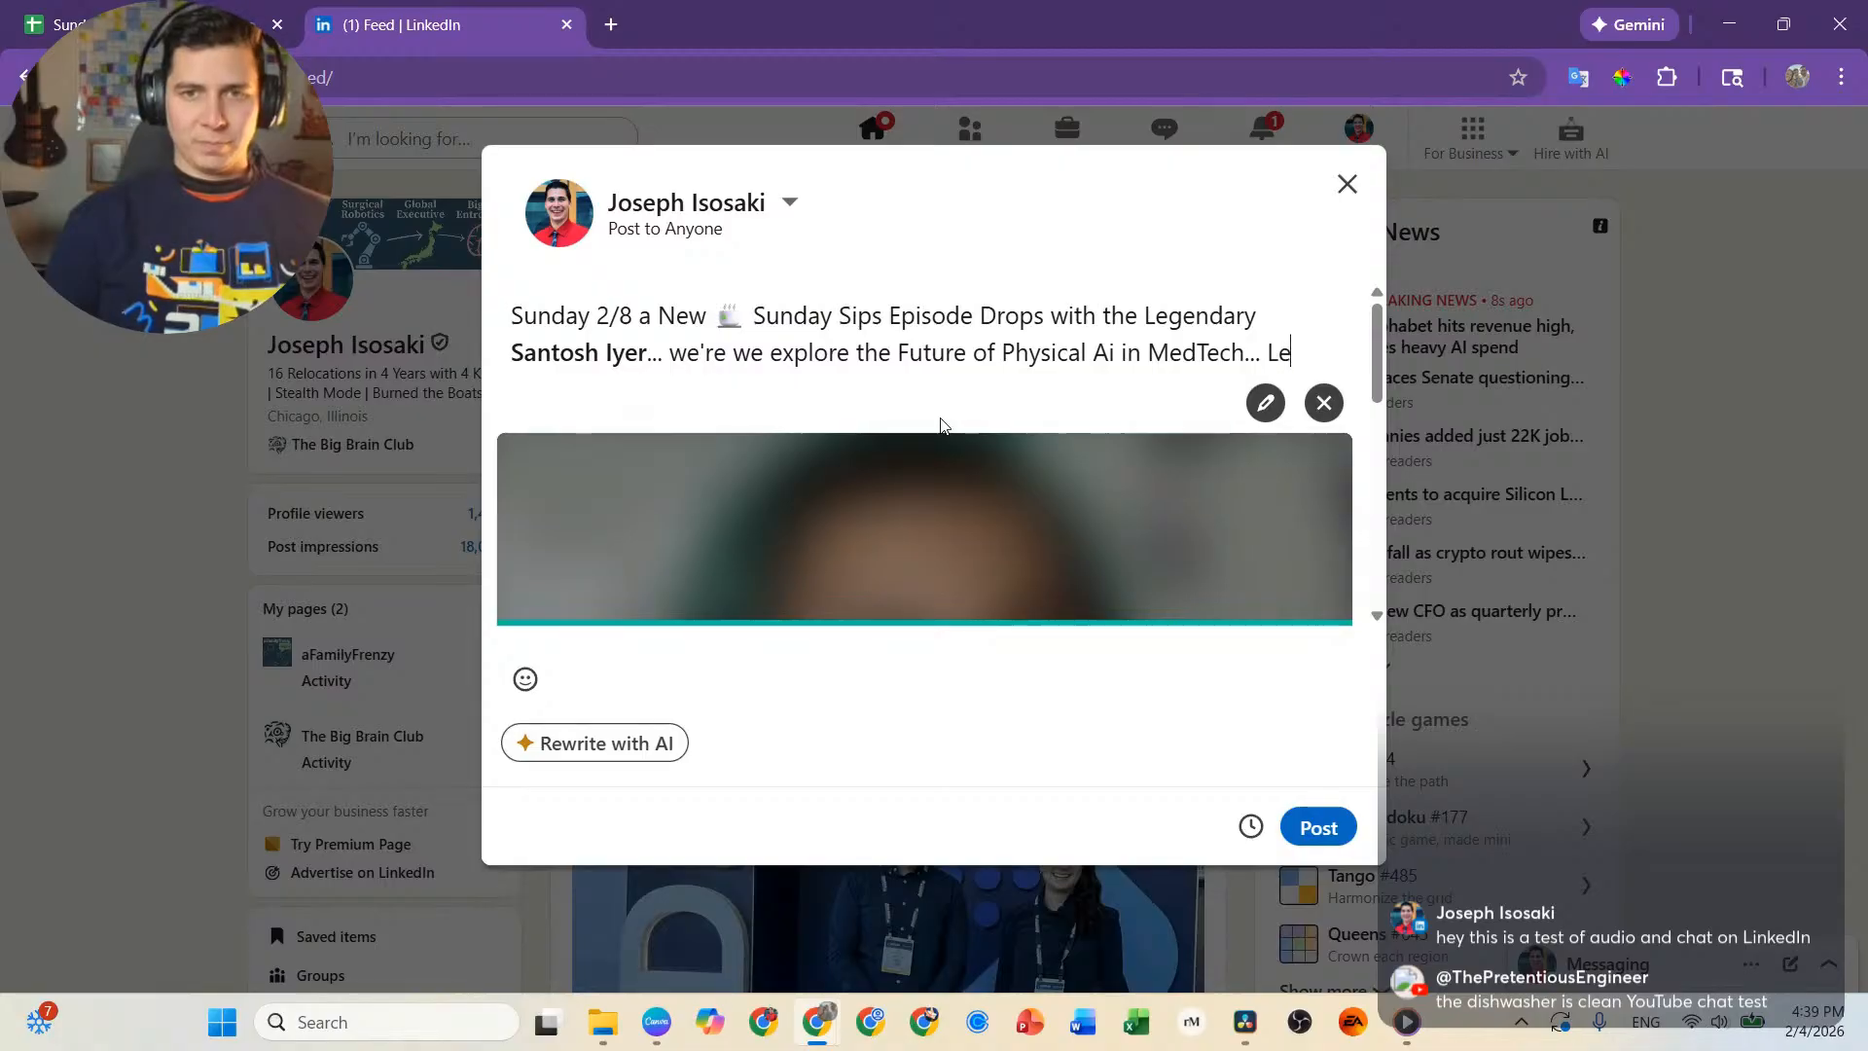
{"action": "type", "text": "t me know i"}
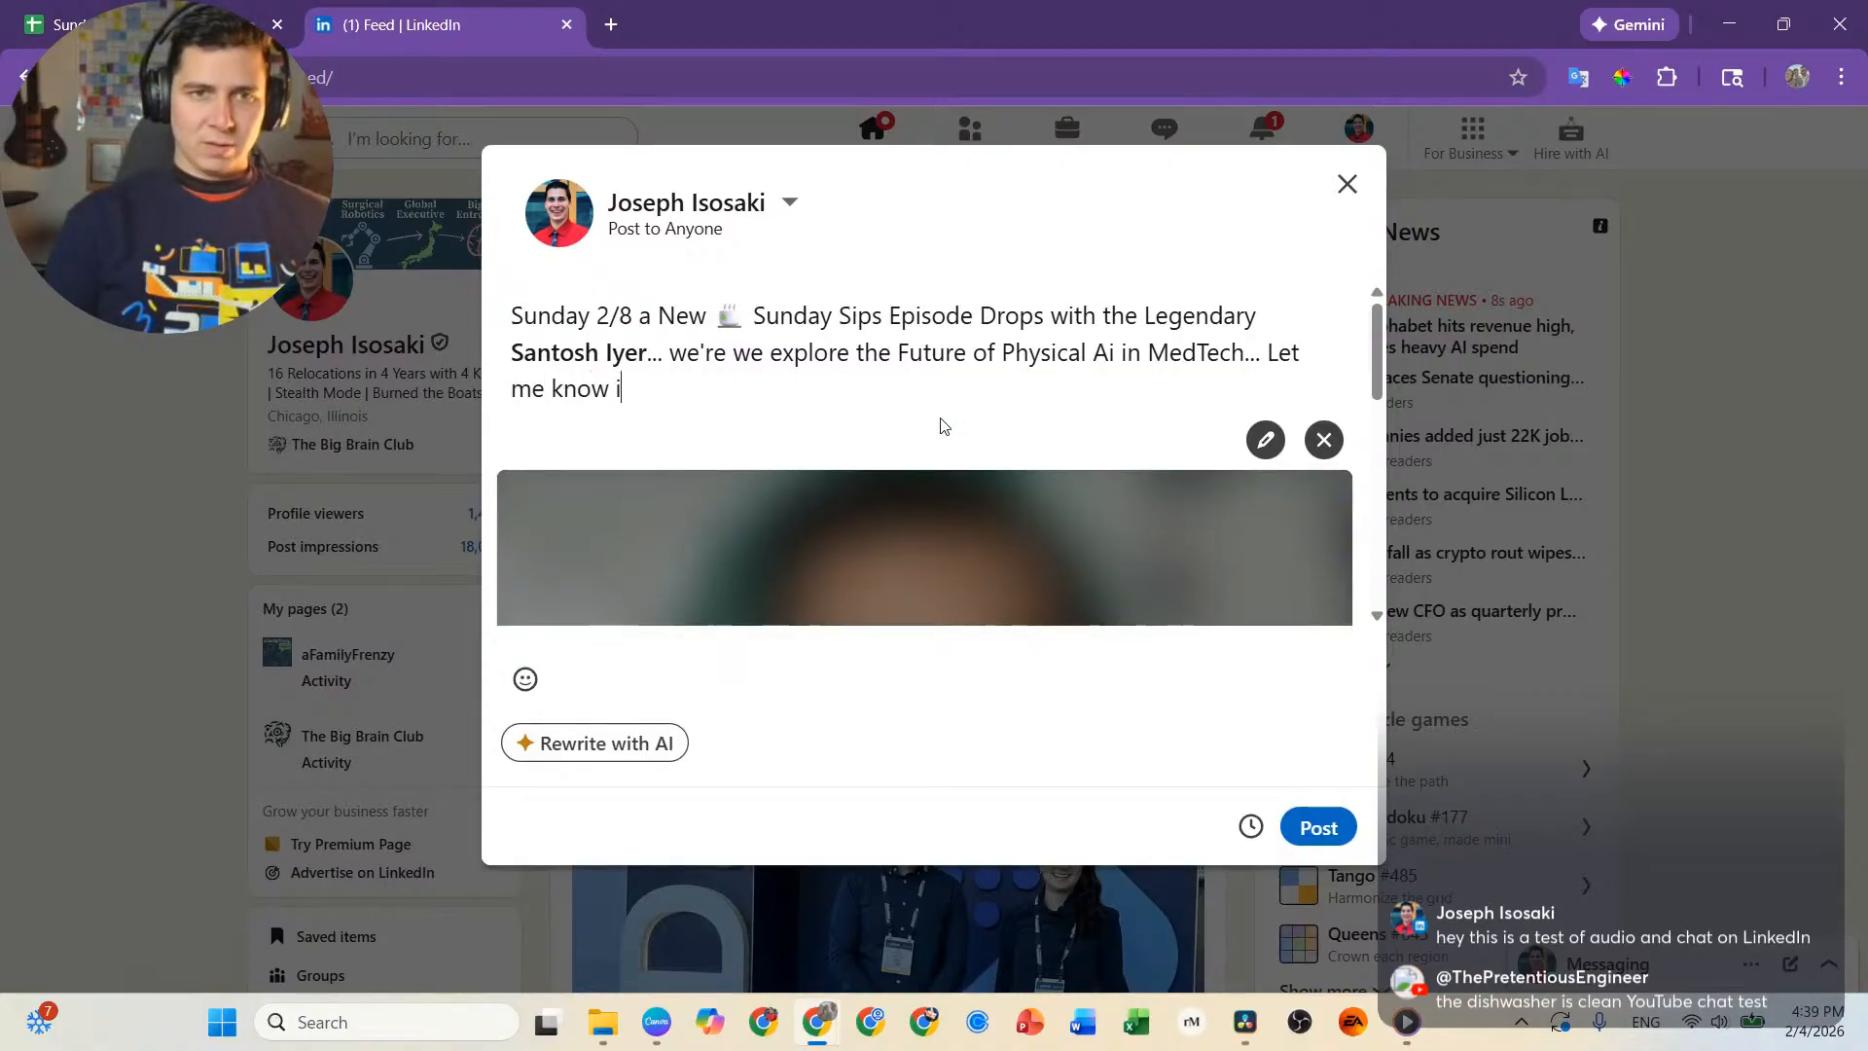
{"action": "type", "text": "n the commone"}
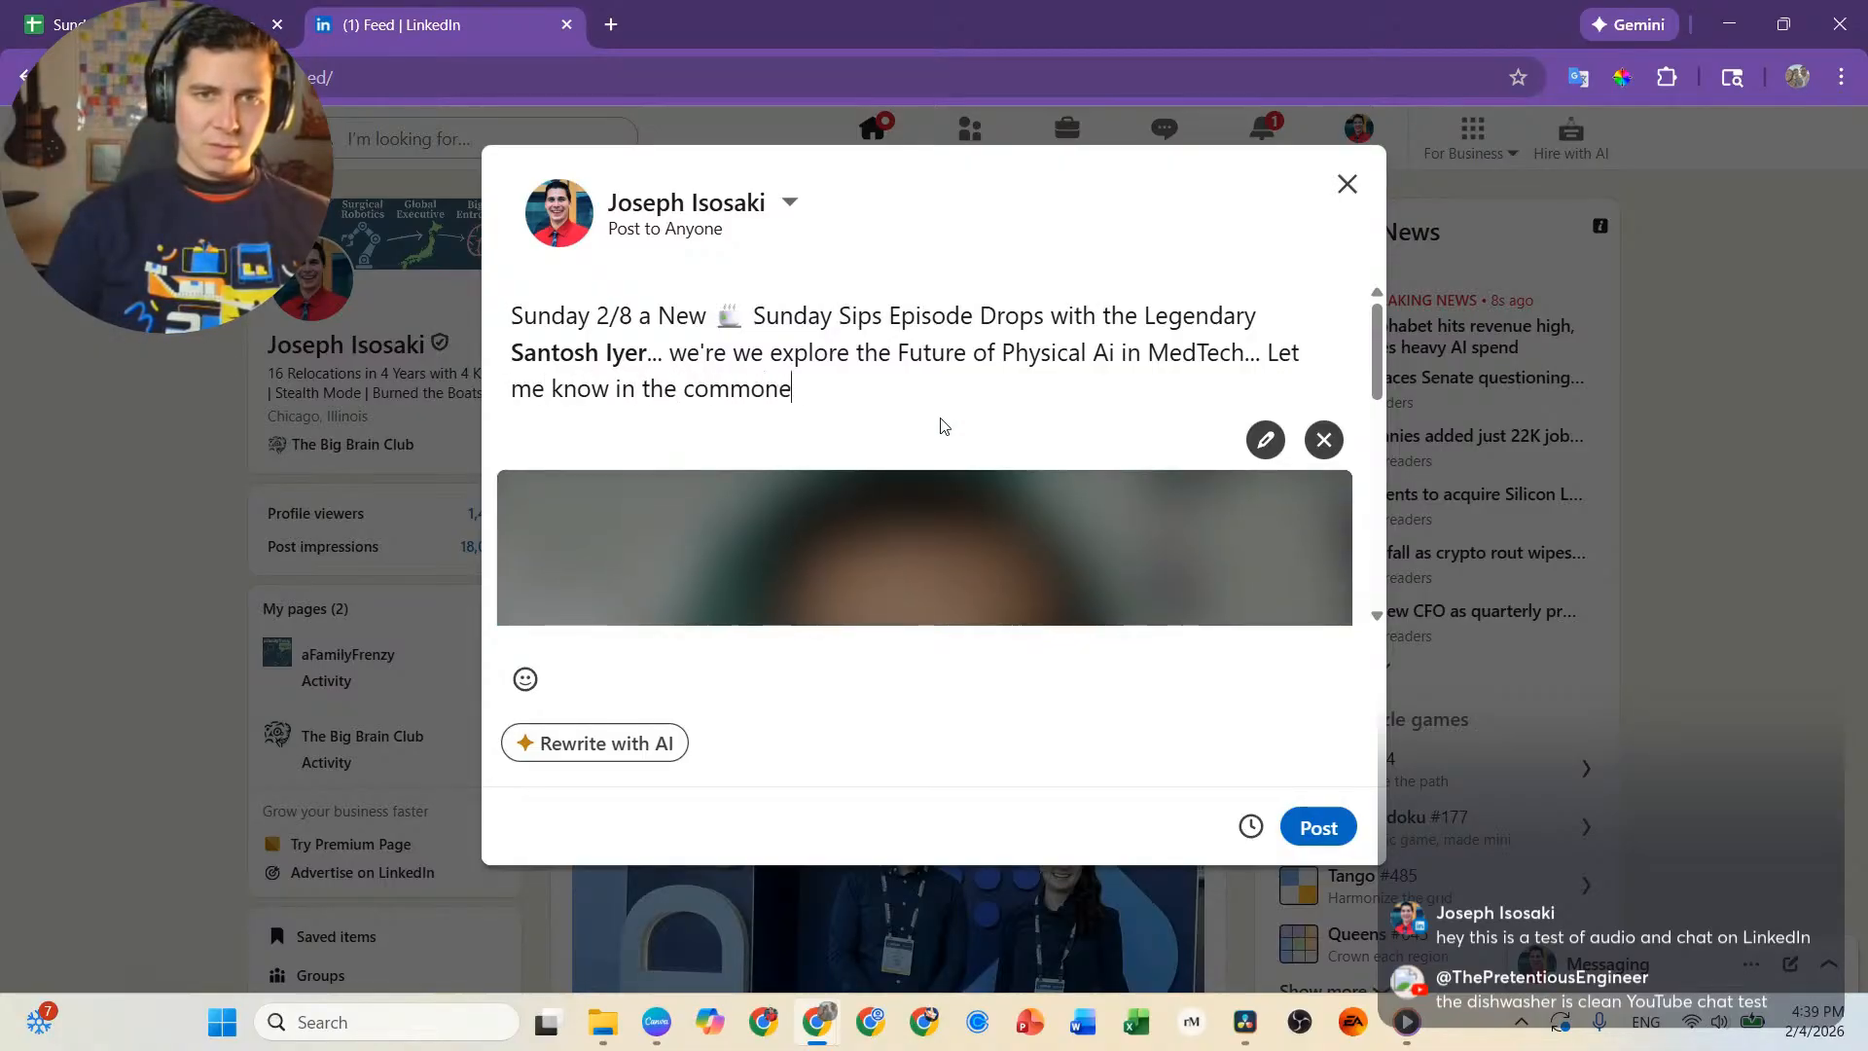
Append "... Let me know in the comments if you'd like me to send it to you when it drops" to the post.
{"action": "key", "text": "BackSpace"}
{"action": "key", "text": "BackSpace"}
{"action": "key", "text": "BackSpace"}
{"action": "type", "text": "ents i"}
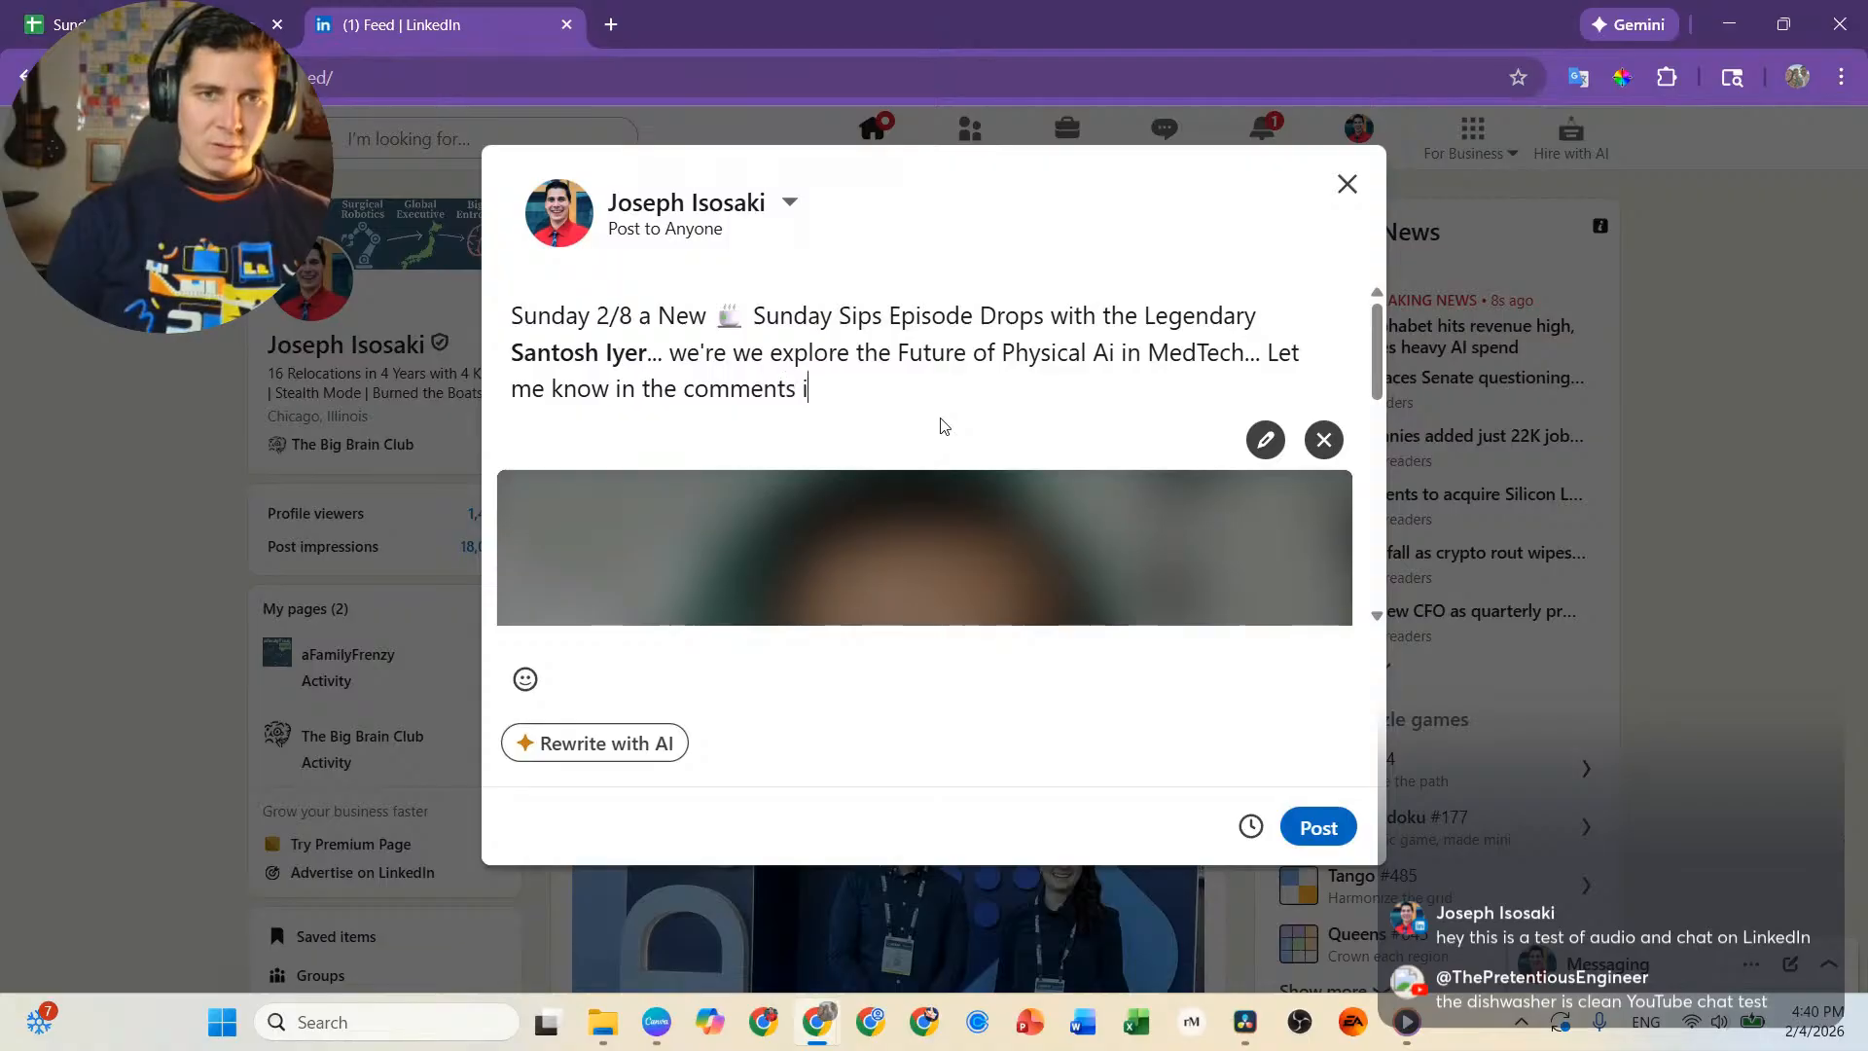
{"action": "type", "text": "f you'd"}
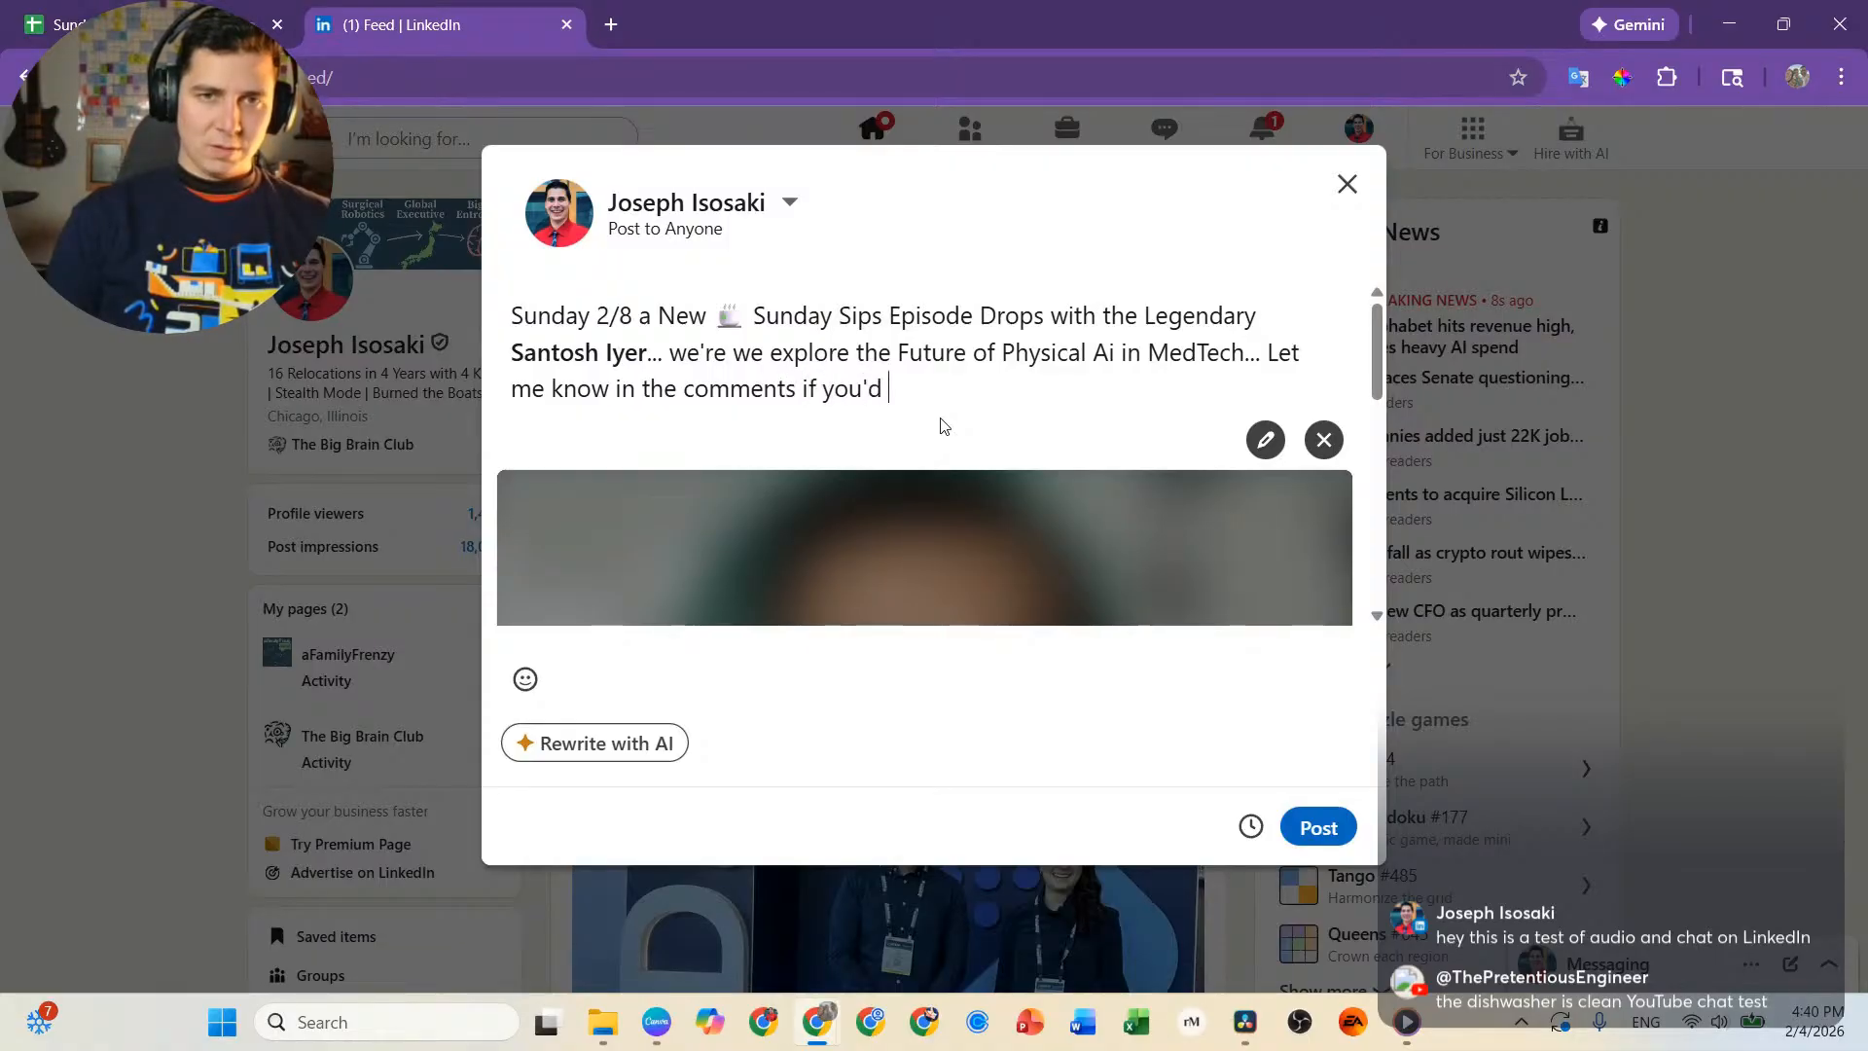
{"action": "type", "text": " like me to s"}
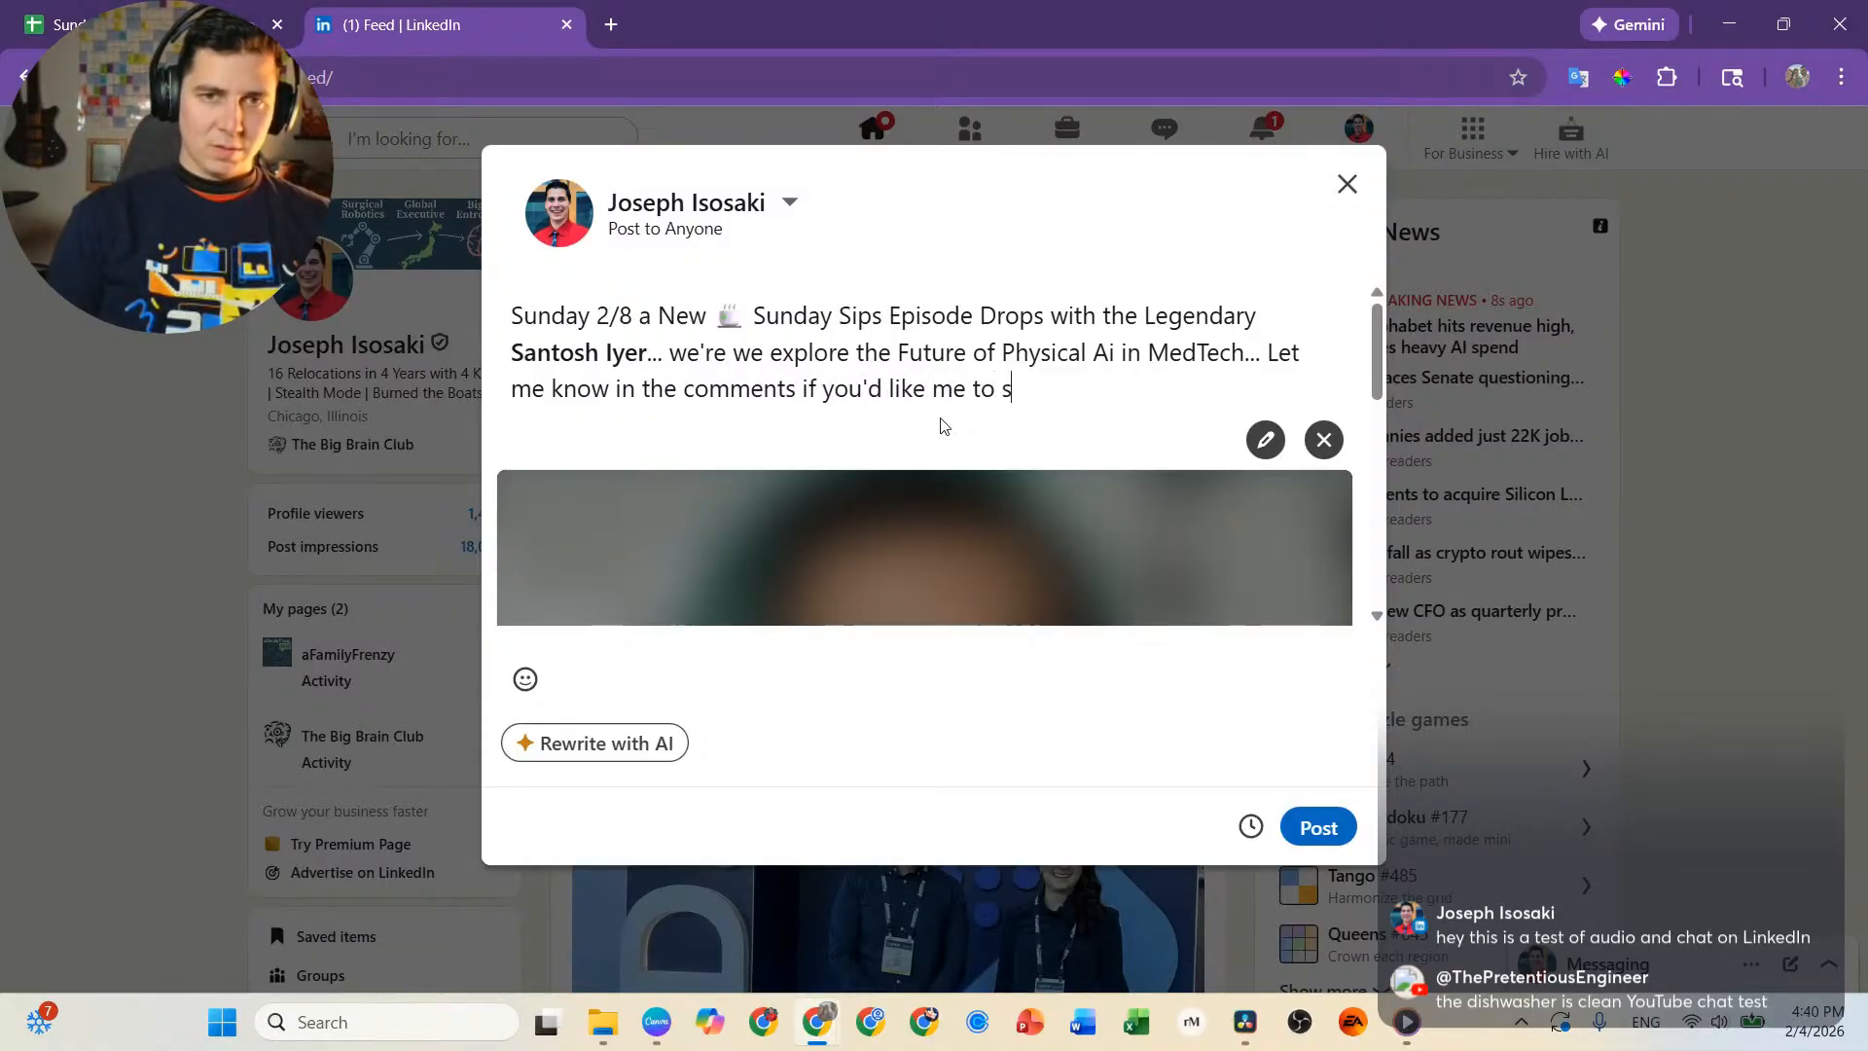
{"action": "type", "text": "end it to you "}
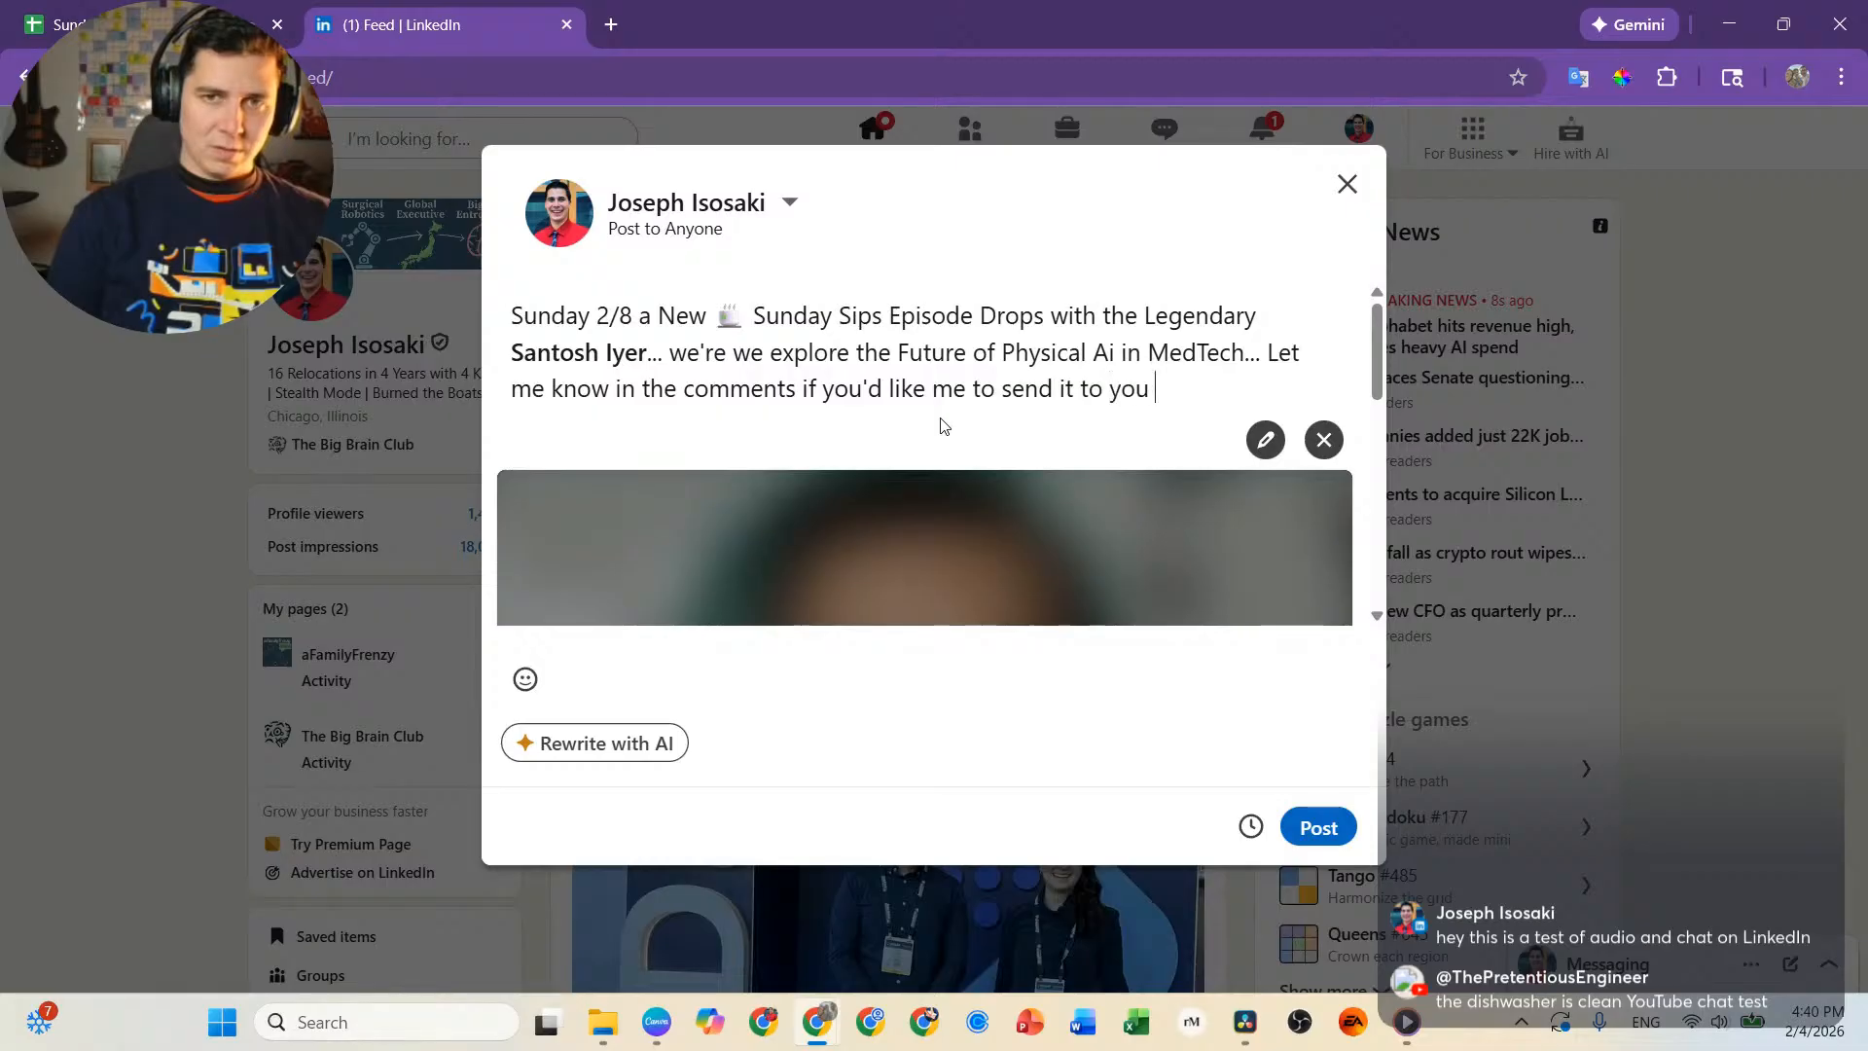
{"action": "type", "text": "when it drops"}
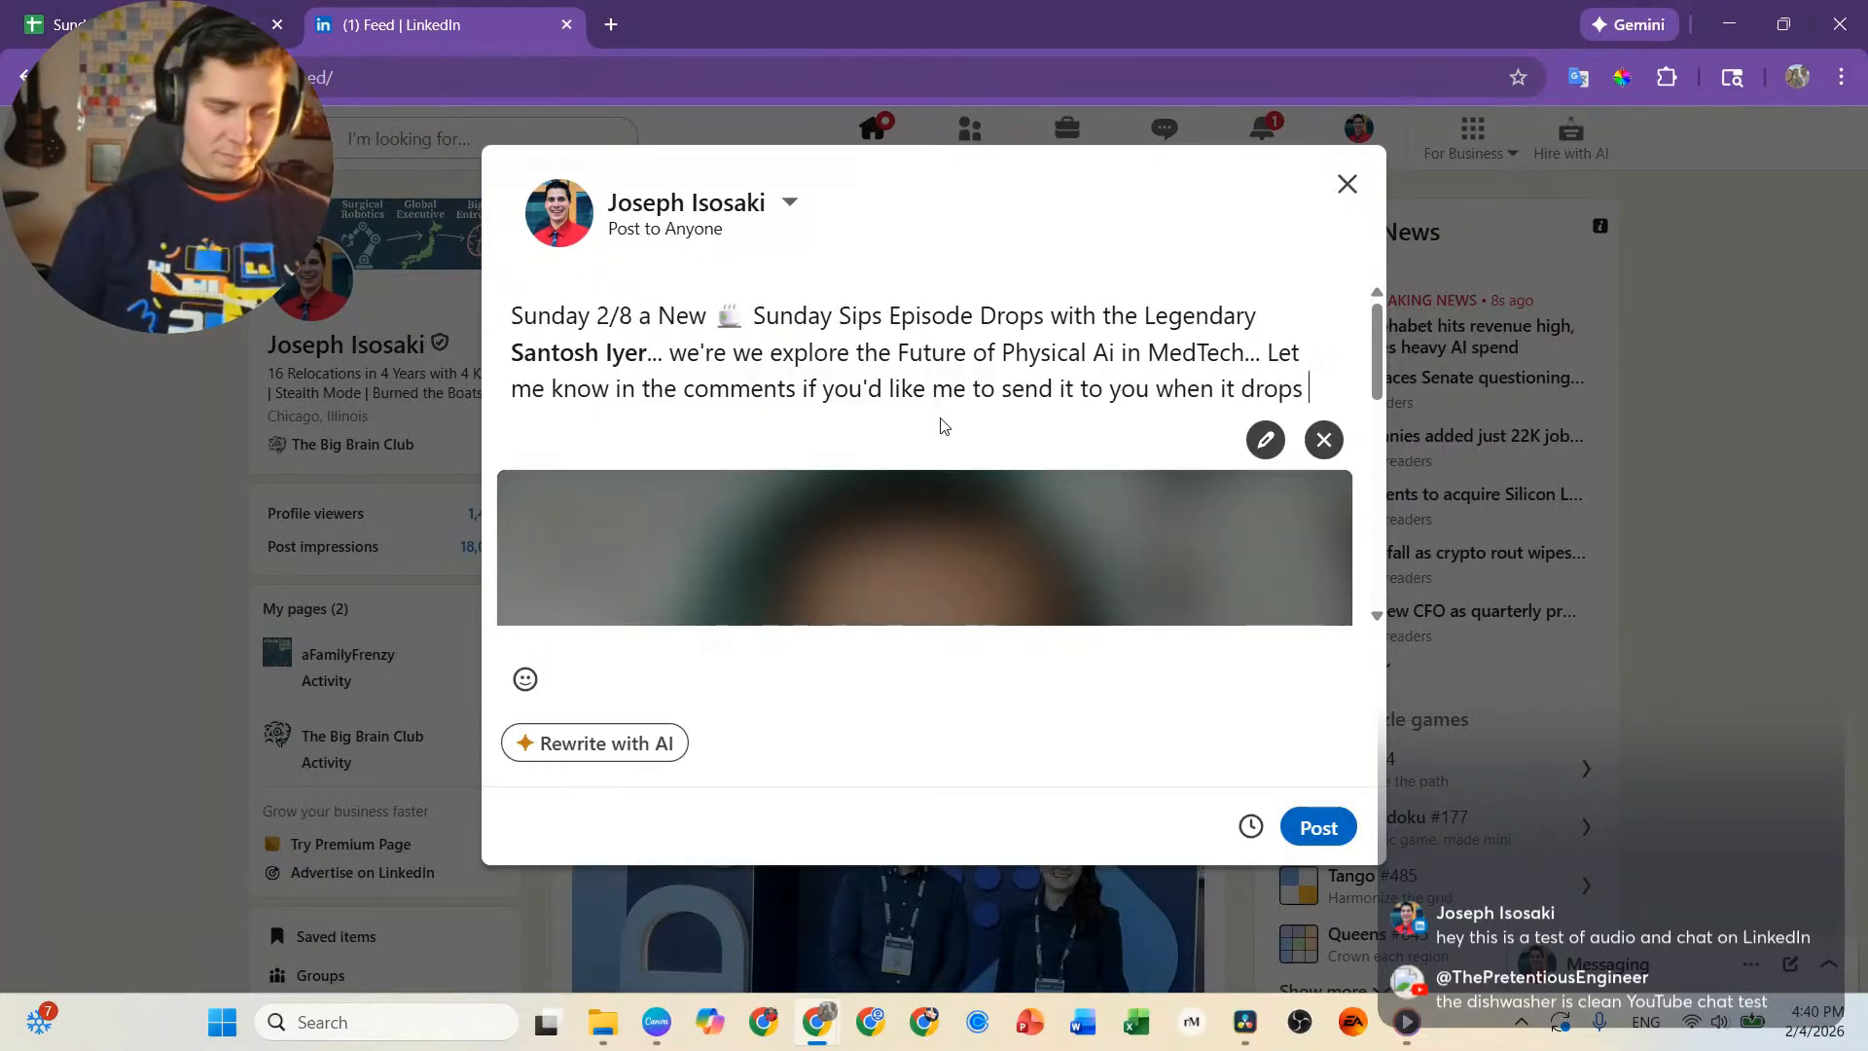
Insert the pointing-down hand emoji at the end of the post text.
{"action": "key", "text": "super+period"}
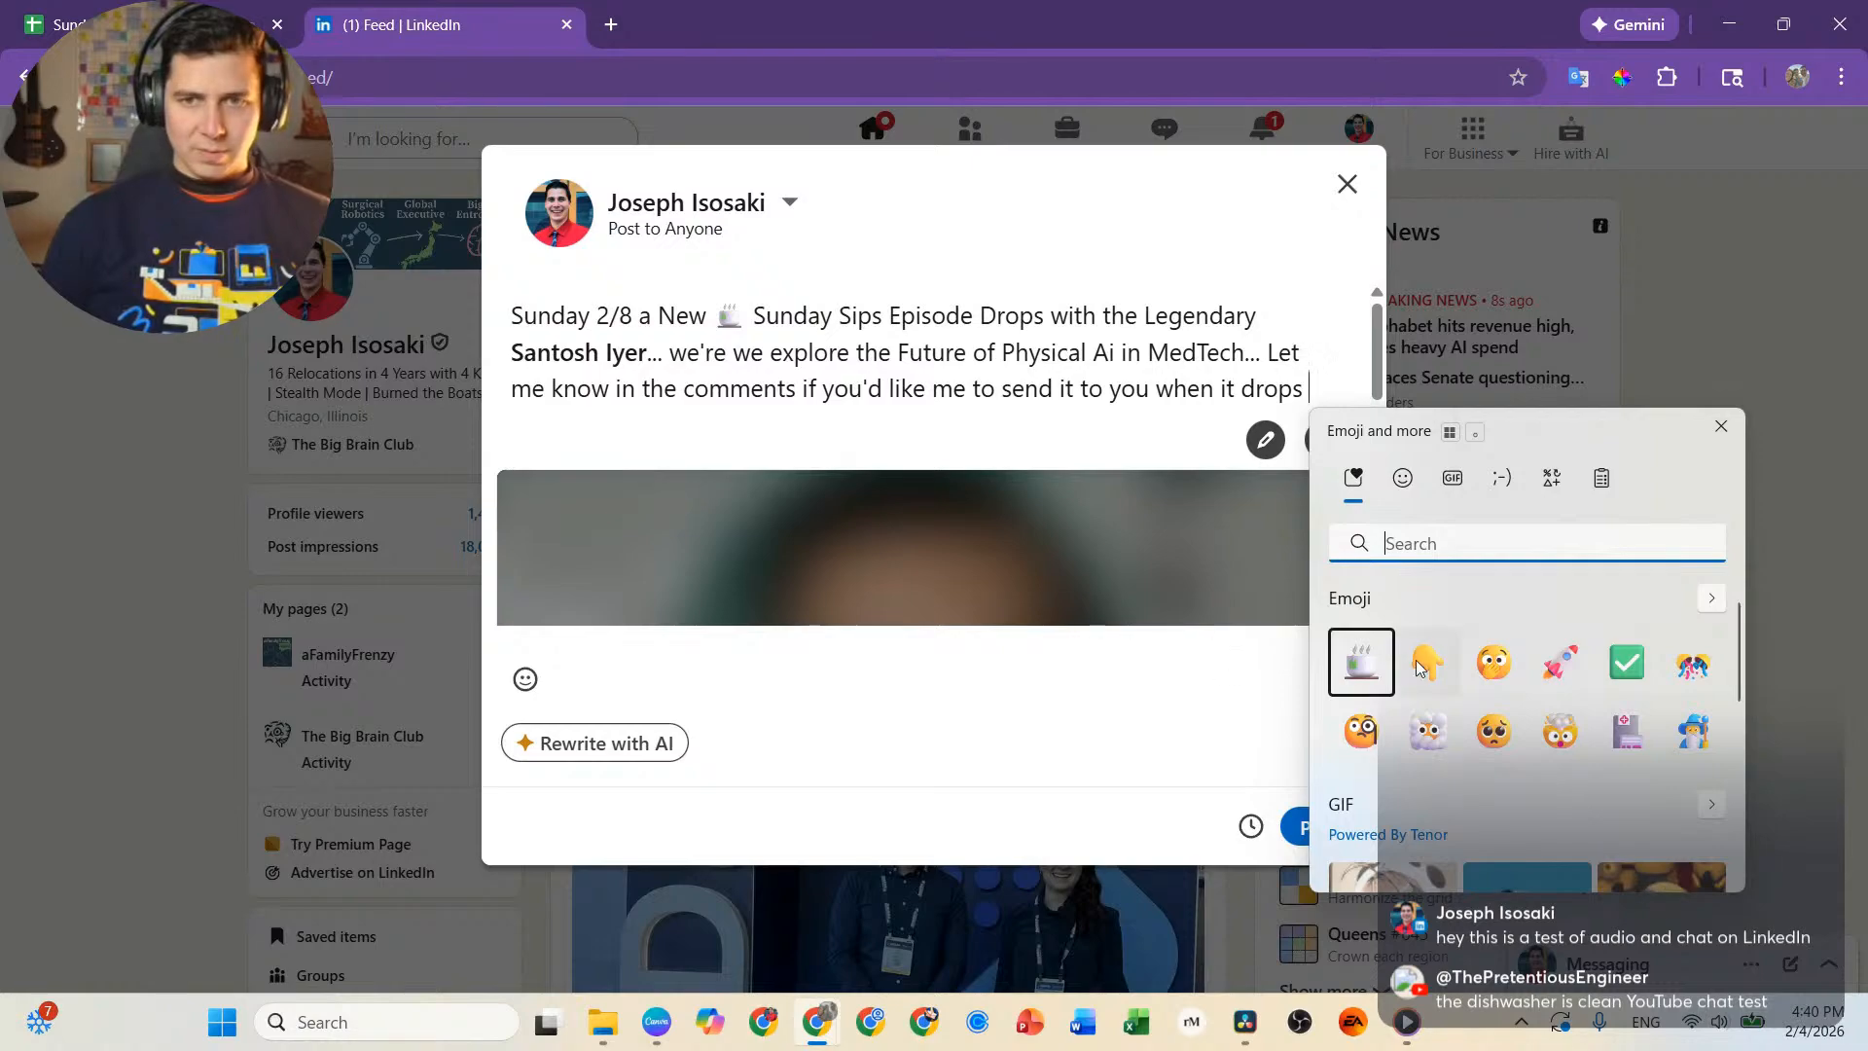
{"action": "key", "text": "Right"}
{"action": "key", "text": "Return"}
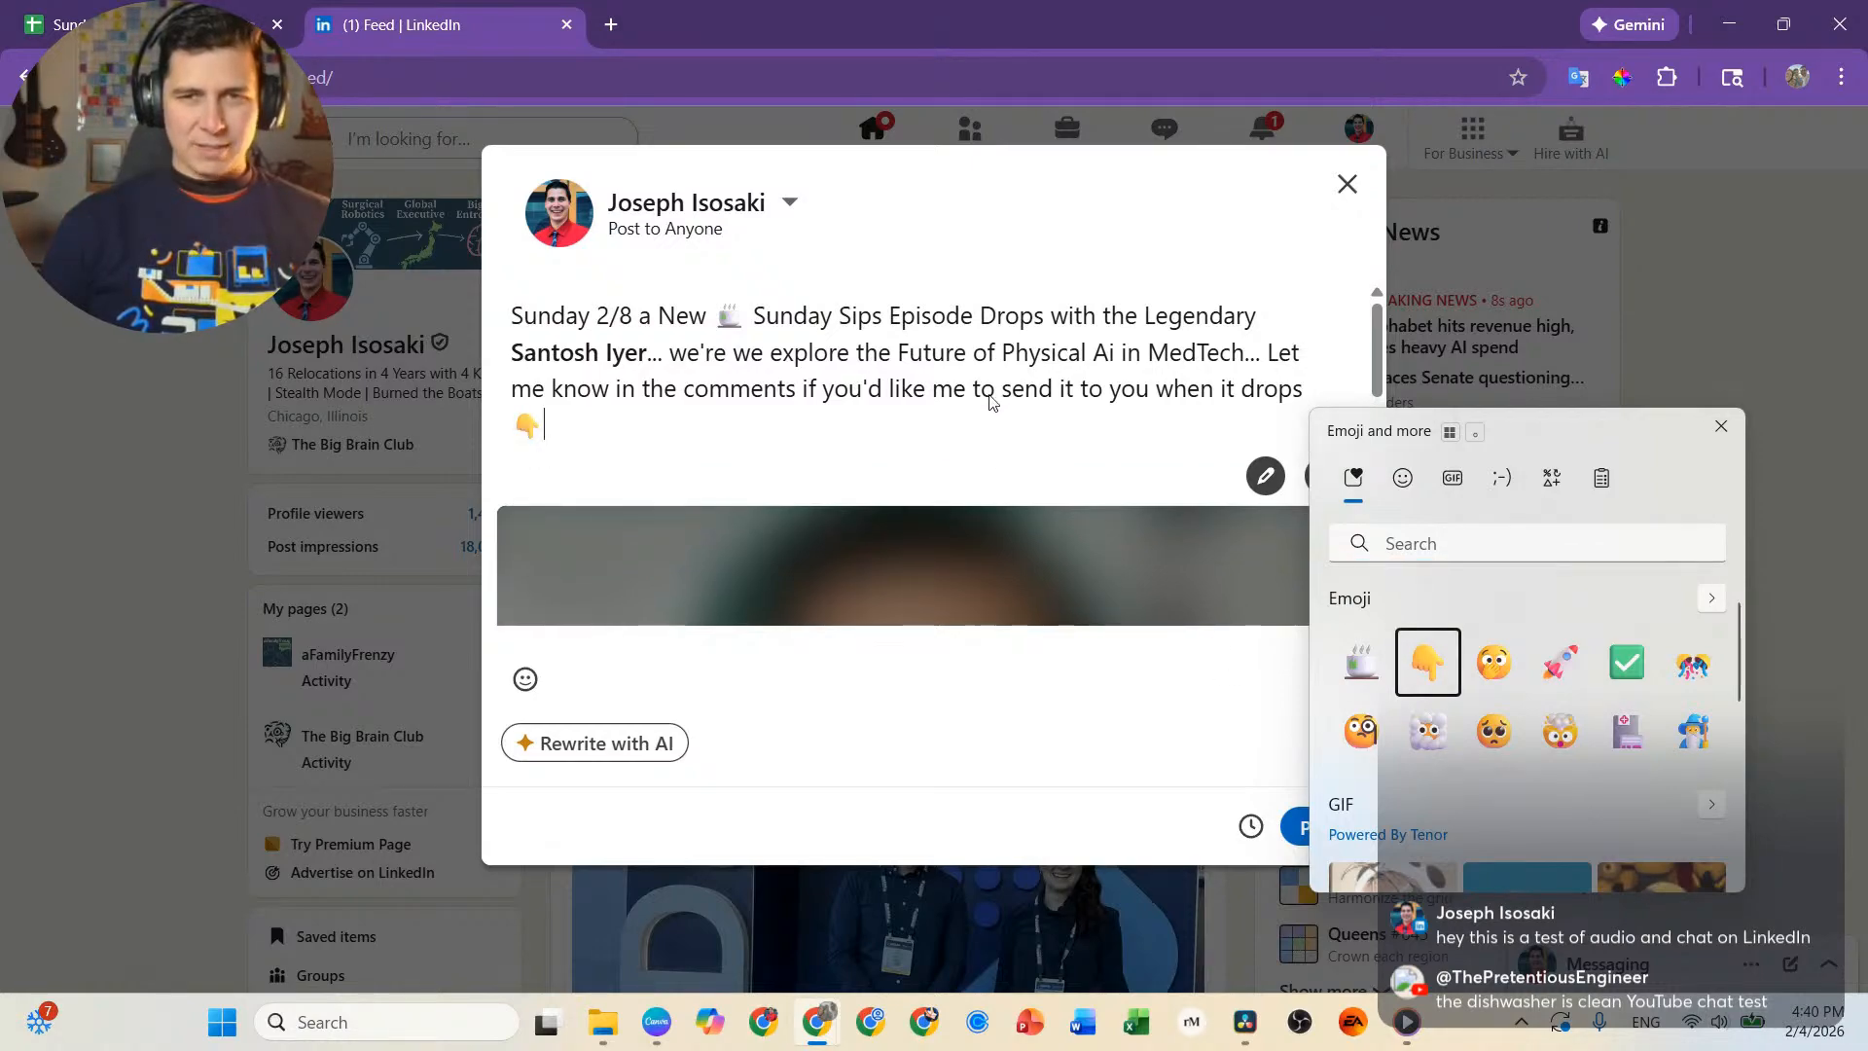
{"action": "key", "text": "Escape"}
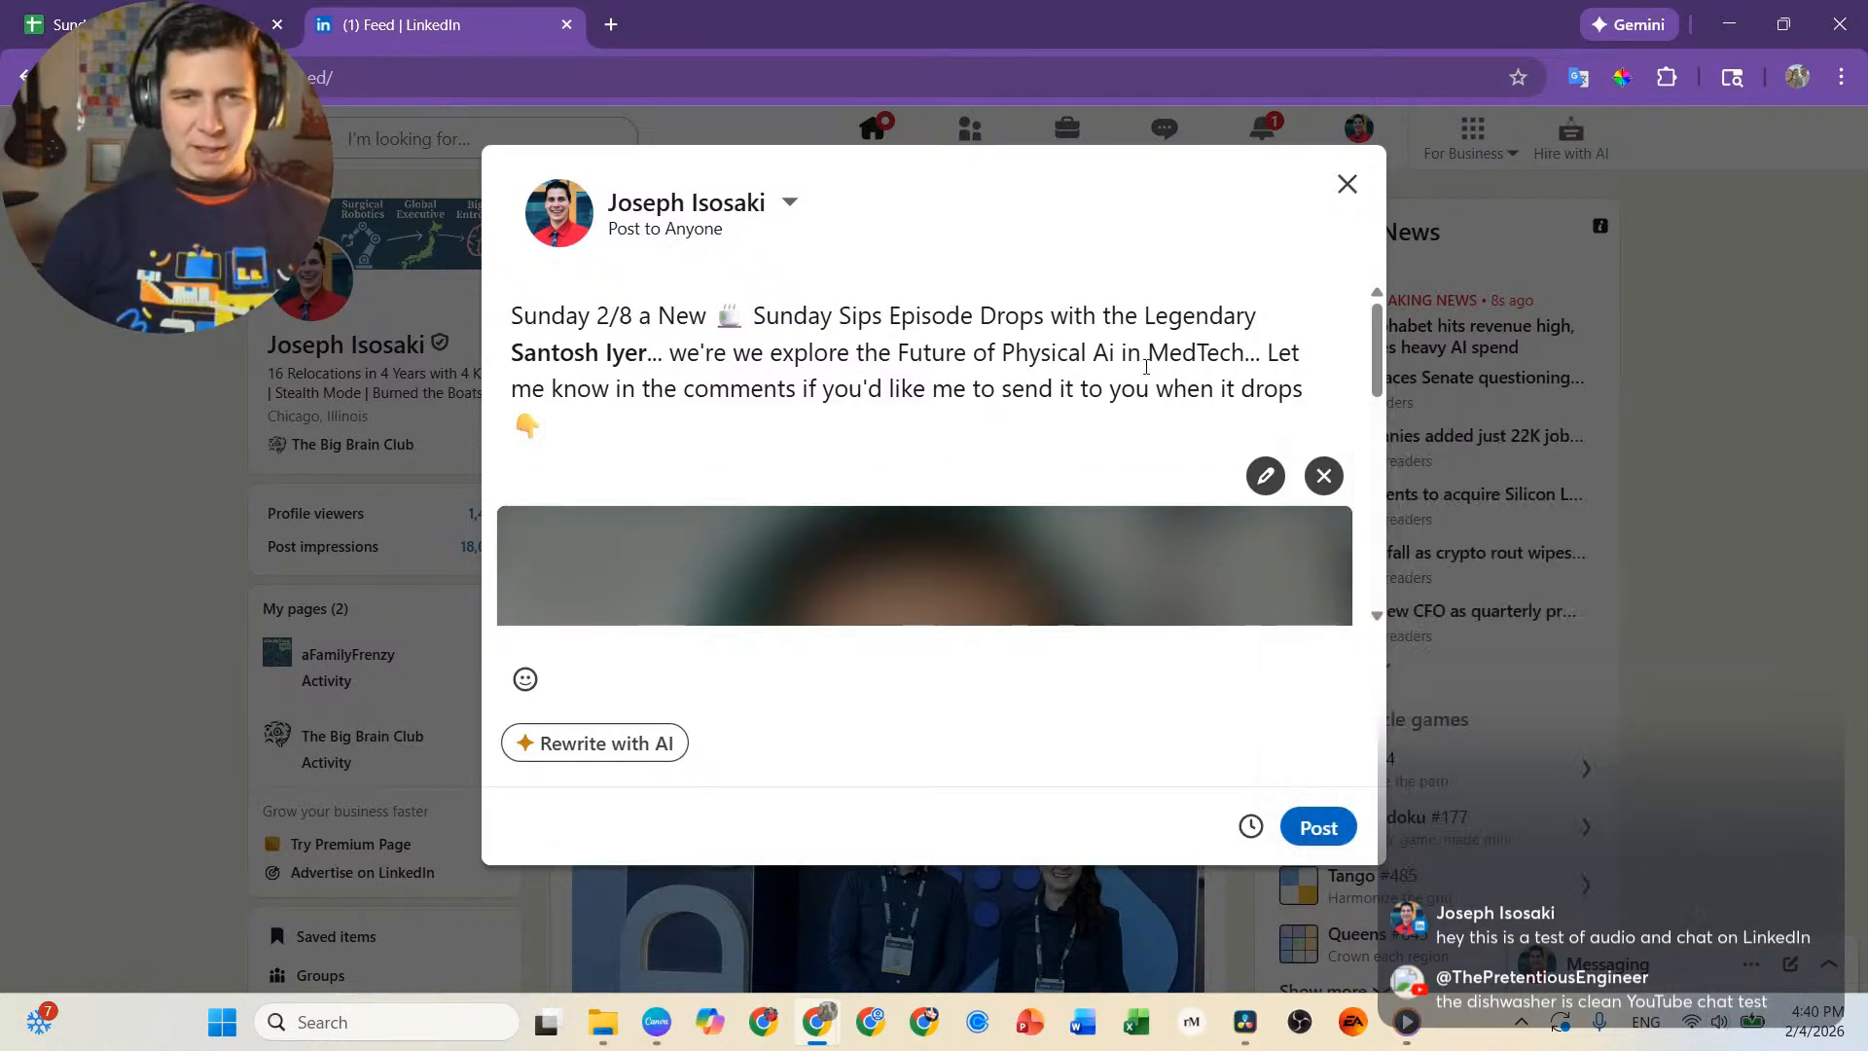
Shorten the ellipsis after "MedTech" to a single period.
{"action": "left_click", "coordinate": [1265, 355]}
{"action": "key", "text": "BackSpace"}
{"action": "key", "text": "BackSpace"}
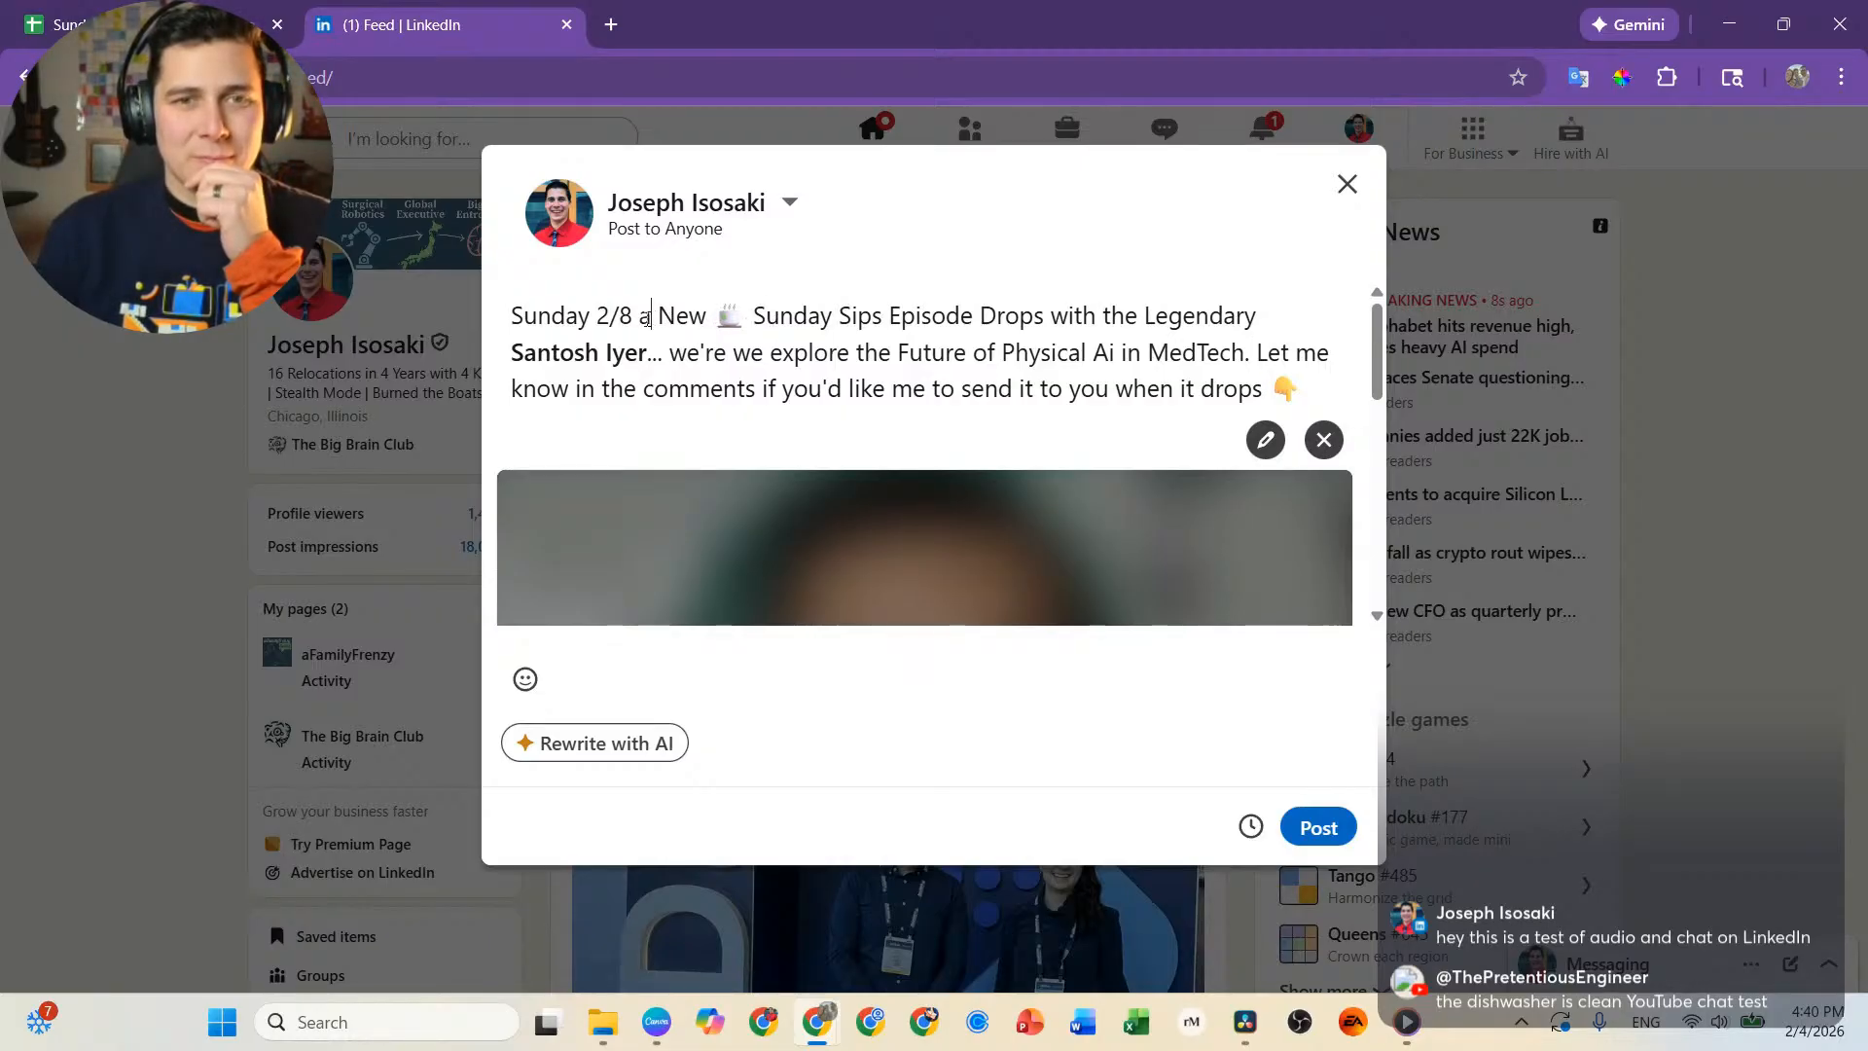
Replace the "a" after "Sunday 2/8" with a colon and change "Drops" to lowercase "drops".
{"action": "left_click_drag", "start_coordinate": [649, 318], "coordinate": [633, 317]}
{"action": "type", "text": ":"}
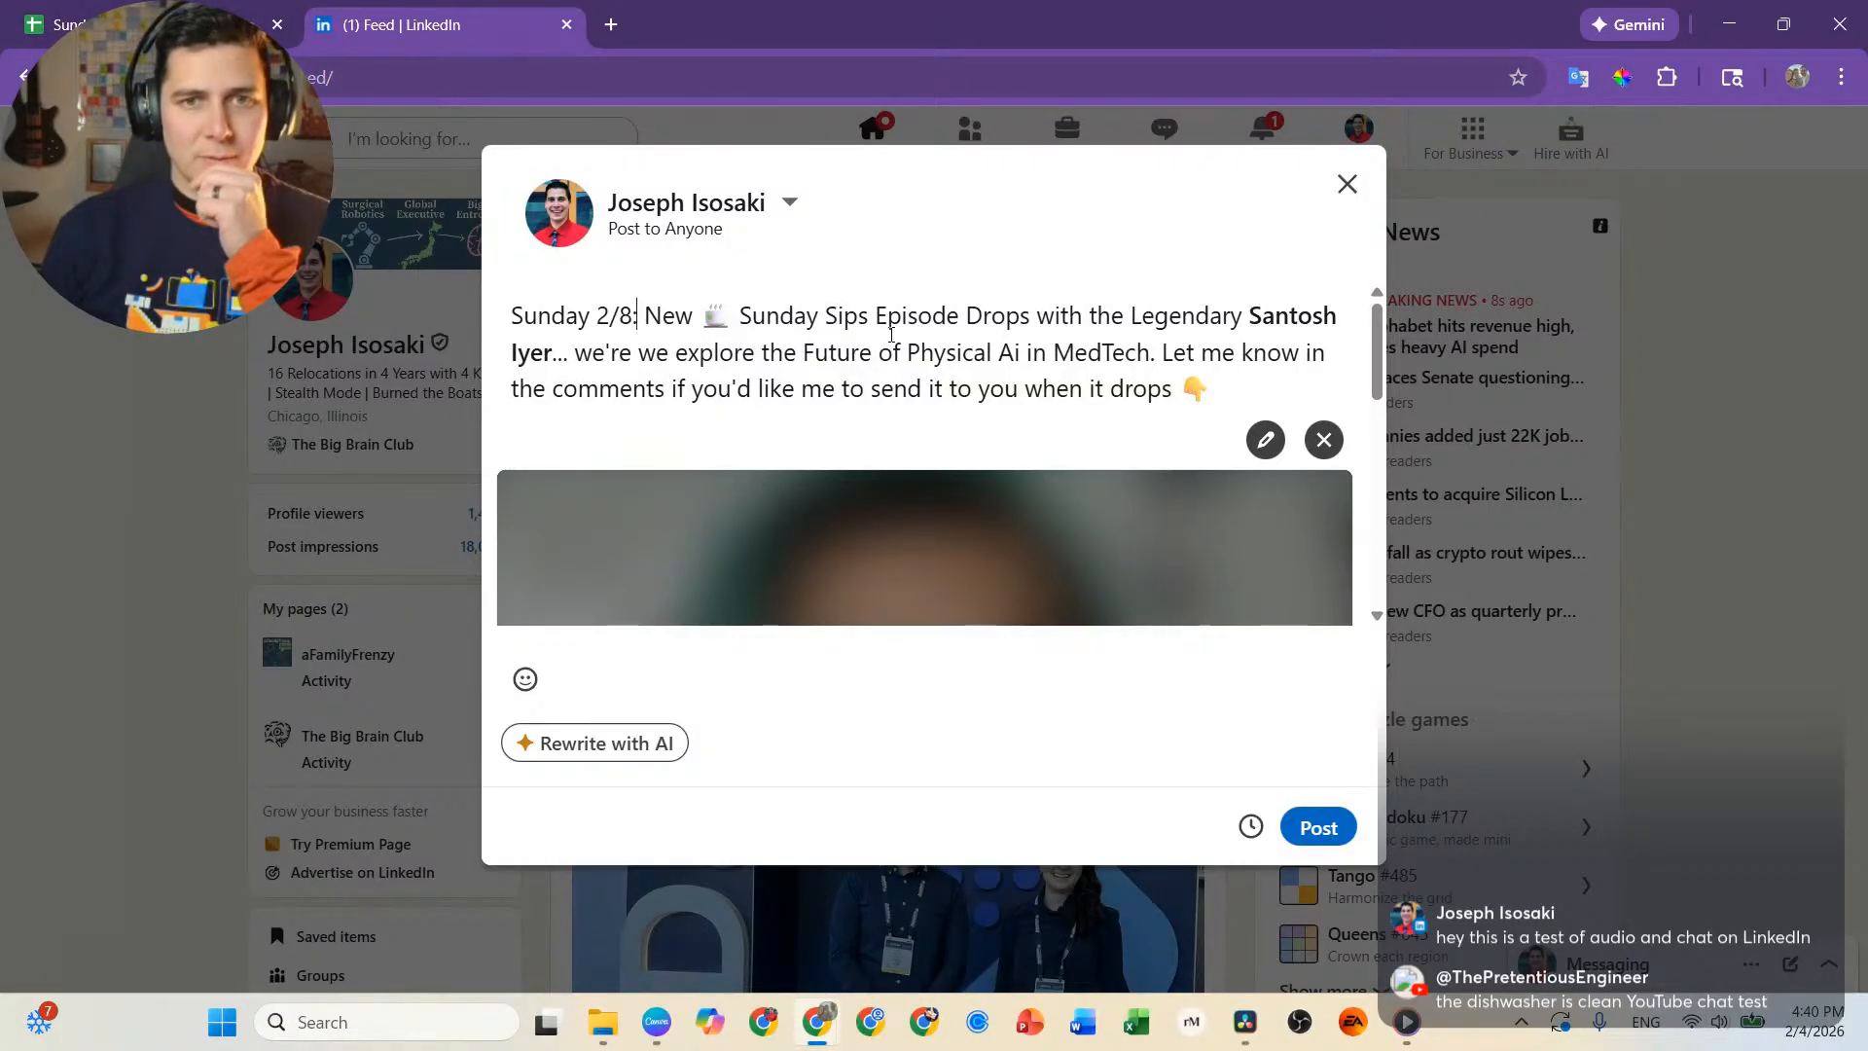
{"action": "left_click", "coordinate": [981, 323]}
{"action": "key", "text": "BackSpace"}
{"action": "type", "text": "d"}
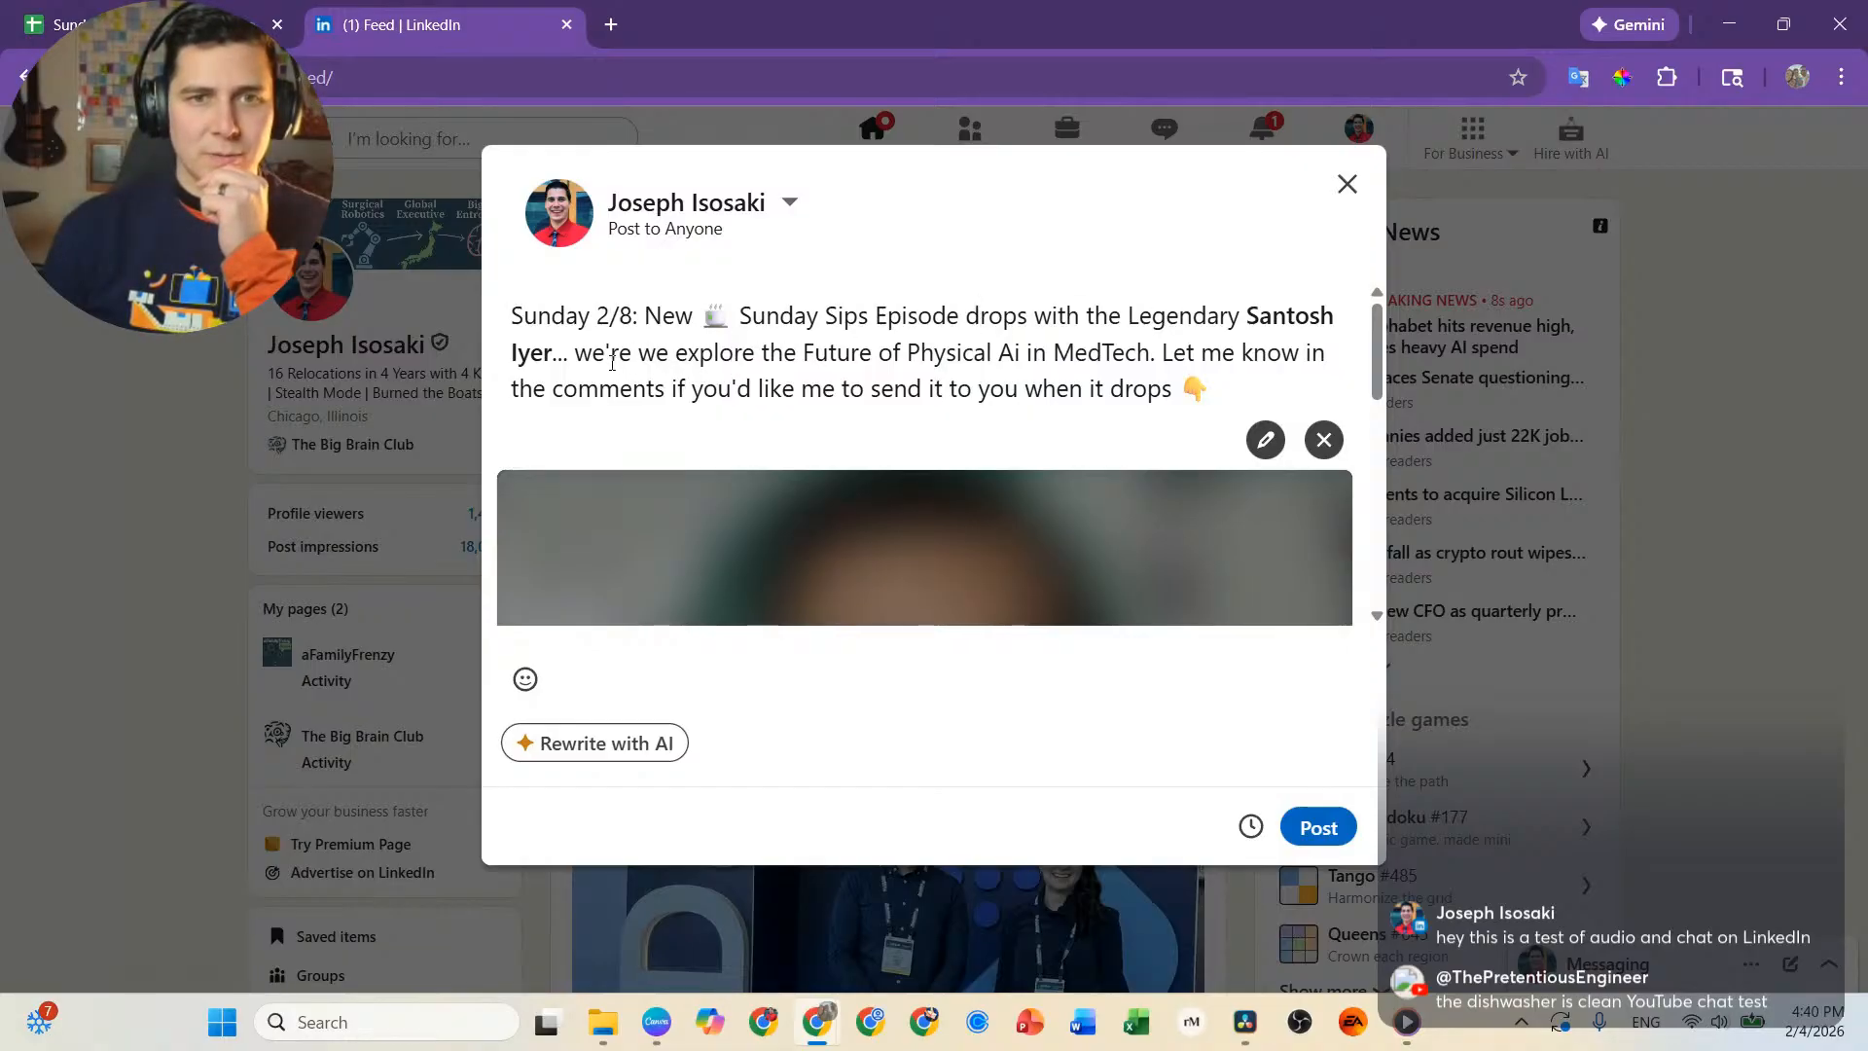
Correct "we're" to "where" before "we explore" and extend the period after "MedTech" to an ellipsis.
{"action": "left_click_drag", "start_coordinate": [620, 354], "coordinate": [594, 354]}
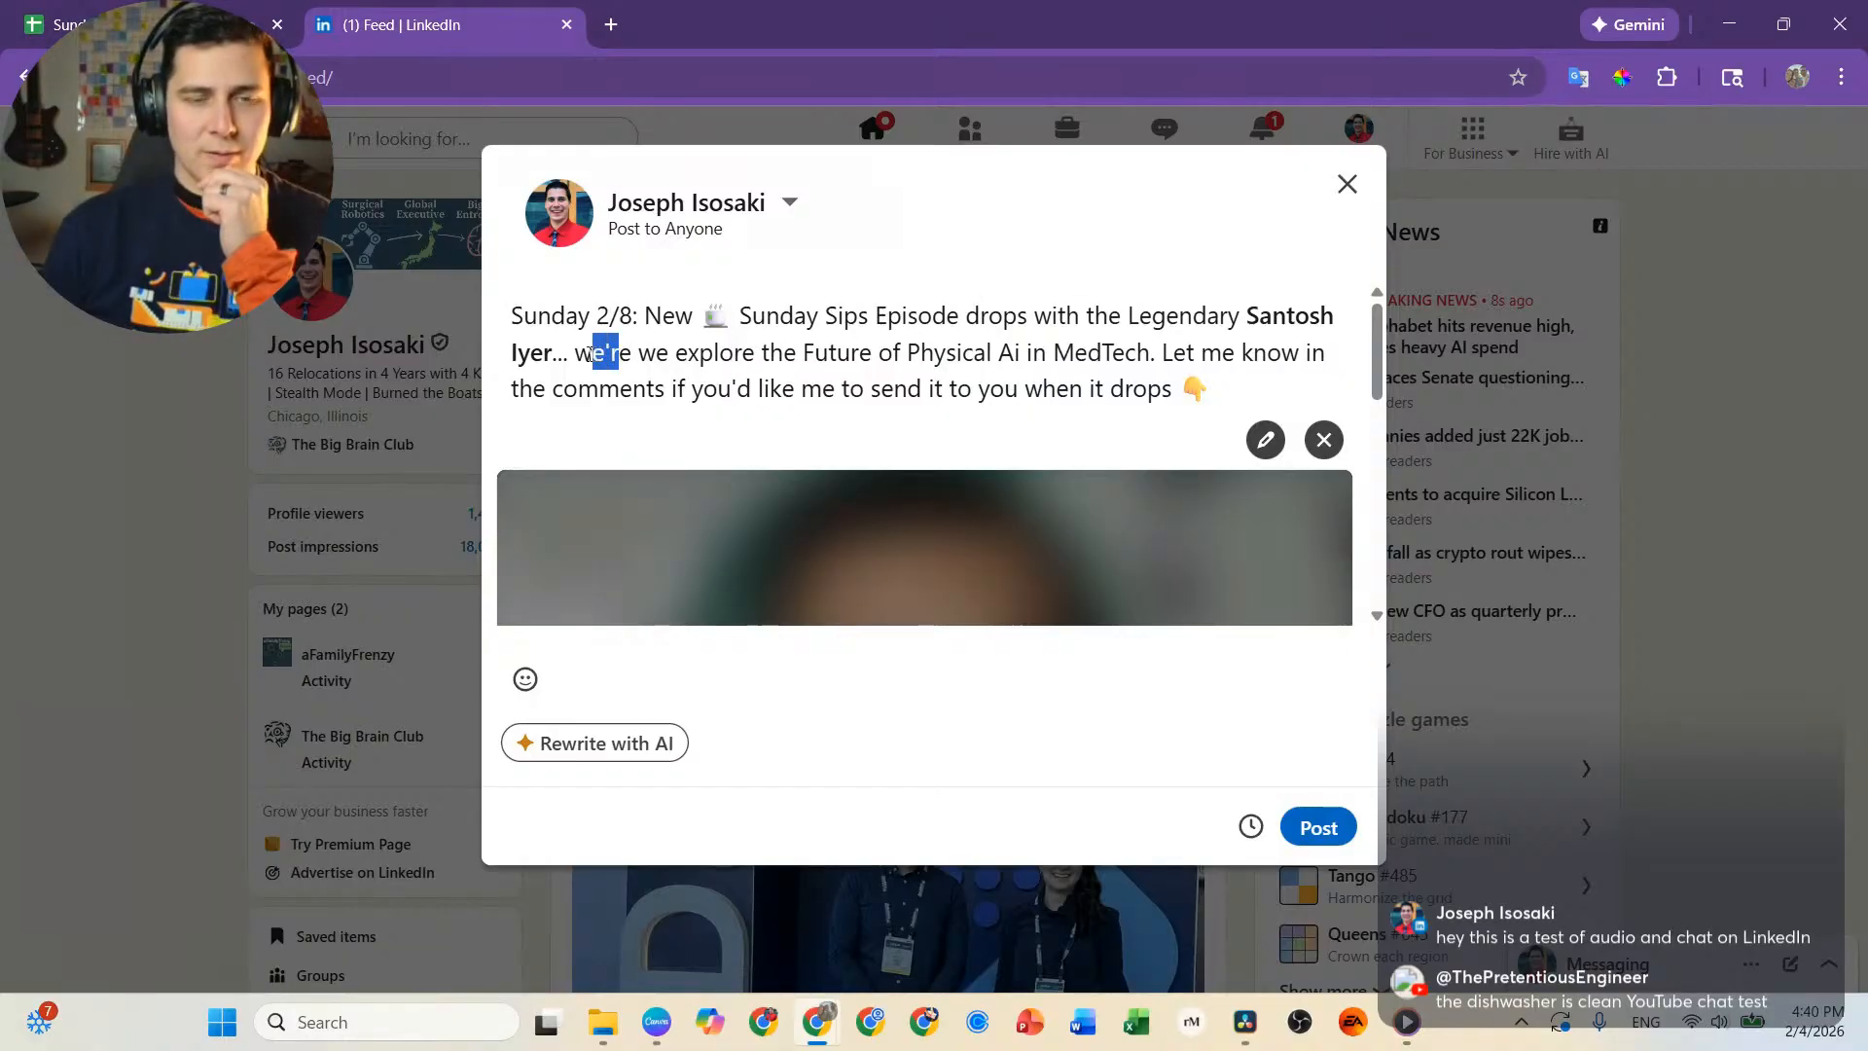
{"action": "type", "text": "hre"}
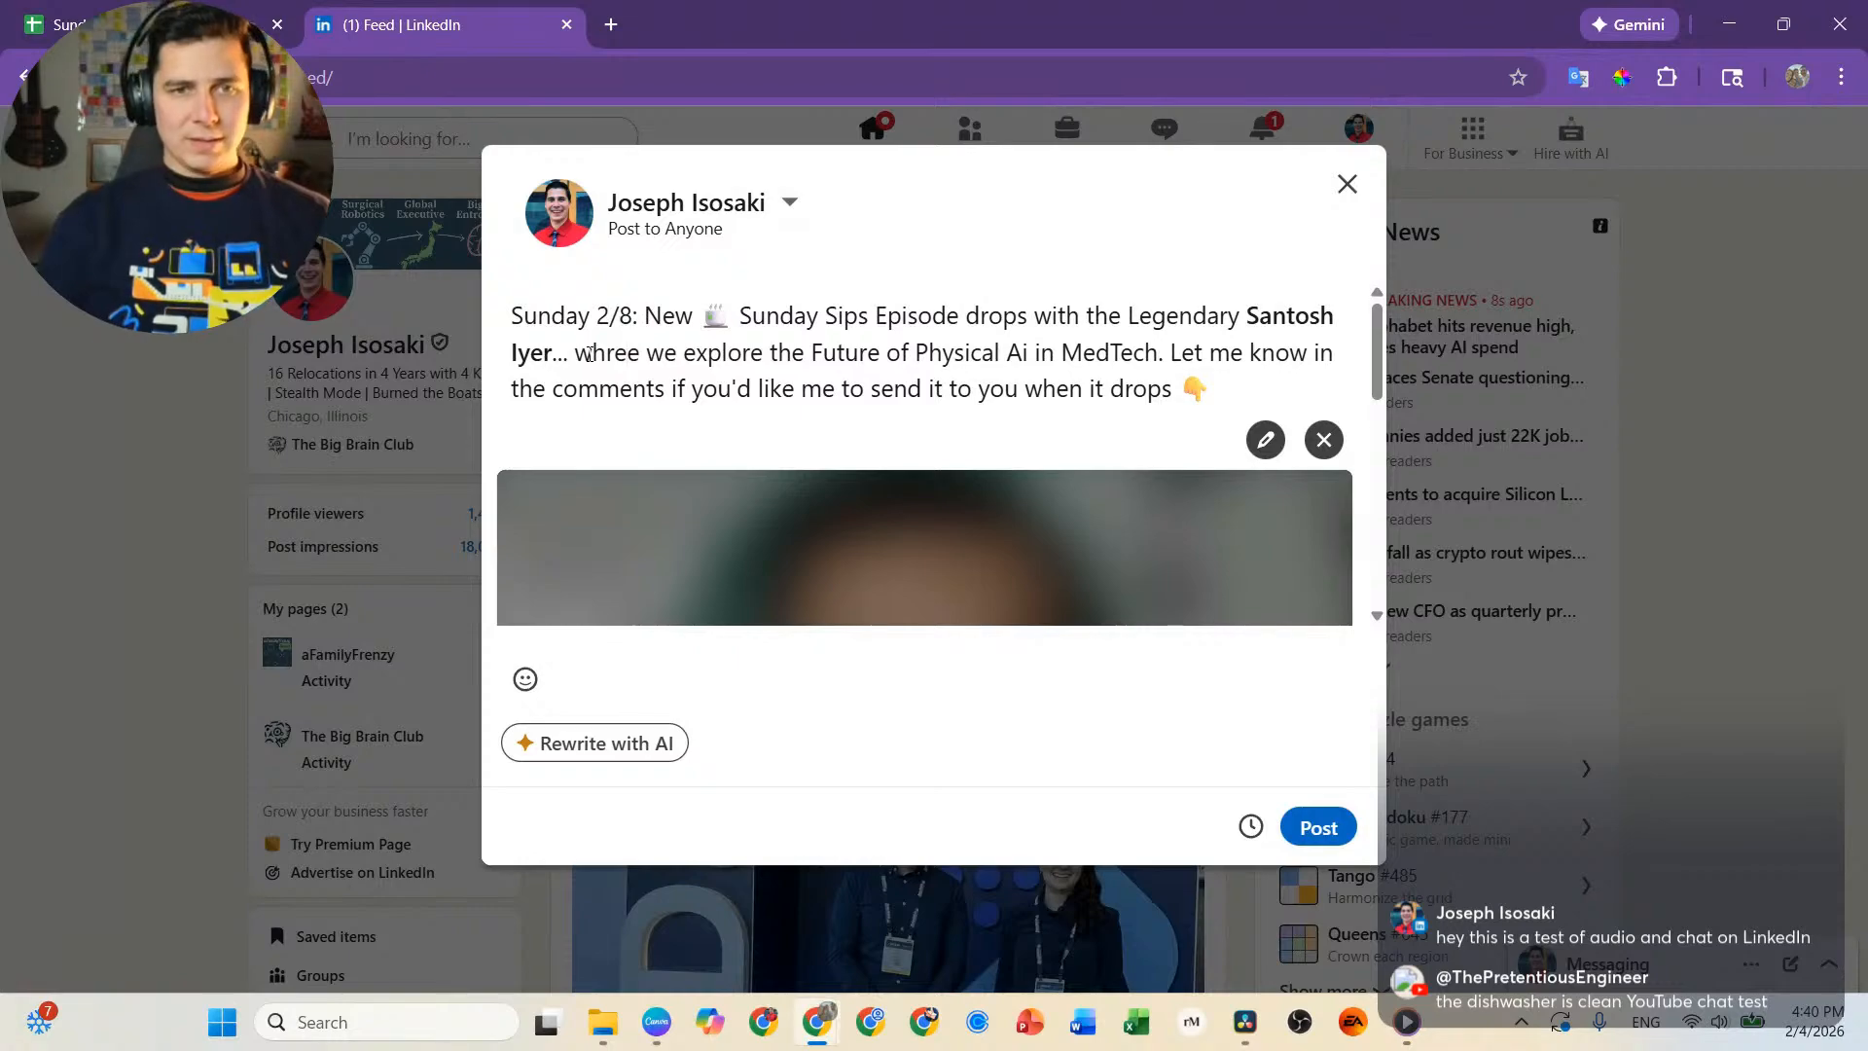
{"action": "key", "text": "BackSpace"}
{"action": "key", "text": "BackSpace"}
{"action": "type", "text": "ere"}
{"action": "key", "text": "Delete"}
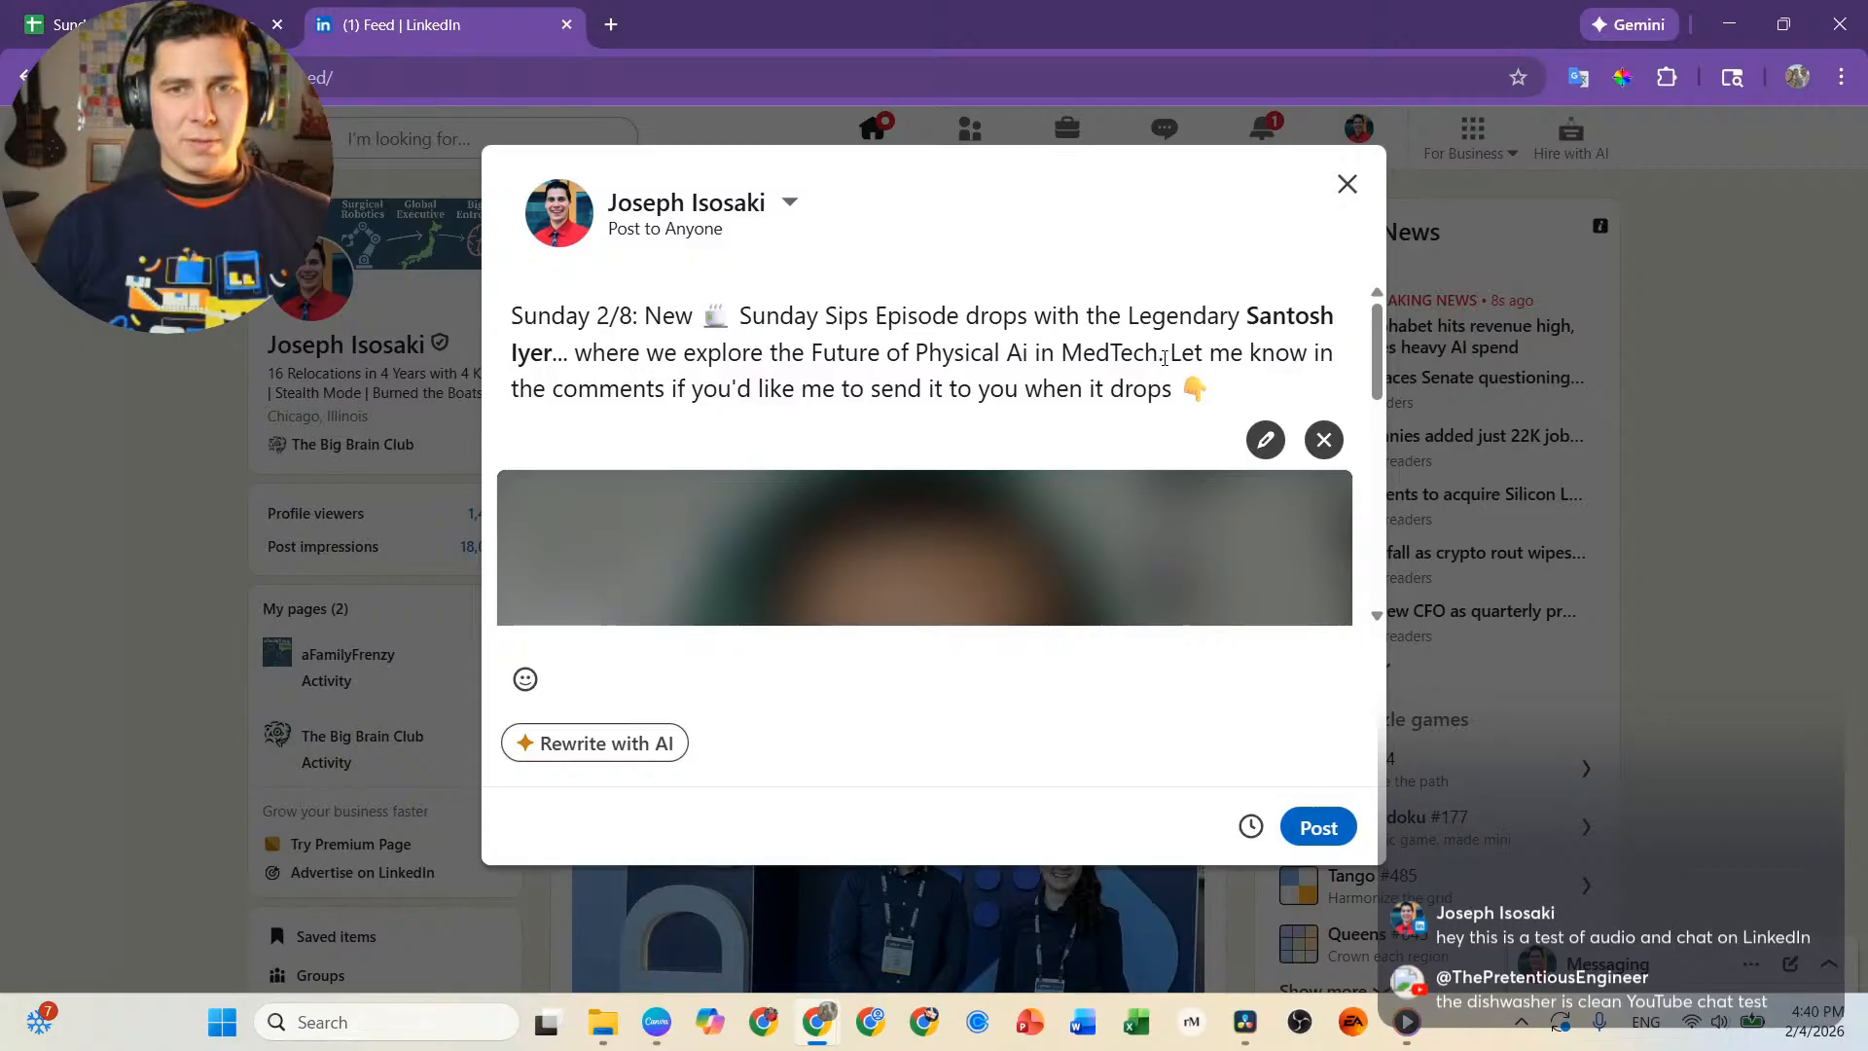
{"action": "type", "text": ".."}
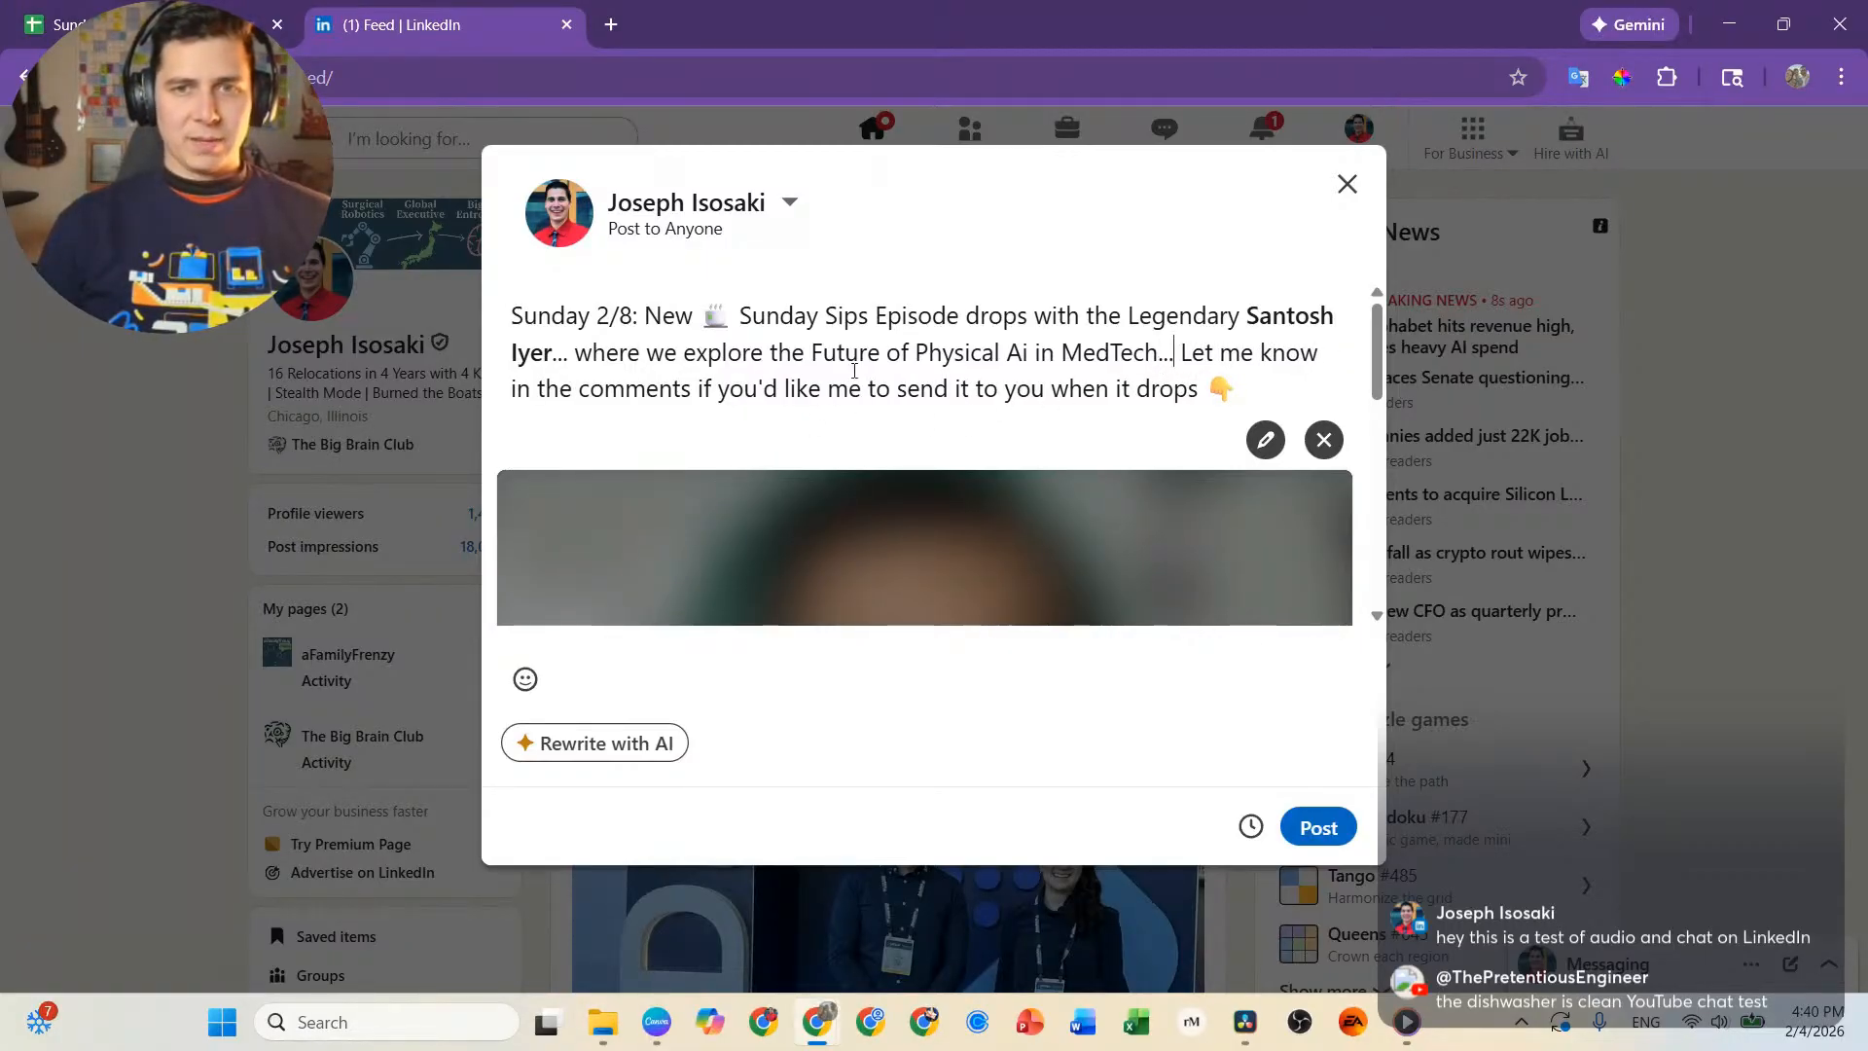
{"action": "scroll", "coordinate": [1080, 442], "scroll_direction": "down", "scroll_amount": 5}
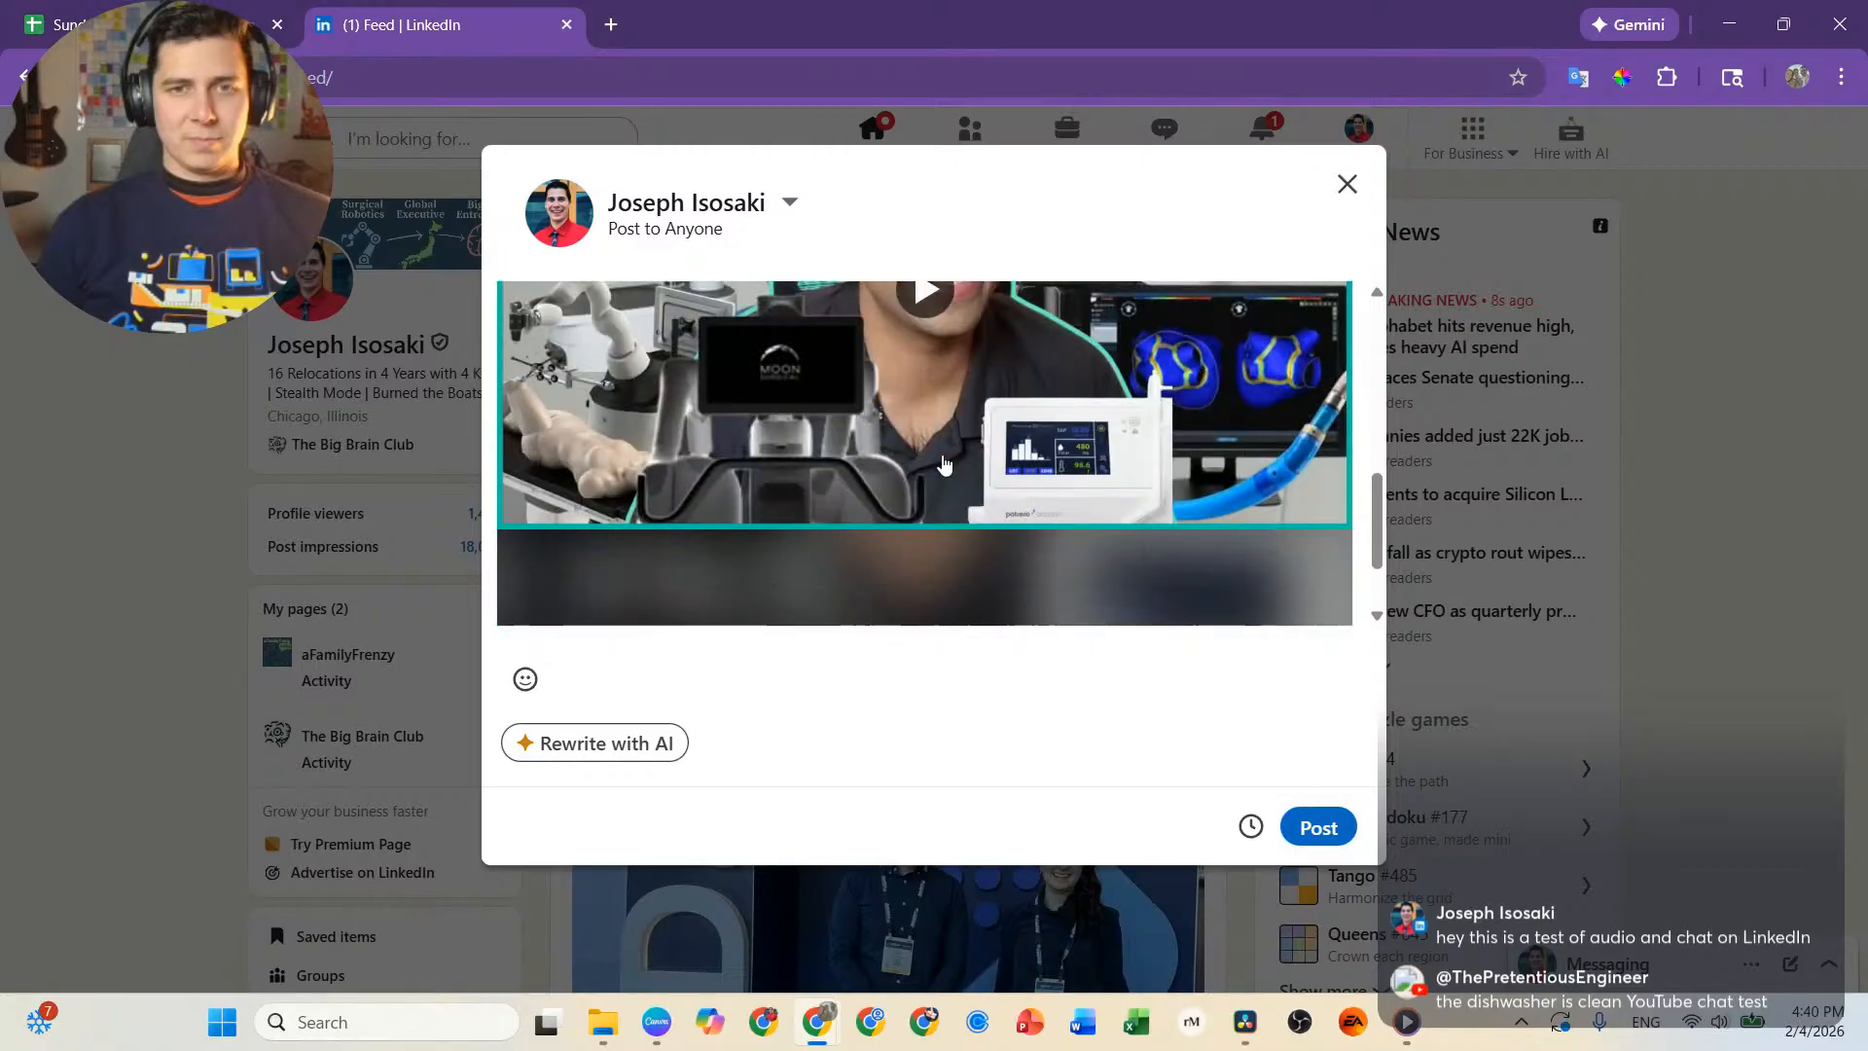
Publish the video post on LinkedIn.
{"action": "left_click", "coordinate": [1311, 822]}
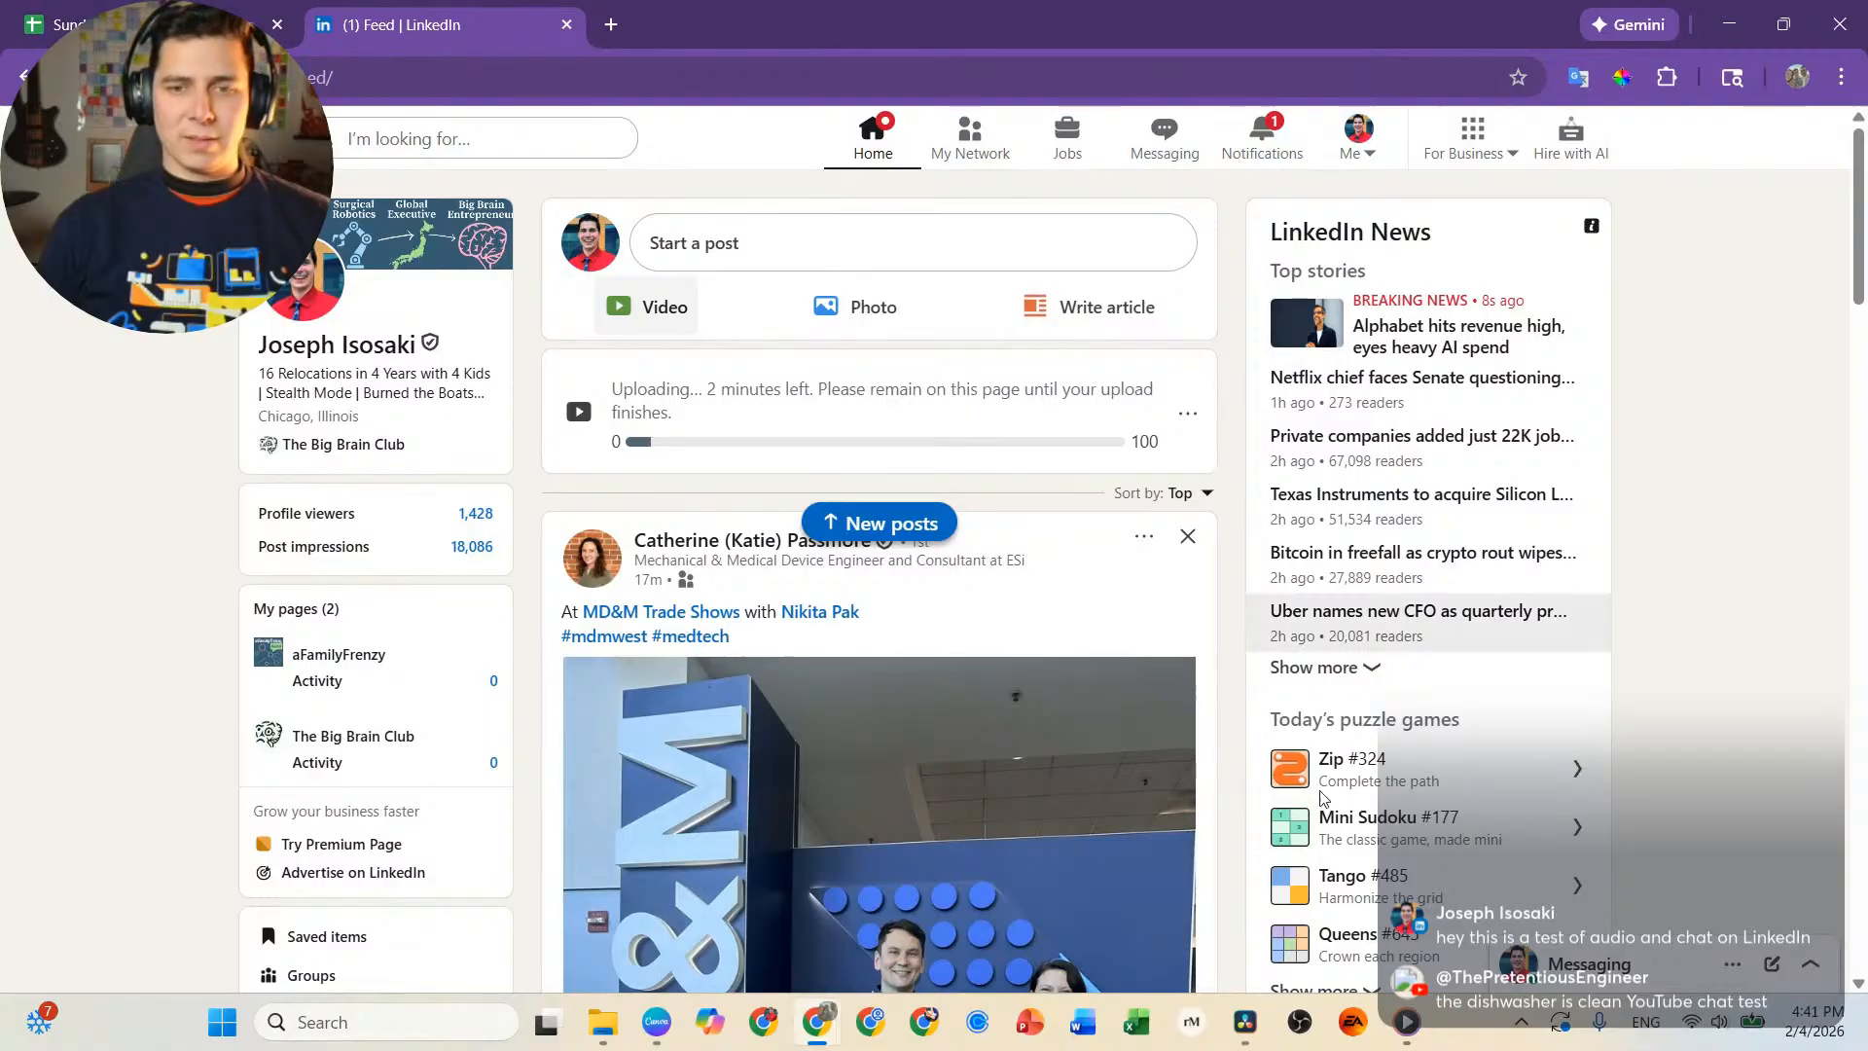
Start playing the "Path Less Traveled" track in the media player and return to DaVinci Resolve.
{"action": "left_click", "coordinate": [1260, 1022]}
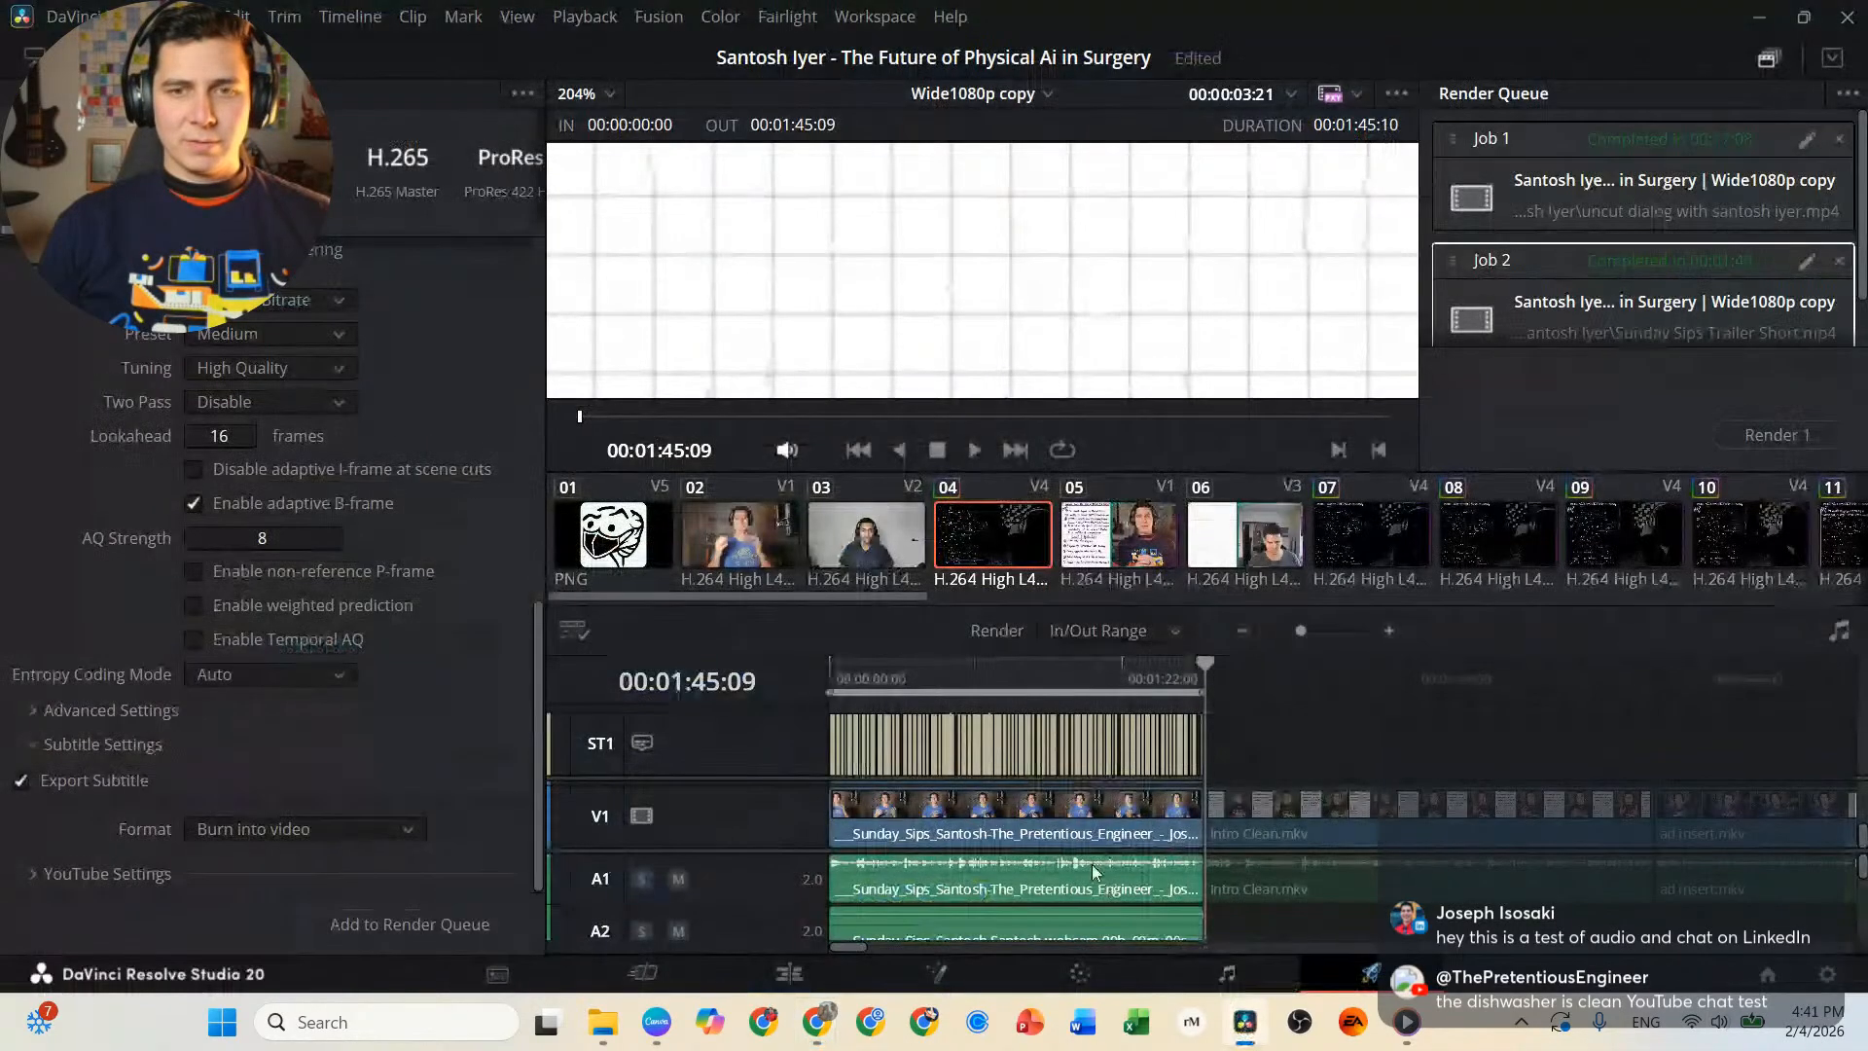
{"action": "left_click", "coordinate": [1413, 1027]}
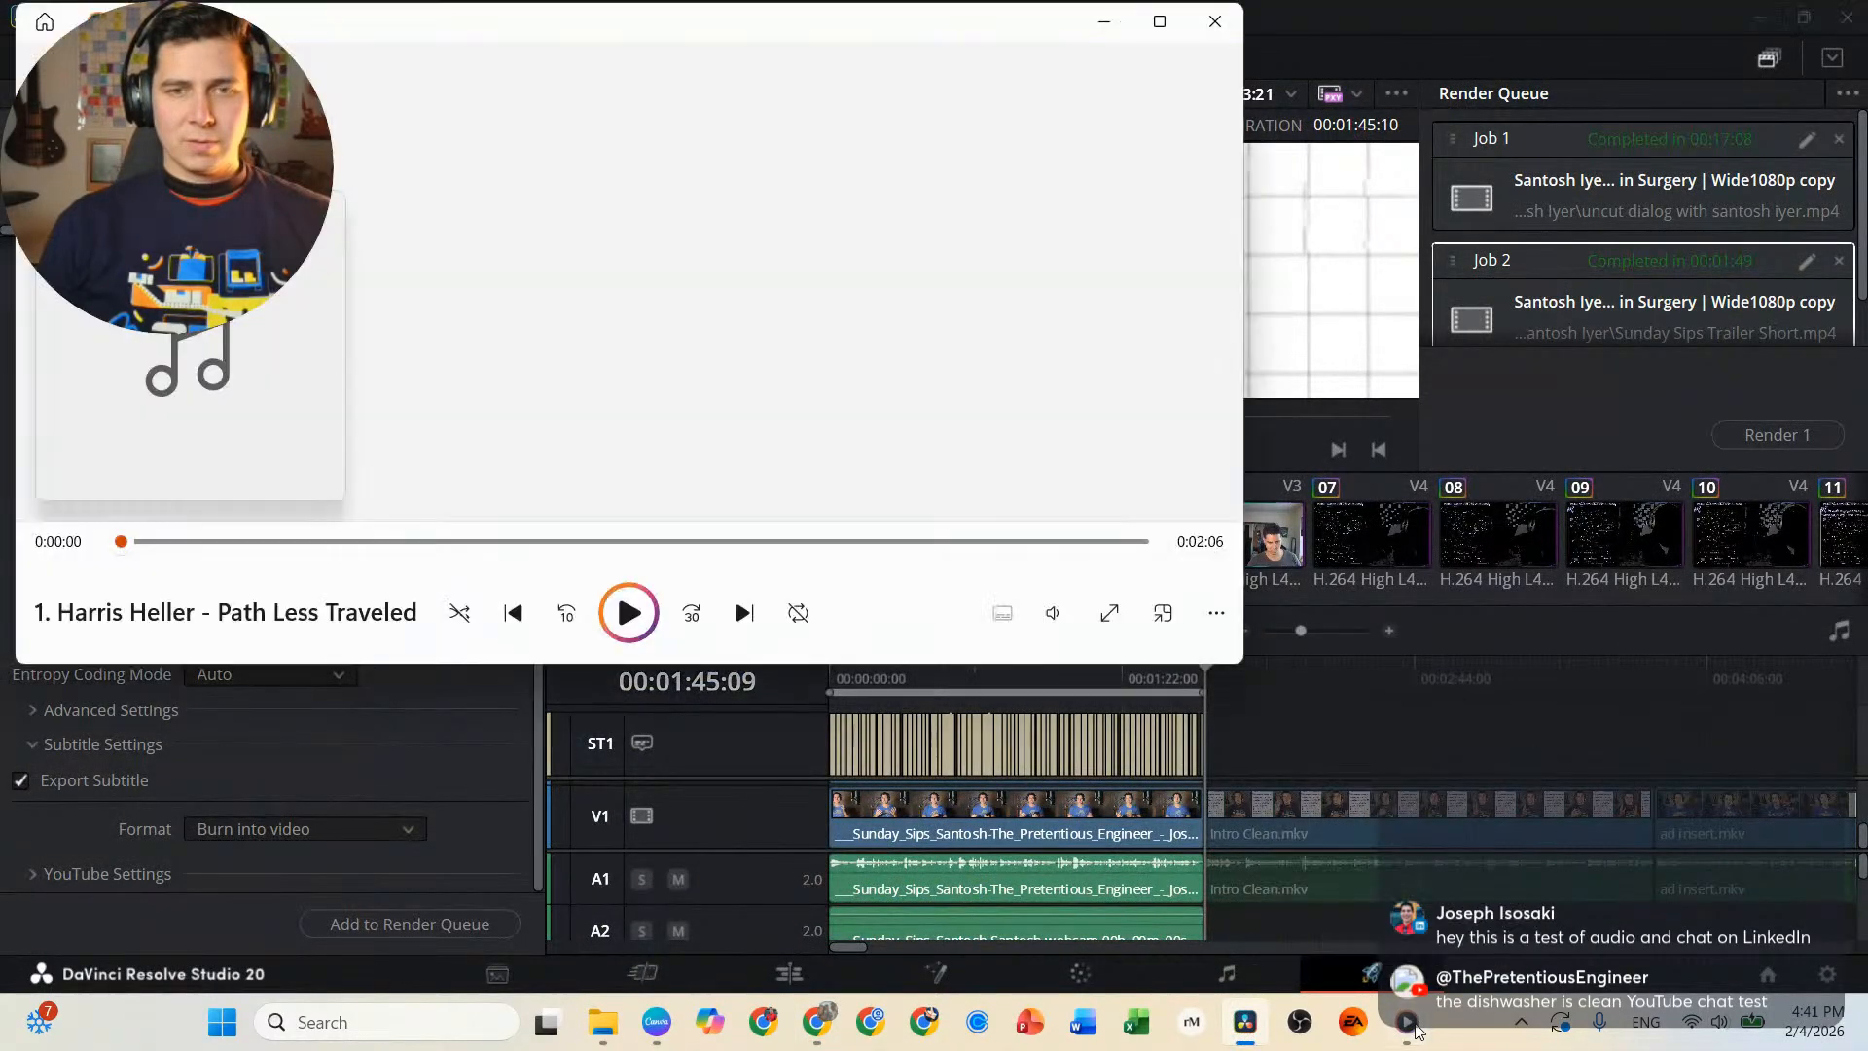
{"action": "left_click", "coordinate": [630, 619]}
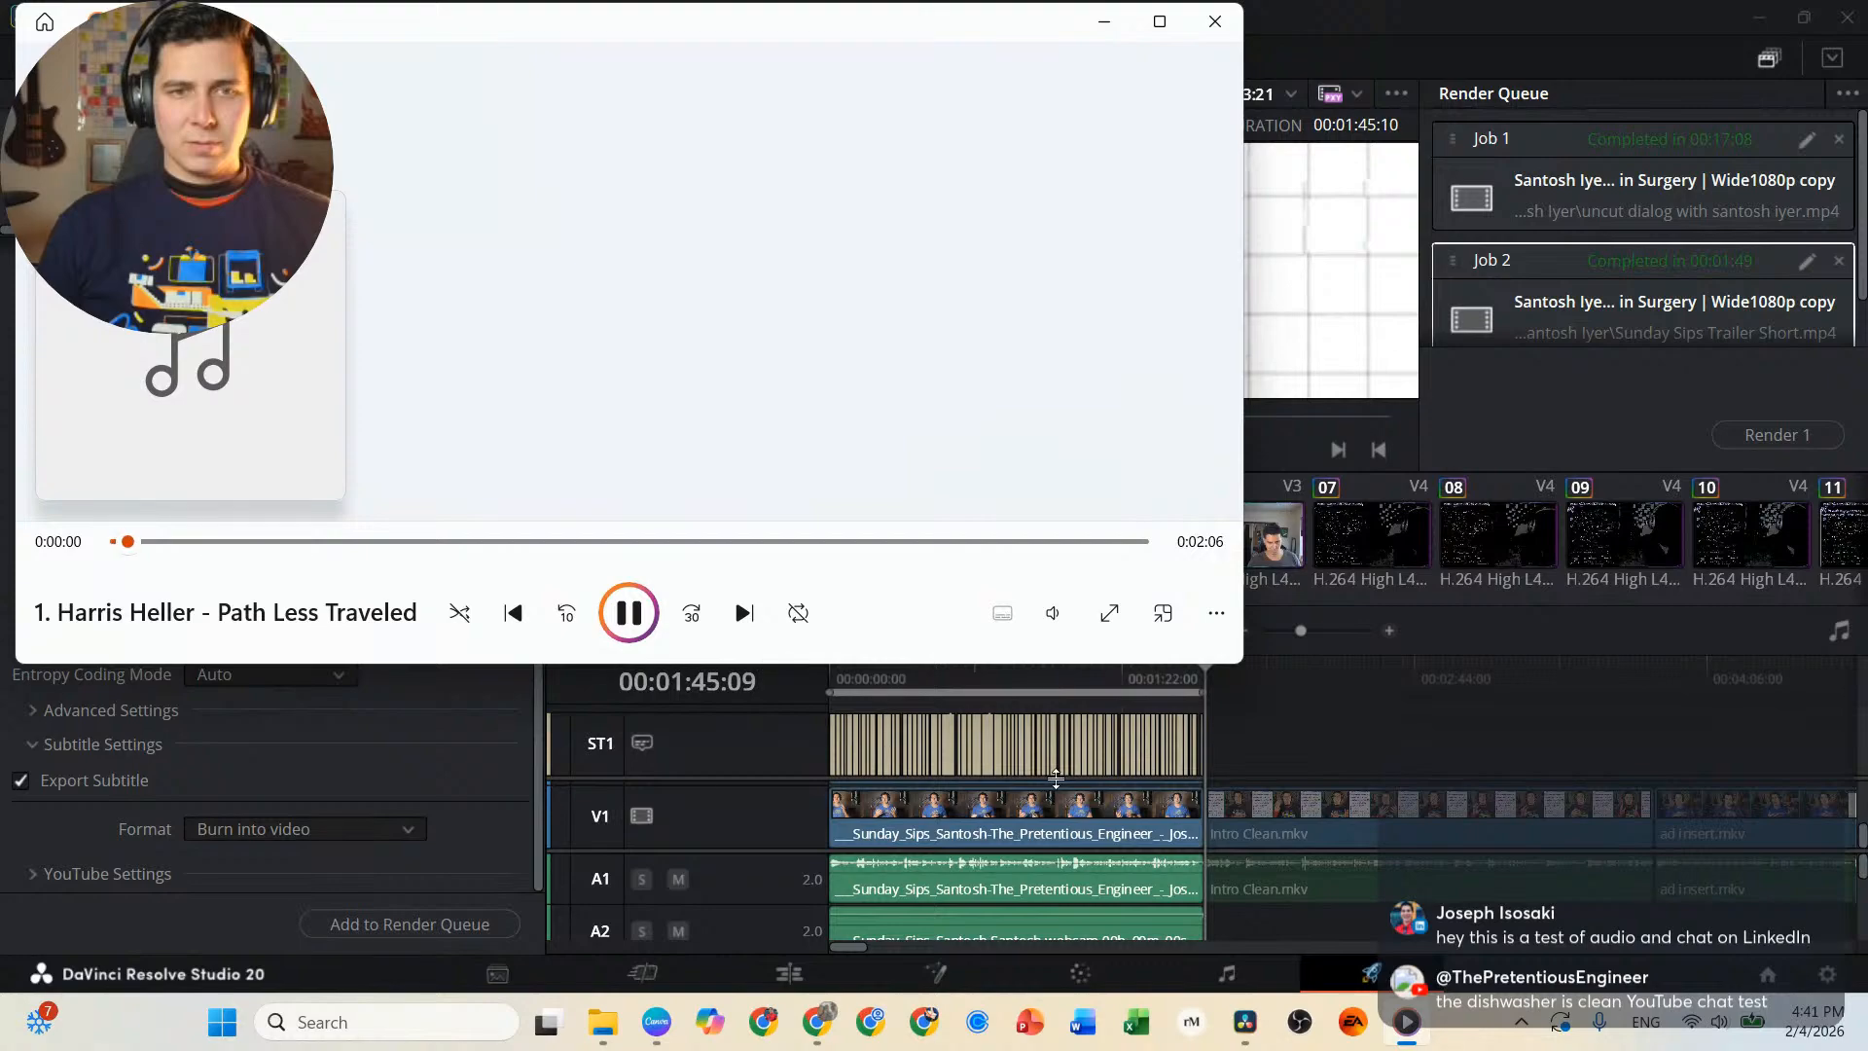
{"action": "left_click", "coordinate": [1302, 68]}
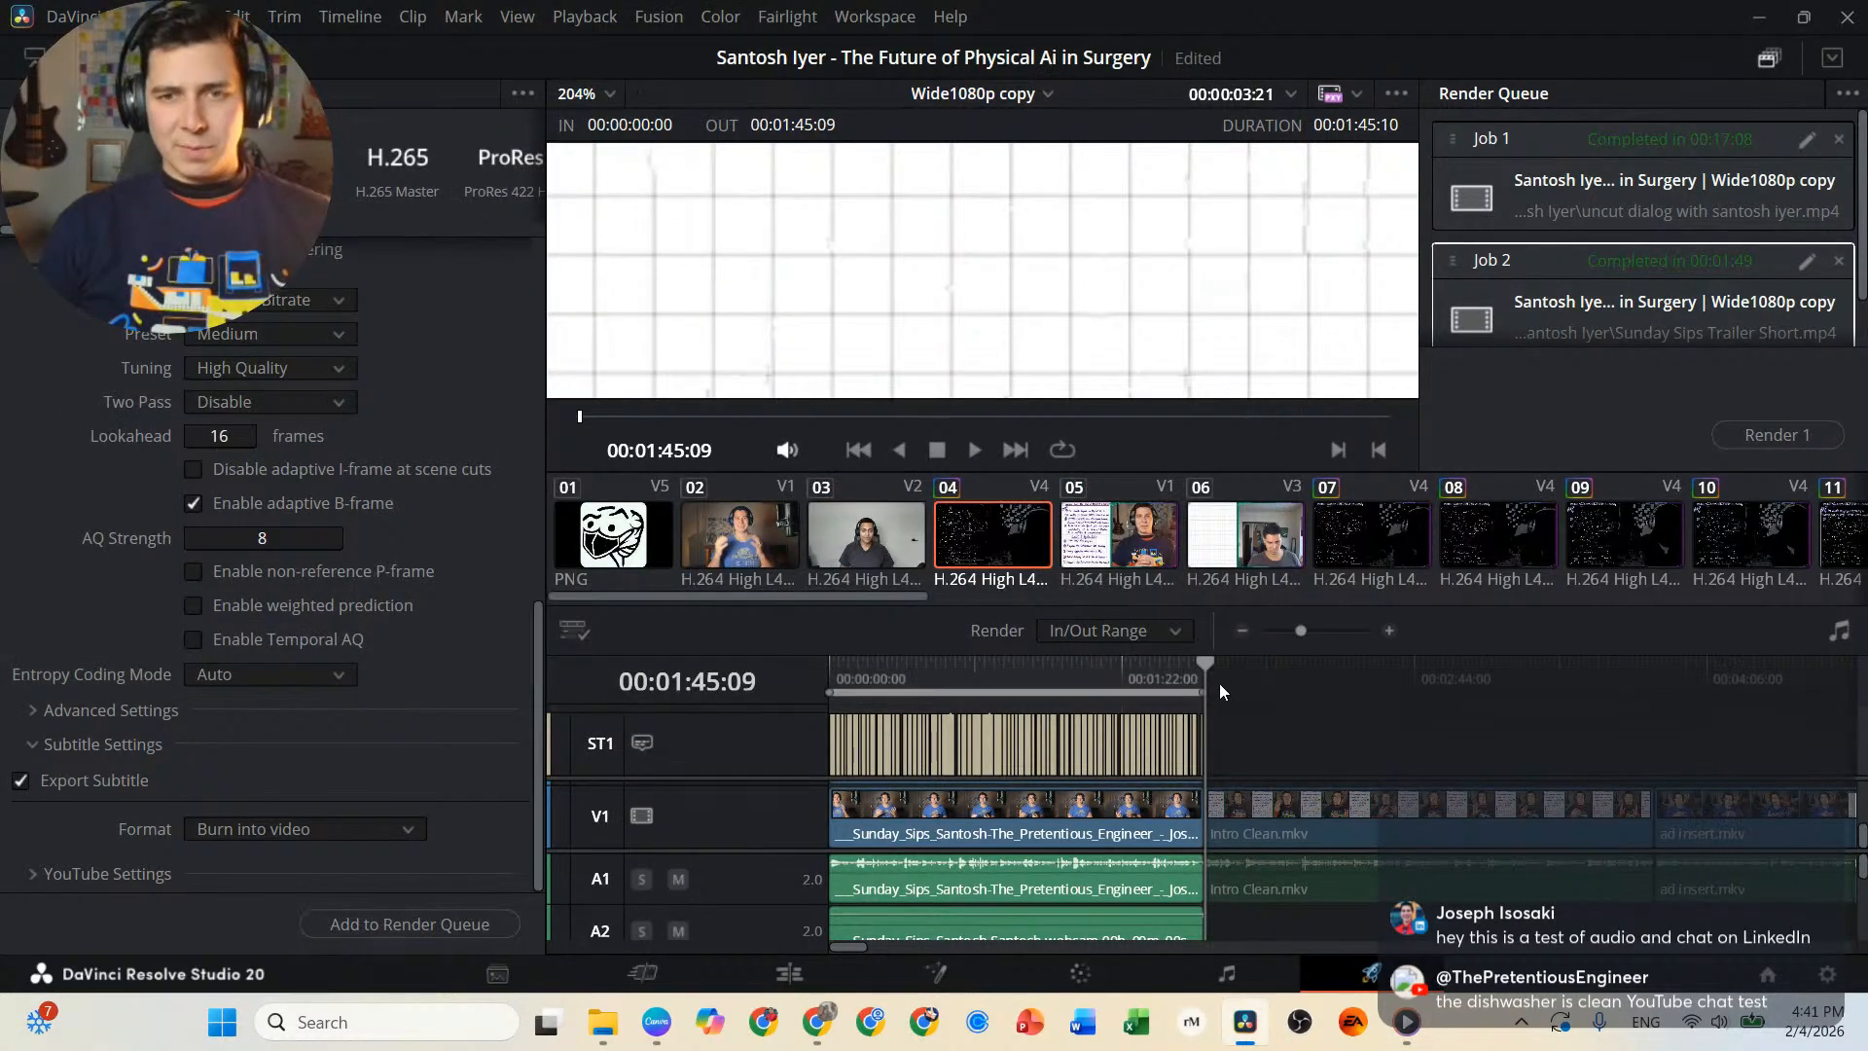
Open the timeline for editing and extend its out point past the trailer to 03:53:02:27.
{"action": "scroll", "coordinate": [1277, 697], "scroll_direction": "right", "scroll_amount": 5}
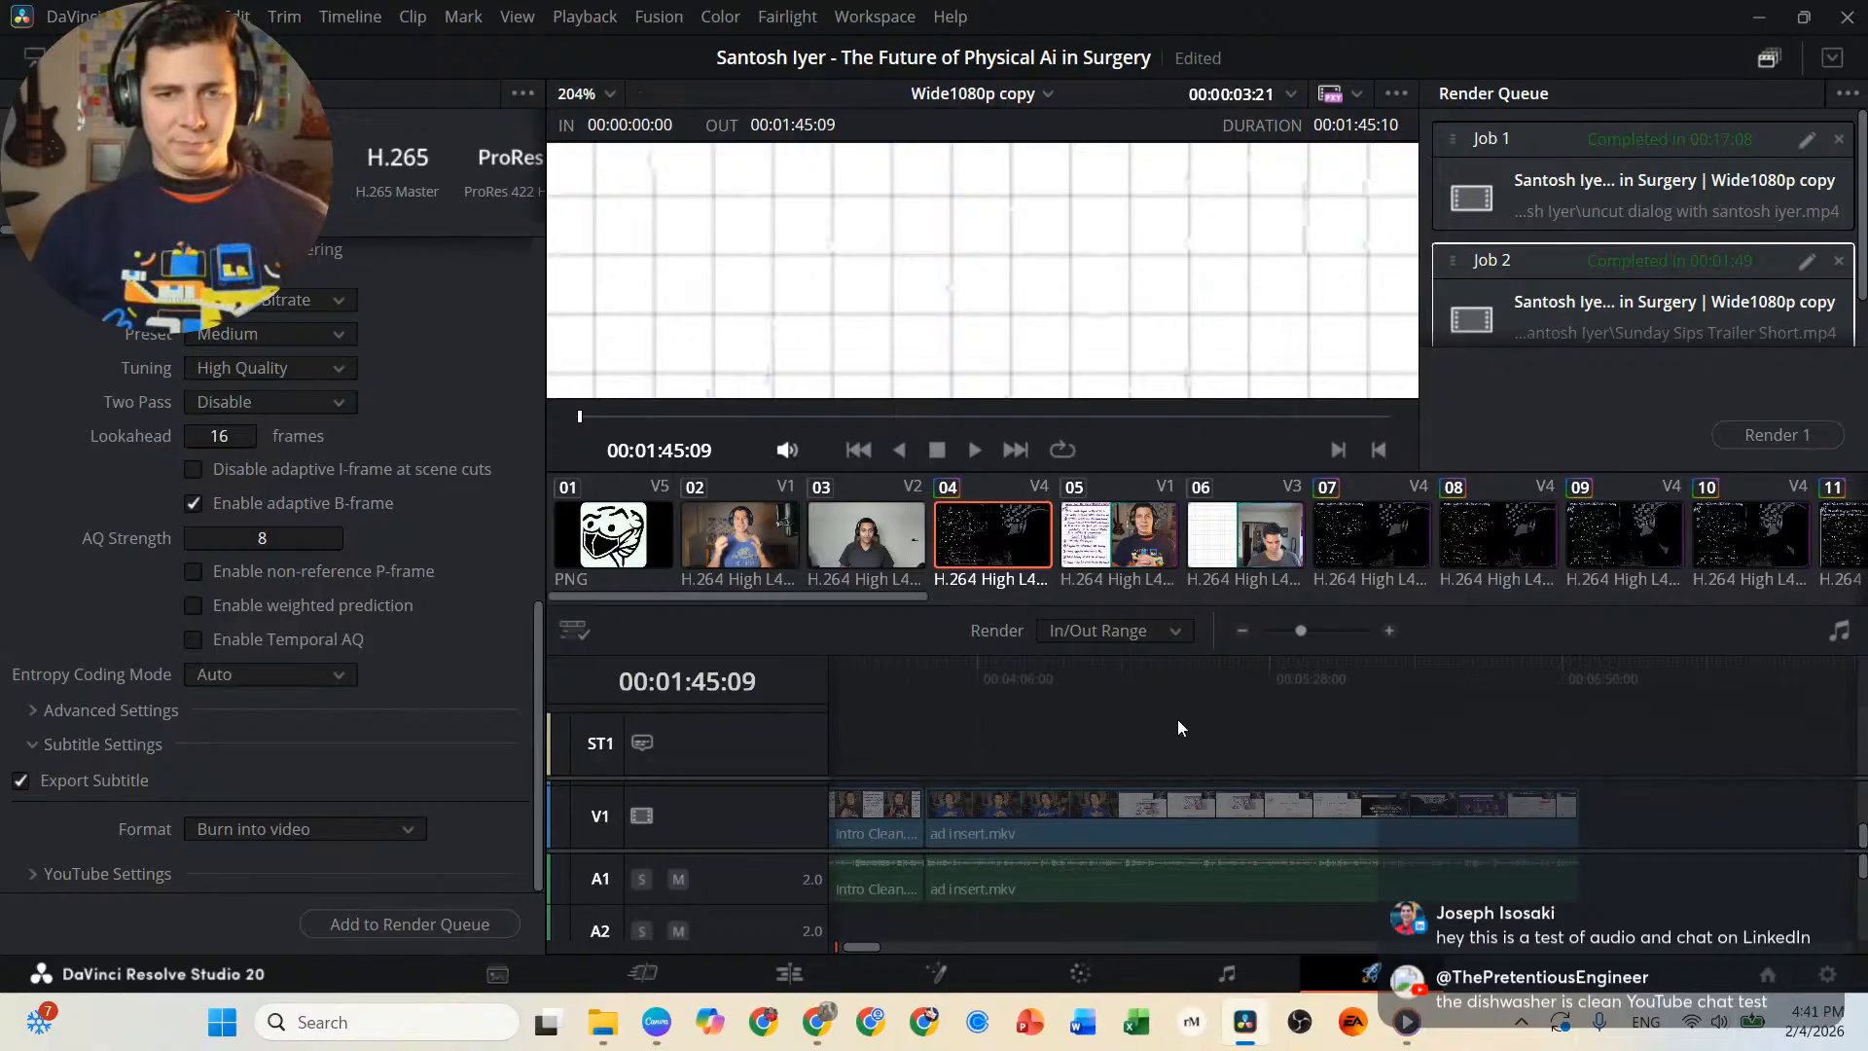
{"action": "scroll", "coordinate": [1181, 732], "scroll_direction": "down", "scroll_amount": 2}
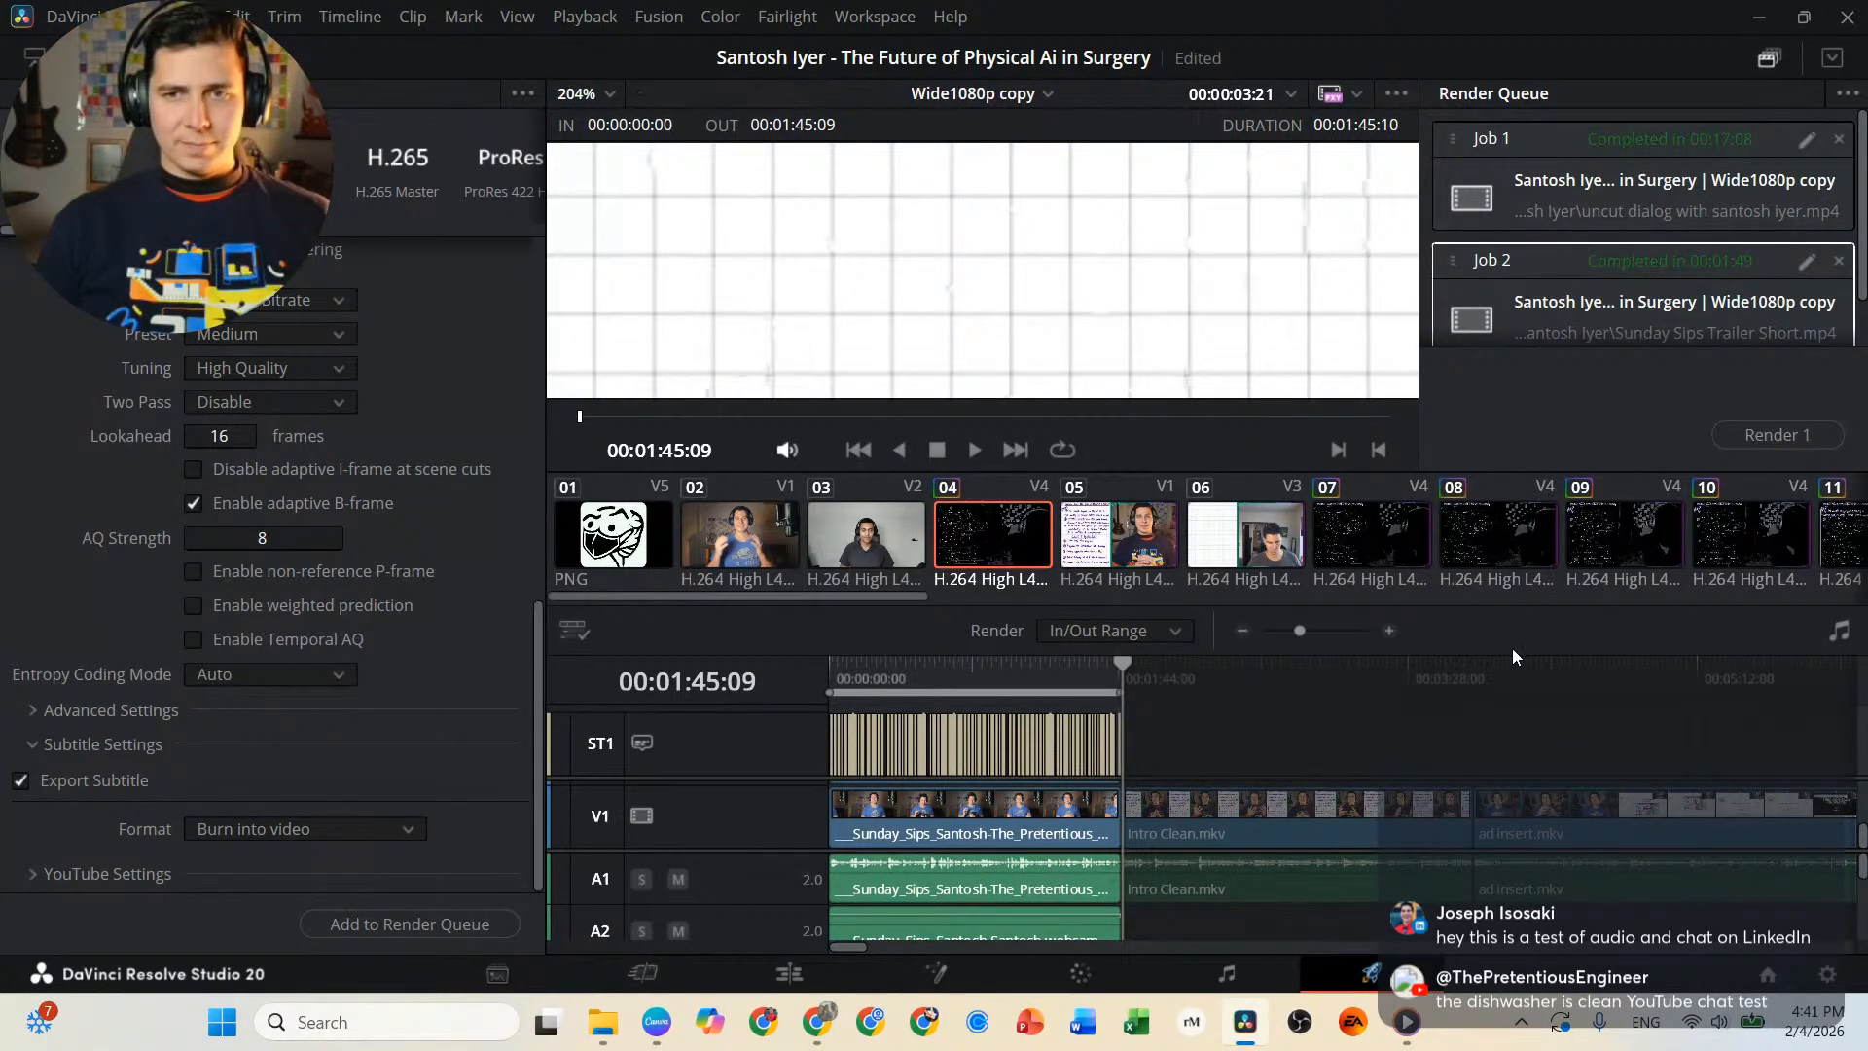
{"action": "key", "text": "shift+4"}
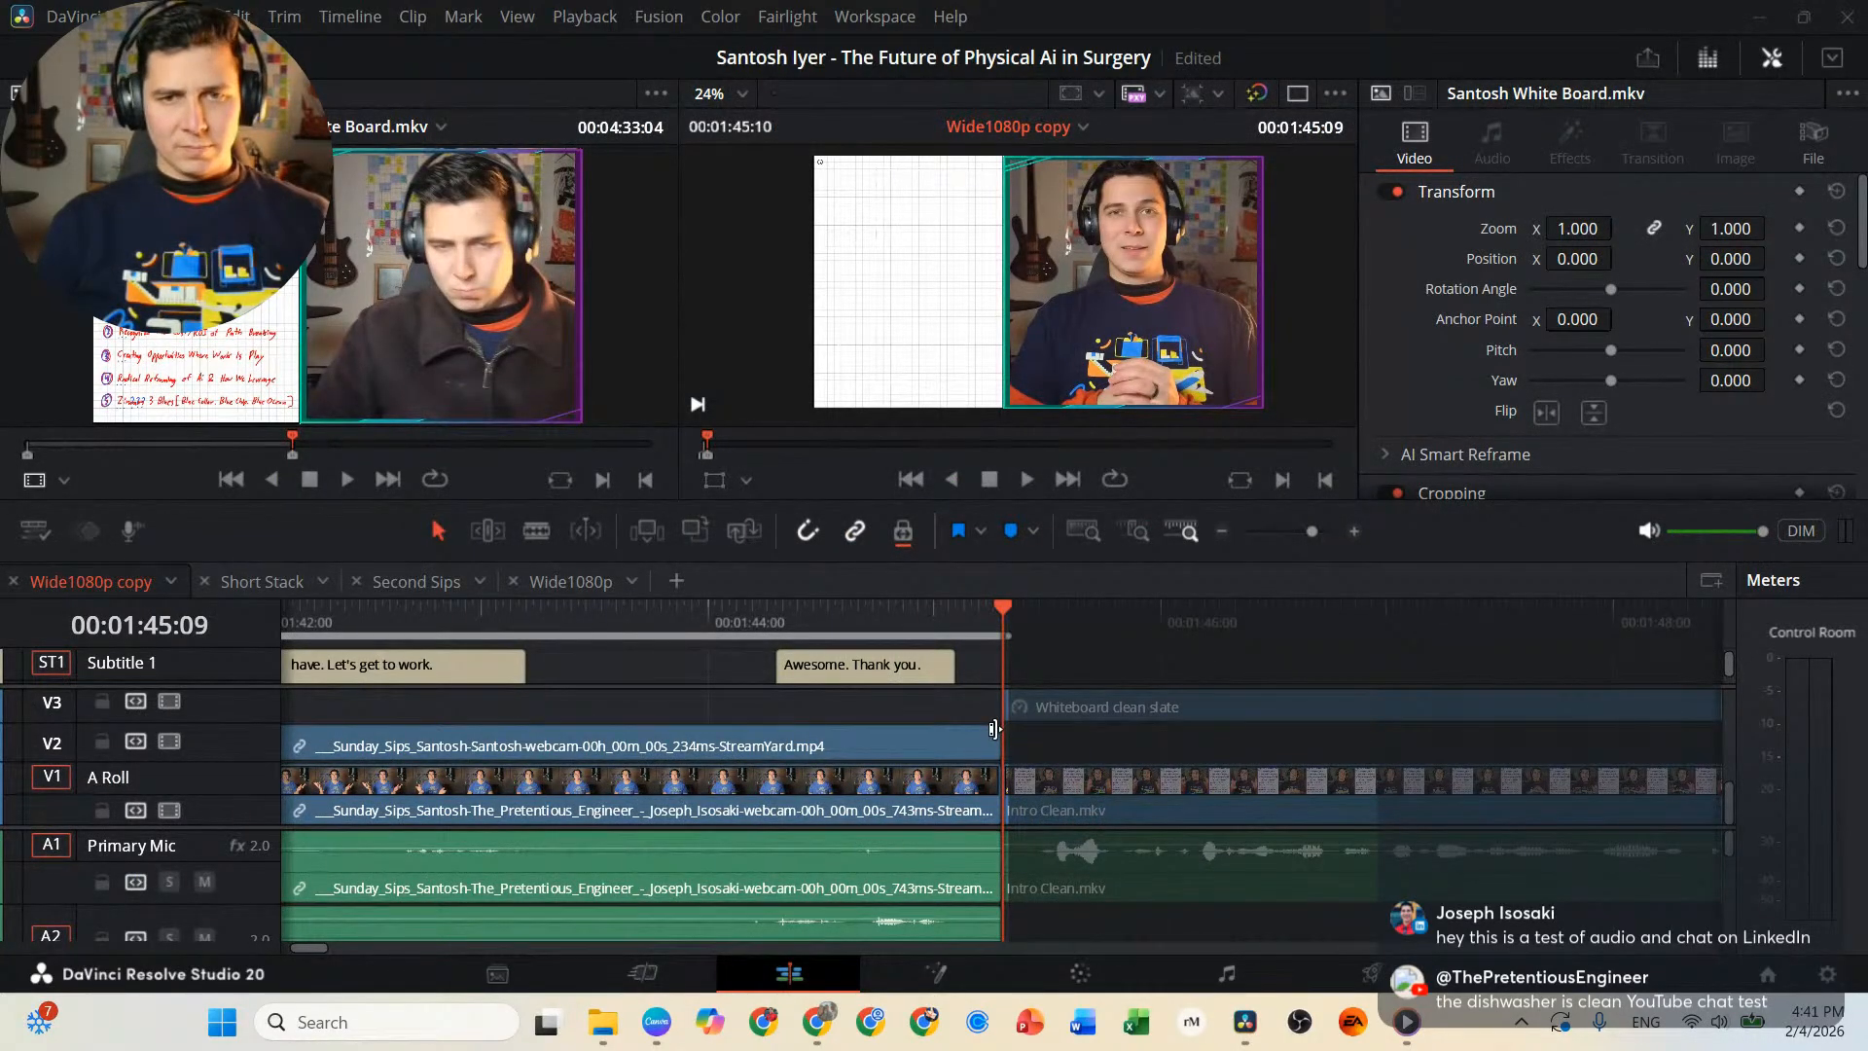
{"action": "scroll", "coordinate": [1030, 705], "scroll_direction": "down", "scroll_amount": 10}
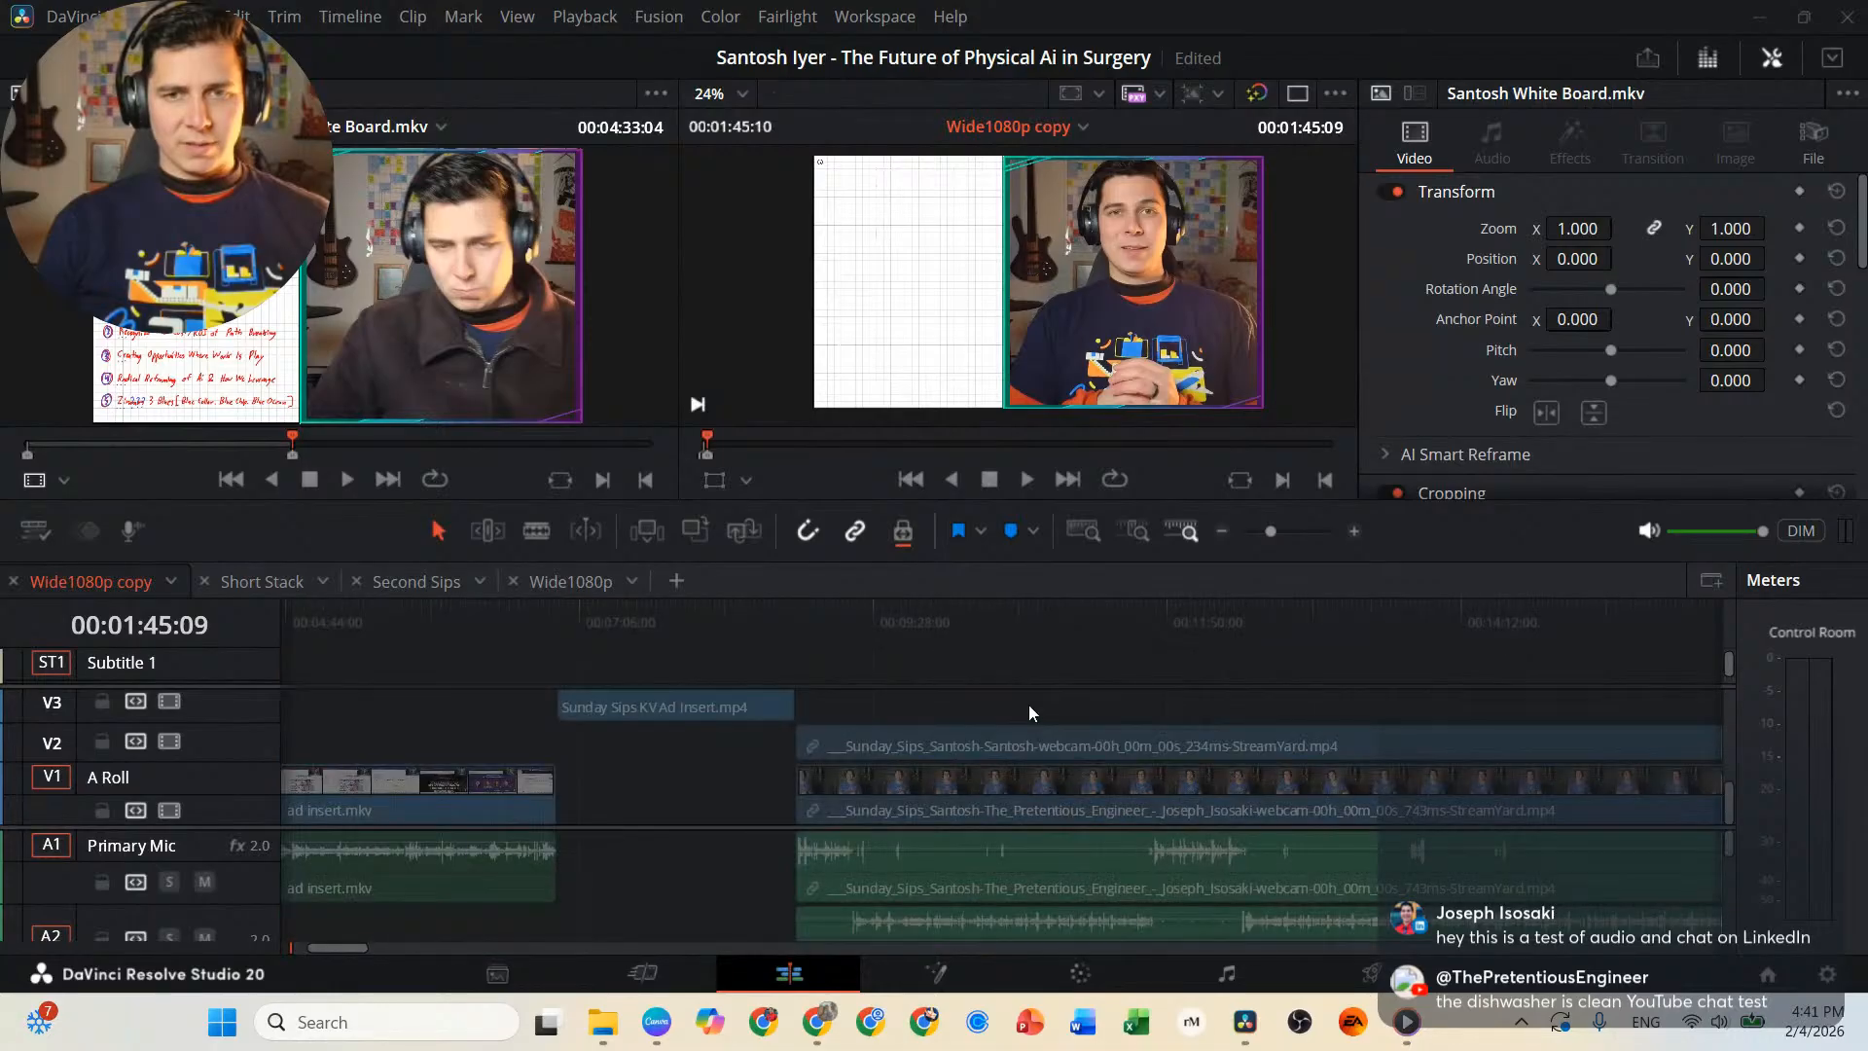
{"action": "left_click", "coordinate": [1277, 623]}
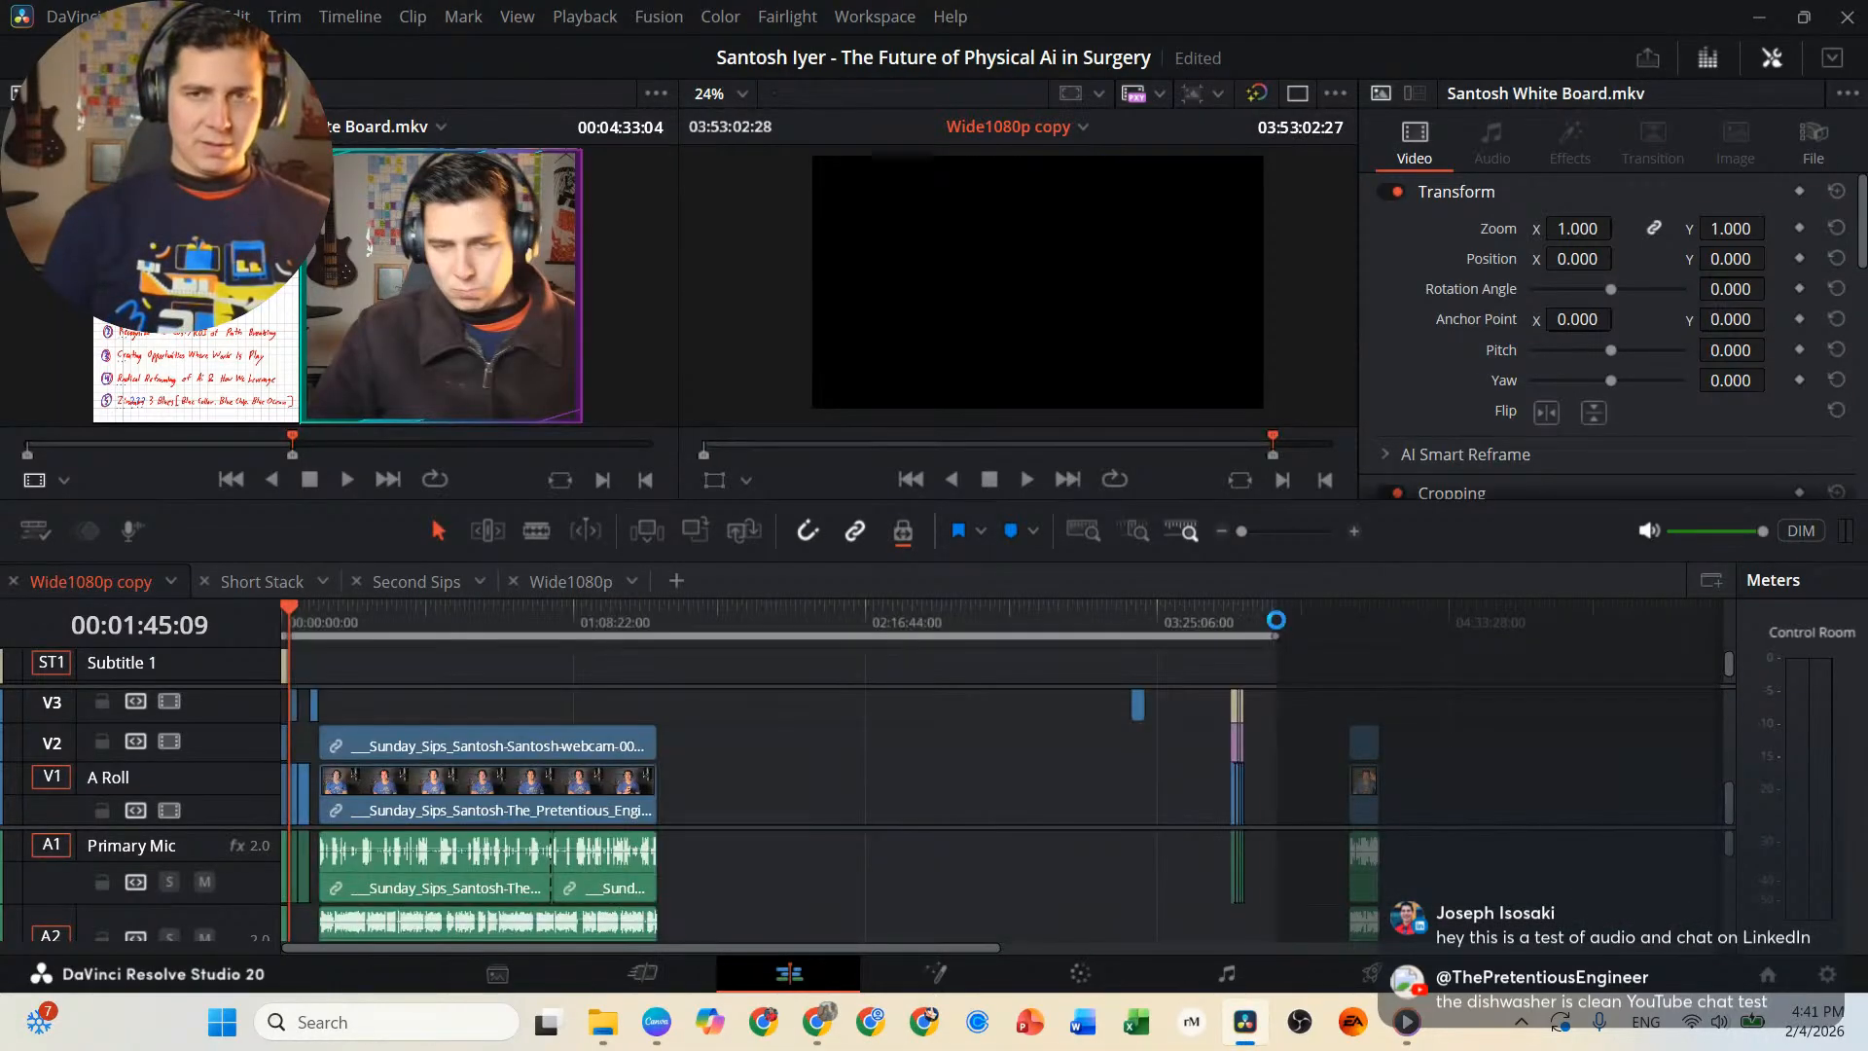
Move the playhead to the interview's start at 00:08:50:15 and select all the interview's video and audio clips.
{"action": "left_click", "coordinate": [656, 619]}
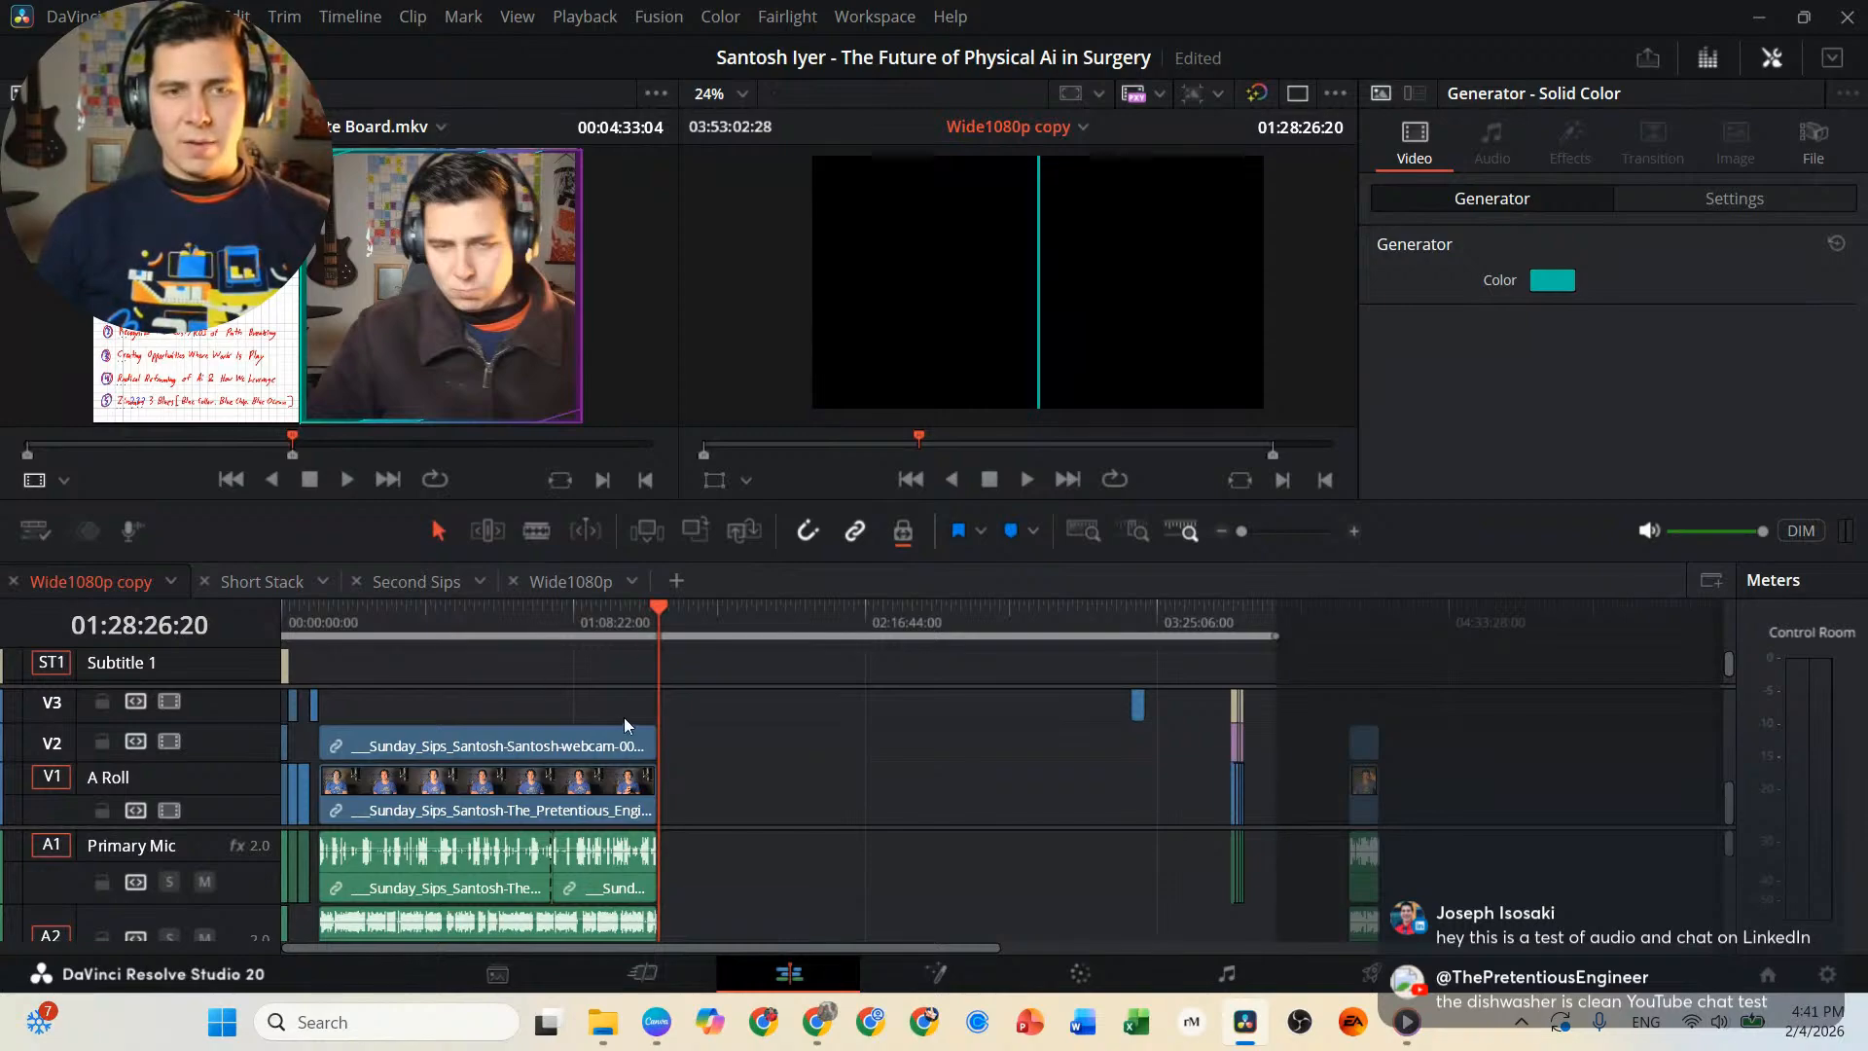
{"action": "left_click", "coordinate": [323, 621]}
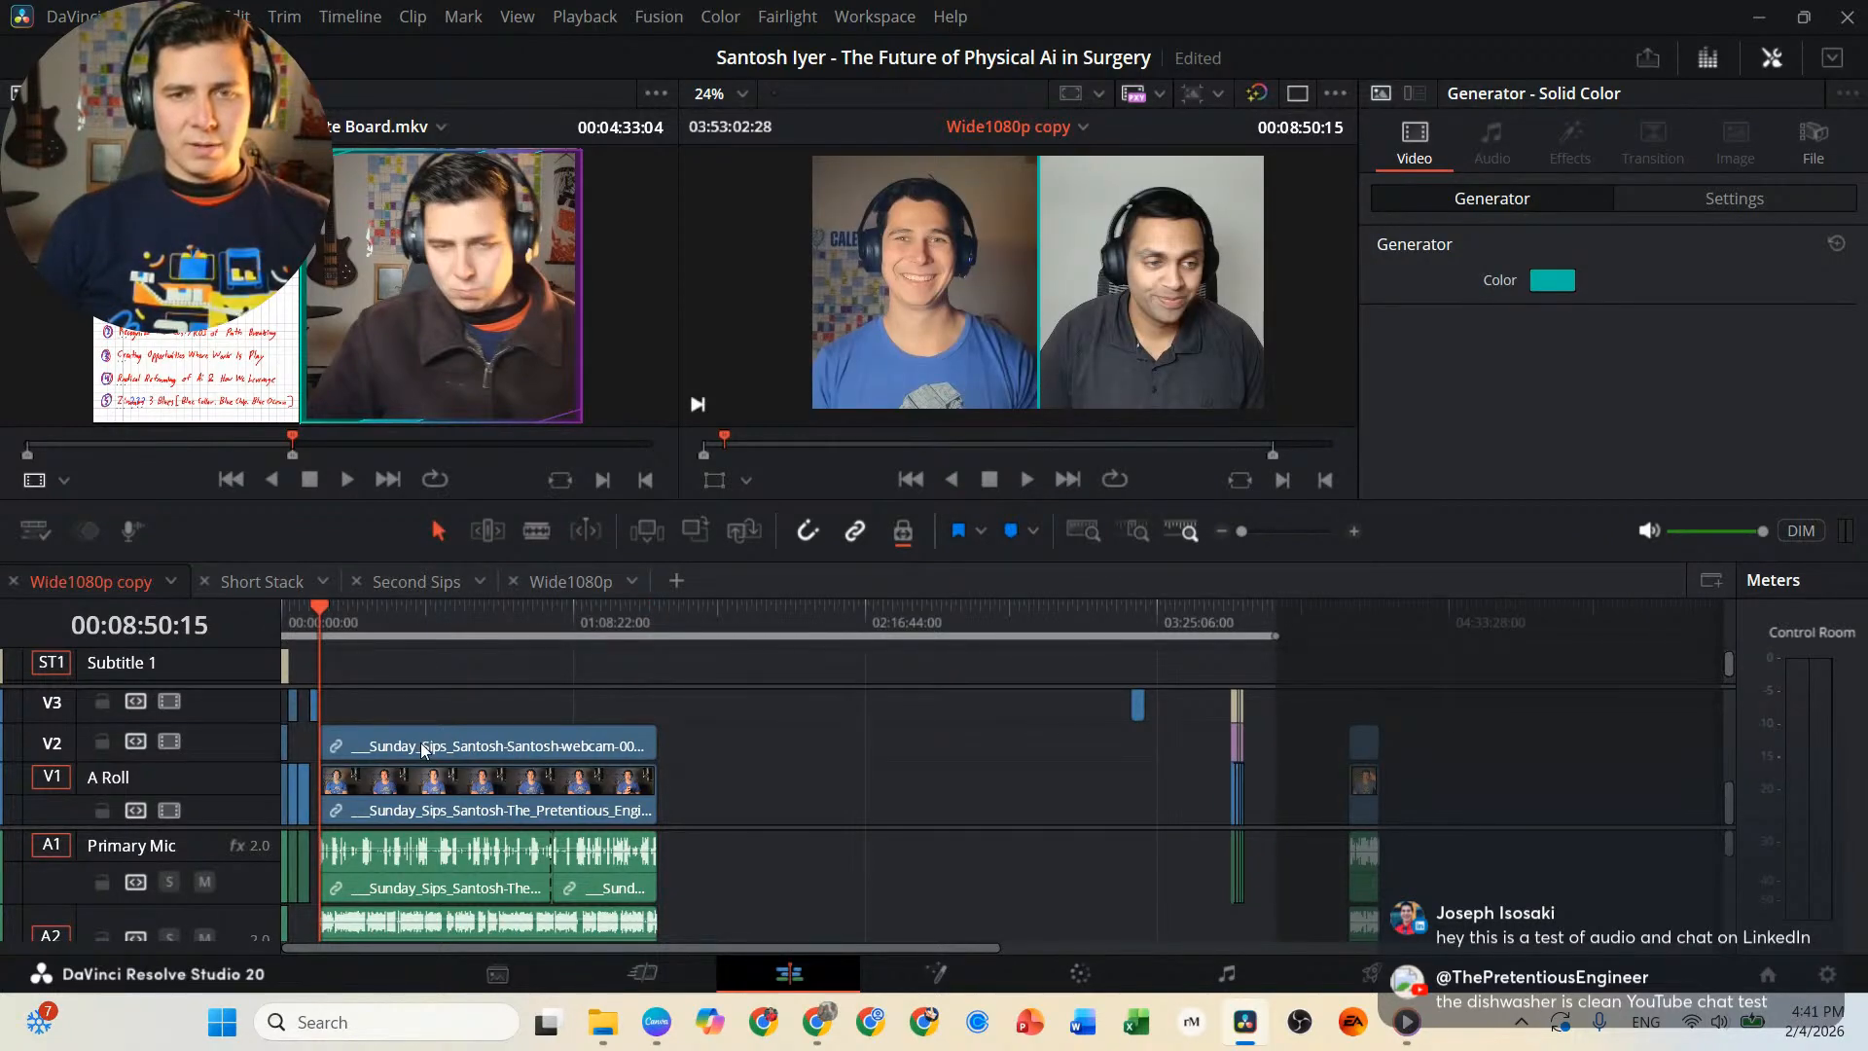
{"action": "key", "text": "shift+z"}
{"action": "left_click", "coordinate": [1045, 864]}
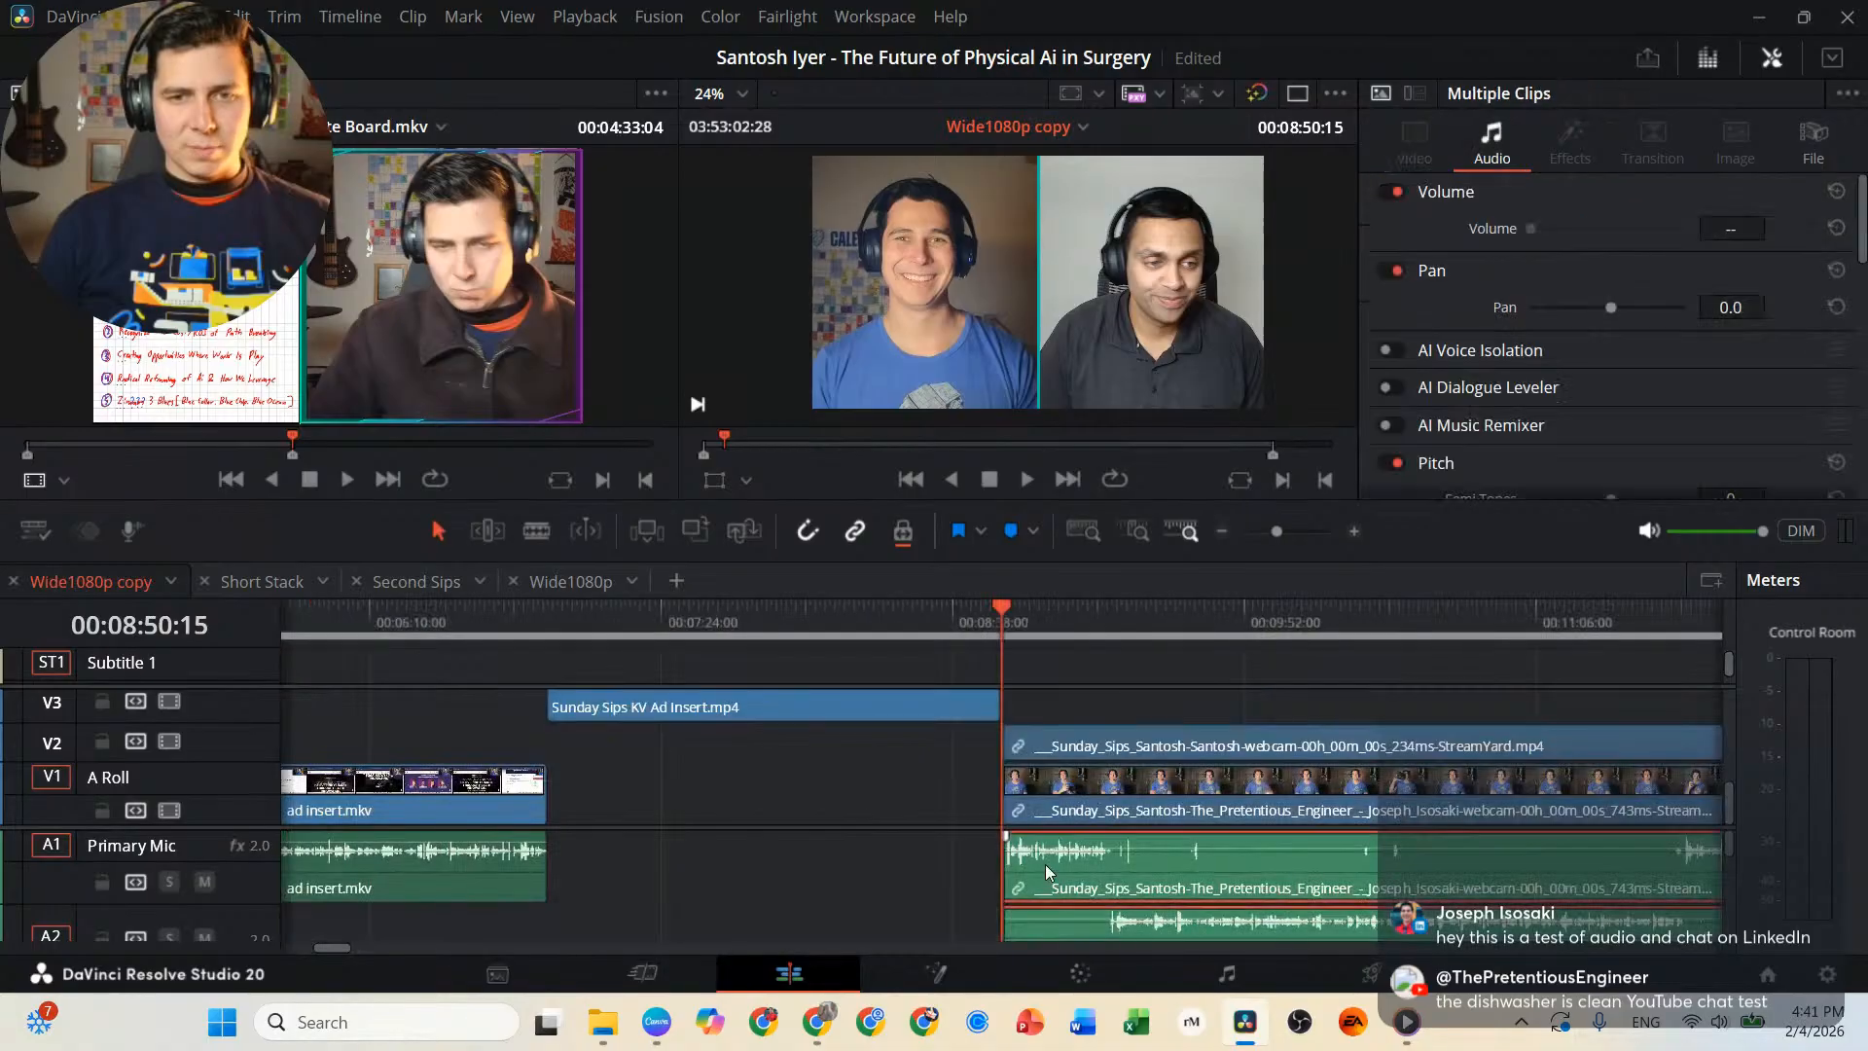
{"action": "left_click", "coordinate": [1093, 796]}
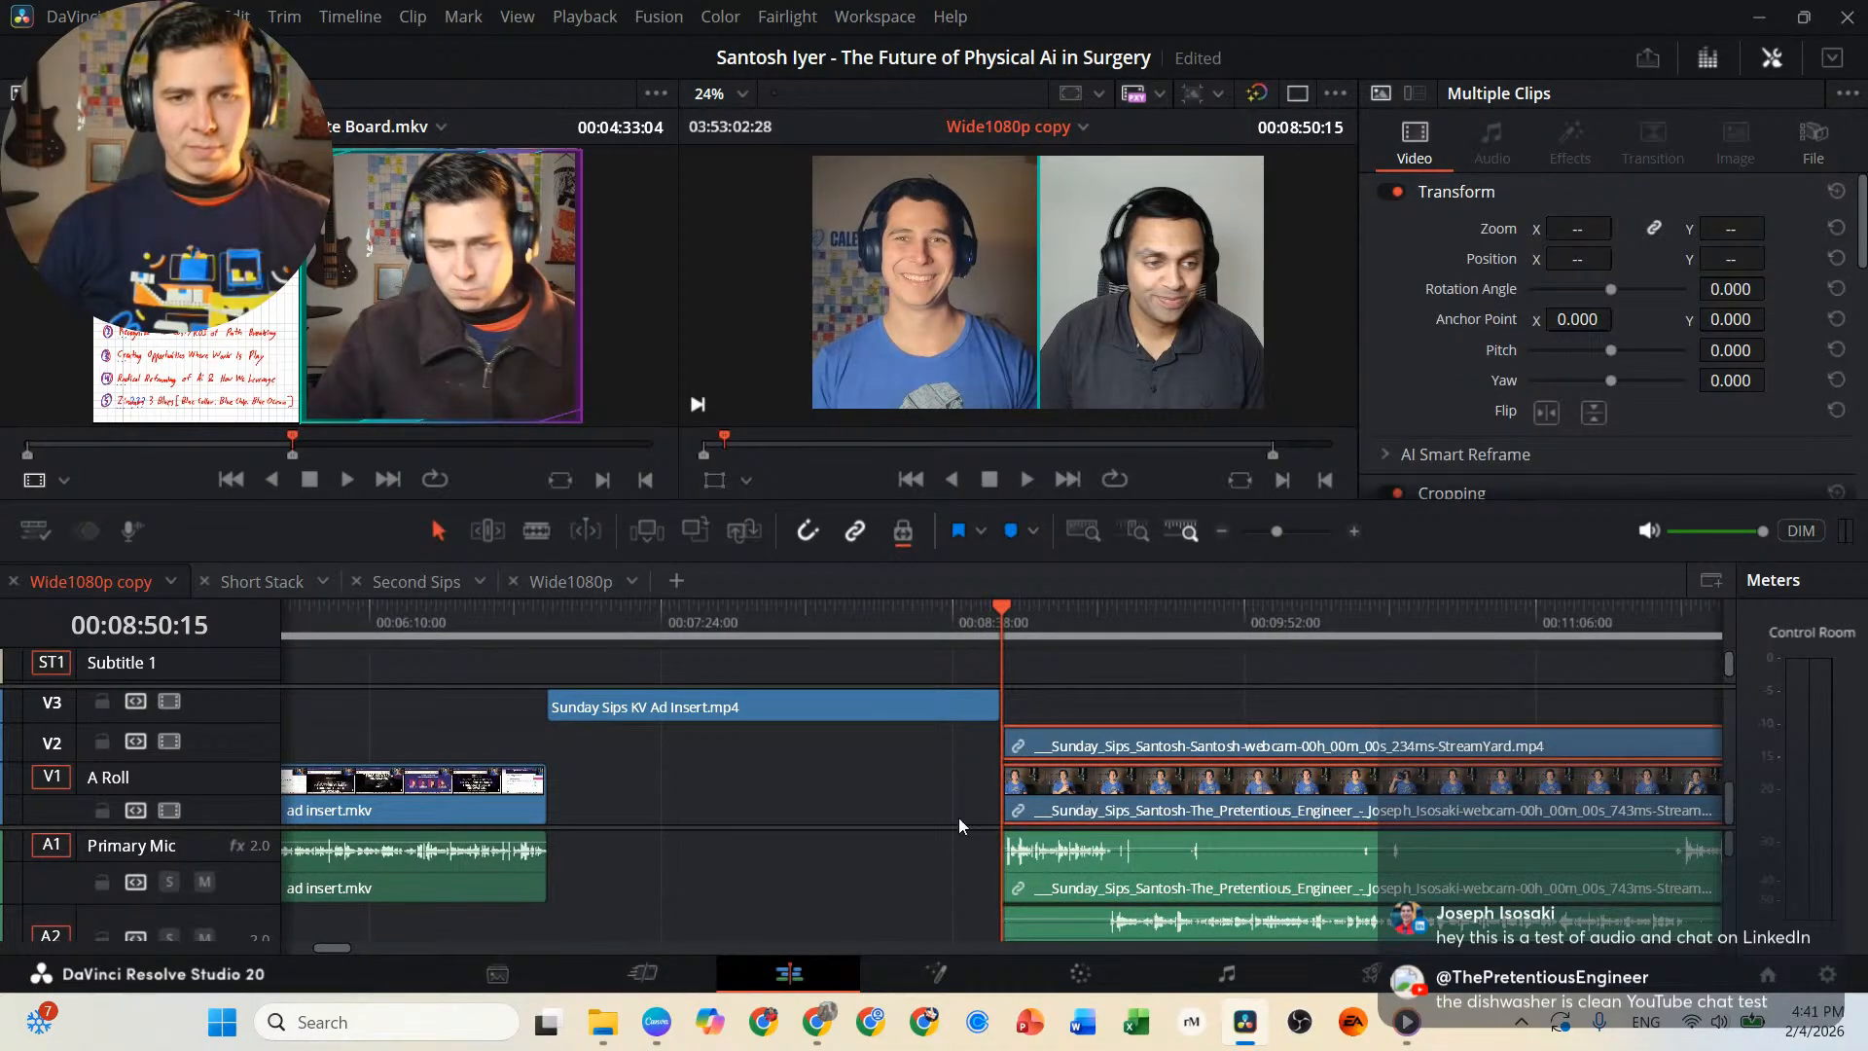
{"action": "left_click", "coordinate": [950, 872]}
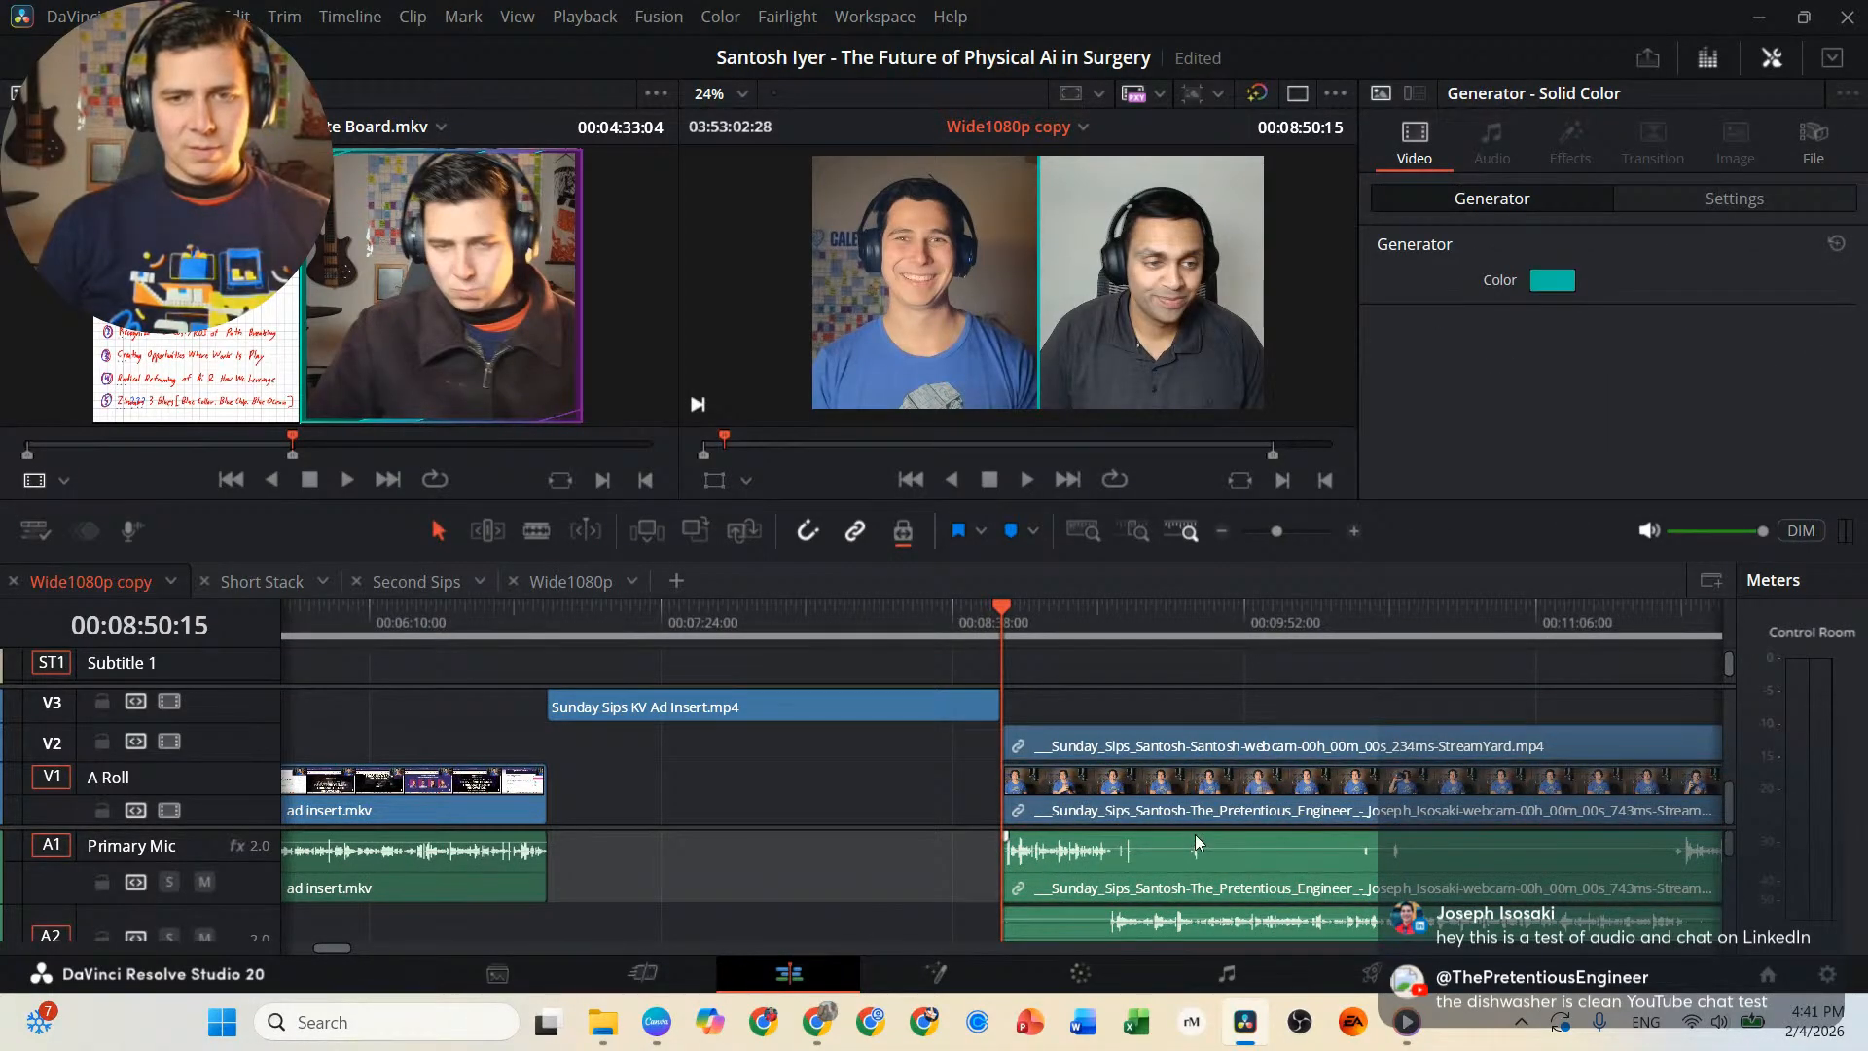
{"action": "left_click", "coordinate": [1300, 881]}
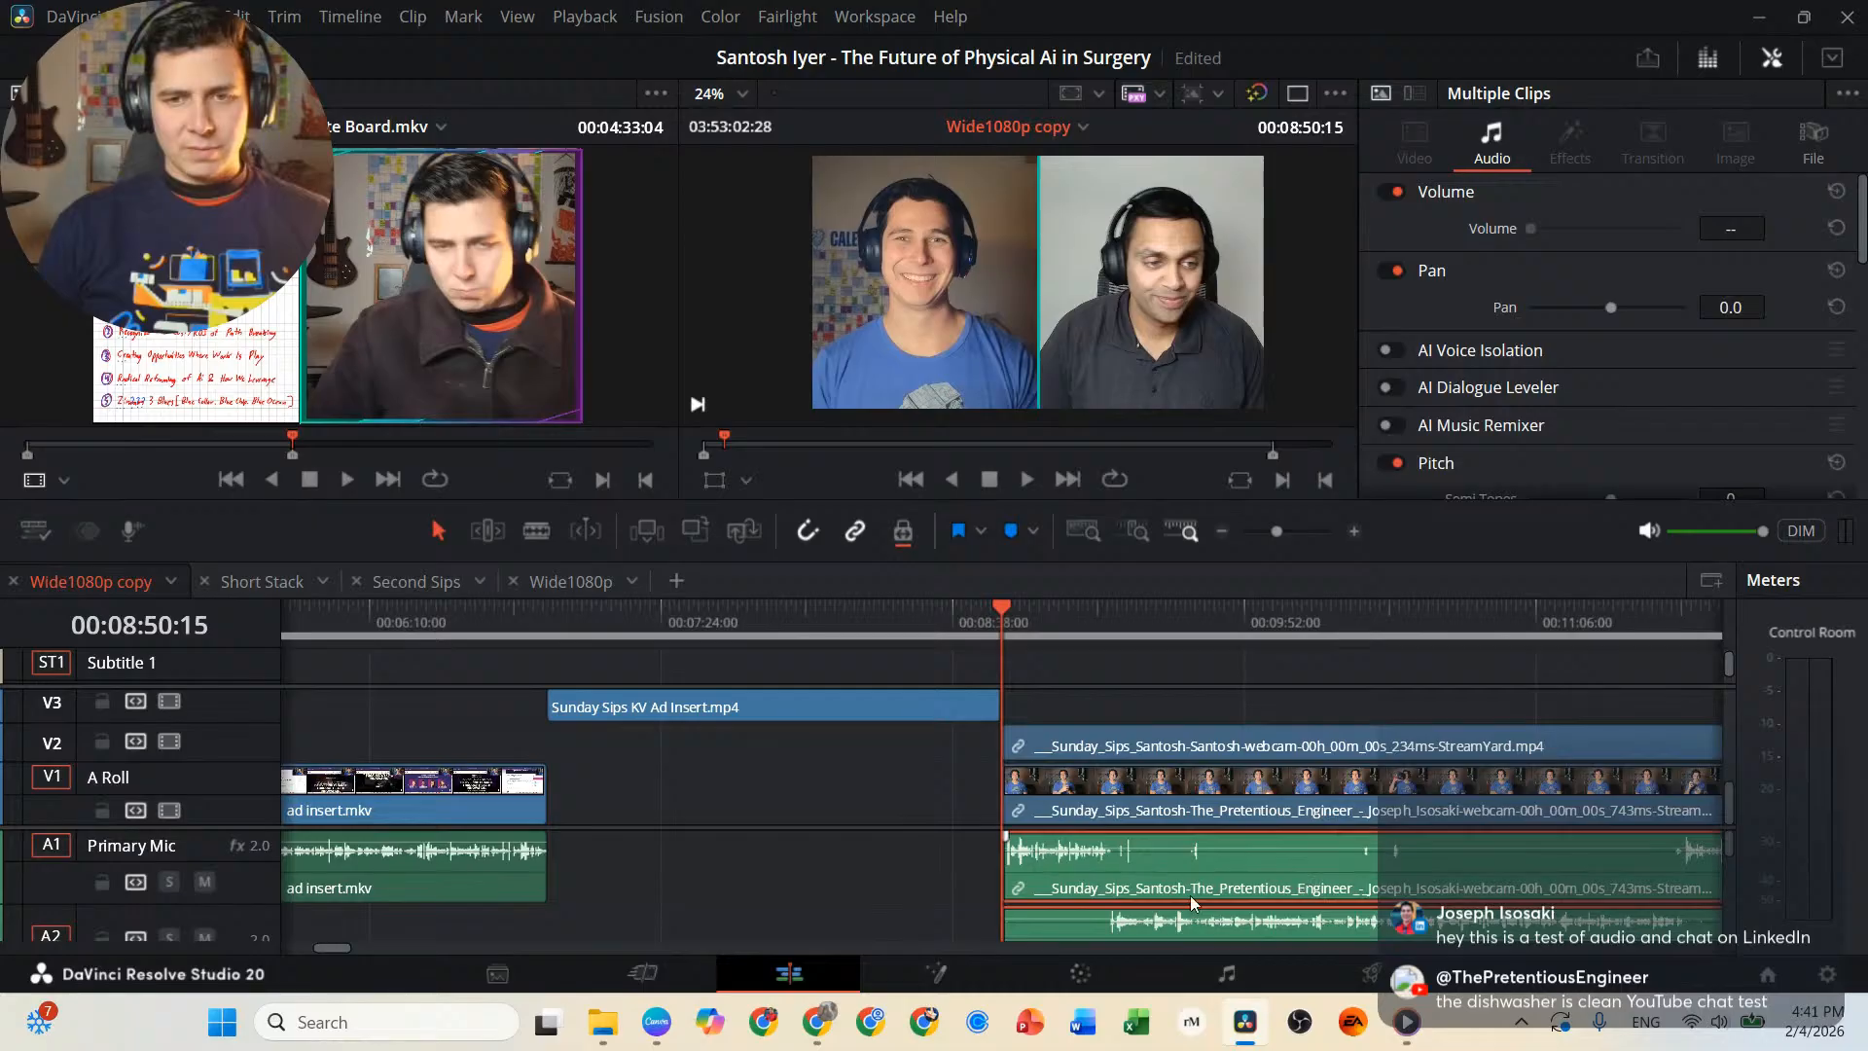
{"action": "left_click", "coordinate": [1210, 776]}
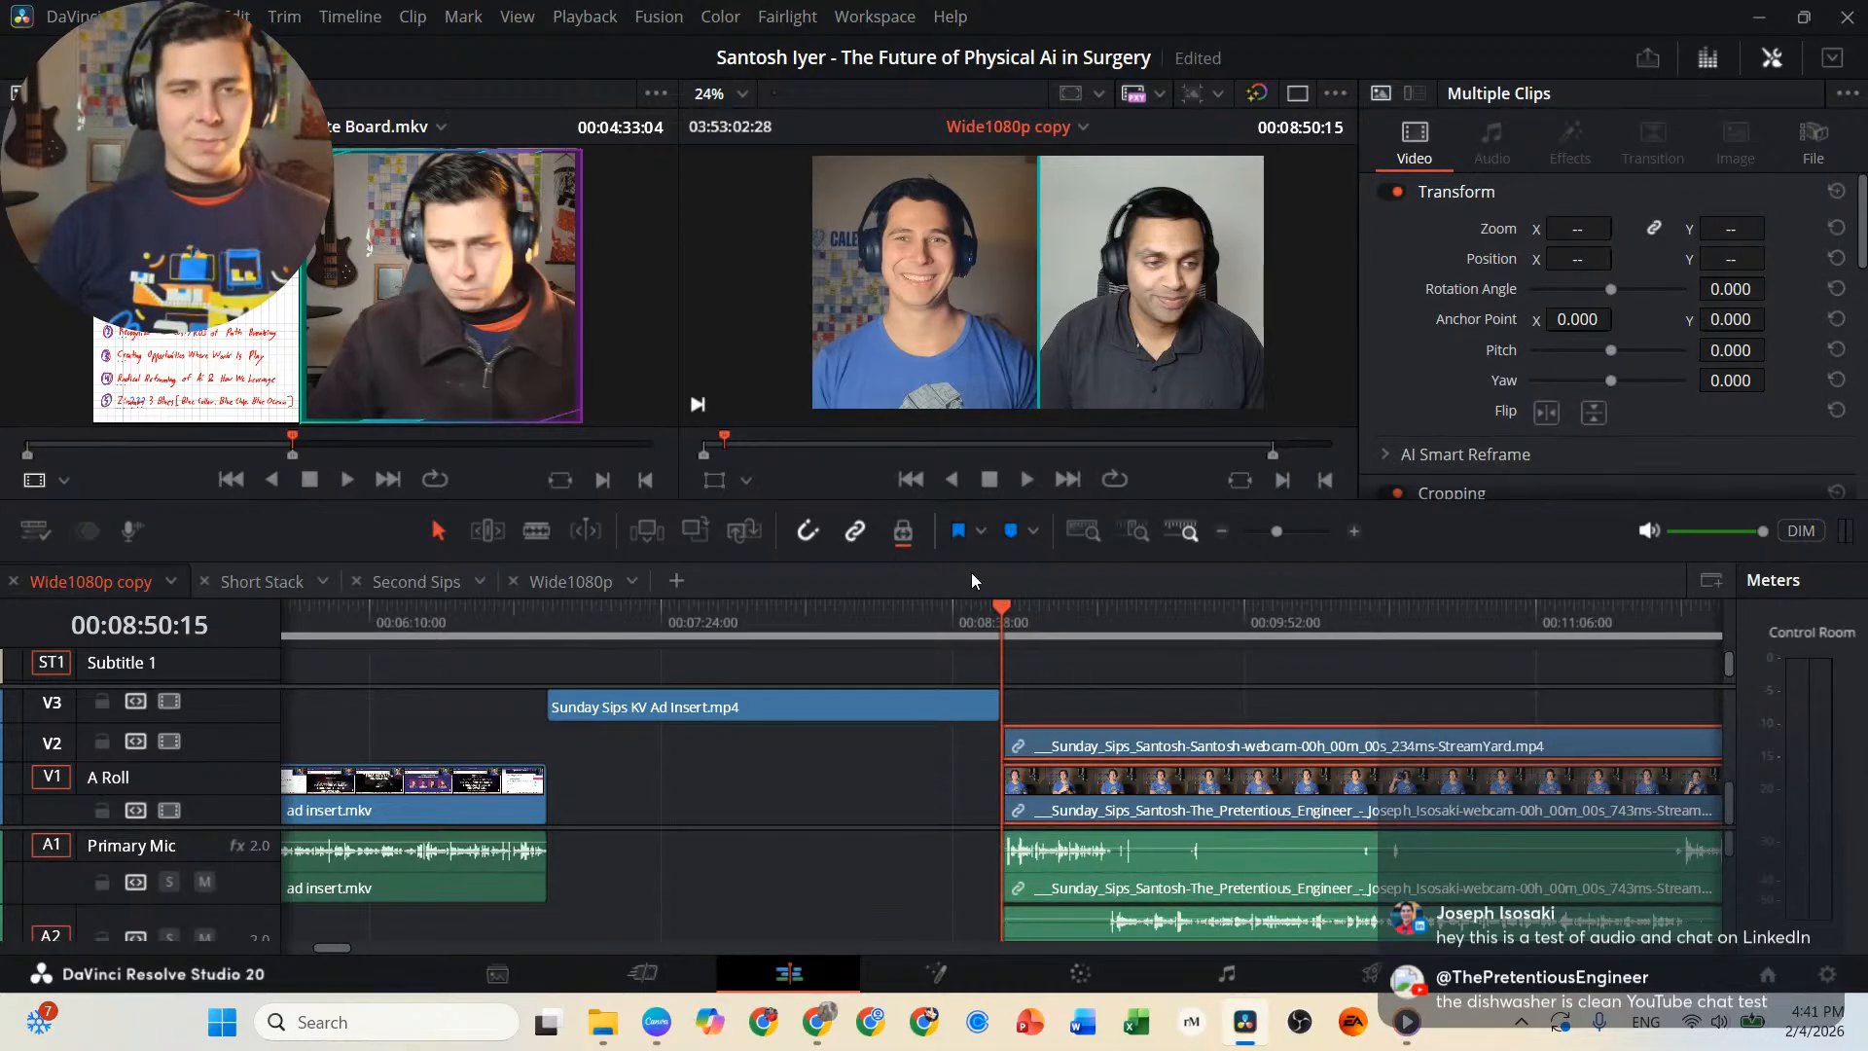
{"action": "left_click", "coordinate": [1329, 847], "text": "ctrl"}
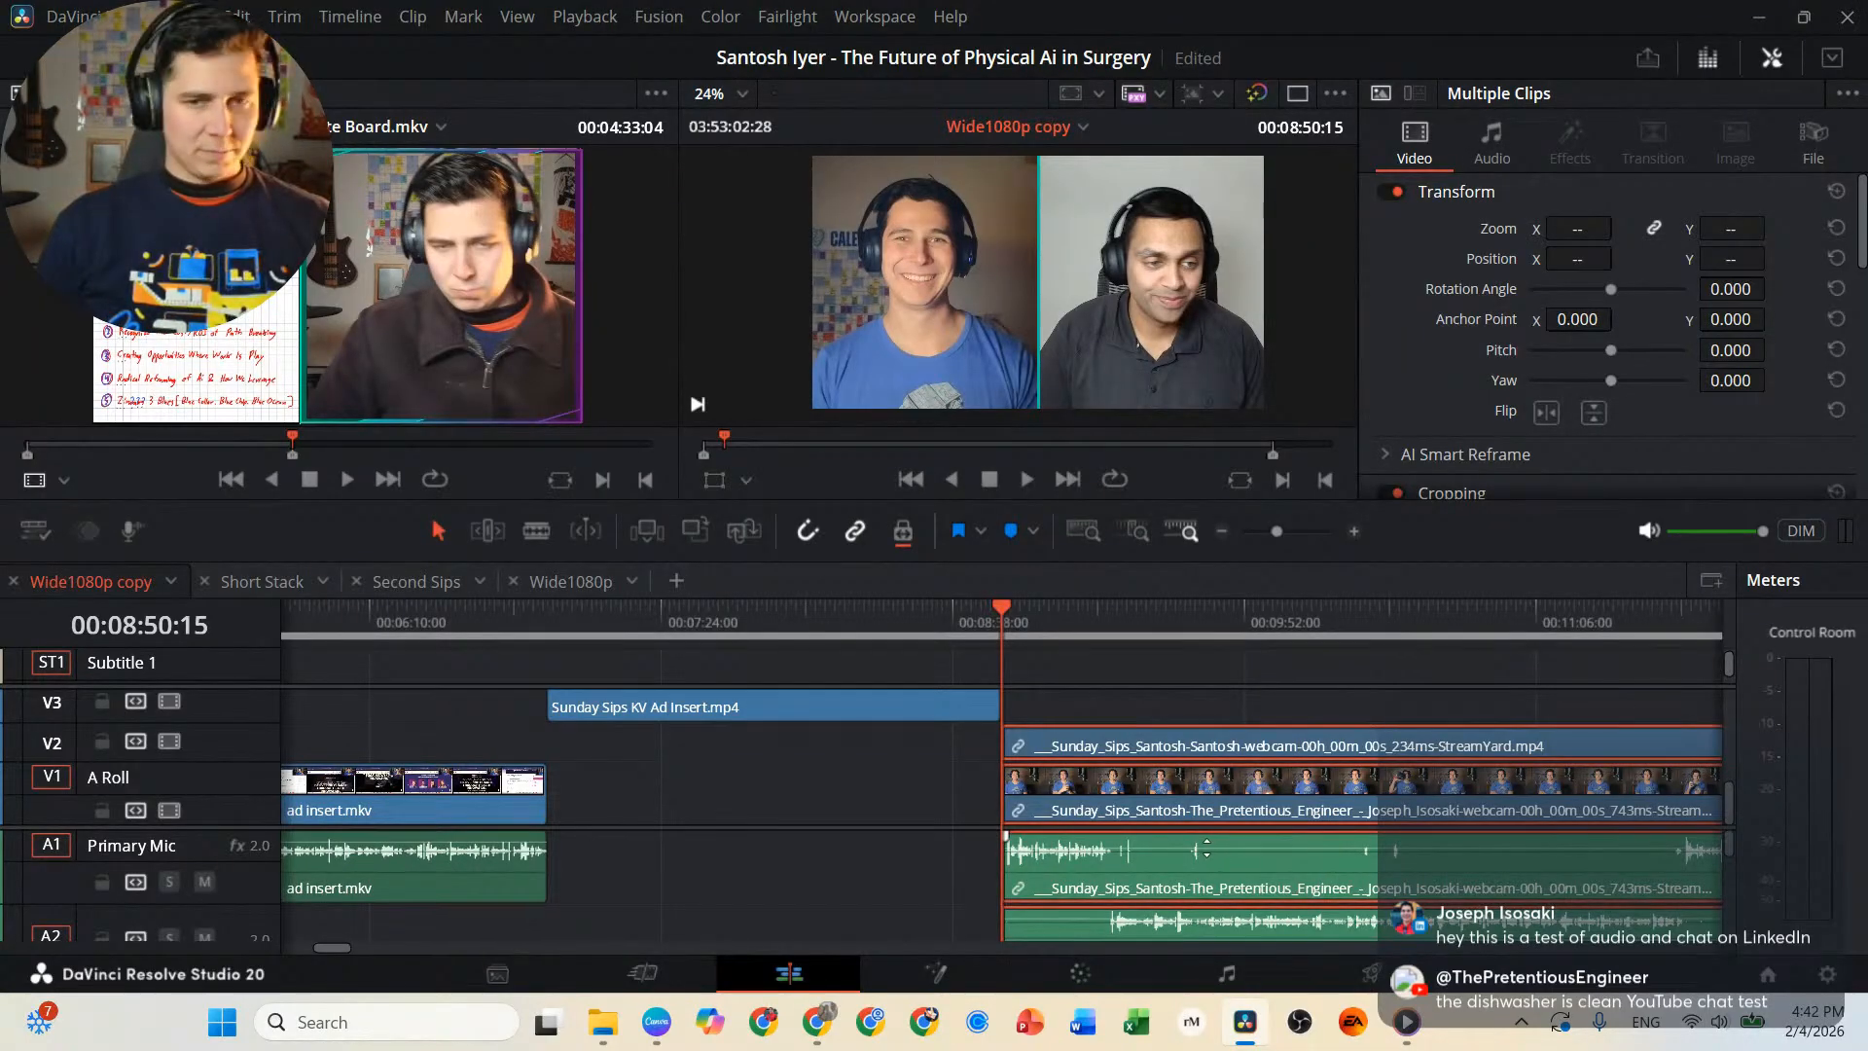
{"action": "left_click", "coordinate": [965, 871]}
{"action": "left_click", "coordinate": [1222, 863]}
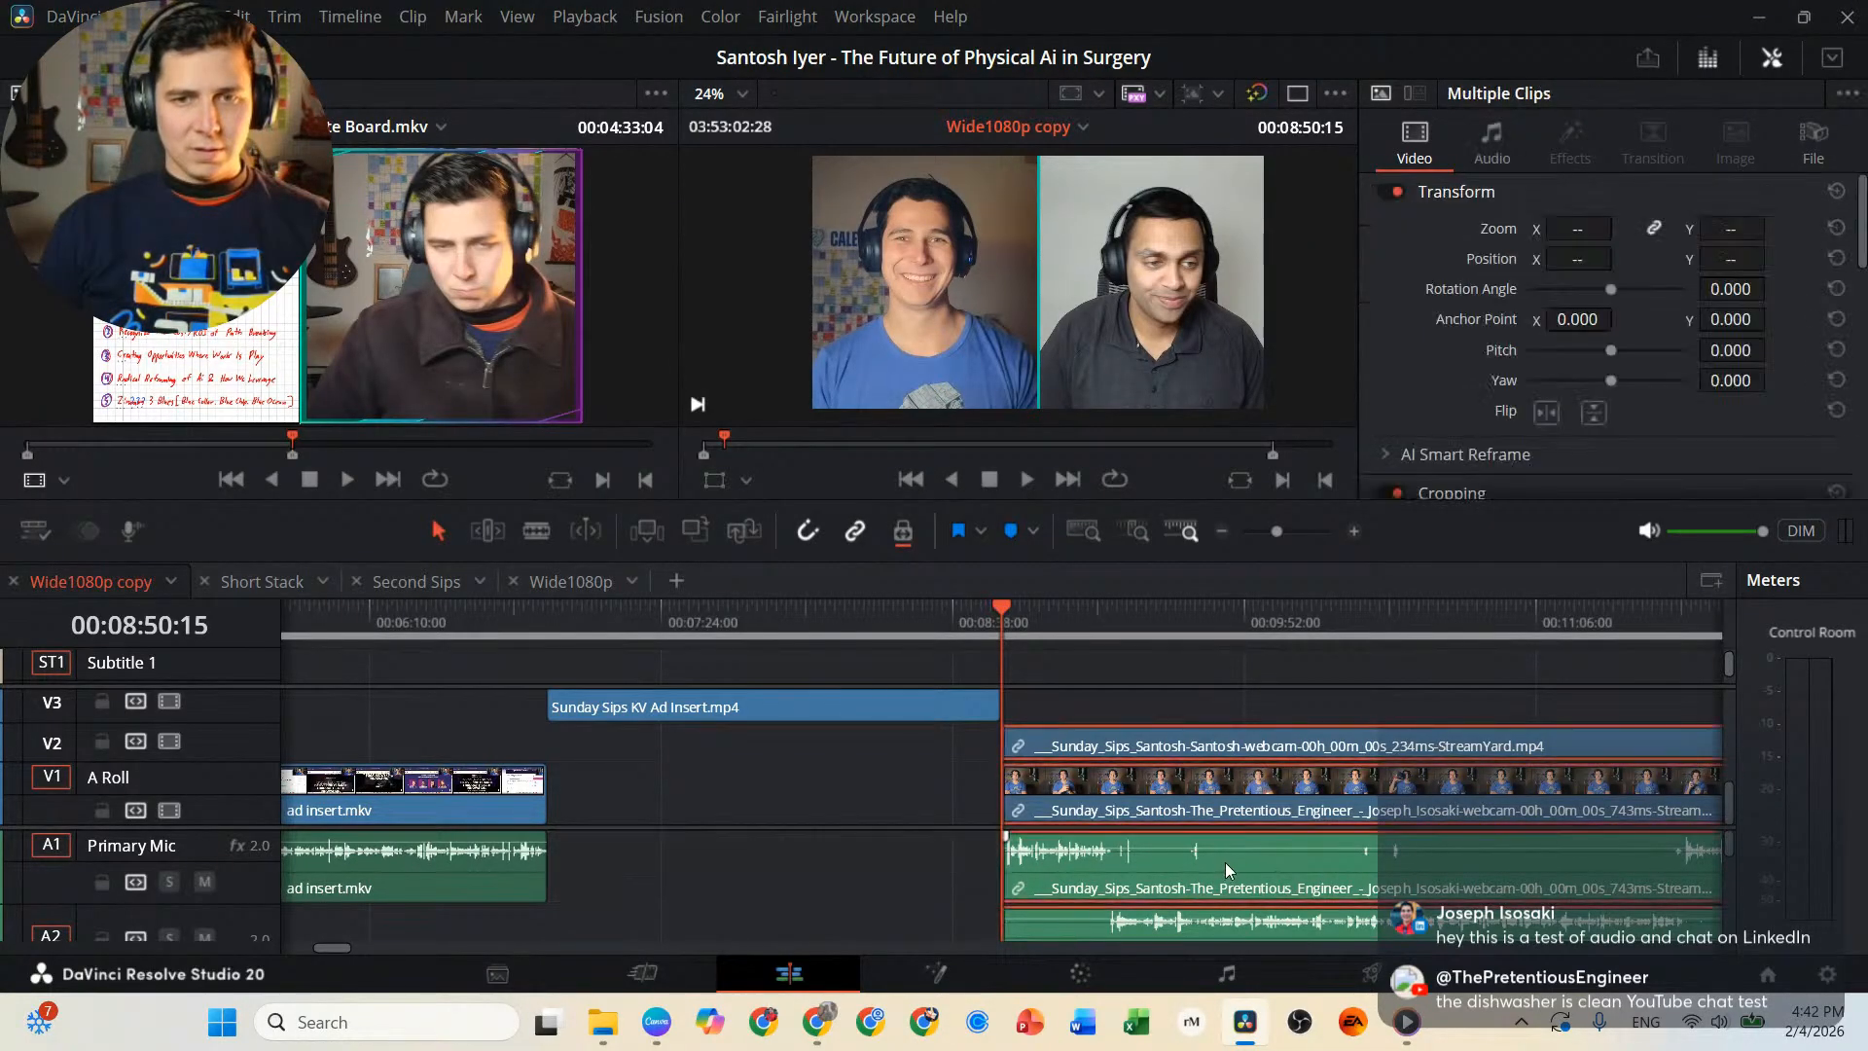
Examine the interview's primary mic track, including the cut around dub 1.mkv near 01:03:26:13, and return the playhead to the interview's start.
{"action": "scroll", "coordinate": [1196, 828], "scroll_direction": "right", "scroll_amount": 10}
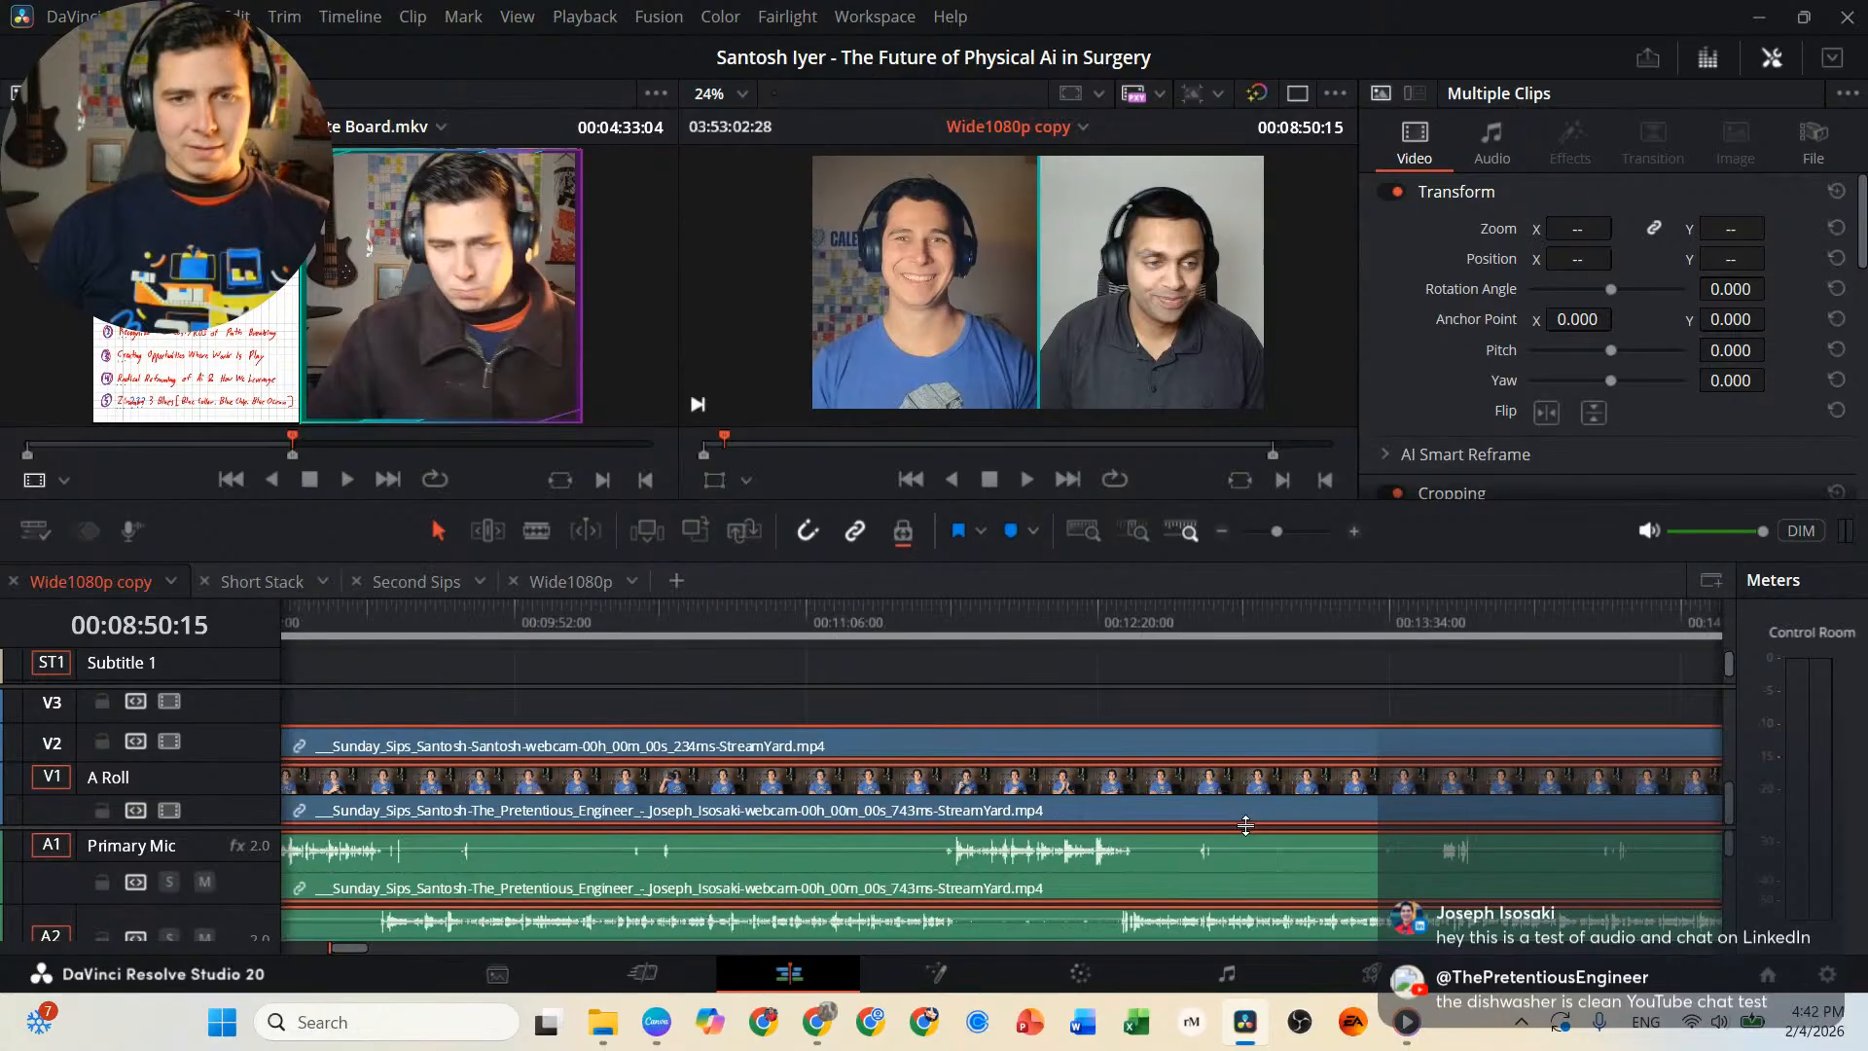
{"action": "scroll", "coordinate": [1236, 828], "scroll_direction": "right", "scroll_amount": 20}
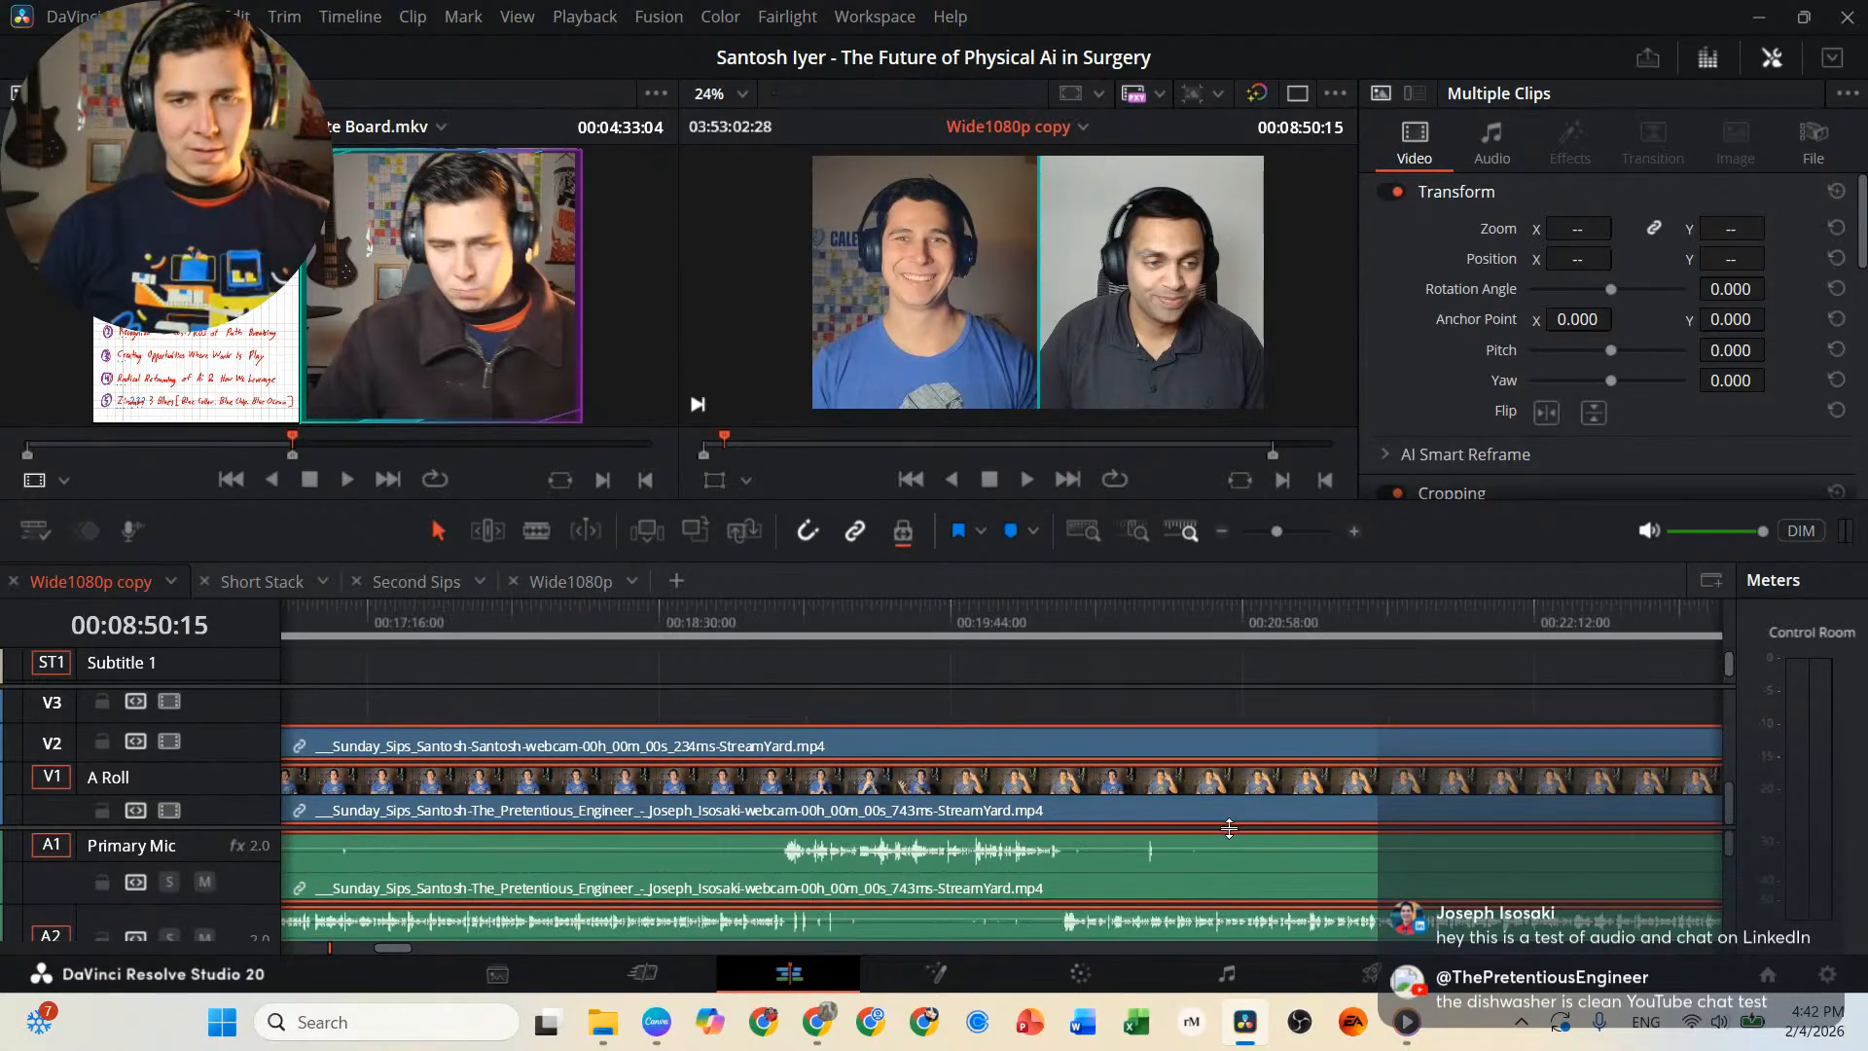
{"action": "scroll", "coordinate": [1216, 832], "scroll_direction": "right", "scroll_amount": 20}
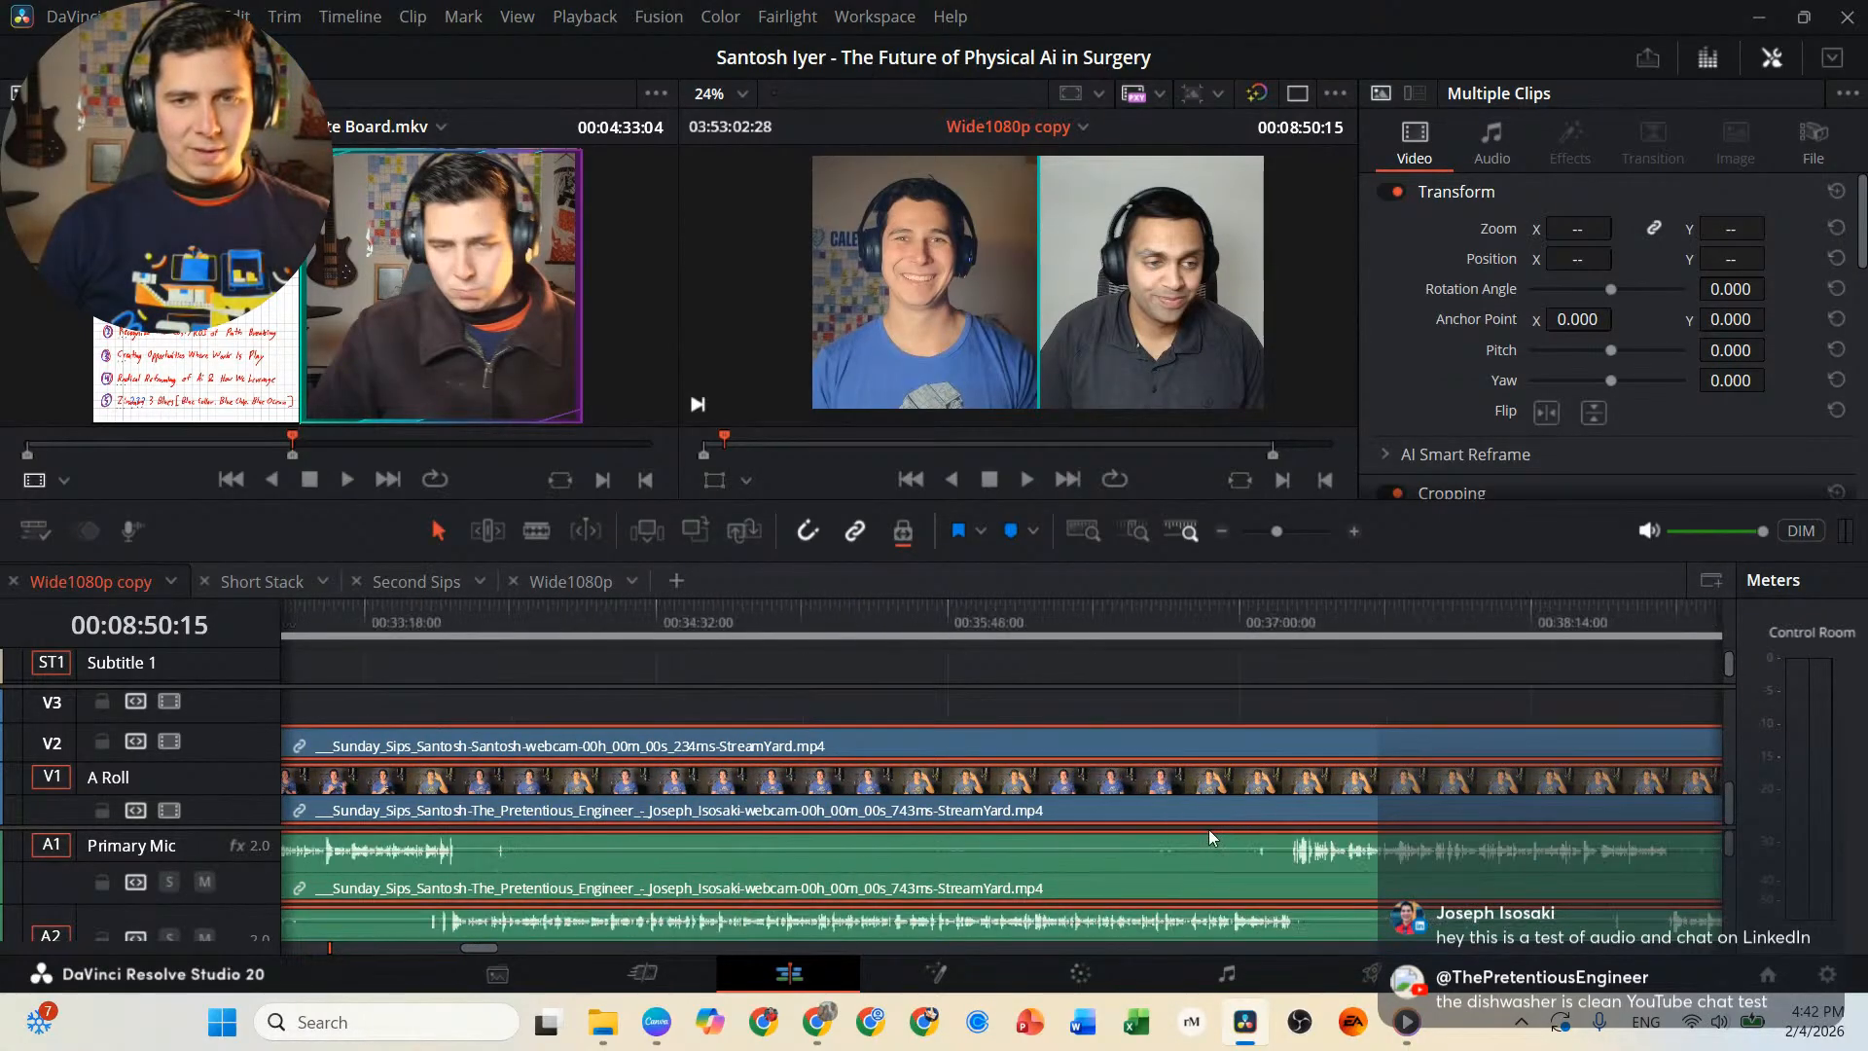
{"action": "scroll", "coordinate": [1207, 827], "scroll_direction": "down", "scroll_amount": 10}
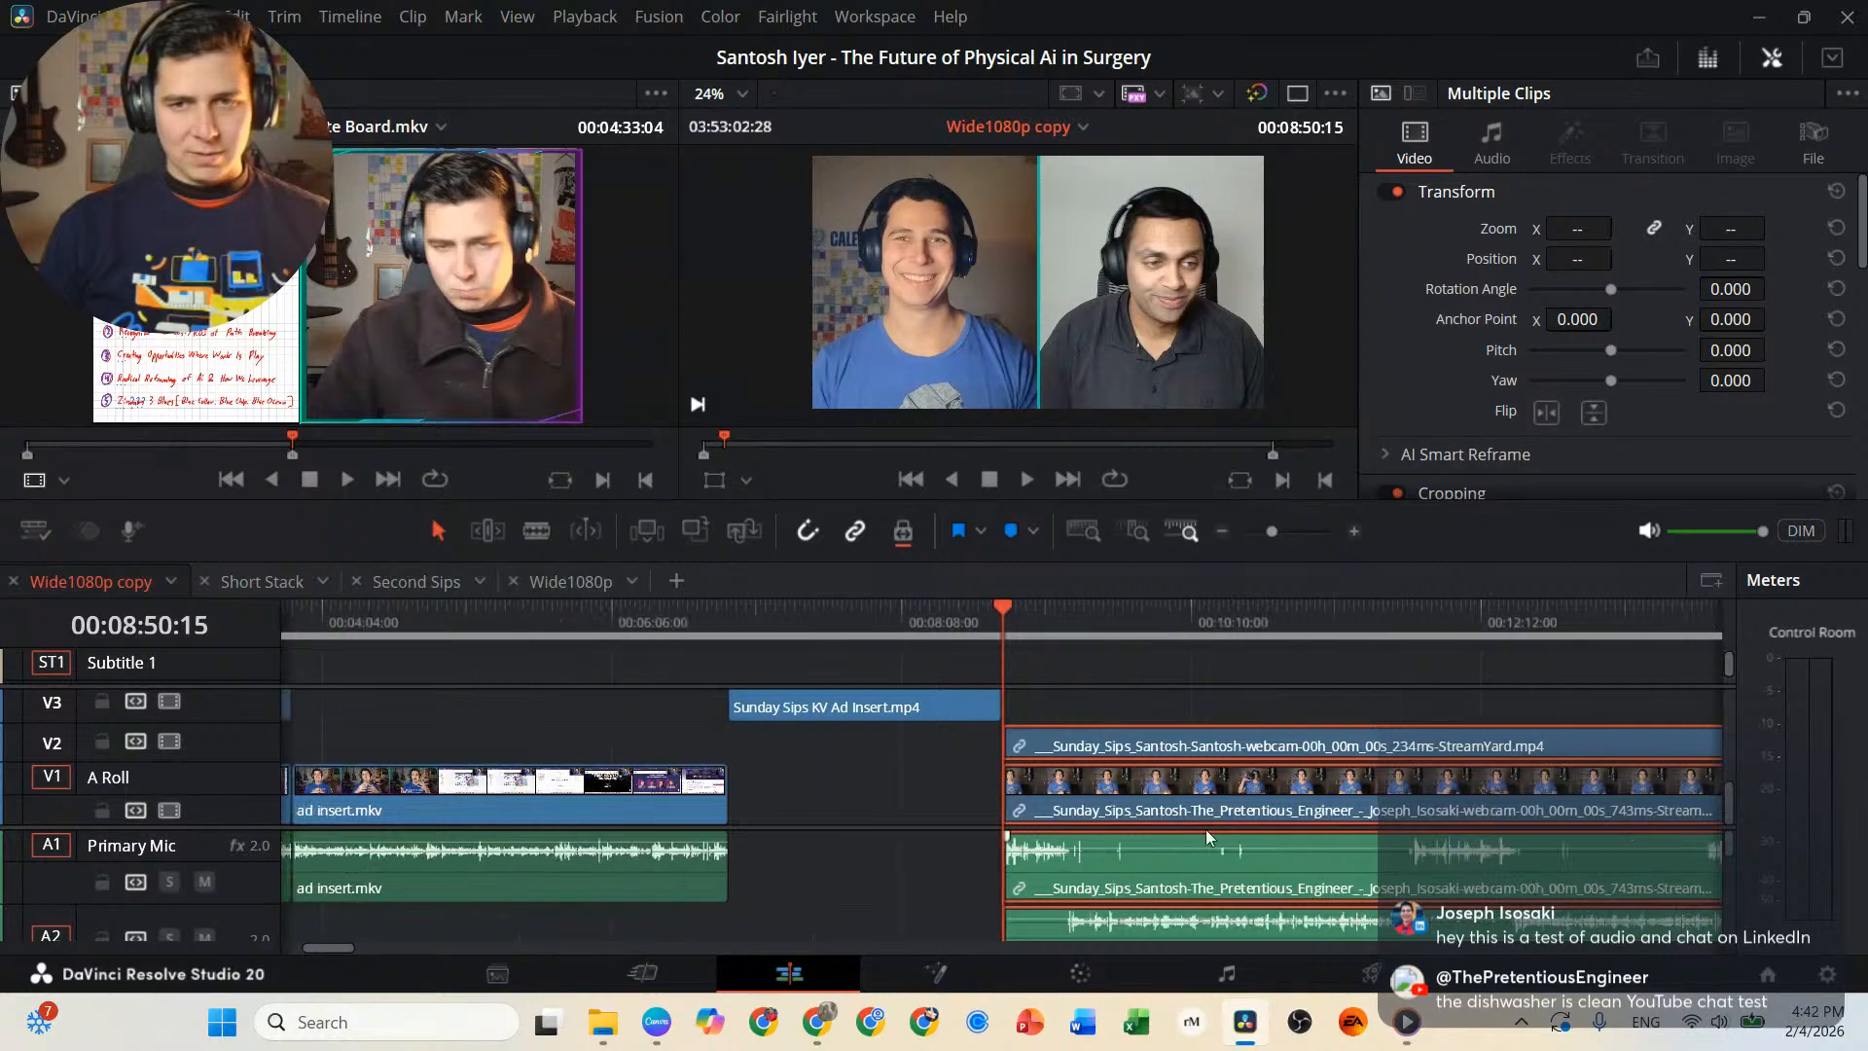
{"action": "scroll", "coordinate": [1203, 835], "scroll_direction": "down", "scroll_amount": 5}
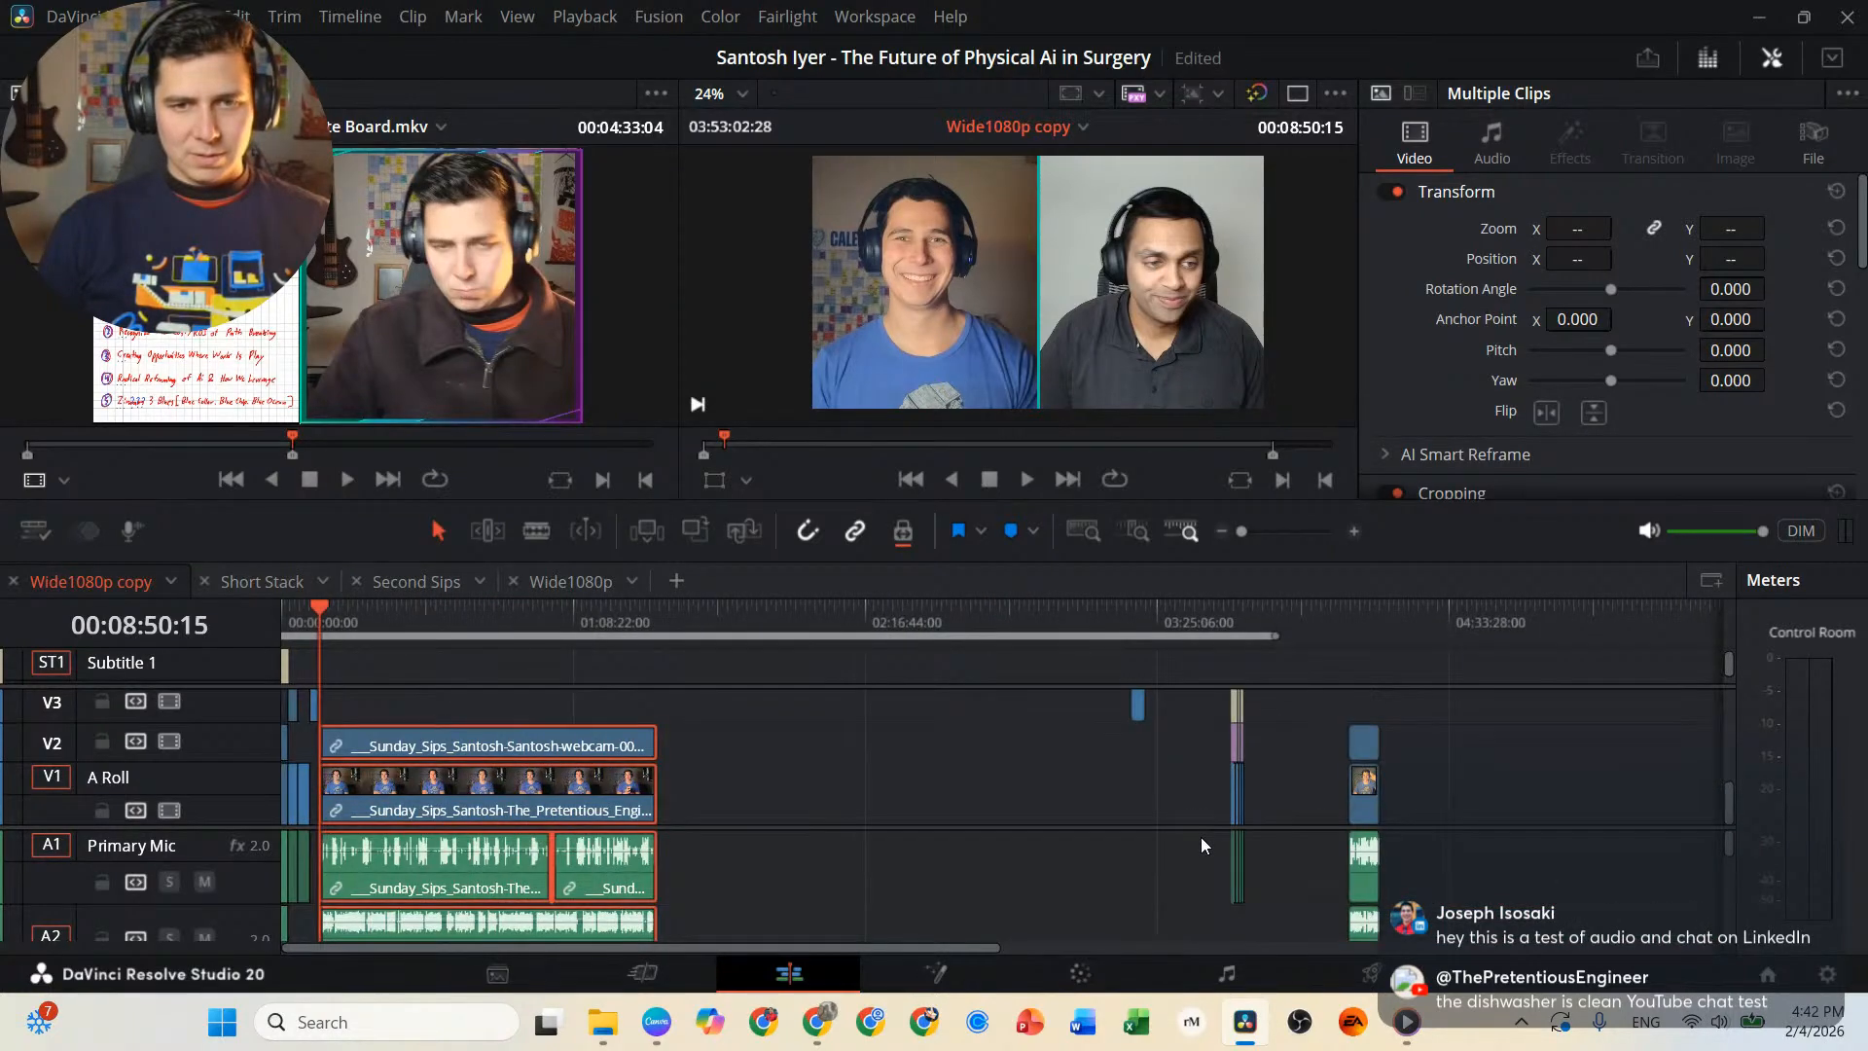
{"action": "scroll", "coordinate": [617, 798], "scroll_direction": "right", "scroll_amount": 3}
{"action": "scroll", "coordinate": [590, 792], "scroll_direction": "left", "scroll_amount": 3}
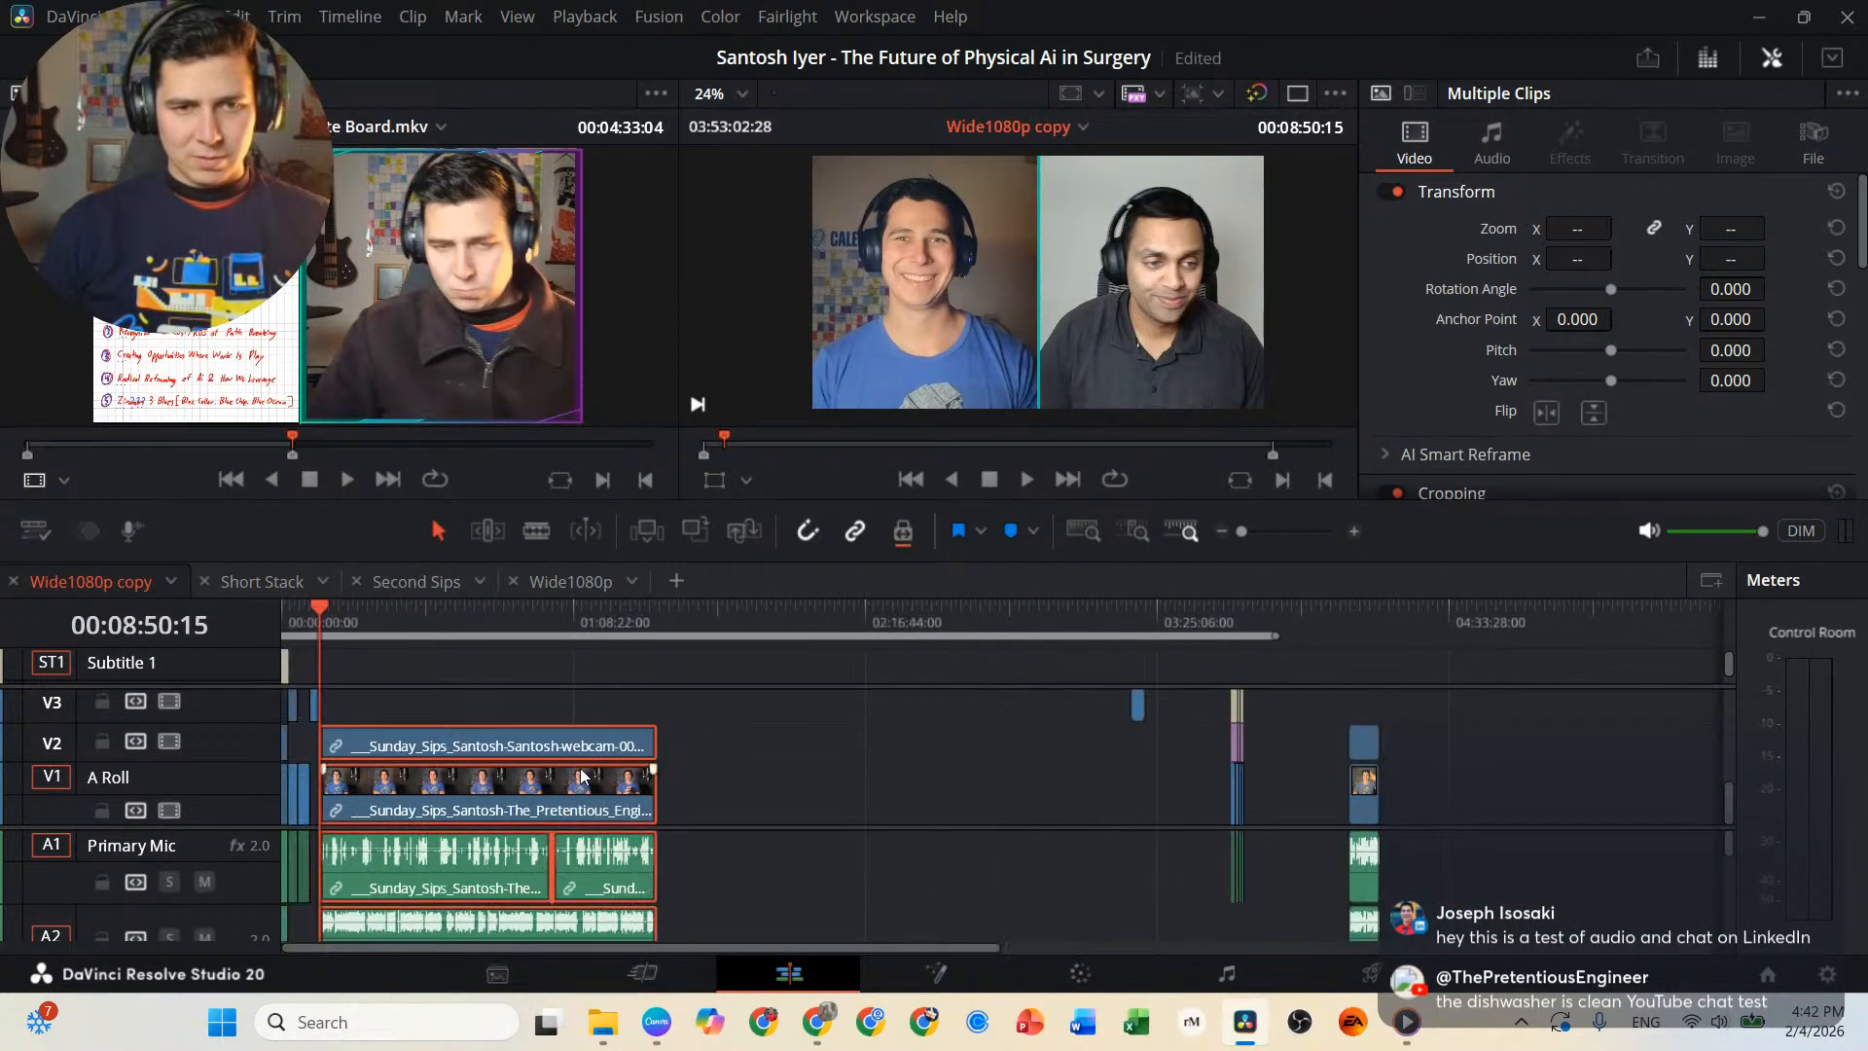
{"action": "left_click", "coordinate": [546, 619]}
{"action": "scroll", "coordinate": [627, 792], "scroll_direction": "up", "scroll_amount": 10}
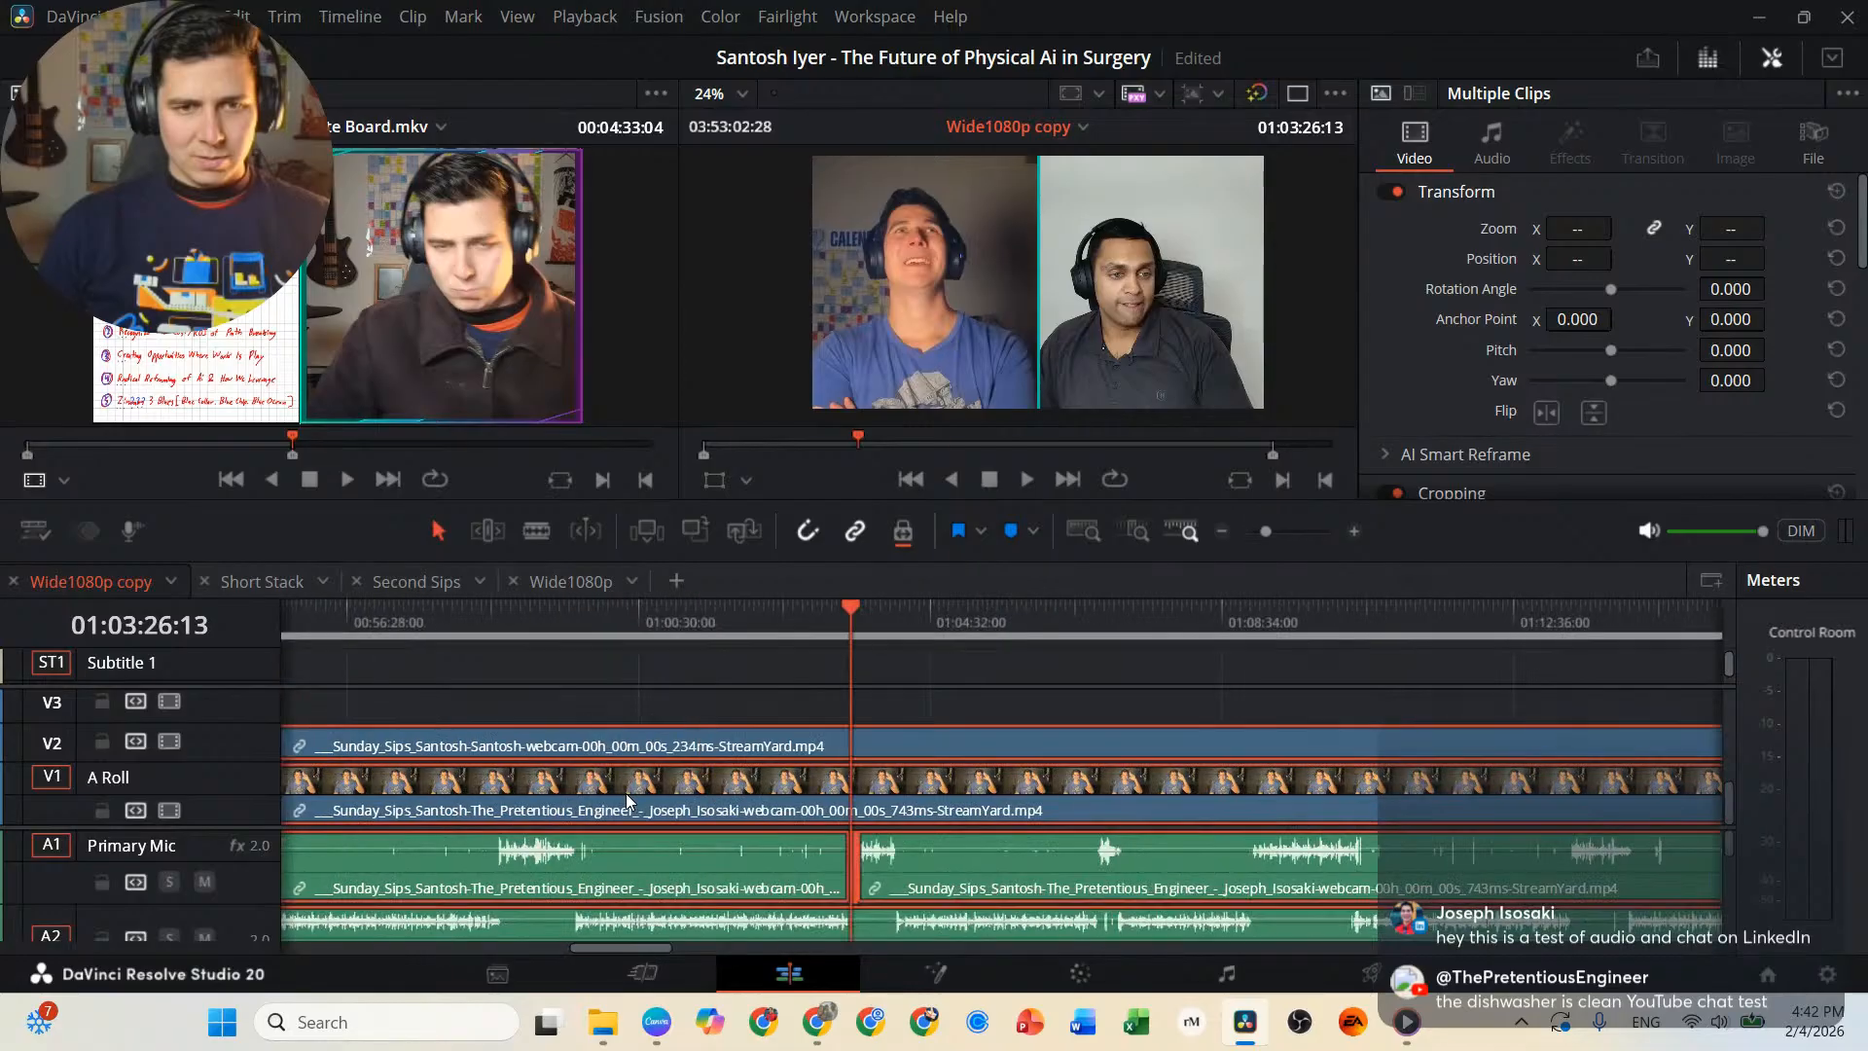
{"action": "scroll", "coordinate": [626, 793], "scroll_direction": "up", "scroll_amount": 2}
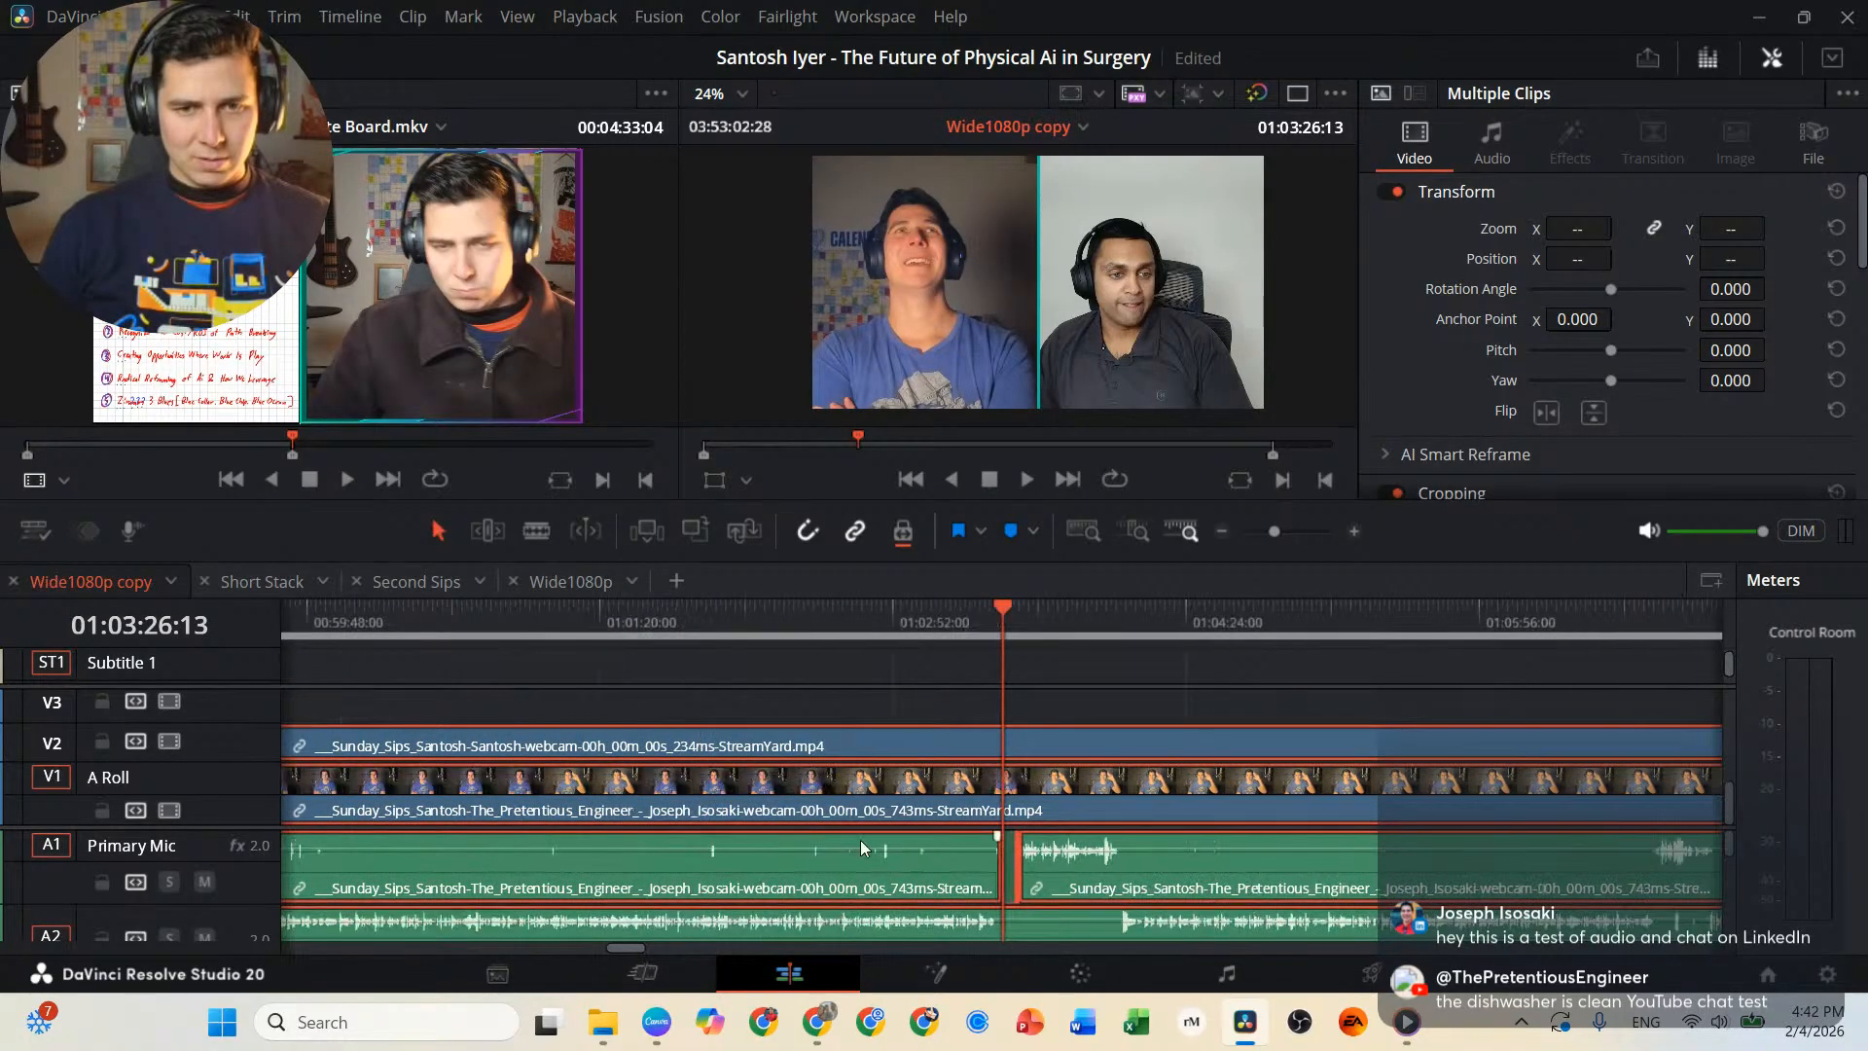
{"action": "scroll", "coordinate": [860, 838], "scroll_direction": "up", "scroll_amount": 3}
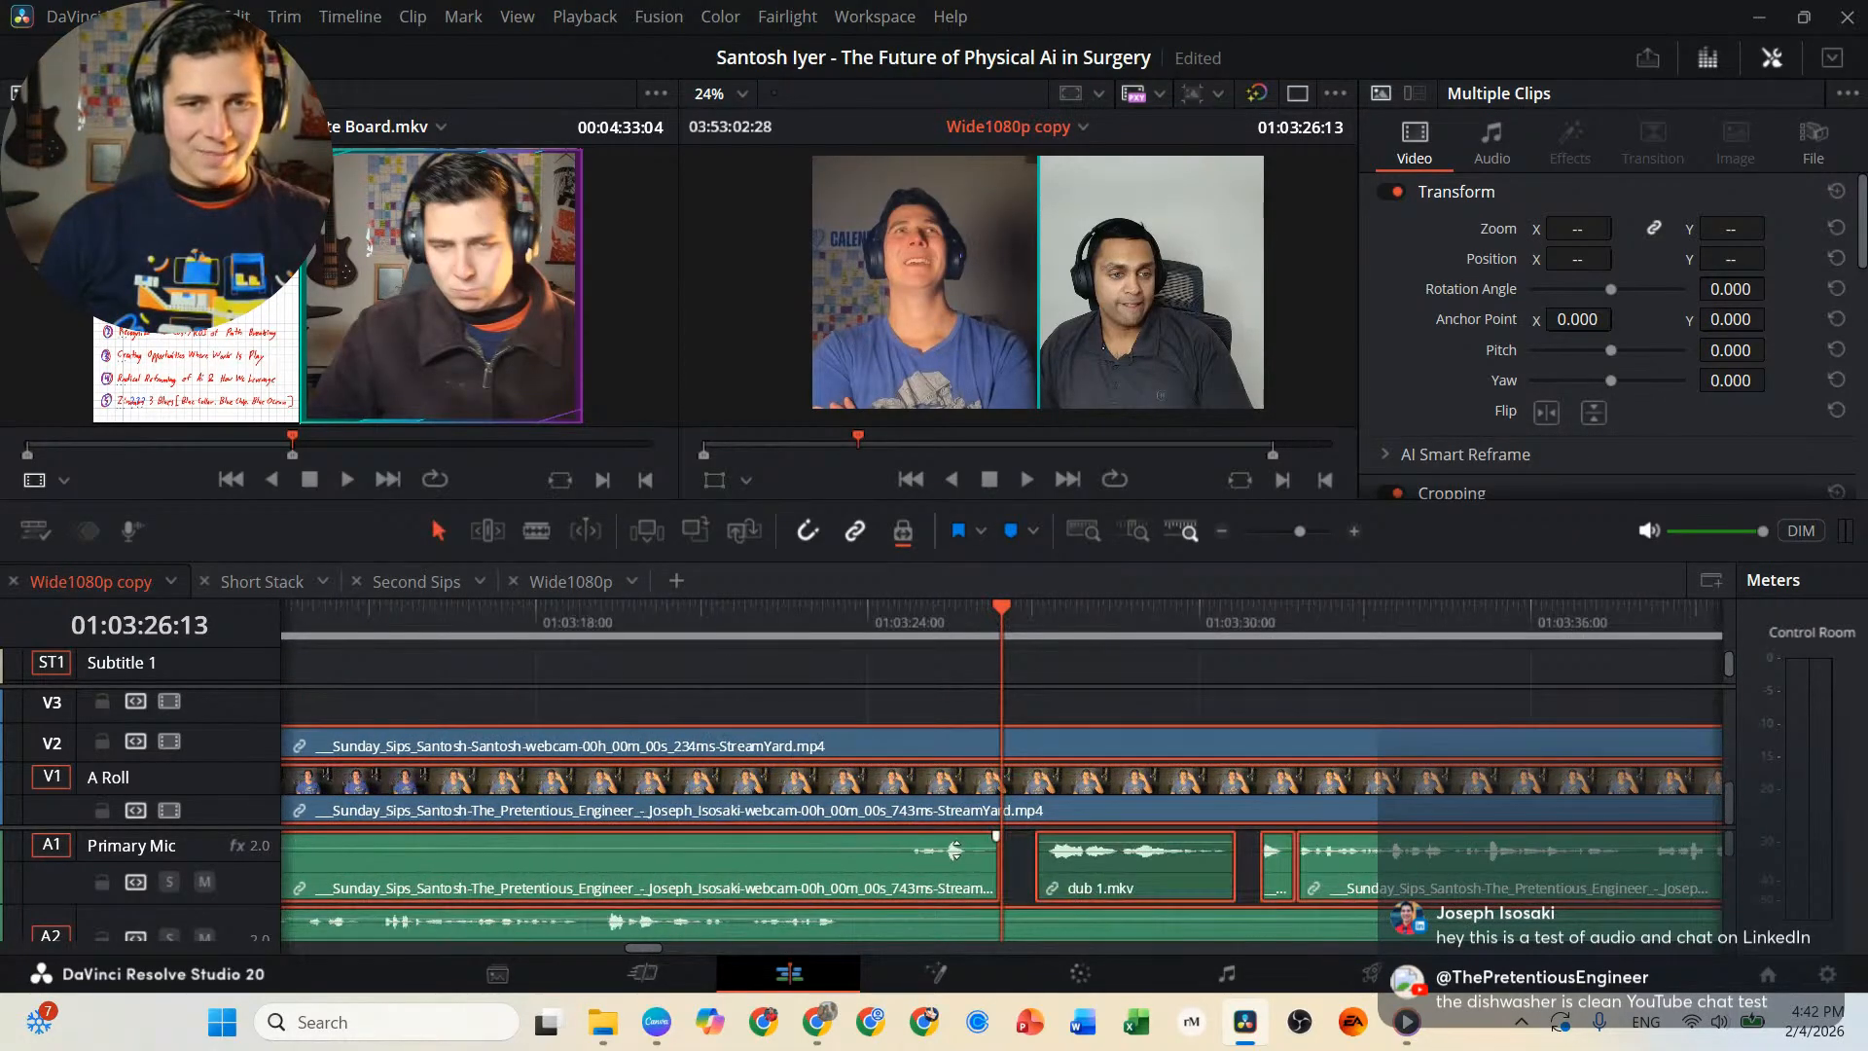
{"action": "scroll", "coordinate": [382, 714], "scroll_direction": "down", "scroll_amount": 15}
{"action": "left_click", "coordinate": [318, 628]}
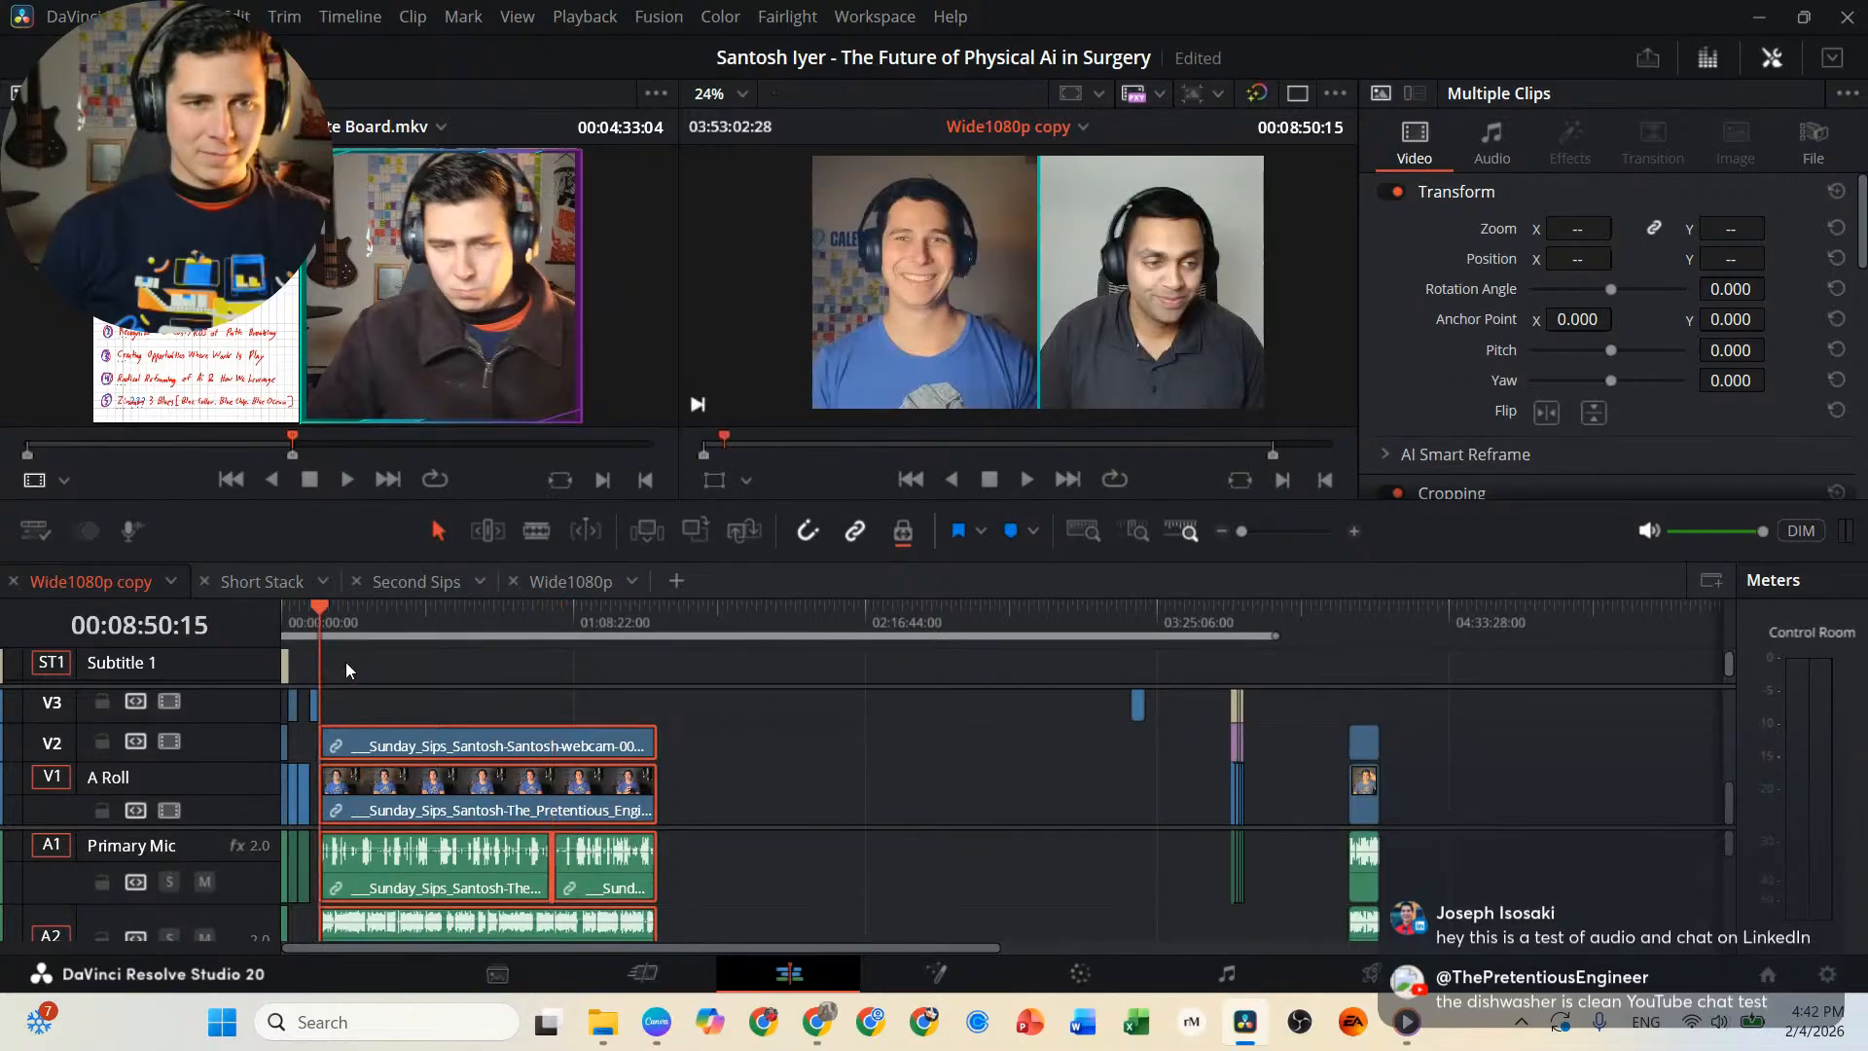
Switch to LinkedIn in Chrome and accept the pending connection invitation.
{"action": "mouse_move", "coordinate": [869, 1017]}
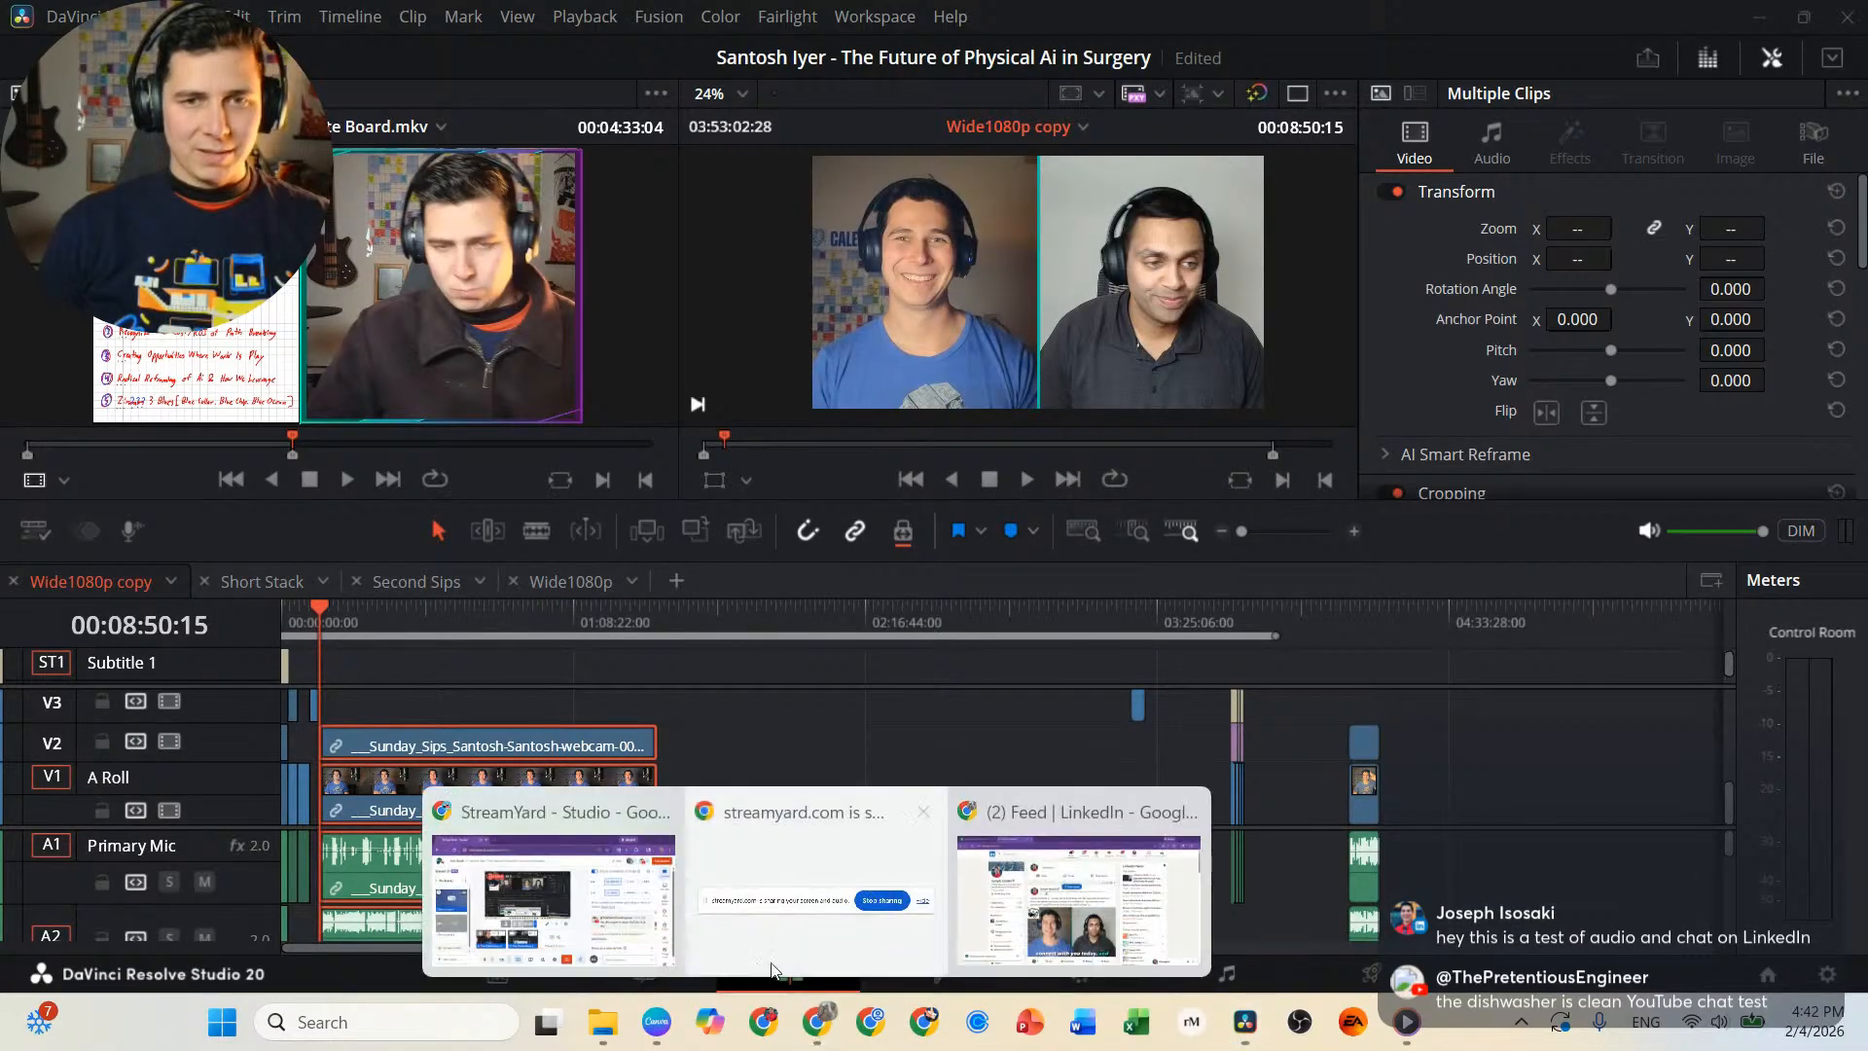
{"action": "left_click", "coordinate": [1100, 890]}
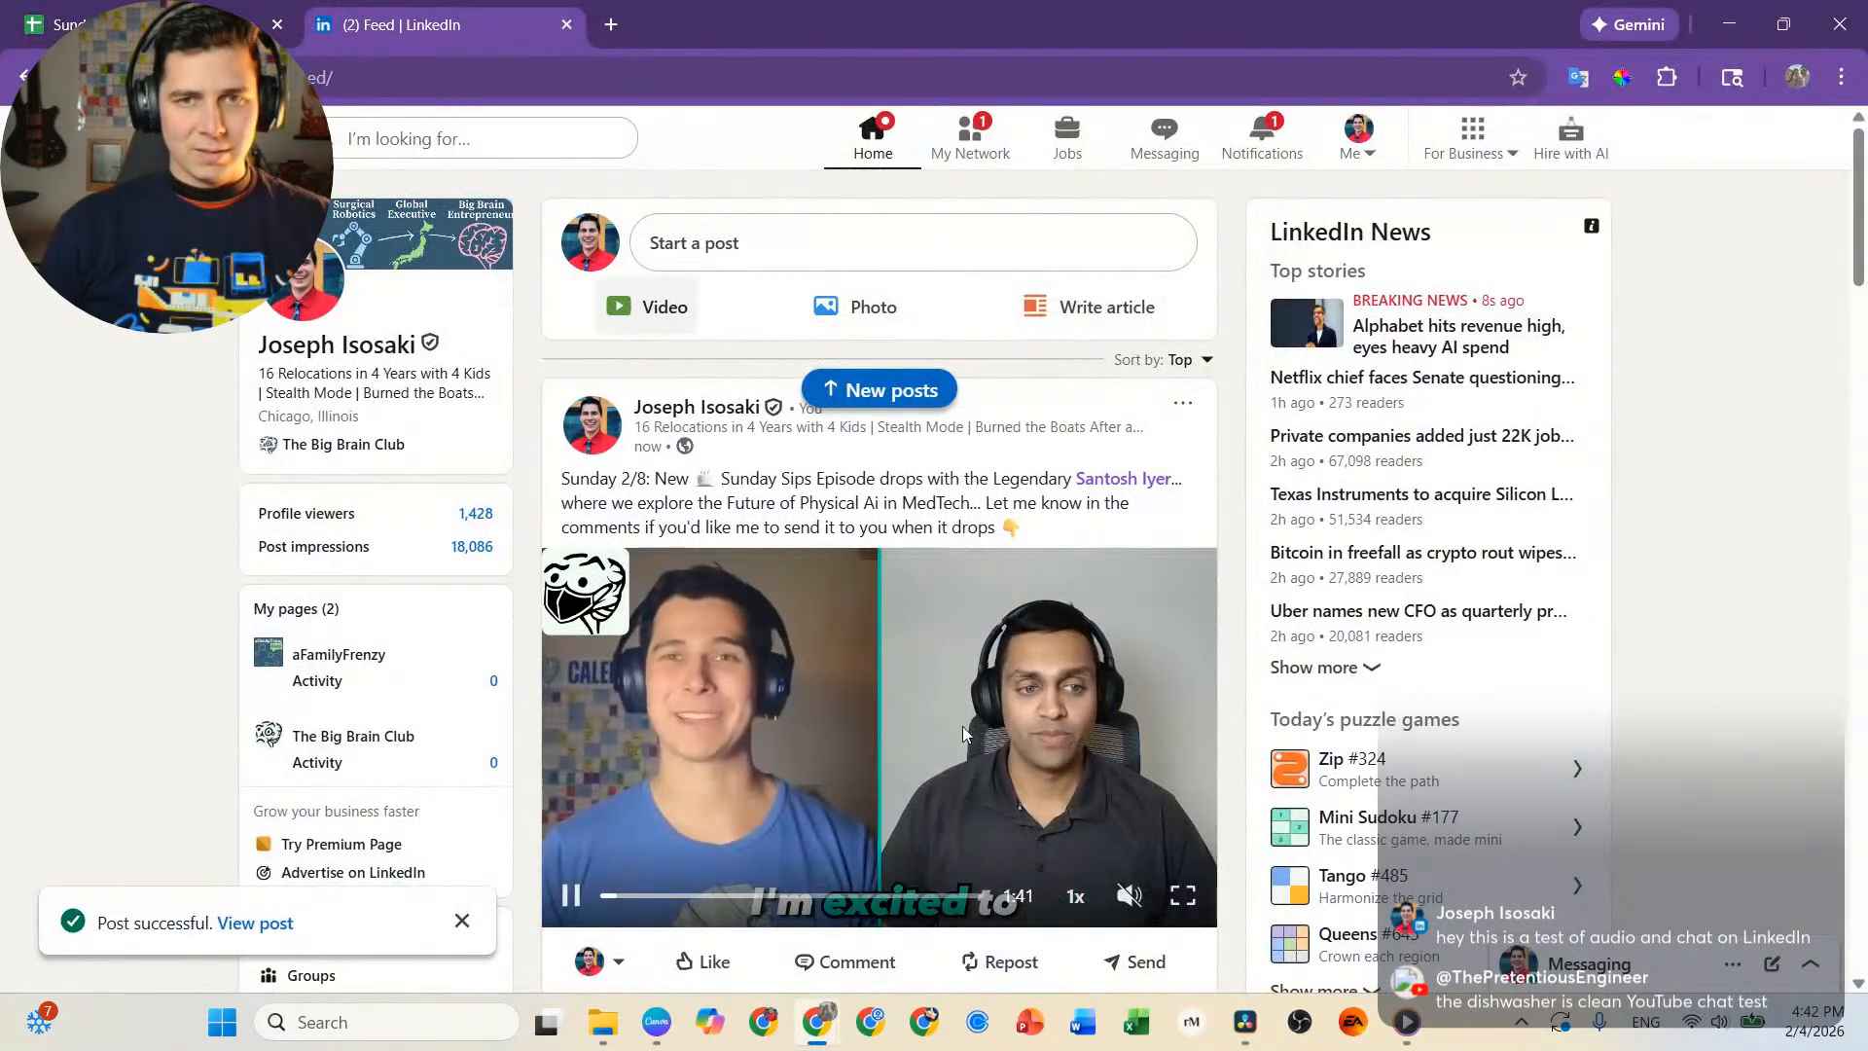
{"action": "left_click", "coordinate": [954, 156]}
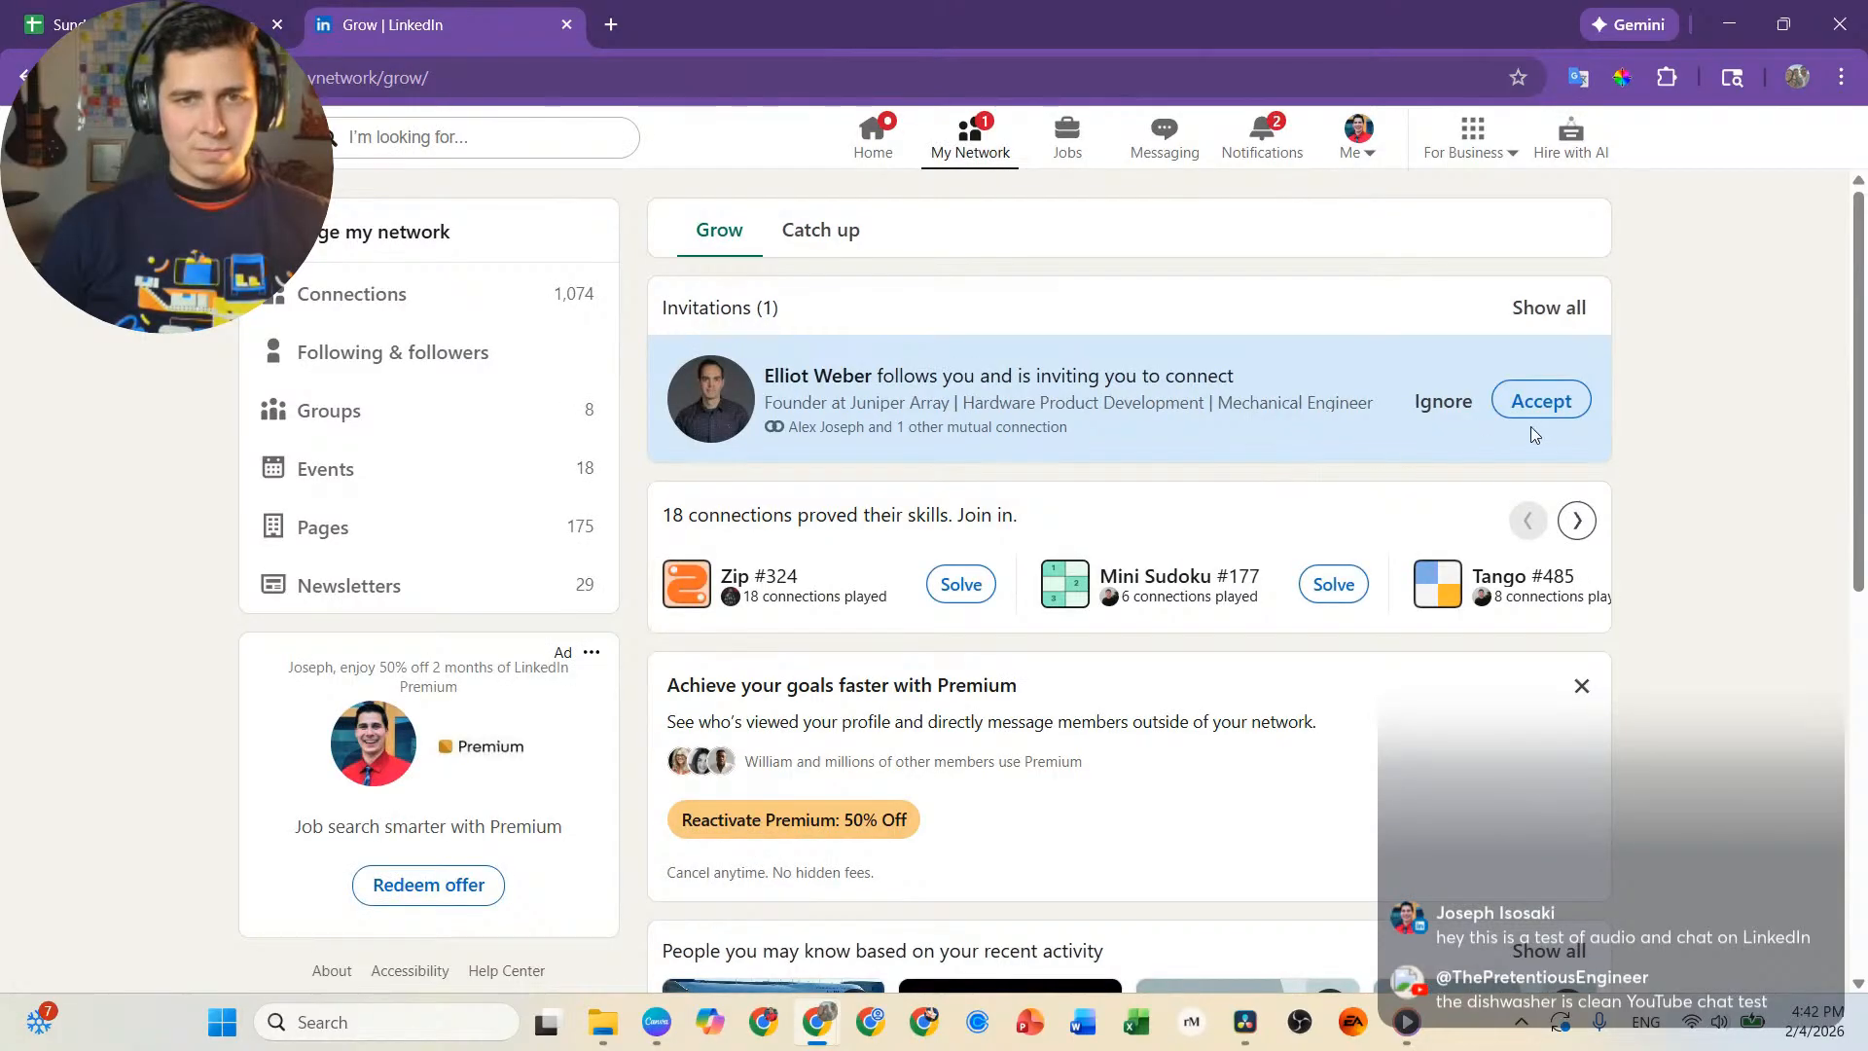
{"action": "left_click", "coordinate": [1536, 404]}
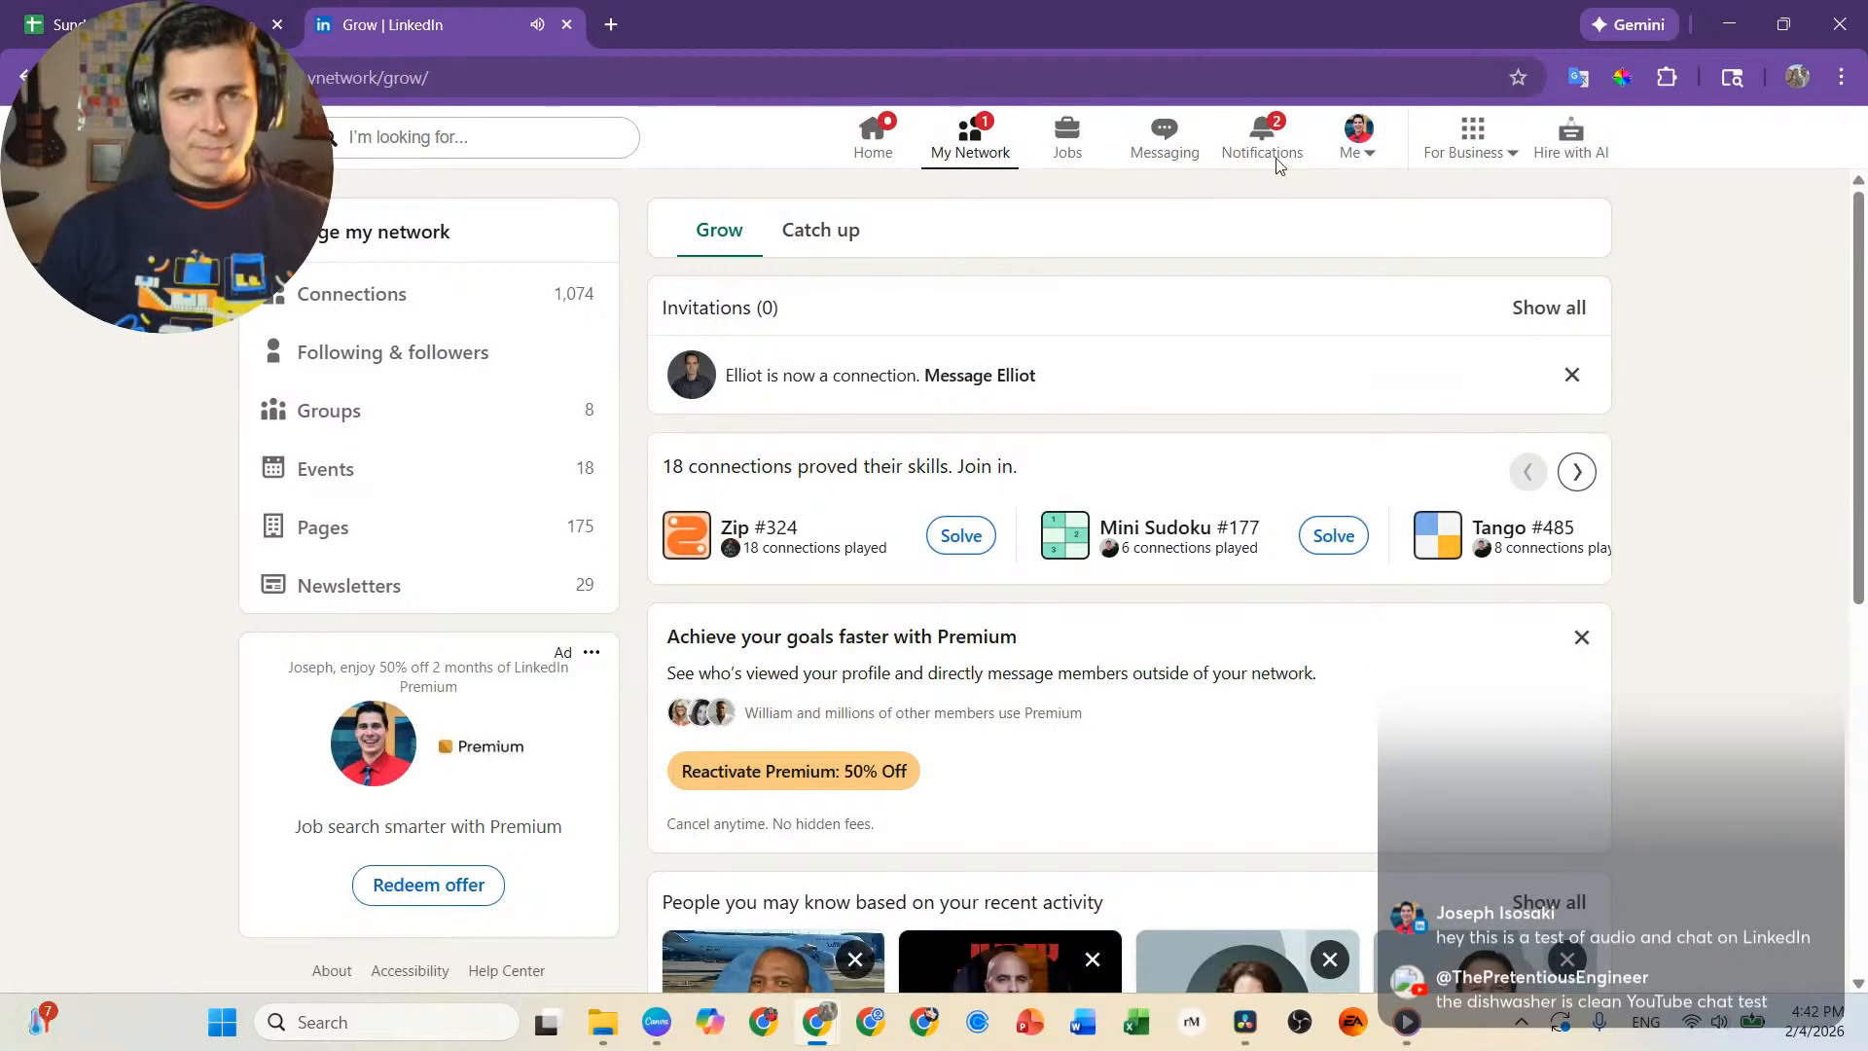
Check the LinkedIn notifications and close the LinkedIn tab to return to the campaign spreadsheet.
{"action": "left_click", "coordinate": [1265, 146]}
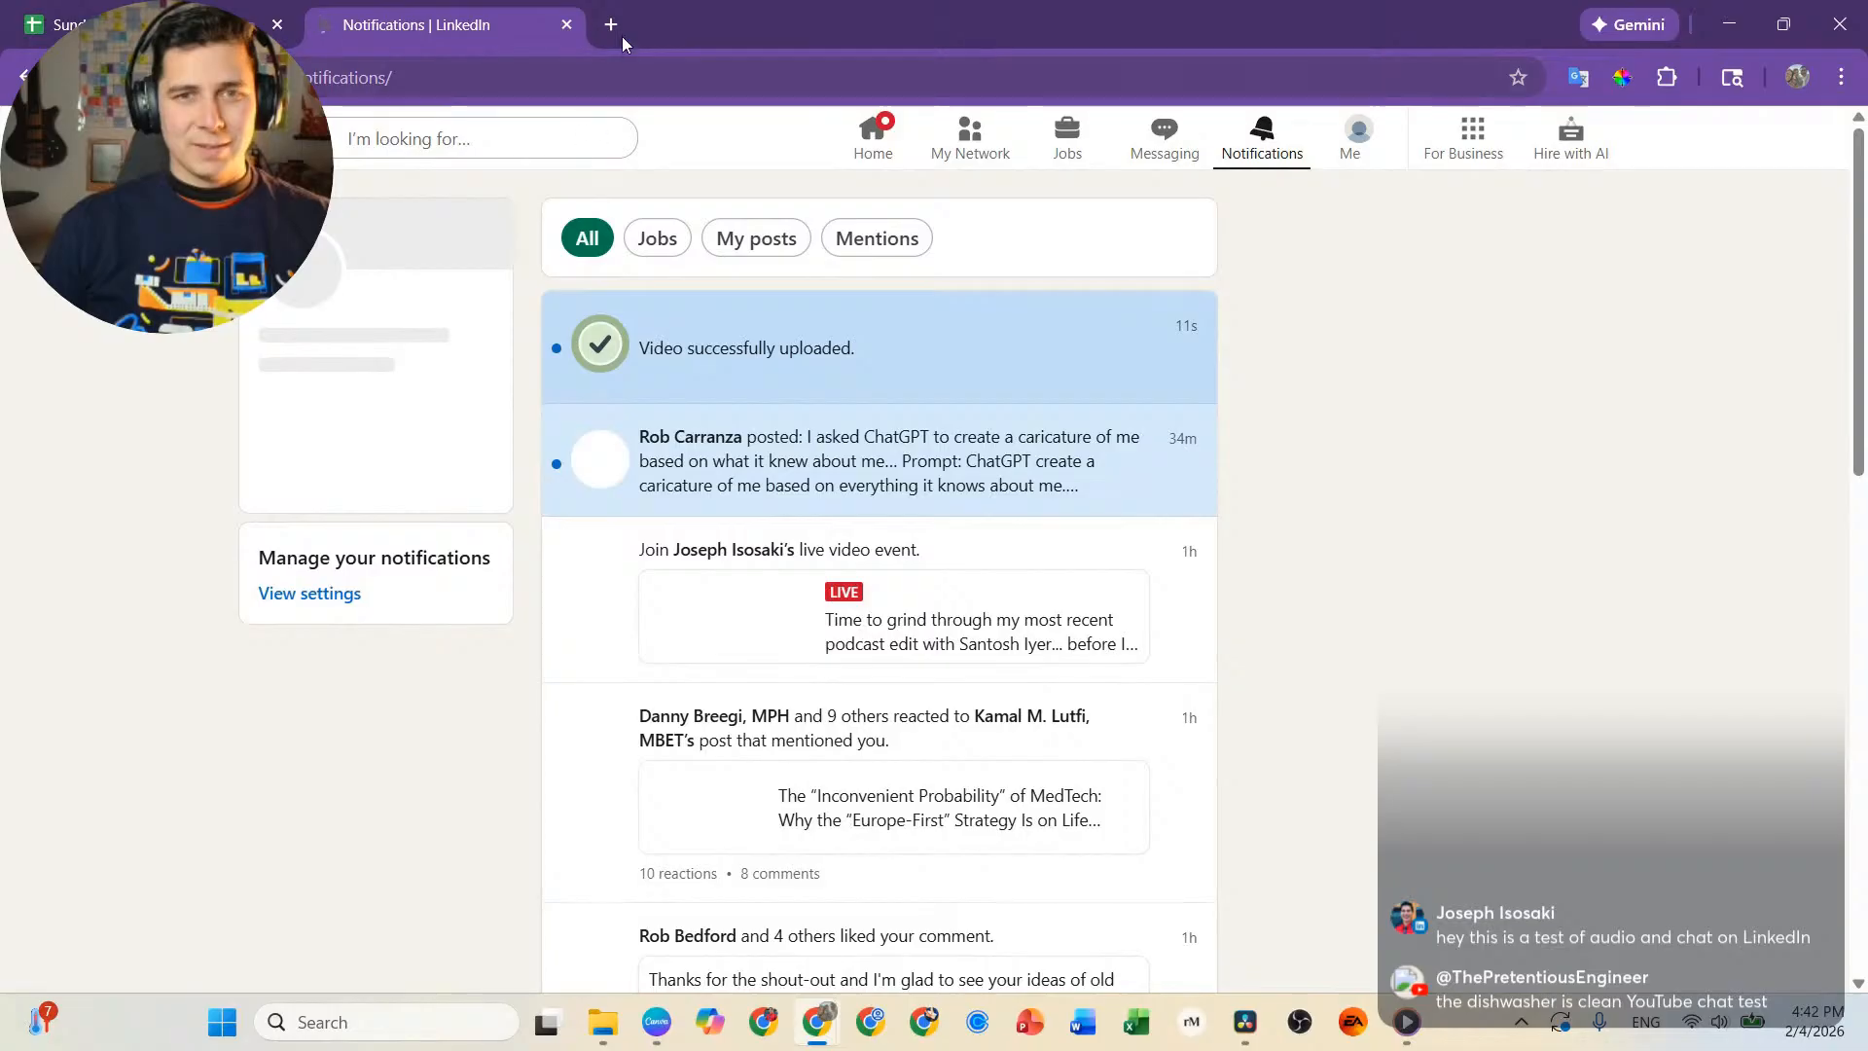
{"action": "left_click", "coordinate": [574, 27]}
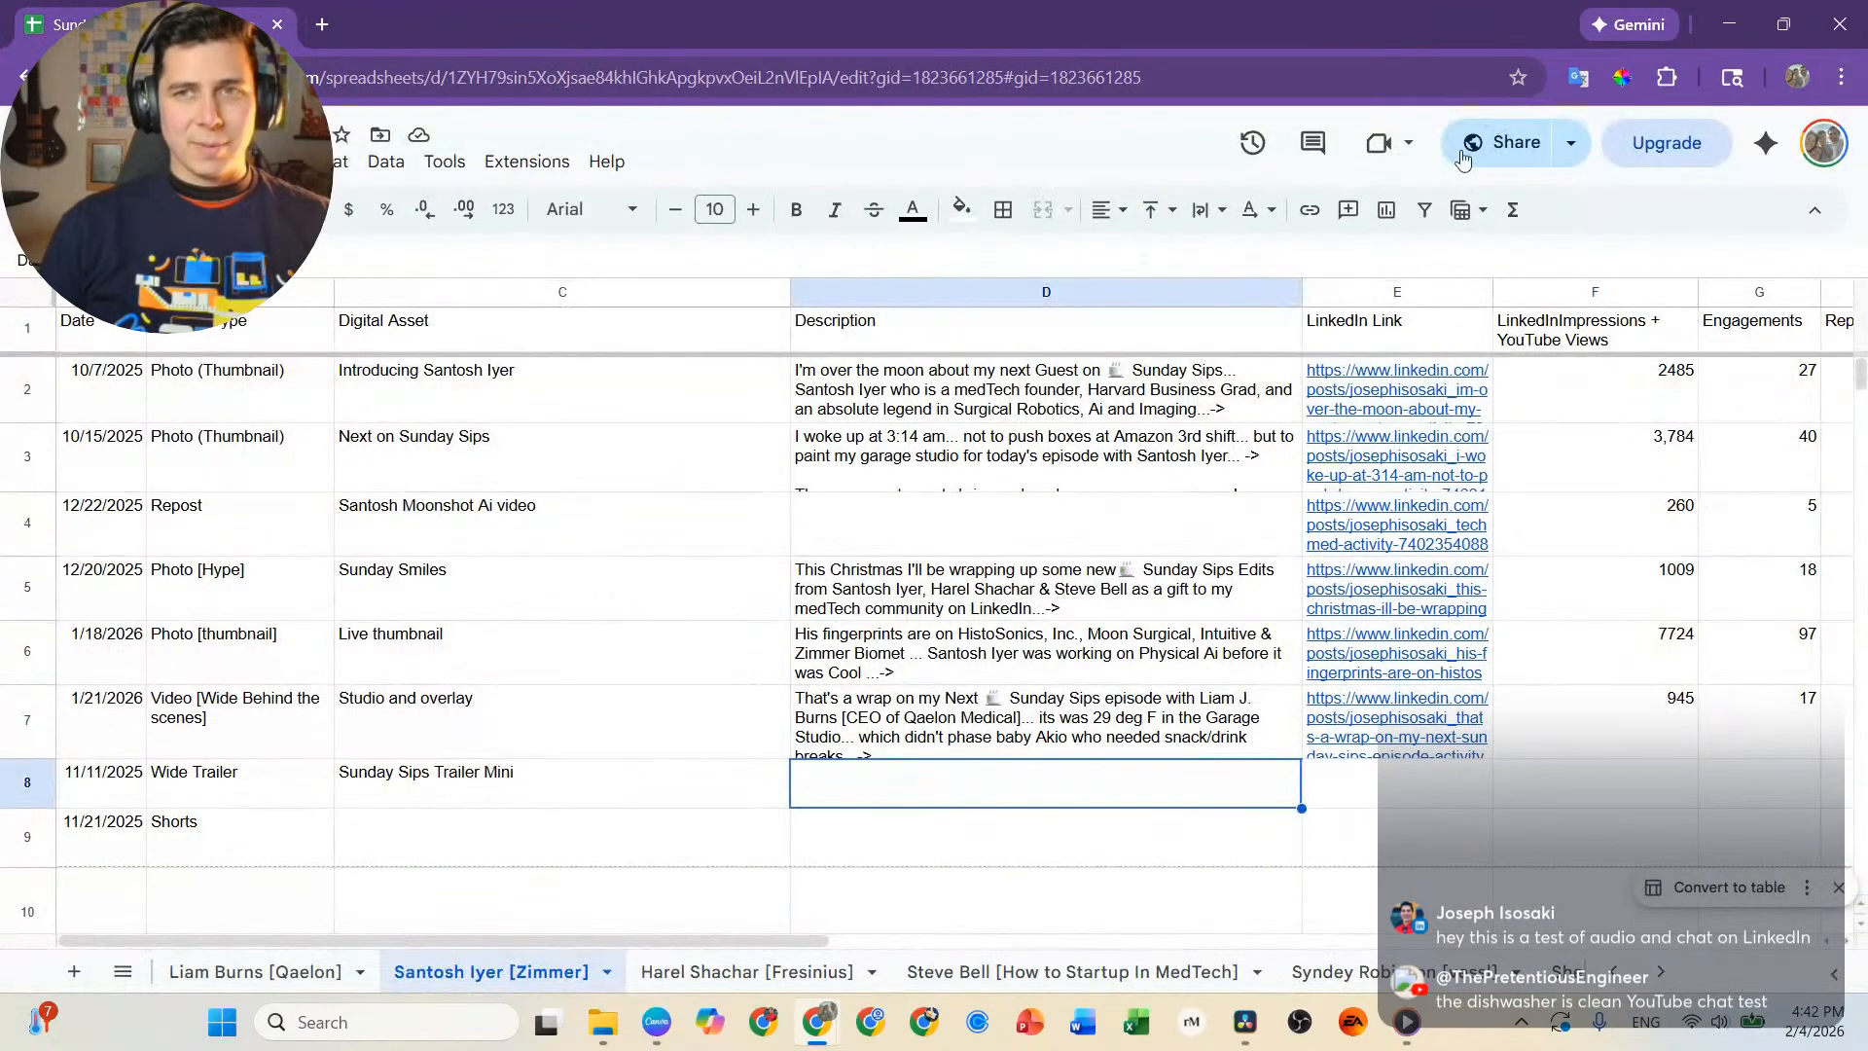
Switch to DaVinci Resolve, deselect the interview clips, and review the interview from 00:08:50:15 at double speed.
{"action": "left_click", "coordinate": [1748, 21]}
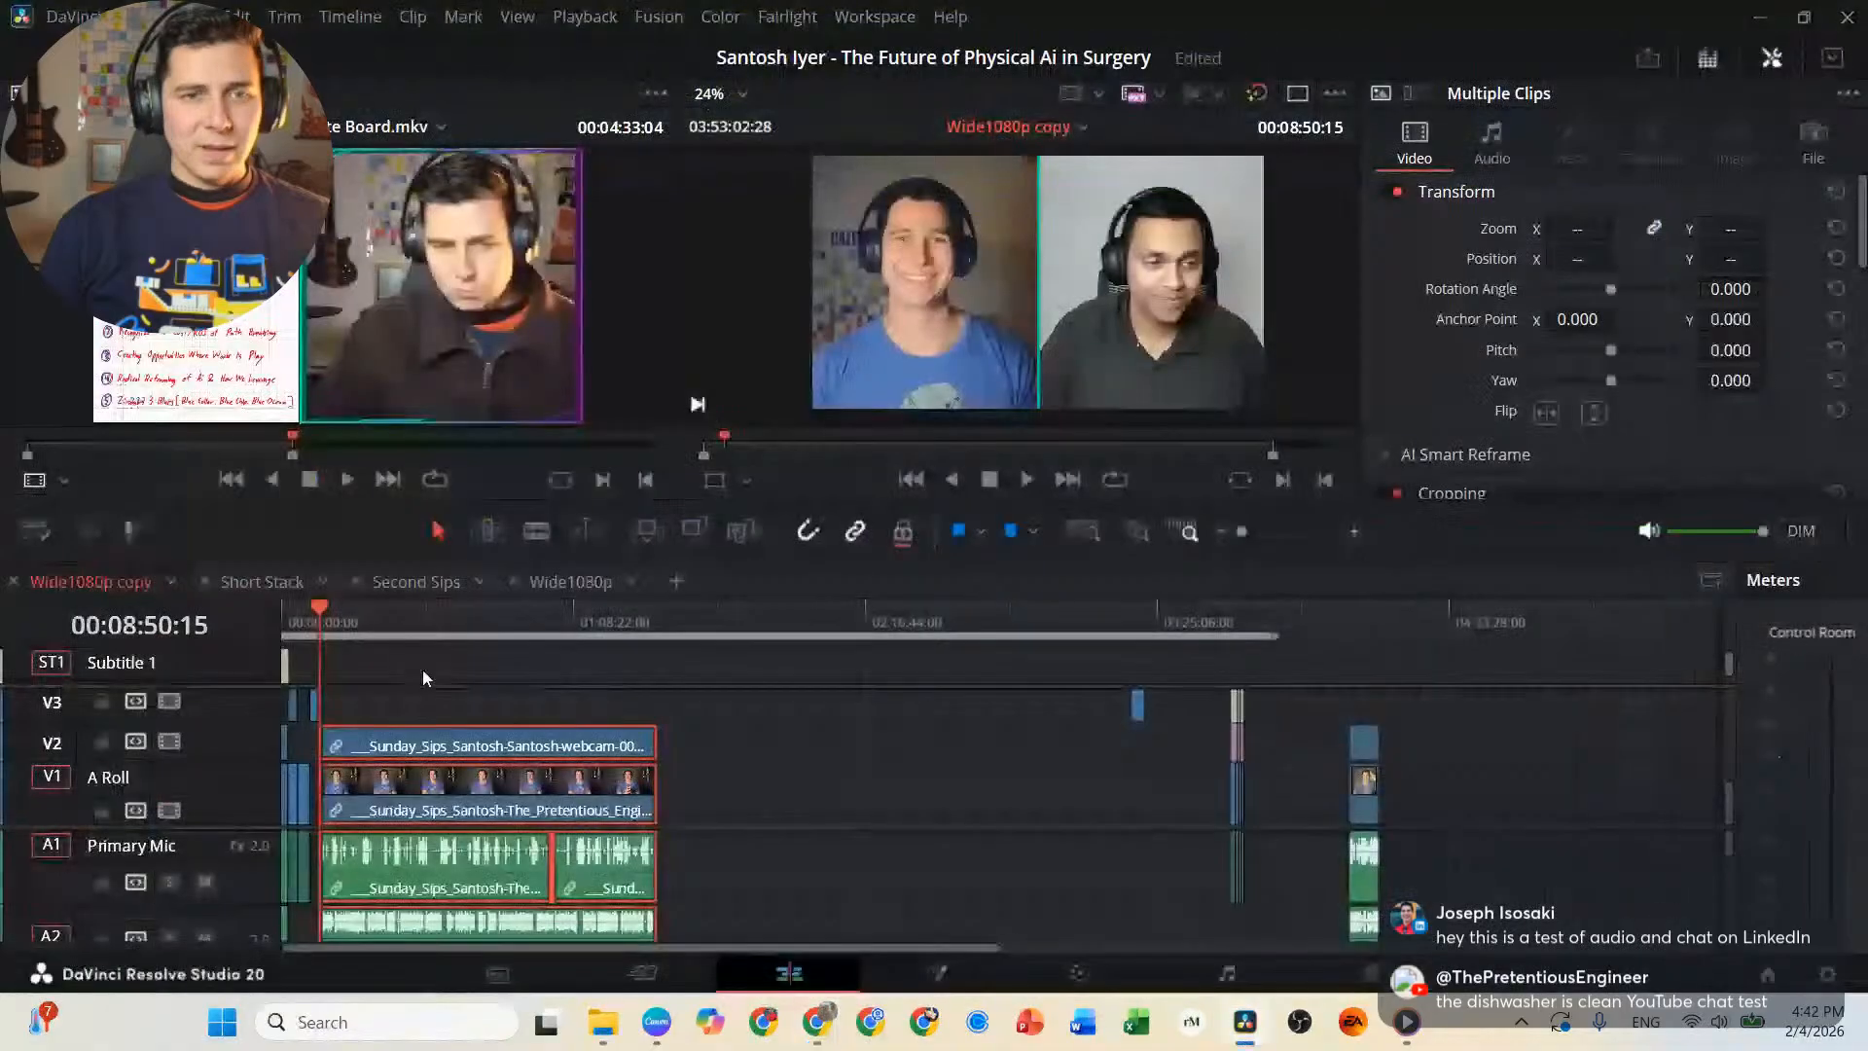
{"action": "scroll", "coordinate": [423, 672], "scroll_direction": "up", "scroll_amount": 5}
{"action": "scroll", "coordinate": [1000, 703], "scroll_direction": "up", "scroll_amount": 2}
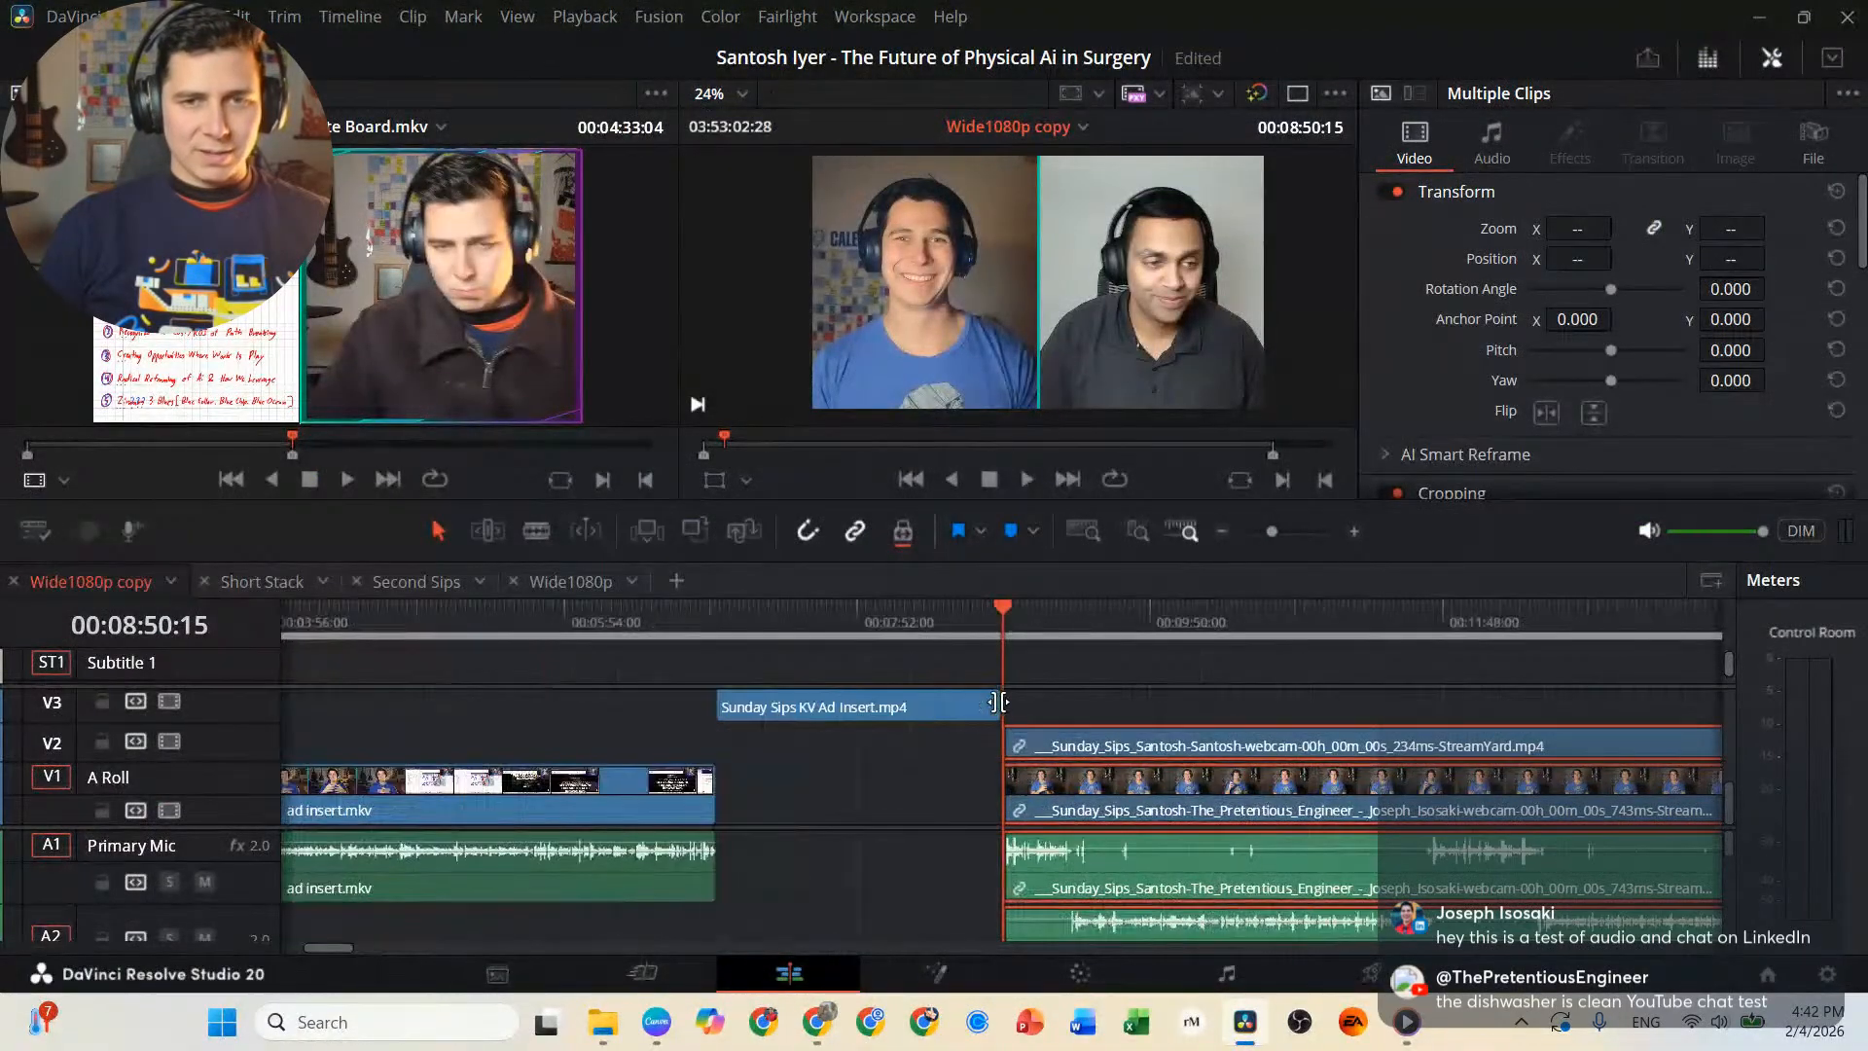
{"action": "scroll", "coordinate": [834, 678], "scroll_direction": "right", "scroll_amount": 3}
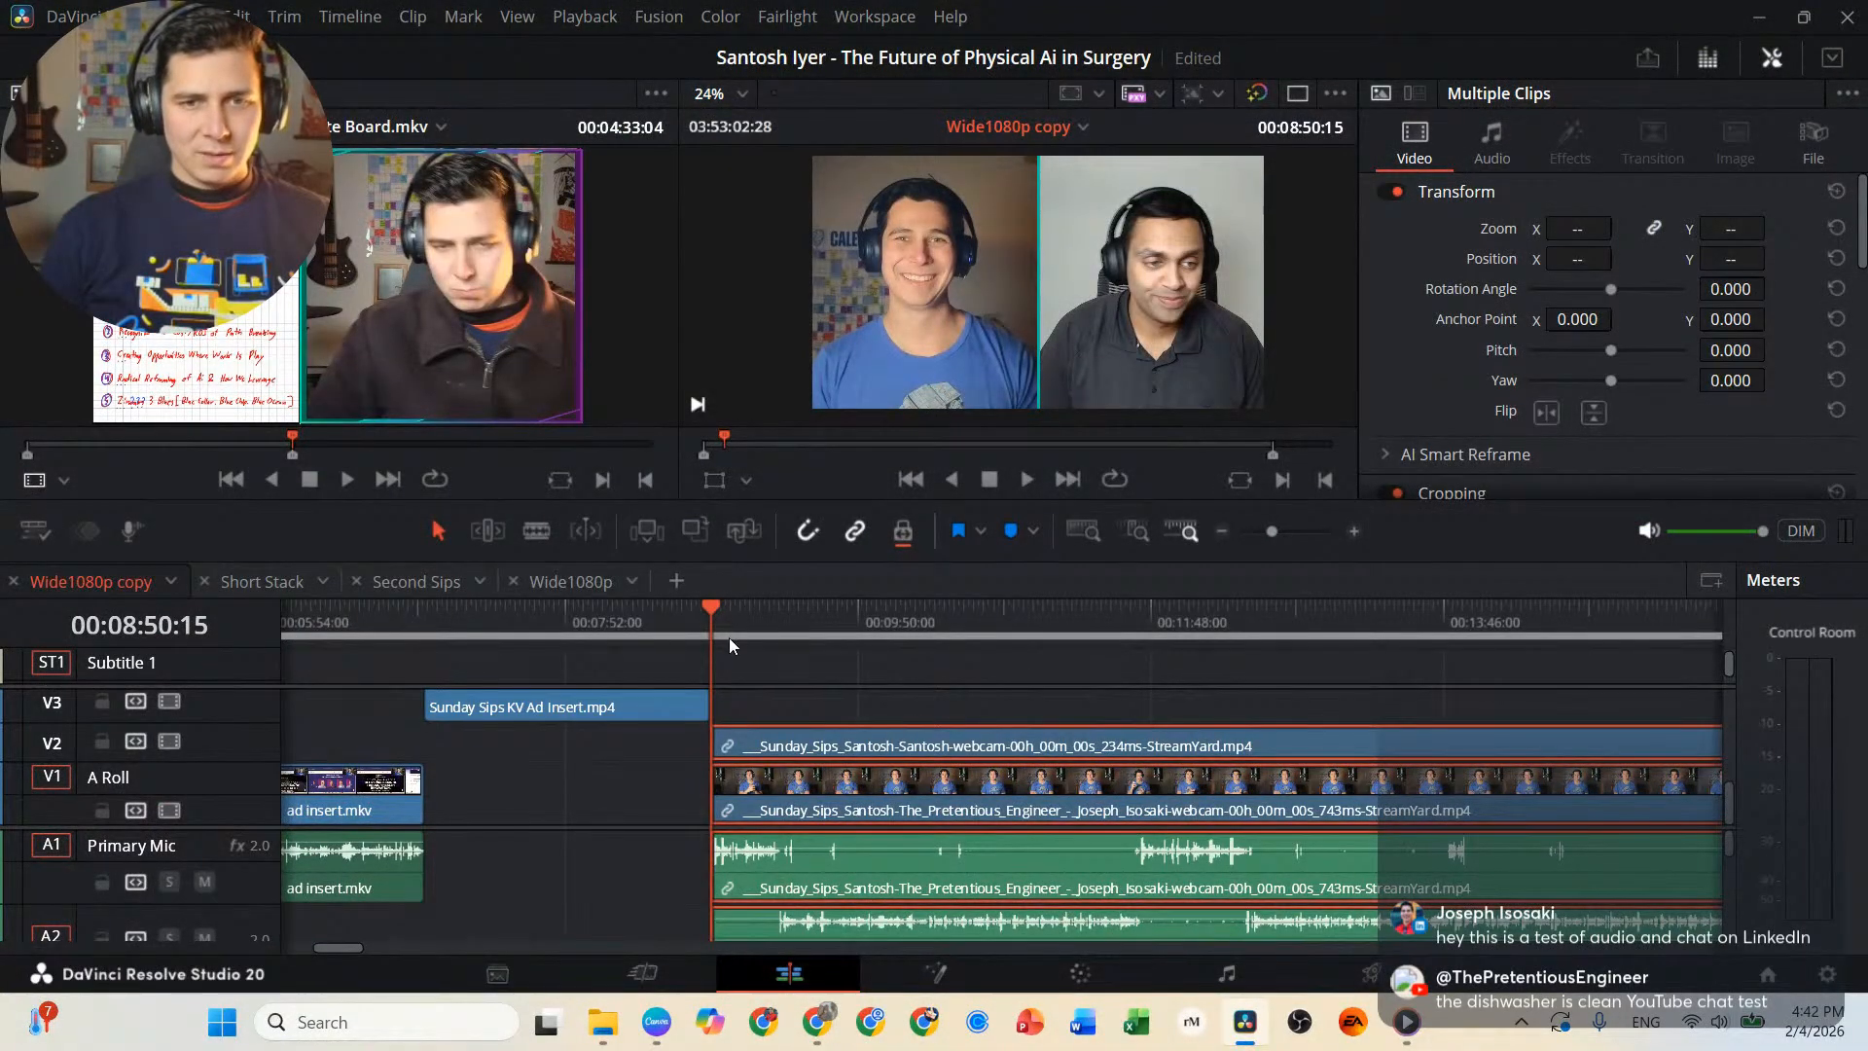
{"action": "scroll", "coordinate": [728, 638], "scroll_direction": "up", "scroll_amount": 3}
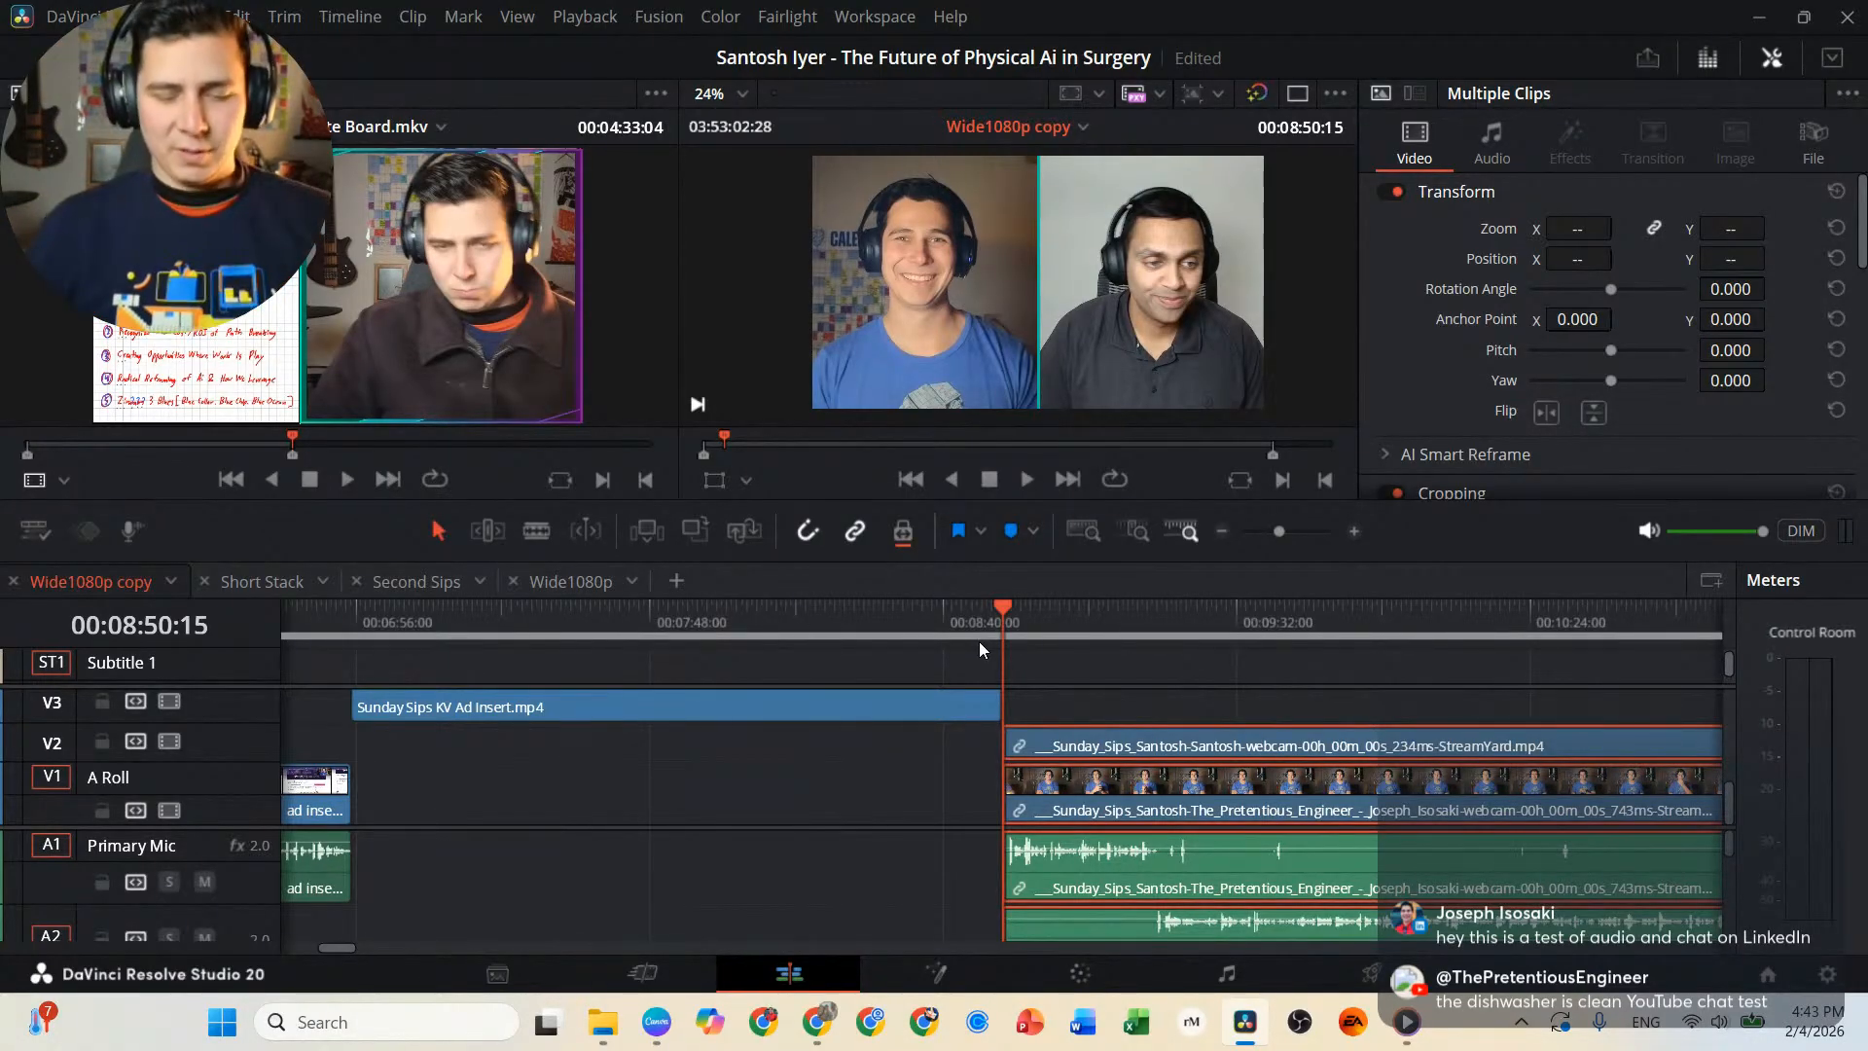
{"action": "key", "text": "space"}
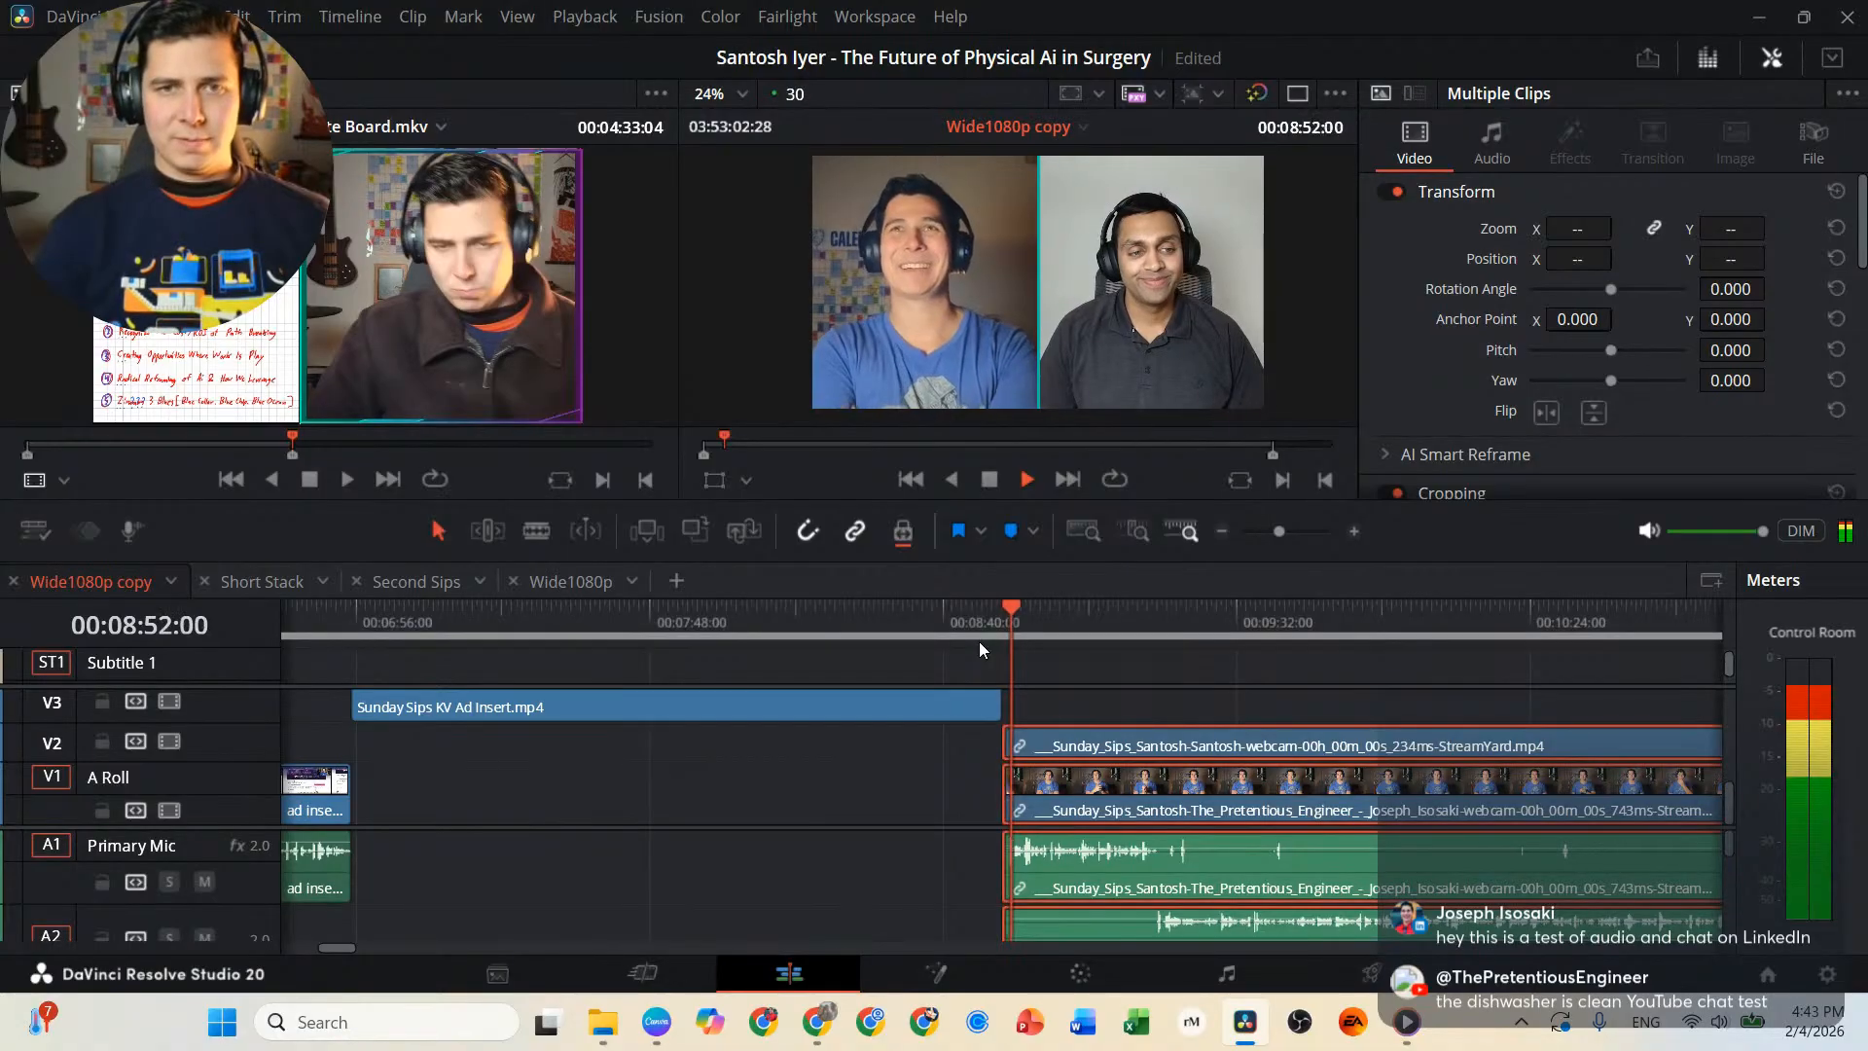
{"action": "left_click", "coordinate": [981, 774]}
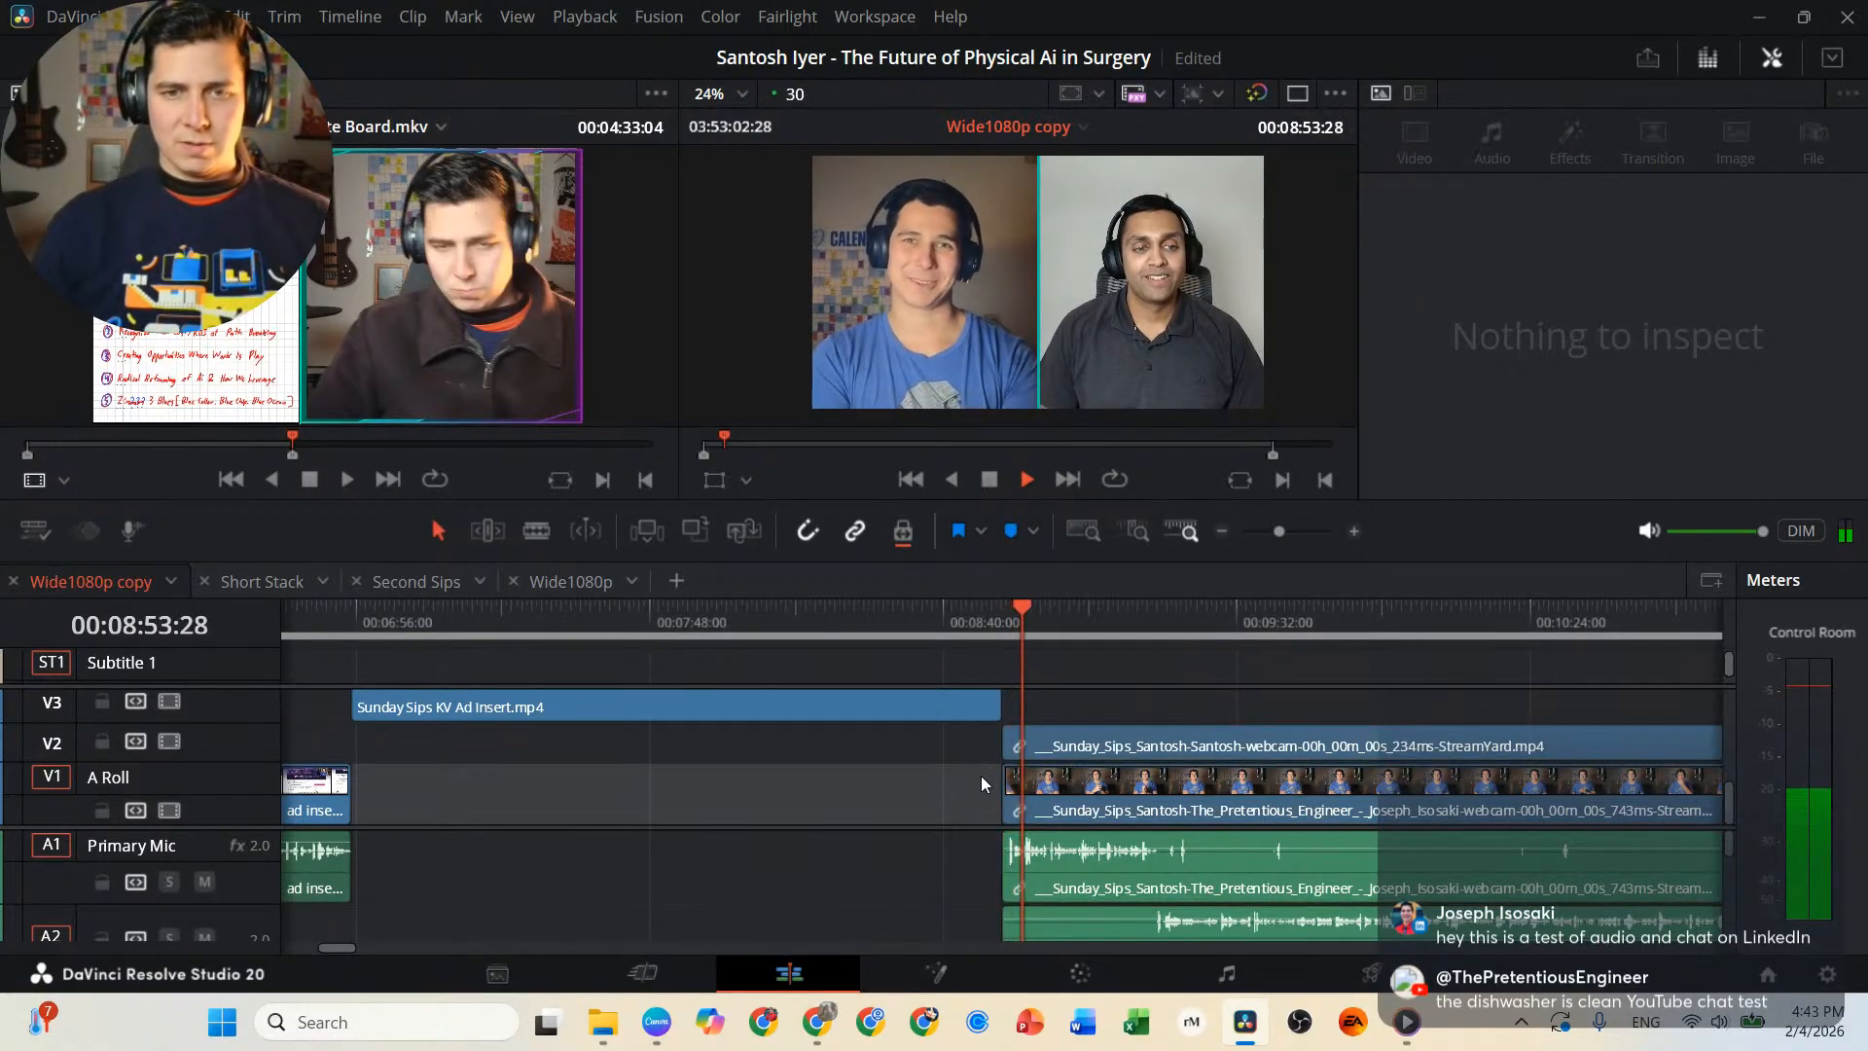
{"action": "key", "text": "l"}
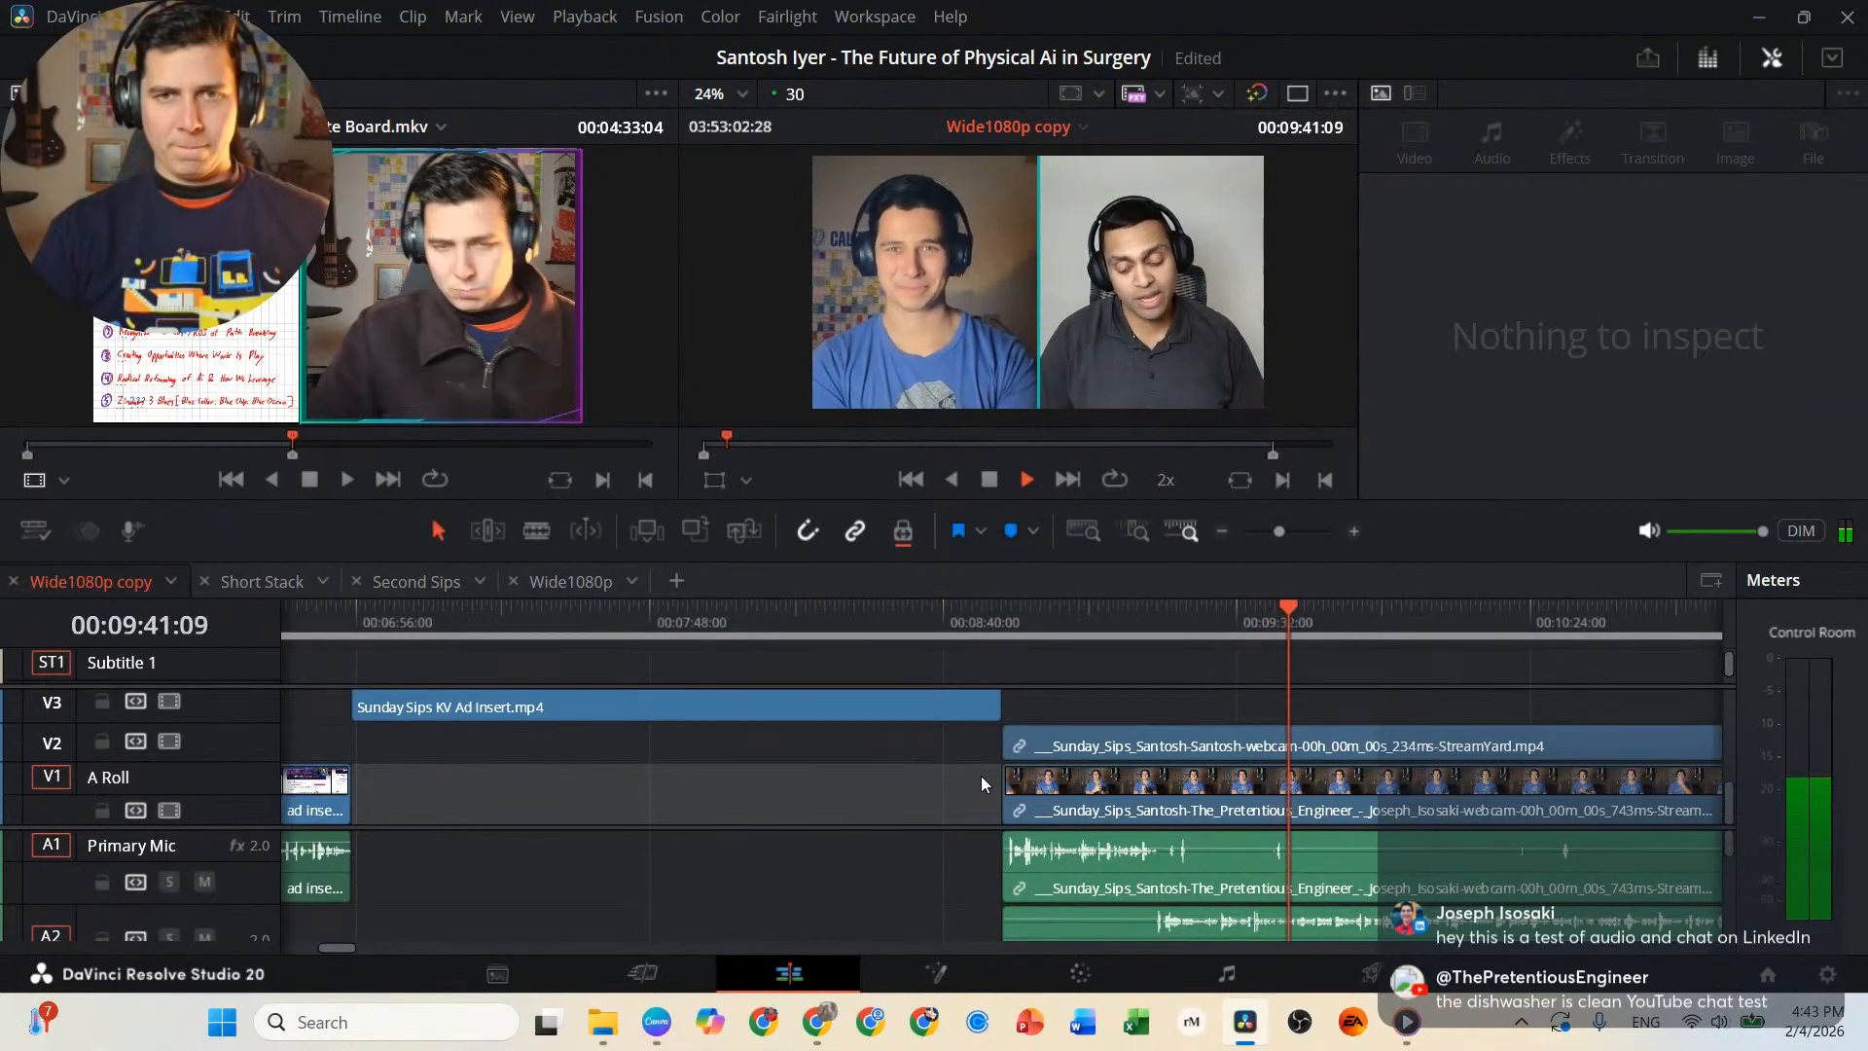
Play backward to 00:09:34:22 and replay the passage up to 00:09:37:09 at close timeline zoom to find a cut point.
{"action": "key", "text": "j"}
{"action": "key", "text": "j"}
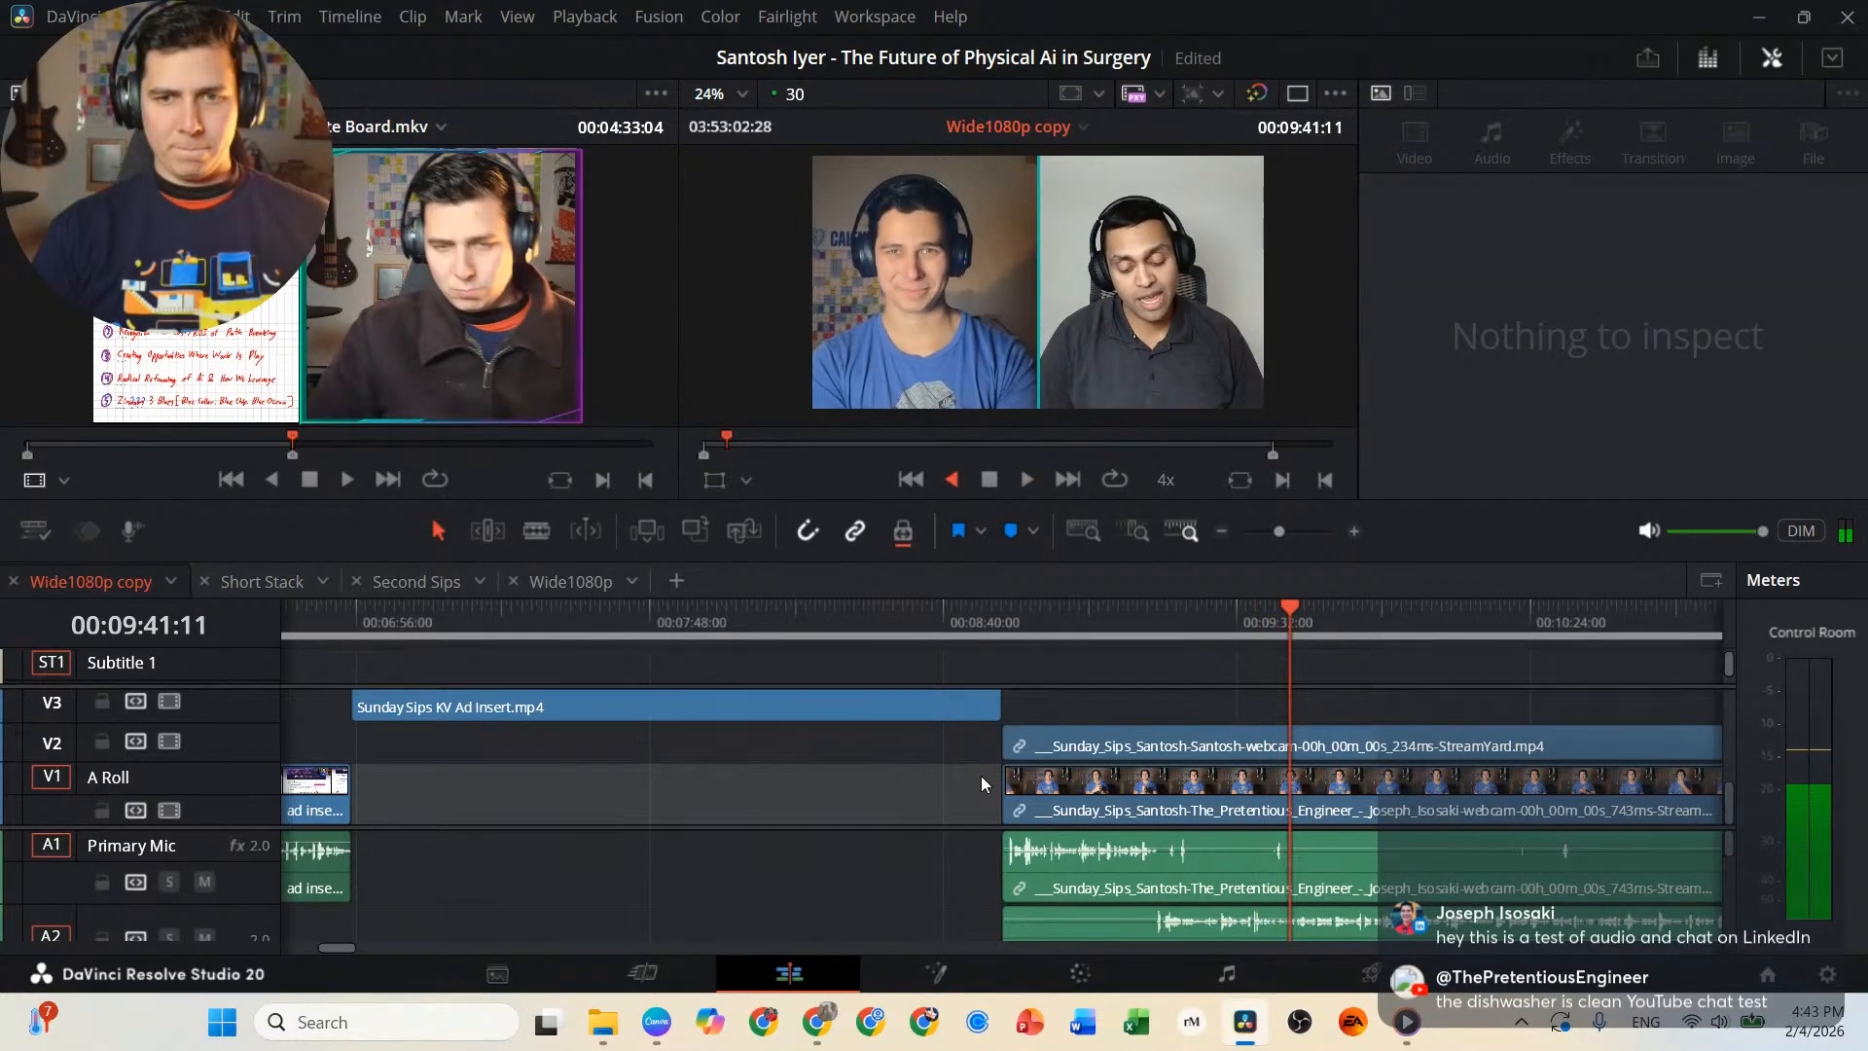
{"action": "key", "text": "k"}
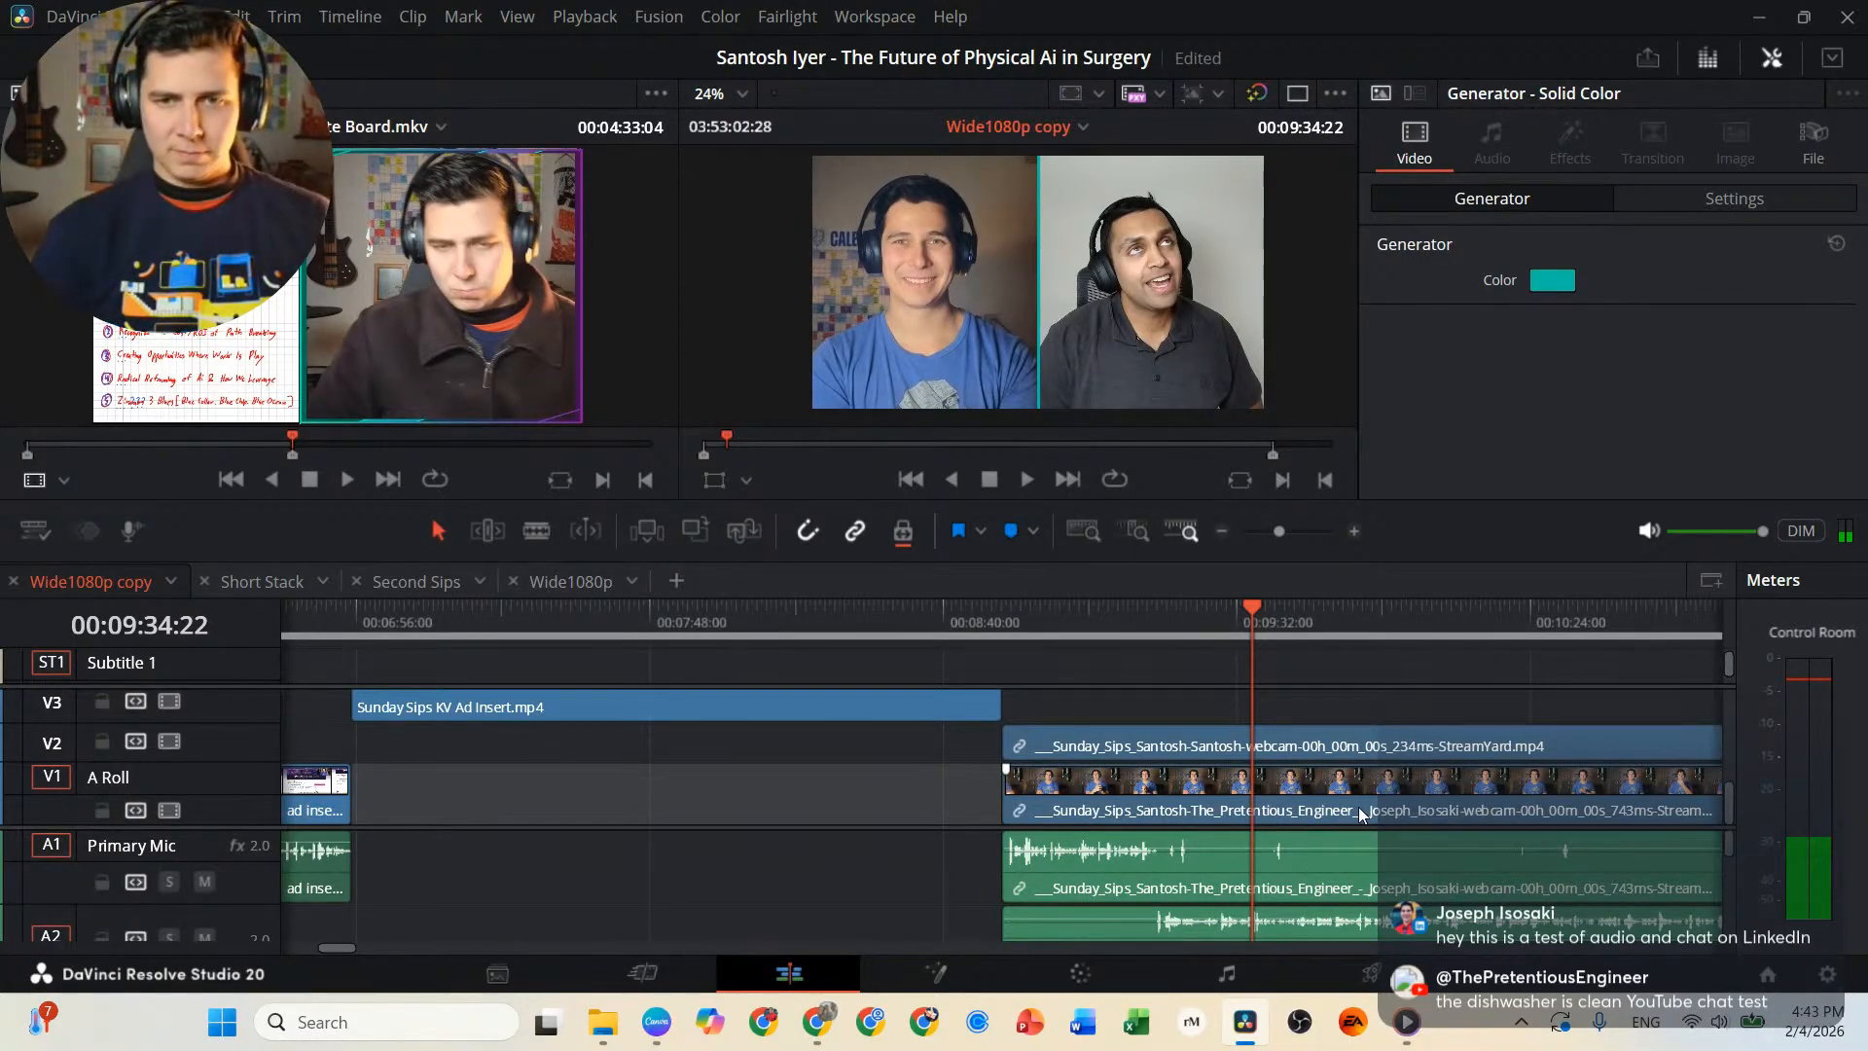
{"action": "scroll", "coordinate": [1065, 832], "scroll_direction": "up", "scroll_amount": 10}
{"action": "key", "text": "space"}
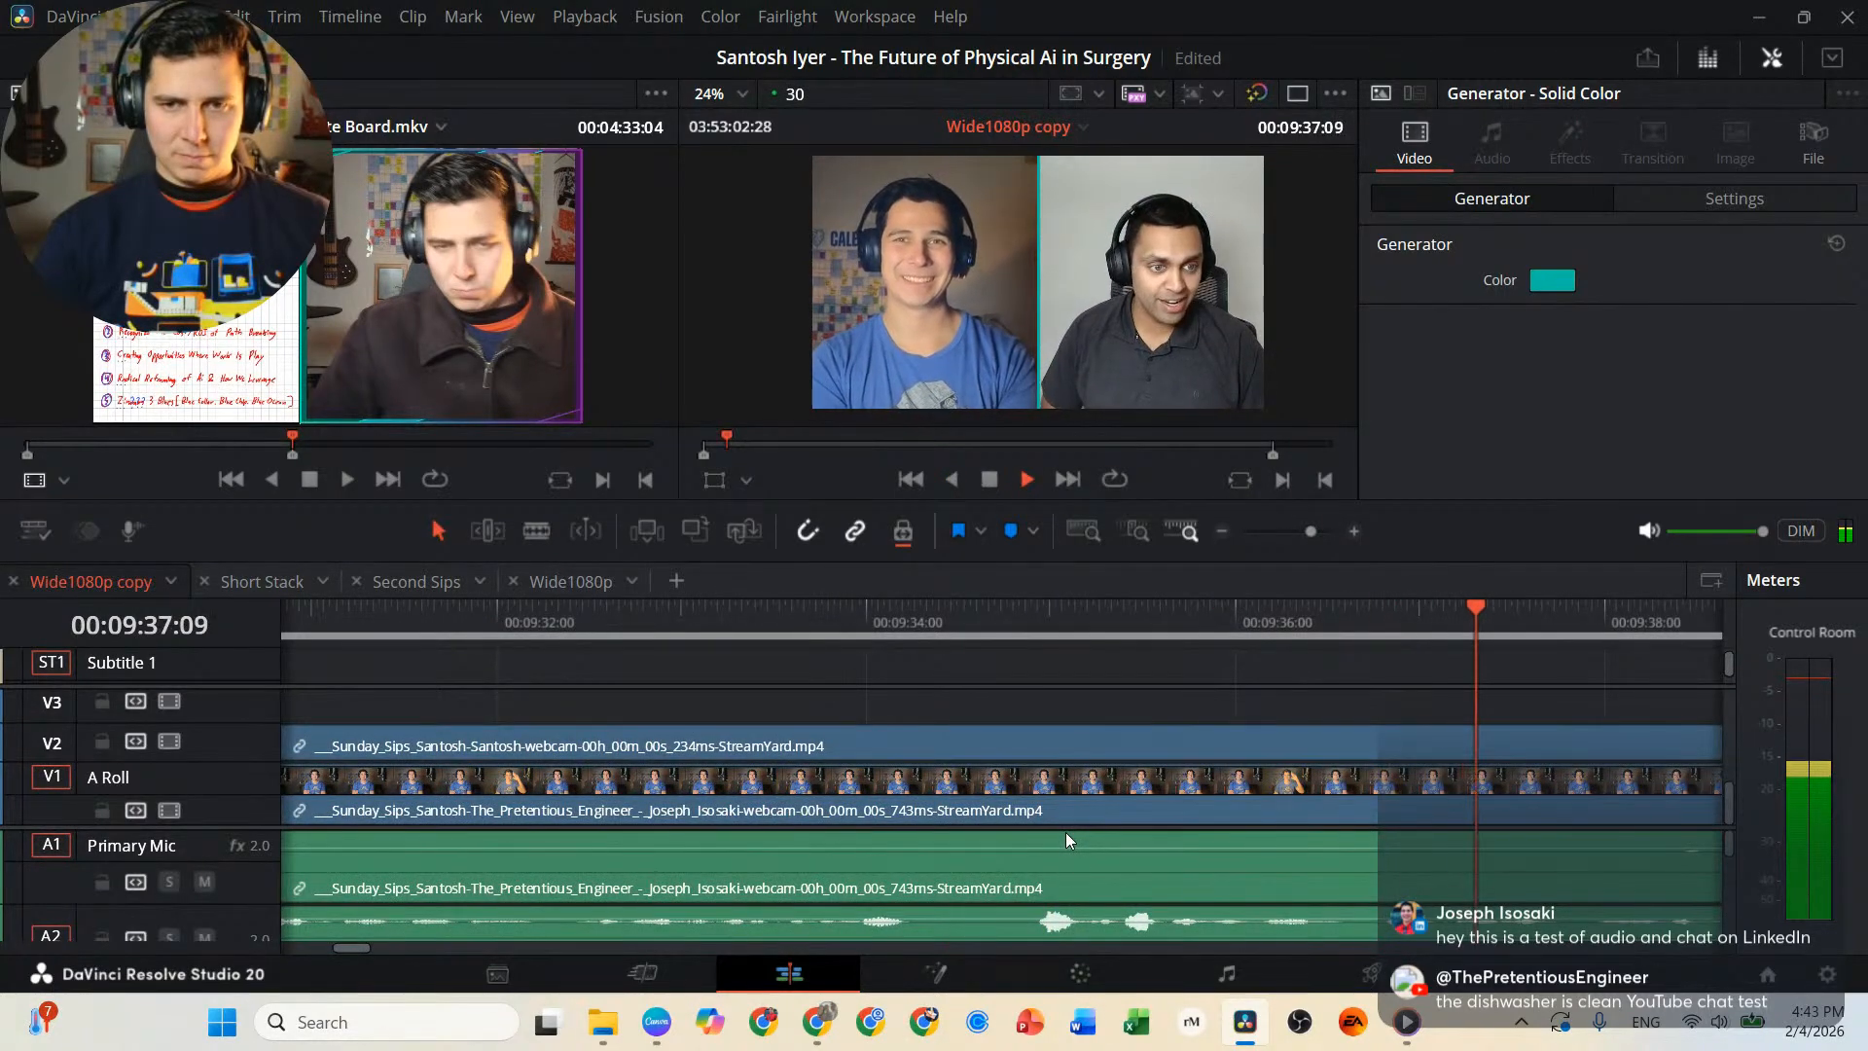
{"action": "key", "text": "space"}
{"action": "key", "text": "Left"}
{"action": "key", "text": "Left"}
{"action": "key", "text": "Left"}
{"action": "key", "text": "Left"}
{"action": "key", "text": "Left"}
{"action": "key", "text": "Left"}
{"action": "key", "text": "Left"}
{"action": "key", "text": "Left"}
{"action": "key", "text": "Left"}
{"action": "key", "text": "Left"}
{"action": "key", "text": "Left"}
{"action": "key", "text": "Left"}
{"action": "key", "text": "Left"}
{"action": "key", "text": "Left"}
{"action": "key", "text": "Left"}
{"action": "key", "text": "Left"}
{"action": "key", "text": "Left"}
{"action": "key", "text": "Left"}
{"action": "key", "text": "Left"}
{"action": "key", "text": "Left"}
{"action": "key", "text": "space"}
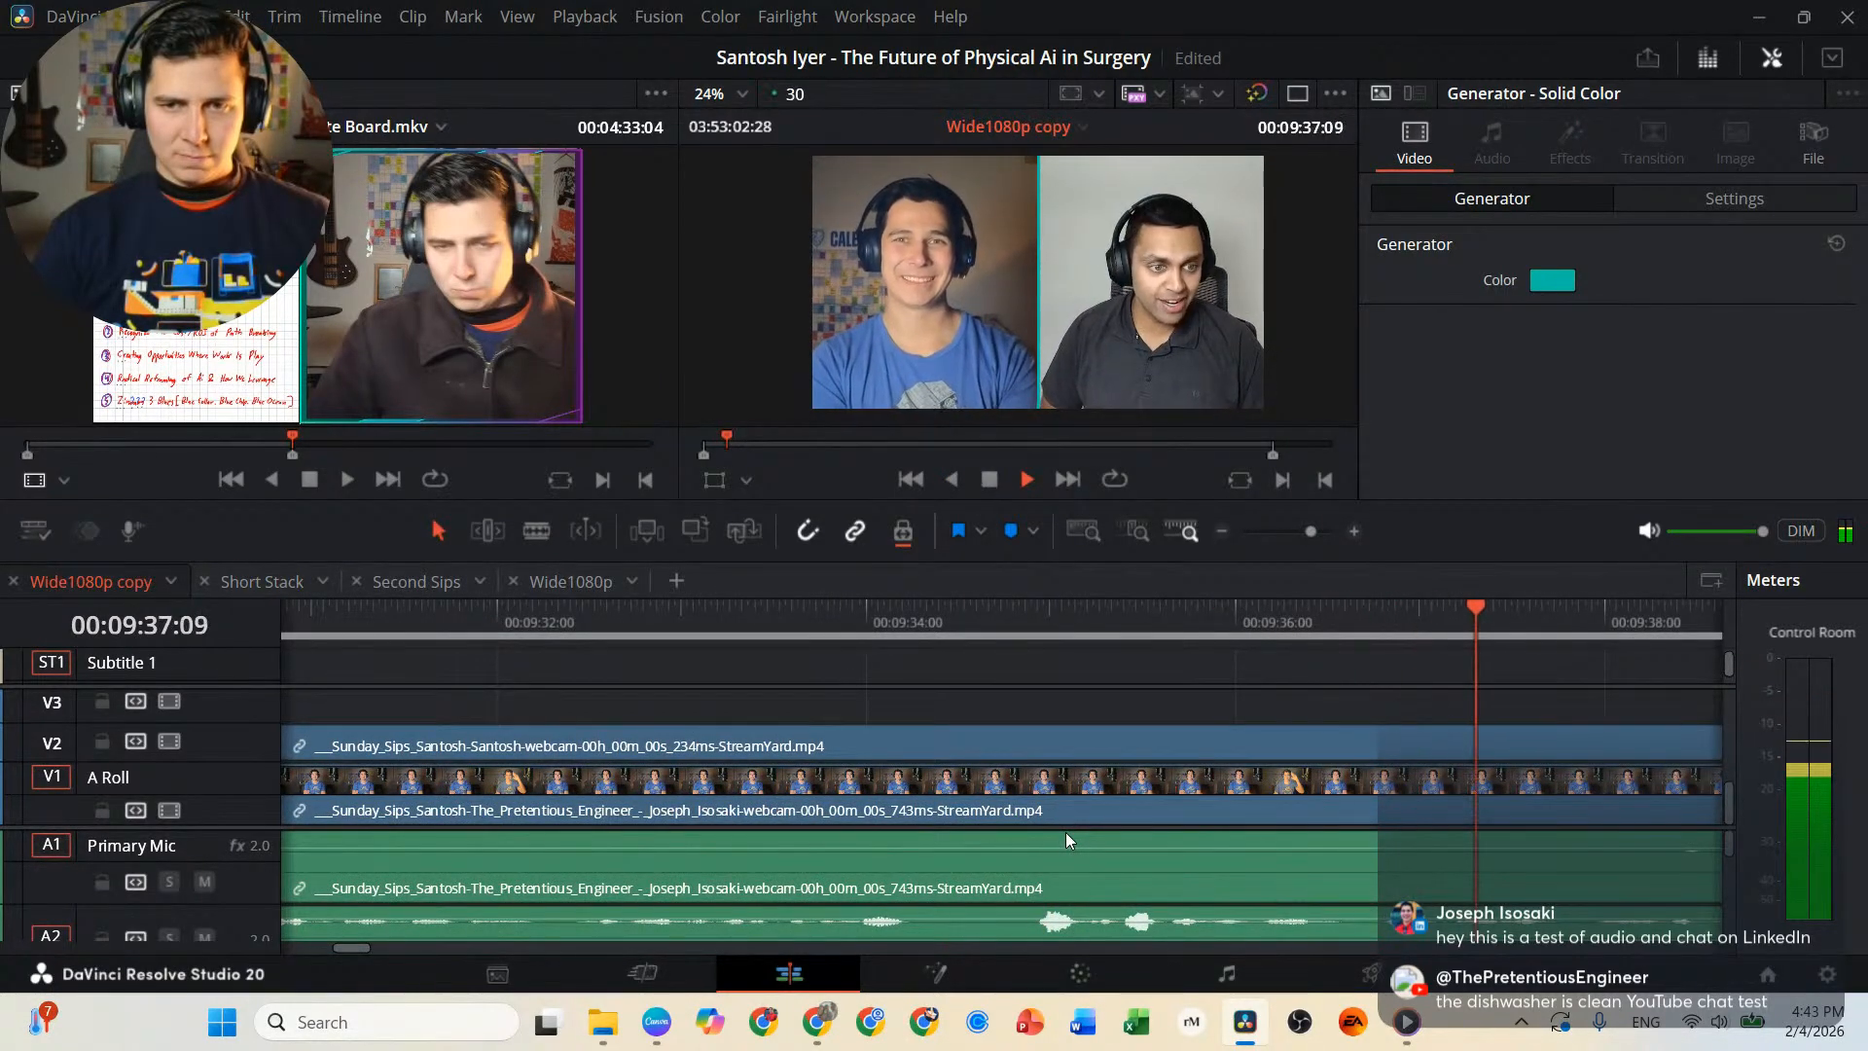
Place the playhead at 00:09:36:20 and split the linked interview video and audio clips there.
{"action": "key", "text": "j"}
{"action": "key", "text": "k"}
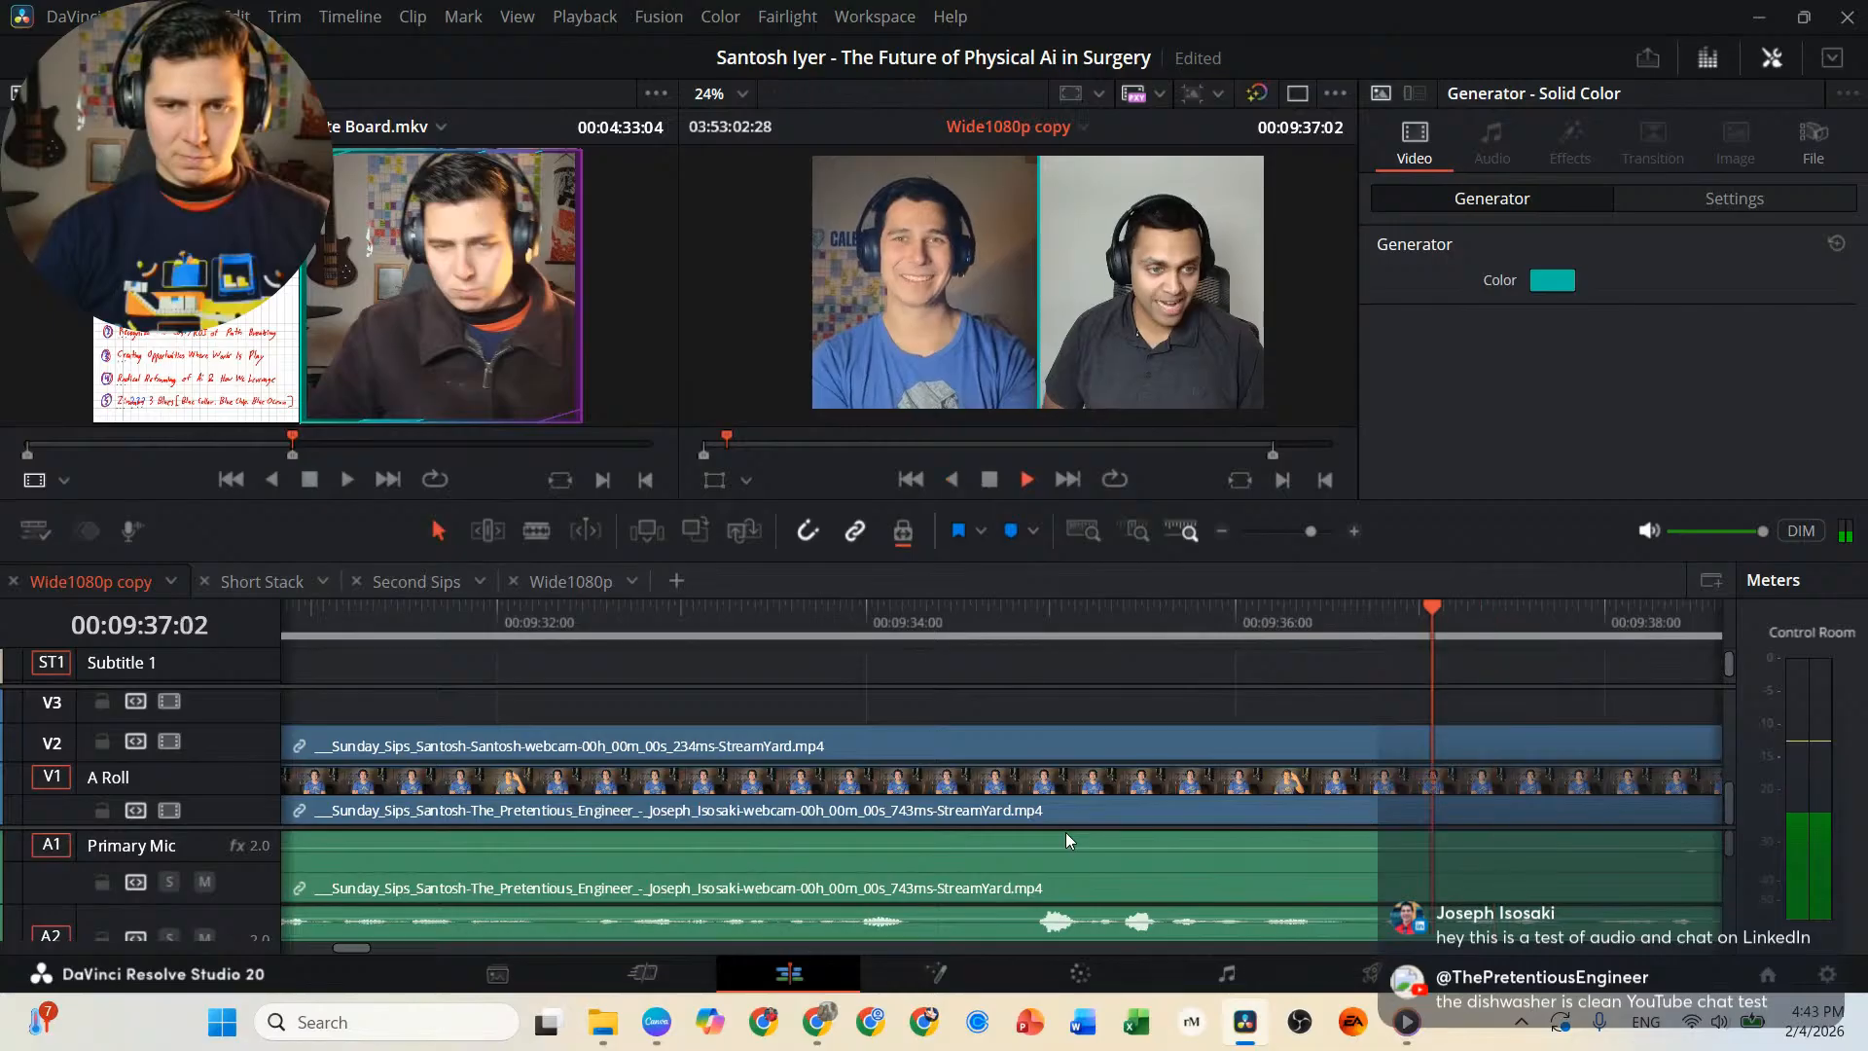
{"action": "key", "text": "l"}
{"action": "key", "text": "j"}
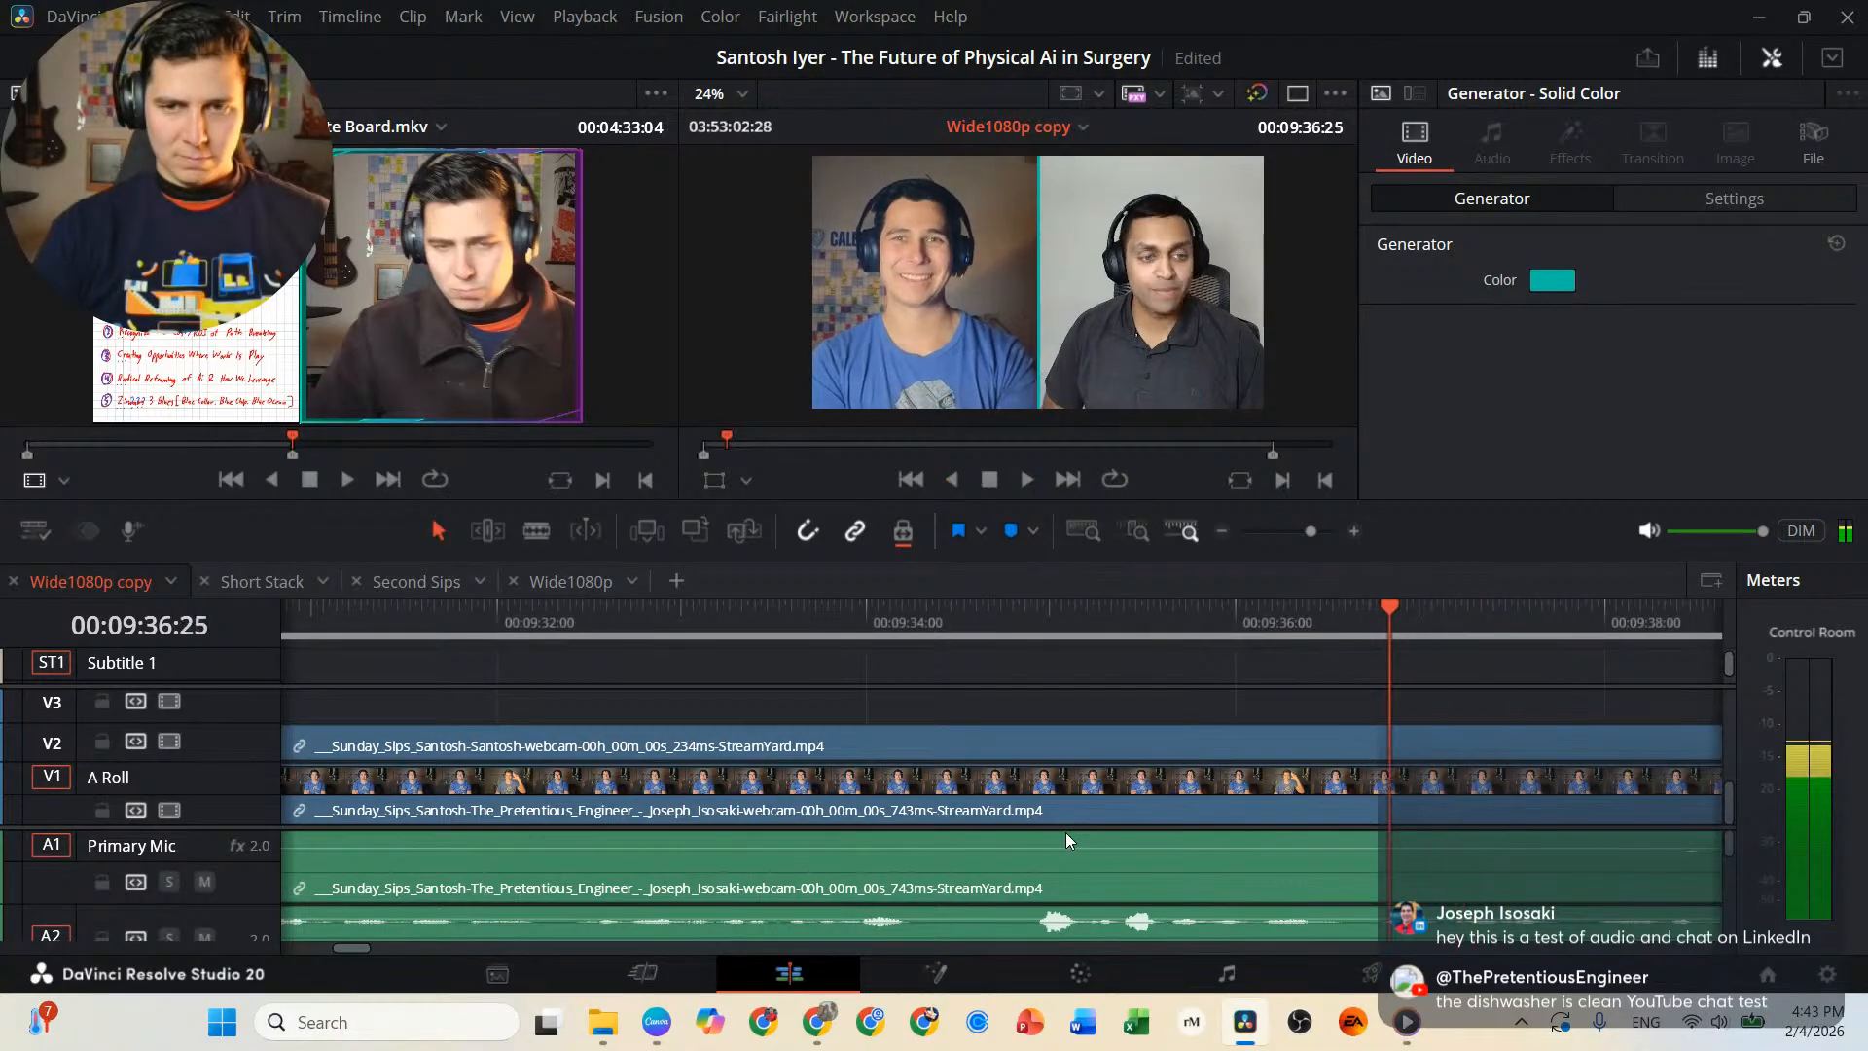
{"action": "key", "text": "l"}
{"action": "key", "text": "j"}
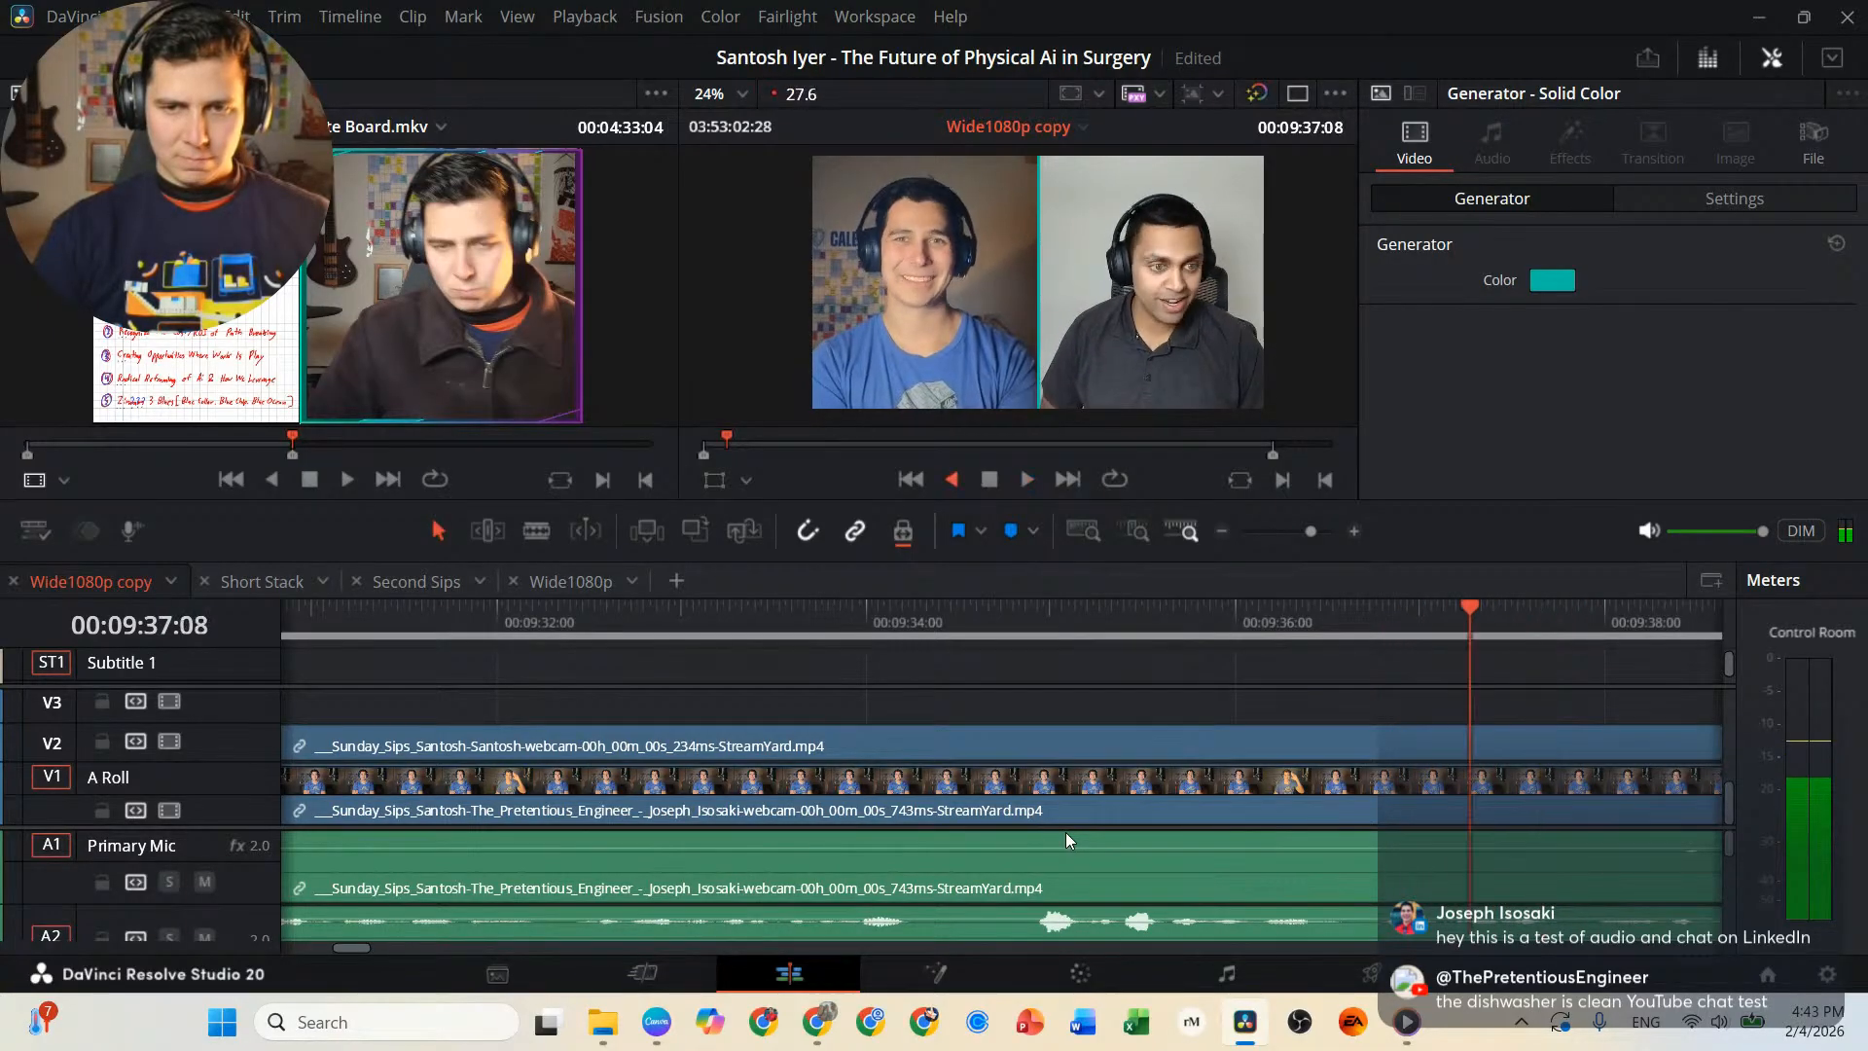
{"action": "key", "text": "k"}
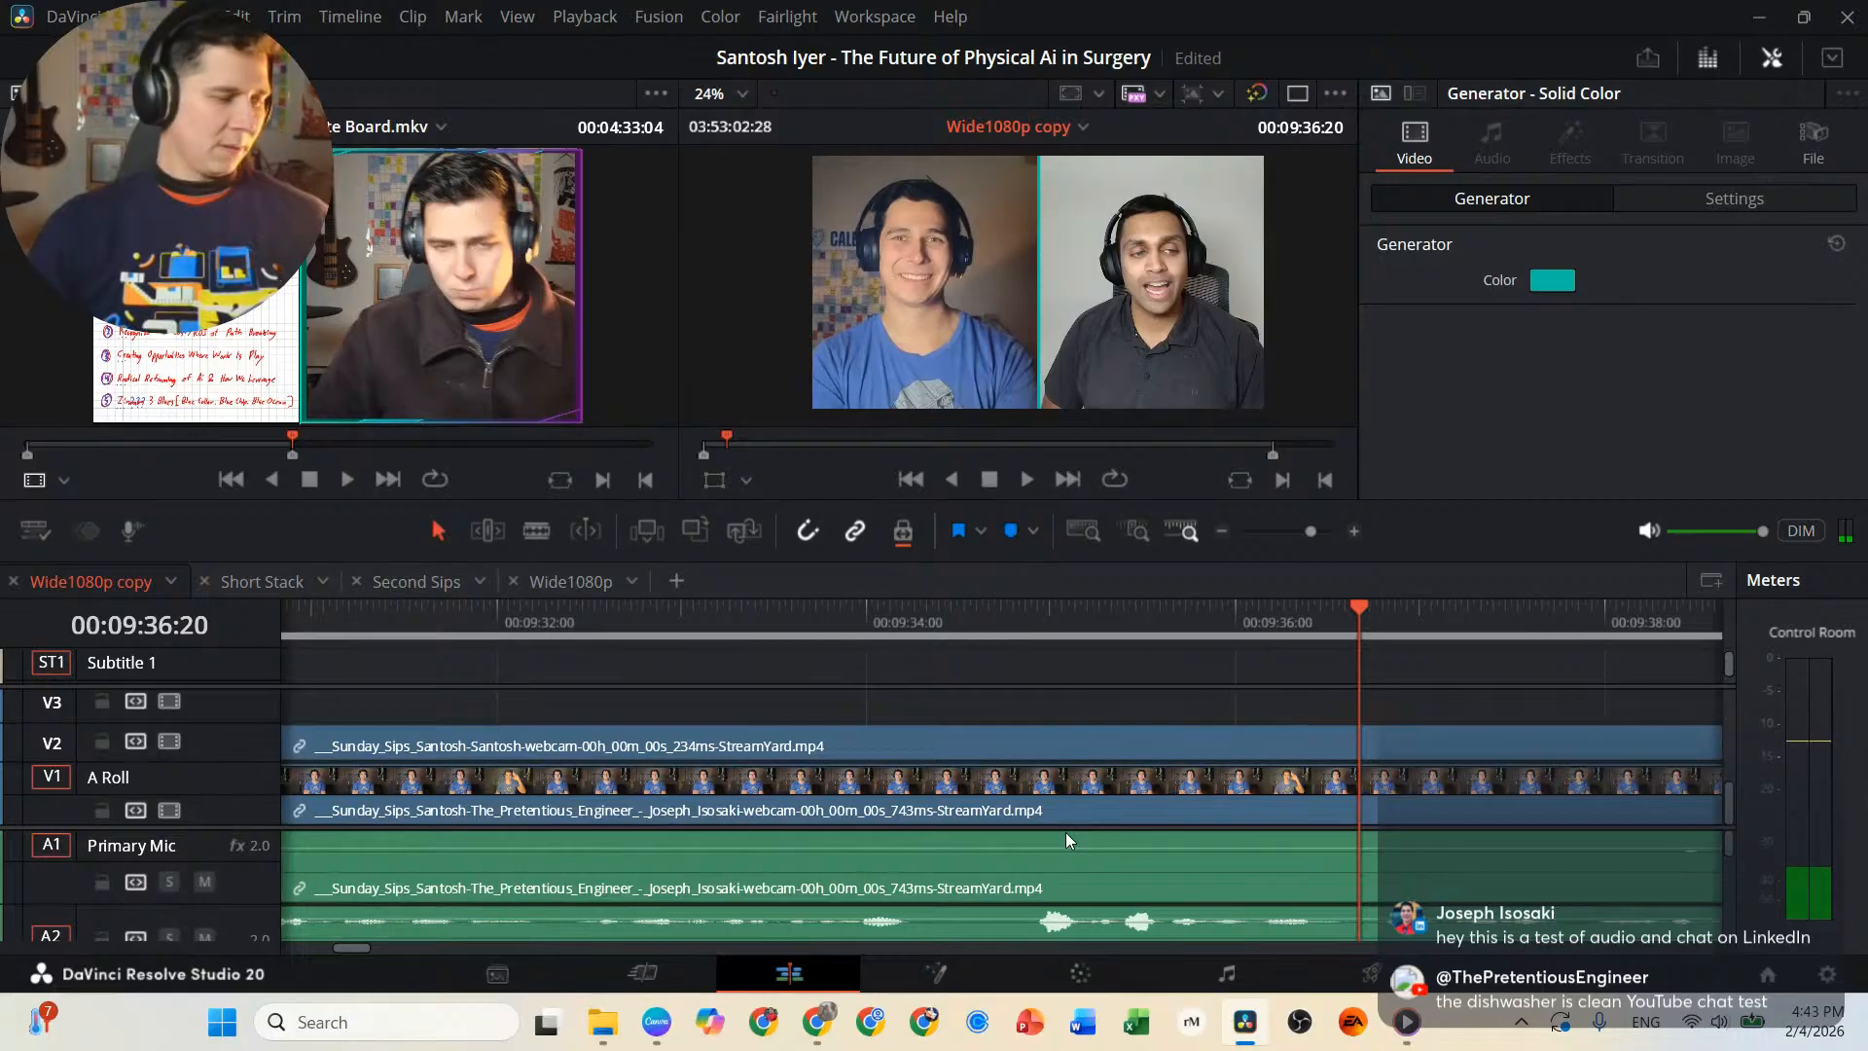
{"action": "key", "text": "b"}
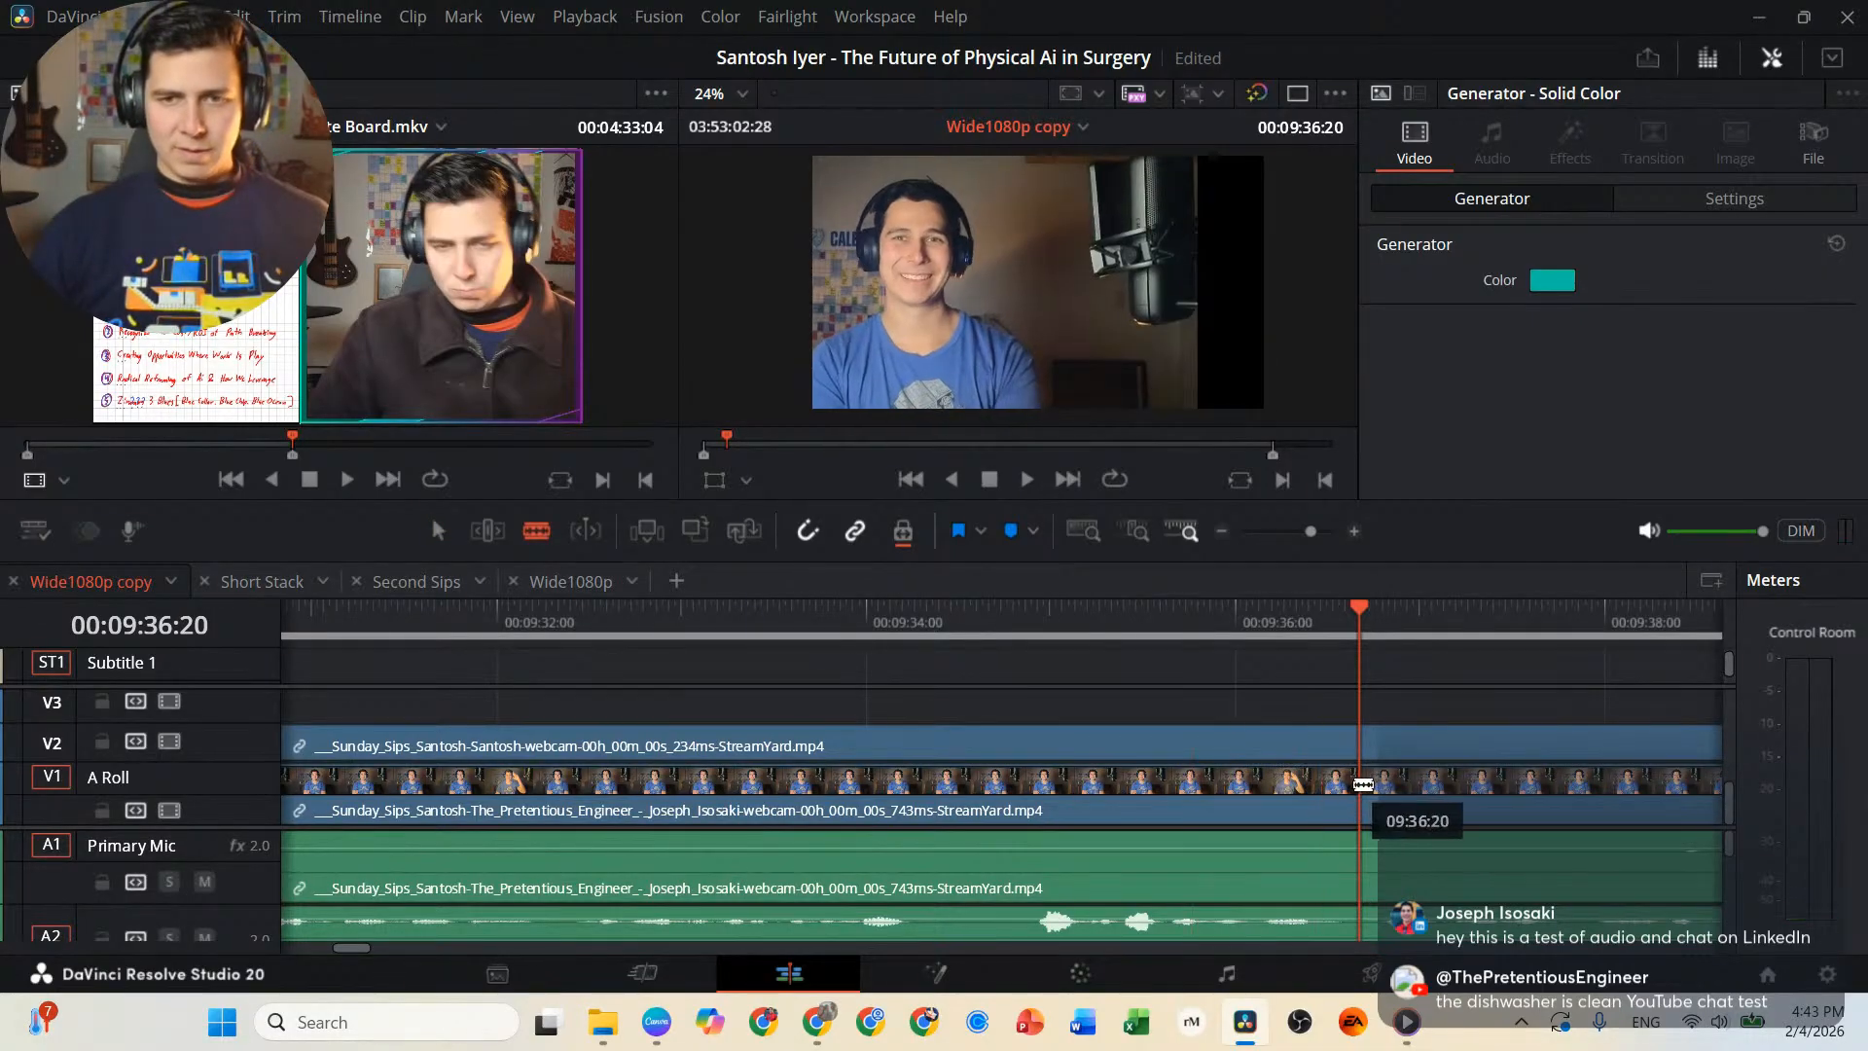
{"action": "left_click", "coordinate": [1369, 789]}
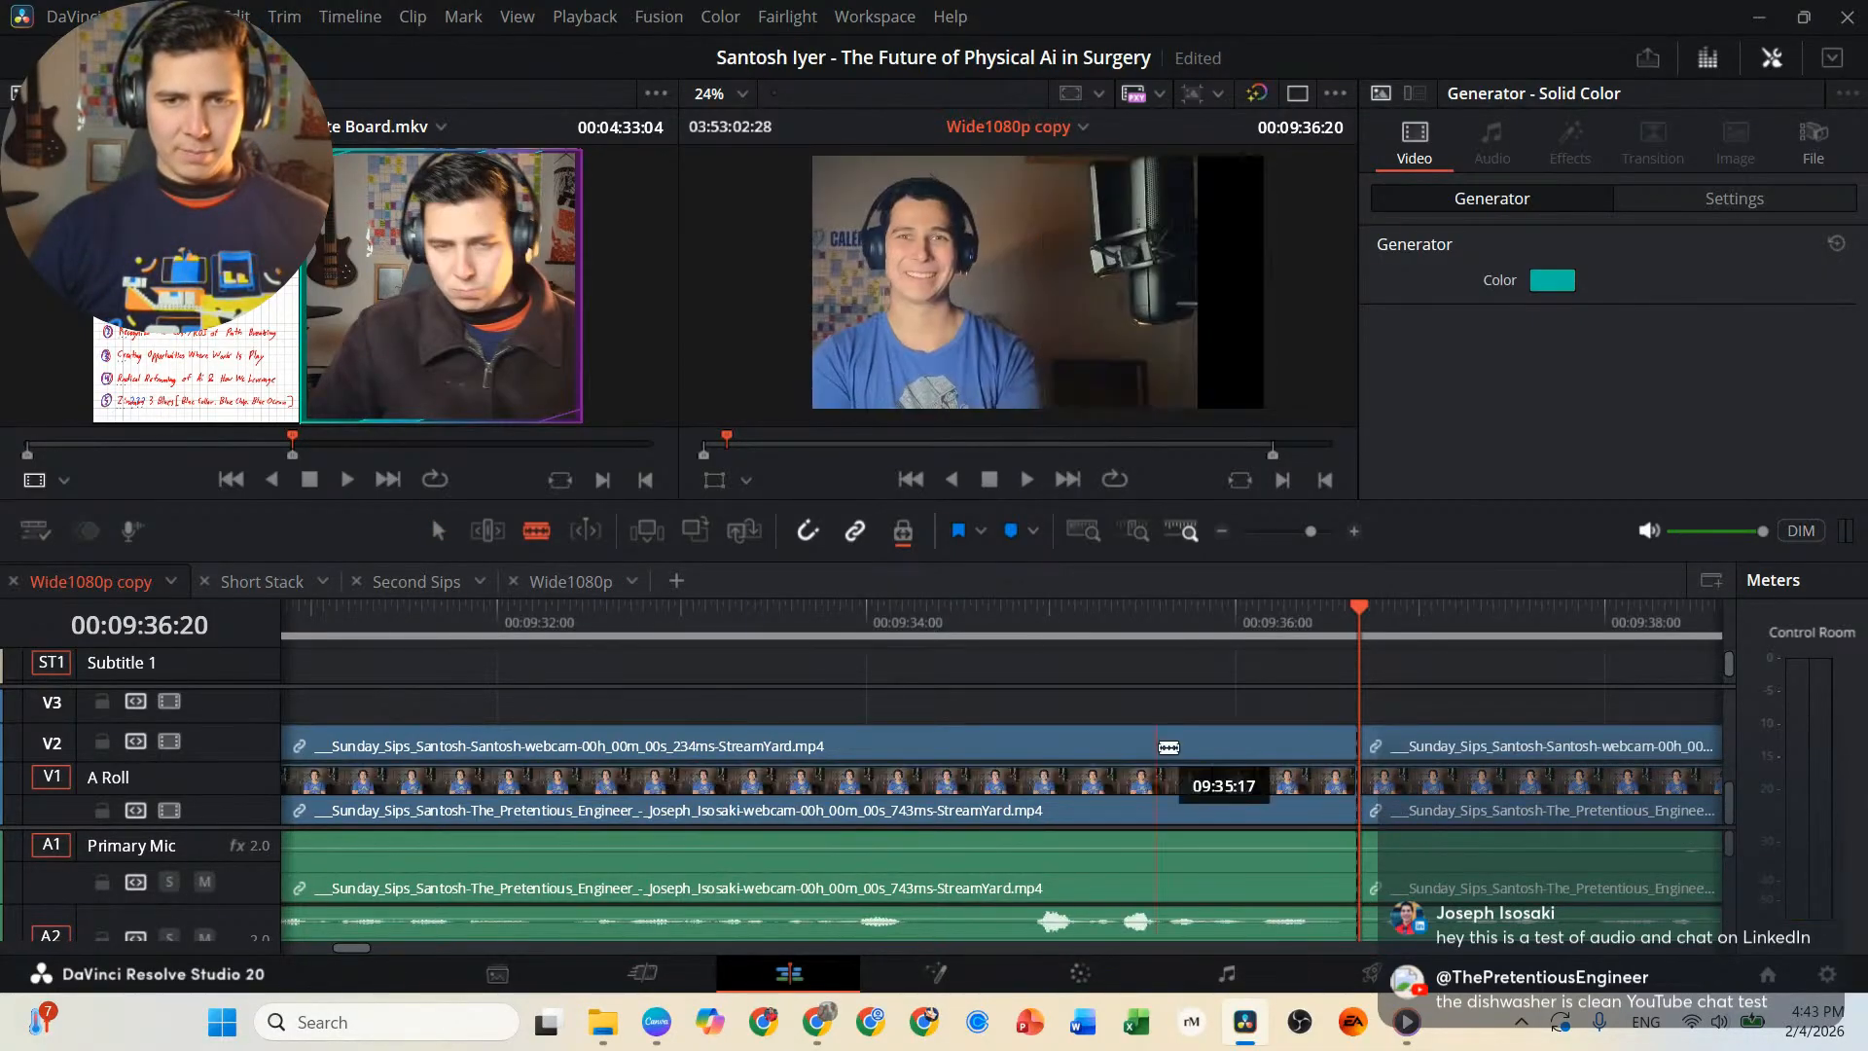
Play back the passage around the 00:09:36:20 cut and continue reviewing the interview at double speed.
{"action": "key", "text": "l"}
{"action": "key", "text": "j"}
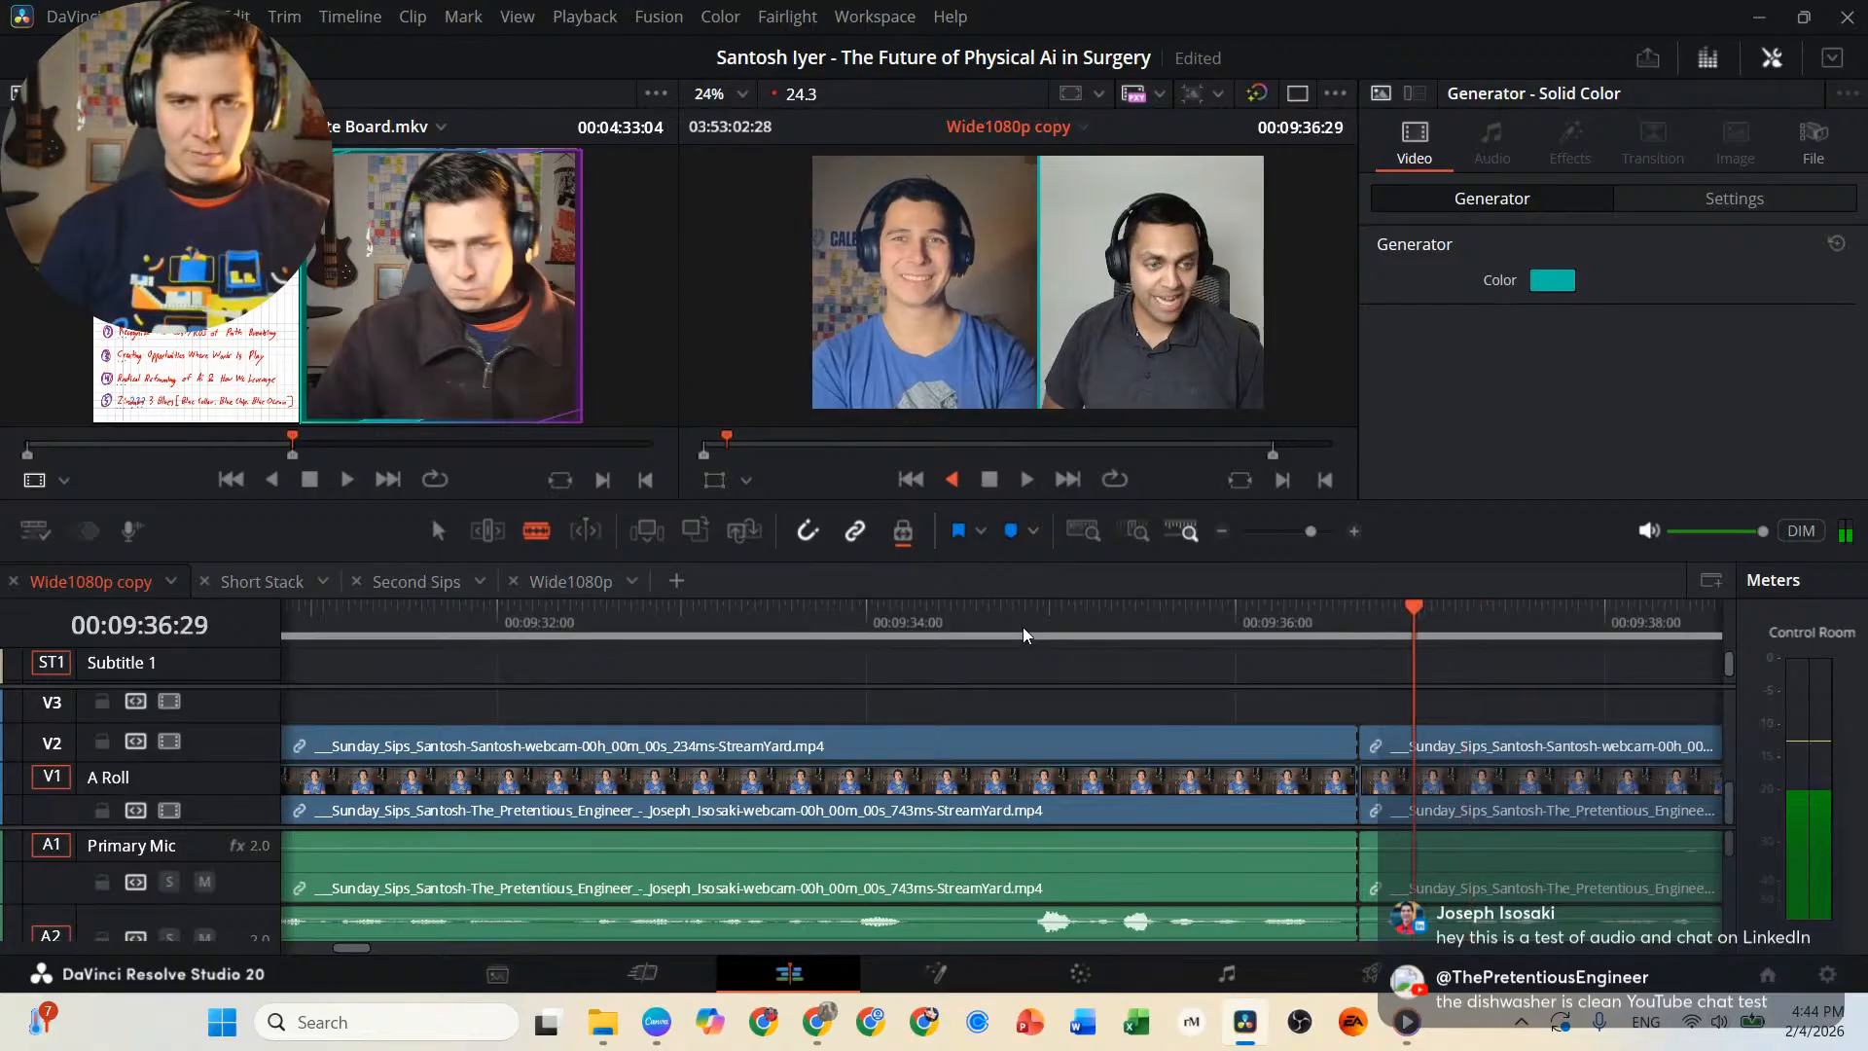
{"action": "key", "text": "k"}
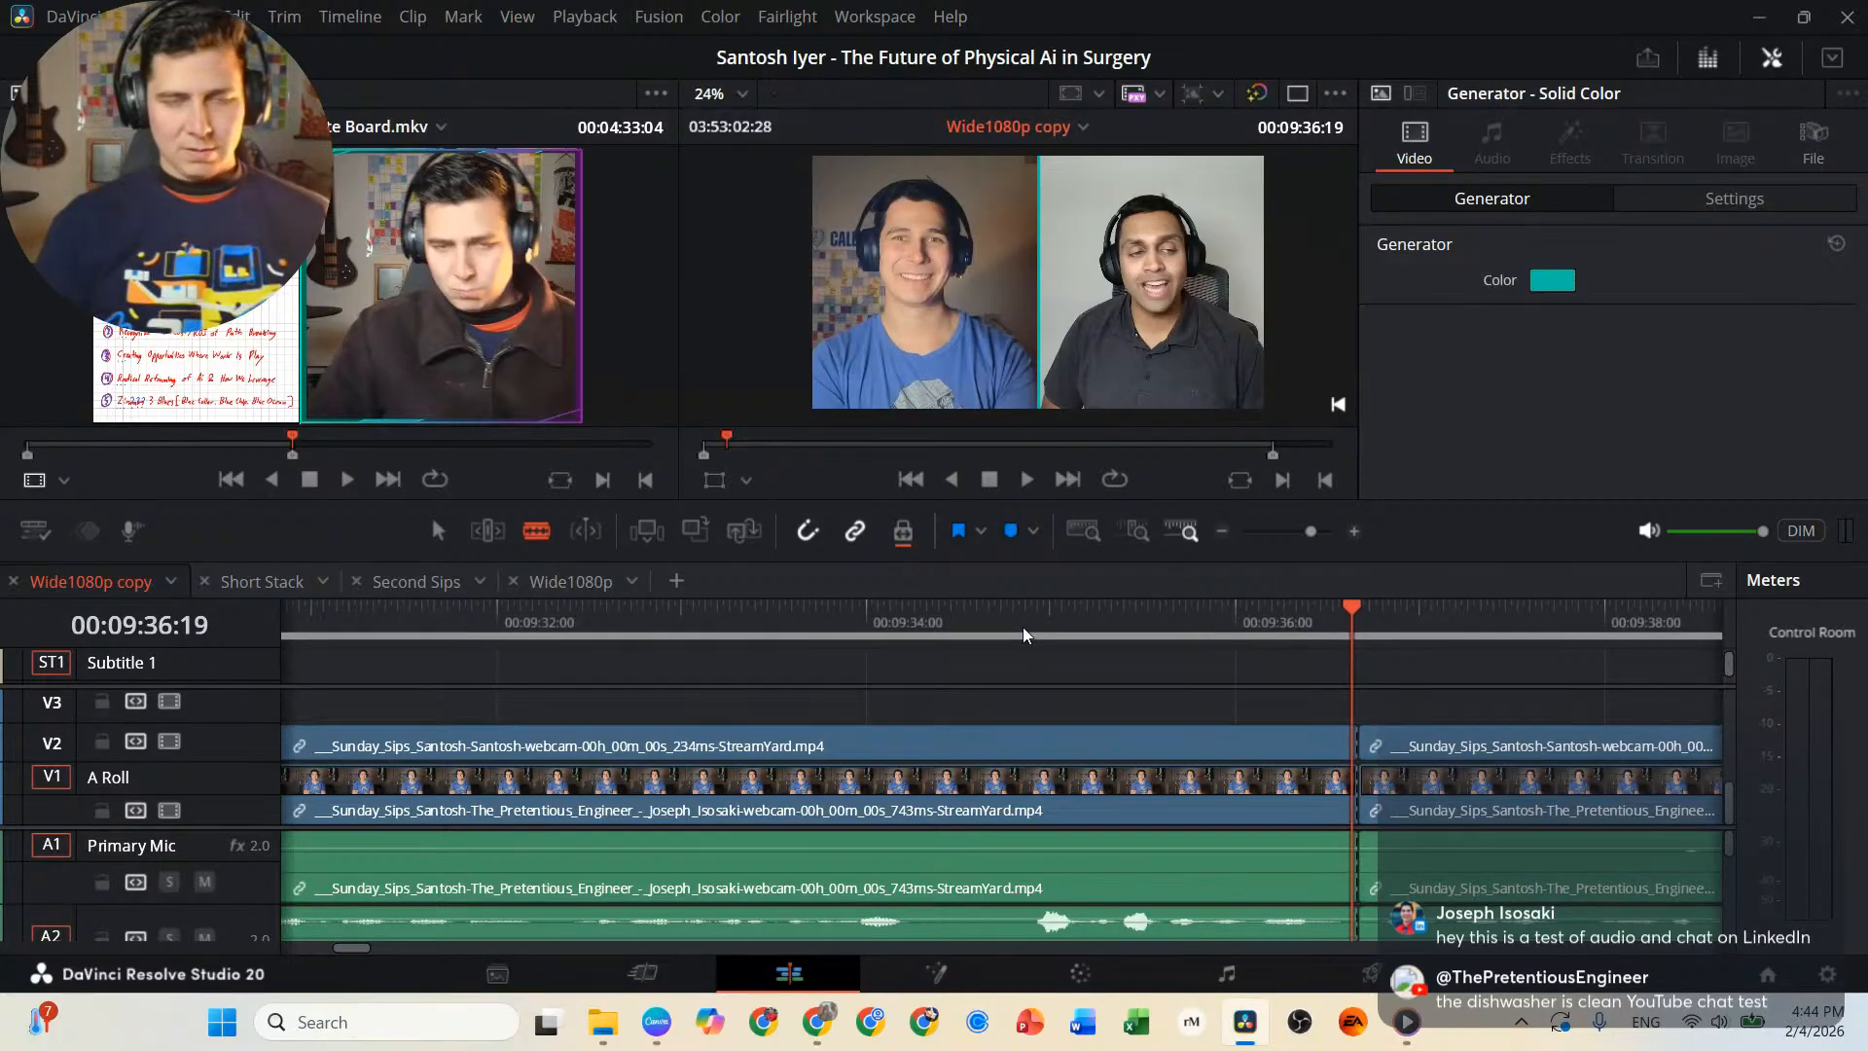
{"action": "key", "text": "space"}
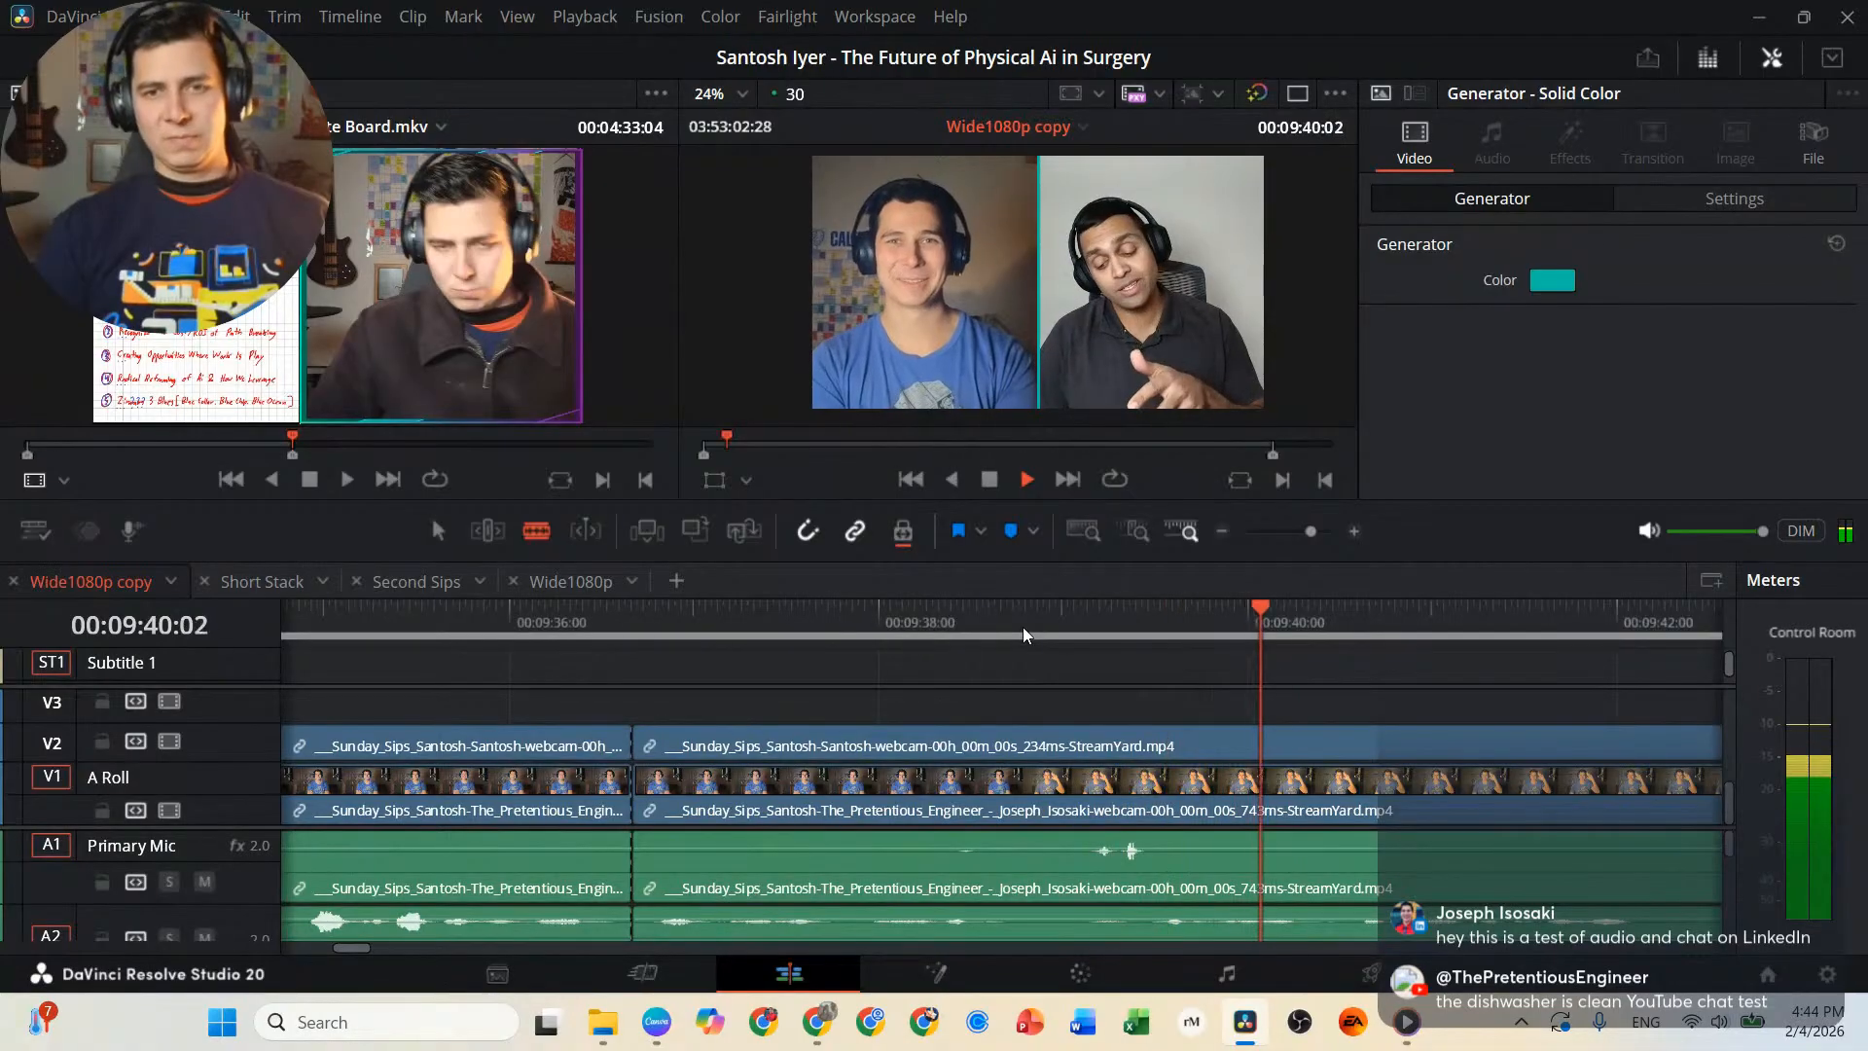
{"action": "key", "text": "l"}
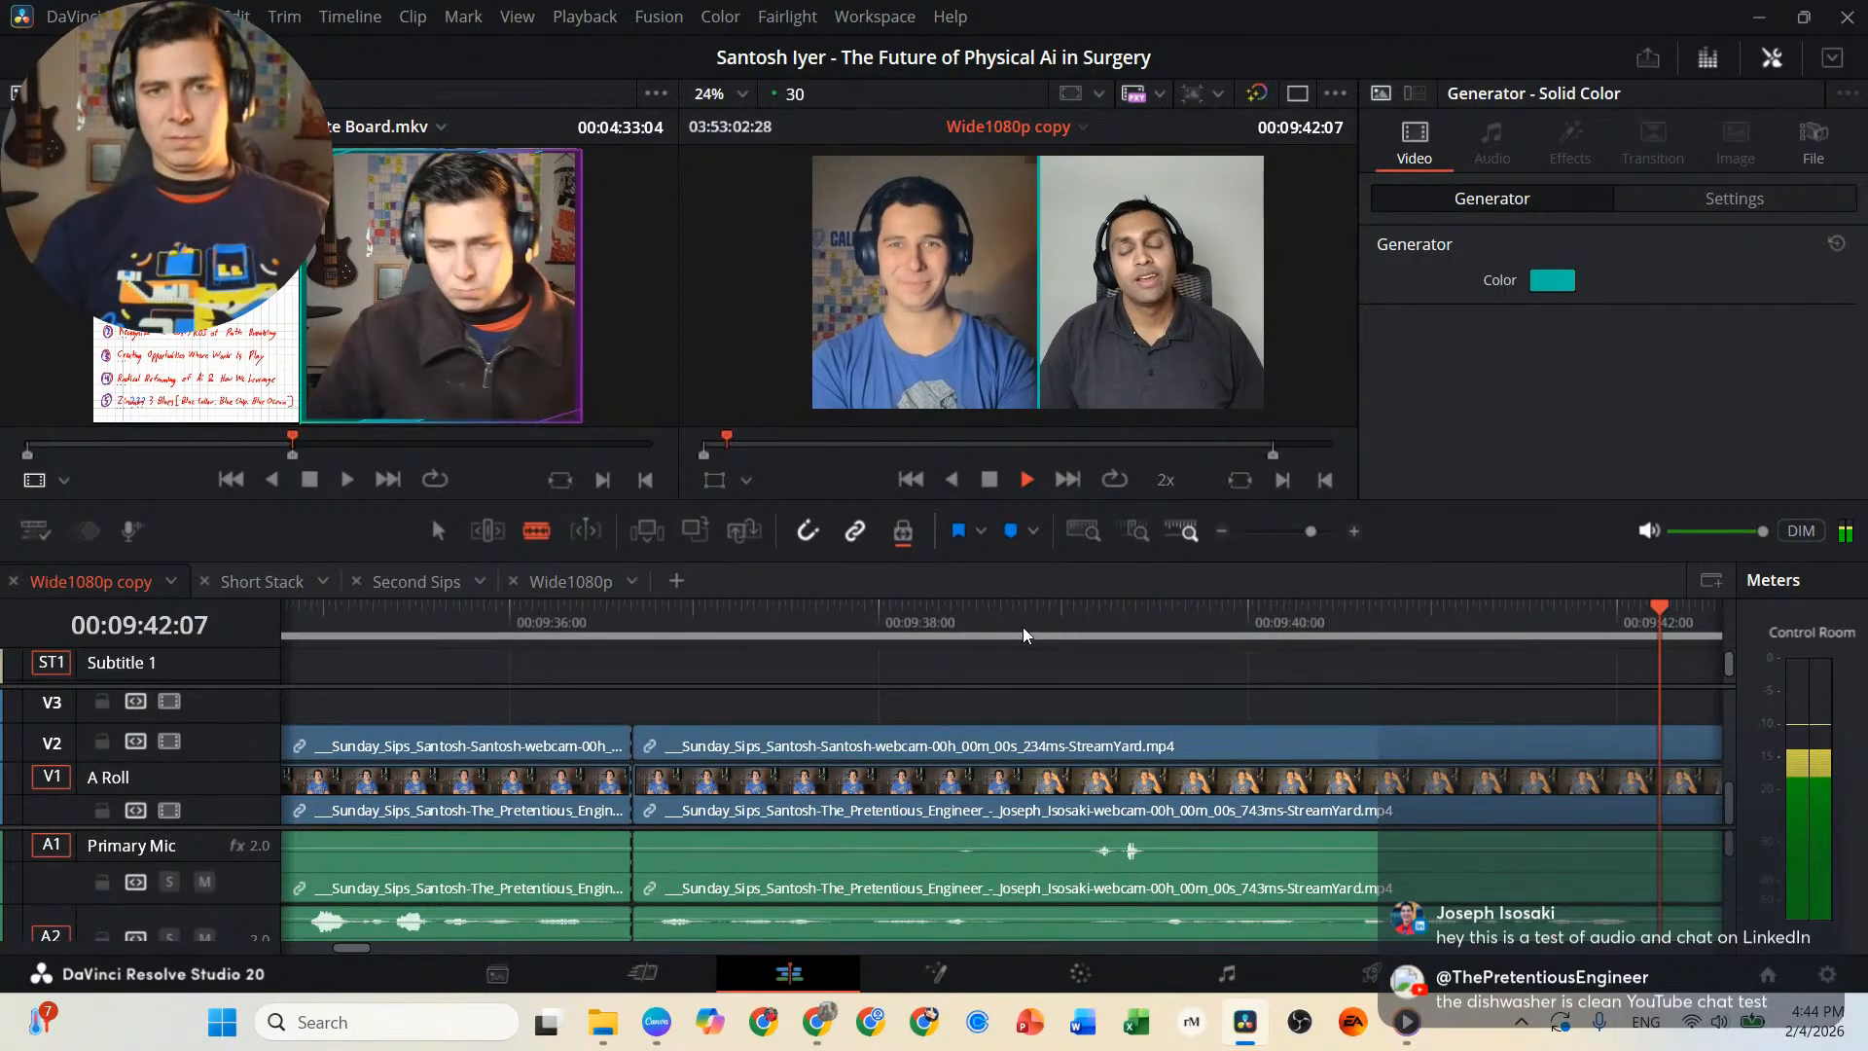
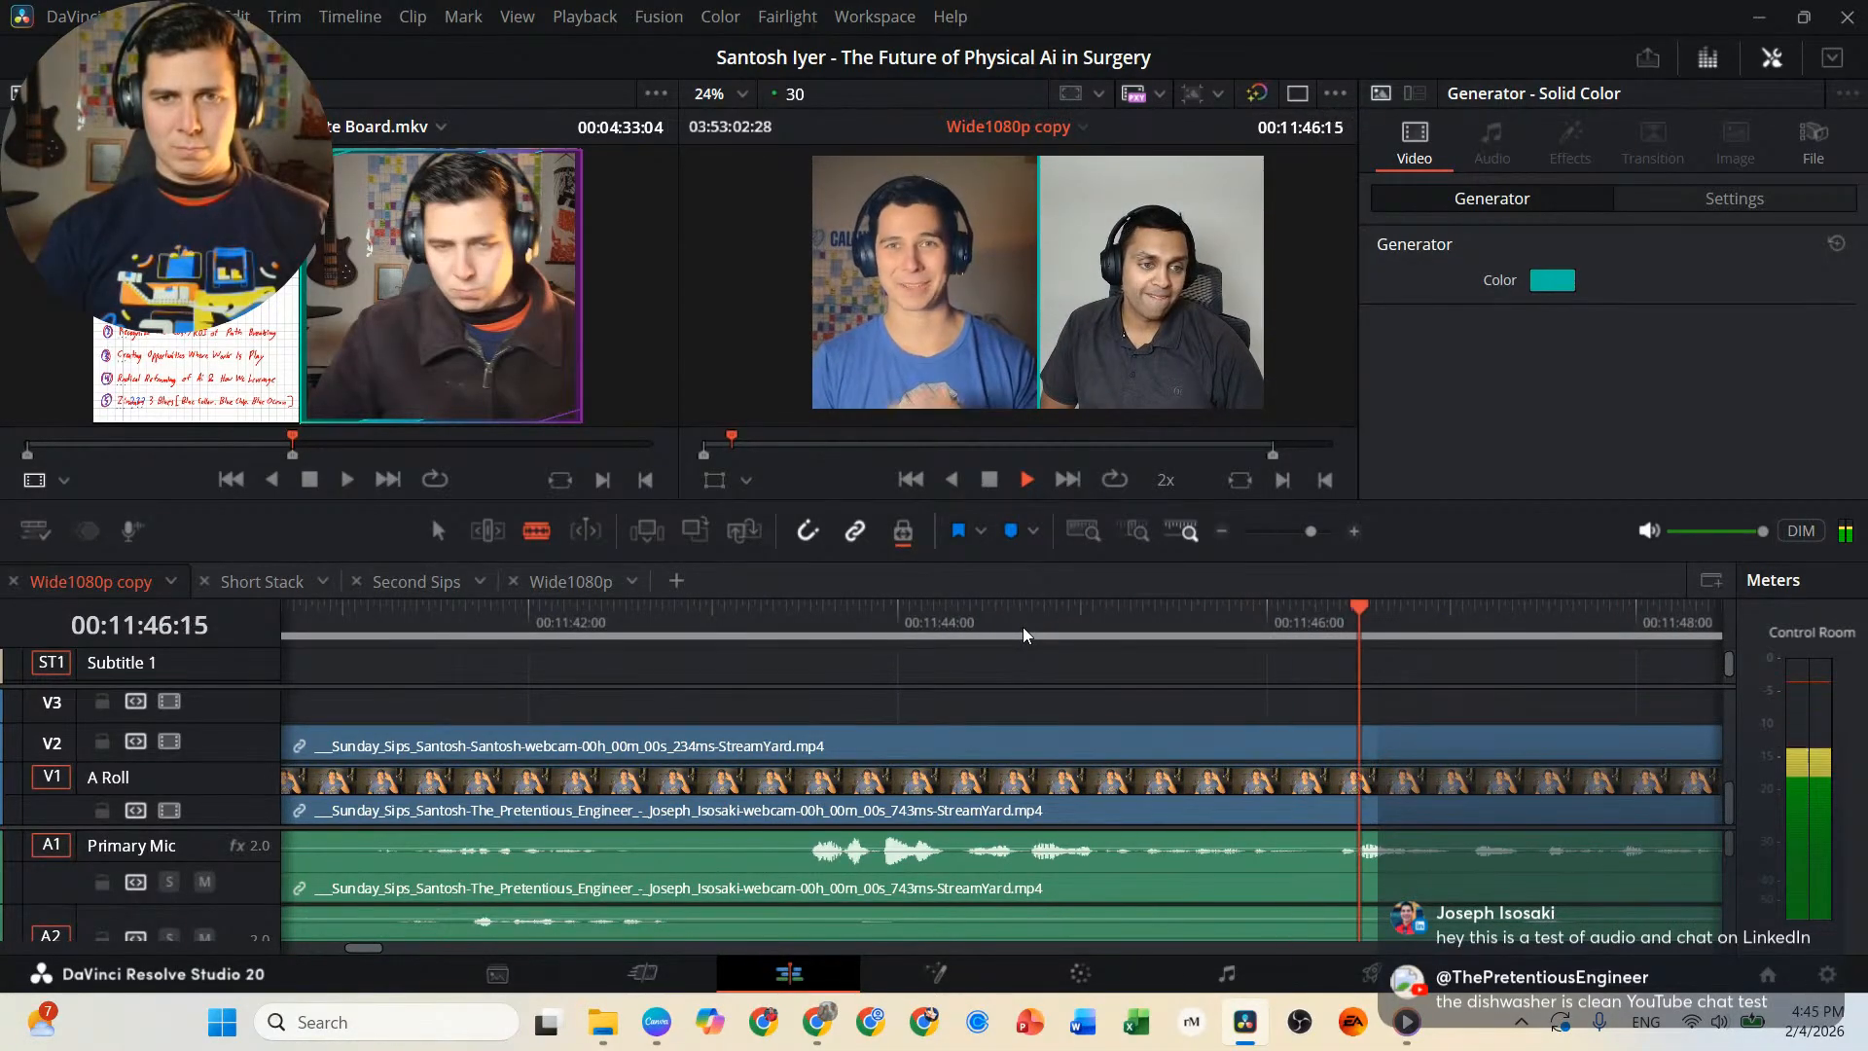
Play backward from 00:11:46:15 and split the linked interview video and audio clips at 00:11:40:22.
{"action": "key", "text": "j"}
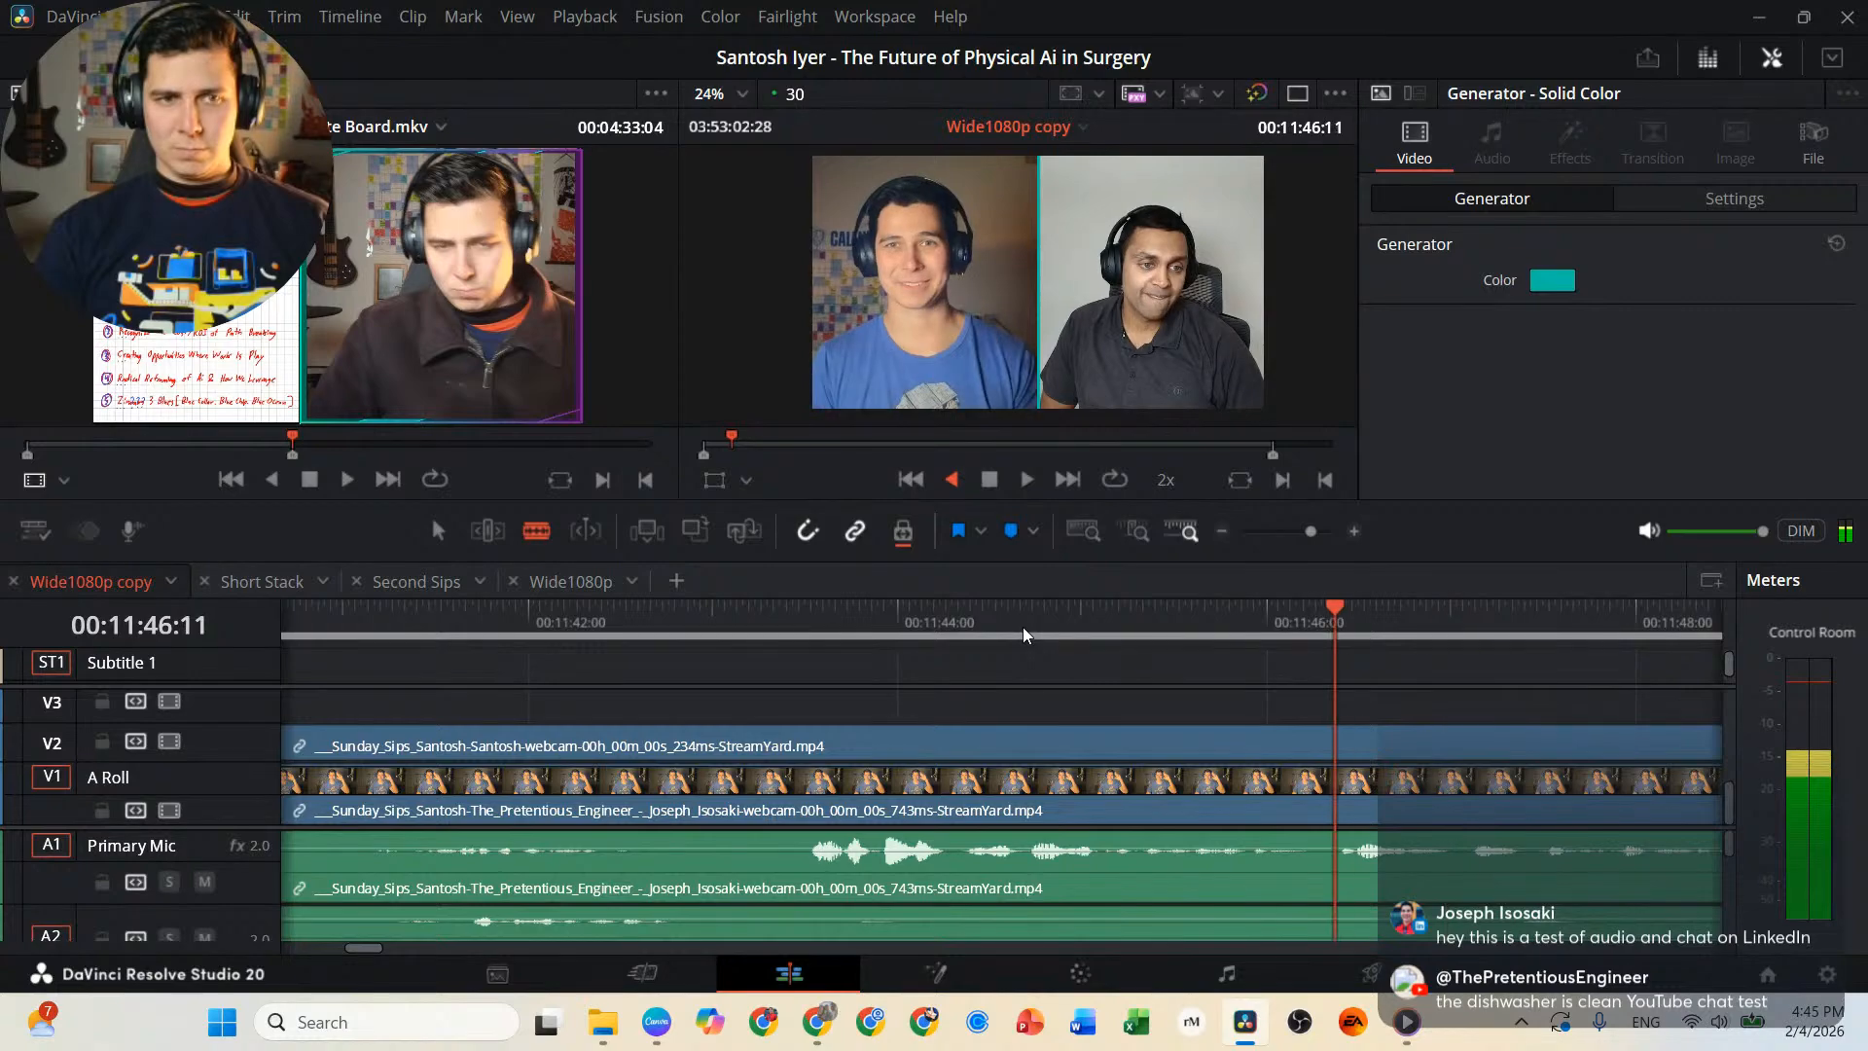
{"action": "key", "text": "j"}
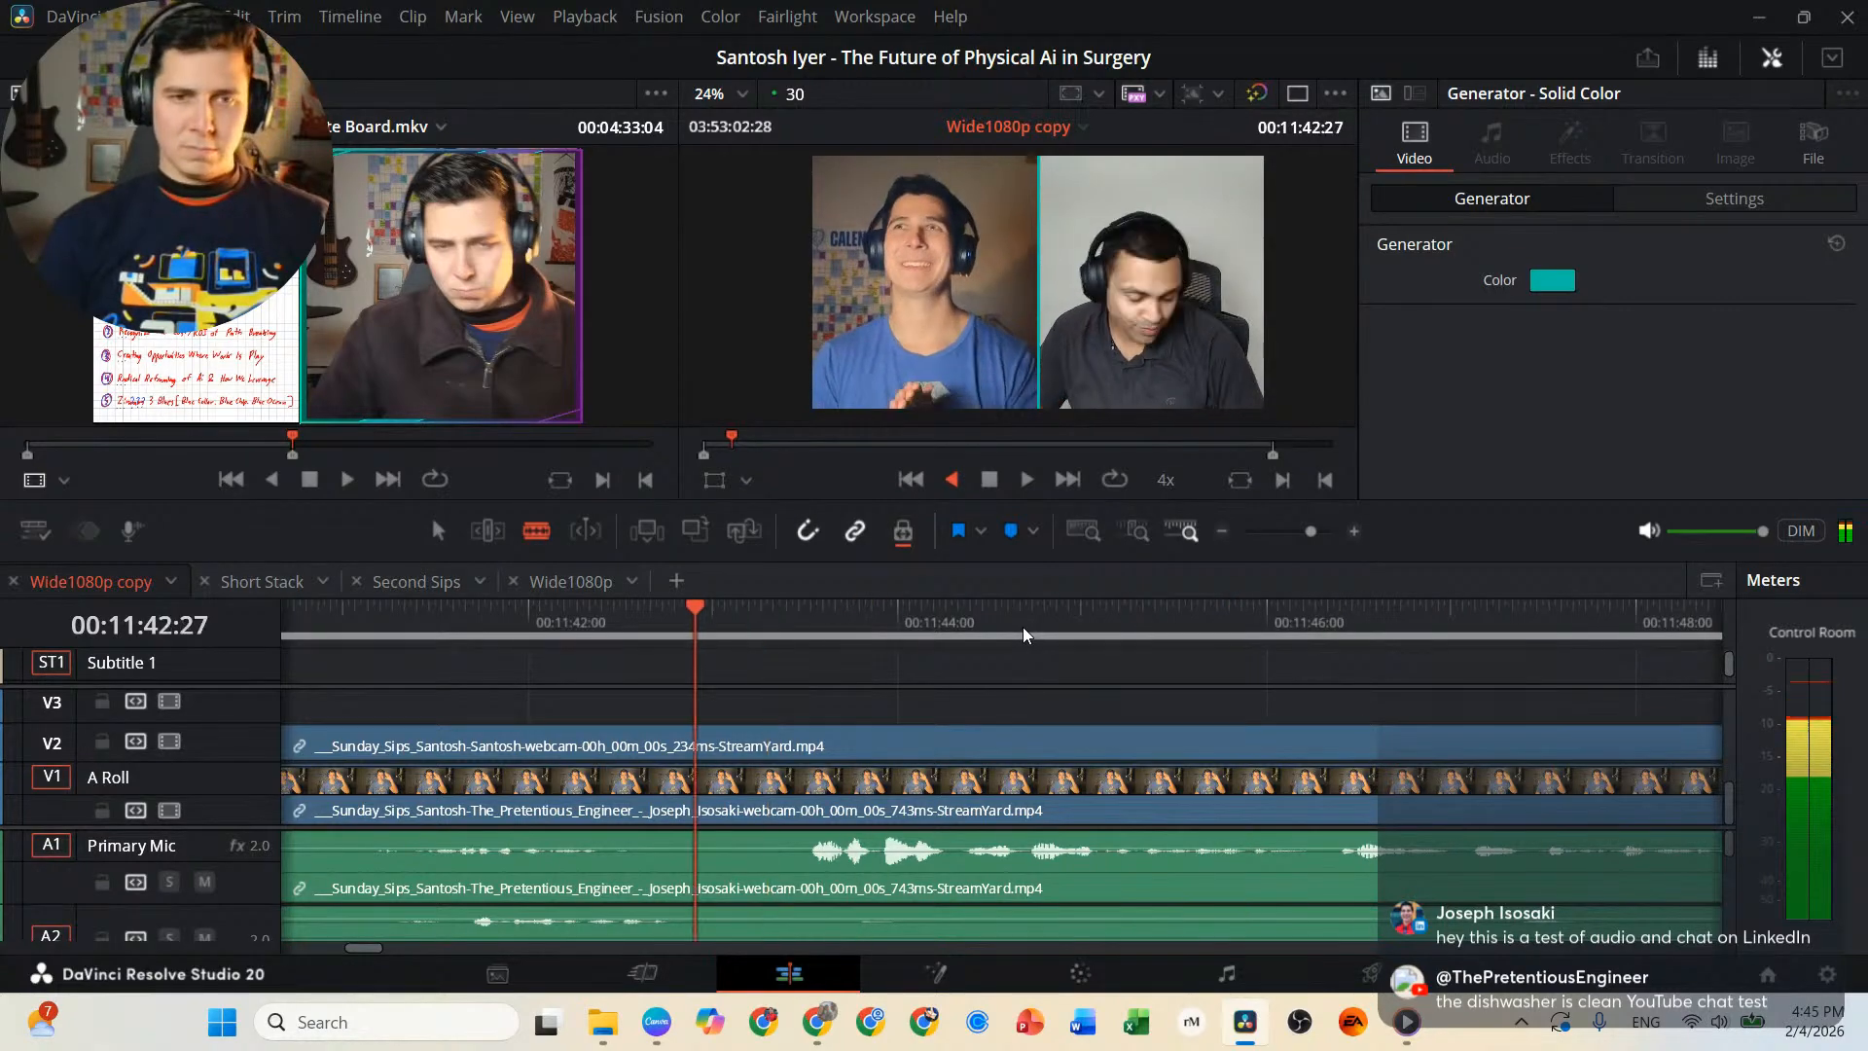
{"action": "key", "text": "l"}
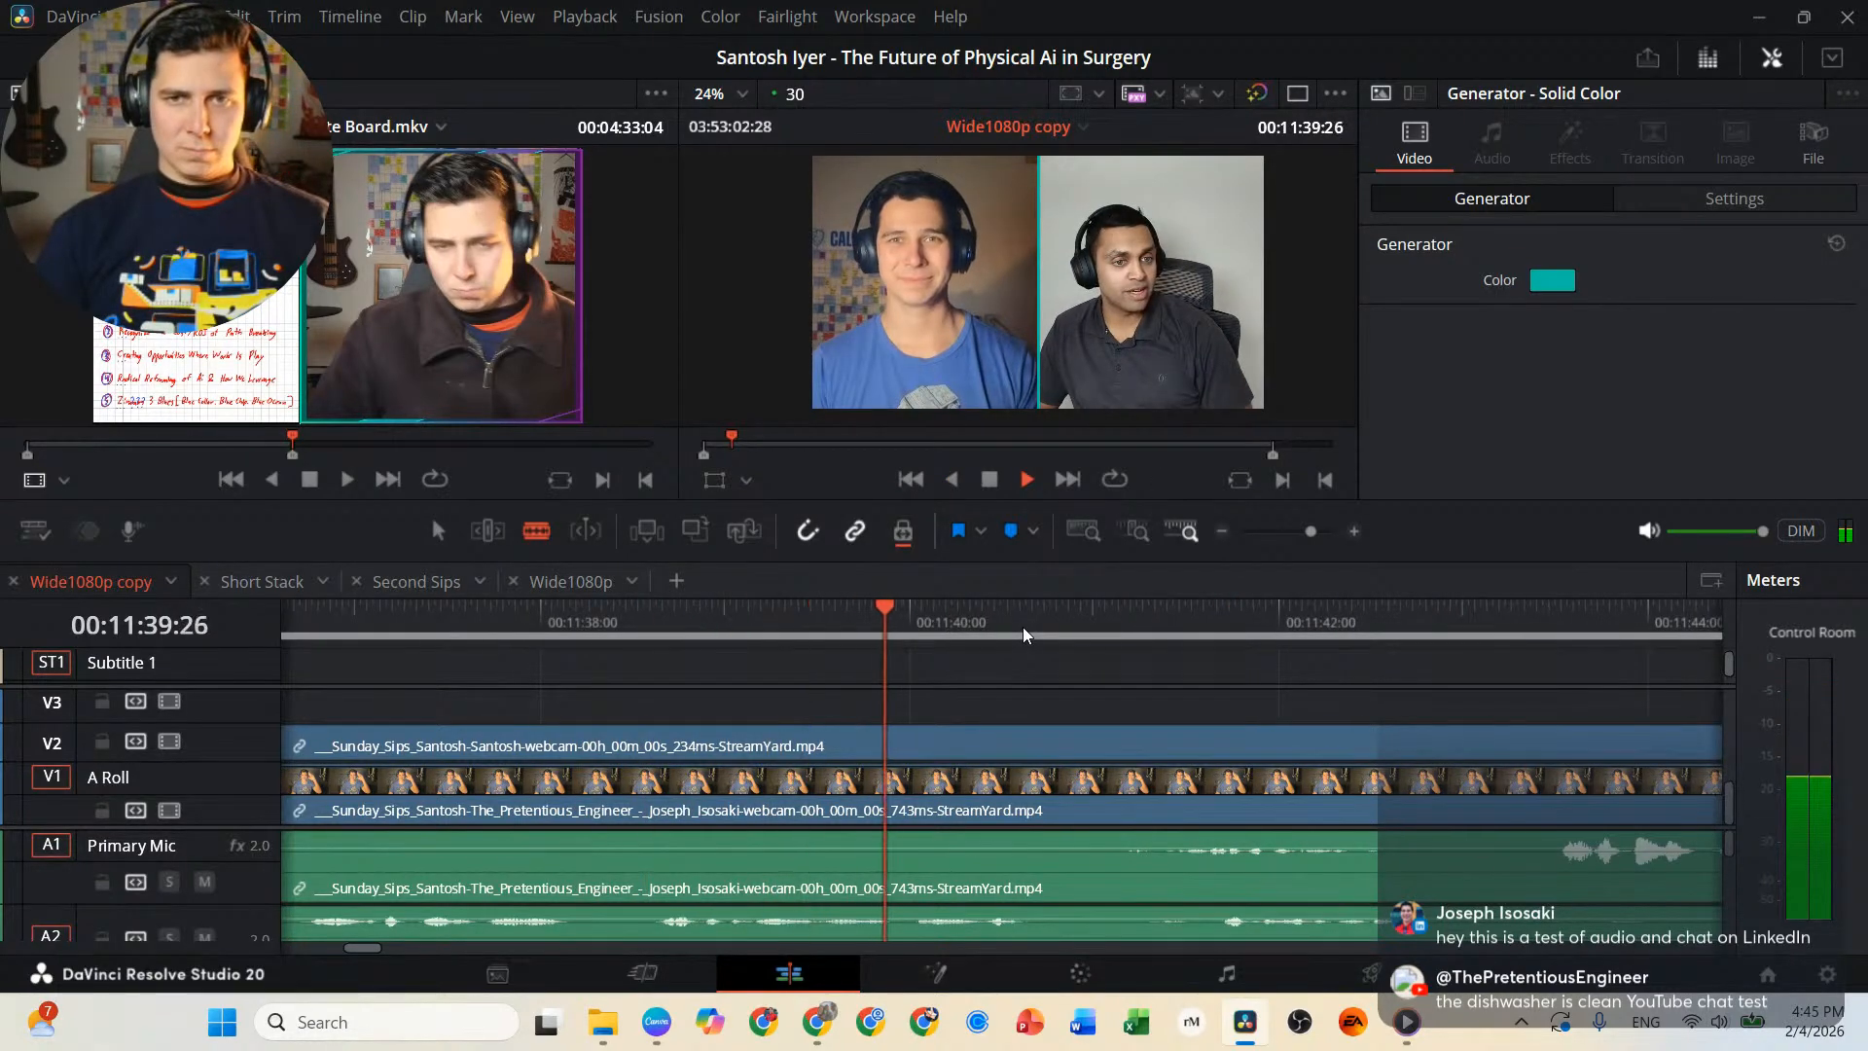
{"action": "key", "text": "k"}
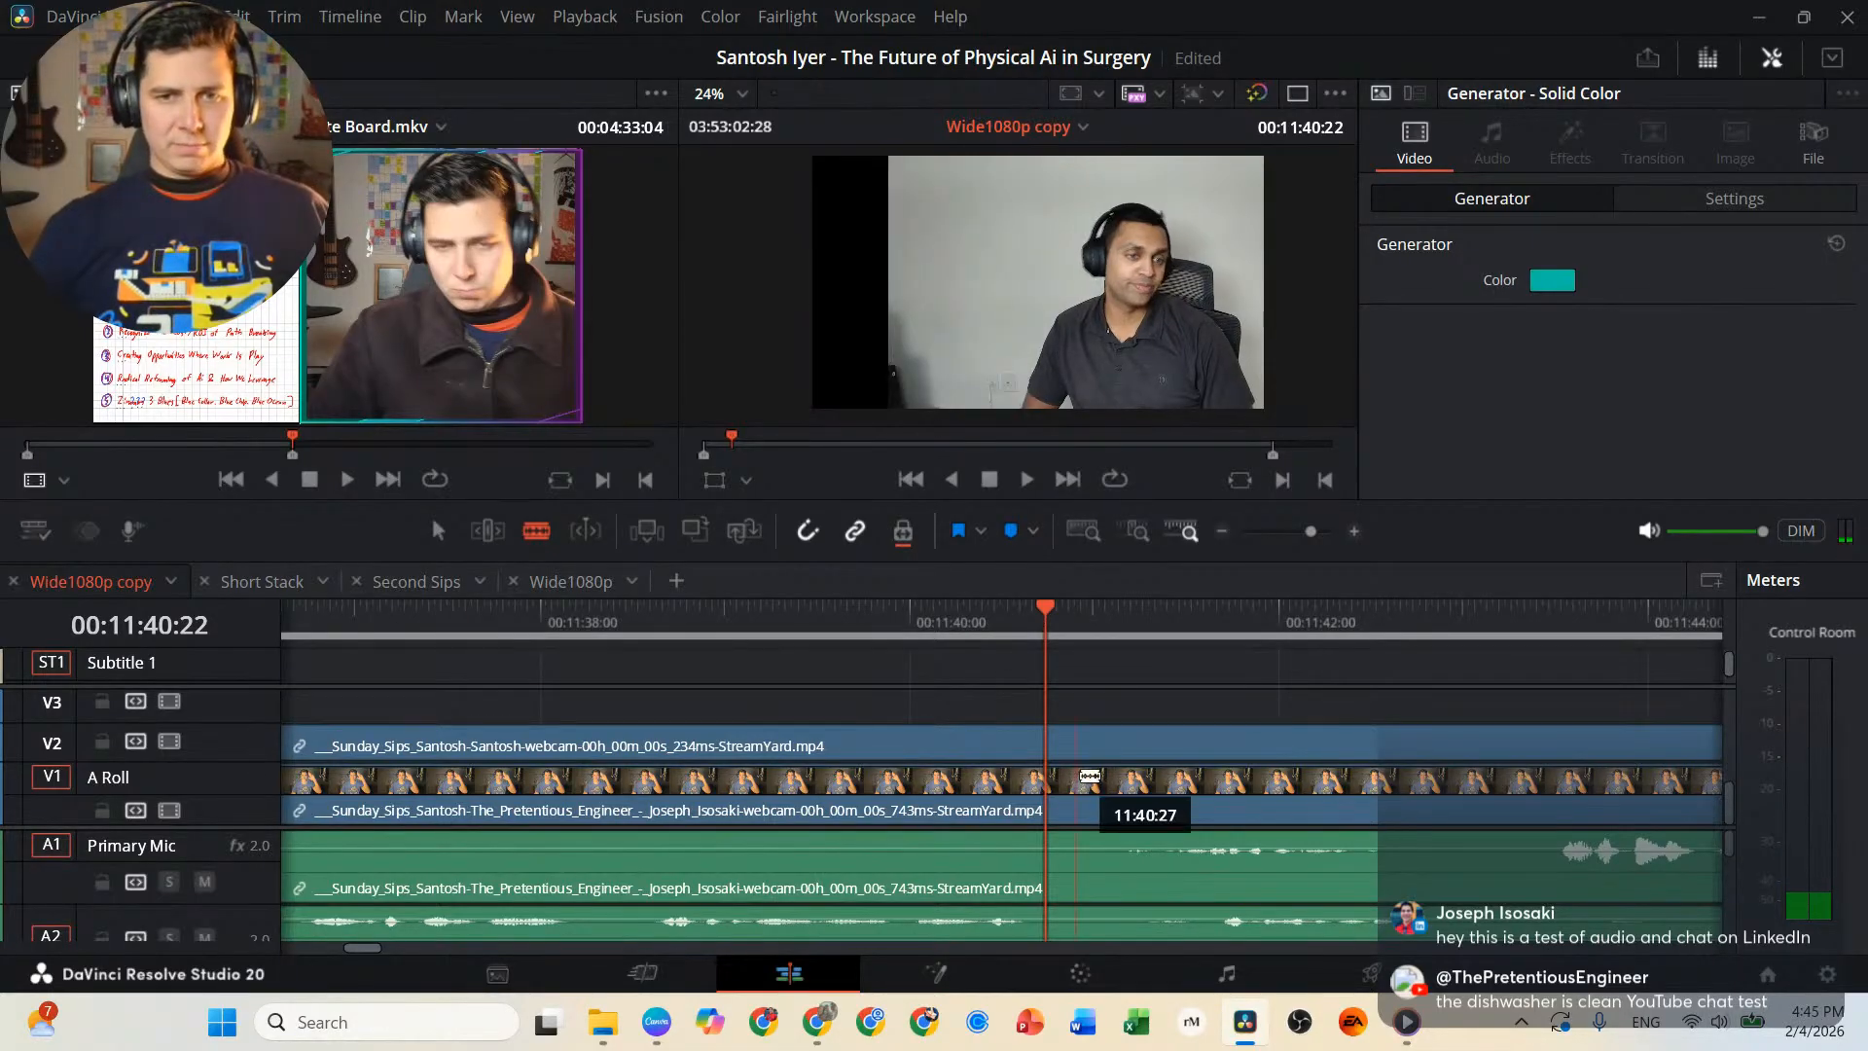
{"action": "left_click", "coordinate": [1049, 745]}
{"action": "key", "text": "a"}
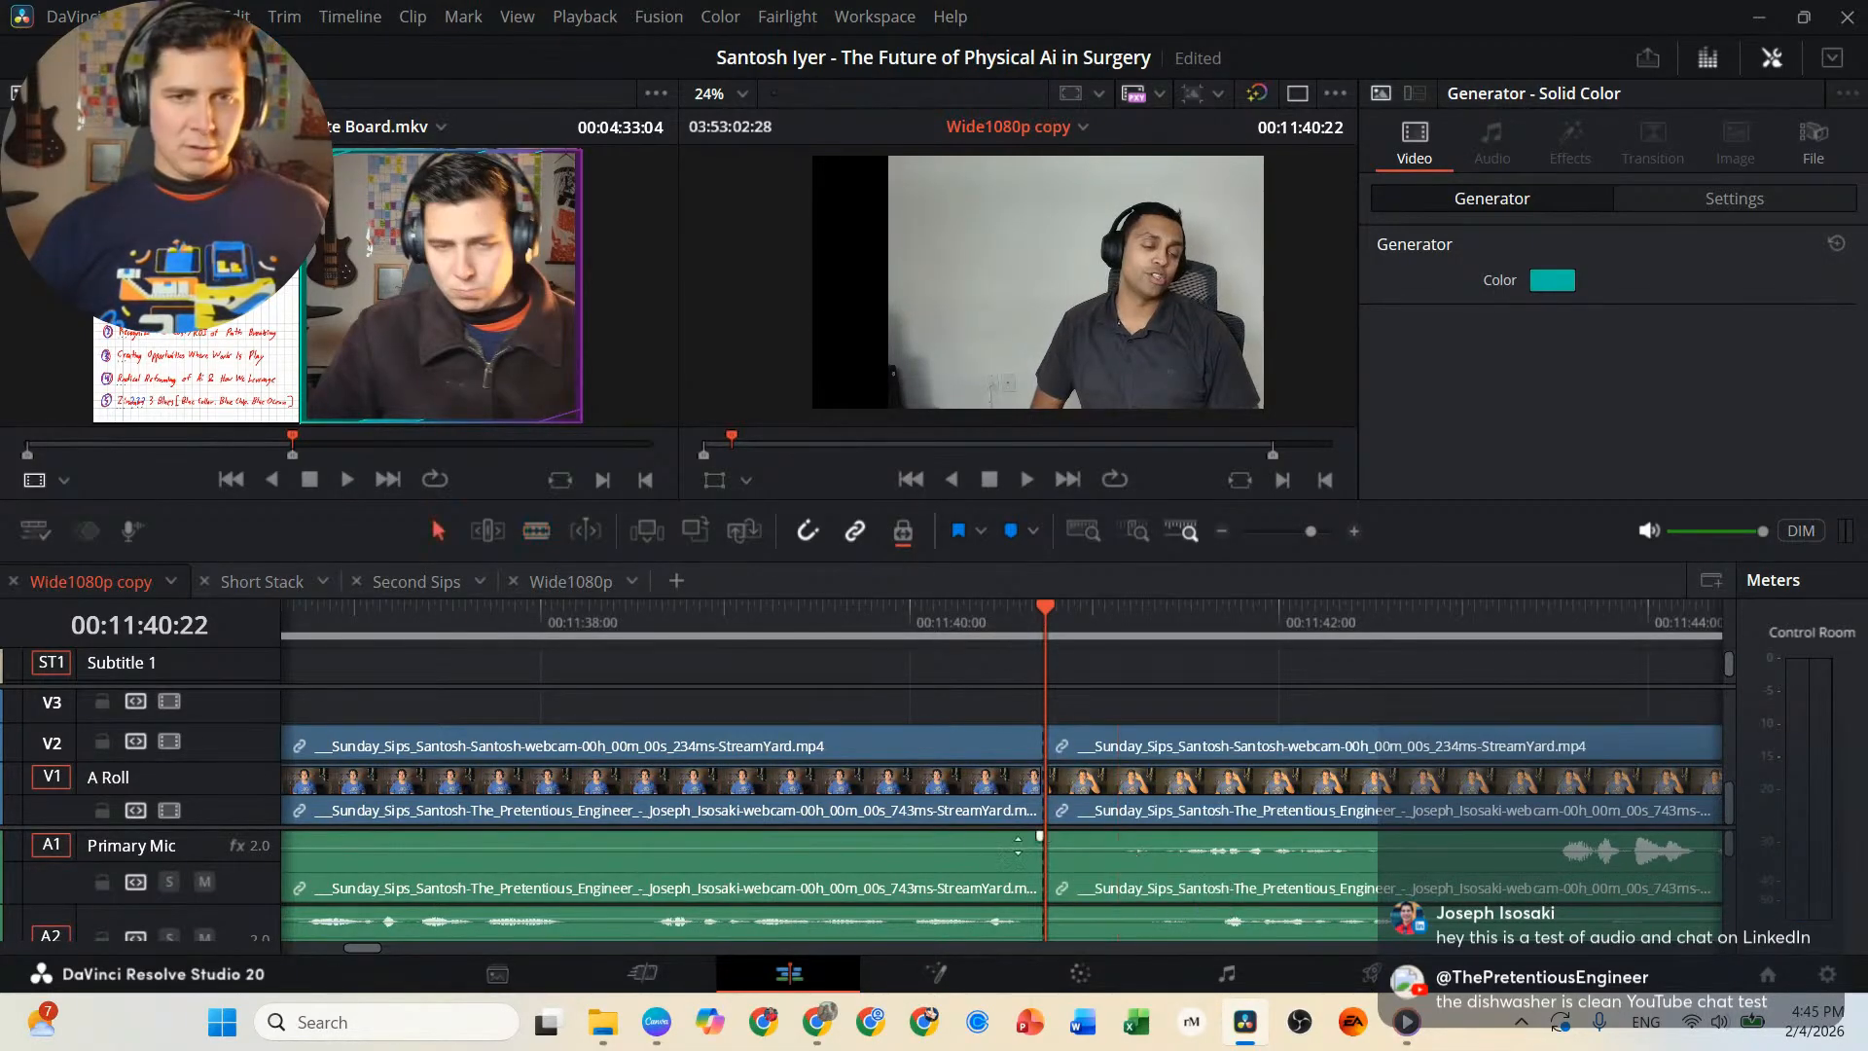
Set the clip color of the linked interview segment before the 00:11:40:22 cut to Violet.
{"action": "left_click", "coordinate": [954, 809]}
{"action": "right_click", "coordinate": [954, 810]}
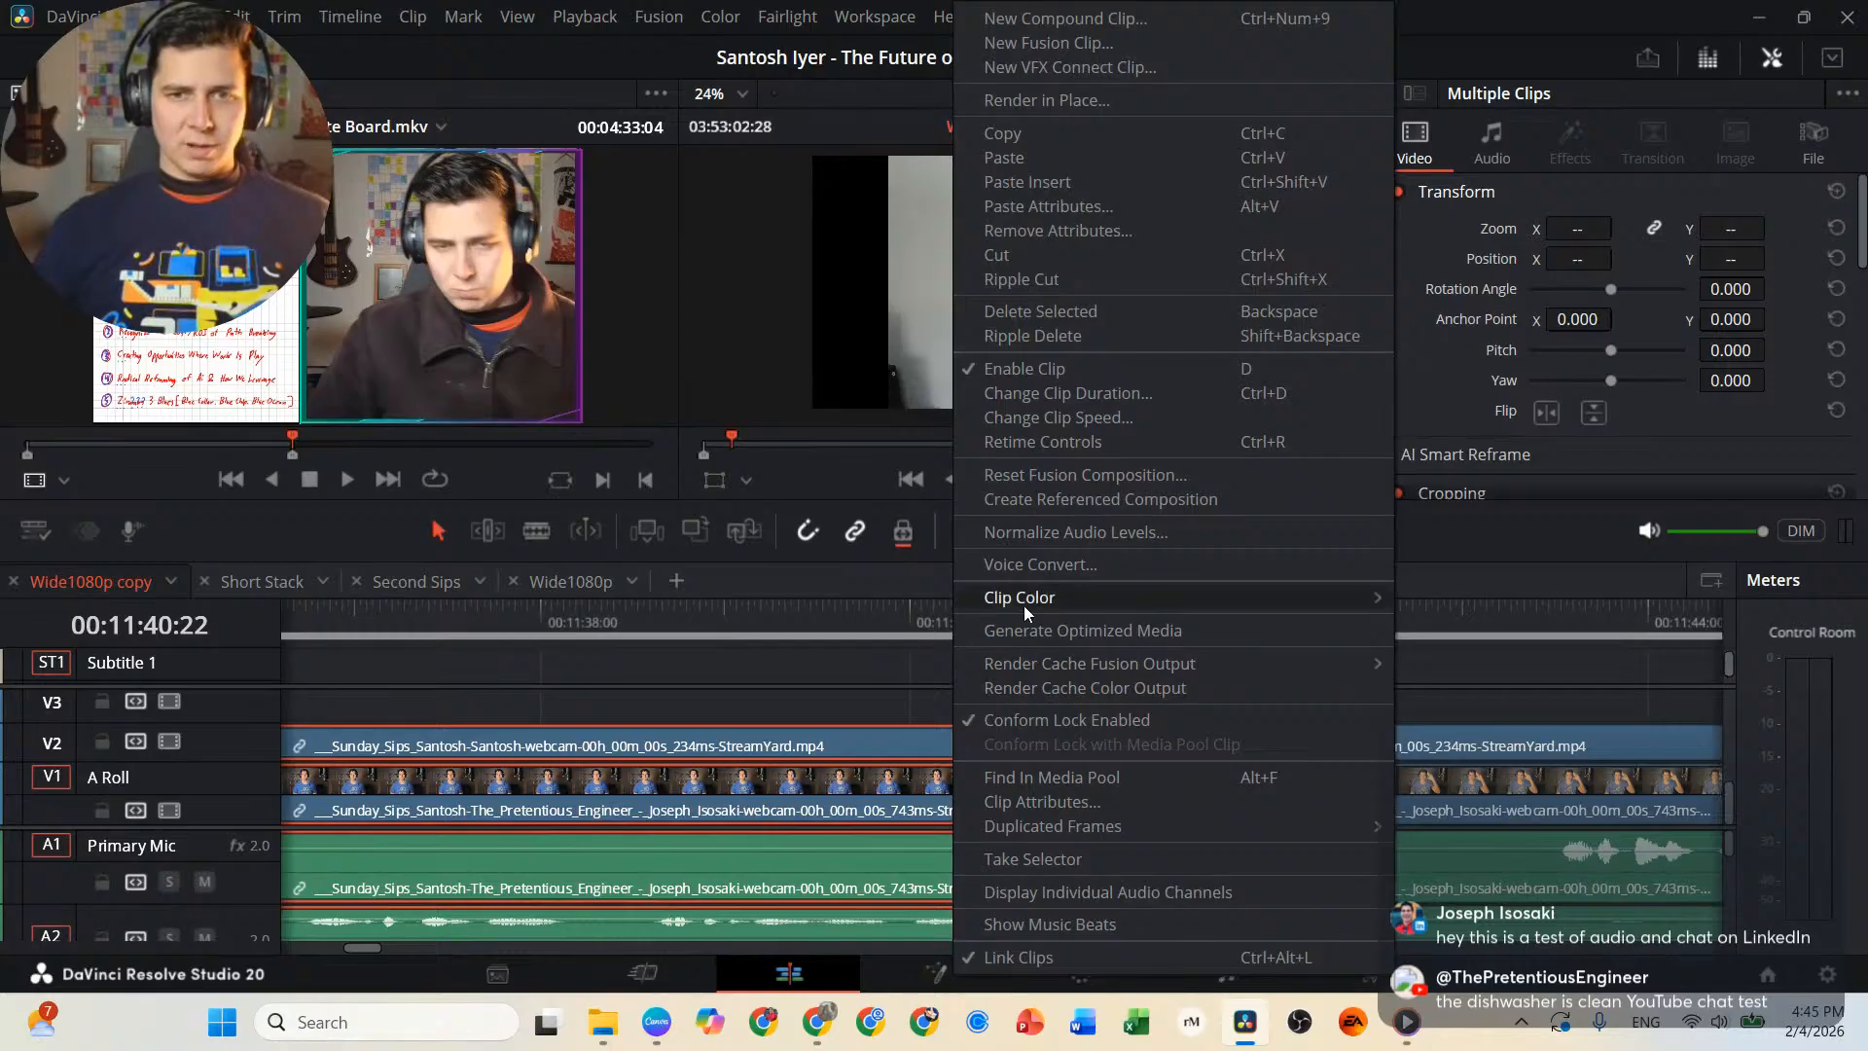
{"action": "mouse_move", "coordinate": [1080, 598]}
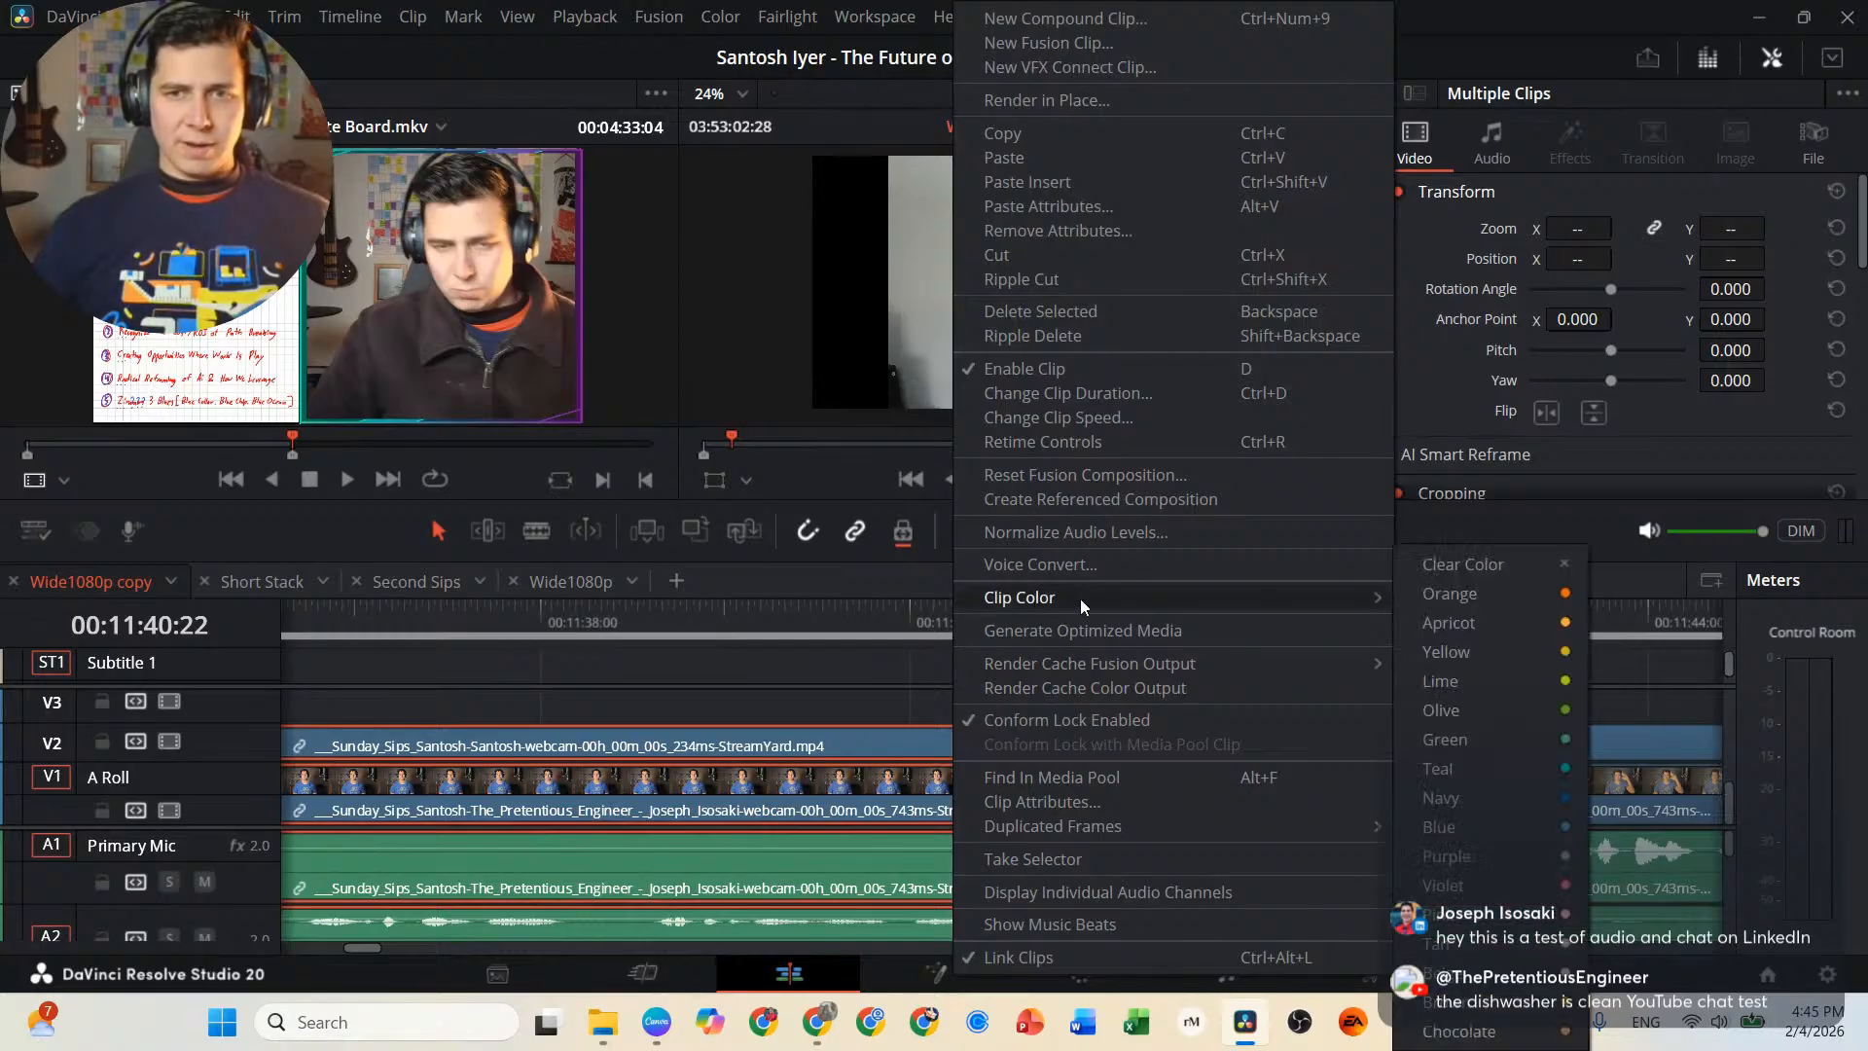
{"action": "left_click", "coordinate": [1540, 886]}
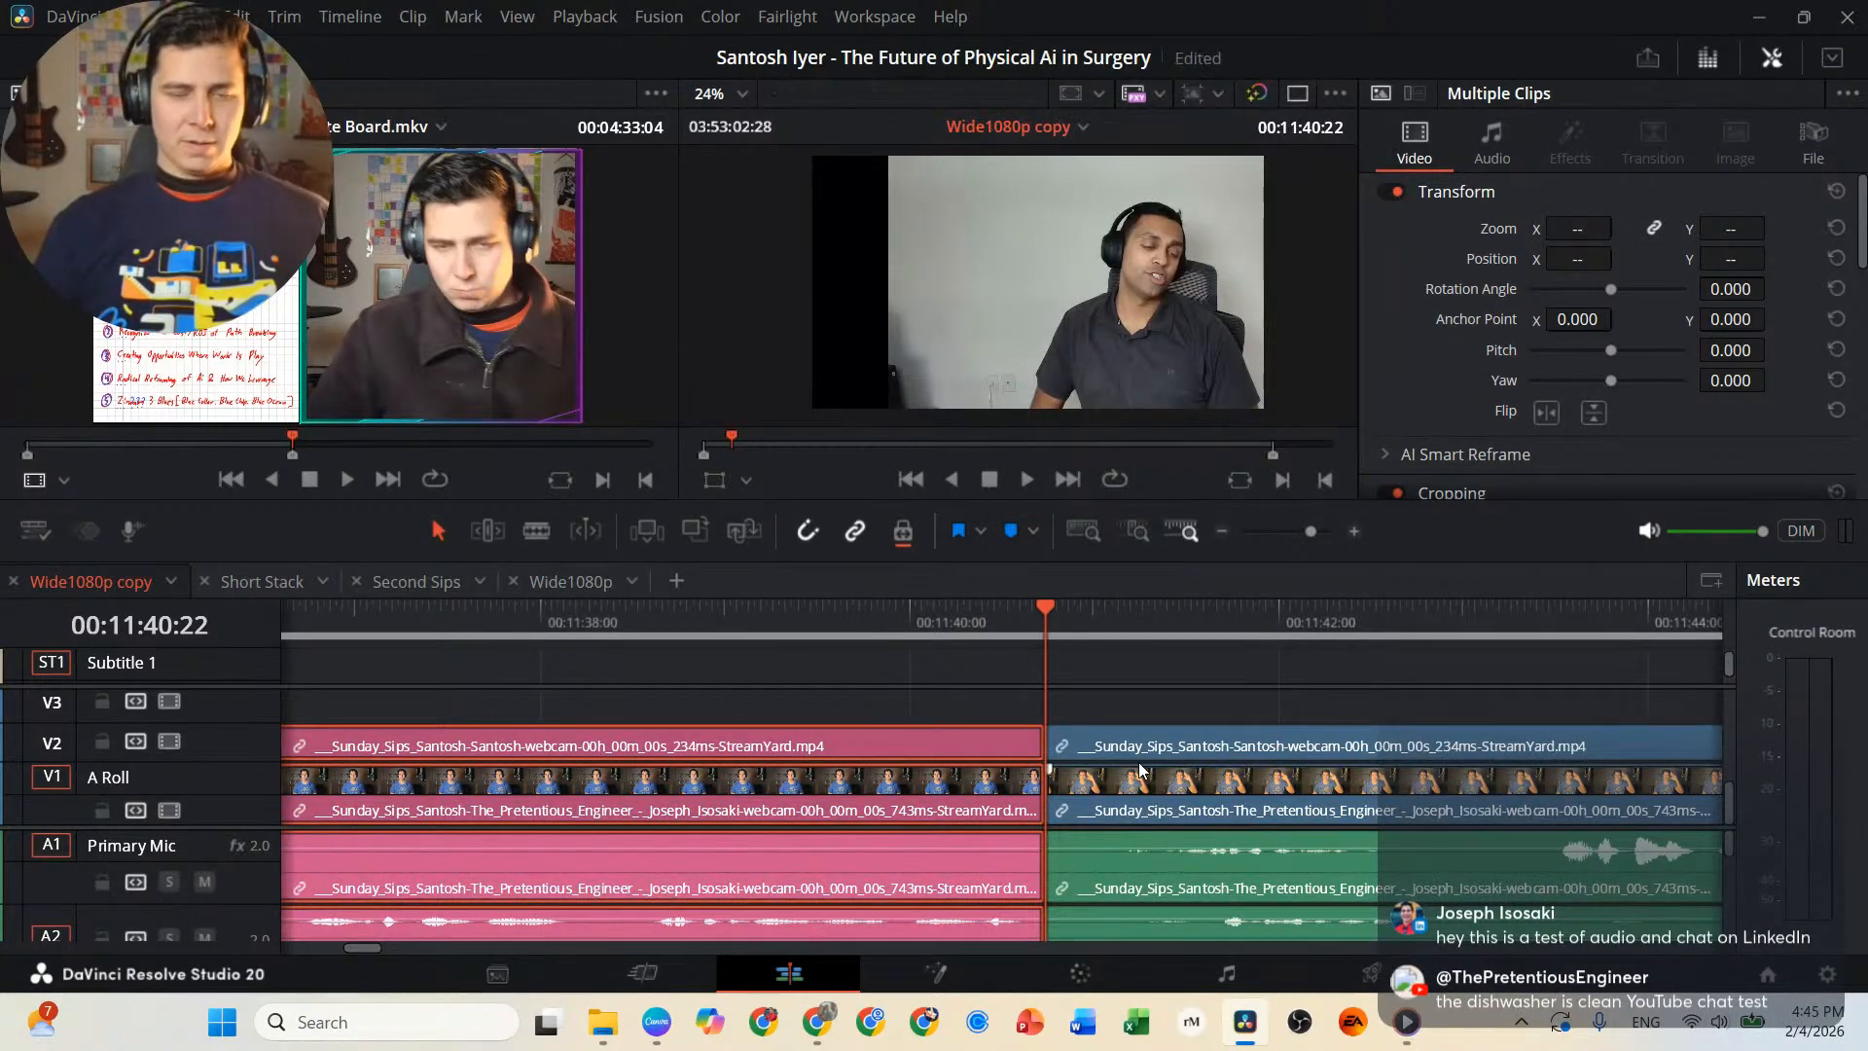
Play on from 00:11:40:22 and replay the passage between about 00:11:43 and 00:11:46 to find the next cut point.
{"action": "key", "text": "space"}
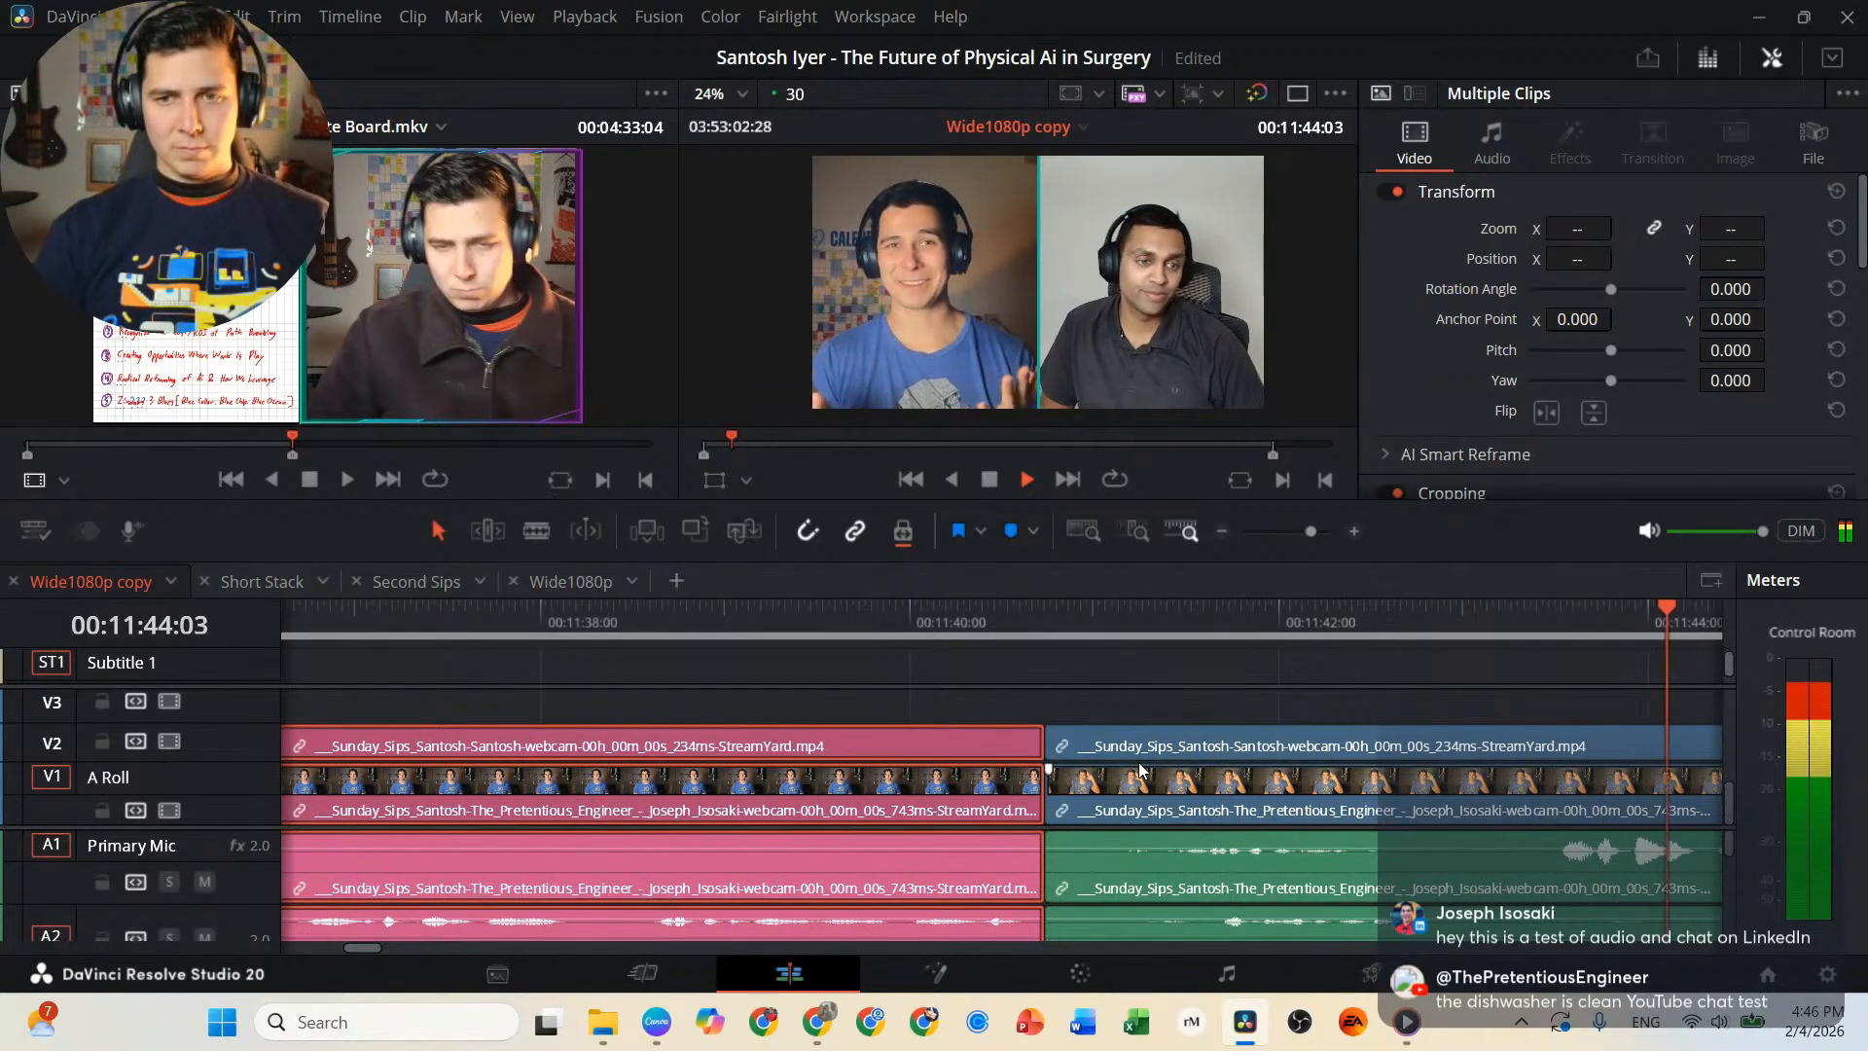
{"action": "key", "text": "j"}
{"action": "key", "text": "l"}
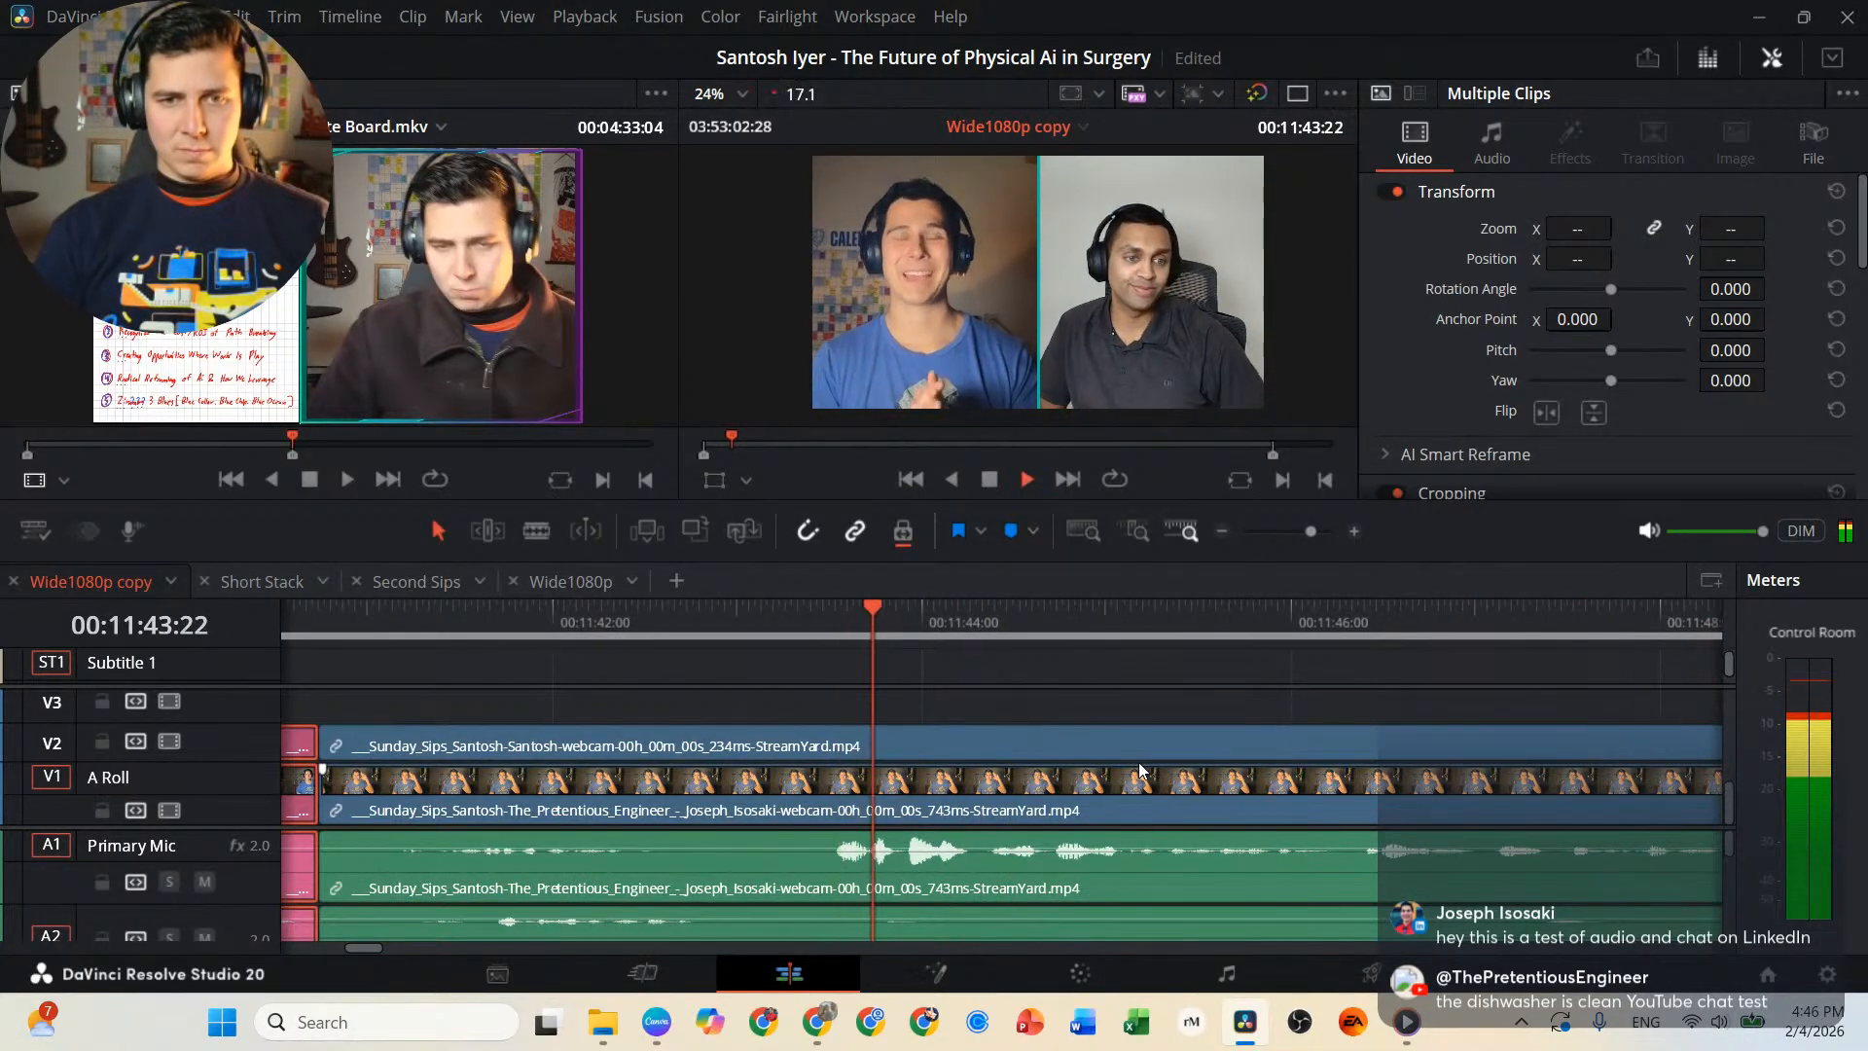
{"action": "key", "text": "j"}
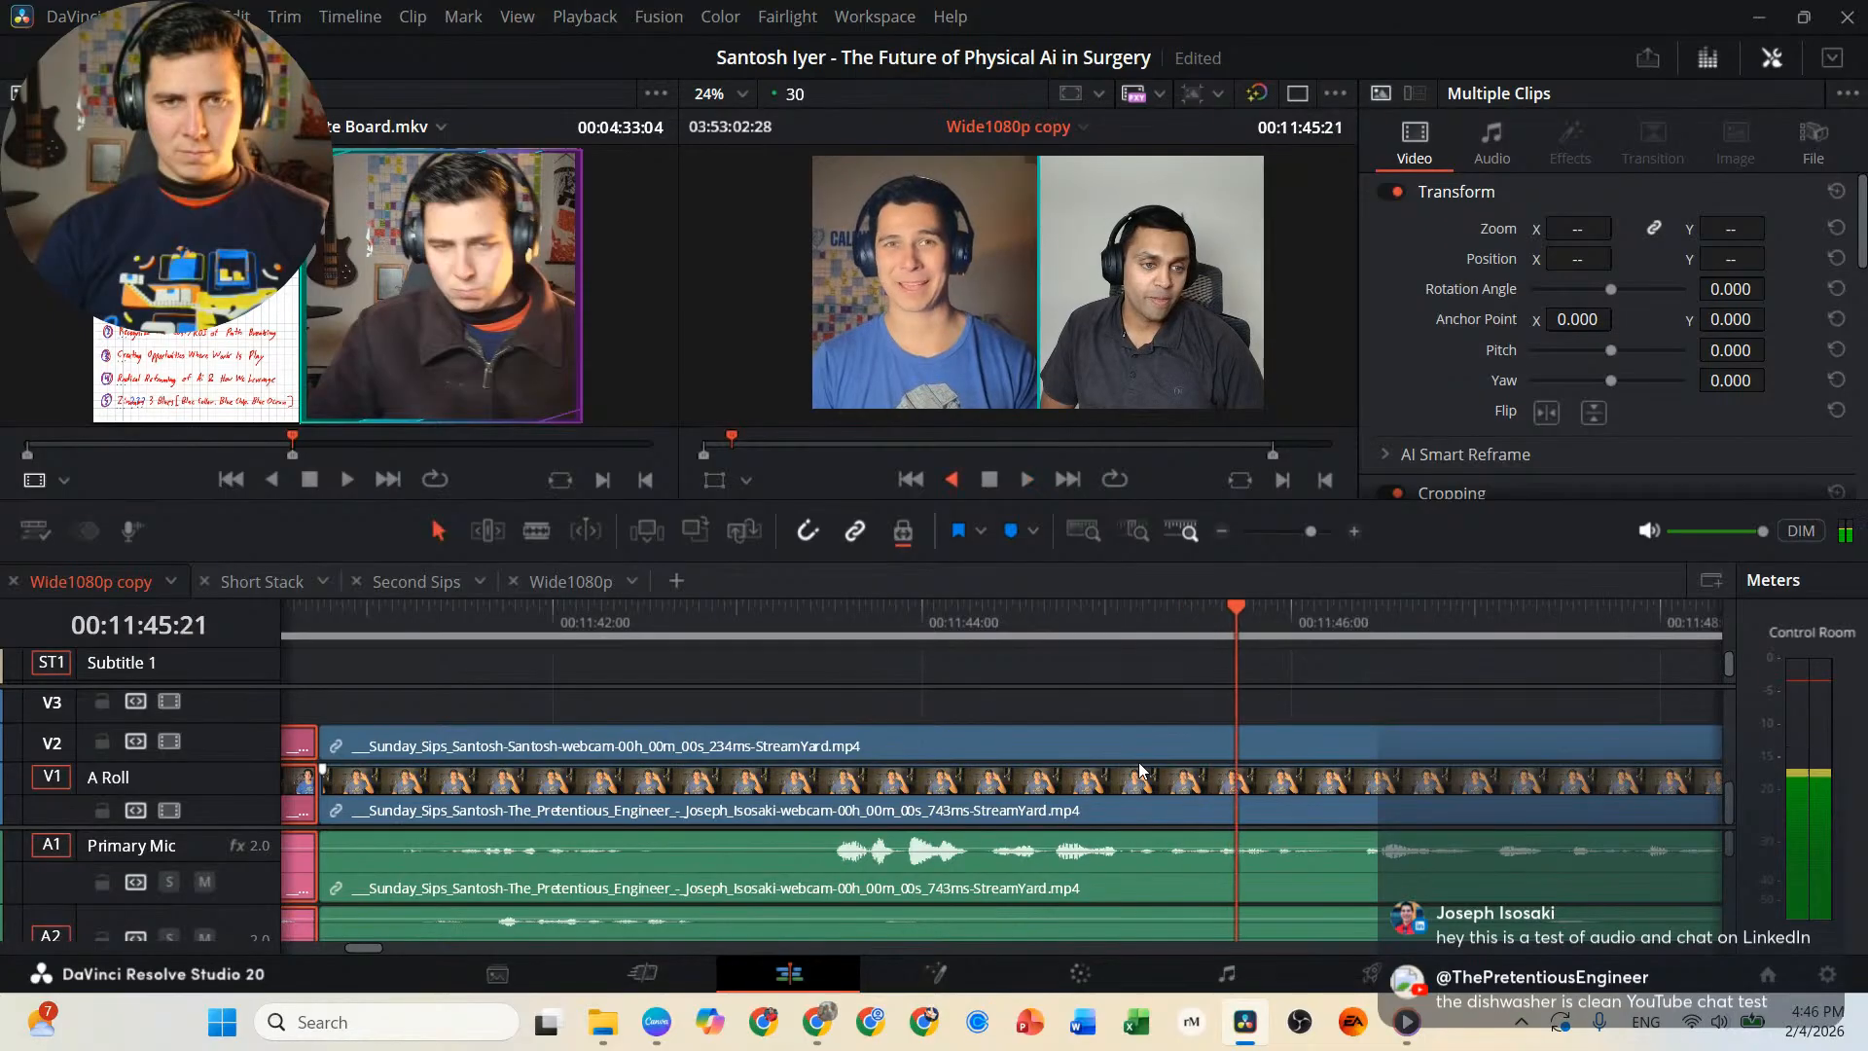
{"action": "key", "text": "l"}
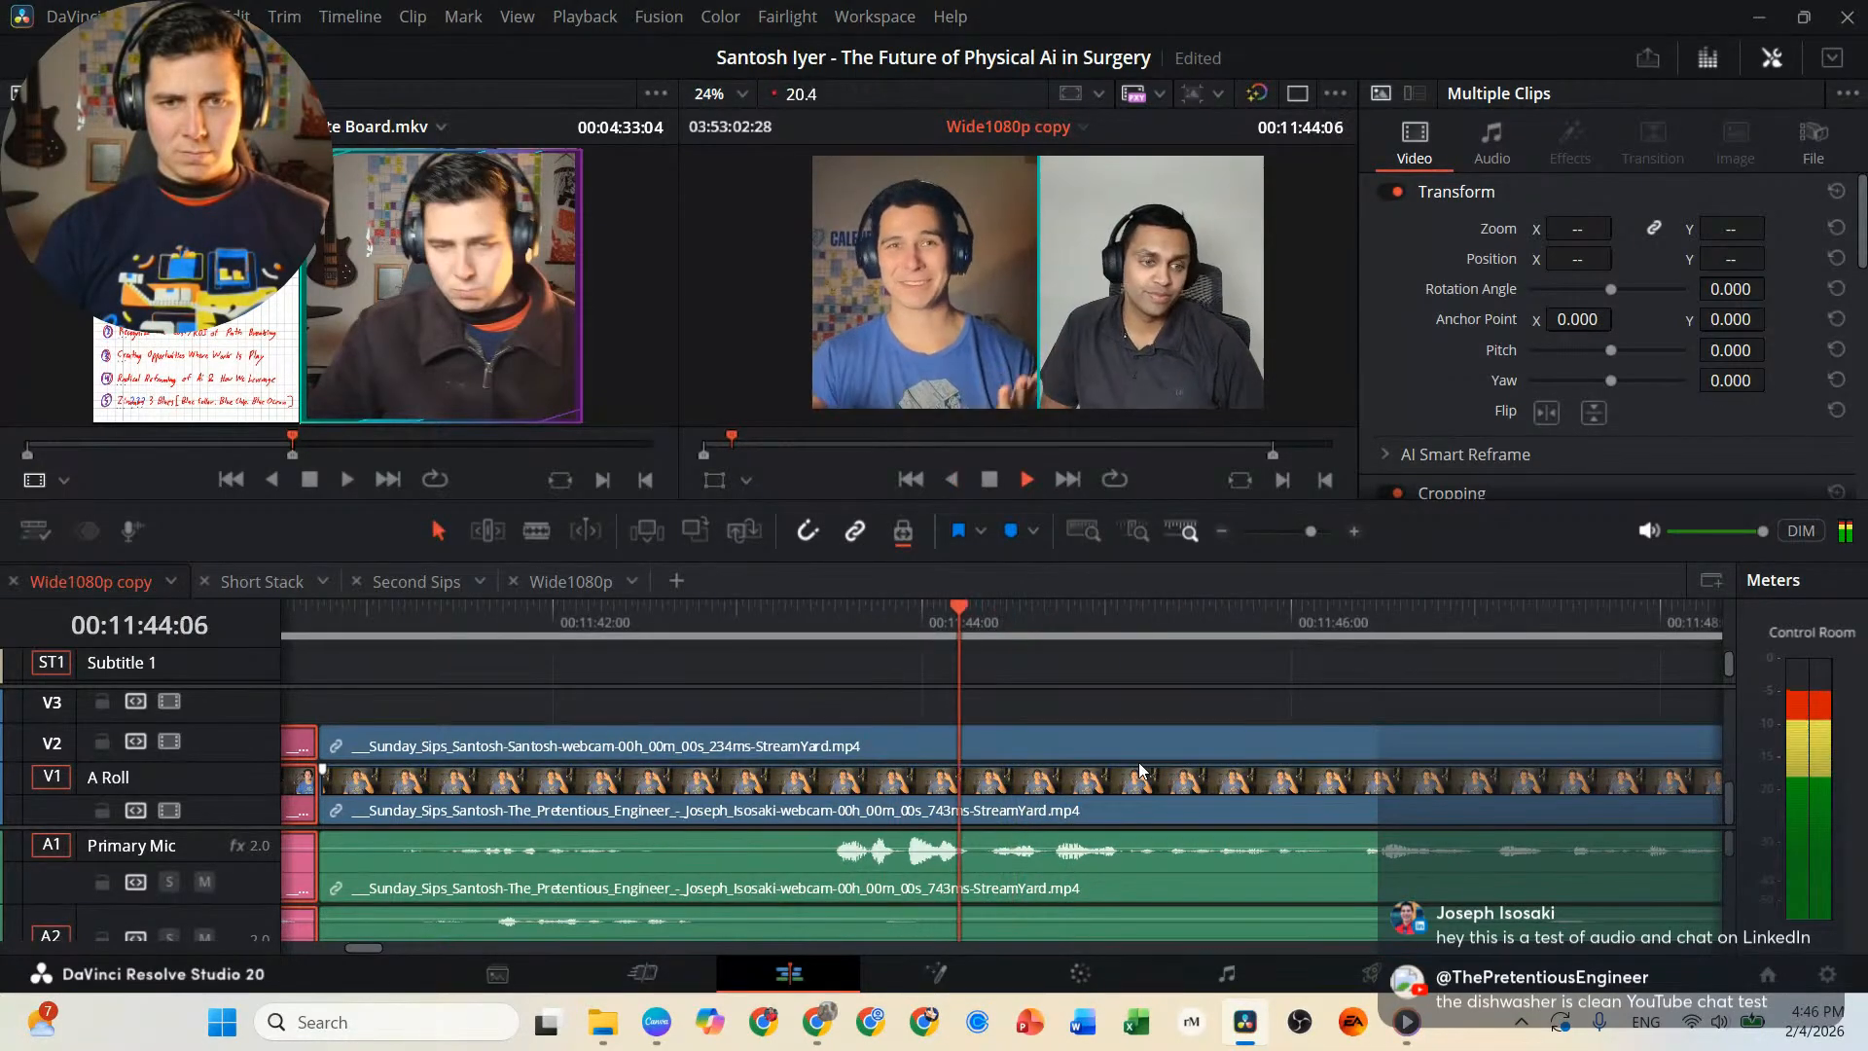
{"action": "key", "text": "j"}
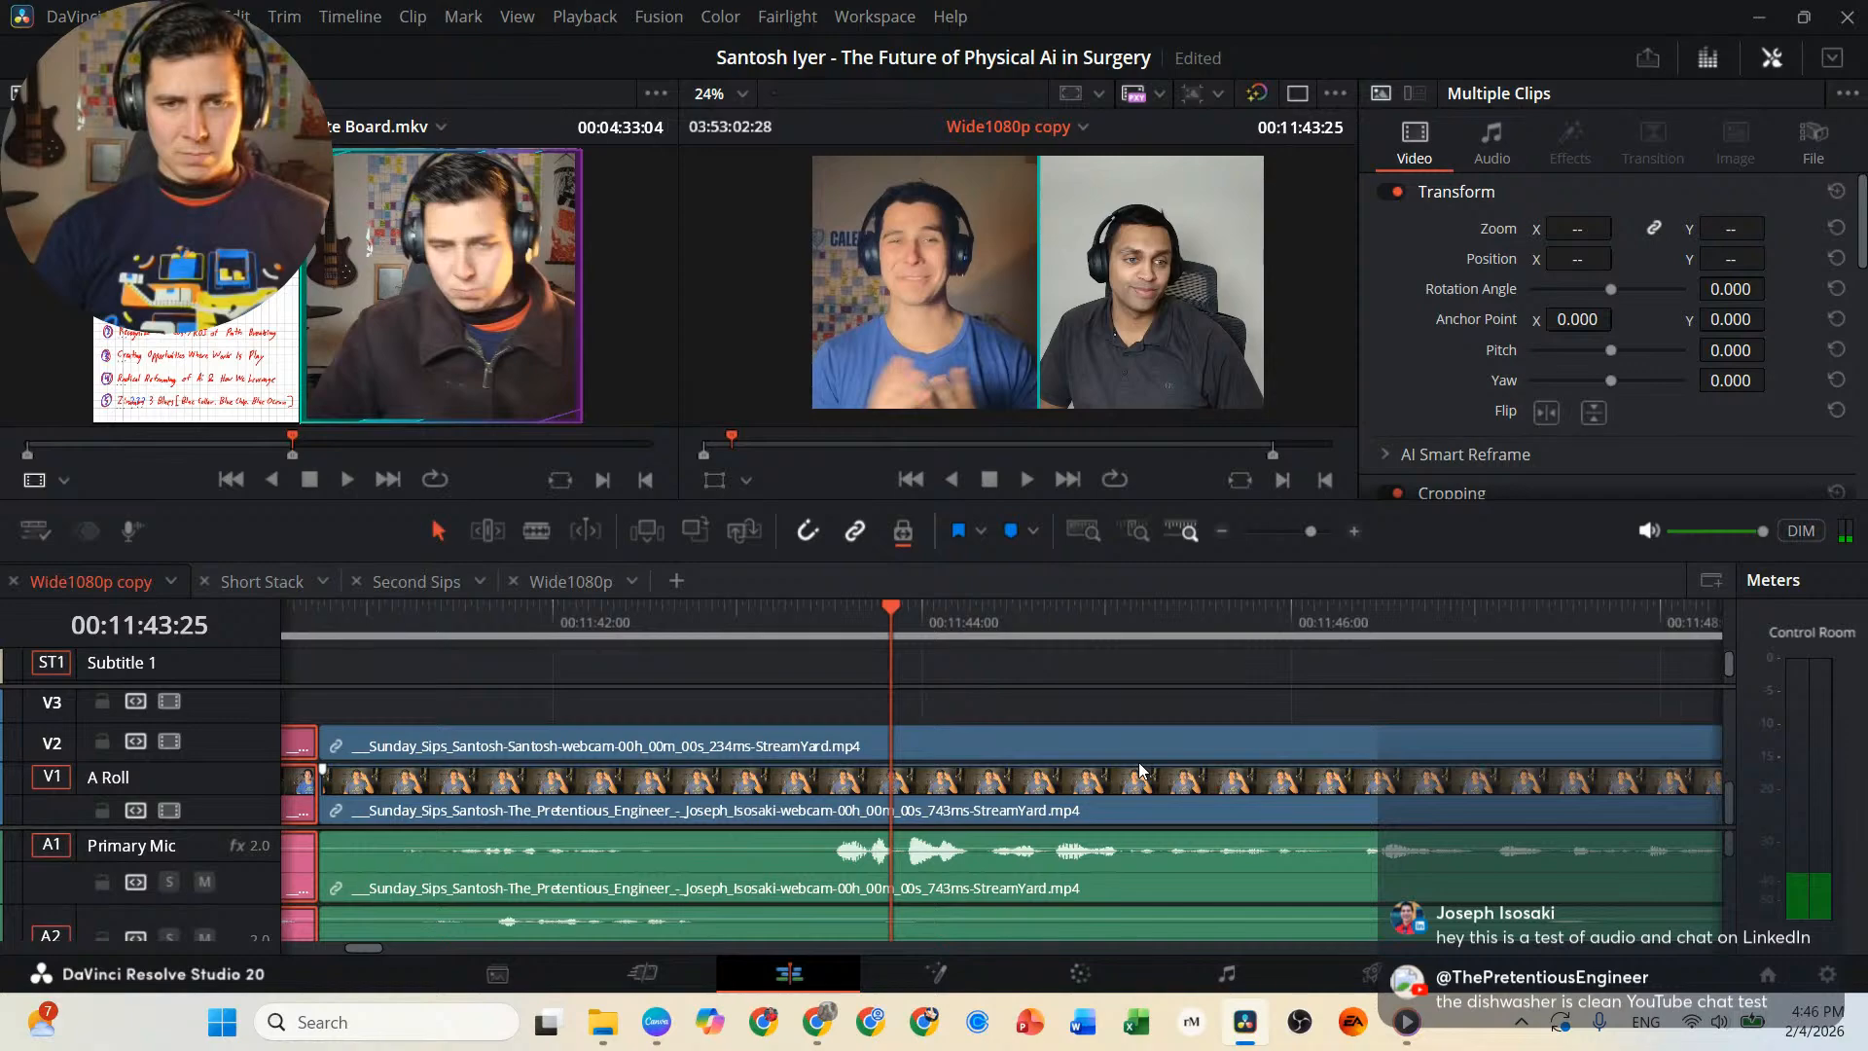
{"action": "key", "text": "l"}
{"action": "key", "text": "j"}
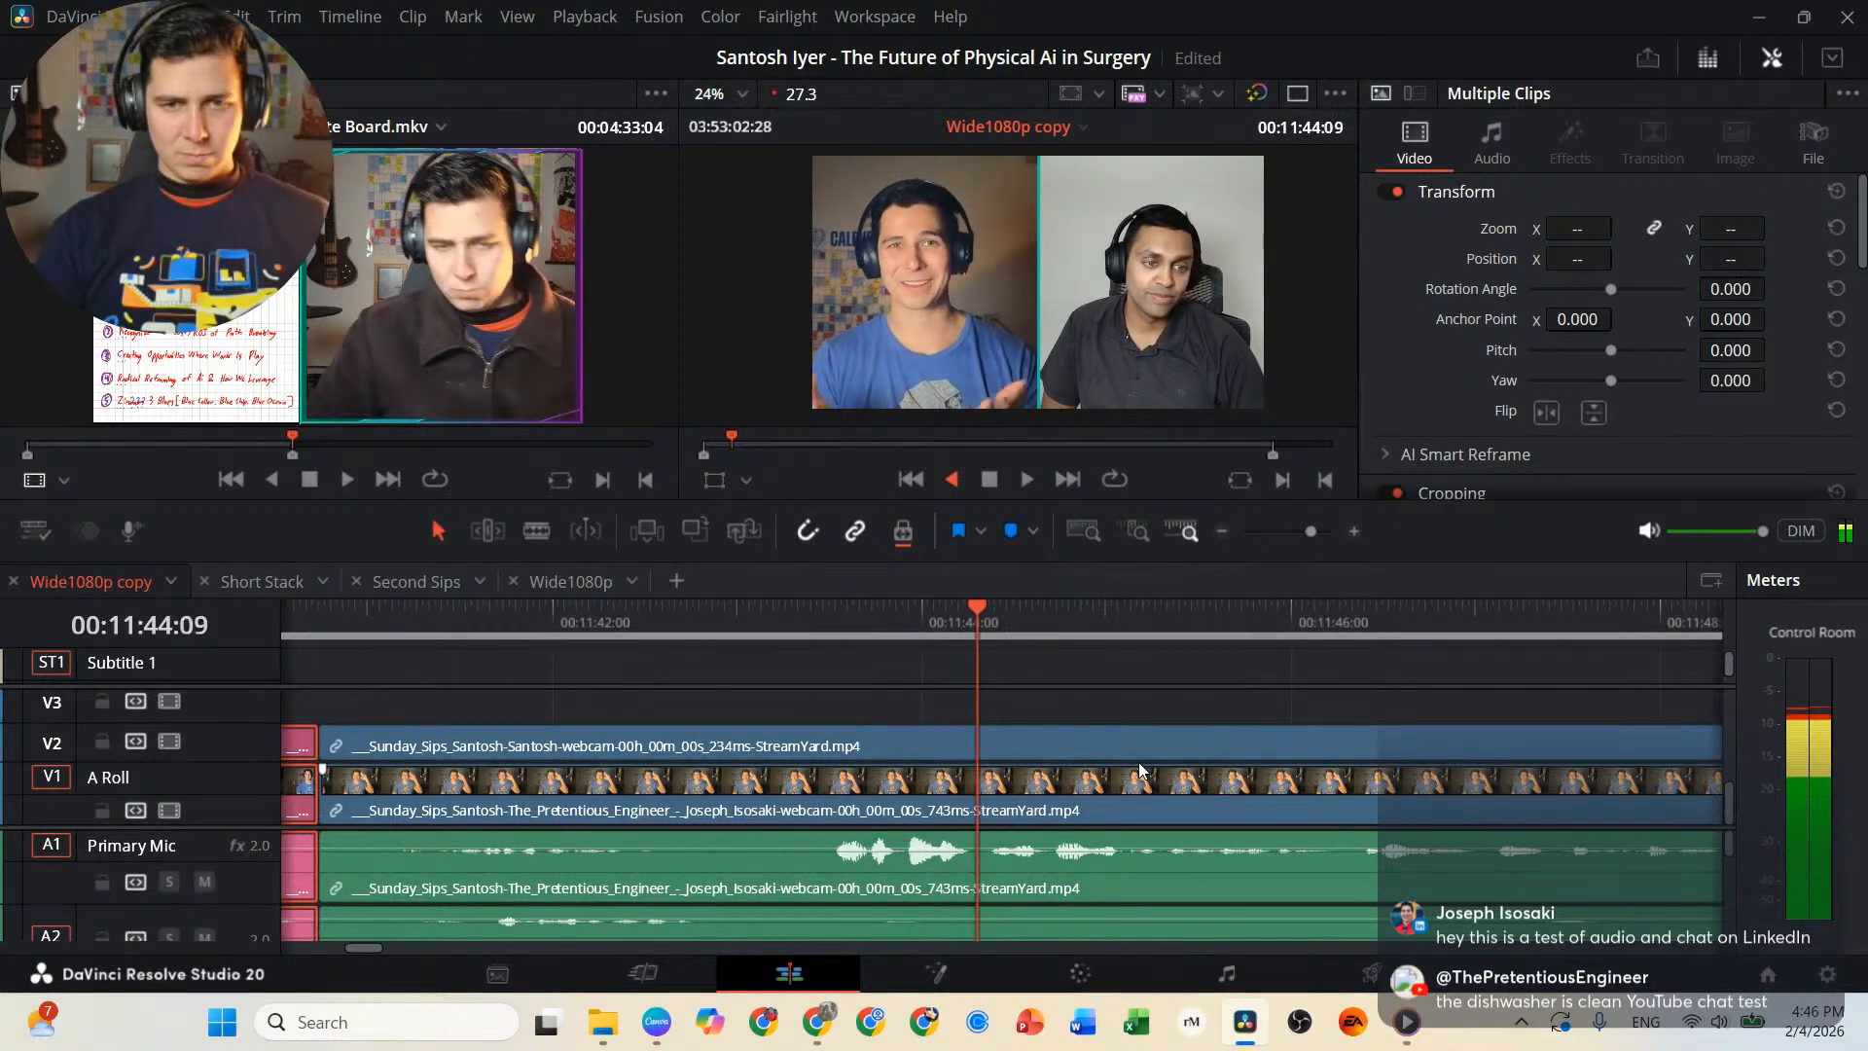
Place the playhead at 00:11:43:14 and split the linked interview video and audio clips there.
{"action": "key", "text": "k"}
{"action": "key", "text": "l"}
{"action": "key", "text": "j"}
{"action": "key", "text": "k"}
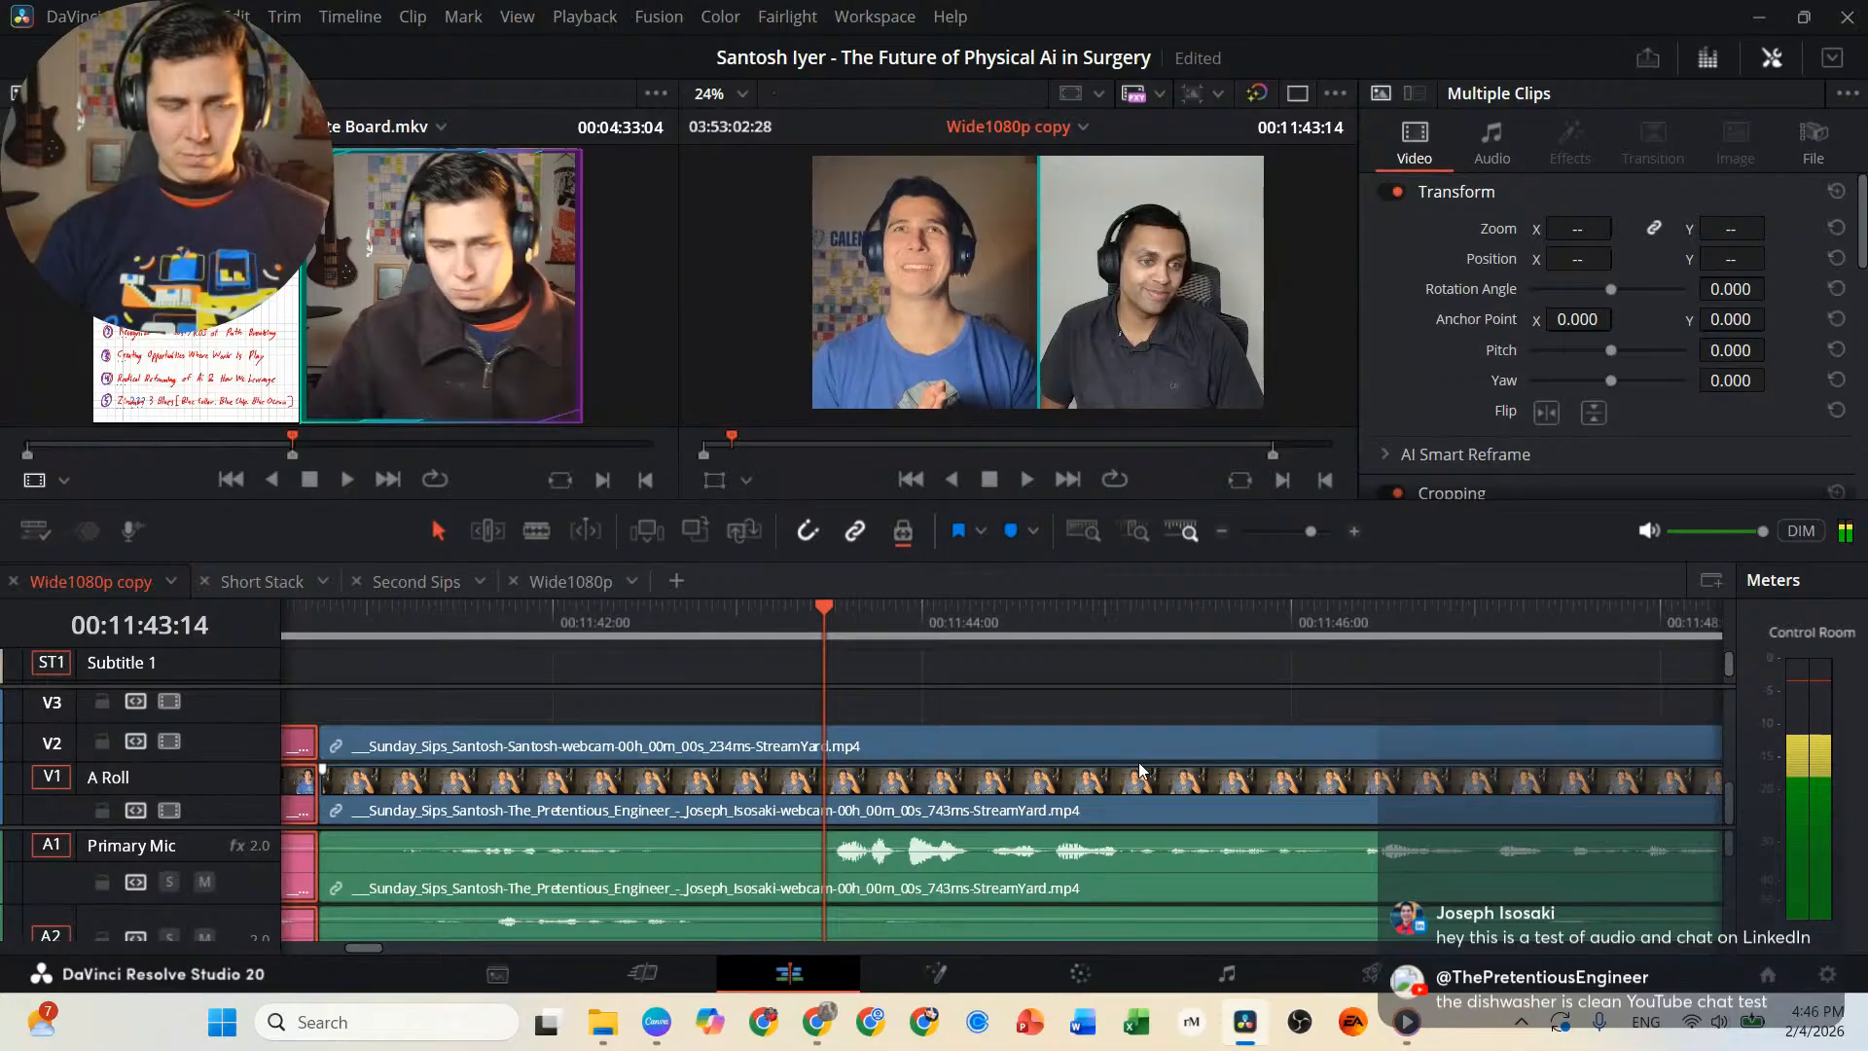
{"action": "key", "text": "b"}
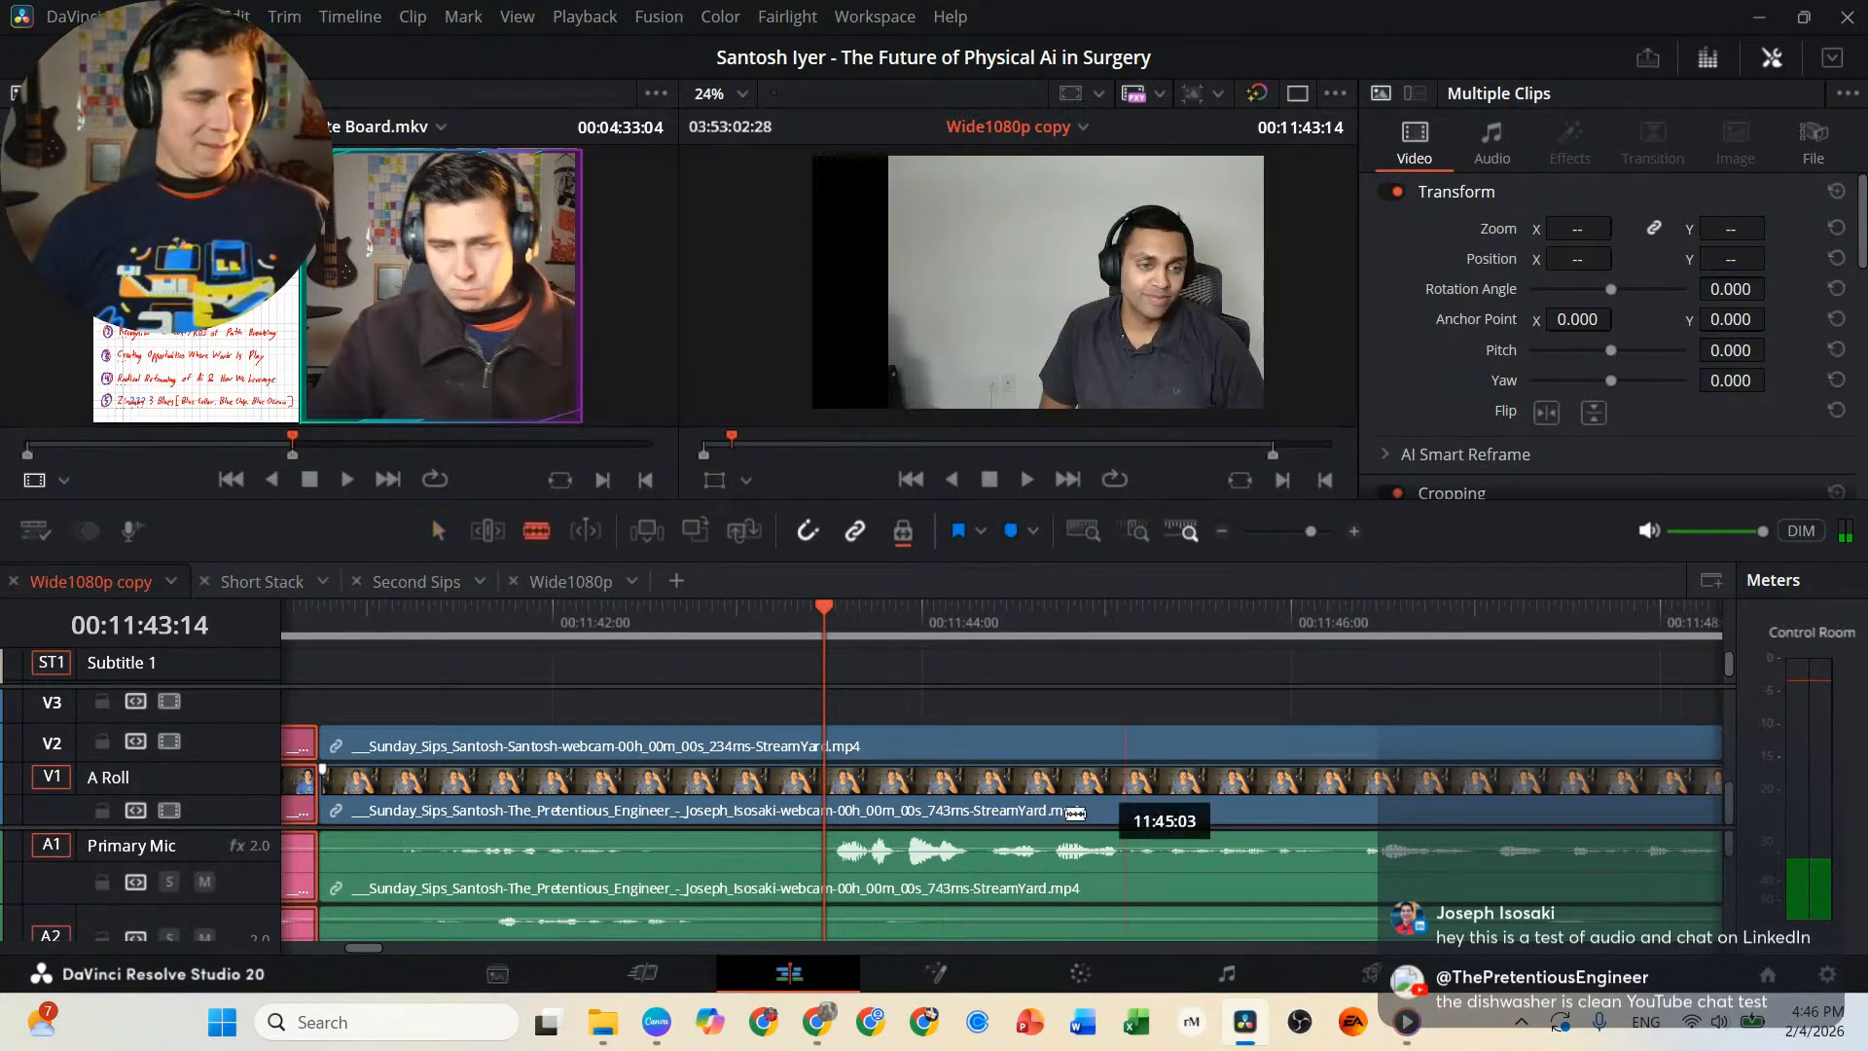
{"action": "left_click", "coordinate": [831, 736]}
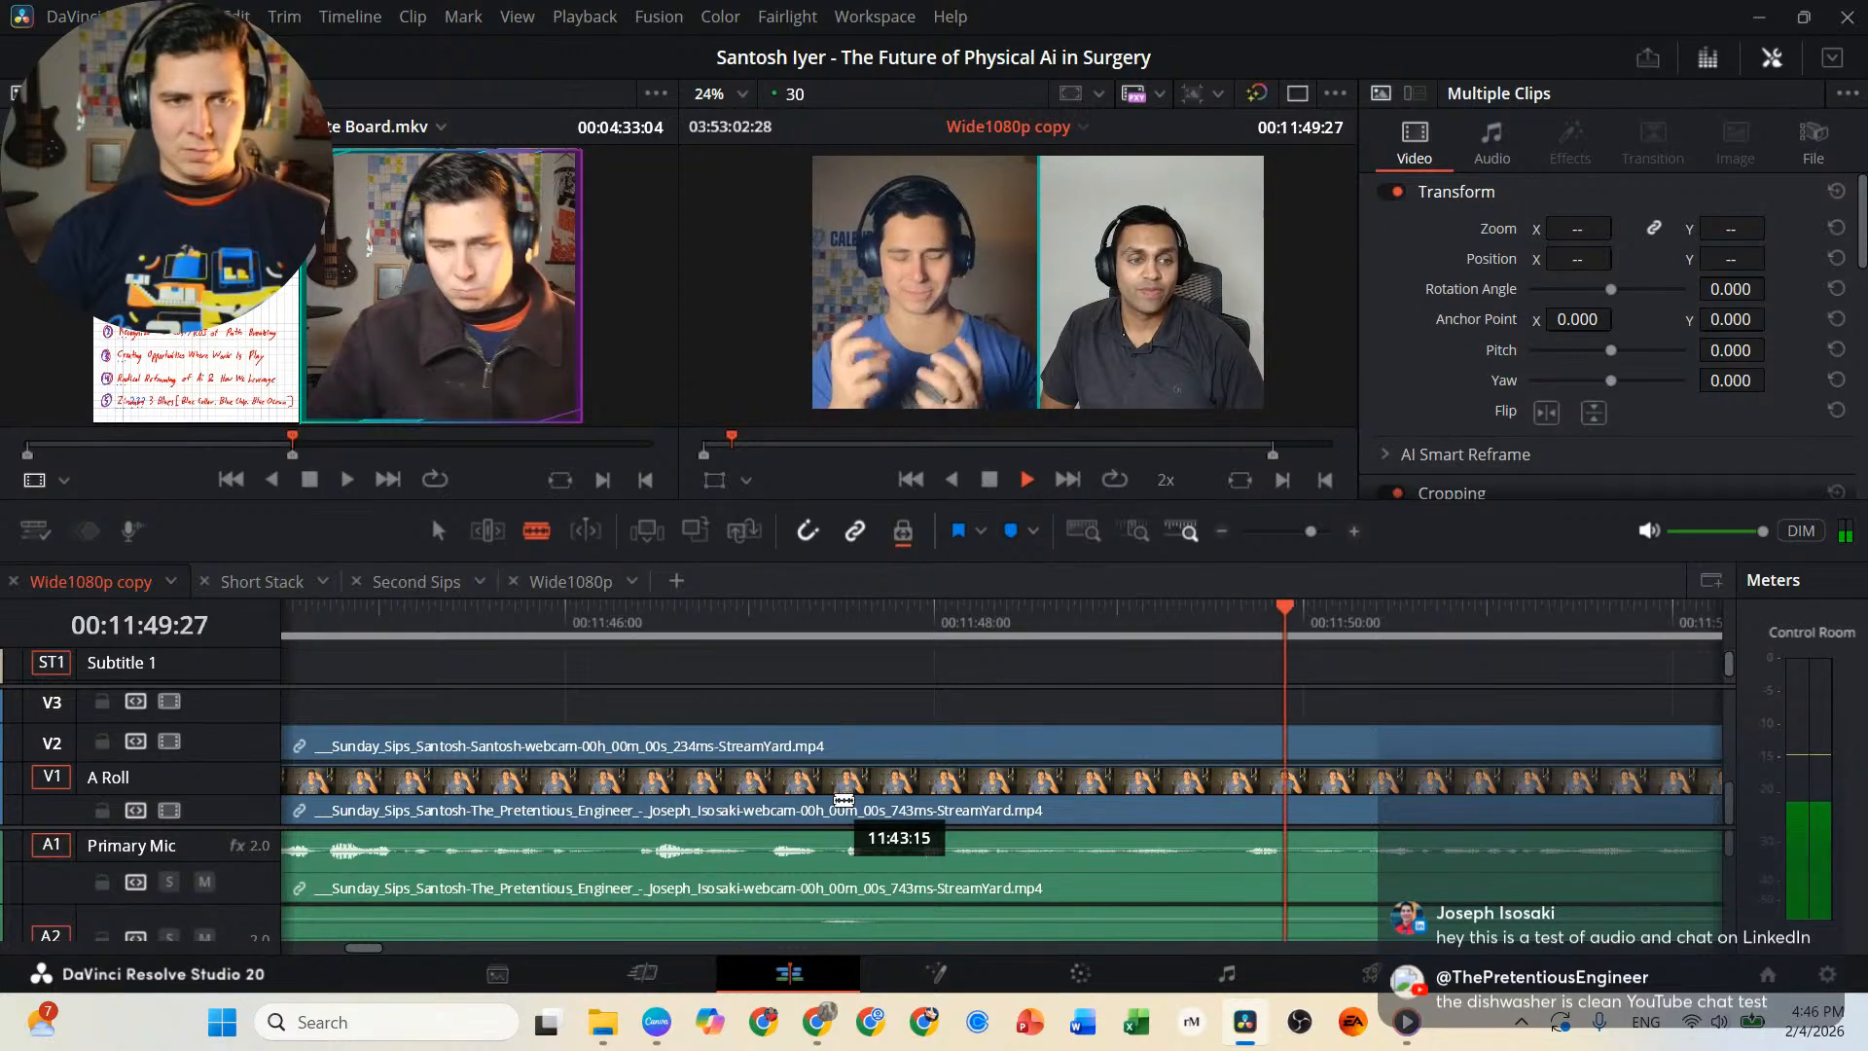
Review the interview onward from the 00:11:43:14 cut and replay the passage around 00:12:24:24 to 00:12:26:25.
{"action": "key", "text": "l"}
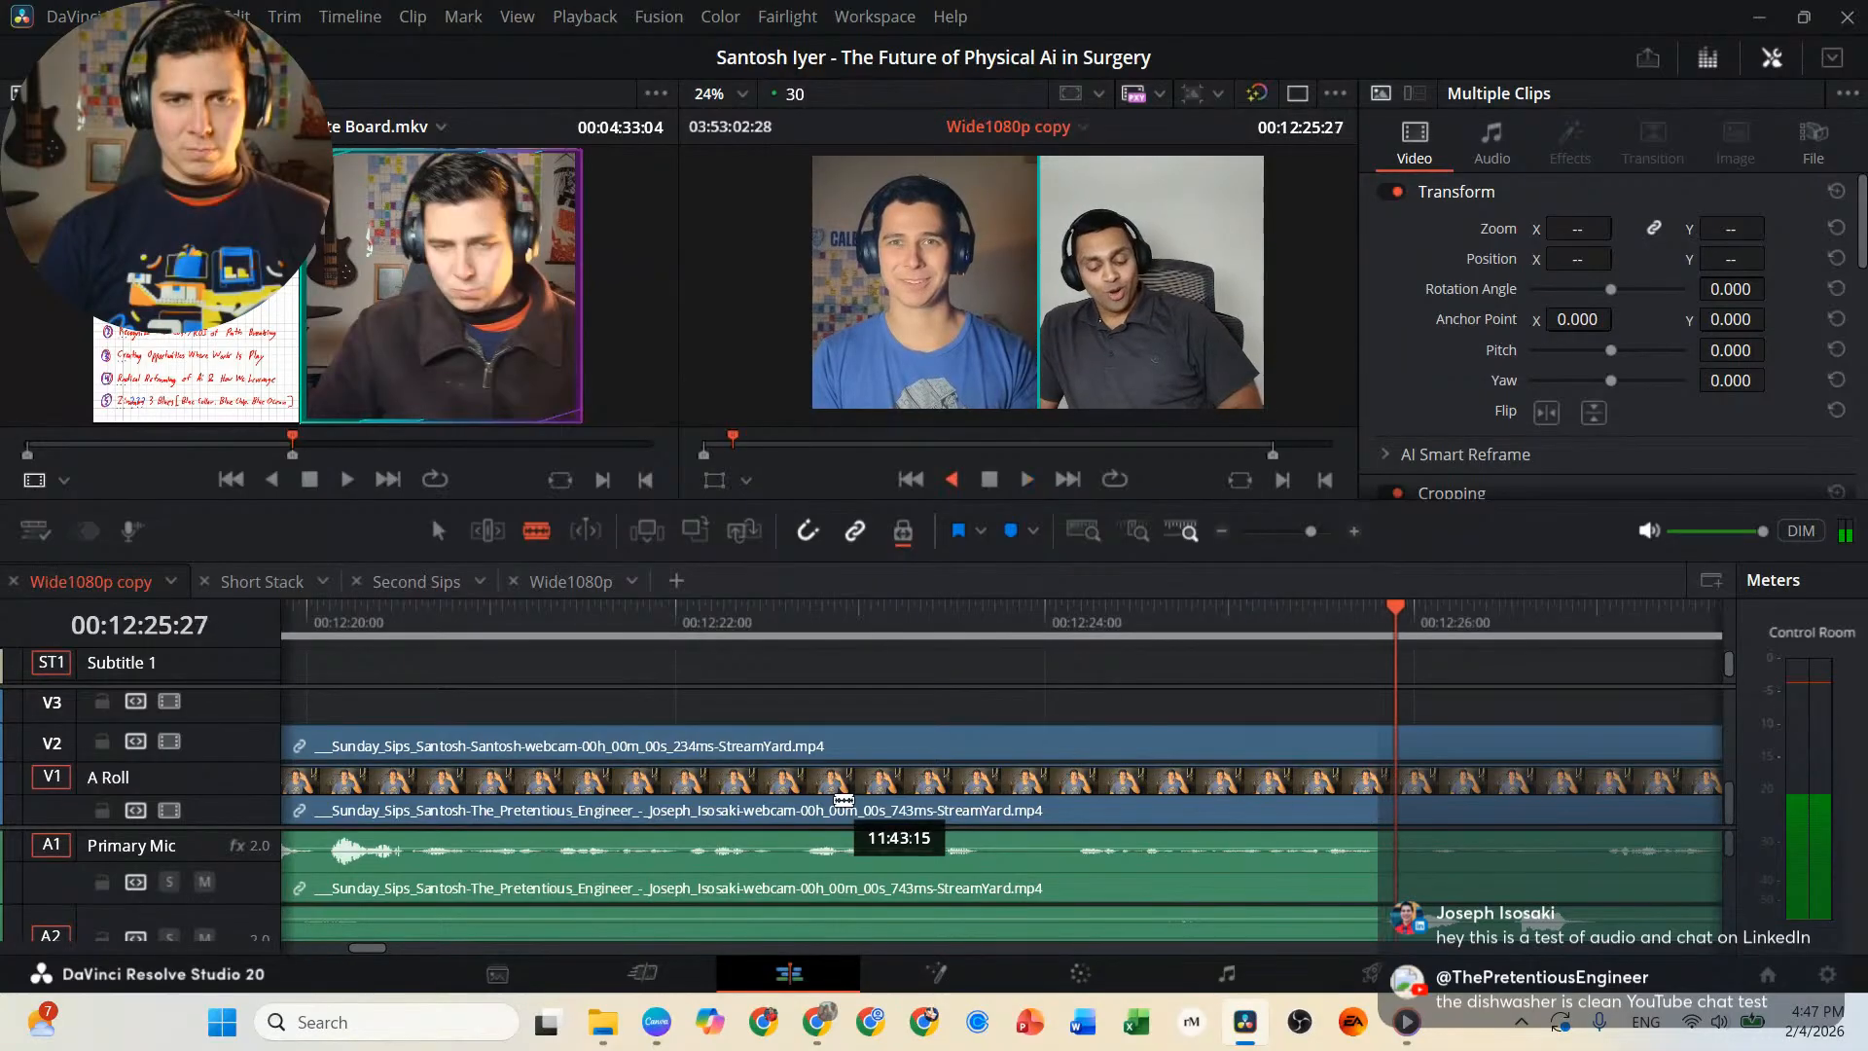
{"action": "key", "text": "j"}
{"action": "key", "text": "l"}
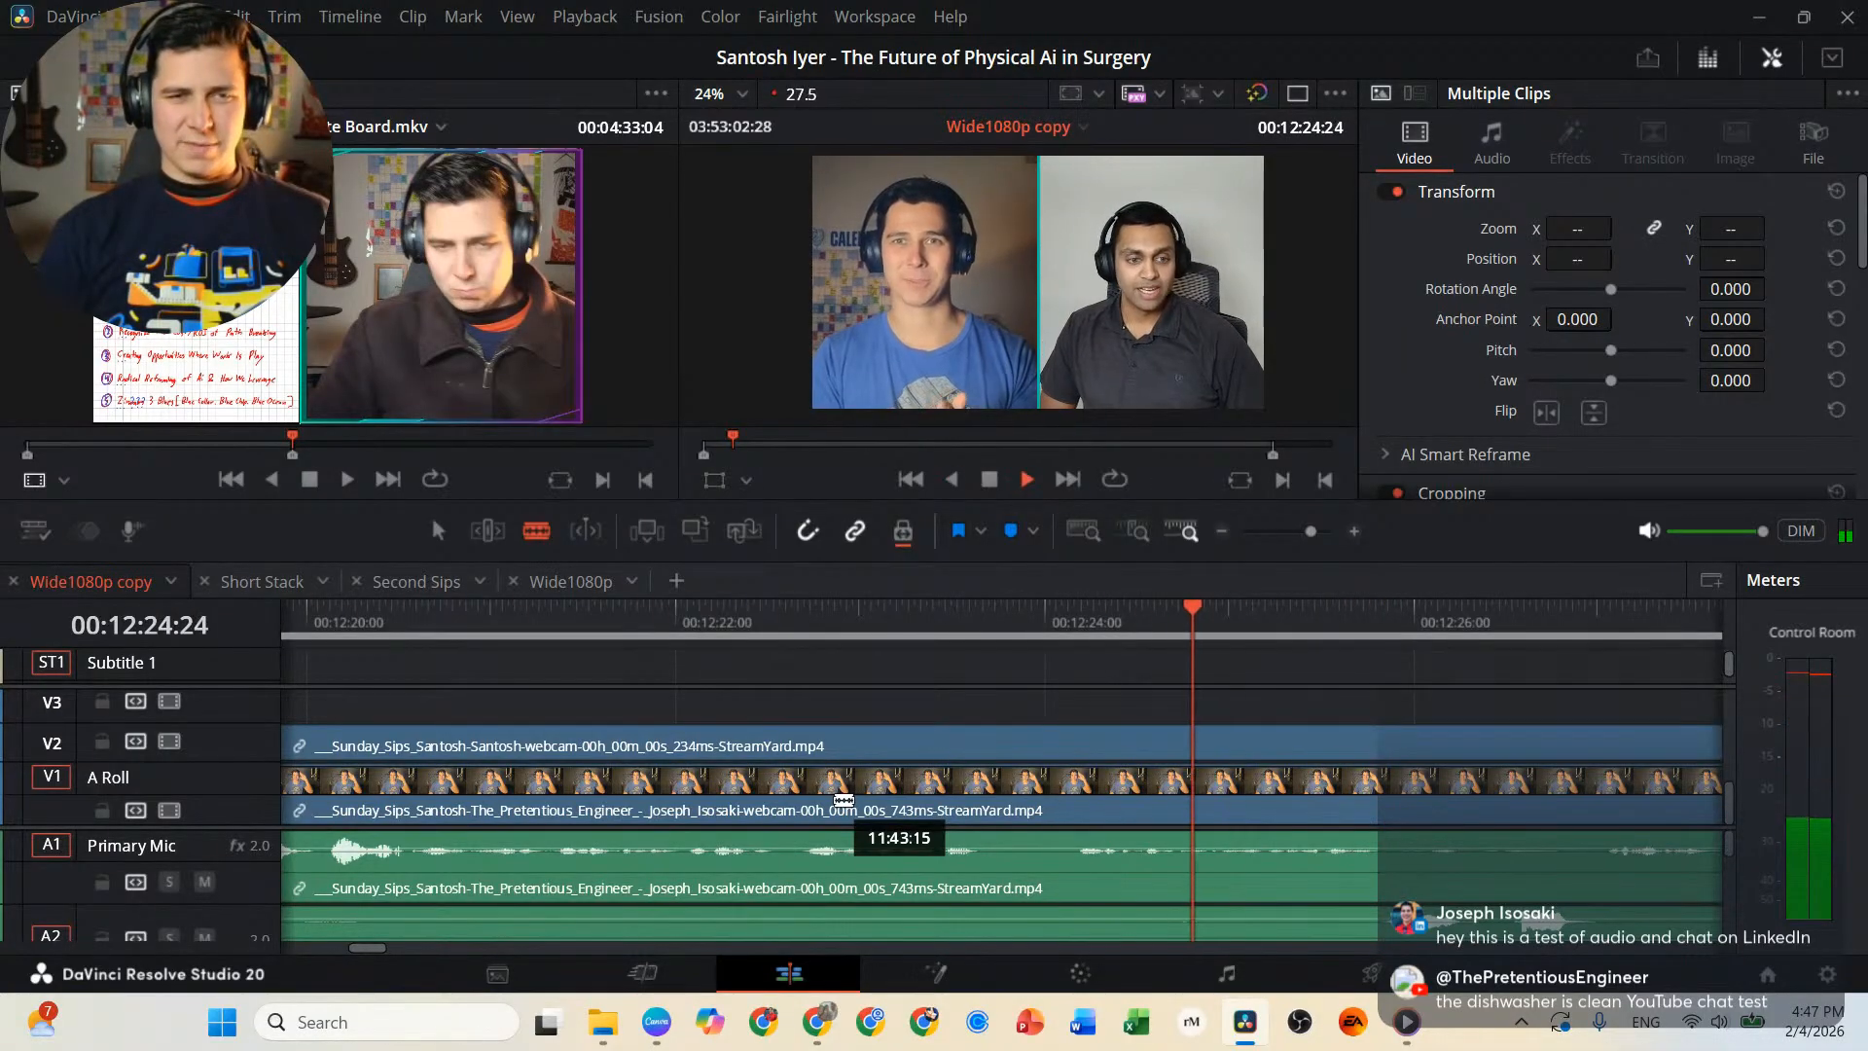
{"action": "key", "text": "k"}
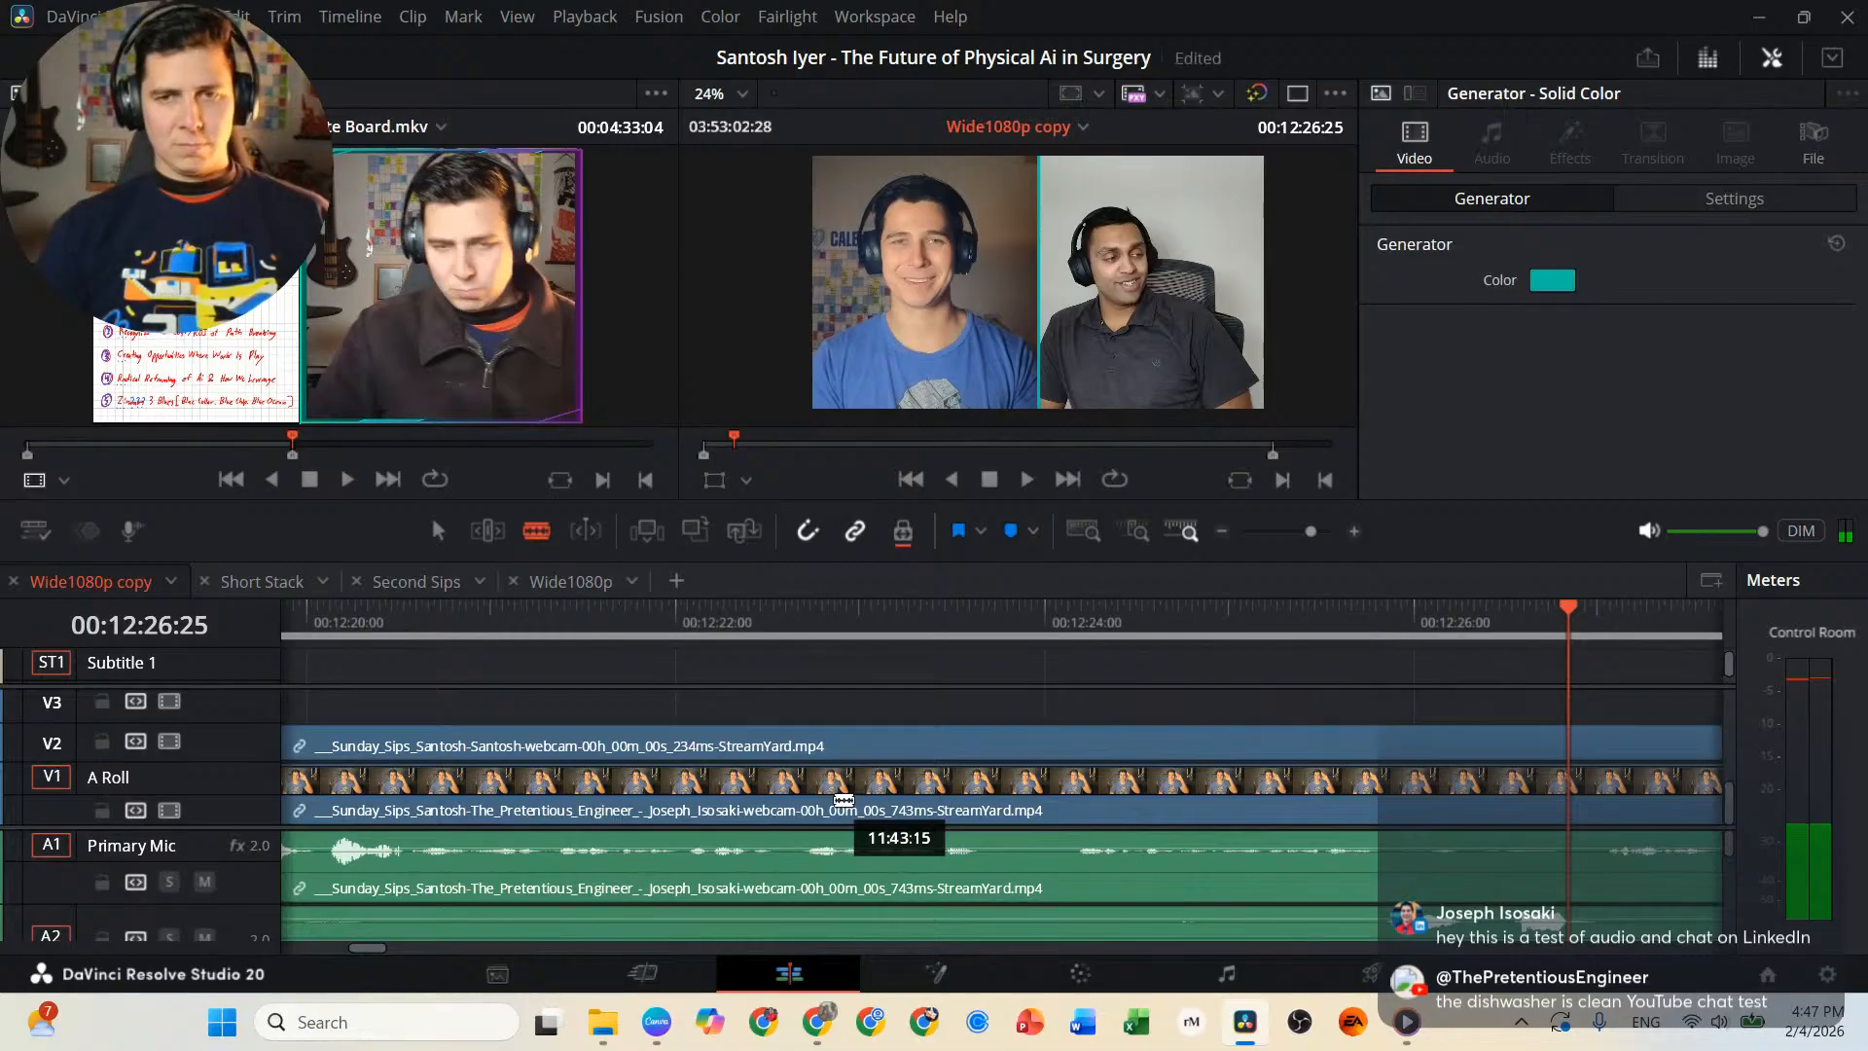
{"action": "key", "text": "l"}
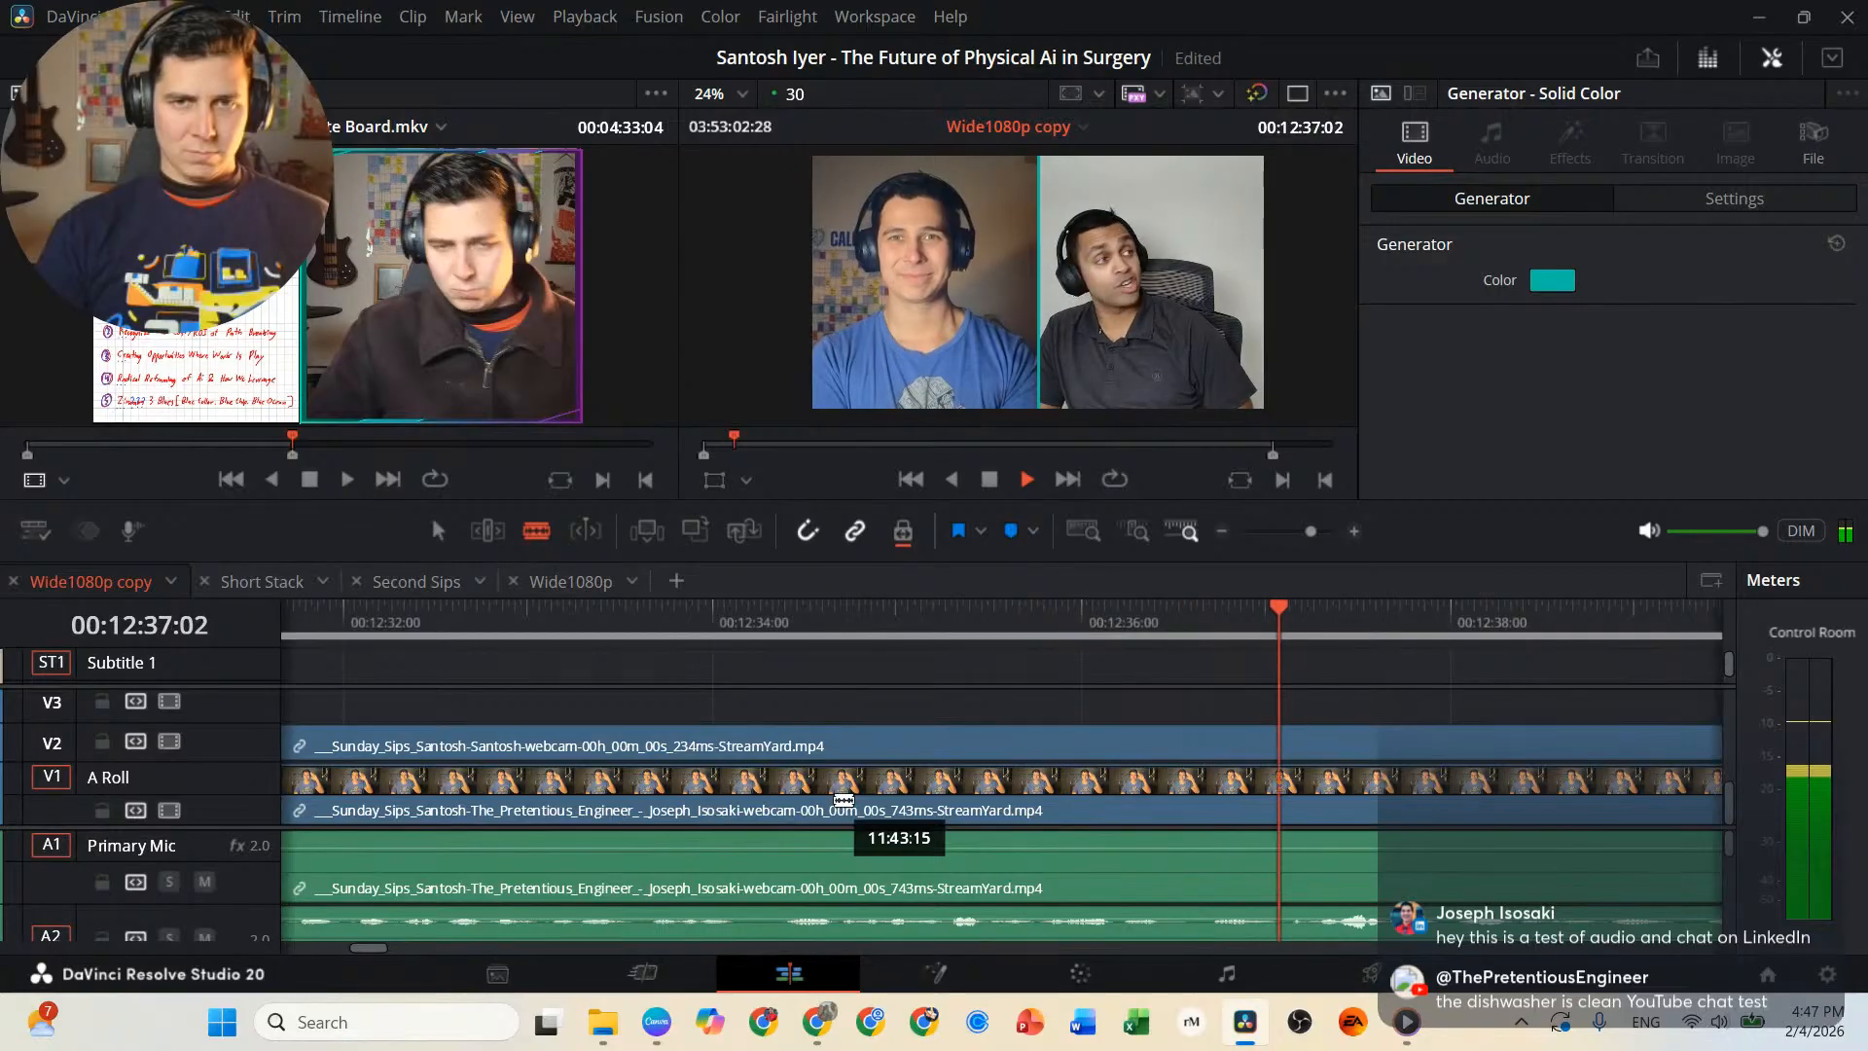
Play backward from 00:12:37:02 to 00:12:28:06, and split the linked interview video and audio clips at 00:12:29:06.
{"action": "key", "text": "j"}
{"action": "key", "text": "j"}
{"action": "key", "text": "j"}
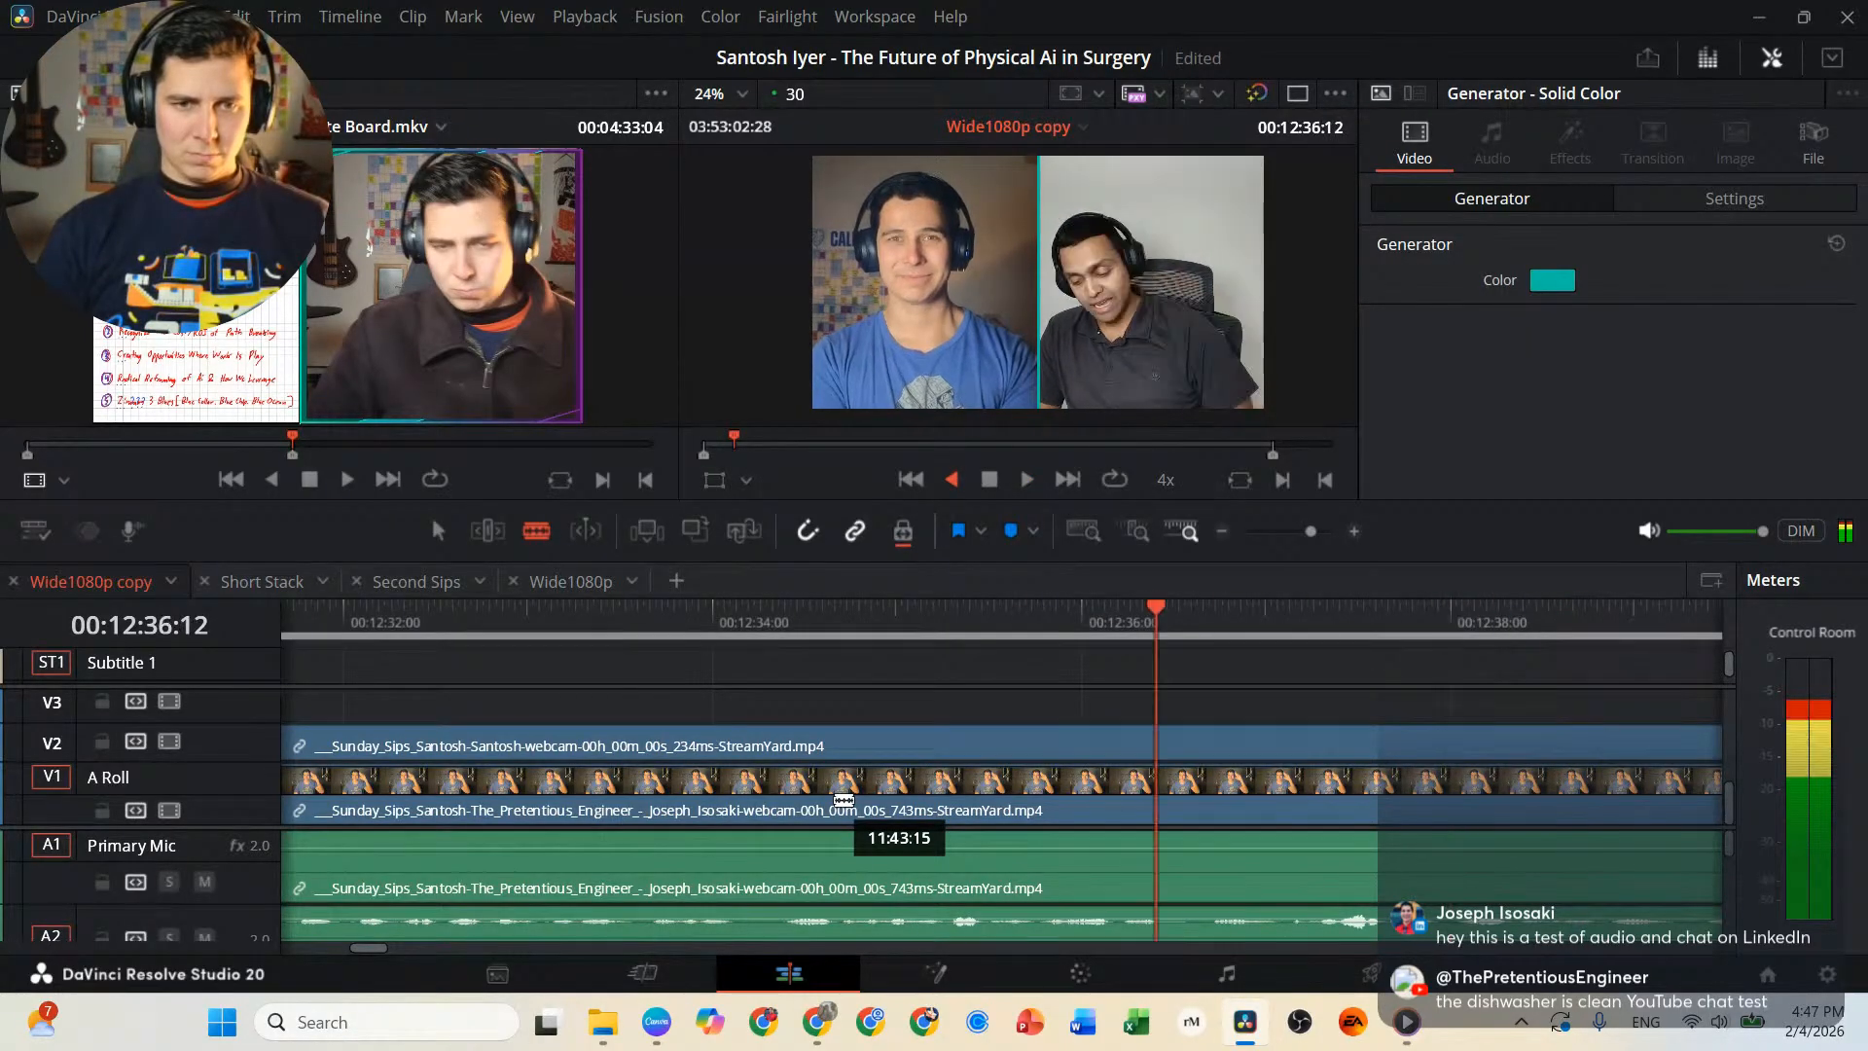
{"action": "key", "text": "l"}
{"action": "key", "text": "j"}
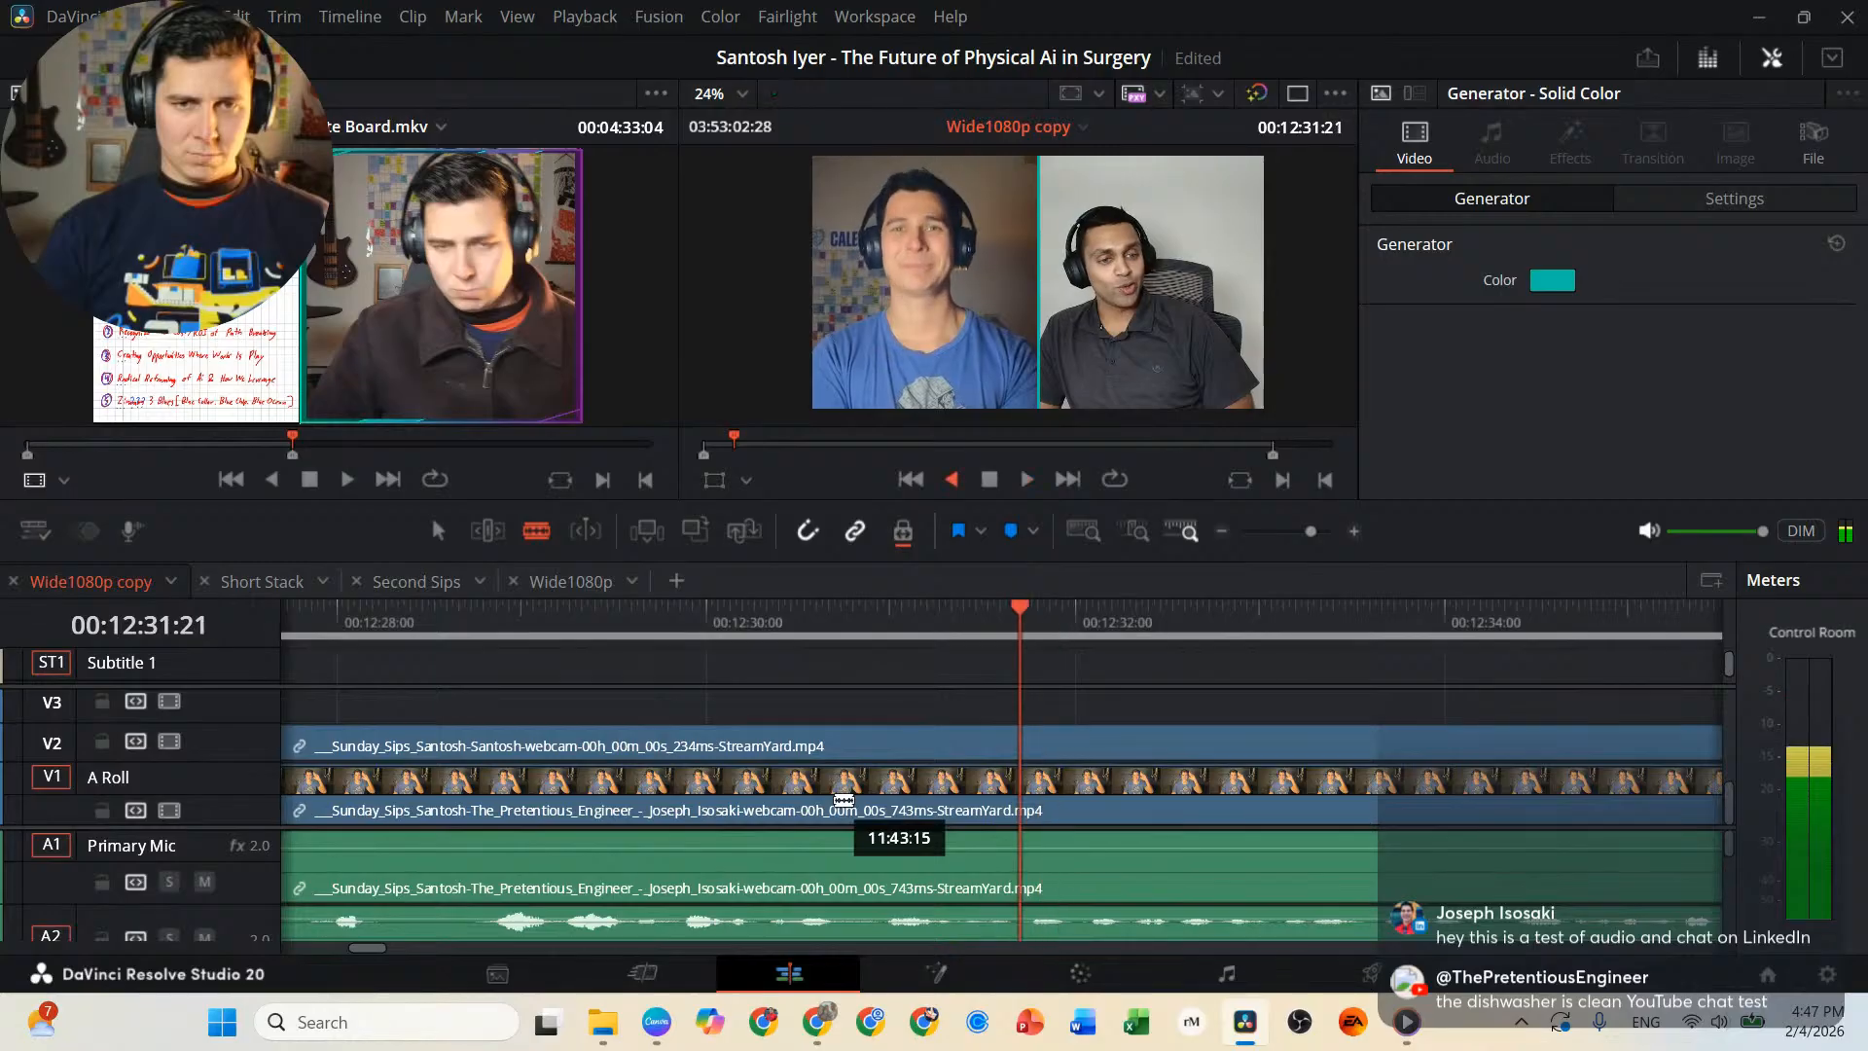
{"action": "key", "text": "j"}
{"action": "key", "text": "k"}
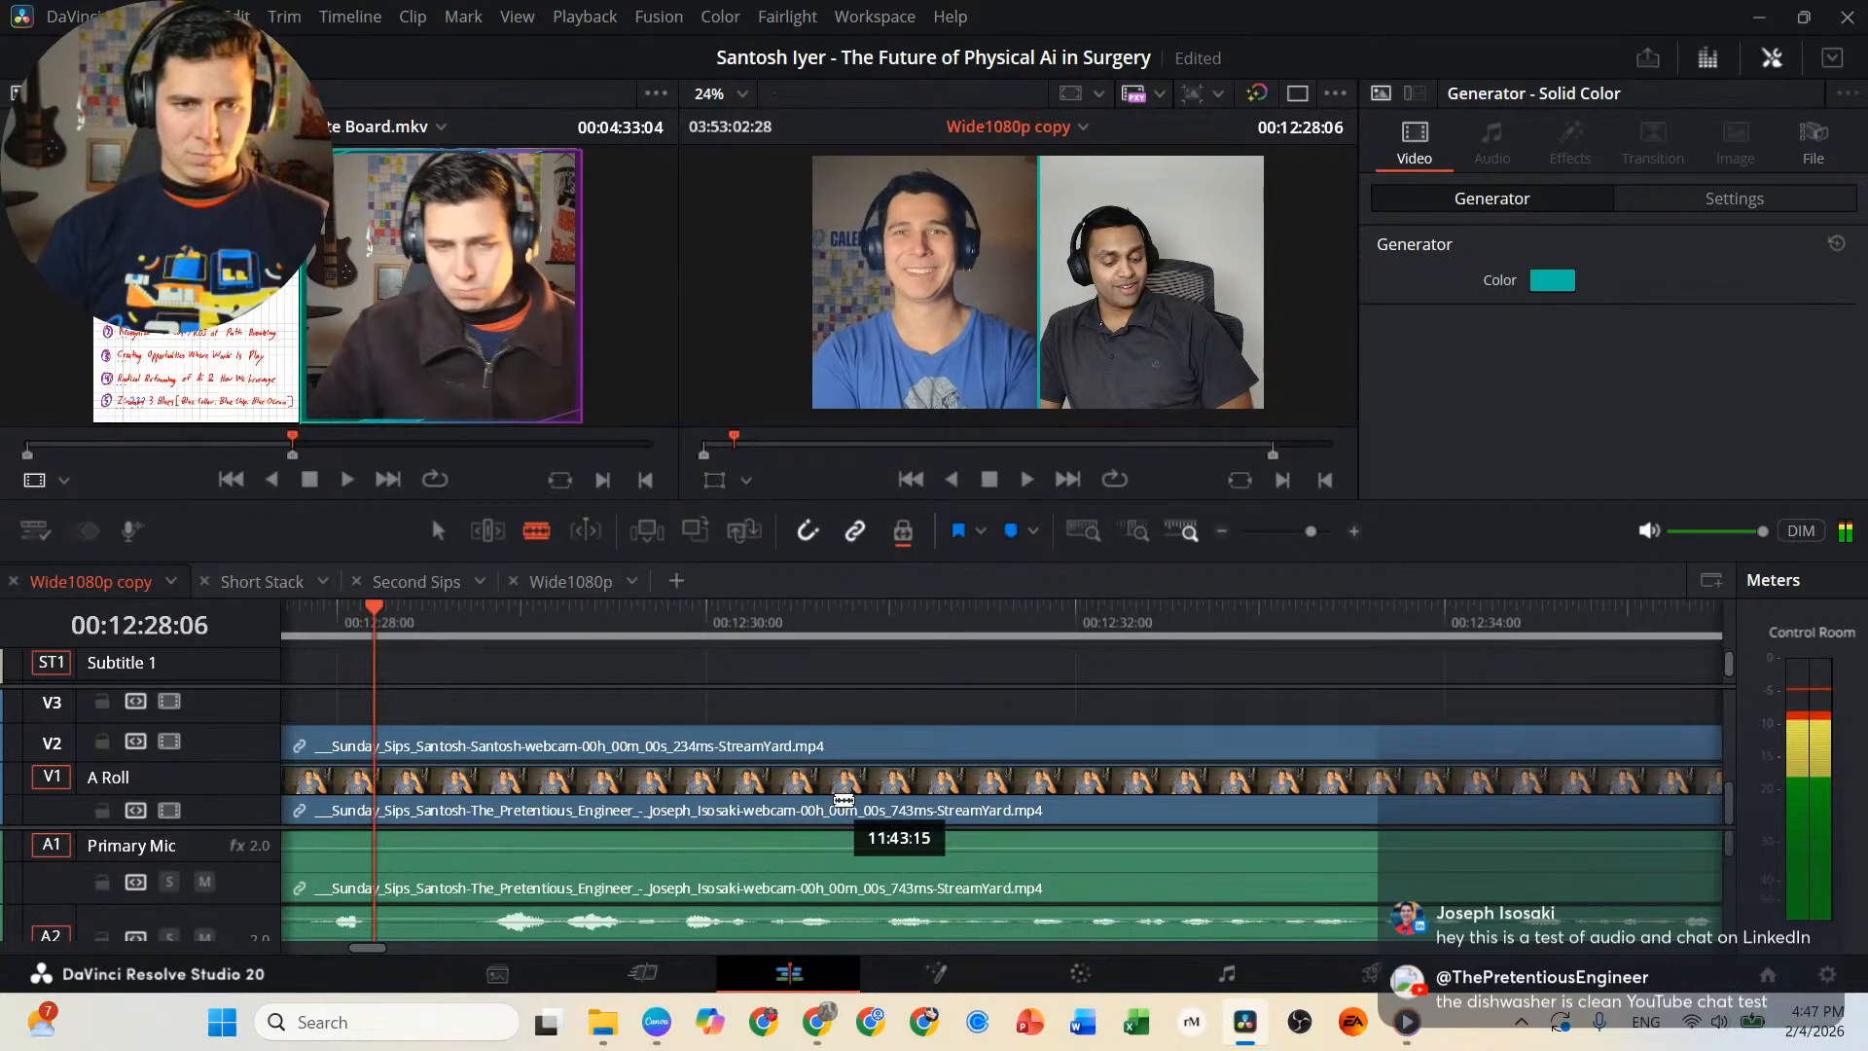
{"action": "key", "text": "l"}
{"action": "key", "text": "j"}
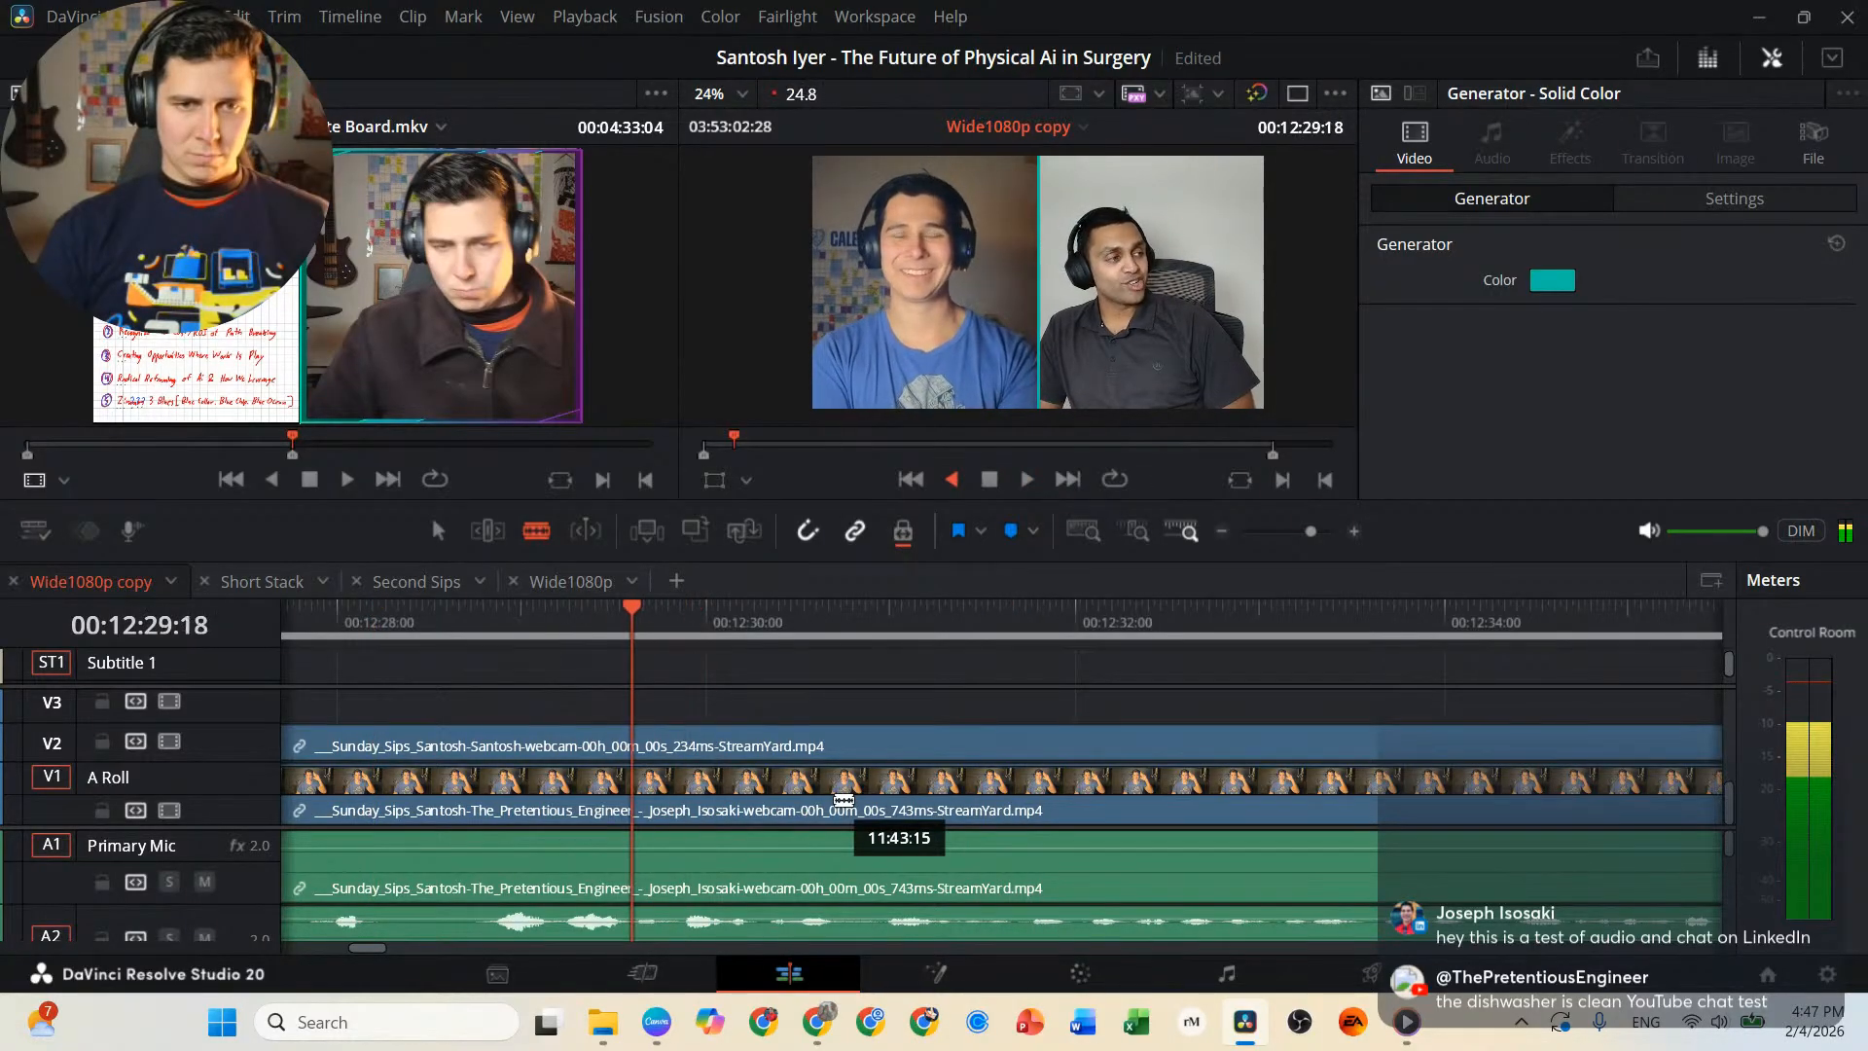
{"action": "key", "text": "k"}
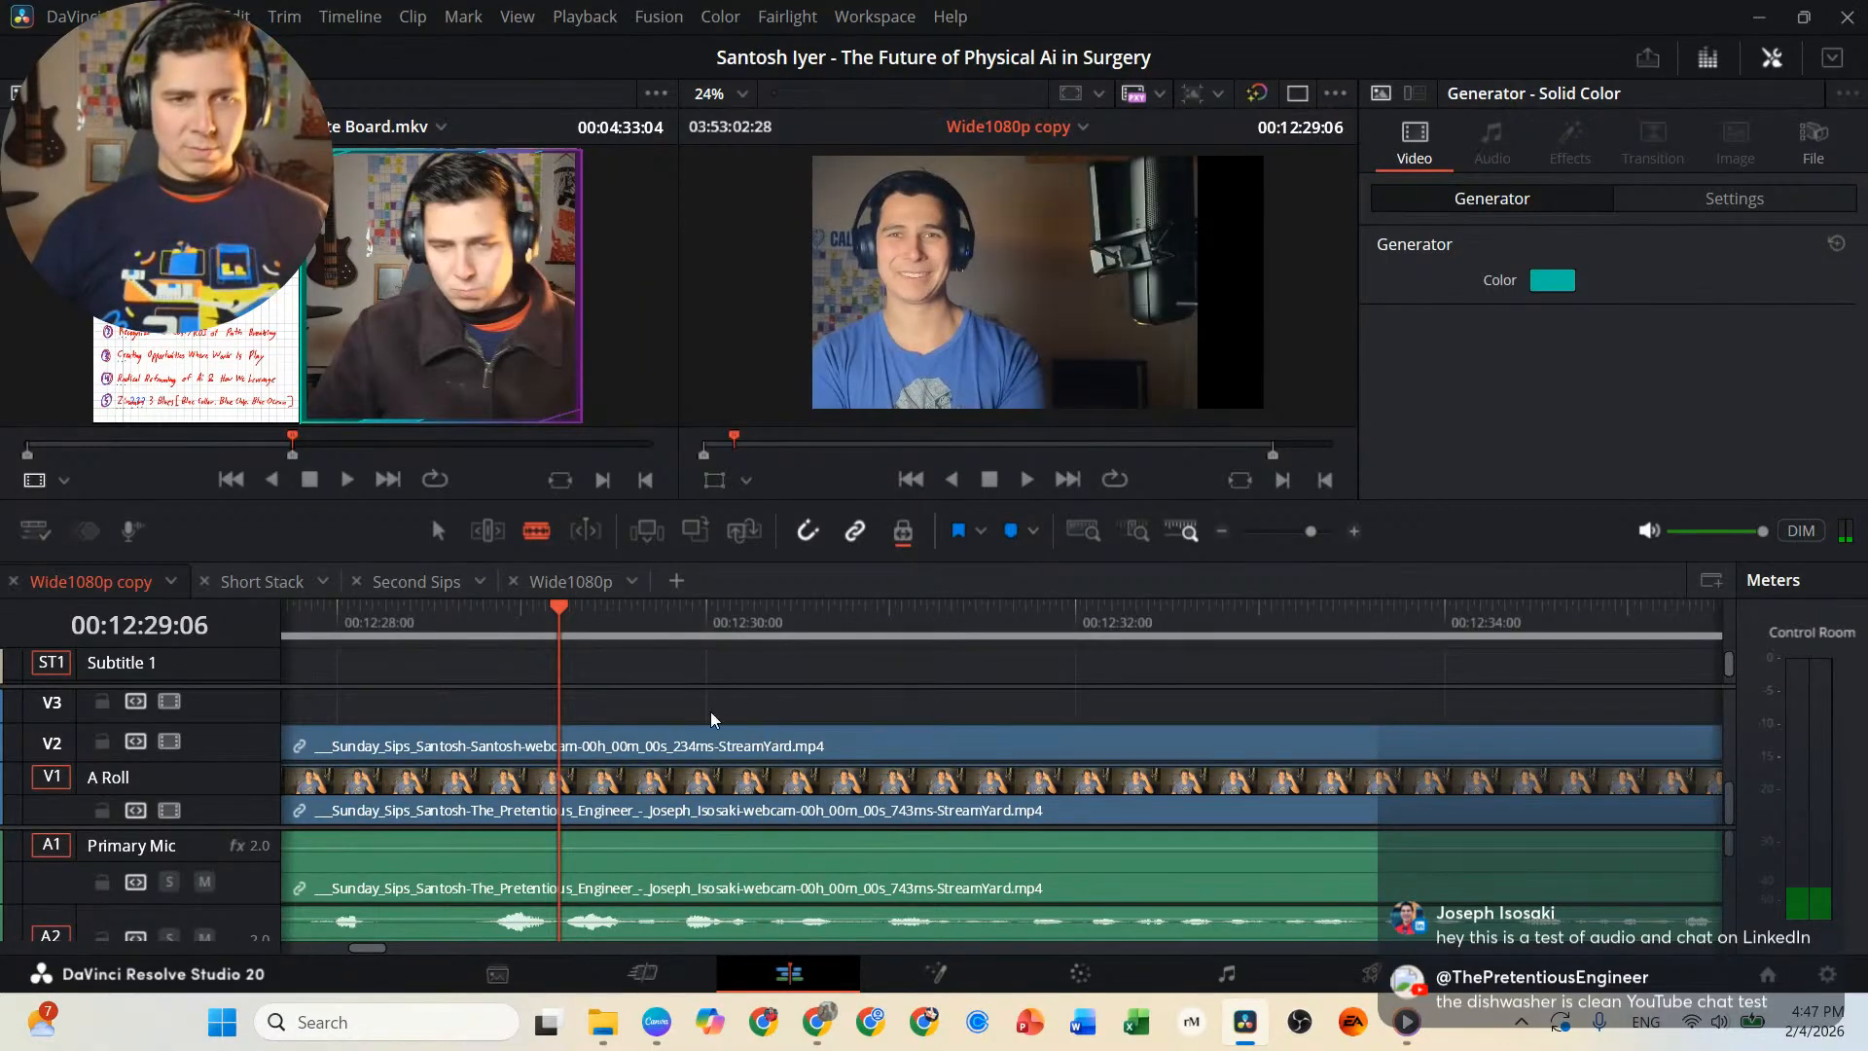
{"action": "key", "text": "ctrl+b"}
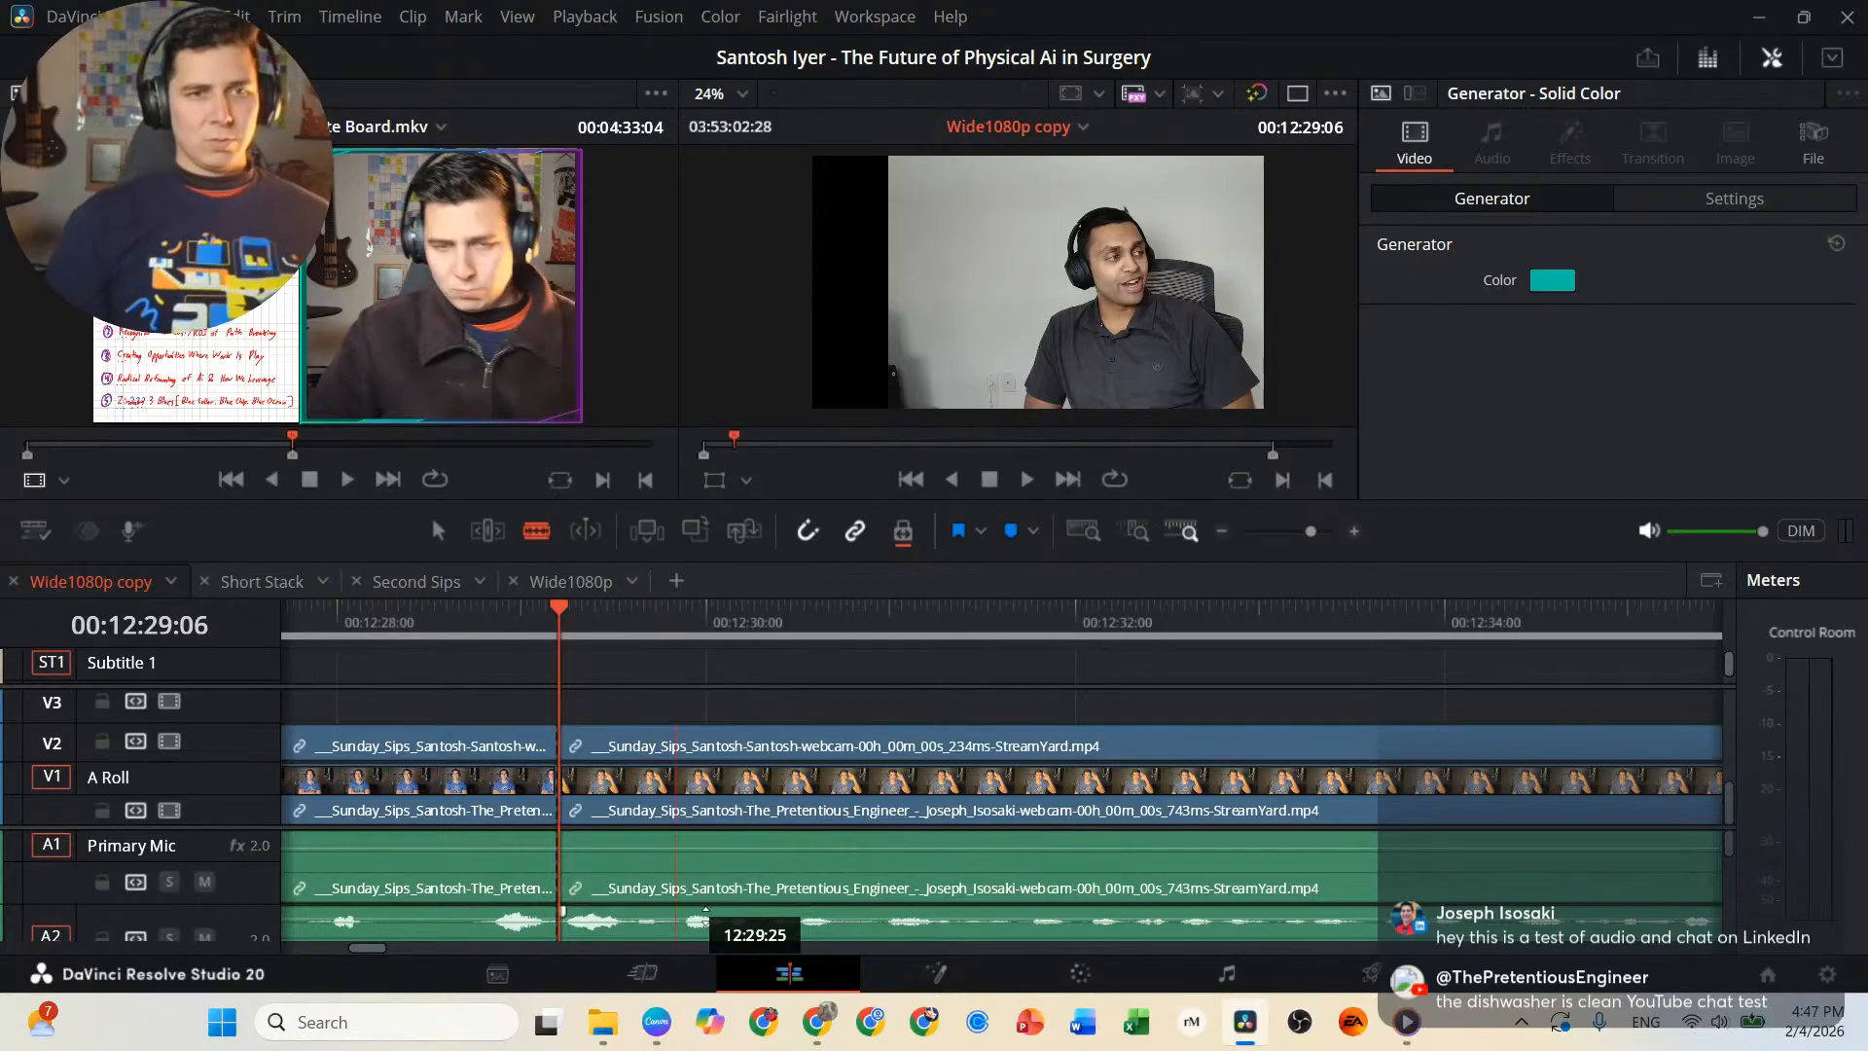
Review the interview from the 00:12:29:06 cut to 00:14:29:01, play backward to 00:14:05:18, and replay from there.
{"action": "key", "text": "l"}
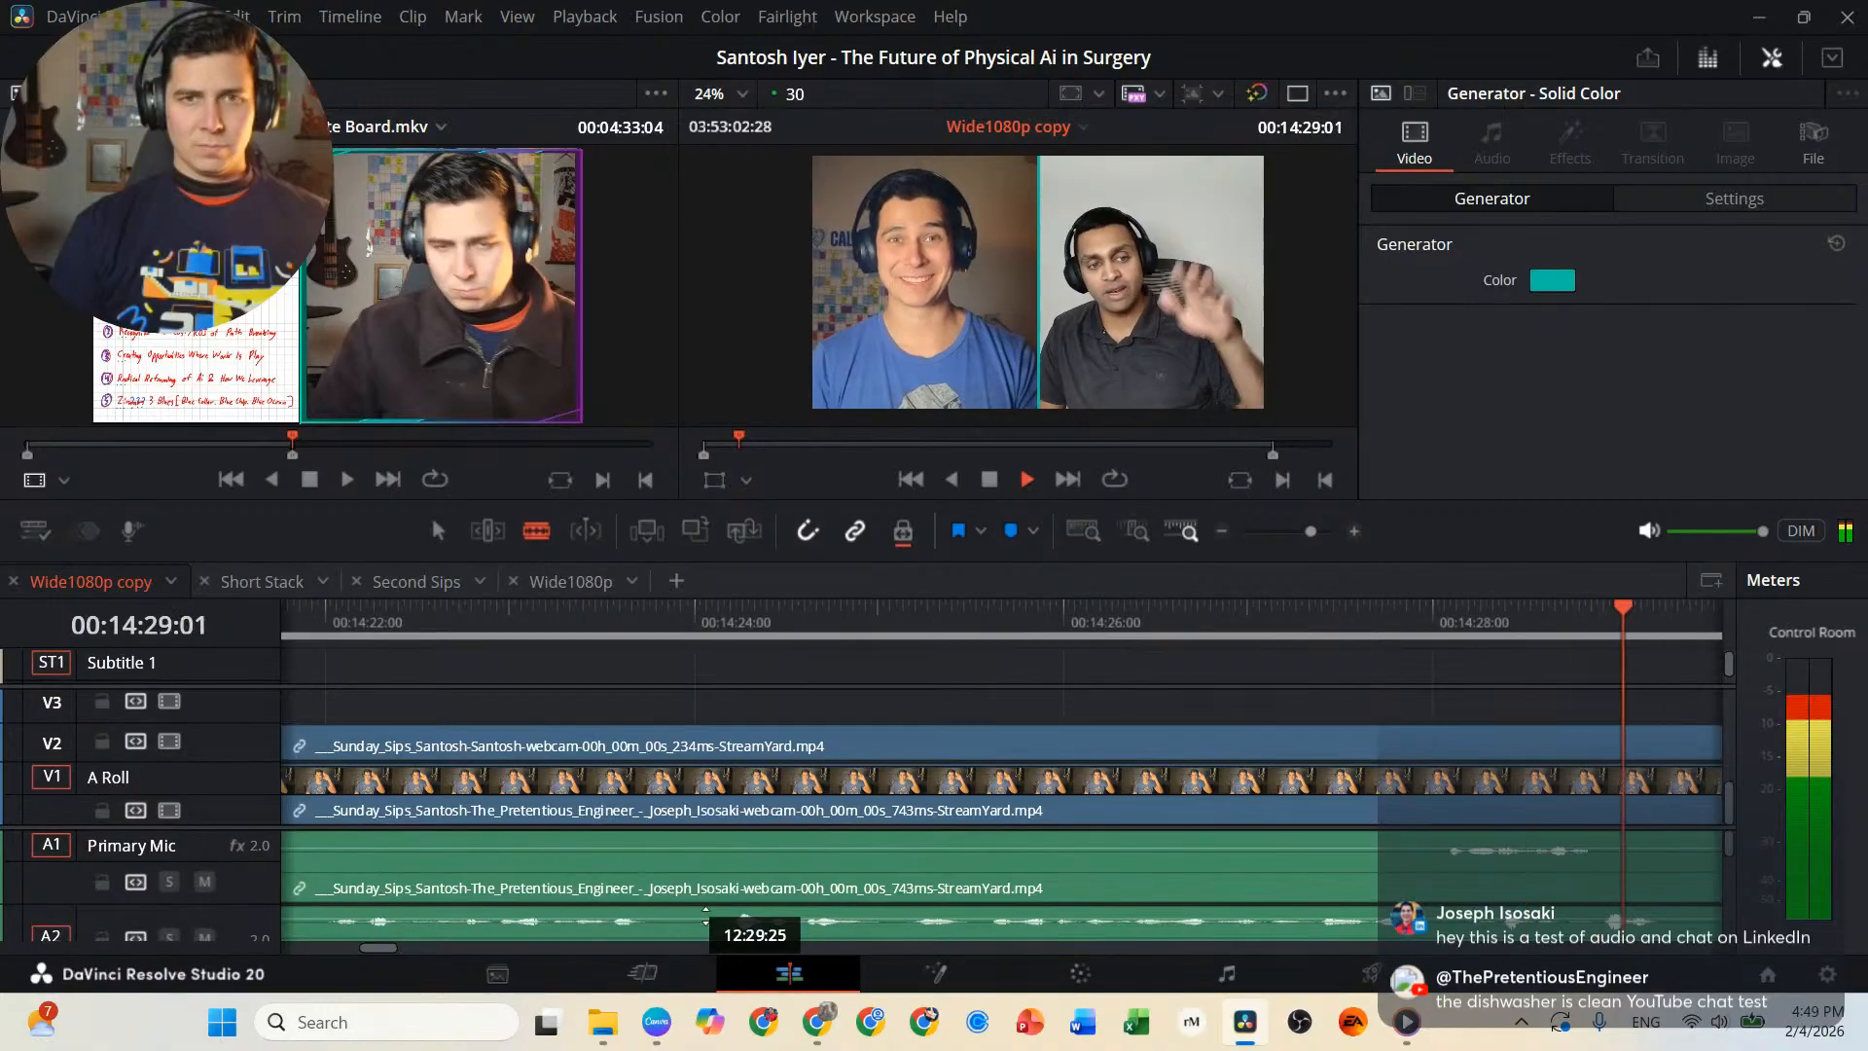
{"action": "key", "text": "j"}
{"action": "key", "text": "j"}
{"action": "key", "text": "j"}
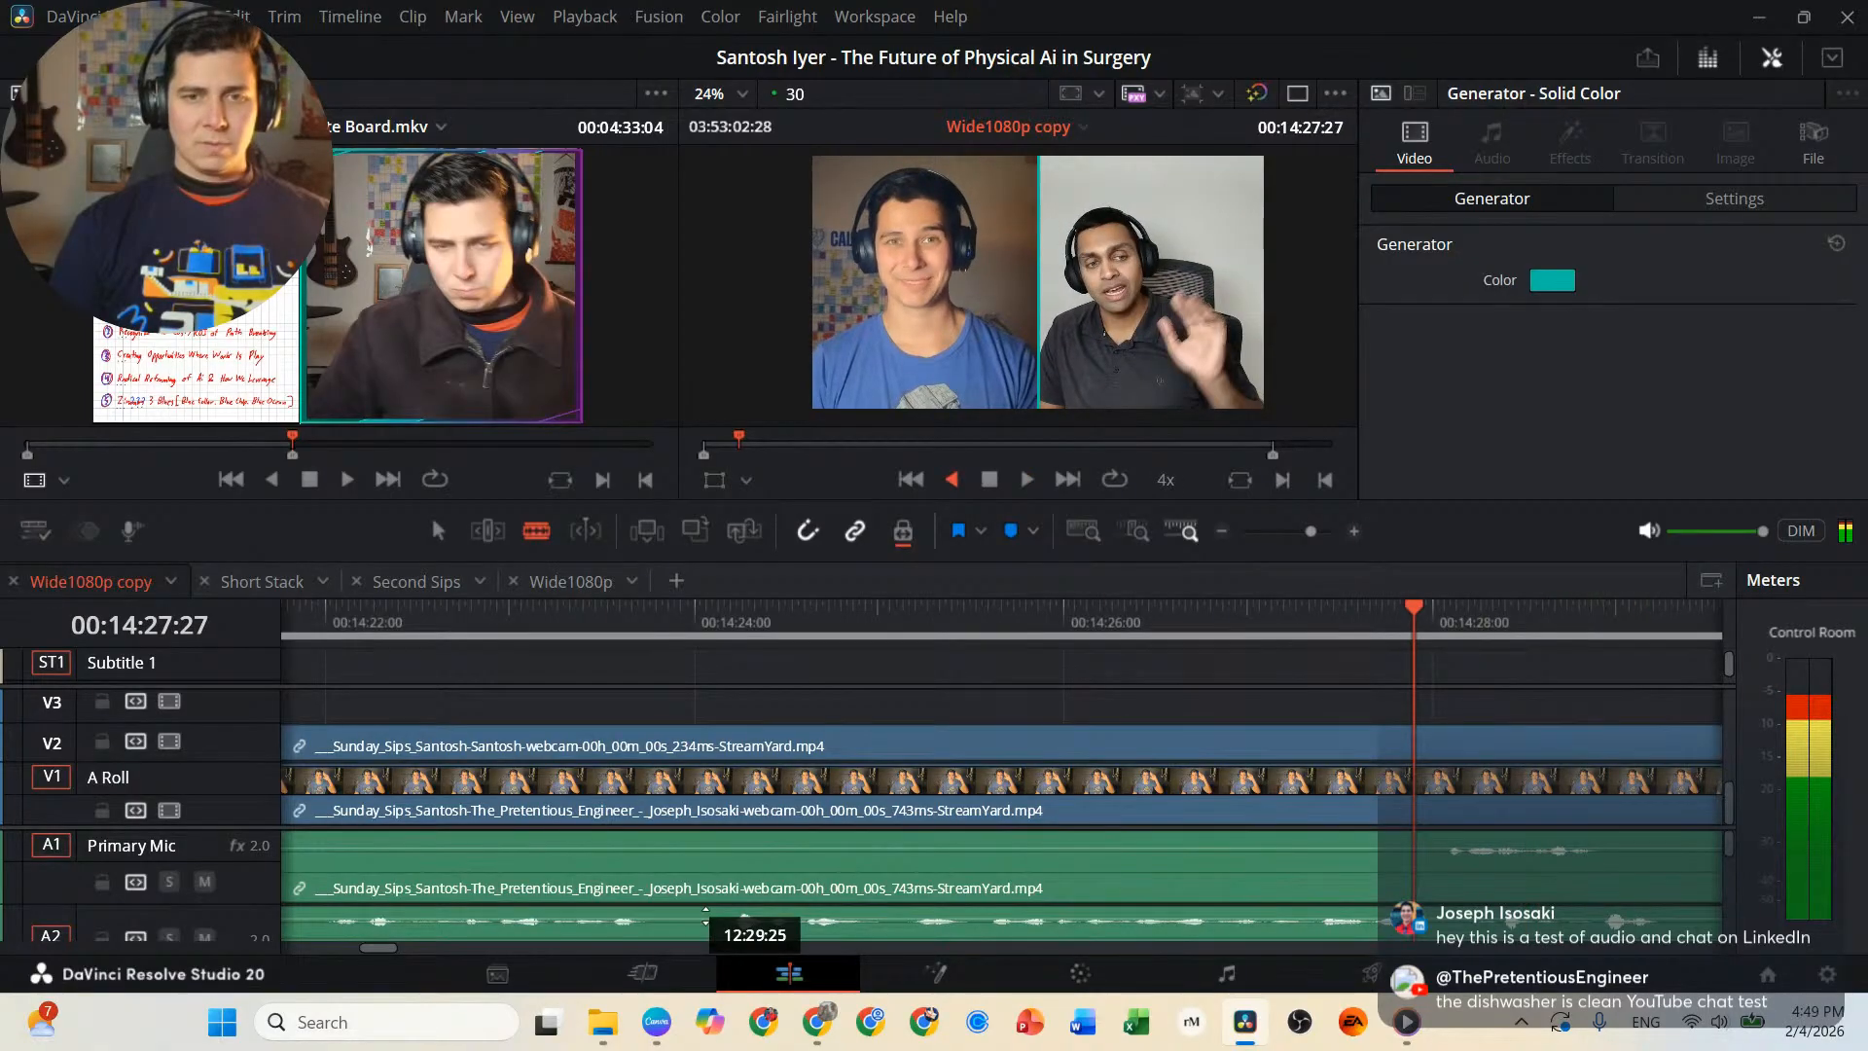
{"action": "key", "text": "l"}
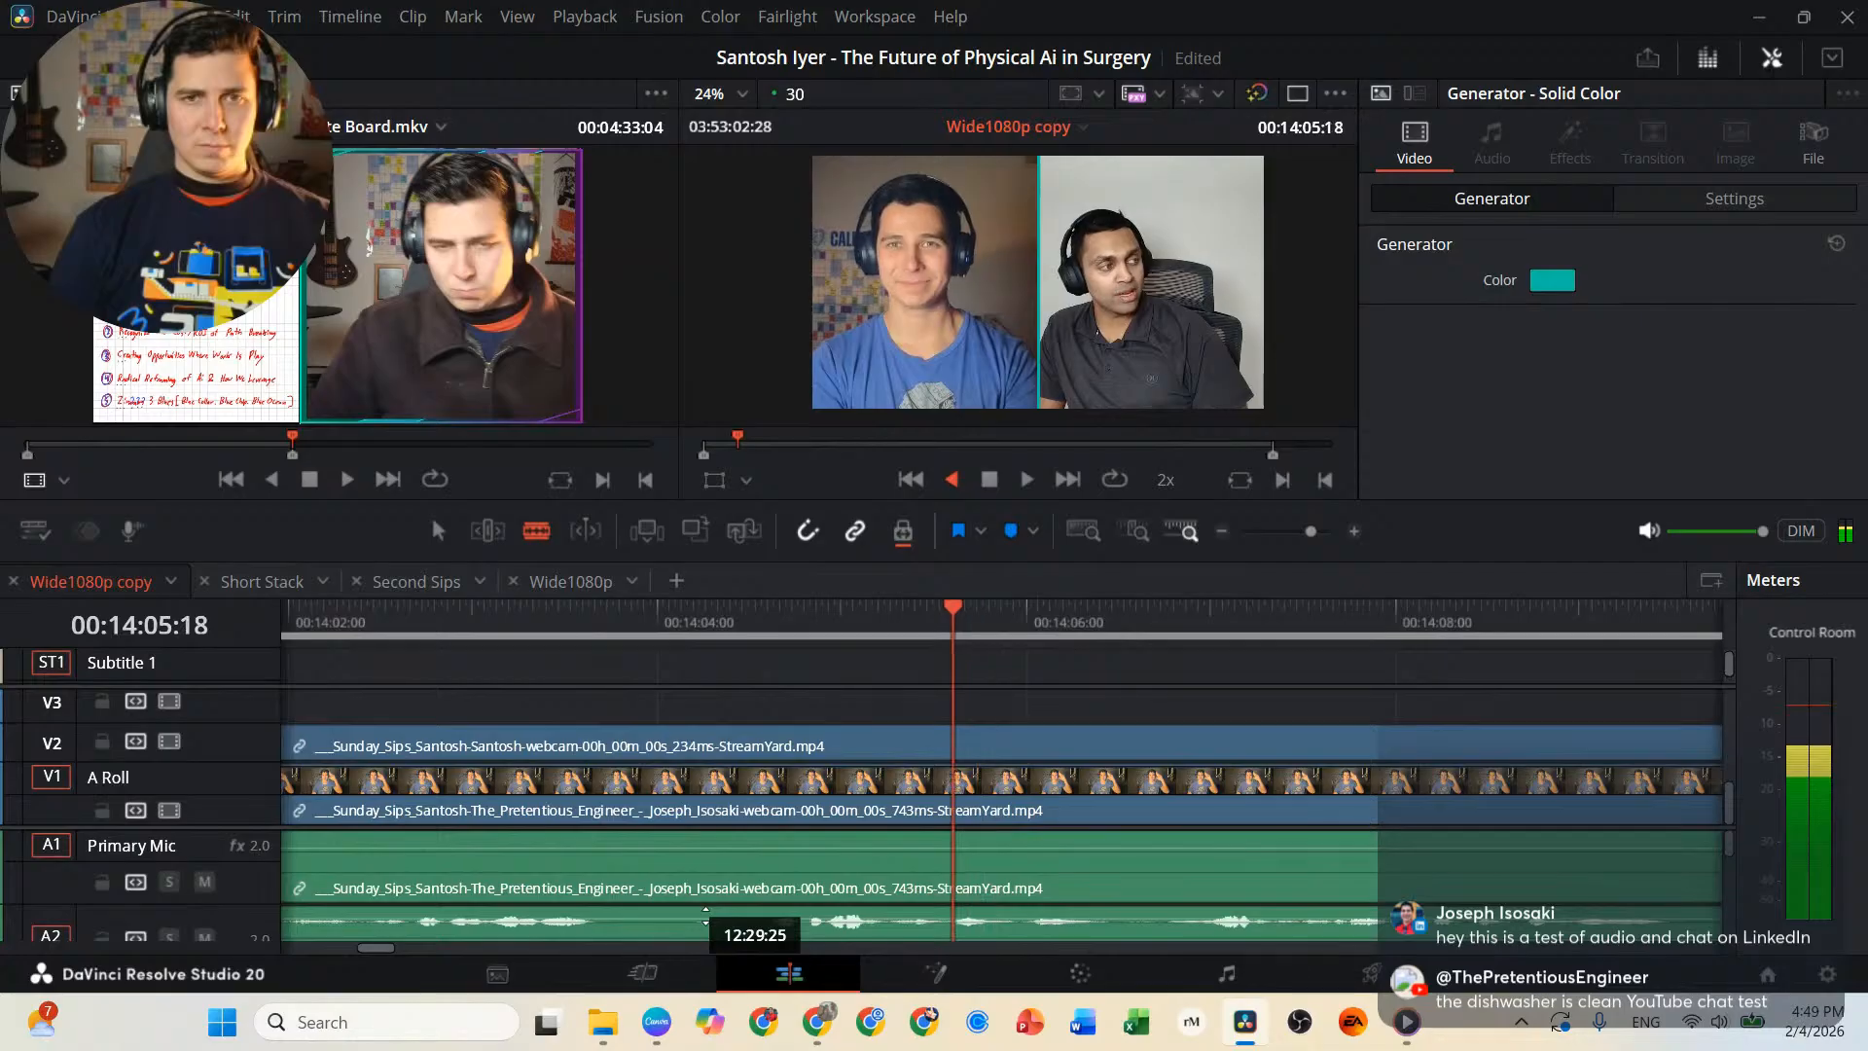
{"action": "key", "text": "l"}
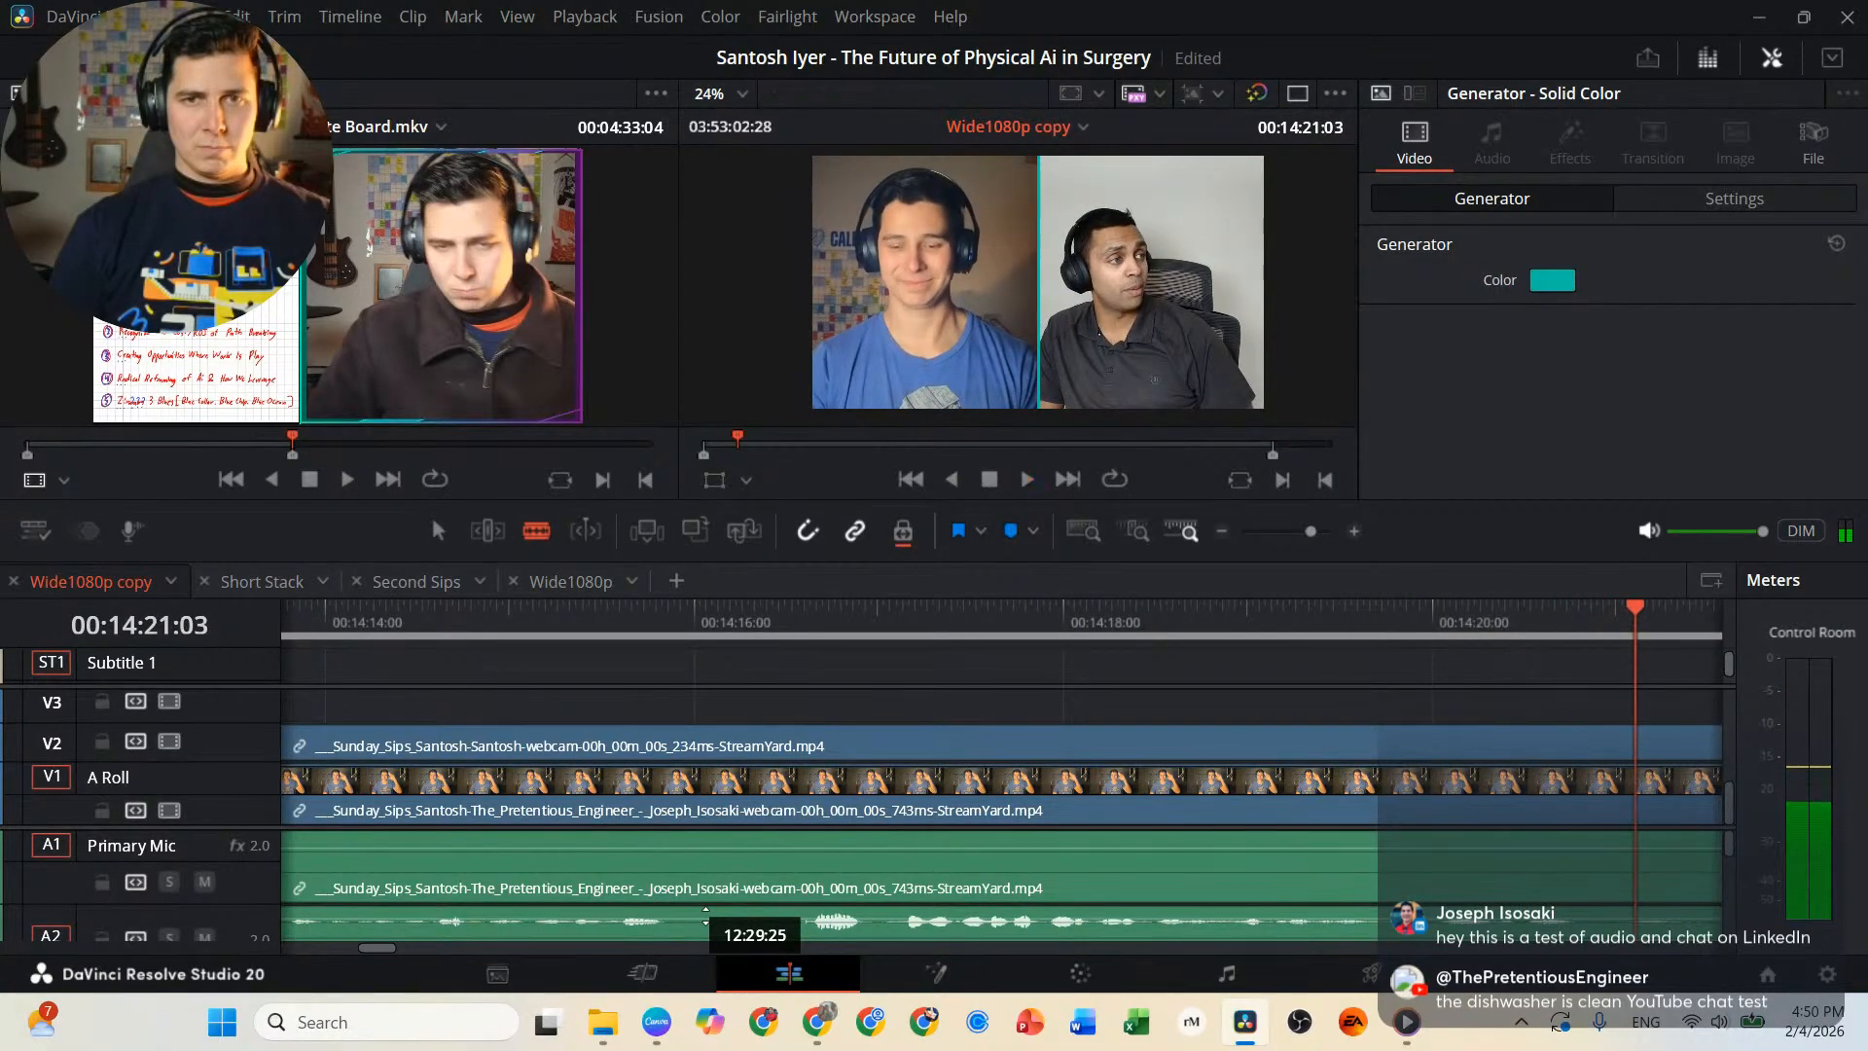
Review the interview passage around 00:14:21:03 to 00:14:28:03, playing backward to 00:14:21:17 and replaying it in short stretches.
{"action": "key", "text": "space"}
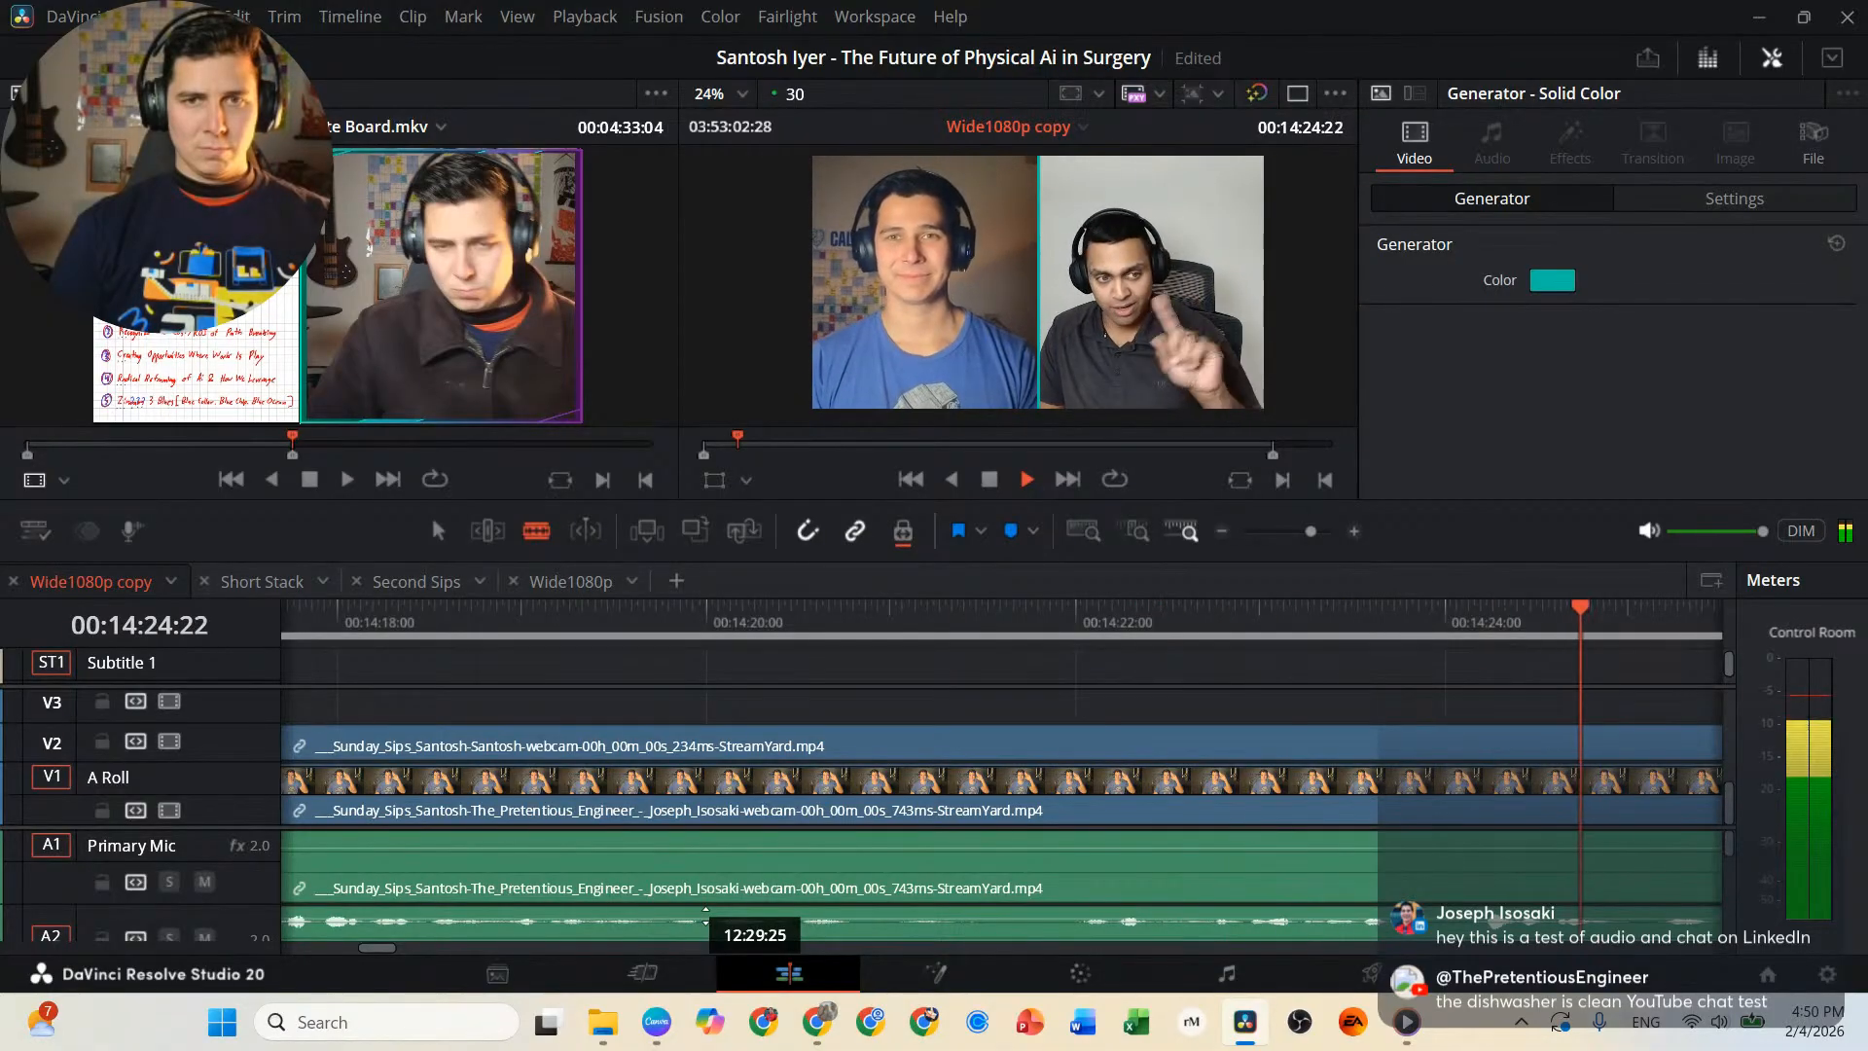
{"action": "key", "text": "j"}
{"action": "key", "text": "j"}
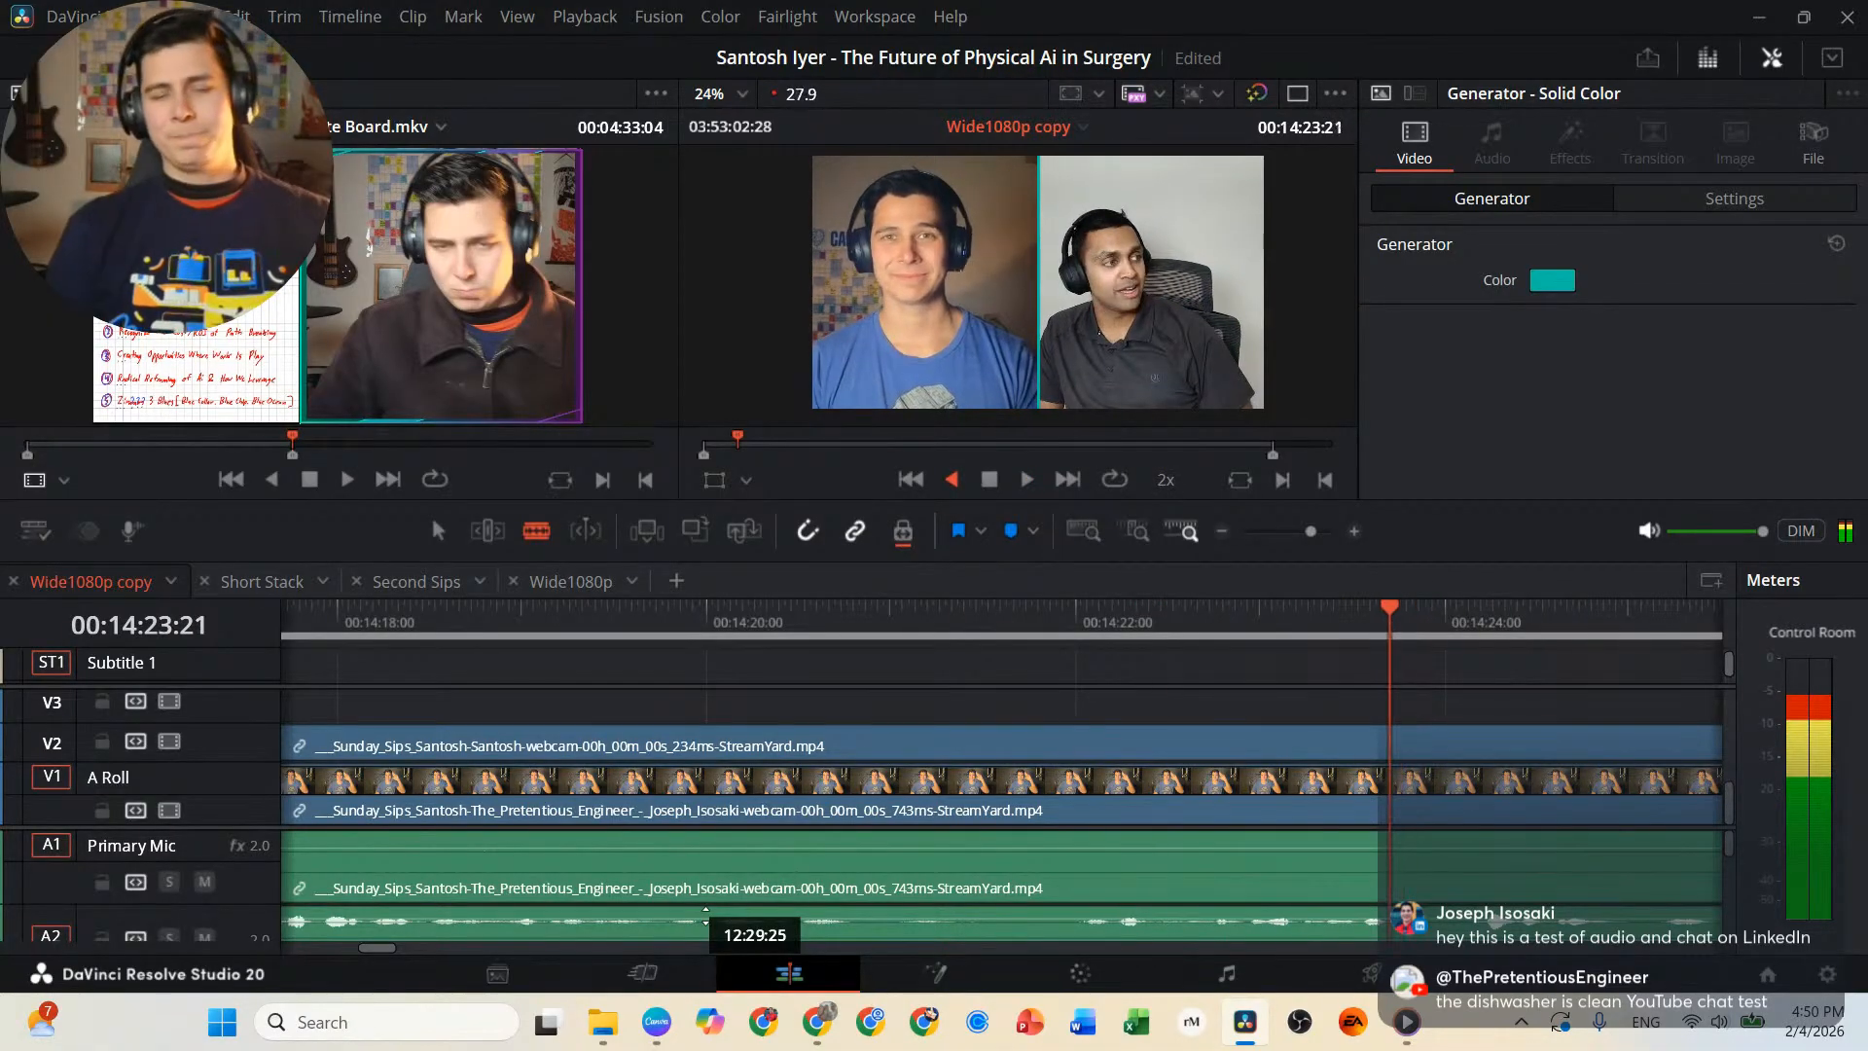
{"action": "key", "text": "k"}
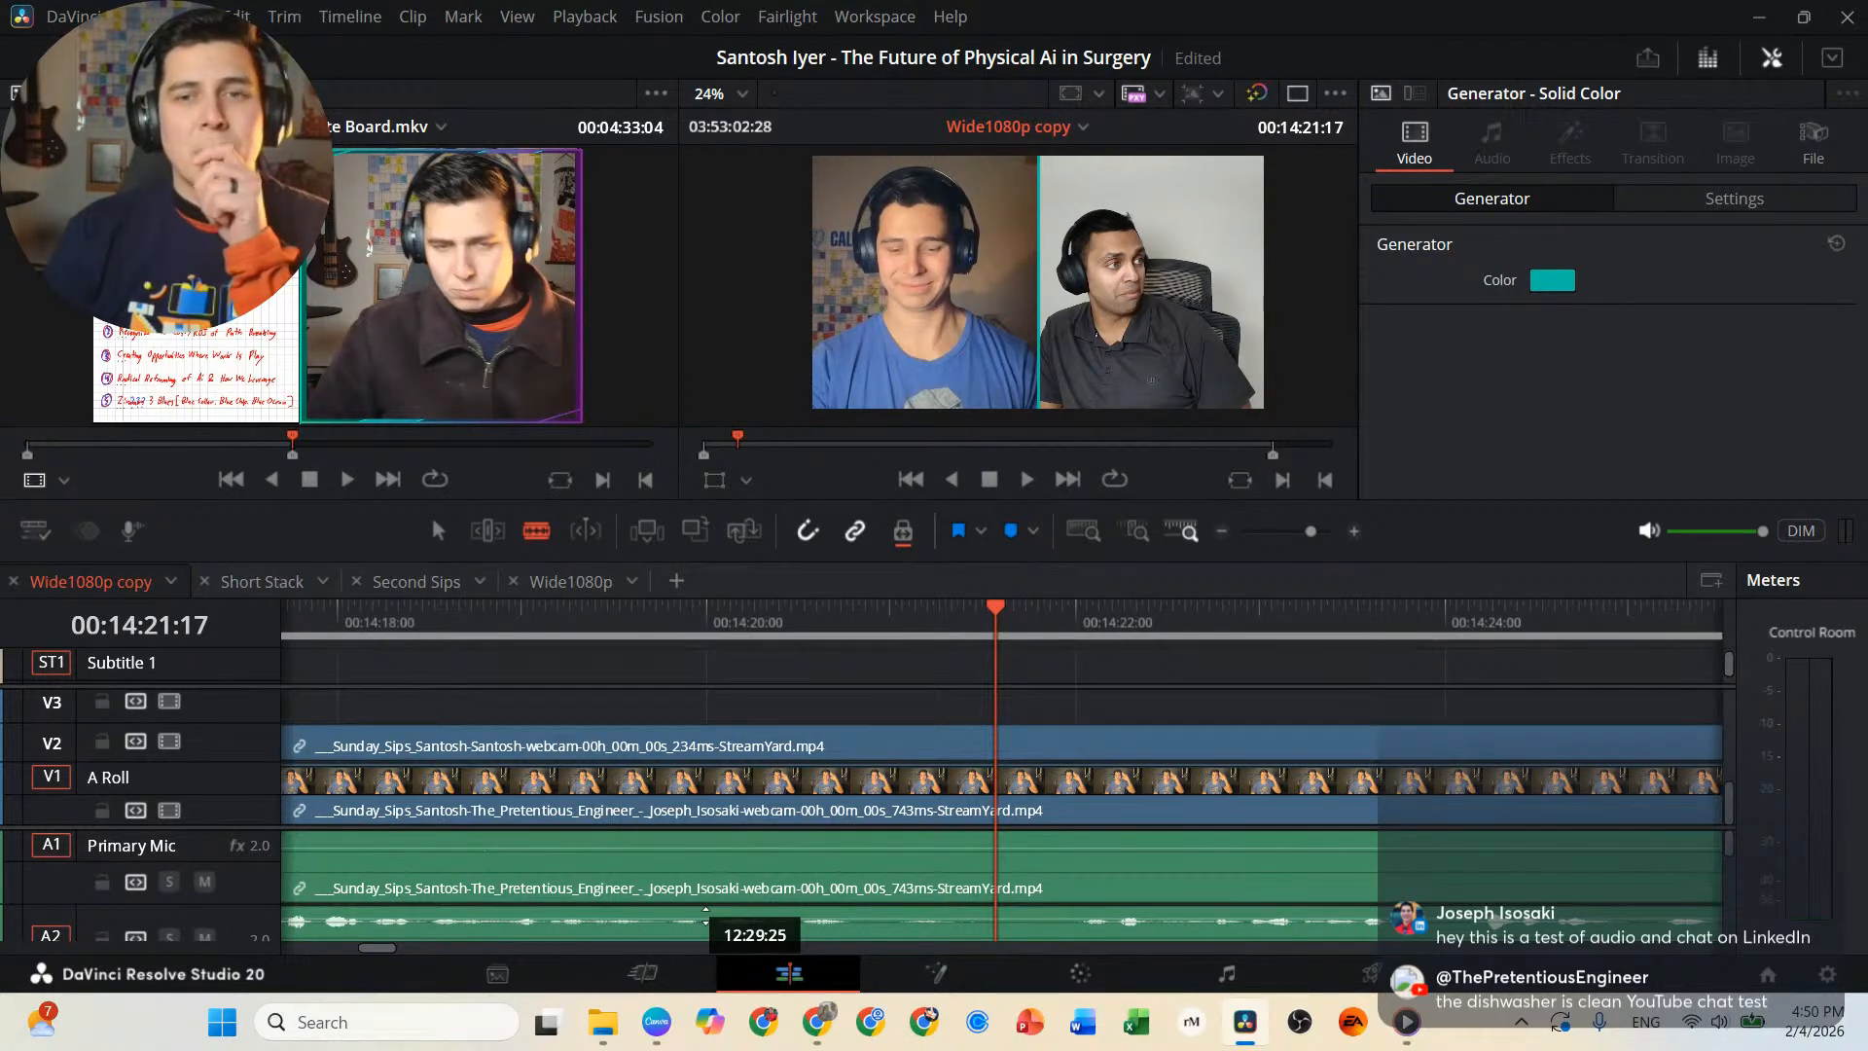
{"action": "key", "text": "l"}
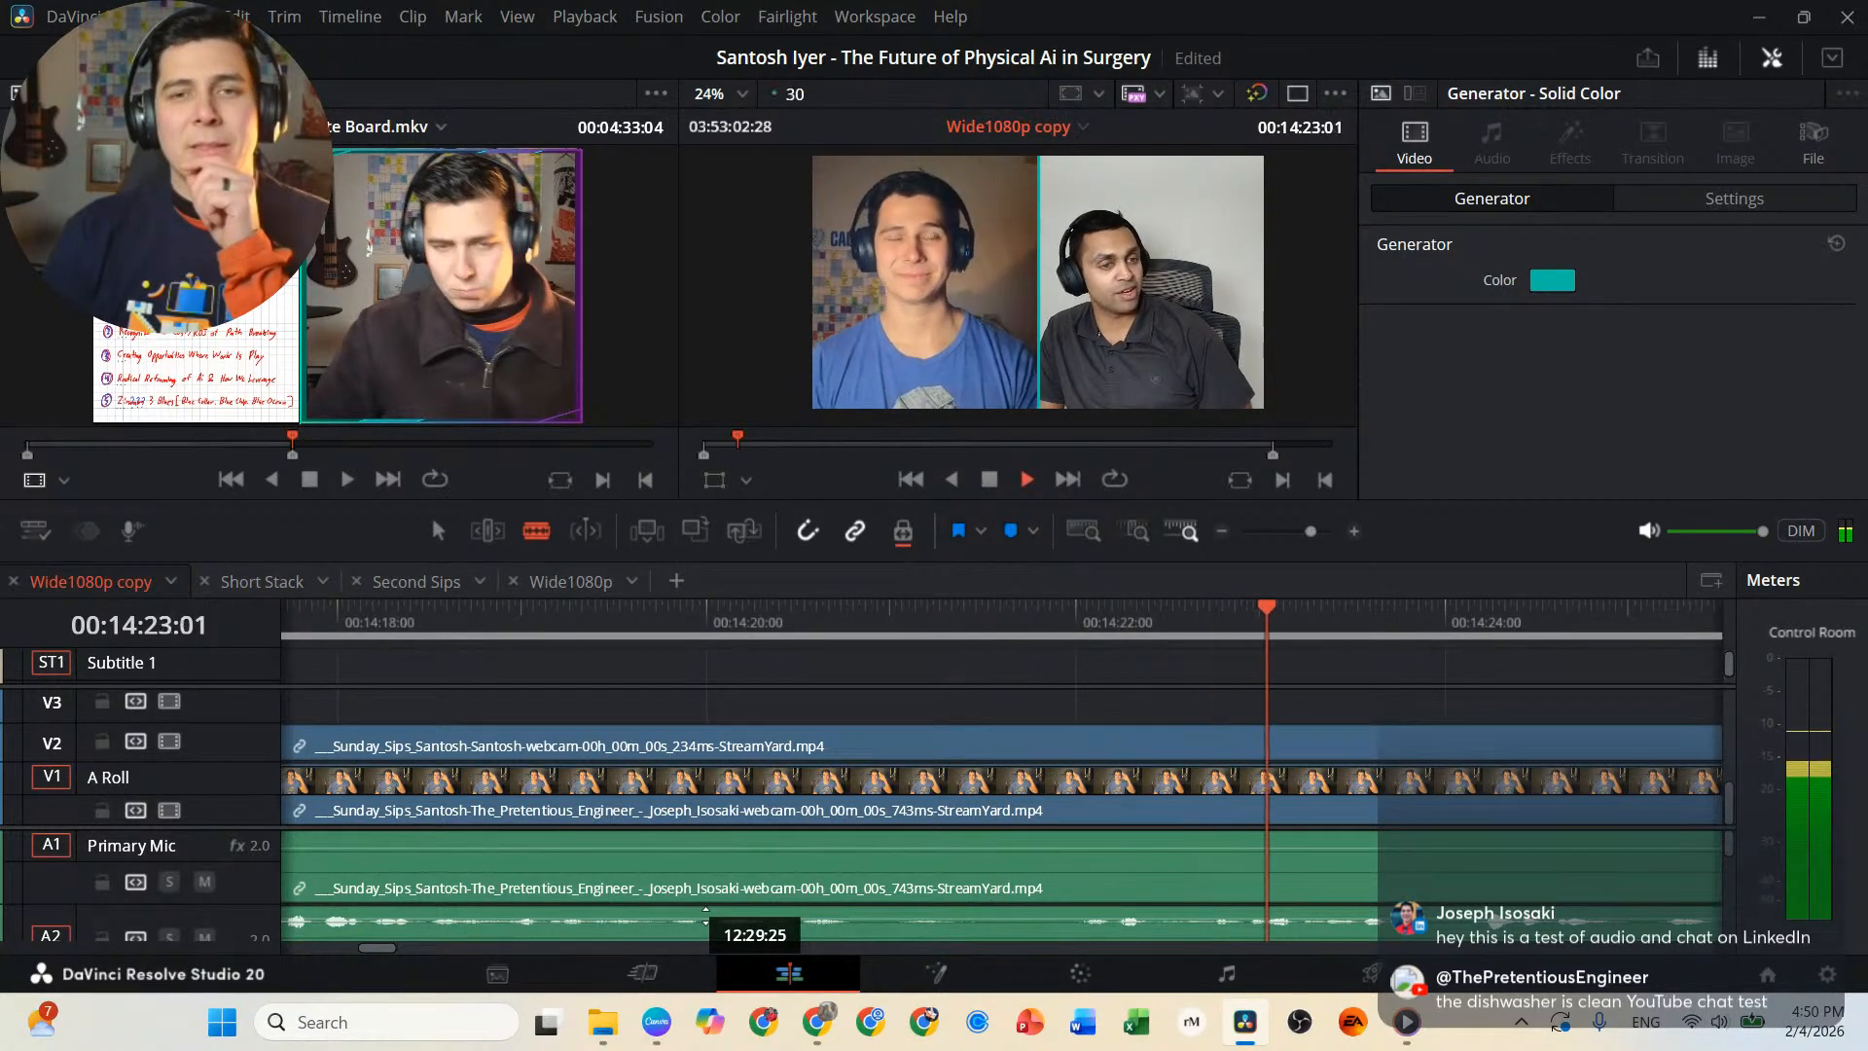
{"action": "key", "text": "k"}
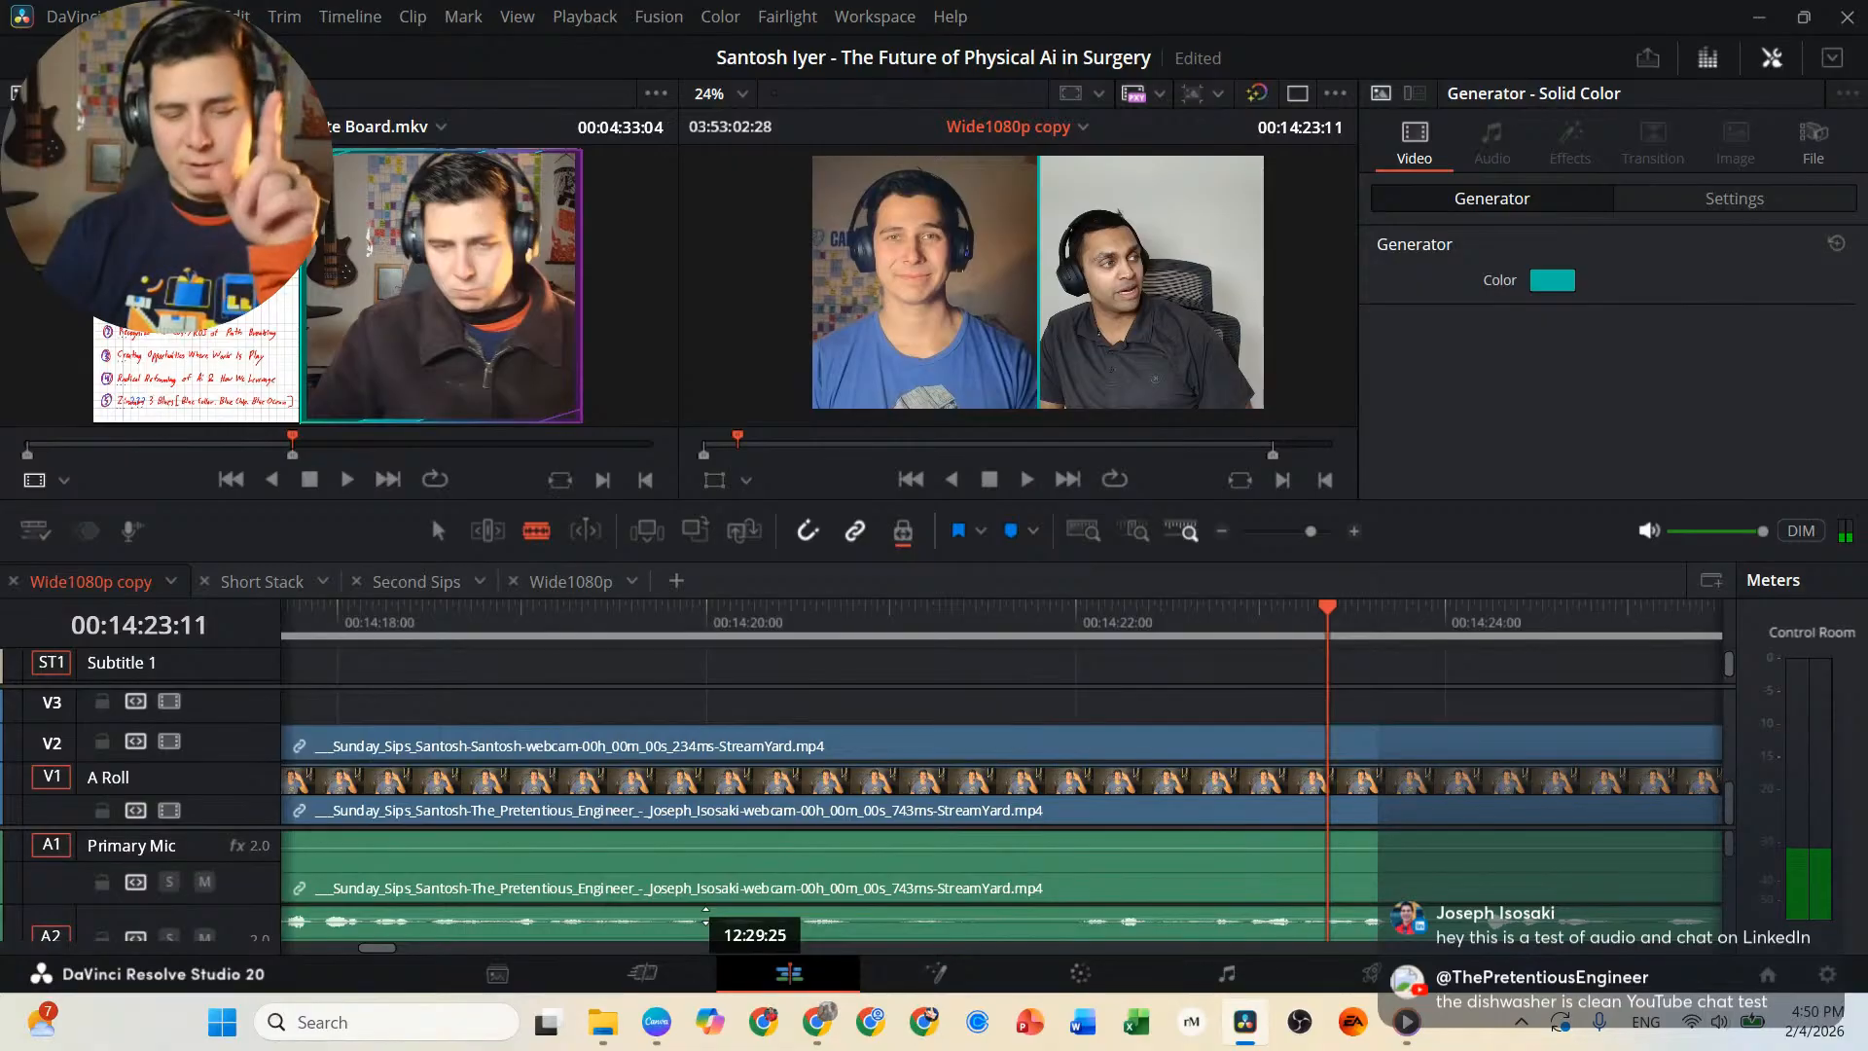
{"action": "key", "text": "l"}
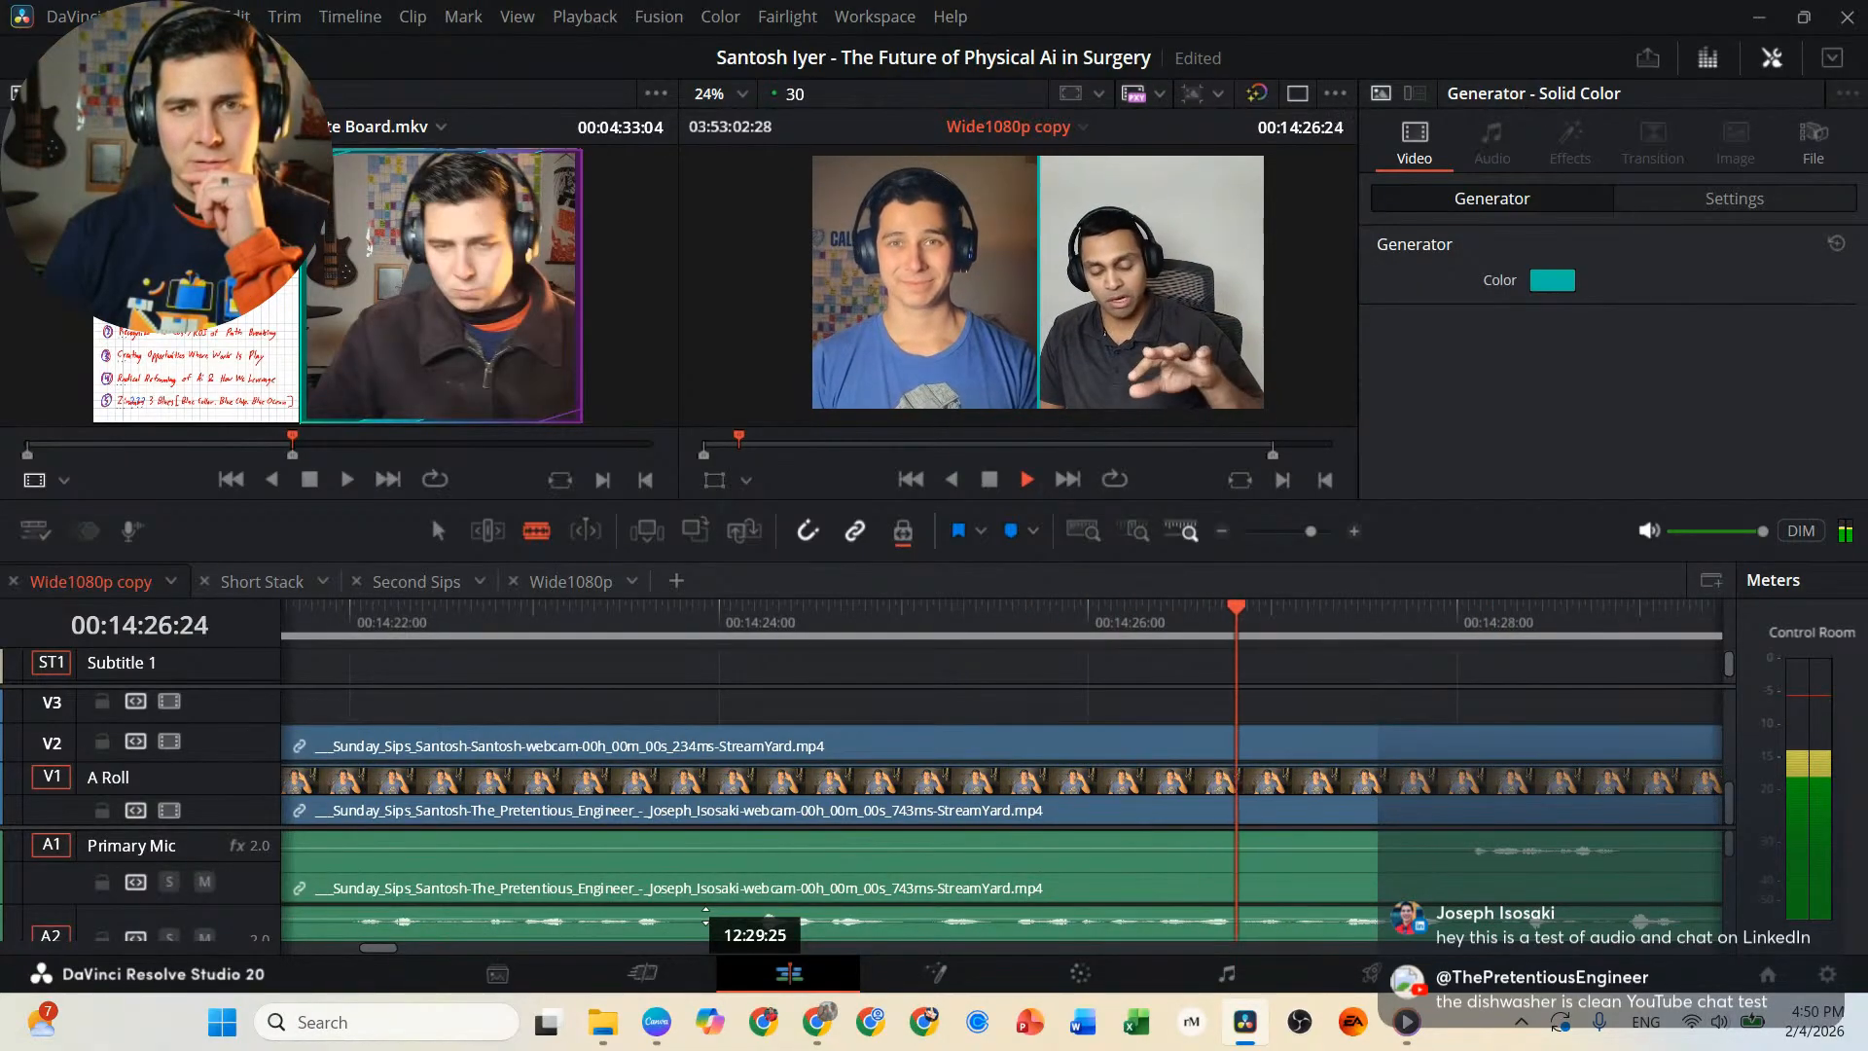
{"action": "key", "text": "k"}
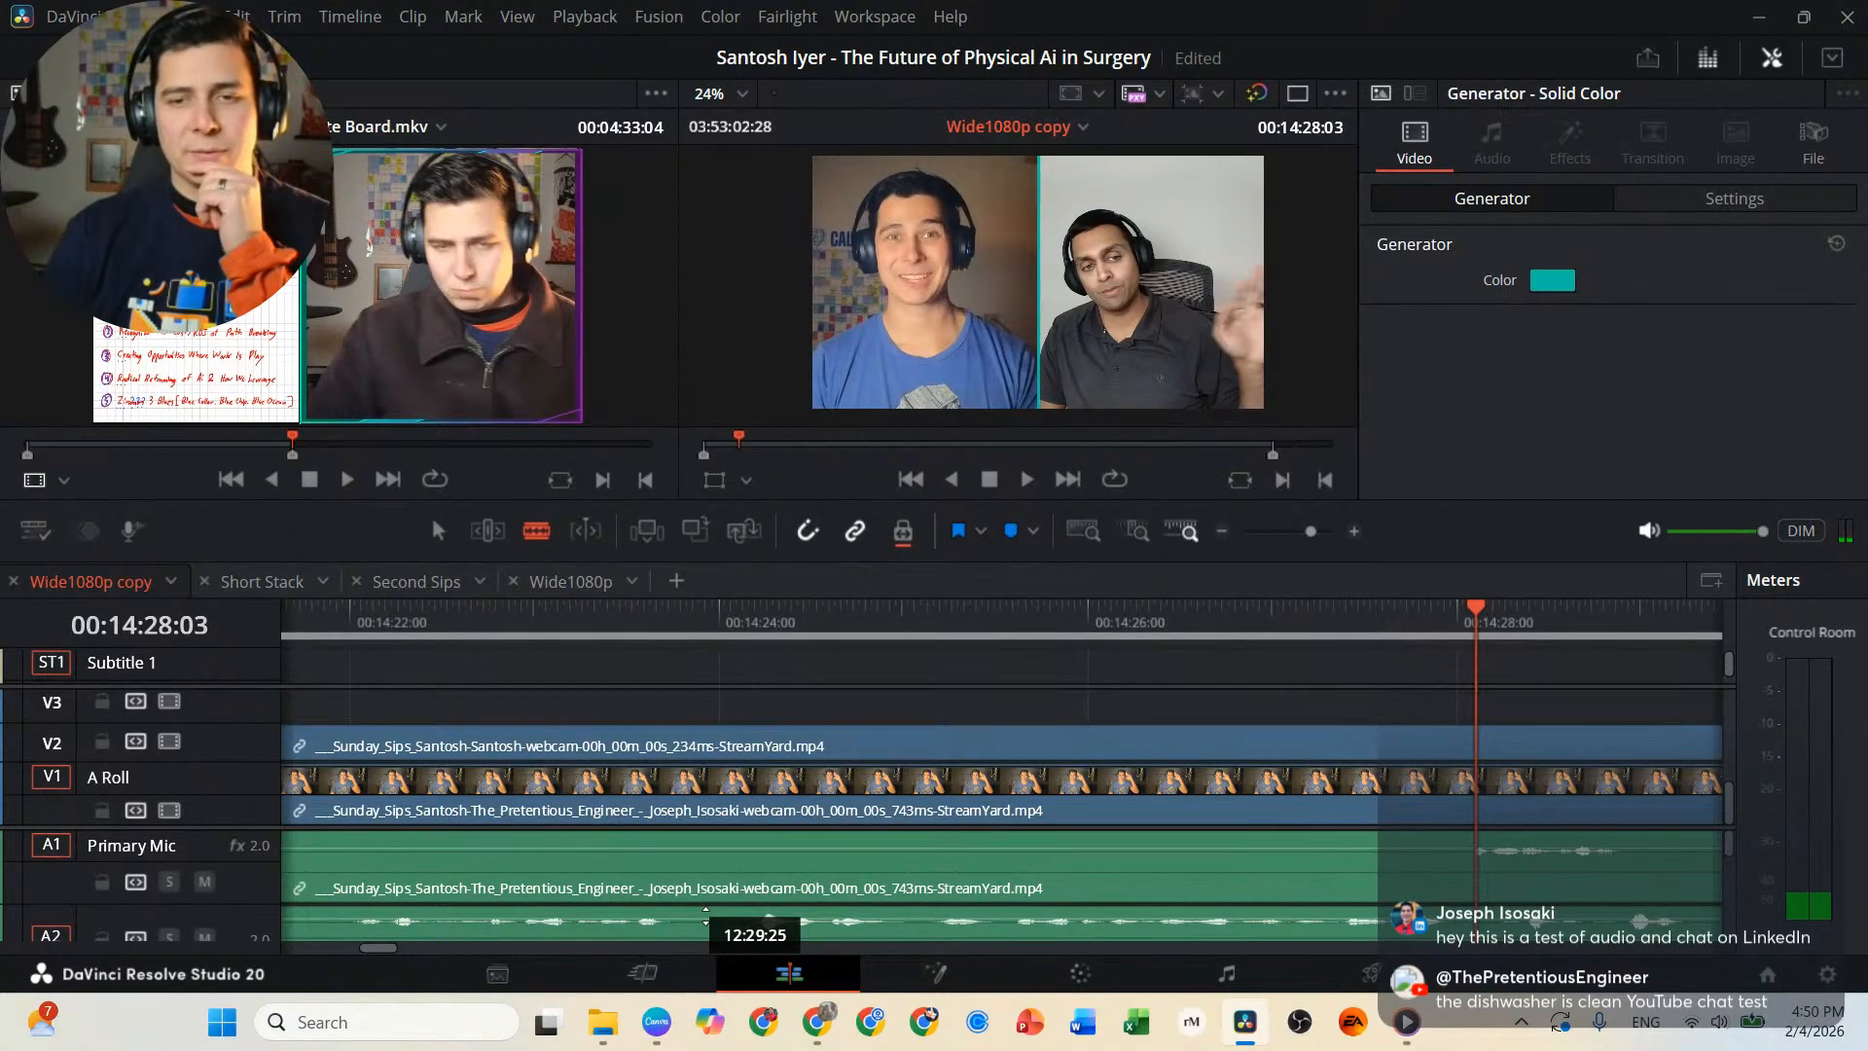
Play backward from 00:14:28:03 to 00:13:52:16, and split the linked interview video and audio clips at 00:13:55:26.
{"action": "key", "text": "j"}
{"action": "key", "text": "j"}
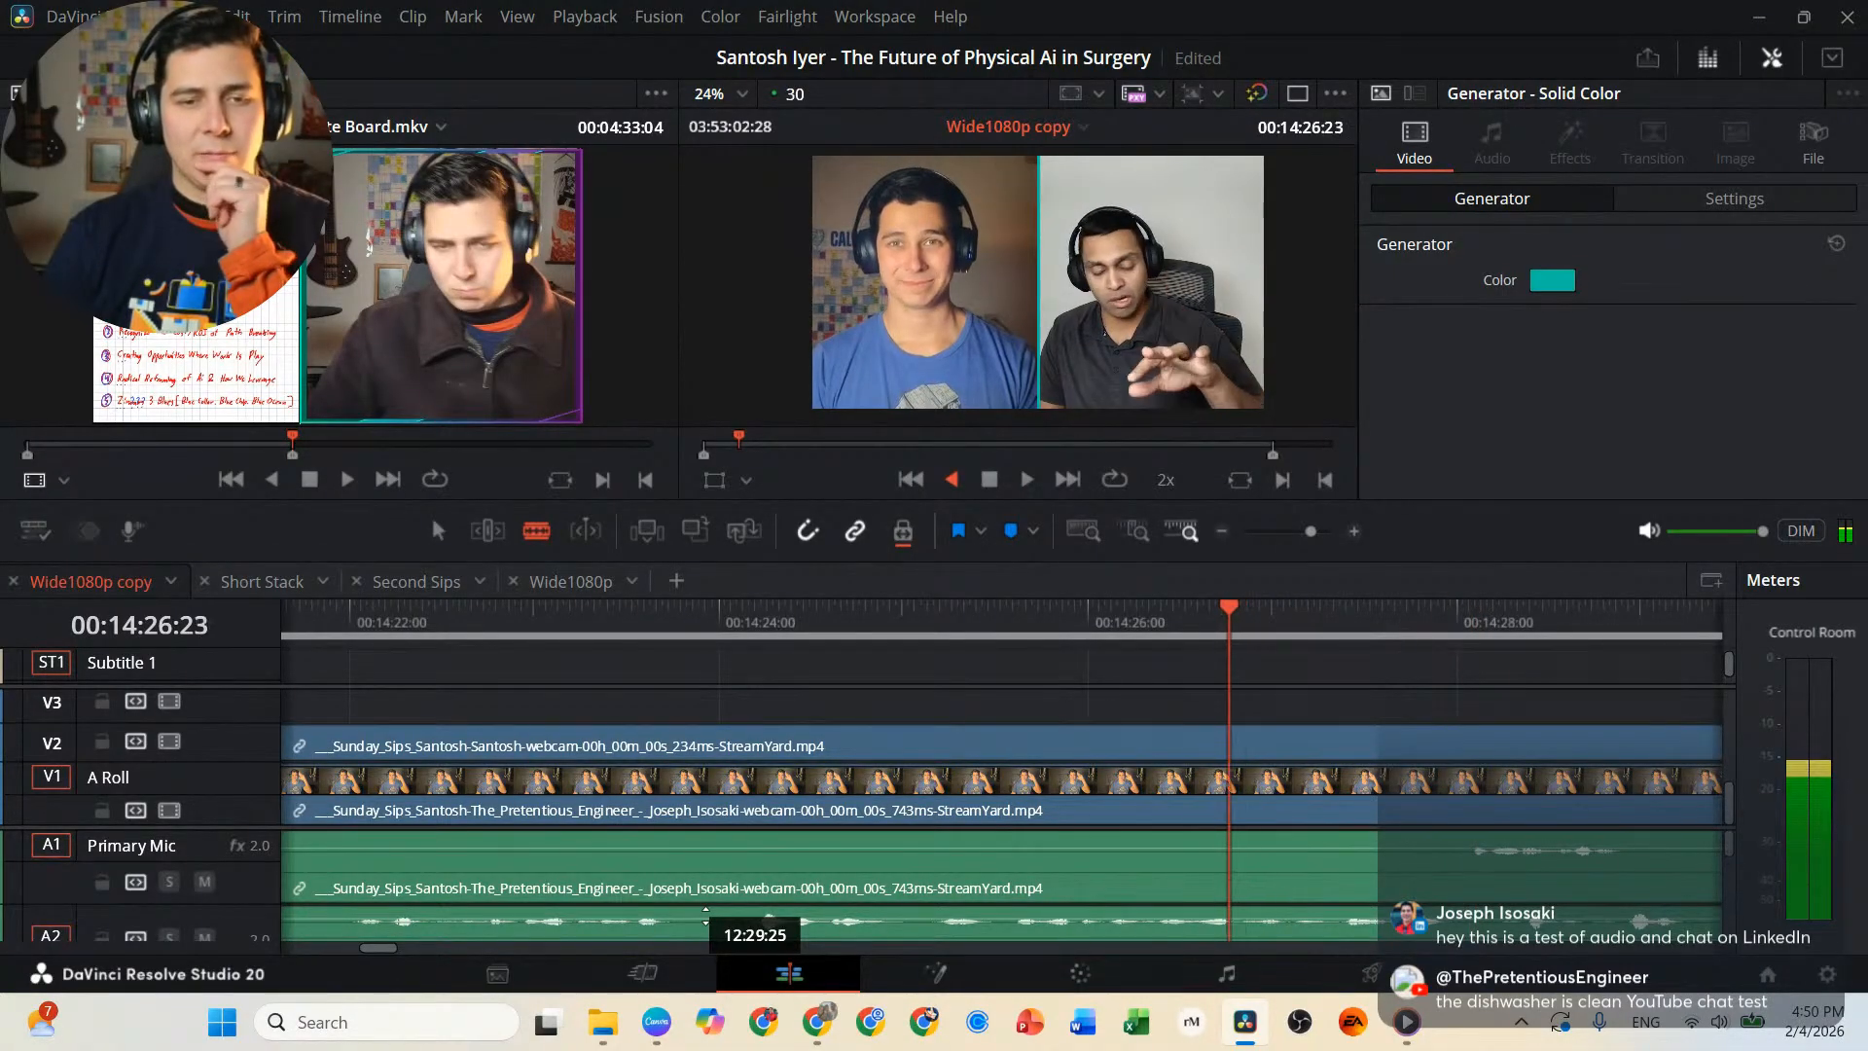
{"action": "key", "text": "j"}
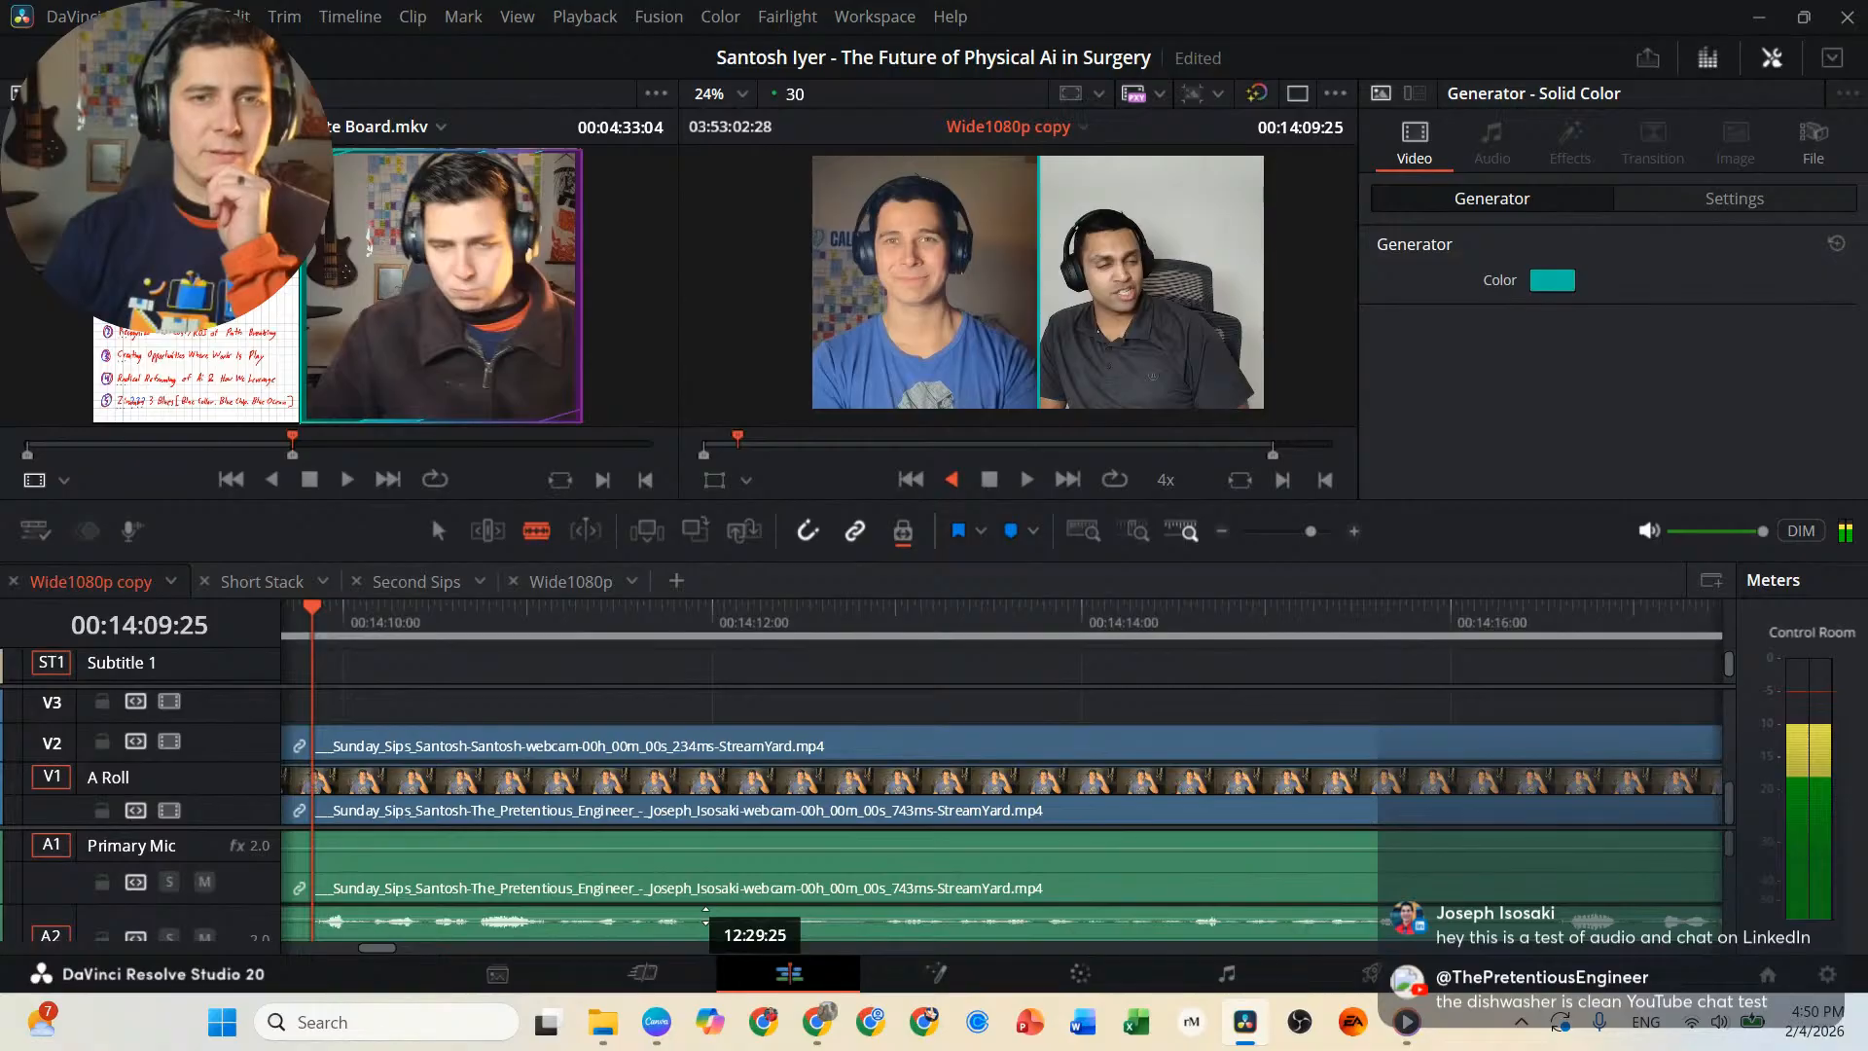
{"action": "key", "text": "l"}
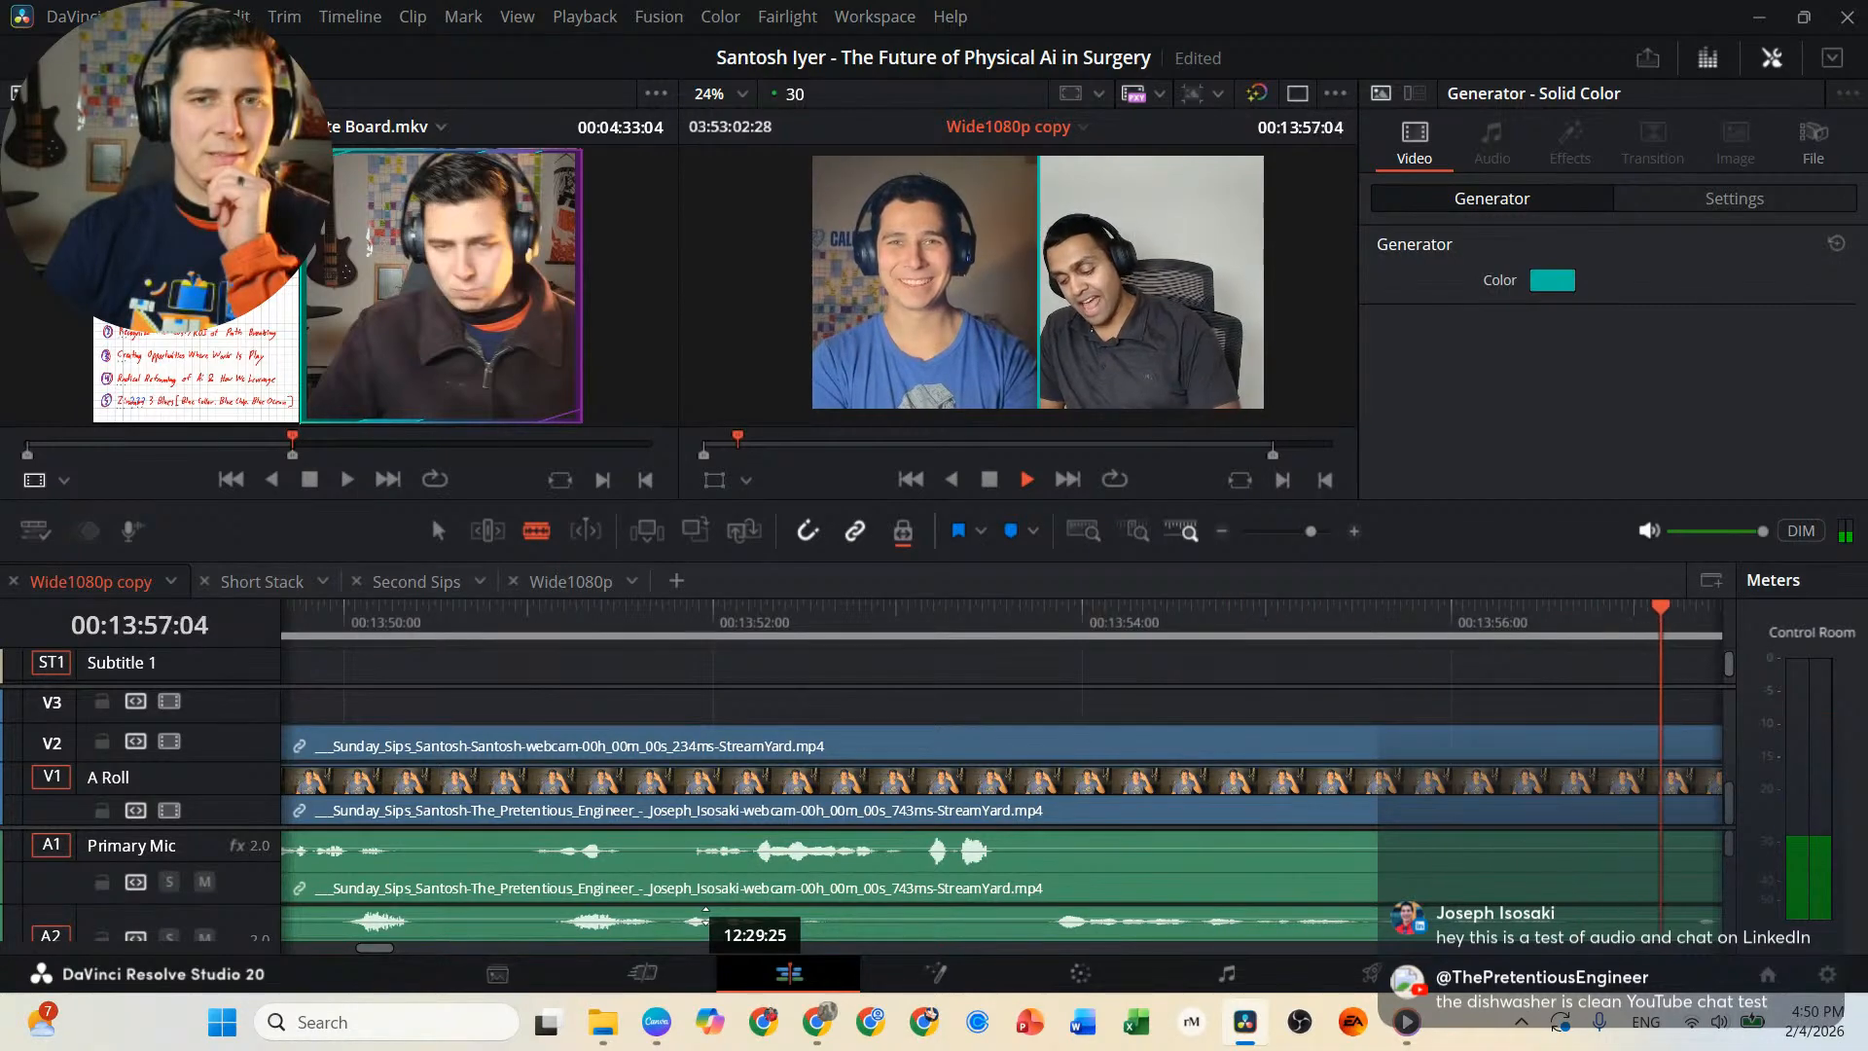
{"action": "key", "text": "j"}
{"action": "key", "text": "j"}
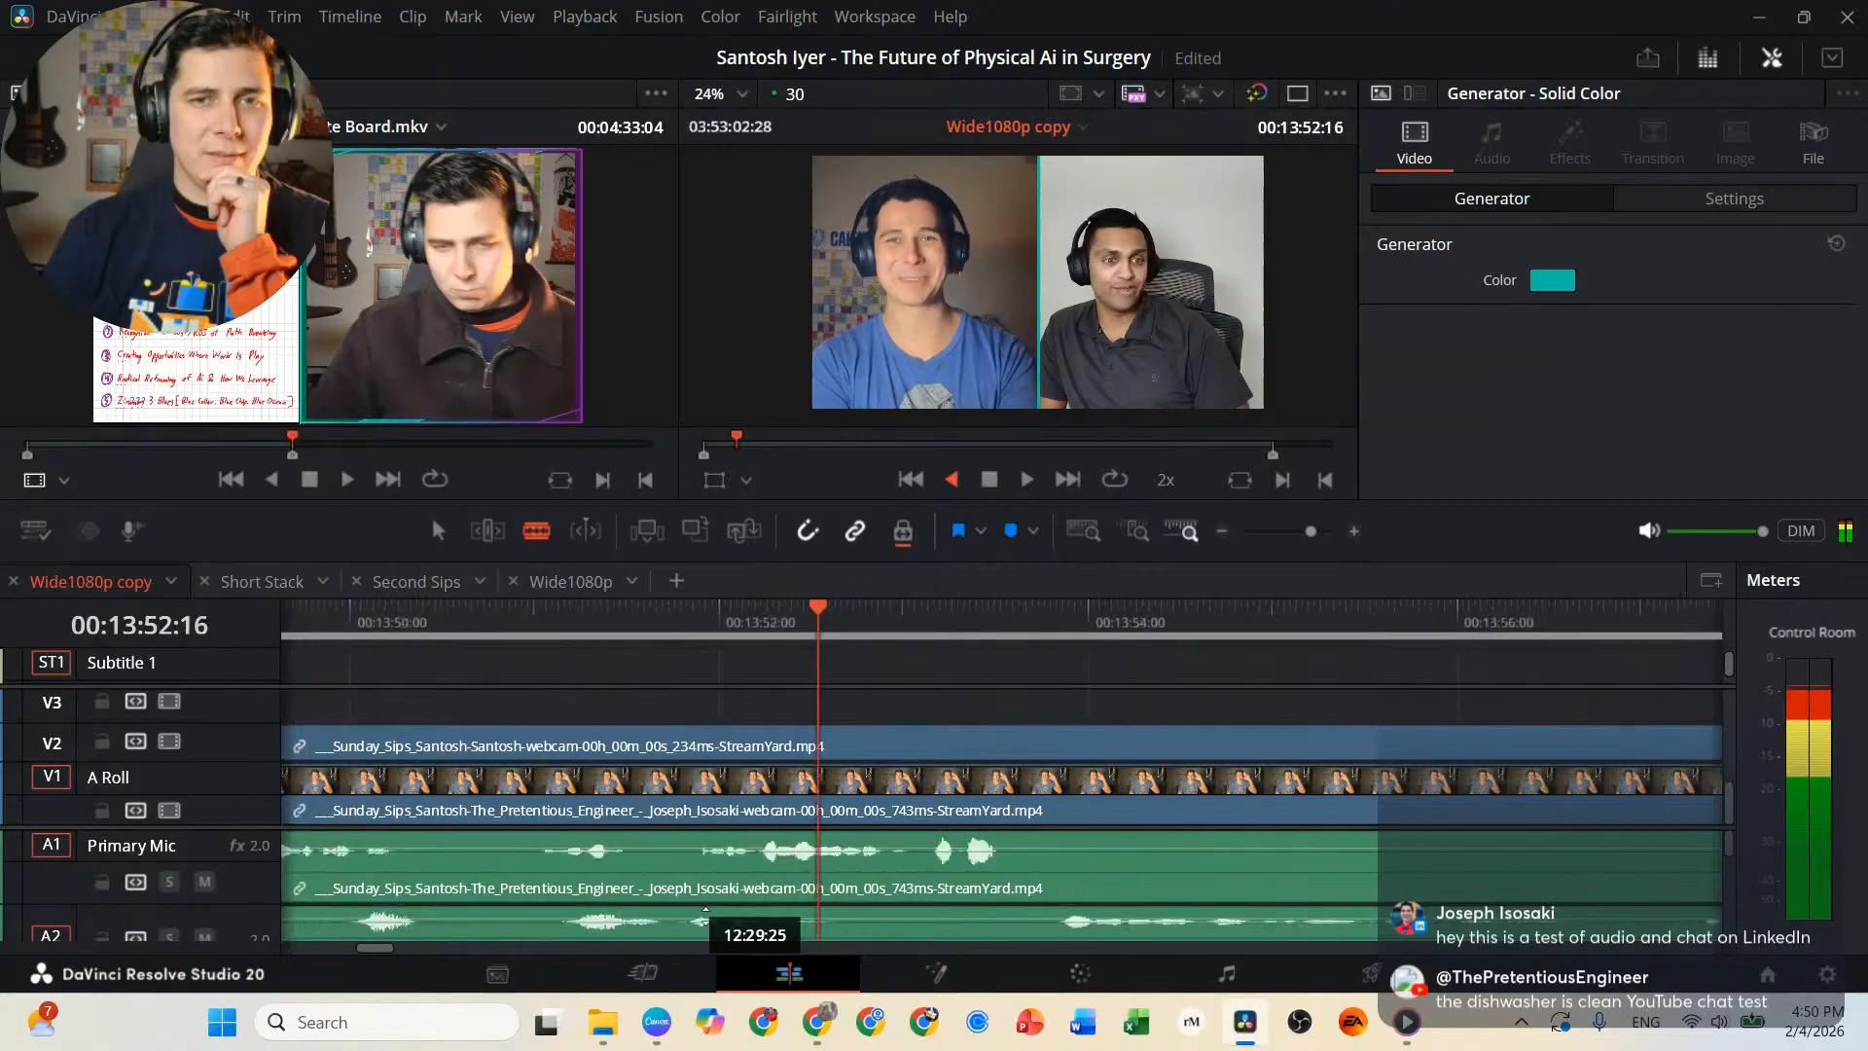
{"action": "key", "text": "l"}
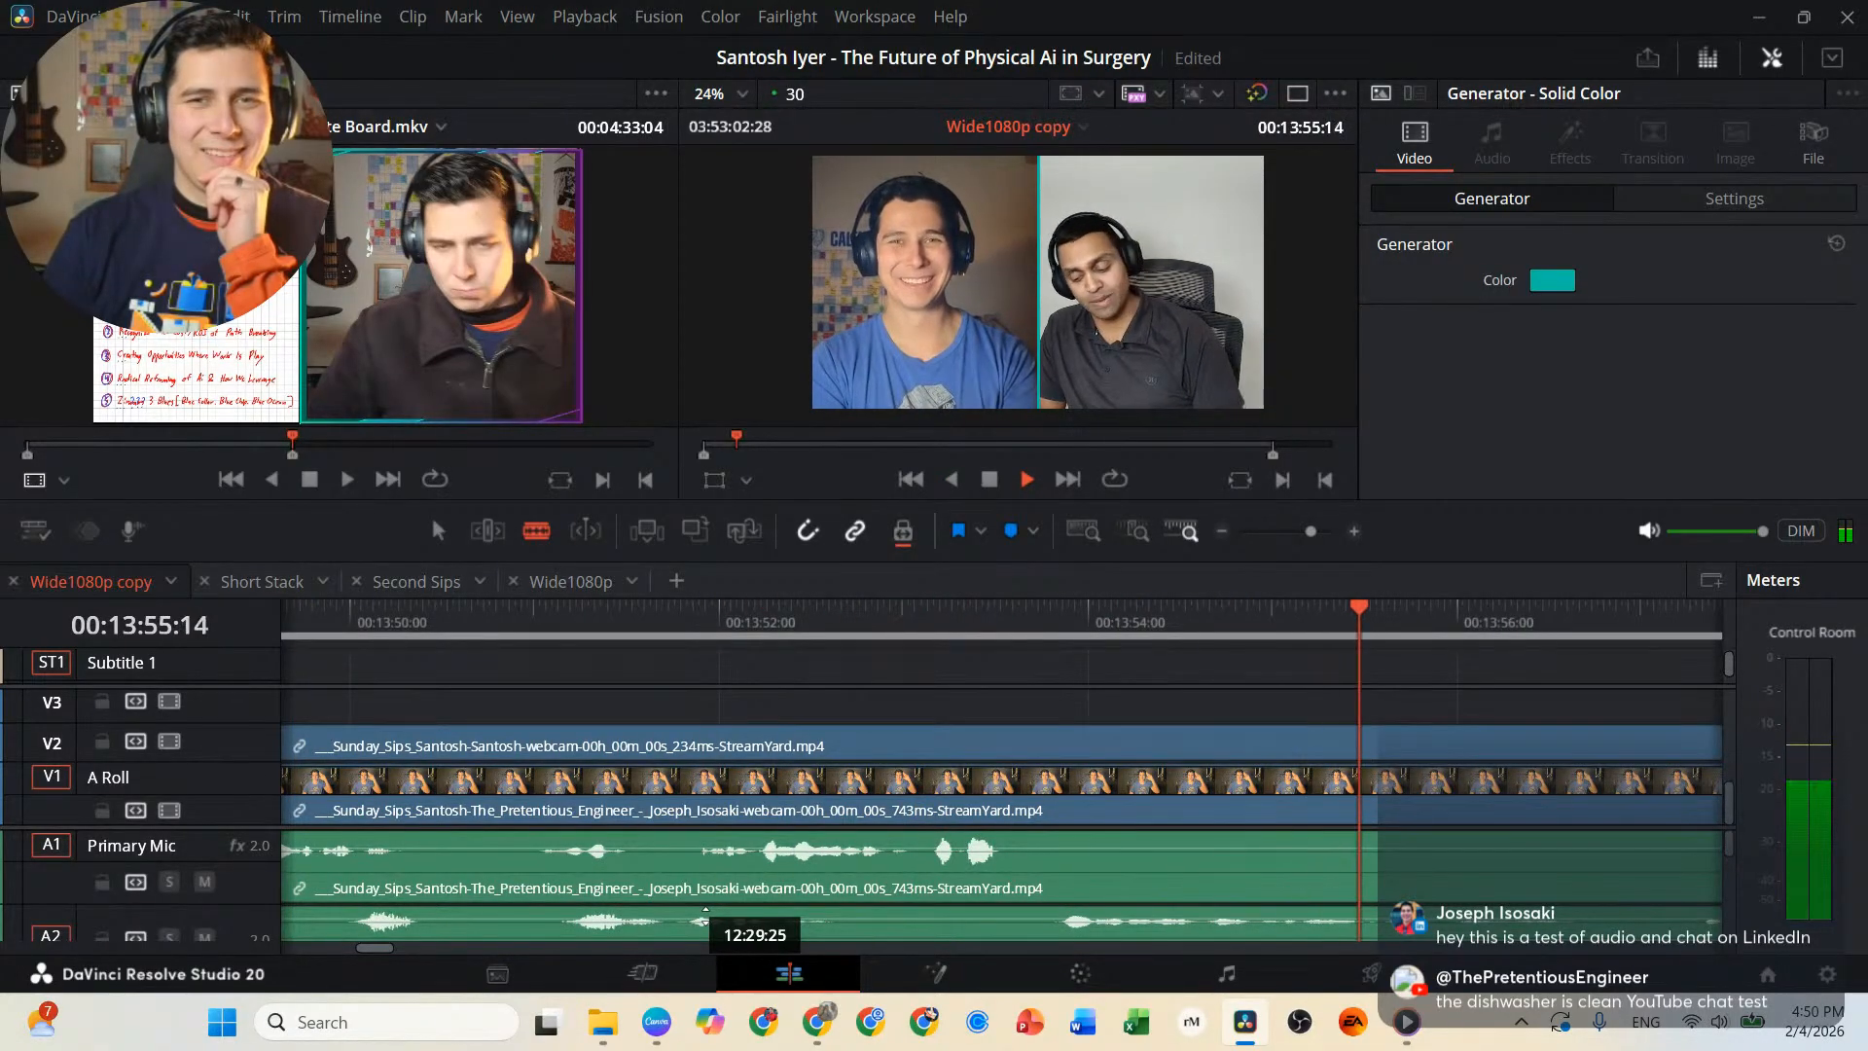
{"action": "key", "text": "k"}
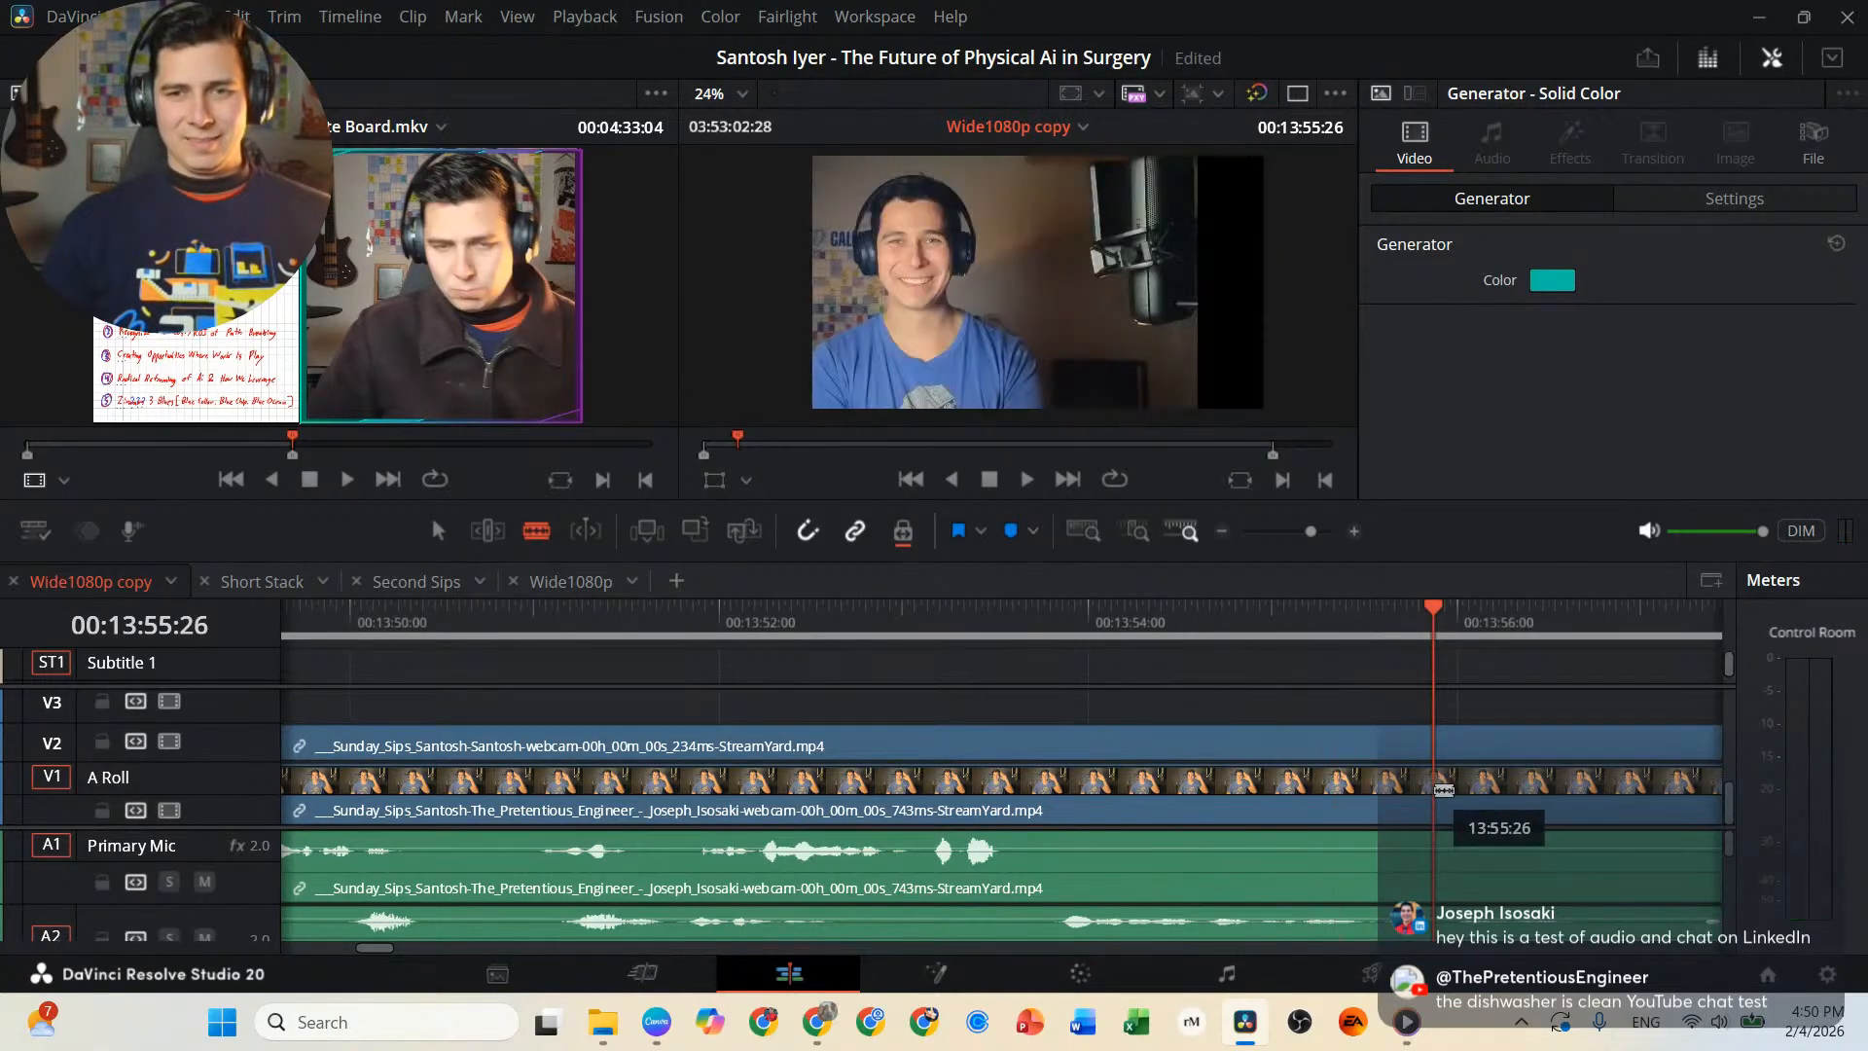
{"action": "left_click", "coordinate": [1451, 793]}
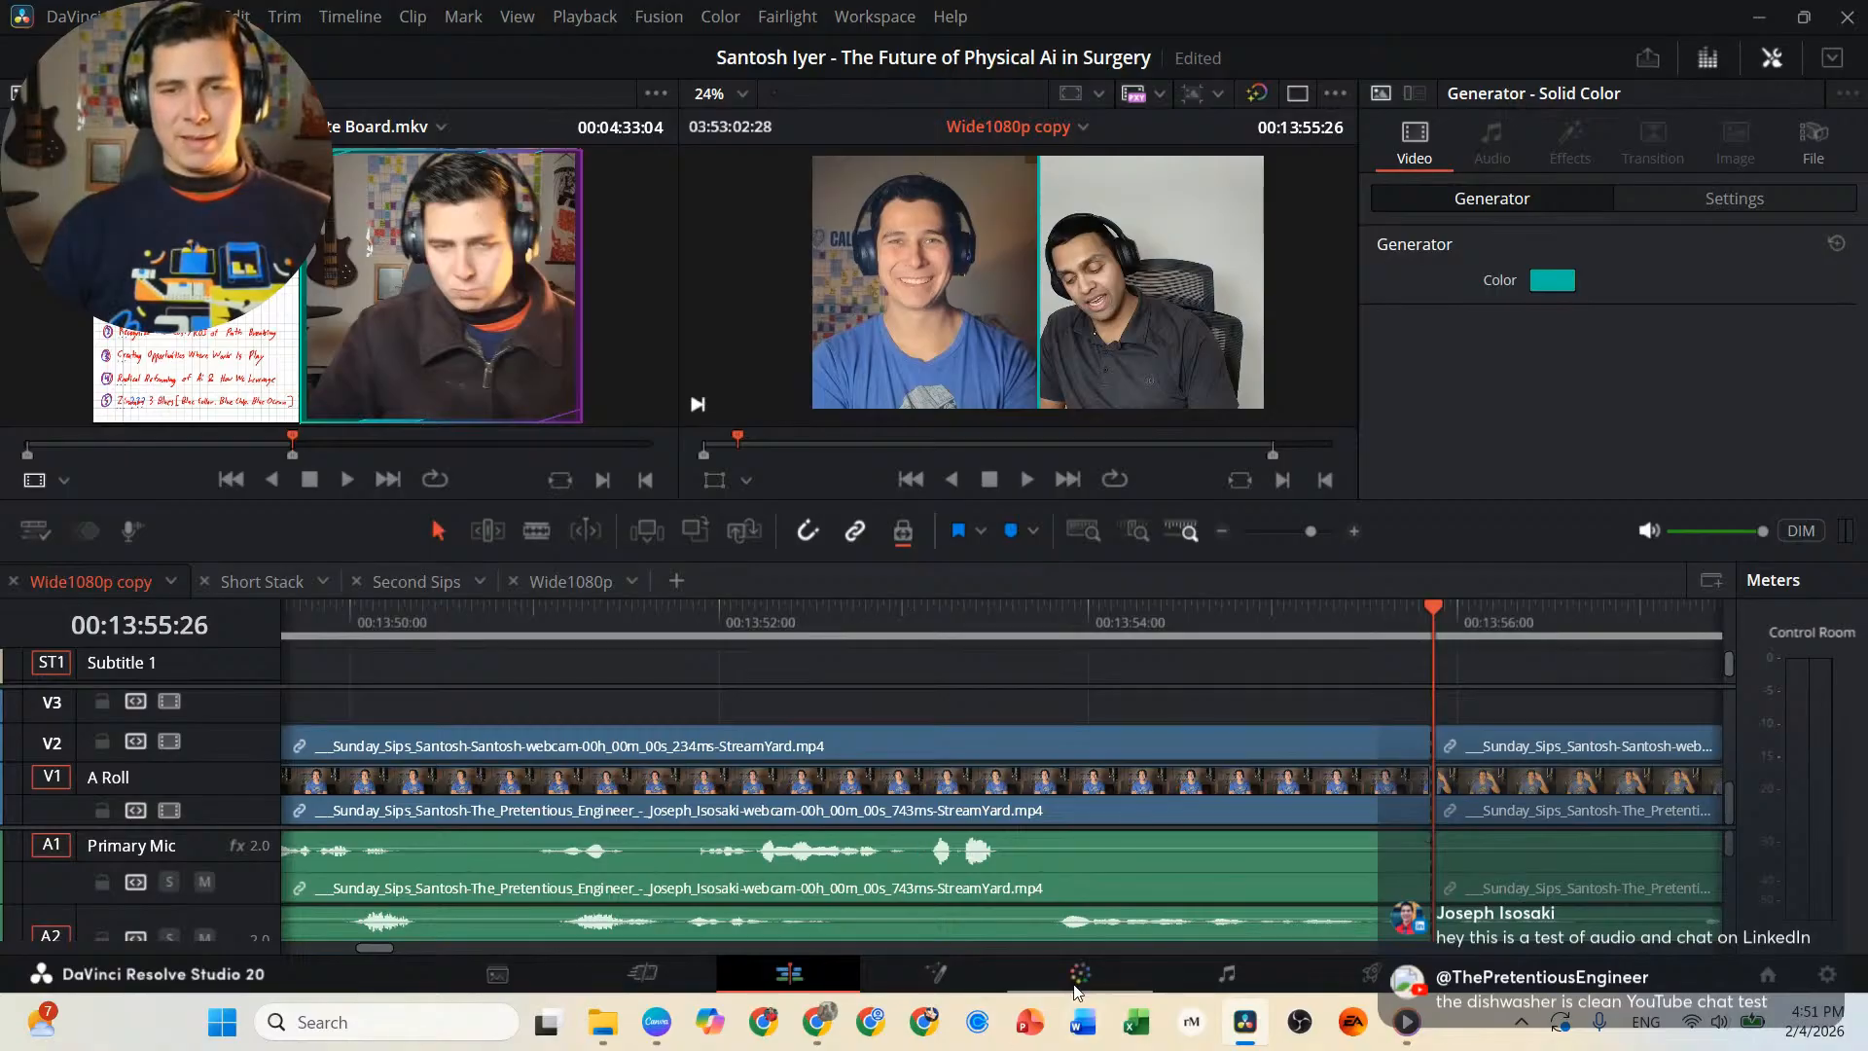
Set the clip color of the linked interview clips before the 00:13:55:26 cut to Purple.
{"action": "left_click", "coordinate": [1120, 746]}
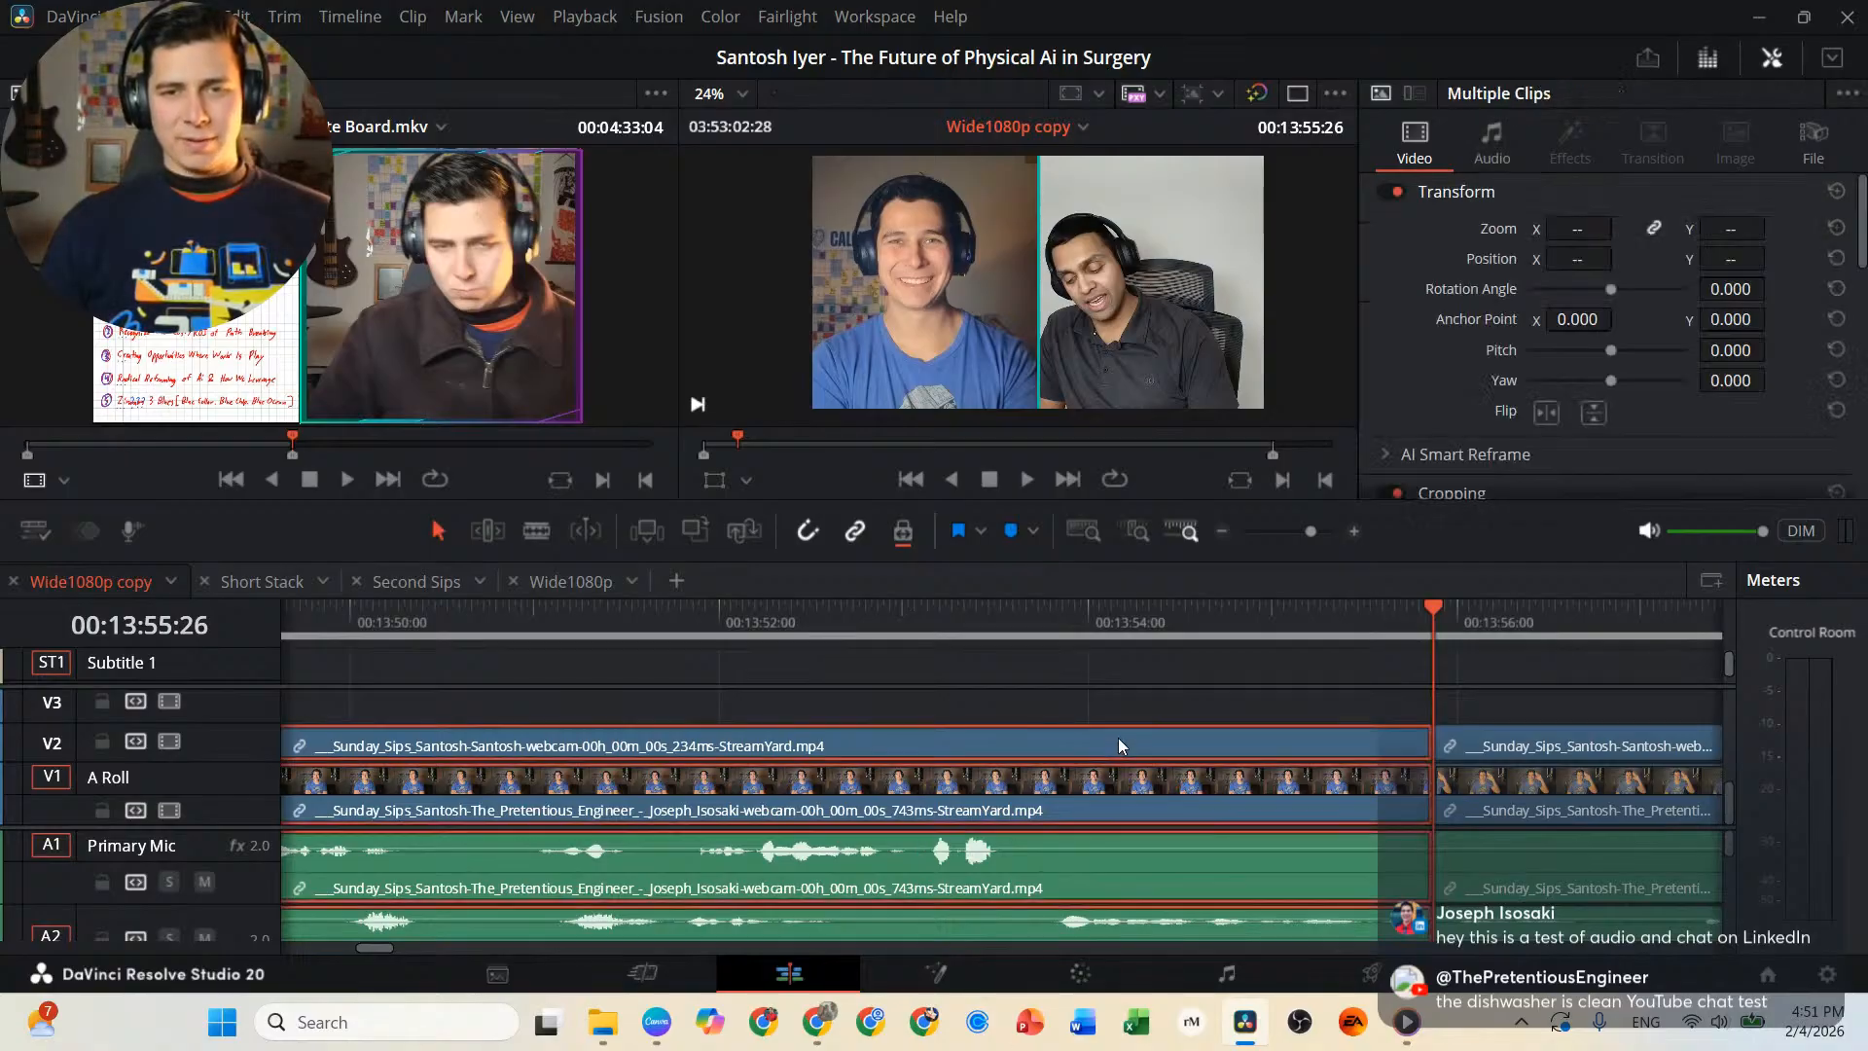
{"action": "right_click", "coordinate": [971, 749]}
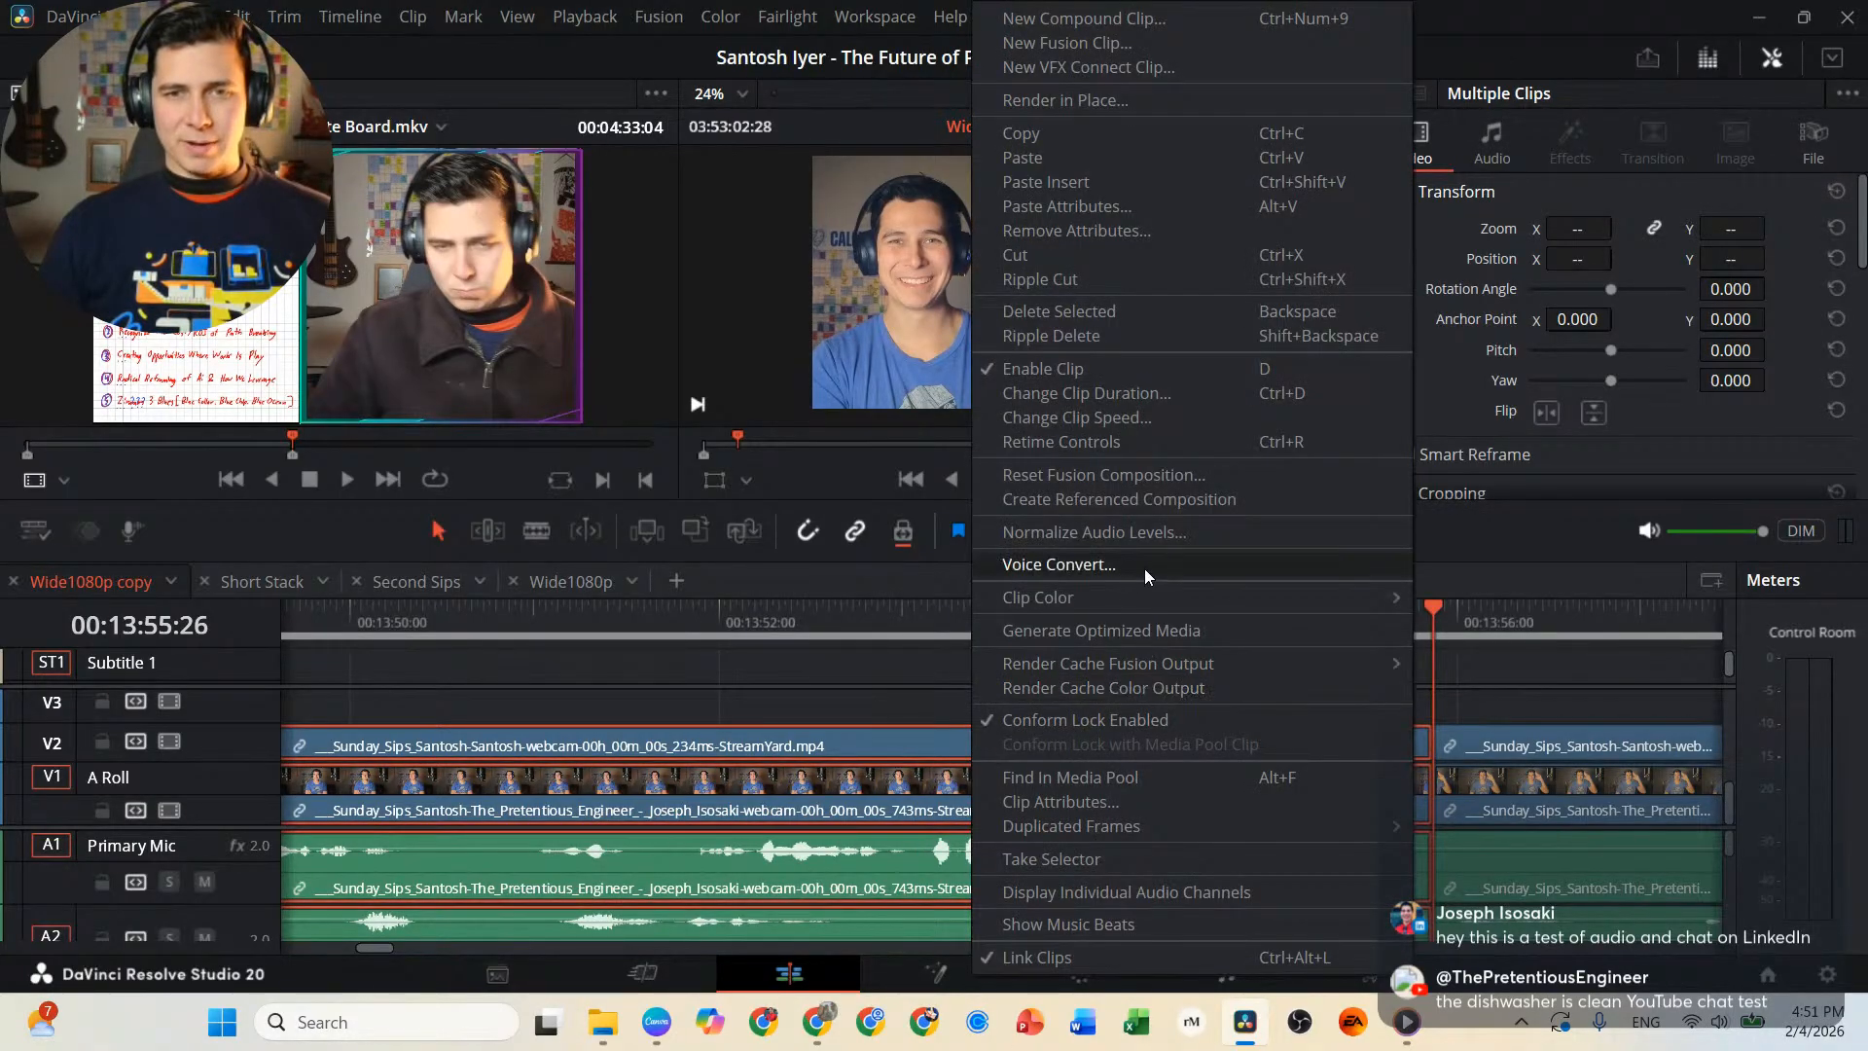
{"action": "mouse_move", "coordinate": [1187, 597]}
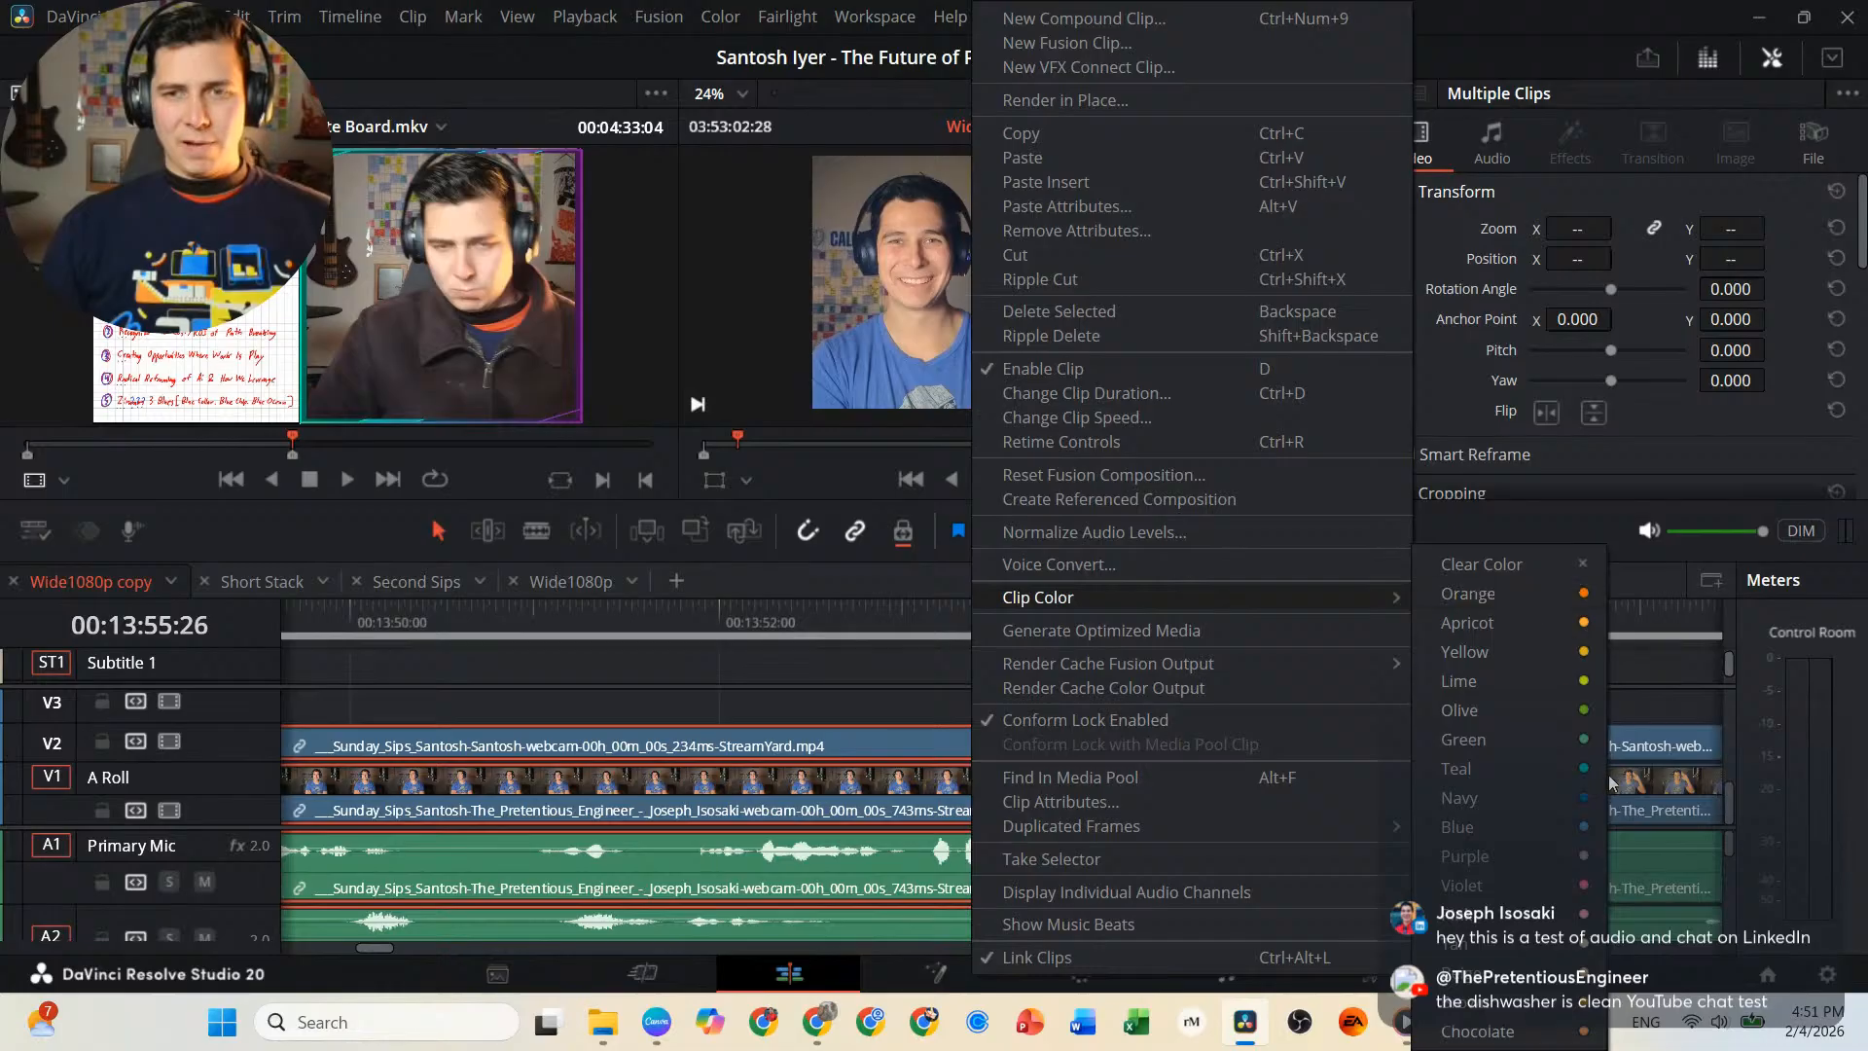
{"action": "left_click", "coordinate": [1586, 858]}
{"action": "scroll", "coordinate": [1279, 813], "scroll_direction": "right", "scroll_amount": 5}
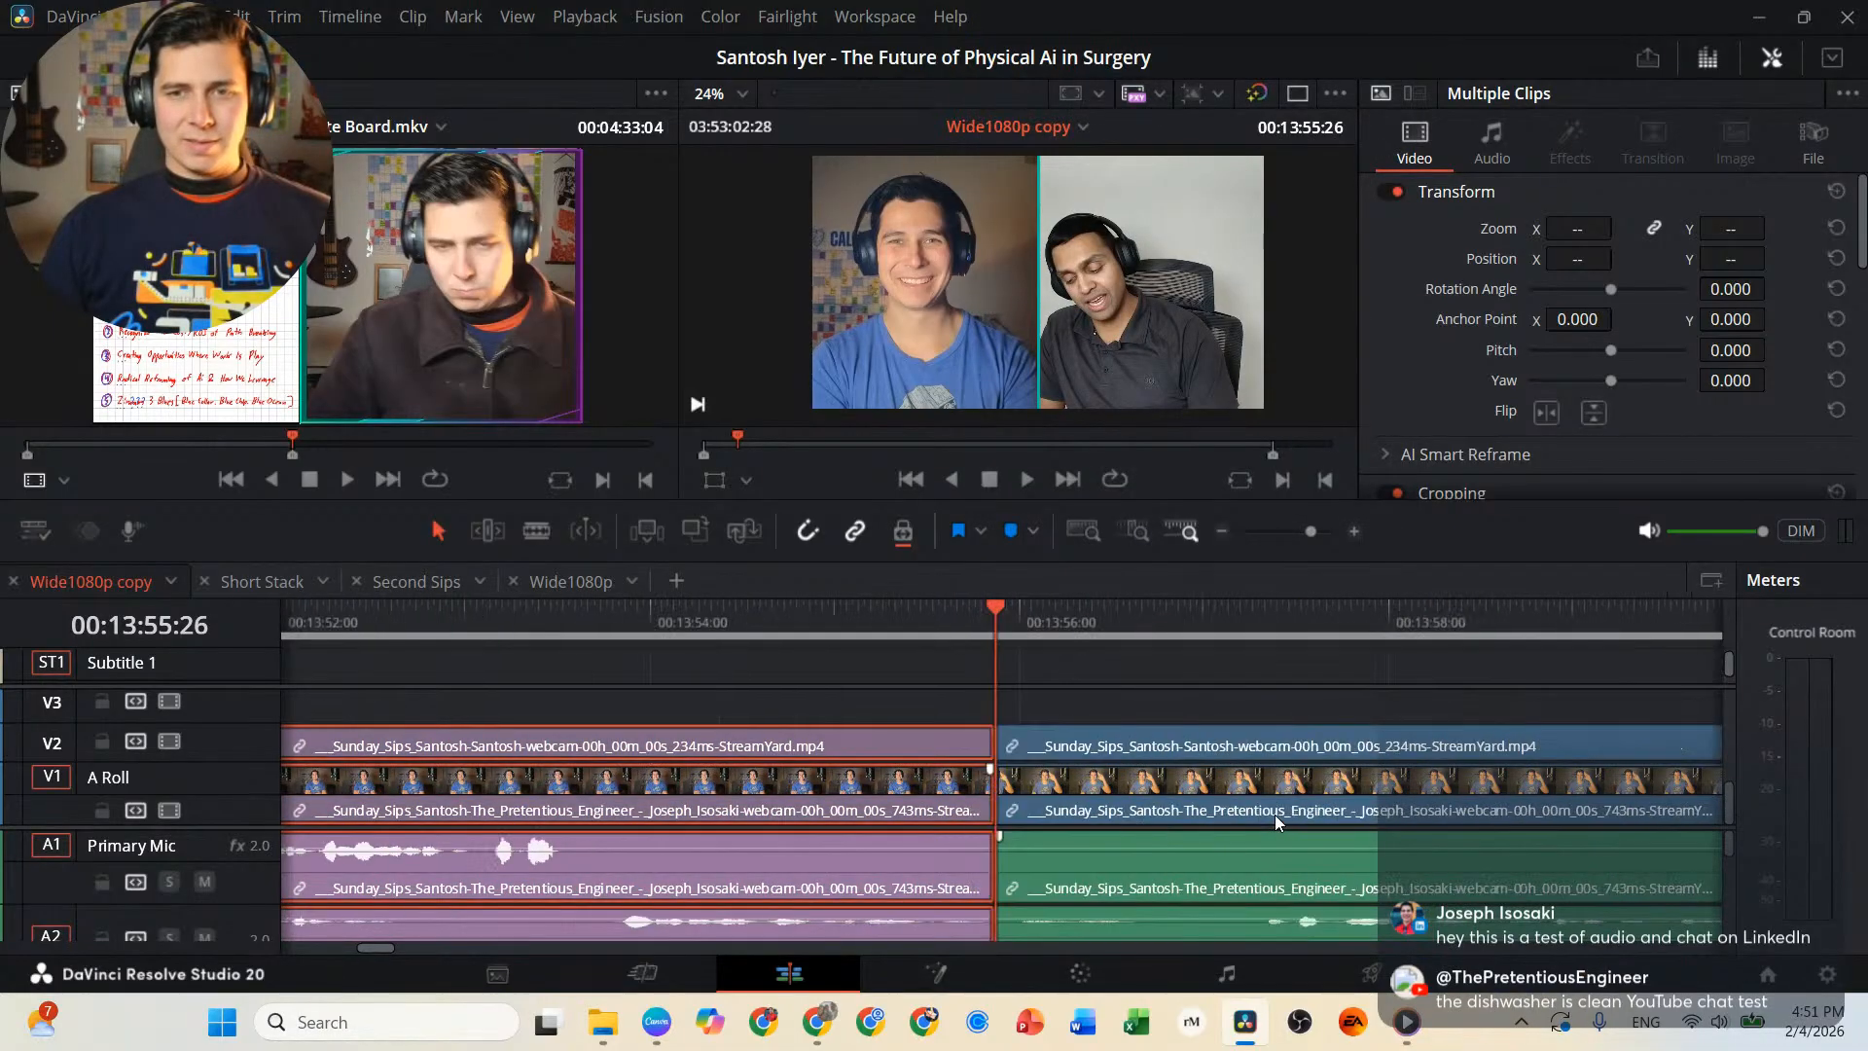
Review the interview from the 00:13:55:26 cut at faster speed, and split the linked video and audio clips at 00:14:23:23.
{"action": "key", "text": "space"}
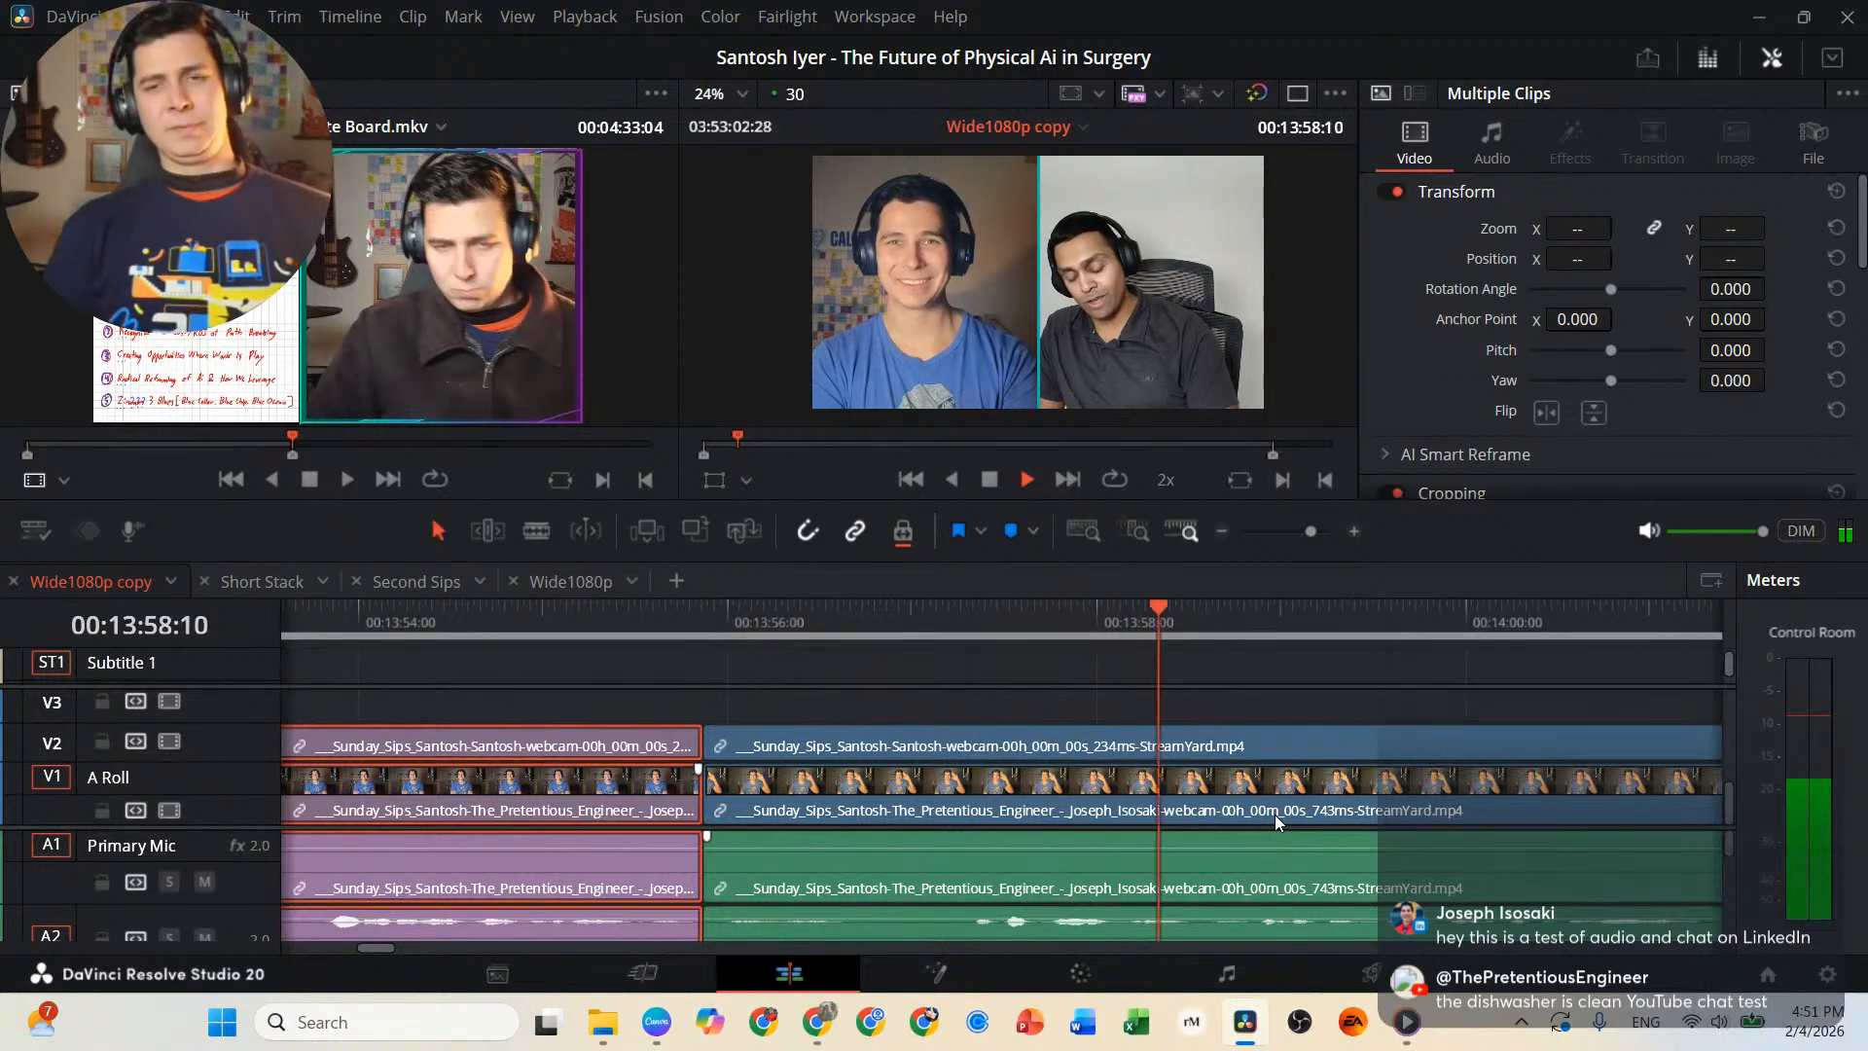
{"action": "key", "text": "l"}
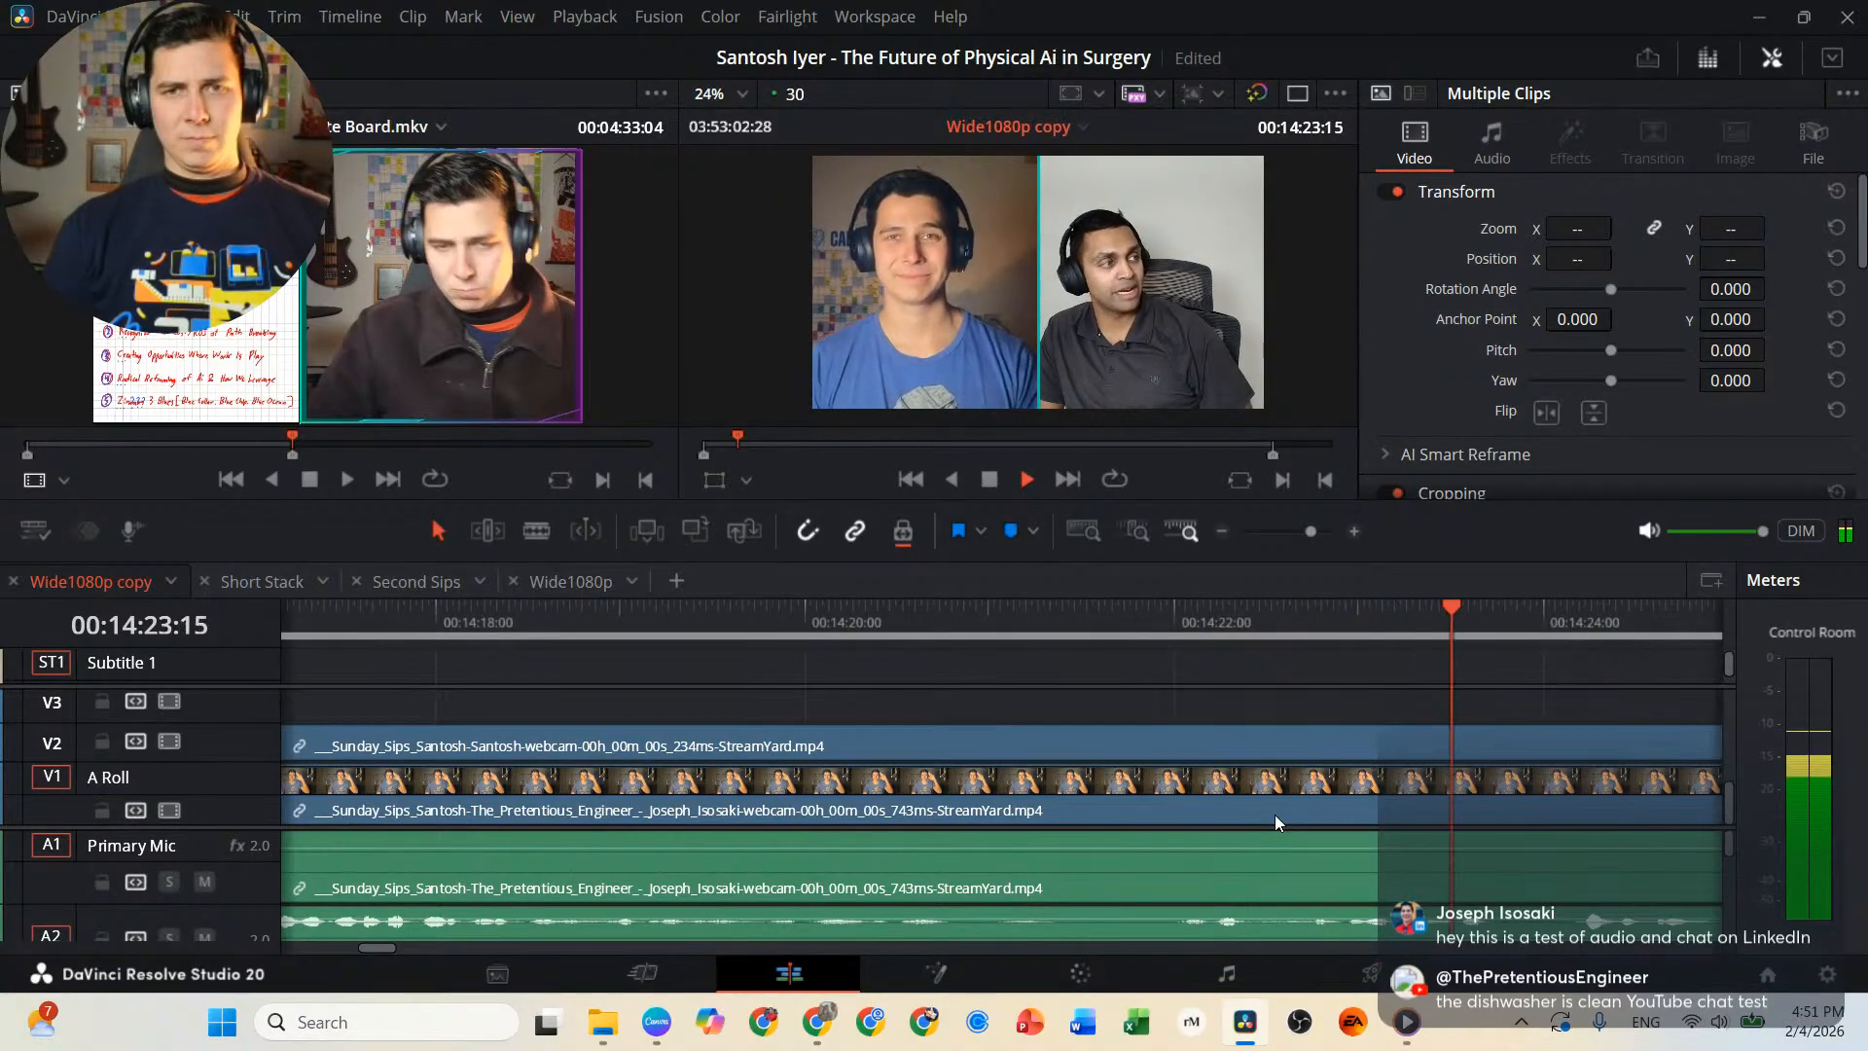
{"action": "key", "text": "j"}
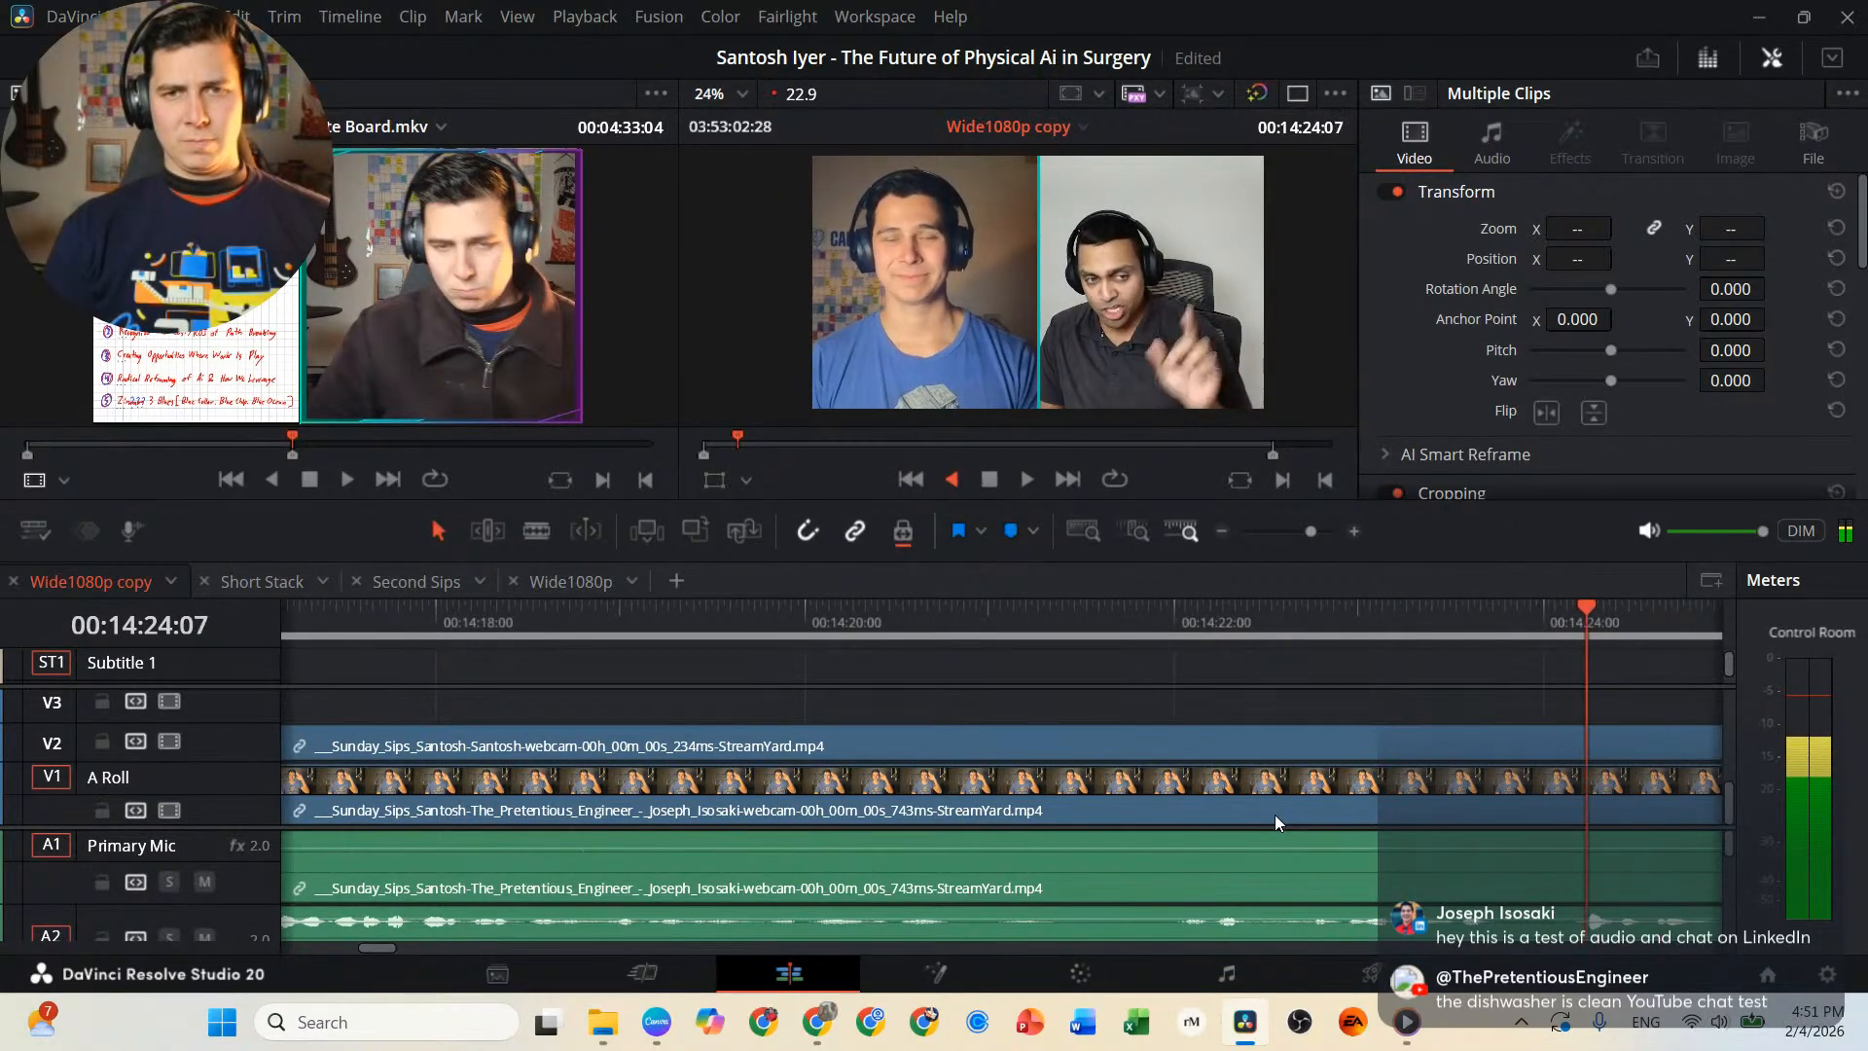
{"action": "key", "text": "k"}
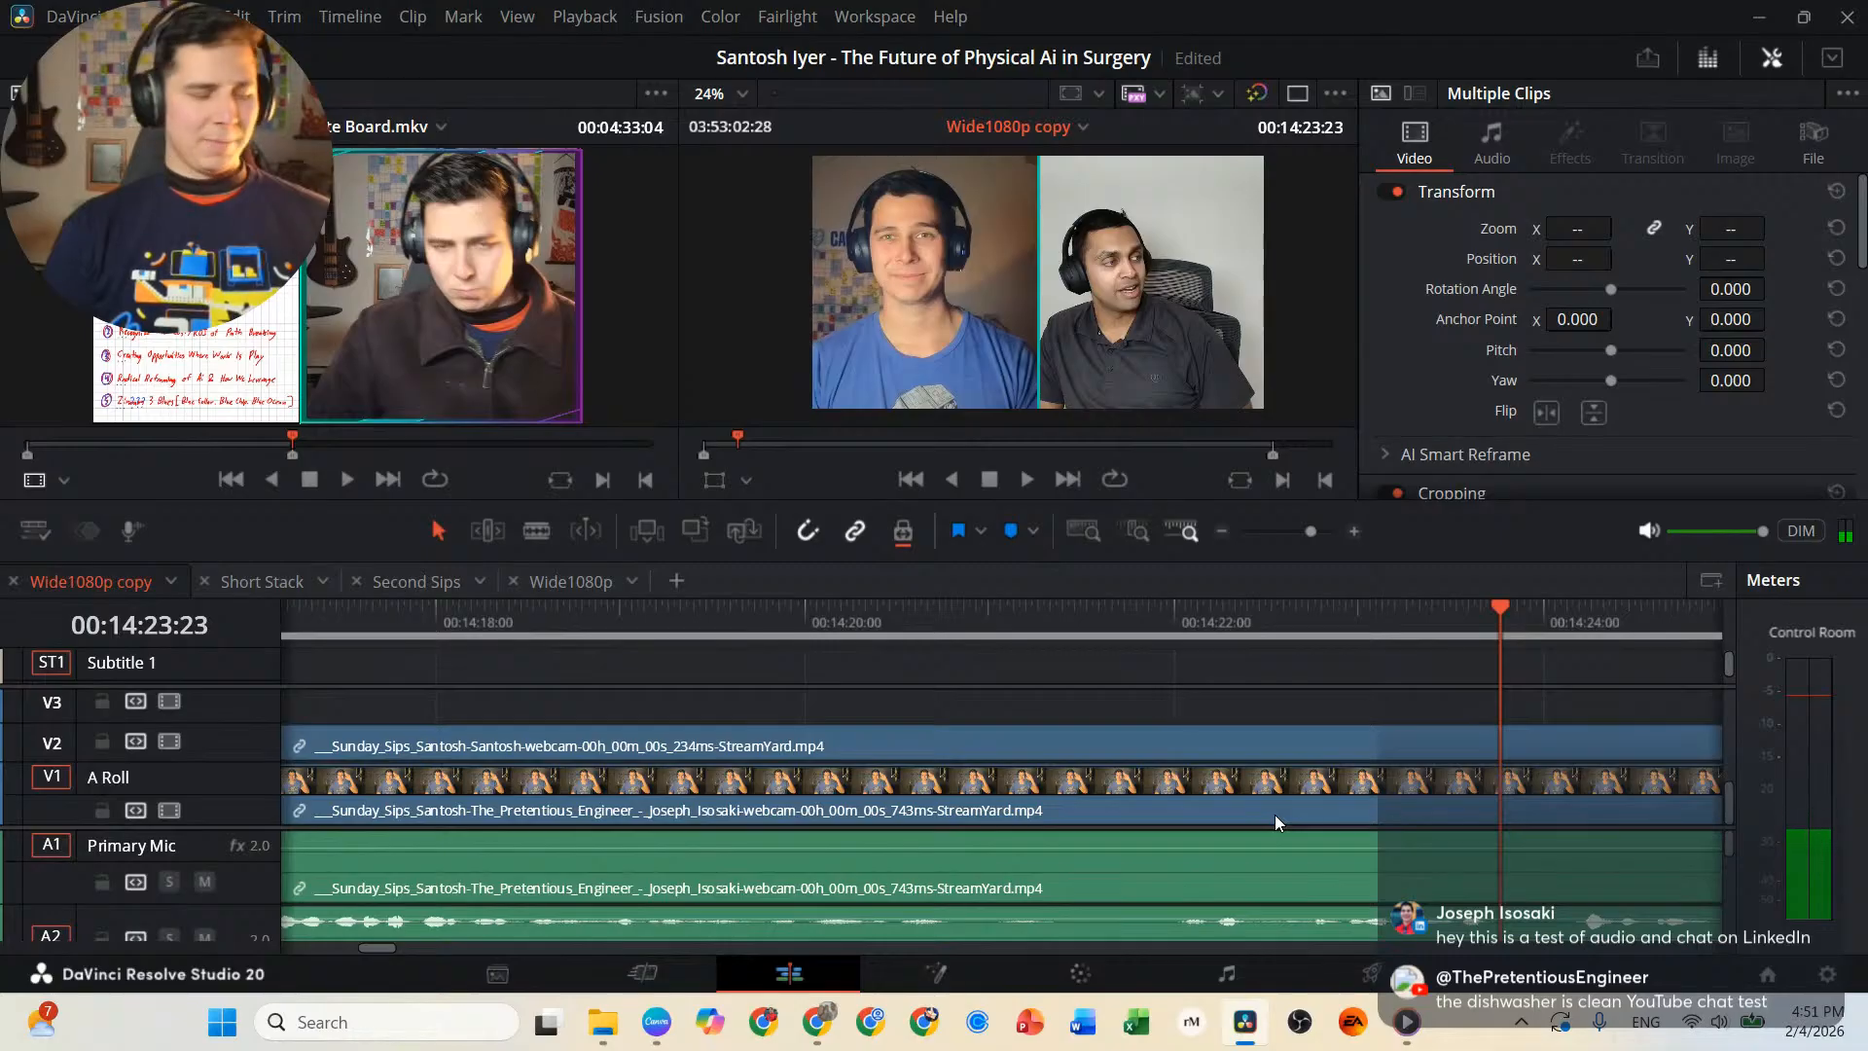
{"action": "key", "text": "b"}
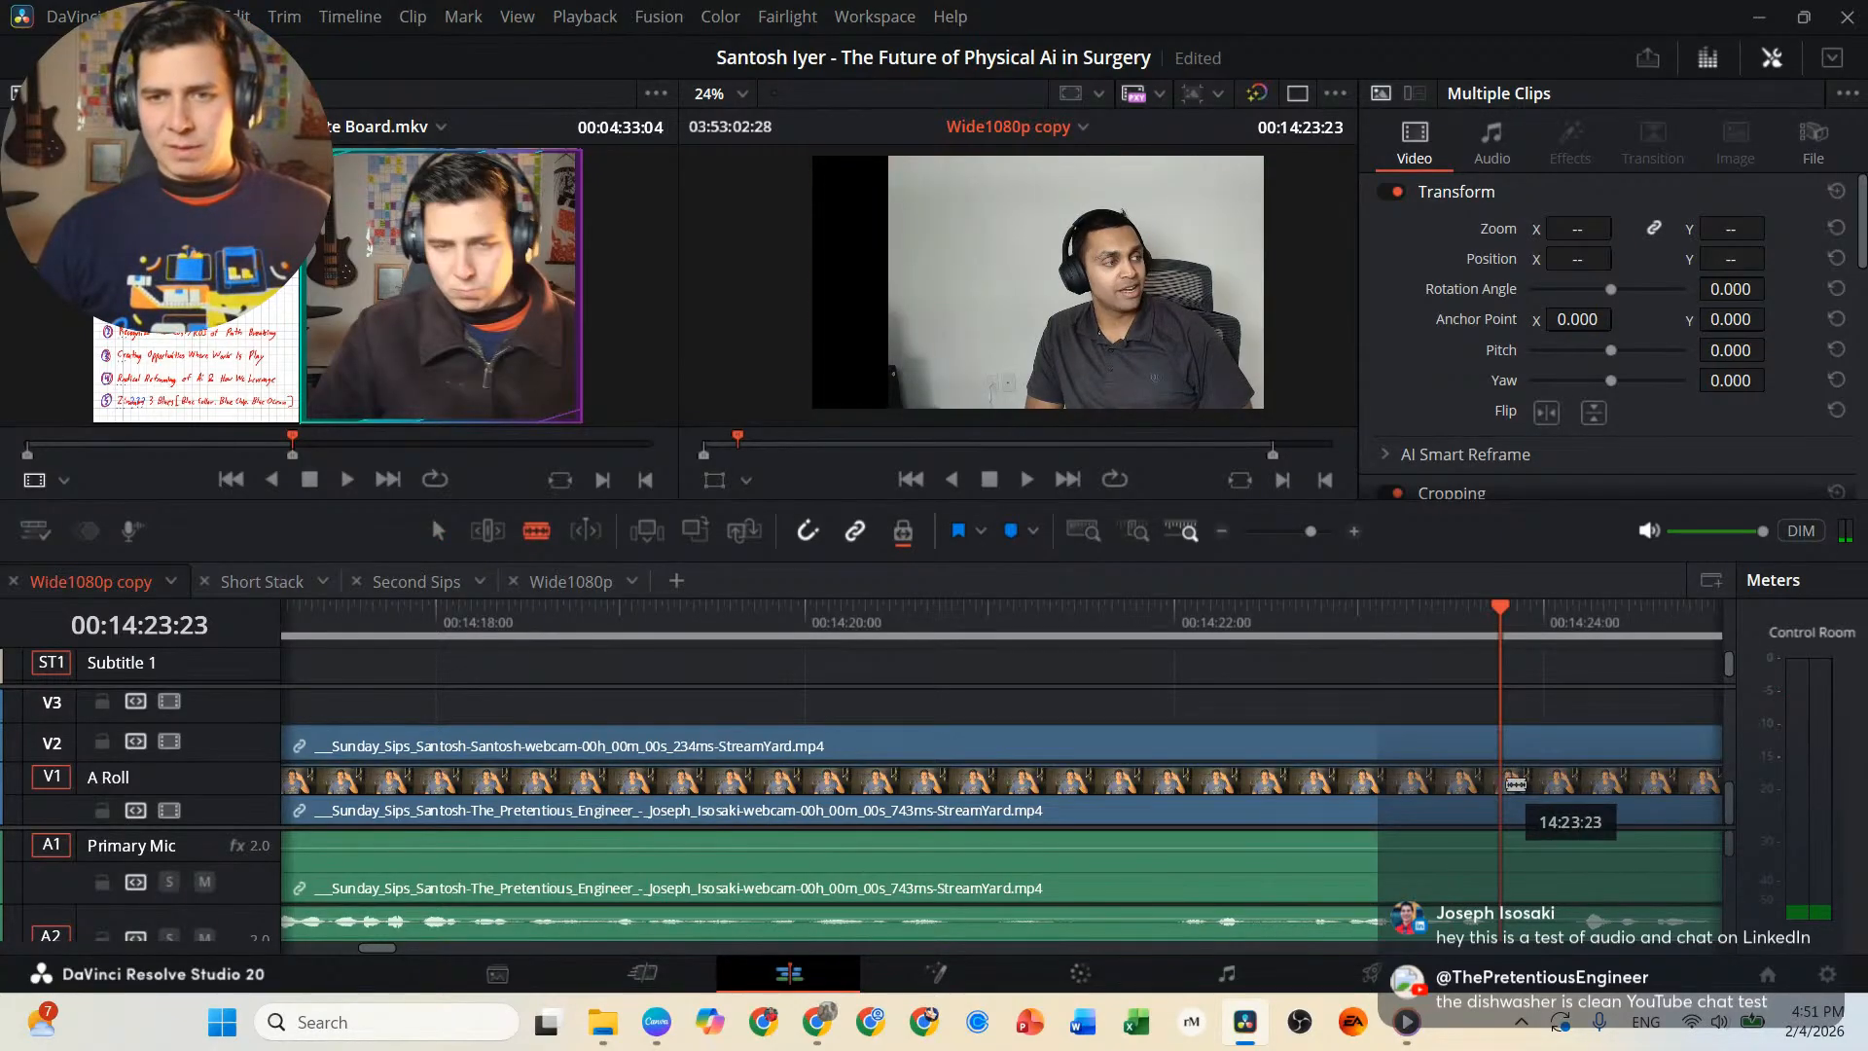
{"action": "left_click", "coordinate": [1515, 784]}
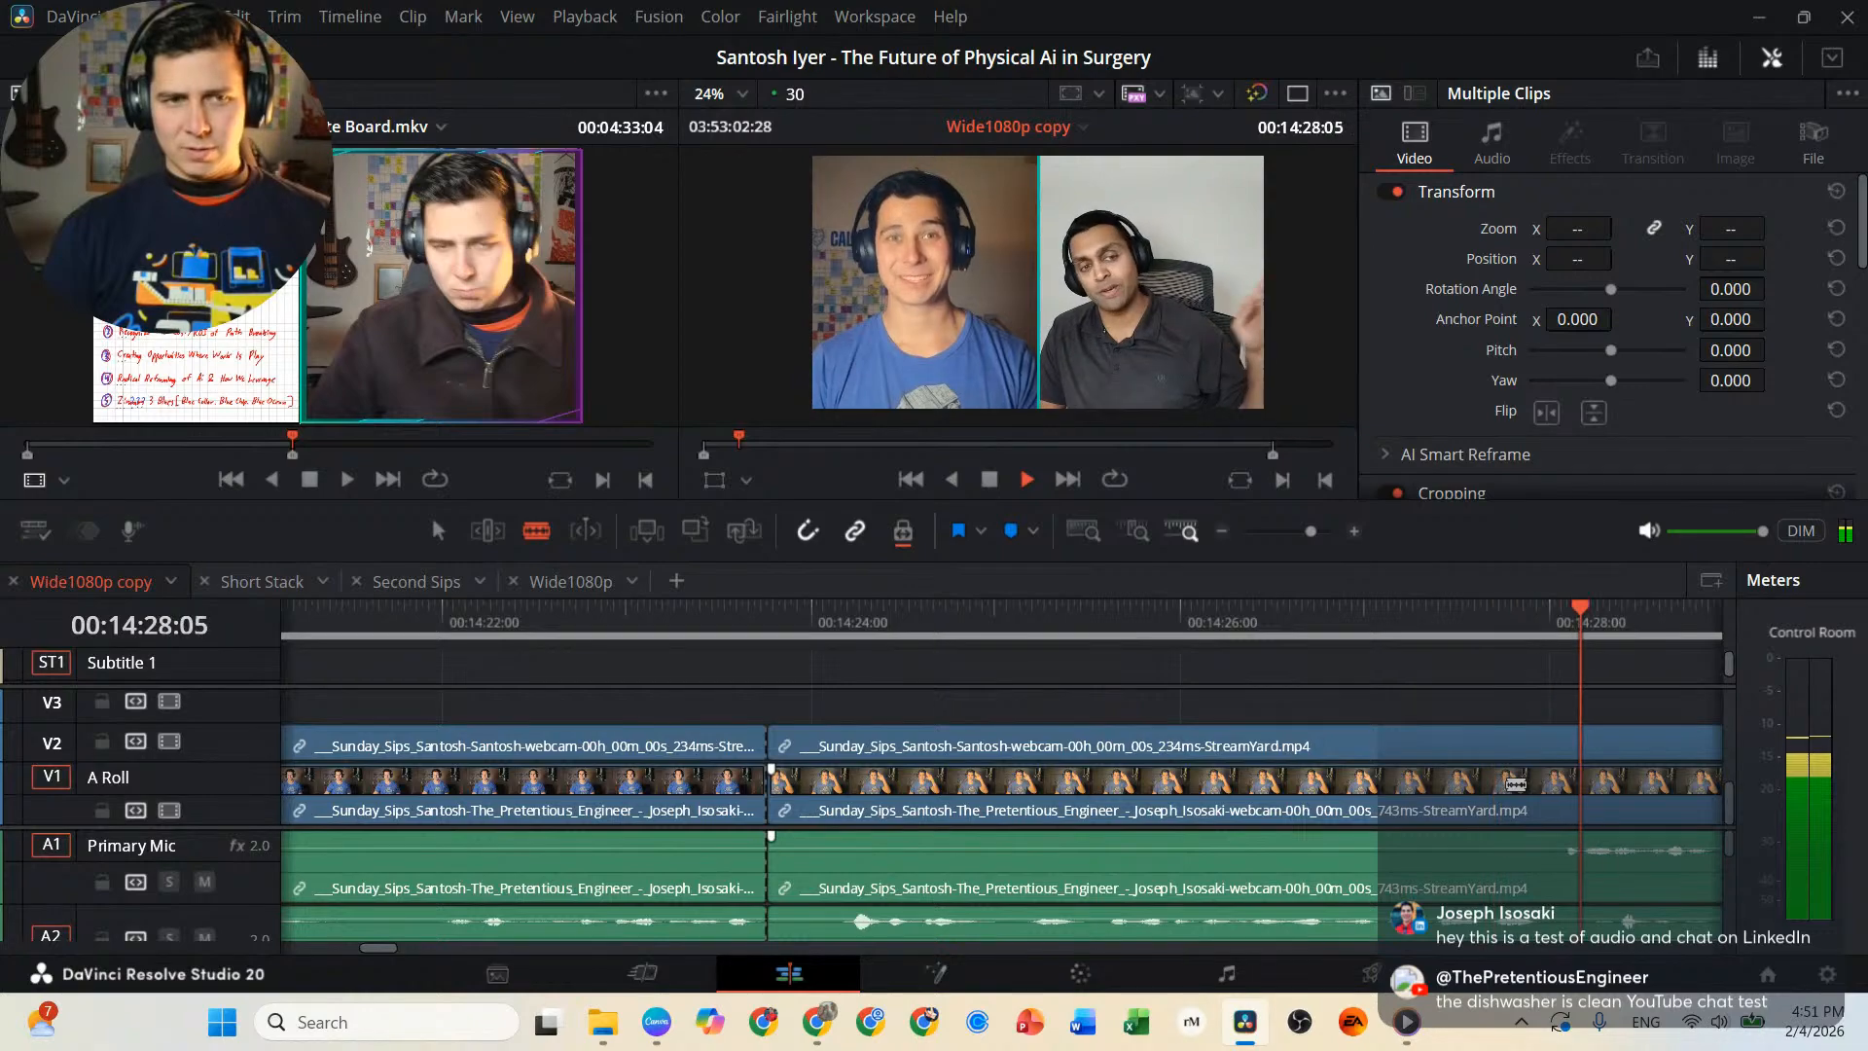
Play backward from 00:14:28:05 to 00:14:23:16, and review the interview from there to 00:15:30:19.
{"action": "key", "text": "j"}
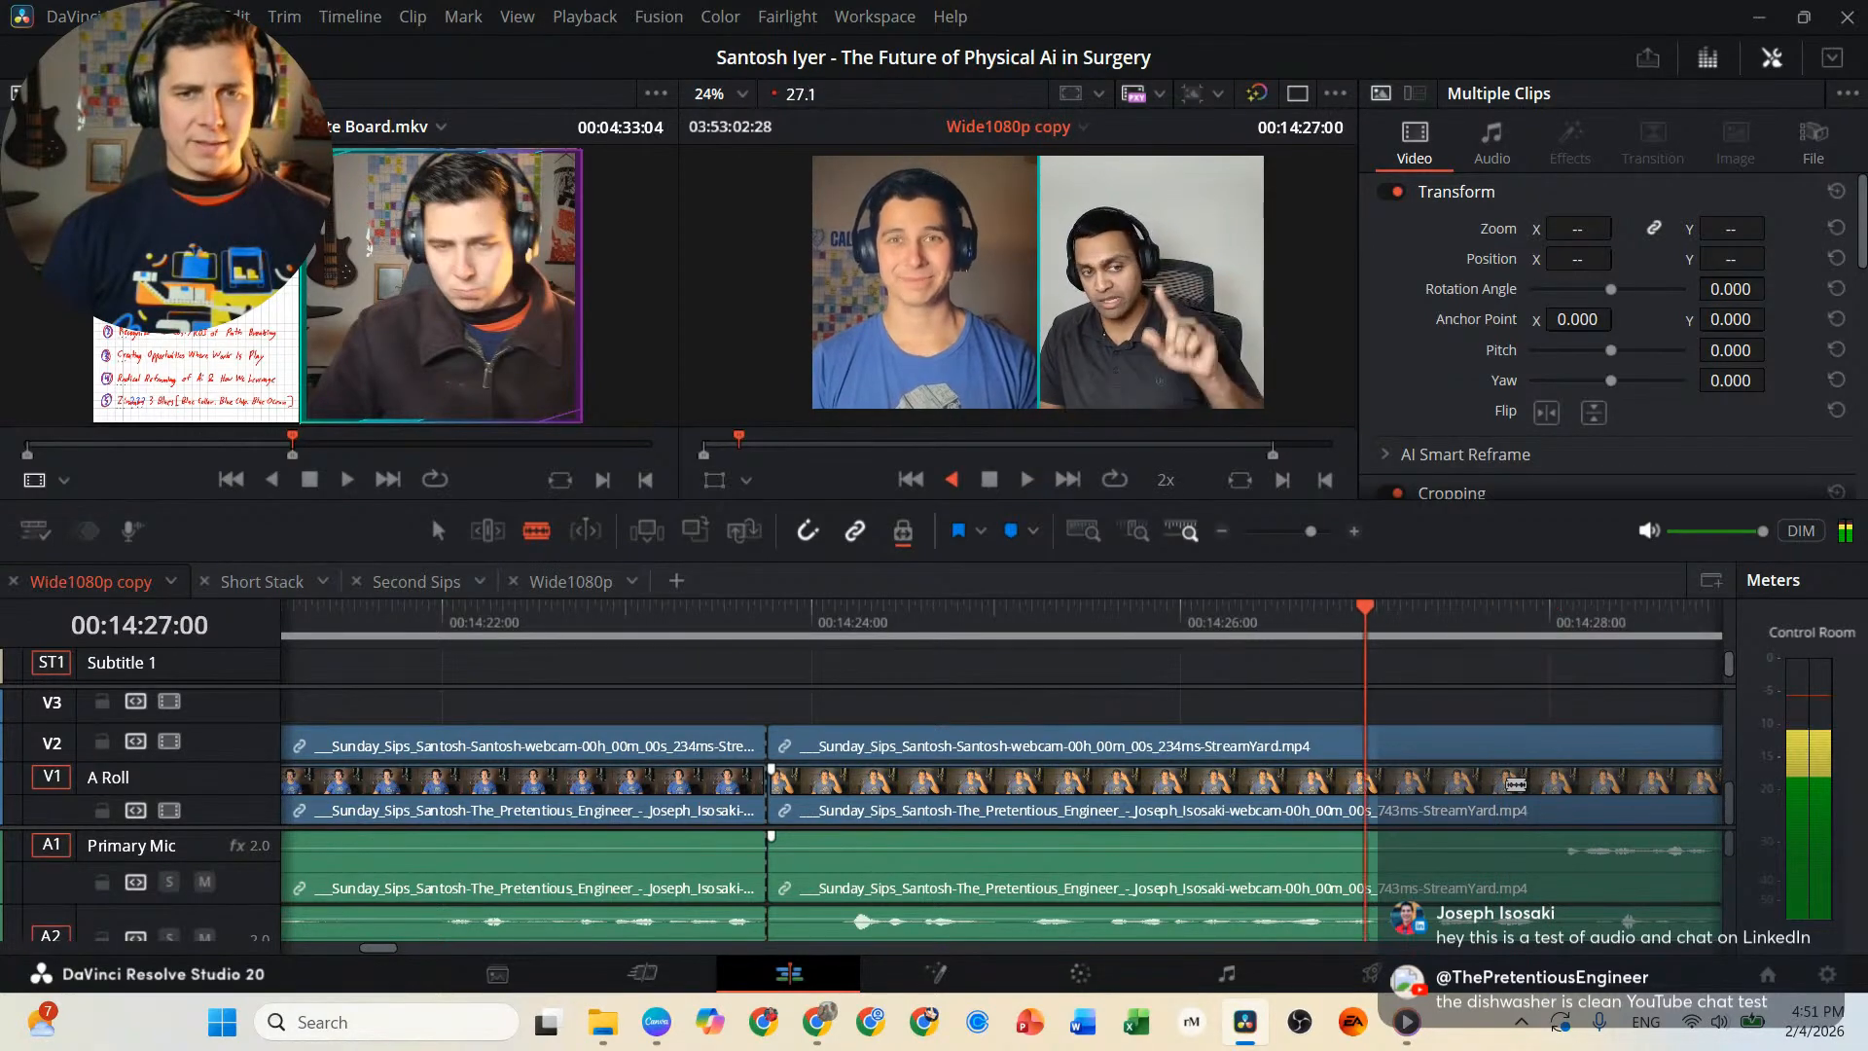
{"action": "key", "text": "k"}
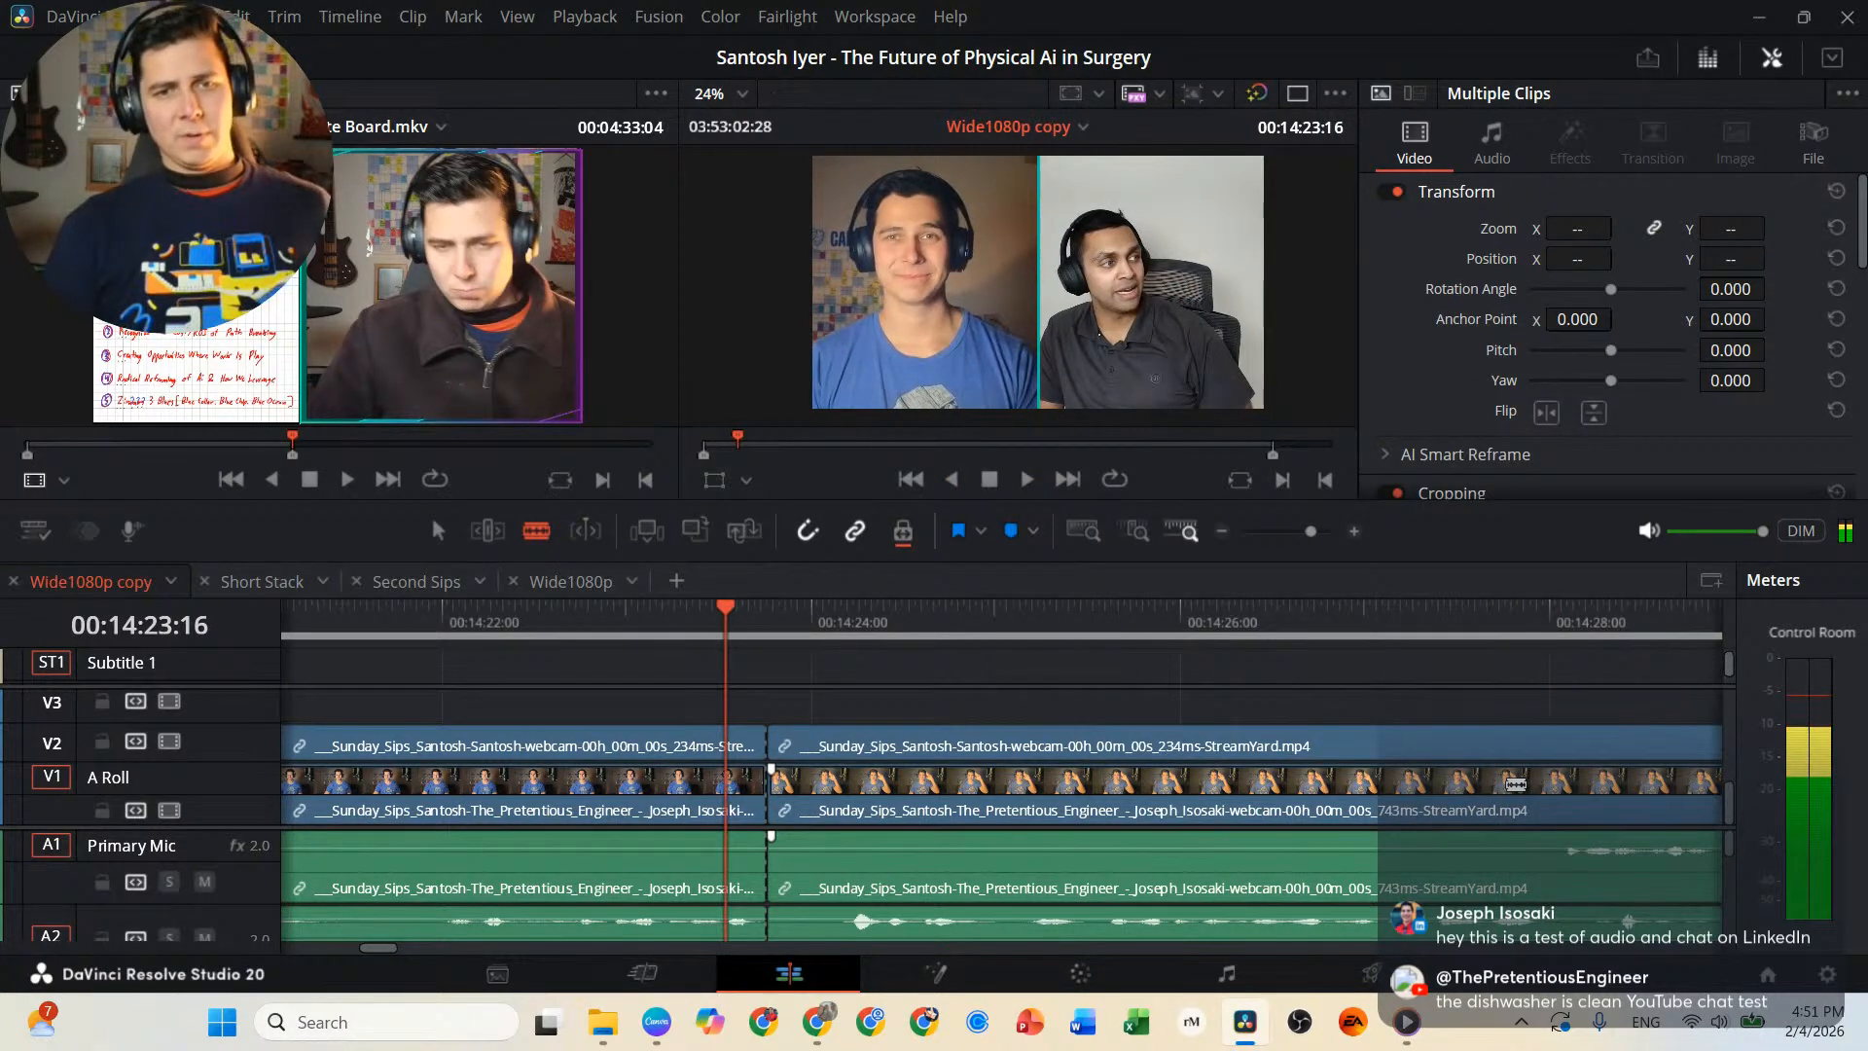
{"action": "key", "text": "l"}
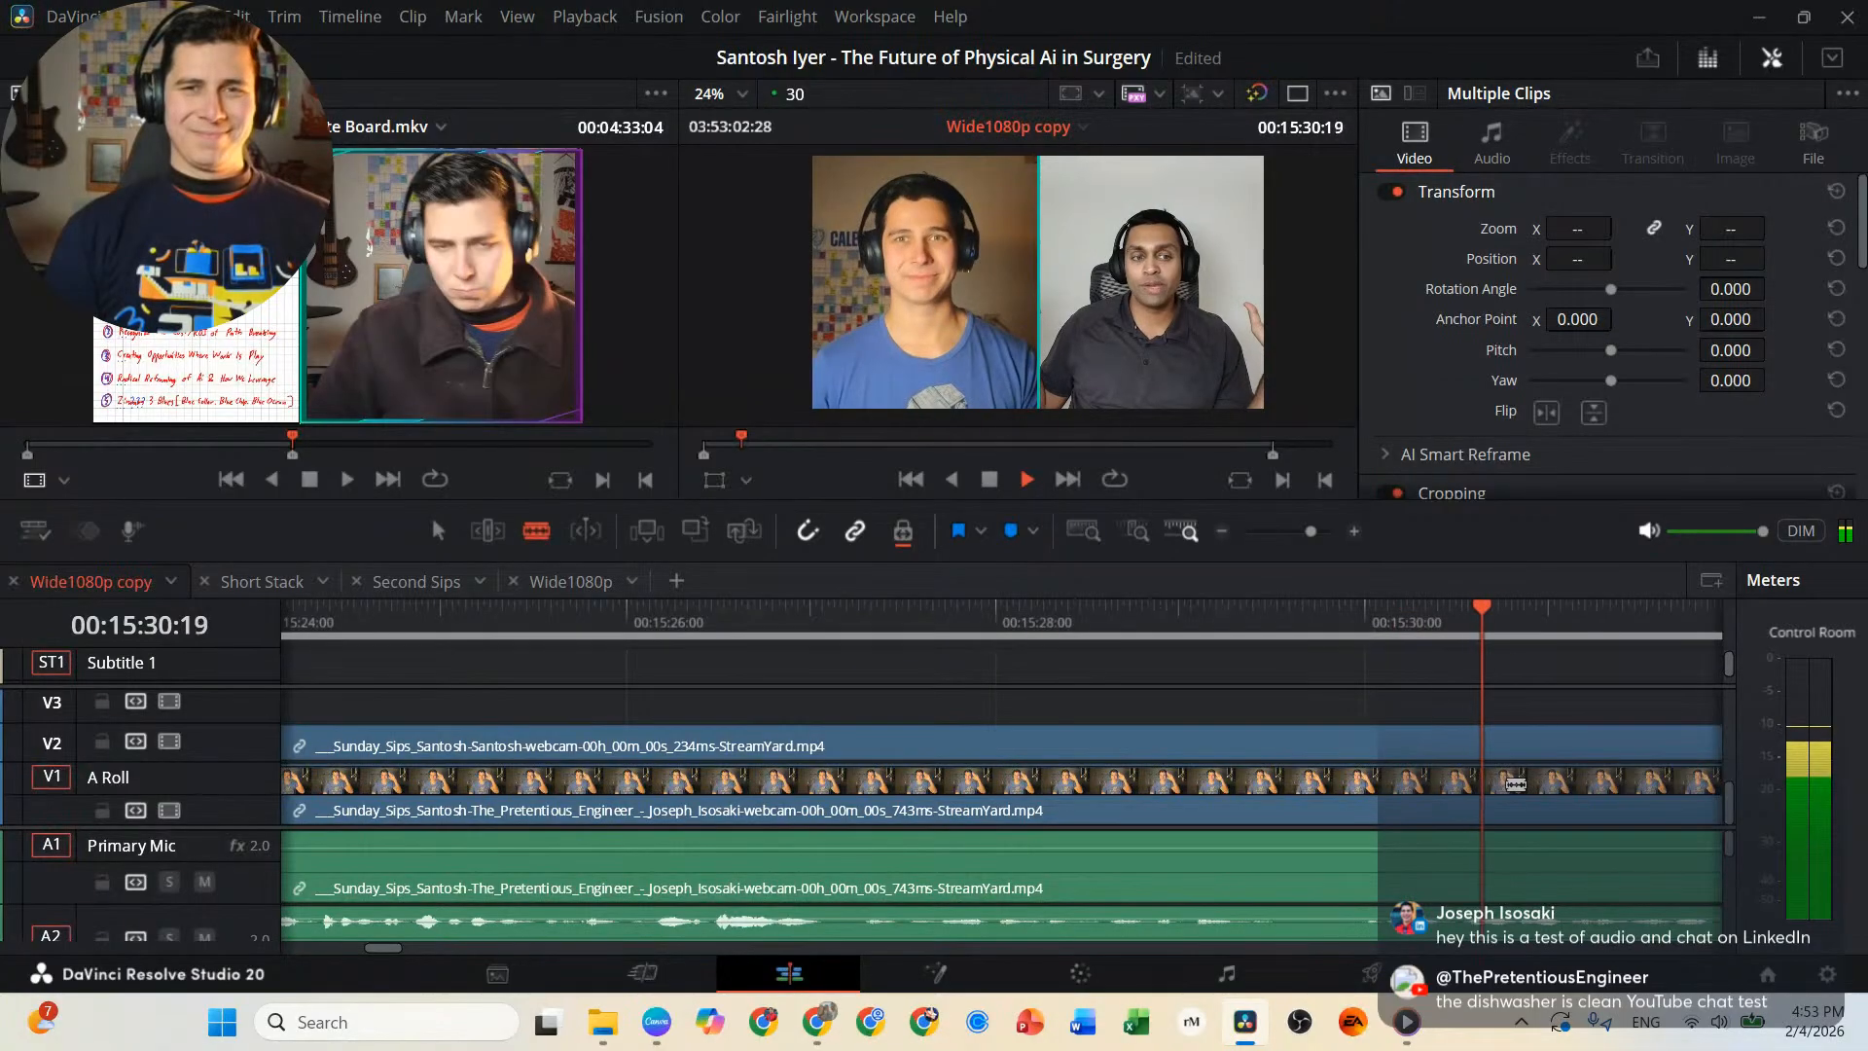
Play backward from 00:15:30:19, replay the passage around 00:15:08:19 to 00:15:10:22, and split the linked interview clips at 00:15:09:22.
{"action": "key", "text": "j"}
{"action": "key", "text": "j"}
{"action": "key", "text": "j"}
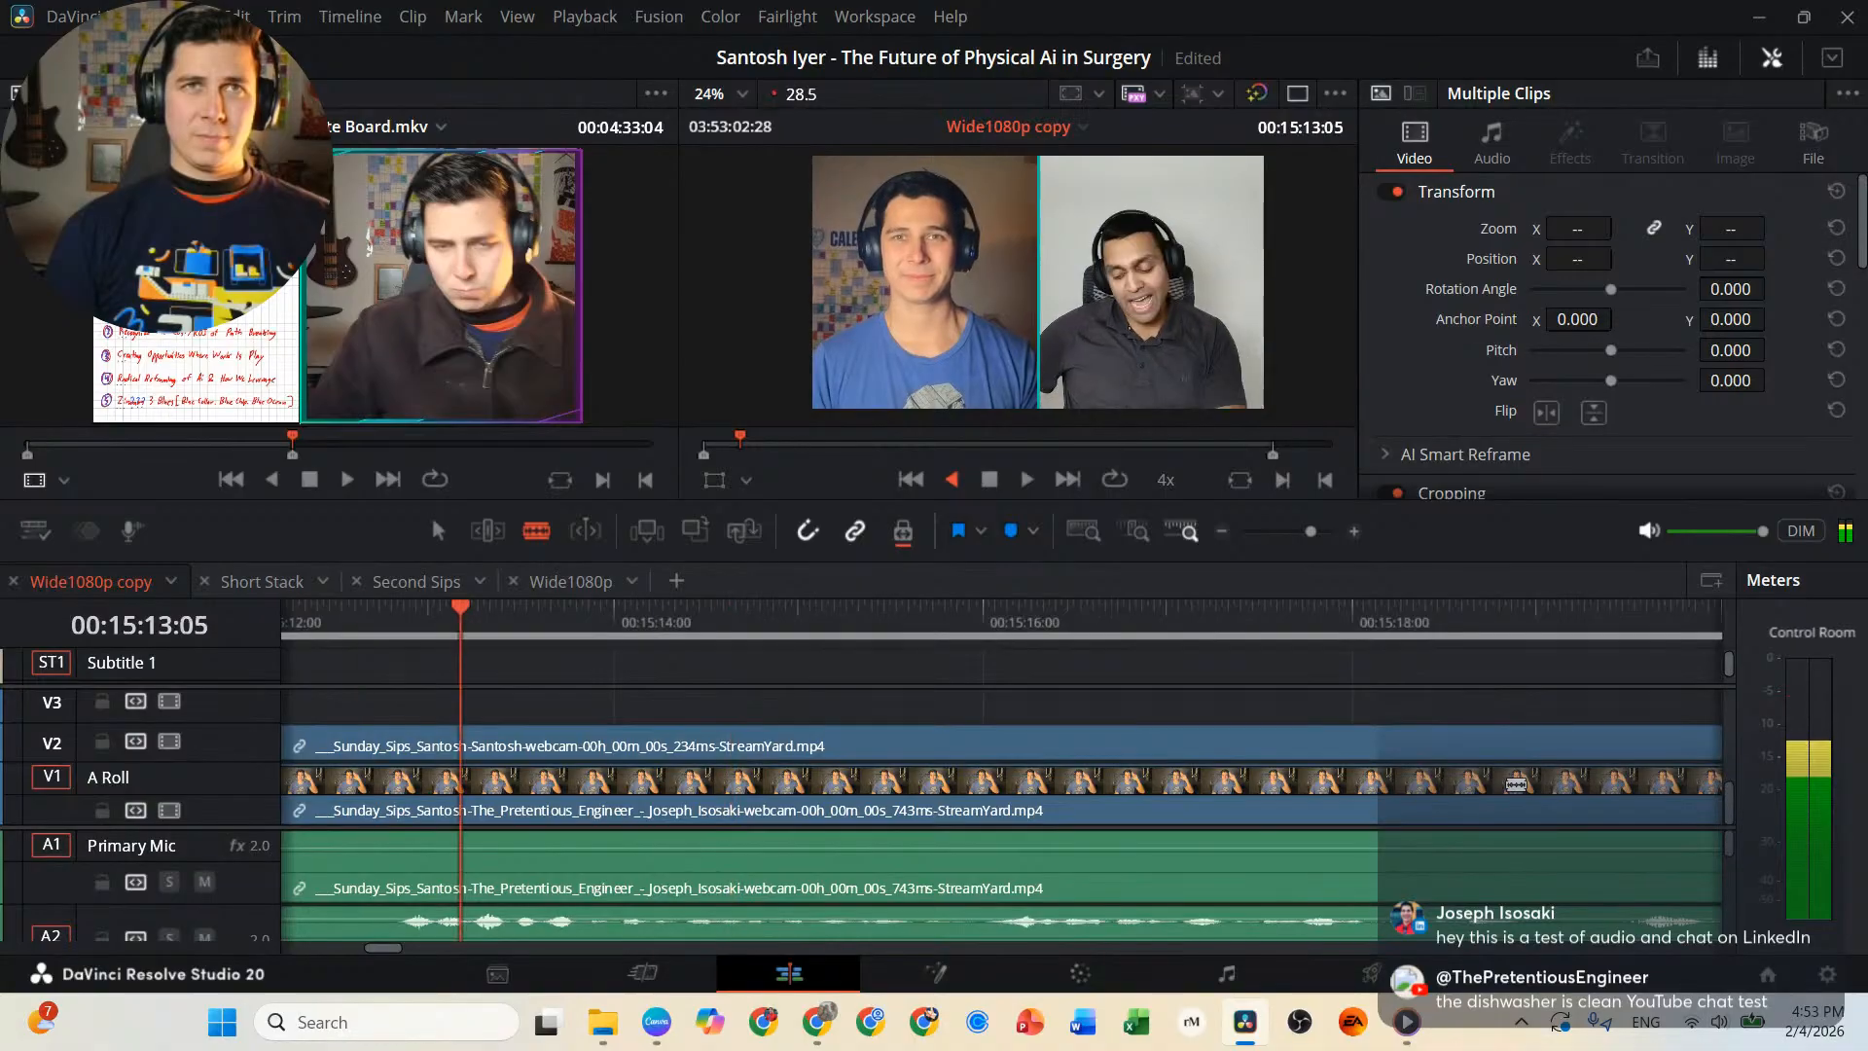
{"action": "key", "text": "l"}
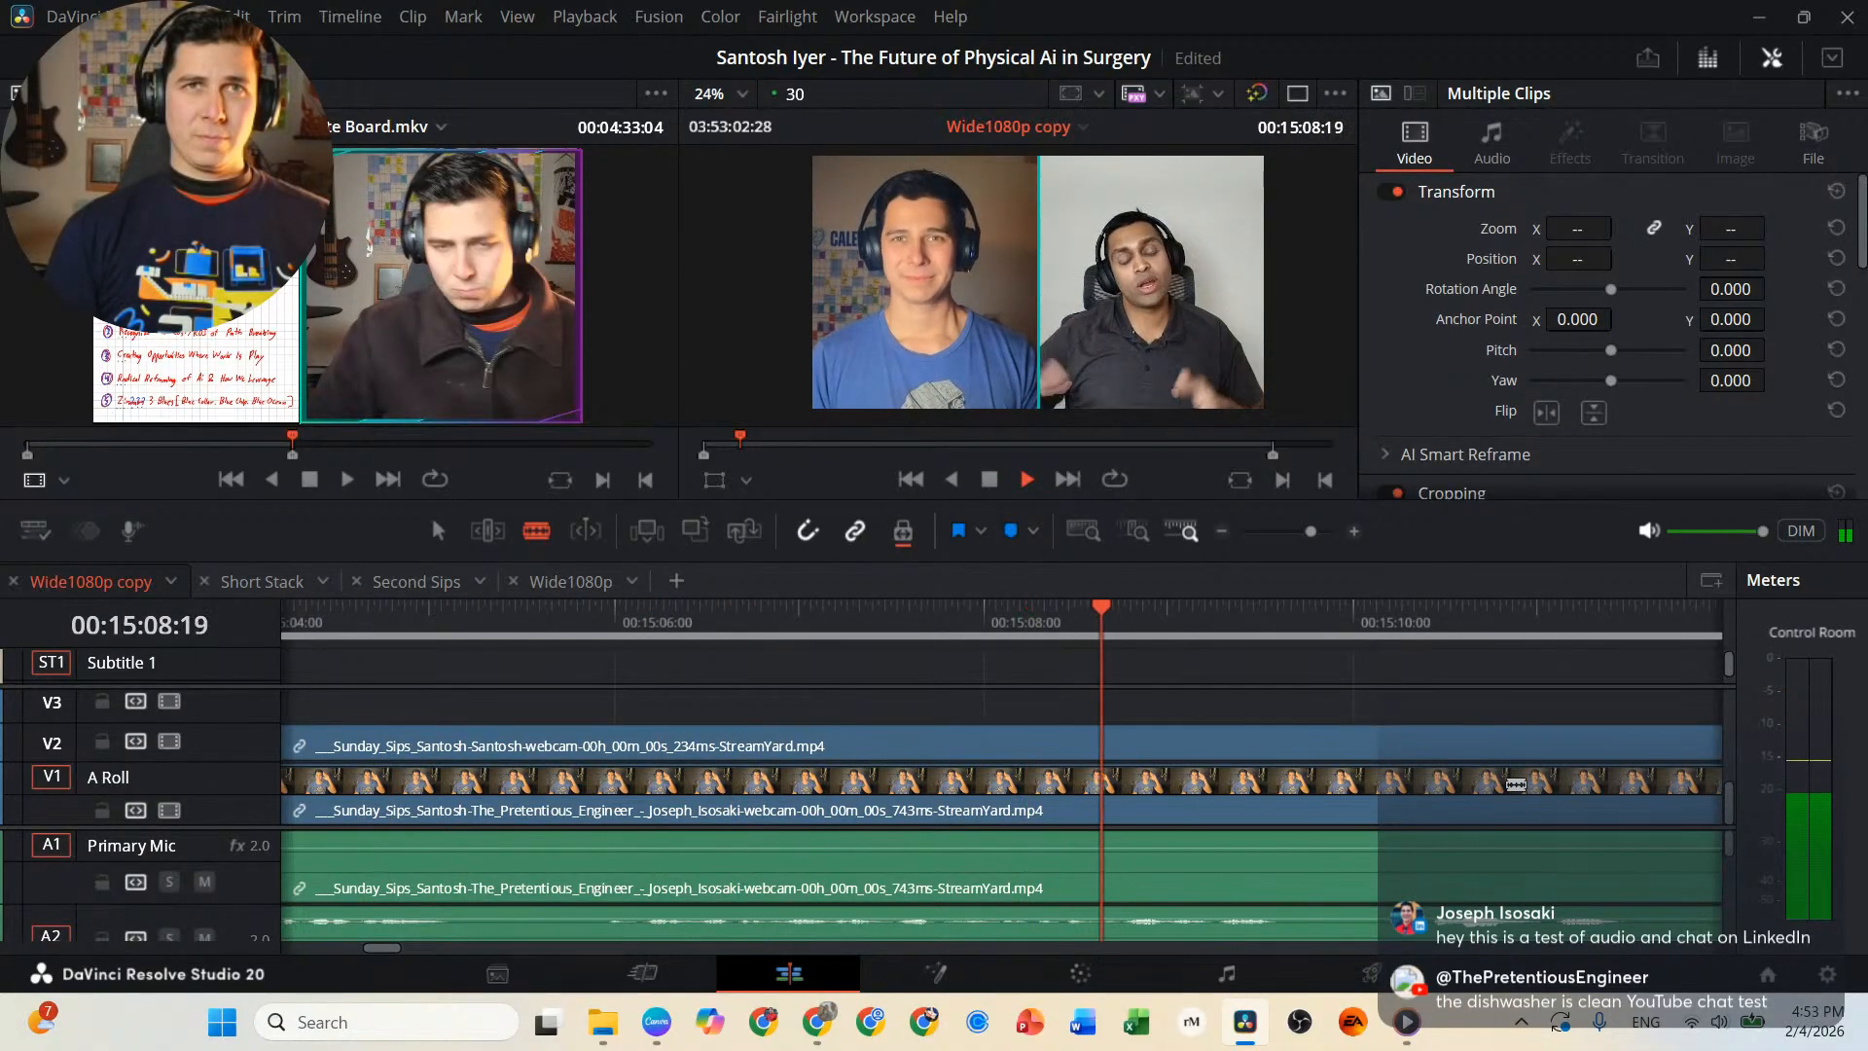
{"action": "key", "text": "k"}
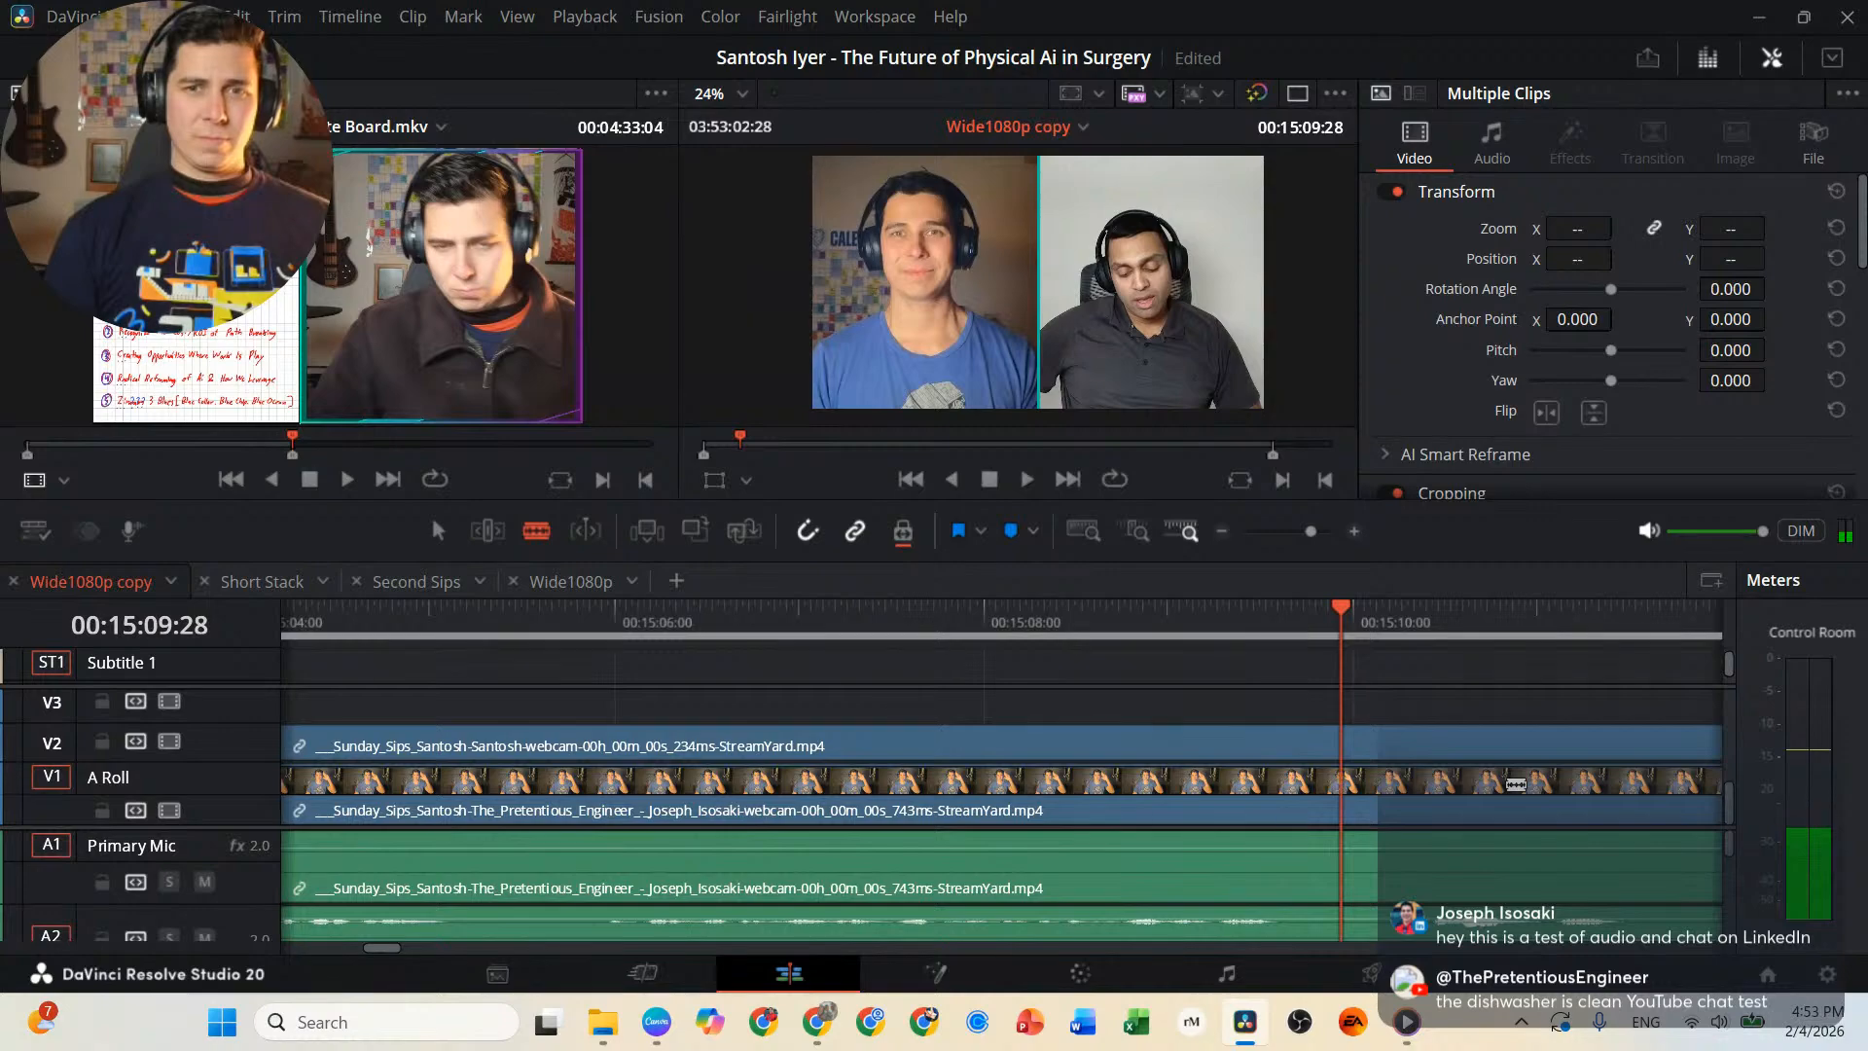
{"action": "key", "text": "l"}
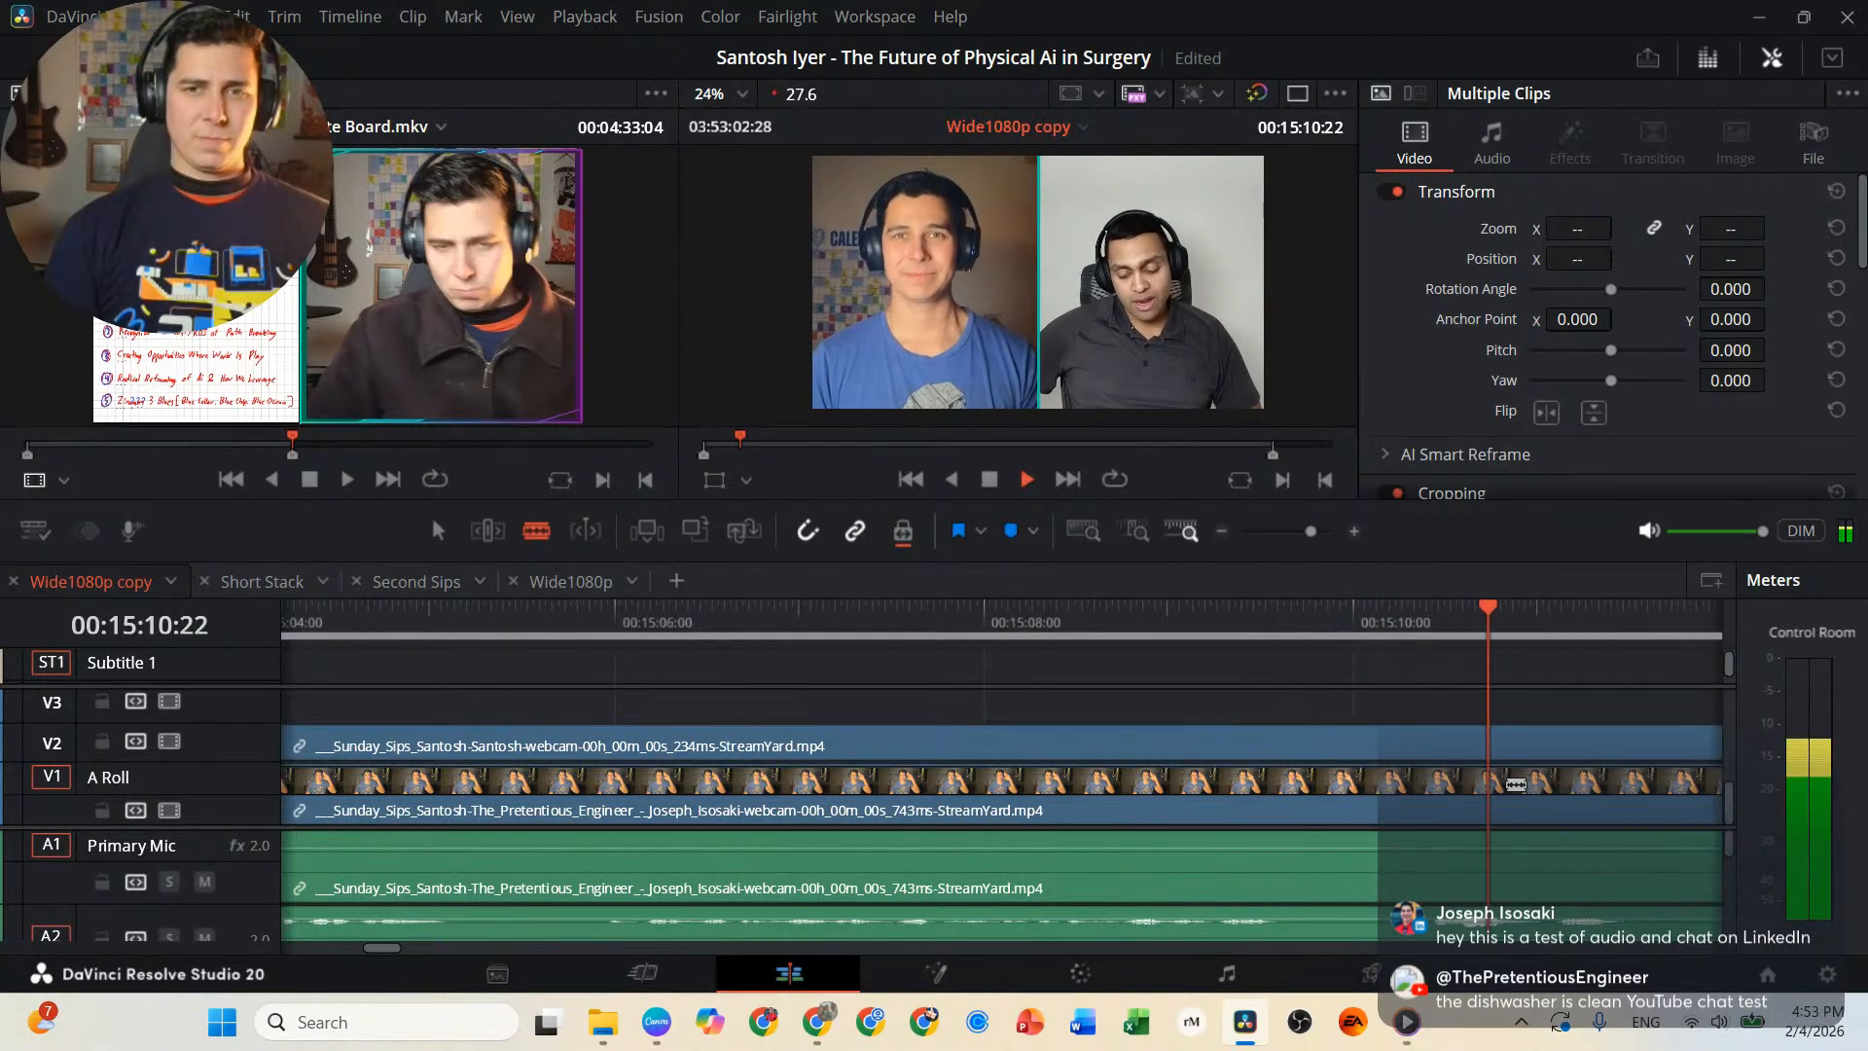
{"action": "key", "text": "j"}
{"action": "key", "text": "j"}
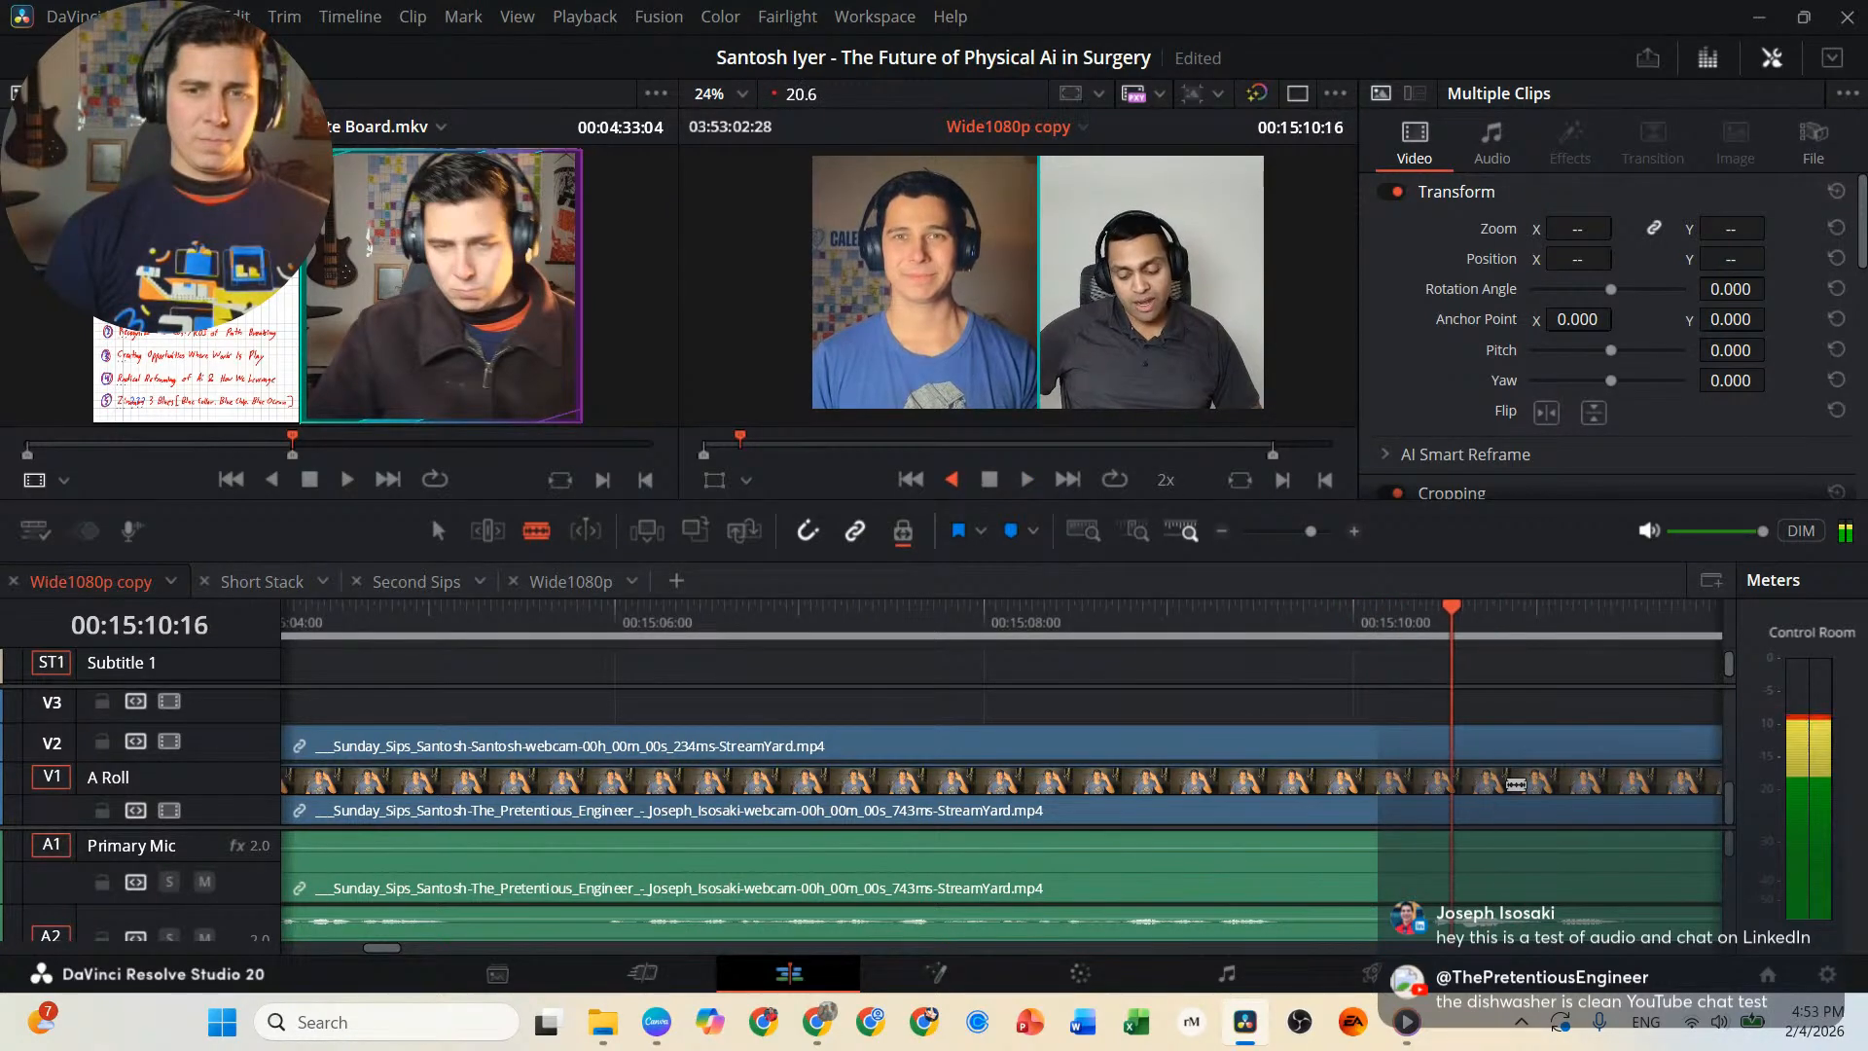
{"action": "key", "text": "l"}
{"action": "key", "text": "k"}
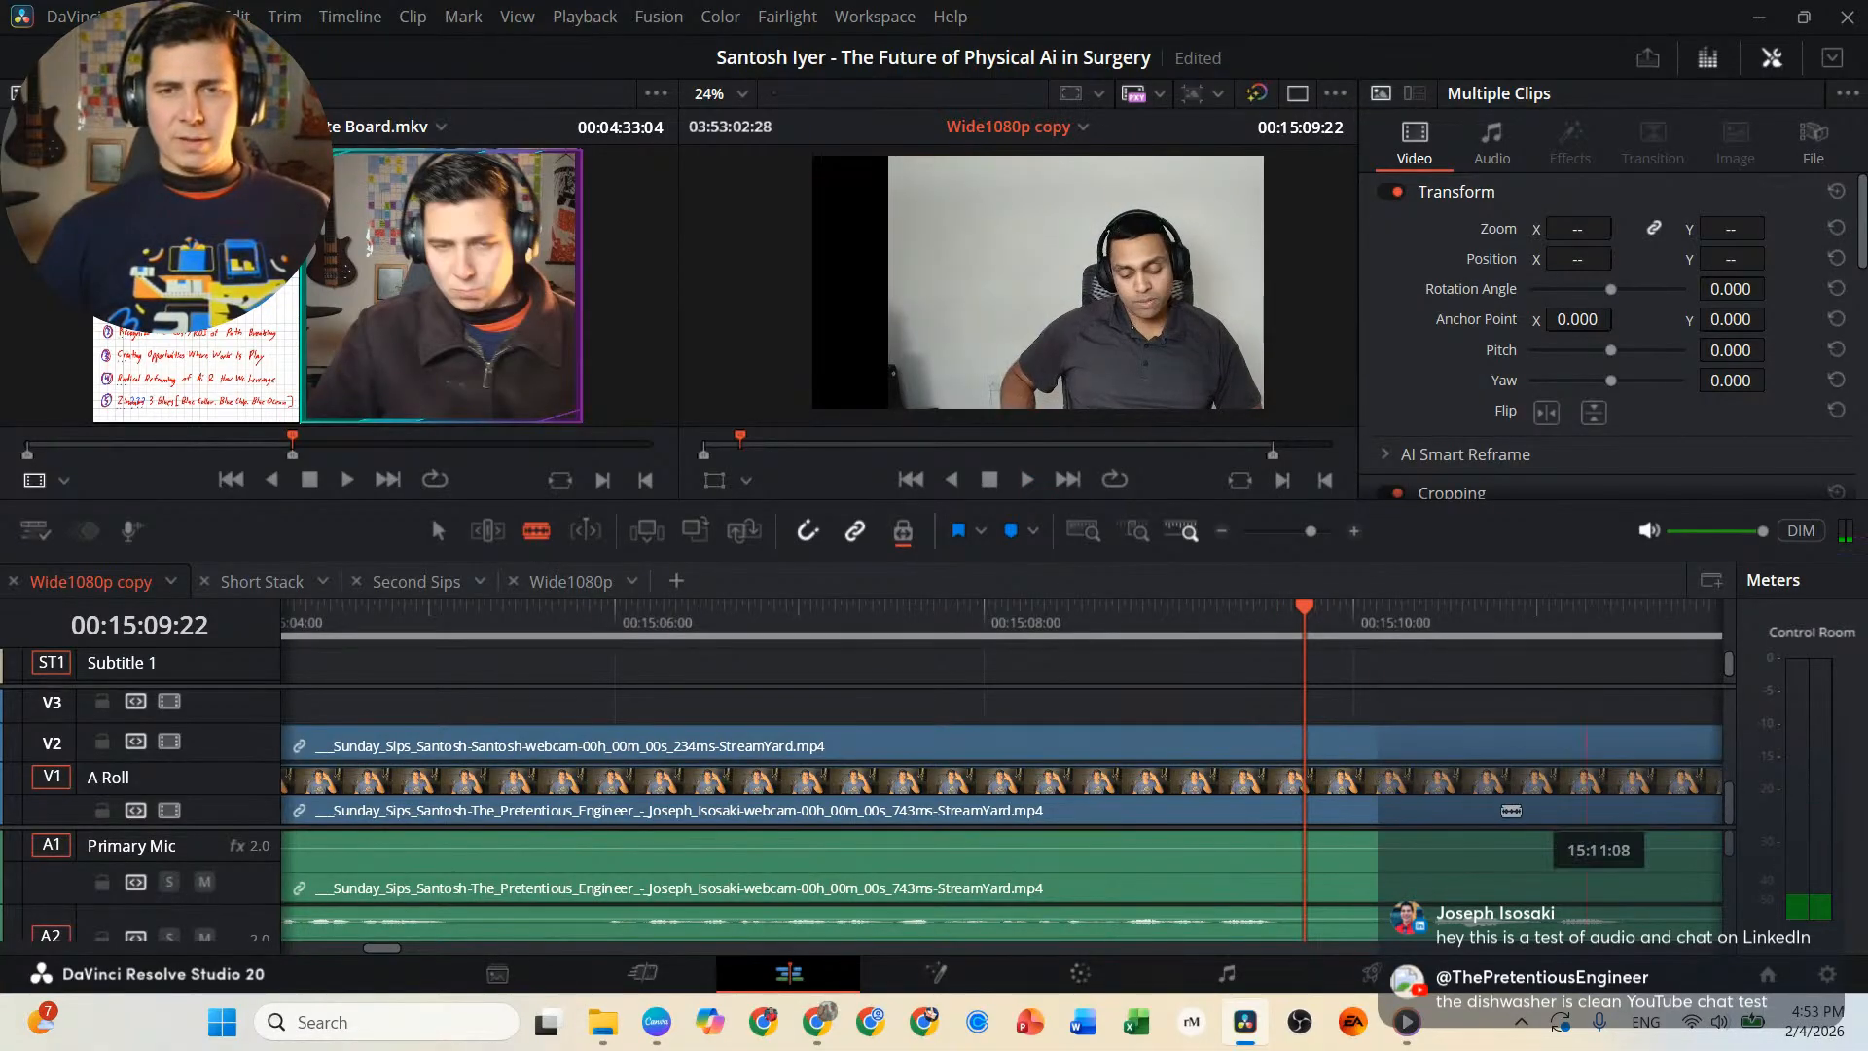
{"action": "left_click", "coordinate": [1308, 782]}
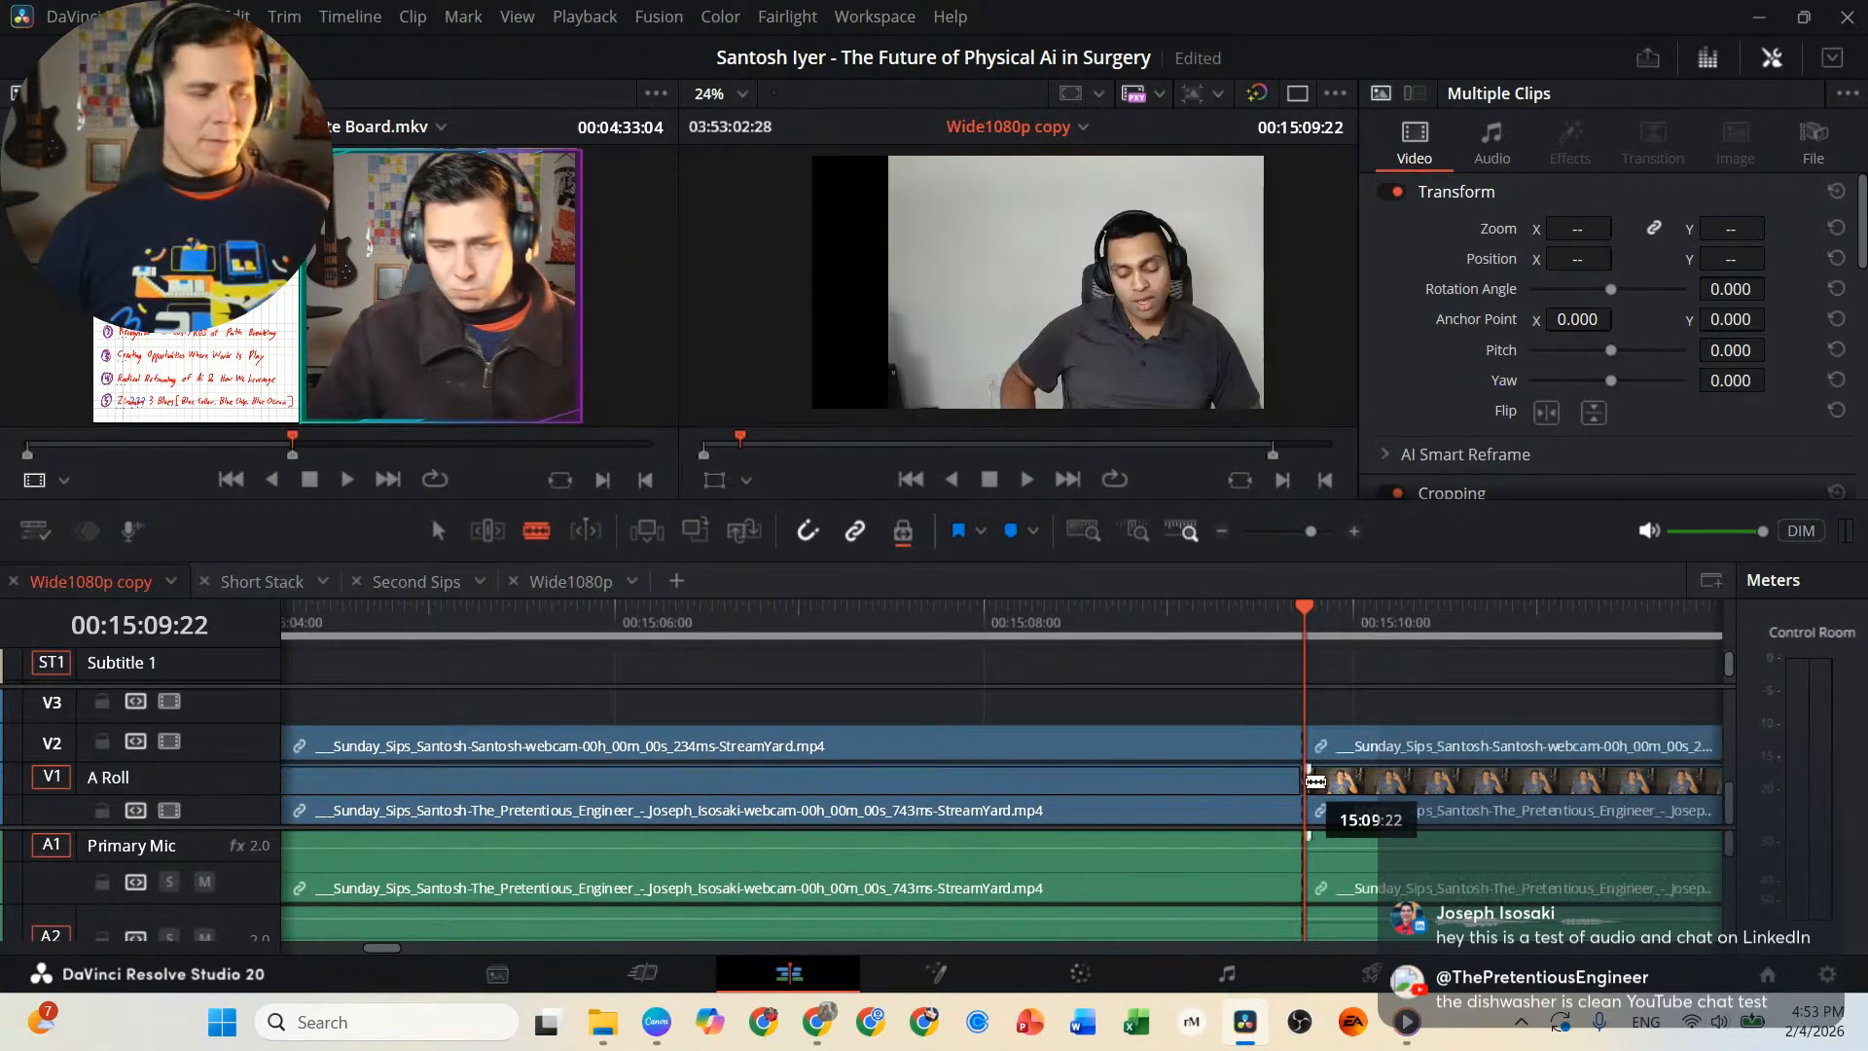
Set the clip color of the linked interview clips before the 00:15:09:22 cut to Teal.
{"action": "key", "text": "a"}
{"action": "left_click", "coordinate": [1149, 784]}
{"action": "right_click", "coordinate": [1148, 781]}
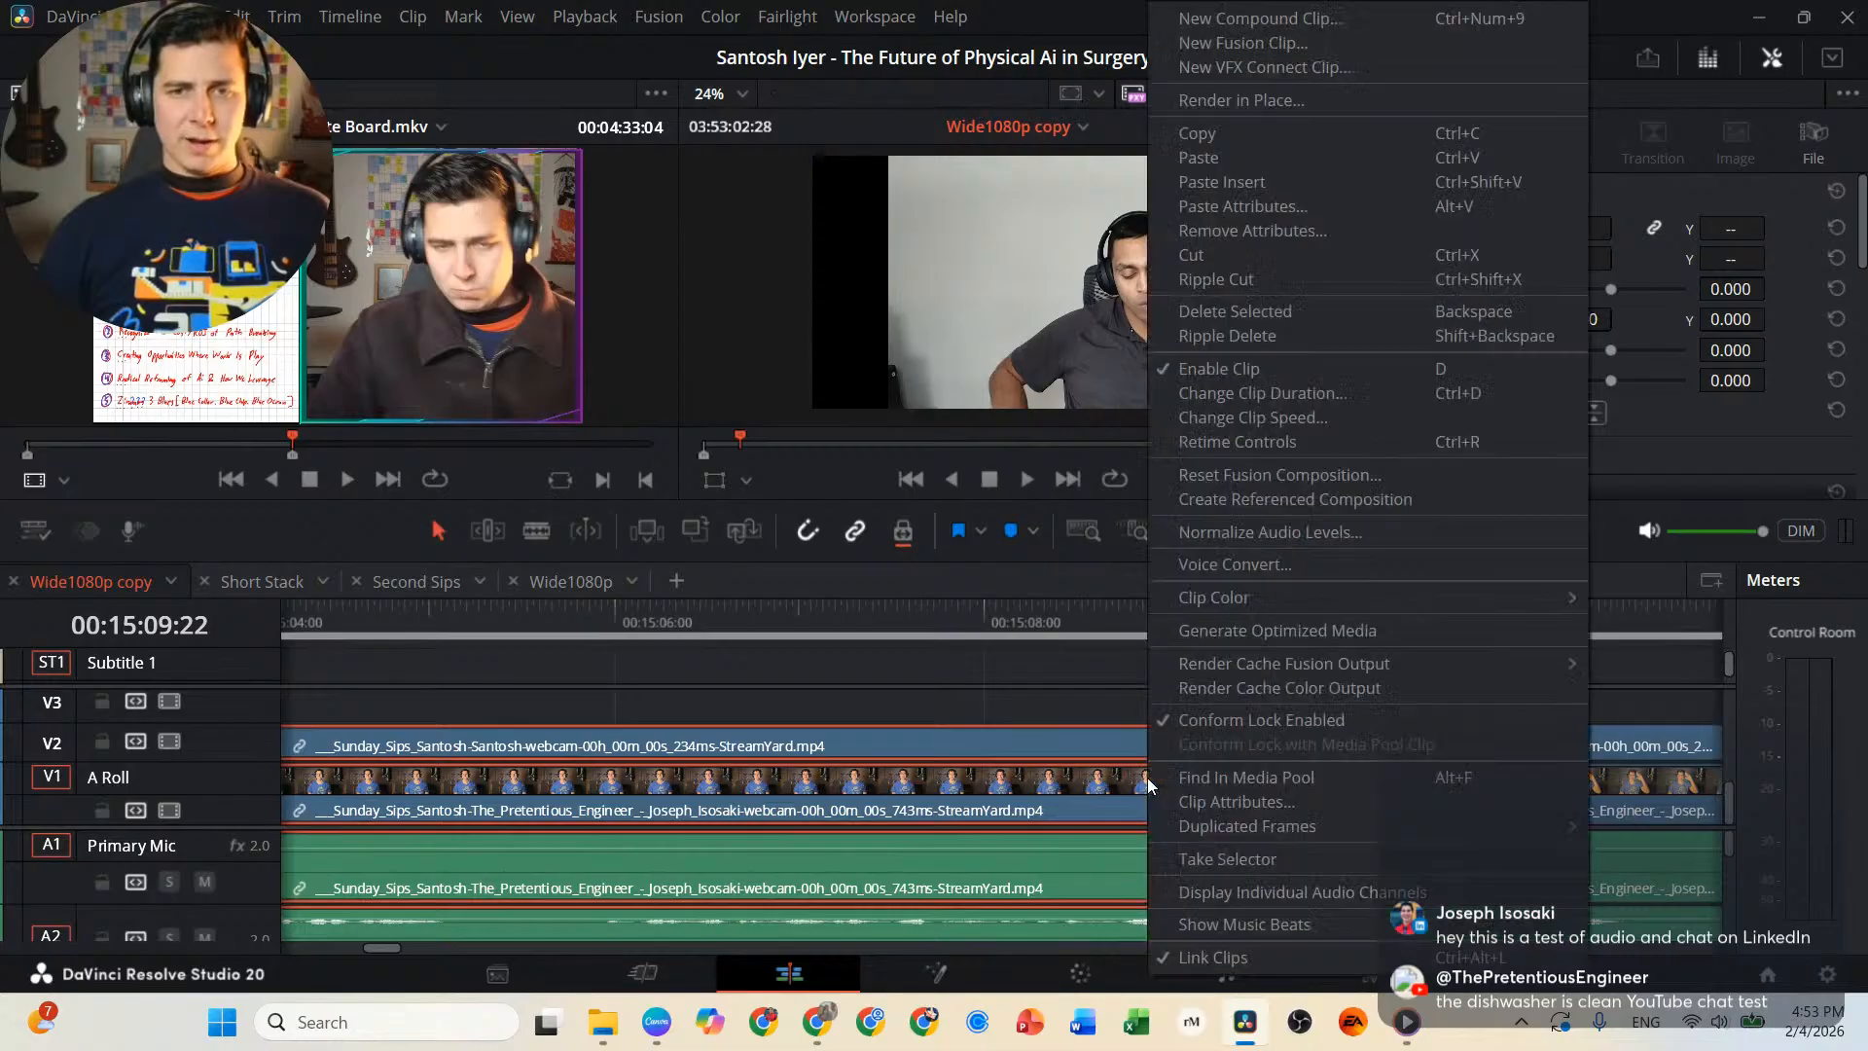
{"action": "mouse_move", "coordinate": [1322, 604]}
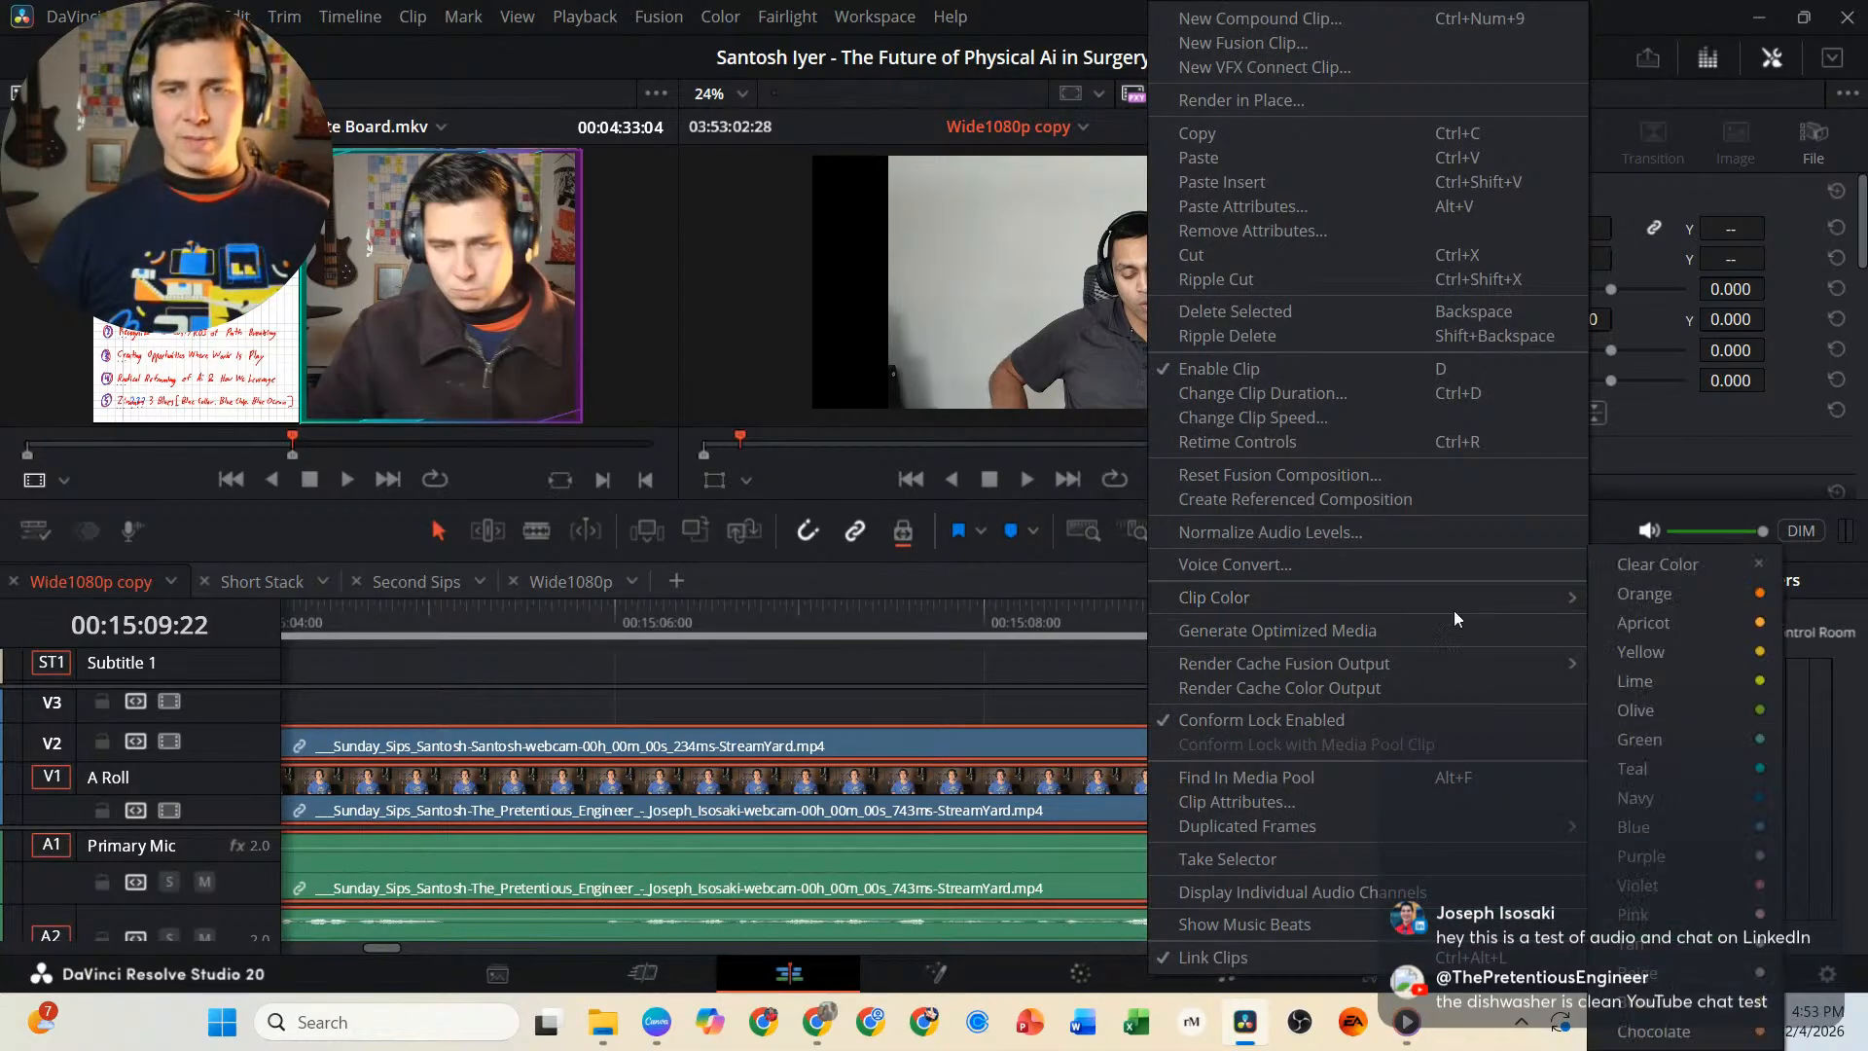
{"action": "left_click", "coordinate": [1685, 786]}
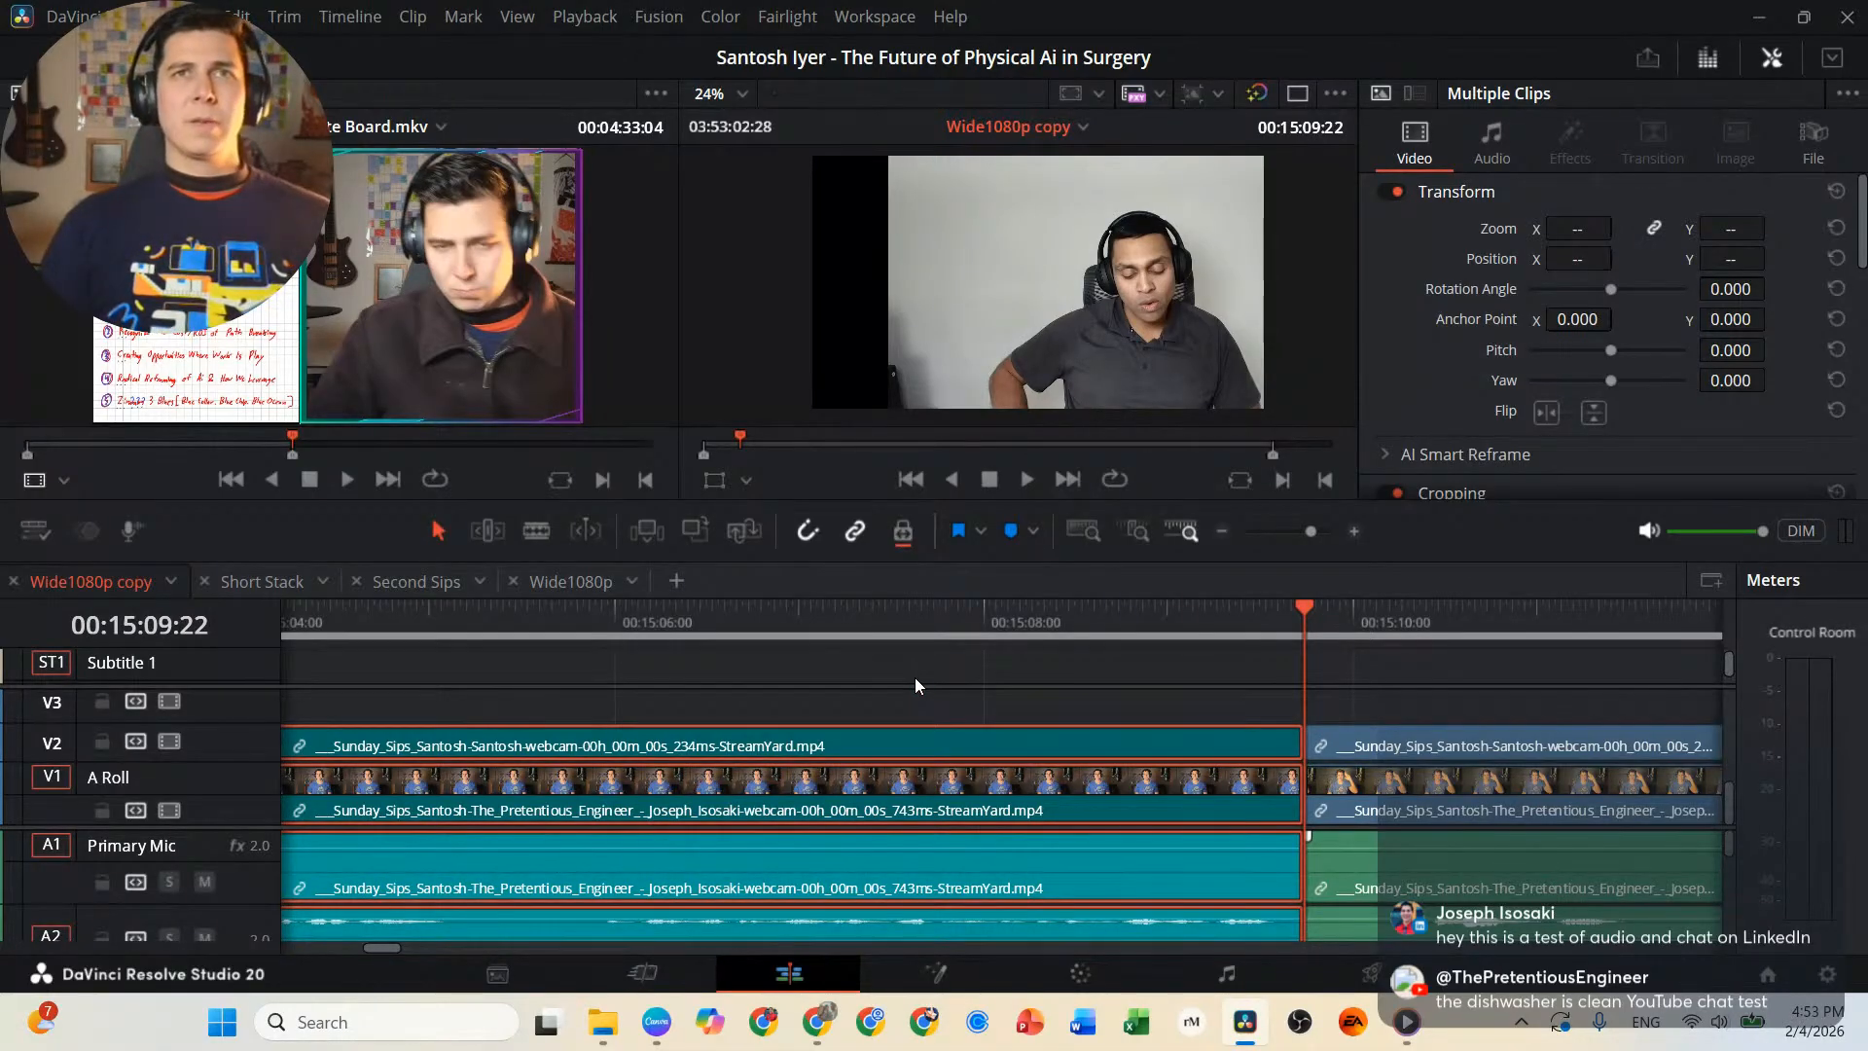
Replay the opening of the teal interview section and add a timeline marker at its starting cut, 00:14:23:23.
{"action": "key", "text": "space"}
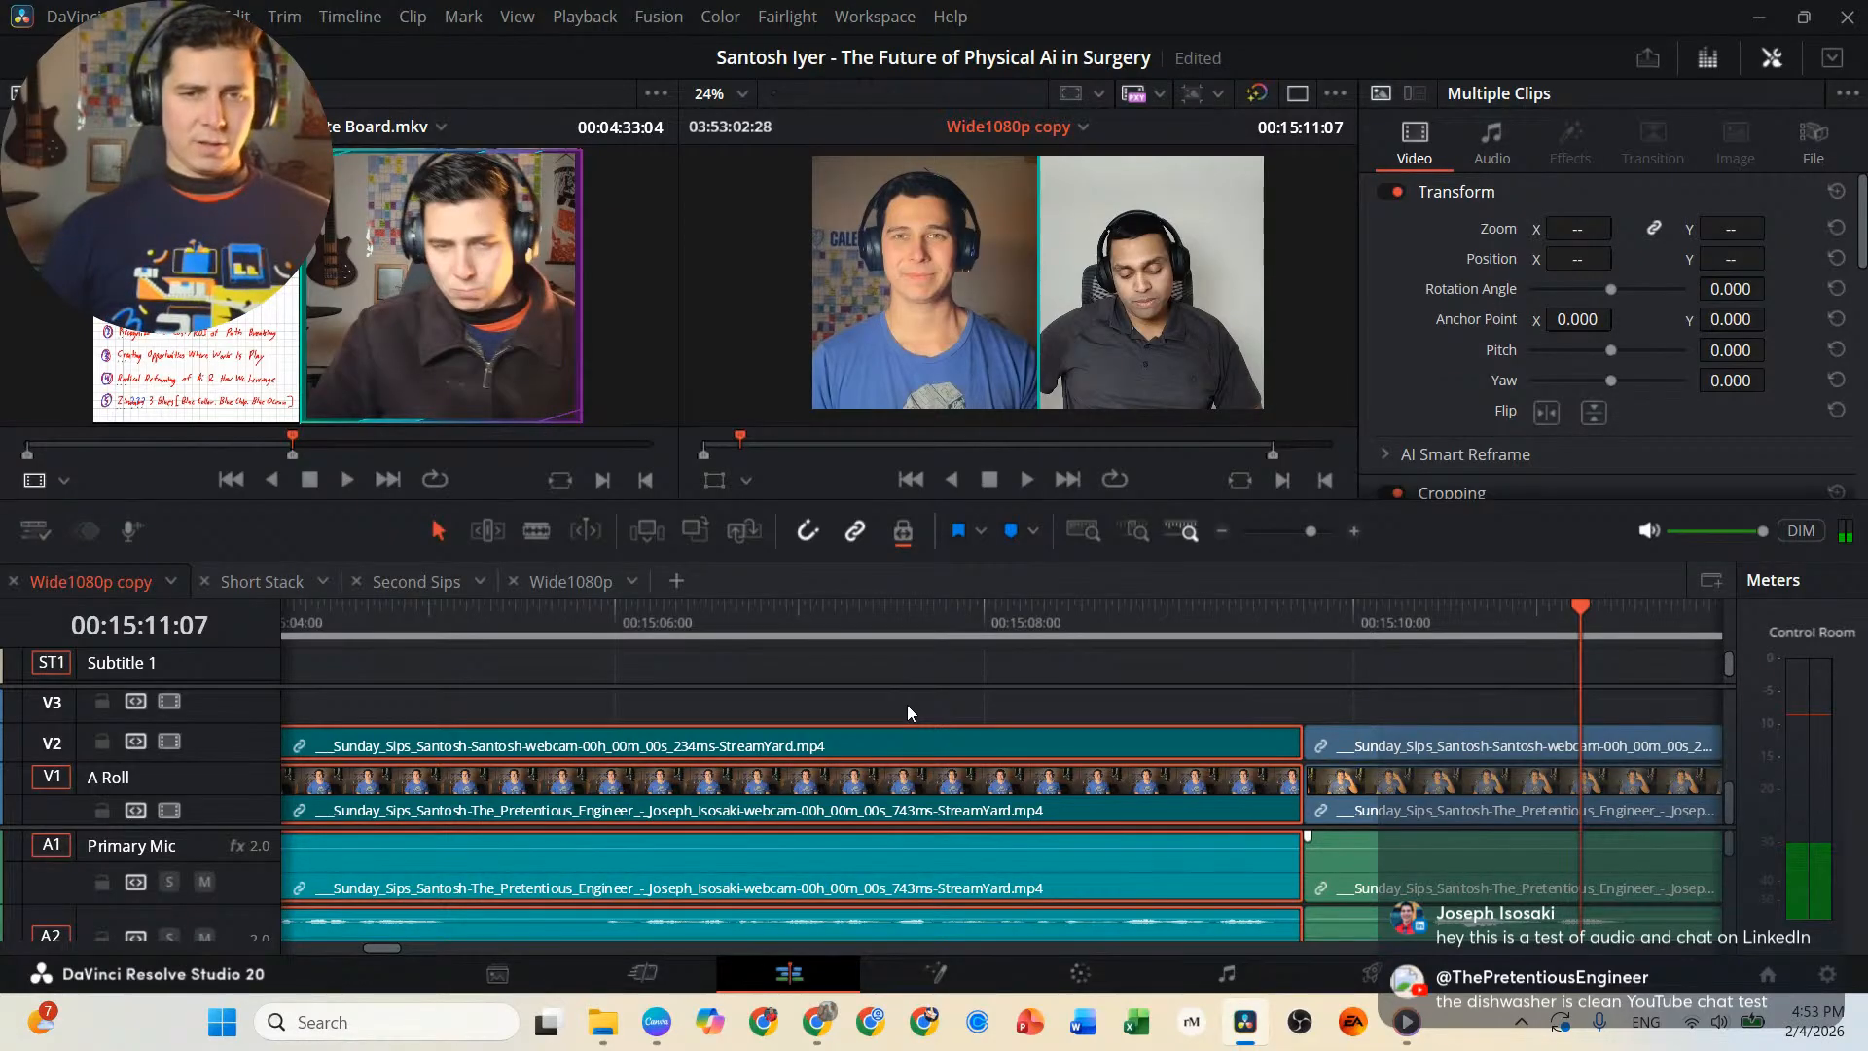
{"action": "scroll", "coordinate": [907, 704], "scroll_direction": "down", "scroll_amount": 6}
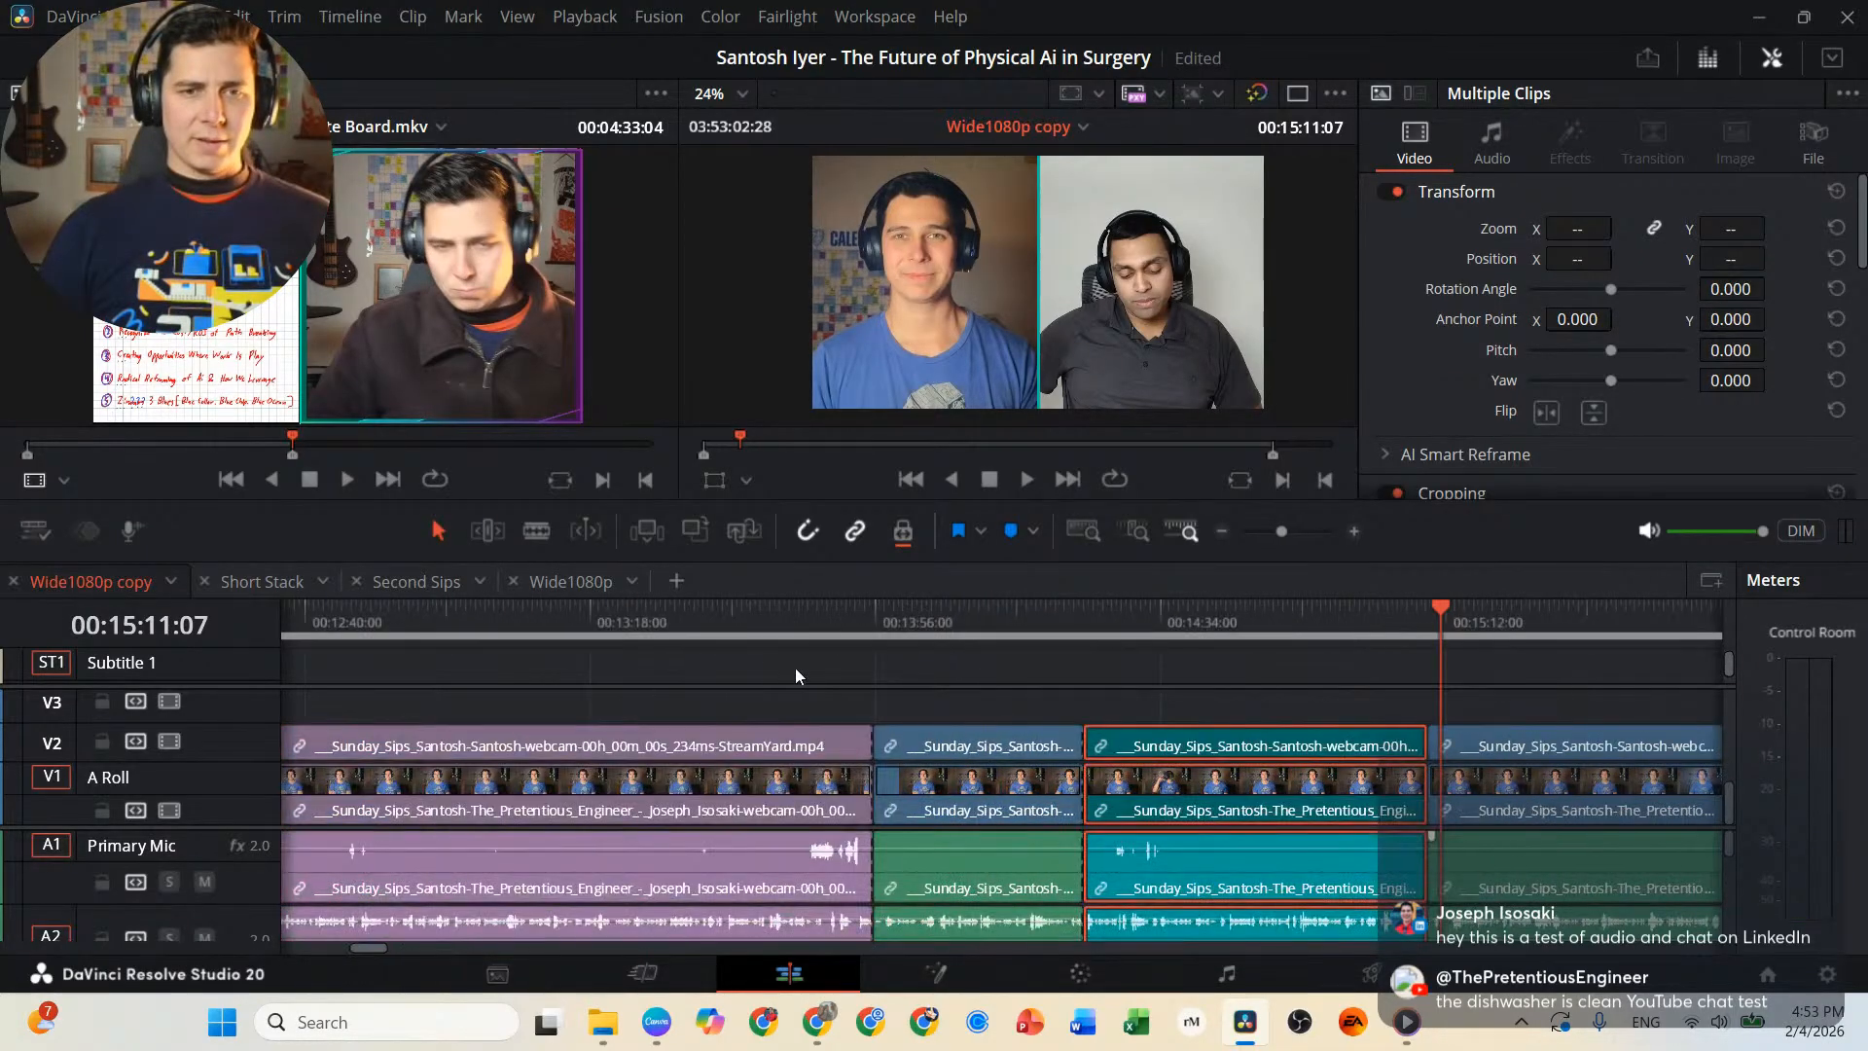
{"action": "scroll", "coordinate": [718, 664], "scroll_direction": "left", "scroll_amount": 5}
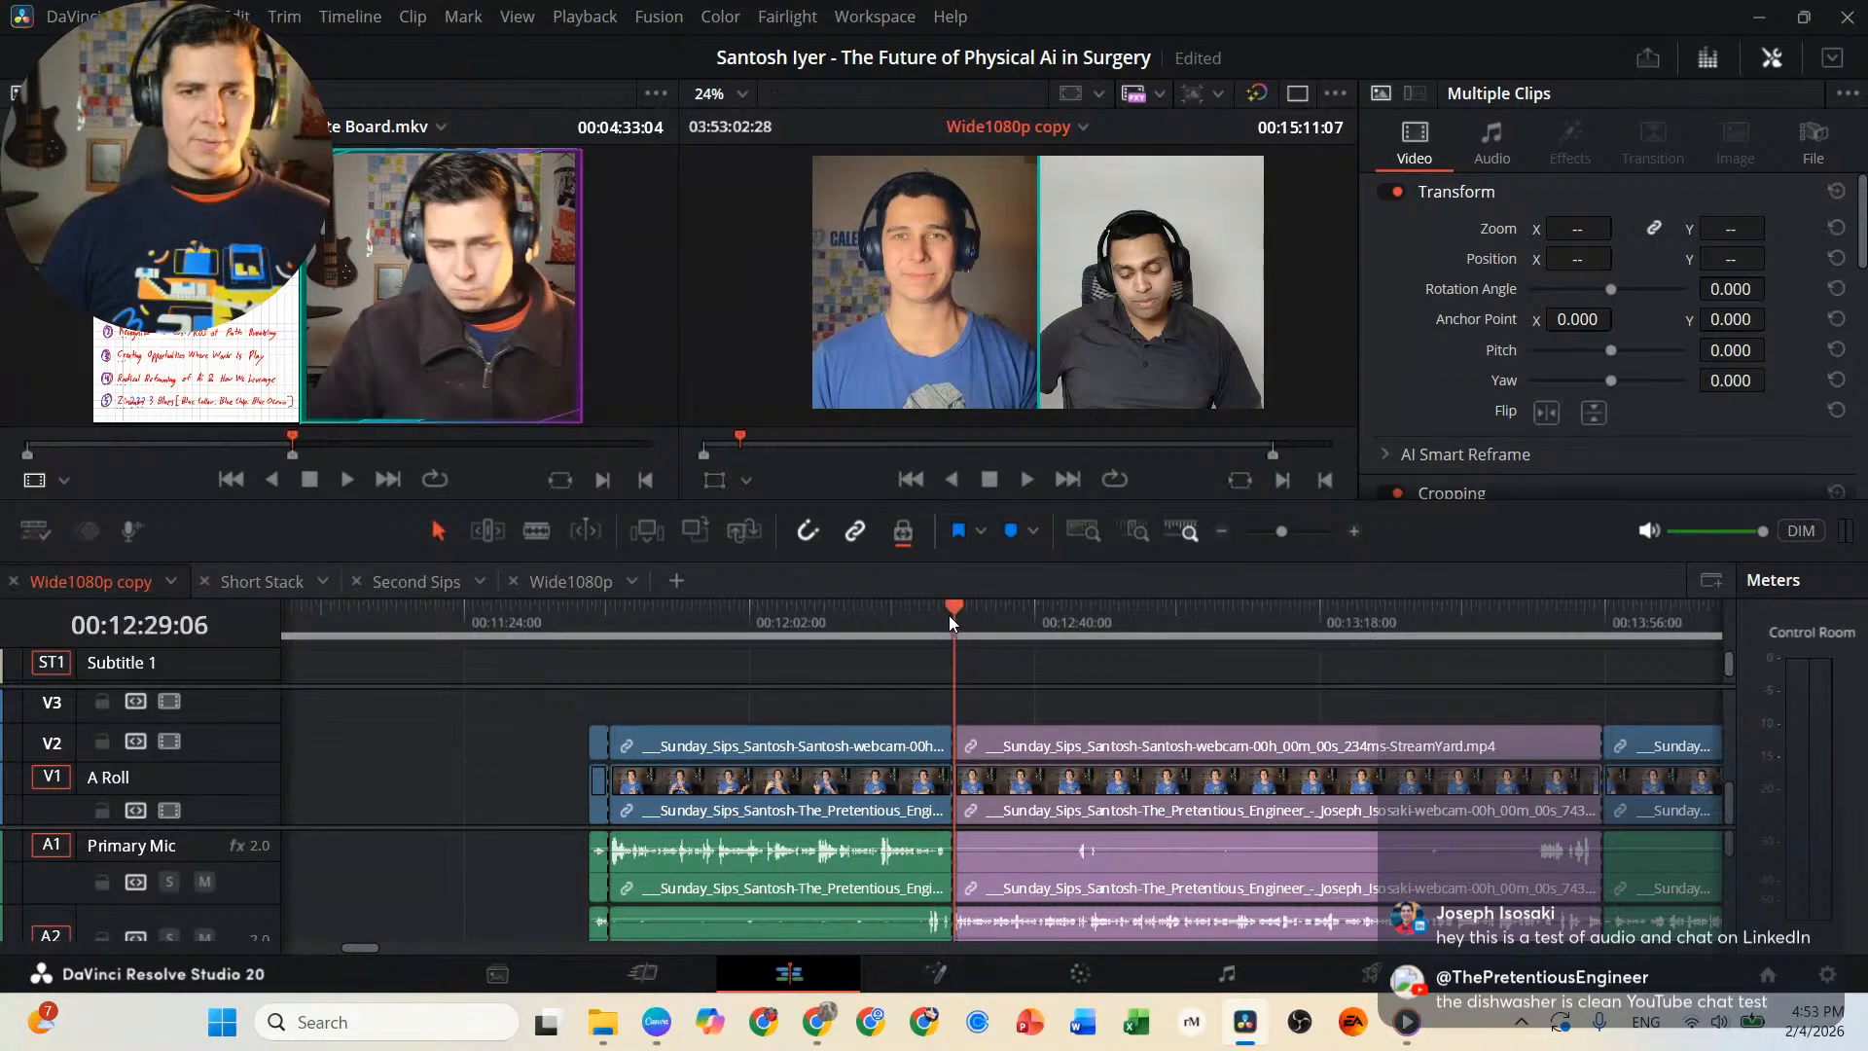
{"action": "scroll", "coordinate": [1163, 670], "scroll_direction": "right", "scroll_amount": 7}
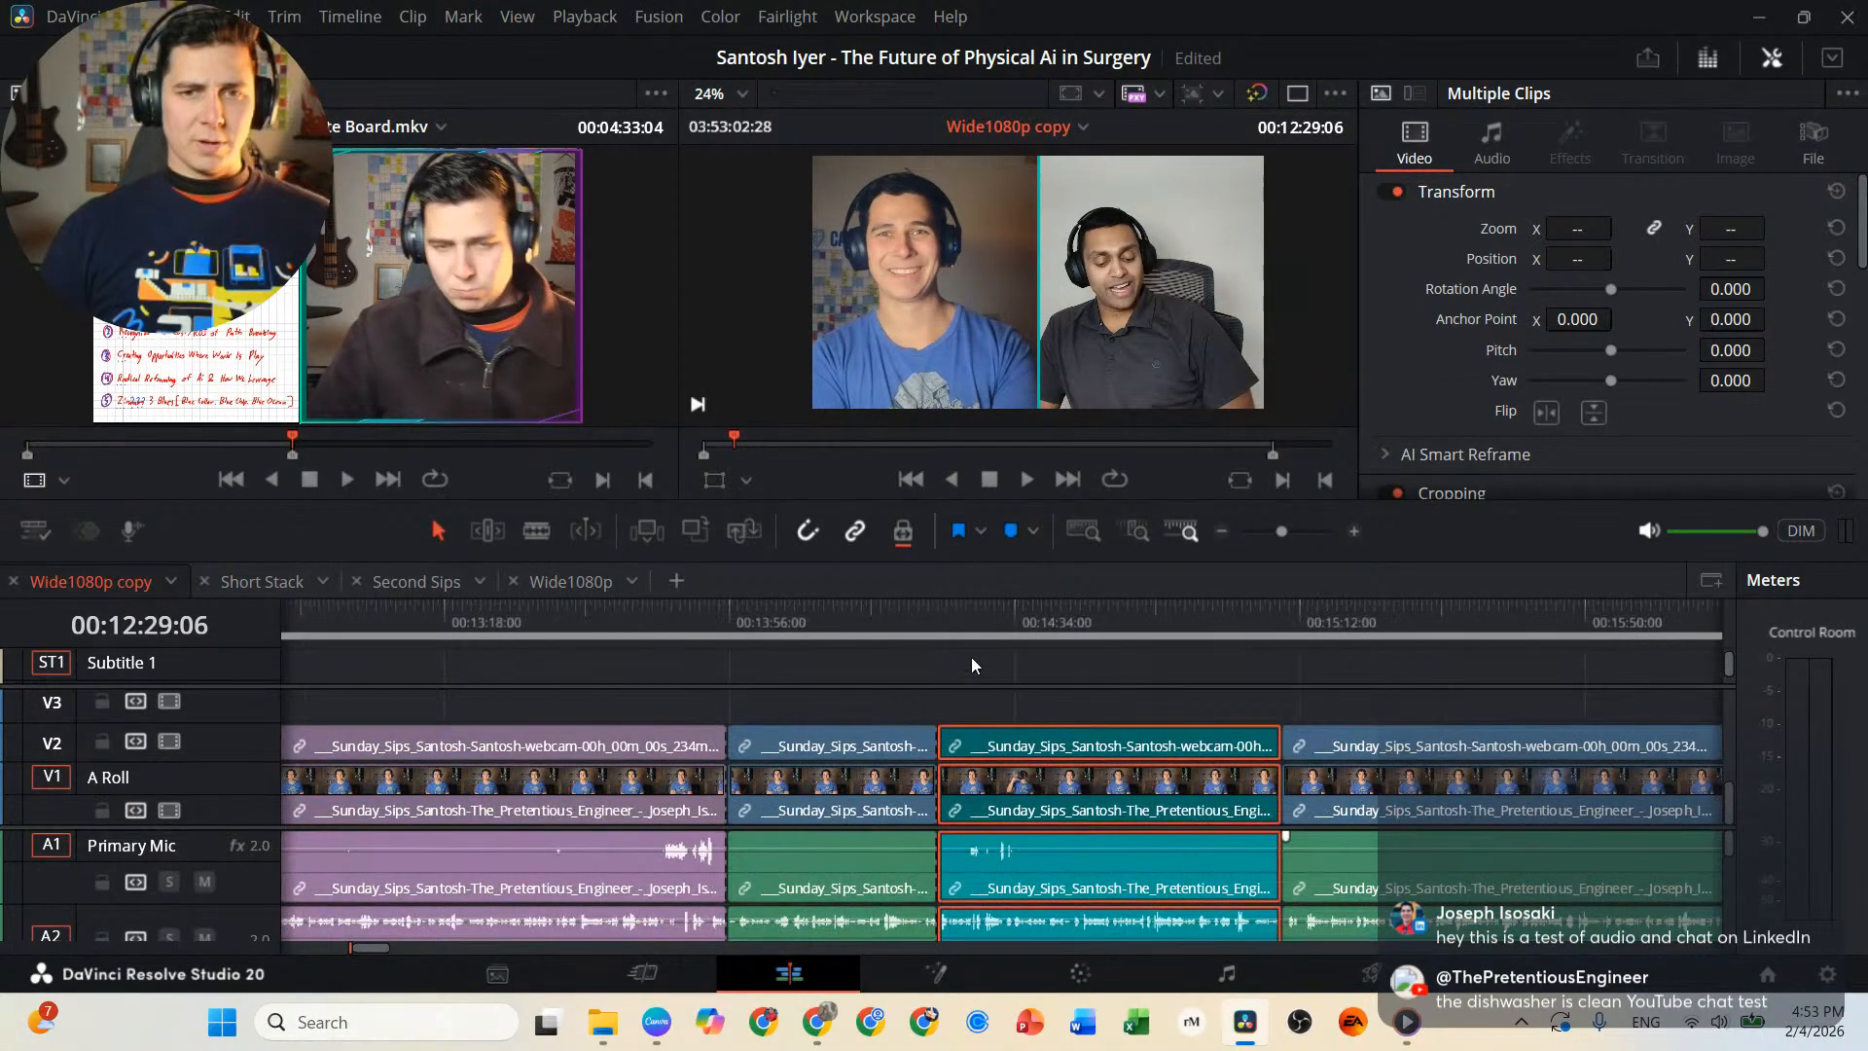
{"action": "left_click", "coordinate": [947, 613]}
{"action": "key", "text": "space"}
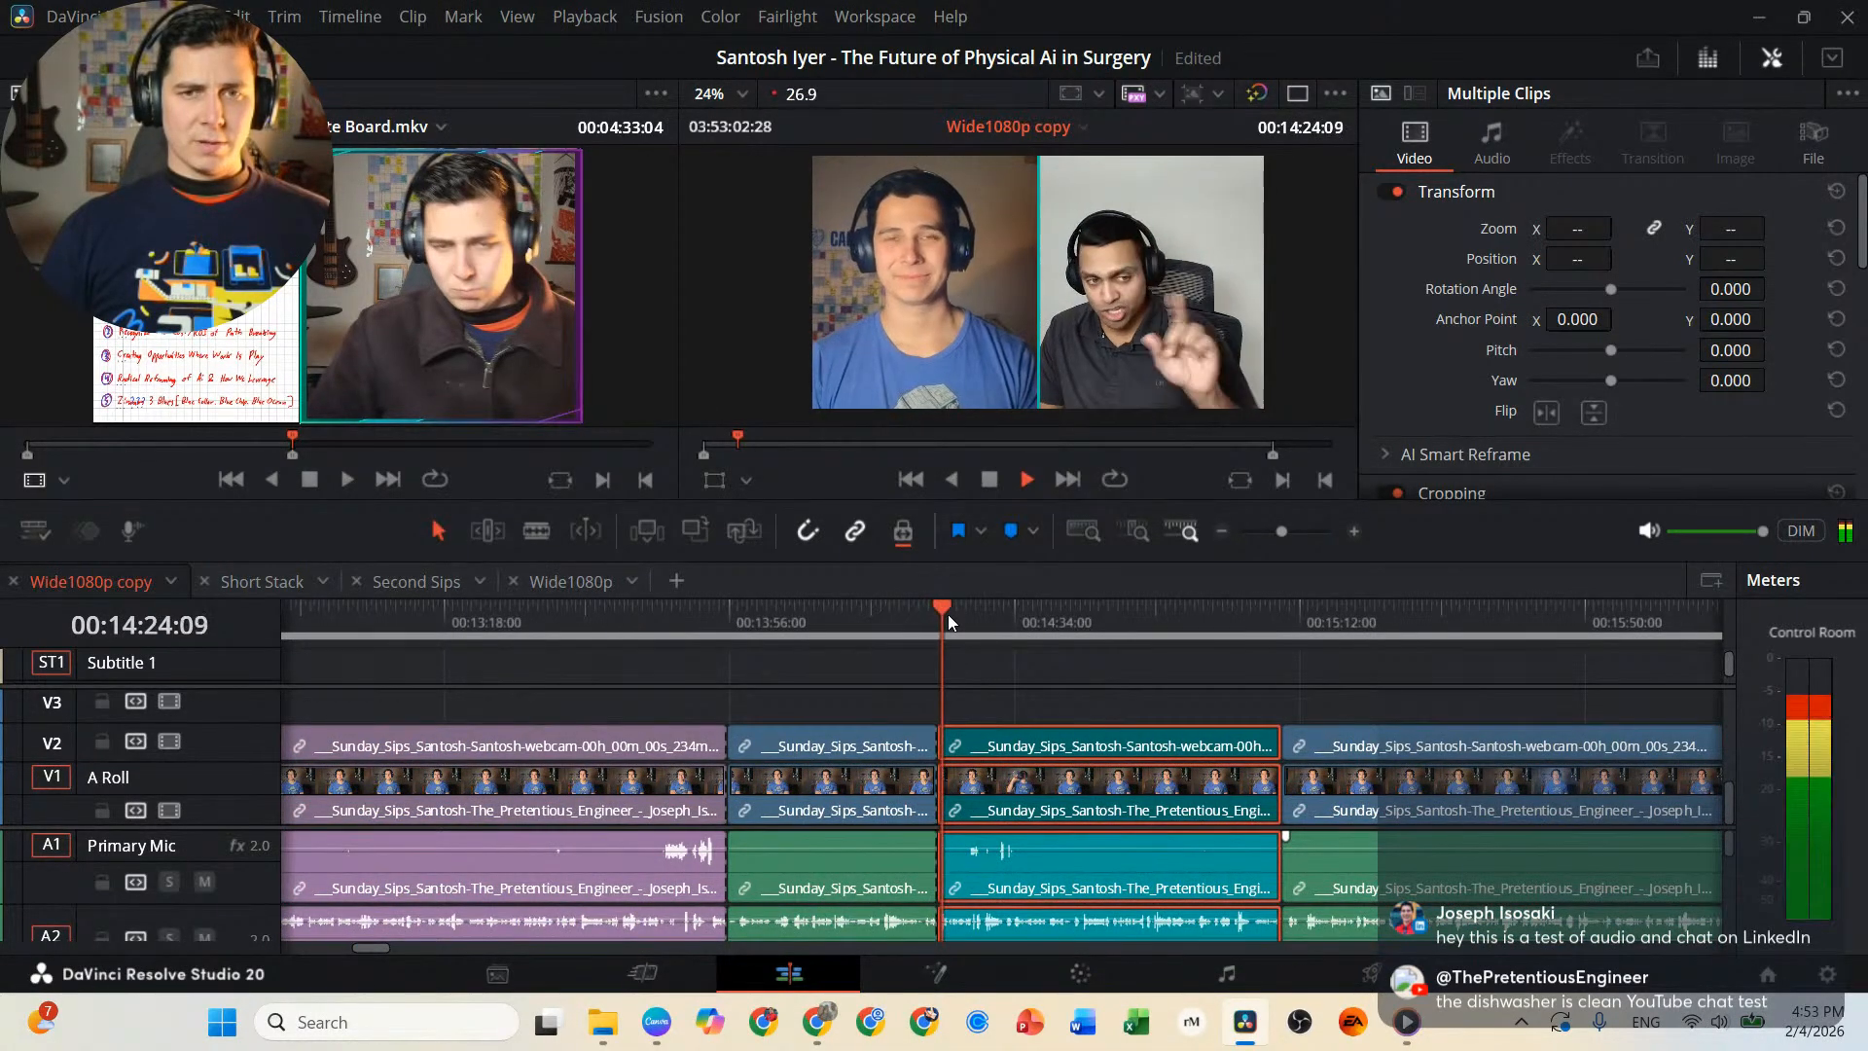
{"action": "key", "text": "space"}
{"action": "left_click", "coordinate": [937, 615]}
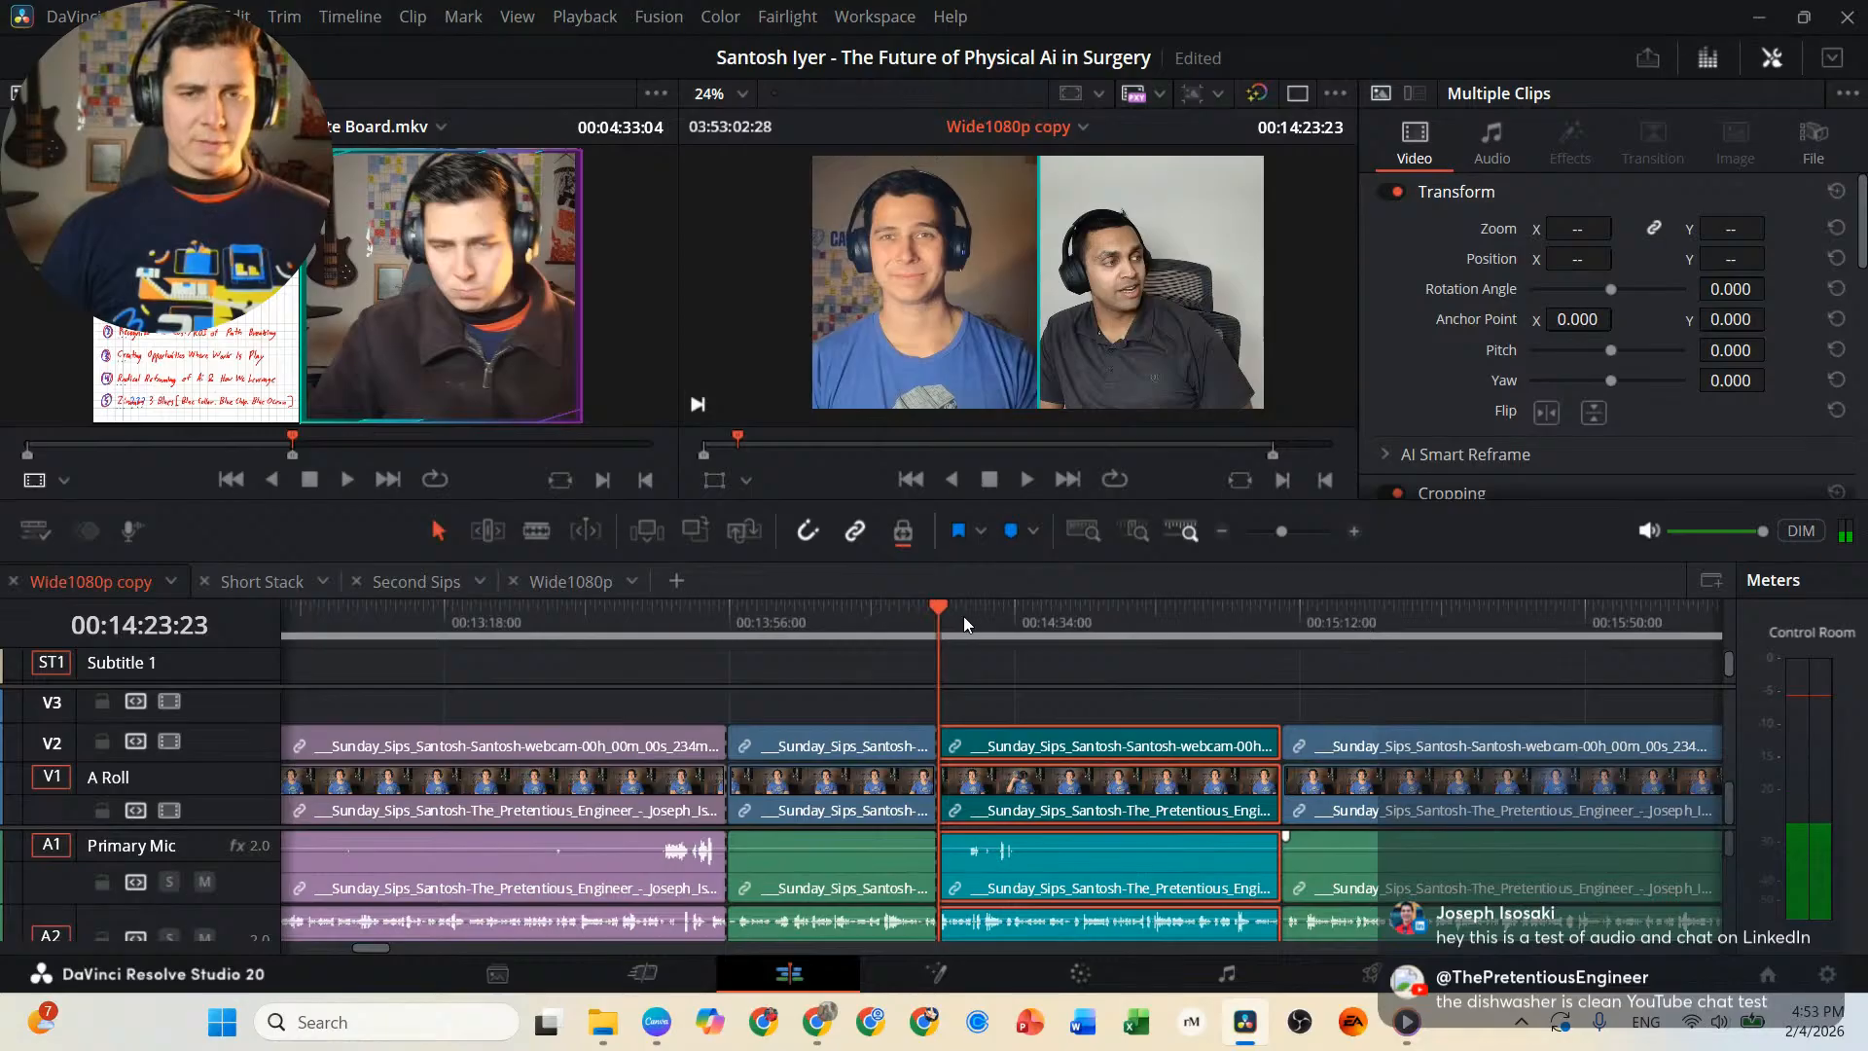
{"action": "left_click", "coordinate": [961, 670]}
{"action": "key", "text": "m"}
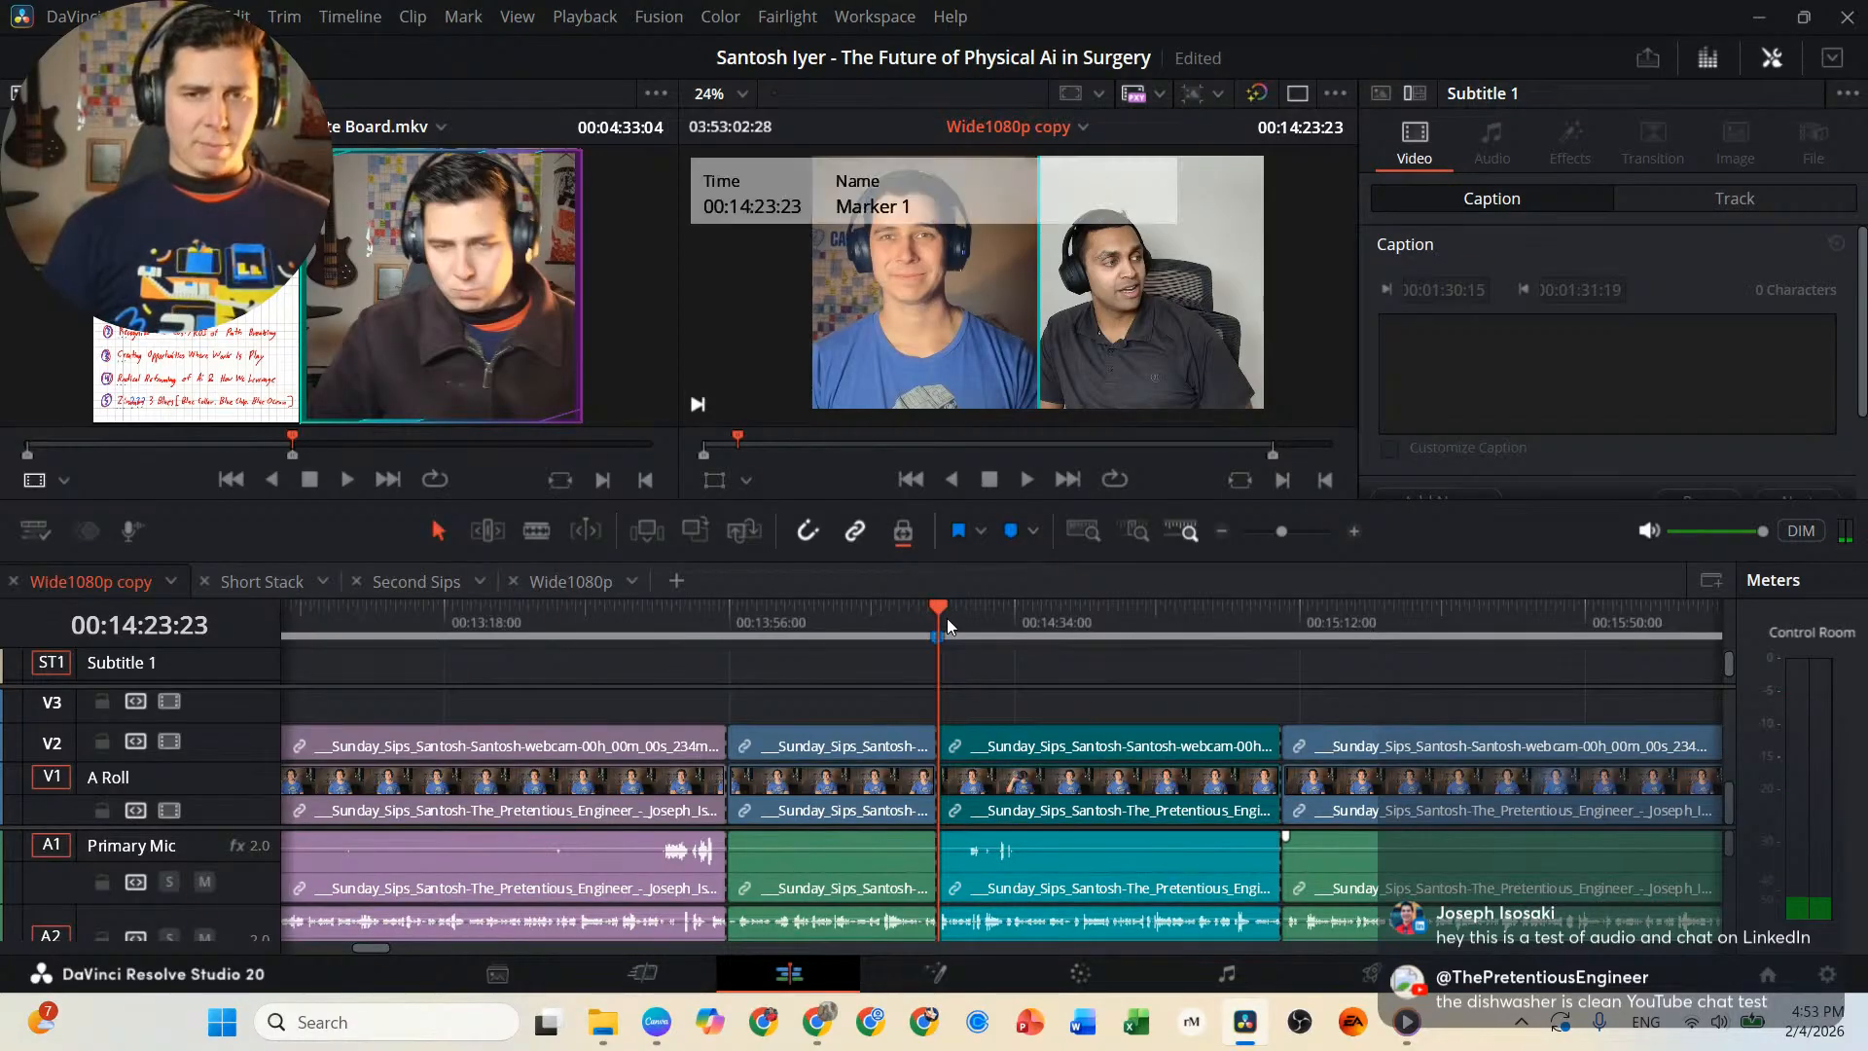
Review the interview from the 00:15:09:22 cut to 00:15:27:12.
{"action": "left_click", "coordinate": [1287, 628]}
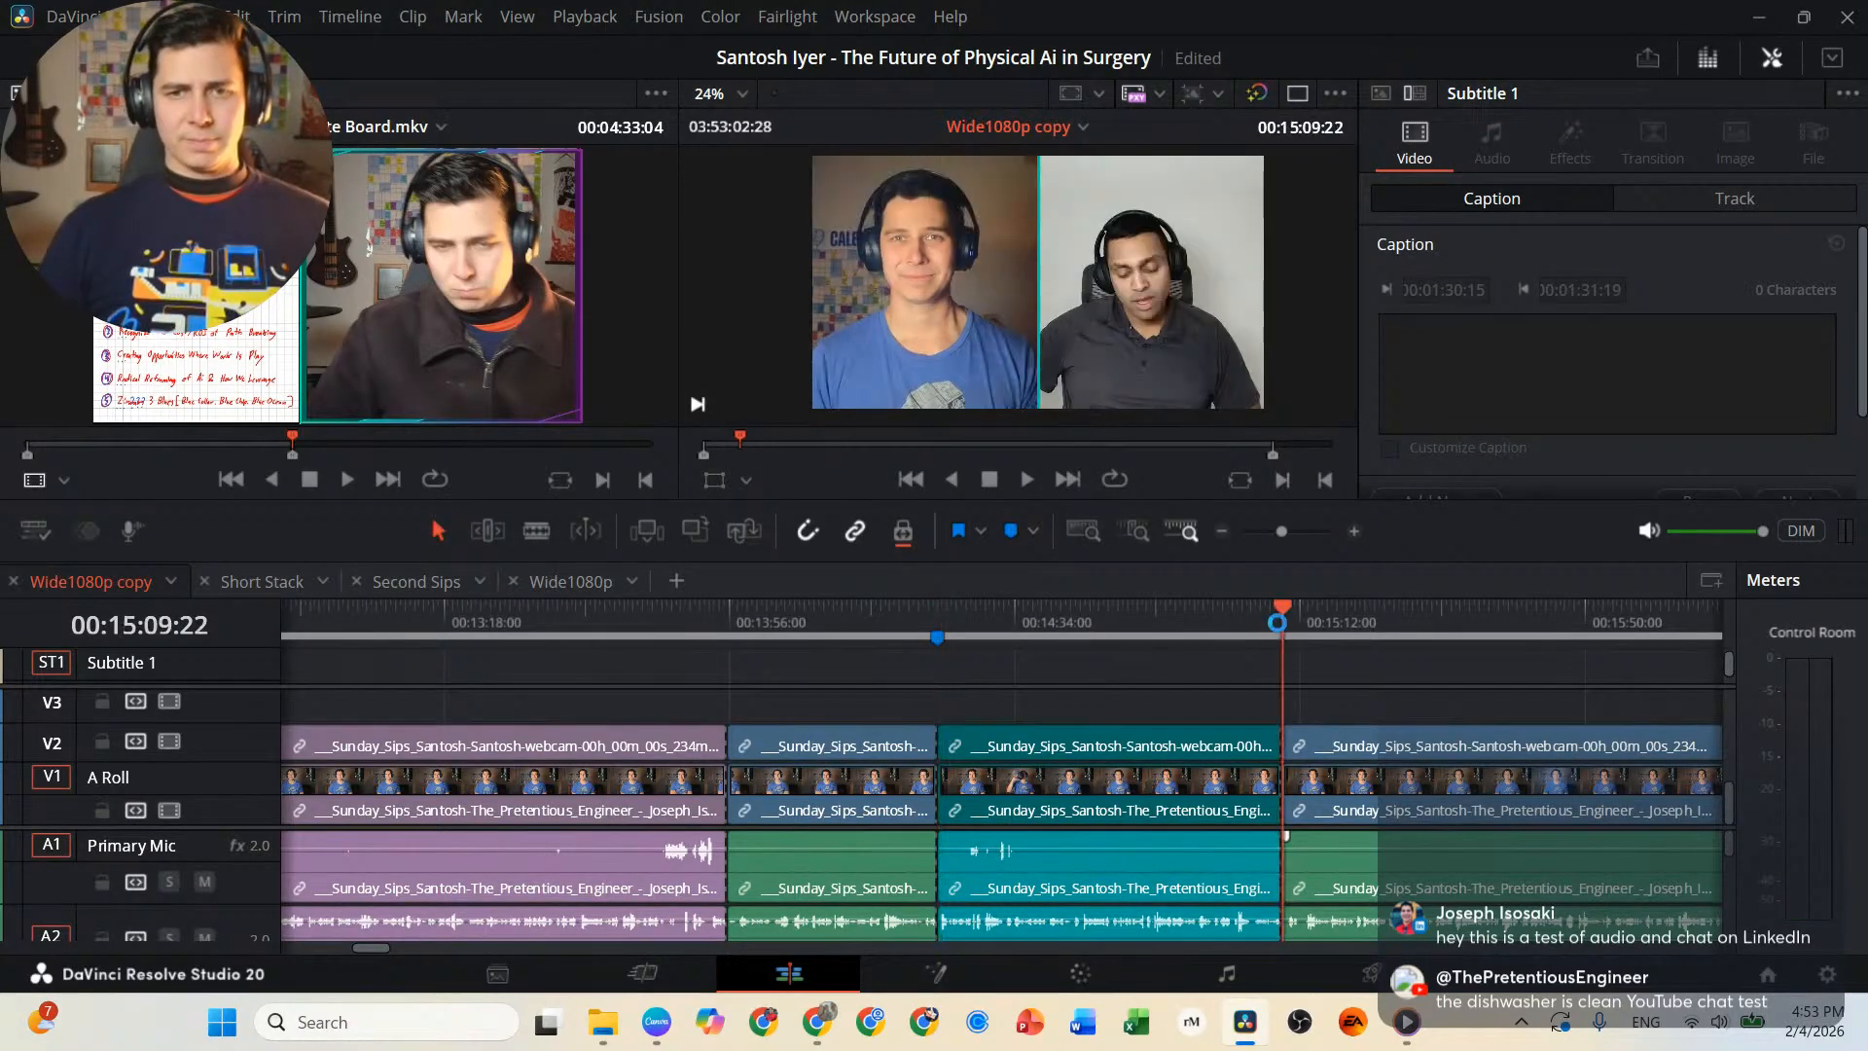
{"action": "key", "text": "space"}
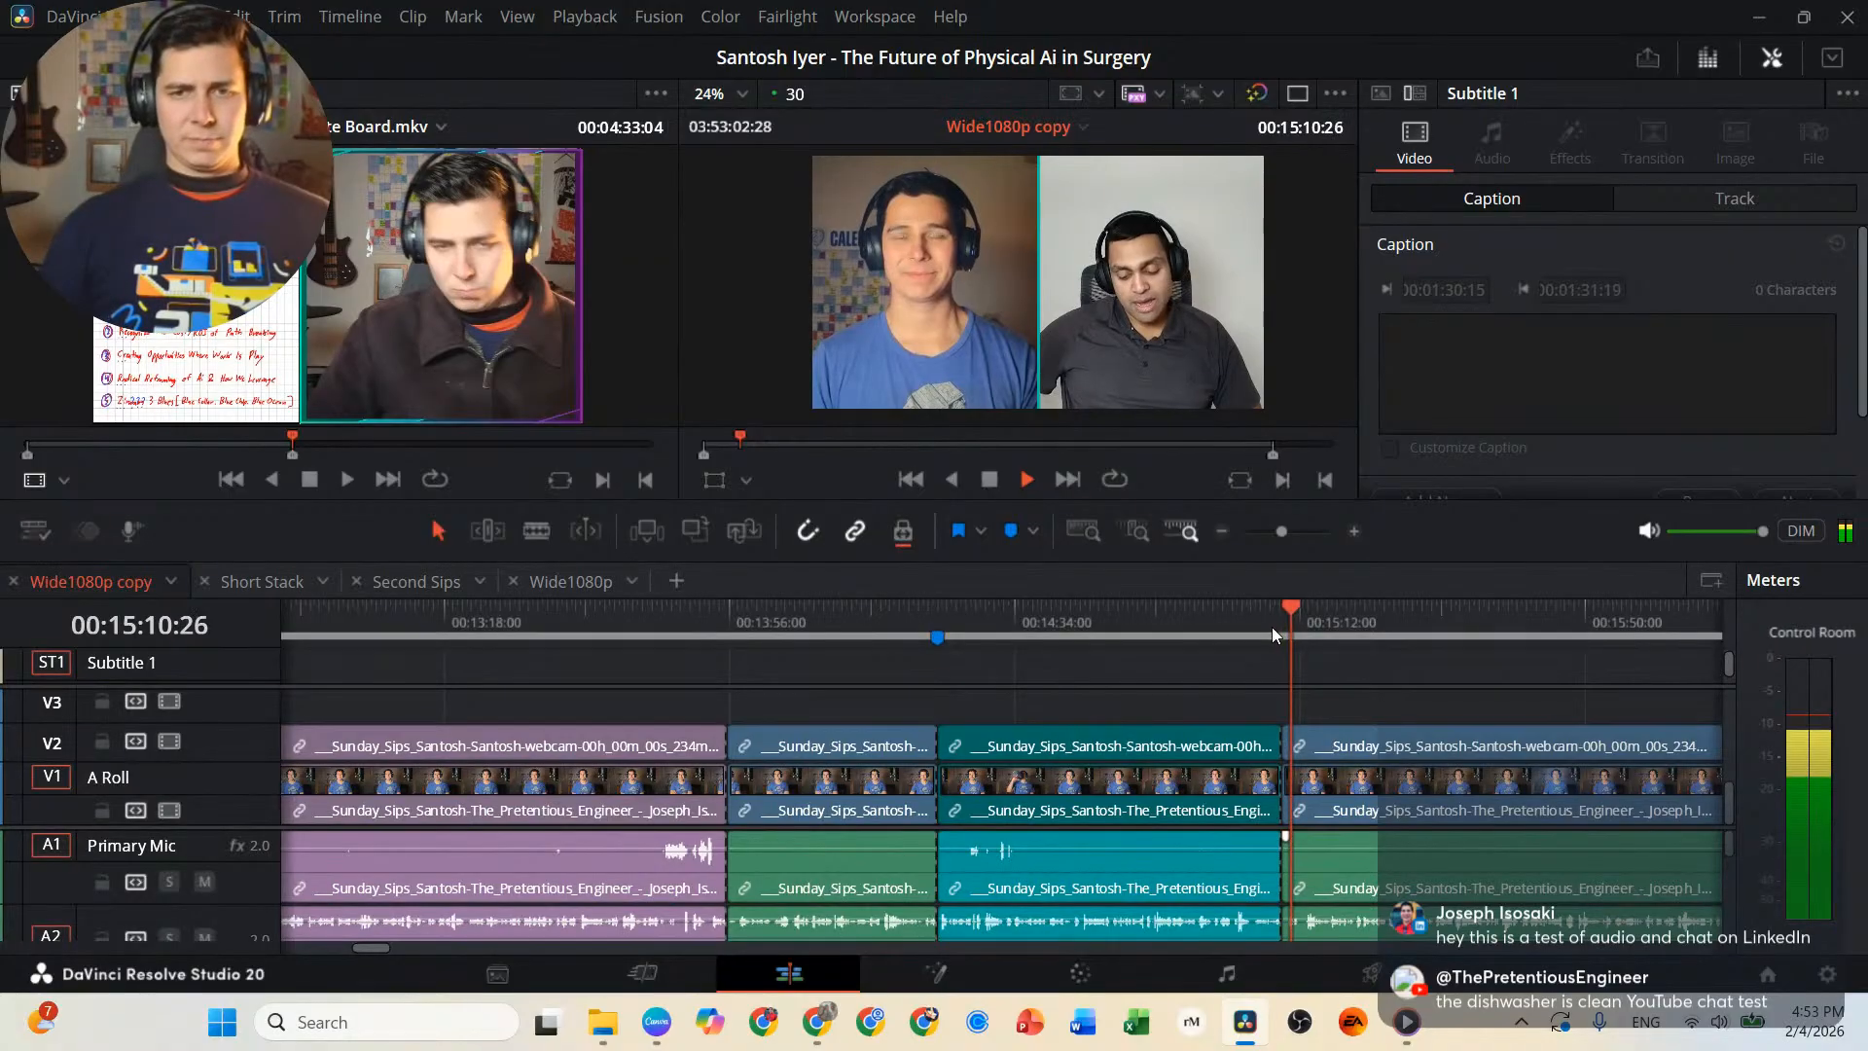
{"action": "scroll", "coordinate": [1270, 627], "scroll_direction": "up", "scroll_amount": 2}
{"action": "scroll", "coordinate": [1257, 668], "scroll_direction": "up", "scroll_amount": 4}
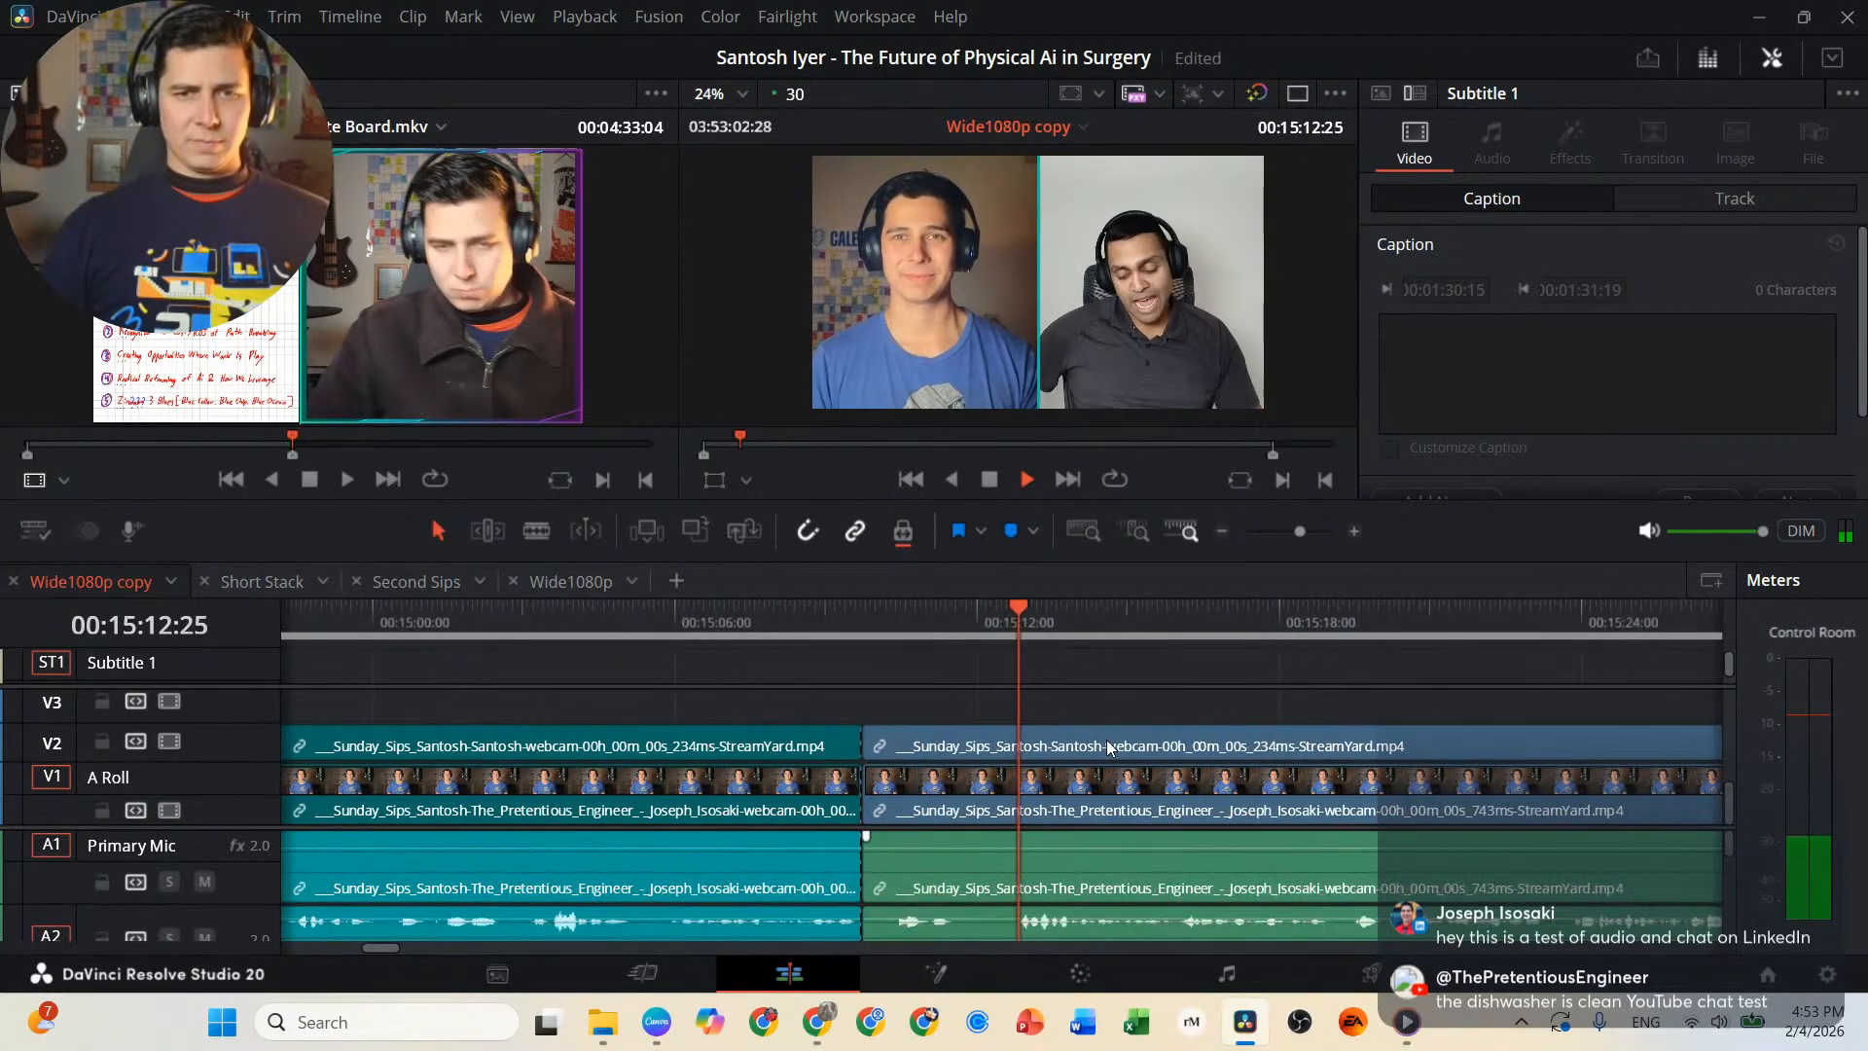
{"action": "scroll", "coordinate": [1108, 747], "scroll_direction": "up", "scroll_amount": 3}
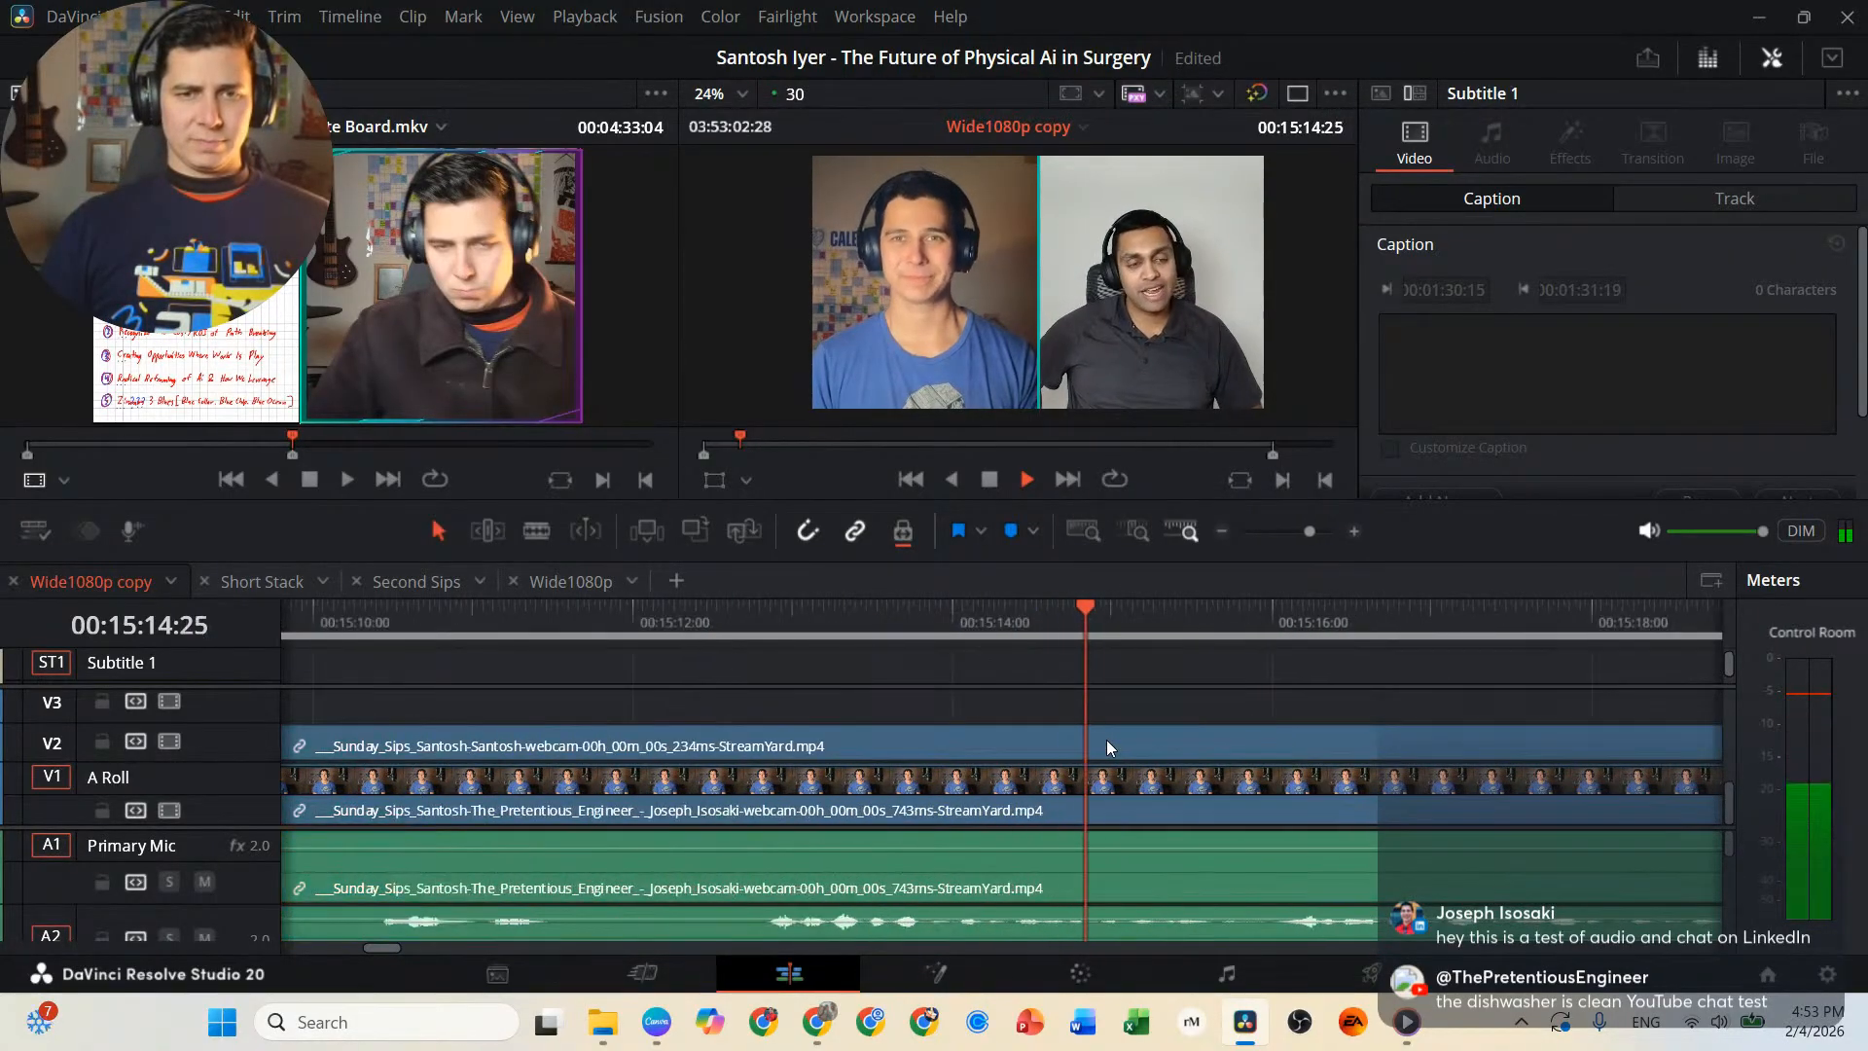
{"action": "scroll", "coordinate": [1106, 747], "scroll_direction": "down", "scroll_amount": 2}
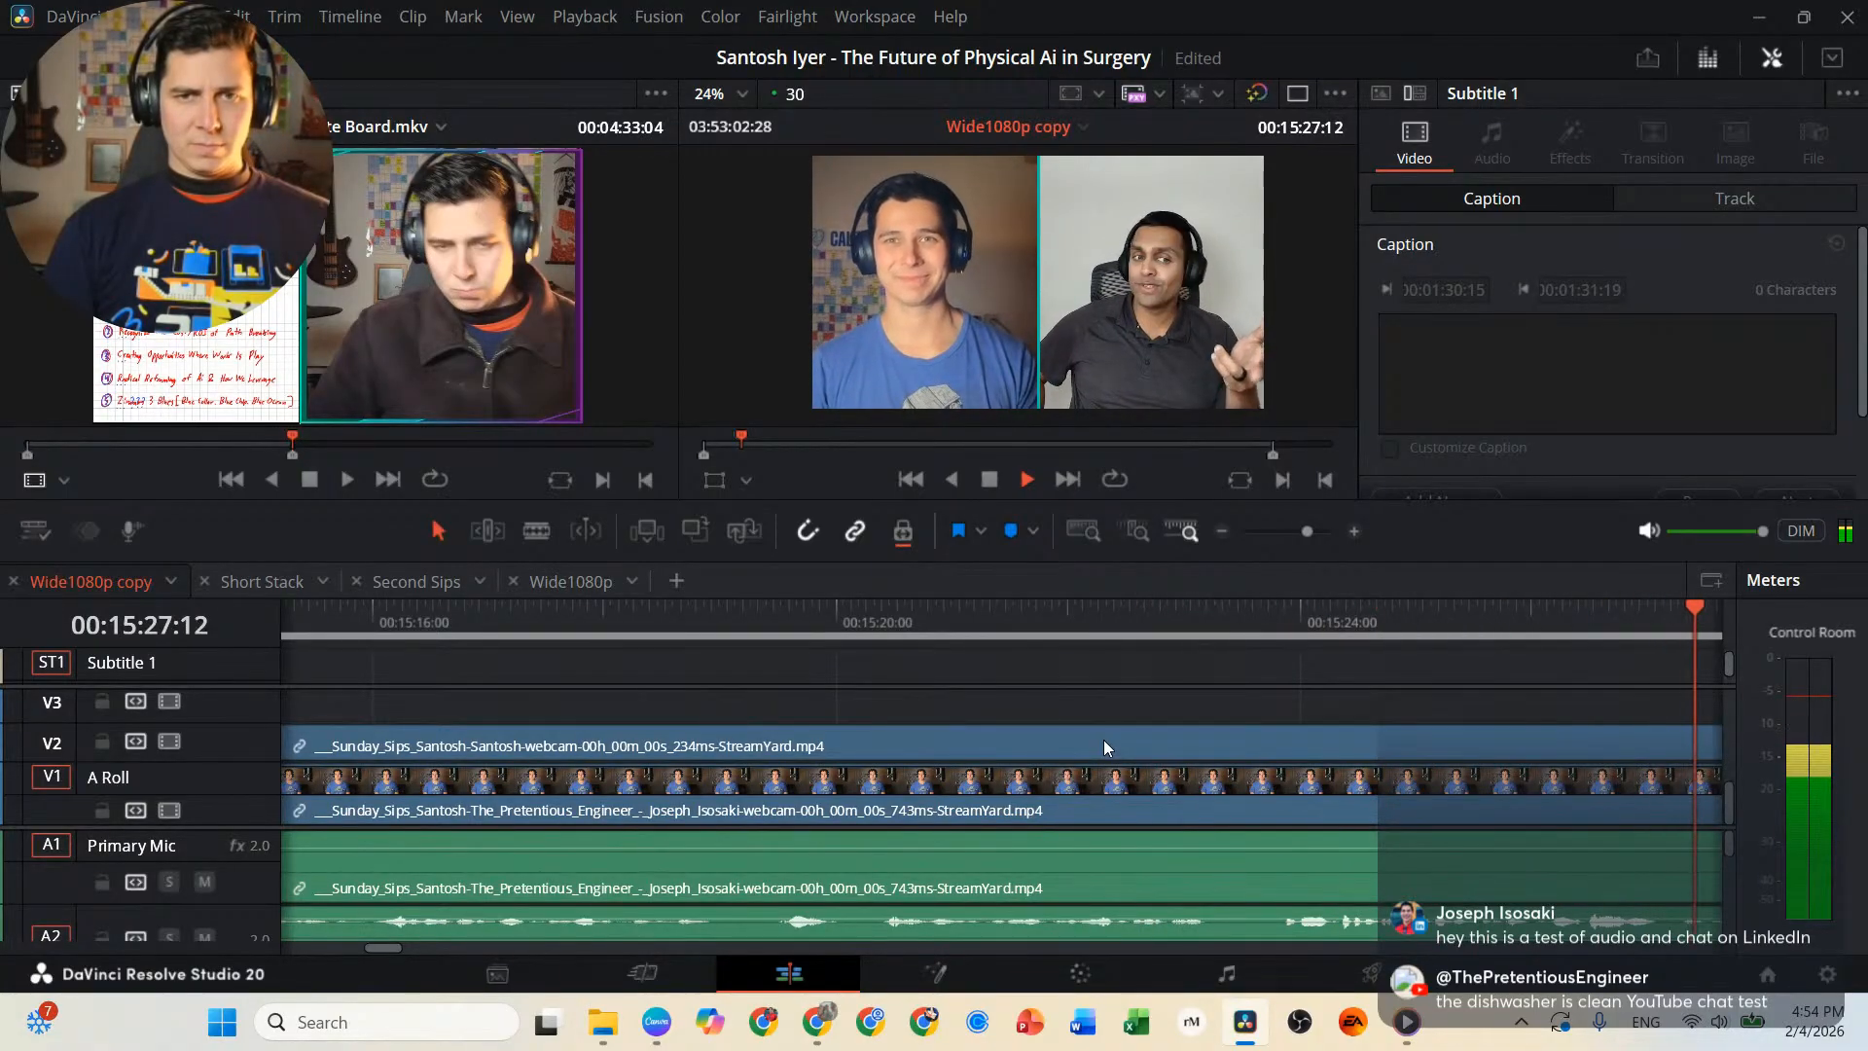
Replay the passage around 00:15:24:29 to 00:15:27:12 backward and forward, and split the linked interview clips at 00:15:25:20.
{"action": "key", "text": "j"}
{"action": "key", "text": "l"}
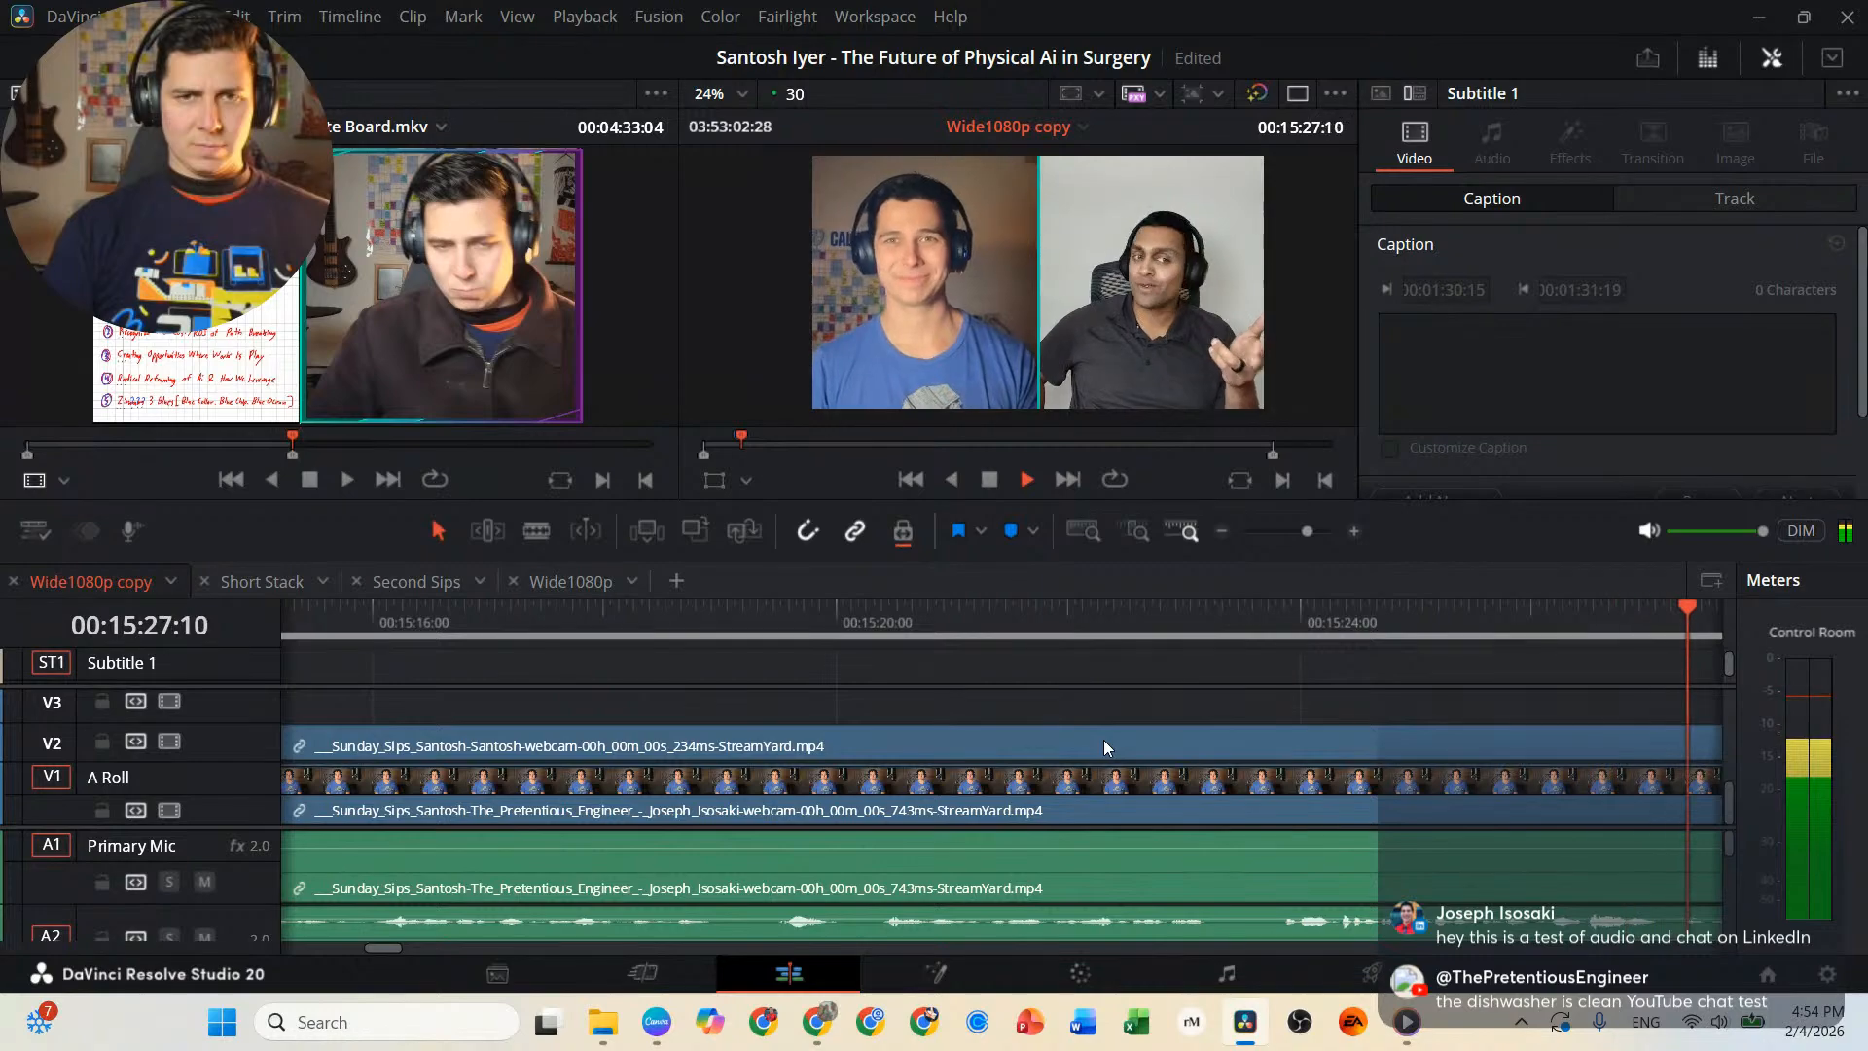
{"action": "key", "text": "j"}
{"action": "key", "text": "j"}
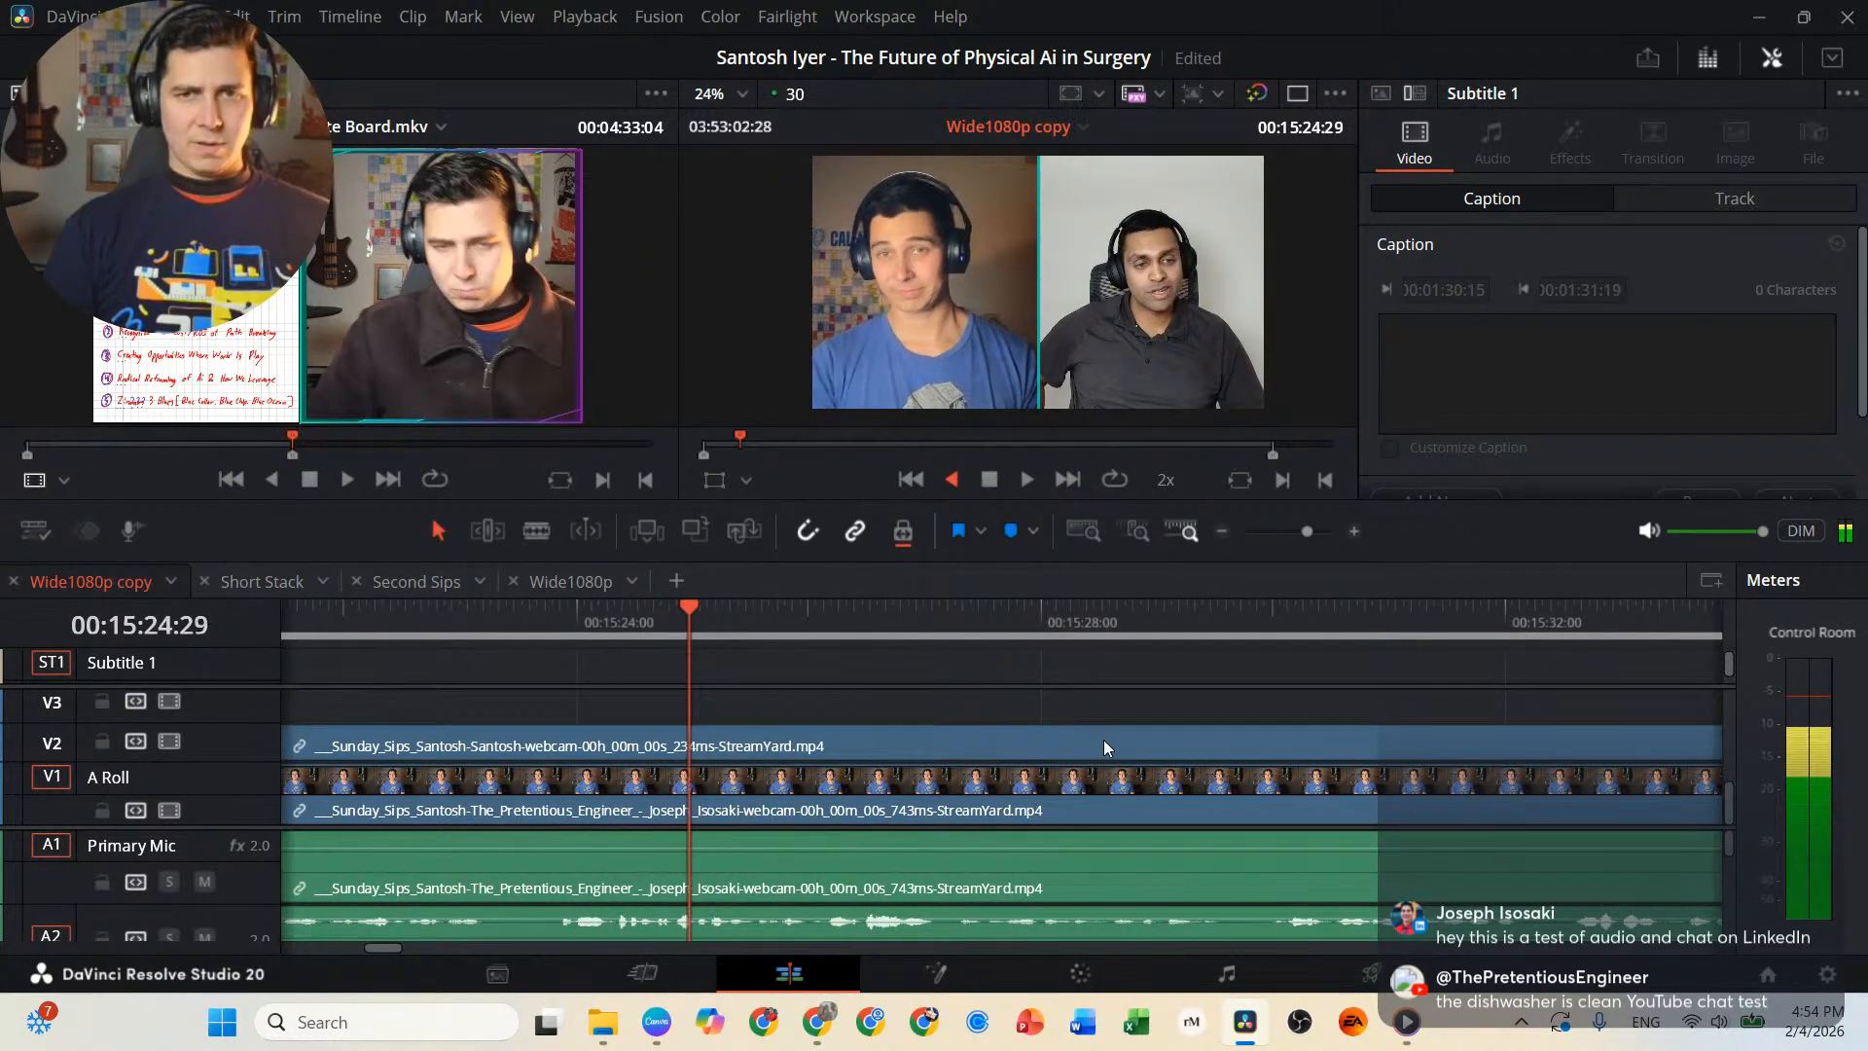
{"action": "key", "text": "l"}
{"action": "key", "text": "j"}
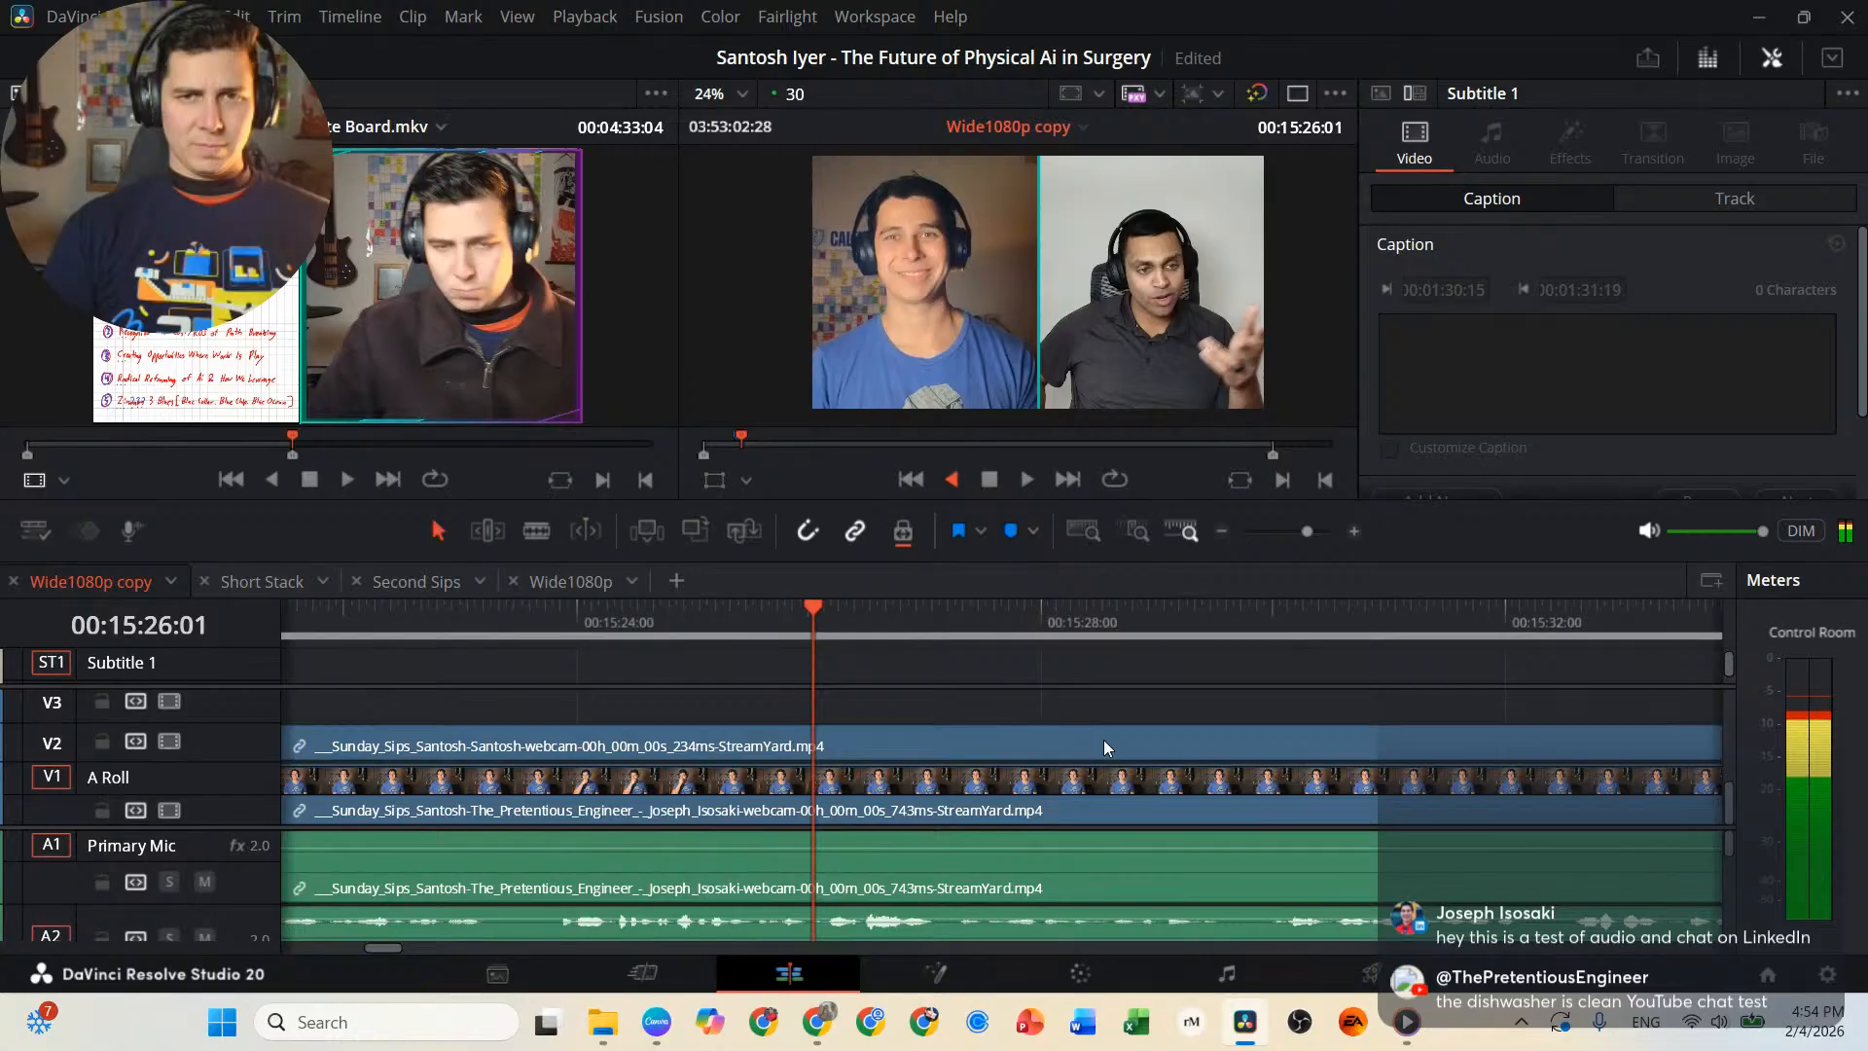
{"action": "key", "text": "k"}
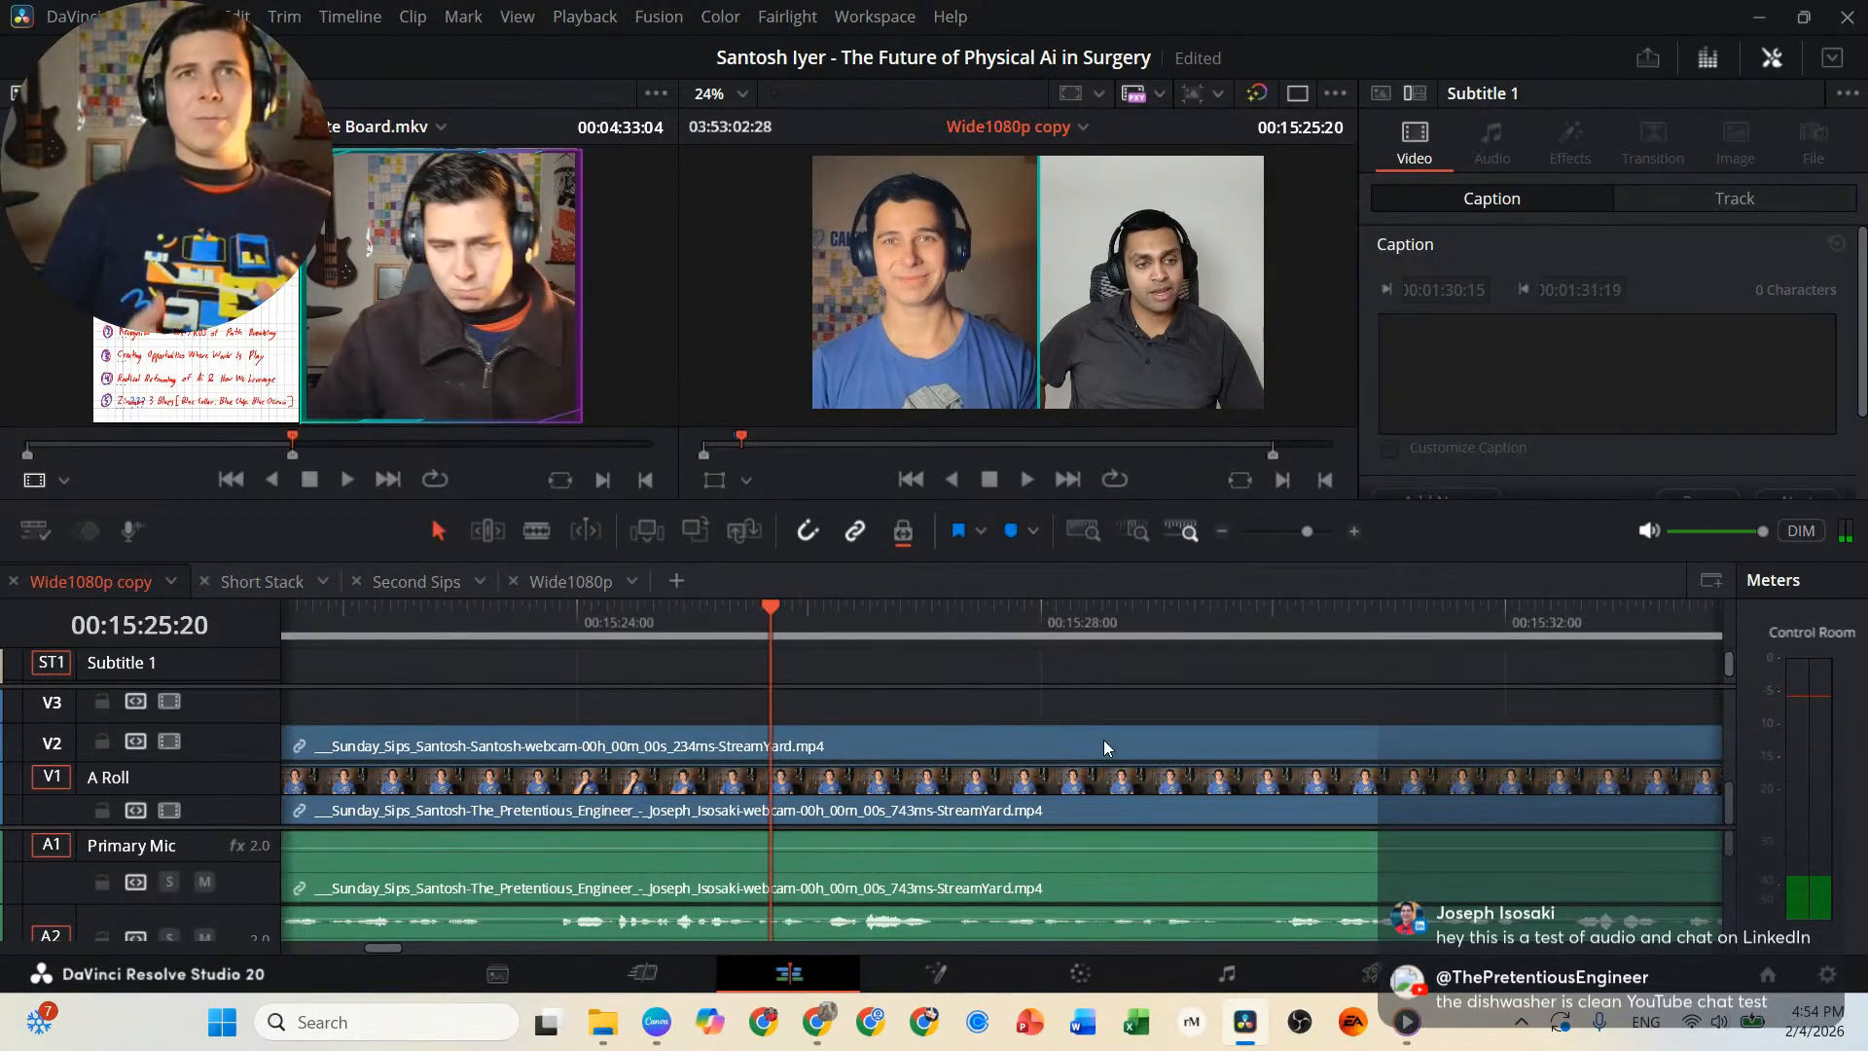
{"action": "key", "text": "b"}
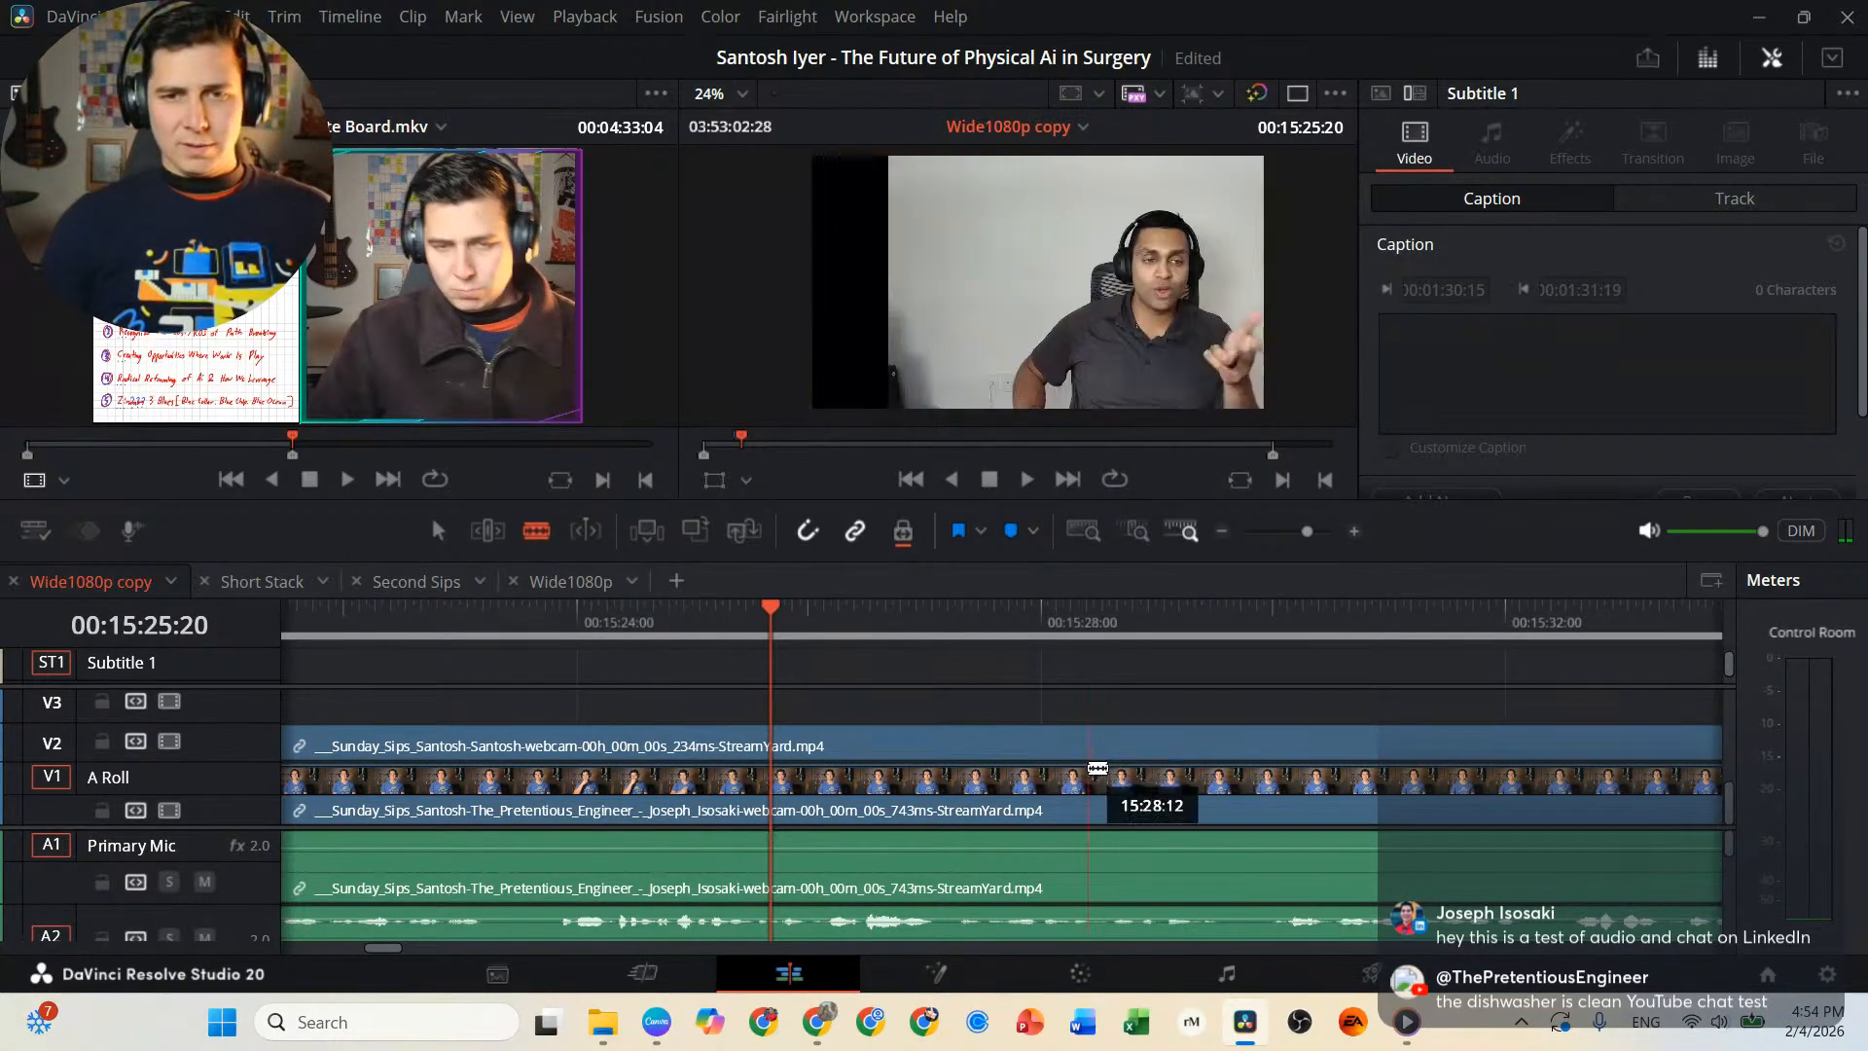
{"action": "left_click", "coordinate": [783, 731]}
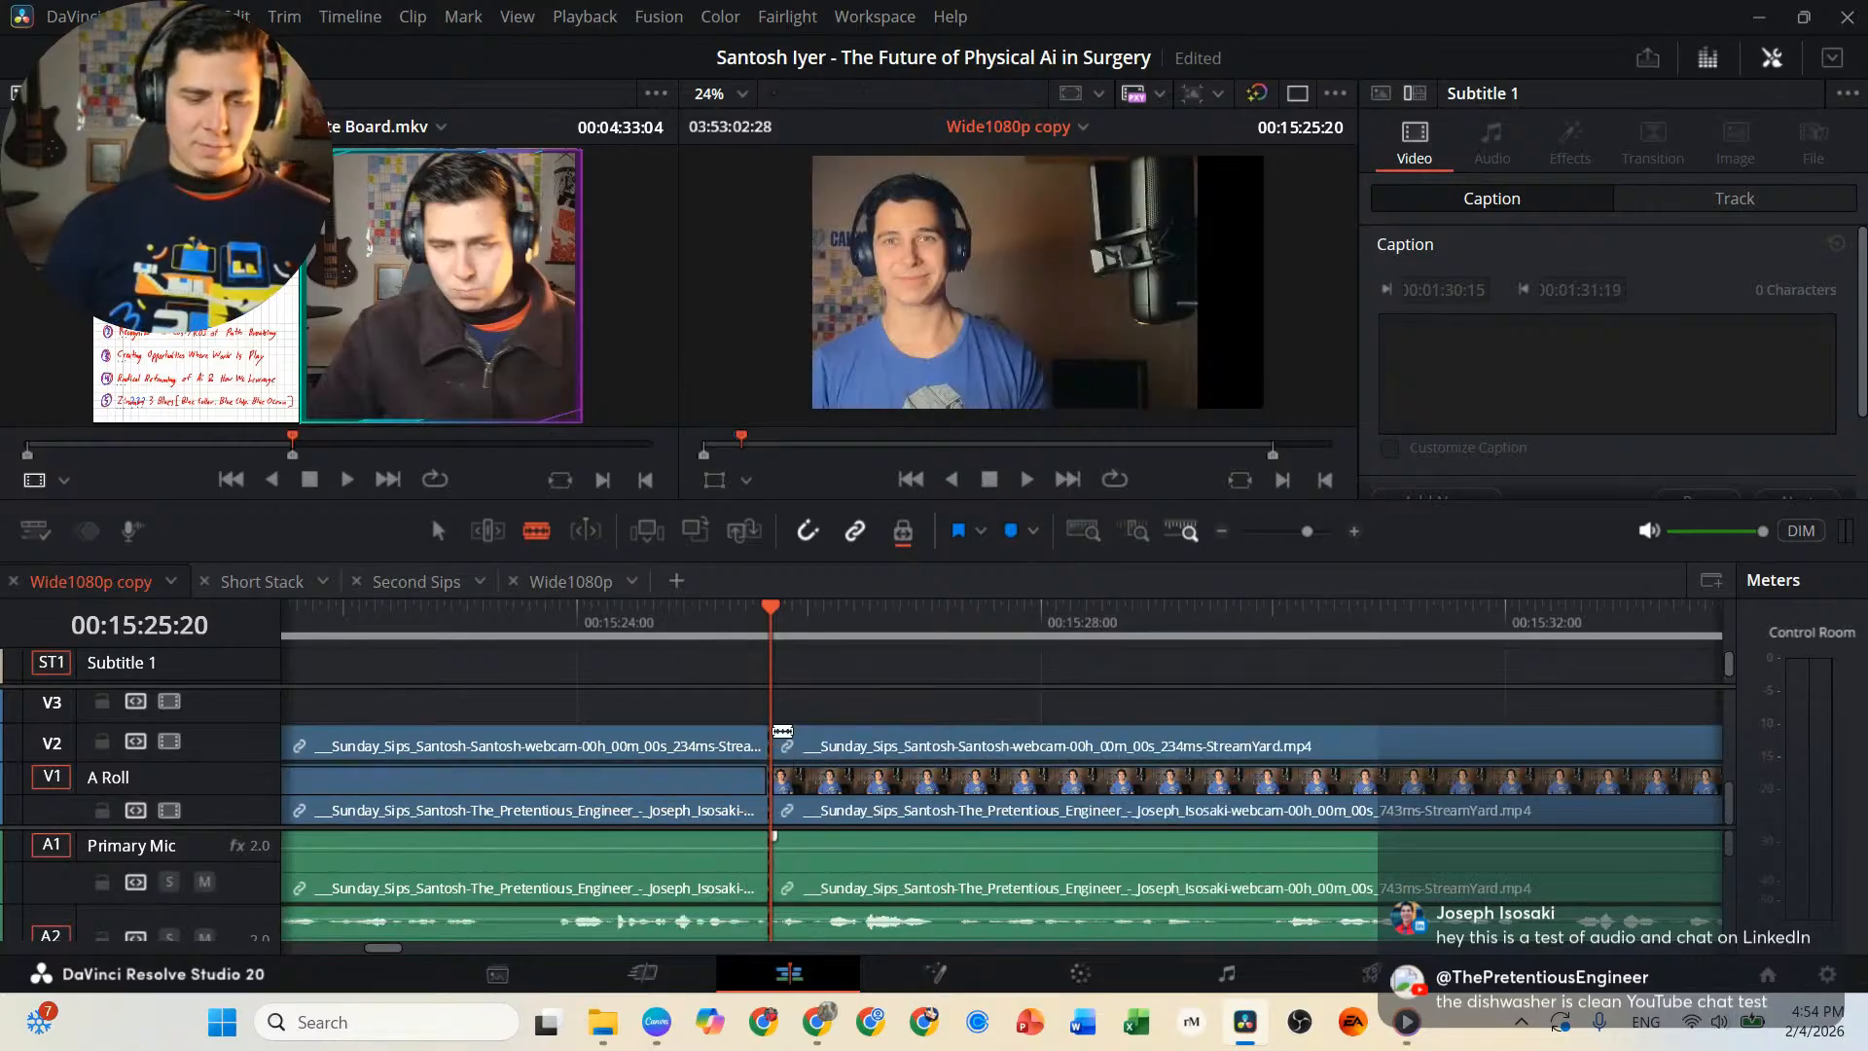
Review the interview from the 00:15:25:20 cut to 00:17:56:19, and split the linked video and audio clips at 00:17:56:07.
{"action": "key", "text": "l"}
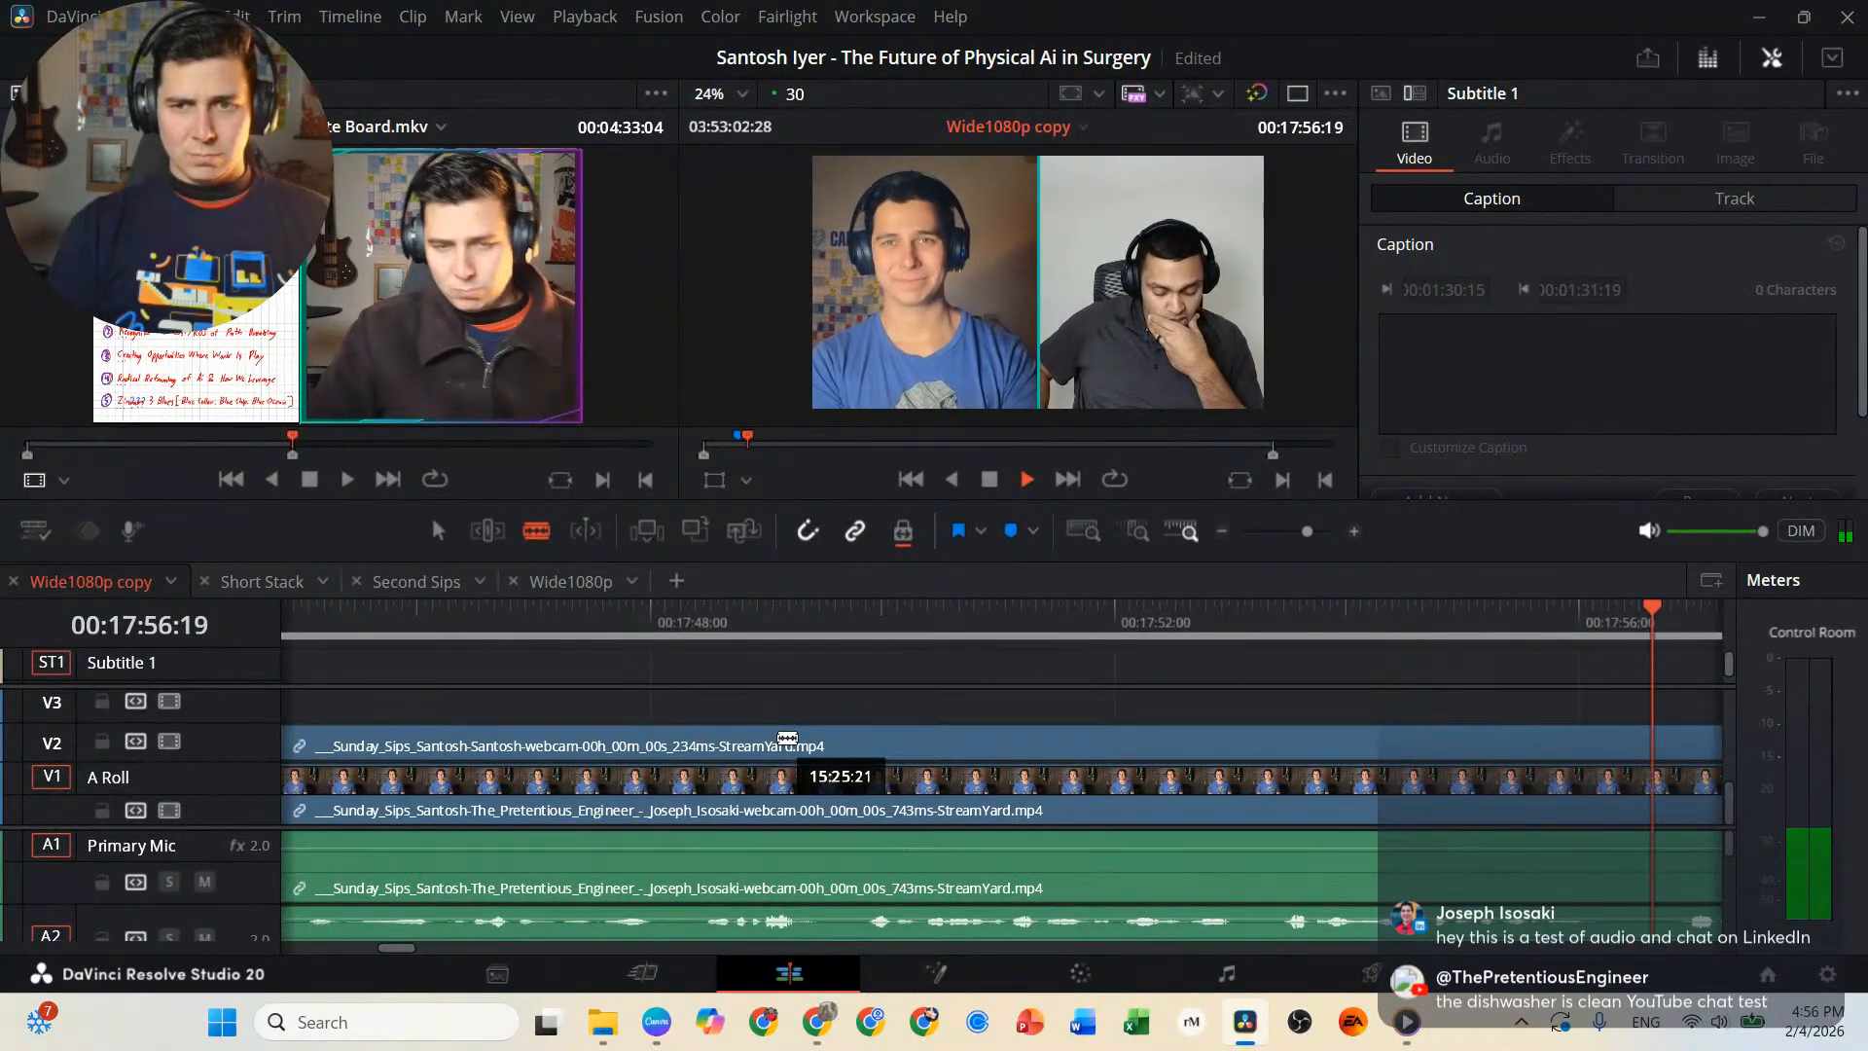
{"action": "key", "text": "j"}
{"action": "key", "text": "j"}
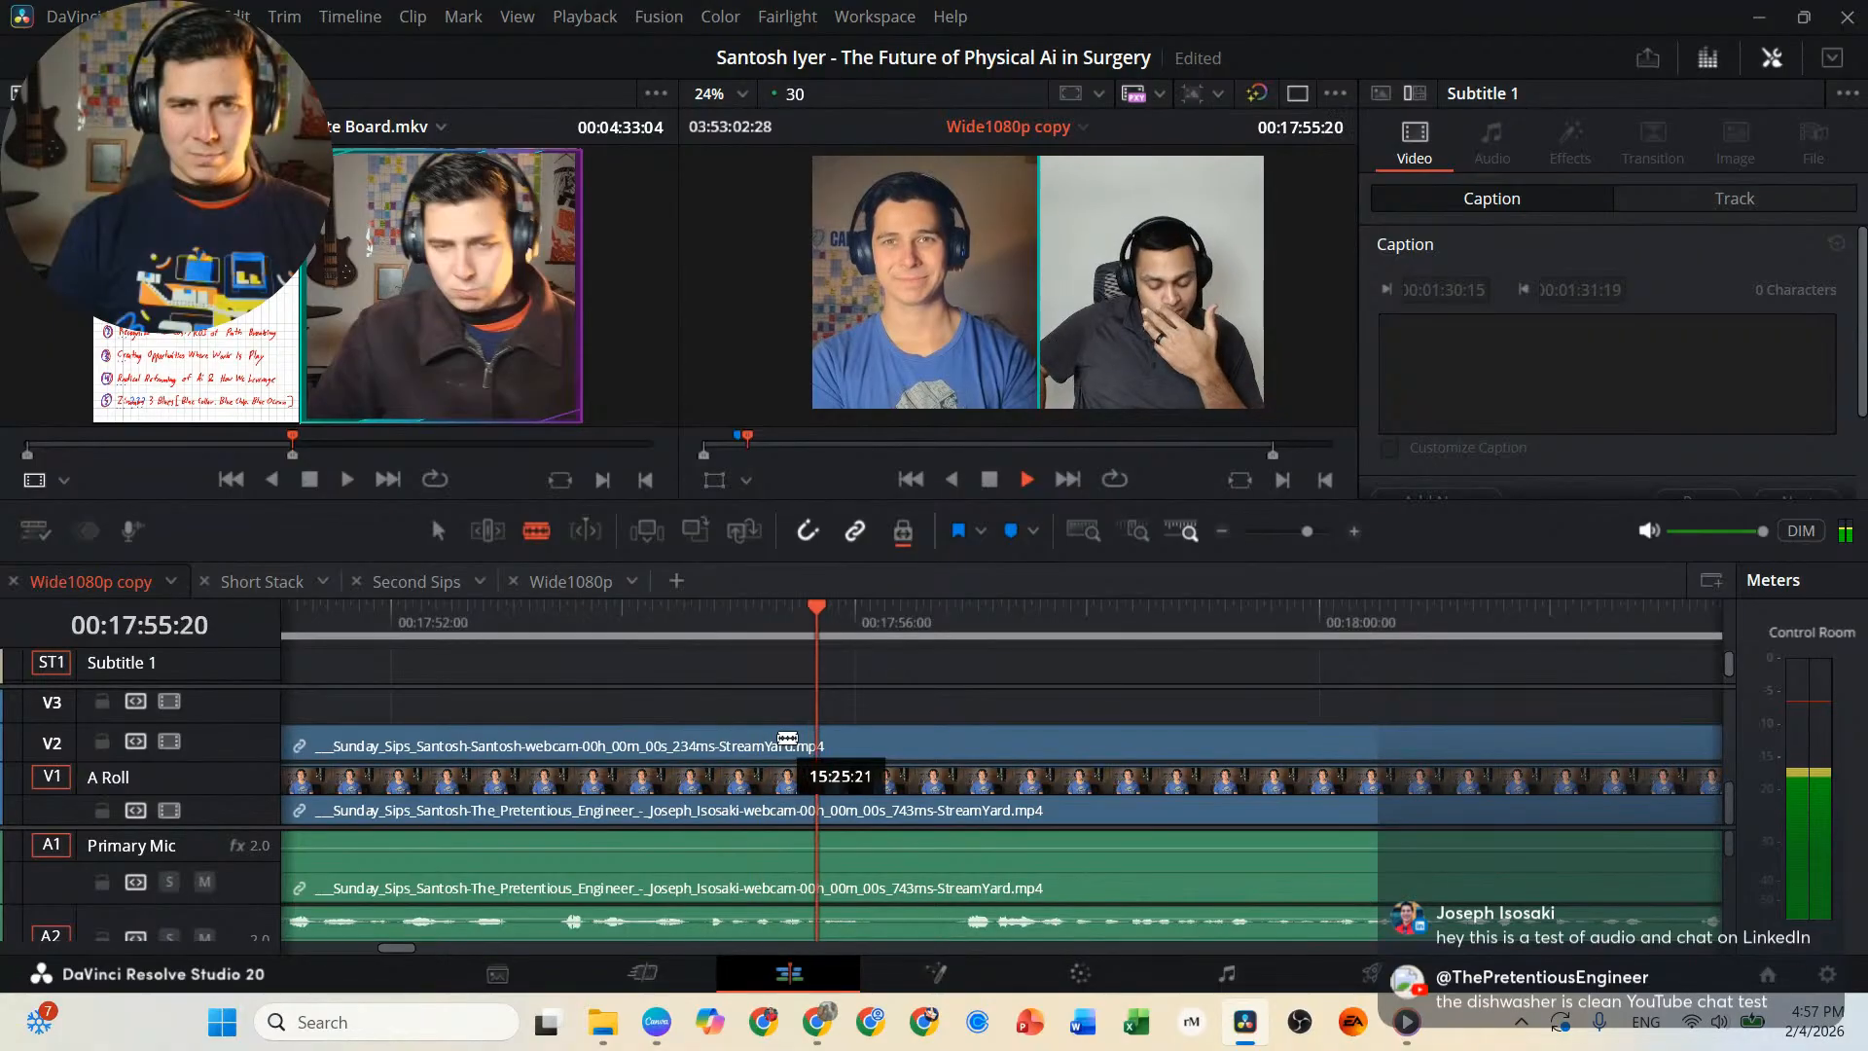
{"action": "key", "text": "k"}
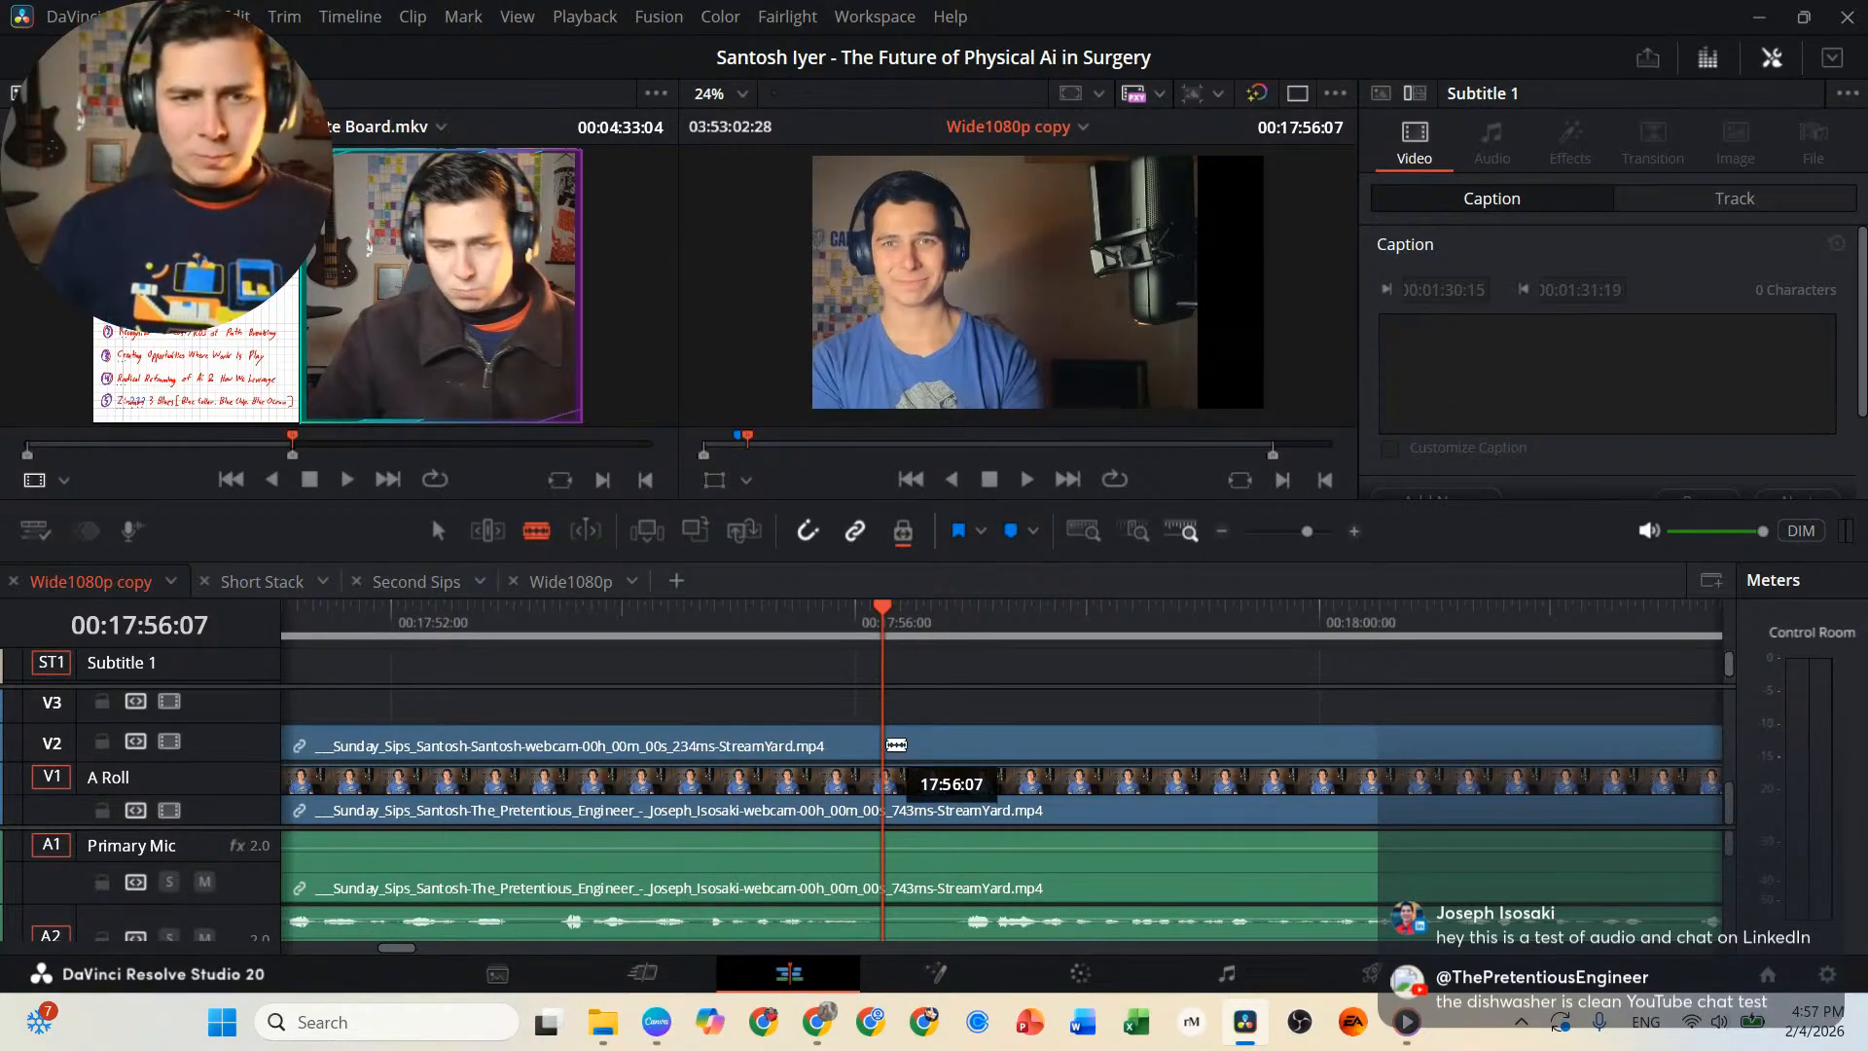
{"action": "left_click", "coordinate": [897, 743]}
Replay the passage before the 00:17:56:07 cut and add a timeline marker at 00:17:45:04.
{"action": "scroll", "coordinate": [768, 790], "scroll_direction": "left", "scroll_amount": 3}
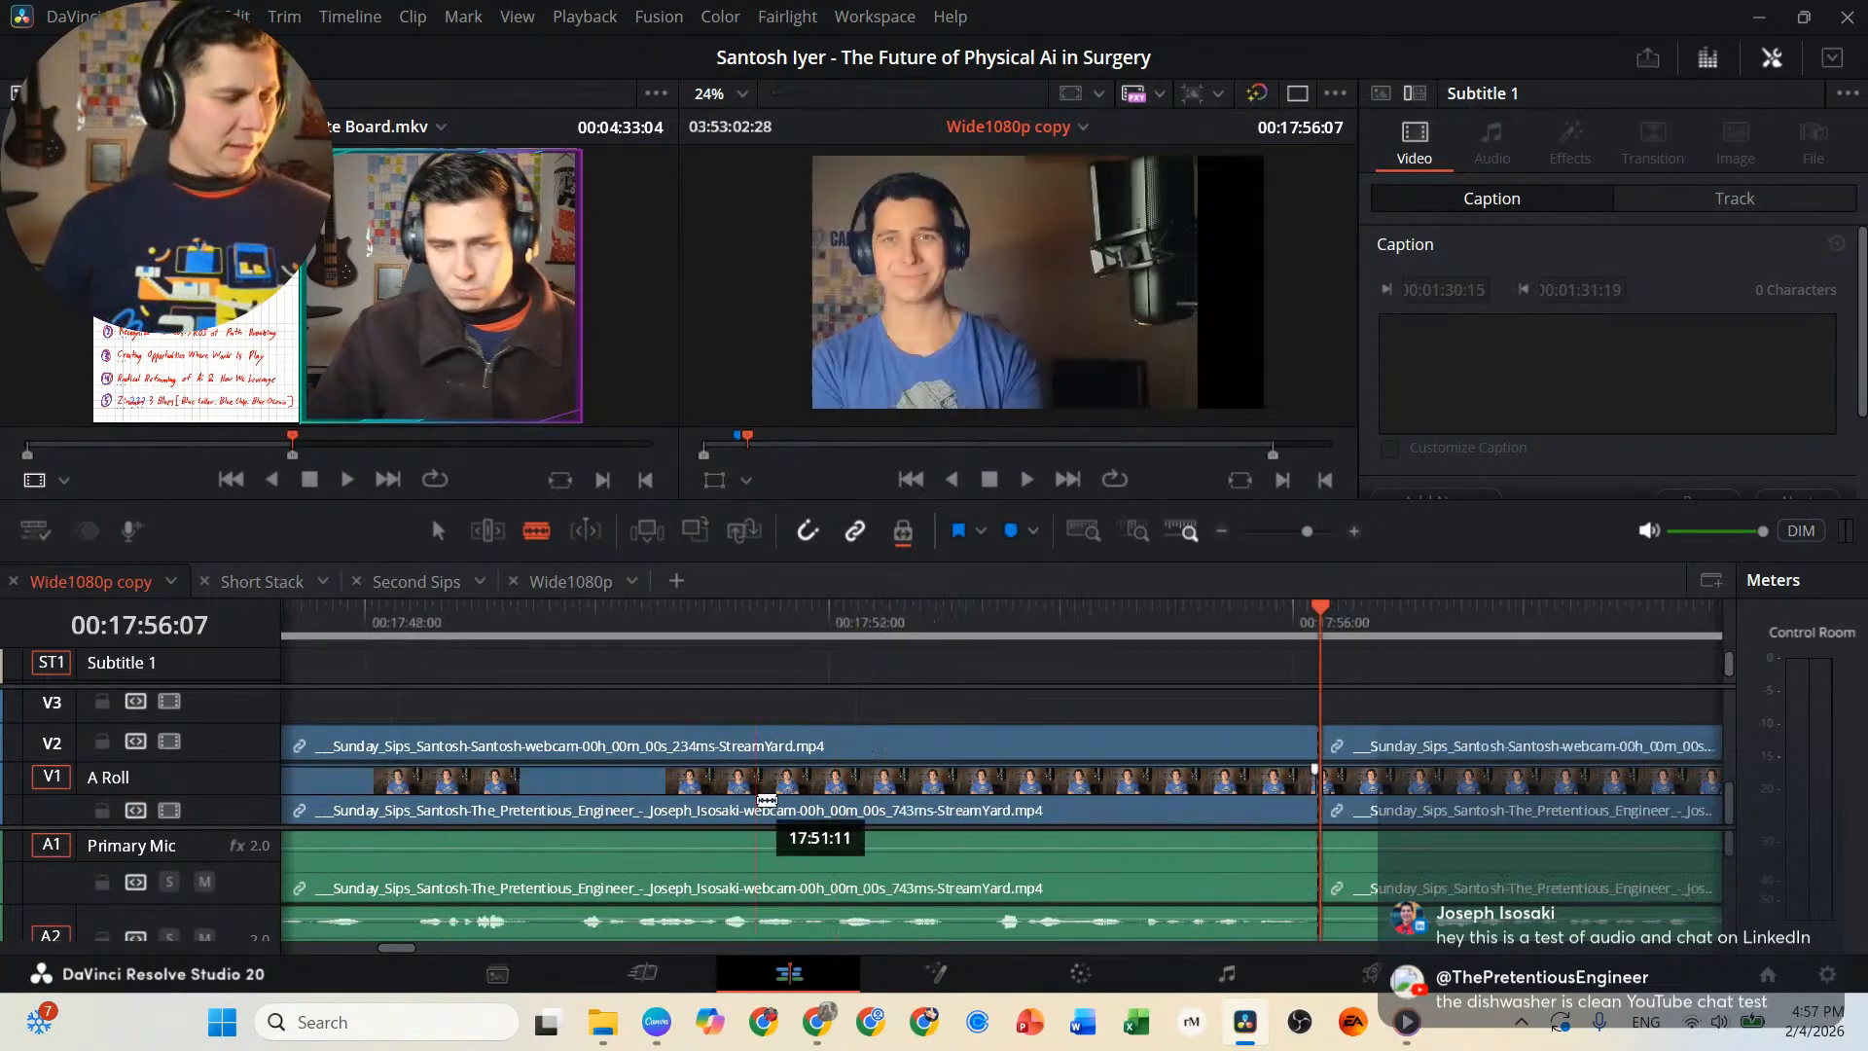
{"action": "key", "text": "a"}
{"action": "scroll", "coordinate": [754, 792], "scroll_direction": "left", "scroll_amount": 1}
{"action": "scroll", "coordinate": [752, 790], "scroll_direction": "left", "scroll_amount": 4}
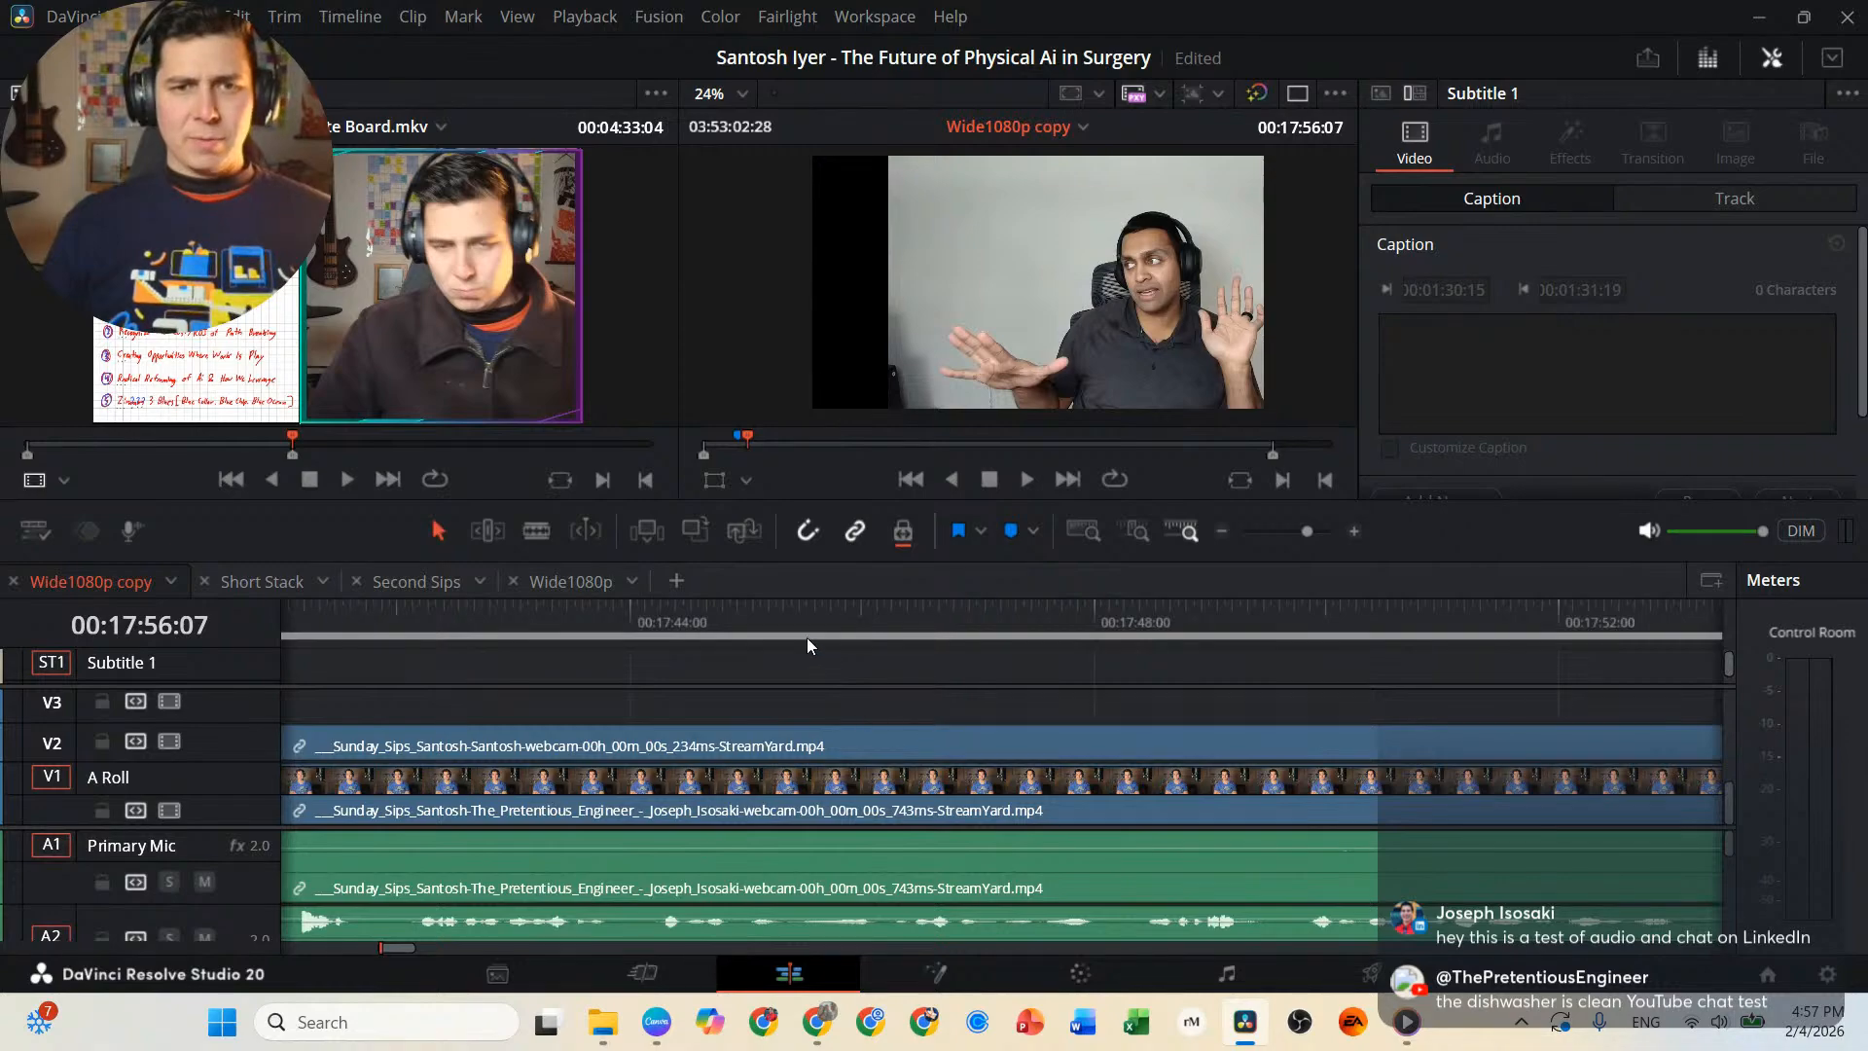
{"action": "left_click", "coordinate": [778, 620]}
{"action": "key", "text": "space"}
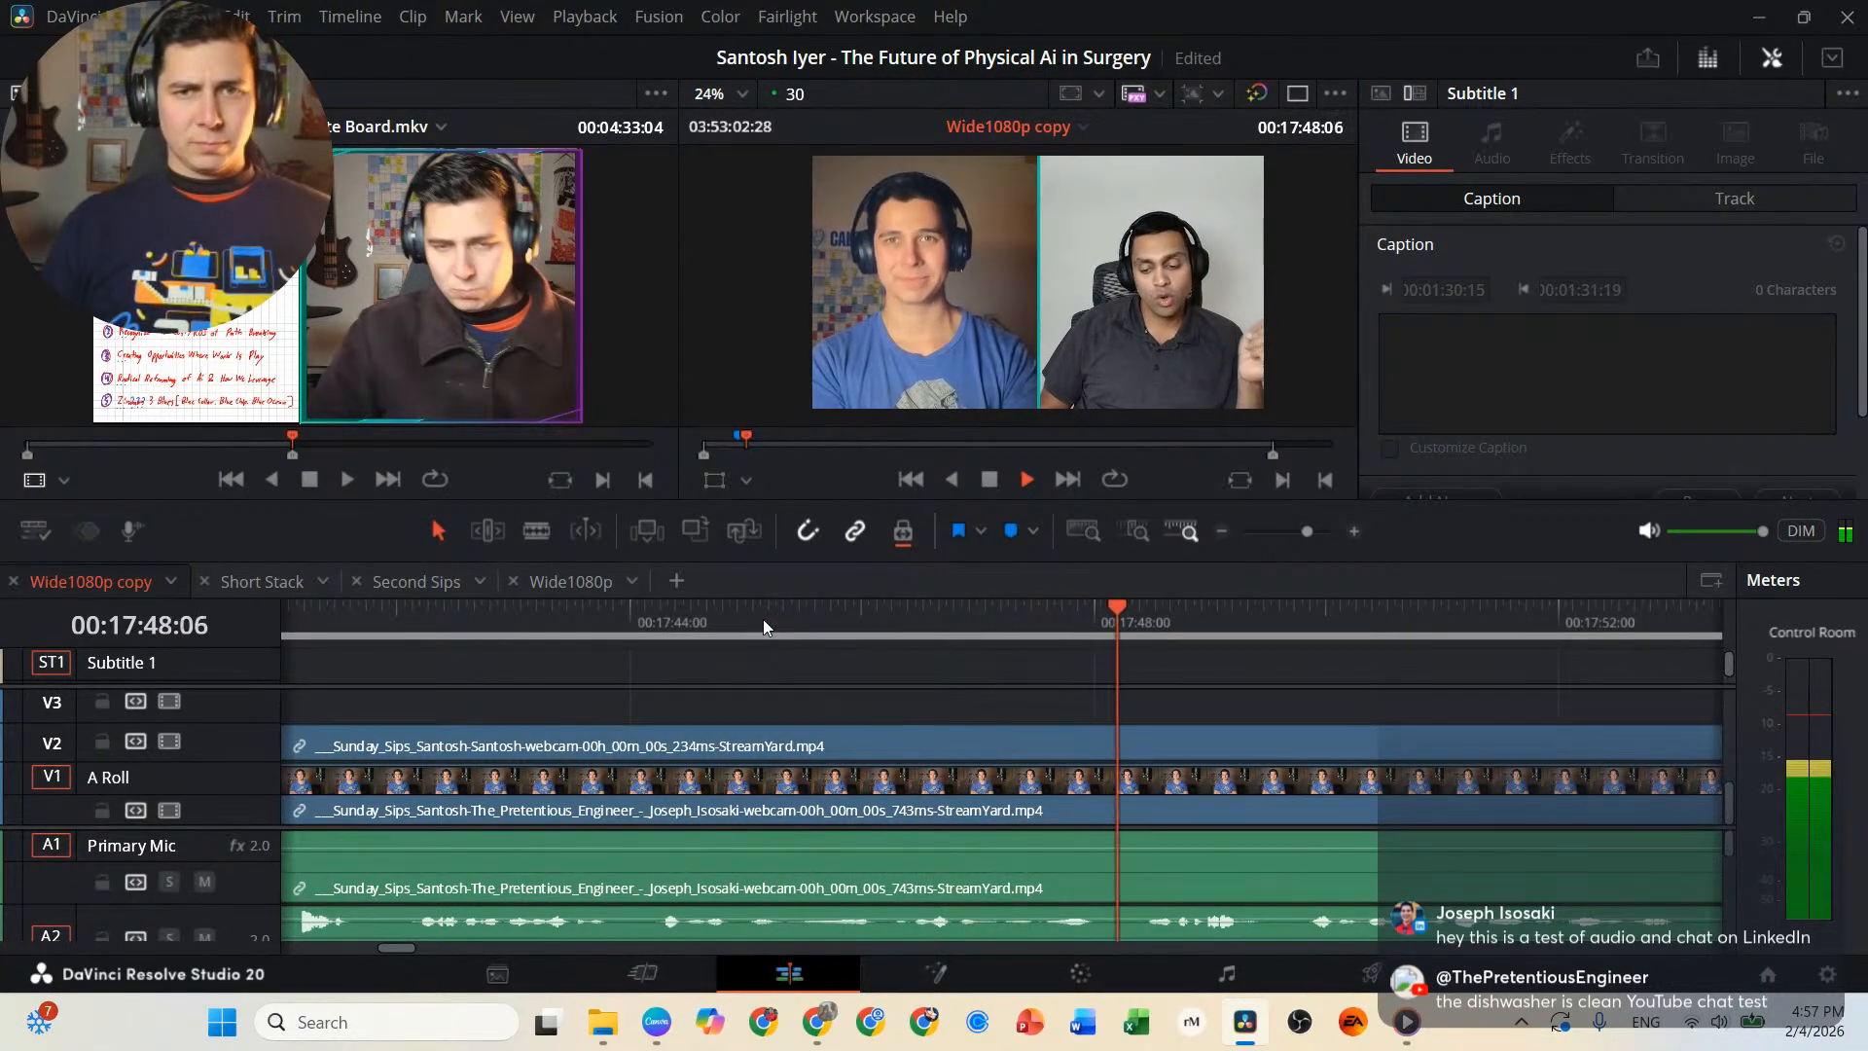
{"action": "left_click", "coordinate": [763, 619]}
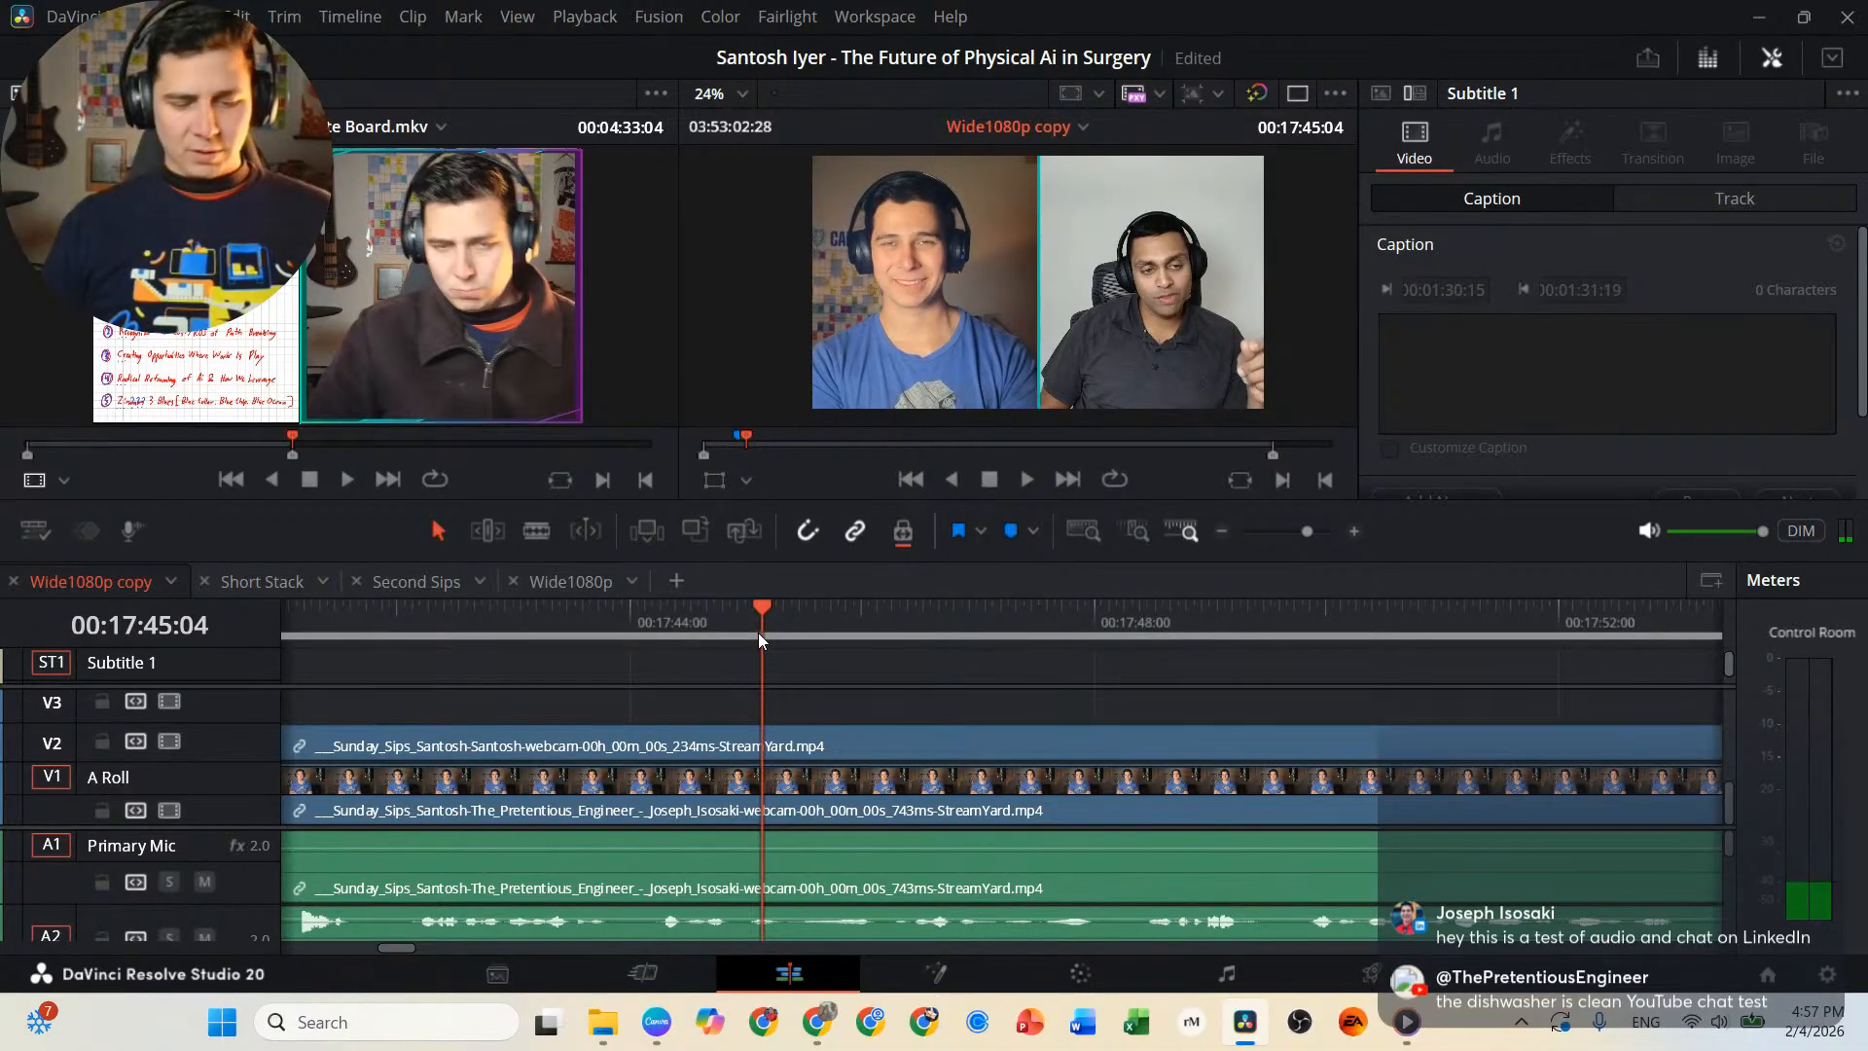
{"action": "key", "text": "m"}
Set the clip color of the linked interview clips before the 00:17:56:07 cut to Orange.
{"action": "left_click", "coordinate": [907, 734]}
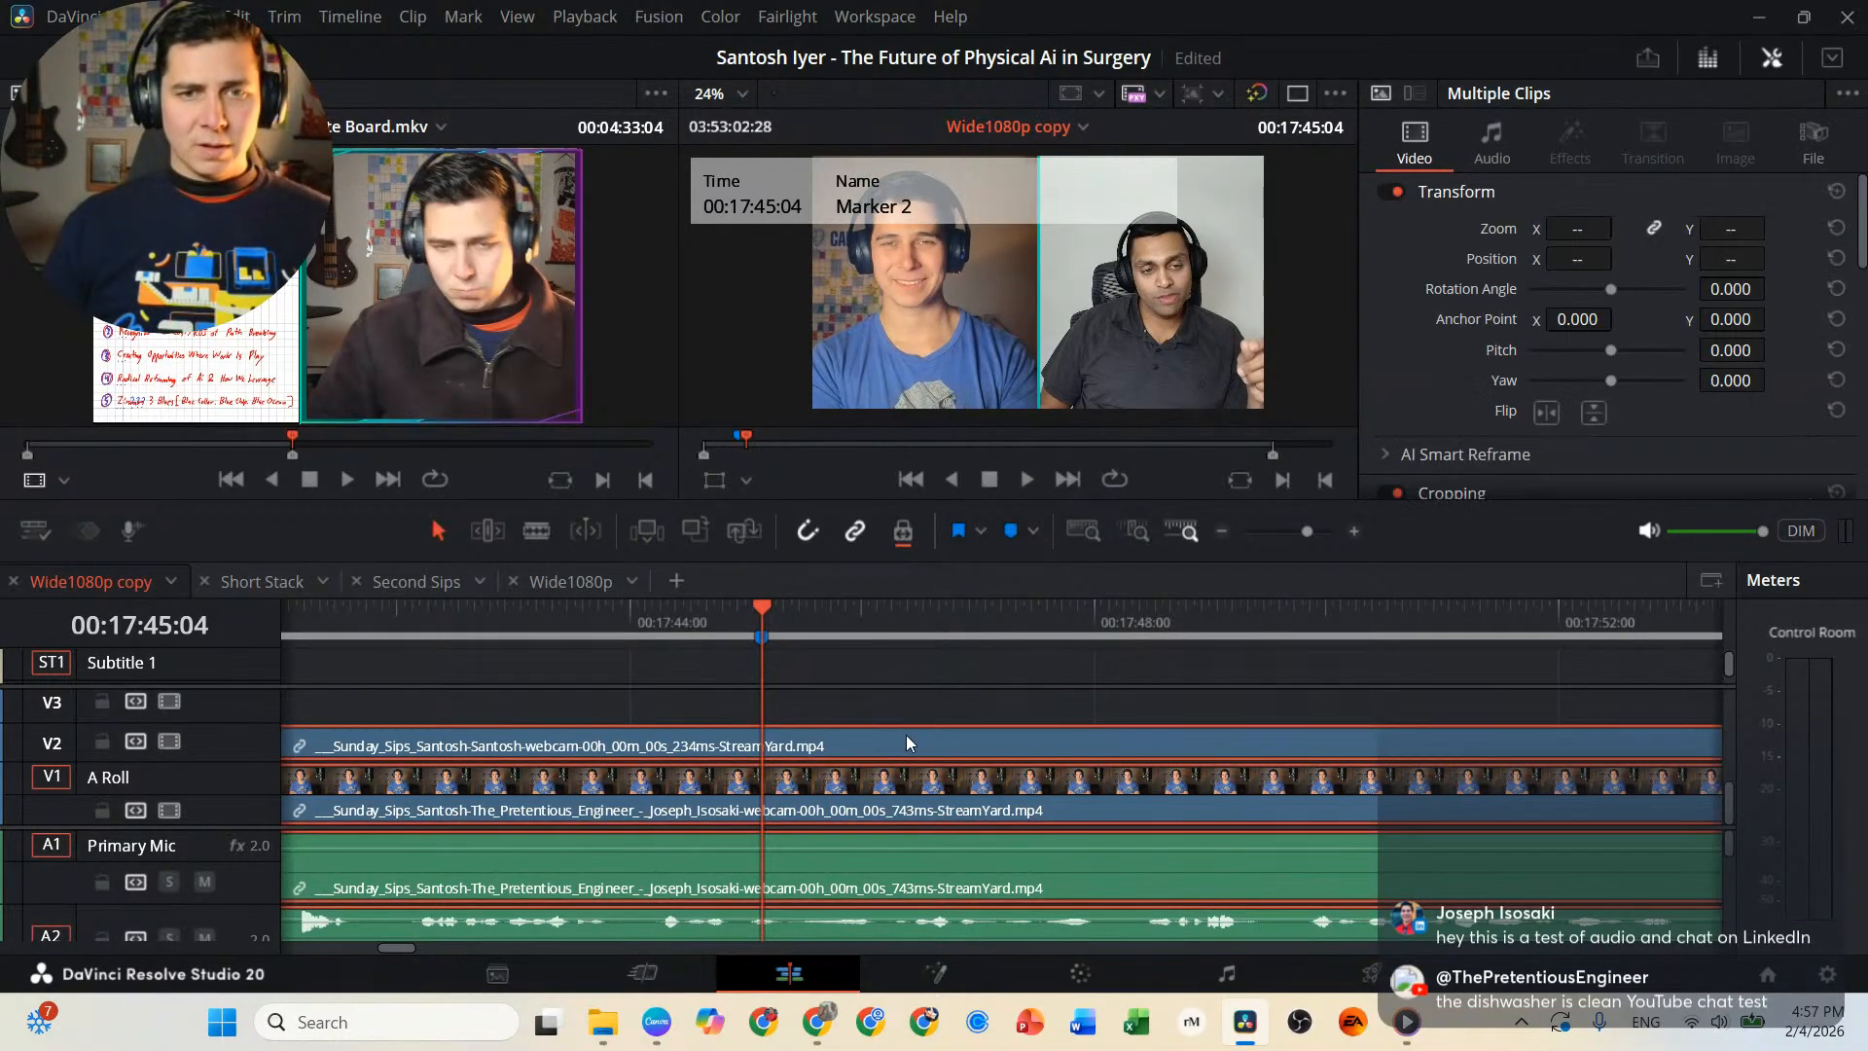
{"action": "right_click", "coordinate": [908, 744]}
{"action": "mouse_move", "coordinate": [1018, 596]}
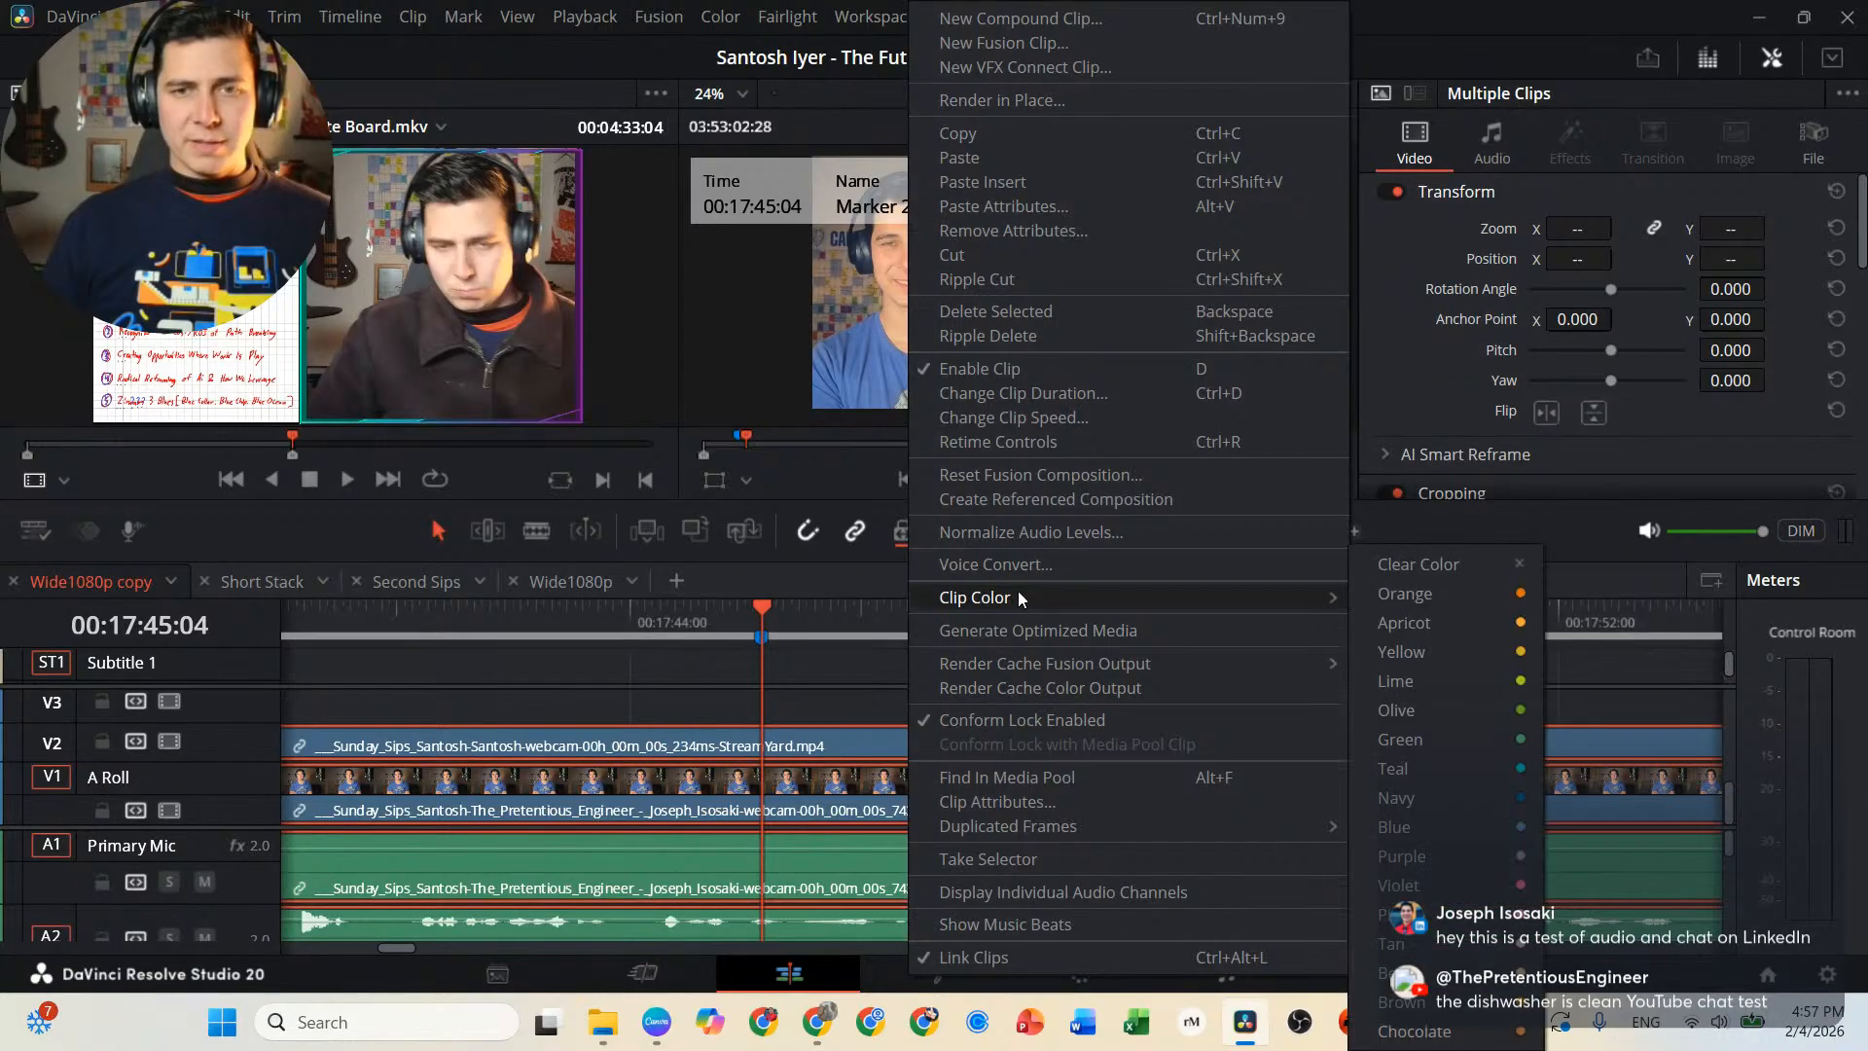
{"action": "left_click", "coordinate": [1497, 596]}
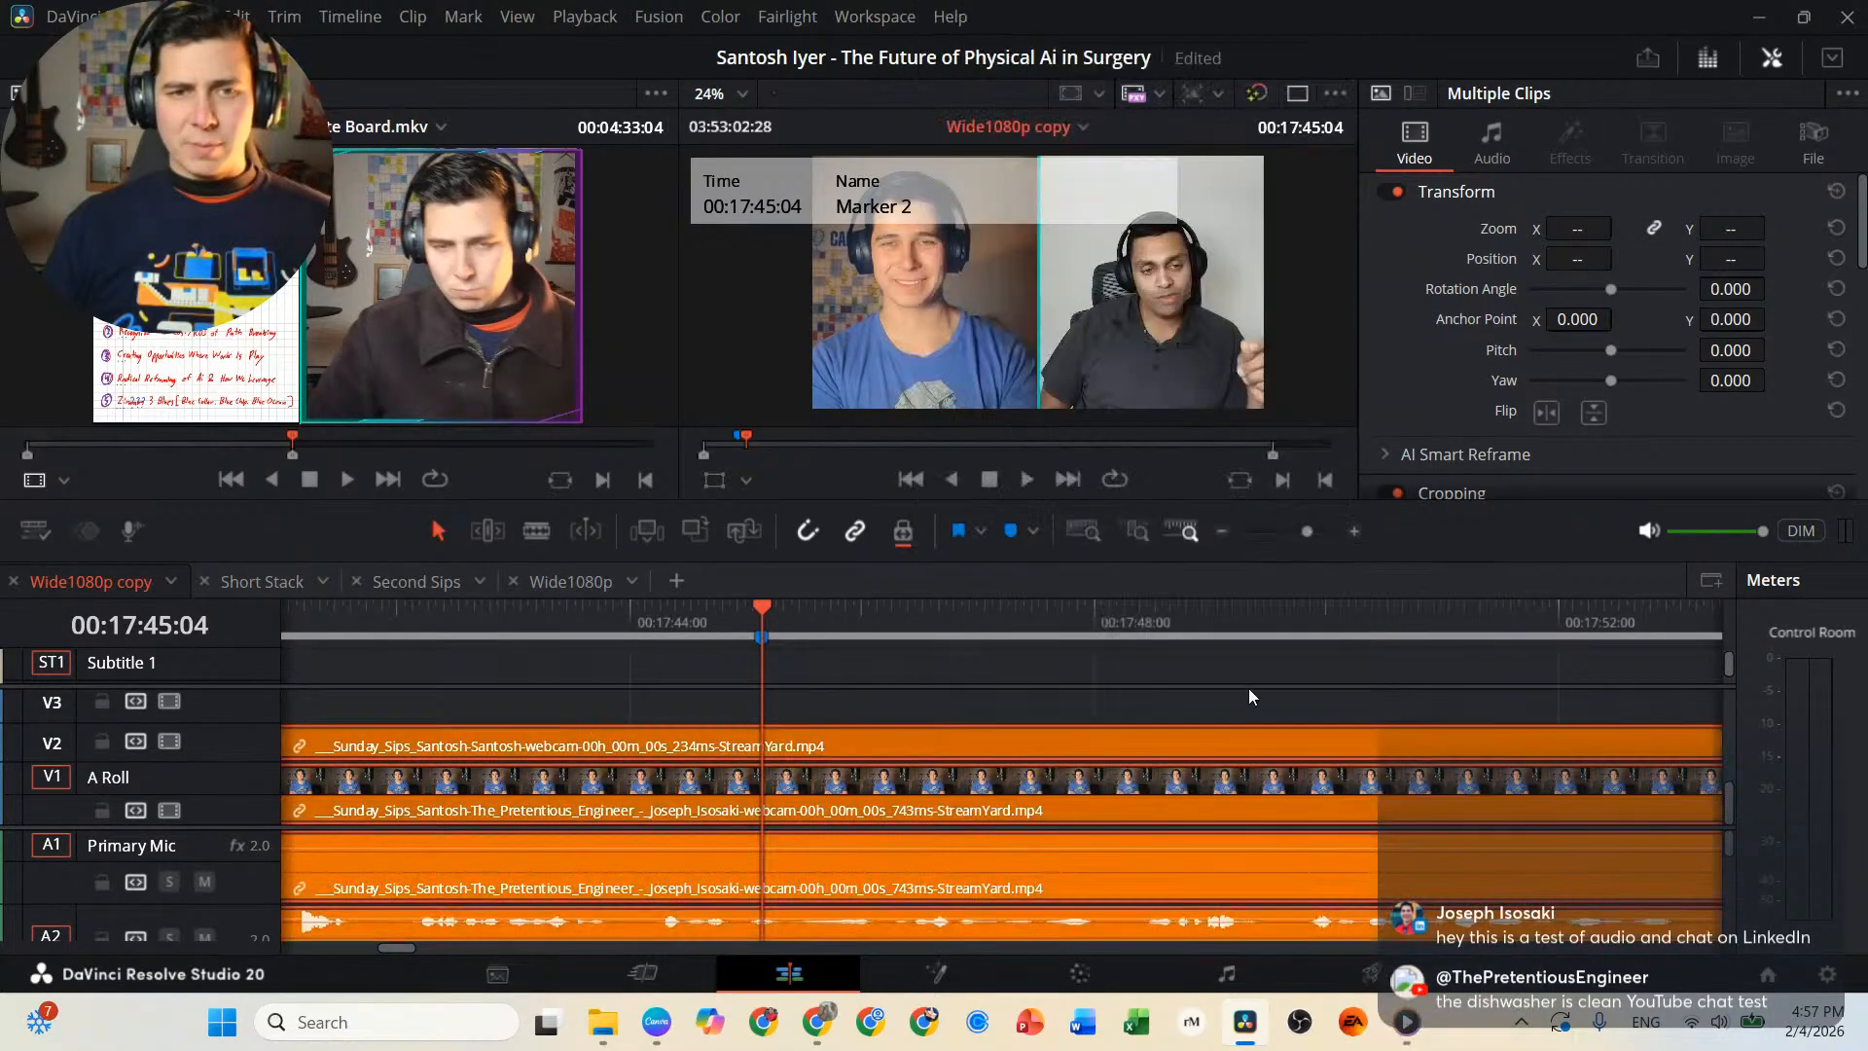
Review the interview from the 00:17:56:07 cut to about 00:19:29:20, partly at double speed.
{"action": "scroll", "coordinate": [1204, 711], "scroll_direction": "right", "scroll_amount": 5}
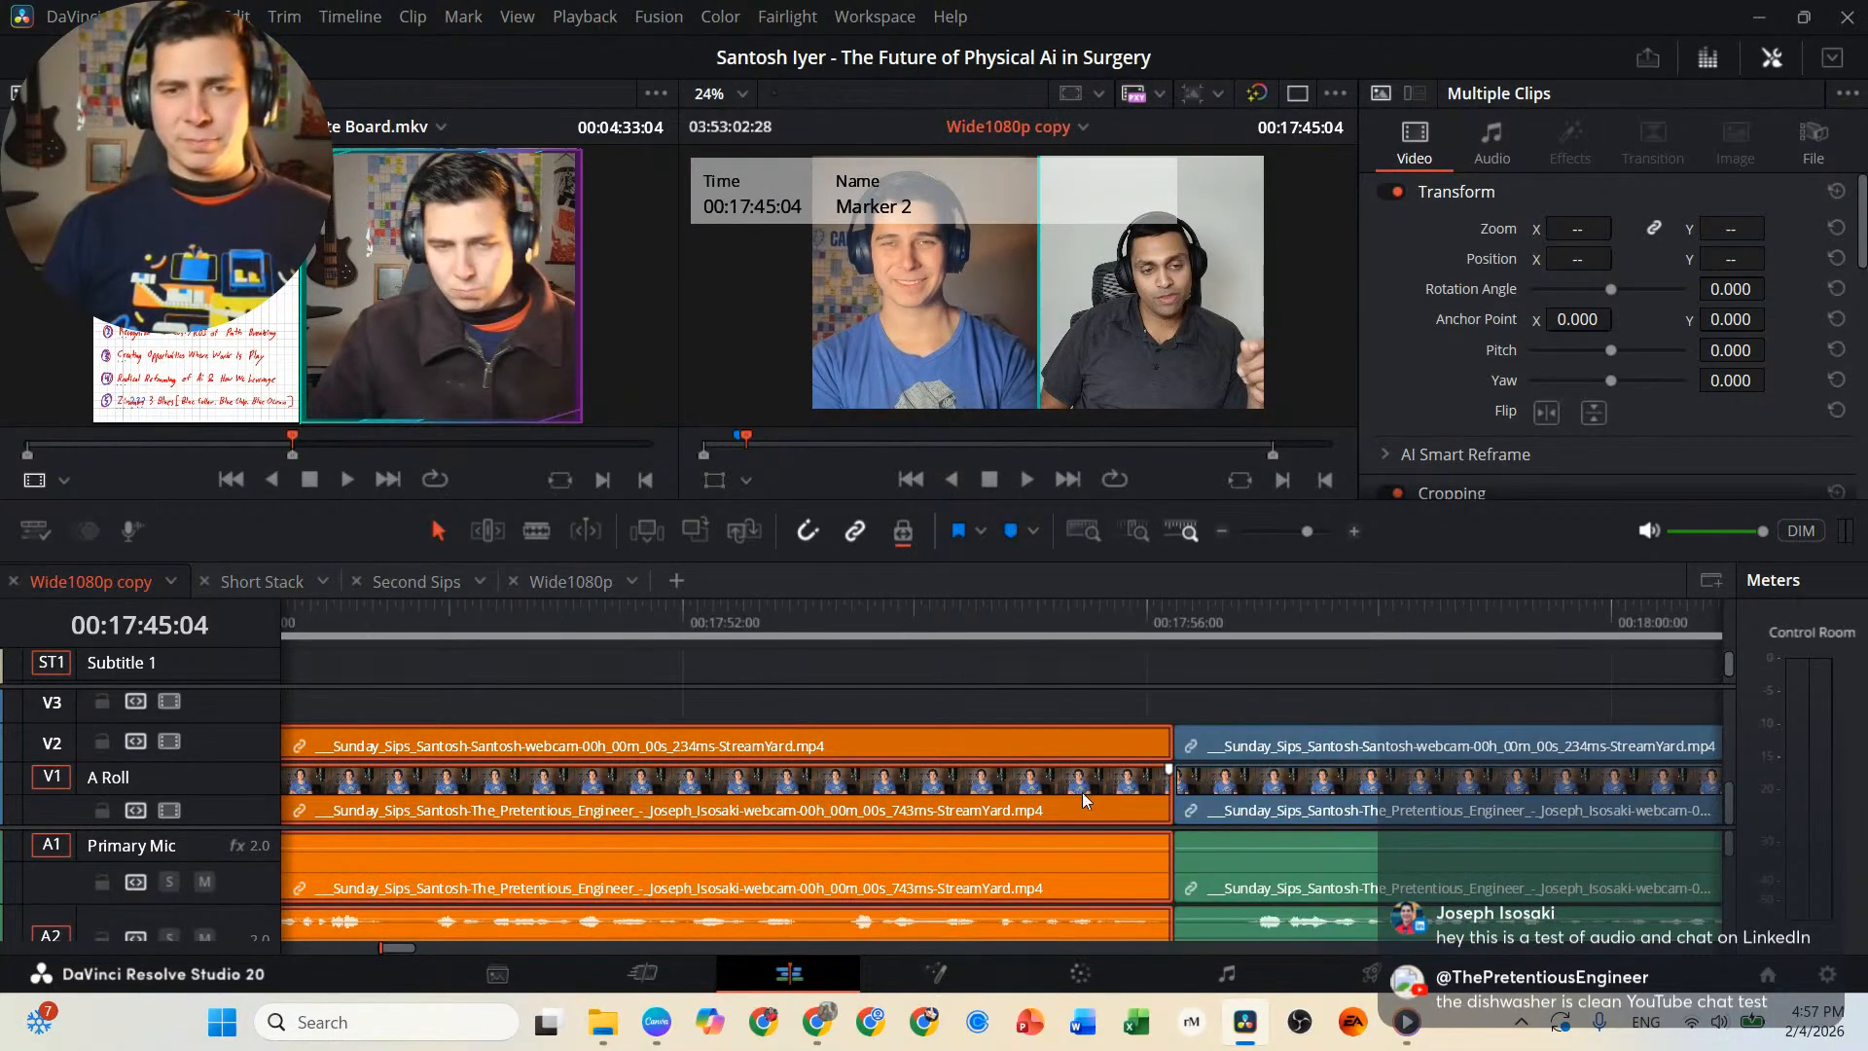
{"action": "left_click", "coordinate": [1176, 612]}
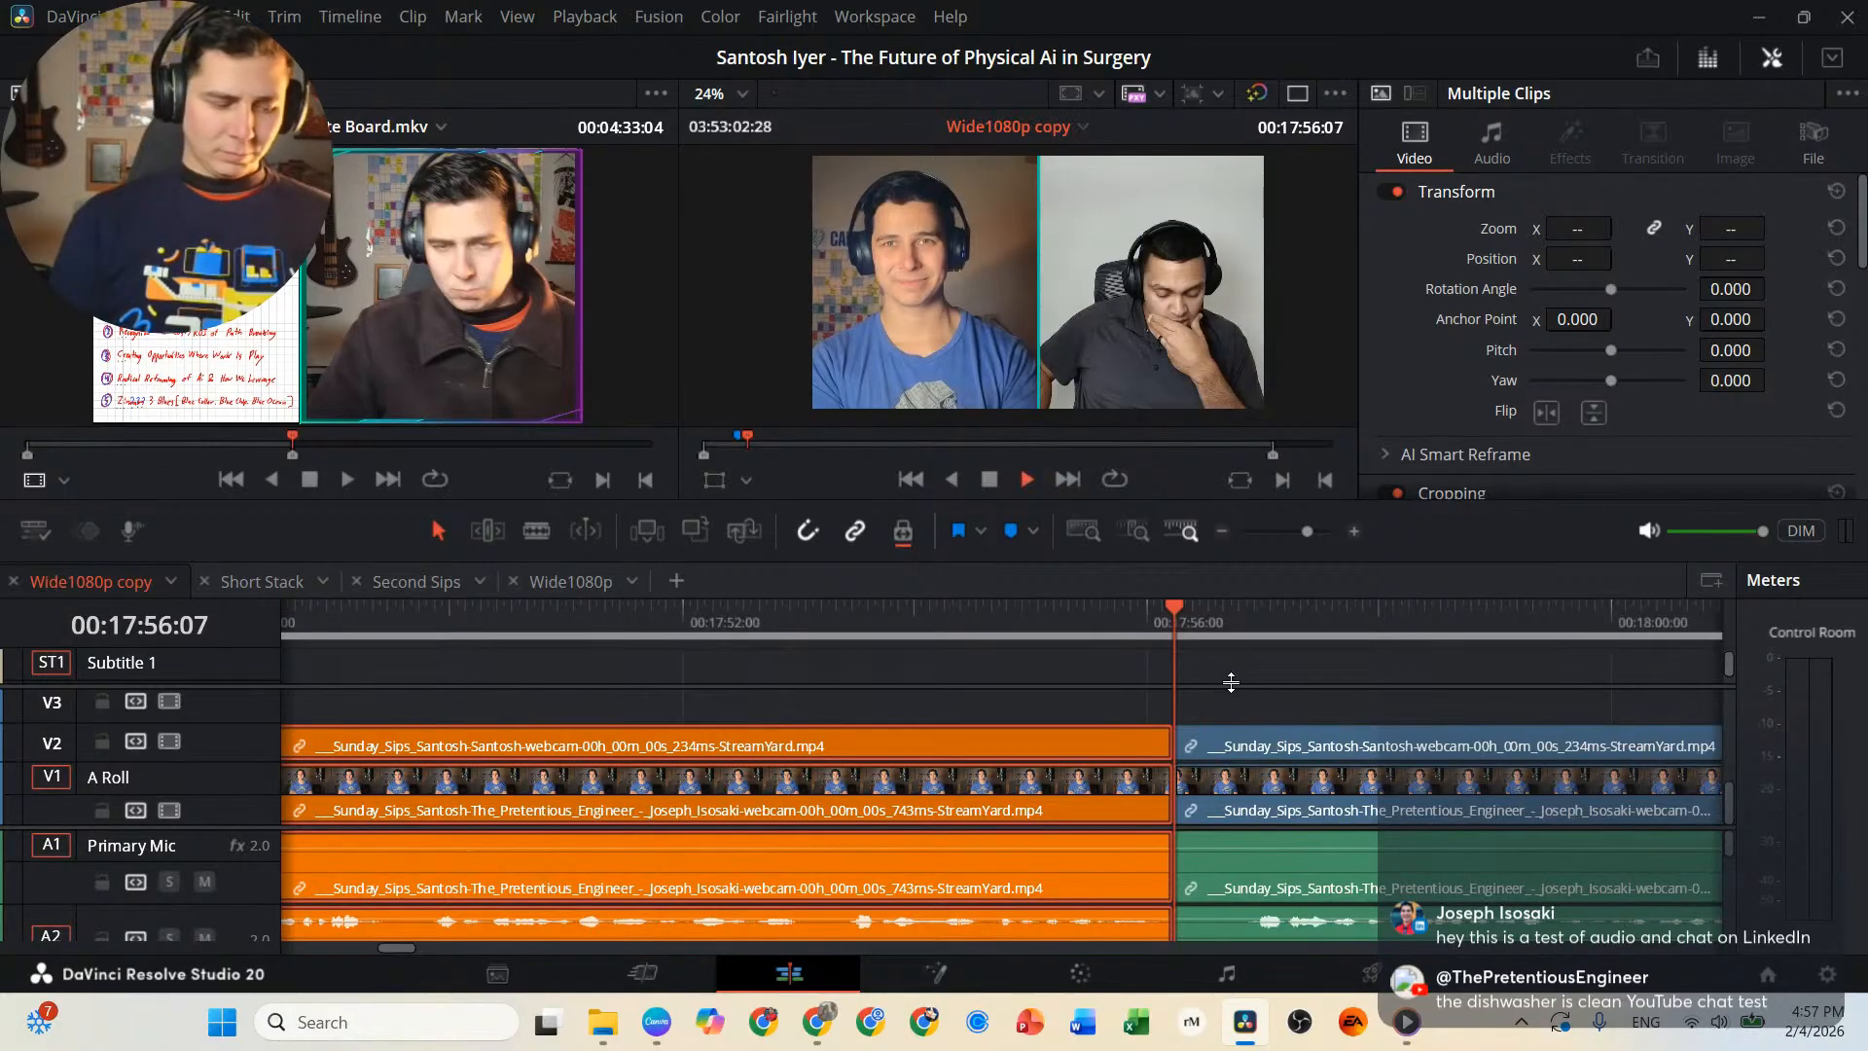
{"action": "key", "text": "space"}
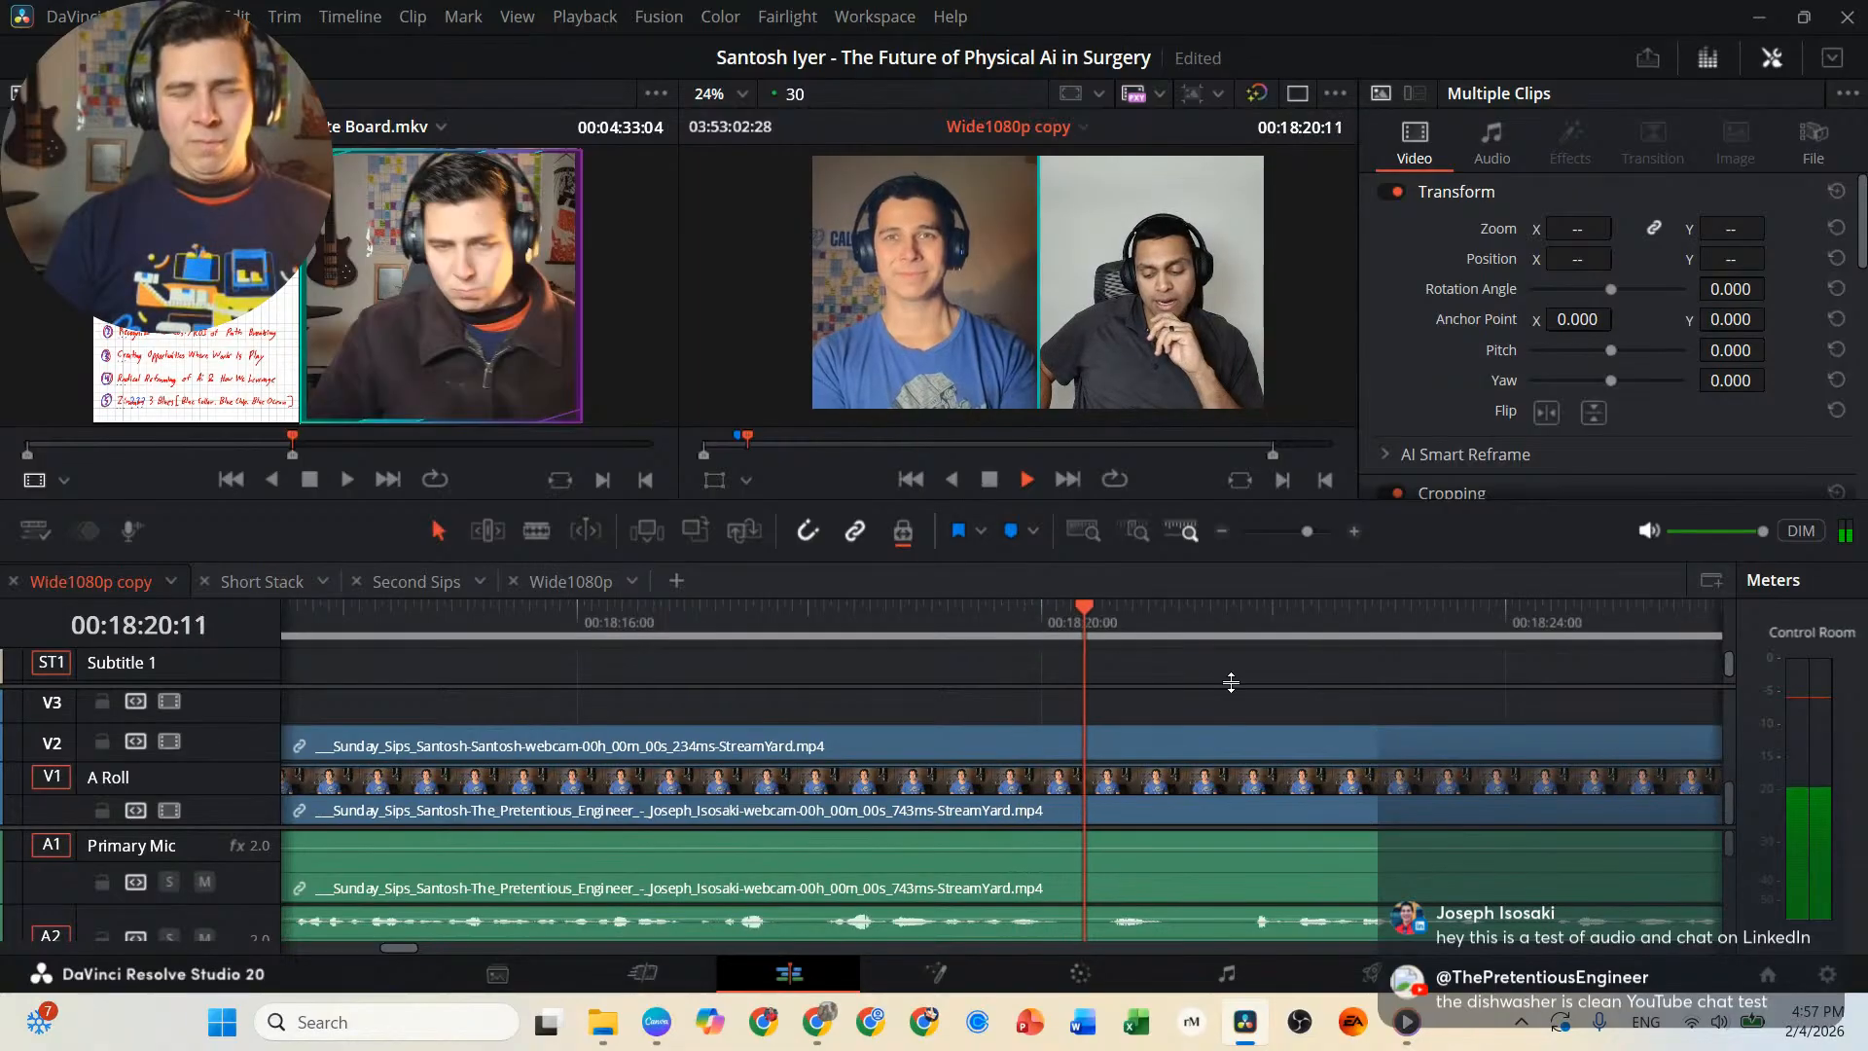
{"action": "key", "text": "l"}
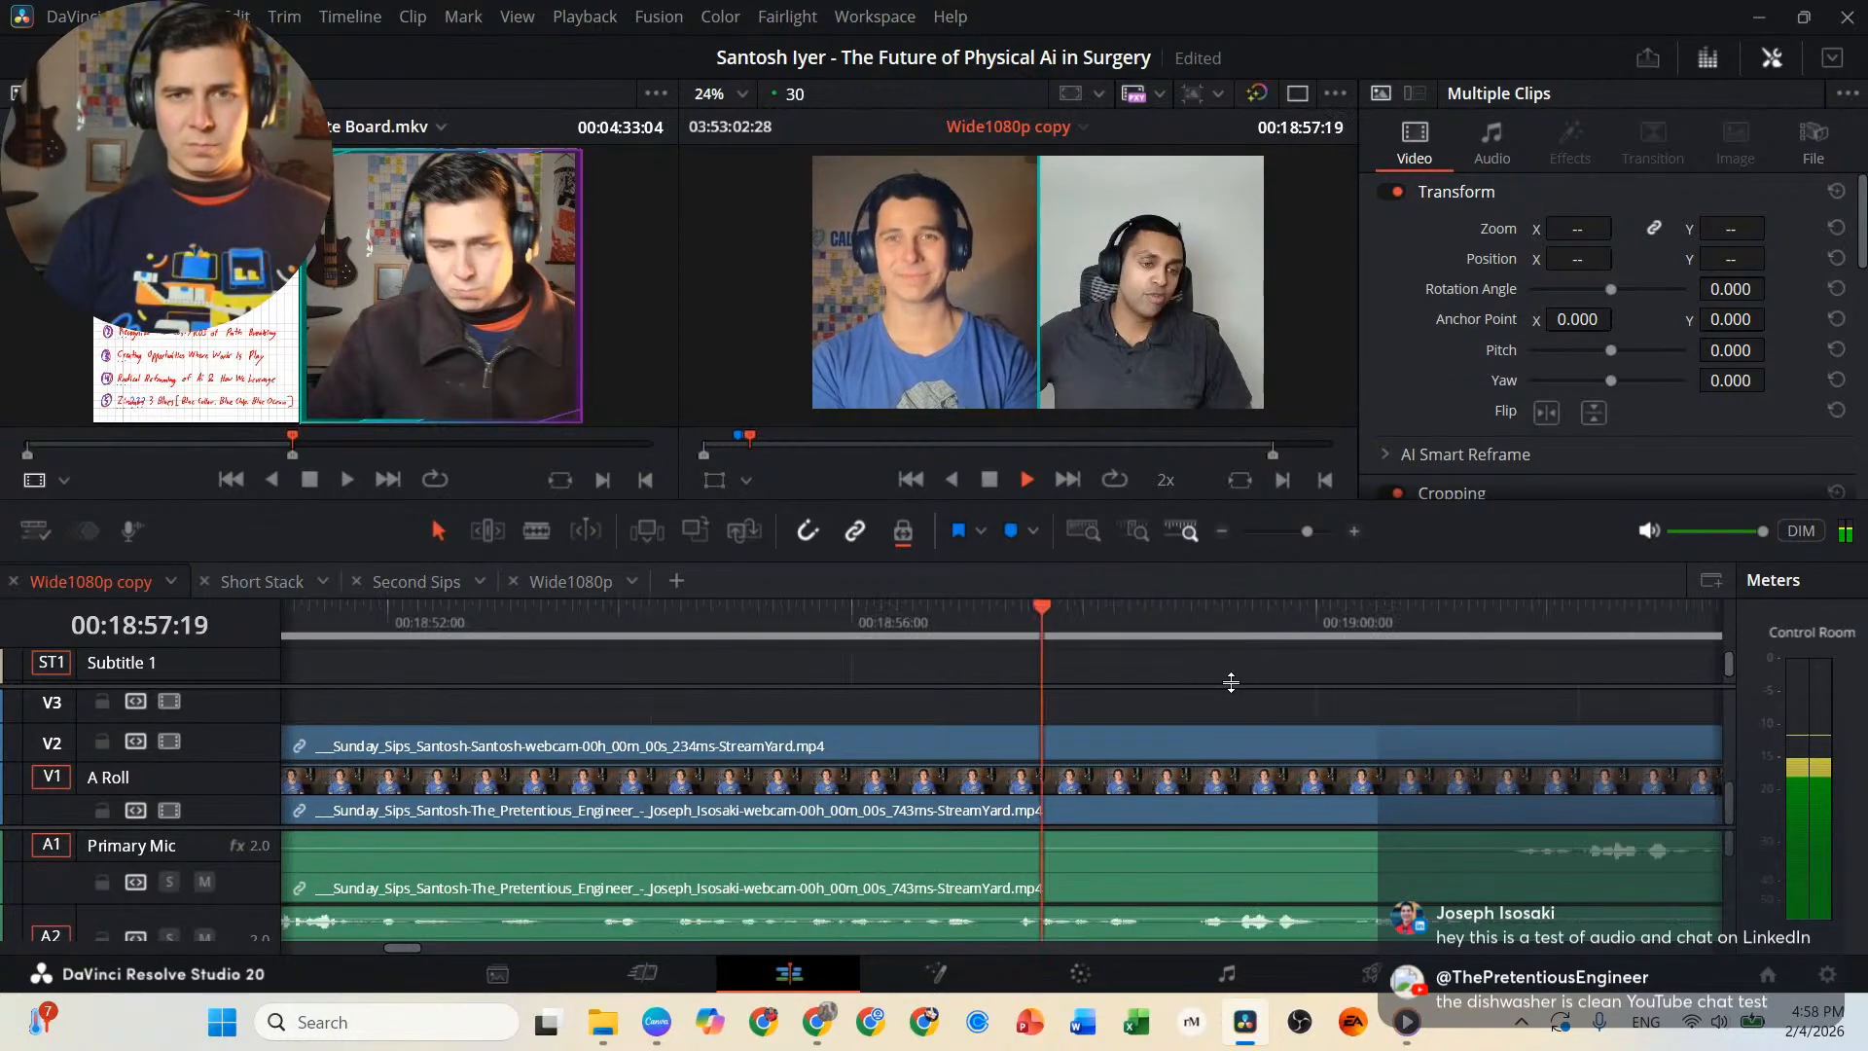
{"action": "key", "text": "space"}
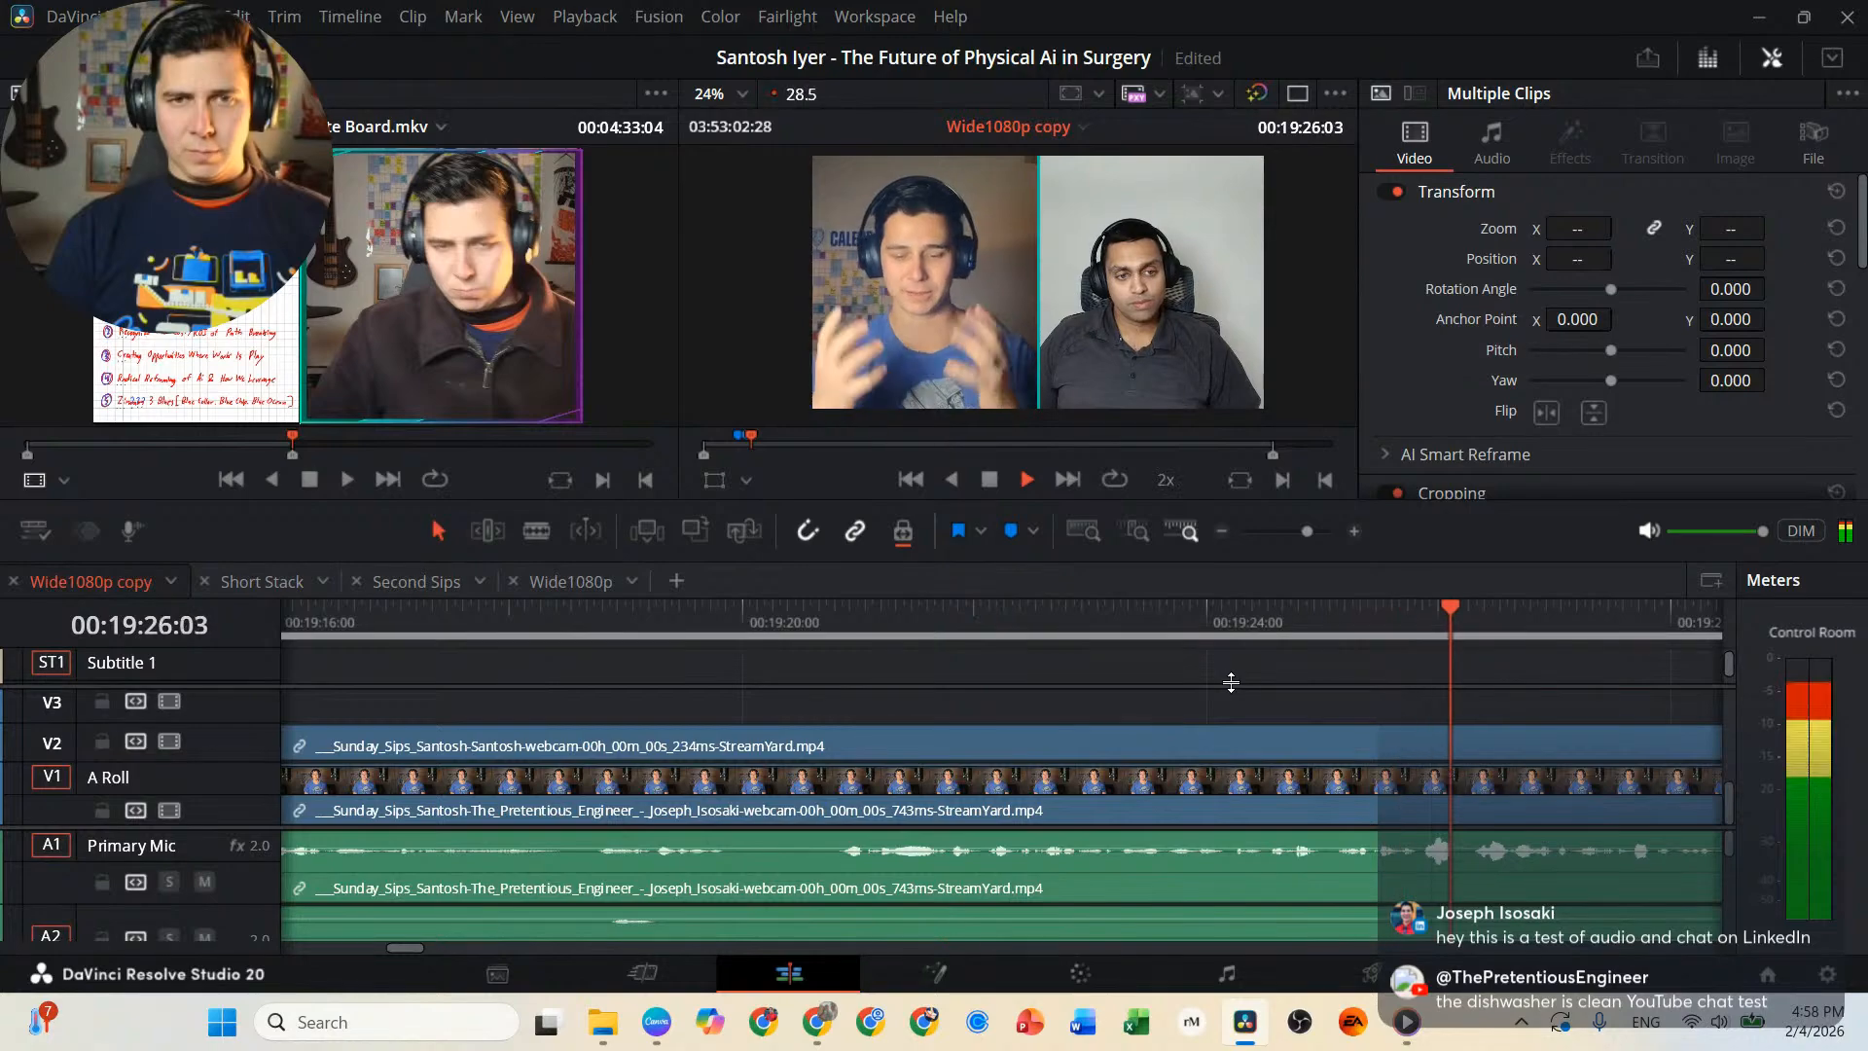
{"action": "key", "text": "l"}
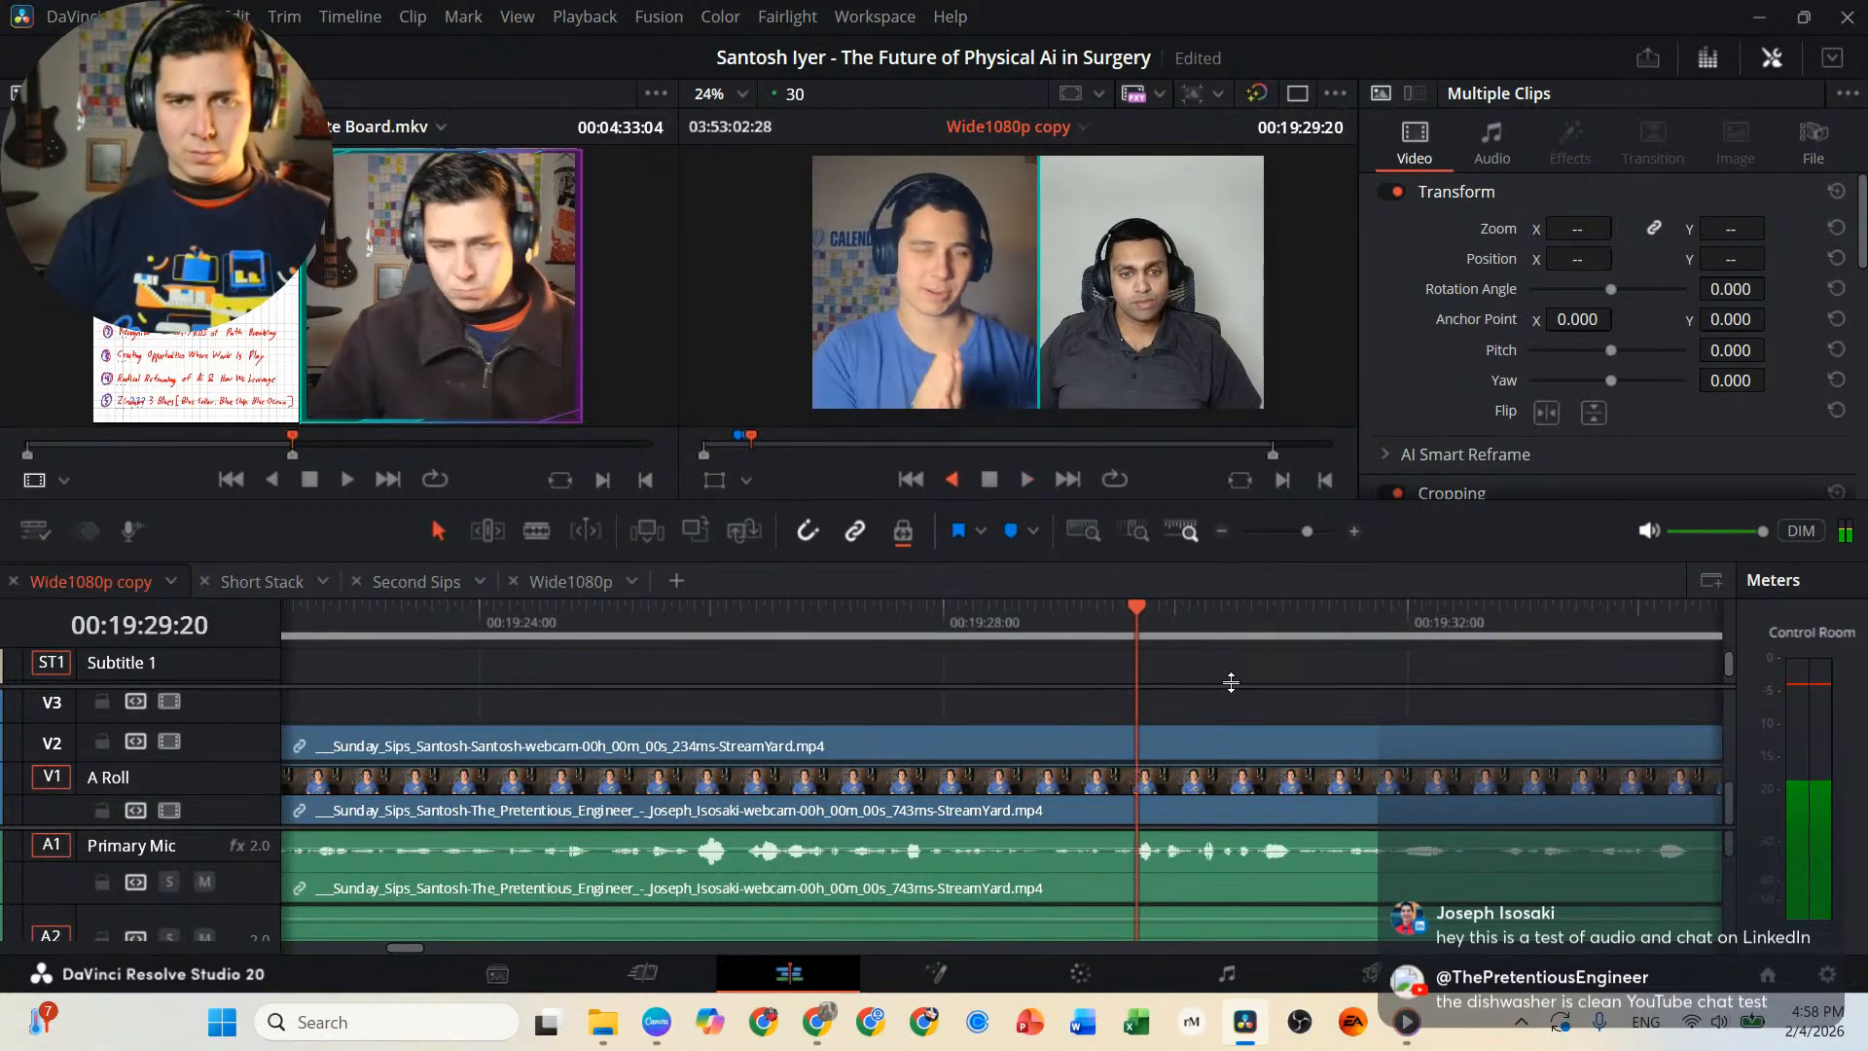
Replay the passage around 00:19:26 to 00:19:29 backward and forward, and split the linked interview clips at 00:19:26:09.
{"action": "key", "text": "j"}
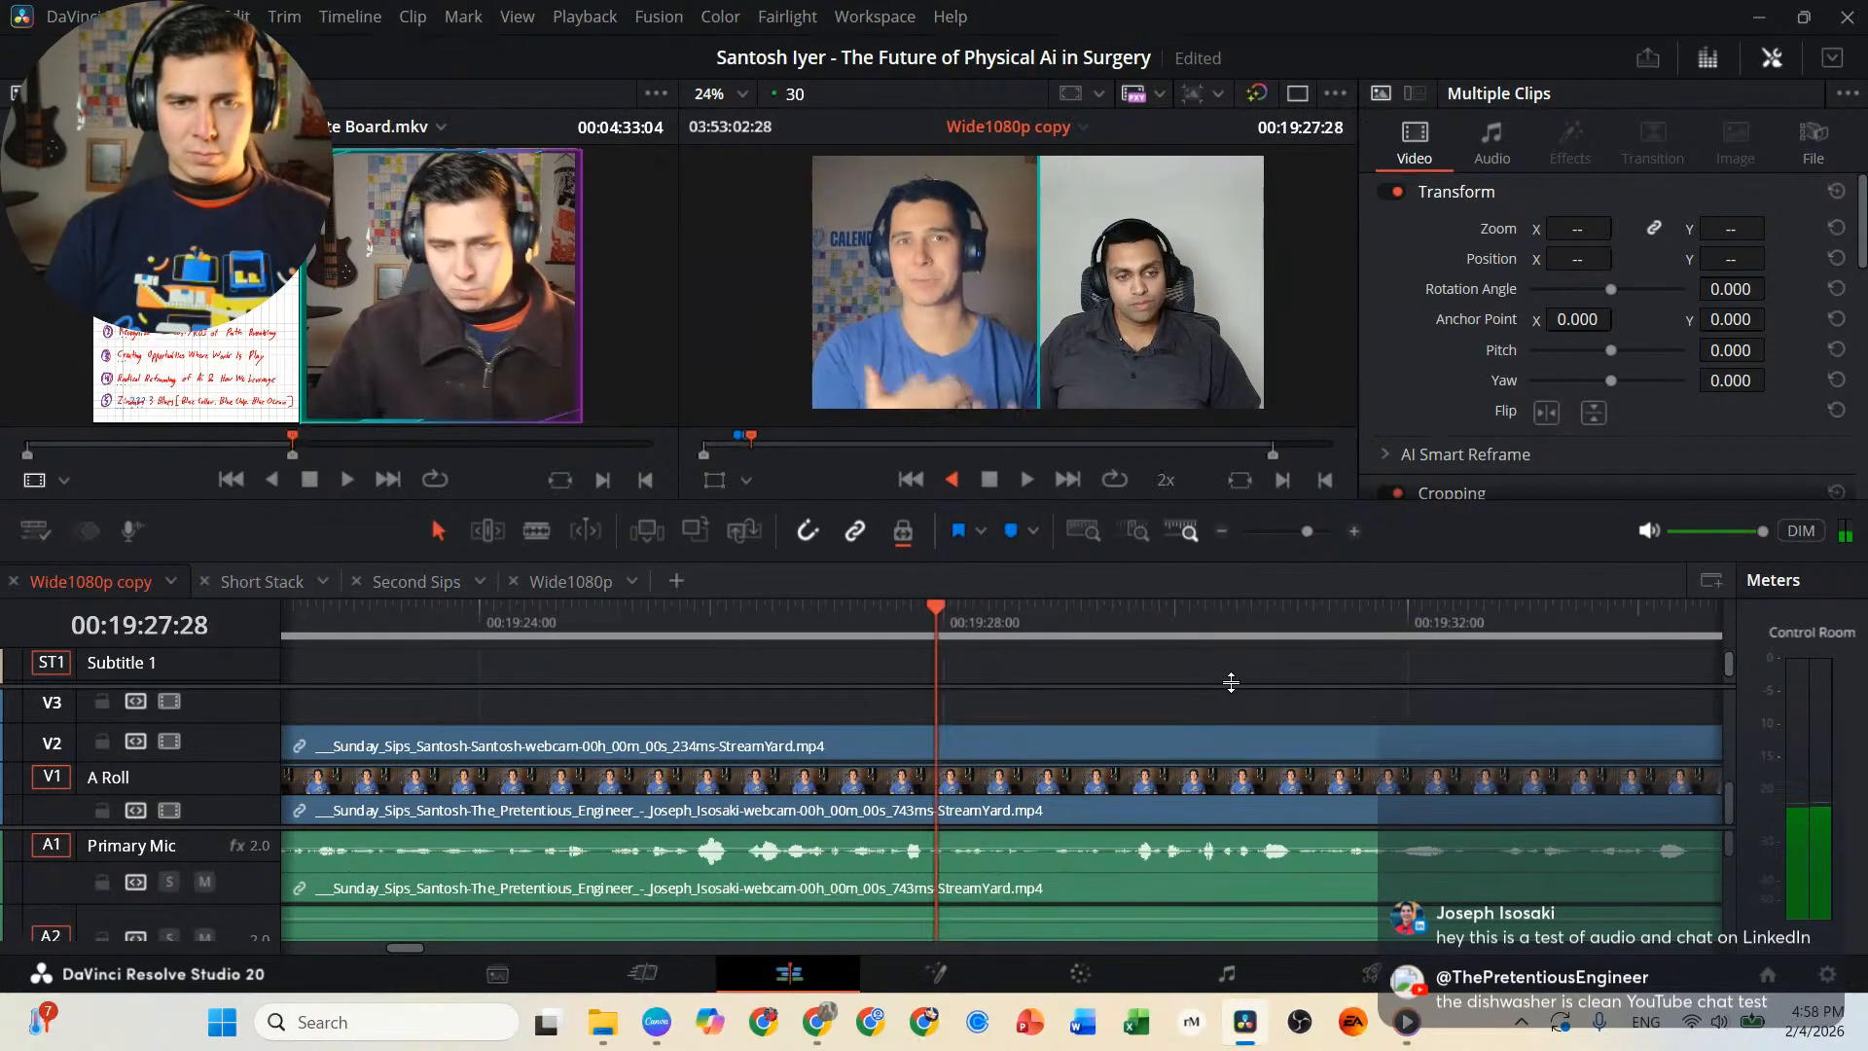
{"action": "key", "text": "l"}
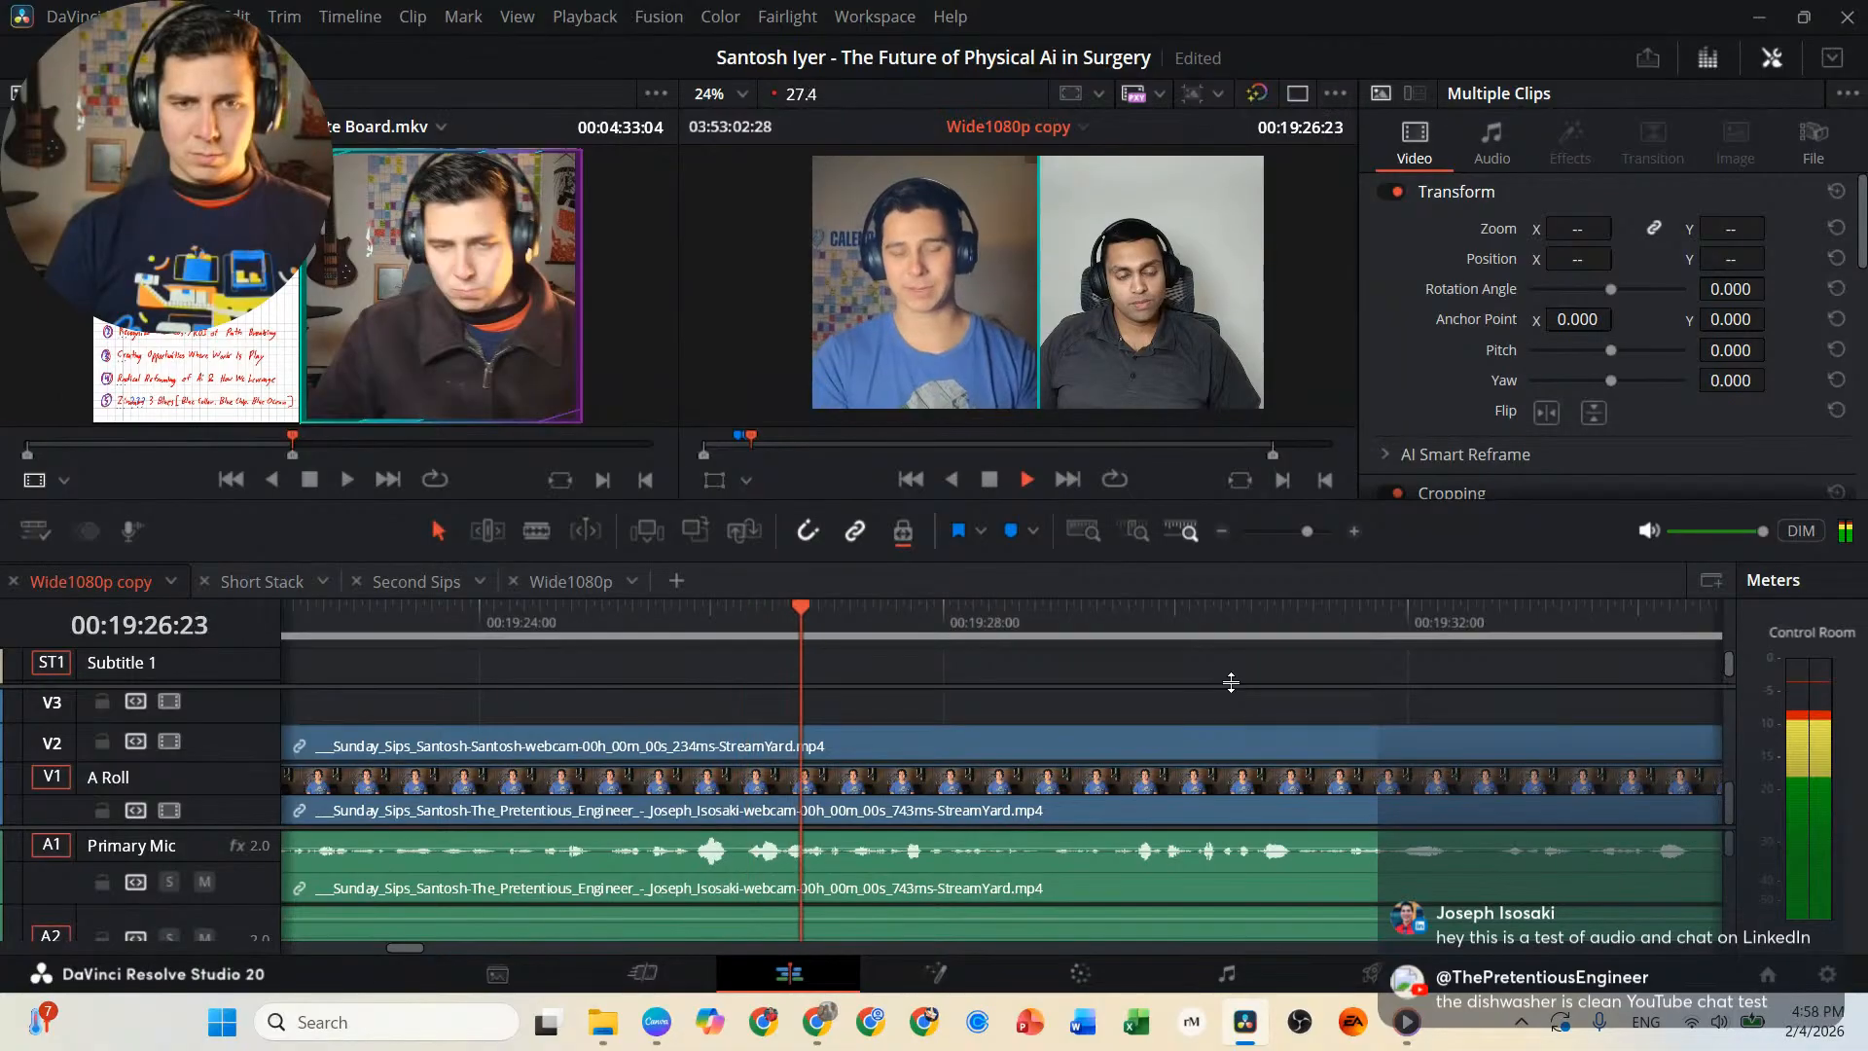
{"action": "key", "text": "j"}
{"action": "key", "text": "l"}
{"action": "key", "text": "k"}
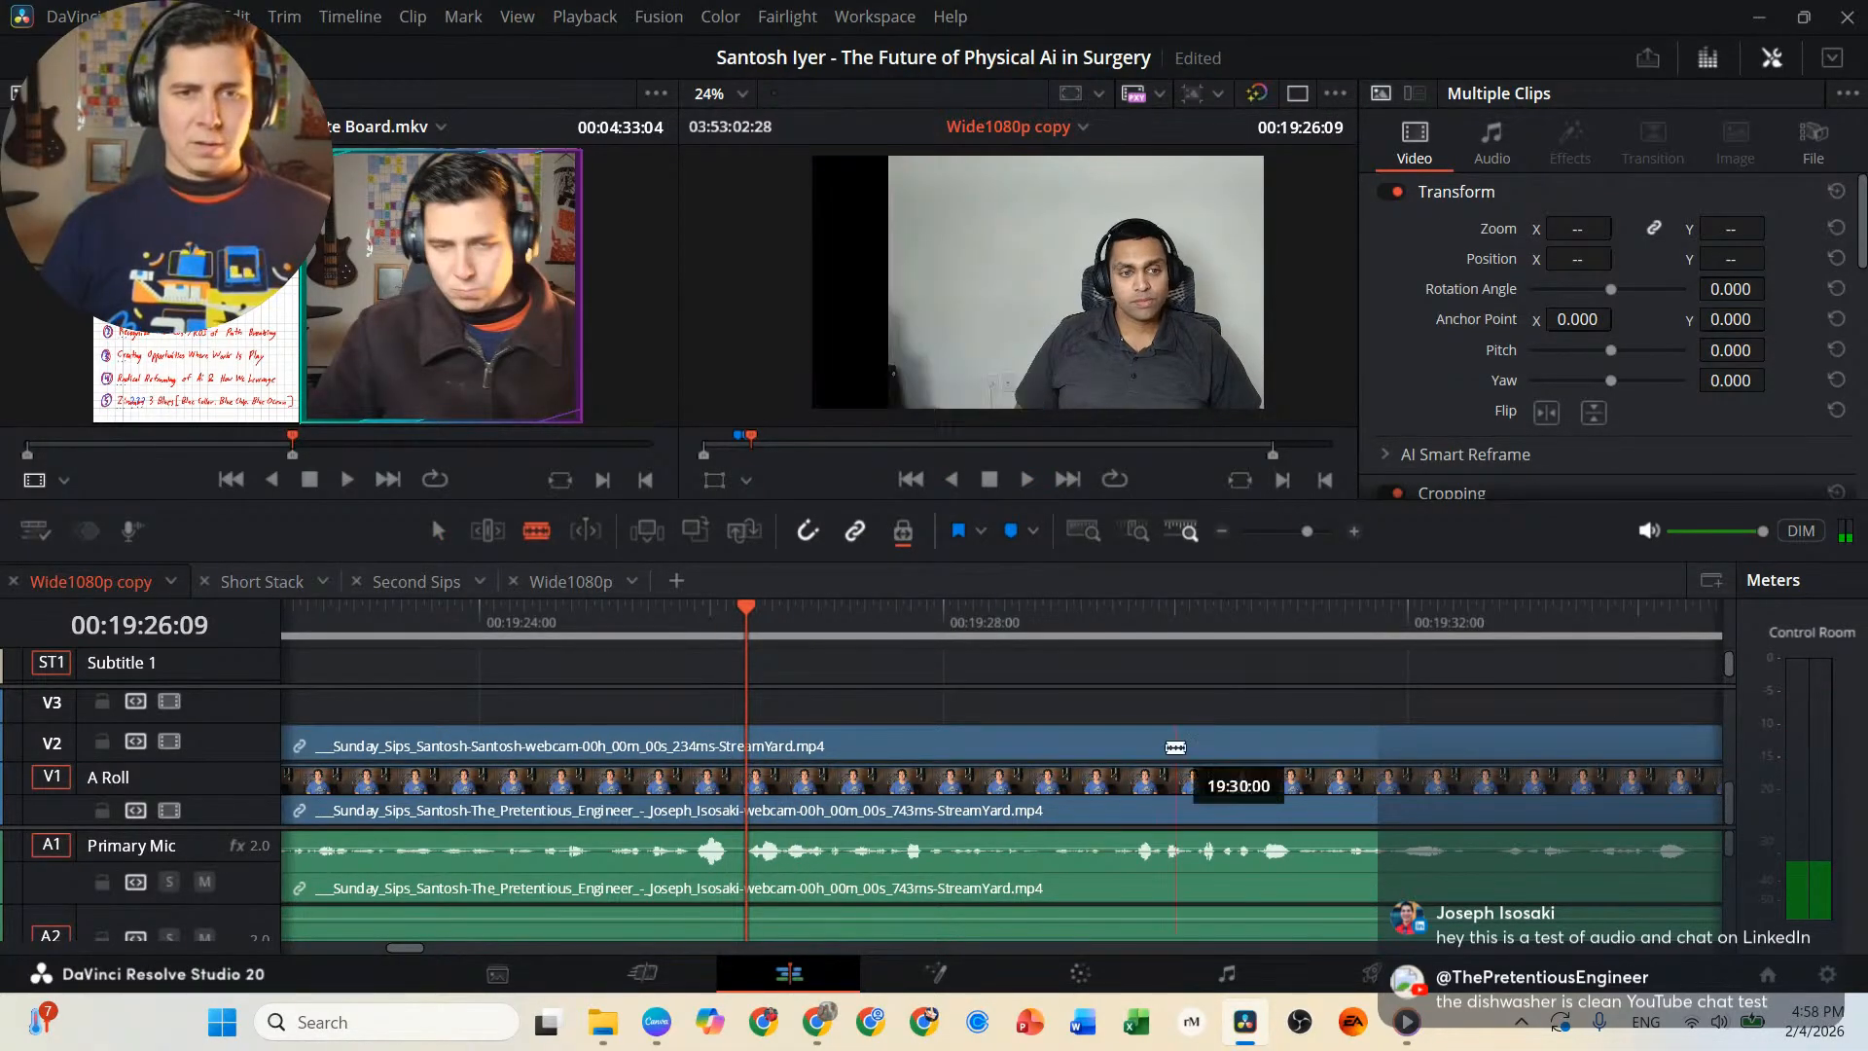
{"action": "left_click", "coordinate": [760, 784]}
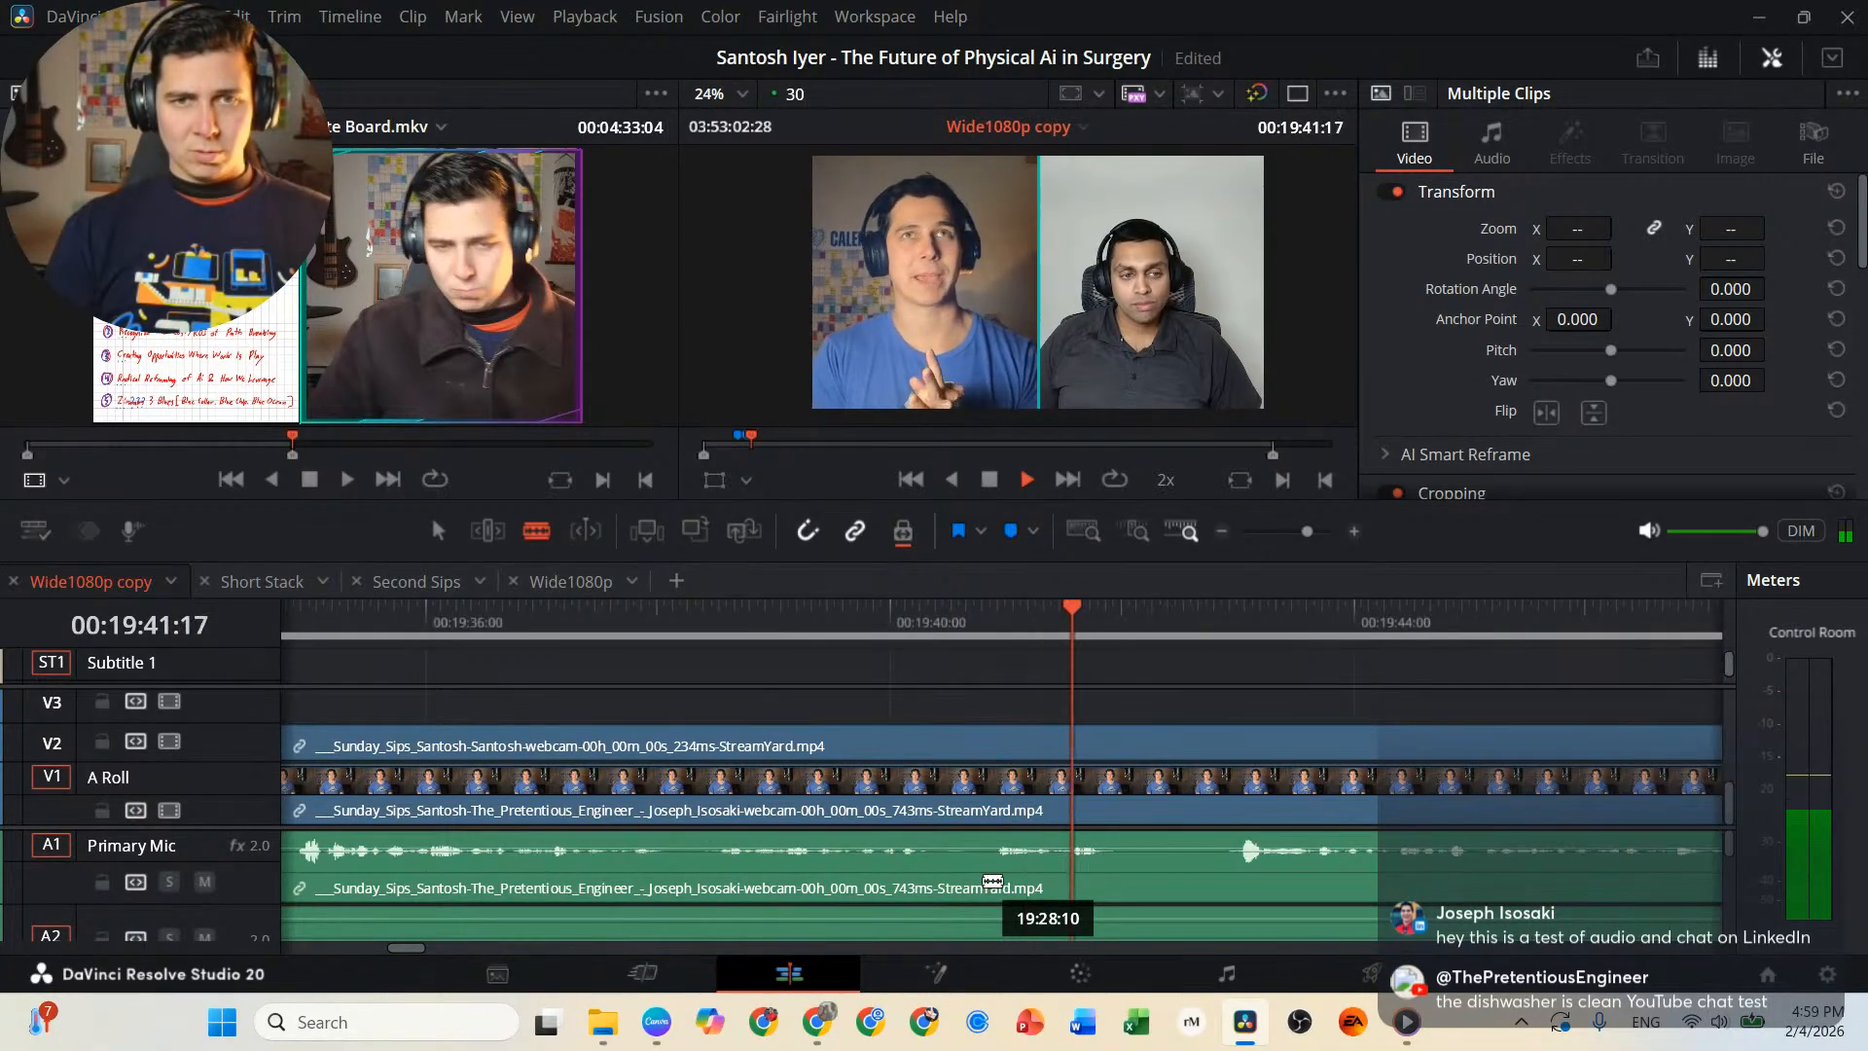
Review the interview at double speed to 00:22:33:19, and play it back in fast reverse to about 00:21:49.
{"action": "key", "text": "l"}
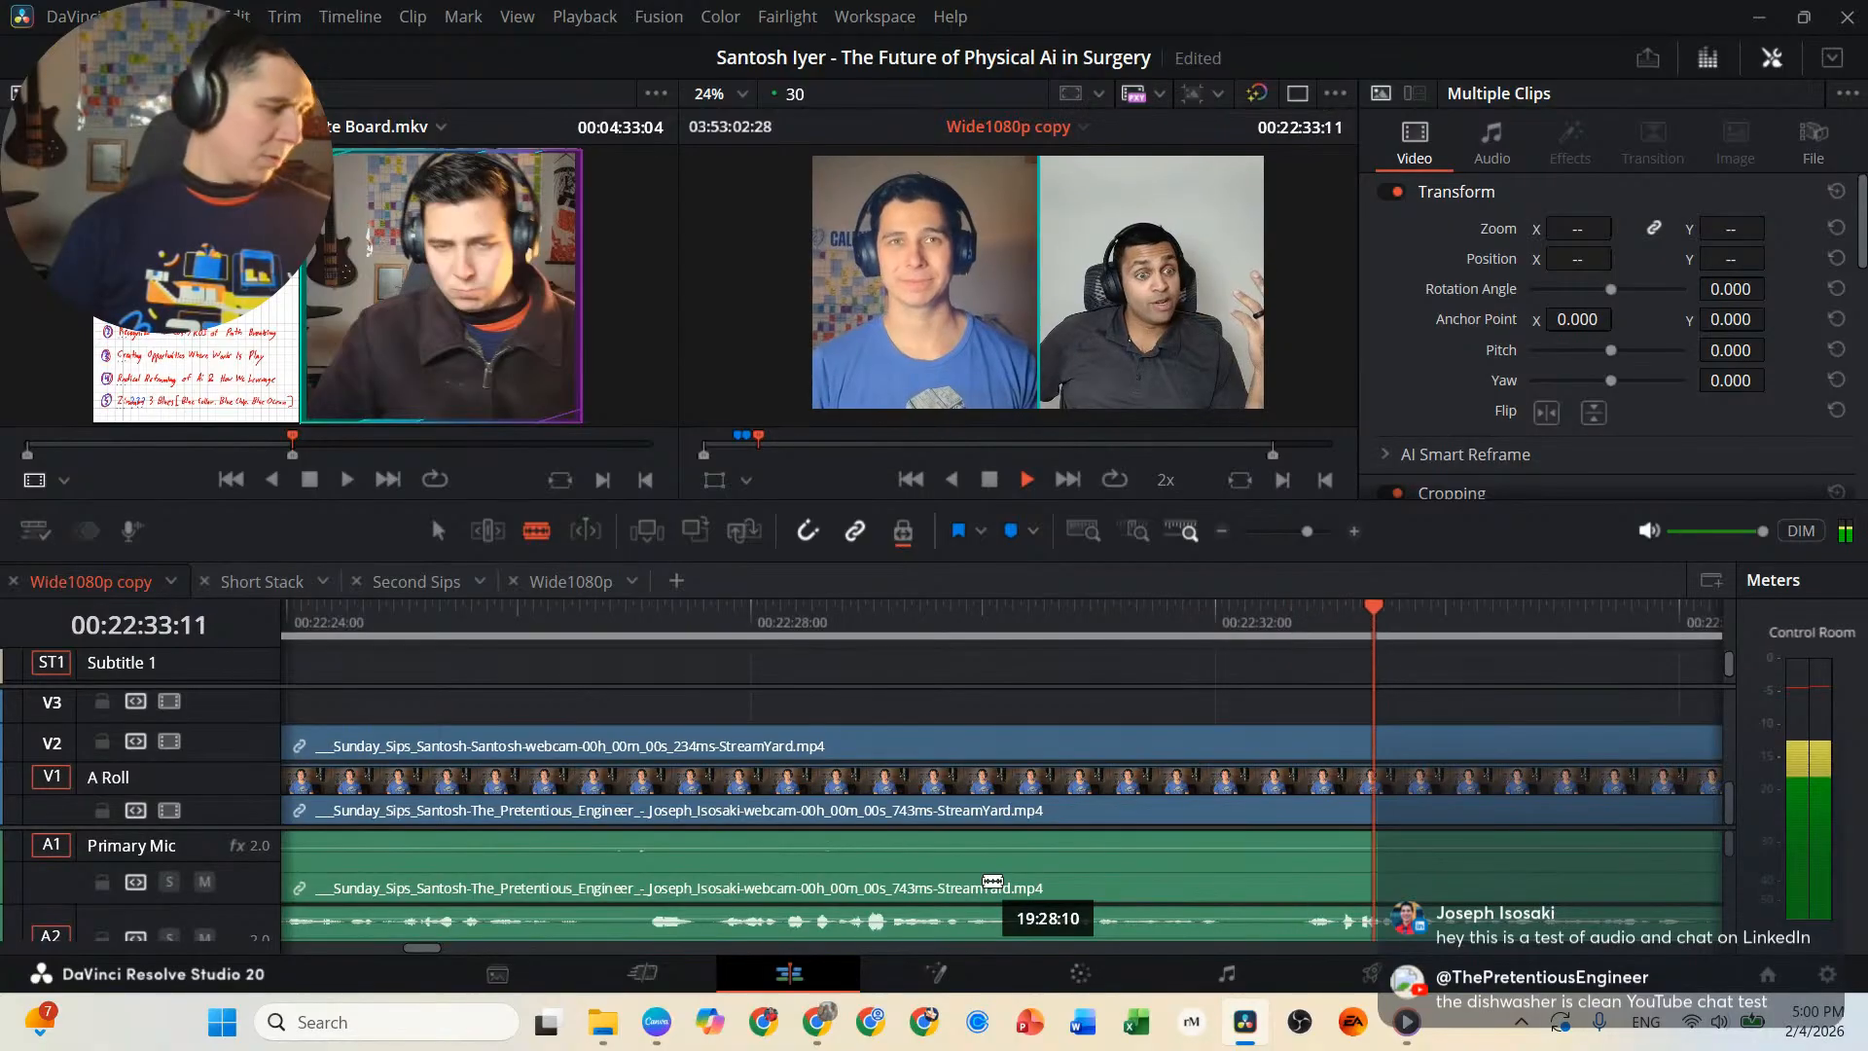
{"action": "key", "text": "j"}
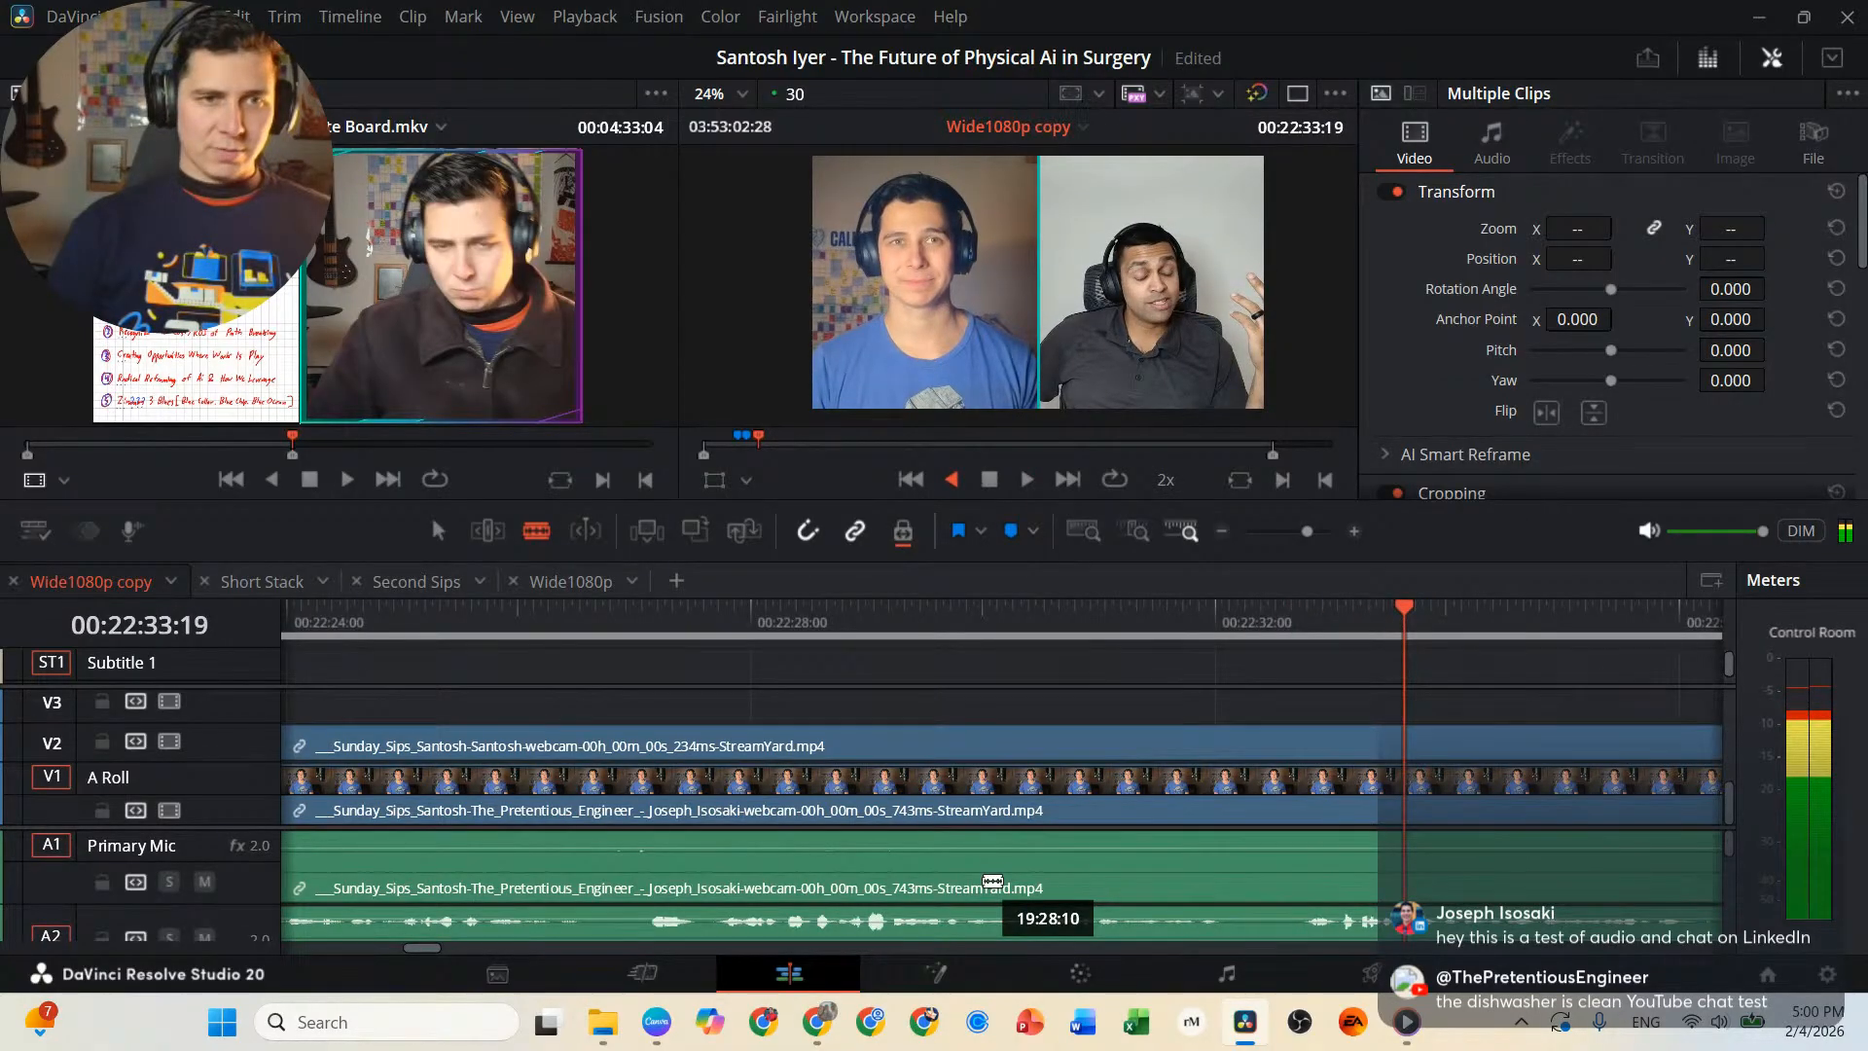
{"action": "key", "text": "j"}
{"action": "key", "text": "j"}
{"action": "key", "text": "j"}
{"action": "key", "text": "j"}
{"action": "key", "text": "j"}
{"action": "key", "text": "l"}
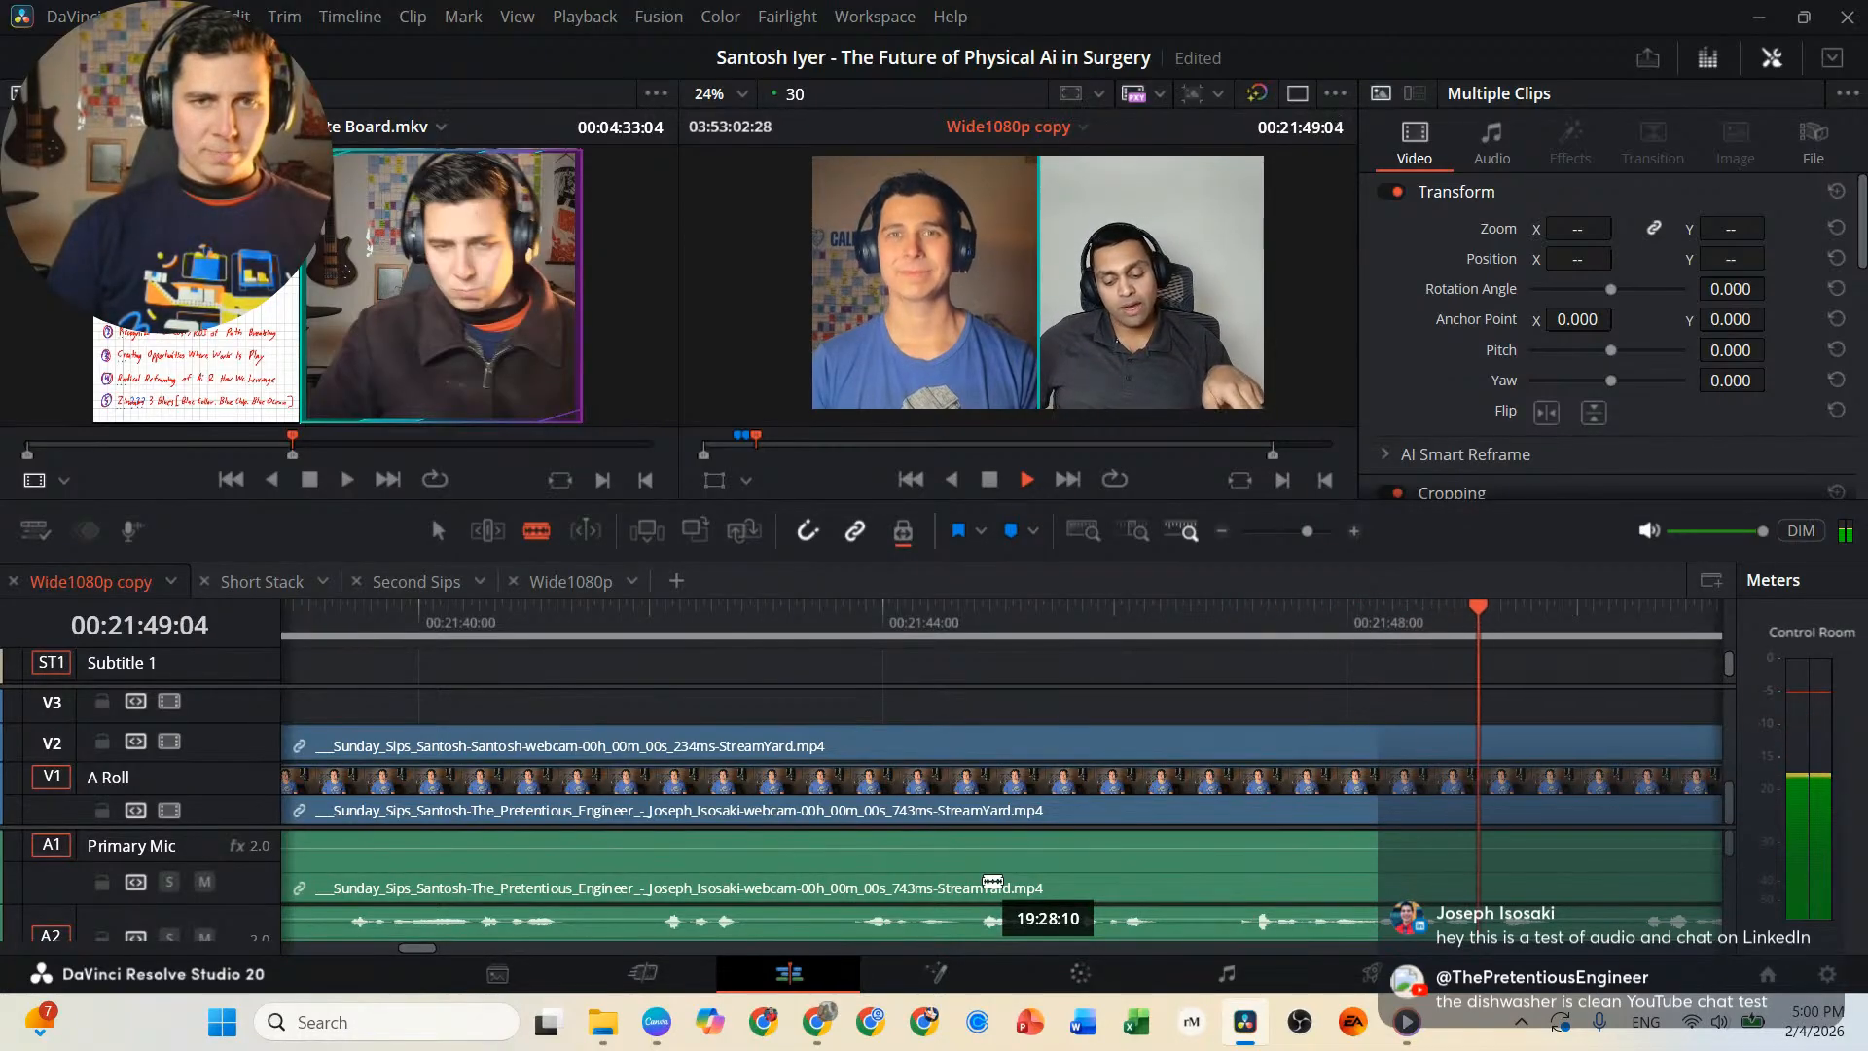
Play the interview forward from 00:21:49:04 and split the linked video and audio clips at 00:22:10:23.
{"action": "key", "text": "l"}
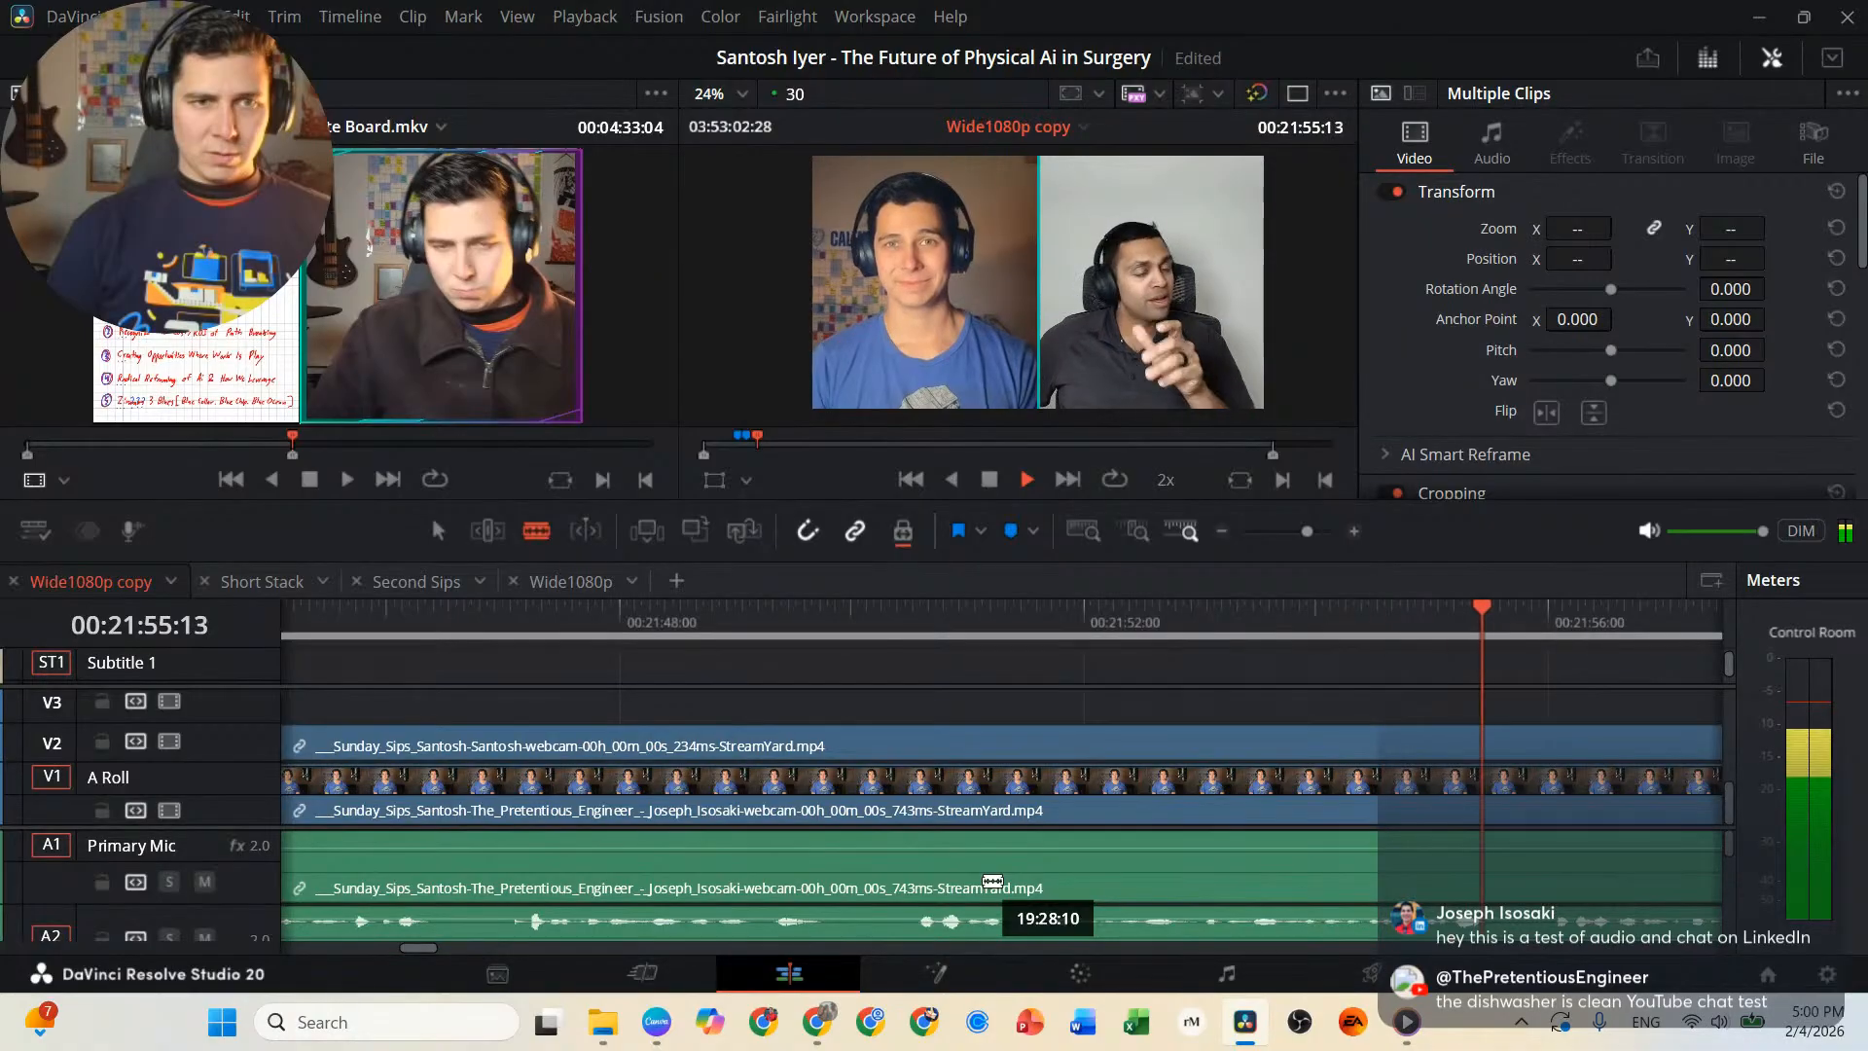
{"action": "key", "text": "space"}
{"action": "key", "text": "space"}
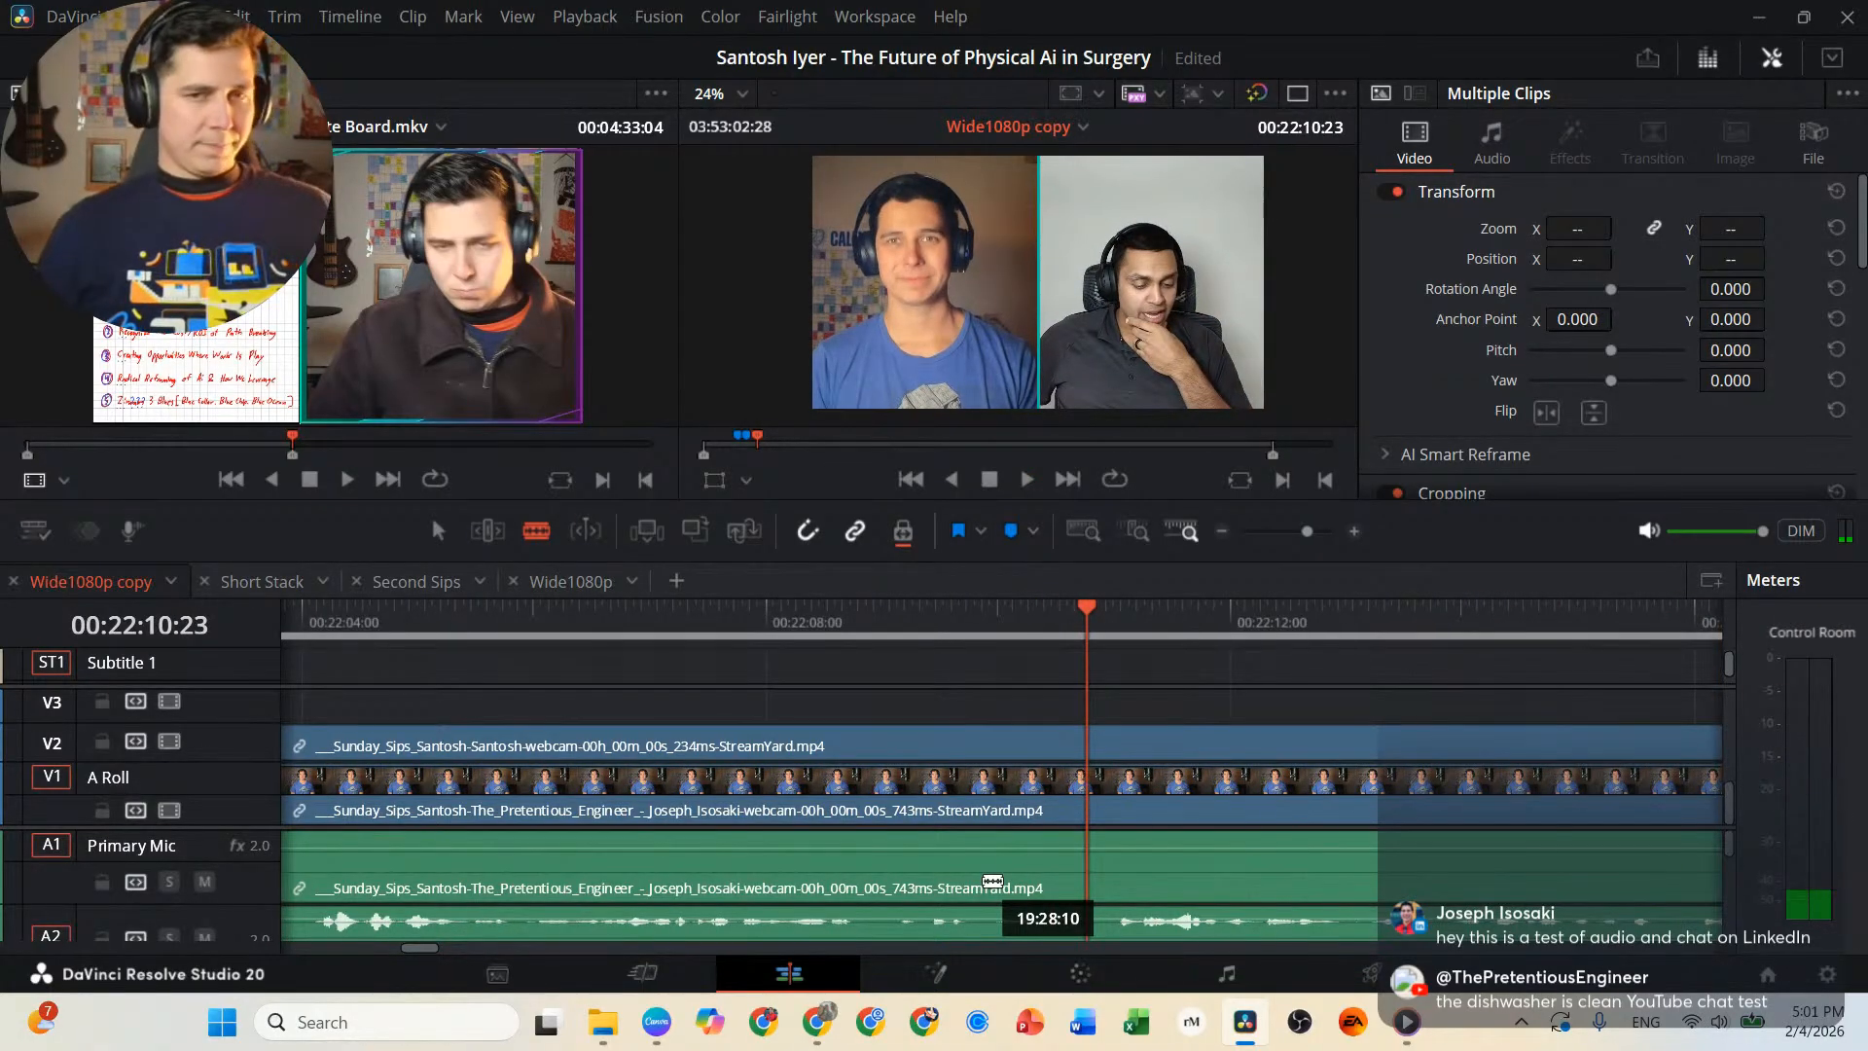
{"action": "left_click", "coordinate": [1097, 810]}
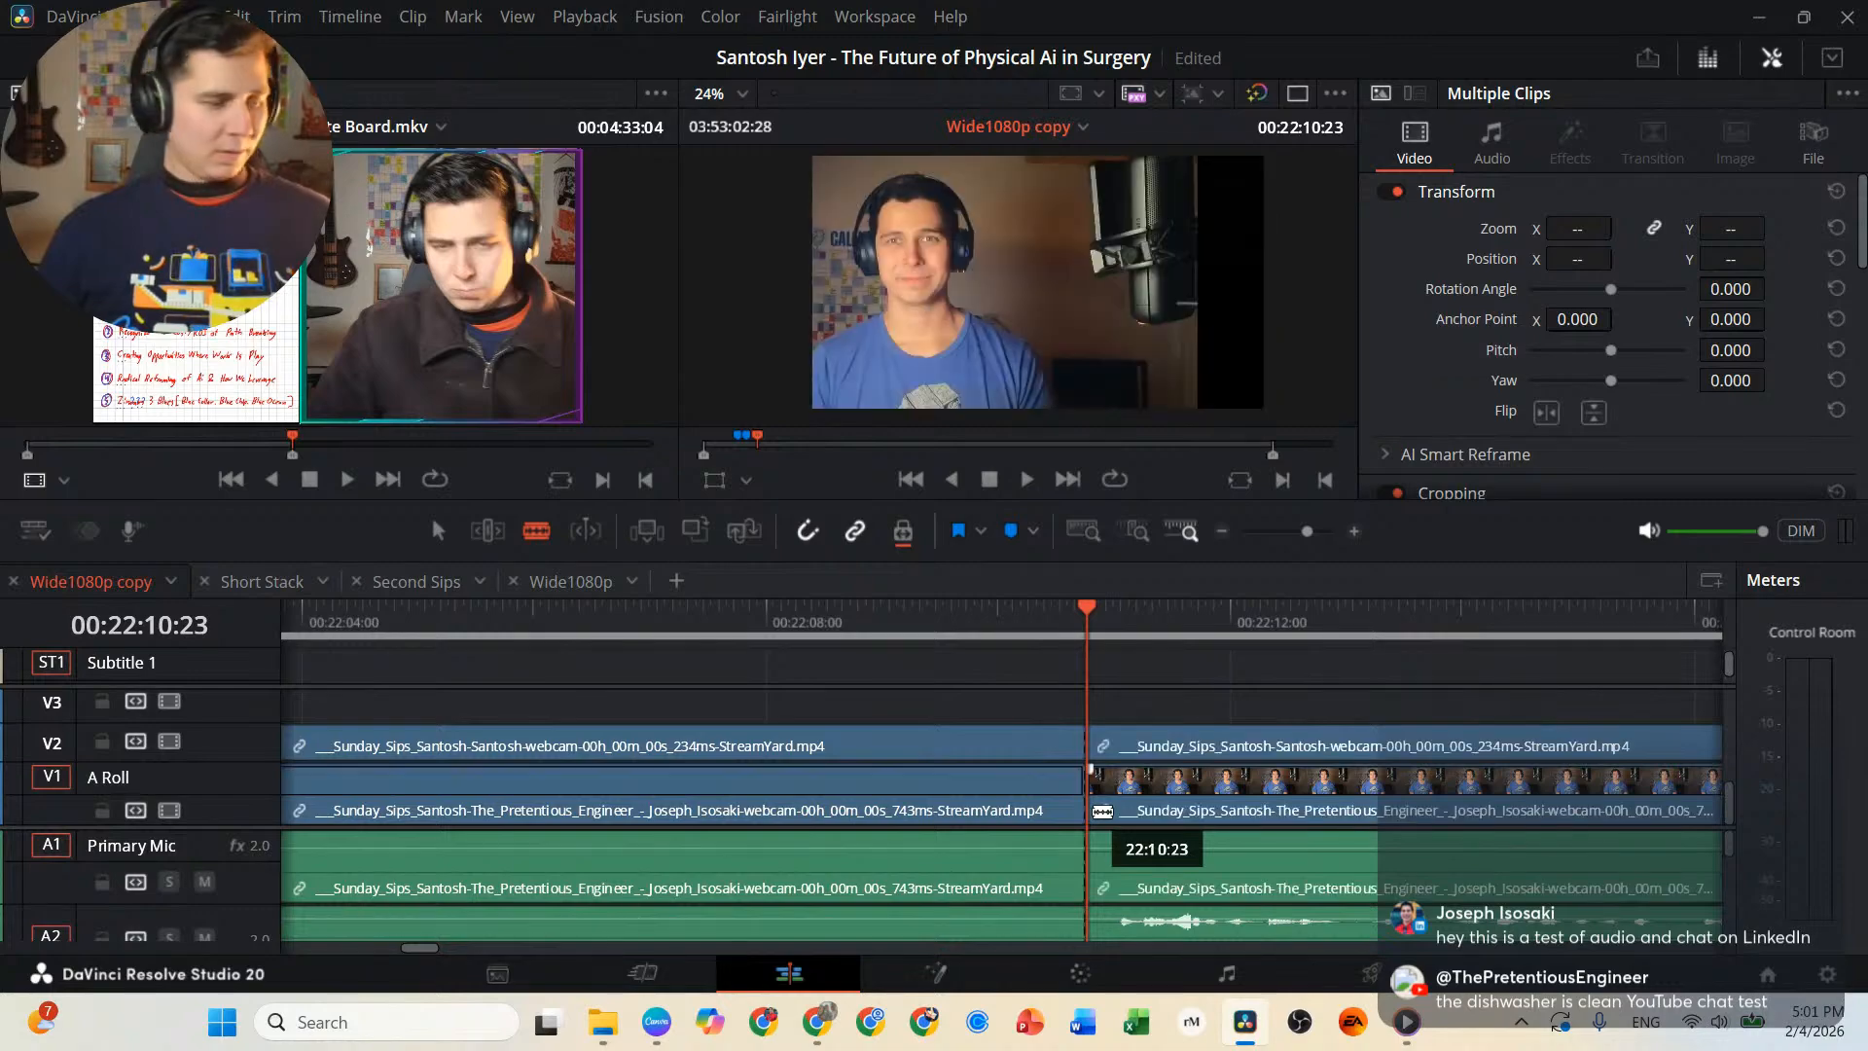
Set the clip color of the linked interview clips before the 00:22:10:23 cut to Orange.
{"action": "key", "text": "a"}
{"action": "right_click", "coordinate": [1043, 809]}
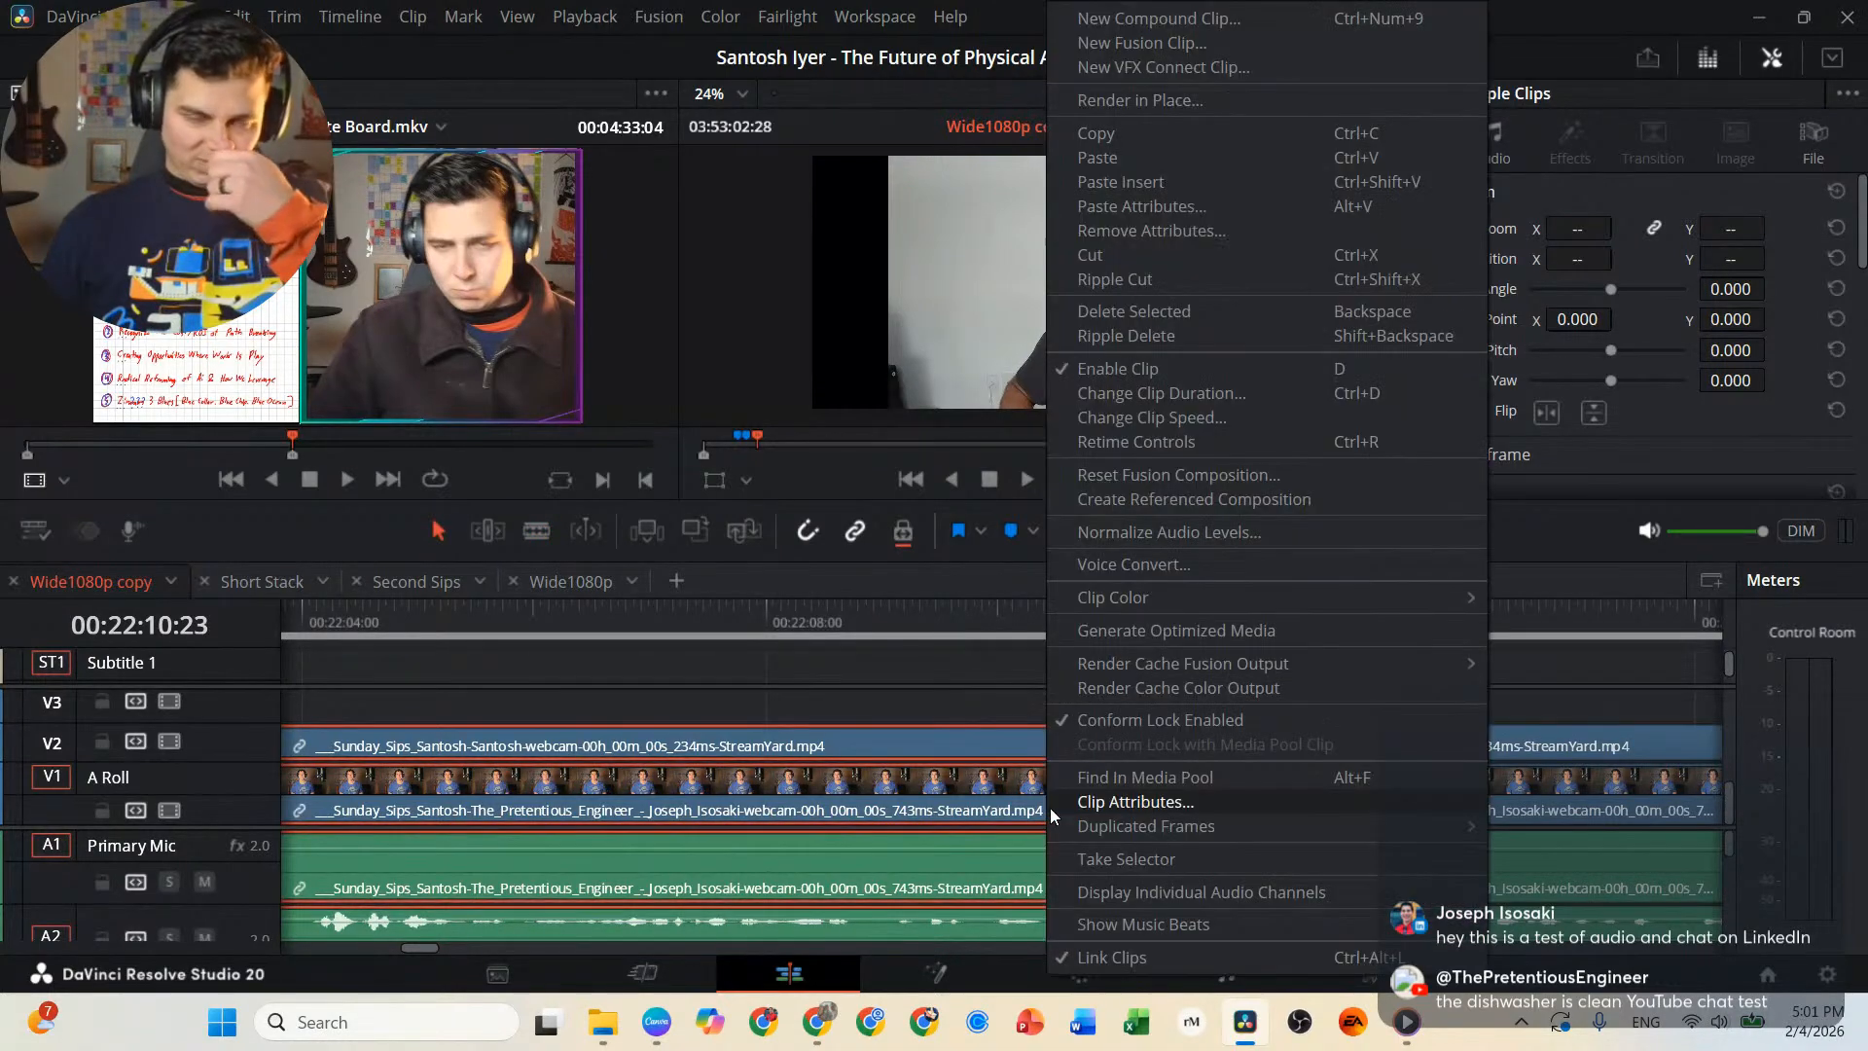
{"action": "mouse_move", "coordinate": [1200, 591]}
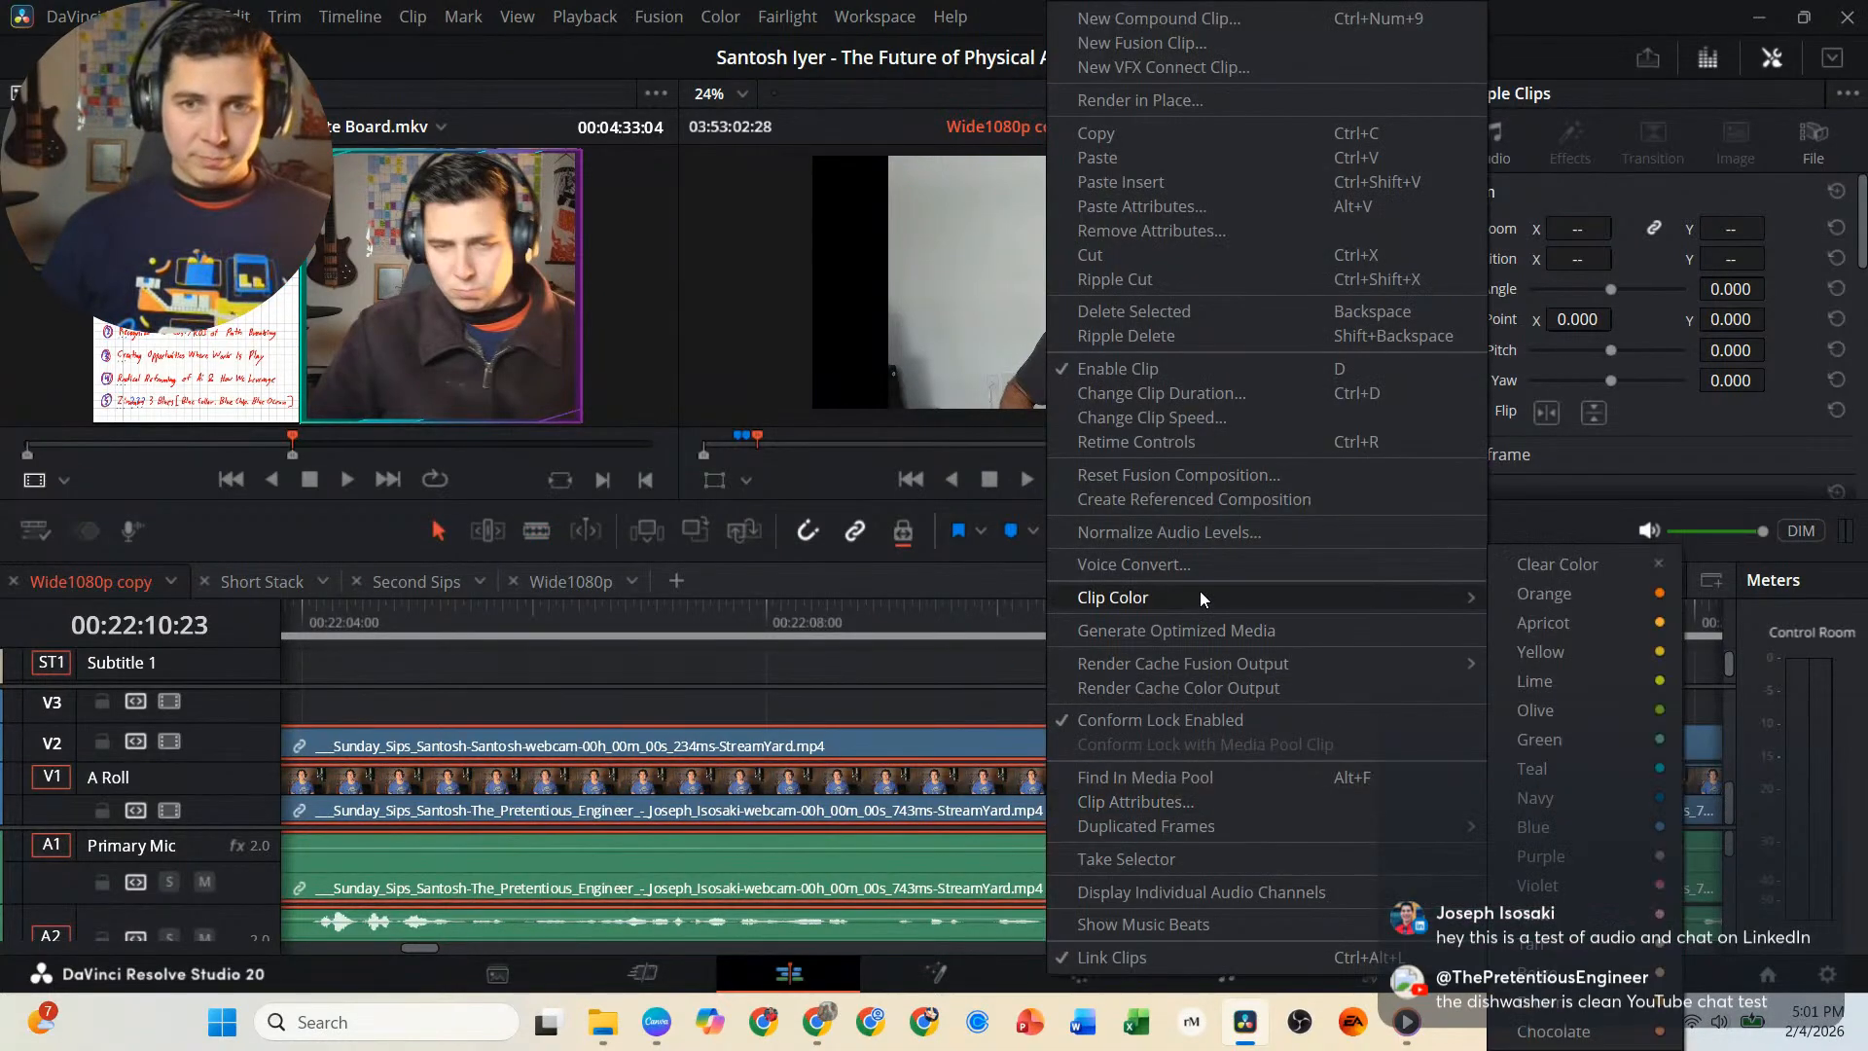
{"action": "left_click", "coordinate": [1633, 589]}
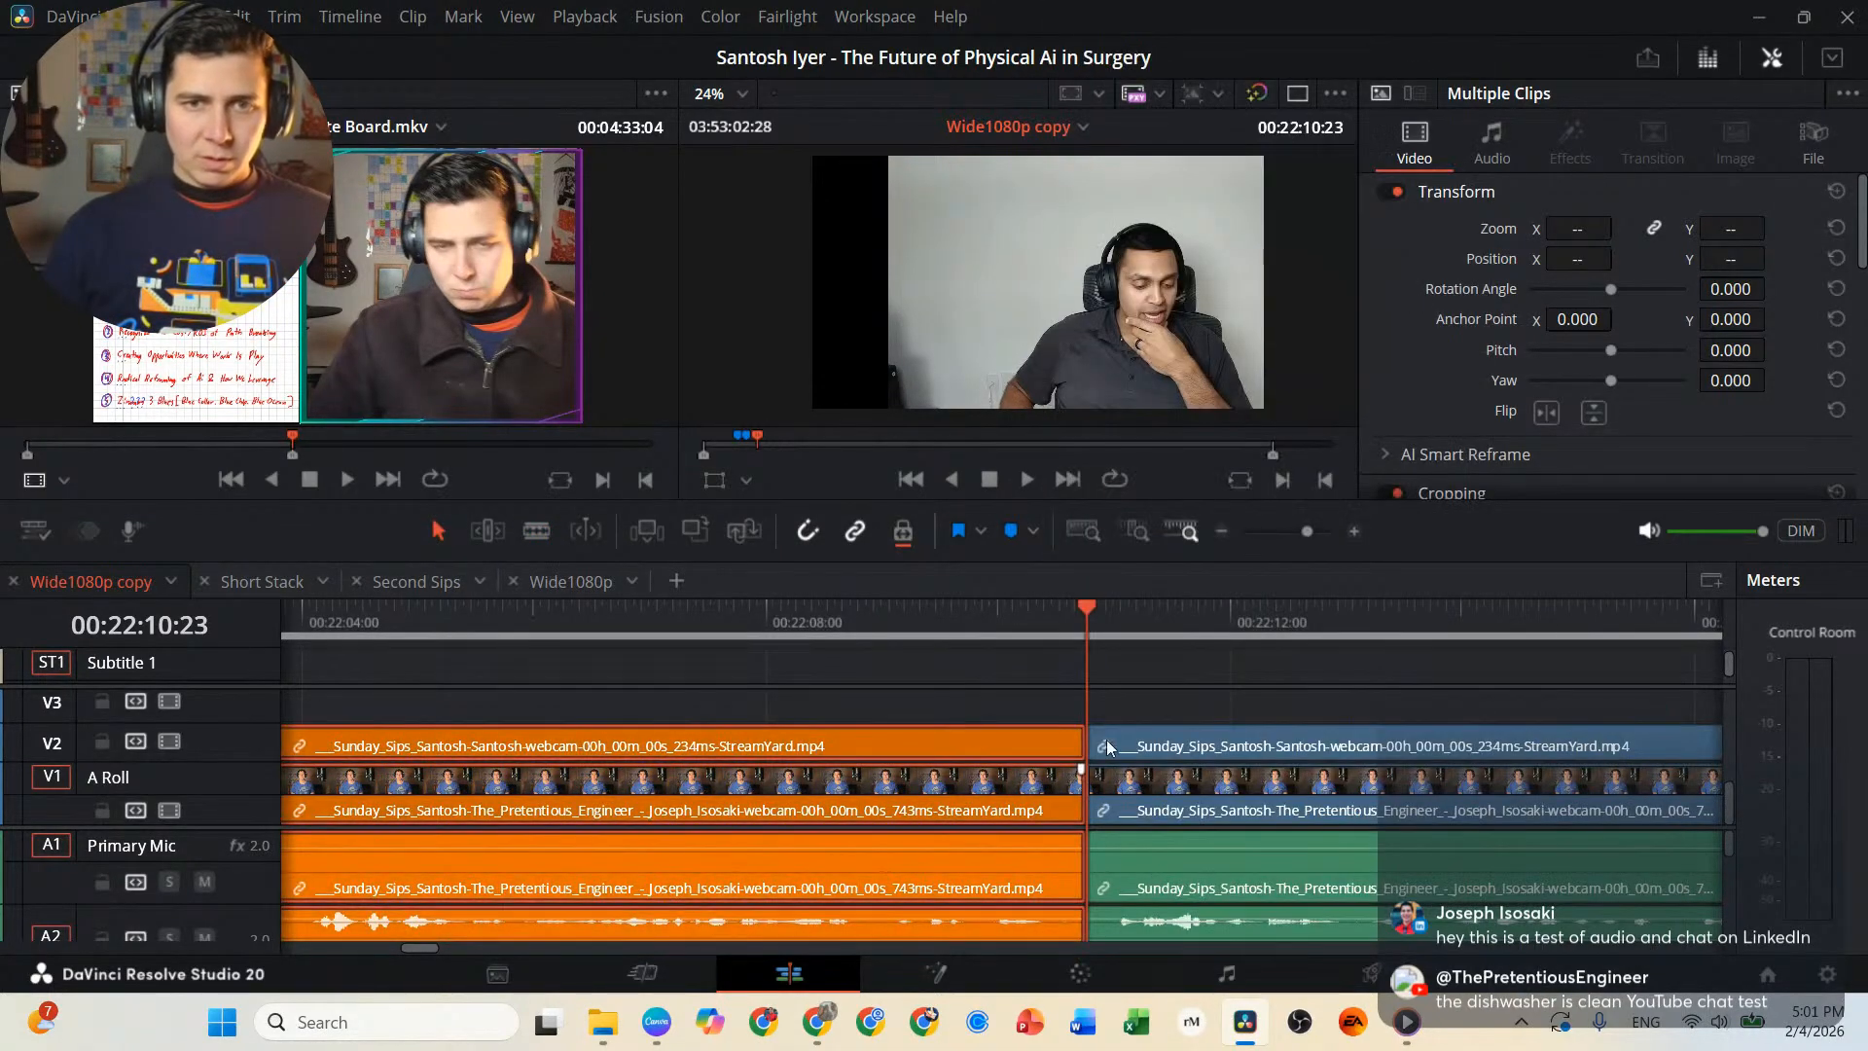
Replay the passage before the 00:22:10:23 cut and add a timeline marker at 00:22:03:09.
{"action": "left_click", "coordinate": [704, 615]}
{"action": "key", "text": "space"}
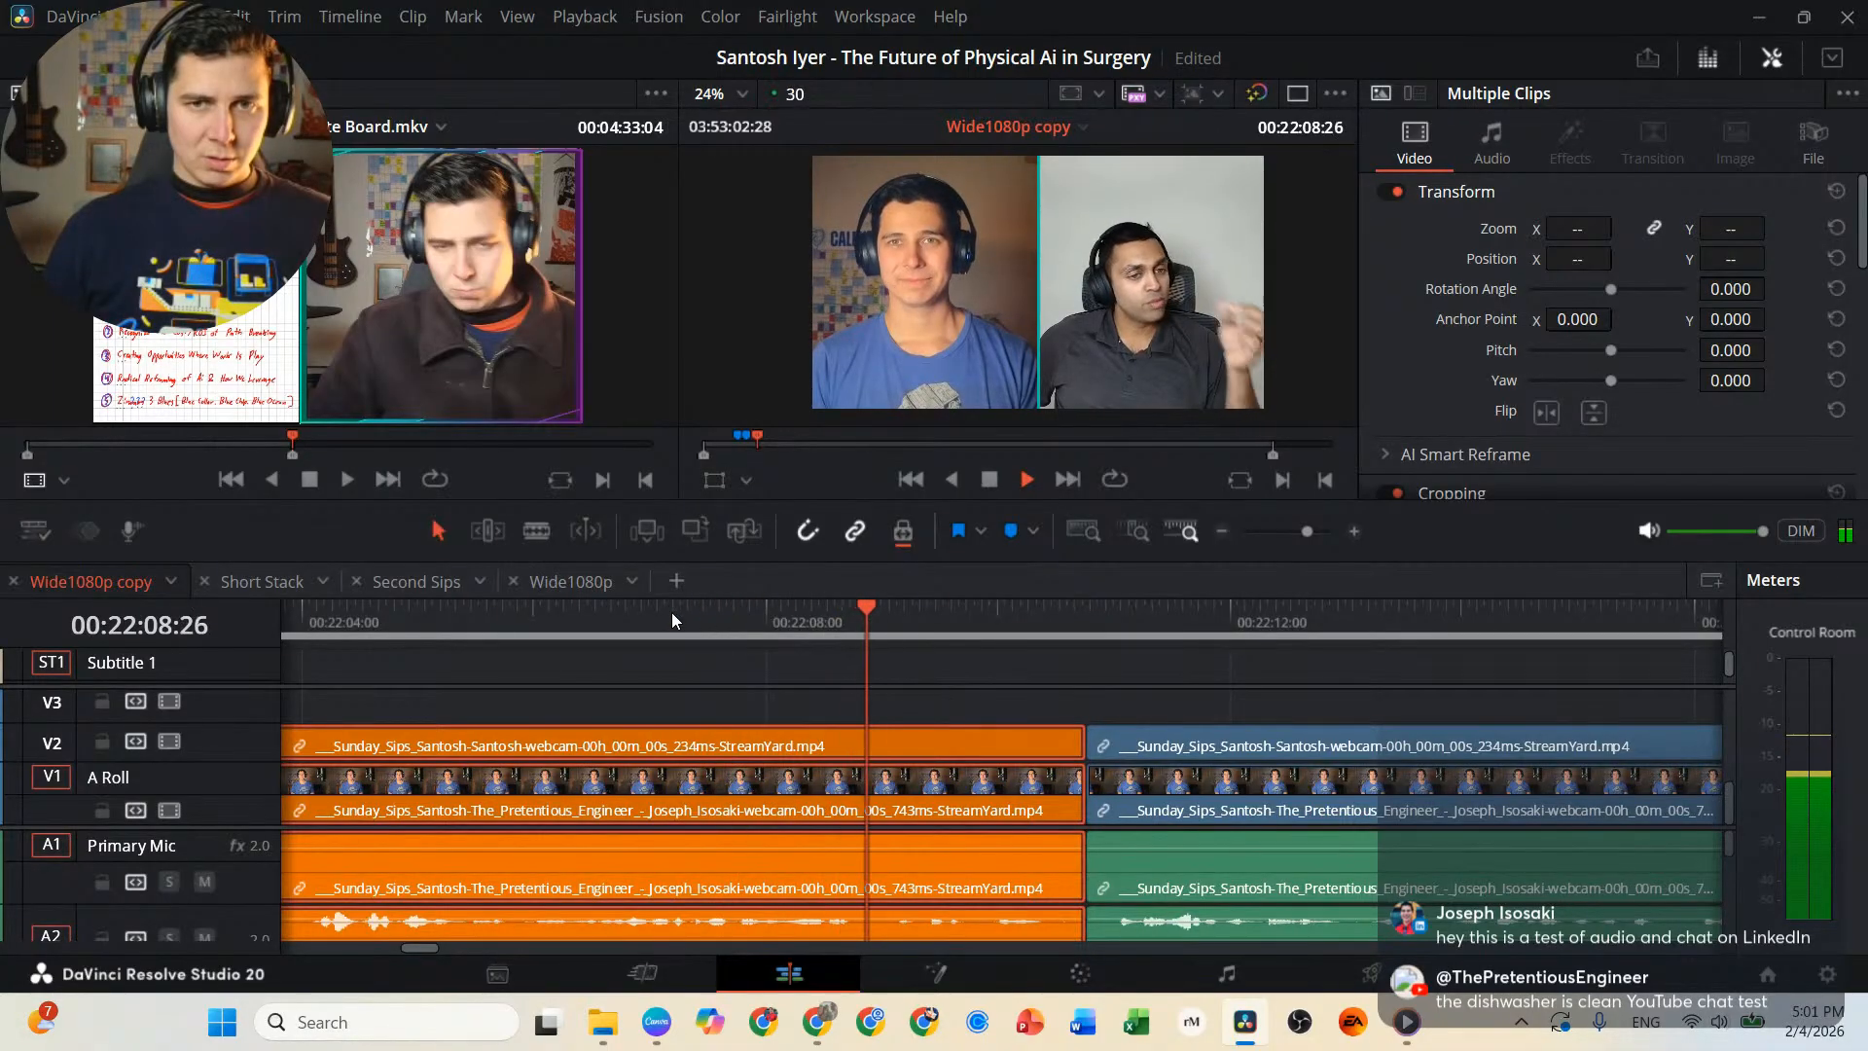
{"action": "left_click", "coordinate": [466, 627]}
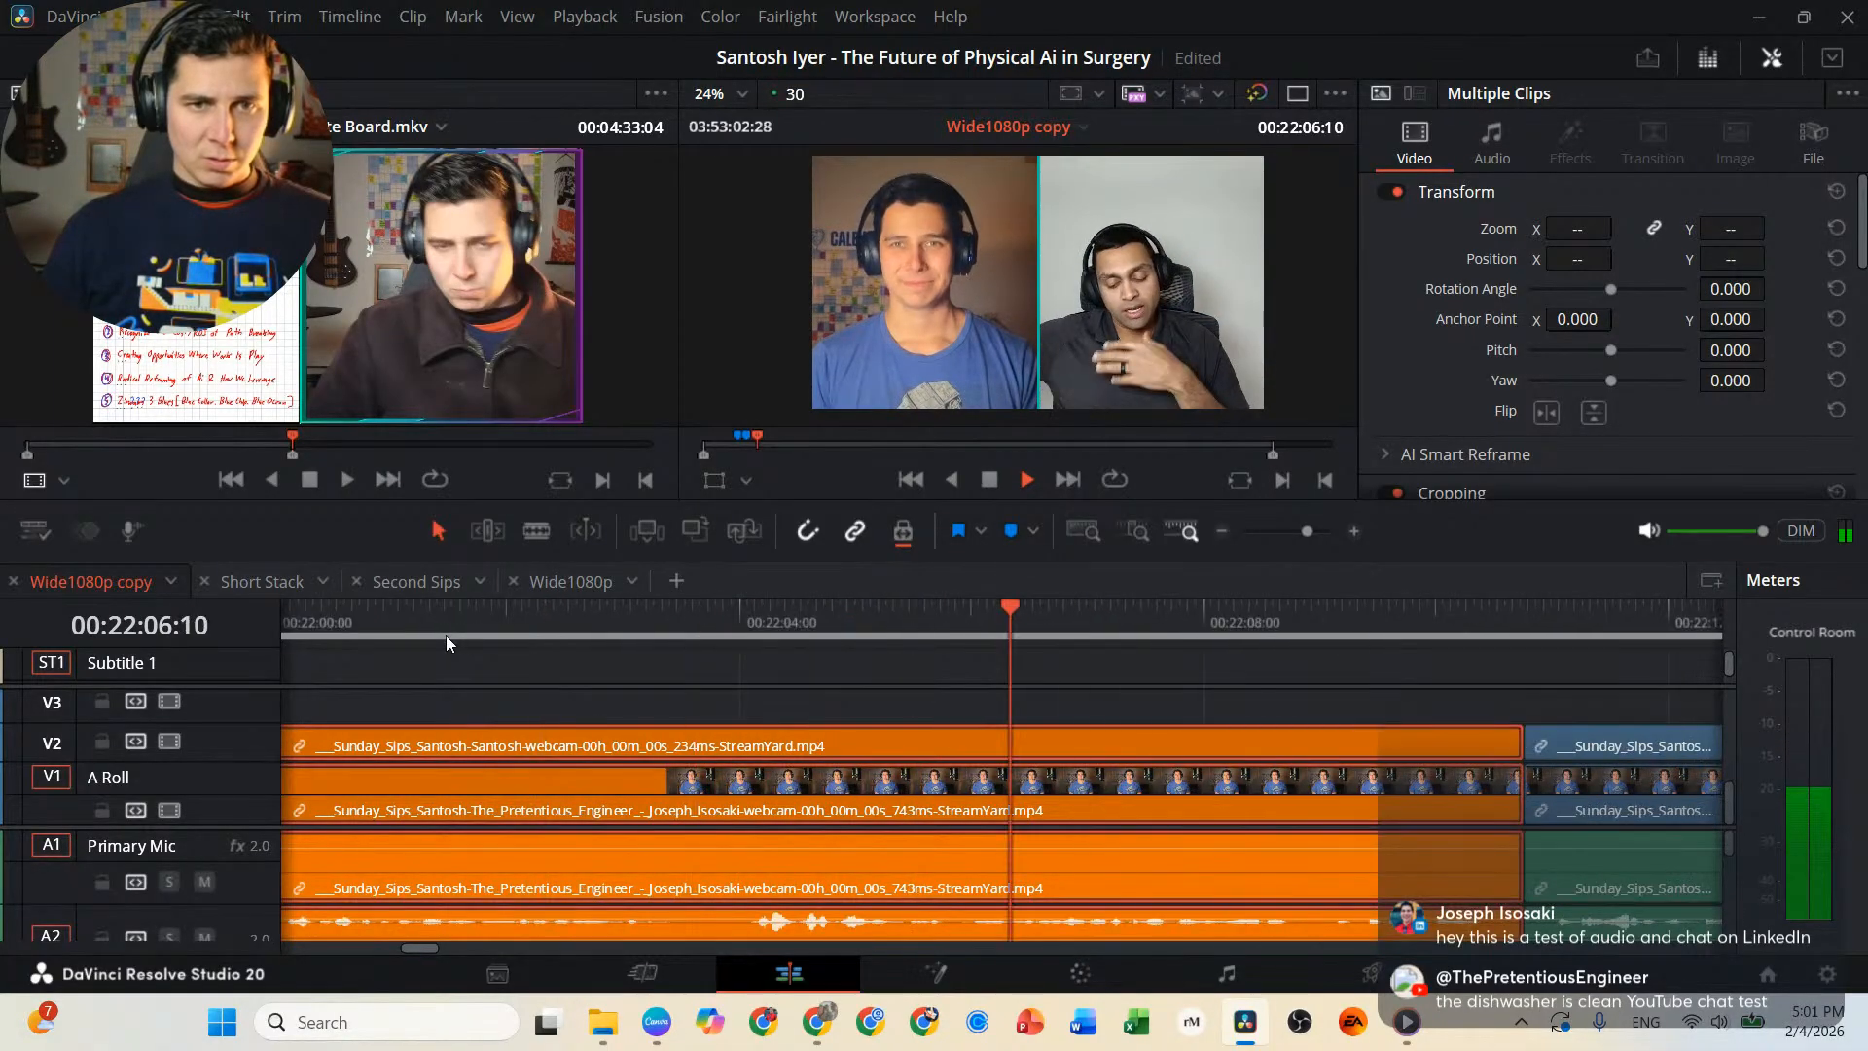
{"action": "key", "text": "space"}
{"action": "left_click", "coordinate": [660, 627]}
{"action": "left_click", "coordinate": [686, 675]}
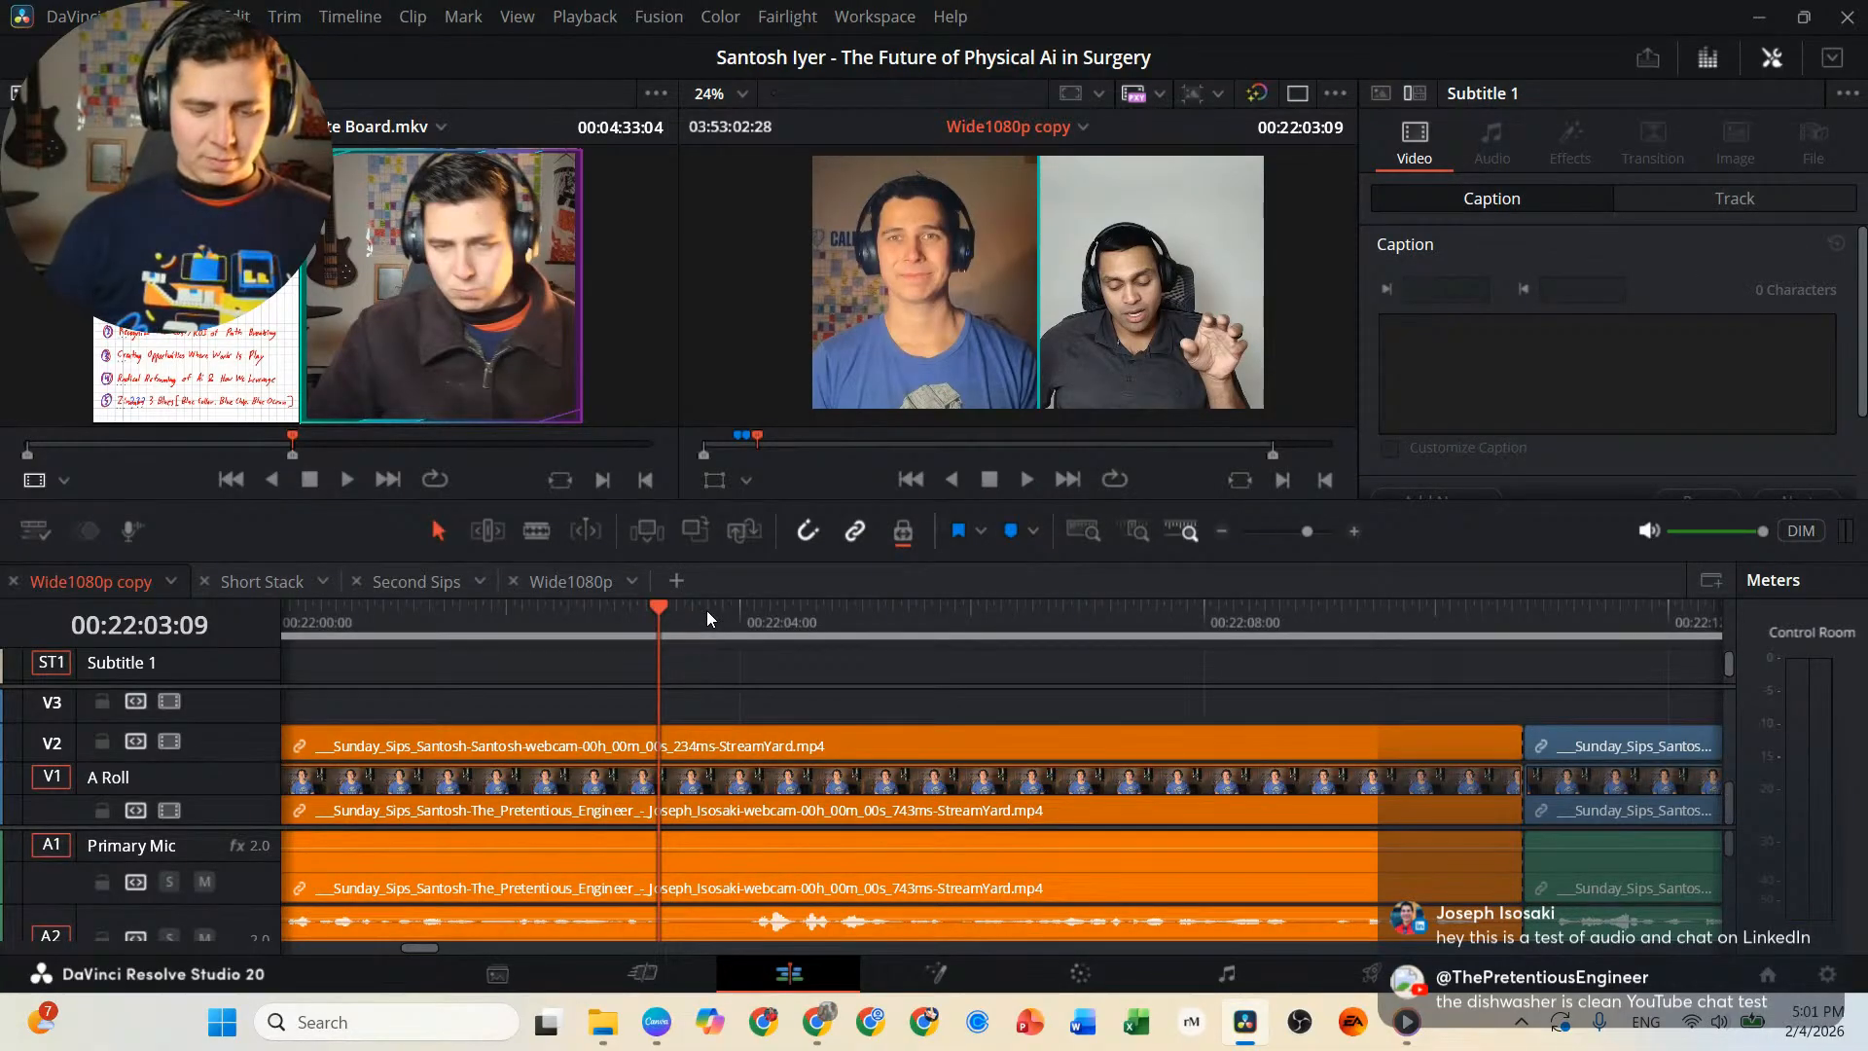
{"action": "key", "text": "m"}
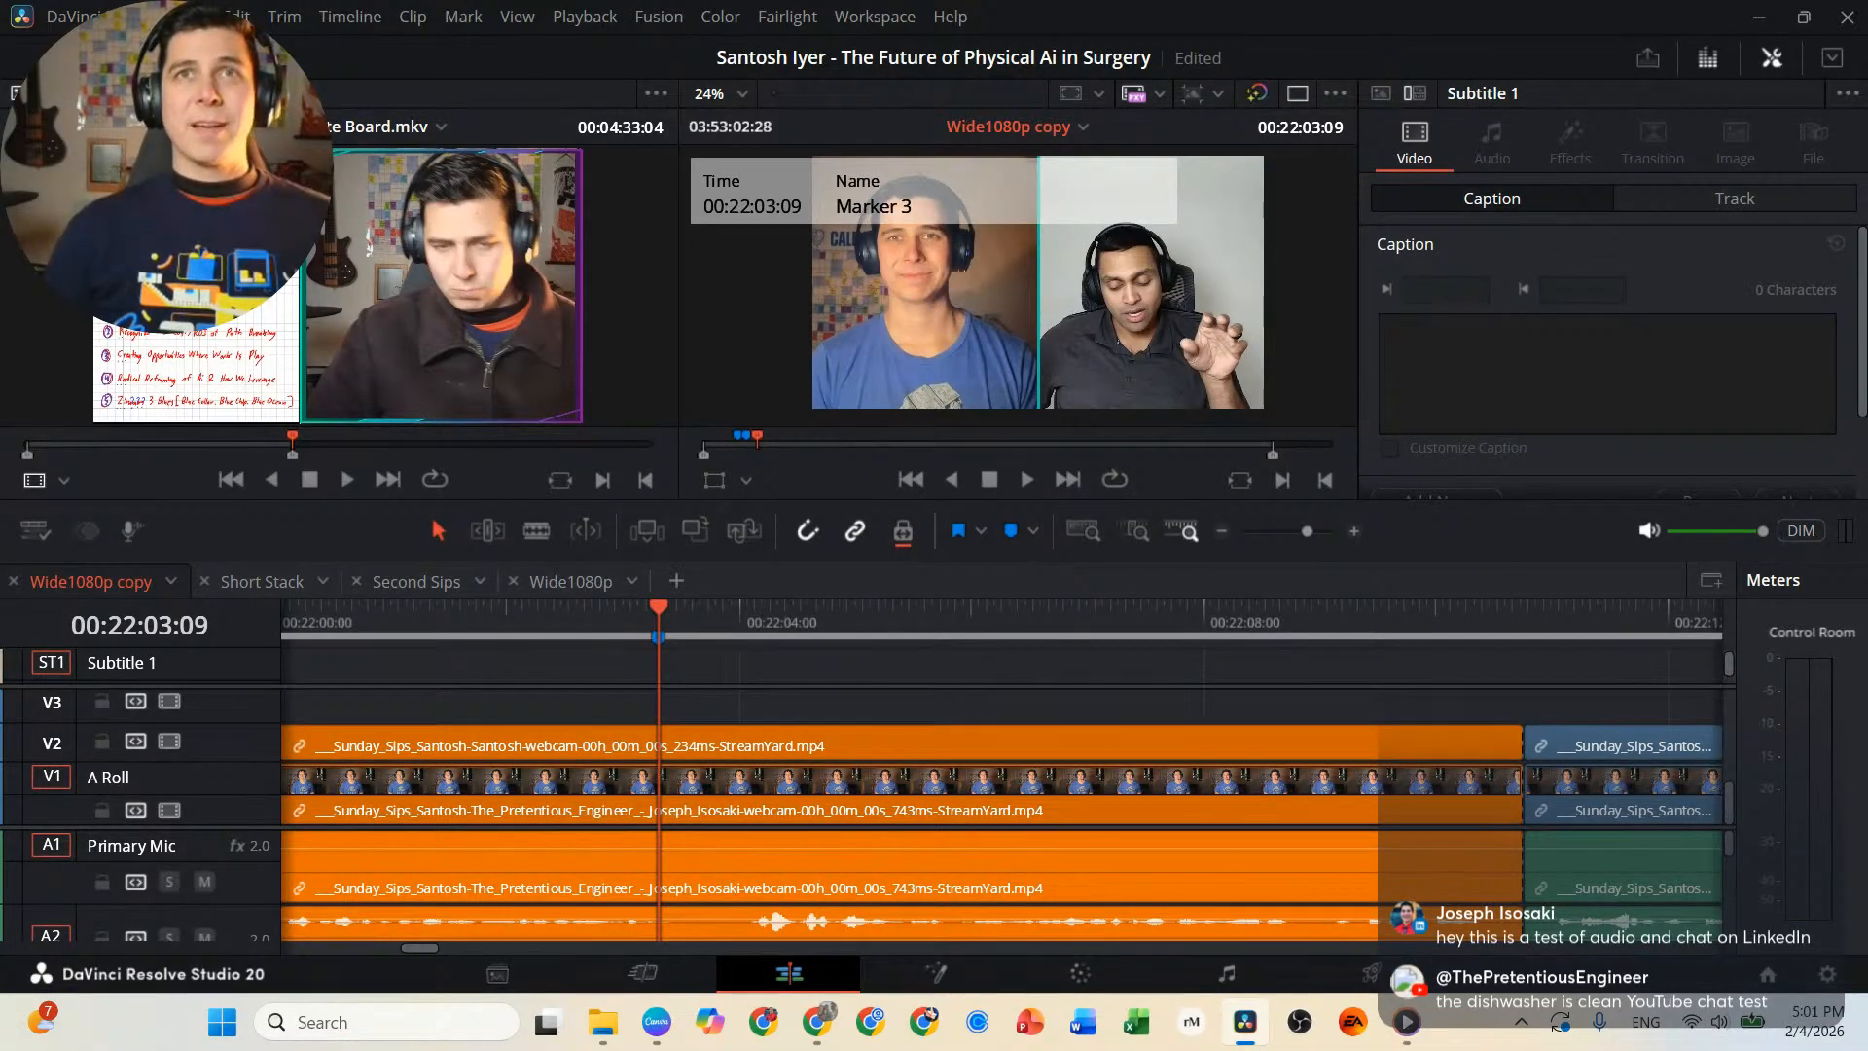
Switch to the StreamYard studio window and open the confirmation for ending the live stream.
{"action": "left_click_drag", "start_coordinate": [1031, 0], "coordinate": [1152, 90]}
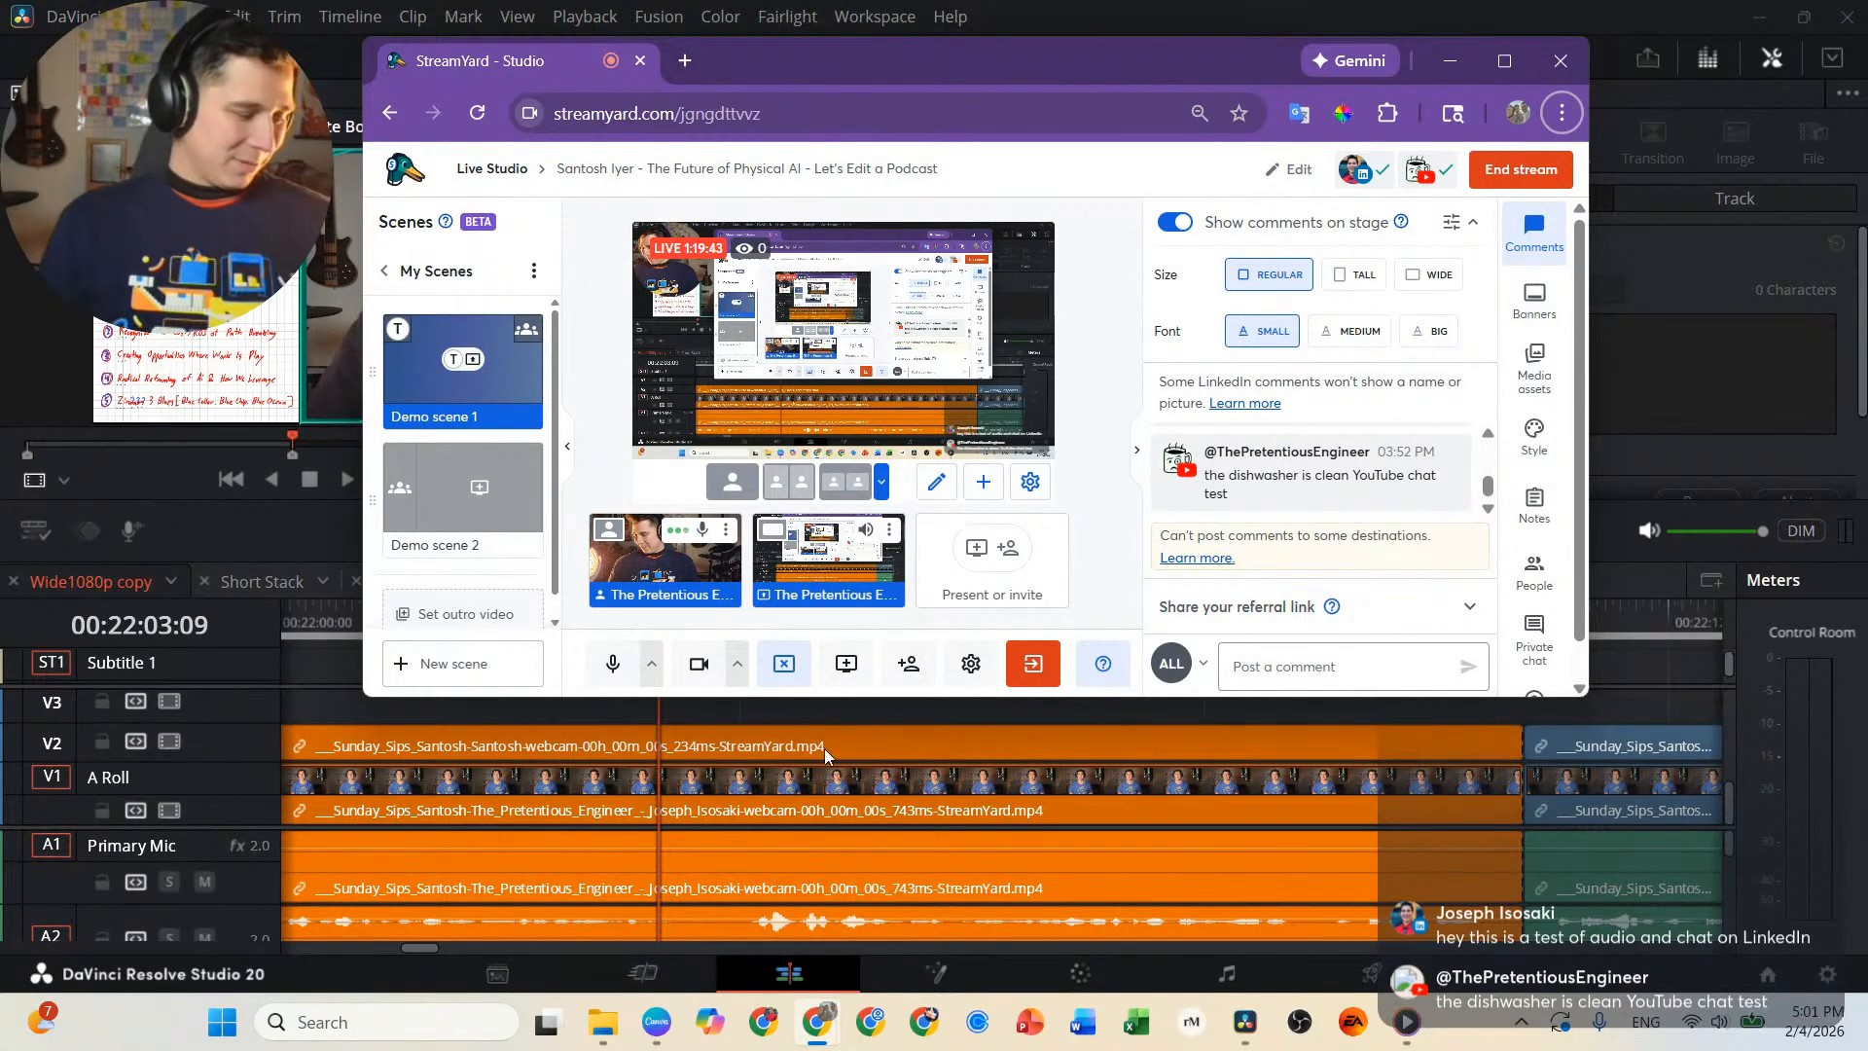
{"action": "left_click", "coordinate": [1510, 173]}
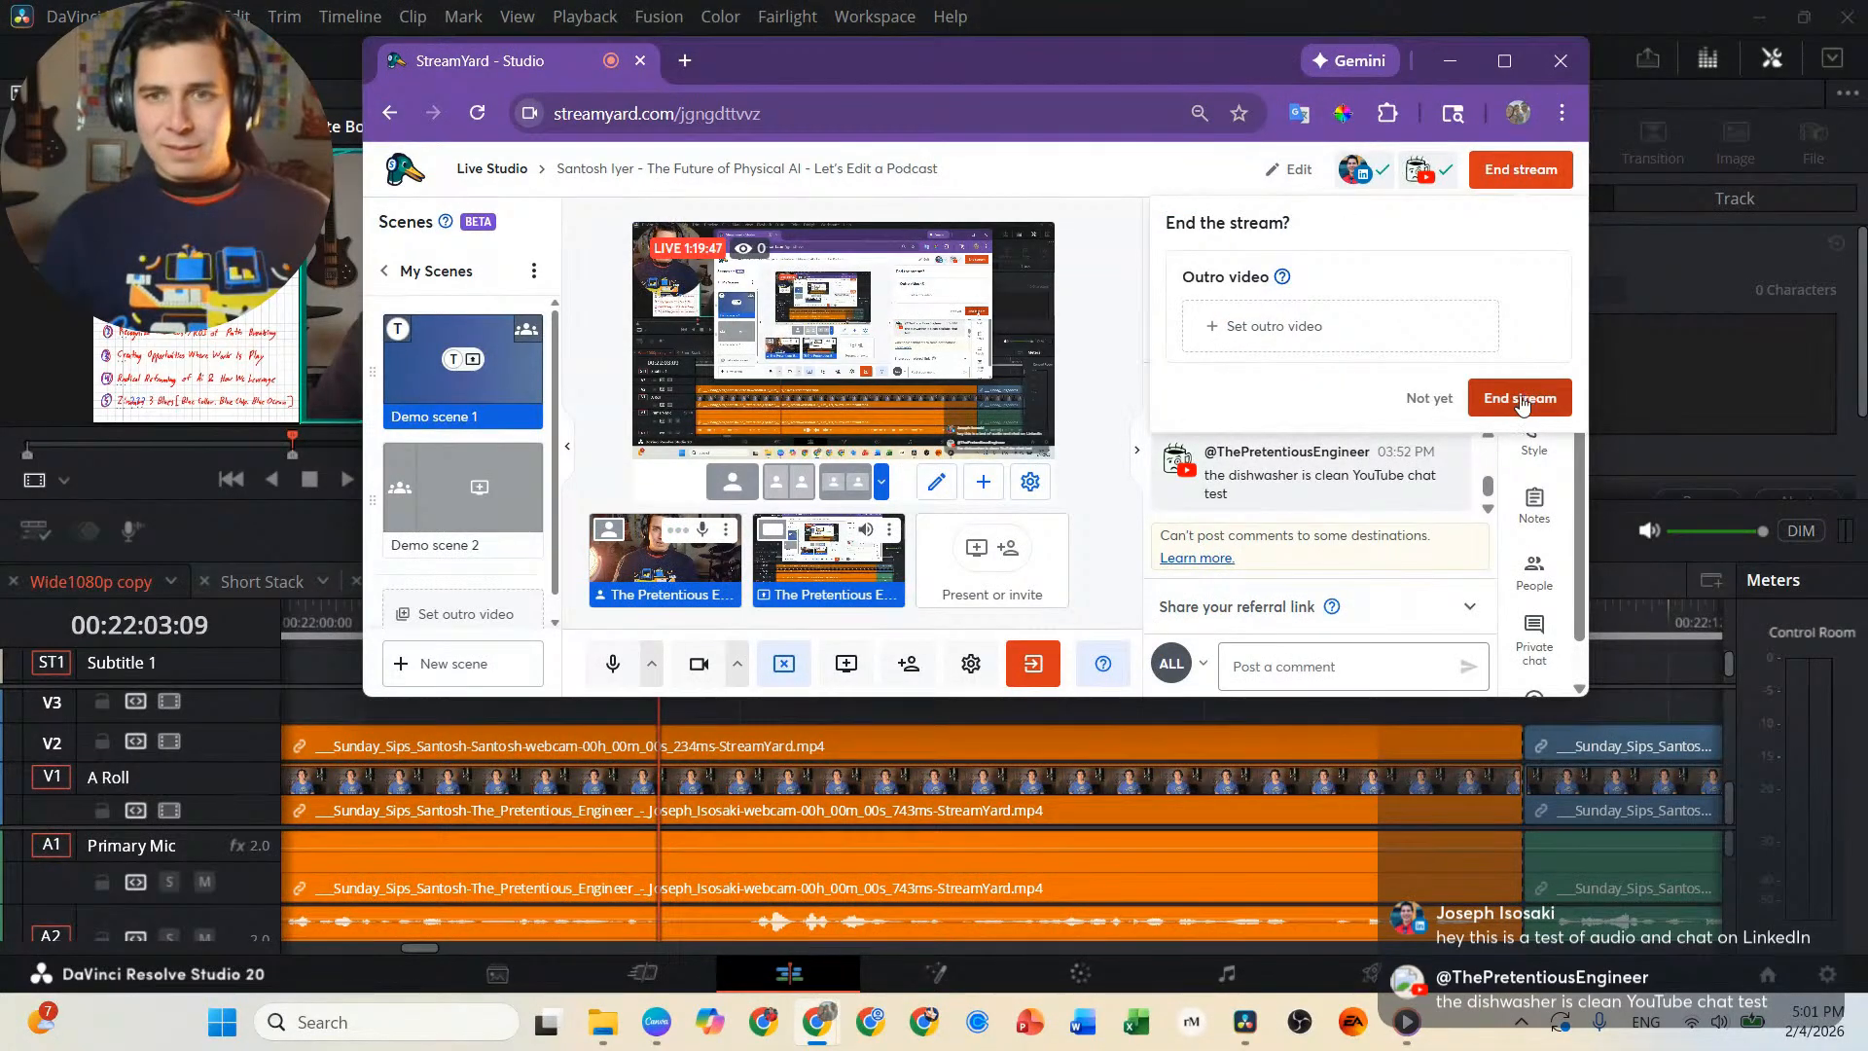